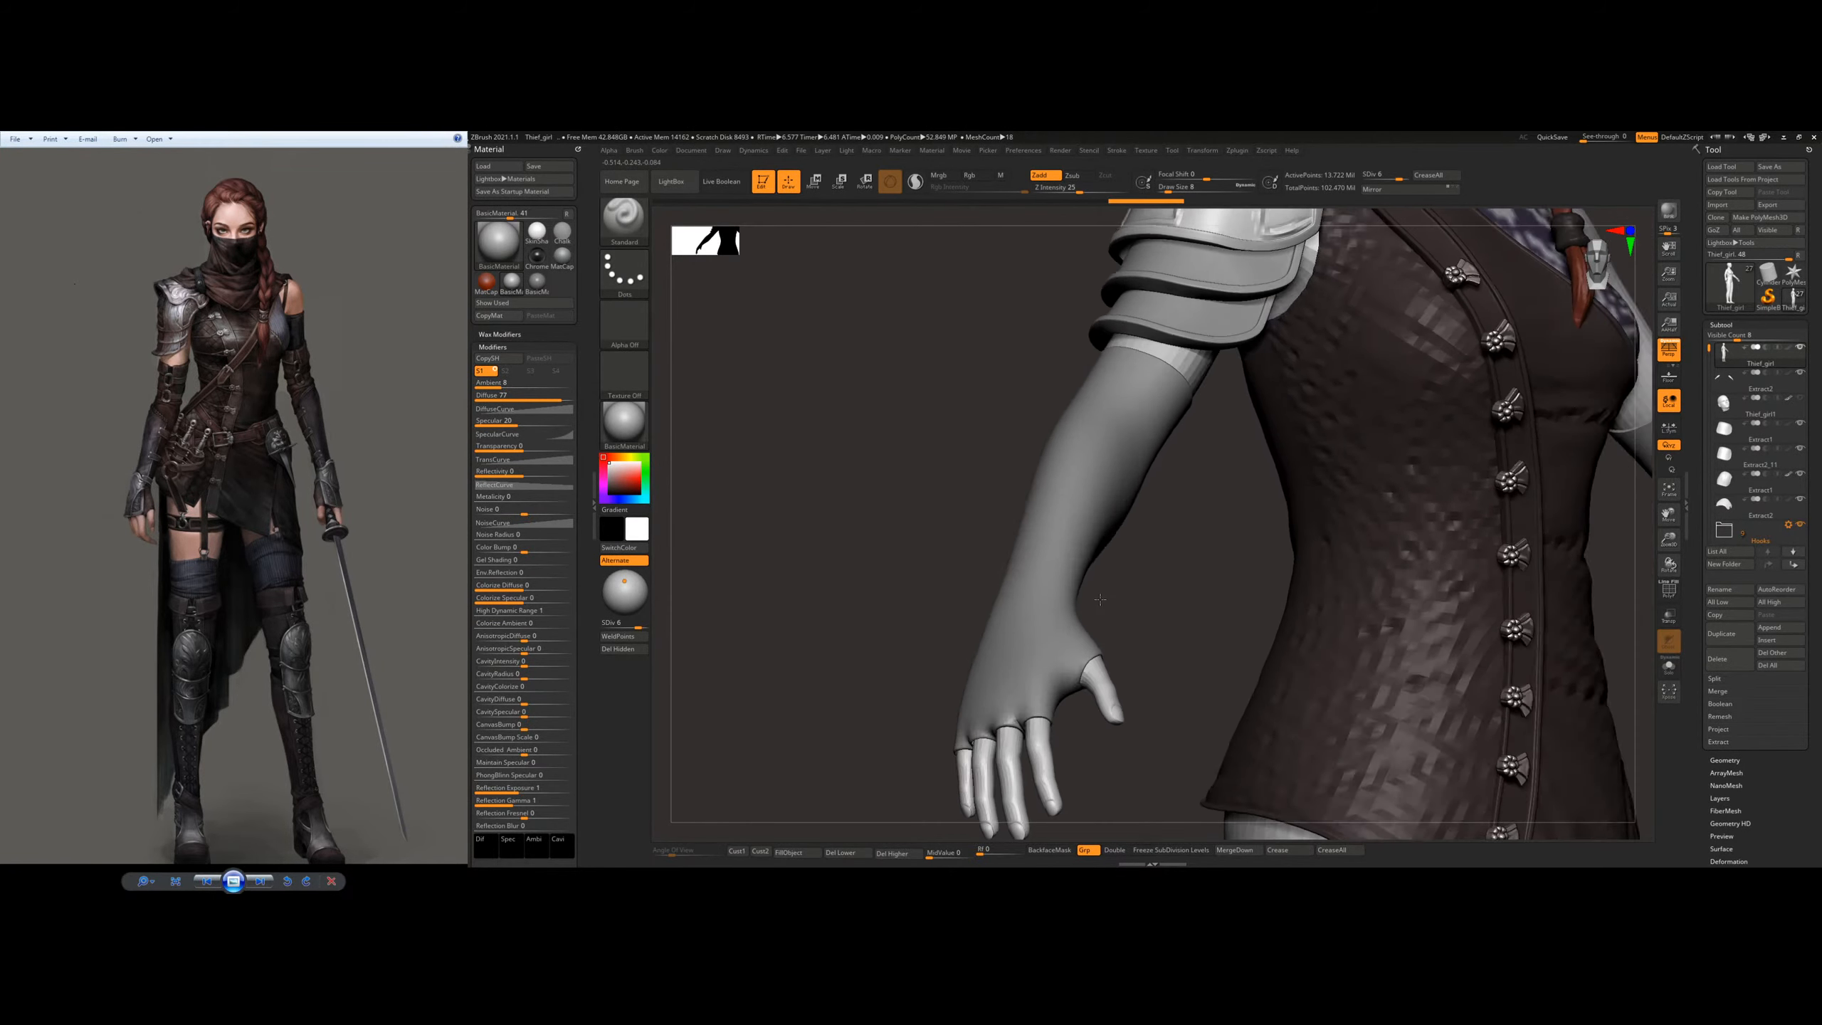
# Step: Select the forearm glove subtool and bring its forearm and hand into view beside the torso
pyautogui.keyDown('alt'); pyautogui.click(1237, 492); pyautogui.keyUp('alt')
pyautogui.keyDown('ctrl'); pyautogui.moveTo(1353, 502); pyautogui.dragTo(1313, 395, button='right'); pyautogui.keyUp('ctrl')
pyautogui.keyDown('alt'); pyautogui.moveTo(1312, 395); pyautogui.dragTo(1150, 642, button='right'); pyautogui.keyUp('alt')
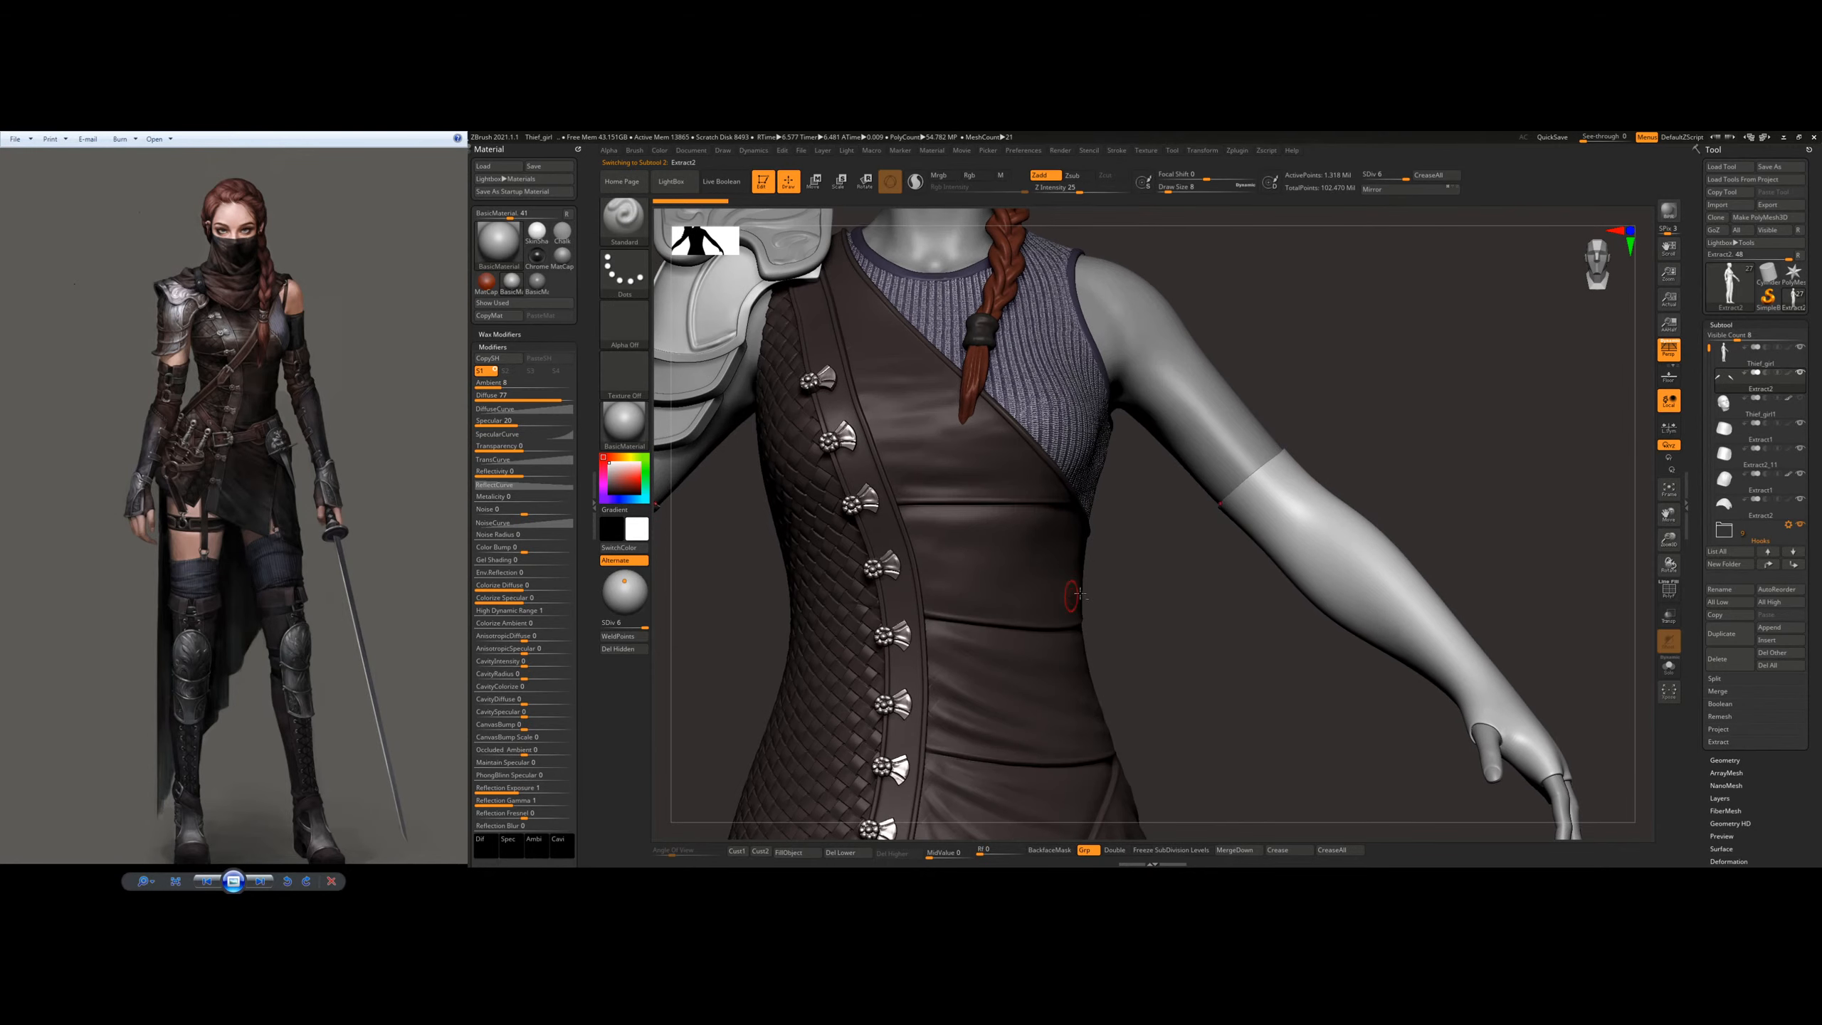
pyautogui.keyDown('alt'); pyautogui.moveTo(1070, 598); pyautogui.dragTo(1495, 477, button='right'); pyautogui.keyUp('alt')
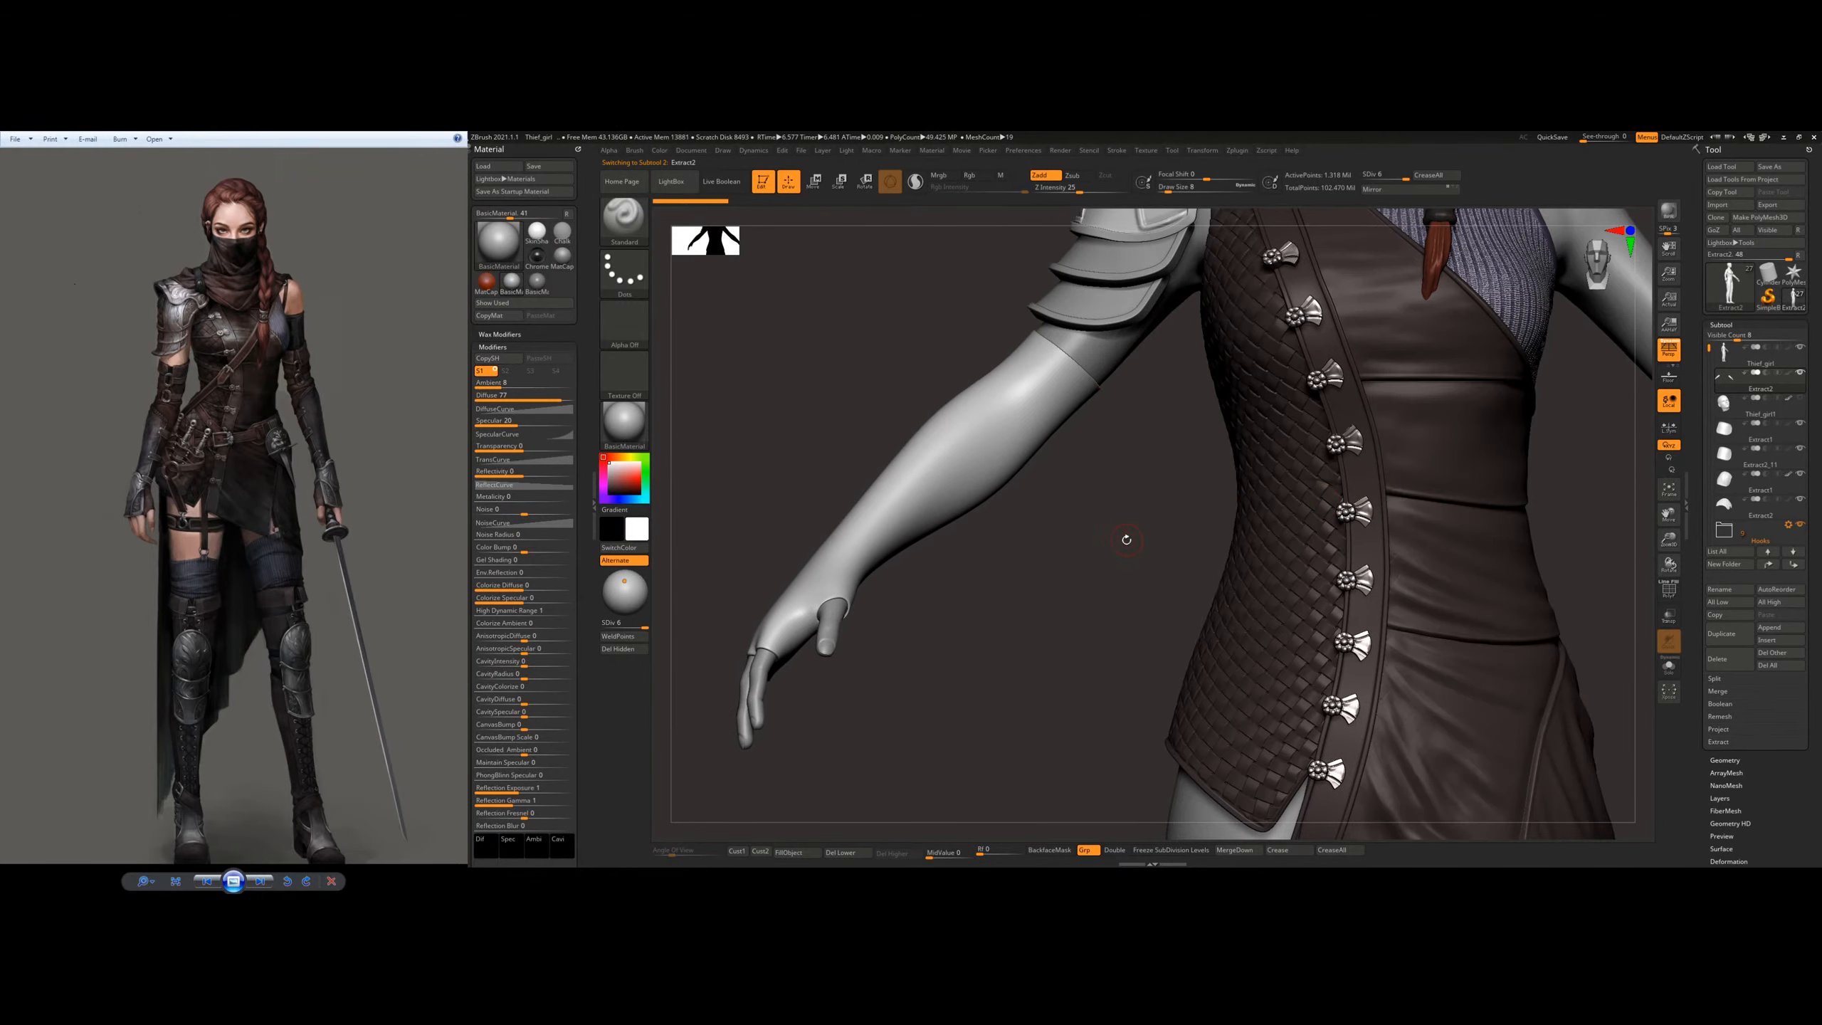
pyautogui.keyDown('alt'); pyautogui.moveTo(1084, 534); pyautogui.dragTo(1203, 561, button='right'); pyautogui.keyUp('alt')
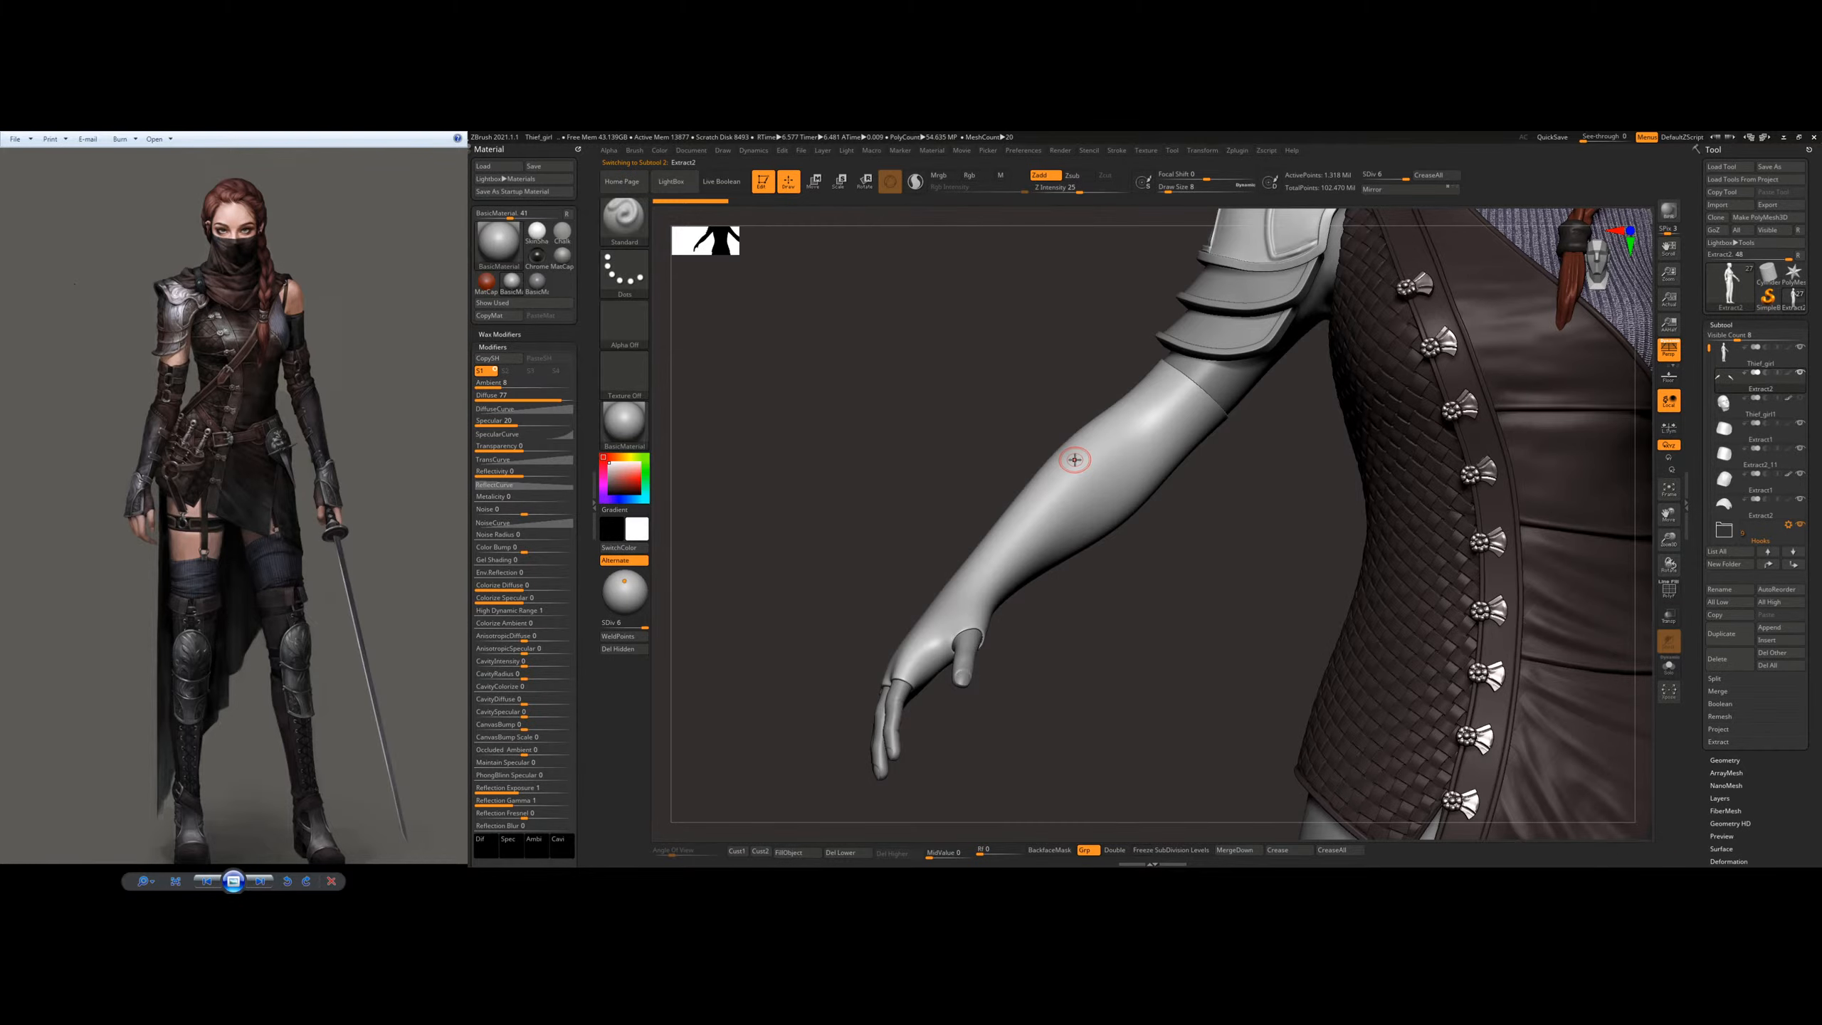
pyautogui.keyDown('ctrl'); pyautogui.moveTo(667, 461); pyautogui.dragTo(667, 502, button='right'); pyautogui.keyUp('ctrl')
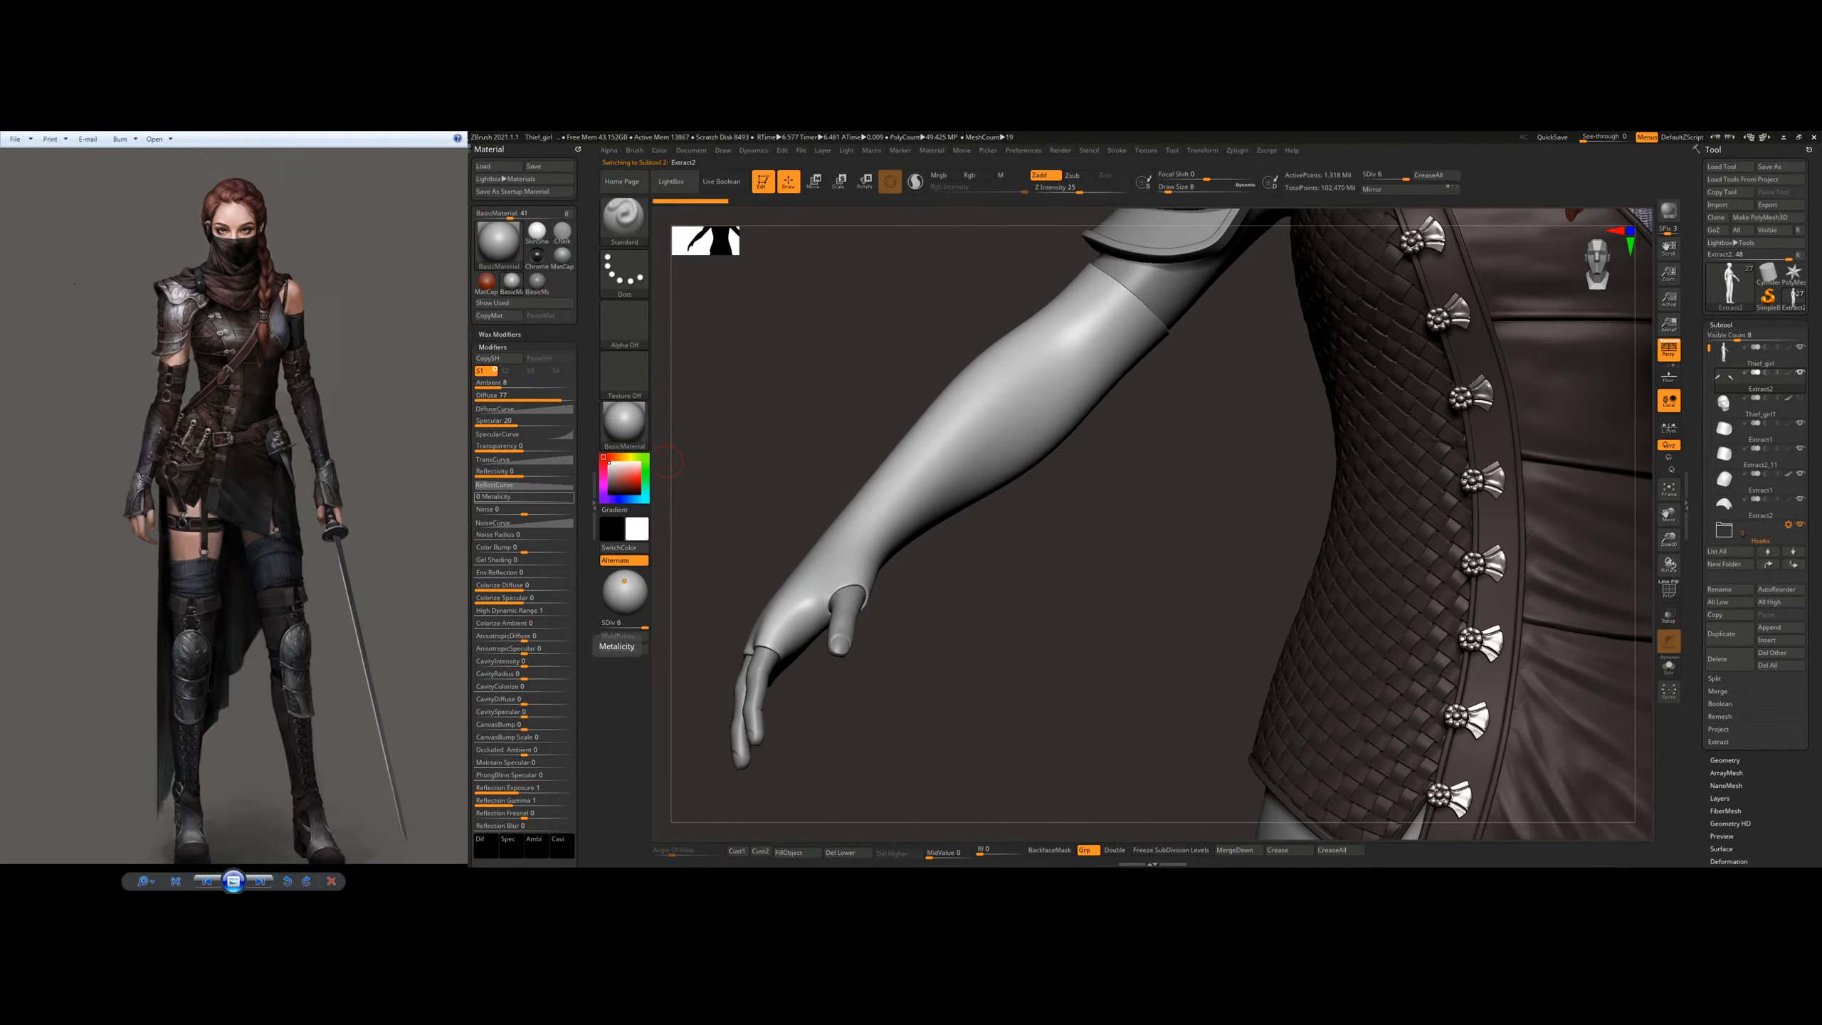
pyautogui.scroll(-2, 225, 506)
pyautogui.scroll(1, 225, 506)
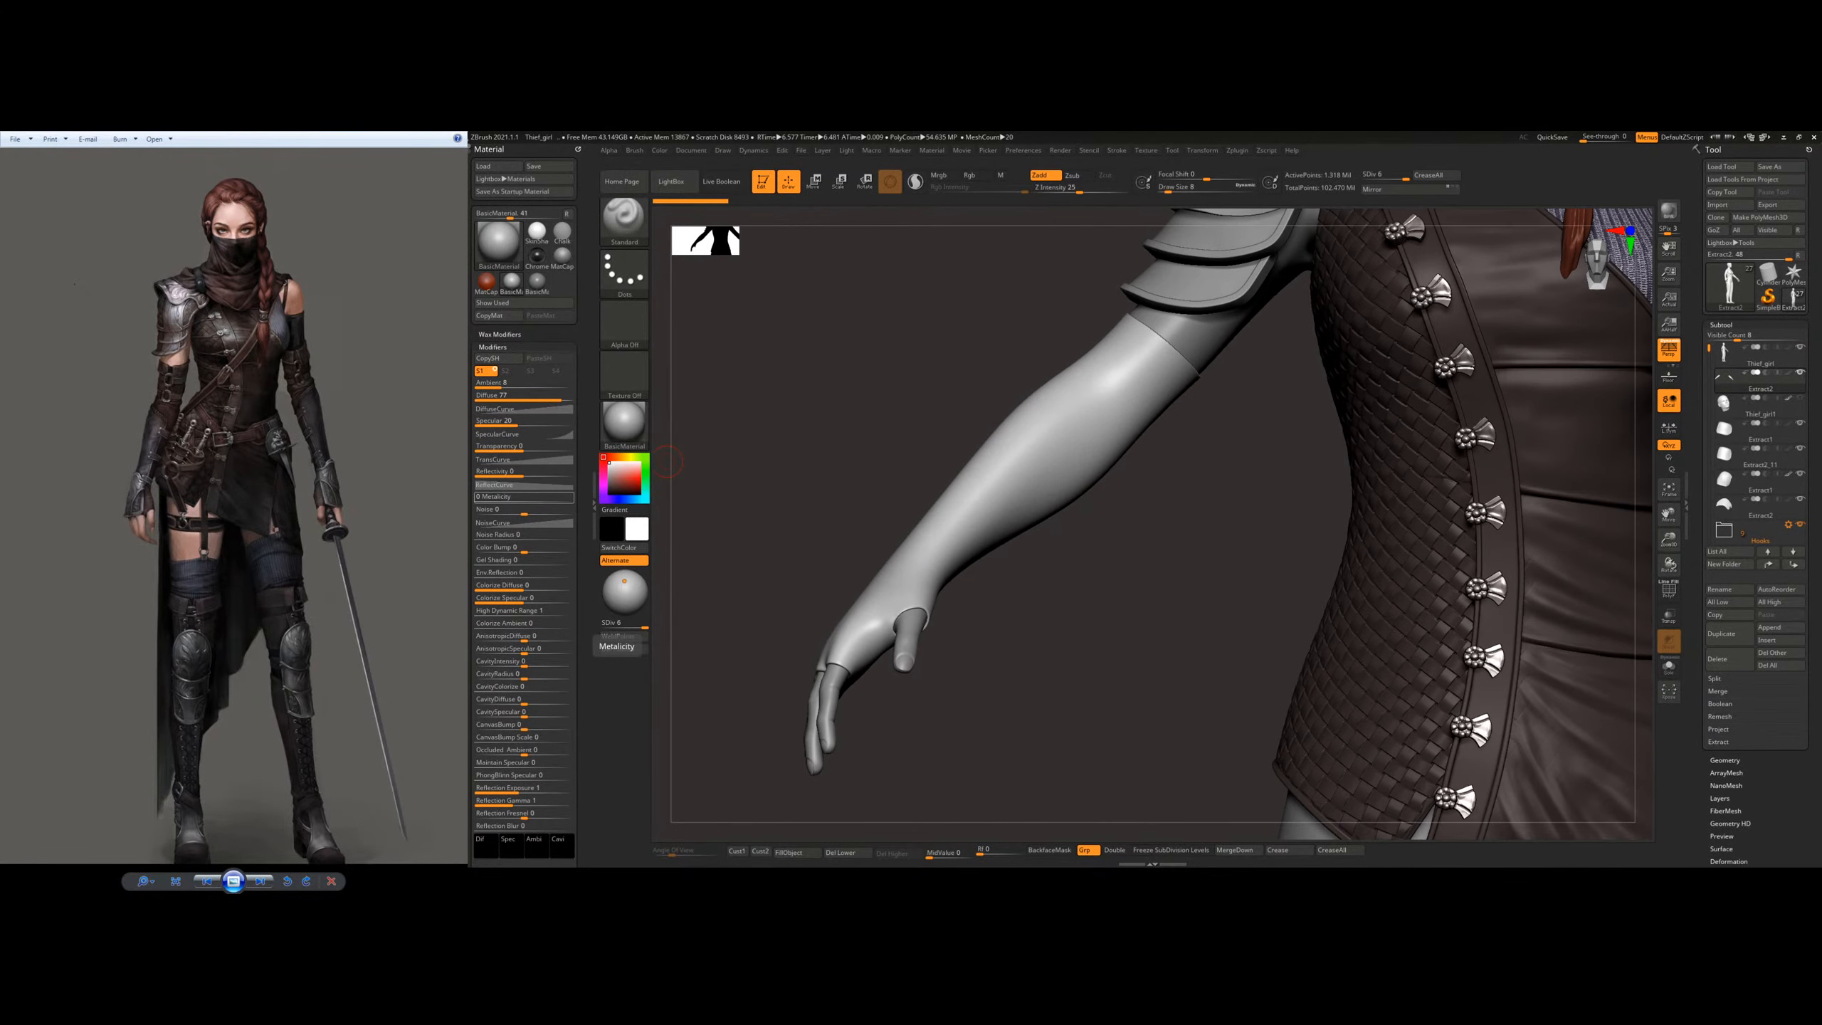
# Step: Examine the leather bracer and metal hand guard in the reference image against the model's forearm and hand
pyautogui.click(226, 506)
pyautogui.scroll(2, 225, 506)
pyautogui.scroll(3, 226, 506)
pyautogui.scroll(2, 294, 664)
pyautogui.moveTo(144, 387); pyautogui.dragTo(341, 408)
pyautogui.scroll(3, 301, 499)
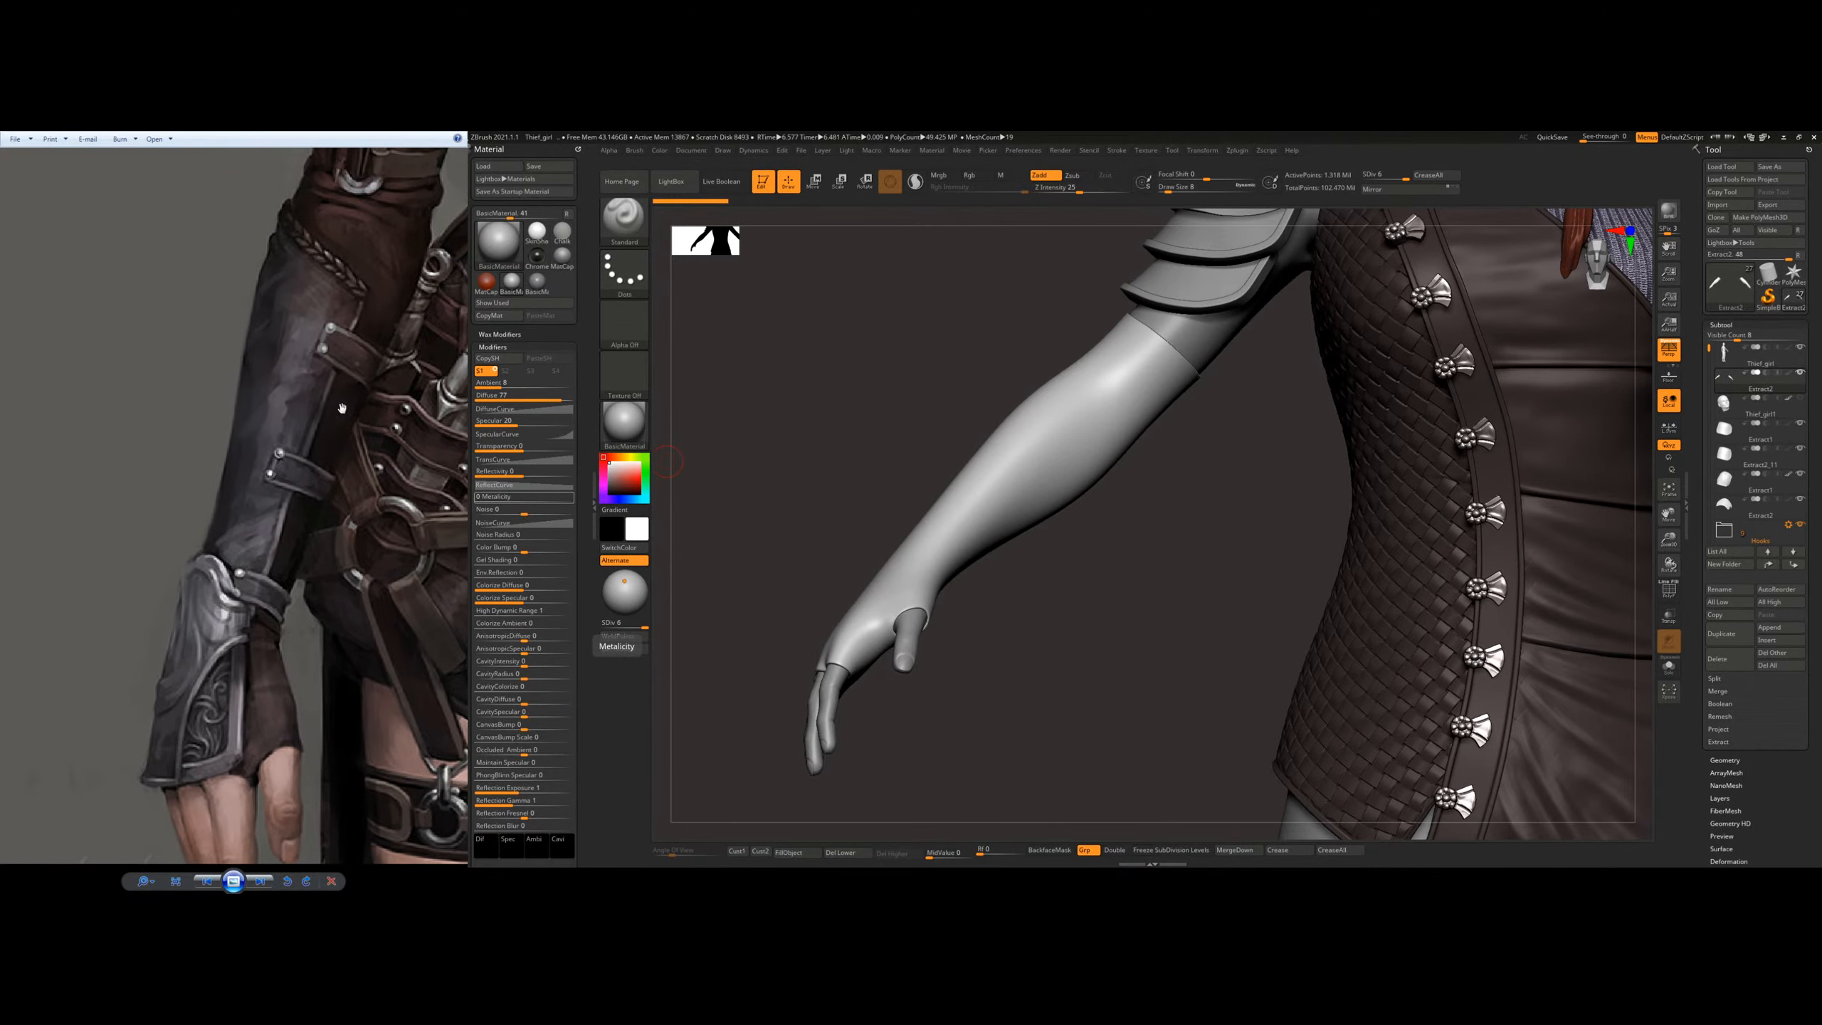
pyautogui.moveTo(1163, 527); pyautogui.dragTo(1150, 510)
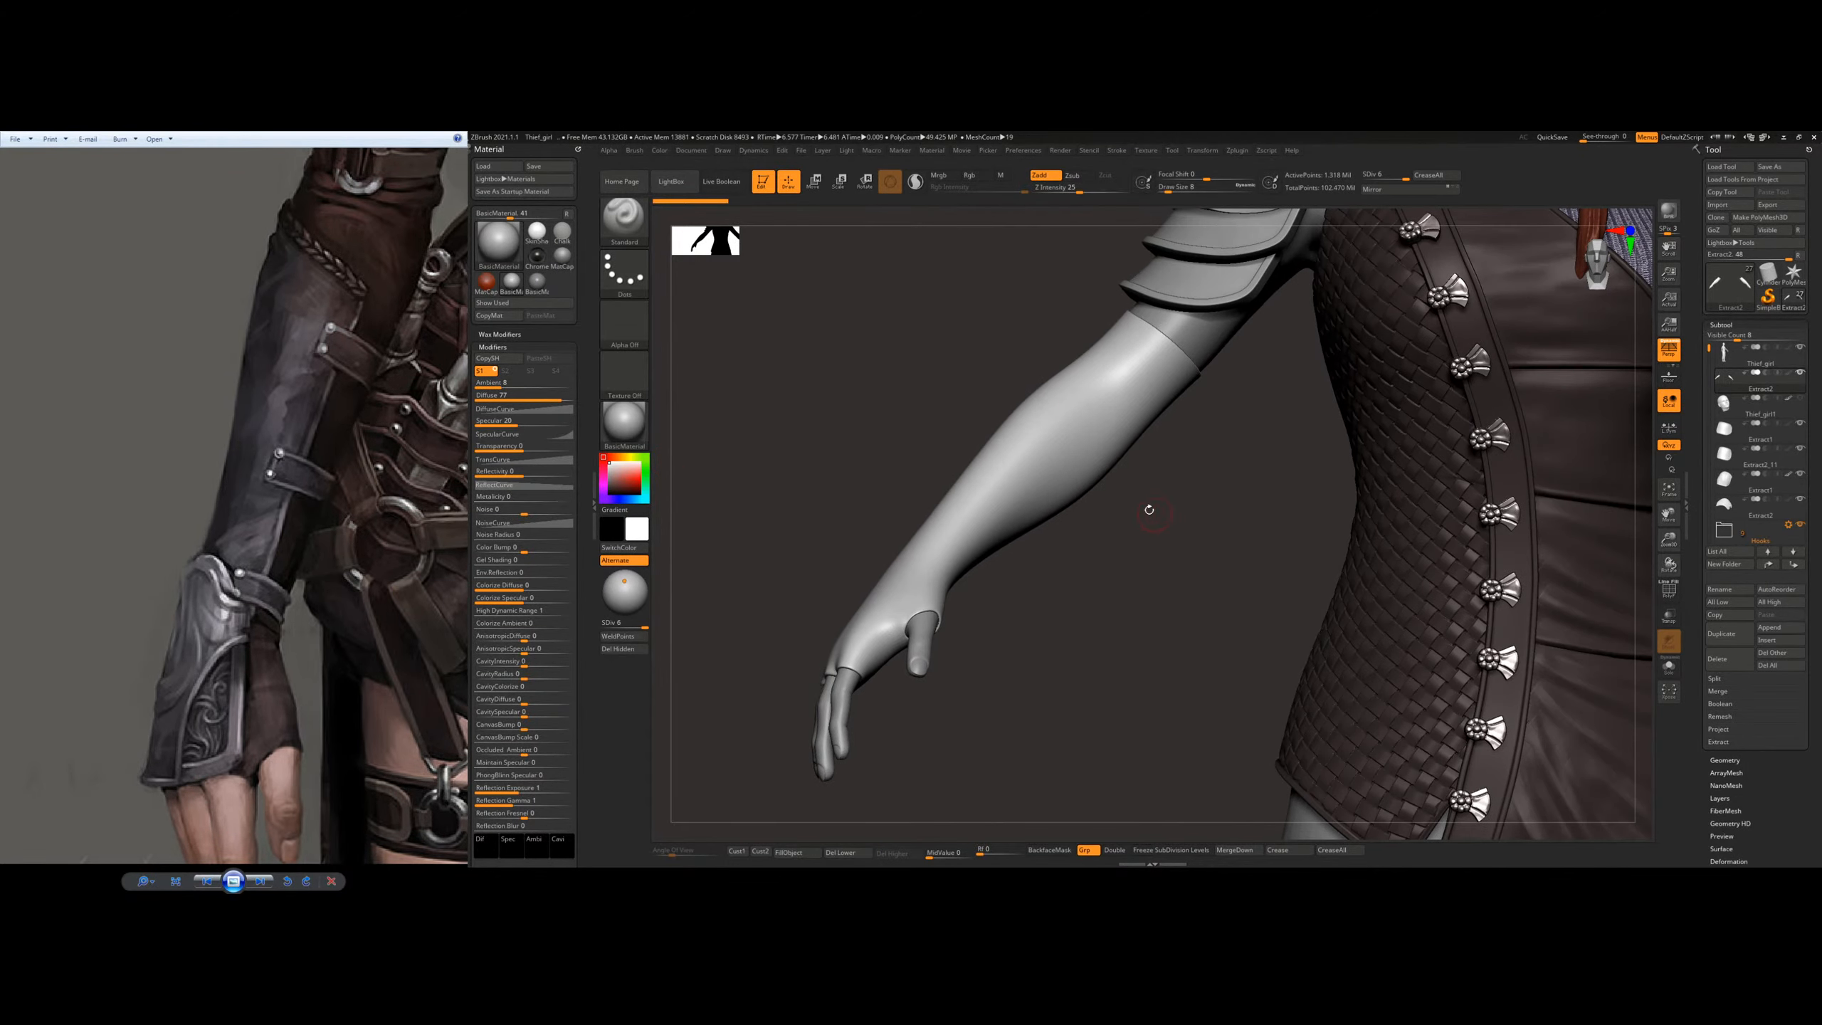
pyautogui.moveTo(1045, 553); pyautogui.dragTo(1164, 515)
pyautogui.keyDown('alt'); pyautogui.moveTo(1164, 515); pyautogui.dragTo(977, 352); pyautogui.keyUp('alt')
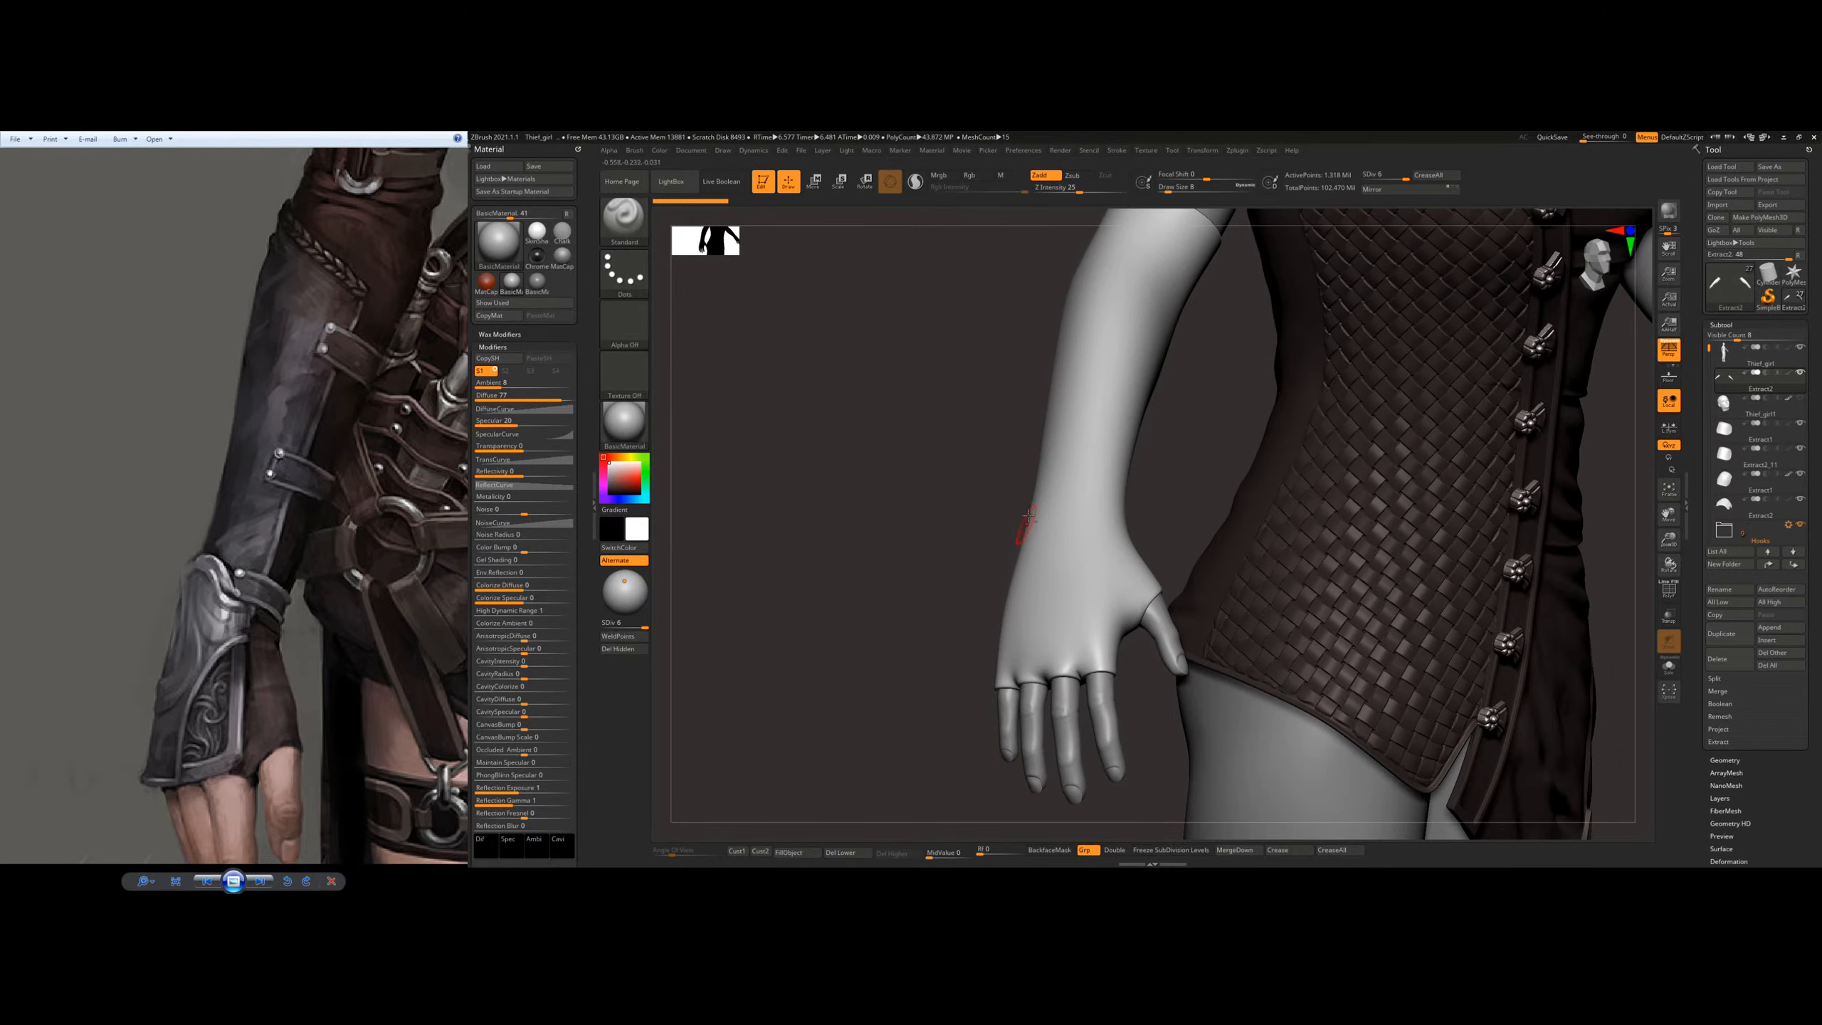
pyautogui.moveTo(1063, 522); pyautogui.dragTo(992, 534, button='right')
pyautogui.moveTo(1239, 409); pyautogui.dragTo(1067, 441, button='right')
# Step: Paint a mask strip along the back of the hand from the knuckles to the wrist
pyautogui.press('ctrl')
pyautogui.moveTo(1103, 516); pyautogui.dragTo(1048, 552, button='right')
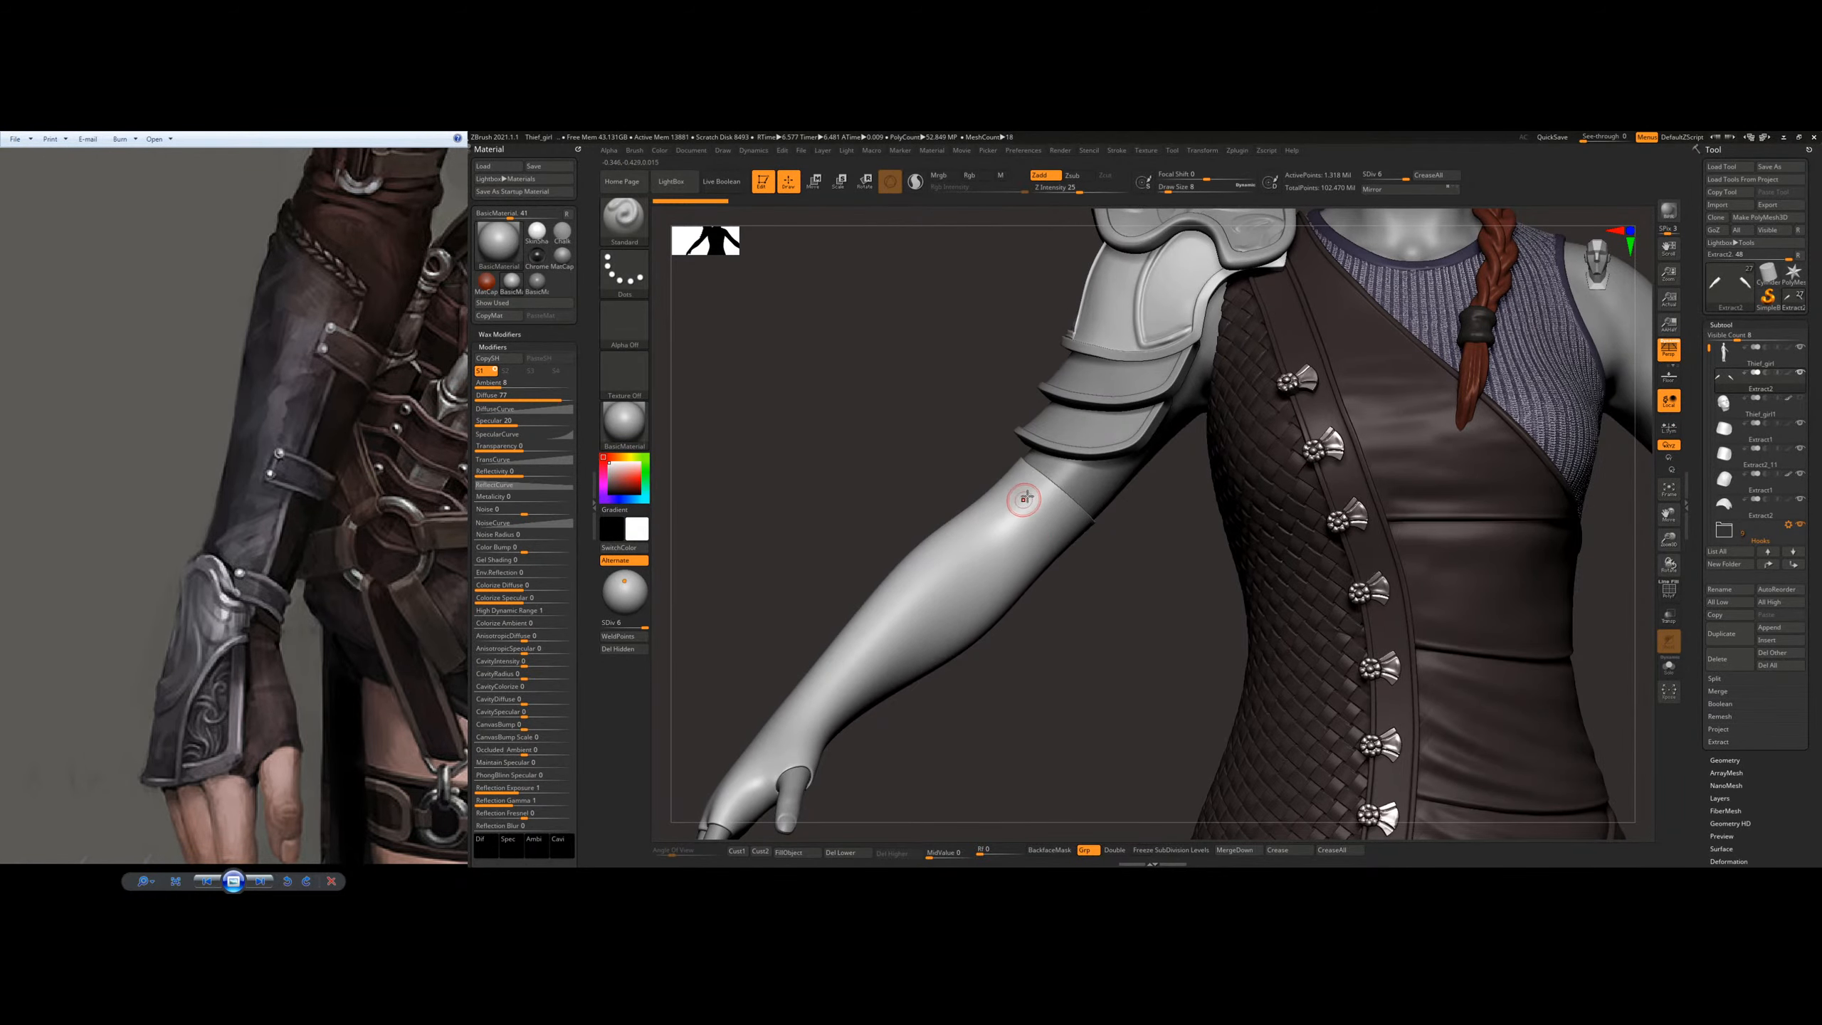
pyautogui.hotkey('ctrl', 'z')
pyautogui.moveTo(971, 574)
pyautogui.keyDown('alt'); pyautogui.mouseDown(button='right')
pyautogui.moveTo(1087, 513)
pyautogui.moveTo(1055, 525)
pyautogui.mouseUp(button='right'); pyautogui.keyUp('alt')
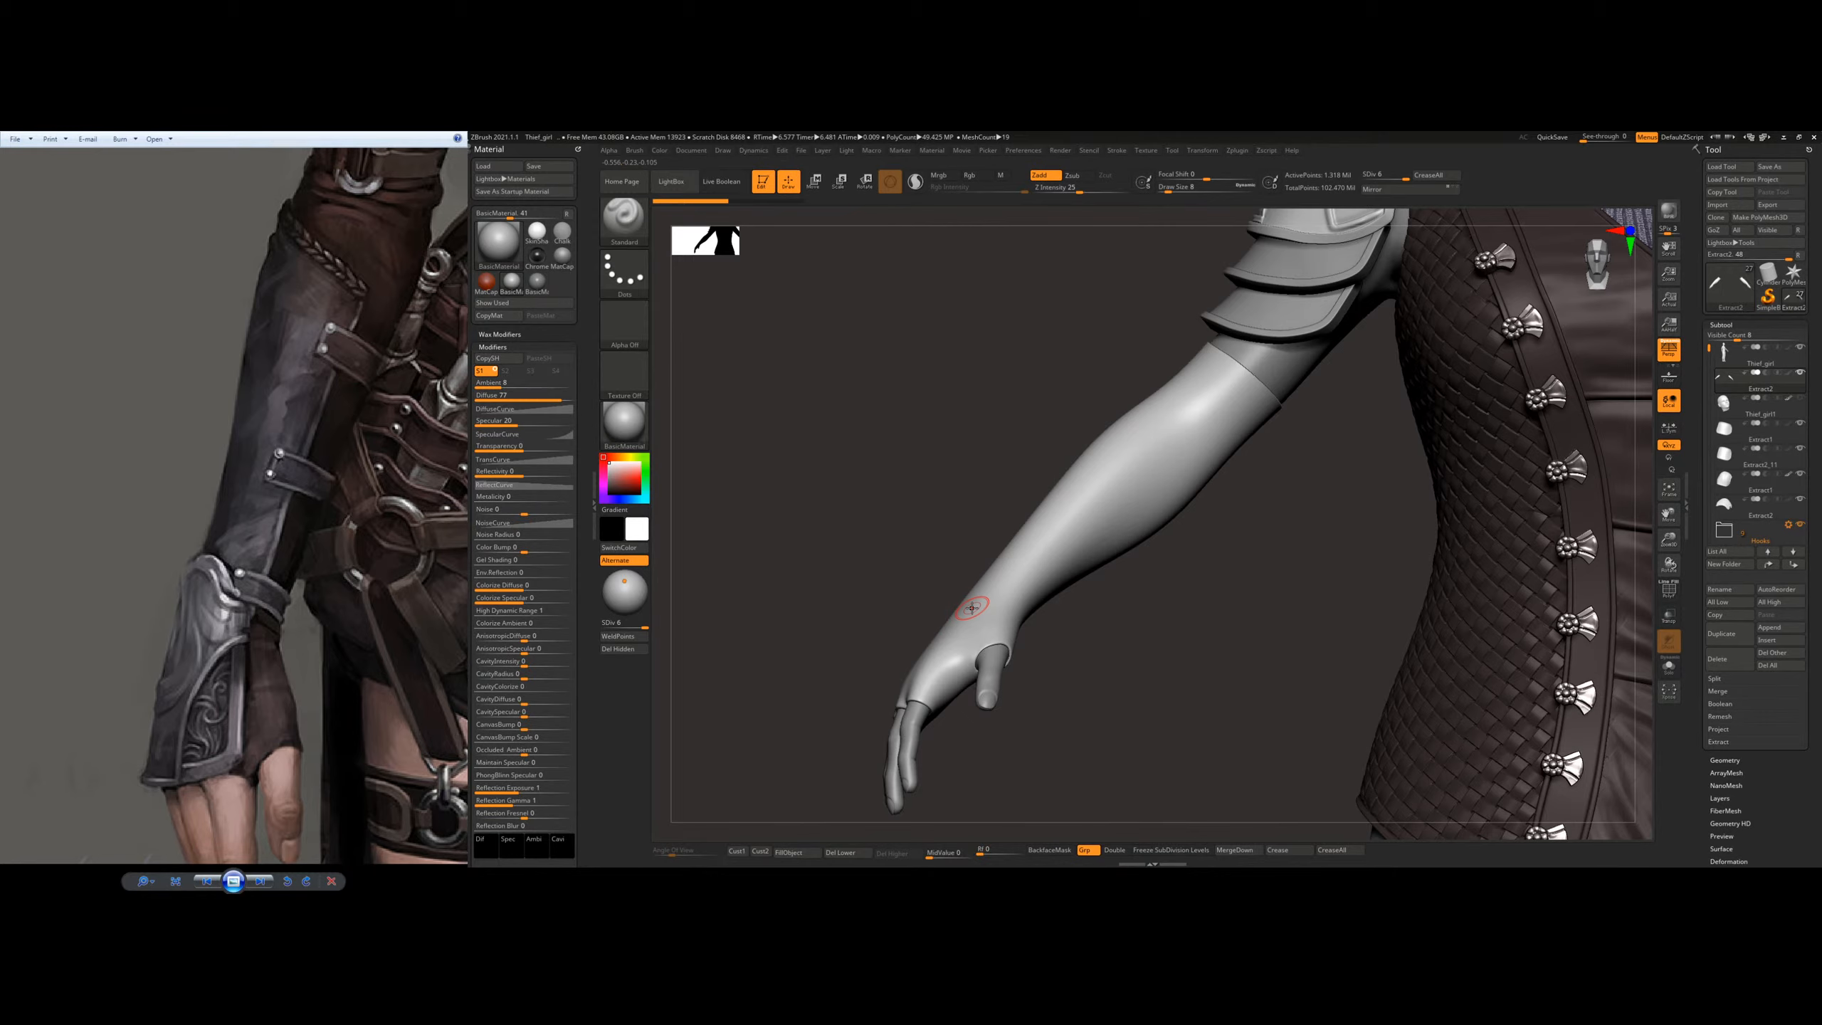
pyautogui.moveTo(1053, 551); pyautogui.dragTo(994, 658, button='right')
pyautogui.press('ctrl')
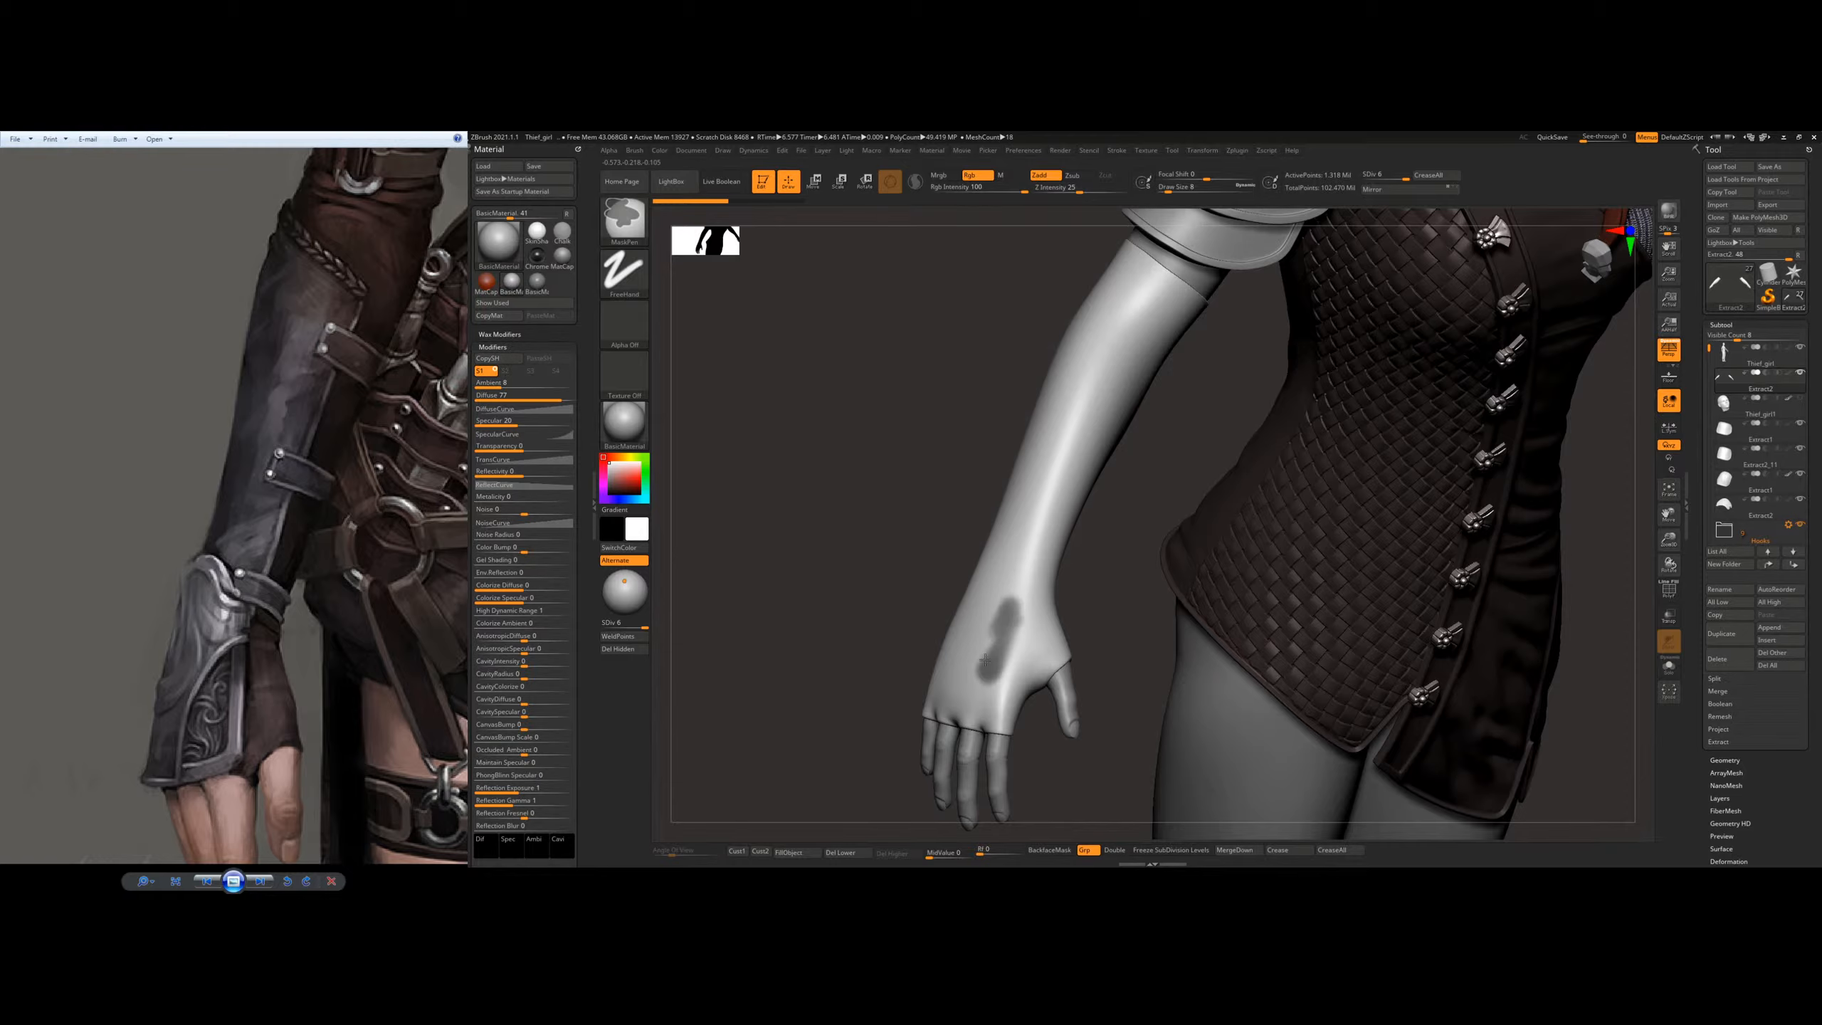
pyautogui.keyDown('ctrl'); pyautogui.moveTo(992, 655); pyautogui.dragTo(1014, 587); pyautogui.keyUp('ctrl')
pyautogui.moveTo(1045, 623)
pyautogui.mouseDown(button='right')
pyautogui.moveTo(975, 631)
pyautogui.moveTo(1018, 622)
pyautogui.moveTo(970, 670)
pyautogui.mouseUp(button='right')
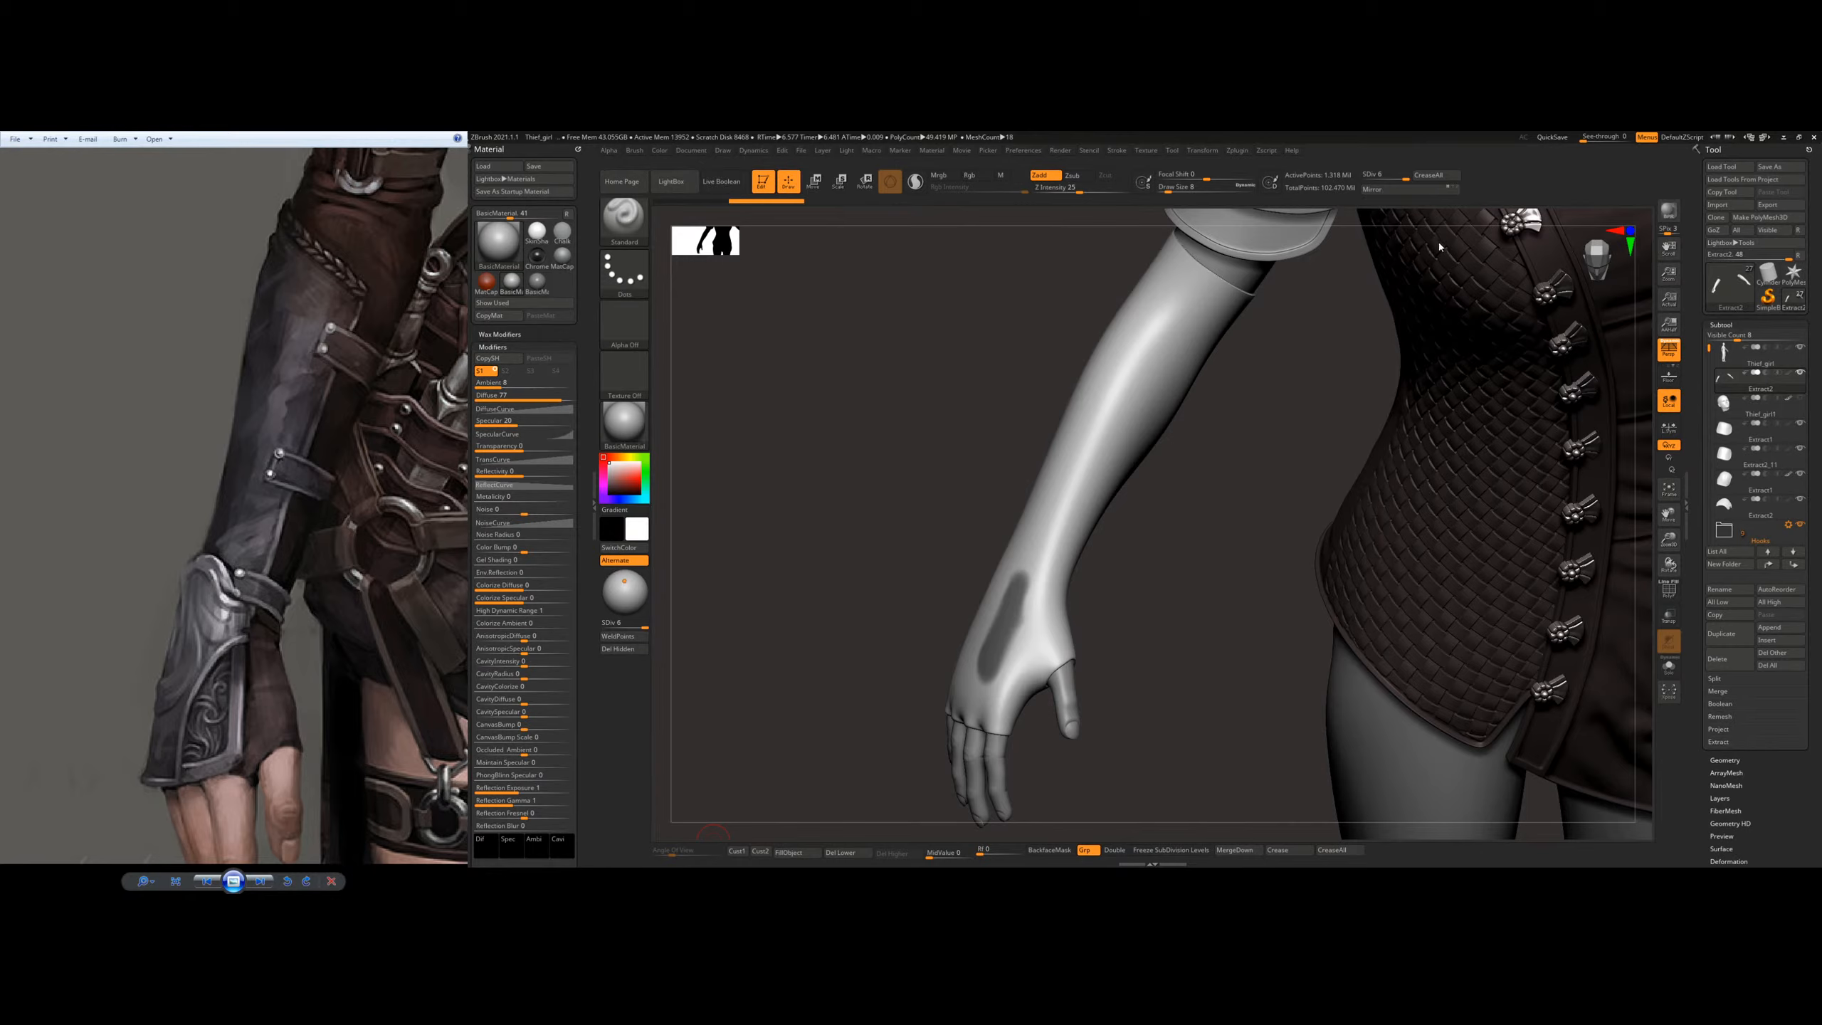
# Step: Toggle the glove's existing sculpting layer and add a second layer to the mesh
pyautogui.moveTo(1166, 478); pyautogui.dragTo(1058, 509)
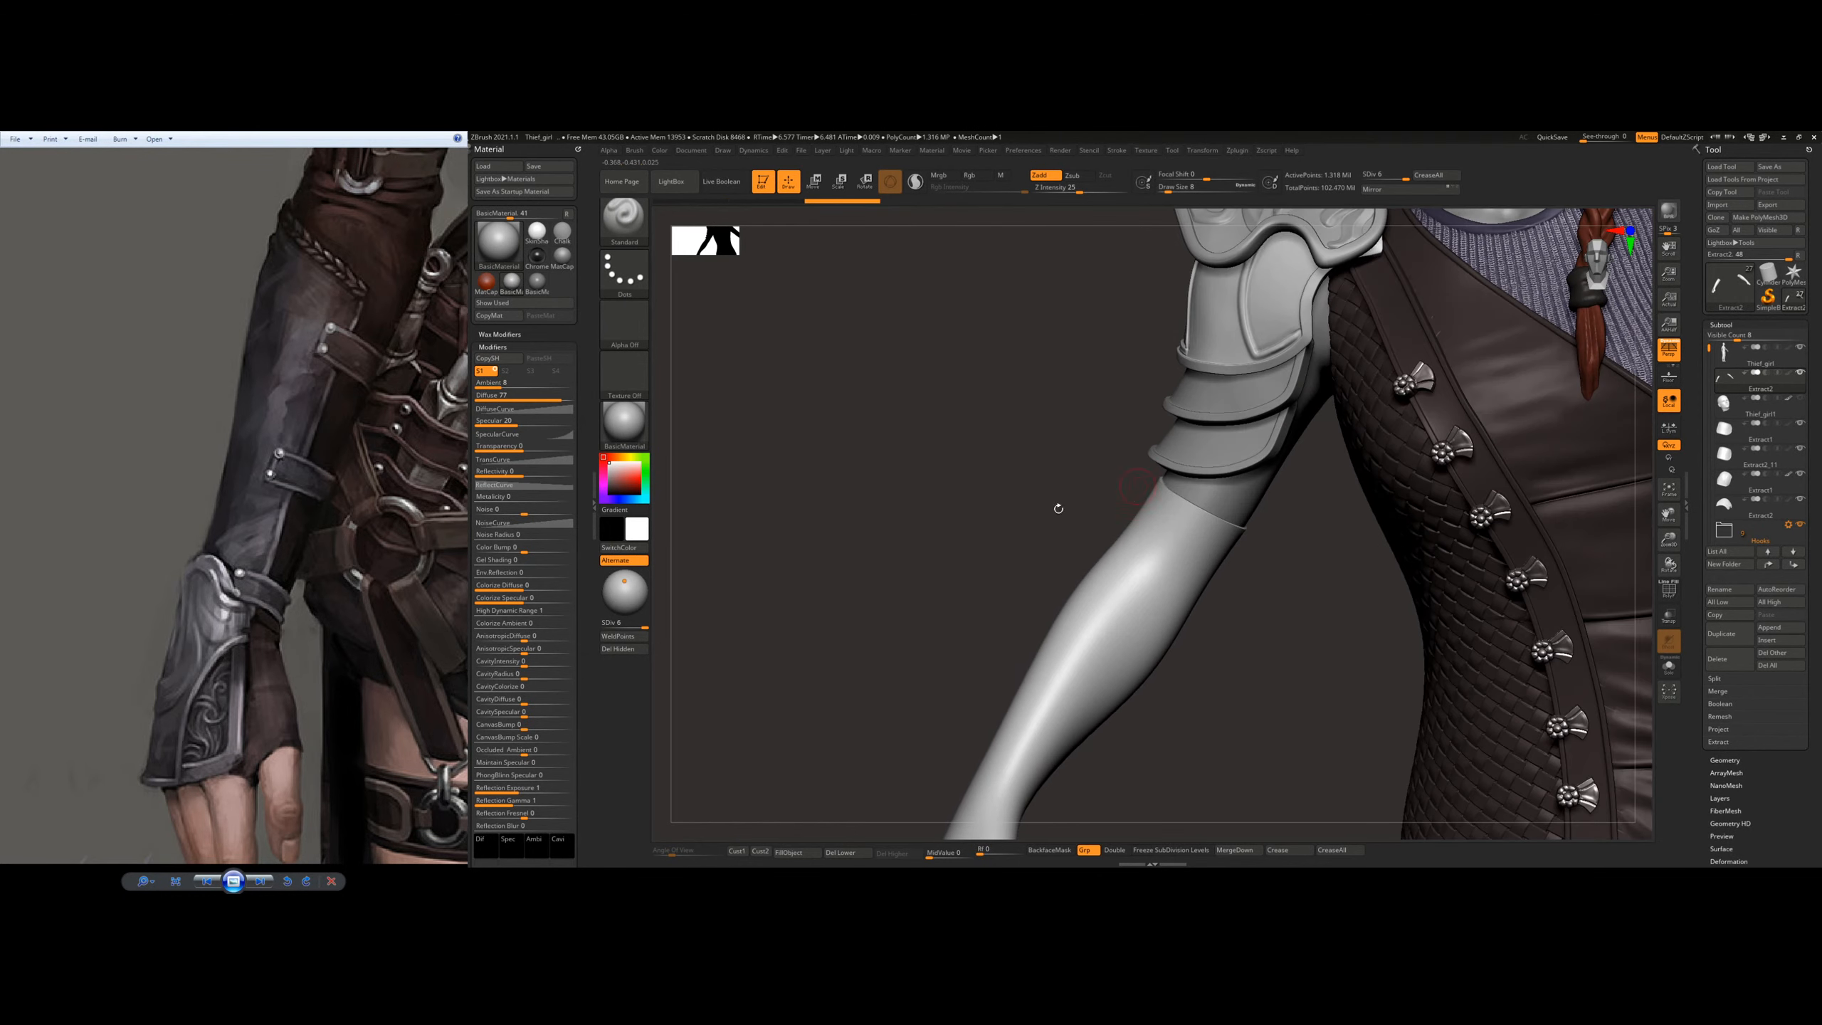
pyautogui.moveTo(301, 495); pyautogui.dragTo(249, 643)
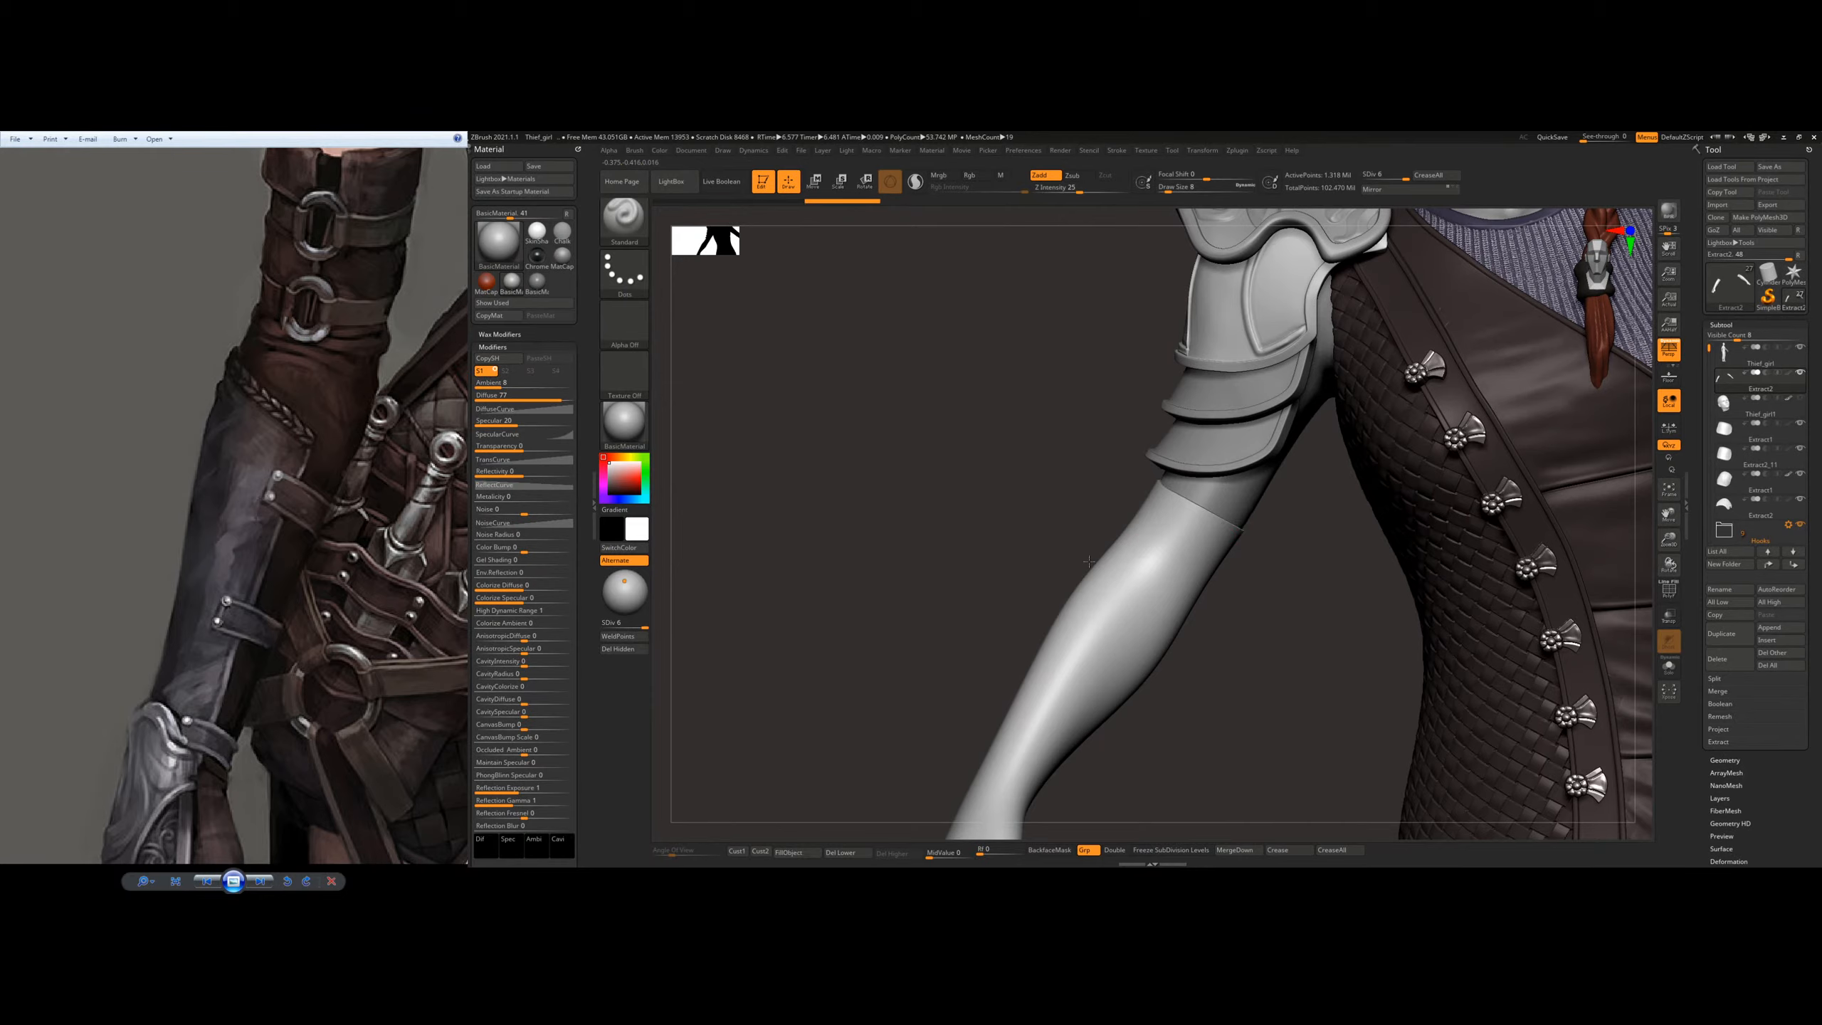
pyautogui.keyDown('ctrl'); pyautogui.moveTo(1063, 531); pyautogui.dragTo(1068, 618, button='right'); pyautogui.keyUp('ctrl')
pyautogui.moveTo(1068, 618); pyautogui.dragTo(1082, 576, button='right')
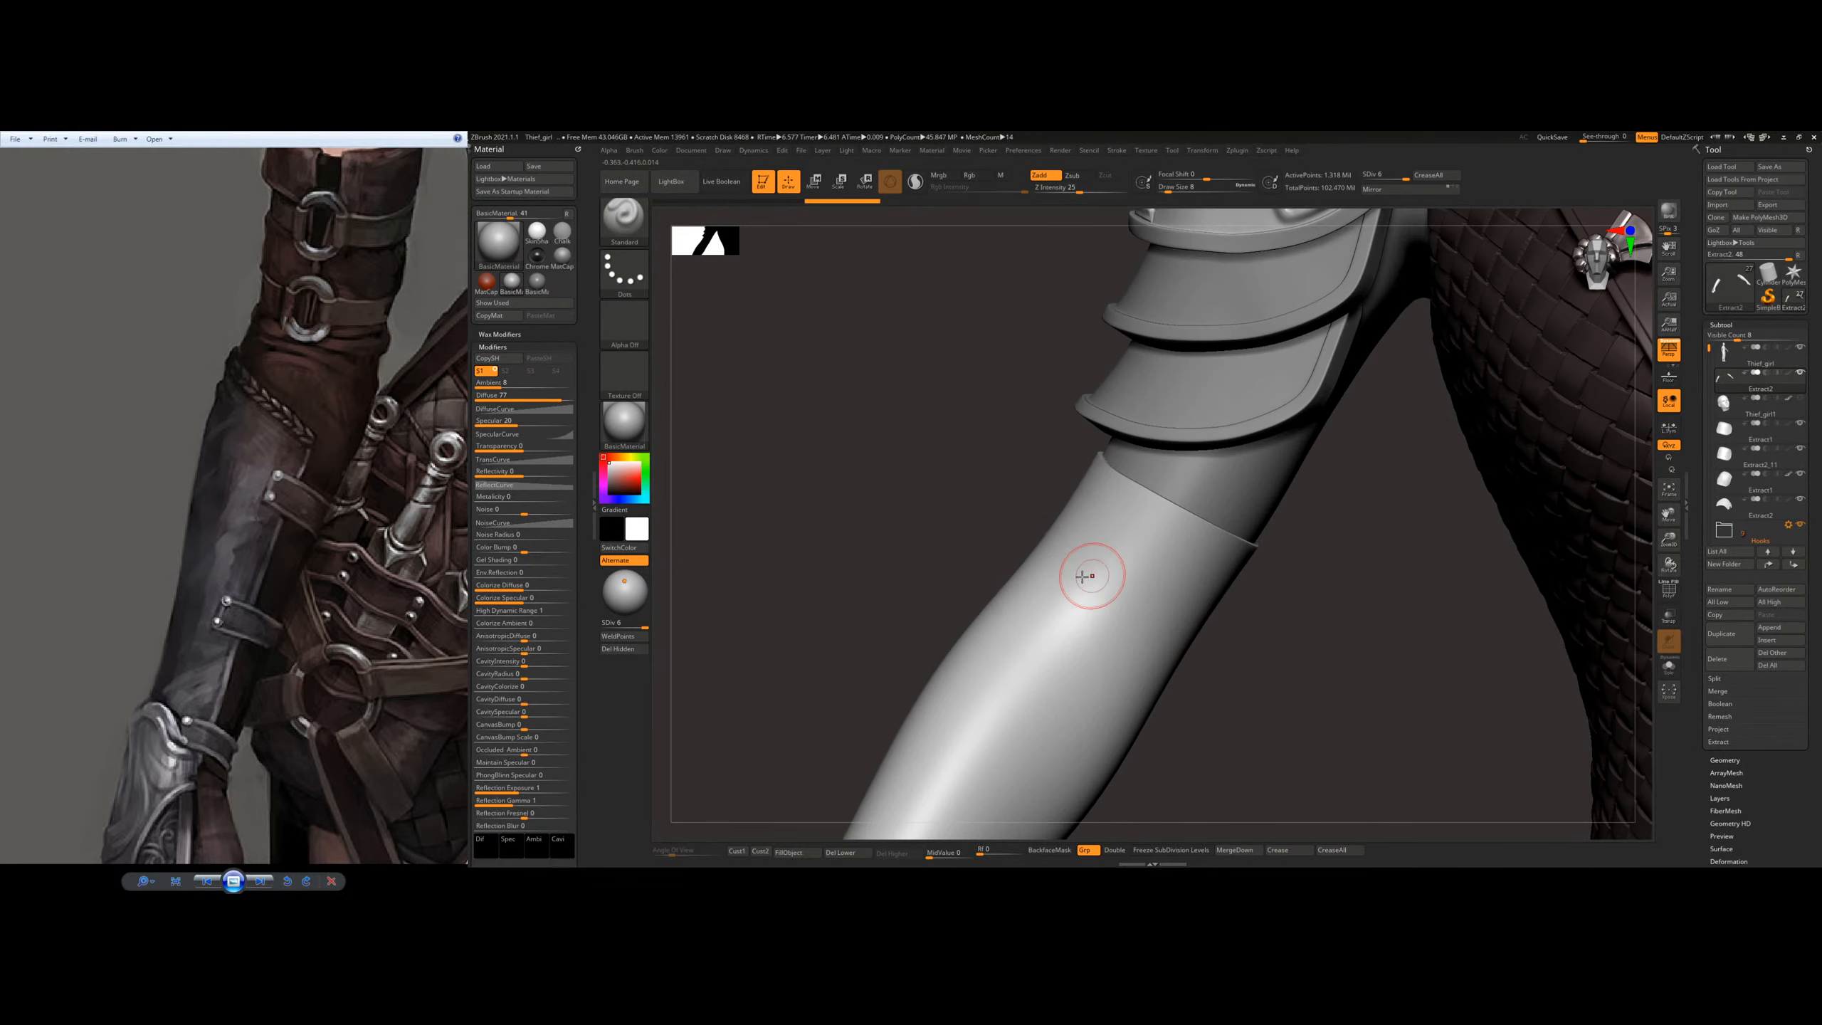
pyautogui.click(1722, 799)
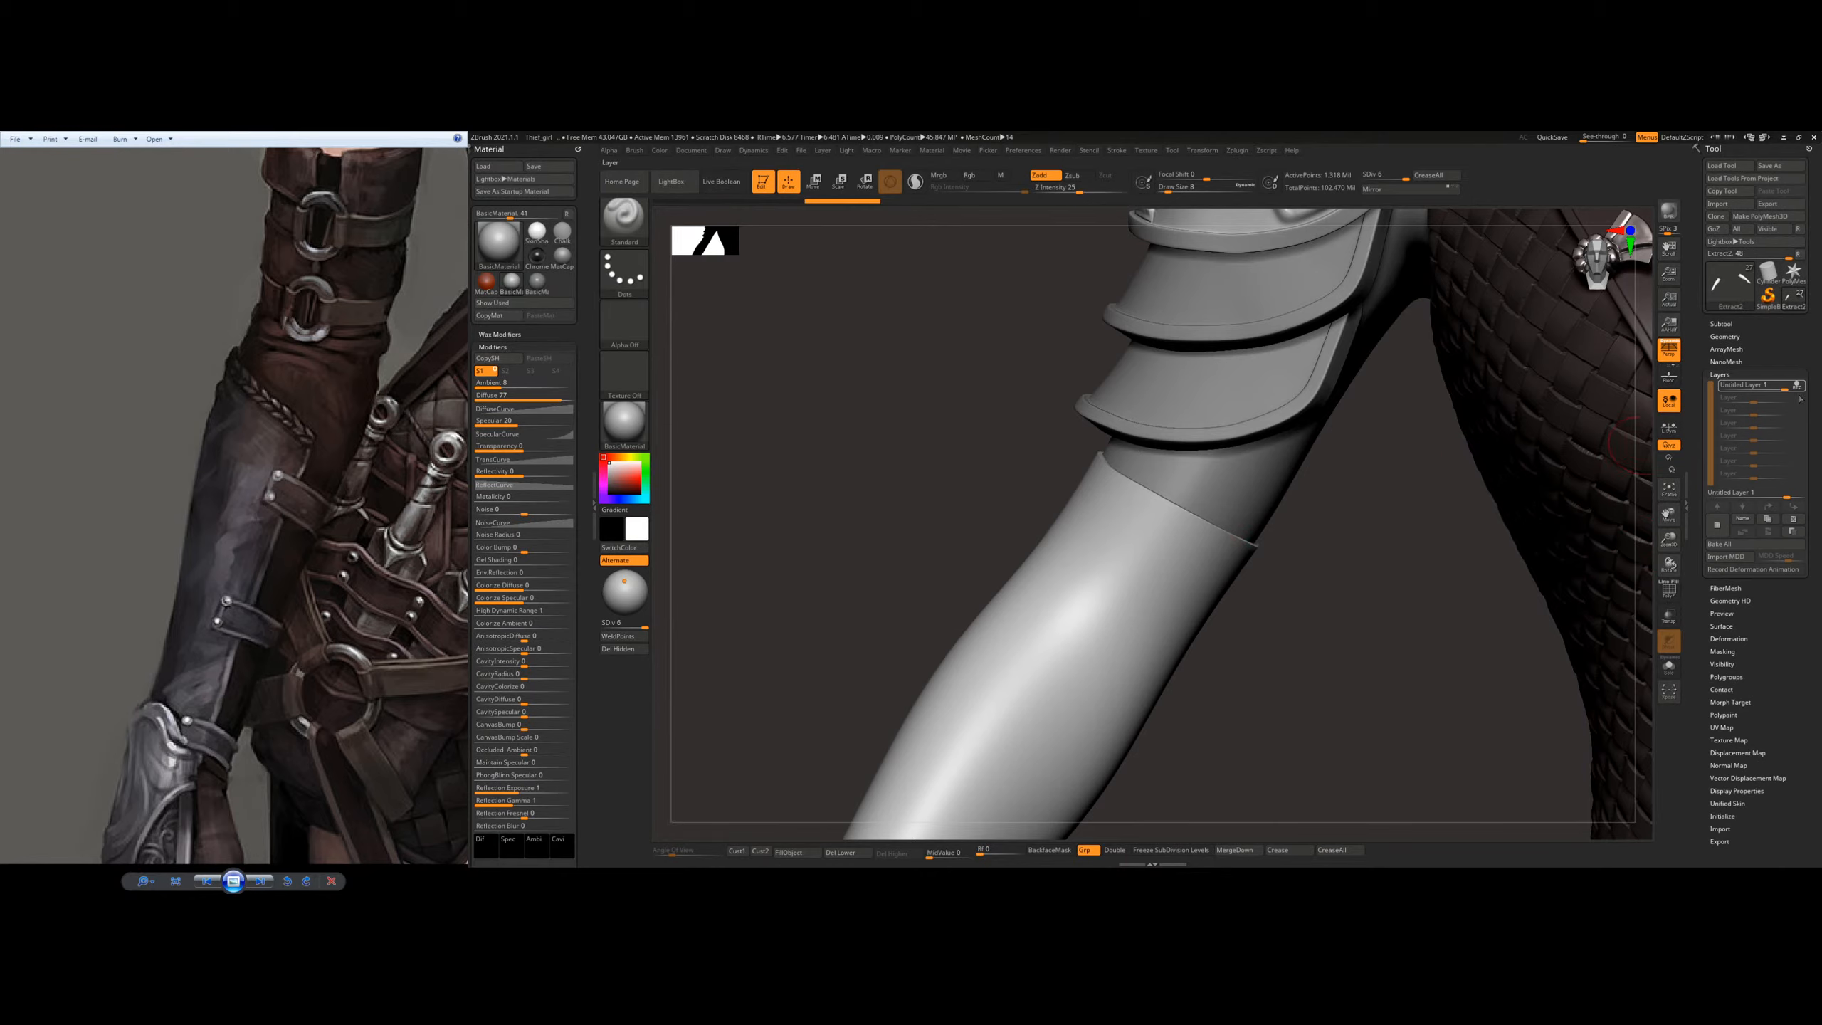
pyautogui.click(1799, 386)
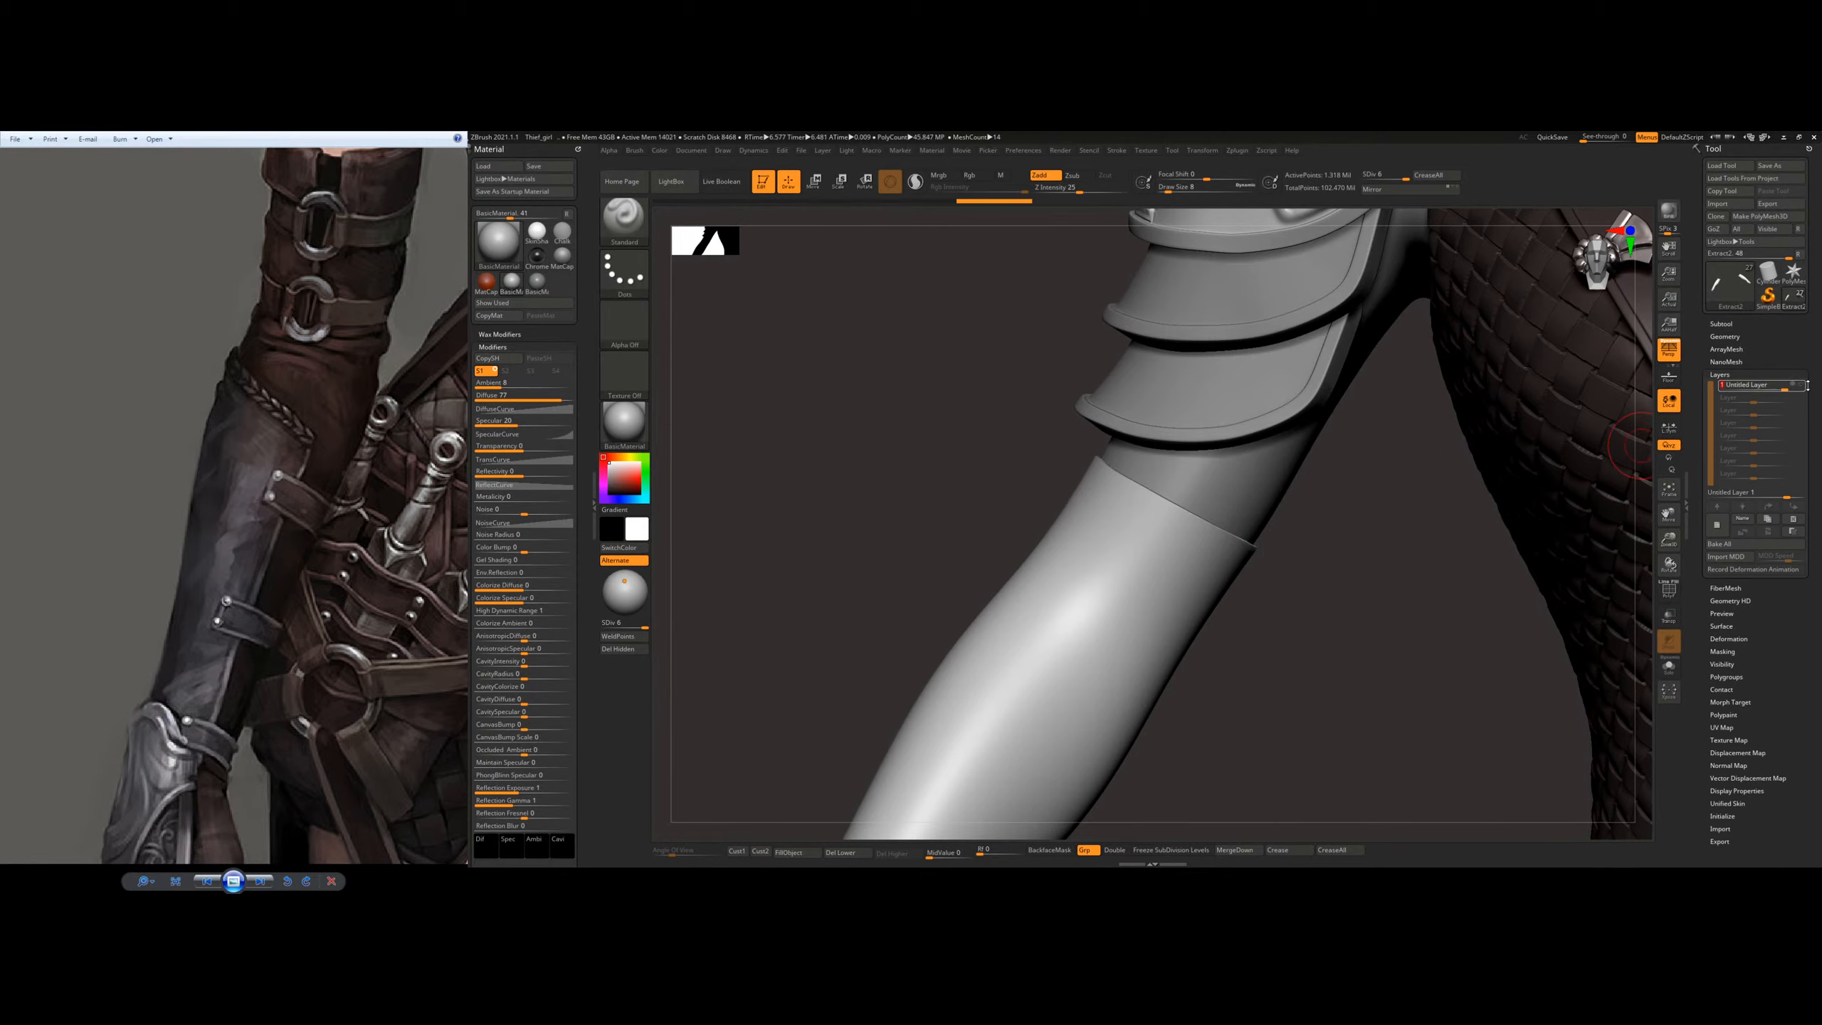
pyautogui.click(1803, 387)
pyautogui.click(1803, 387)
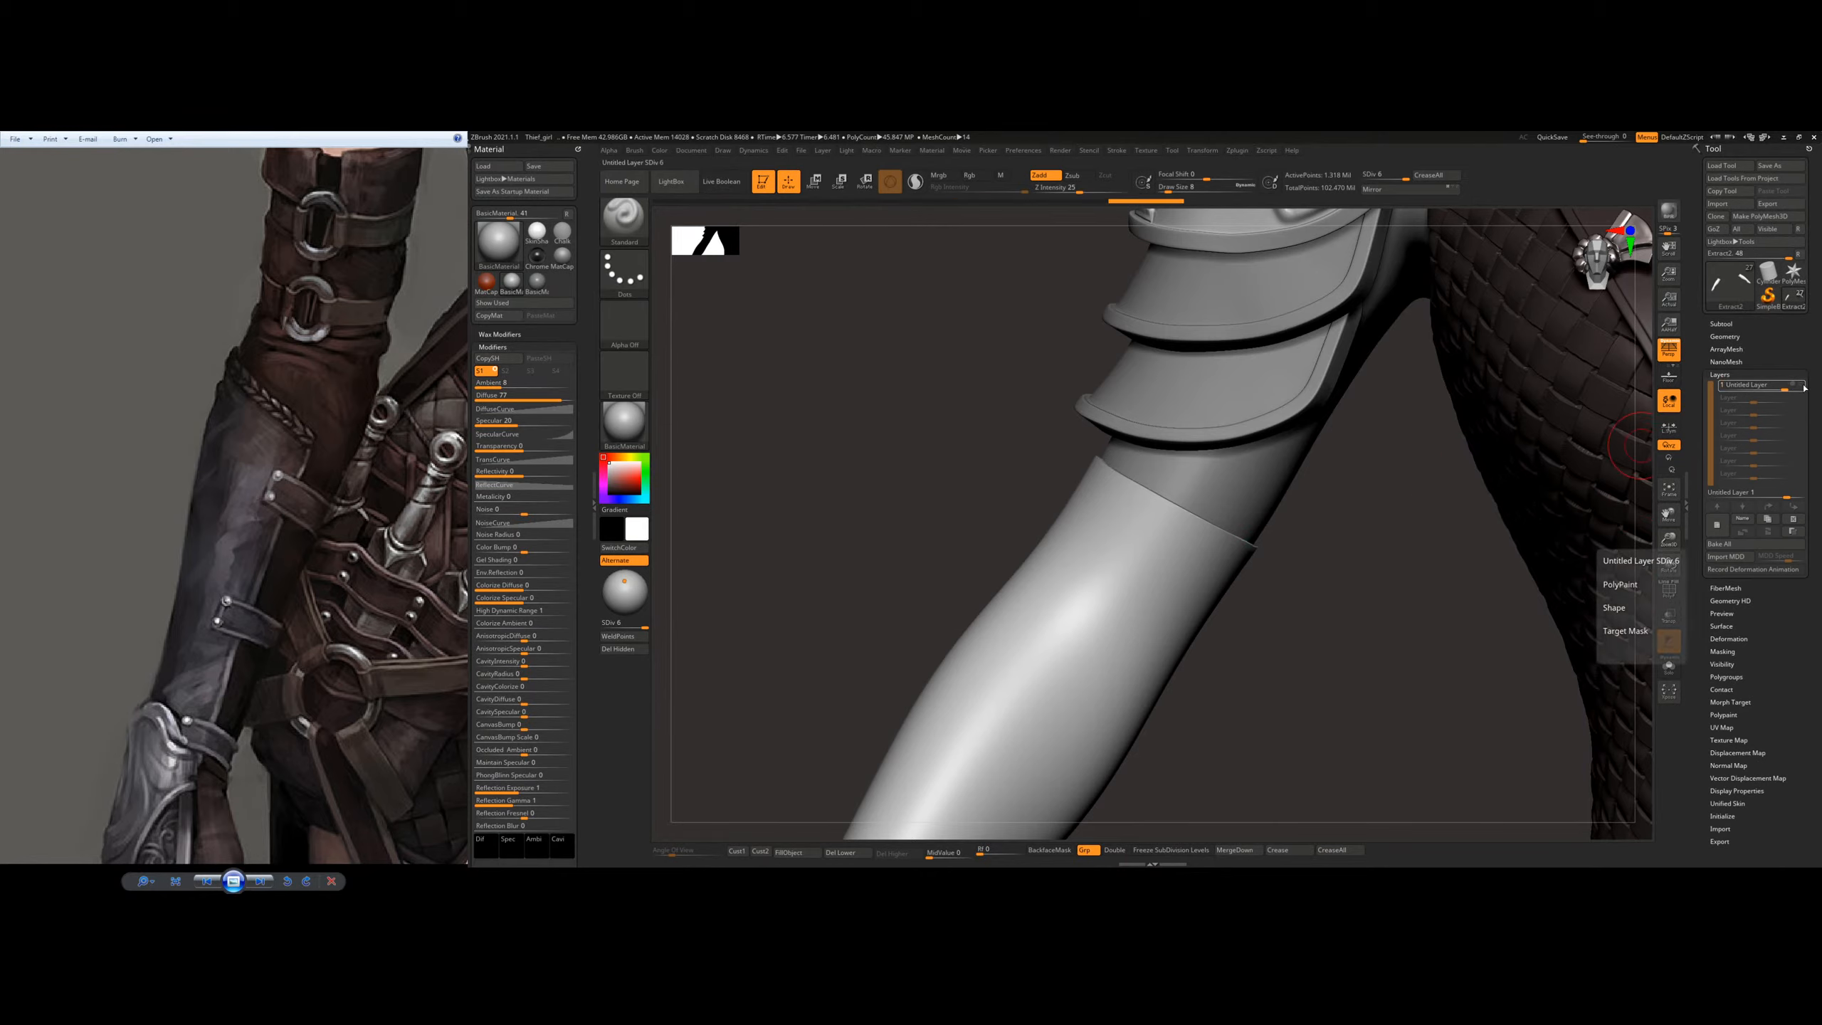
pyautogui.click(1717, 525)
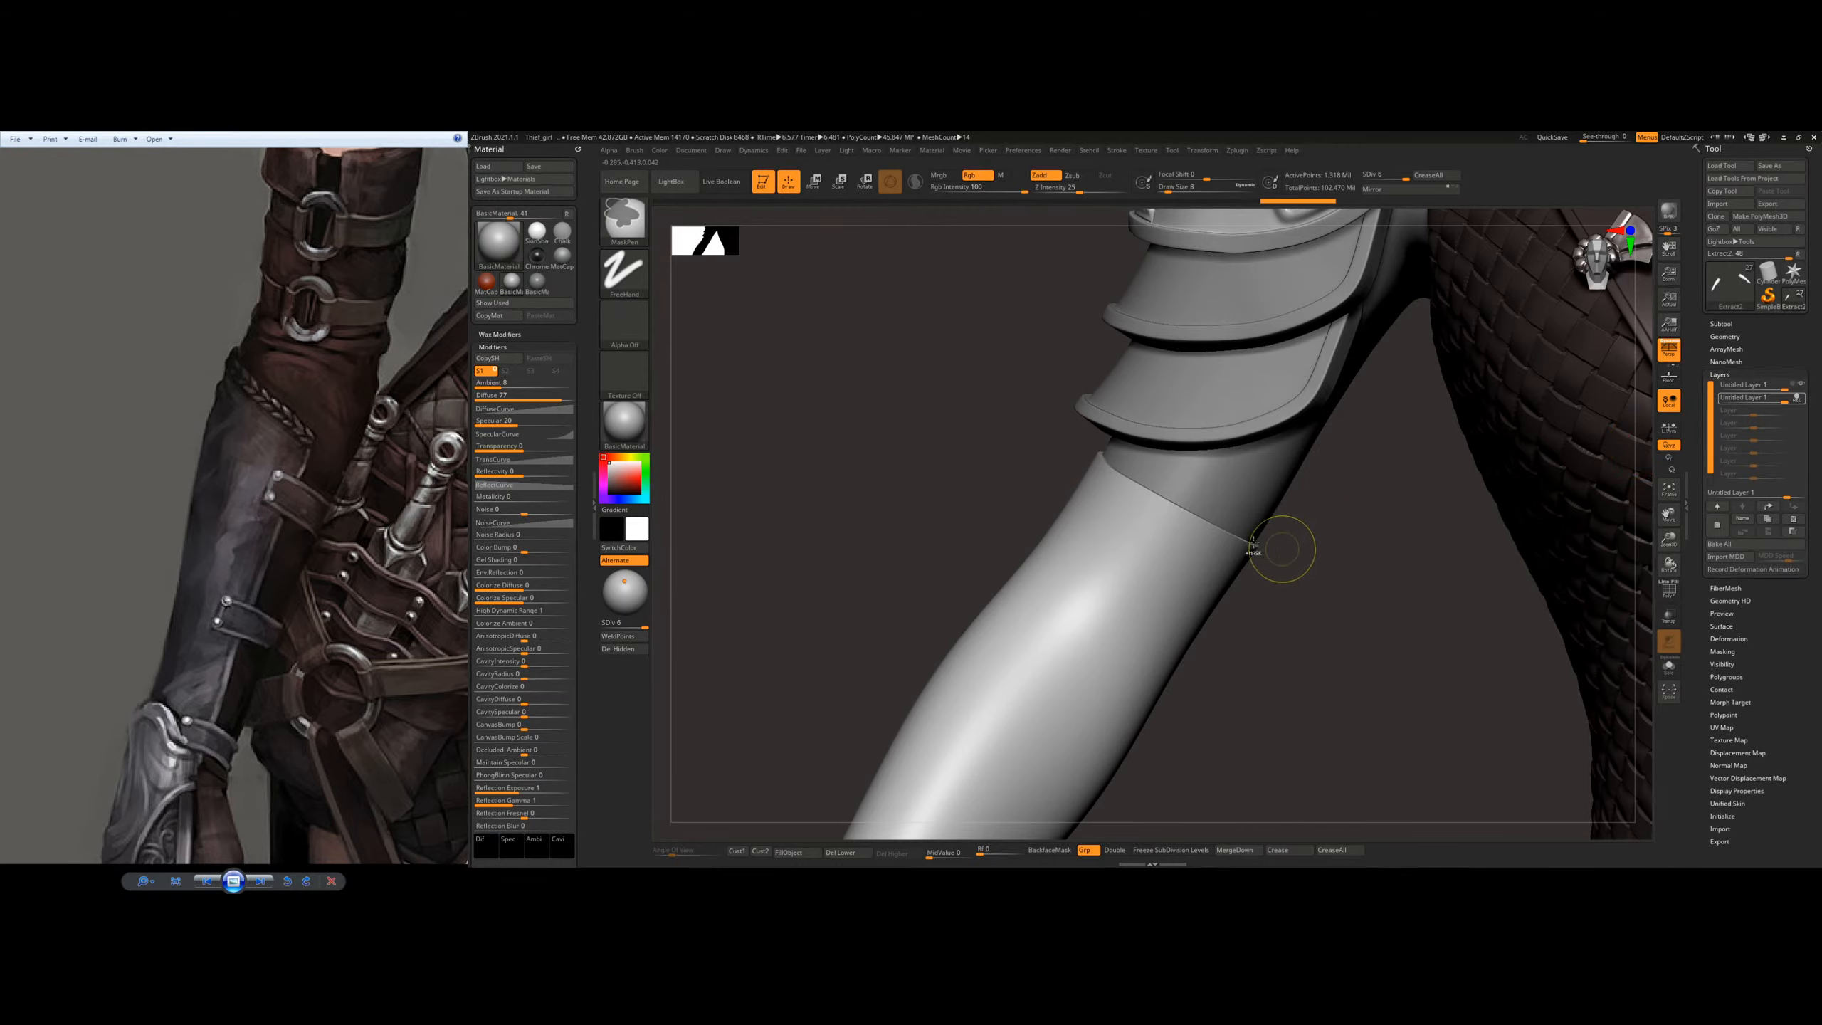
# Step: Lower the glove mesh to subdivision level 2 and bring the sleeve opening below the elbow into view
pyautogui.keyDown('ctrl'); pyautogui.moveTo(1278, 543); pyautogui.dragTo(833, 626, button='right'); pyautogui.keyUp('ctrl')
pyautogui.click(612, 626)
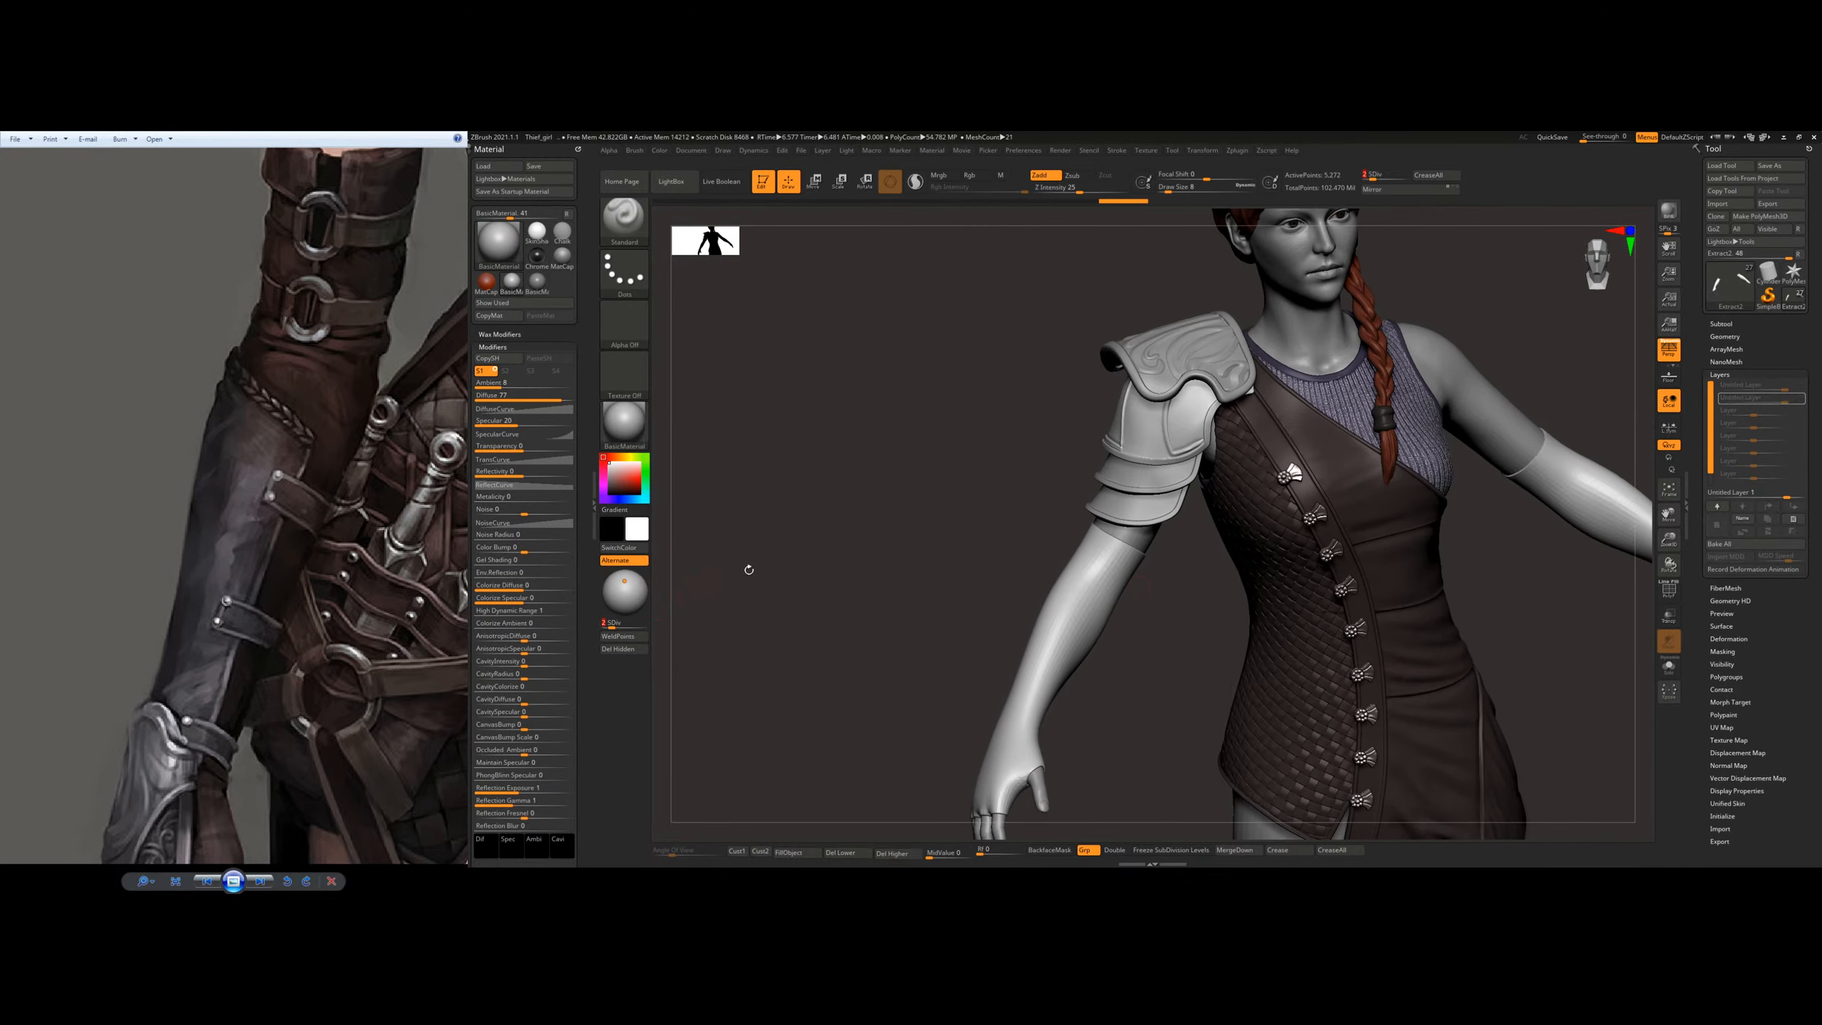
pyautogui.moveTo(749, 570); pyautogui.dragTo(1076, 603, button='right')
pyautogui.keyDown('ctrl'); pyautogui.click(1119, 619); pyautogui.keyUp('ctrl')
pyautogui.moveTo(946, 575); pyautogui.dragTo(1103, 578, button='right')
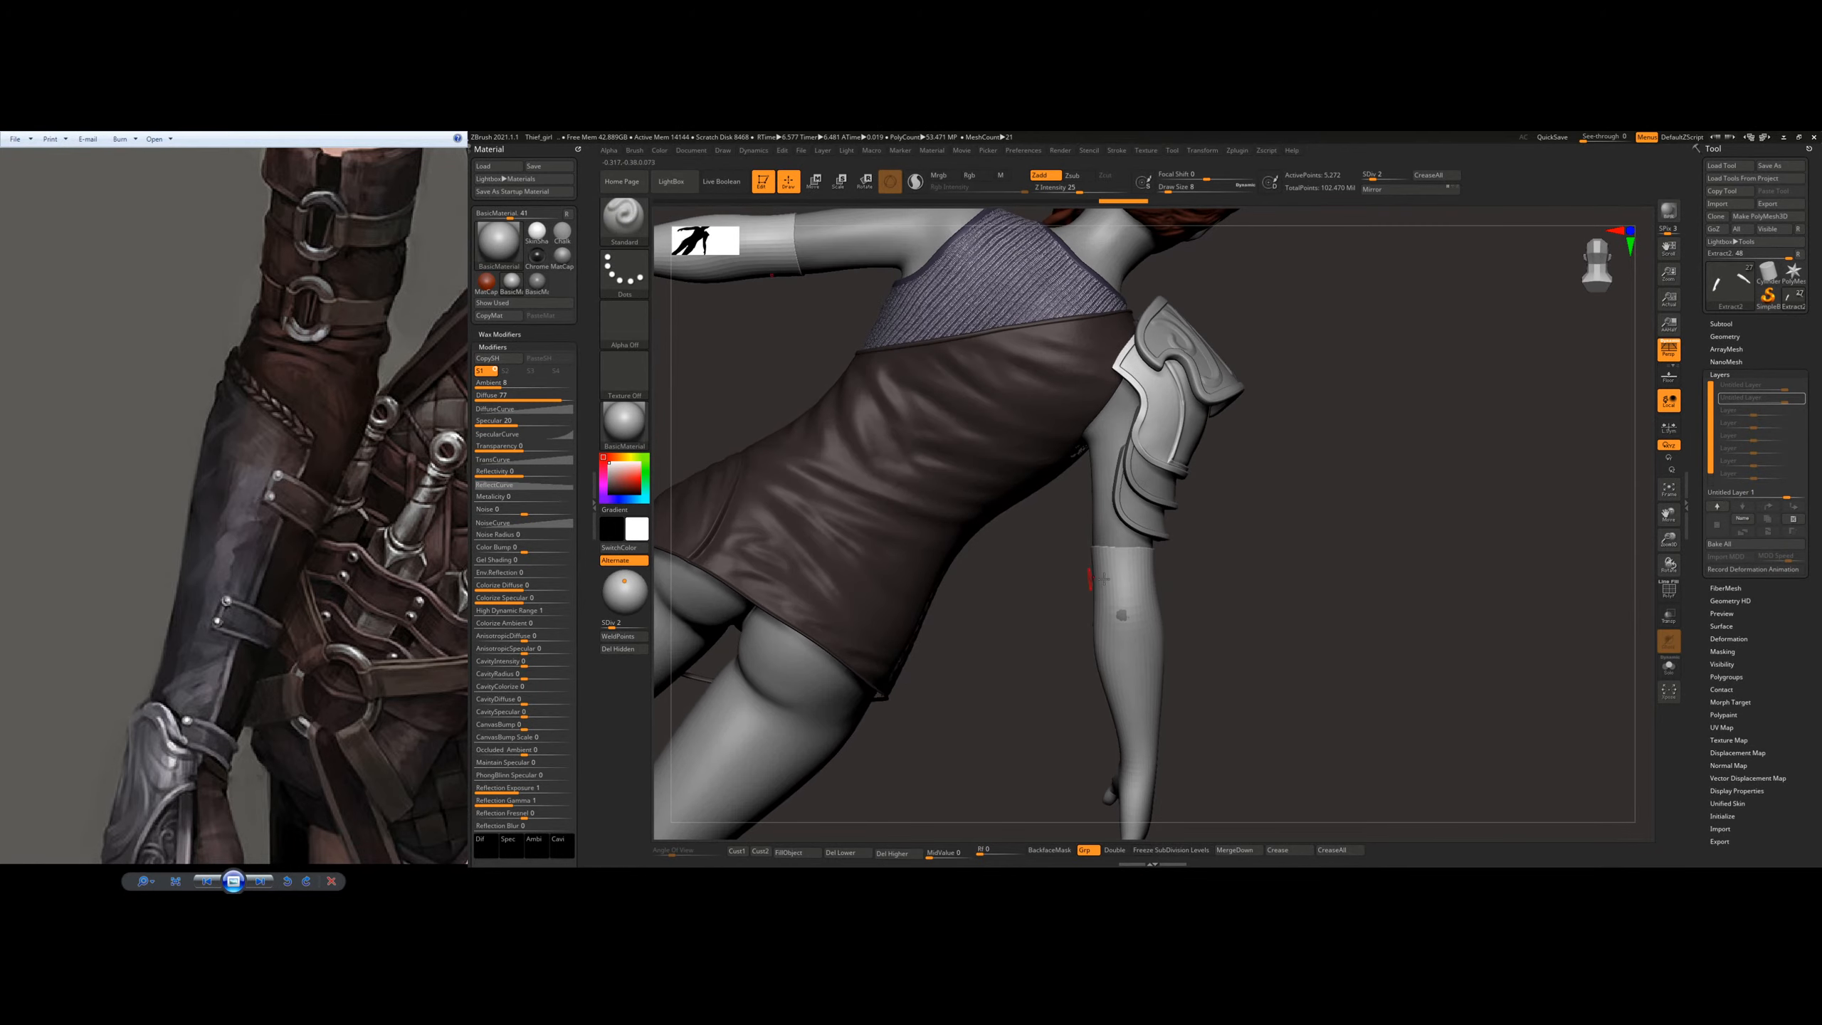
pyautogui.moveTo(1219, 578)
pyautogui.mouseDown(button='right')
pyautogui.moveTo(1250, 565)
pyautogui.moveTo(1140, 605)
pyautogui.moveTo(1183, 596)
pyautogui.mouseUp(button='right')
pyautogui.moveTo(1184, 596)
pyautogui.keyDown('ctrl'); pyautogui.mouseDown(button='right')
pyautogui.moveTo(1232, 643)
pyautogui.moveTo(1236, 689)
pyautogui.mouseUp(button='right'); pyautogui.keyUp('ctrl')
# Step: Reshape the glove's upper edge below the elbow with the Move brush
pyautogui.press('b')
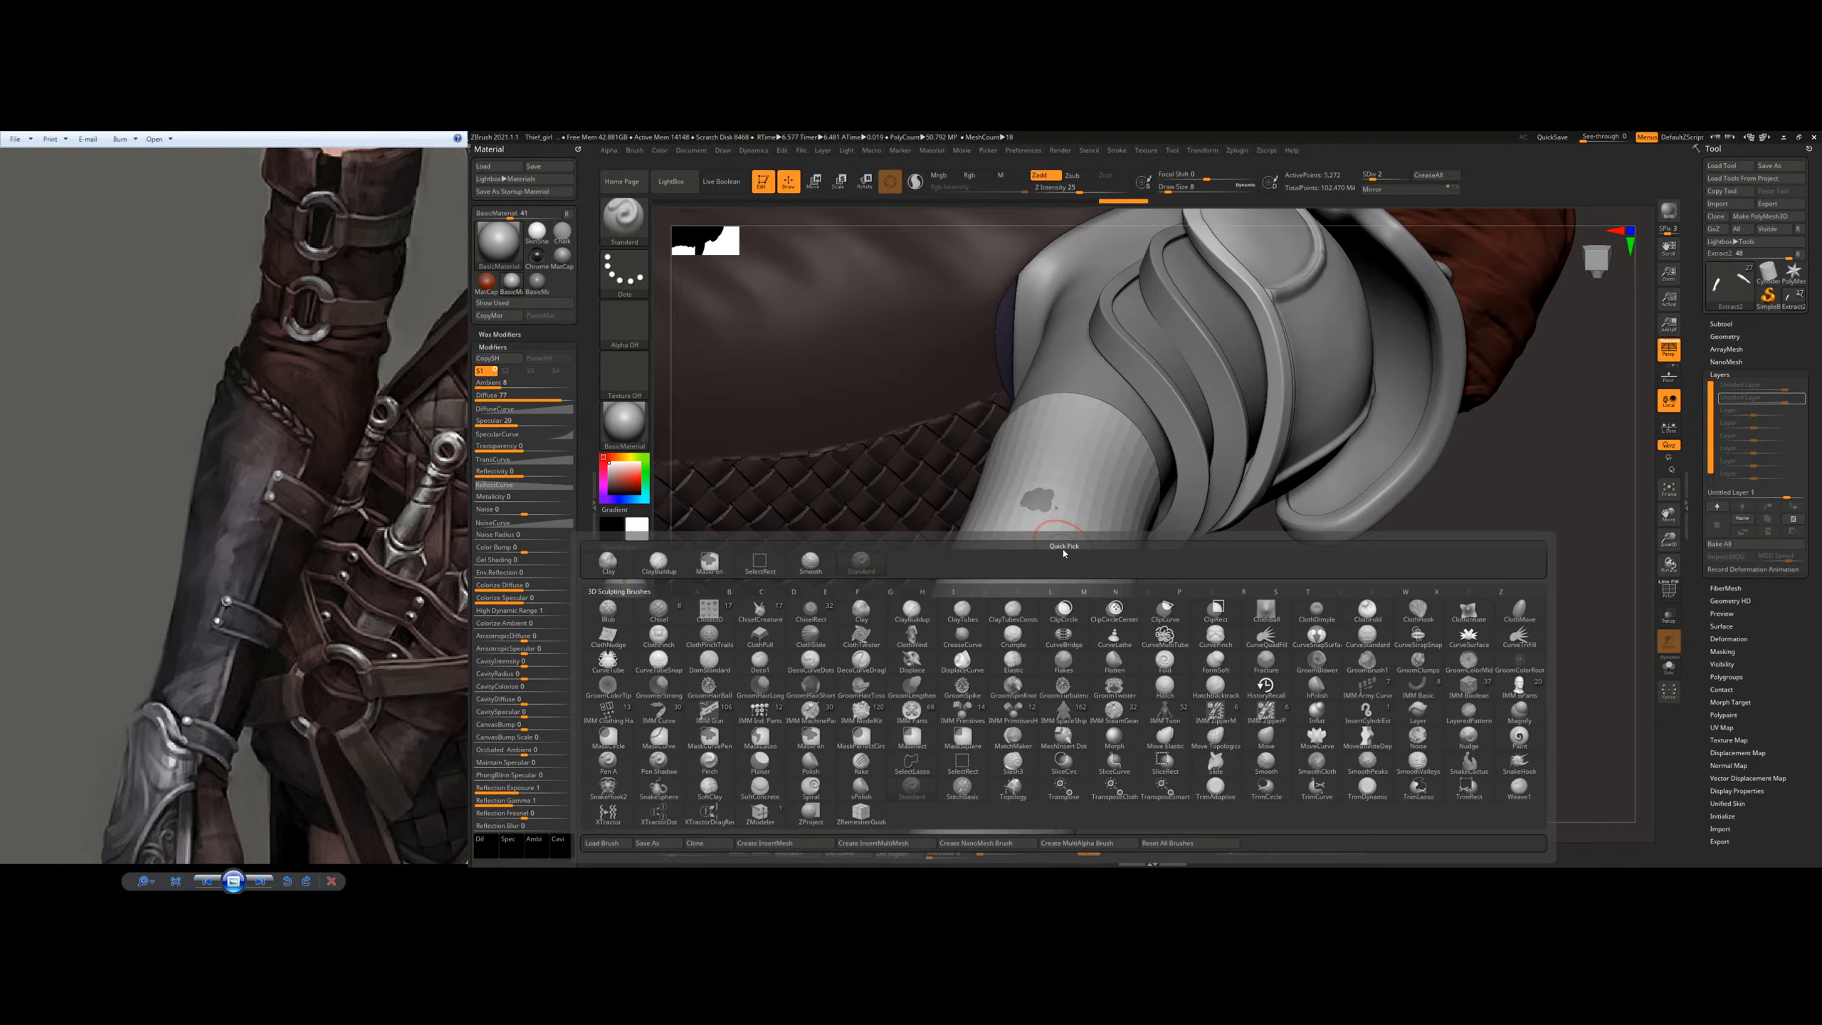
pyautogui.press('m')
pyautogui.press('v')
pyautogui.moveTo(1047, 503)
pyautogui.mouseDown(button='right')
pyautogui.moveTo(1067, 468)
pyautogui.moveTo(1110, 518)
pyautogui.moveTo(1164, 452)
pyautogui.moveTo(1066, 463)
pyautogui.moveTo(1176, 495)
pyautogui.mouseUp(button='right')
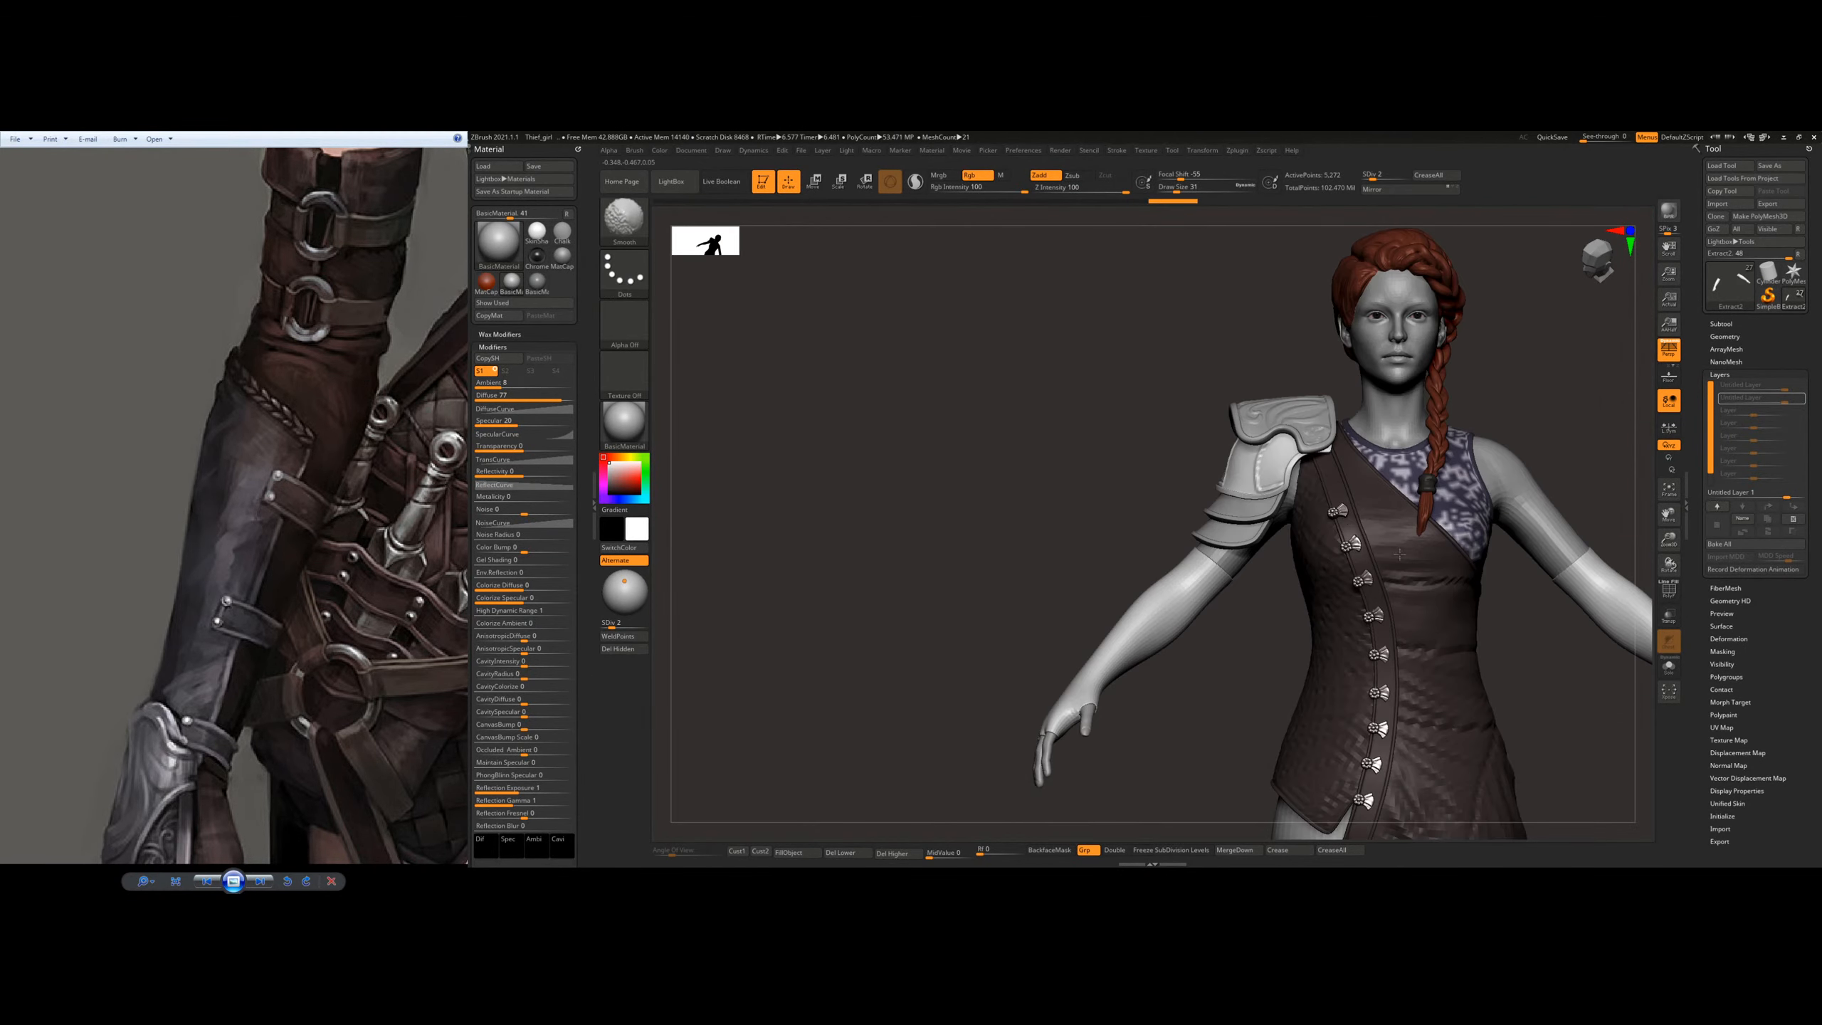
pyautogui.keyDown('alt'); pyautogui.moveTo(1450, 502); pyautogui.dragTo(1067, 508, button='right'); pyautogui.keyUp('alt')
pyautogui.moveTo(1262, 527); pyautogui.dragTo(1217, 545, button='right')
pyautogui.keyDown('alt'); pyautogui.moveTo(860, 535); pyautogui.dragTo(1204, 624, button='right'); pyautogui.keyUp('alt')
# Step: Raise the glove mesh to subdivision level 4 and reduce the brush's draw size to 7
pyautogui.hotkey('ctrl', 'd')
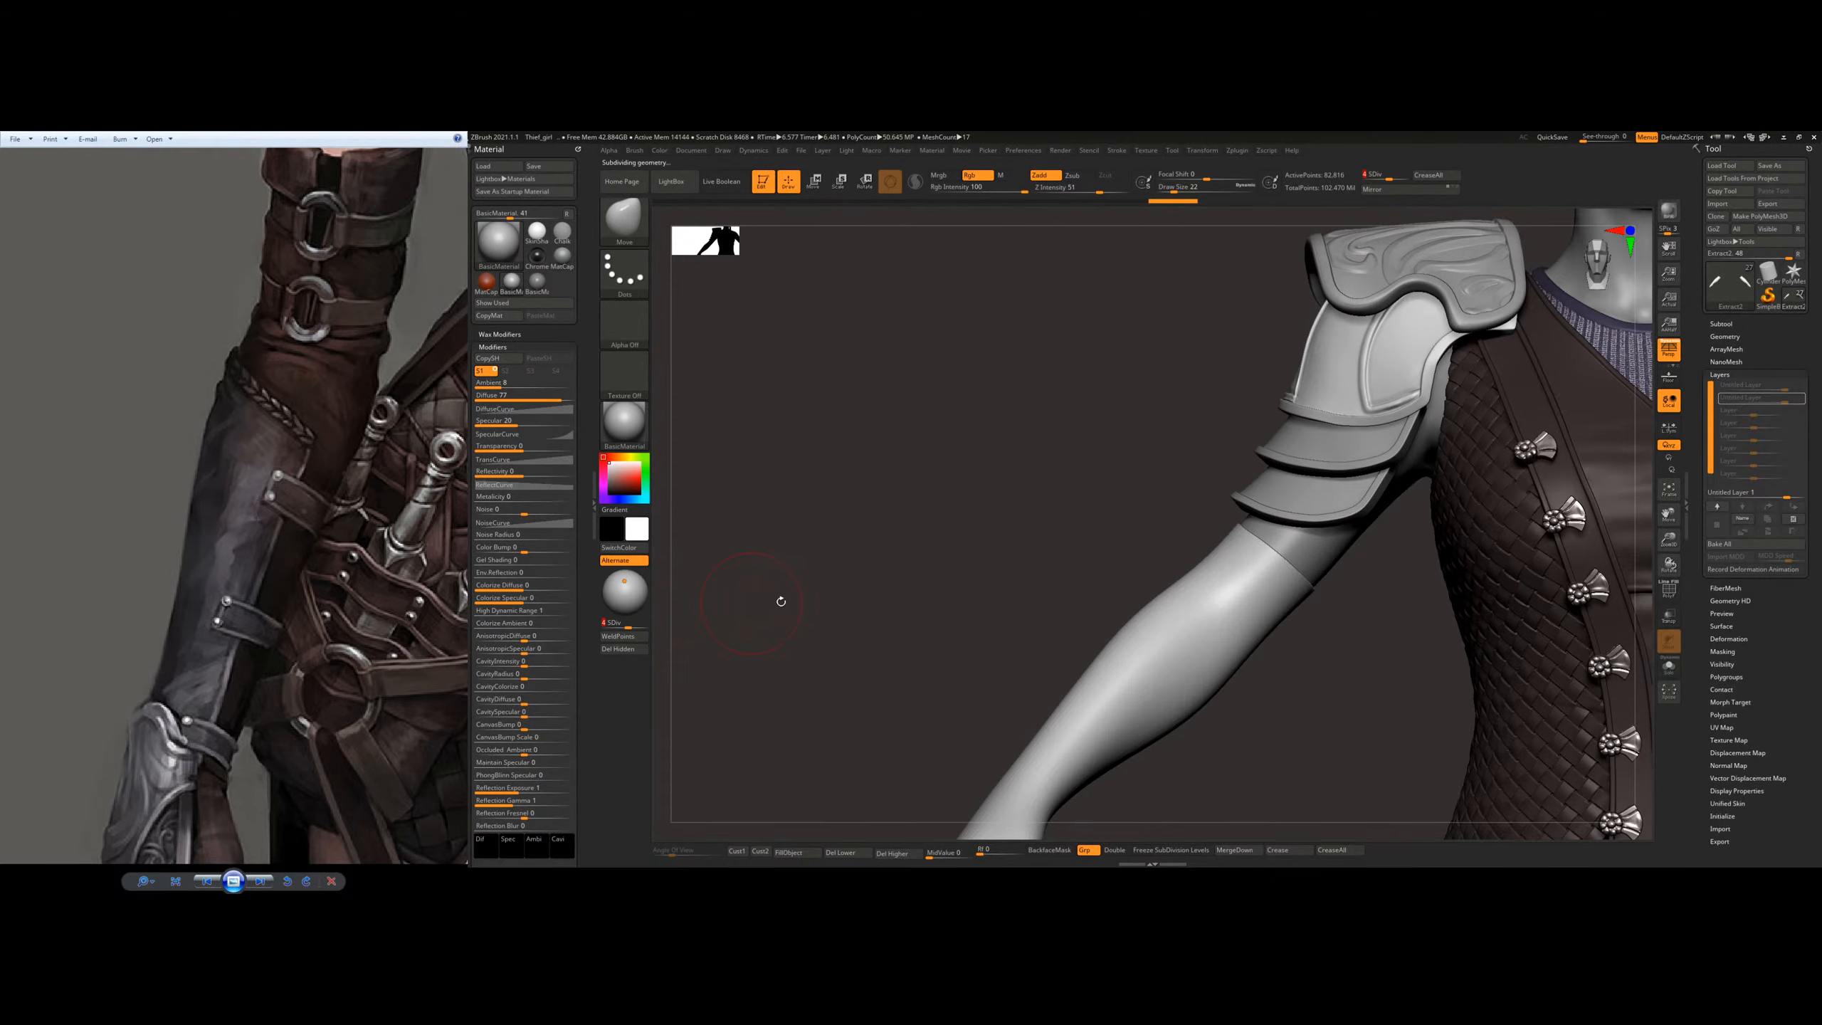
pyautogui.press('s')
pyautogui.moveTo(1234, 642); pyautogui.dragTo(1226, 645)
pyautogui.moveTo(1232, 646); pyautogui.dragTo(1226, 649)
pyautogui.keyDown('alt'); pyautogui.moveTo(1287, 561); pyautogui.dragTo(1072, 529, button='right'); pyautogui.keyUp('alt')
pyautogui.keyDown('ctrl'); pyautogui.moveTo(961, 534); pyautogui.dragTo(909, 573, button='right'); pyautogui.keyUp('ctrl')
# Step: Mask a band across the back of the wrist following the reference hand guard, with the glove raised to subdivision level 5
pyautogui.moveTo(358, 563); pyautogui.dragTo(334, 640)
pyautogui.keyDown('ctrl'); pyautogui.moveTo(1207, 610); pyautogui.dragTo(1177, 513, button='right'); pyautogui.keyUp('ctrl')
pyautogui.moveTo(1033, 578); pyautogui.dragTo(1096, 603, button='right')
pyautogui.moveTo(1096, 603)
pyautogui.keyDown('ctrl'); pyautogui.mouseDown(button='right')
pyautogui.moveTo(1054, 655)
pyautogui.moveTo(1003, 579)
pyautogui.mouseUp(button='right'); pyautogui.keyUp('ctrl')
pyautogui.moveTo(383, 847); pyautogui.dragTo(350, 609)
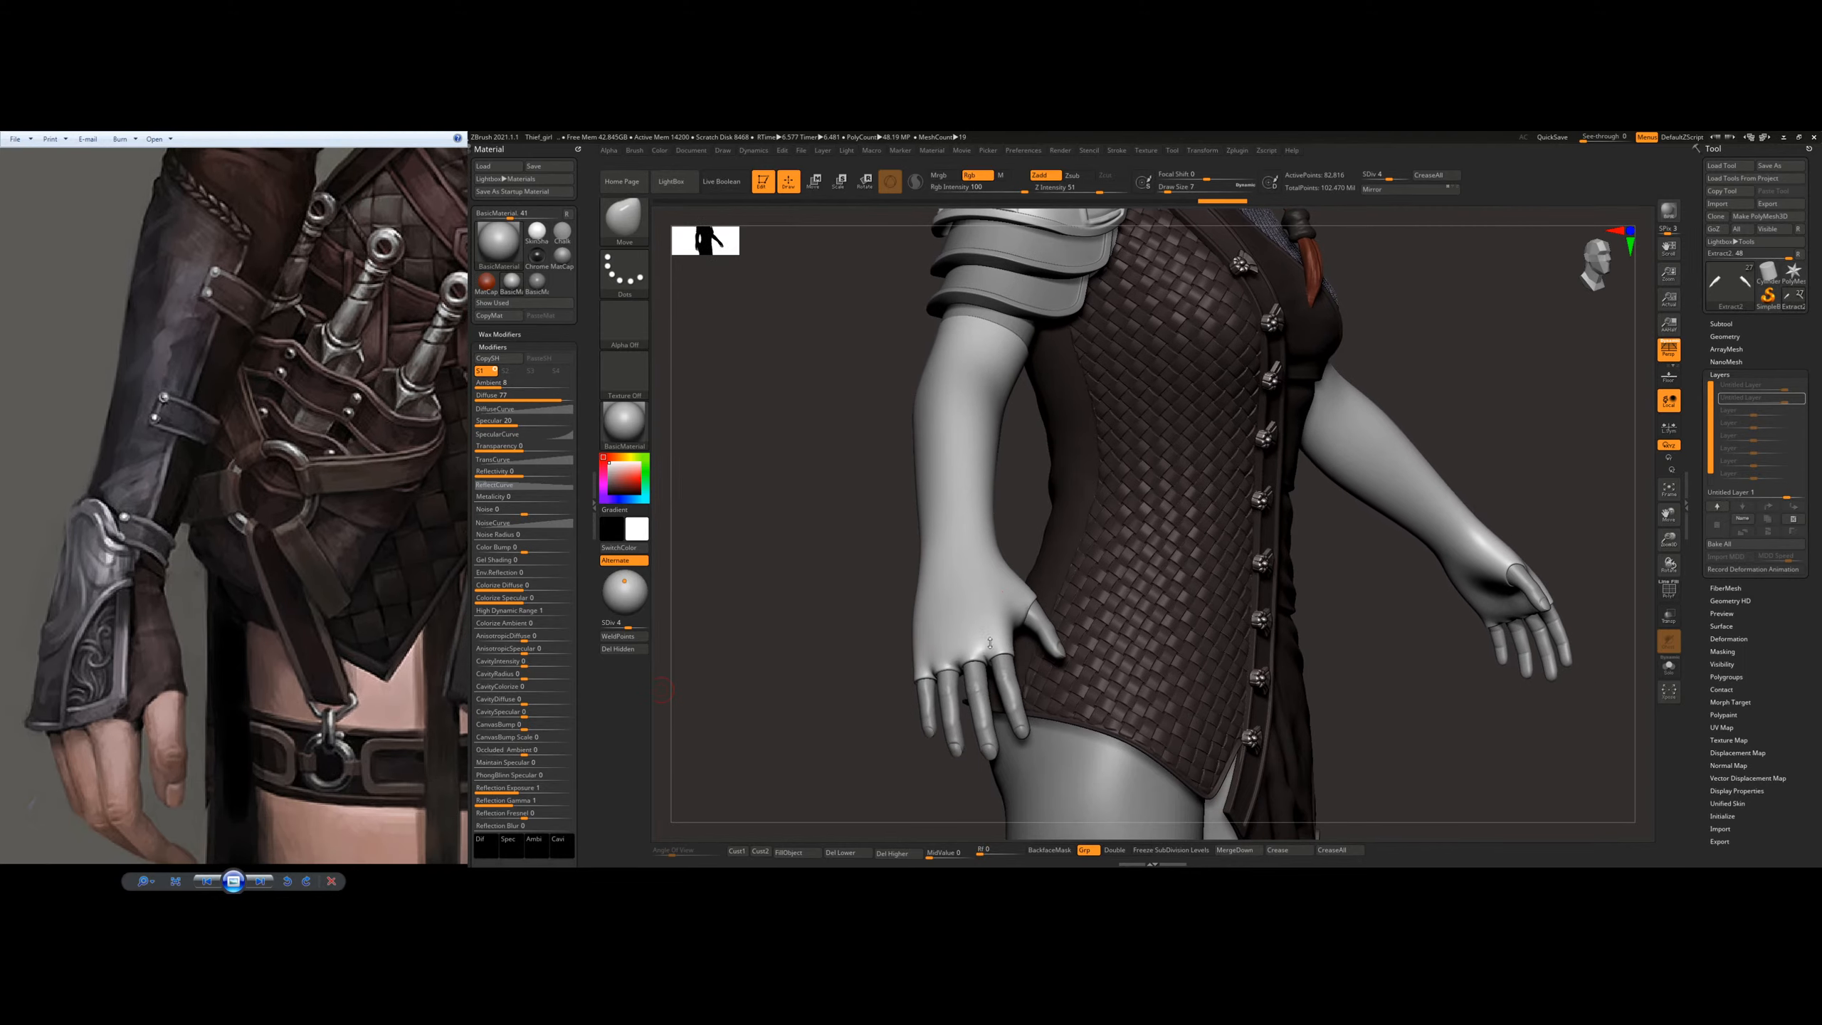
pyautogui.moveTo(990, 643)
pyautogui.mouseDown(button='right')
pyautogui.moveTo(984, 662)
pyautogui.moveTo(1053, 657)
pyautogui.moveTo(992, 658)
pyautogui.mouseUp(button='right')
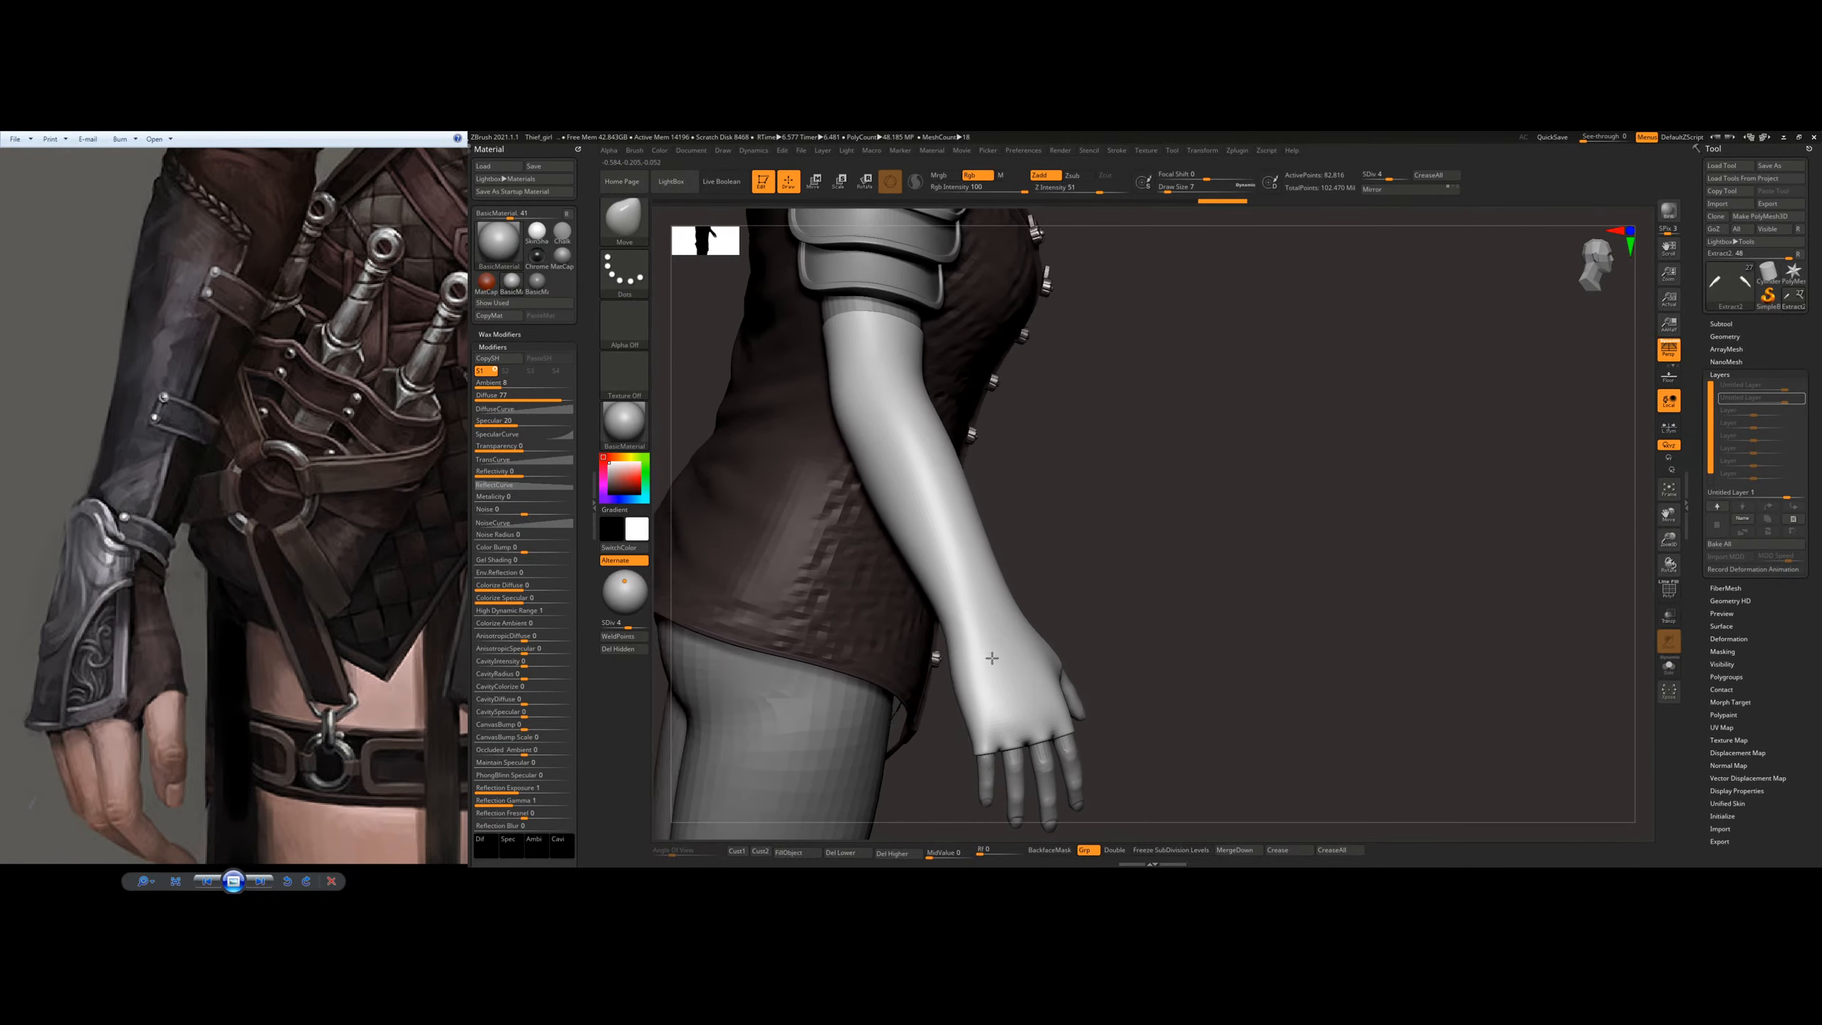
pyautogui.keyDown('ctrl'); pyautogui.click(983, 626); pyautogui.keyUp('ctrl')
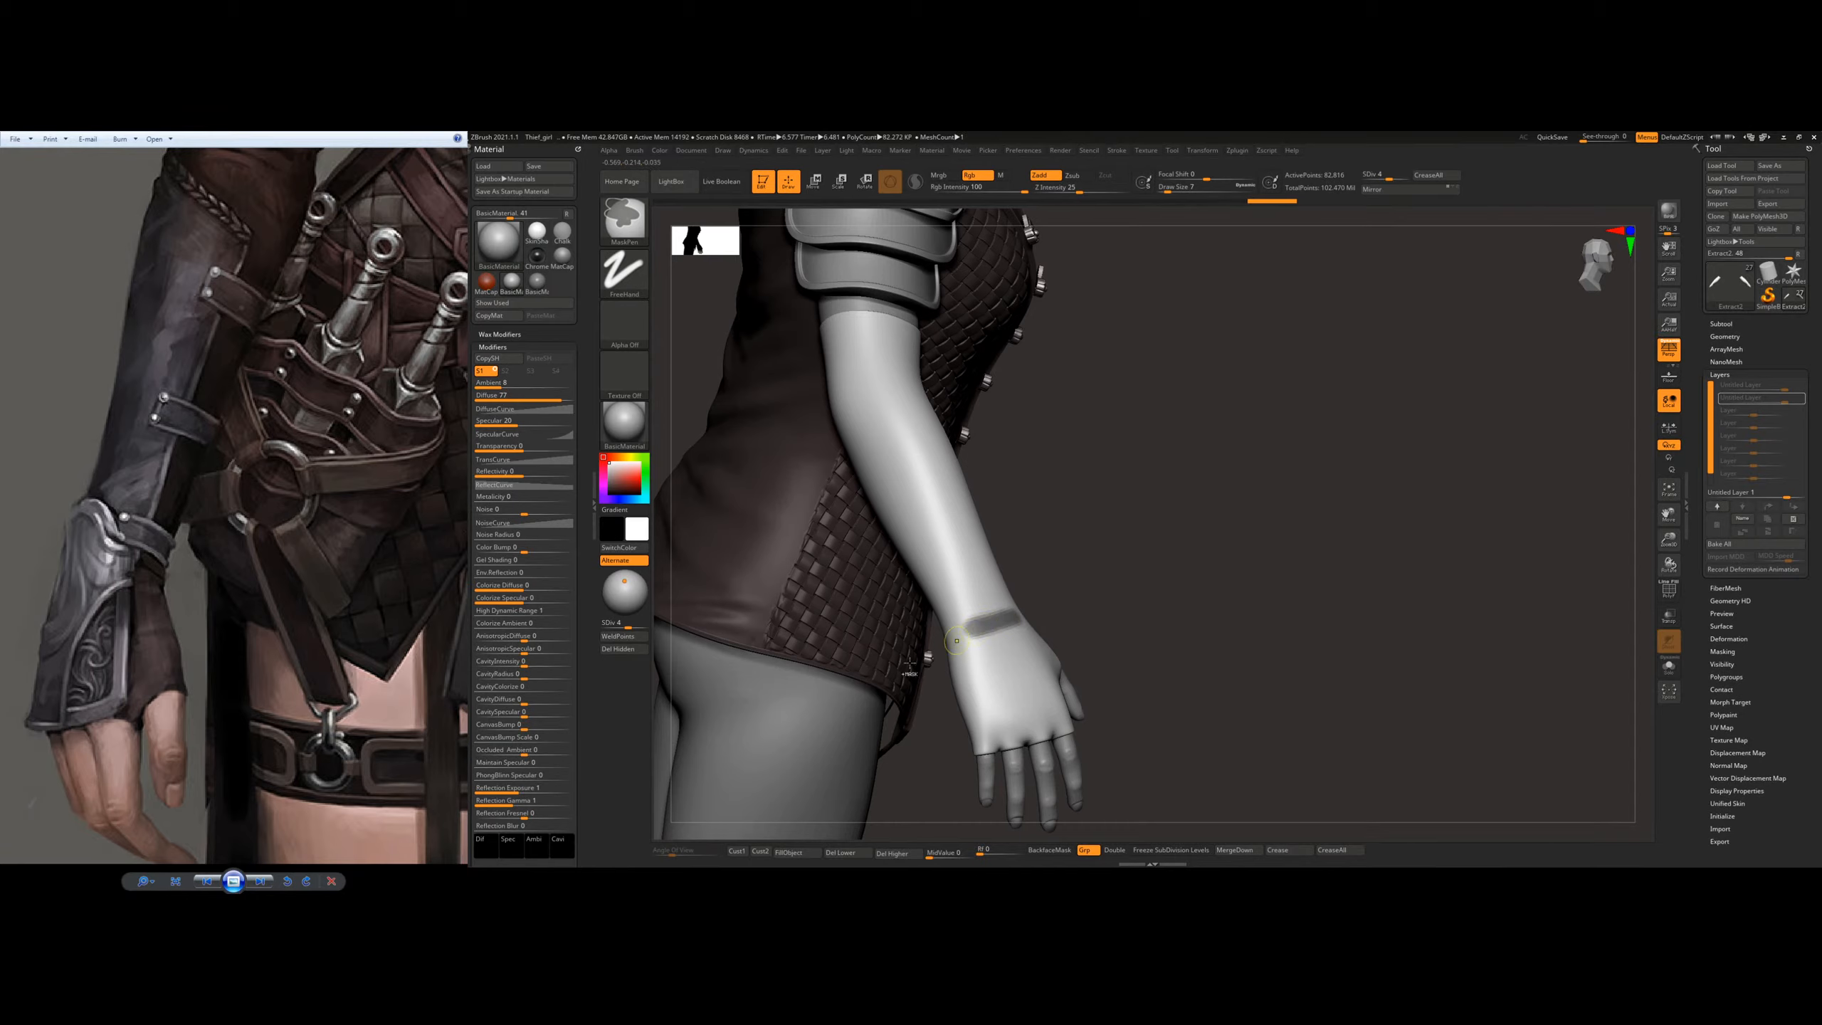
pyautogui.moveTo(1084, 610); pyautogui.dragTo(1017, 629, button='right')
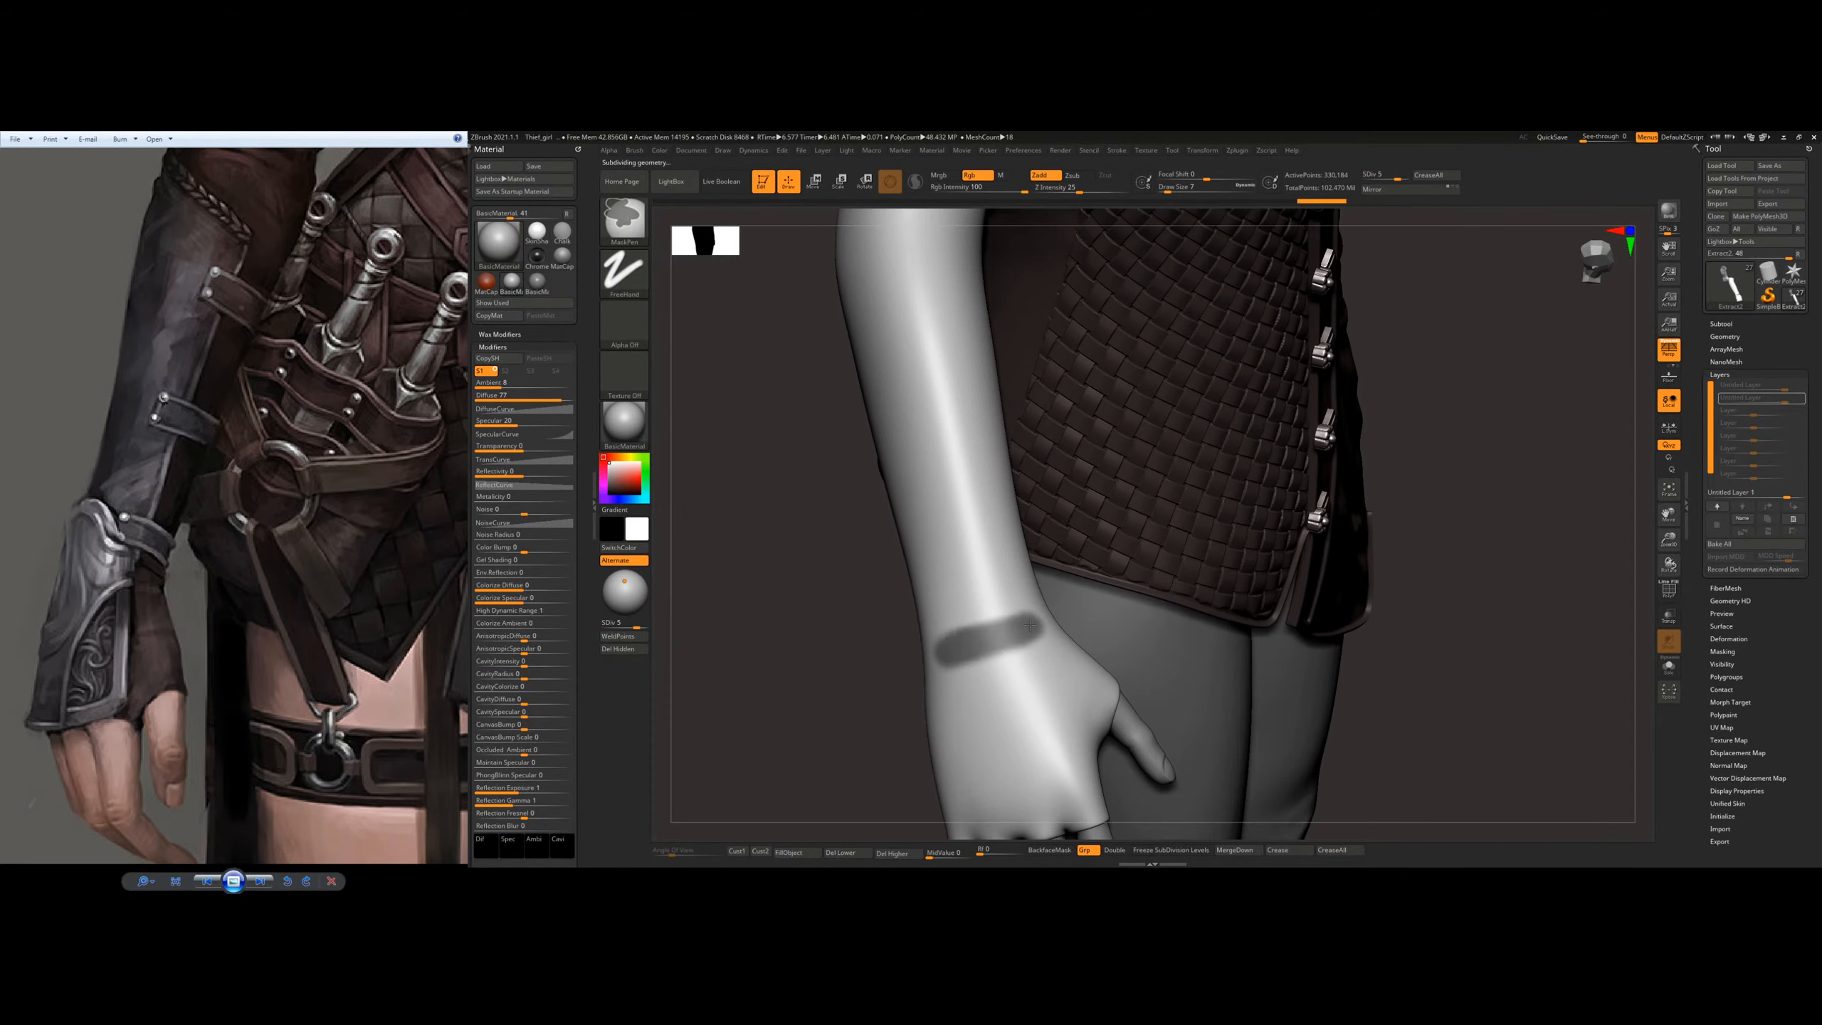
pyautogui.keyDown('ctrl'); pyautogui.moveTo(1030, 624); pyautogui.dragTo(1027, 621); pyautogui.keyUp('ctrl')
pyautogui.moveTo(1076, 616)
pyautogui.mouseDown(button='right')
pyautogui.moveTo(977, 610)
pyautogui.moveTo(1032, 575)
pyautogui.mouseUp(button='right')
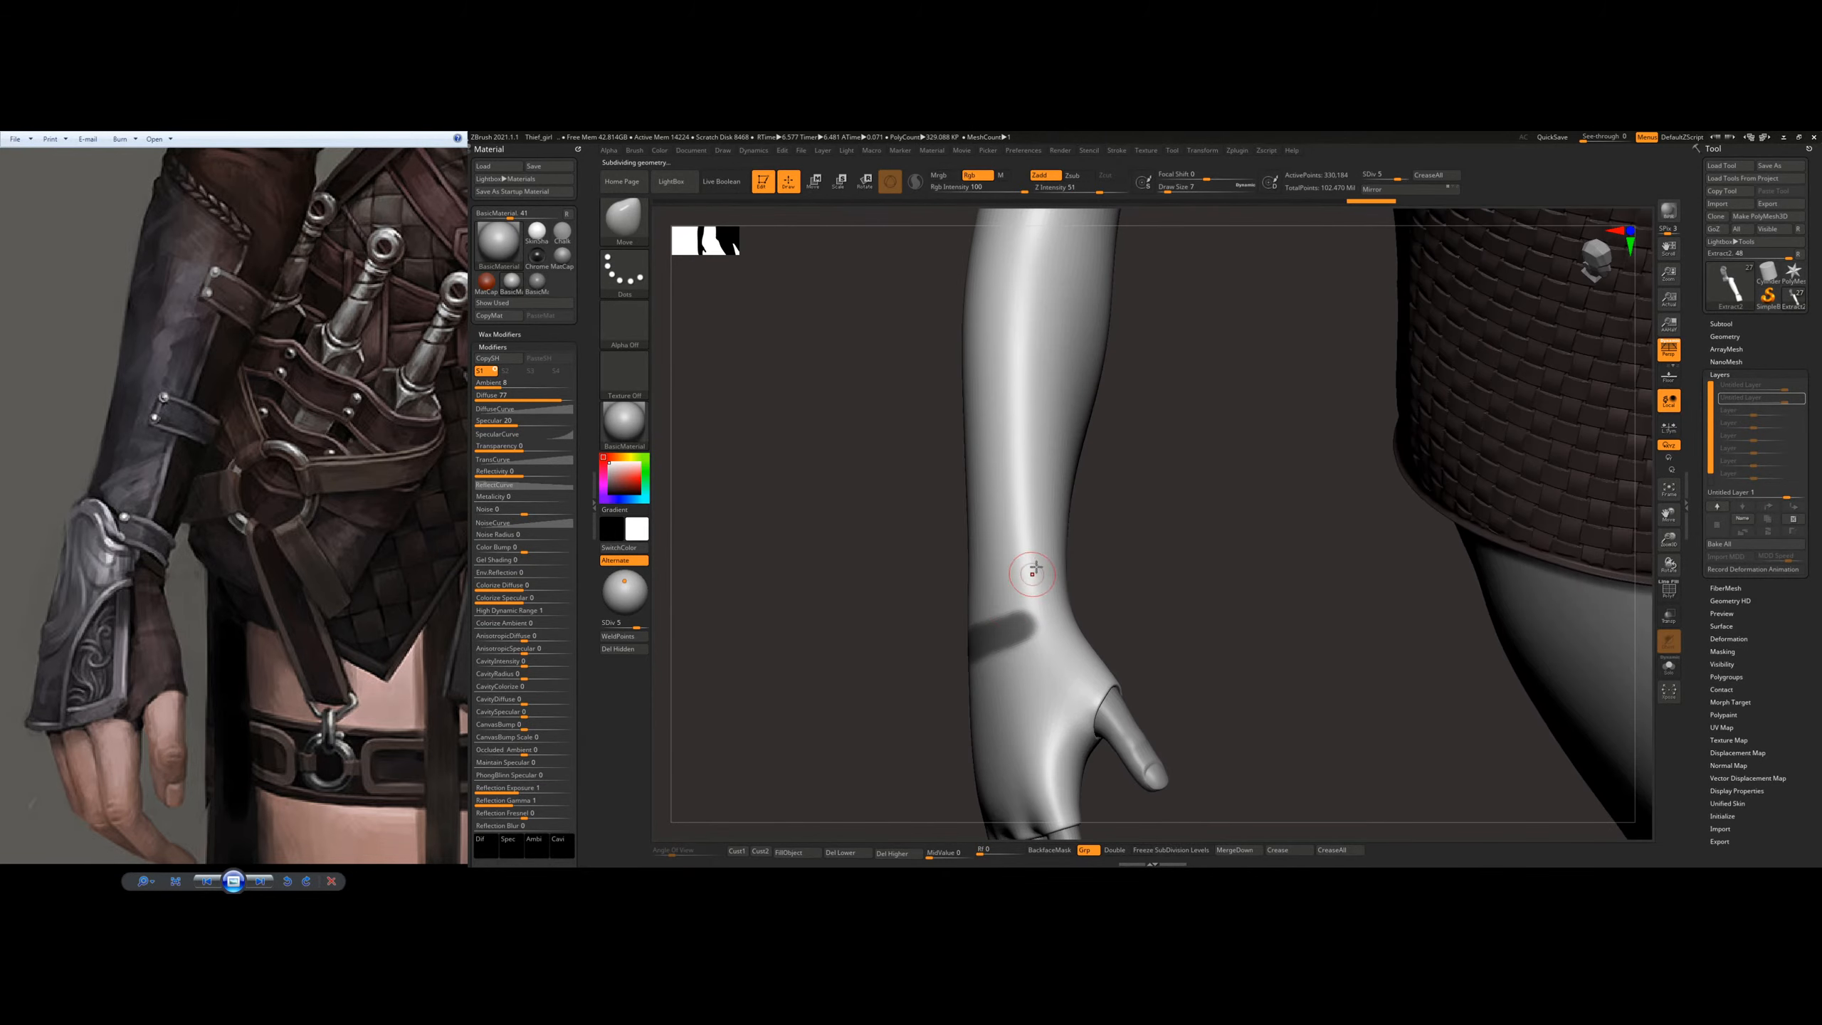
# Step: Extend the mask from the wrist band up the thumb side of the forearm toward the elbow
pyautogui.keyDown('ctrl'); pyautogui.moveTo(1032, 570); pyautogui.dragTo(1034, 514); pyautogui.keyUp('ctrl')
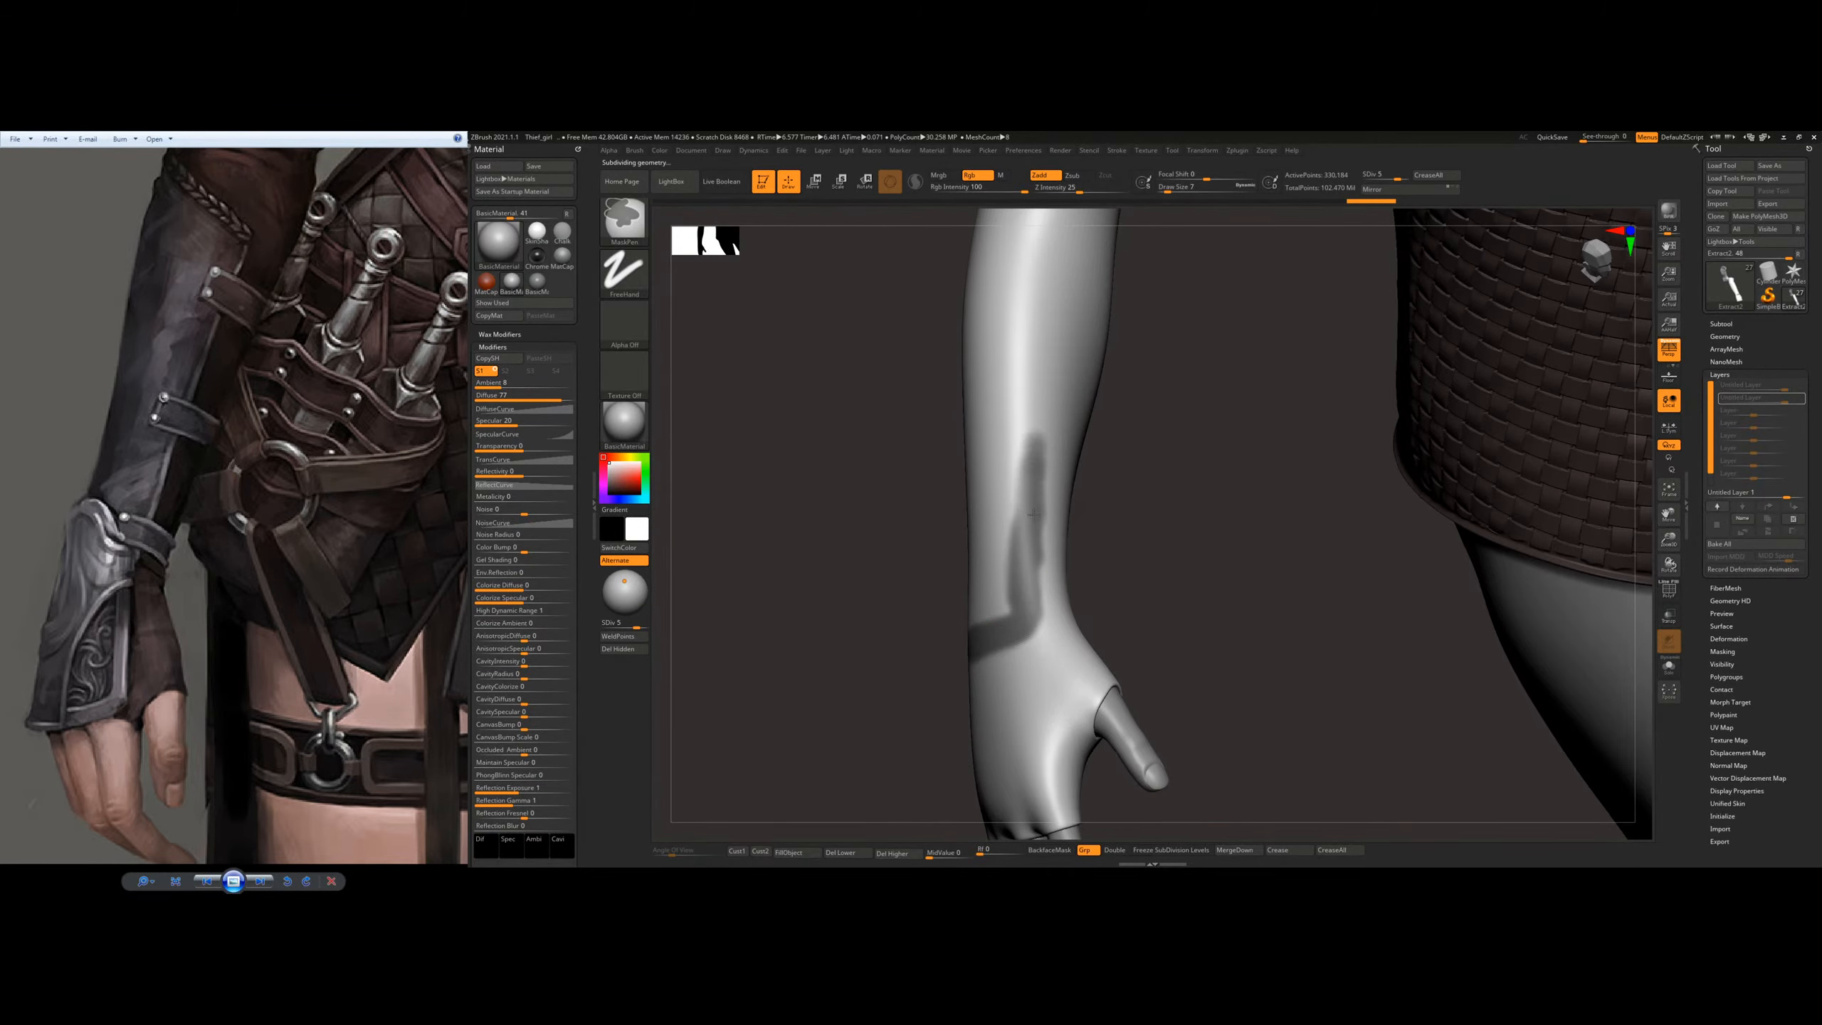
pyautogui.keyDown('ctrl'); pyautogui.moveTo(1031, 445); pyautogui.dragTo(1017, 506); pyautogui.keyUp('ctrl')
pyautogui.keyDown('alt'); pyautogui.moveTo(1060, 326); pyautogui.dragTo(1017, 496, button='right'); pyautogui.keyUp('alt')
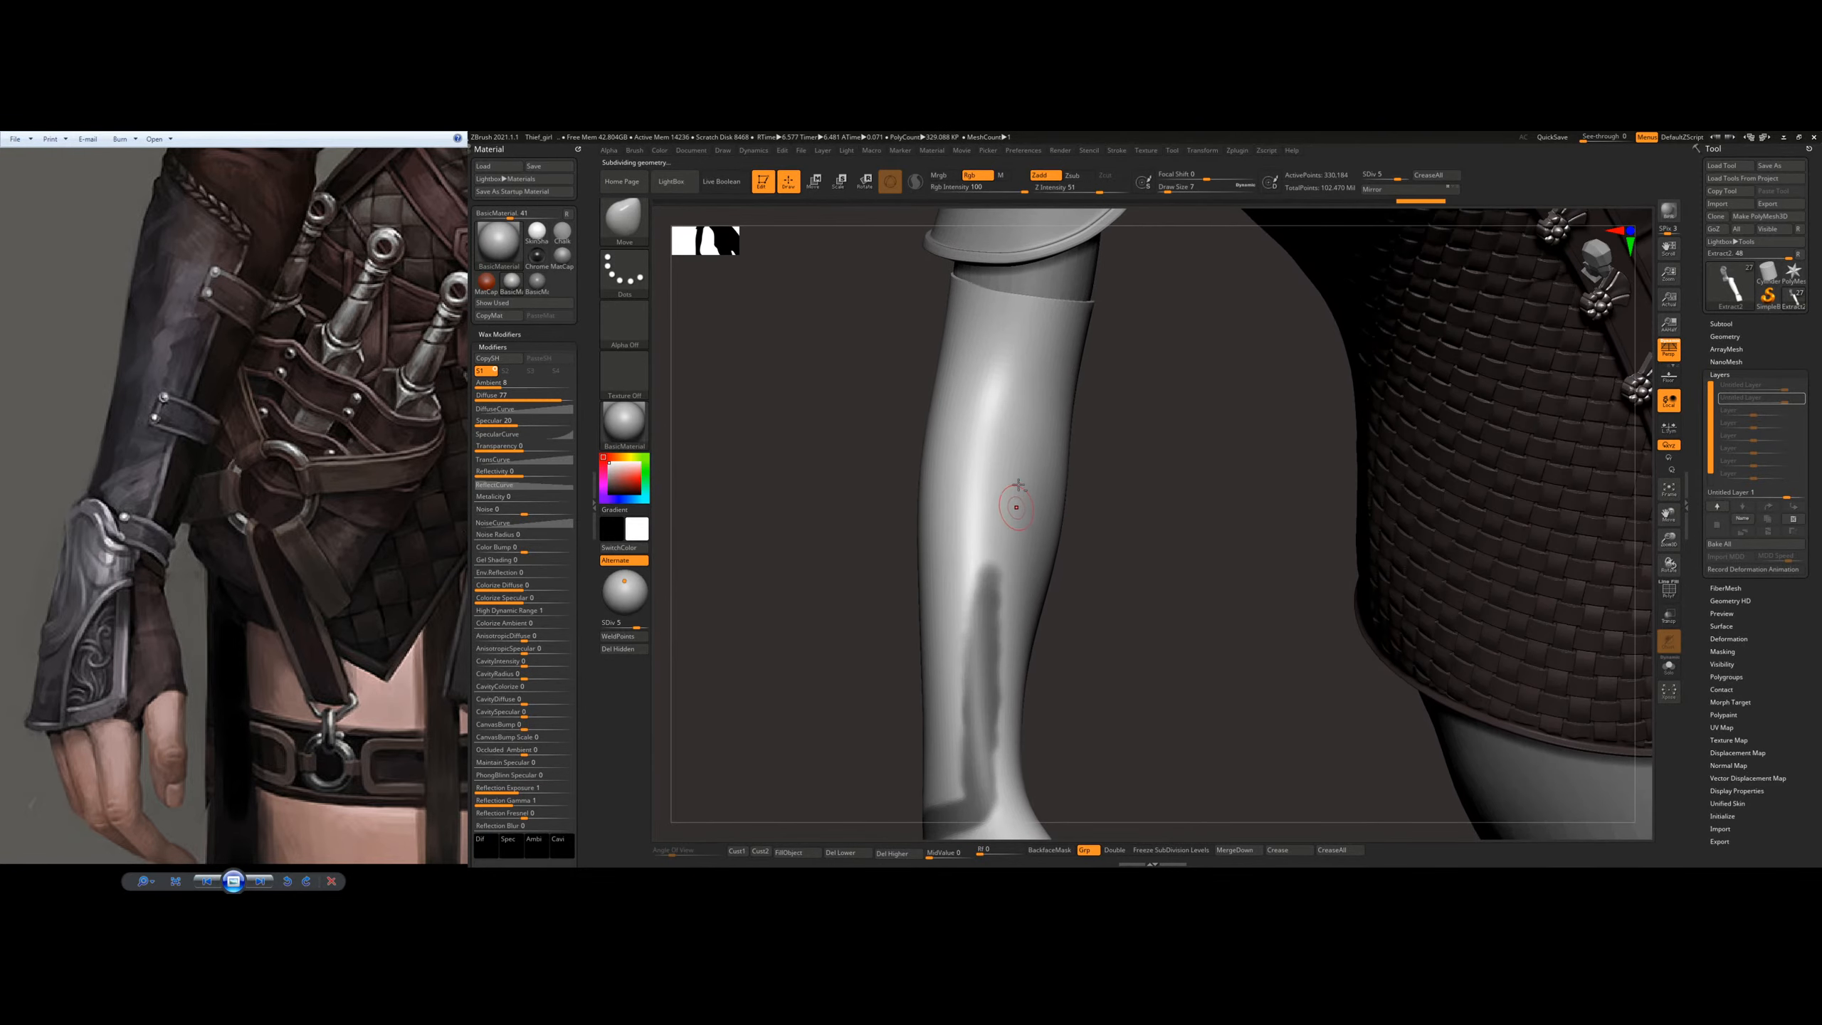
pyautogui.moveTo(225, 515); pyautogui.dragTo(284, 654)
pyautogui.press('ctrl')
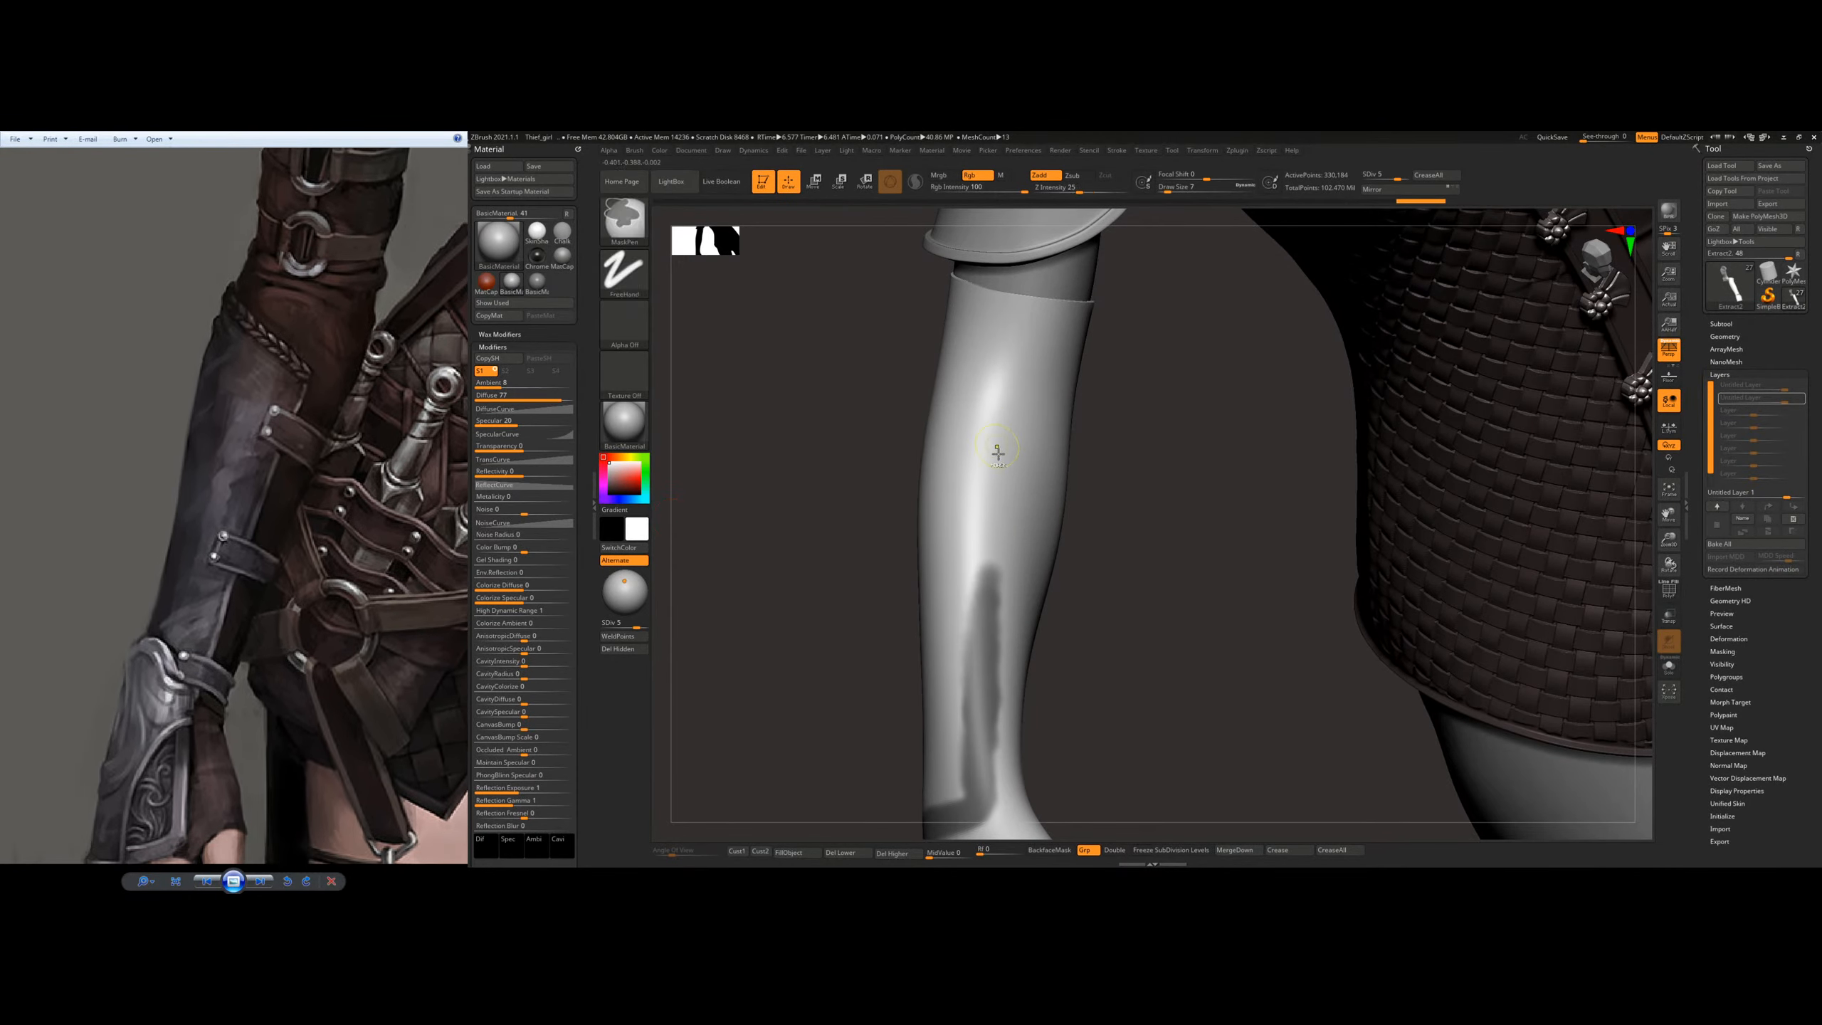
pyautogui.moveTo(994, 457)
pyautogui.keyDown('ctrl'); pyautogui.mouseDown()
pyautogui.moveTo(981, 580)
pyautogui.moveTo(961, 552)
pyautogui.mouseUp(); pyautogui.keyUp('ctrl')
# Step: Mask a strip up the outer side of the forearm from the wrist band toward the elbow
pyautogui.moveTo(846, 617); pyautogui.dragTo(1156, 668)
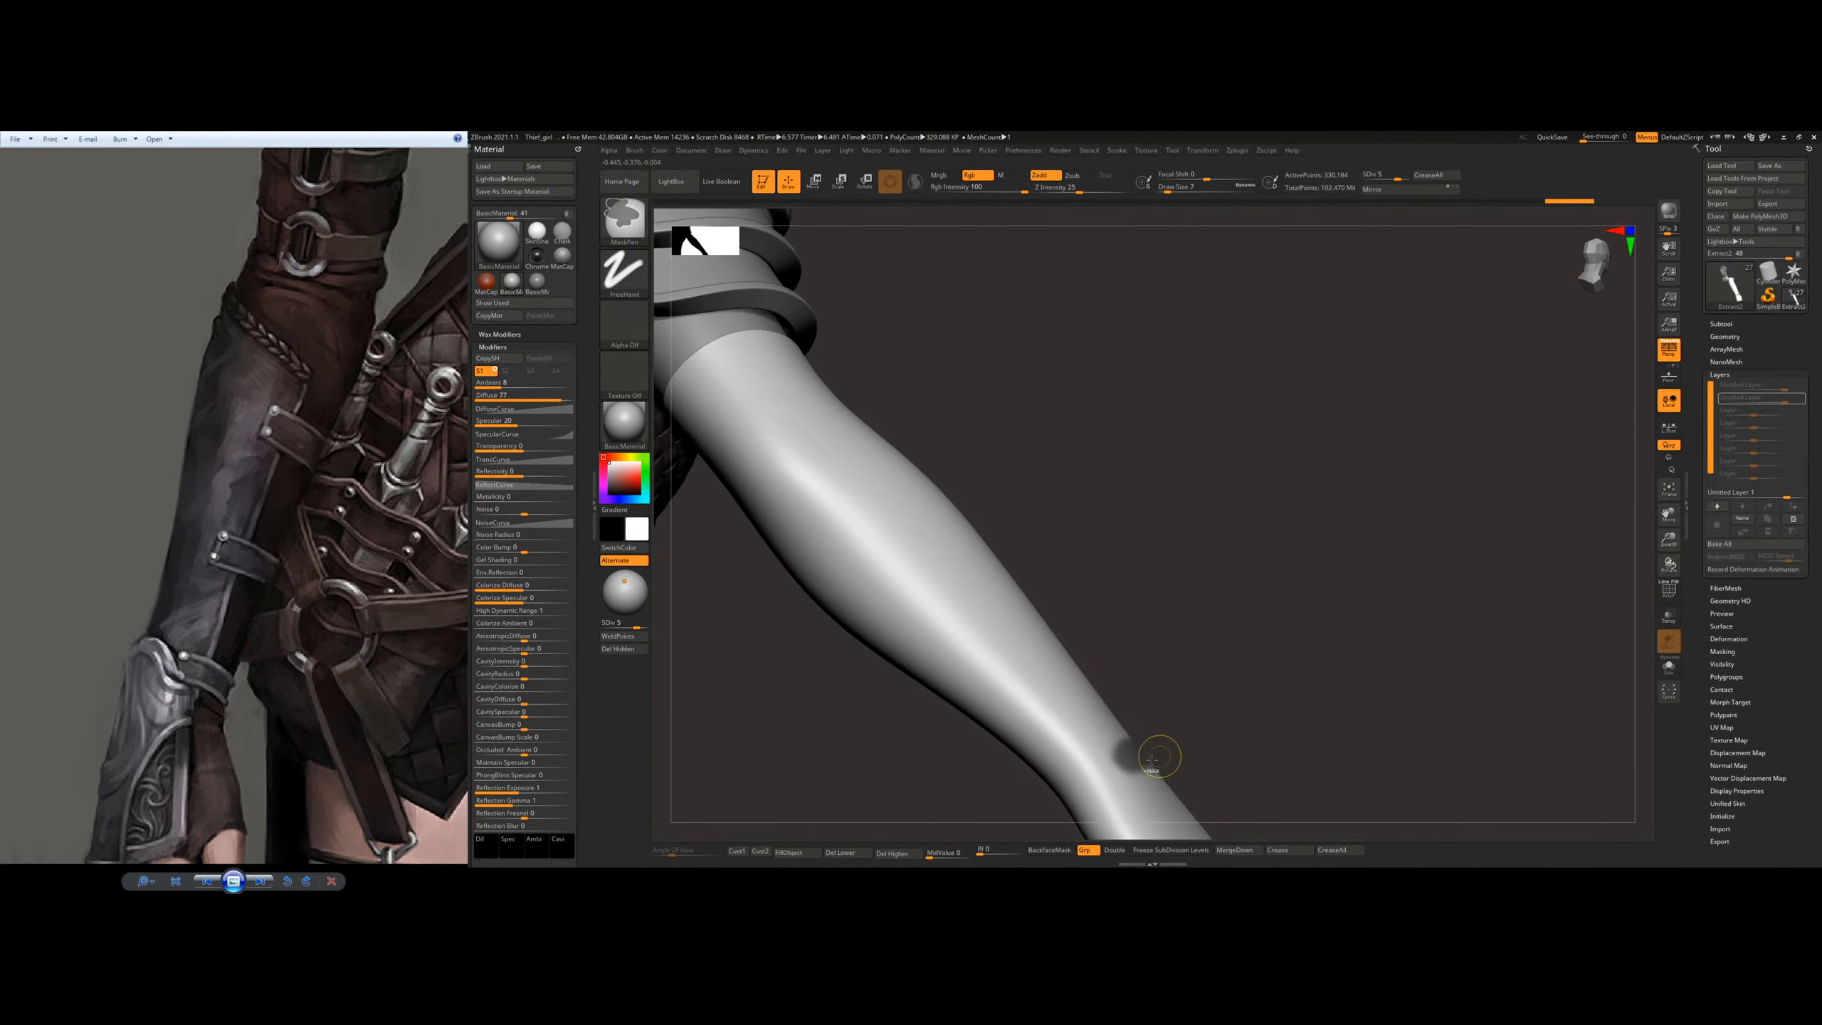
pyautogui.keyDown('ctrl'); pyautogui.moveTo(1075, 734); pyautogui.dragTo(1068, 727); pyautogui.keyUp('ctrl')
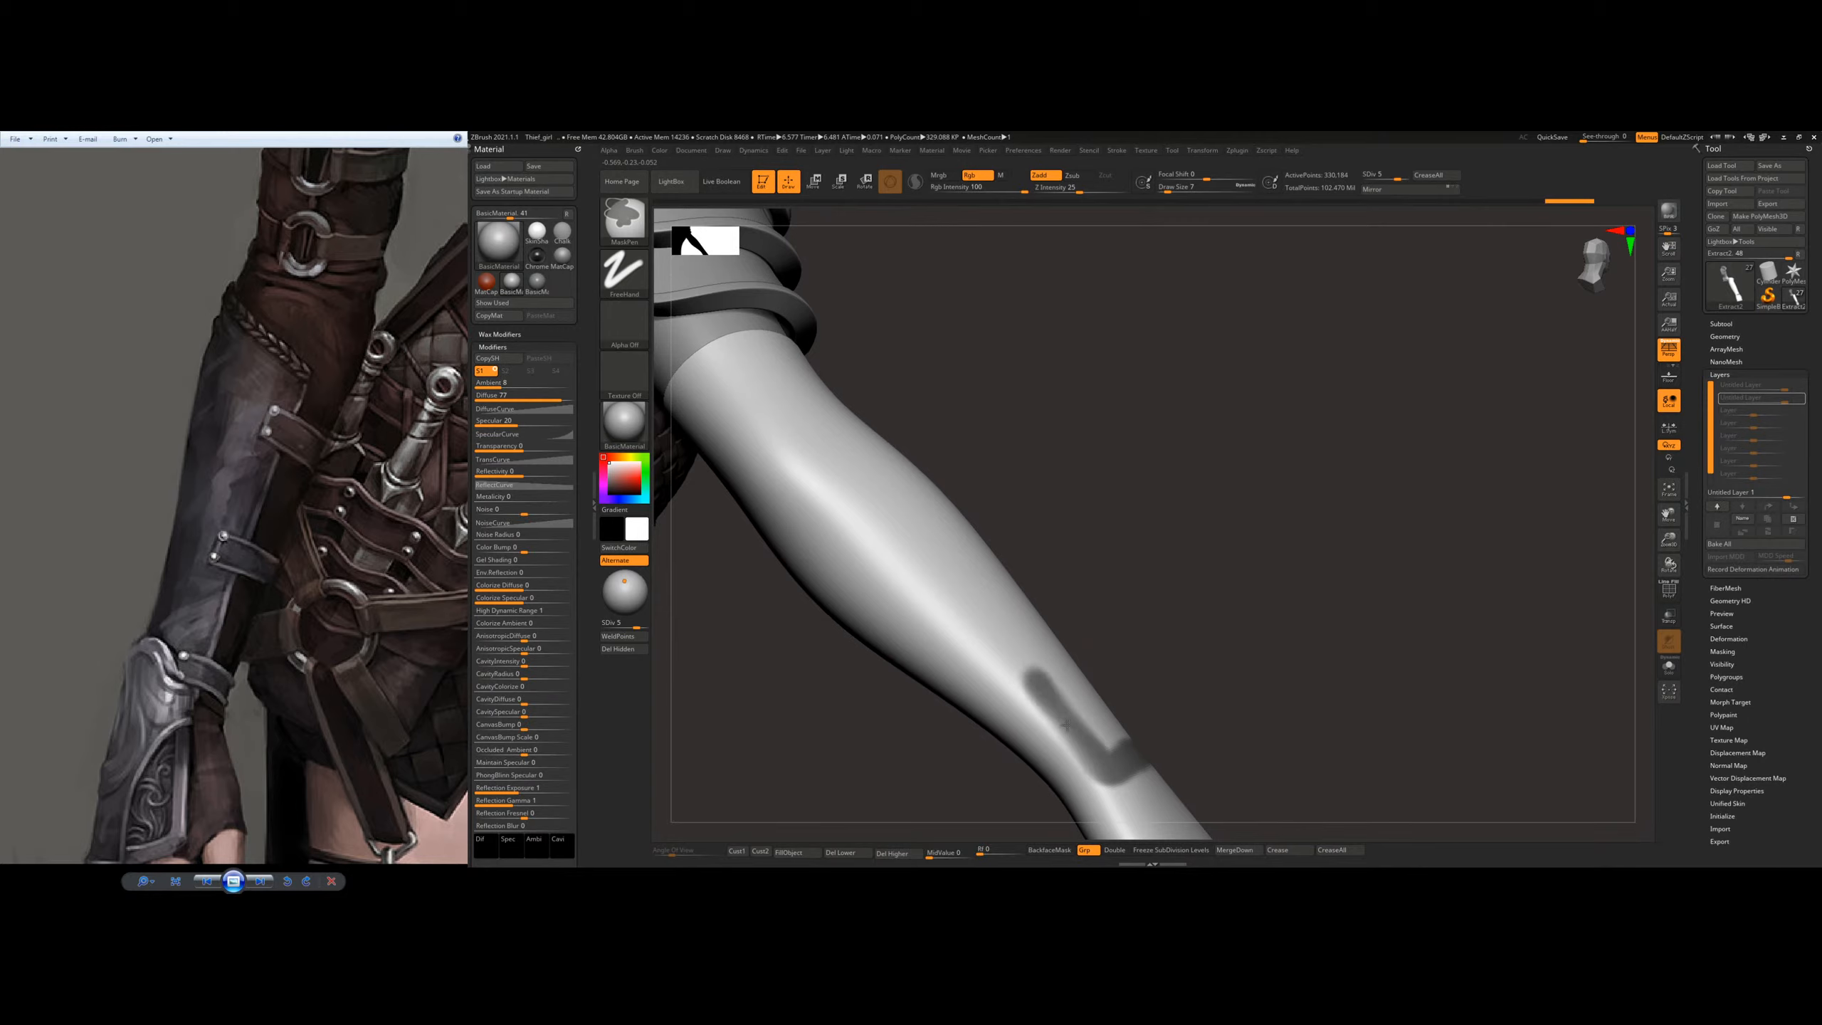
pyautogui.keyDown('ctrl'); pyautogui.moveTo(1022, 669); pyautogui.dragTo(921, 551); pyautogui.keyUp('ctrl')
pyautogui.moveTo(950, 547); pyautogui.dragTo(947, 630, button='right')
pyautogui.keyDown('ctrl'); pyautogui.moveTo(875, 558); pyautogui.dragTo(992, 650); pyautogui.keyUp('ctrl')
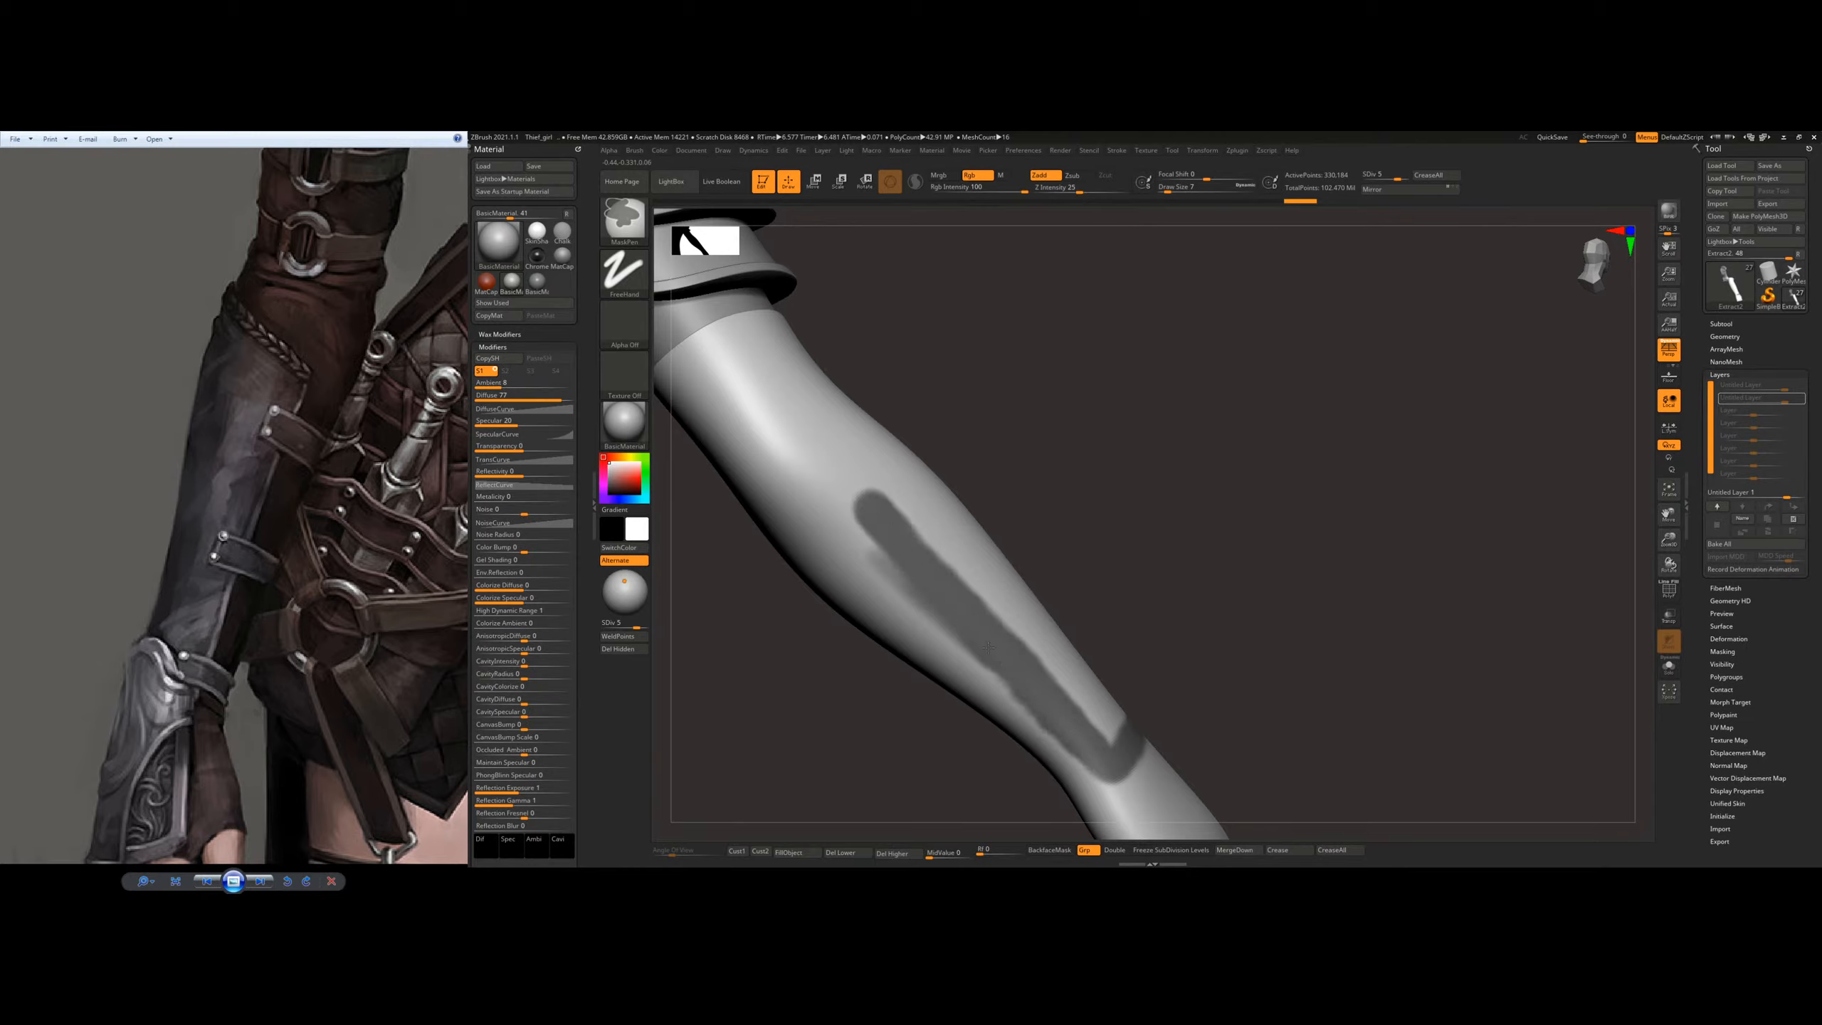
pyautogui.keyDown('ctrl'); pyautogui.click(842, 487); pyautogui.keyUp('ctrl')
pyautogui.moveTo(887, 496)
pyautogui.mouseDown(button='right')
pyautogui.moveTo(950, 521)
pyautogui.moveTo(890, 495)
pyautogui.mouseUp(button='right')
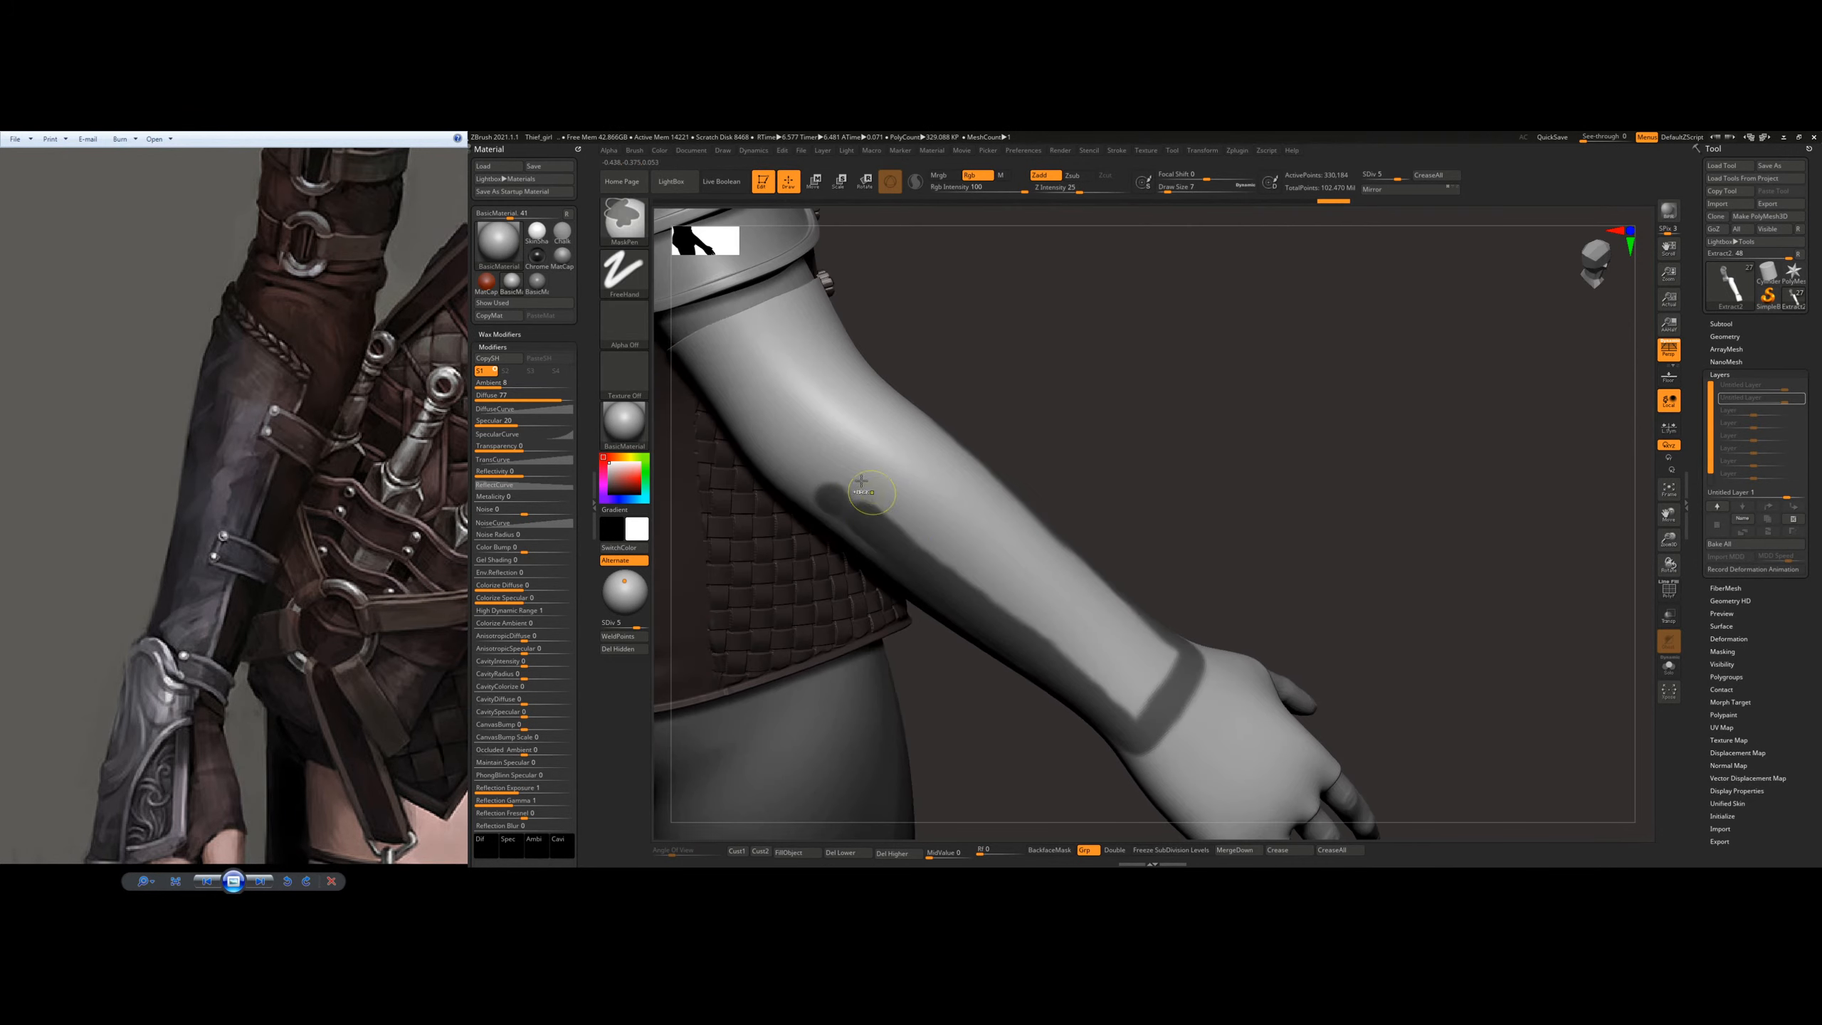
# Step: Close the masked plate outline across the upper forearm below the elbow, joining the two side strips
pyautogui.moveTo(884, 429)
pyautogui.keyDown('ctrl'); pyautogui.mouseDown()
pyautogui.moveTo(834, 477)
pyautogui.moveTo(869, 478)
pyautogui.mouseUp(); pyautogui.keyUp('ctrl')
pyautogui.moveTo(925, 471)
pyautogui.mouseDown(button='right')
pyautogui.moveTo(846, 454)
pyautogui.moveTo(875, 452)
pyautogui.mouseUp(button='right')
pyautogui.moveTo(950, 409)
pyautogui.keyDown('ctrl'); pyautogui.mouseDown()
pyautogui.moveTo(929, 414)
pyautogui.moveTo(952, 402)
pyautogui.mouseUp(); pyautogui.keyUp('ctrl')
pyautogui.moveTo(966, 423); pyautogui.dragTo(911, 424, button='right')
pyautogui.keyDown('ctrl'); pyautogui.moveTo(974, 418); pyautogui.dragTo(981, 452); pyautogui.keyUp('ctrl')
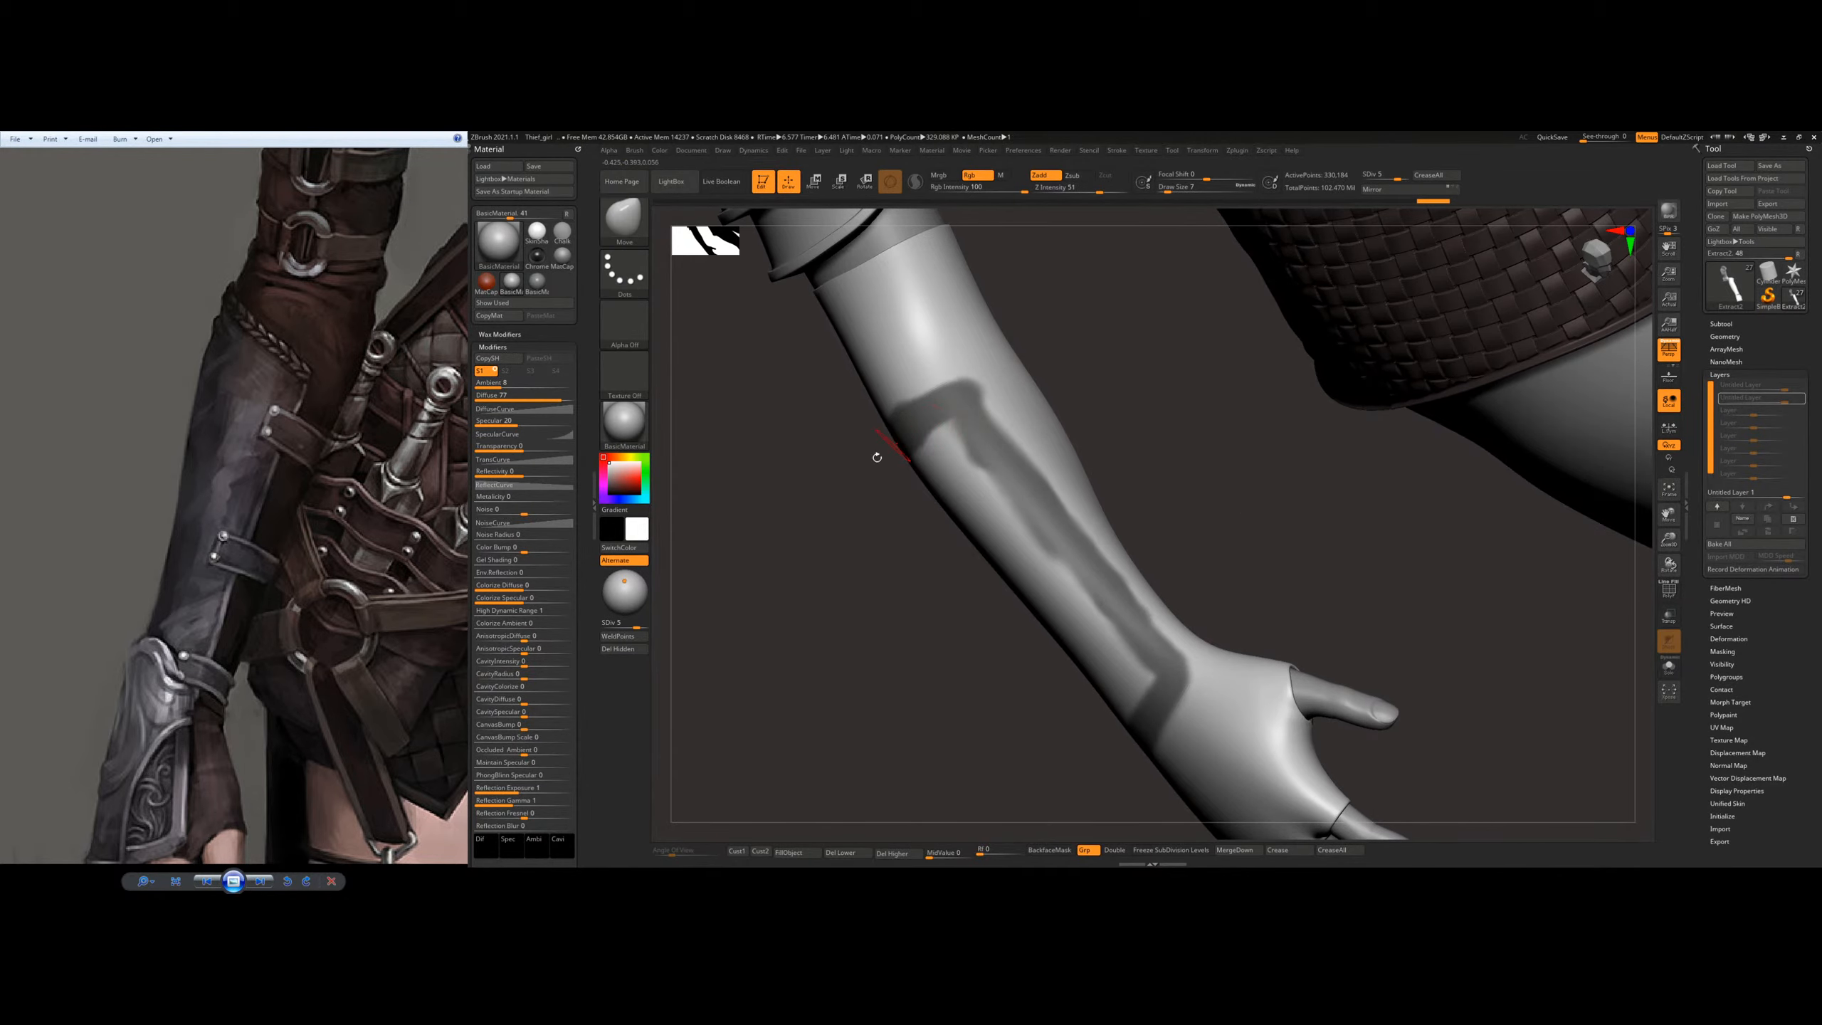
pyautogui.moveTo(874, 456); pyautogui.dragTo(965, 450, button='right')
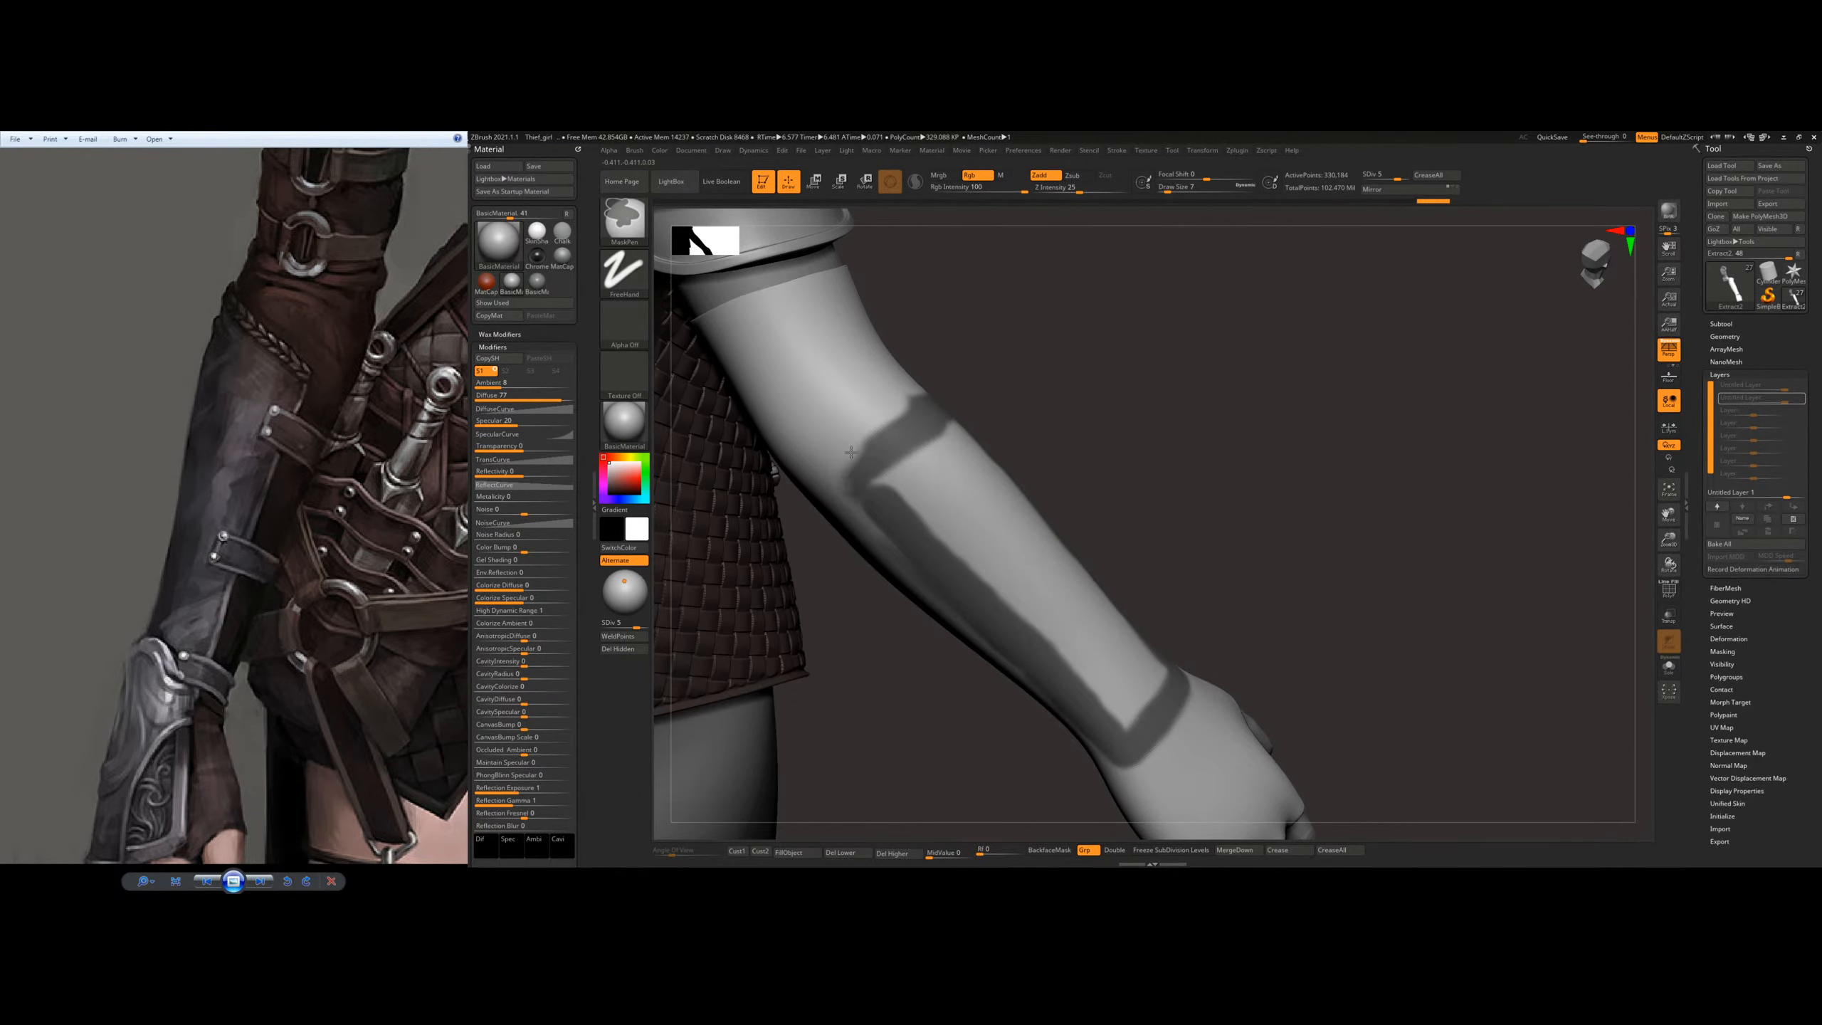
pyautogui.moveTo(854, 449); pyautogui.dragTo(743, 441, button='right')
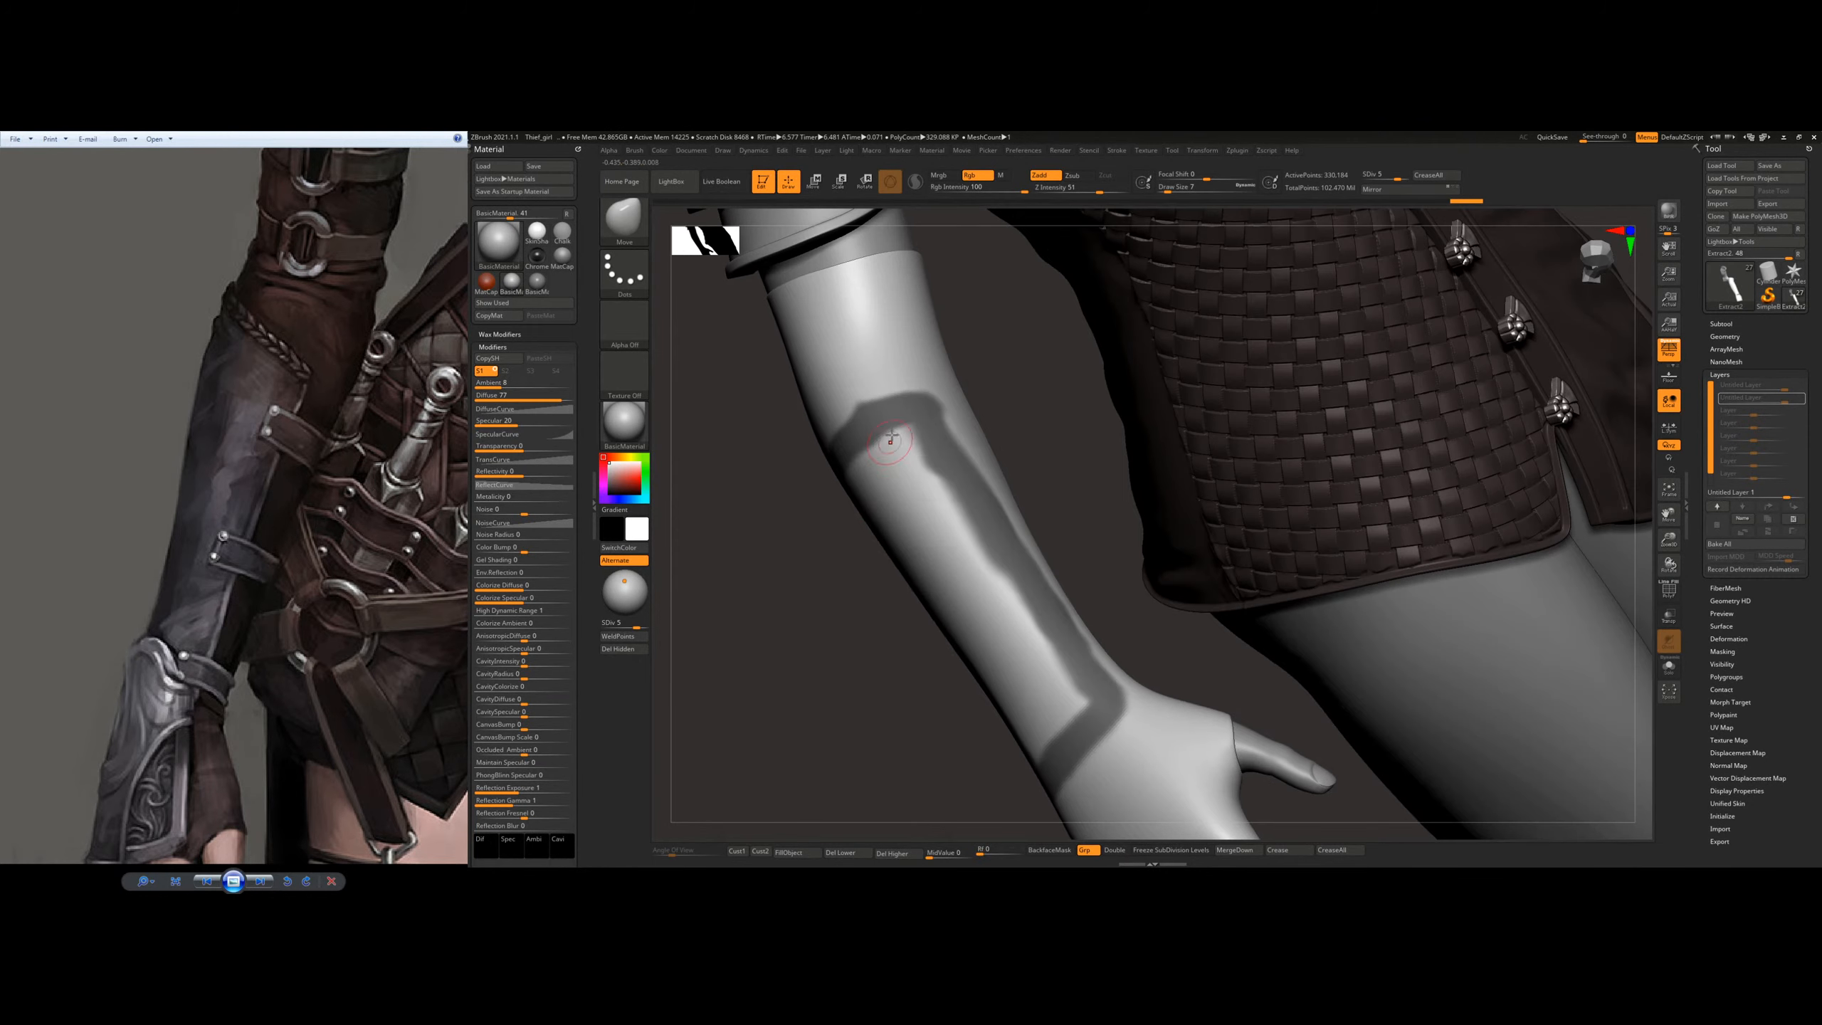
pyautogui.press('ctrl')
pyautogui.moveTo(877, 392)
pyautogui.mouseDown(button='right')
pyautogui.moveTo(830, 521)
pyautogui.moveTo(855, 468)
pyautogui.moveTo(996, 521)
pyautogui.moveTo(1090, 444)
pyautogui.mouseUp(button='right')
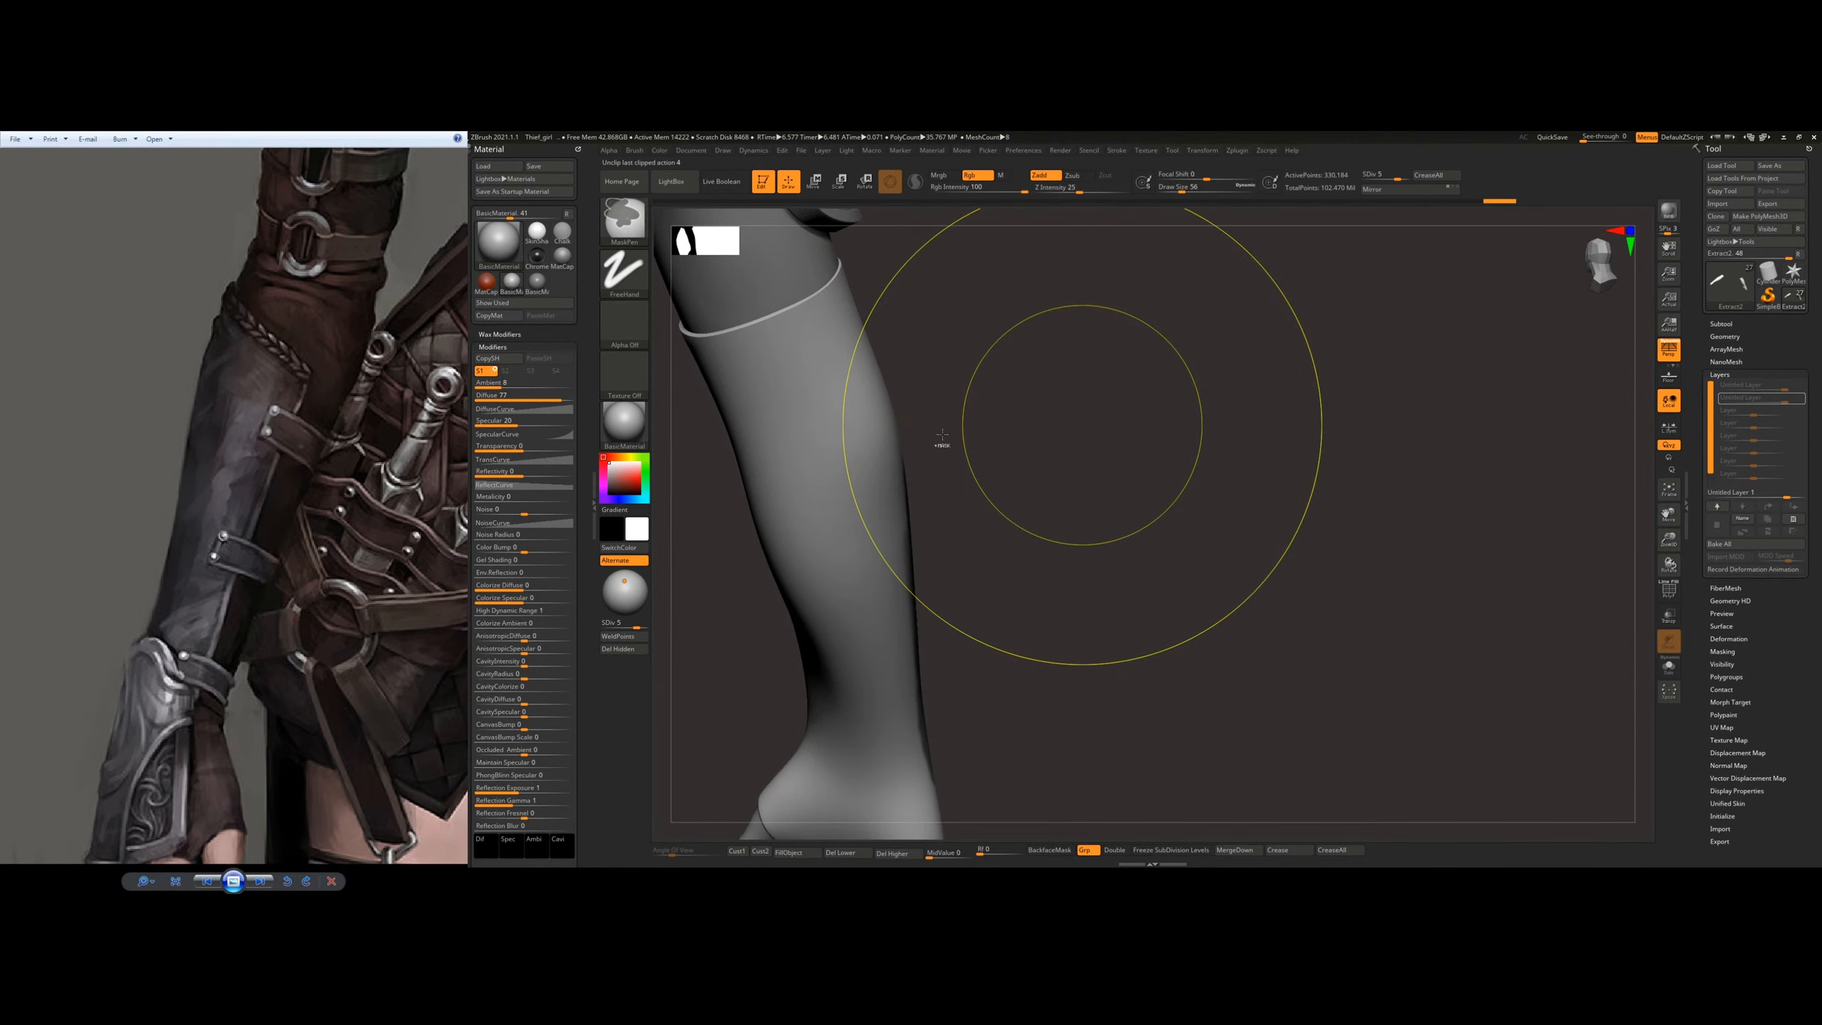
# Step: Clear the mask from the glove and reduce the brush's draw size to 8
pyautogui.keyDown('ctrl'); pyautogui.moveTo(943, 443); pyautogui.dragTo(890, 453, button='right'); pyautogui.keyUp('ctrl')
pyautogui.moveTo(890, 454)
pyautogui.mouseDown(button='right')
pyautogui.moveTo(1040, 447)
pyautogui.moveTo(884, 450)
pyautogui.mouseUp(button='right')
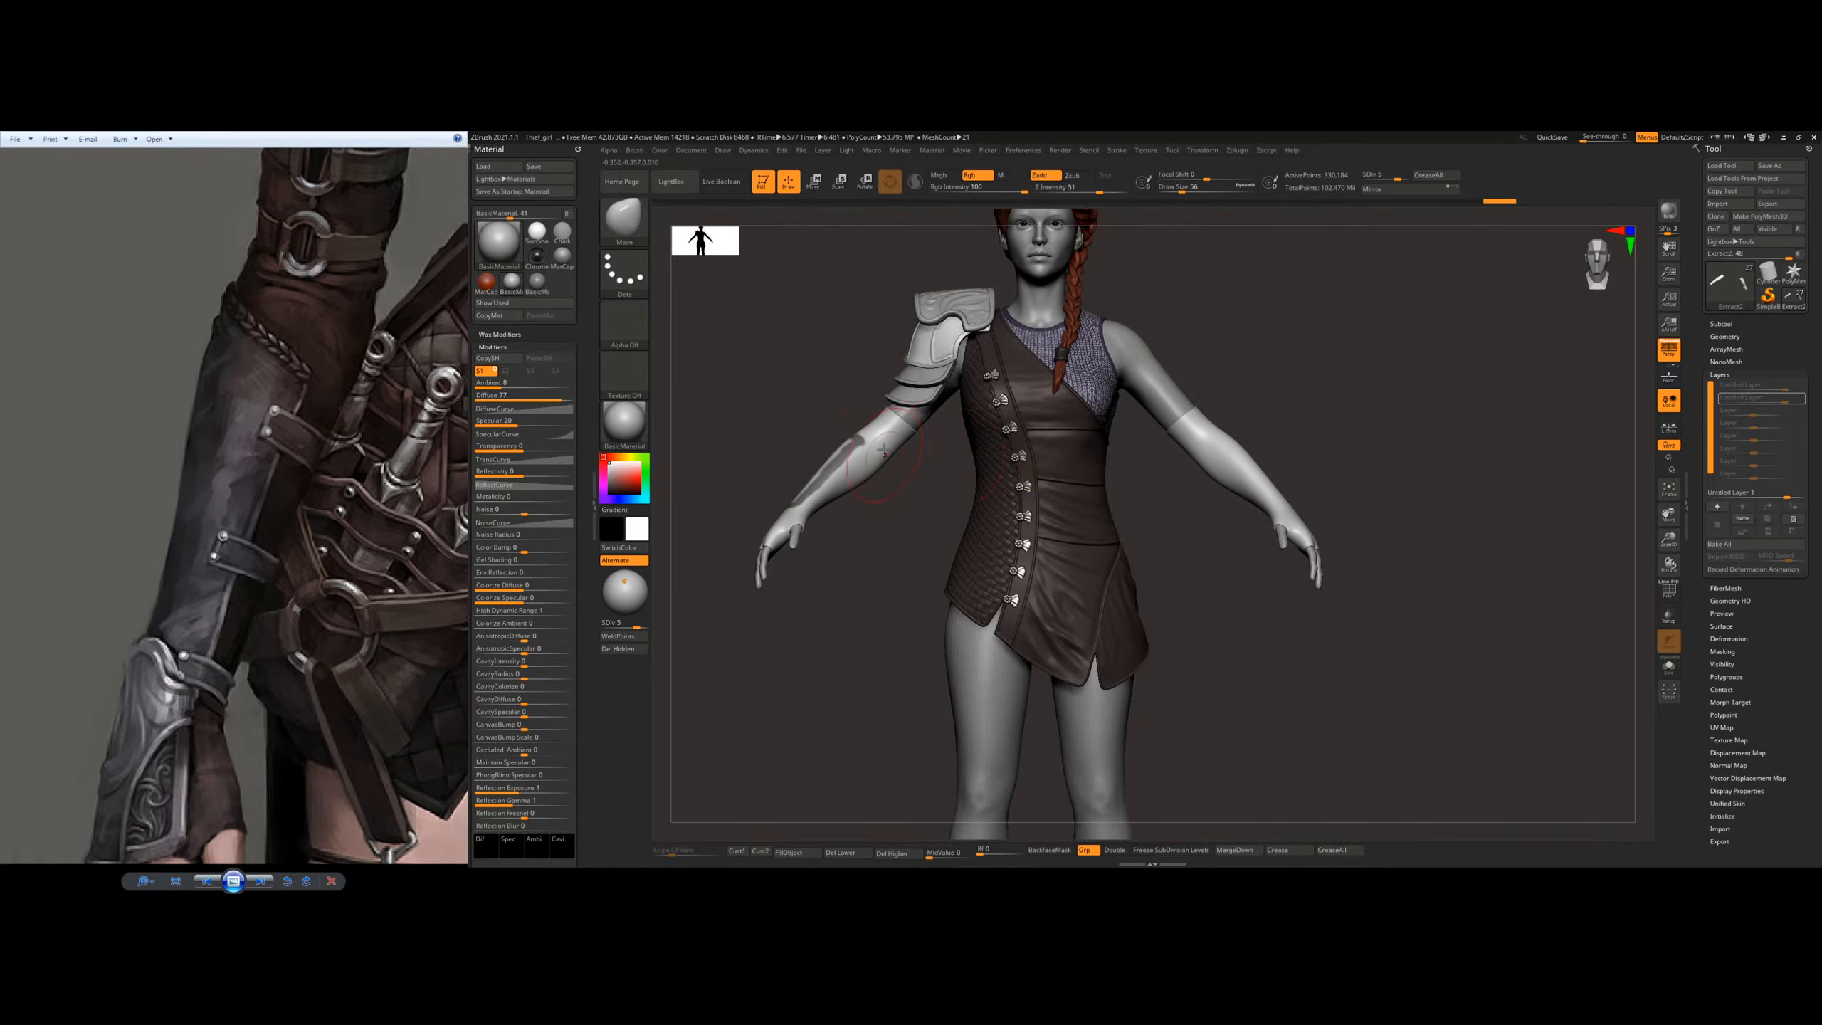
pyautogui.keyDown('ctrl'); pyautogui.moveTo(909, 511); pyautogui.dragTo(943, 505); pyautogui.keyUp('ctrl')
pyautogui.press('s')
pyautogui.moveTo(916, 583); pyautogui.dragTo(898, 583)
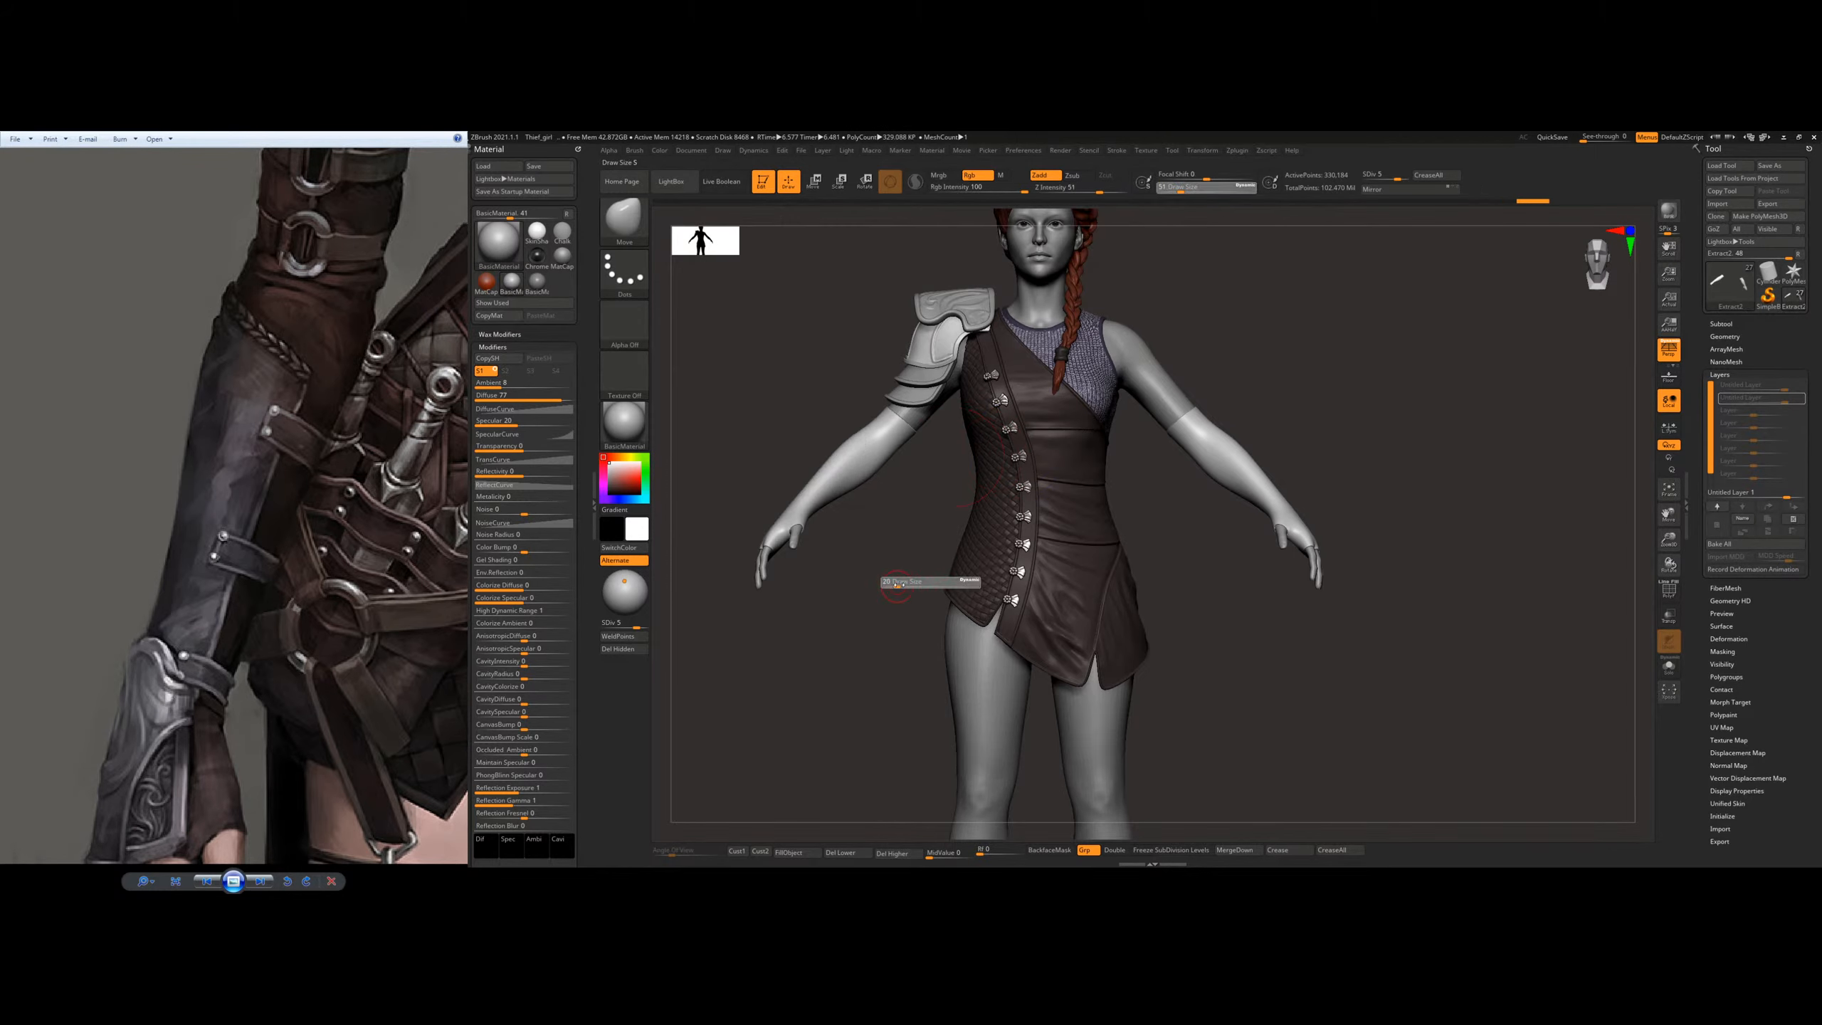
pyautogui.keyDown('ctrl'); pyautogui.moveTo(876, 476); pyautogui.dragTo(959, 457, button='right'); pyautogui.keyUp('ctrl')
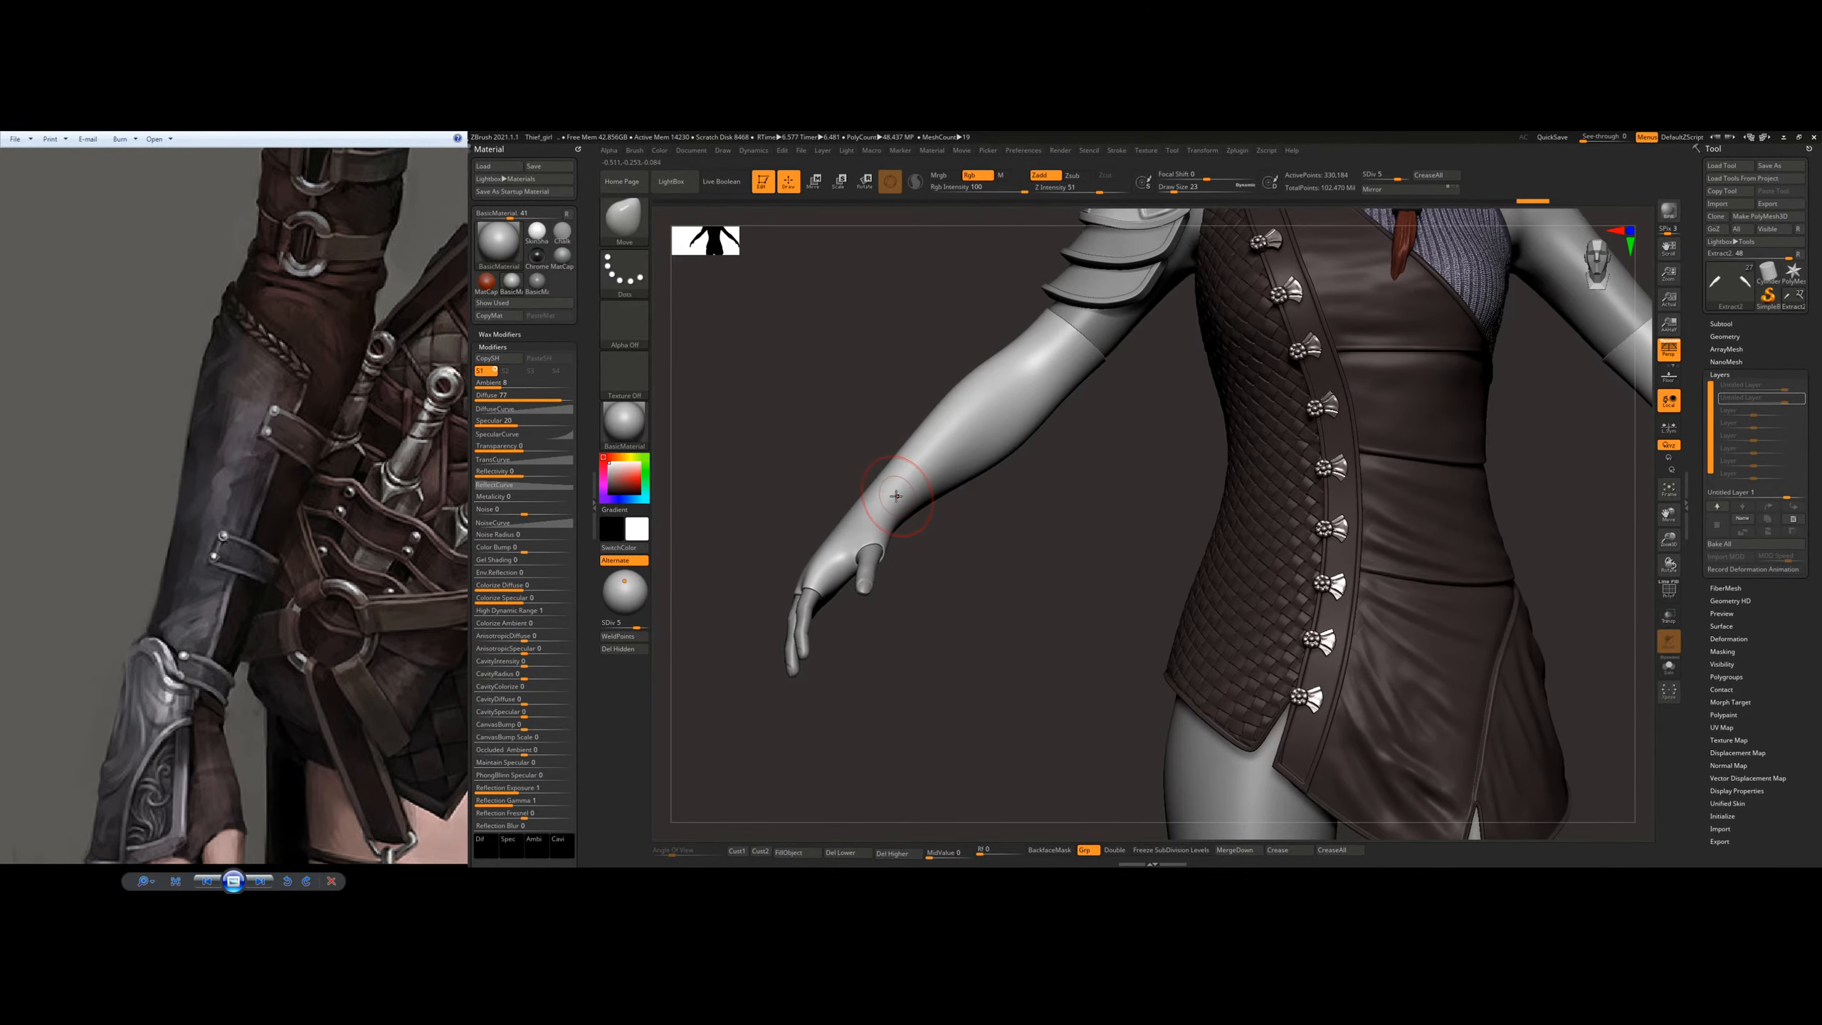
pyautogui.press('s')
pyautogui.moveTo(896, 496); pyautogui.dragTo(889, 497)
# Step: Subdivide the glove mesh once more and isolate it with Solo mode
pyautogui.moveTo(890, 497); pyautogui.dragTo(1011, 513, button='right')
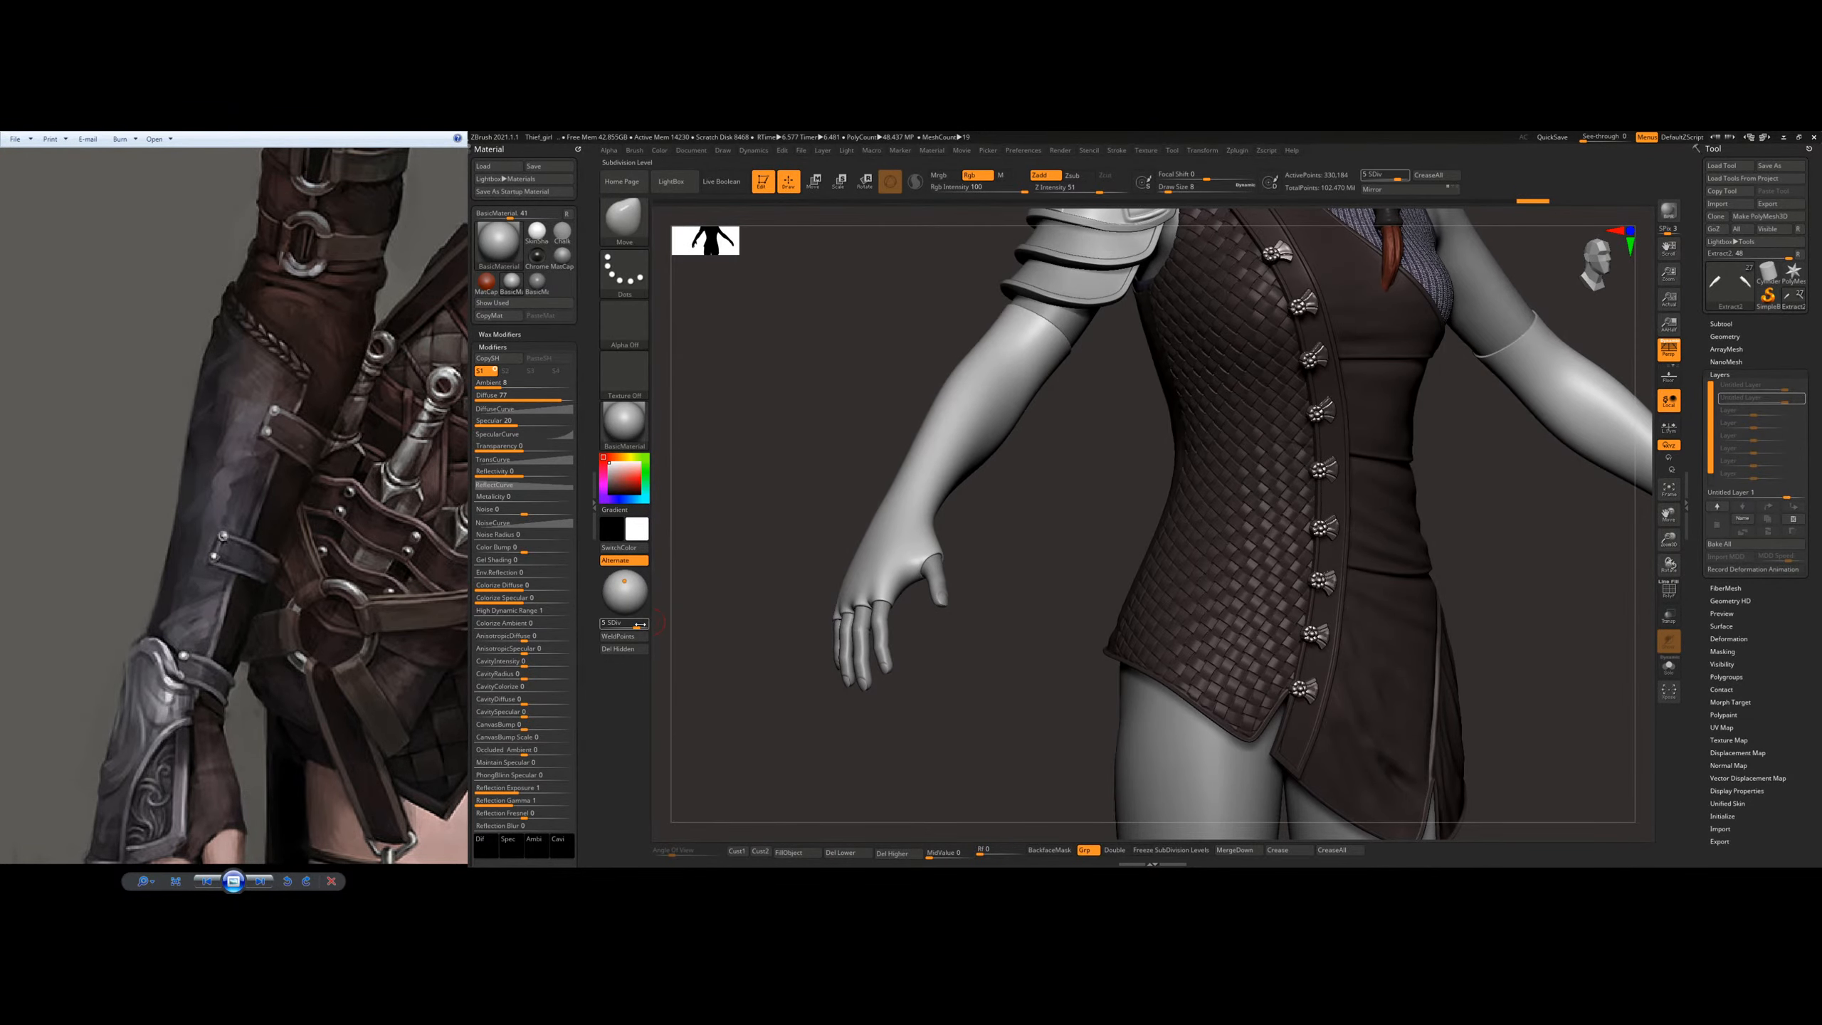
pyautogui.keyDown('alt'); pyautogui.moveTo(854, 489); pyautogui.dragTo(888, 548, button='right'); pyautogui.keyUp('alt')
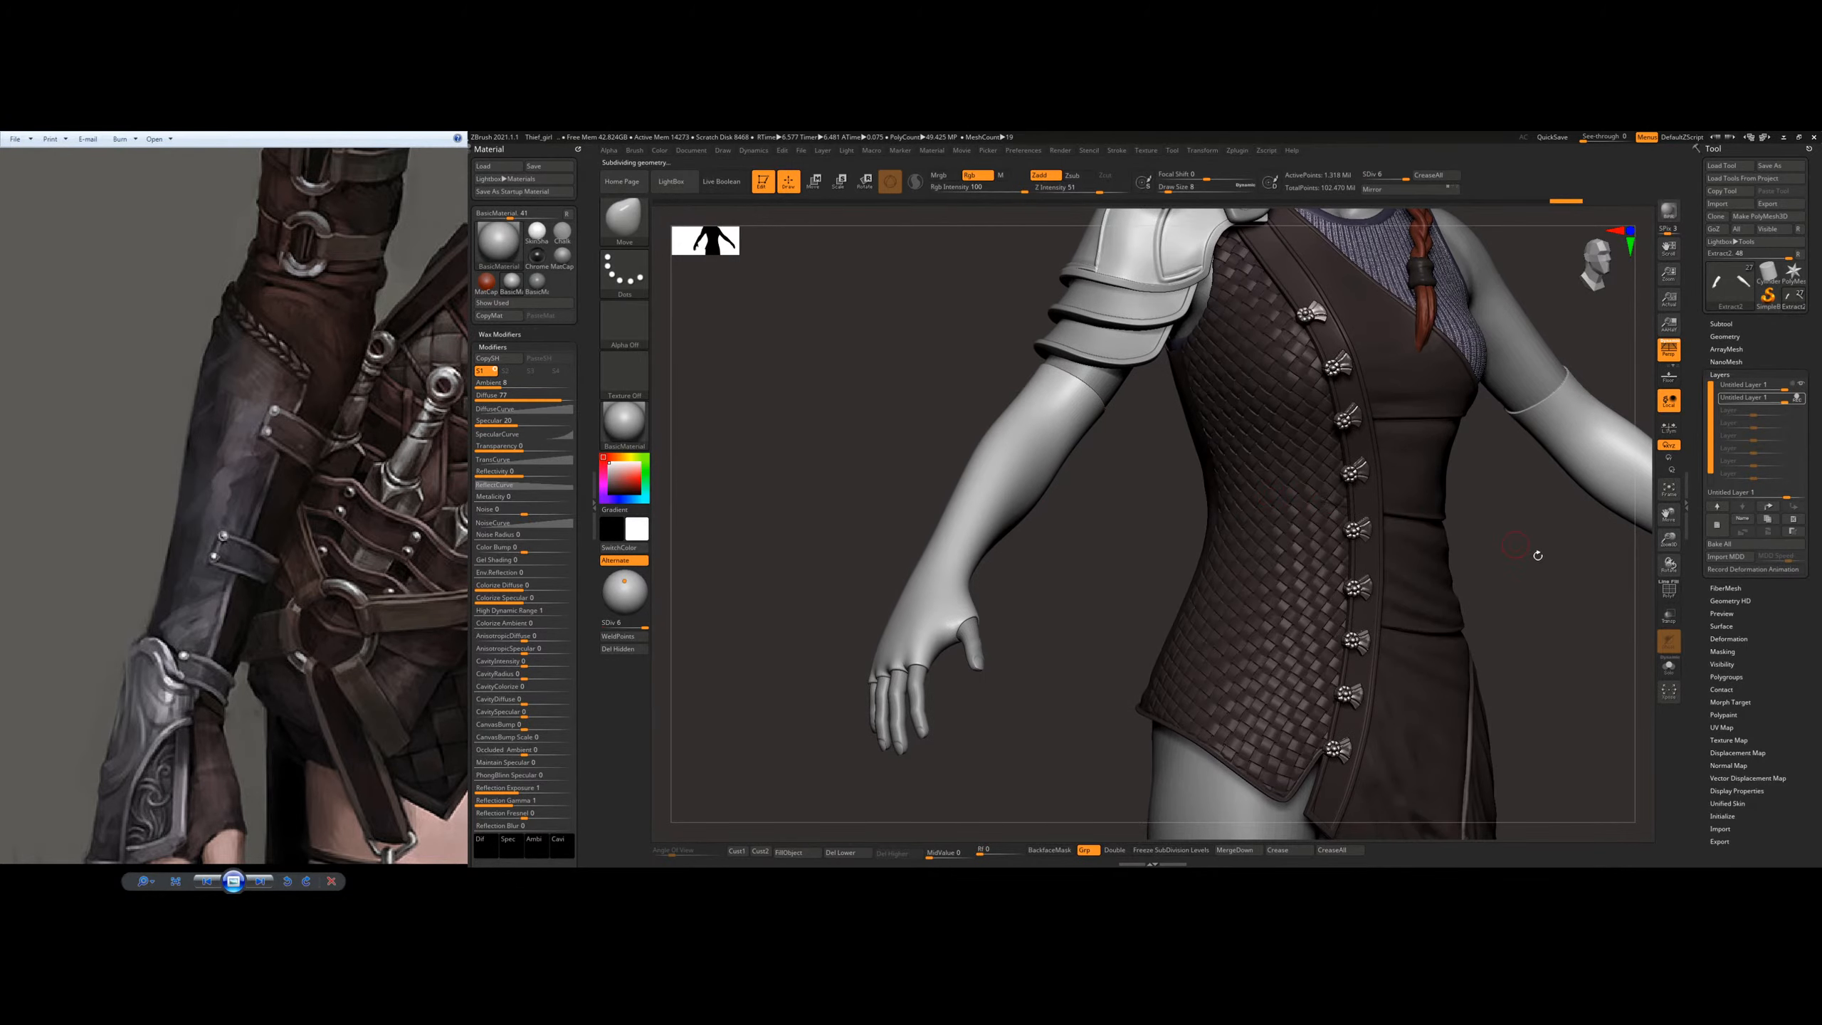
pyautogui.click(1669, 668)
pyautogui.moveTo(1220, 602); pyautogui.dragTo(1040, 627, button='right')
pyautogui.keyDown('ctrl'); pyautogui.moveTo(1040, 627); pyautogui.dragTo(998, 642, button='right'); pyautogui.keyUp('ctrl')
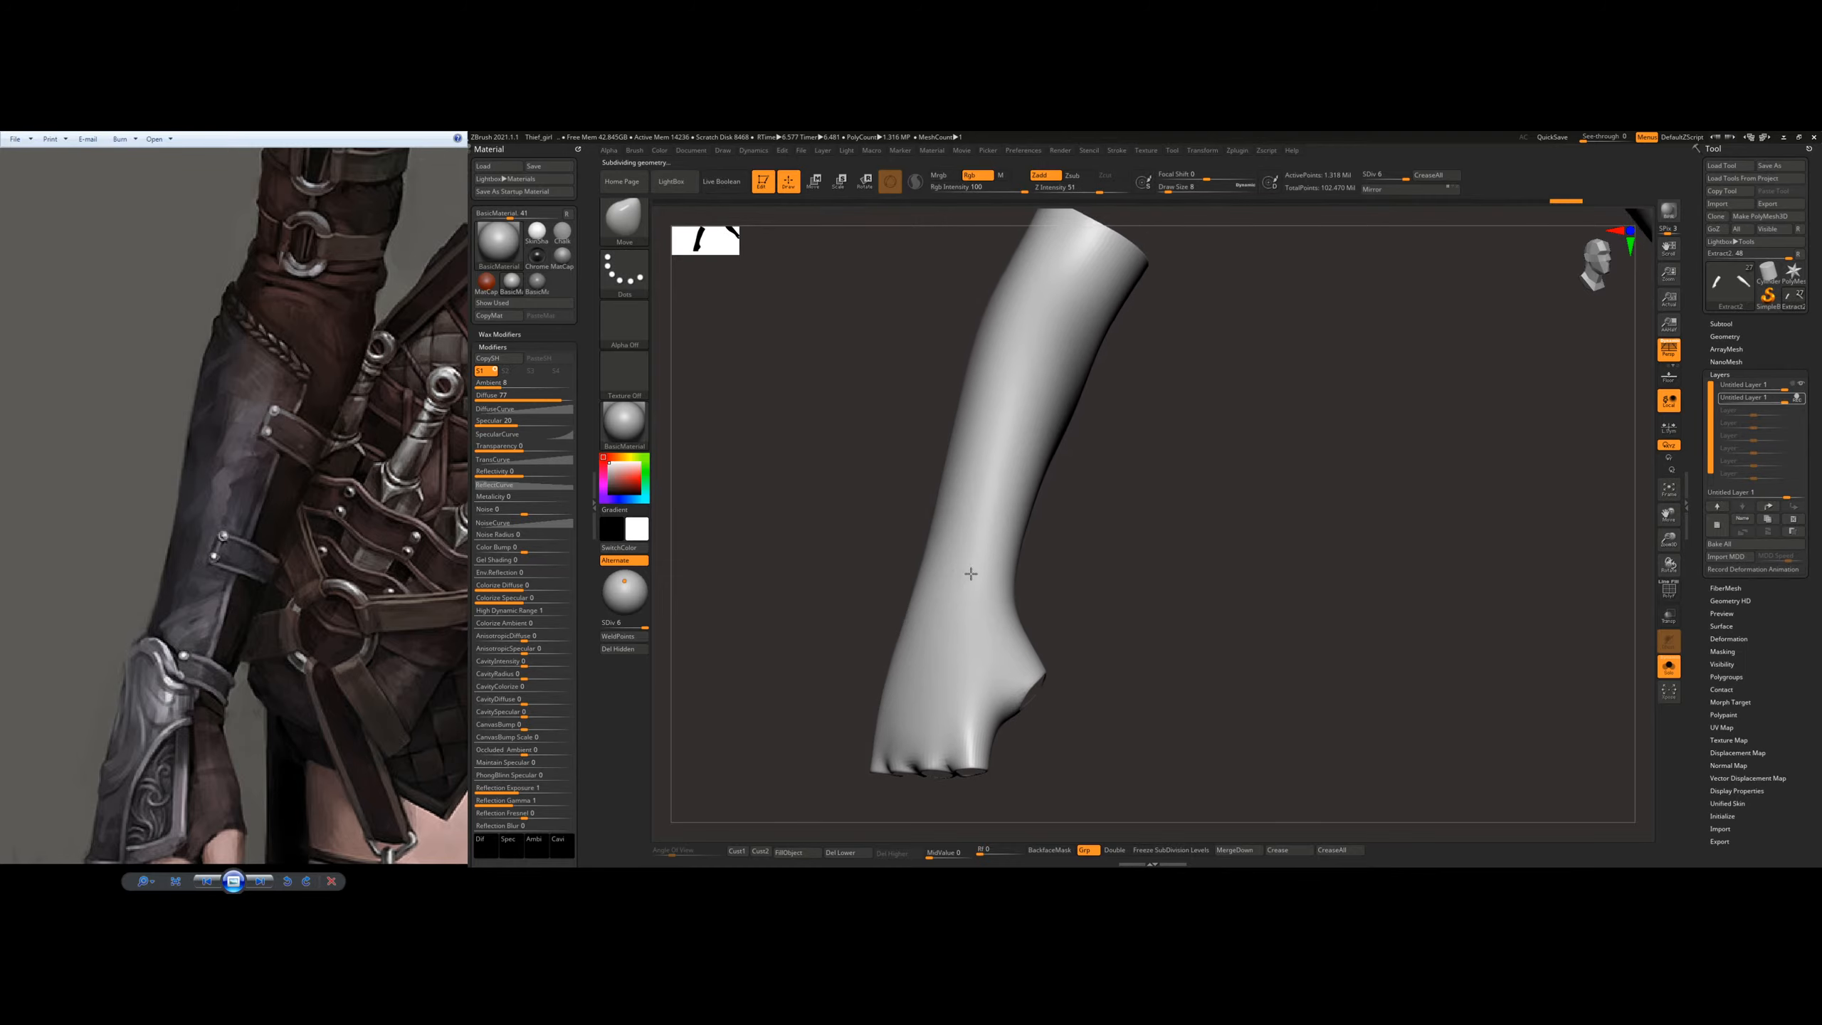
# Step: Mask the plate's lower edge across the wrist and its thumb-side strip up the forearm
pyautogui.keyDown('alt'); pyautogui.moveTo(969, 573); pyautogui.dragTo(1051, 630, button='right'); pyautogui.keyUp('alt')
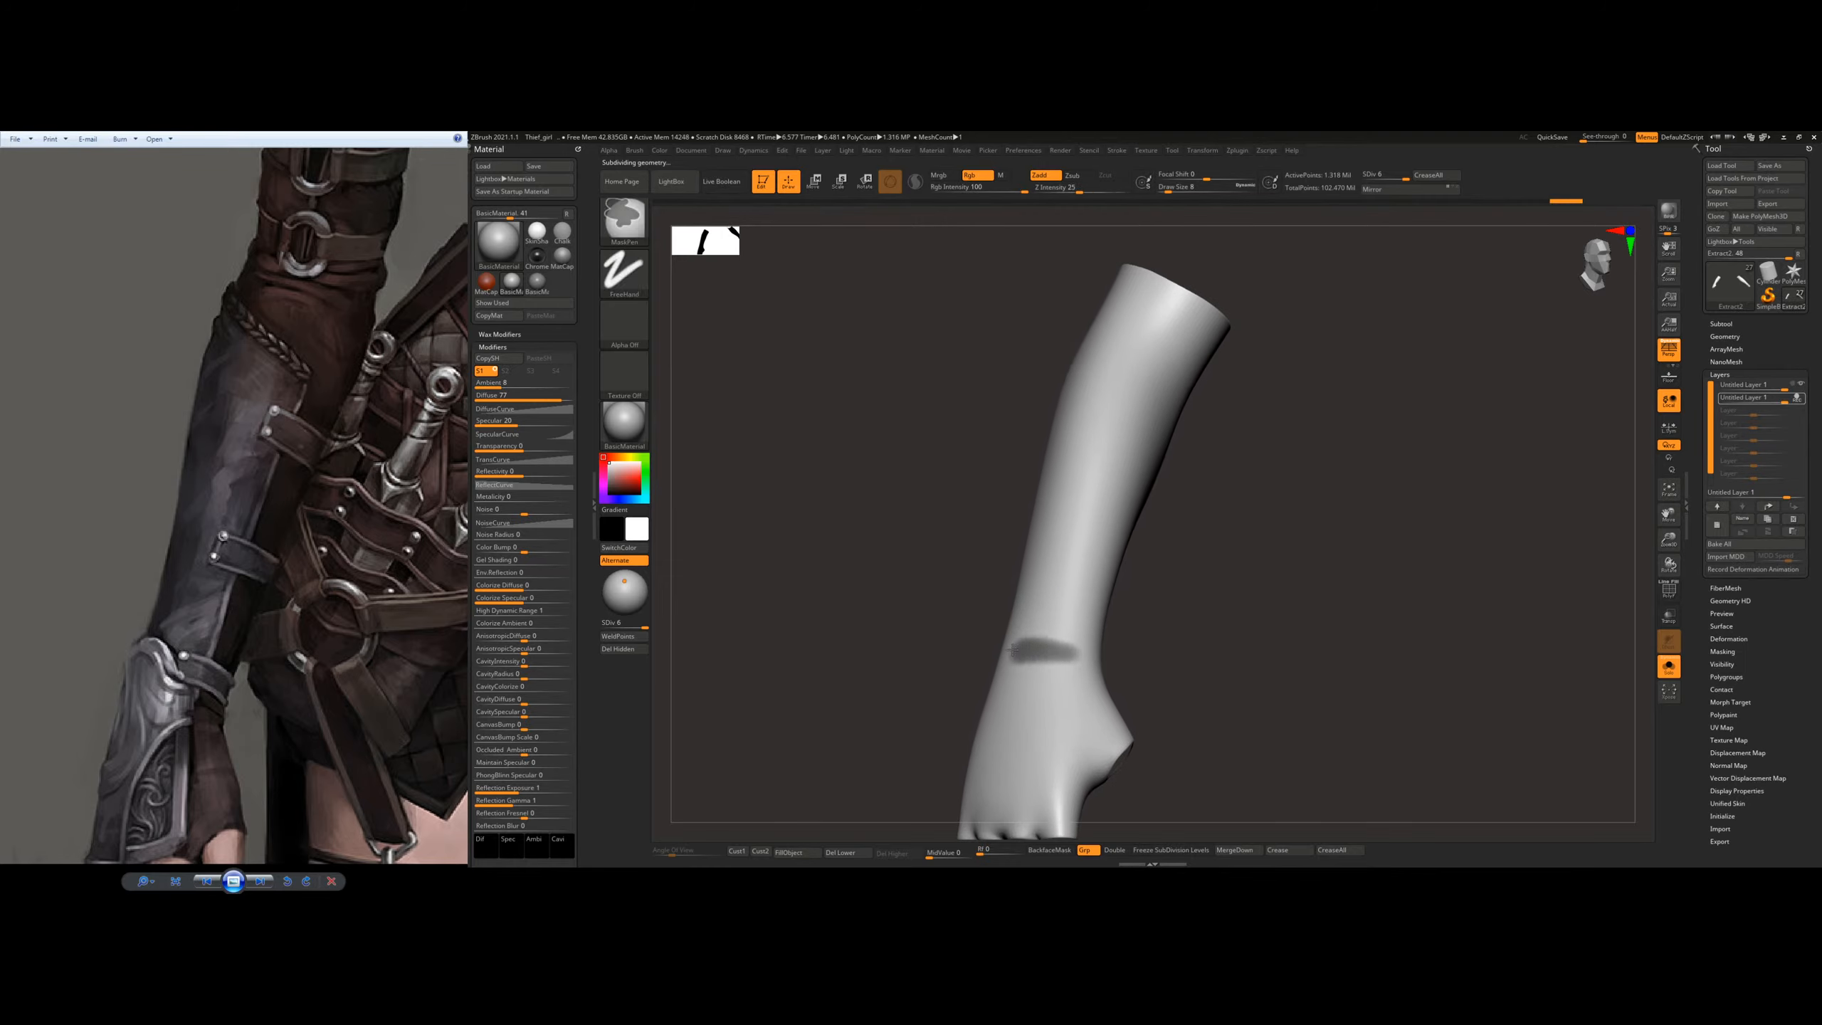
pyautogui.keyDown('ctrl'); pyautogui.moveTo(1011, 649); pyautogui.dragTo(1002, 647); pyautogui.keyUp('ctrl')
pyautogui.moveTo(1062, 558)
pyautogui.mouseDown(button='right')
pyautogui.moveTo(1131, 537)
pyautogui.moveTo(1037, 602)
pyautogui.mouseUp(button='right')
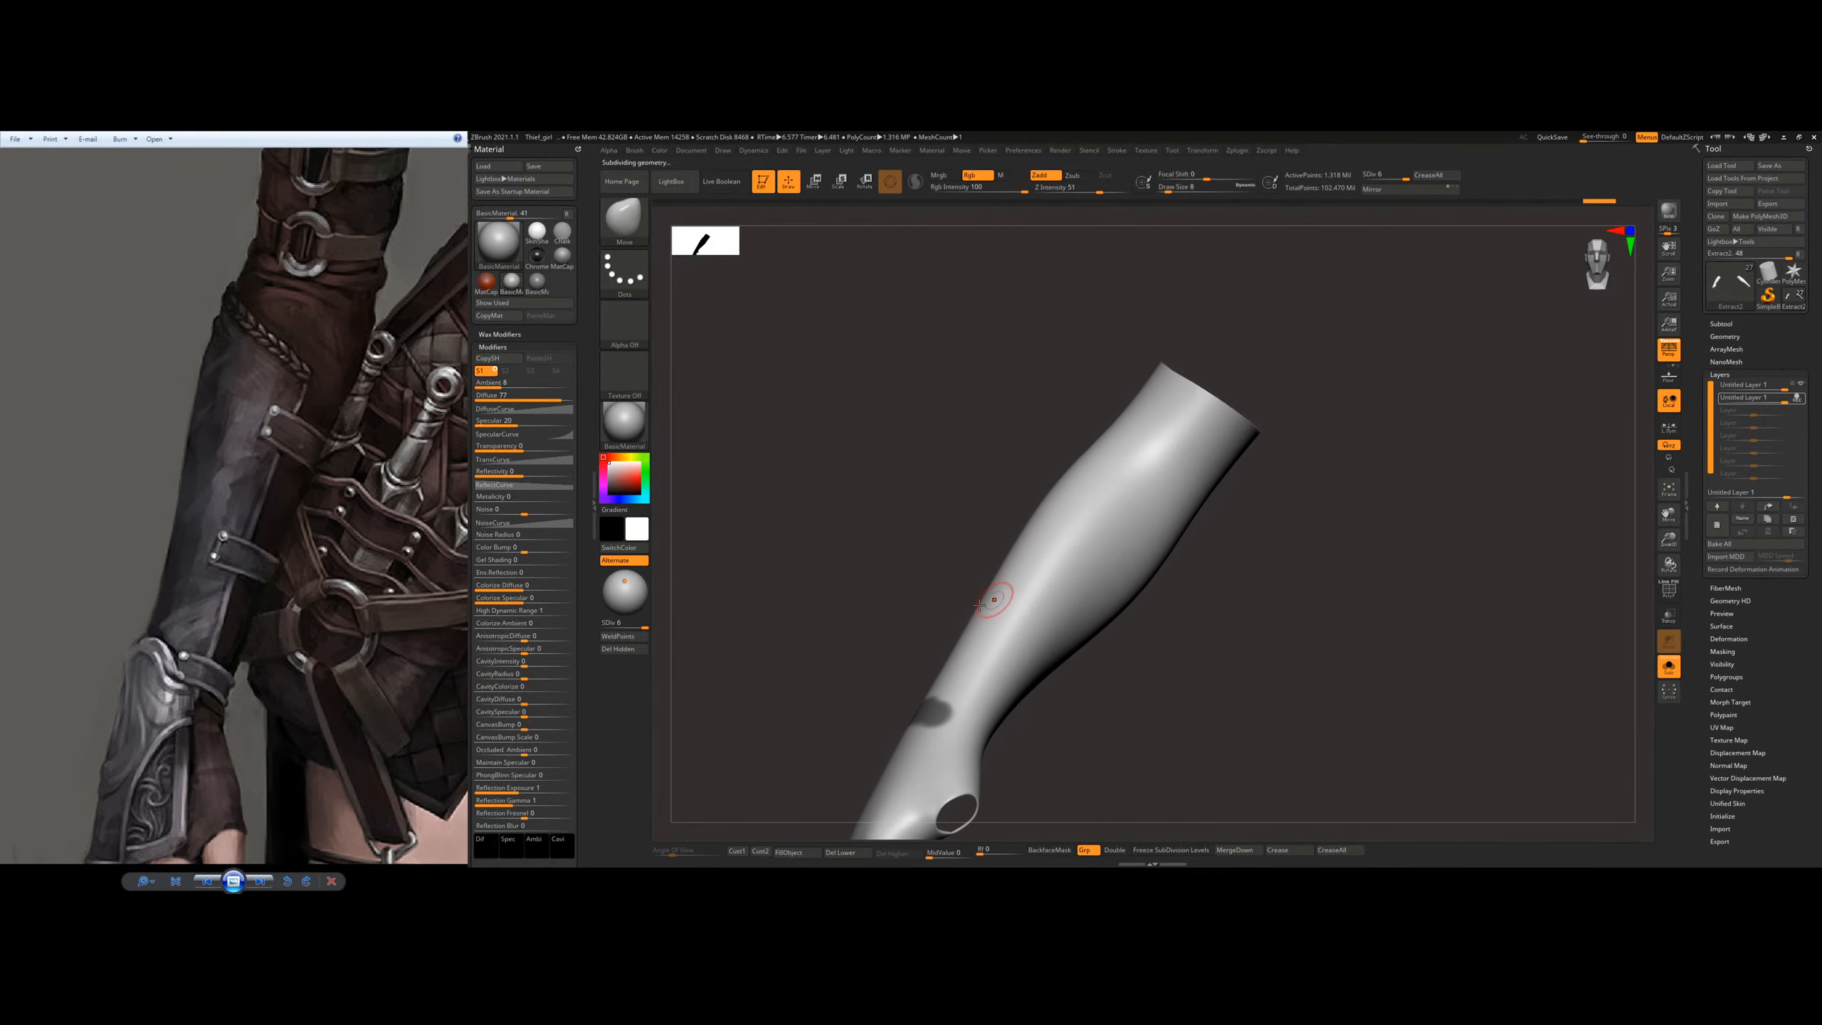
pyautogui.keyDown('ctrl'); pyautogui.moveTo(944, 710); pyautogui.dragTo(1061, 580); pyautogui.keyUp('ctrl')
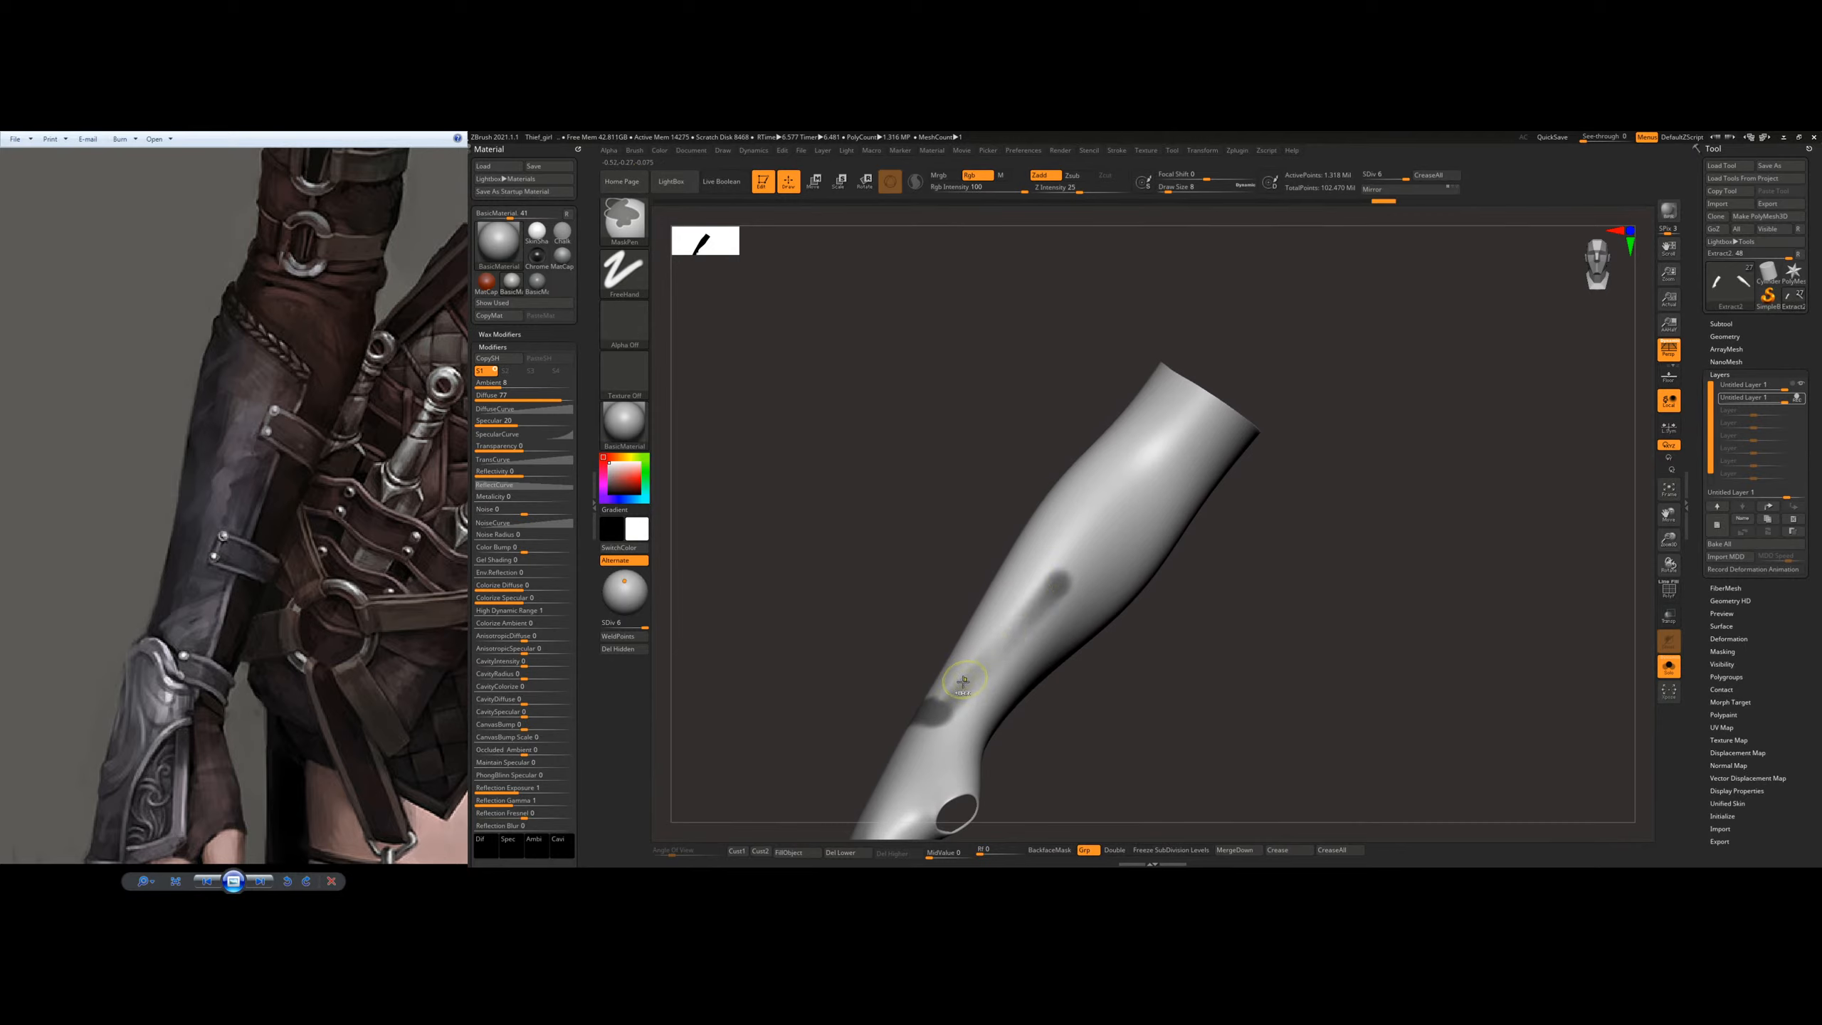
pyautogui.keyDown('ctrl'); pyautogui.moveTo(964, 682); pyautogui.dragTo(1027, 607); pyautogui.keyUp('ctrl')
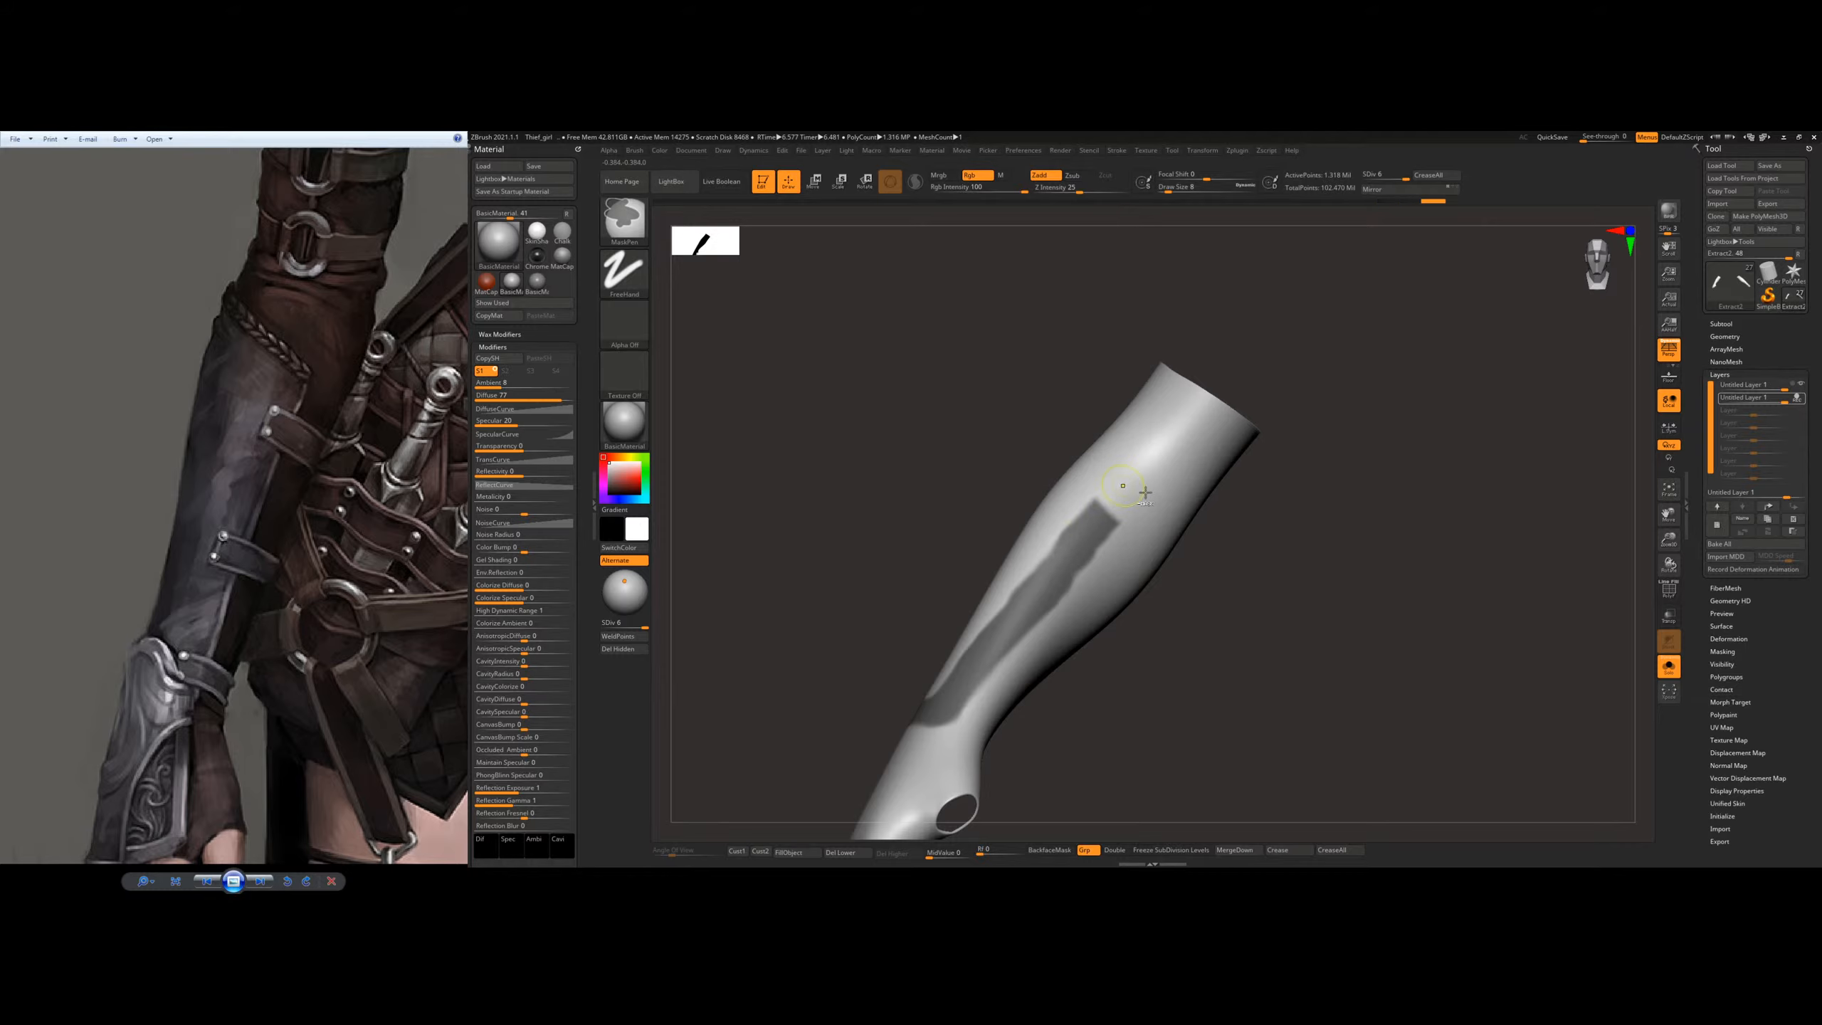
# Step: Extend the wrist mask around the forearm and mask the plate's outer side edge up toward the elbow
pyautogui.moveTo(1220, 557); pyautogui.dragTo(1316, 581)
pyautogui.moveTo(1073, 486)
pyautogui.keyDown('ctrl'); pyautogui.mouseDown()
pyautogui.moveTo(1079, 528)
pyautogui.moveTo(1068, 461)
pyautogui.moveTo(1127, 520)
pyautogui.mouseUp(); pyautogui.keyUp('ctrl')
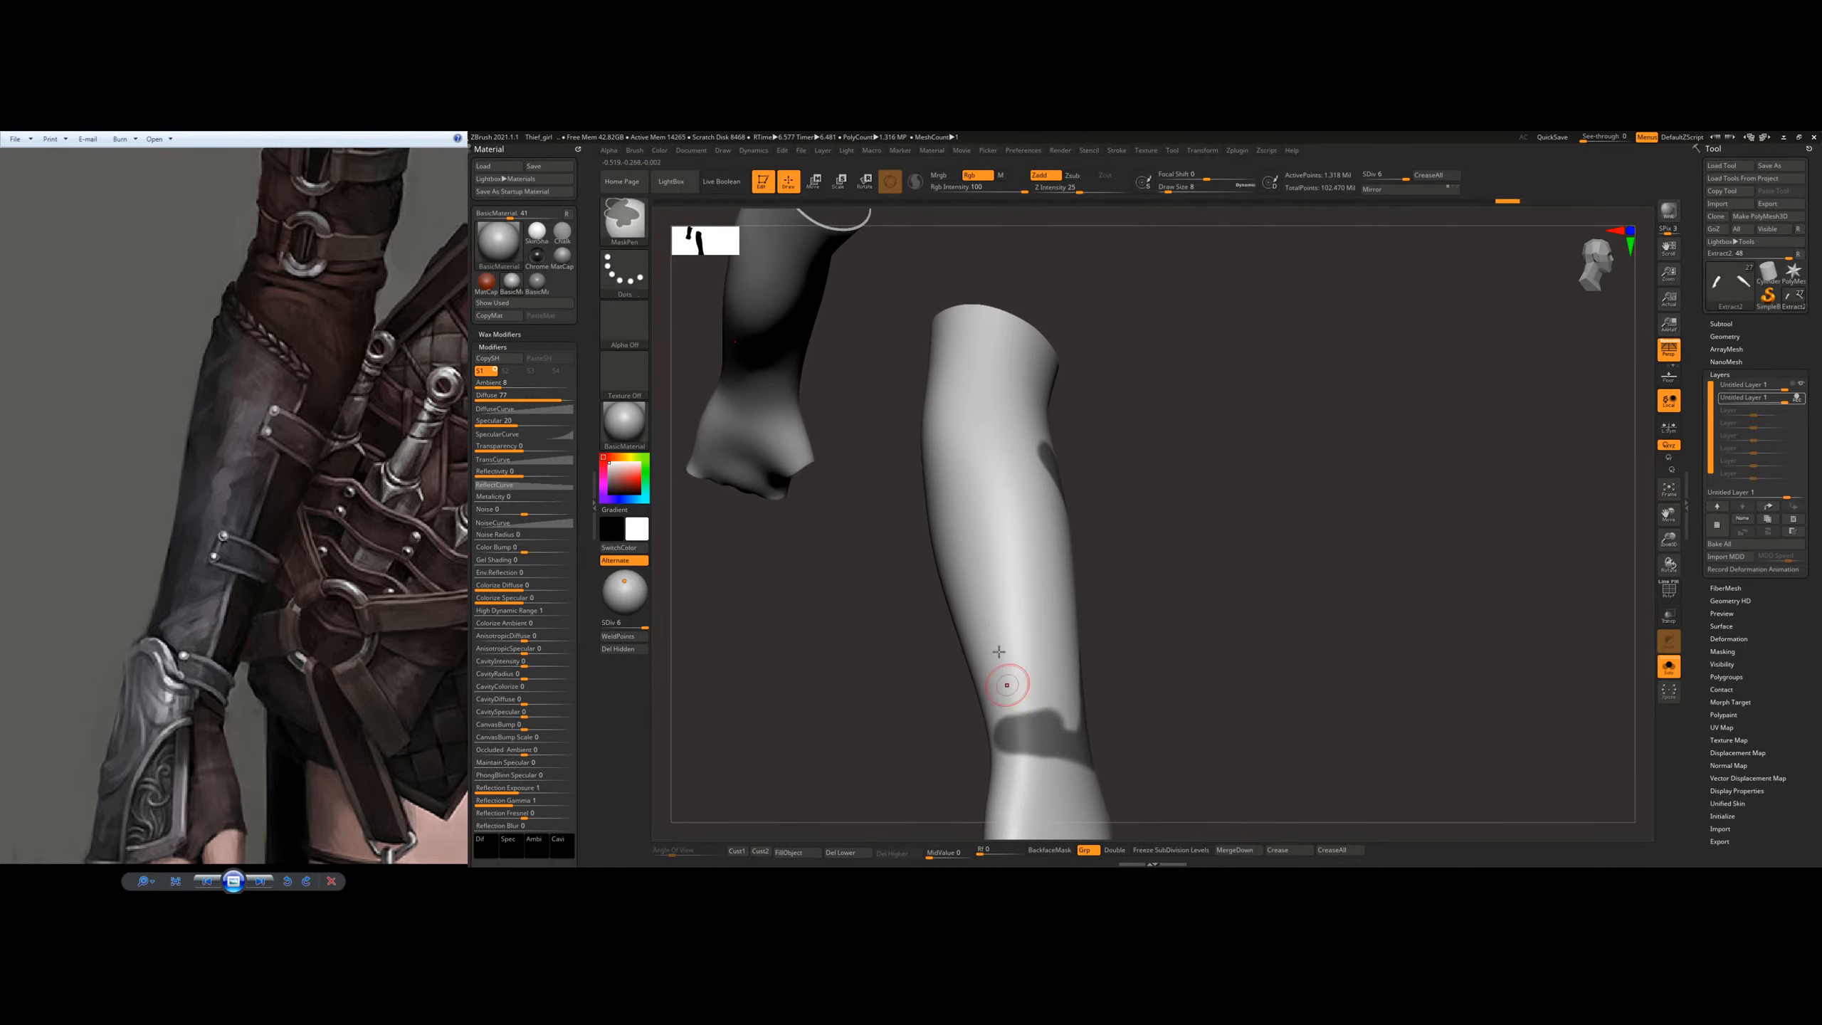
pyautogui.moveTo(999, 652)
pyautogui.mouseDown(button='right')
pyautogui.moveTo(1025, 631)
pyautogui.moveTo(1011, 622)
pyautogui.mouseUp(button='right')
pyautogui.keyDown('ctrl'); pyautogui.moveTo(976, 583); pyautogui.dragTo(1020, 709); pyautogui.keyUp('ctrl')
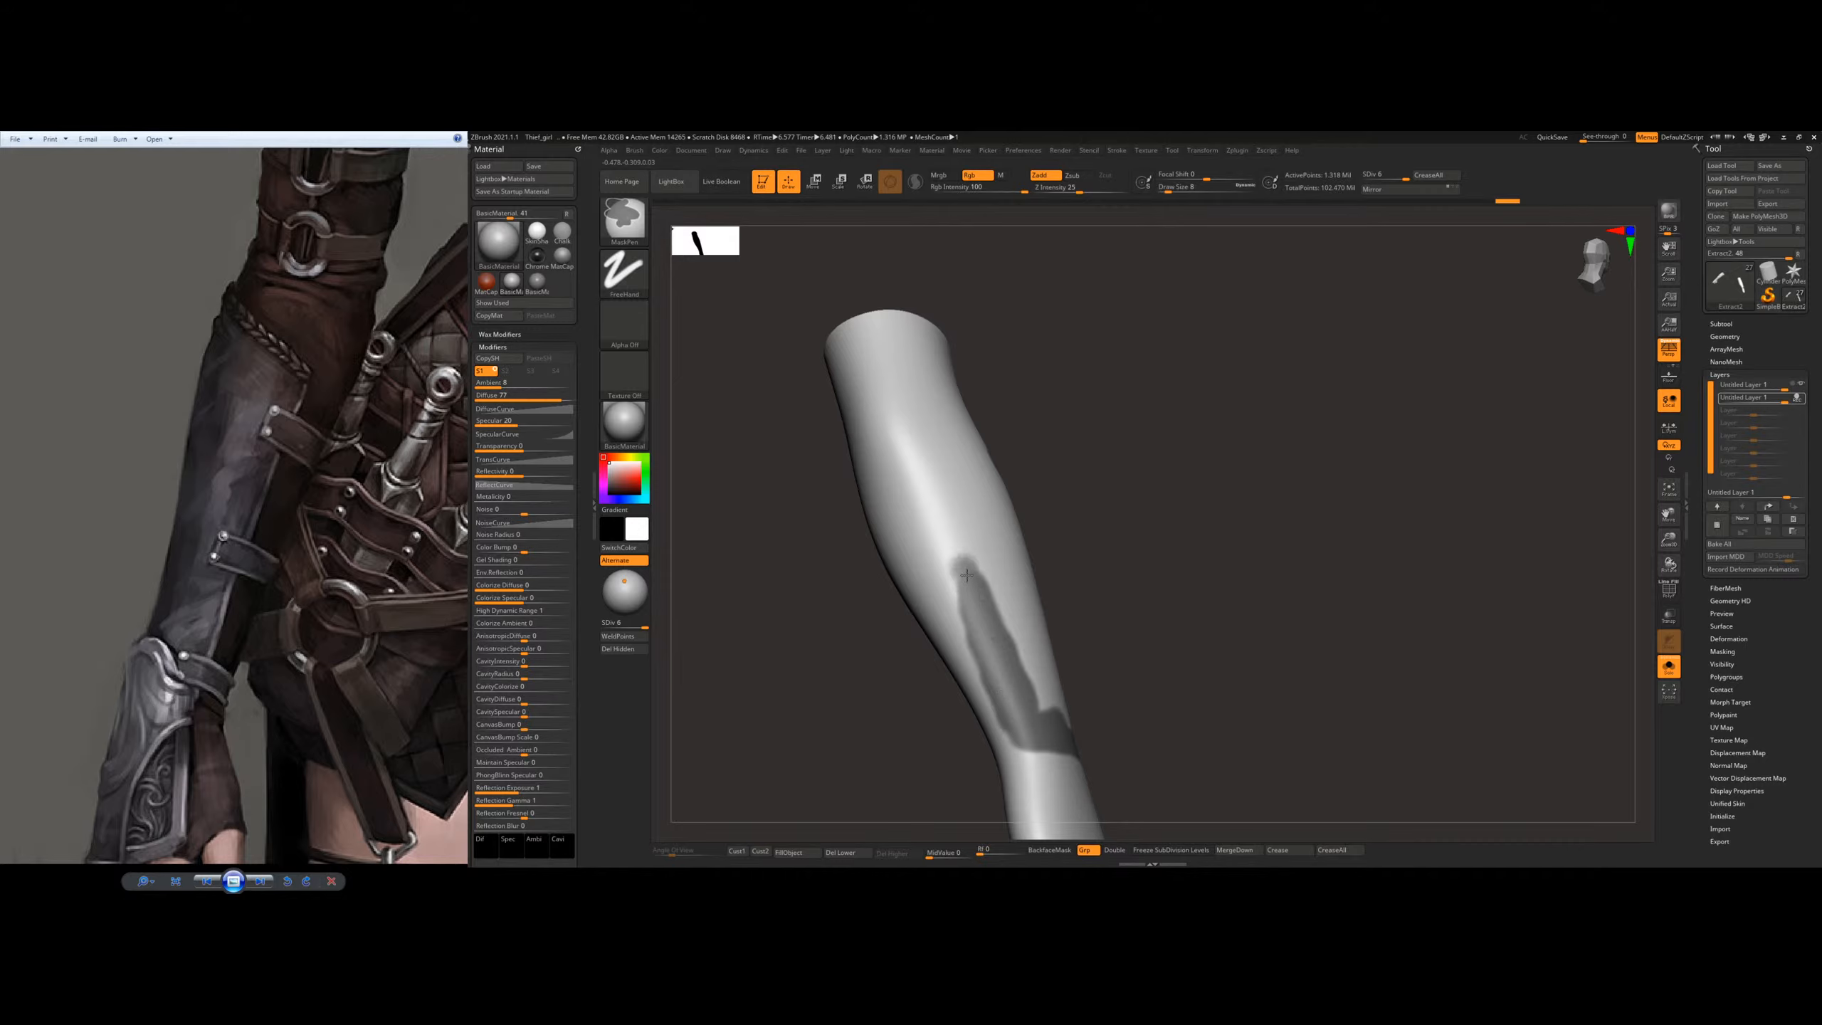
pyautogui.moveTo(953, 573); pyautogui.dragTo(941, 590, button='right')
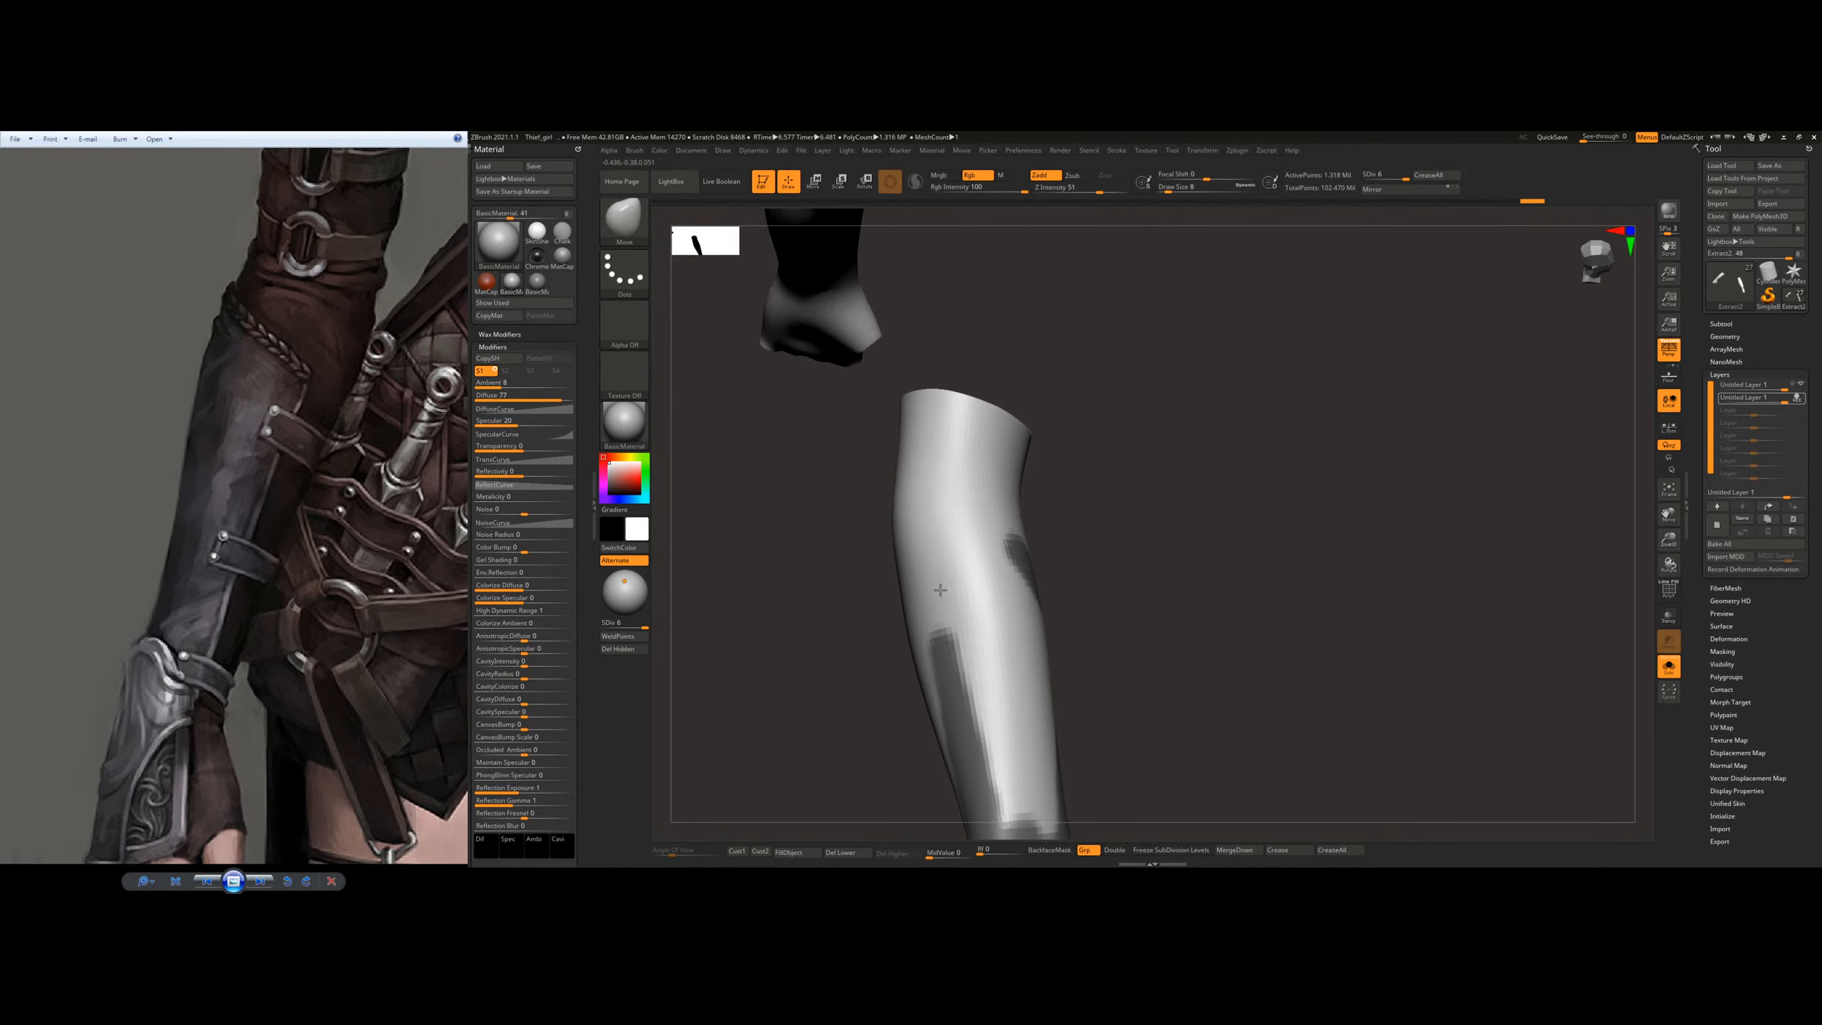
# Step: Join the two masked side strips with a pointed arch across the upper forearm below the elbow
pyautogui.moveTo(992, 562)
pyautogui.keyDown('ctrl'); pyautogui.mouseDown()
pyautogui.moveTo(973, 588)
pyautogui.moveTo(1002, 544)
pyautogui.mouseUp(); pyautogui.keyUp('ctrl')
pyautogui.keyDown('alt'); pyautogui.moveTo(985, 595); pyautogui.dragTo(997, 438, button='right'); pyautogui.keyUp('alt')
pyautogui.moveTo(997, 438)
pyautogui.mouseDown(button='right')
pyautogui.moveTo(971, 549)
pyautogui.moveTo(1047, 467)
pyautogui.mouseUp(button='right')
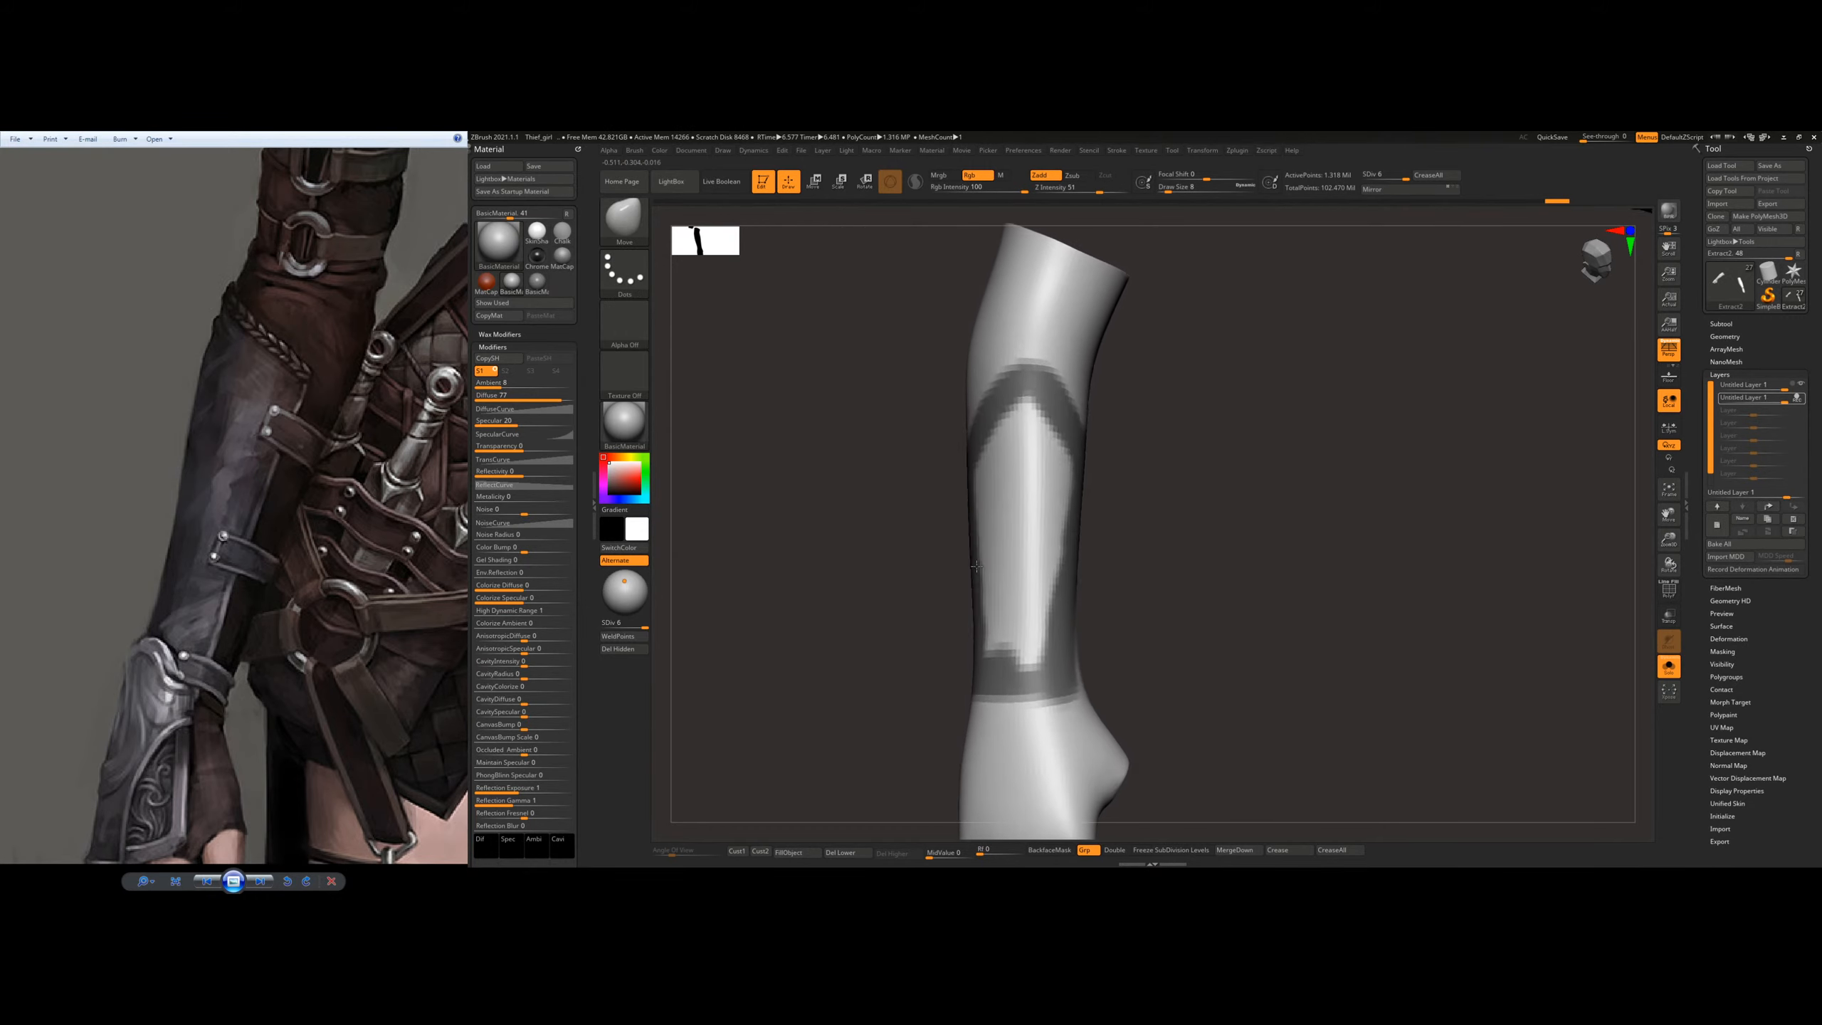
# Step: Fill the inside of the forearm plate outline with mask and even out its edges
pyautogui.moveTo(1047, 467)
pyautogui.keyDown('ctrl'); pyautogui.mouseDown()
pyautogui.moveTo(1033, 545)
pyautogui.moveTo(1068, 474)
pyautogui.moveTo(1059, 507)
pyautogui.moveTo(1045, 424)
pyautogui.moveTo(1012, 503)
pyautogui.moveTo(1017, 403)
pyautogui.moveTo(991, 443)
pyautogui.mouseUp(); pyautogui.keyUp('ctrl')
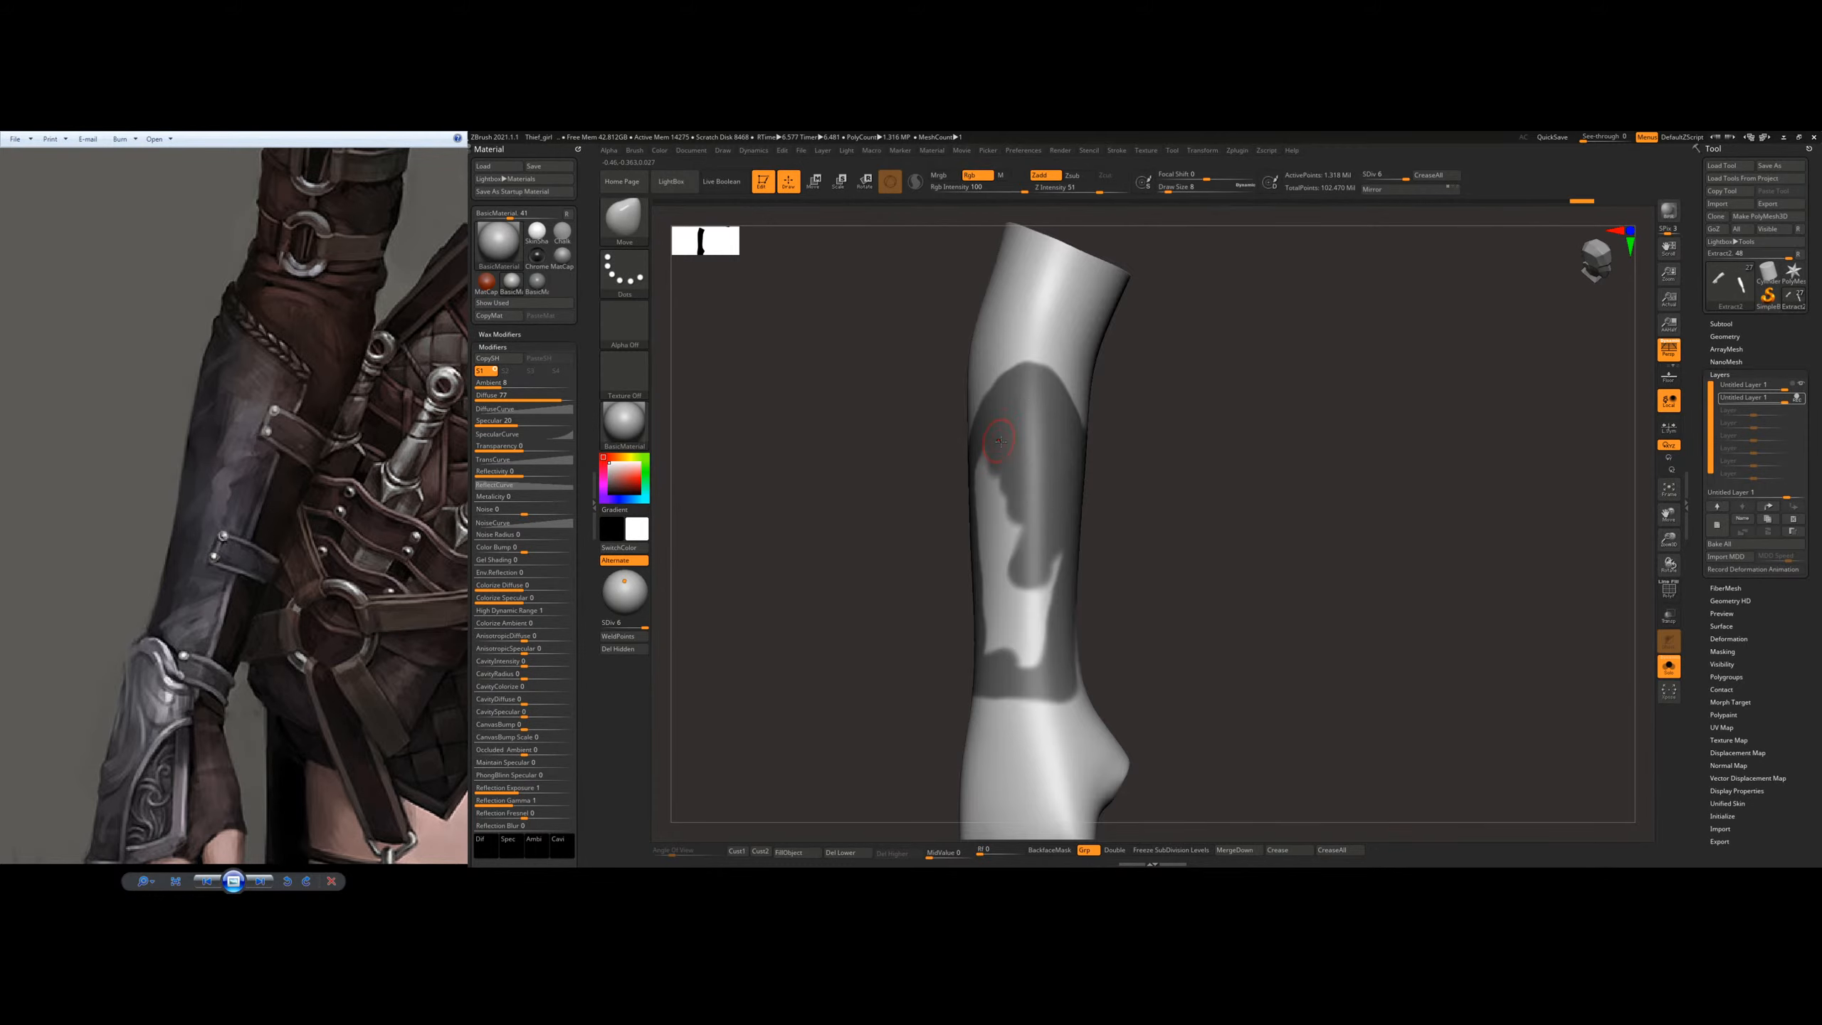
pyautogui.moveTo(990, 439); pyautogui.dragTo(998, 454, button='right')
pyautogui.moveTo(998, 454)
pyautogui.keyDown('ctrl'); pyautogui.mouseDown()
pyautogui.moveTo(979, 496)
pyautogui.moveTo(997, 487)
pyautogui.moveTo(1033, 575)
pyautogui.moveTo(1004, 646)
pyautogui.moveTo(1030, 586)
pyautogui.moveTo(1053, 639)
pyautogui.mouseUp(); pyautogui.keyUp('ctrl')
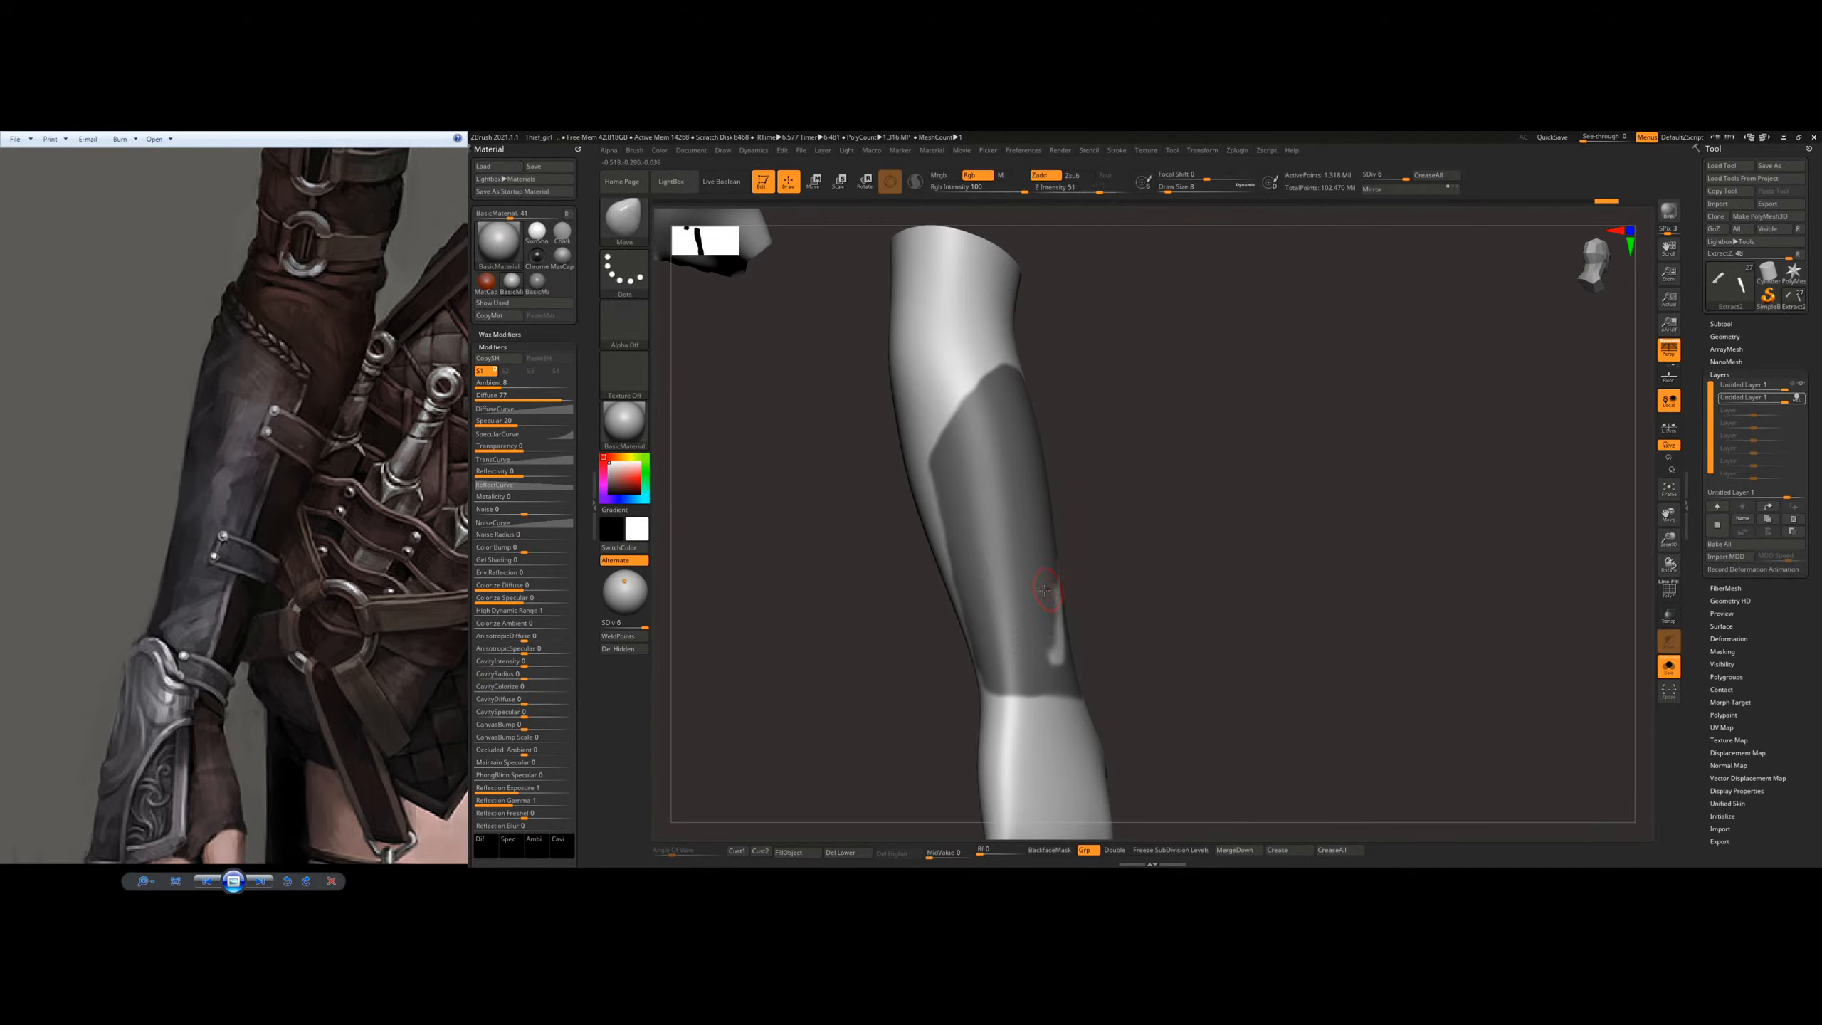
pyautogui.moveTo(1058, 598); pyautogui.dragTo(1022, 563, button='right')
pyautogui.keyDown('ctrl'); pyautogui.moveTo(1072, 564); pyautogui.dragTo(1026, 650); pyautogui.keyUp('ctrl')
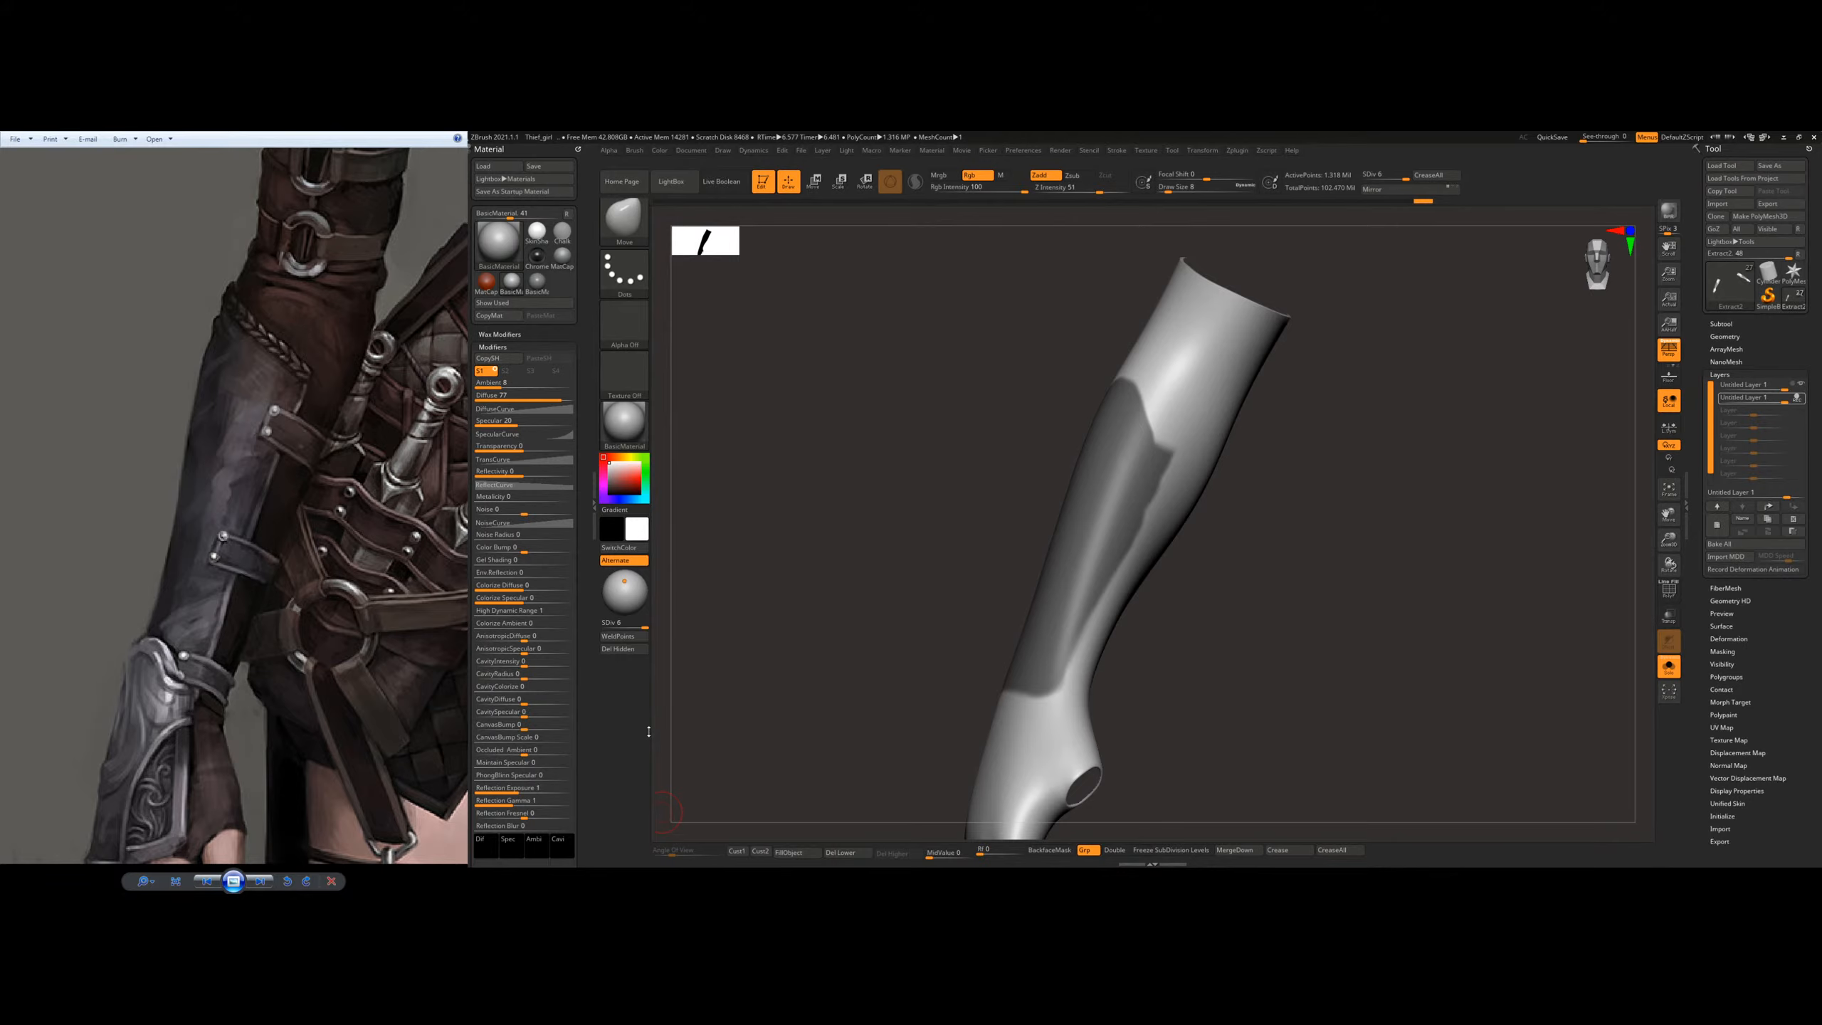
pyautogui.moveTo(1236, 571)
pyautogui.mouseDown()
pyautogui.moveTo(1191, 574)
pyautogui.moveTo(1251, 560)
pyautogui.moveTo(1217, 541)
pyautogui.mouseUp()
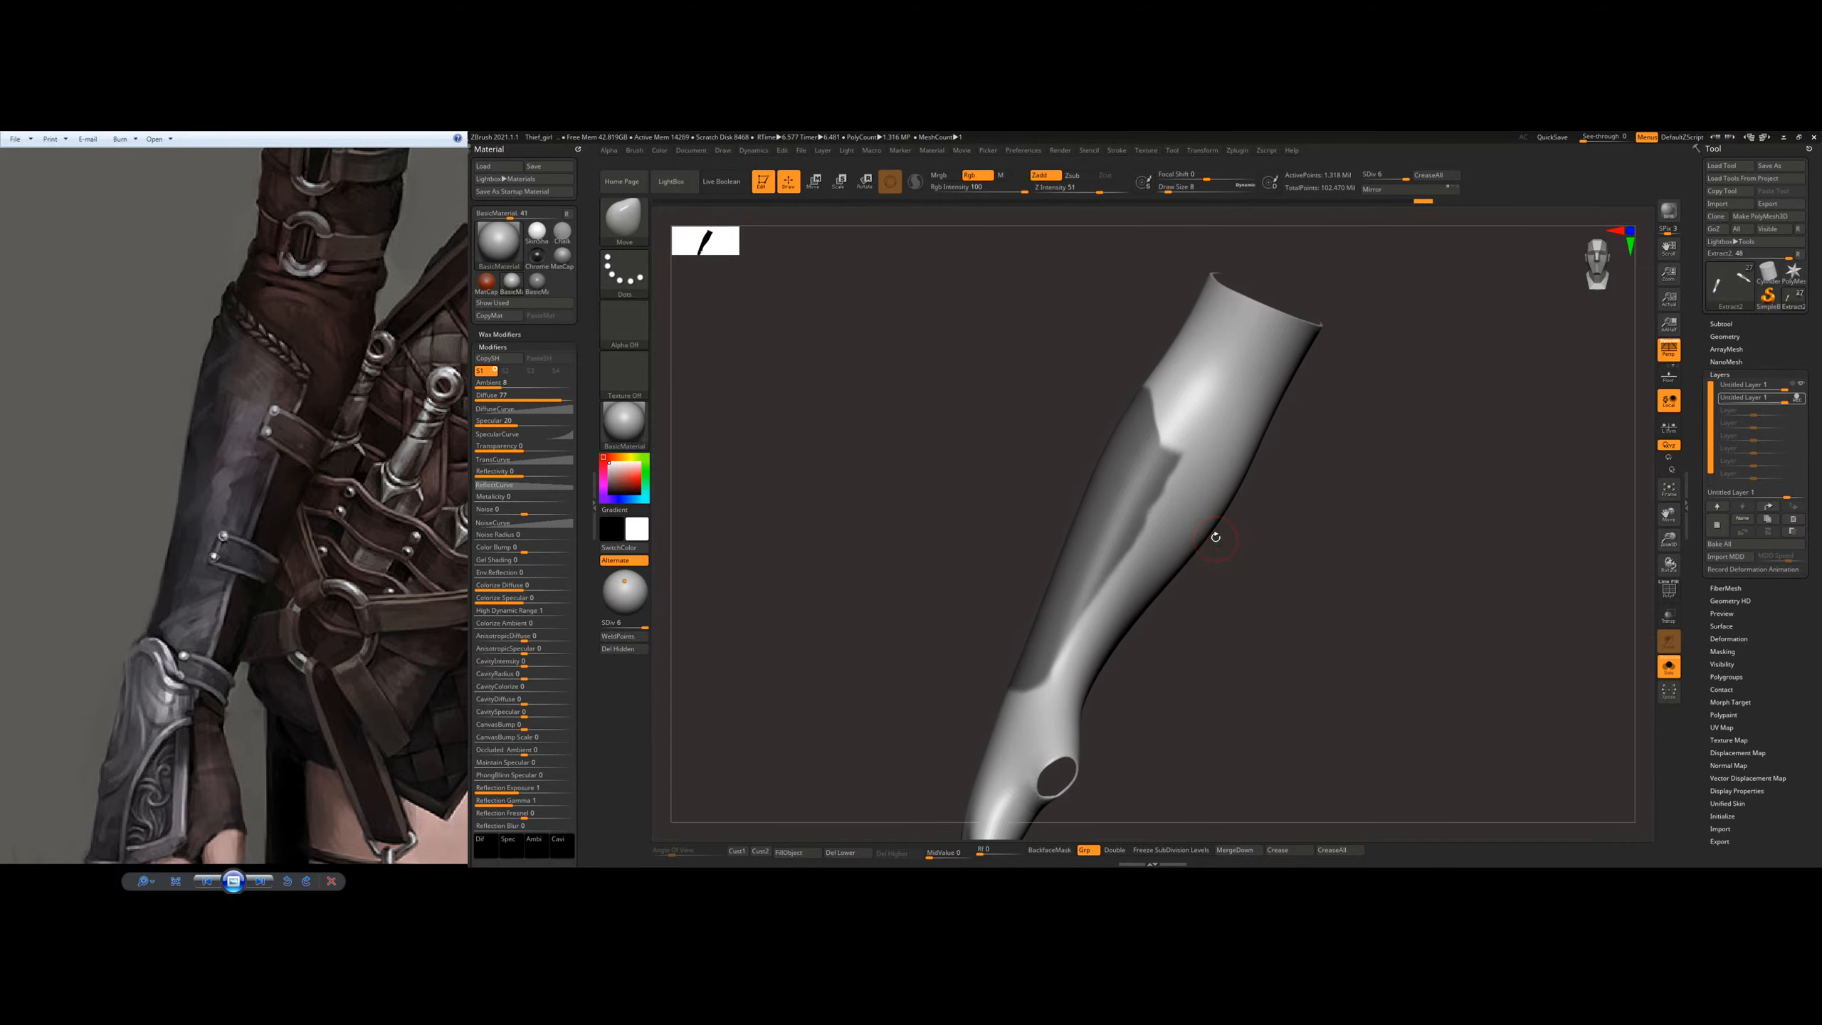
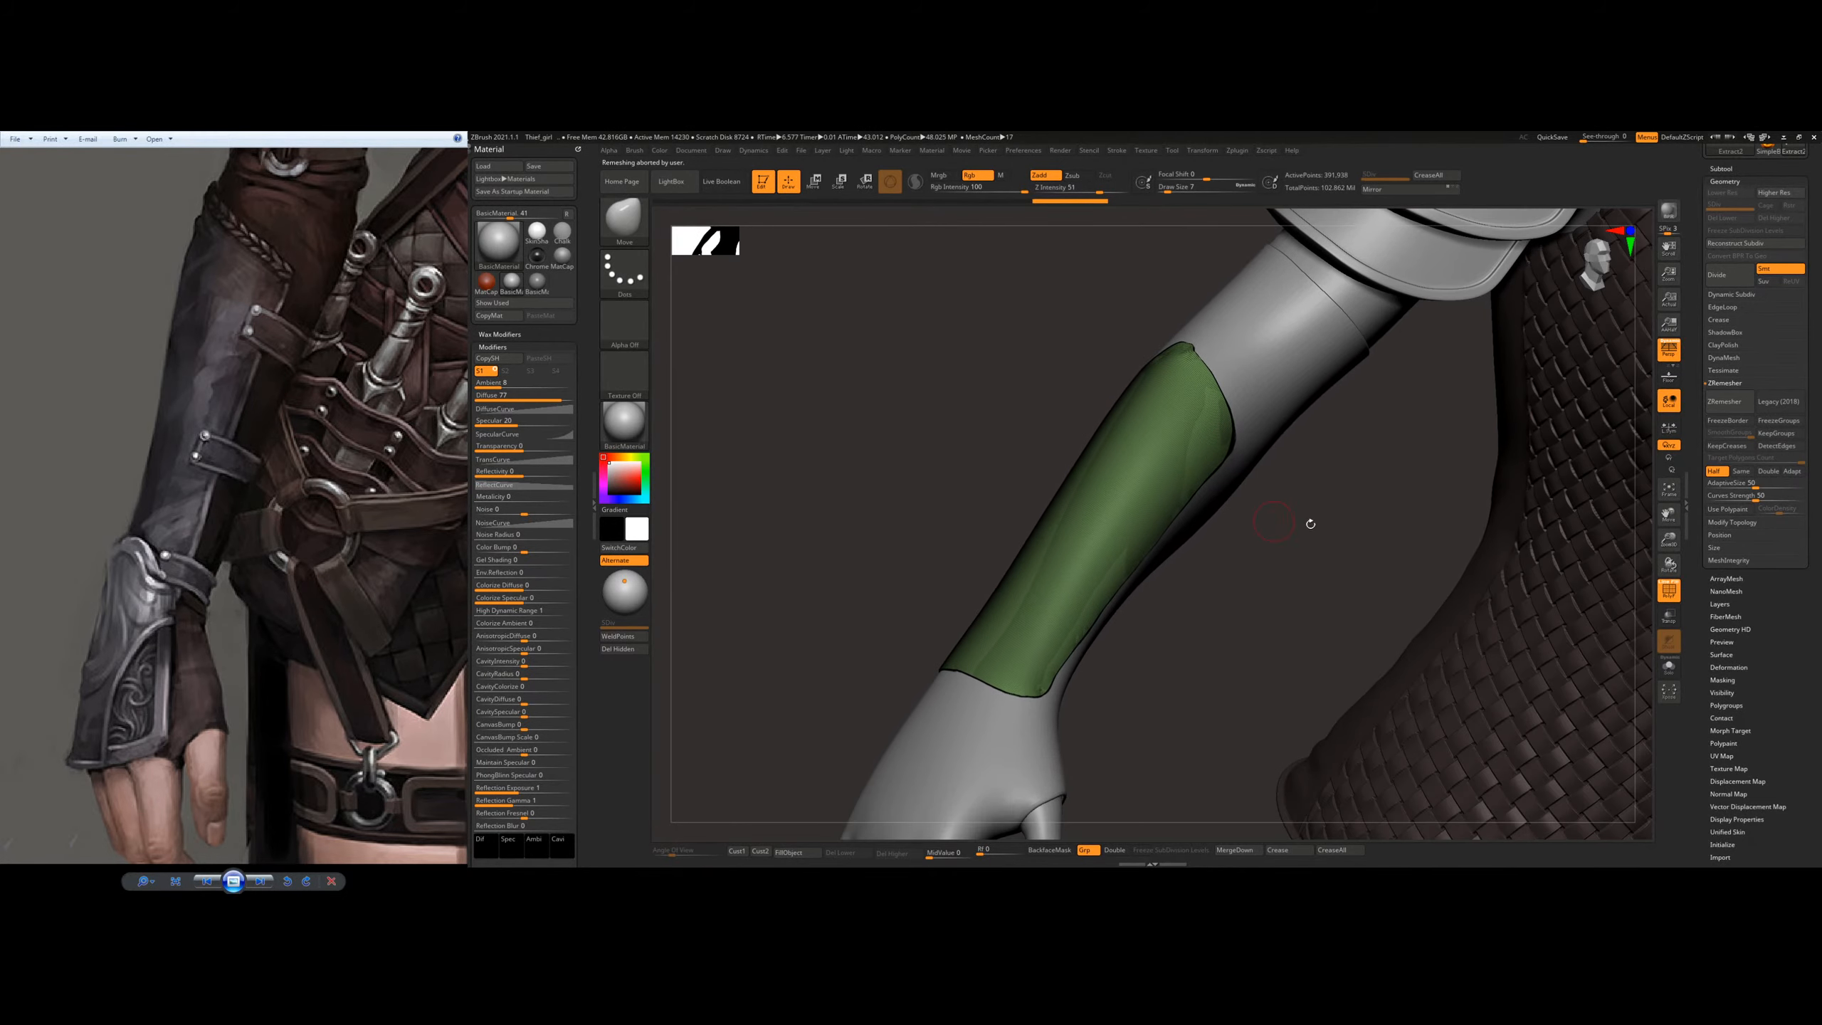
# Step: Isolate the forearm plate, keep only its single surface layer visible, delete the hidden geometry and bring the character back into view
pyautogui.click(1668, 666)
pyautogui.moveTo(1355, 619); pyautogui.dragTo(1191, 521)
pyautogui.moveTo(1176, 512)
pyautogui.mouseDown(button='right')
pyautogui.moveTo(1231, 531)
pyautogui.moveTo(1180, 521)
pyautogui.moveTo(1163, 567)
pyautogui.moveTo(1142, 502)
pyautogui.mouseUp(button='right')
pyautogui.keyDown('ctrl'); pyautogui.keyDown('shift'); pyautogui.click(1143, 501); pyautogui.keyUp('shift'); pyautogui.keyUp('ctrl')
pyautogui.rightClick(1209, 633)
pyautogui.moveTo(1261, 581)
pyautogui.mouseDown(button='right')
pyautogui.moveTo(1213, 624)
pyautogui.moveTo(1214, 514)
pyautogui.moveTo(774, 627)
pyautogui.mouseUp(button='right')
pyautogui.click(615, 650)
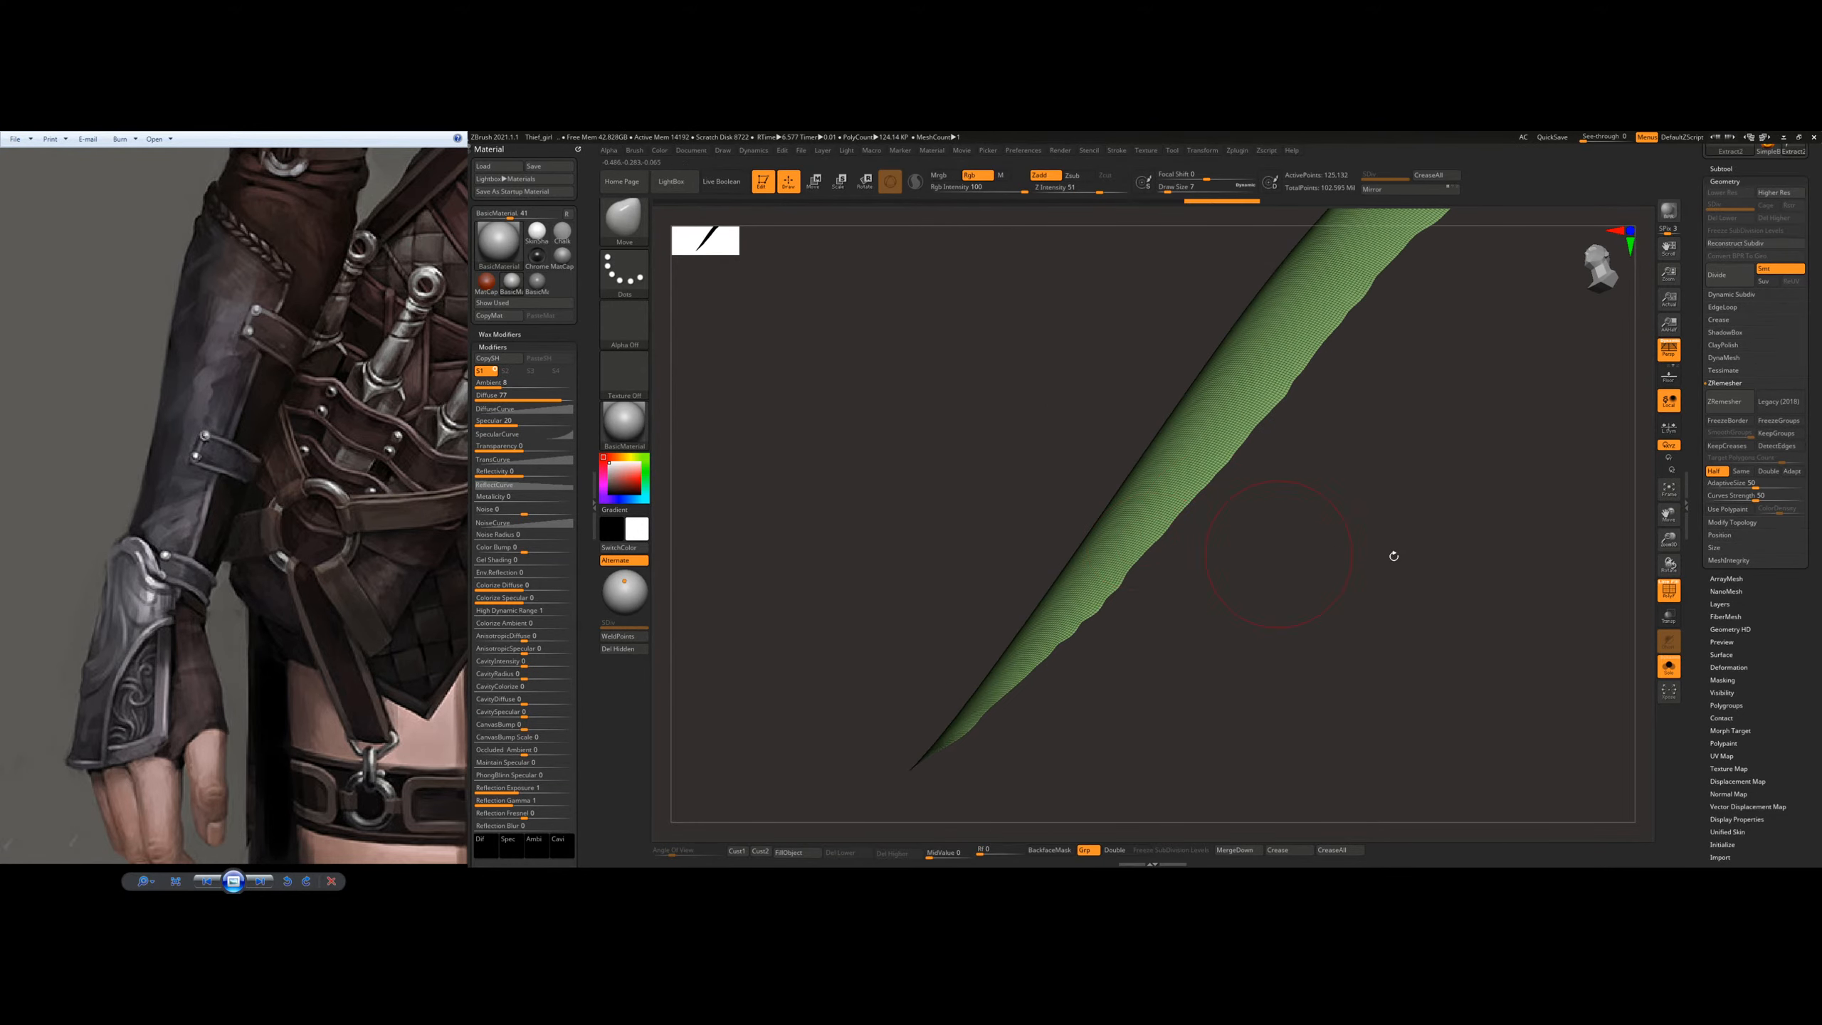
pyautogui.click(1670, 667)
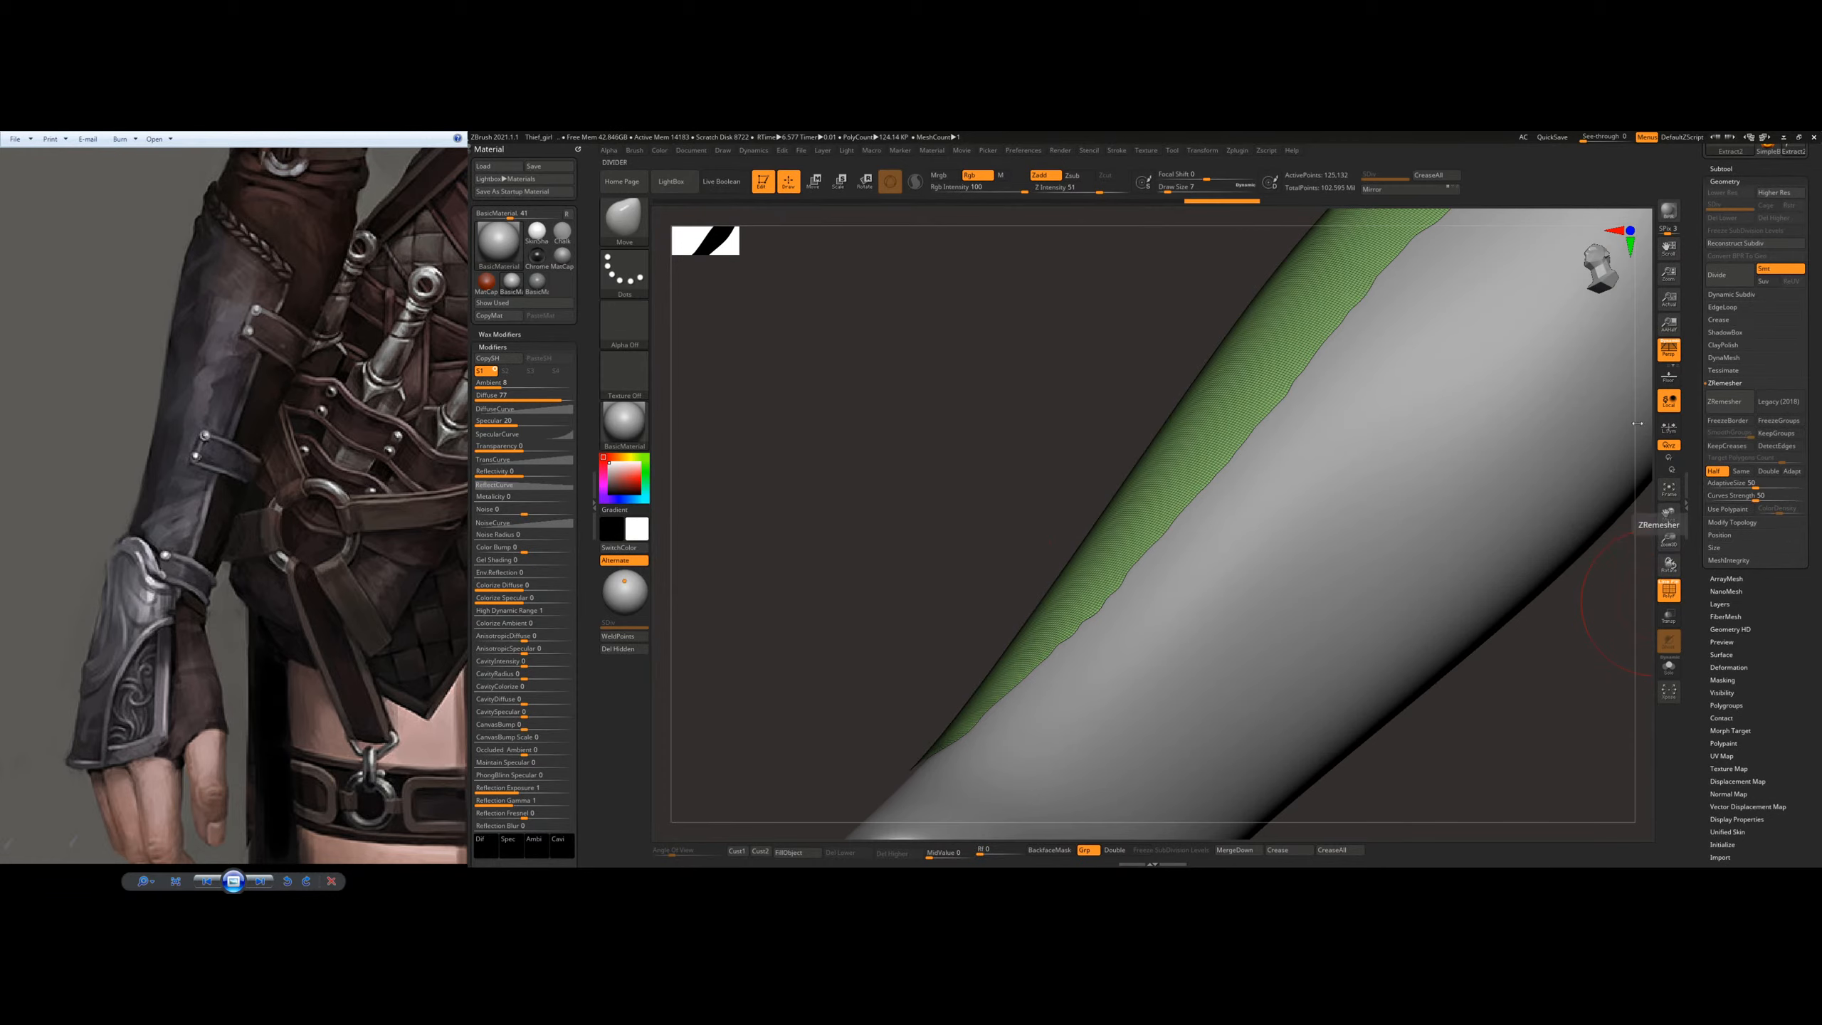
# Step: ZRemesh the forearm plate repeatedly with the Half option until its dense mesh becomes a coarse, clean quad grid
pyautogui.keyDown('ctrl'); pyautogui.moveTo(1200, 467); pyautogui.dragTo(1446, 482, button='right'); pyautogui.keyUp('ctrl')
pyautogui.click(1724, 404)
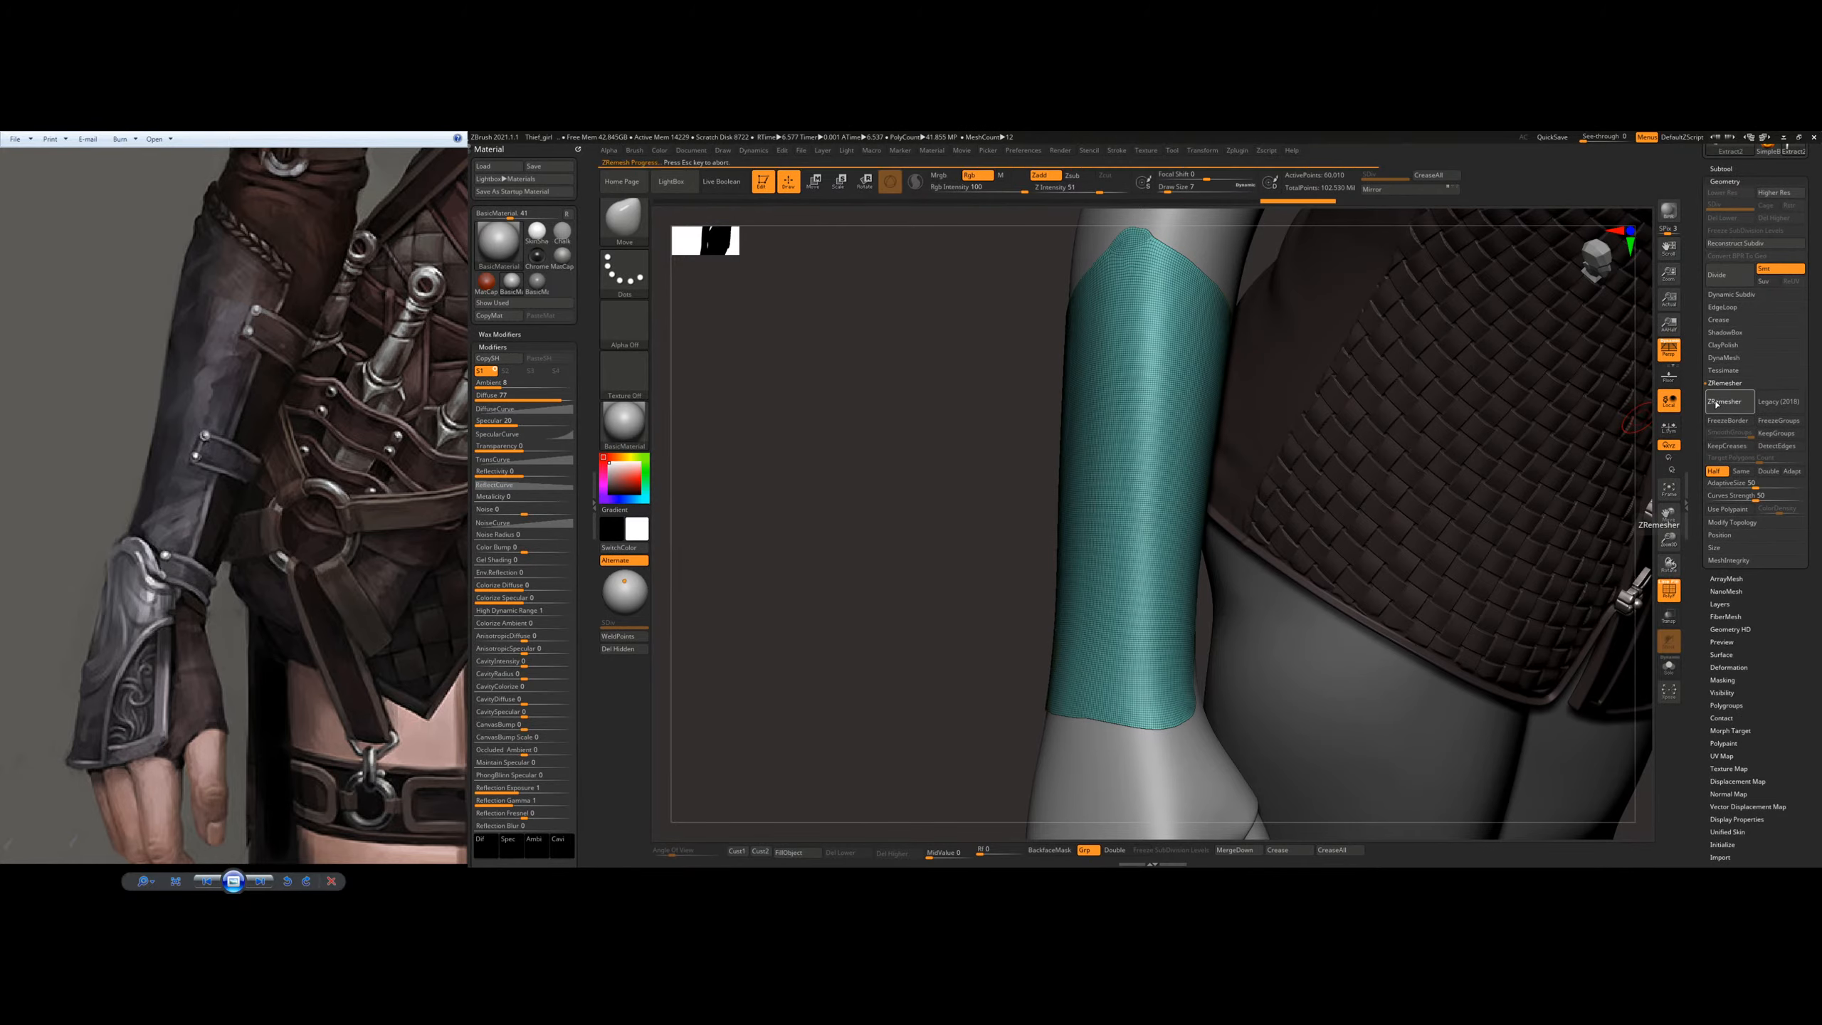
pyautogui.click(1722, 405)
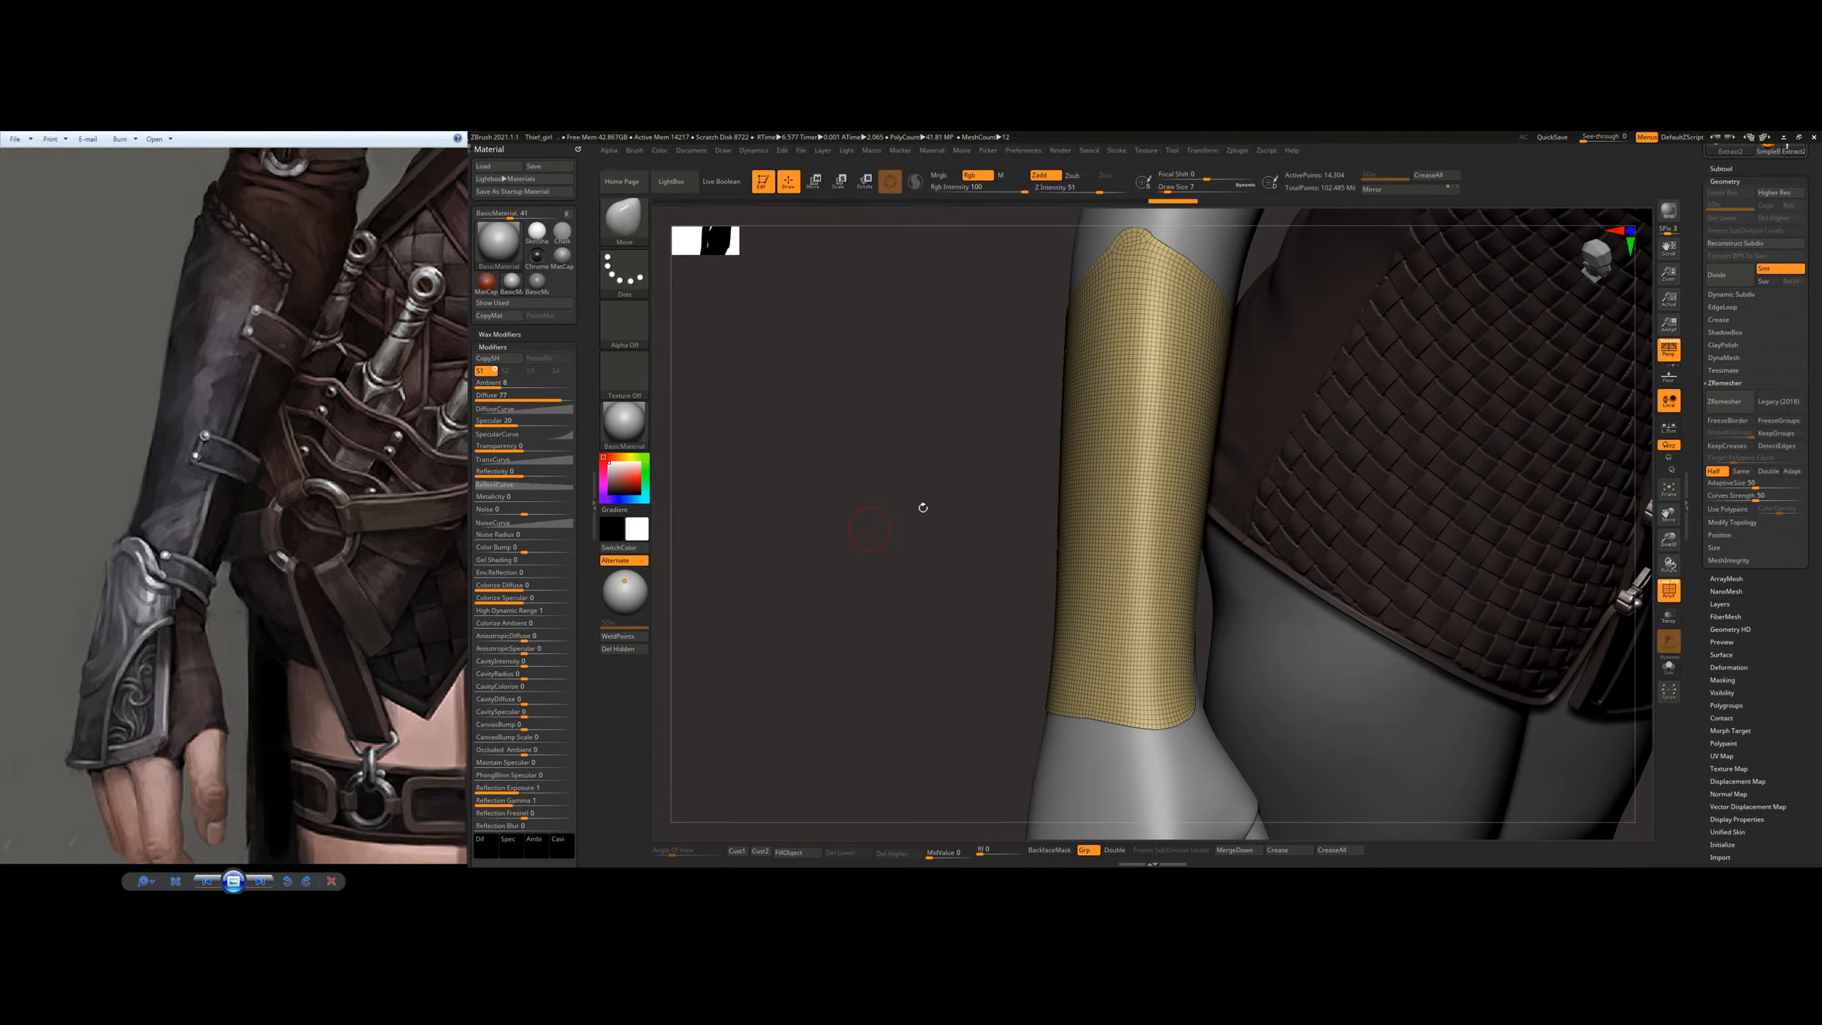
pyautogui.moveTo(1286, 511); pyautogui.dragTo(1064, 563, button='right')
pyautogui.moveTo(1160, 529); pyautogui.dragTo(1606, 414, button='right')
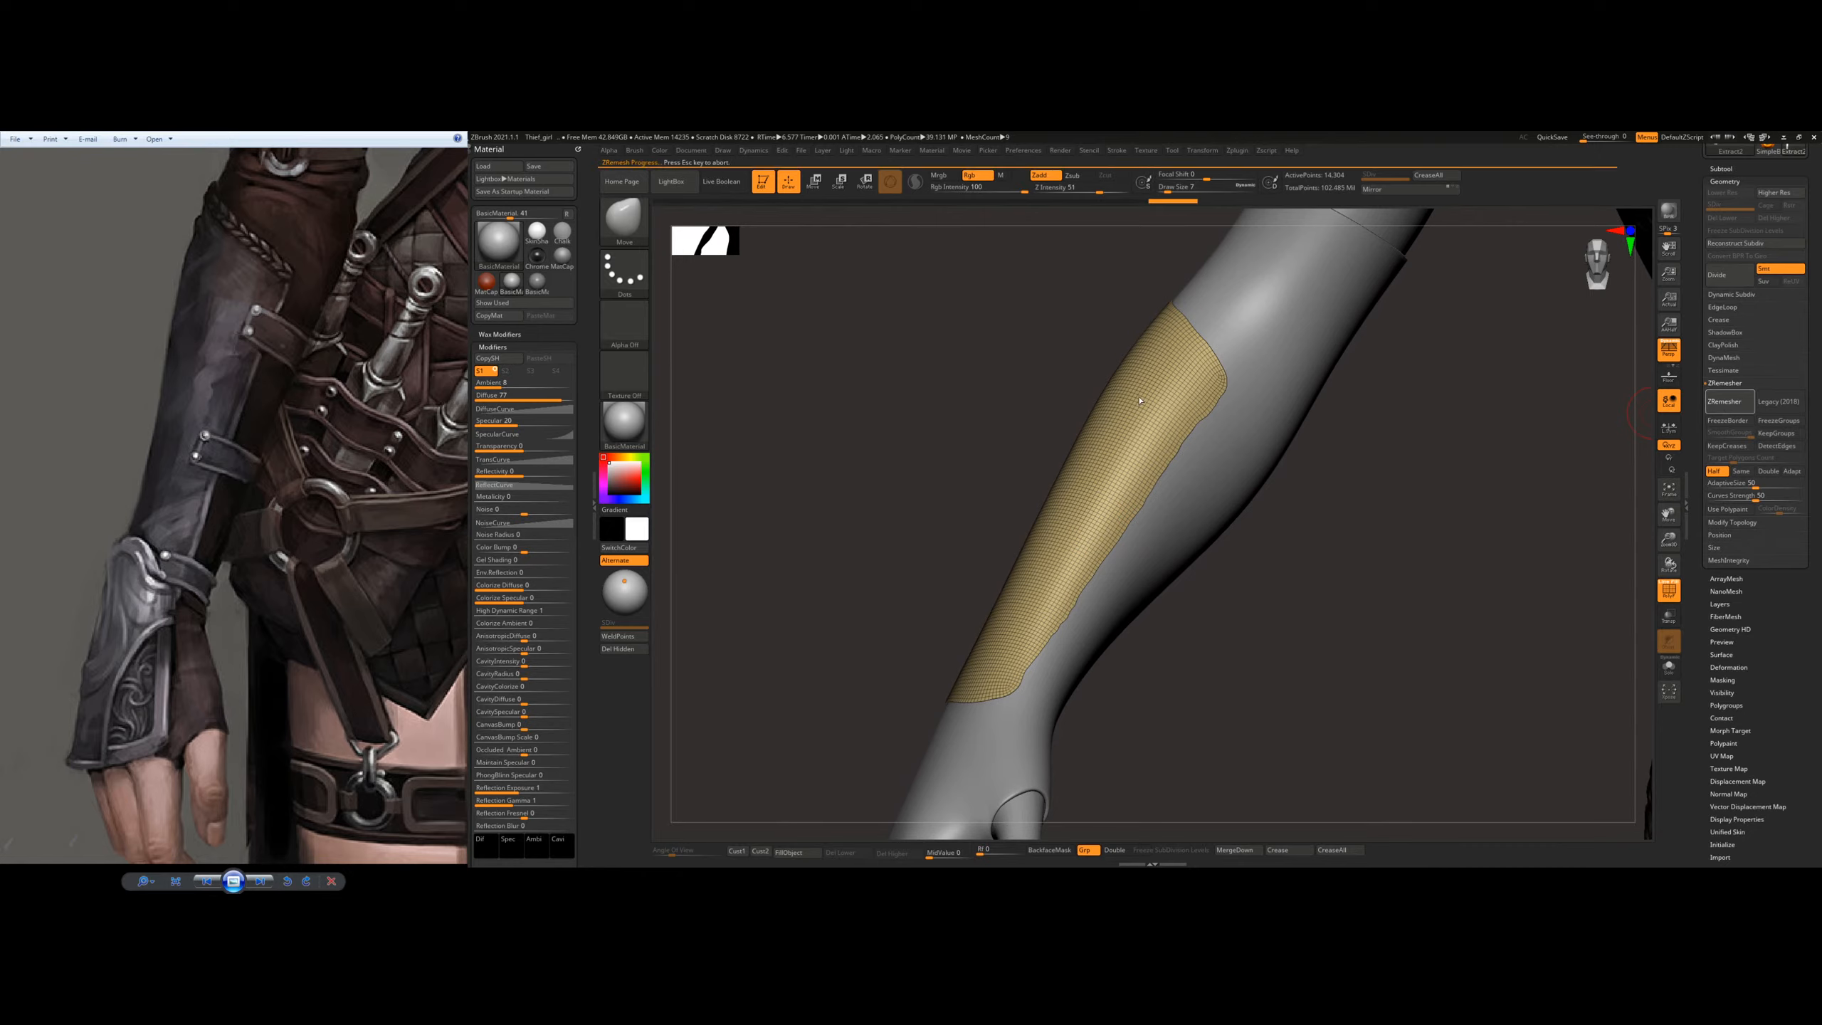
pyautogui.click(1722, 406)
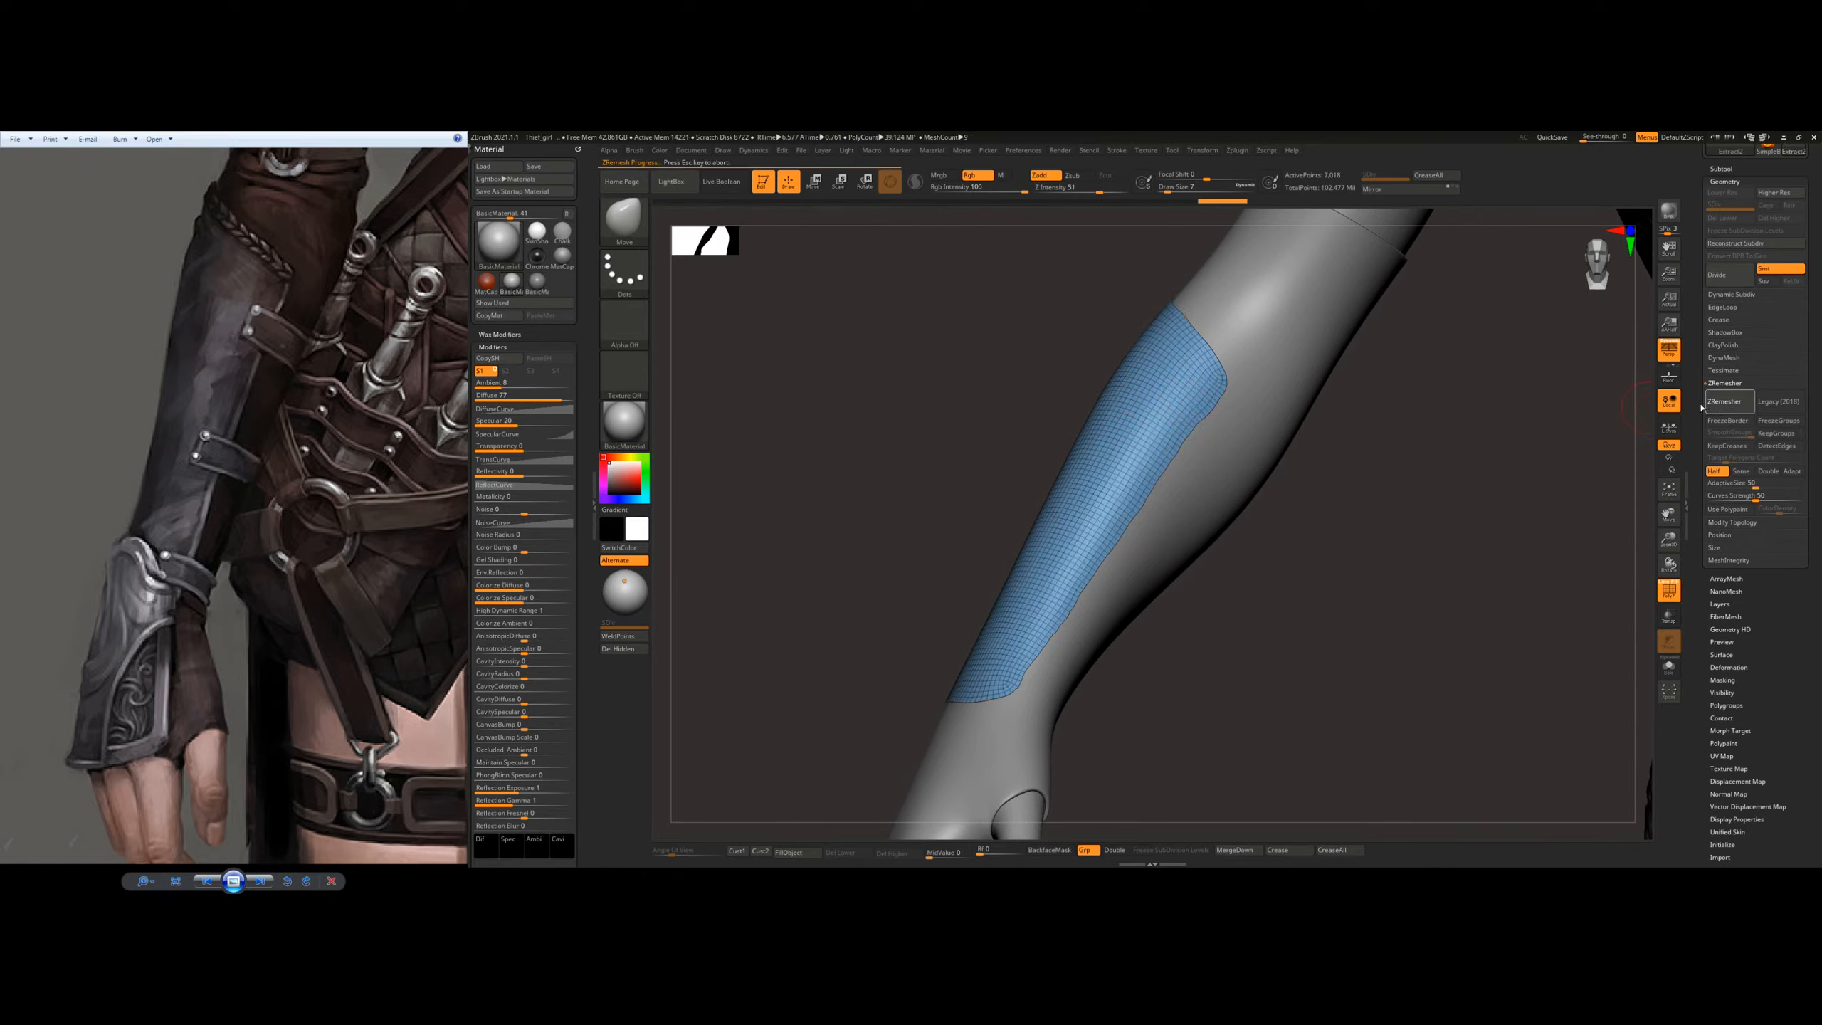
pyautogui.moveTo(1383, 447)
pyautogui.mouseDown(button='right')
pyautogui.moveTo(1331, 531)
pyautogui.moveTo(1153, 511)
pyautogui.moveTo(1320, 513)
pyautogui.moveTo(1144, 491)
pyautogui.moveTo(1214, 460)
pyautogui.moveTo(1204, 505)
pyautogui.moveTo(1114, 543)
pyautogui.moveTo(1247, 489)
pyautogui.mouseUp(button='right')
pyautogui.click(1729, 402)
pyautogui.click(1719, 407)
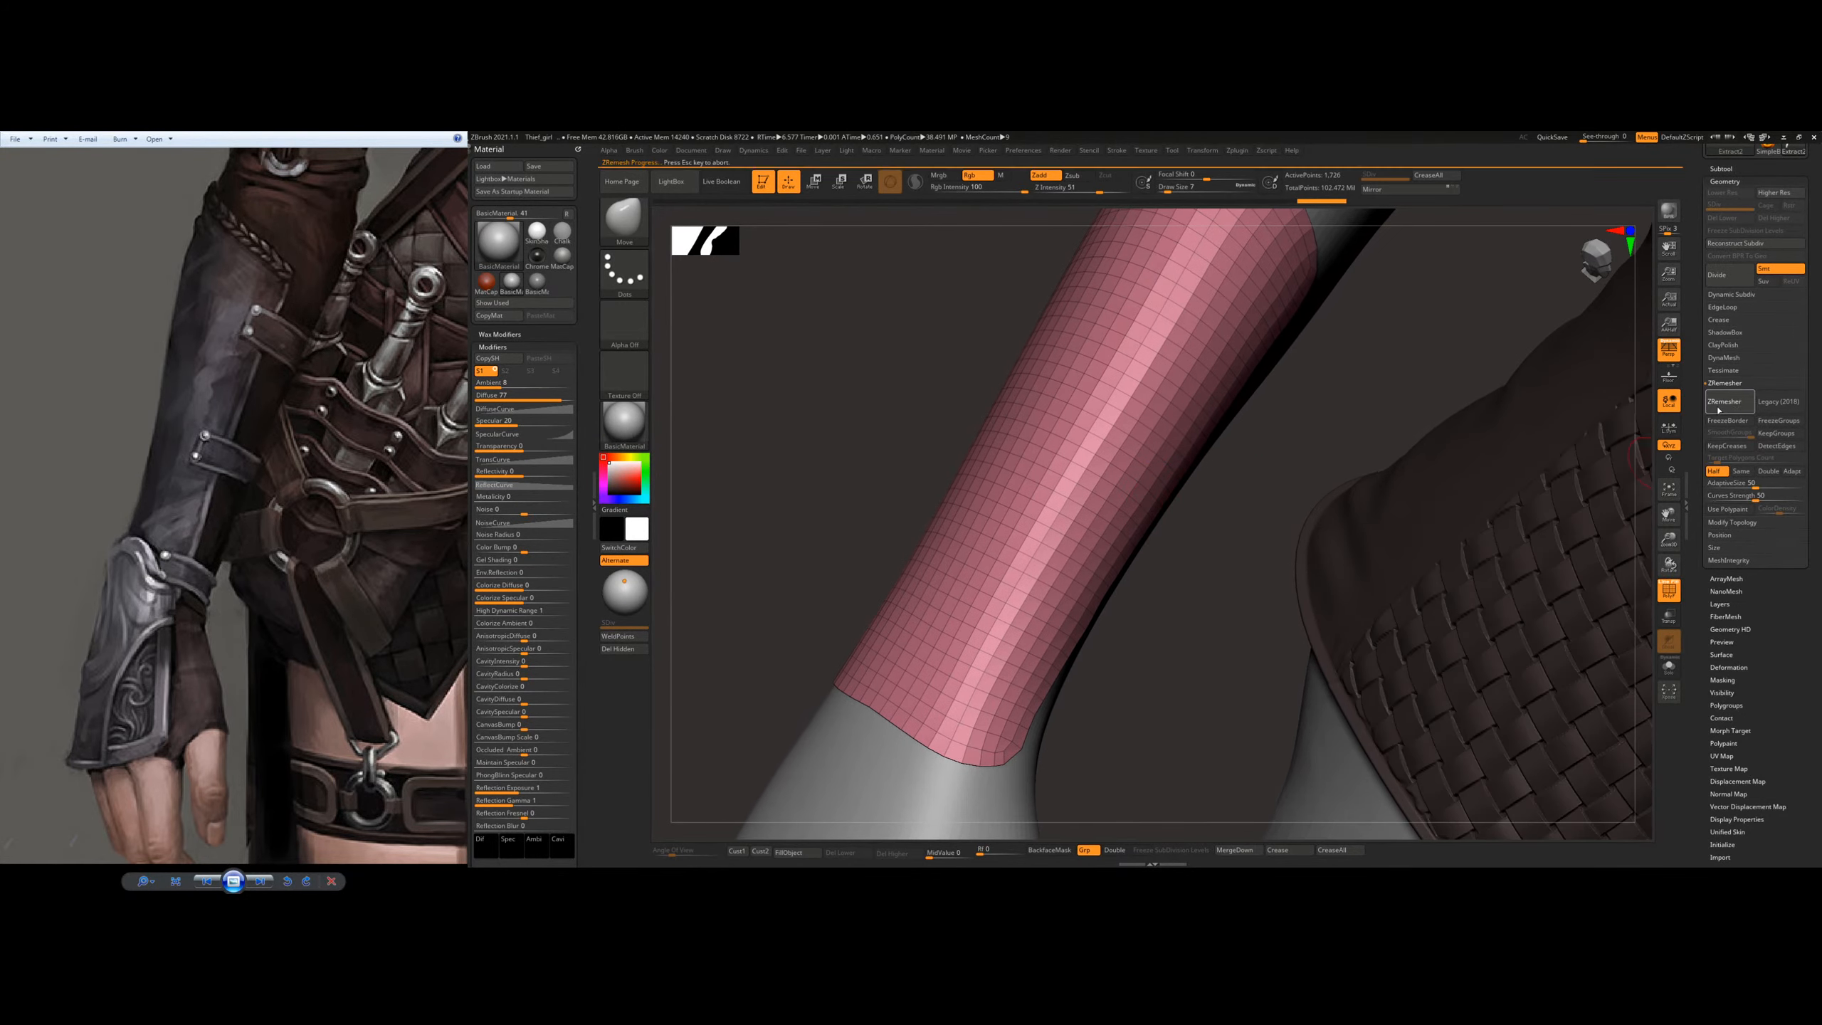
pyautogui.moveTo(1231, 575)
pyautogui.mouseDown(button='right')
pyautogui.moveTo(1259, 583)
pyautogui.moveTo(1273, 535)
pyautogui.moveTo(1402, 518)
pyautogui.mouseUp(button='right')
pyautogui.click(1721, 403)
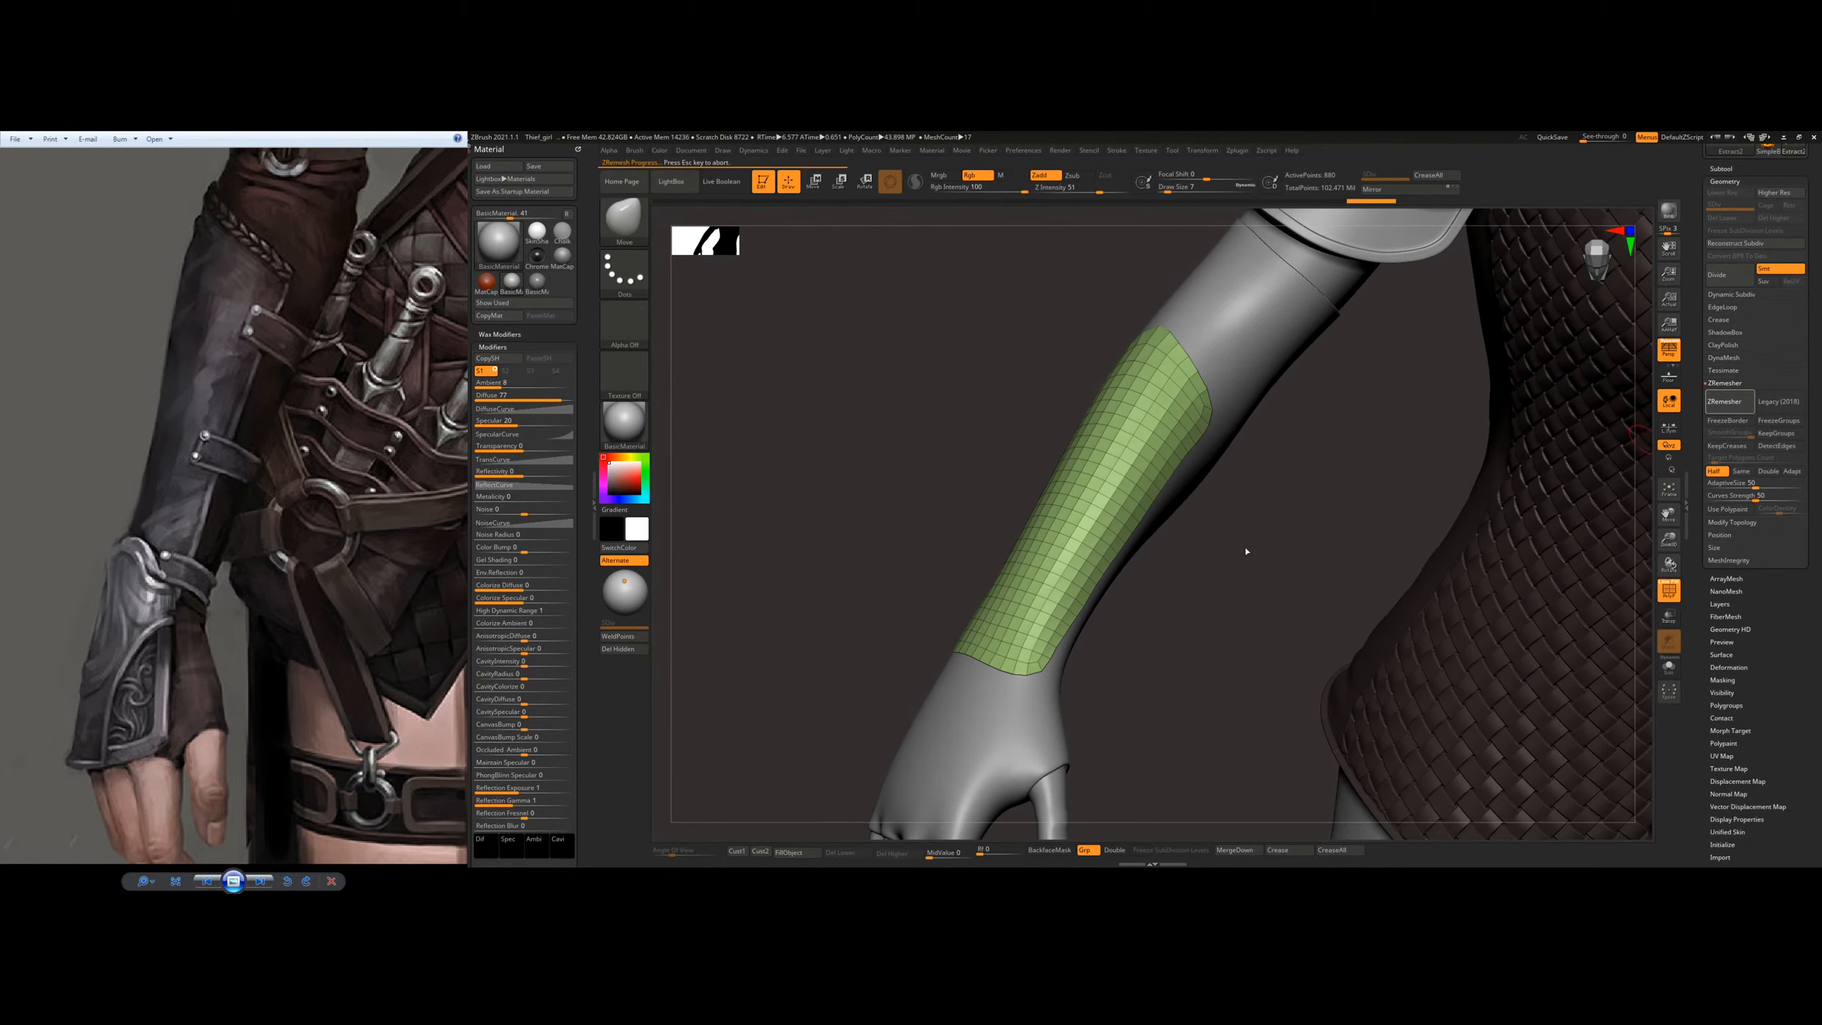
# Step: Pull the plate's surface outward with a large Move Topological brush so it covers the forearm poking through it
pyautogui.press('b')
pyautogui.press('m')
pyautogui.press('t')
pyautogui.press('s')
pyautogui.moveTo(1166, 595); pyautogui.dragTo(1183, 595)
pyautogui.moveTo(1184, 578); pyautogui.dragTo(1141, 567, button='right')
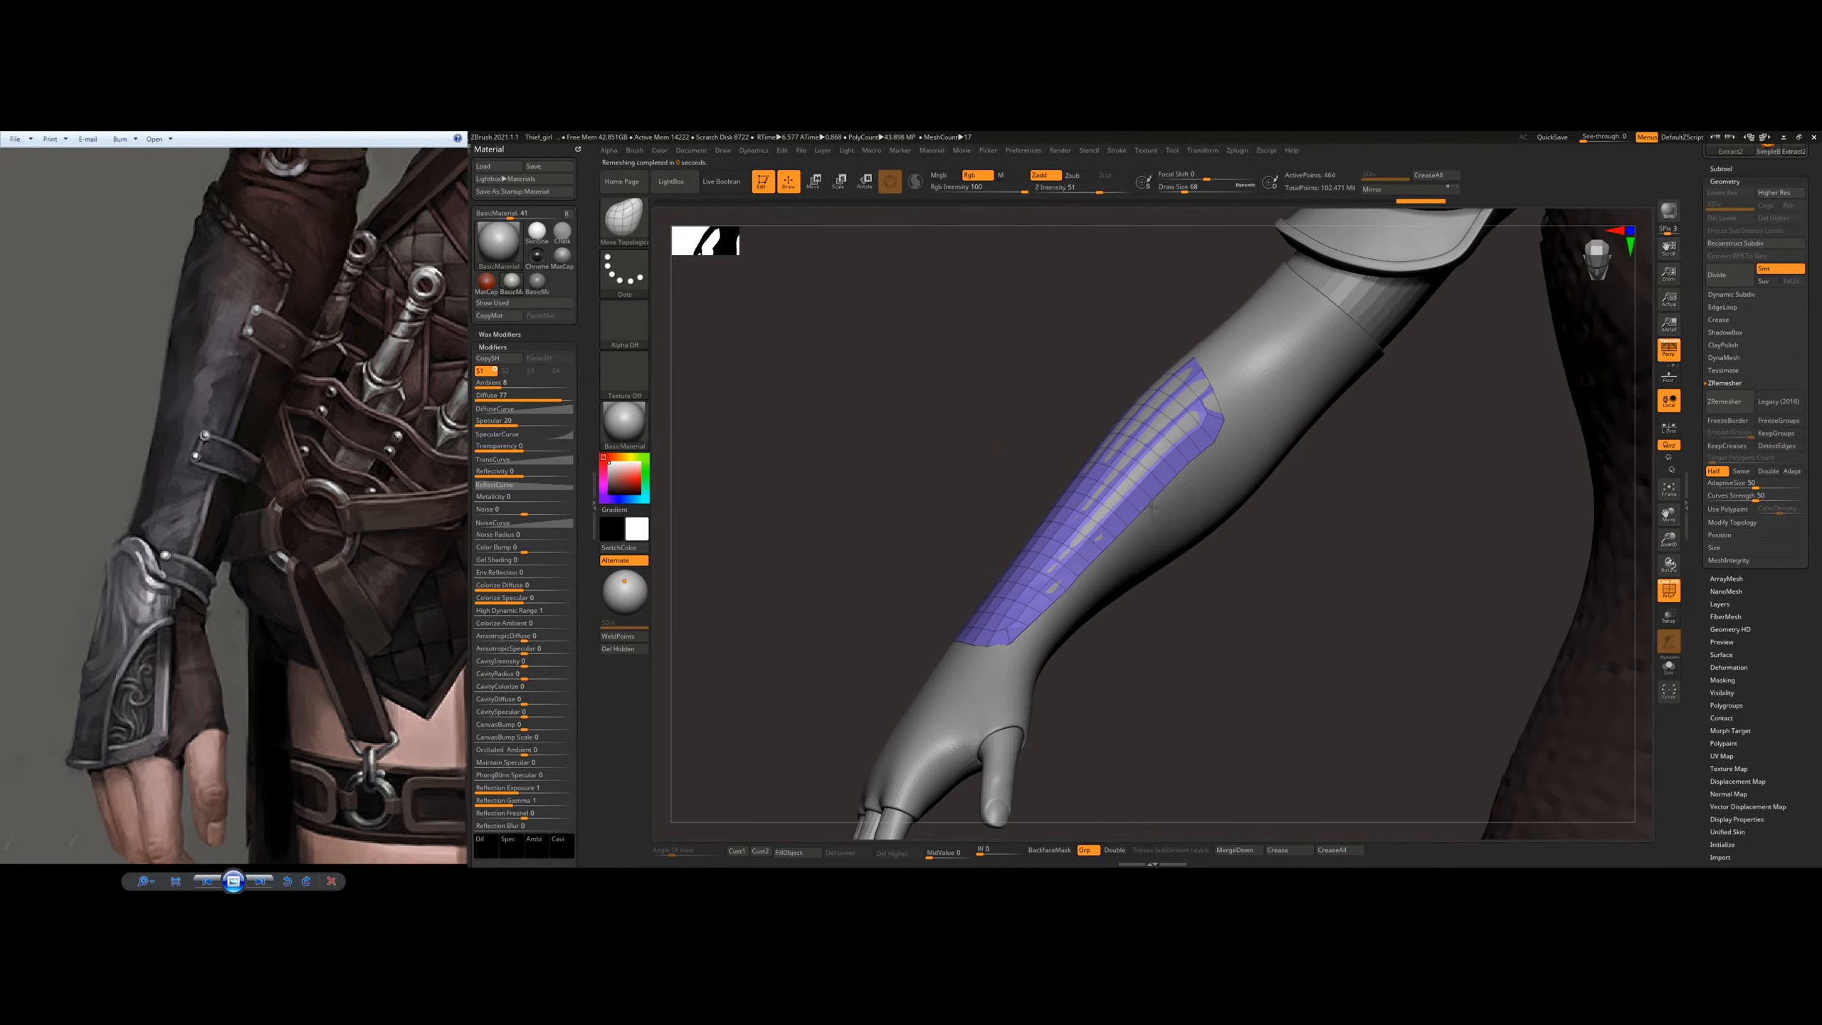
pyautogui.moveTo(1148, 417); pyautogui.dragTo(1163, 429)
pyautogui.moveTo(1166, 452); pyautogui.dragTo(1252, 459, button='right')
pyautogui.moveTo(1120, 387); pyautogui.dragTo(1117, 370)
pyautogui.moveTo(1148, 431); pyautogui.dragTo(1249, 474, button='right')
# Step: Fit the middle and wrist end of the plate around the forearm using Move Topological with a smaller brush size
pyautogui.moveTo(1112, 573); pyautogui.dragTo(1117, 596)
pyautogui.press('s')
pyautogui.moveTo(1101, 515)
pyautogui.mouseDown(button='right')
pyautogui.moveTo(1153, 476)
pyautogui.moveTo(1109, 589)
pyautogui.moveTo(1033, 560)
pyautogui.mouseUp(button='right')
pyautogui.press('s')
pyautogui.moveTo(1083, 553); pyautogui.dragTo(1078, 554)
pyautogui.moveTo(1083, 545); pyautogui.dragTo(1177, 541, button='right')
pyautogui.press('s')
pyautogui.moveTo(1094, 543); pyautogui.dragTo(1087, 544)
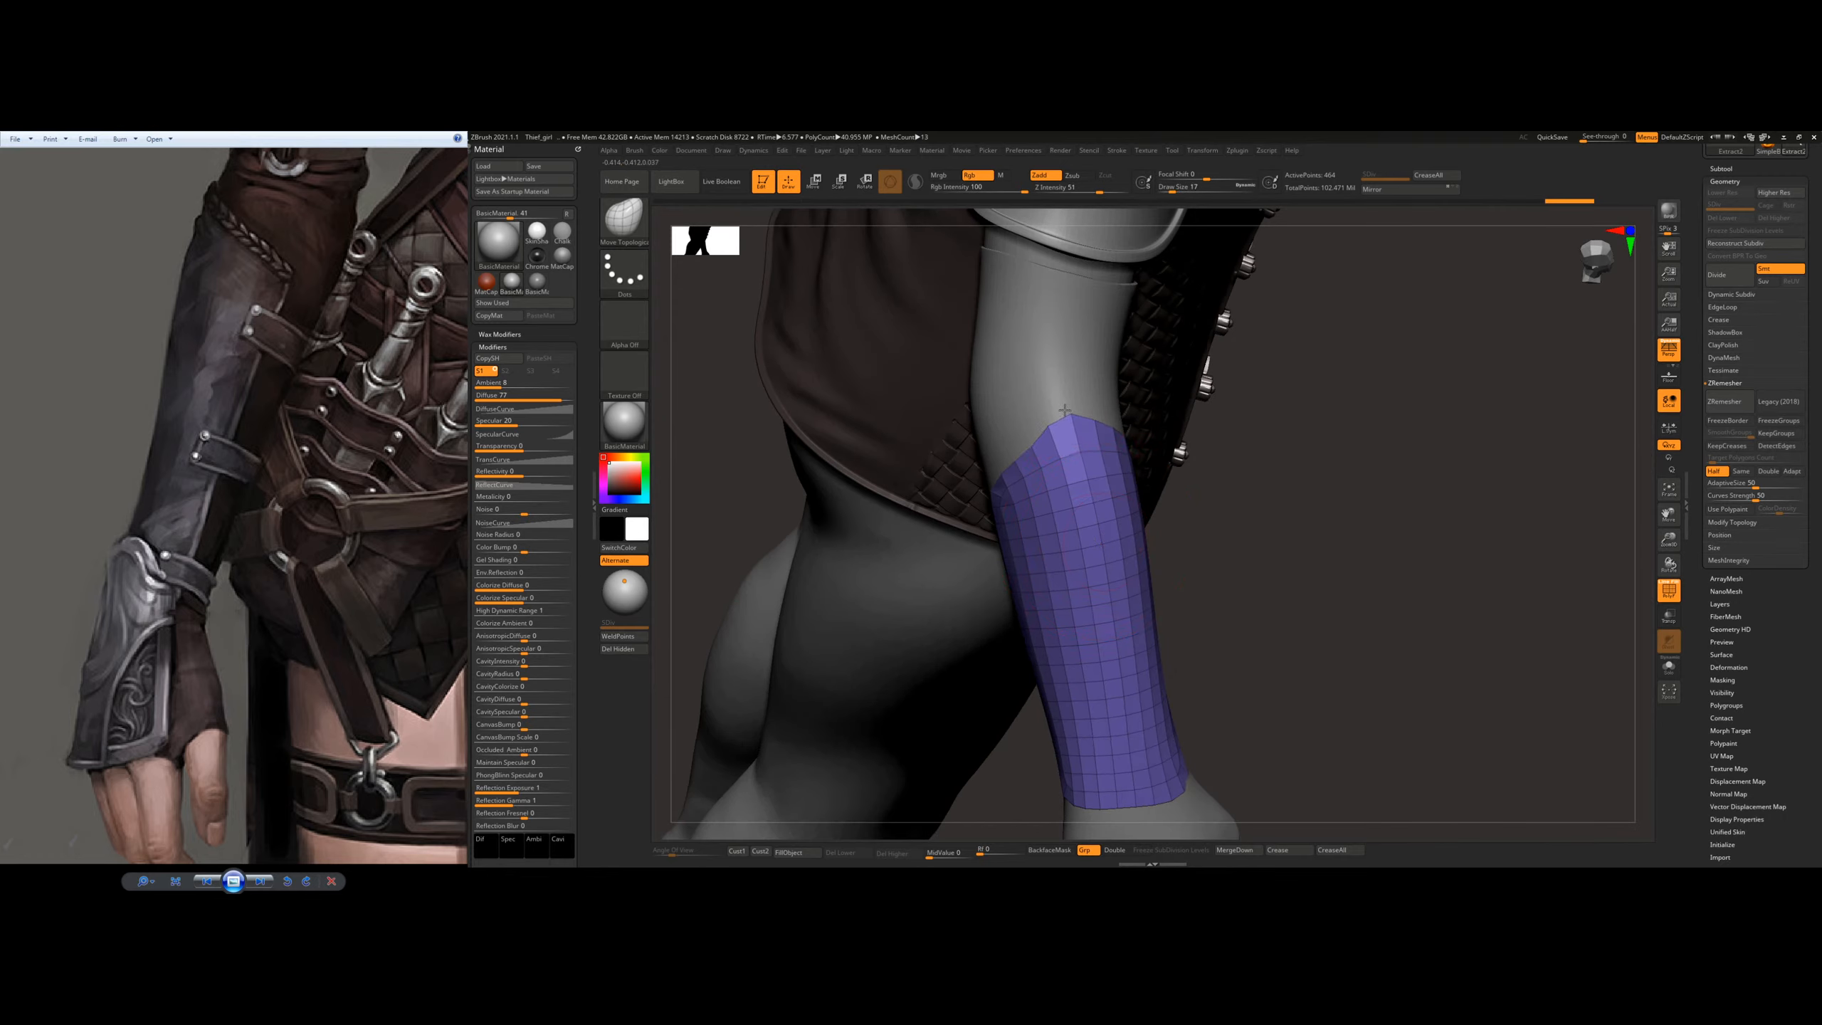
# Step: Reshape the plate's pointed upper edge and its corner below the elbow to form a clean peak
pyautogui.moveTo(1053, 426); pyautogui.dragTo(1040, 425)
pyautogui.moveTo(1071, 460)
pyautogui.mouseDown(button='right')
pyautogui.moveTo(1047, 450)
pyautogui.moveTo(1072, 448)
pyautogui.moveTo(1126, 503)
pyautogui.moveTo(1182, 605)
pyautogui.moveTo(1087, 646)
pyautogui.moveTo(1042, 553)
pyautogui.moveTo(1036, 599)
pyautogui.mouseUp(button='right')
pyautogui.press('s')
pyautogui.moveTo(1029, 549); pyautogui.dragTo(1021, 548)
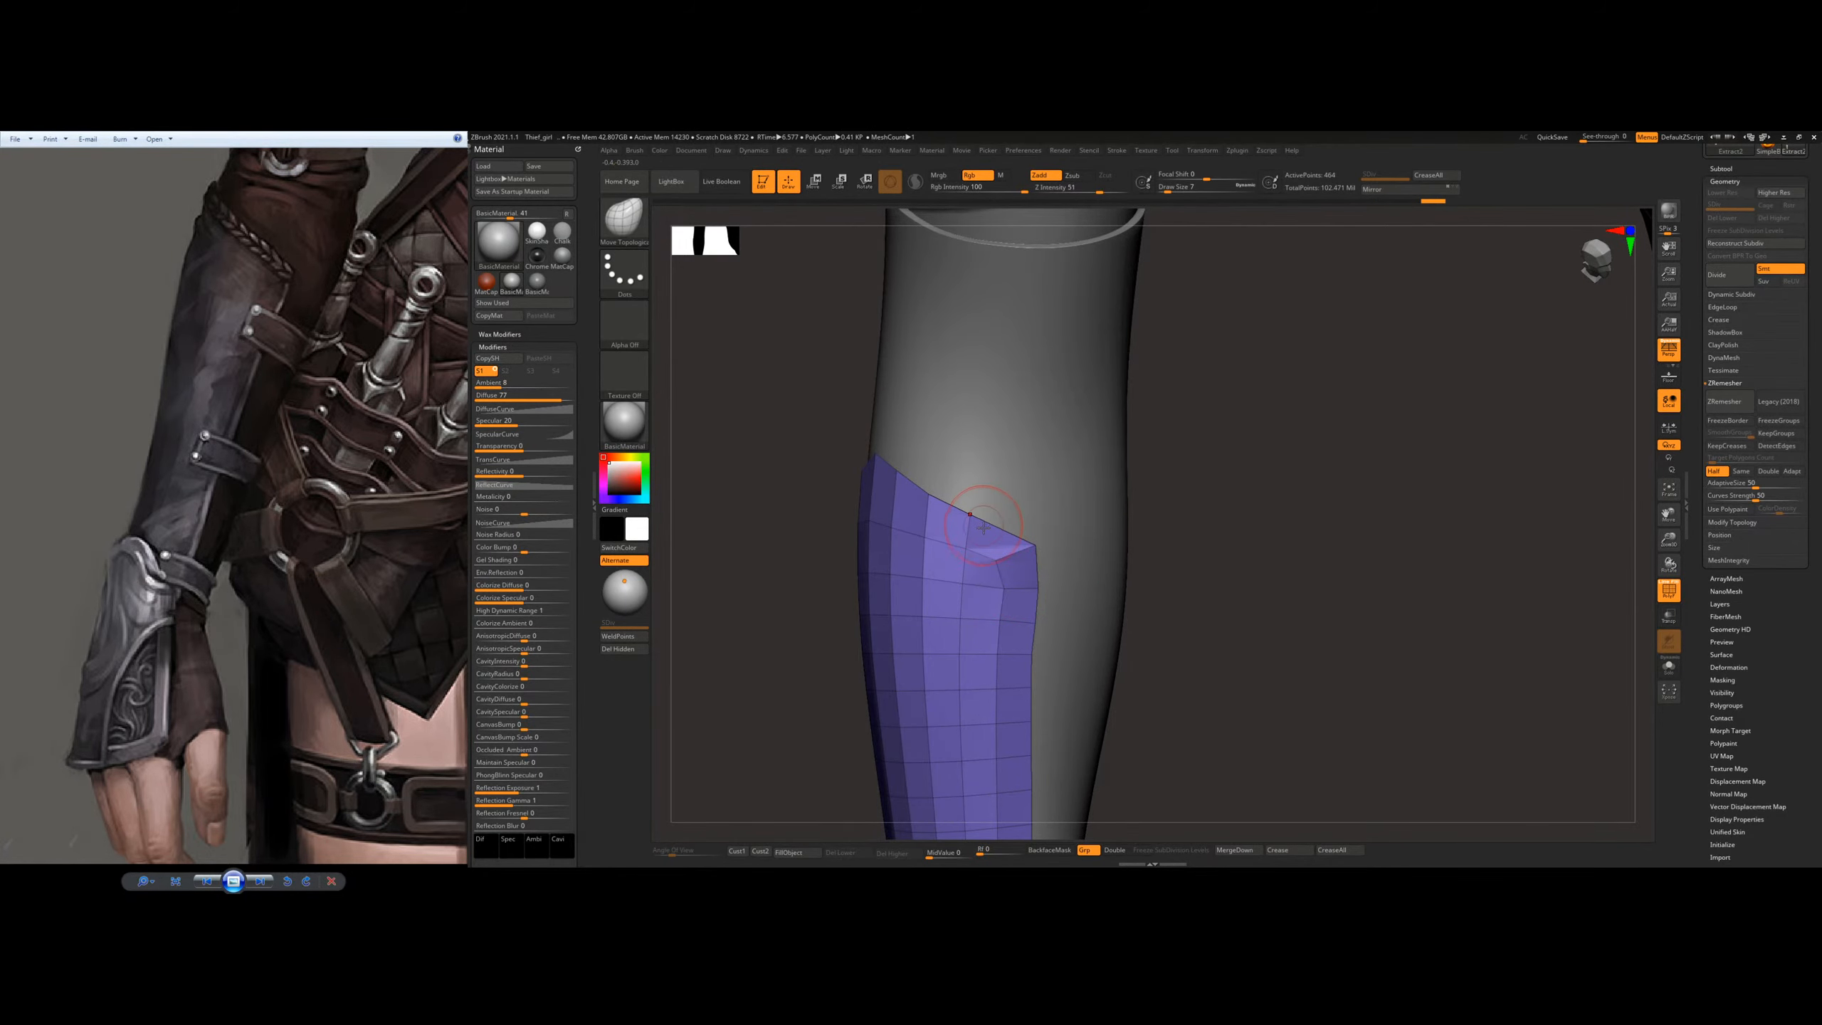
pyautogui.moveTo(997, 560)
pyautogui.mouseDown(button='right')
pyautogui.moveTo(1027, 535)
pyautogui.moveTo(946, 626)
pyautogui.mouseUp(button='right')
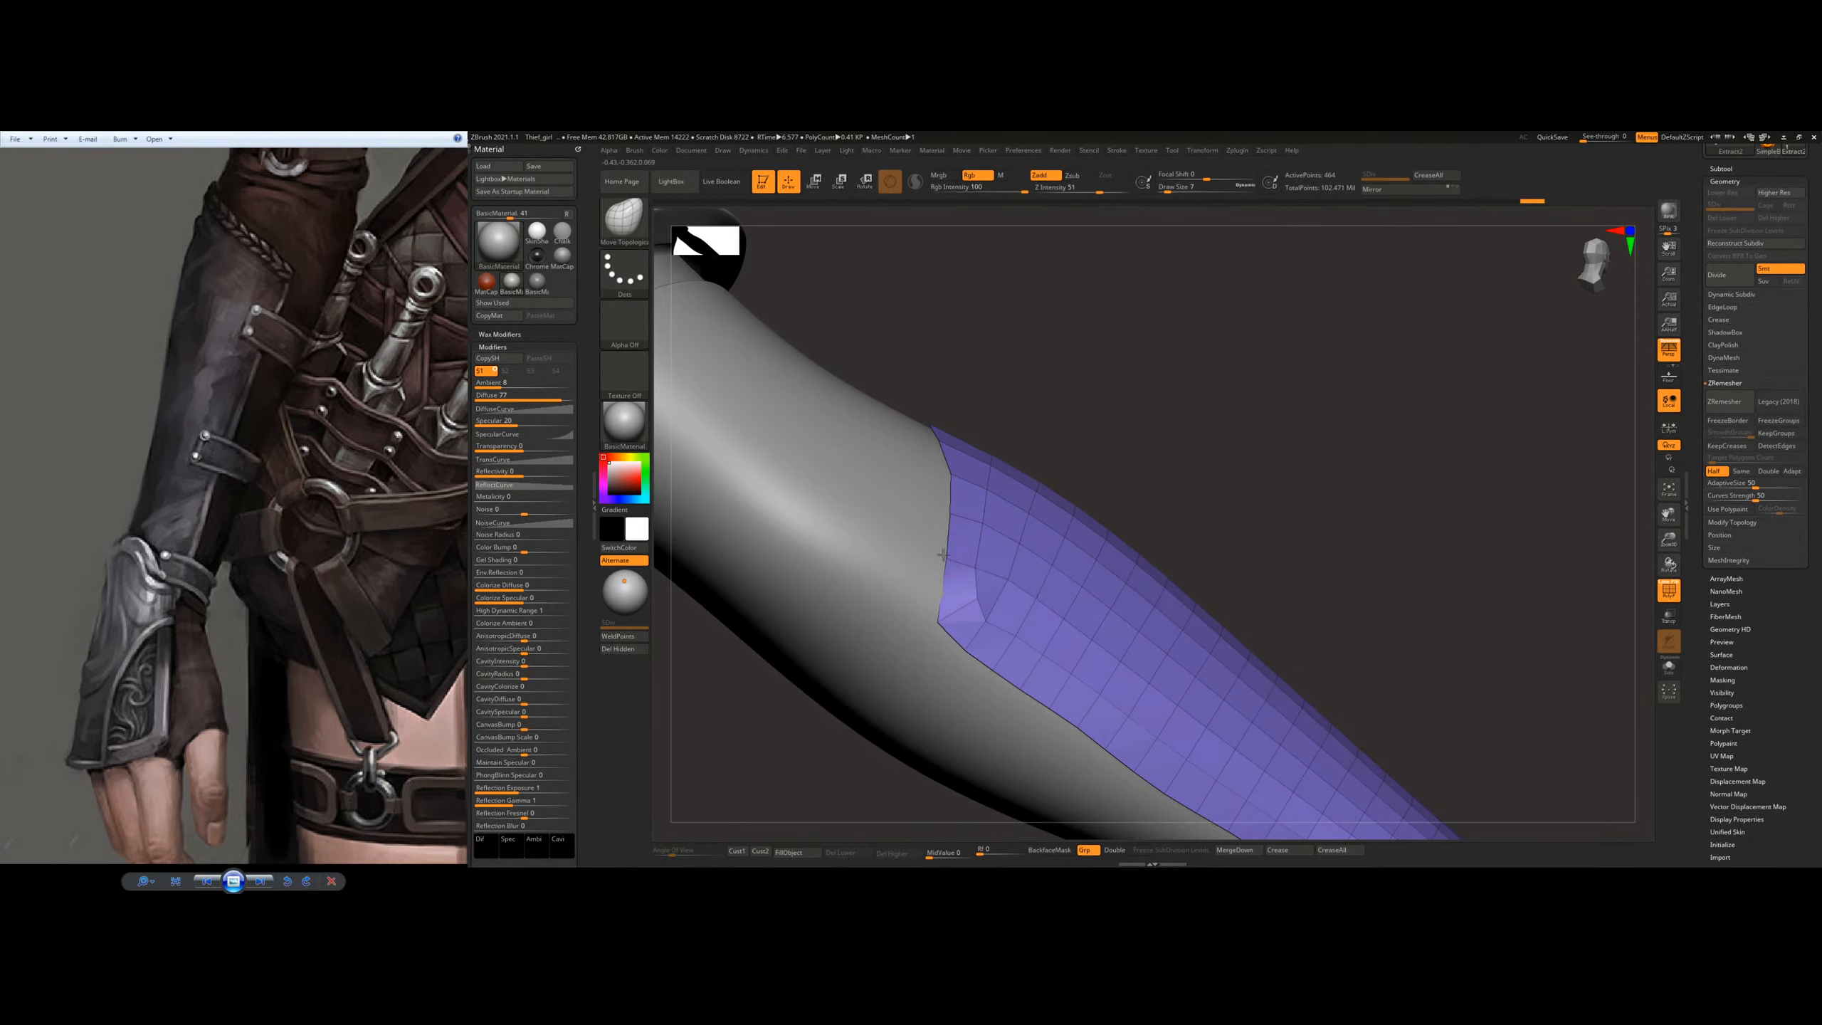
pyautogui.moveTo(974, 572); pyautogui.dragTo(1015, 493, button='right')
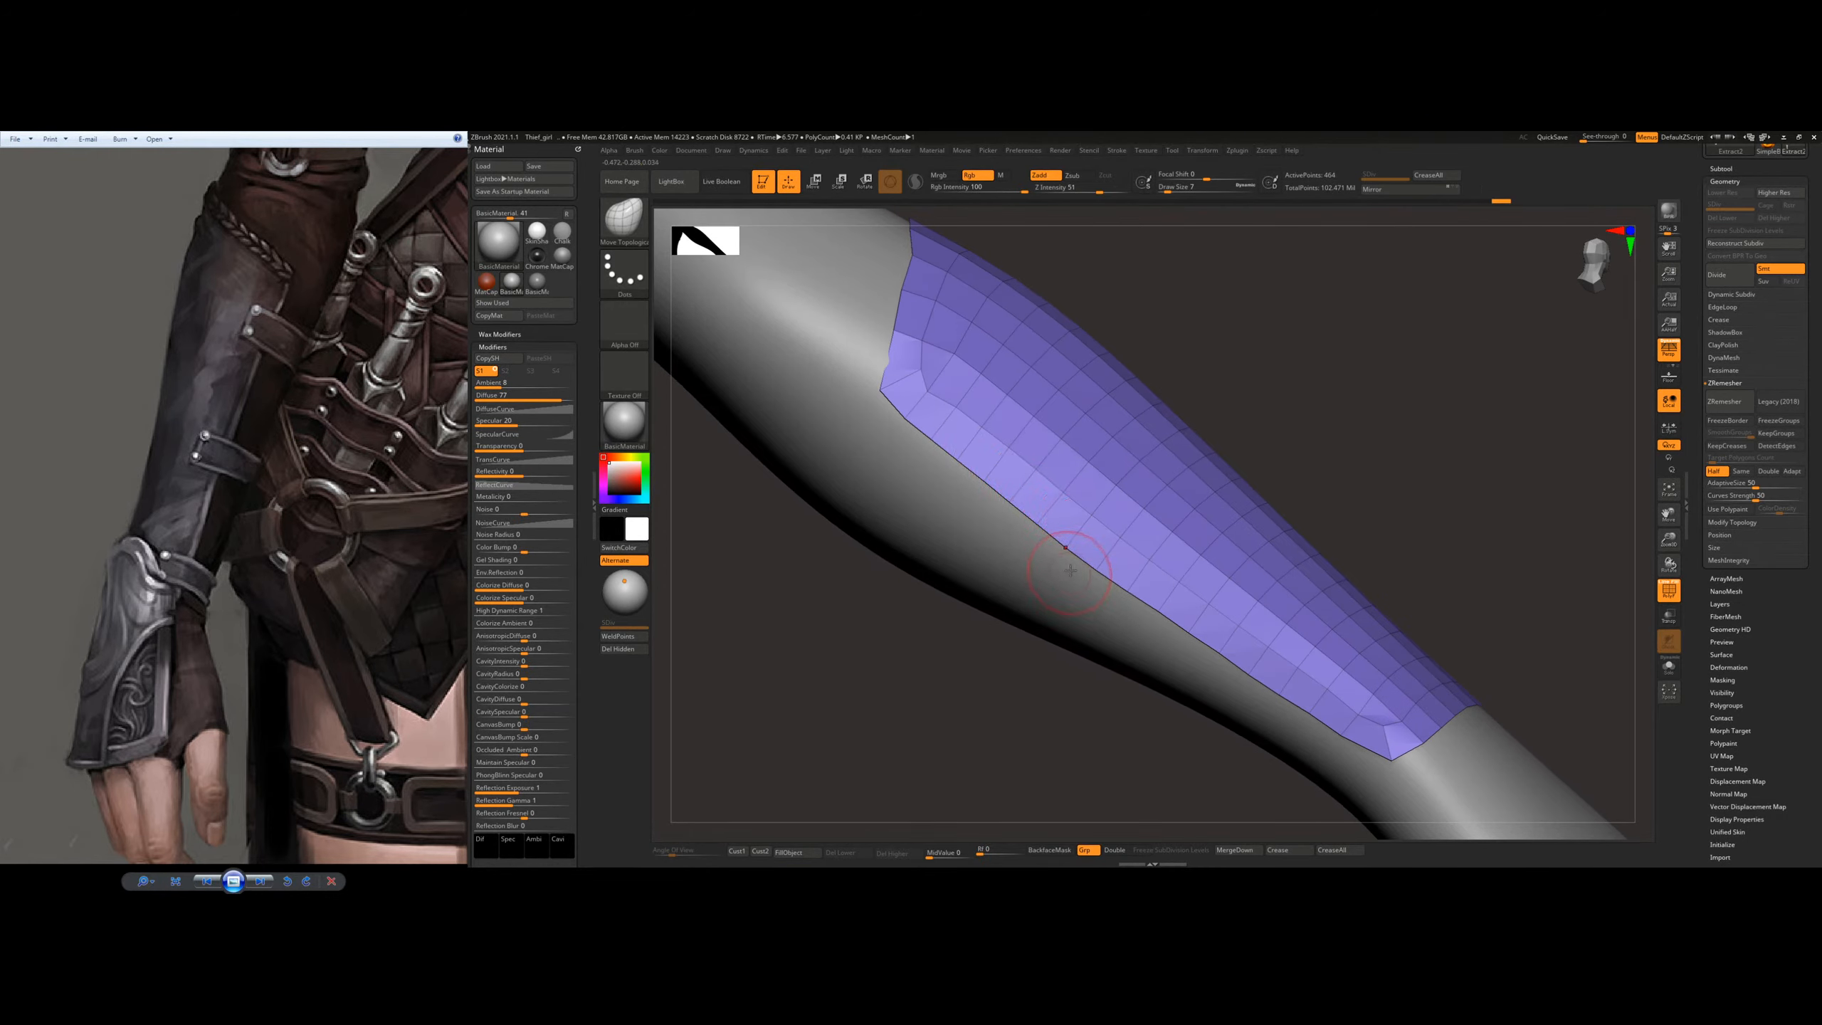
# Step: Smooth and reposition the plate's lower corner on the inner side of the wrist
pyautogui.keyDown('alt'); pyautogui.moveTo(1421, 739); pyautogui.dragTo(1284, 603, button='right'); pyautogui.keyUp('alt')
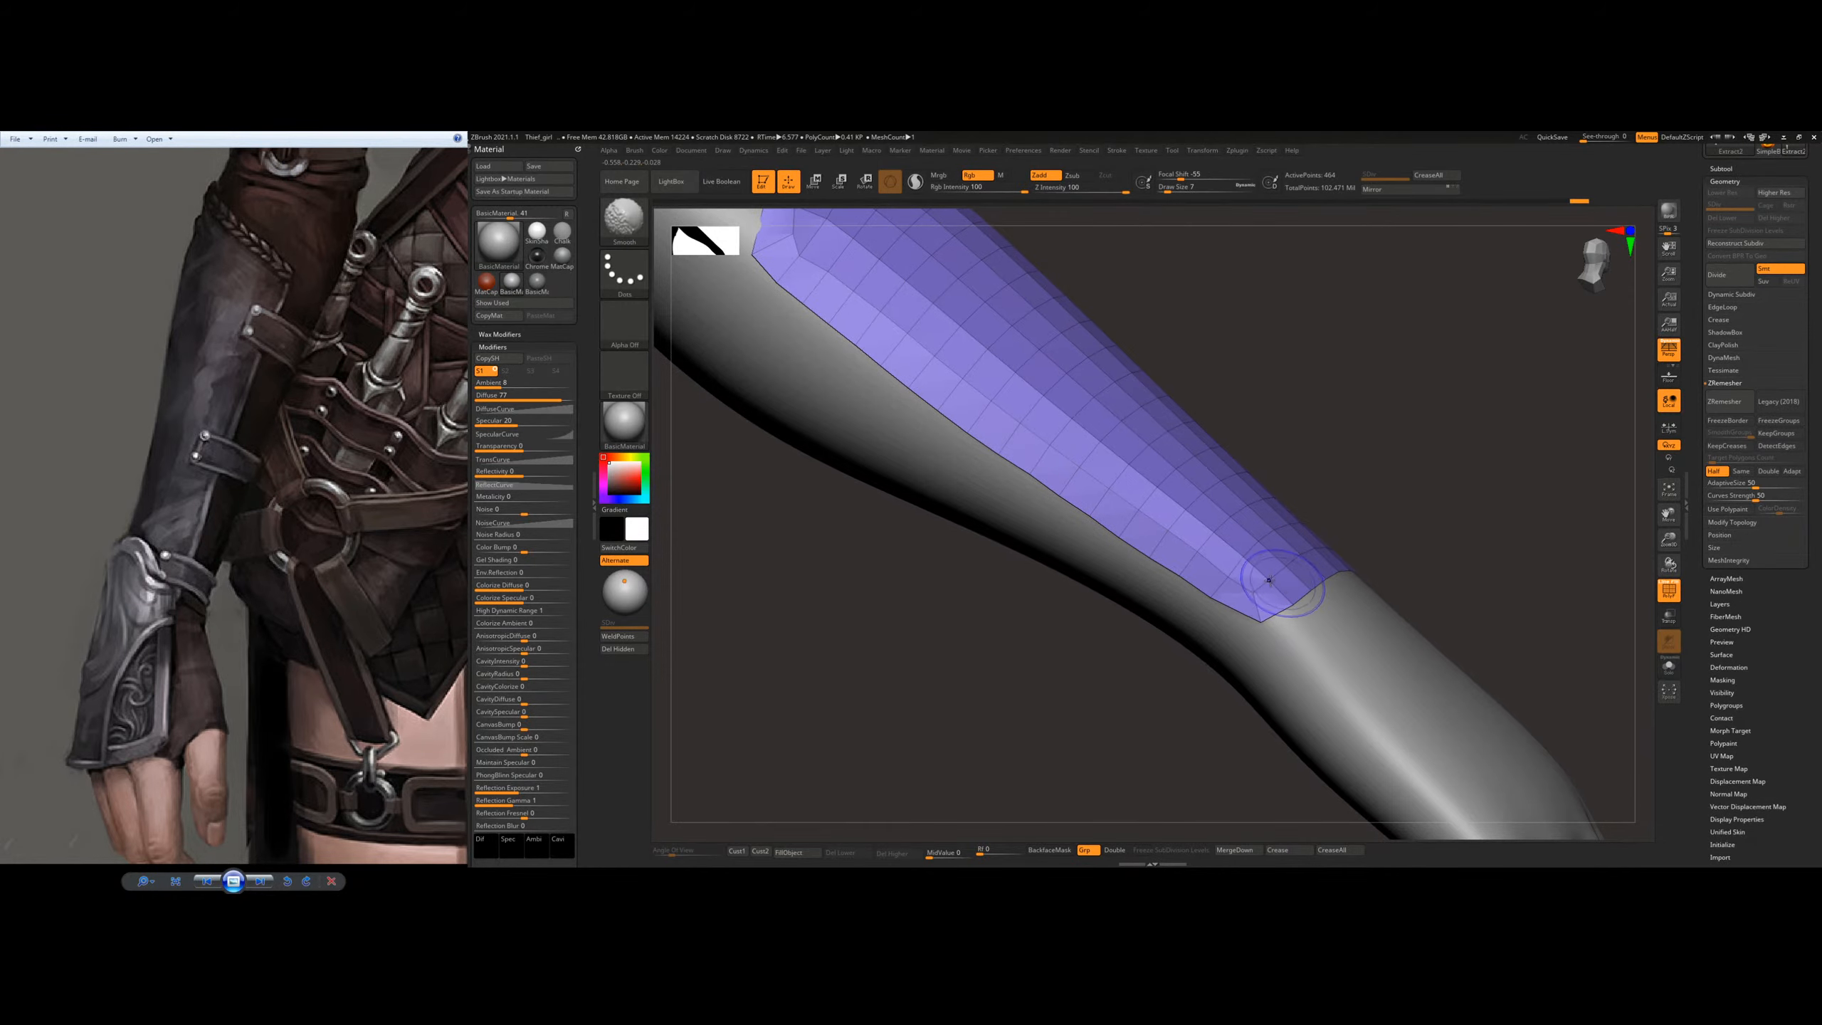
pyautogui.moveTo(1281, 603); pyautogui.dragTo(1279, 617)
pyautogui.moveTo(1305, 603)
pyautogui.mouseDown(button='right')
pyautogui.moveTo(1269, 625)
pyautogui.moveTo(1273, 583)
pyautogui.moveTo(1241, 544)
pyautogui.mouseUp(button='right')
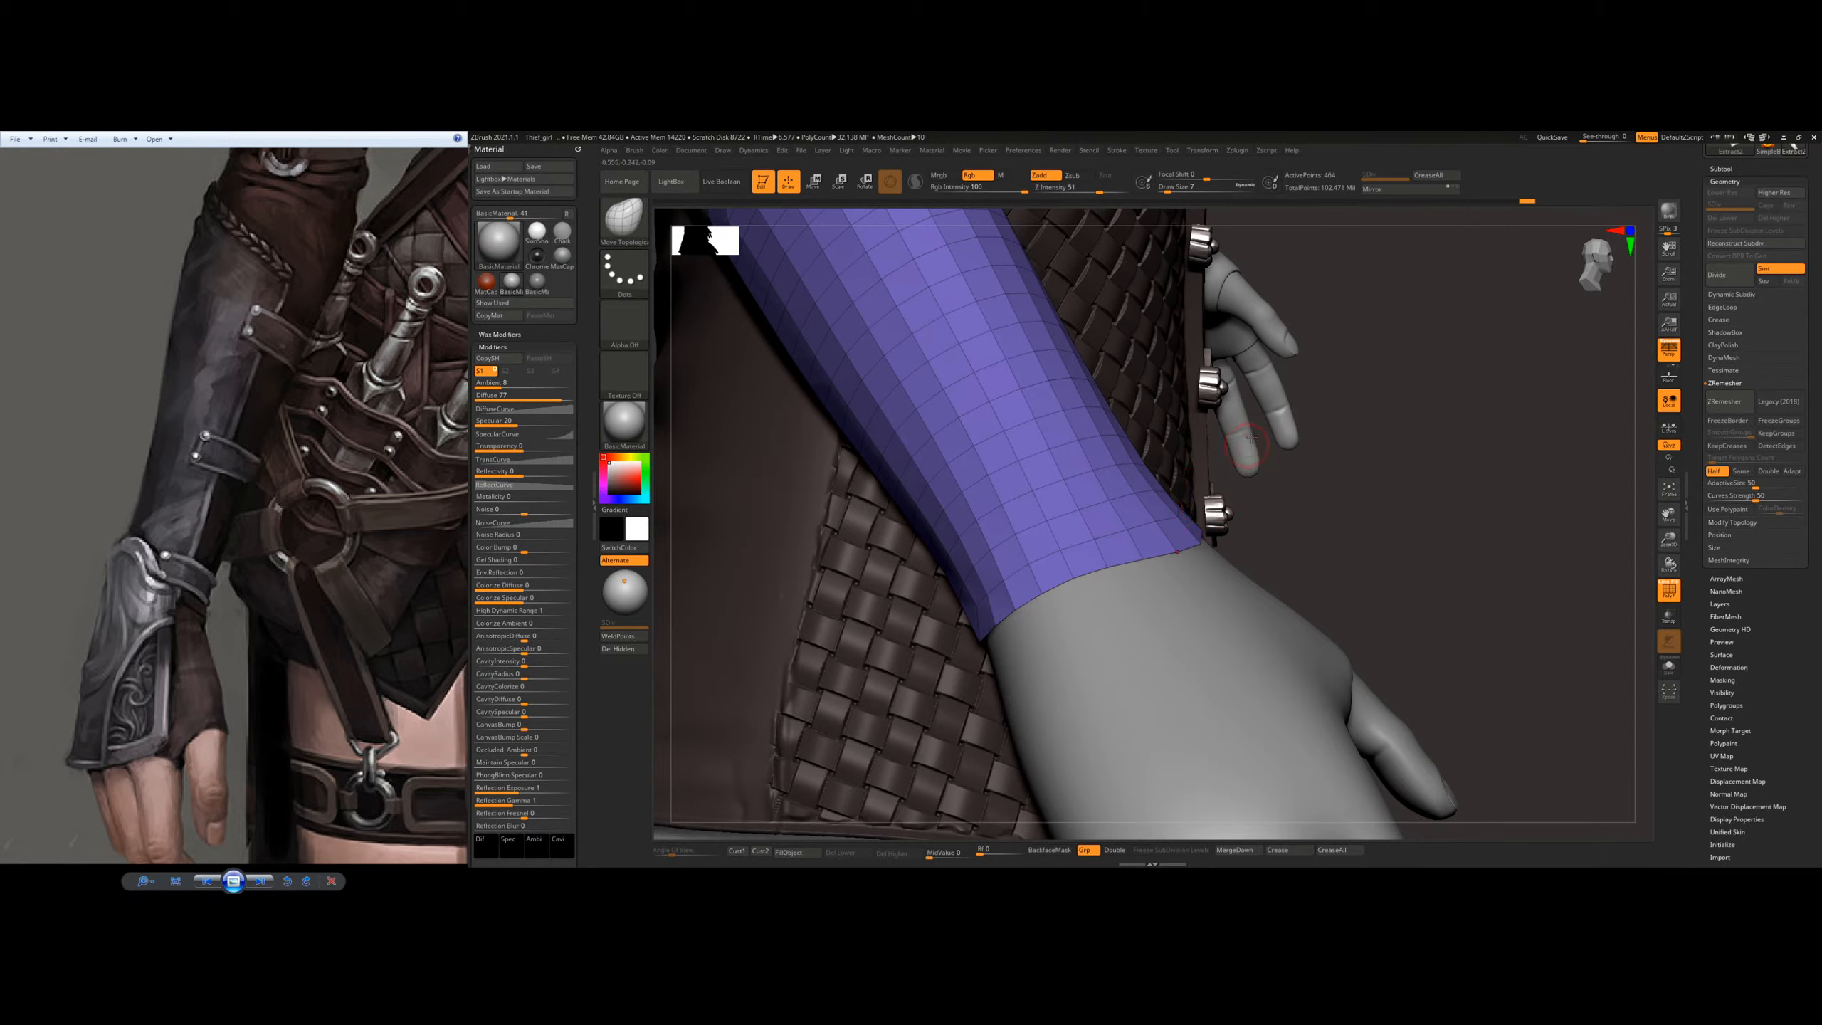
# Step: Adjust the plate's thumb-side wrist corner, undo the stray stroke and smooth the polygons around the corner
pyautogui.moveTo(1277, 535); pyautogui.dragTo(1210, 569, button='right')
pyautogui.moveTo(1179, 573)
pyautogui.mouseDown()
pyautogui.moveTo(1214, 542)
pyautogui.moveTo(1186, 572)
pyautogui.mouseUp()
pyautogui.hotkey('ctrl', 'z')
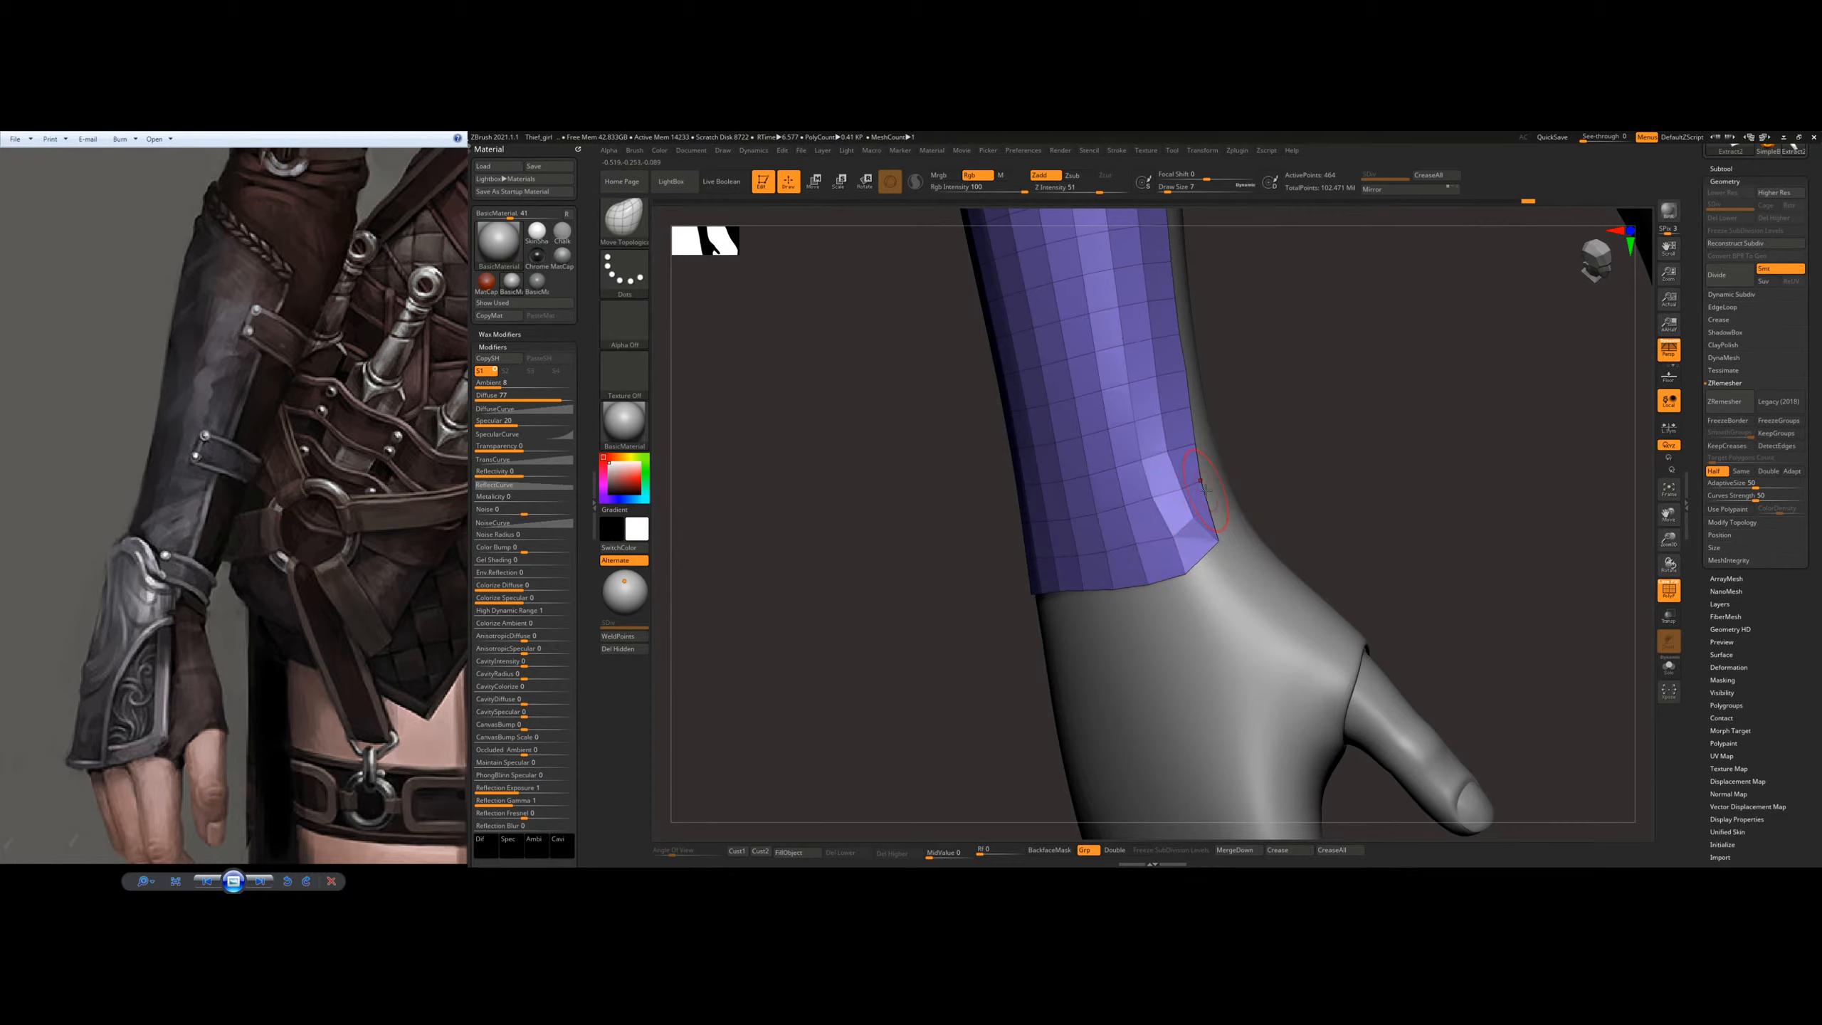
pyautogui.moveTo(1170, 523)
pyautogui.keyDown('shift'); pyautogui.mouseDown()
pyautogui.moveTo(1160, 454)
pyautogui.moveTo(1204, 529)
pyautogui.mouseUp(); pyautogui.keyUp('shift')
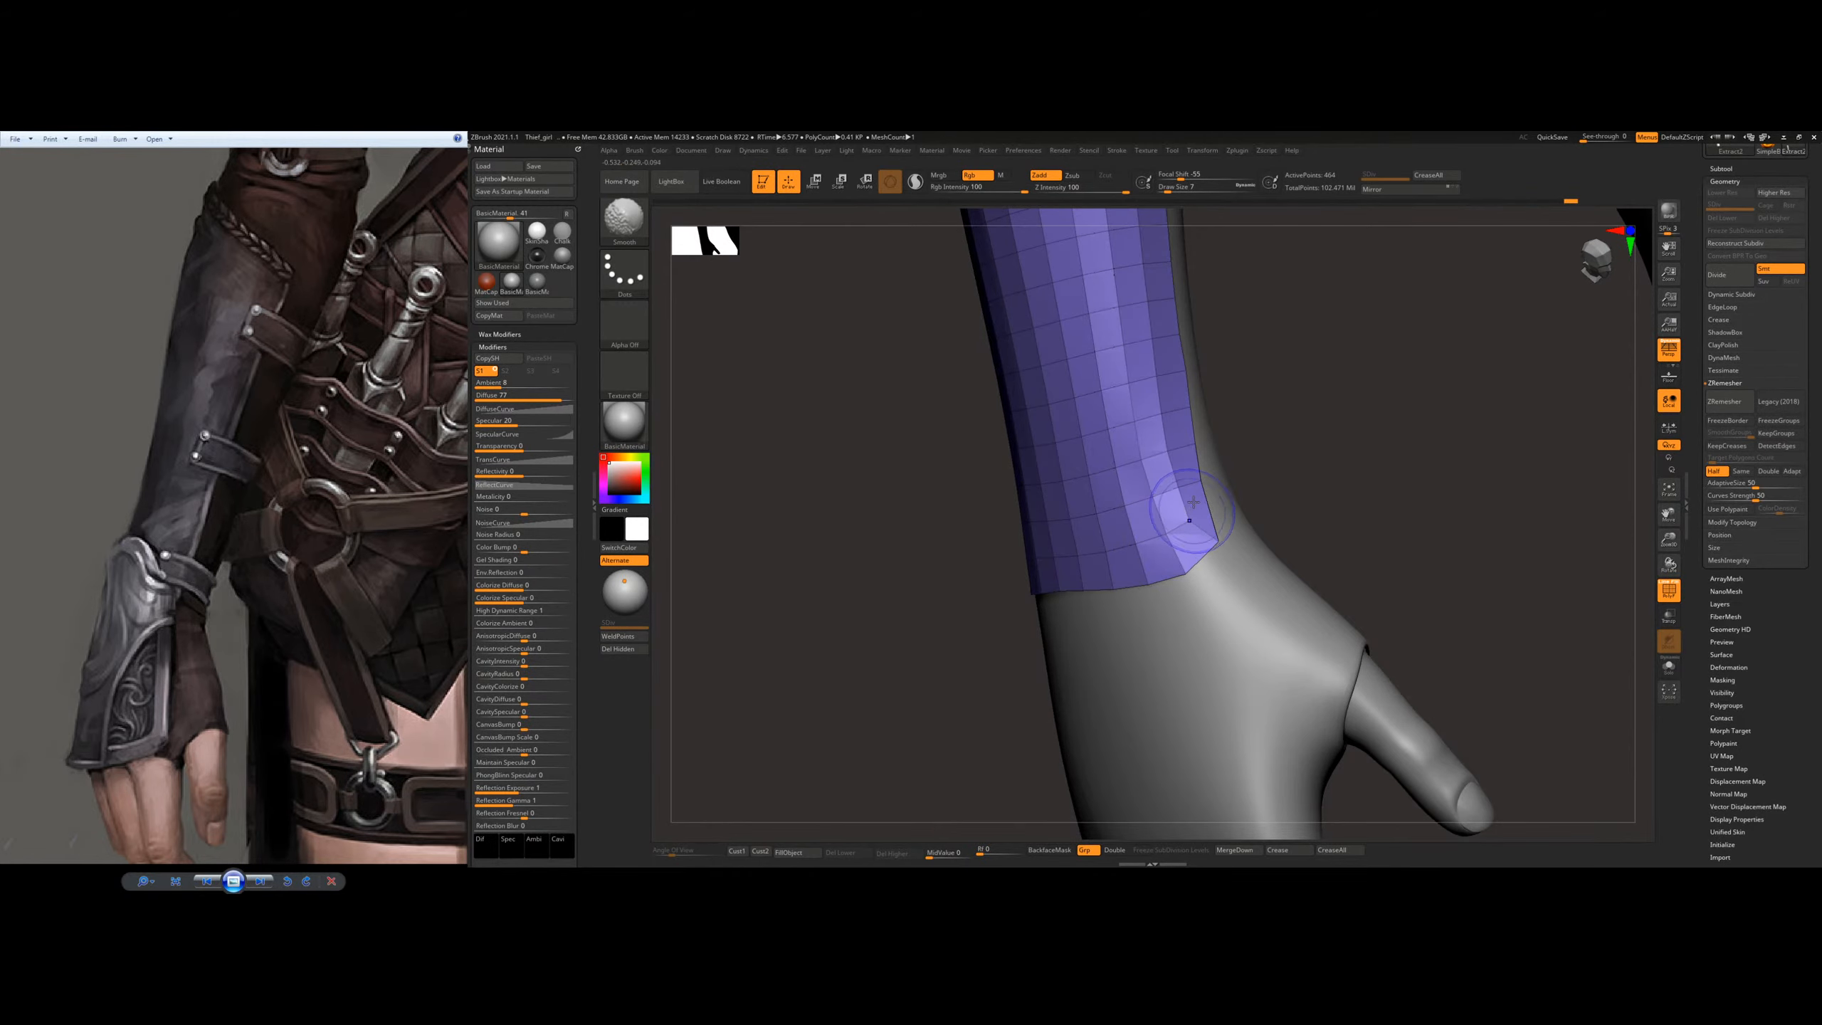
pyautogui.moveTo(1142, 488)
pyautogui.mouseDown(button='right')
pyautogui.moveTo(1193, 476)
pyautogui.moveTo(1044, 494)
pyautogui.mouseUp(button='right')
# Step: Reshape the plate's lower edge across the back of the wrist with a resized Move Topological brush
pyautogui.press('s')
pyautogui.moveTo(1058, 571); pyautogui.dragTo(1062, 570)
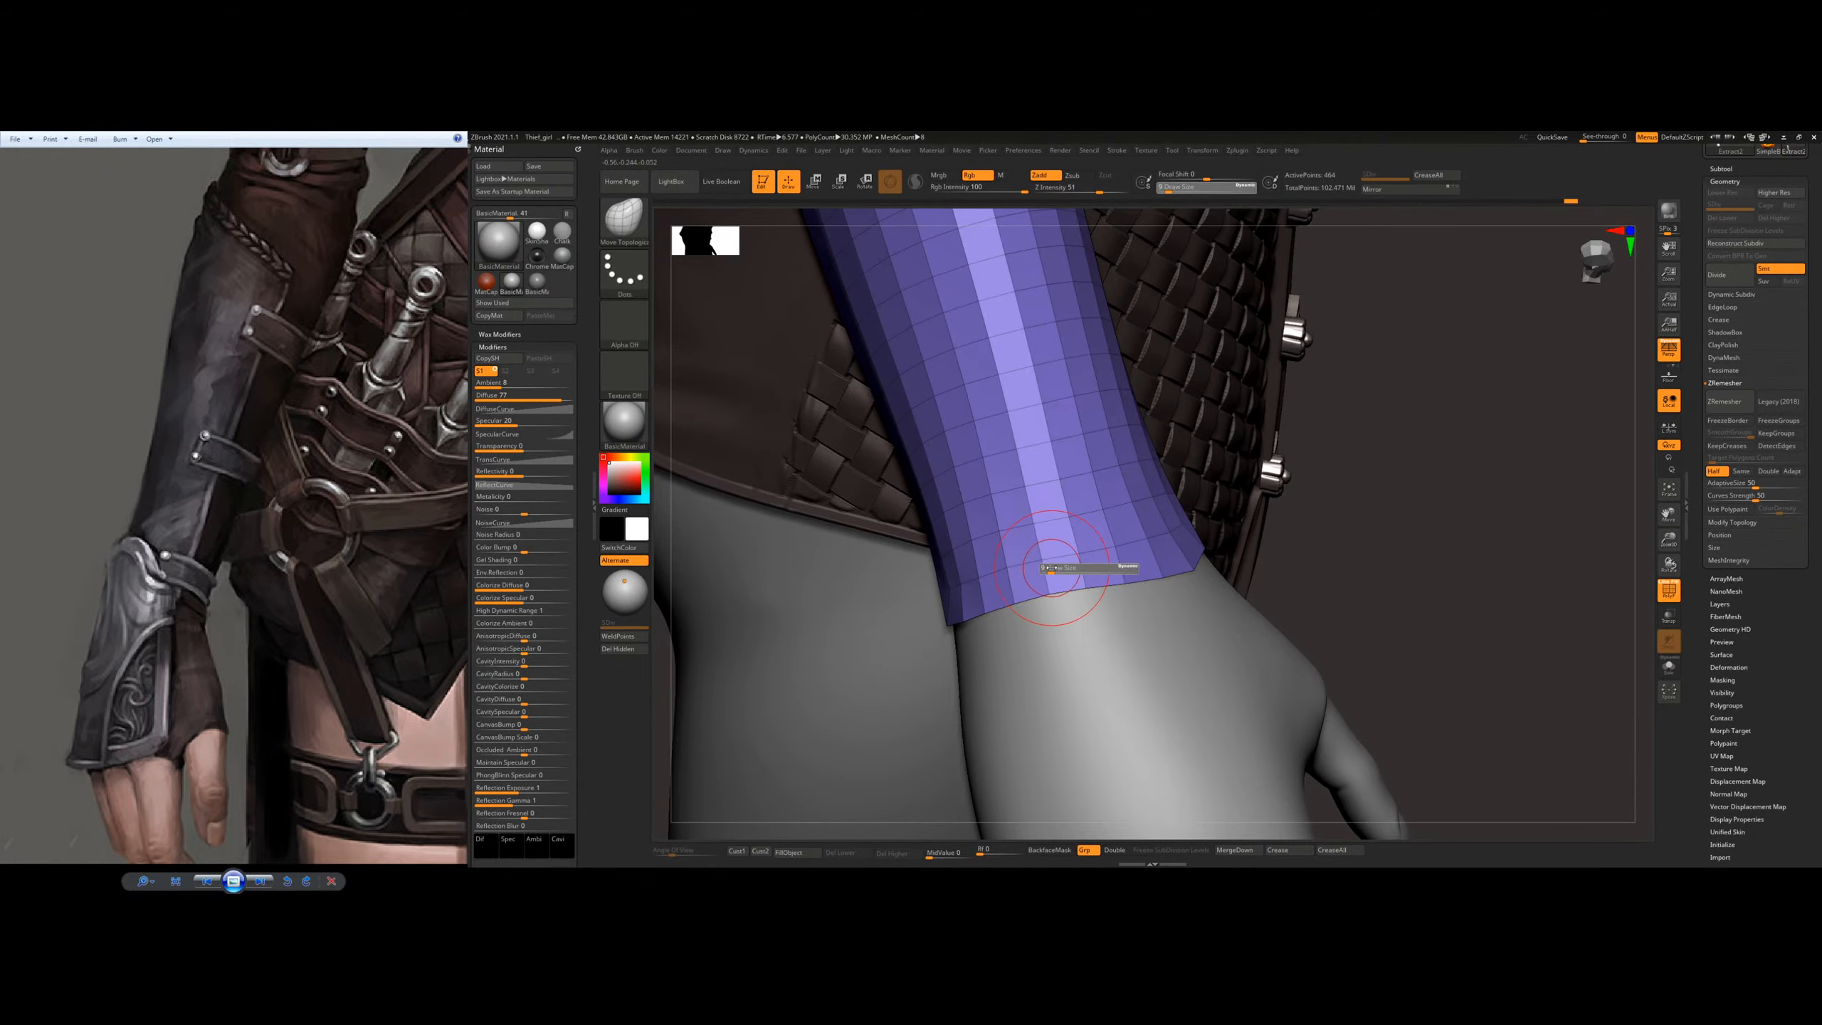
pyautogui.moveTo(1024, 539)
pyautogui.mouseDown(button='right')
pyautogui.moveTo(1069, 560)
pyautogui.moveTo(1055, 597)
pyautogui.mouseUp(button='right')
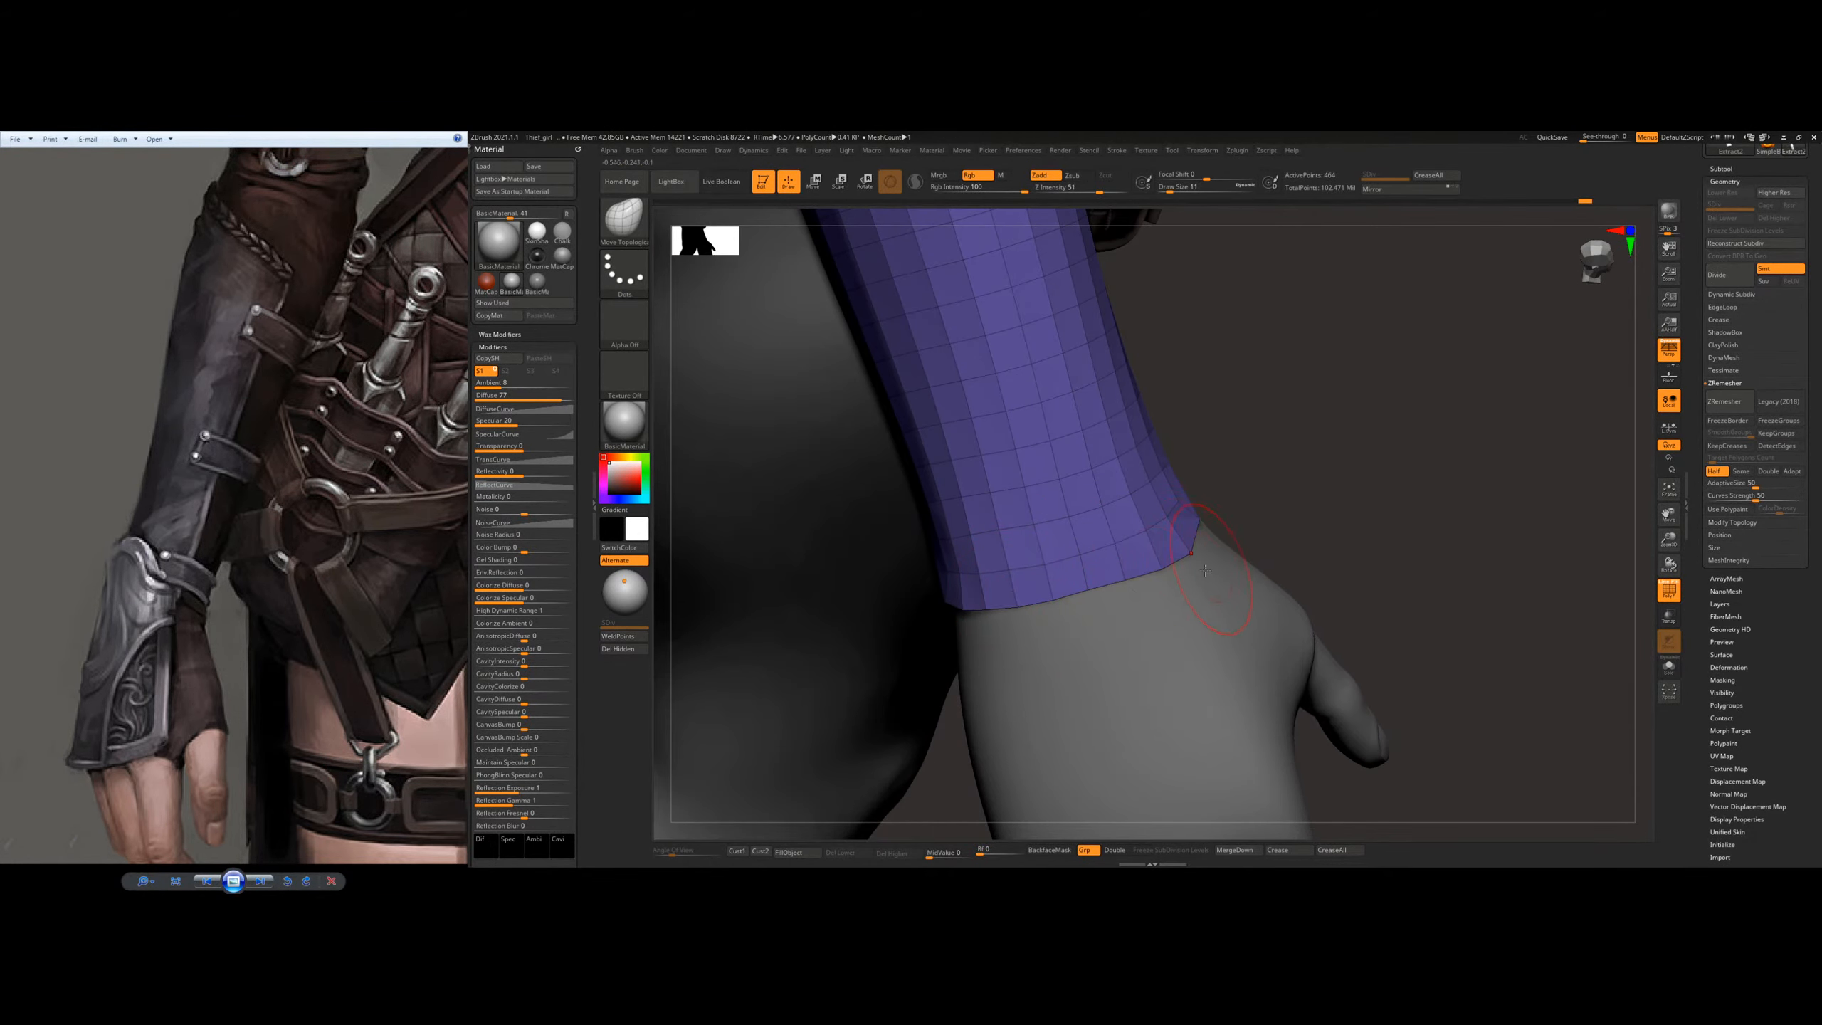
pyautogui.keyDown('alt'); pyautogui.moveTo(1255, 452); pyautogui.dragTo(1257, 633, button='right'); pyautogui.keyUp('alt')
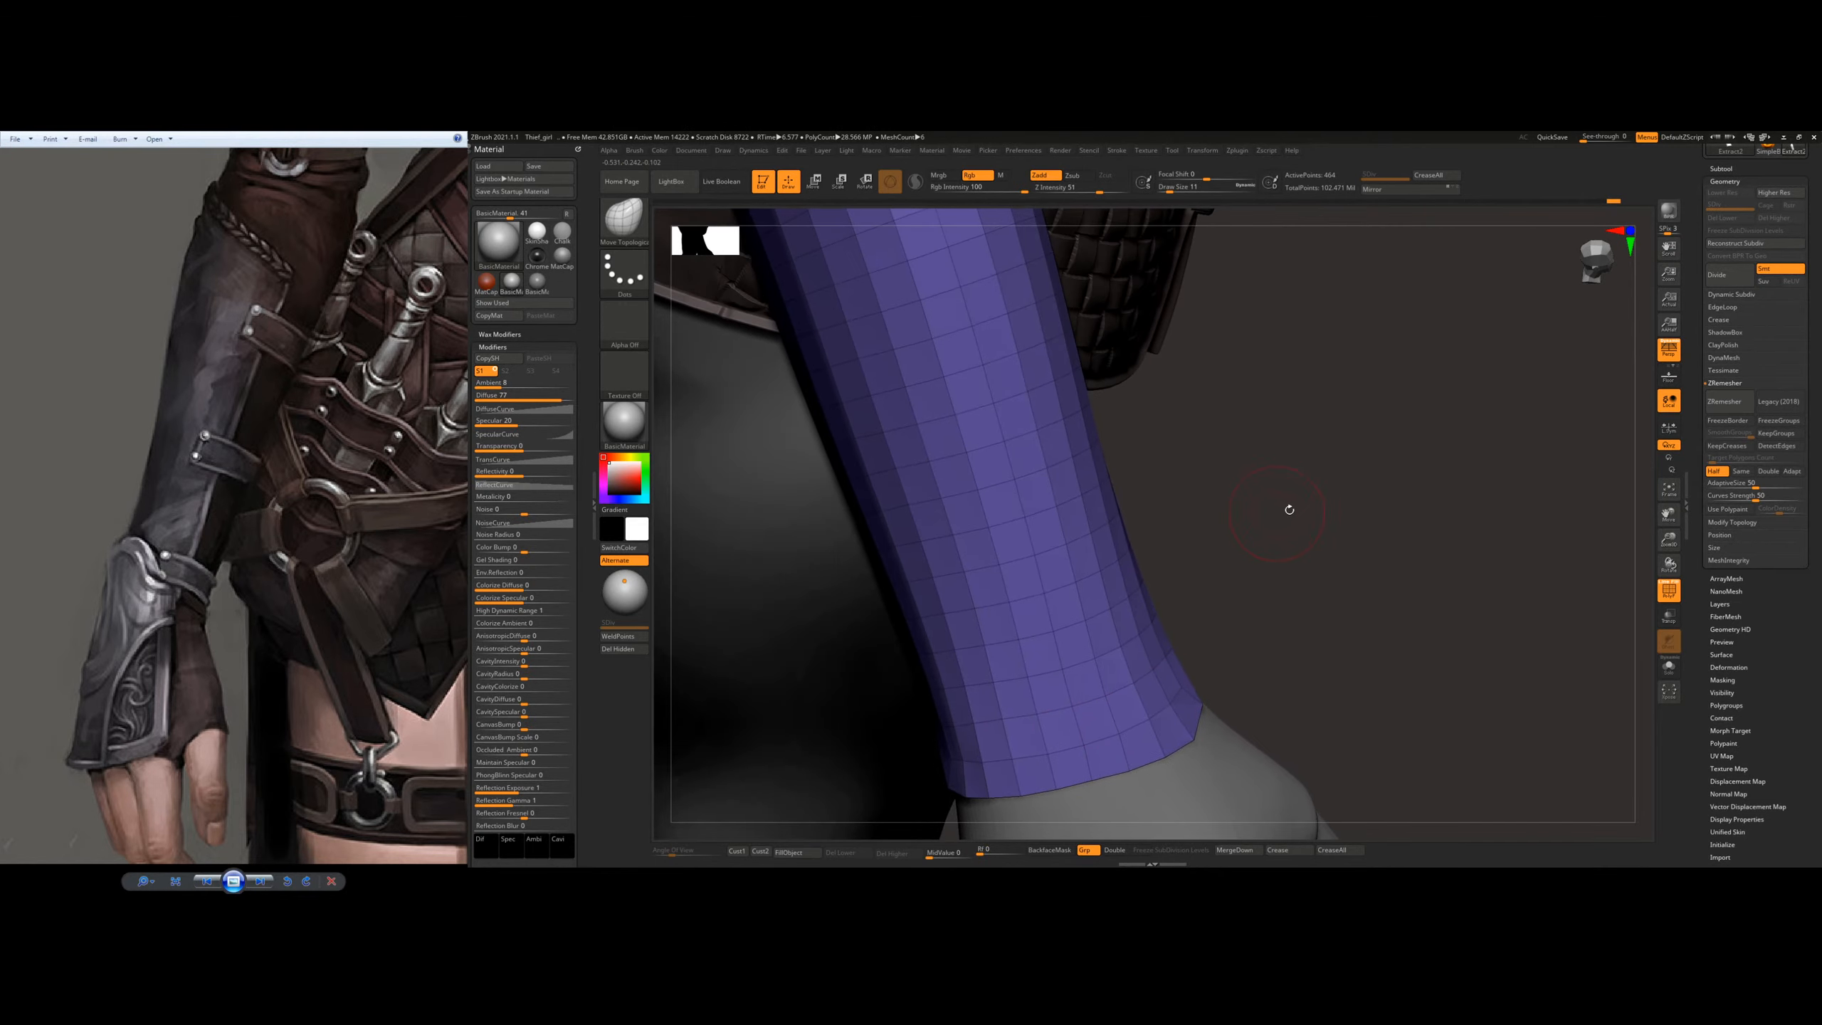
# Step: Refine the plate's upper corner and straighten its side edge along the inner forearm
pyautogui.moveTo(1357, 506)
pyautogui.keyDown('ctrl'); pyautogui.mouseDown(button='right')
pyautogui.moveTo(1327, 423)
pyautogui.moveTo(1100, 518)
pyautogui.mouseUp(button='right'); pyautogui.keyUp('ctrl')
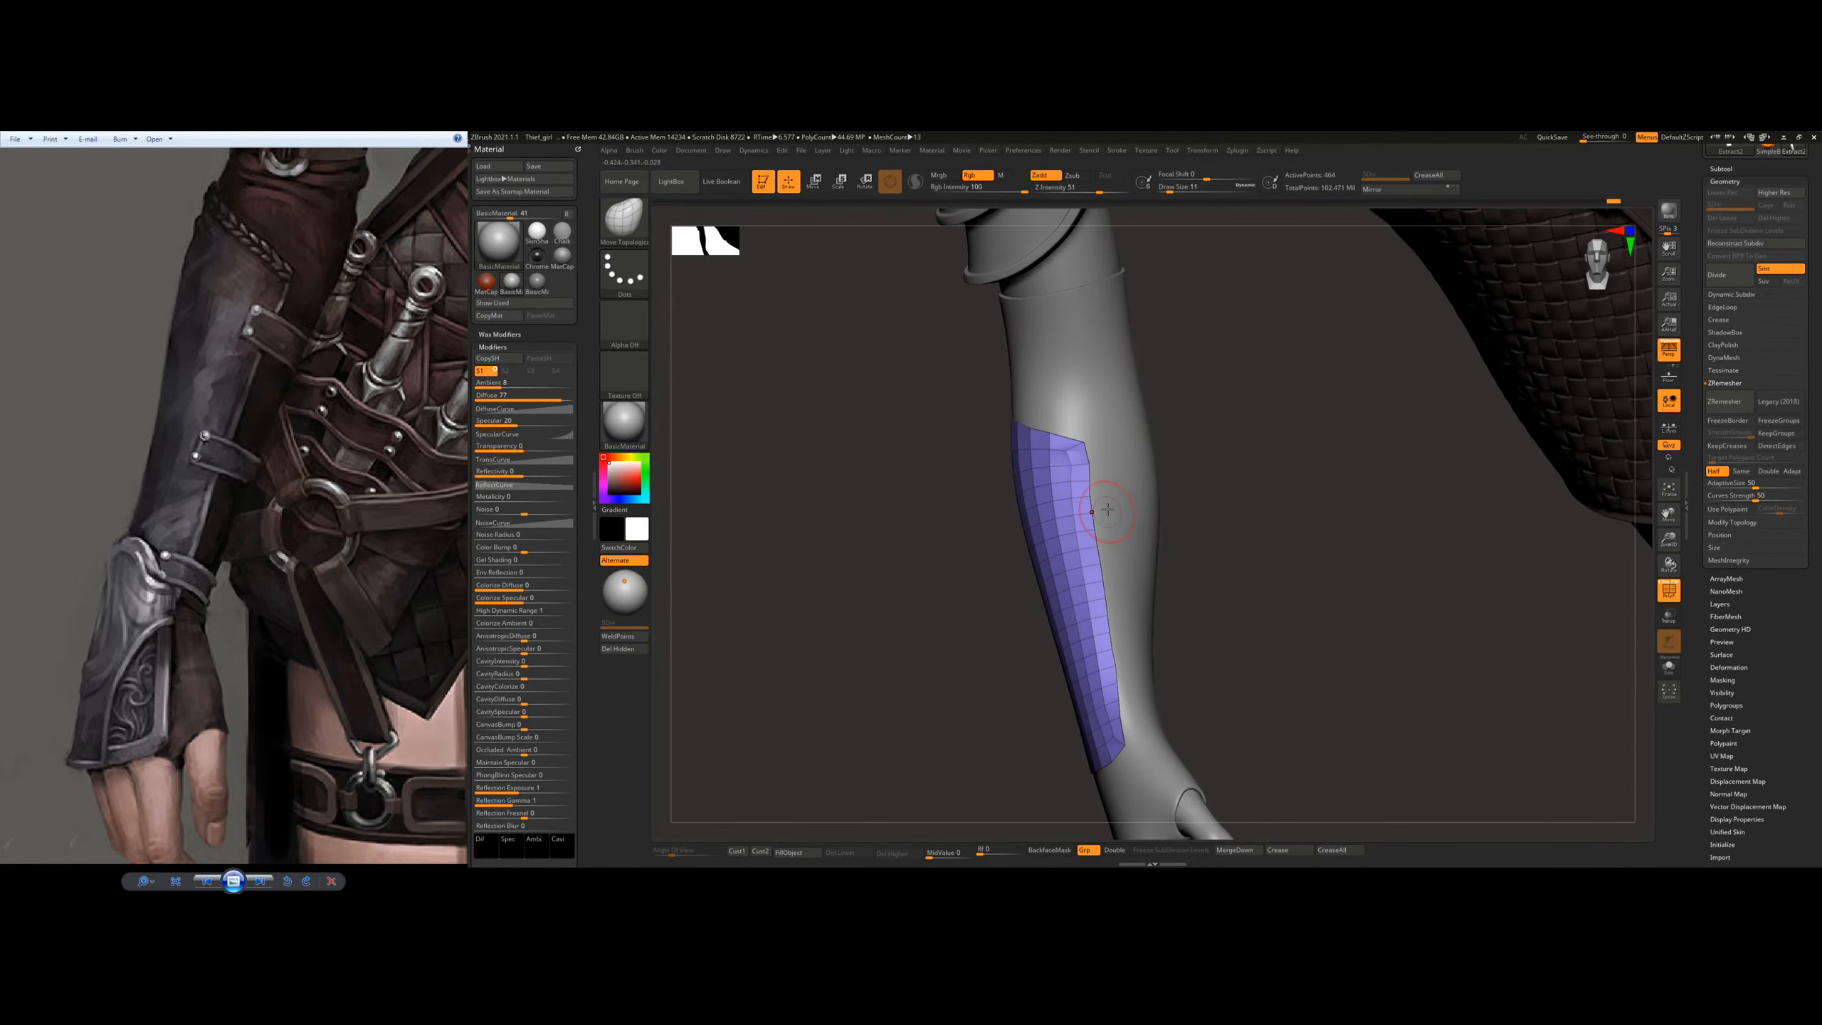
pyautogui.keyDown('ctrl'); pyautogui.moveTo(1089, 441); pyautogui.dragTo(1084, 467, button='right'); pyautogui.keyUp('ctrl')
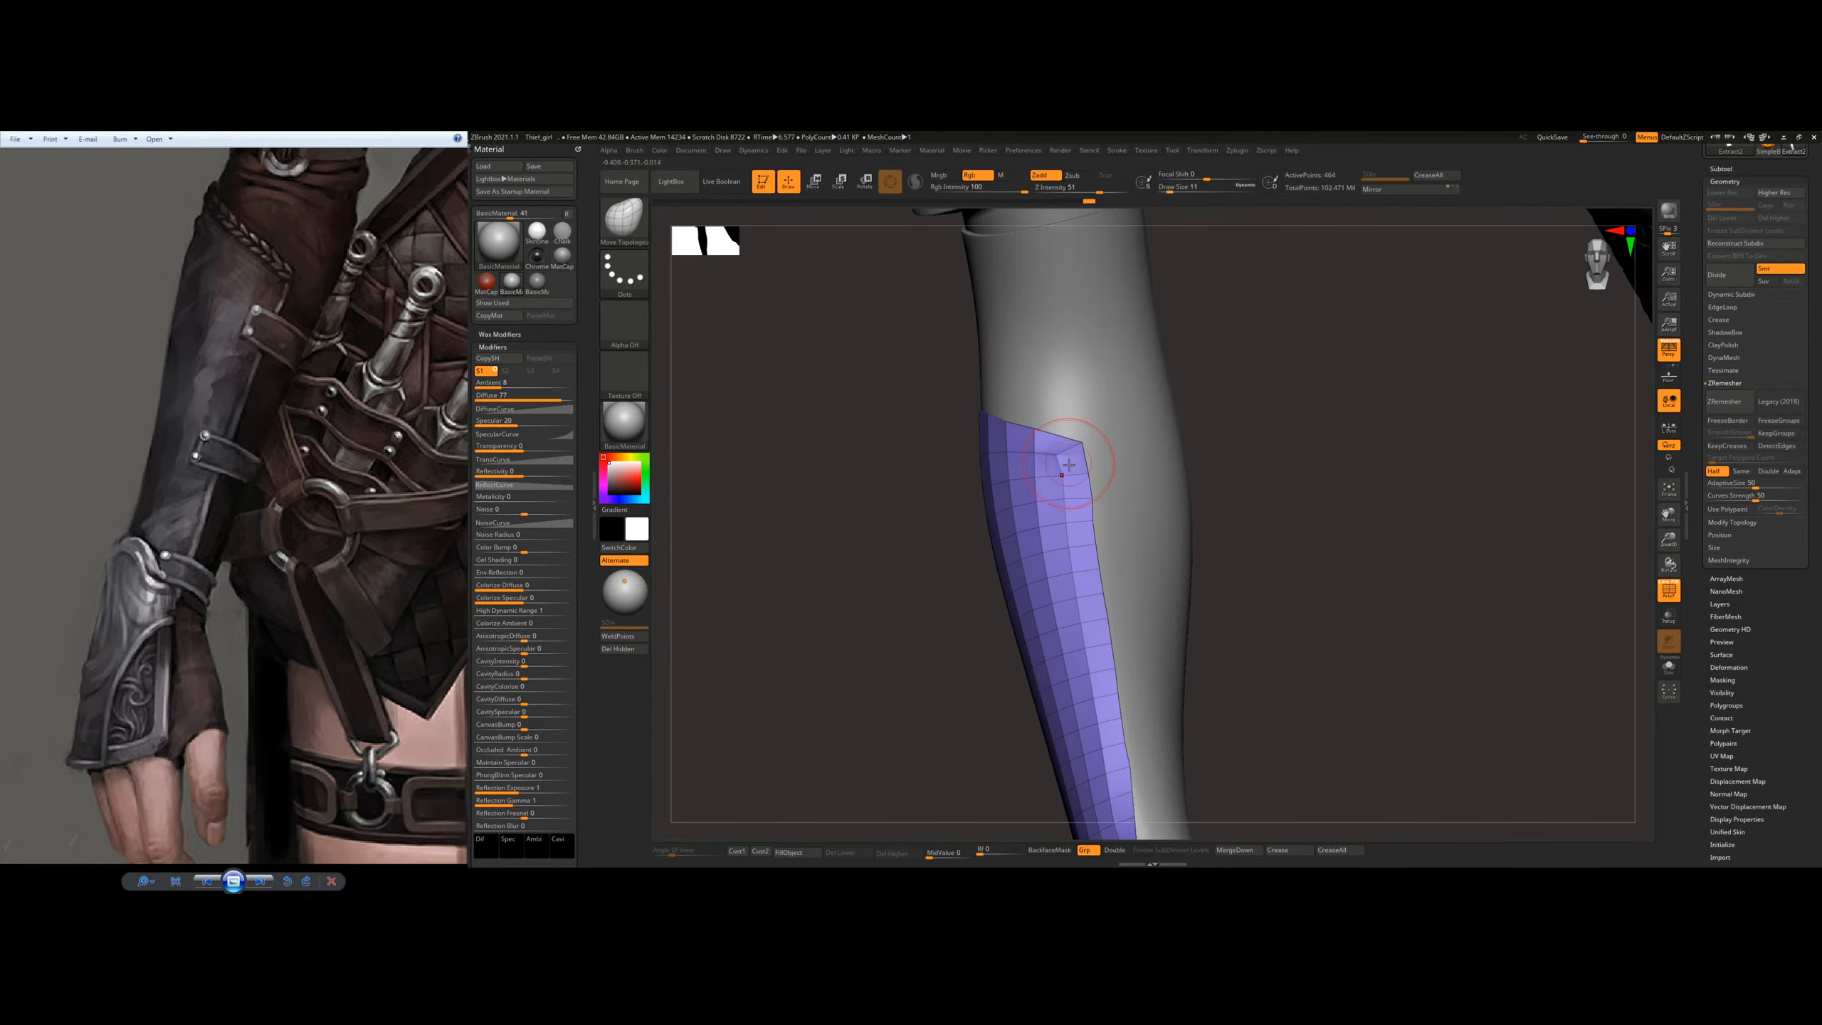
pyautogui.keyDown('alt'); pyautogui.moveTo(1124, 532); pyautogui.dragTo(1112, 470, button='right'); pyautogui.keyUp('alt')
pyautogui.moveTo(1091, 433); pyautogui.dragTo(1087, 437)
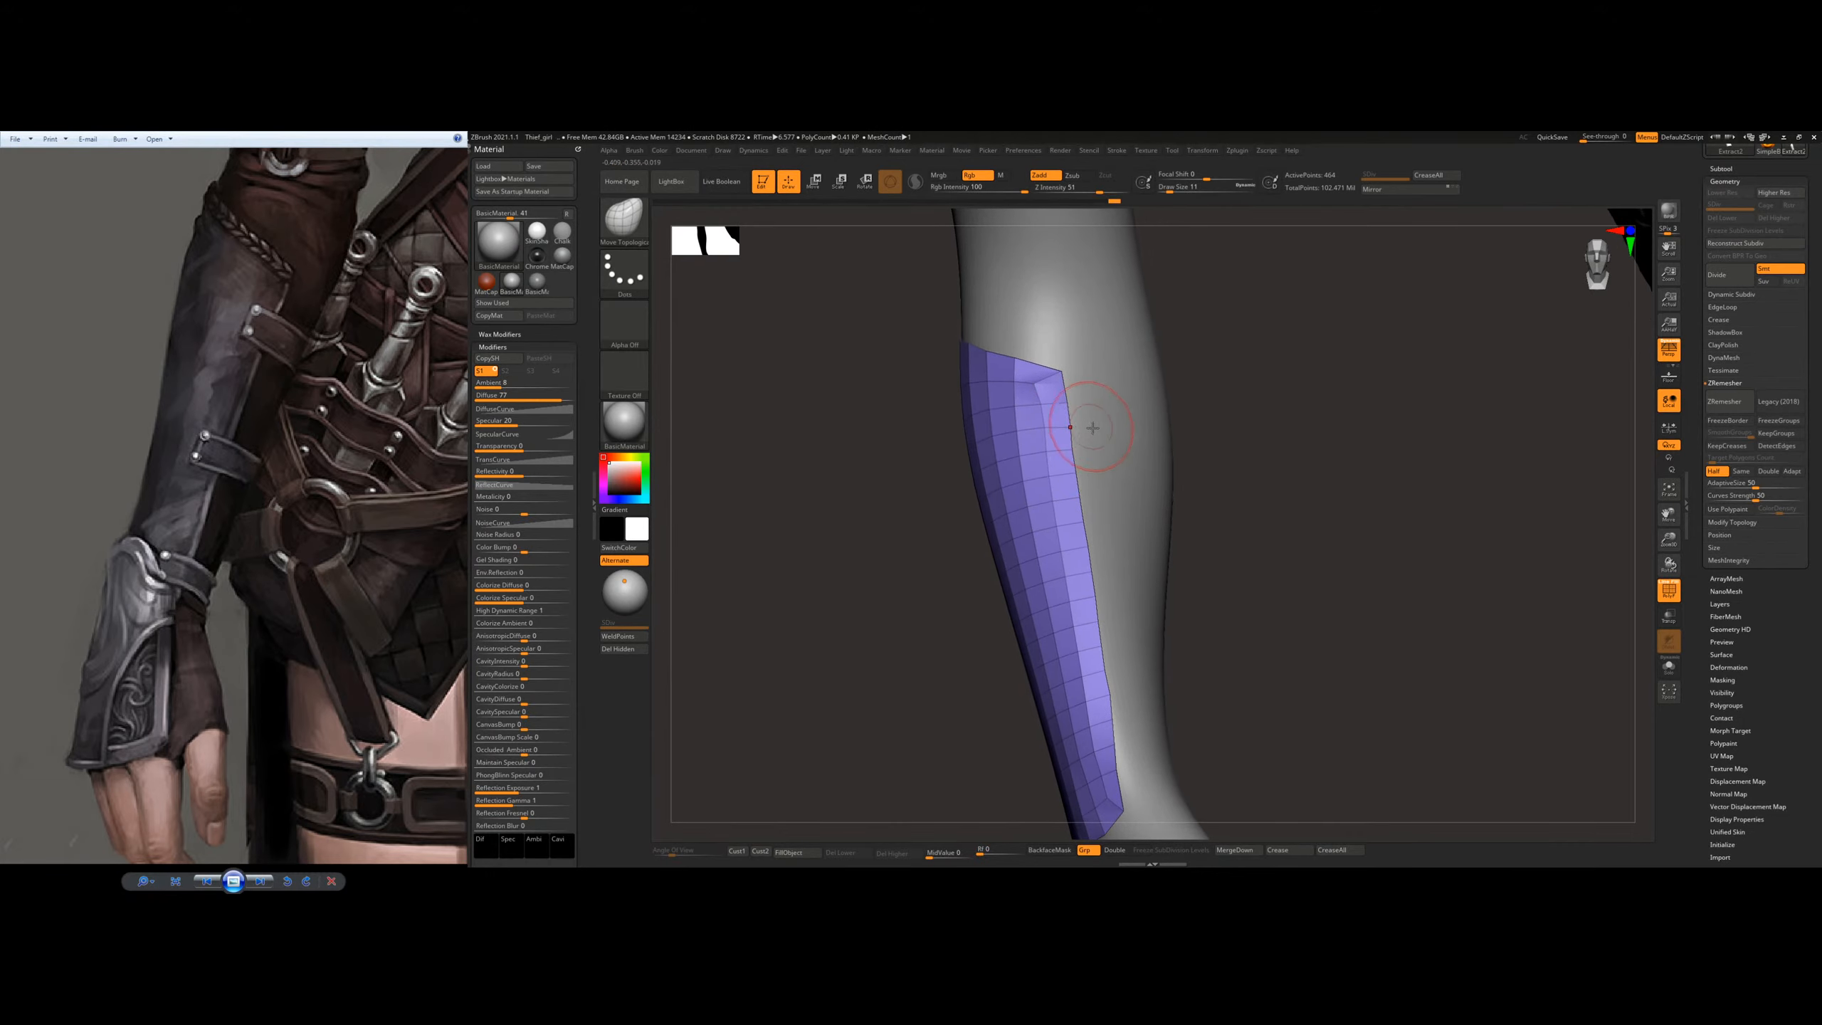
pyautogui.keyDown('alt'); pyautogui.moveTo(1122, 472); pyautogui.dragTo(1114, 386, button='right'); pyautogui.keyUp('alt')
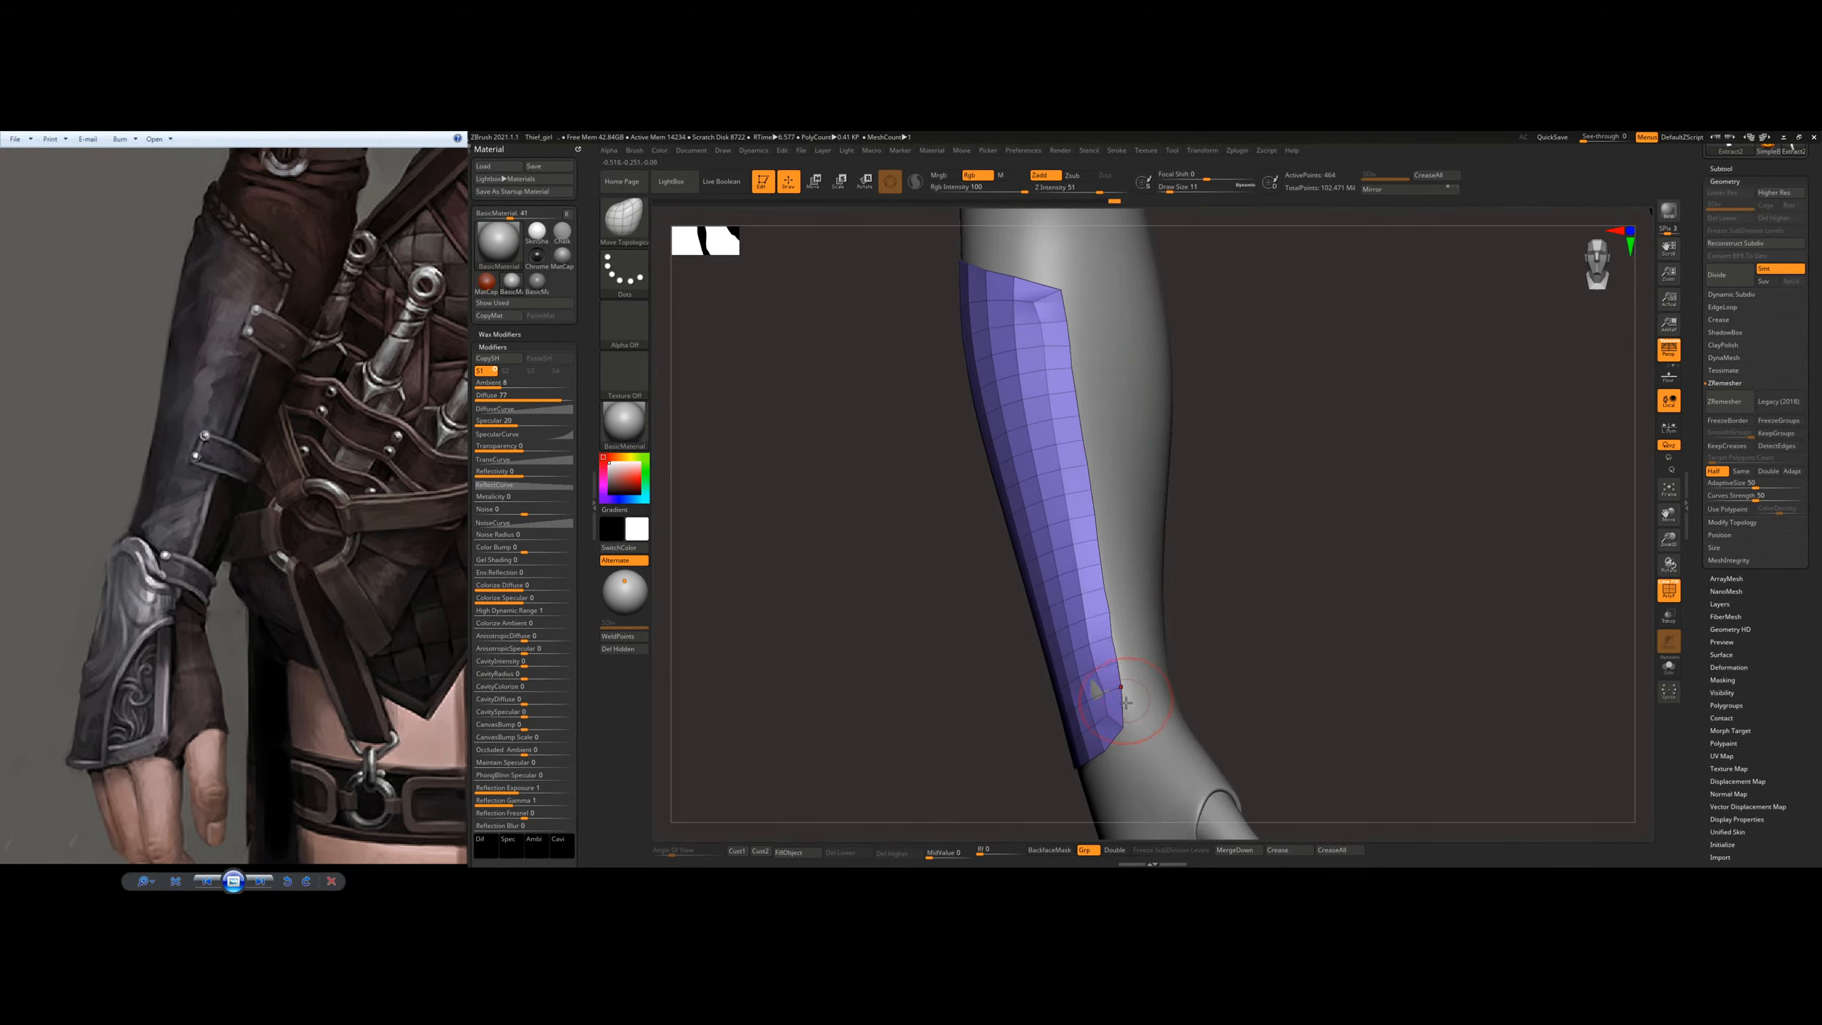
# Step: Lift the plate's surface near the thumb side of the wrist so it covers the arm showing through
pyautogui.keyDown('shift'); pyautogui.moveTo(1107, 688); pyautogui.dragTo(1099, 659); pyautogui.keyUp('shift')
pyautogui.moveTo(1096, 637); pyautogui.dragTo(1157, 650, button='right')
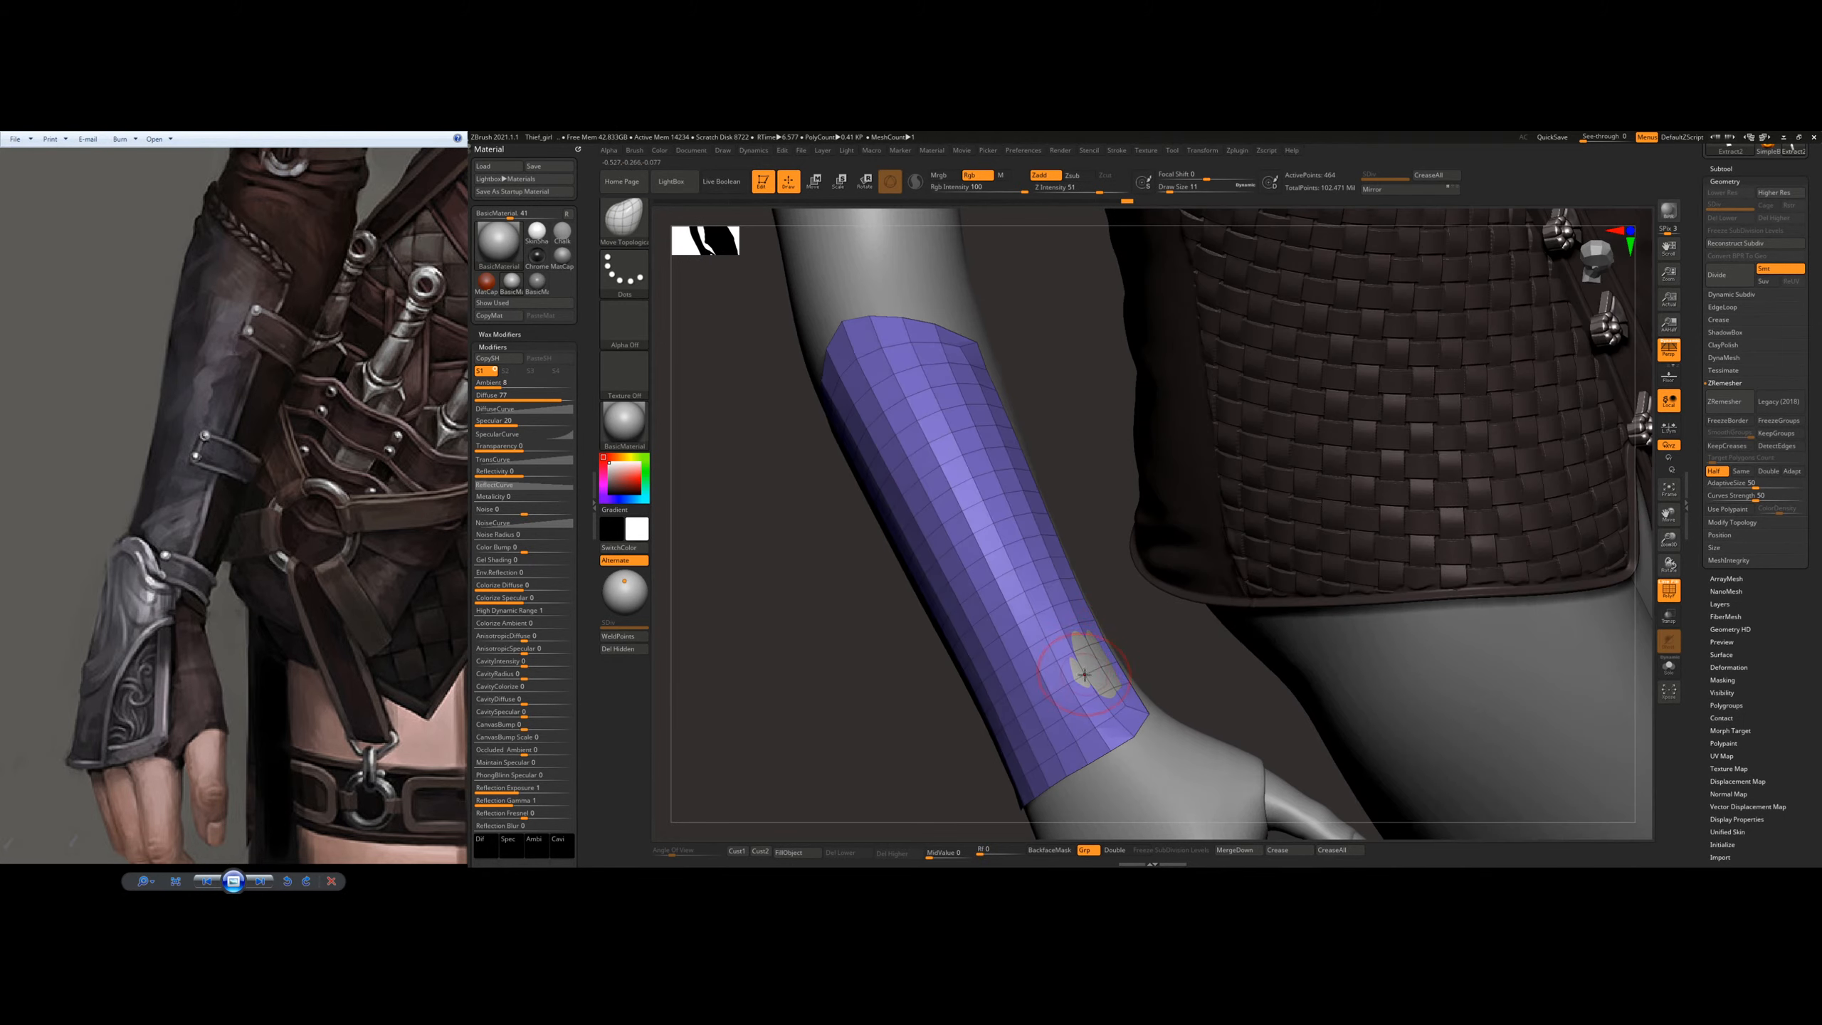
pyautogui.press(']')
pyautogui.moveTo(1102, 664); pyautogui.dragTo(1095, 669)
pyautogui.moveTo(1122, 642)
pyautogui.mouseDown(button='right')
pyautogui.moveTo(1102, 643)
pyautogui.moveTo(1192, 582)
pyautogui.moveTo(1147, 666)
pyautogui.moveTo(1193, 600)
pyautogui.mouseUp(button='right')
# Step: Fine-tune the plate's wrist corner and even out its thumb-side edge with adjusted brush sizes
pyautogui.press('[')
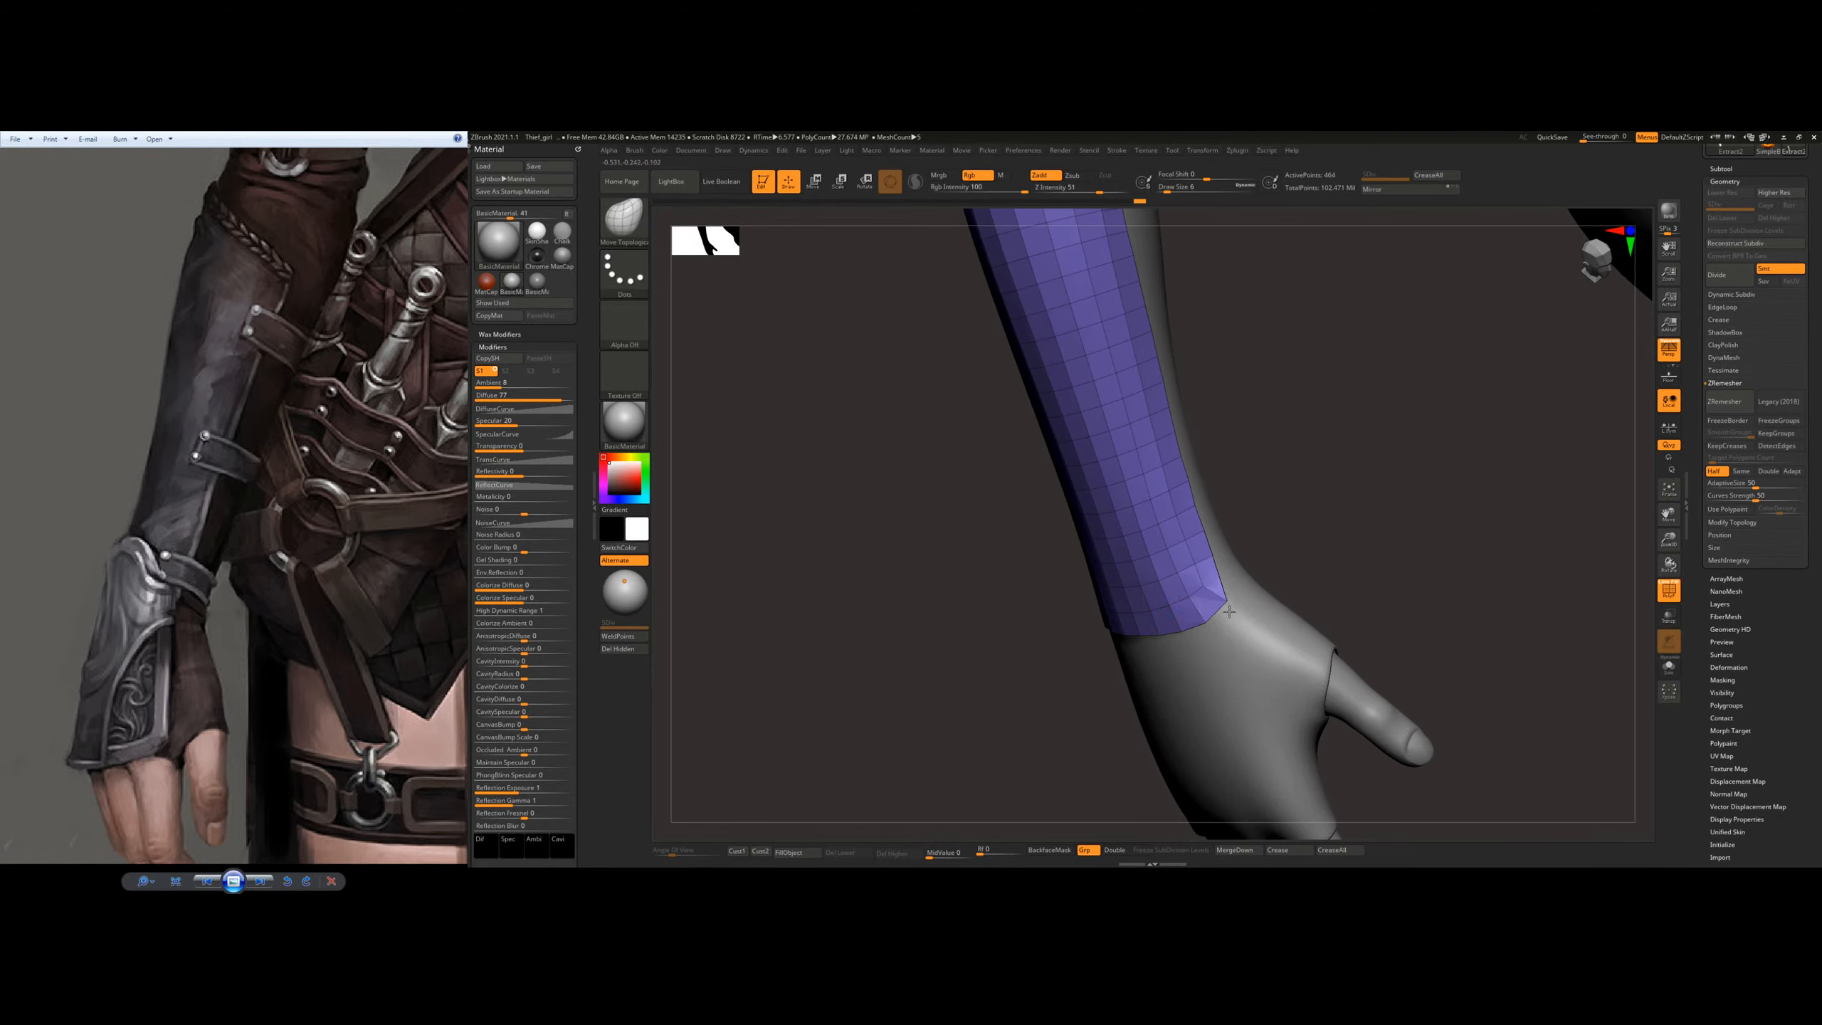
pyautogui.moveTo(1246, 605); pyautogui.dragTo(1059, 564, button='right')
pyautogui.press(']')
pyautogui.press(']')
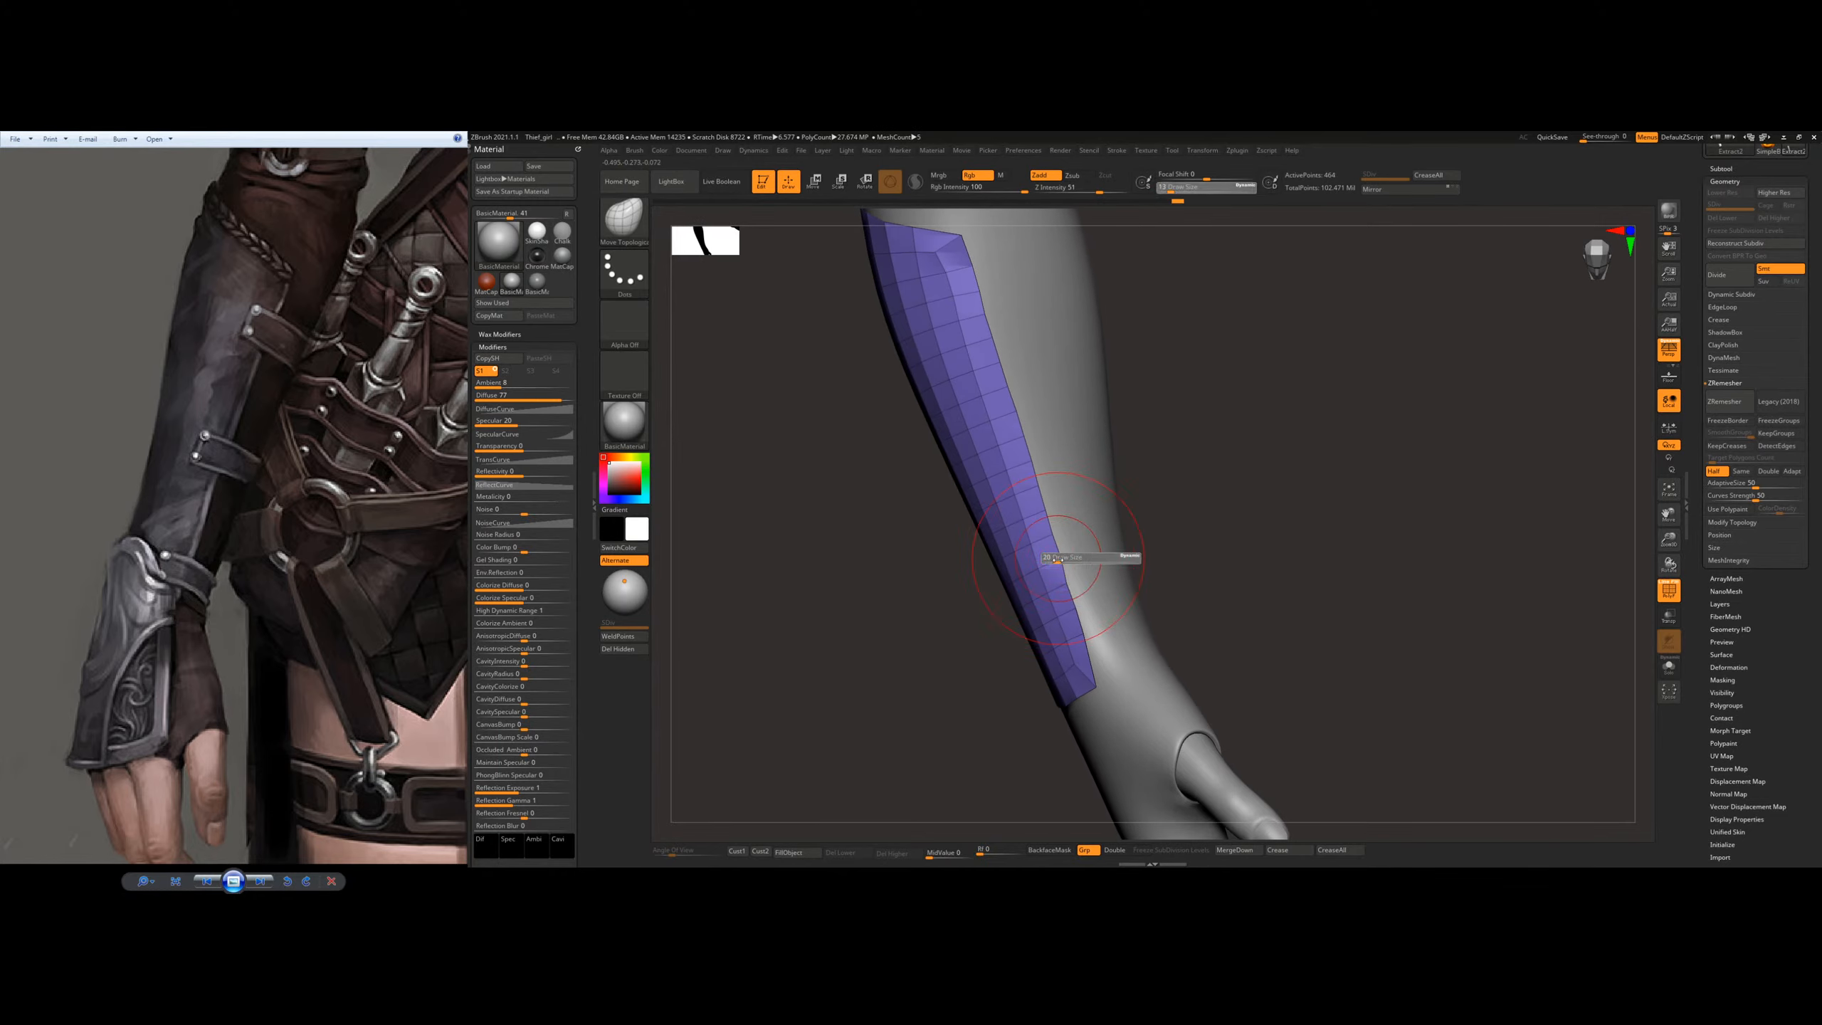
pyautogui.press('s')
pyautogui.moveTo(1080, 571); pyautogui.dragTo(1078, 565)
pyautogui.press('s')
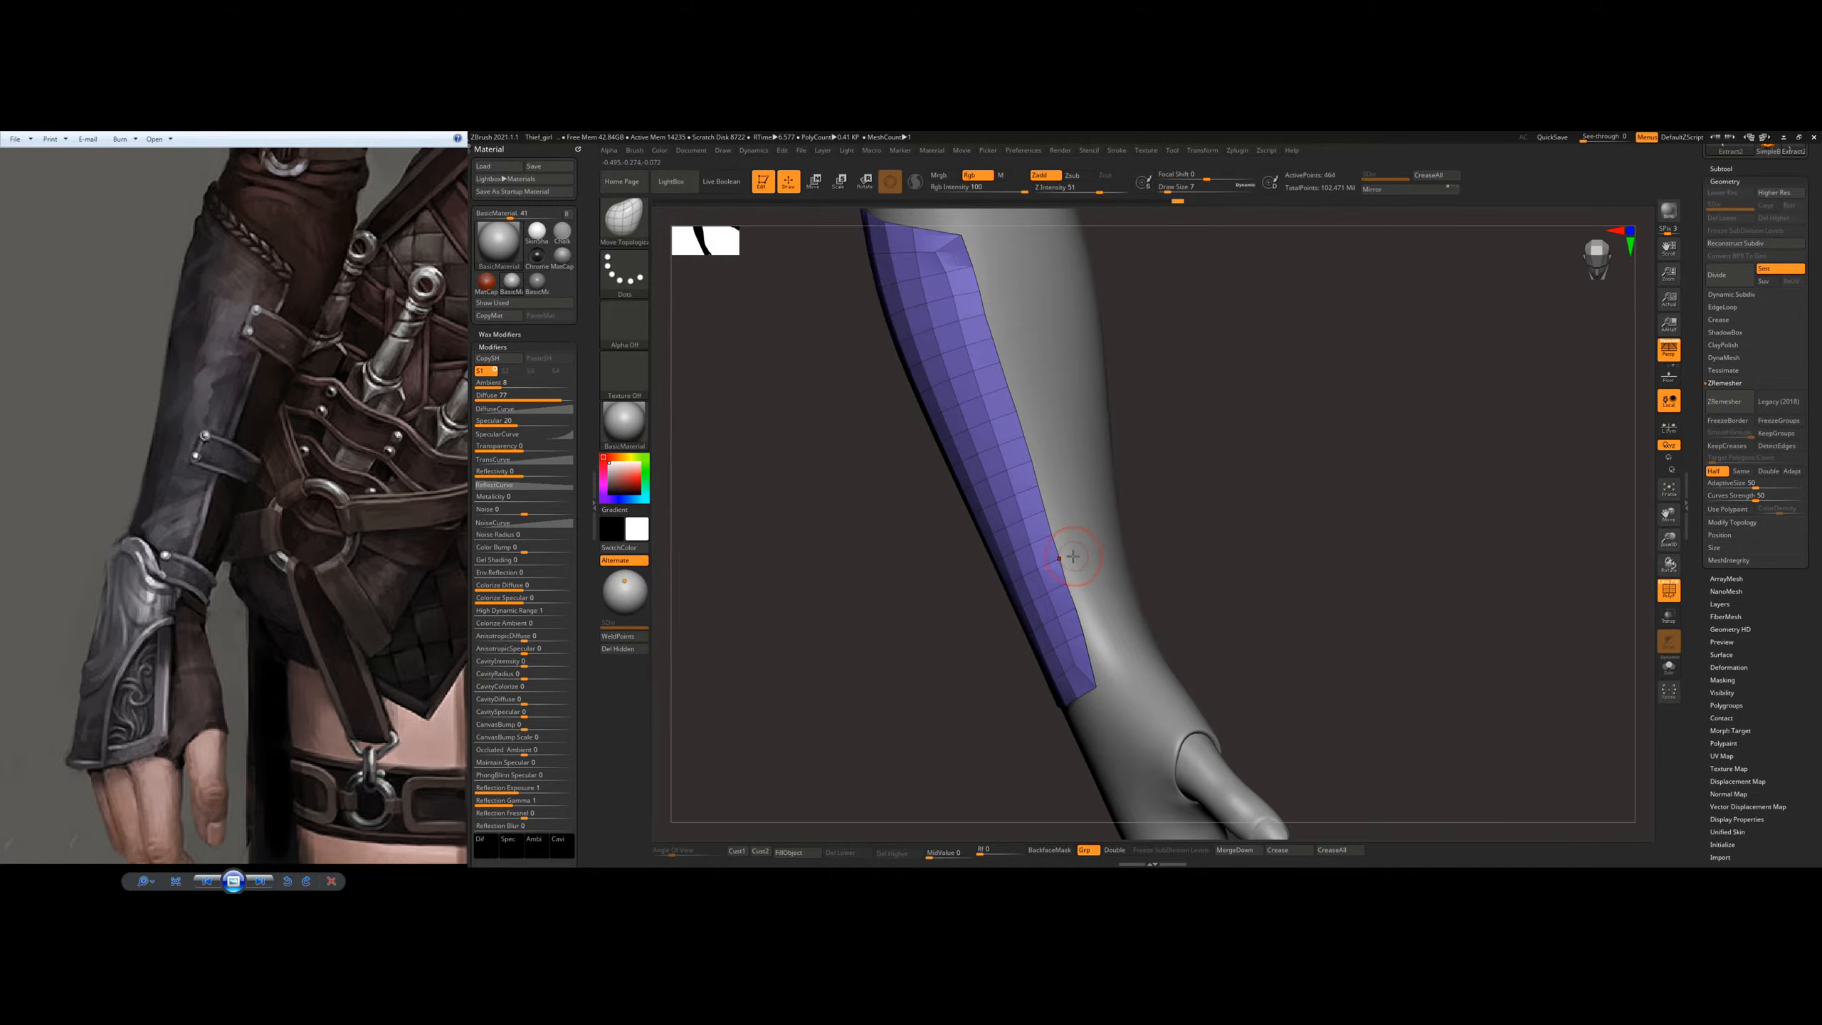
pyautogui.keyDown('alt'); pyautogui.moveTo(1119, 491); pyautogui.dragTo(943, 542); pyautogui.keyUp('alt')
pyautogui.press('space')
pyautogui.click(904, 570)
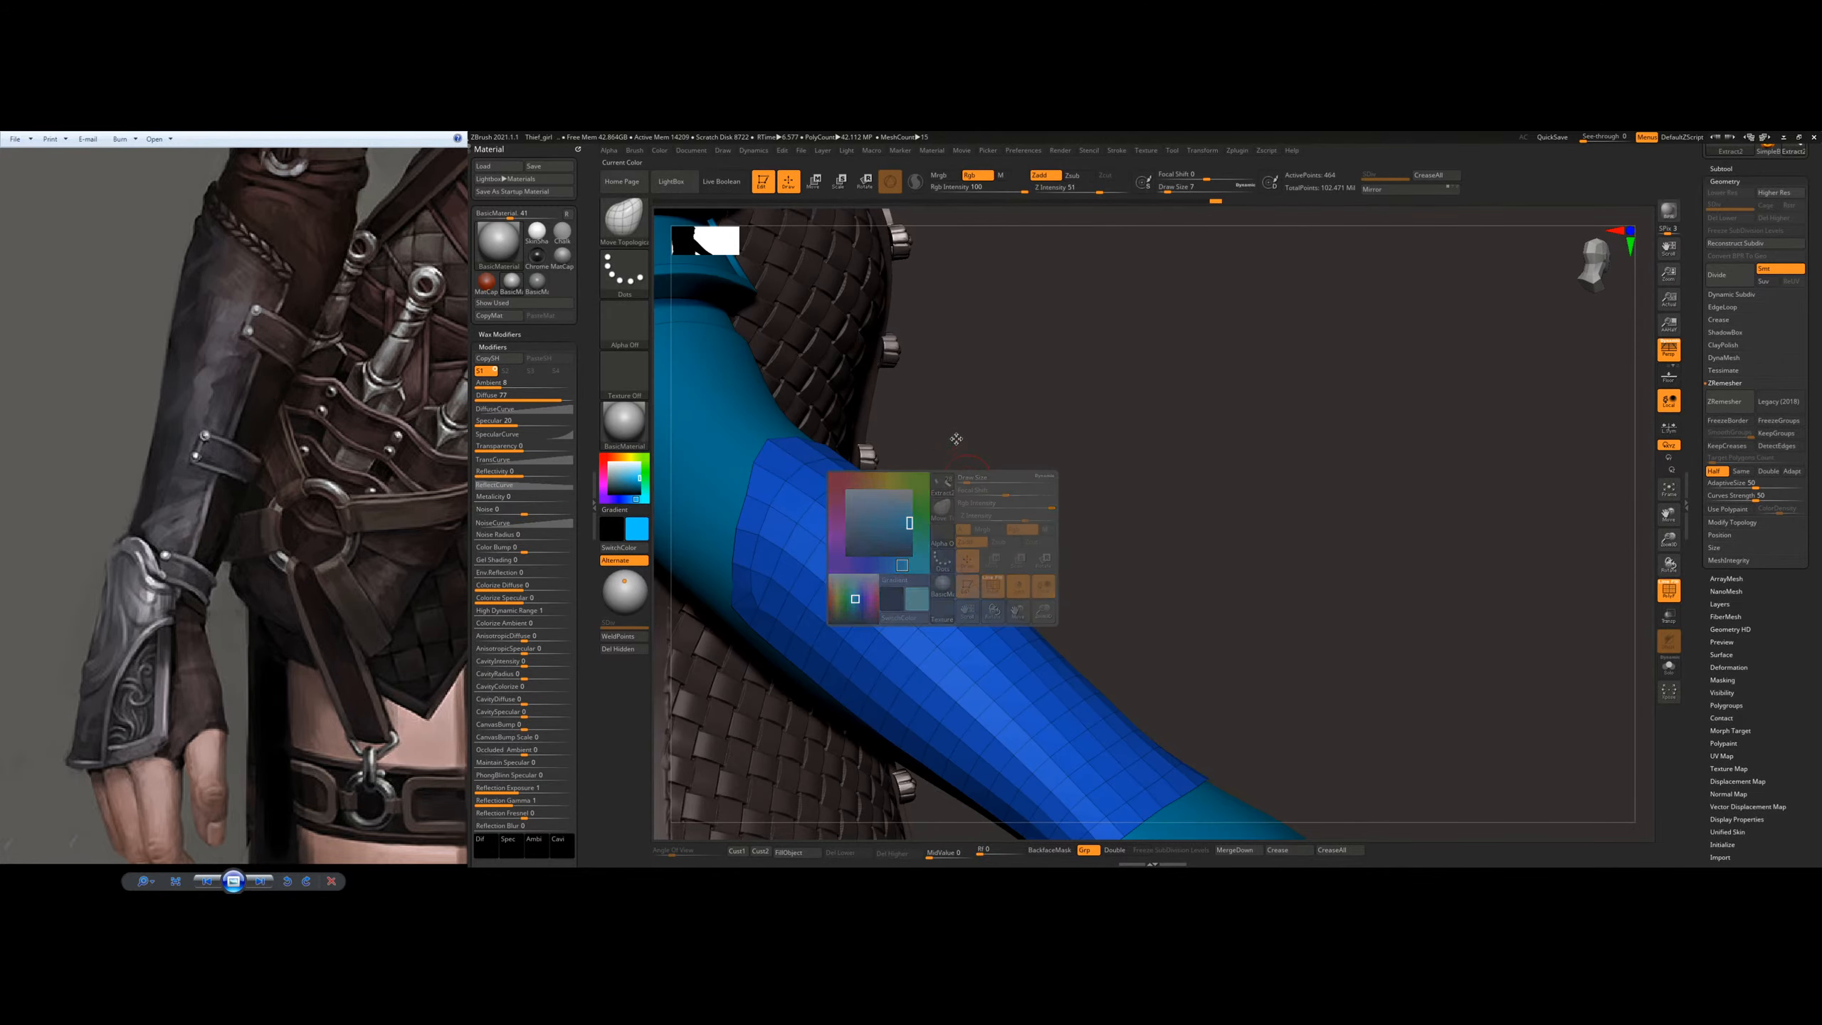
pyautogui.moveTo(616, 474)
pyautogui.mouseDown()
pyautogui.moveTo(609, 490)
pyautogui.moveTo(601, 460)
pyautogui.mouseUp()
pyautogui.moveTo(1008, 503)
pyautogui.mouseDown()
pyautogui.moveTo(1070, 527)
pyautogui.moveTo(999, 538)
pyautogui.mouseUp()
# Step: Extrude all polygons of the plate outward with the ZModeler brush to give it a thin, even thickness, redoing the first attempt
pyautogui.press('b')
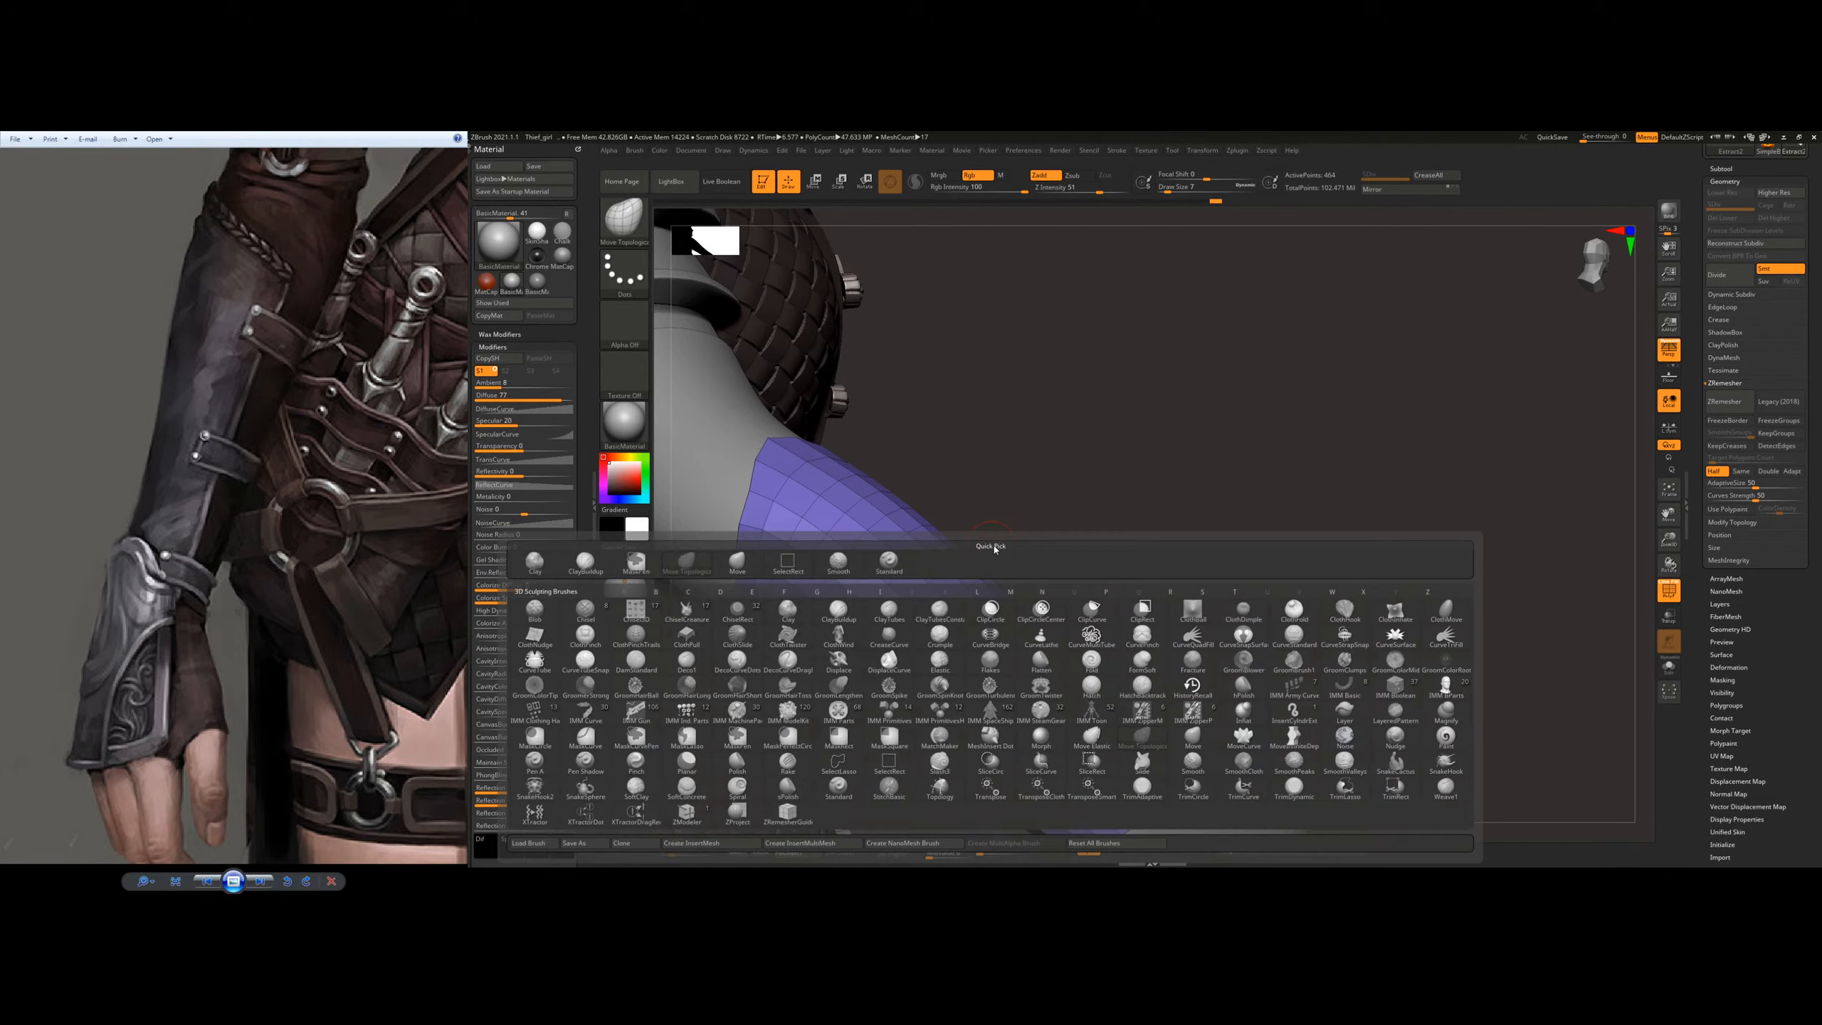
pyautogui.press('z')
pyautogui.press('m')
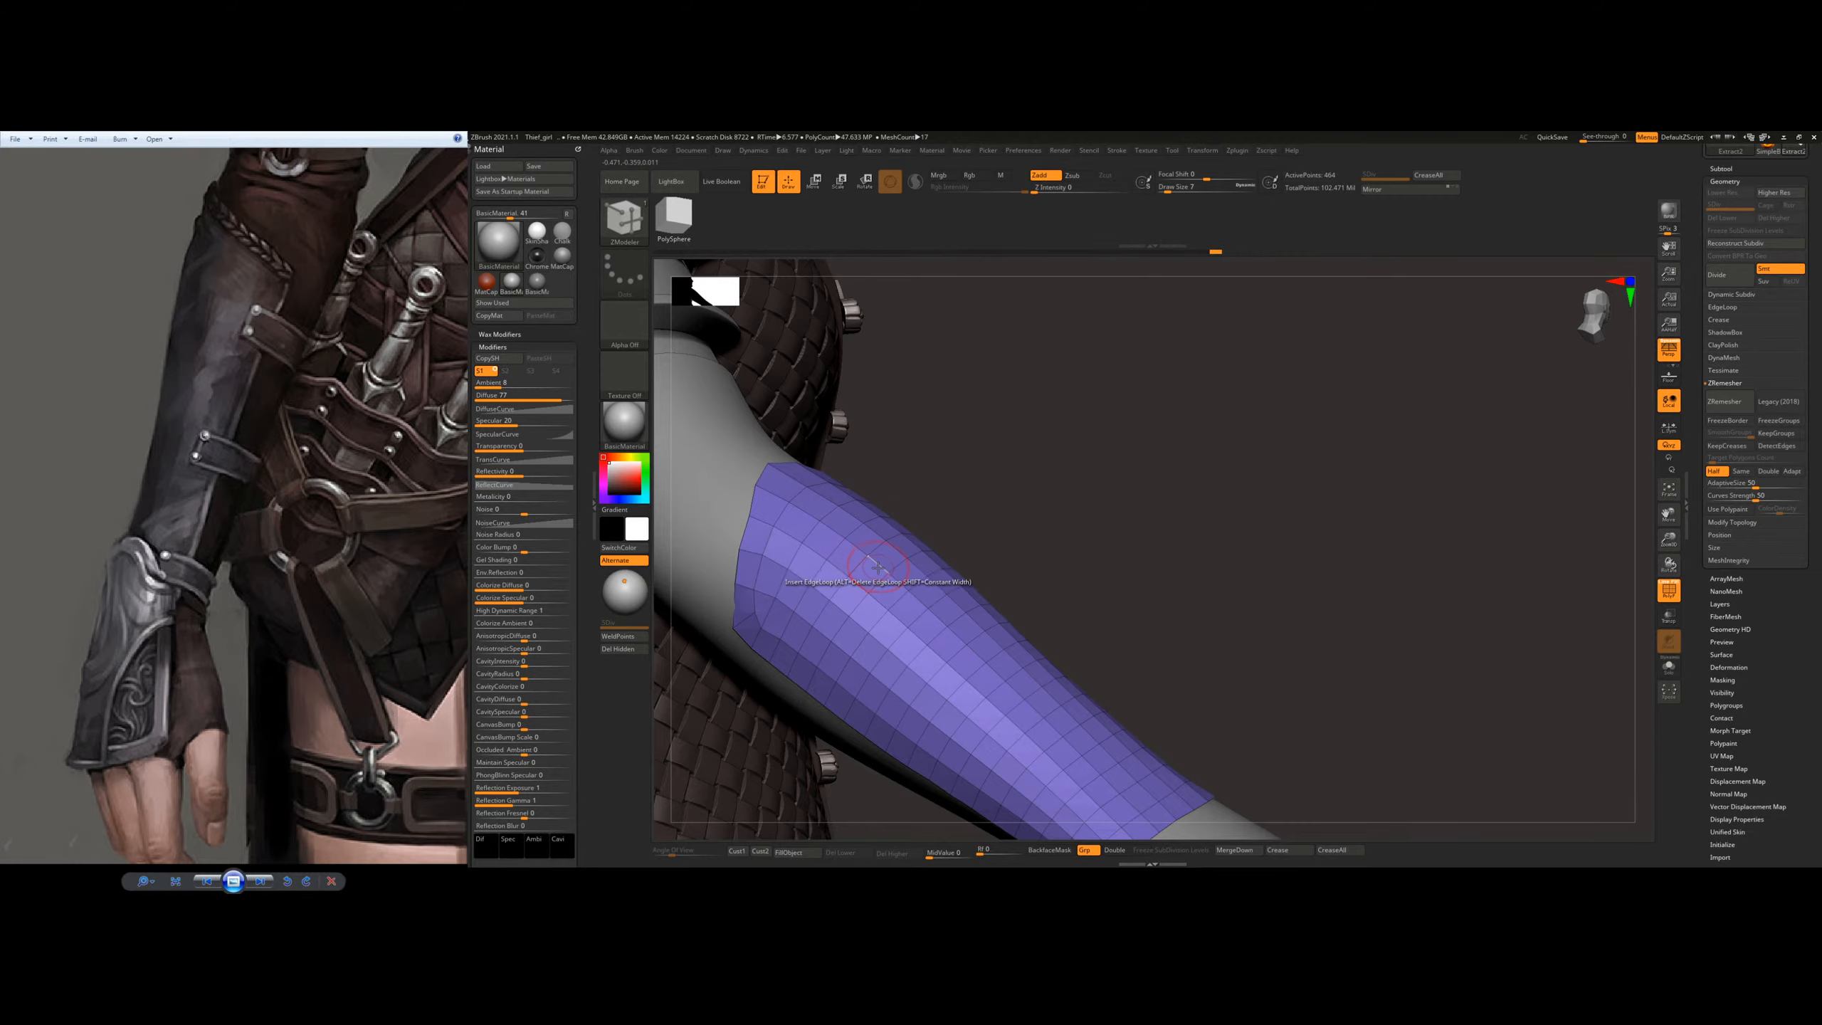
pyautogui.press('space')
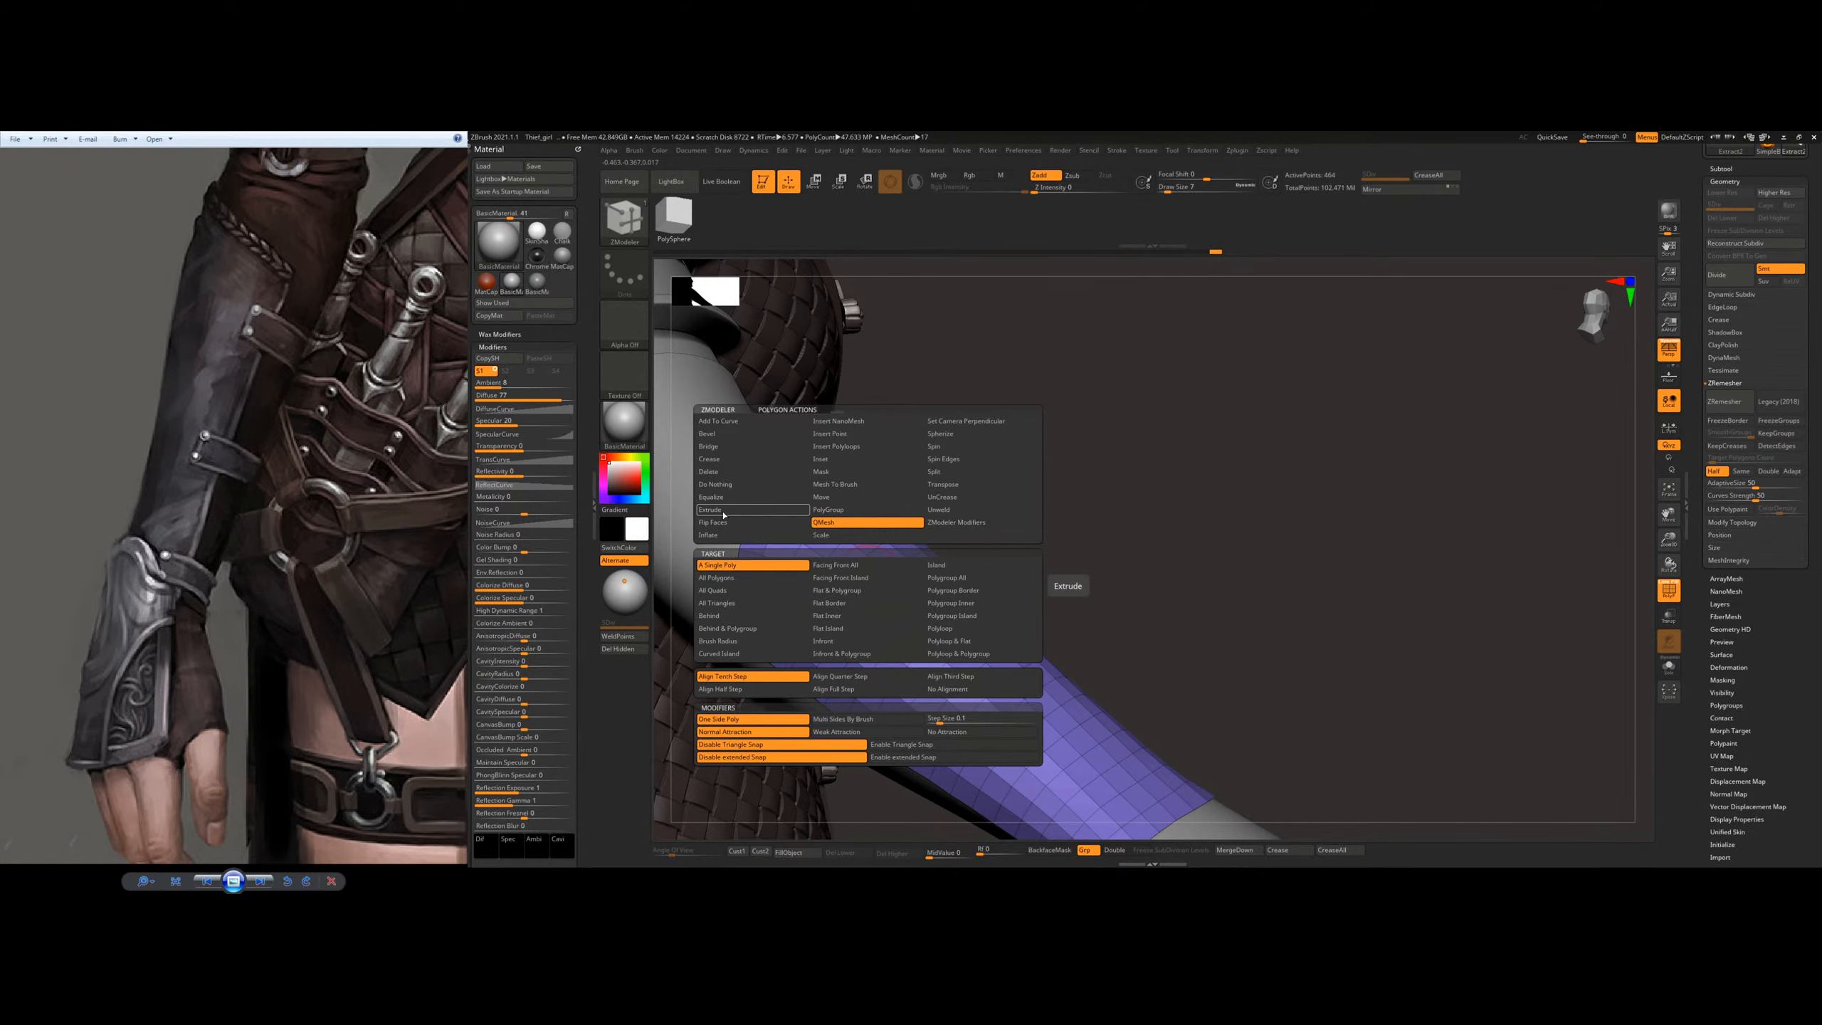
pyautogui.click(752, 510)
pyautogui.click(729, 579)
pyautogui.moveTo(1004, 495); pyautogui.dragTo(931, 578)
pyautogui.hotkey('ctrl', 'z')
pyautogui.moveTo(1031, 605); pyautogui.dragTo(1026, 586)
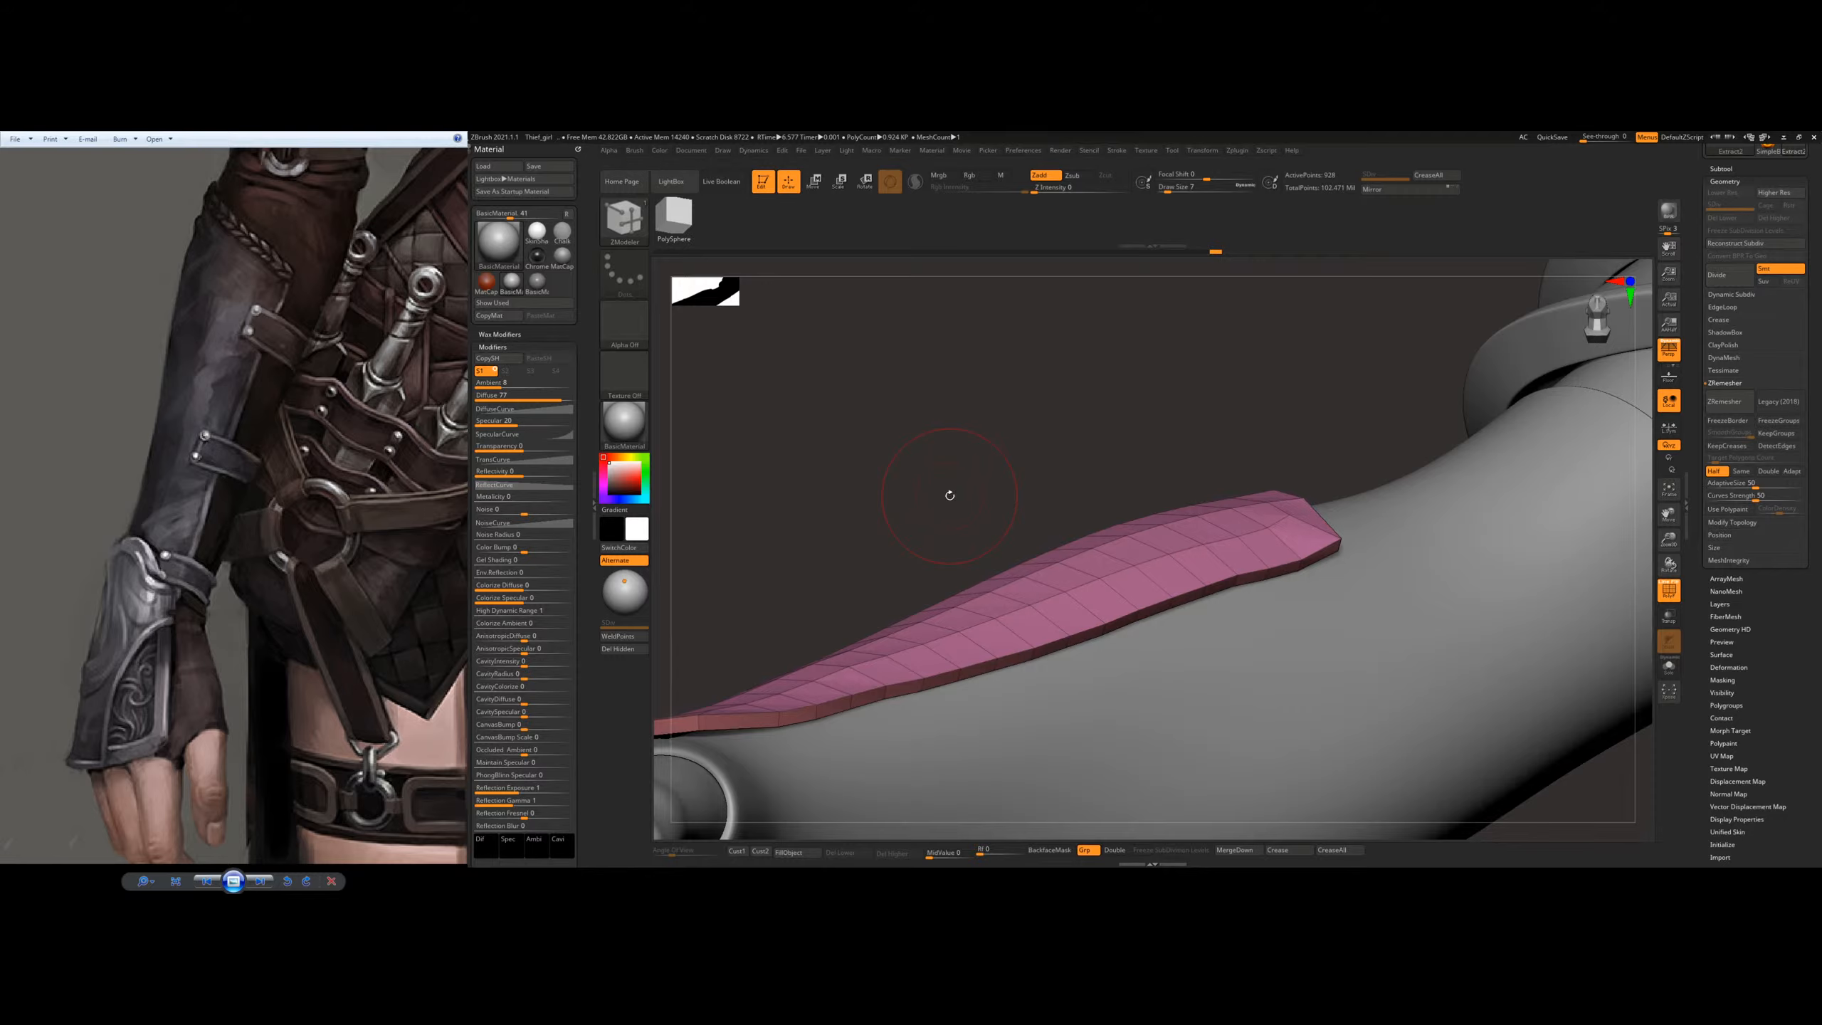
pyautogui.moveTo(1145, 614); pyautogui.dragTo(1171, 591, button='right')
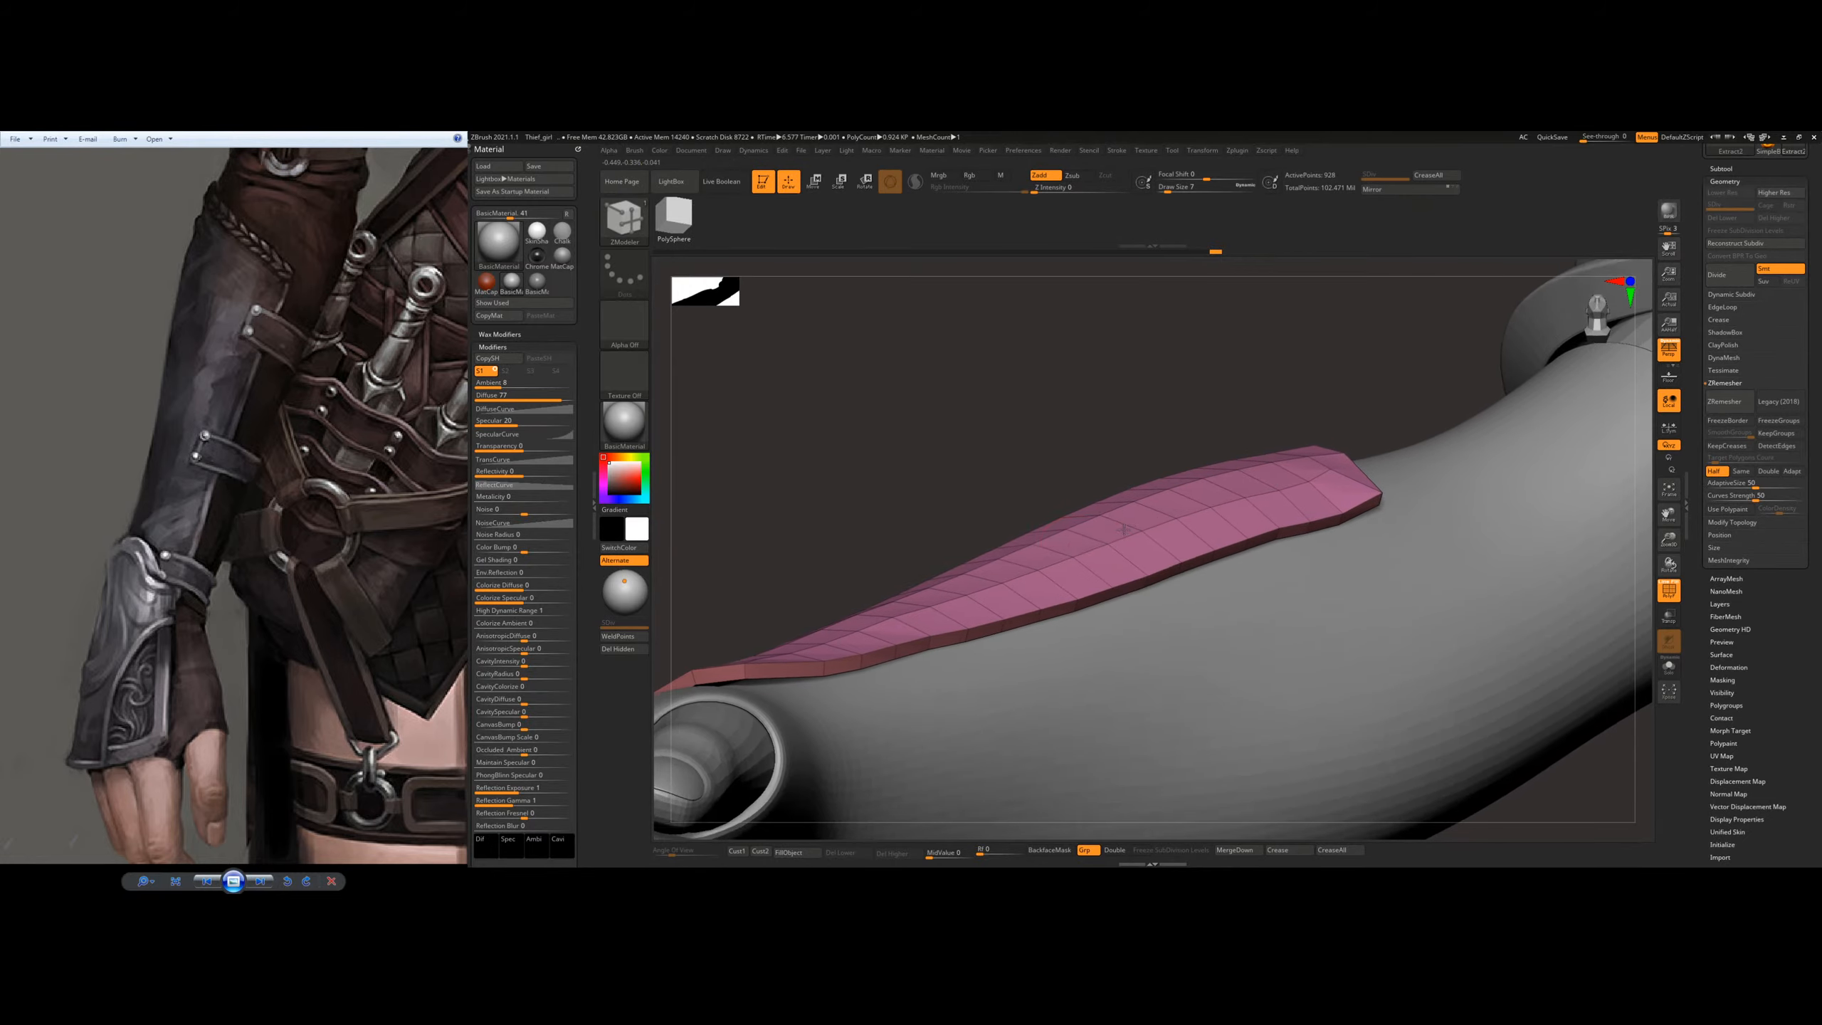
pyautogui.moveTo(977, 635); pyautogui.dragTo(1066, 559, button='right')
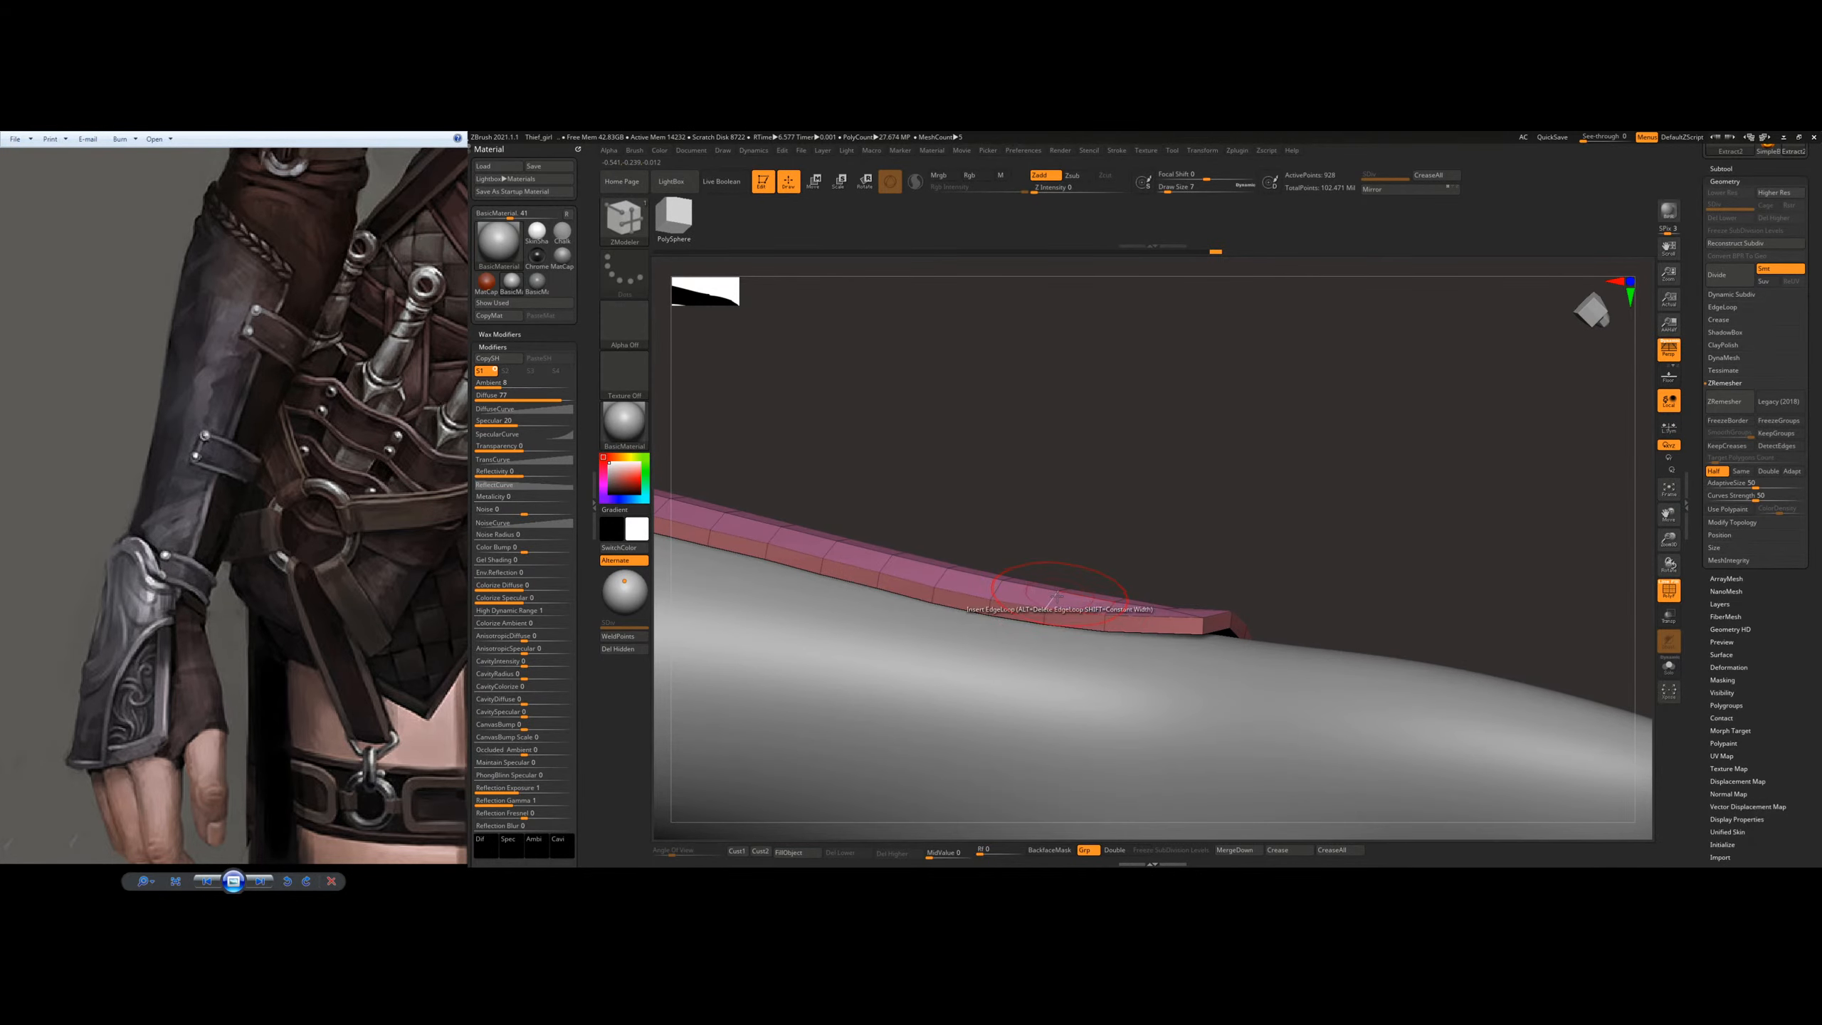
# Step: Switch to the Move Topological brush and nudge the bracer plate's side edge near the wrist into line
pyautogui.press('b')
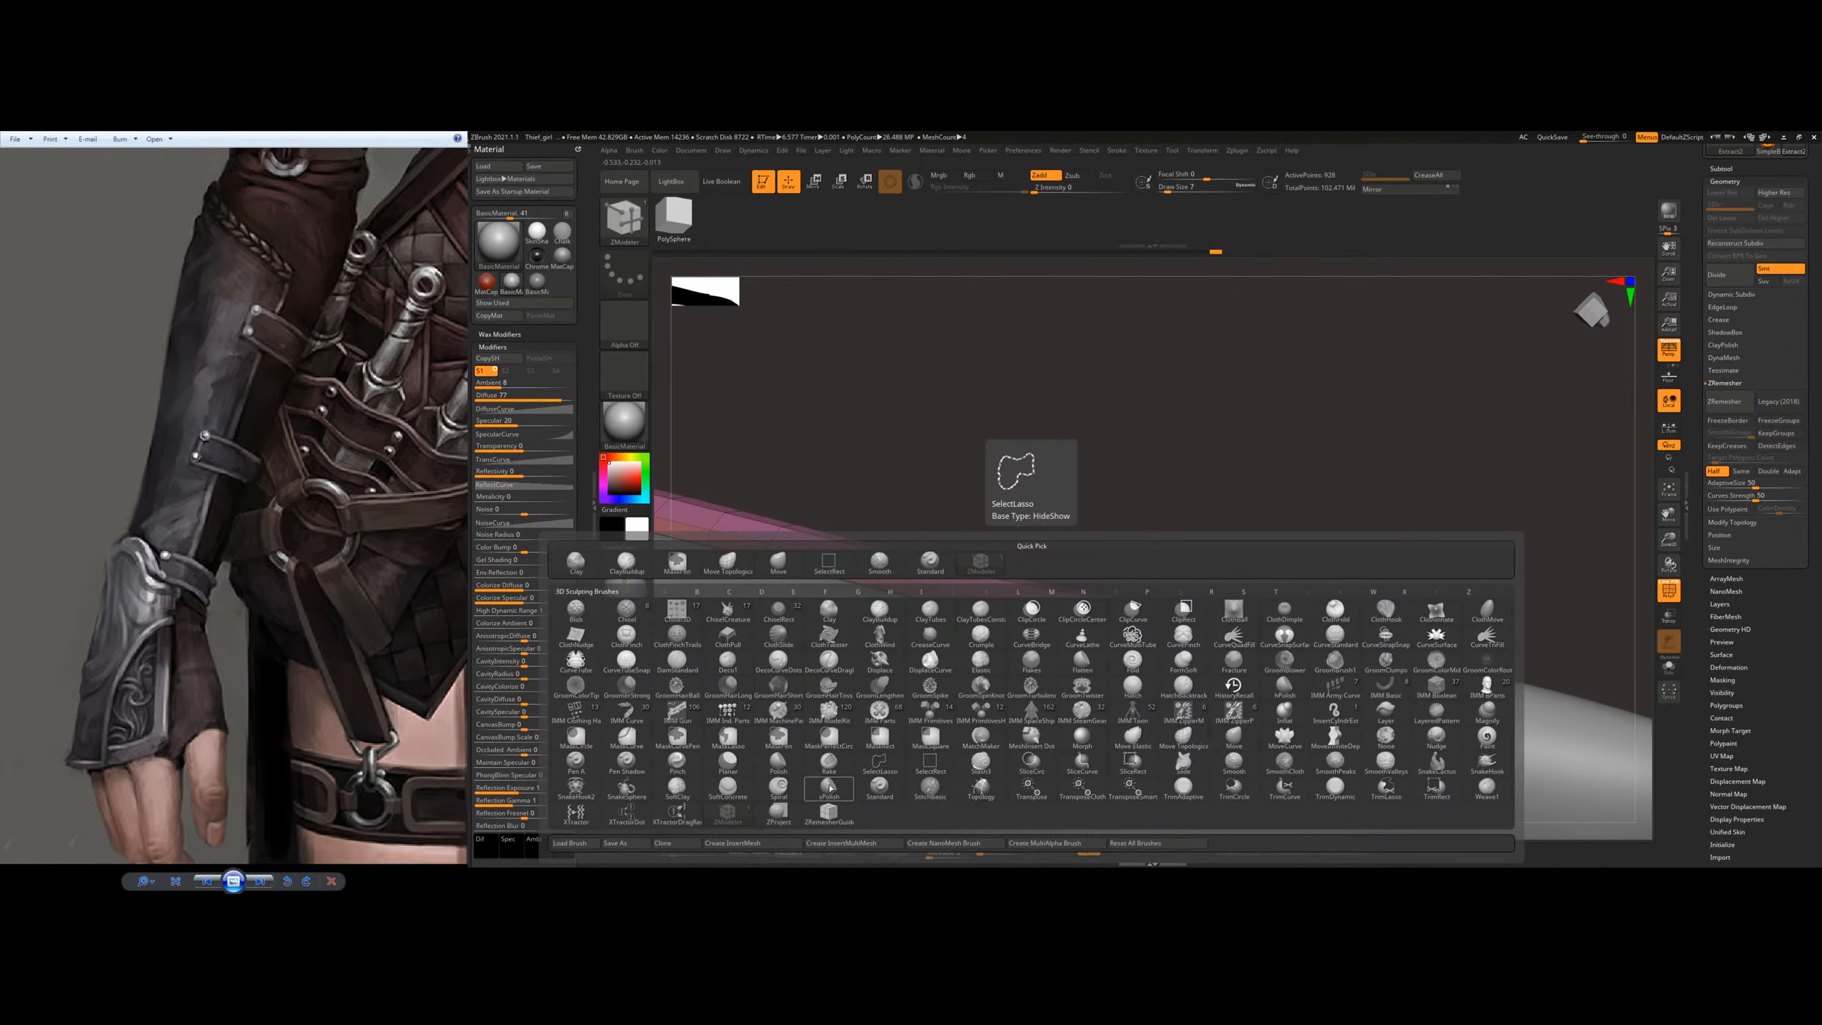
pyautogui.click(728, 814)
pyautogui.moveTo(1058, 439)
pyautogui.mouseDown(button='right')
pyautogui.moveTo(1141, 547)
pyautogui.moveTo(1107, 516)
pyautogui.moveTo(1101, 589)
pyautogui.moveTo(712, 765)
pyautogui.moveTo(1098, 639)
pyautogui.moveTo(1106, 617)
pyautogui.mouseUp(button='right')
pyautogui.press('b')
pyautogui.press('m')
pyautogui.press('t')
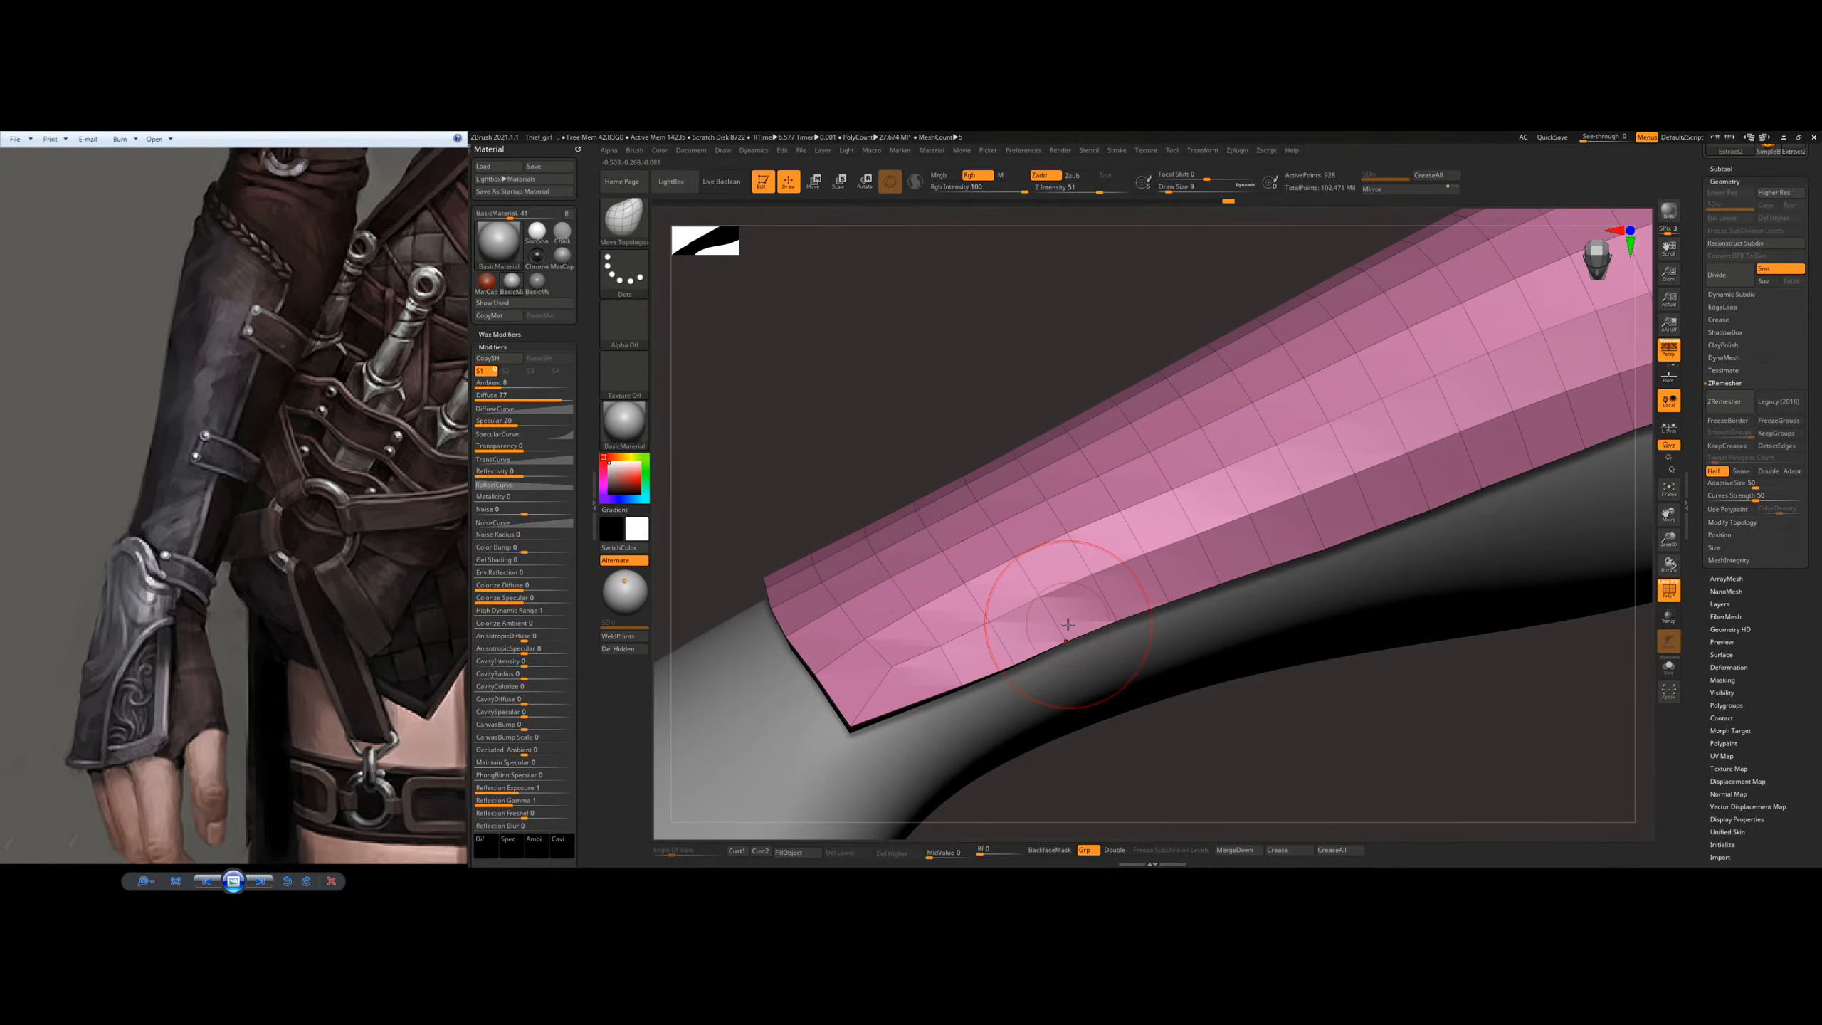
pyautogui.moveTo(1107, 566)
pyautogui.mouseDown(button='right')
pyautogui.moveTo(1171, 635)
pyautogui.moveTo(1122, 598)
pyautogui.moveTo(1119, 531)
pyautogui.moveTo(1116, 578)
pyautogui.mouseUp(button='right')
# Step: Adjust the brush size and reshape the plate's side edge and its upper corner on the inner forearm
pyautogui.press('space')
pyautogui.moveTo(1145, 508); pyautogui.dragTo(1122, 450)
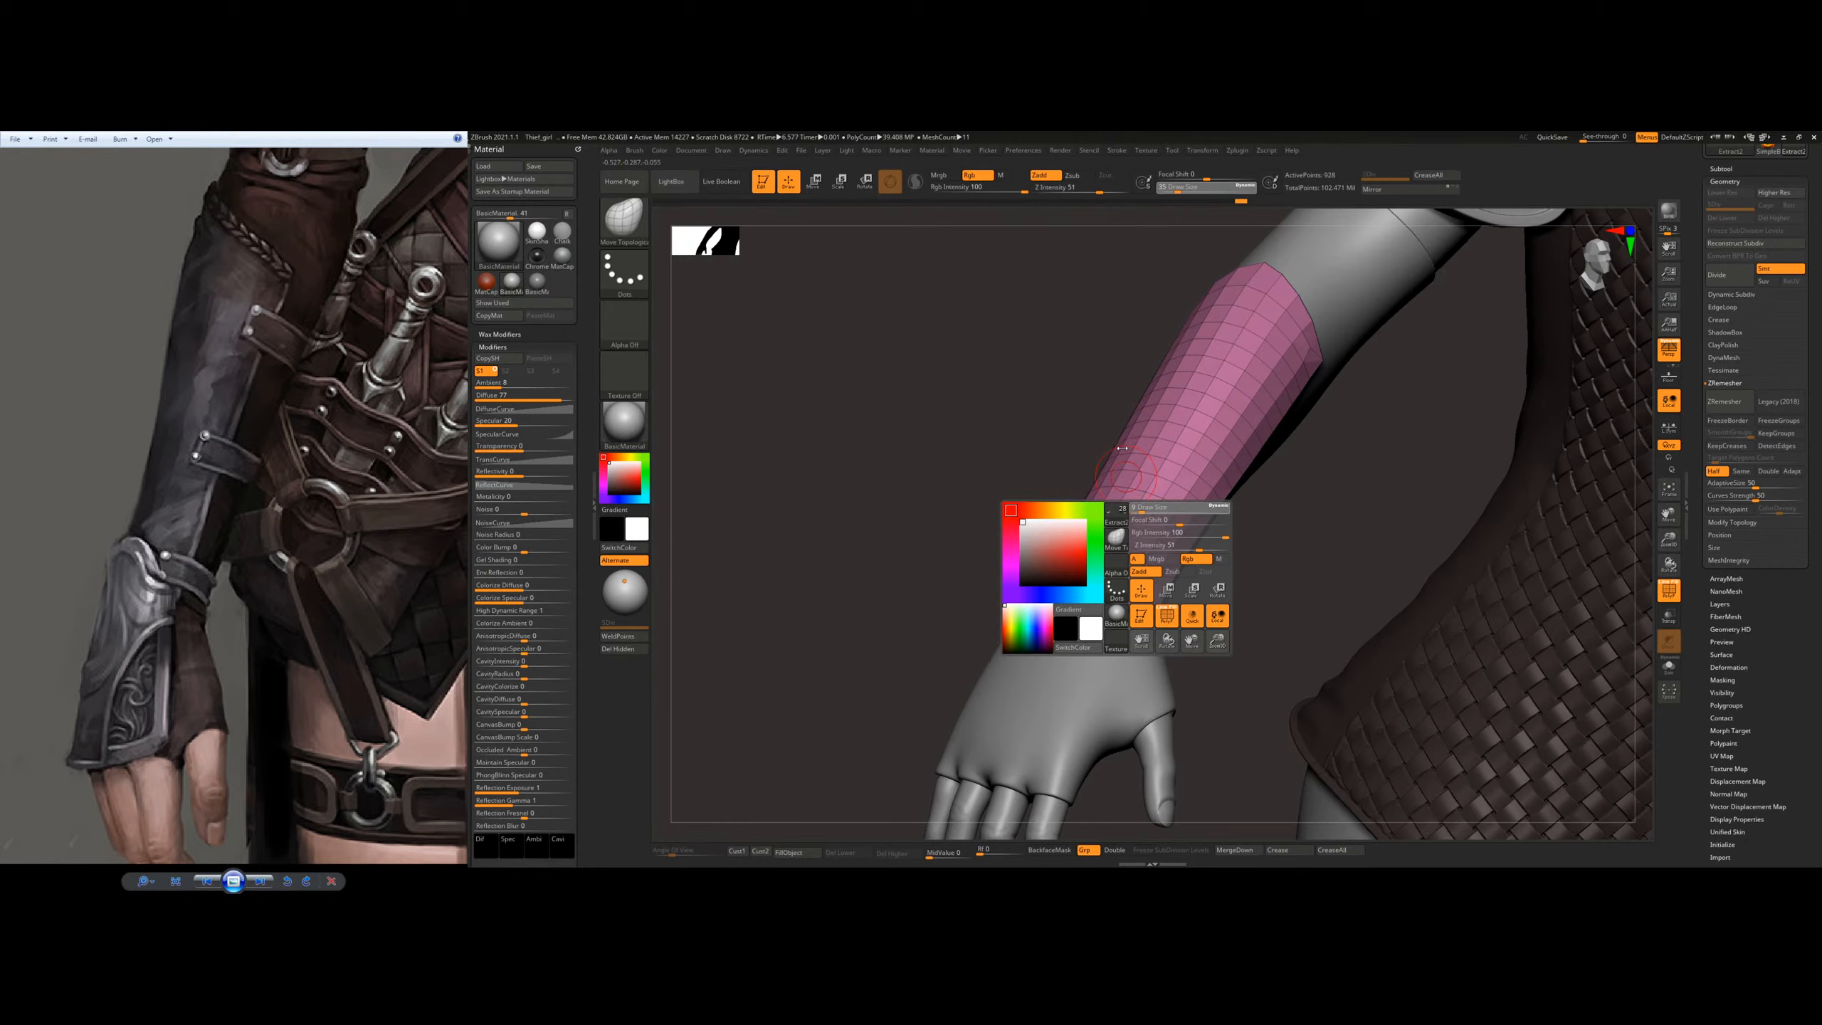
pyautogui.moveTo(1212, 527)
pyautogui.mouseDown(button='right')
pyautogui.moveTo(1152, 468)
pyautogui.moveTo(1179, 522)
pyautogui.mouseUp(button='right')
pyautogui.moveTo(1254, 475); pyautogui.dragTo(1306, 359, button='right')
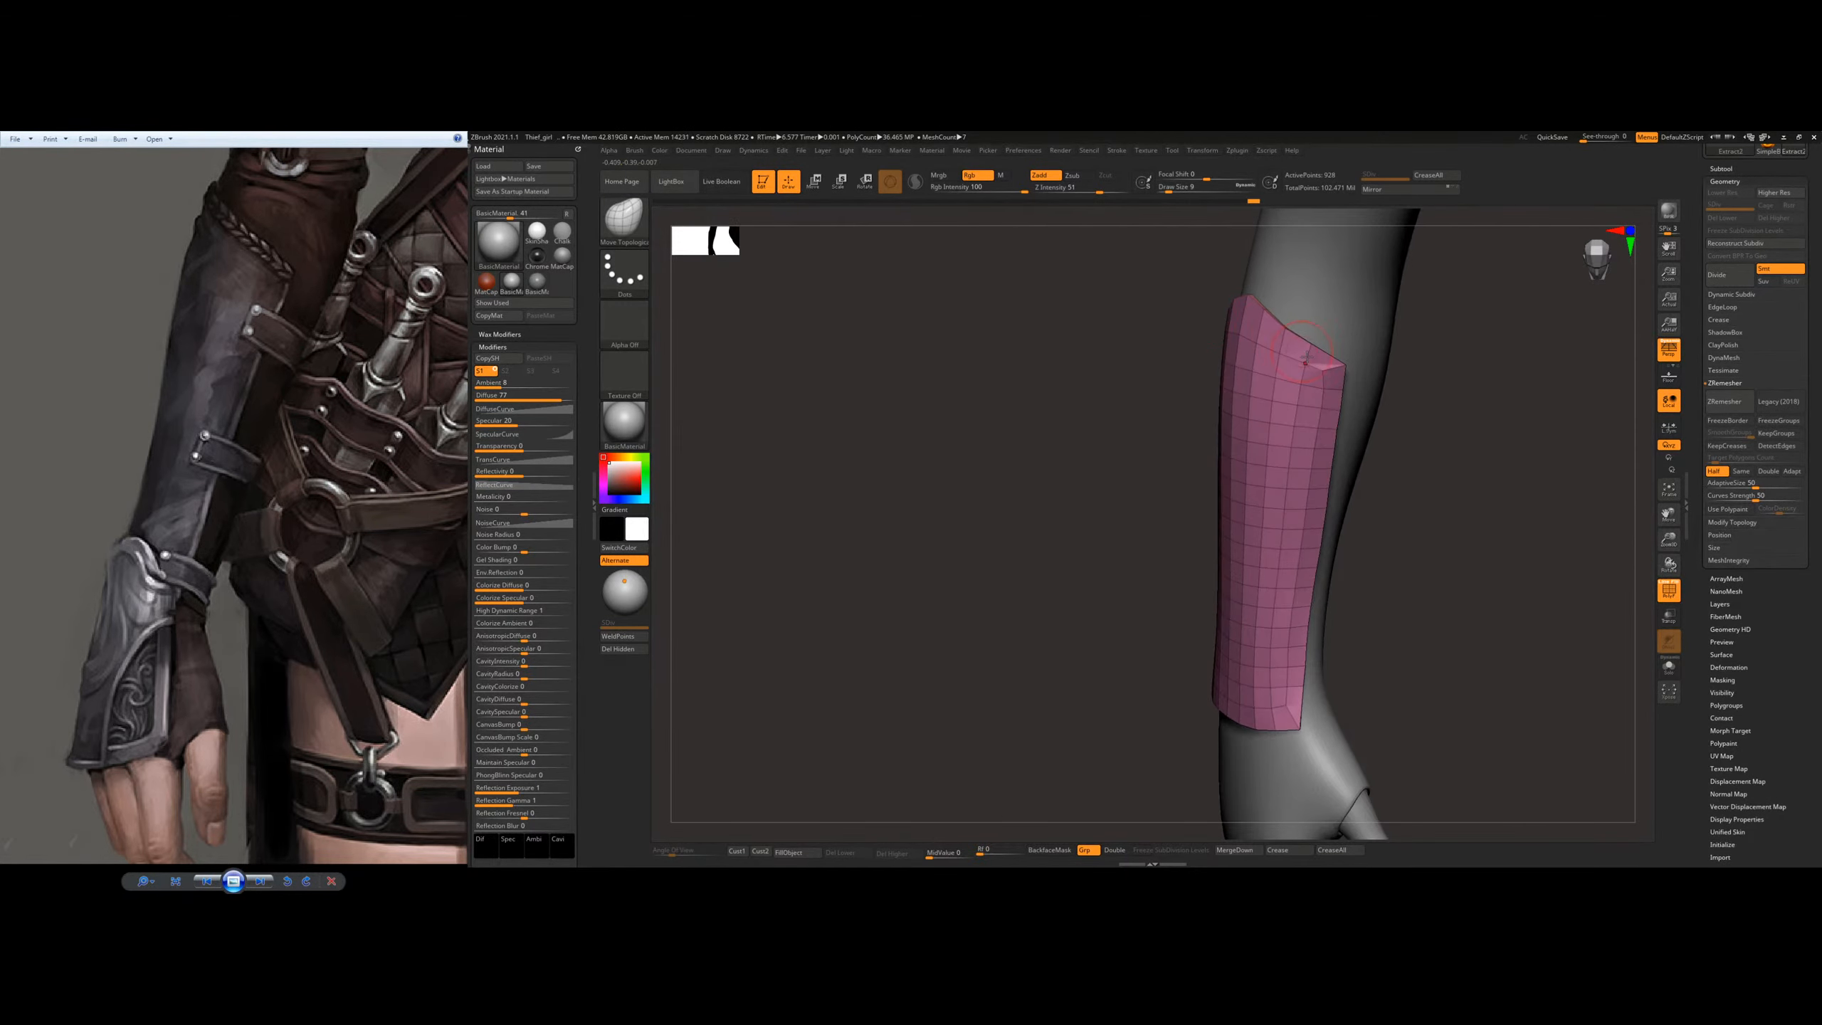
pyautogui.keyDown('ctrl'); pyautogui.moveTo(1311, 437); pyautogui.dragTo(1219, 527, button='right'); pyautogui.keyUp('ctrl')
# Step: Bring the upper bracer straps into view in the reference image and adjust the plate's overall shape with a much larger brush
pyautogui.moveTo(1220, 527); pyautogui.dragTo(1130, 574, button='right')
pyautogui.moveTo(293, 516); pyautogui.dragTo(328, 720)
pyautogui.moveTo(1226, 639); pyautogui.dragTo(1142, 572, button='right')
pyautogui.press('s')
pyautogui.moveTo(1086, 571); pyautogui.dragTo(1106, 571)
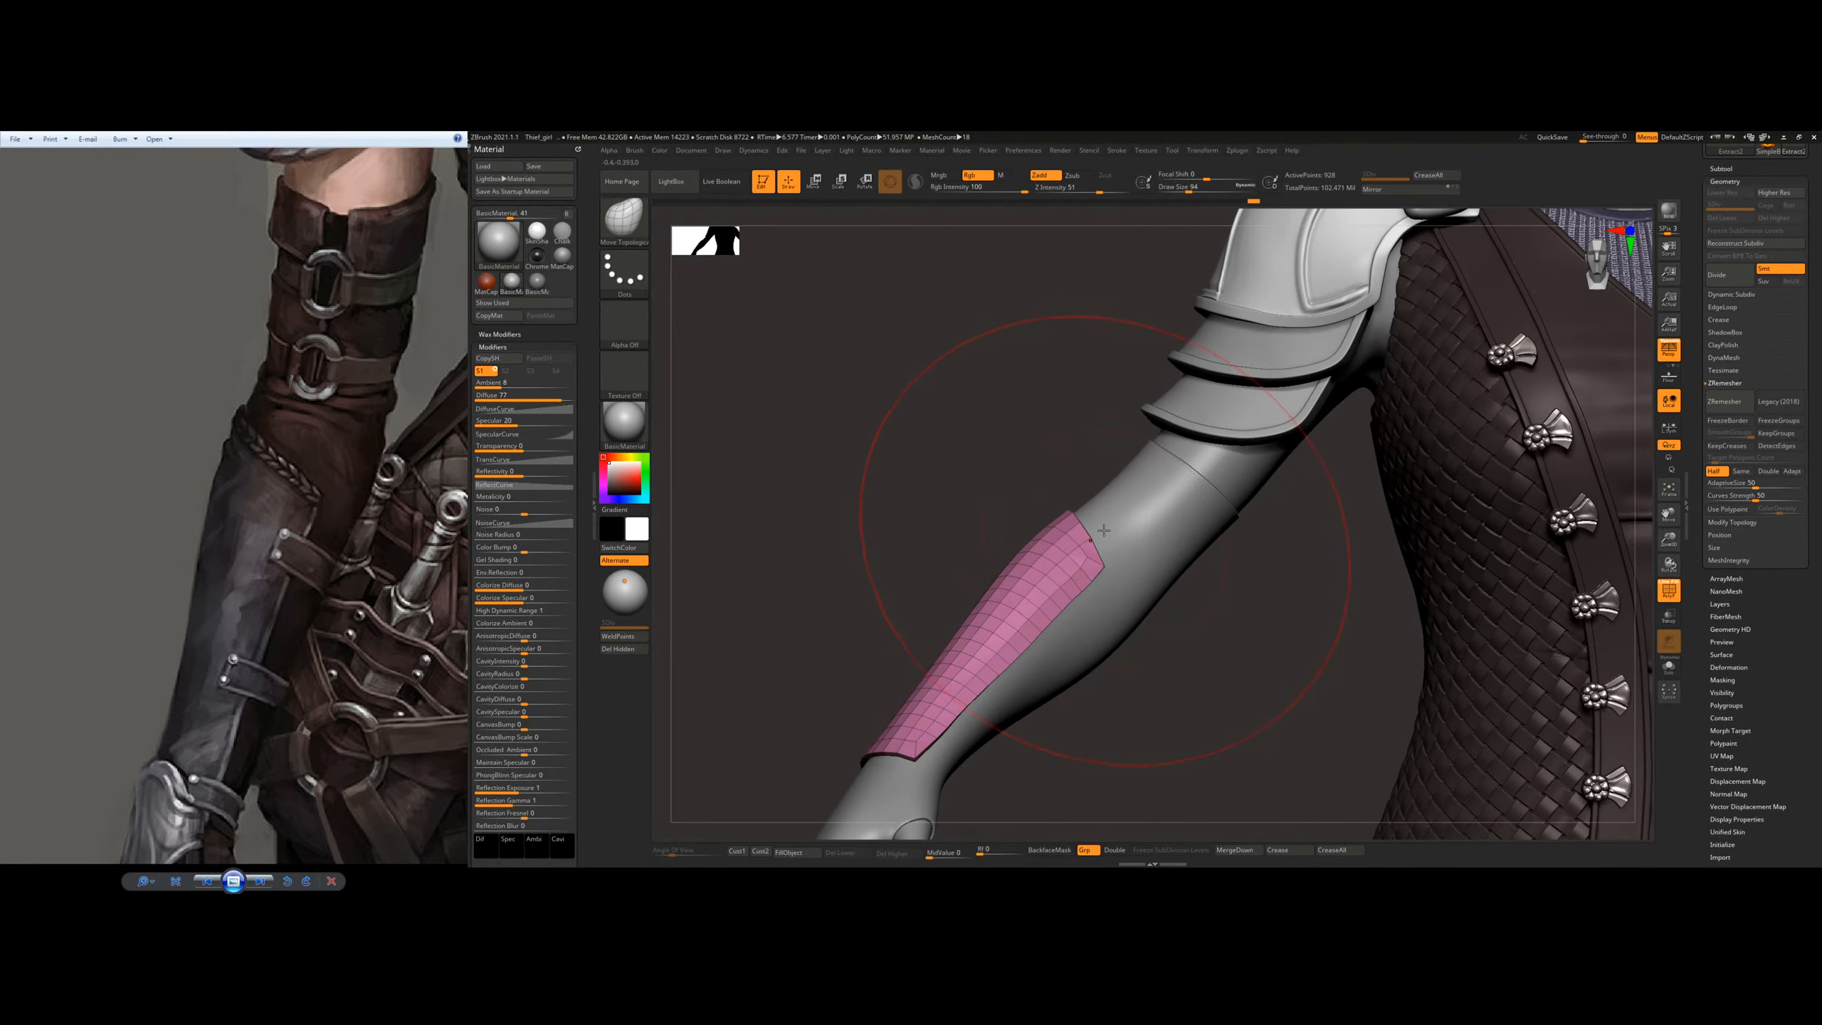
pyautogui.moveTo(1220, 534)
pyautogui.mouseDown(button='right')
pyautogui.moveTo(1215, 610)
pyautogui.moveTo(1205, 599)
pyautogui.mouseUp(button='right')
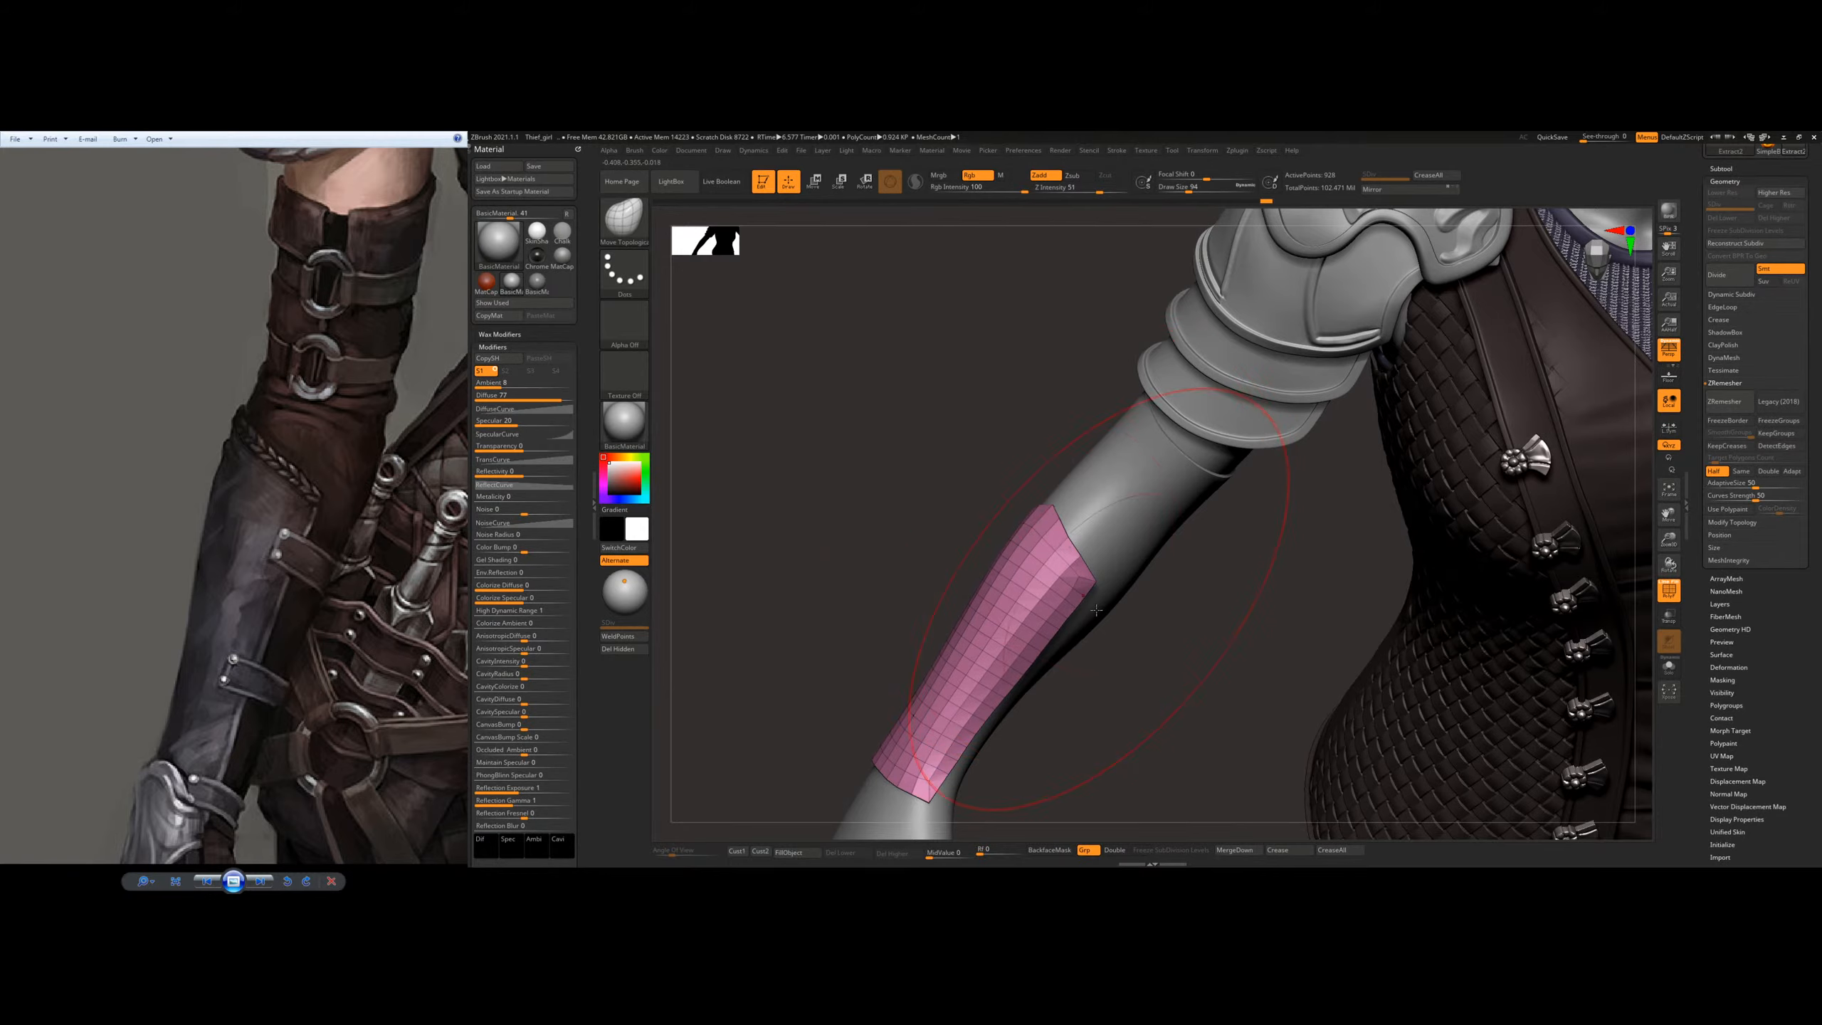
# Step: Refine the plate's outline along the outer forearm and upper edge, reducing the brush size for finer control
pyautogui.moveTo(1035, 556); pyautogui.dragTo(954, 571, button='right')
pyautogui.press('s')
pyautogui.moveTo(954, 571); pyautogui.dragTo(948, 571)
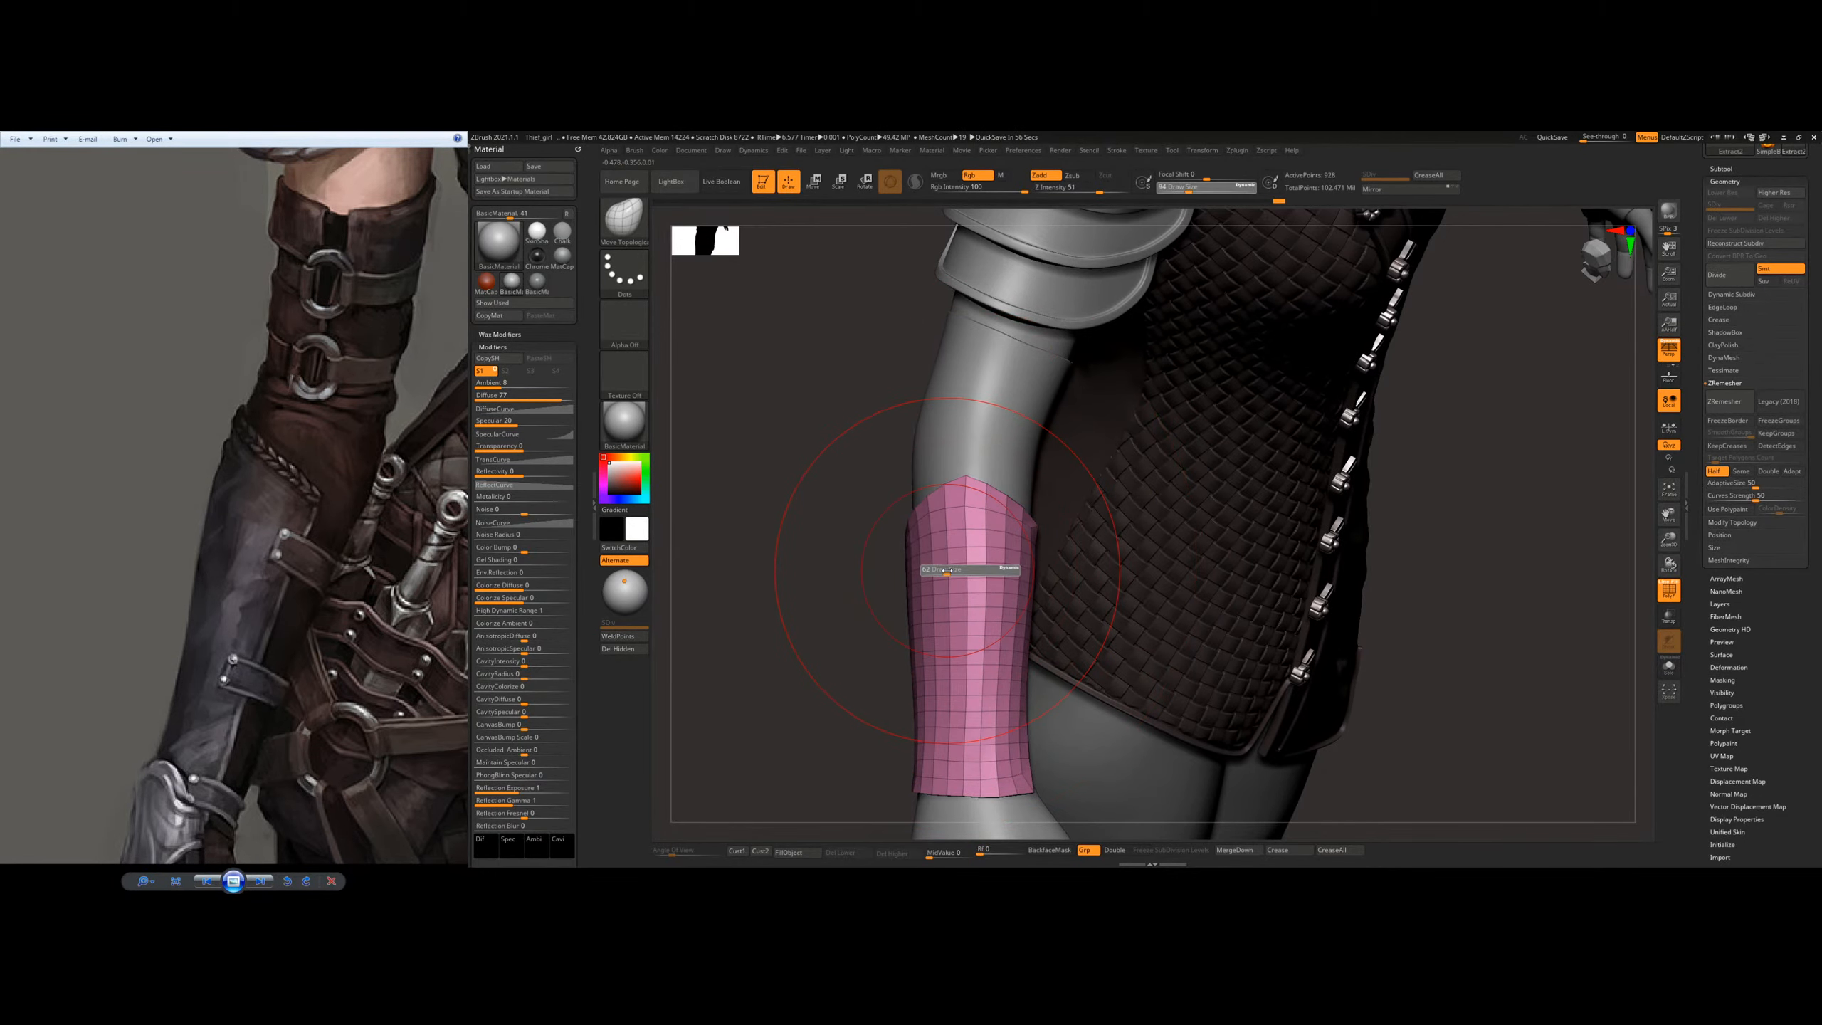
pyautogui.moveTo(950, 568)
pyautogui.mouseDown(button='right')
pyautogui.moveTo(1071, 511)
pyautogui.moveTo(960, 415)
pyautogui.moveTo(1076, 549)
pyautogui.moveTo(1064, 585)
pyautogui.moveTo(950, 567)
pyautogui.moveTo(920, 445)
pyautogui.mouseUp(button='right')
pyautogui.press('[')
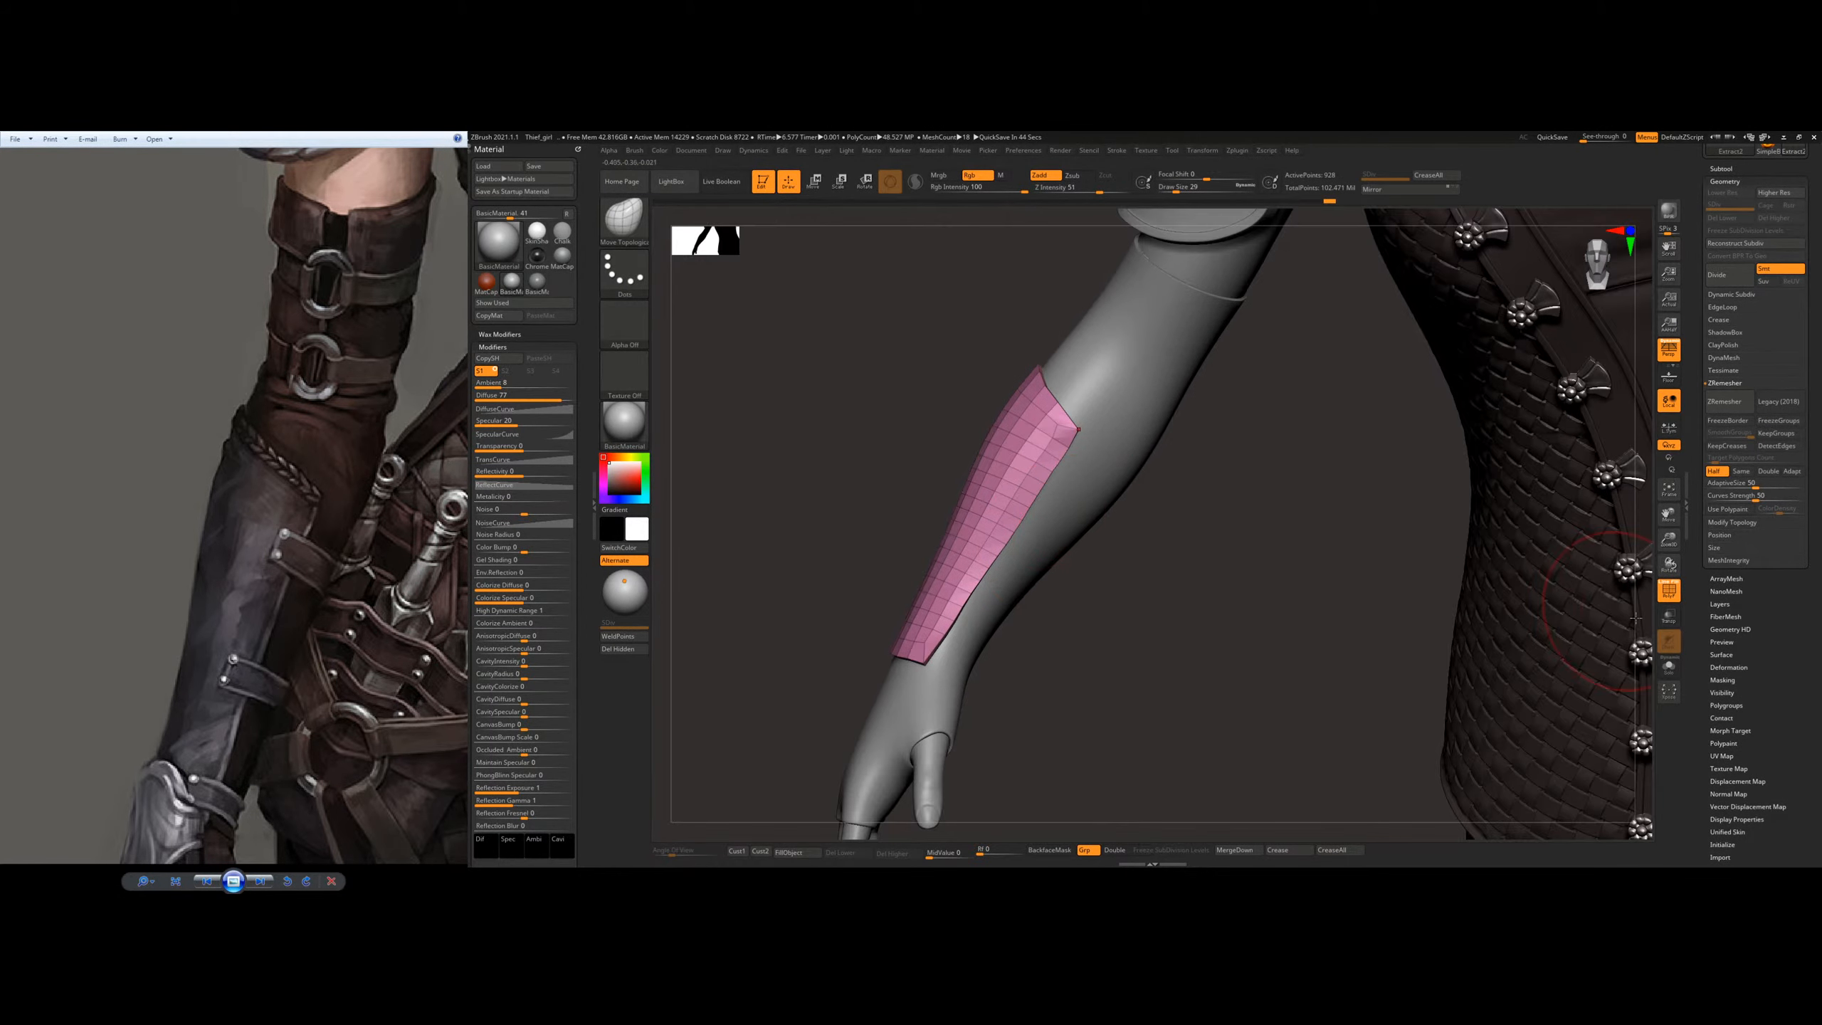
# Step: Isolate the plate to examine its shape and thickness from several angles, and show the whole model again
pyautogui.click(1669, 667)
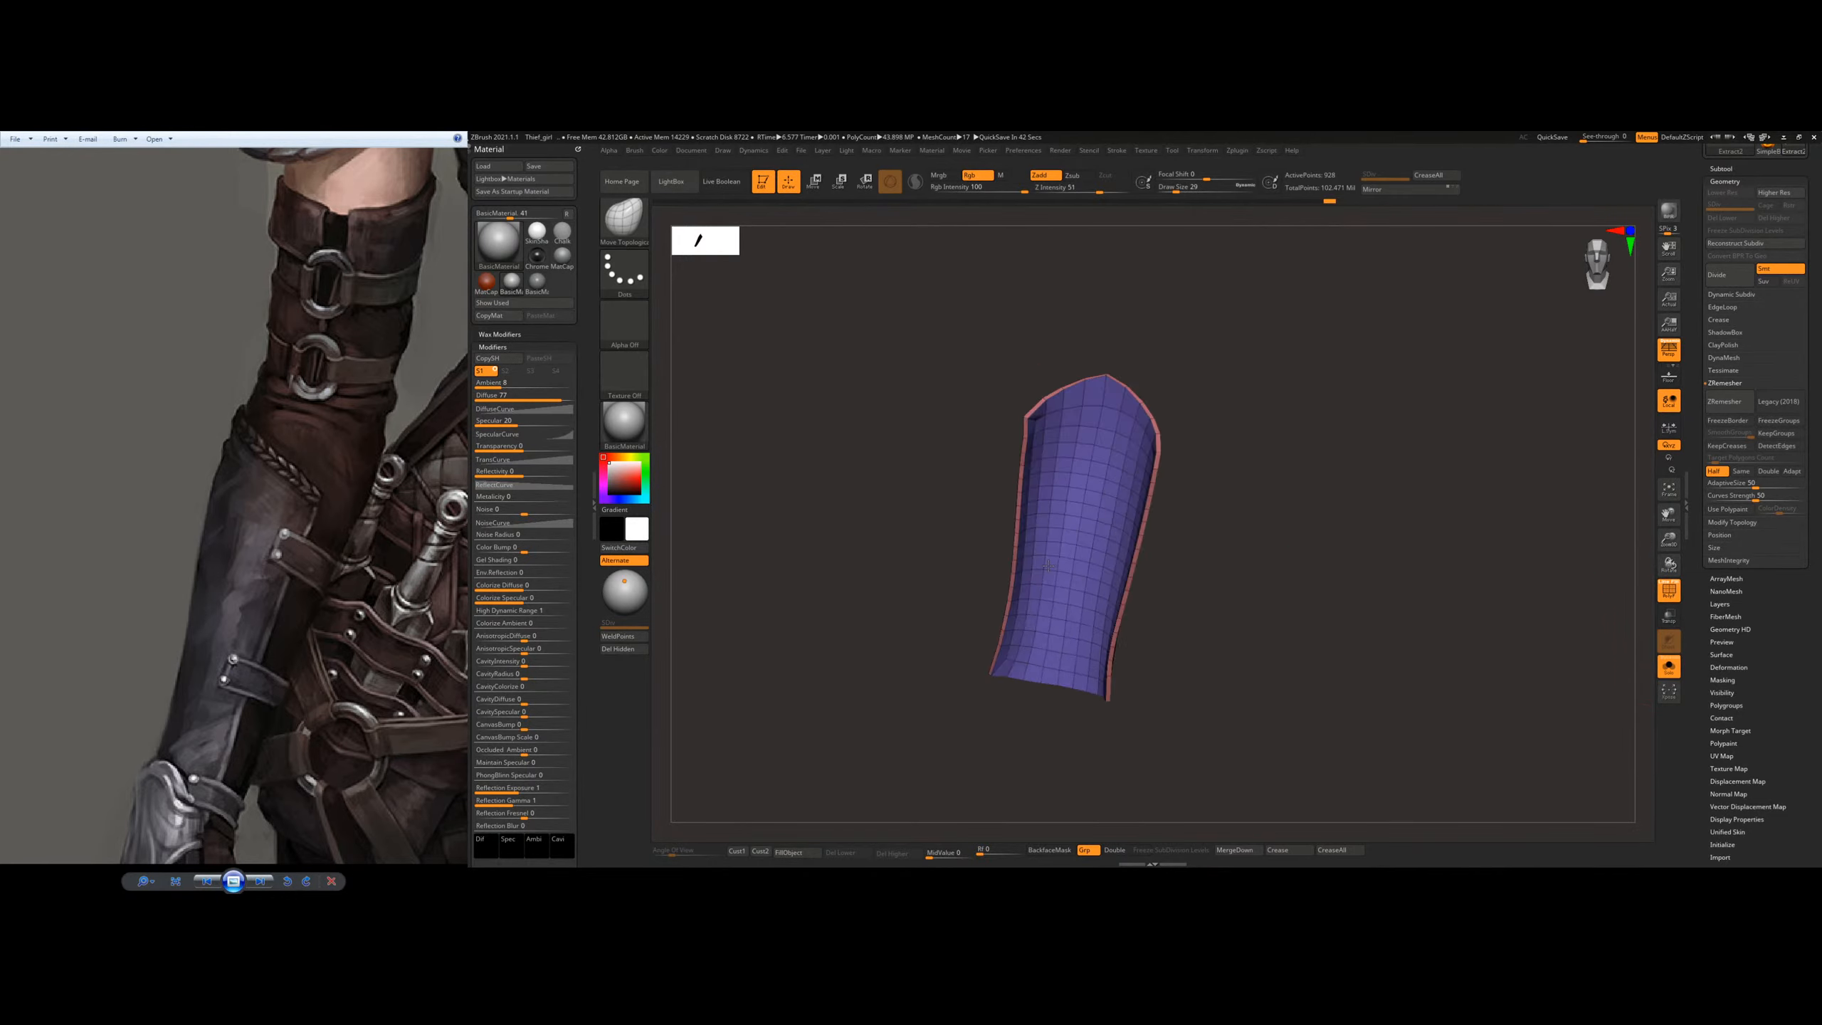
pyautogui.keyDown('ctrl'); pyautogui.keyDown('shift'); pyautogui.click(1048, 547); pyautogui.keyUp('shift'); pyautogui.keyUp('ctrl')
pyautogui.moveTo(1163, 505); pyautogui.dragTo(1272, 524, button='right')
pyautogui.keyDown('ctrl'); pyautogui.keyDown('shift'); pyautogui.moveTo(1273, 524); pyautogui.dragTo(1284, 538); pyautogui.keyUp('shift'); pyautogui.keyUp('ctrl')
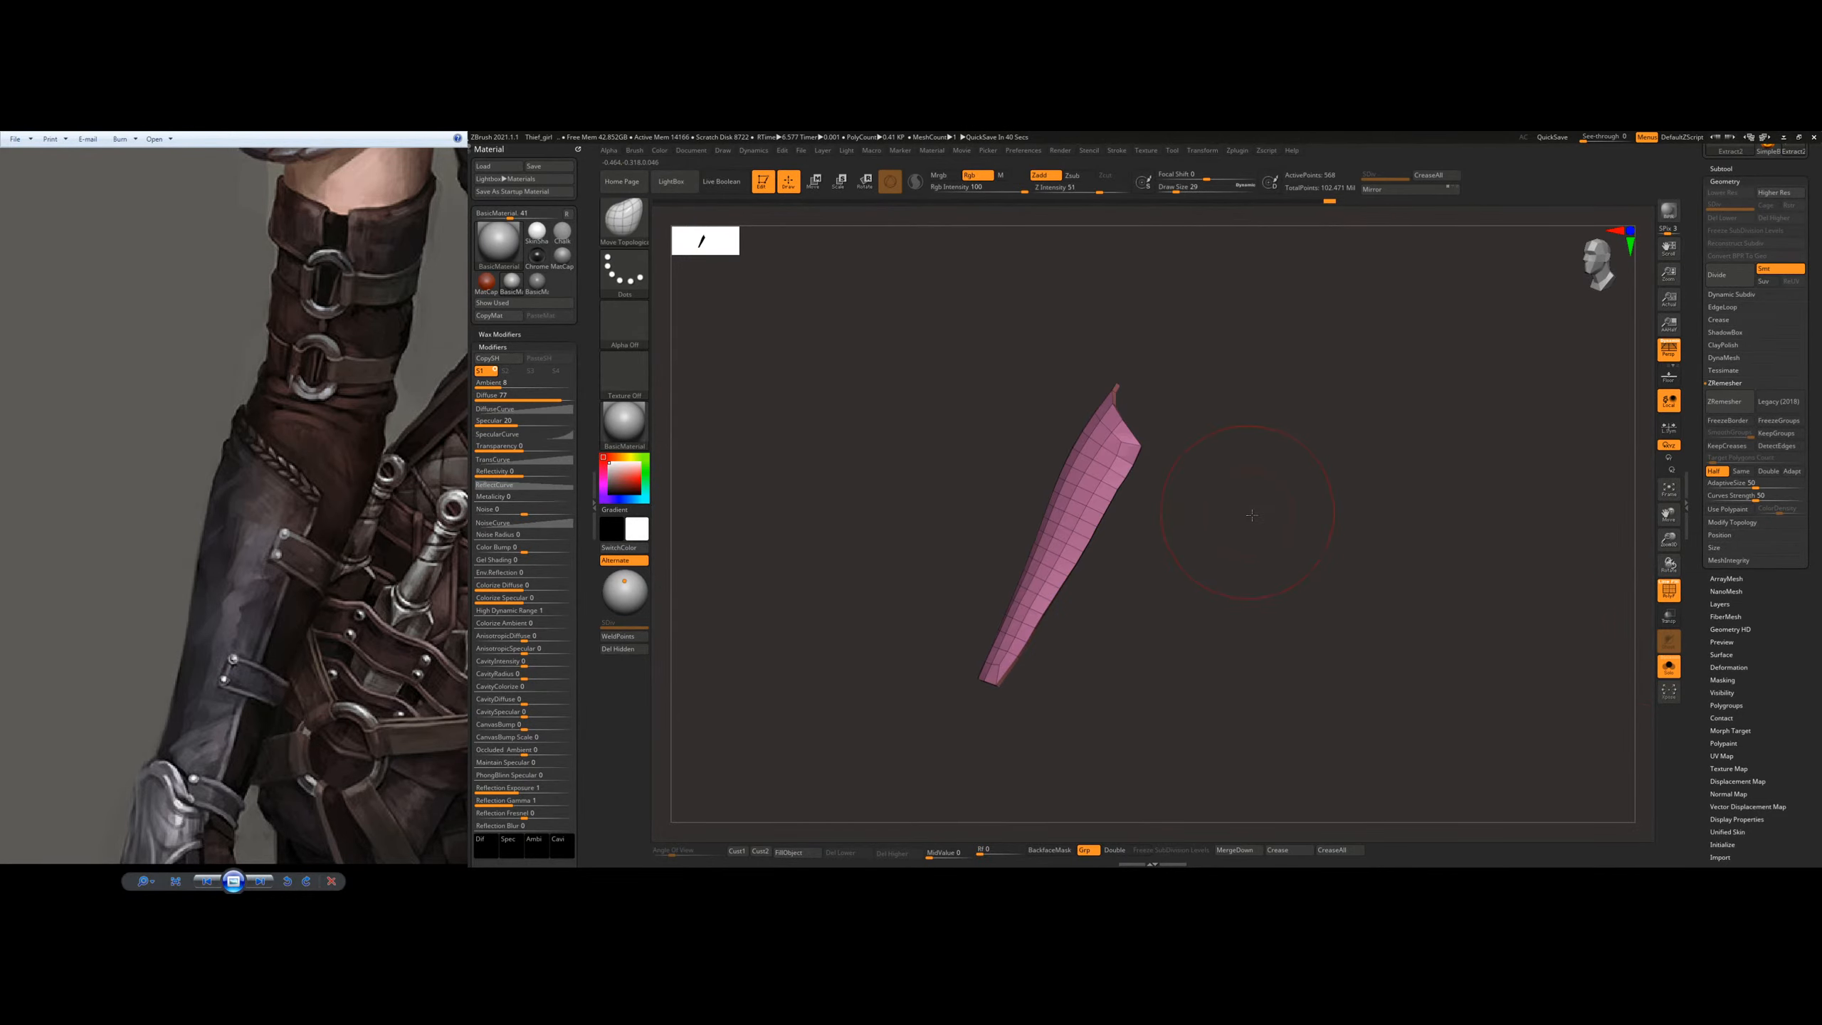
pyautogui.moveTo(1284, 538); pyautogui.dragTo(1322, 509, button='right')
pyautogui.keyDown('ctrl'); pyautogui.keyDown('shift'); pyautogui.click(1324, 509); pyautogui.keyUp('shift'); pyautogui.keyUp('ctrl')
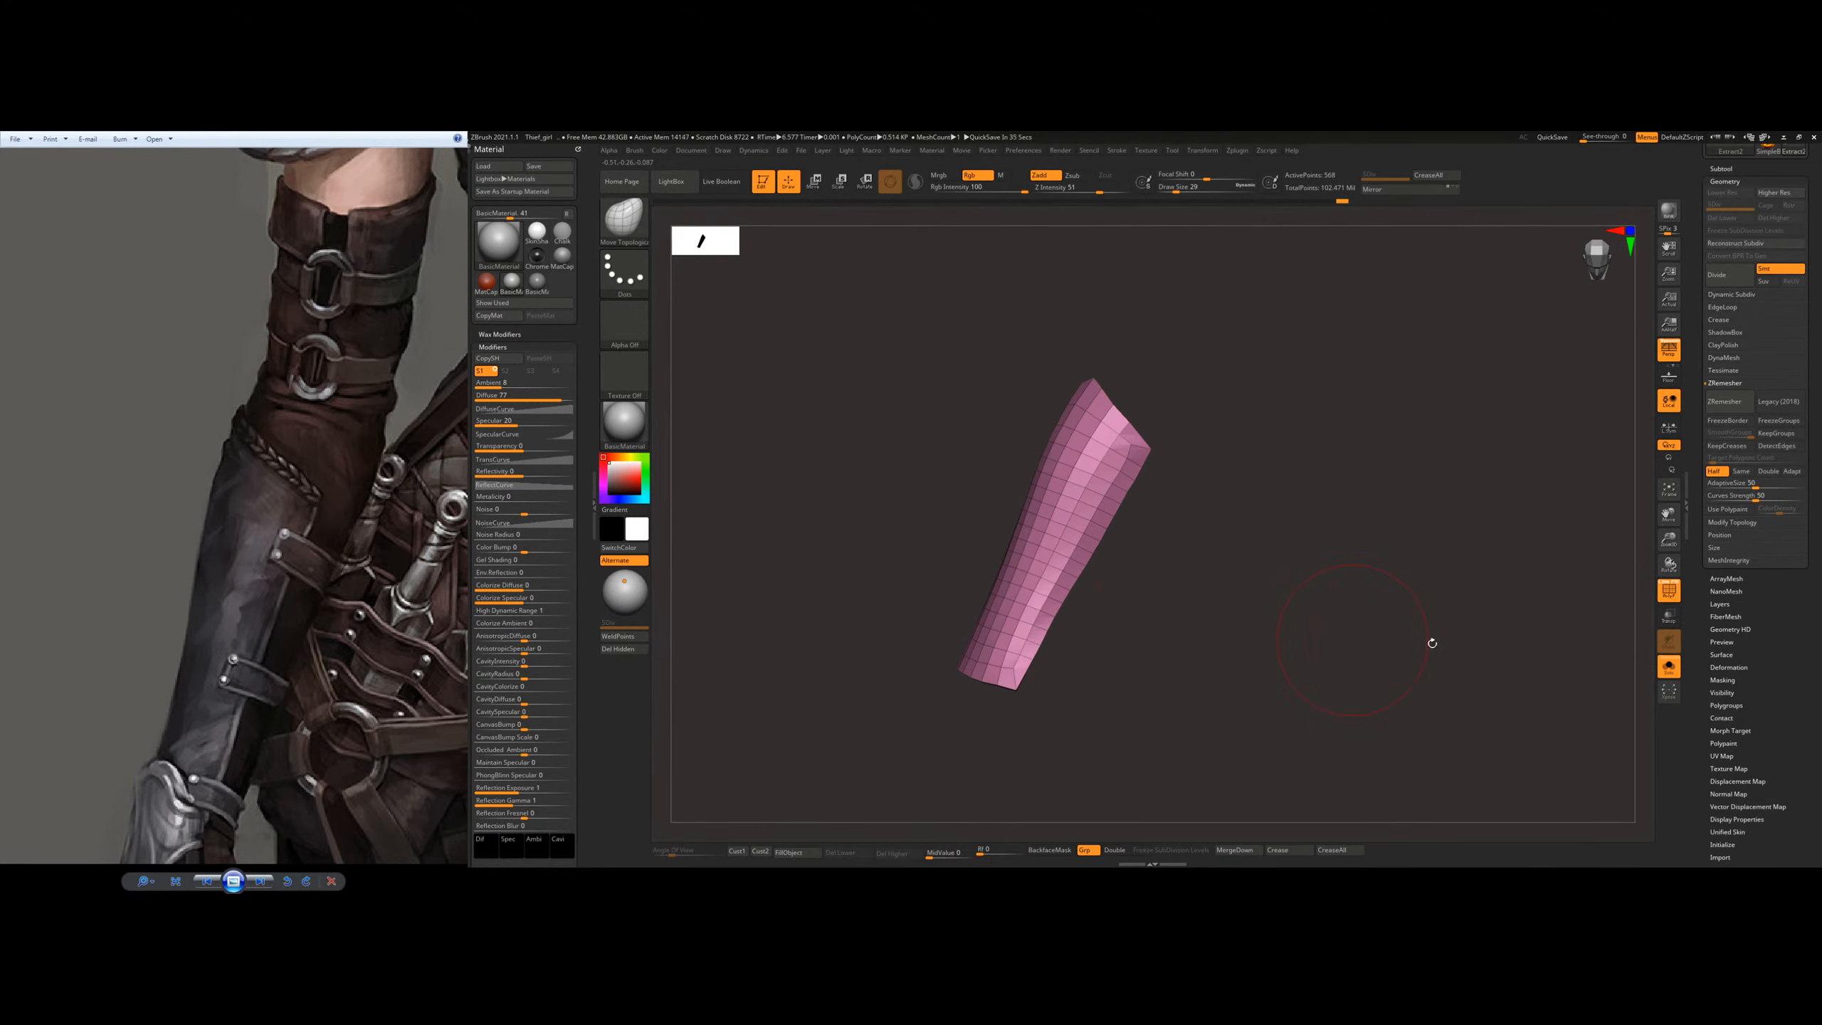
pyautogui.click(1673, 668)
# Step: Pull the plate's upper edge closer to the arm on the back of the forearm
pyautogui.moveTo(1274, 574)
pyautogui.keyDown('ctrl'); pyautogui.mouseDown(button='right')
pyautogui.moveTo(1119, 527)
pyautogui.moveTo(1134, 491)
pyautogui.moveTo(1154, 526)
pyautogui.moveTo(1319, 512)
pyautogui.moveTo(1270, 518)
pyautogui.moveTo(1234, 608)
pyautogui.moveTo(1150, 388)
pyautogui.mouseUp(button='right'); pyautogui.keyUp('ctrl')
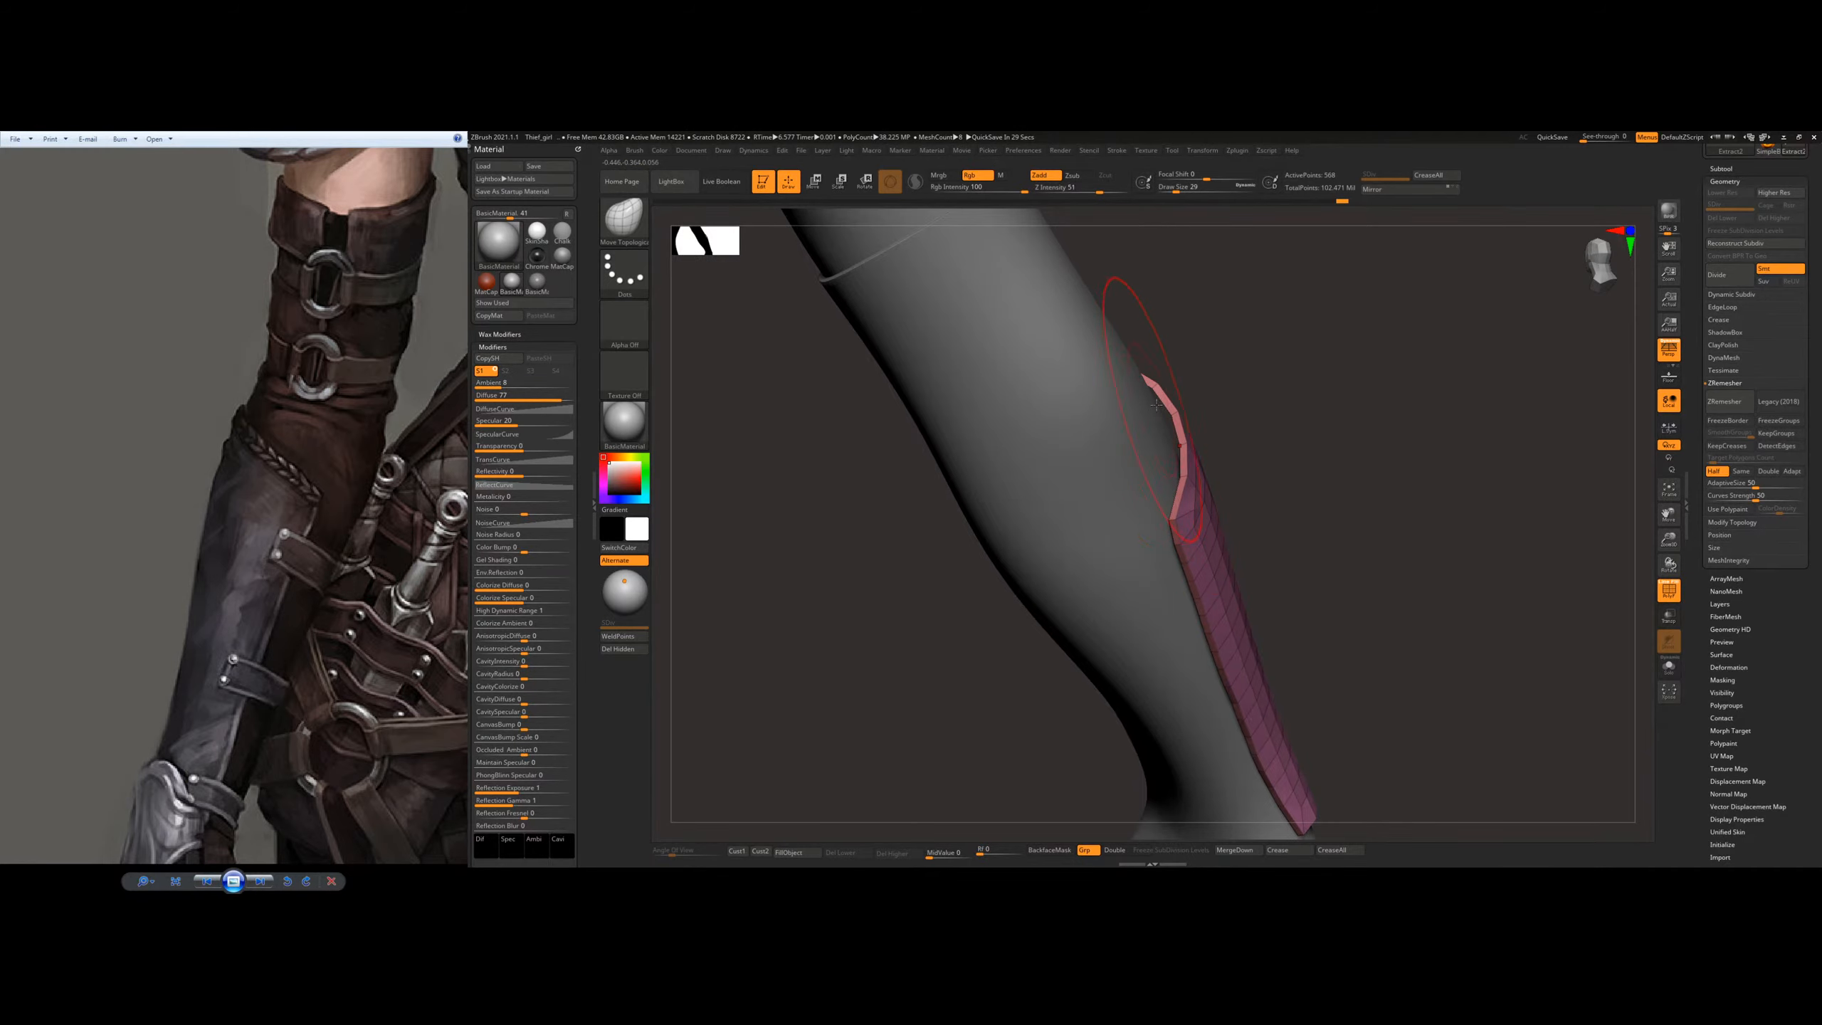
pyautogui.moveTo(1174, 410); pyautogui.dragTo(1167, 414)
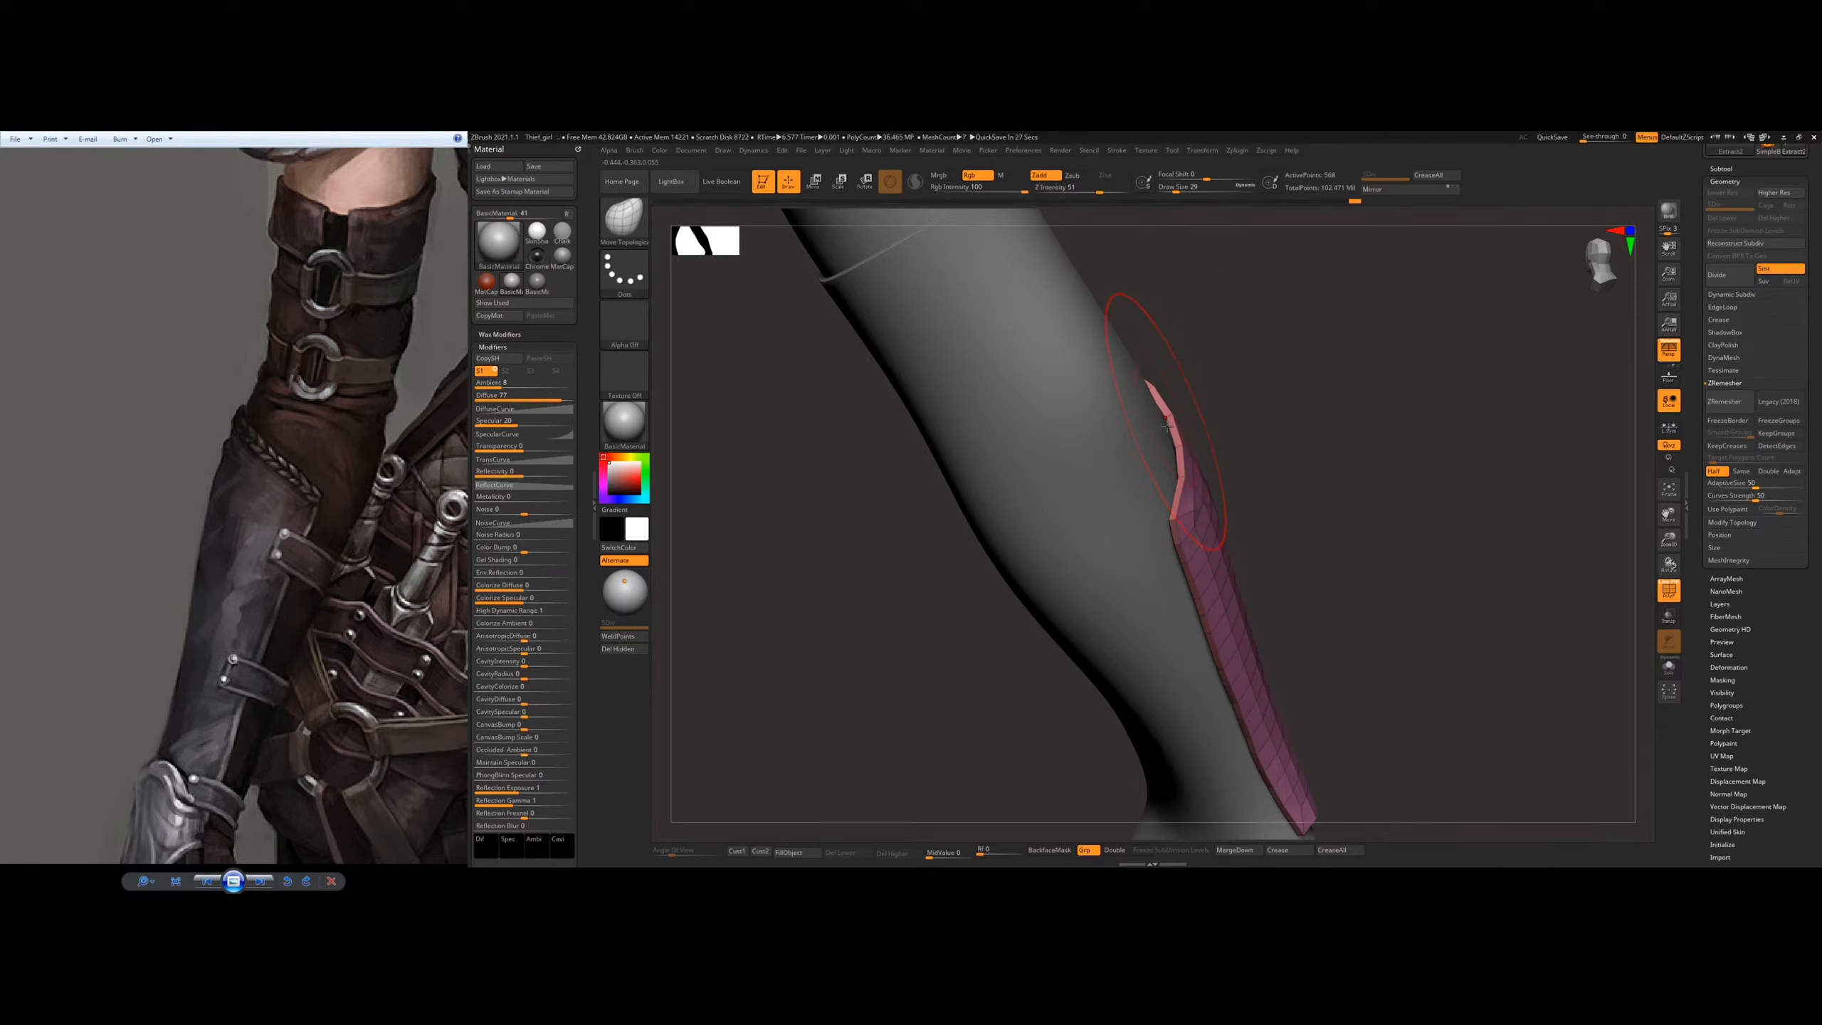
pyautogui.moveTo(1216, 407); pyautogui.dragTo(1164, 393, button='right')
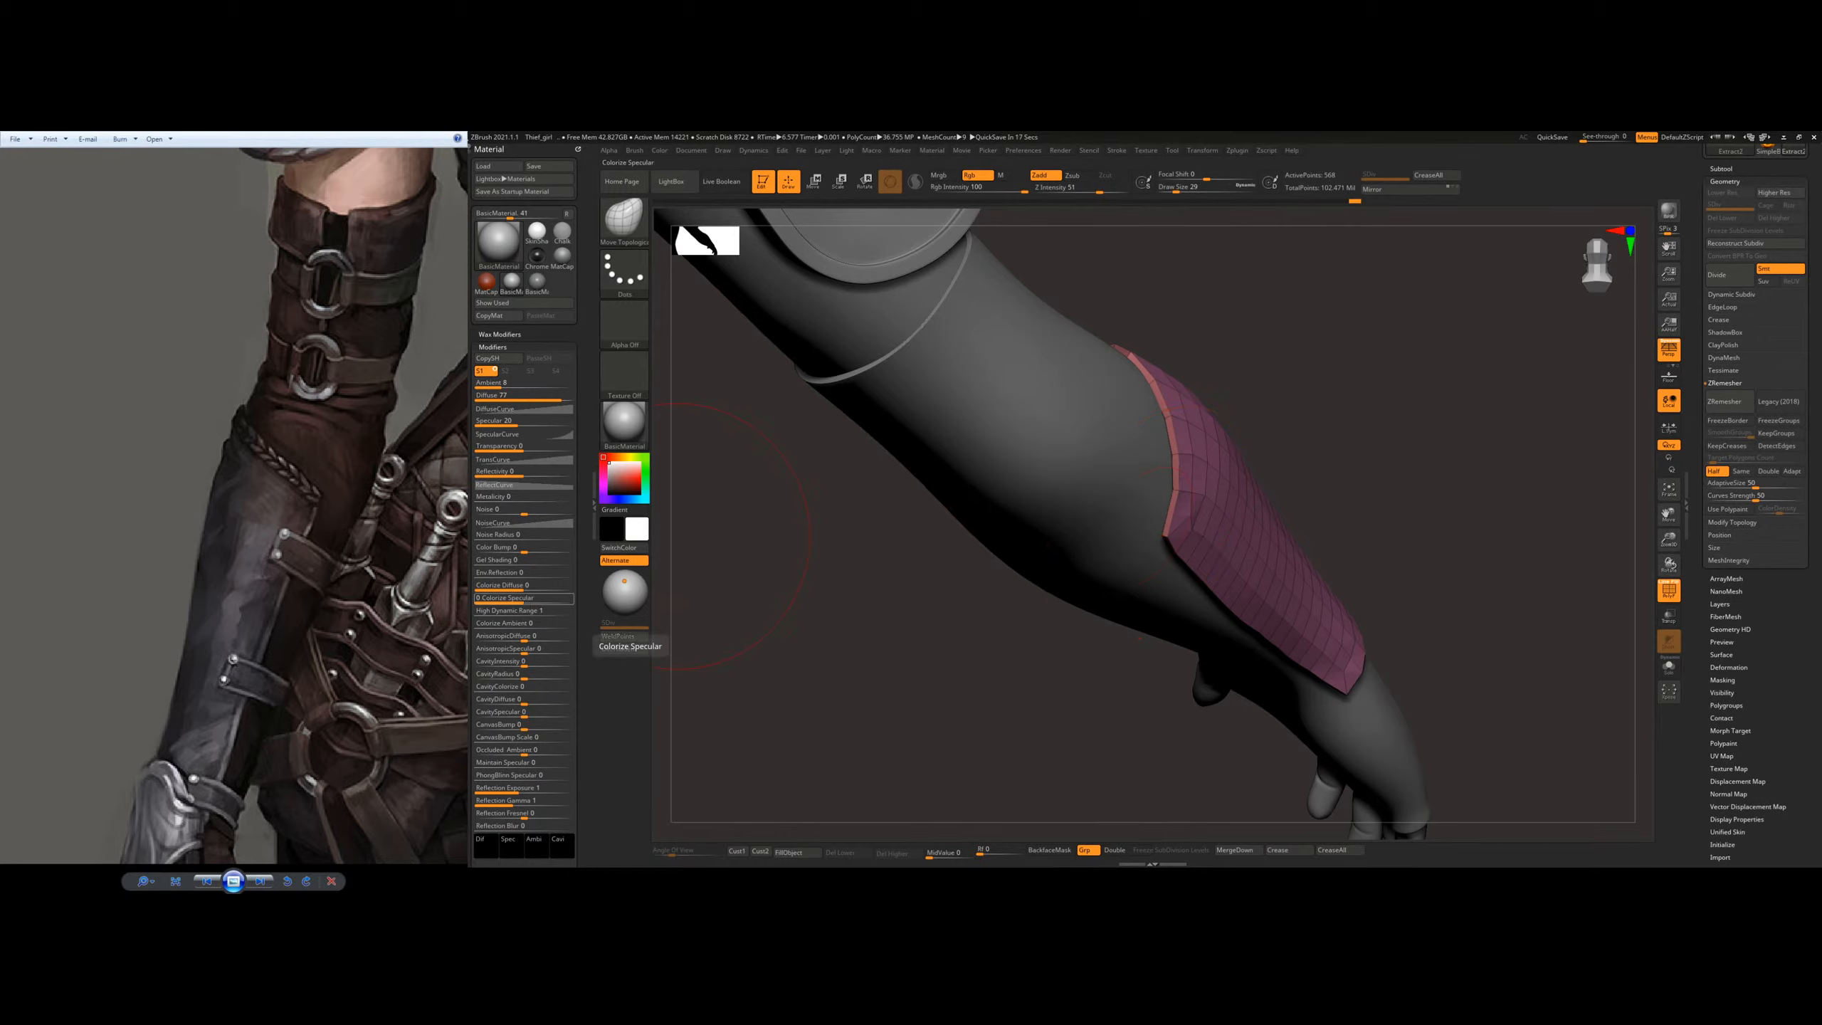
# Step: Compare the plate with the bracer in the reference image and even out its long side edge along the forearm
pyautogui.moveTo(220, 679); pyautogui.dragTo(277, 477)
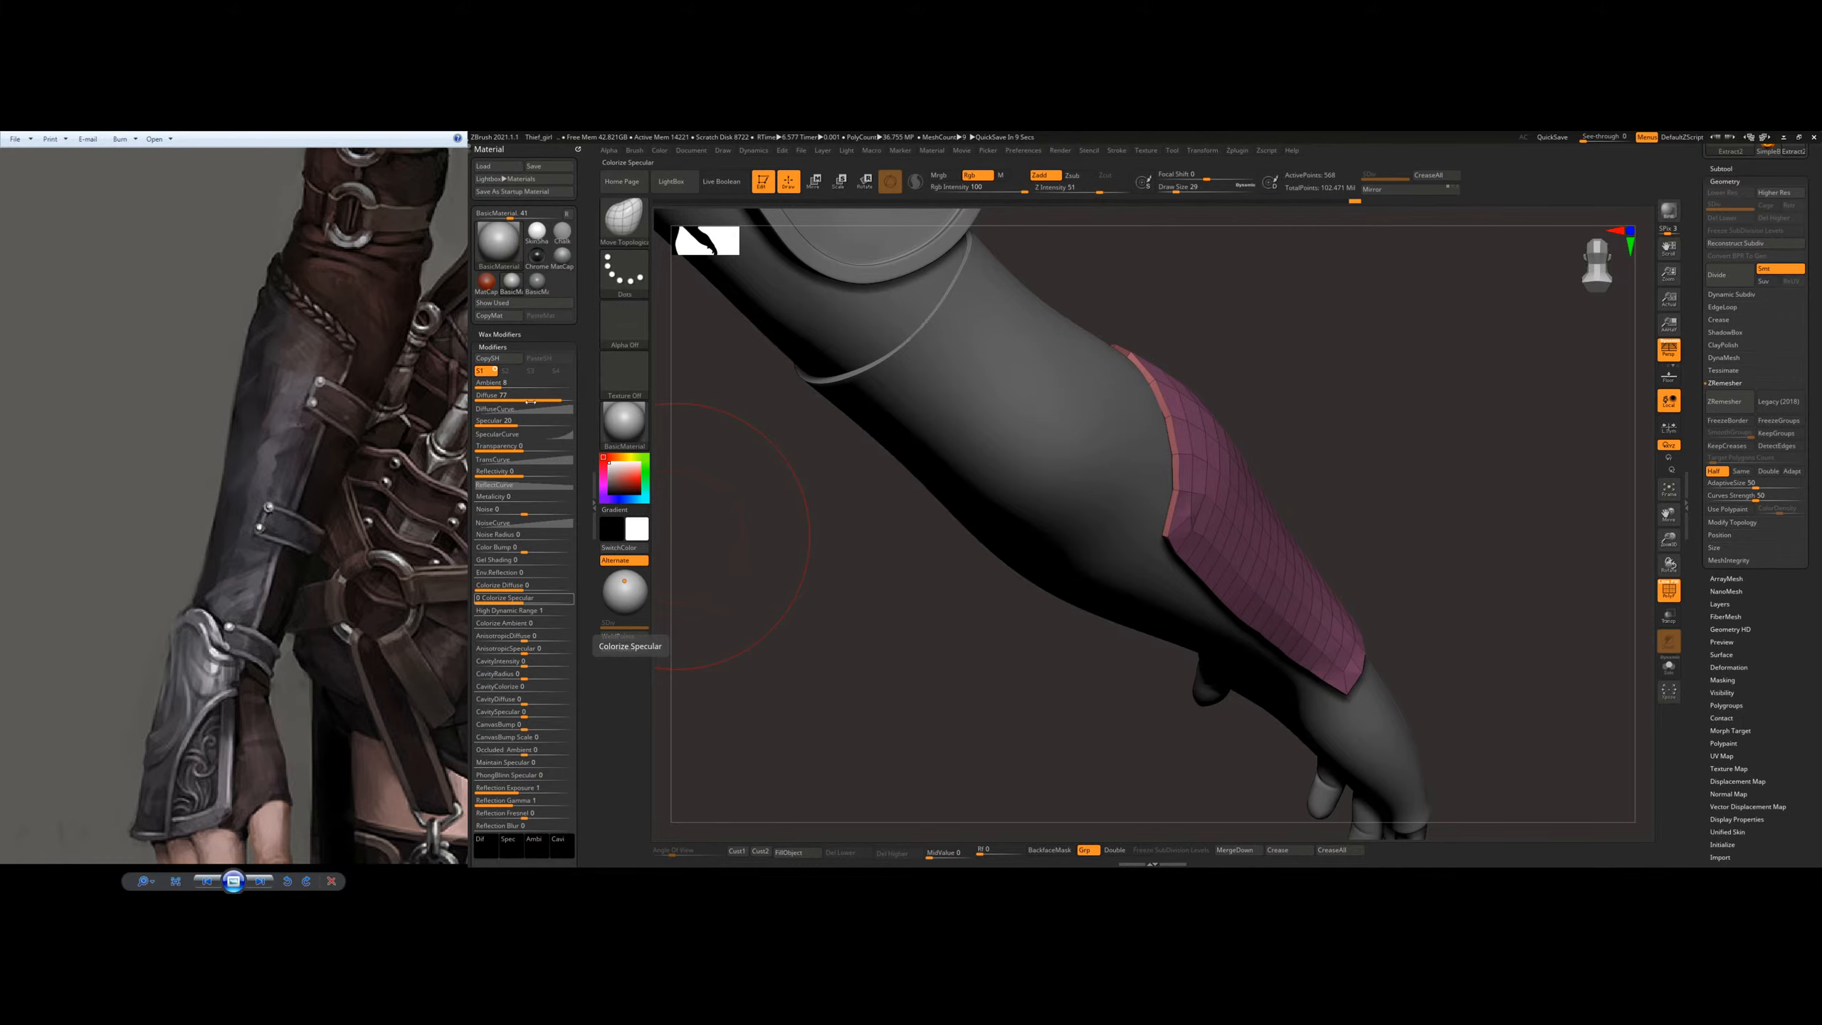
pyautogui.moveTo(1409, 398); pyautogui.dragTo(1148, 431)
pyautogui.keyDown('alt'); pyautogui.moveTo(1543, 431); pyautogui.dragTo(1106, 462); pyautogui.keyUp('alt')
pyautogui.moveTo(1106, 462); pyautogui.dragTo(1066, 494)
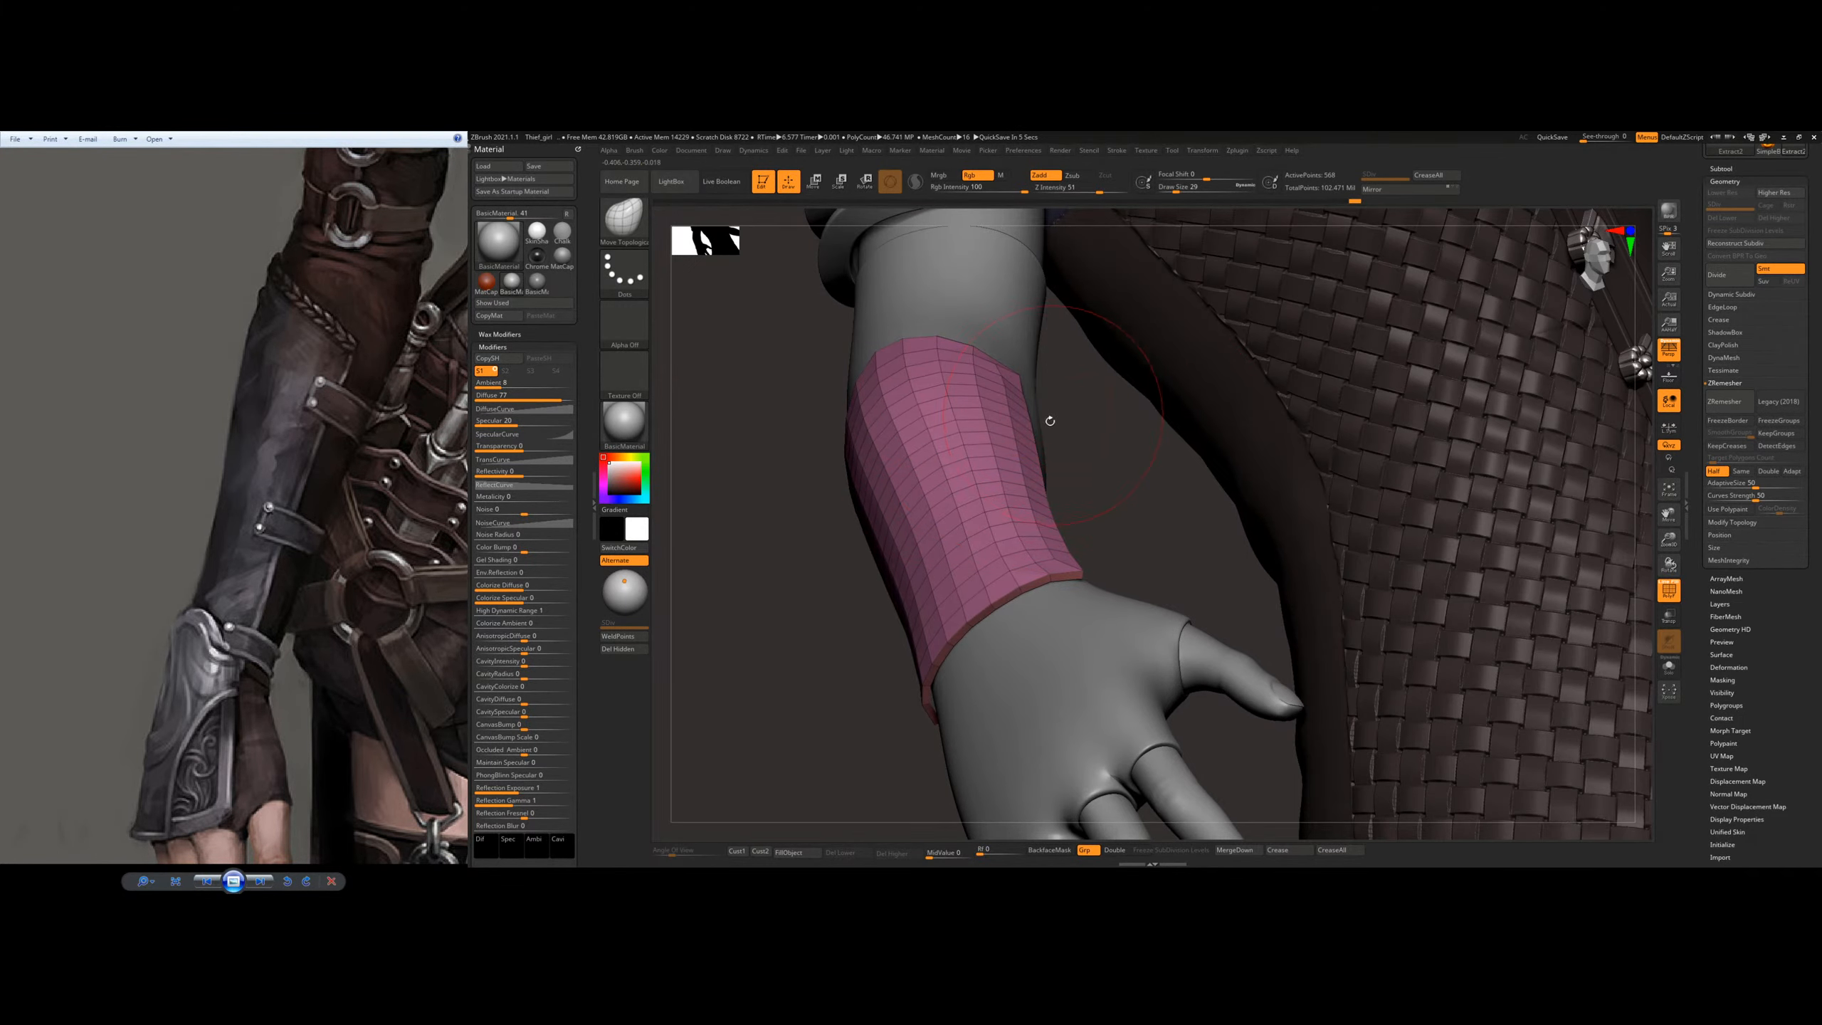
pyautogui.moveTo(1051, 420); pyautogui.dragTo(962, 416)
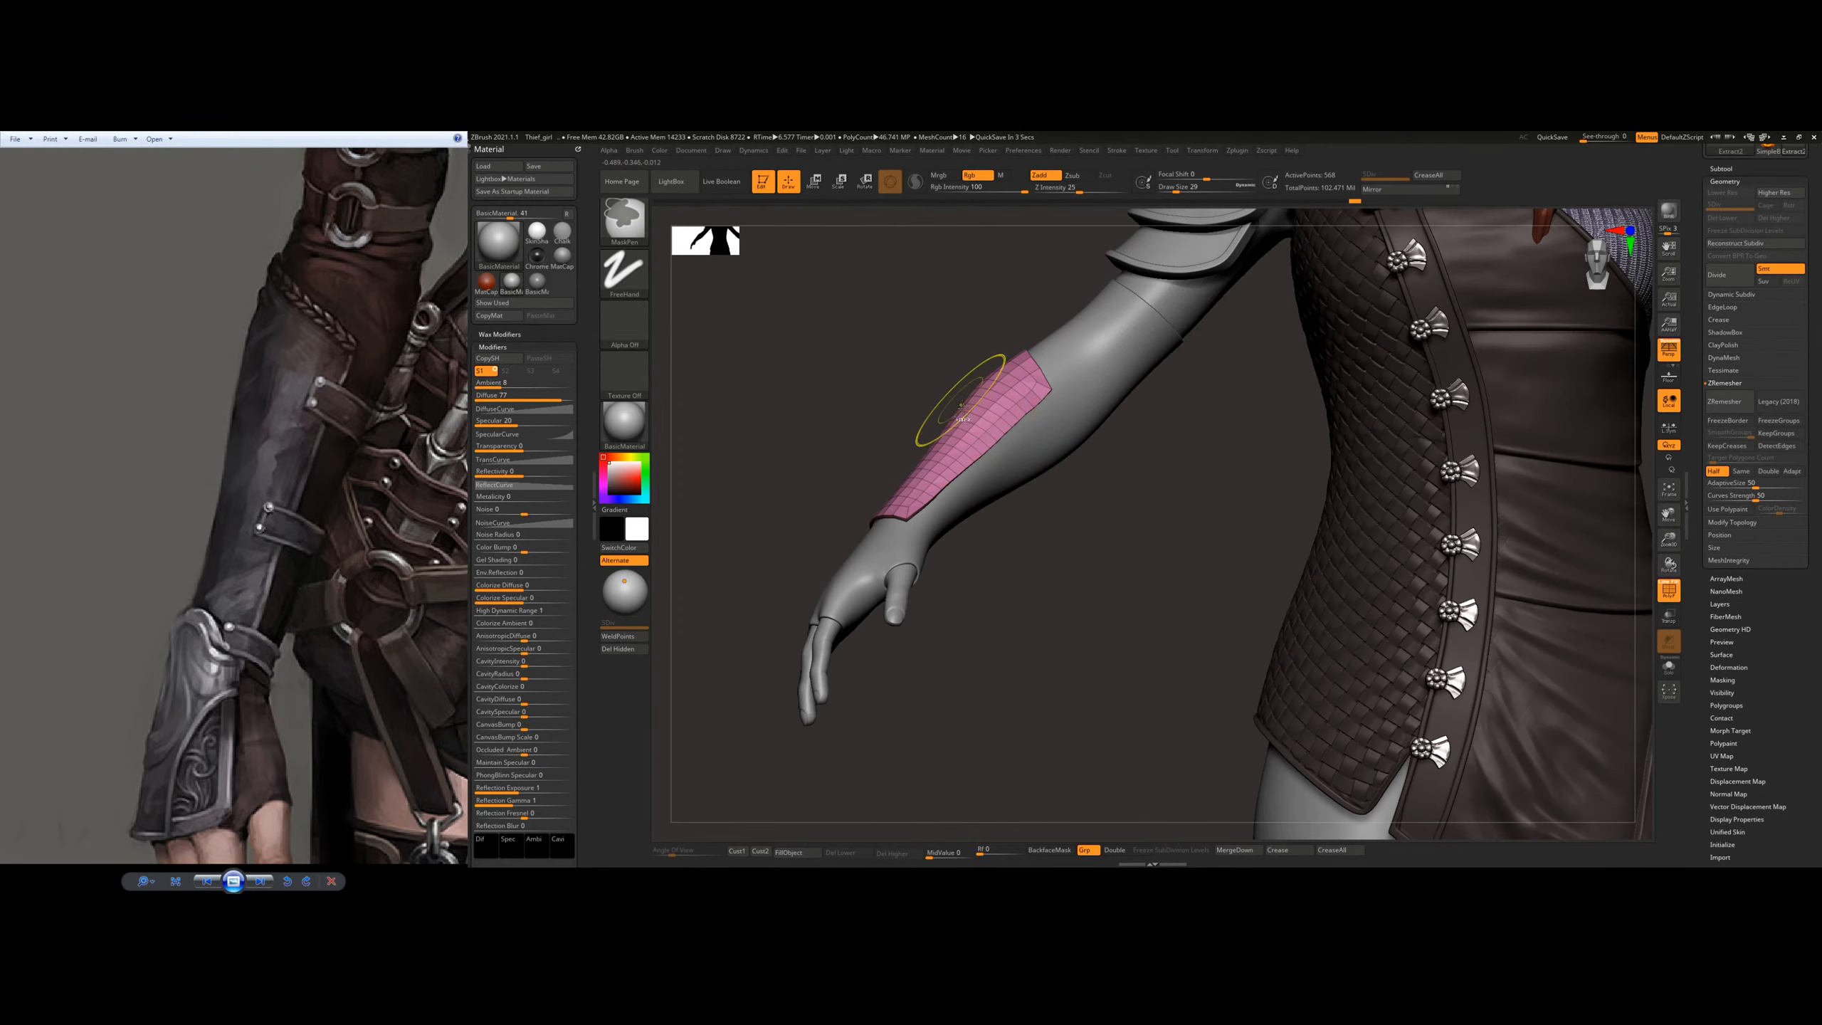
pyautogui.keyDown('ctrl'); pyautogui.moveTo(962, 407); pyautogui.dragTo(1026, 429, button='right'); pyautogui.keyUp('ctrl')
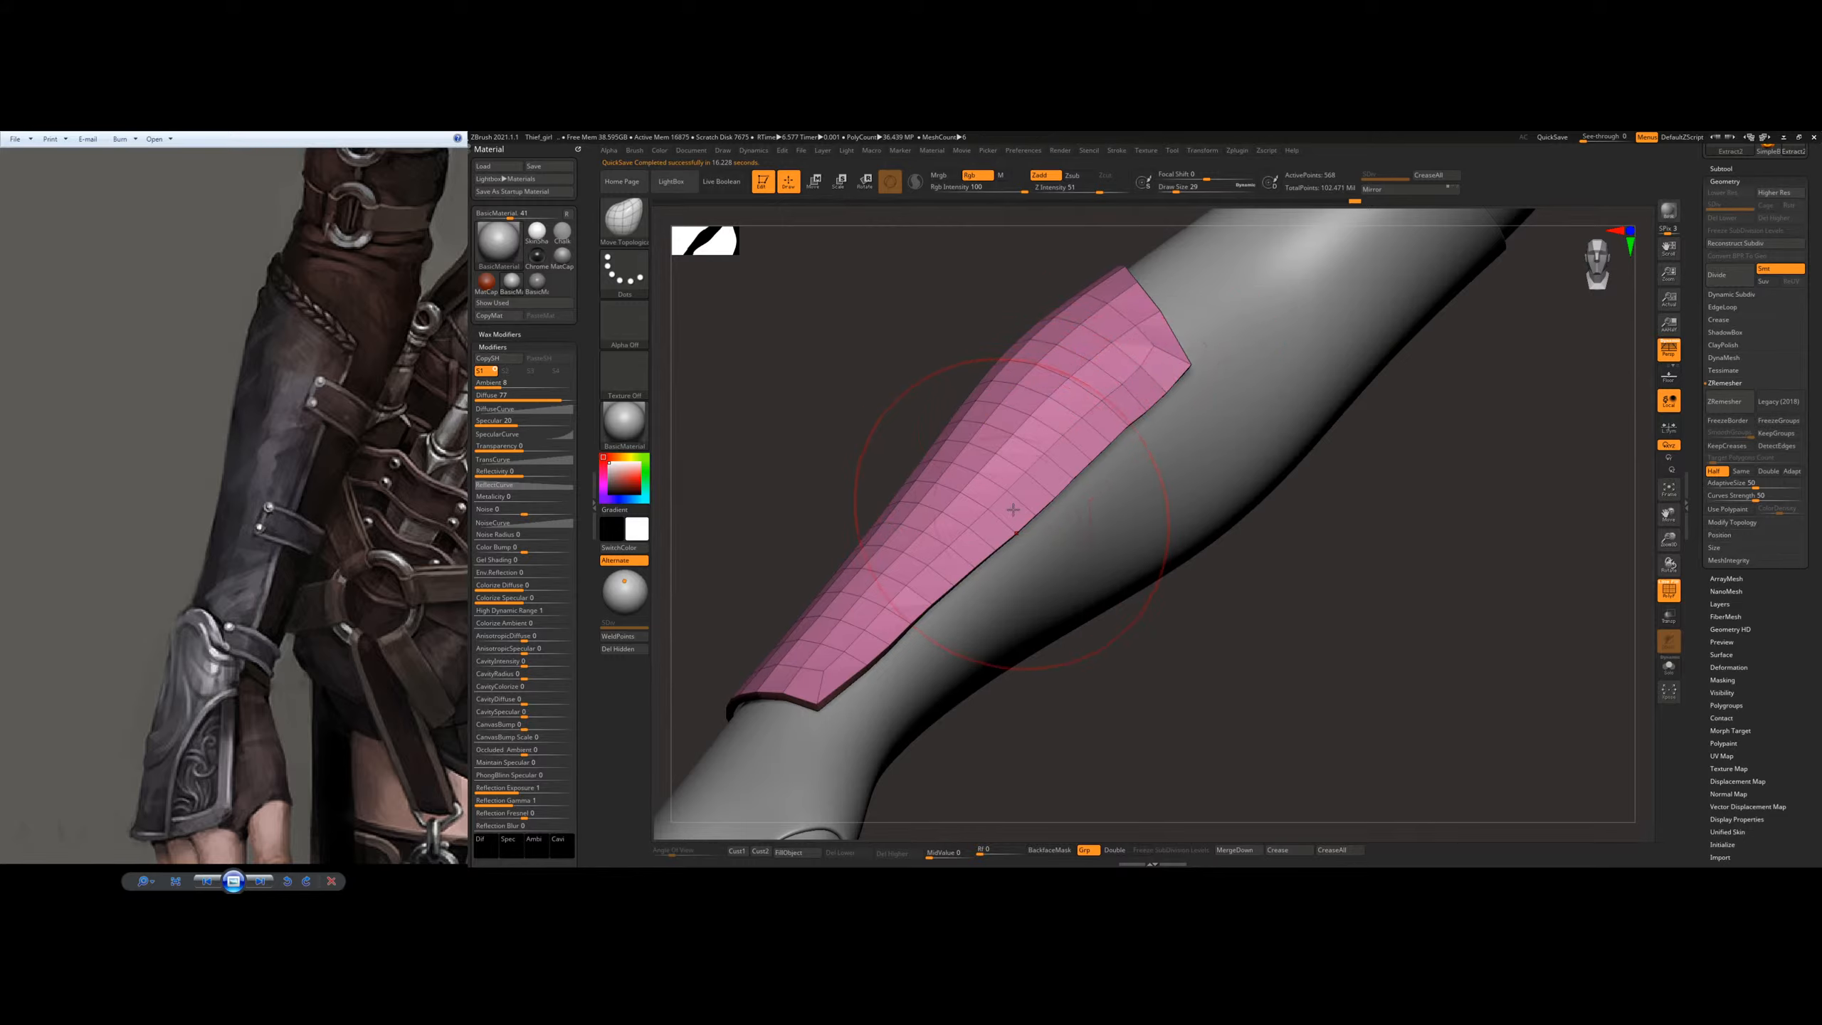
pyautogui.moveTo(1063, 498)
pyautogui.keyDown('alt'); pyautogui.mouseDown(button='right')
pyautogui.moveTo(1105, 511)
pyautogui.moveTo(1170, 475)
pyautogui.moveTo(1087, 377)
pyautogui.mouseUp(button='right'); pyautogui.keyUp('alt')
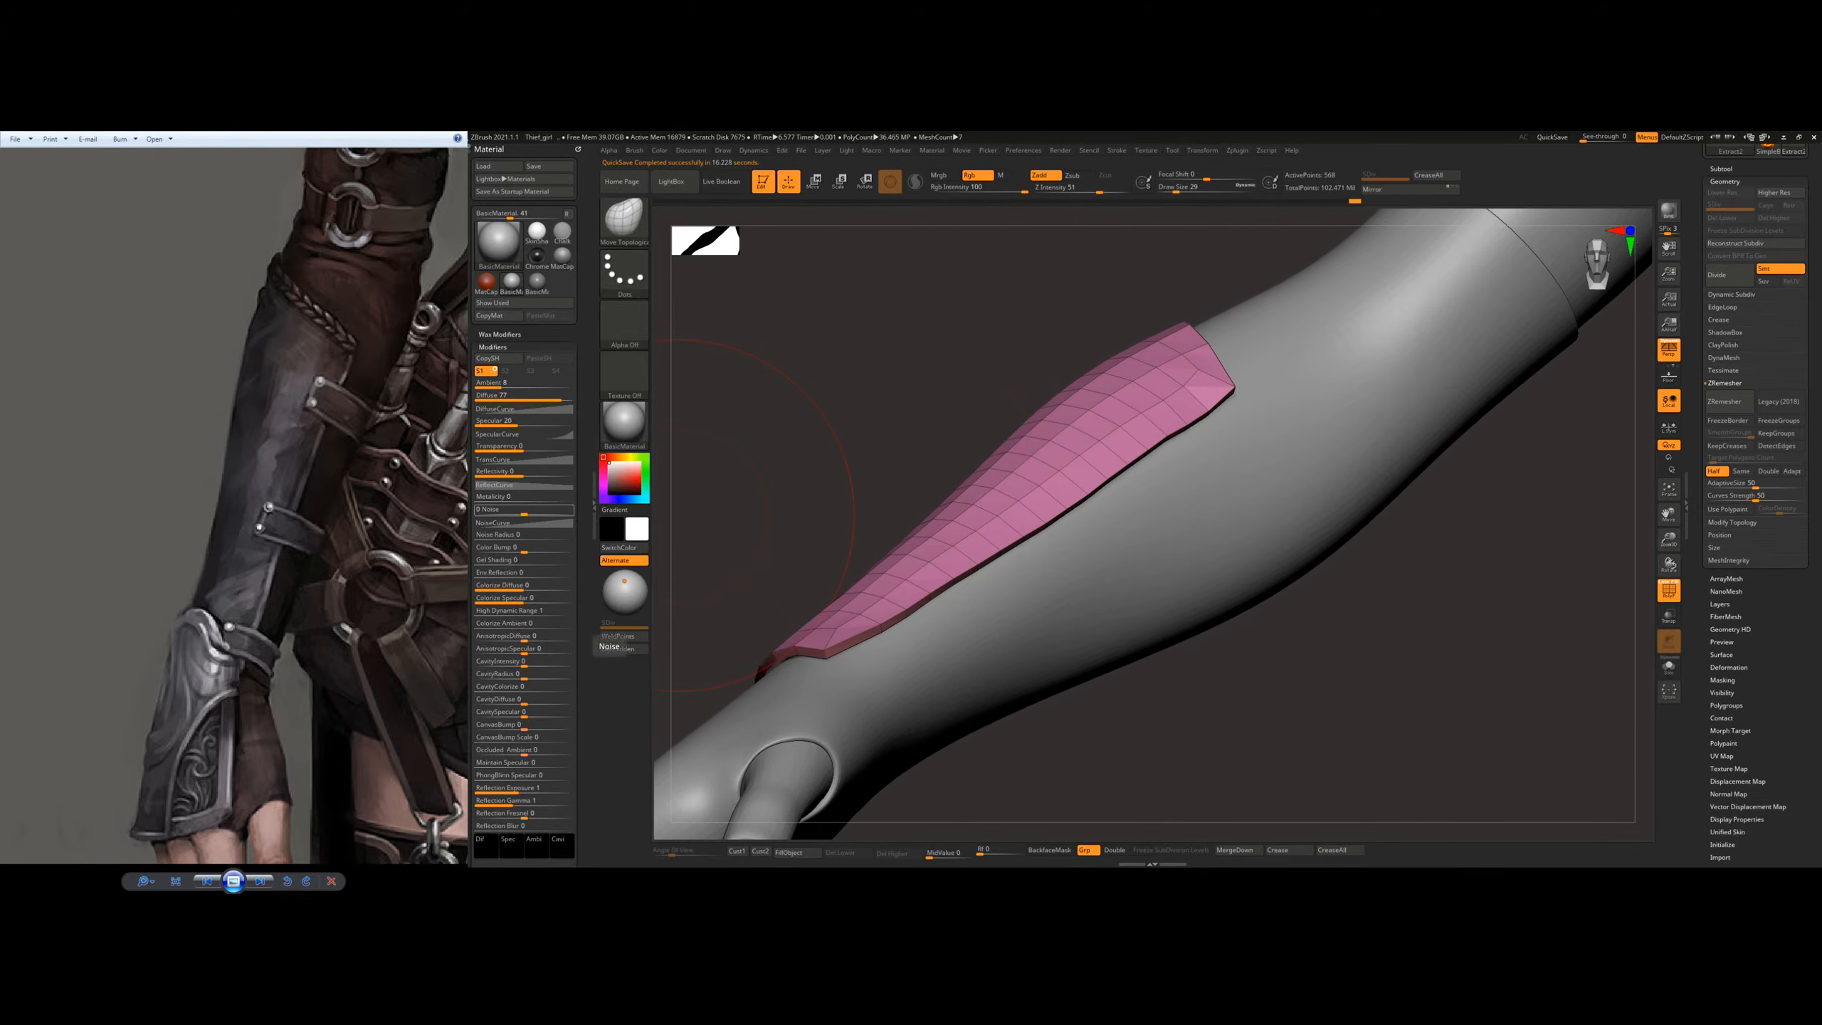
pyautogui.moveTo(1119, 448); pyautogui.dragTo(1139, 518, button='right')
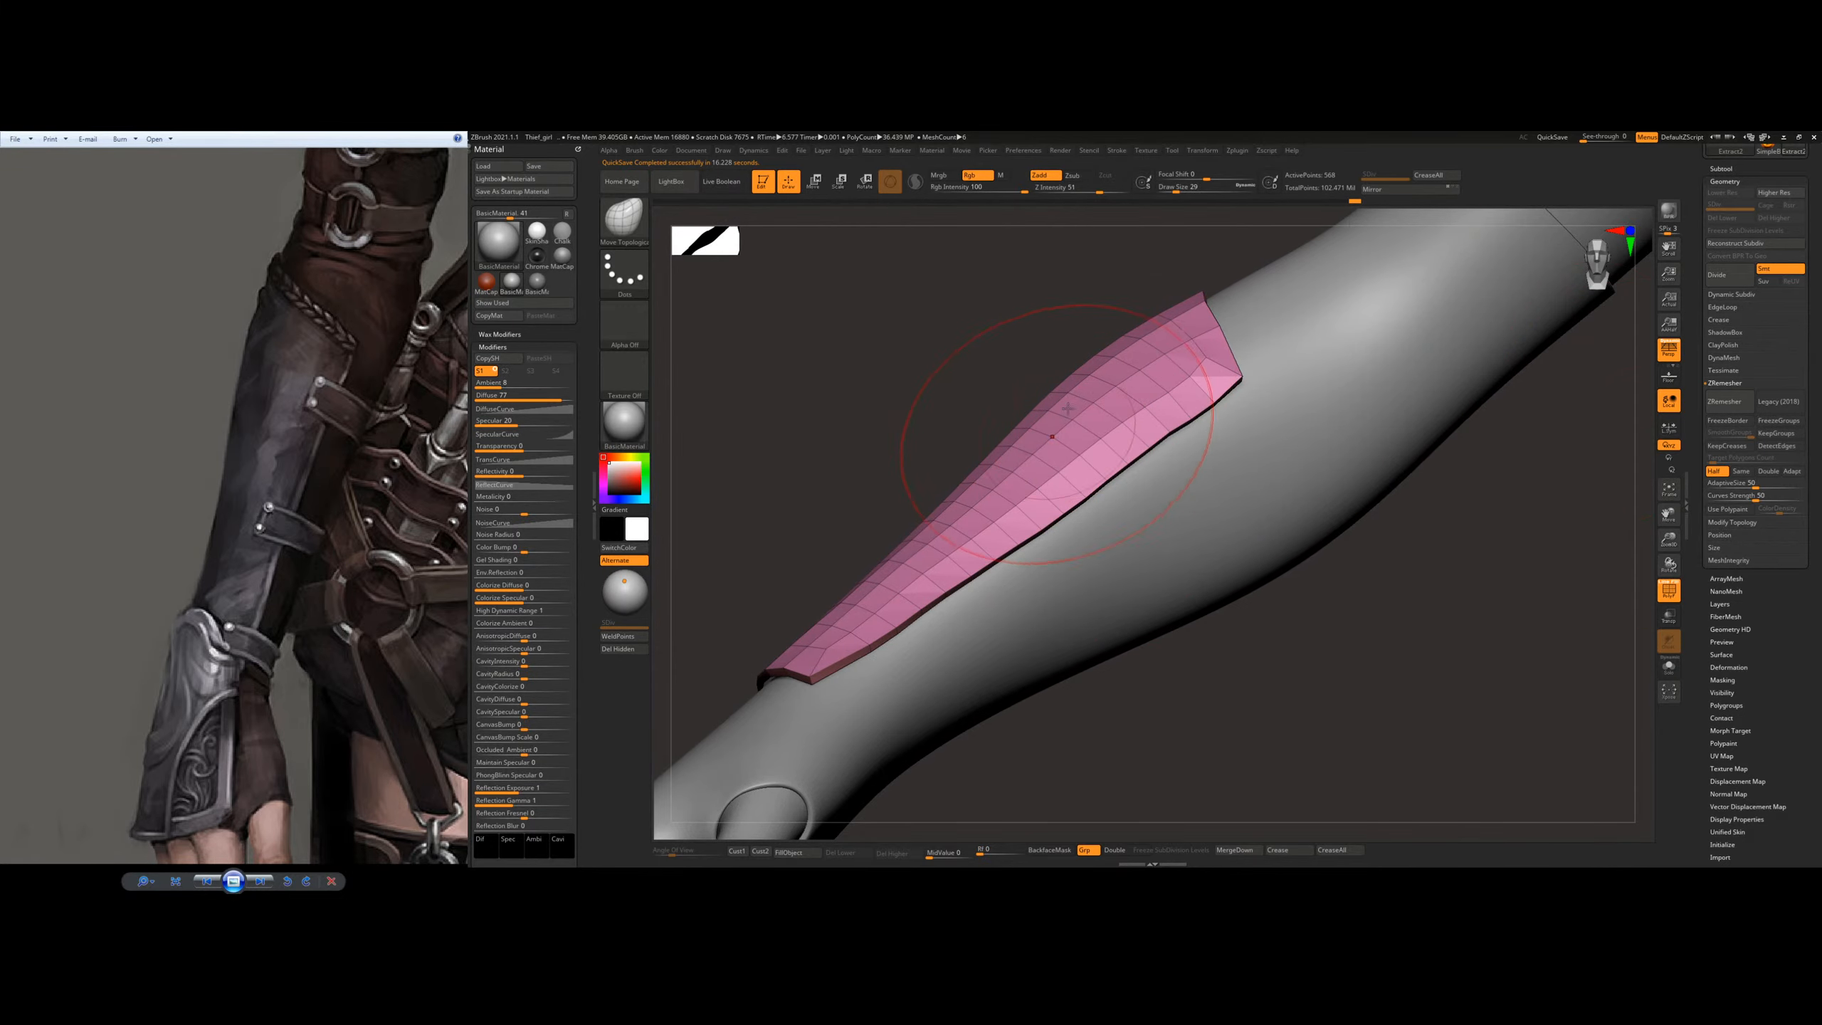
pyautogui.moveTo(1137, 444); pyautogui.dragTo(1185, 434, button='right')
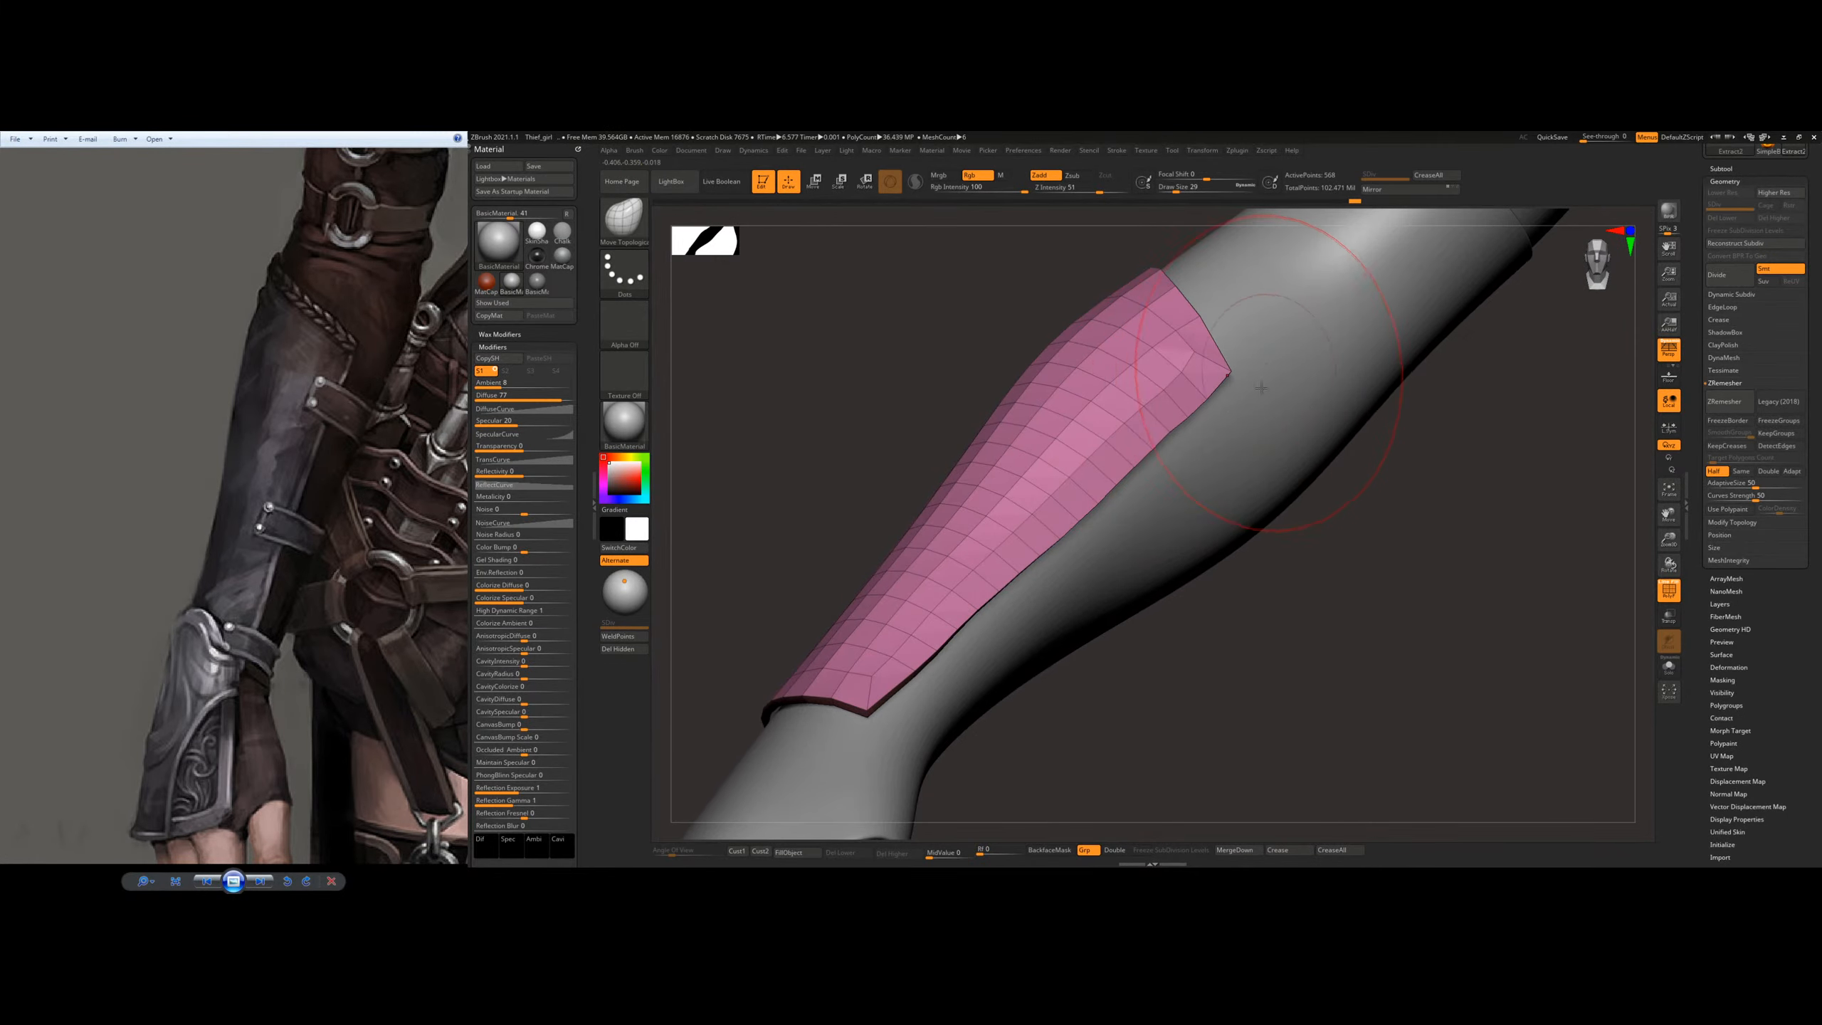
# Step: Refine the plate's upper corner and the curve of its surface over the forearm
pyautogui.keyDown('ctrl'); pyautogui.moveTo(1340, 388); pyautogui.dragTo(1259, 330, button='right'); pyautogui.keyUp('ctrl')
pyautogui.keyDown('alt'); pyautogui.moveTo(1255, 340); pyautogui.dragTo(1255, 431, button='right'); pyautogui.keyUp('alt')
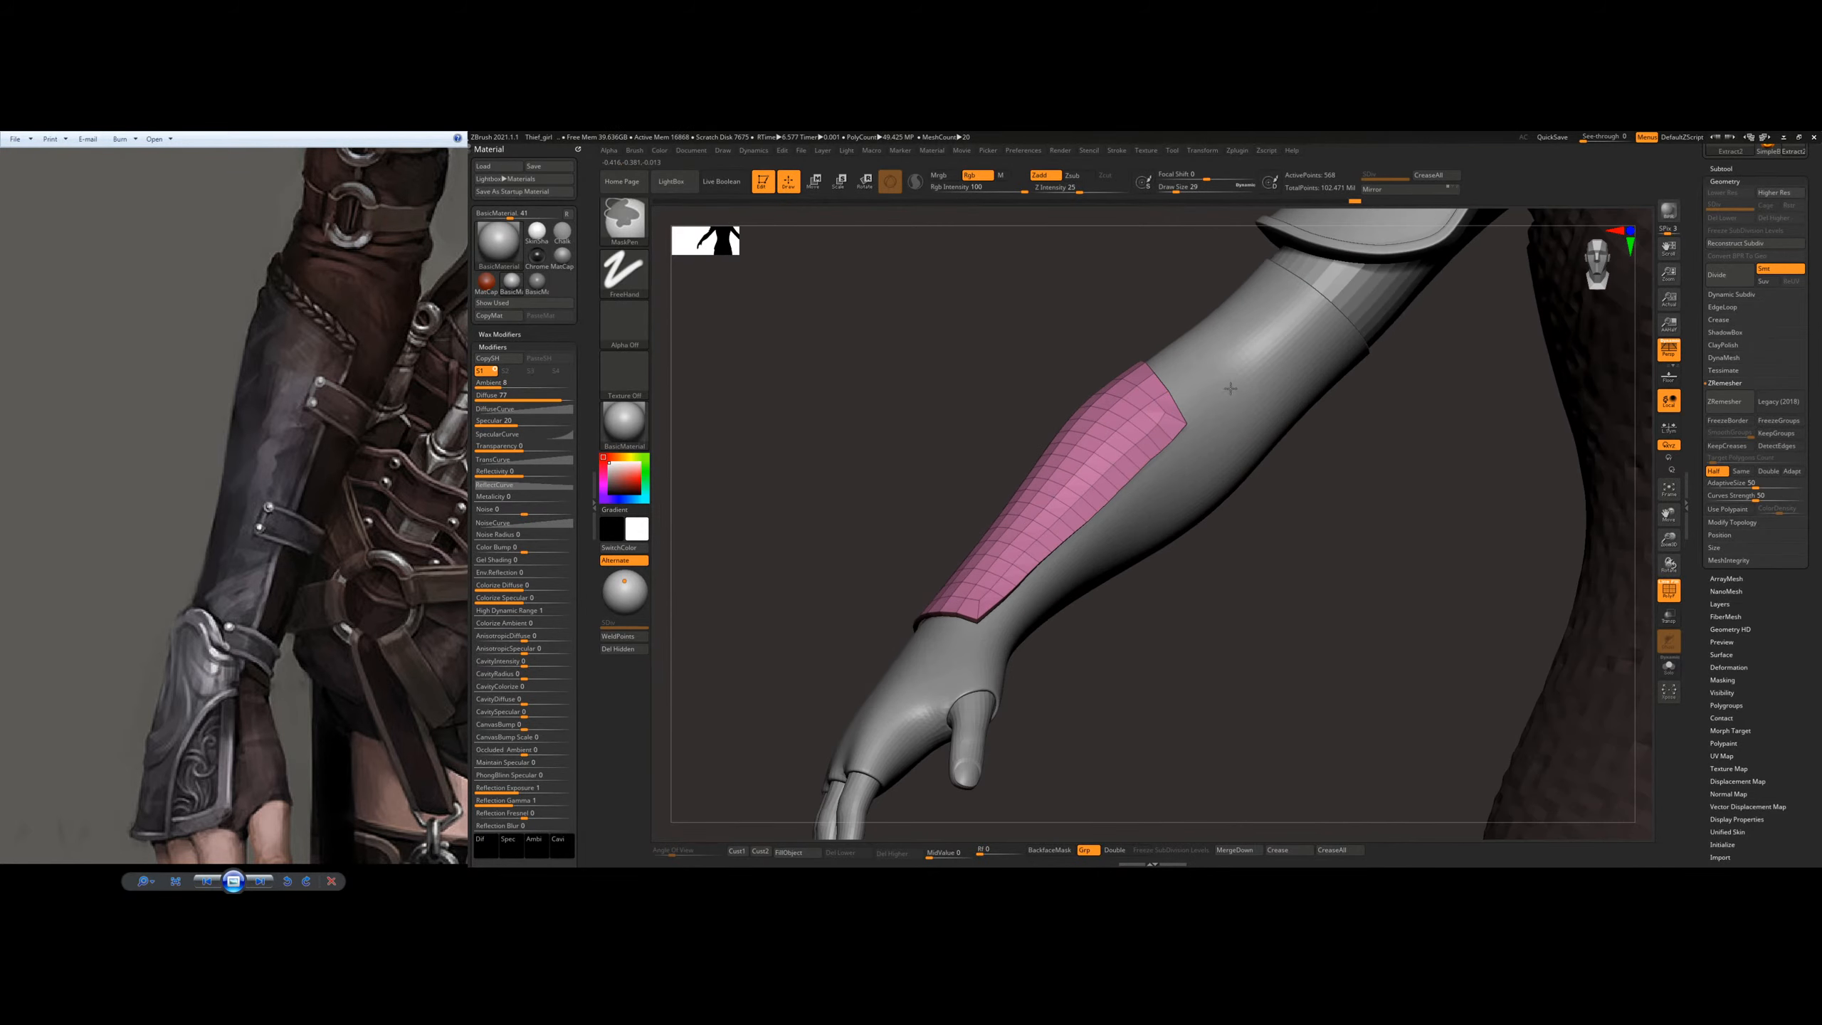
pyautogui.moveTo(1005, 484); pyautogui.dragTo(1106, 507, button='right')
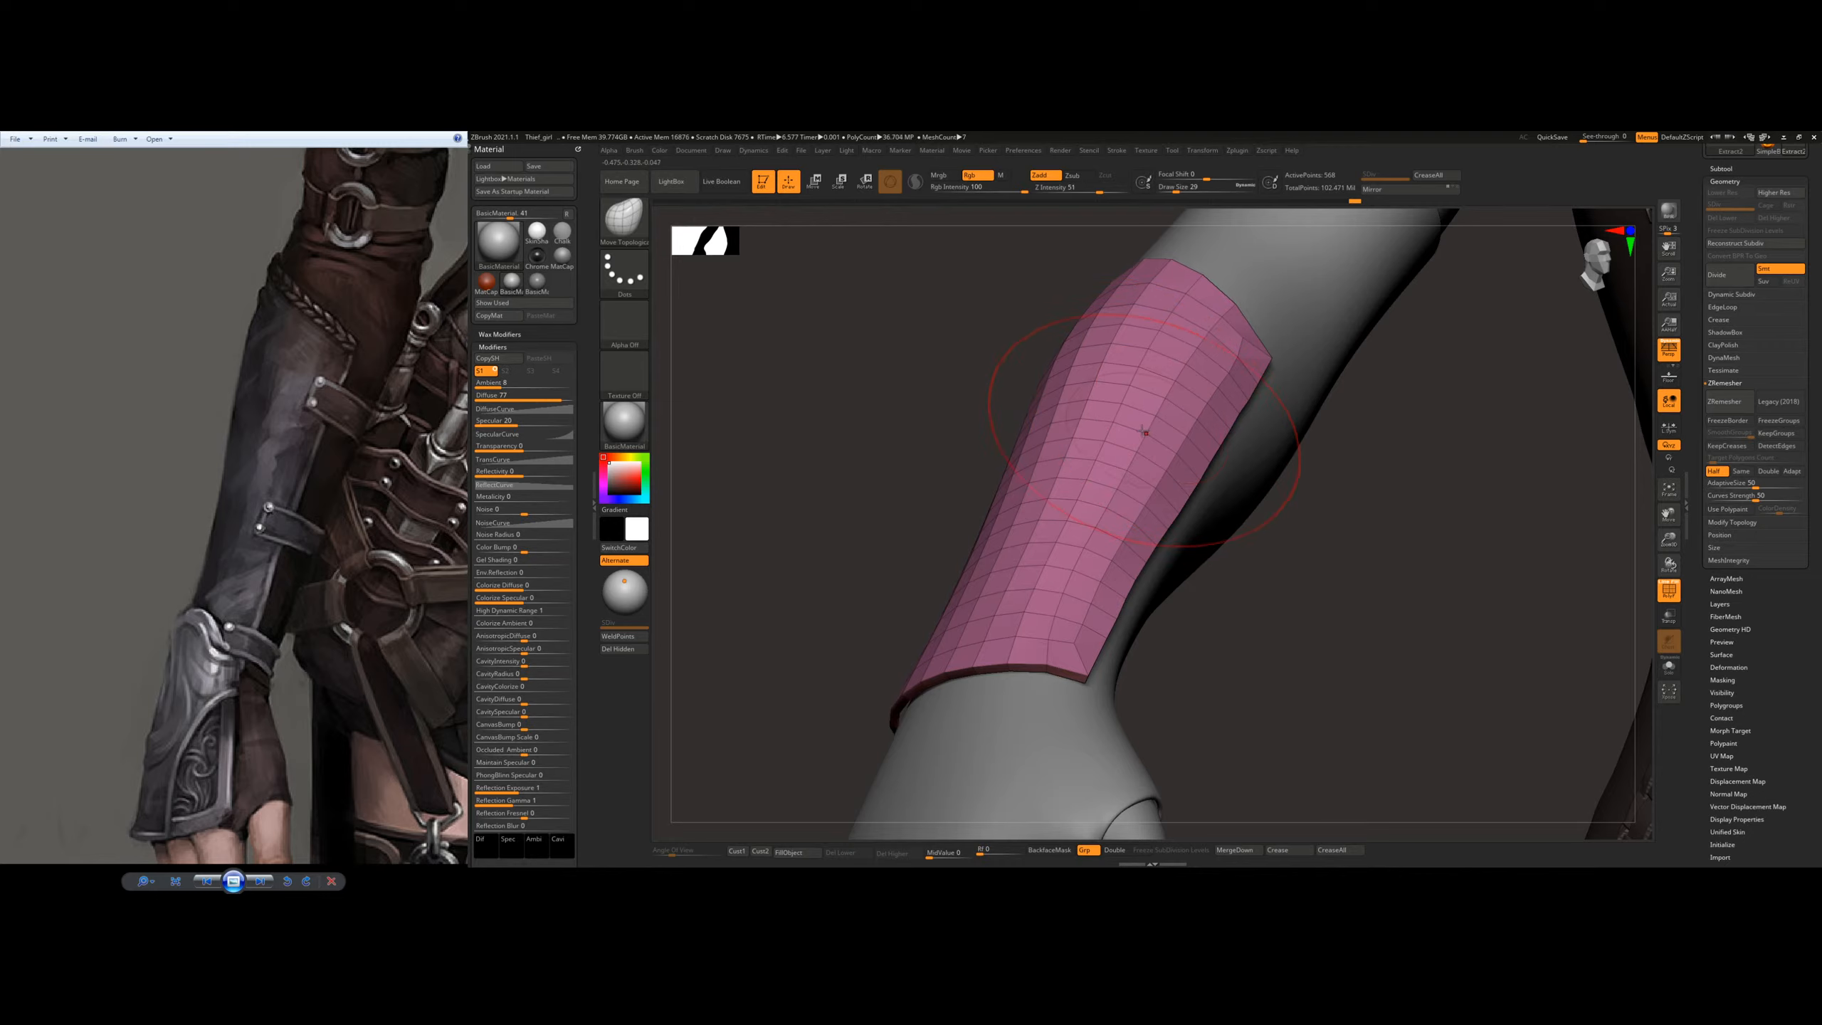
pyautogui.moveTo(1146, 433); pyautogui.dragTo(994, 507, button='right')
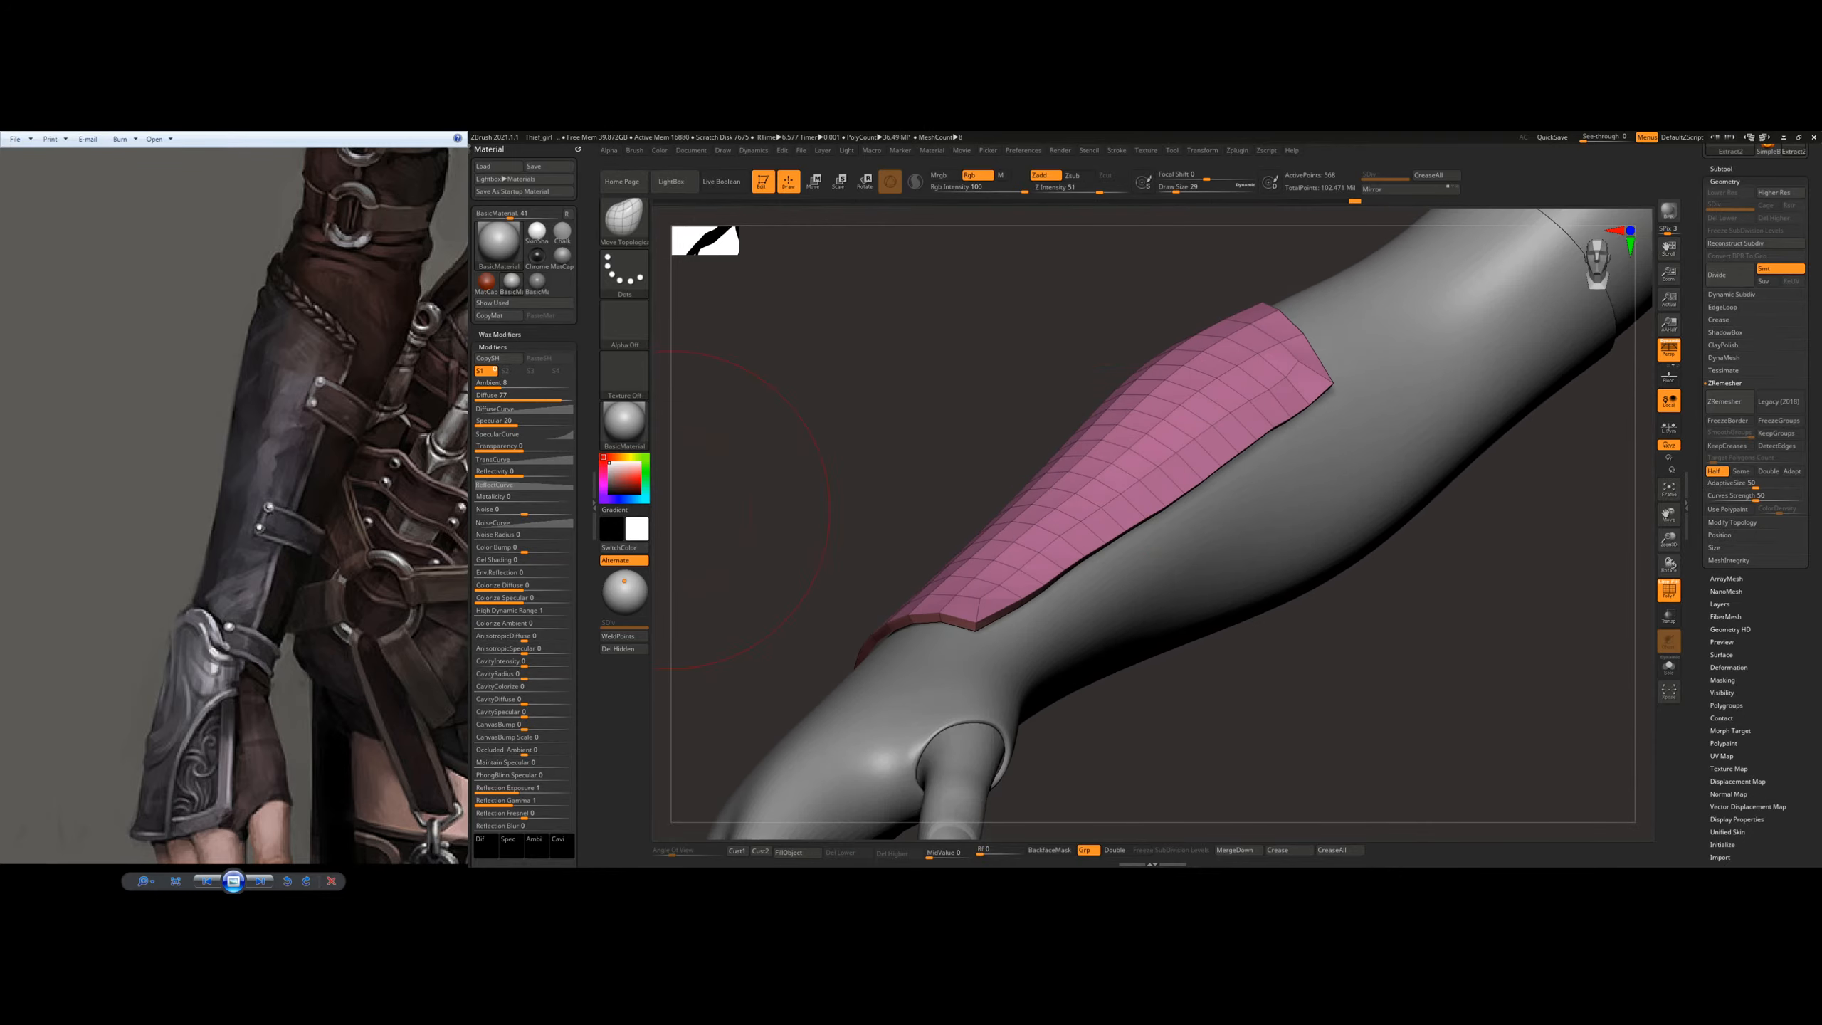
pyautogui.moveTo(1216, 345); pyautogui.dragTo(1207, 495, button='right')
pyautogui.rightClick(1207, 495)
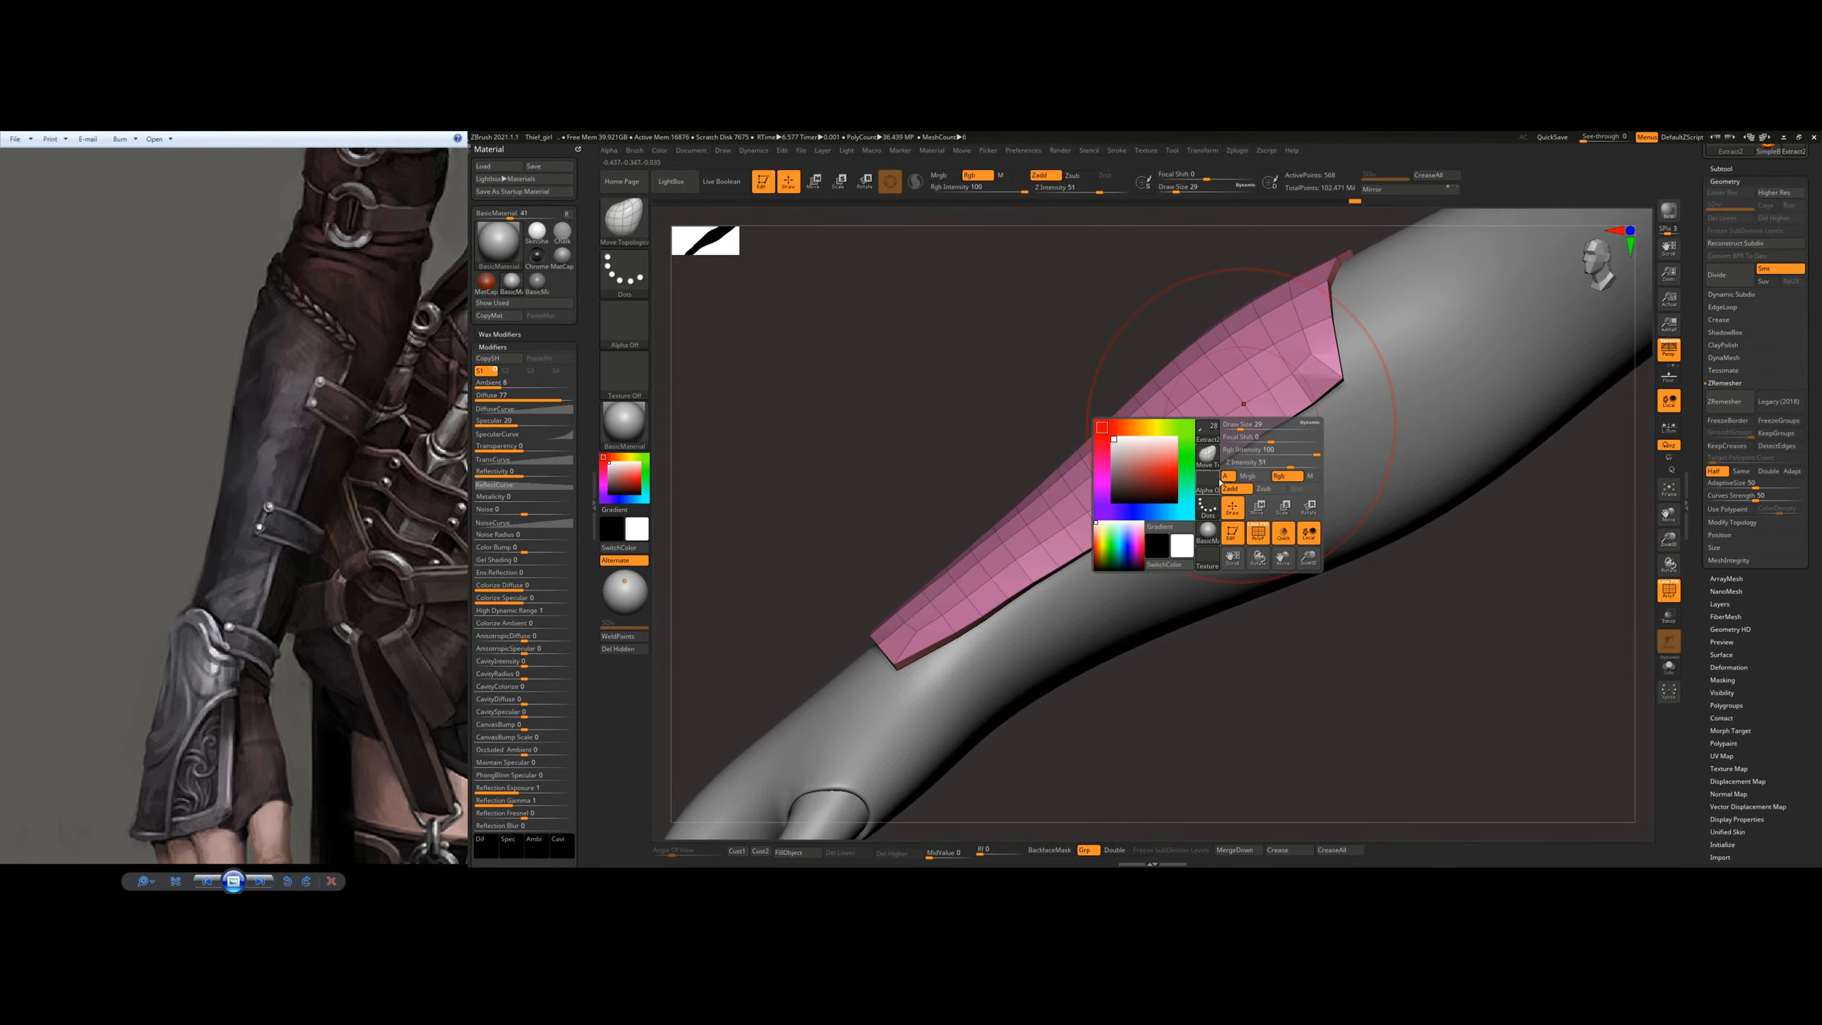
# Step: Reduce the brush size and smooth the line of the plate's lower side edge toward the elbow corner
pyautogui.moveTo(1246, 390); pyautogui.dragTo(1209, 471, button='right')
pyautogui.rightClick(1208, 472)
pyautogui.moveTo(1201, 491); pyautogui.dragTo(1198, 491)
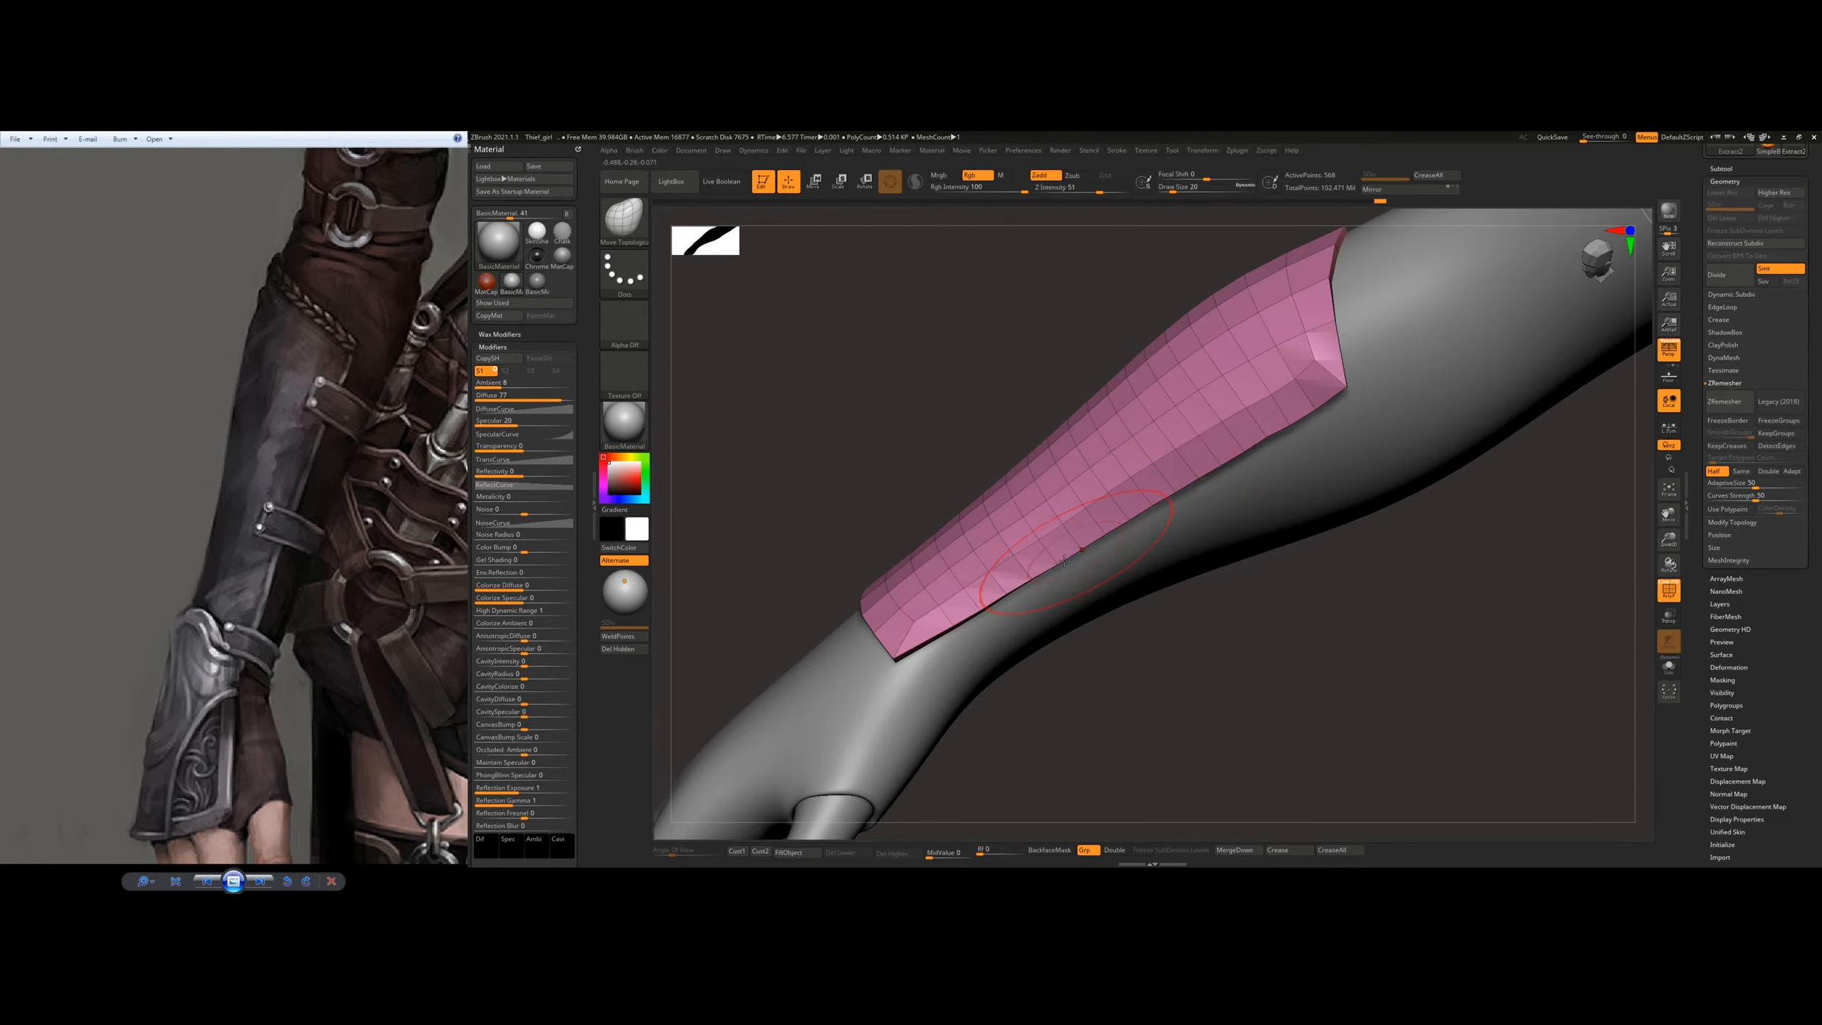
pyautogui.moveTo(1319, 389); pyautogui.dragTo(1273, 371, button='right')
pyautogui.moveTo(1277, 372)
pyautogui.keyDown('shift'); pyautogui.mouseDown()
pyautogui.moveTo(1288, 360)
pyautogui.moveTo(1051, 471)
pyautogui.mouseUp(); pyautogui.keyUp('shift')
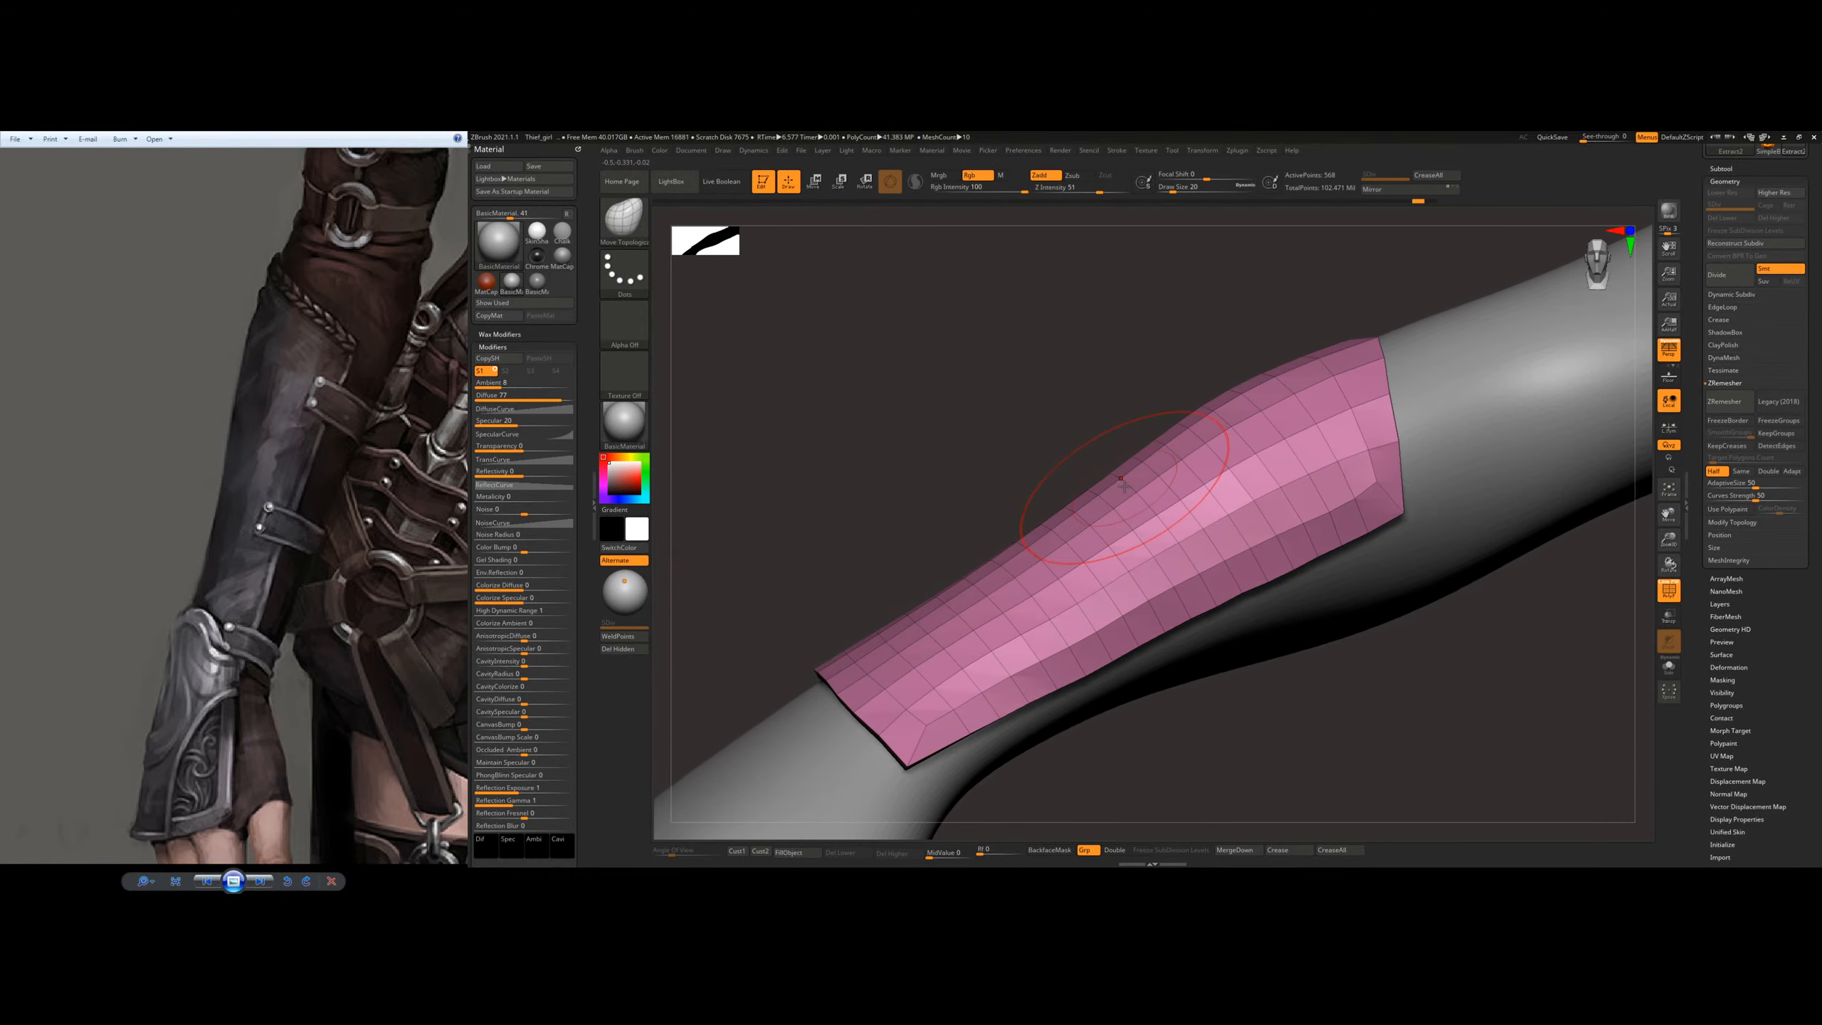
# Step: Examine the thickness of the plate's wrist rim up close, both on the arm and with the plate isolated
pyautogui.press('b')
pyautogui.press('Escape')
pyautogui.moveTo(1145, 472)
pyautogui.mouseDown()
pyautogui.moveTo(859, 589)
pyautogui.moveTo(941, 596)
pyautogui.moveTo(973, 573)
pyautogui.moveTo(936, 589)
pyautogui.moveTo(962, 561)
pyautogui.mouseUp()
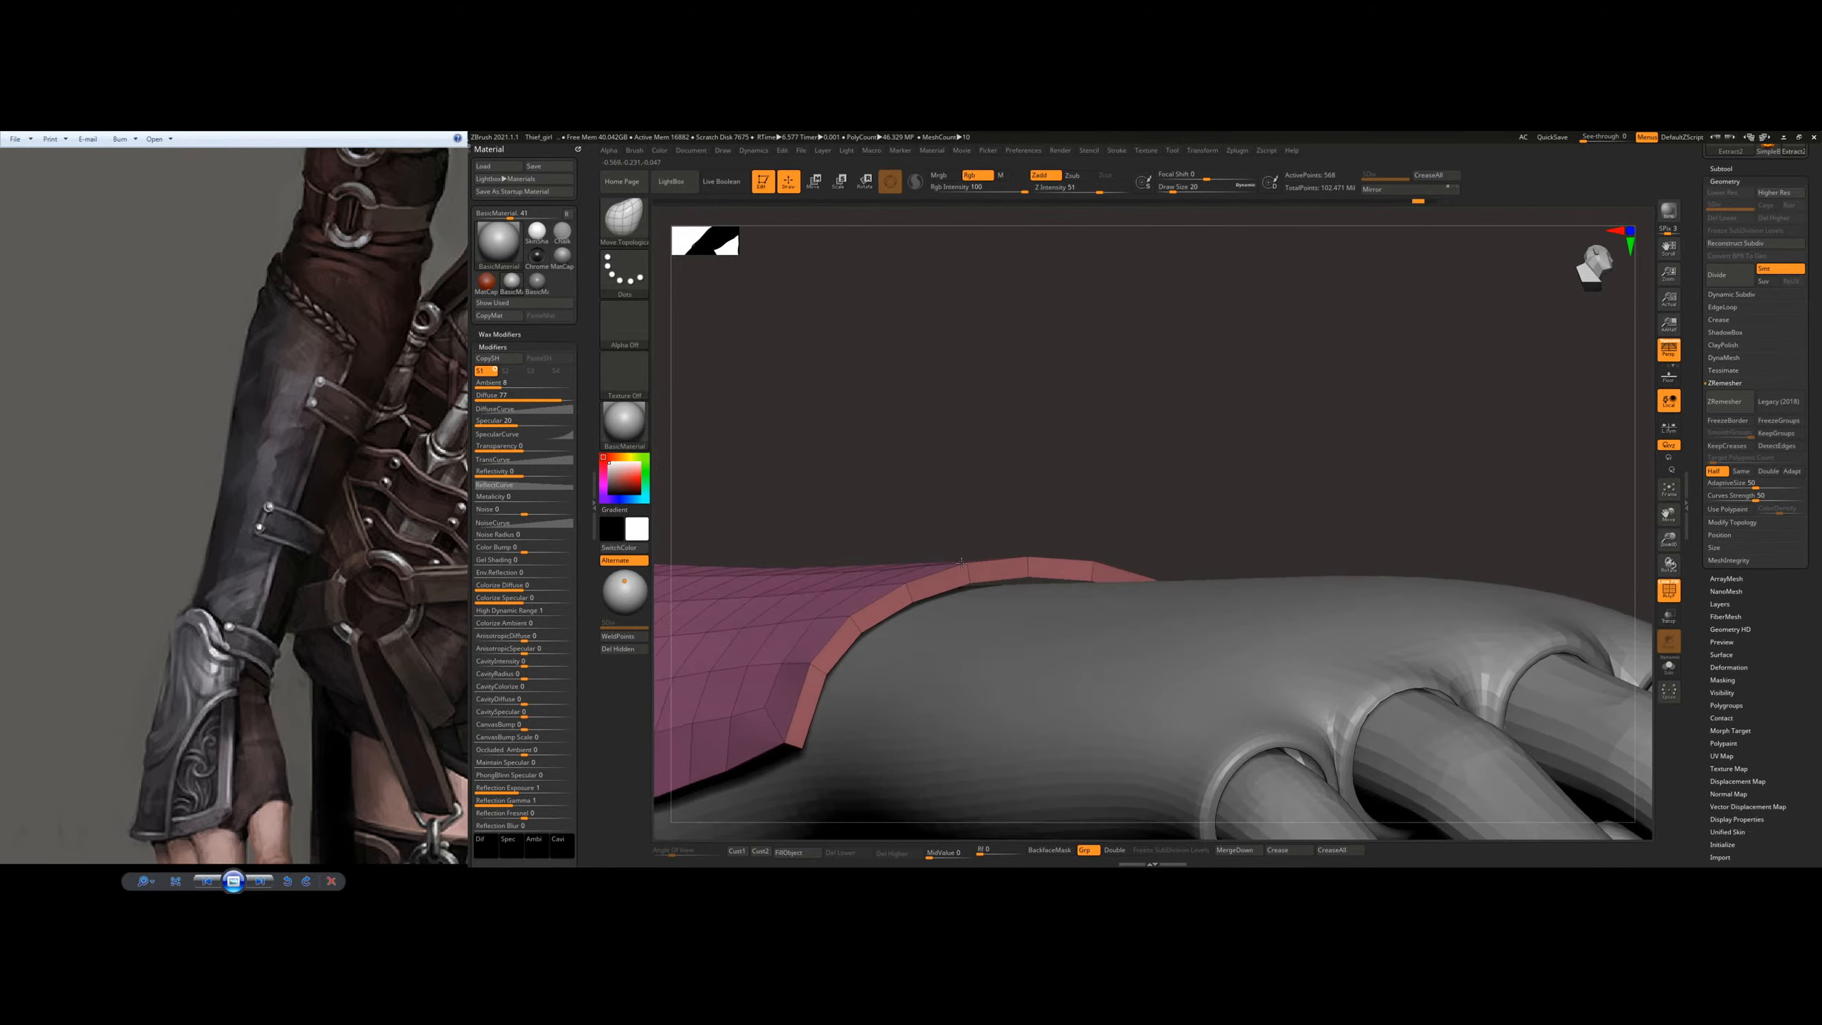
pyautogui.rightClick(969, 563)
pyautogui.moveTo(997, 510); pyautogui.dragTo(924, 593, button='right')
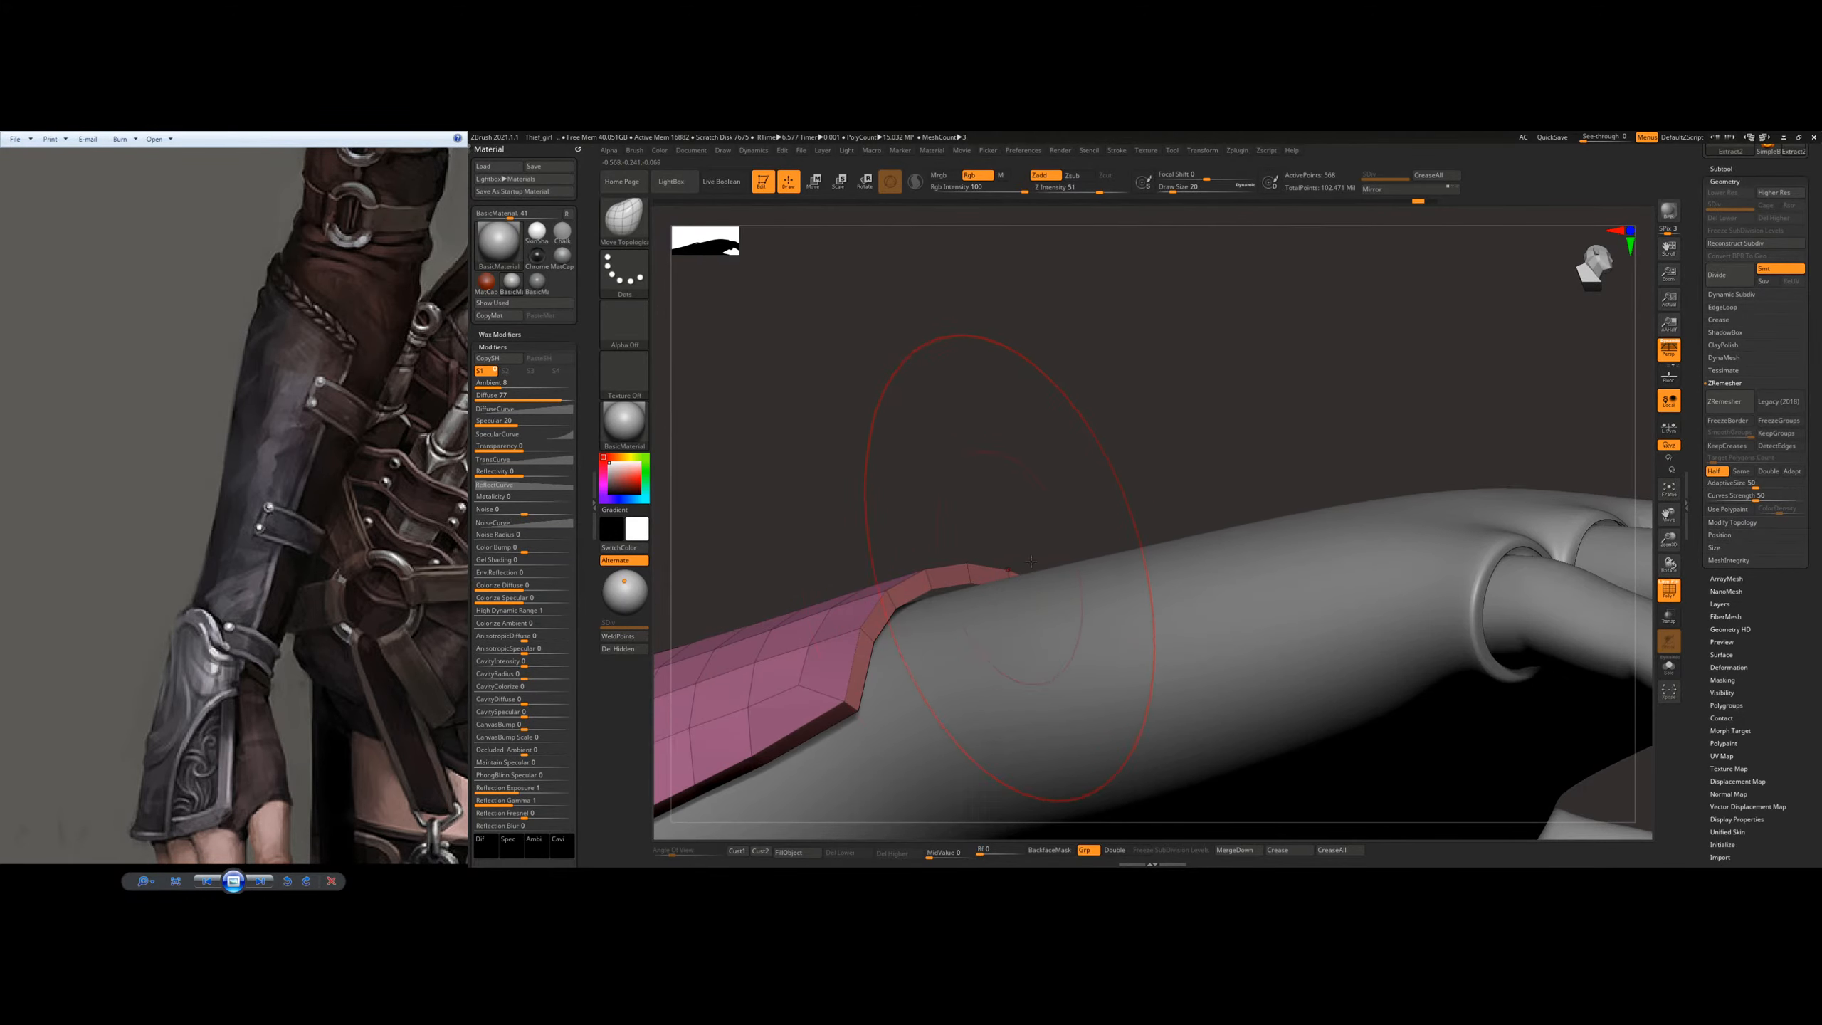
pyautogui.click(1669, 667)
pyautogui.moveTo(1081, 610); pyautogui.dragTo(946, 606, button='right')
pyautogui.moveTo(1102, 546); pyautogui.dragTo(1039, 608, button='right')
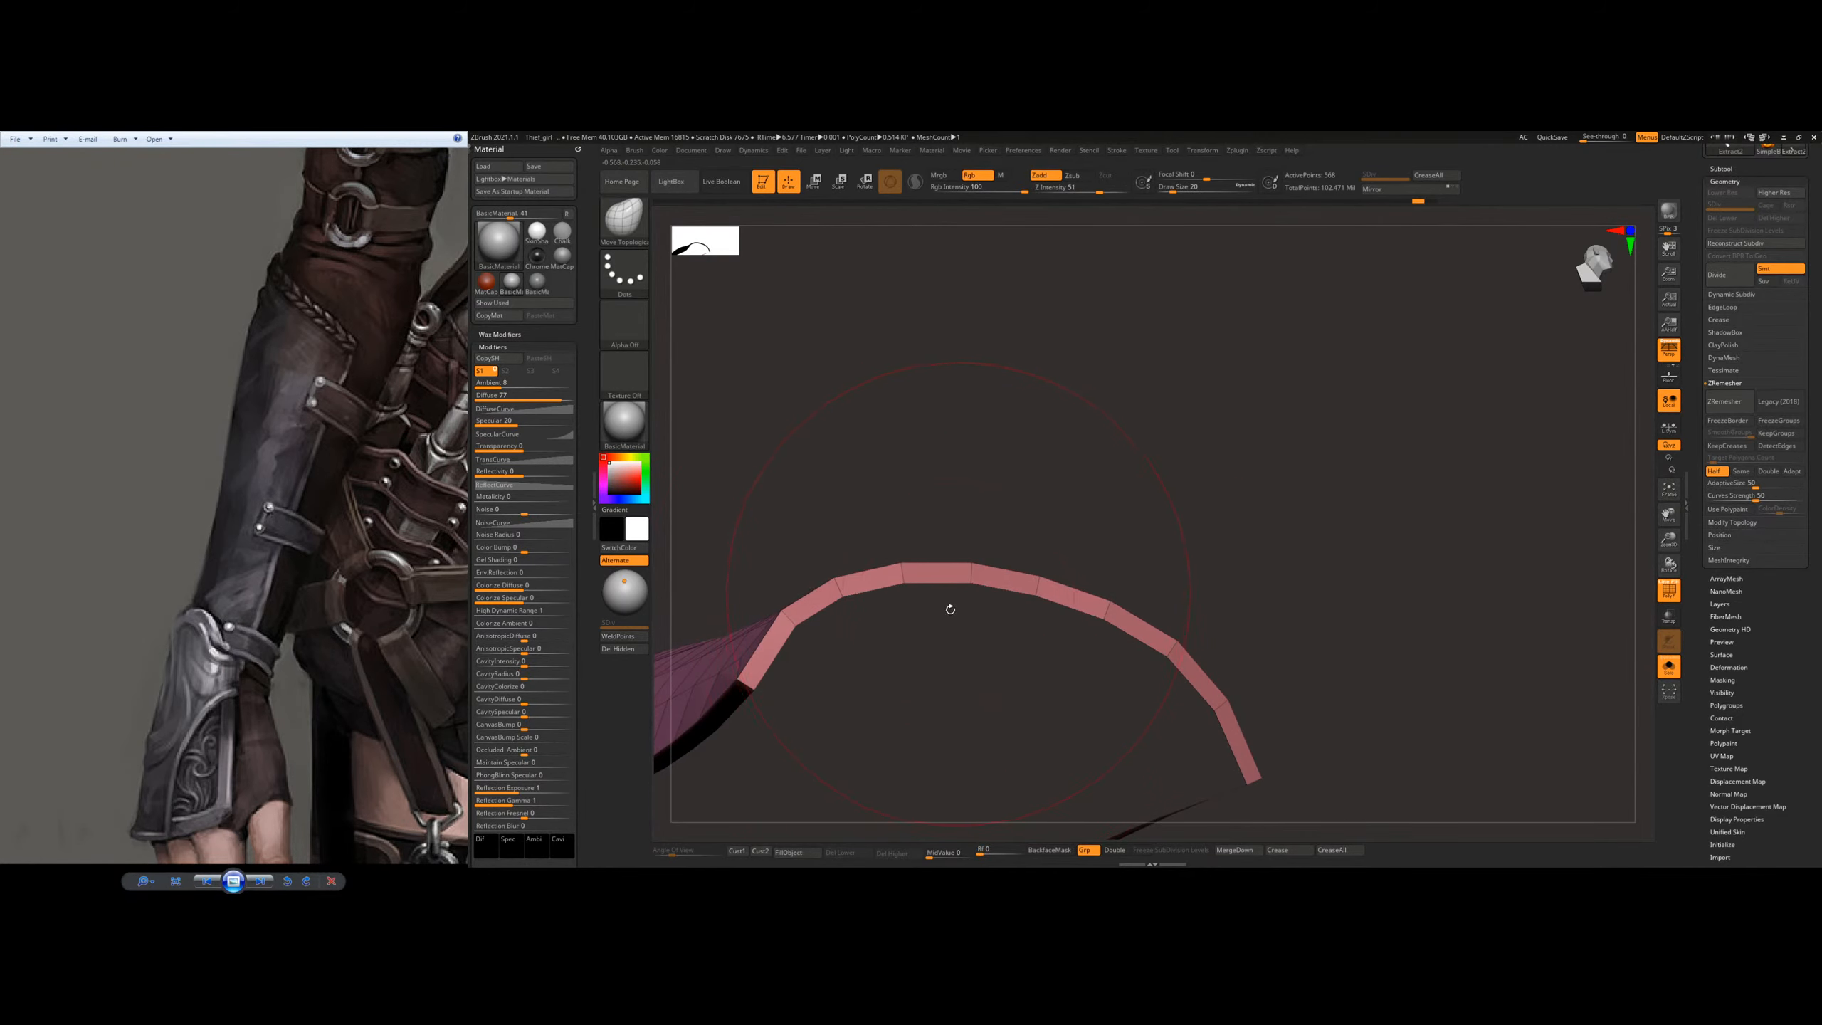
pyautogui.click(1668, 667)
# Step: Bring back the surrounding body and nudge the plate's wrist rim against the back of the wrist
pyautogui.moveTo(994, 504); pyautogui.dragTo(915, 588, button='right')
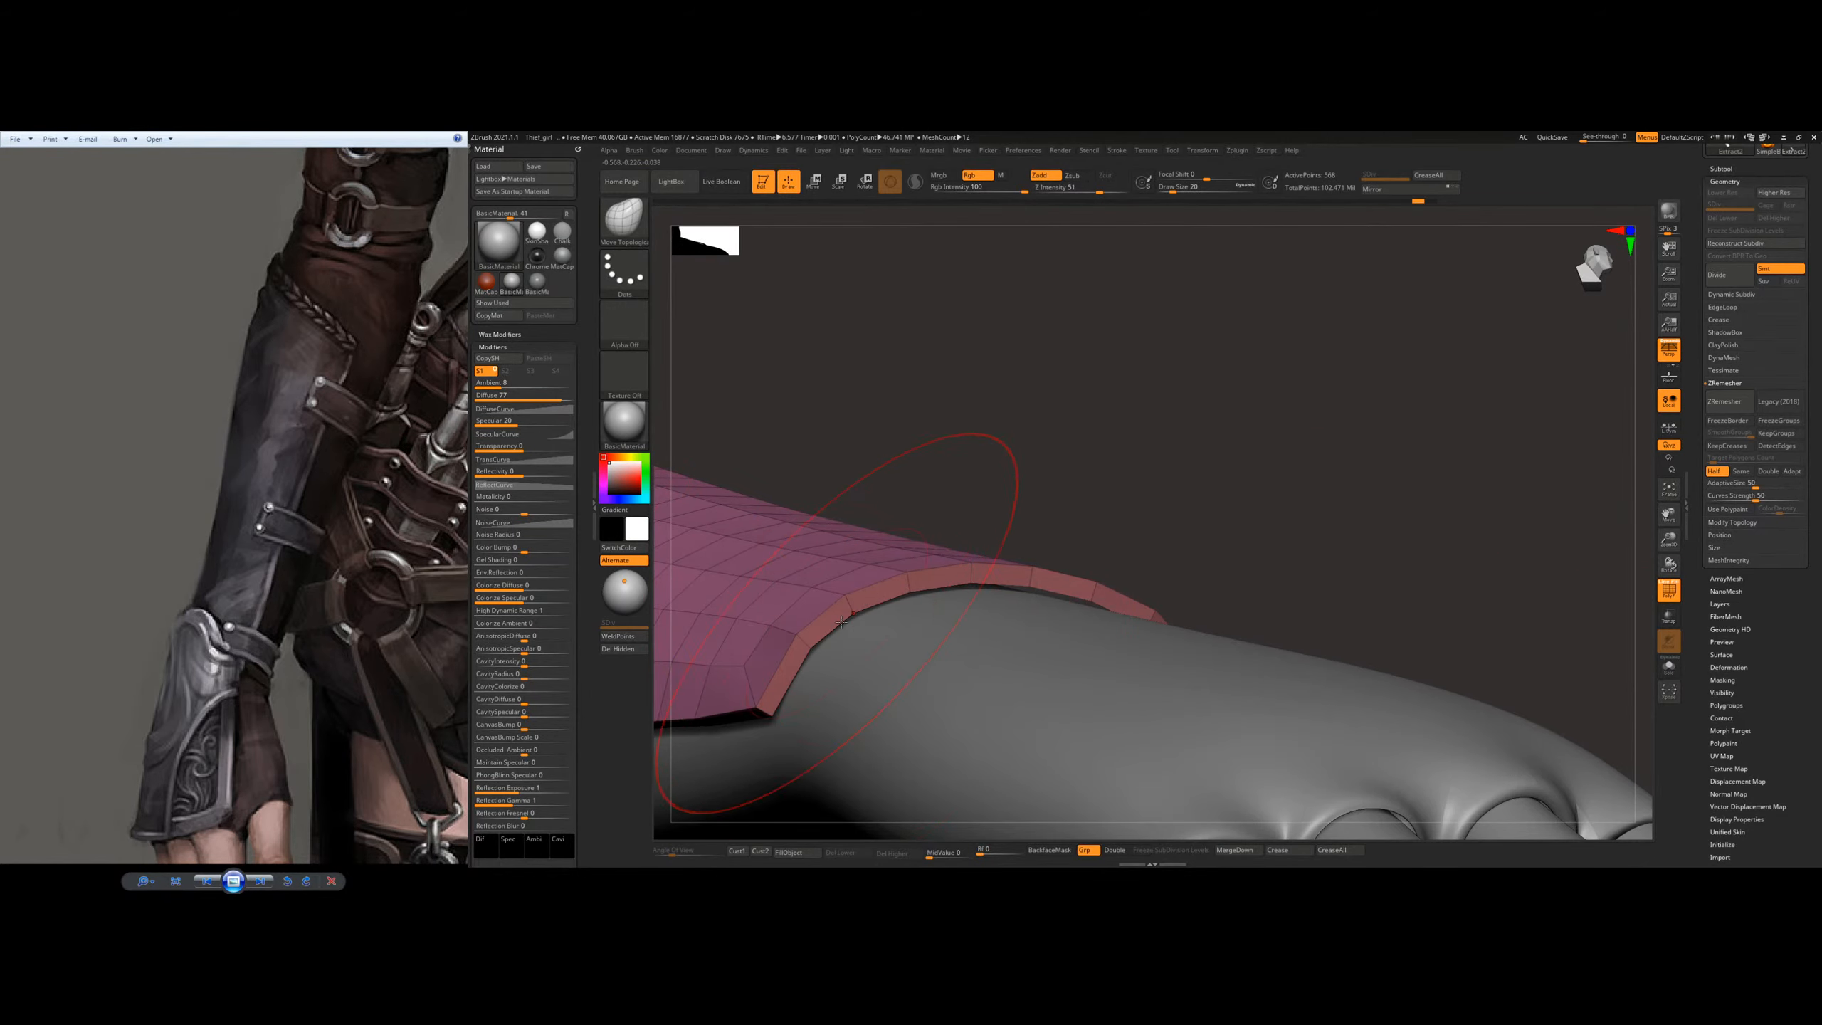
pyautogui.moveTo(834, 654); pyautogui.dragTo(814, 650, button='right')
pyautogui.moveTo(813, 651); pyautogui.dragTo(823, 655)
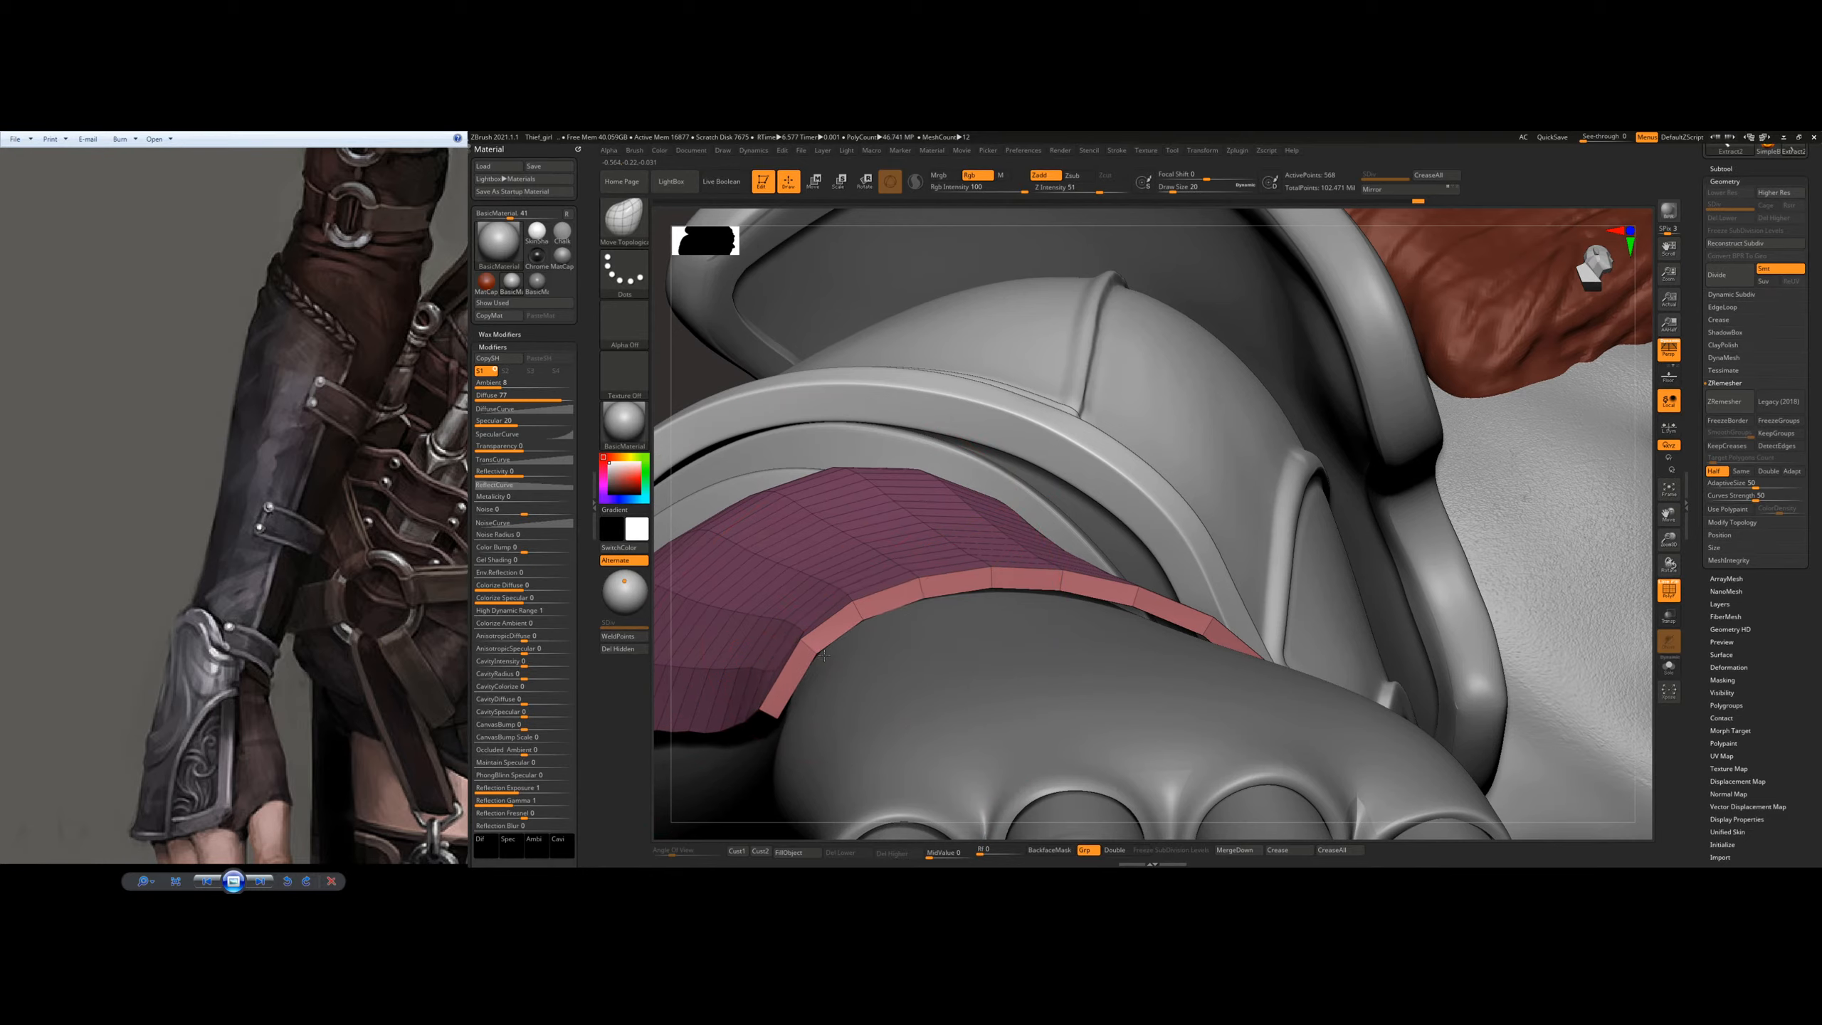
pyautogui.click(634, 236)
pyautogui.moveTo(1037, 583); pyautogui.dragTo(1065, 603, button='right')
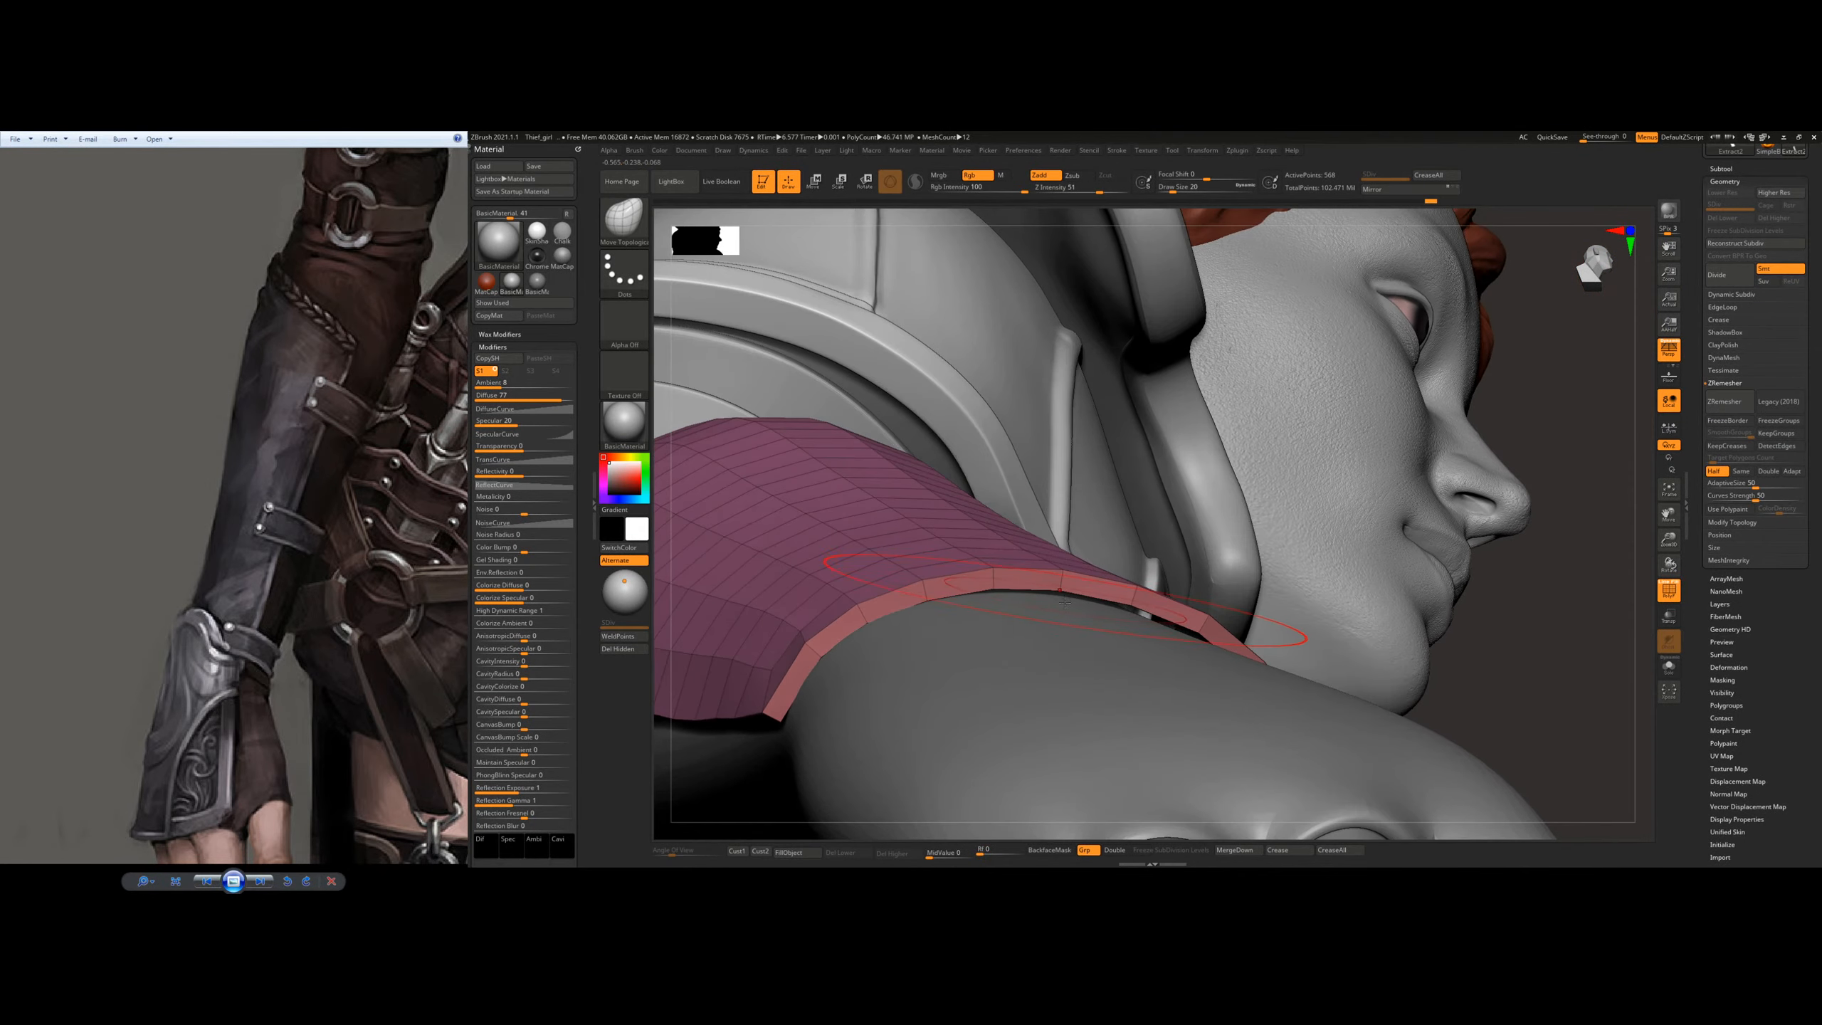
# Step: Refine the curve of the plate's wrist rim with Move Topological at draw sizes 7 and 12
pyautogui.press('s')
pyautogui.moveTo(1064, 617); pyautogui.dragTo(1058, 617)
pyautogui.moveTo(1055, 610); pyautogui.dragTo(1065, 597, button='right')
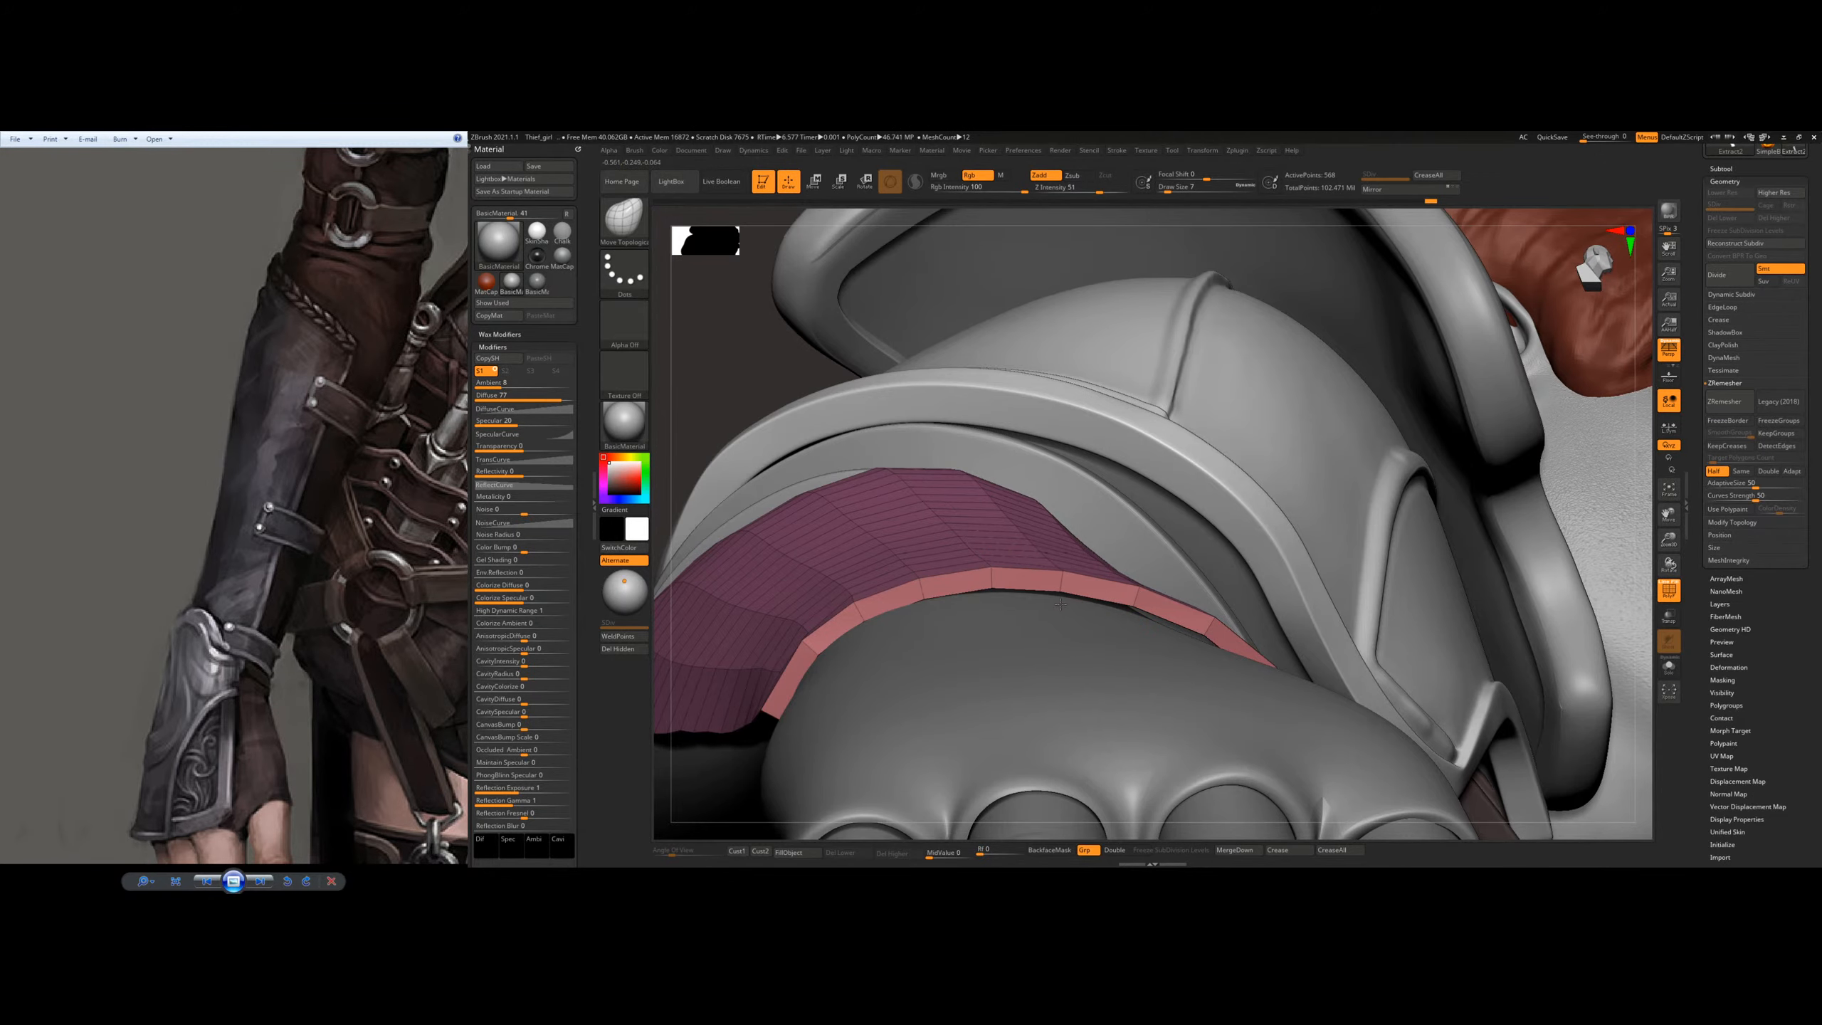
pyautogui.press('s')
pyautogui.moveTo(1062, 599); pyautogui.dragTo(1066, 598)
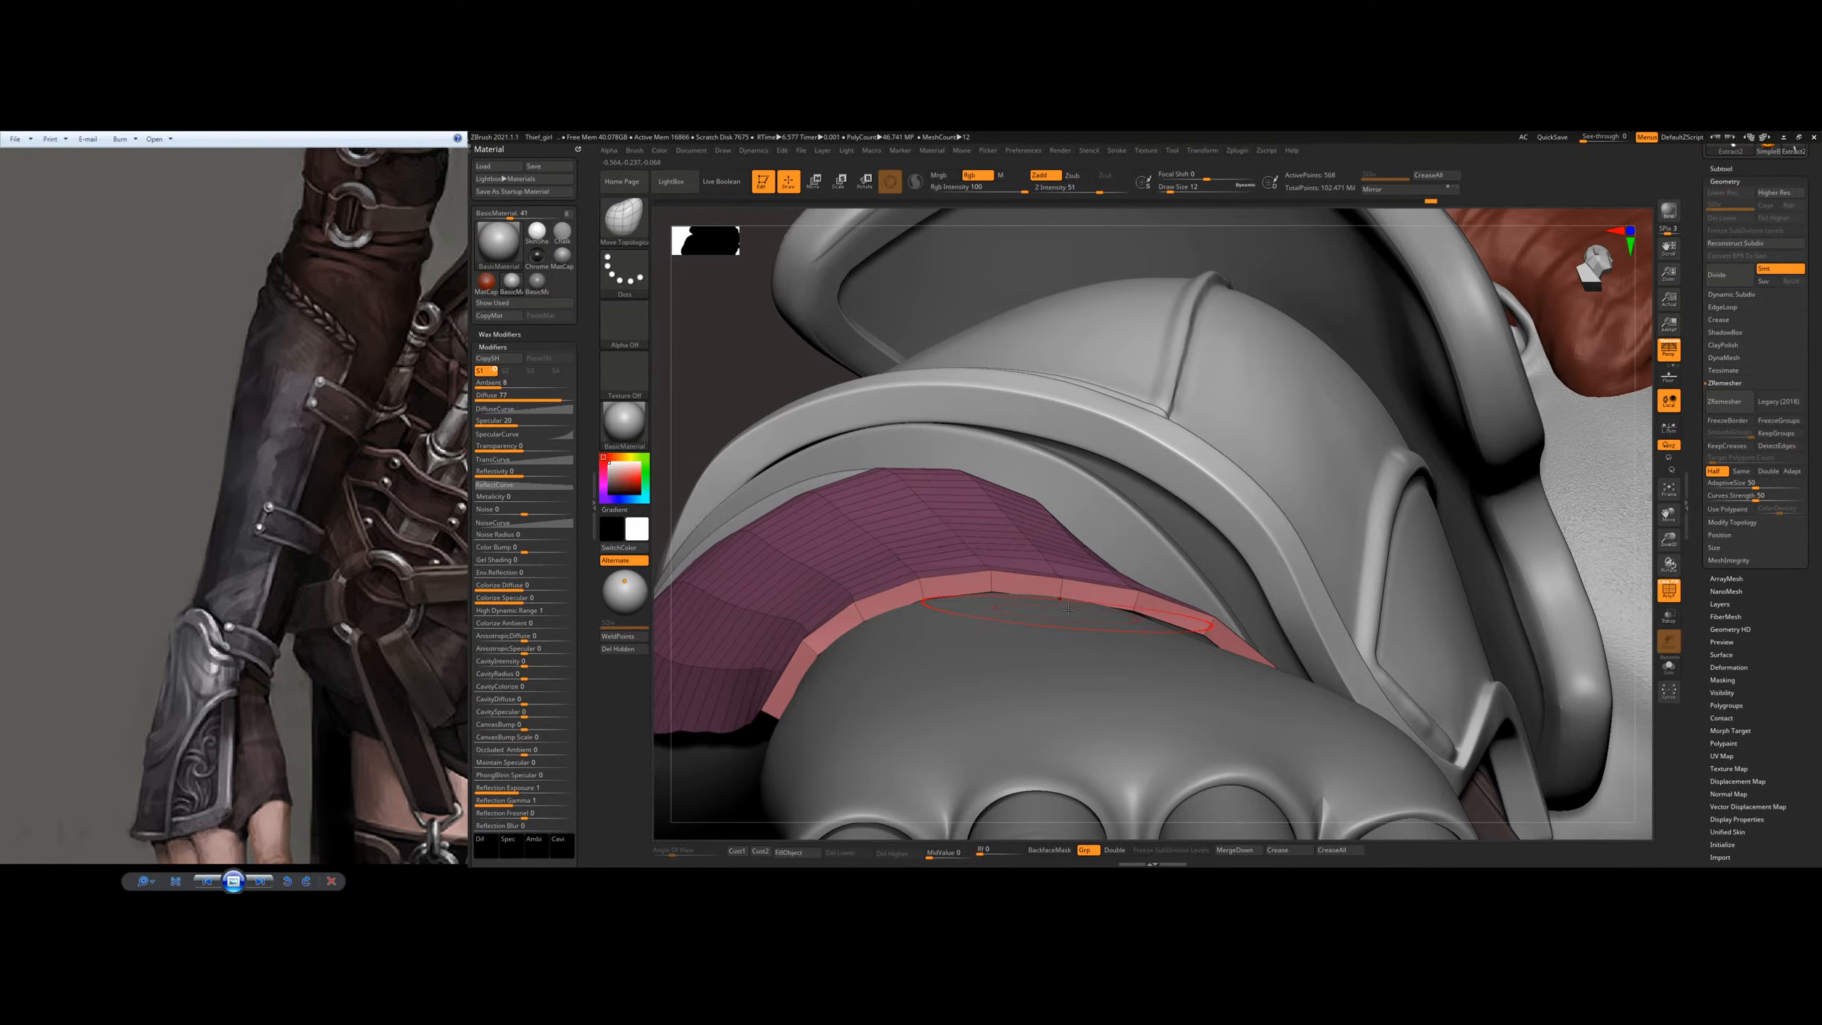
pyautogui.moveTo(1068, 610); pyautogui.dragTo(893, 531, button='right')
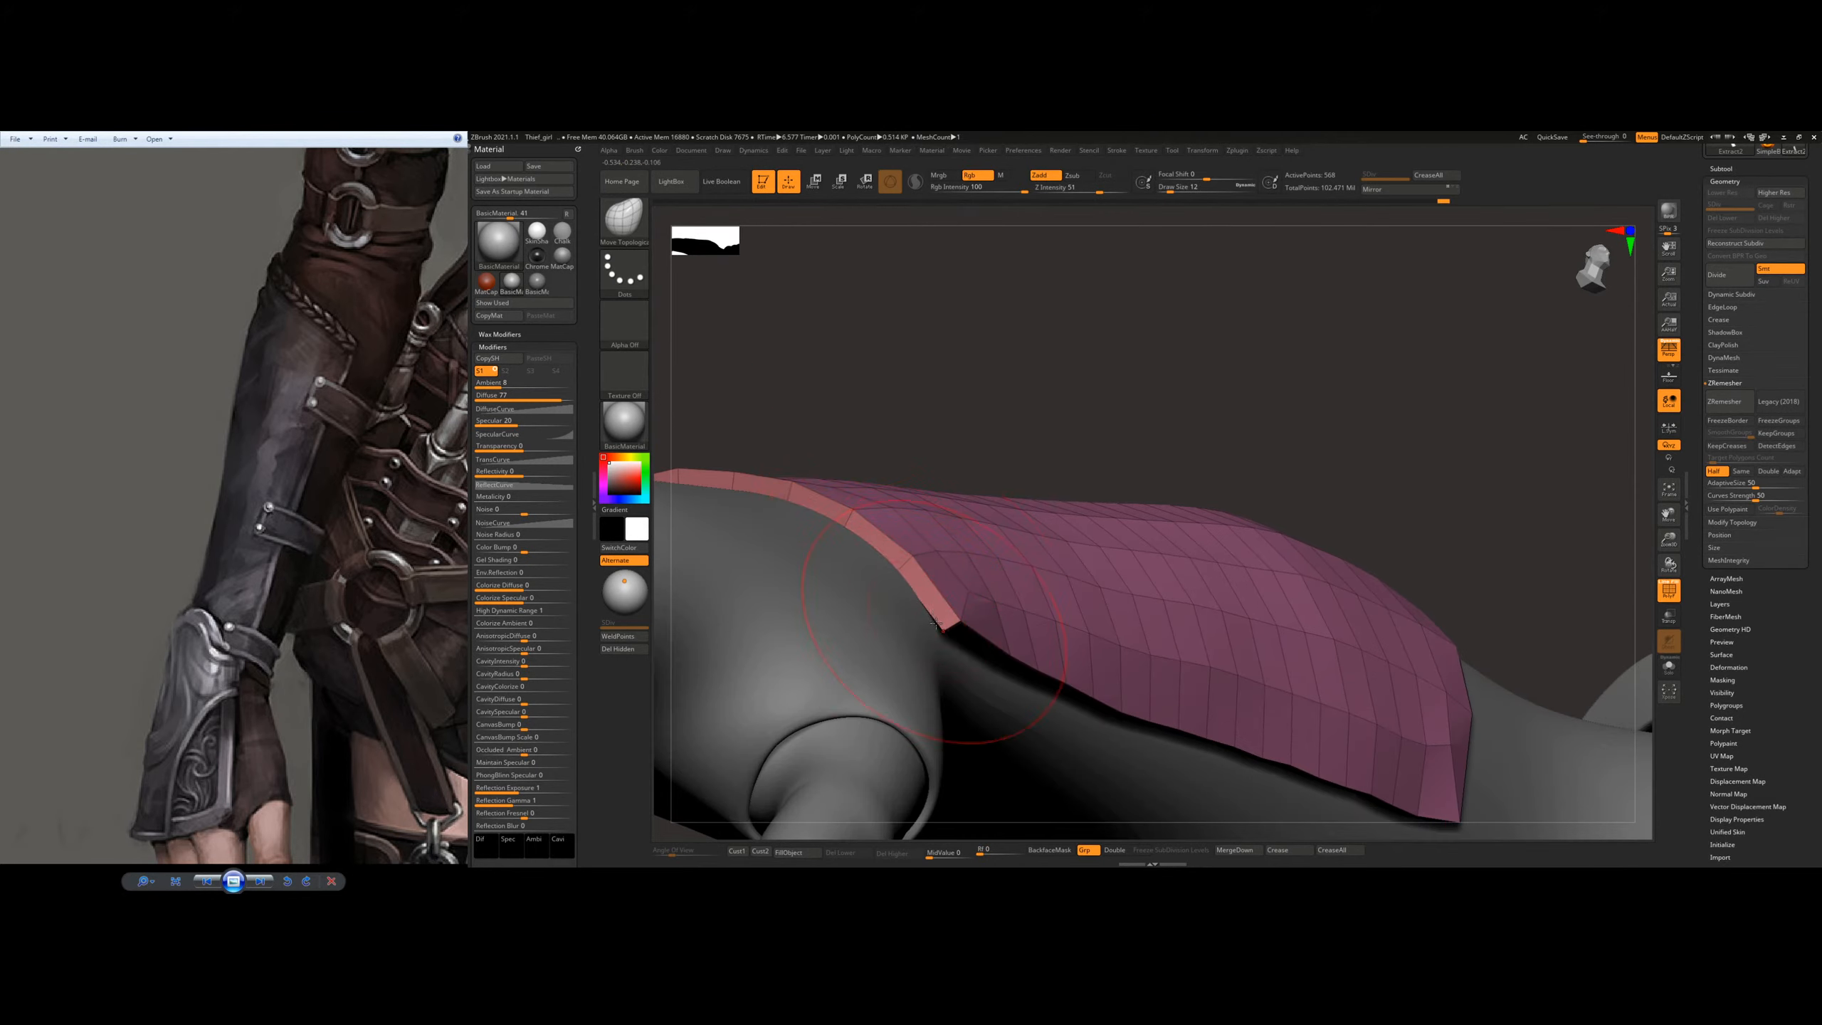
# Step: Nudge the plate's long side edge toward the forearm near the wrist corner and check its fit from several sides
pyautogui.moveTo(959, 592); pyautogui.dragTo(809, 519, button='right')
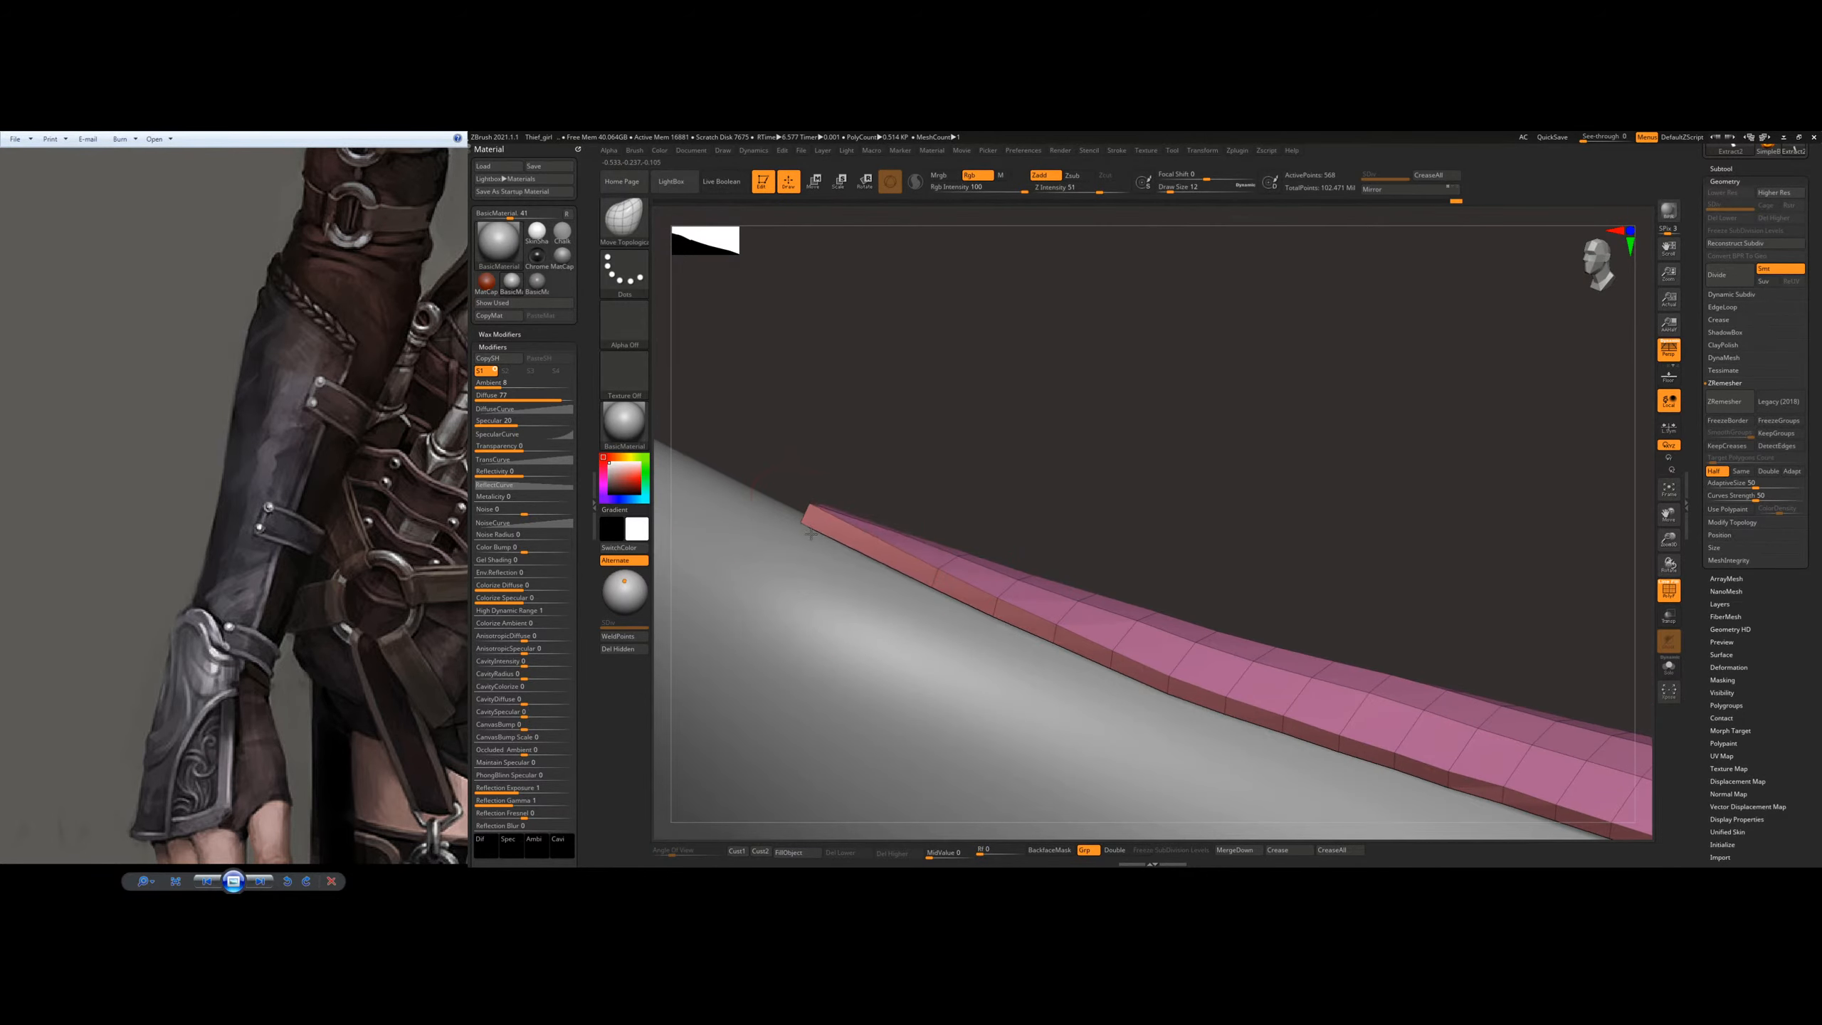
pyautogui.moveTo(826, 540); pyautogui.dragTo(831, 549)
pyautogui.moveTo(994, 603); pyautogui.dragTo(992, 610)
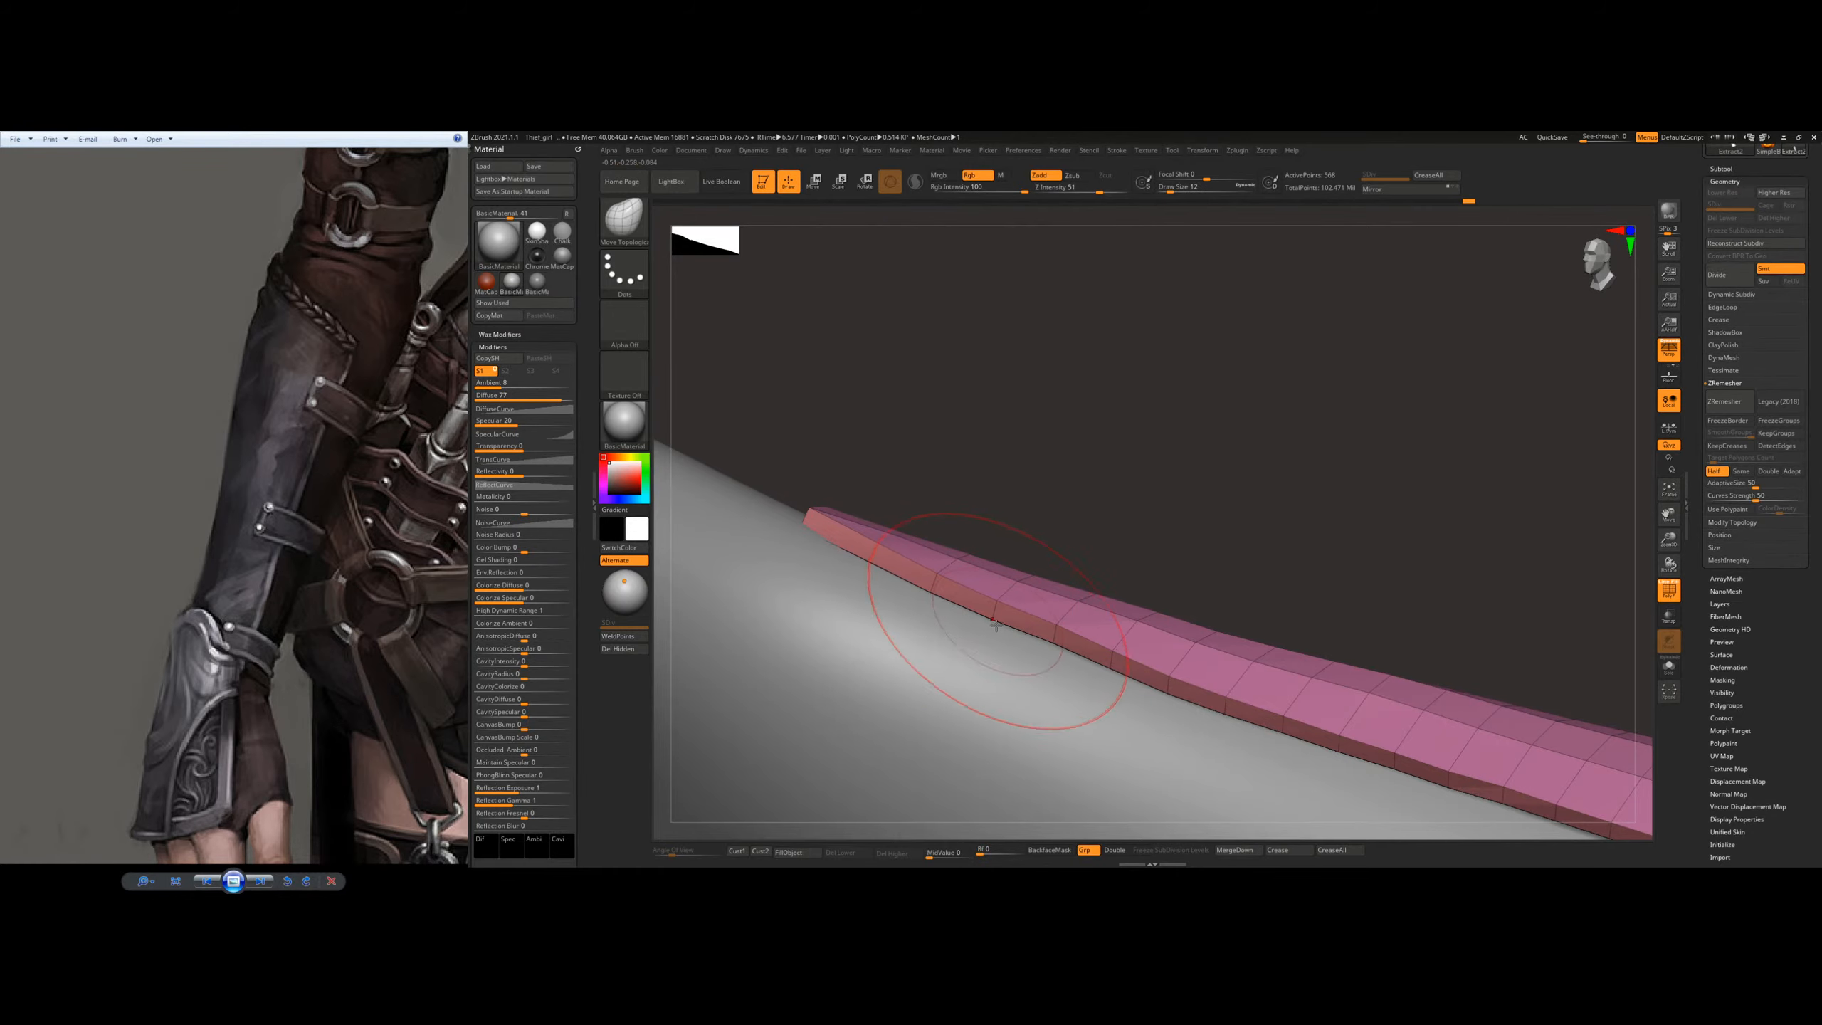
pyautogui.moveTo(1080, 581); pyautogui.dragTo(1026, 468, button='right')
pyautogui.moveTo(1062, 526); pyautogui.dragTo(1004, 516, button='right')
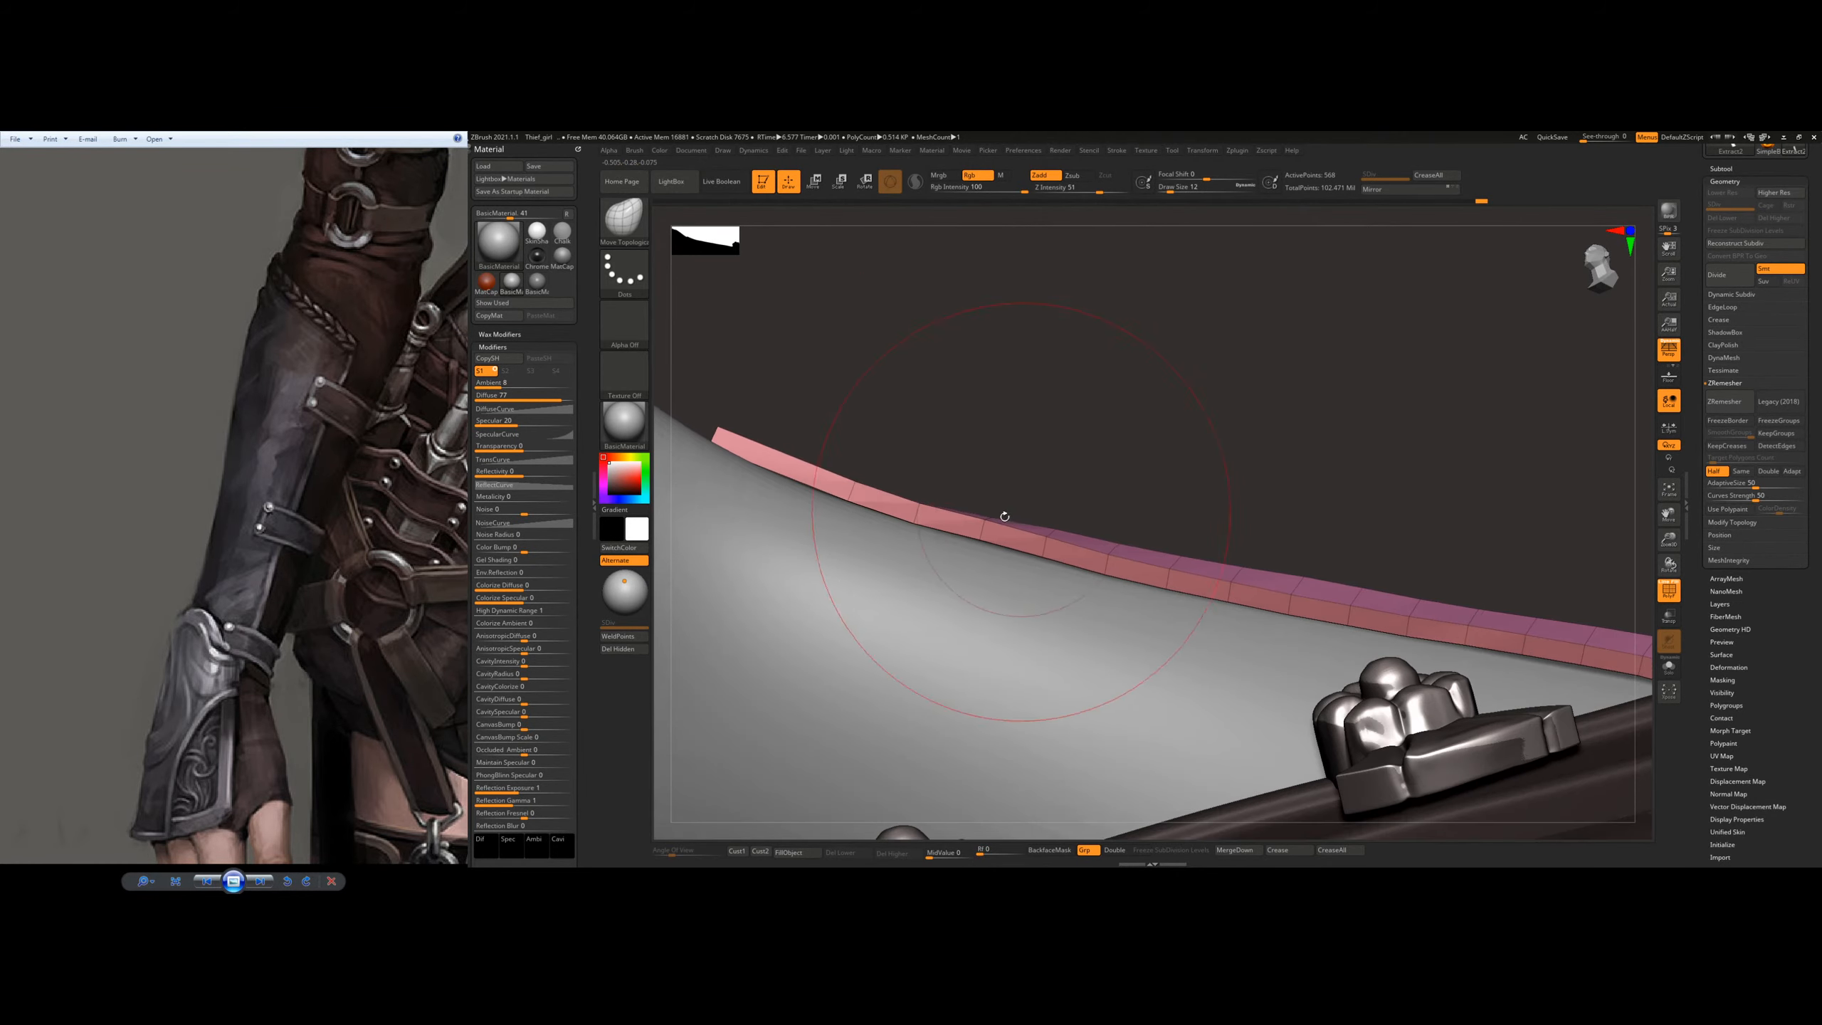
pyautogui.moveTo(1004, 518); pyautogui.dragTo(1040, 541)
pyautogui.moveTo(1078, 496); pyautogui.dragTo(1156, 585, button='right')
pyautogui.moveTo(1156, 585); pyautogui.dragTo(1158, 595)
pyautogui.moveTo(1158, 595)
pyautogui.keyDown('ctrl'); pyautogui.mouseDown(button='right')
pyautogui.moveTo(1177, 459)
pyautogui.moveTo(1176, 510)
pyautogui.moveTo(1148, 545)
pyautogui.moveTo(1184, 480)
pyautogui.moveTo(1101, 517)
pyautogui.moveTo(1098, 565)
pyautogui.moveTo(1158, 561)
pyautogui.mouseUp(button='right'); pyautogui.keyUp('ctrl')
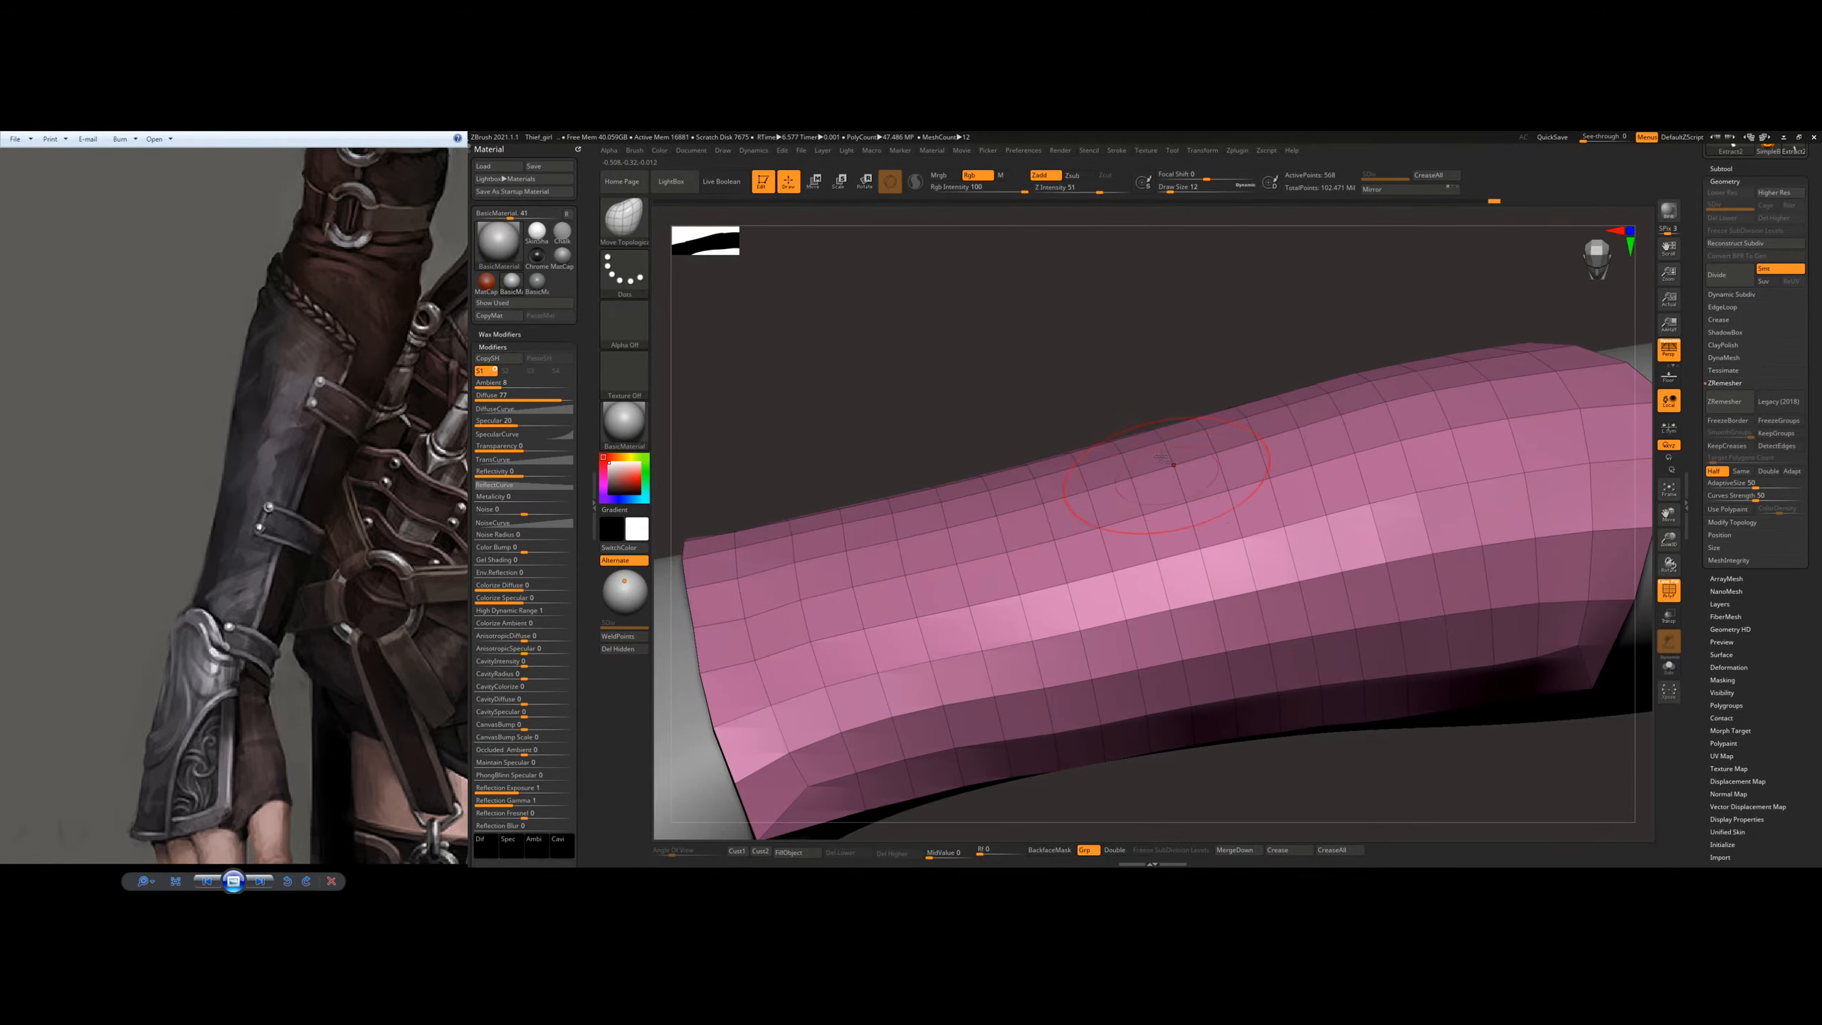
pyautogui.moveTo(1161, 458); pyautogui.dragTo(1024, 664, button='right')
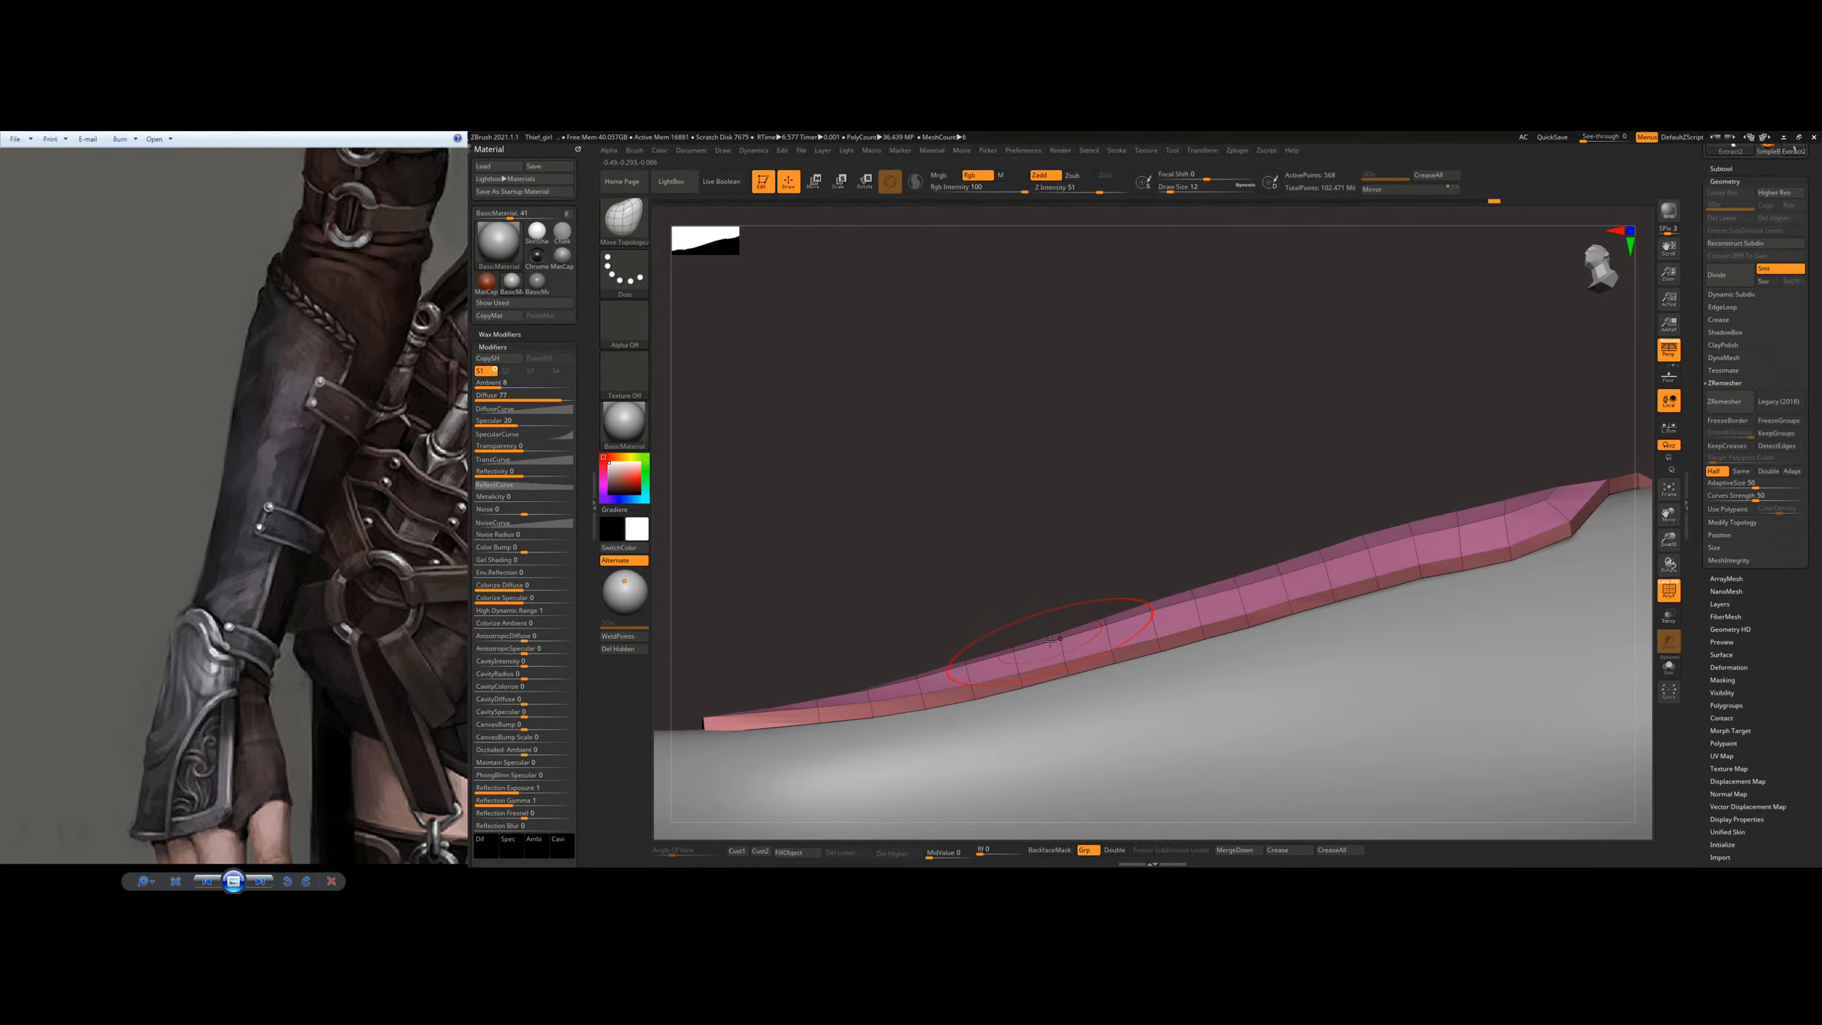
# Step: Use ZModeler with Extrude targeting Polygroup Border to add a narrow strip of polygons around the plate's outer face
pyautogui.press('b')
pyautogui.press('c')
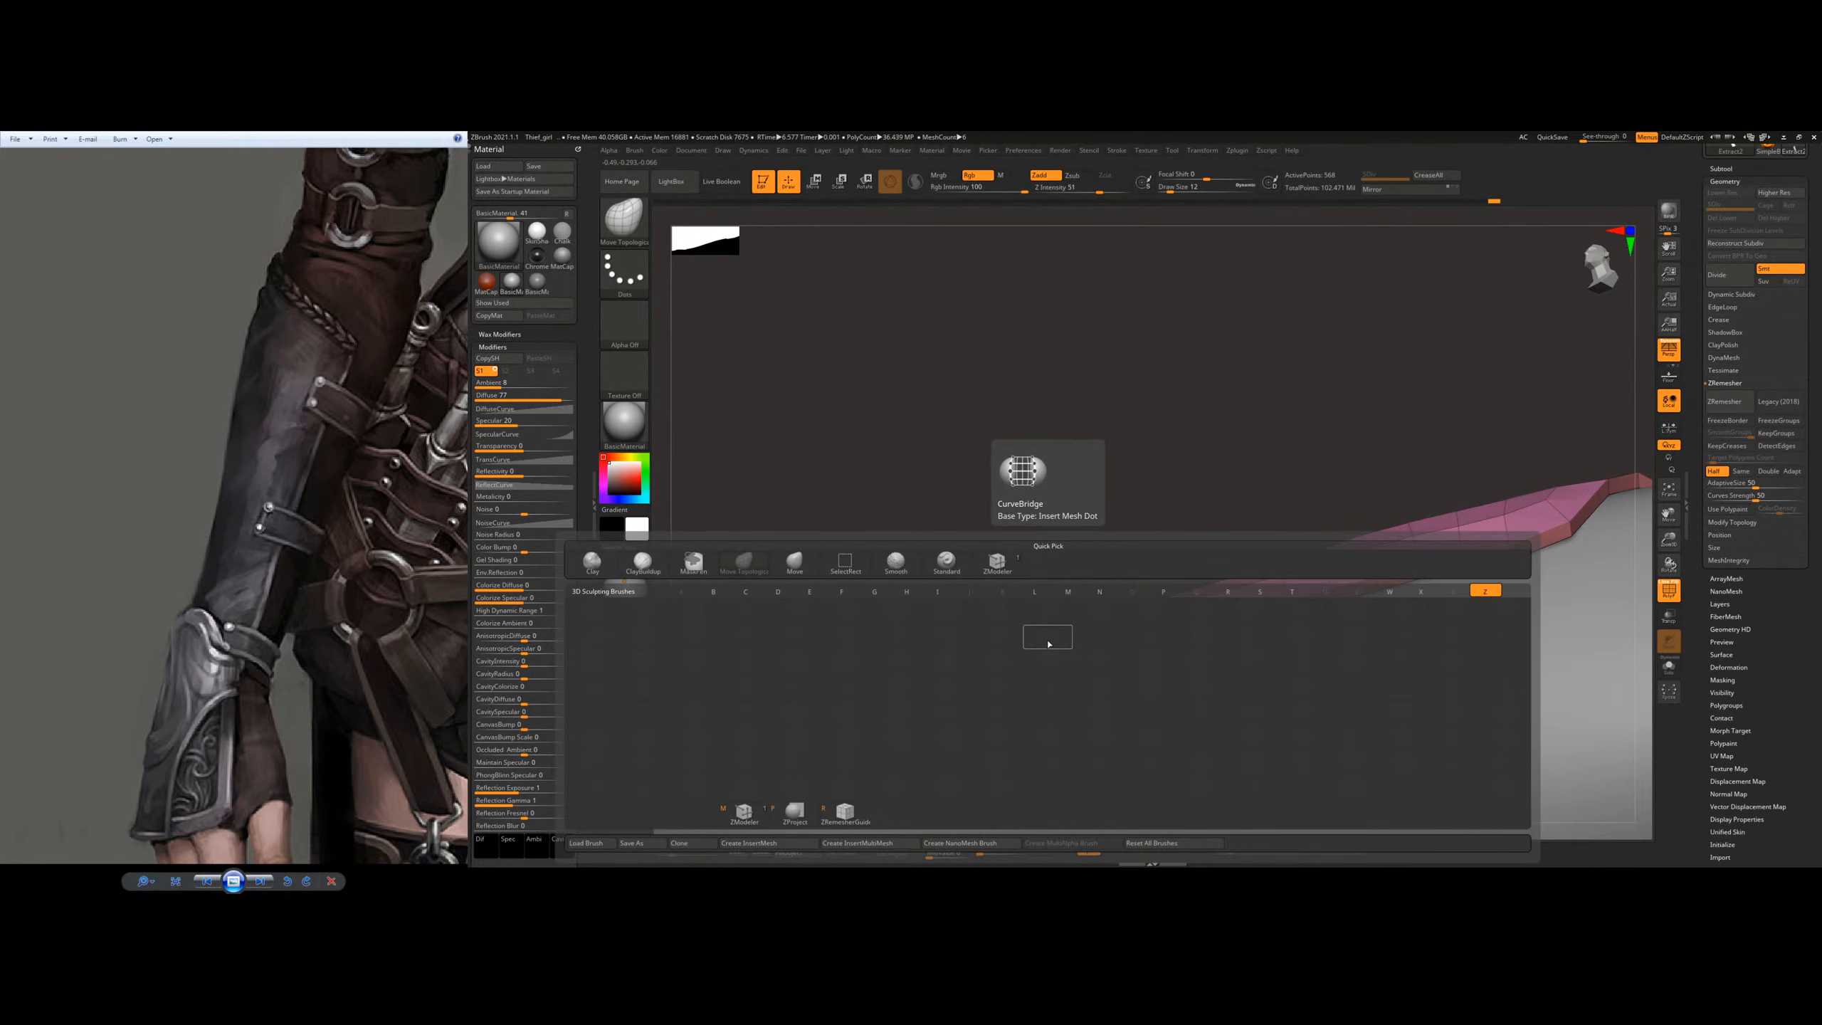
pyautogui.press('b')
pyautogui.moveTo(862, 549); pyautogui.dragTo(845, 452)
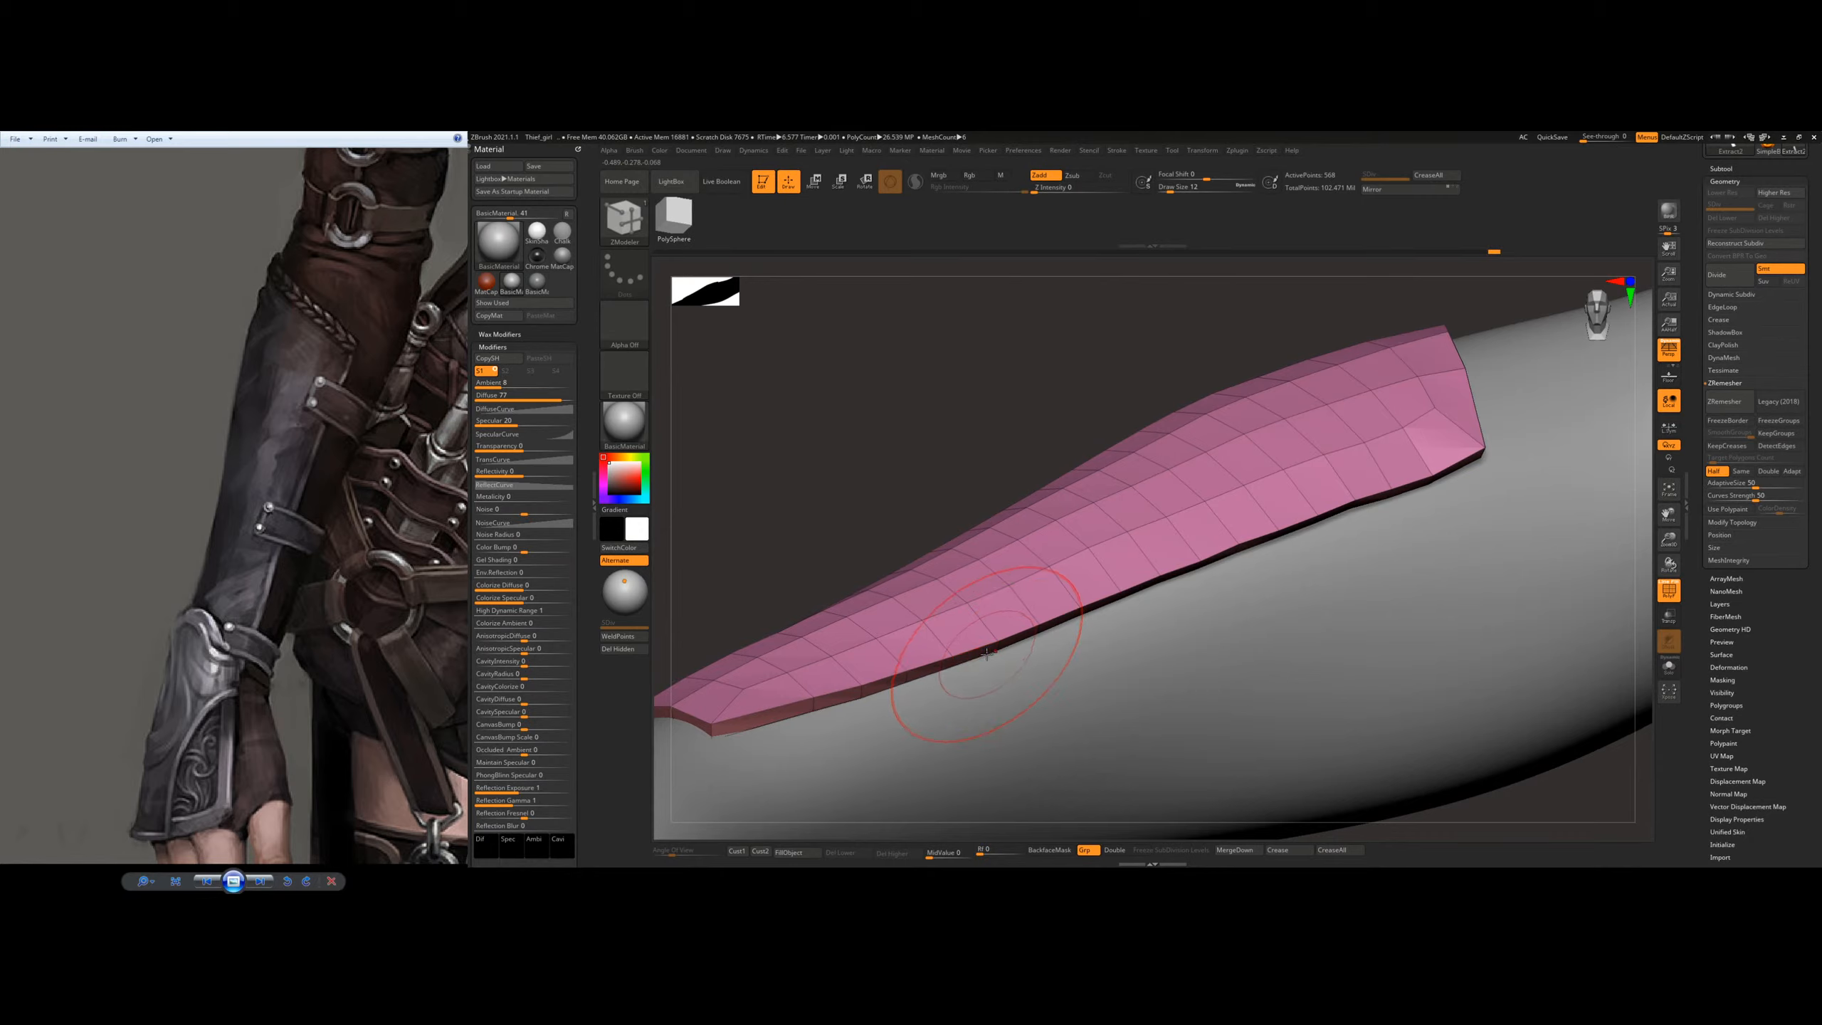
pyautogui.press('space')
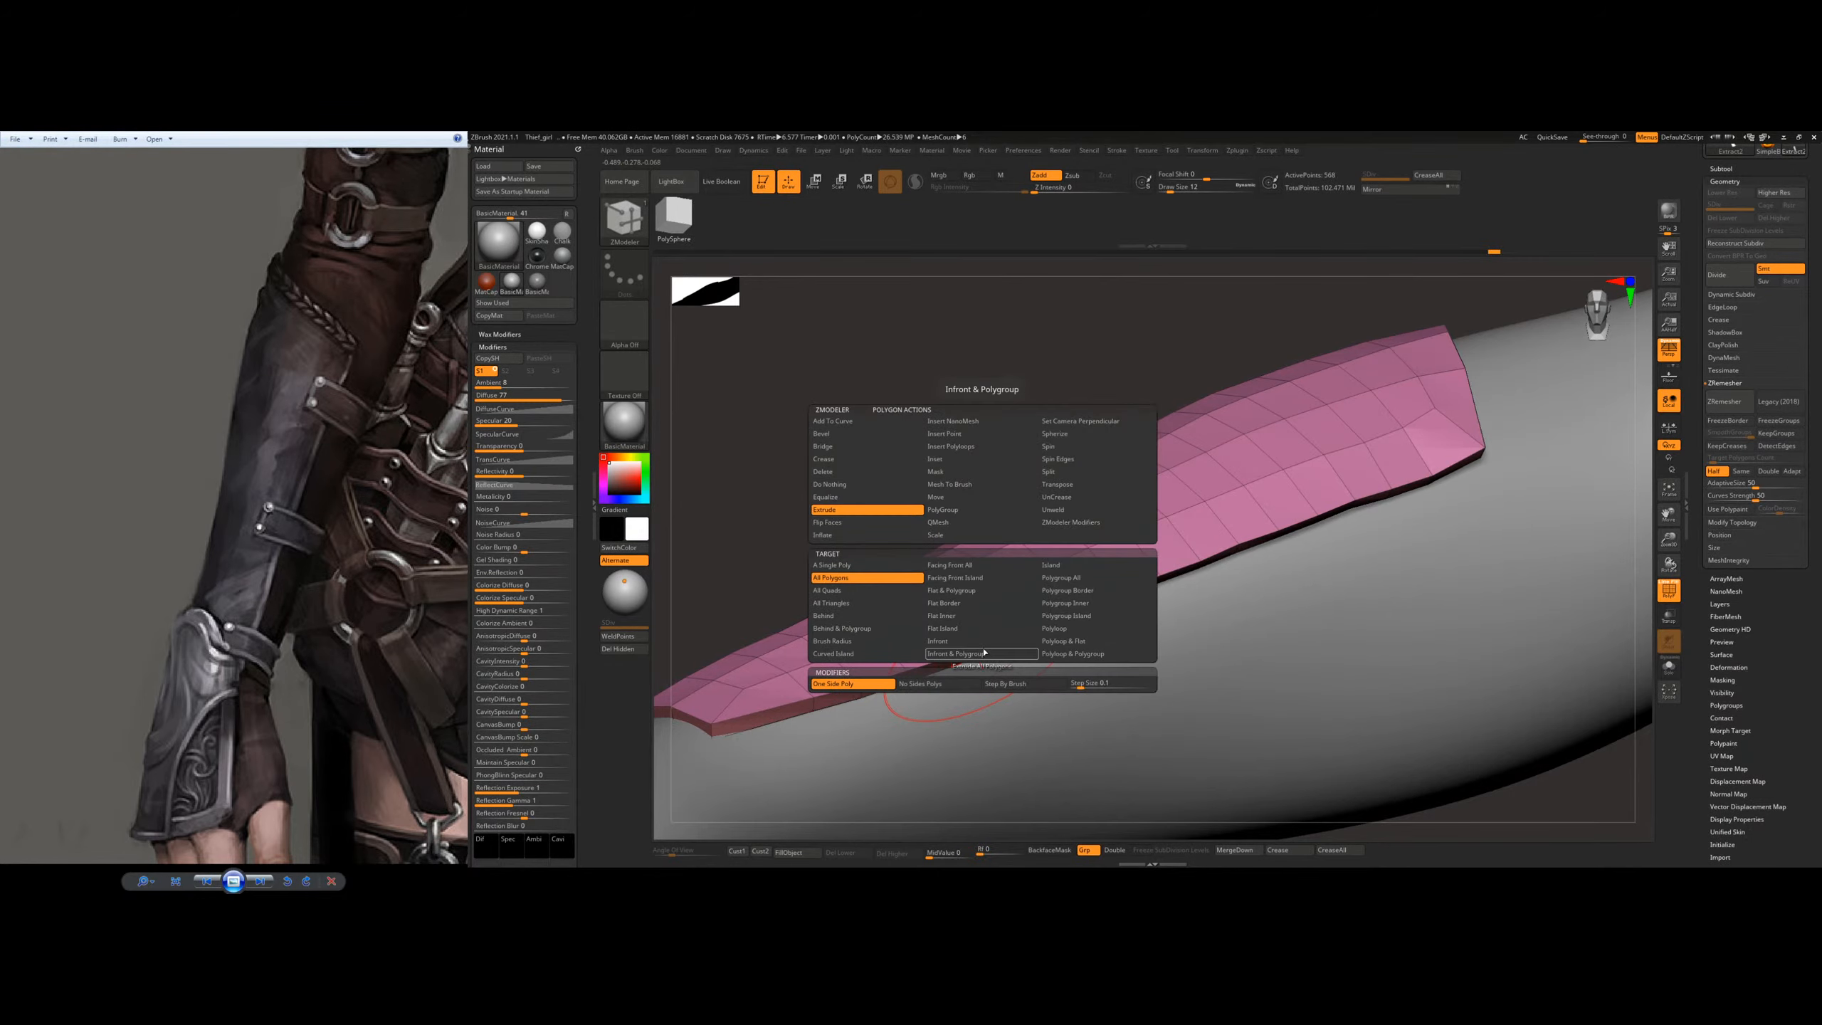
pyautogui.click(1066, 591)
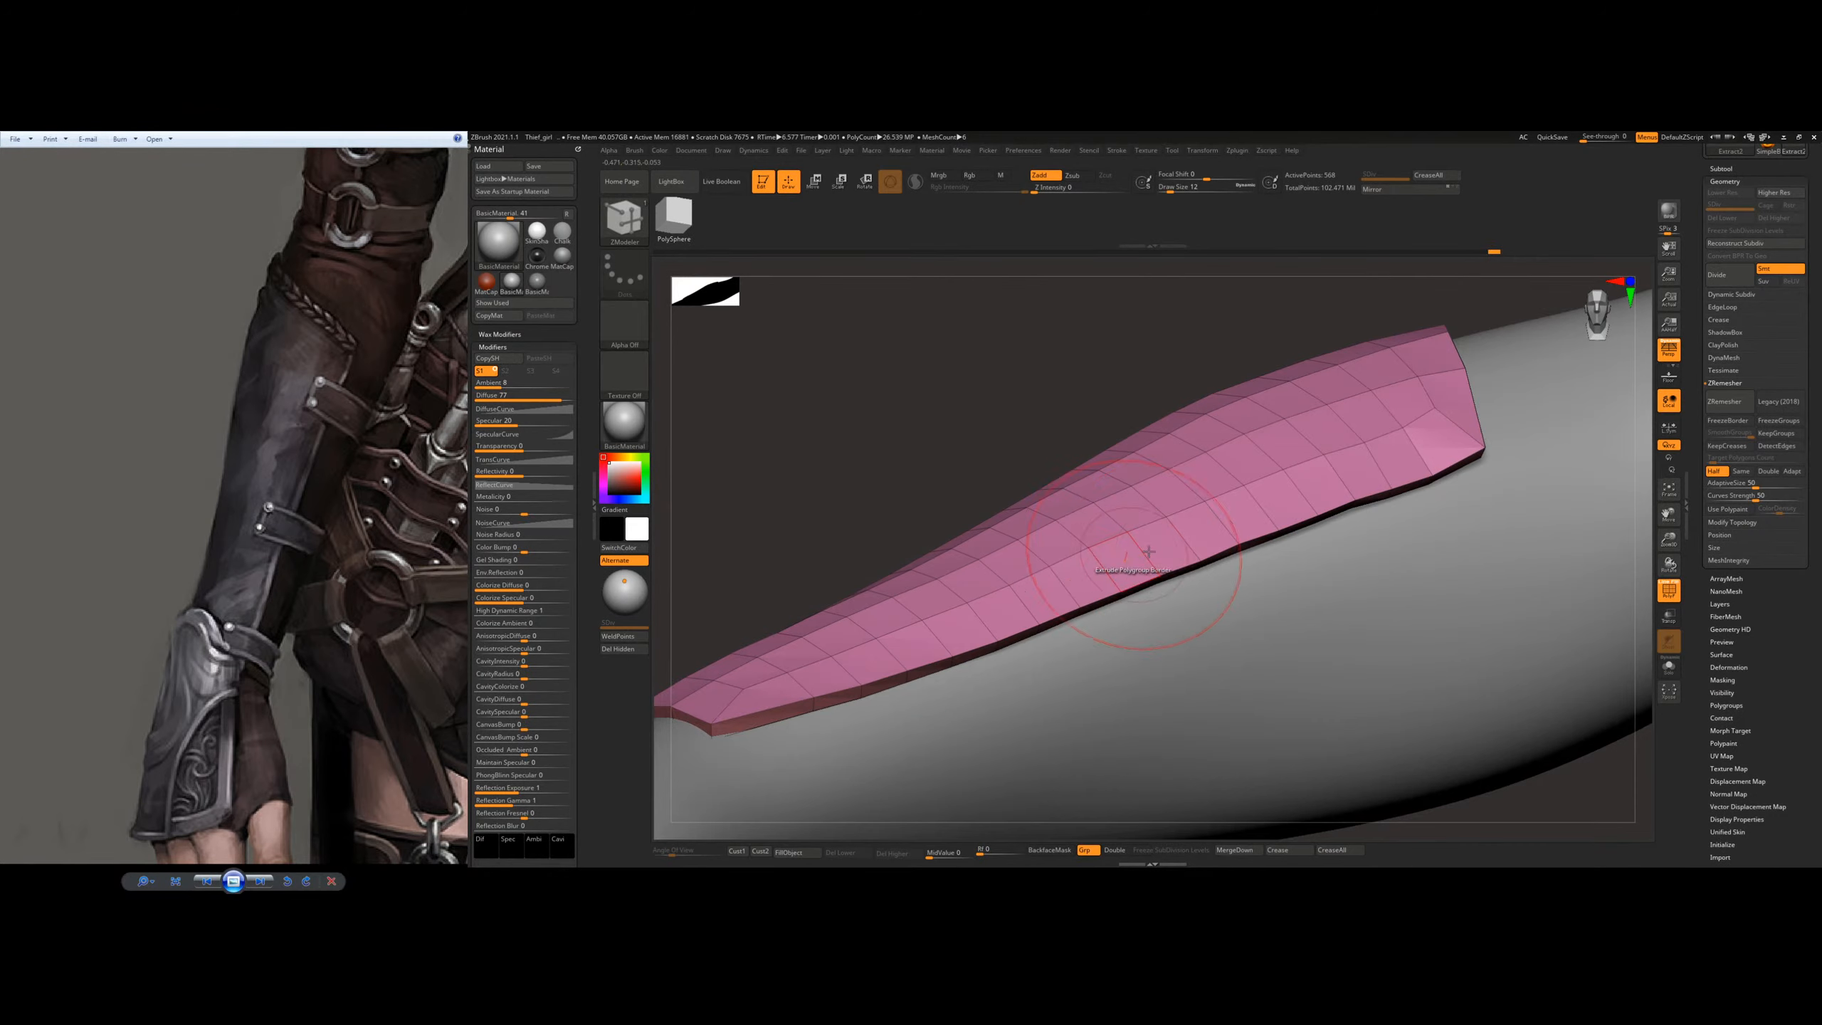
pyautogui.moveTo(1149, 552); pyautogui.dragTo(1060, 627, button='right')
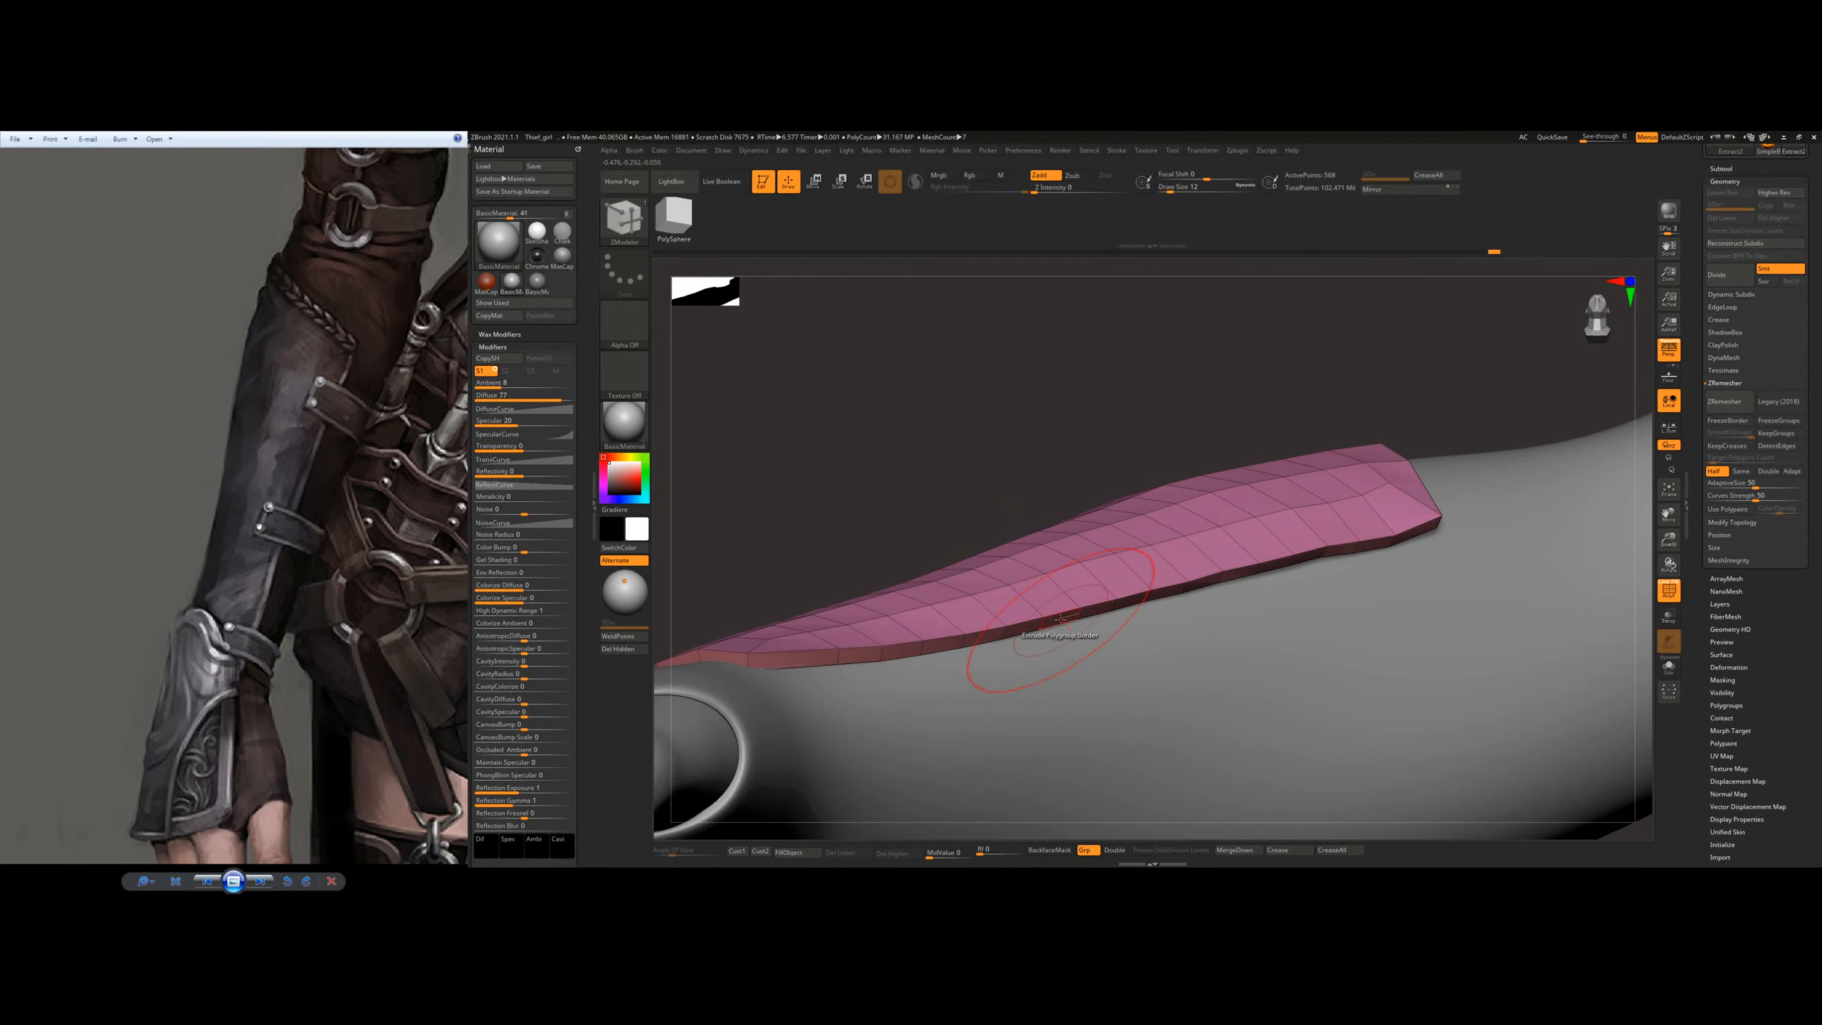
pyautogui.moveTo(1059, 619); pyautogui.dragTo(1079, 630)
pyautogui.moveTo(1102, 578); pyautogui.dragTo(1105, 632, button='right')
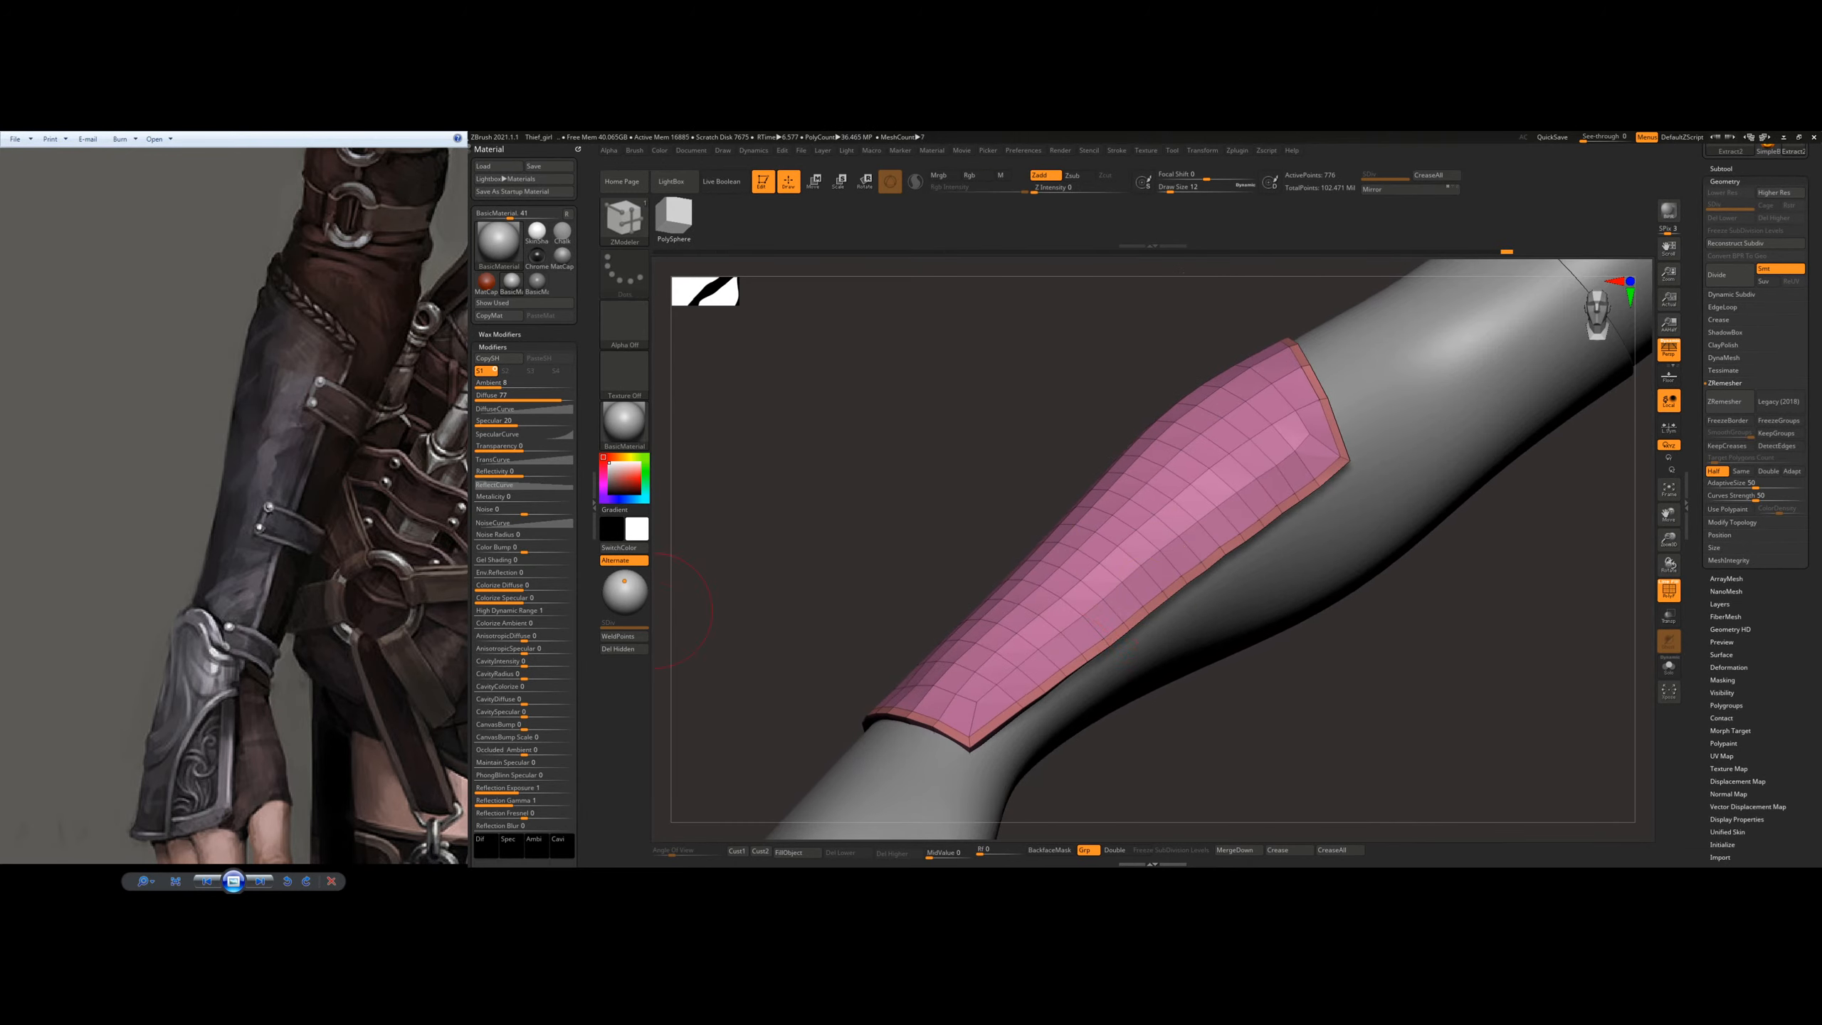
# Step: Extrude the narrow border strip outward to form a raised rim around the plate
pyautogui.moveTo(1168, 463)
pyautogui.keyDown('ctrl'); pyautogui.mouseDown(button='right')
pyautogui.moveTo(1065, 578)
pyautogui.moveTo(1078, 526)
pyautogui.mouseUp(button='right'); pyautogui.keyUp('ctrl')
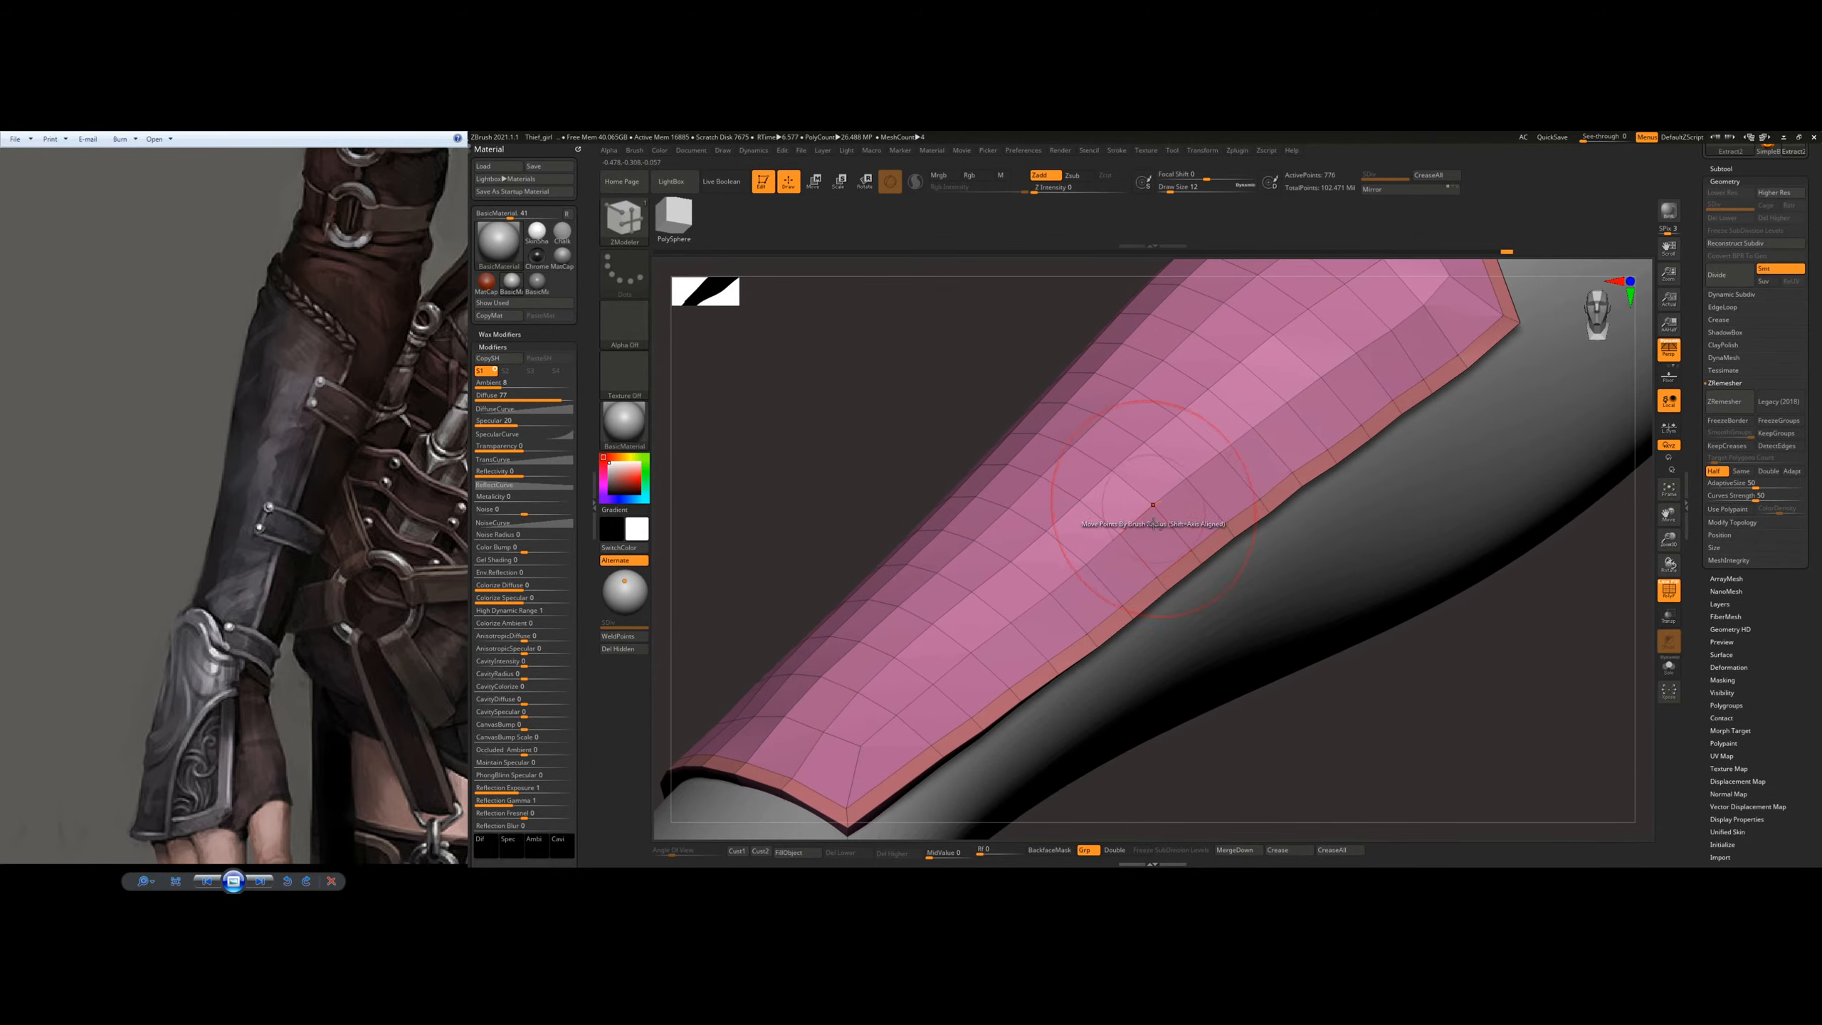
pyautogui.keyDown('ctrl'); pyautogui.moveTo(1161, 567); pyautogui.dragTo(1076, 470, button='right'); pyautogui.keyUp('ctrl')
pyautogui.keyDown('ctrl'); pyautogui.moveTo(1050, 574); pyautogui.dragTo(1081, 632, button='right'); pyautogui.keyUp('ctrl')
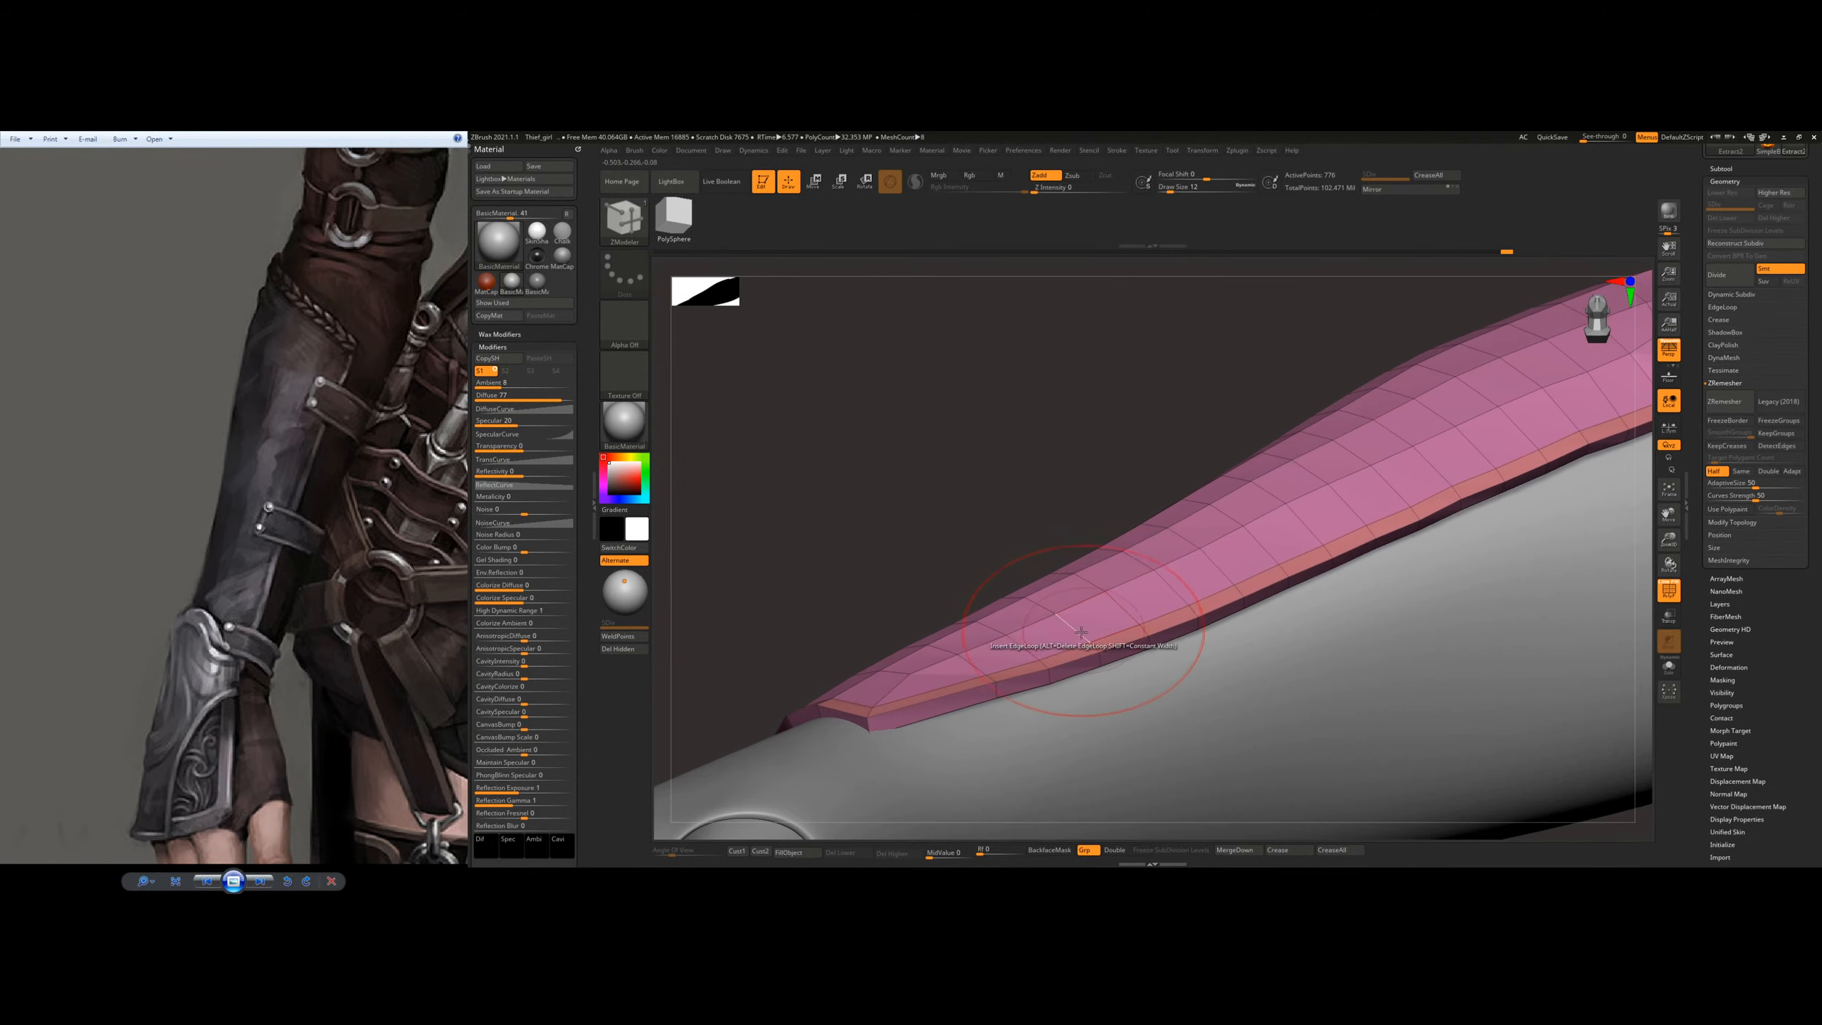
pyautogui.moveTo(1072, 654); pyautogui.dragTo(1069, 632)
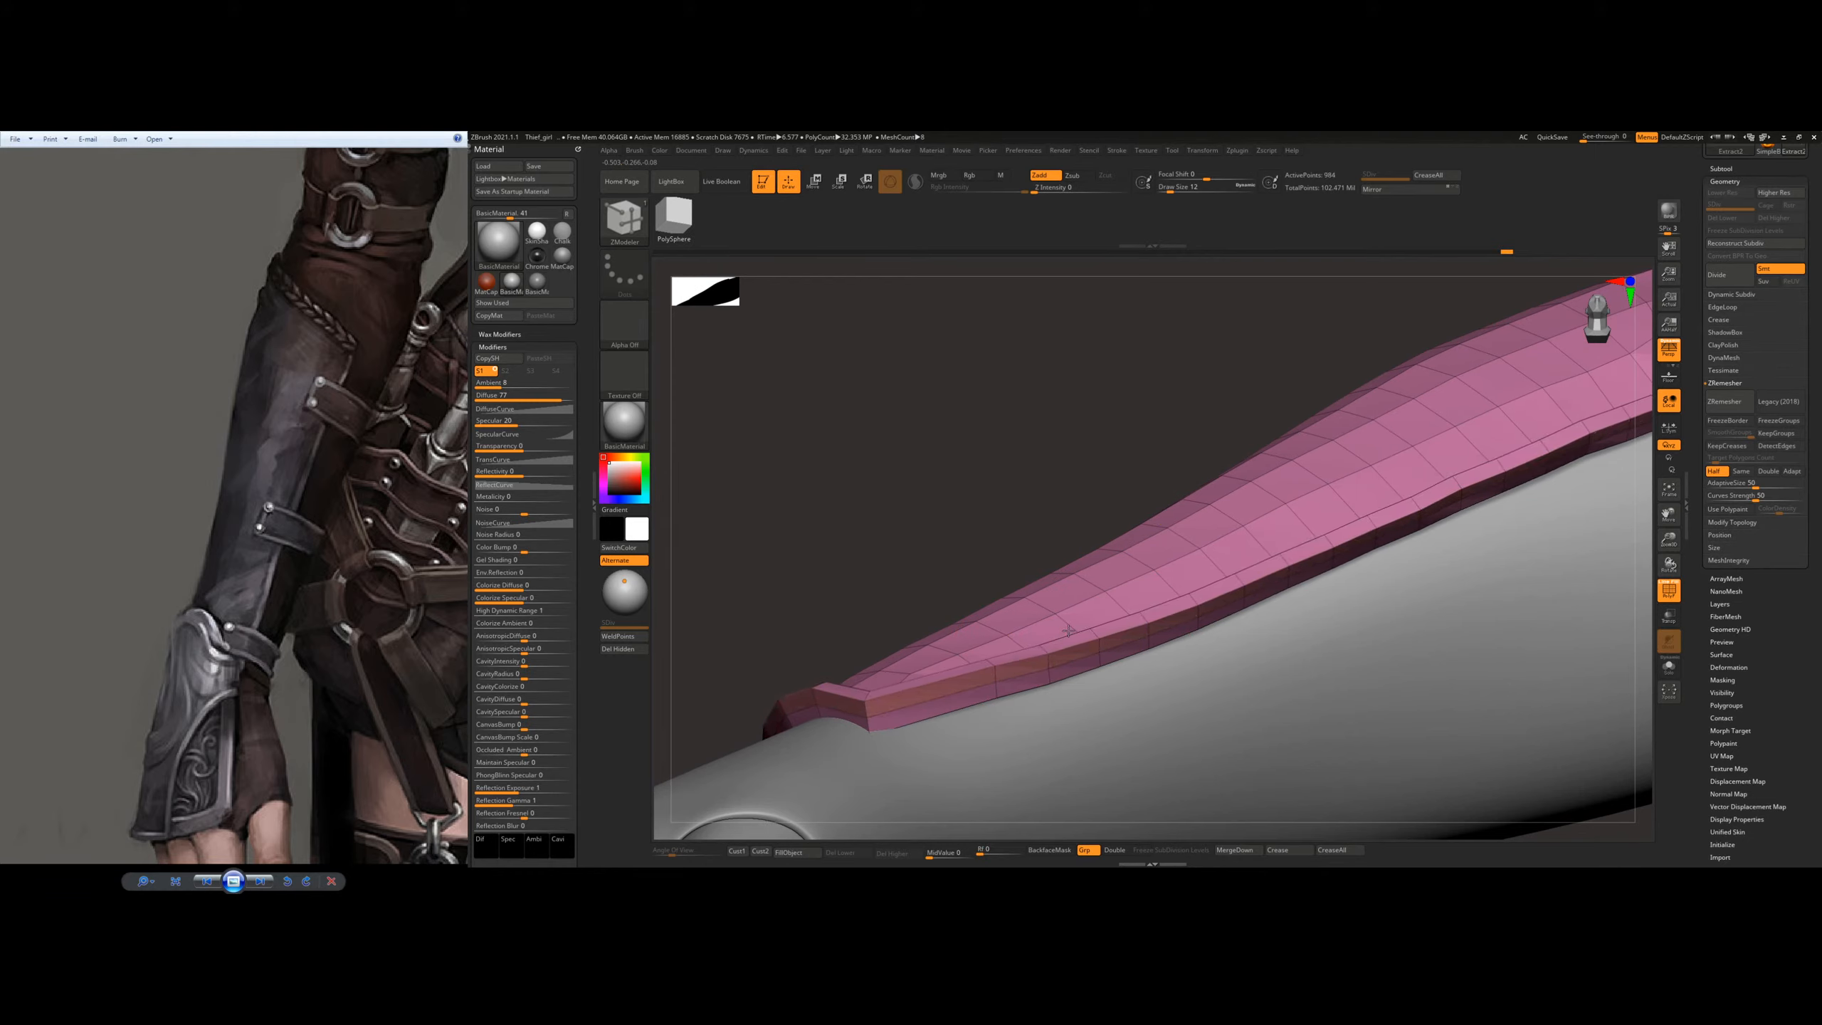
# Step: Compare the plate with and without the raised rim by undoing and restoring the extrusion
pyautogui.moveTo(1109, 527); pyautogui.dragTo(1062, 530, button='right')
pyautogui.press('ctrl')
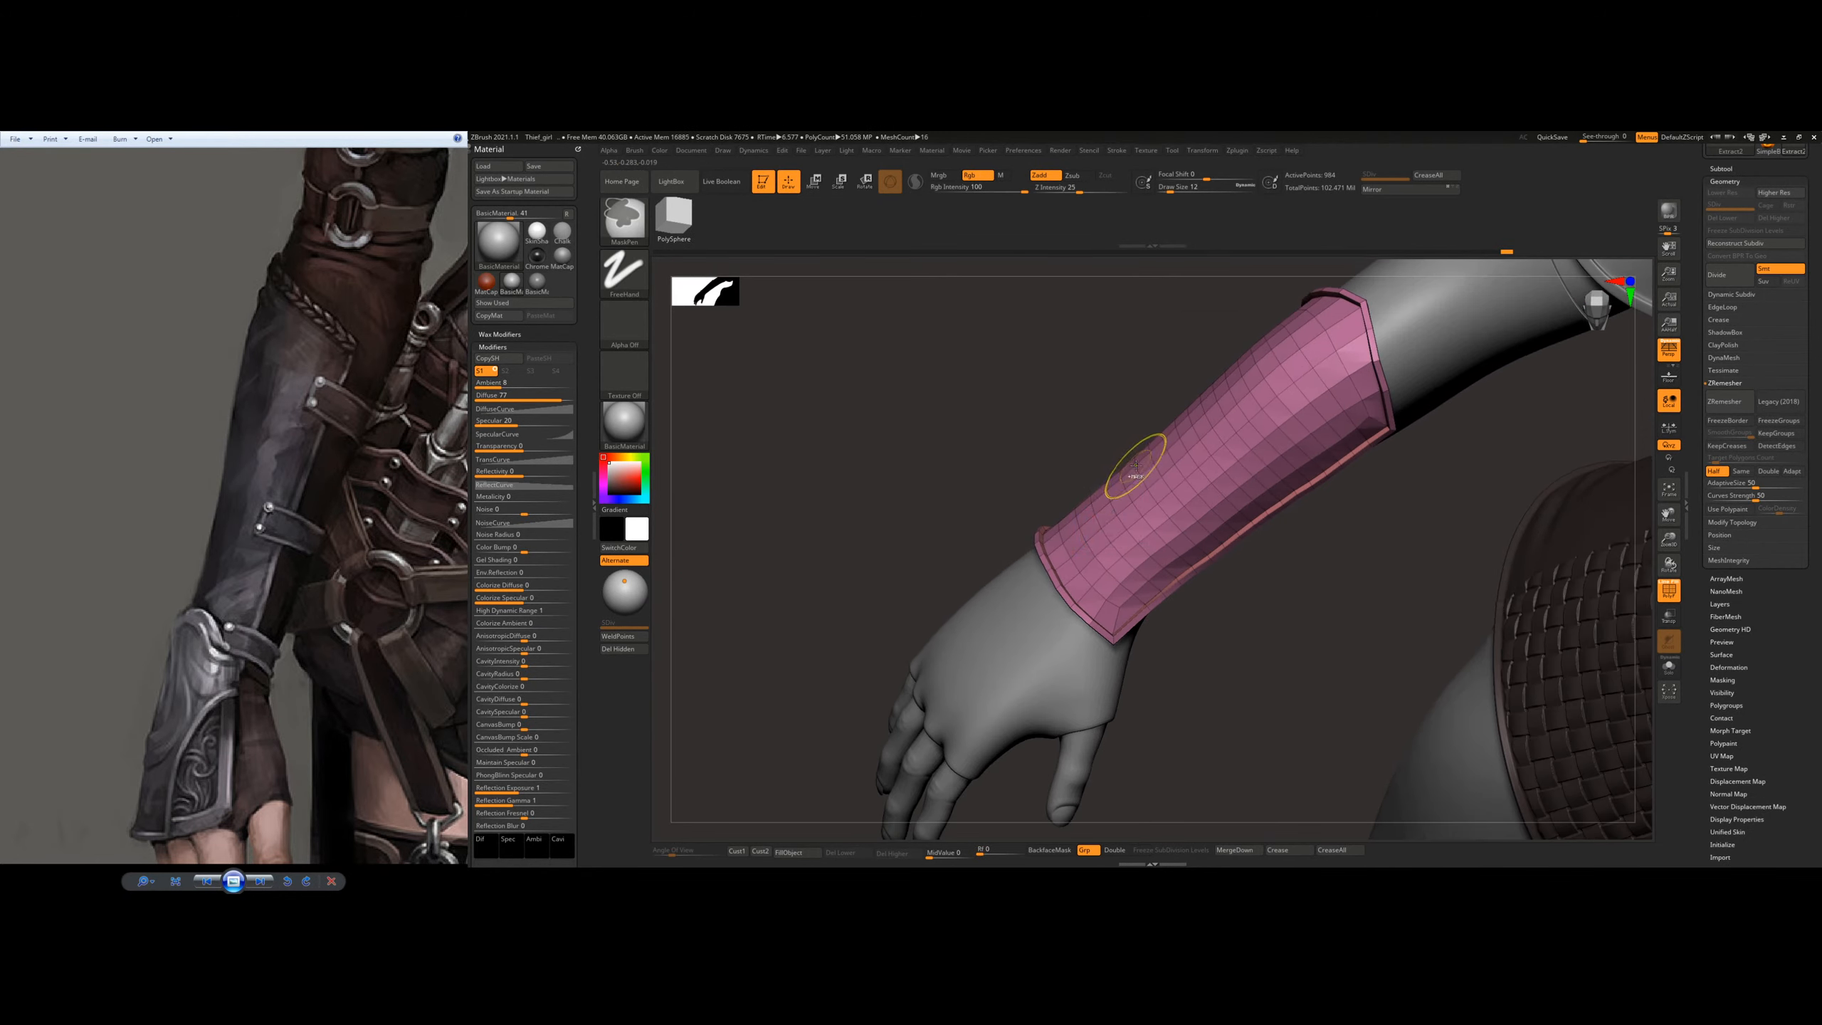
pyautogui.hotkey('ctrl', 'z')
pyautogui.moveTo(1143, 577)
pyautogui.mouseDown(button='right')
pyautogui.moveTo(1175, 521)
pyautogui.moveTo(1231, 527)
pyautogui.moveTo(1243, 600)
pyautogui.moveTo(1260, 596)
pyautogui.moveTo(1364, 493)
pyautogui.moveTo(1253, 671)
pyautogui.moveTo(1206, 440)
pyautogui.moveTo(1151, 583)
pyautogui.mouseUp(button='right')
pyautogui.hotkey('ctrl', 'shift', 'z')
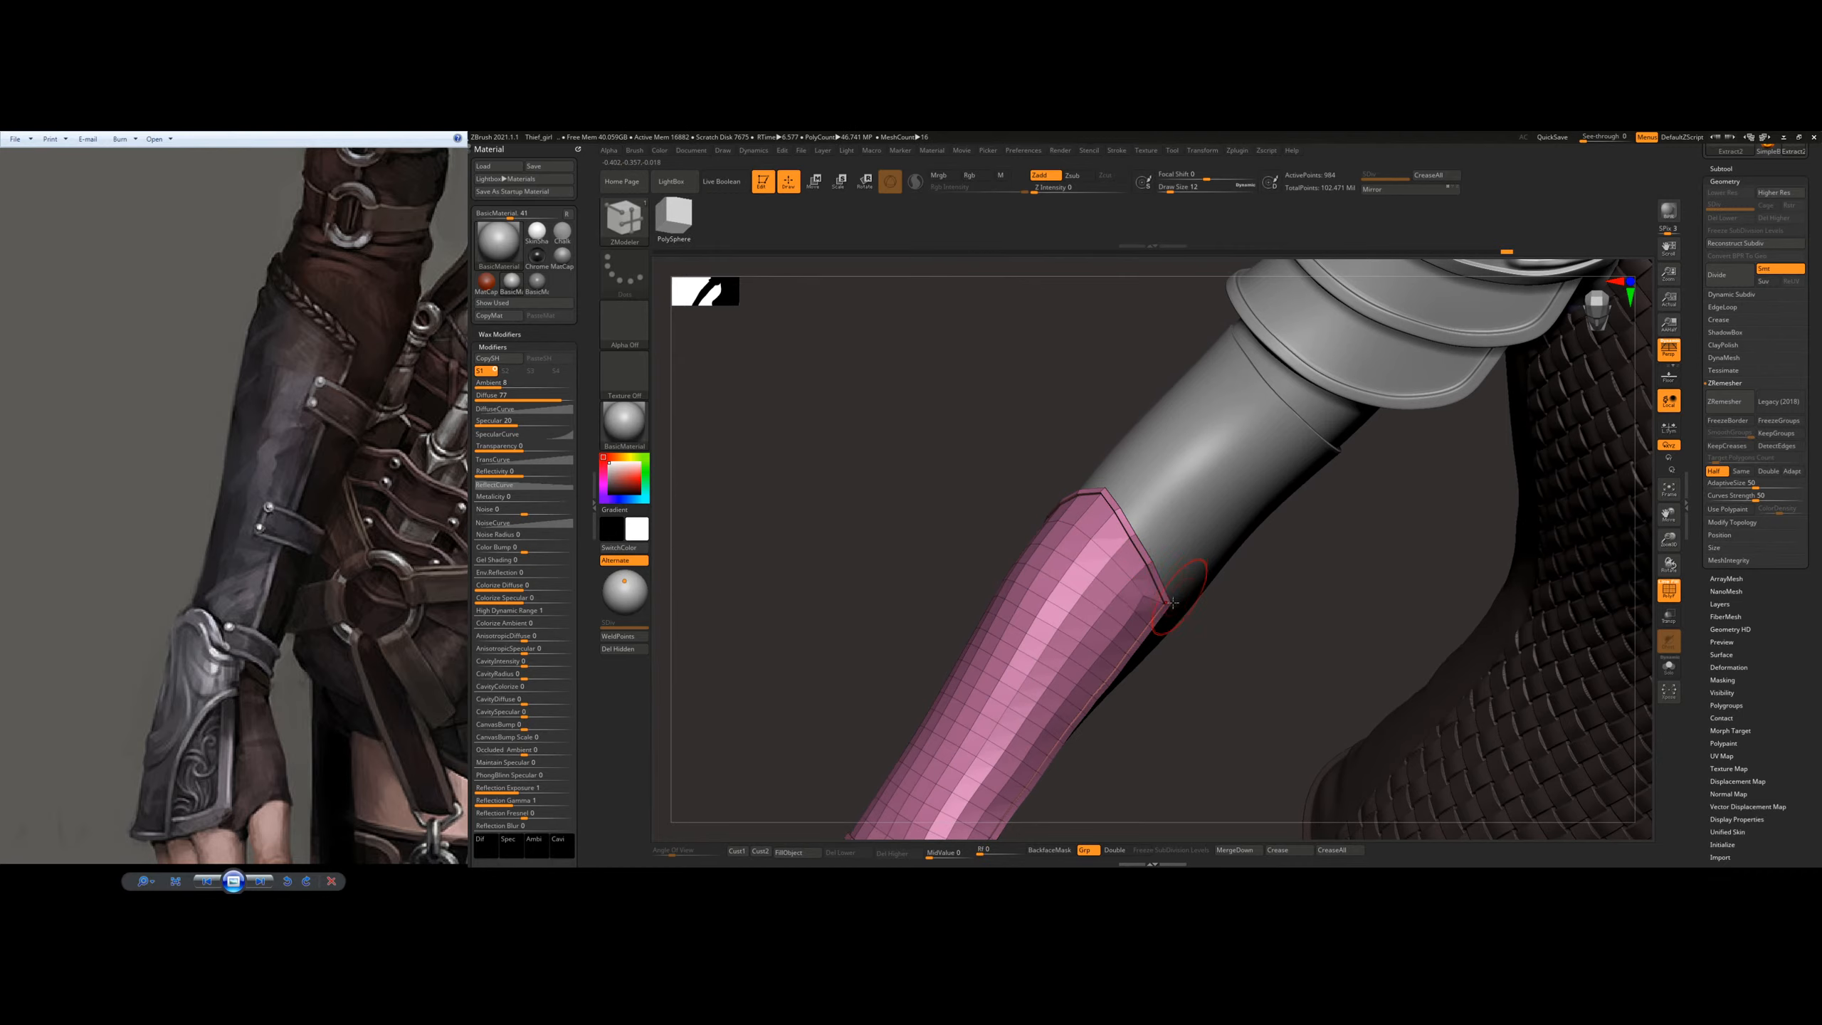
pyautogui.moveTo(1226, 514); pyautogui.dragTo(1205, 495, button='right')
pyautogui.moveTo(1155, 414)
pyautogui.mouseDown(button='right')
pyautogui.moveTo(1074, 528)
pyautogui.moveTo(1156, 485)
pyautogui.moveTo(1110, 488)
pyautogui.mouseUp(button='right')
pyautogui.press('b')
pyautogui.press('s')
pyautogui.press('t')
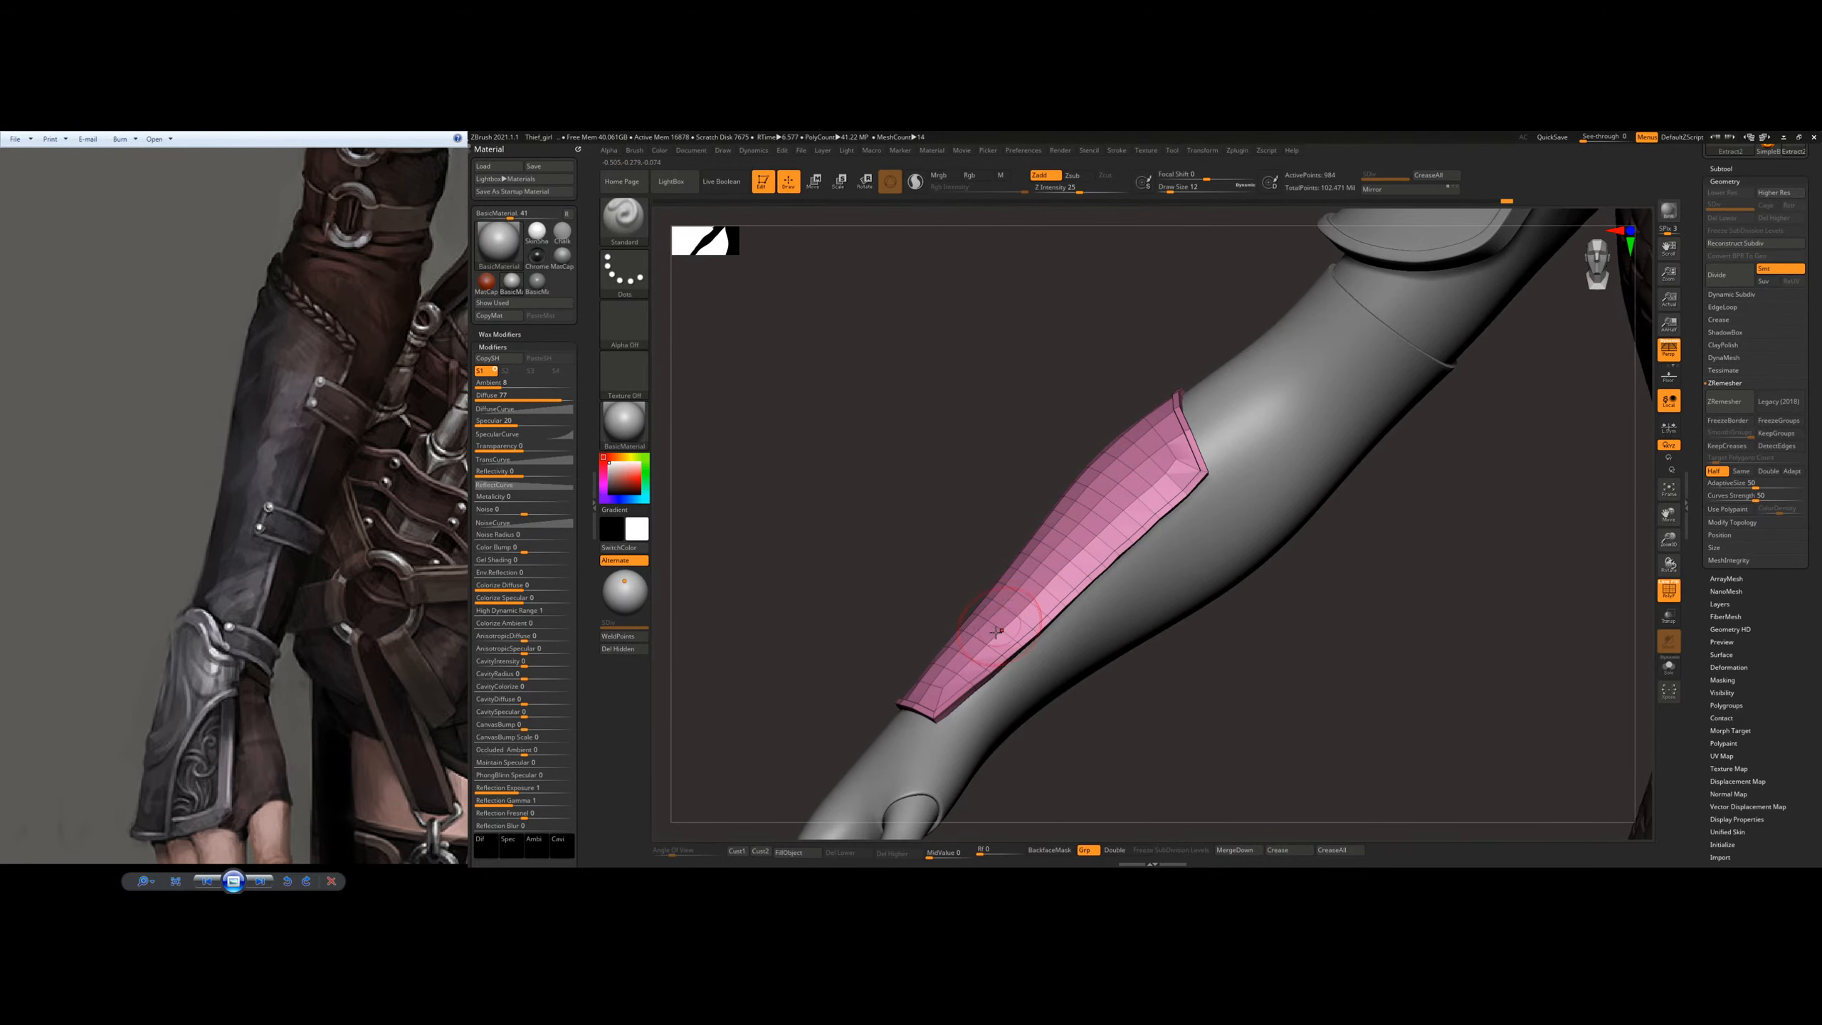
# Step: Switch to the Move Topological brush at draw size 22 and adjust the rimmed plate's shape near the wrist
pyautogui.press('b')
pyautogui.press('m')
pyautogui.press('t')
pyautogui.moveTo(992, 612); pyautogui.dragTo(964, 714, button='right')
pyautogui.press('s')
pyautogui.moveTo(971, 714); pyautogui.dragTo(975, 713)
pyautogui.moveTo(994, 709)
pyautogui.mouseDown(button='right')
pyautogui.moveTo(965, 699)
pyautogui.moveTo(1055, 729)
pyautogui.moveTo(1075, 579)
pyautogui.mouseUp(button='right')
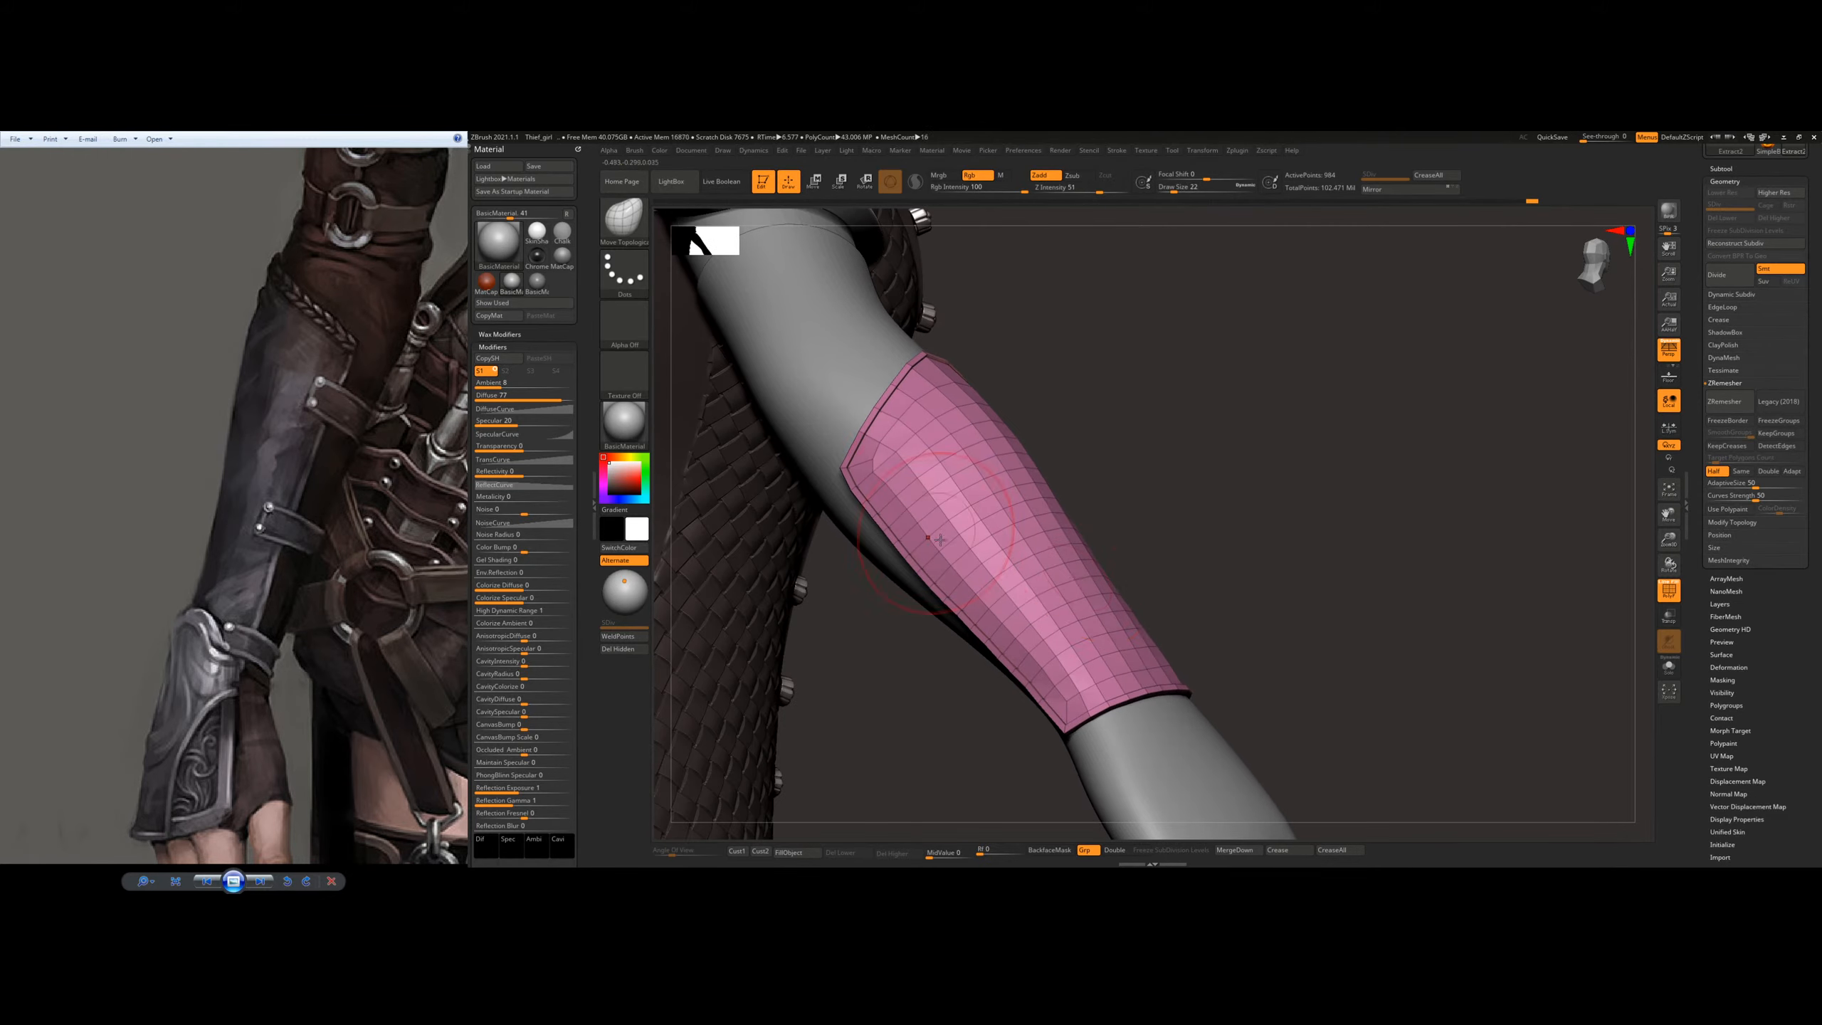
# Step: Enlarge the brush to draw size 33 and fit the plate's long side edge to the forearm, finishing with size 23
pyautogui.moveTo(935, 533); pyautogui.dragTo(950, 575, button='right')
pyautogui.press('s')
pyautogui.moveTo(955, 614); pyautogui.dragTo(962, 614)
pyautogui.moveTo(998, 574)
pyautogui.mouseDown(button='right')
pyautogui.moveTo(1033, 517)
pyautogui.moveTo(971, 576)
pyautogui.moveTo(930, 498)
pyautogui.mouseUp(button='right')
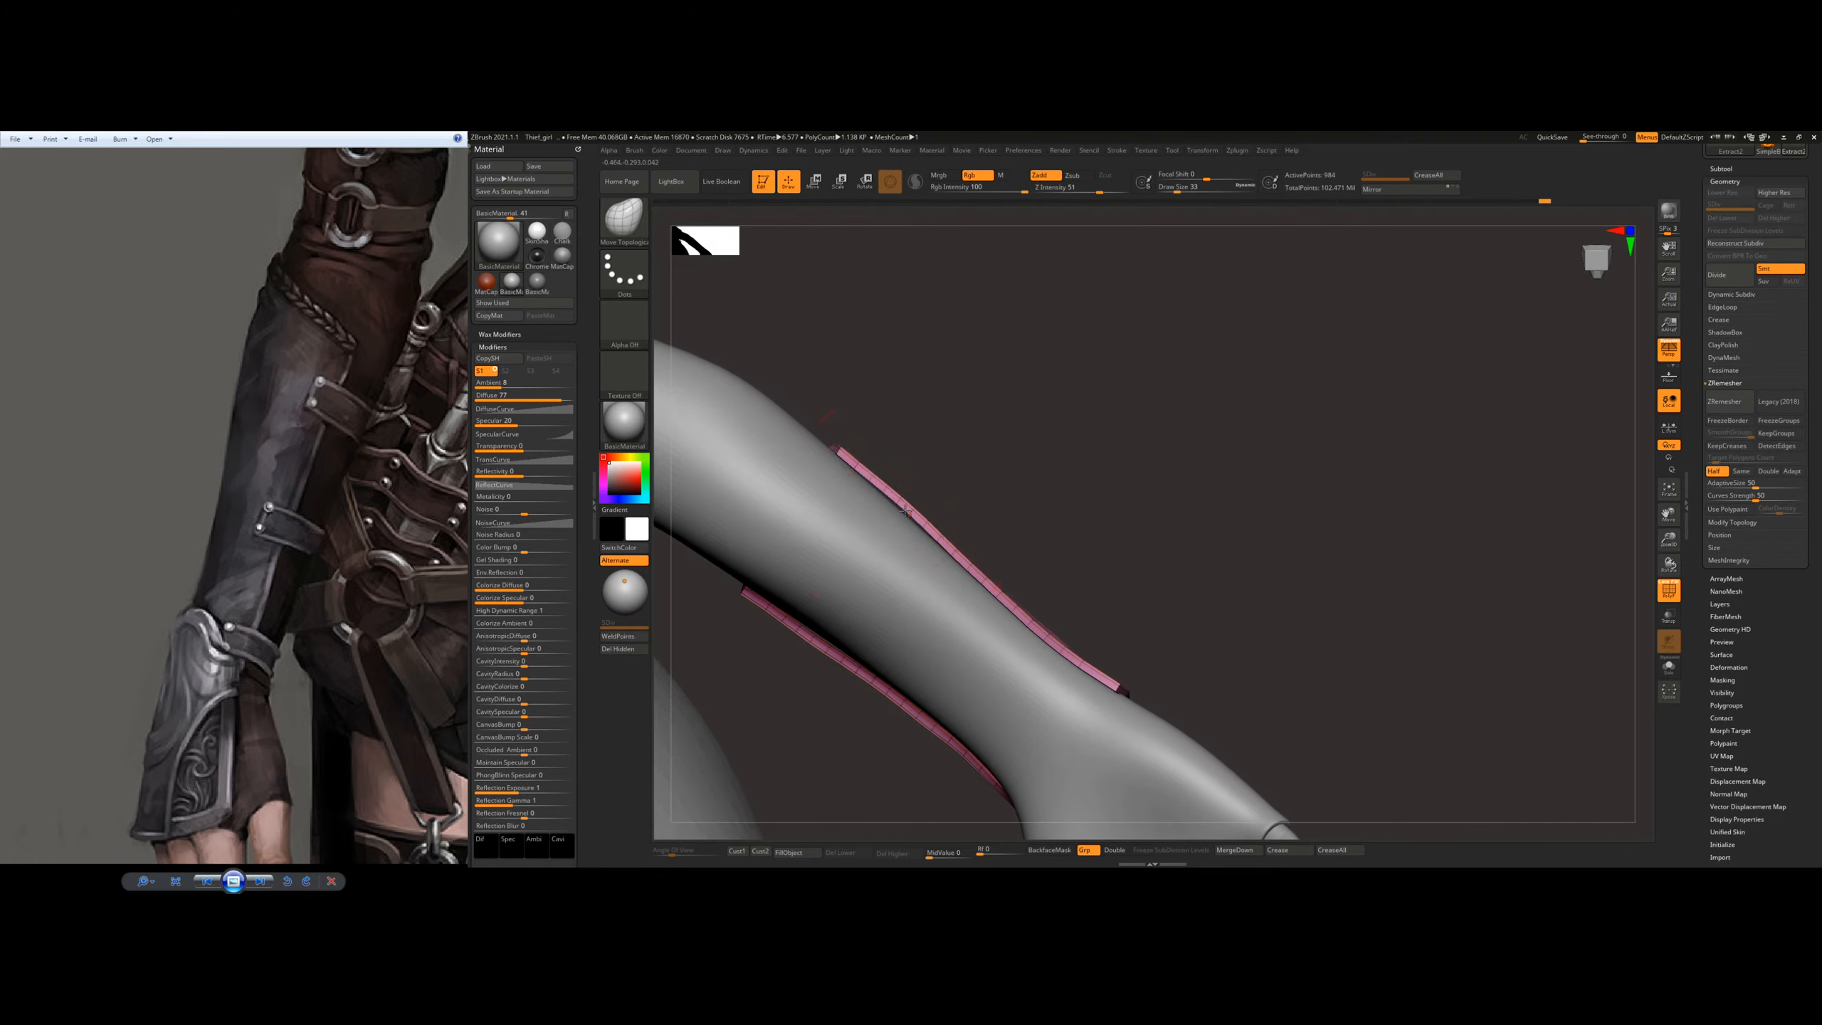
pyautogui.moveTo(938, 540)
pyautogui.mouseDown(button='right')
pyautogui.moveTo(1033, 534)
pyautogui.moveTo(1001, 505)
pyautogui.moveTo(969, 510)
pyautogui.moveTo(929, 564)
pyautogui.moveTo(943, 533)
pyautogui.moveTo(907, 560)
pyautogui.mouseUp(button='right')
pyautogui.press('s')
pyautogui.moveTo(906, 560); pyautogui.dragTo(905, 559)
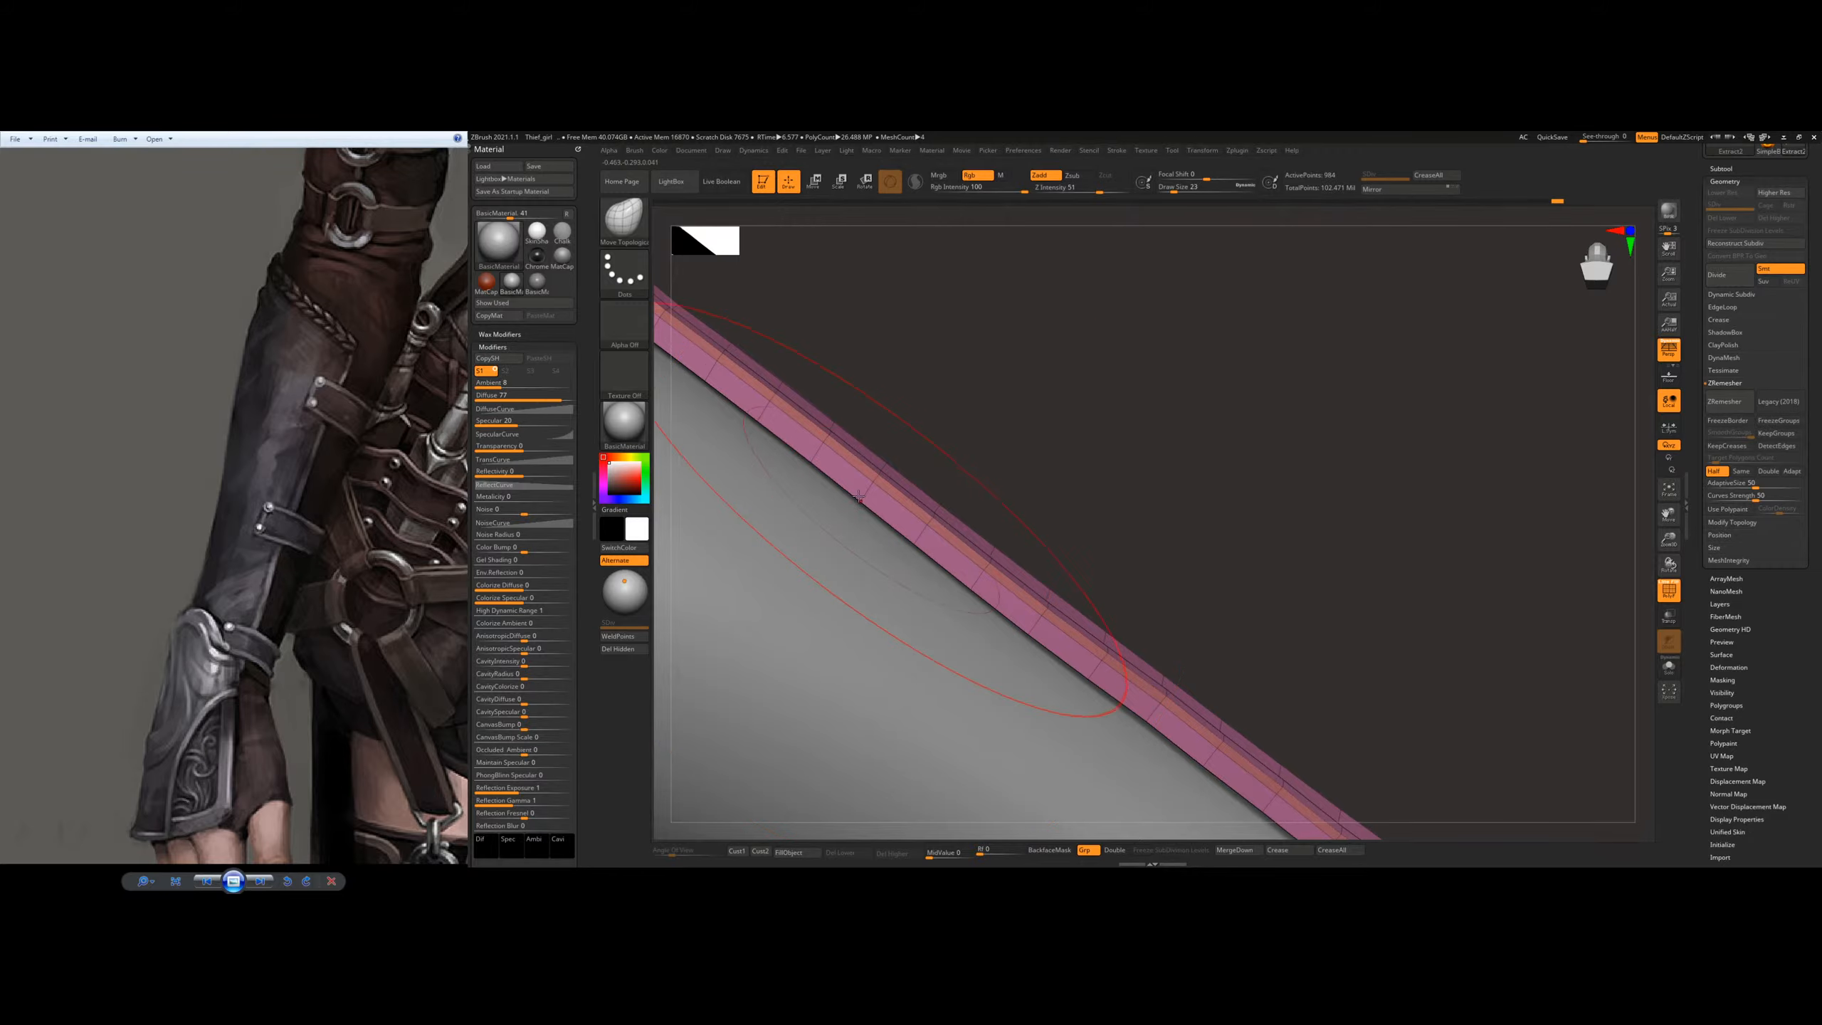
# Step: Reduce the brush to draw size 12 and check the raised rim along the side edge up to the elbow end
pyautogui.keyDown('ctrl'); pyautogui.moveTo(1154, 484); pyautogui.dragTo(951, 505, button='right'); pyautogui.keyUp('ctrl')
pyautogui.press('s')
pyautogui.moveTo(952, 505); pyautogui.dragTo(932, 506)
pyautogui.moveTo(931, 508)
pyautogui.mouseDown(button='right')
pyautogui.moveTo(1033, 395)
pyautogui.moveTo(1284, 620)
pyautogui.moveTo(1564, 724)
pyautogui.moveTo(1464, 631)
pyautogui.mouseUp(button='right')
pyautogui.press('f')
pyautogui.keyDown('ctrl'); pyautogui.moveTo(1119, 545); pyautogui.dragTo(1137, 609, button='right'); pyautogui.keyUp('ctrl')
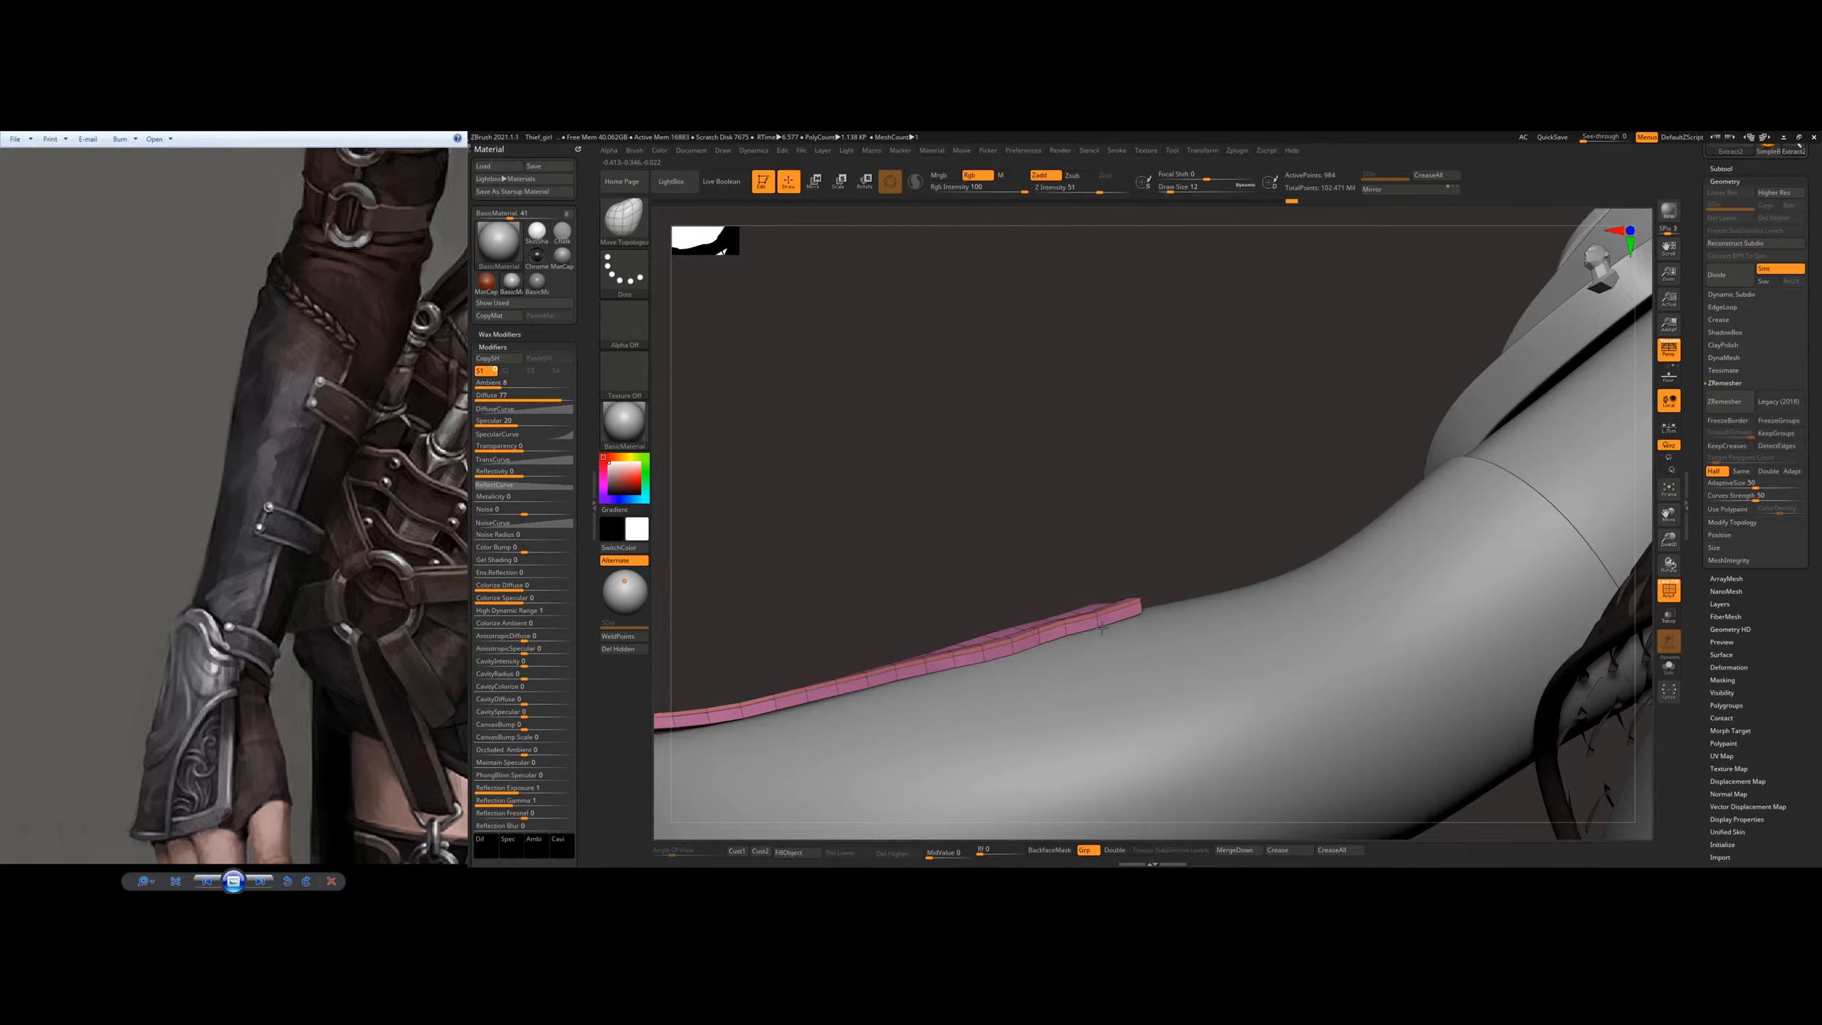
# Step: Adjust the plate's elbow-end corner and side edge with several brush sizes so the rim follows the arm
pyautogui.keyDown('alt'); pyautogui.moveTo(1087, 657); pyautogui.dragTo(1273, 574); pyautogui.keyUp('alt')
pyautogui.press('s')
pyautogui.moveTo(902, 678); pyautogui.dragTo(878, 677)
pyautogui.moveTo(890, 675); pyautogui.dragTo(836, 659)
pyautogui.press('s')
pyautogui.moveTo(994, 557); pyautogui.dragTo(1050, 665)
pyautogui.keyDown('ctrl'); pyautogui.moveTo(1168, 483); pyautogui.dragTo(1143, 490, button='right'); pyautogui.keyUp('ctrl')
pyautogui.moveTo(1022, 448)
pyautogui.keyDown('alt'); pyautogui.mouseDown(button='right')
pyautogui.moveTo(1122, 538)
pyautogui.moveTo(1124, 506)
pyautogui.moveTo(1043, 614)
pyautogui.moveTo(1063, 474)
pyautogui.moveTo(1025, 507)
pyautogui.mouseUp(button='right'); pyautogui.keyUp('alt')
pyautogui.keyDown('shift'); pyautogui.moveTo(1138, 518); pyautogui.dragTo(1147, 506); pyautogui.keyUp('shift')
# Step: Hide the polygon wireframe, subdivide the plate once to preview its smoothed shape, and undo the subdivision
pyautogui.hotkey('shift', 'f')
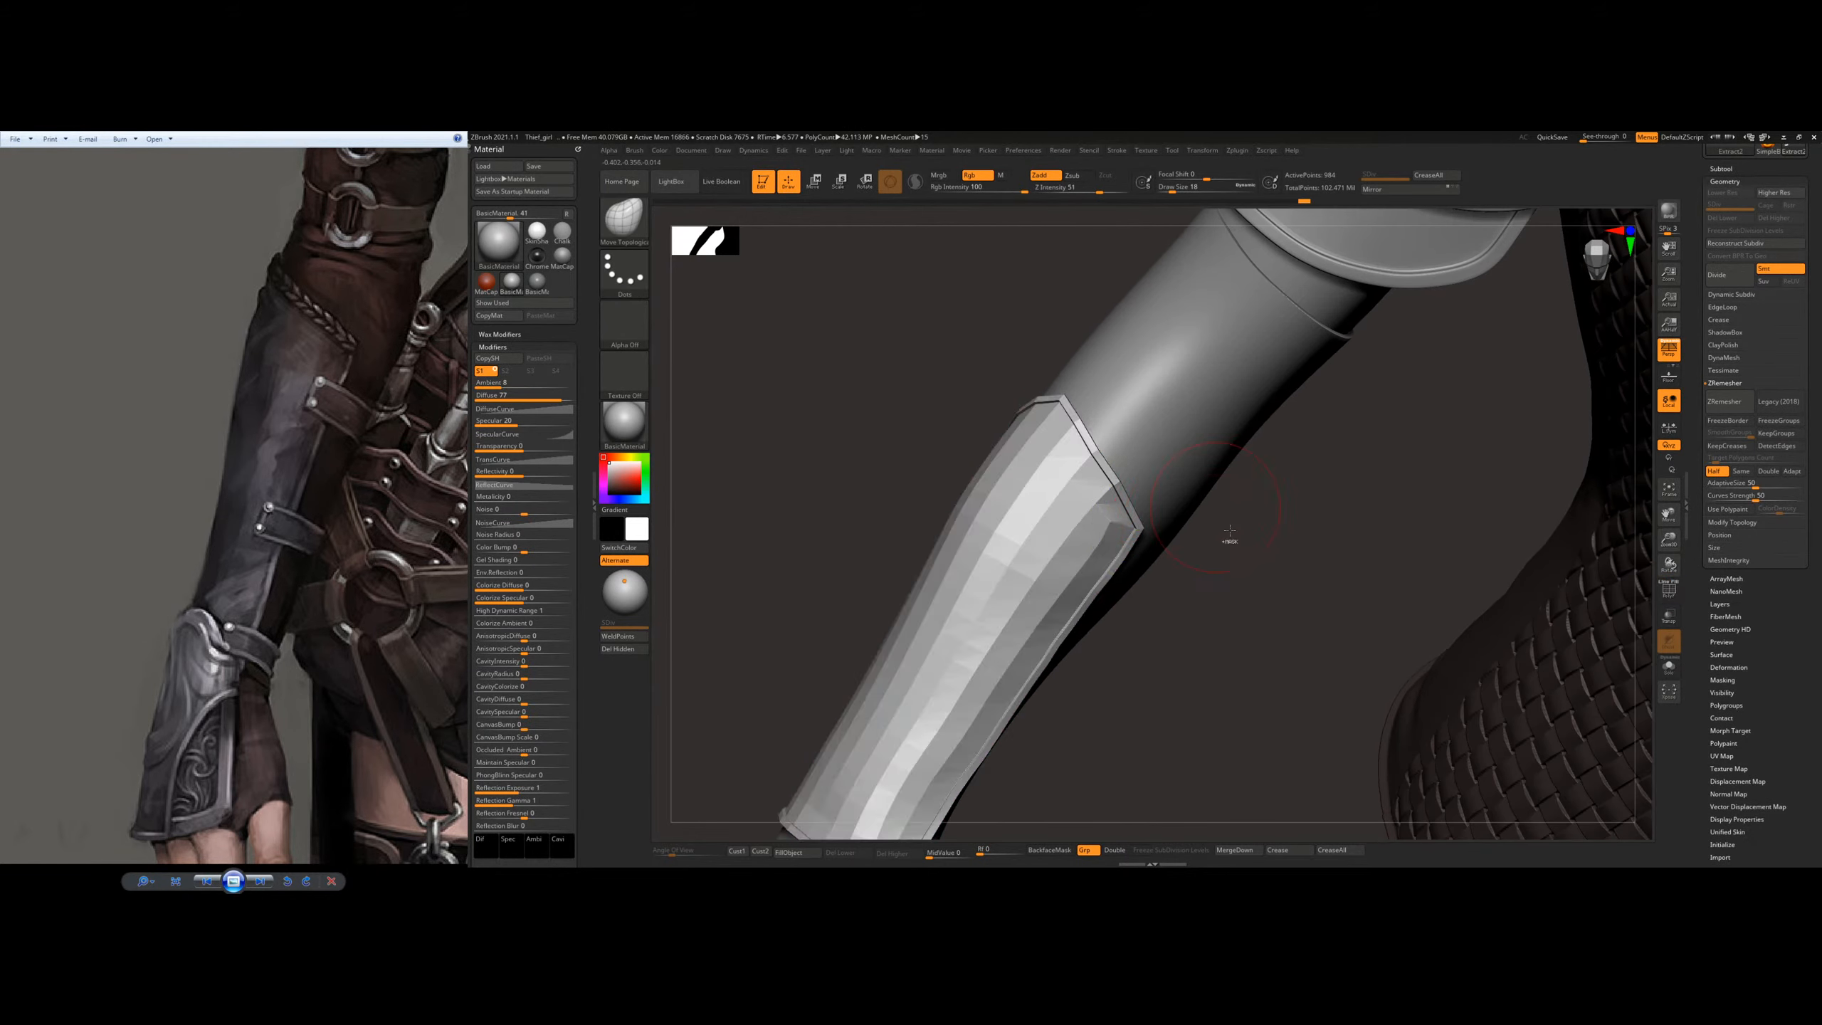
pyautogui.moveTo(1215, 548)
pyautogui.keyDown('ctrl'); pyautogui.mouseDown(button='right')
pyautogui.moveTo(1160, 562)
pyautogui.moveTo(1164, 509)
pyautogui.moveTo(1191, 491)
pyautogui.moveTo(1080, 534)
pyautogui.mouseUp(button='right'); pyautogui.keyUp('ctrl')
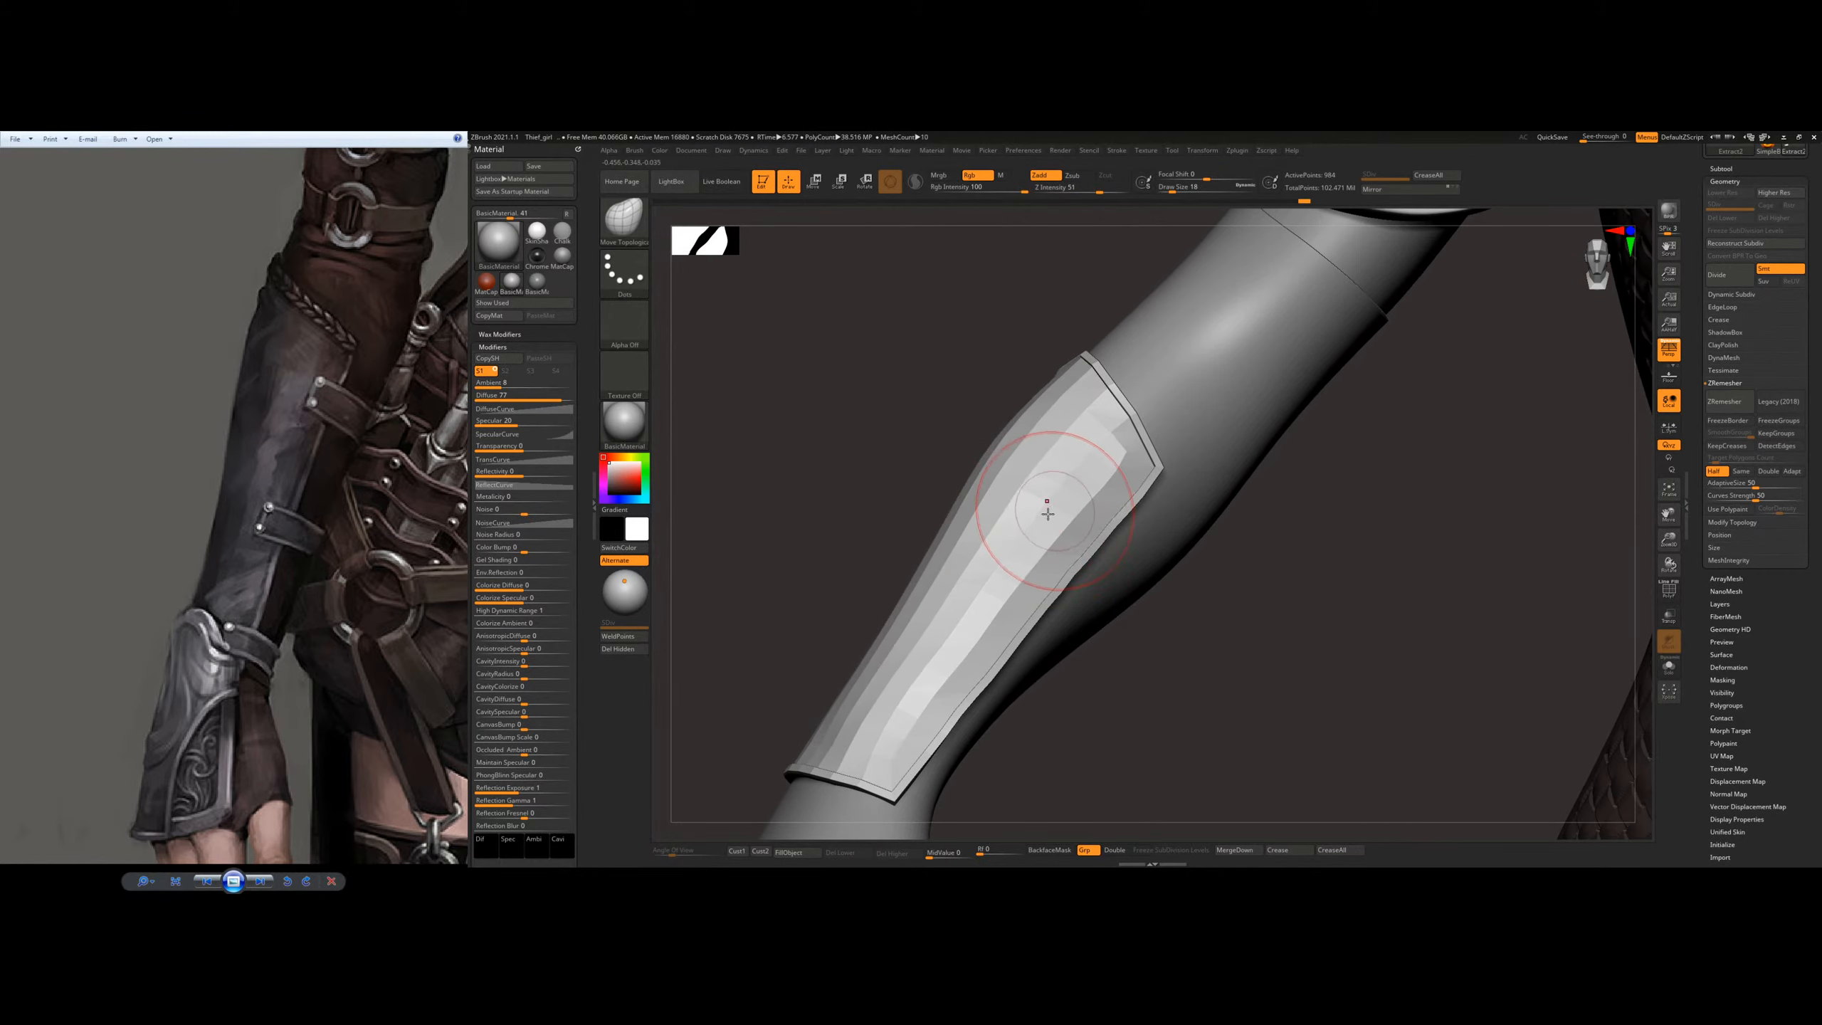
pyautogui.keyDown('shift'); pyautogui.moveTo(1045, 505); pyautogui.dragTo(1105, 509); pyautogui.keyUp('shift')
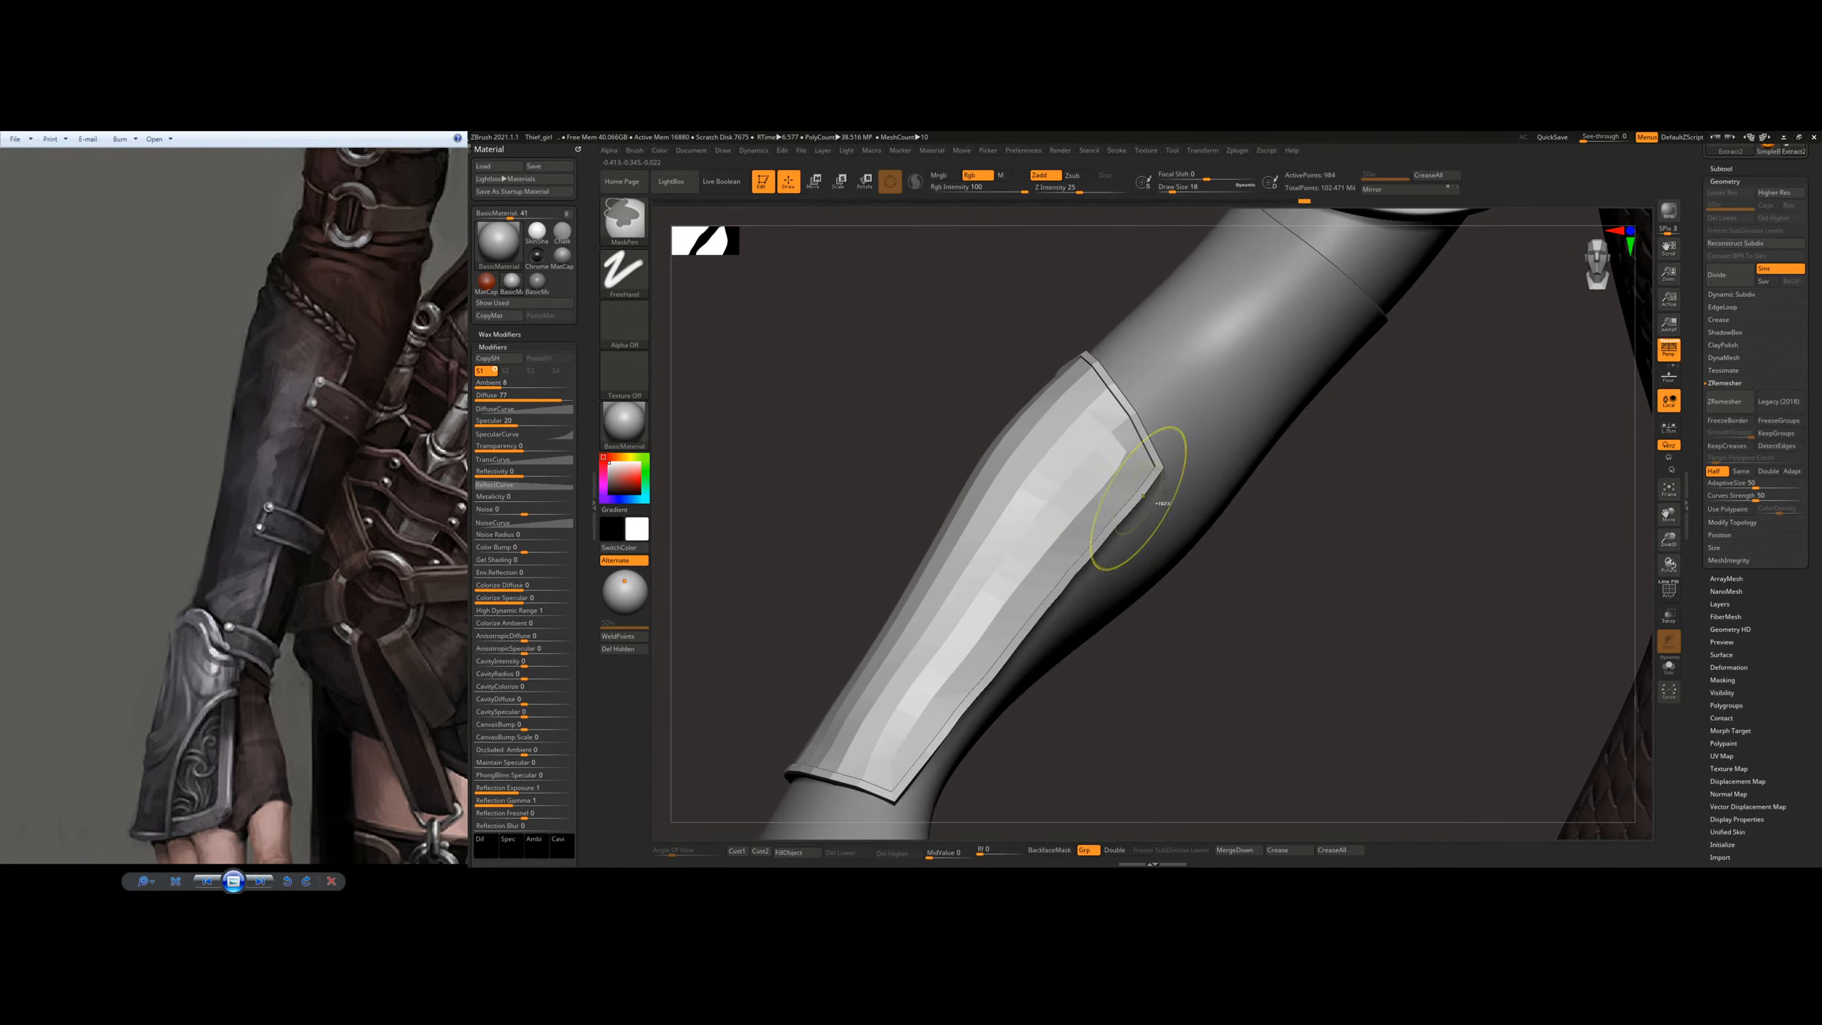
pyautogui.hotkey('ctrl', 'd')
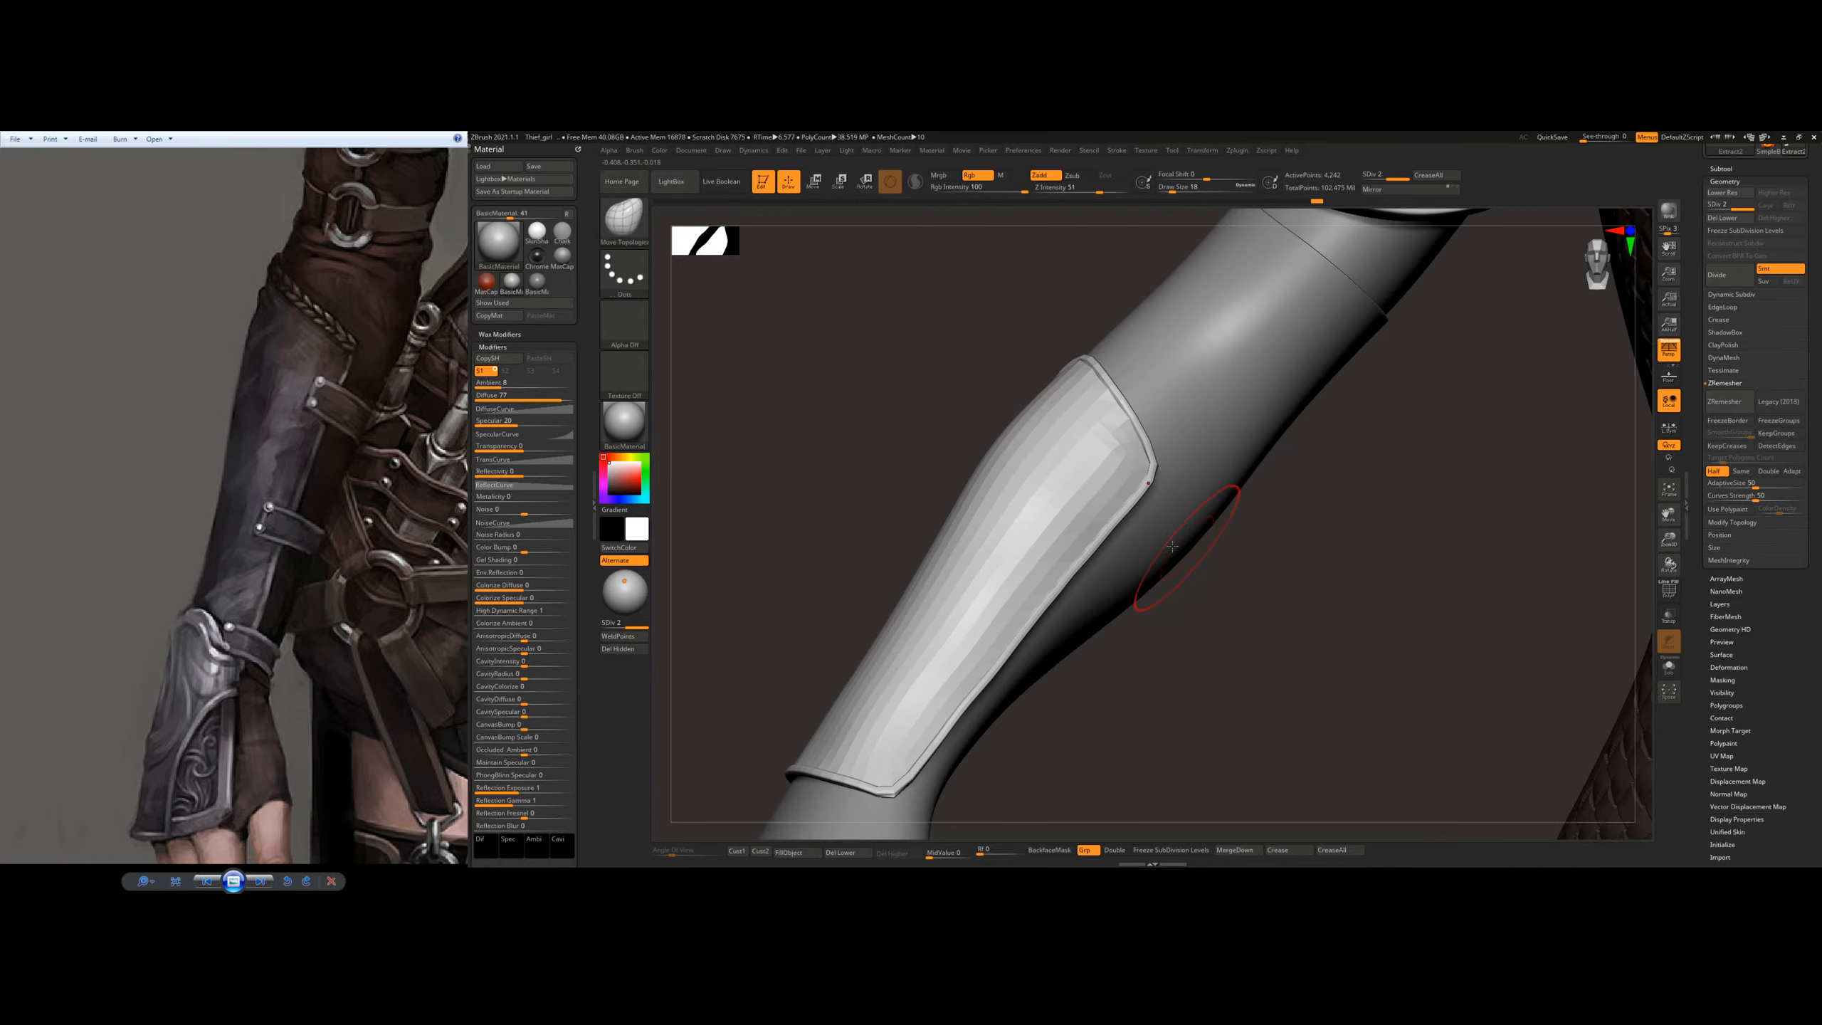
pyautogui.keyDown('alt'); pyautogui.moveTo(1157, 556); pyautogui.dragTo(1225, 499, button='right'); pyautogui.keyUp('alt')
pyautogui.hotkey('ctrl', 'z')
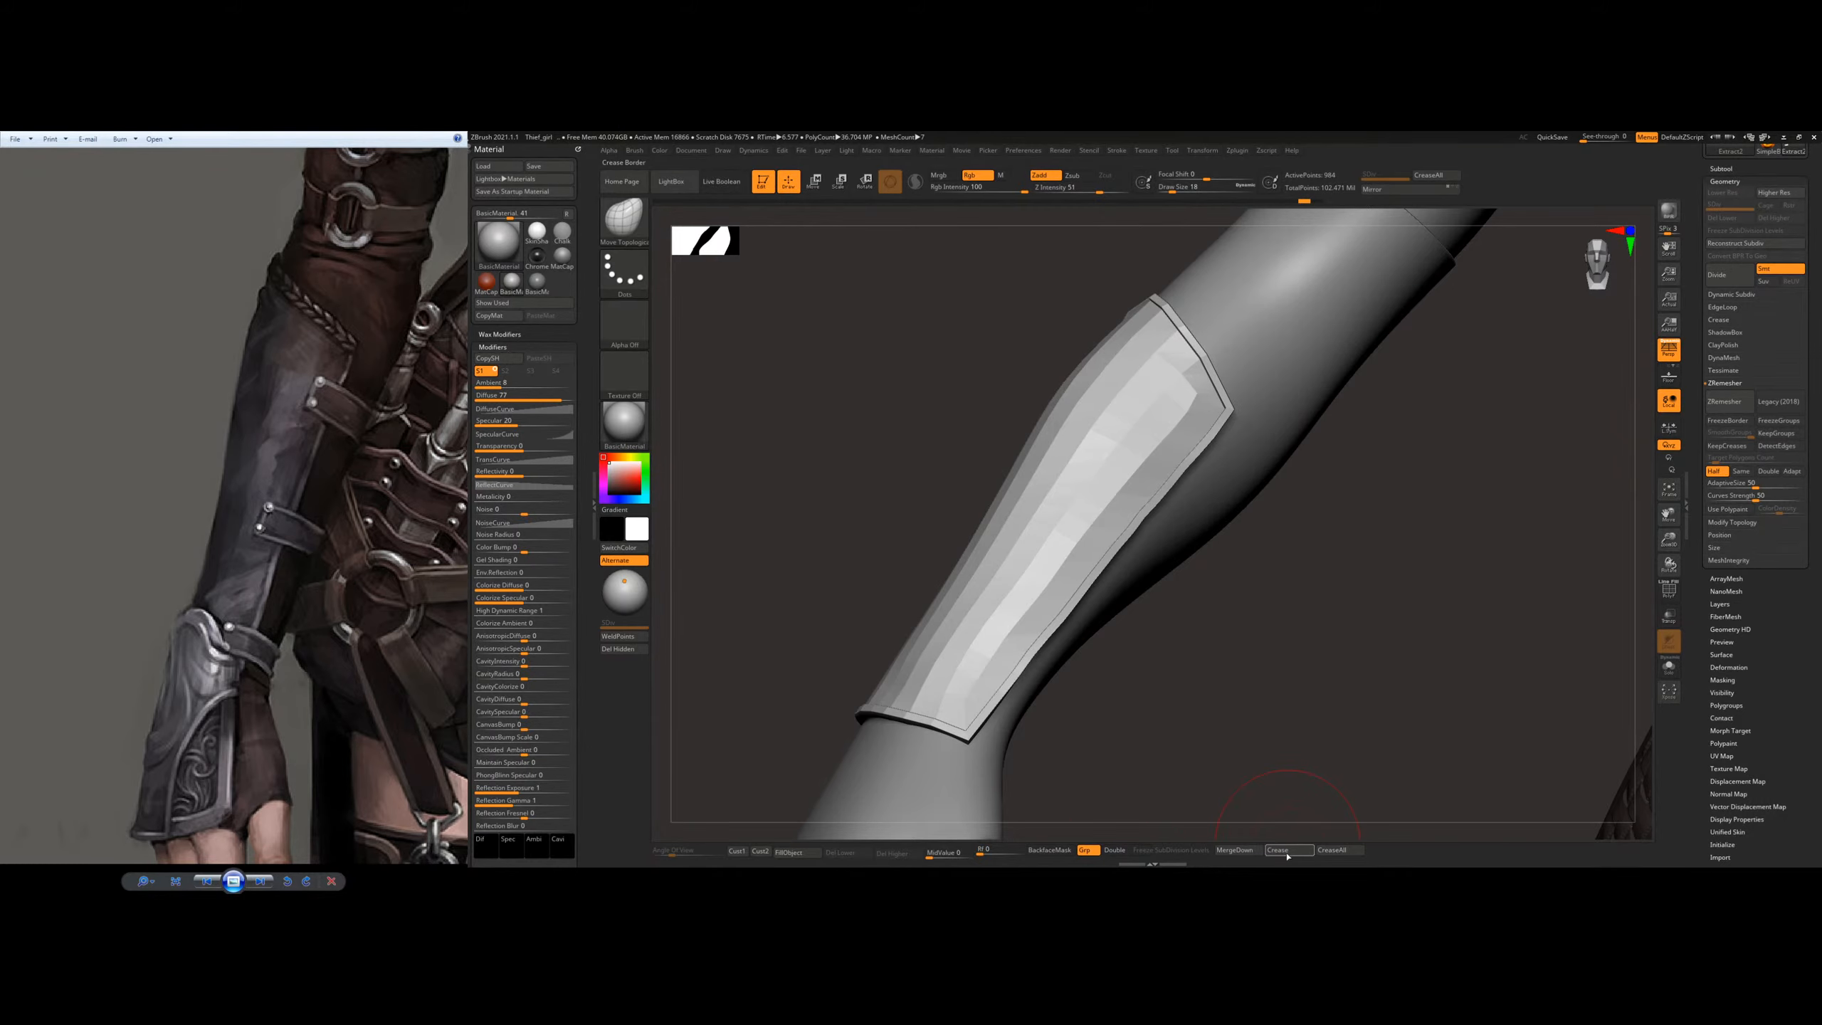
# Step: Show the polygon wireframe and examine the raised rim's edge loops along the plate's side up close
pyautogui.hotkey('shift', 'f')
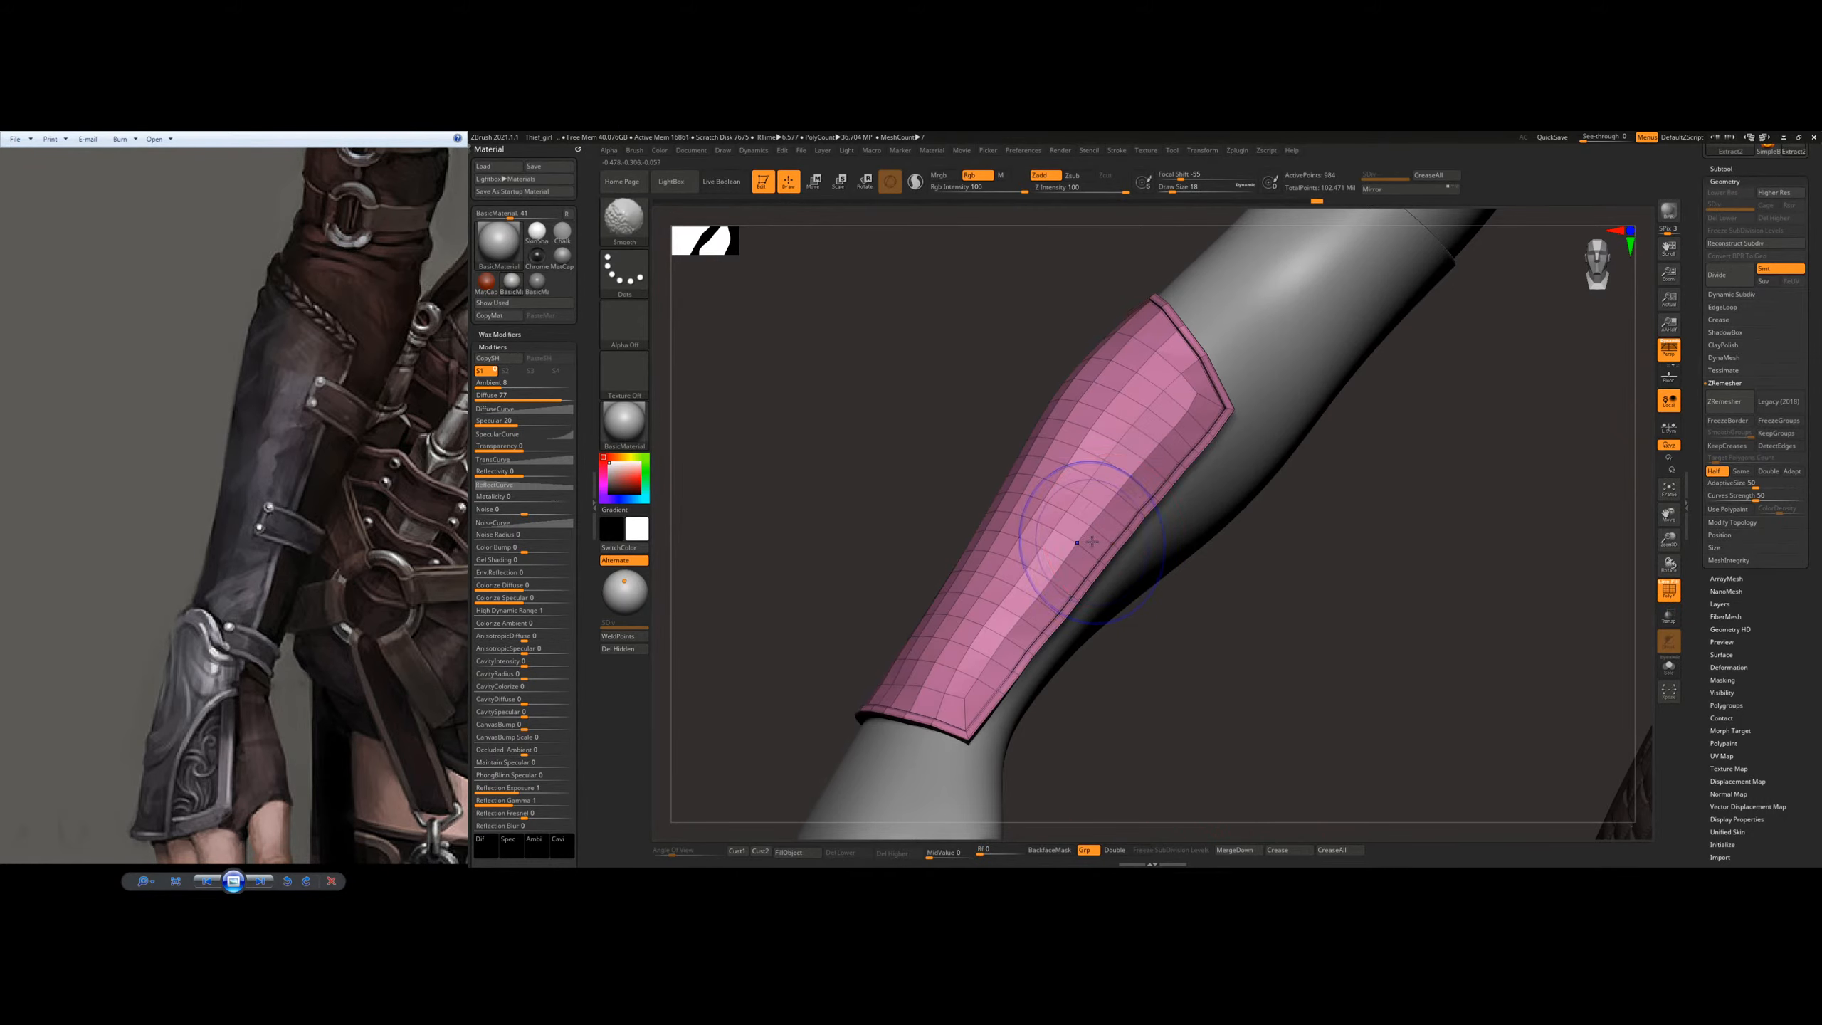
pyautogui.keyDown('ctrl'); pyautogui.moveTo(1088, 532); pyautogui.dragTo(1264, 538, button='right'); pyautogui.keyUp('ctrl')
pyautogui.moveTo(1177, 703)
pyautogui.keyDown('alt'); pyautogui.mouseDown(button='right')
pyautogui.moveTo(1275, 600)
pyautogui.moveTo(1316, 599)
pyautogui.moveTo(1235, 579)
pyautogui.moveTo(1281, 554)
pyautogui.moveTo(1252, 560)
pyautogui.mouseUp(button='right'); pyautogui.keyUp('alt')
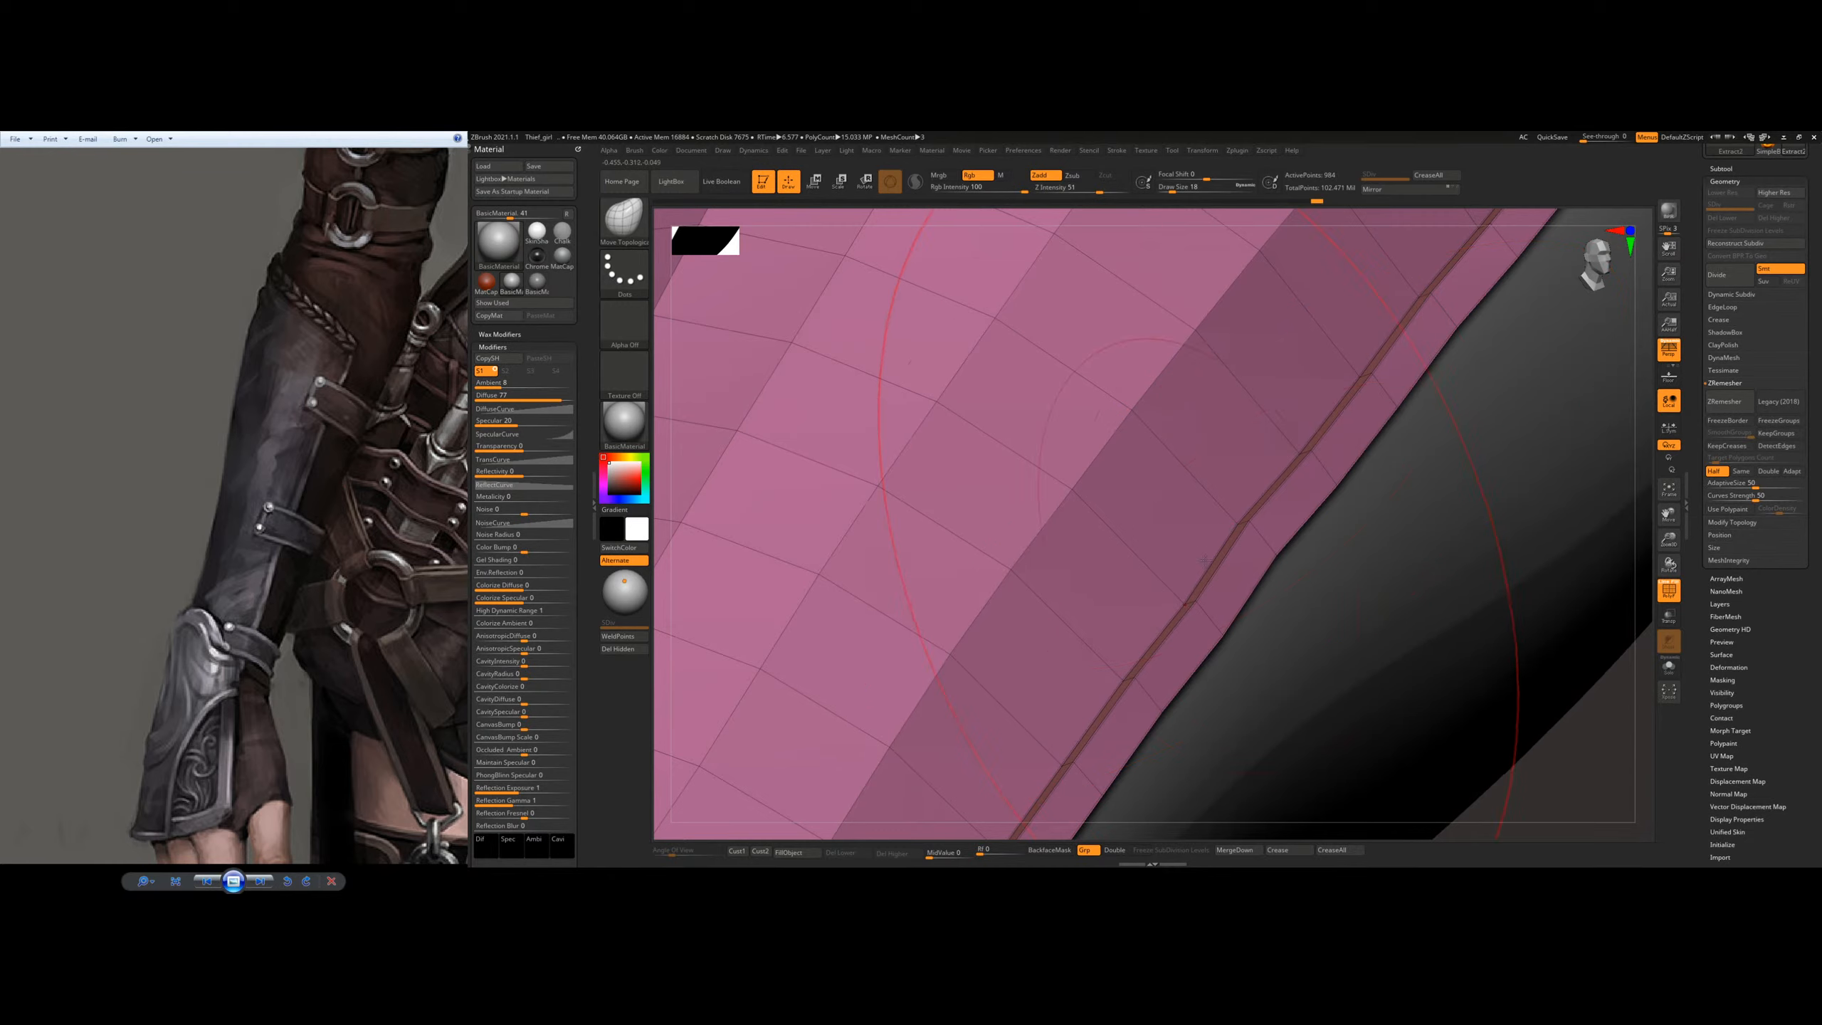
pyautogui.keyDown('ctrl'); pyautogui.moveTo(1421, 533); pyautogui.dragTo(1426, 337, button='right'); pyautogui.keyUp('ctrl')
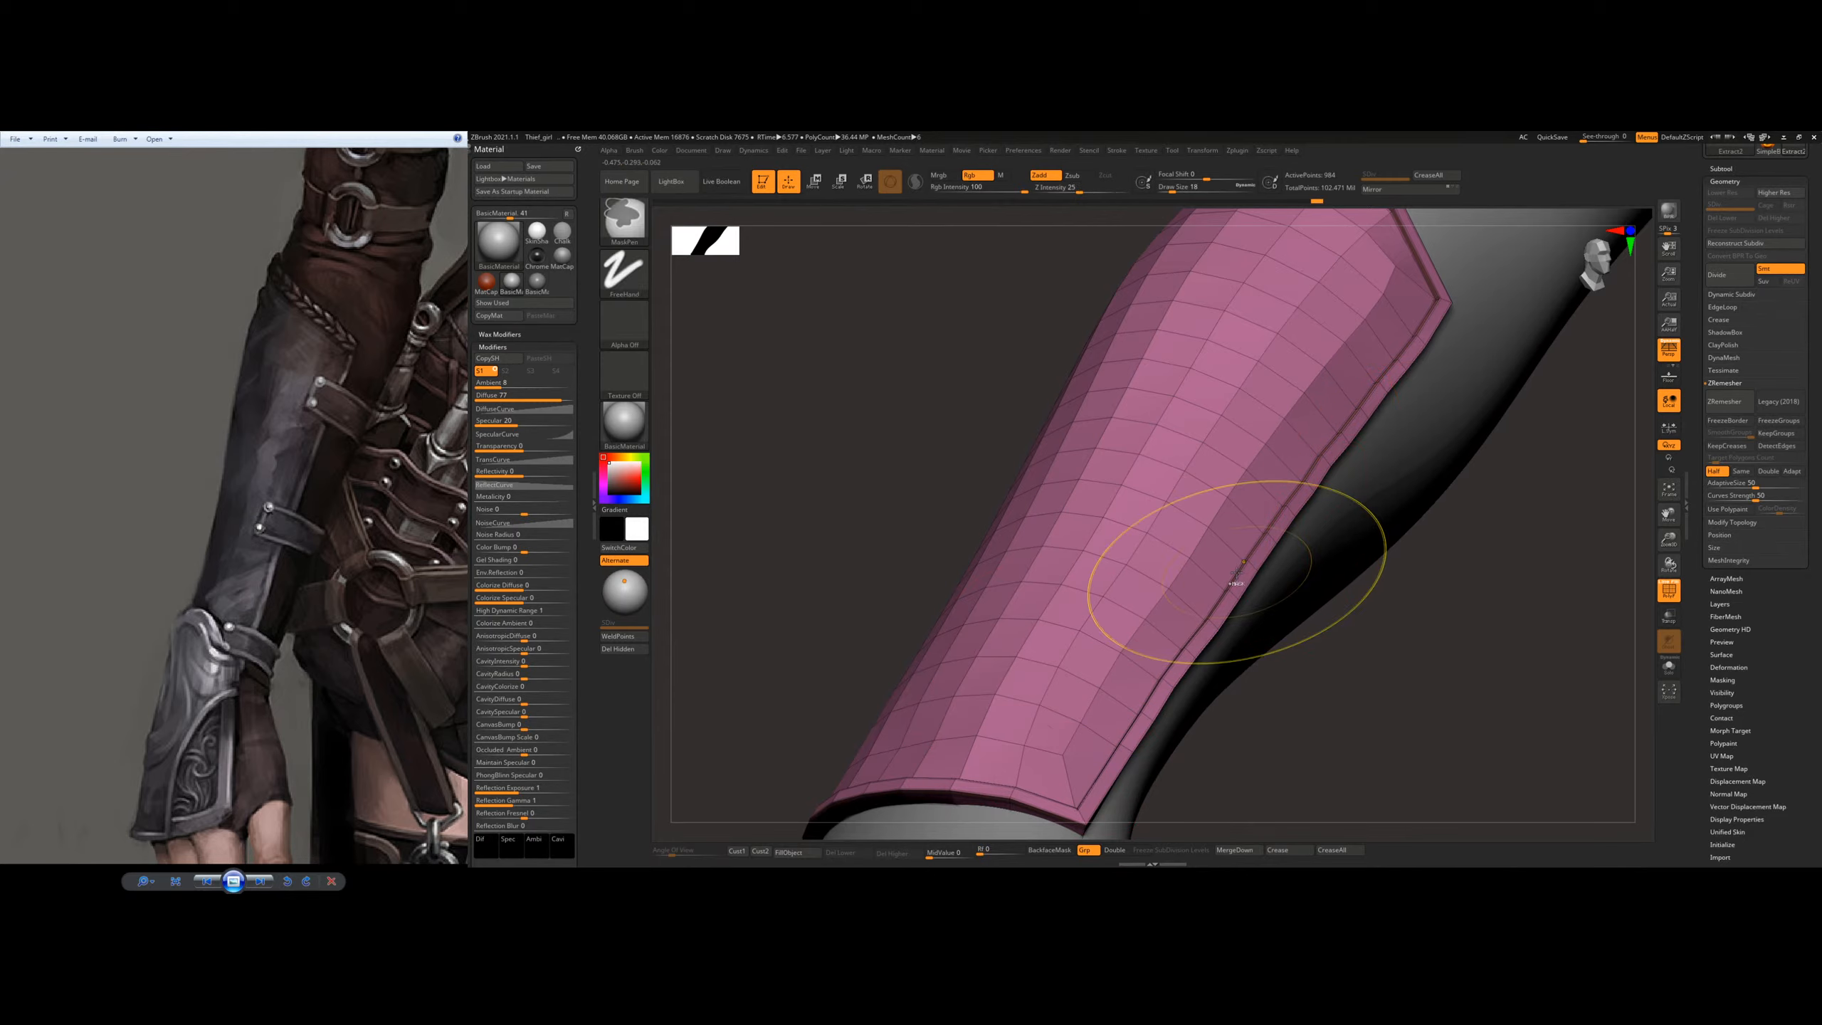
# Step: Subdivide the bracer plate twice to level 3 and hide the polygon wireframe
pyautogui.hotkey('ctrl', 'd')
pyautogui.hotkey('ctrl', 'd')
pyautogui.hotkey('shift', 'f')
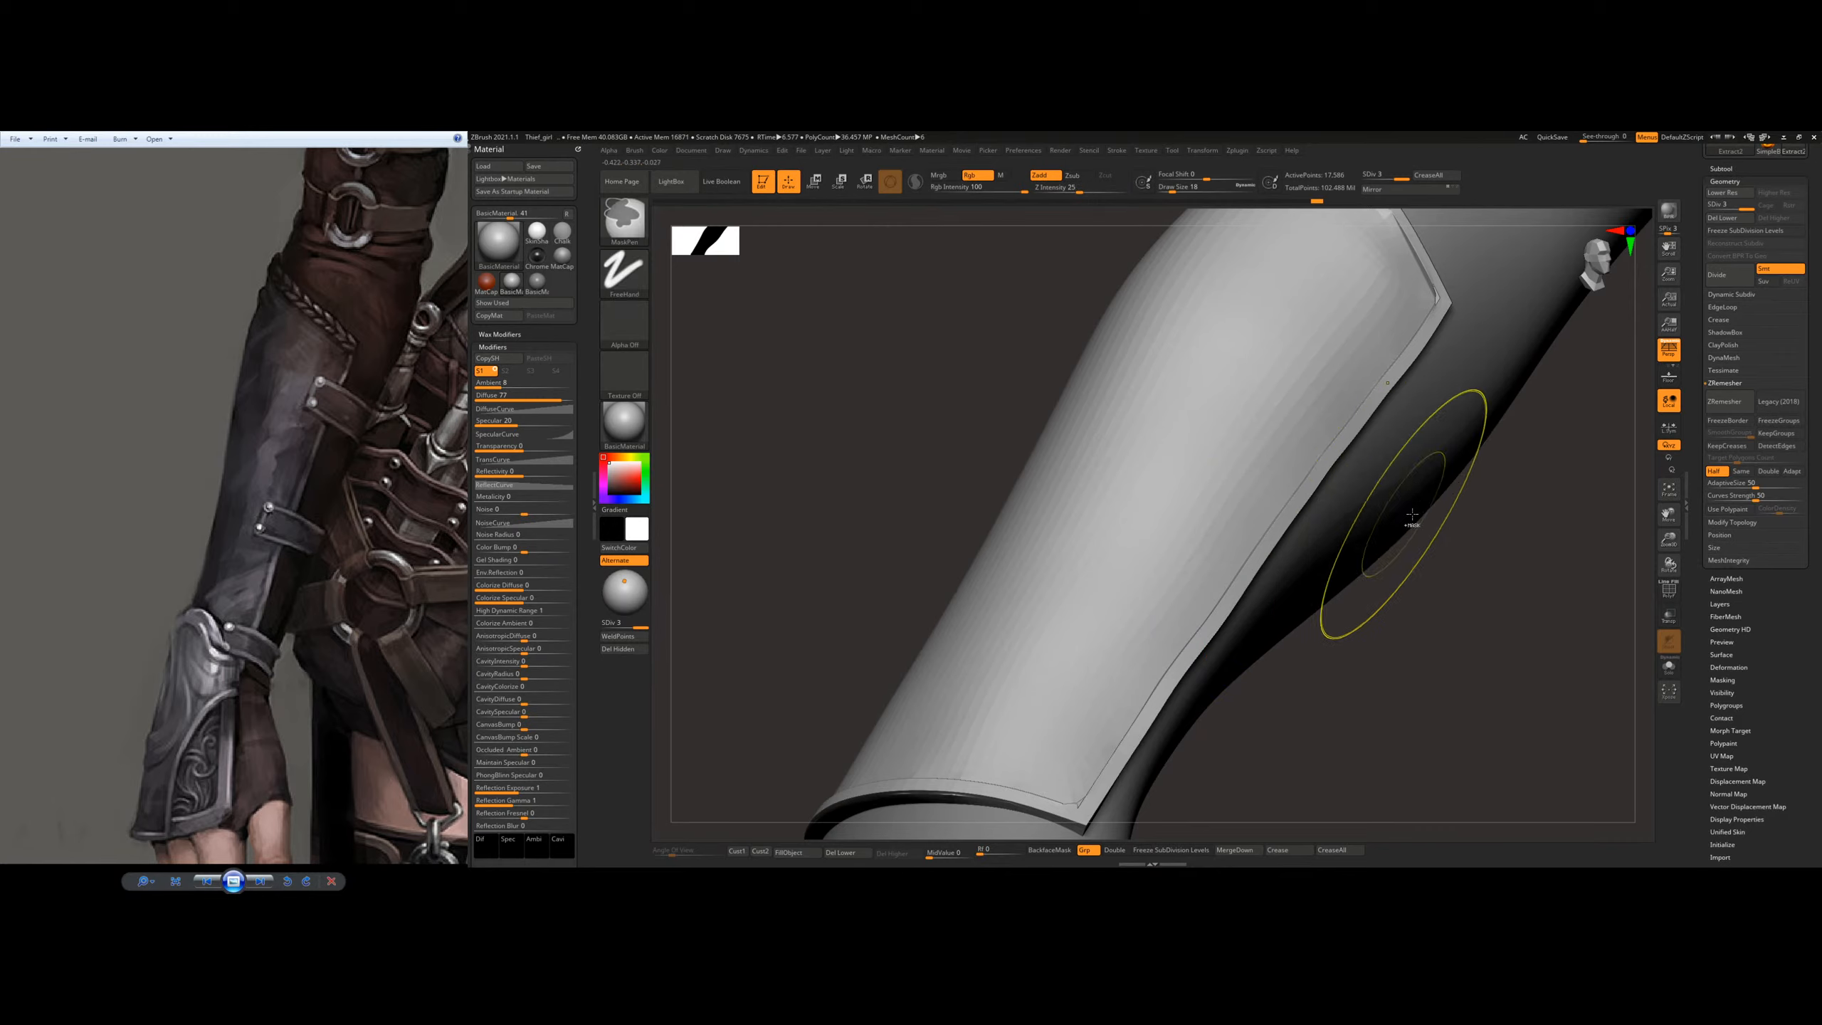
# Step: Subdivide the plate to level 4 and smooth the raised rim around its elbow-end edge and corner
pyautogui.moveTo(1416, 517)
pyautogui.keyDown('ctrl'); pyautogui.mouseDown(button='right')
pyautogui.moveTo(1371, 500)
pyautogui.moveTo(1256, 580)
pyautogui.moveTo(1290, 601)
pyautogui.moveTo(1310, 481)
pyautogui.moveTo(1252, 380)
pyautogui.moveTo(1220, 495)
pyautogui.moveTo(1260, 539)
pyautogui.mouseUp(button='right'); pyautogui.keyUp('ctrl')
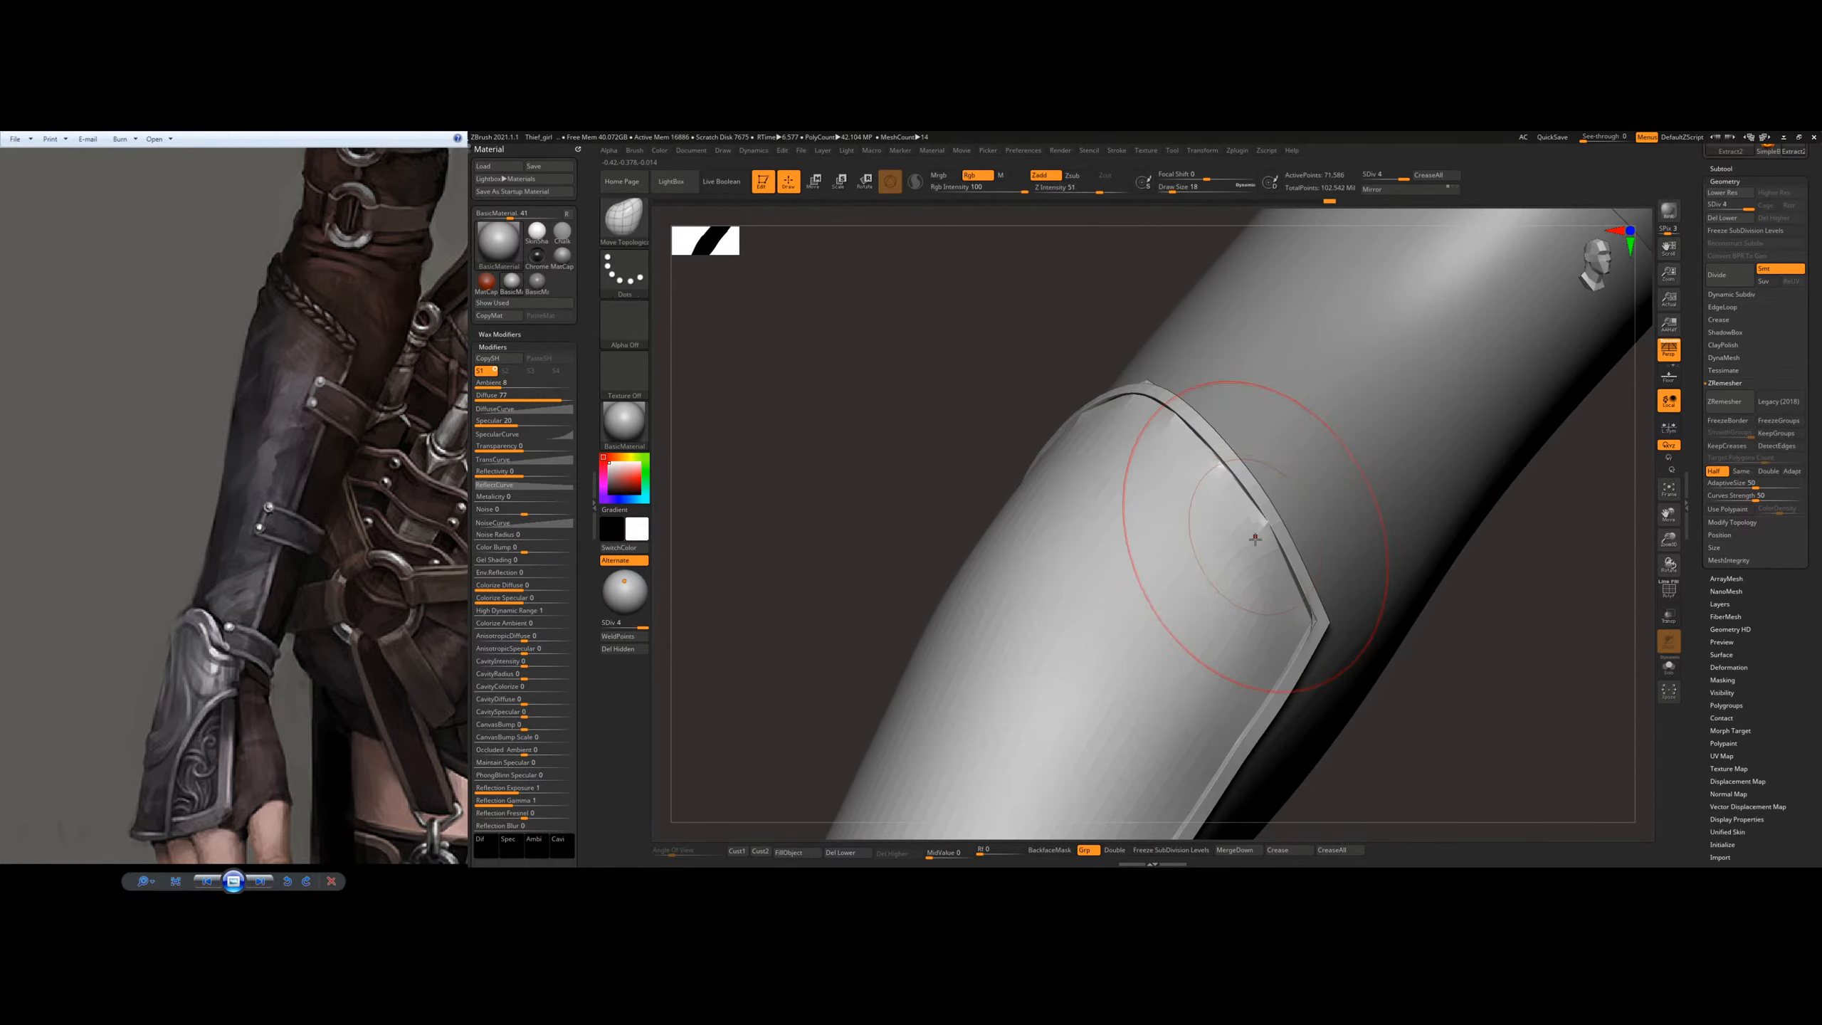
pyautogui.press('s')
pyautogui.hotkey('ctrl', 'd')
pyautogui.press('shift')
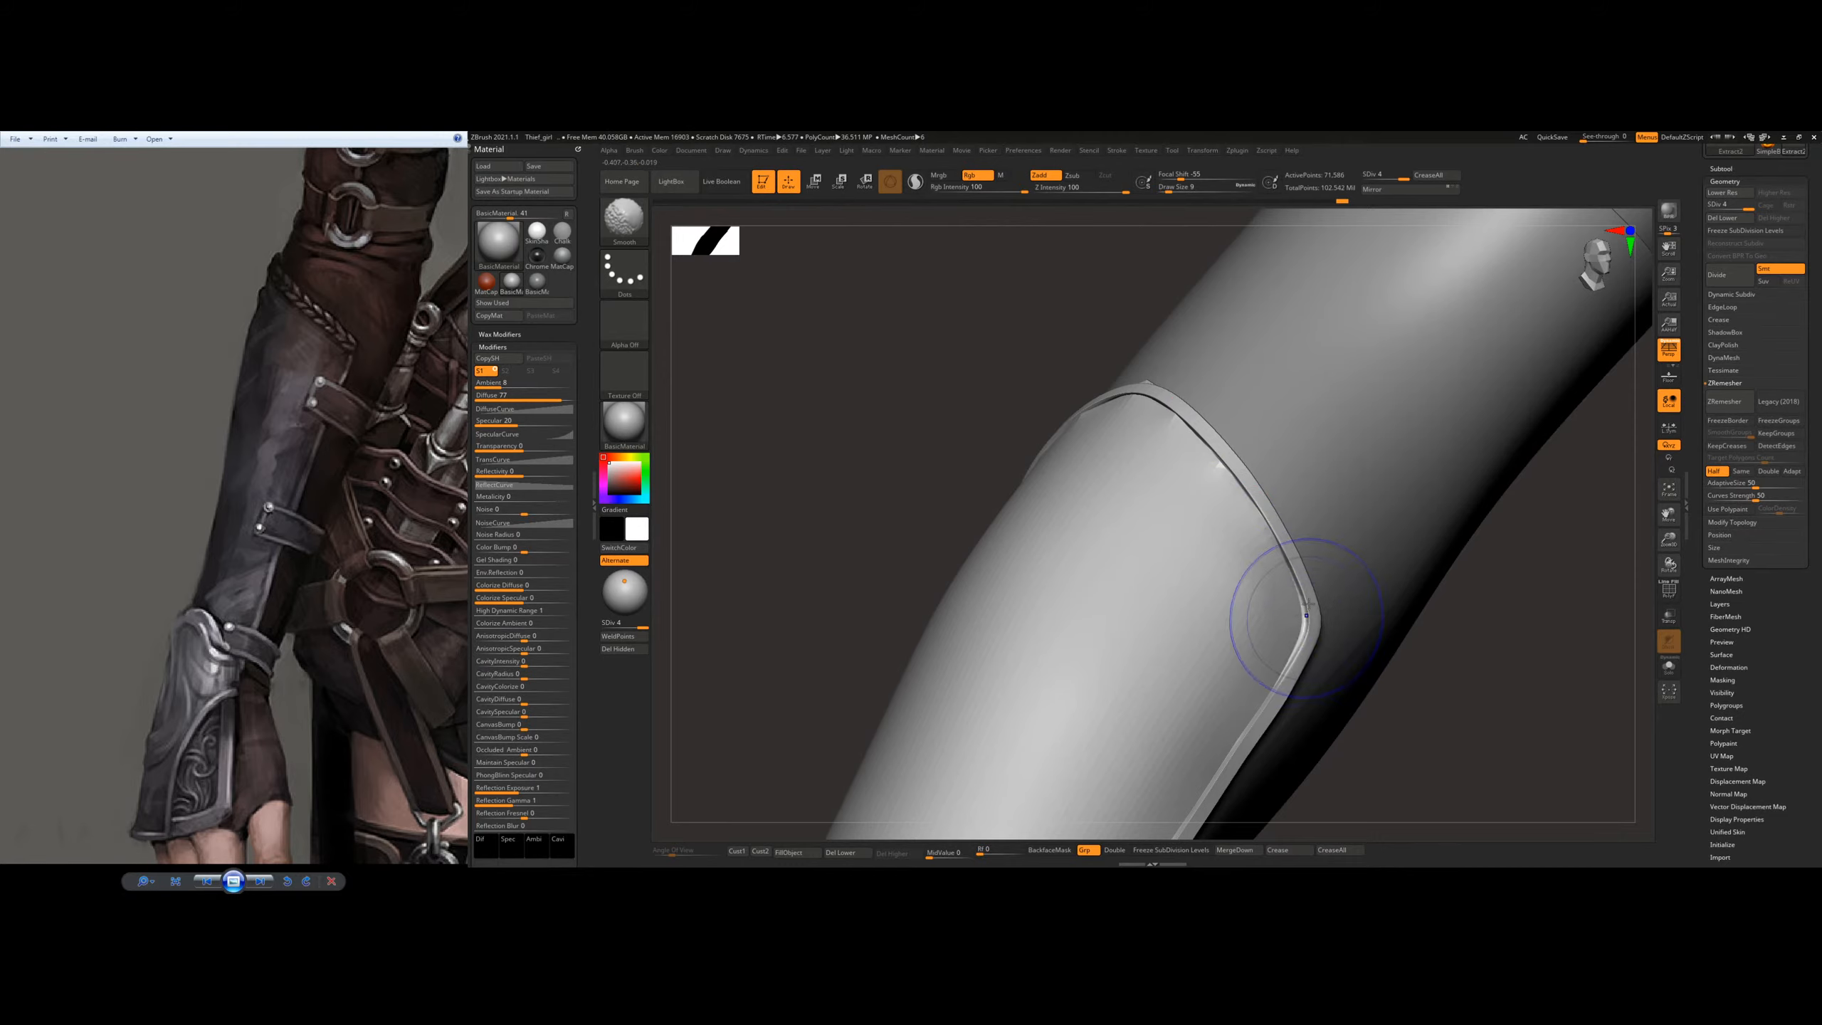
pyautogui.moveTo(1241, 374); pyautogui.dragTo(1112, 405, button='right')
# Step: Subdivide the bracer plate to level 5
pyautogui.press('ctrl')
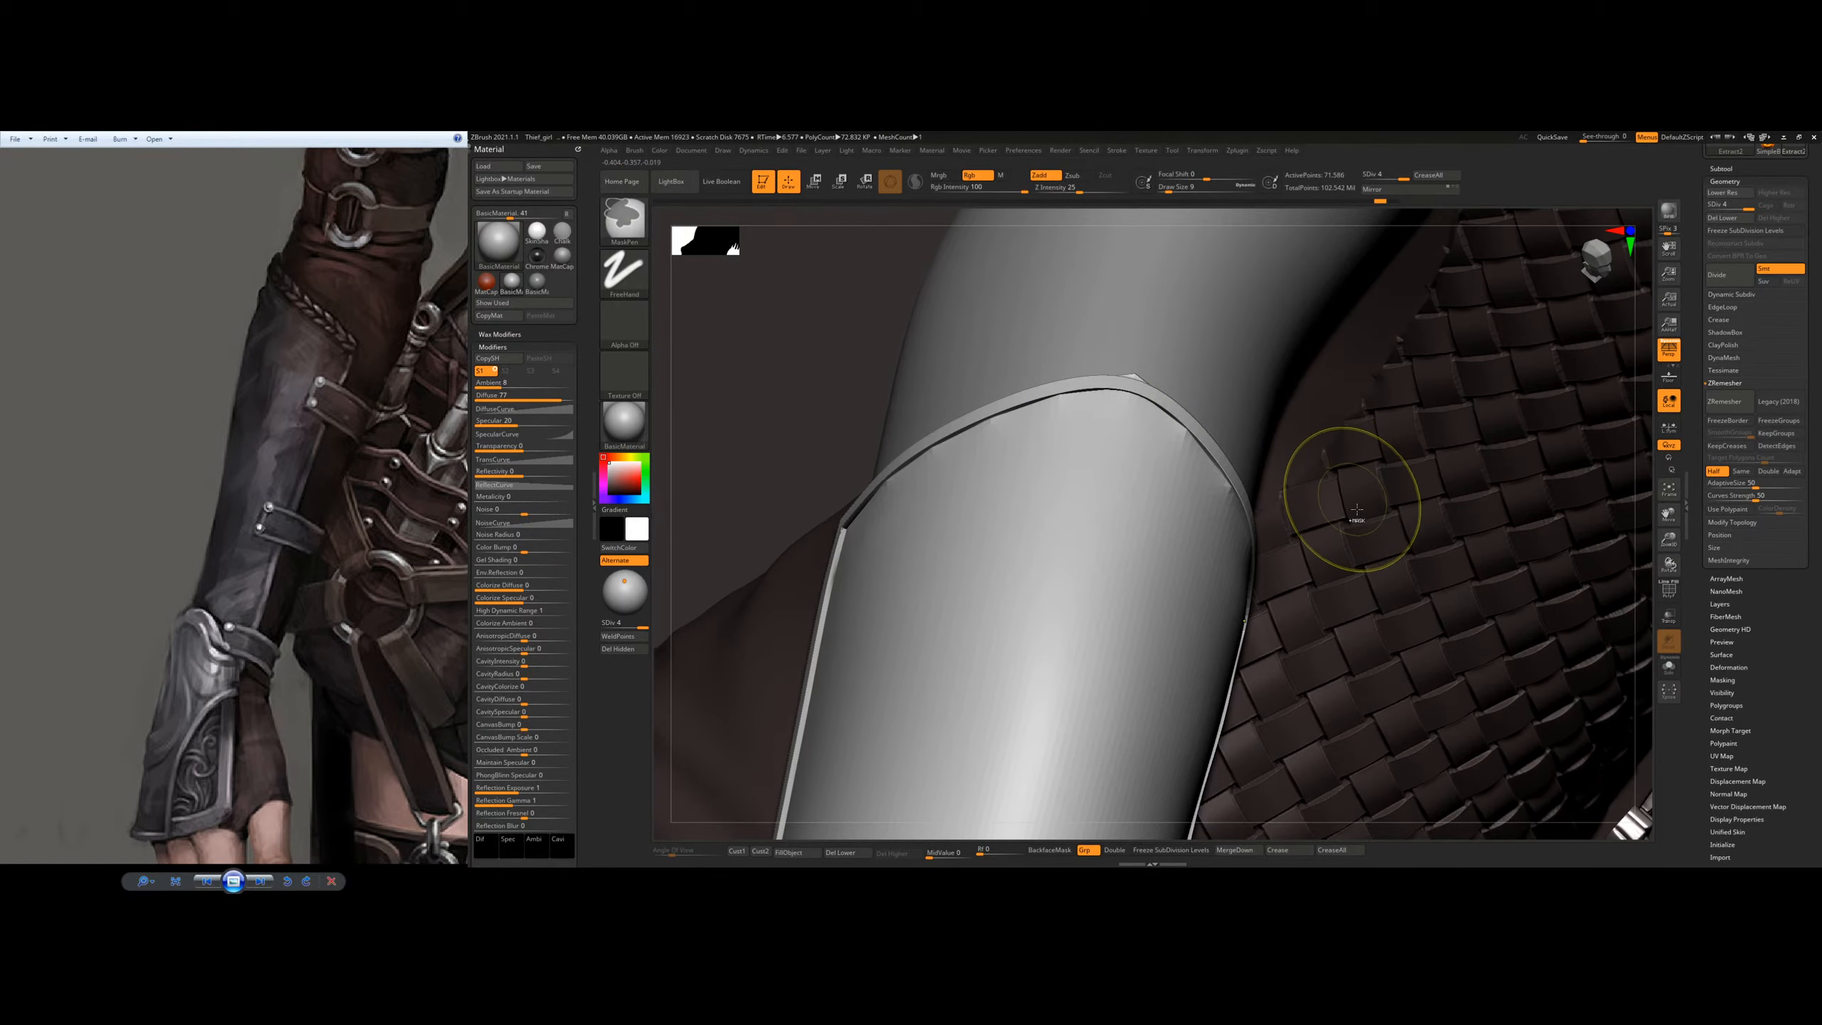
pyautogui.press('b')
pyautogui.press('m')
pyautogui.press('t')
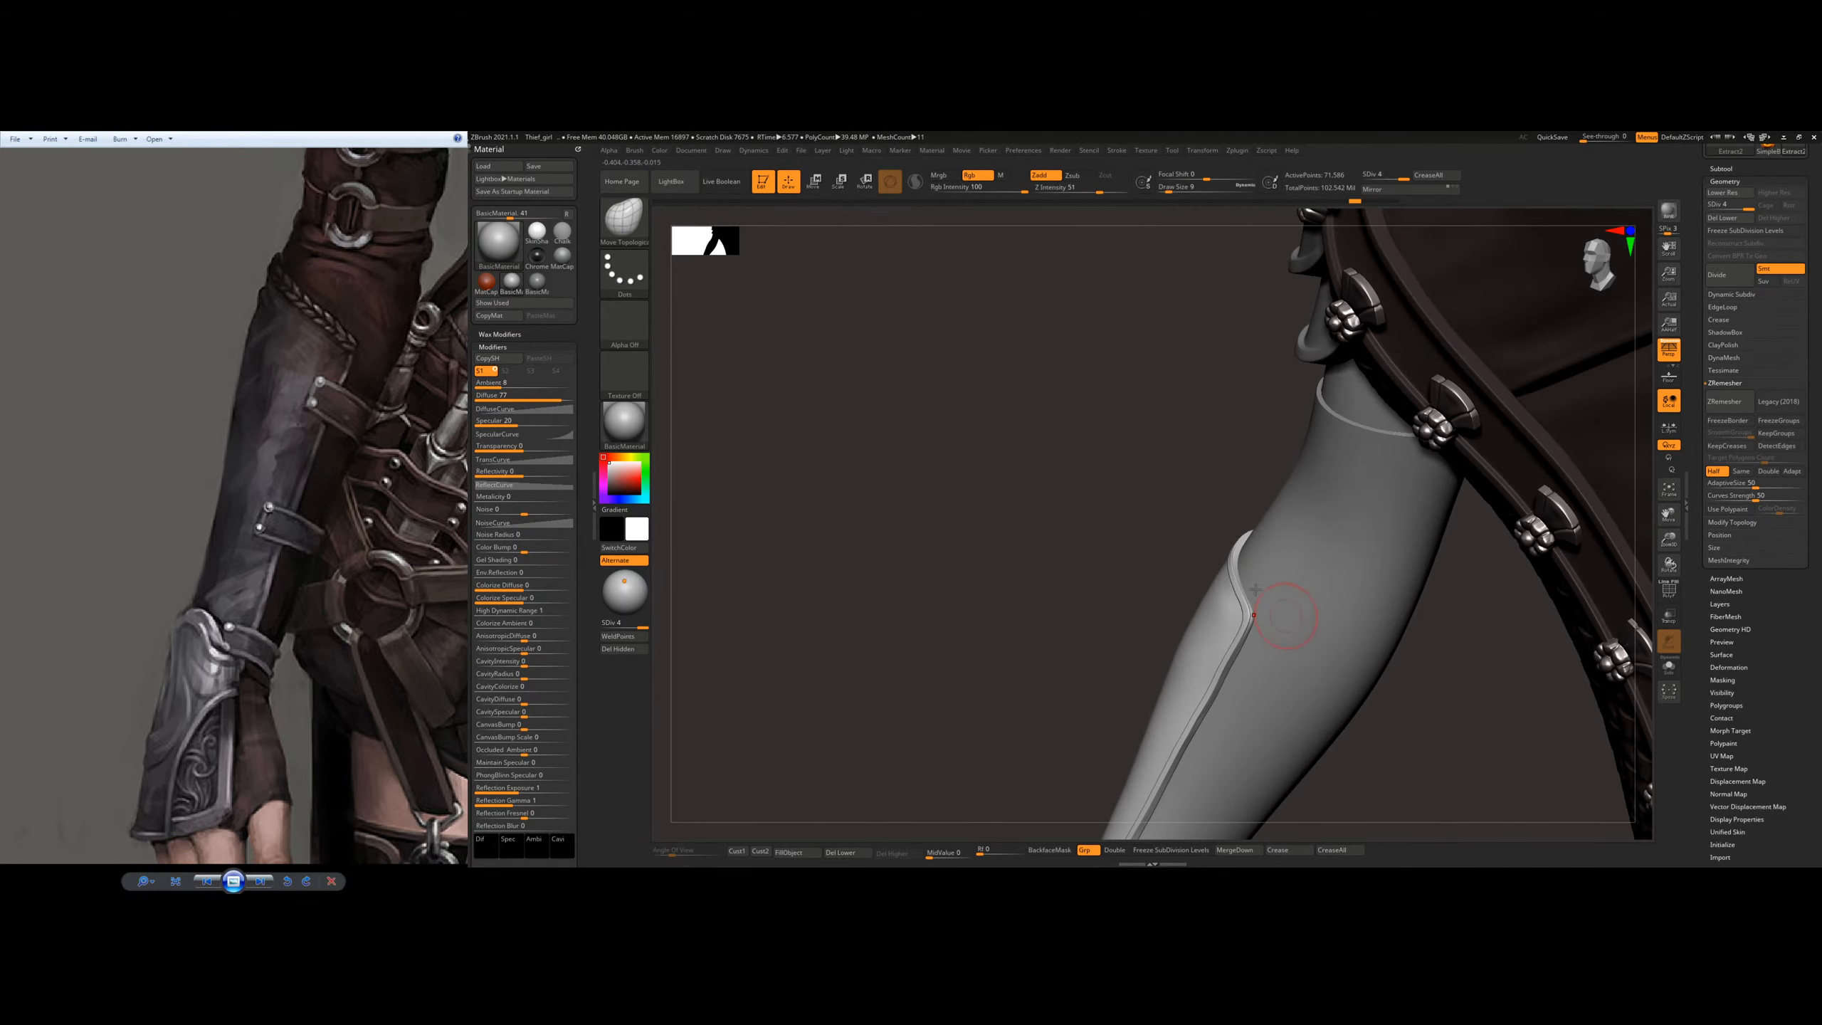
pyautogui.moveTo(1256, 588); pyautogui.dragTo(1198, 552, button='right')
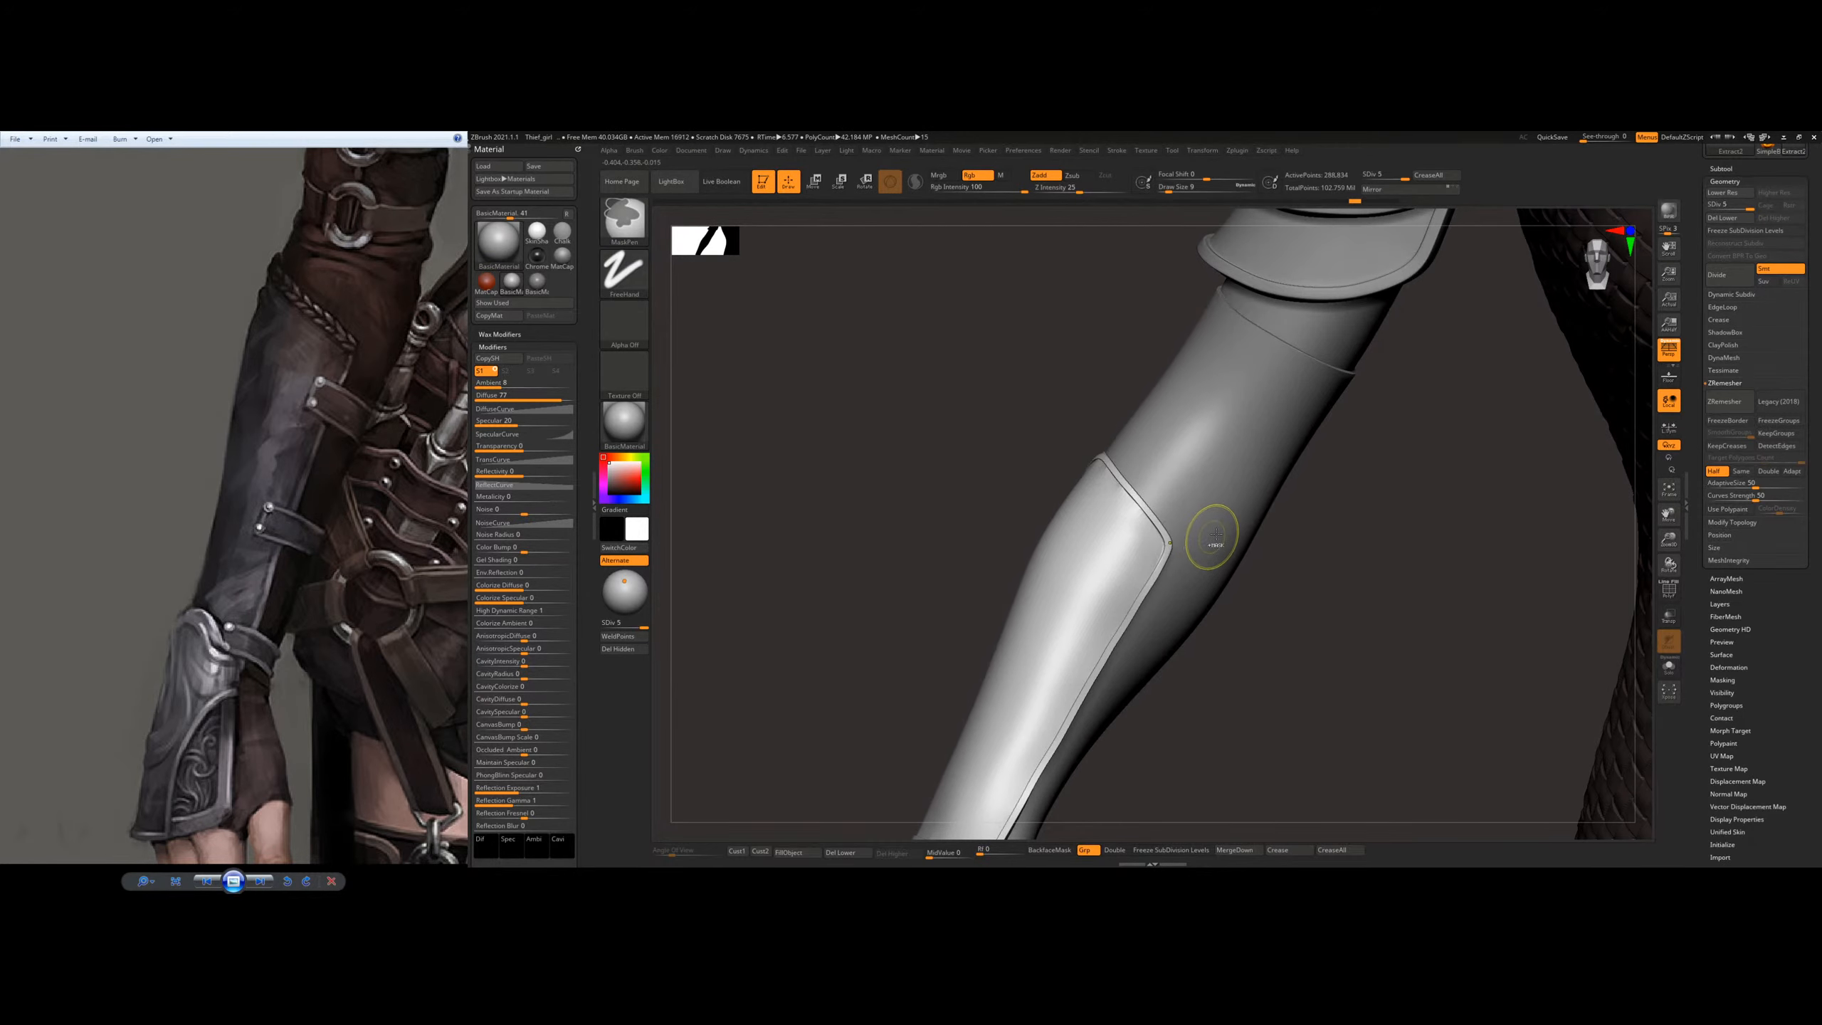
# Step: Choose the Move Topological brush and add a new sculpting layer to the bracer plate
pyautogui.press('b')
pyautogui.press('m')
pyautogui.press('t')
pyautogui.click(1721, 604)
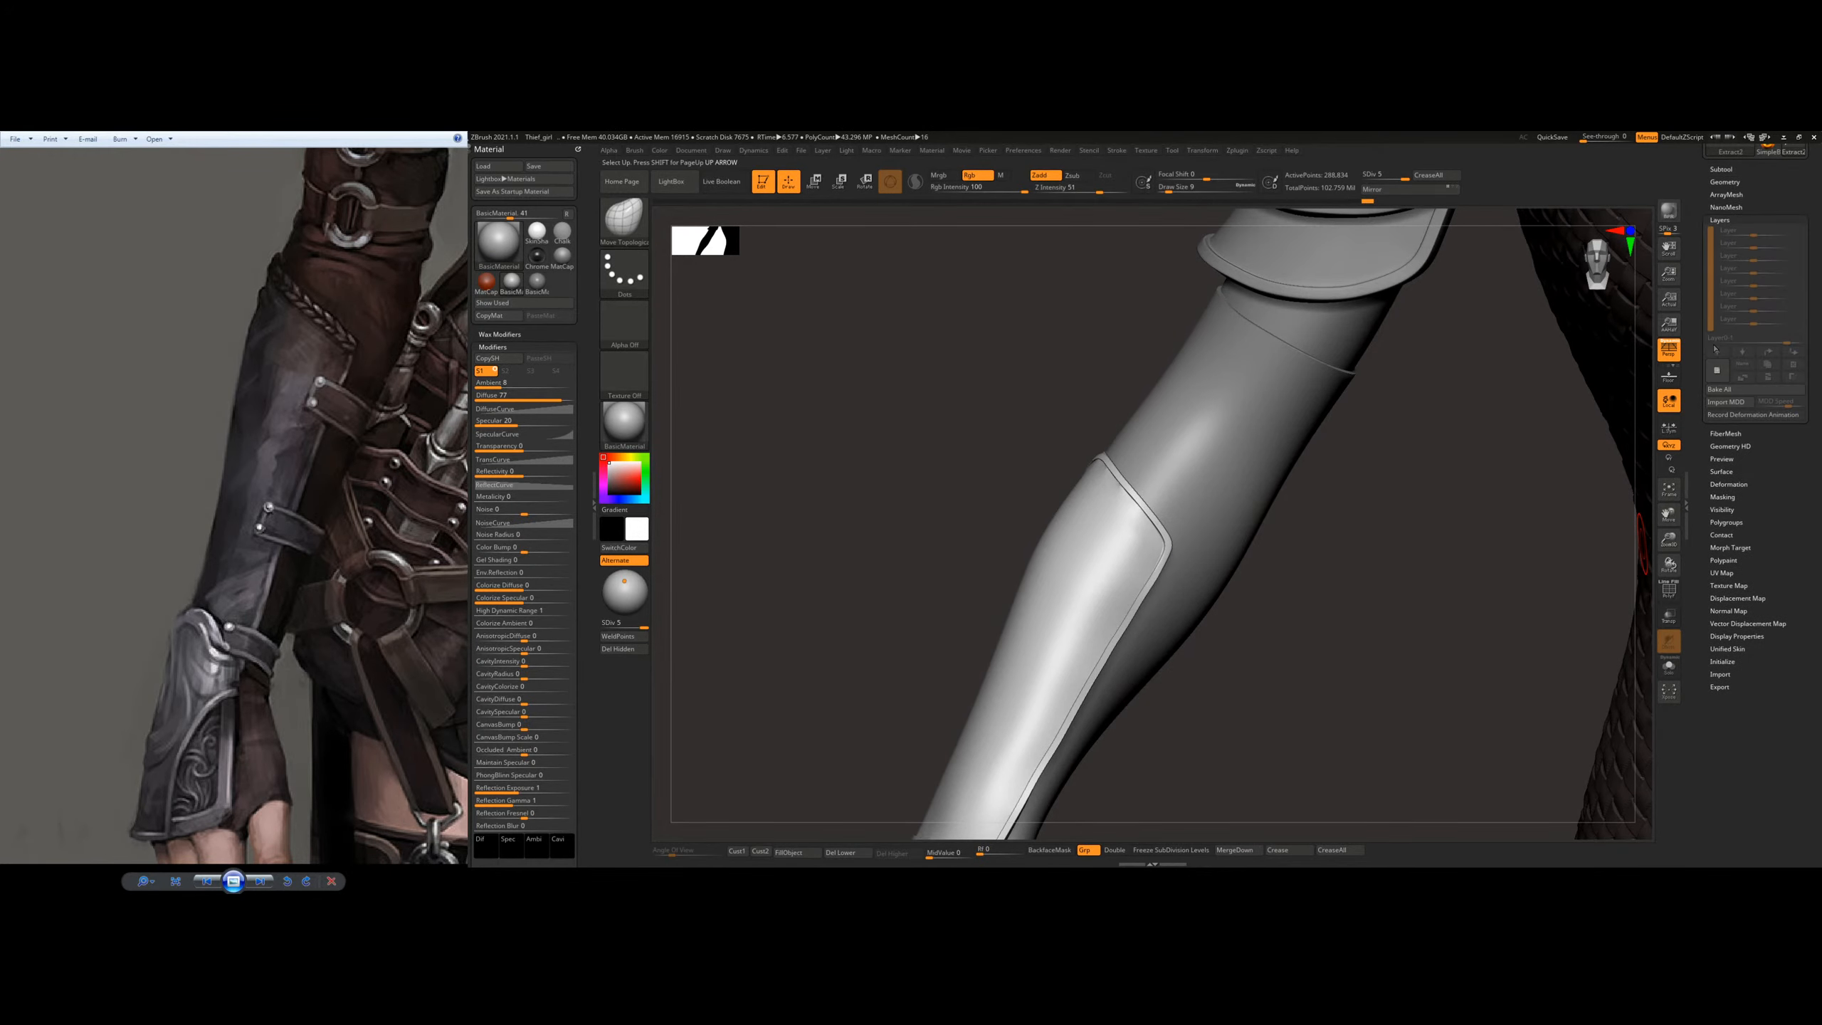
pyautogui.click(1718, 371)
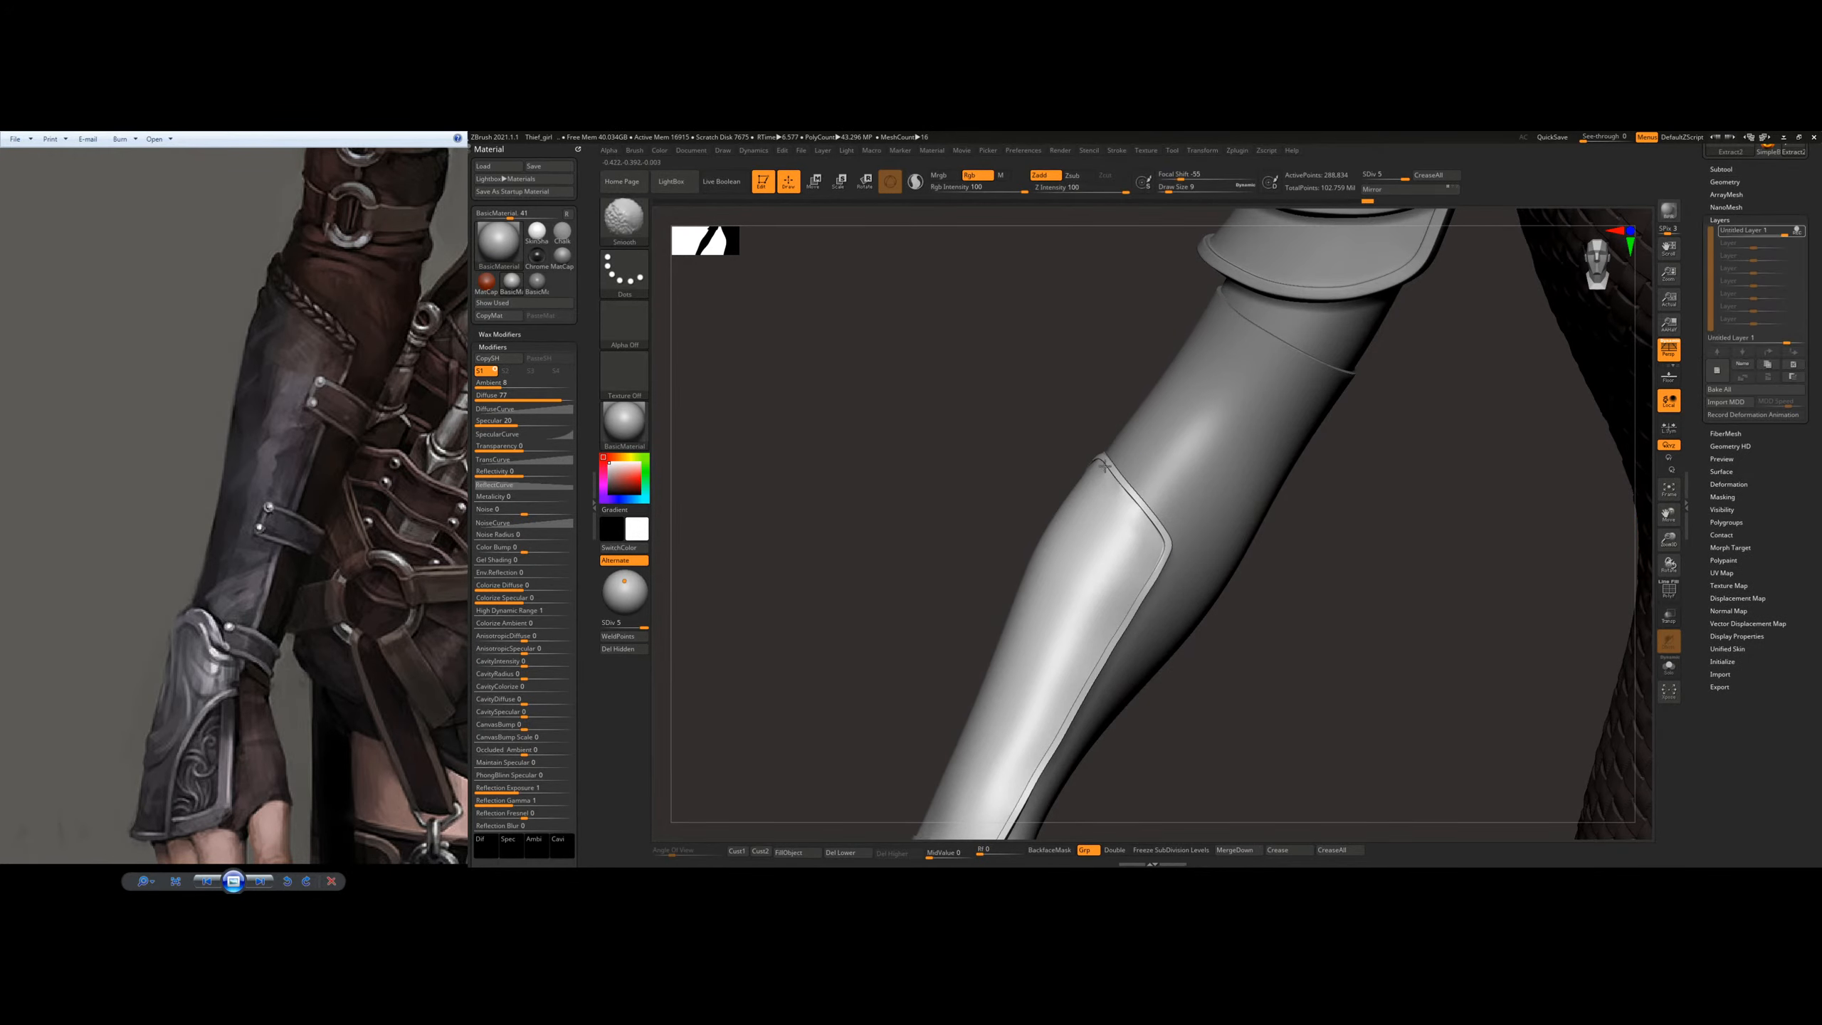
# Step: Smooth the plate's rounded elbow-end corners and adjust the rim's curve across the back of the arm
pyautogui.moveTo(1120, 503); pyautogui.dragTo(943, 520, button='right')
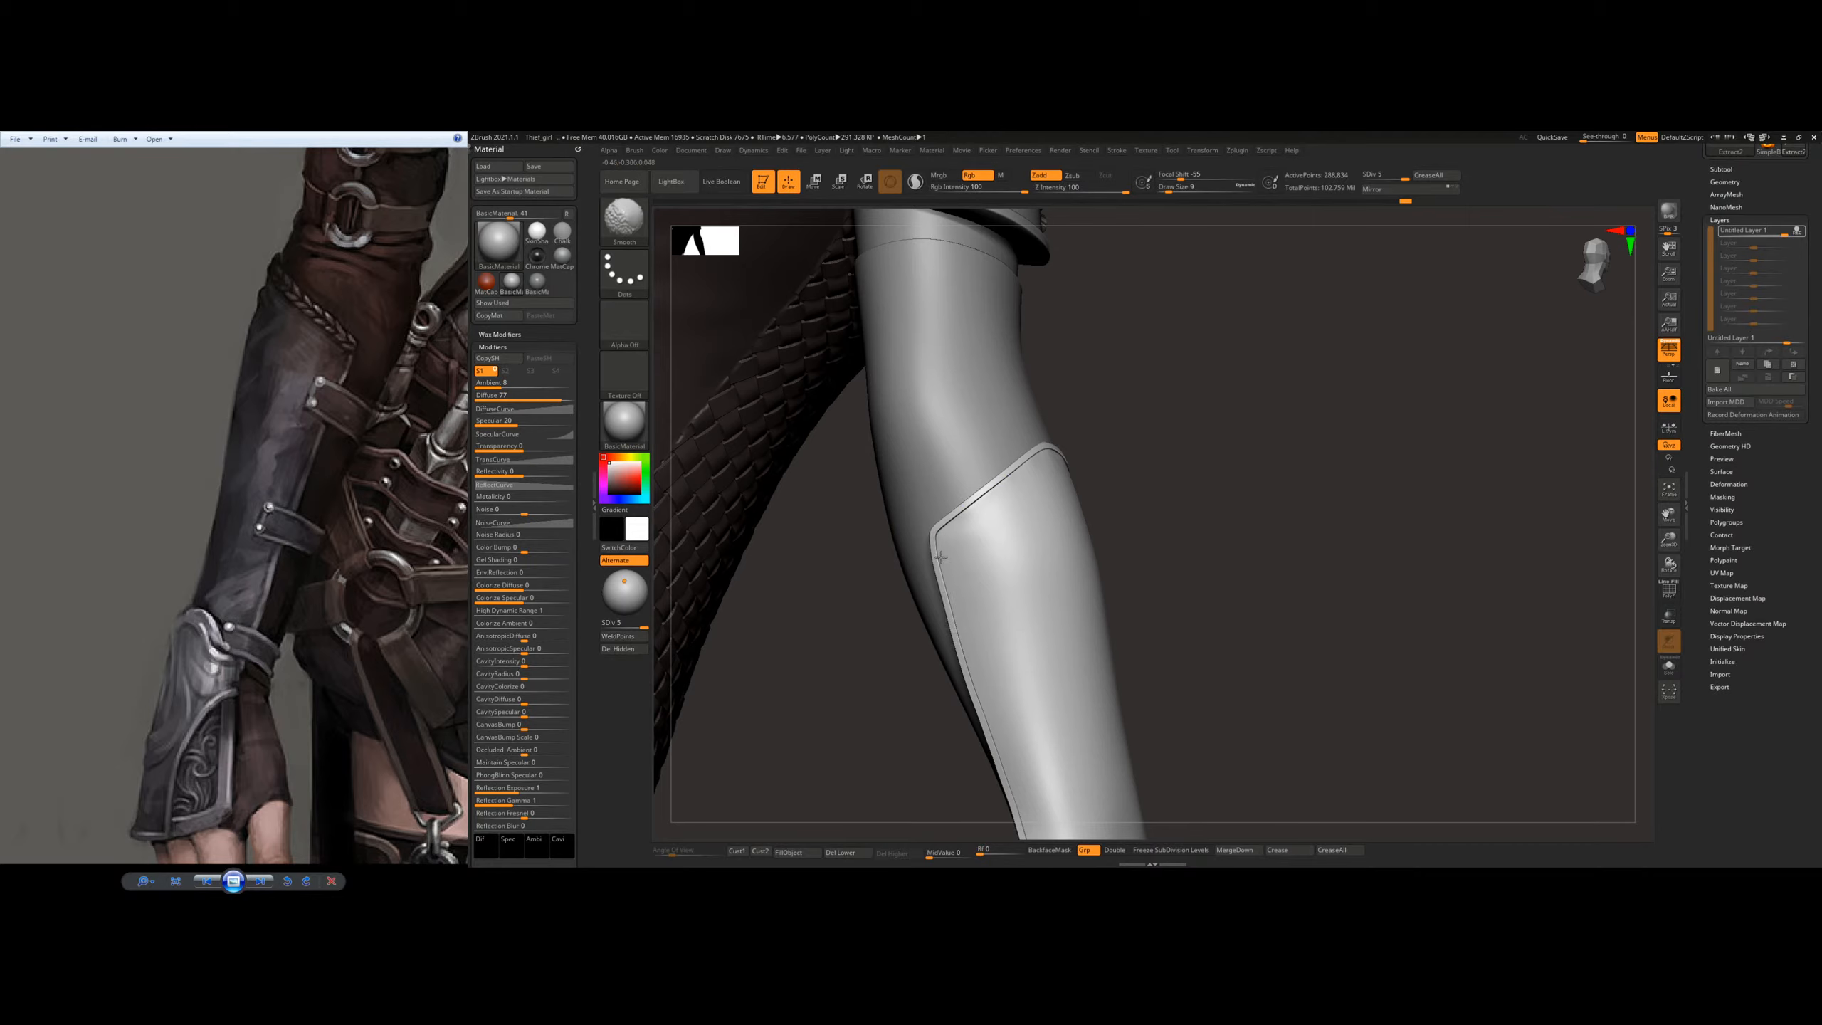
pyautogui.moveTo(1059, 471)
pyautogui.mouseDown(button='right')
pyautogui.moveTo(1010, 474)
pyautogui.moveTo(1052, 495)
pyautogui.mouseUp(button='right')
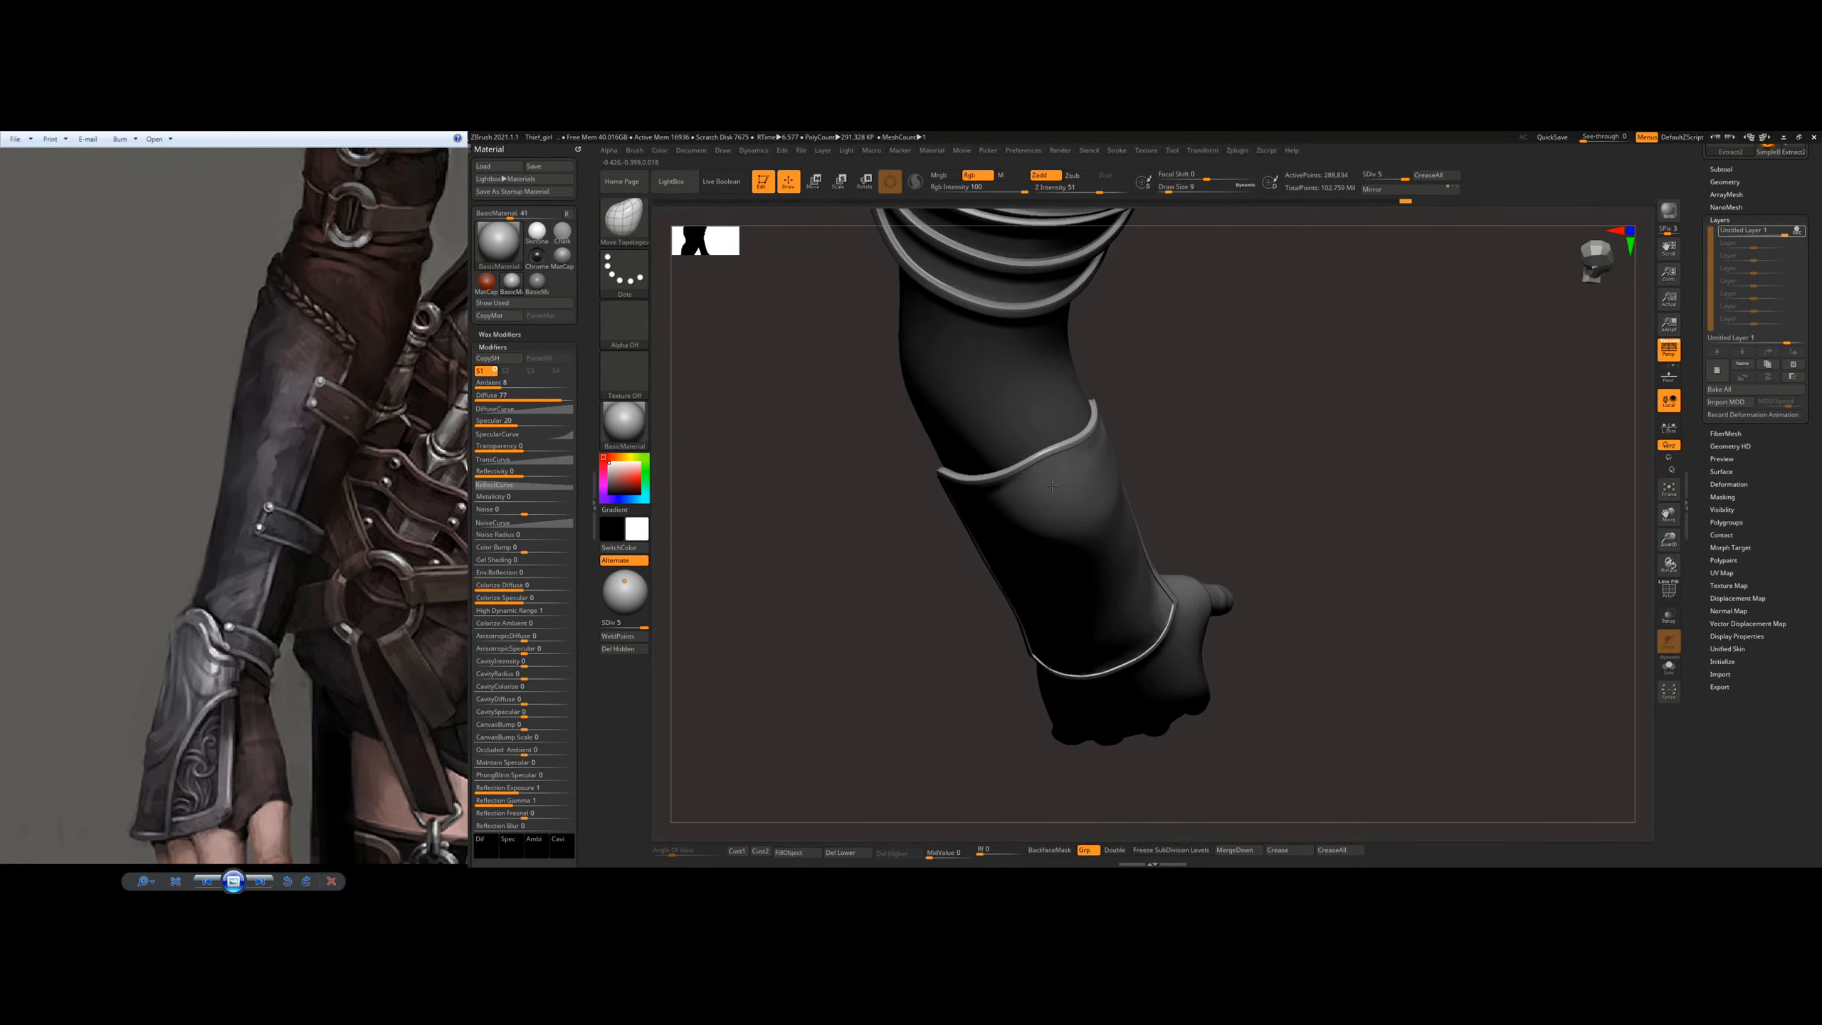
pyautogui.keyDown('shift'); pyautogui.moveTo(1045, 451); pyautogui.dragTo(1069, 431); pyautogui.keyUp('shift')
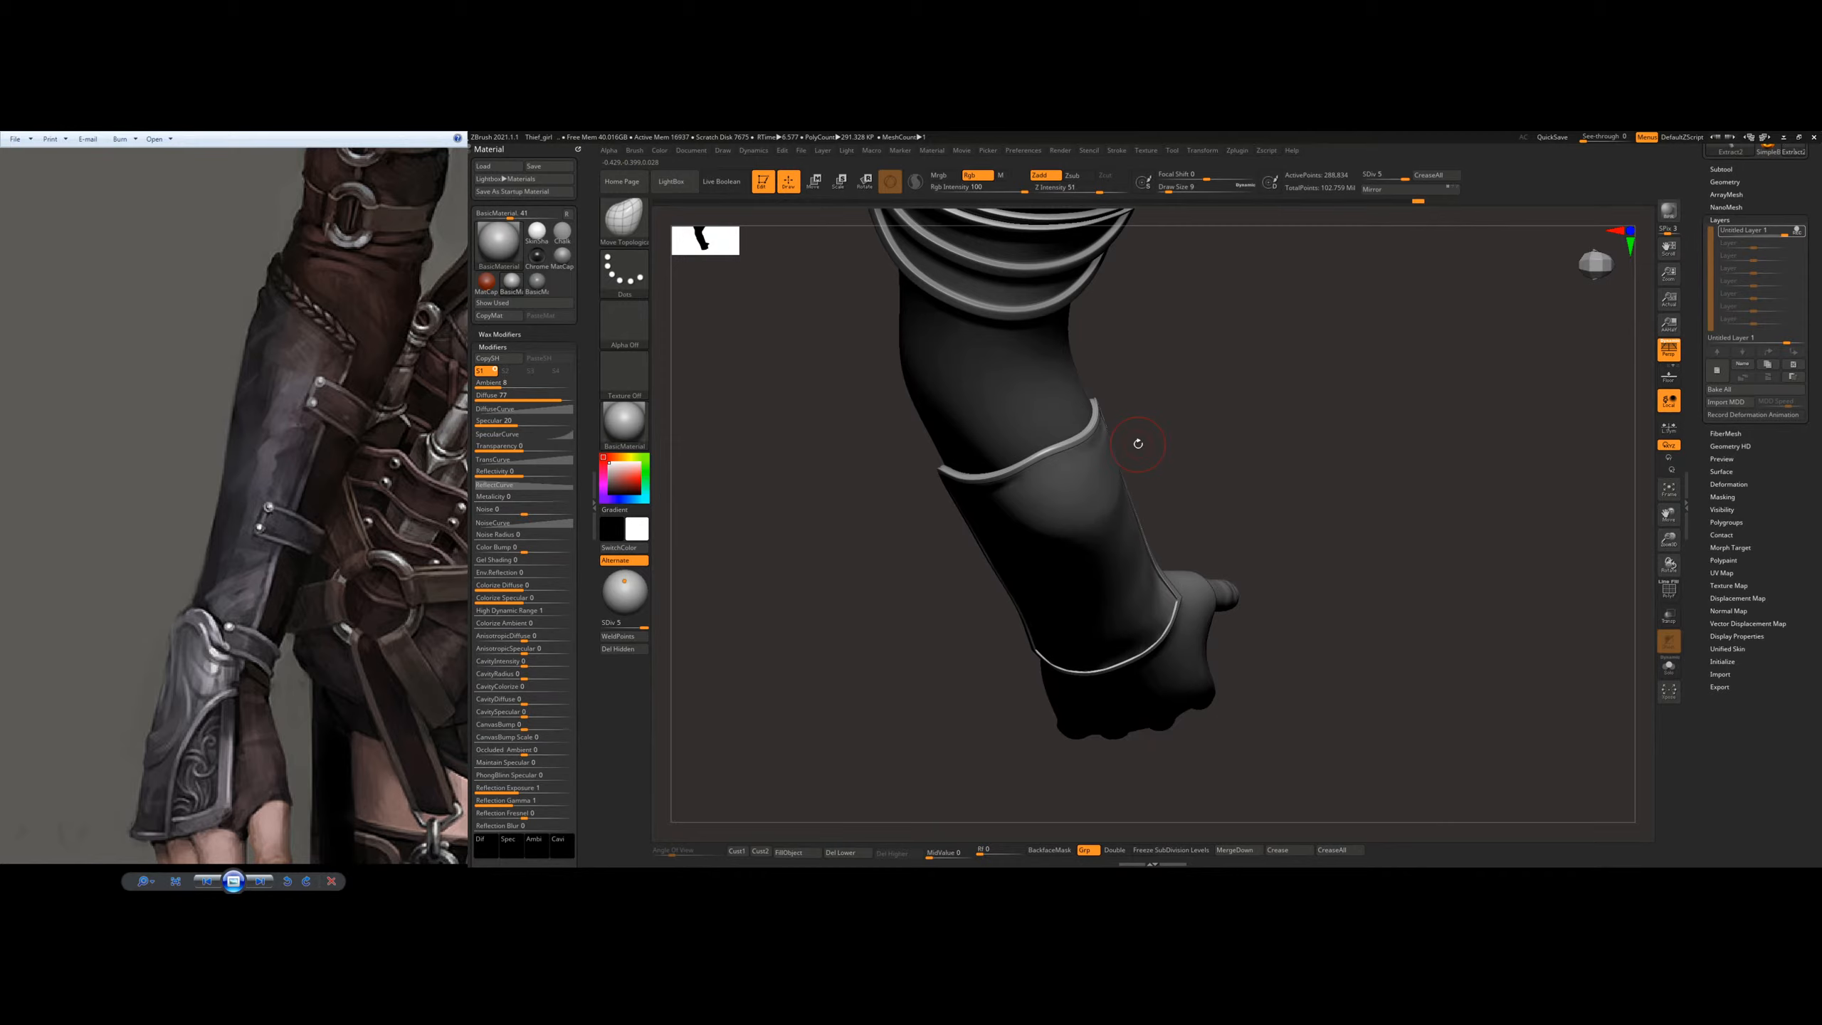
pyautogui.moveTo(1175, 438)
pyautogui.mouseDown(button='right')
pyautogui.moveTo(1119, 409)
pyautogui.moveTo(1055, 503)
pyautogui.moveTo(1025, 448)
pyautogui.mouseUp(button='right')
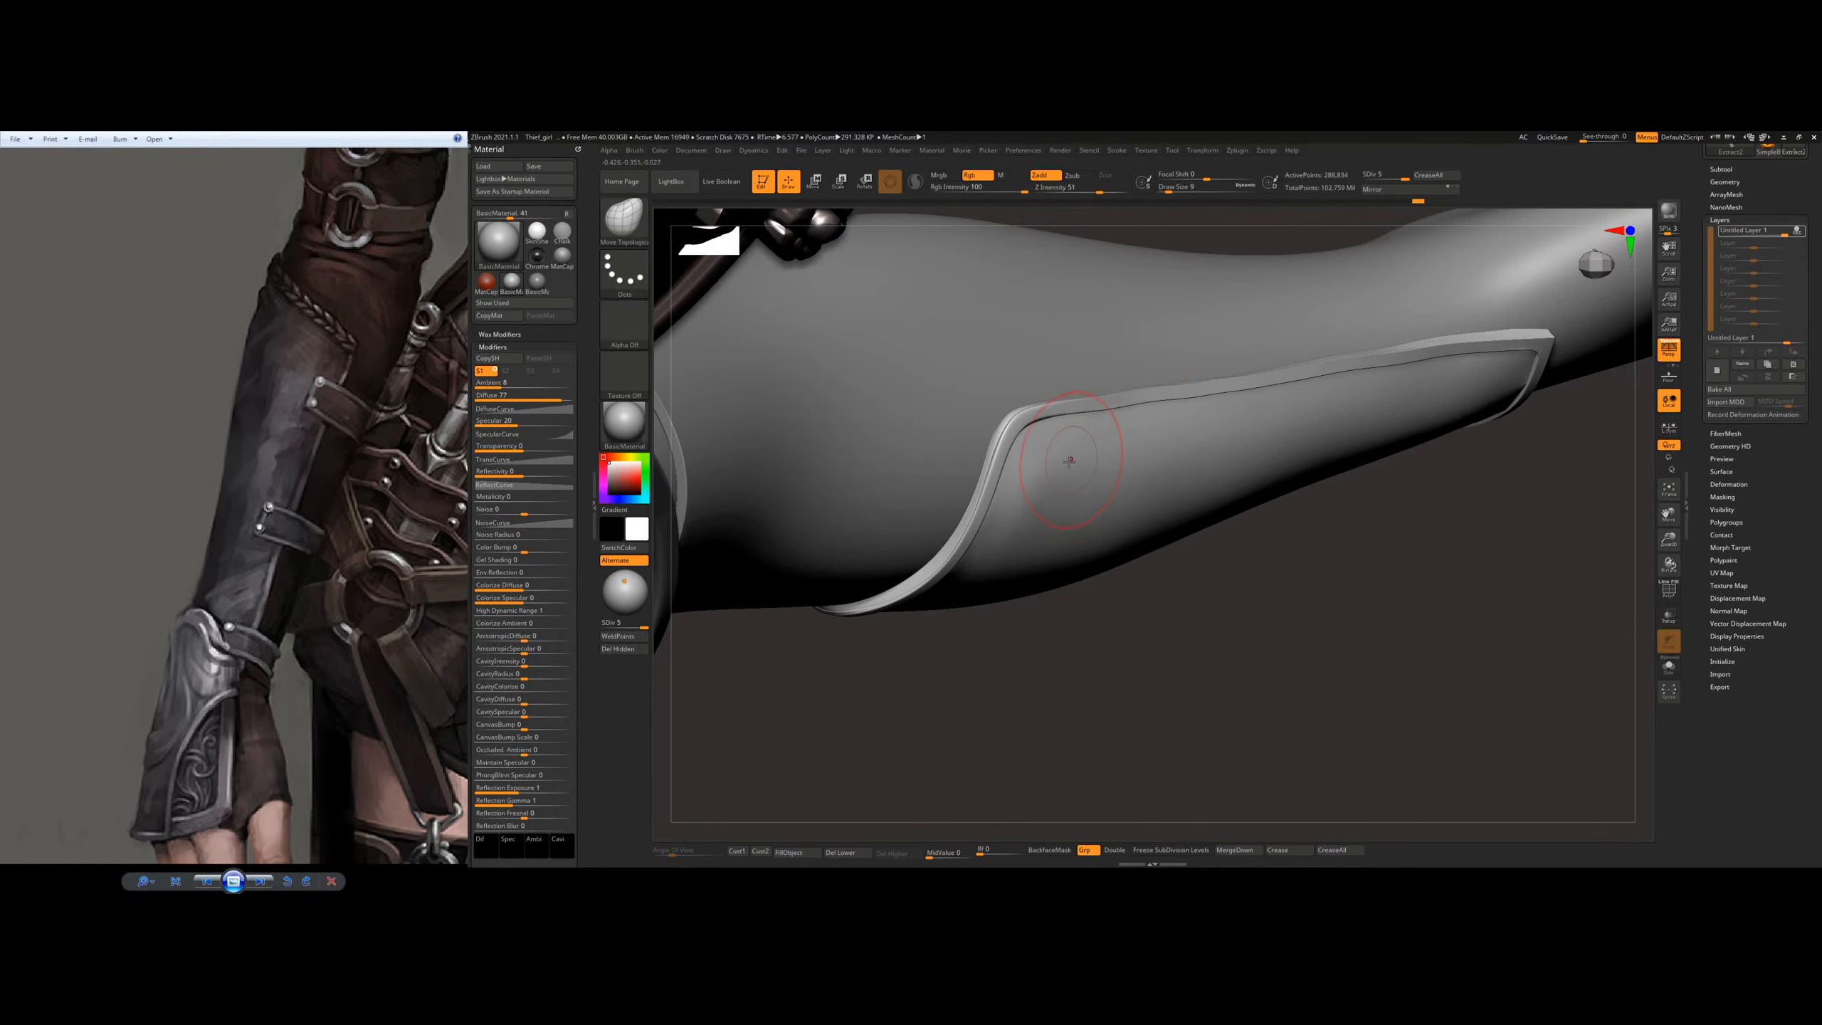
# Step: Choose the Standard brush, smooth the rim's elbow-end corner at subdivision level 4, and return to level 5
pyautogui.press('b')
pyautogui.press('s')
pyautogui.press('t')
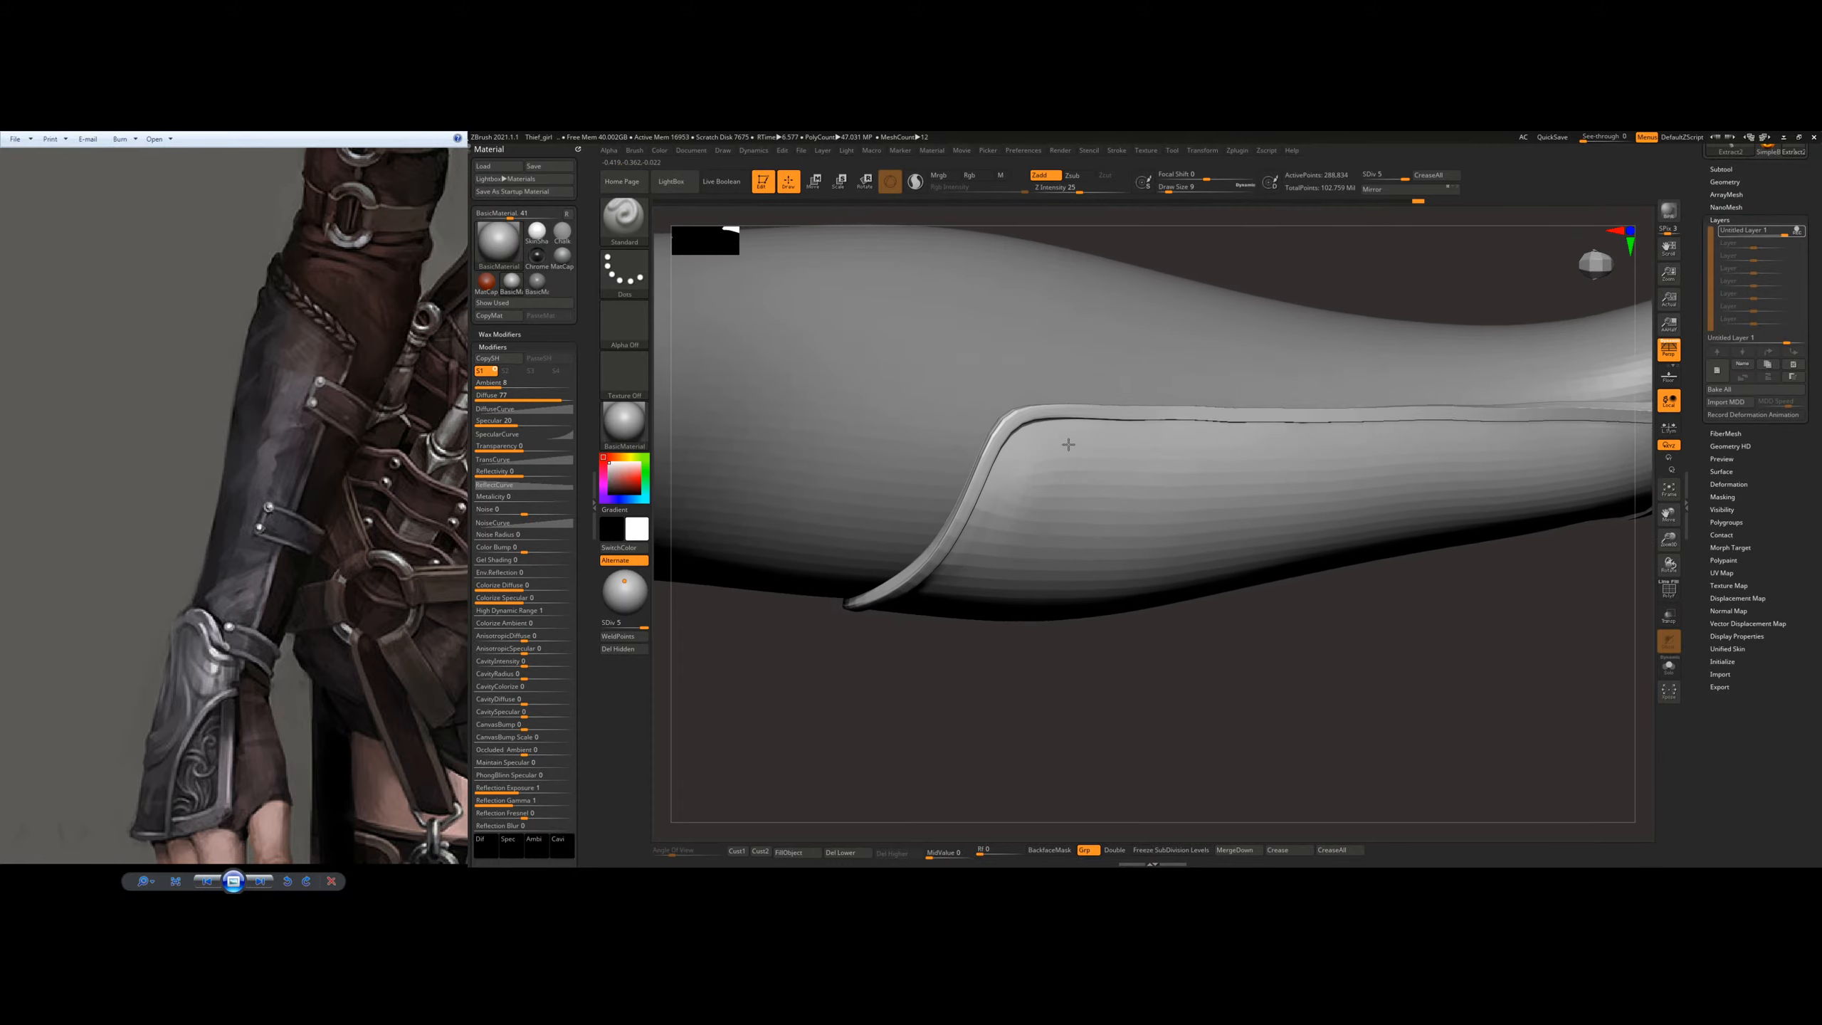
pyautogui.moveTo(1069, 444); pyautogui.dragTo(990, 459, button='right')
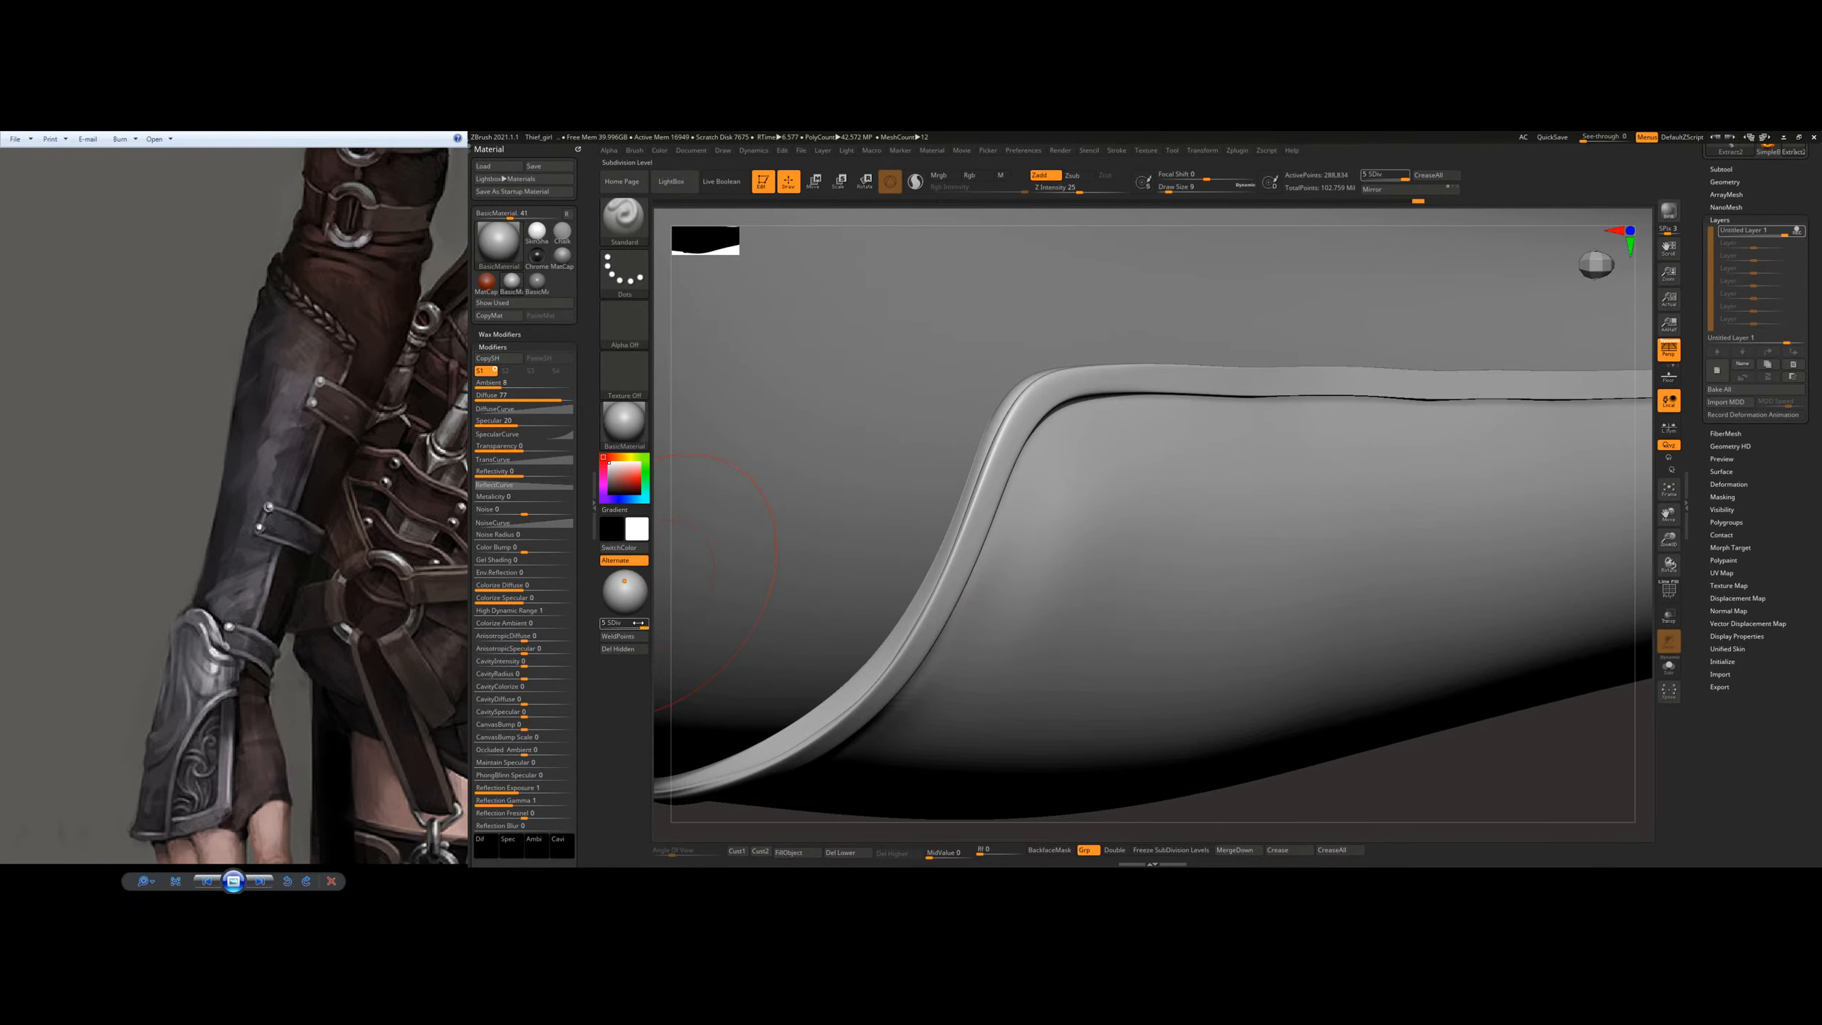
pyautogui.hotkey('shift', 'd')
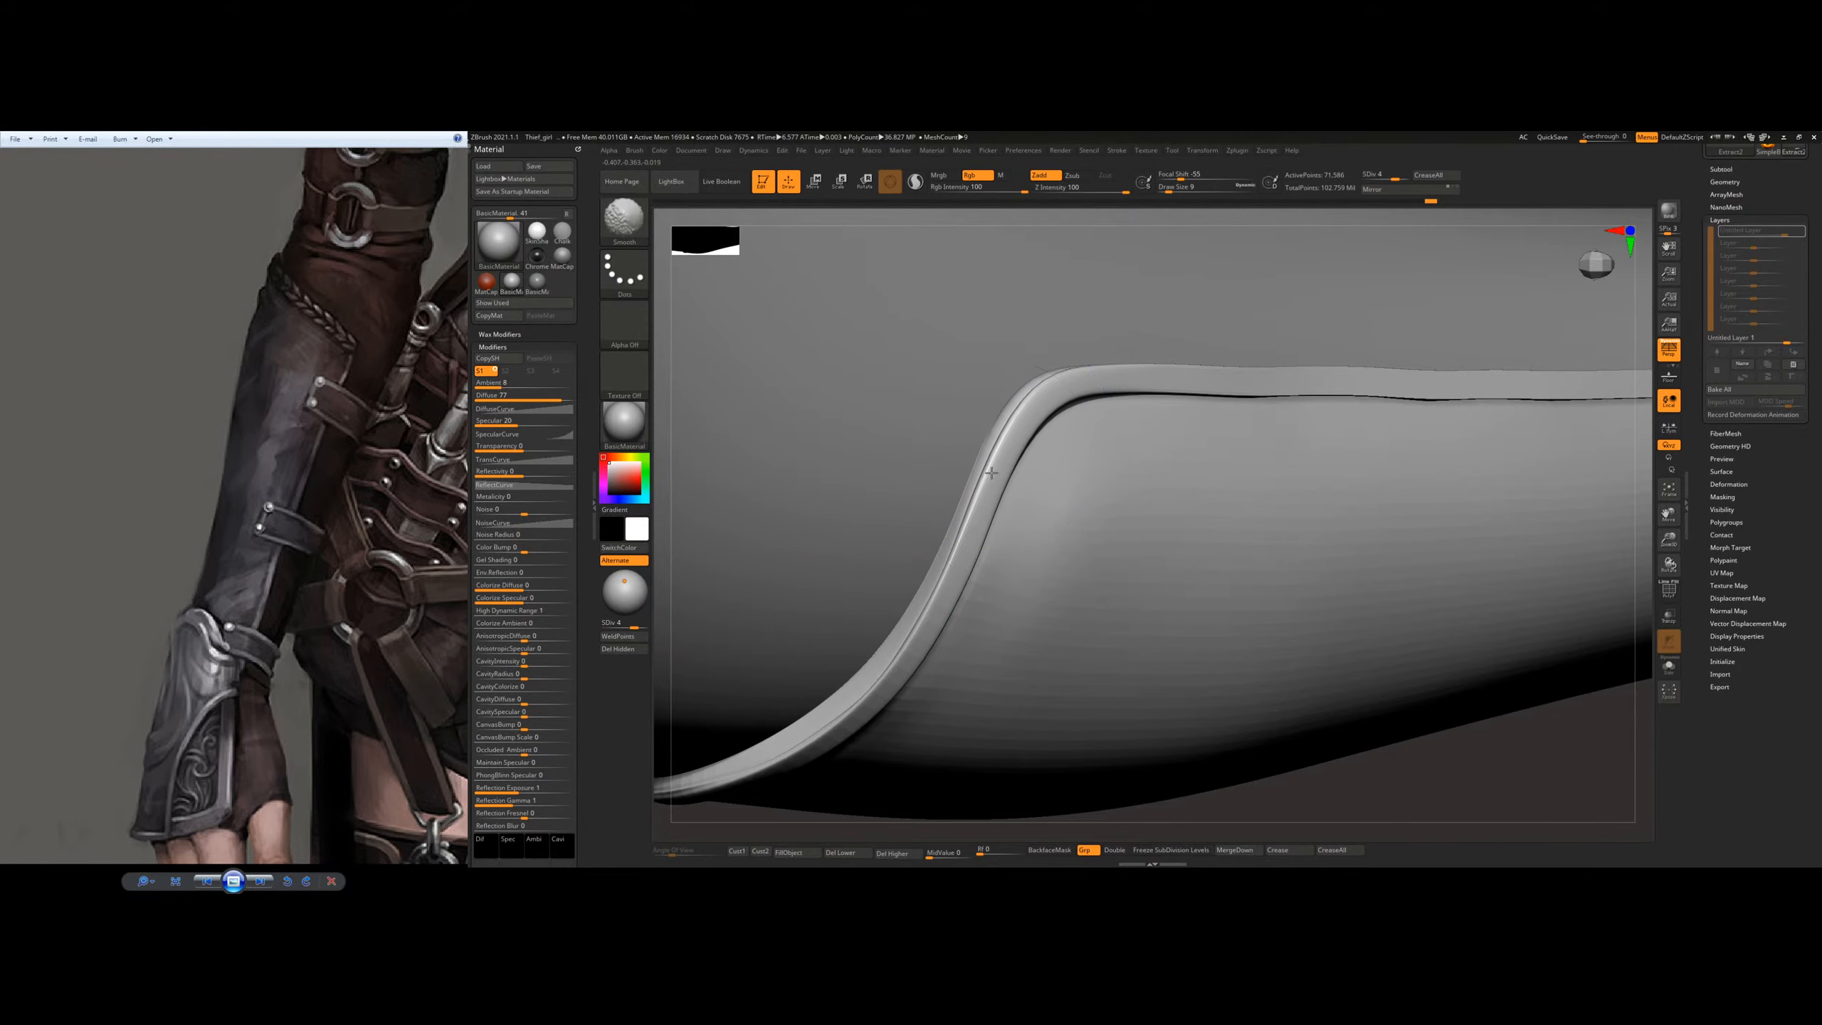
pyautogui.moveTo(1017, 466)
pyautogui.mouseDown(button='right')
pyautogui.moveTo(1058, 407)
pyautogui.moveTo(991, 405)
pyautogui.moveTo(1006, 425)
pyautogui.mouseUp(button='right')
pyautogui.moveTo(1314, 501)
pyautogui.keyDown('alt'); pyautogui.mouseDown(button='right')
pyautogui.moveTo(1240, 424)
pyautogui.moveTo(1204, 420)
pyautogui.moveTo(1323, 400)
pyautogui.moveTo(1395, 428)
pyautogui.moveTo(1119, 428)
pyautogui.moveTo(1233, 401)
pyautogui.moveTo(1204, 574)
pyautogui.mouseUp(button='right'); pyautogui.keyUp('alt')
pyautogui.click(645, 625)
# Step: Smooth the raised rim along the plate's long side edges, from the elbow corner to the wrist corner
pyautogui.press('shift')
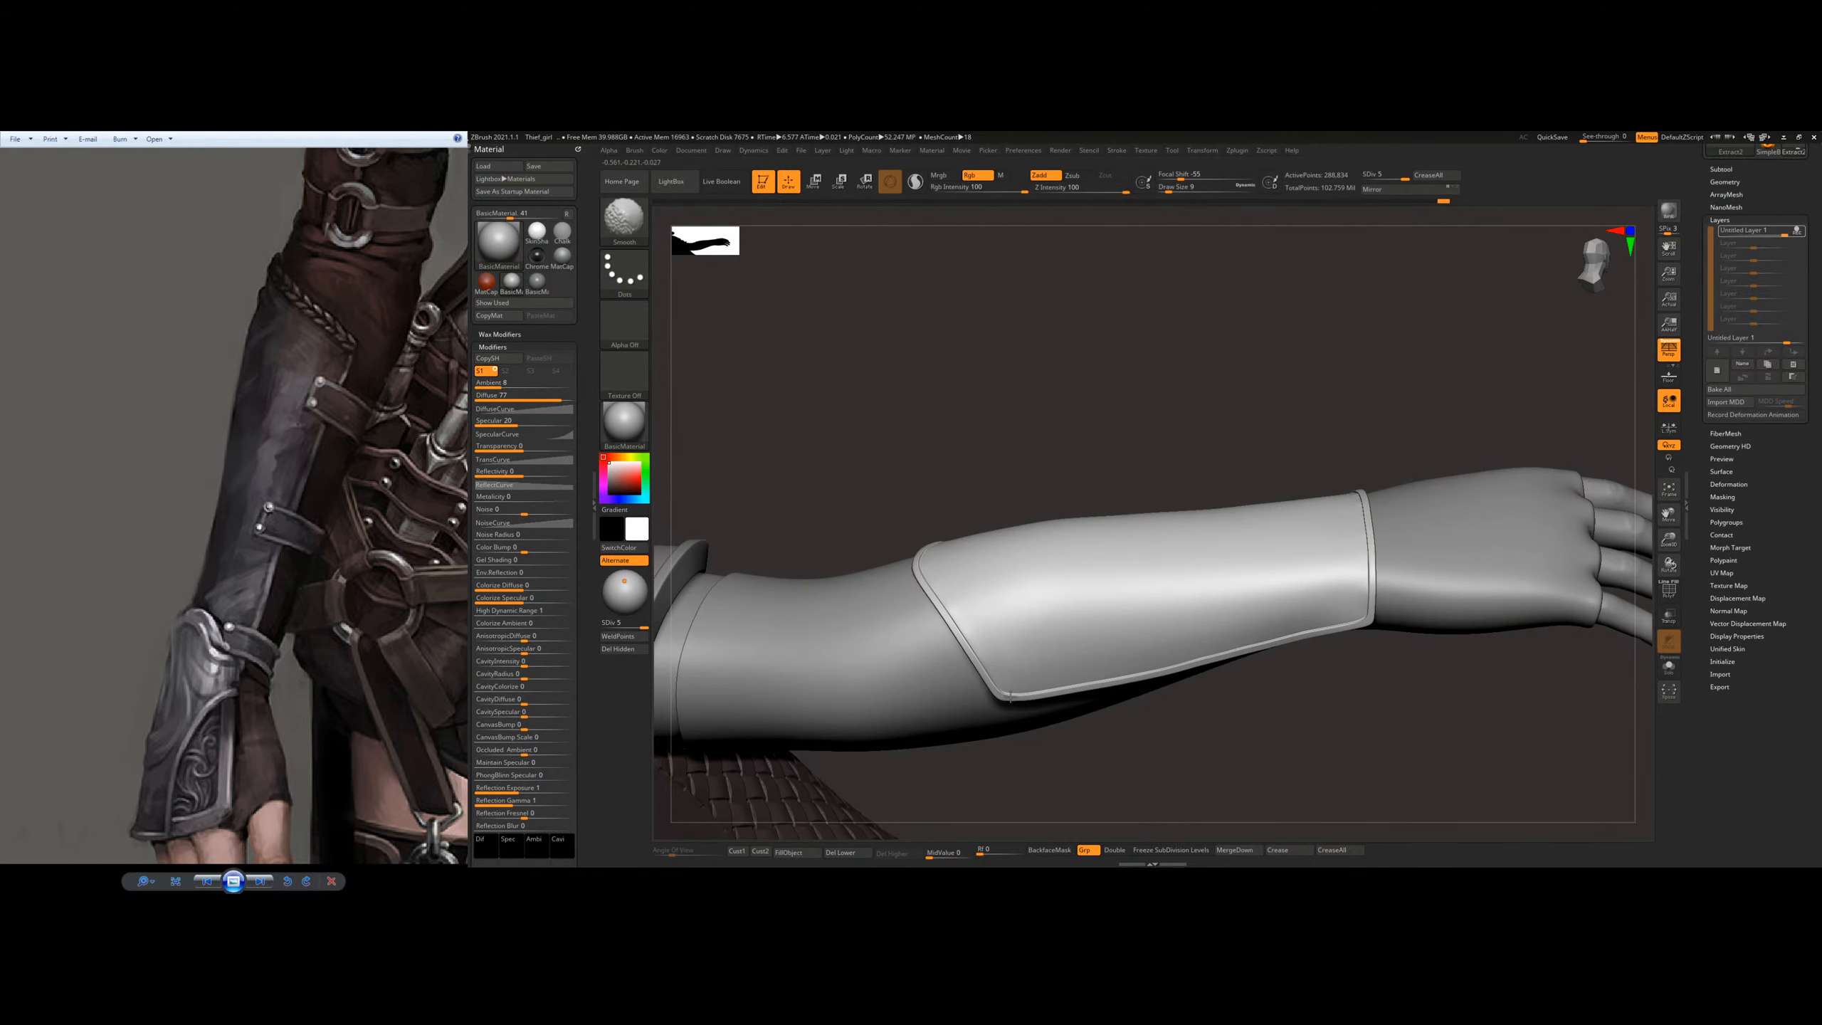
pyautogui.moveTo(1285, 638)
pyautogui.mouseDown(button='right')
pyautogui.moveTo(1374, 472)
pyautogui.moveTo(1359, 610)
pyautogui.moveTo(1384, 482)
pyautogui.mouseUp(button='right')
pyautogui.keyDown('shift'); pyautogui.moveTo(1418, 480); pyautogui.dragTo(1381, 480); pyautogui.keyUp('shift')
pyautogui.keyDown('alt'); pyautogui.moveTo(985, 457); pyautogui.dragTo(1162, 482, button='right'); pyautogui.keyUp('alt')
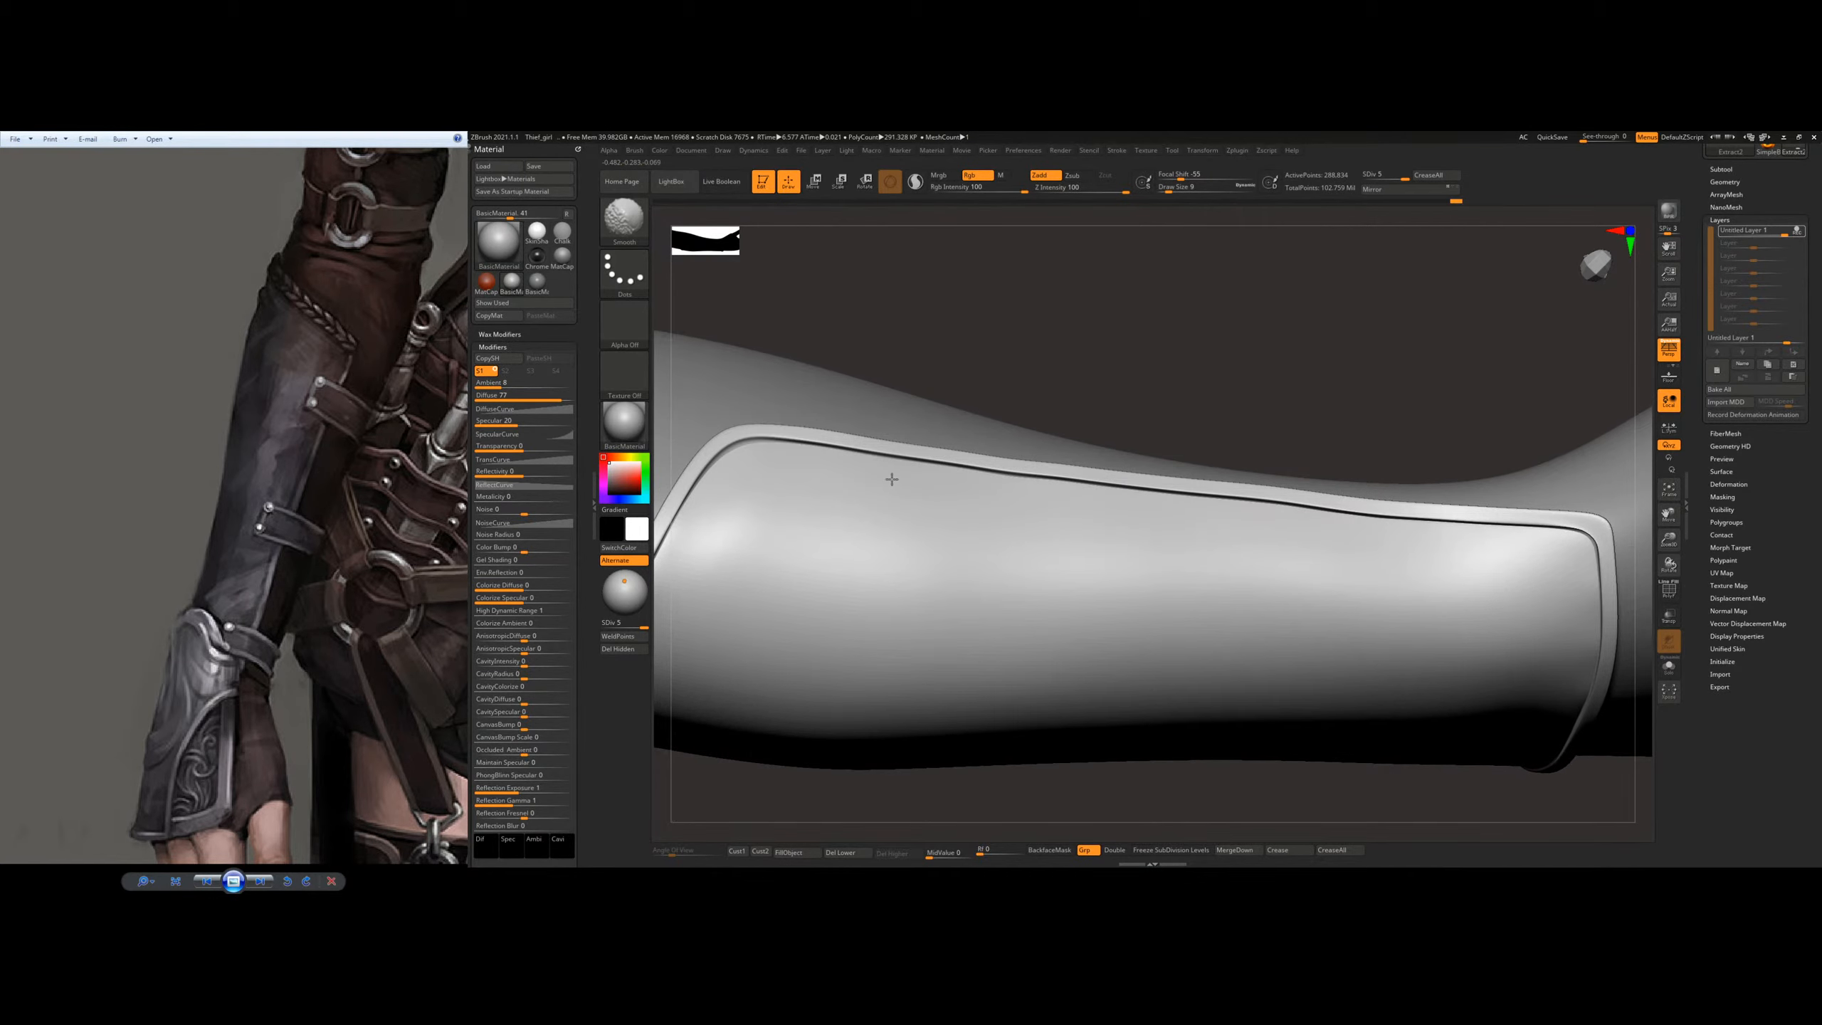
pyautogui.keyDown('alt'); pyautogui.moveTo(1404, 547); pyautogui.dragTo(1155, 418, button='right'); pyautogui.keyUp('alt')
pyautogui.moveTo(1302, 560)
pyautogui.mouseDown(button='right')
pyautogui.moveTo(1397, 425)
pyautogui.moveTo(1342, 391)
pyautogui.moveTo(1334, 459)
pyautogui.moveTo(1292, 531)
pyautogui.moveTo(1184, 629)
pyautogui.moveTo(1437, 636)
pyautogui.mouseUp(button='right')
pyautogui.keyDown('shift'); pyautogui.moveTo(1429, 653); pyautogui.dragTo(1439, 650); pyautogui.keyUp('shift')
pyautogui.moveTo(1413, 471)
pyautogui.keyDown('ctrl'); pyautogui.mouseDown(button='right')
pyautogui.moveTo(1314, 430)
pyautogui.moveTo(1282, 559)
pyautogui.moveTo(1195, 525)
pyautogui.moveTo(1212, 611)
pyautogui.moveTo(1192, 505)
pyautogui.moveTo(1156, 595)
pyautogui.moveTo(1180, 644)
pyautogui.mouseUp(button='right'); pyautogui.keyUp('ctrl')
# Step: Smooth the rim on the forearm's inner side, from the wrist end up to the rounded elbow corner
pyautogui.press('shift')
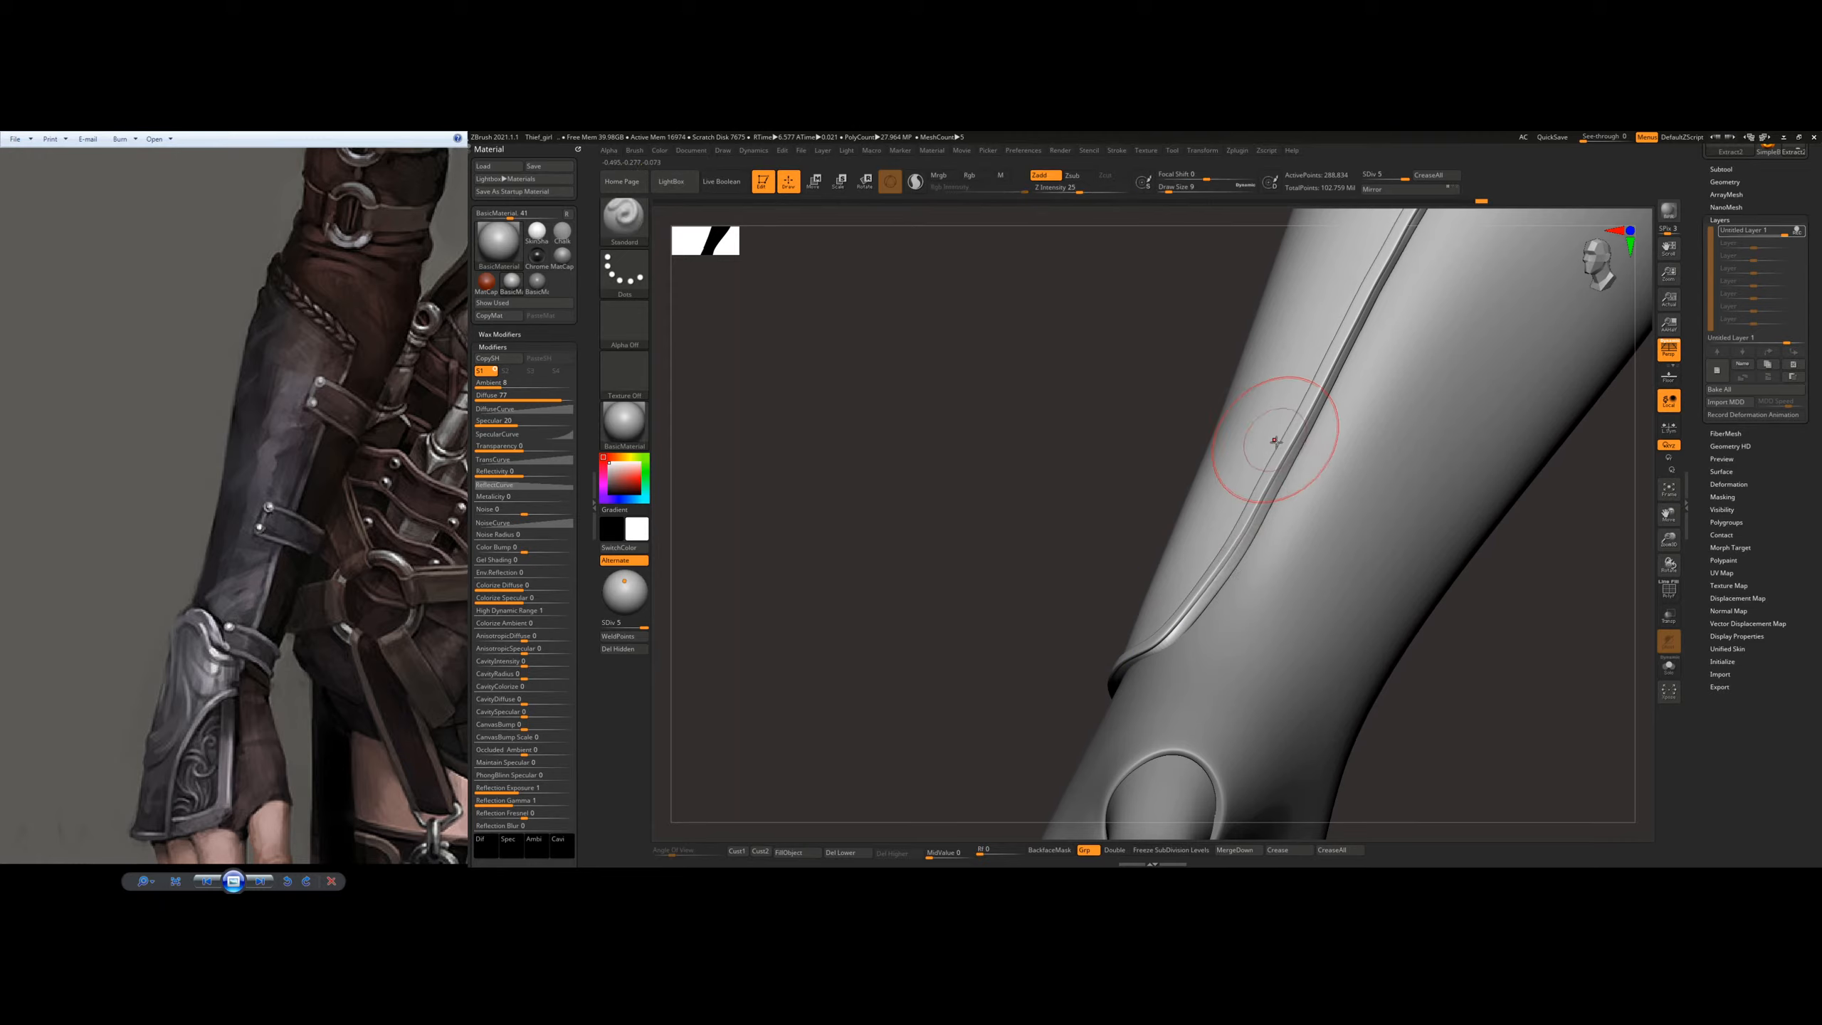
pyautogui.moveTo(1195, 556)
pyautogui.mouseDown(button='right')
pyautogui.moveTo(1220, 517)
pyautogui.moveTo(1176, 631)
pyautogui.moveTo(1266, 407)
pyautogui.moveTo(1267, 438)
pyautogui.mouseUp(button='right')
pyautogui.press('shift')
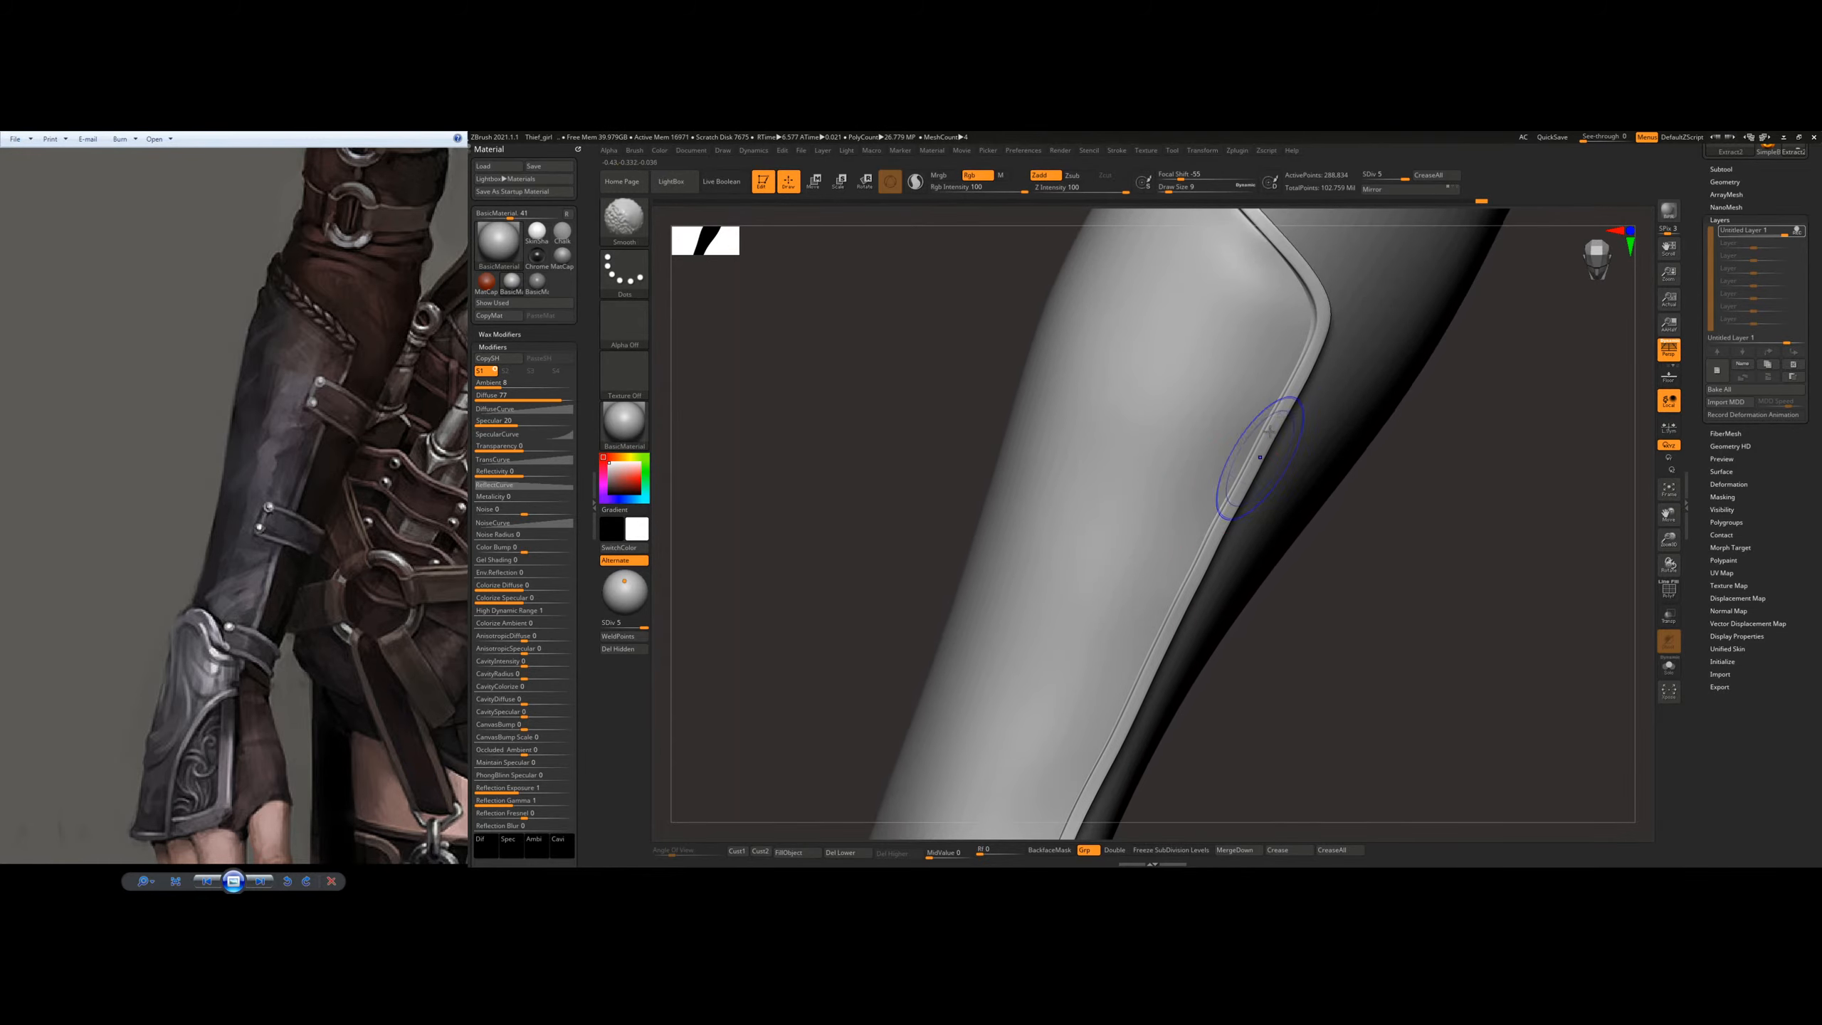
pyautogui.keyDown('shift'); pyautogui.moveTo(1293, 300); pyautogui.dragTo(1303, 305); pyautogui.keyUp('shift')
pyautogui.moveTo(1297, 308)
pyautogui.keyDown('alt'); pyautogui.mouseDown(button='right')
pyautogui.moveTo(1208, 505)
pyautogui.moveTo(1194, 457)
pyautogui.mouseUp(button='right'); pyautogui.keyUp('alt')
# Step: Isolate the bracer plate in Solo mode and smooth its side edge at subdivision level 2
pyautogui.click(1671, 666)
pyautogui.moveTo(1424, 549); pyautogui.dragTo(1088, 509, button='right')
pyautogui.moveTo(638, 624); pyautogui.dragTo(615, 623)
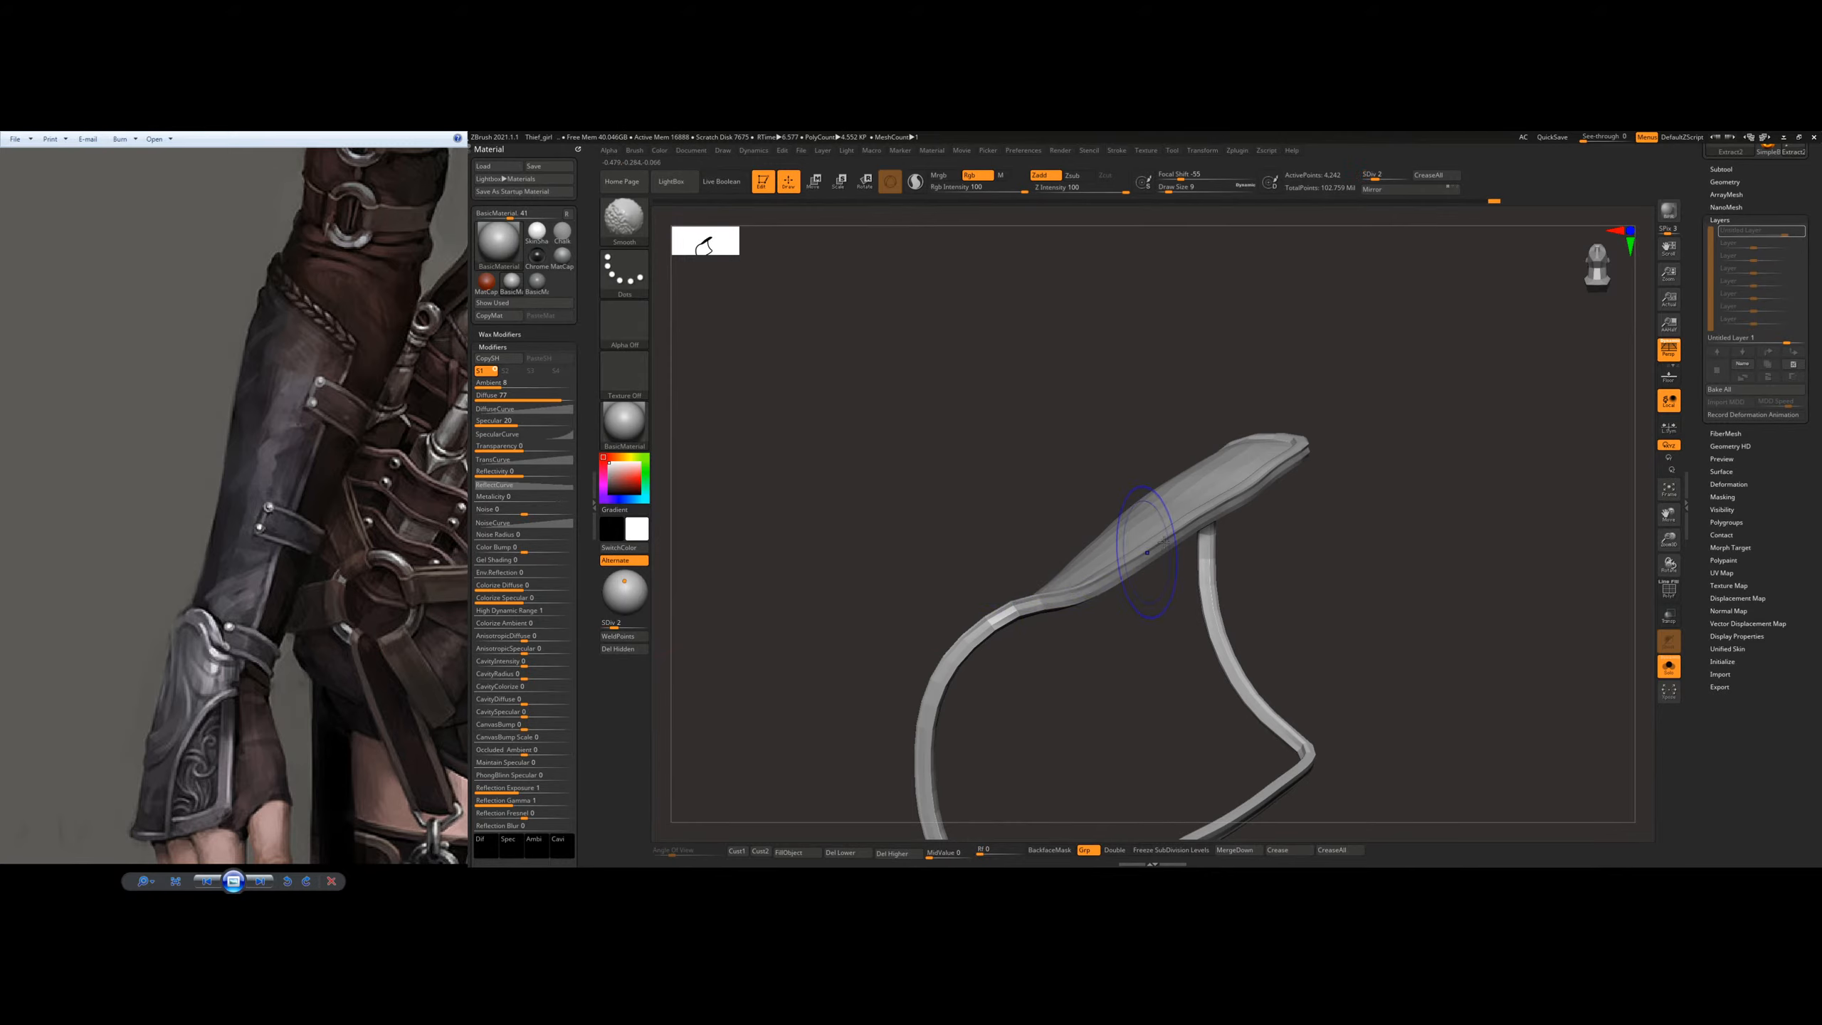
pyautogui.moveTo(1170, 528); pyautogui.dragTo(1252, 511, button='right')
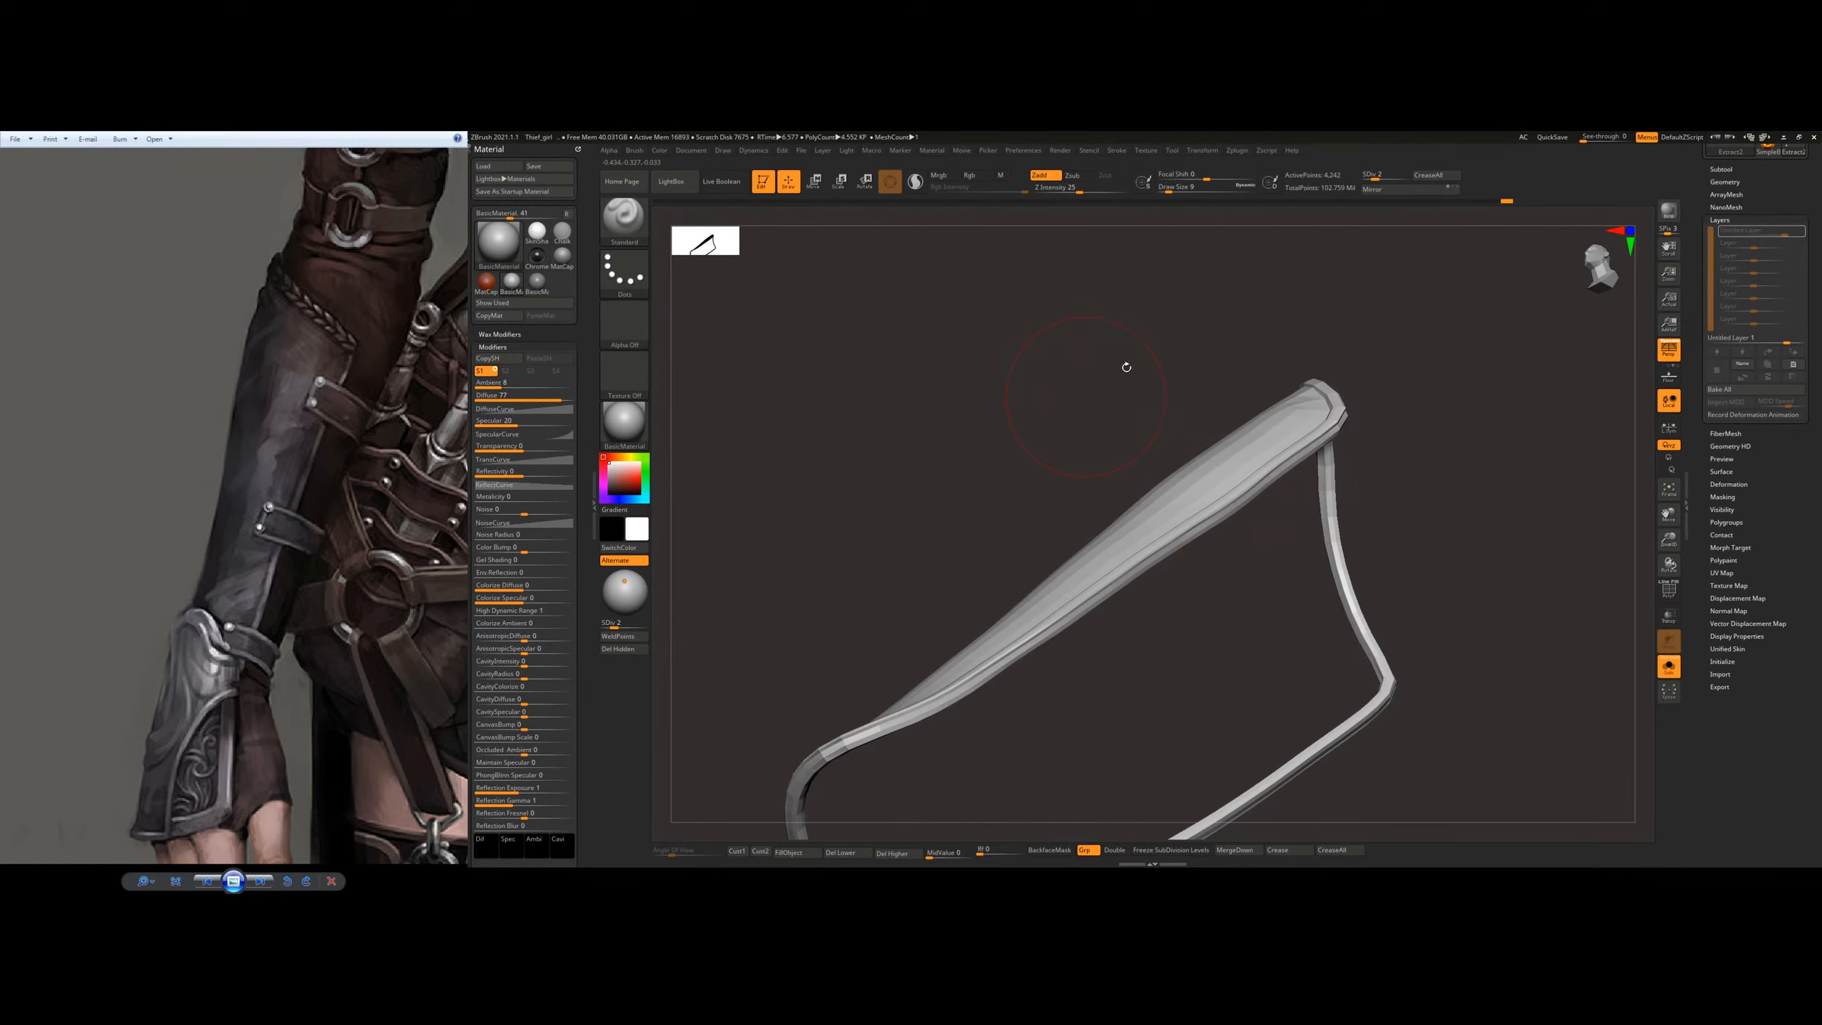
# Step: Raise the plate to subdivision level 3 and smooth its side rim, undoing one unwanted stroke
pyautogui.click(627, 625)
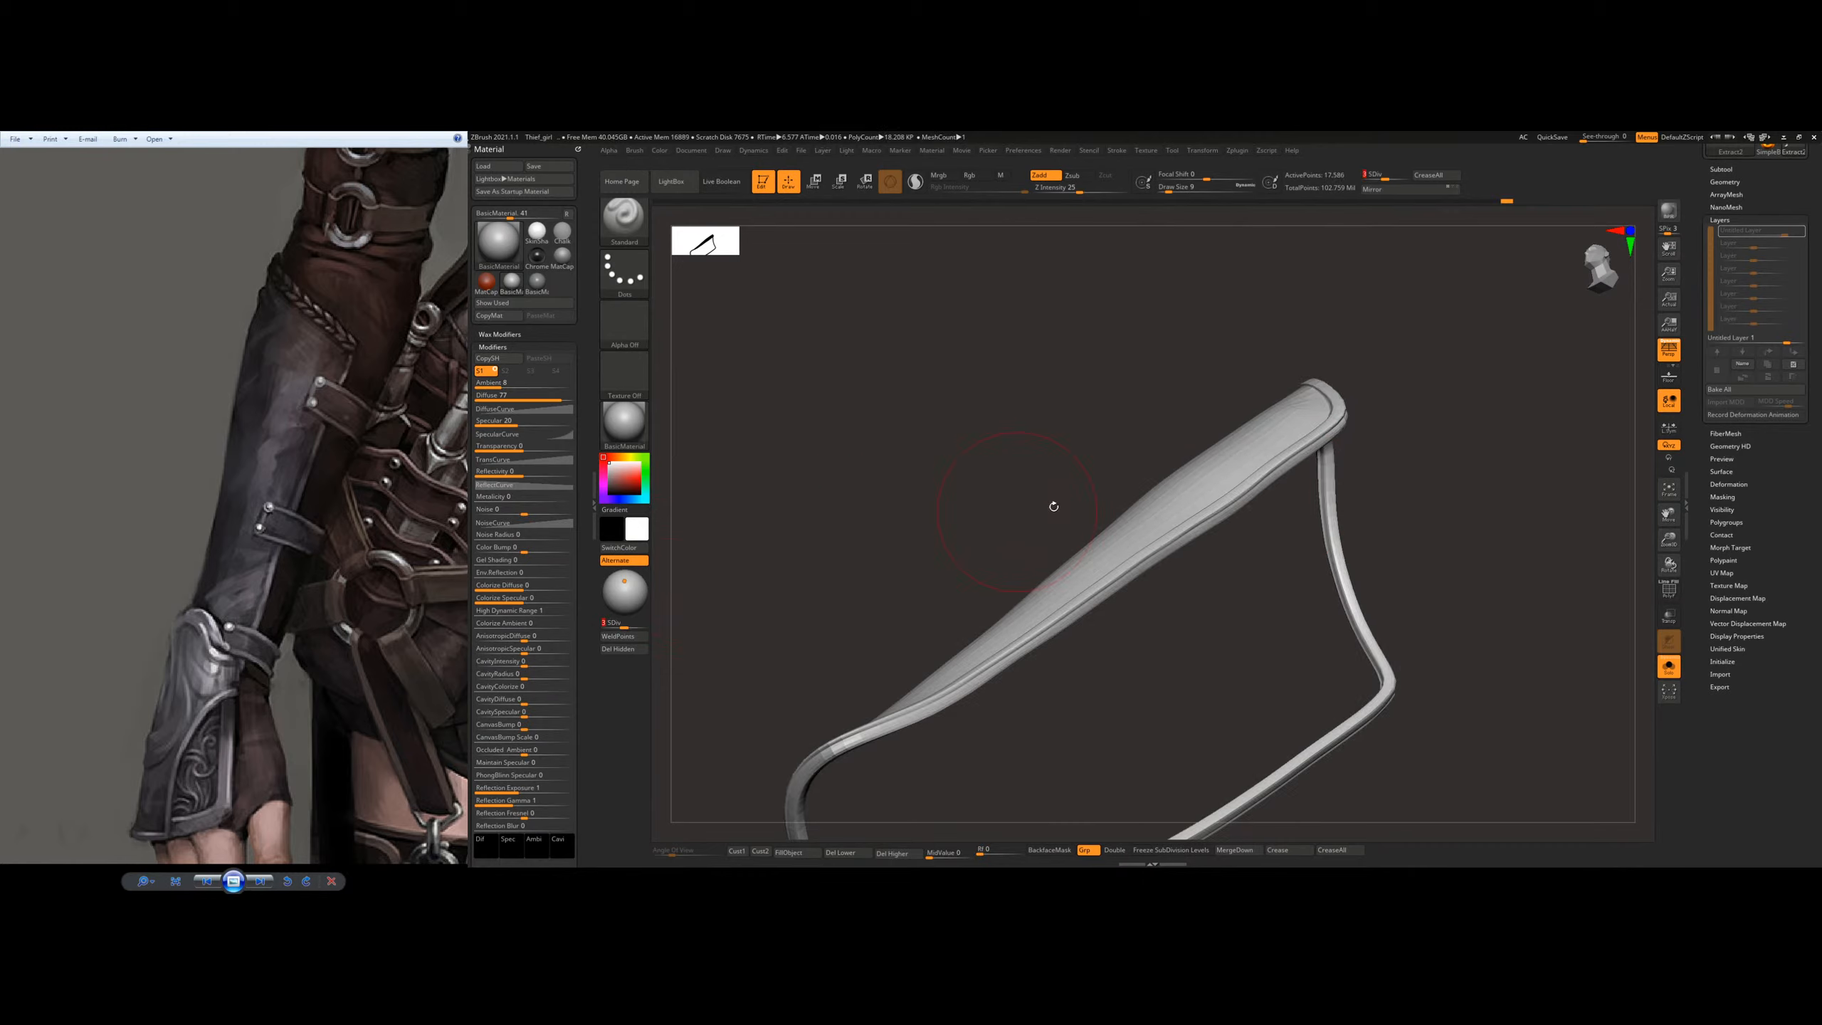
pyautogui.keyDown('shift'); pyautogui.moveTo(1228, 503); pyautogui.dragTo(1195, 526); pyautogui.keyUp('shift')
pyautogui.moveTo(1194, 526)
pyautogui.mouseDown(button='right')
pyautogui.moveTo(1255, 549)
pyautogui.moveTo(1277, 465)
pyautogui.mouseUp(button='right')
pyautogui.hotkey('ctrl', 'z')
pyautogui.moveTo(1277, 465)
pyautogui.mouseDown(button='right')
pyautogui.moveTo(1318, 457)
pyautogui.moveTo(1197, 465)
pyautogui.moveTo(1228, 480)
pyautogui.mouseUp(button='right')
pyautogui.moveTo(1228, 481)
pyautogui.keyDown('shift'); pyautogui.mouseDown()
pyautogui.moveTo(1276, 465)
pyautogui.moveTo(1265, 489)
pyautogui.mouseUp(); pyautogui.keyUp('shift')
pyautogui.keyDown('alt'); pyautogui.moveTo(1215, 532); pyautogui.dragTo(1301, 424, button='right'); pyautogui.keyUp('alt')
pyautogui.keyDown('shift'); pyautogui.moveTo(1310, 430); pyautogui.dragTo(1234, 558); pyautogui.keyUp('shift')
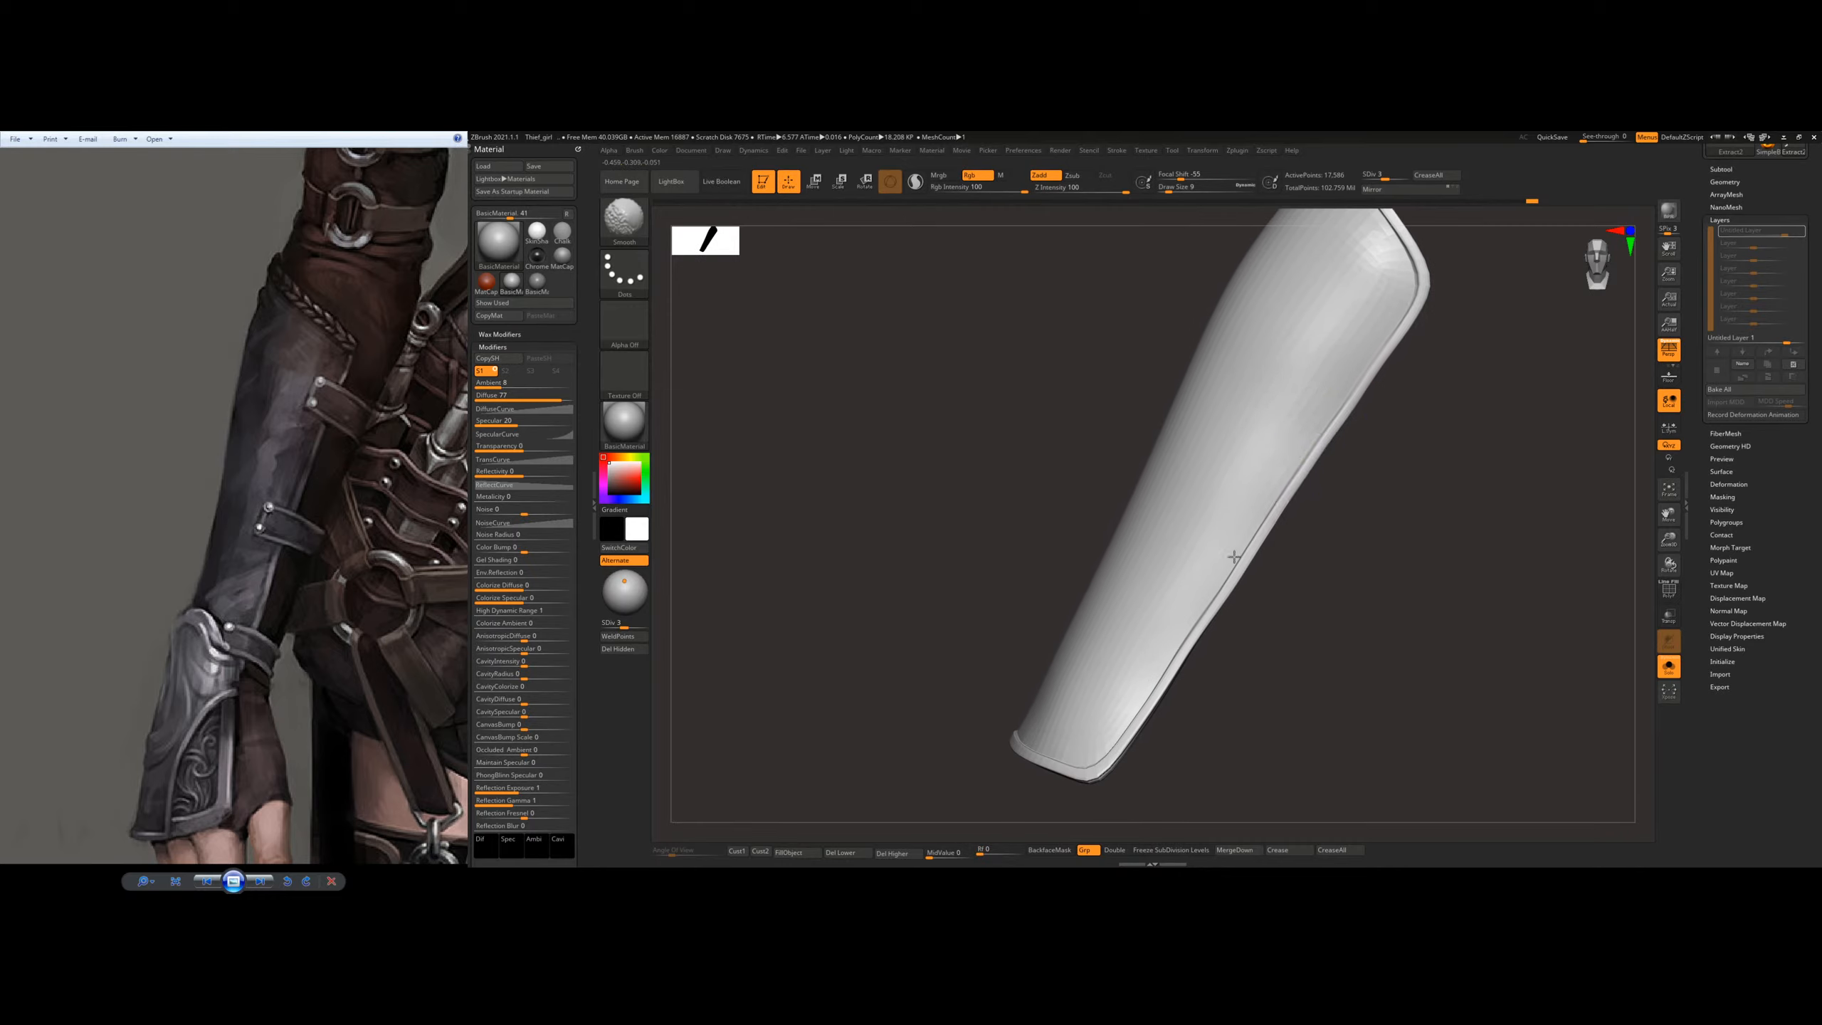
# Step: Smooth the raised rim around the plate's wrist-end corner
pyautogui.keyDown('shift'); pyautogui.moveTo(1143, 702); pyautogui.dragTo(1123, 731); pyautogui.keyUp('shift')
pyautogui.moveTo(1119, 735); pyautogui.dragTo(1106, 728, button='right')
pyautogui.keyDown('shift'); pyautogui.moveTo(1114, 751); pyautogui.dragTo(1065, 764); pyautogui.keyUp('shift')
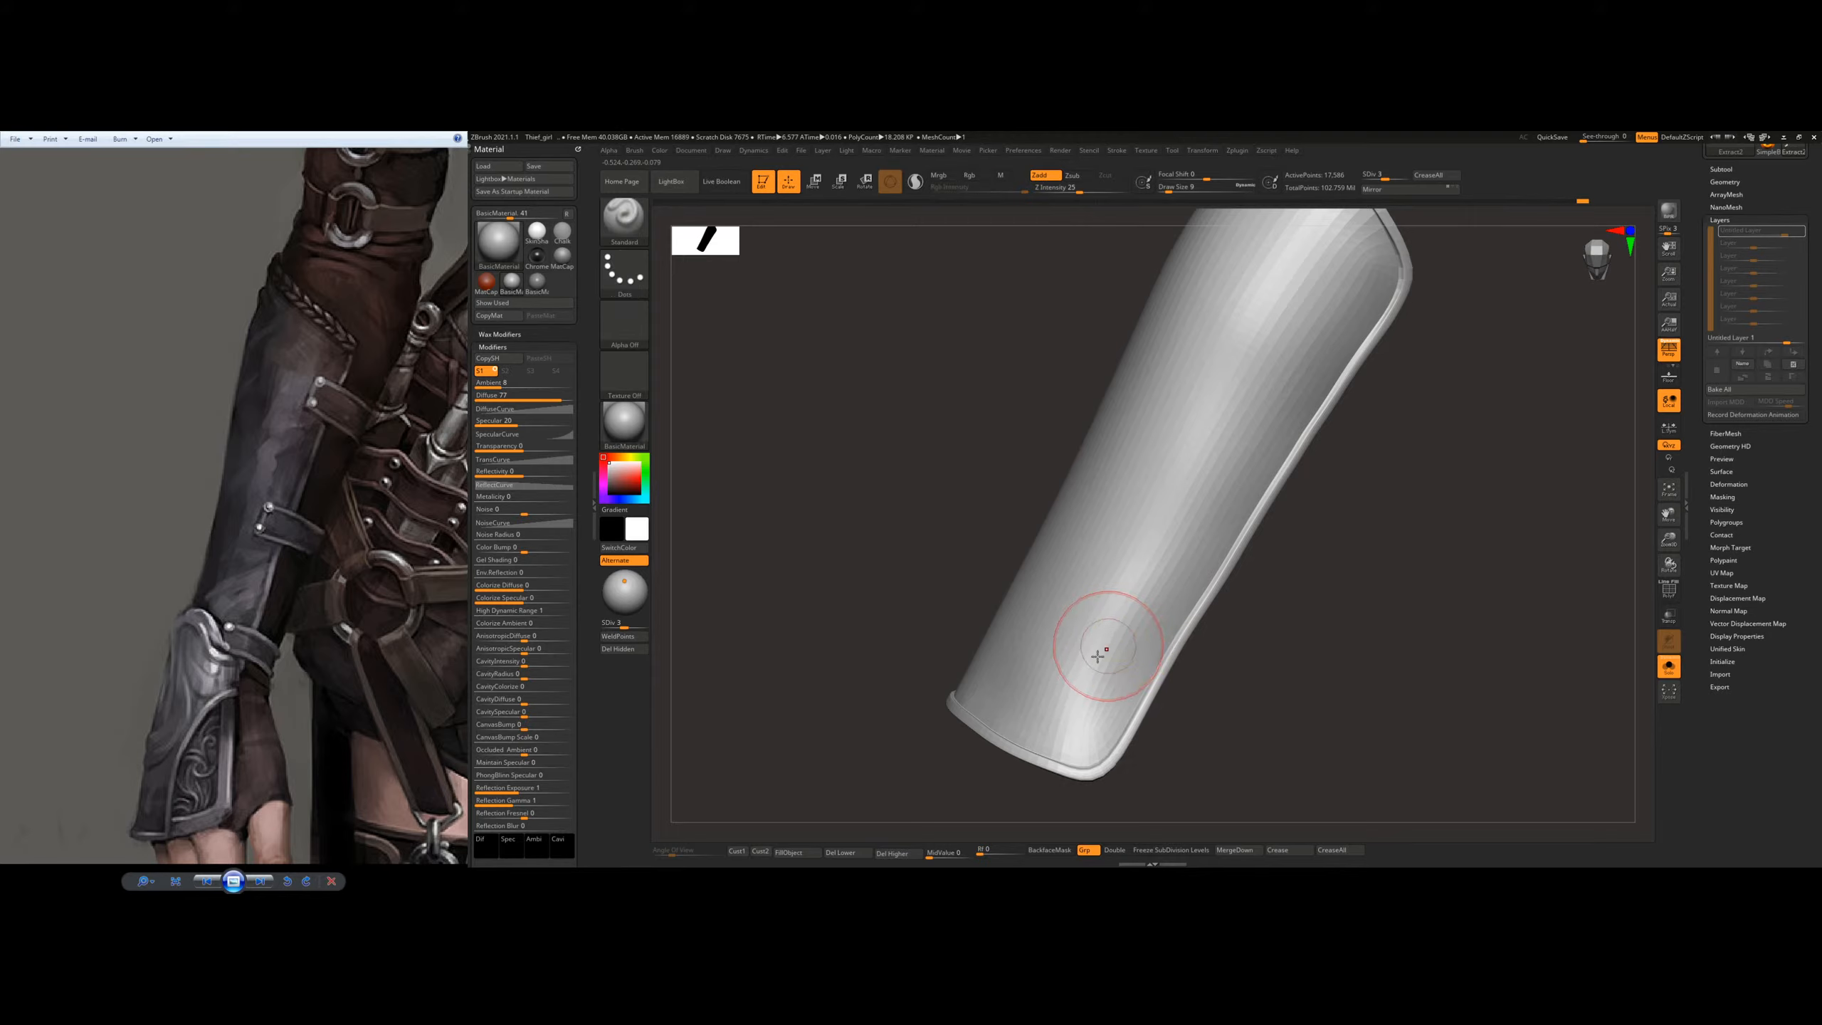
# Step: Try further changes around the plate's wrist end and side rim, and undo them
pyautogui.moveTo(1105, 649); pyautogui.dragTo(1033, 699, button='right')
pyautogui.moveTo(1000, 714)
pyautogui.keyDown('shift'); pyautogui.mouseDown()
pyautogui.moveTo(959, 714)
pyautogui.moveTo(881, 657)
pyautogui.mouseUp(); pyautogui.keyUp('shift')
pyautogui.hotkey('ctrl', 'z')
pyautogui.hotkey('ctrl', 'z')
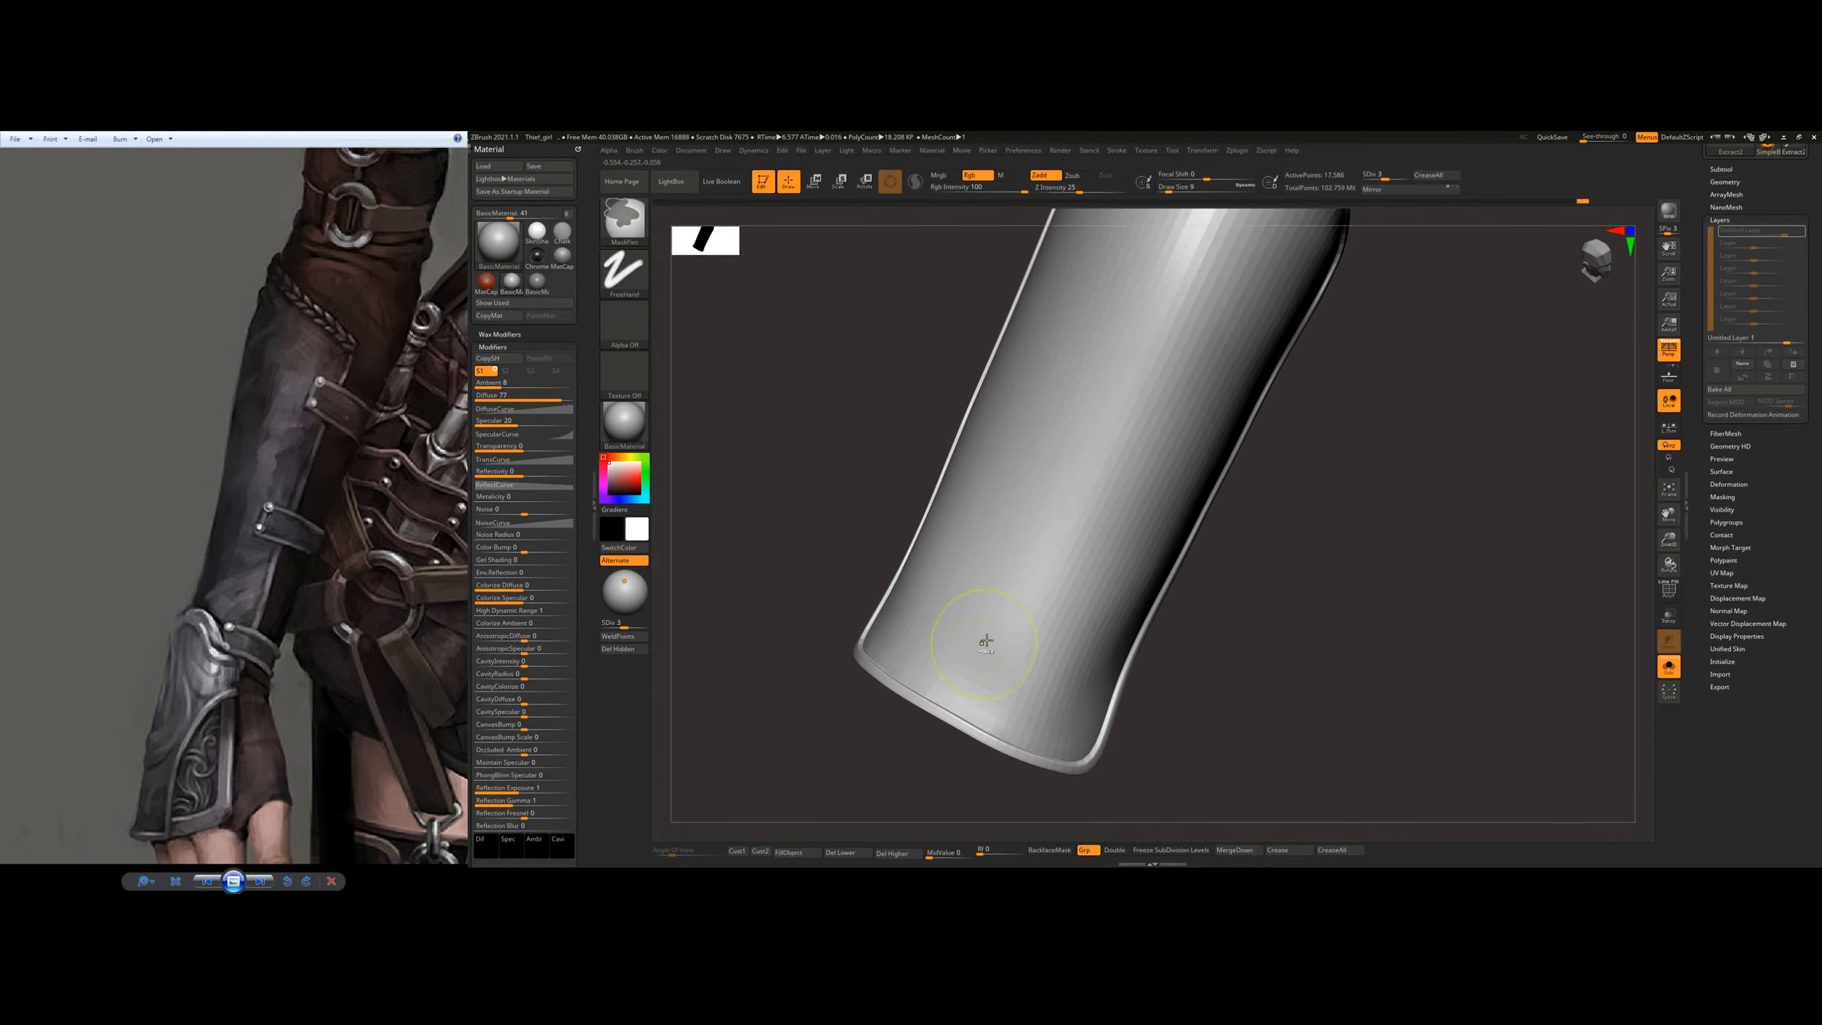
pyautogui.moveTo(1148, 525)
pyautogui.mouseDown(button='right')
pyautogui.moveTo(1163, 456)
pyautogui.moveTo(1208, 486)
pyautogui.mouseUp(button='right')
pyautogui.hotkey('ctrl', 'z')
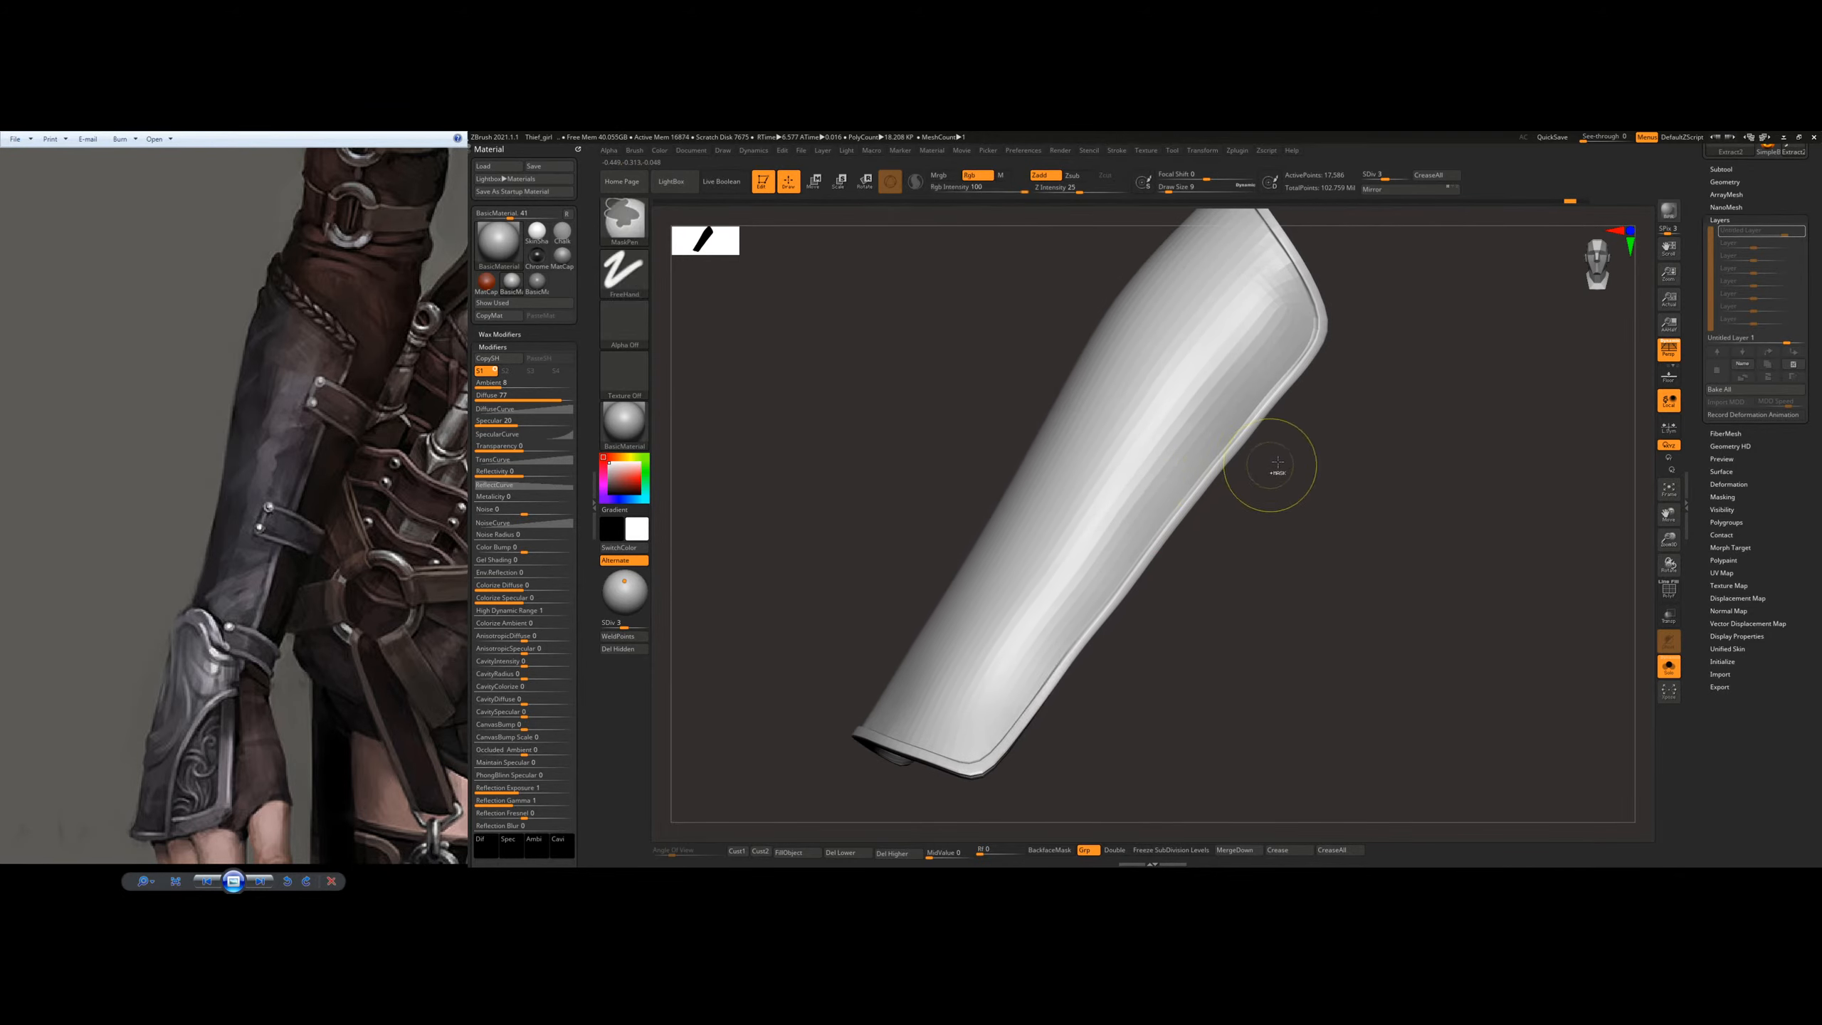
pyautogui.moveTo(1343, 525); pyautogui.dragTo(1275, 522, button='right')
pyautogui.hotkey('ctrl', 'z')
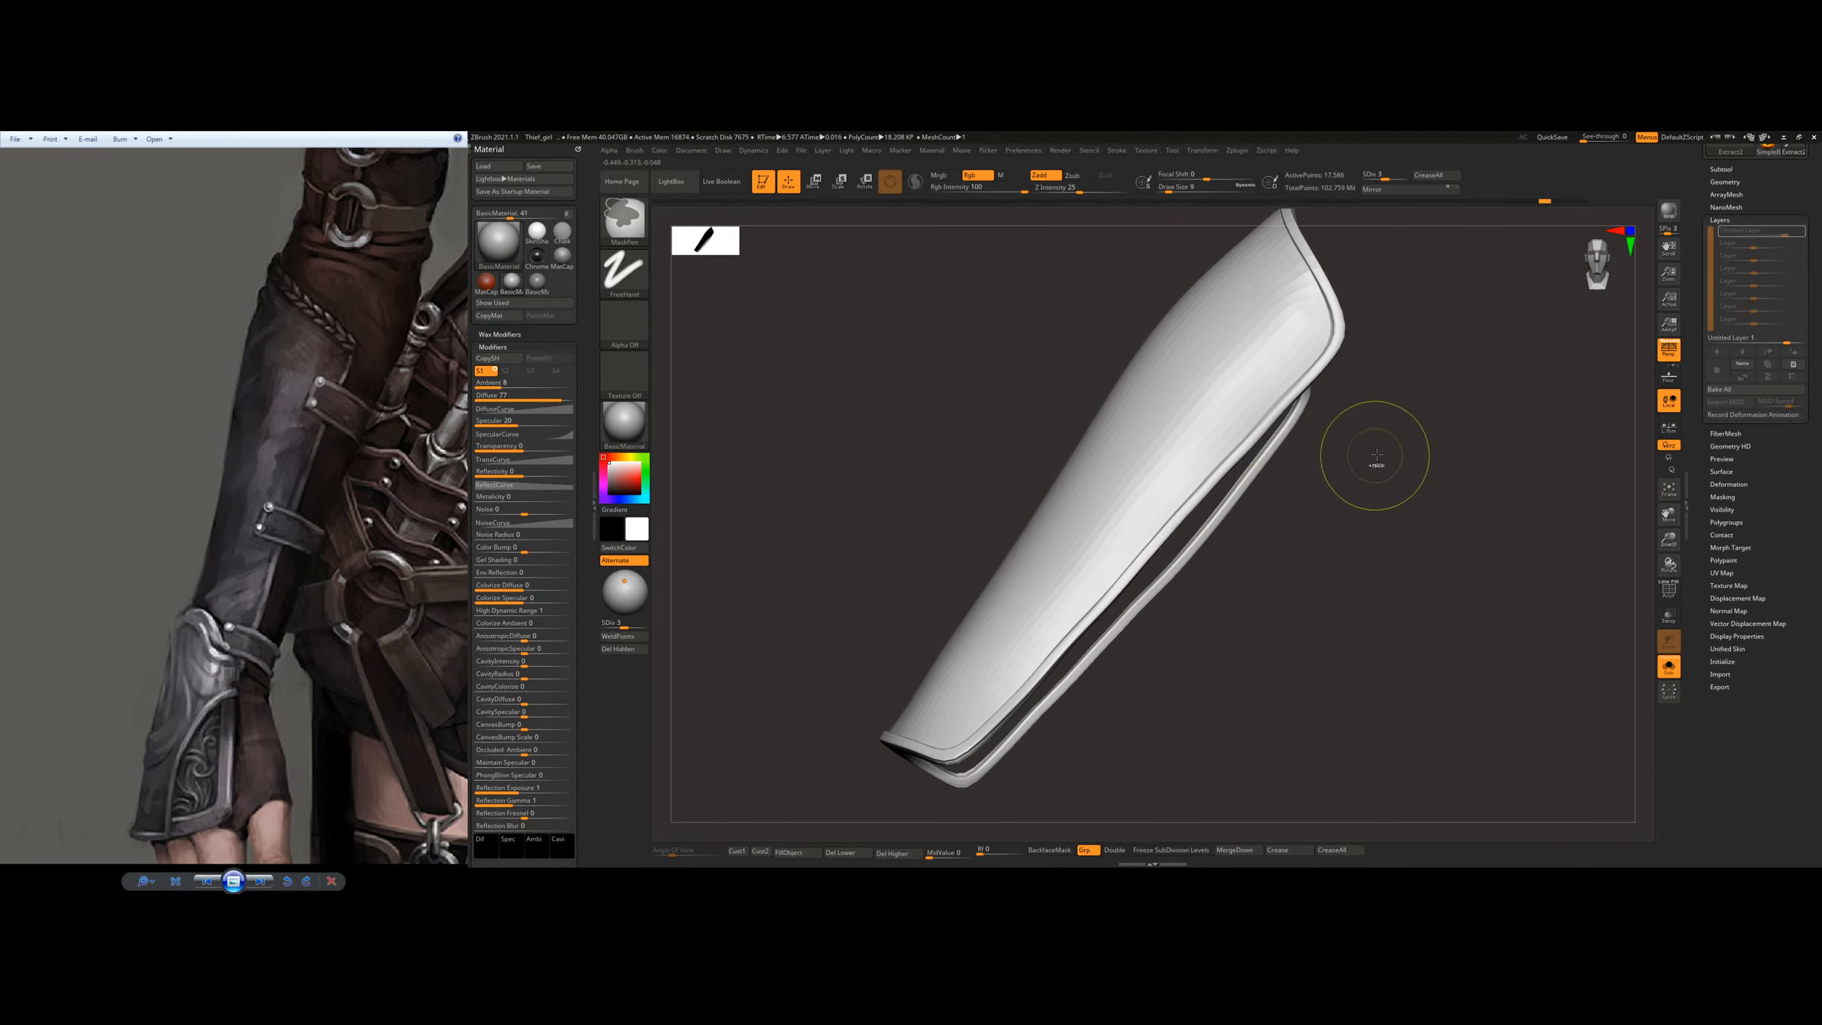
pyautogui.hotkey('ctrl', 'z')
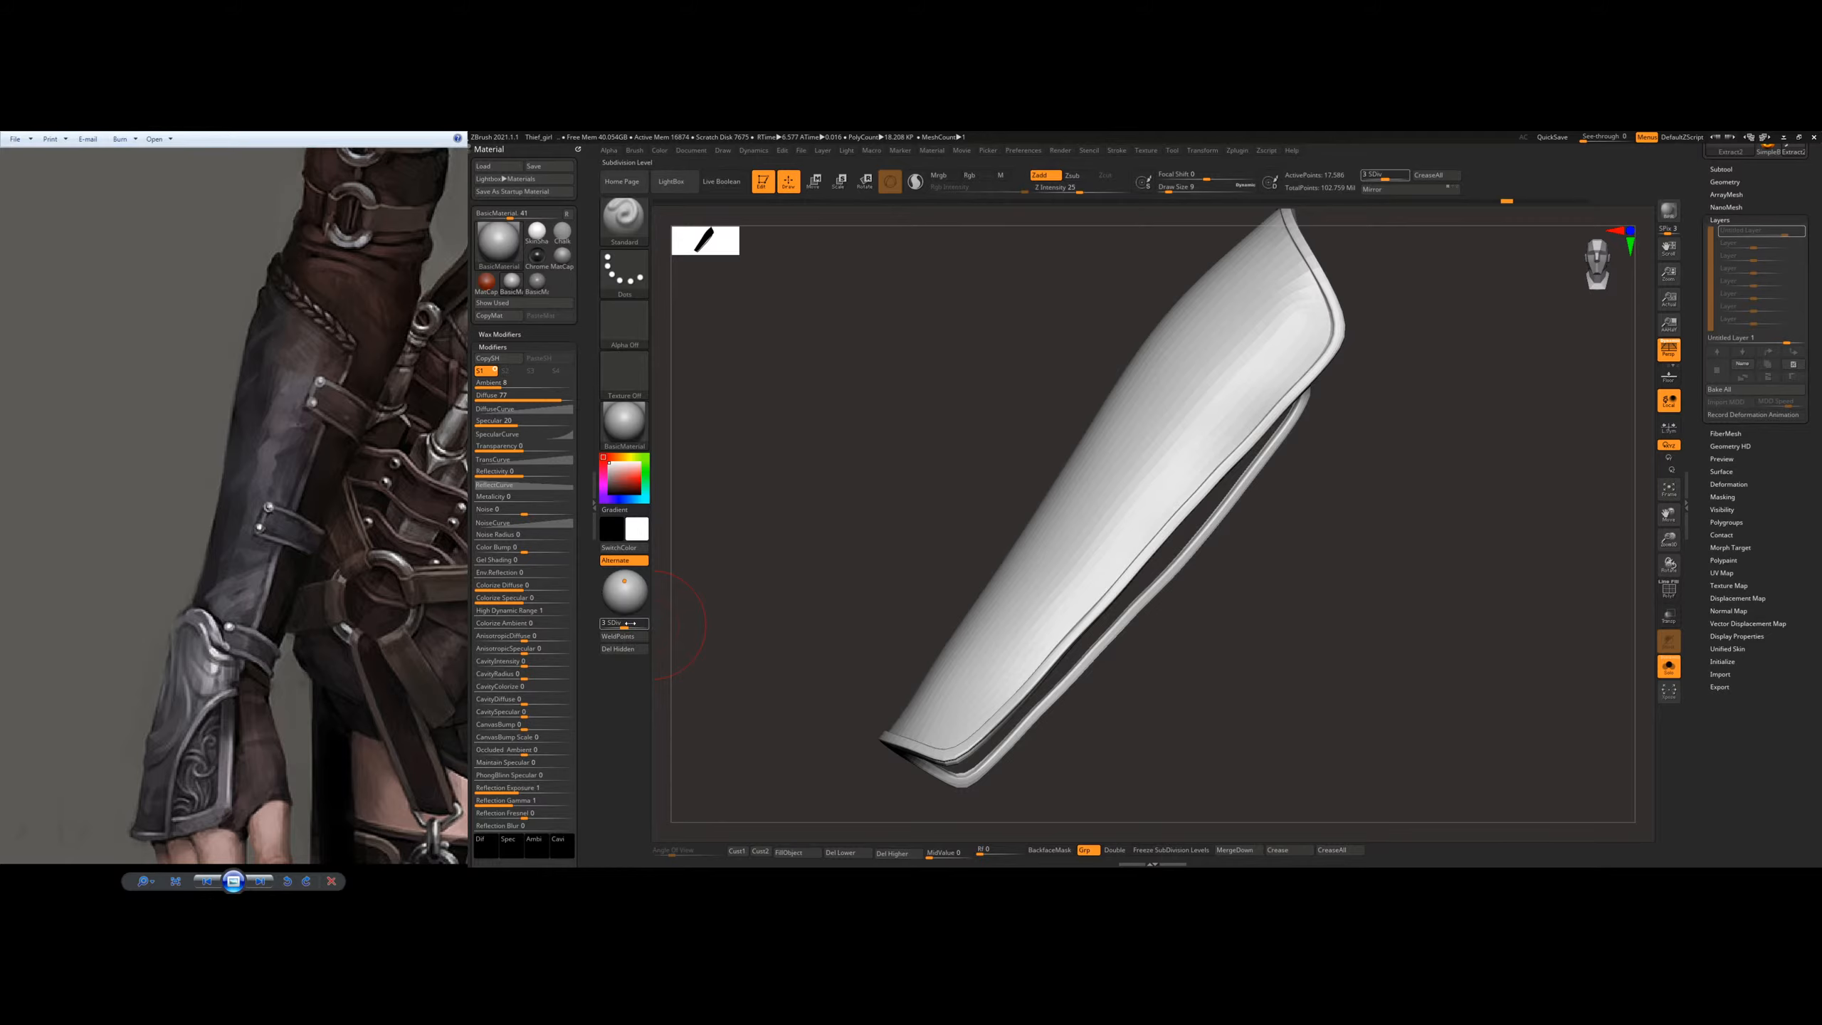
# Step: Raise the plate to subdivision level 4 and examine the rim at its elbow end
pyautogui.moveTo(1200, 489)
pyautogui.mouseDown(button='right')
pyautogui.moveTo(1233, 562)
pyautogui.moveTo(1326, 476)
pyautogui.moveTo(1245, 676)
pyautogui.mouseUp(button='right')
pyautogui.moveTo(1121, 539); pyautogui.dragTo(940, 536, button='right')
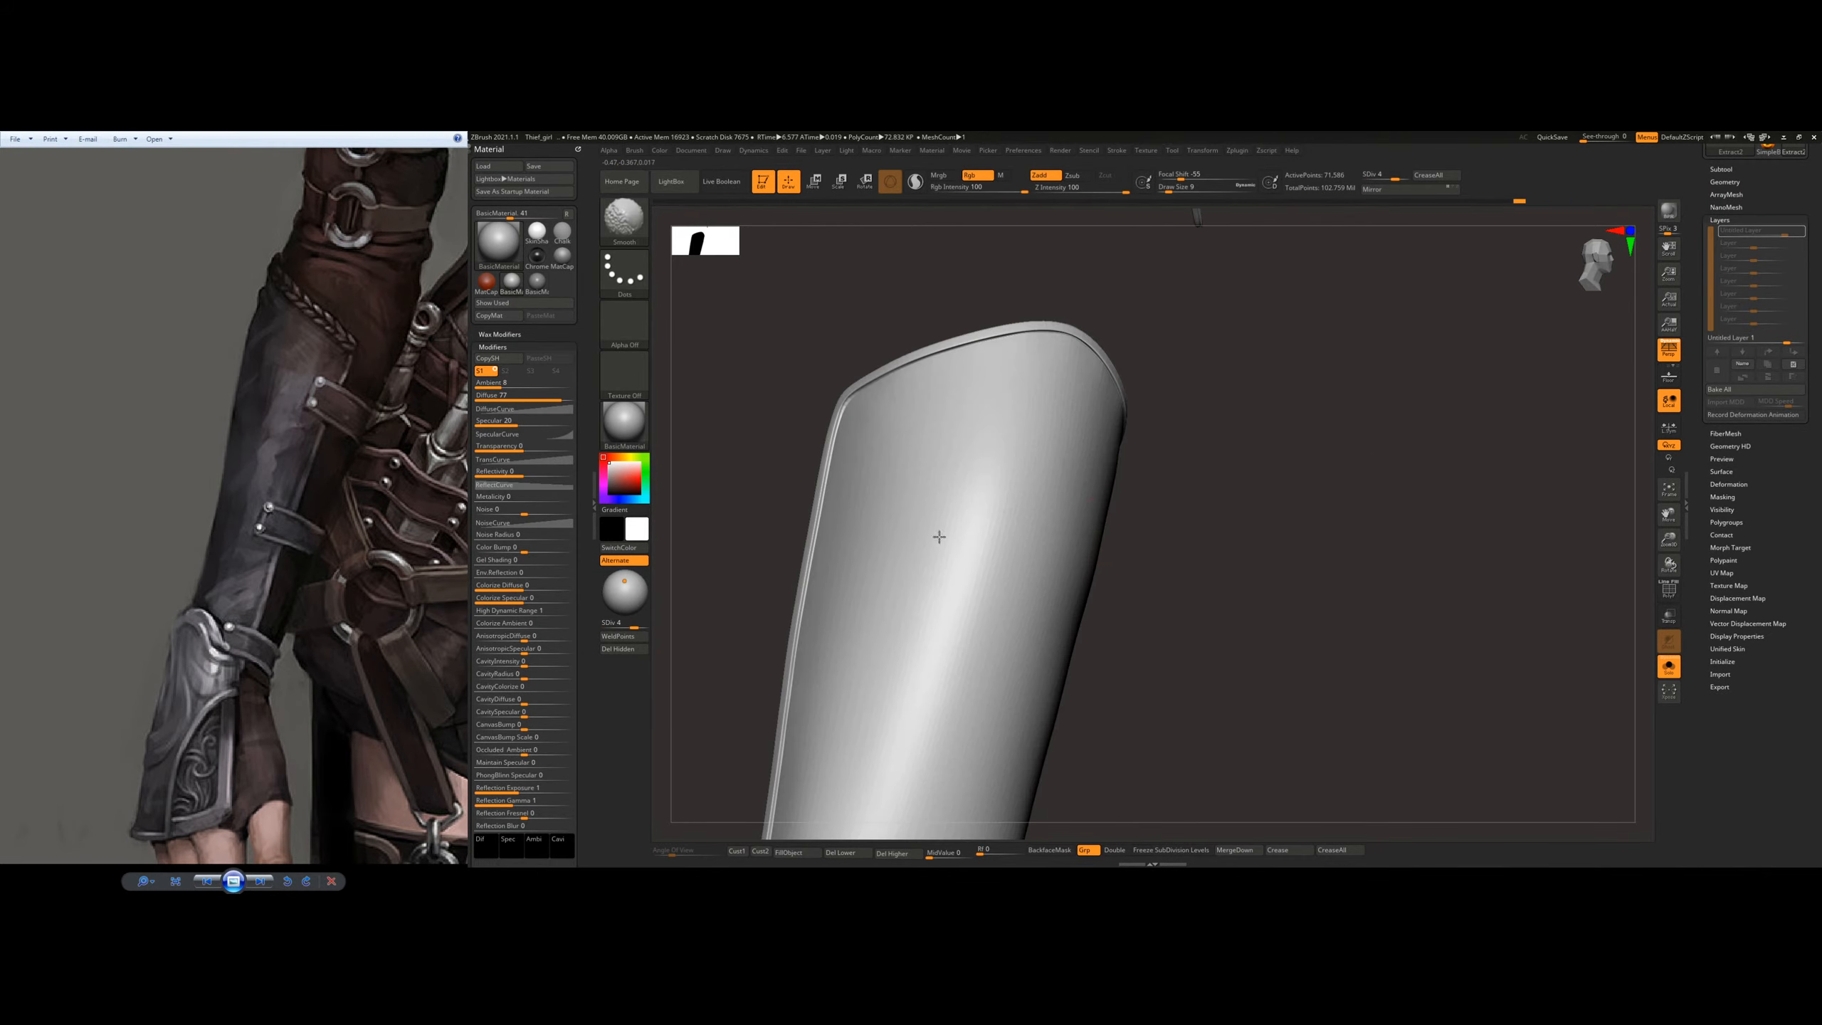
pyautogui.keyDown('shift'); pyautogui.moveTo(940, 536); pyautogui.dragTo(994, 537); pyautogui.keyUp('shift')
pyautogui.keyDown('ctrl'); pyautogui.moveTo(1057, 526); pyautogui.dragTo(1075, 487, button='right'); pyautogui.keyUp('ctrl')
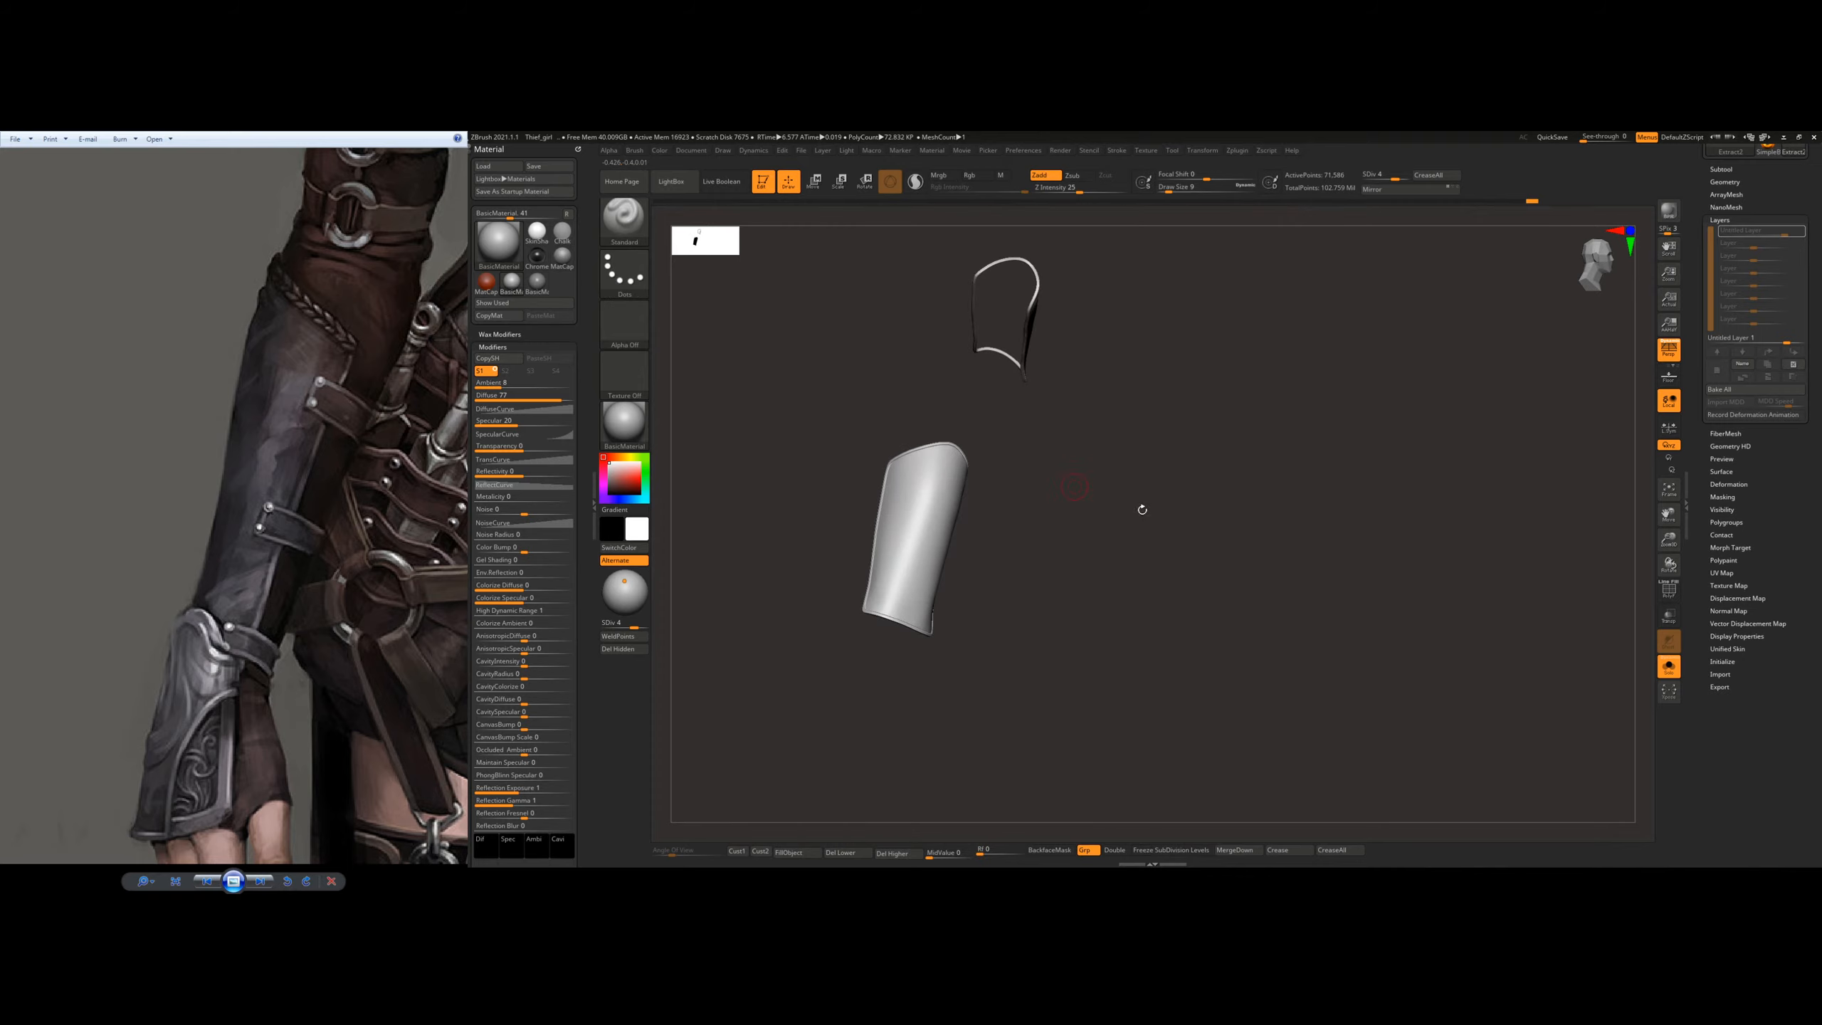
# Step: Turn off Solo mode to check the bracer on the full arm, and save the project
pyautogui.click(1670, 668)
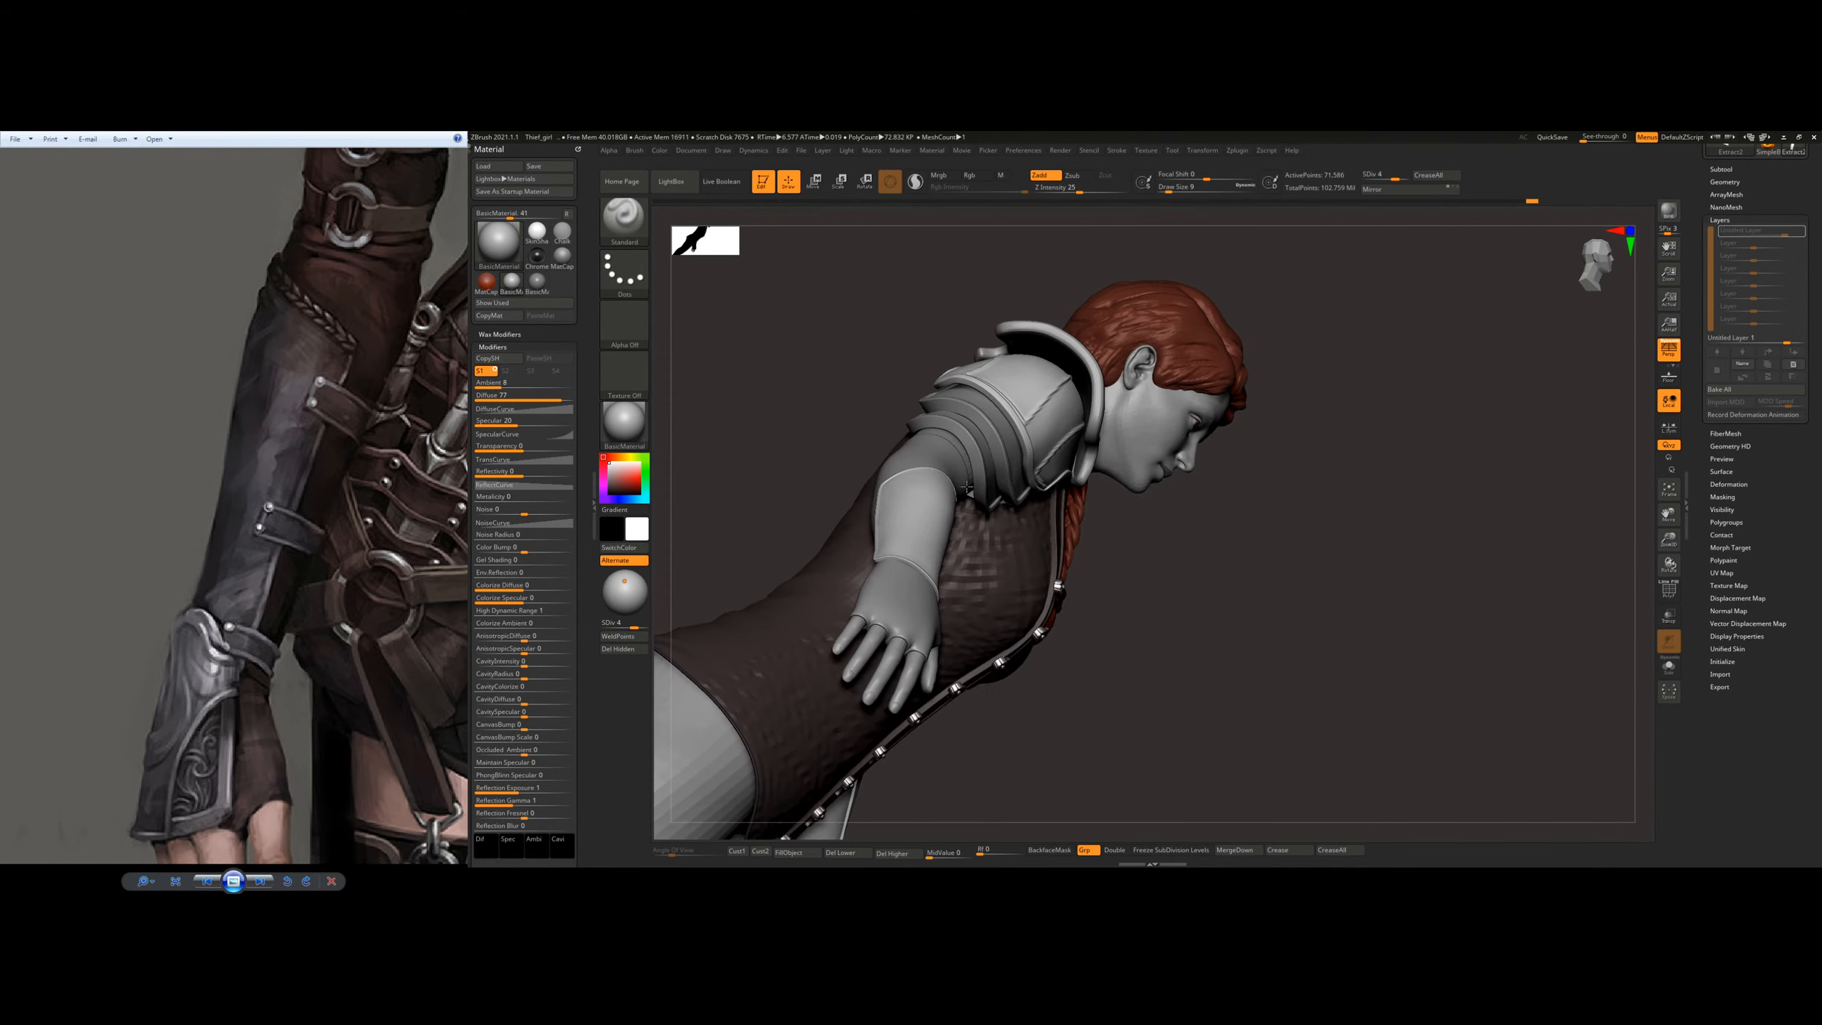
pyautogui.moveTo(891, 505)
pyautogui.mouseDown(button='right')
pyautogui.moveTo(1262, 610)
pyautogui.moveTo(1280, 511)
pyautogui.moveTo(988, 519)
pyautogui.moveTo(1029, 518)
pyautogui.mouseUp(button='right')
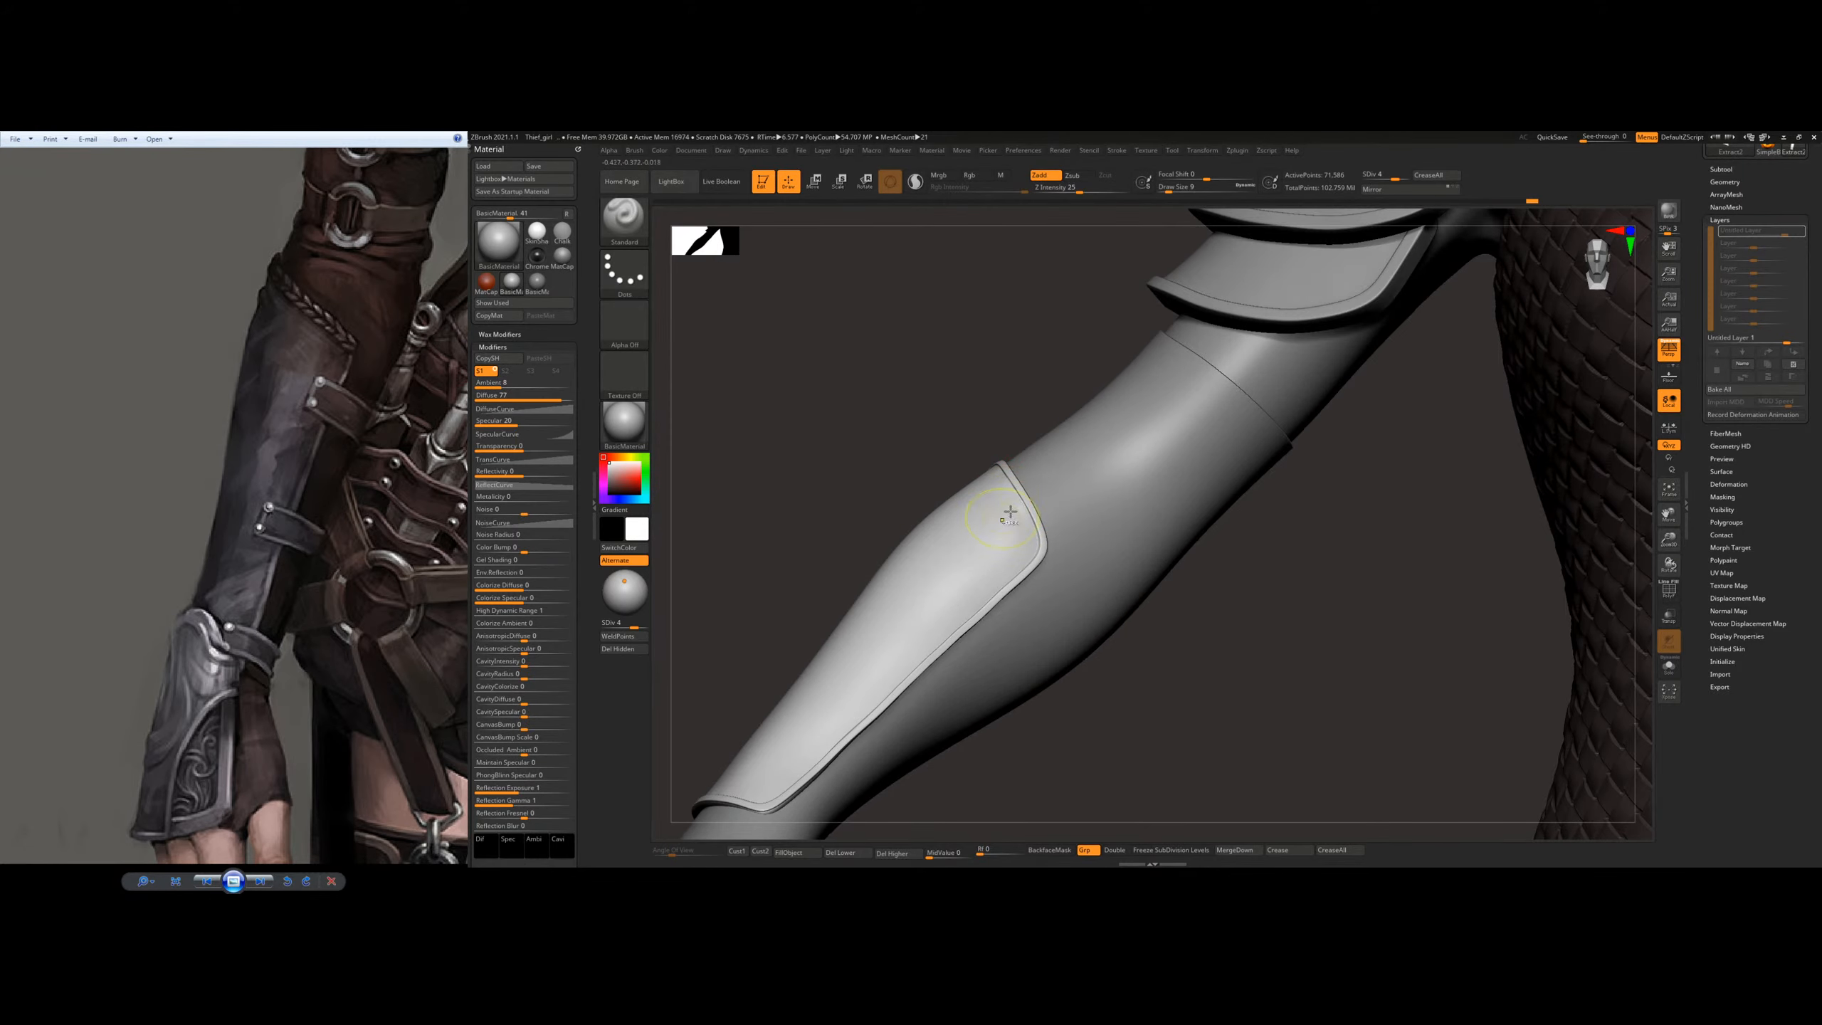
pyautogui.press('ctrl')
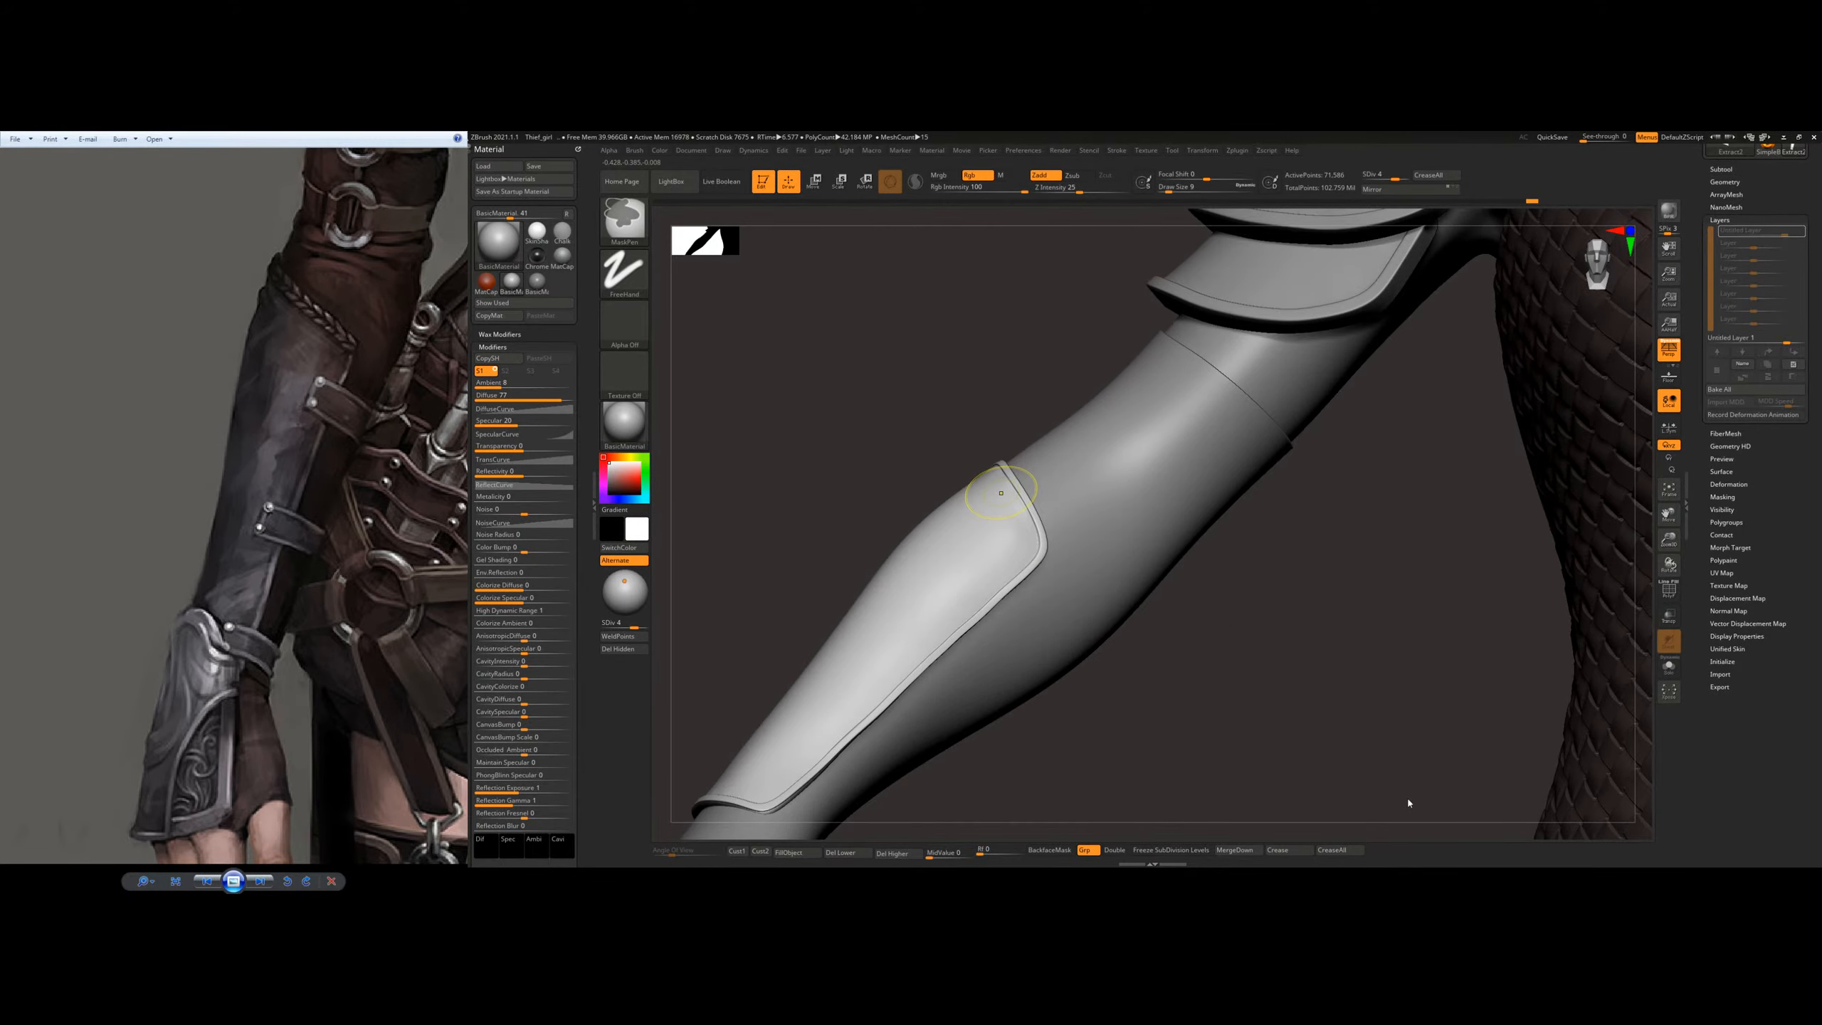
pyautogui.hotkey('ctrl', 's')
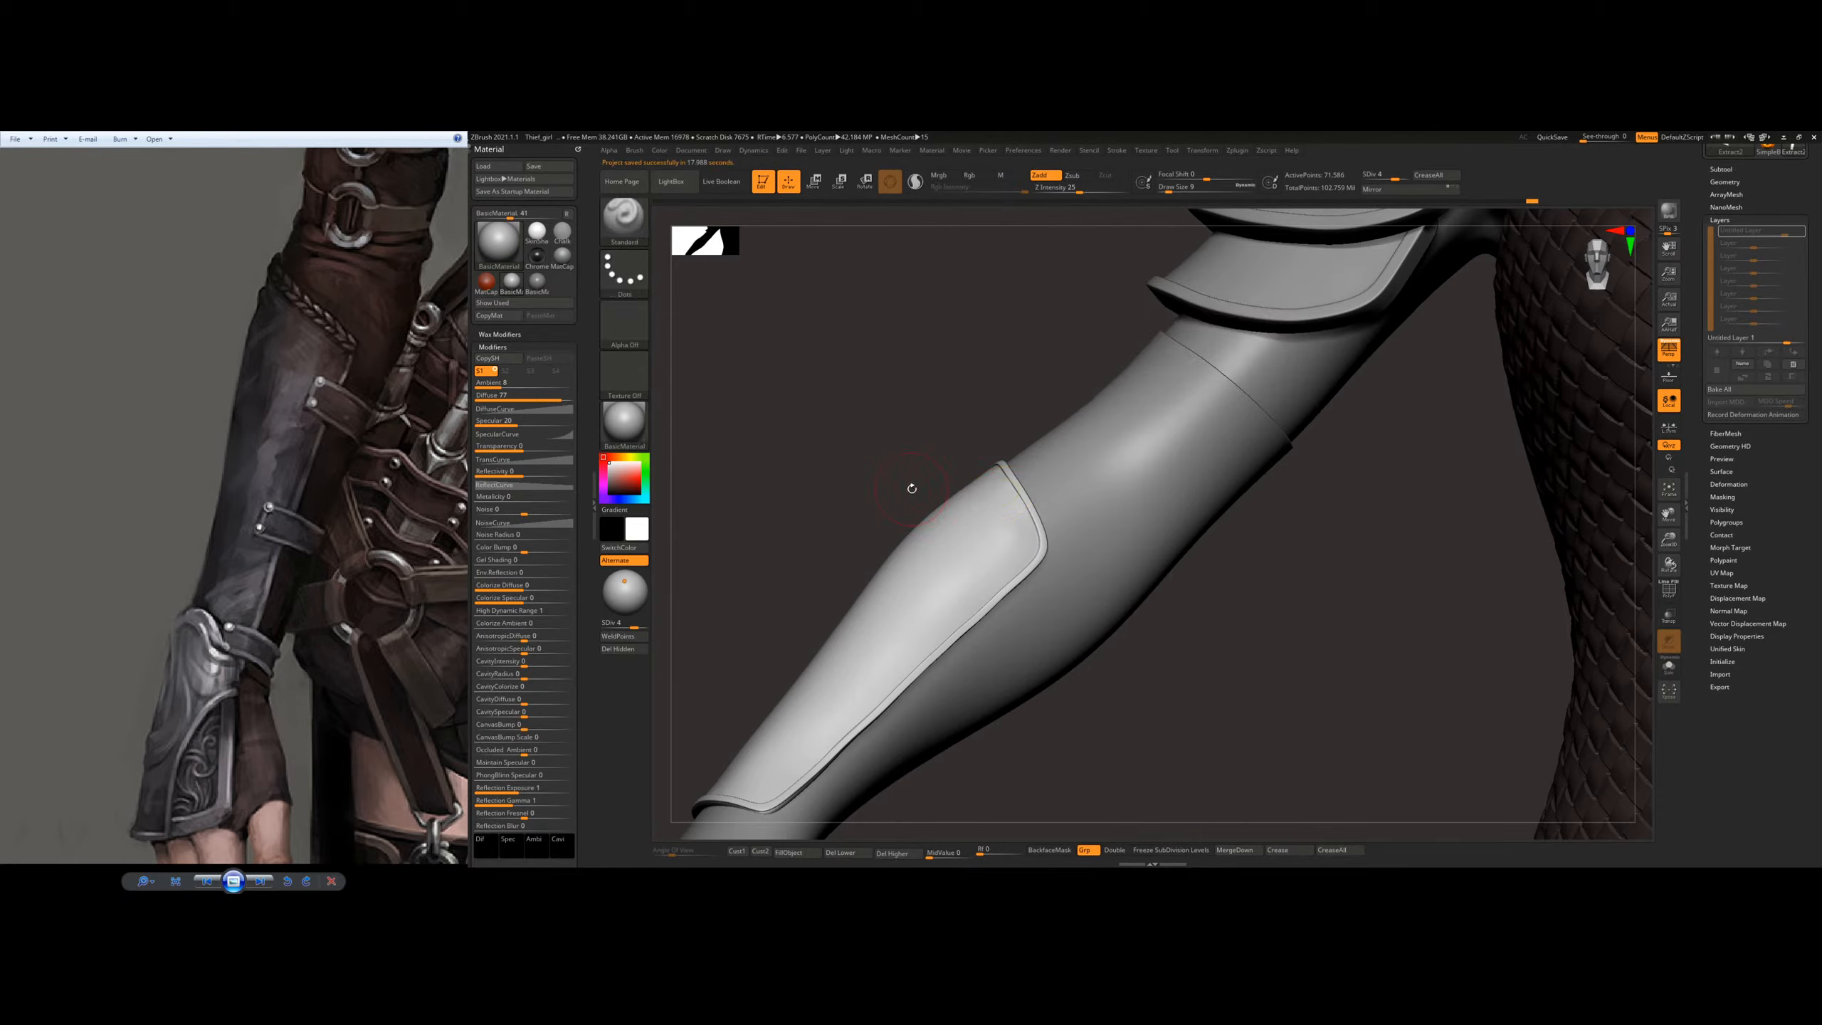
# Step: Reduce the Standard brush to draw size 1 for the rim at the bracer's elbow end
pyautogui.moveTo(995, 522); pyautogui.dragTo(910, 463, button='right')
pyautogui.press('space')
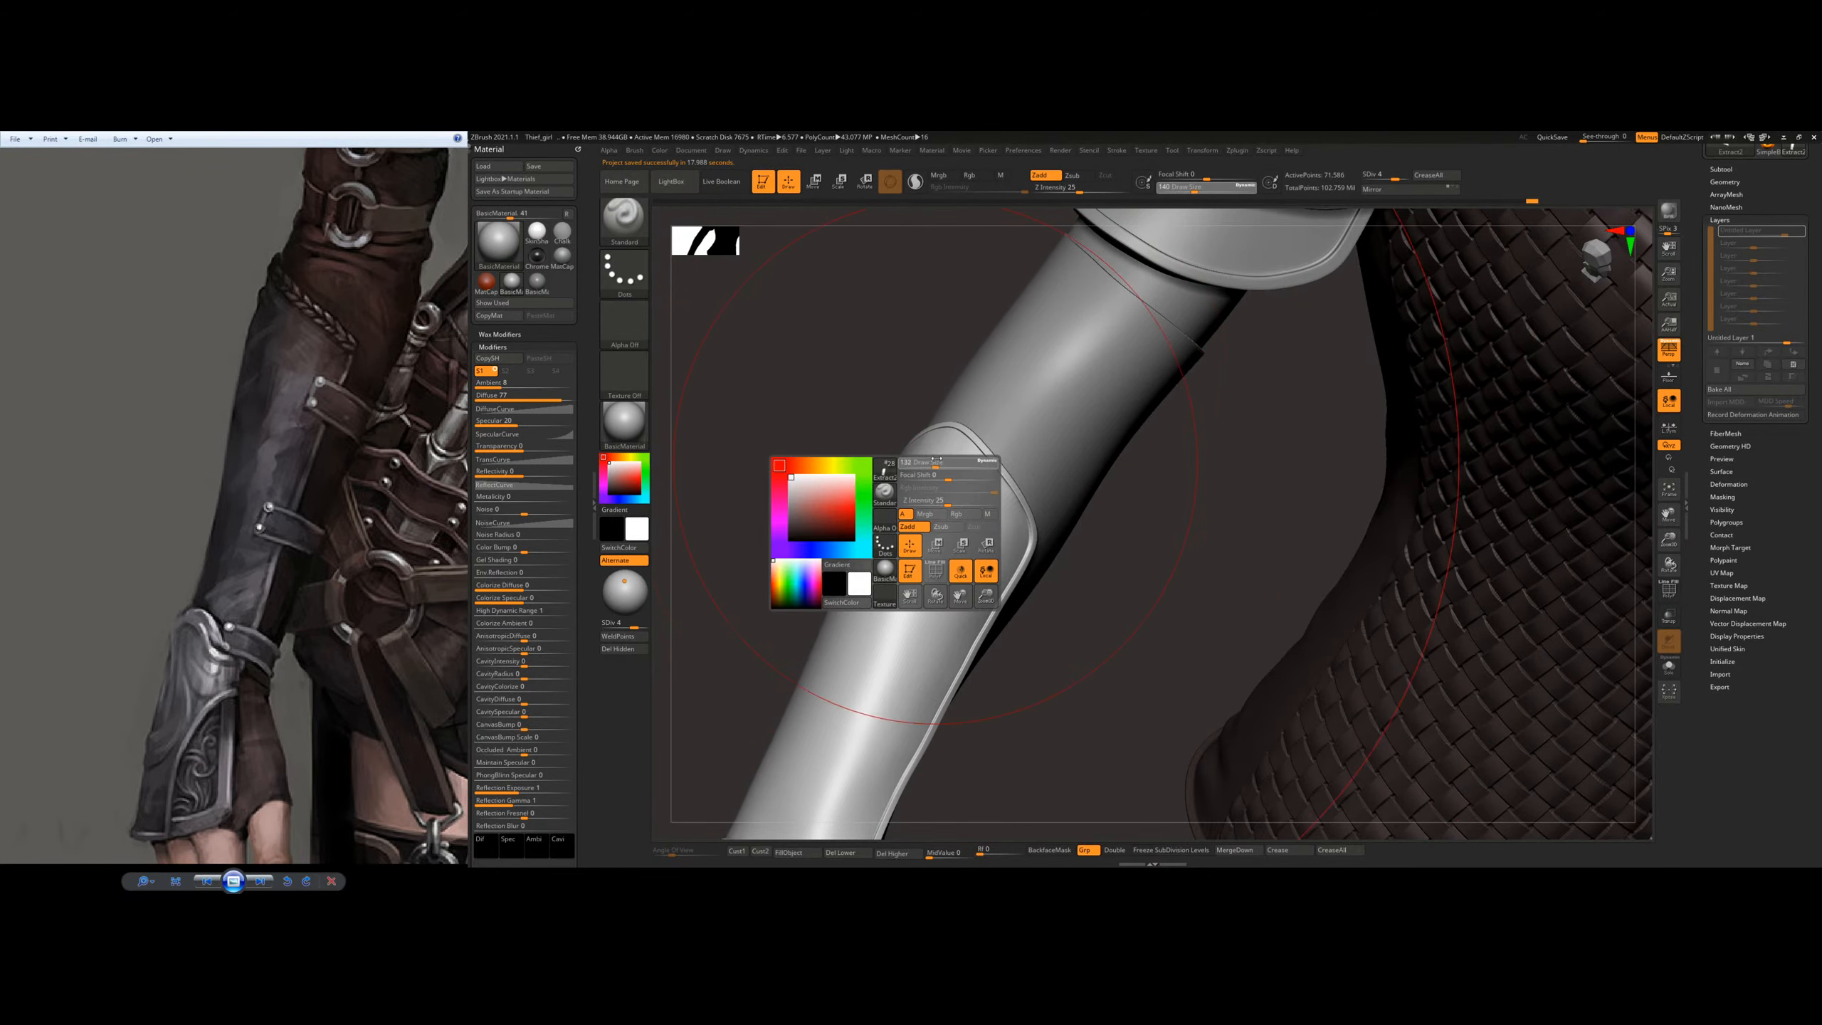
pyautogui.press('s')
pyautogui.moveTo(841, 517); pyautogui.dragTo(836, 517)
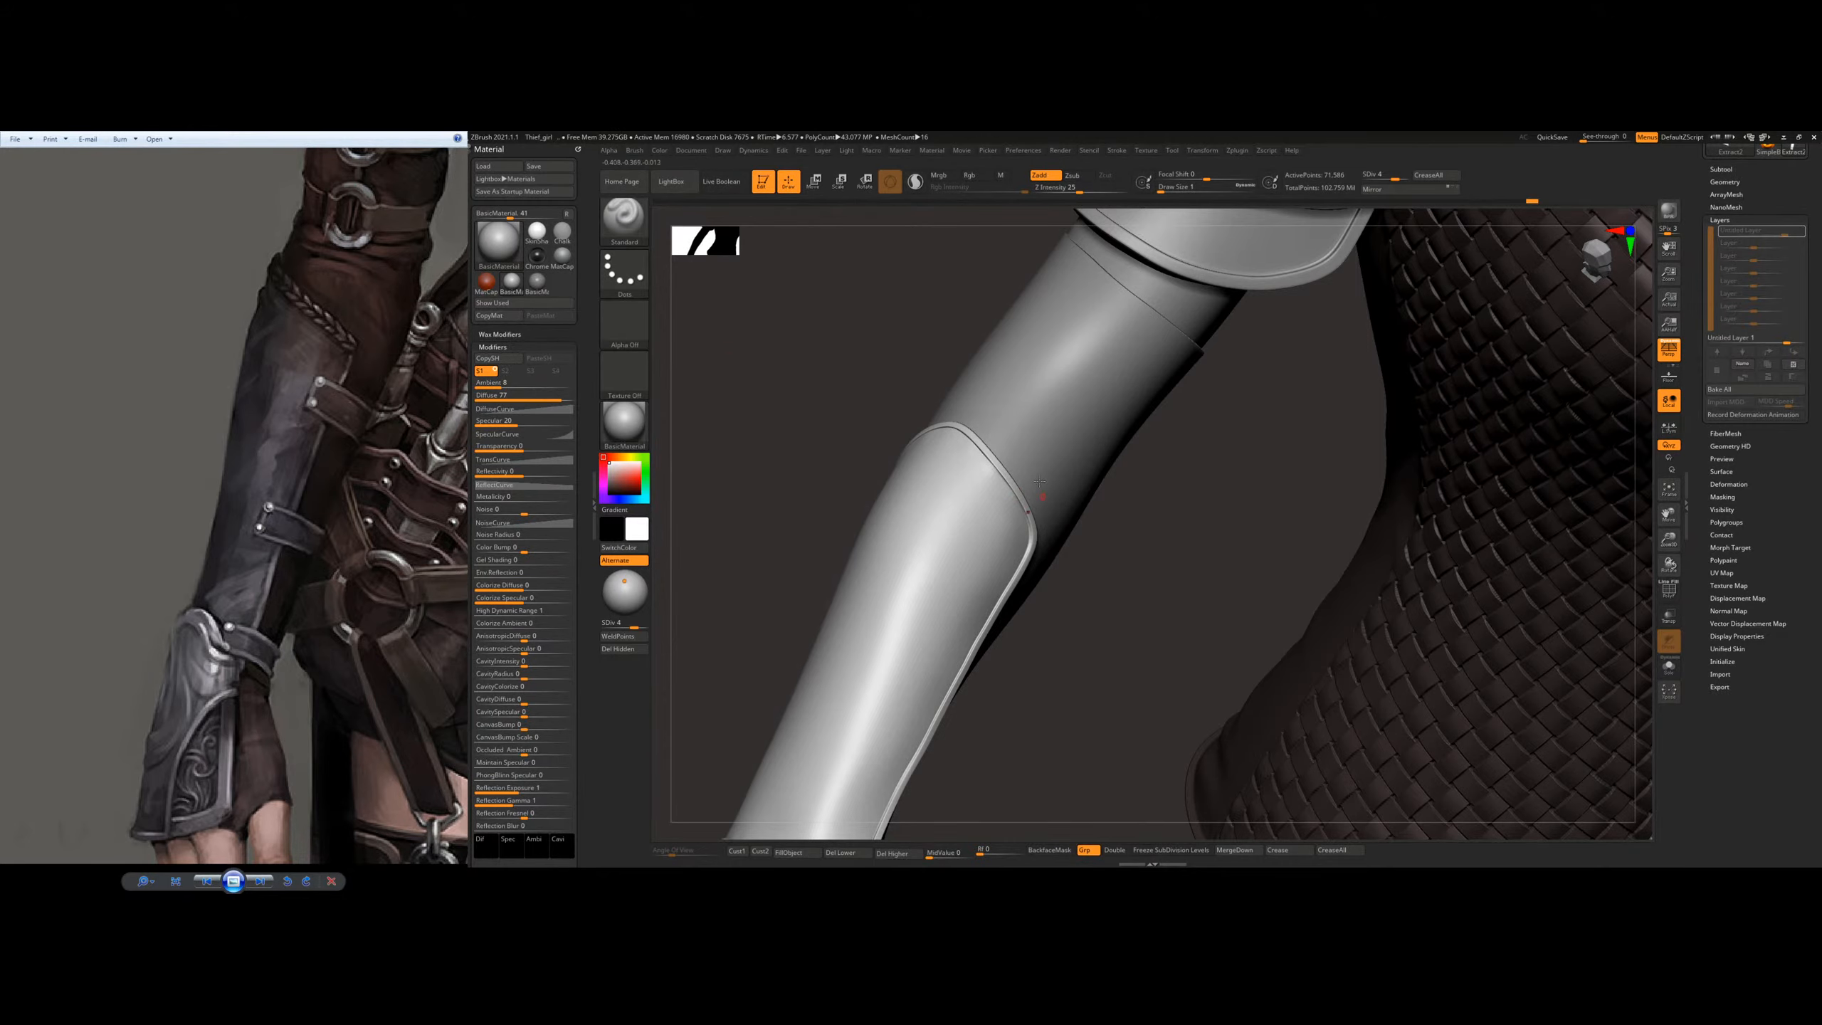
# Step: Switch to the Move brush and fit the plate's rim against the arm near its elbow end
pyautogui.moveTo(967, 552)
pyautogui.mouseDown(button='right')
pyautogui.moveTo(951, 411)
pyautogui.moveTo(1037, 428)
pyautogui.moveTo(1160, 541)
pyautogui.moveTo(1155, 525)
pyautogui.mouseUp(button='right')
pyautogui.press('b')
pyautogui.press('m')
pyautogui.press('v')
pyautogui.press('s')
pyautogui.moveTo(1114, 565); pyautogui.dragTo(1120, 565)
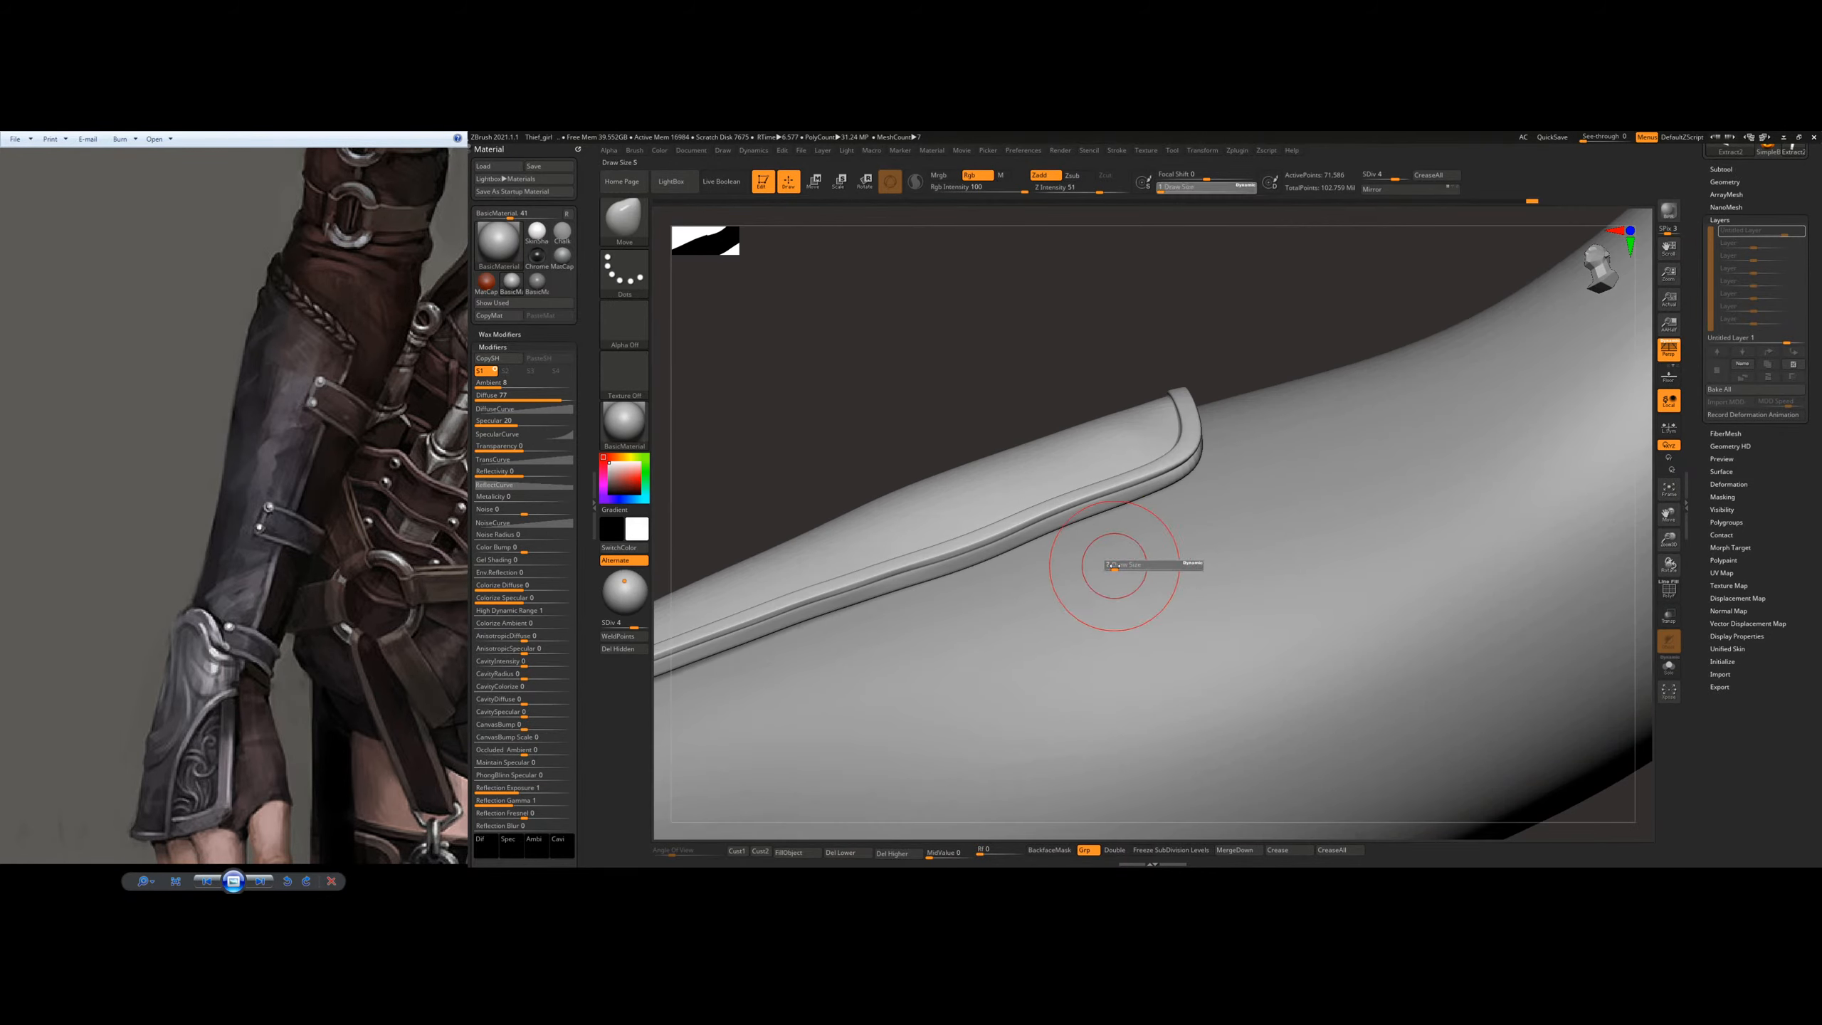
pyautogui.moveTo(1121, 565)
pyautogui.mouseDown(button='right')
pyautogui.moveTo(1137, 471)
pyautogui.moveTo(1129, 496)
pyautogui.mouseUp(button='right')
pyautogui.press('s')
pyautogui.moveTo(1127, 501); pyautogui.dragTo(1096, 507)
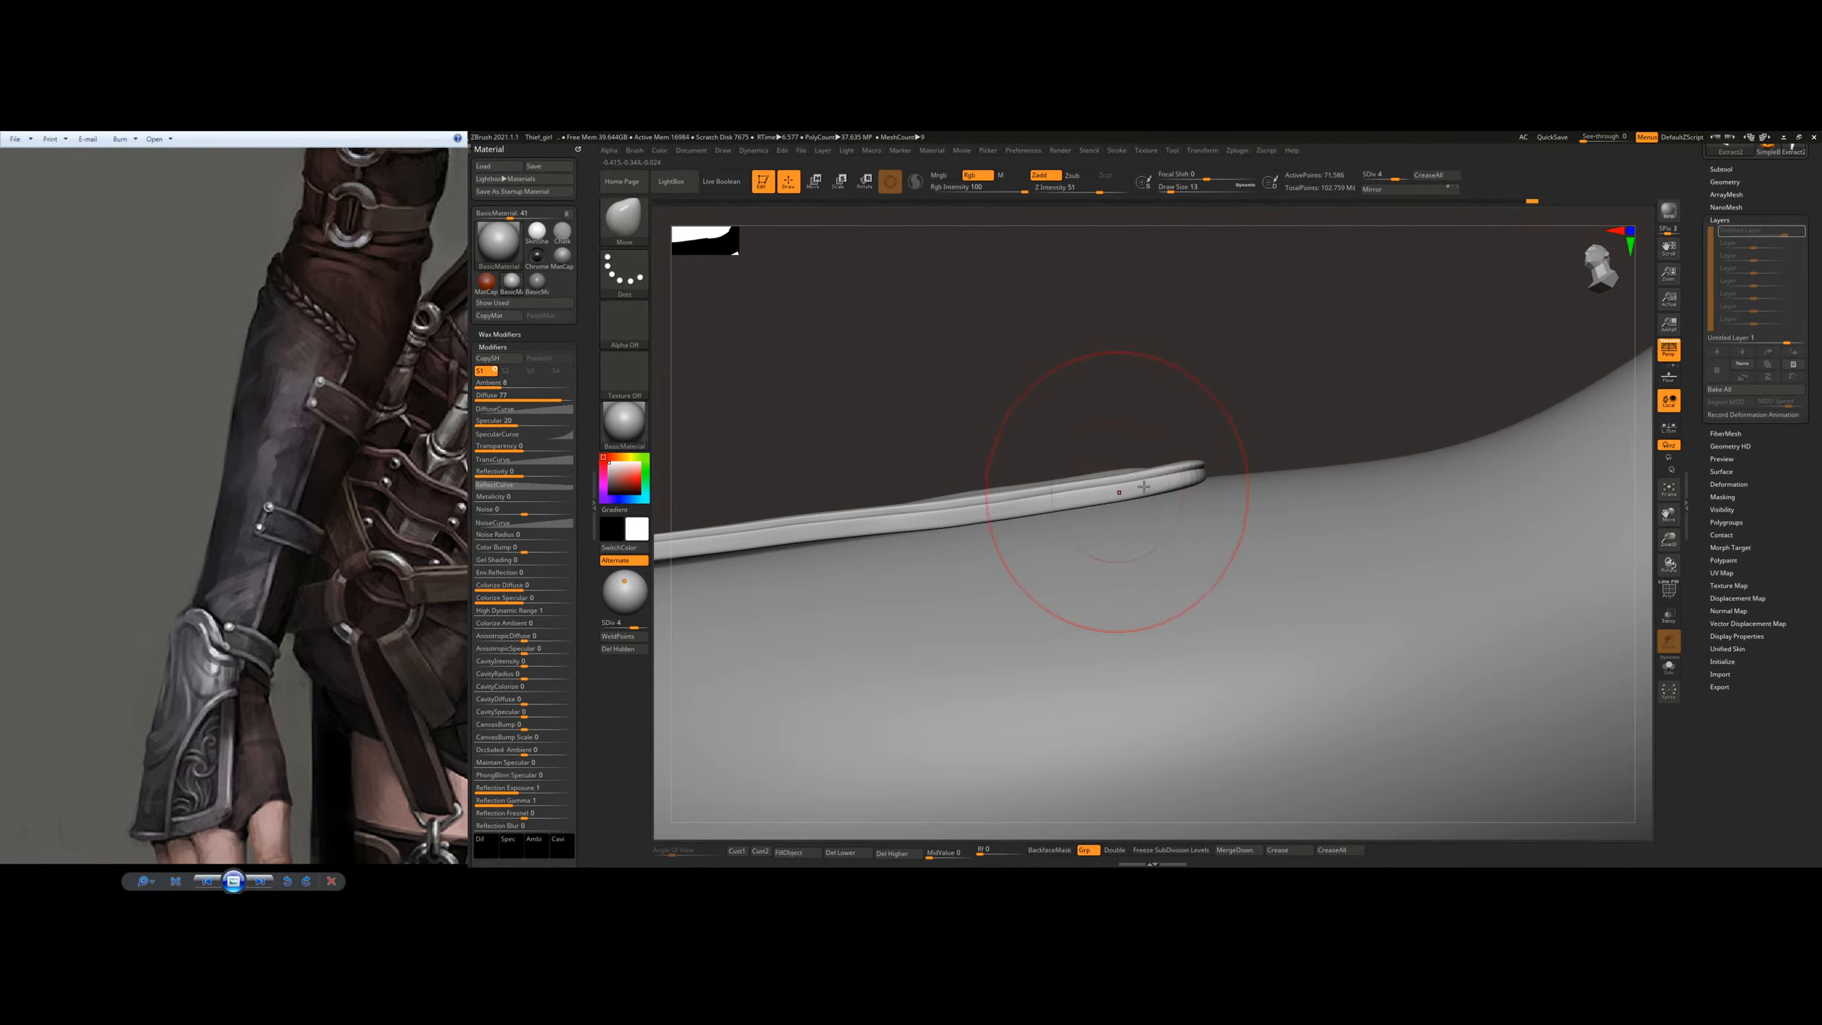
pyautogui.keyDown('alt'); pyautogui.moveTo(997, 509); pyautogui.dragTo(1205, 479, button='right'); pyautogui.keyUp('alt')
# Step: Adjust the Move brush size and reshape the long side rim of the plate to follow the forearm, ending at draw size 18
pyautogui.press('s')
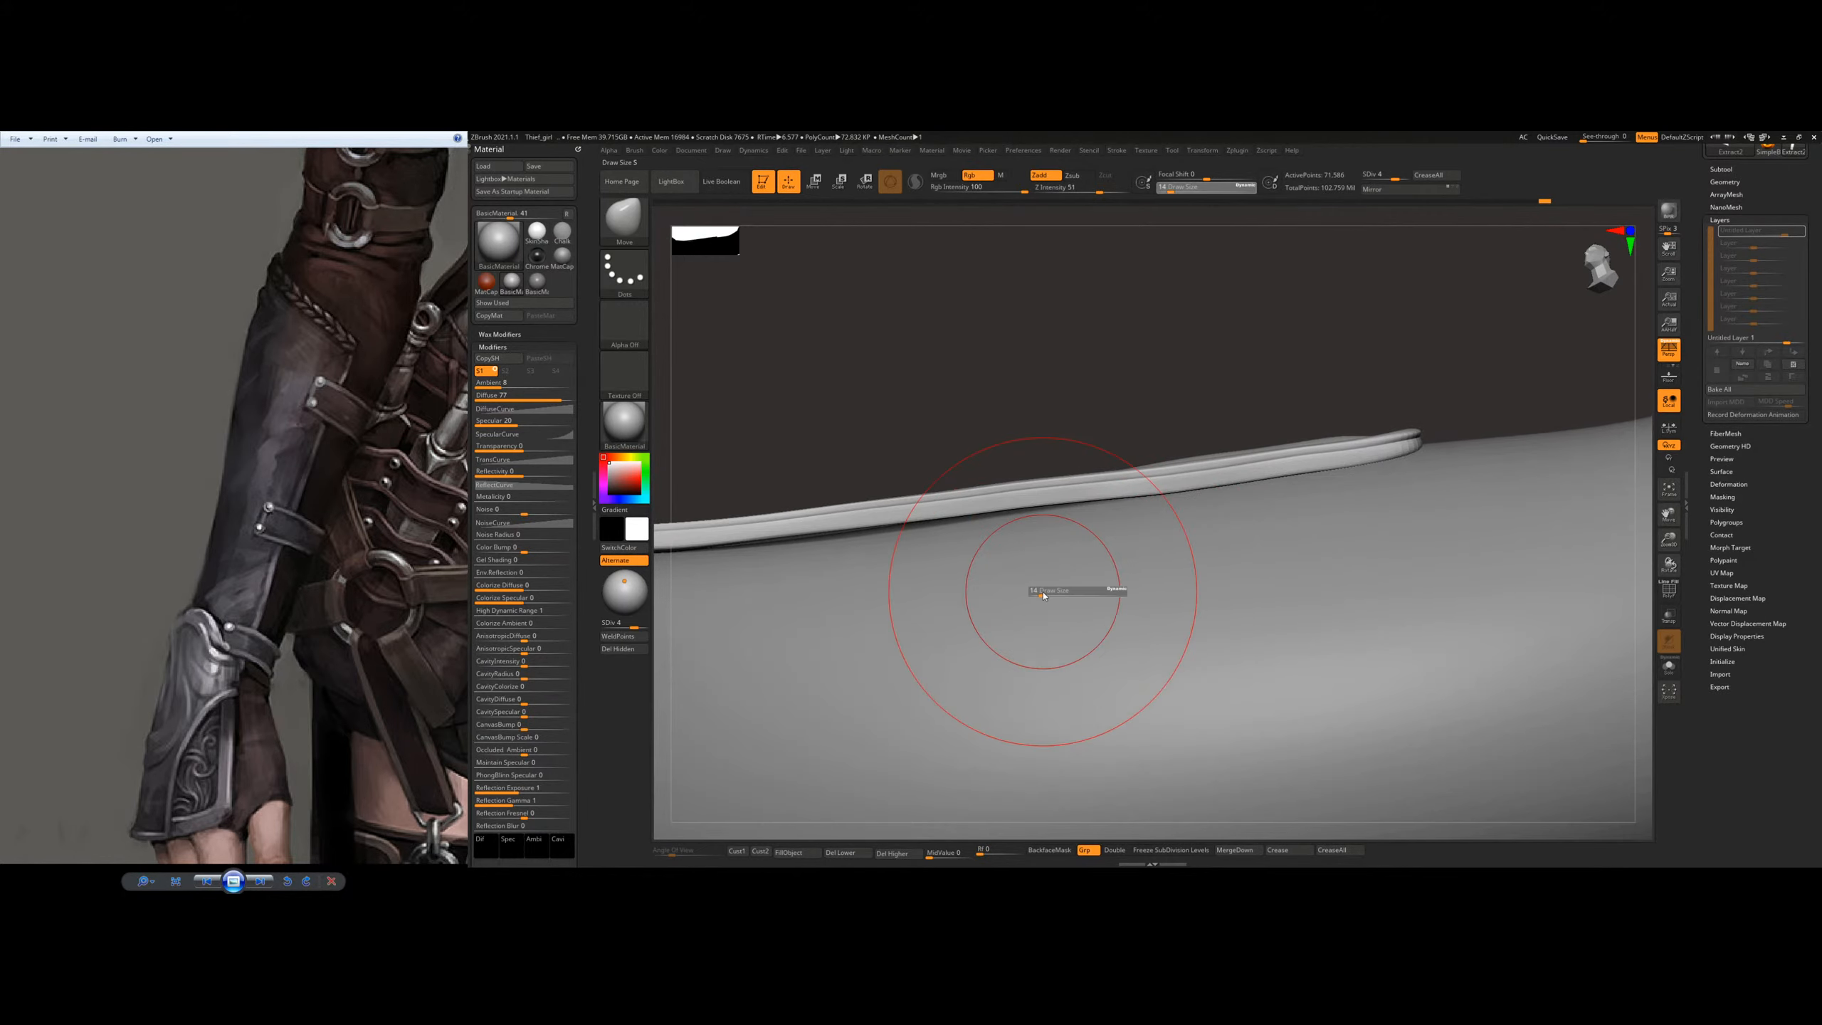
pyautogui.moveTo(1045, 594); pyautogui.dragTo(1054, 594)
pyautogui.keyDown('alt'); pyautogui.moveTo(897, 529); pyautogui.dragTo(1039, 495, button='right'); pyautogui.keyUp('alt')
pyautogui.moveTo(1003, 487); pyautogui.dragTo(984, 512)
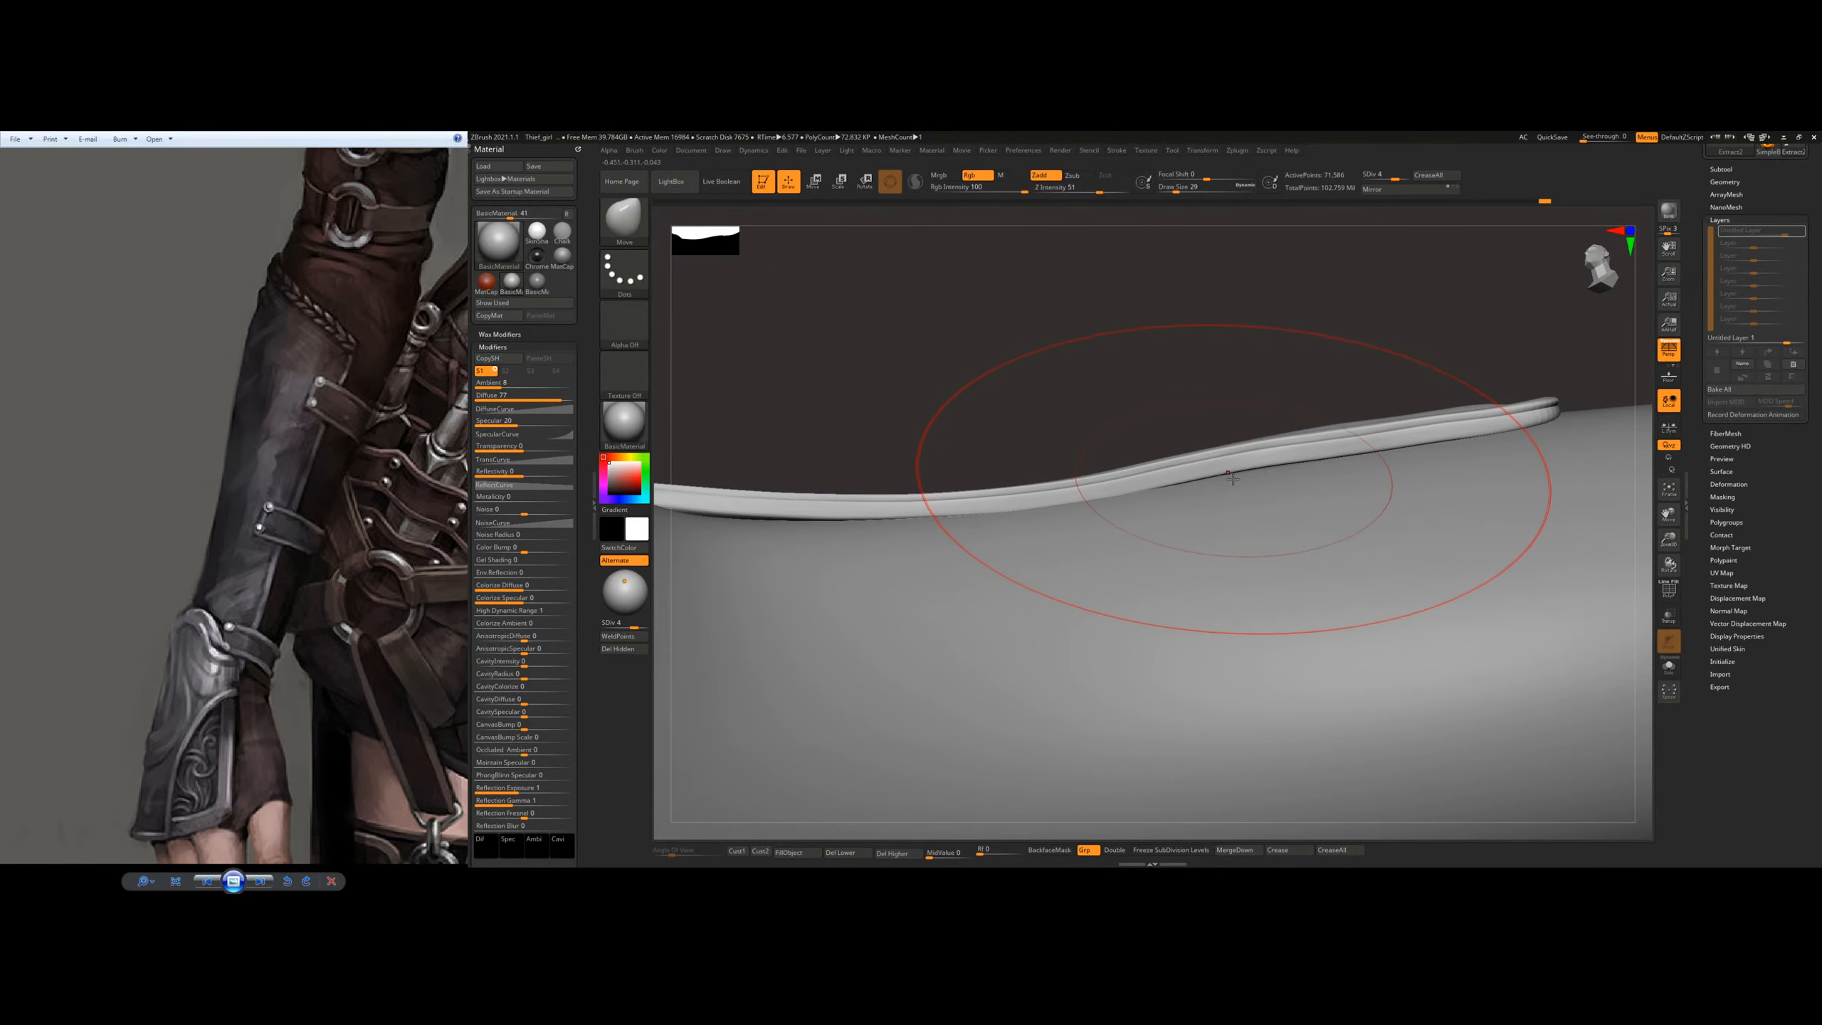
pyautogui.press('s')
pyautogui.moveTo(1238, 479); pyautogui.dragTo(1253, 472)
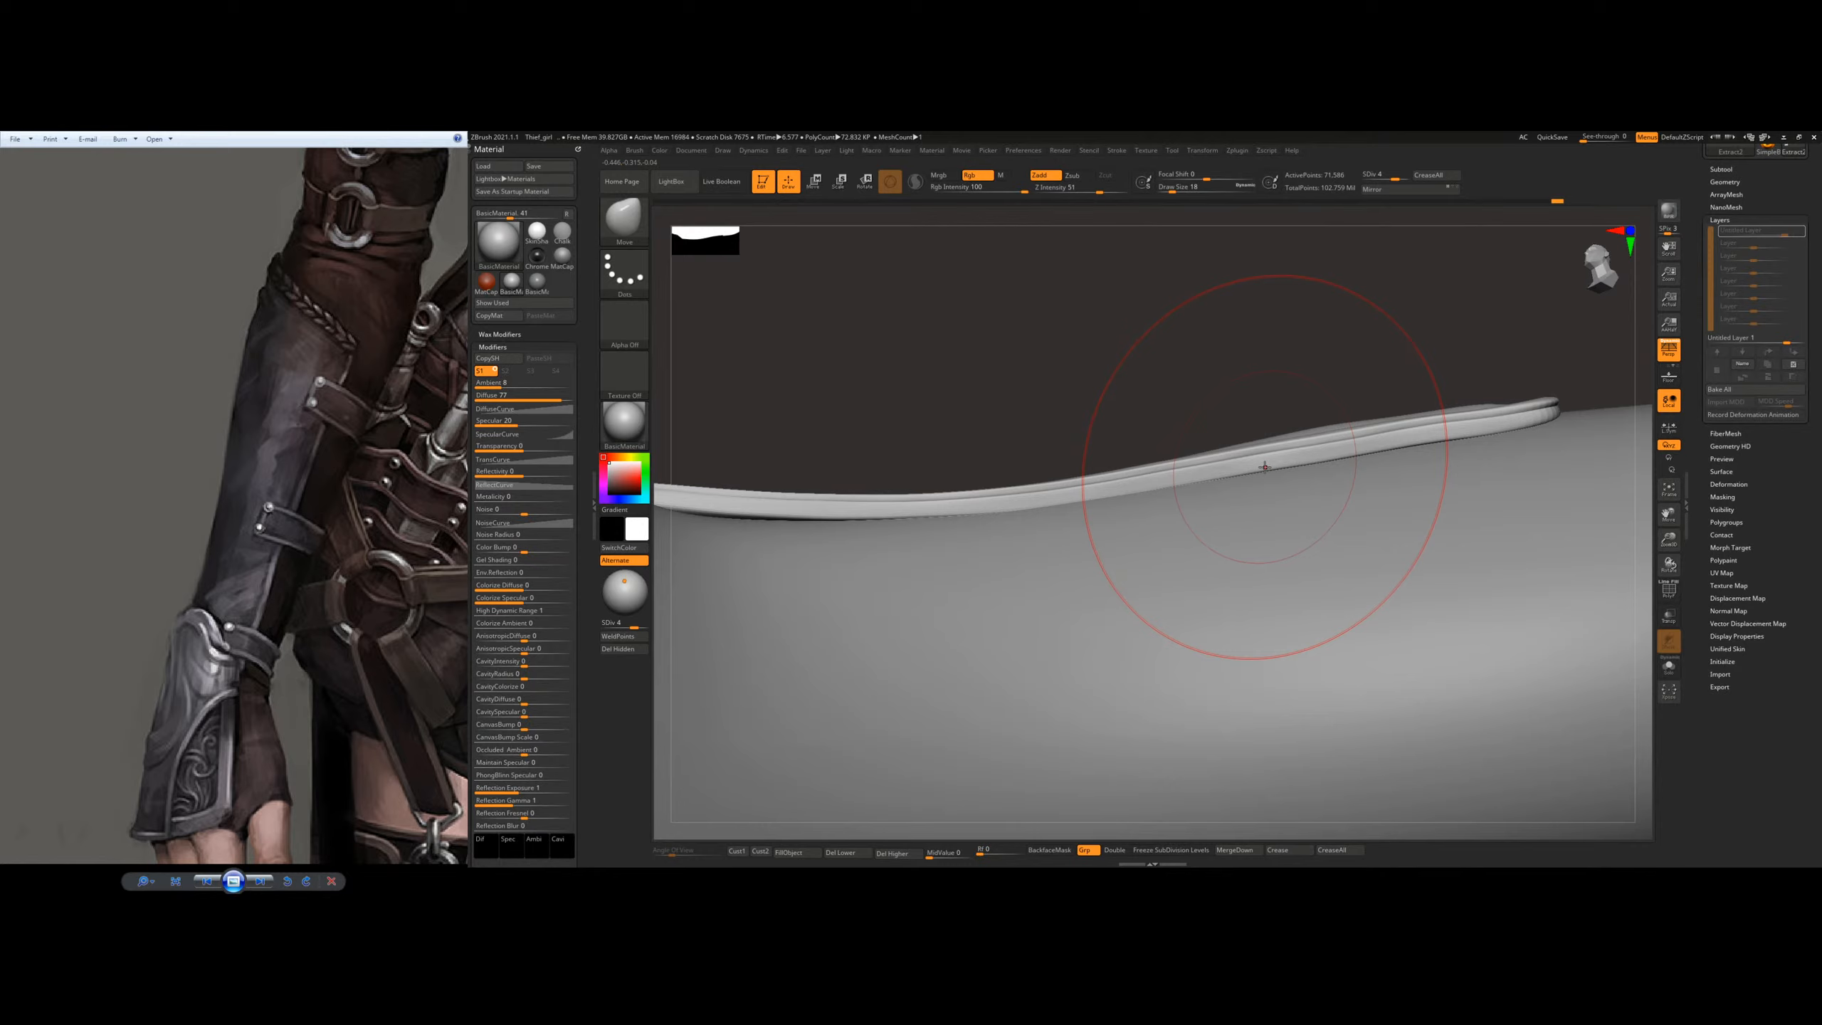
pyautogui.keyDown('alt'); pyautogui.moveTo(1182, 497); pyautogui.dragTo(1408, 472, button='right'); pyautogui.keyUp('alt')
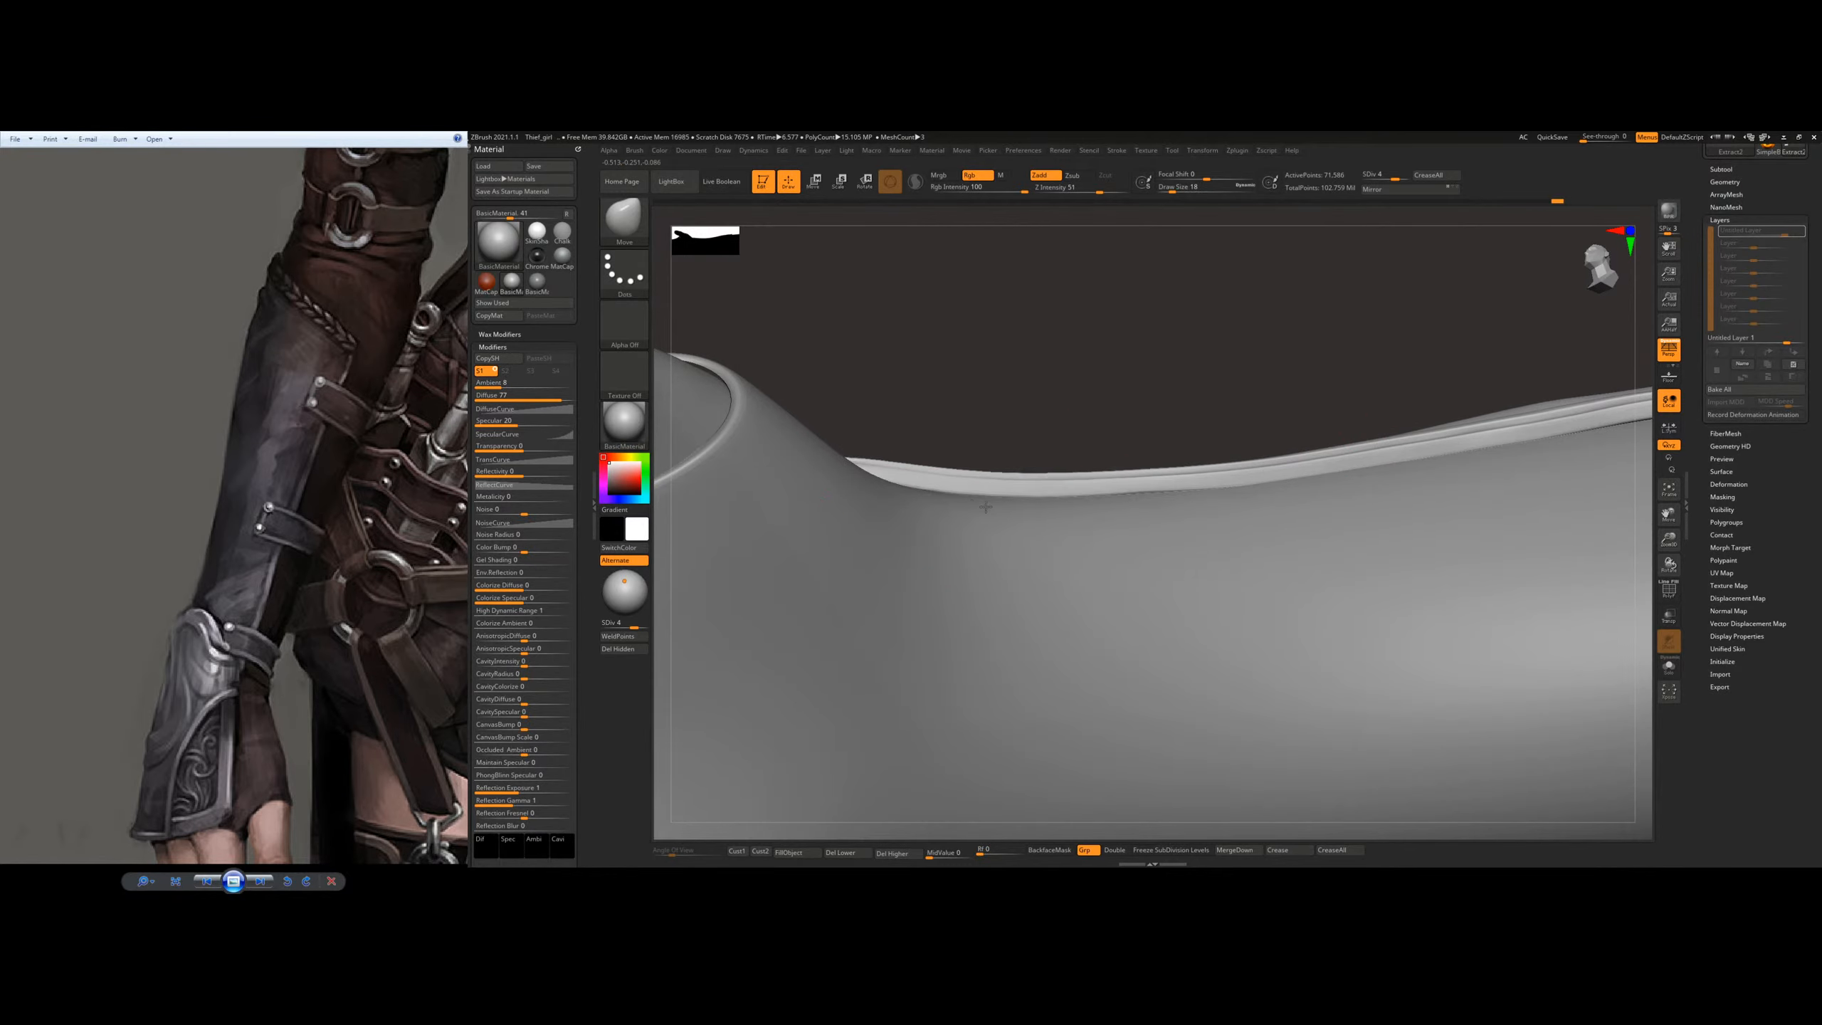
# Step: Move the side rim closer to the arm towards the wrist, and even out its curve
pyautogui.moveTo(1170, 489); pyautogui.dragTo(1177, 494)
pyautogui.moveTo(1200, 493)
pyautogui.mouseDown(button='right')
pyautogui.moveTo(1215, 545)
pyautogui.moveTo(1289, 473)
pyautogui.moveTo(1213, 460)
pyautogui.mouseUp(button='right')
pyautogui.moveTo(1082, 539)
pyautogui.mouseDown(button='right')
pyautogui.moveTo(1119, 562)
pyautogui.moveTo(1145, 531)
pyautogui.moveTo(1164, 573)
pyautogui.mouseUp(button='right')
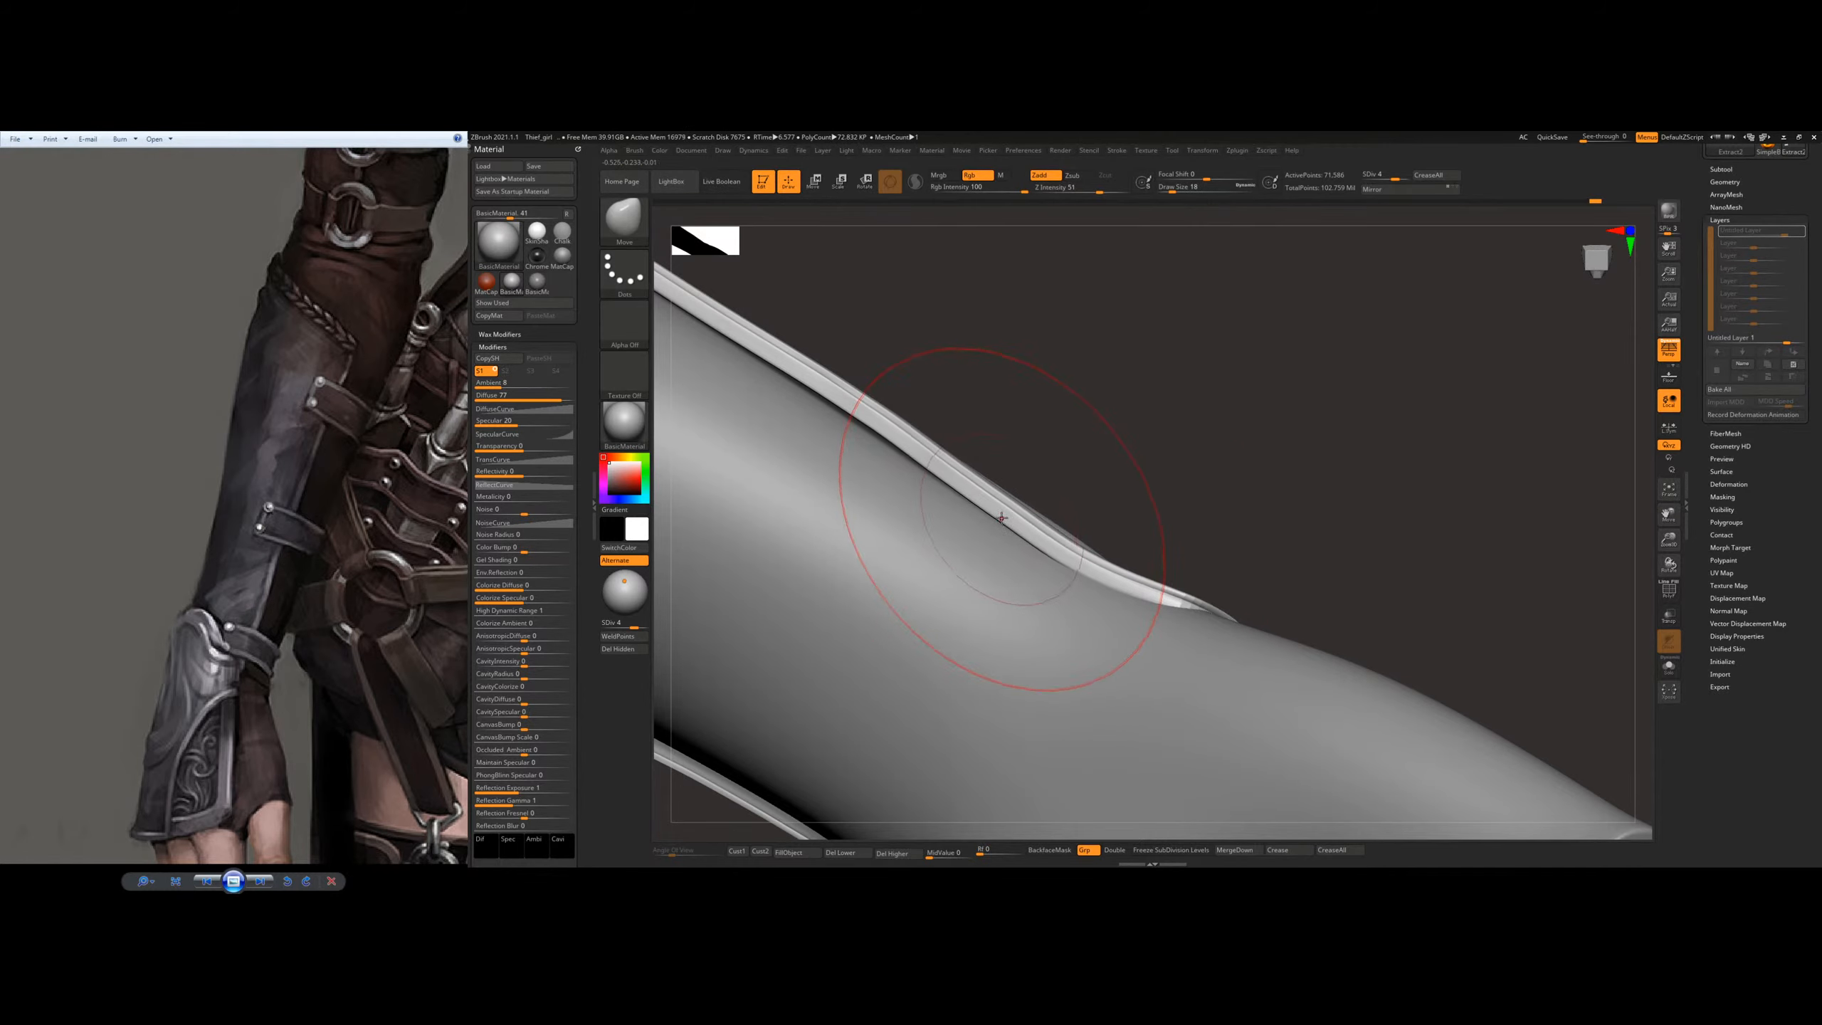
pyautogui.moveTo(1007, 524); pyautogui.dragTo(1041, 547, button='right')
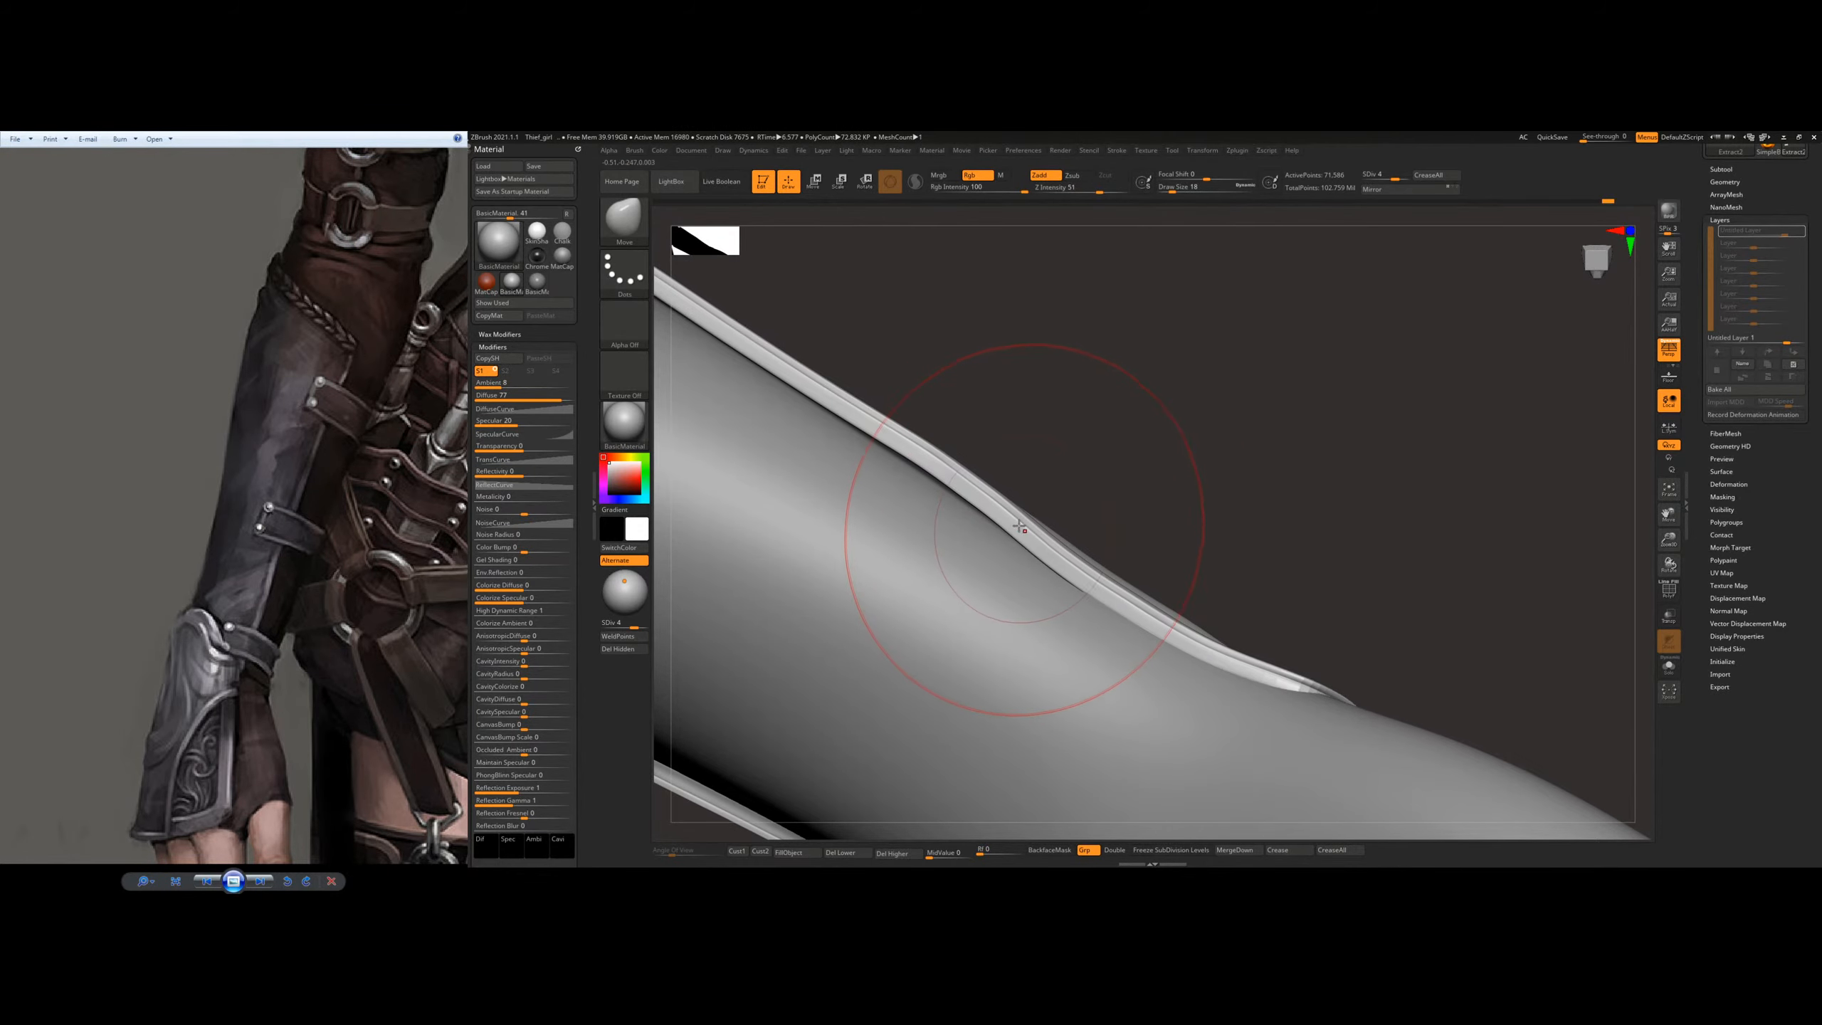
pyautogui.moveTo(1158, 564); pyautogui.dragTo(1105, 552, button='right')
pyautogui.moveTo(1078, 533); pyautogui.dragTo(1094, 521)
pyautogui.moveTo(1119, 517)
pyautogui.mouseDown(button='right')
pyautogui.moveTo(1098, 502)
pyautogui.moveTo(1040, 524)
pyautogui.moveTo(1072, 502)
pyautogui.mouseUp(button='right')
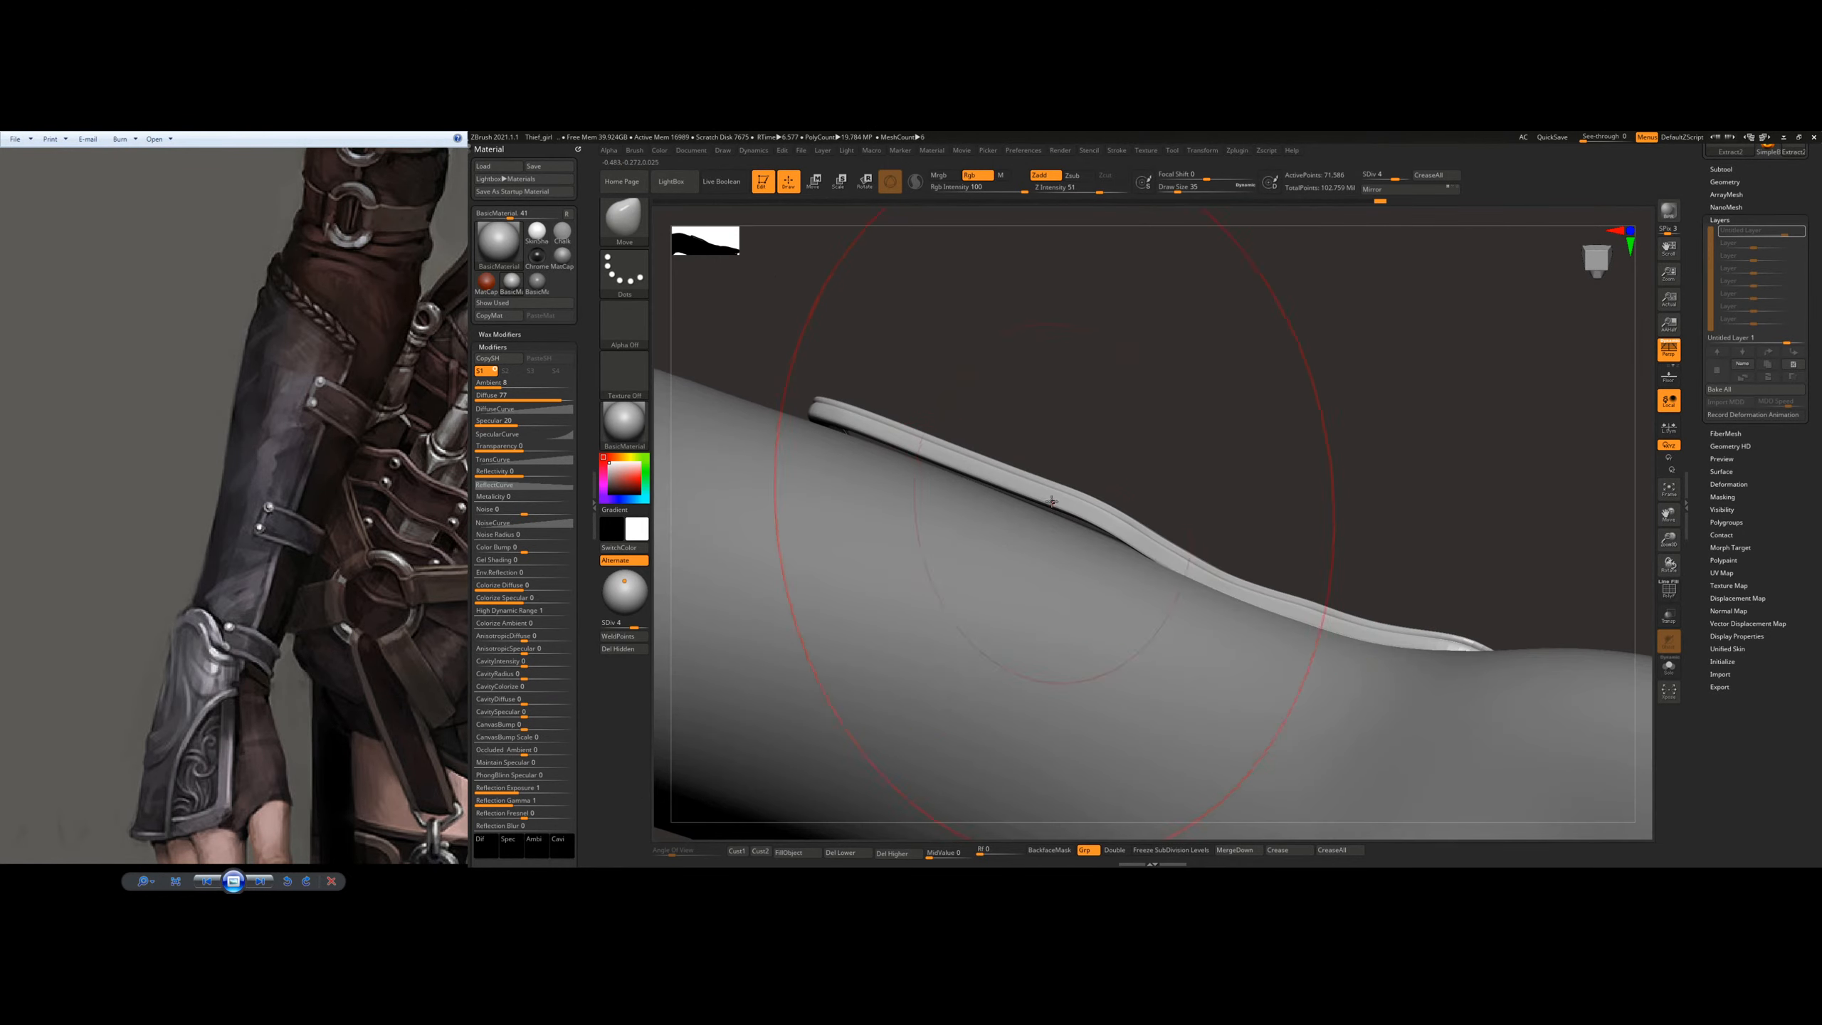
# Step: Straighten the bulge in the side rim and settle its elbow-end corner onto the arm with the Move brush
pyautogui.moveTo(1065, 514); pyautogui.dragTo(1077, 534)
pyautogui.press('s')
pyautogui.press('s')
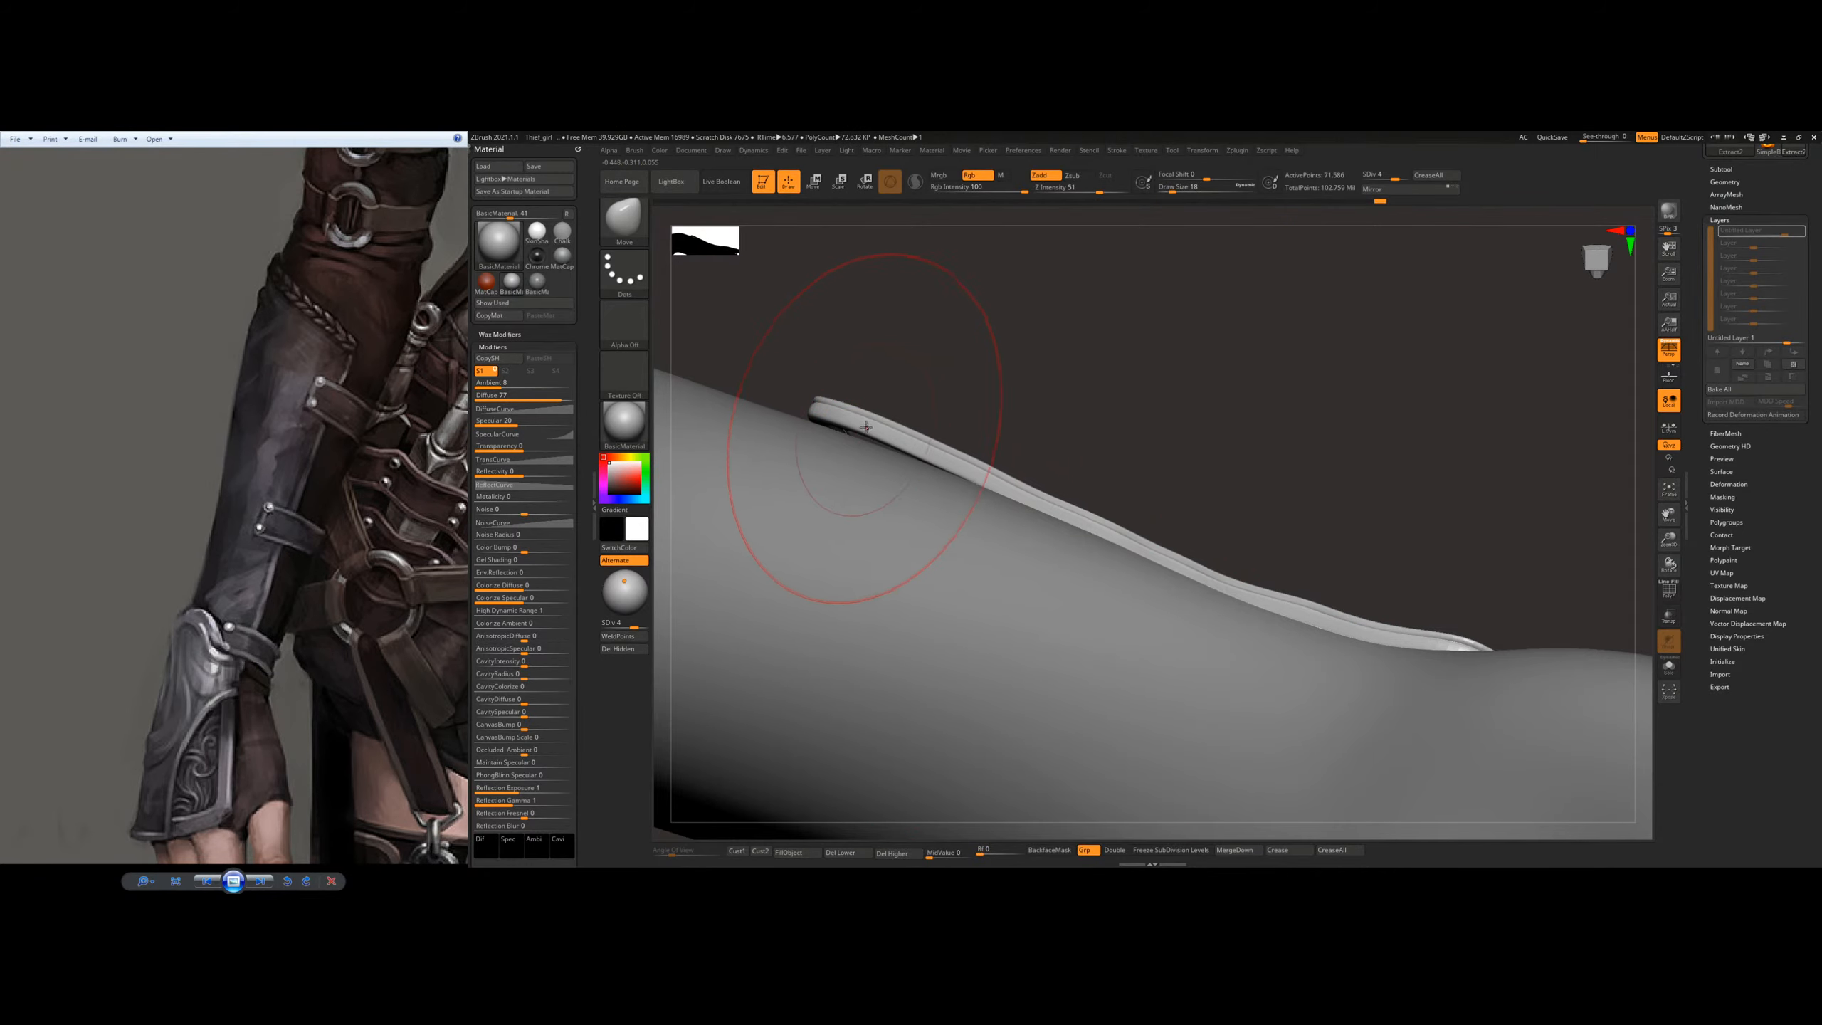
pyautogui.moveTo(917, 452); pyautogui.dragTo(960, 460, button='right')
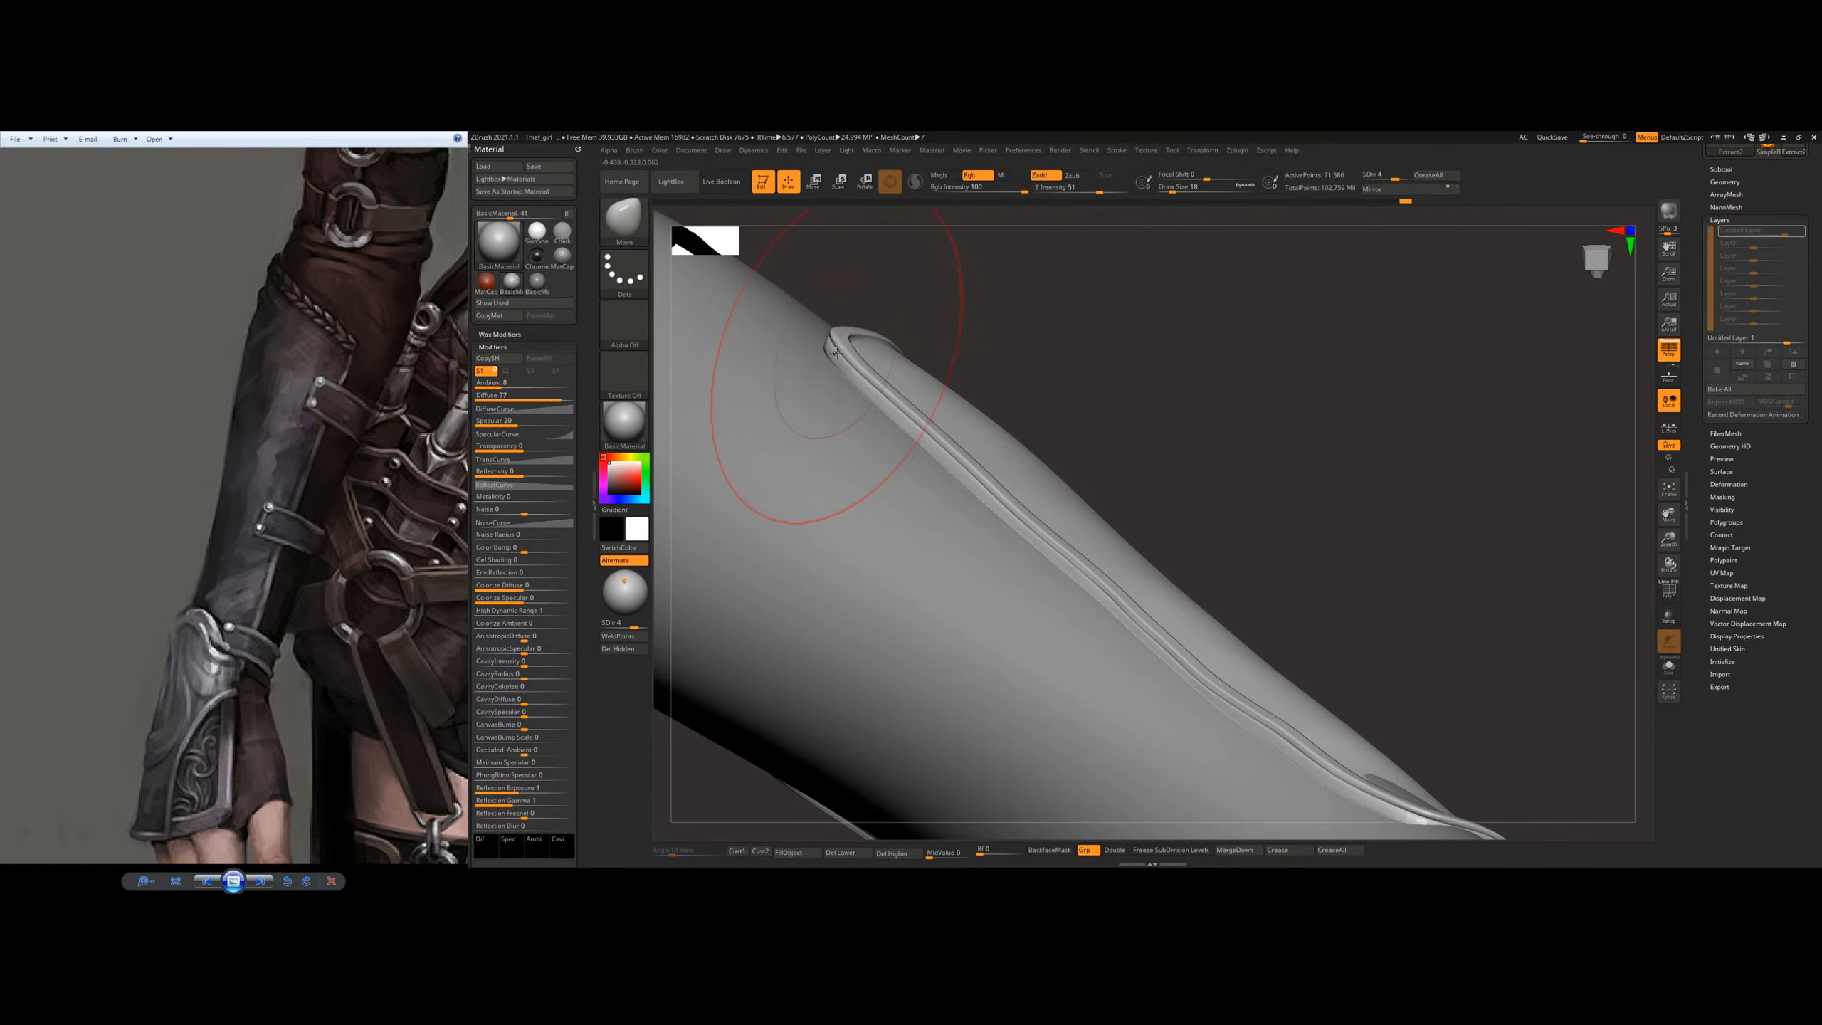
pyautogui.moveTo(890, 369)
pyautogui.mouseDown(button='right')
pyautogui.moveTo(847, 415)
pyautogui.moveTo(899, 471)
pyautogui.moveTo(913, 396)
pyautogui.moveTo(1047, 444)
pyautogui.mouseUp(button='right')
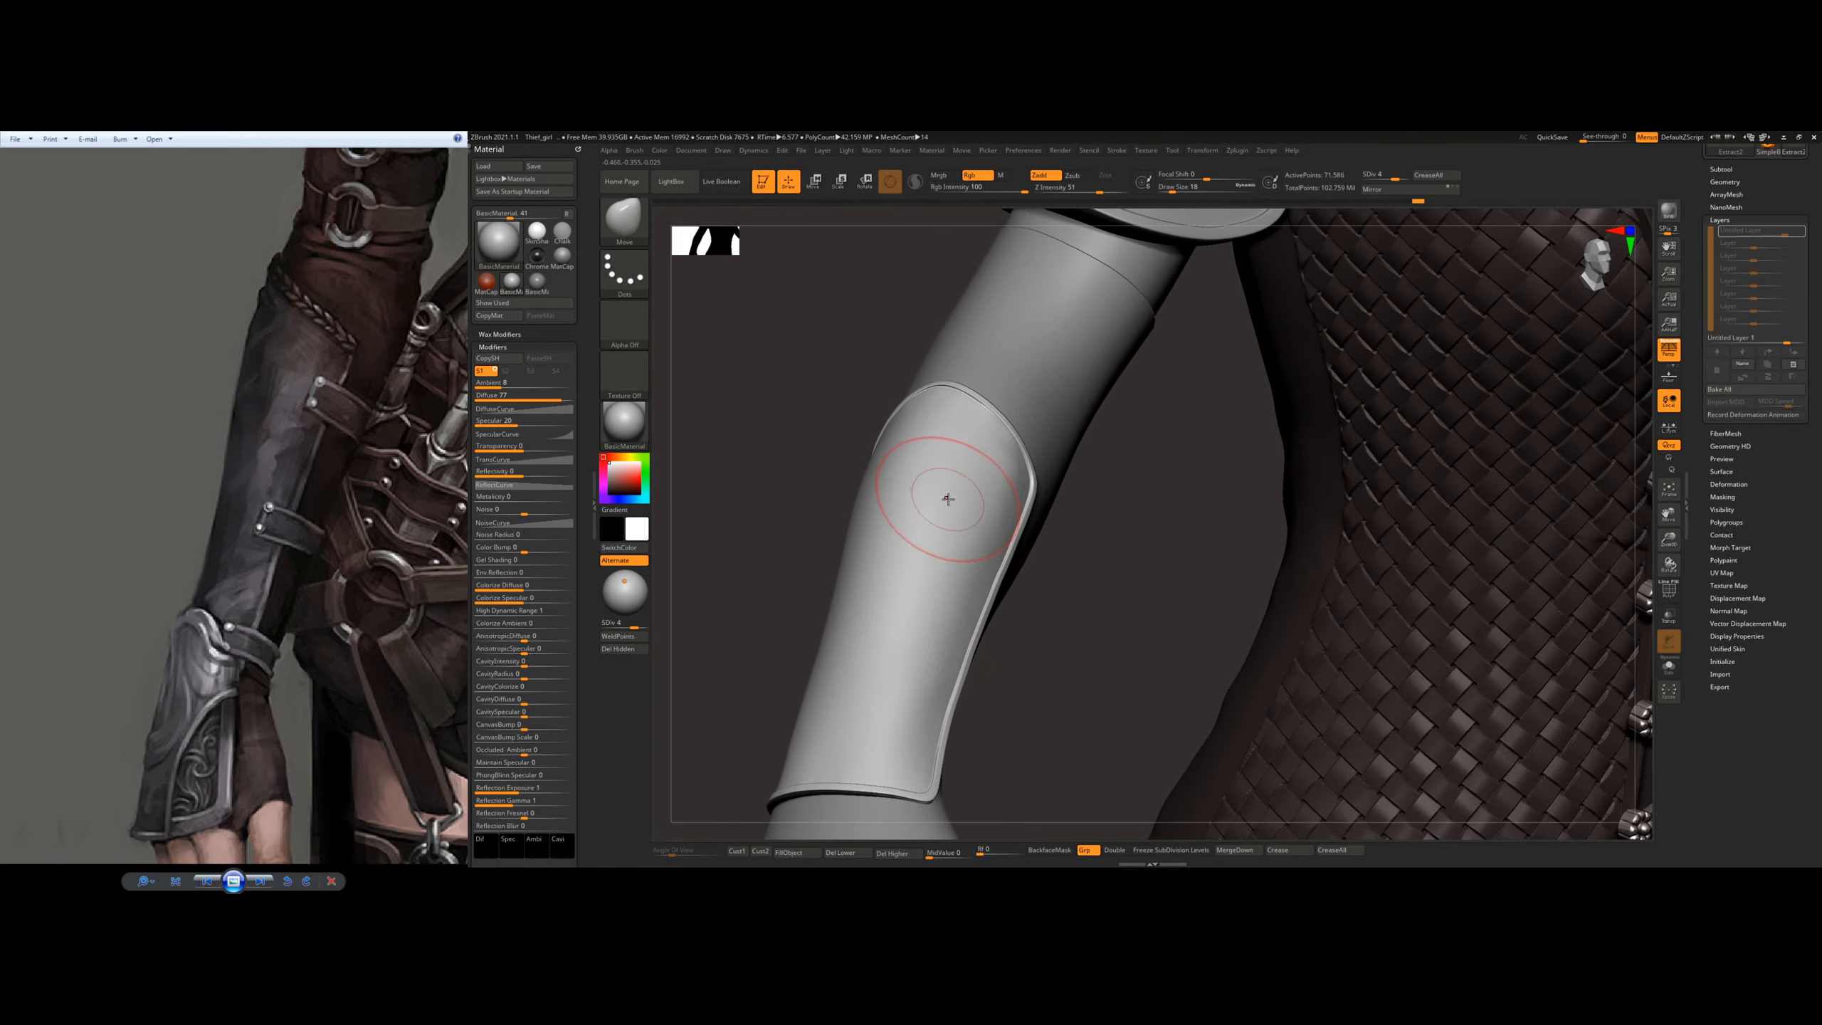
# Step: Select the Polish brush and raise the plate to subdivision level 5
pyautogui.press('b')
pyautogui.press('p')
pyautogui.press('o')
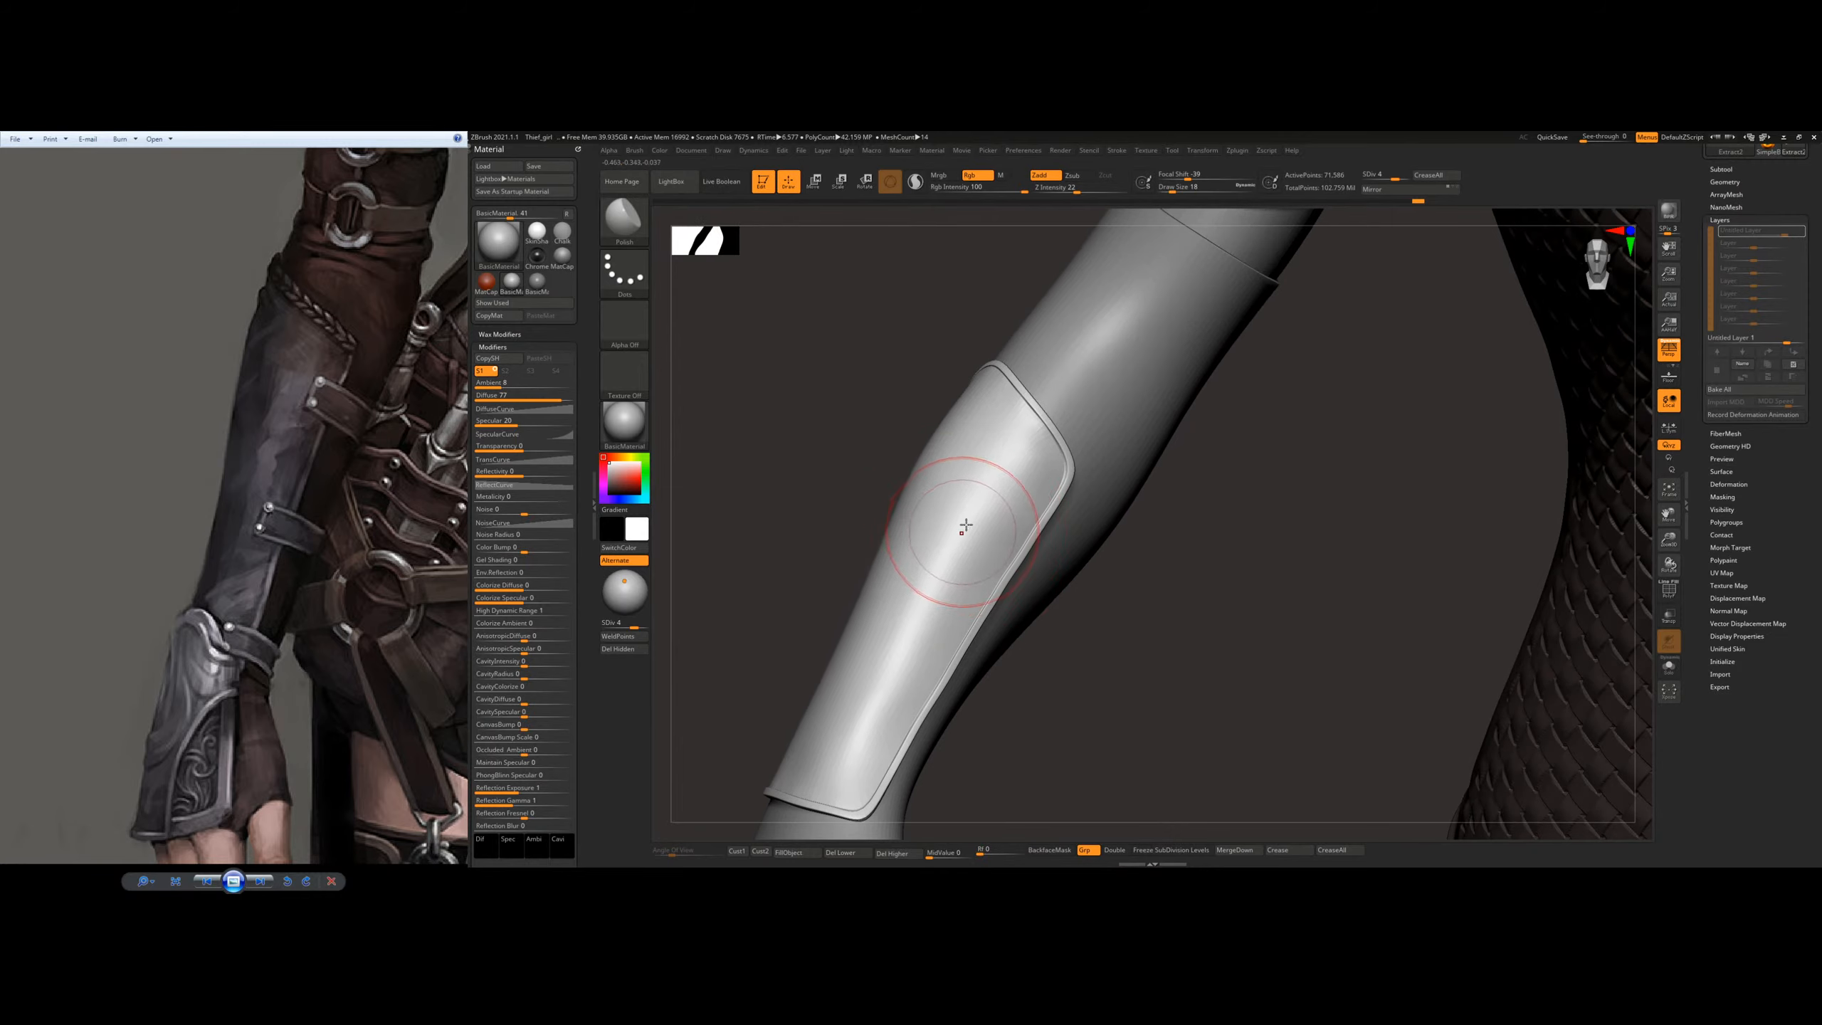
pyautogui.keyDown('alt'); pyautogui.moveTo(967, 524); pyautogui.dragTo(1029, 469, button='right'); pyautogui.keyUp('alt')
pyautogui.click(642, 623)
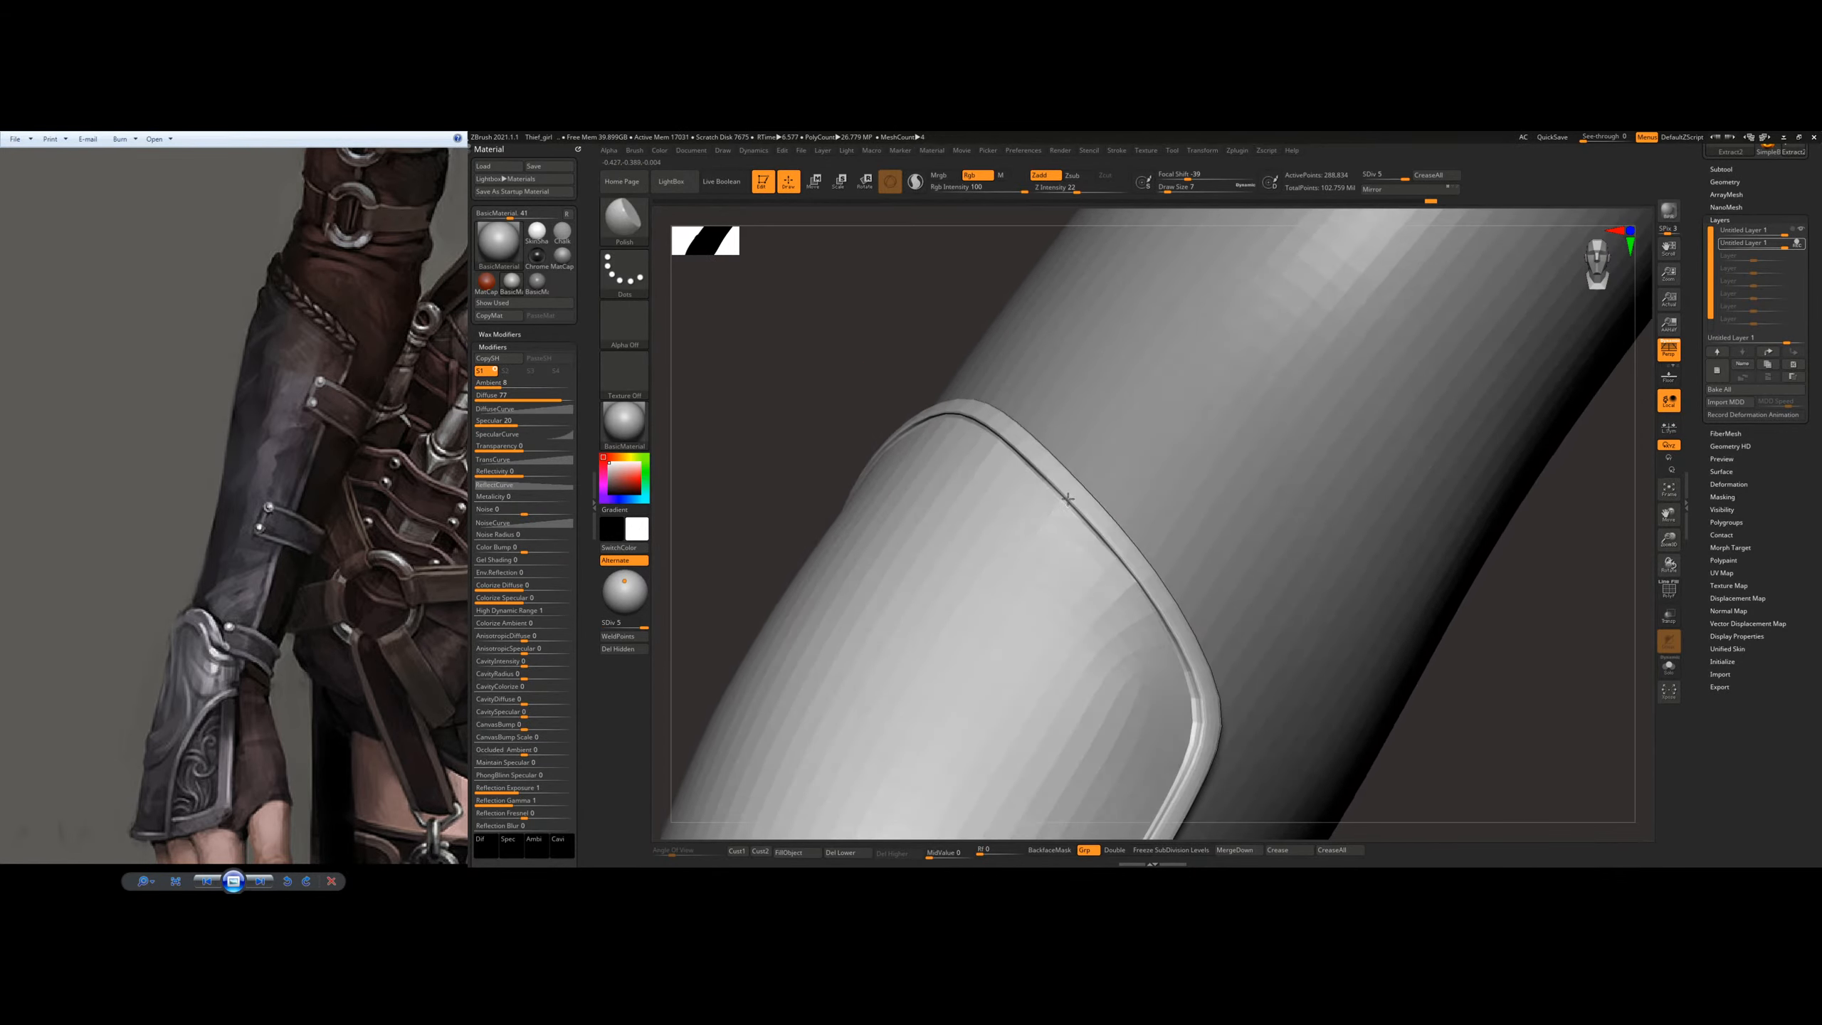
# Step: Polish the plate's surface near the elbow, and reduce the brush to draw size 2 to refine the raised rim
pyautogui.moveTo(1068, 499); pyautogui.dragTo(1087, 503, button='right')
pyautogui.keyDown('ctrl'); pyautogui.moveTo(1087, 502); pyautogui.dragTo(1098, 532, button='right'); pyautogui.keyUp('ctrl')
pyautogui.press('[')
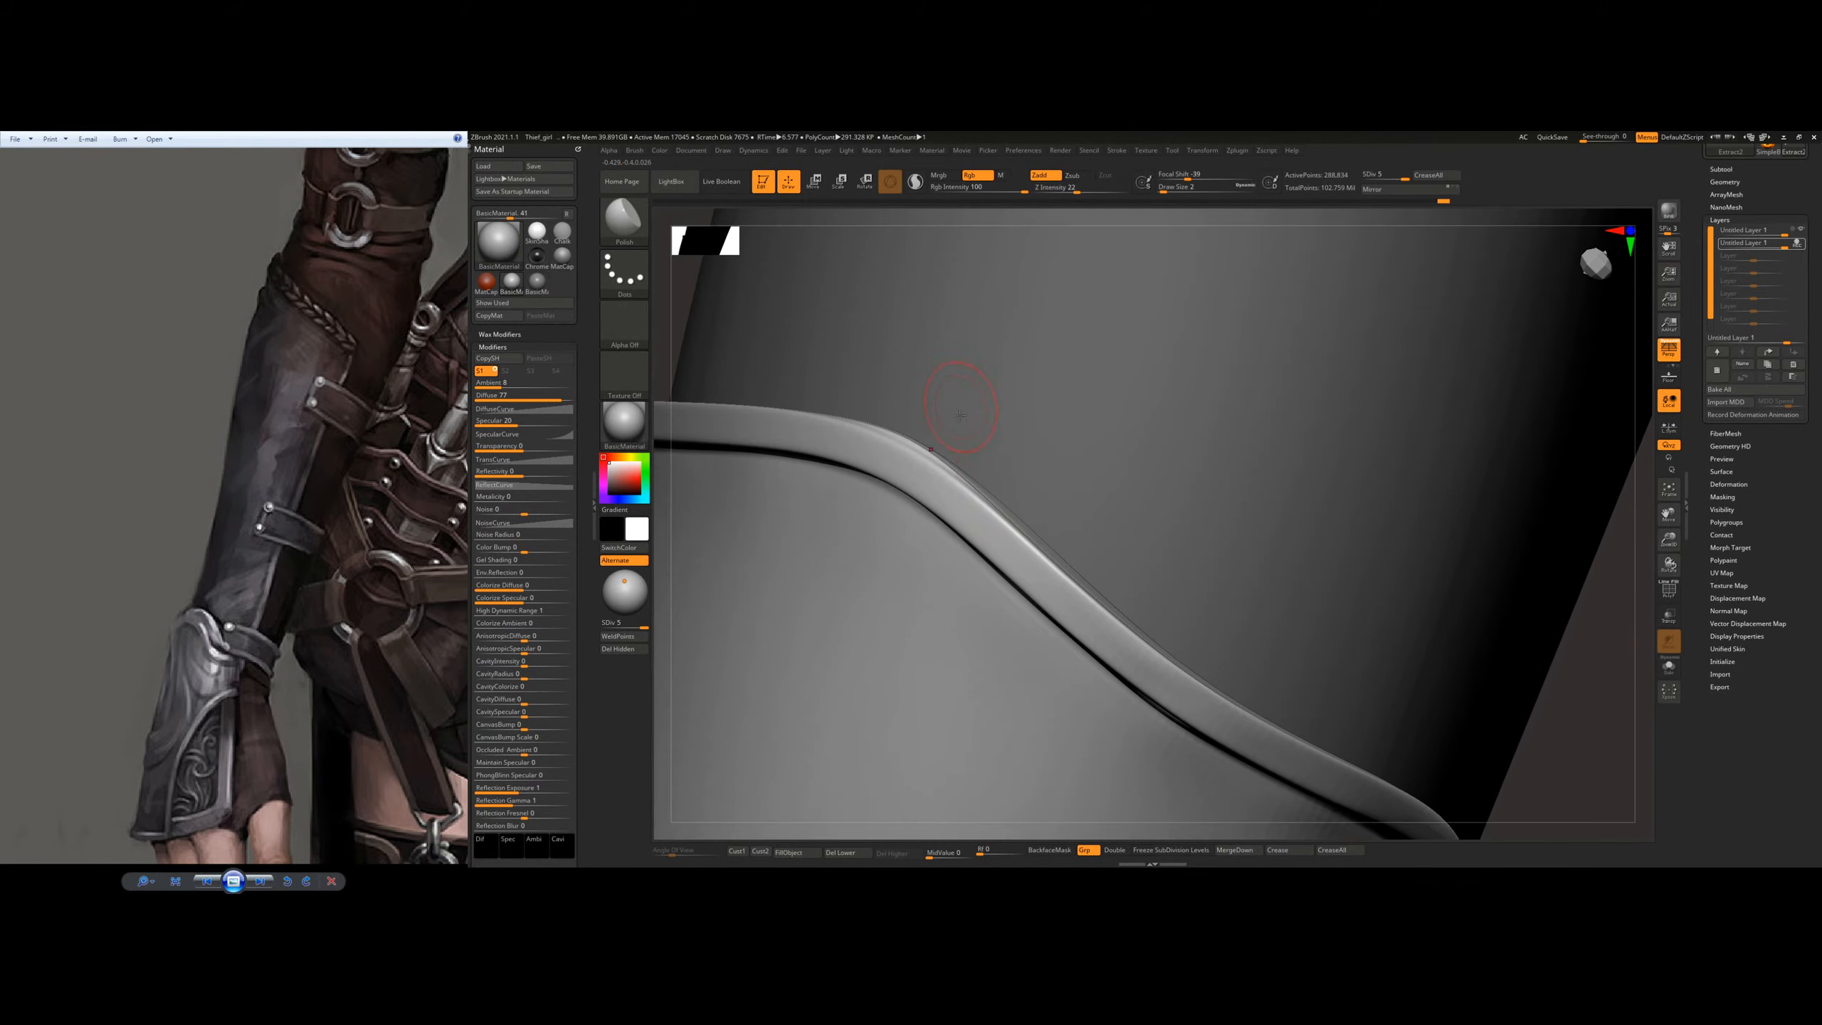
pyautogui.moveTo(961, 415); pyautogui.dragTo(922, 446, button='right')
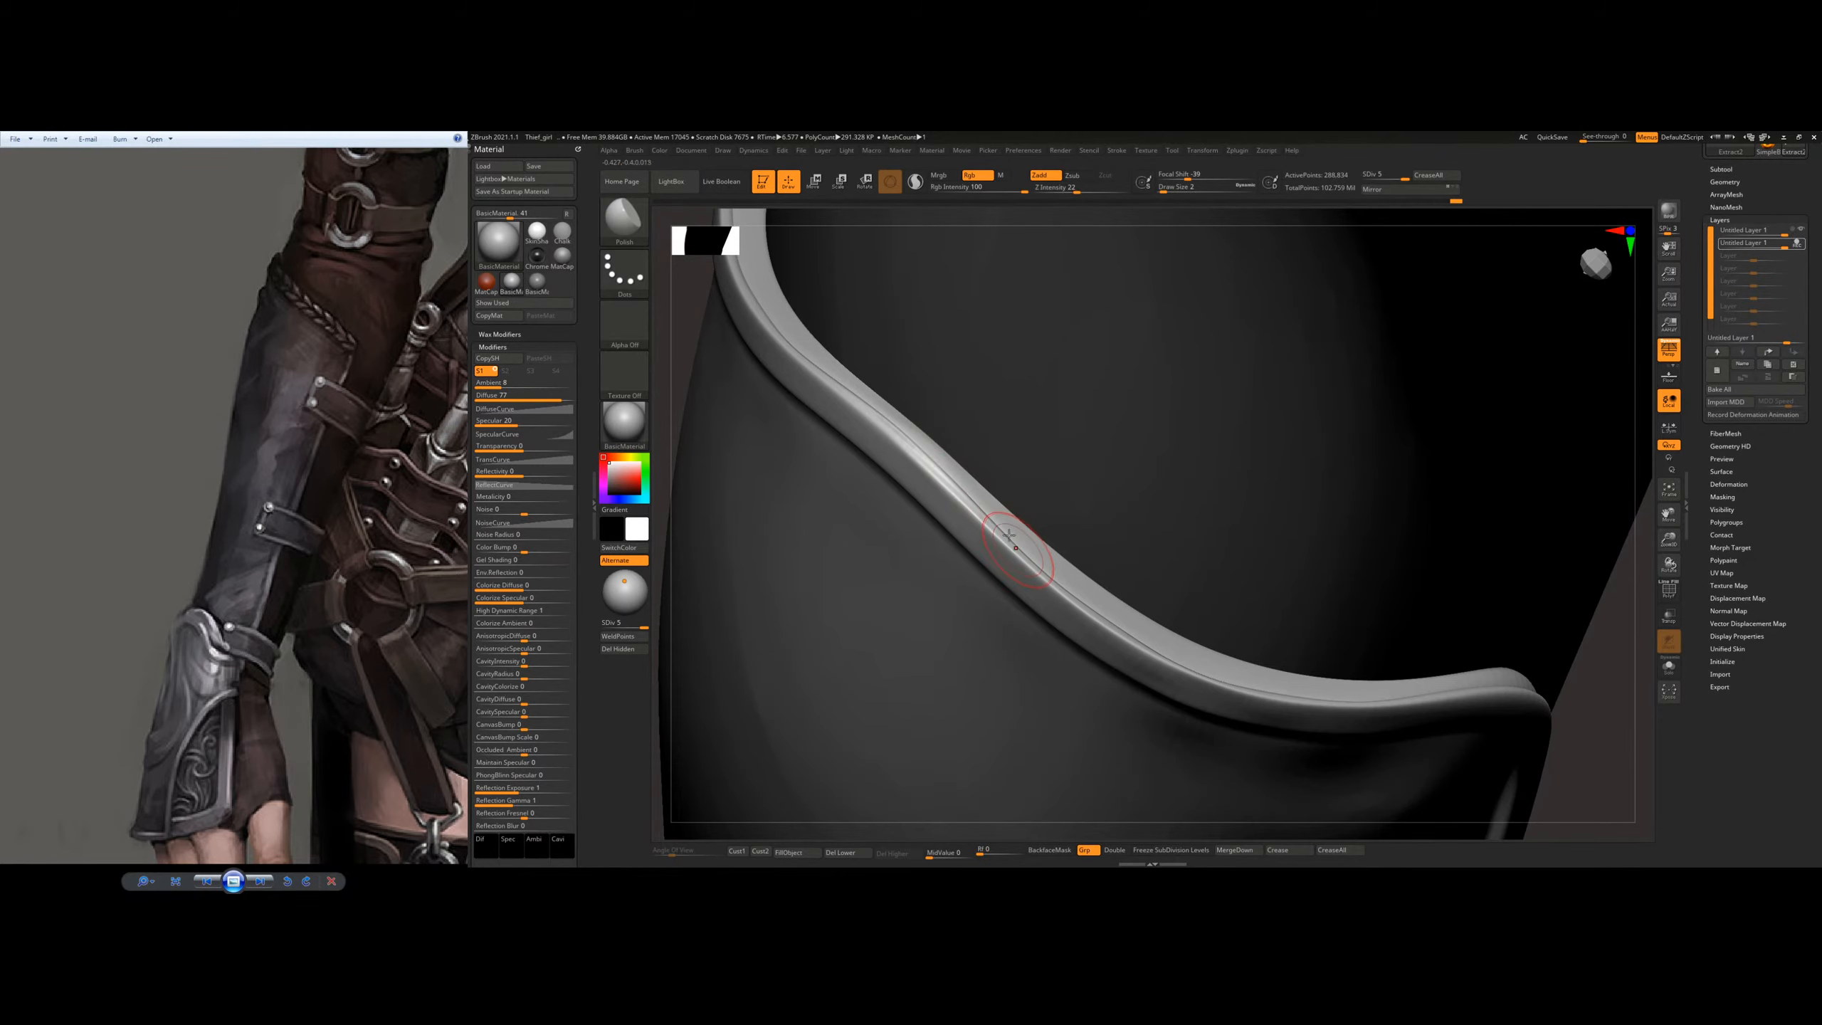
pyautogui.moveTo(1106, 570)
pyautogui.mouseDown(button='right')
pyautogui.moveTo(1103, 516)
pyautogui.moveTo(1219, 481)
pyautogui.mouseUp(button='right')
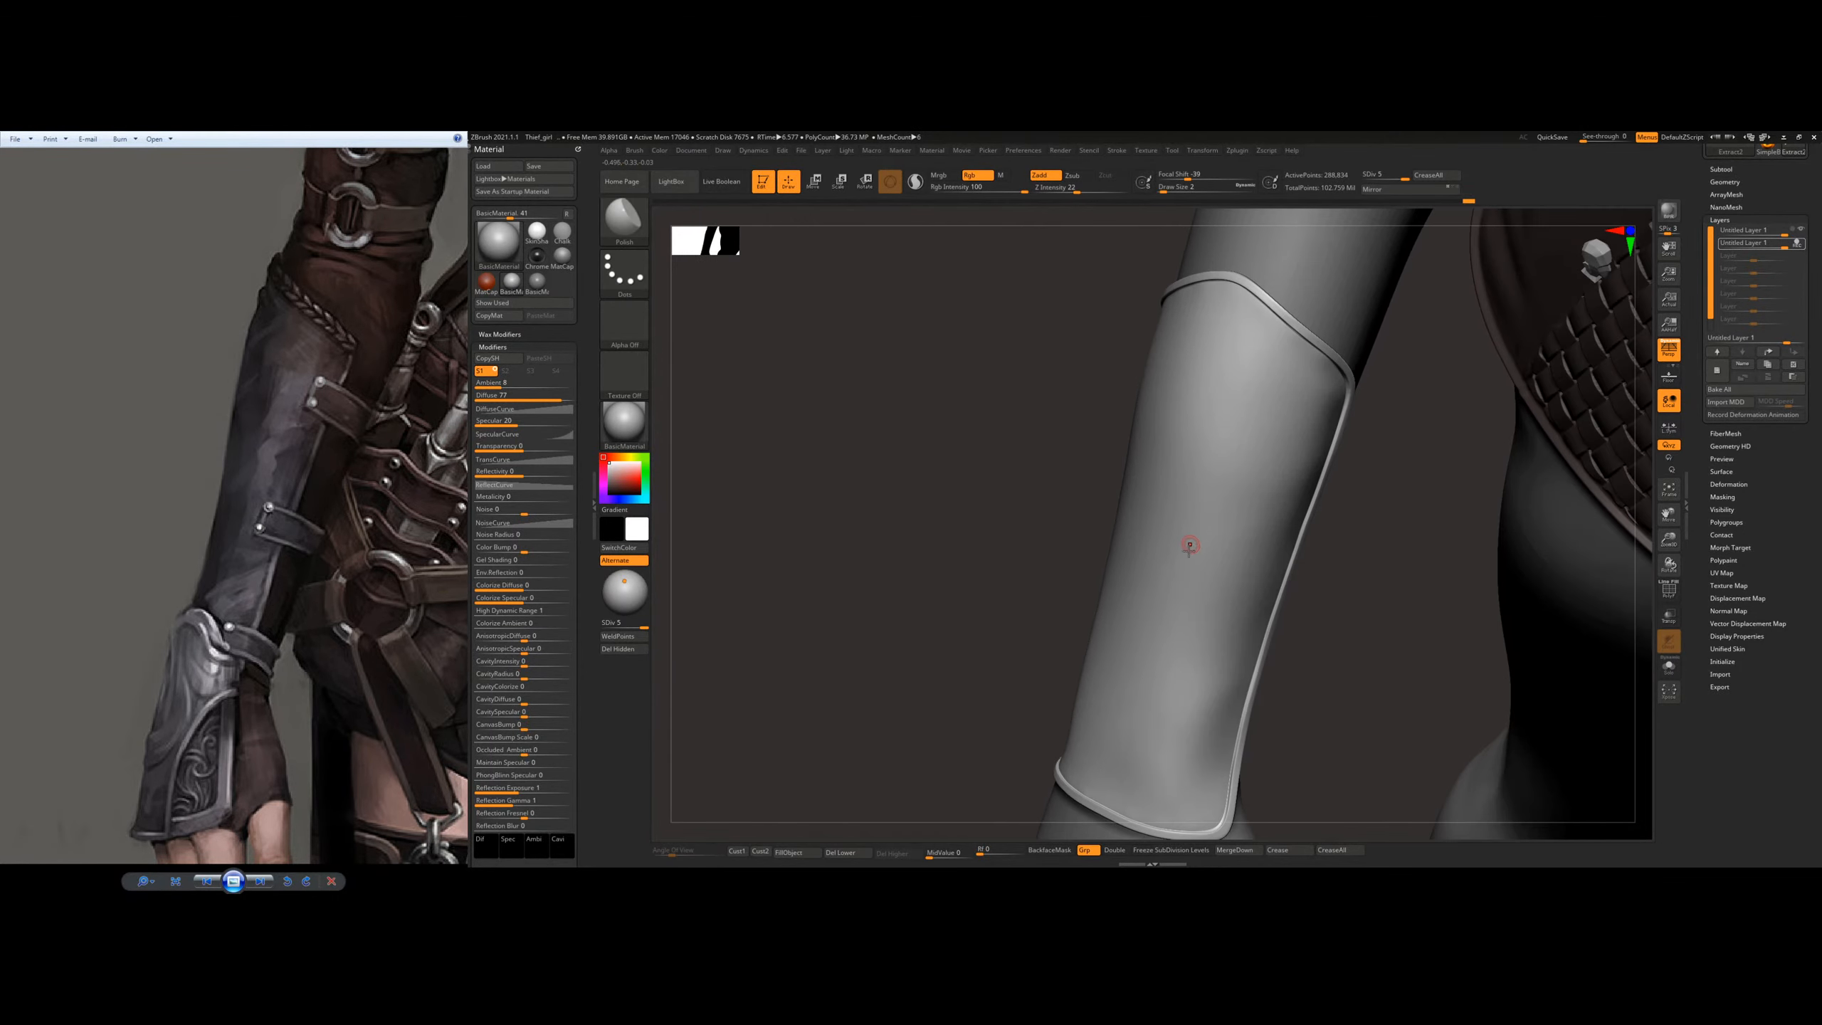
# Step: Set the Polish brush to draw size 20 and even out the plate's surface from mid-forearm to the wrist
pyautogui.press('s')
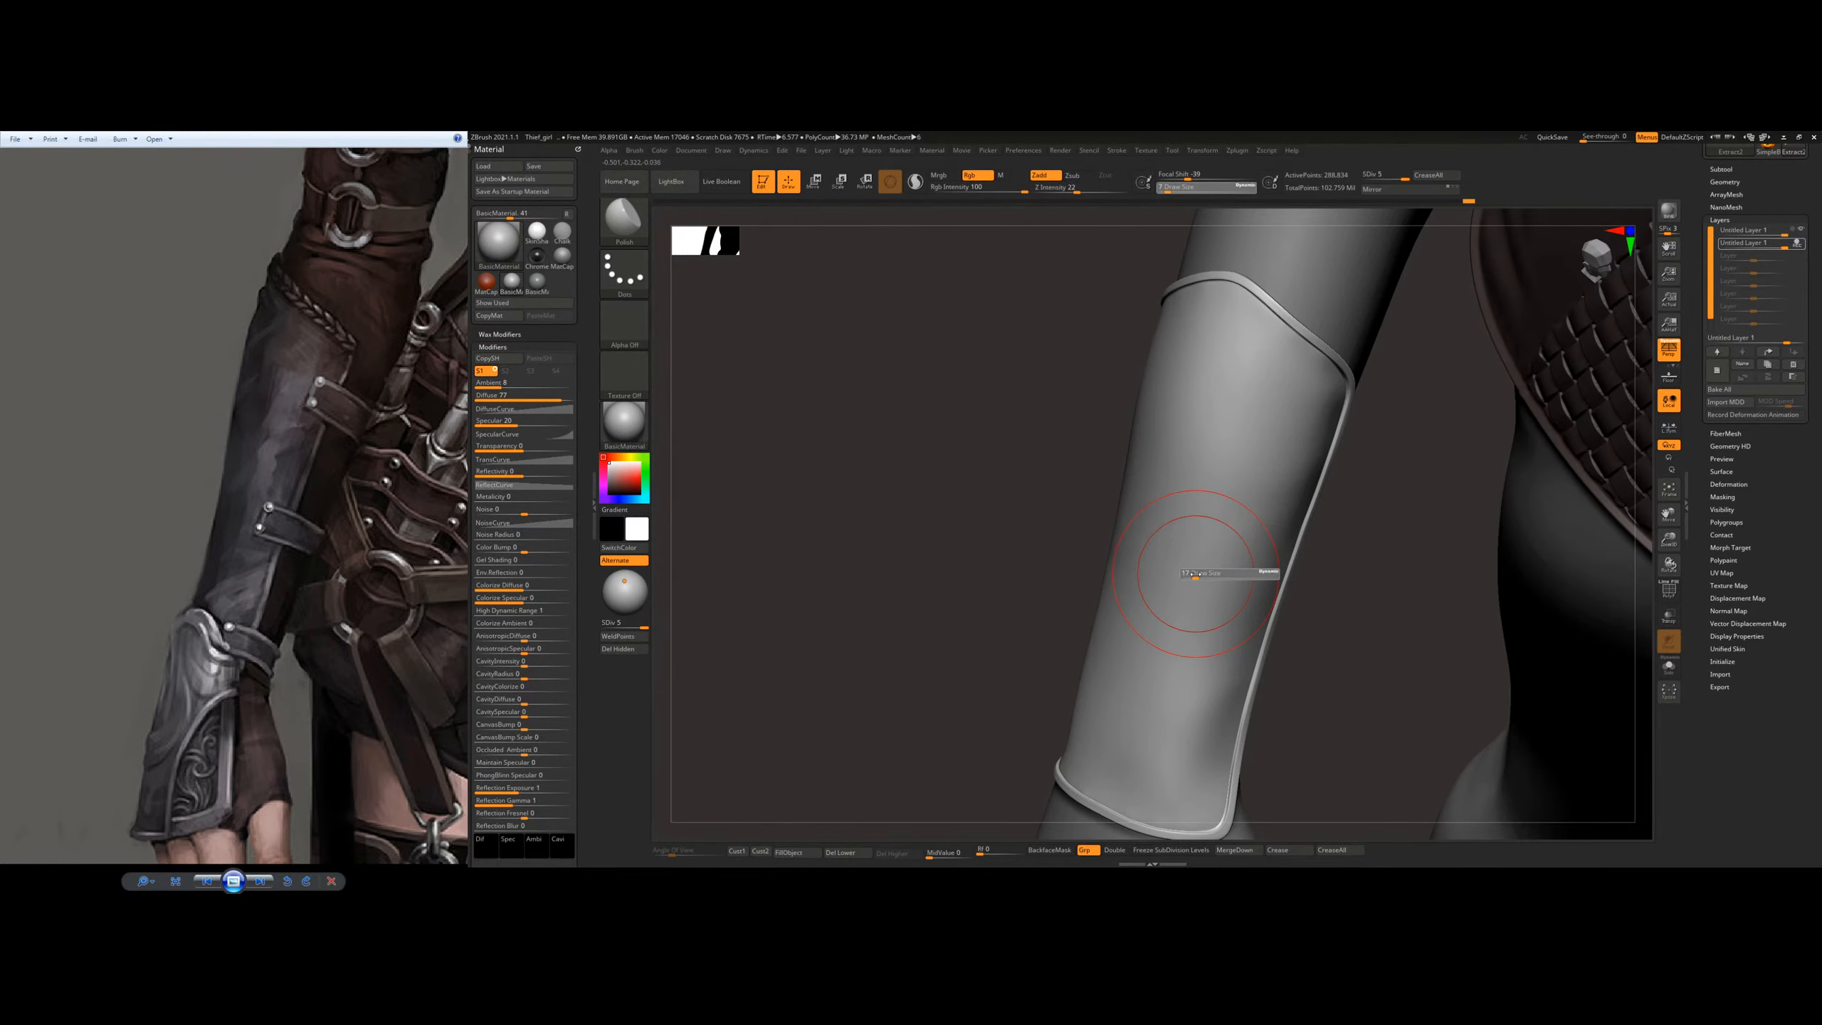
pyautogui.moveTo(1221, 623)
pyautogui.keyDown('alt'); pyautogui.mouseDown(button='right')
pyautogui.moveTo(1089, 542)
pyautogui.moveTo(1094, 459)
pyautogui.mouseUp(button='right'); pyautogui.keyUp('alt')
pyautogui.press('s')
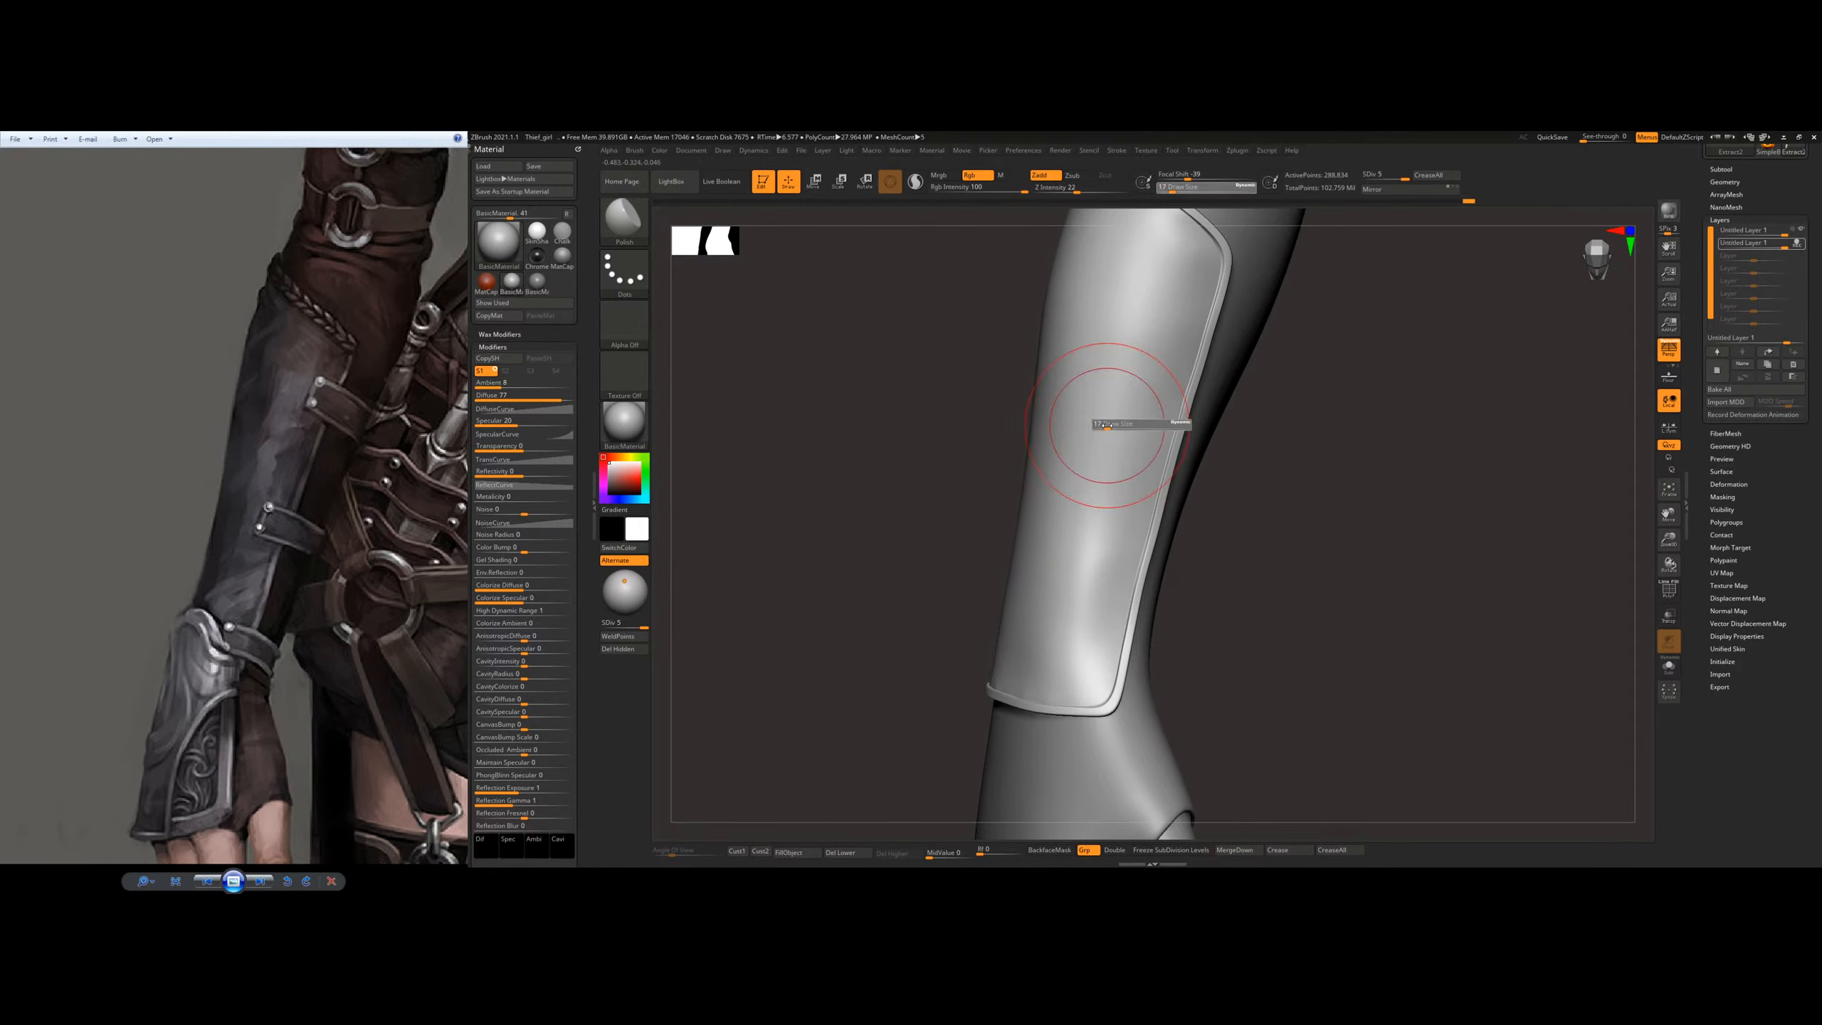
pyautogui.moveTo(1109, 425); pyautogui.dragTo(1111, 425)
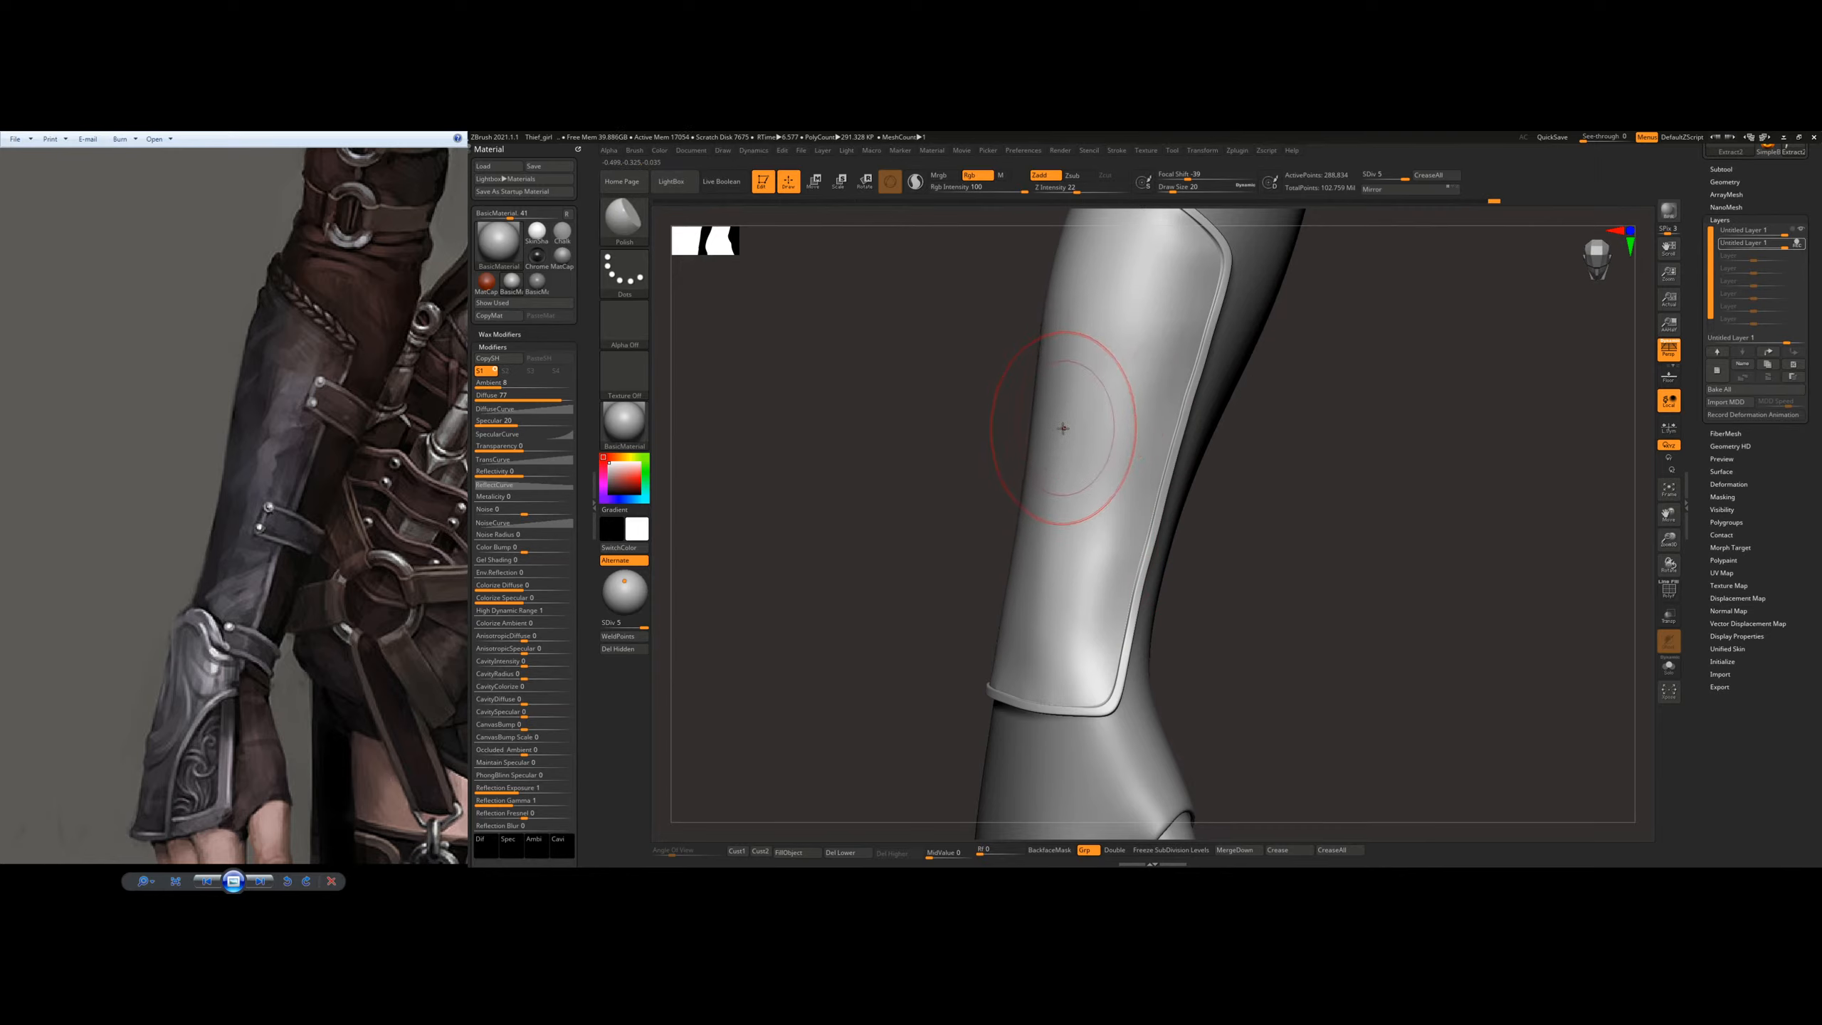
pyautogui.moveTo(1123, 394); pyautogui.dragTo(1094, 476)
pyautogui.moveTo(1057, 648); pyautogui.dragTo(1055, 593)
pyautogui.moveTo(1043, 604); pyautogui.dragTo(1112, 581, button='right')
pyautogui.moveTo(1031, 543)
pyautogui.mouseDown()
pyautogui.moveTo(1011, 612)
pyautogui.moveTo(1058, 530)
pyautogui.mouseUp()
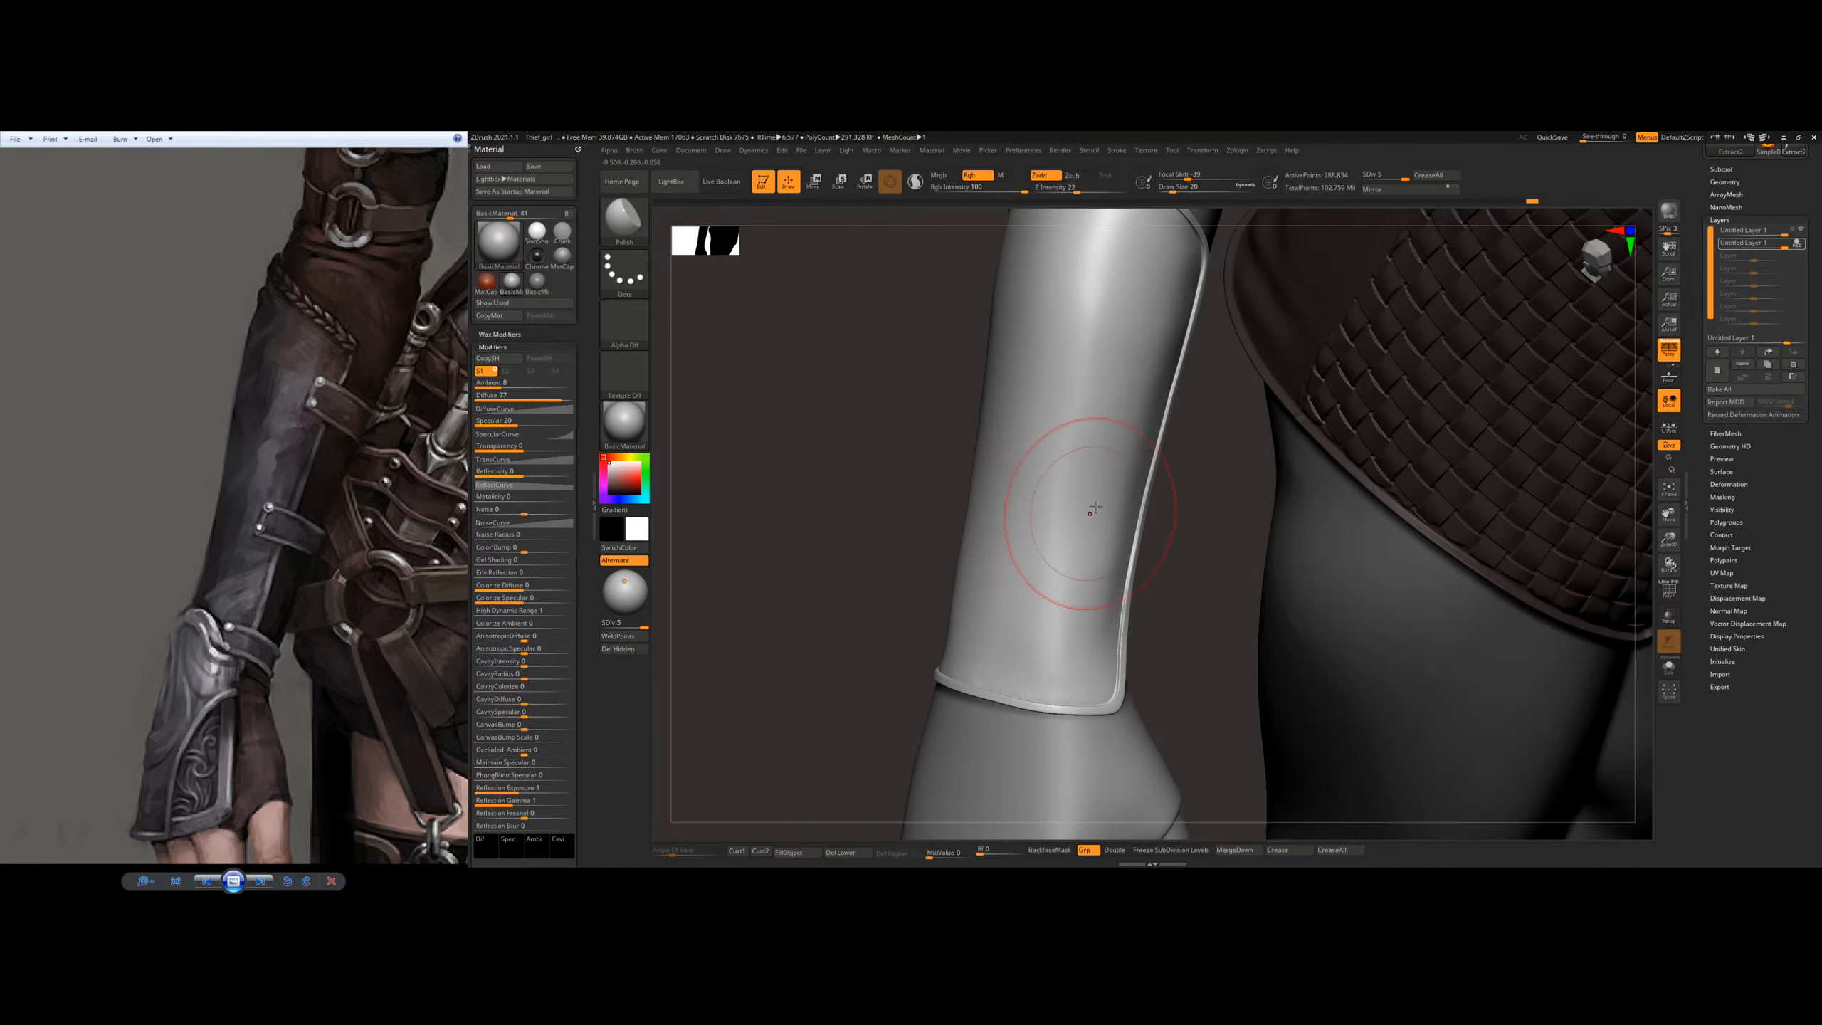
pyautogui.moveTo(1028, 541); pyautogui.dragTo(872, 635, button='right')
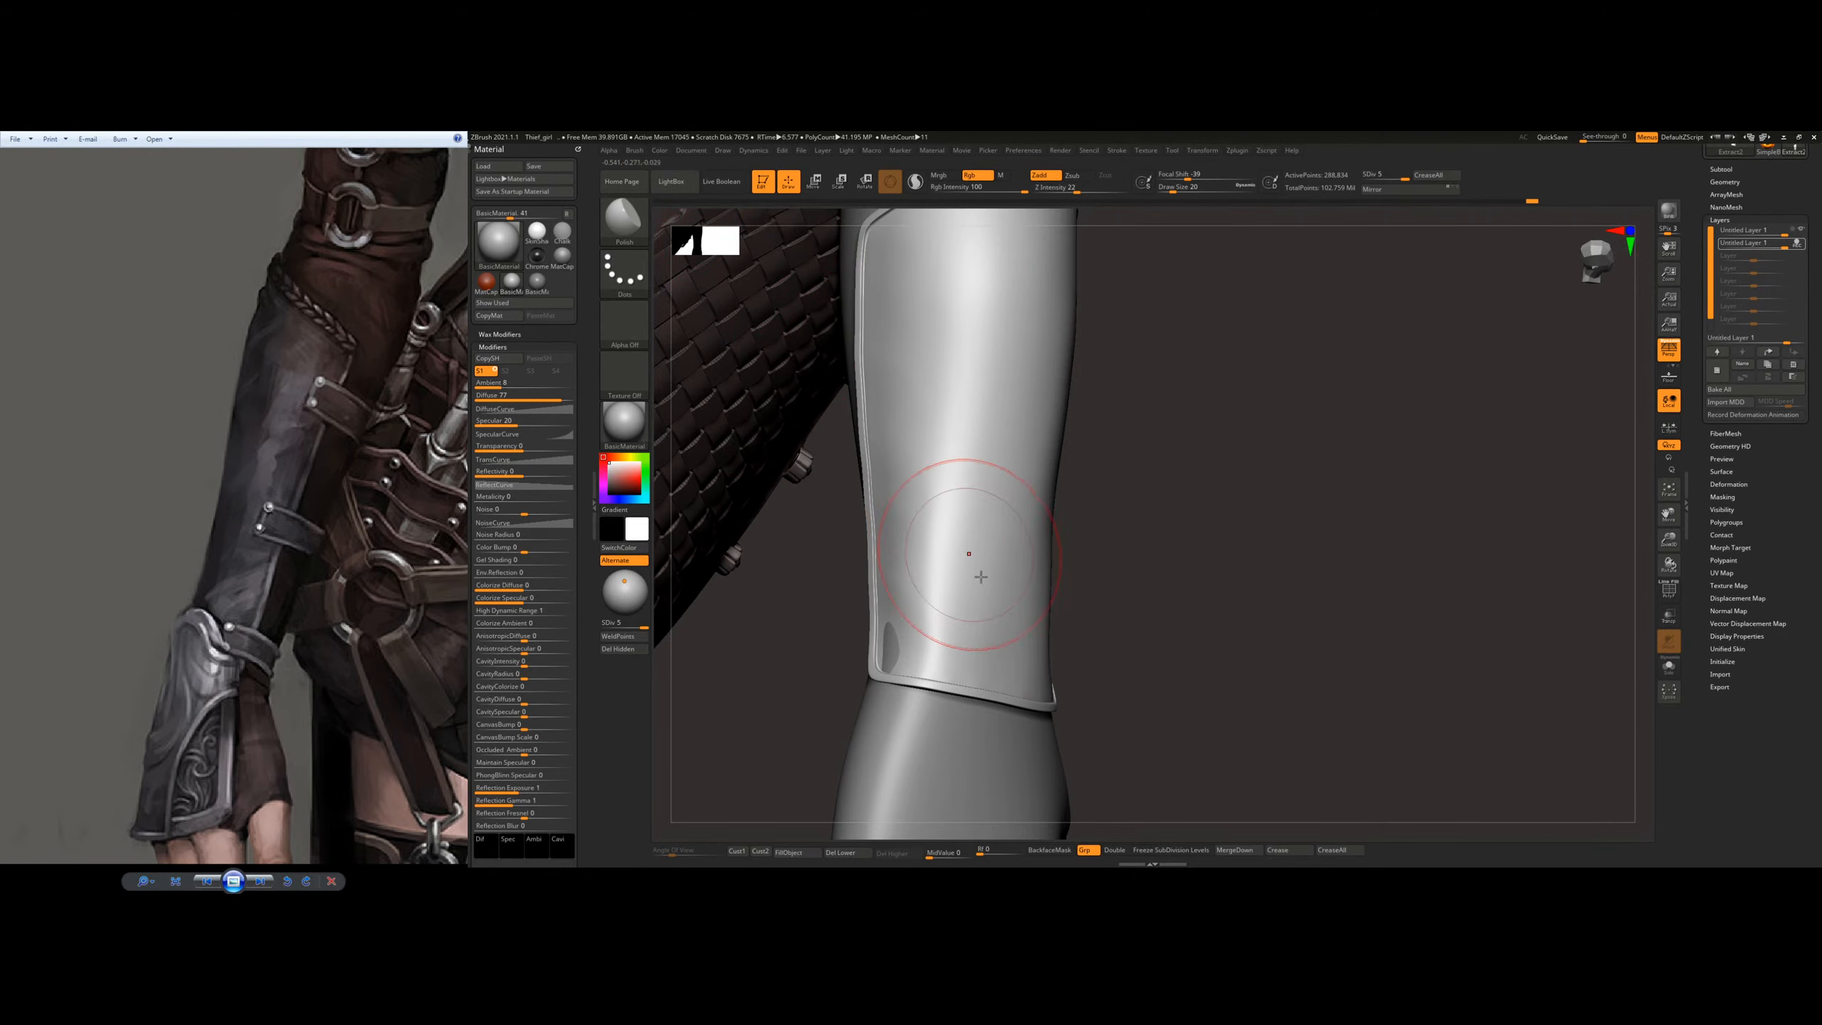
# Step: Switch to the Move Topological brush at draw size 11 and lift the plate's wrist corner where the arm pokes through
pyautogui.press('b')
pyautogui.press('m')
pyautogui.press('t')
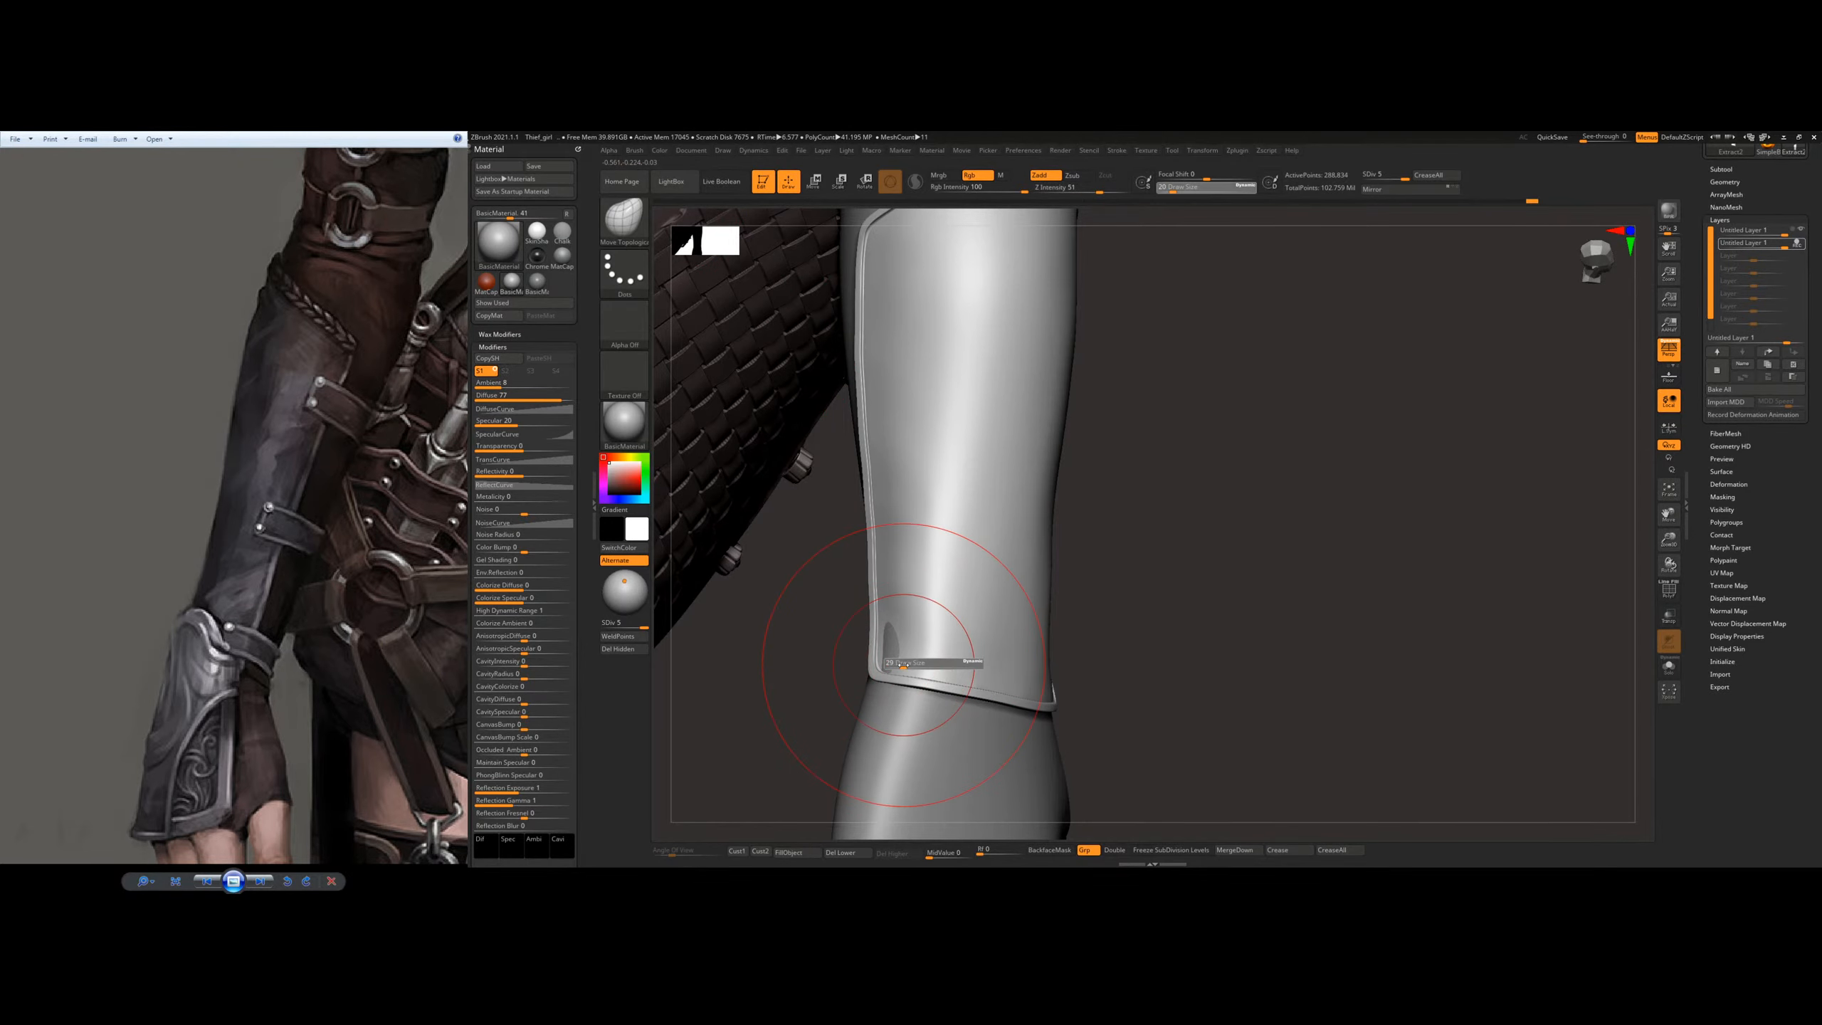
pyautogui.moveTo(910, 631)
pyautogui.mouseDown(button='right')
pyautogui.moveTo(972, 550)
pyautogui.moveTo(1011, 538)
pyautogui.mouseUp(button='right')
pyautogui.keyDown('ctrl'); pyautogui.moveTo(971, 597); pyautogui.dragTo(1004, 613, button='right'); pyautogui.keyUp('ctrl')
pyautogui.press('s')
pyautogui.moveTo(1013, 603); pyautogui.dragTo(1006, 603)
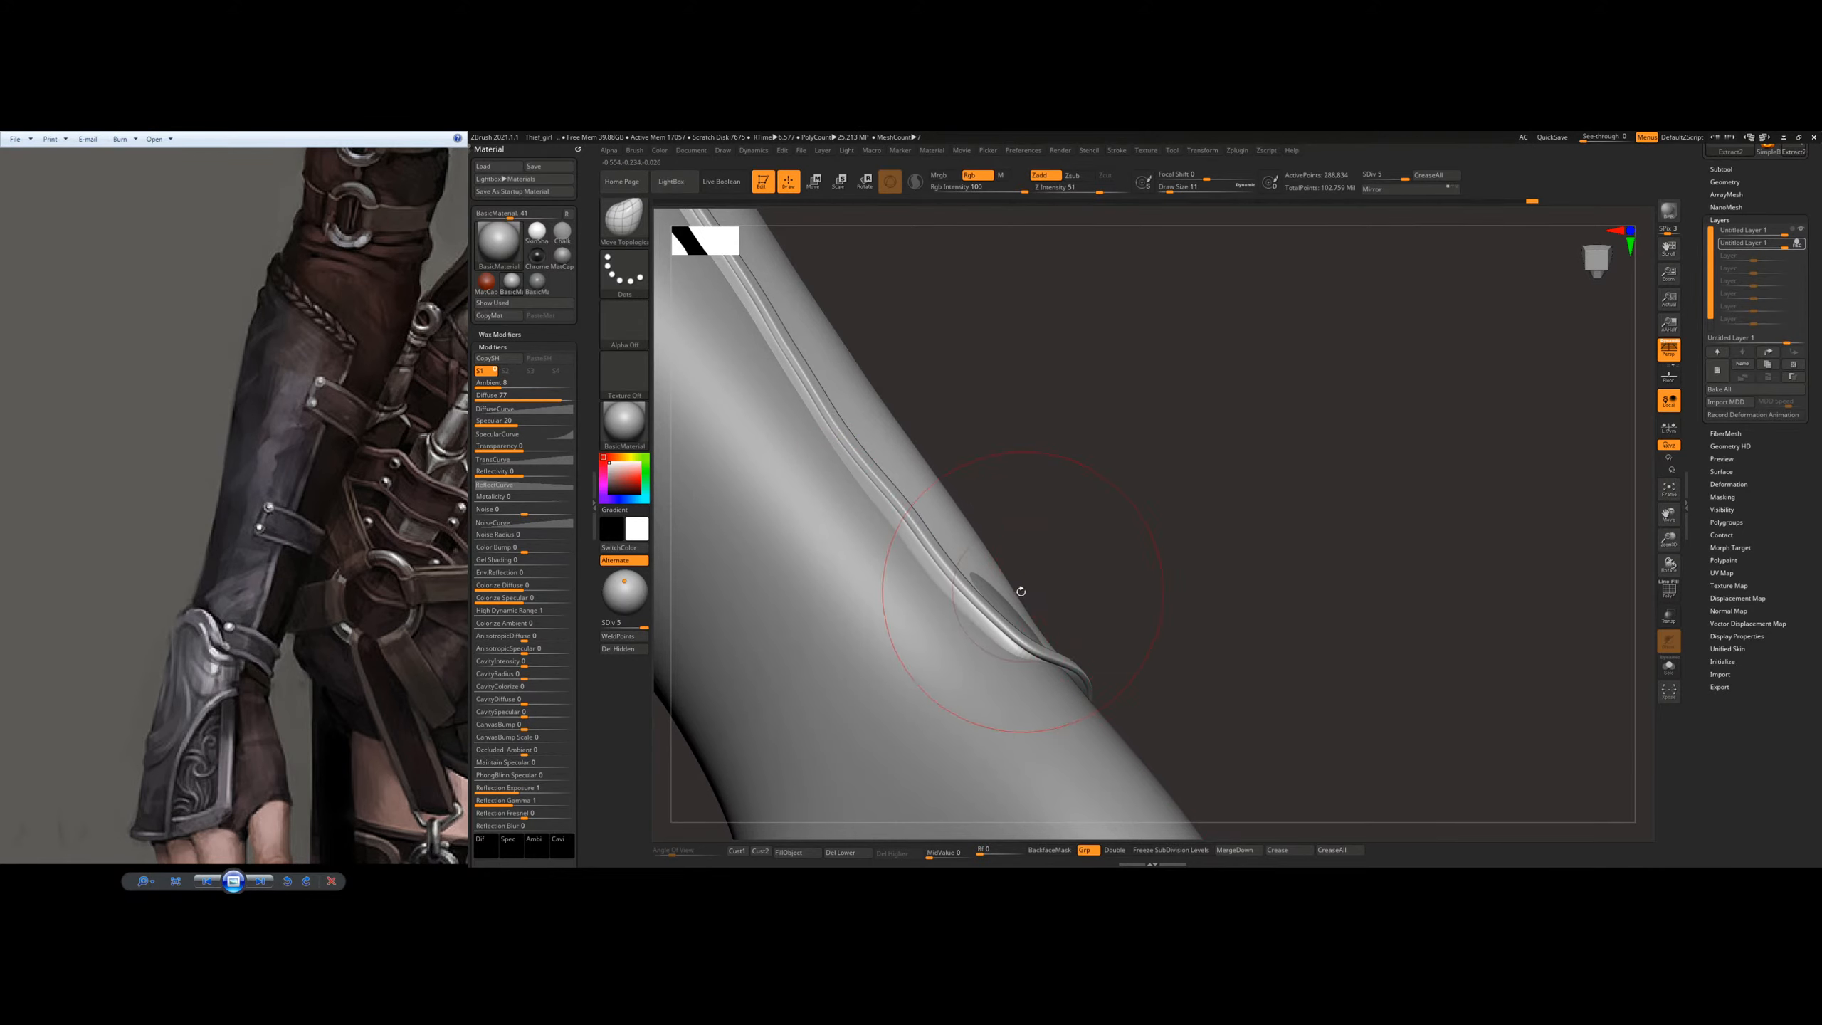
pyautogui.moveTo(1016, 594)
pyautogui.mouseDown(button='right')
pyautogui.moveTo(969, 619)
pyautogui.moveTo(989, 595)
pyautogui.moveTo(1006, 640)
pyautogui.moveTo(994, 575)
pyautogui.moveTo(1020, 548)
pyautogui.mouseUp(button='right')
pyautogui.moveTo(1478, 807); pyautogui.dragTo(1503, 739)
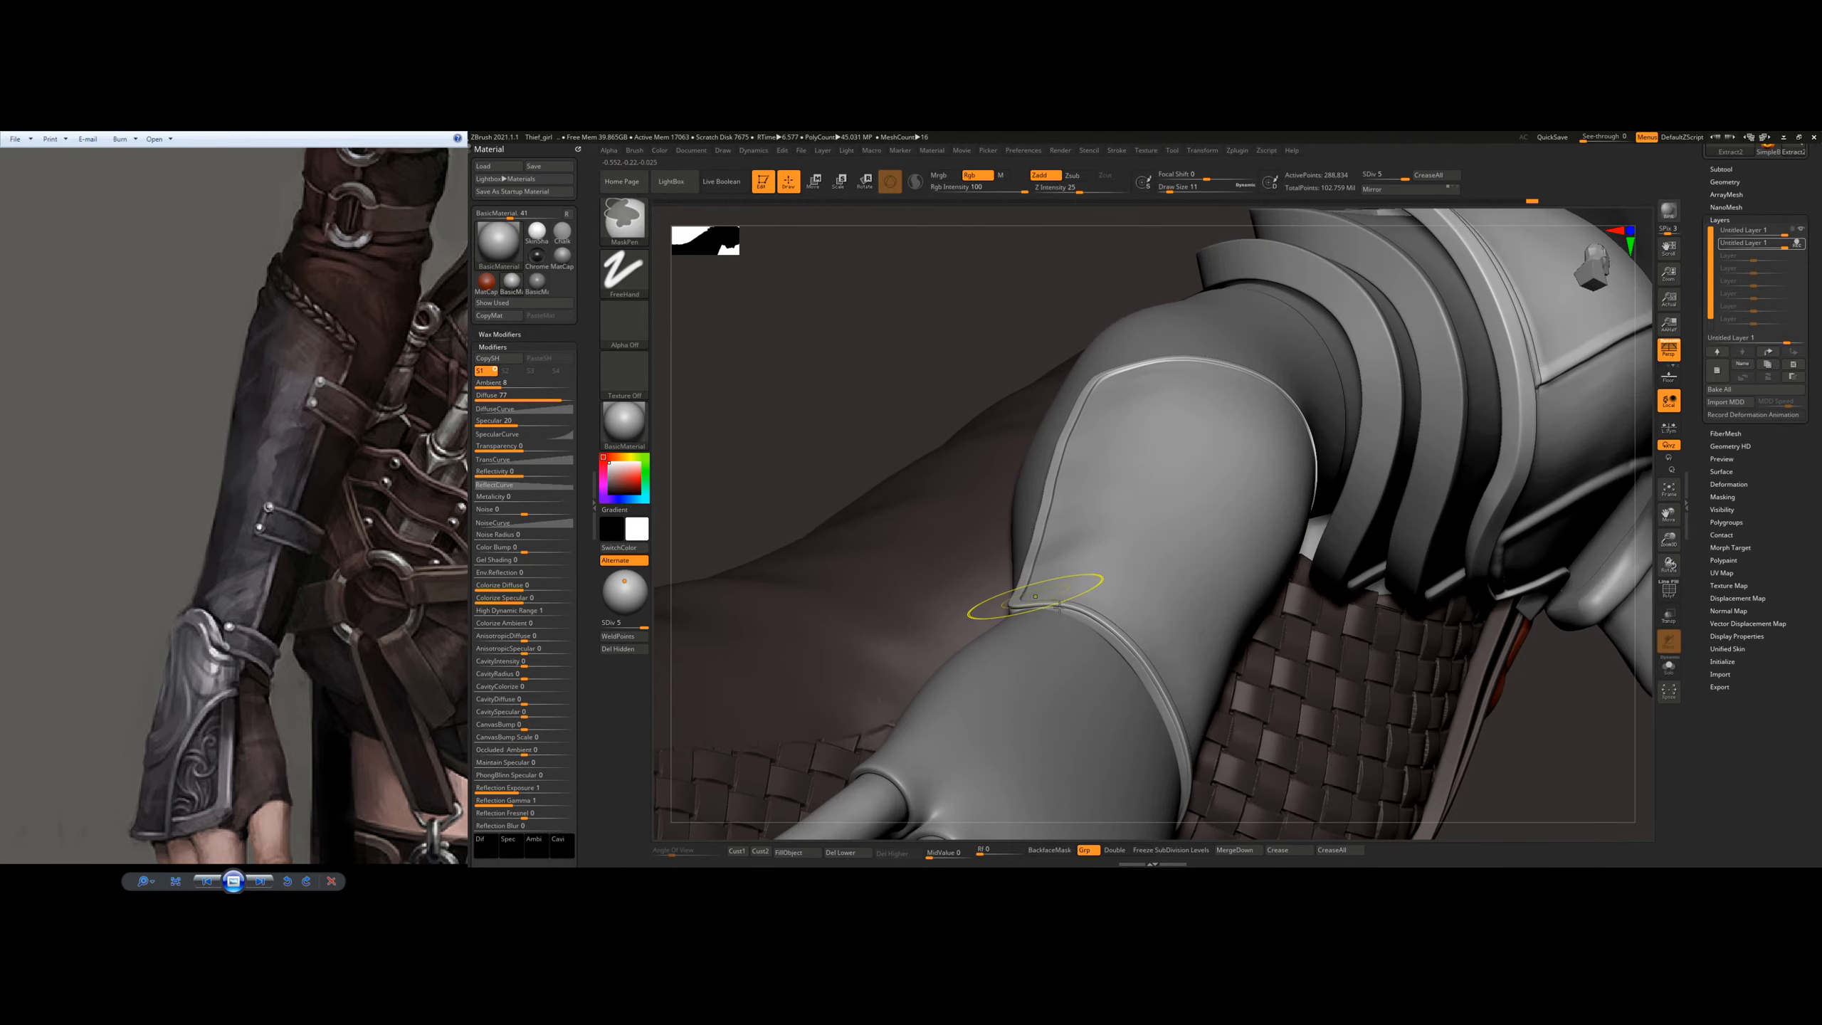
# Step: Enlarge the Move Topological brush to draw size 14 and reshape the surface around the plate's wrist corner
pyautogui.keyDown('ctrl'); pyautogui.moveTo(1038, 598); pyautogui.dragTo(1022, 648, button='right'); pyautogui.keyUp('ctrl')
pyautogui.press(']')
pyautogui.press(']')
pyautogui.press(']')
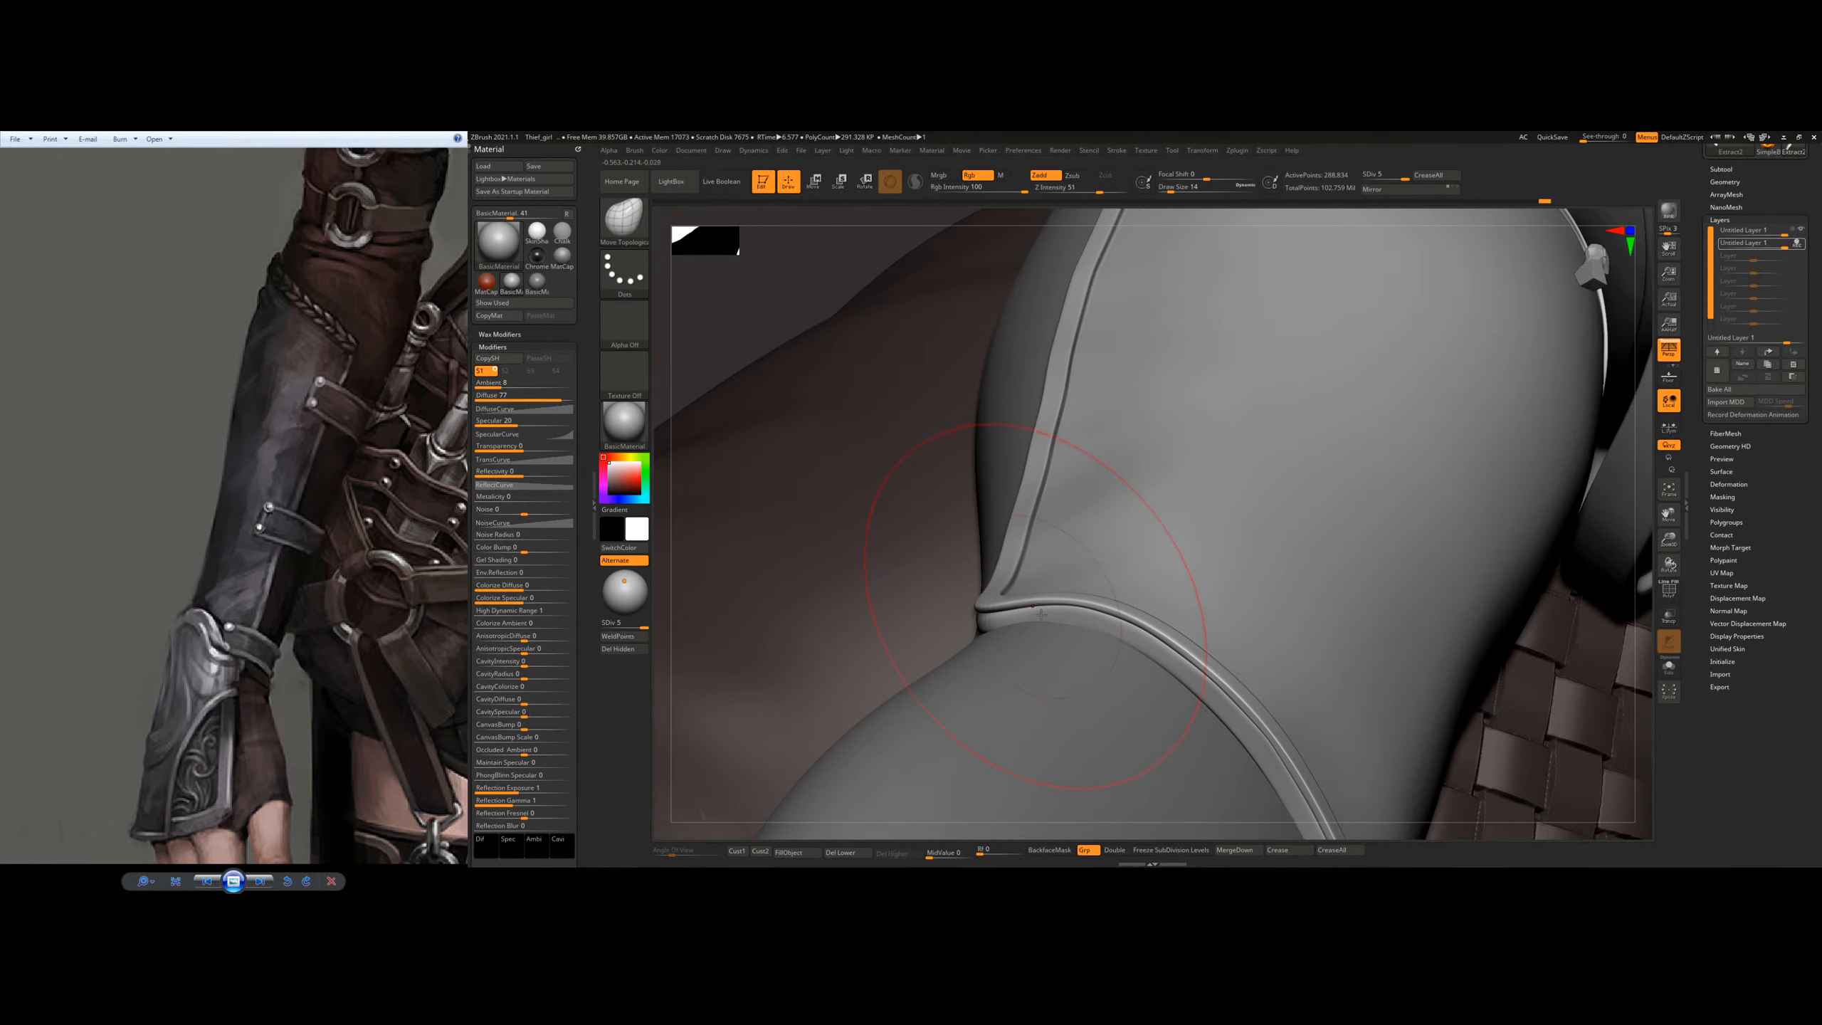
pyautogui.moveTo(1072, 570); pyautogui.dragTo(1111, 517, button='right')
pyautogui.press('space')
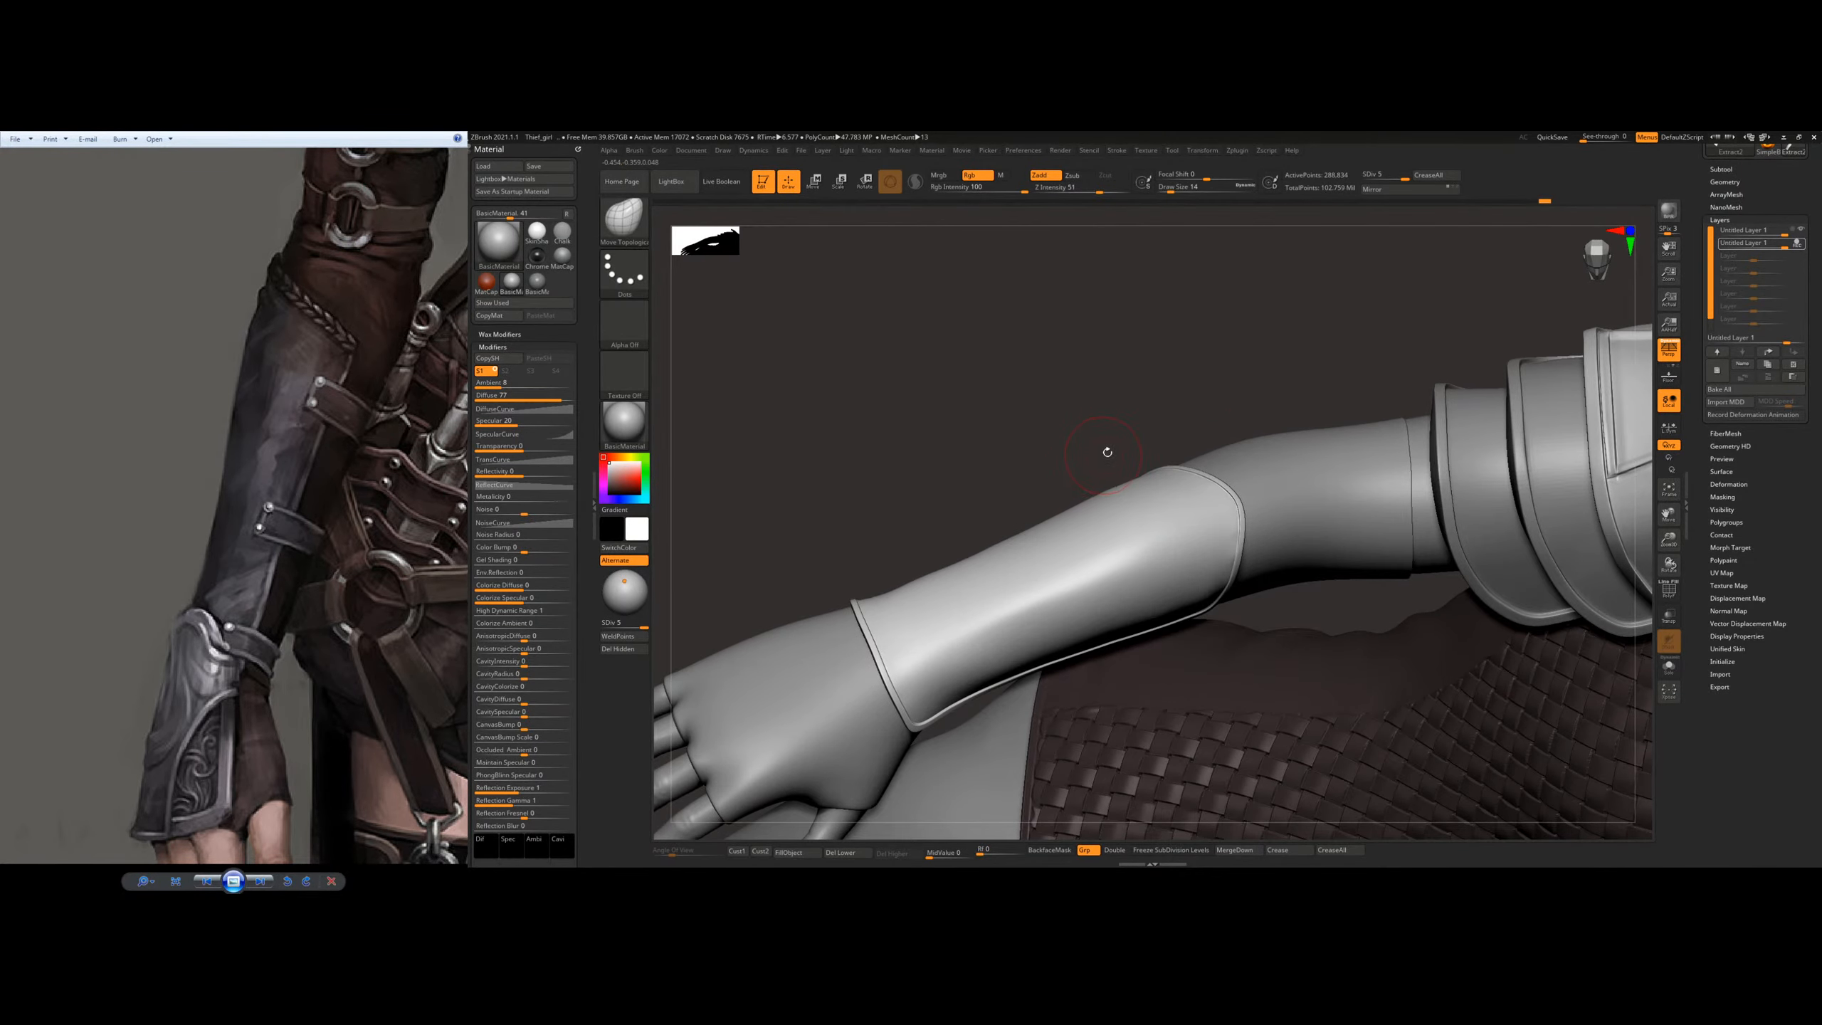
# Step: Return to the Polish brush at draw size 20, then polish and smooth the outer face of the plate
pyautogui.press('b')
pyautogui.press('p')
pyautogui.press('o')
pyautogui.press('s')
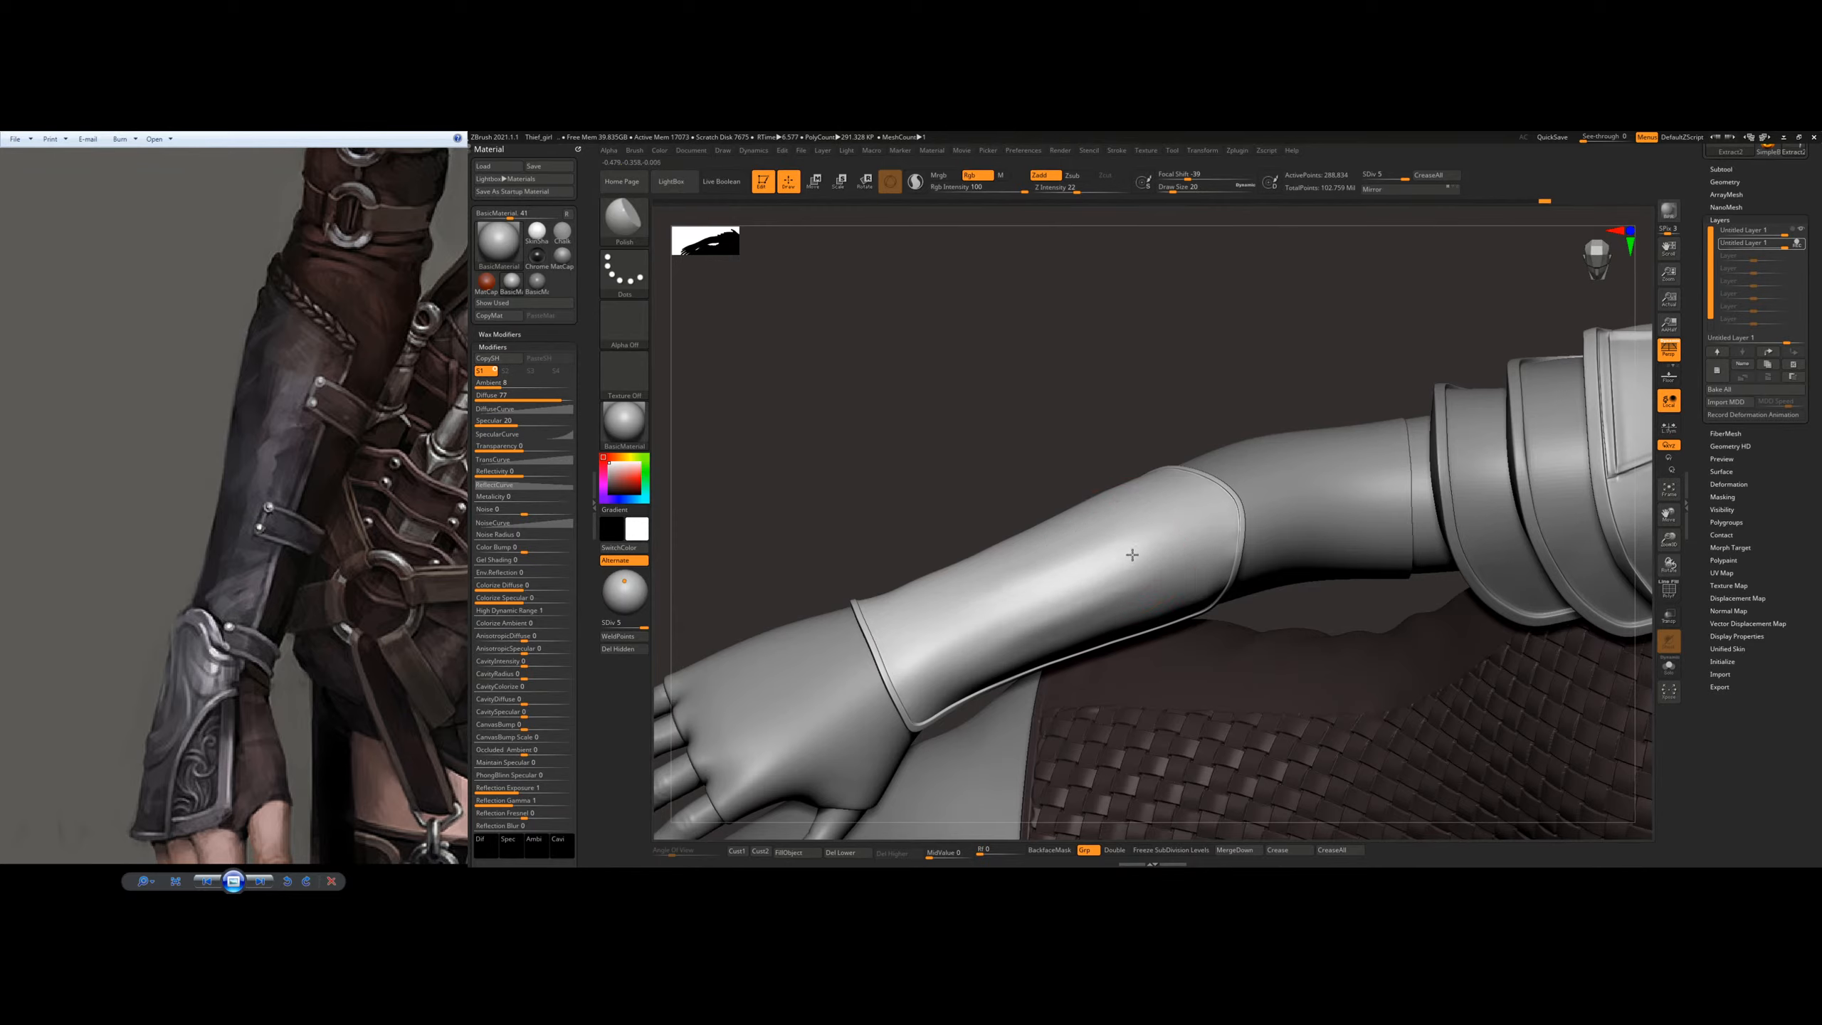
pyautogui.moveTo(1021, 541); pyautogui.dragTo(1010, 549)
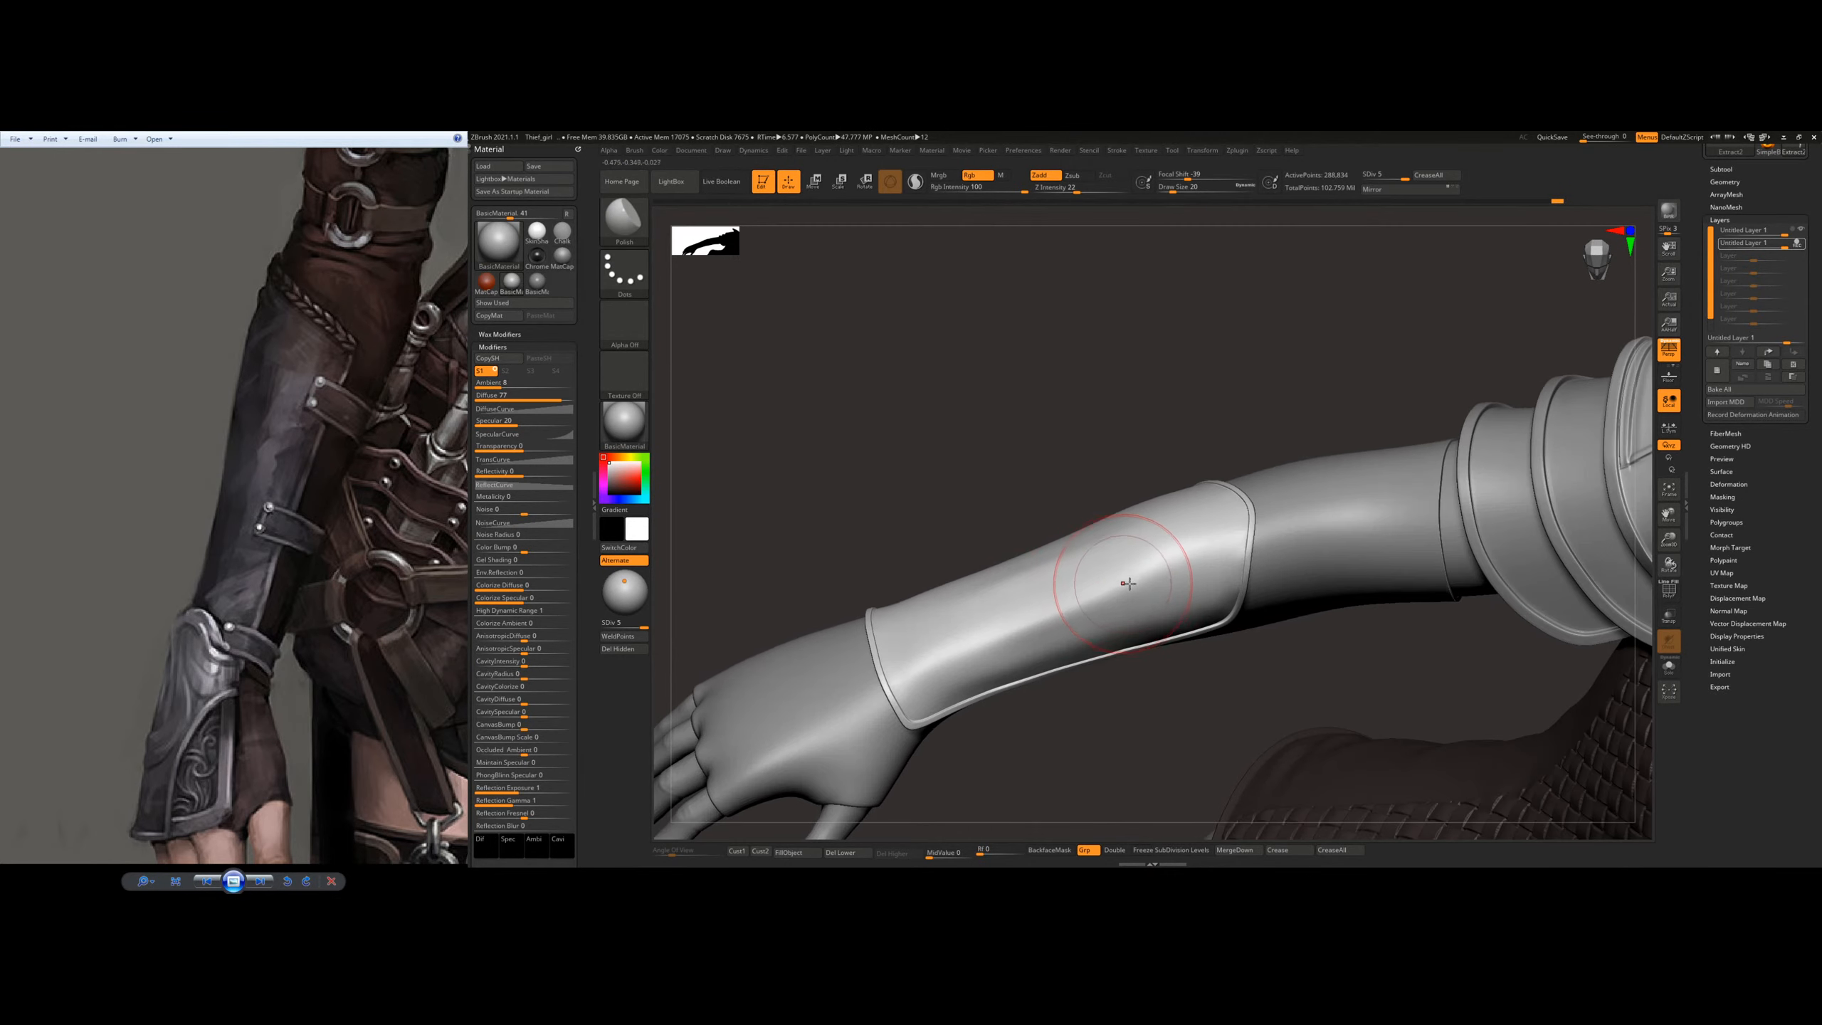
pyautogui.moveTo(1045, 546); pyautogui.dragTo(1112, 571, button='right')
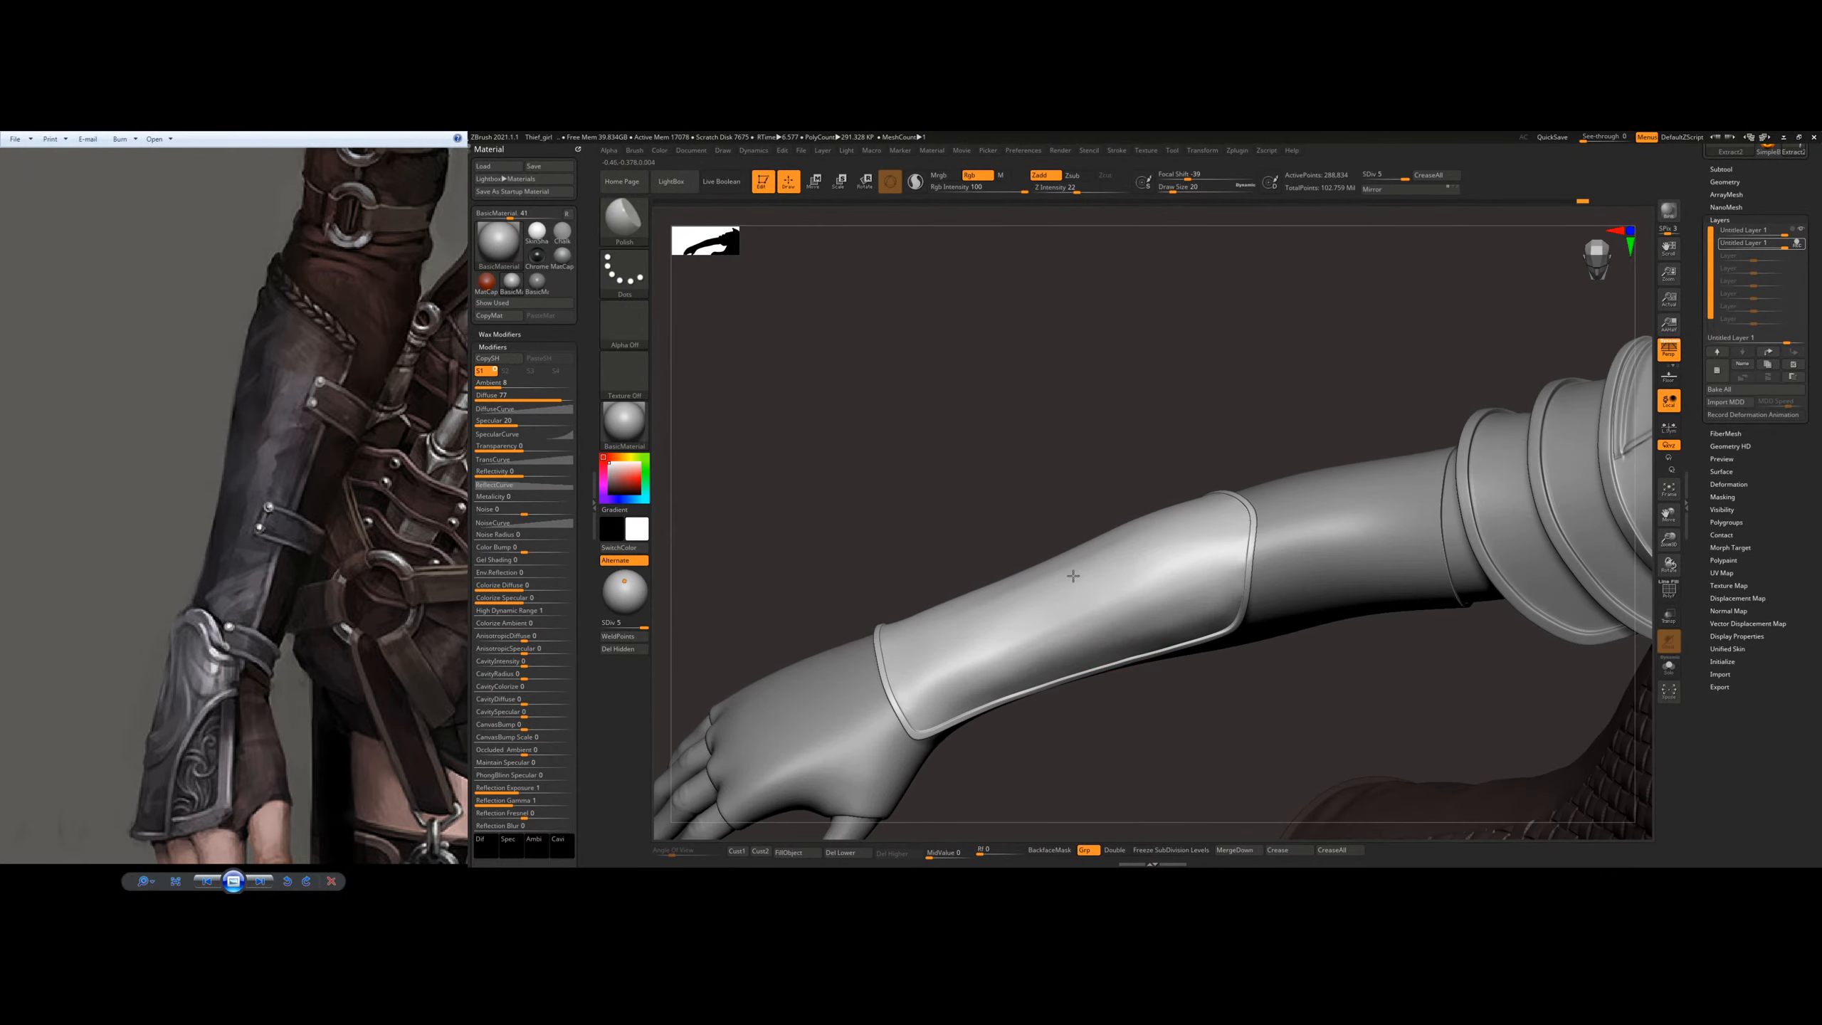
pyautogui.press('shift')
pyautogui.moveTo(1061, 542); pyautogui.dragTo(1121, 566, button='right')
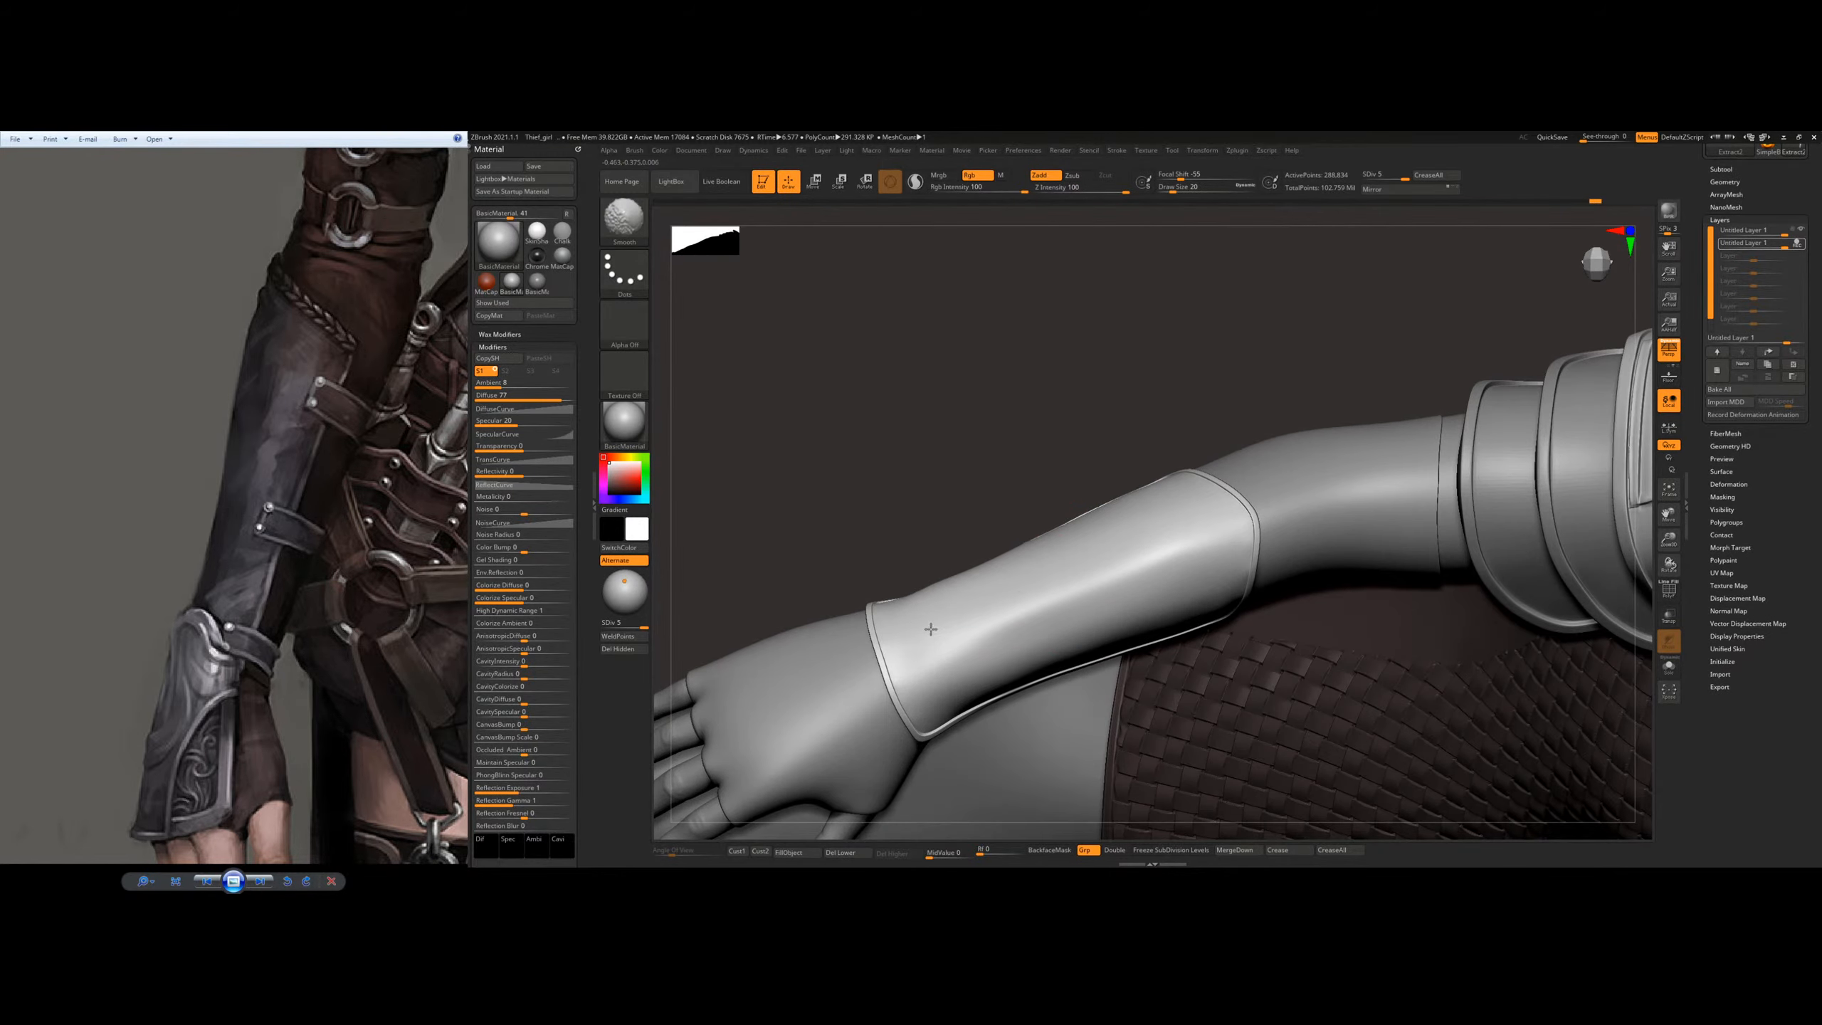
# Step: Polish the plate's outer face between the wrist and elbow ends from several angles
pyautogui.keyDown('shift'); pyautogui.moveTo(930, 628); pyautogui.dragTo(950, 636); pyautogui.keyUp('shift')
pyautogui.moveTo(950, 636); pyautogui.dragTo(966, 627, button='right')
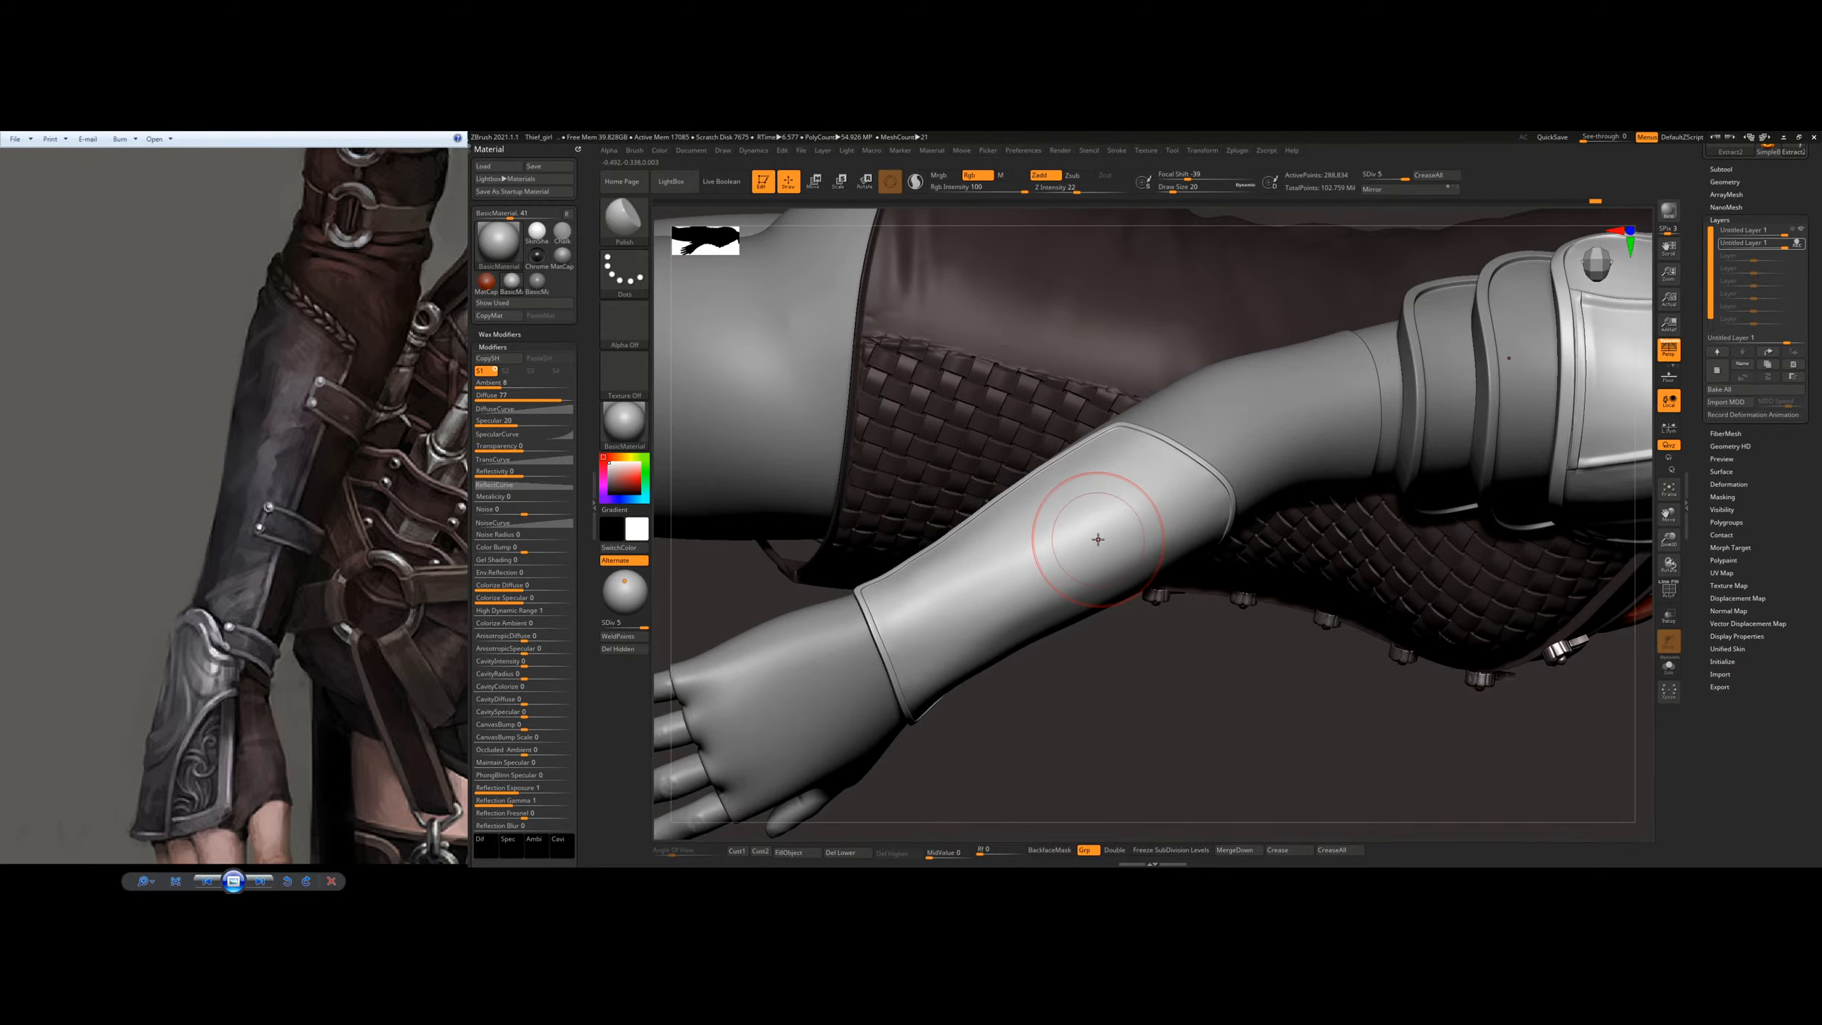
pyautogui.moveTo(1098, 539)
pyautogui.mouseDown()
pyautogui.moveTo(1078, 521)
pyautogui.moveTo(1130, 518)
pyautogui.moveTo(1016, 564)
pyautogui.moveTo(1128, 528)
pyautogui.mouseUp()
pyautogui.moveTo(1127, 526); pyautogui.dragTo(917, 652, button='right')
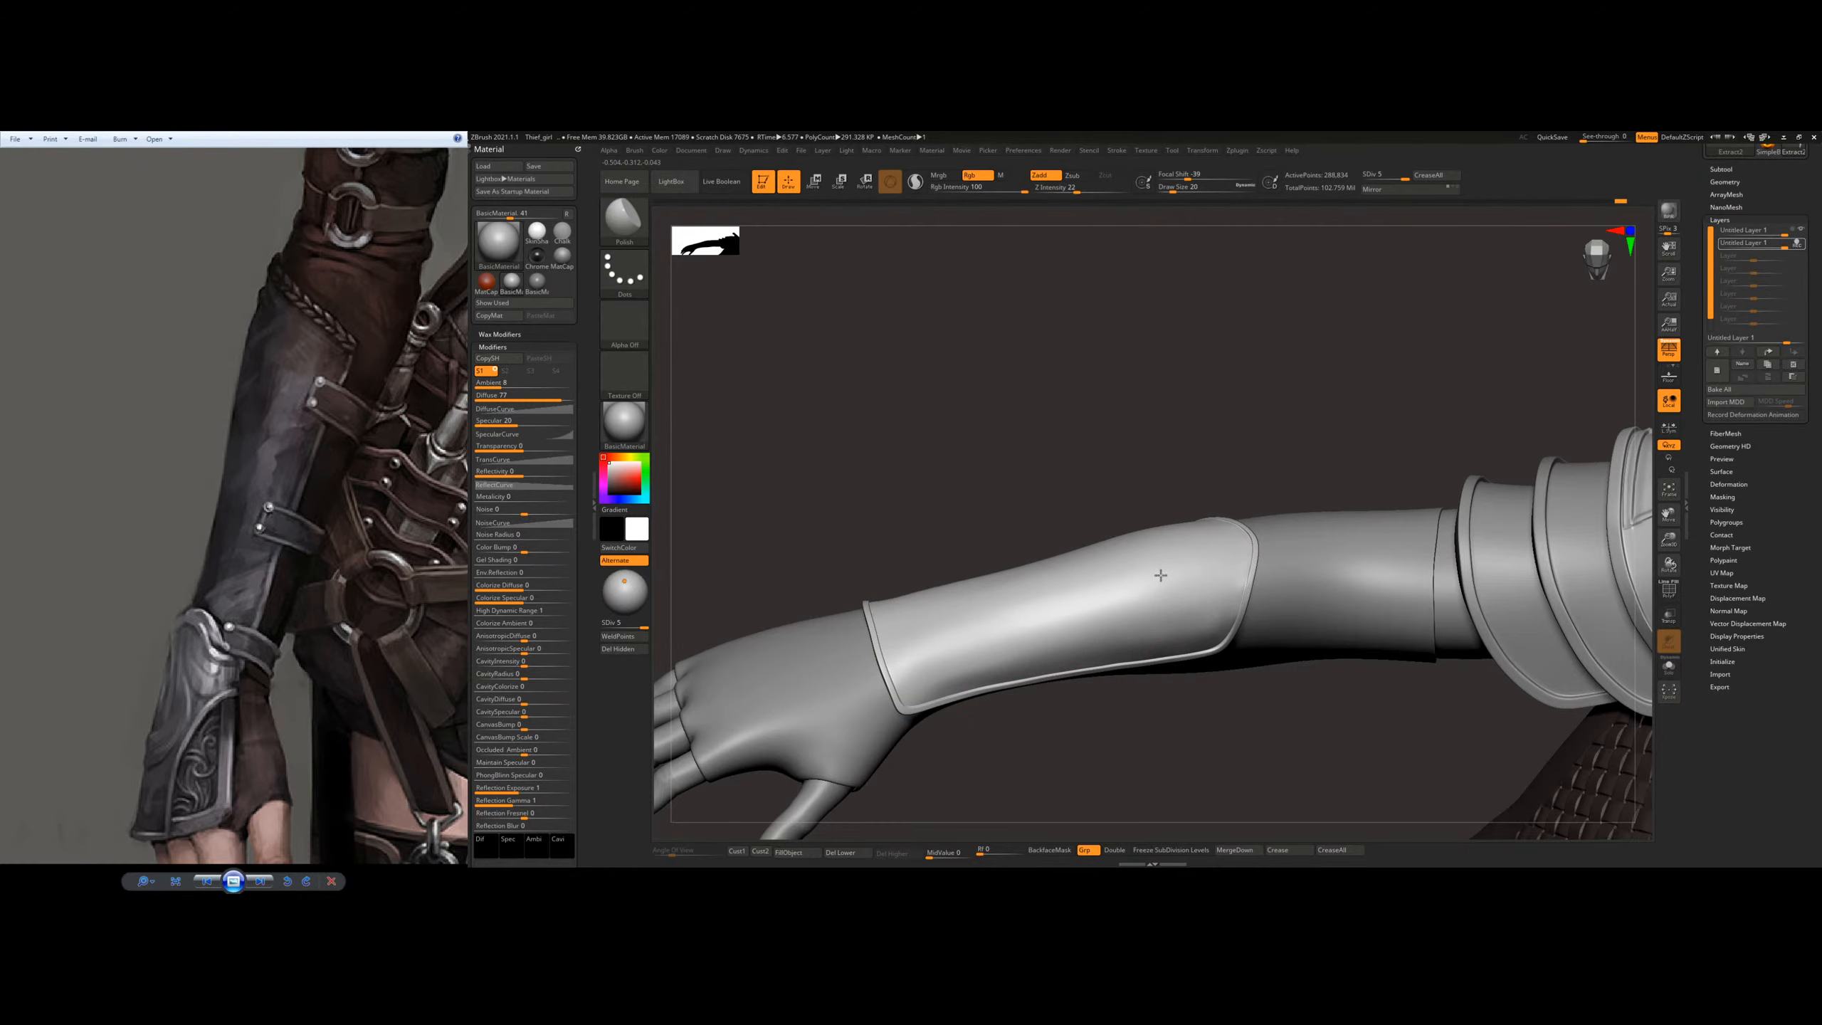
pyautogui.moveTo(1132, 578)
pyautogui.mouseDown(button='right')
pyautogui.moveTo(962, 654)
pyautogui.moveTo(1011, 544)
pyautogui.mouseUp(button='right')
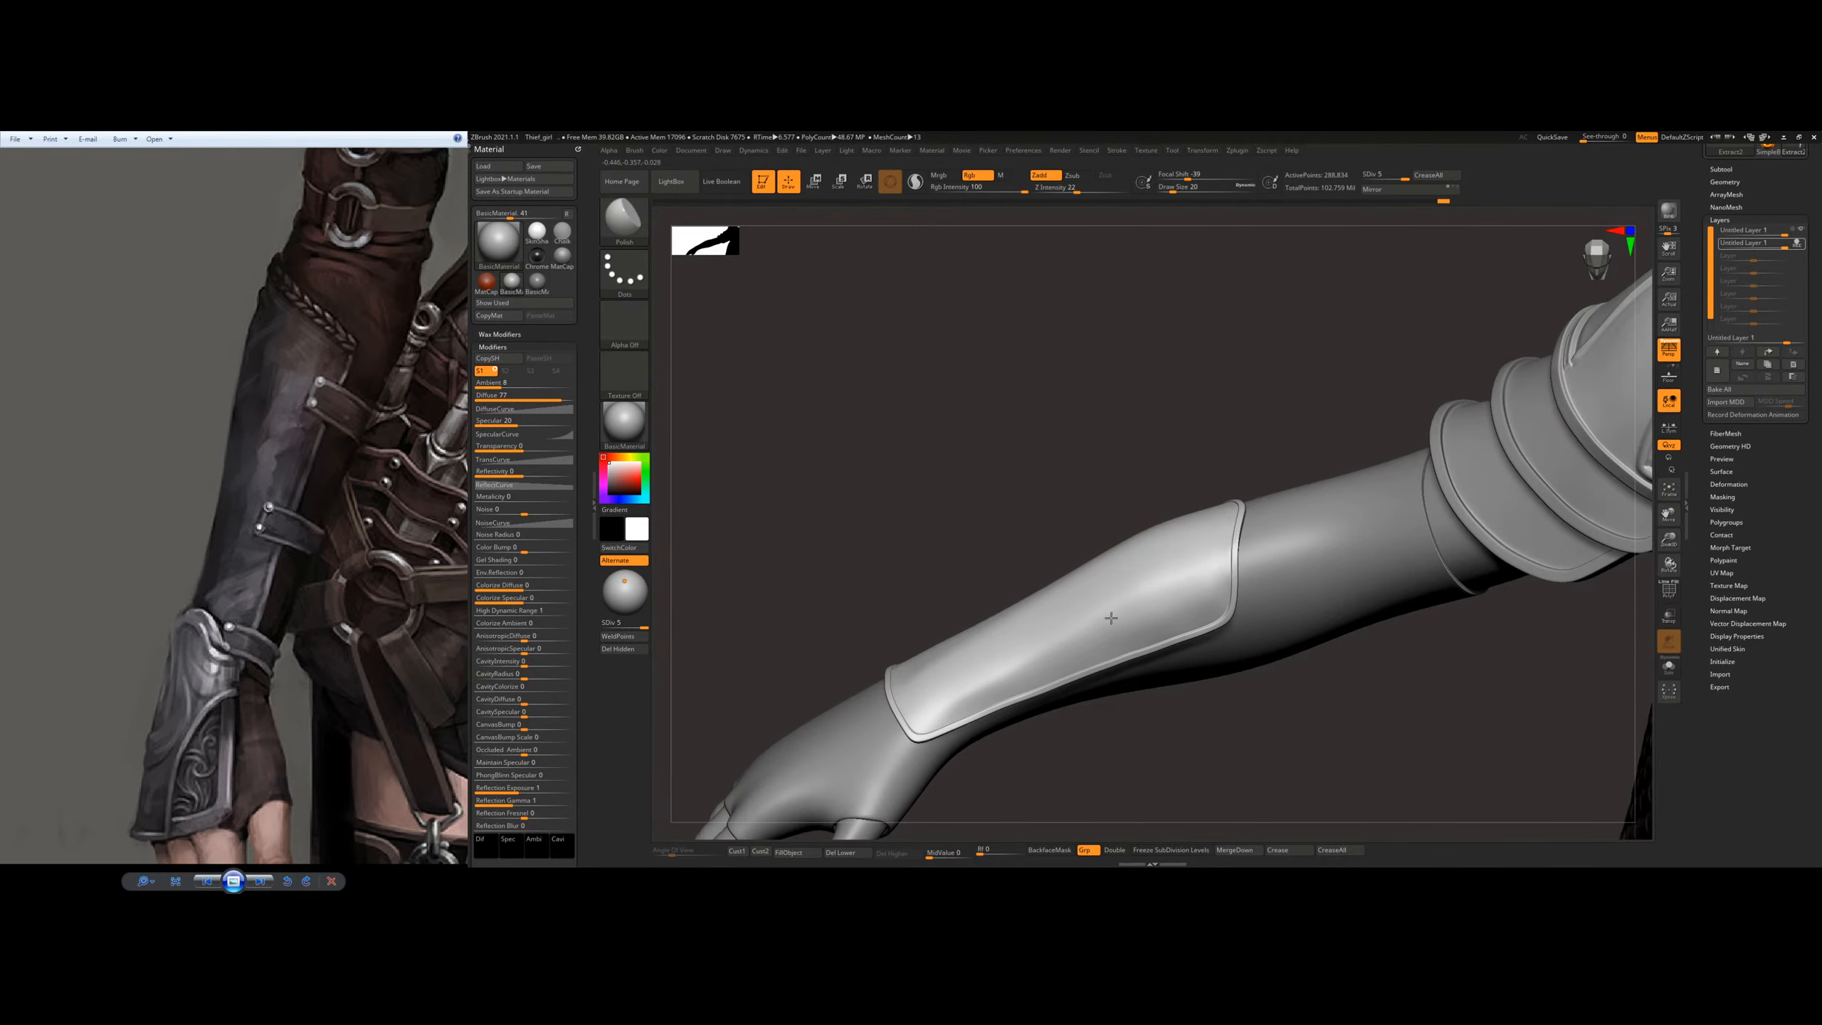
pyautogui.moveTo(1025, 655)
pyautogui.mouseDown()
pyautogui.moveTo(1062, 619)
pyautogui.moveTo(1059, 659)
pyautogui.mouseUp()
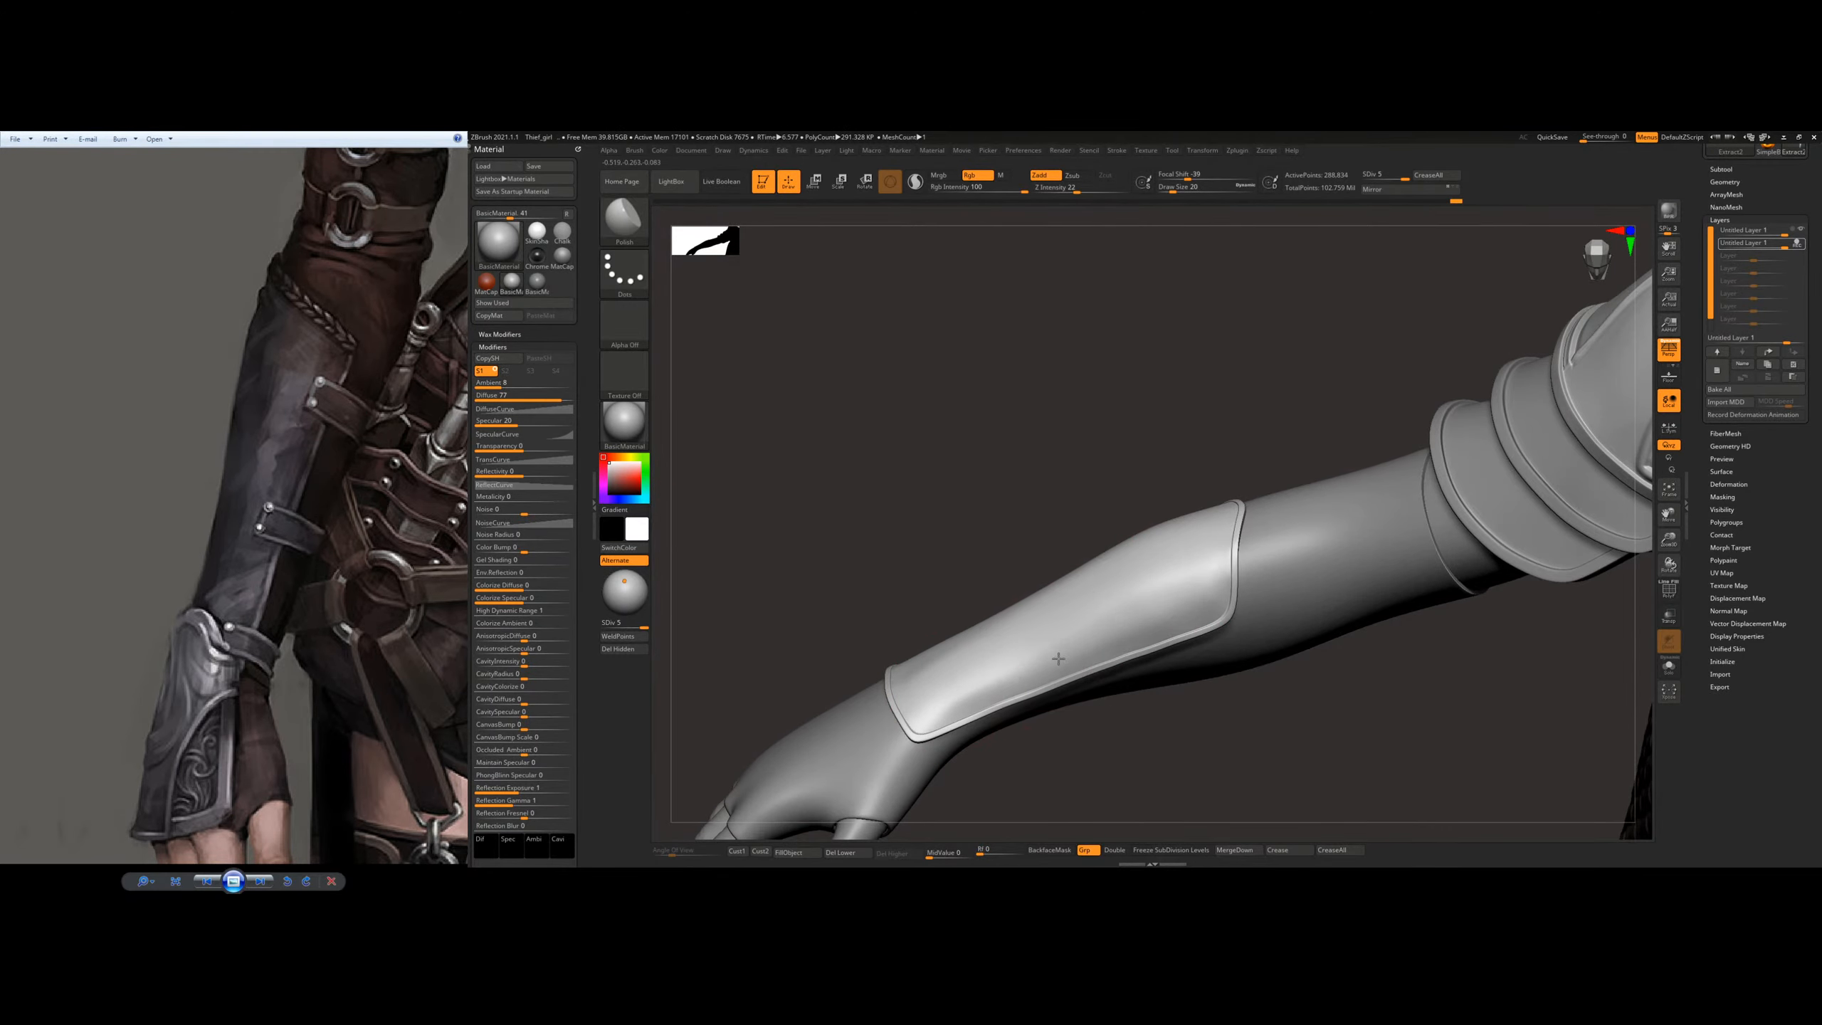
pyautogui.moveTo(937, 702); pyautogui.dragTo(1161, 595)
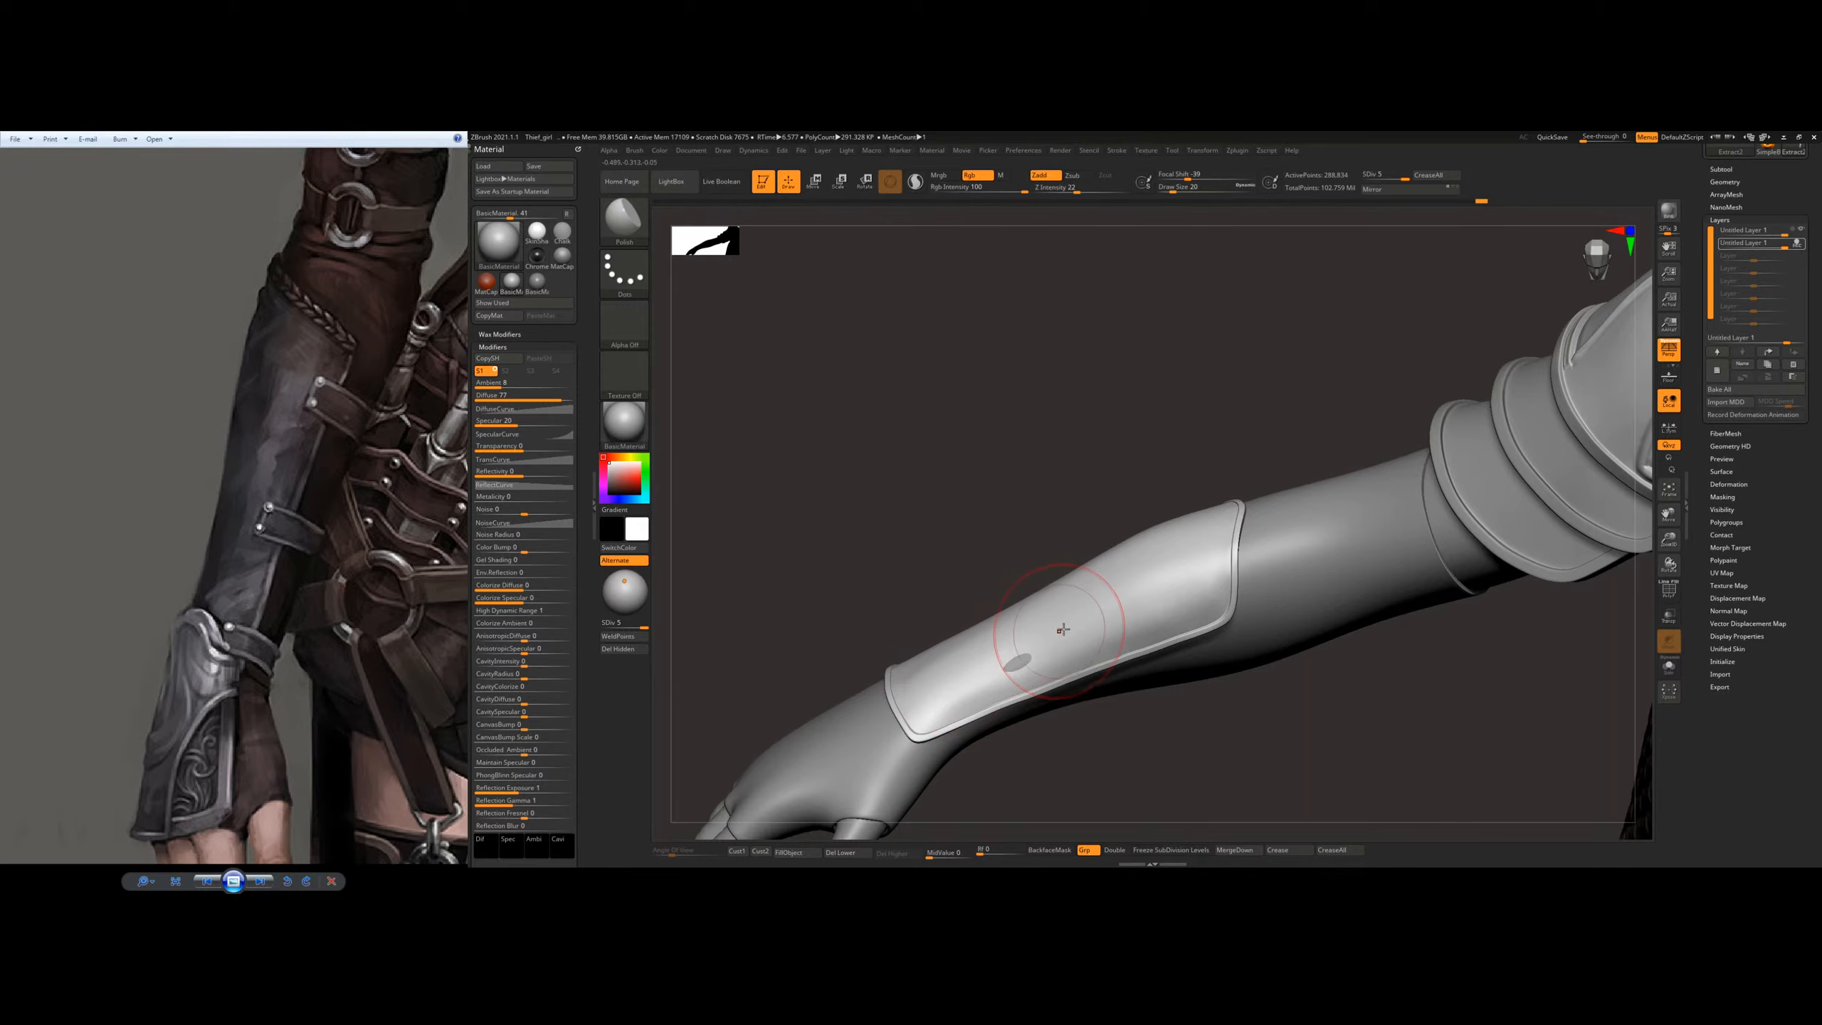
# Step: Polish and smooth the plate's outer face along its length from several angles
pyautogui.keyDown('shift'); pyautogui.moveTo(1064, 629); pyautogui.dragTo(1020, 679); pyautogui.keyUp('shift')
pyautogui.moveTo(1020, 679); pyautogui.dragTo(1020, 646, button='right')
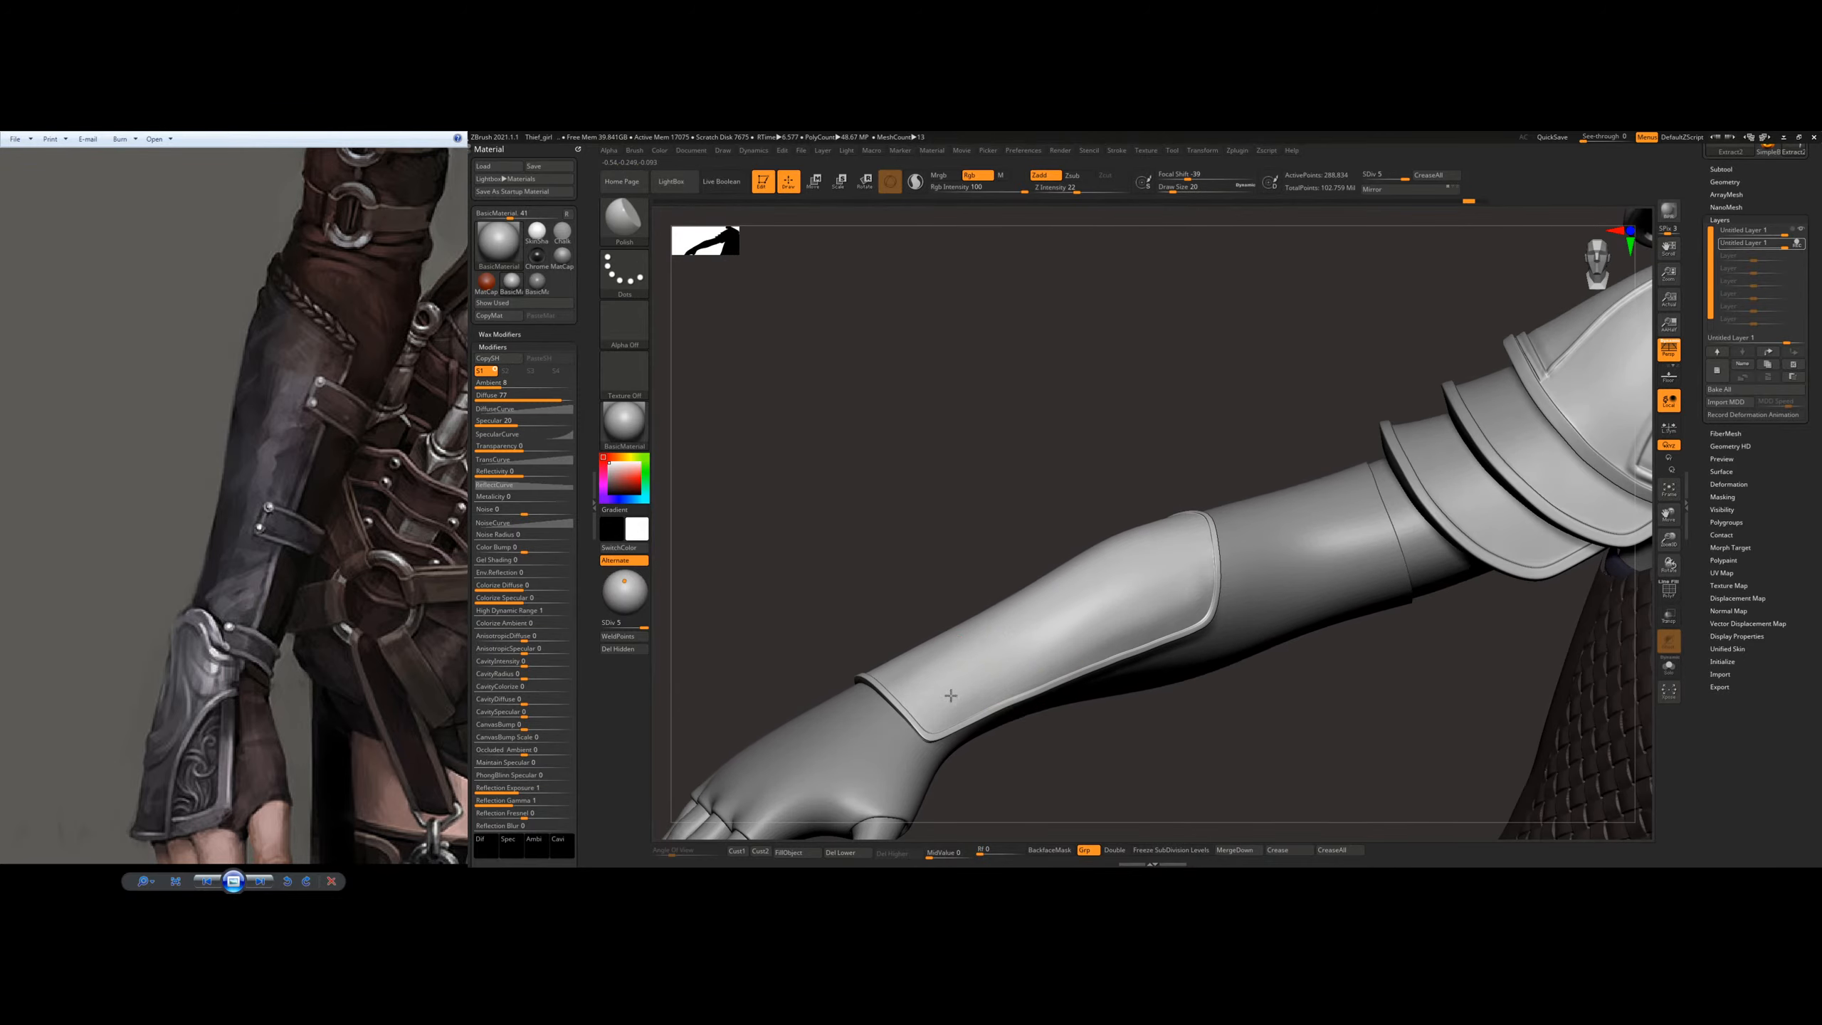
pyautogui.moveTo(950, 696); pyautogui.dragTo(946, 667, button='right')
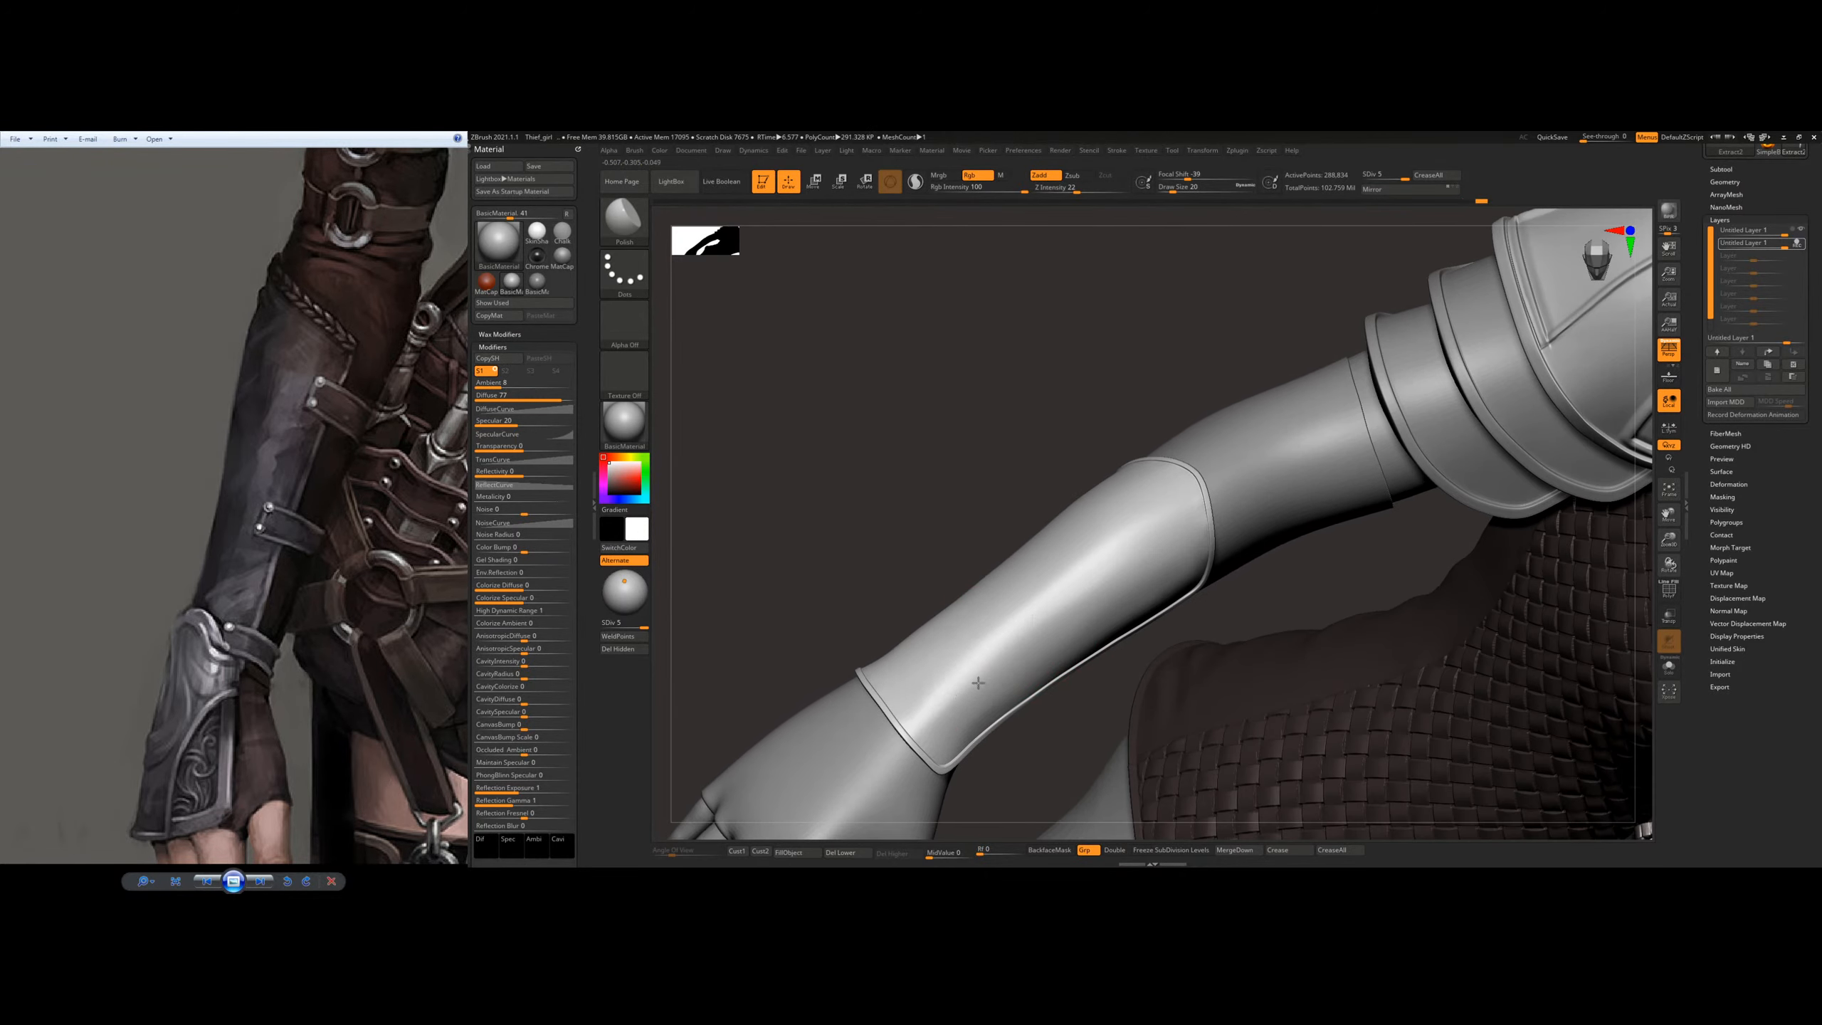
pyautogui.moveTo(950, 690)
pyautogui.mouseDown()
pyautogui.moveTo(976, 647)
pyautogui.moveTo(1184, 509)
pyautogui.moveTo(1086, 559)
pyautogui.moveTo(1015, 631)
pyautogui.moveTo(1022, 648)
pyautogui.moveTo(1073, 569)
pyautogui.mouseUp()
pyautogui.press('shift')
pyautogui.moveTo(1047, 438)
pyautogui.mouseDown()
pyautogui.moveTo(950, 625)
pyautogui.moveTo(921, 608)
pyautogui.mouseUp()
# Step: Lower the plate to subdivision level 4 and smooth its outer face toward the elbow end
pyautogui.moveTo(645, 622); pyautogui.dragTo(635, 623)
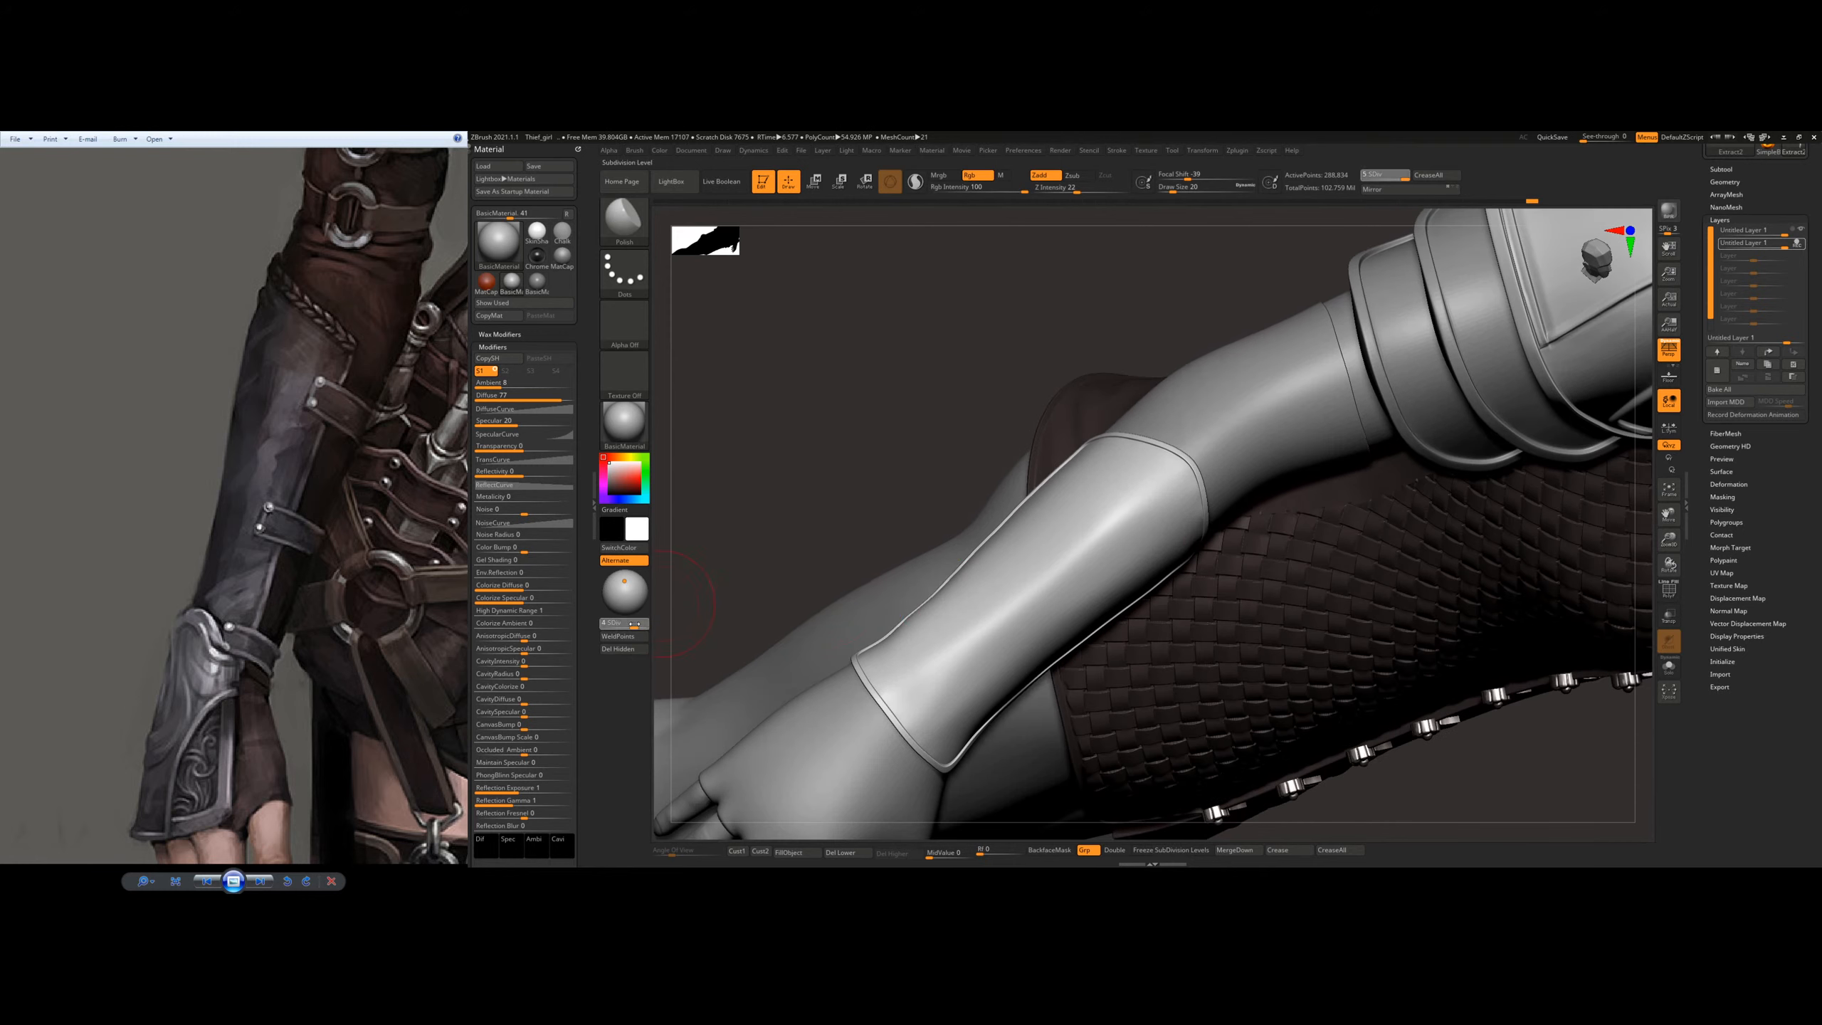
pyautogui.moveTo(1035, 608); pyautogui.dragTo(975, 593, button='right')
pyautogui.keyDown('shift'); pyautogui.moveTo(1134, 558); pyautogui.dragTo(1148, 543); pyautogui.keyUp('shift')
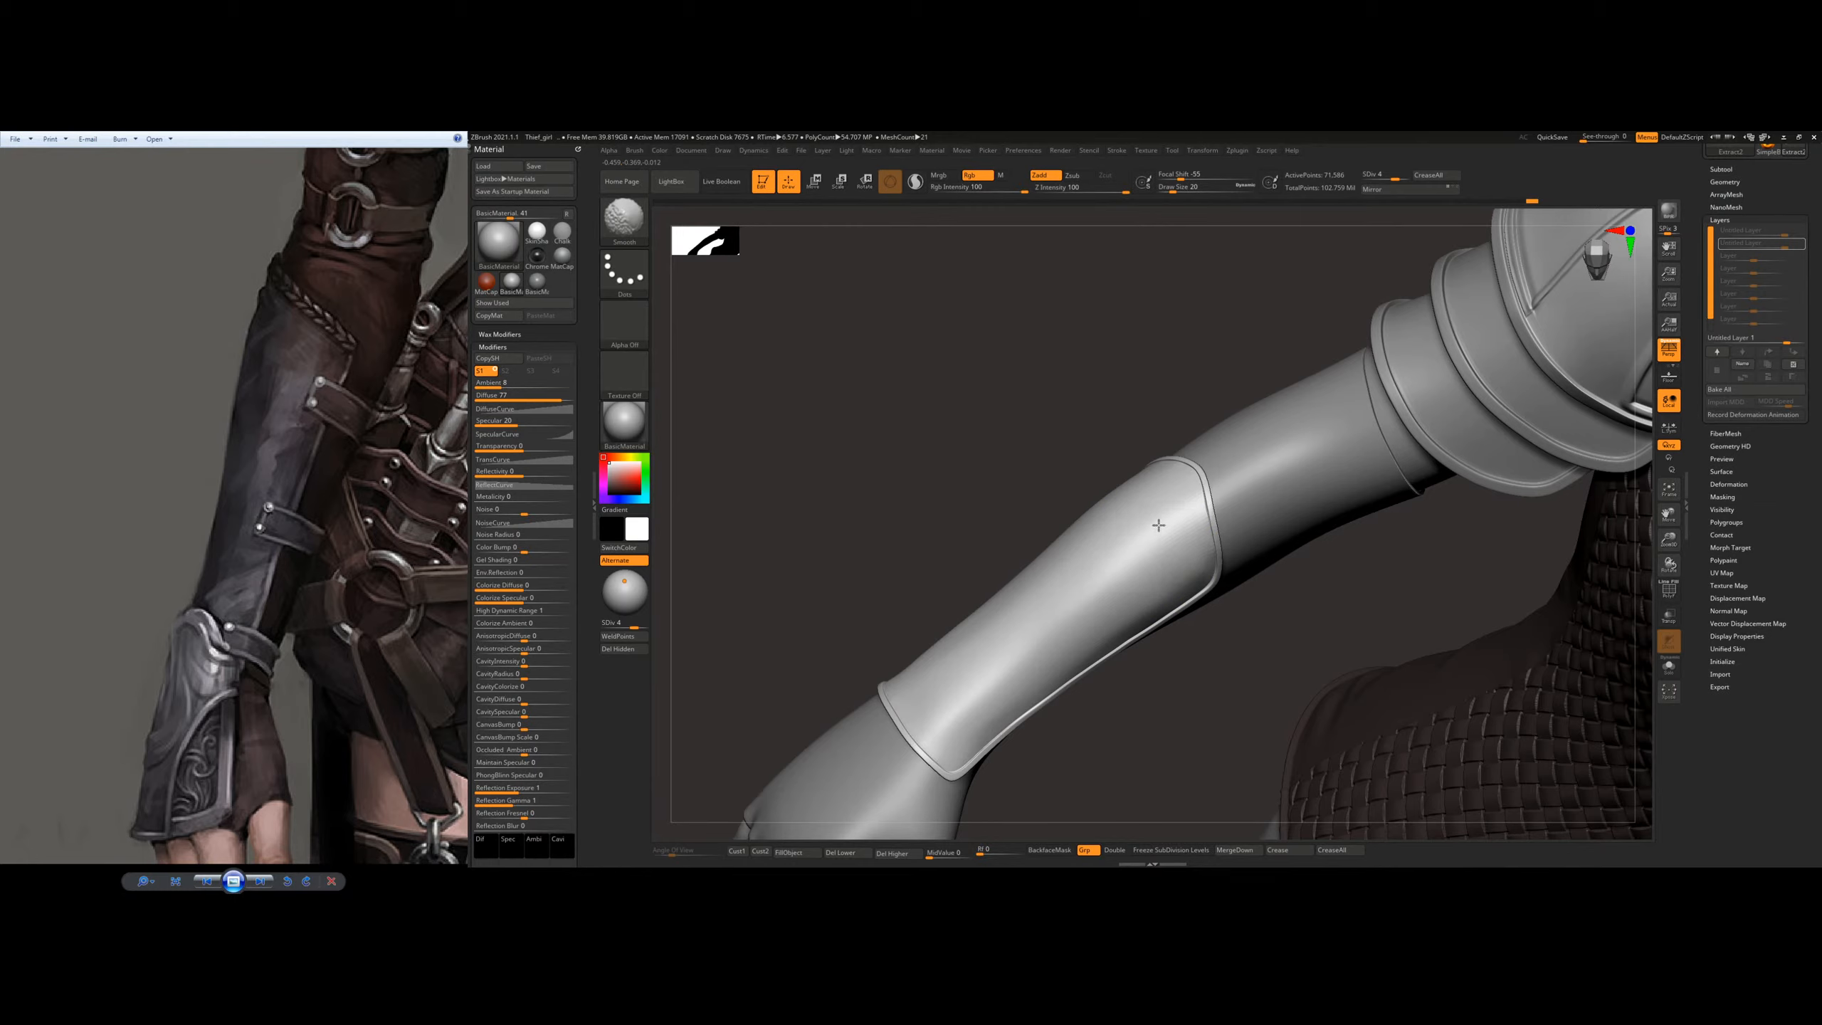
pyautogui.moveTo(1110, 521); pyautogui.dragTo(1077, 570, button='right')
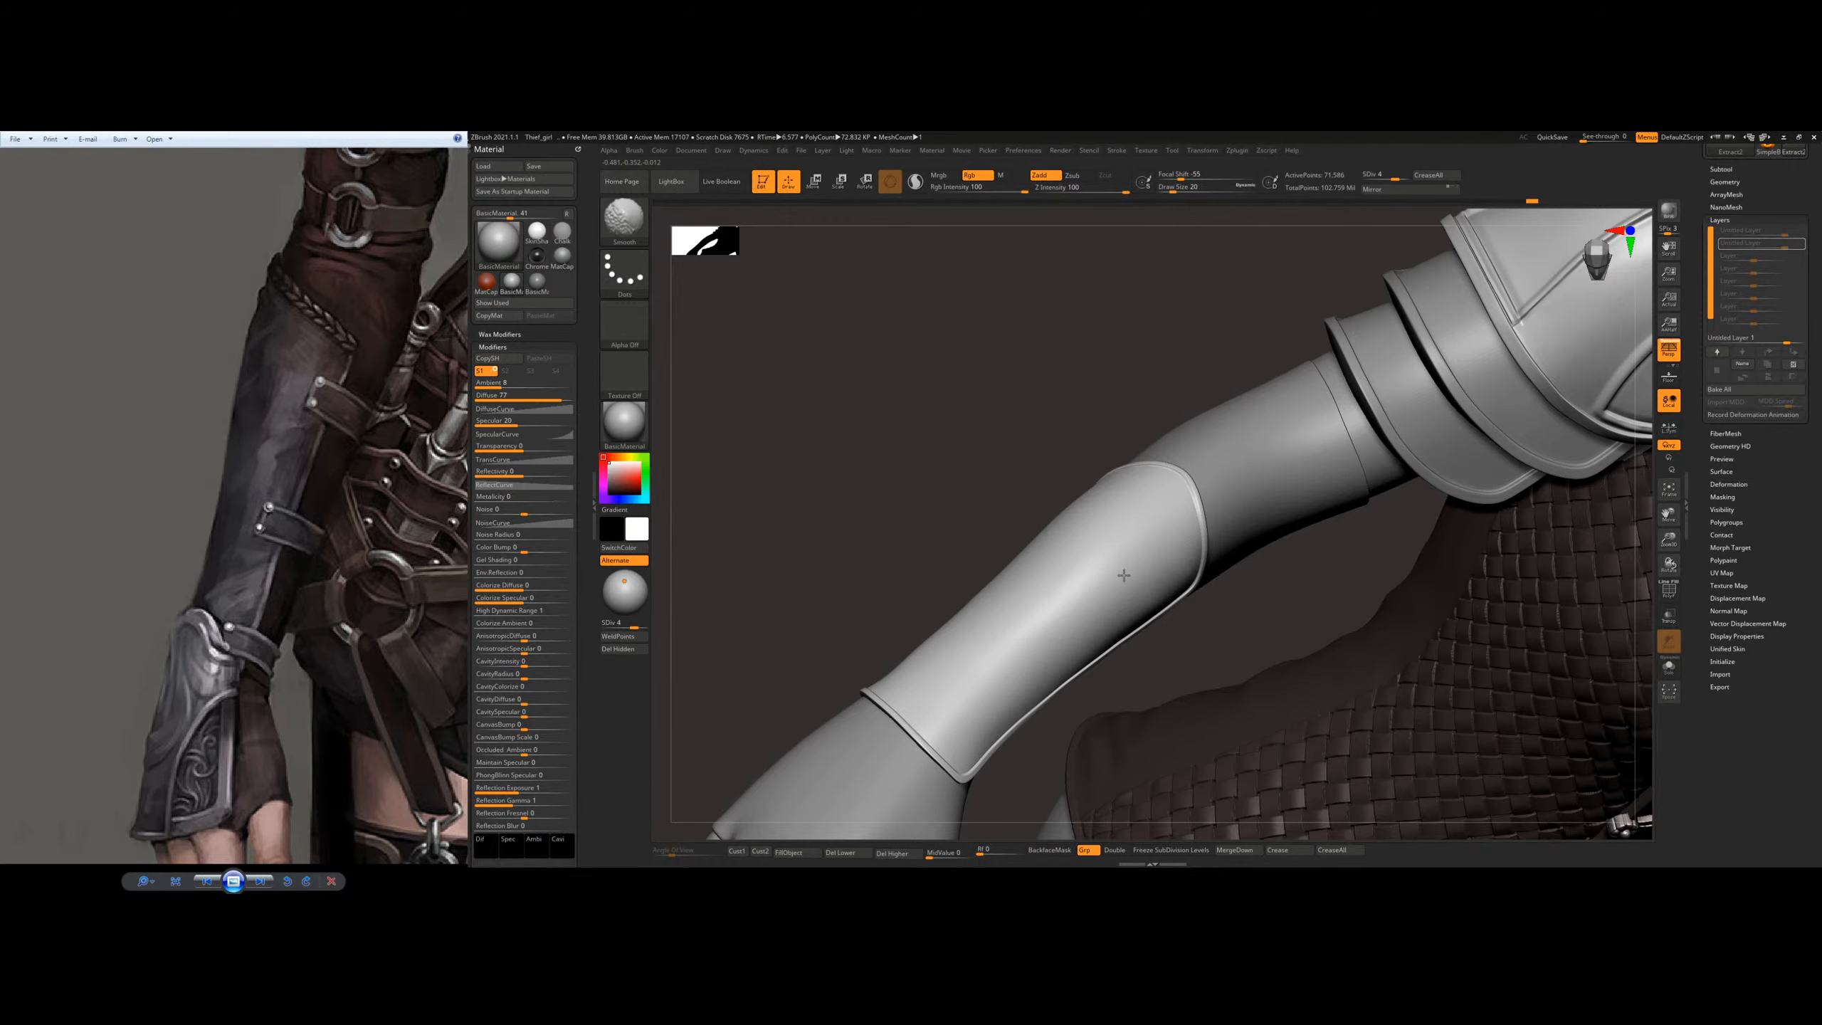
pyautogui.moveTo(1022, 589)
pyautogui.mouseDown(button='right')
pyautogui.moveTo(1016, 631)
pyautogui.moveTo(1062, 546)
pyautogui.moveTo(1101, 567)
pyautogui.moveTo(1160, 530)
pyautogui.moveTo(1177, 474)
pyautogui.moveTo(1265, 531)
pyautogui.moveTo(1142, 500)
pyautogui.mouseUp(button='right')
pyautogui.press('space')
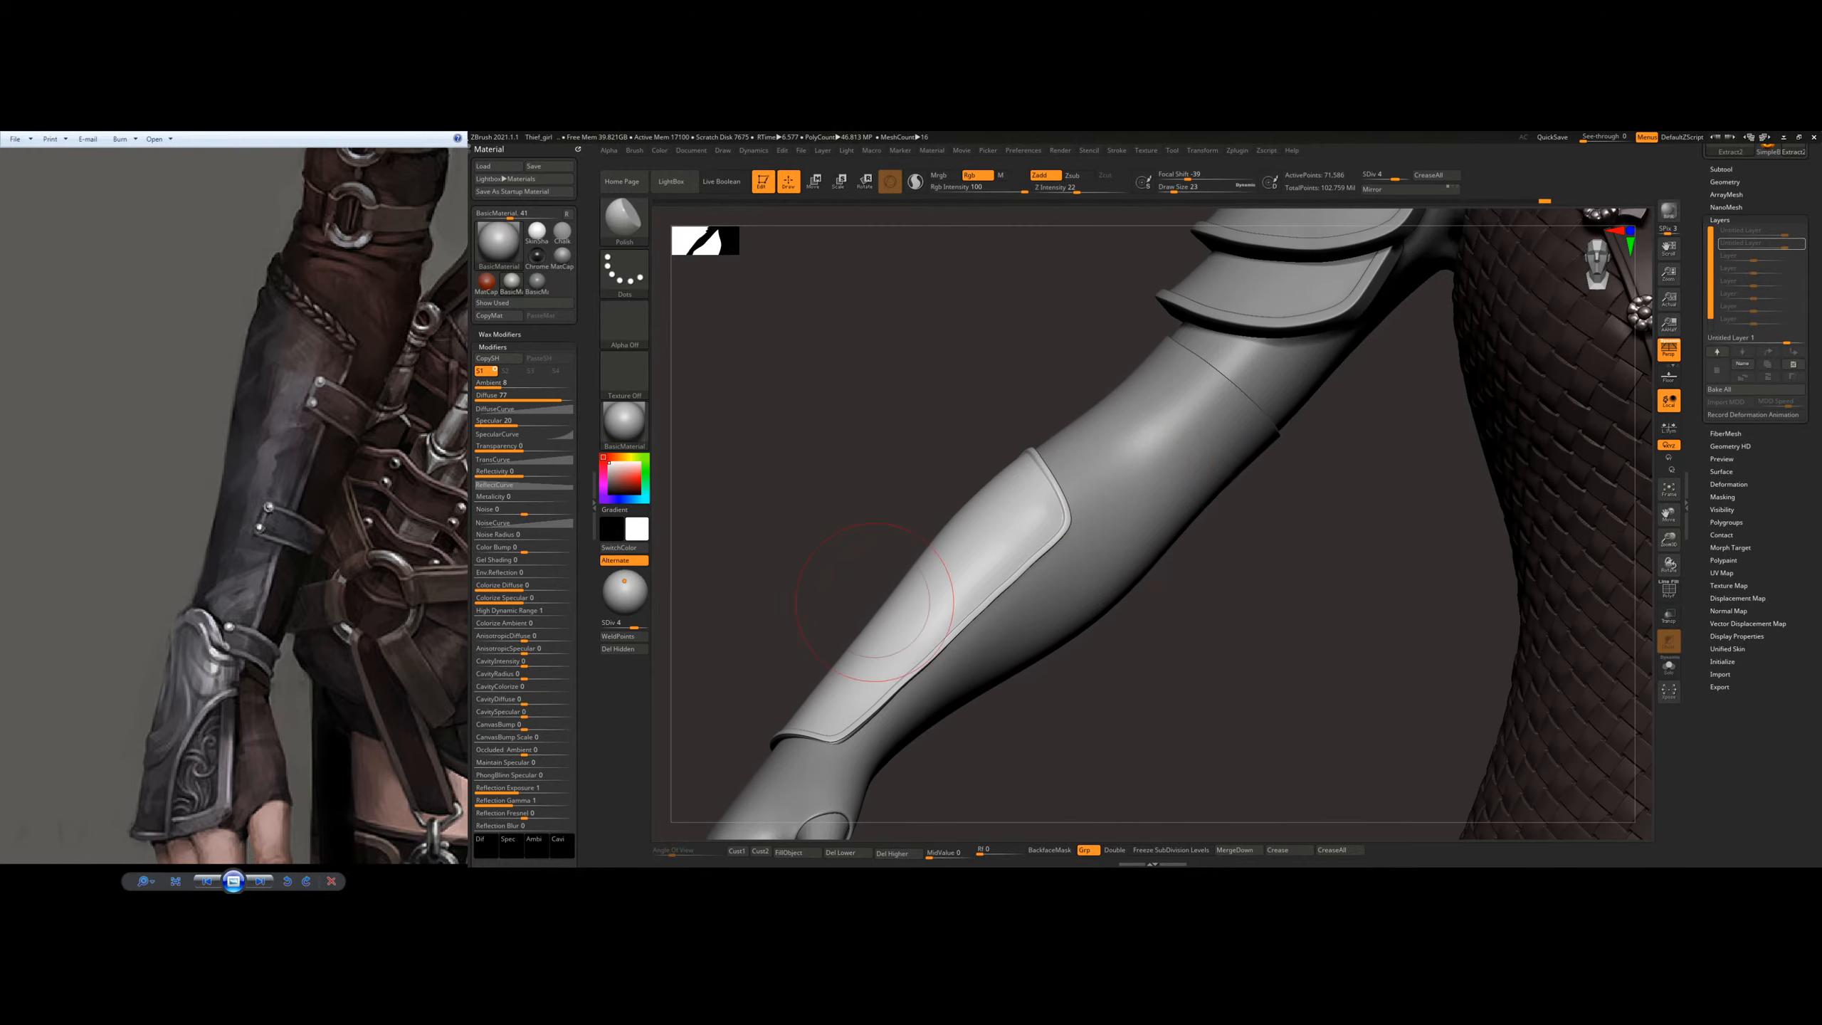
# Step: Select the arm mesh under the plate, clear the mask beside the plate's elbow end, and return to Draw mode
pyautogui.keyDown('alt'); pyautogui.moveTo(992, 708); pyautogui.dragTo(1062, 583, button='right'); pyautogui.keyUp('alt')
pyautogui.keyDown('alt'); pyautogui.click(1052, 528); pyautogui.keyUp('alt')
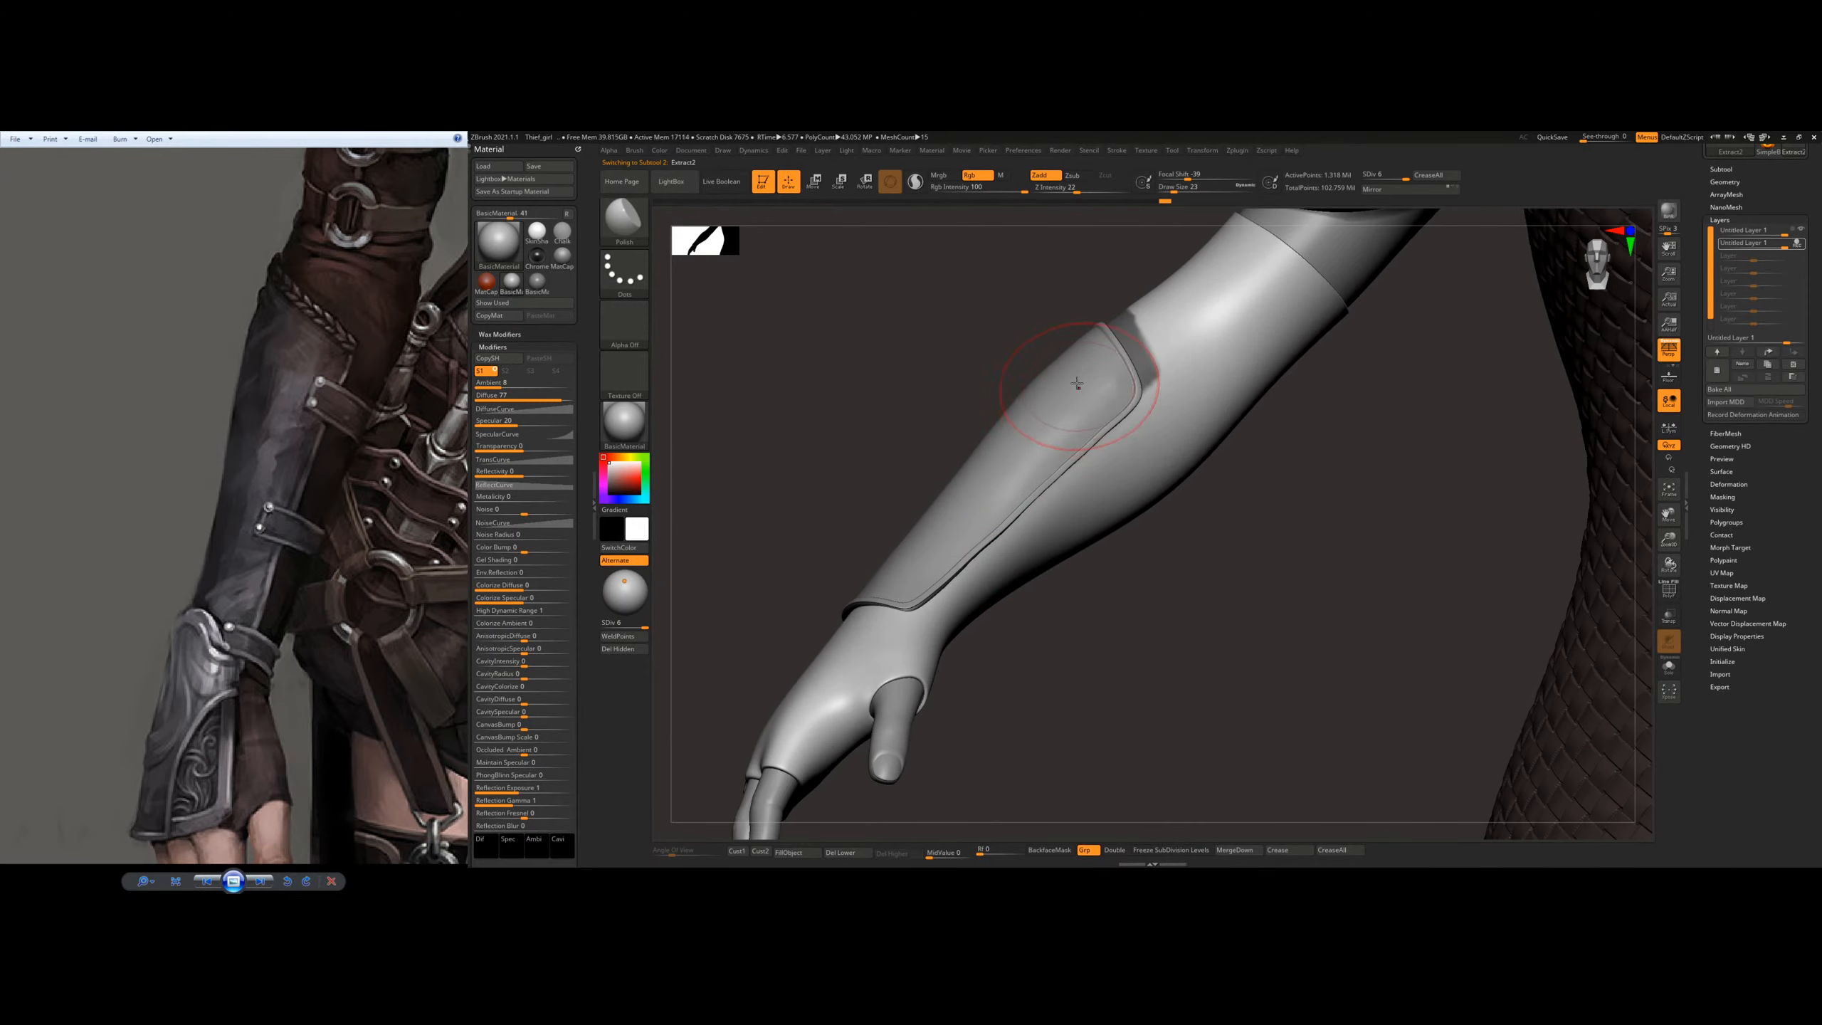
pyautogui.moveTo(946, 549)
pyautogui.mouseDown(button='right')
pyautogui.moveTo(1157, 514)
pyautogui.moveTo(1119, 527)
pyautogui.moveTo(1053, 489)
pyautogui.moveTo(811, 529)
pyautogui.moveTo(1131, 510)
pyautogui.mouseUp(button='right')
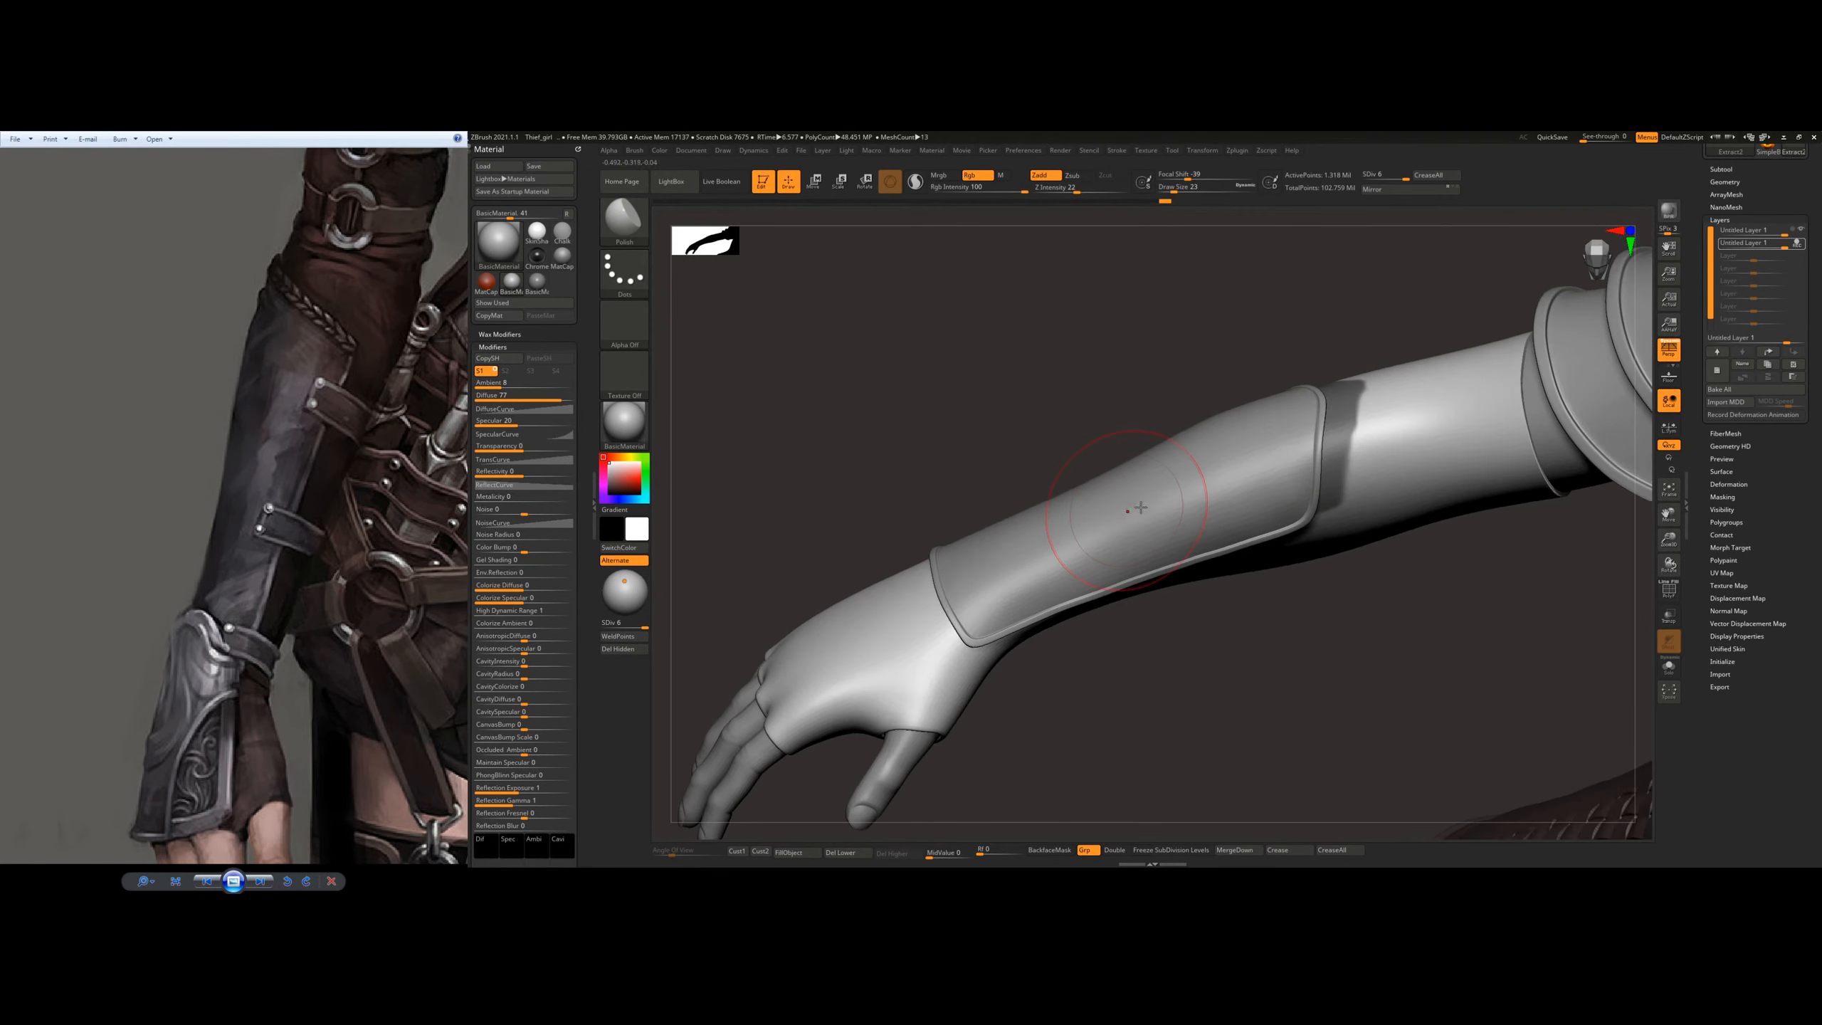
pyautogui.moveTo(1310, 605)
pyautogui.mouseDown(button='right')
pyautogui.moveTo(1139, 494)
pyautogui.moveTo(1140, 556)
pyautogui.mouseUp(button='right')
pyautogui.rightClick(1043, 573)
pyautogui.press('r')
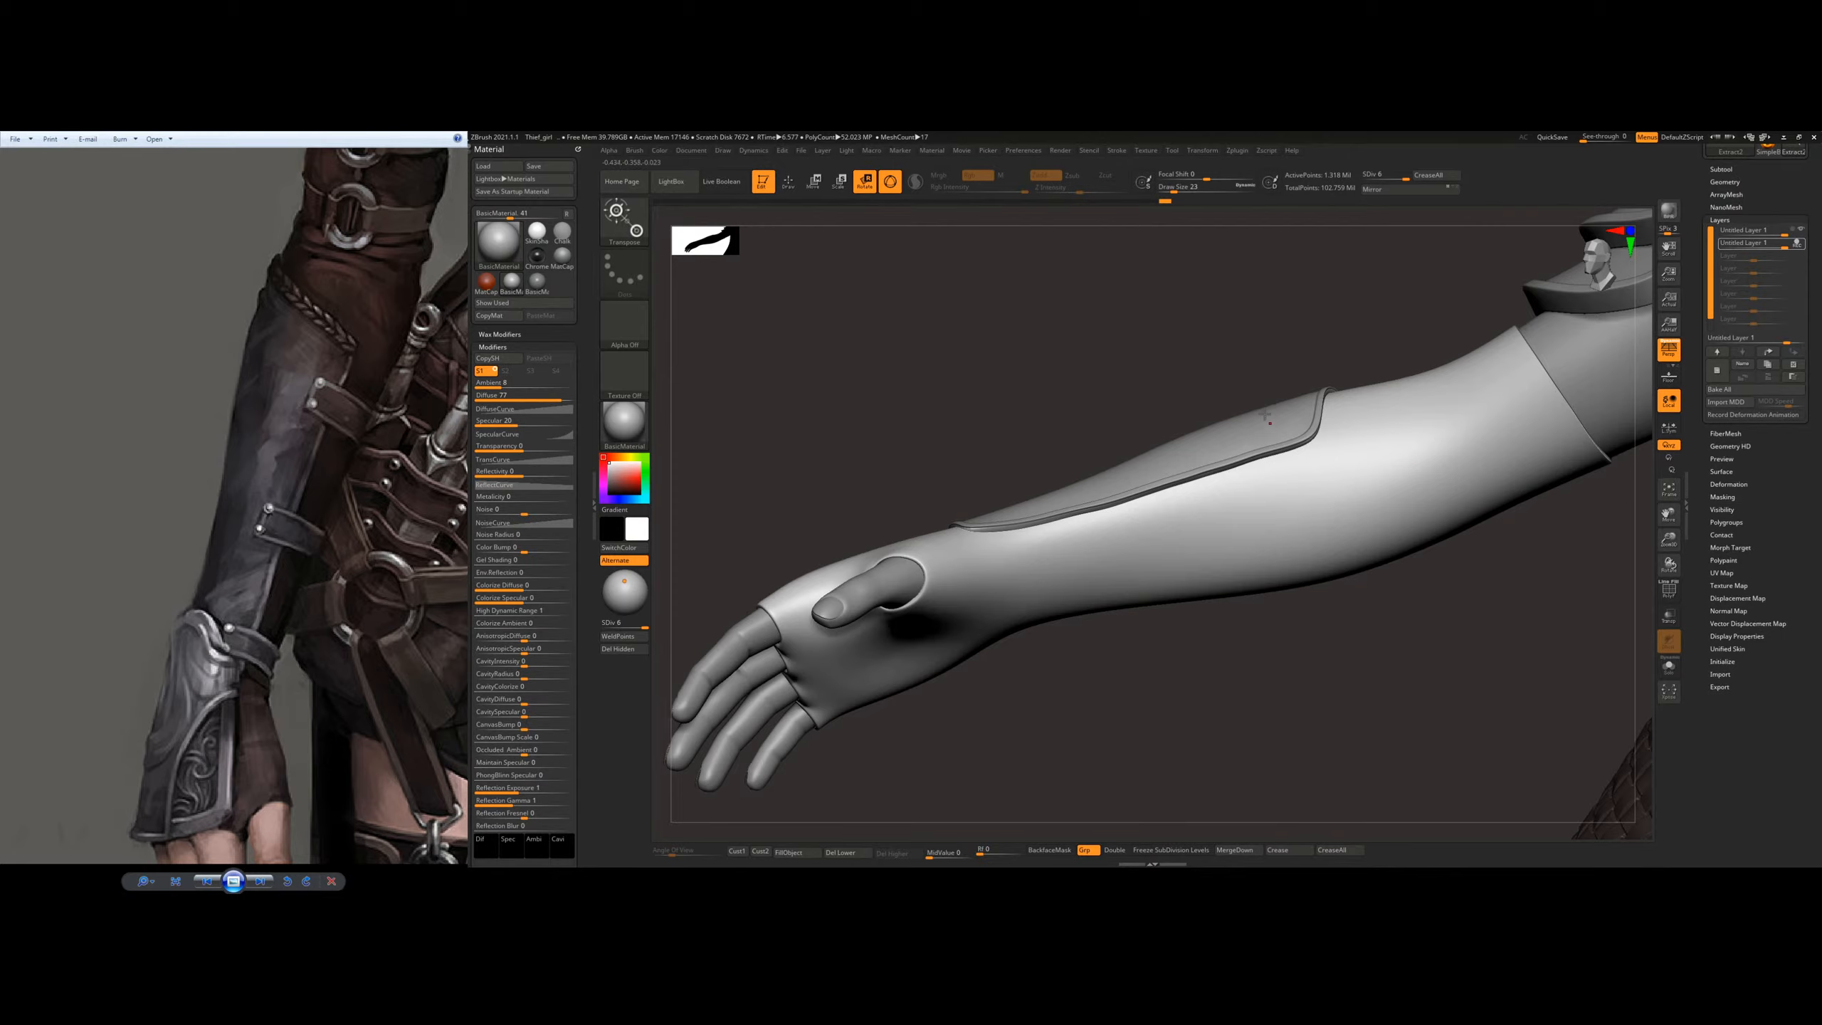
pyautogui.click(788, 182)
# Step: Set the draw size to 7 and paint a mask band for a strap across the inner forearm
pyautogui.moveTo(1160, 529); pyautogui.dragTo(1264, 498, button='right')
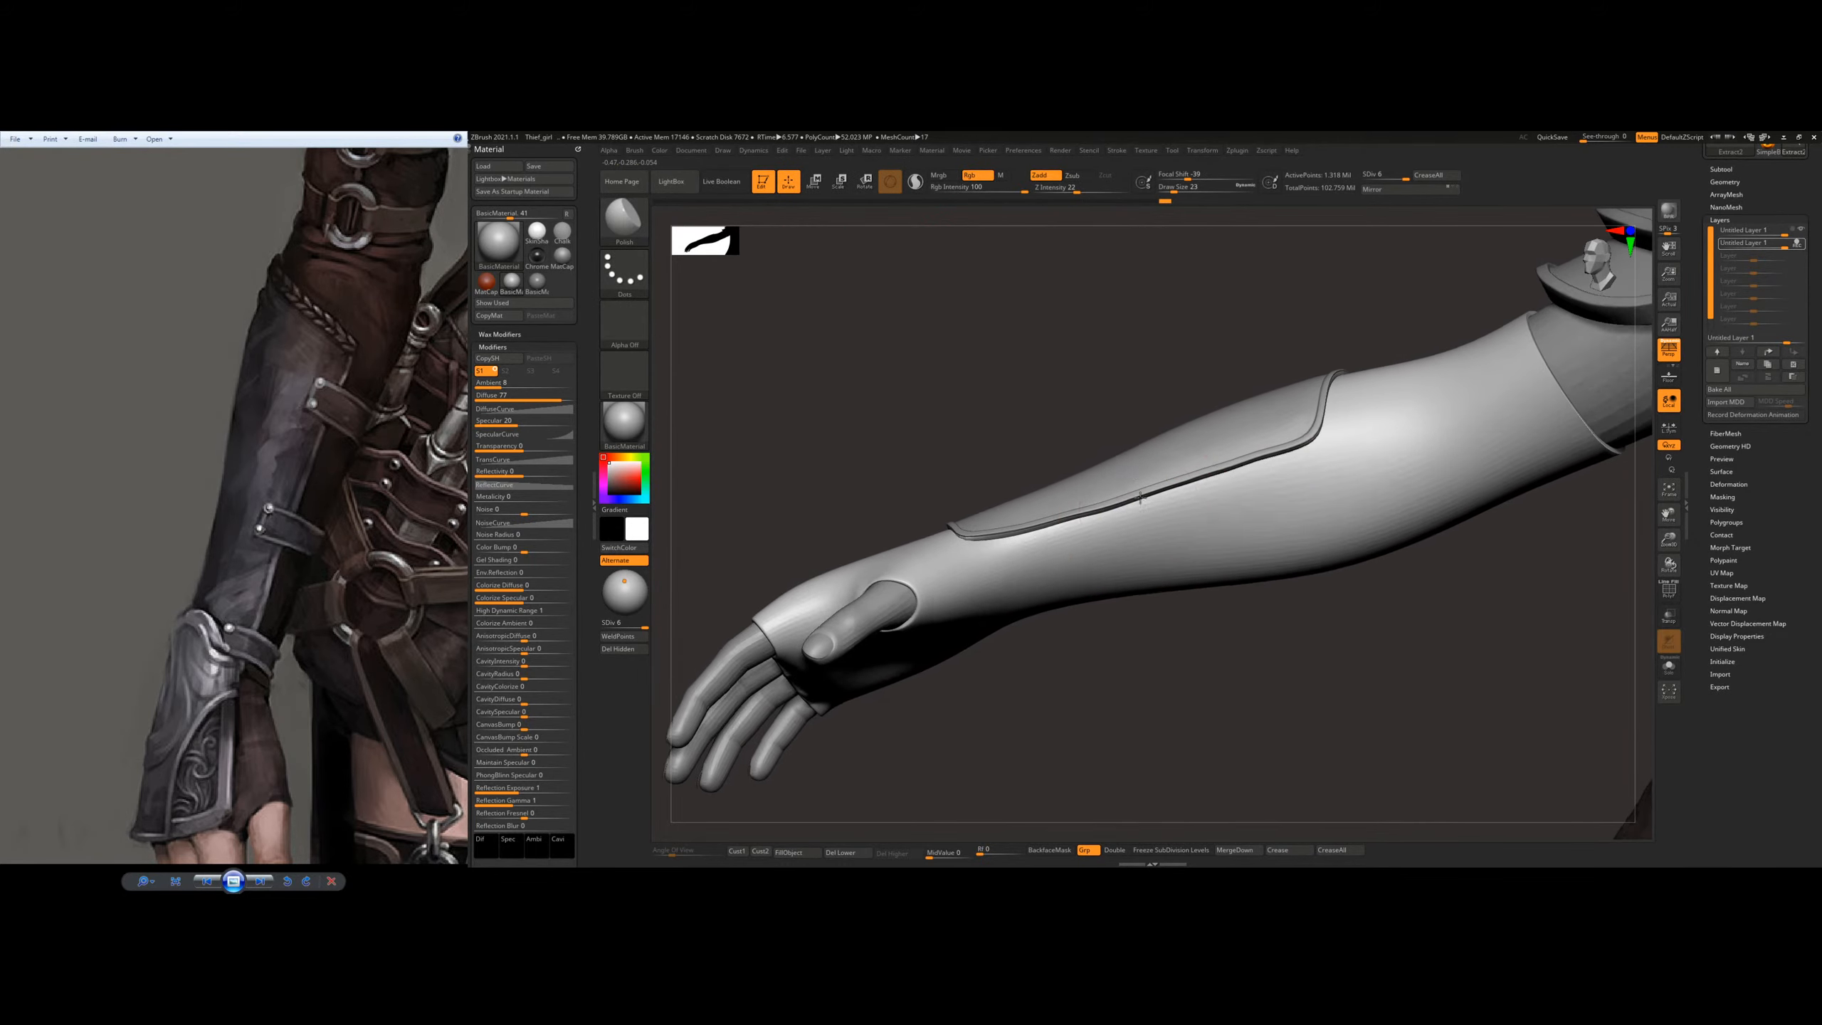
pyautogui.moveTo(1140, 537); pyautogui.dragTo(1130, 518, button='right')
pyautogui.press('s')
pyautogui.moveTo(1099, 582); pyautogui.dragTo(1095, 583)
pyautogui.moveTo(1092, 578); pyautogui.dragTo(1094, 589, button='right')
pyautogui.press('s')
pyautogui.press('s')
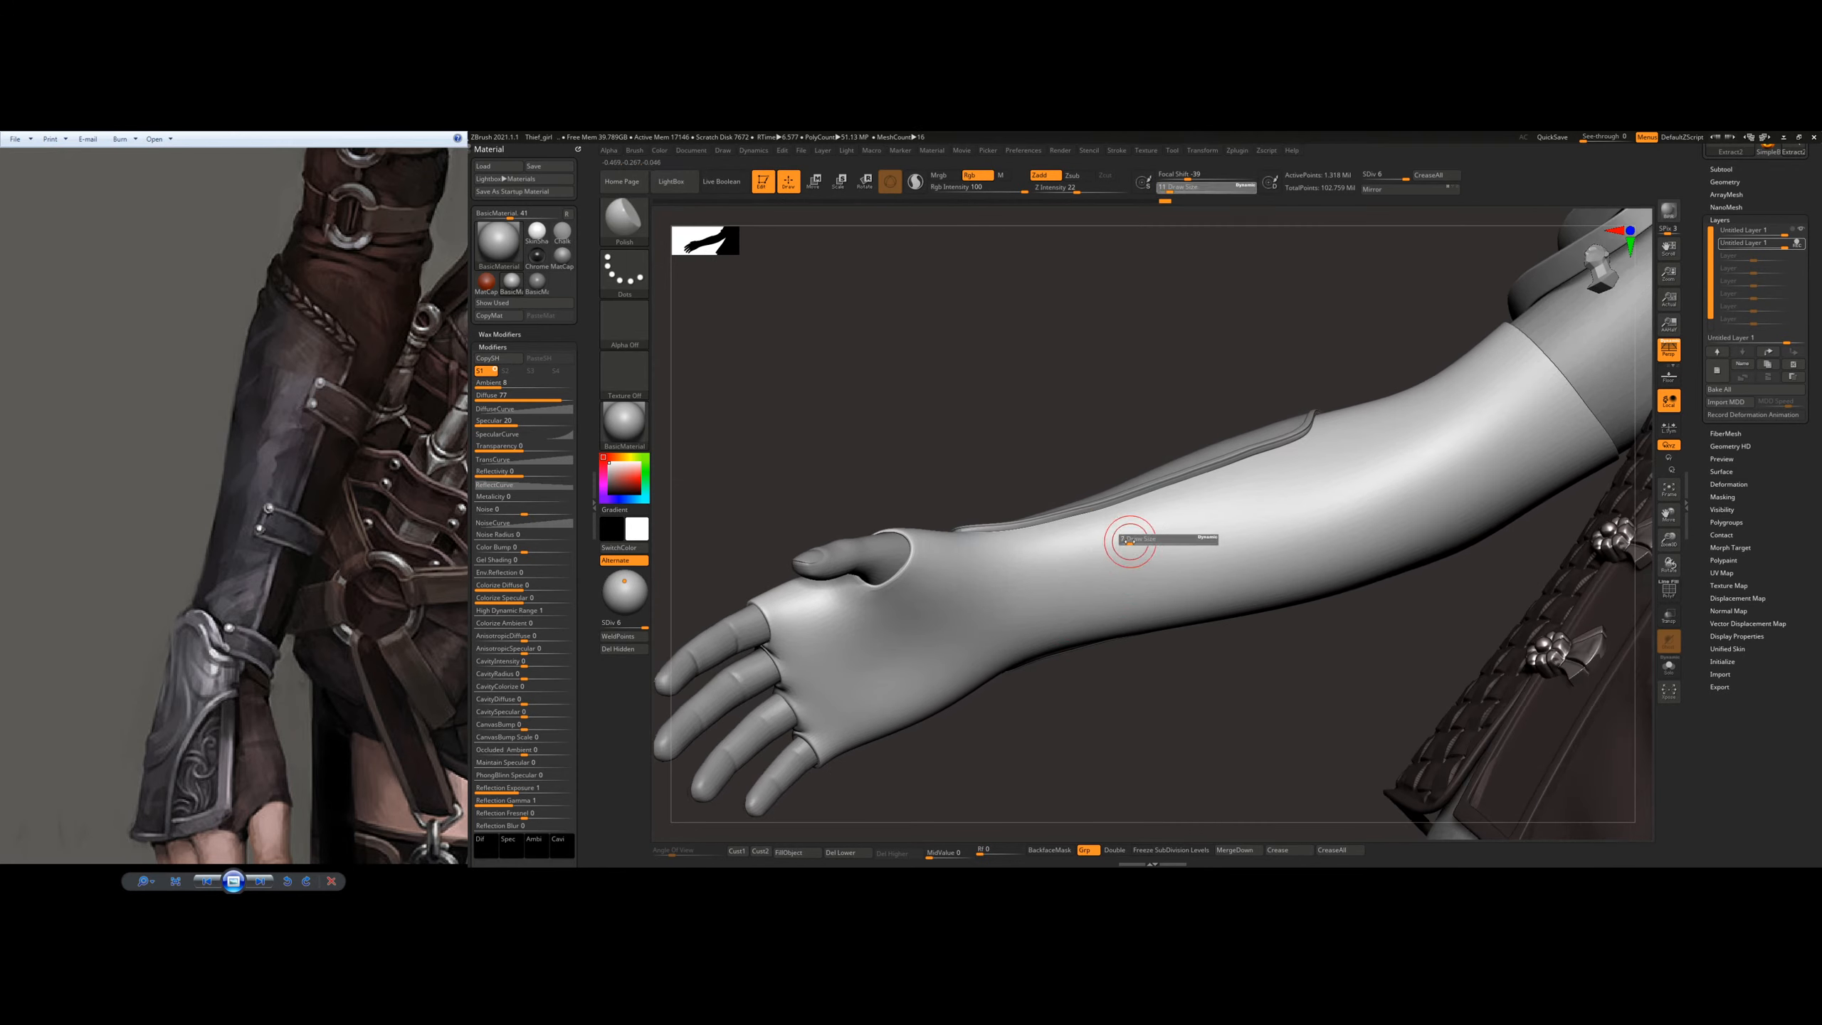
pyautogui.keyDown('ctrl'); pyautogui.moveTo(1117, 513); pyautogui.dragTo(1141, 595); pyautogui.keyUp('ctrl')
pyautogui.keyDown('ctrl'); pyautogui.moveTo(1119, 515); pyautogui.dragTo(1167, 641); pyautogui.keyUp('ctrl')
pyautogui.keyDown('ctrl'); pyautogui.moveTo(1122, 553); pyautogui.dragTo(1146, 611); pyautogui.keyUp('ctrl')
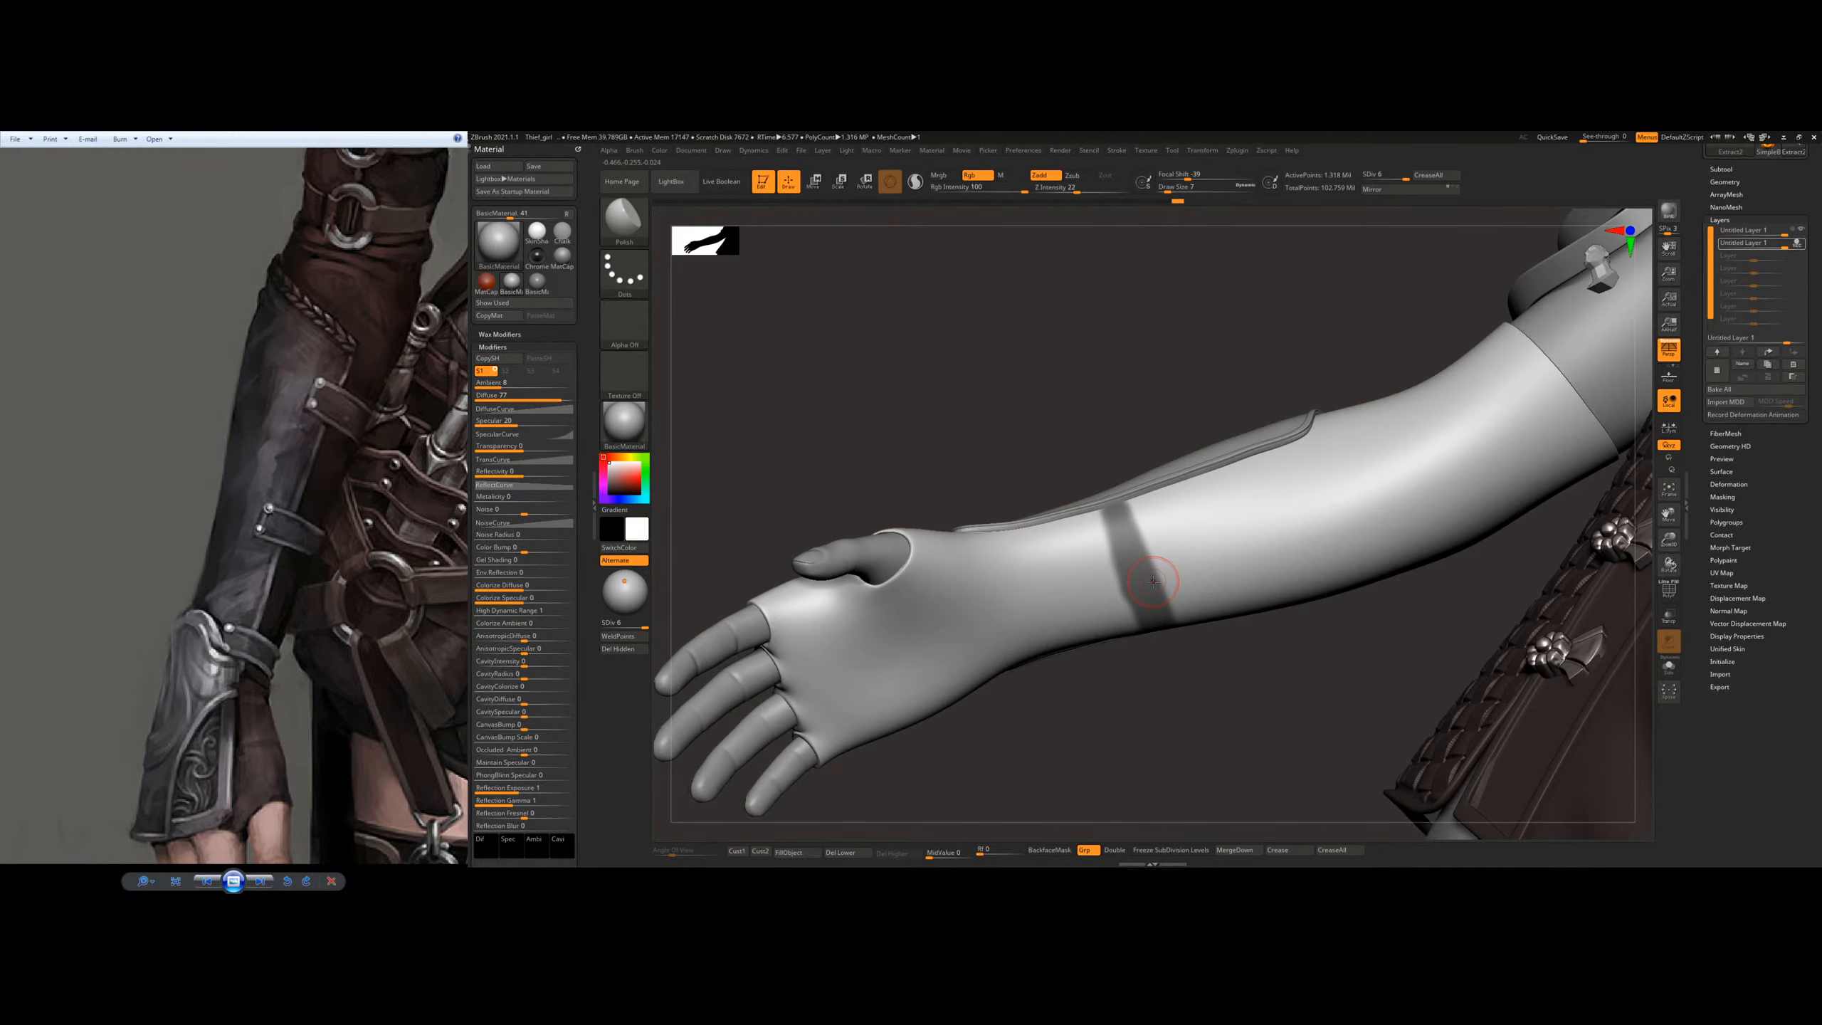
# Step: Extend the strap mask band around the underside of the forearm to the plate's opposite edge
pyautogui.moveTo(1141, 438); pyautogui.dragTo(1206, 459)
pyautogui.keyDown('ctrl'); pyautogui.moveTo(1171, 579); pyautogui.dragTo(1178, 623); pyautogui.keyUp('ctrl')
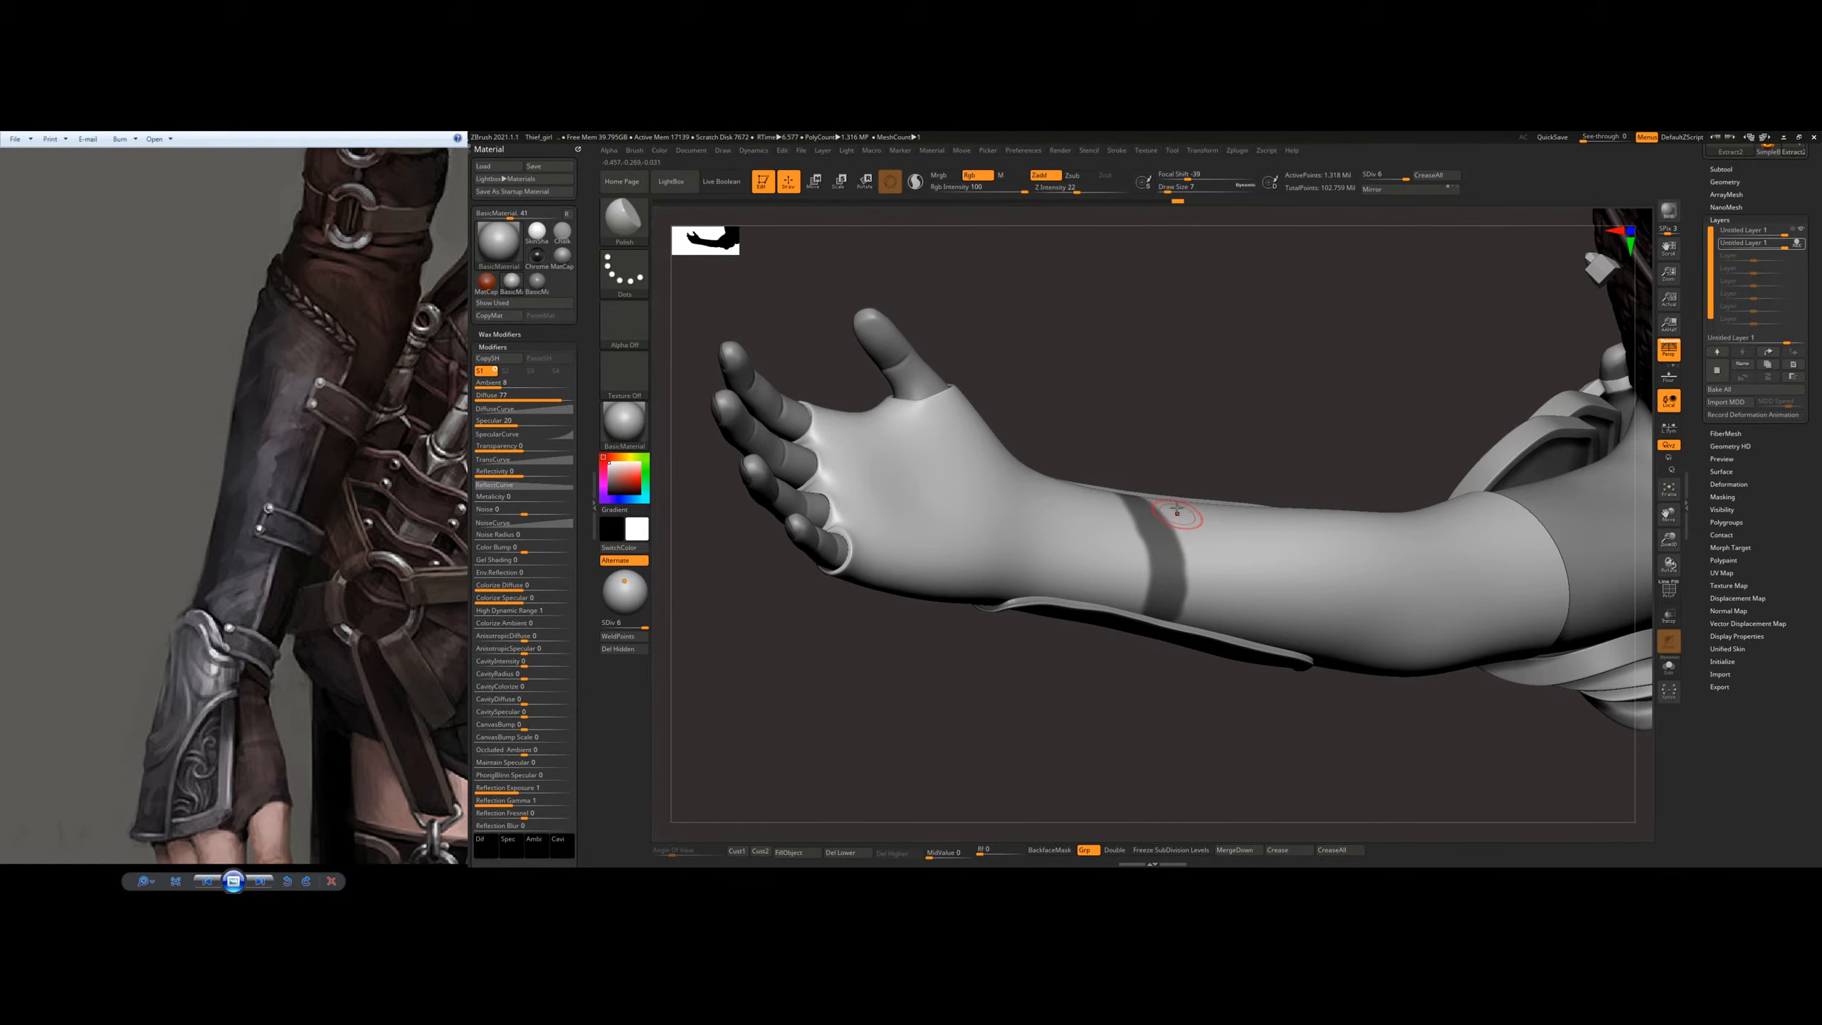
pyautogui.moveTo(1200, 452)
pyautogui.mouseDown()
pyautogui.moveTo(1185, 483)
pyautogui.moveTo(1144, 478)
pyautogui.moveTo(1154, 535)
pyautogui.moveTo(1150, 519)
pyautogui.mouseUp()
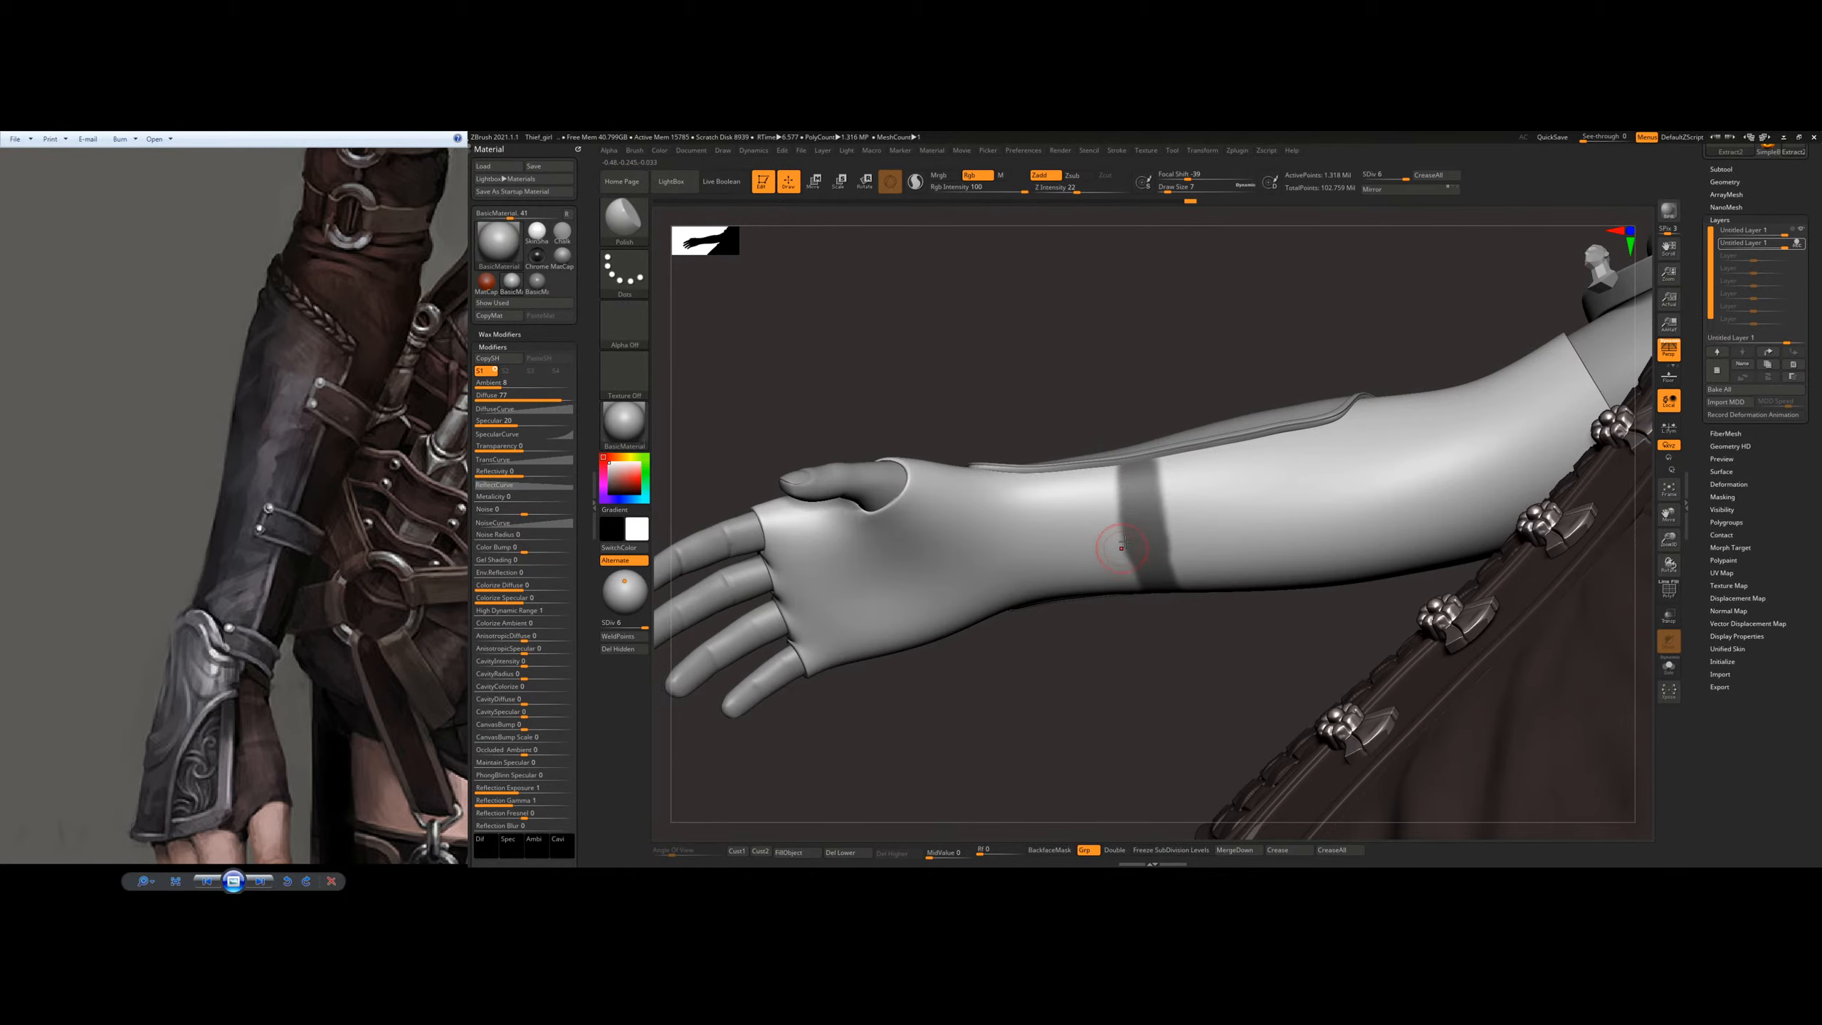
pyautogui.moveTo(1171, 535); pyautogui.dragTo(1155, 503, button='right')
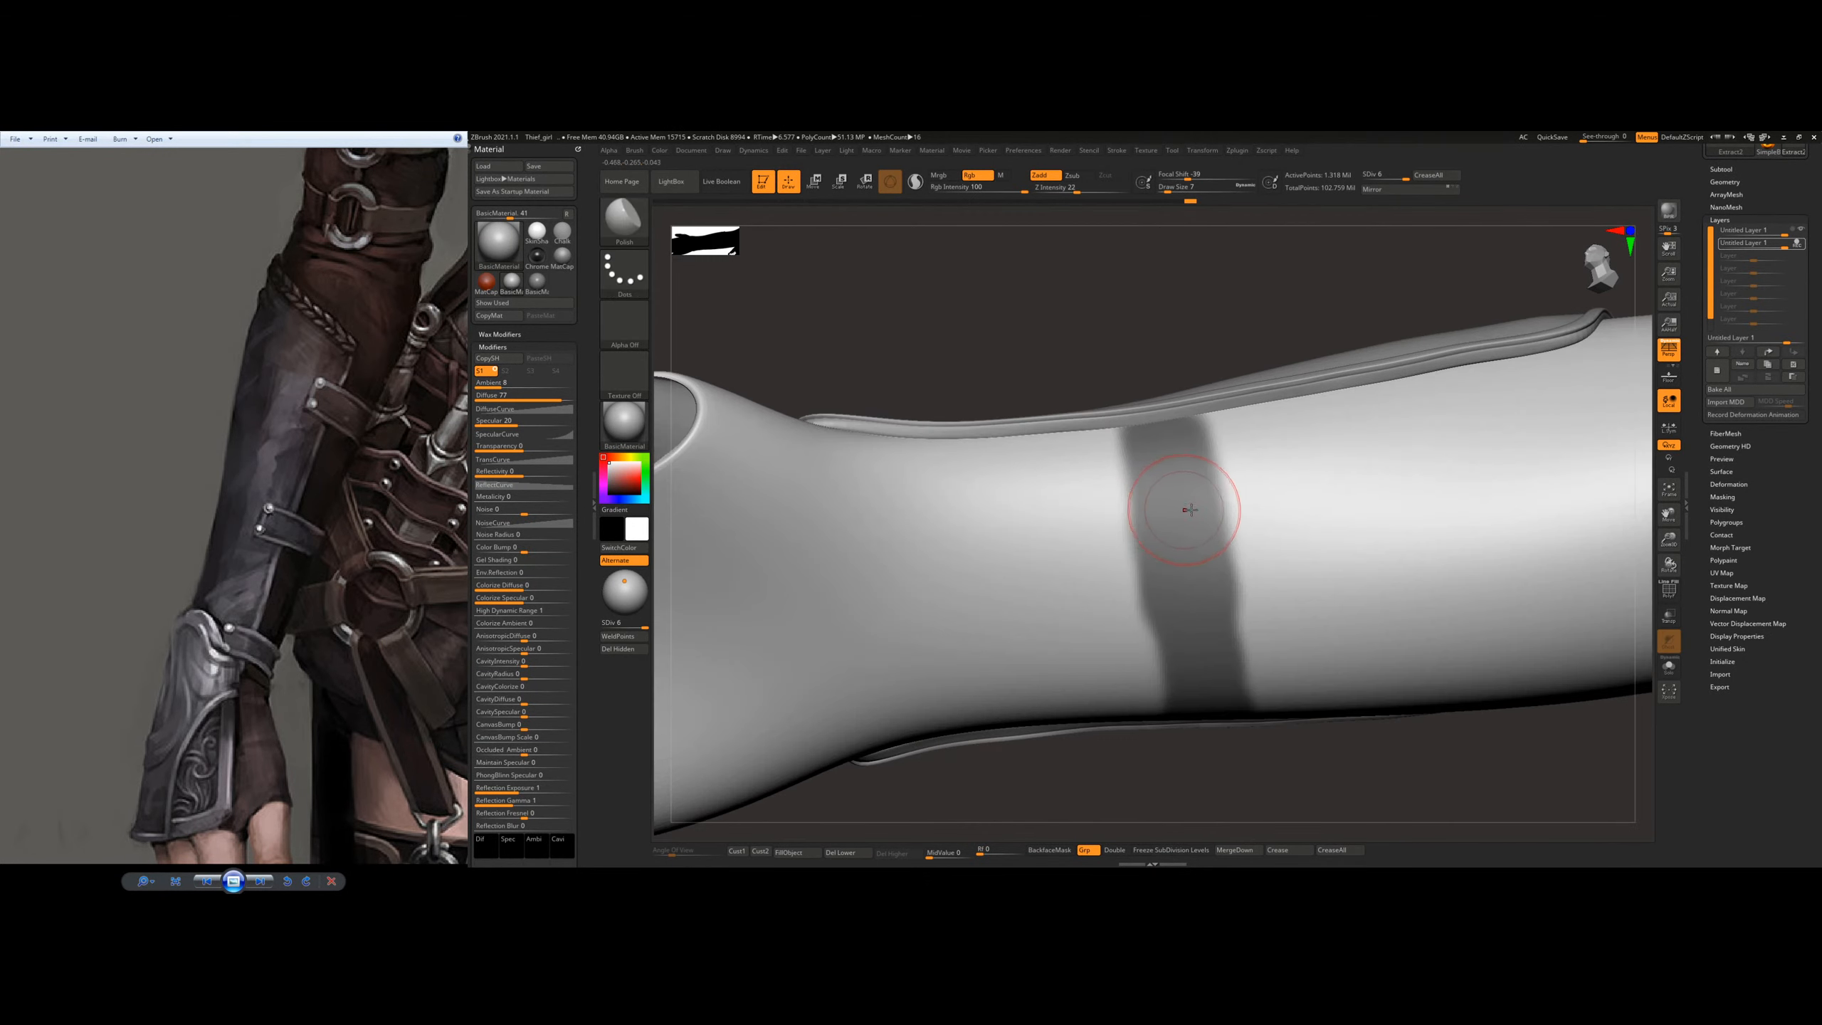
# Step: Reduce the draw size to 3 and straighten the edges of the strap mask band on the inner forearm
pyautogui.press('s')
pyautogui.moveTo(1156, 598); pyautogui.dragTo(1143, 598)
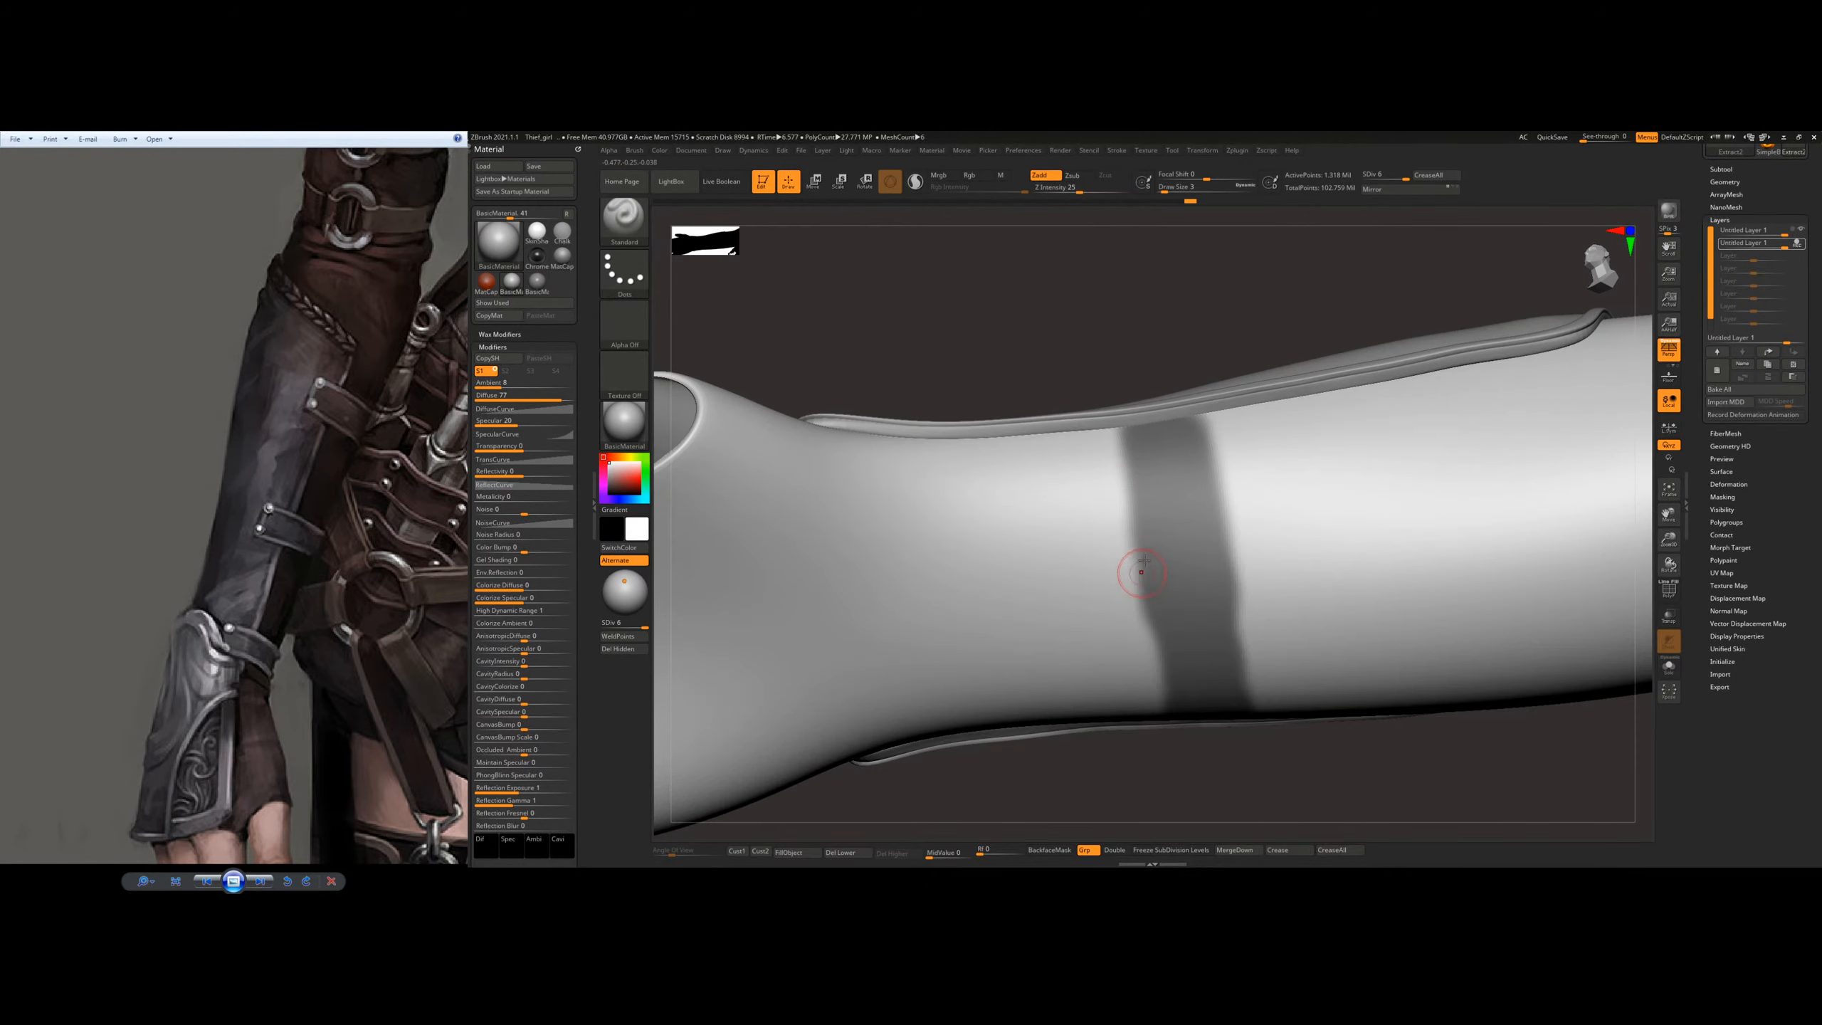
pyautogui.press('ctrl')
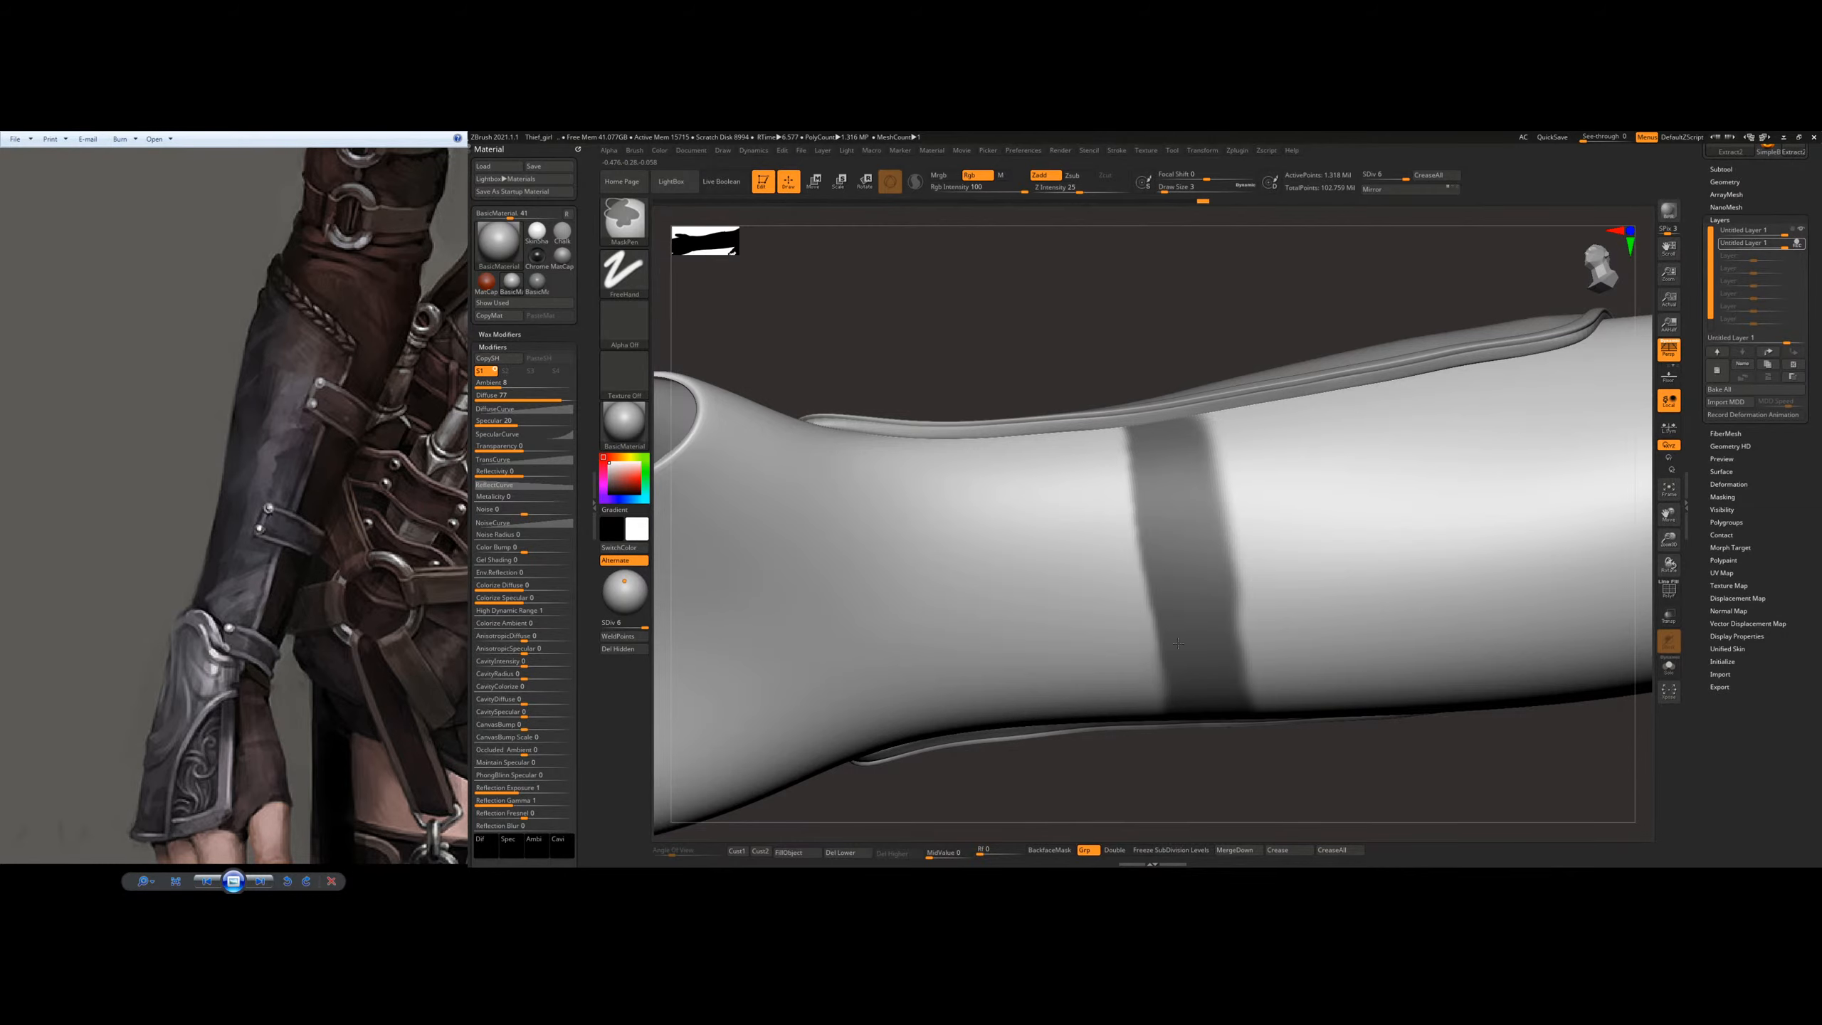
pyautogui.keyDown('ctrl'); pyautogui.moveTo(1182, 732); pyautogui.dragTo(1178, 613); pyautogui.keyUp('ctrl')
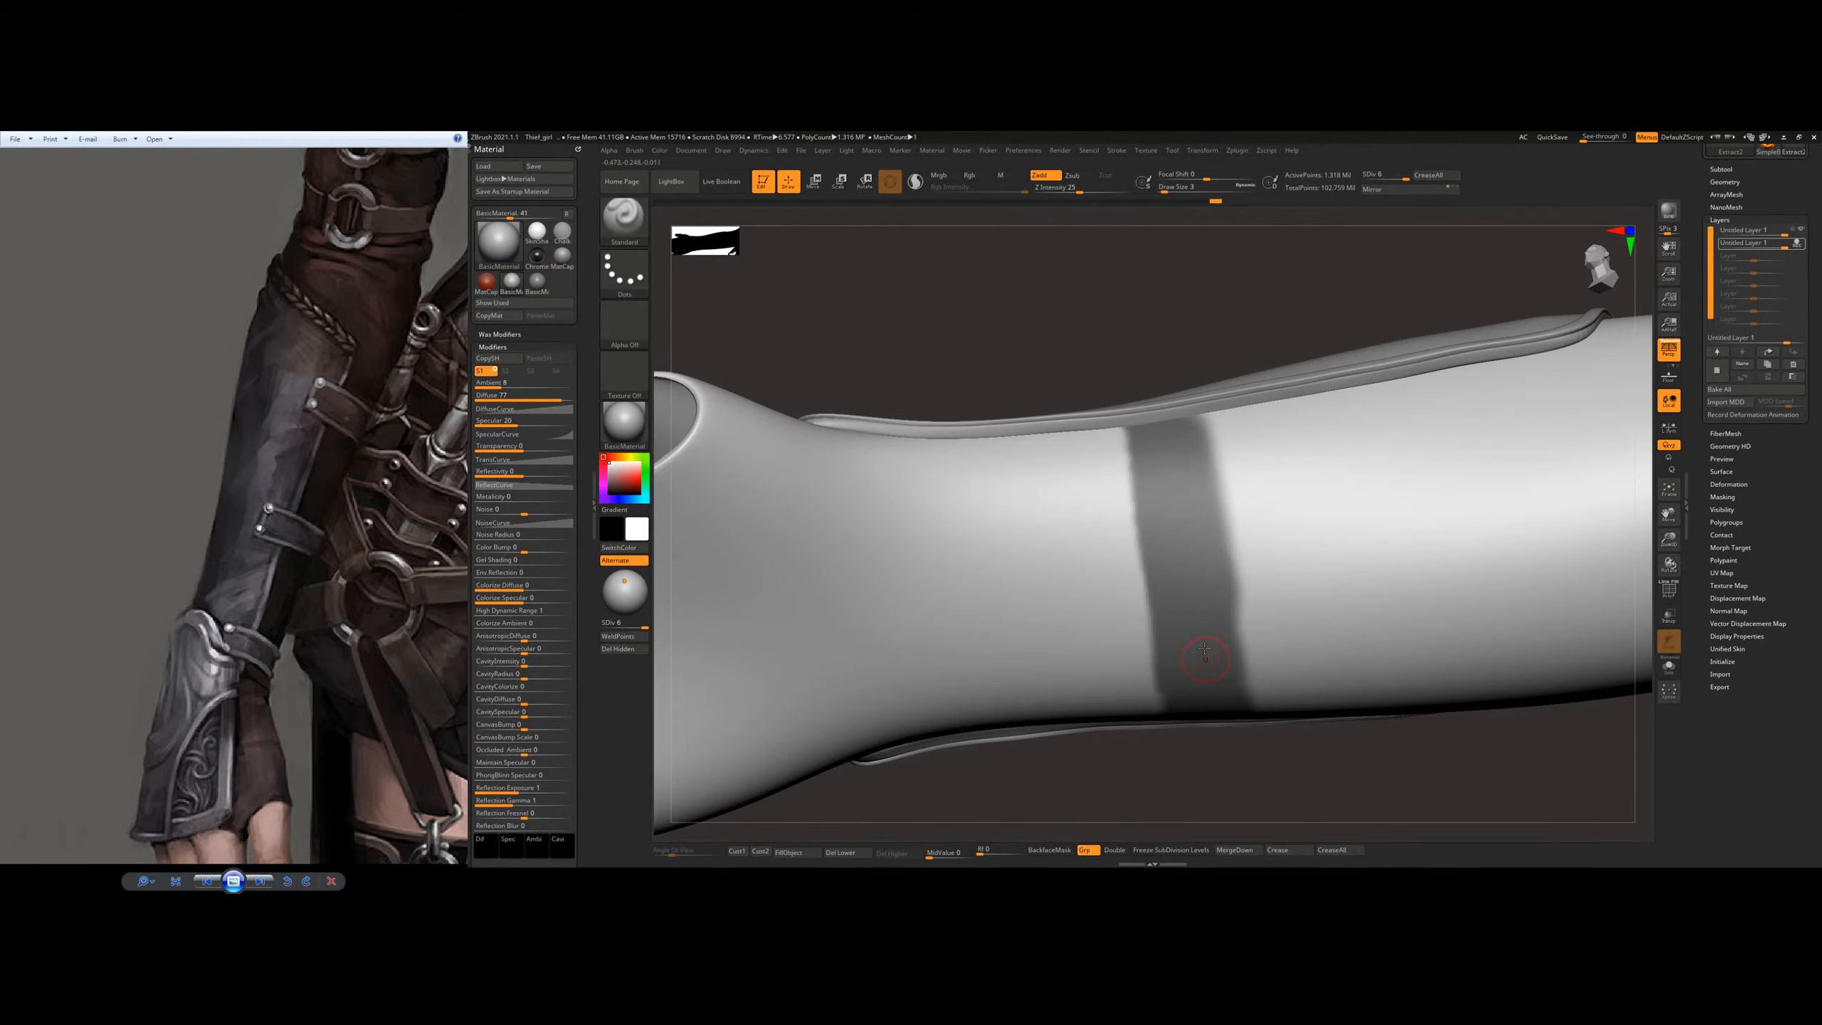
pyautogui.moveTo(1179, 613); pyautogui.dragTo(1182, 495, button='right')
pyautogui.moveTo(1183, 653)
pyautogui.keyDown('ctrl'); pyautogui.mouseDown()
pyautogui.moveTo(1175, 716)
pyautogui.moveTo(1189, 643)
pyautogui.mouseUp(); pyautogui.keyUp('ctrl')
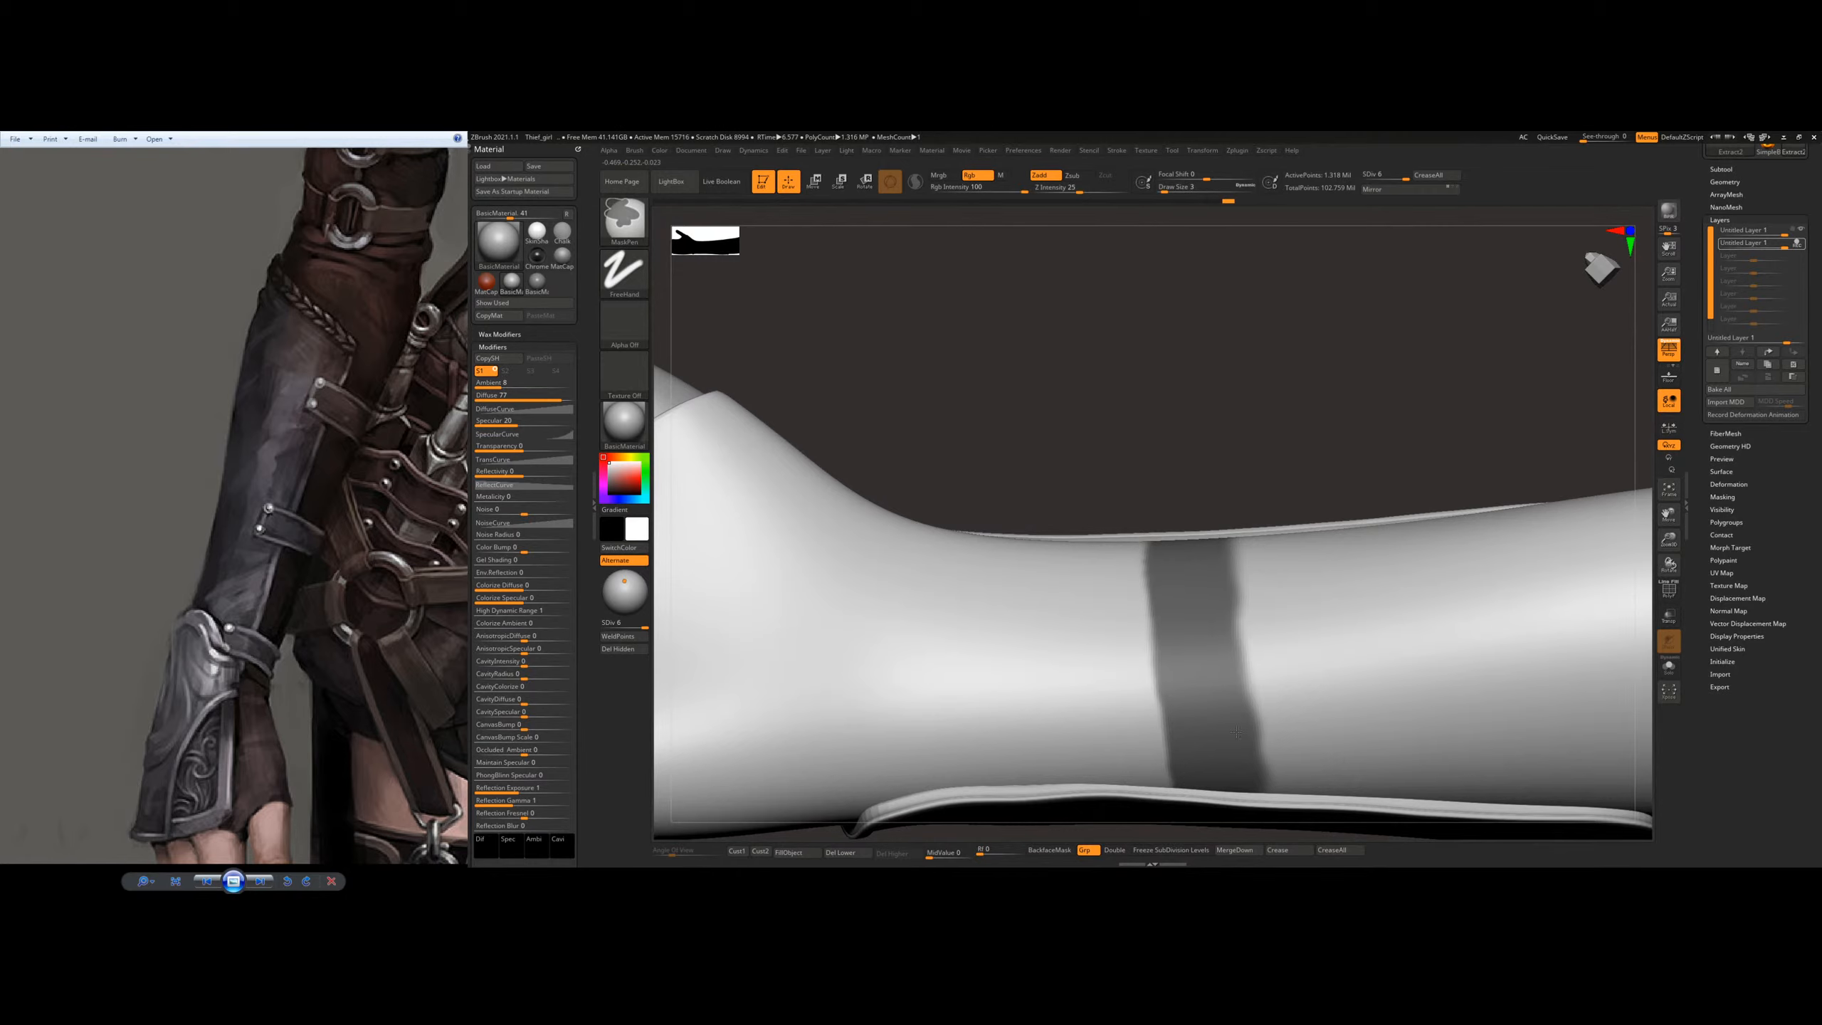
# Step: Even out the band's elbow-side edge from the plate's rim around the underside of the forearm
pyautogui.moveTo(1201, 541)
pyautogui.mouseDown(button='right')
pyautogui.moveTo(1252, 553)
pyautogui.moveTo(1257, 610)
pyautogui.moveTo(1220, 492)
pyautogui.moveTo(1195, 513)
pyautogui.moveTo(1208, 610)
pyautogui.moveTo(1249, 508)
pyautogui.moveTo(1180, 529)
pyautogui.mouseUp(button='right')
pyautogui.press('ctrl')
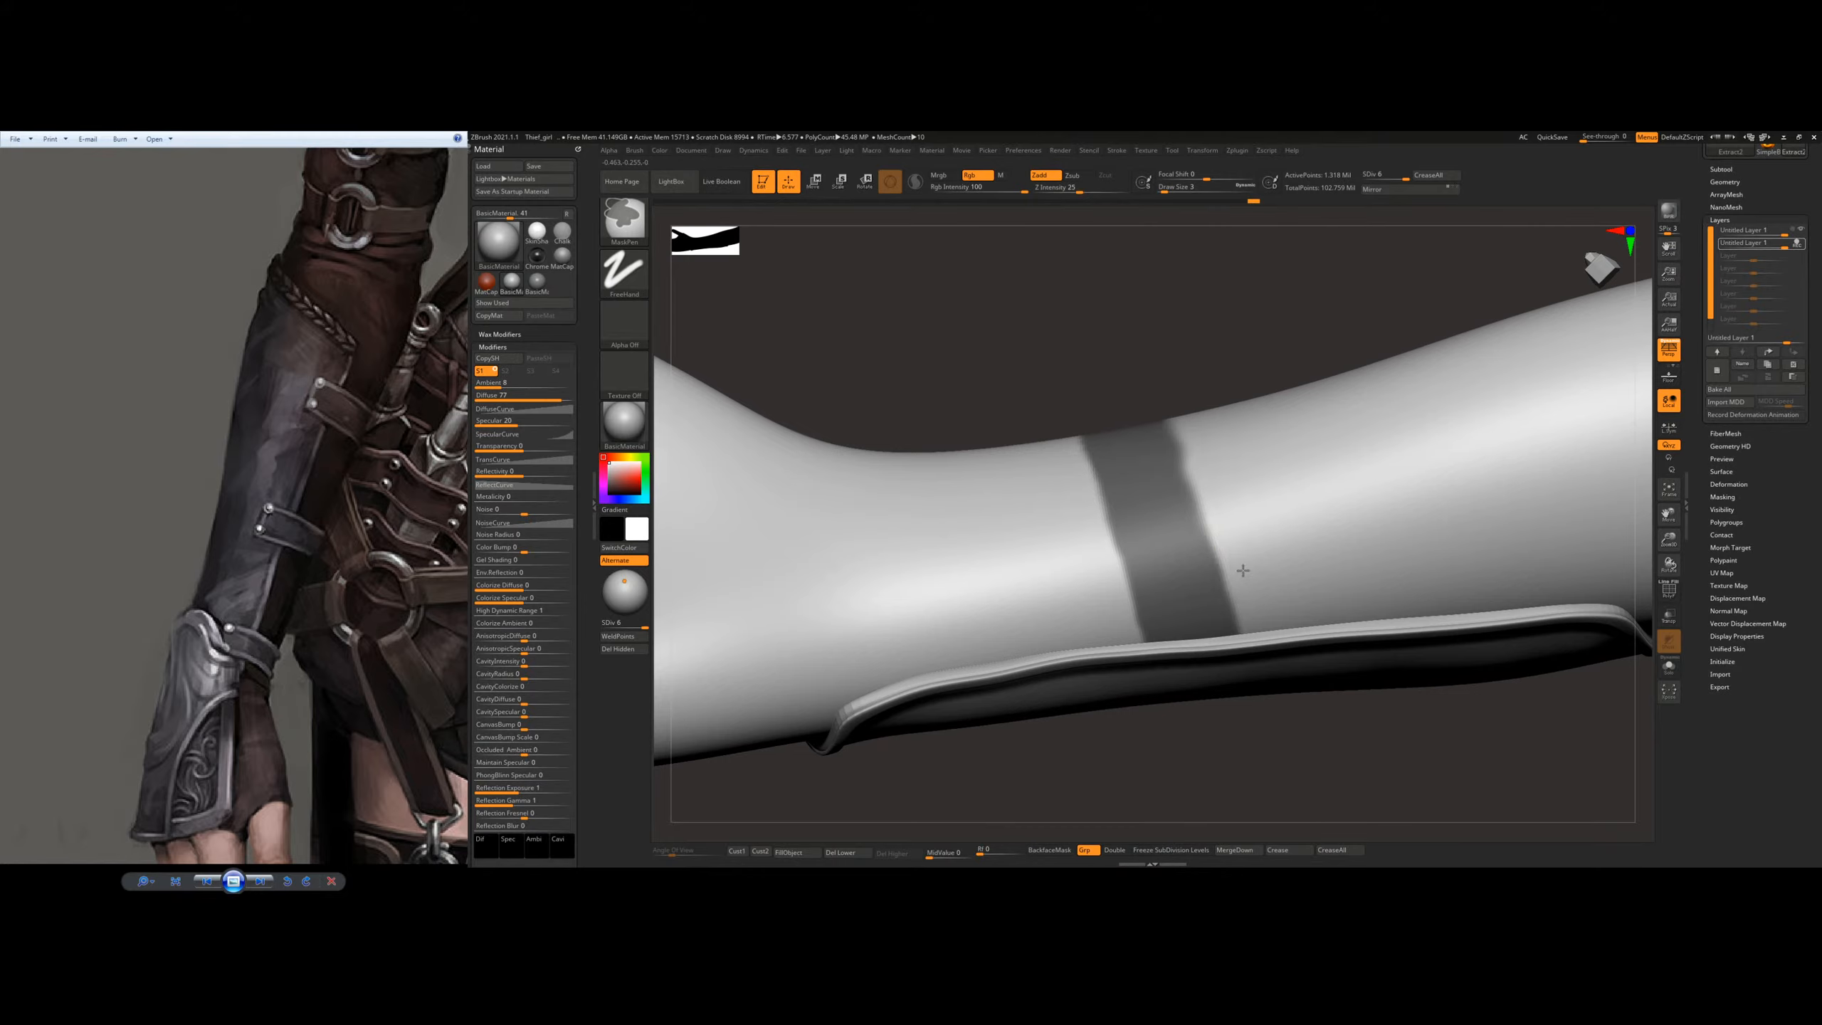
pyautogui.keyDown('ctrl'); pyautogui.keyDown('alt'); pyautogui.moveTo(1229, 546); pyautogui.dragTo(1258, 585); pyautogui.keyUp('alt'); pyautogui.keyUp('ctrl')
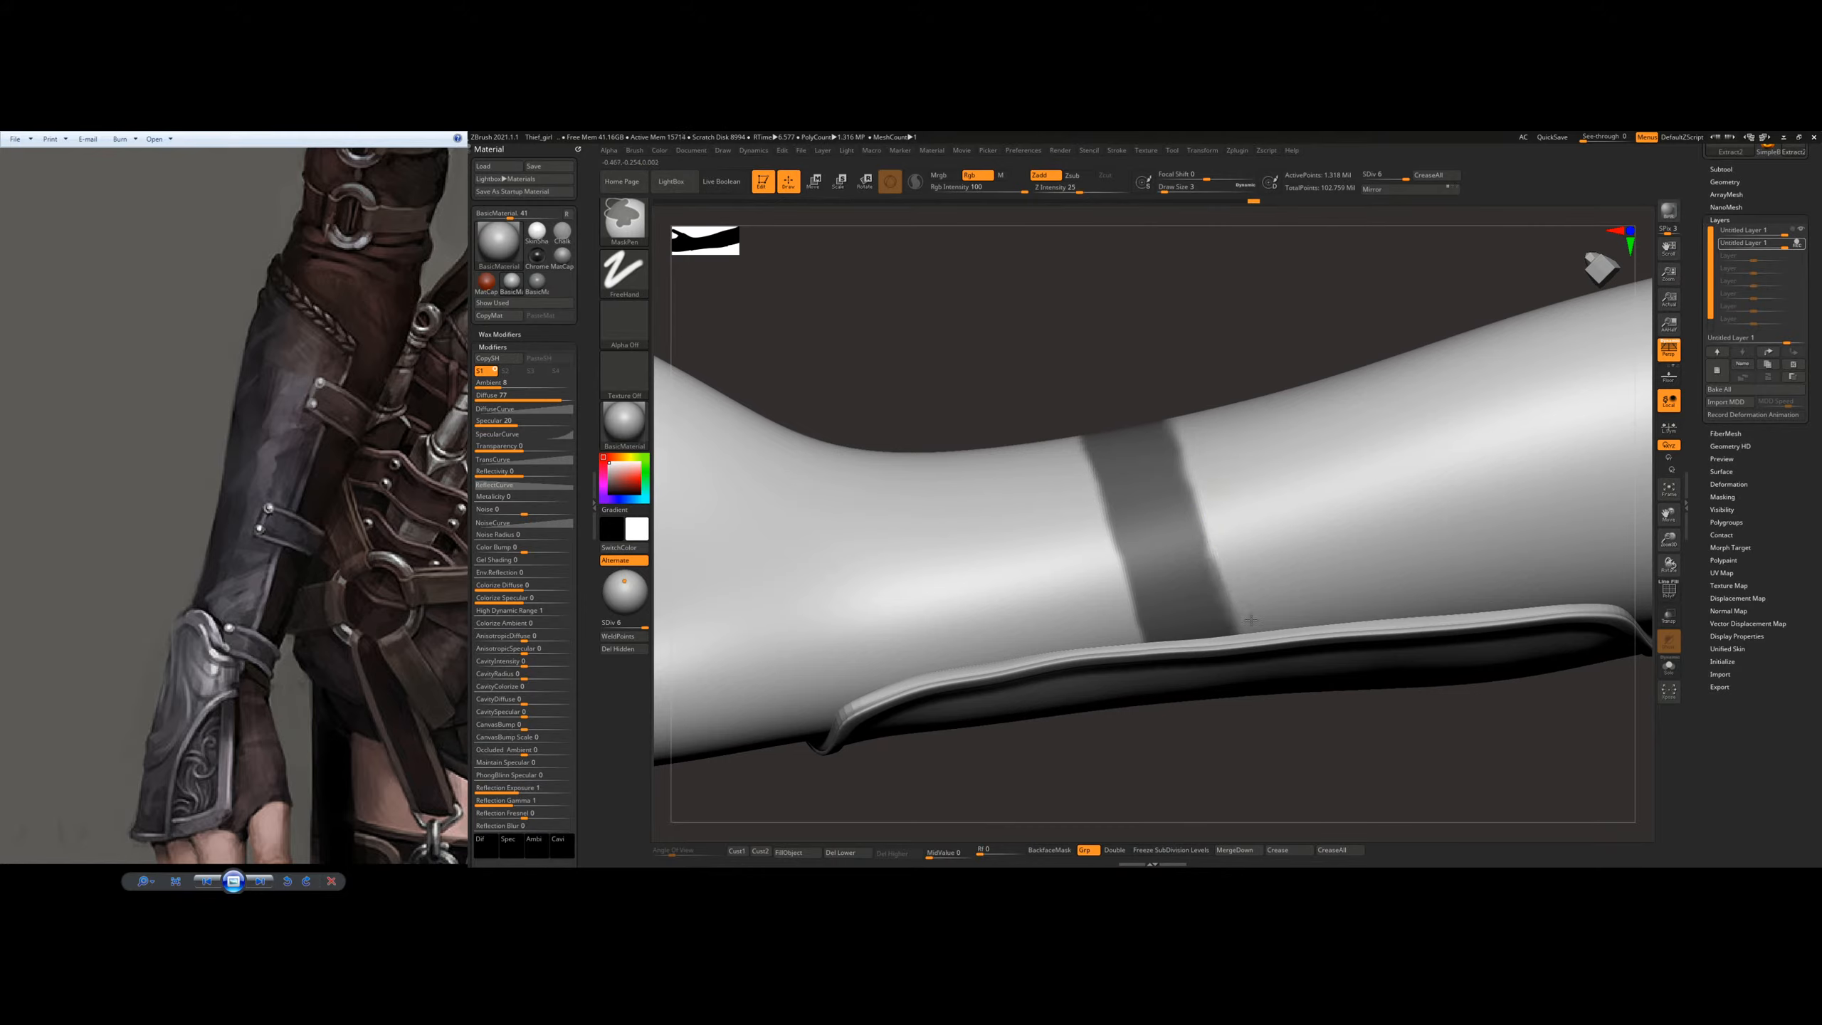
pyautogui.moveTo(1236, 417); pyautogui.dragTo(1254, 666, button='right')
pyautogui.rightClick(1210, 552)
pyautogui.moveTo(1205, 518); pyautogui.dragTo(1196, 460, button='right')
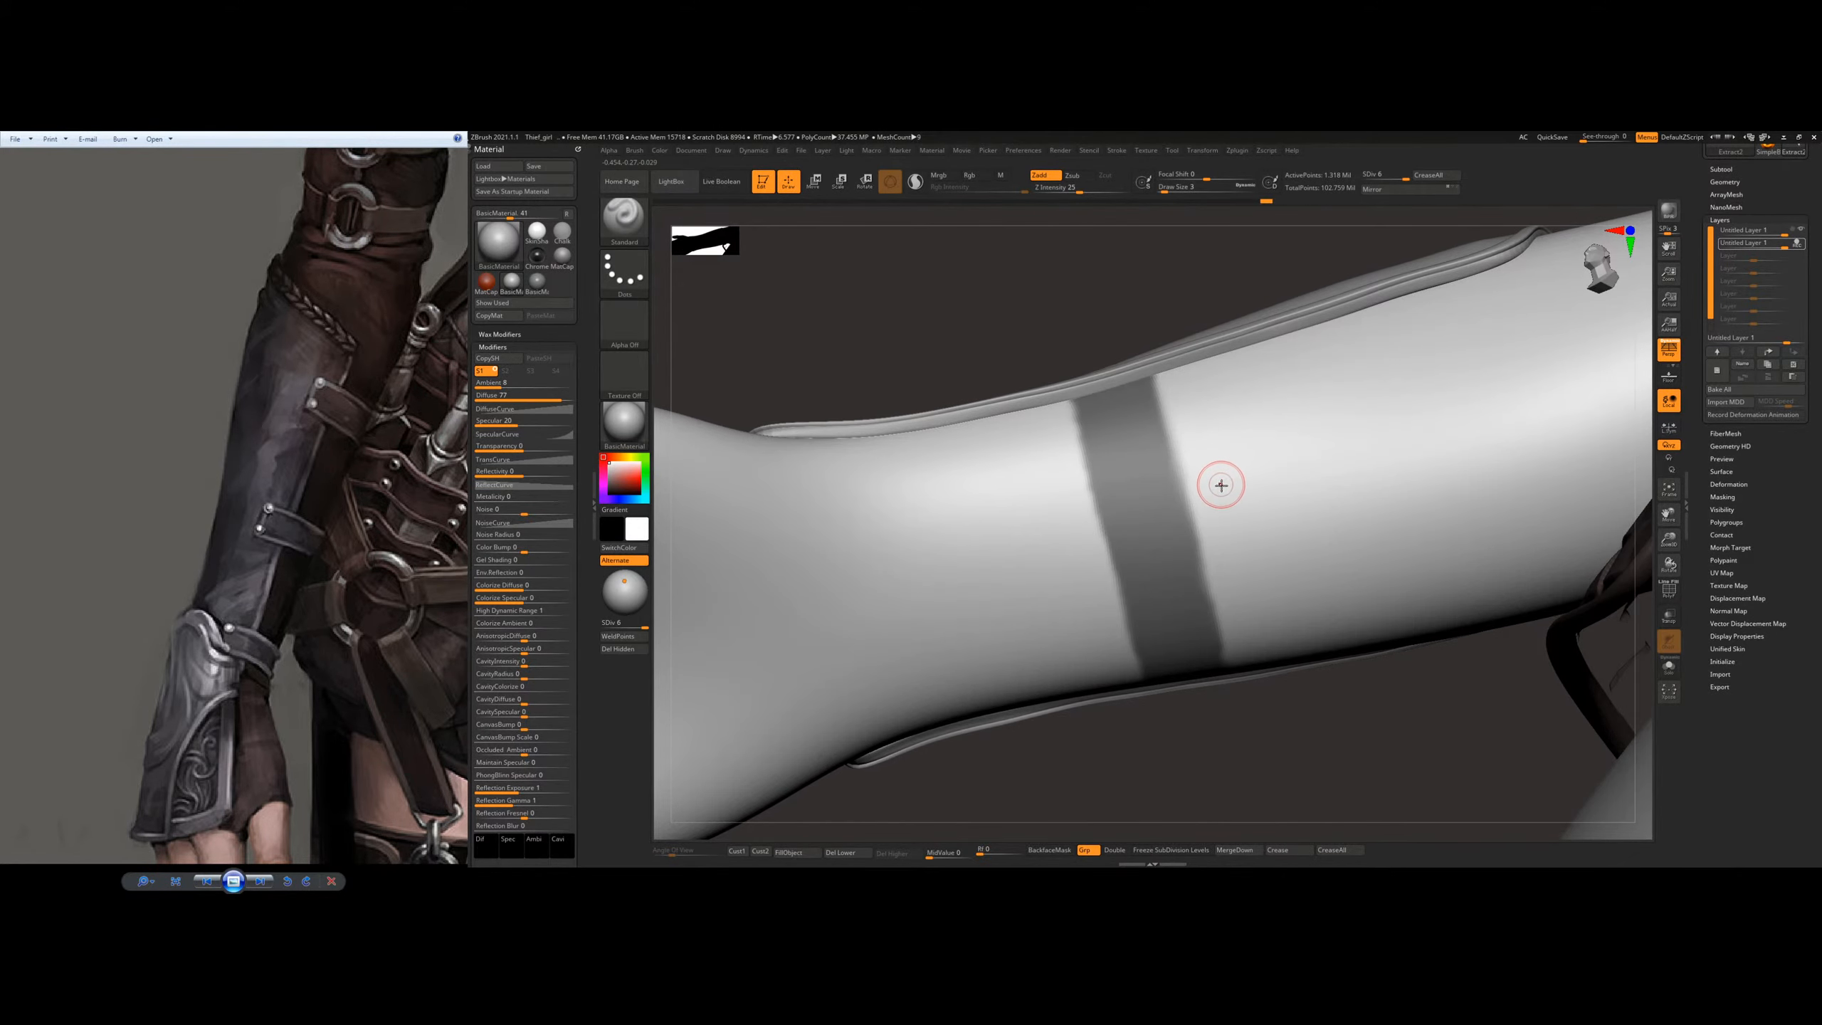
pyautogui.moveTo(1257, 436); pyautogui.dragTo(1193, 479, button='right')
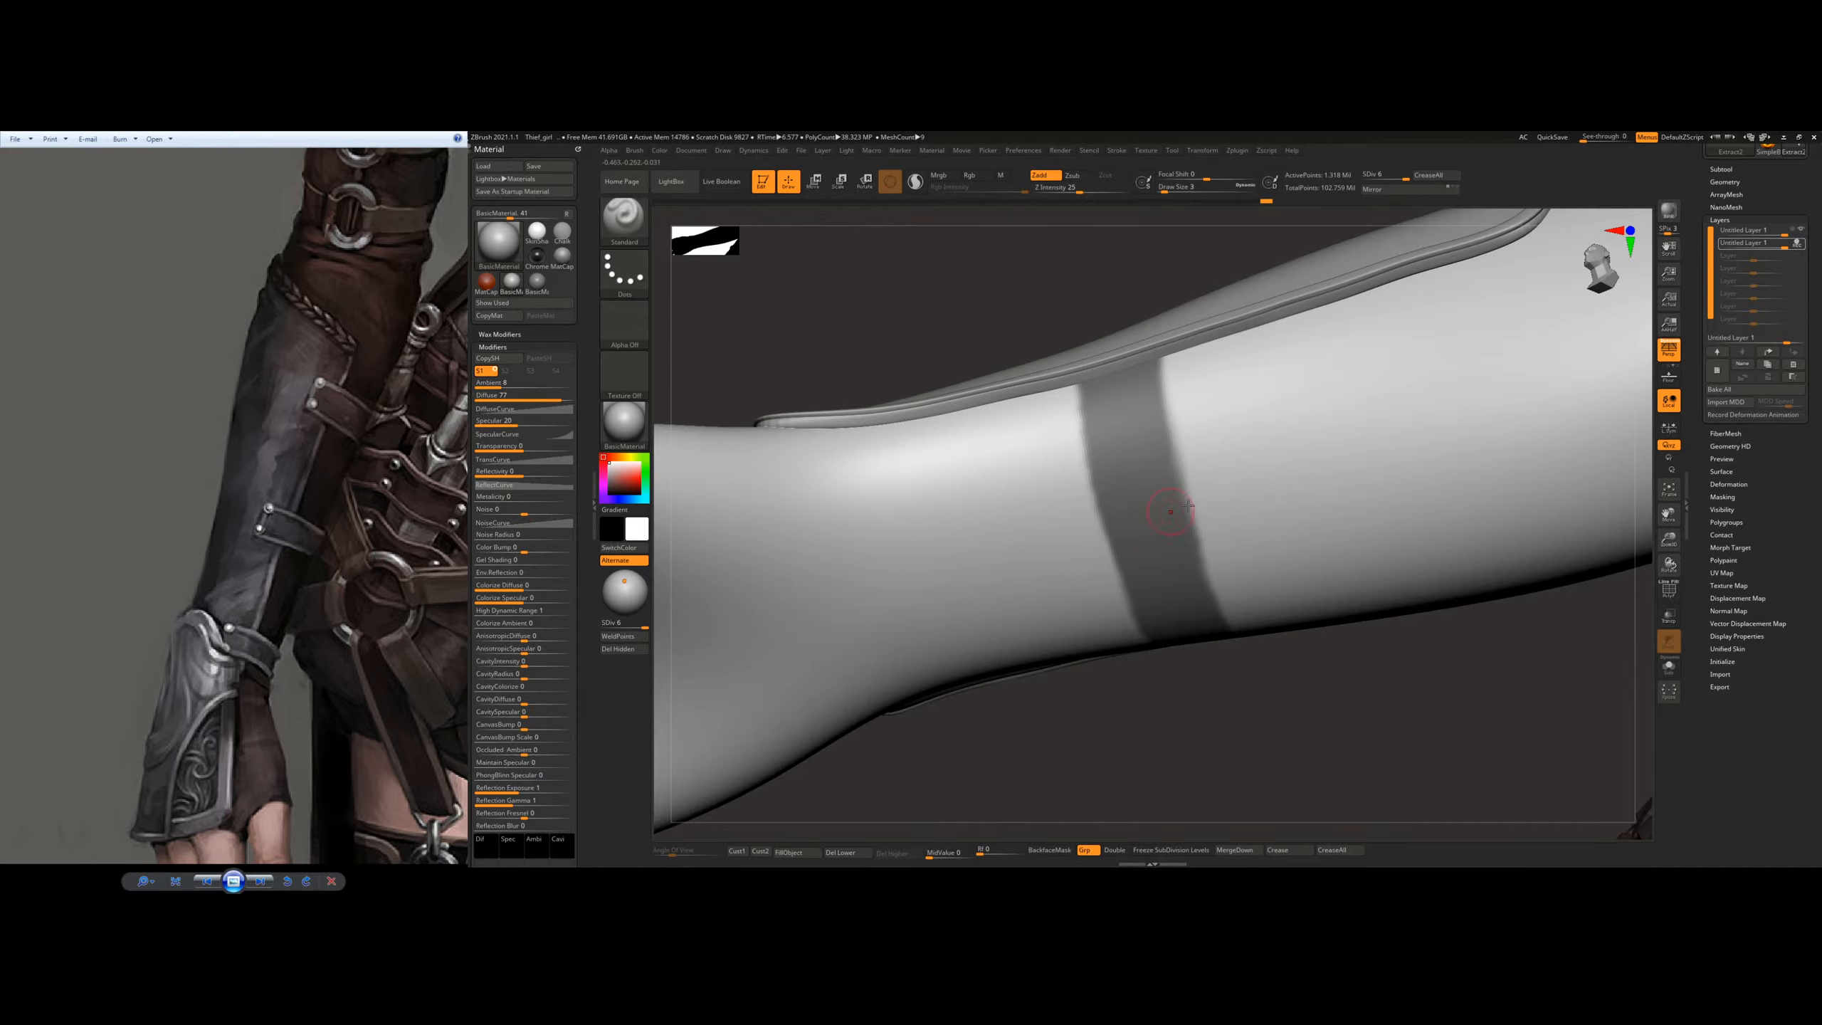
pyautogui.moveTo(1177, 509)
pyautogui.mouseDown(button='right')
pyautogui.moveTo(1212, 512)
pyautogui.moveTo(1202, 527)
pyautogui.mouseUp(button='right')
# Step: Paint a second strap mask band across the forearm, closer to the elbow end of the plate
pyautogui.moveTo(1386, 447); pyautogui.dragTo(1164, 476, button='right')
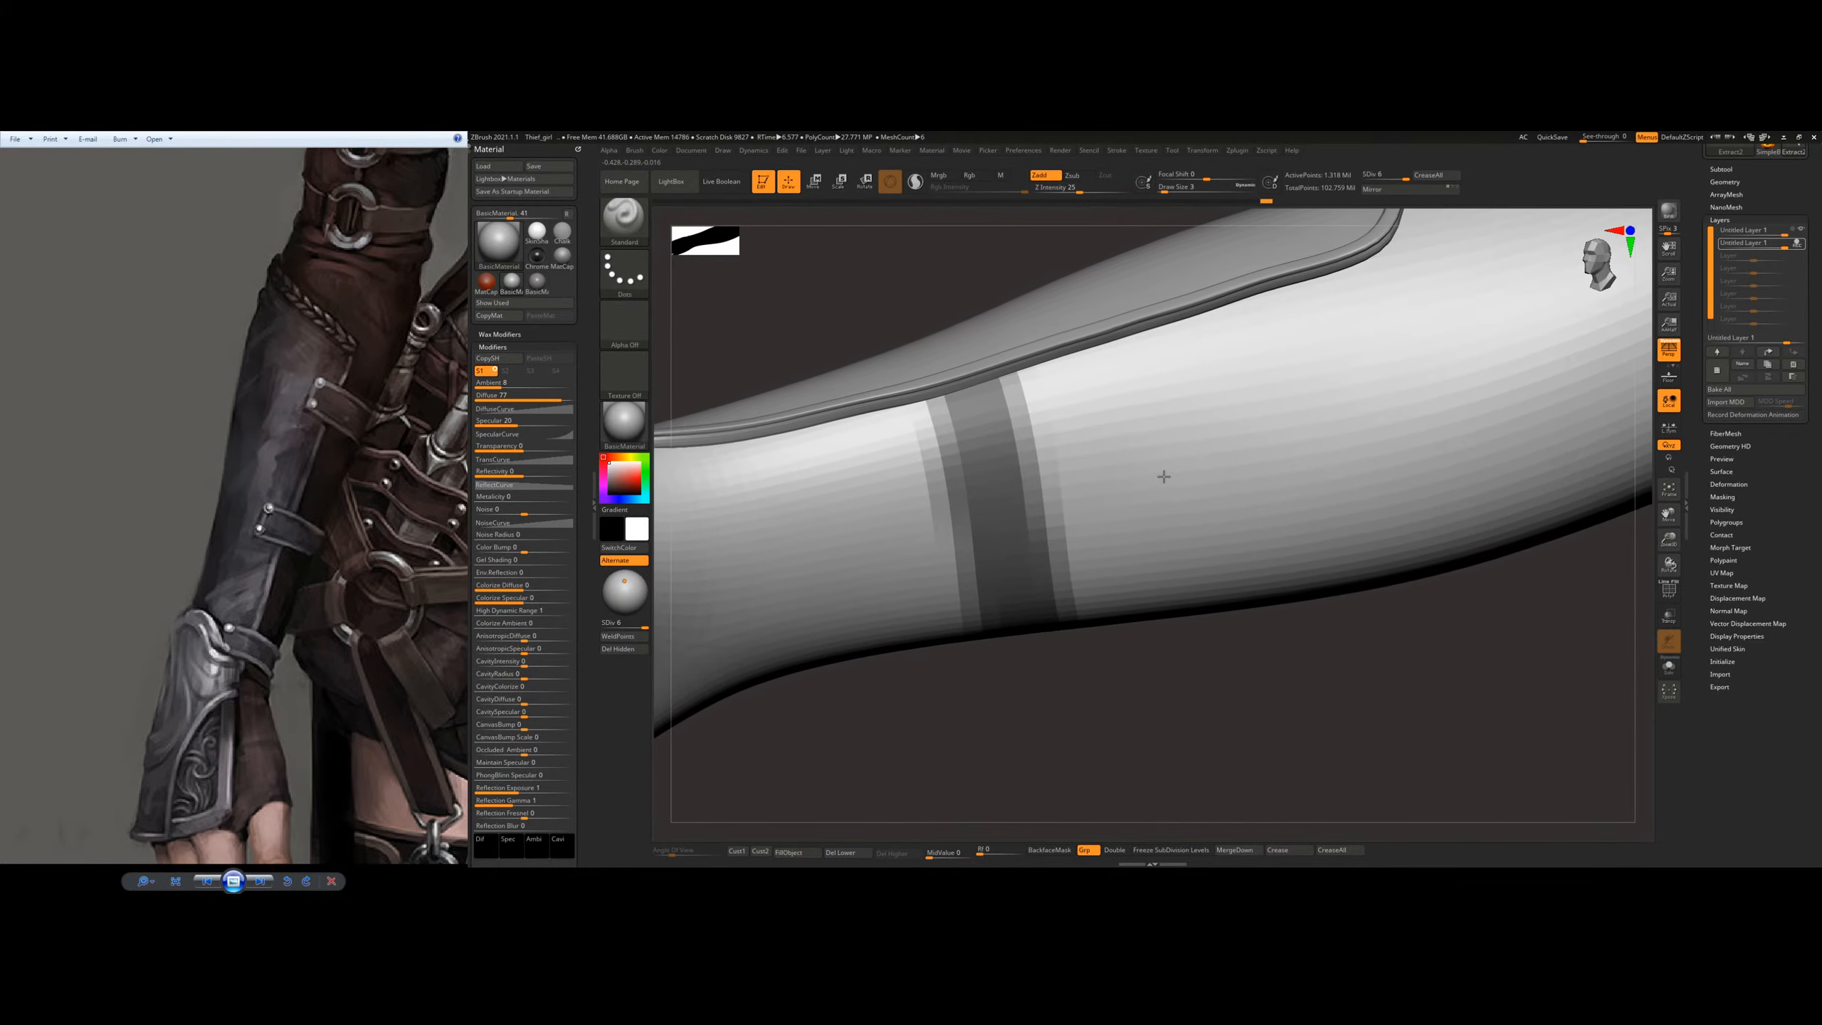
pyautogui.moveTo(1252, 291)
pyautogui.keyDown('ctrl'); pyautogui.mouseDown()
pyautogui.moveTo(1324, 563)
pyautogui.moveTo(1205, 316)
pyautogui.moveTo(1249, 488)
pyautogui.moveTo(1207, 319)
pyautogui.moveTo(1284, 503)
pyautogui.moveTo(1292, 301)
pyautogui.moveTo(1267, 316)
pyautogui.mouseUp(); pyautogui.keyUp('ctrl')
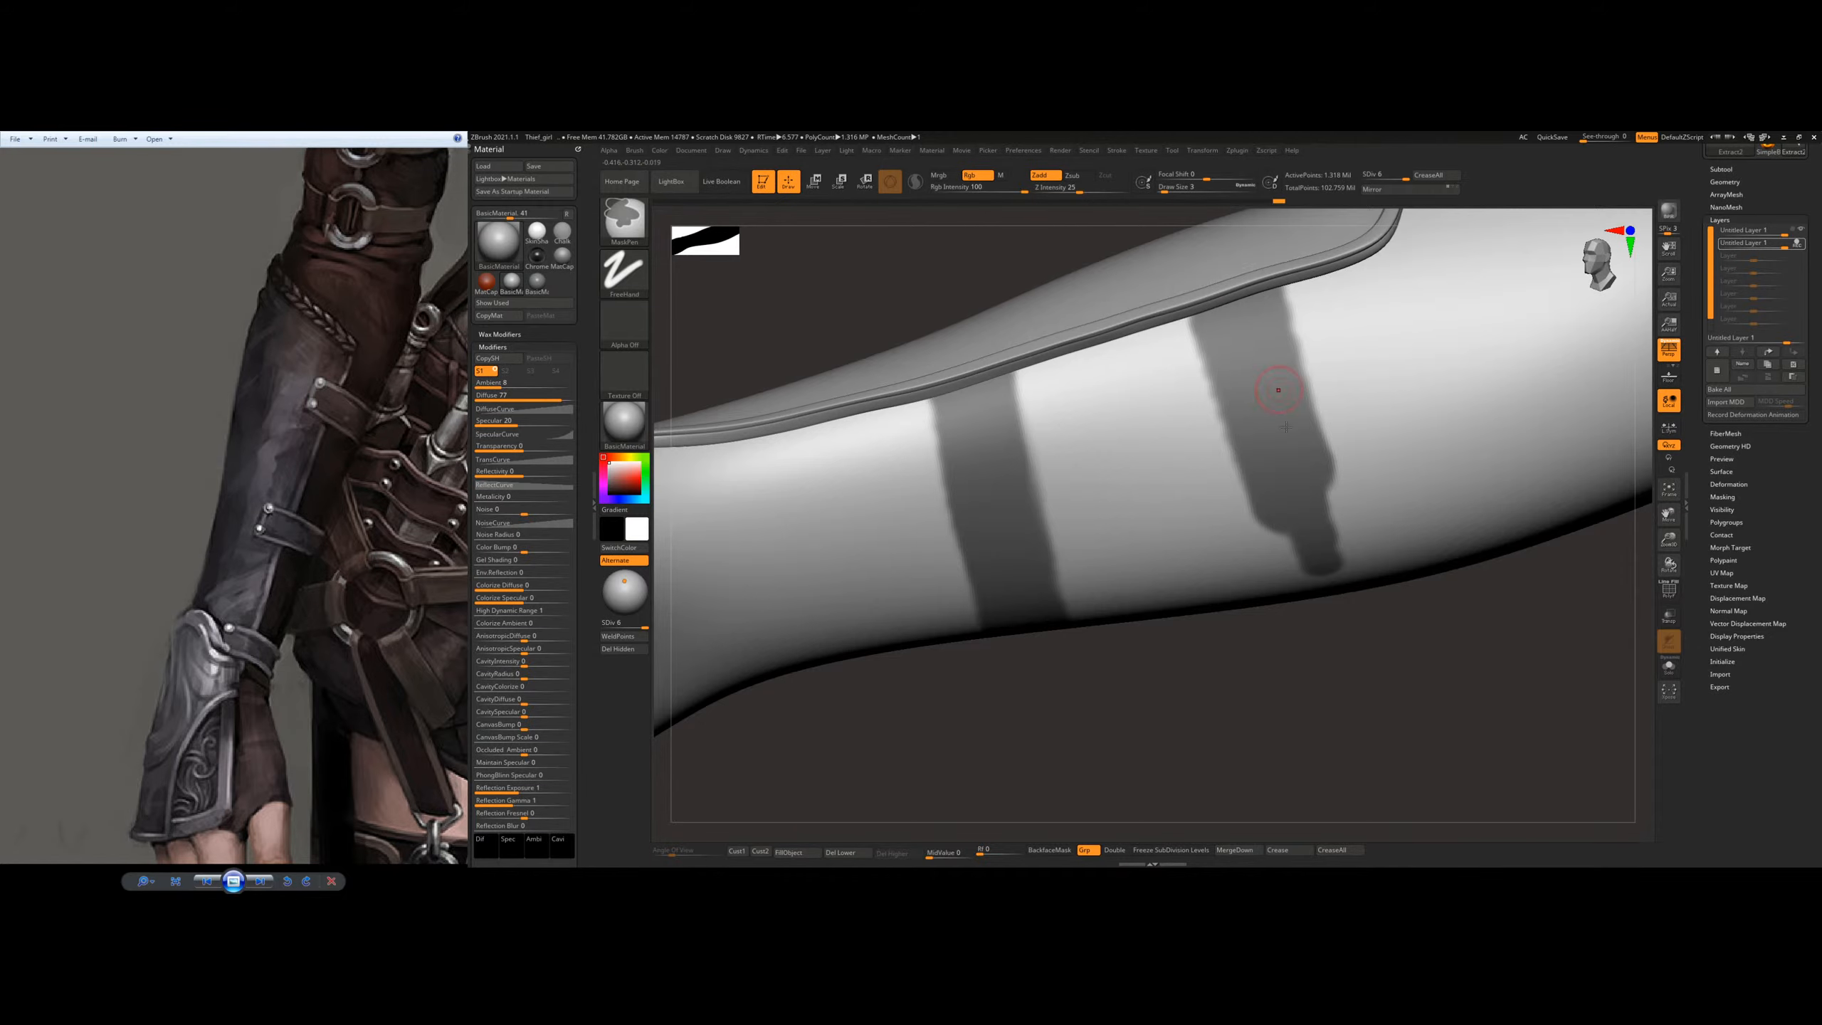
pyautogui.moveTo(1291, 718); pyautogui.dragTo(1261, 382)
pyautogui.keyDown('alt'); pyautogui.moveTo(1216, 439); pyautogui.dragTo(1119, 353); pyautogui.keyUp('alt')
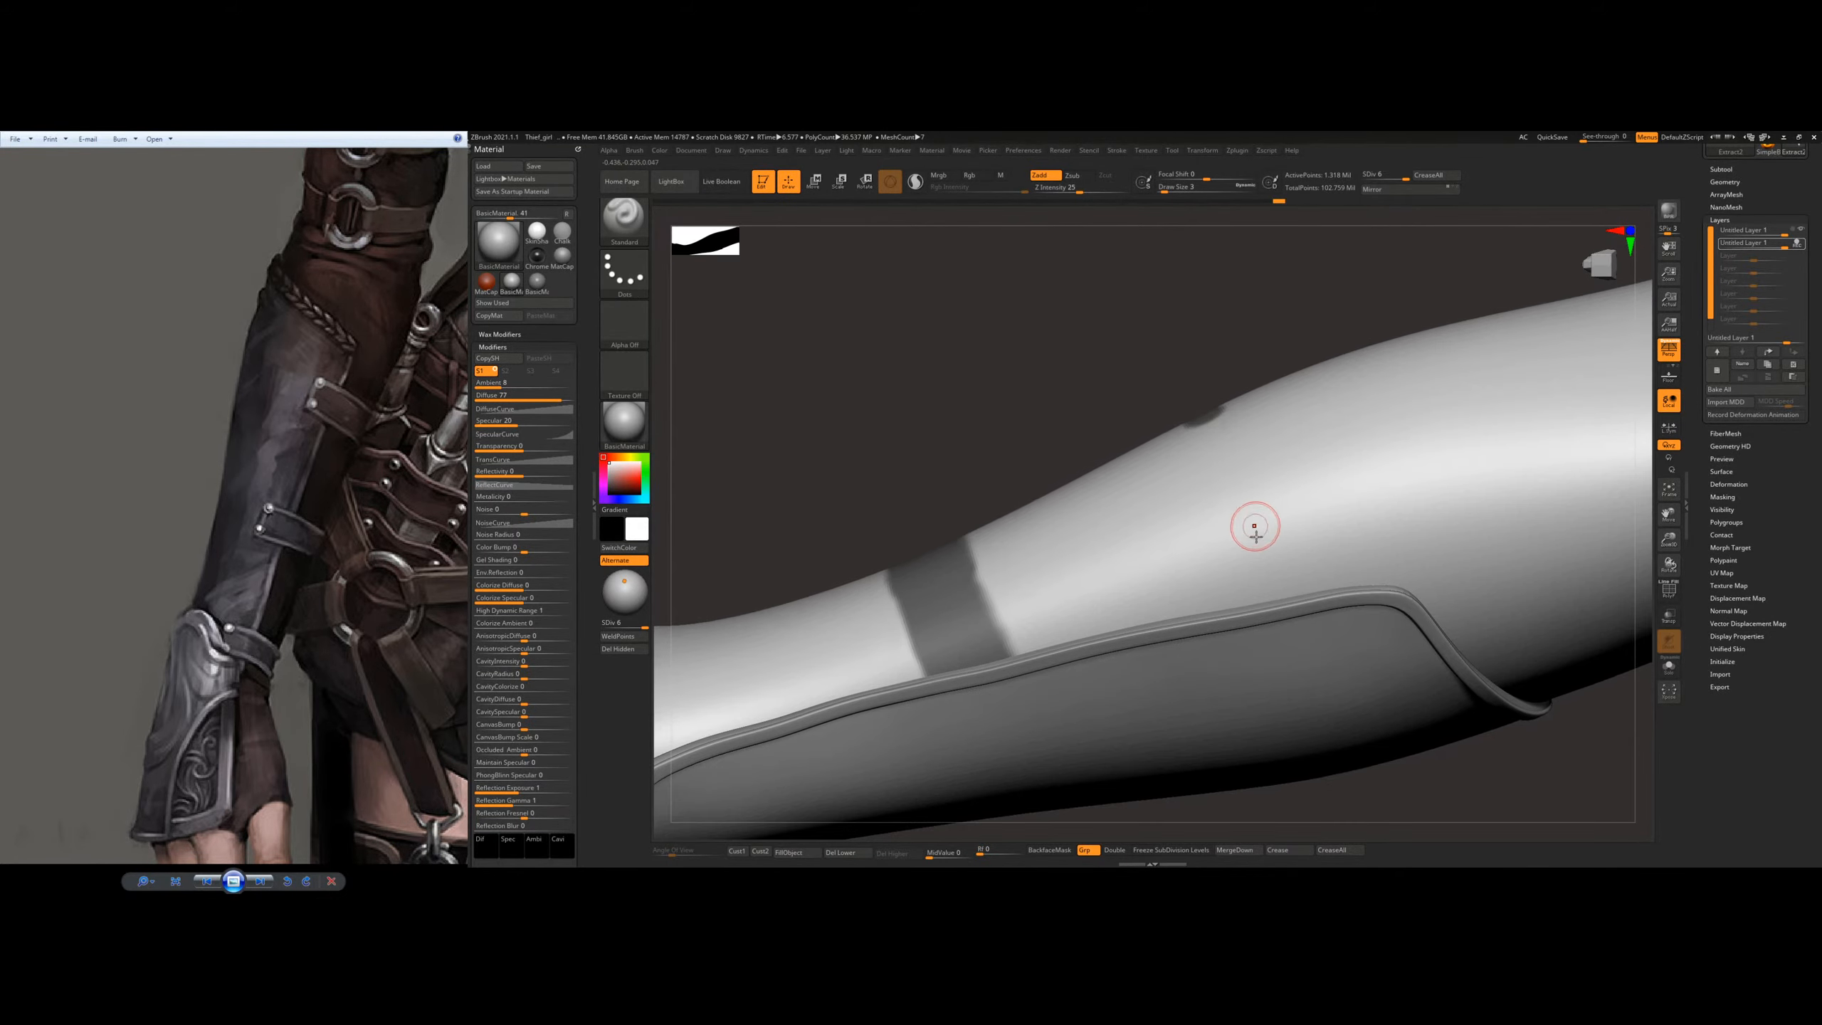
pyautogui.moveTo(1249, 600)
pyautogui.keyDown('ctrl'); pyautogui.mouseDown()
pyautogui.moveTo(1208, 420)
pyautogui.moveTo(1244, 585)
pyautogui.moveTo(1201, 446)
pyautogui.mouseUp(); pyautogui.keyUp('ctrl')
pyautogui.moveTo(1188, 351)
pyautogui.mouseDown()
pyautogui.moveTo(1251, 549)
pyautogui.moveTo(1171, 448)
pyautogui.mouseUp()
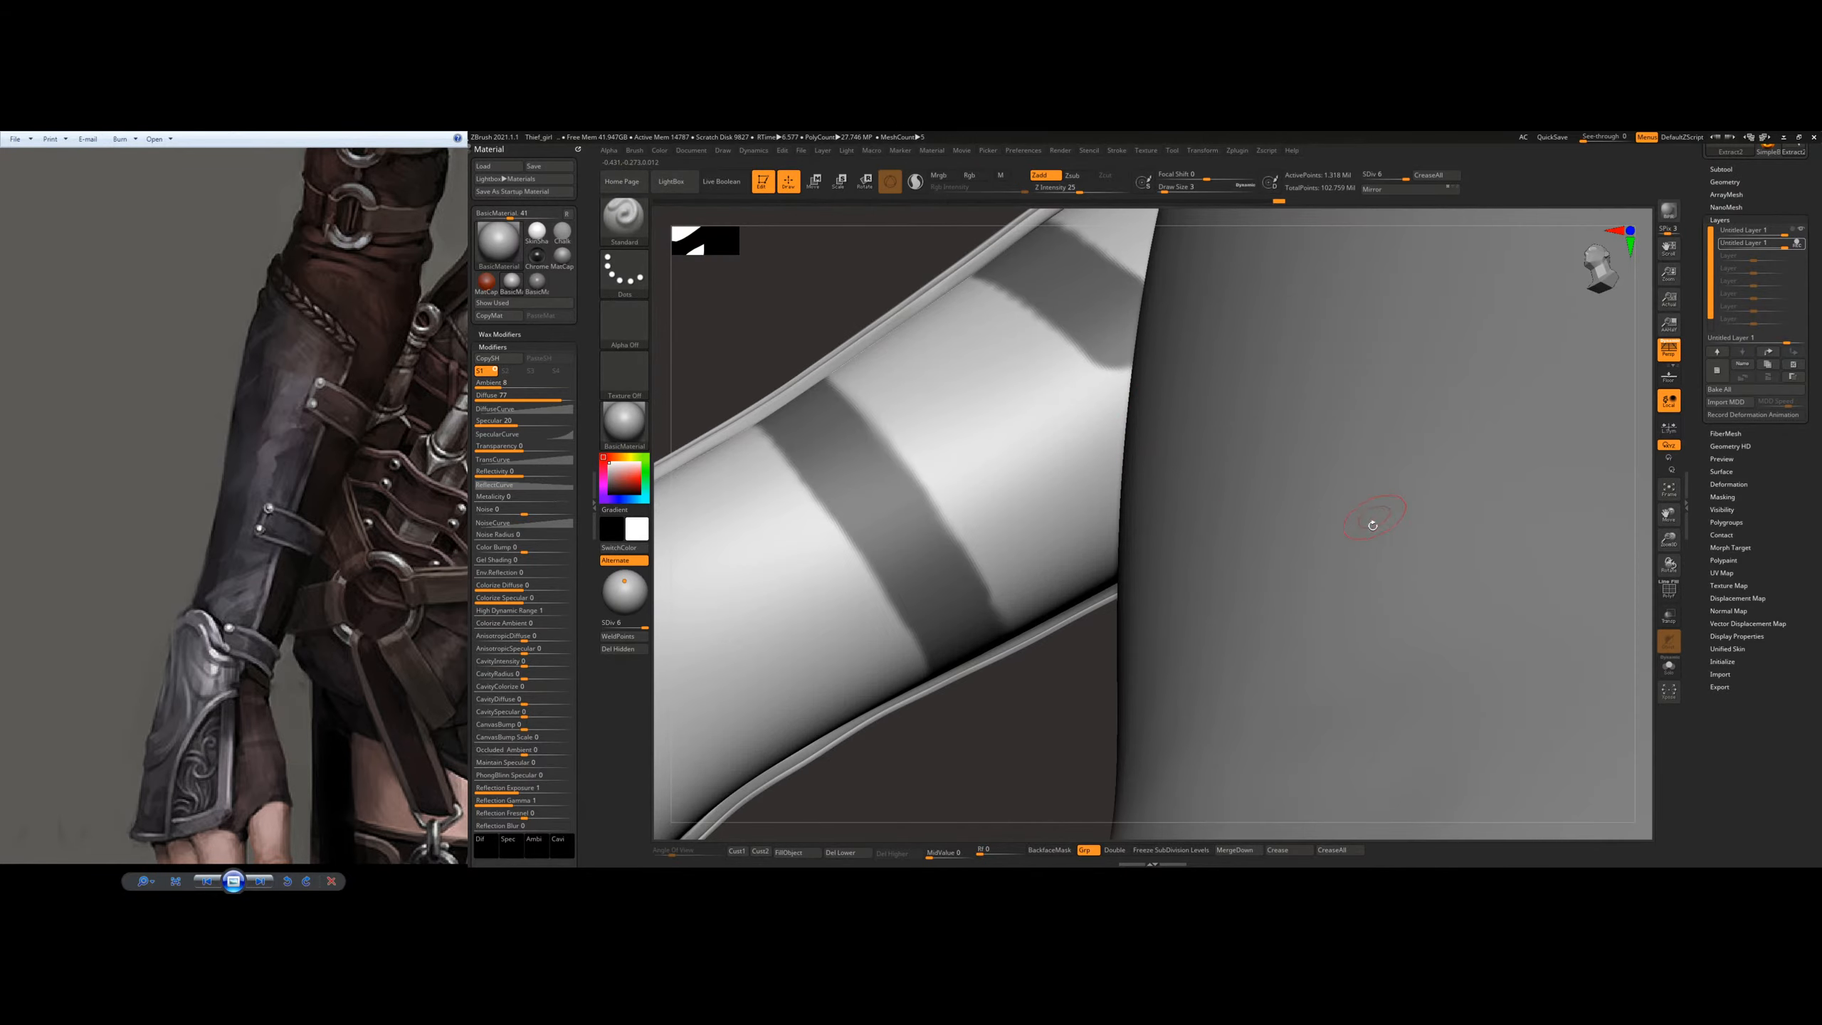
# Step: Widen the second mask band along its wrist-side edge and extend it to the plate's rim
pyautogui.moveTo(1372, 525)
pyautogui.mouseDown(button='right')
pyautogui.moveTo(1269, 399)
pyautogui.moveTo(1399, 300)
pyautogui.moveTo(1274, 594)
pyautogui.moveTo(1236, 544)
pyautogui.moveTo(1040, 503)
pyautogui.moveTo(1149, 522)
pyautogui.mouseUp(button='right')
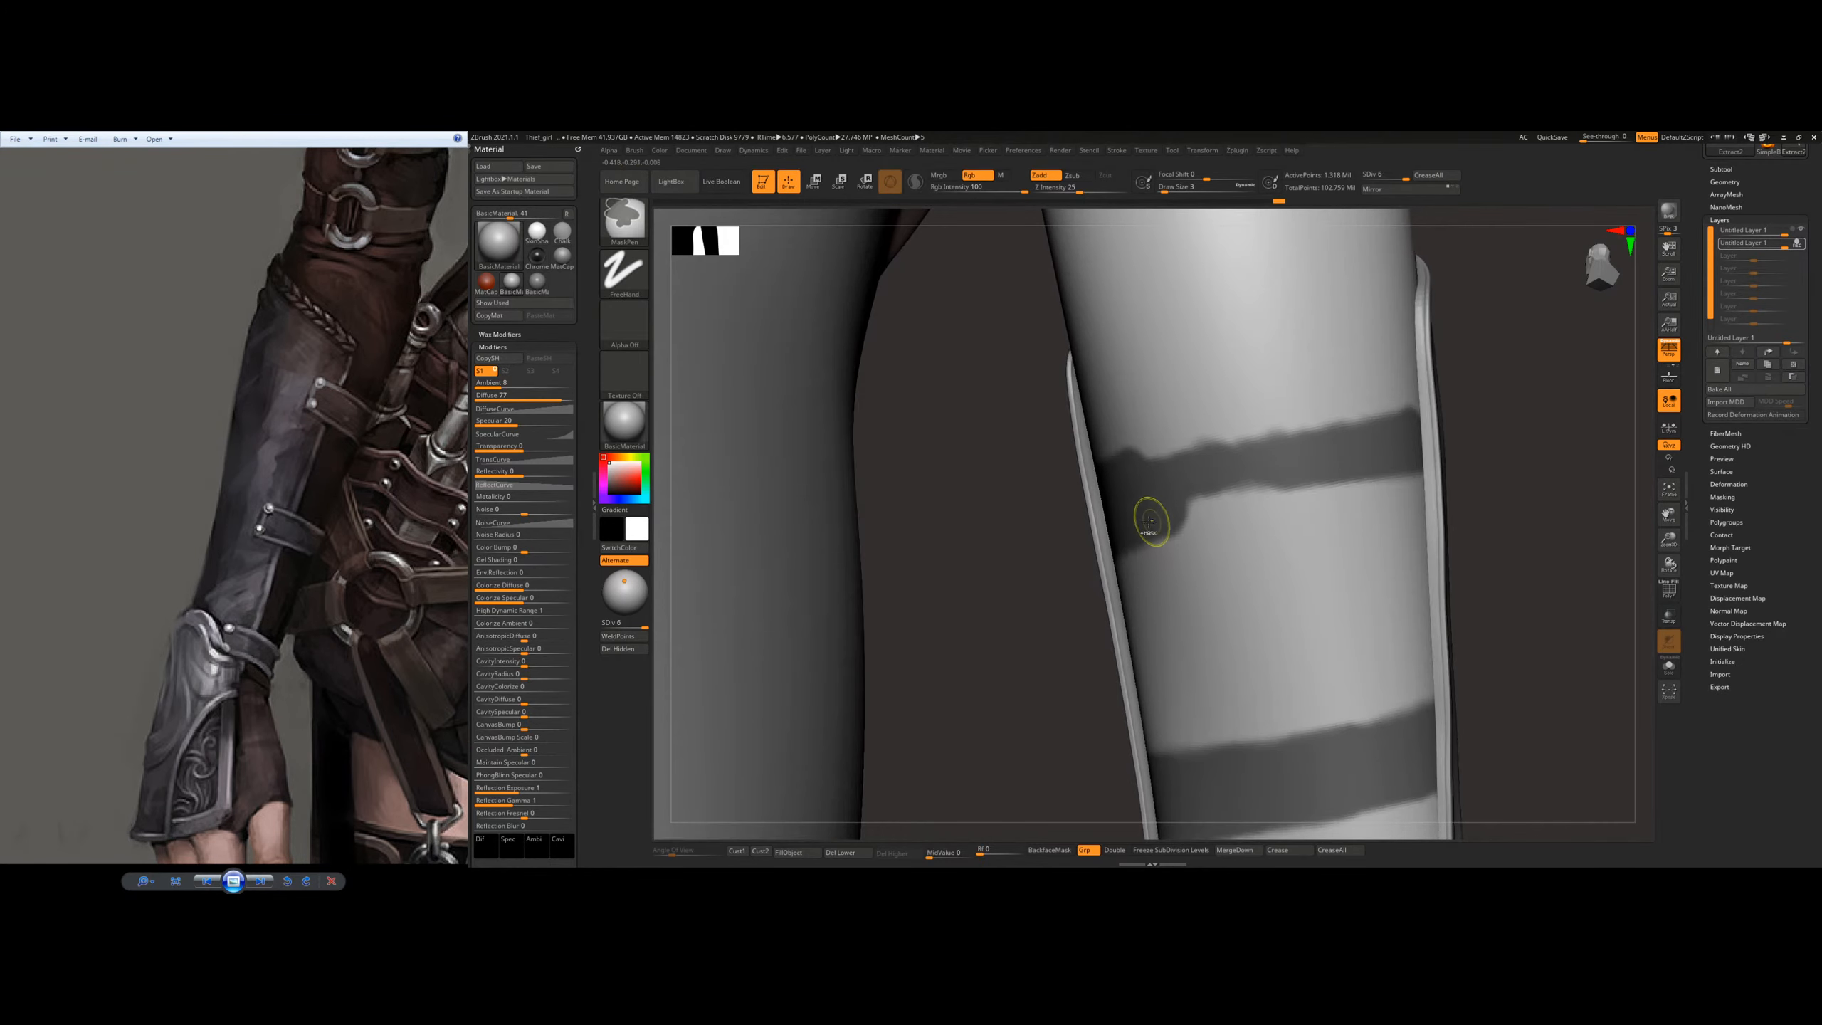
pyautogui.keyDown('ctrl'); pyautogui.moveTo(1149, 522); pyautogui.dragTo(1399, 491); pyautogui.keyUp('ctrl')
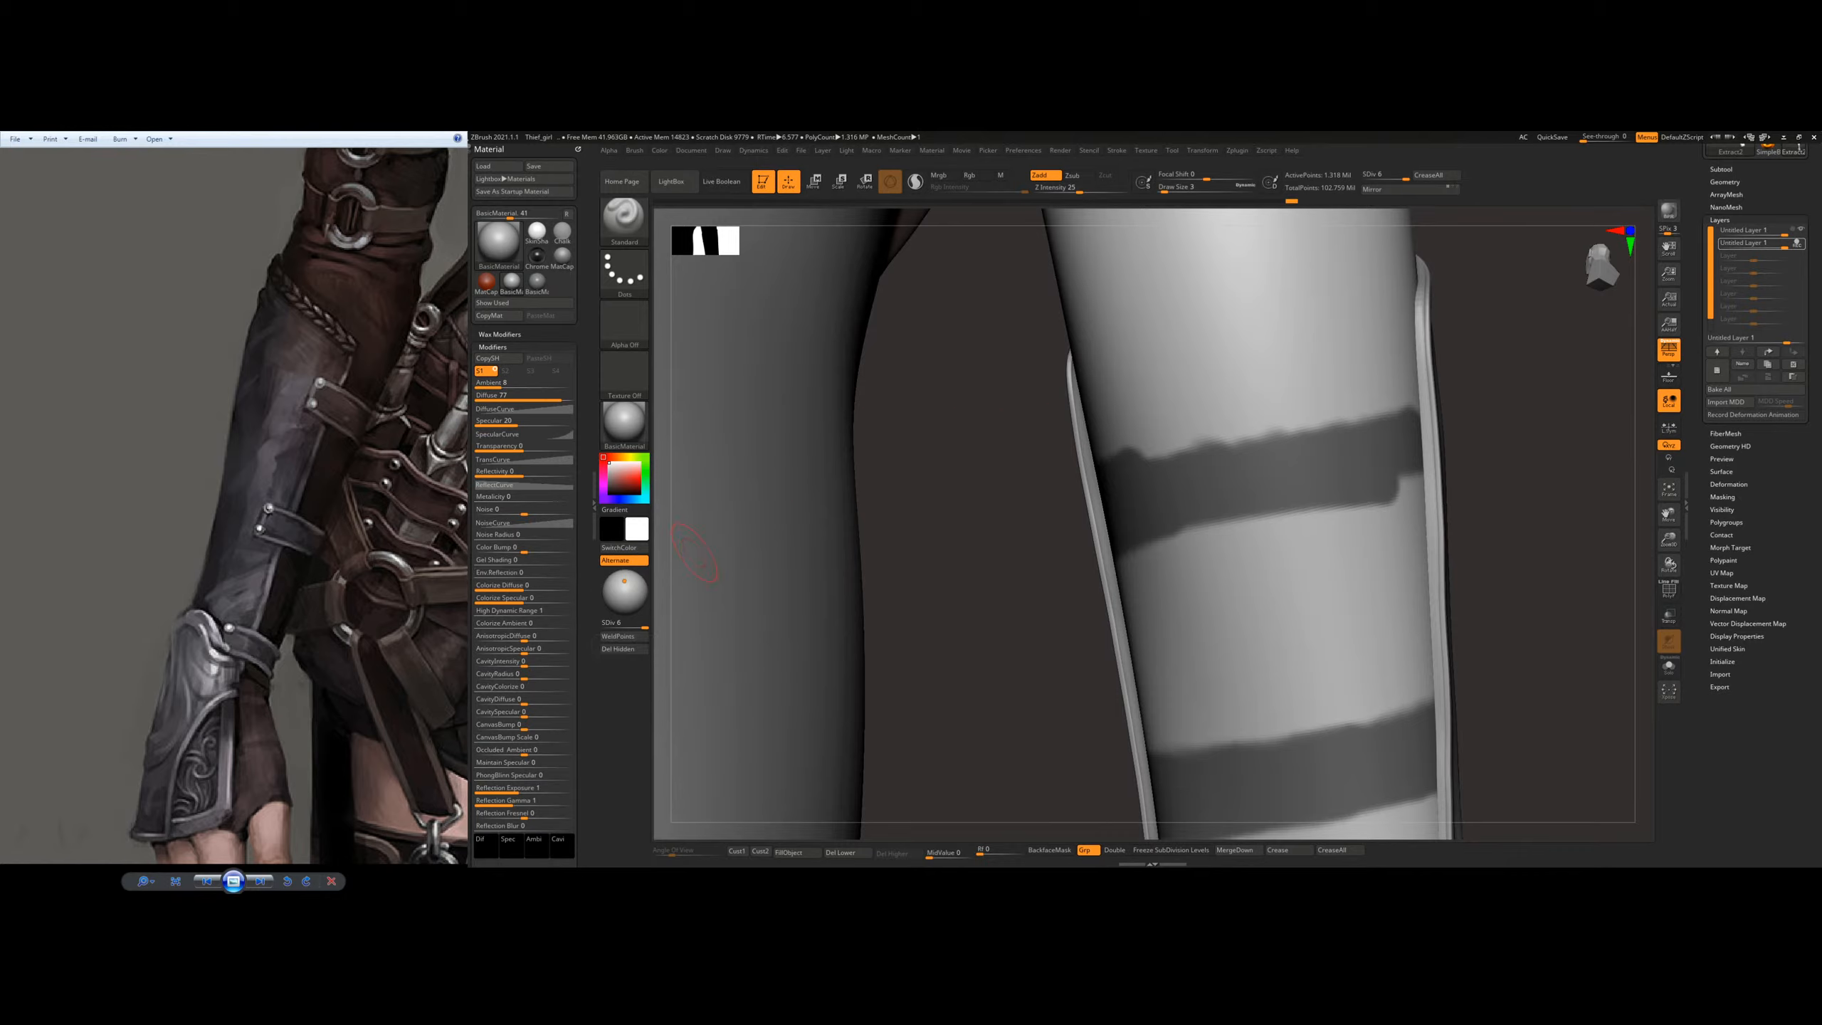
pyautogui.moveTo(1362, 473); pyautogui.dragTo(1266, 459, button='right')
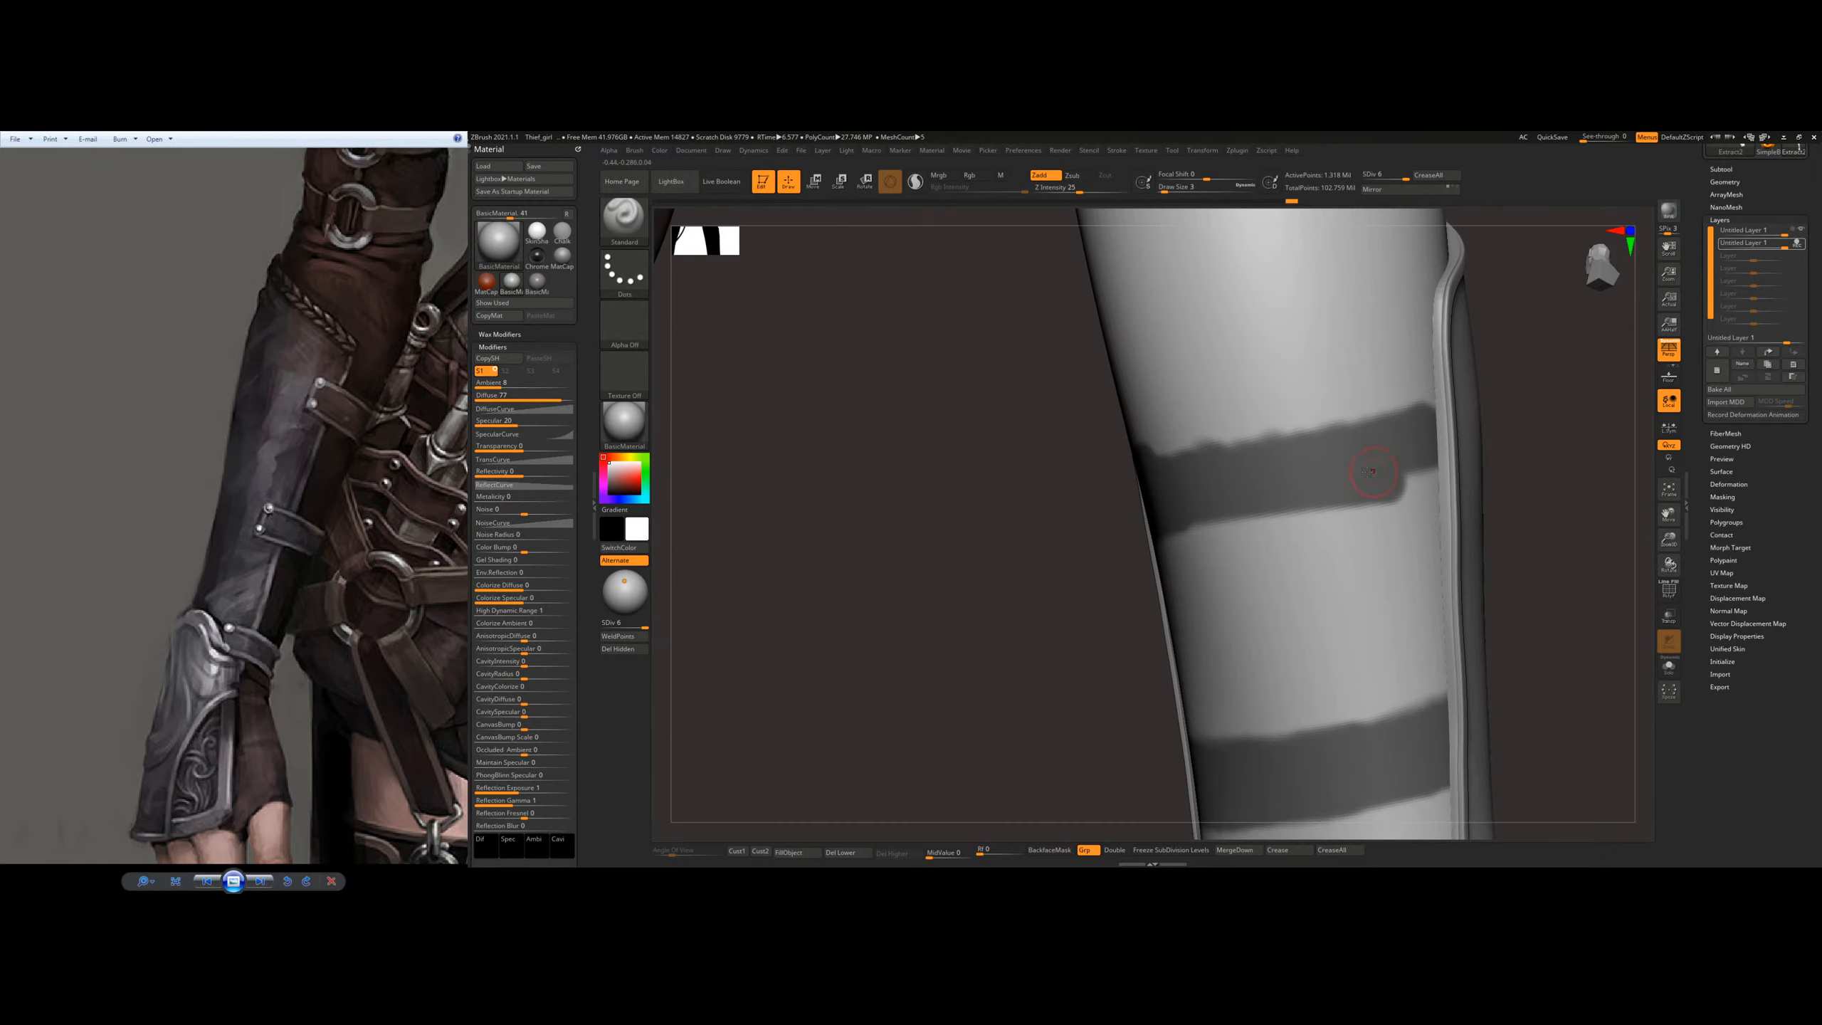
pyautogui.moveTo(1383, 488); pyautogui.dragTo(1482, 440, button='right')
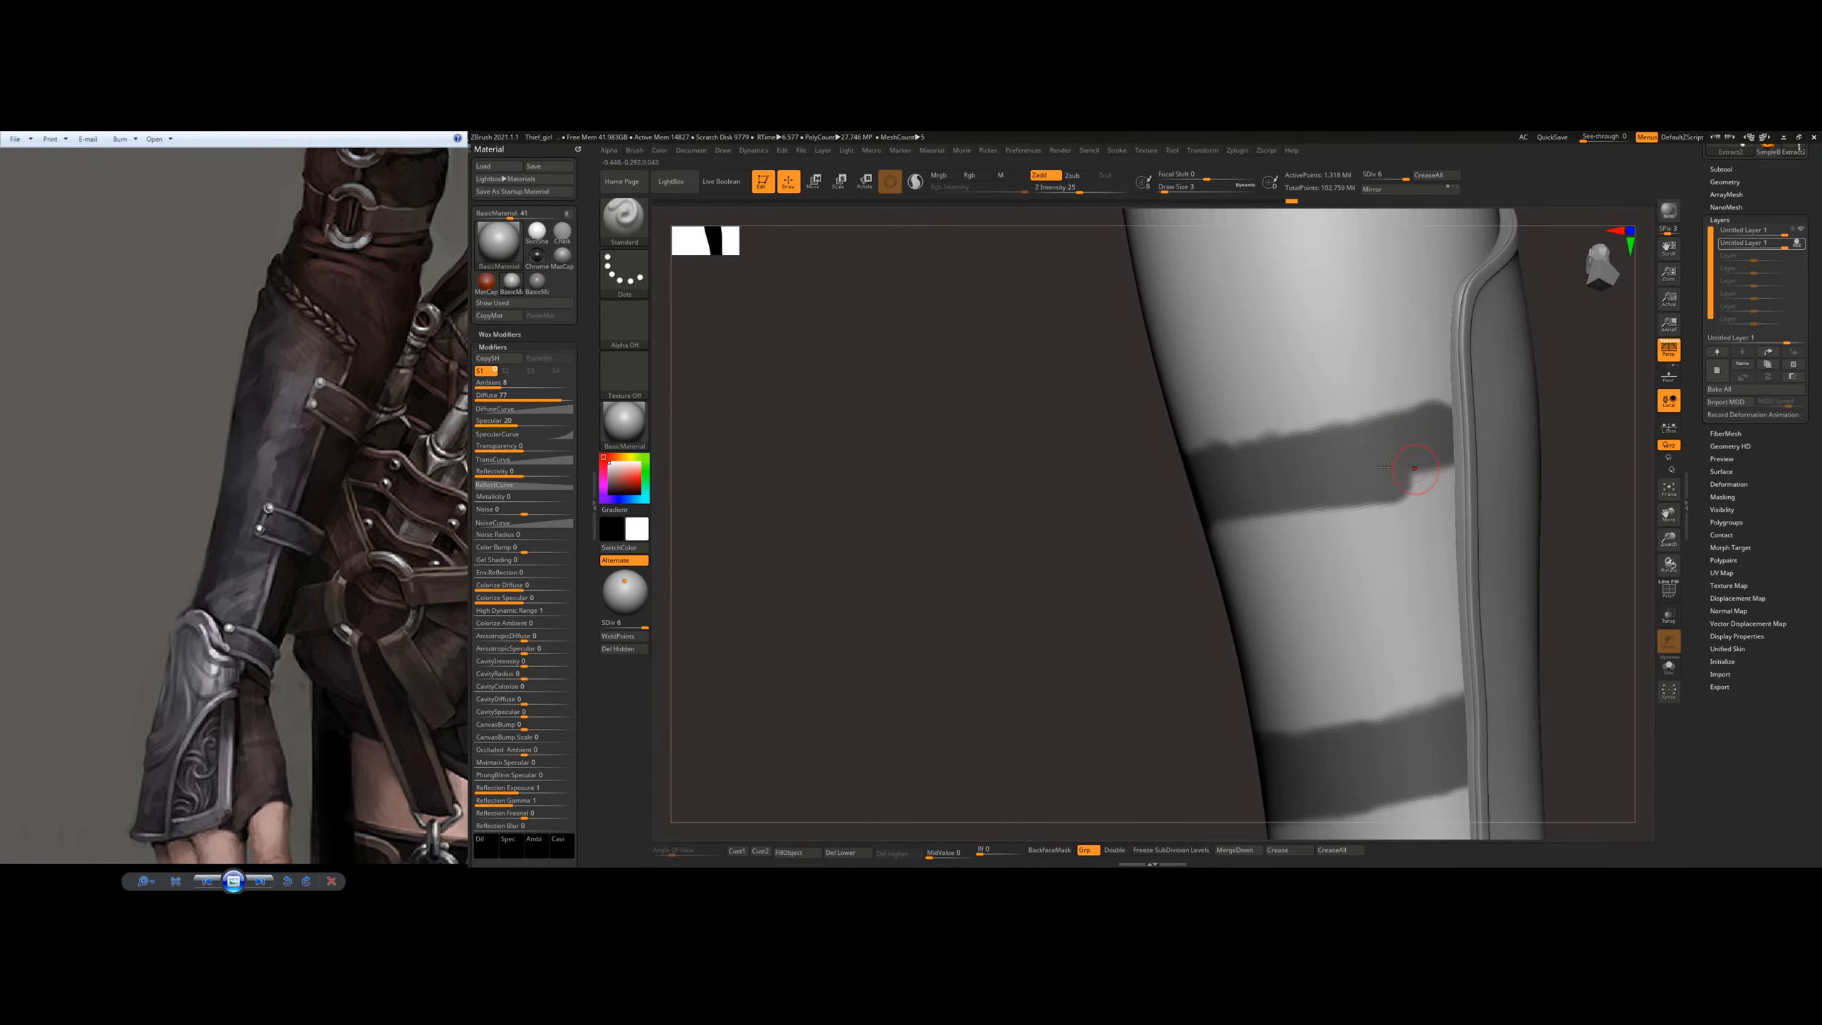
pyautogui.moveTo(1374, 474)
pyautogui.keyDown('ctrl'); pyautogui.mouseDown()
pyautogui.moveTo(1446, 472)
pyautogui.moveTo(1428, 485)
pyautogui.mouseUp(); pyautogui.keyUp('ctrl')
pyautogui.keyDown('alt'); pyautogui.moveTo(1406, 483); pyautogui.dragTo(1324, 457, button='right'); pyautogui.keyUp('alt')
# Step: Fill the second mask band up to the plate's rim and even out both of its edges
pyautogui.moveTo(1103, 522)
pyautogui.keyDown('ctrl'); pyautogui.mouseDown()
pyautogui.moveTo(1265, 496)
pyautogui.moveTo(1094, 478)
pyautogui.moveTo(1155, 441)
pyautogui.moveTo(1311, 438)
pyautogui.mouseUp(); pyautogui.keyUp('ctrl')
pyautogui.keyDown('ctrl'); pyautogui.moveTo(1041, 492); pyautogui.dragTo(1272, 440); pyautogui.keyUp('ctrl')
pyautogui.moveTo(1529, 437)
pyautogui.mouseDown(button='right')
pyautogui.moveTo(1363, 416)
pyautogui.moveTo(1359, 435)
pyautogui.mouseUp(button='right')
pyautogui.keyDown('ctrl'); pyautogui.moveTo(1292, 431); pyautogui.dragTo(1483, 405); pyautogui.keyUp('ctrl')
pyautogui.keyDown('ctrl'); pyautogui.keyDown('alt'); pyautogui.moveTo(1276, 394); pyautogui.dragTo(1502, 367); pyautogui.keyUp('alt'); pyautogui.keyUp('ctrl')
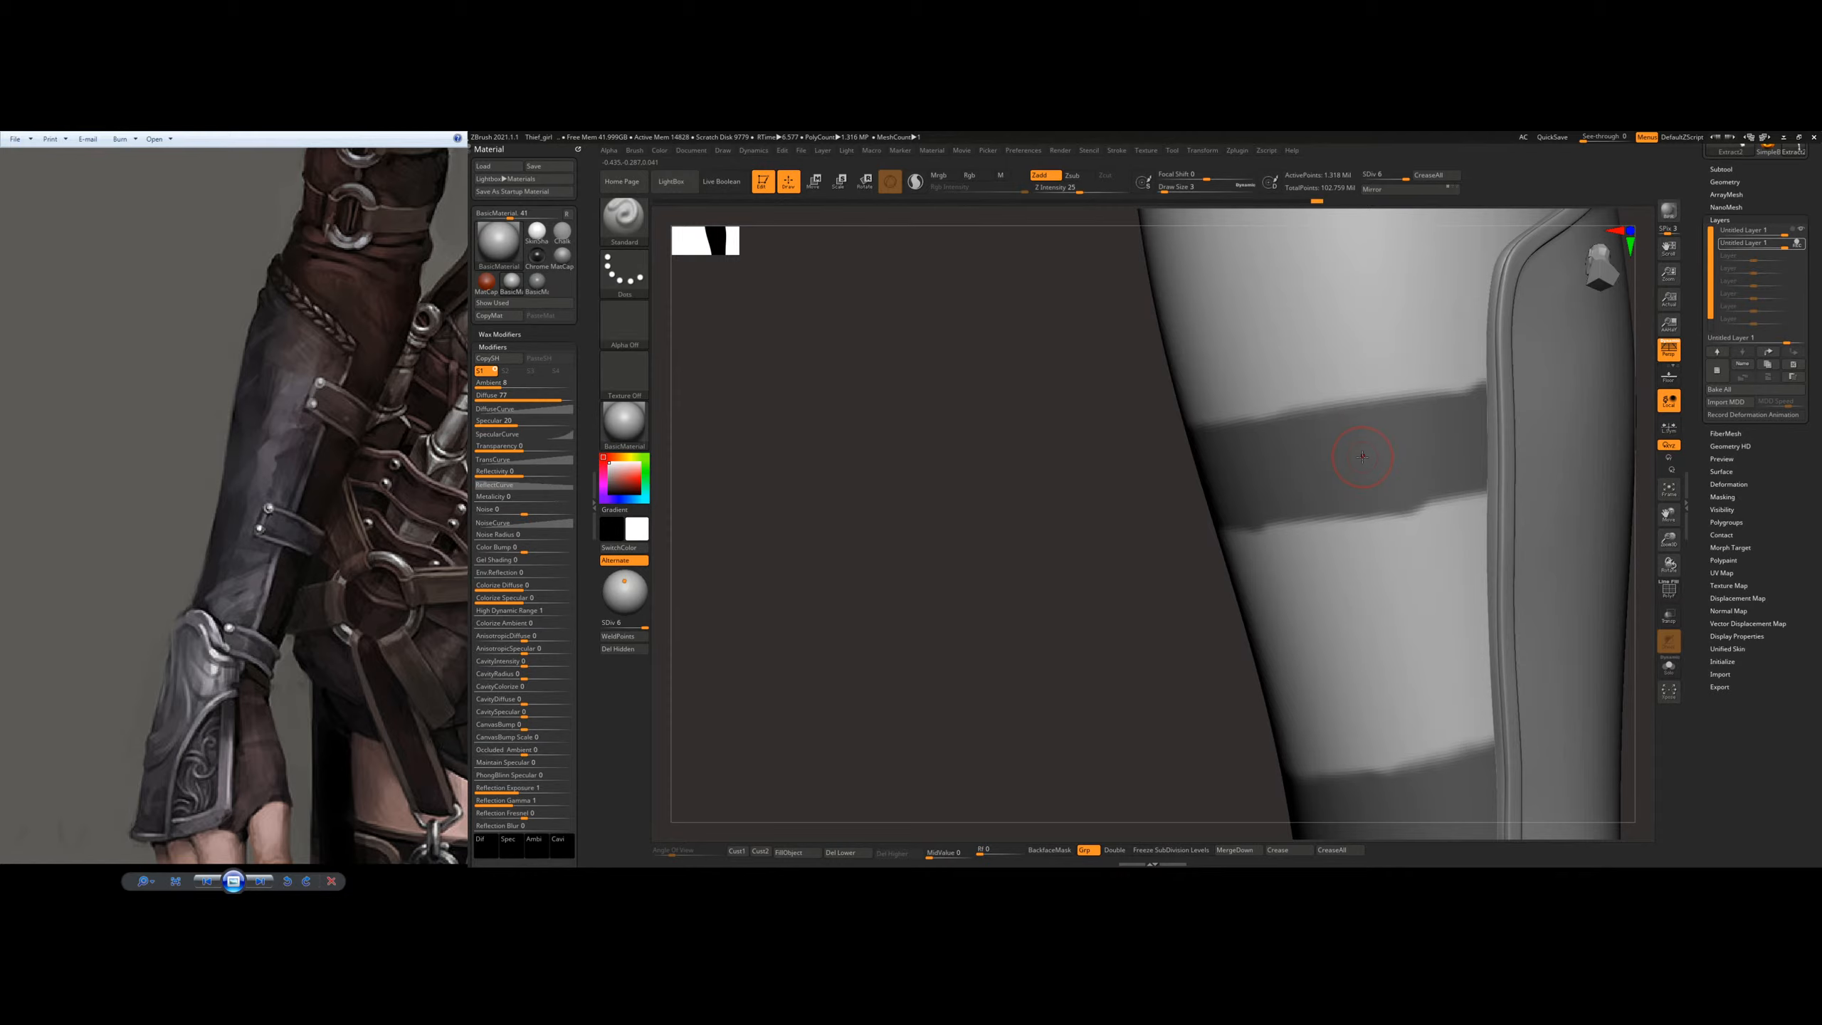
pyautogui.moveTo(1340, 473); pyautogui.dragTo(1428, 459, button='right')
pyautogui.moveTo(1319, 536)
pyautogui.keyDown('ctrl'); pyautogui.keyDown('alt'); pyautogui.mouseDown()
pyautogui.moveTo(1204, 562)
pyautogui.moveTo(1384, 533)
pyautogui.moveTo(1333, 536)
pyautogui.mouseUp(); pyautogui.keyUp('alt'); pyautogui.keyUp('ctrl')
pyautogui.moveTo(1184, 535); pyautogui.dragTo(1302, 531, button='right')
# Step: Check the second band from the other side, then straighten the elbow-side edge of the wrist-side mask band
pyautogui.moveTo(1117, 448)
pyautogui.keyDown('ctrl'); pyautogui.keyDown('alt'); pyautogui.mouseDown()
pyautogui.moveTo(1101, 448)
pyautogui.moveTo(1176, 413)
pyautogui.mouseUp(); pyautogui.keyUp('alt'); pyautogui.keyUp('ctrl')
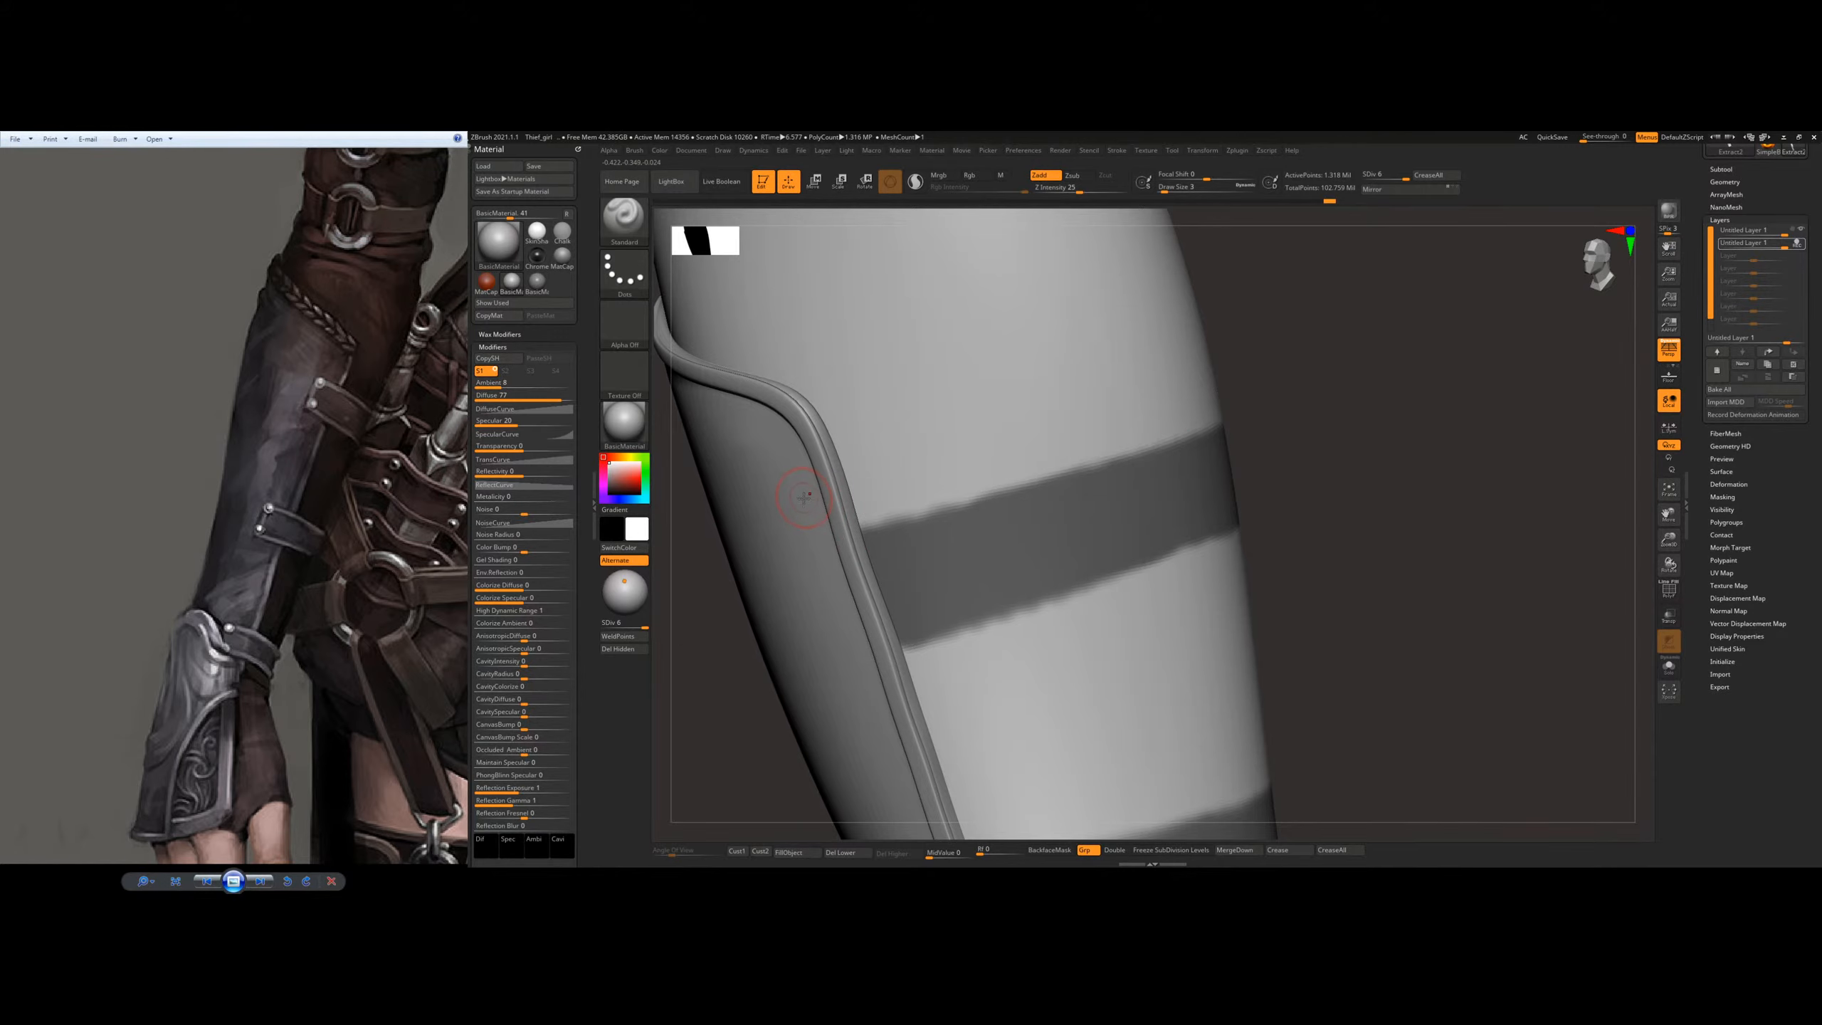
pyautogui.moveTo(1178, 482)
pyautogui.mouseDown(button='right')
pyautogui.moveTo(1248, 489)
pyautogui.moveTo(1219, 416)
pyautogui.moveTo(1268, 474)
pyautogui.moveTo(1184, 470)
pyautogui.moveTo(1203, 522)
pyautogui.moveTo(1240, 578)
pyautogui.moveTo(1302, 597)
pyautogui.mouseUp(button='right')
pyautogui.press('ctrl')
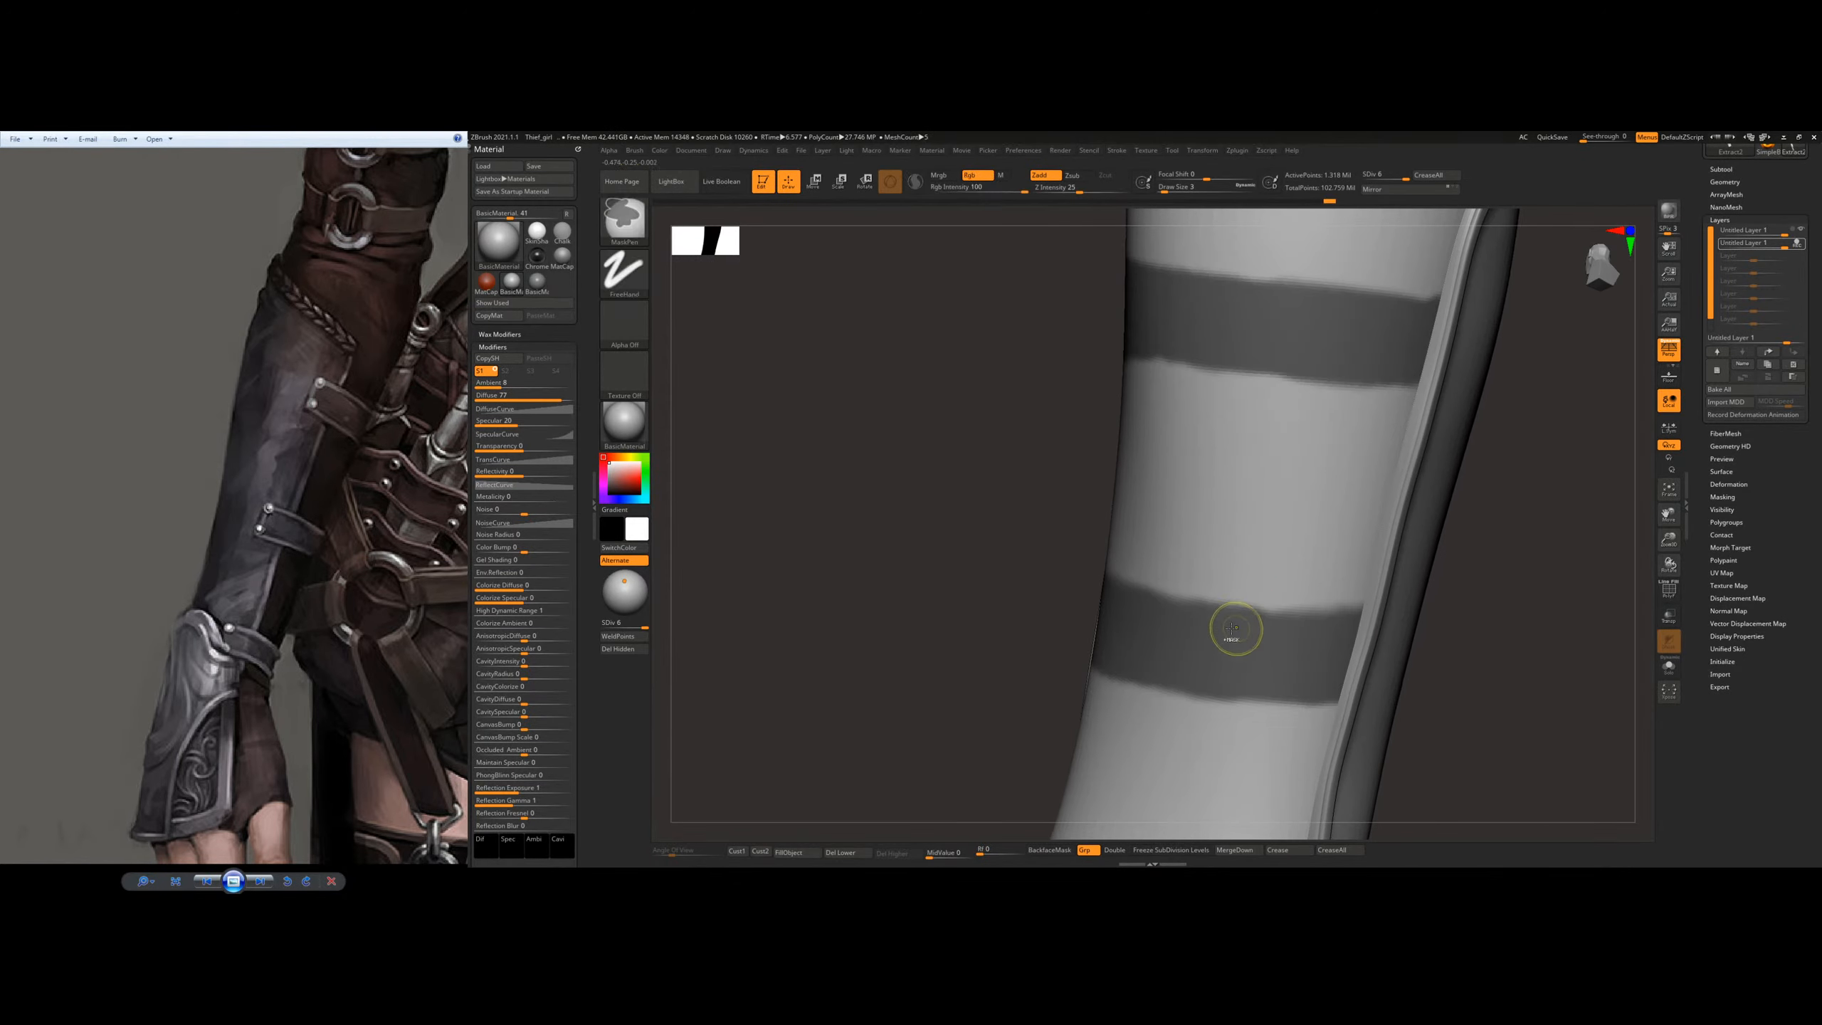
pyautogui.keyDown('ctrl'); pyautogui.moveTo(1150, 611); pyautogui.dragTo(1359, 634); pyautogui.keyUp('ctrl')
pyautogui.keyDown('ctrl'); pyautogui.moveTo(1163, 612); pyautogui.dragTo(1201, 610); pyautogui.keyUp('ctrl')
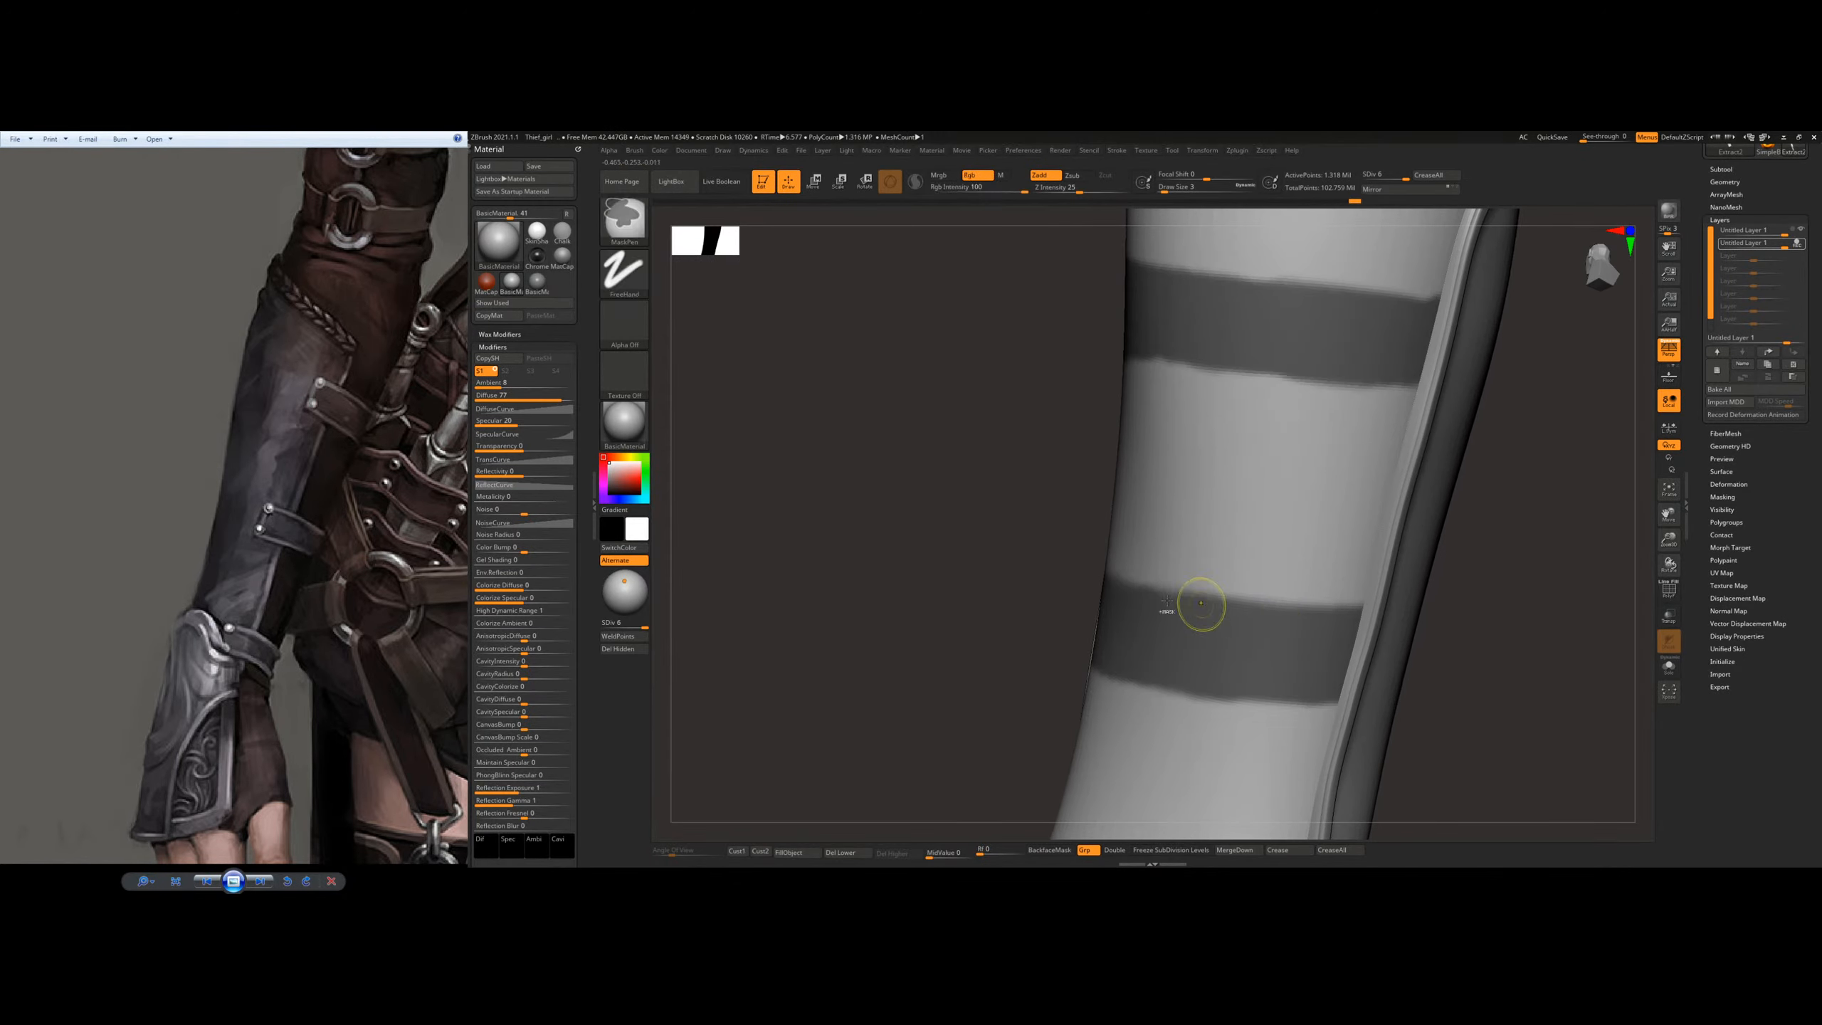
# Step: Even out the edges of both mask bands on the far side of the forearm
pyautogui.moveTo(1191, 630); pyautogui.dragTo(984, 615, button='right')
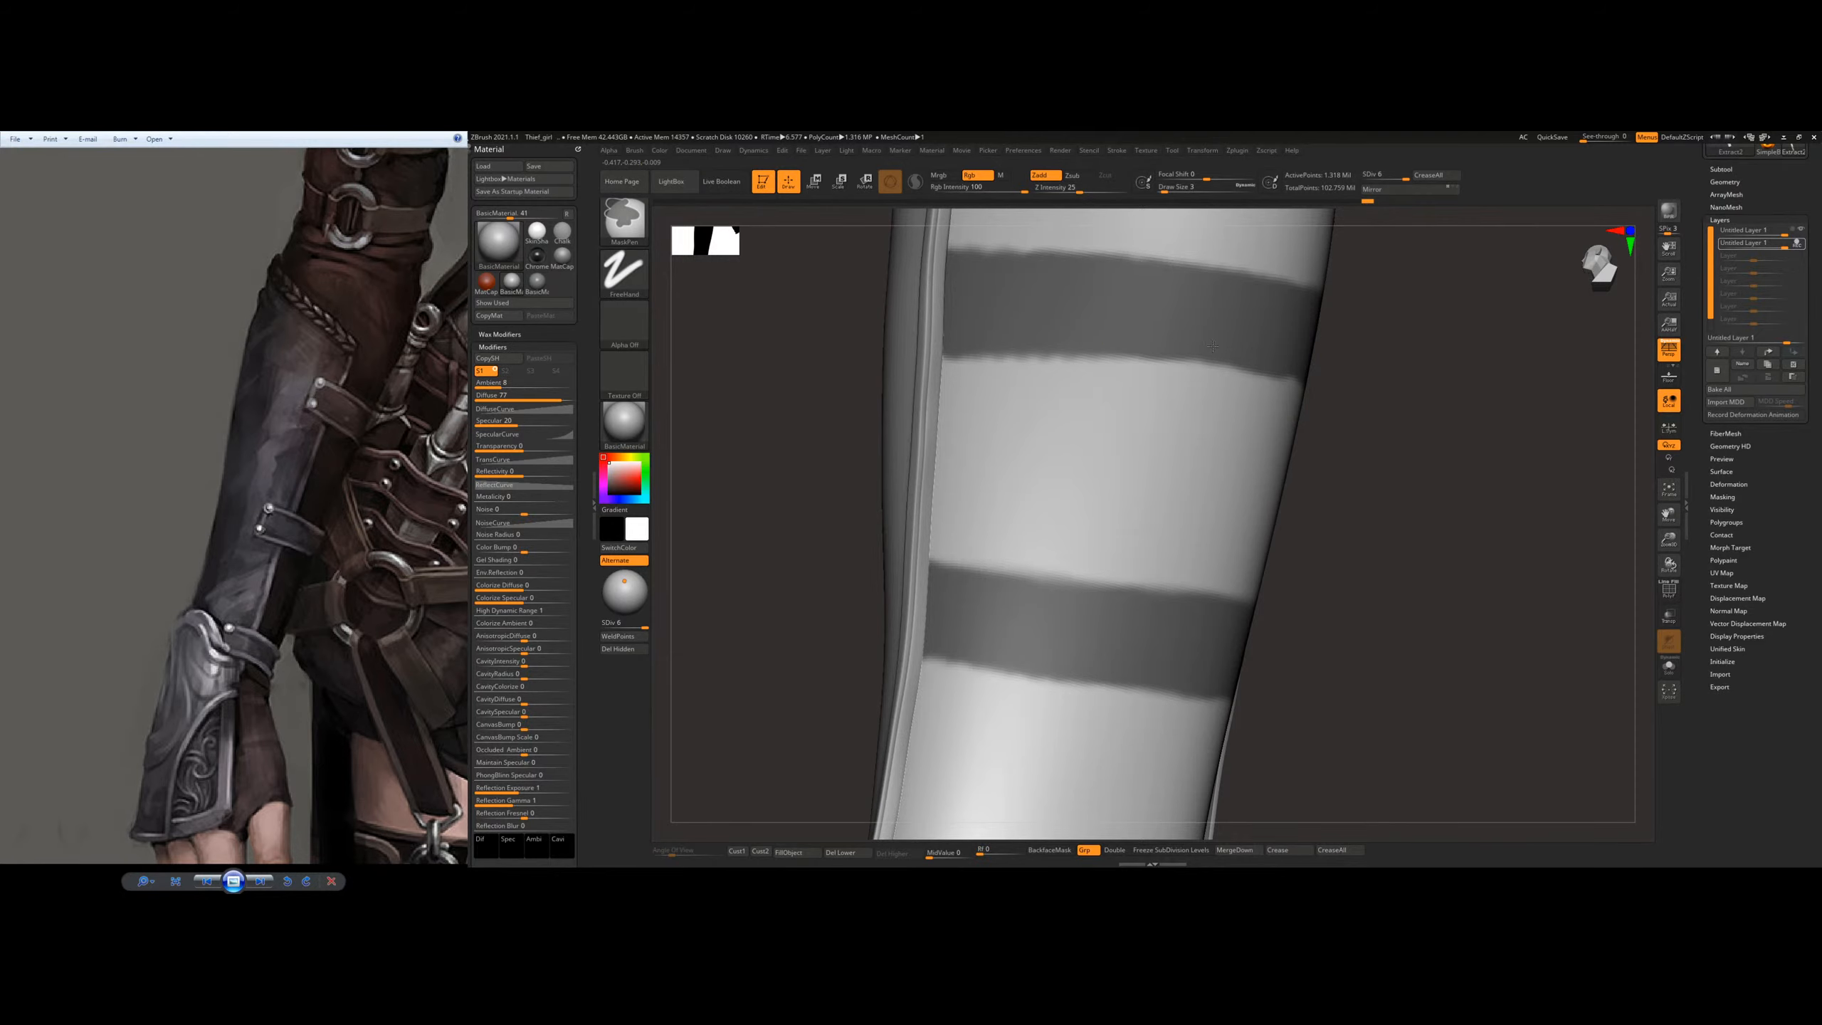
pyautogui.keyDown('ctrl'); pyautogui.moveTo(1212, 346); pyautogui.dragTo(1231, 364); pyautogui.keyUp('ctrl')
pyautogui.moveTo(1356, 359); pyautogui.dragTo(1112, 366, button='right')
pyautogui.moveTo(1230, 575)
pyautogui.keyDown('ctrl'); pyautogui.mouseDown(button='right')
pyautogui.moveTo(1236, 428)
pyautogui.moveTo(1363, 413)
pyautogui.moveTo(1243, 443)
pyautogui.moveTo(1234, 406)
pyautogui.moveTo(1141, 363)
pyautogui.mouseUp(button='right'); pyautogui.keyUp('ctrl')
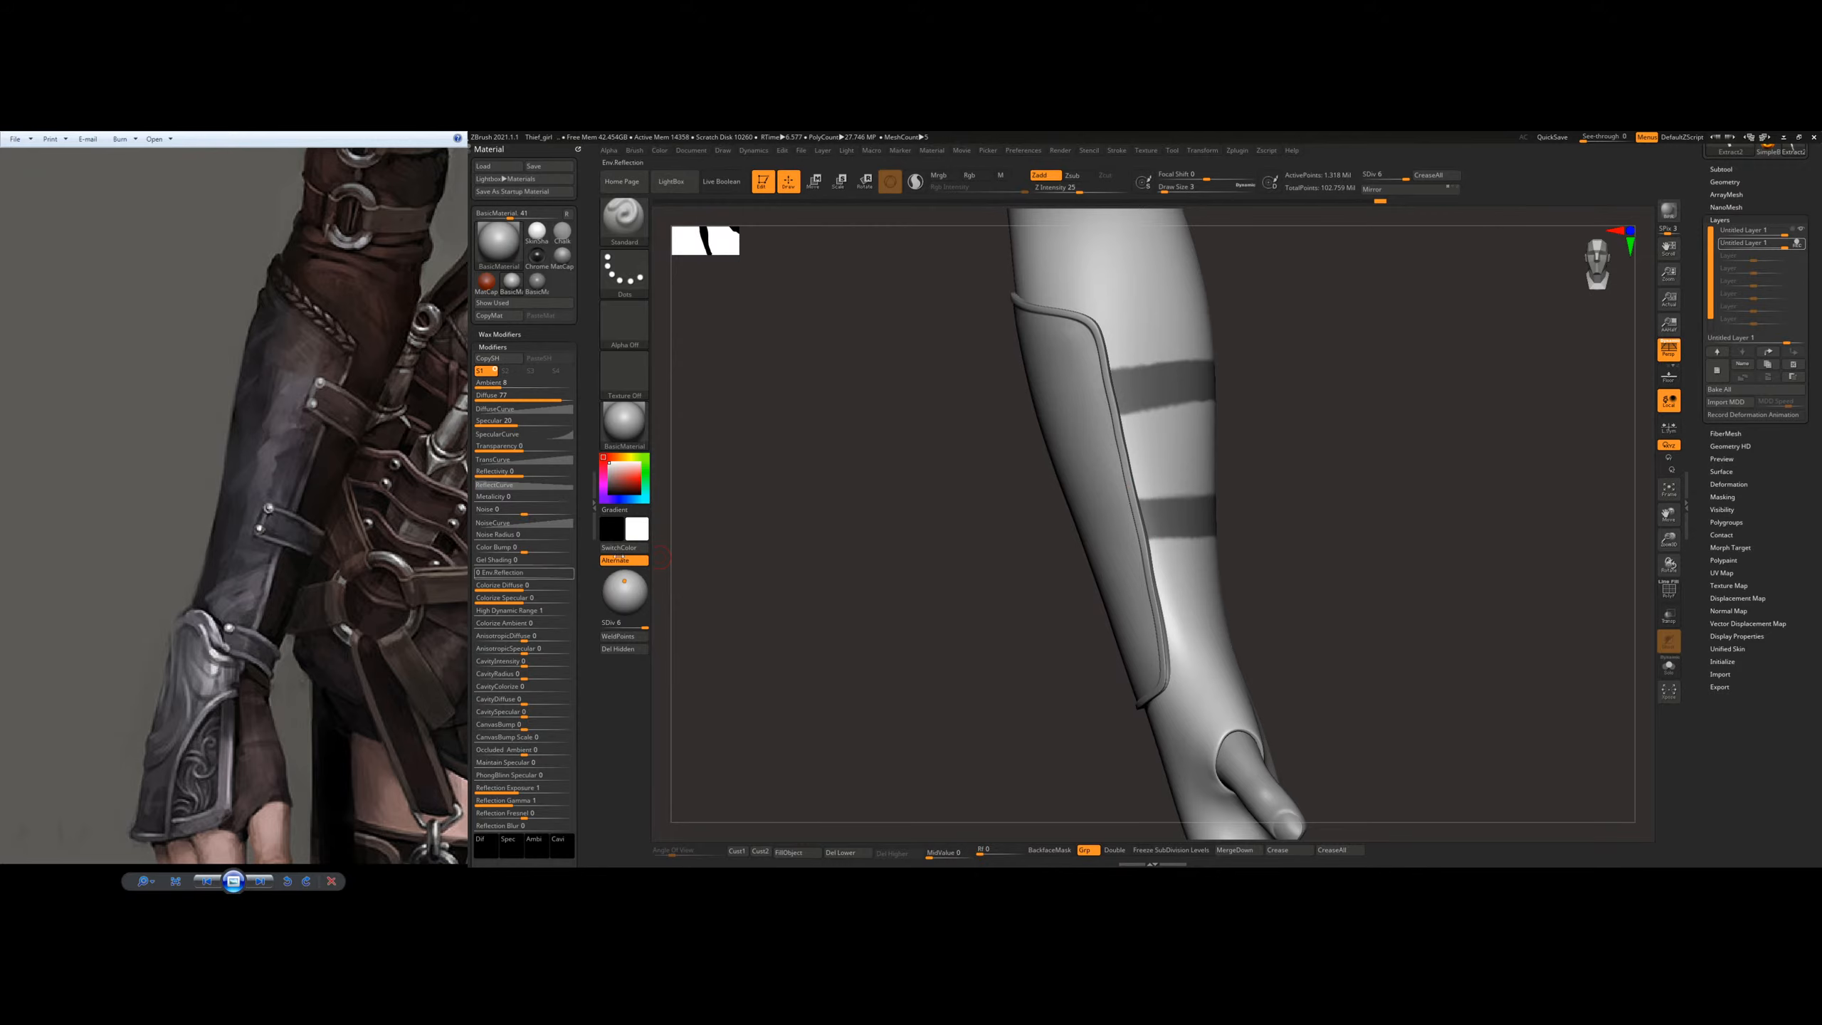
# Step: Clean up the wrist-side mask band where it meets the plate's rim, and blur the edges of both bands
pyautogui.keyDown('ctrl'); pyautogui.moveTo(1145, 536); pyautogui.dragTo(1152, 539, button='right'); pyautogui.keyUp('ctrl')
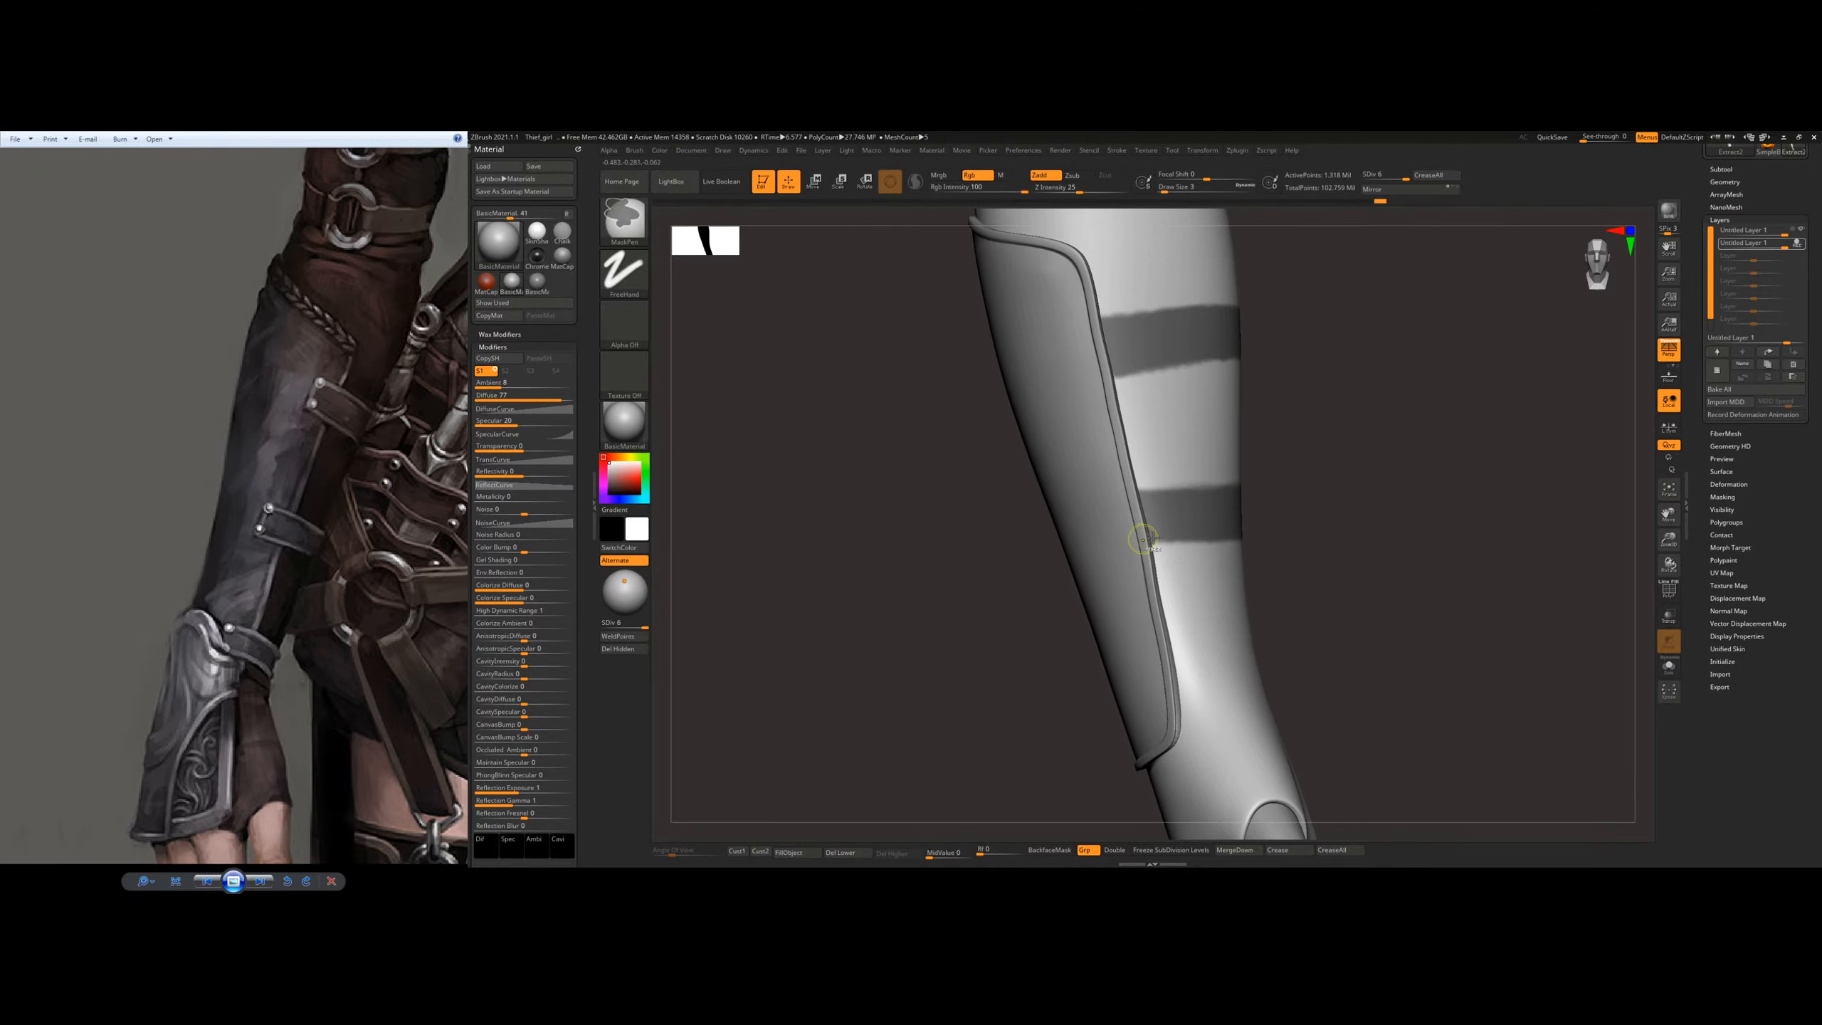
pyautogui.keyDown('ctrl'); pyautogui.moveTo(1131, 497); pyautogui.dragTo(1187, 489); pyautogui.keyUp('ctrl')
pyautogui.moveTo(1106, 481); pyautogui.dragTo(1025, 488, button='right')
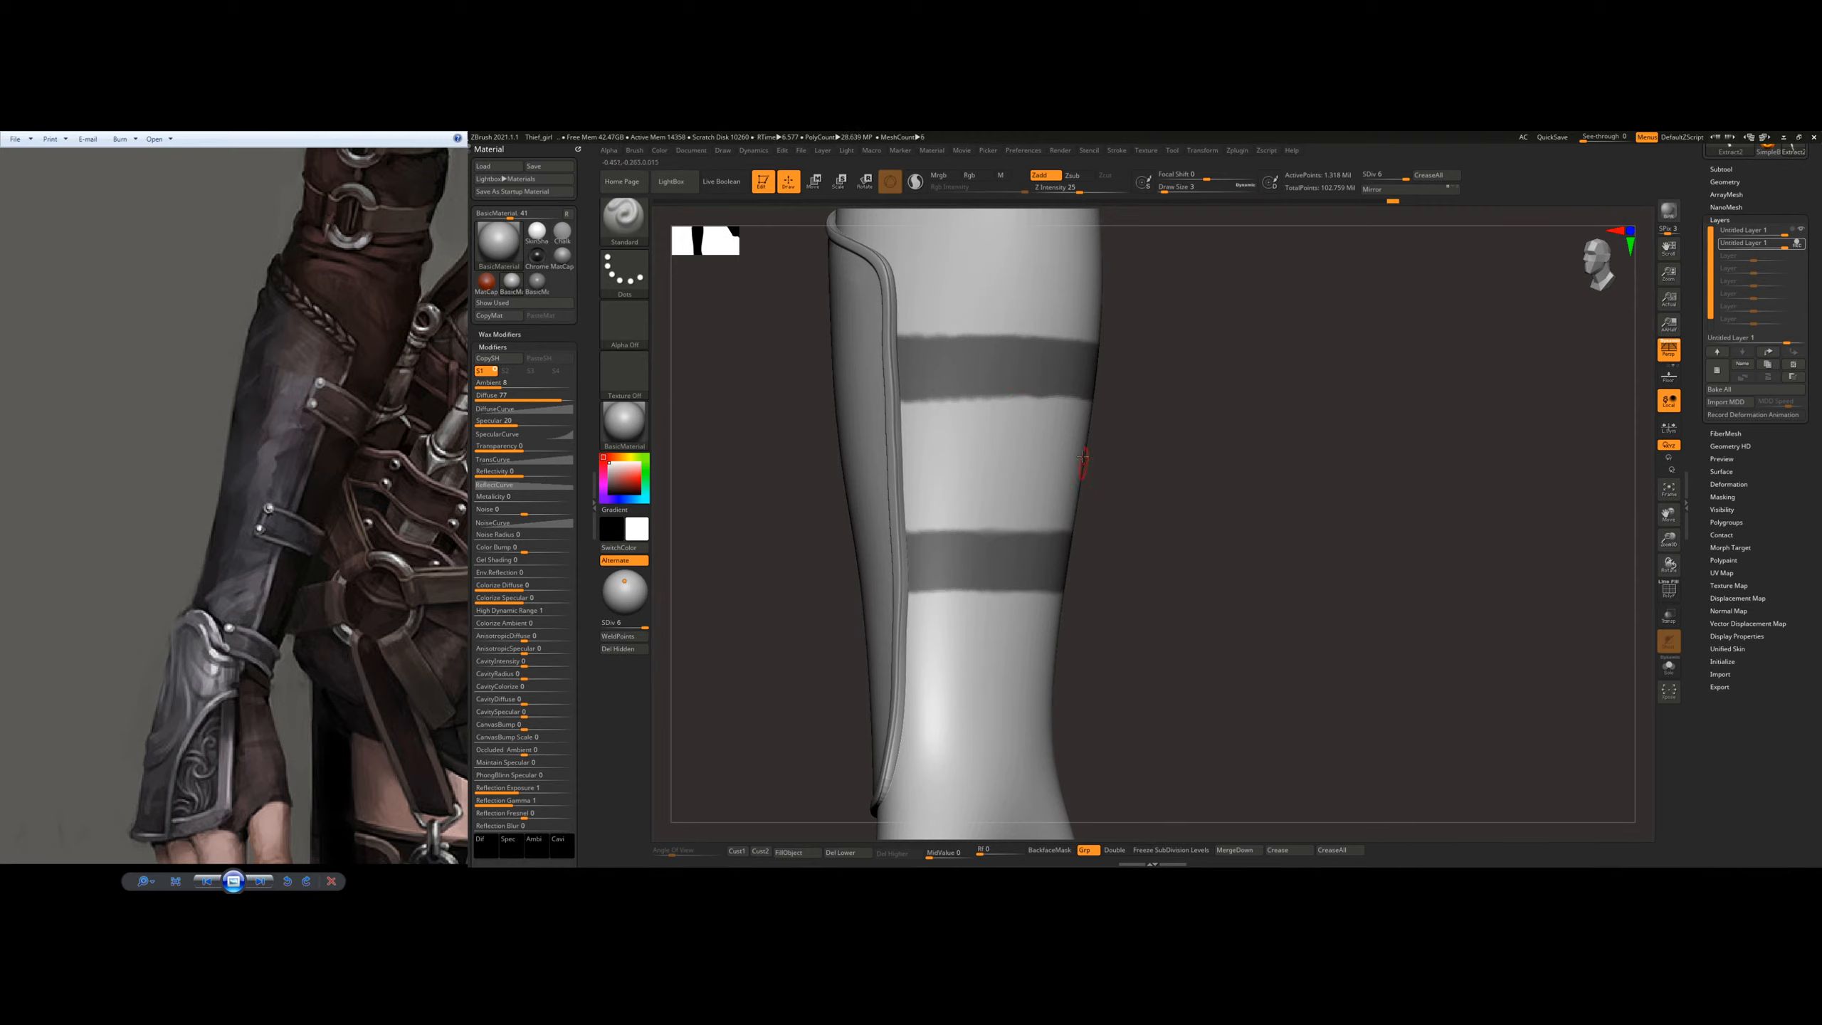
pyautogui.keyDown('ctrl'); pyautogui.click(997, 492); pyautogui.keyUp('ctrl')
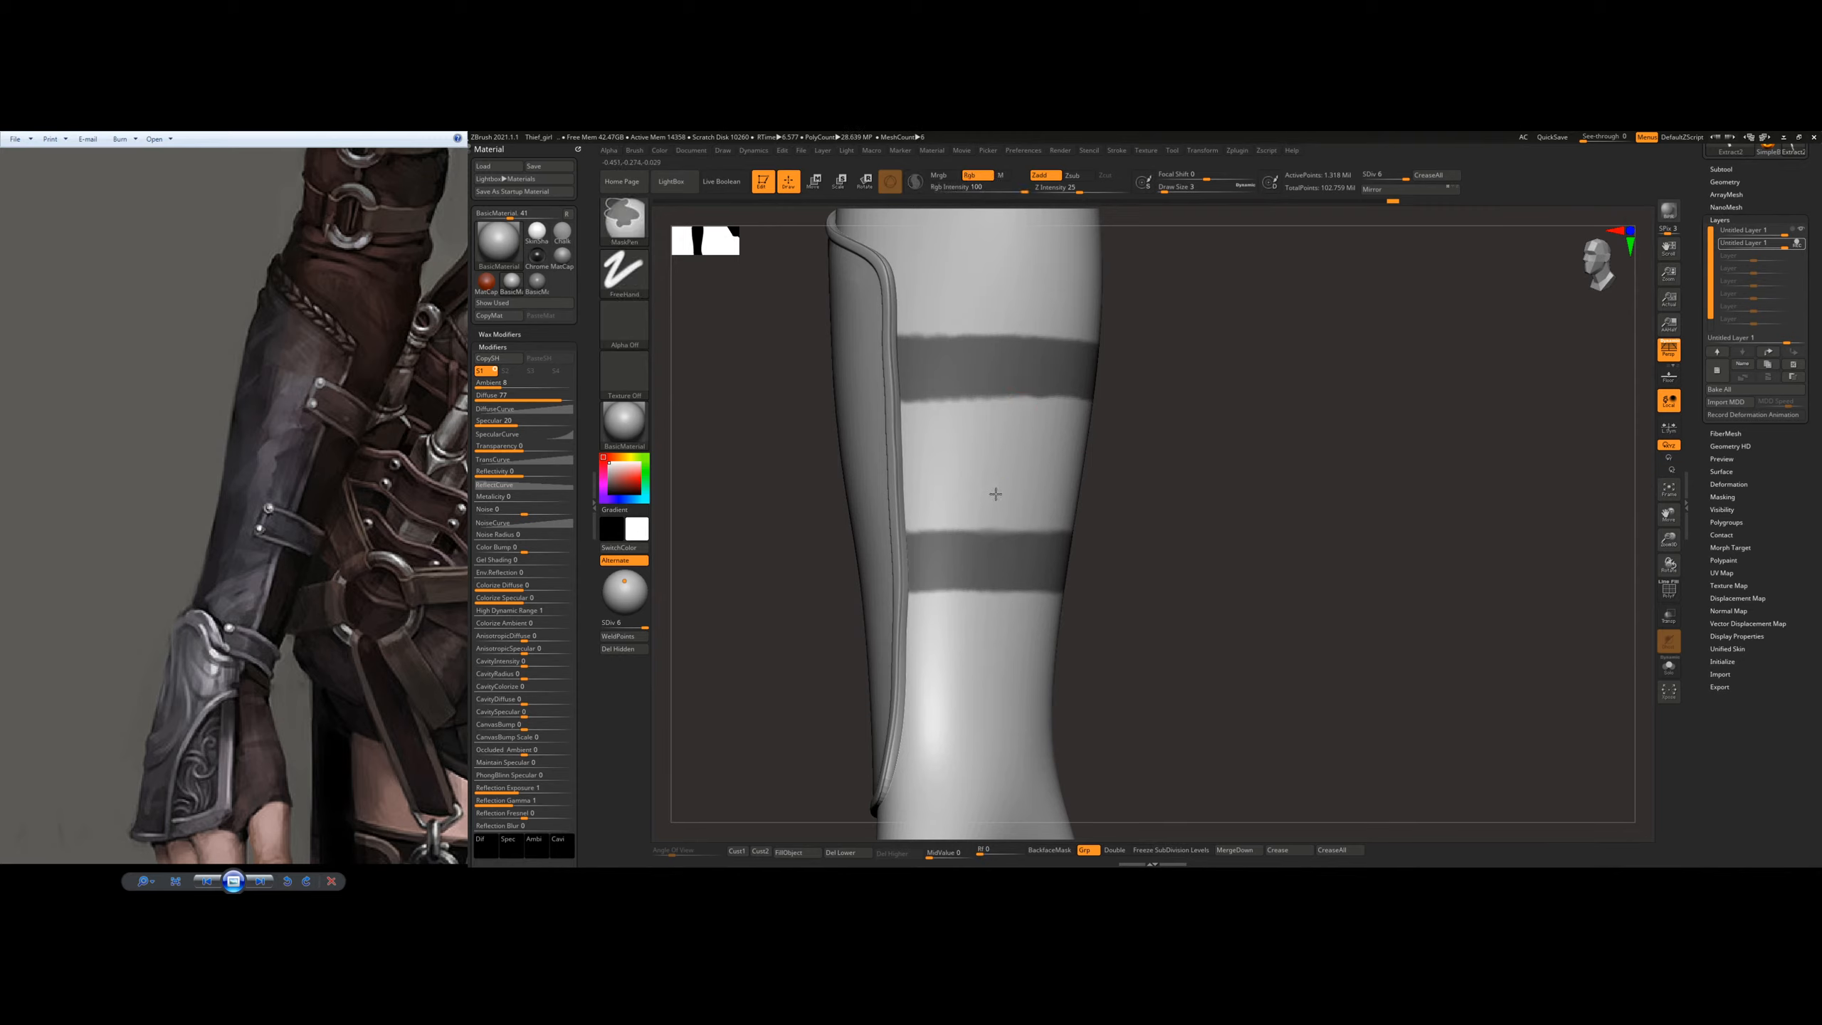
pyautogui.keyDown('ctrl'); pyautogui.click(1007, 485); pyautogui.keyUp('ctrl')
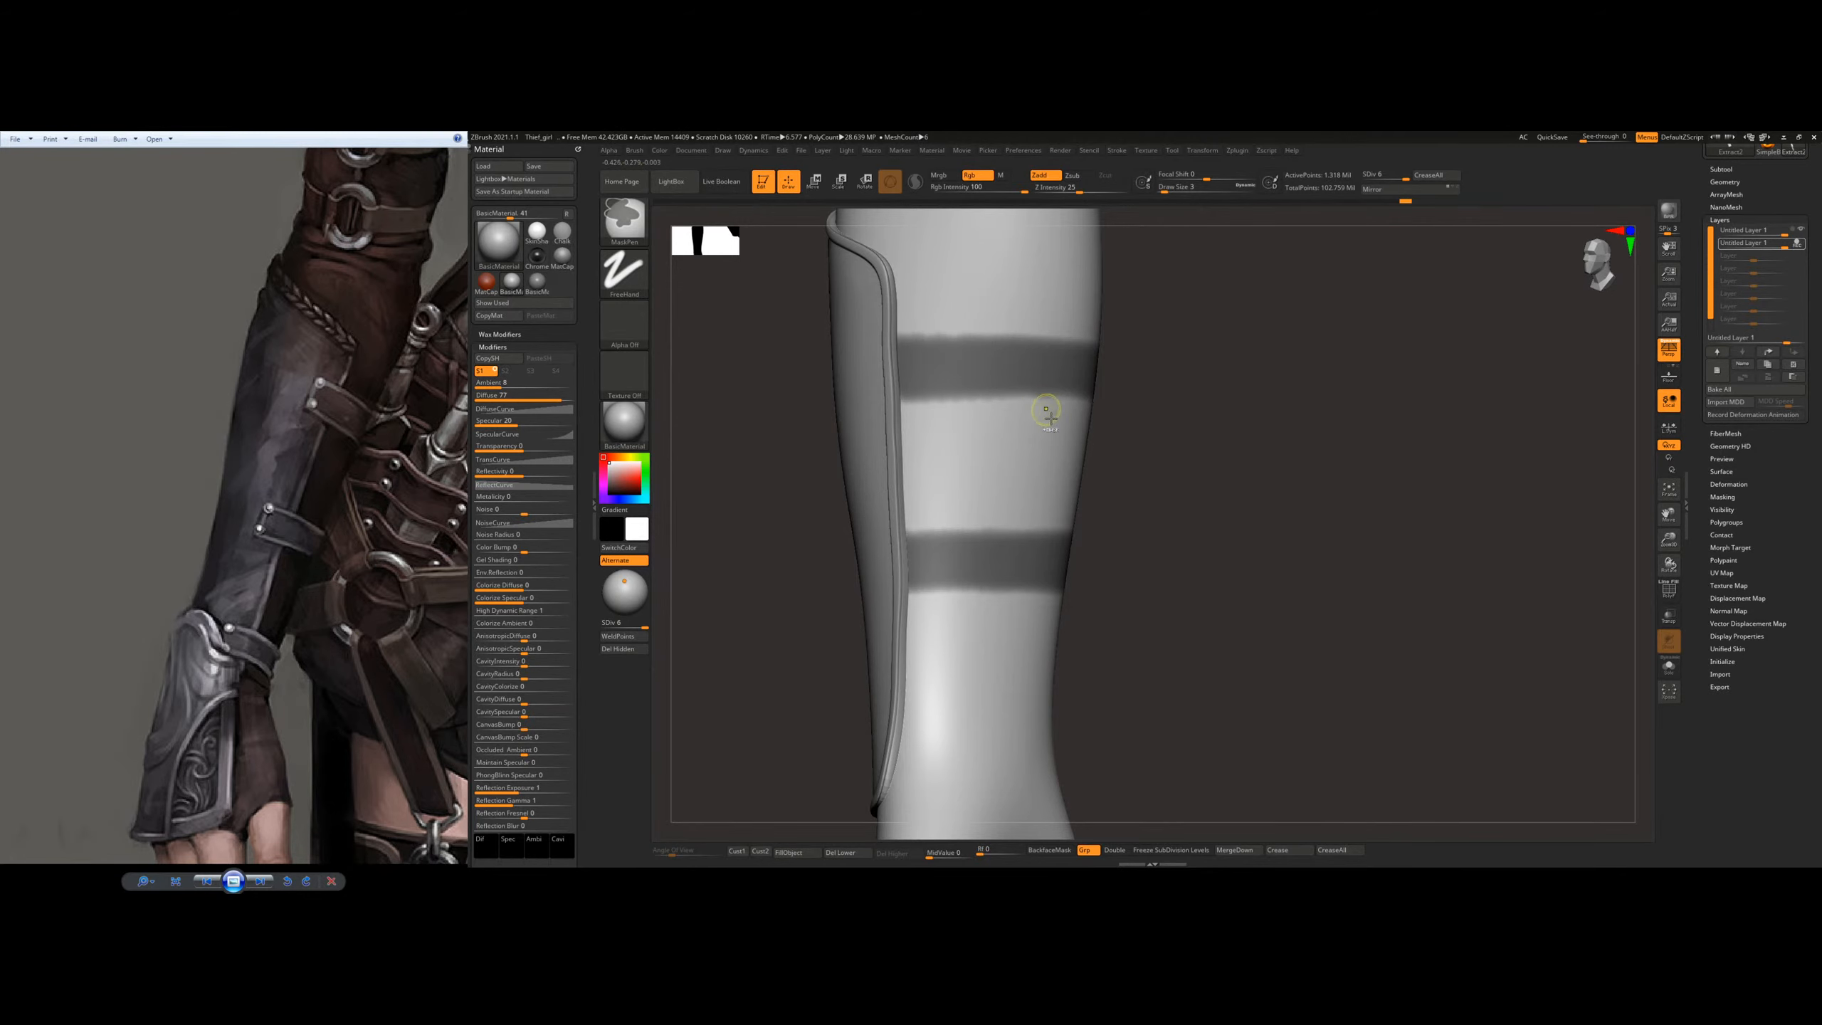
# Step: Extract the masked forearm bands and accept the result as a new subtool
pyautogui.keyDown('ctrl'); pyautogui.moveTo(1281, 429); pyautogui.dragTo(1141, 449, button='right'); pyautogui.keyUp('ctrl')
pyautogui.moveTo(1122, 524); pyautogui.dragTo(1317, 531, button='right')
pyautogui.click(1719, 168)
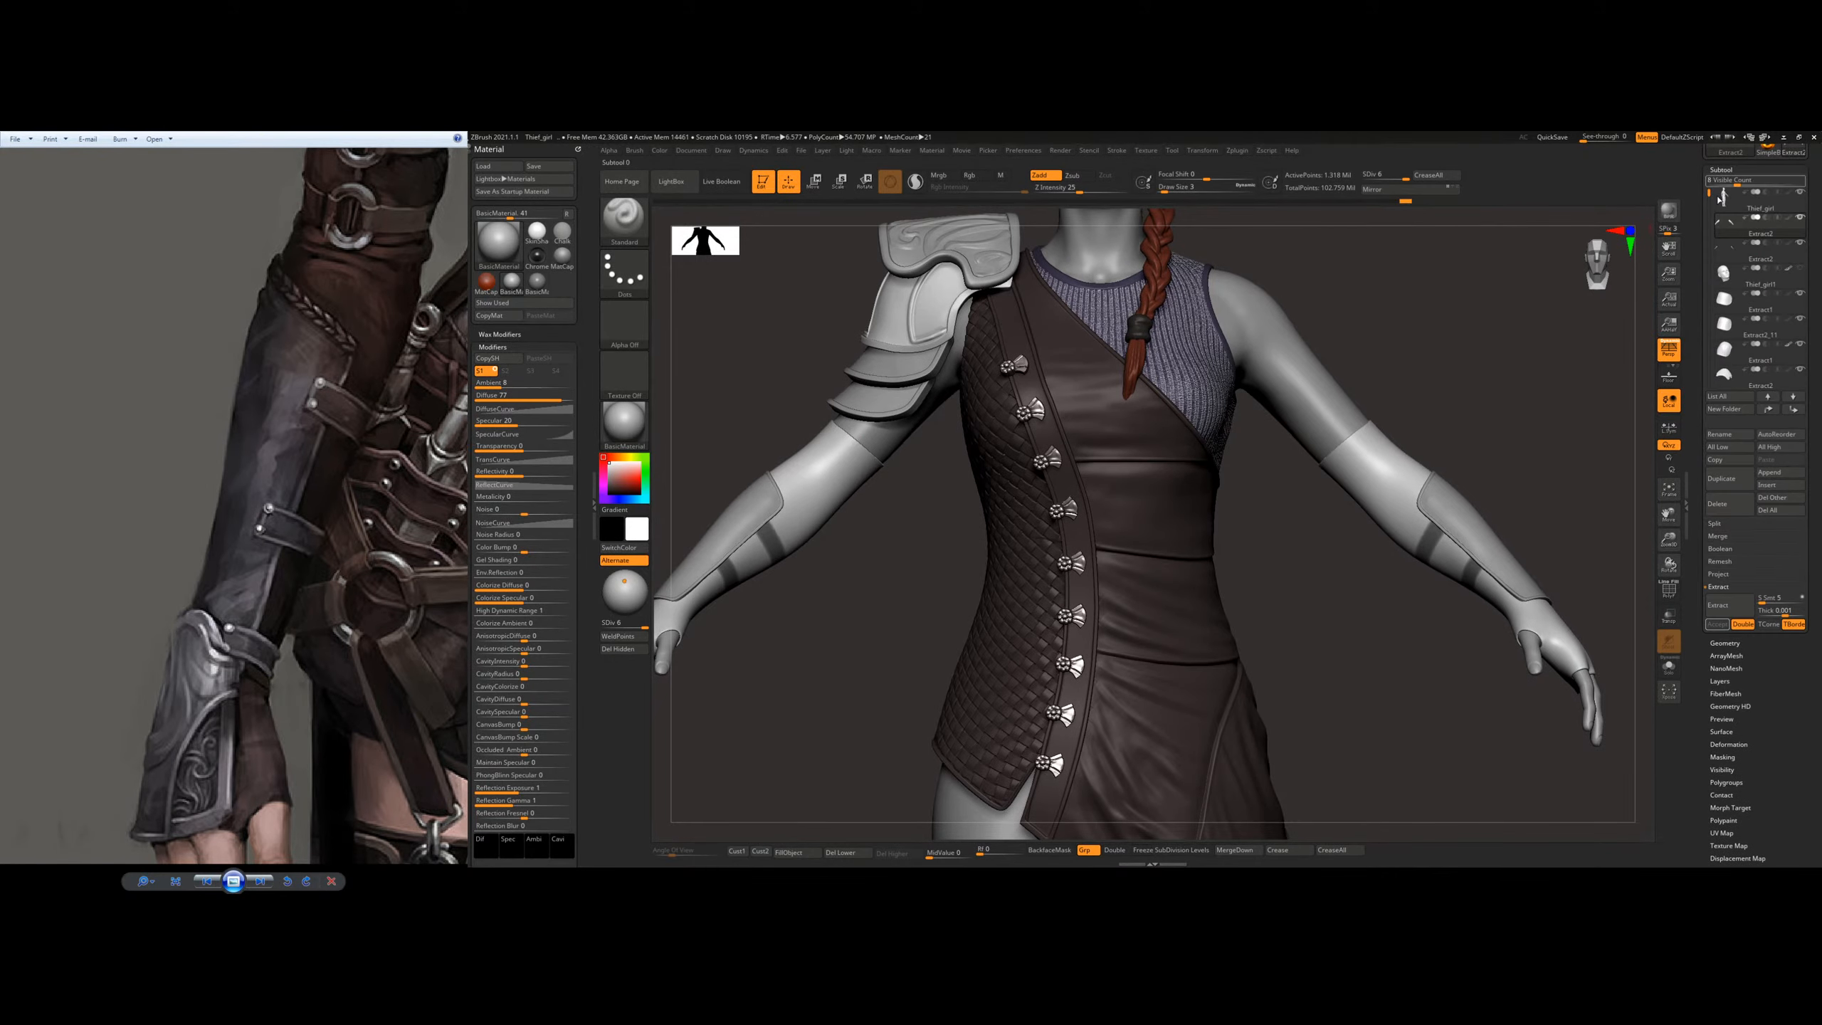
pyautogui.click(1743, 612)
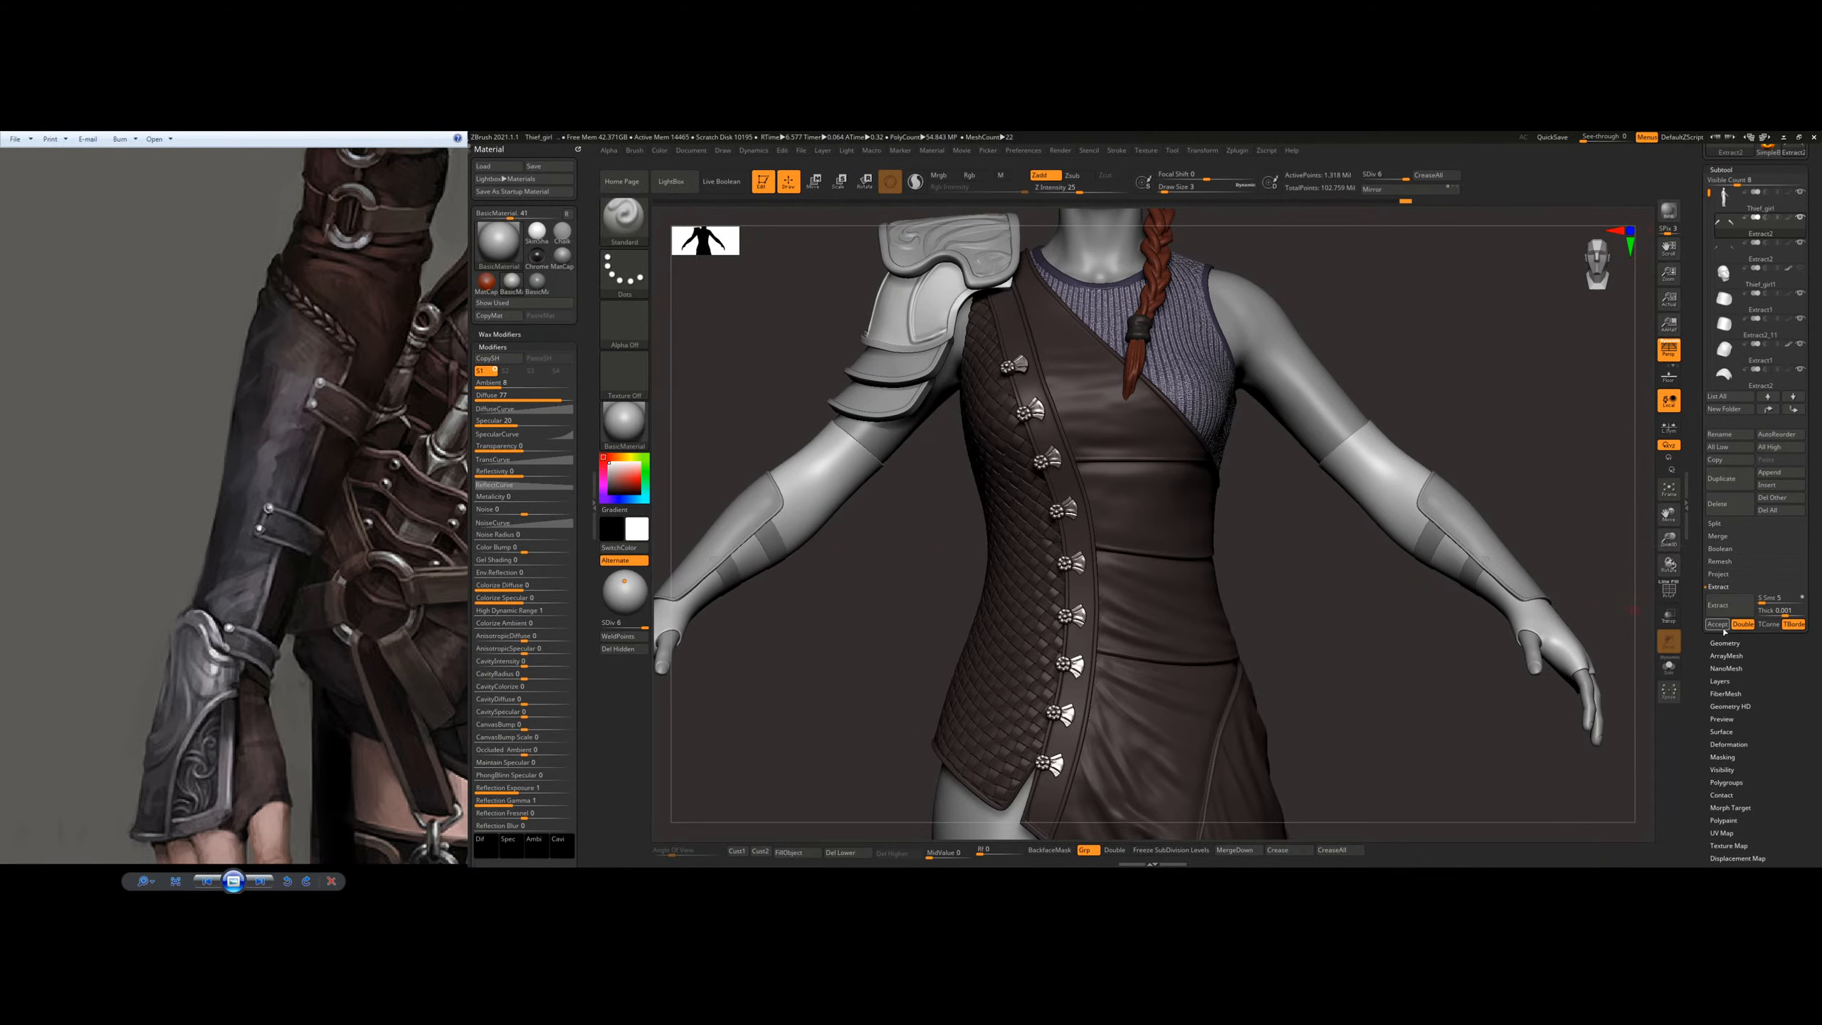
pyautogui.click(1724, 626)
# Step: Switch to the extracted straps with the Standard brush and isolate them from the rest of the character
pyautogui.keyDown('alt'); pyautogui.moveTo(782, 650); pyautogui.dragTo(966, 511); pyautogui.keyUp('alt')
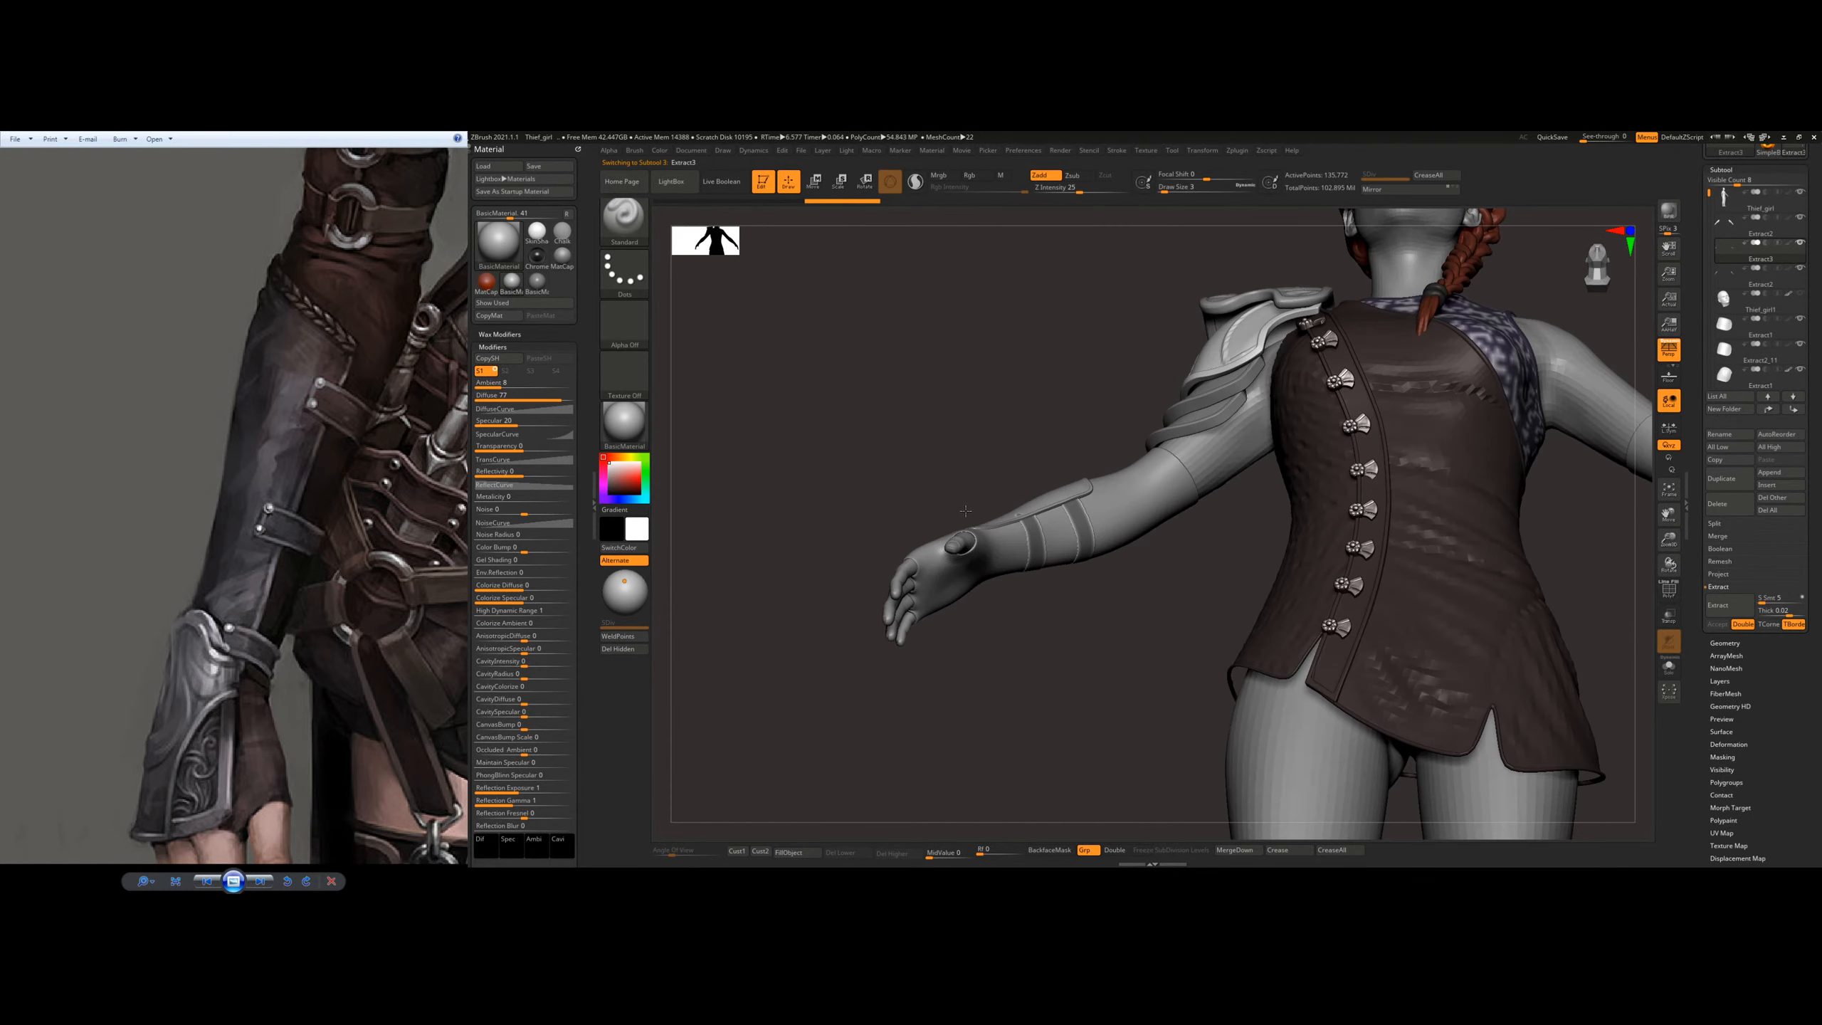
pyautogui.keyDown('ctrl'); pyautogui.moveTo(966, 510); pyautogui.dragTo(1164, 603, button='right'); pyautogui.keyUp('ctrl')
pyautogui.press('b')
pyautogui.press('s')
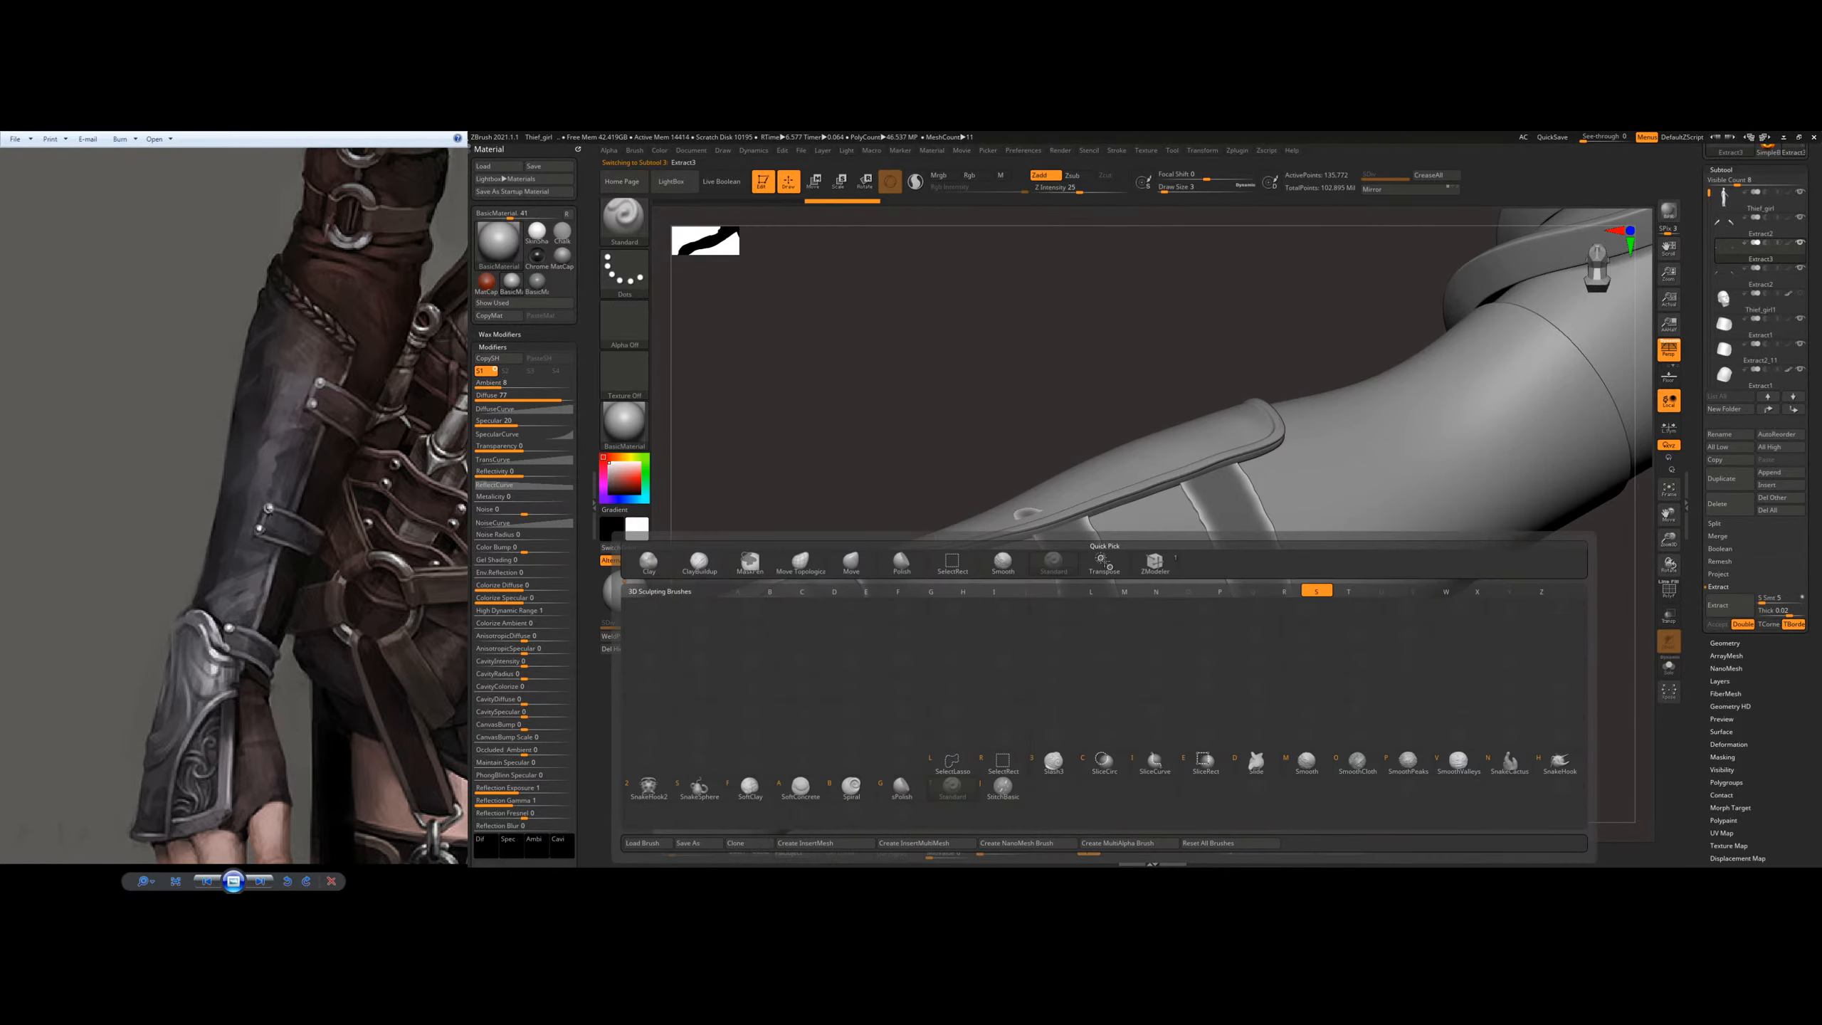
pyautogui.press('t')
pyautogui.click(1669, 668)
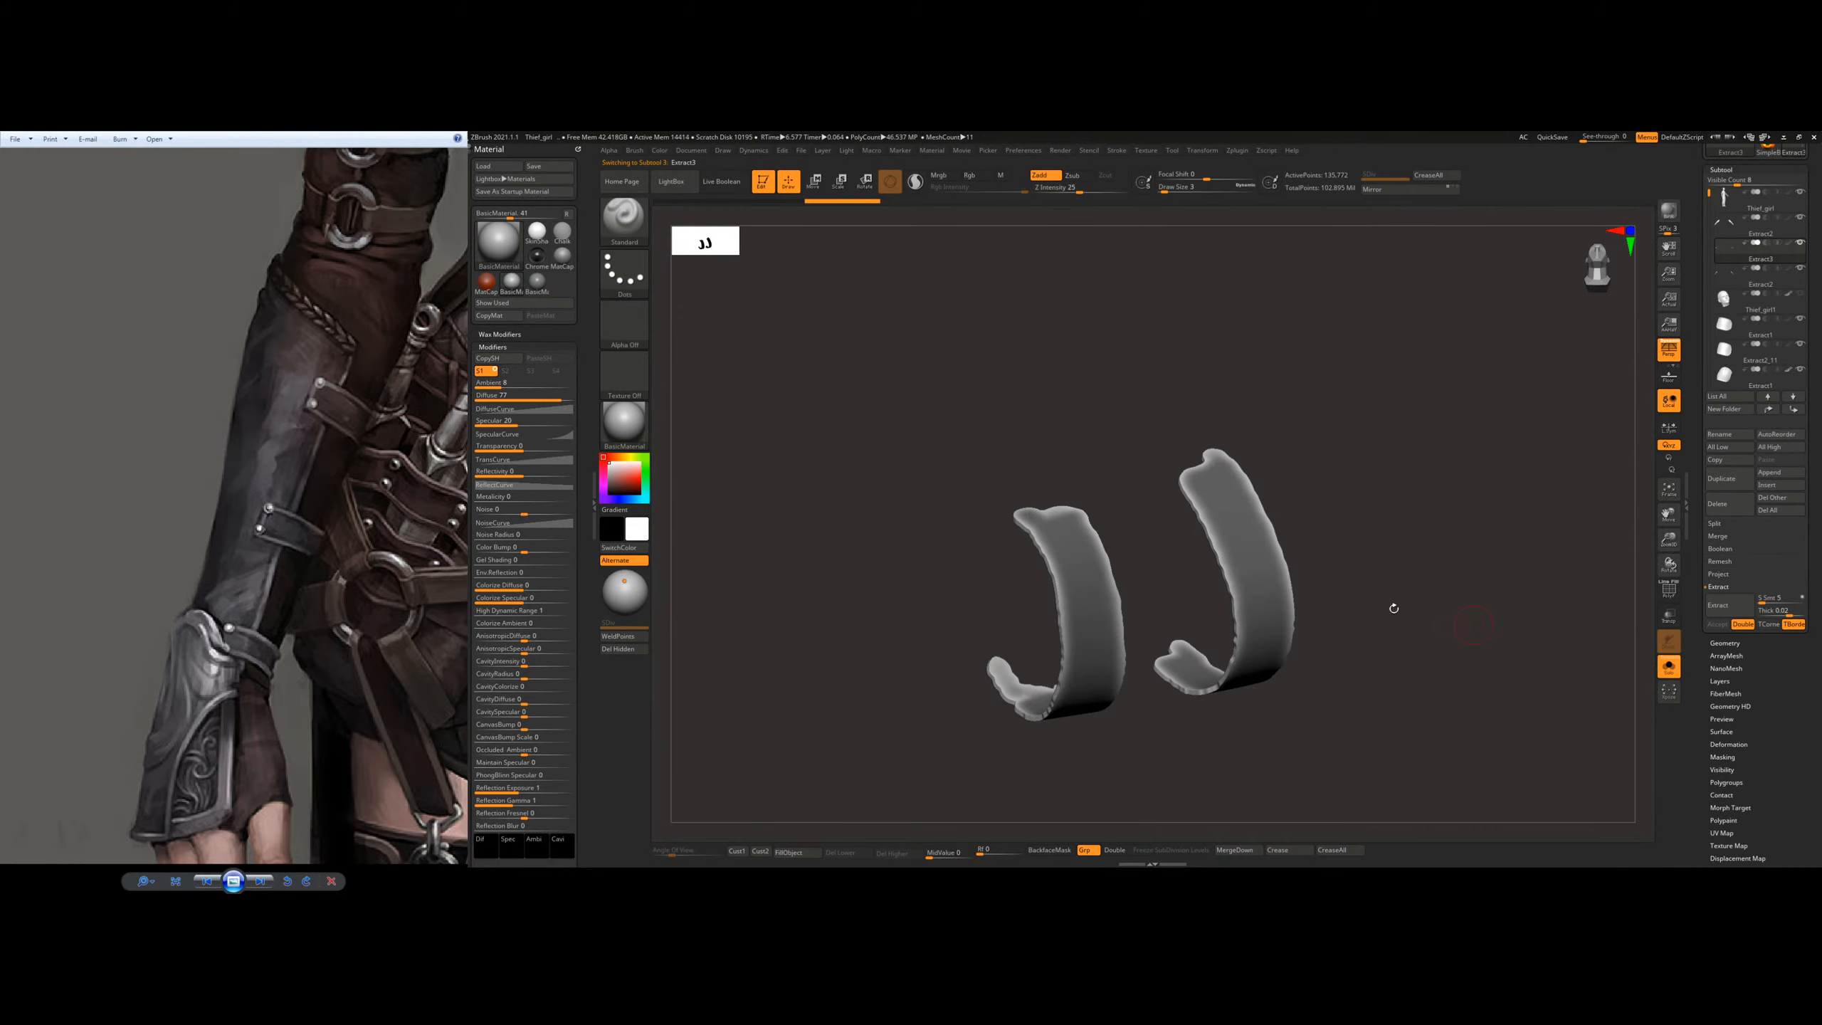
# Step: Hide the straps' inner shells and rims, clear the mask and delete the hidden geometry so only the outer surfaces are kept
pyautogui.moveTo(1396, 609); pyautogui.dragTo(1077, 588)
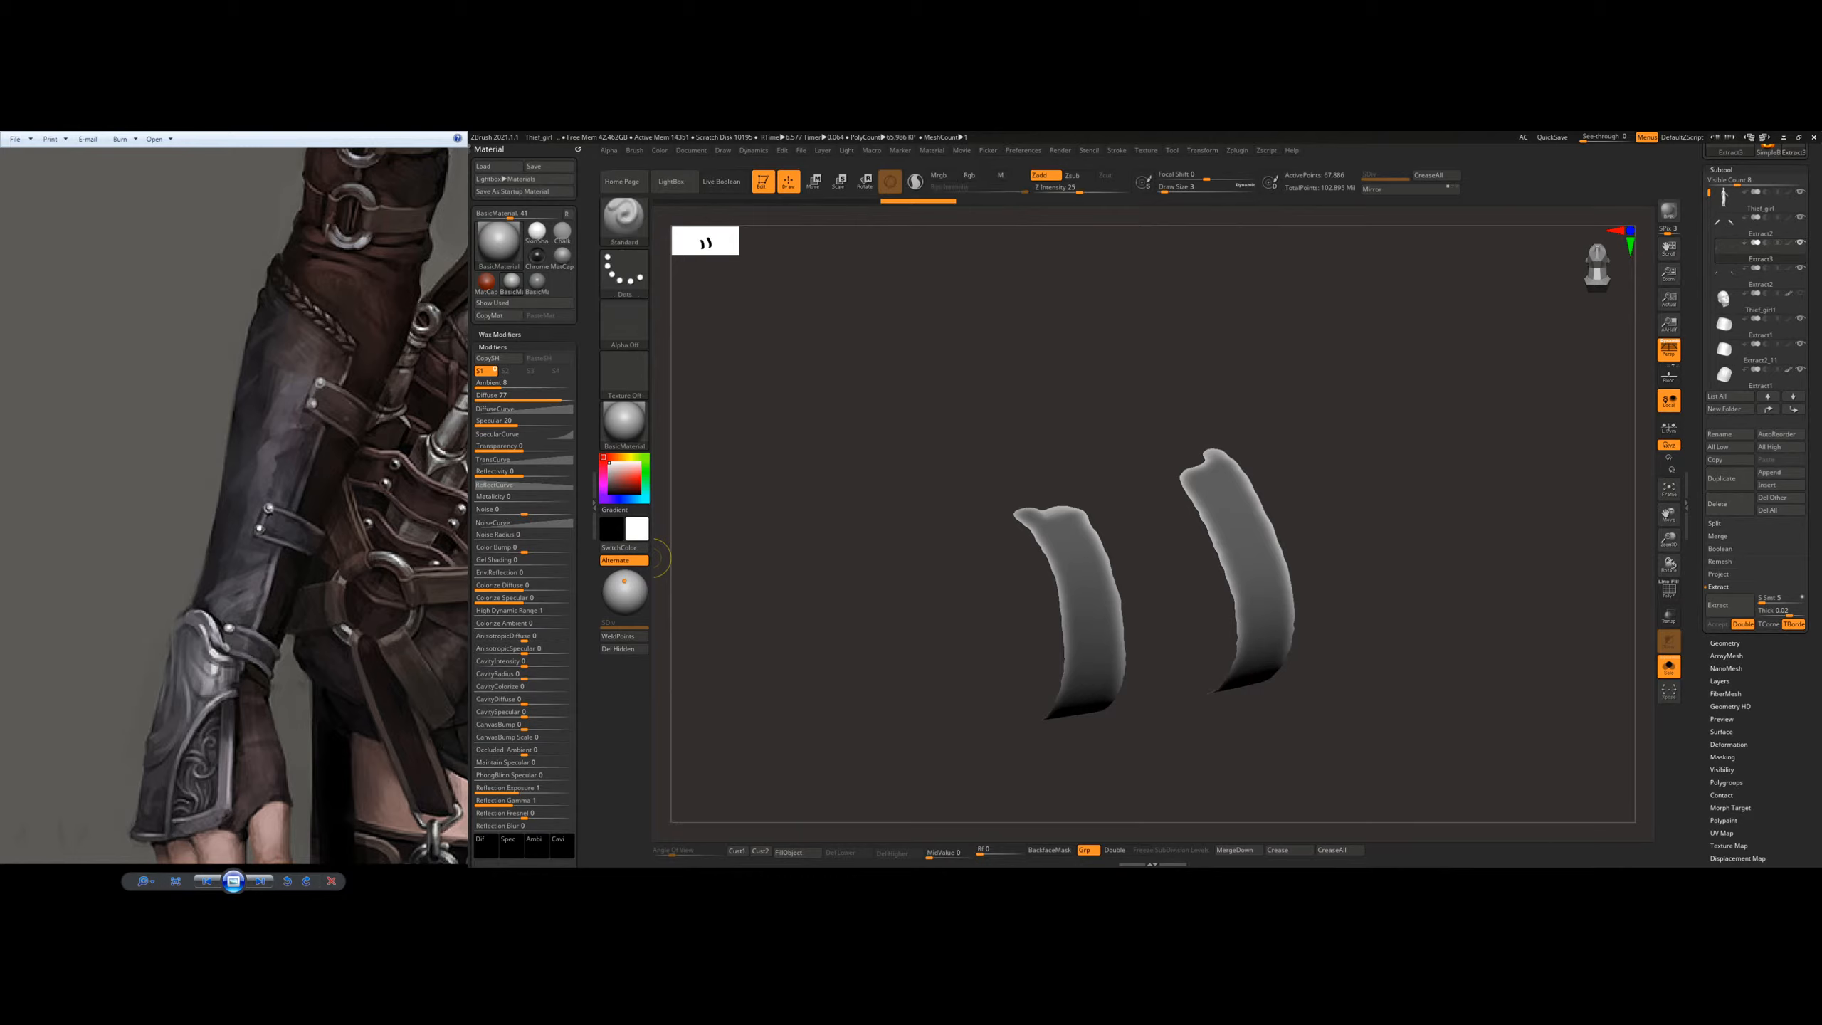
pyautogui.press('ctrl')
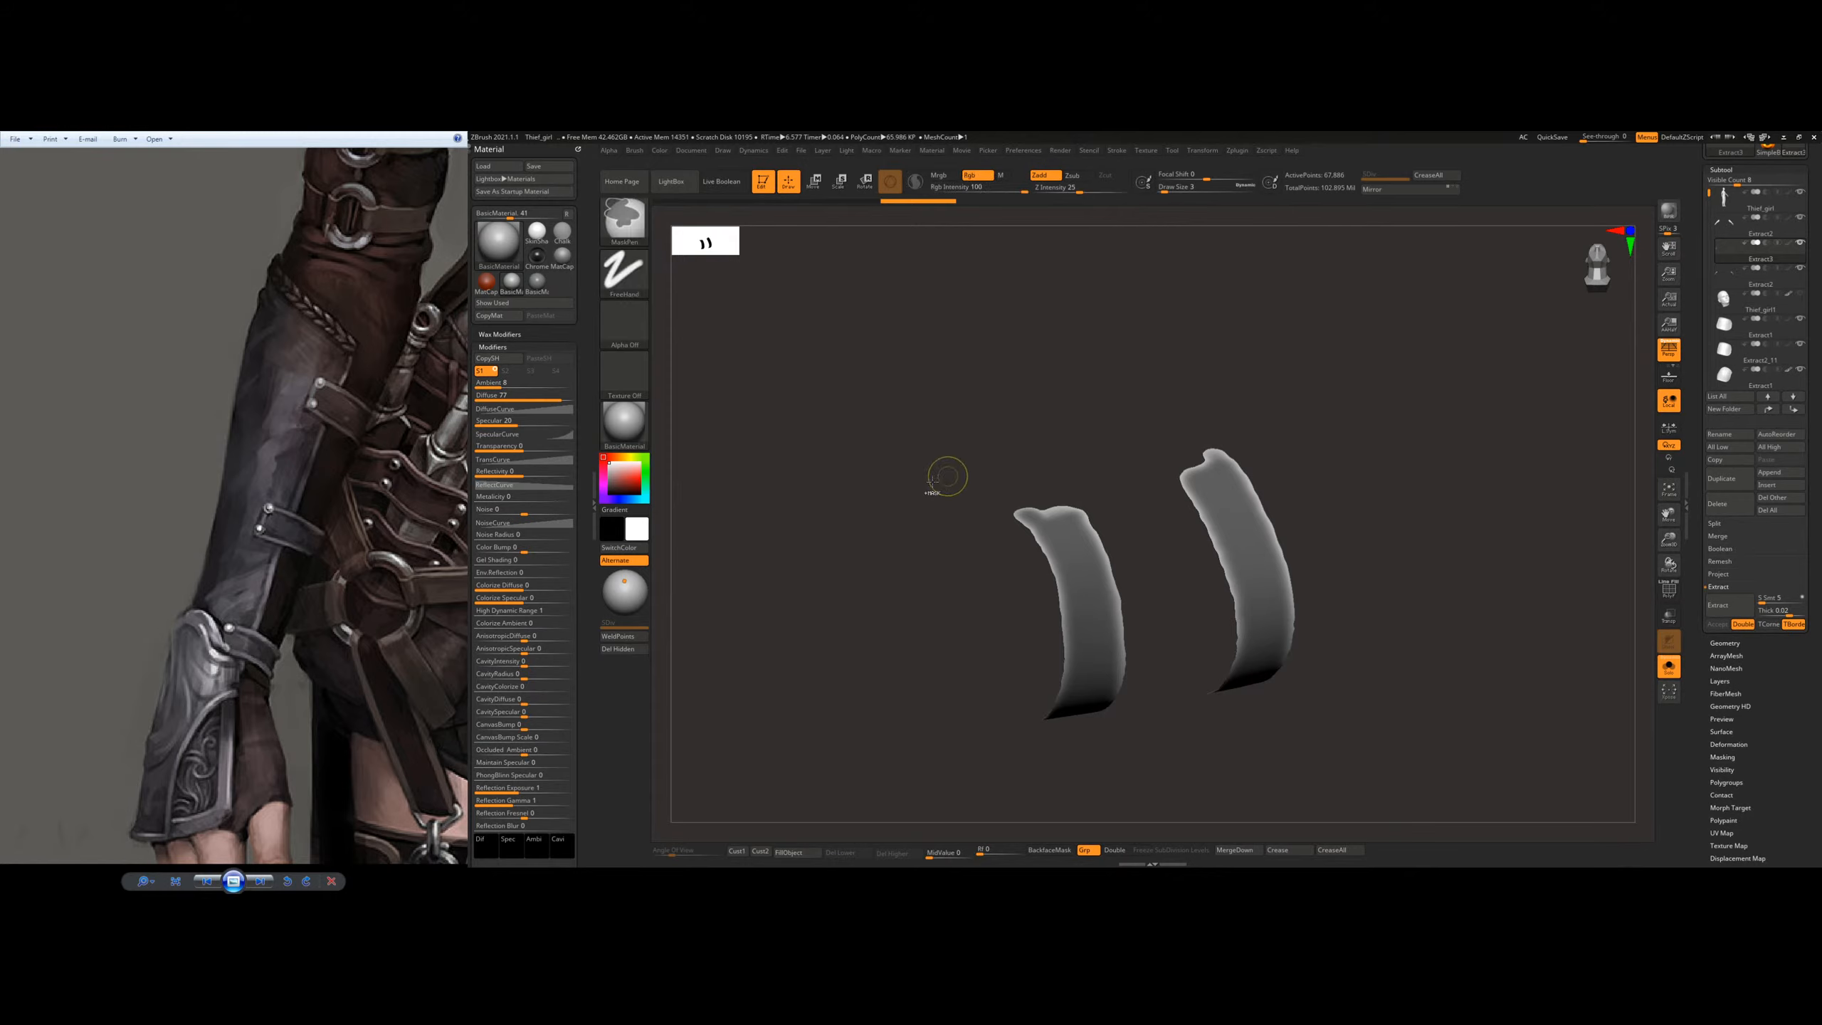
pyautogui.keyDown('ctrl'); pyautogui.click(1143, 525); pyautogui.keyUp('ctrl')
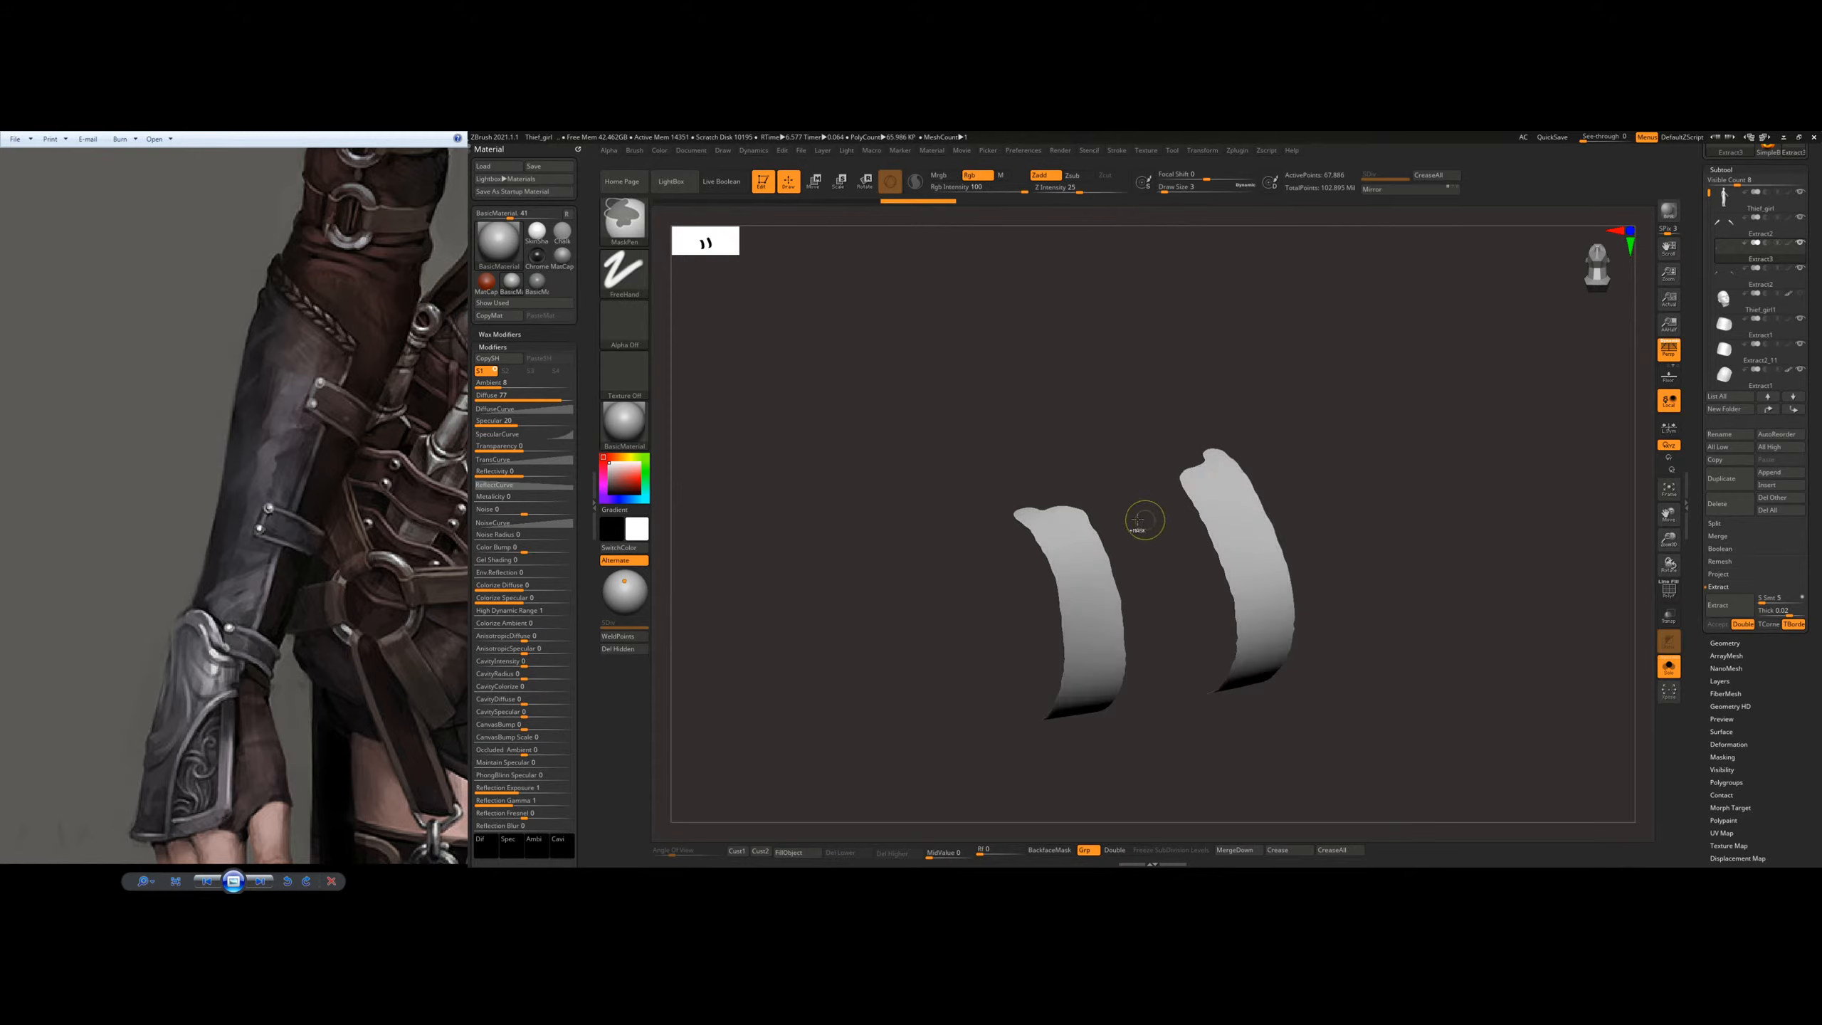
pyautogui.click(618, 652)
# Step: Bring the other subtools back into view and turn on the polygon wireframe display to examine the wrist-side strap
pyautogui.click(1668, 669)
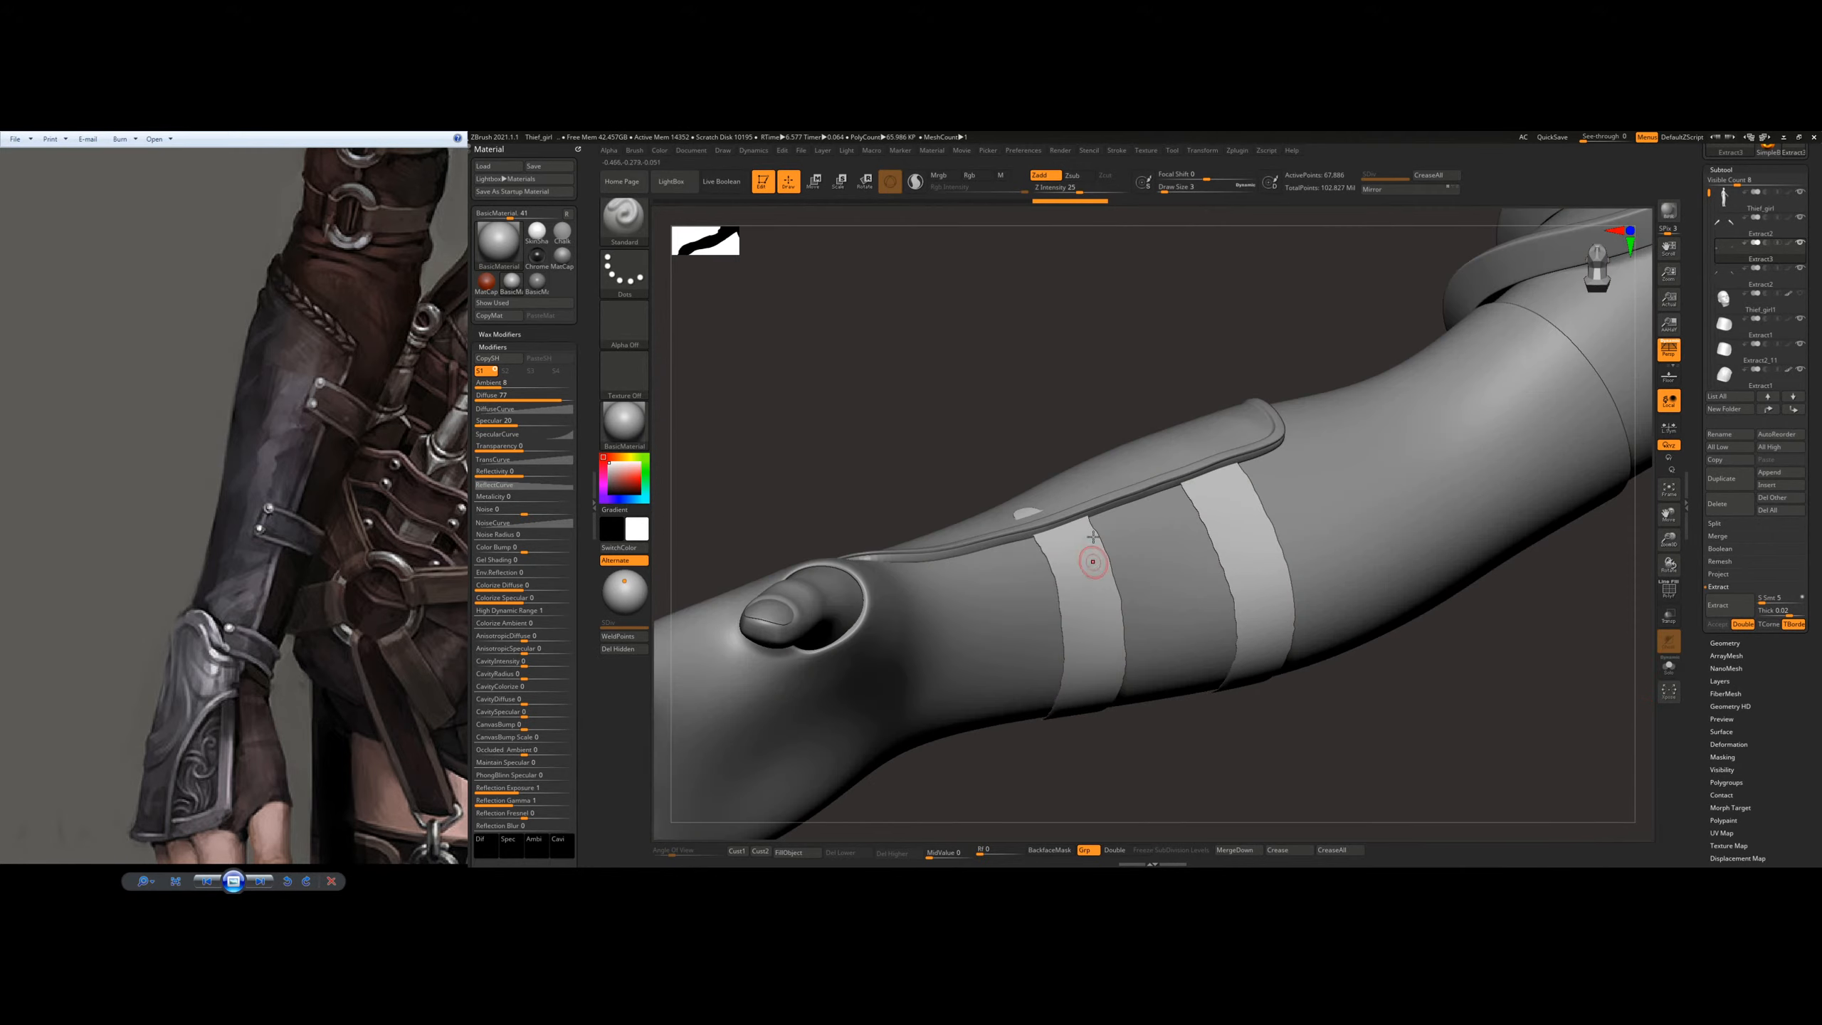
pyautogui.moveTo(1093, 536)
pyautogui.mouseDown(button='right')
pyautogui.moveTo(1103, 567)
pyautogui.moveTo(1106, 547)
pyautogui.mouseUp(button='right')
pyautogui.press('shift')
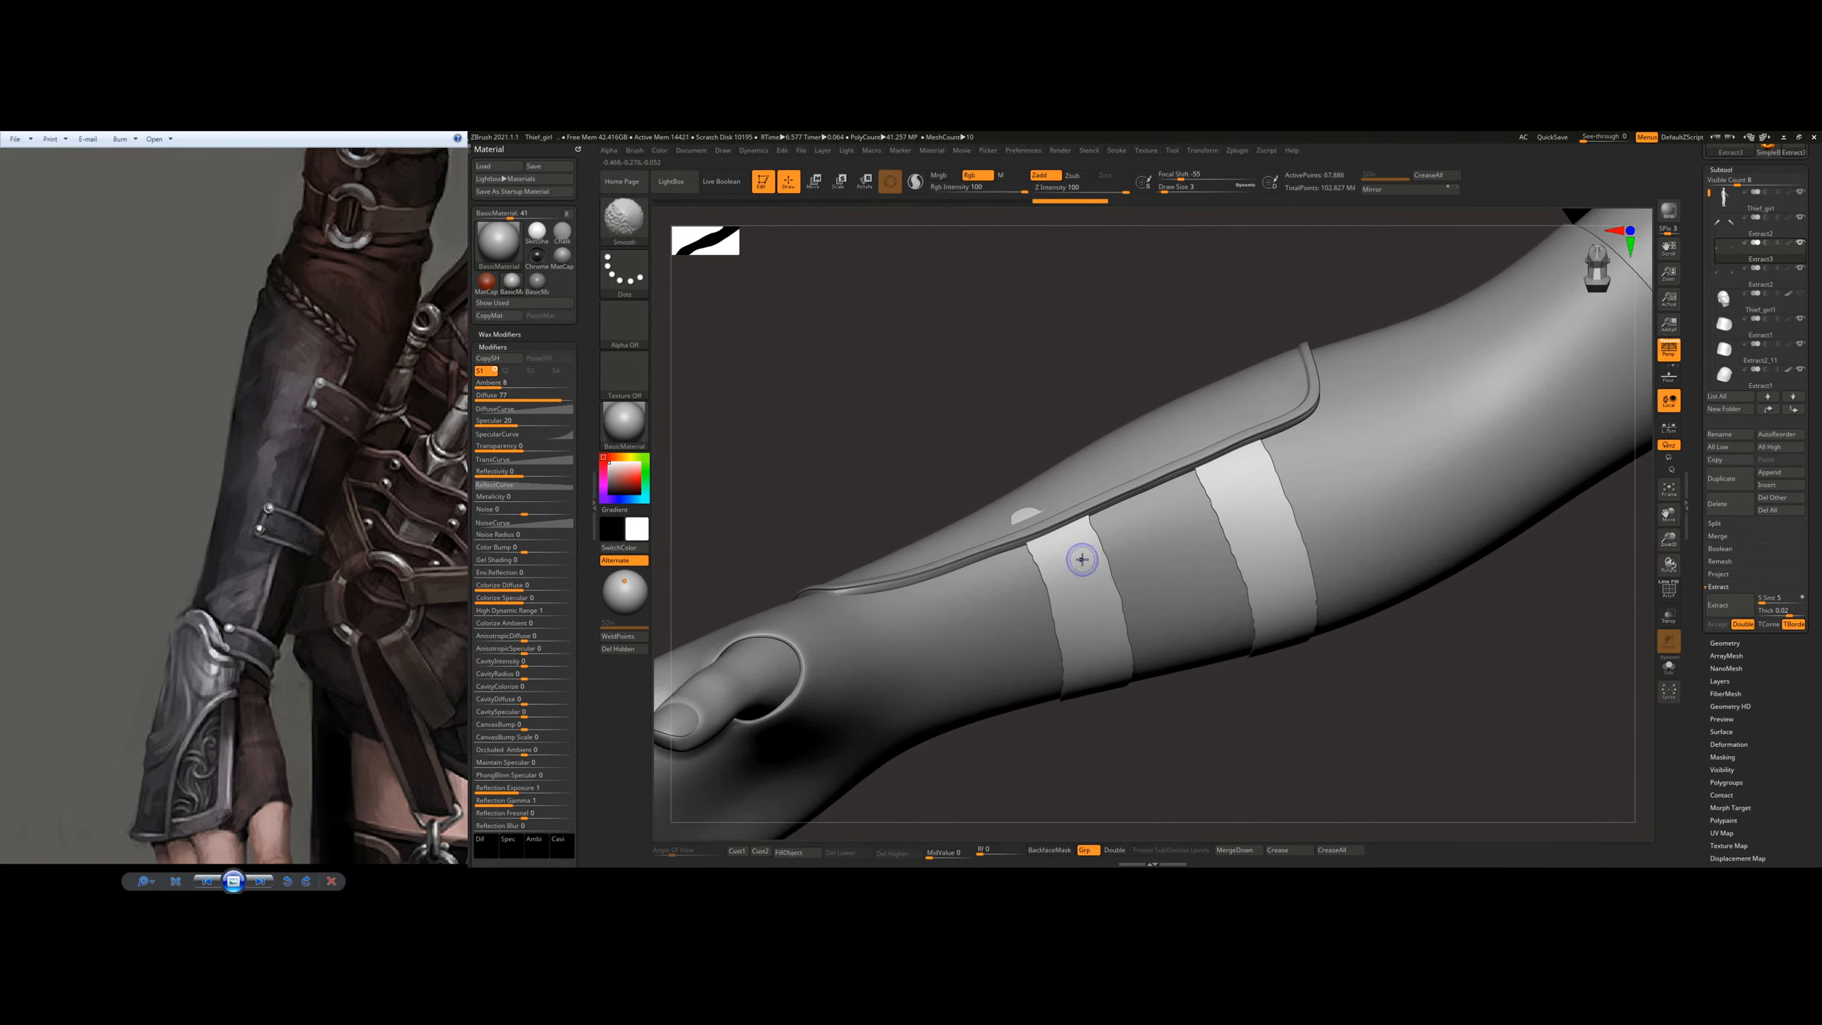
pyautogui.hotkey('shift', 'f')
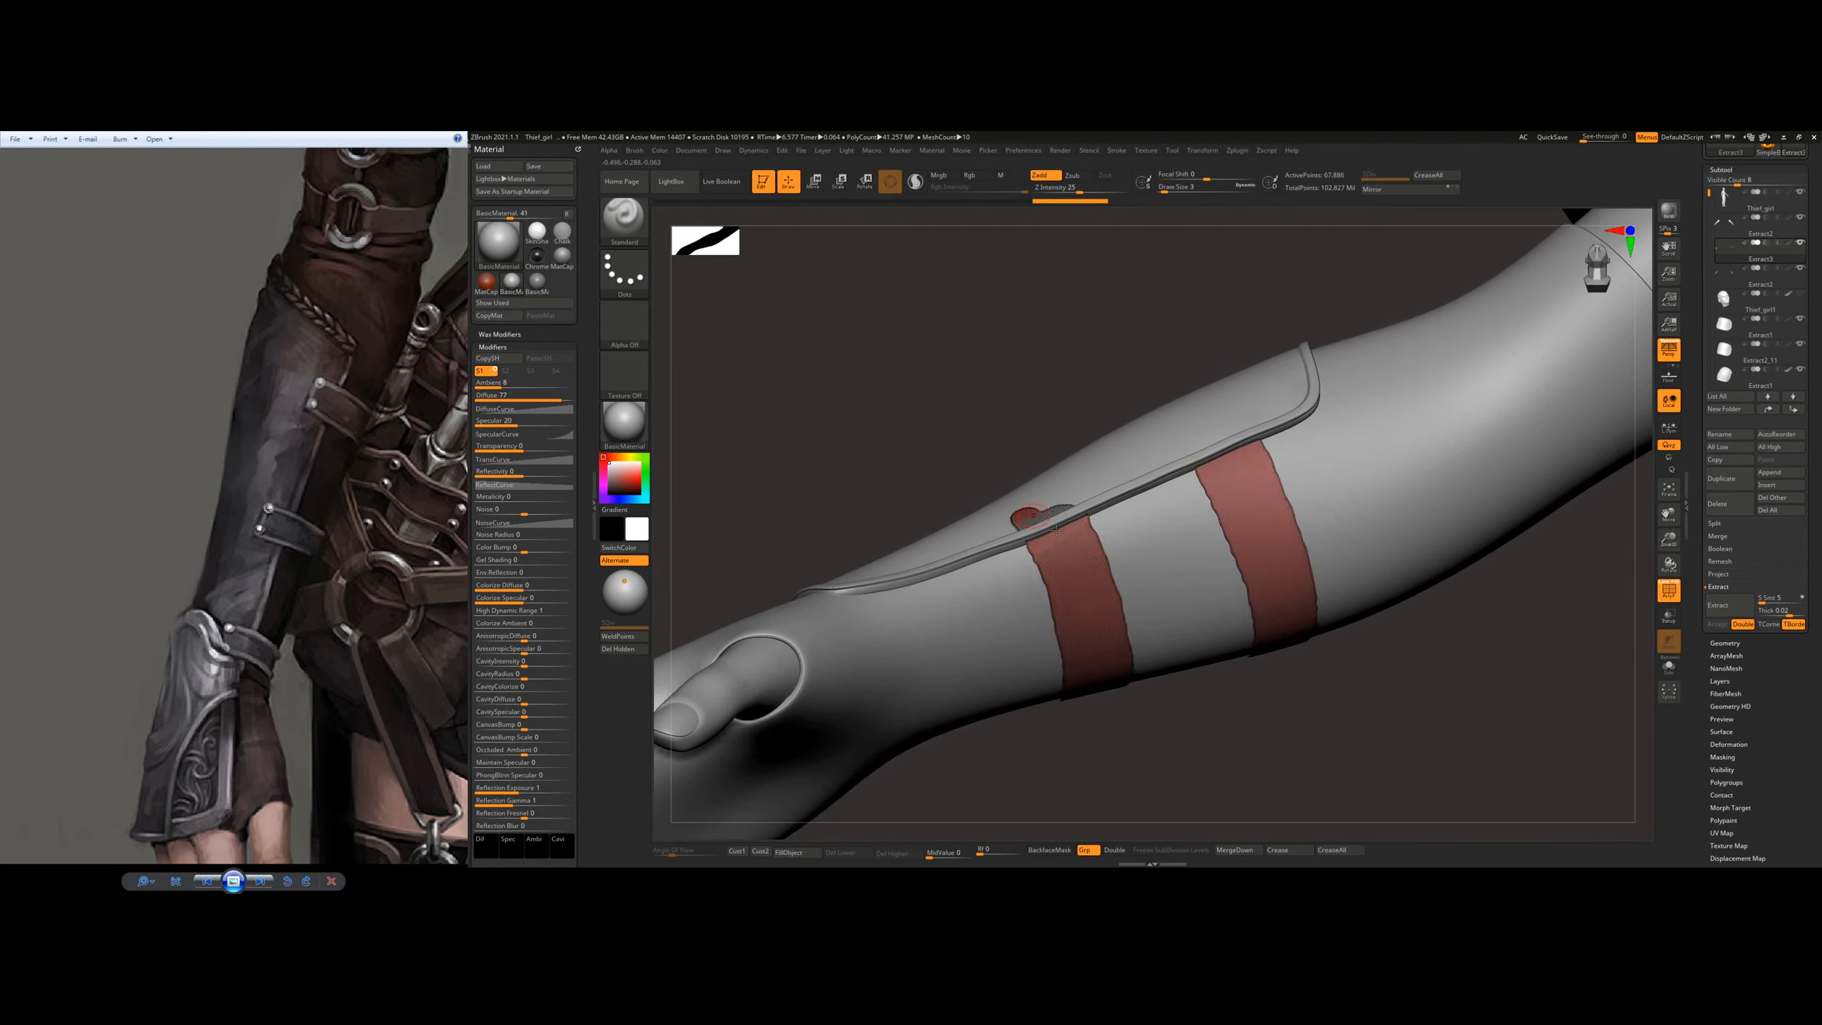
pyautogui.rightClick(1062, 623)
pyautogui.keyDown('ctrl'); pyautogui.moveTo(1067, 565); pyautogui.dragTo(1136, 623, button='right'); pyautogui.keyUp('ctrl')
# Step: Save the project with the extracted straps
pyautogui.press('ctrl')
pyautogui.press('ctrl')
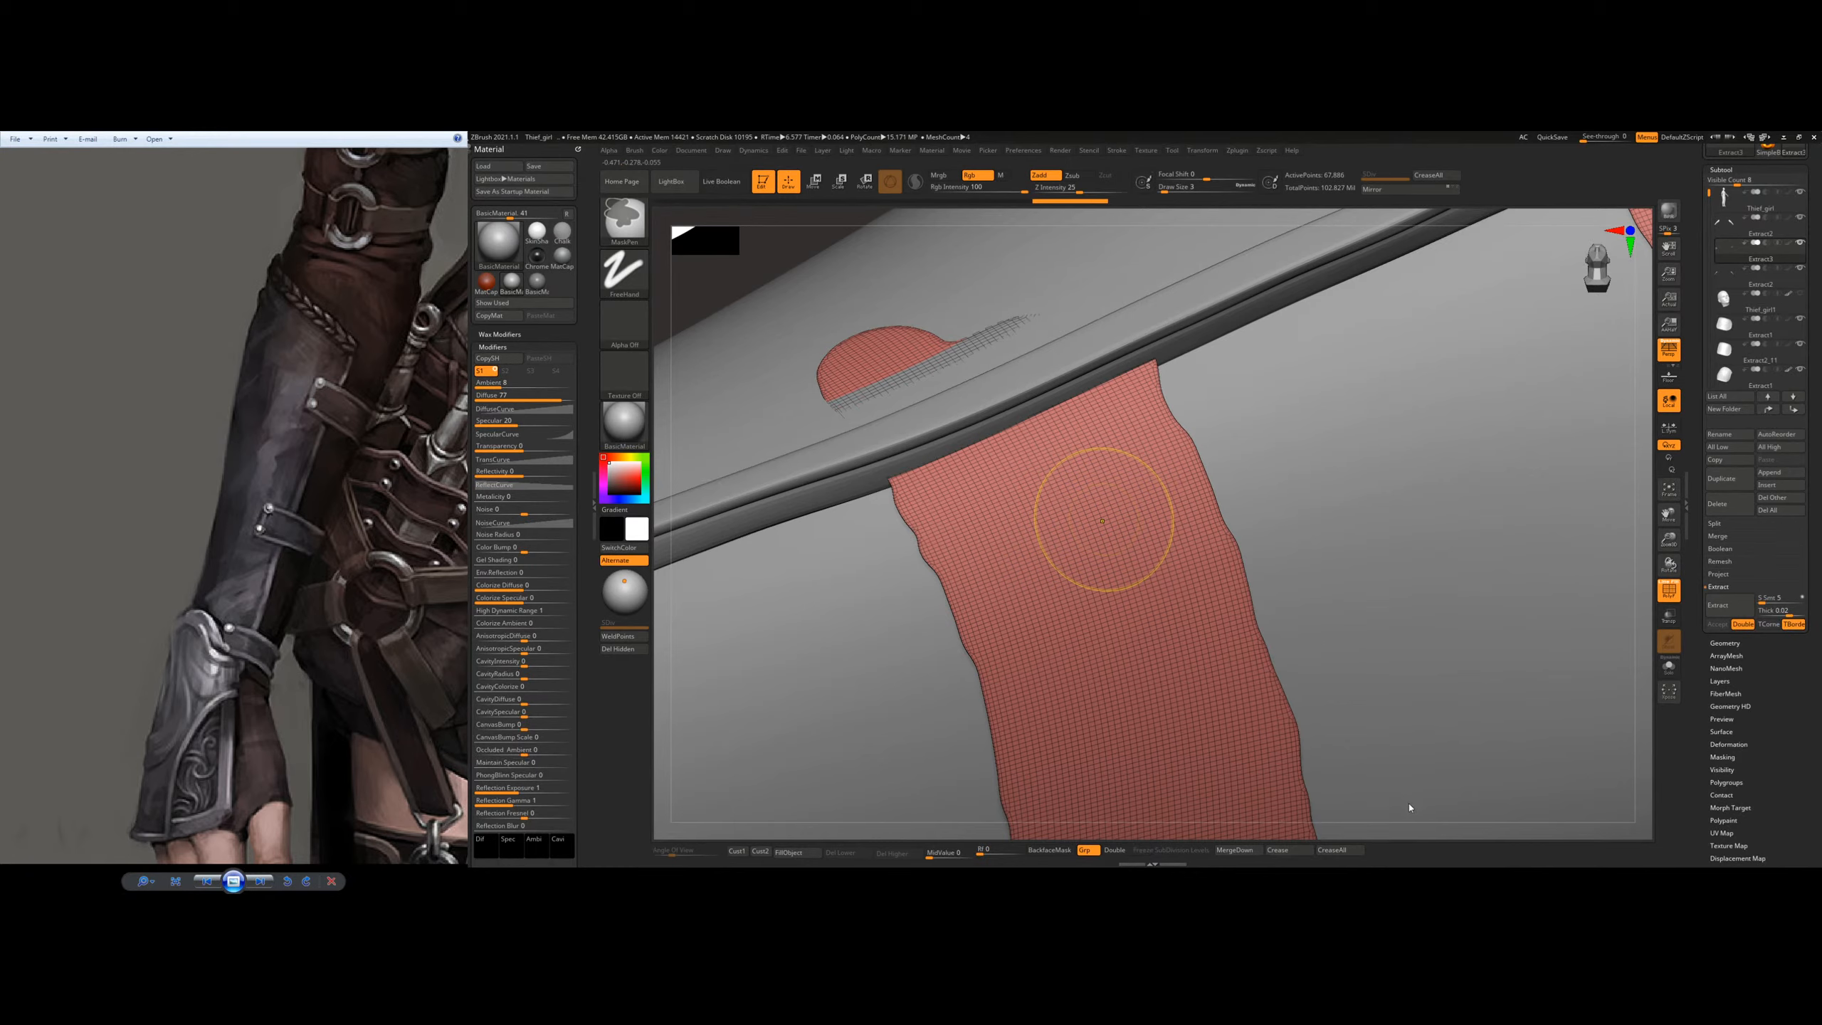
pyautogui.hotkey('ctrl', 's')
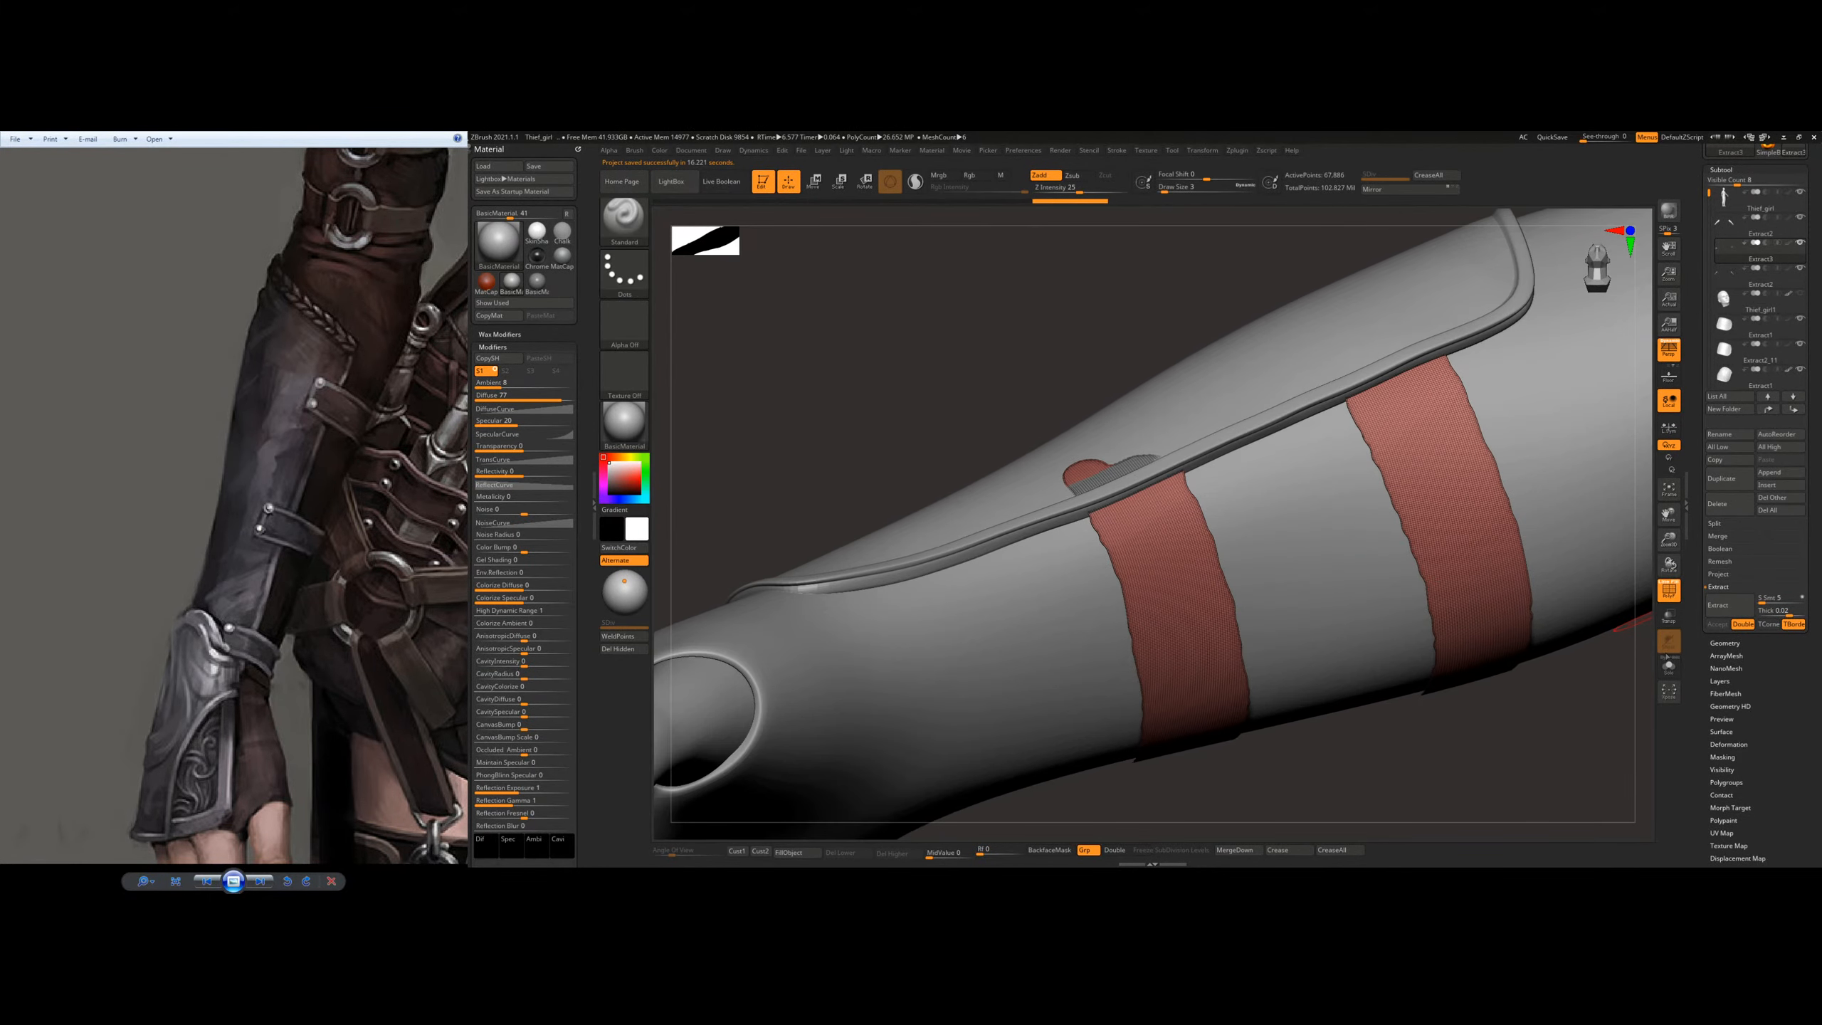
pyautogui.click(1669, 667)
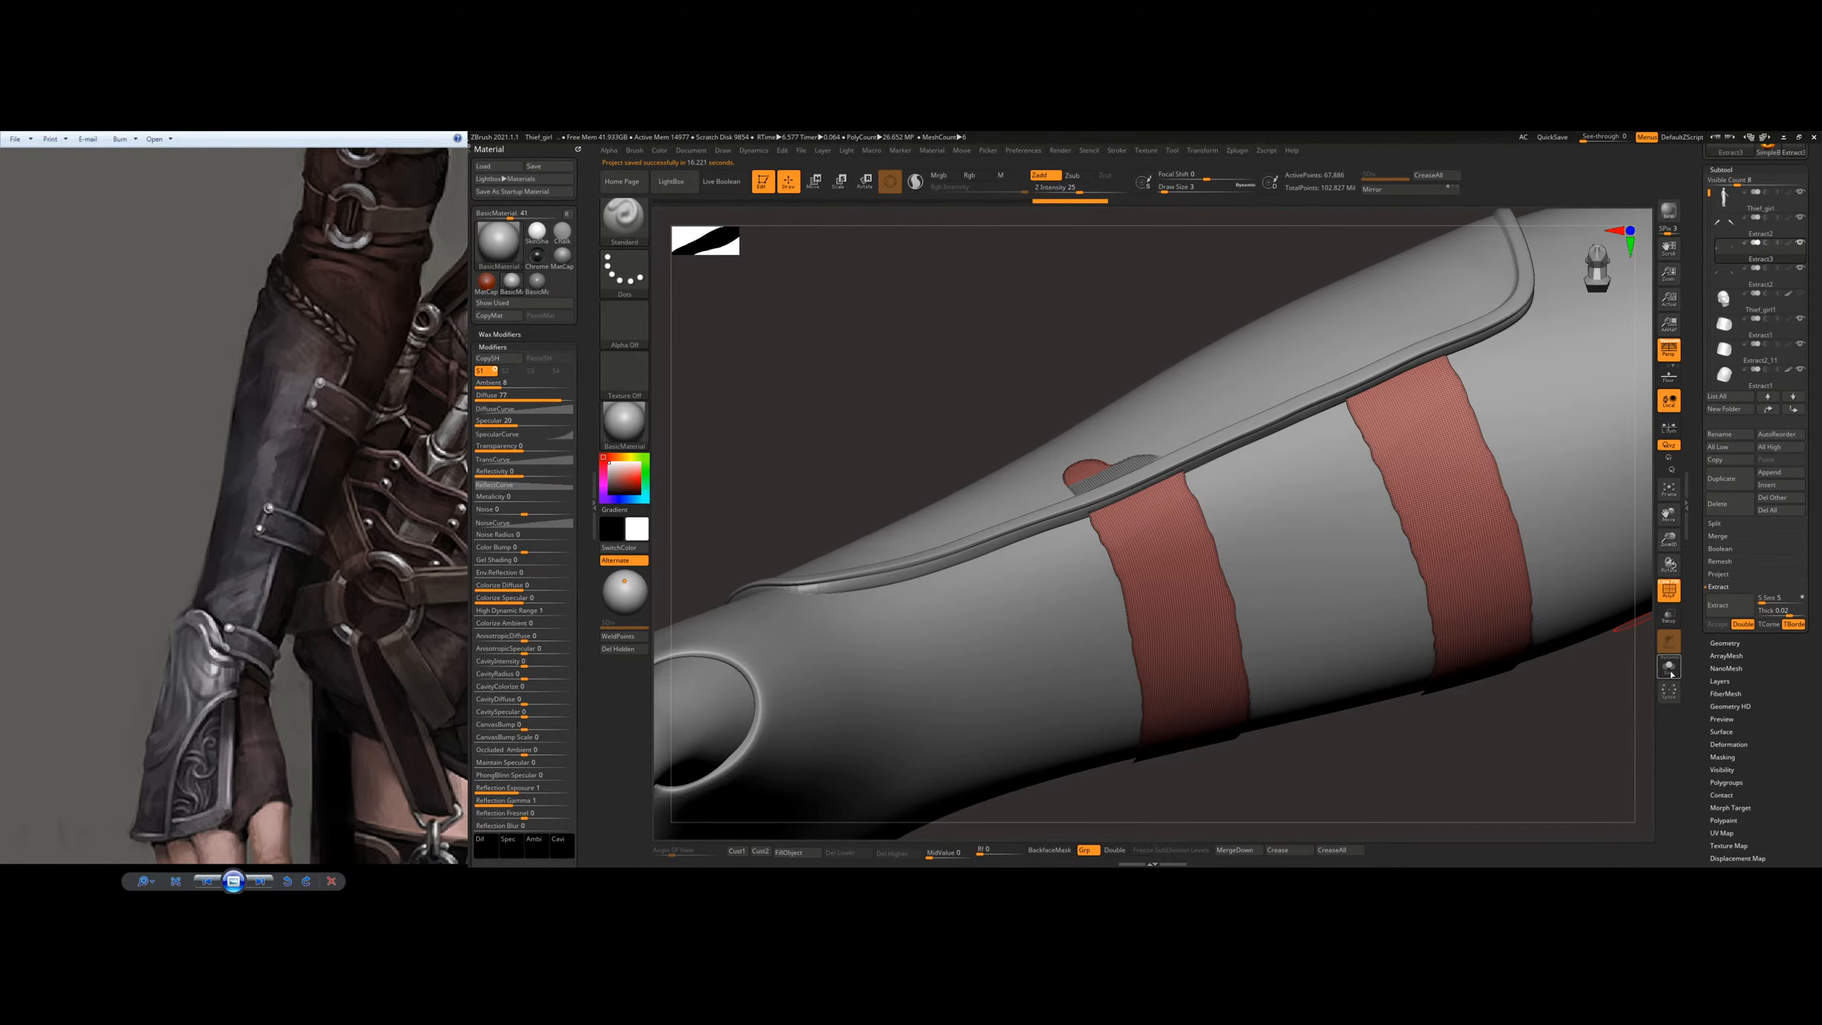
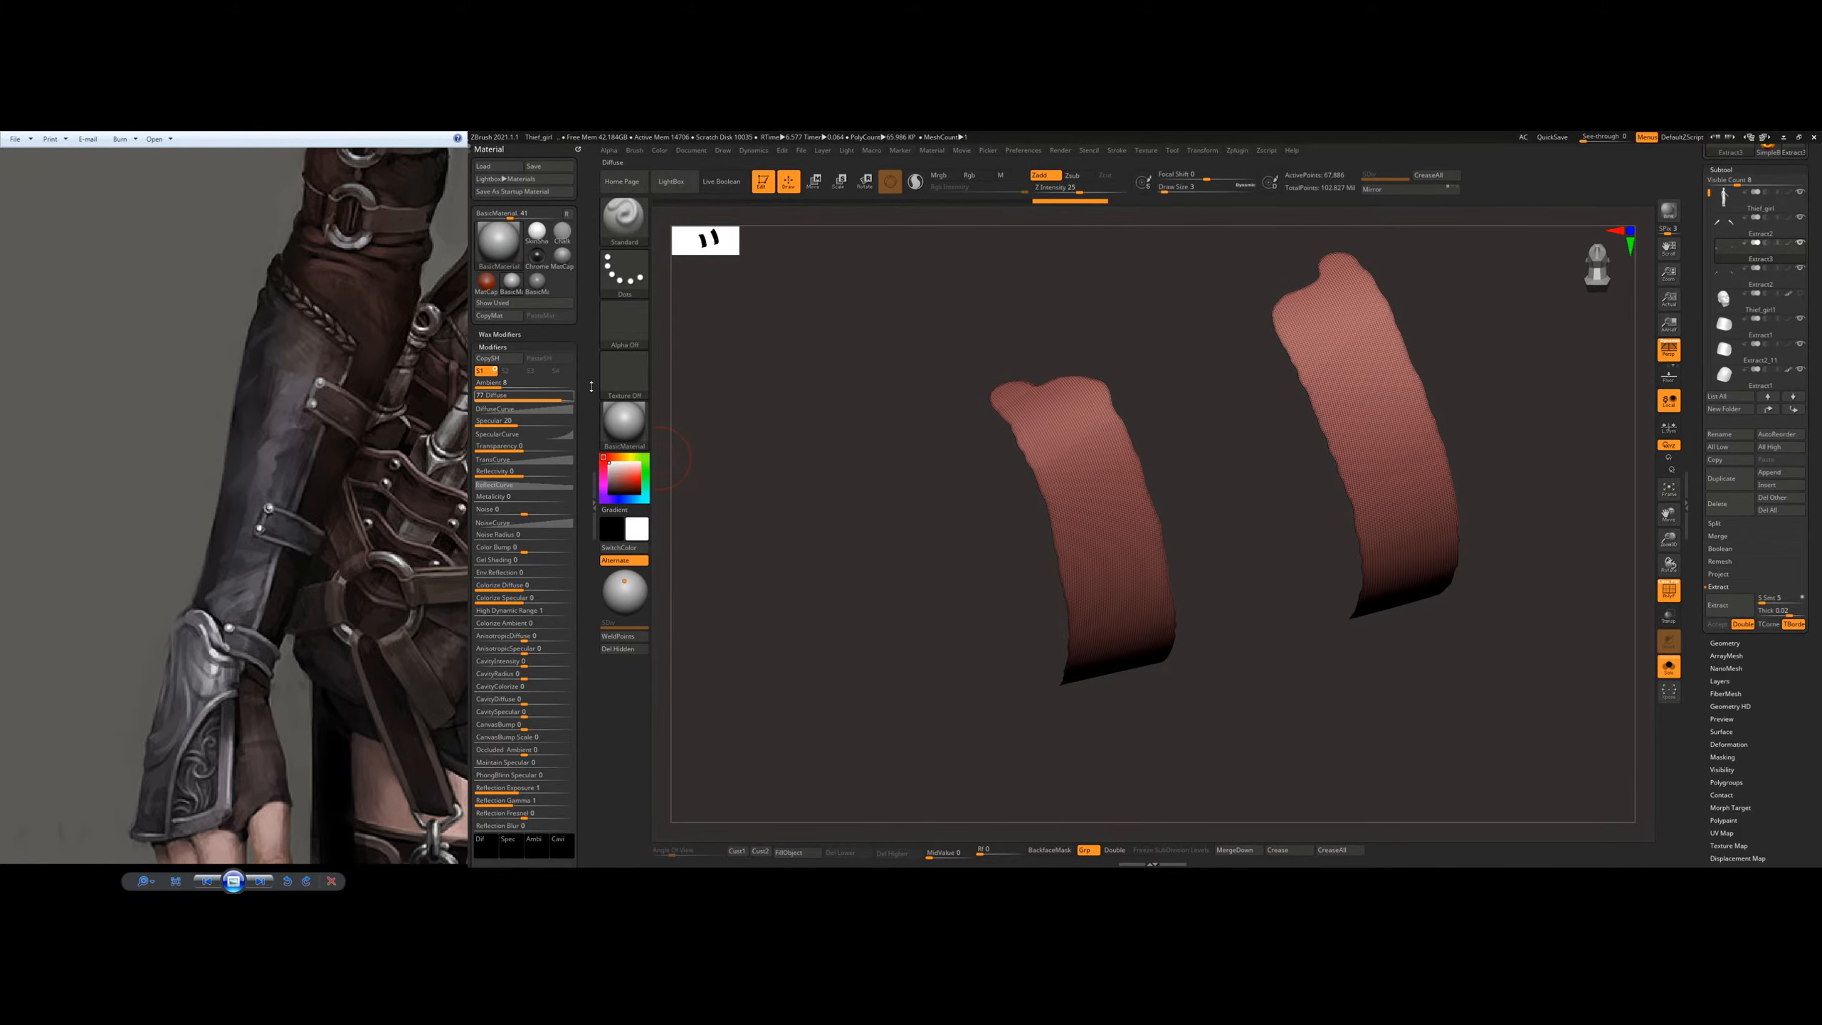
# Step: Hide the material settings and look through the brush library's D brushes and the stroke options
pyautogui.click(594, 504)
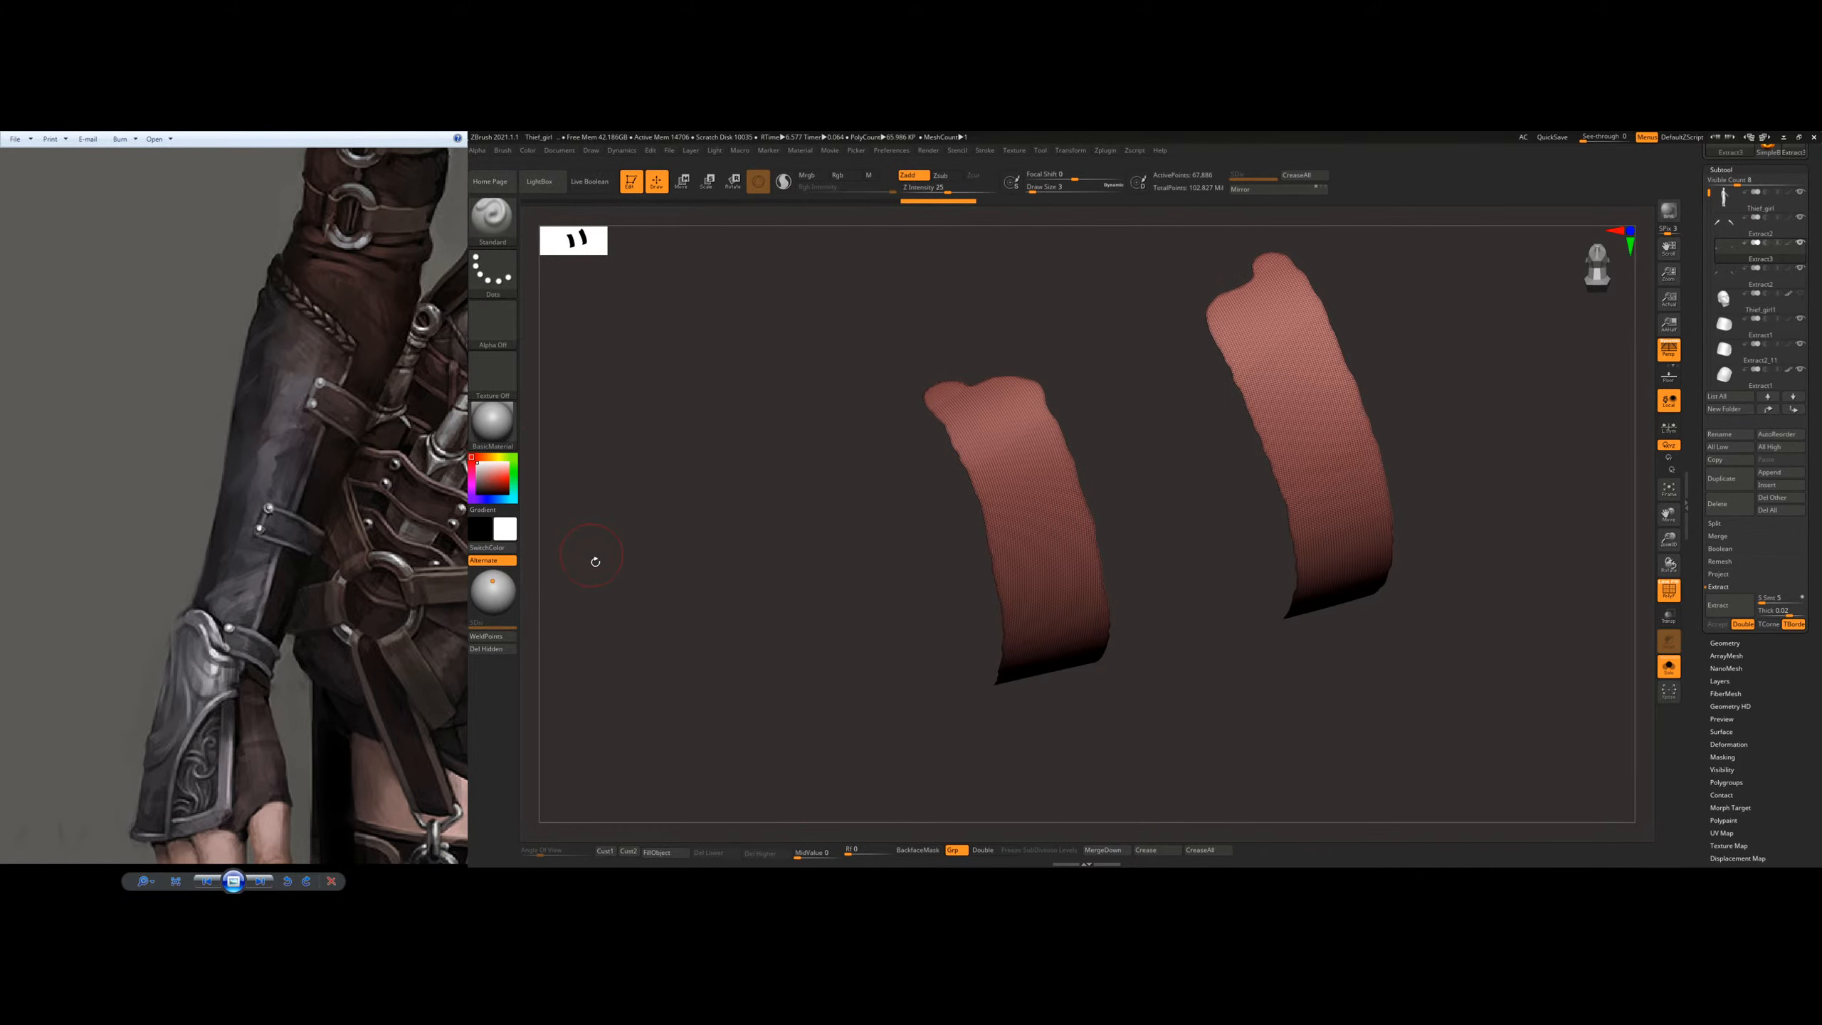
pyautogui.click(494, 233)
pyautogui.click(491, 237)
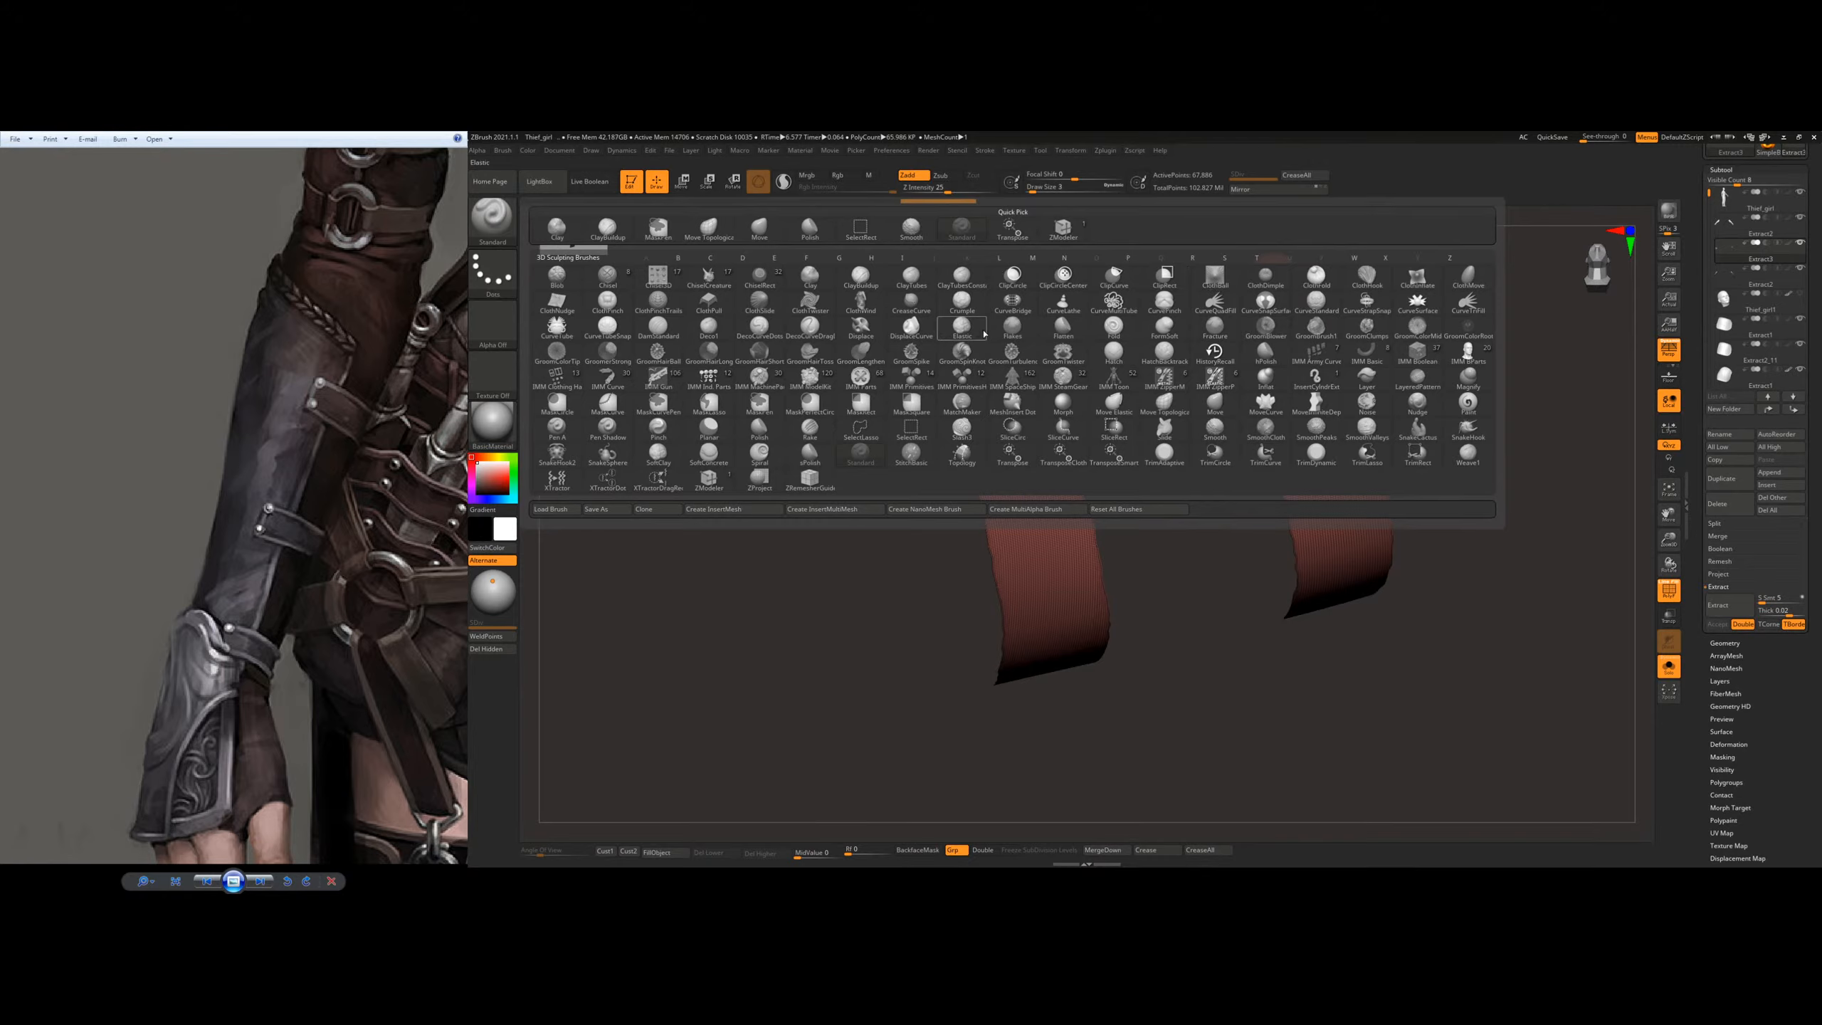
pyautogui.press('d')
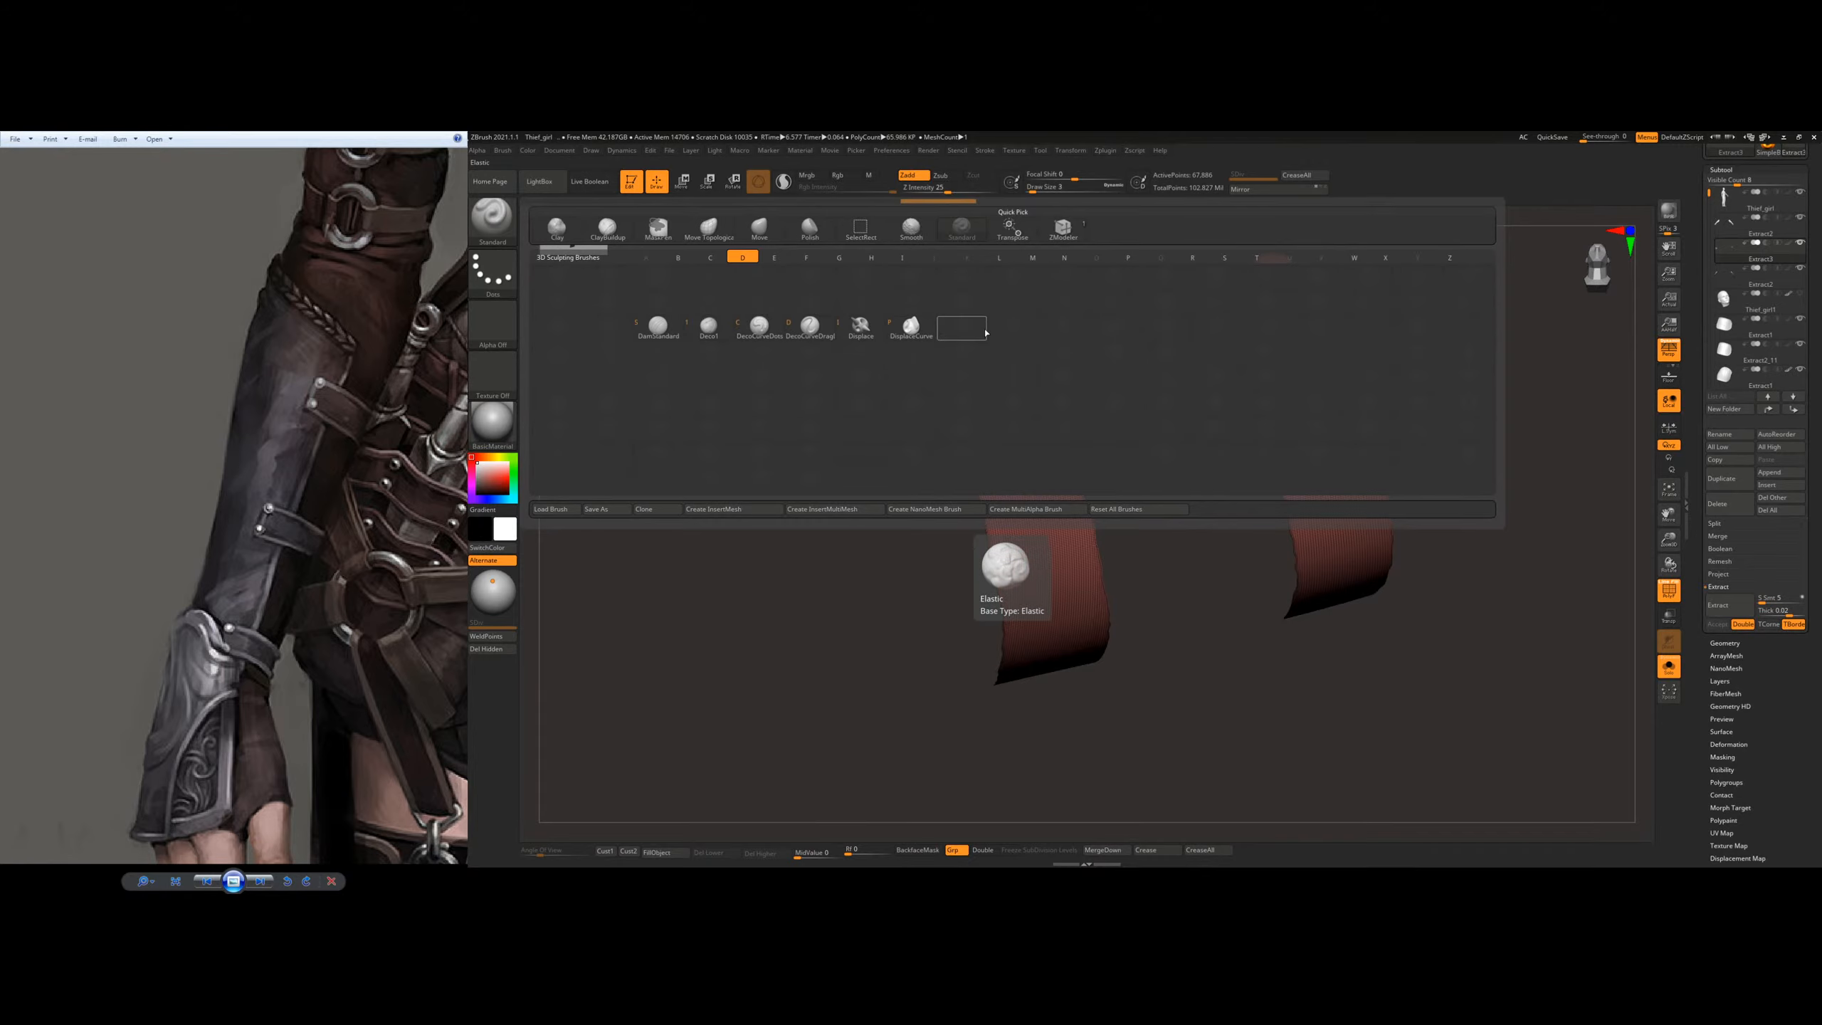
pyautogui.click(655, 330)
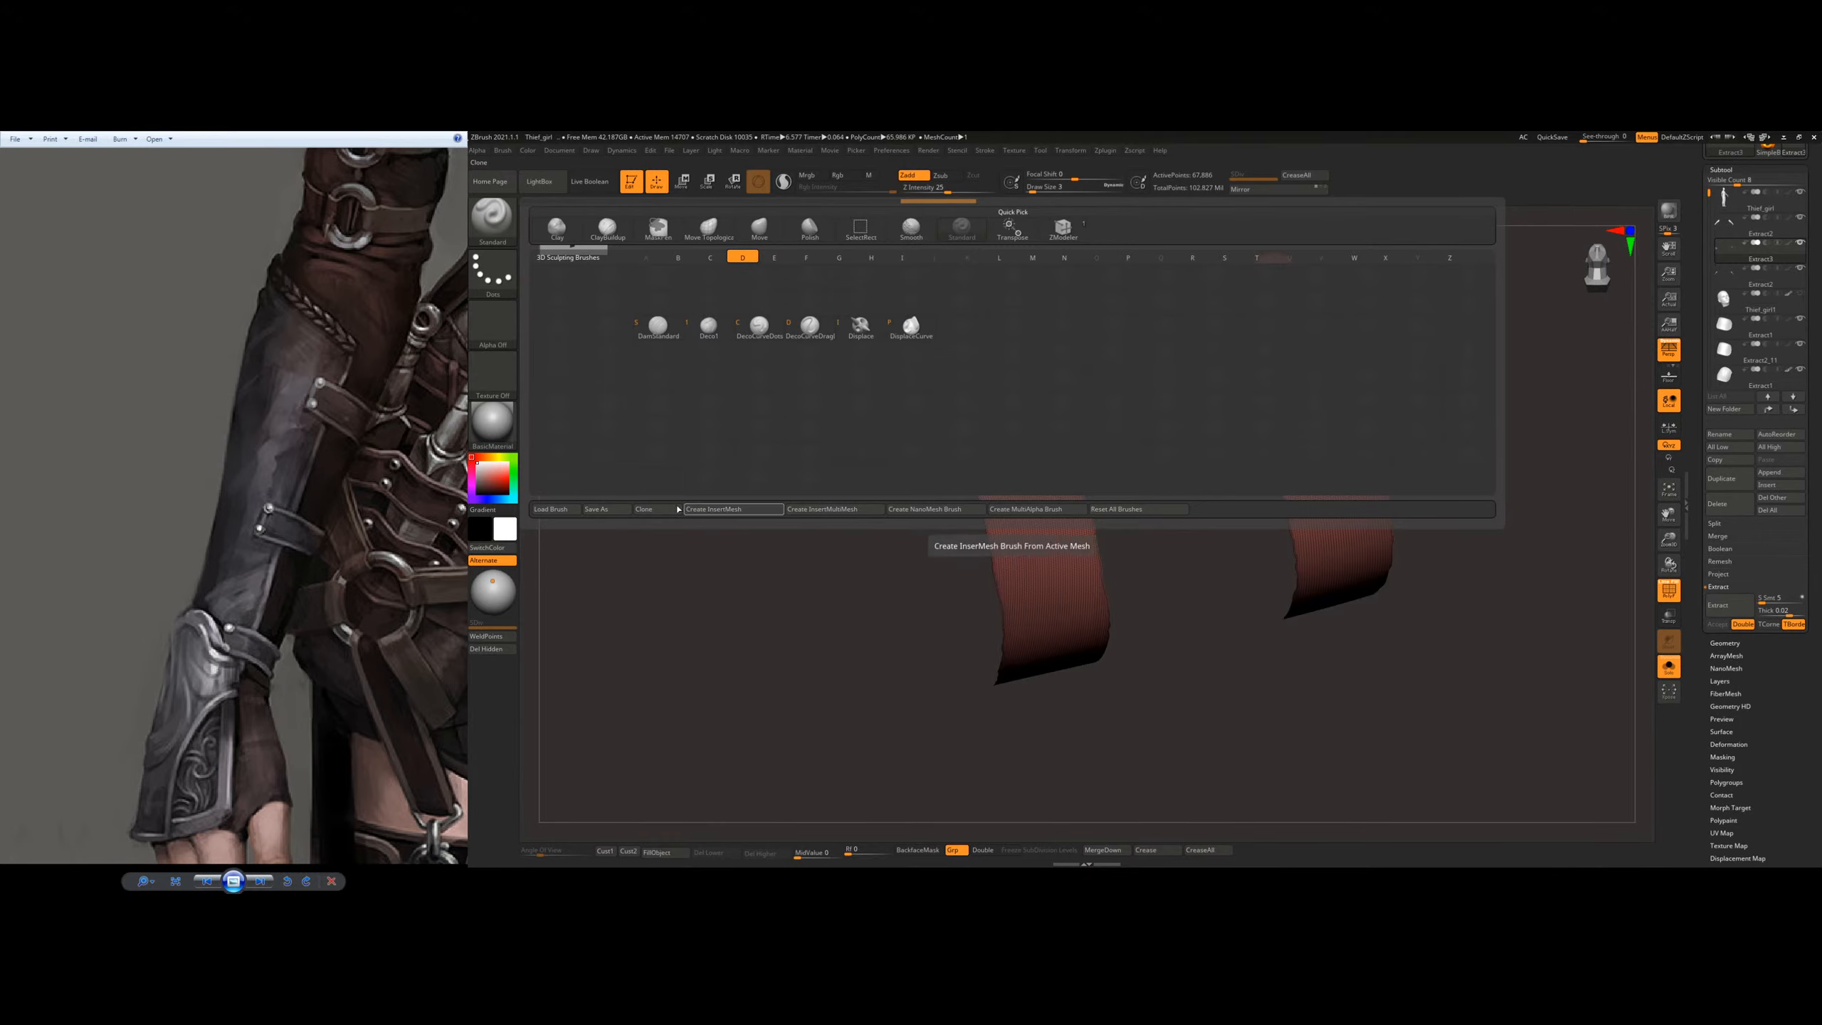
pyautogui.click(475, 283)
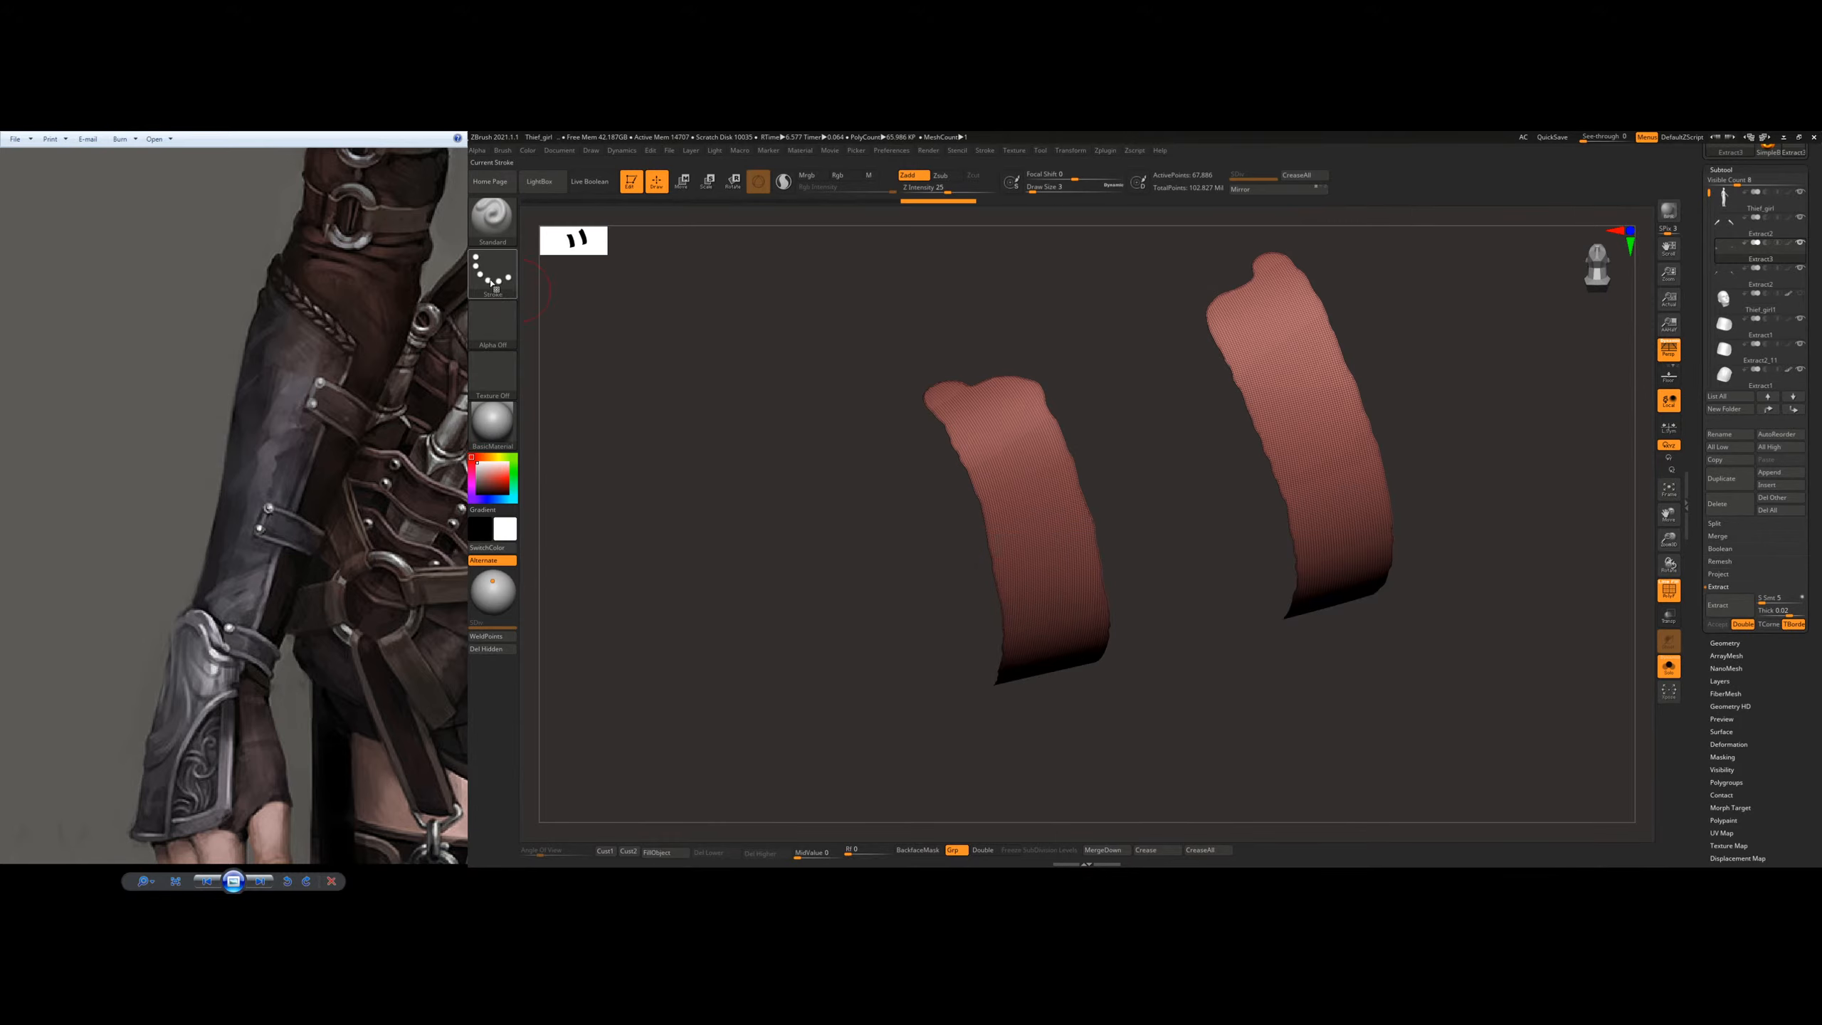
pyautogui.click(475, 286)
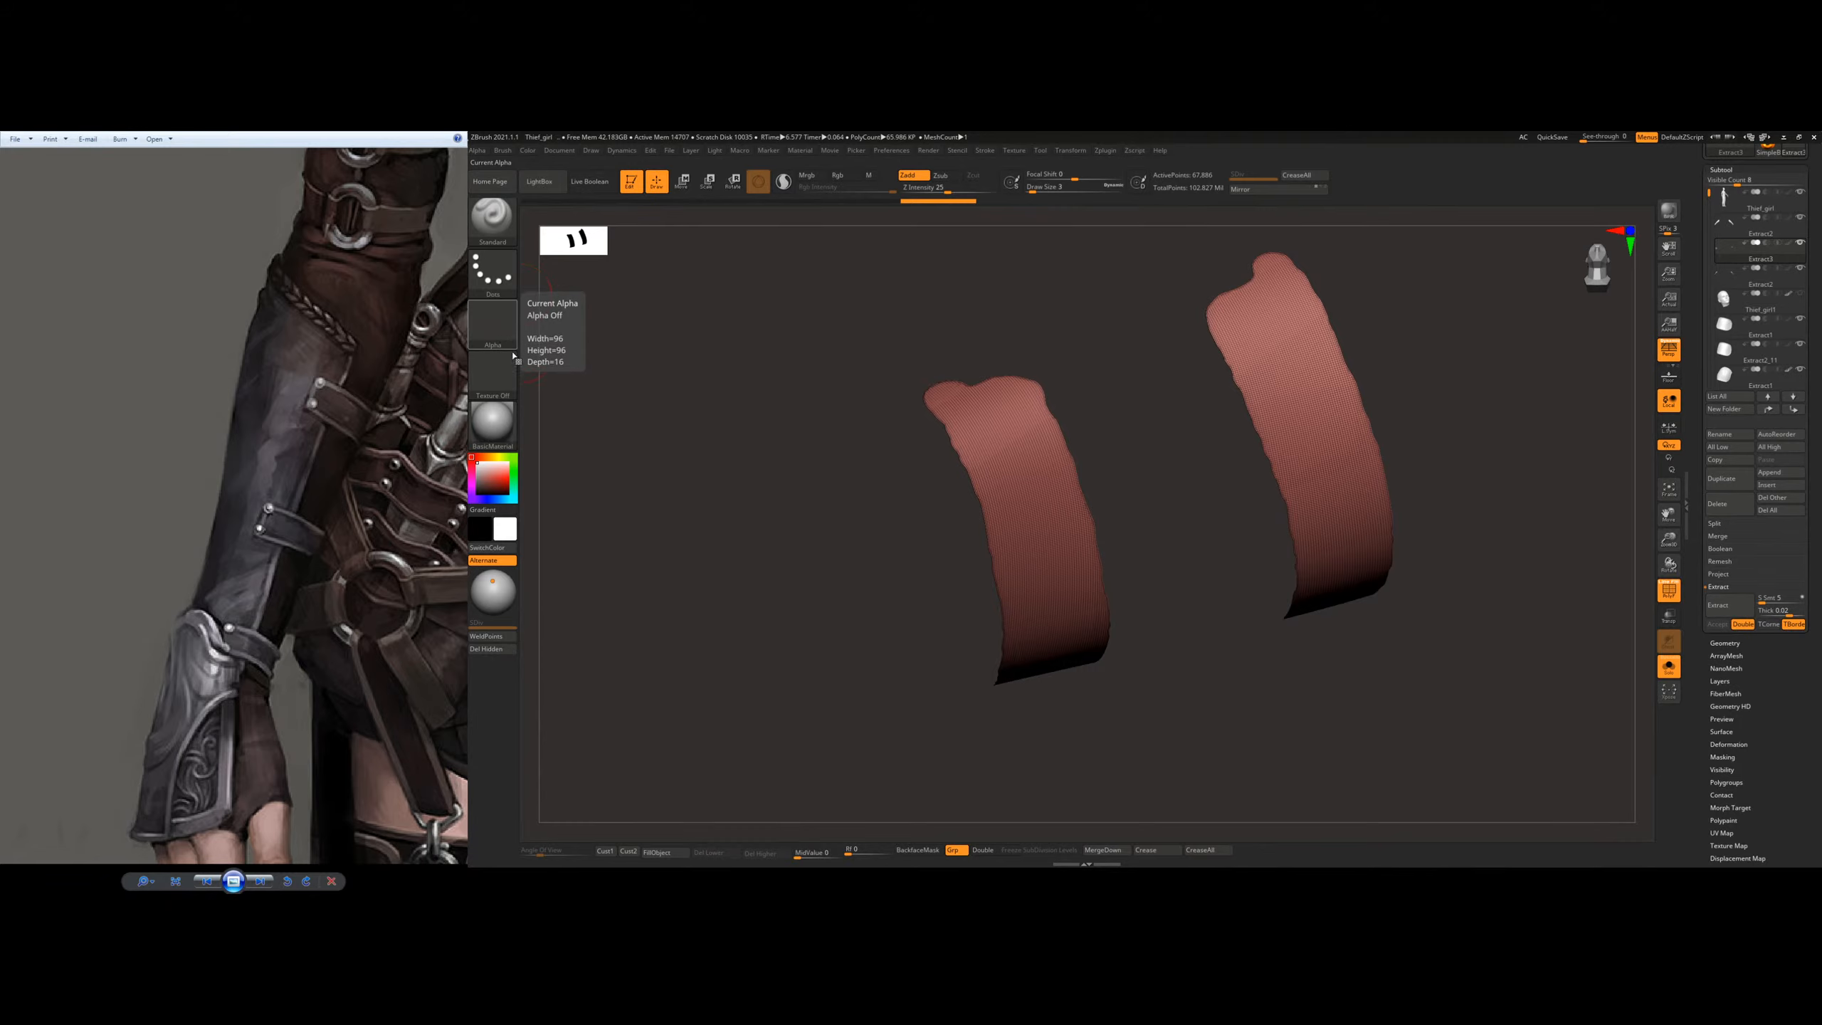
# Step: Turn off the polygon wireframe display on the isolated straps
pyautogui.click(500, 436)
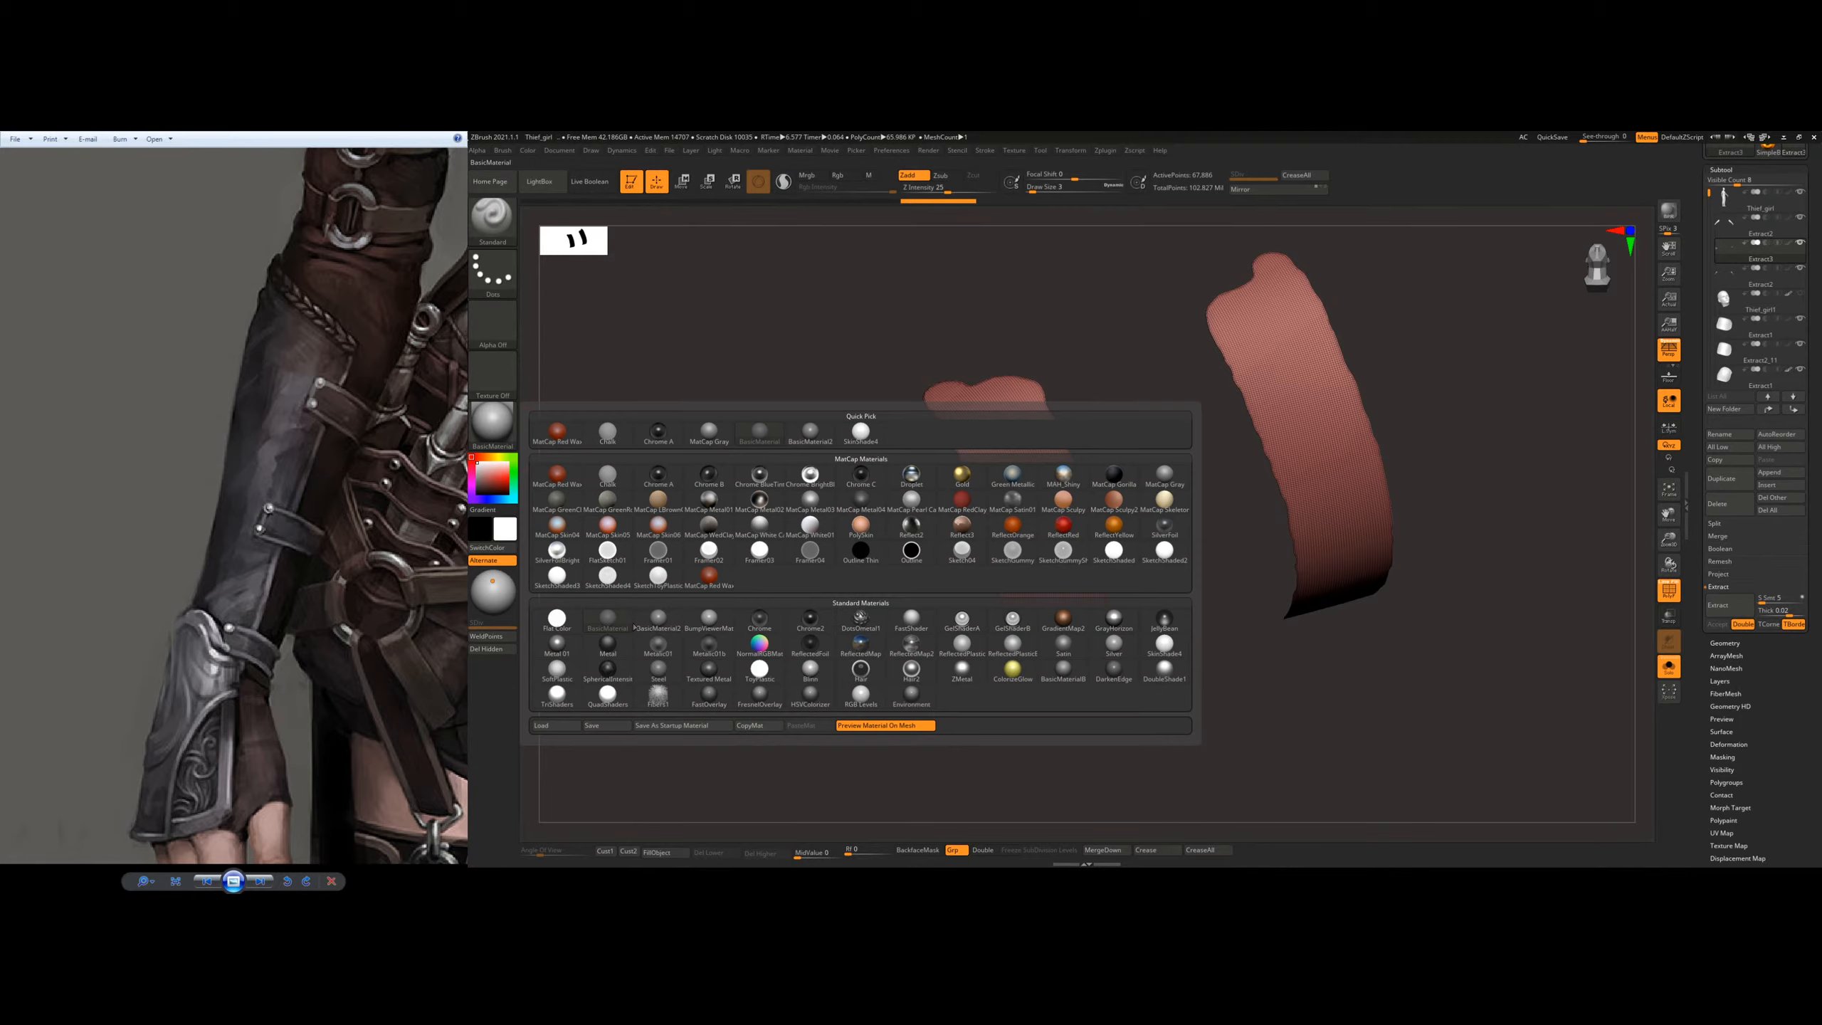
pyautogui.hotkey('shift', 'f')
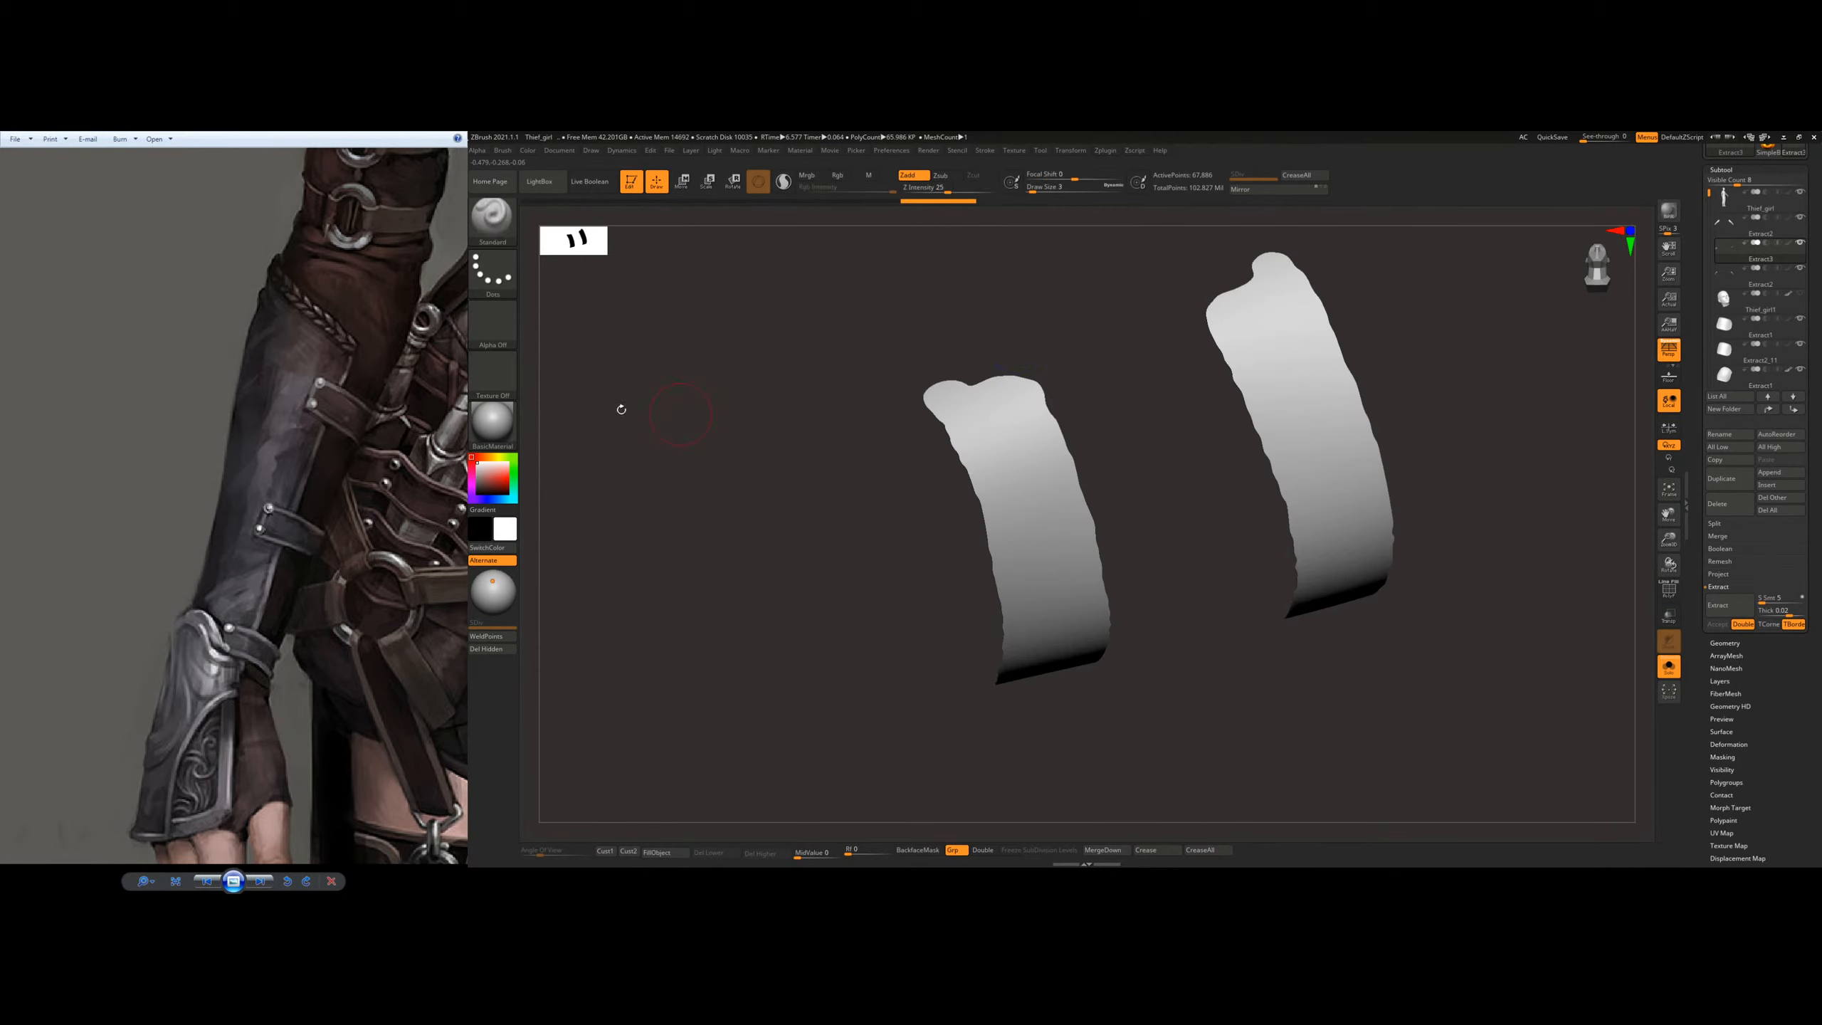
# Step: Preview the straps in another standard material and in MatCap Red Wax, and switch back to BasicMaterial
pyautogui.click(500, 435)
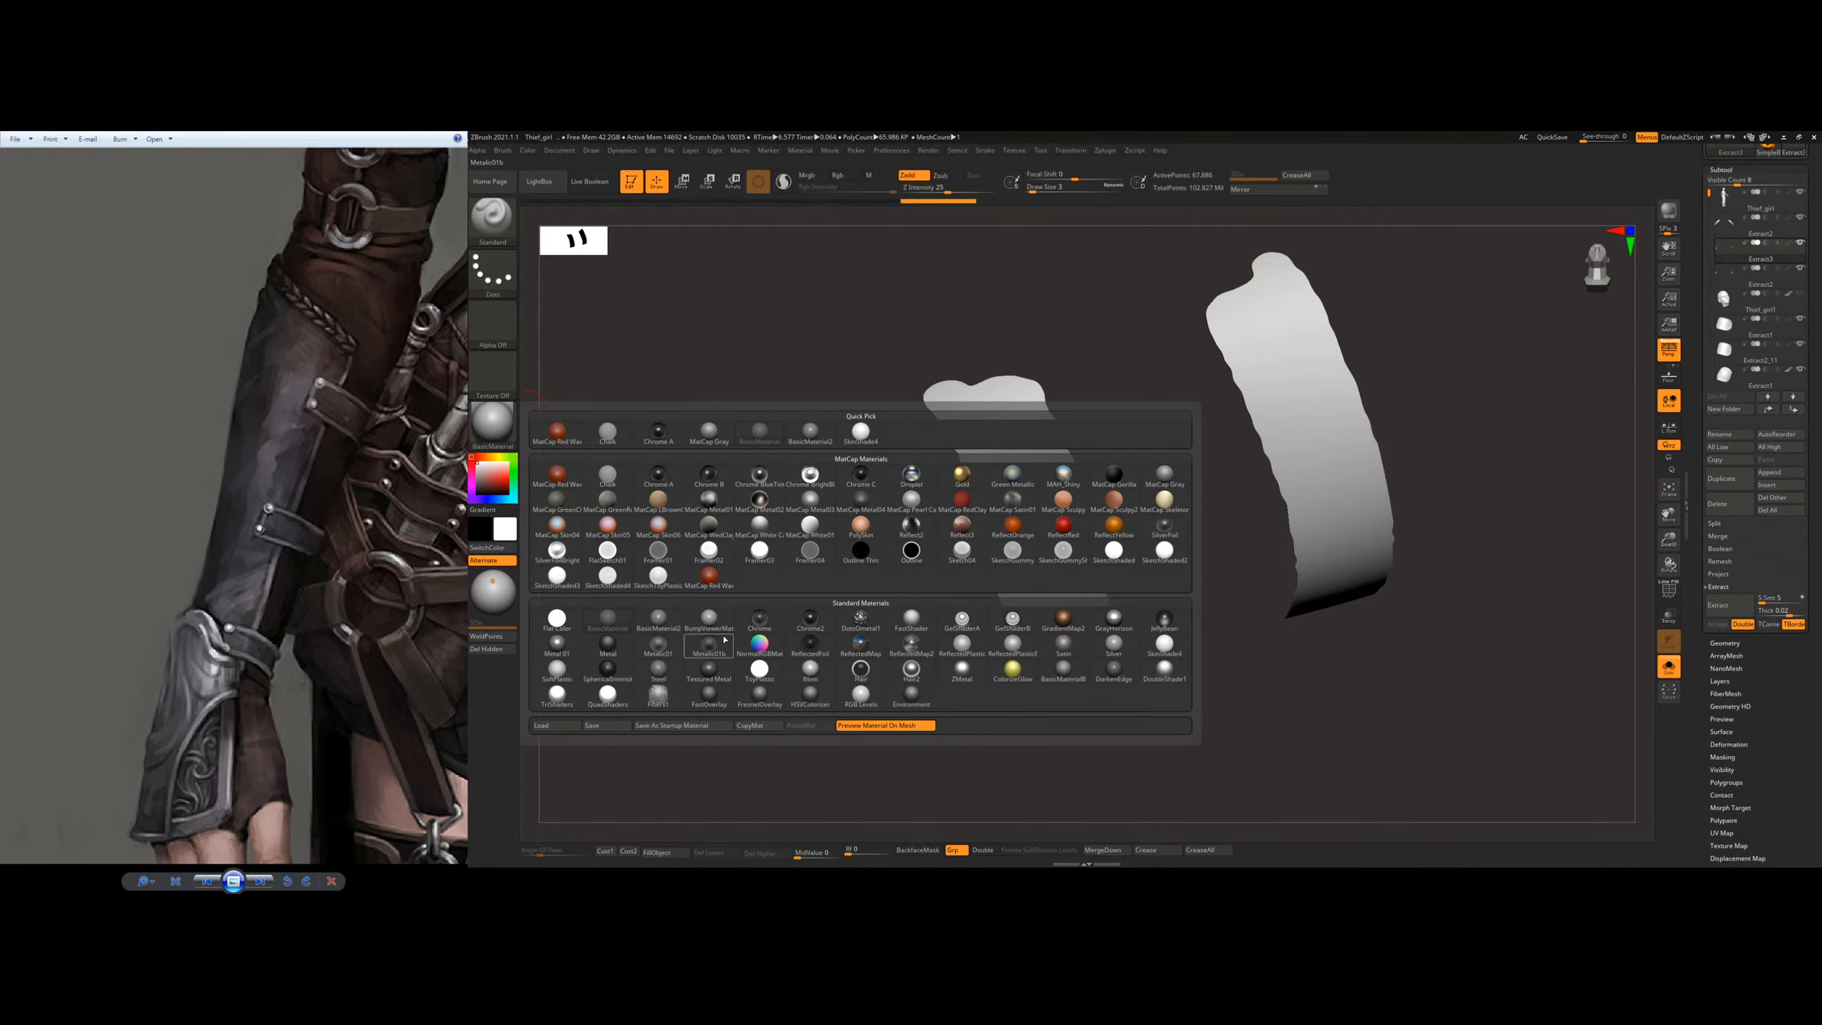
pyautogui.click(695, 615)
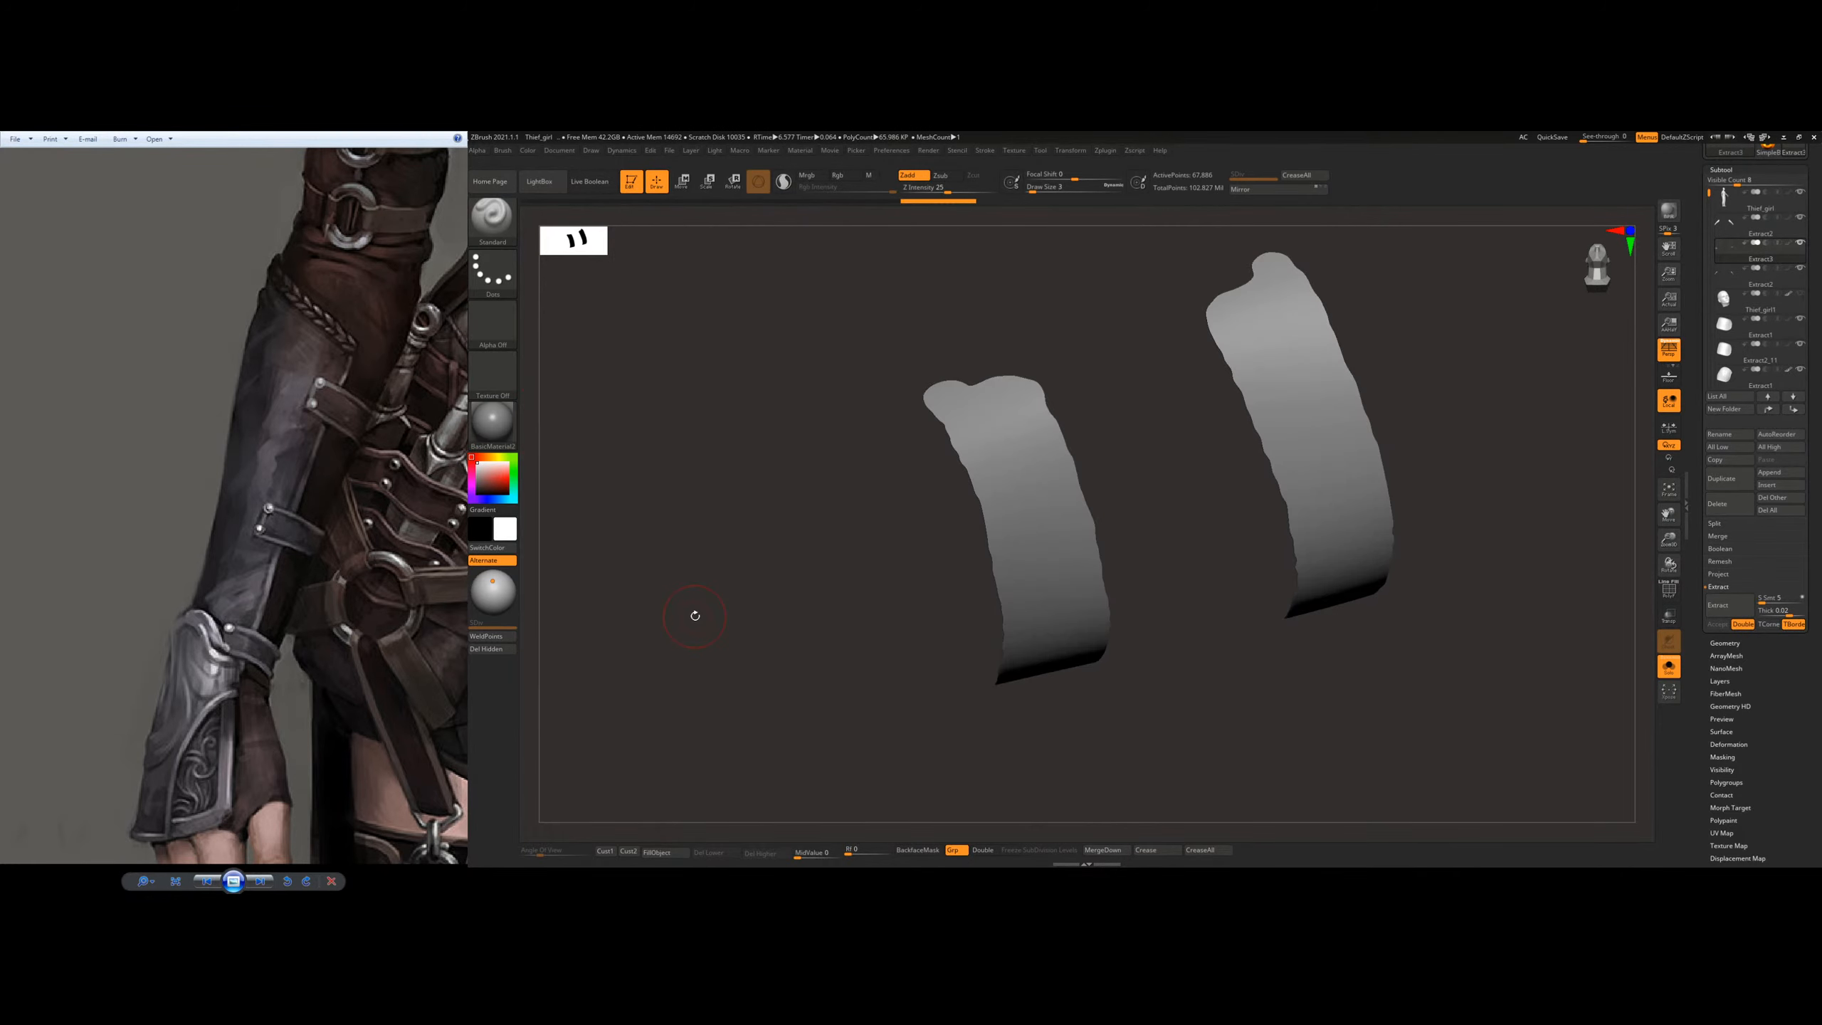
pyautogui.click(492, 422)
pyautogui.click(557, 474)
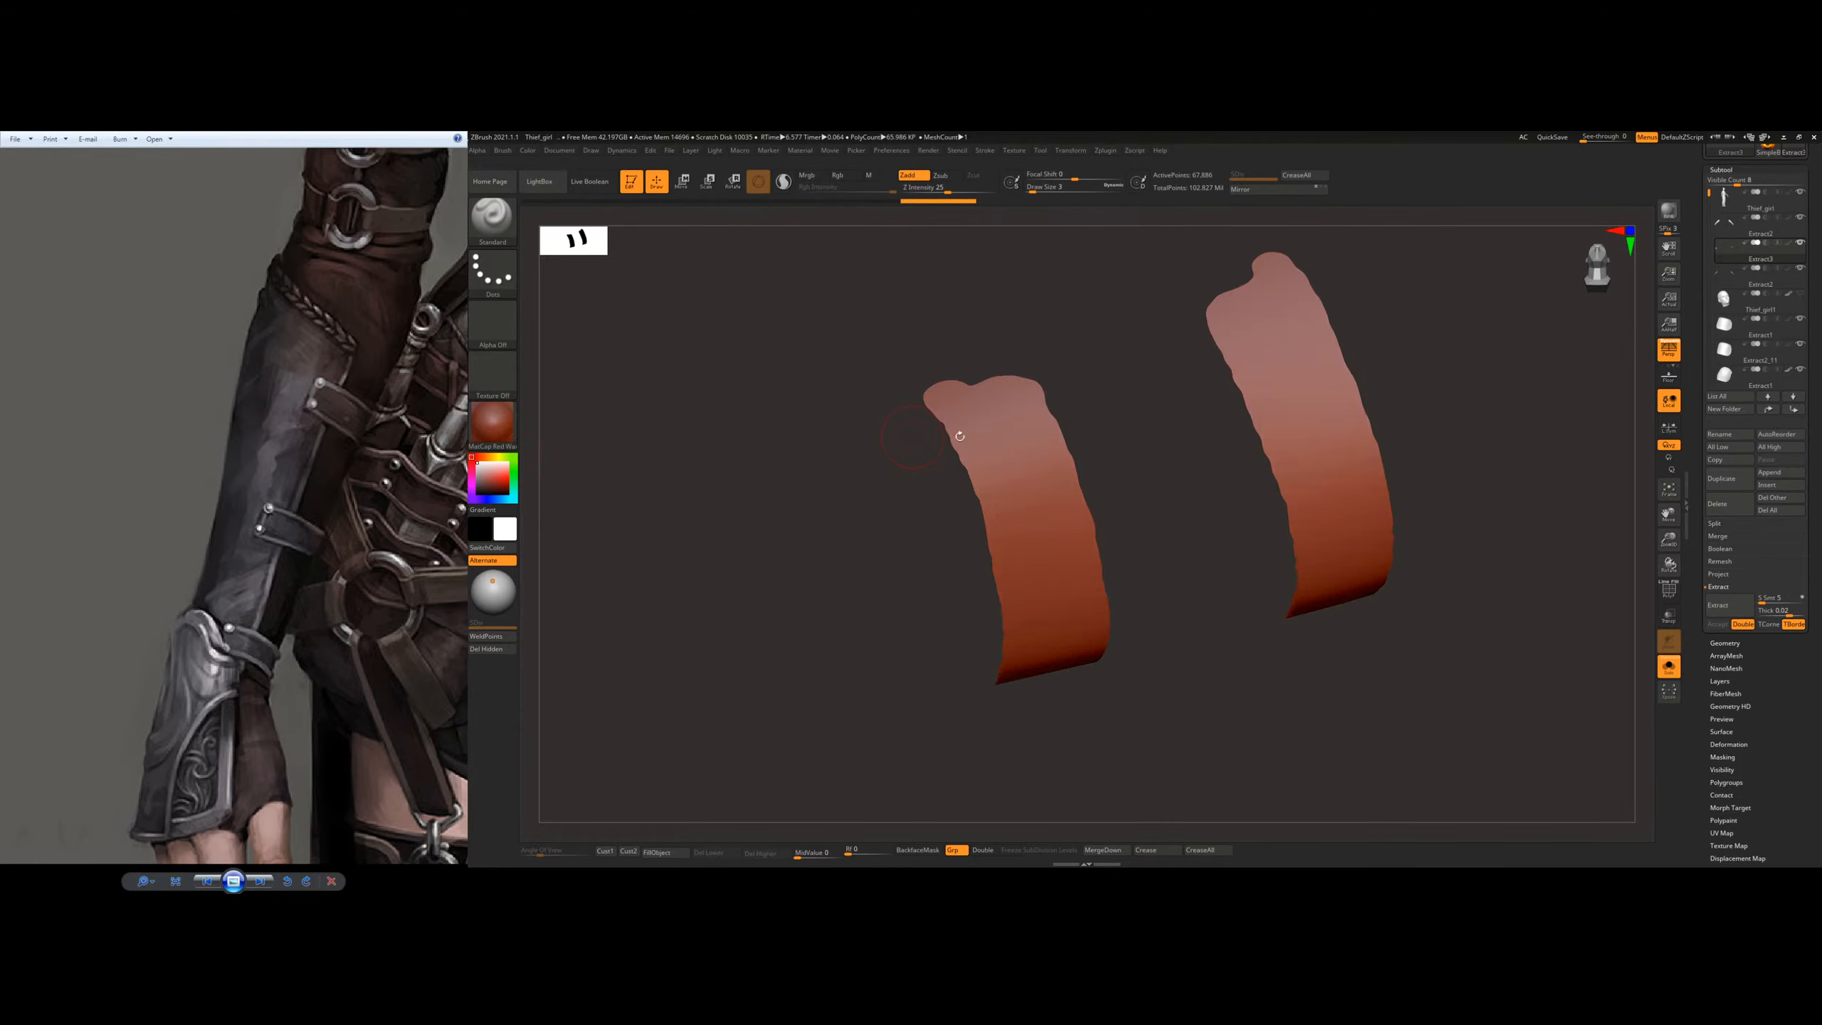
pyautogui.click(510, 427)
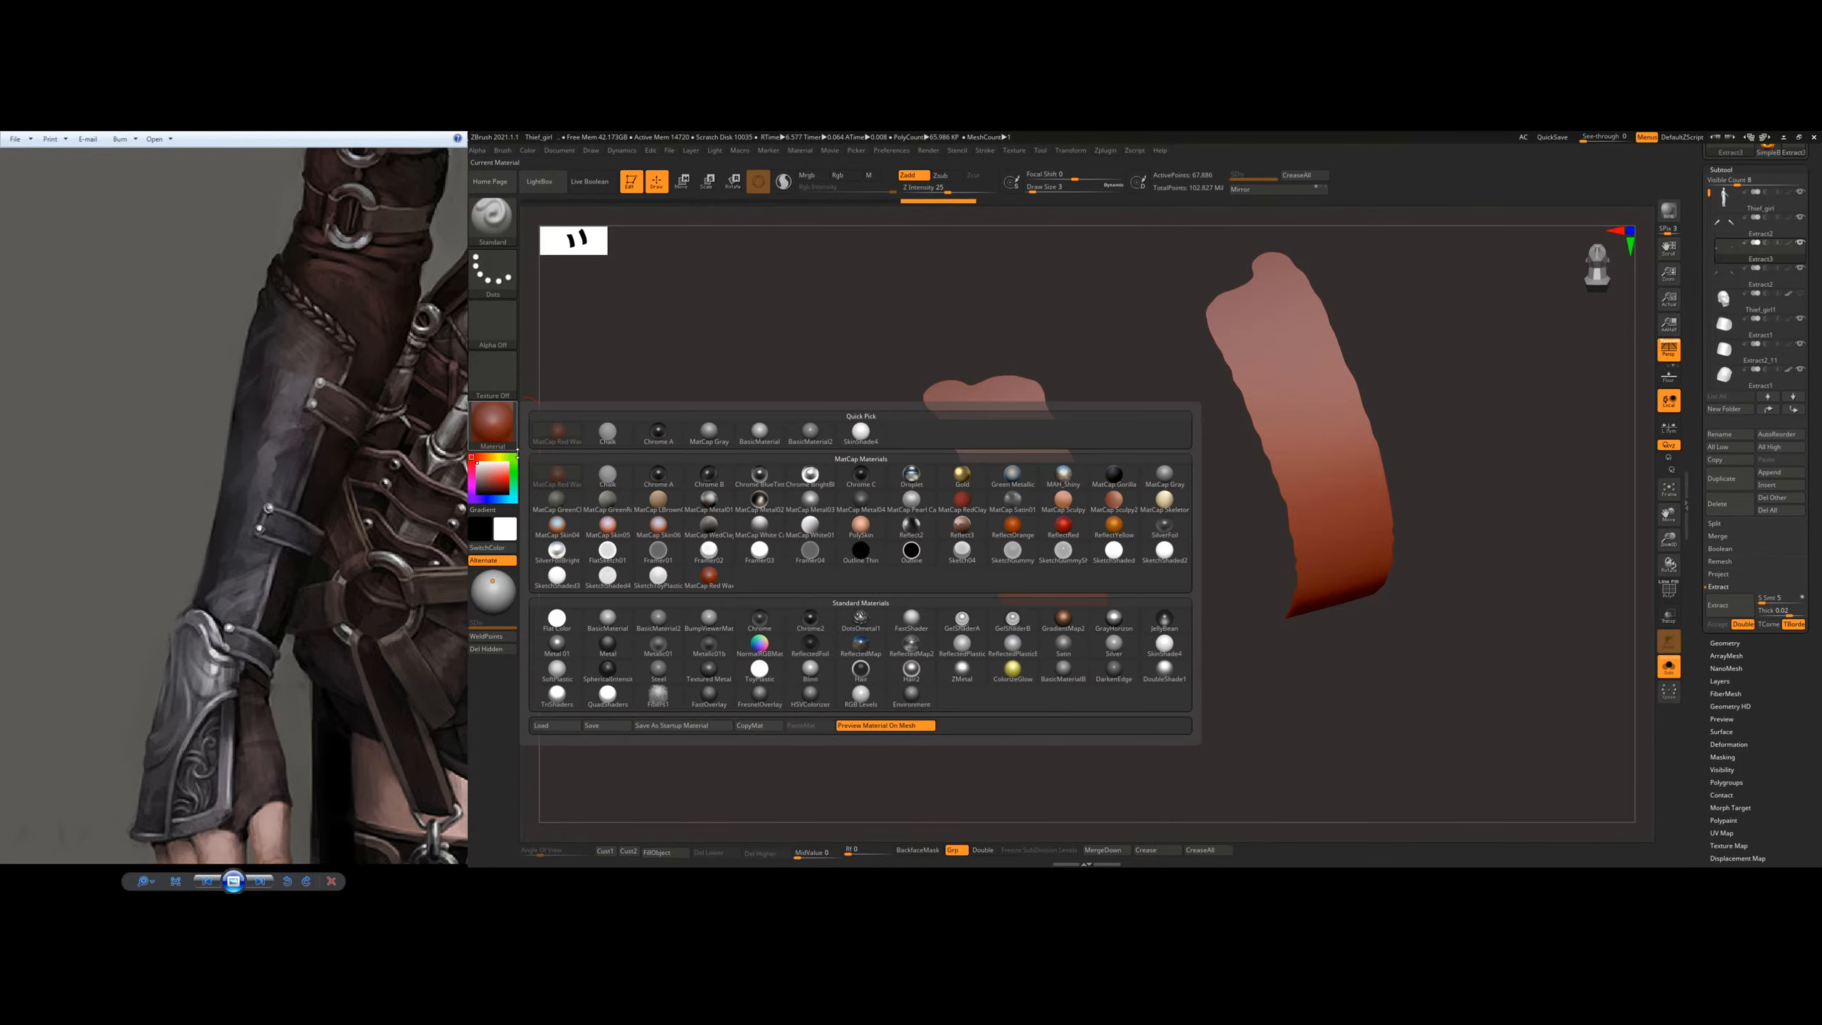
pyautogui.click(608, 620)
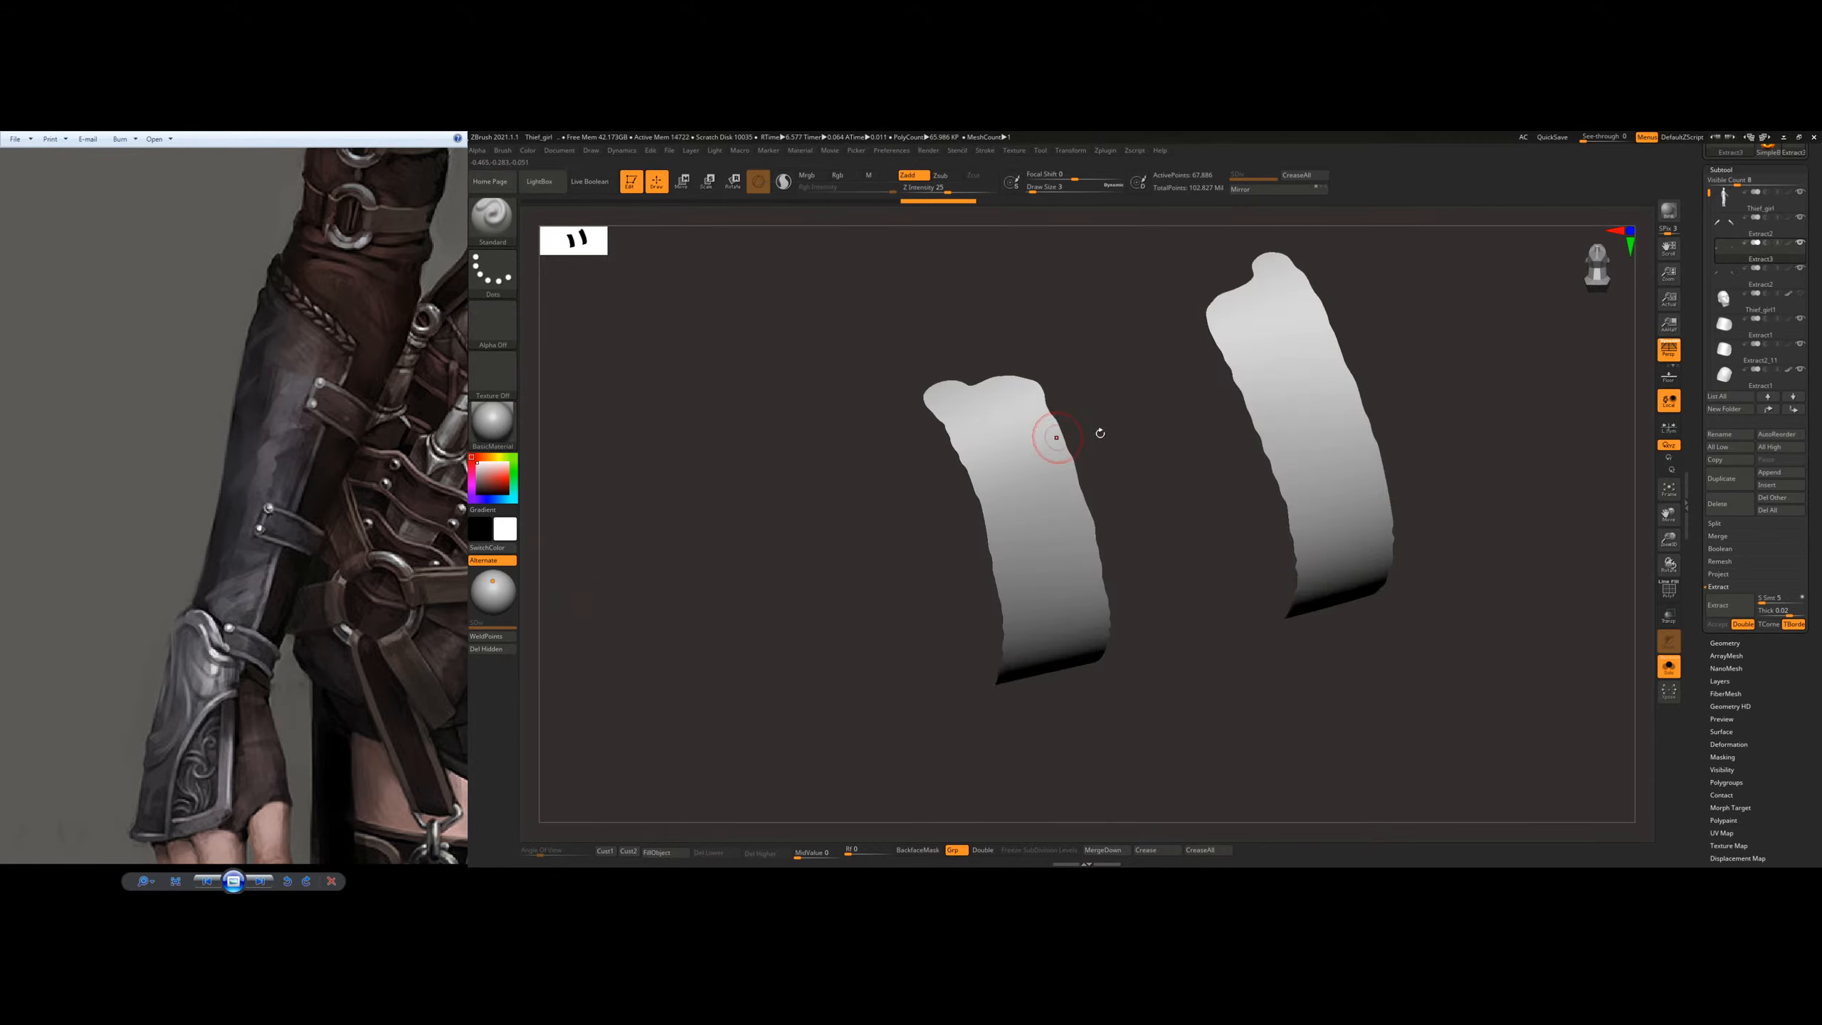
# Step: Try different light directions on the isolated straps by moving the highlight on the material preview sphere
pyautogui.keyDown('alt'); pyautogui.moveTo(1133, 447); pyautogui.dragTo(1008, 488); pyautogui.keyUp('alt')
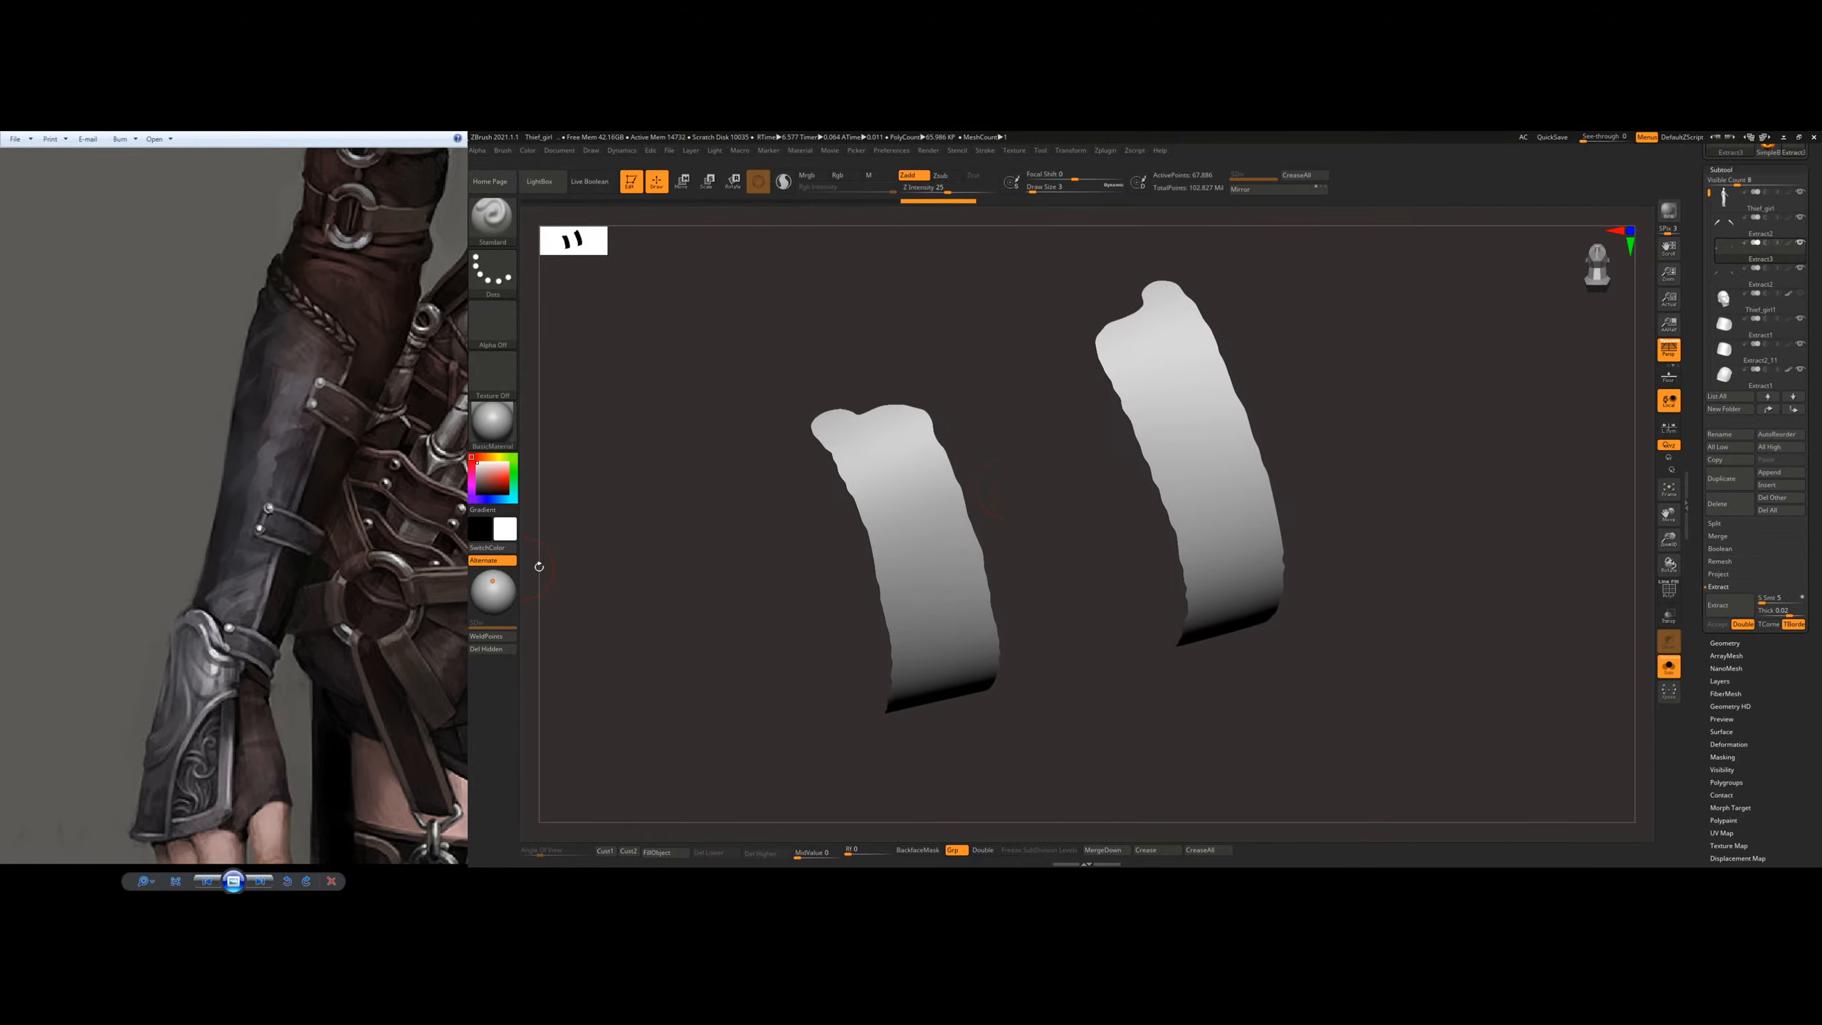
pyautogui.moveTo(491, 583); pyautogui.dragTo(479, 604)
pyautogui.click(493, 593)
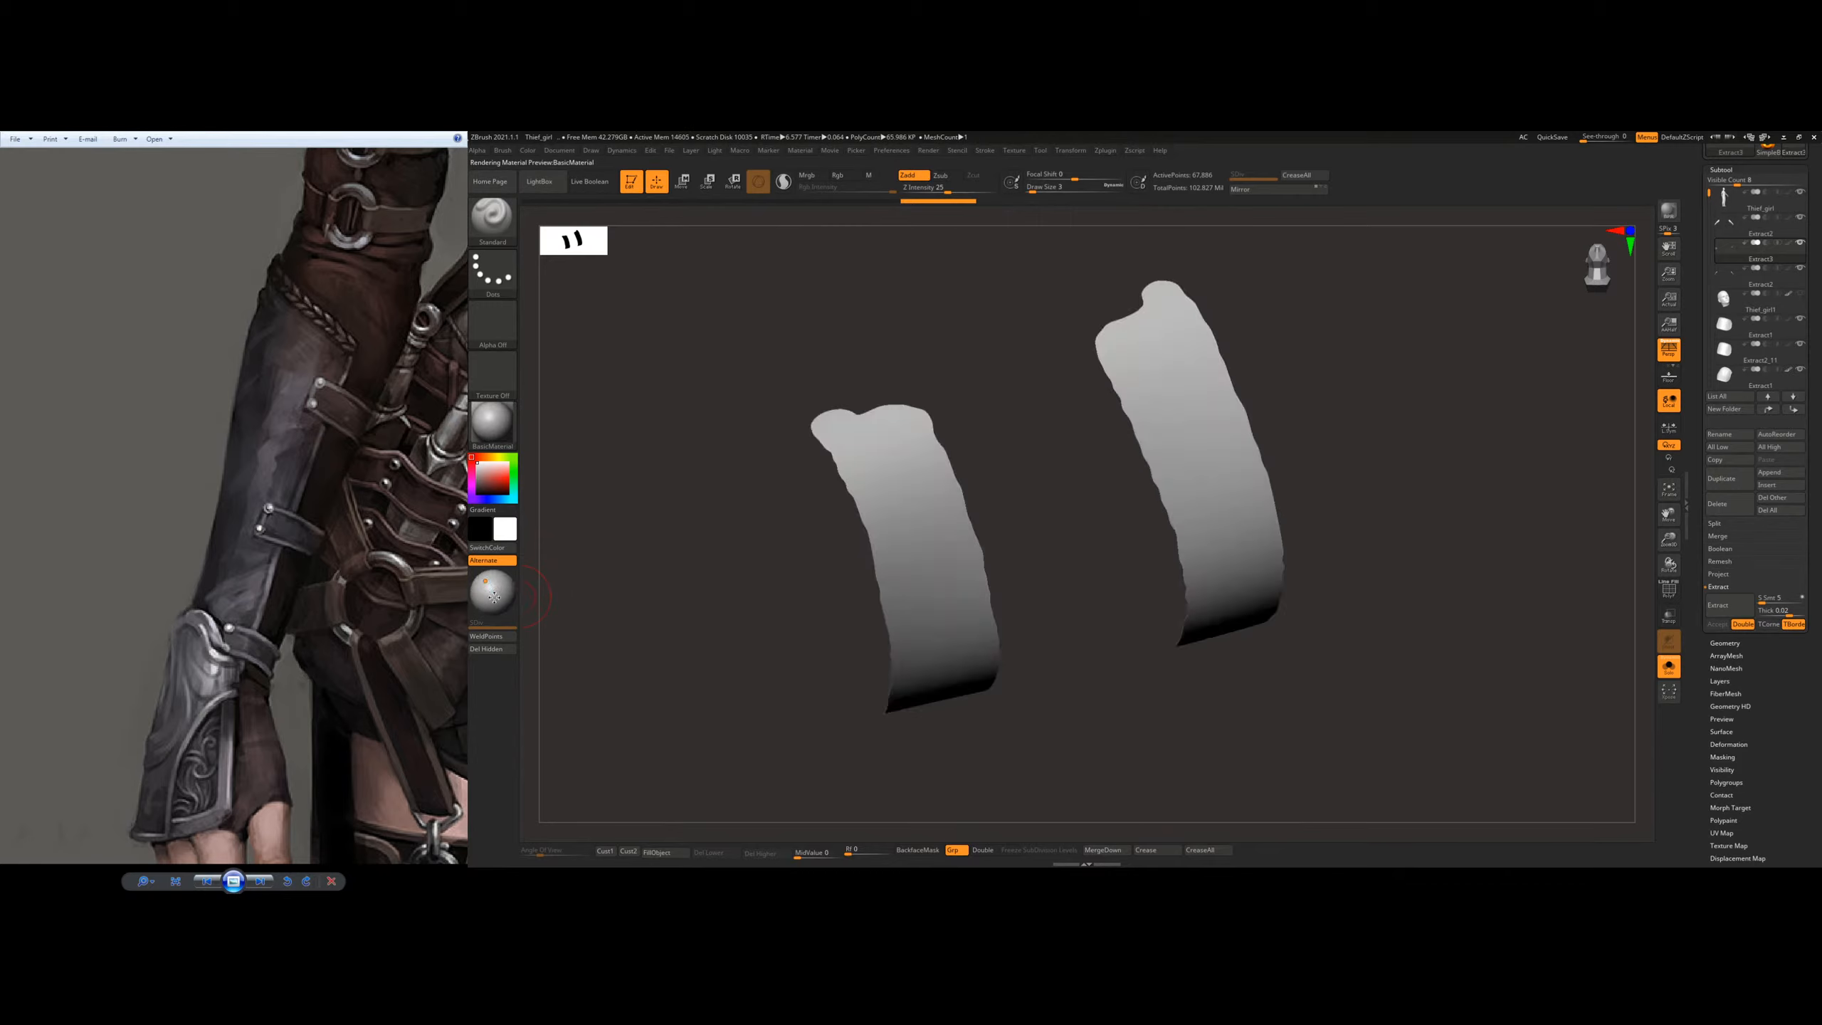
pyautogui.click(500, 585)
pyautogui.click(500, 602)
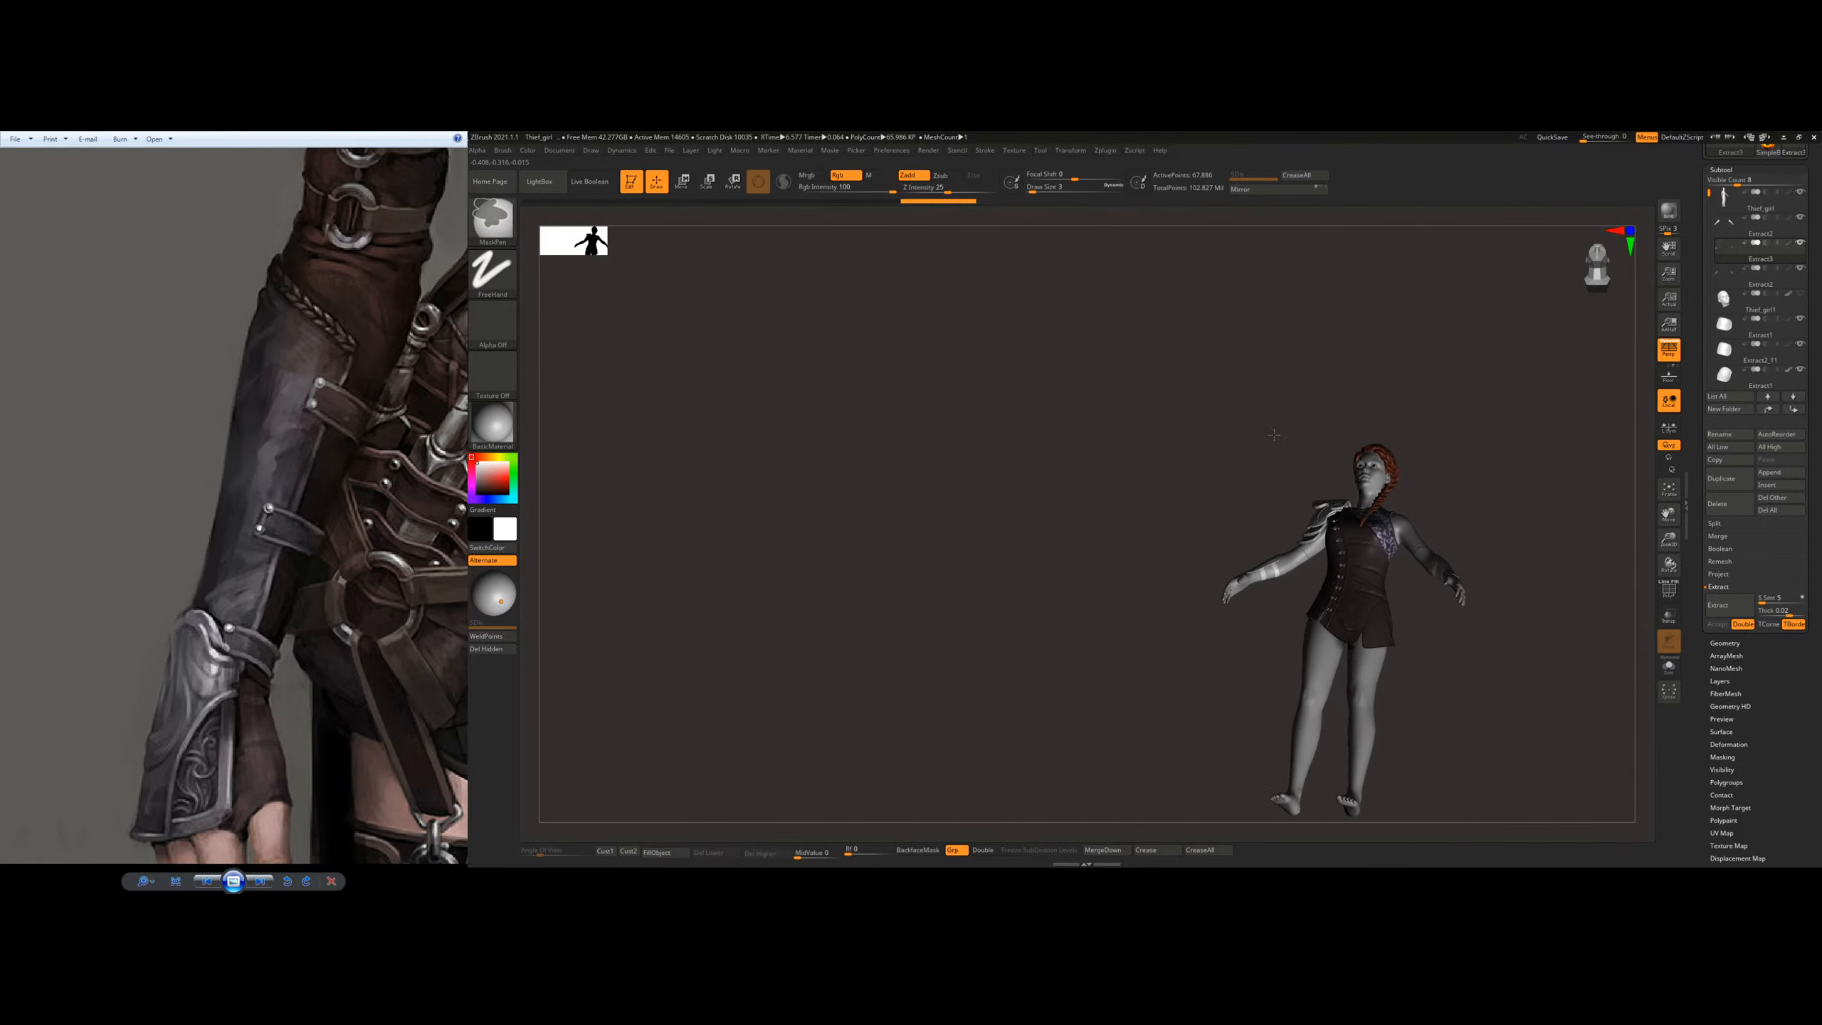
# Step: Frame the whole character's upper body and set the light direction to shine from the upper front
pyautogui.keyDown('shift'); pyautogui.moveTo(1342, 606); pyautogui.dragTo(1356, 704, button='right'); pyautogui.keyUp('shift')
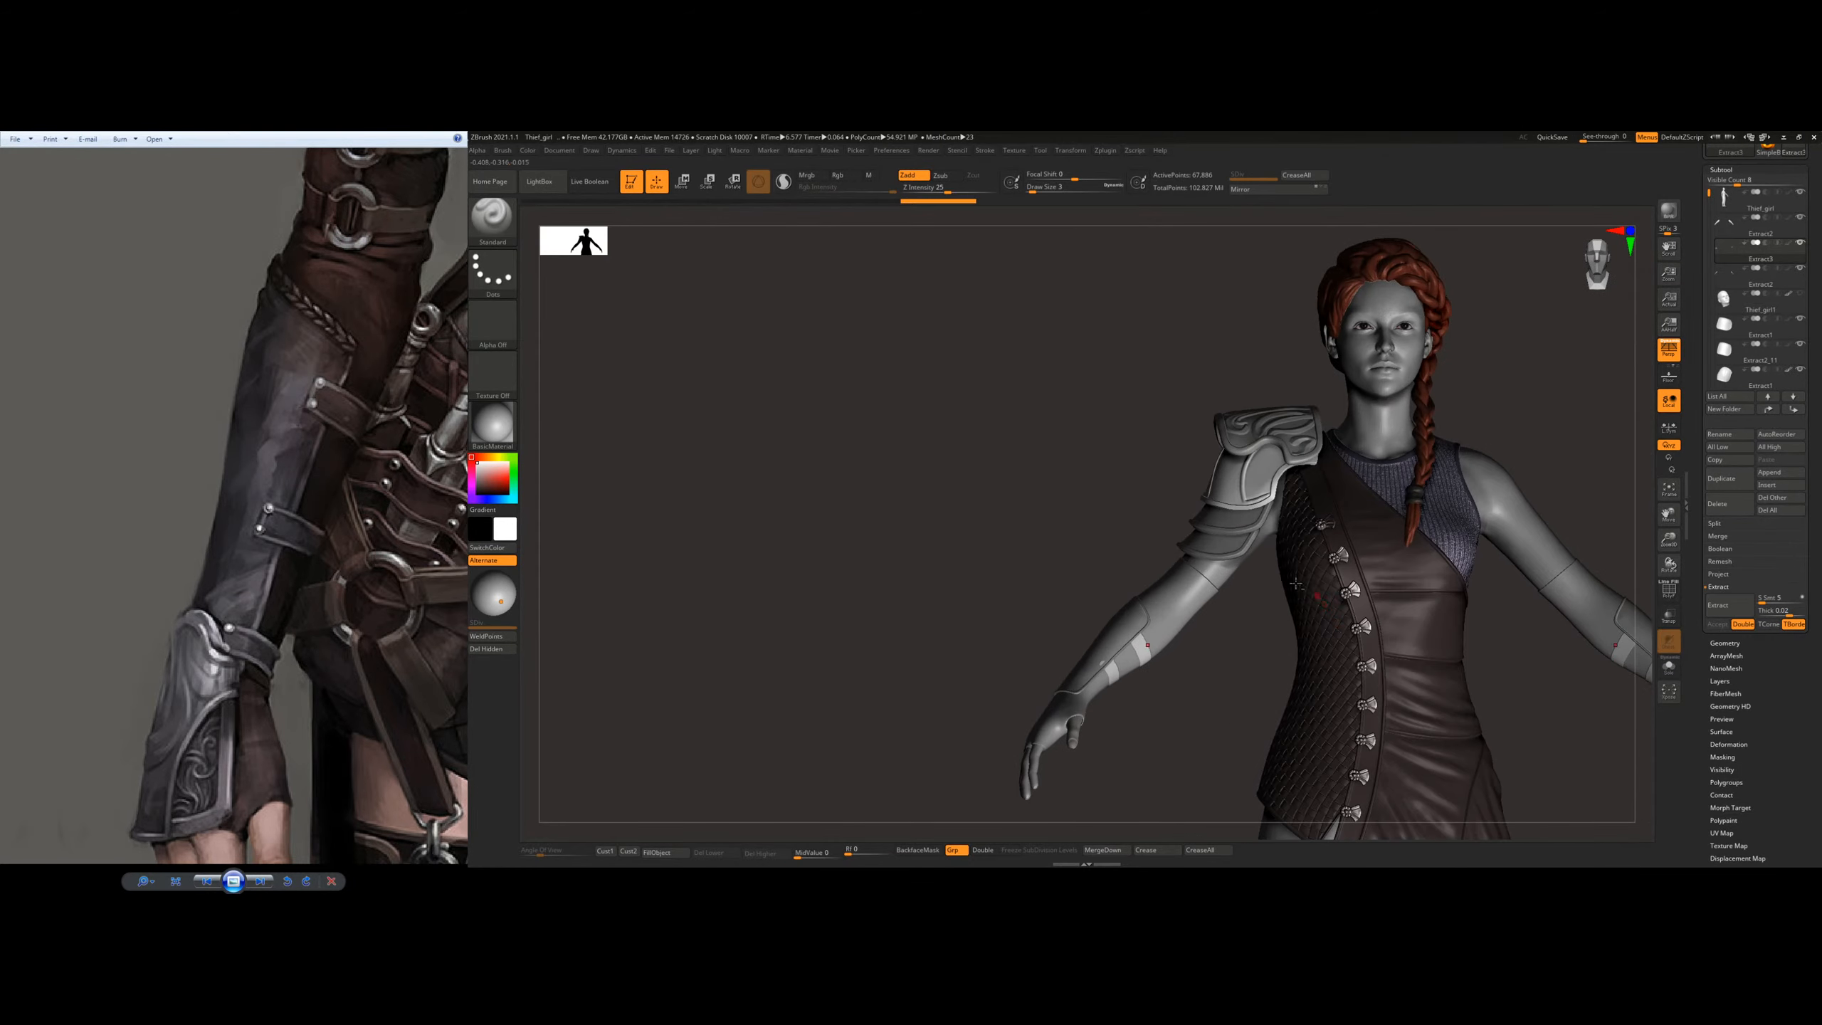
pyautogui.keyDown('alt'); pyautogui.moveTo(1335, 575); pyautogui.dragTo(1005, 575, button='right'); pyautogui.keyUp('alt')
pyautogui.click(490, 583)
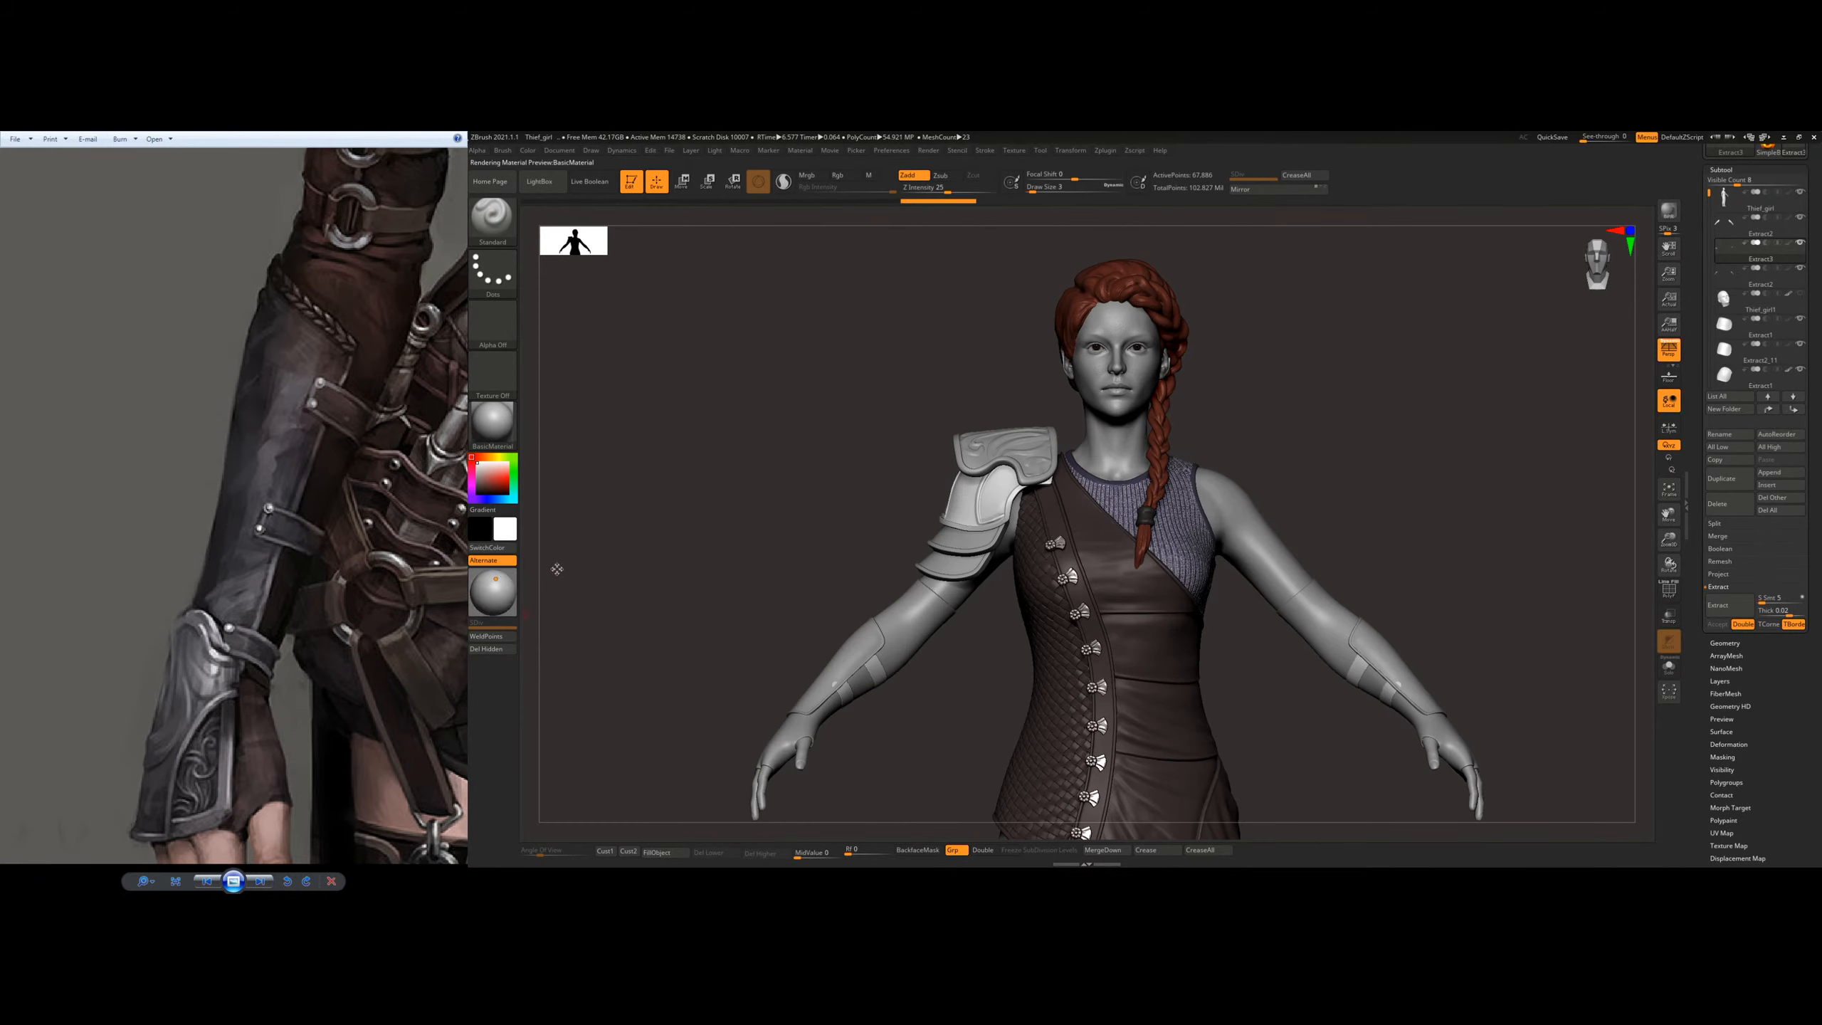
pyautogui.click(496, 581)
pyautogui.click(505, 595)
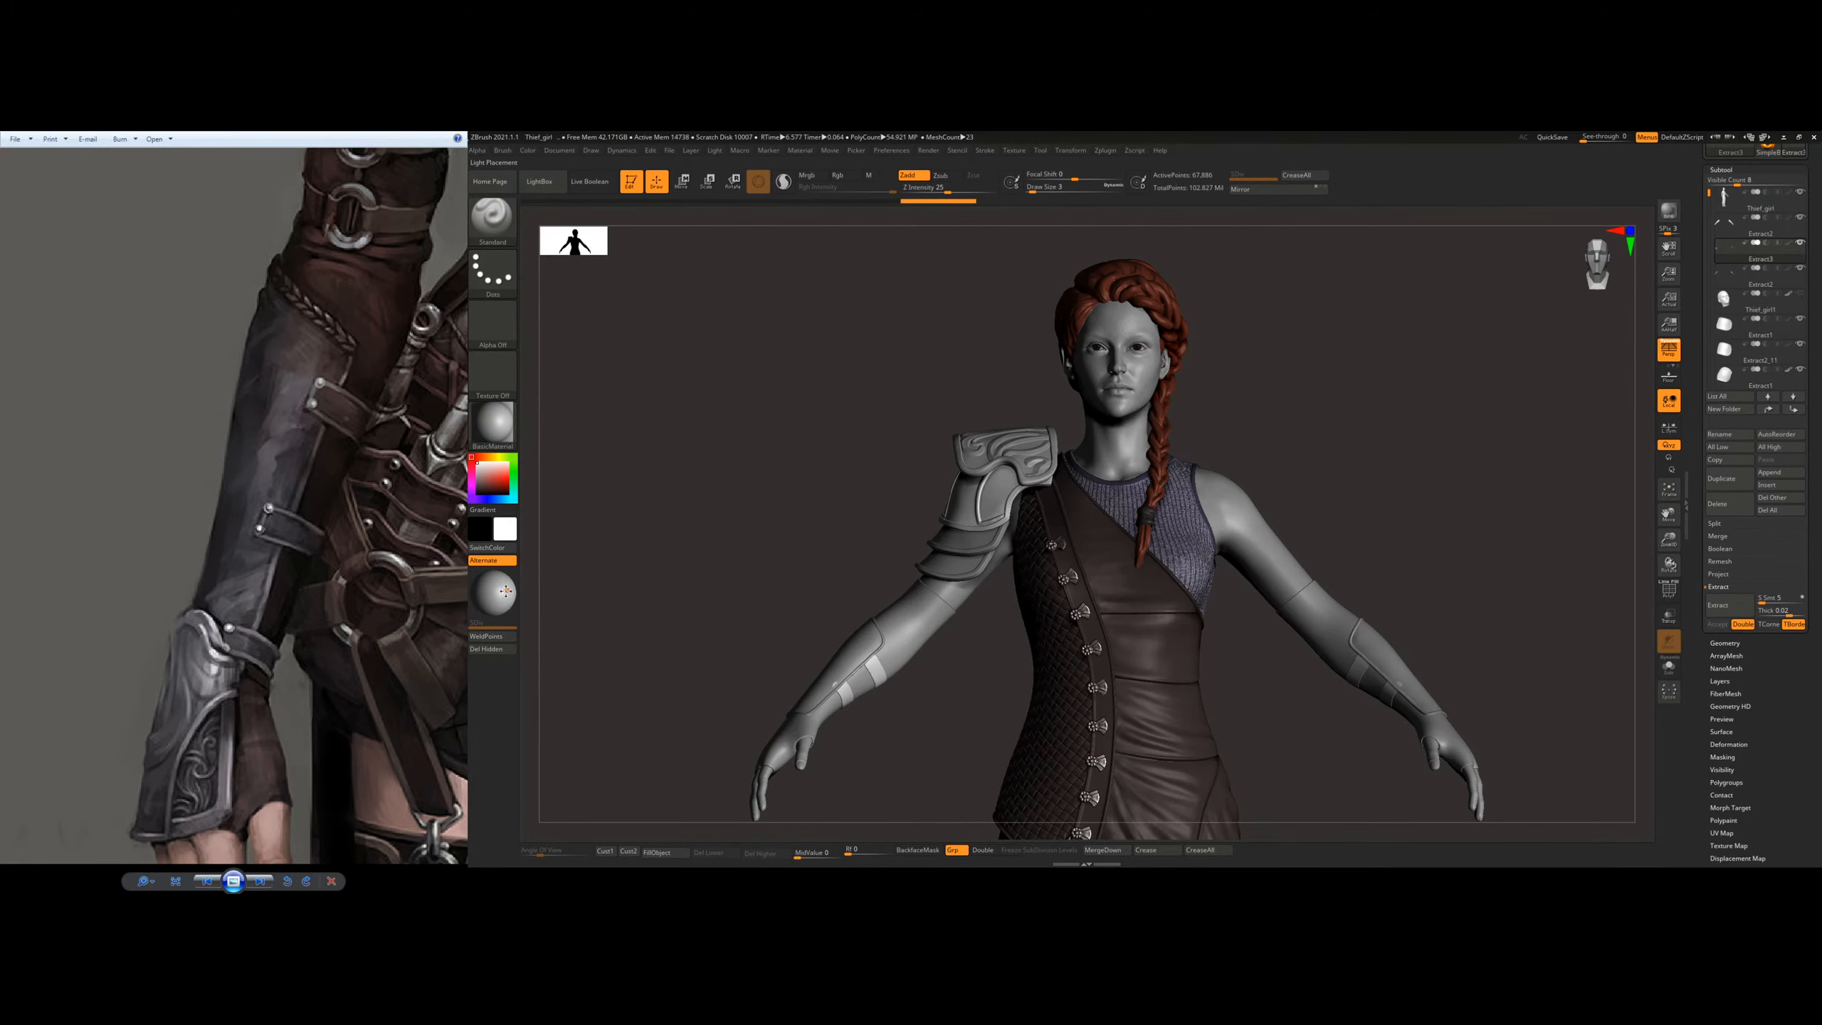
pyautogui.click(476, 589)
pyautogui.moveTo(482, 593); pyautogui.dragTo(494, 583)
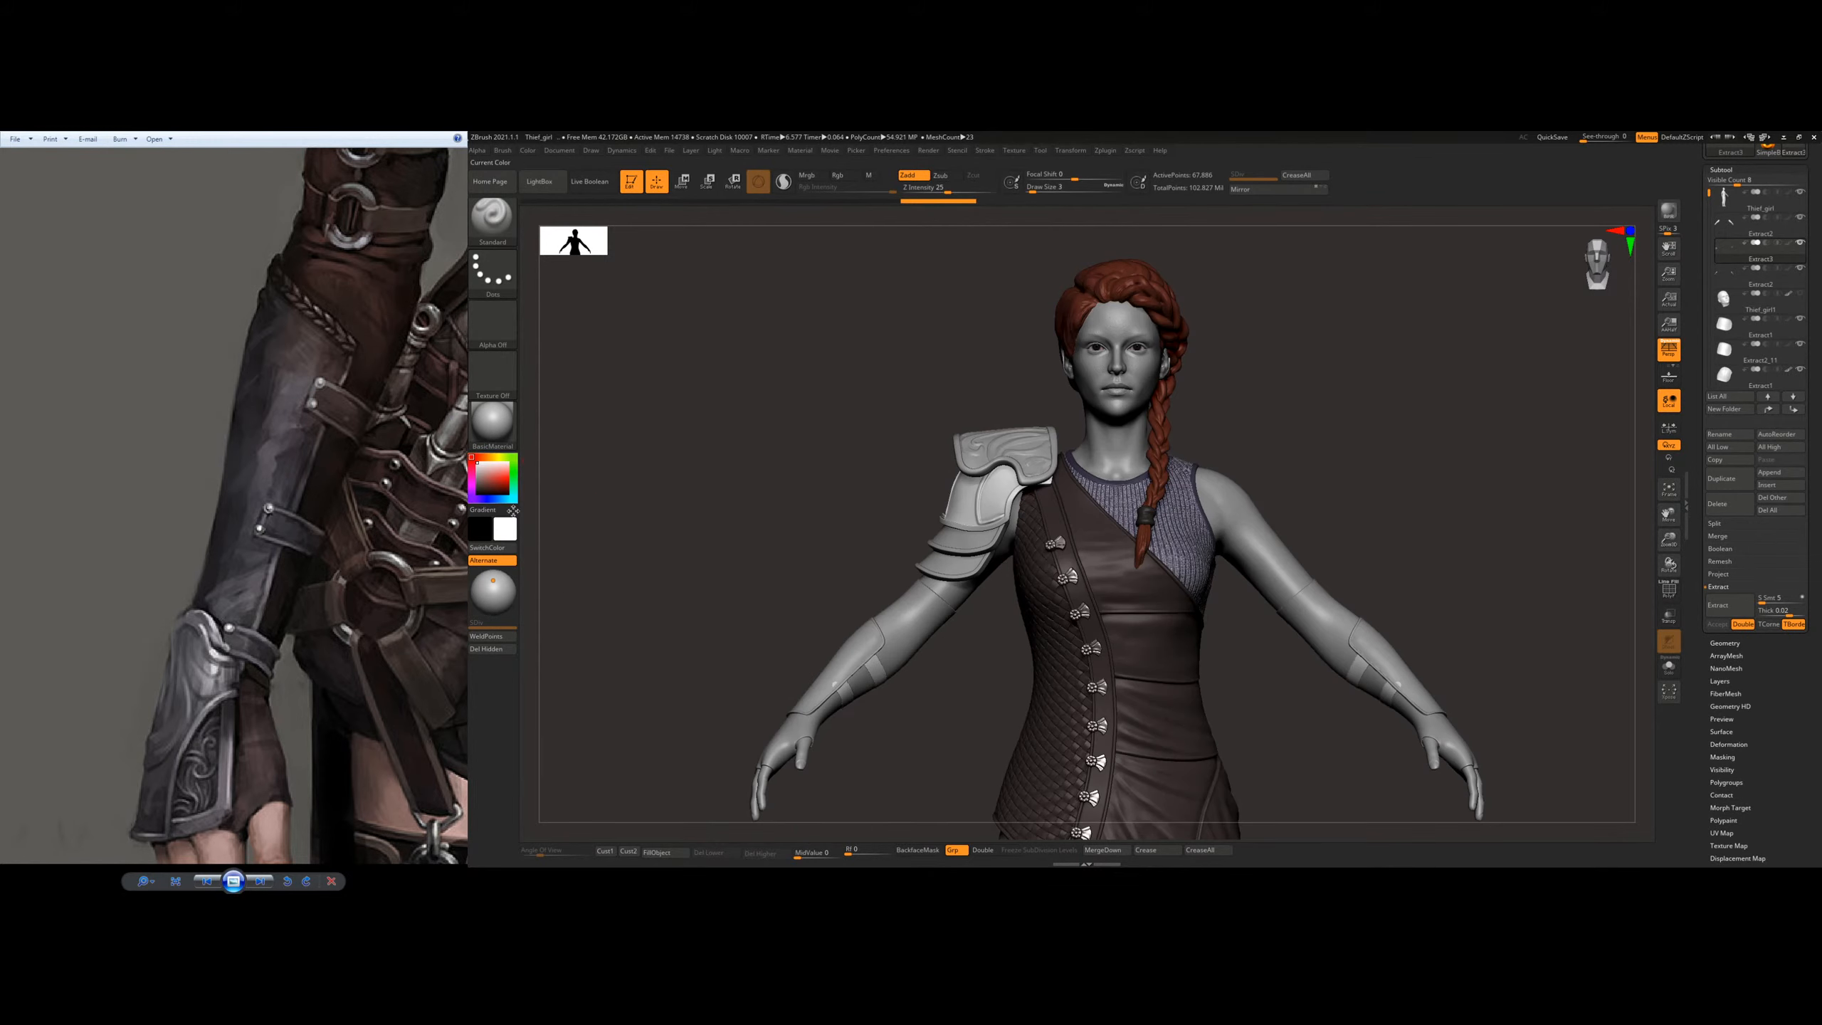
pyautogui.click(489, 583)
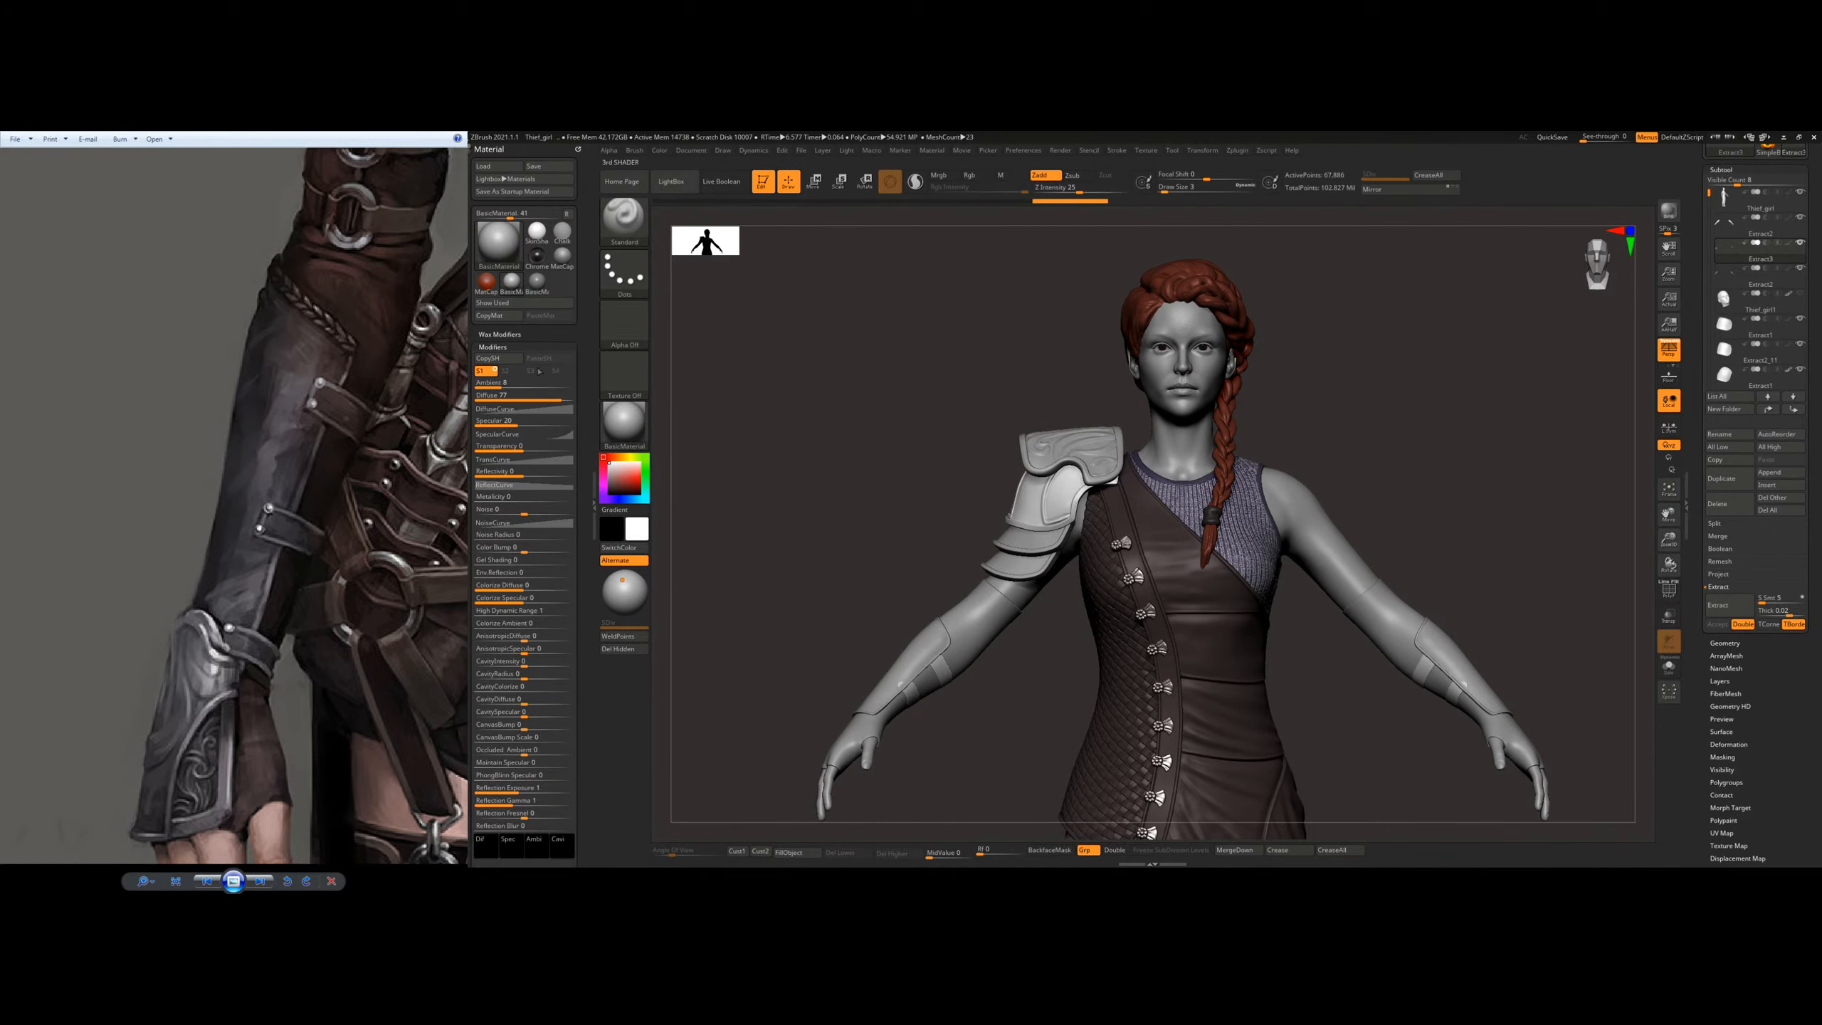
# Step: Adjust BasicMaterial's Diffuse value slightly and hide the material settings
pyautogui.moveTo(558, 397); pyautogui.dragTo(563, 397)
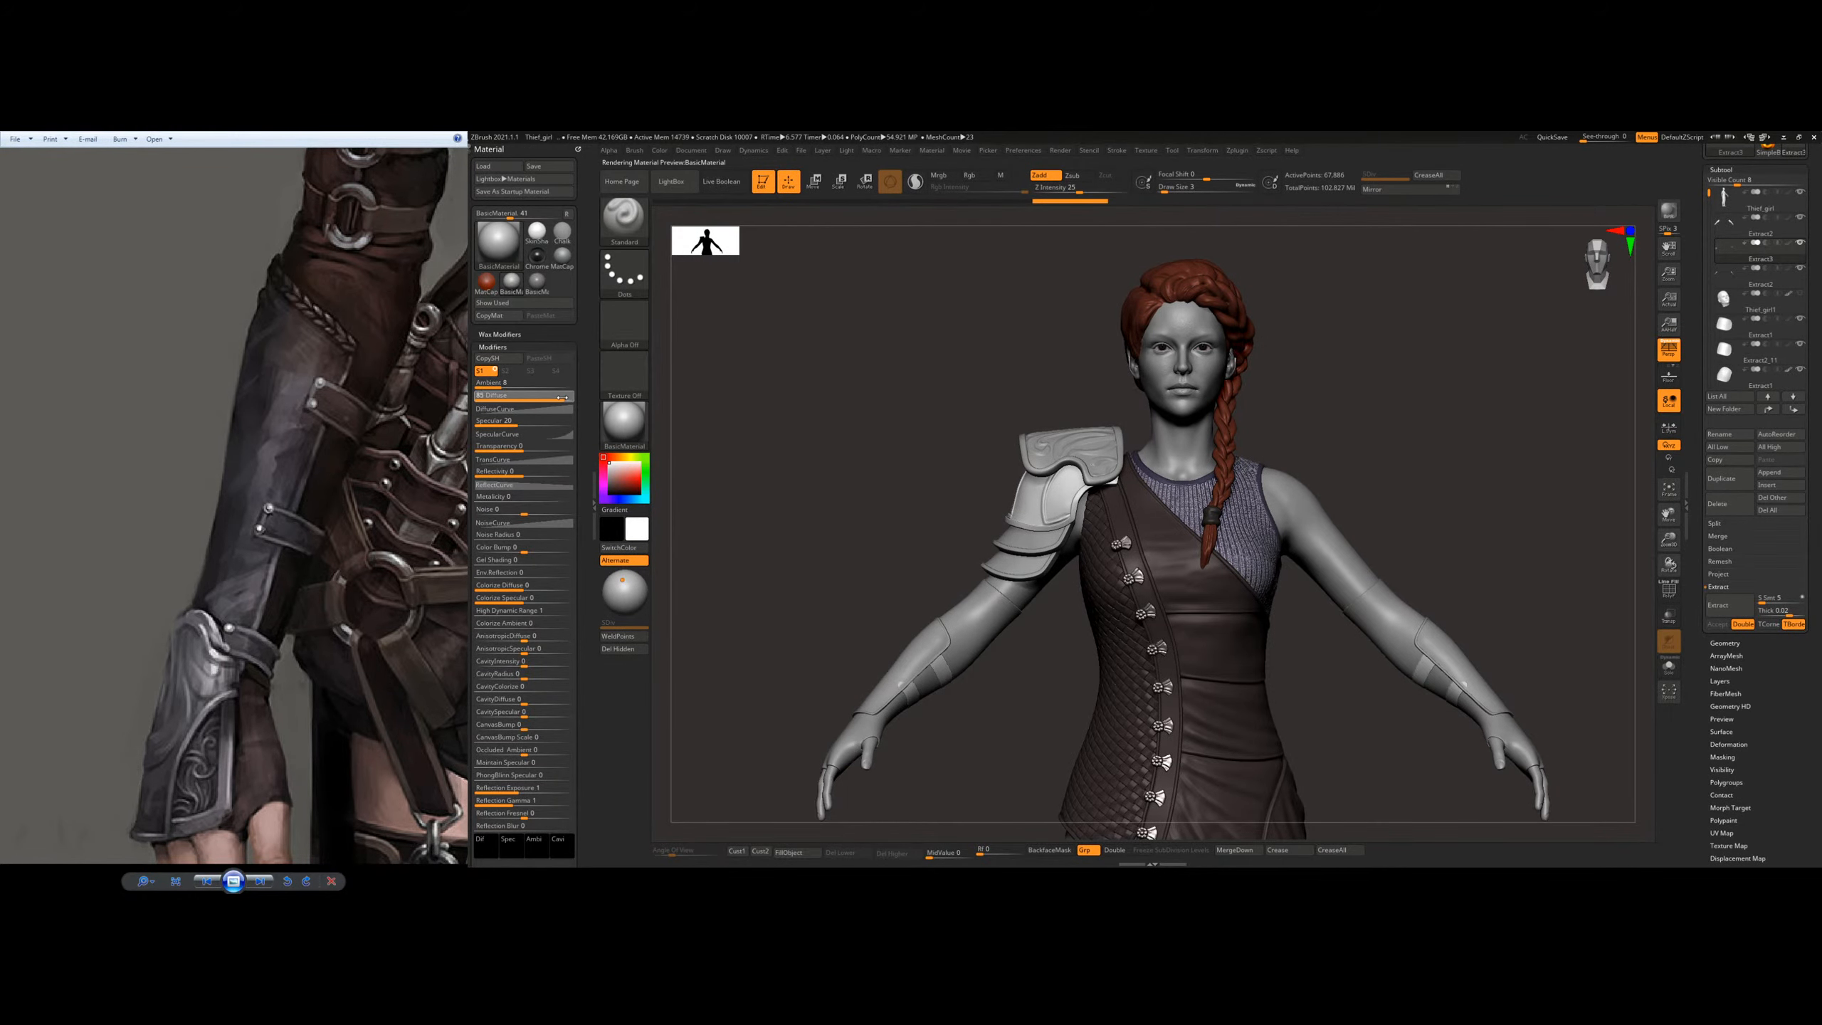
pyautogui.click(595, 505)
# Step: Examine the forearm bracer and its straps from several sides, choosing to stay in 3D mode
pyautogui.moveTo(631, 472); pyautogui.dragTo(950, 496)
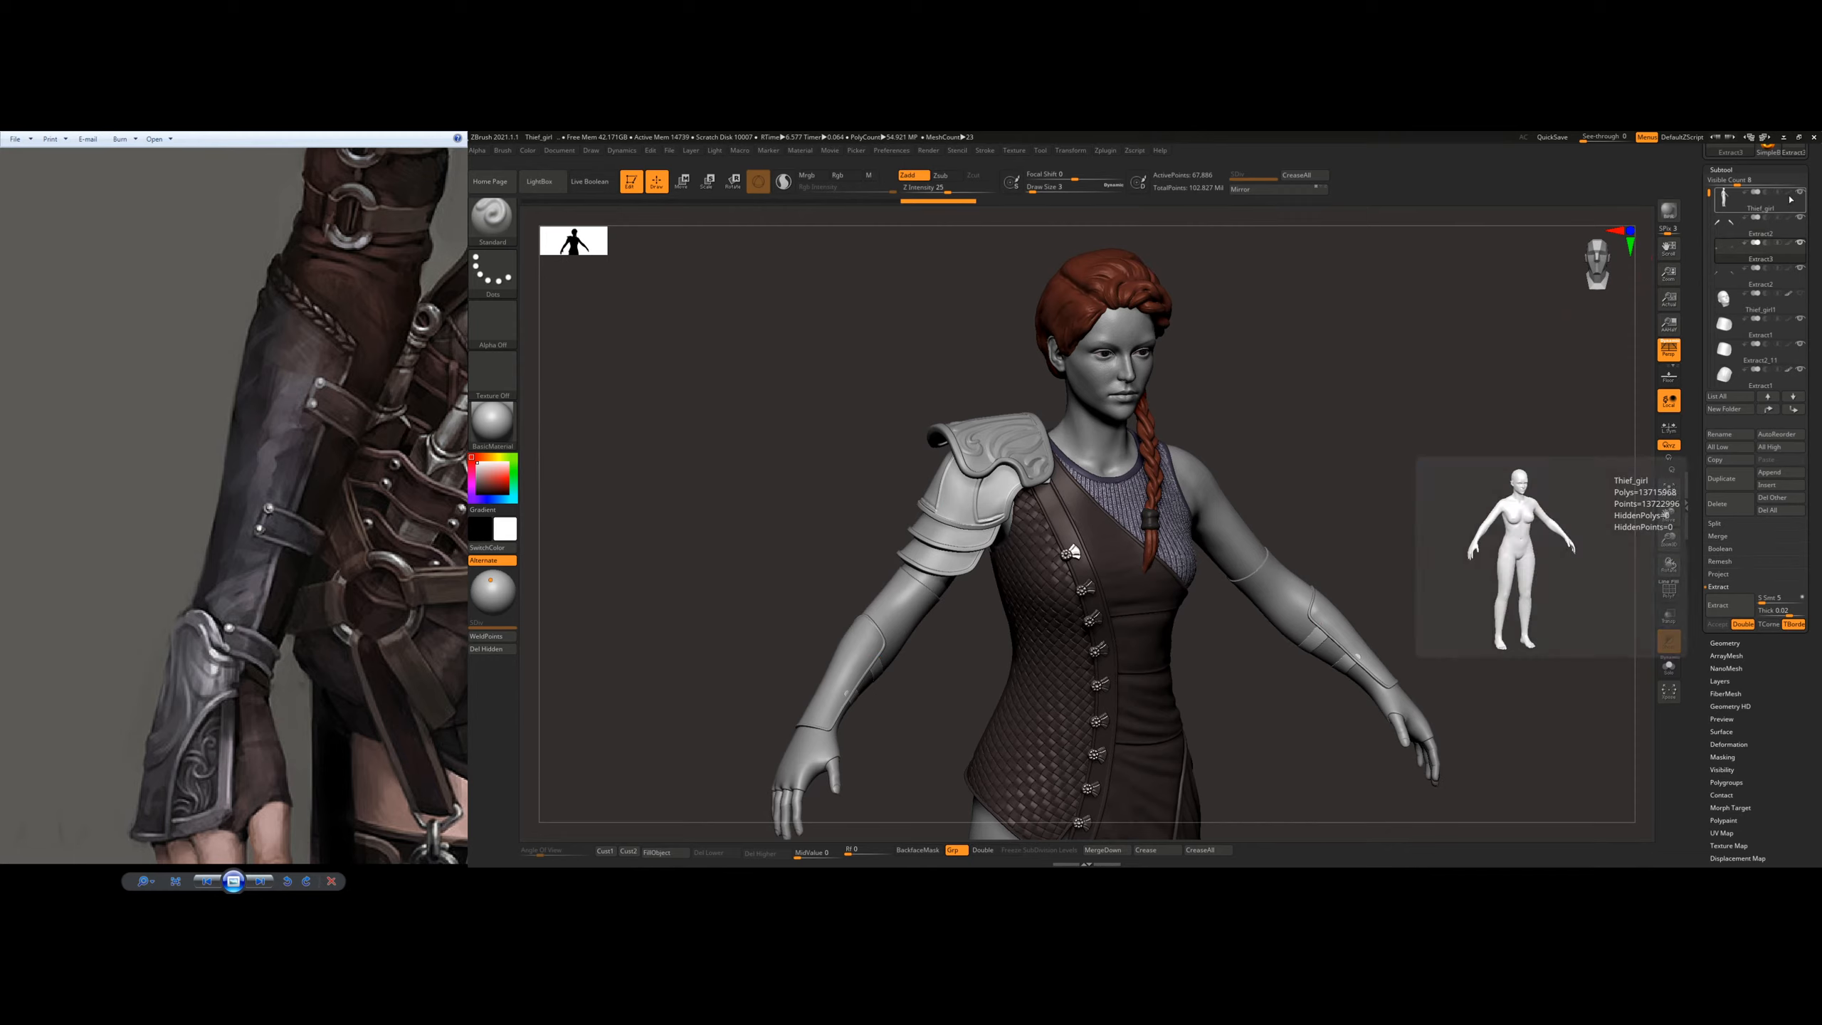
pyautogui.keyDown('alt'); pyautogui.moveTo(847, 596); pyautogui.dragTo(998, 445); pyautogui.keyUp('alt')
pyautogui.moveTo(998, 445)
pyautogui.mouseDown()
pyautogui.moveTo(1098, 416)
pyautogui.moveTo(1004, 447)
pyautogui.mouseUp()
pyautogui.keyDown('ctrl'); pyautogui.moveTo(1025, 499); pyautogui.dragTo(1051, 588, button='right'); pyautogui.keyUp('ctrl')
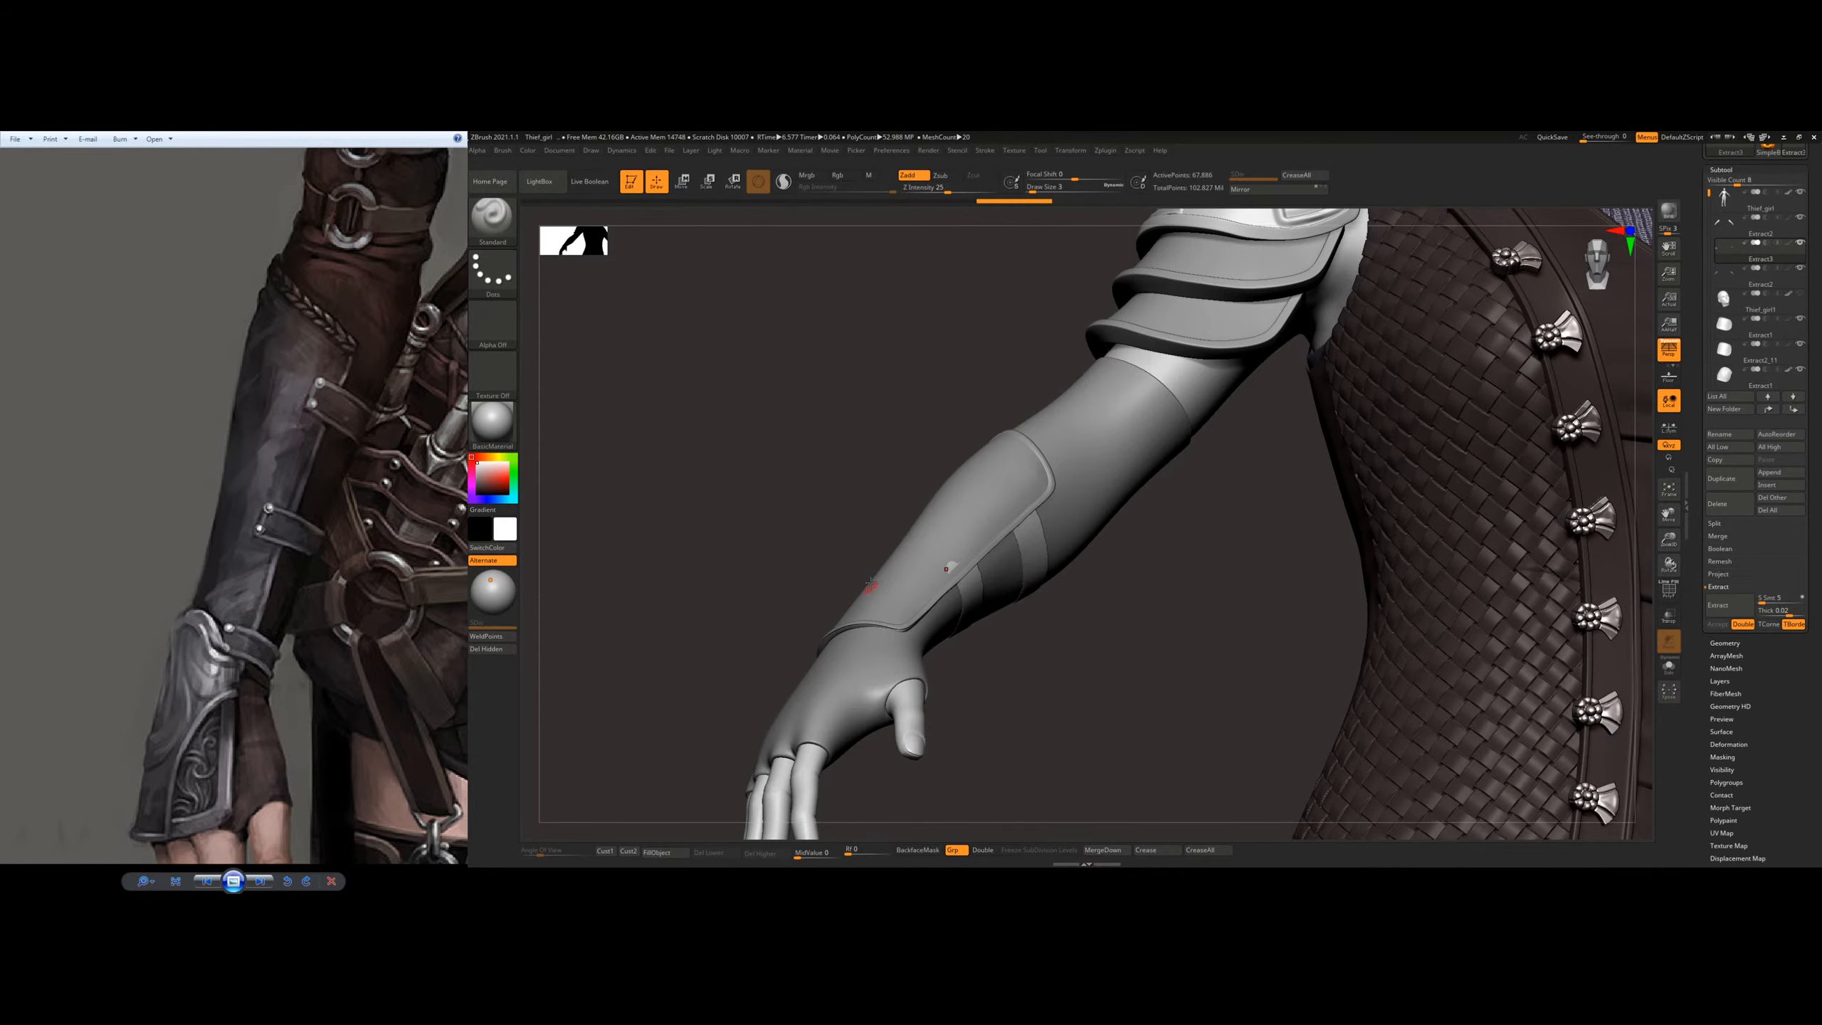
pyautogui.moveTo(957, 517)
pyautogui.keyDown('alt'); pyautogui.mouseDown(button='right')
pyautogui.moveTo(959, 501)
pyautogui.moveTo(1152, 485)
pyautogui.mouseUp(button='right'); pyautogui.keyUp('alt')
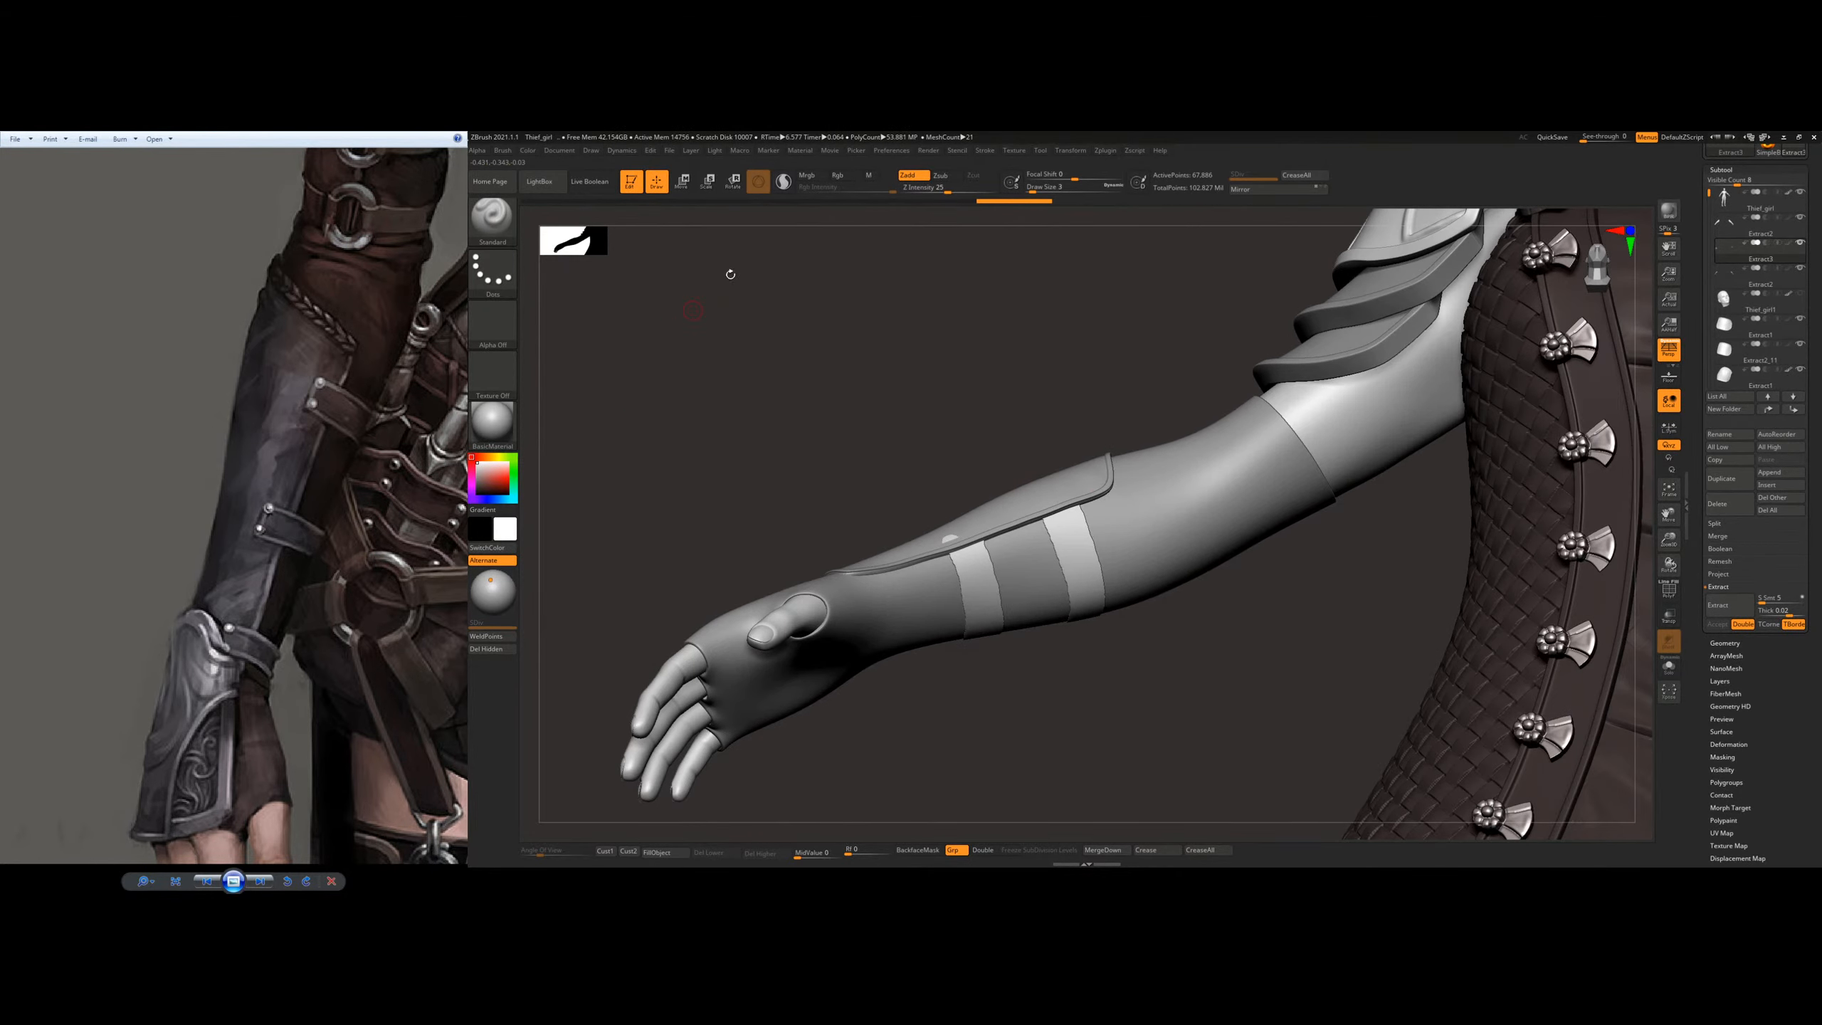
pyautogui.click(630, 183)
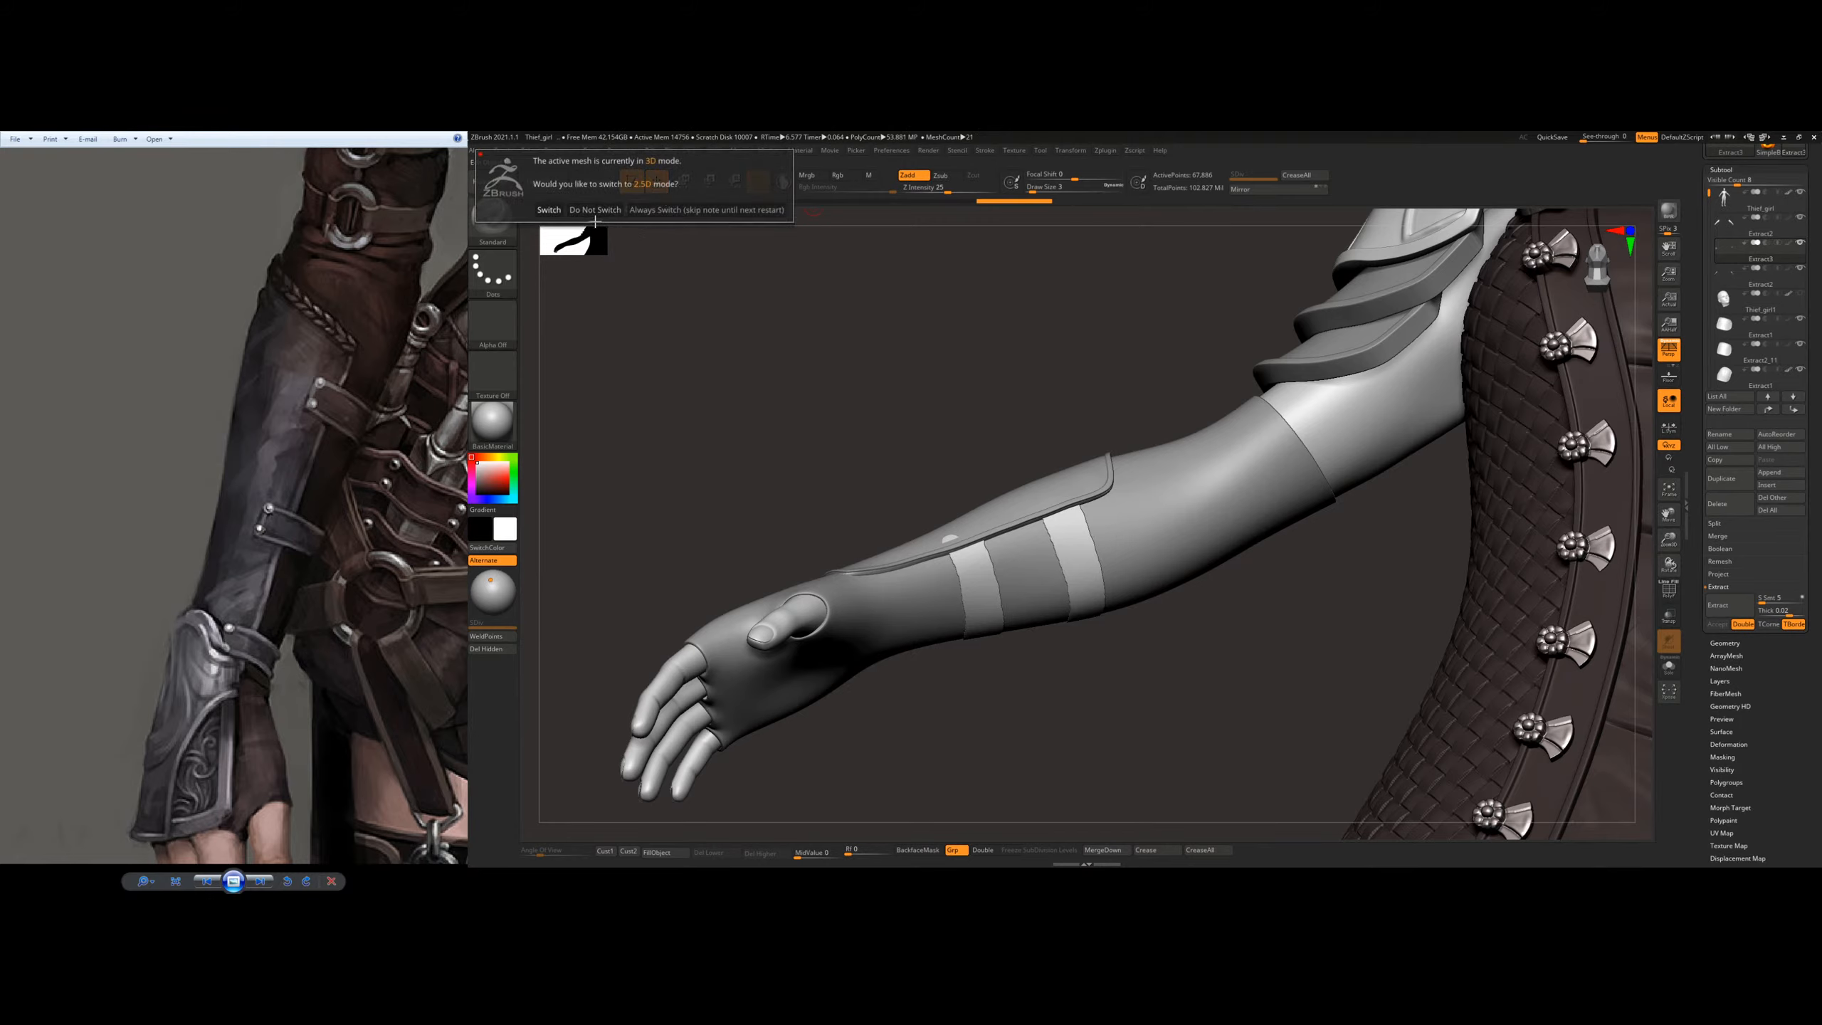
pyautogui.click(588, 215)
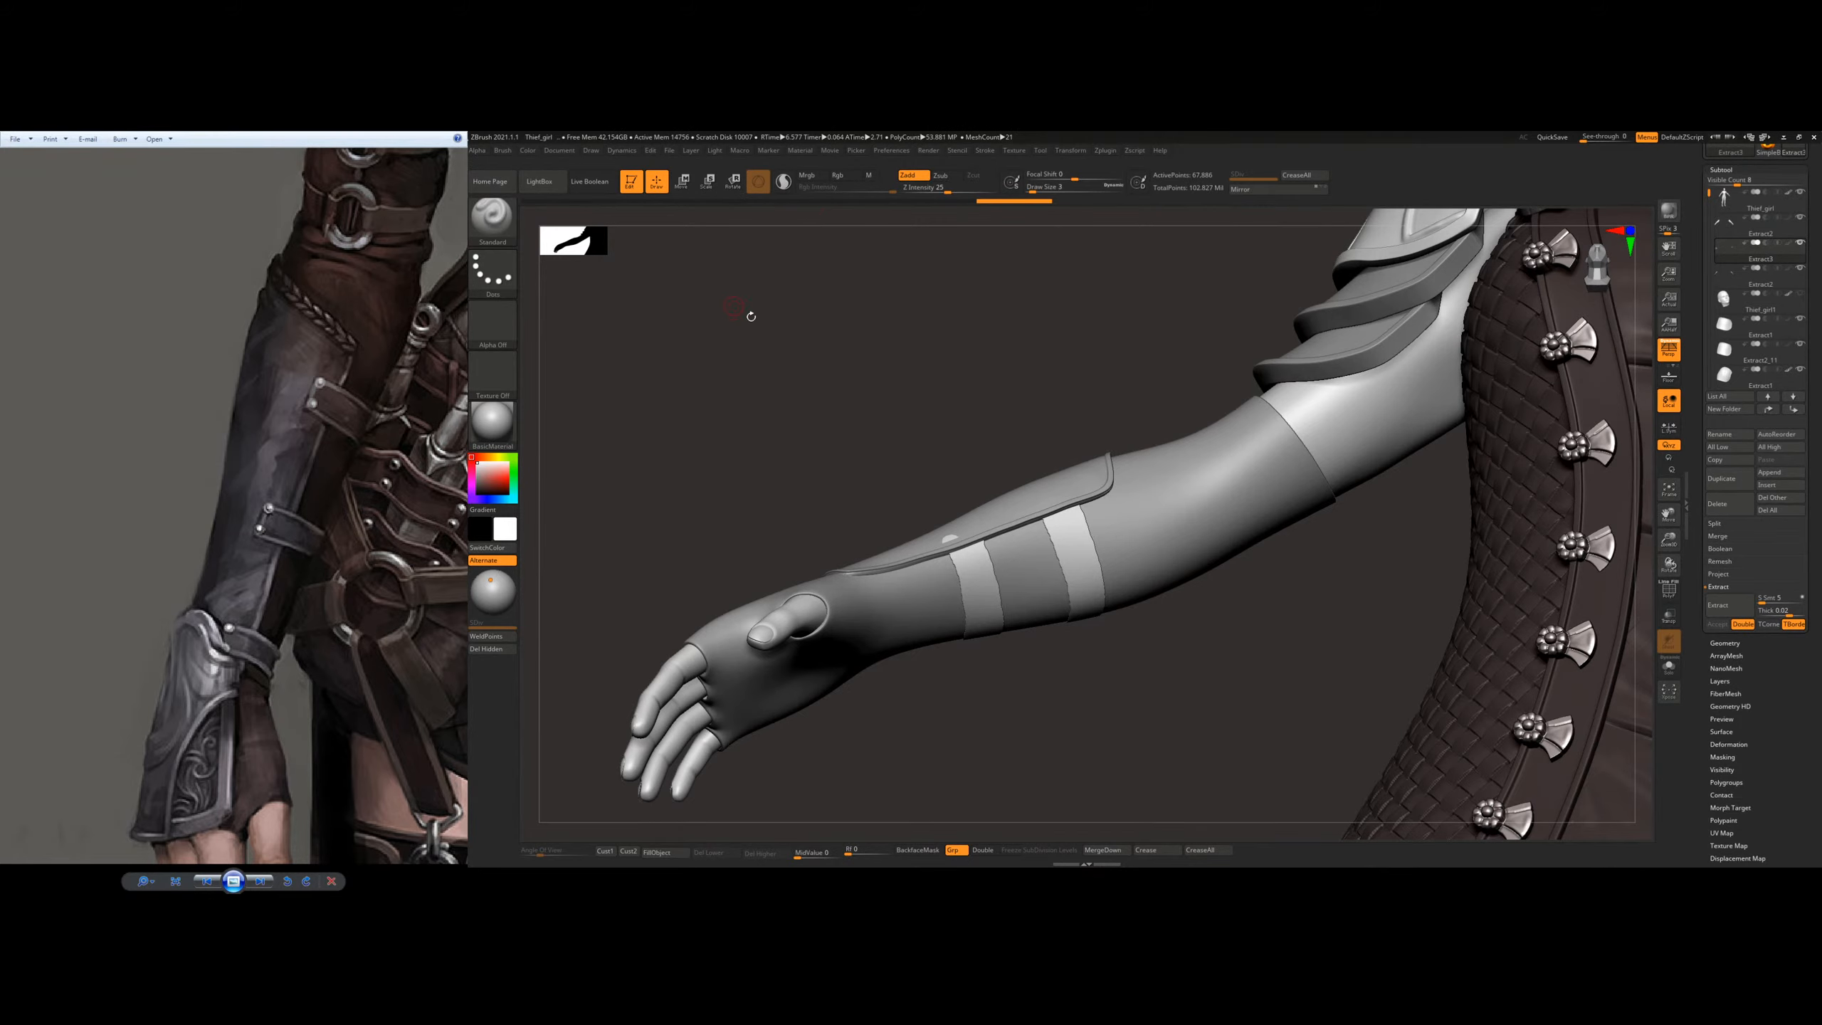
pyautogui.moveTo(750, 316); pyautogui.dragTo(721, 358, button='right')
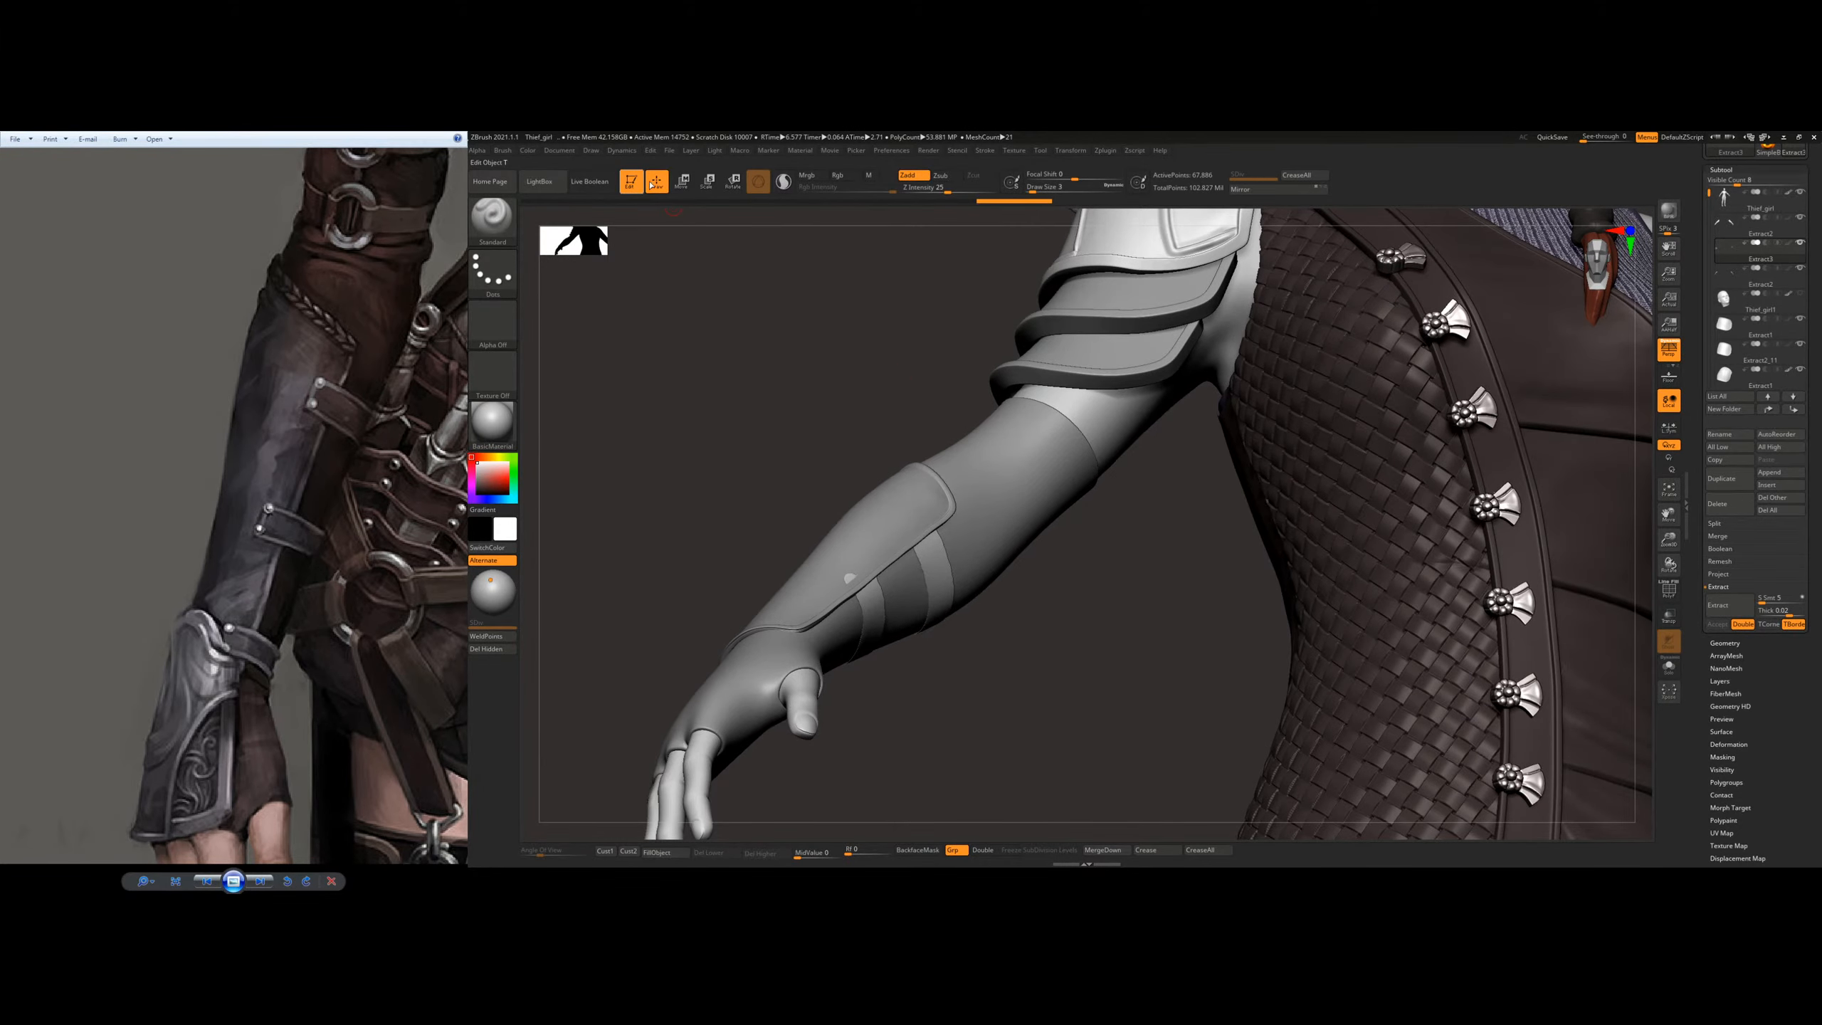
# Step: Leave 3D edit mode and draw three extra copies of the character onto the canvas
pyautogui.click(631, 183)
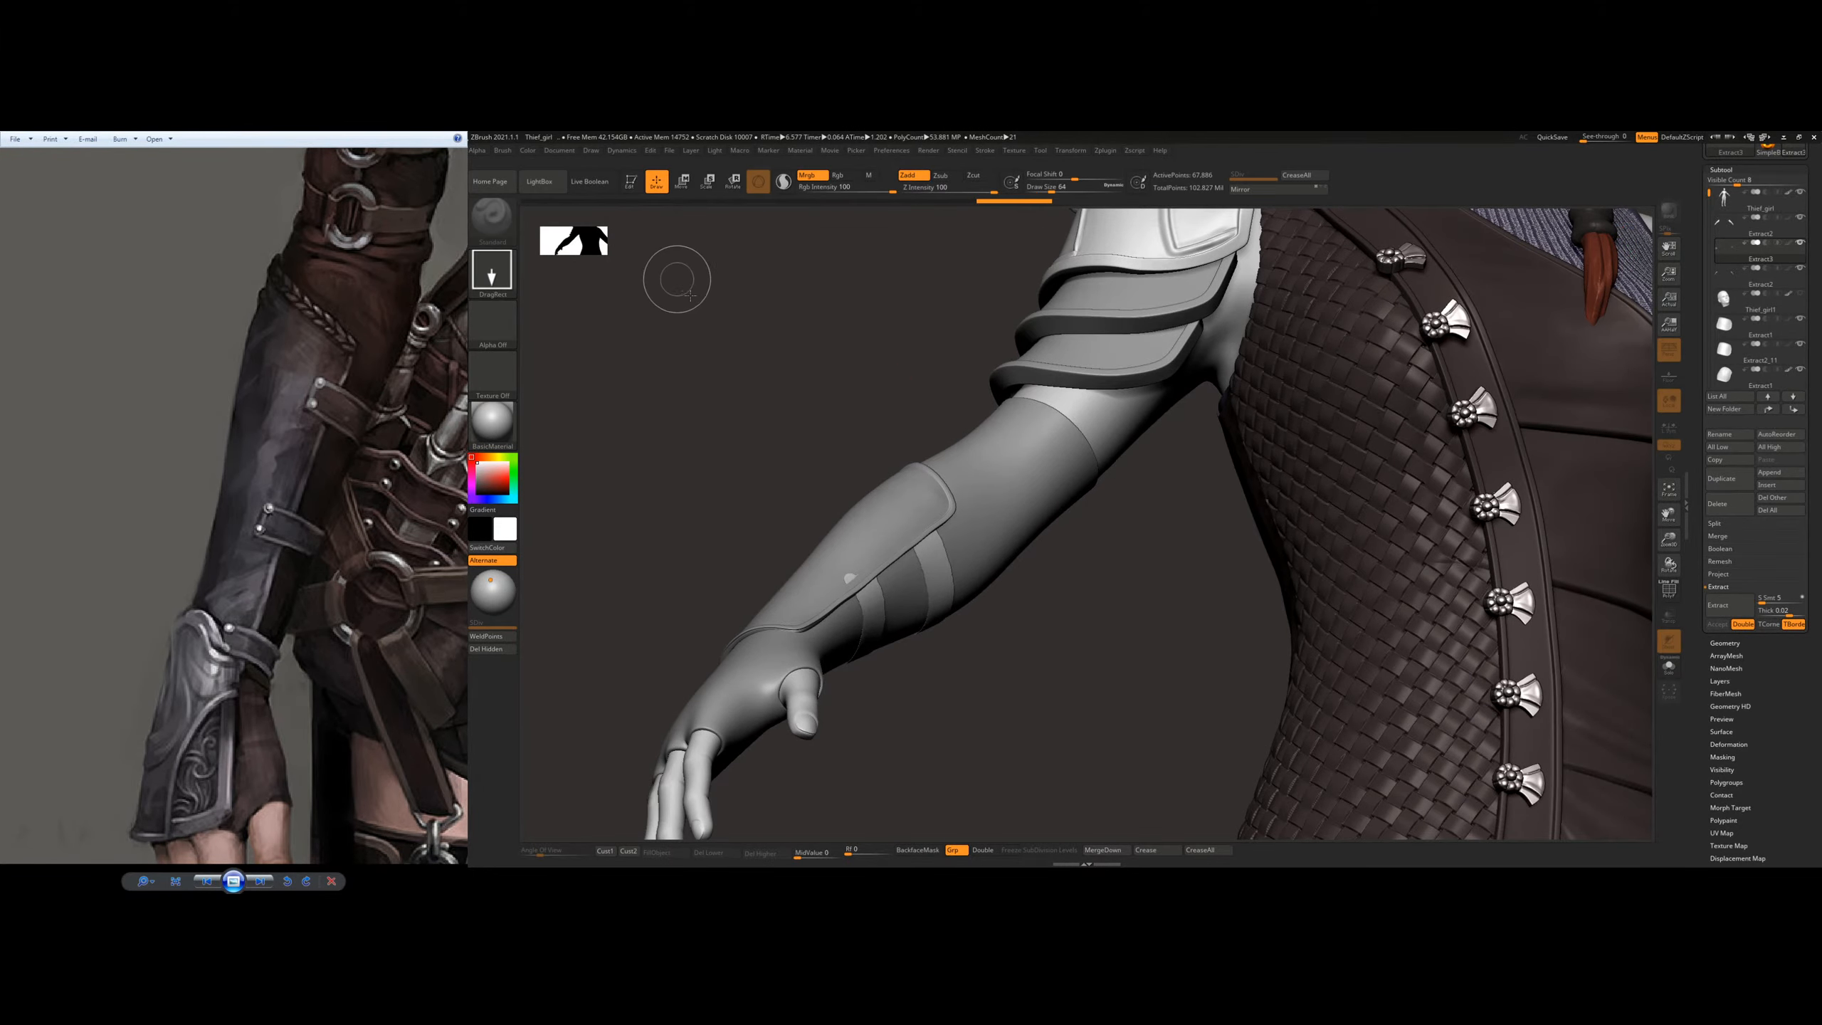
pyautogui.moveTo(1084, 439); pyautogui.dragTo(1037, 399)
pyautogui.moveTo(886, 404); pyautogui.dragTo(887, 519)
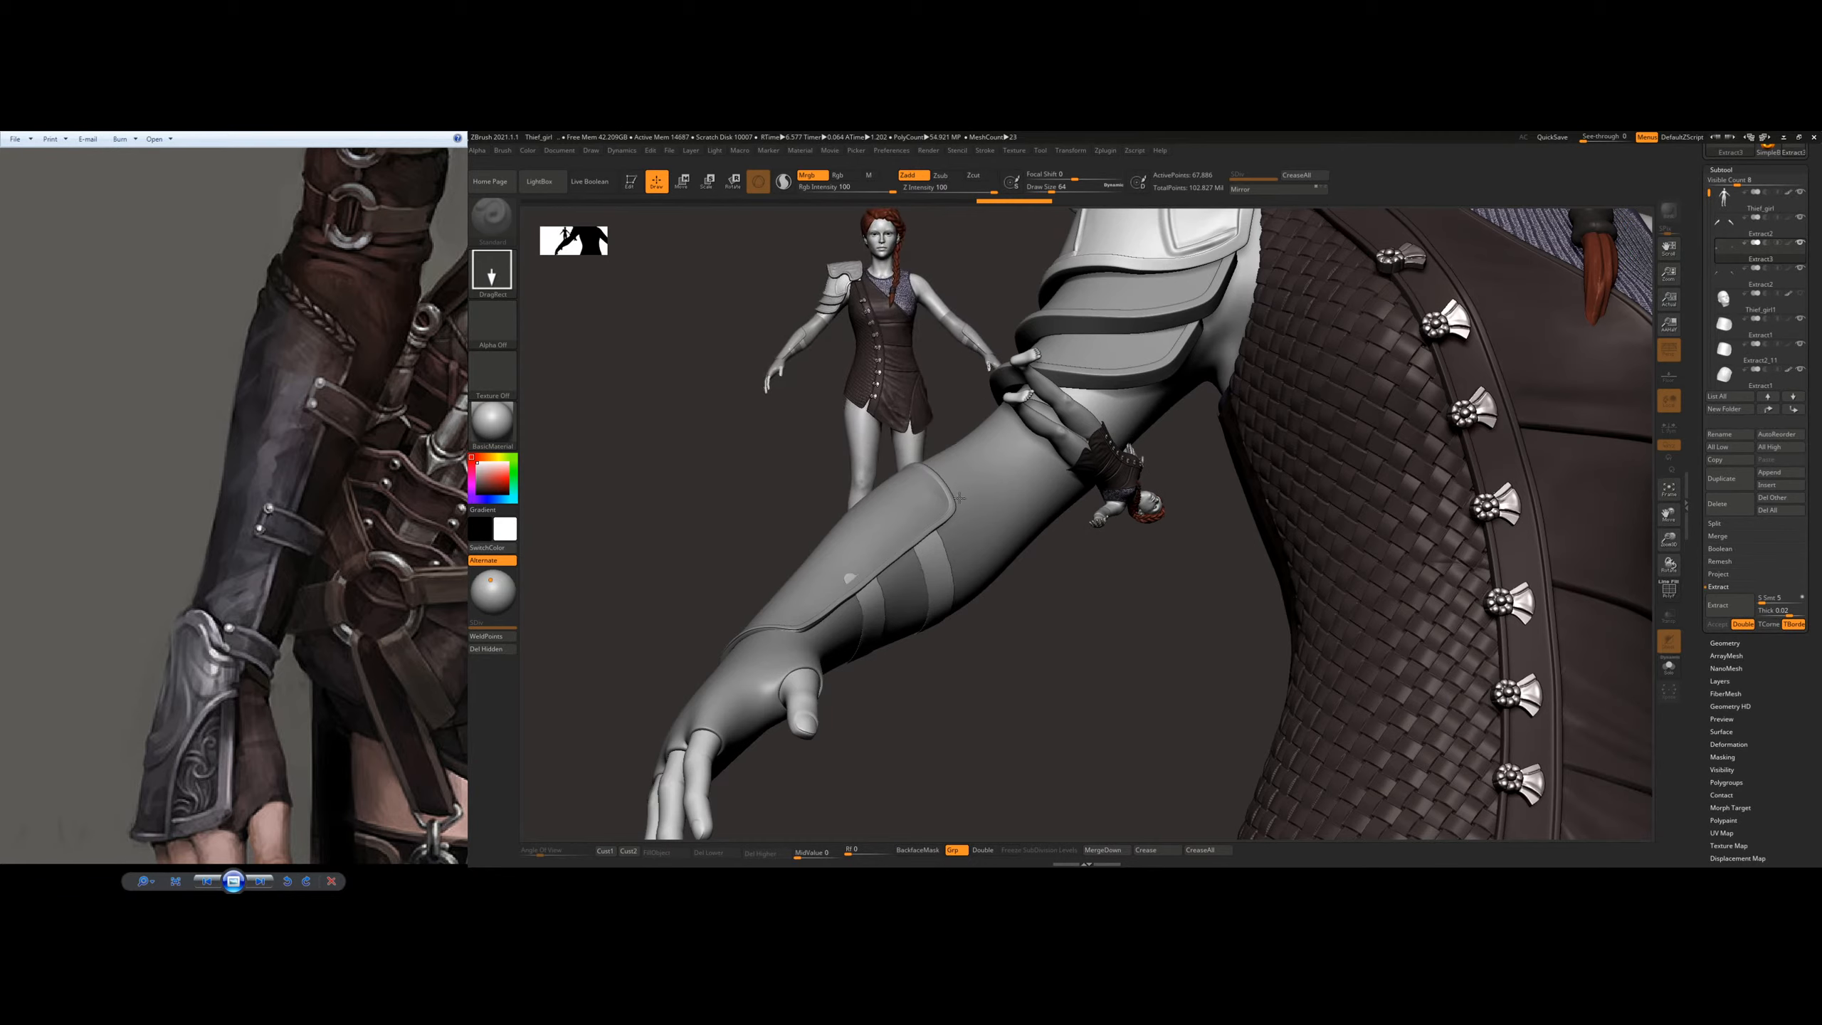
pyautogui.moveTo(924, 391); pyautogui.dragTo(924, 466)
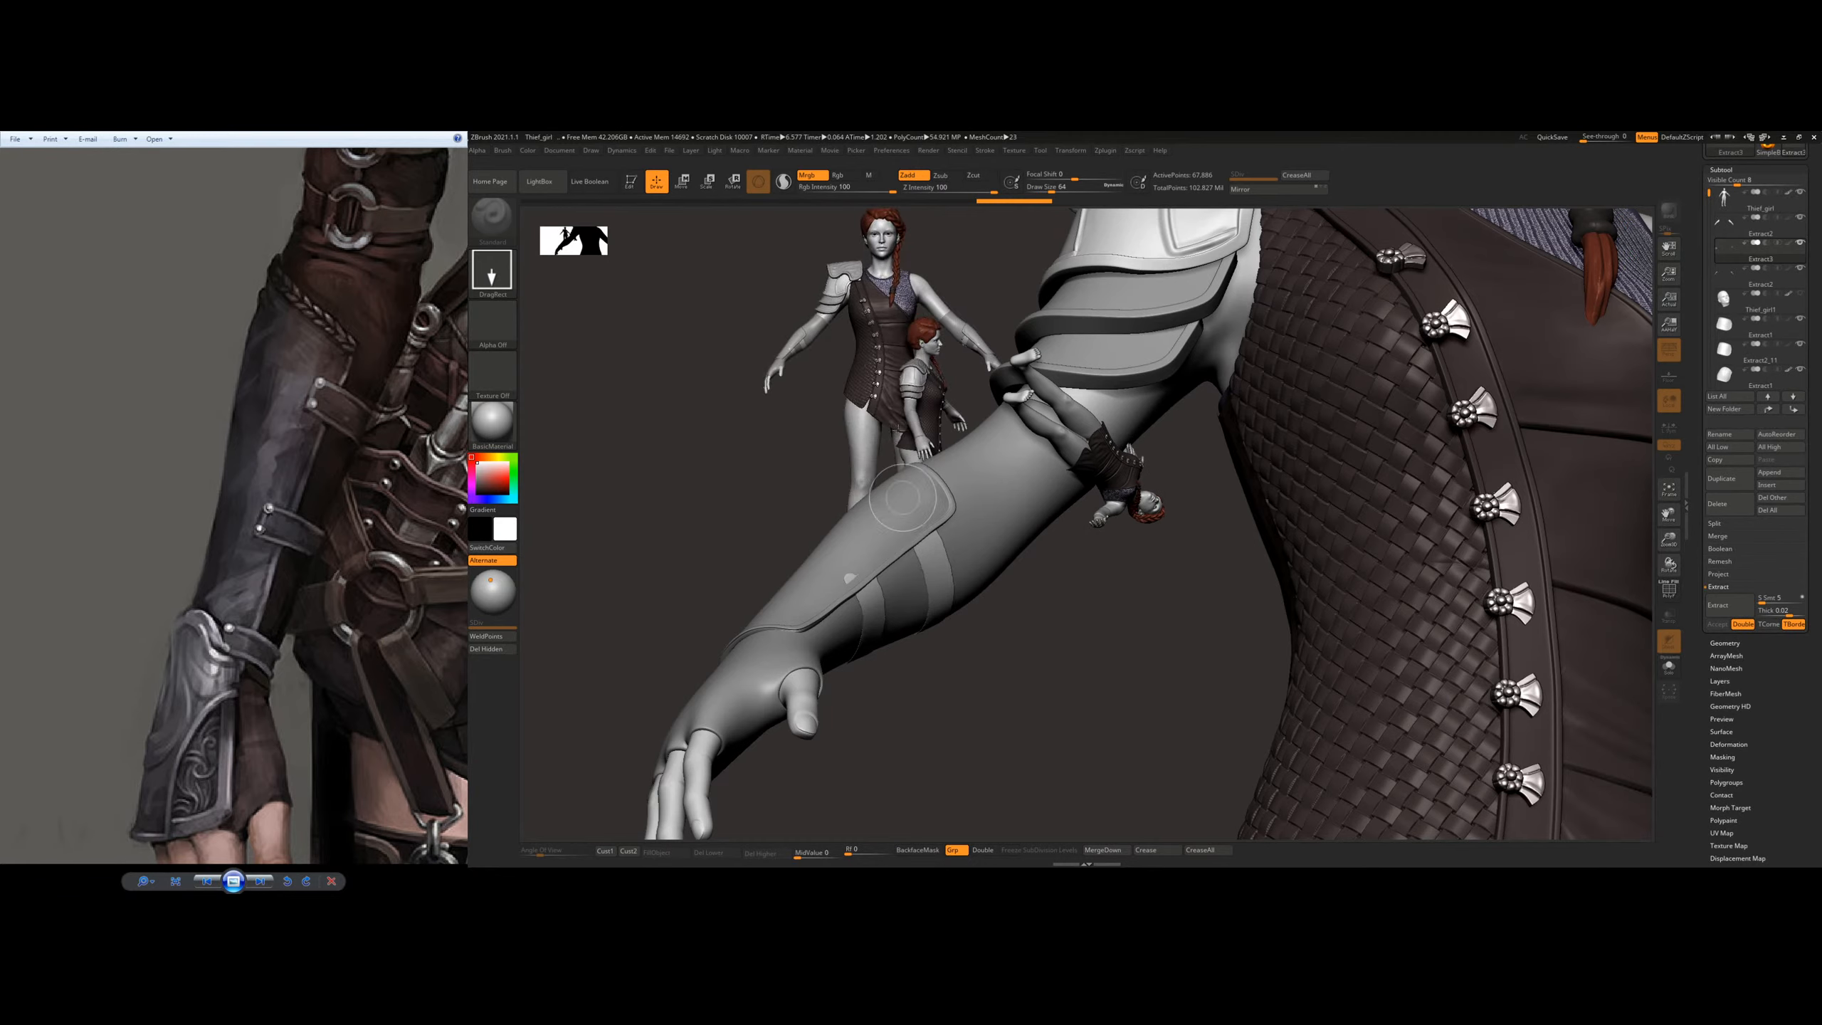
# Step: Return the character to edit mode, clear the stray copies from the canvas and frame the bracer arm
pyautogui.click(630, 182)
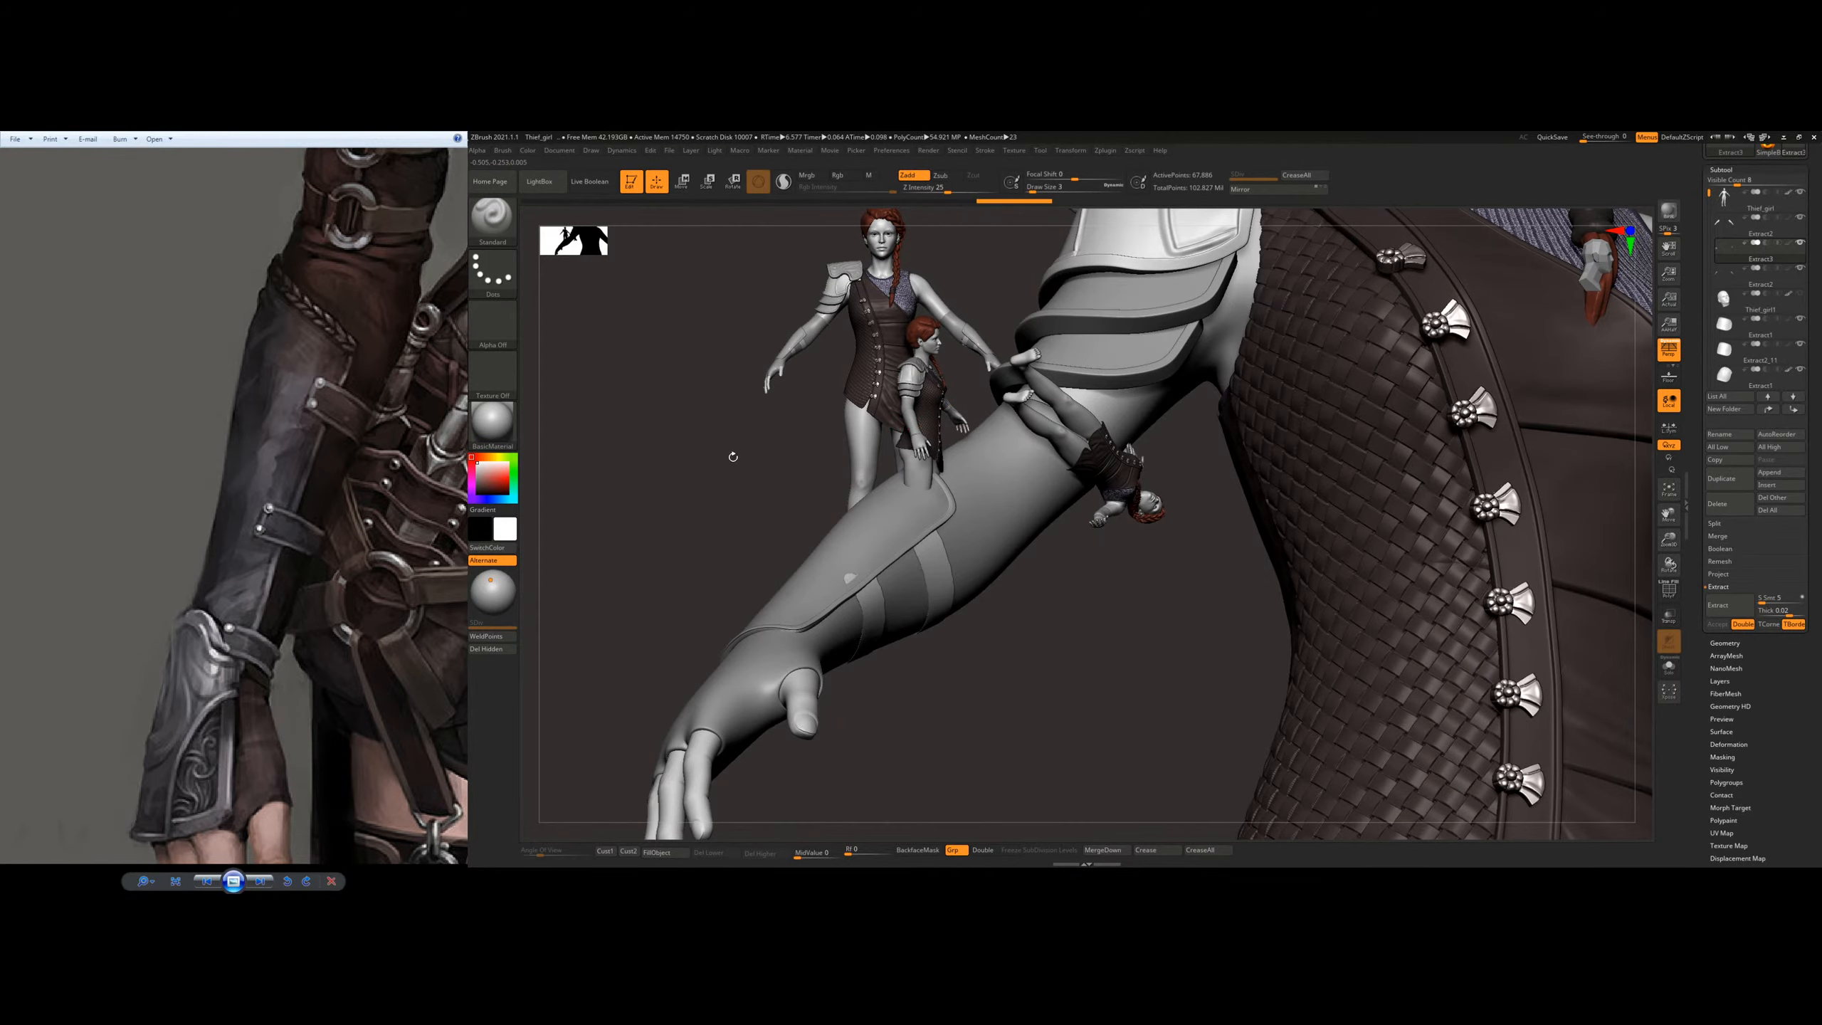
pyautogui.press('ctrl')
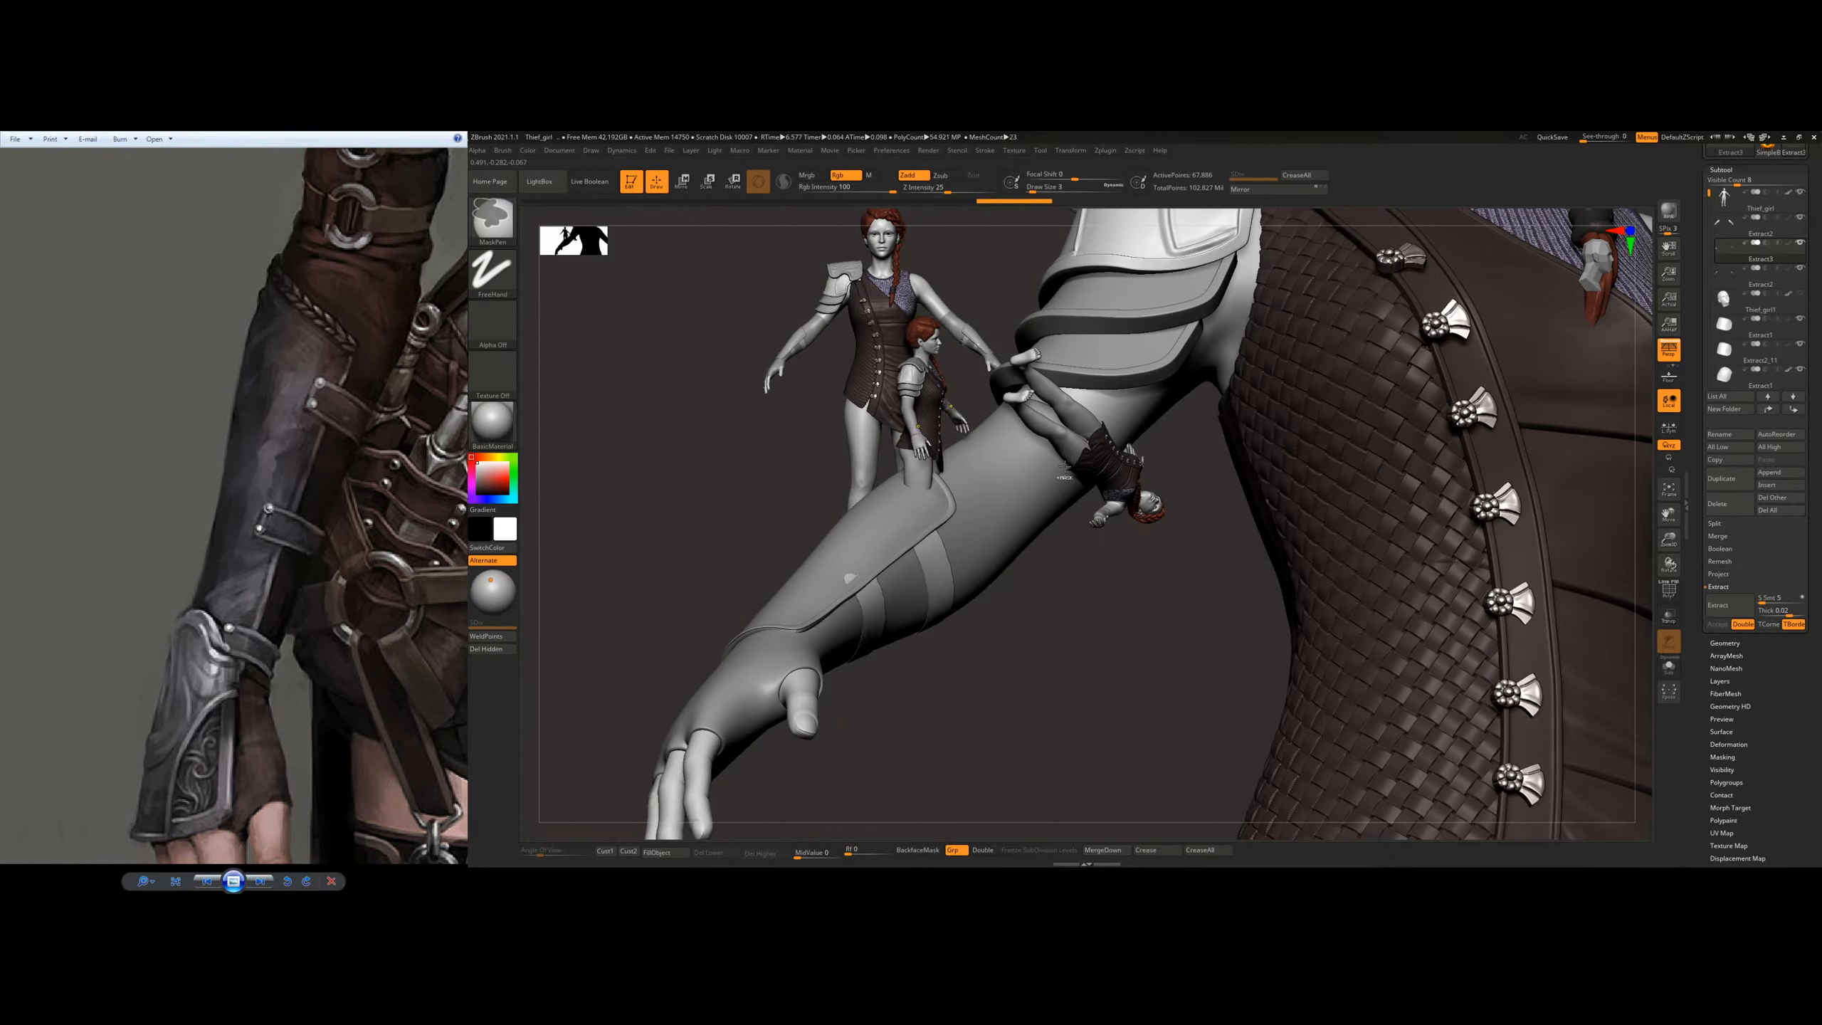
pyautogui.hotkey('ctrl', 'n')
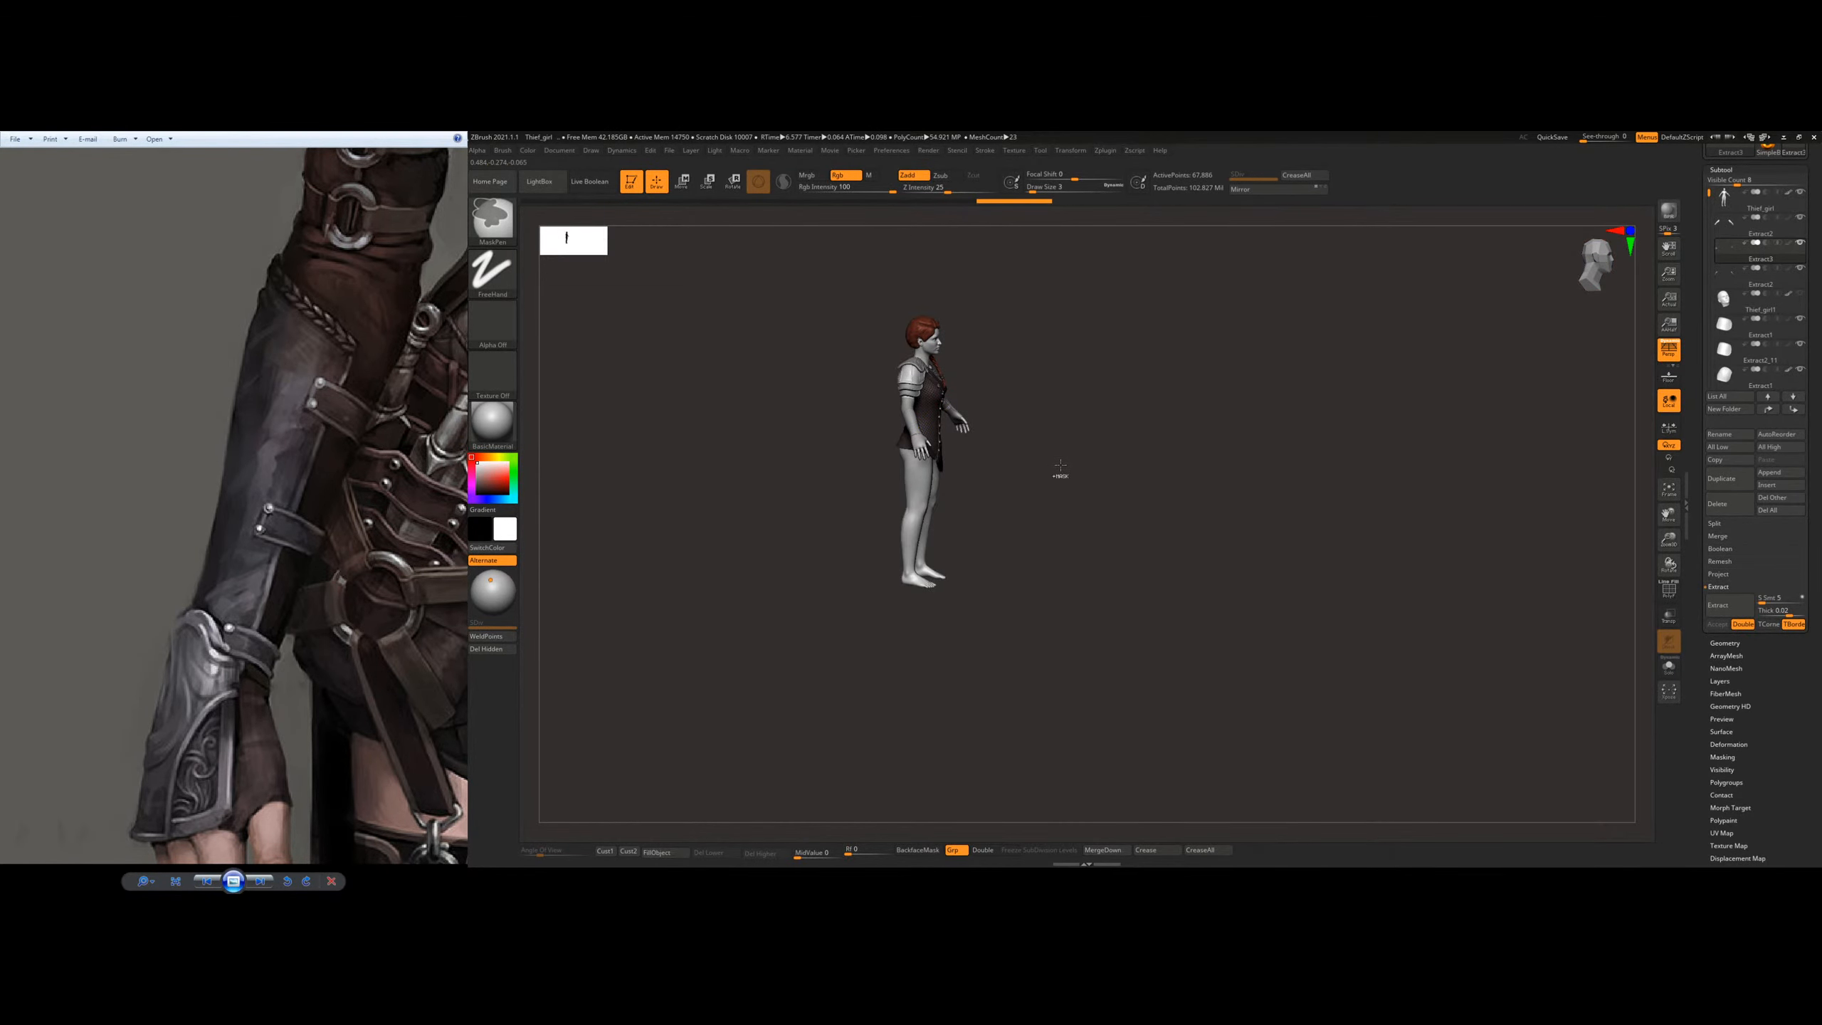
pyautogui.moveTo(1002, 464)
pyautogui.mouseDown(button='right')
pyautogui.moveTo(867, 362)
pyautogui.moveTo(1071, 444)
pyautogui.moveTo(925, 462)
pyautogui.moveTo(875, 550)
pyautogui.moveTo(827, 488)
pyautogui.mouseUp(button='right')
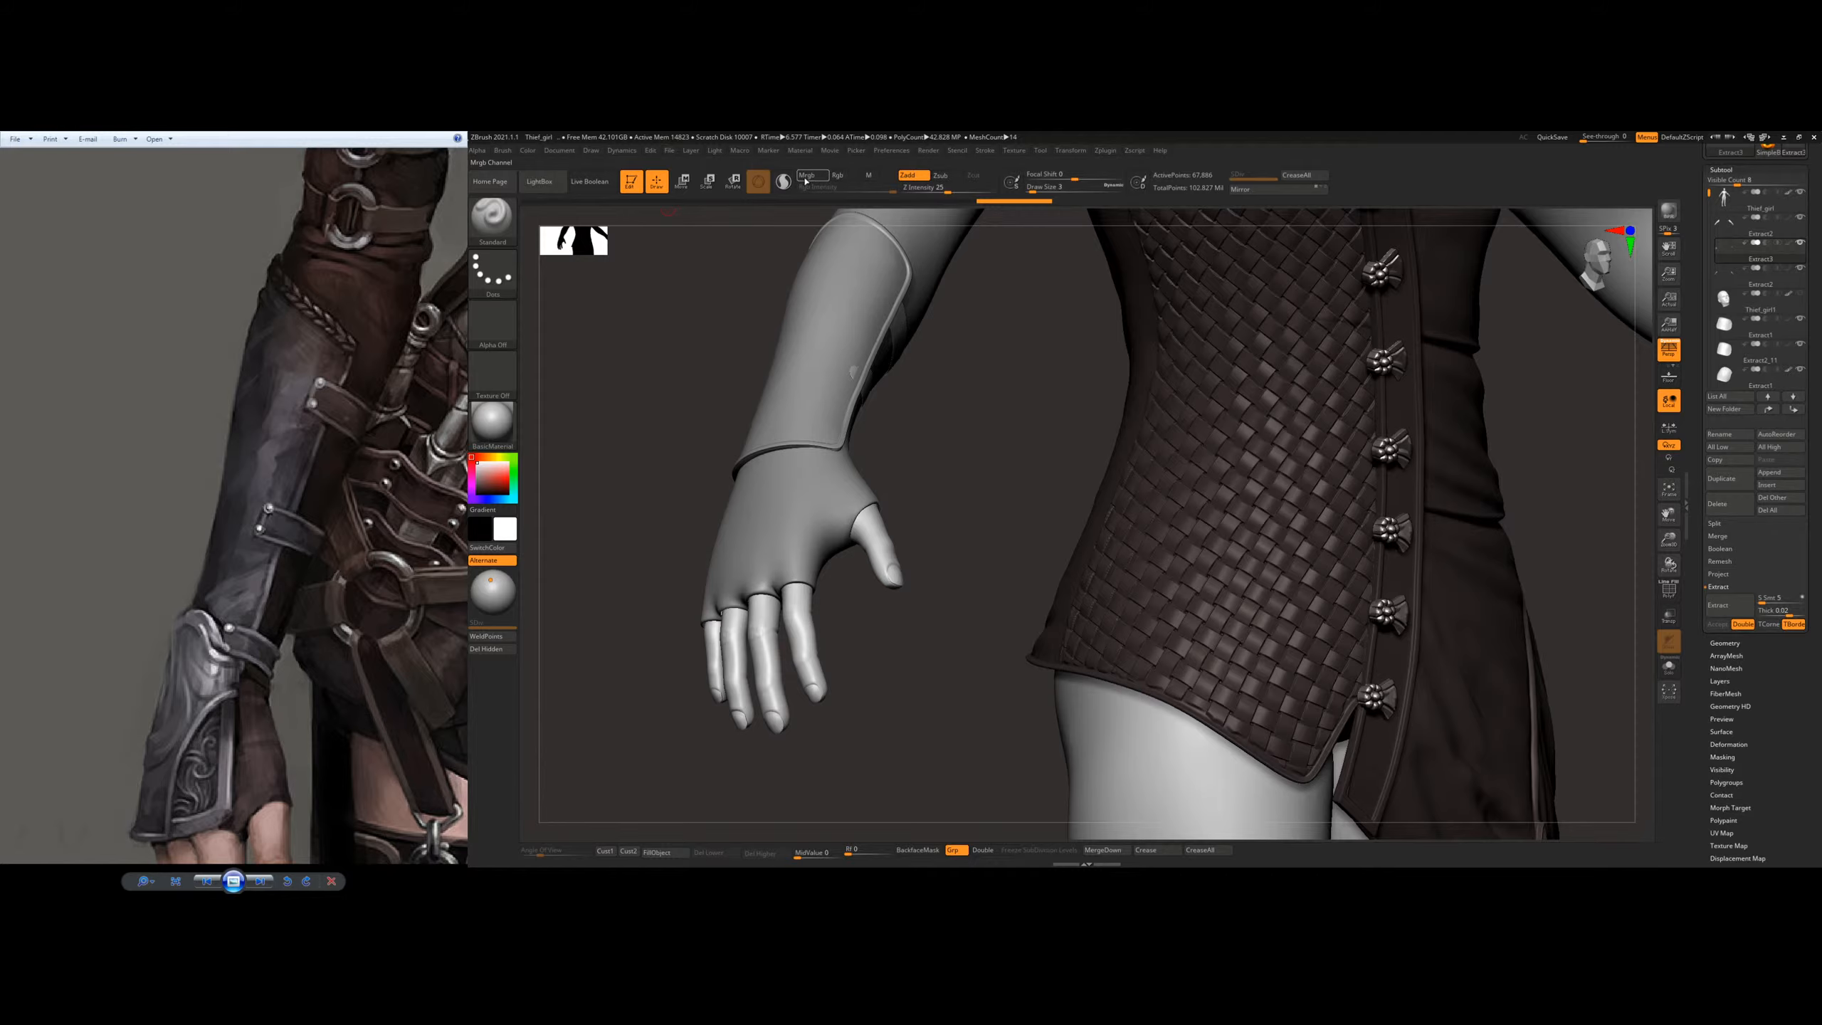
# Step: Toggle the Rgb channel and try a Standard brush stroke on the forearm strap with Zadd, undoing the stroke
pyautogui.click(852, 176)
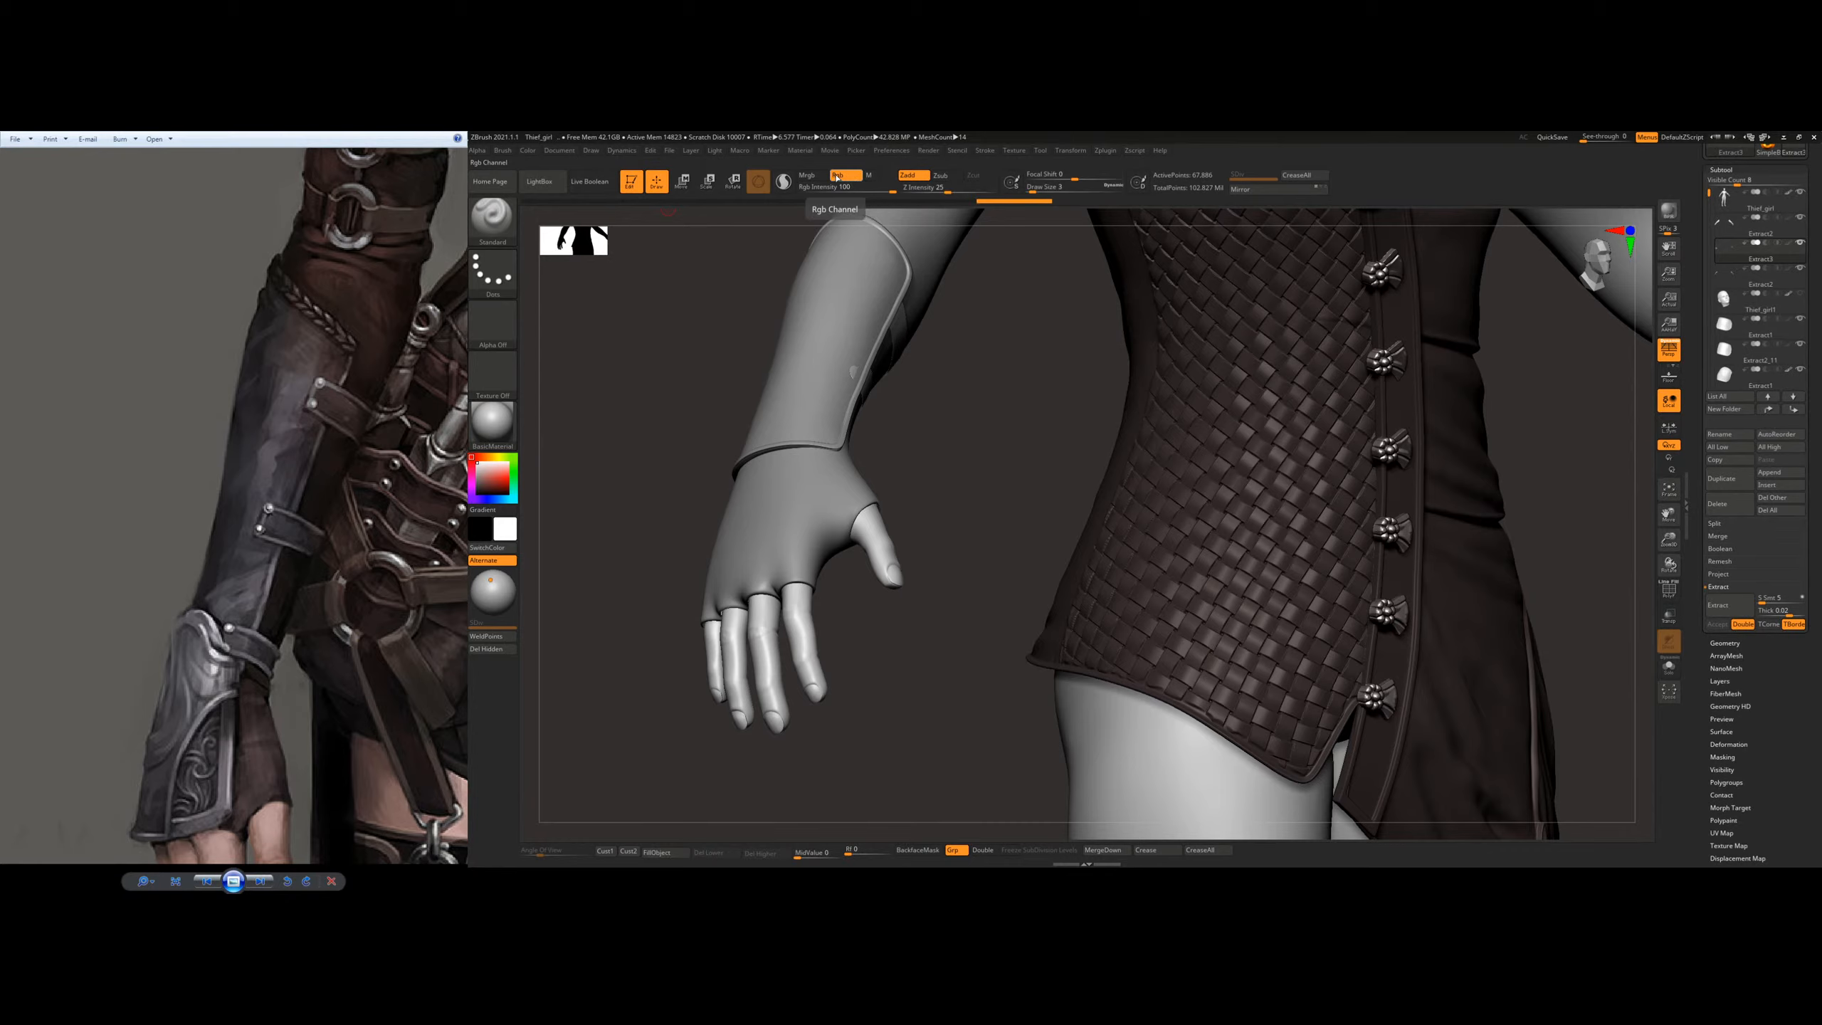
pyautogui.click(836, 179)
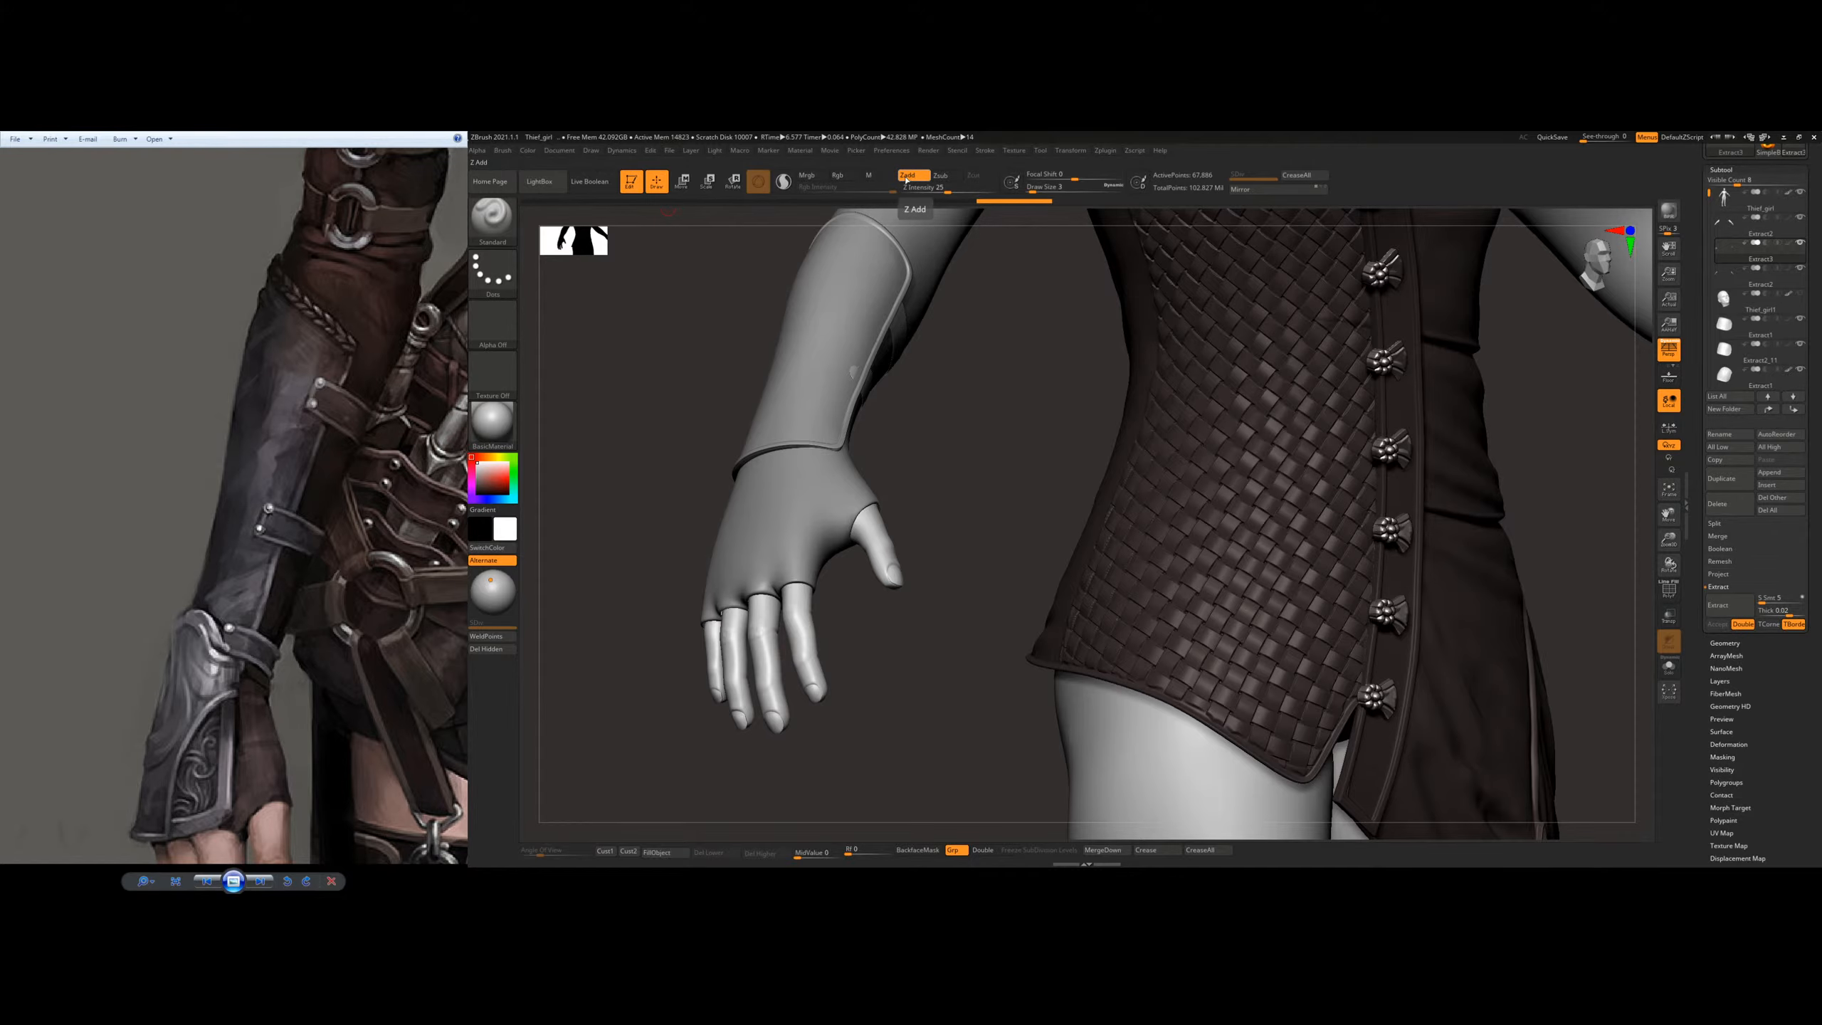
pyautogui.moveTo(860, 525)
pyautogui.mouseDown(button='right')
pyautogui.moveTo(765, 489)
pyautogui.moveTo(825, 610)
pyautogui.mouseUp(button='right')
pyautogui.moveTo(905, 372); pyautogui.dragTo(965, 510)
pyautogui.hotkey('ctrl', 'z')
# Step: Try a mask stroke and a raised Standard brush stroke on the forearm strap, undoing both
pyautogui.click(843, 177)
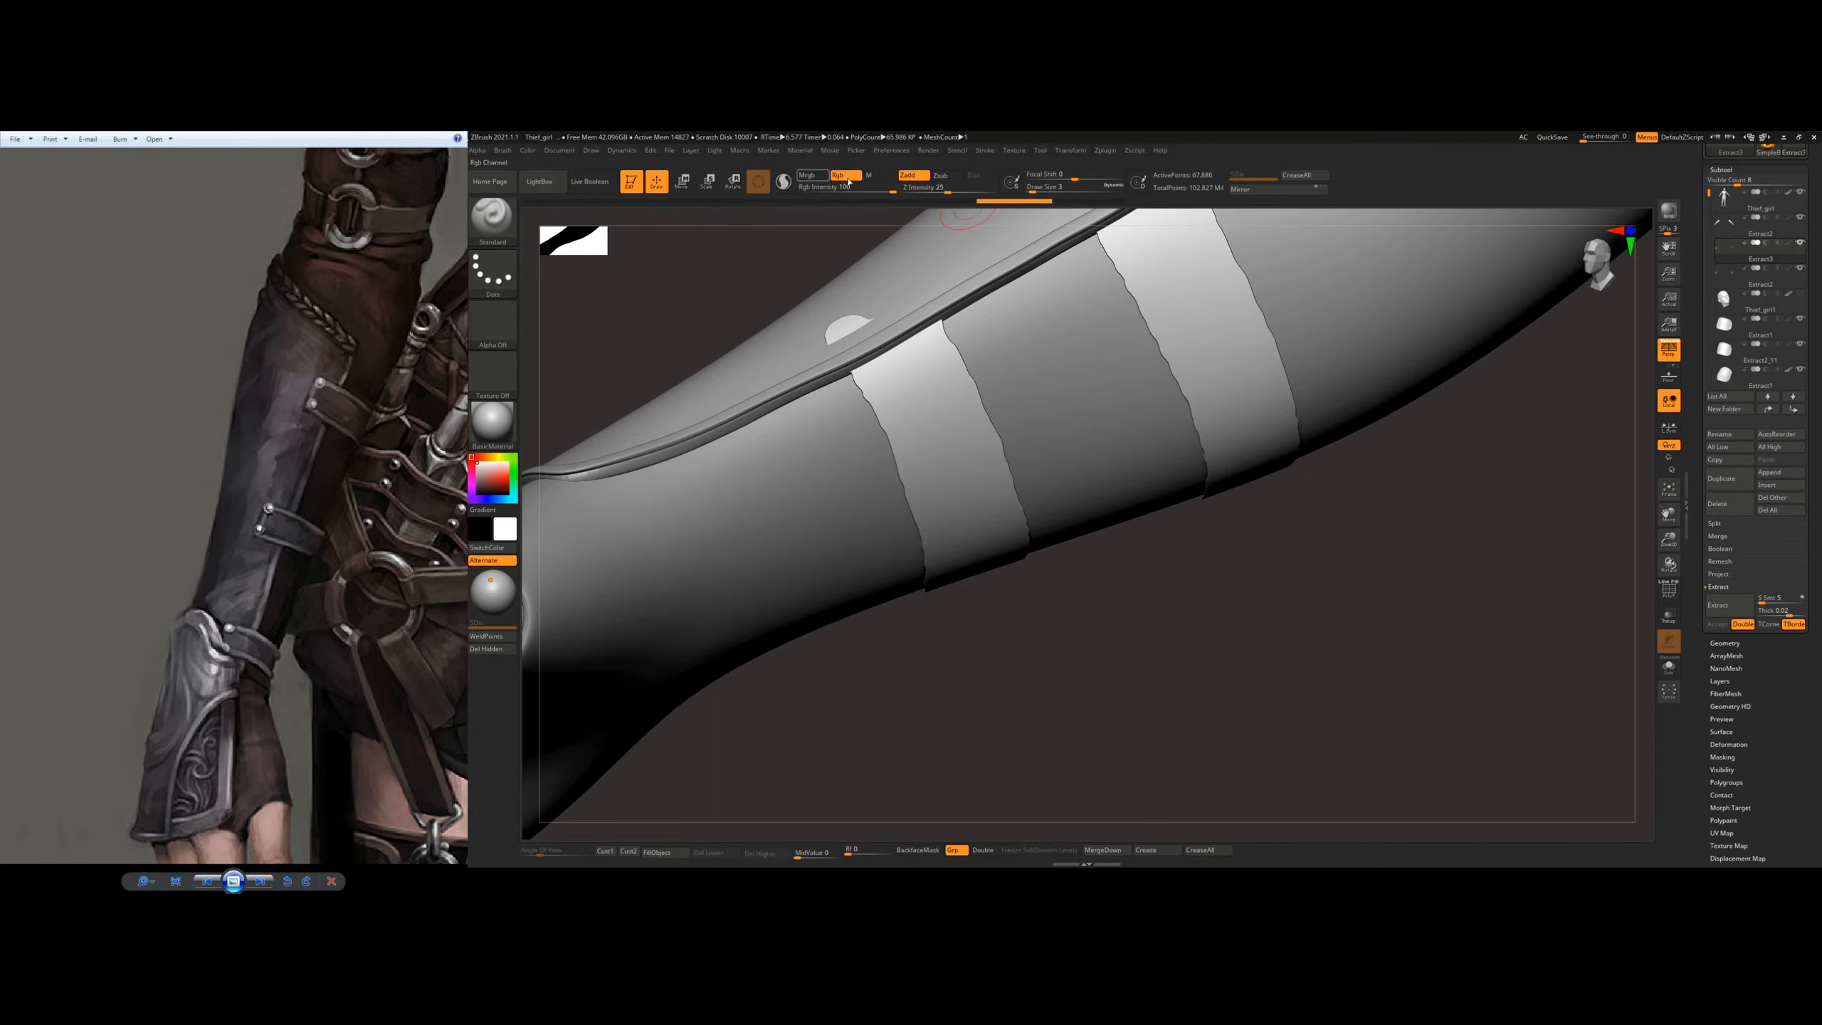
pyautogui.moveTo(940, 513)
pyautogui.mouseDown()
pyautogui.moveTo(932, 438)
pyautogui.moveTo(953, 466)
pyautogui.mouseUp()
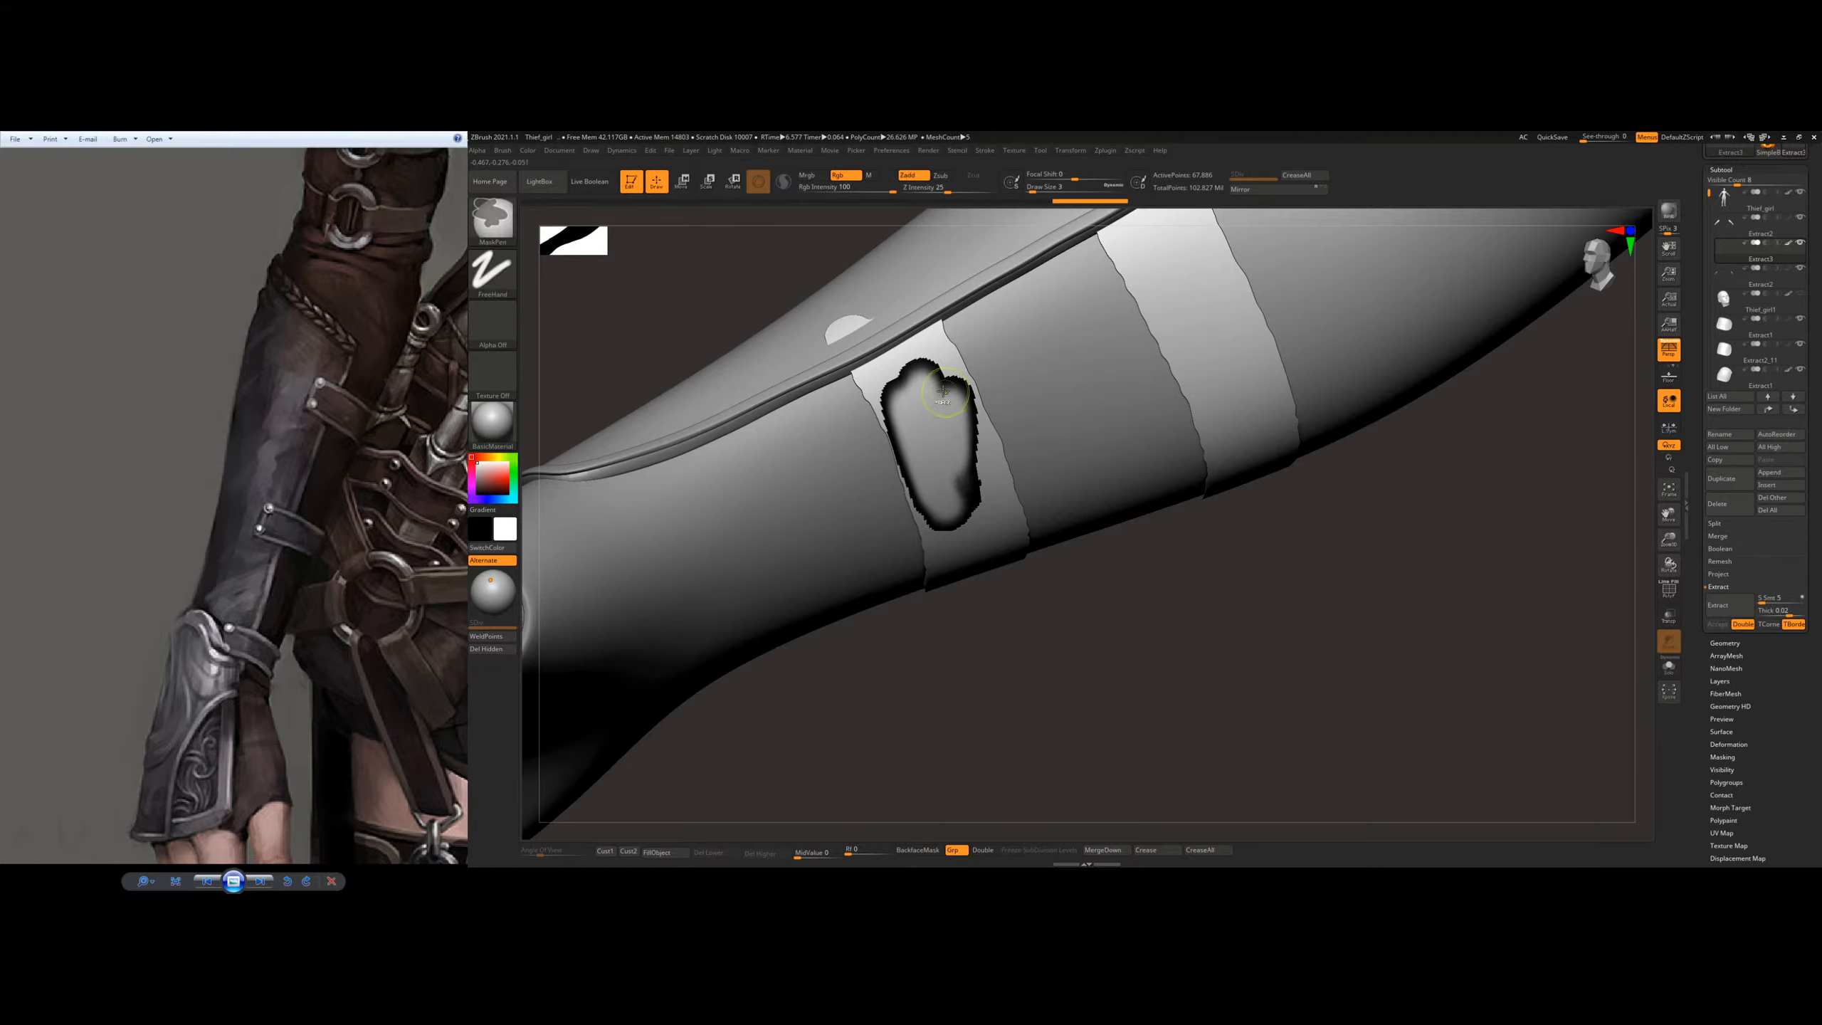
pyautogui.hotkey('ctrl', 'z')
pyautogui.click(906, 175)
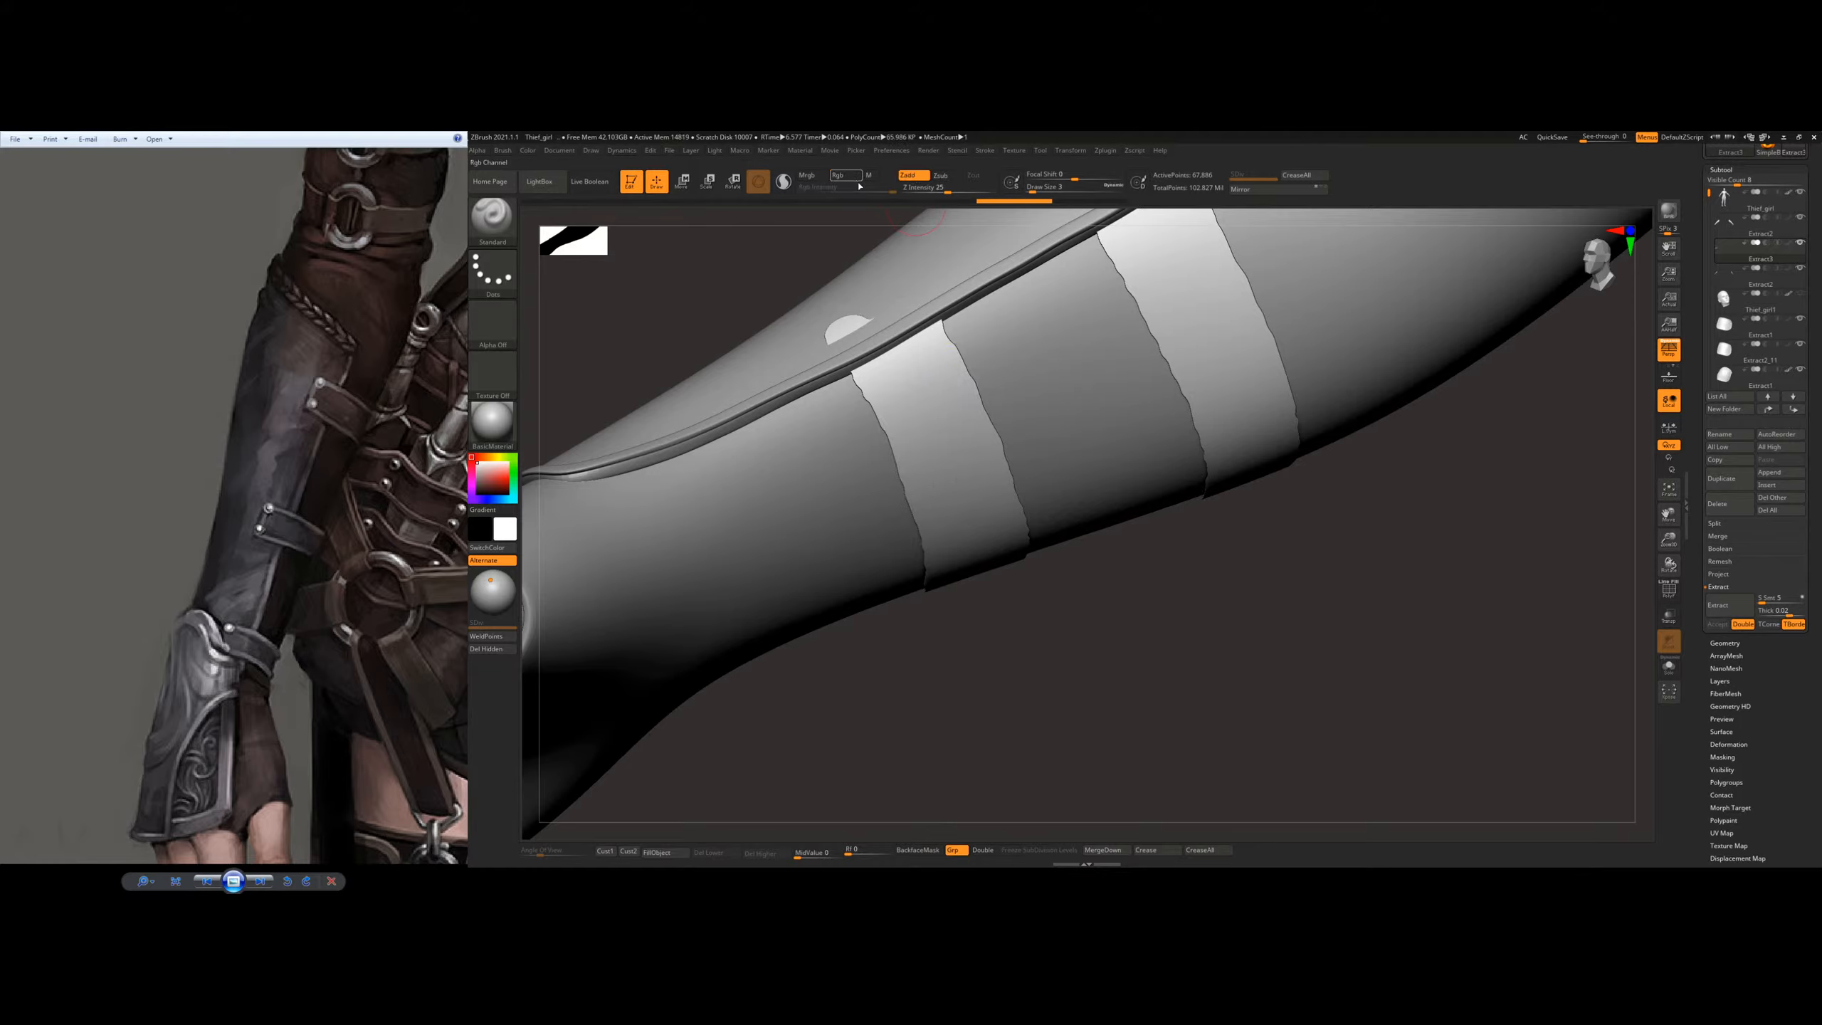
pyautogui.moveTo(915, 377); pyautogui.dragTo(976, 524)
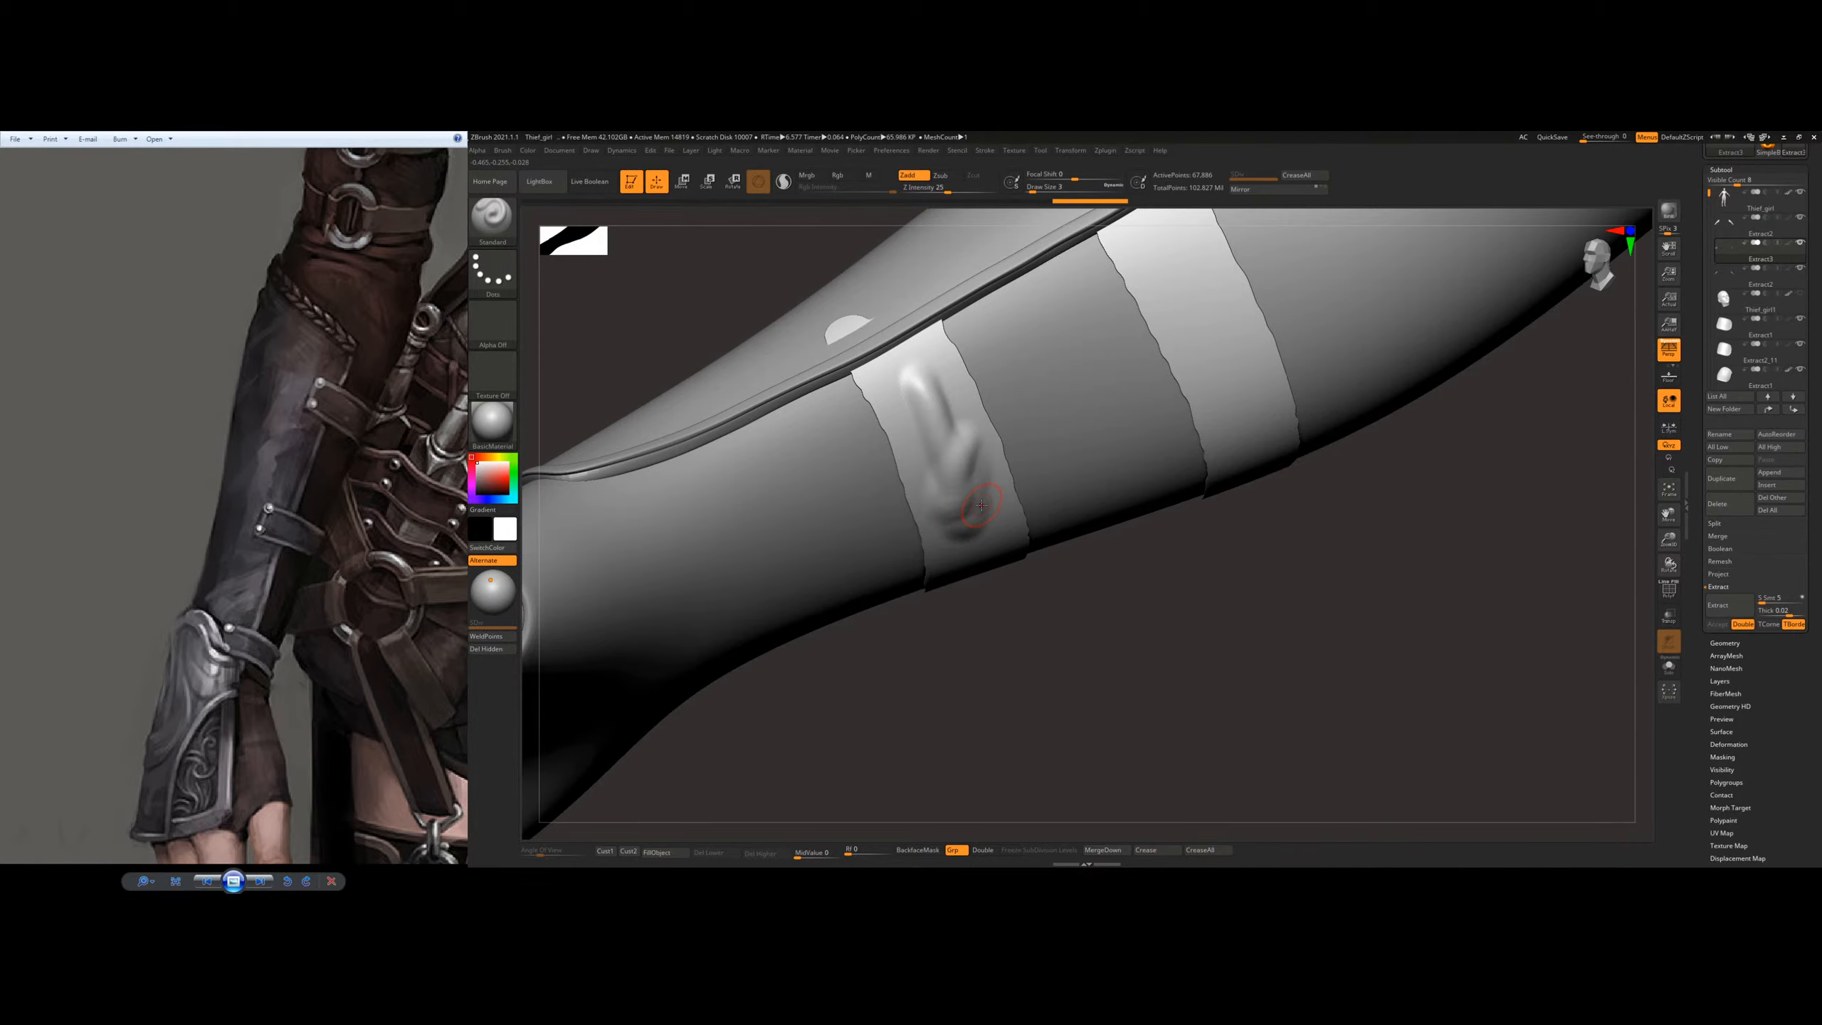
pyautogui.hotkey('ctrl', 'z')
# Step: Isolate the two extracted straps with Solo and show their polyframe wireframe to check the mesh density
pyautogui.keyDown('alt'); pyautogui.moveTo(962, 461); pyautogui.dragTo(933, 540, button='right'); pyautogui.keyUp('alt')
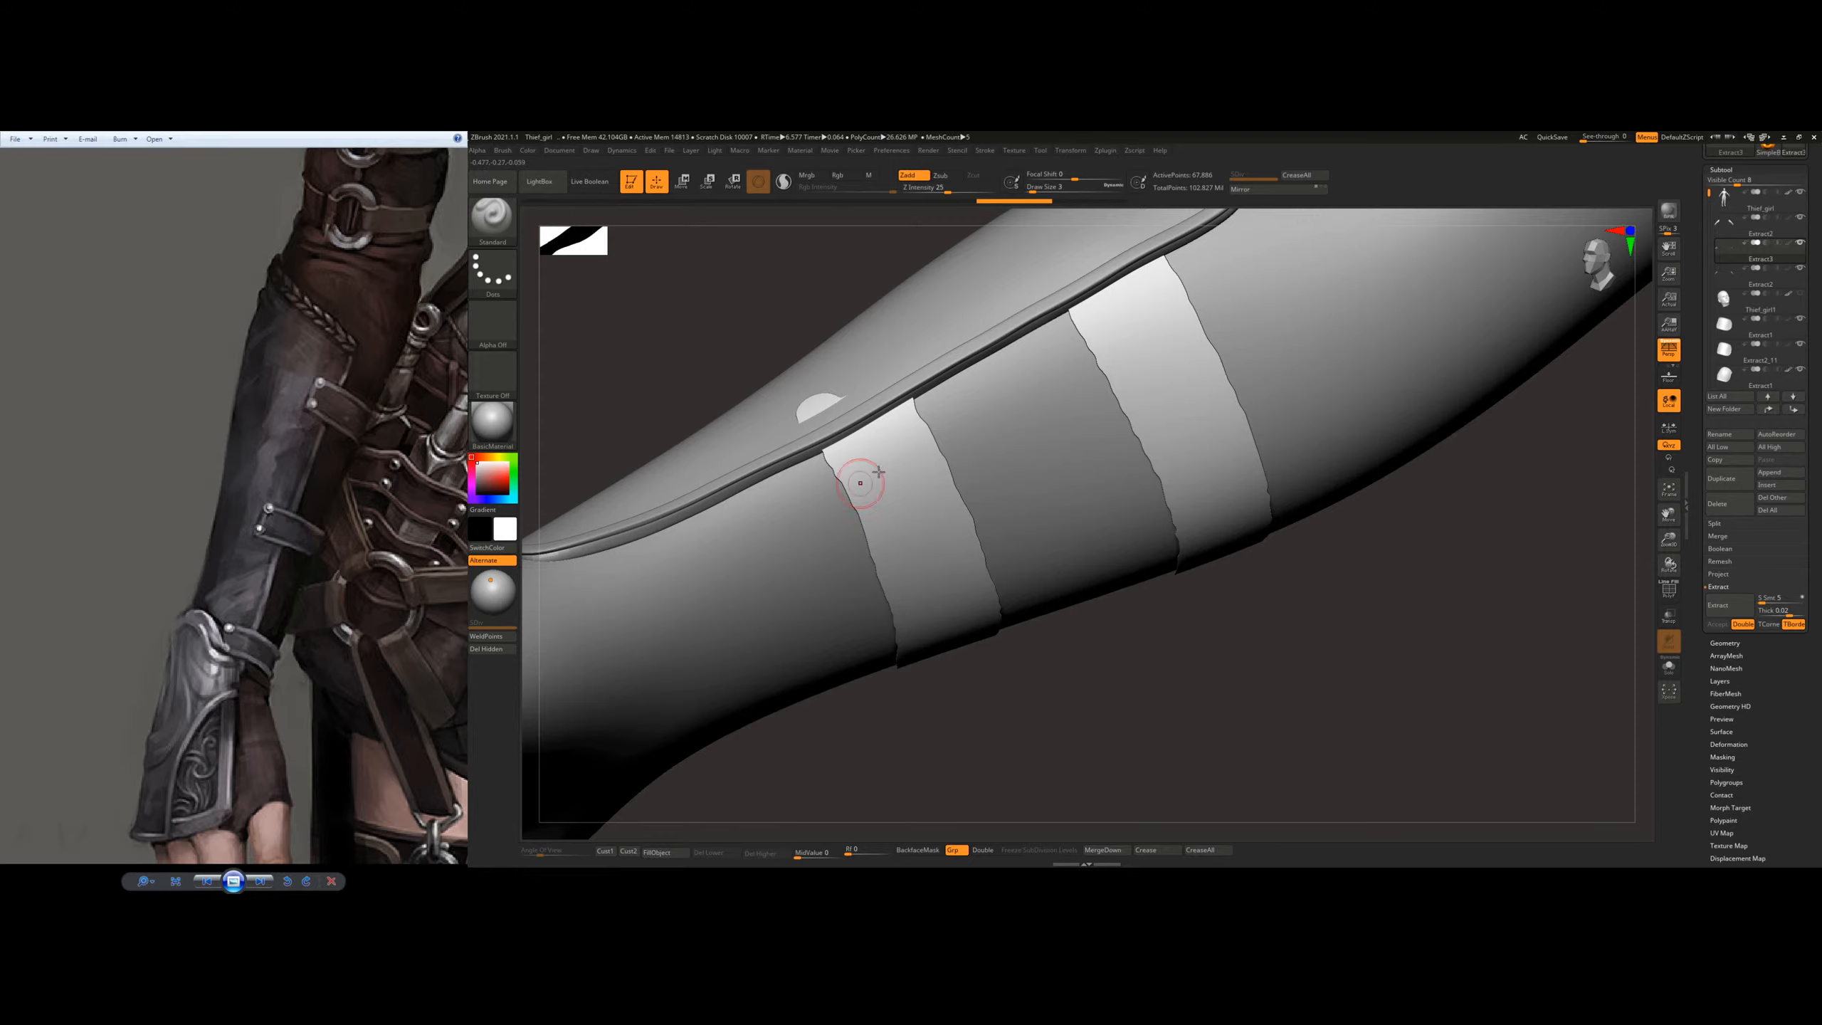
pyautogui.click(1669, 666)
pyautogui.hotkey('shift', 'f')
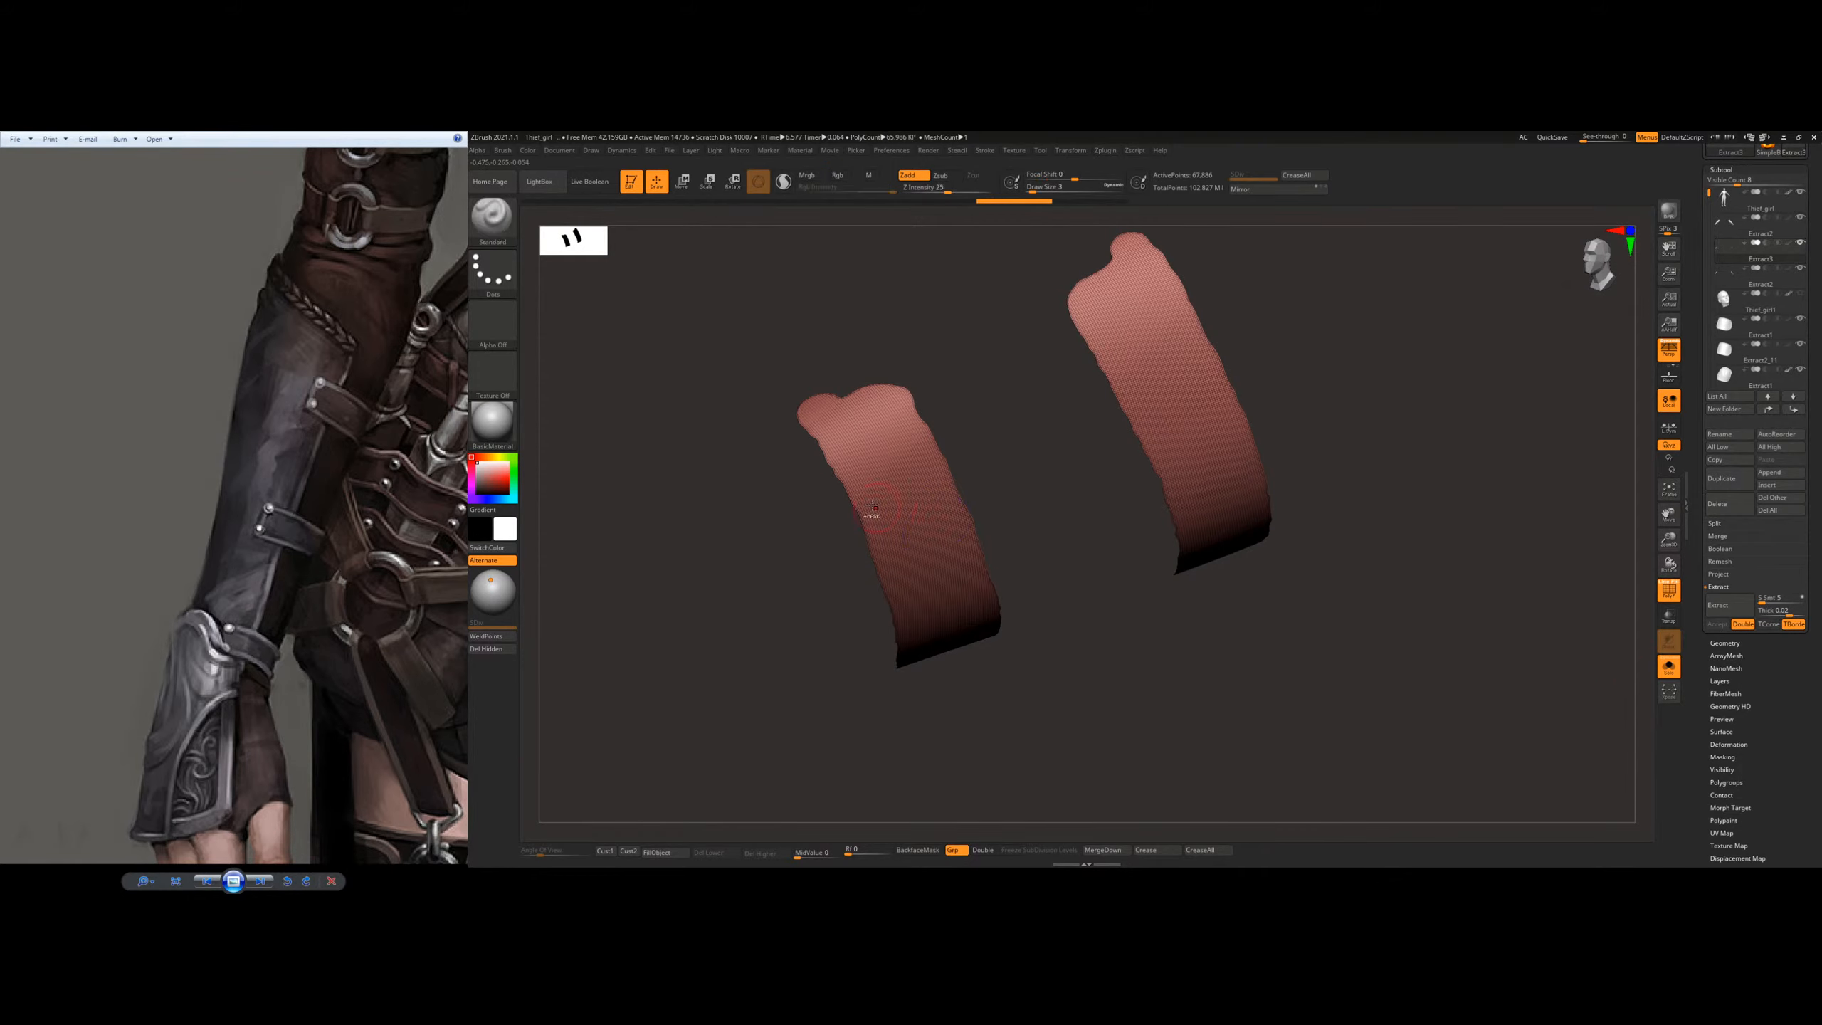
pyautogui.keyDown('ctrl'); pyautogui.moveTo(927, 512); pyautogui.dragTo(950, 539, button='right'); pyautogui.keyUp('ctrl')
pyautogui.keyDown('ctrl'); pyautogui.moveTo(1318, 640); pyautogui.dragTo(1171, 549, button='right'); pyautogui.keyUp('ctrl')
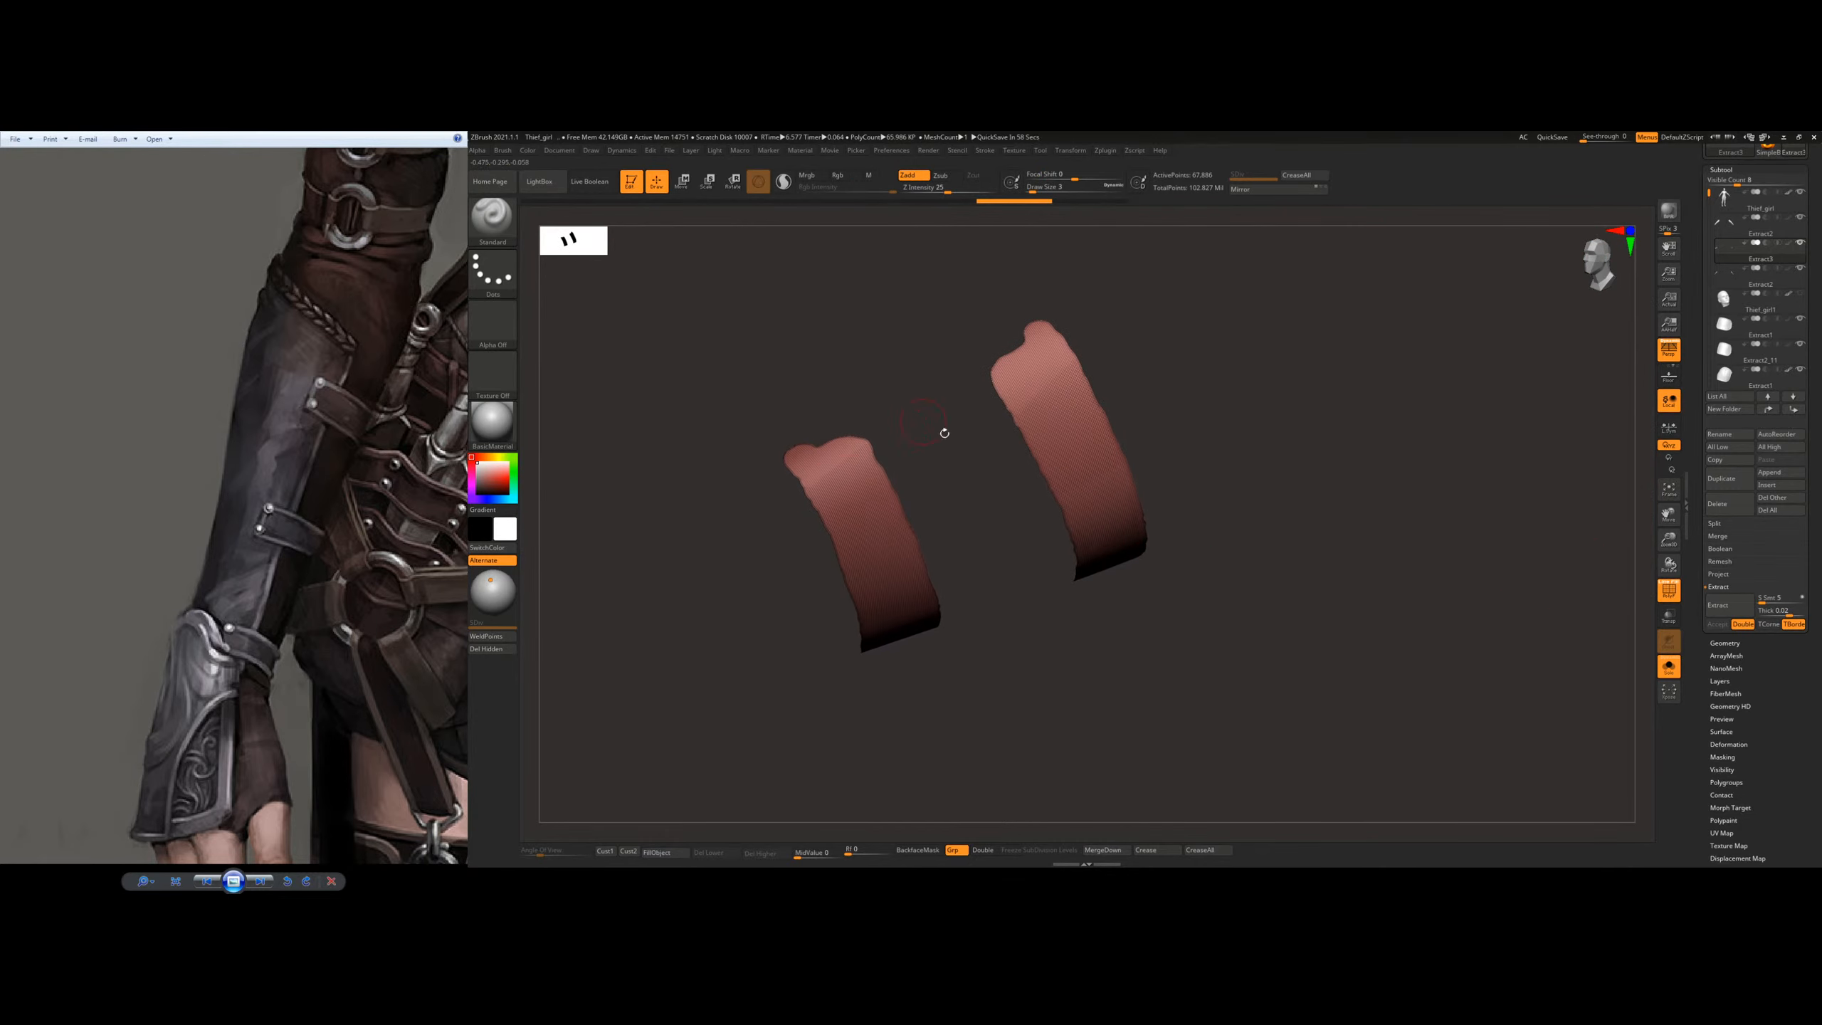
pyautogui.keyDown('ctrl'); pyautogui.moveTo(795, 484); pyautogui.dragTo(810, 522, button='right'); pyautogui.keyUp('ctrl')
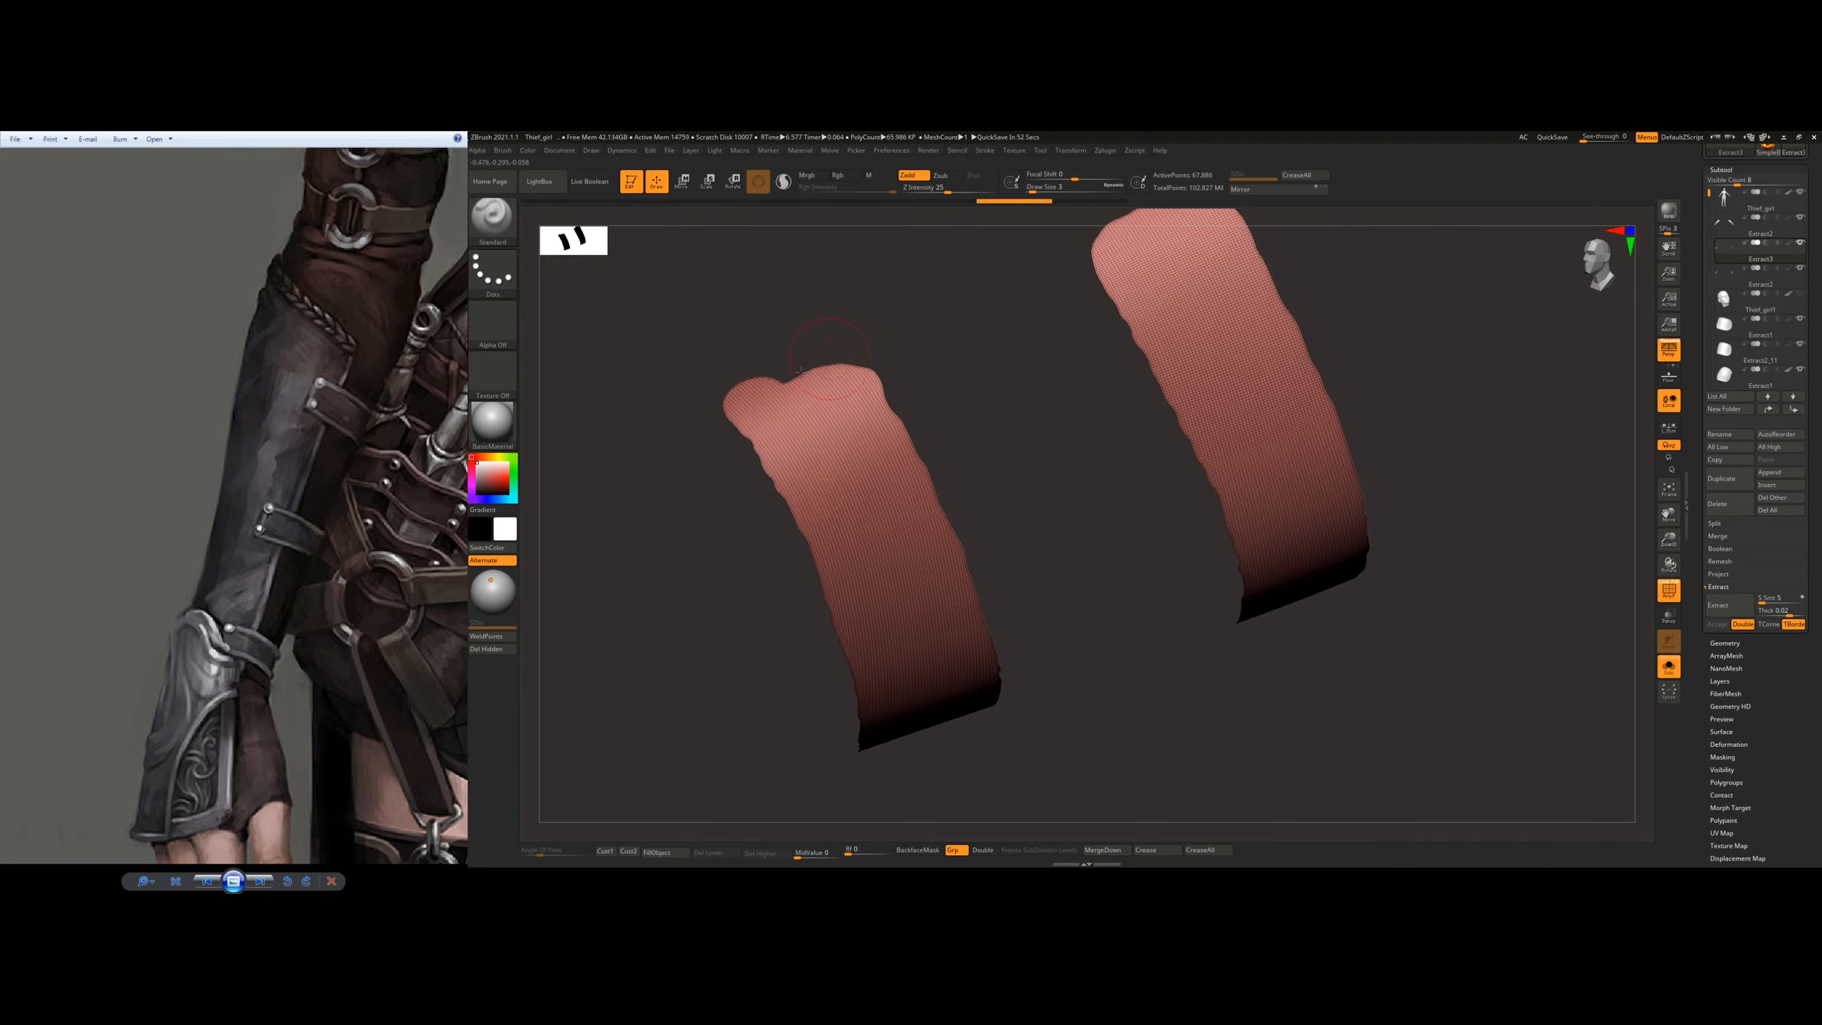
pyautogui.moveTo(798, 370); pyautogui.dragTo(748, 410, button='right')
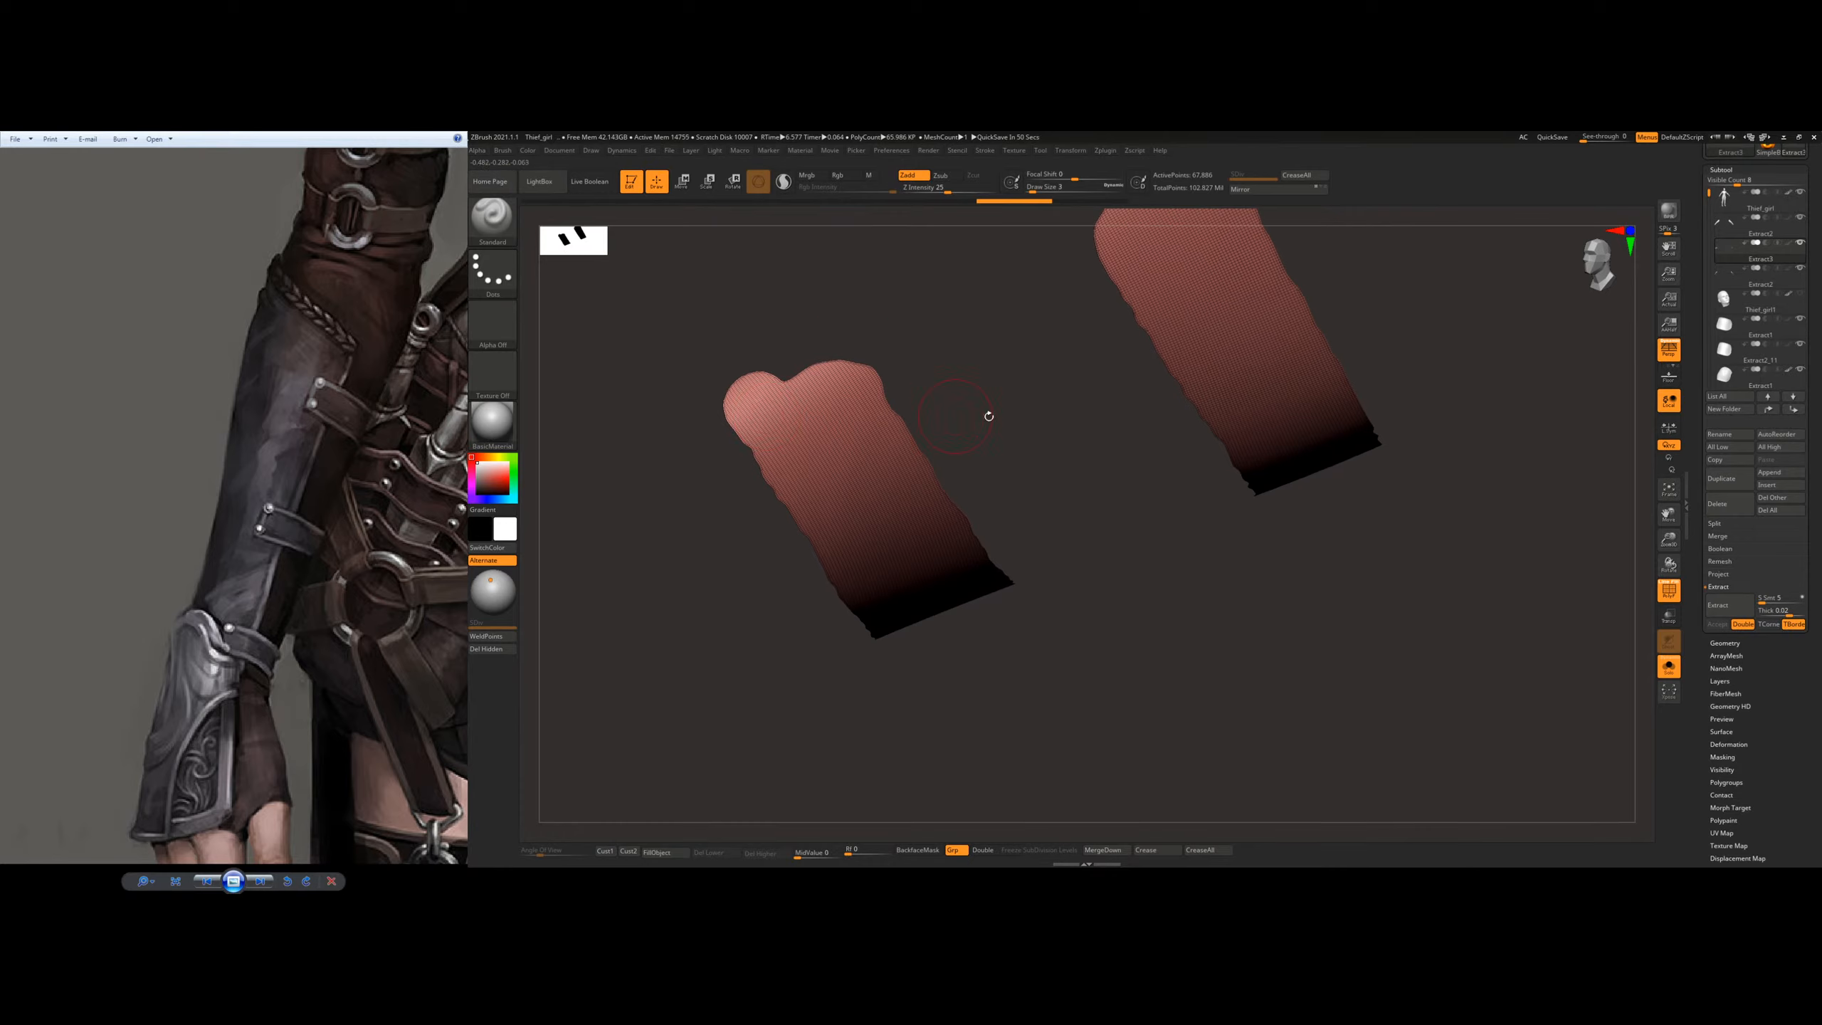
# Step: Reduce both straps' polygon density by running ZRemesher repeatedly with the target set to Half
pyautogui.click(1725, 644)
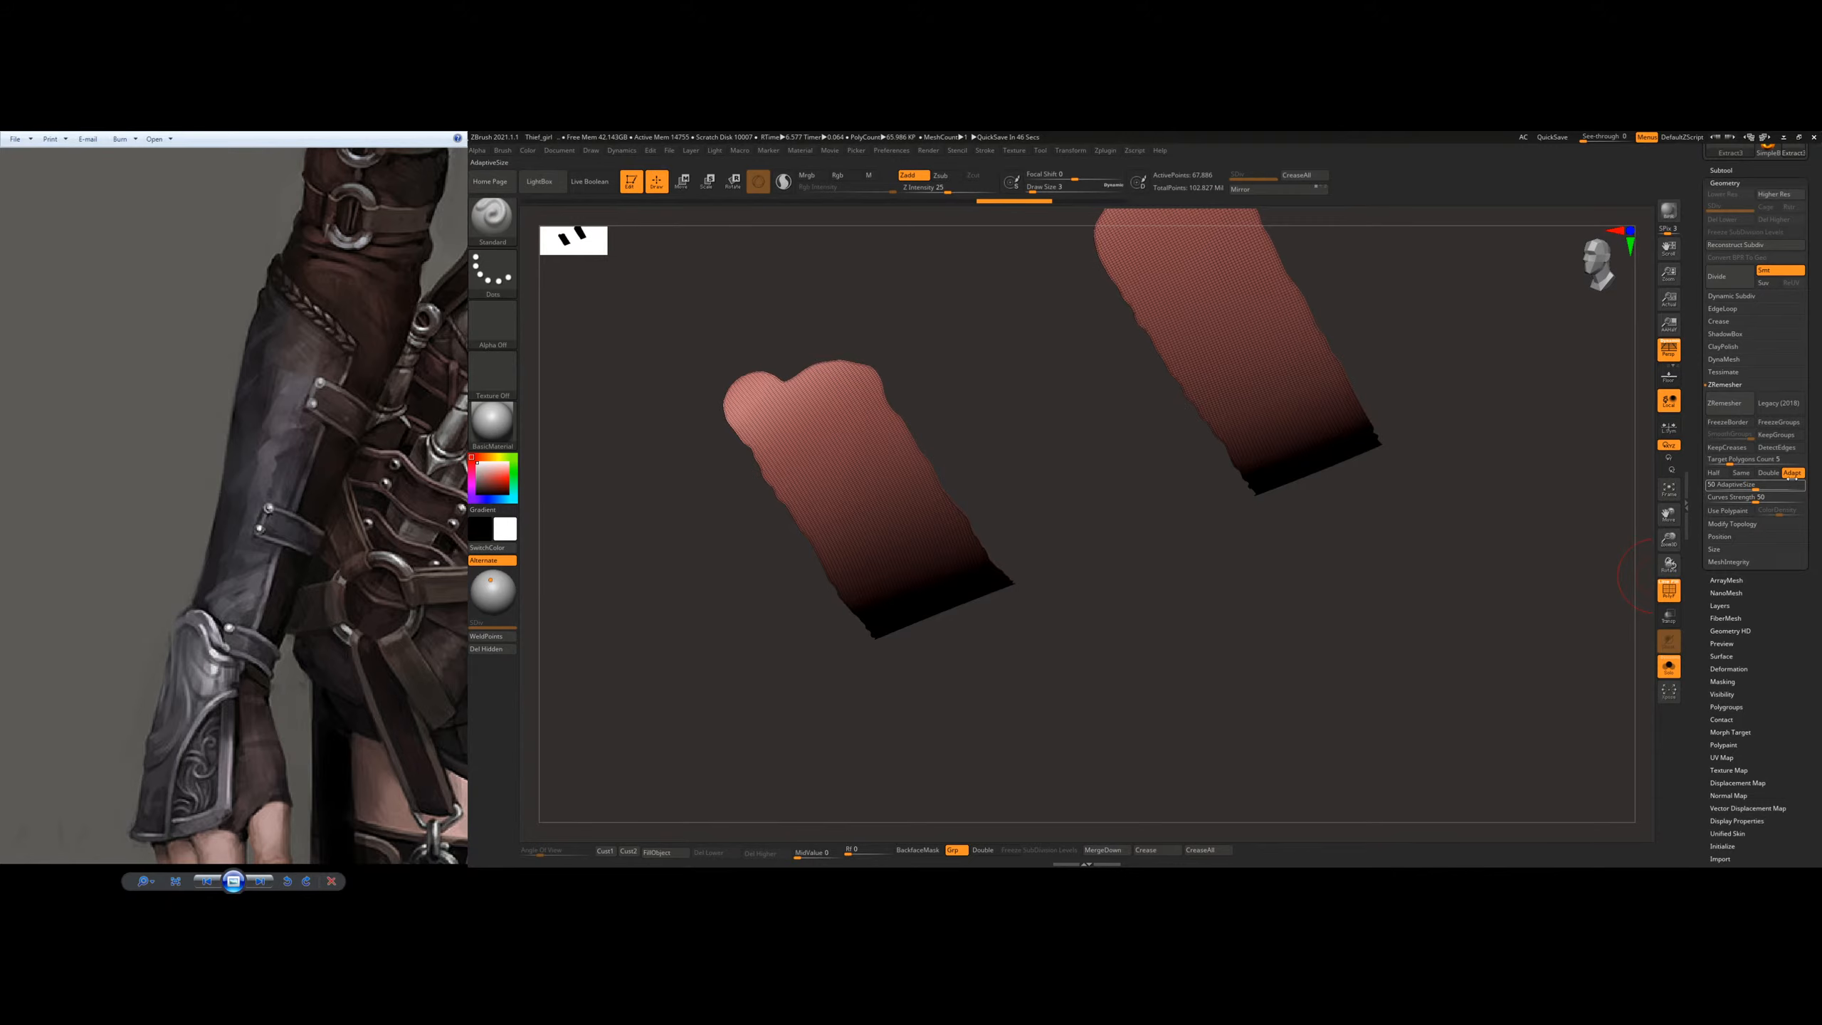
pyautogui.click(1714, 473)
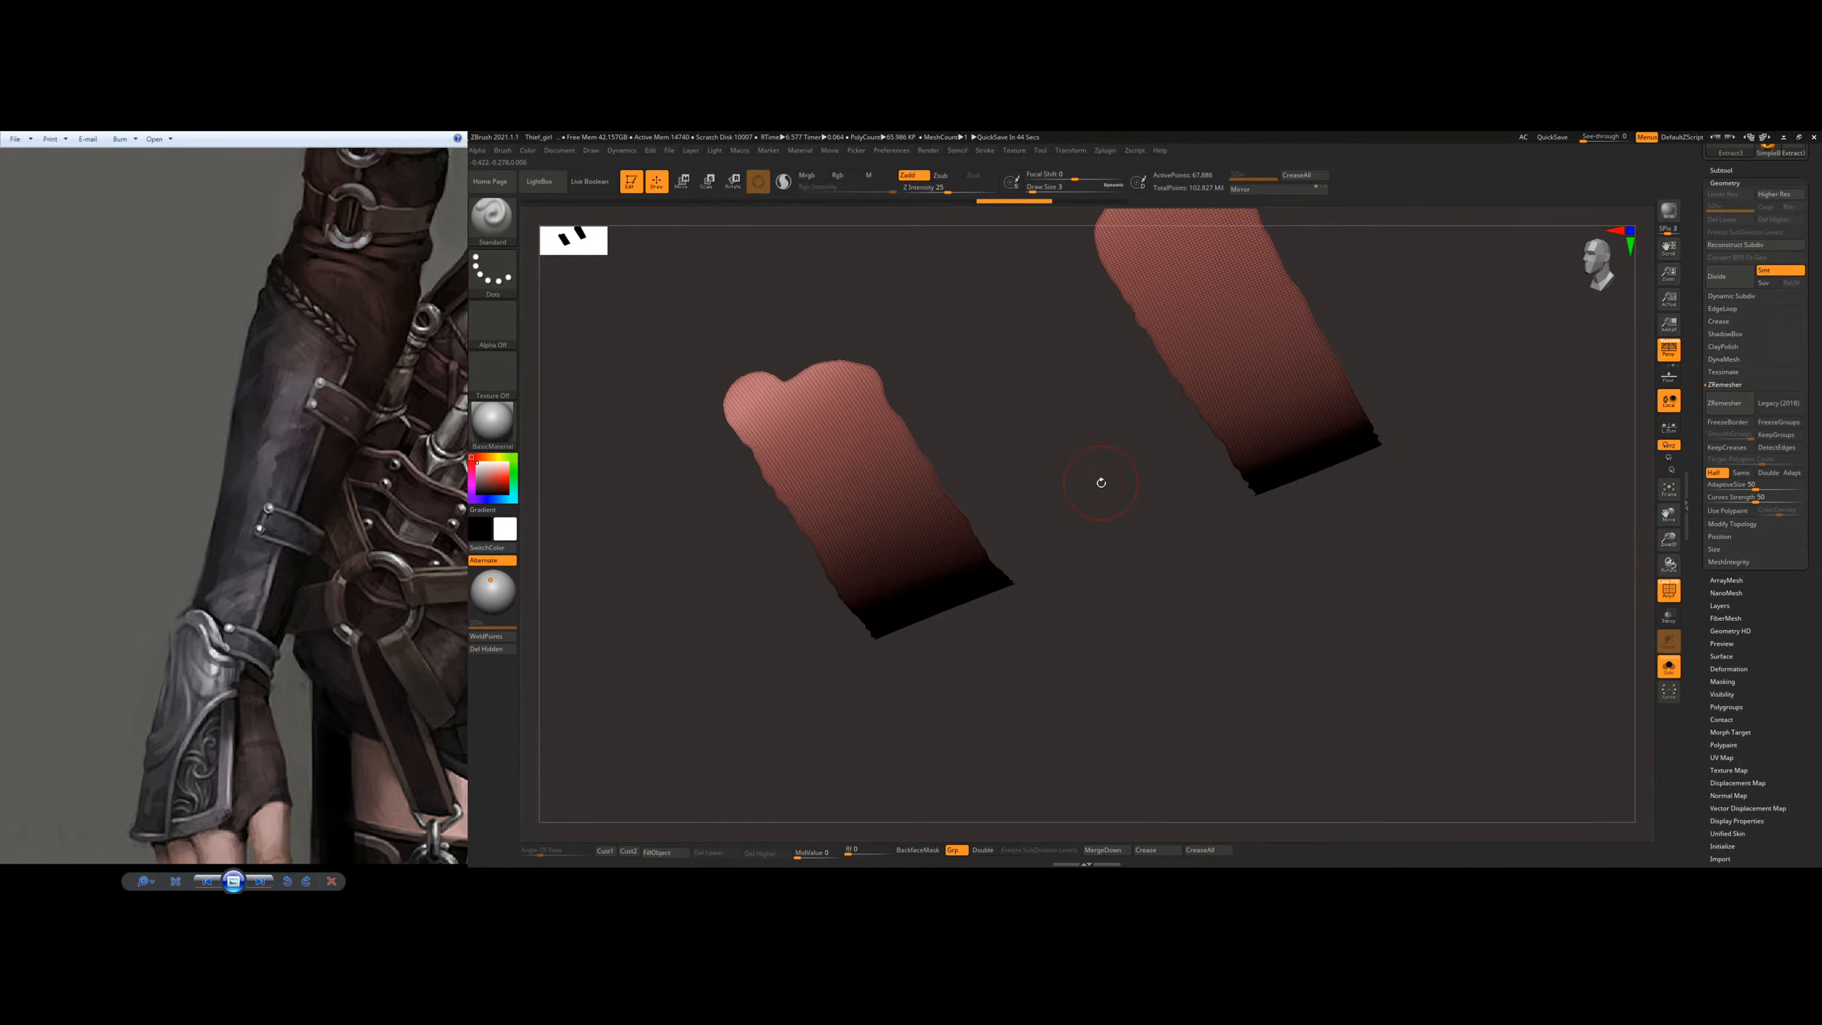
pyautogui.press('b')
pyautogui.press('s')
pyautogui.press('t')
pyautogui.click(1725, 403)
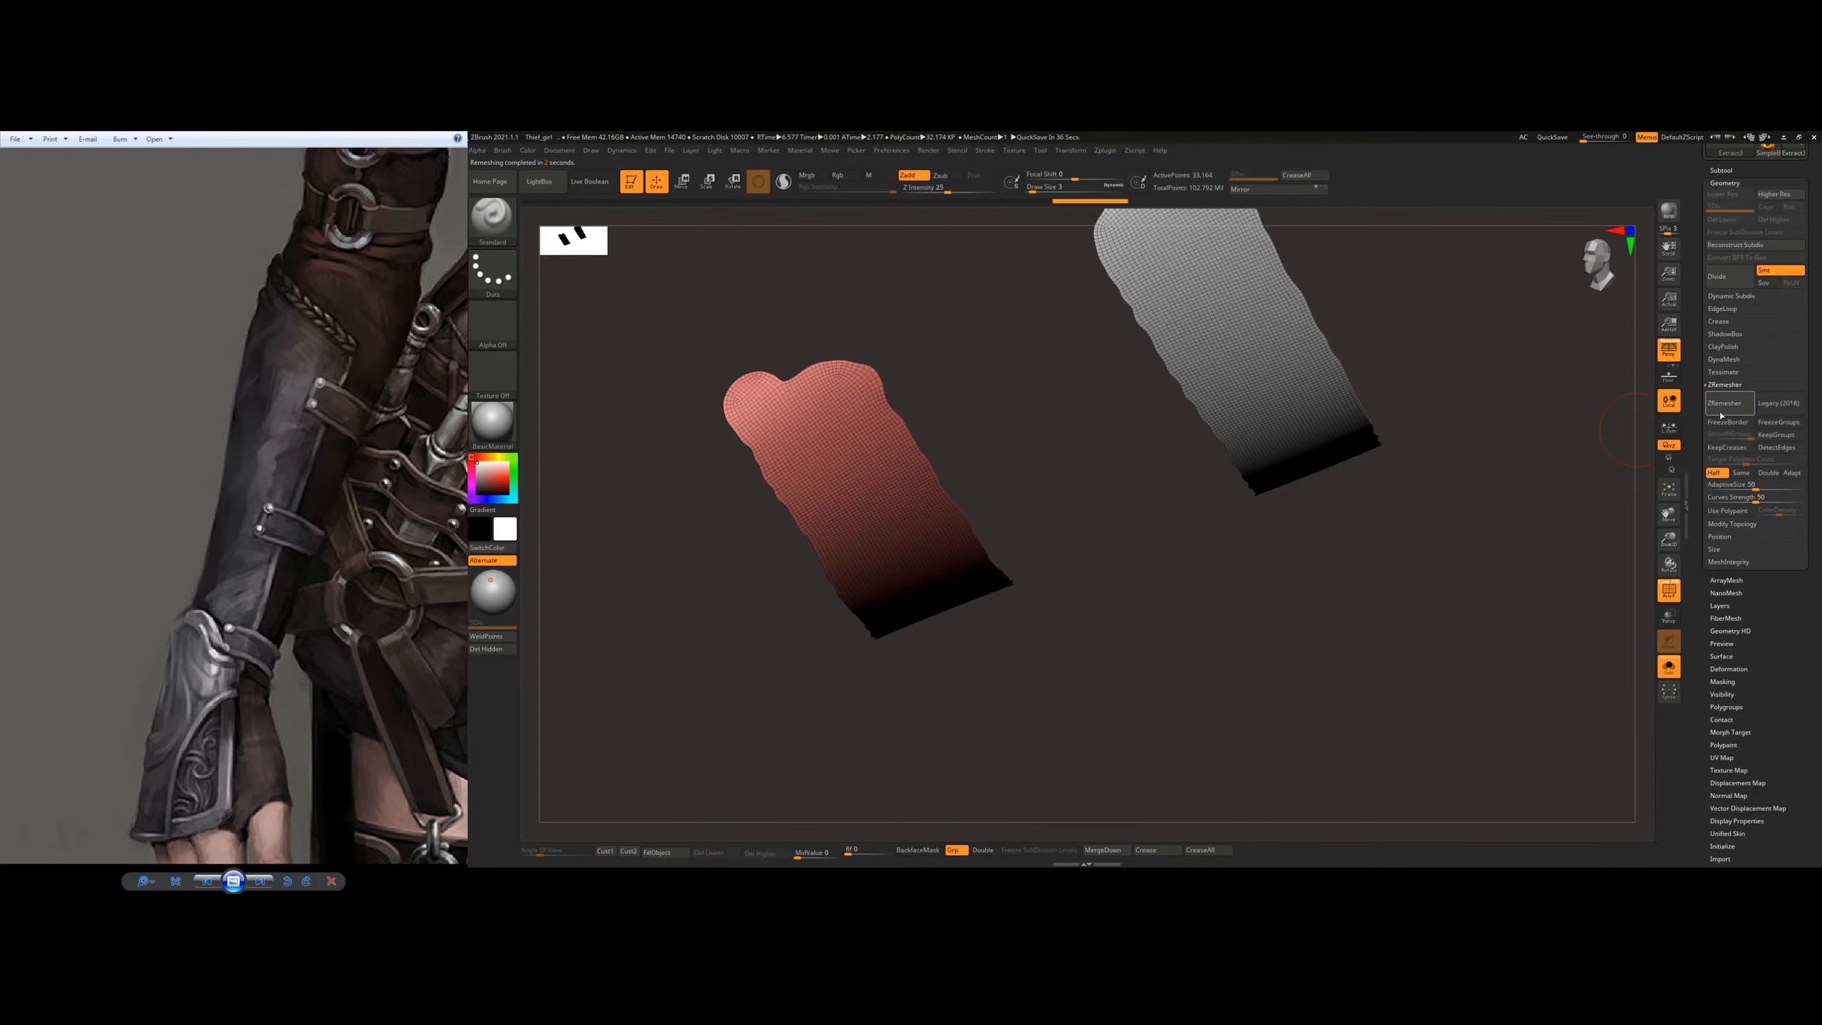
pyautogui.click(1722, 413)
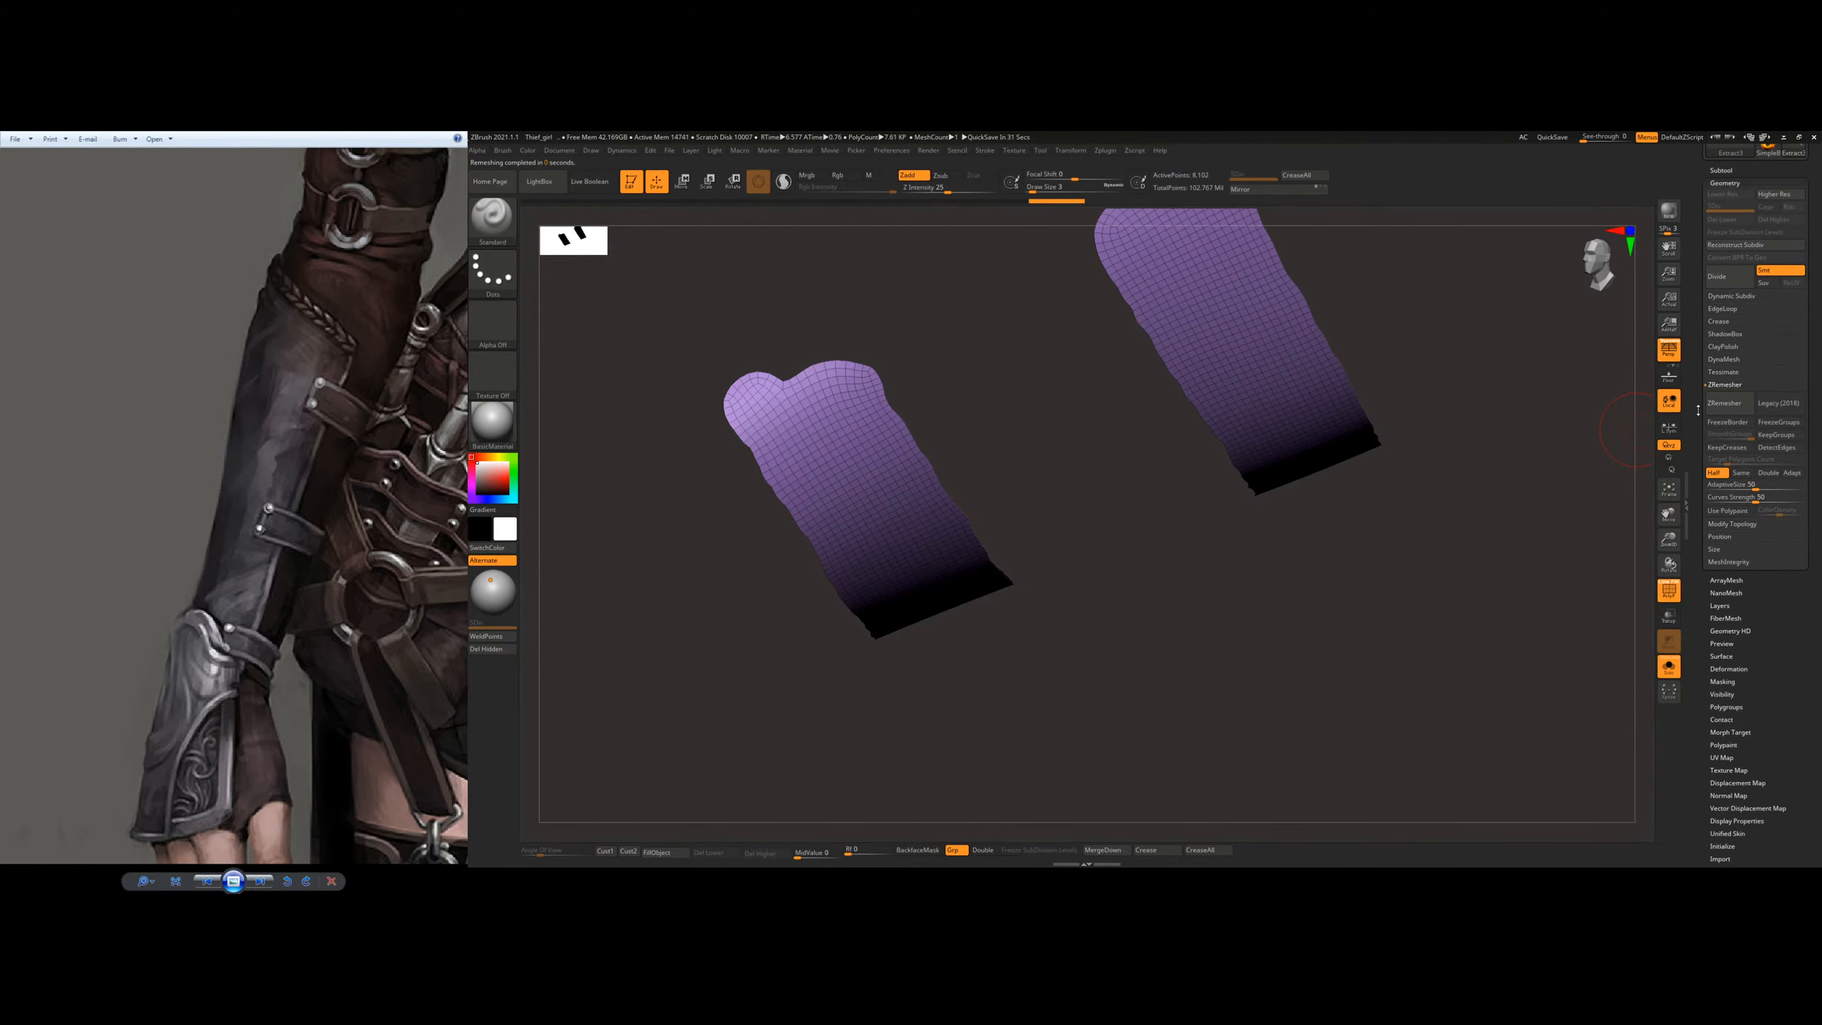
pyautogui.click(1724, 407)
# Step: Choose the Move Topological brush and pull out the uneven rounded ends of both straps to even their outlines
pyautogui.moveTo(845, 407)
pyautogui.keyDown('alt'); pyautogui.mouseDown(button='right')
pyautogui.moveTo(835, 528)
pyautogui.moveTo(818, 537)
pyautogui.mouseUp(button='right'); pyautogui.keyUp('alt')
pyautogui.press('s')
pyautogui.moveTo(793, 537); pyautogui.dragTo(796, 536)
pyautogui.keyDown('shift'); pyautogui.moveTo(825, 517); pyautogui.dragTo(797, 514, button='right'); pyautogui.keyUp('shift')
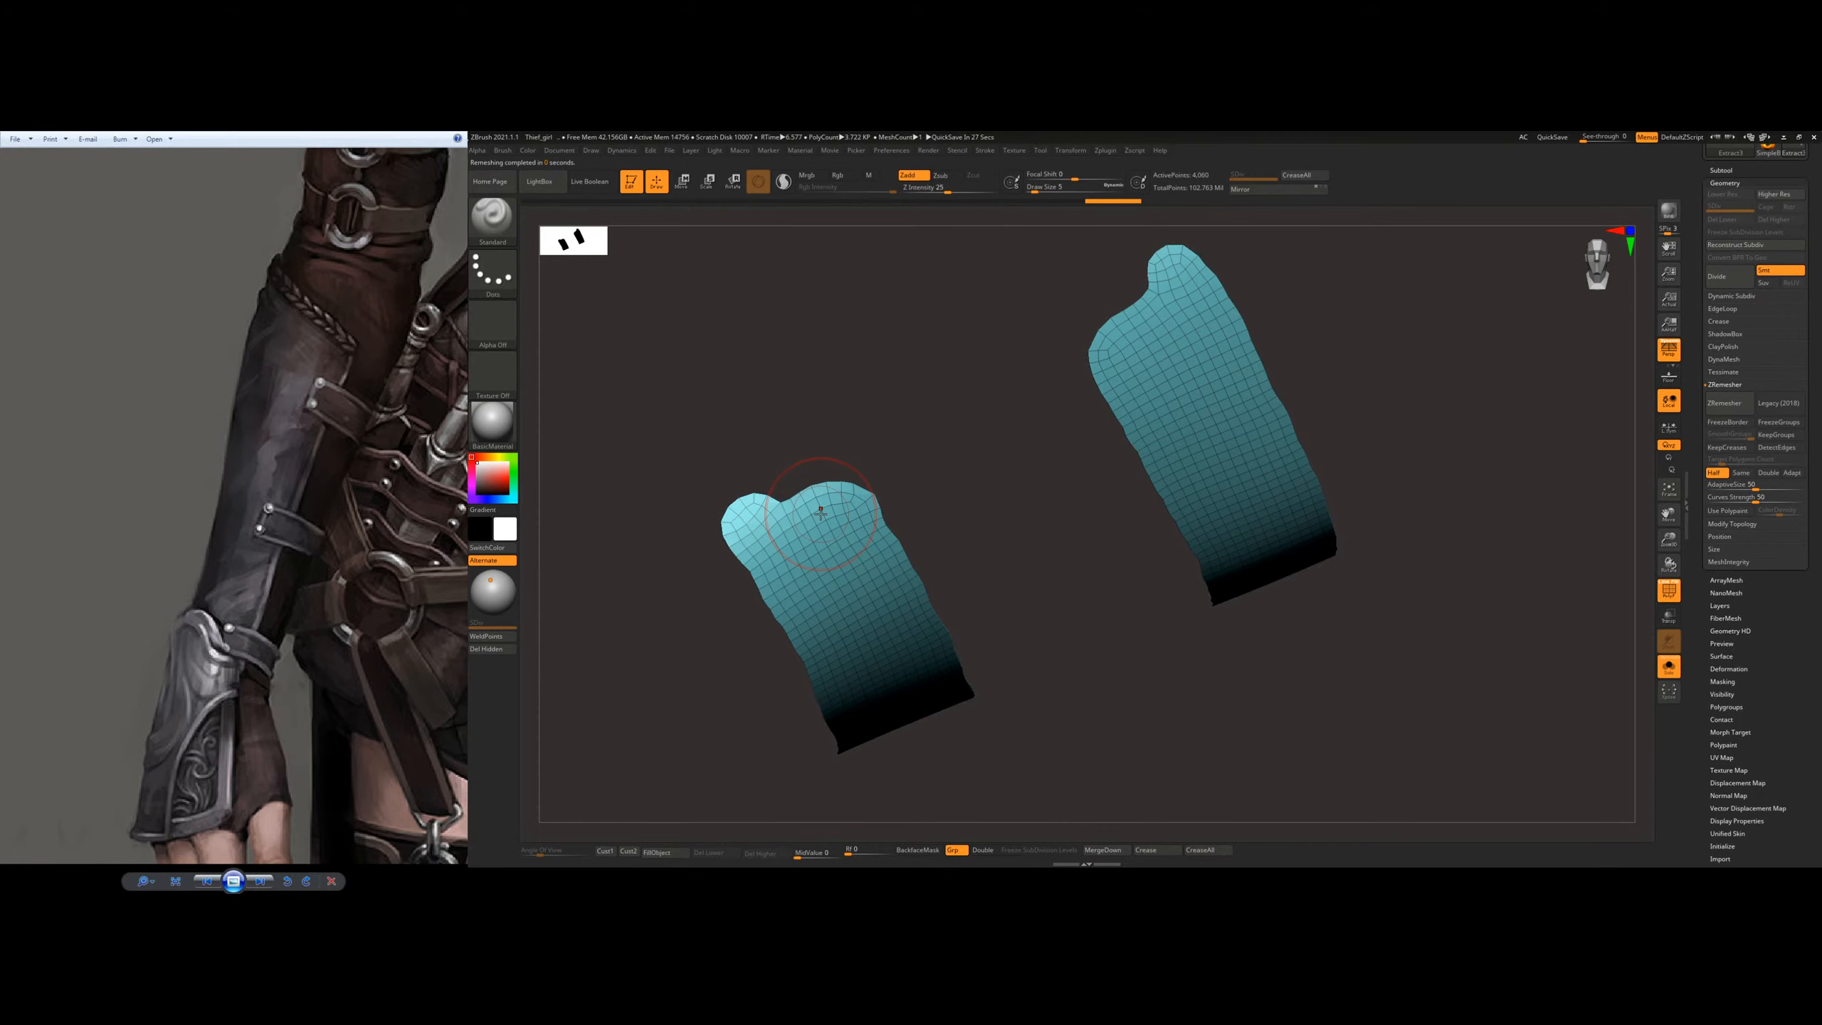
pyautogui.click(492, 216)
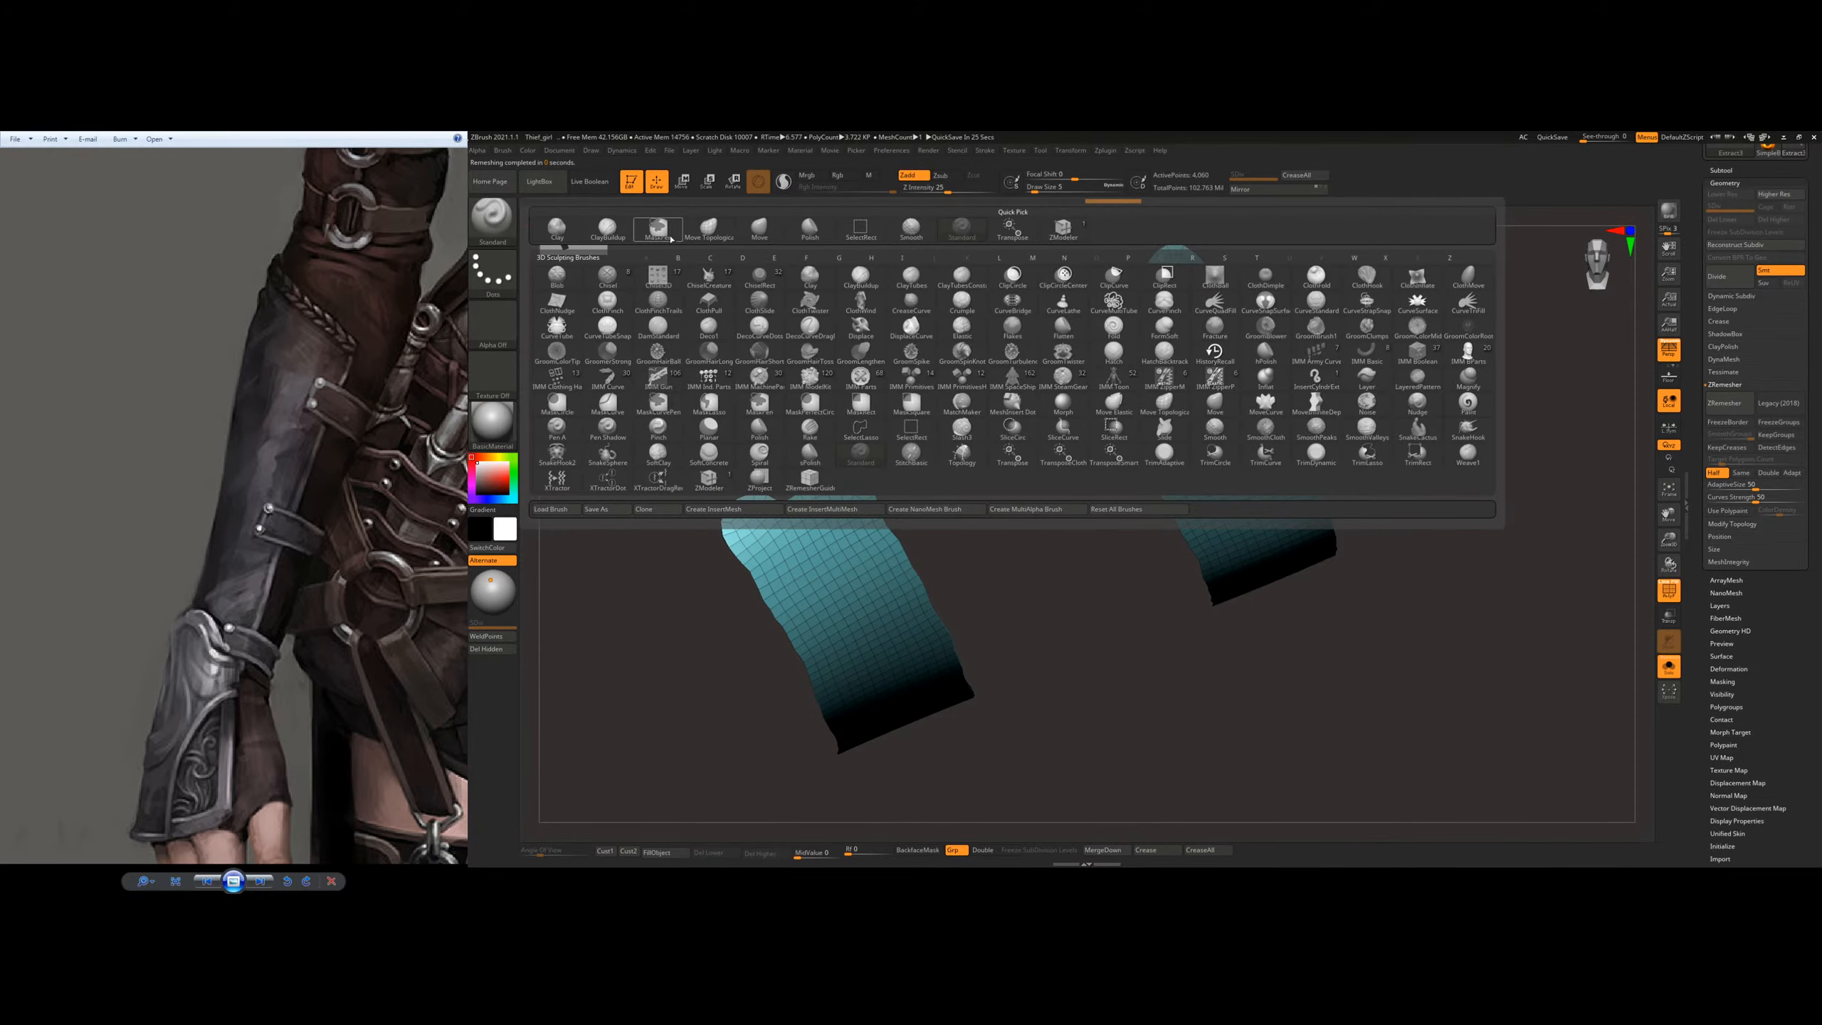
pyautogui.click(710, 229)
pyautogui.moveTo(814, 515)
pyautogui.mouseDown()
pyautogui.moveTo(818, 471)
pyautogui.moveTo(775, 483)
pyautogui.mouseUp()
pyautogui.moveTo(764, 475); pyautogui.dragTo(733, 513)
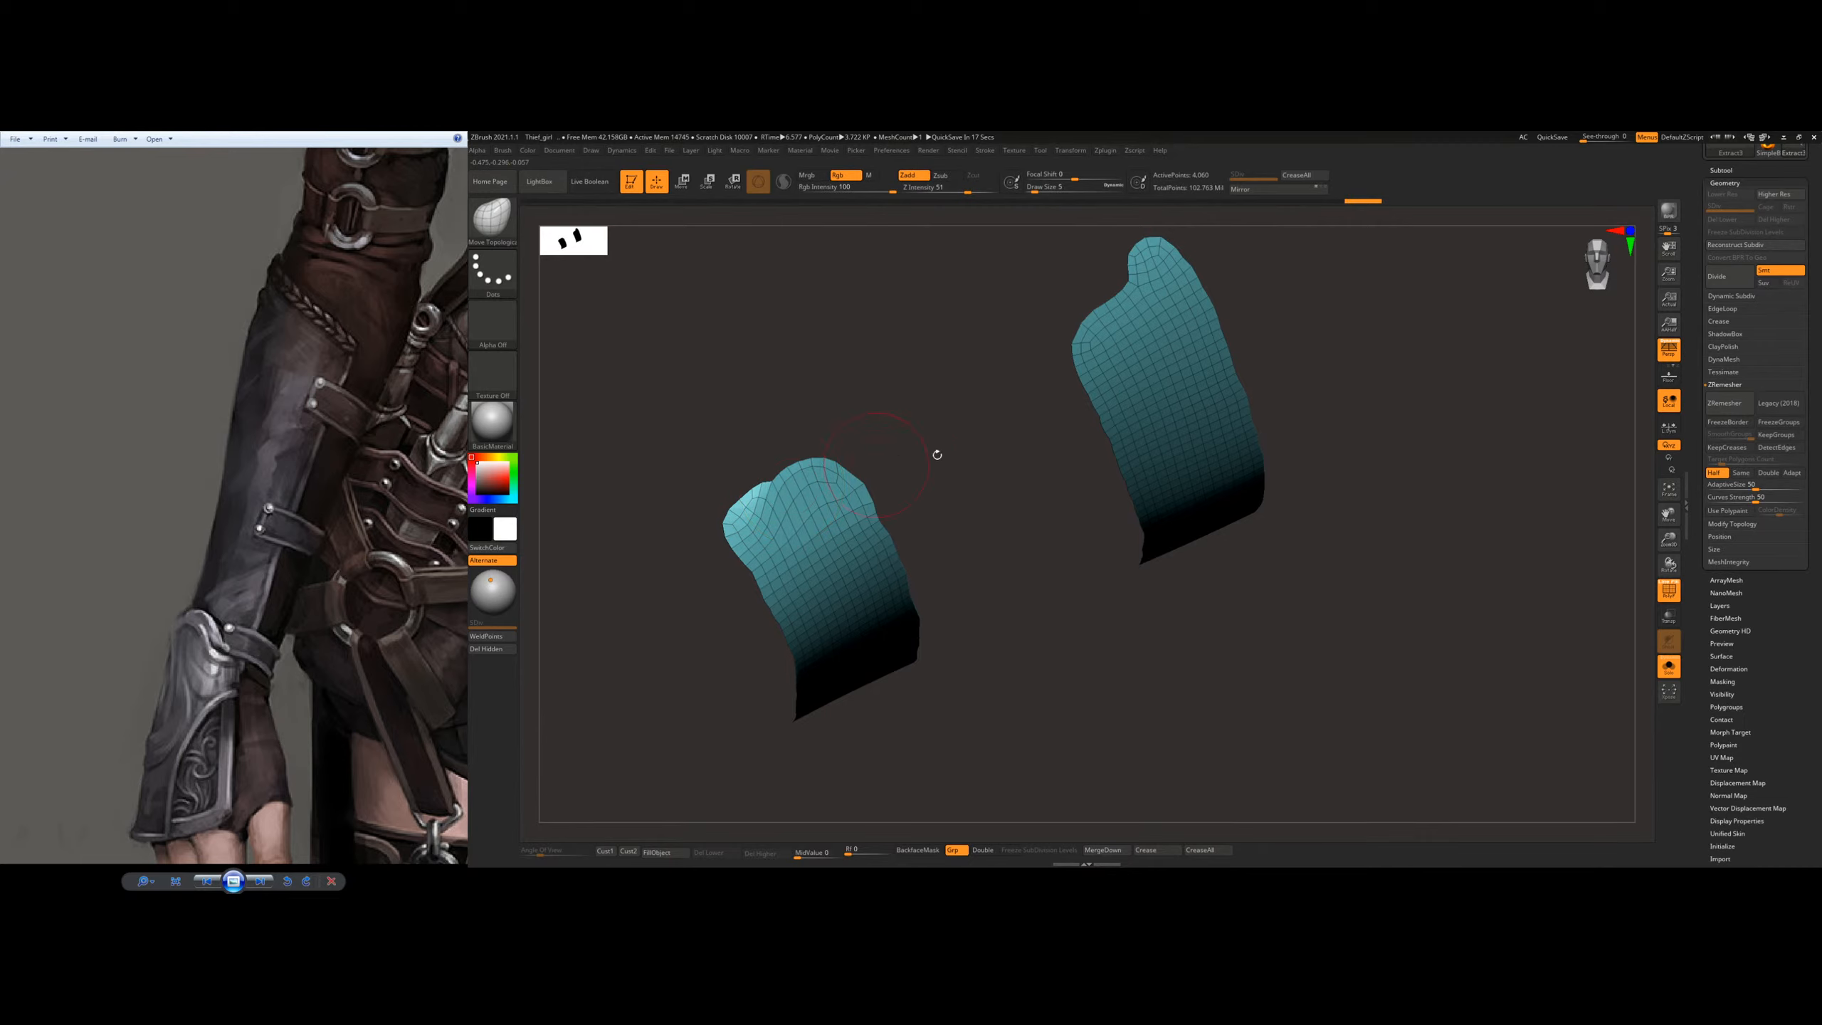
pyautogui.moveTo(1111, 308); pyautogui.dragTo(1126, 313, button='right')
pyautogui.moveTo(1131, 320)
pyautogui.mouseDown()
pyautogui.moveTo(1109, 274)
pyautogui.moveTo(1082, 315)
pyautogui.moveTo(1113, 261)
pyautogui.mouseUp()
# Step: Remesh the straps at Half with ZRemesher and pull their near ends into squarer corners
pyautogui.click(1724, 403)
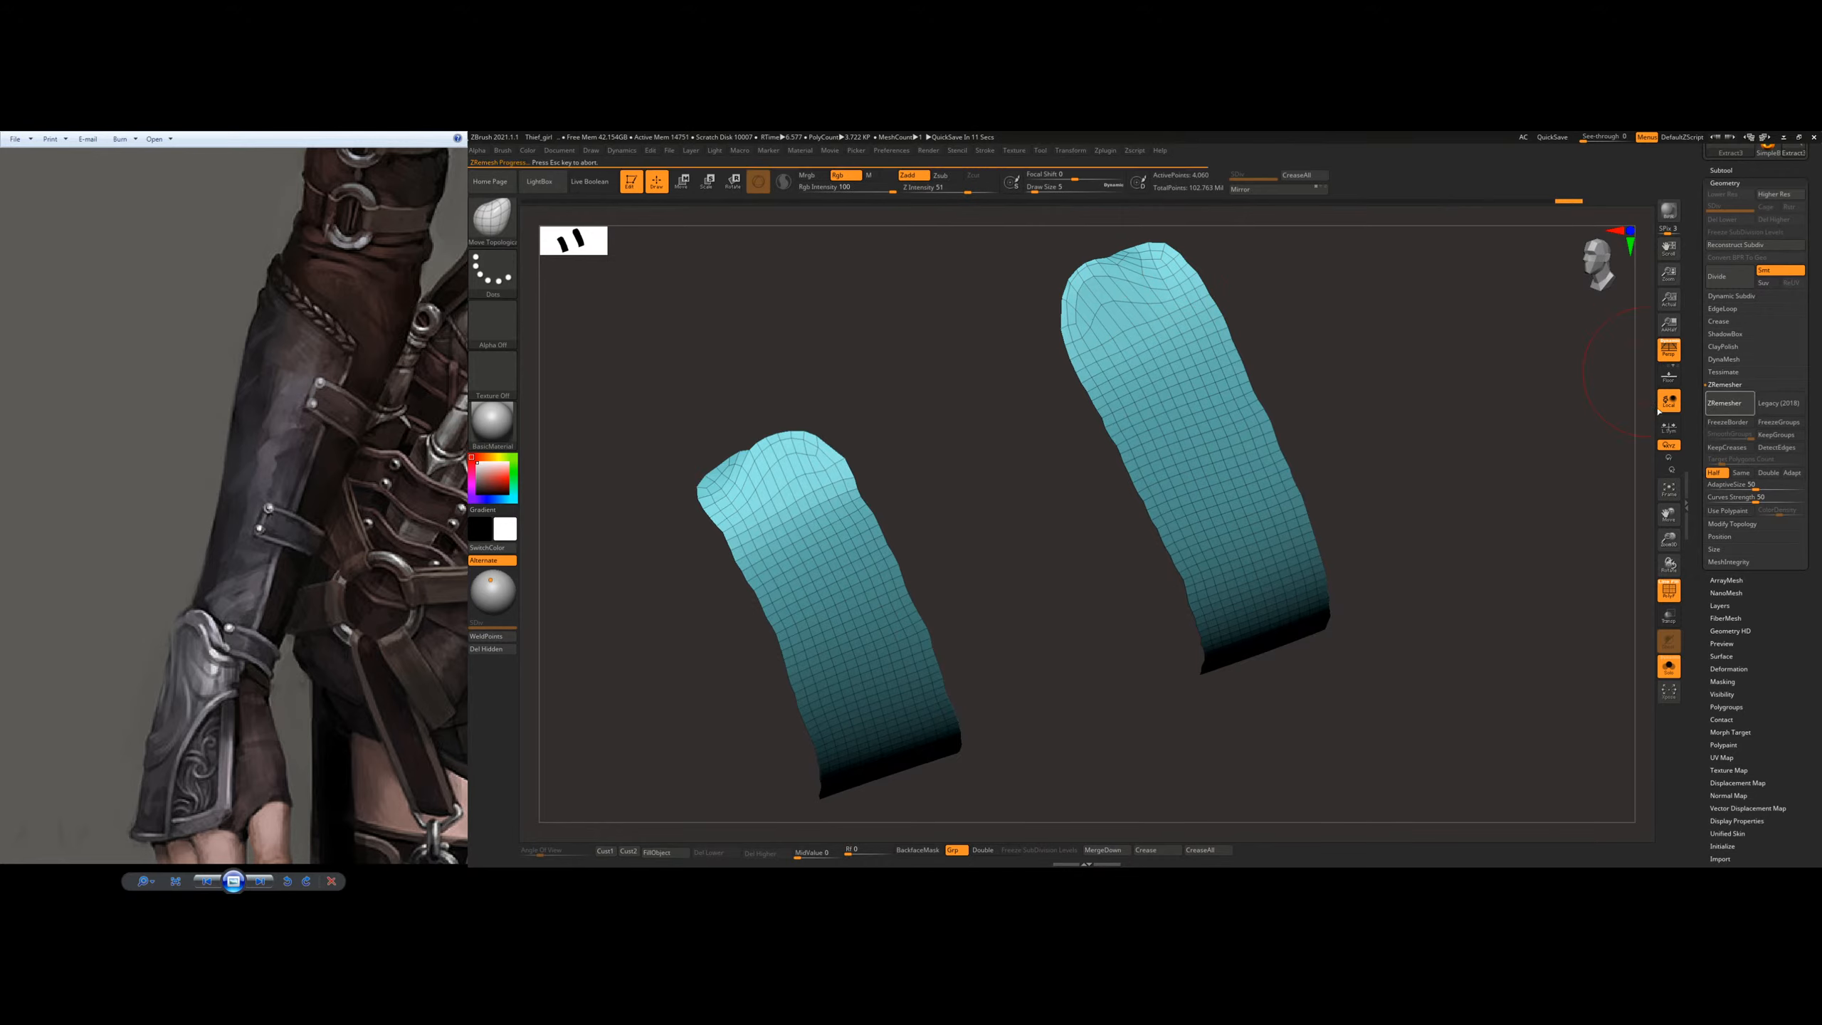
pyautogui.moveTo(1090, 290); pyautogui.dragTo(1052, 291)
pyautogui.moveTo(1157, 253); pyautogui.dragTo(1162, 246)
pyautogui.moveTo(1152, 243); pyautogui.dragTo(1164, 239, button='right')
pyautogui.moveTo(1164, 239); pyautogui.dragTo(1168, 238)
pyautogui.moveTo(1152, 253); pyautogui.dragTo(1171, 252)
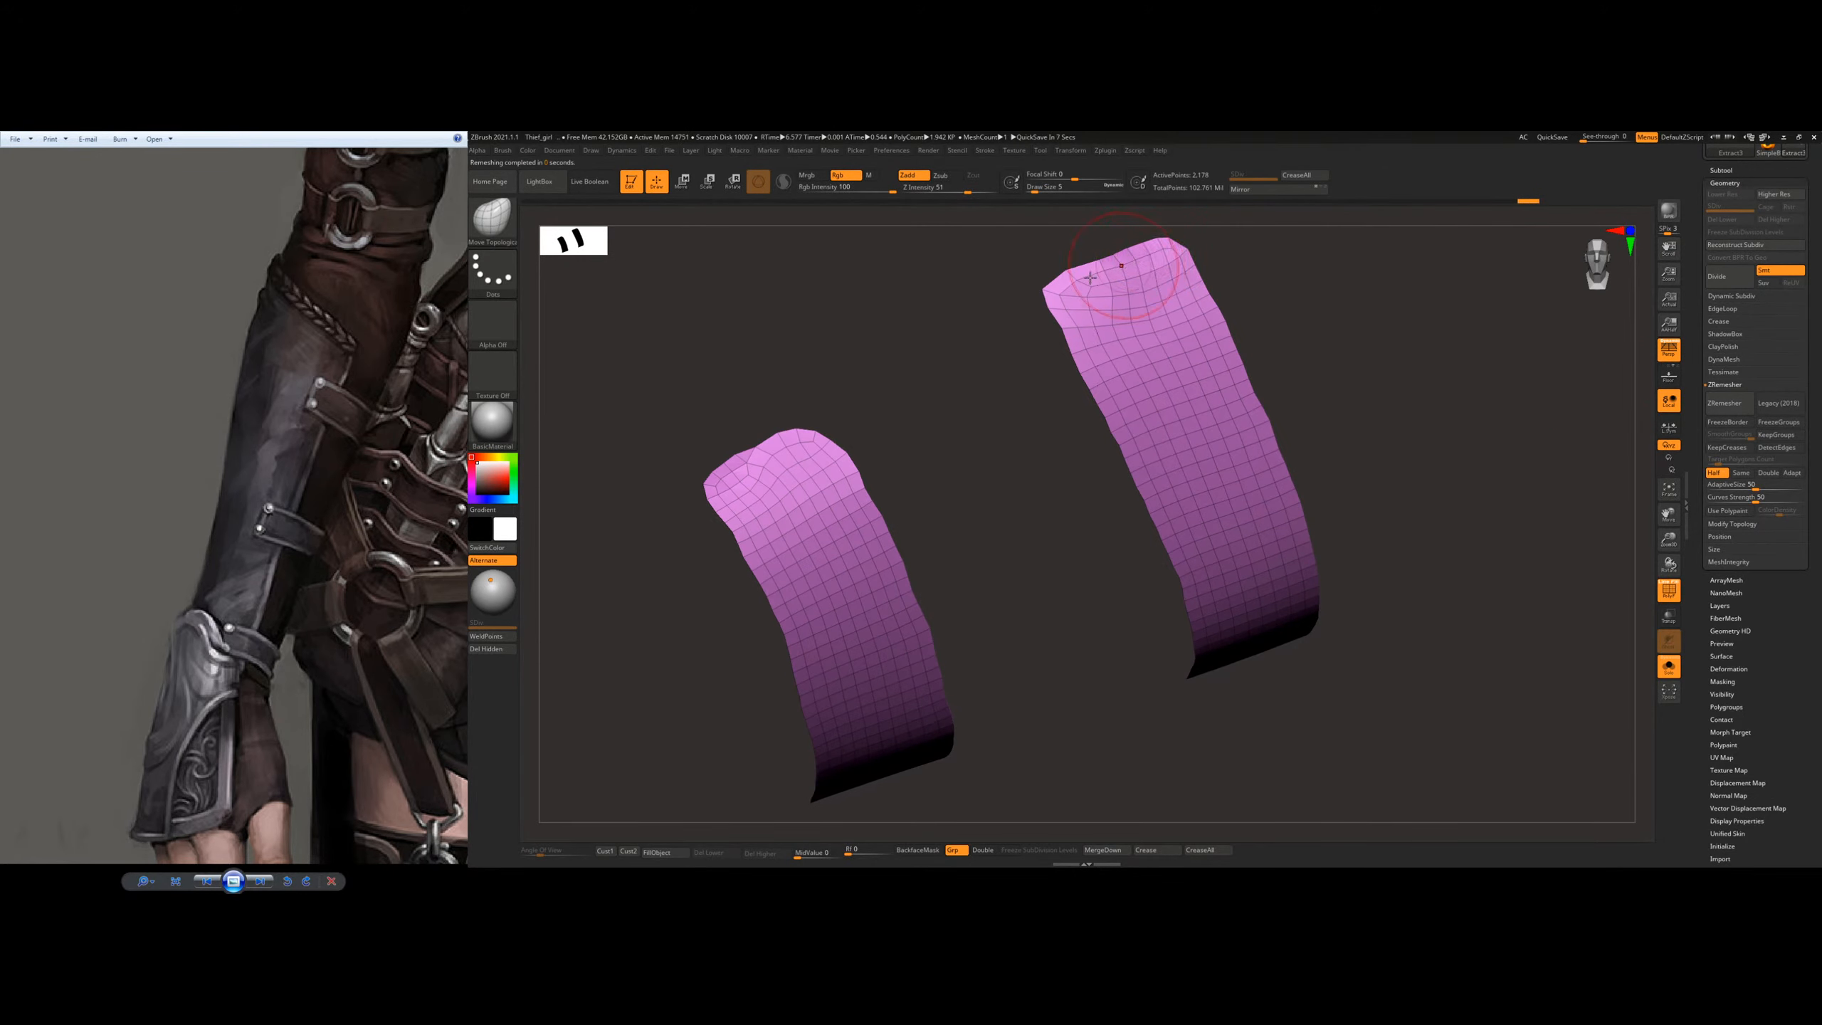
pyautogui.moveTo(798, 445); pyautogui.dragTo(821, 431)
pyautogui.moveTo(760, 439); pyautogui.dragTo(767, 449, button='right')
pyautogui.moveTo(769, 454); pyautogui.dragTo(765, 448)
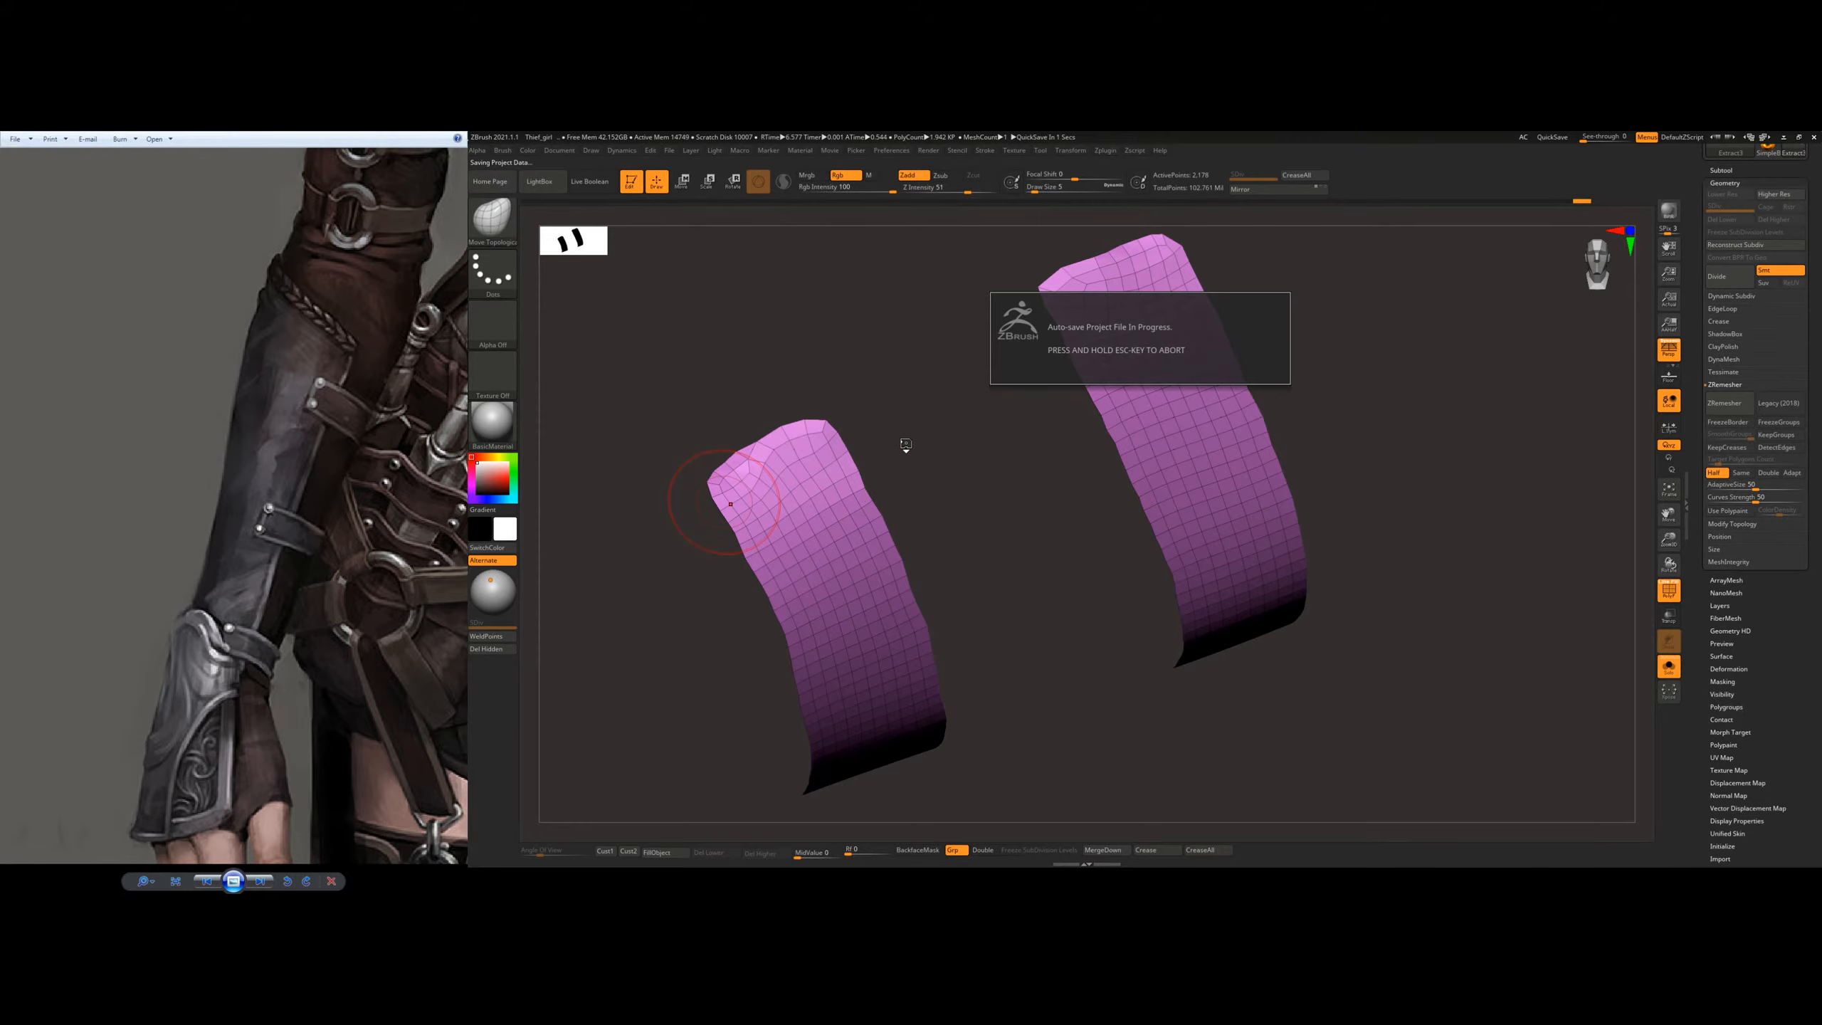
# Step: Pull out the notched far end of a strap from the opposite side and remesh both straps at Half
pyautogui.moveTo(898, 479)
pyautogui.mouseDown()
pyautogui.moveTo(989, 448)
pyautogui.moveTo(1067, 509)
pyautogui.moveTo(1036, 588)
pyautogui.moveTo(1228, 724)
pyautogui.mouseUp()
pyautogui.moveTo(890, 560)
pyautogui.keyDown('alt'); pyautogui.mouseDown()
pyautogui.moveTo(1074, 605)
pyautogui.moveTo(1019, 612)
pyautogui.moveTo(1037, 597)
pyautogui.moveTo(1012, 571)
pyautogui.moveTo(1075, 528)
pyautogui.mouseUp(); pyautogui.keyUp('alt')
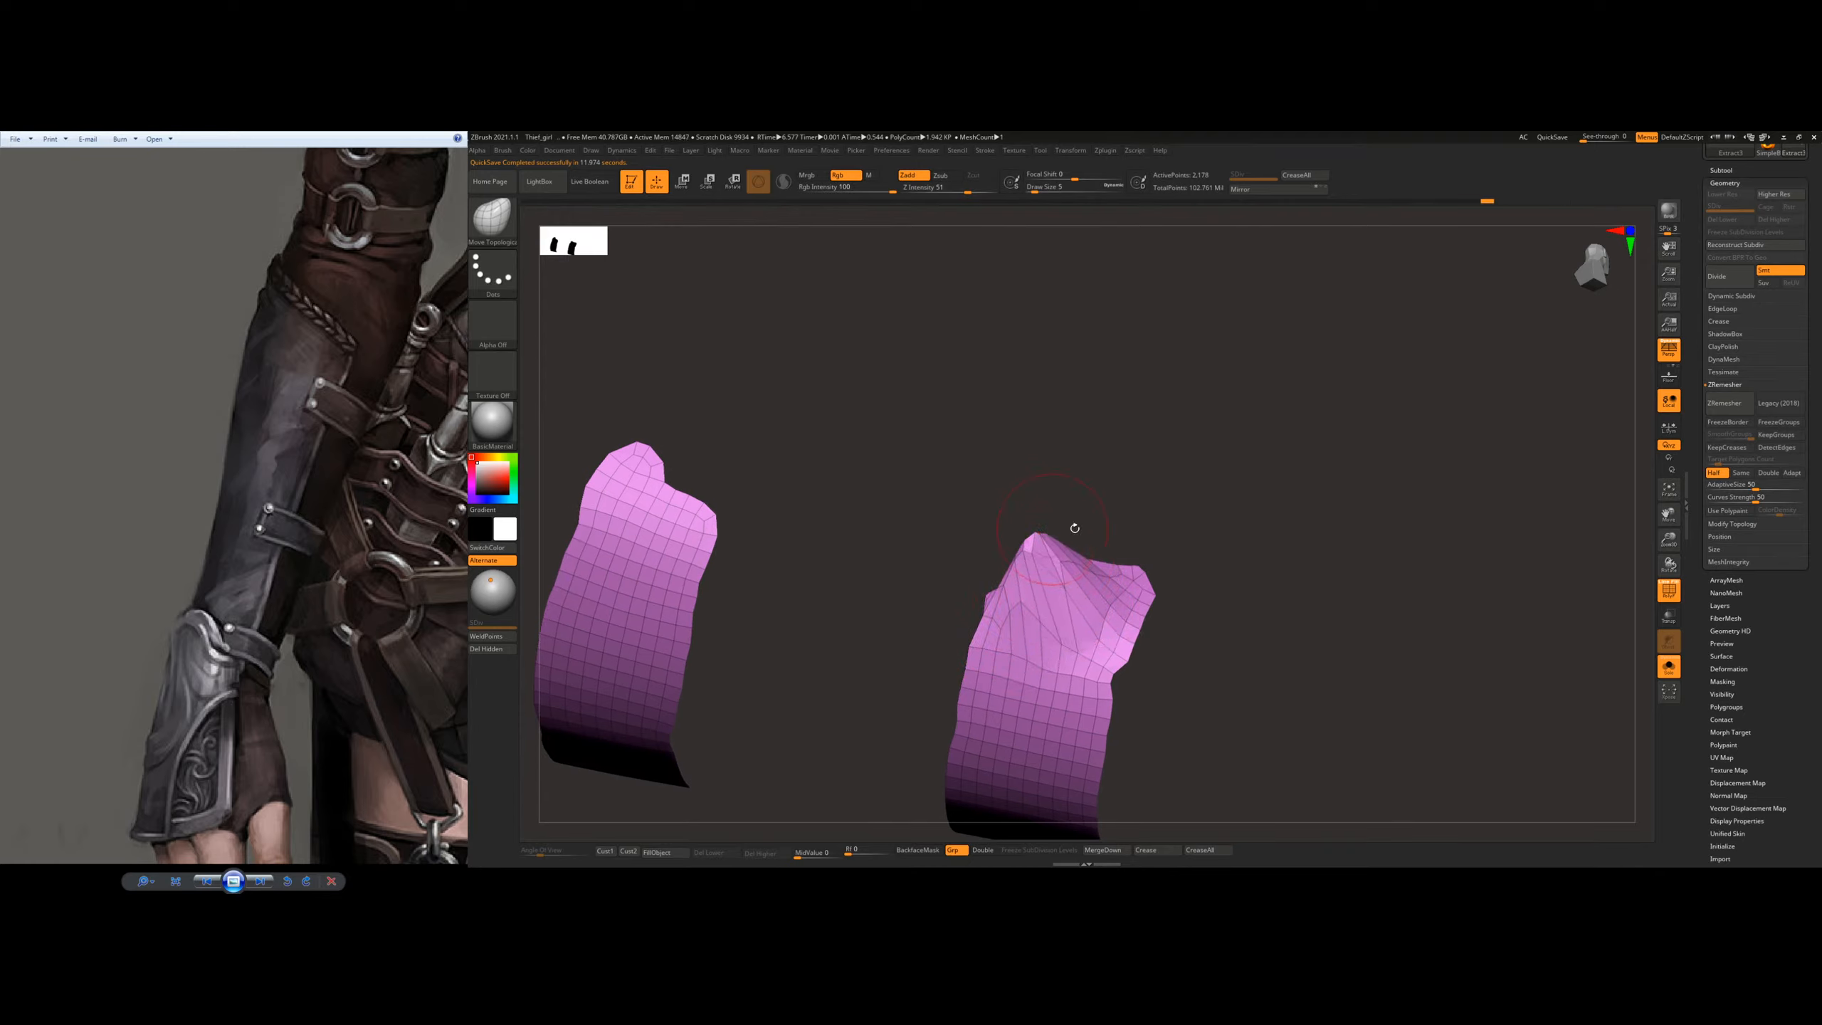
pyautogui.click(1727, 403)
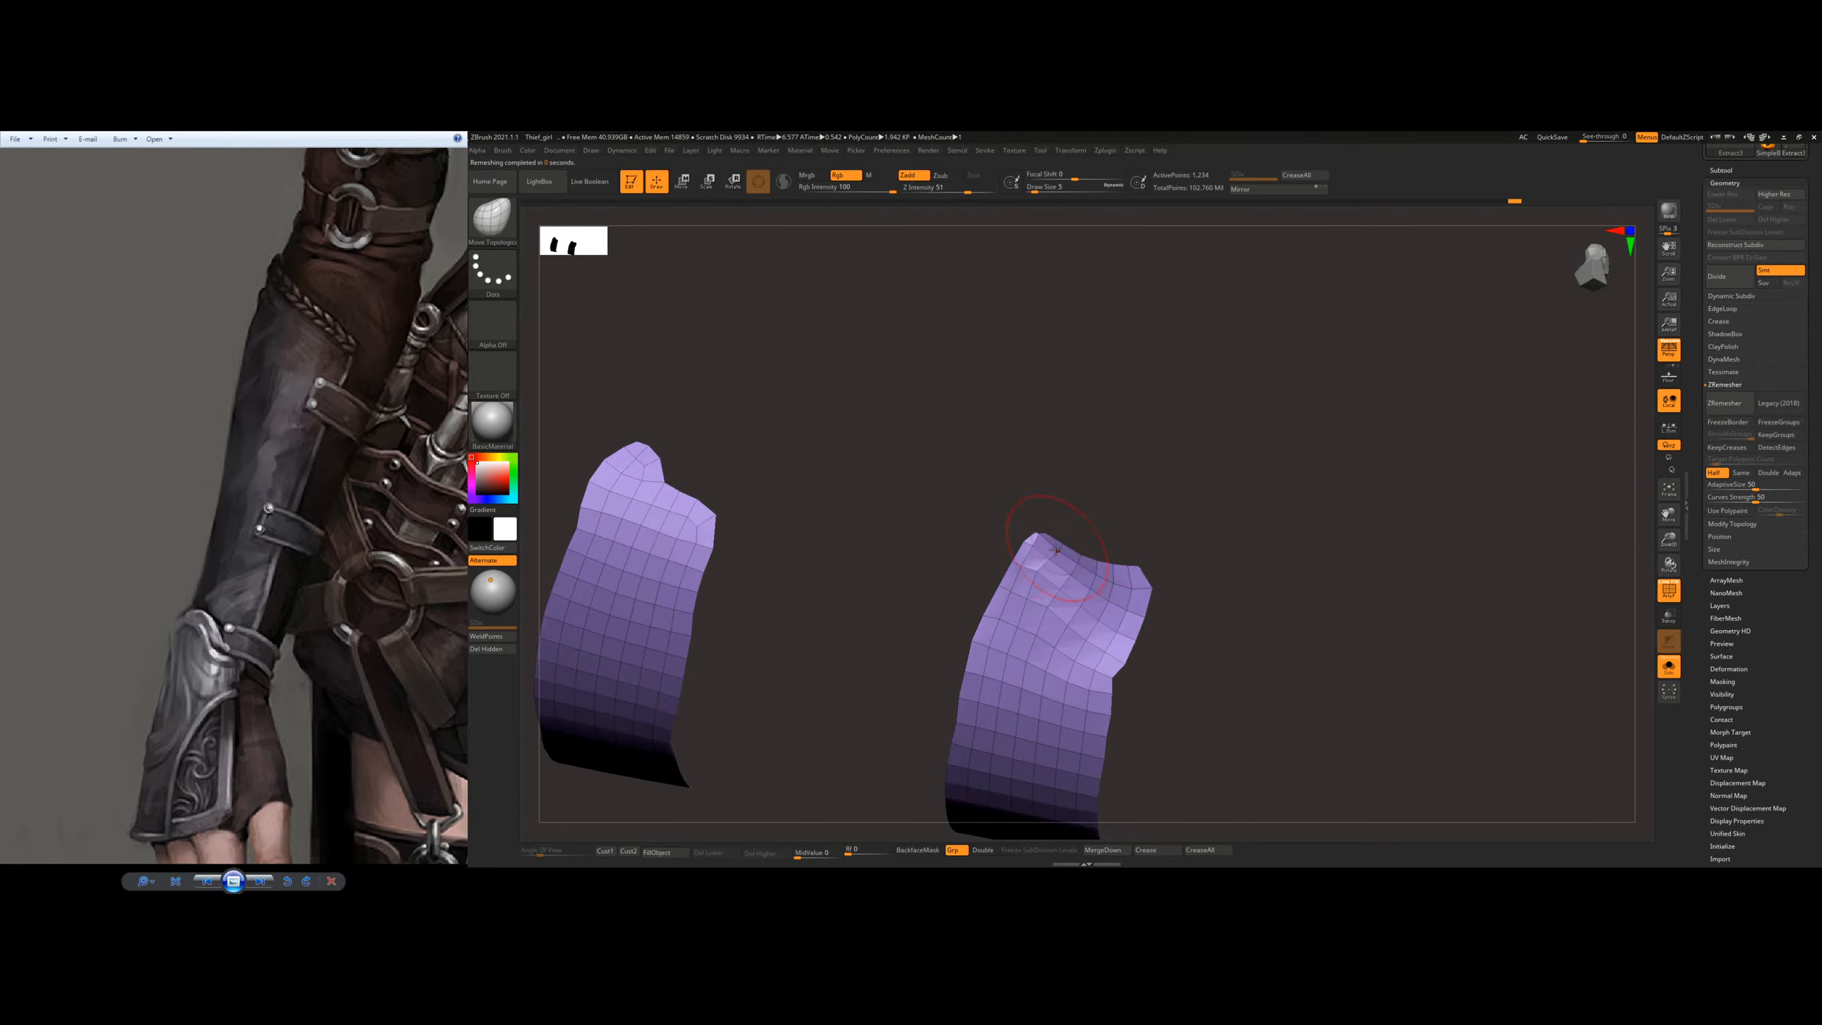
# Step: Even out the far ends of both straps with Move Topological strokes, adjusting the brush size
pyautogui.moveTo(1097, 568)
pyautogui.mouseDown()
pyautogui.moveTo(1105, 524)
pyautogui.moveTo(1004, 548)
pyautogui.moveTo(1080, 533)
pyautogui.moveTo(1004, 520)
pyautogui.moveTo(1050, 499)
pyautogui.moveTo(1042, 580)
pyautogui.moveTo(1062, 606)
pyautogui.mouseUp()
pyautogui.press('s')
pyautogui.click(1049, 573)
pyautogui.moveTo(721, 470)
pyautogui.keyDown('alt'); pyautogui.mouseDown()
pyautogui.moveTo(820, 513)
pyautogui.moveTo(739, 523)
pyautogui.moveTo(766, 461)
pyautogui.moveTo(757, 488)
pyautogui.moveTo(798, 480)
pyautogui.moveTo(780, 439)
pyautogui.mouseUp(); pyautogui.keyUp('alt')
pyautogui.press('s')
pyautogui.press('s')
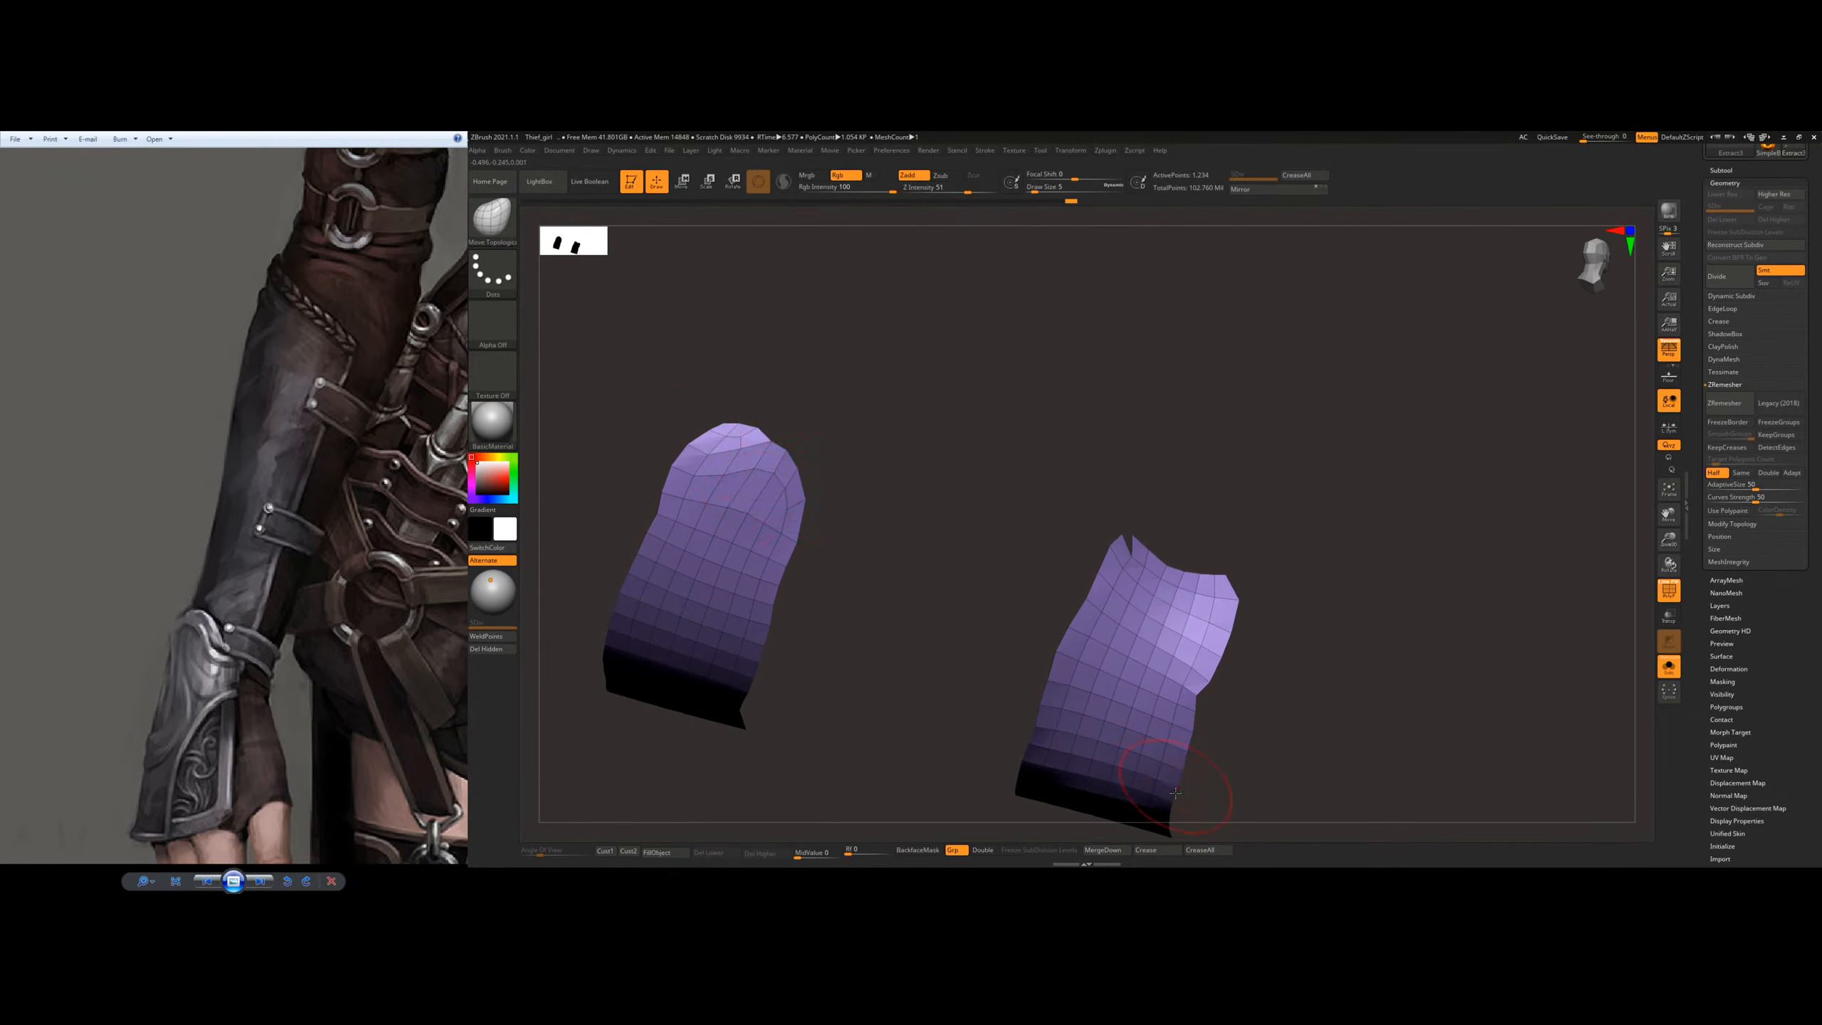
# Step: Turn on double-sided display for the straps and check their curved shape from several angles
pyautogui.moveTo(1000, 712); pyautogui.dragTo(1076, 544)
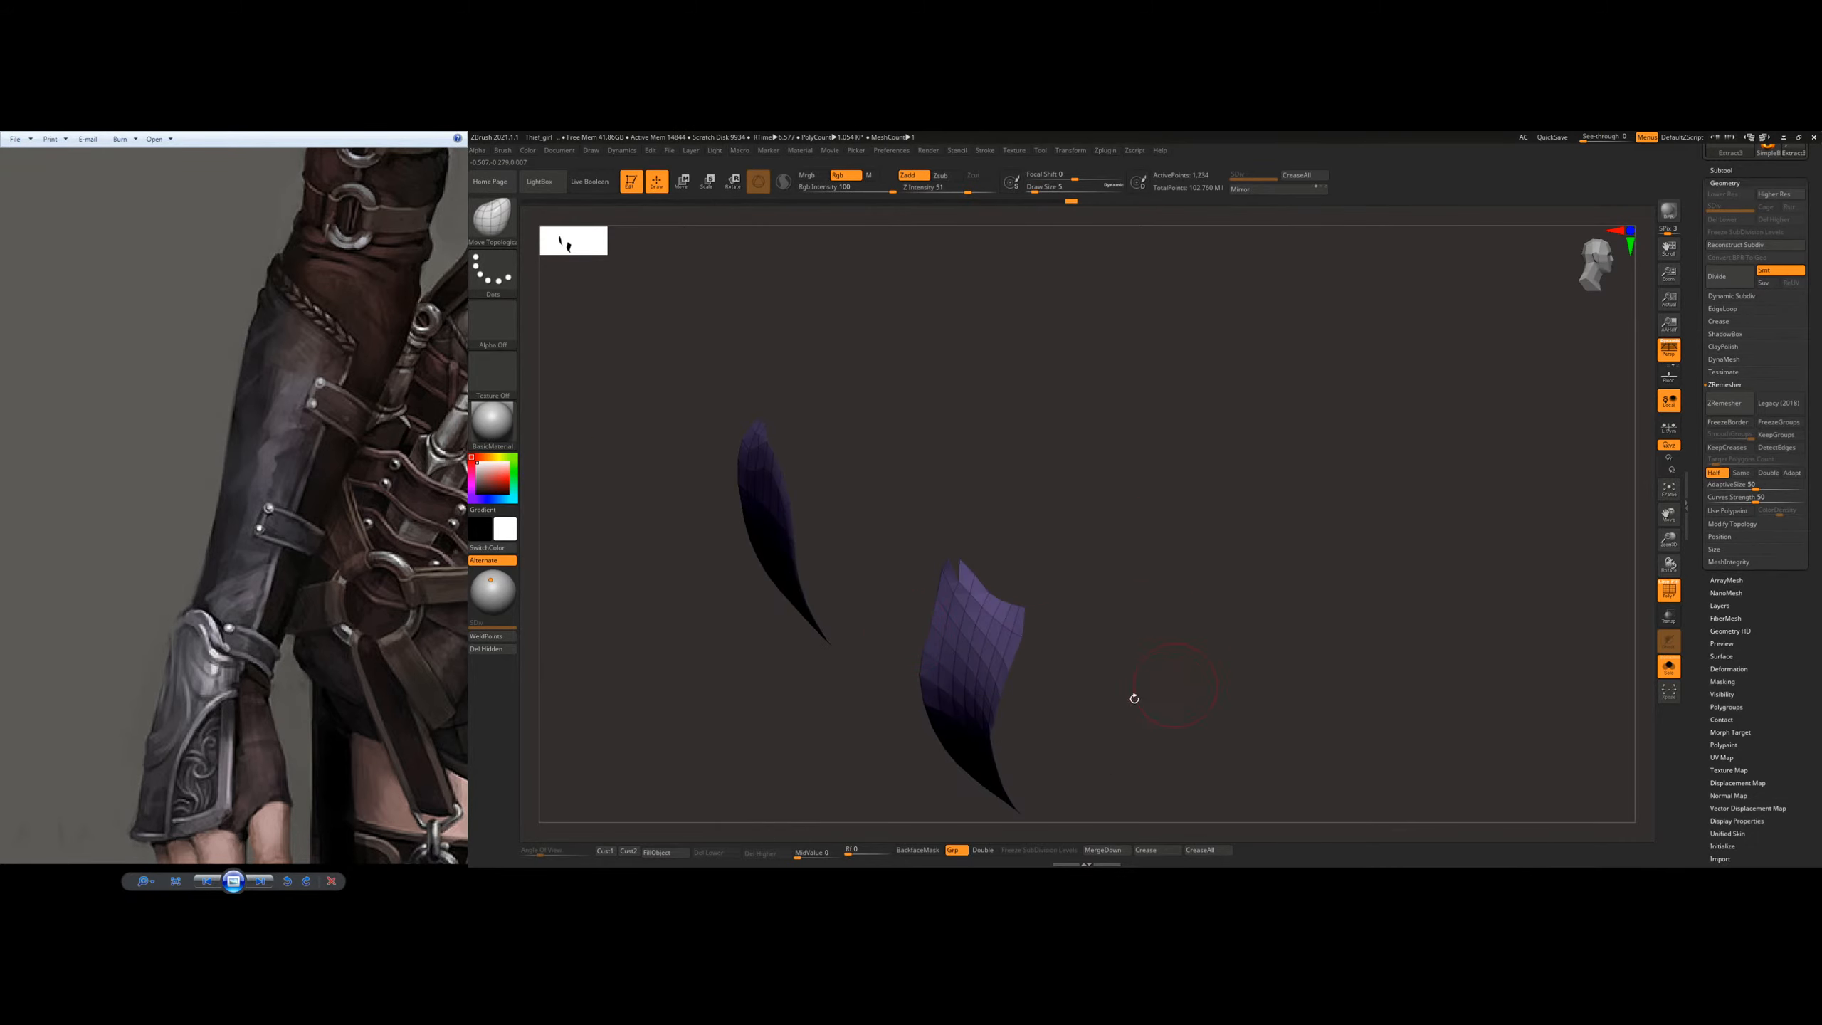
pyautogui.keyDown('alt'); pyautogui.moveTo(1134, 699); pyautogui.dragTo(903, 630); pyautogui.keyUp('alt')
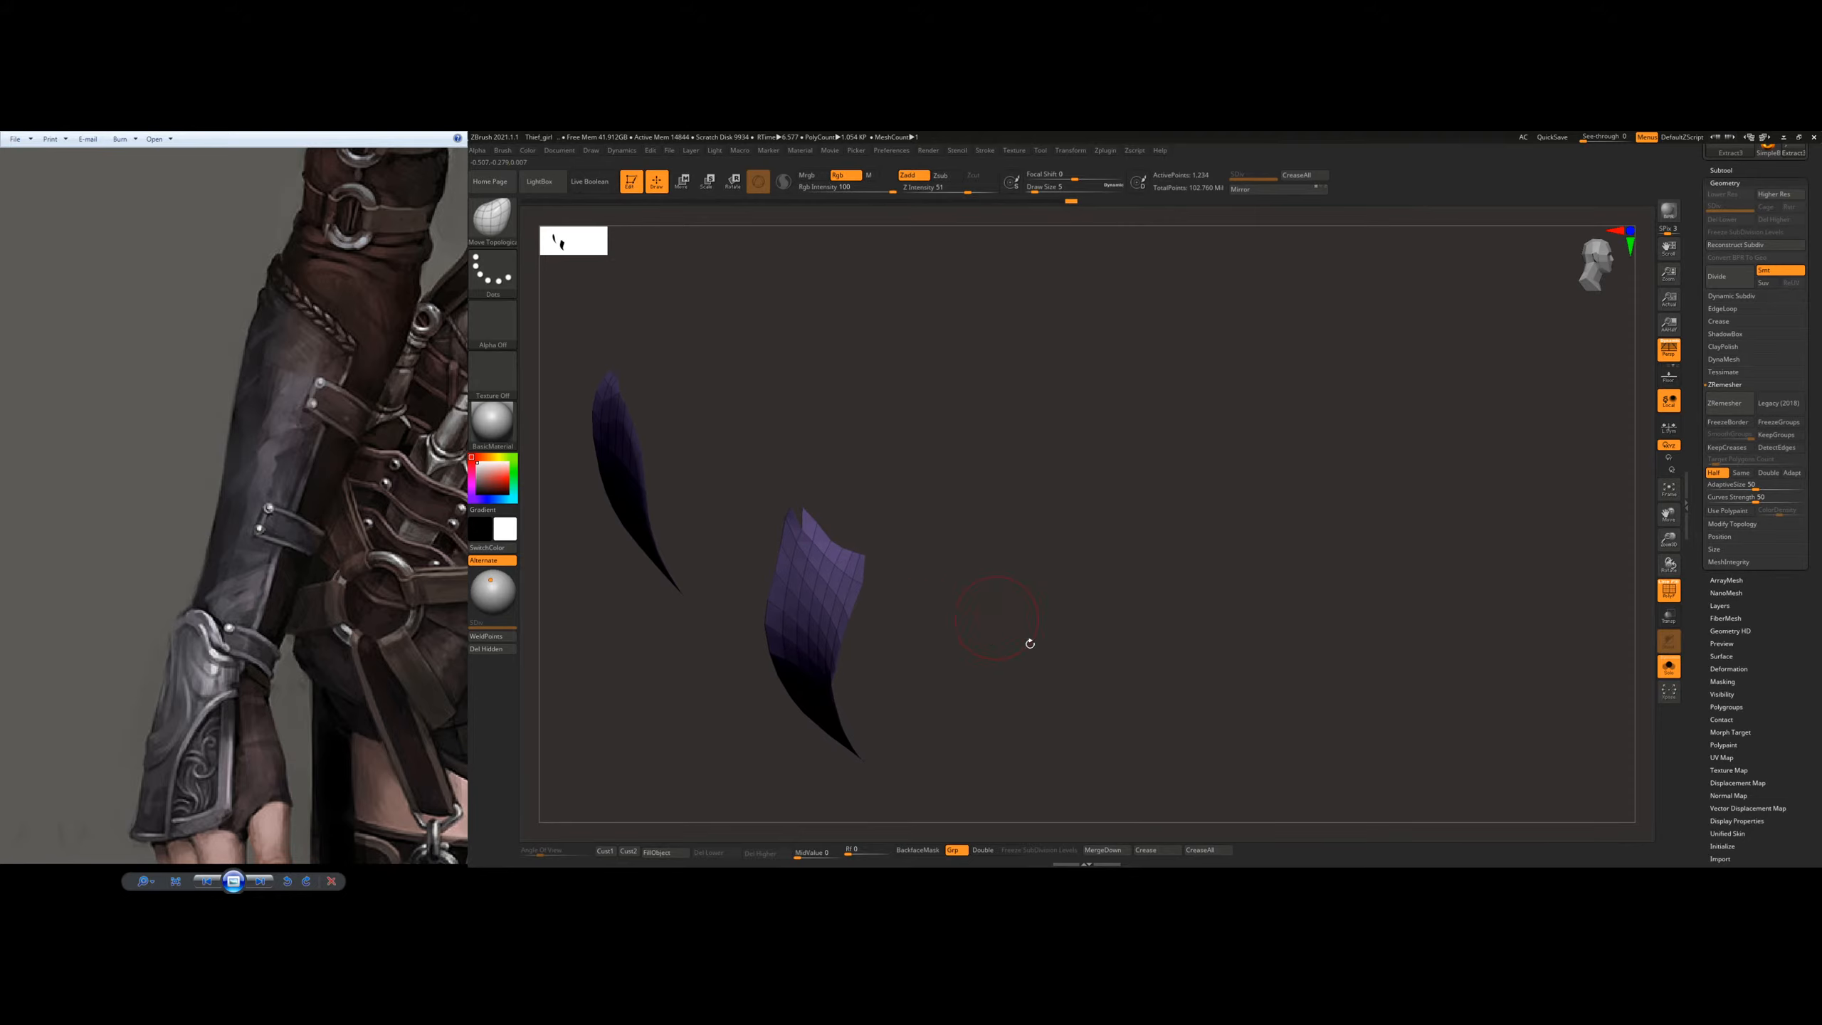
pyautogui.click(986, 852)
pyautogui.moveTo(1090, 574); pyautogui.dragTo(1000, 396)
pyautogui.keyDown('alt'); pyautogui.moveTo(959, 428); pyautogui.dragTo(947, 505, button='right'); pyautogui.keyUp('alt')
pyautogui.press('s')
pyautogui.moveTo(944, 532); pyautogui.dragTo(941, 533)
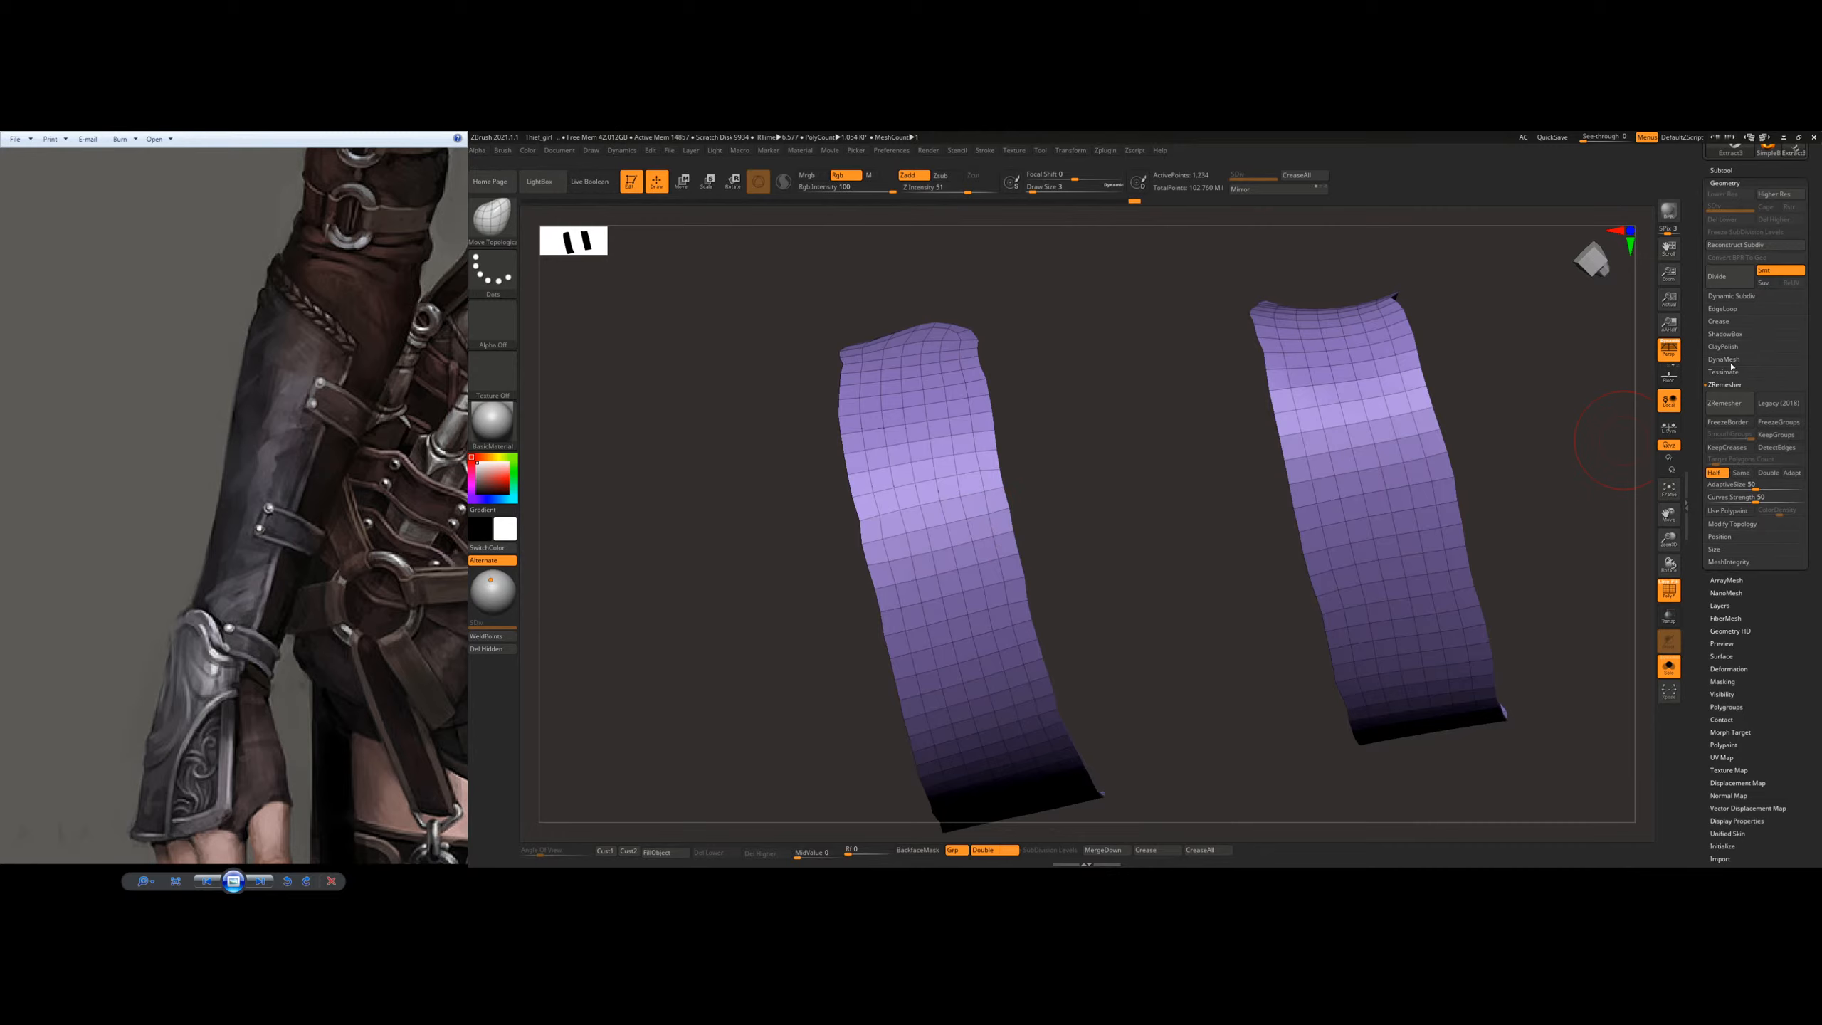
# Step: Smooth the straps' wavy edges with the Polish Crisp Edges, Polish and Polish By Features deformations
pyautogui.click(1752, 674)
pyautogui.moveTo(1119, 574); pyautogui.dragTo(1144, 630)
pyautogui.keyDown('alt'); pyautogui.moveTo(1144, 630); pyautogui.dragTo(1144, 728, button='right'); pyautogui.keyUp('alt')
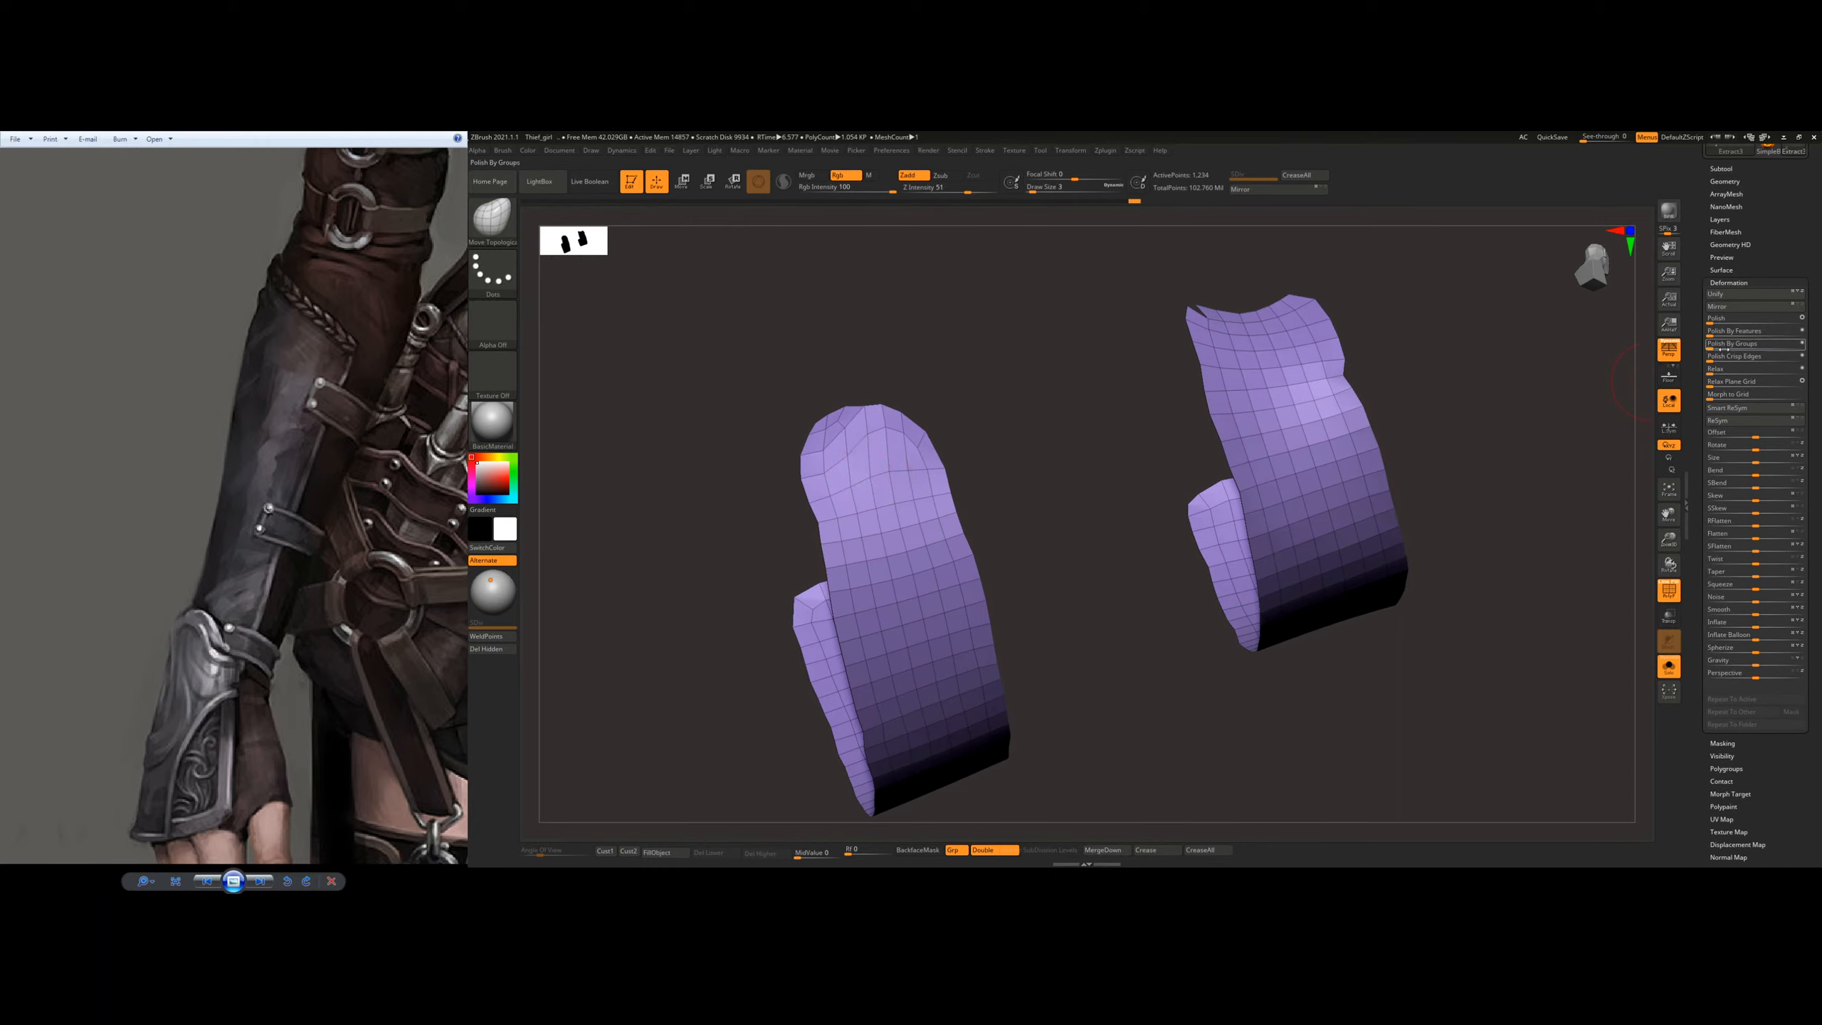
pyautogui.click(1709, 360)
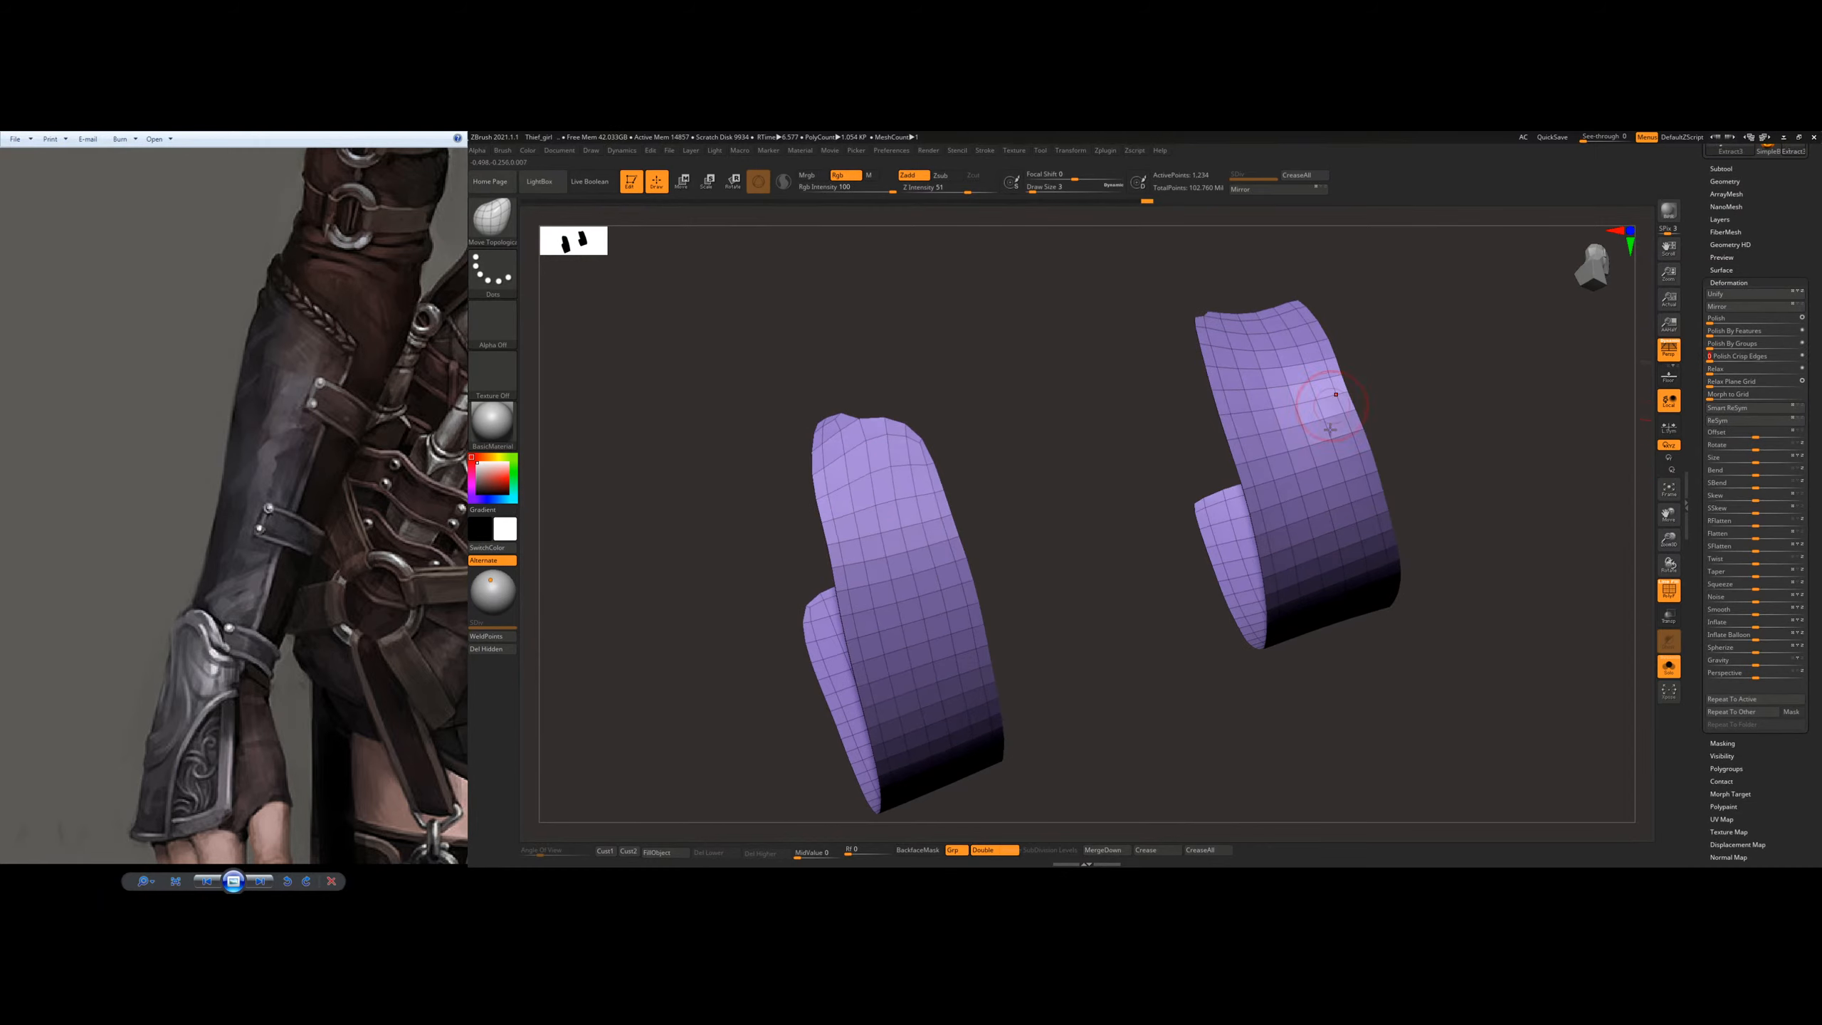
pyautogui.click(1716, 321)
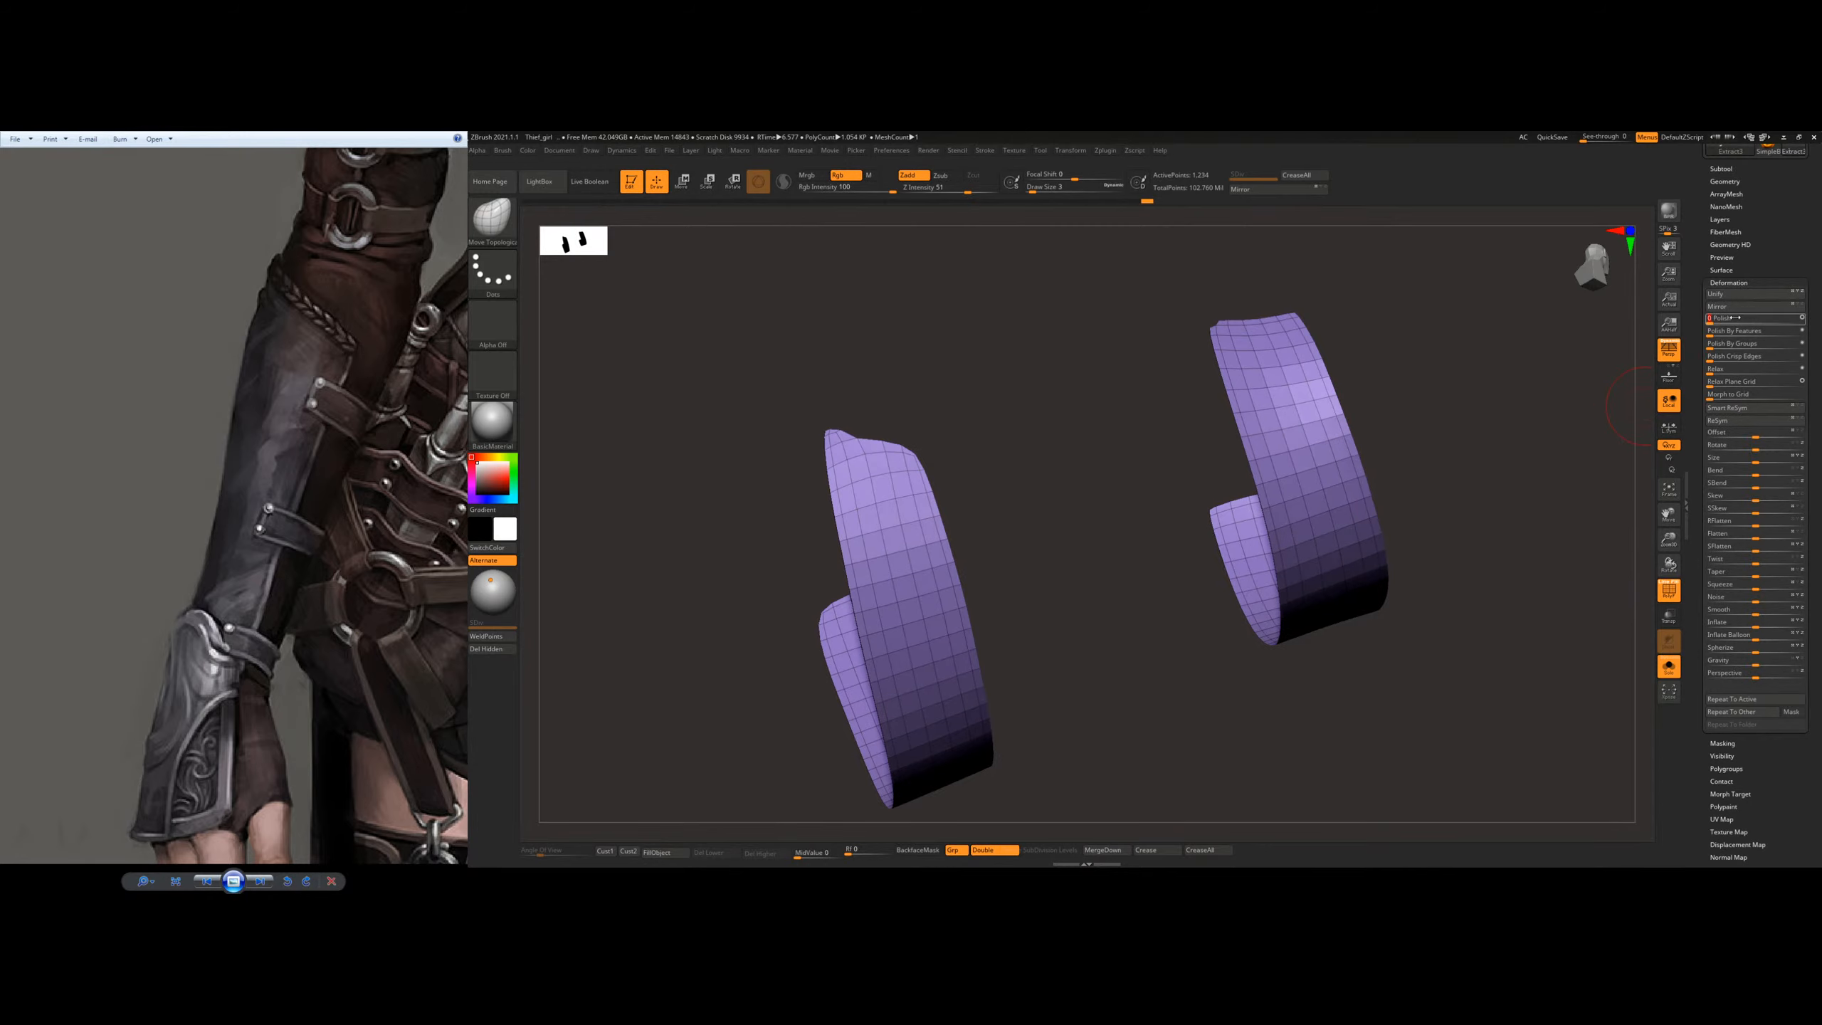
pyautogui.moveTo(1195, 617)
pyautogui.mouseDown(button='right')
pyautogui.moveTo(1176, 490)
pyautogui.moveTo(1551, 368)
pyautogui.mouseUp(button='right')
pyautogui.click(1713, 332)
pyautogui.moveTo(988, 462); pyautogui.dragTo(902, 438, button='right')
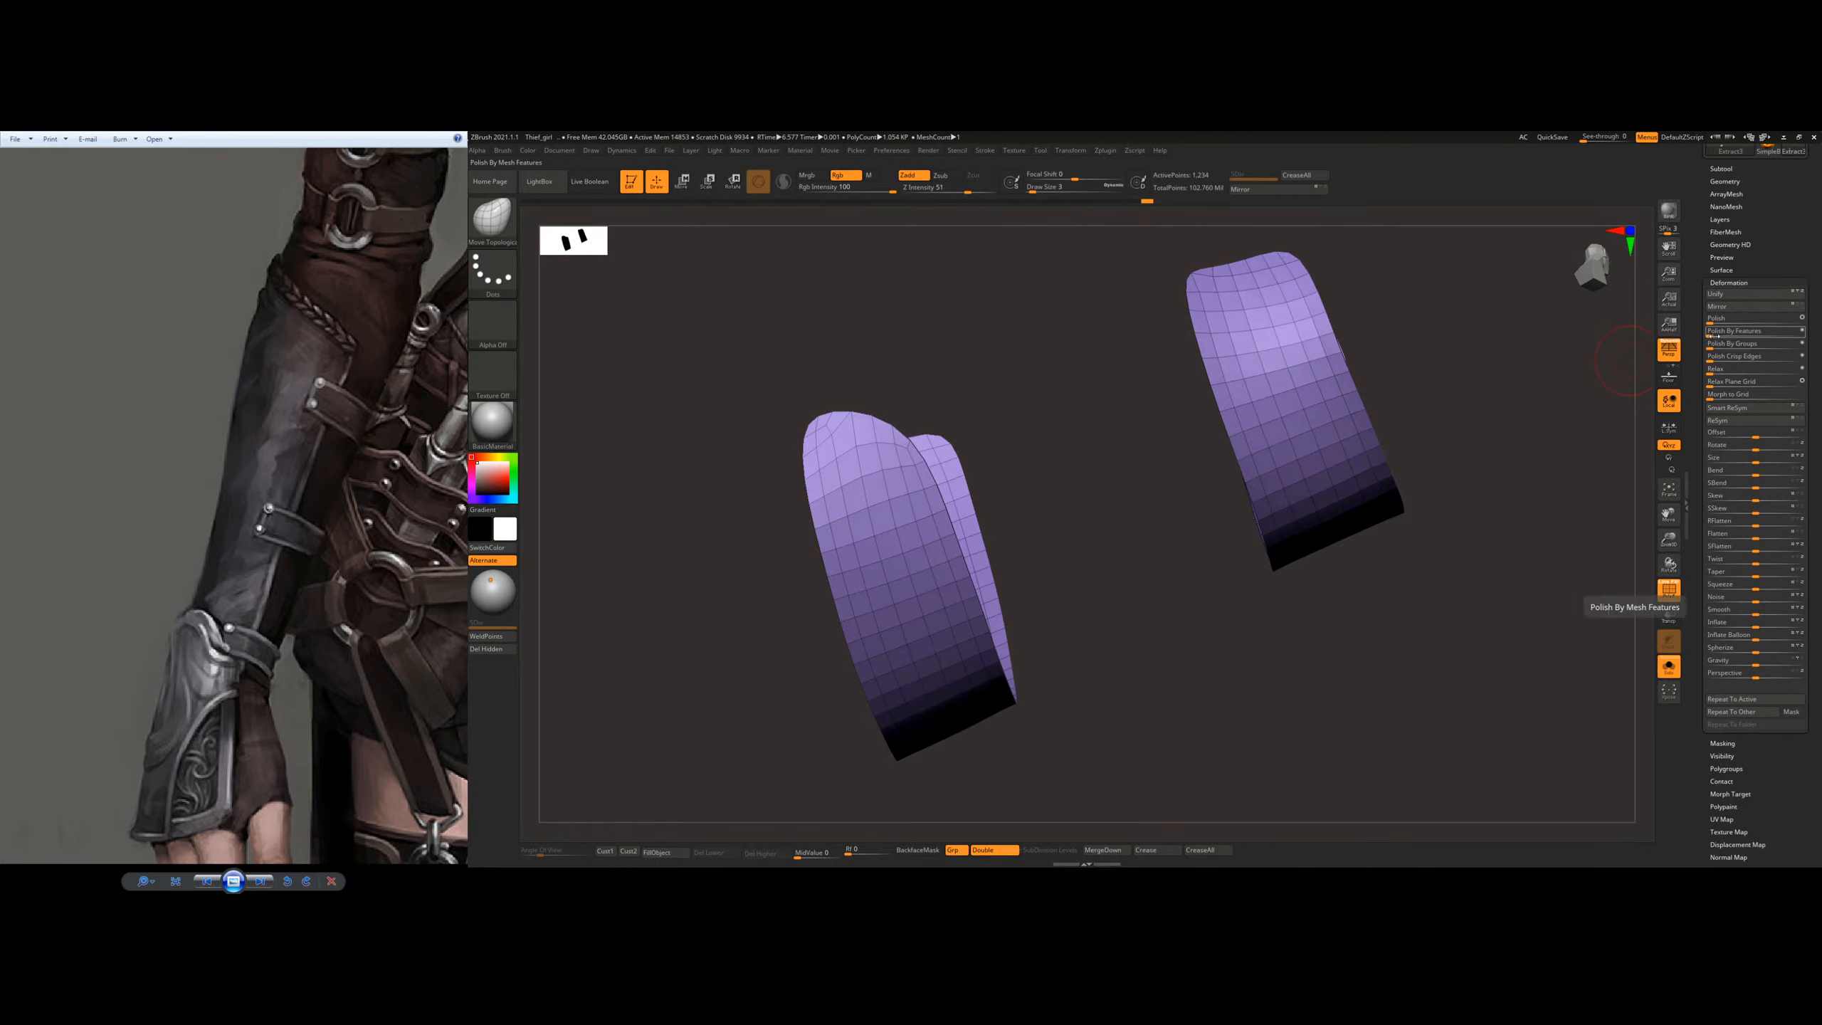
# Step: Enlarge the brush and remesh both straps with ZRemesher set to keep the Same polygon count
pyautogui.press('s')
pyautogui.moveTo(827, 472); pyautogui.dragTo(833, 471)
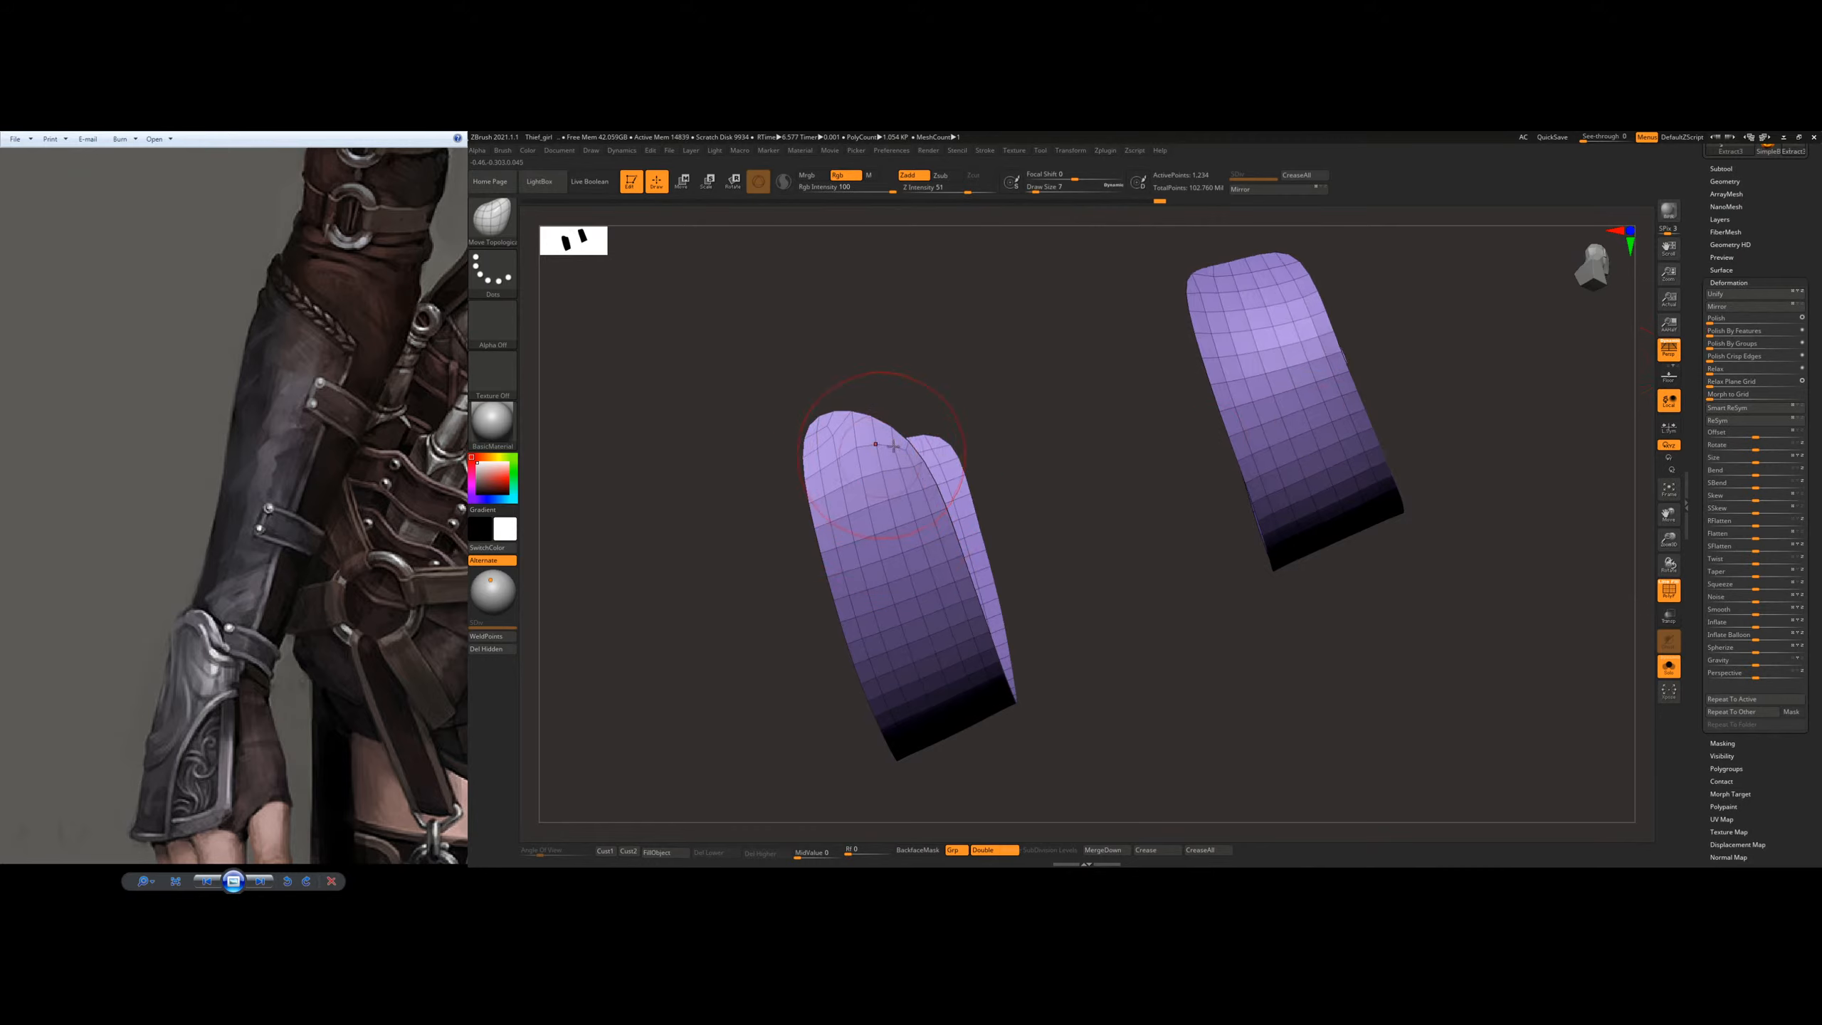
pyautogui.click(1736, 182)
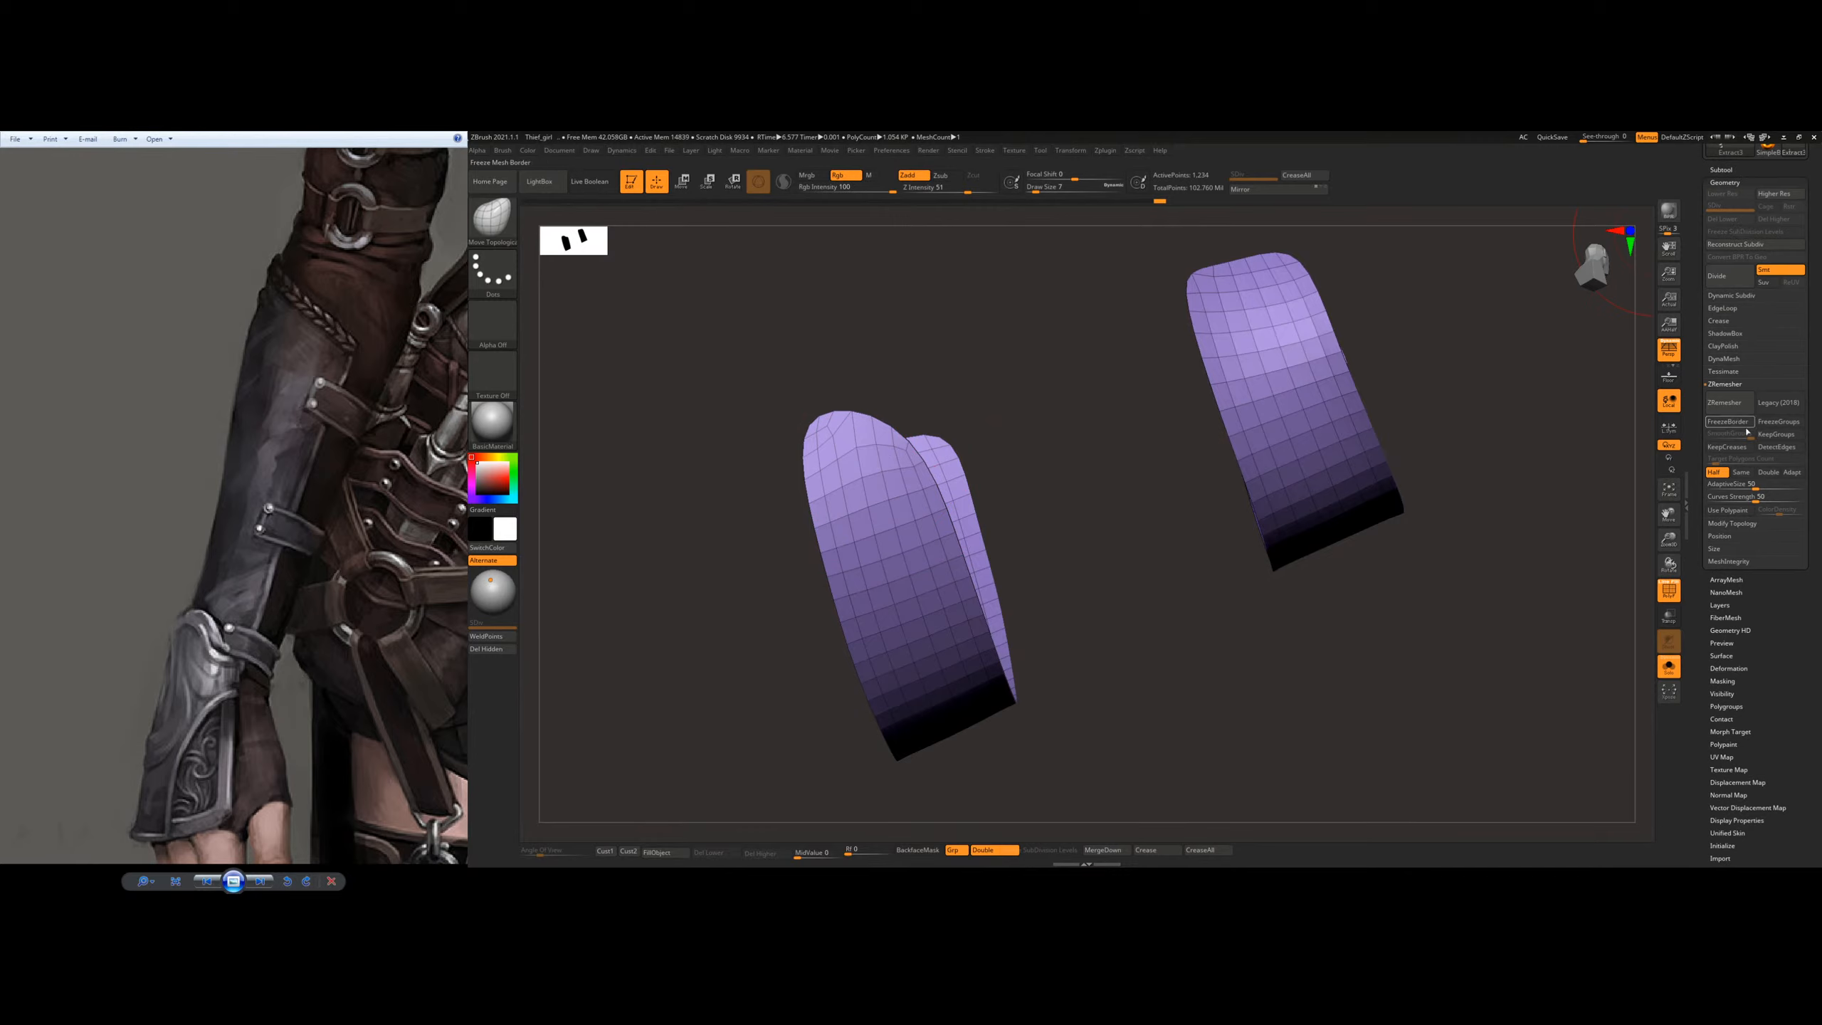
pyautogui.click(1741, 473)
pyautogui.click(1729, 403)
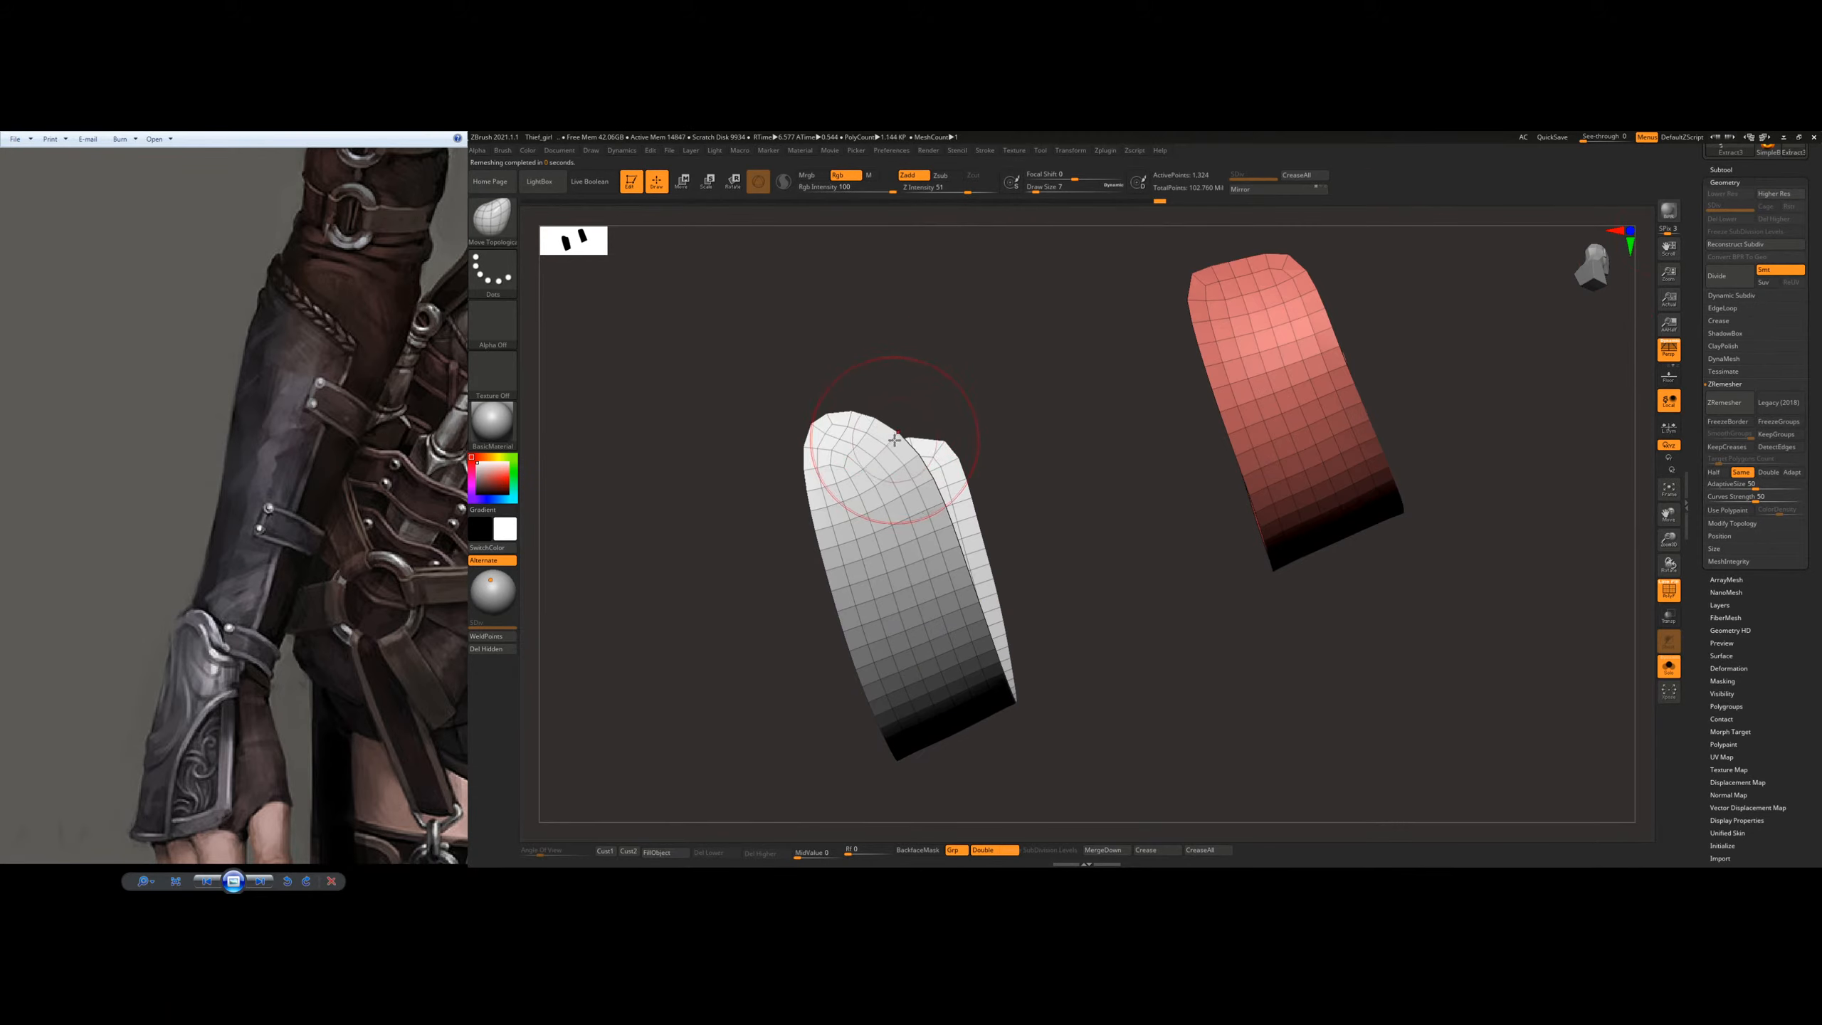
# Step: Square off the rounded corners at one end of the grey strap with Move Topological strokes, adjusting the brush size
pyautogui.moveTo(906, 412)
pyautogui.mouseDown()
pyautogui.moveTo(845, 402)
pyautogui.moveTo(801, 432)
pyautogui.moveTo(886, 403)
pyautogui.mouseUp()
pyautogui.moveTo(822, 480); pyautogui.dragTo(899, 442)
pyautogui.press('s')
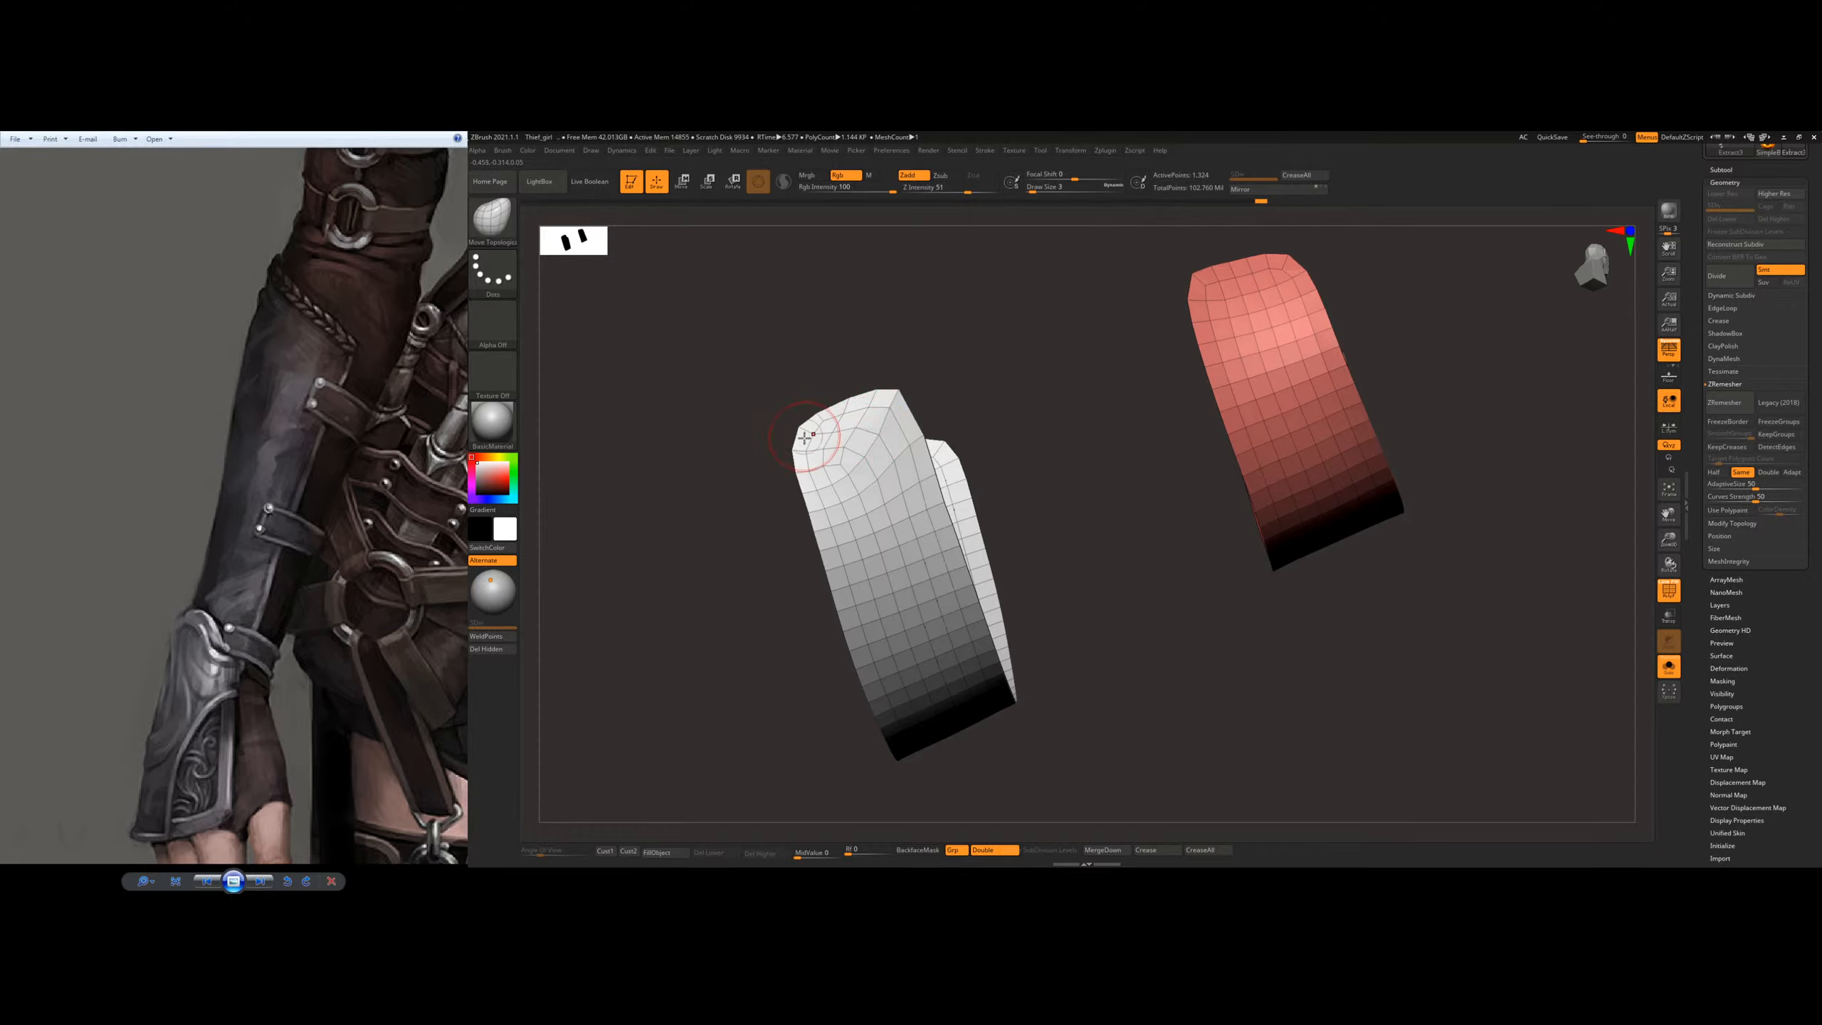
pyautogui.moveTo(824, 501); pyautogui.dragTo(837, 507)
pyautogui.press('s')
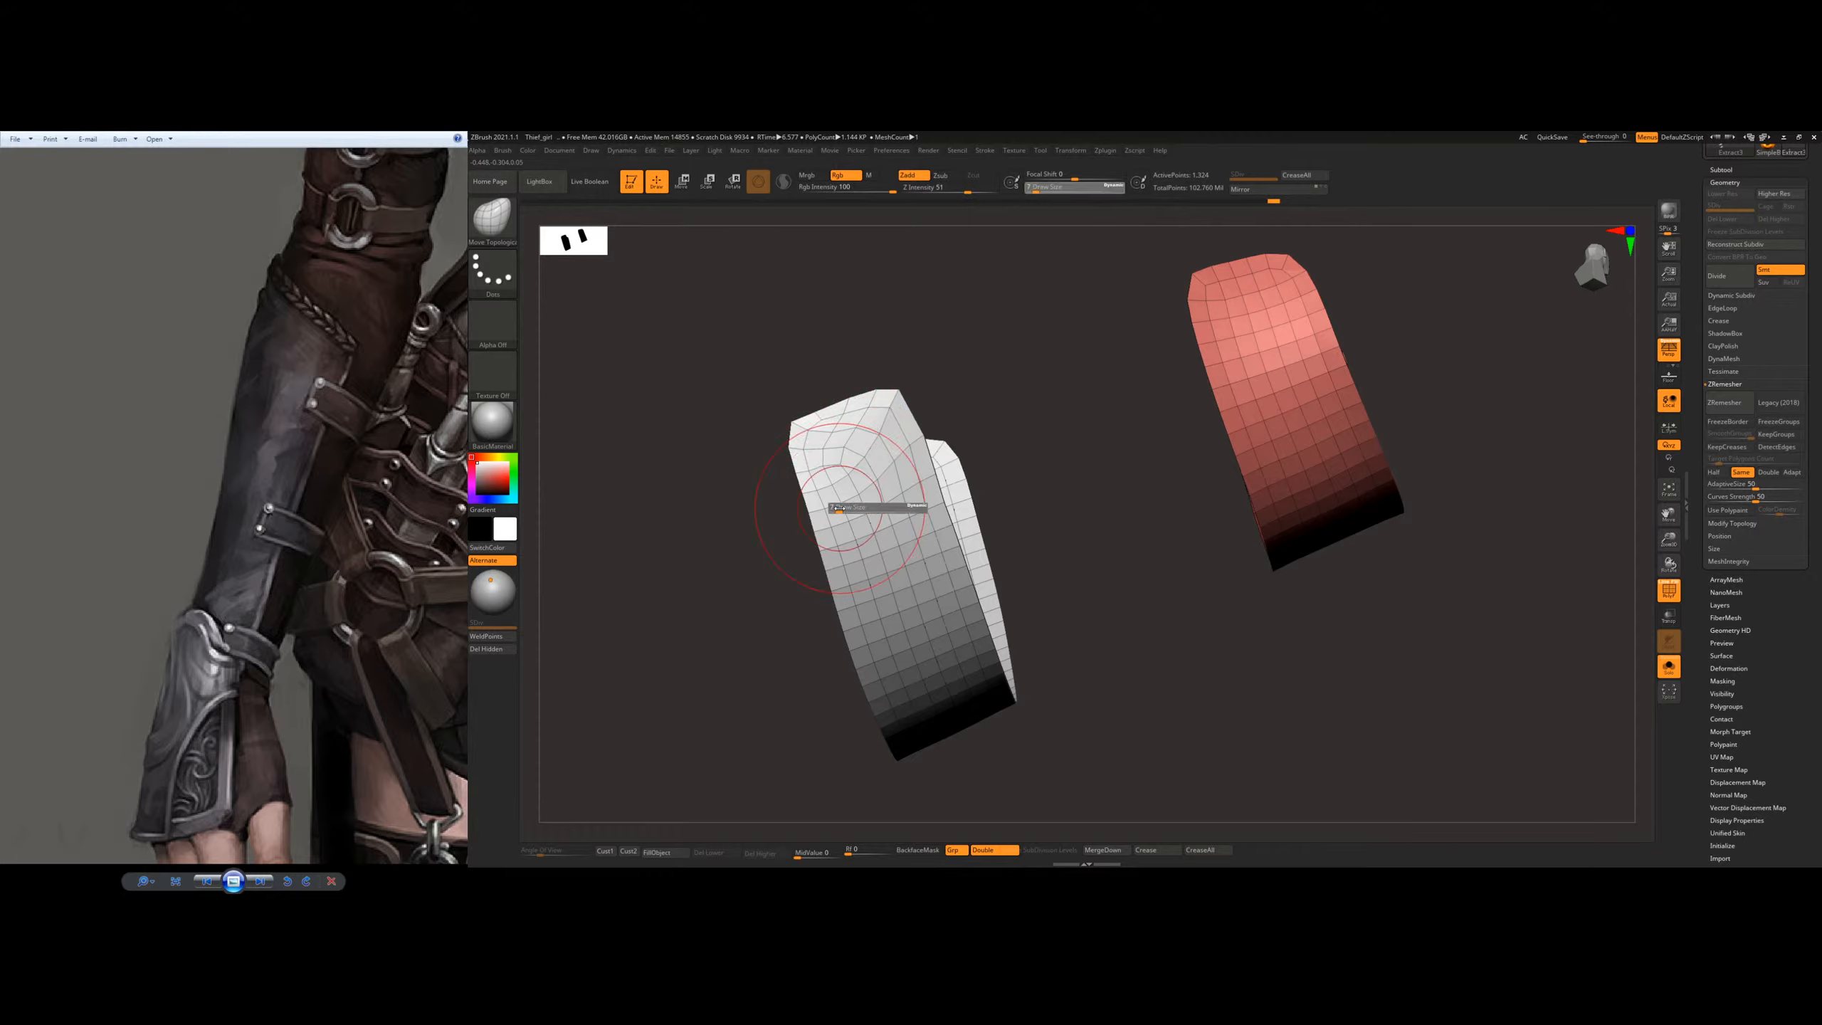
# Step: Pull the rounded corners at the grey strap's opposite end outward so that end is square too
pyautogui.moveTo(847, 488)
pyautogui.mouseDown(button='right')
pyautogui.moveTo(862, 455)
pyautogui.moveTo(941, 442)
pyautogui.moveTo(1062, 458)
pyautogui.mouseUp(button='right')
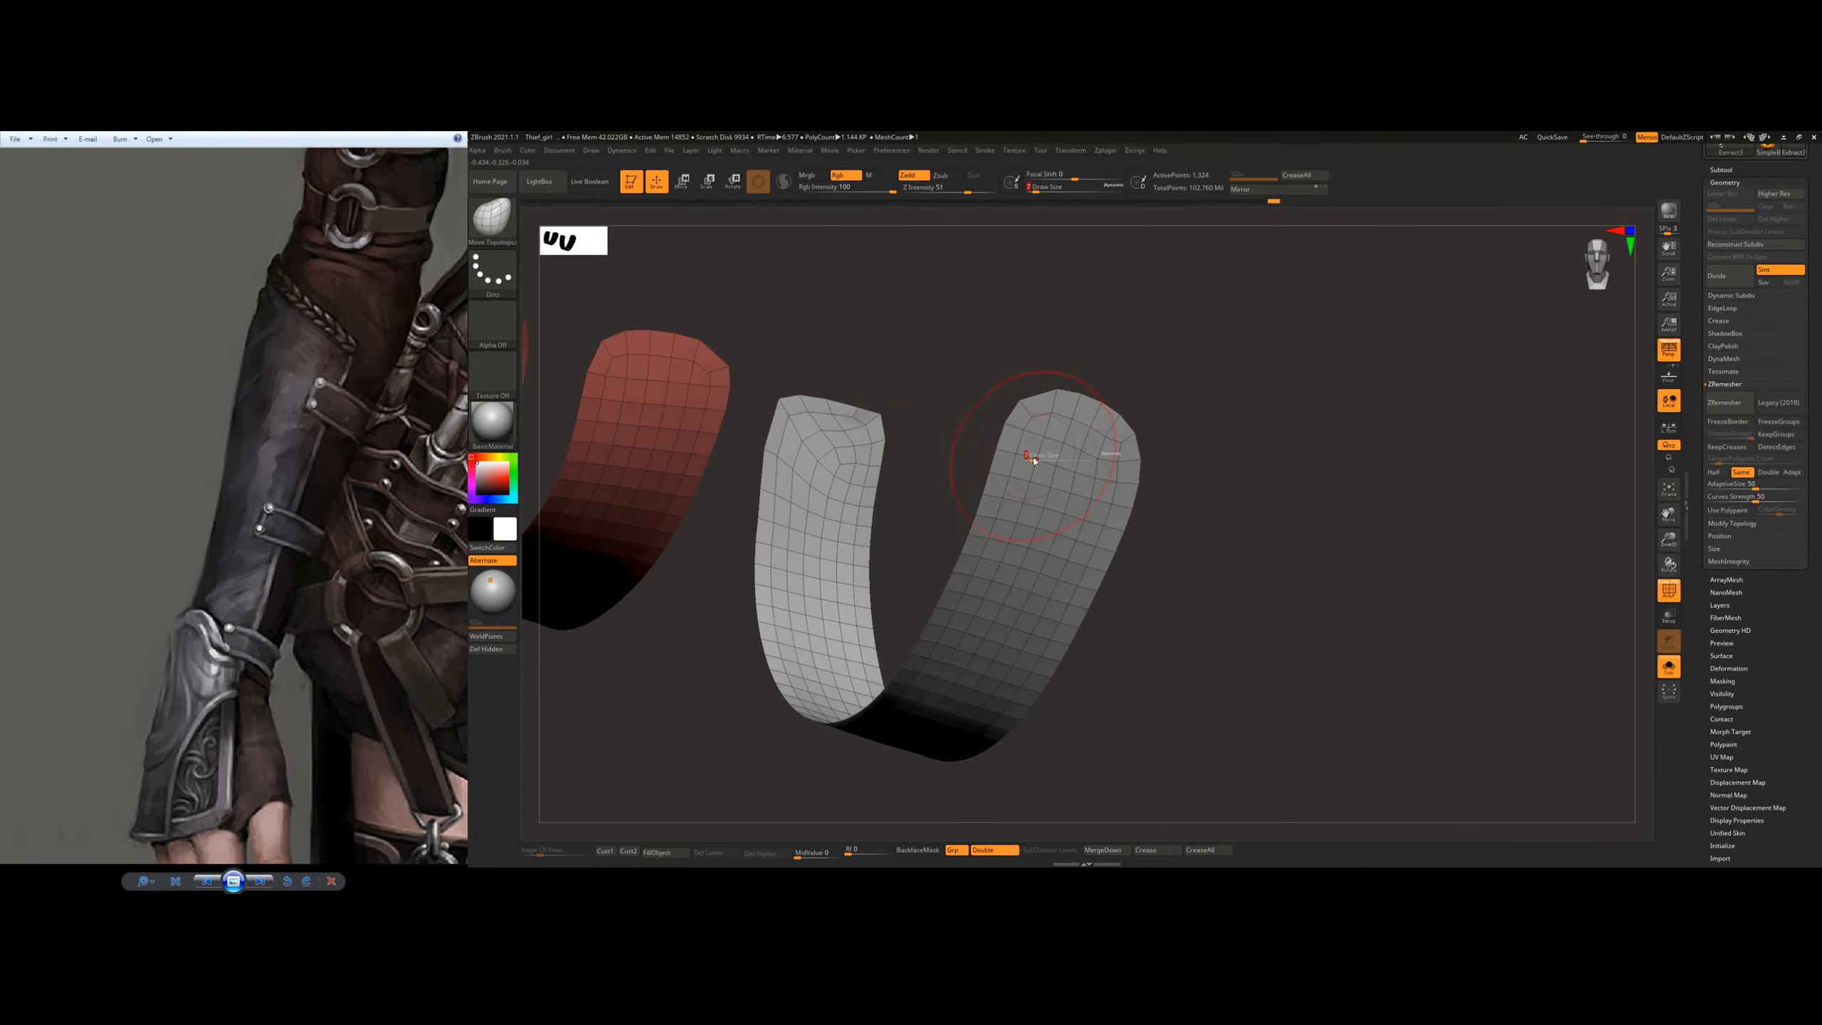
pyautogui.moveTo(1034, 460); pyautogui.dragTo(1030, 460)
pyautogui.moveTo(1030, 460); pyautogui.dragTo(980, 476, button='right')
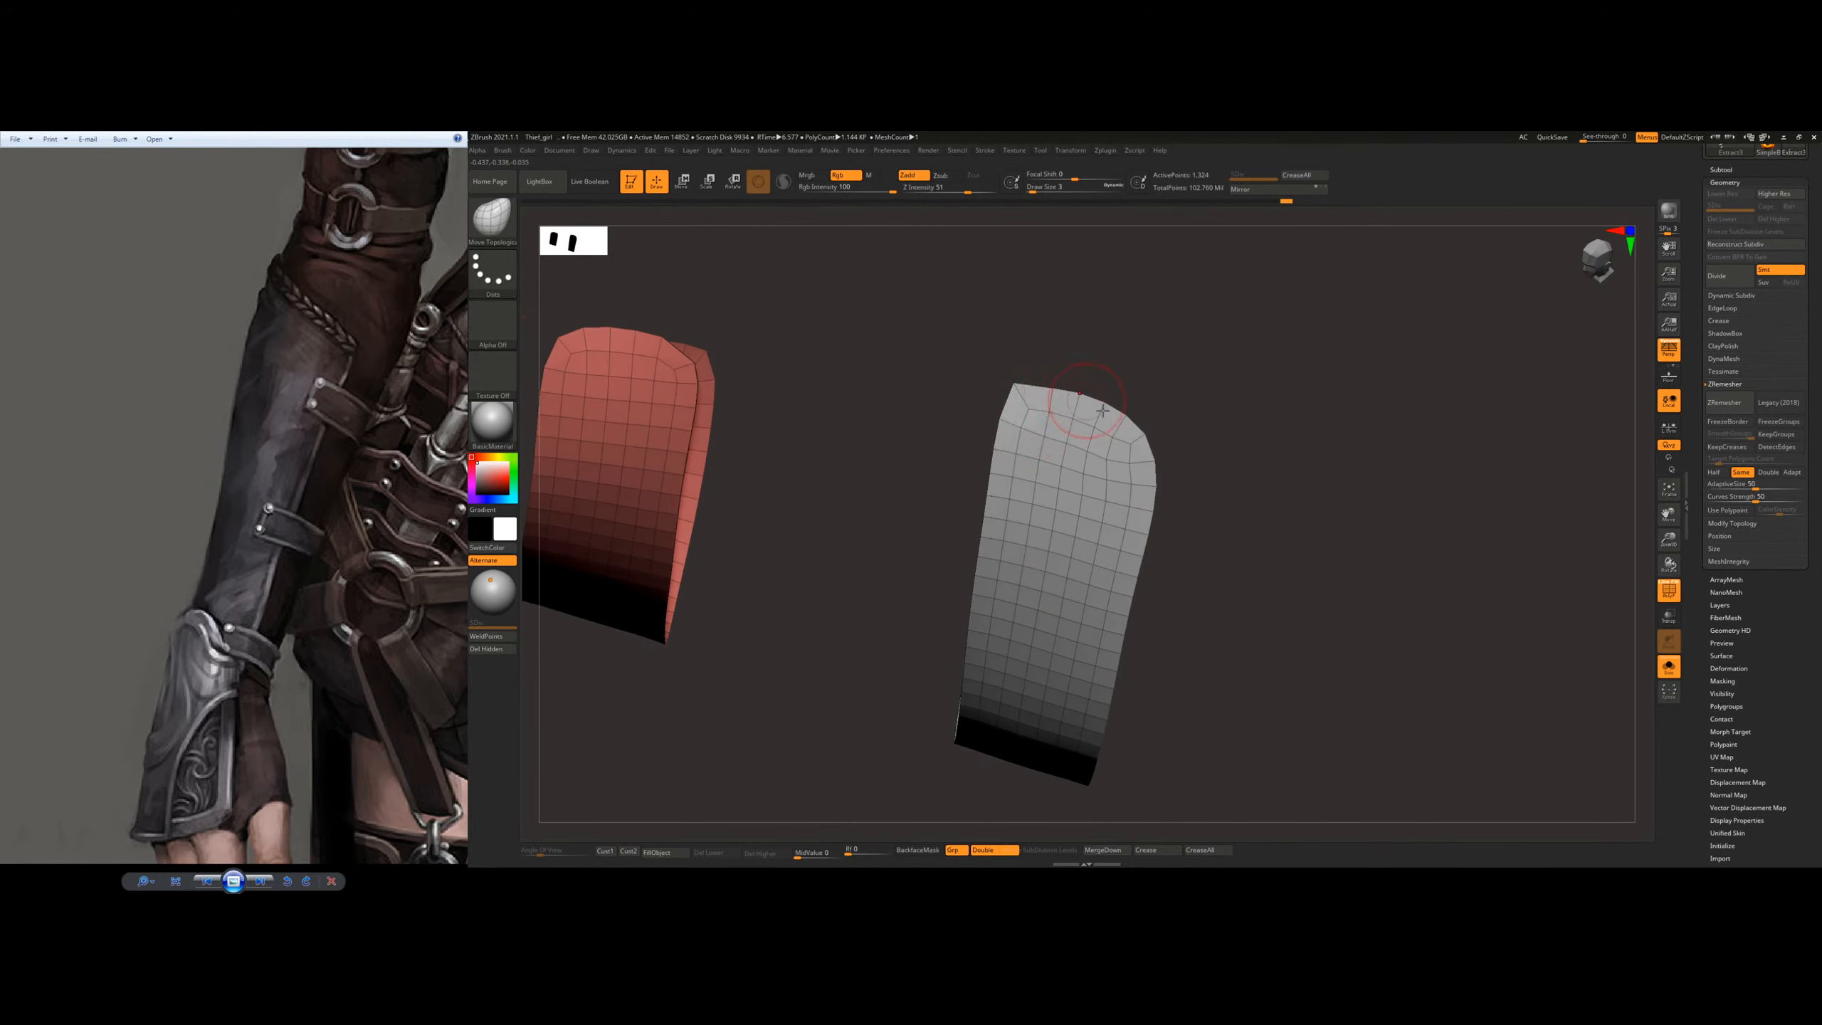
pyautogui.moveTo(1103, 410); pyautogui.dragTo(1149, 418)
pyautogui.moveTo(927, 415); pyautogui.dragTo(844, 501, button='right')
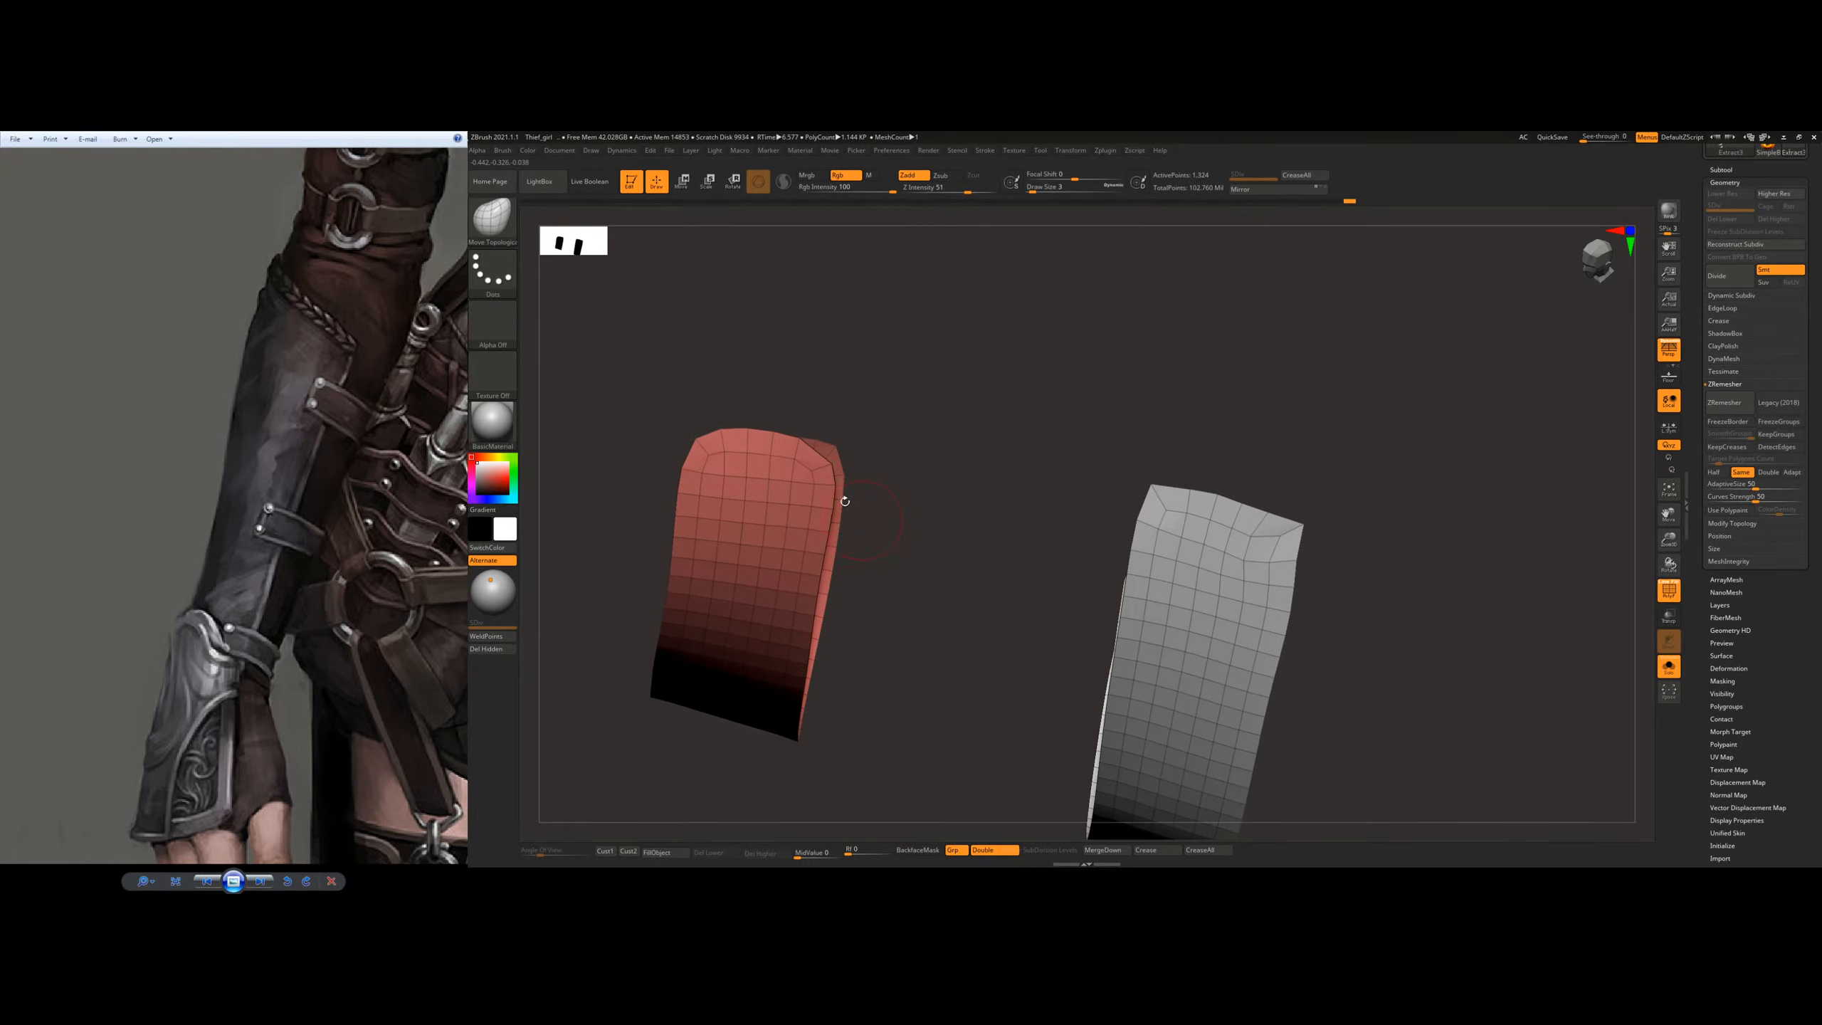
# Step: Square off the rounded corners at the first end of the red strap, adjusting the brush size
pyautogui.moveTo(837, 455); pyautogui.dragTo(841, 457)
pyautogui.moveTo(757, 489)
pyautogui.mouseDown(button='right')
pyautogui.moveTo(724, 459)
pyautogui.moveTo(839, 547)
pyautogui.moveTo(818, 569)
pyautogui.mouseUp(button='right')
pyautogui.press('s')
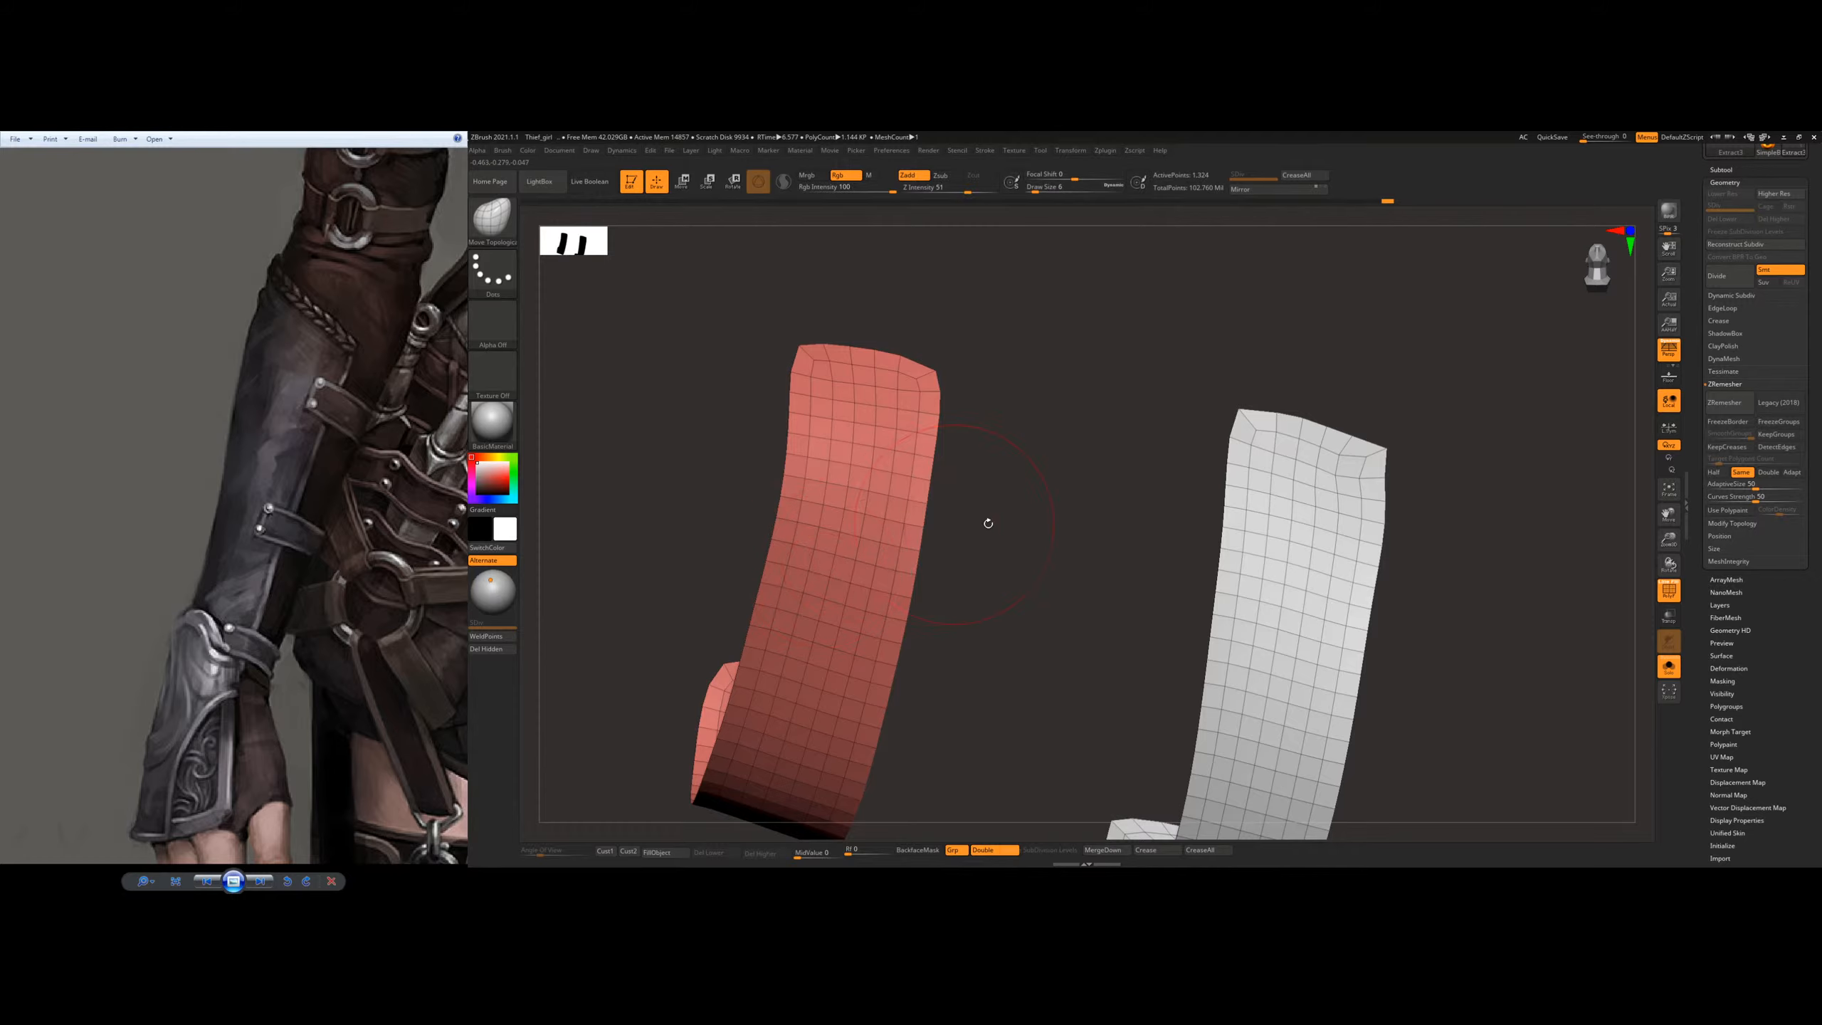
pyautogui.moveTo(988, 523)
pyautogui.mouseDown(button='right')
pyautogui.moveTo(939, 501)
pyautogui.moveTo(861, 568)
pyautogui.moveTo(832, 602)
pyautogui.moveTo(825, 668)
pyautogui.moveTo(1005, 567)
pyautogui.moveTo(934, 568)
pyautogui.moveTo(942, 583)
pyautogui.mouseUp(button='right')
pyautogui.press('s')
pyautogui.moveTo(941, 584); pyautogui.dragTo(938, 585)
# Step: Shape the corners at the red strap's other end into a straight, square edge with a small Move Topological brush
pyautogui.moveTo(1008, 503); pyautogui.dragTo(1015, 496)
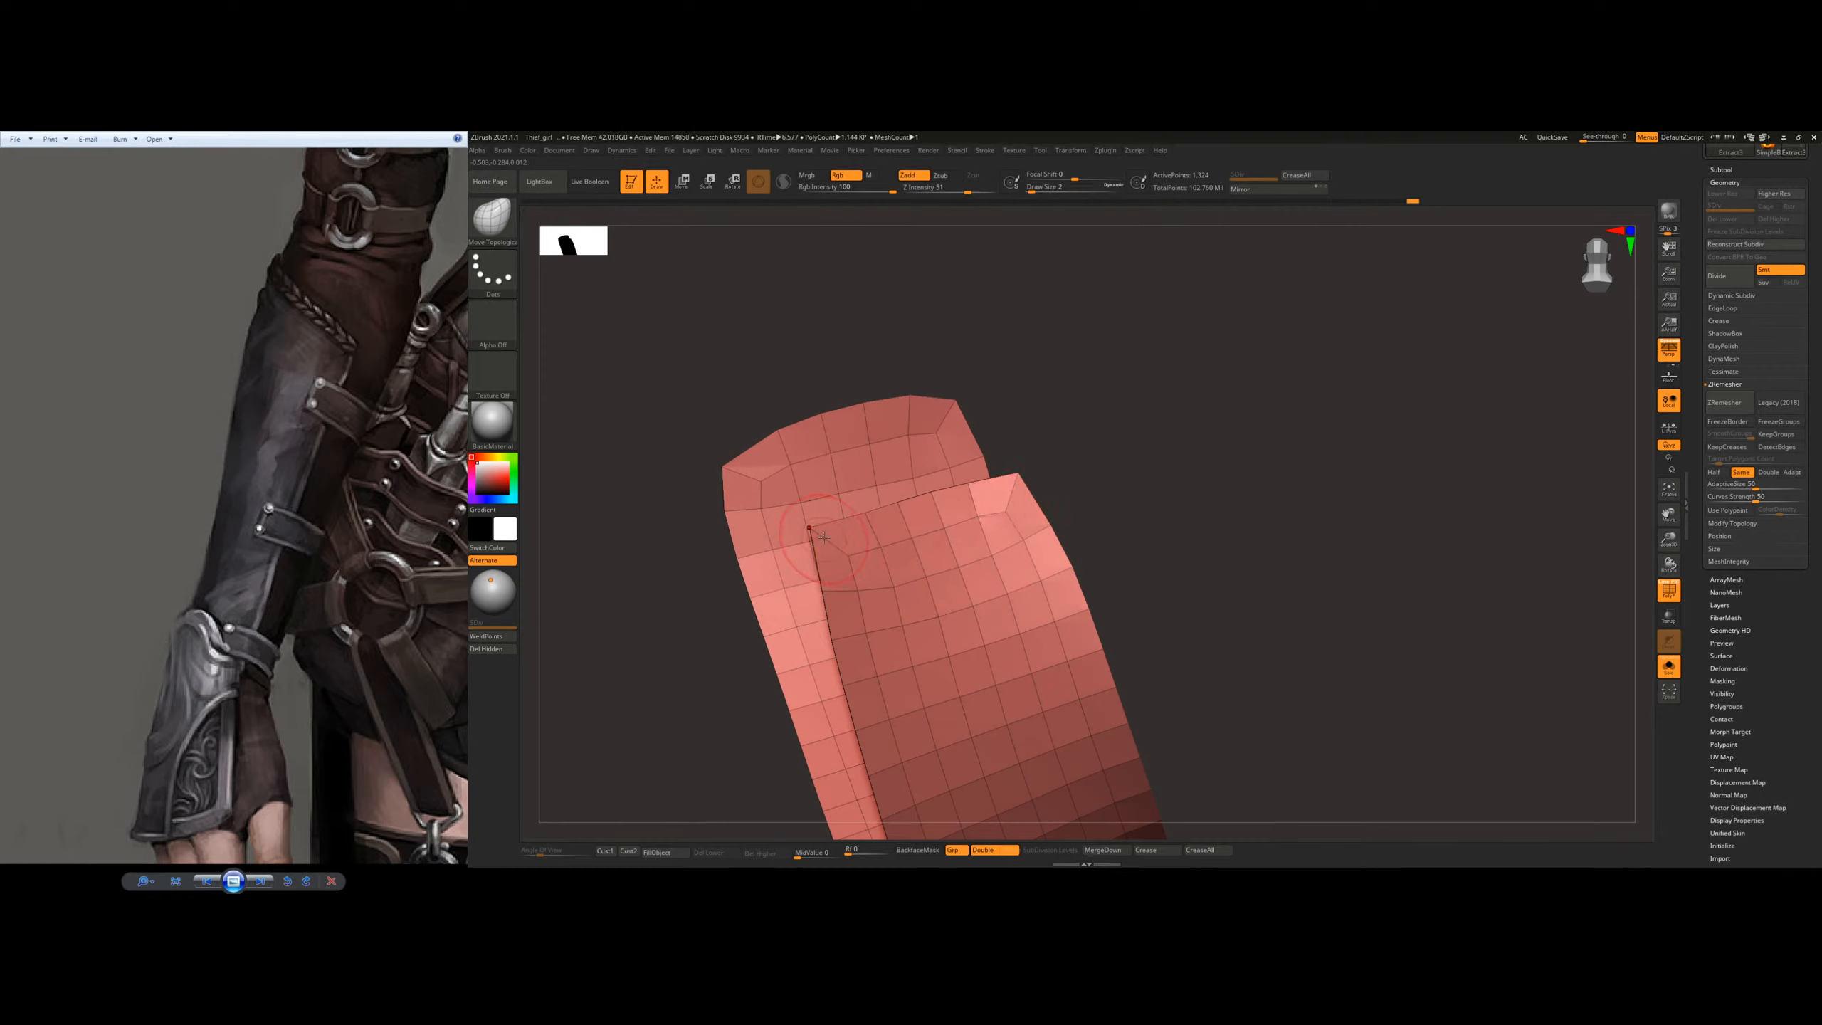
pyautogui.moveTo(890, 548); pyautogui.dragTo(836, 541, button='right')
pyautogui.moveTo(815, 533); pyautogui.dragTo(804, 533)
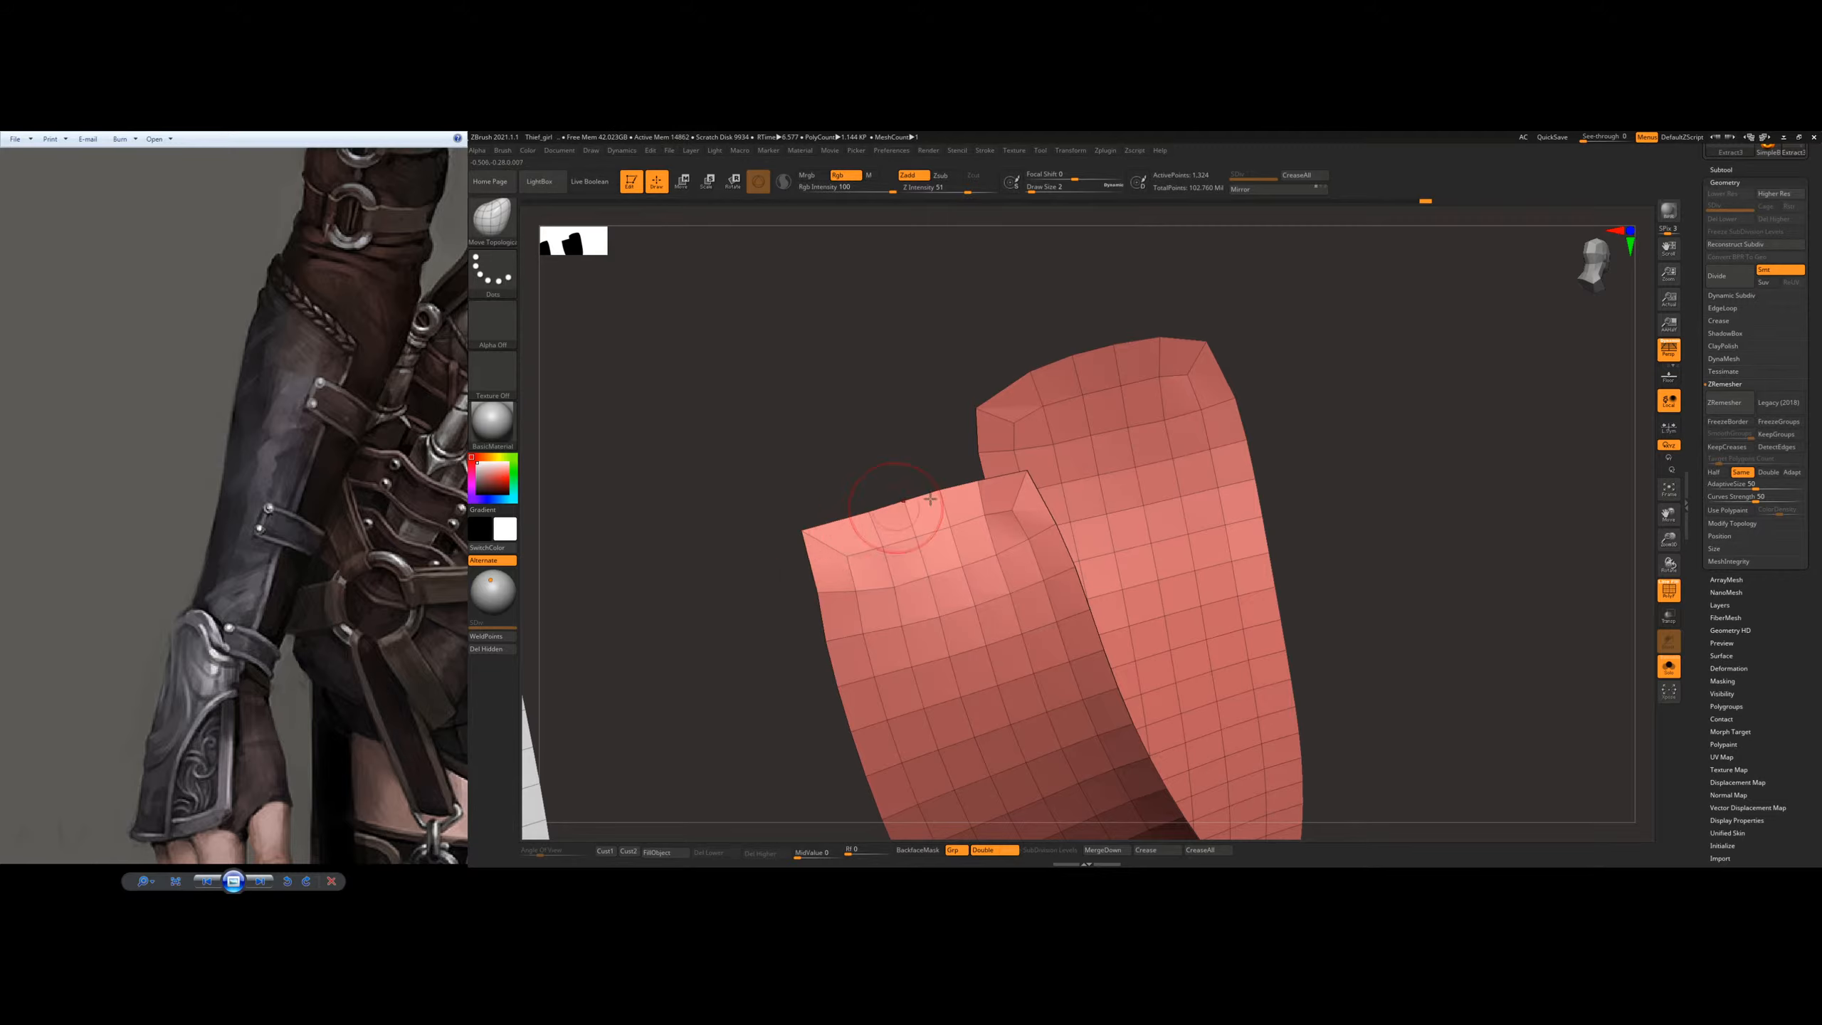
pyautogui.moveTo(1024, 486)
pyautogui.mouseDown(button='right')
pyautogui.moveTo(1056, 486)
pyautogui.moveTo(1038, 484)
pyautogui.mouseUp(button='right')
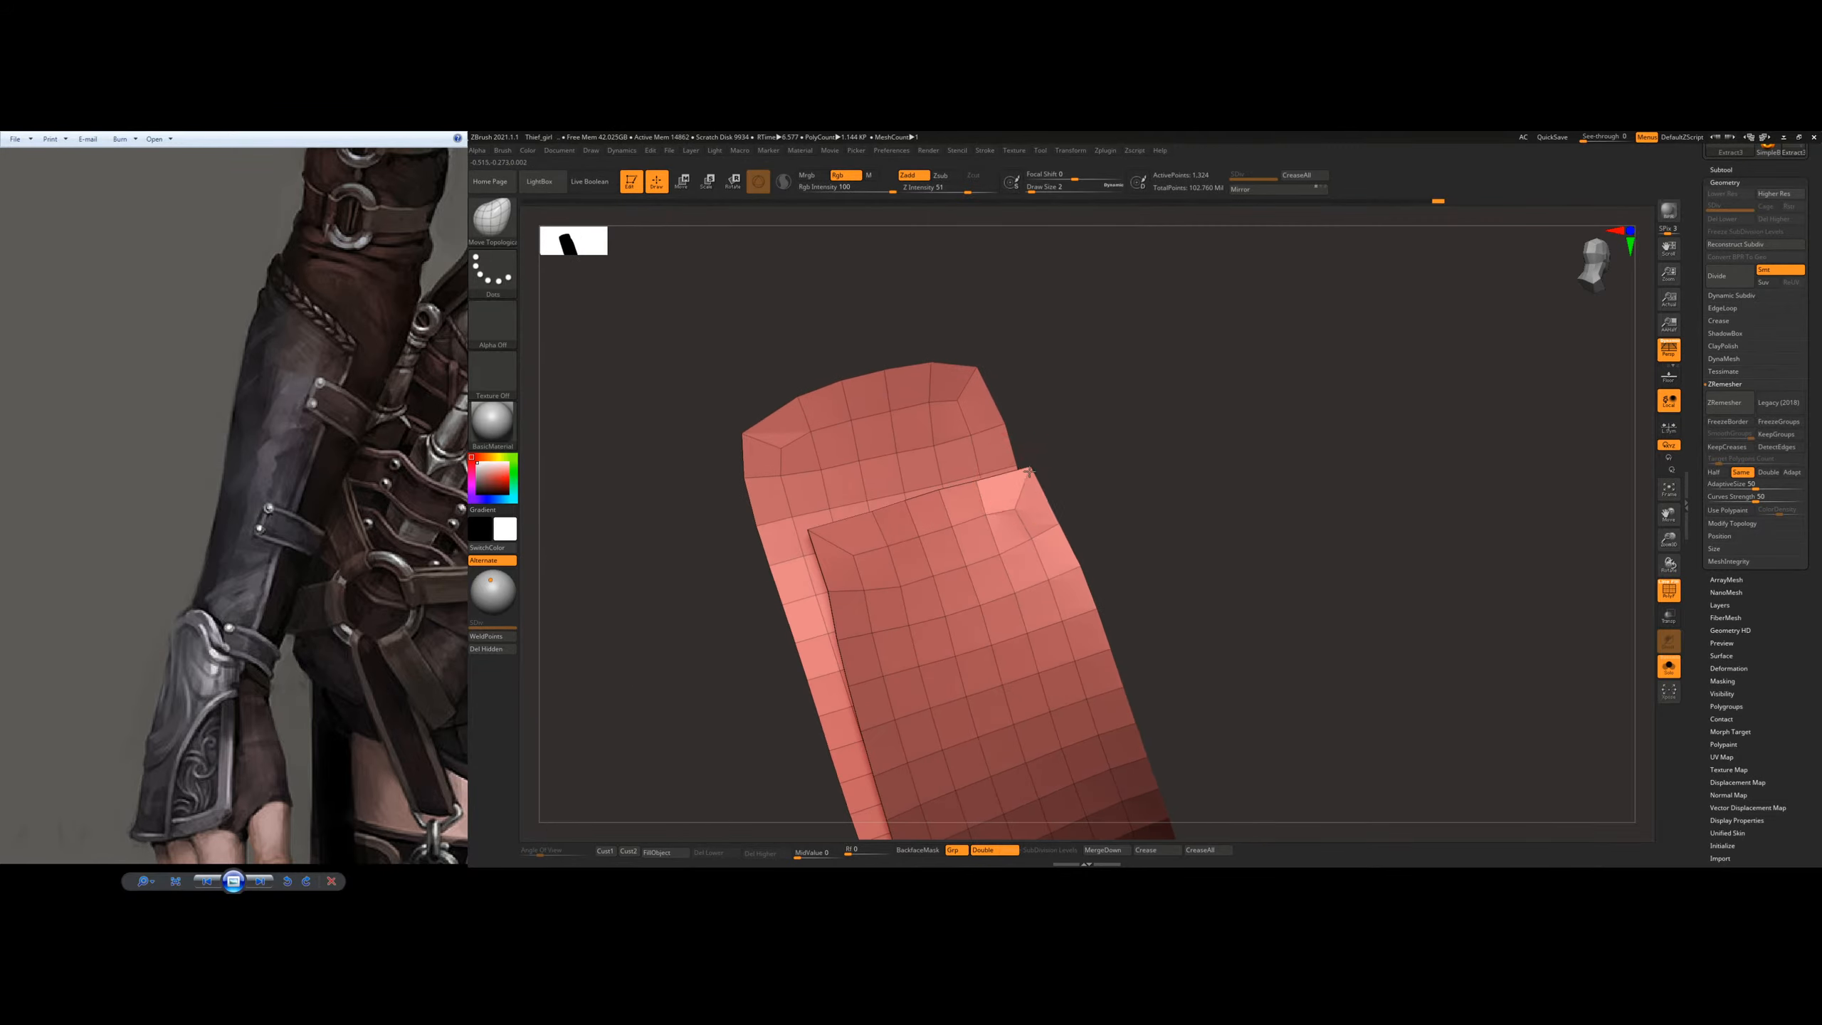
pyautogui.moveTo(1301, 518)
pyautogui.keyDown('ctrl'); pyautogui.mouseDown(button='right')
pyautogui.moveTo(985, 514)
pyautogui.moveTo(1050, 497)
pyautogui.moveTo(996, 518)
pyautogui.moveTo(1053, 548)
pyautogui.moveTo(1086, 533)
pyautogui.moveTo(1058, 529)
pyautogui.moveTo(1177, 521)
pyautogui.mouseUp(button='right'); pyautogui.keyUp('ctrl')
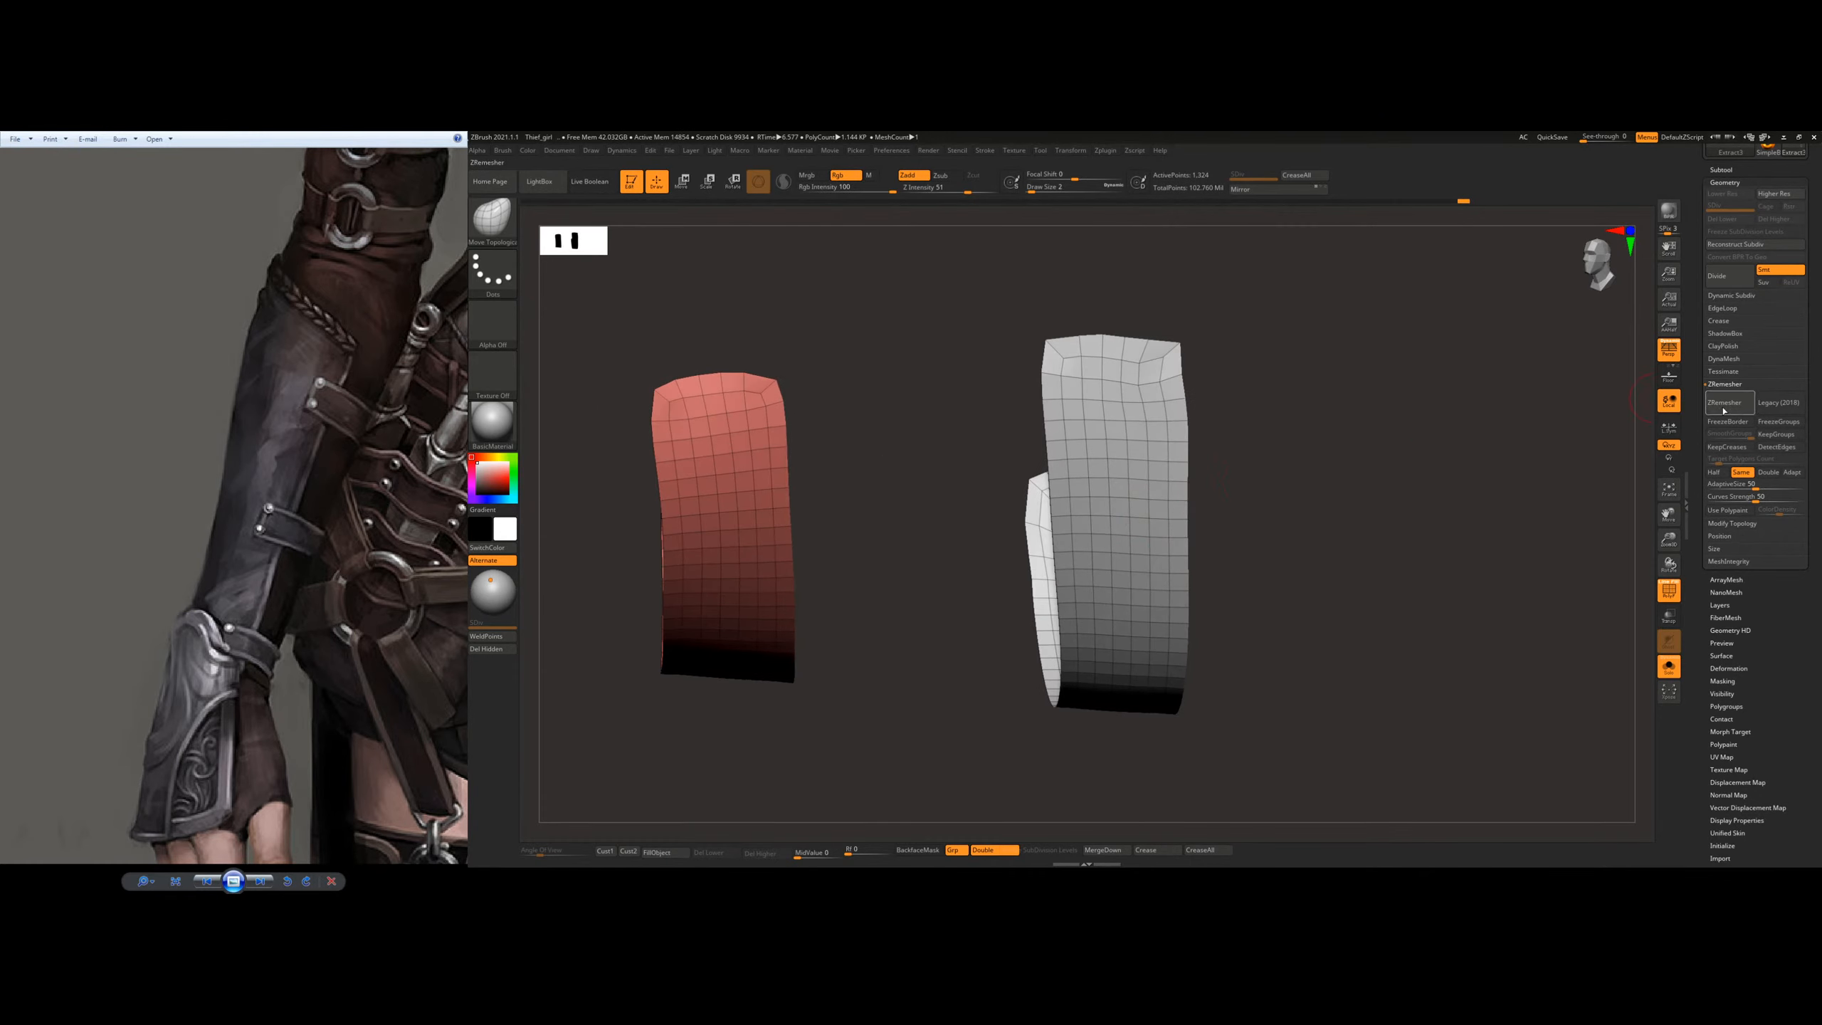
# Step: Remesh both straps with ZRemesher at the Same polygon count and straighten their side edges with a larger brush
pyautogui.click(1726, 403)
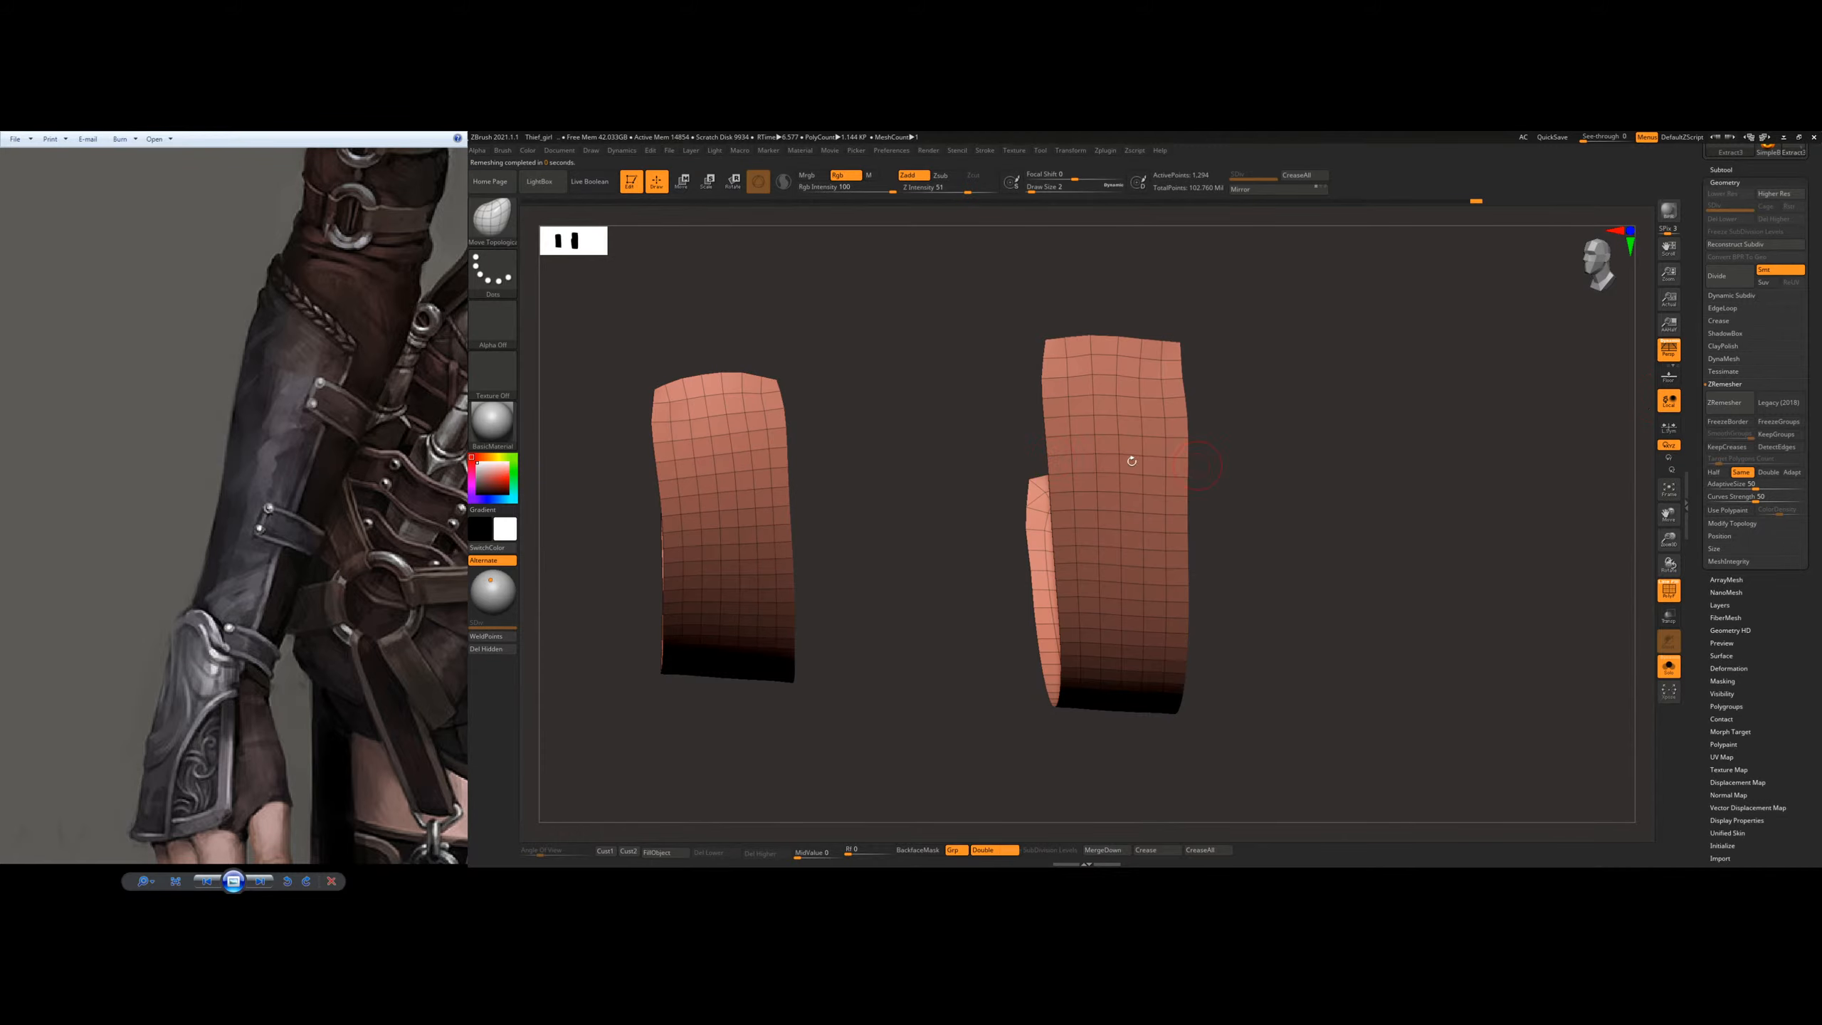
pyautogui.press('s')
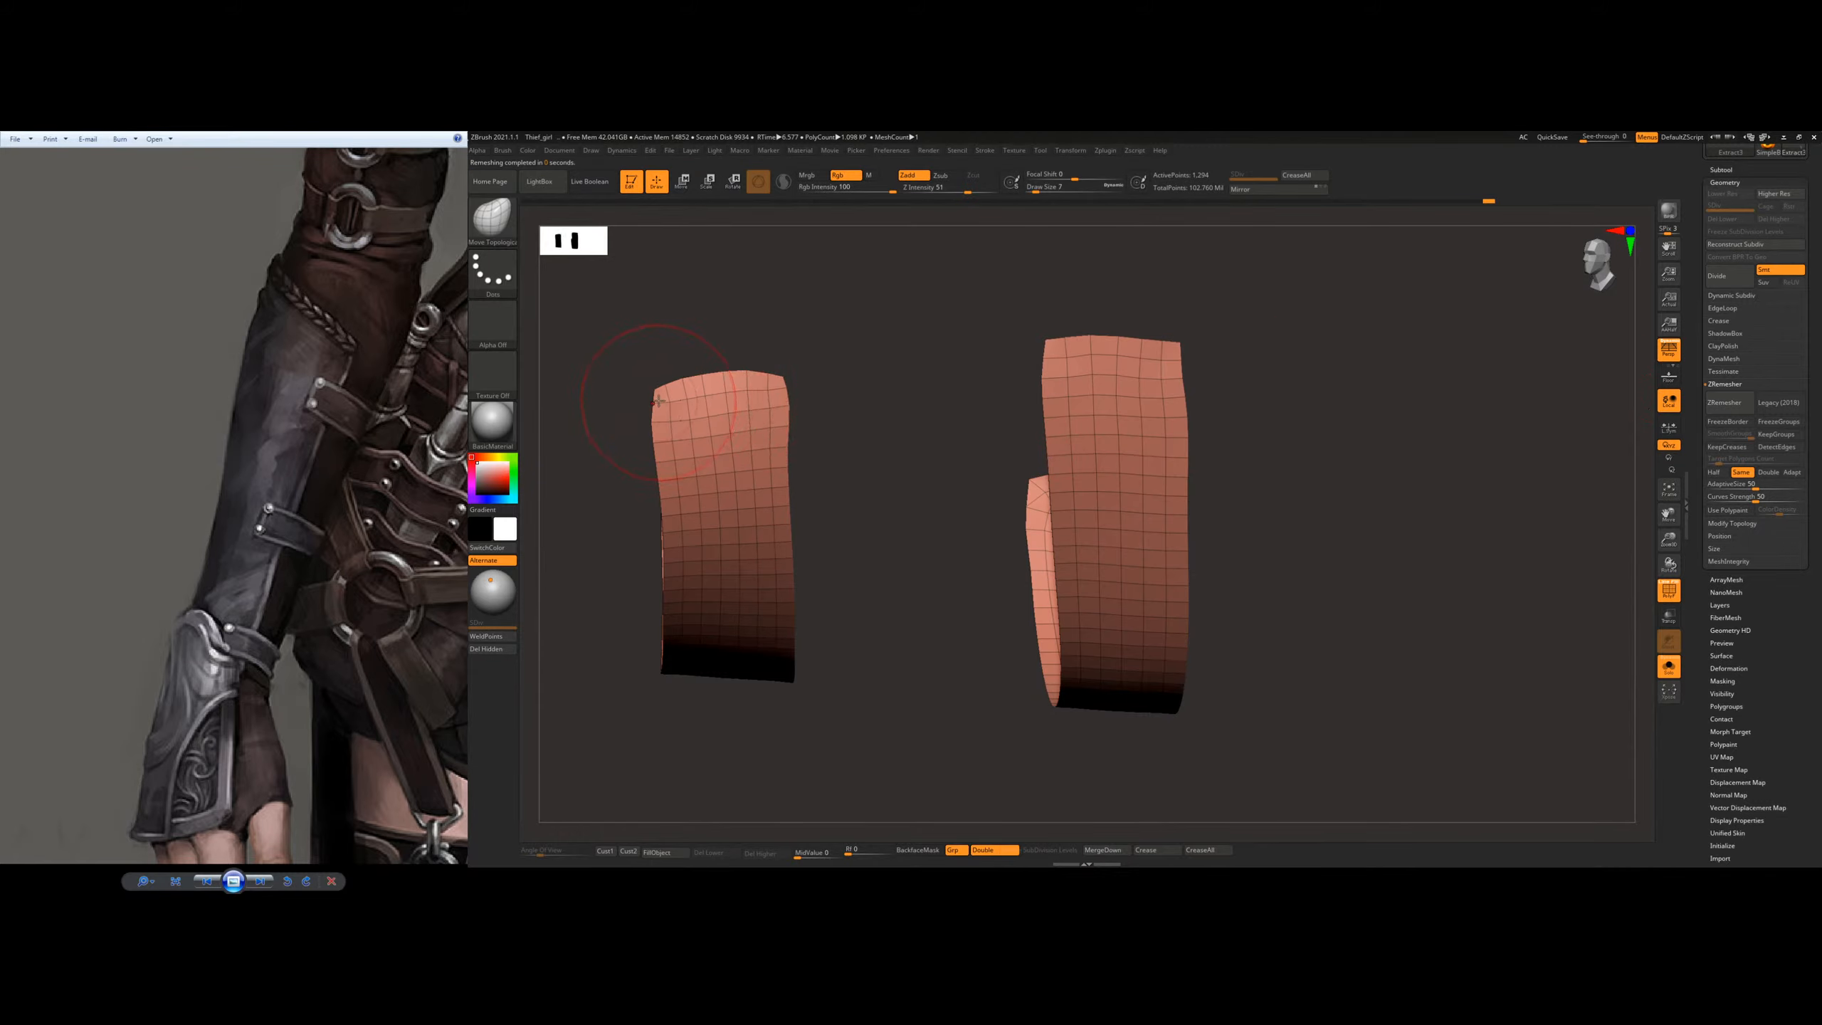
pyautogui.moveTo(718, 434); pyautogui.dragTo(687, 547, button='right')
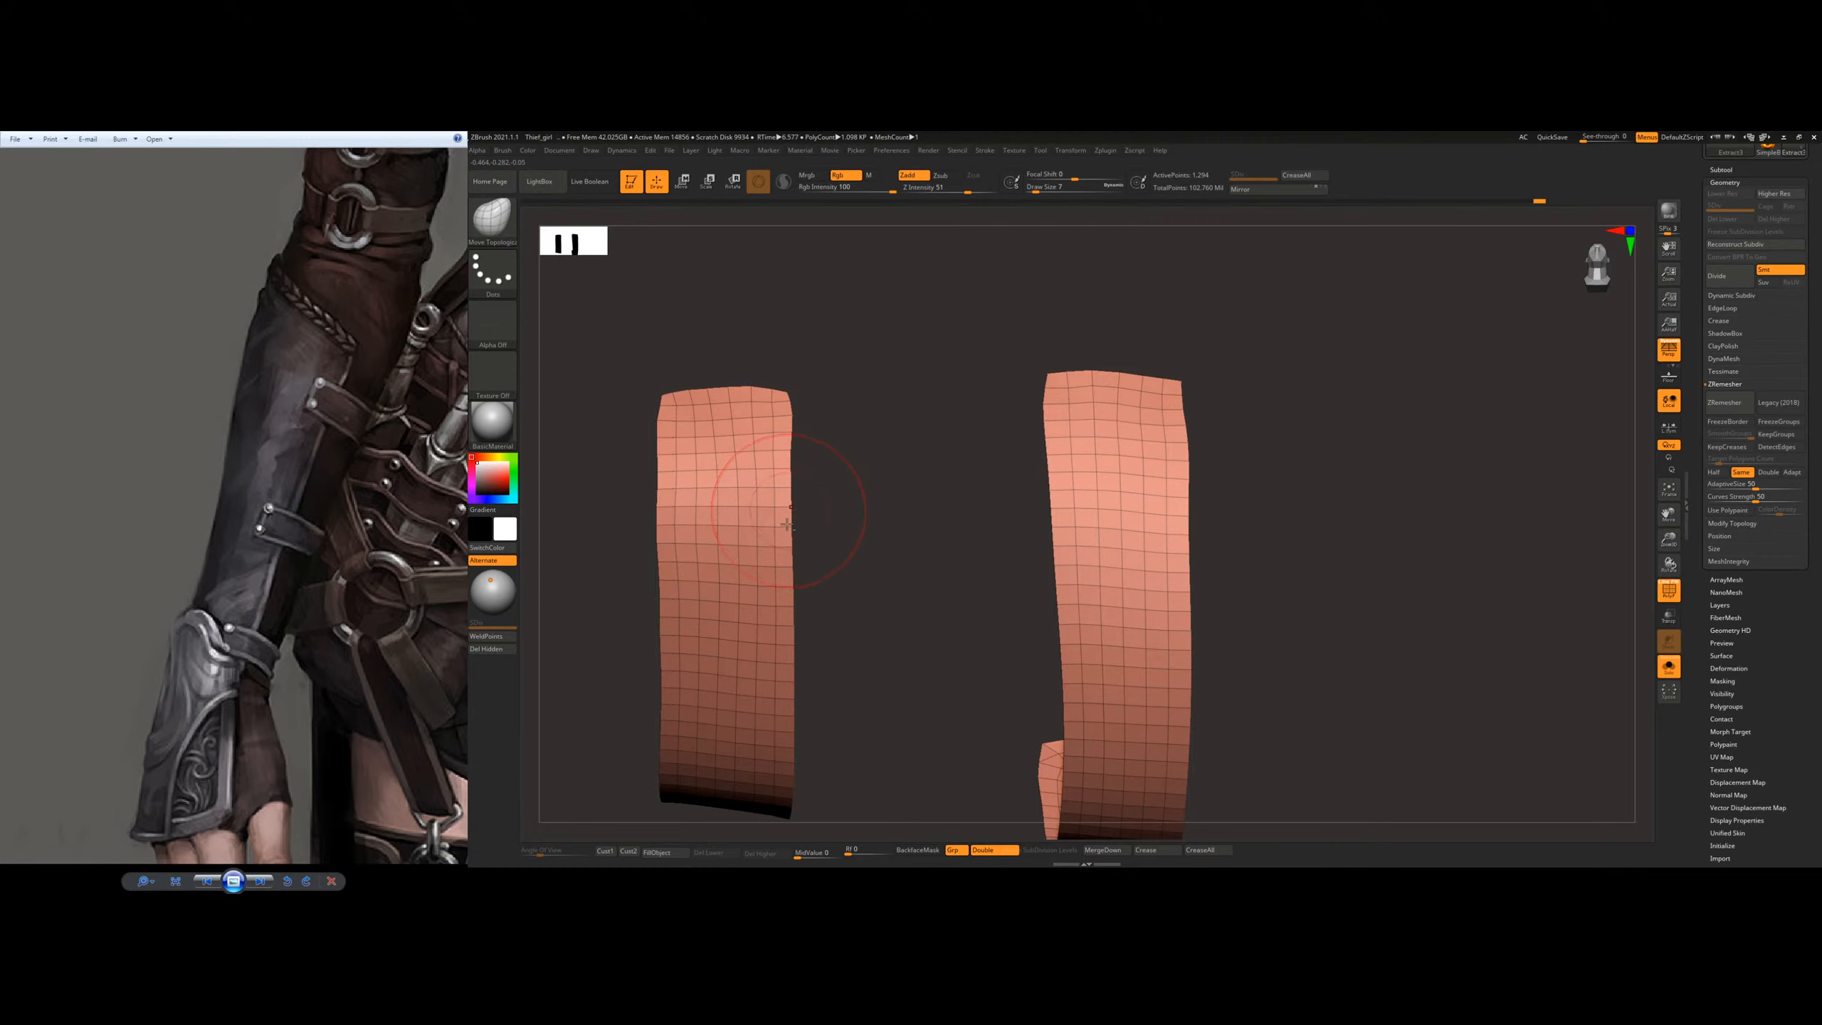
pyautogui.moveTo(788, 525)
pyautogui.mouseDown(button='right')
pyautogui.moveTo(777, 579)
pyautogui.moveTo(842, 558)
pyautogui.moveTo(834, 480)
pyautogui.moveTo(801, 498)
pyautogui.mouseUp(button='right')
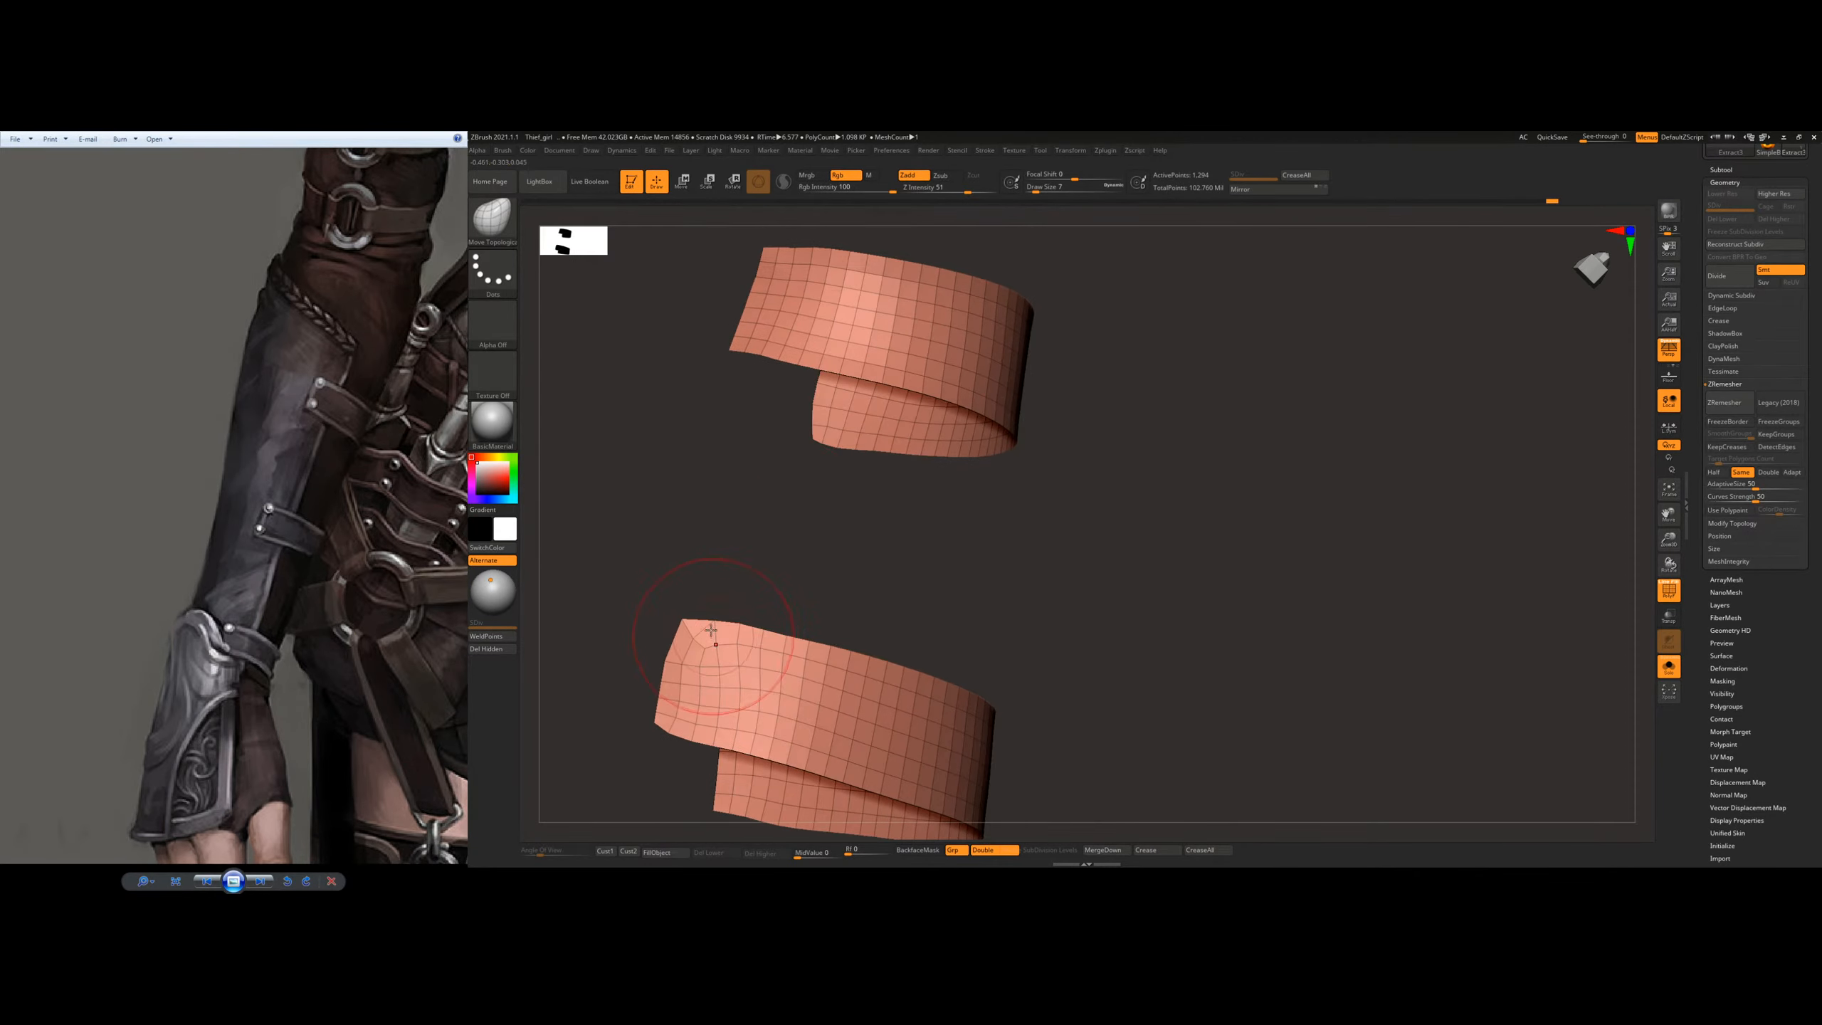
# Step: Pull the lower strap's end corners into shape and run ZRemesher again on both straps
pyautogui.moveTo(693, 626); pyautogui.dragTo(692, 610)
pyautogui.moveTo(681, 607); pyautogui.dragTo(642, 631, button='right')
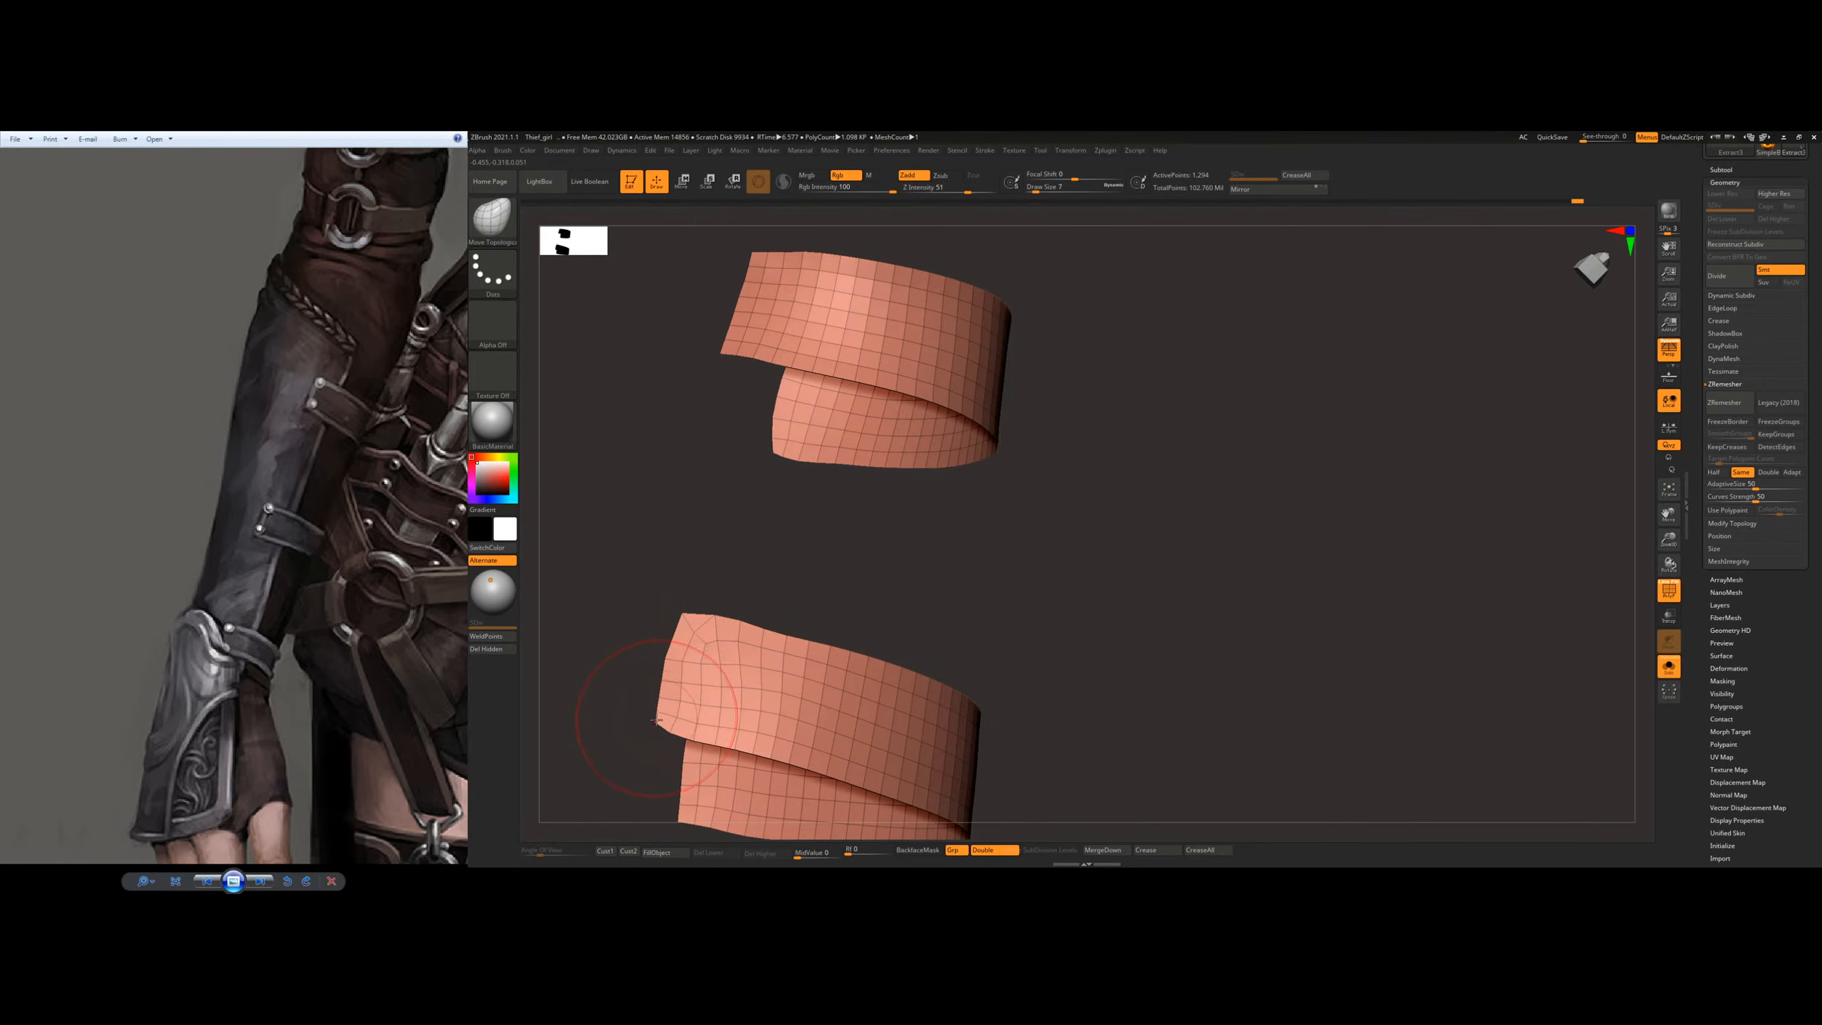
pyautogui.click(1726, 402)
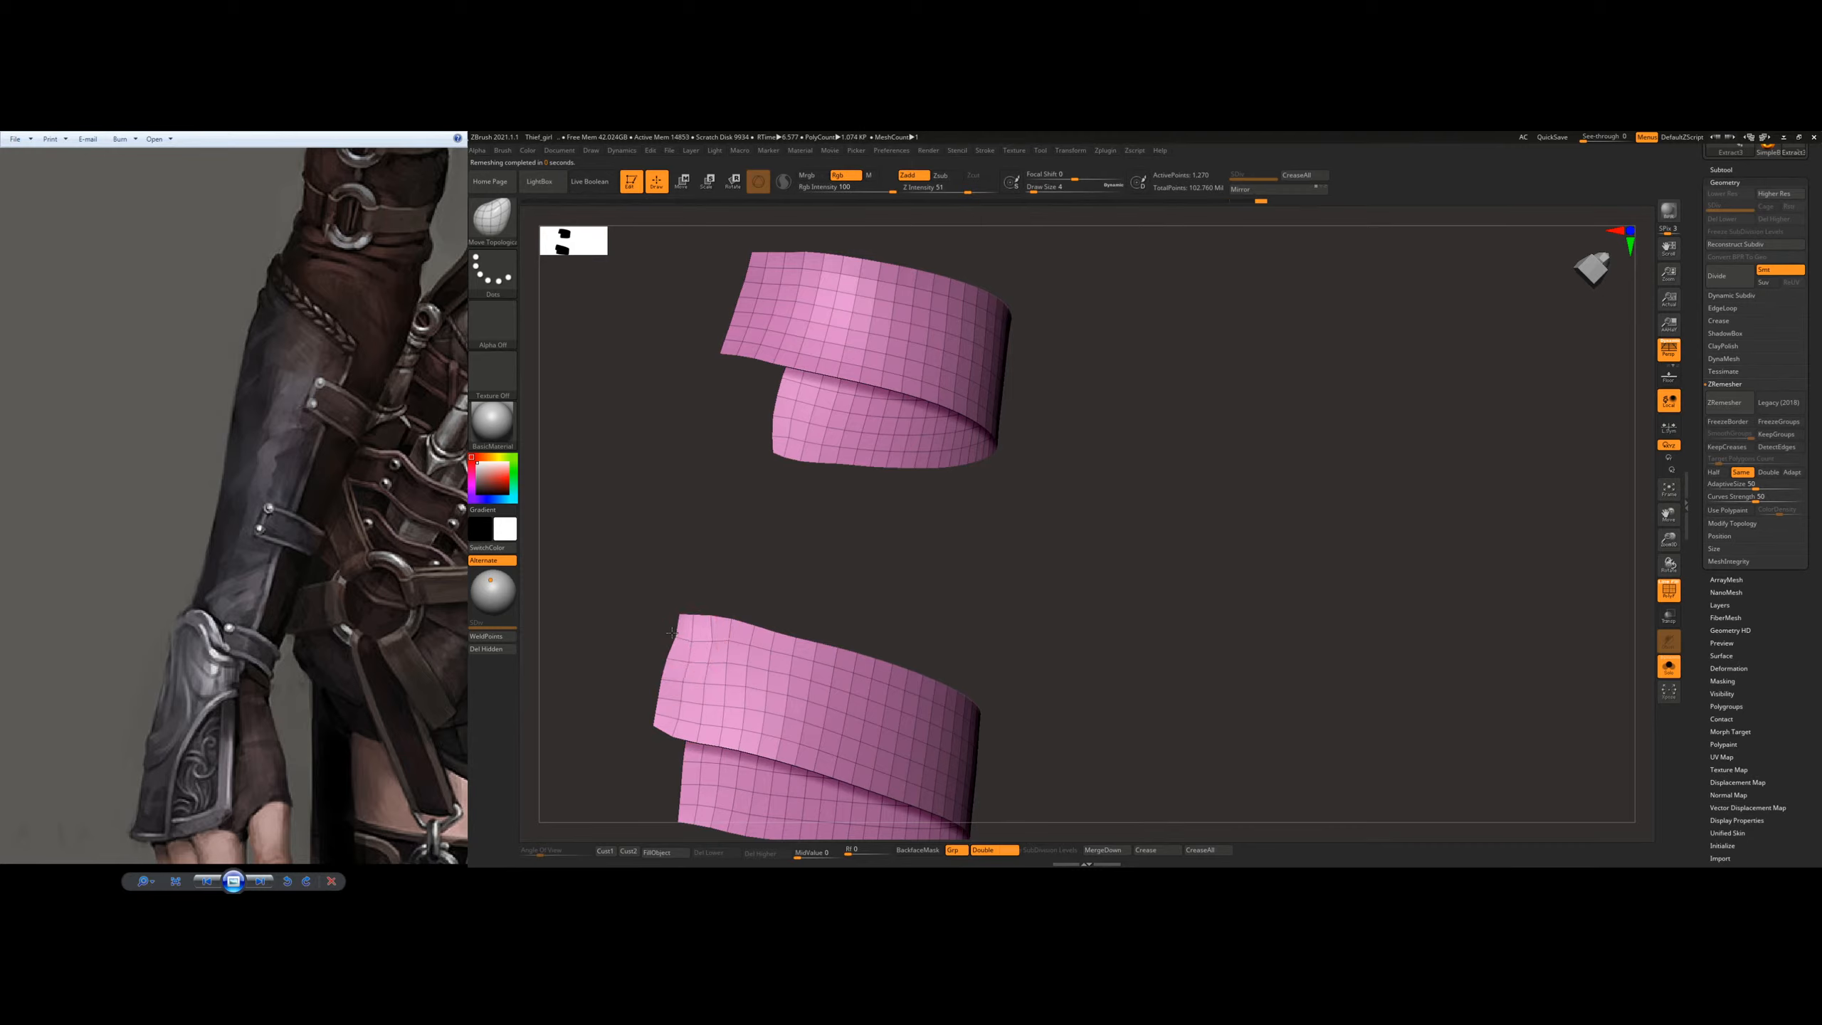
# Step: Remesh both straps with ZRemesher set to Half the polygon count
pyautogui.press('shift')
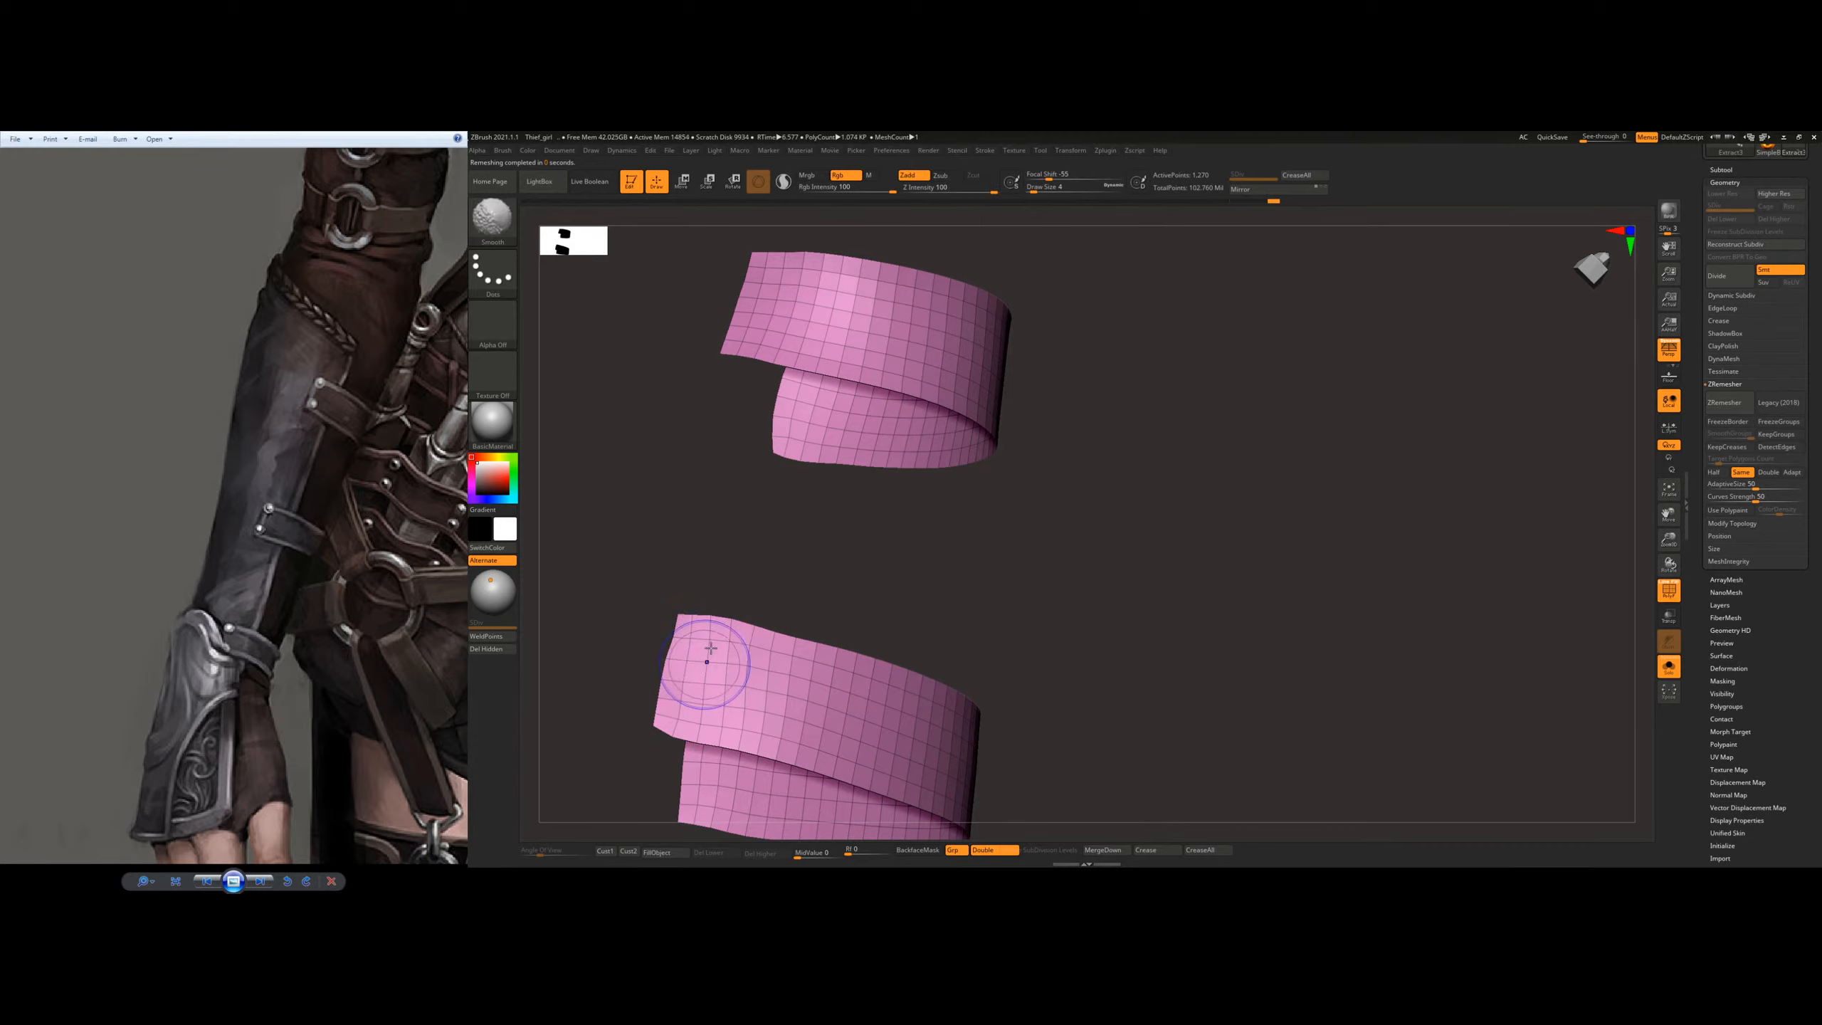
pyautogui.click(1715, 473)
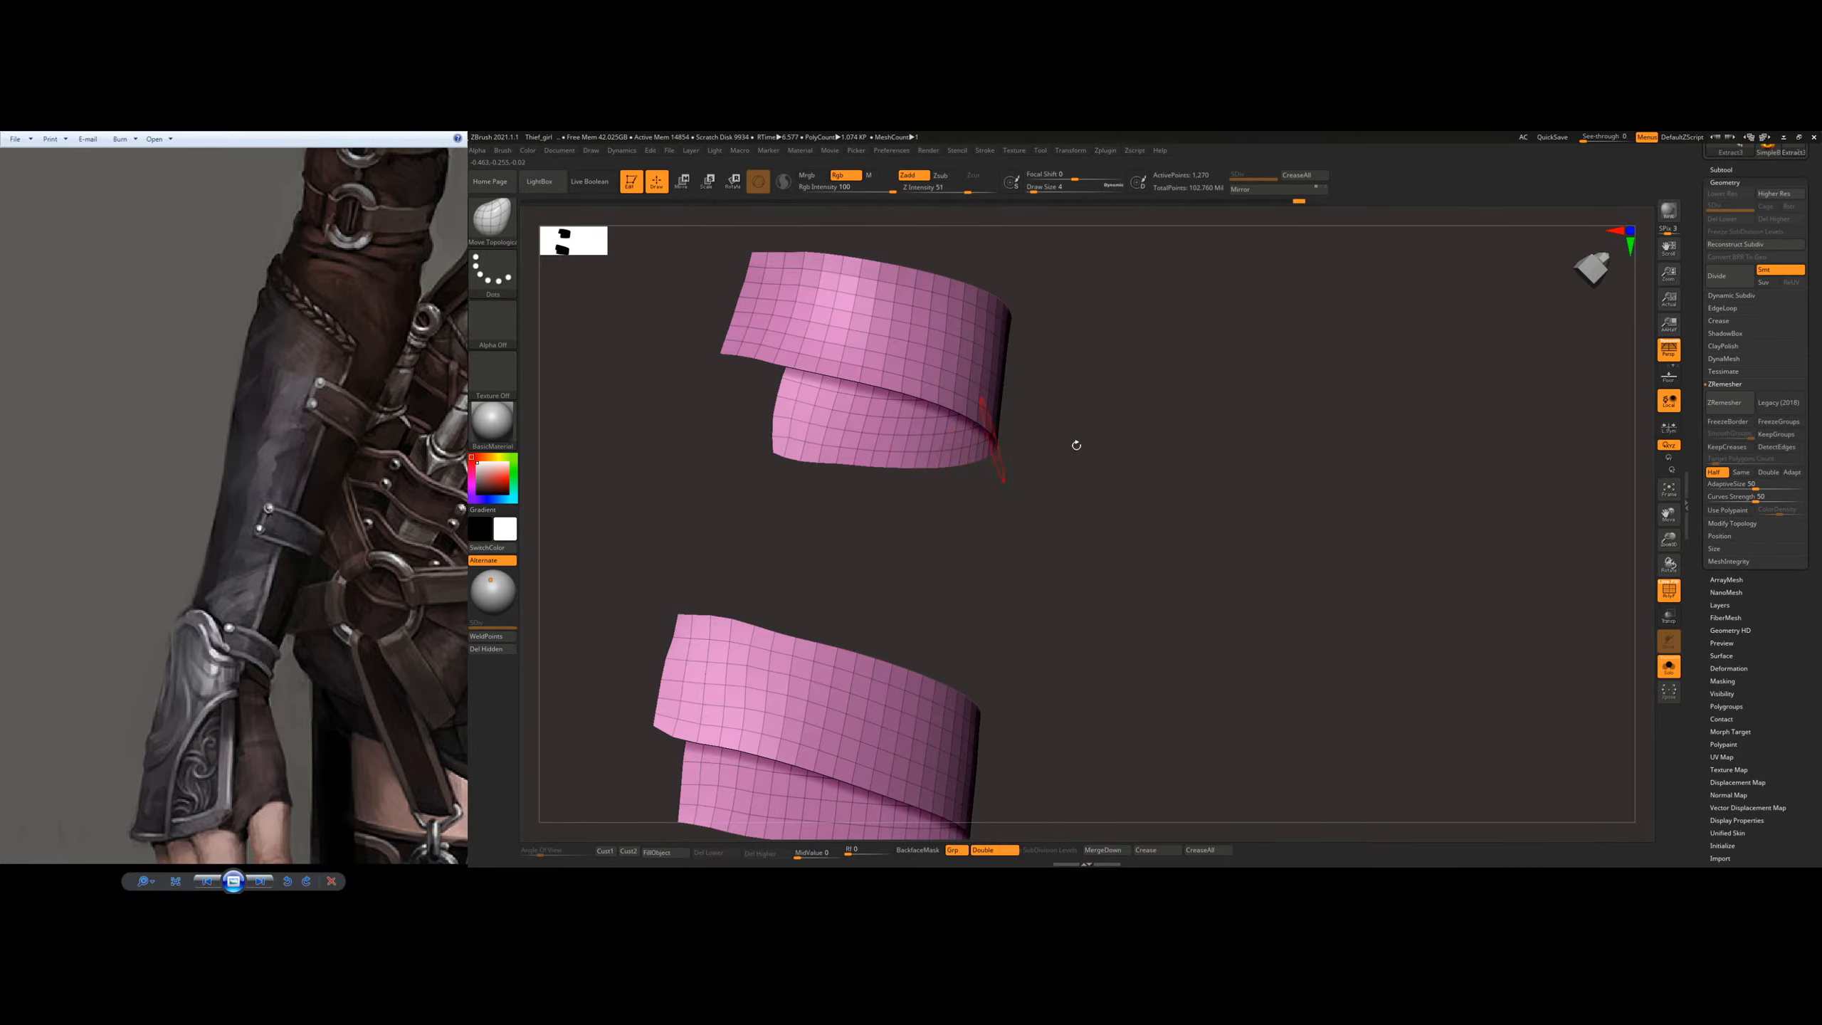
pyautogui.moveTo(1566, 407); pyautogui.dragTo(1238, 494)
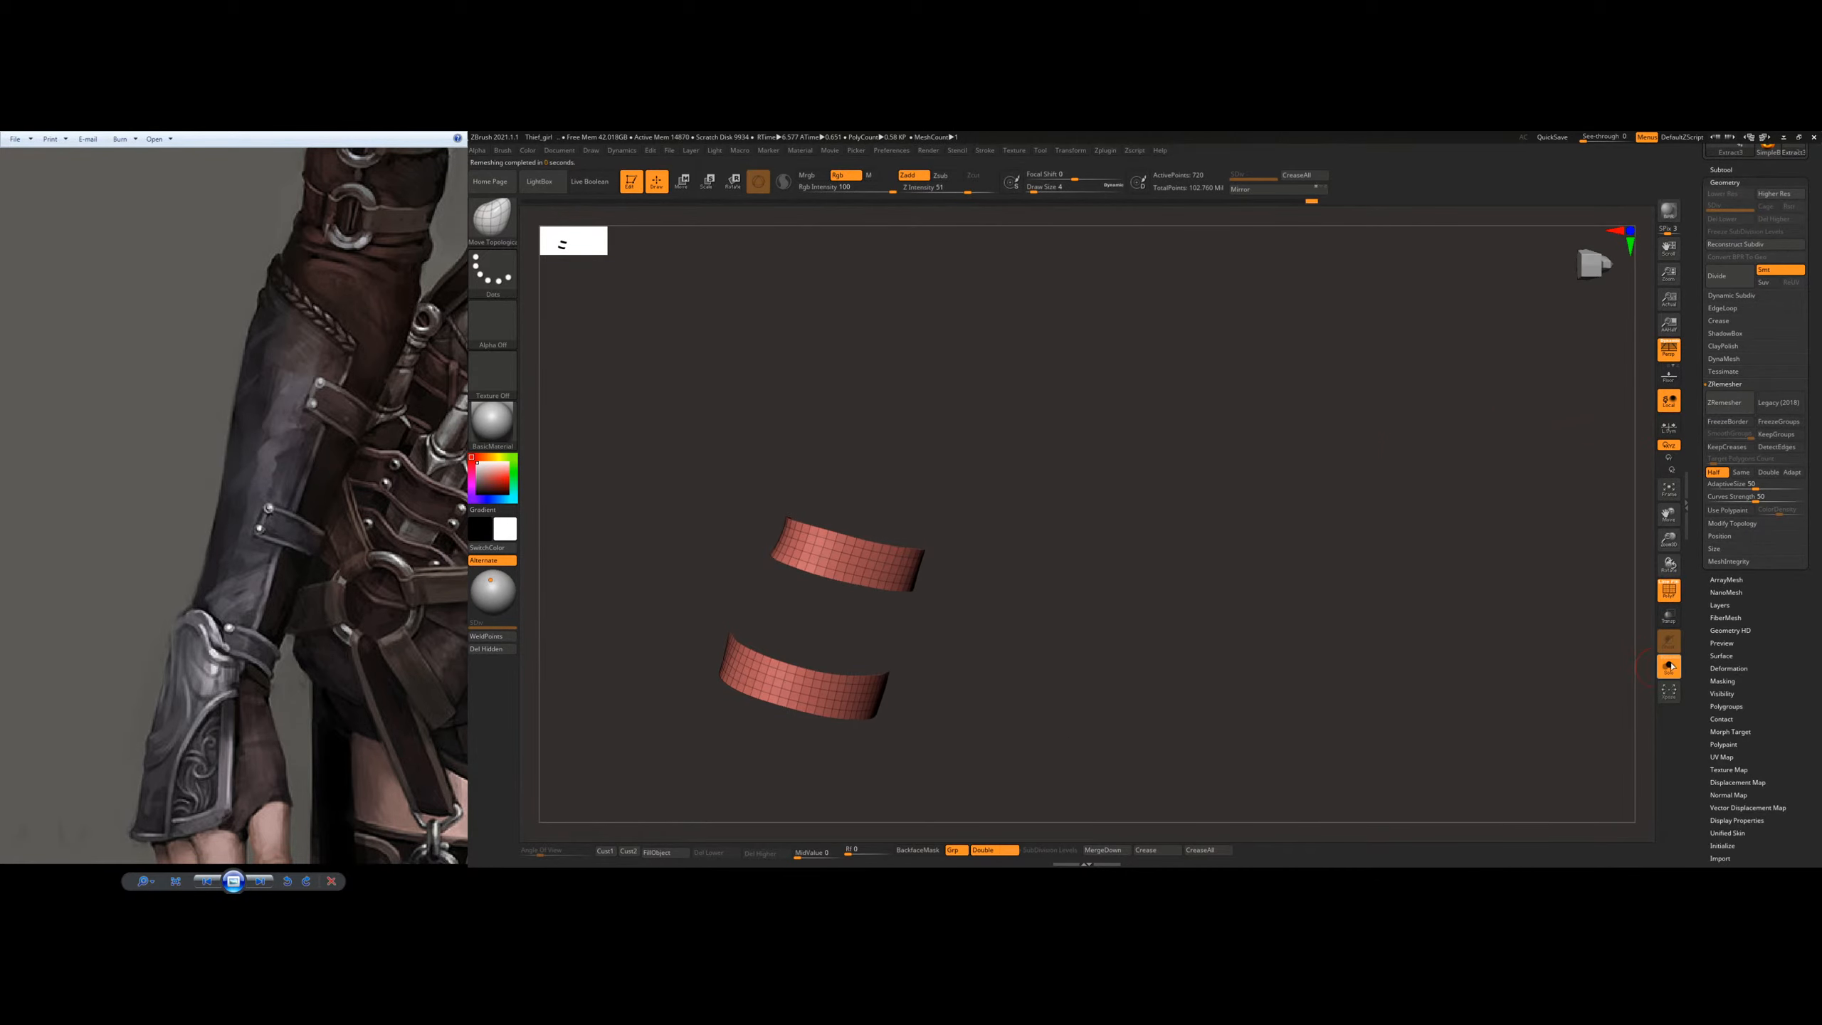
# Step: Turn off Solo mode to show the arm and bracer again around the straps
pyautogui.click(1670, 667)
pyautogui.moveTo(846, 618)
pyautogui.mouseDown()
pyautogui.moveTo(855, 575)
pyautogui.moveTo(761, 585)
pyautogui.mouseUp()
pyautogui.keyDown('ctrl'); pyautogui.moveTo(692, 574); pyautogui.dragTo(720, 585, button='right'); pyautogui.keyUp('ctrl')
# Step: Try to pull the upper strap's buried end out of the bracer with the Move brush
pyautogui.press('b')
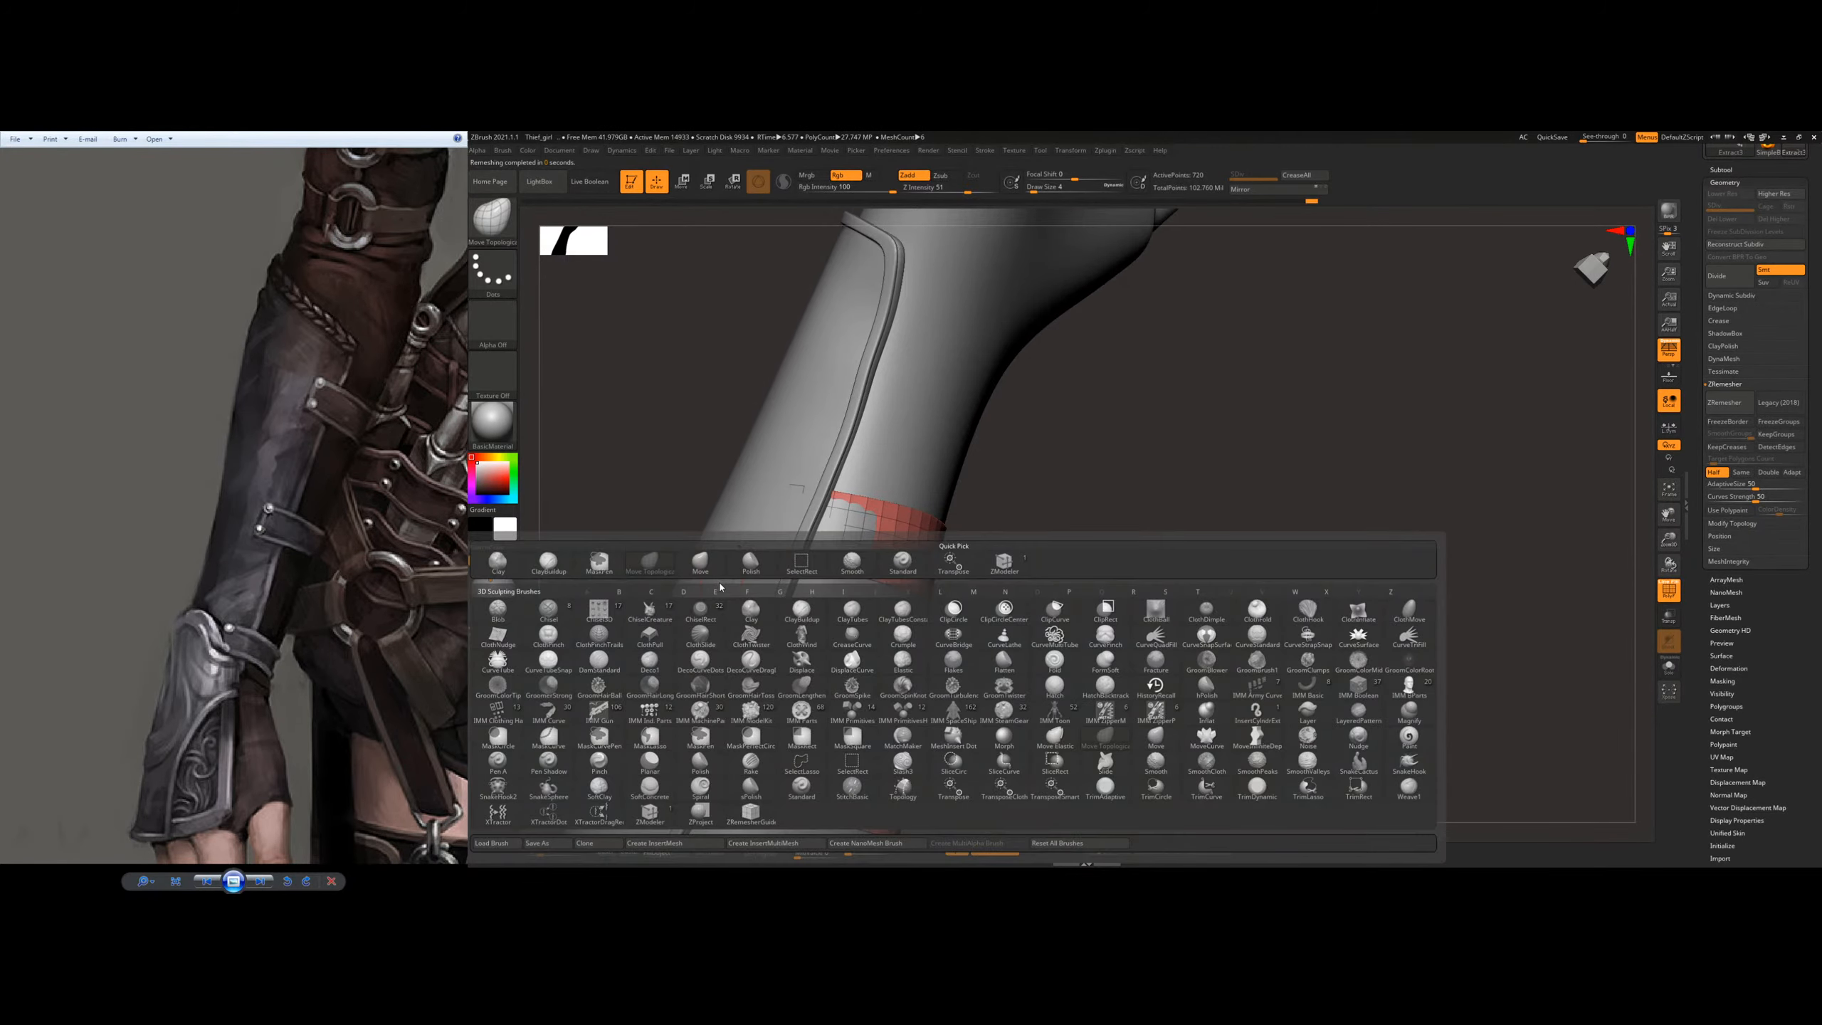
pyautogui.press('m')
pyautogui.press('v')
pyautogui.press('s')
pyautogui.moveTo(749, 655); pyautogui.dragTo(760, 656)
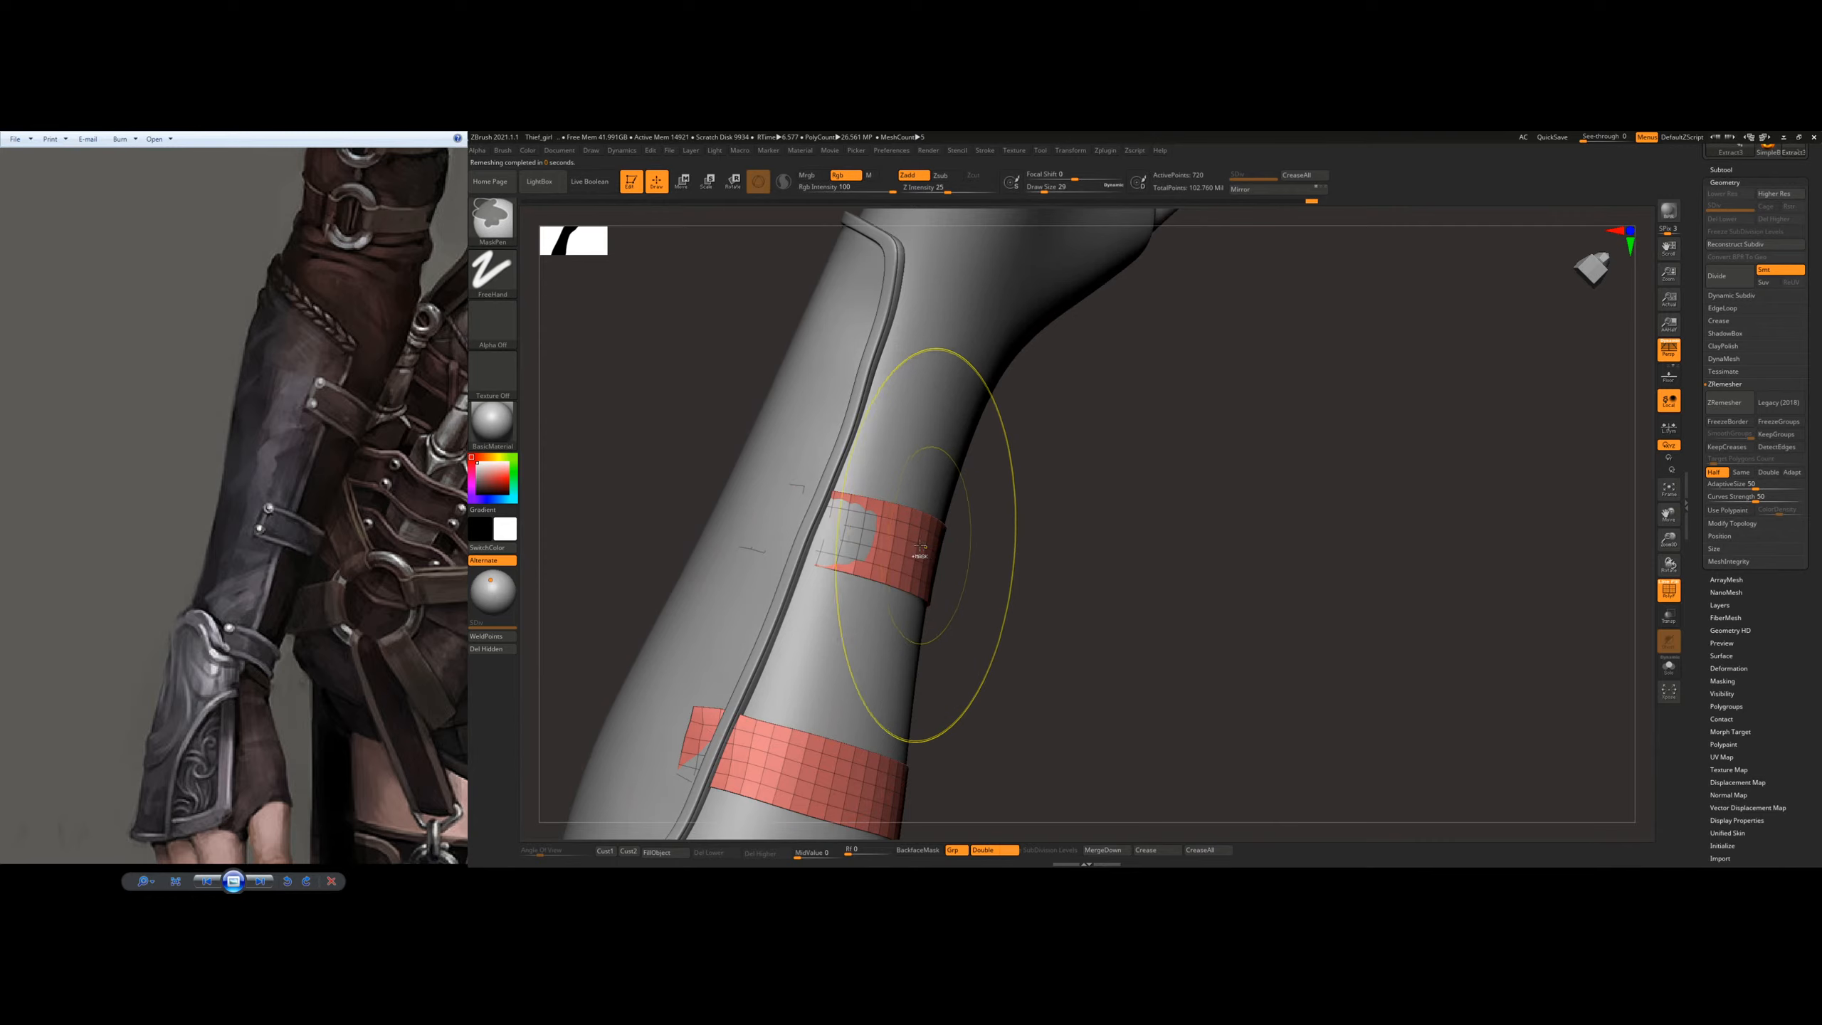
pyautogui.moveTo(920, 546)
pyautogui.keyDown('ctrl'); pyautogui.mouseDown(button='right')
pyautogui.moveTo(869, 546)
pyautogui.moveTo(861, 506)
pyautogui.moveTo(863, 545)
pyautogui.mouseUp(button='right'); pyautogui.keyUp('ctrl')
# Step: Enlarge the Move Topological brush and pull the upper strap's end out over the bracer's trim
pyautogui.press('s')
pyautogui.moveTo(847, 545); pyautogui.dragTo(851, 545)
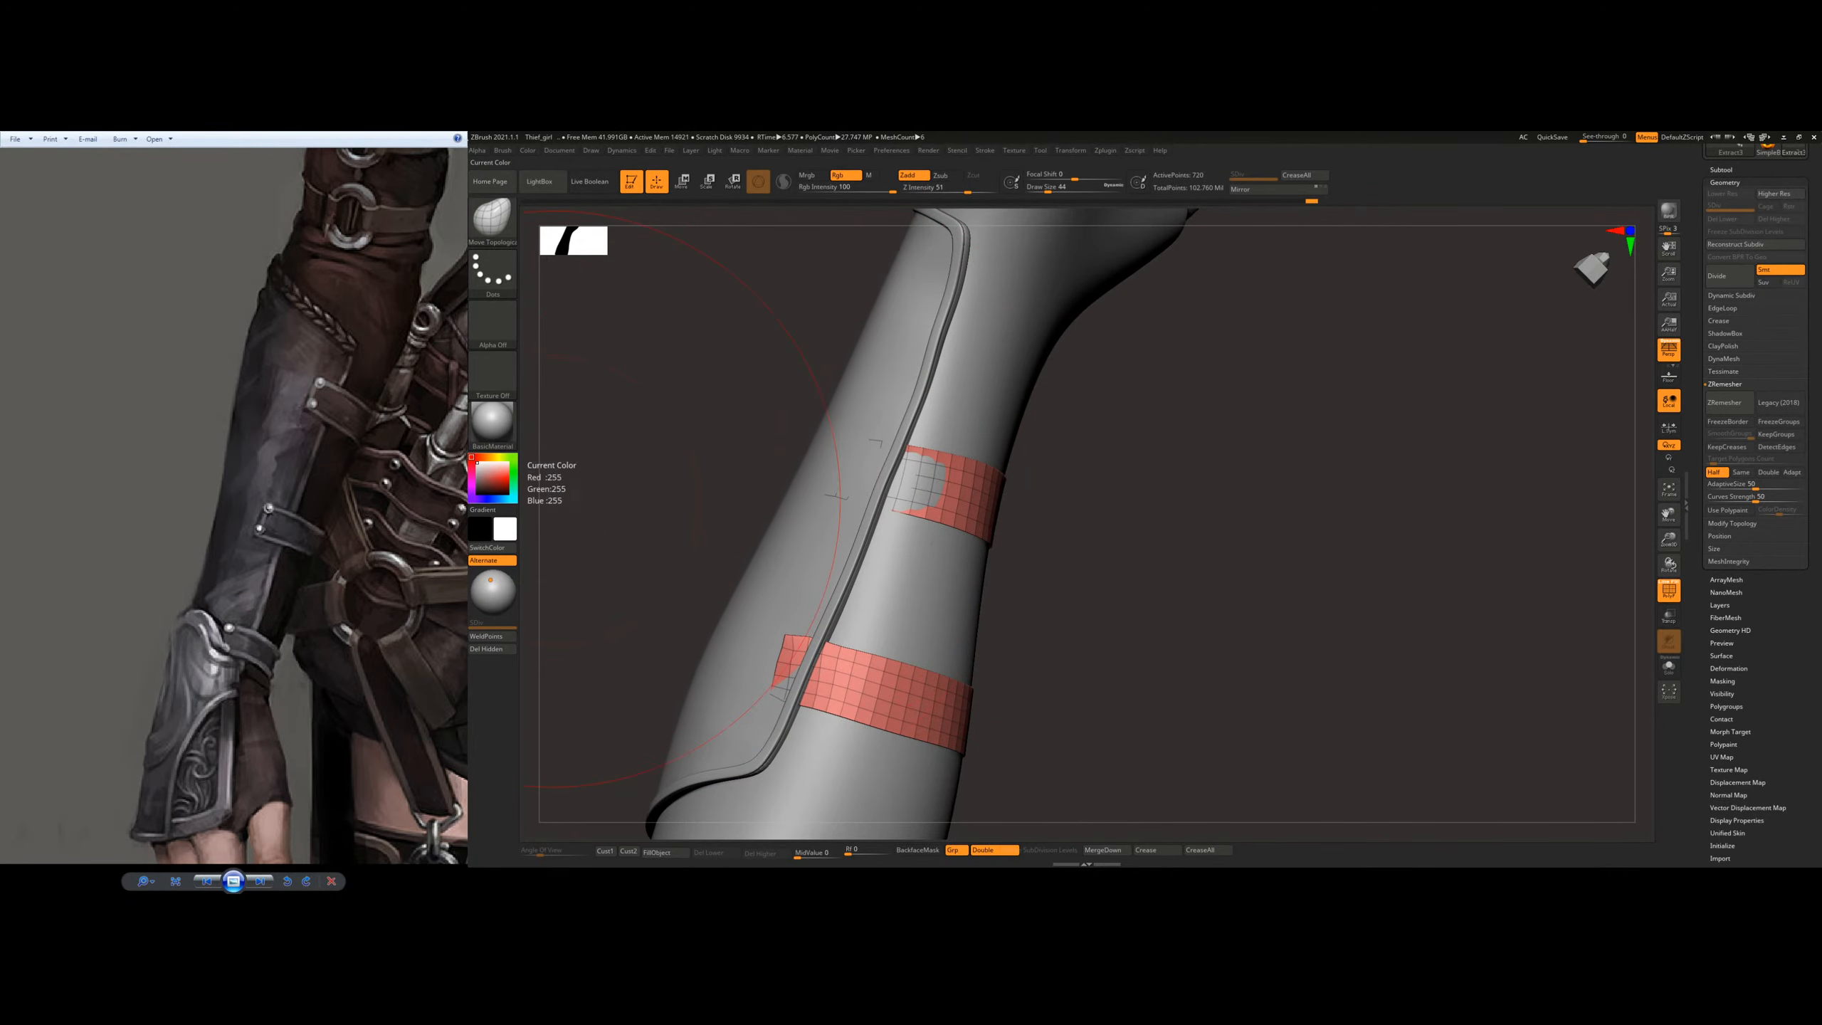
pyautogui.keyDown('alt'); pyautogui.moveTo(876, 473); pyautogui.dragTo(888, 476); pyautogui.keyUp('alt')
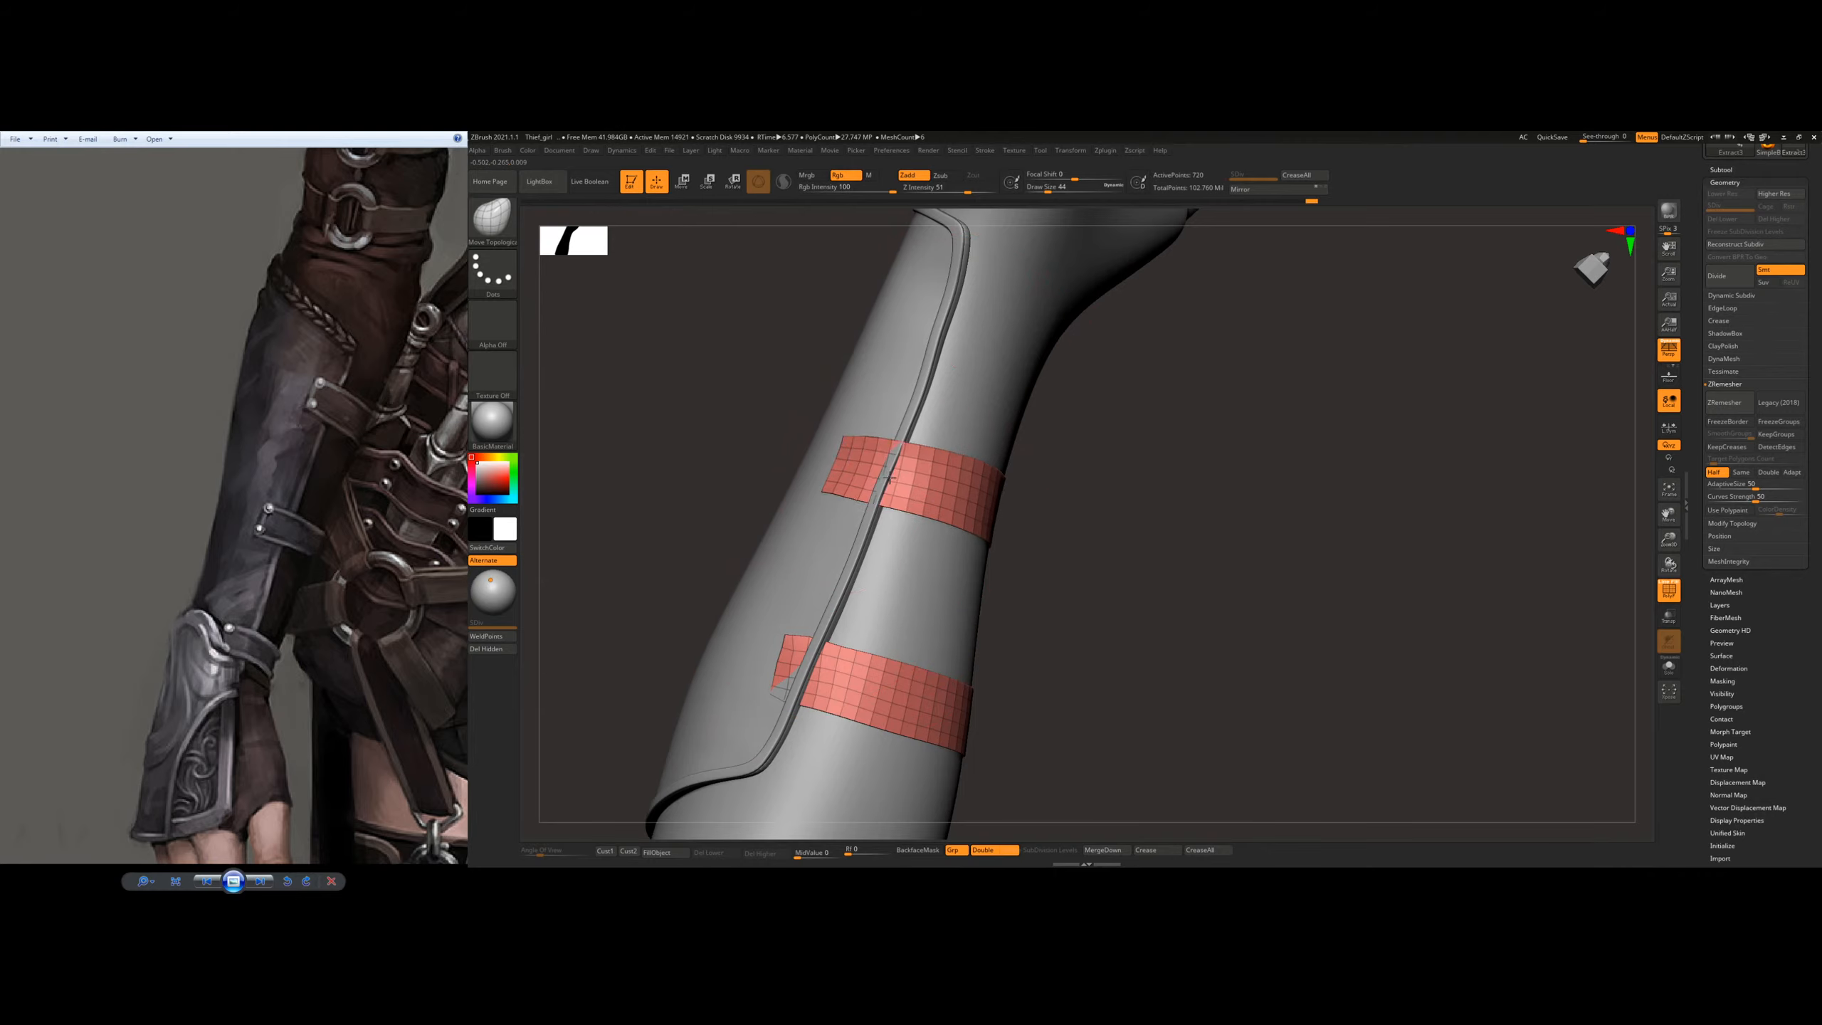
pyautogui.moveTo(890, 478); pyautogui.dragTo(924, 430, button='right')
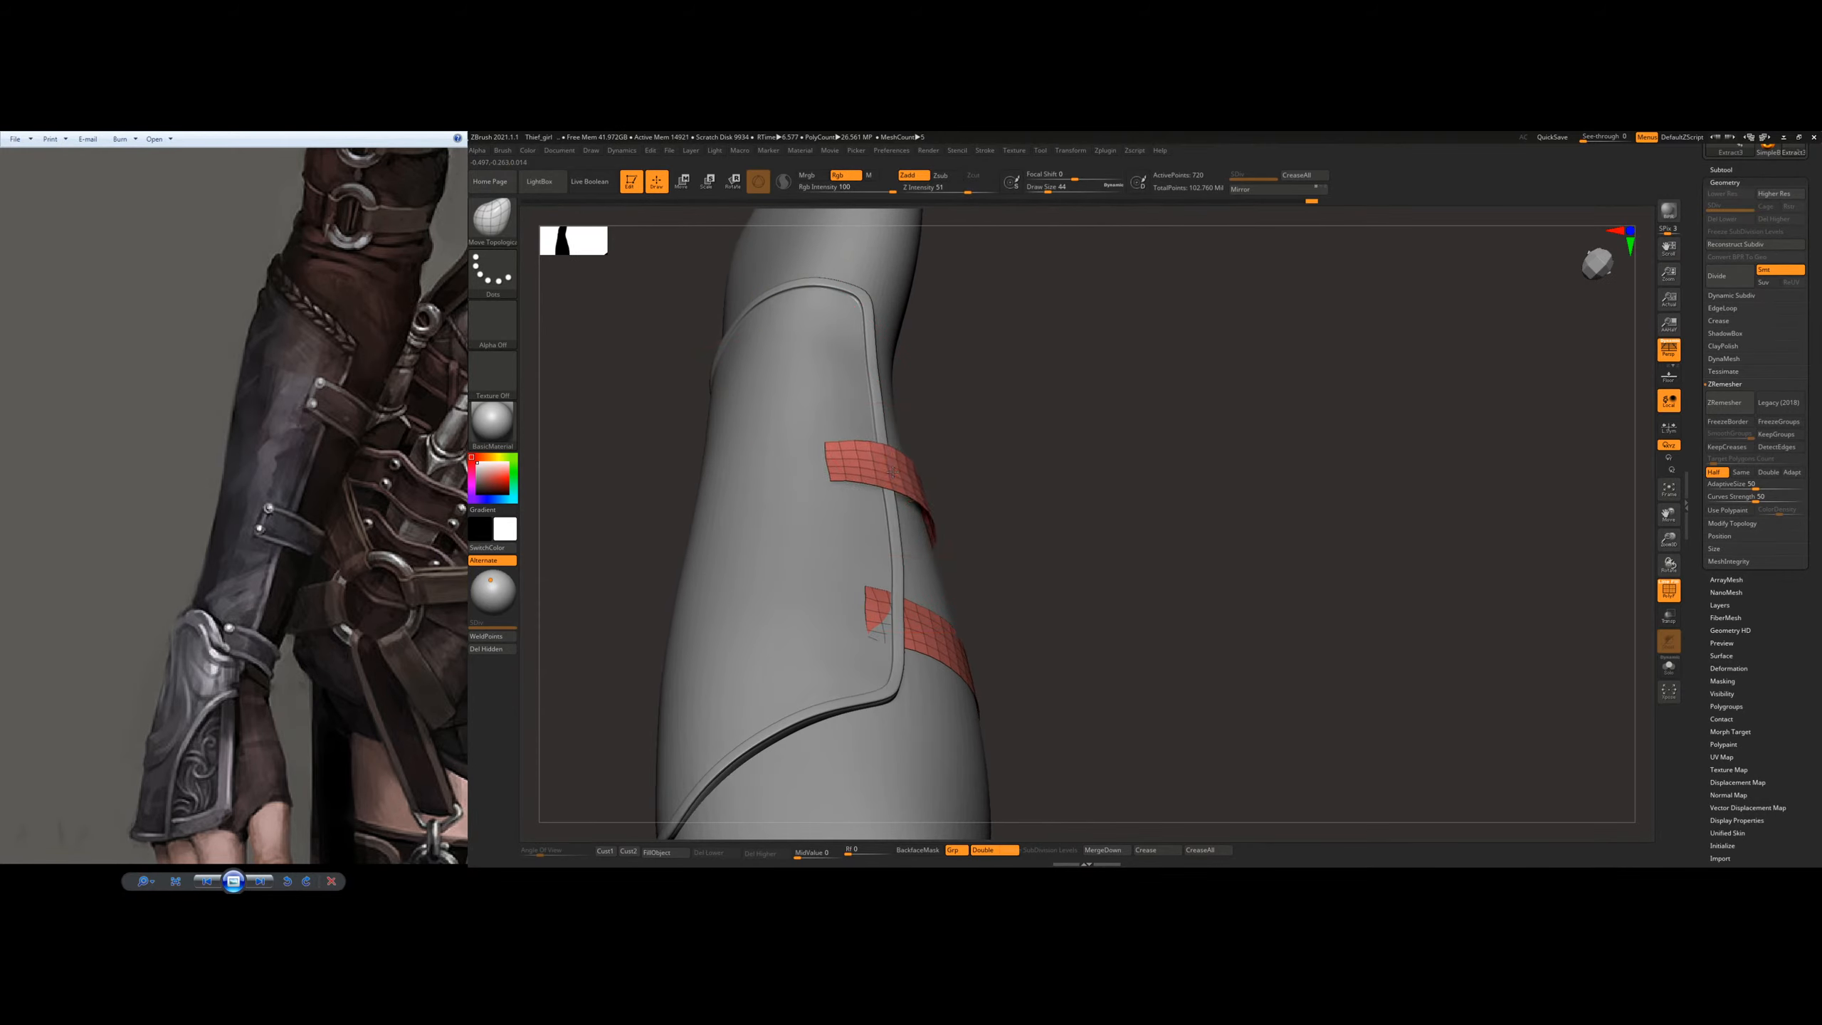
# Step: Pull the lower strap's buried parts out above the bracer surface, using a smaller brush
pyautogui.moveTo(897, 585)
pyautogui.mouseDown(button='right')
pyautogui.moveTo(923, 610)
pyautogui.moveTo(915, 631)
pyautogui.moveTo(879, 642)
pyautogui.moveTo(853, 690)
pyautogui.moveTo(874, 637)
pyautogui.moveTo(839, 654)
pyautogui.moveTo(927, 549)
pyautogui.moveTo(935, 598)
pyautogui.moveTo(833, 652)
pyautogui.moveTo(906, 623)
pyautogui.moveTo(1021, 618)
pyautogui.moveTo(1015, 585)
pyautogui.mouseUp(button='right')
pyautogui.press('[')
pyautogui.moveTo(1082, 676); pyautogui.dragTo(1108, 651)
pyautogui.moveTo(1108, 650)
pyautogui.mouseDown(button='right')
pyautogui.moveTo(1157, 621)
pyautogui.moveTo(1136, 626)
pyautogui.mouseUp(button='right')
pyautogui.moveTo(1082, 662); pyautogui.dragTo(1073, 652)
pyautogui.moveTo(1268, 687)
pyautogui.mouseDown(button='right')
pyautogui.moveTo(1155, 575)
pyautogui.moveTo(938, 415)
pyautogui.moveTo(890, 420)
pyautogui.mouseUp(button='right')
# Step: Extend both strap ends across the bracer's trim on the far side of the forearm with Move Topological strokes
pyautogui.press('s')
pyautogui.click(914, 530)
pyautogui.moveTo(903, 495); pyautogui.dragTo(853, 471)
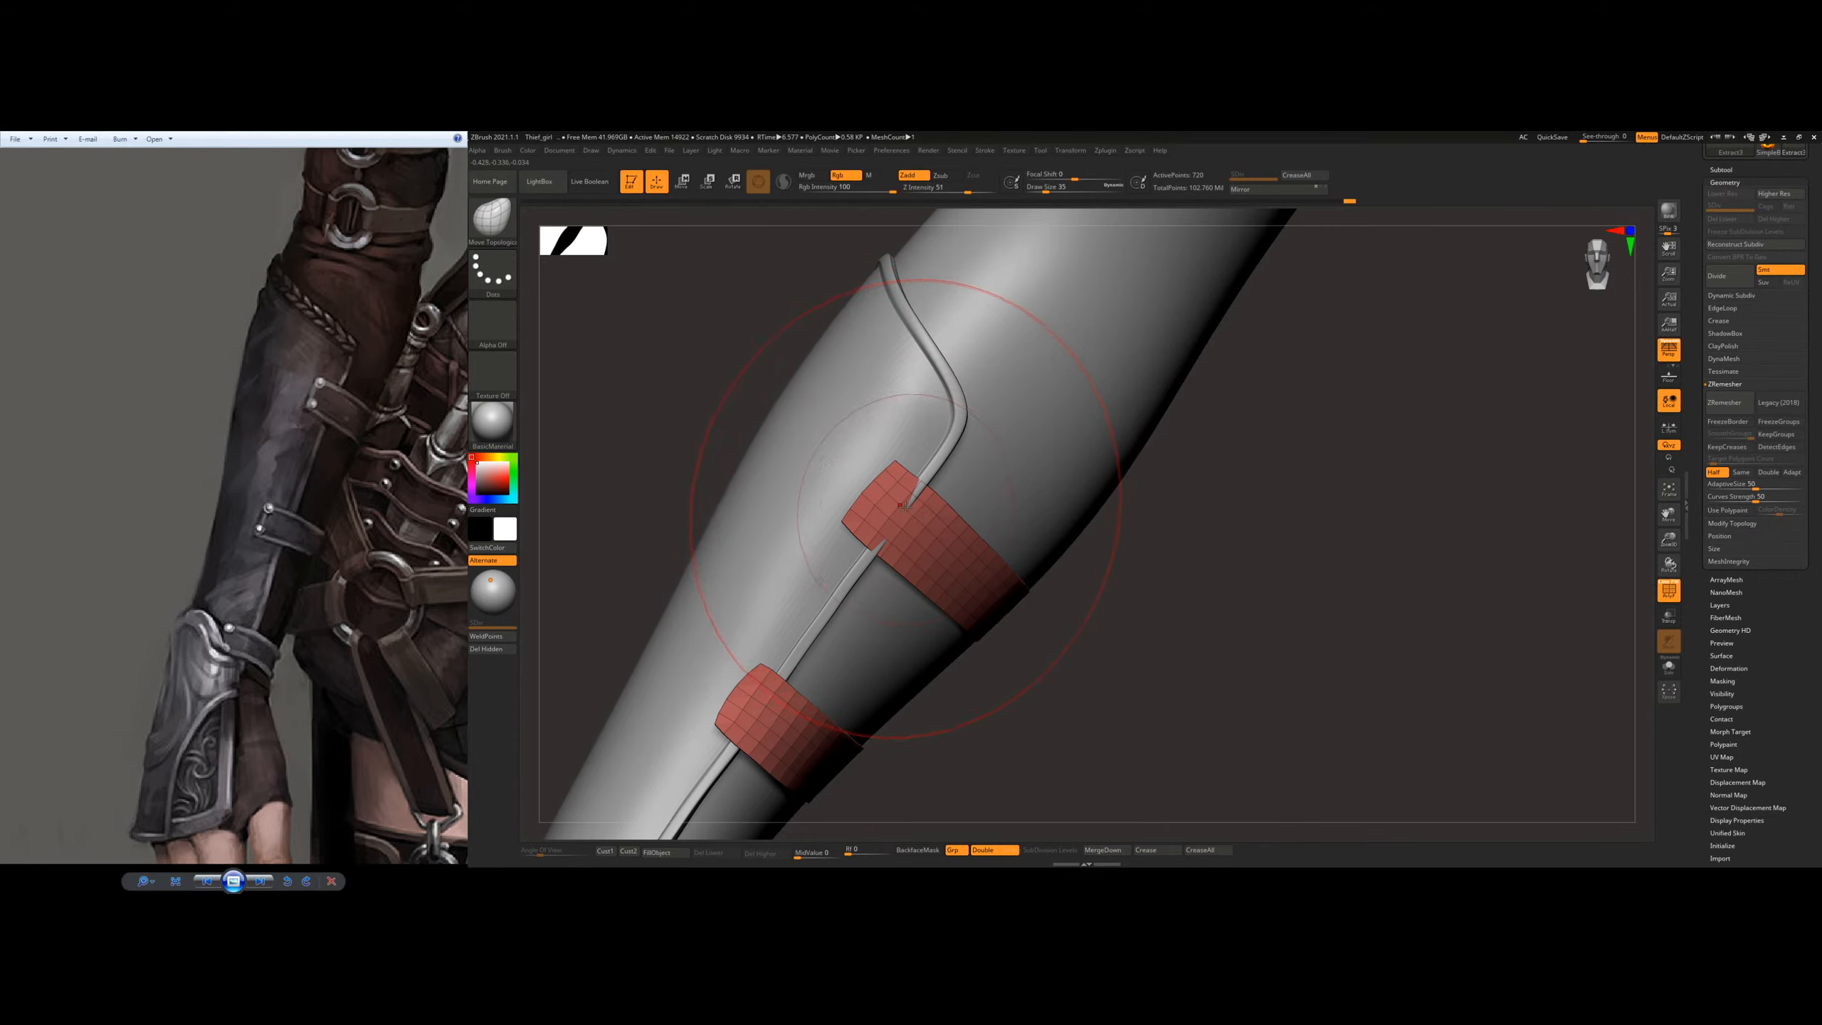
pyautogui.moveTo(915, 494); pyautogui.dragTo(895, 522, button='right')
pyautogui.moveTo(721, 679); pyautogui.dragTo(697, 664)
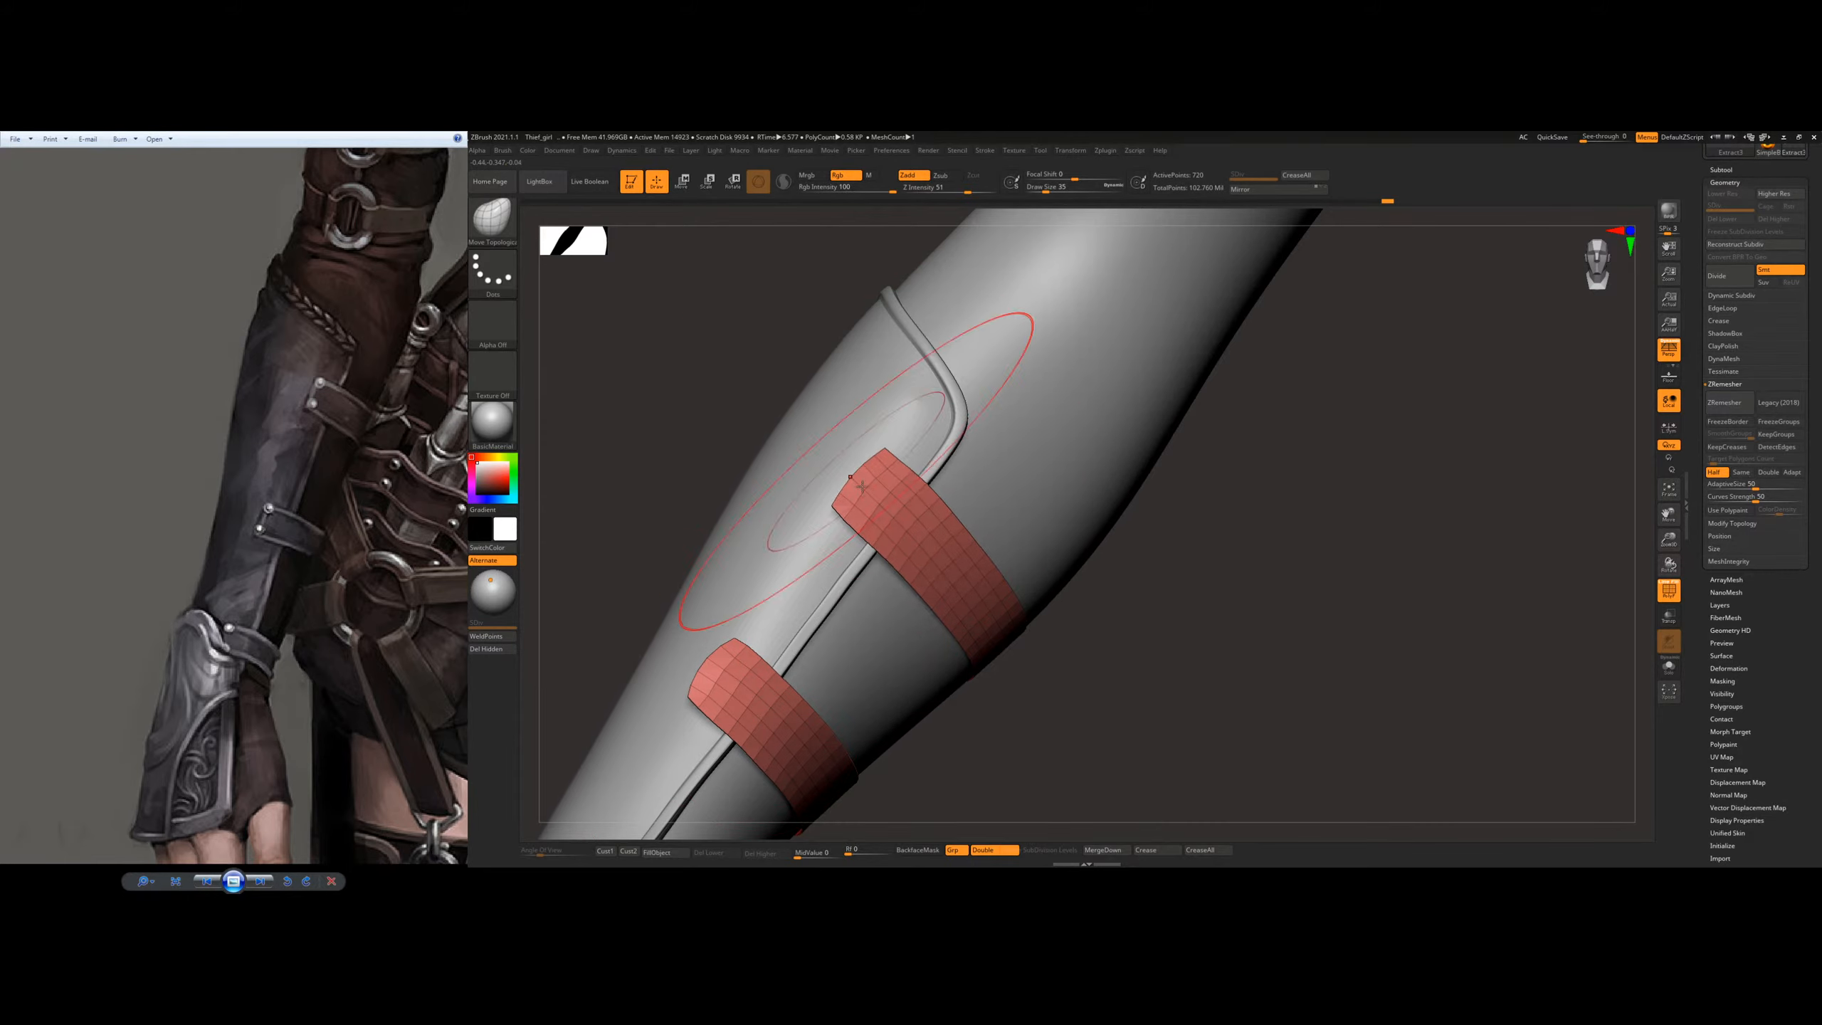
# Step: Refine the straps' fit around the forearm and remesh them with ZRemesher at Half the polygon count
pyautogui.press('s')
pyautogui.moveTo(860, 563); pyautogui.dragTo(862, 543)
pyautogui.moveTo(930, 470); pyautogui.dragTo(854, 515)
pyautogui.moveTo(853, 524)
pyautogui.mouseDown(button='right')
pyautogui.moveTo(998, 589)
pyautogui.moveTo(993, 664)
pyautogui.moveTo(1015, 549)
pyautogui.moveTo(1105, 469)
pyautogui.mouseUp(button='right')
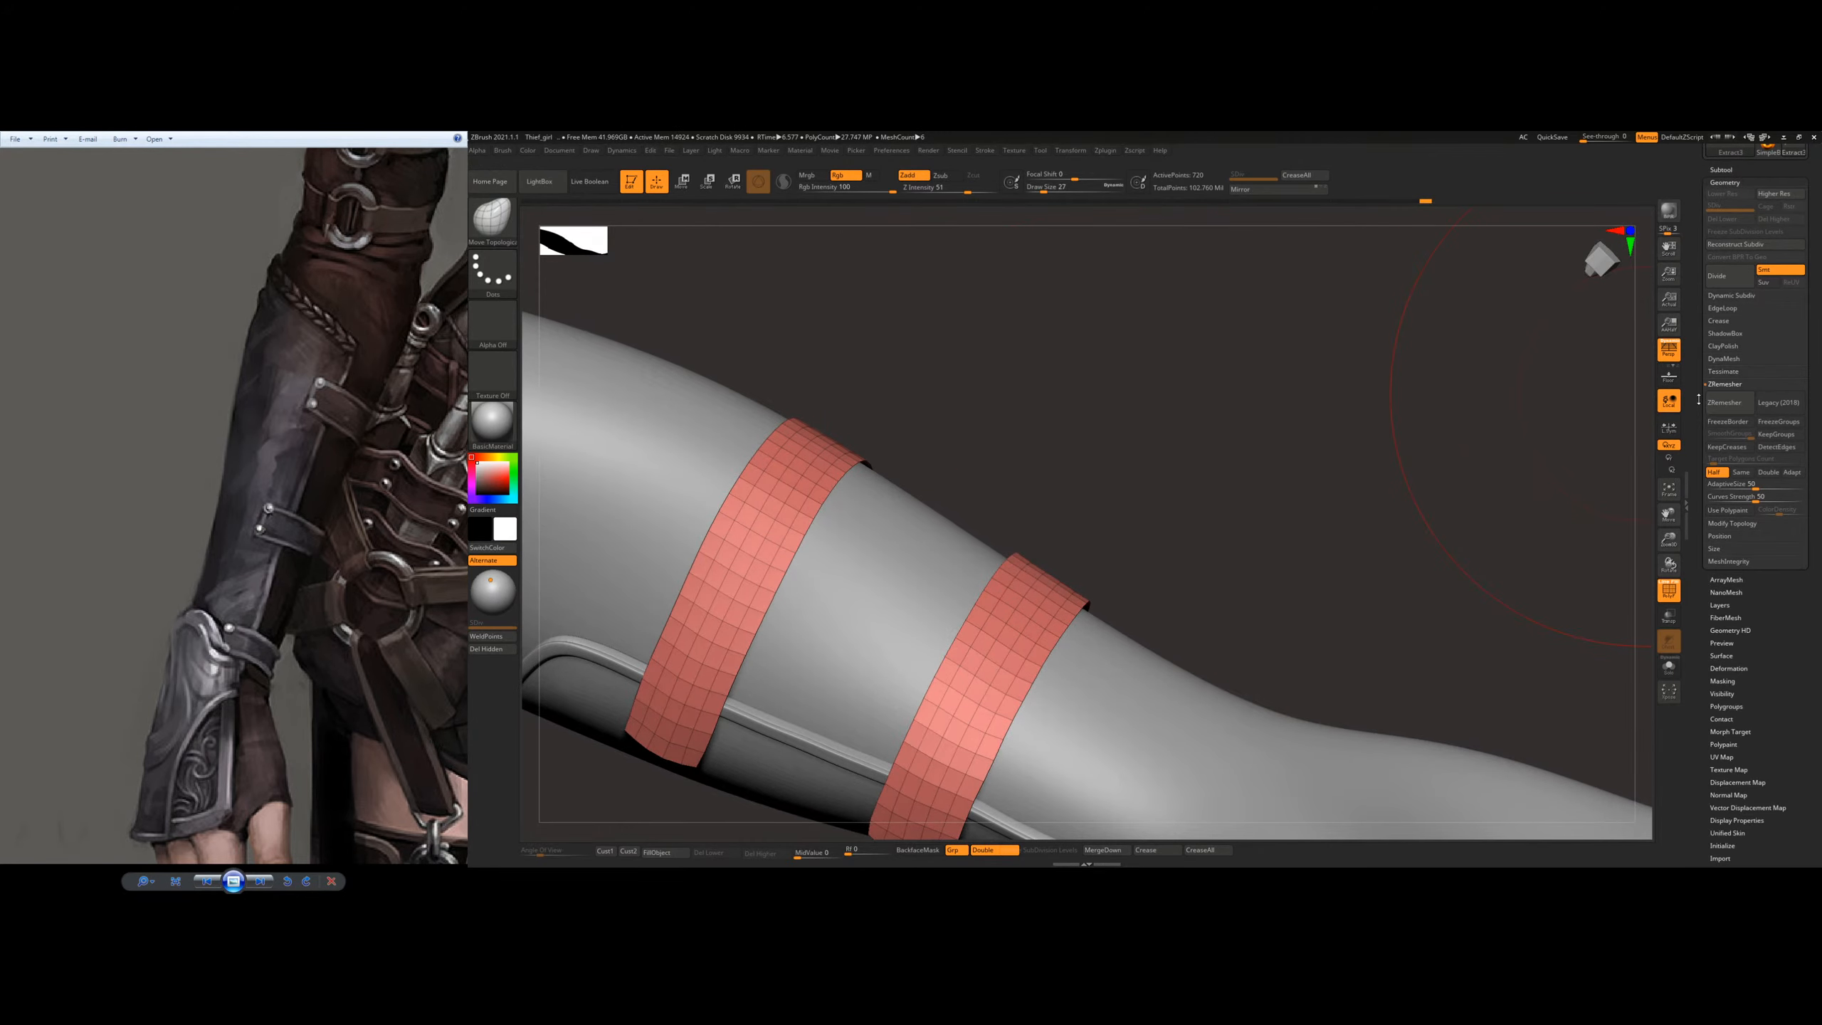
pyautogui.click(1726, 407)
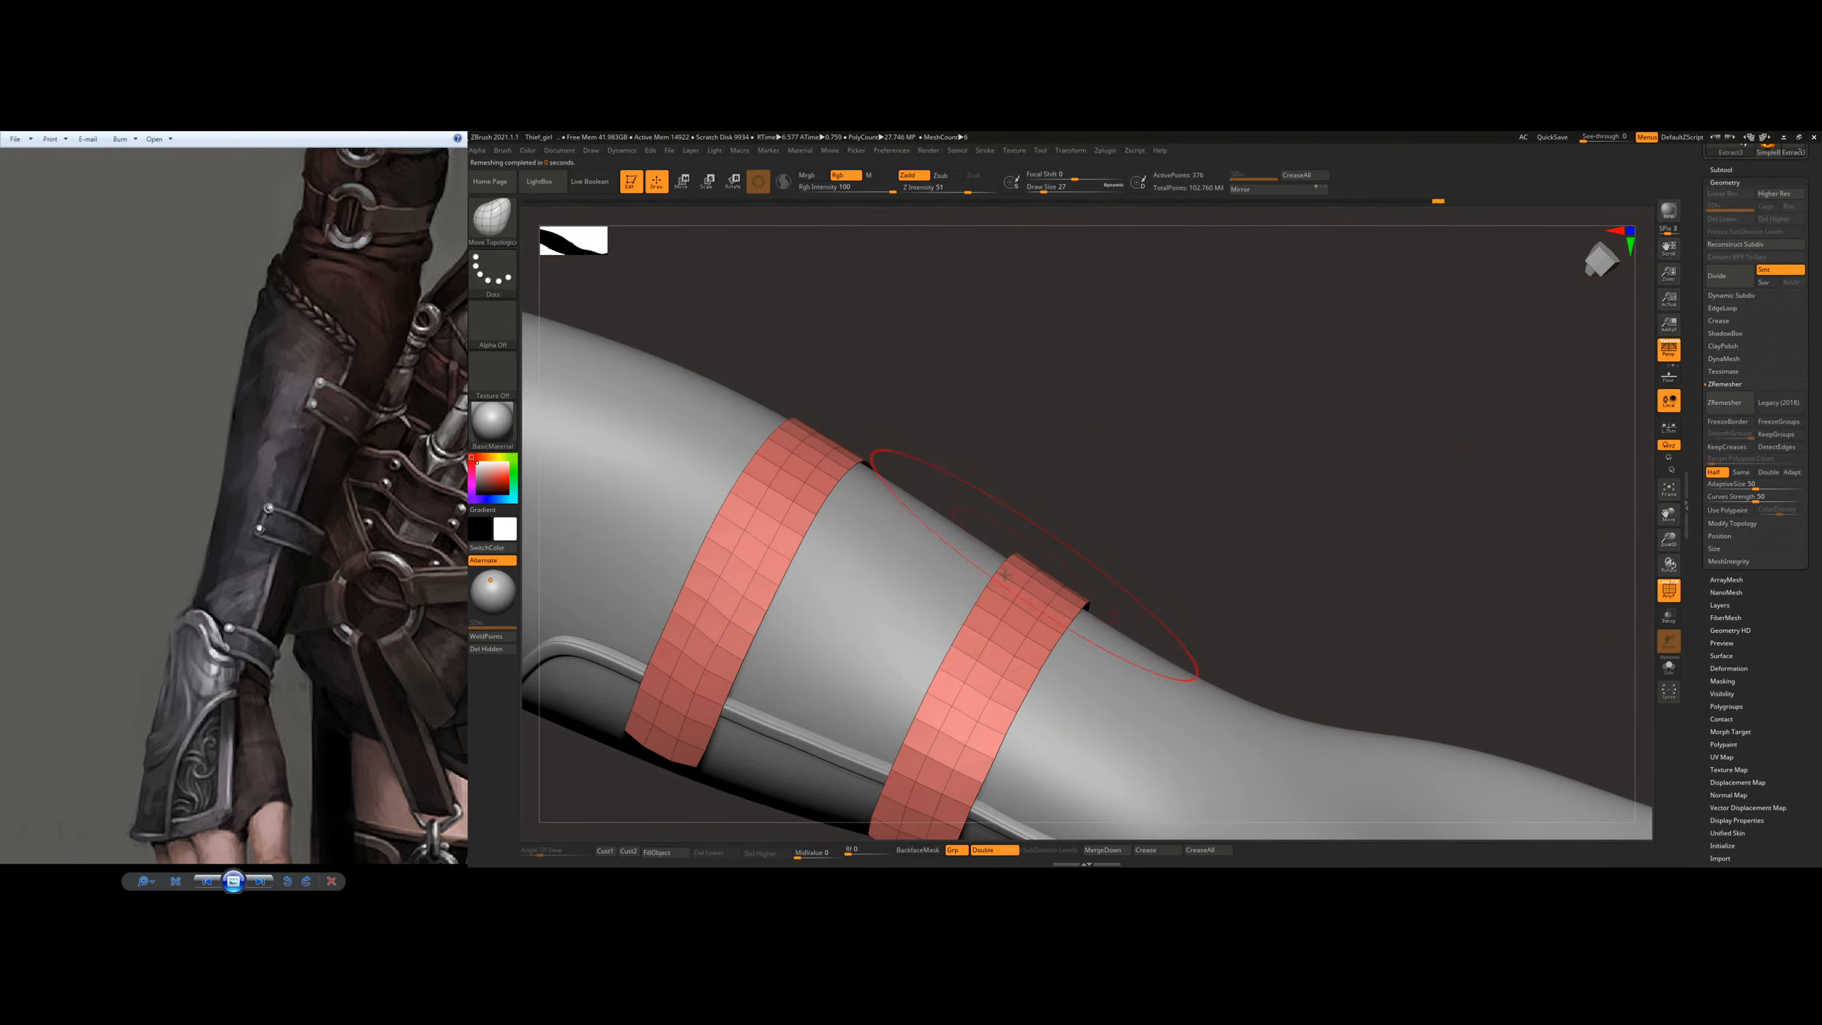
# Step: Adjust the strap ends to follow the bracer surface with Move Topological, checking several angles and resizing the brush
pyautogui.moveTo(943, 595); pyautogui.dragTo(1068, 477, button='right')
pyautogui.moveTo(892, 474)
pyautogui.keyDown('ctrl'); pyautogui.mouseDown(button='right')
pyautogui.moveTo(963, 528)
pyautogui.moveTo(958, 474)
pyautogui.moveTo(997, 511)
pyautogui.moveTo(992, 453)
pyautogui.moveTo(959, 438)
pyautogui.mouseUp(button='right'); pyautogui.keyUp('ctrl')
pyautogui.moveTo(958, 438)
pyautogui.keyDown('ctrl'); pyautogui.mouseDown(button='right')
pyautogui.moveTo(940, 409)
pyautogui.moveTo(968, 427)
pyautogui.mouseUp(button='right'); pyautogui.keyUp('ctrl')
pyautogui.press('s')
pyautogui.moveTo(976, 434); pyautogui.dragTo(970, 434)
pyautogui.moveTo(970, 431)
pyautogui.mouseDown(button='right')
pyautogui.moveTo(953, 410)
pyautogui.moveTo(945, 425)
pyautogui.mouseUp(button='right')
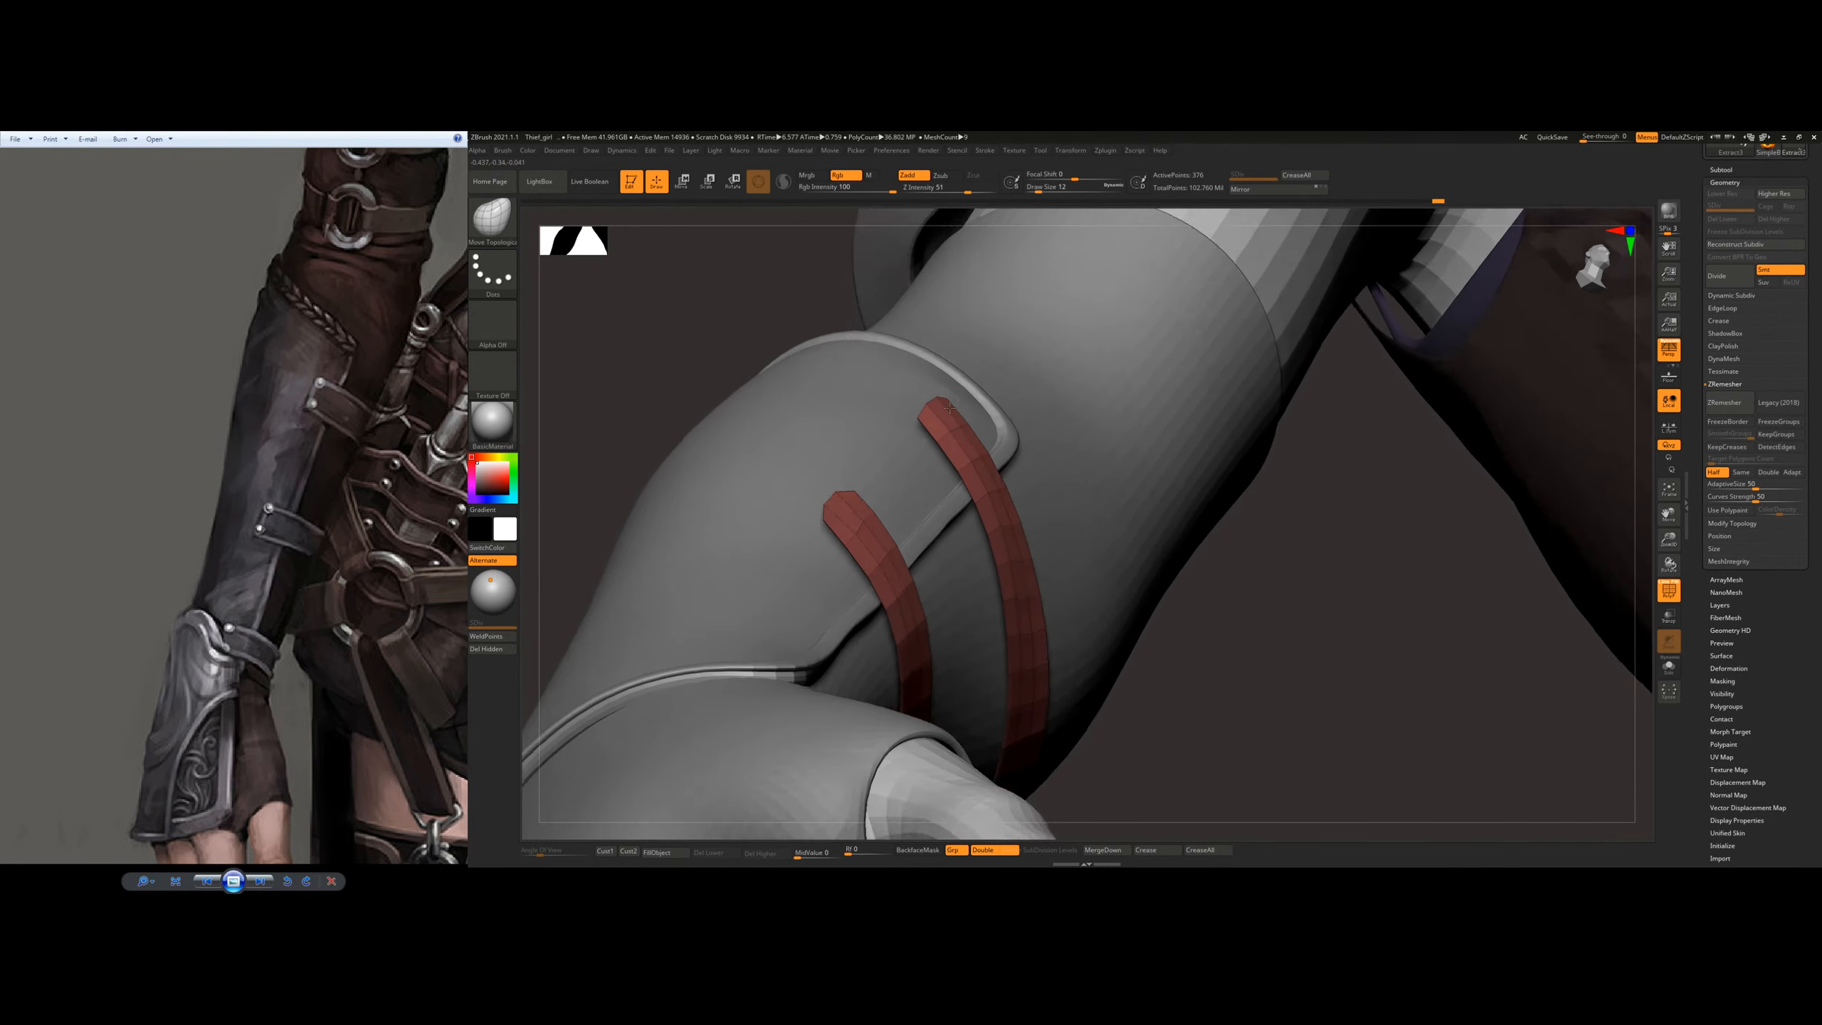
pyautogui.press('s')
pyautogui.moveTo(945, 428); pyautogui.dragTo(949, 428)
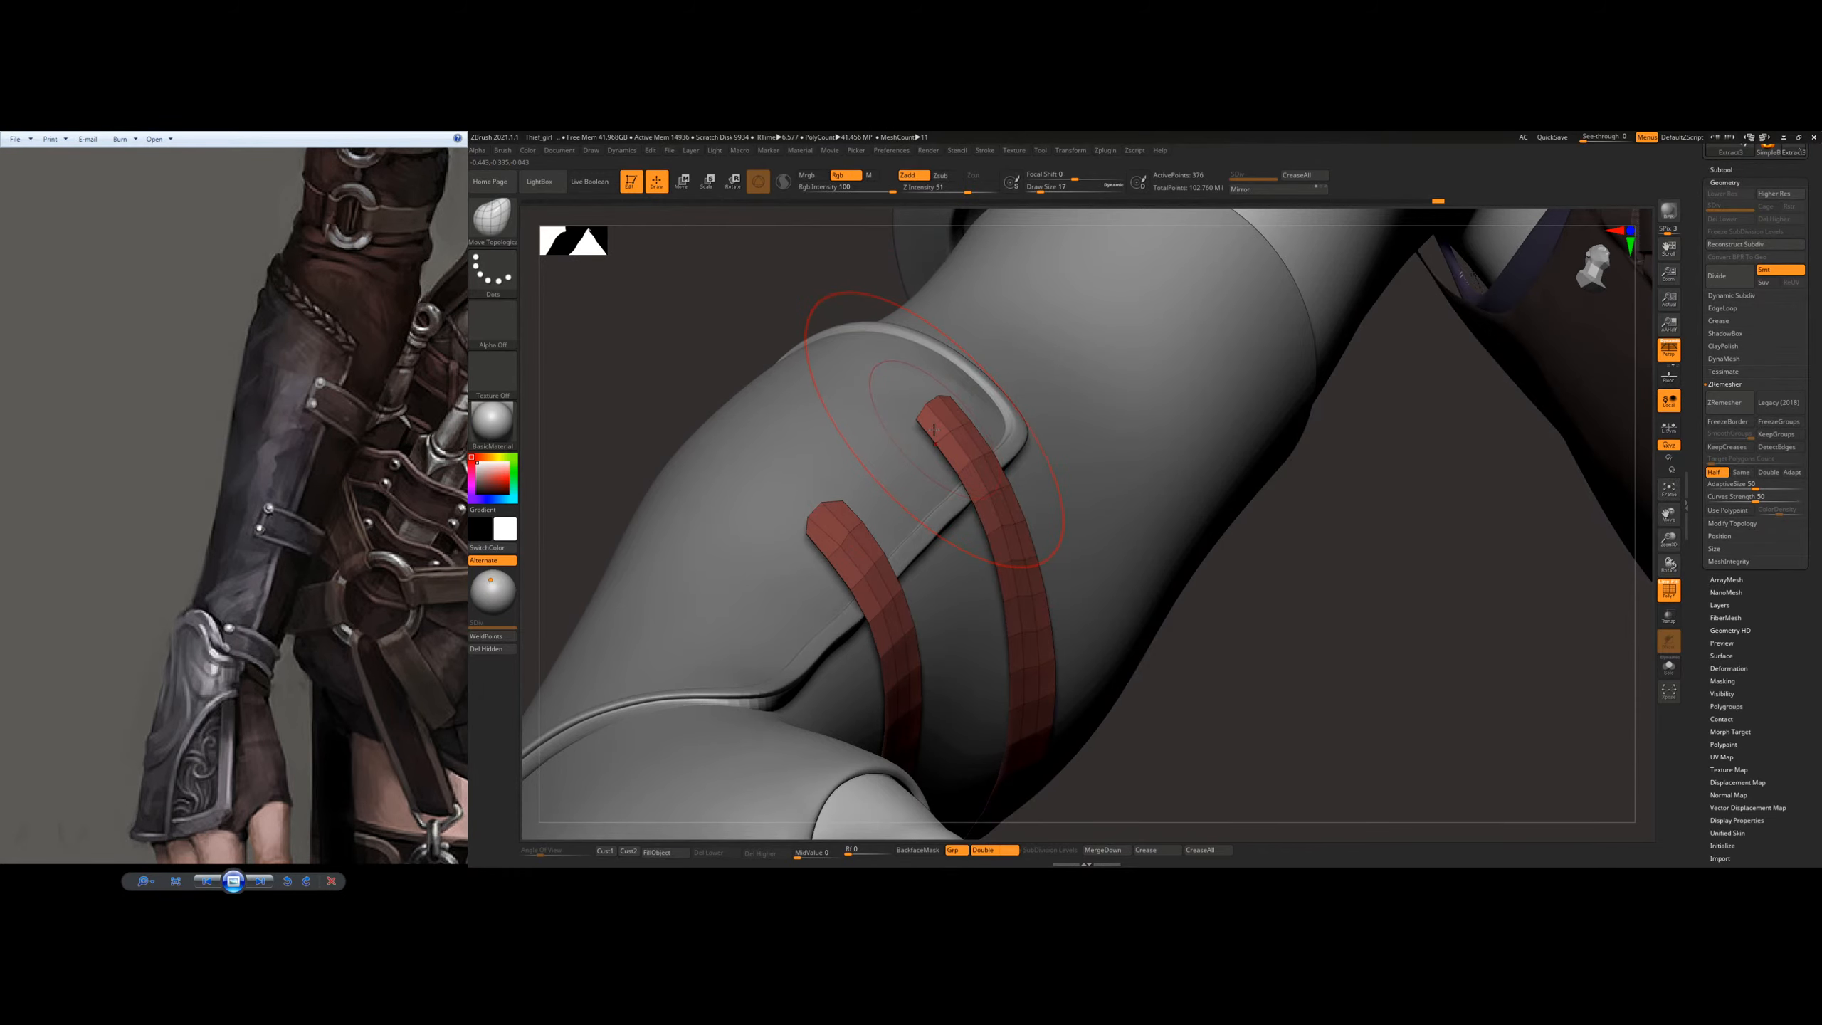
# Step: Extrude both straps into thick bands with the ZModeler brush, undoing the edge loops inserted along the upper strap
pyautogui.press('b')
pyautogui.press('z')
pyautogui.press('m')
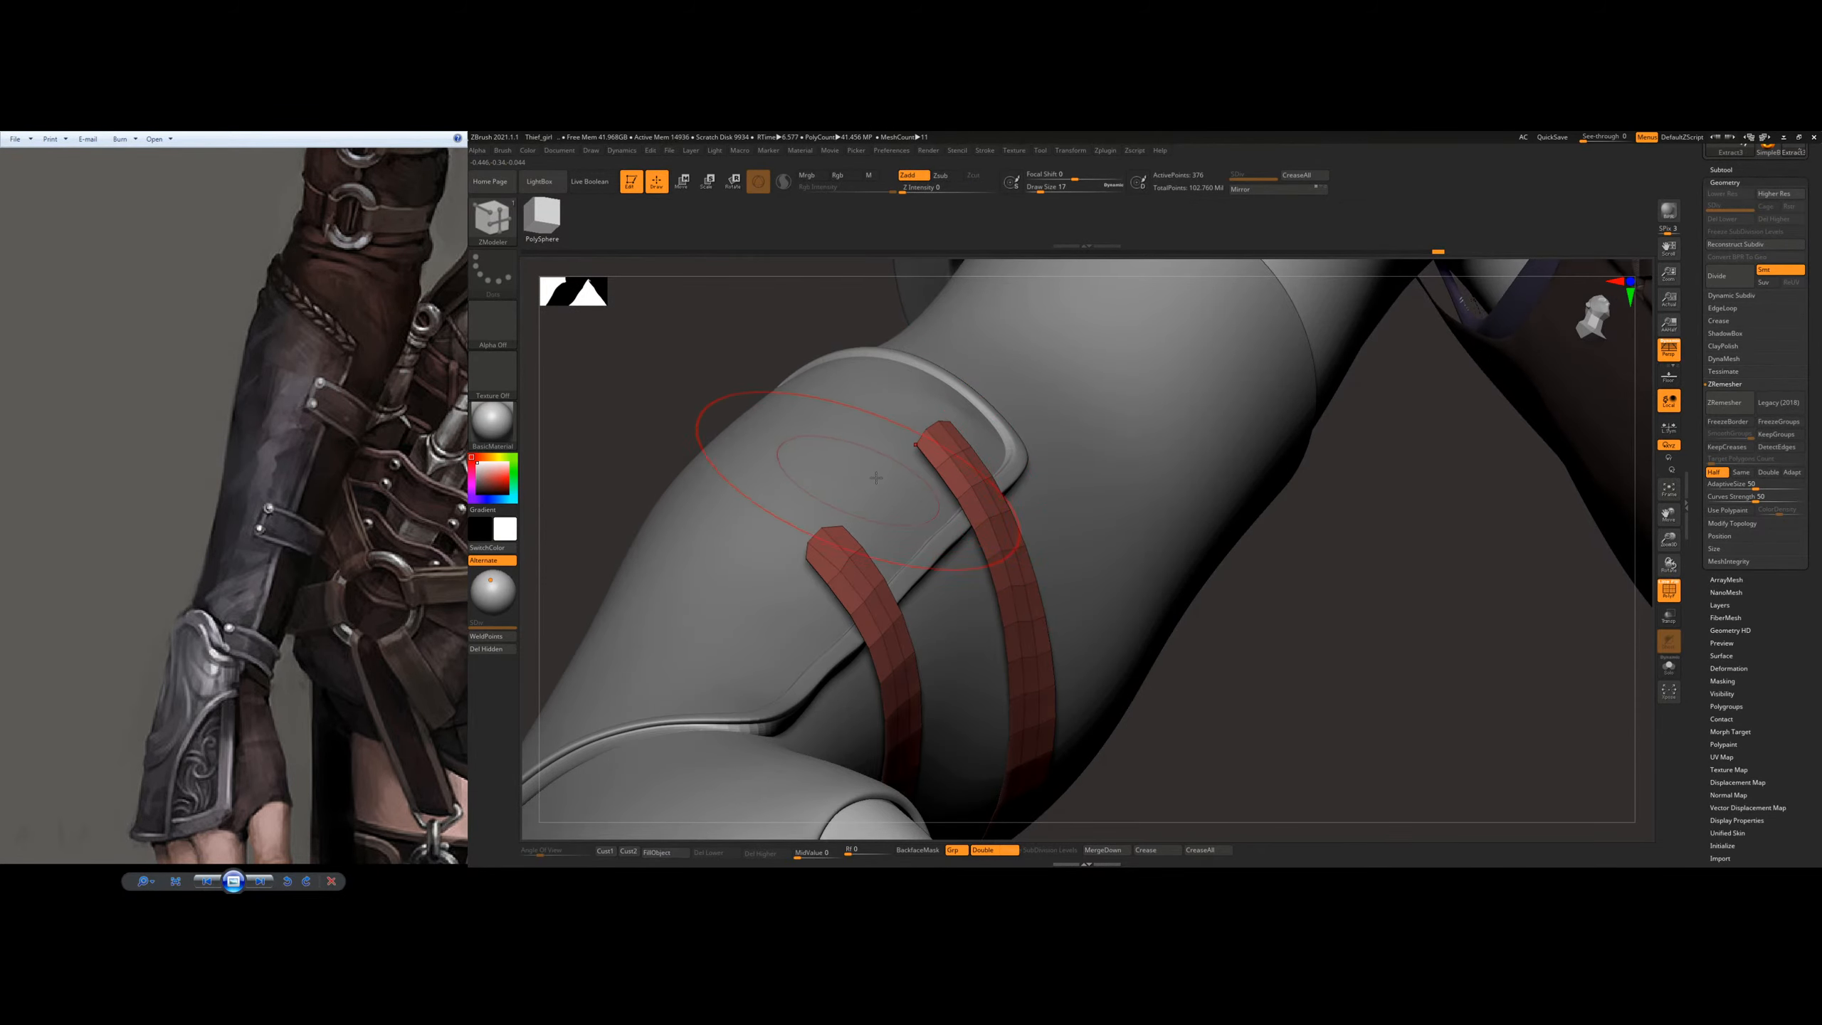
pyautogui.moveTo(953, 478); pyautogui.dragTo(964, 468)
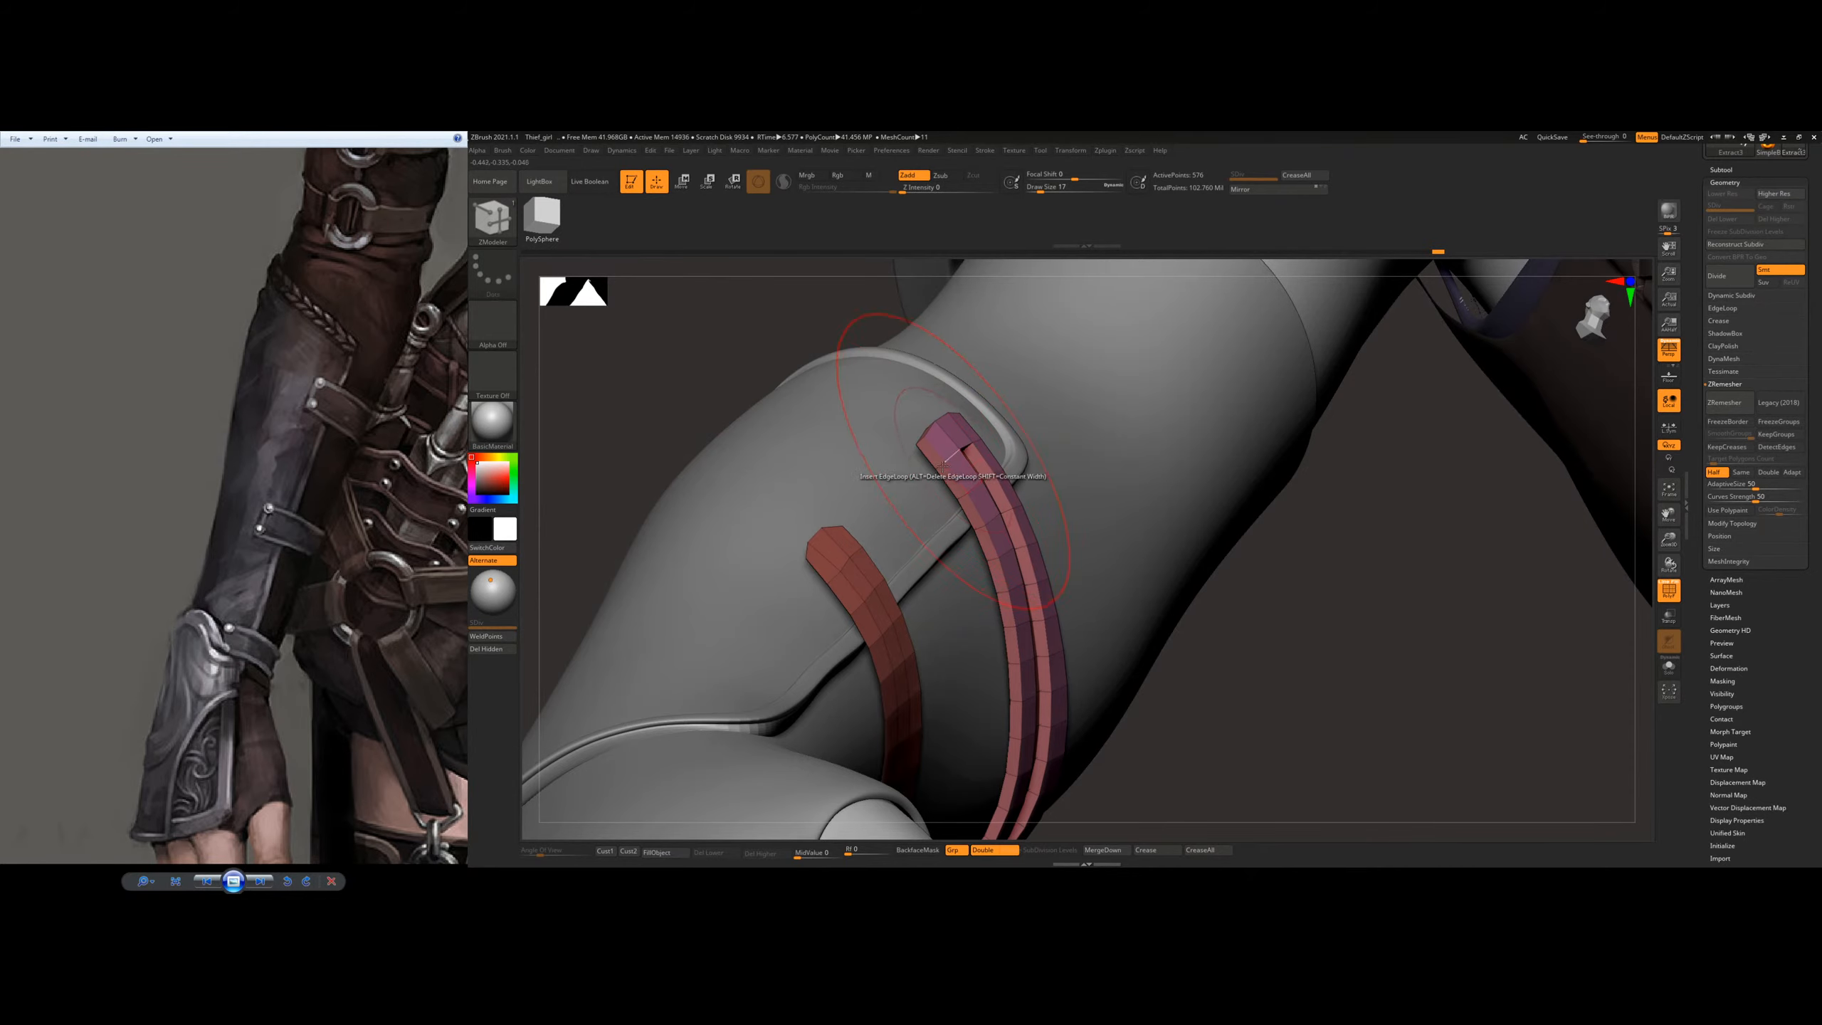
pyautogui.hotkey('ctrl', 'z')
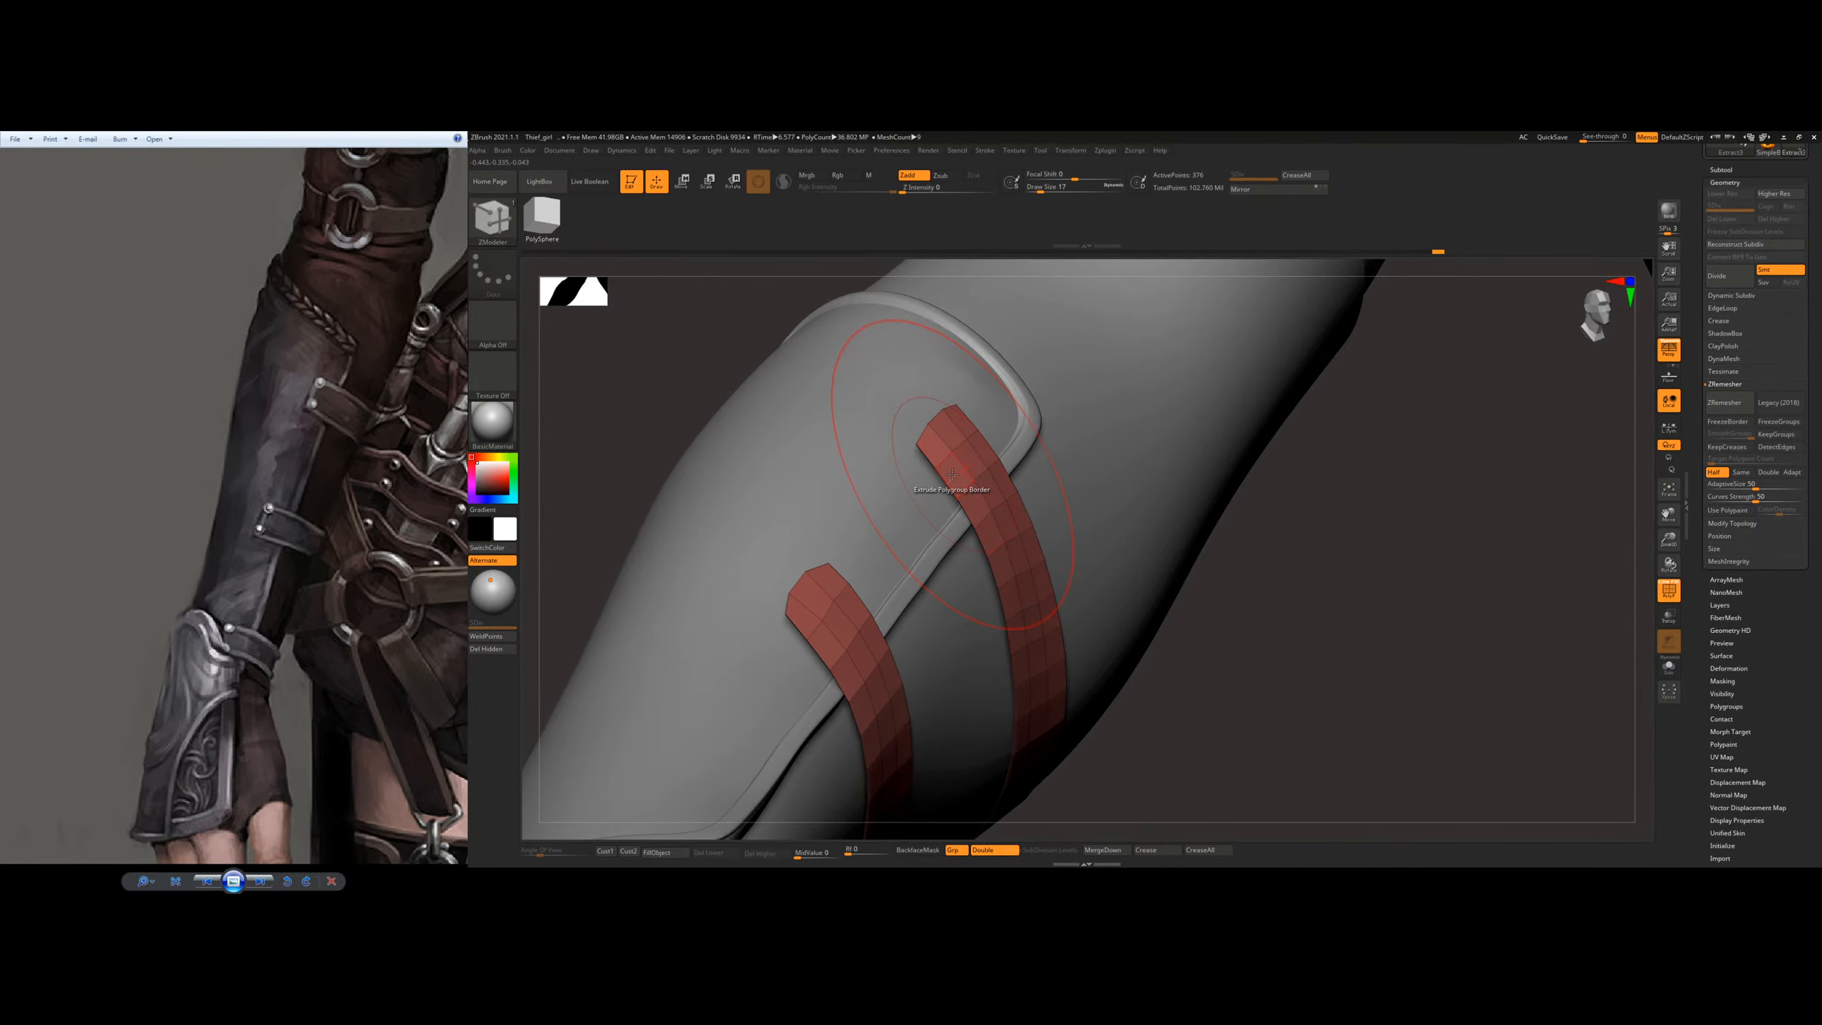
pyautogui.press('space')
pyautogui.click(814, 578)
pyautogui.moveTo(955, 482); pyautogui.dragTo(968, 471)
pyautogui.moveTo(968, 471)
pyautogui.mouseDown(button='right')
pyautogui.moveTo(1036, 480)
pyautogui.moveTo(929, 491)
pyautogui.moveTo(838, 570)
pyautogui.moveTo(946, 495)
pyautogui.moveTo(859, 521)
pyautogui.mouseUp(button='right')
# Step: Sharpen the end corners of the thickened straps with a smaller Move Topological brush
pyautogui.press('b')
pyautogui.press('m')
pyautogui.press('t')
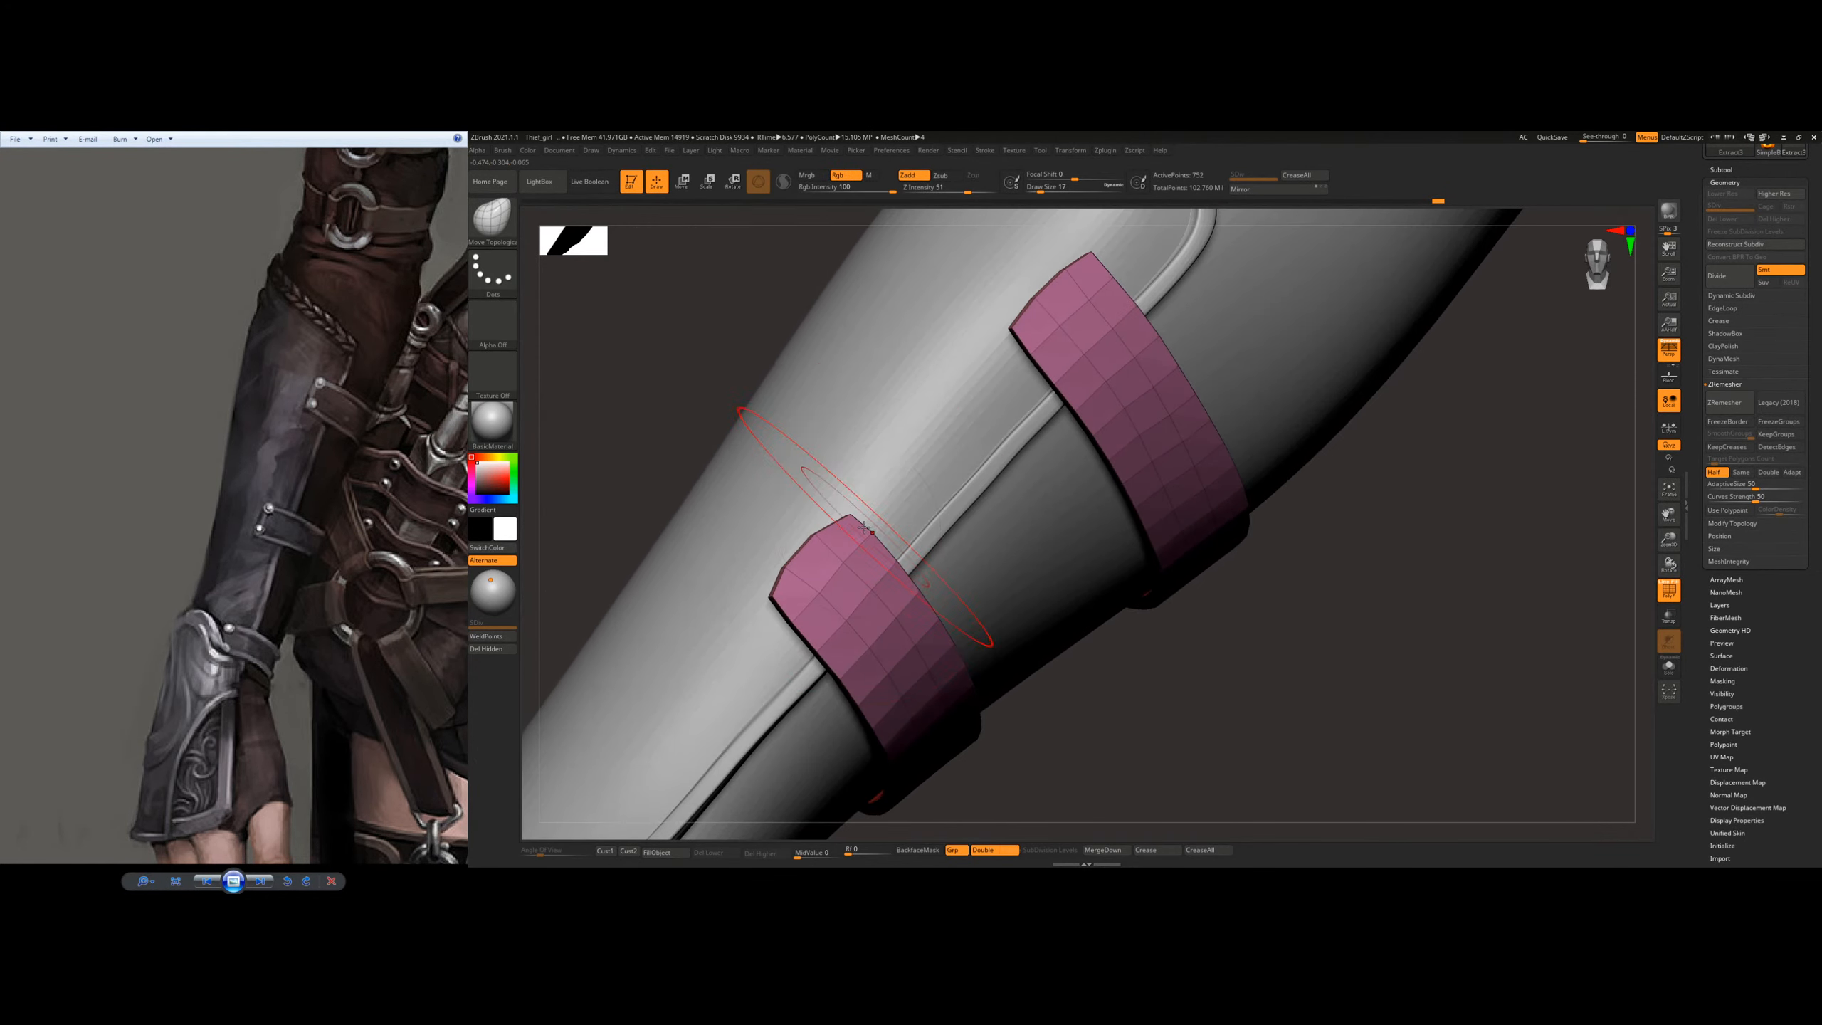
pyautogui.press('s')
pyautogui.moveTo(832, 585); pyautogui.dragTo(825, 586)
pyautogui.moveTo(711, 529)
pyautogui.mouseDown(button='right')
pyautogui.moveTo(775, 576)
pyautogui.moveTo(757, 617)
pyautogui.mouseUp(button='right')
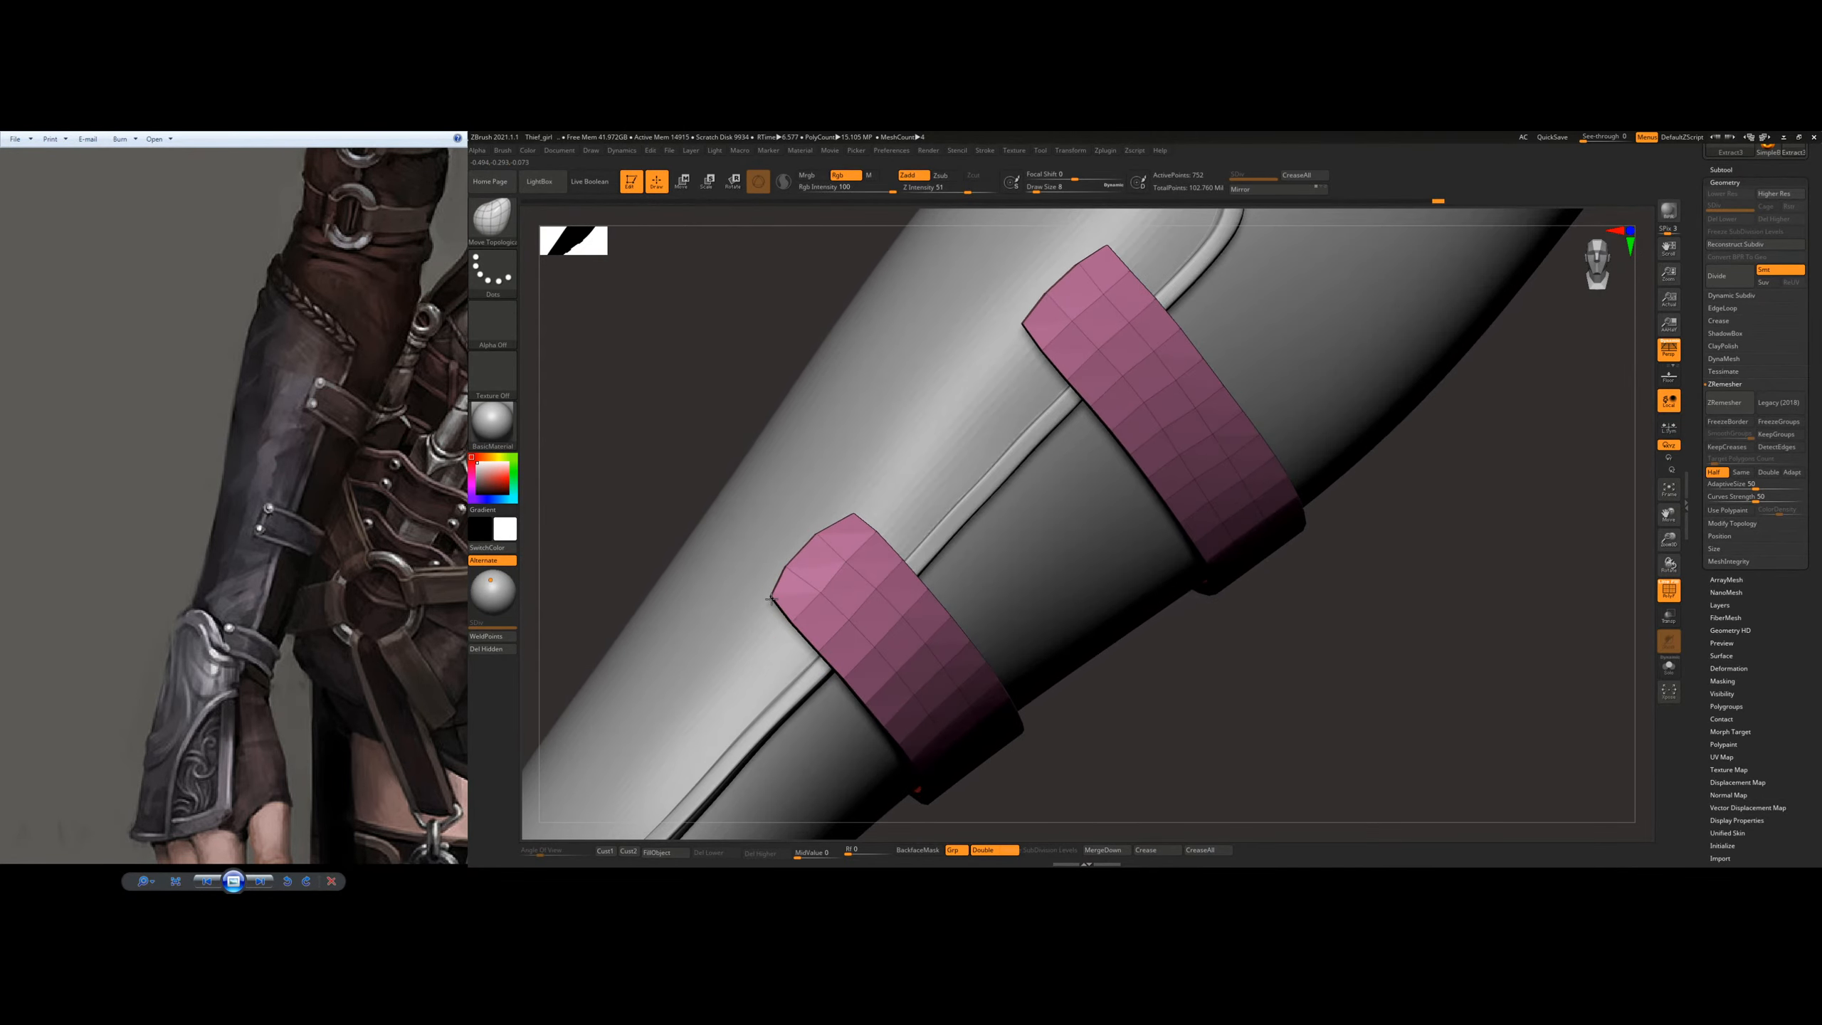
pyautogui.moveTo(853, 515); pyautogui.dragTo(832, 499)
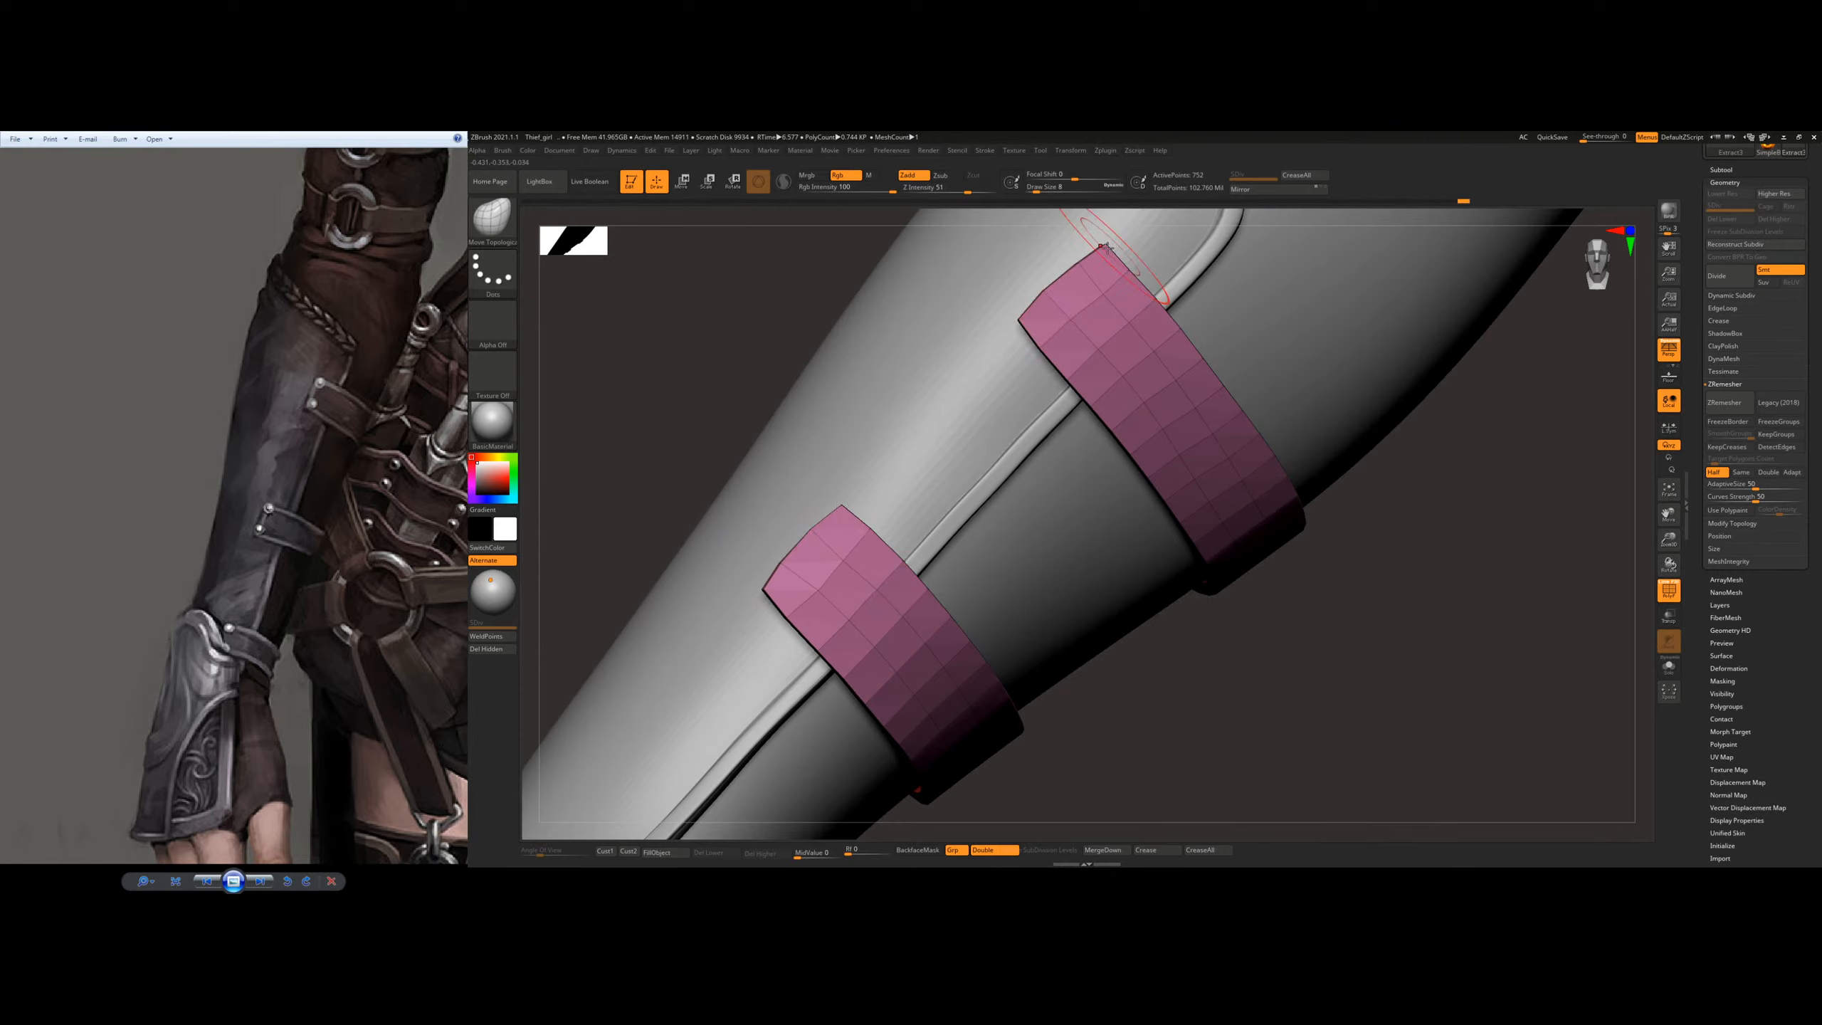
# Step: Reshape the end corners of both straps from the back of the forearm with Move Topological at draw size 2
pyautogui.moveTo(1018, 318); pyautogui.dragTo(1005, 424, button='right')
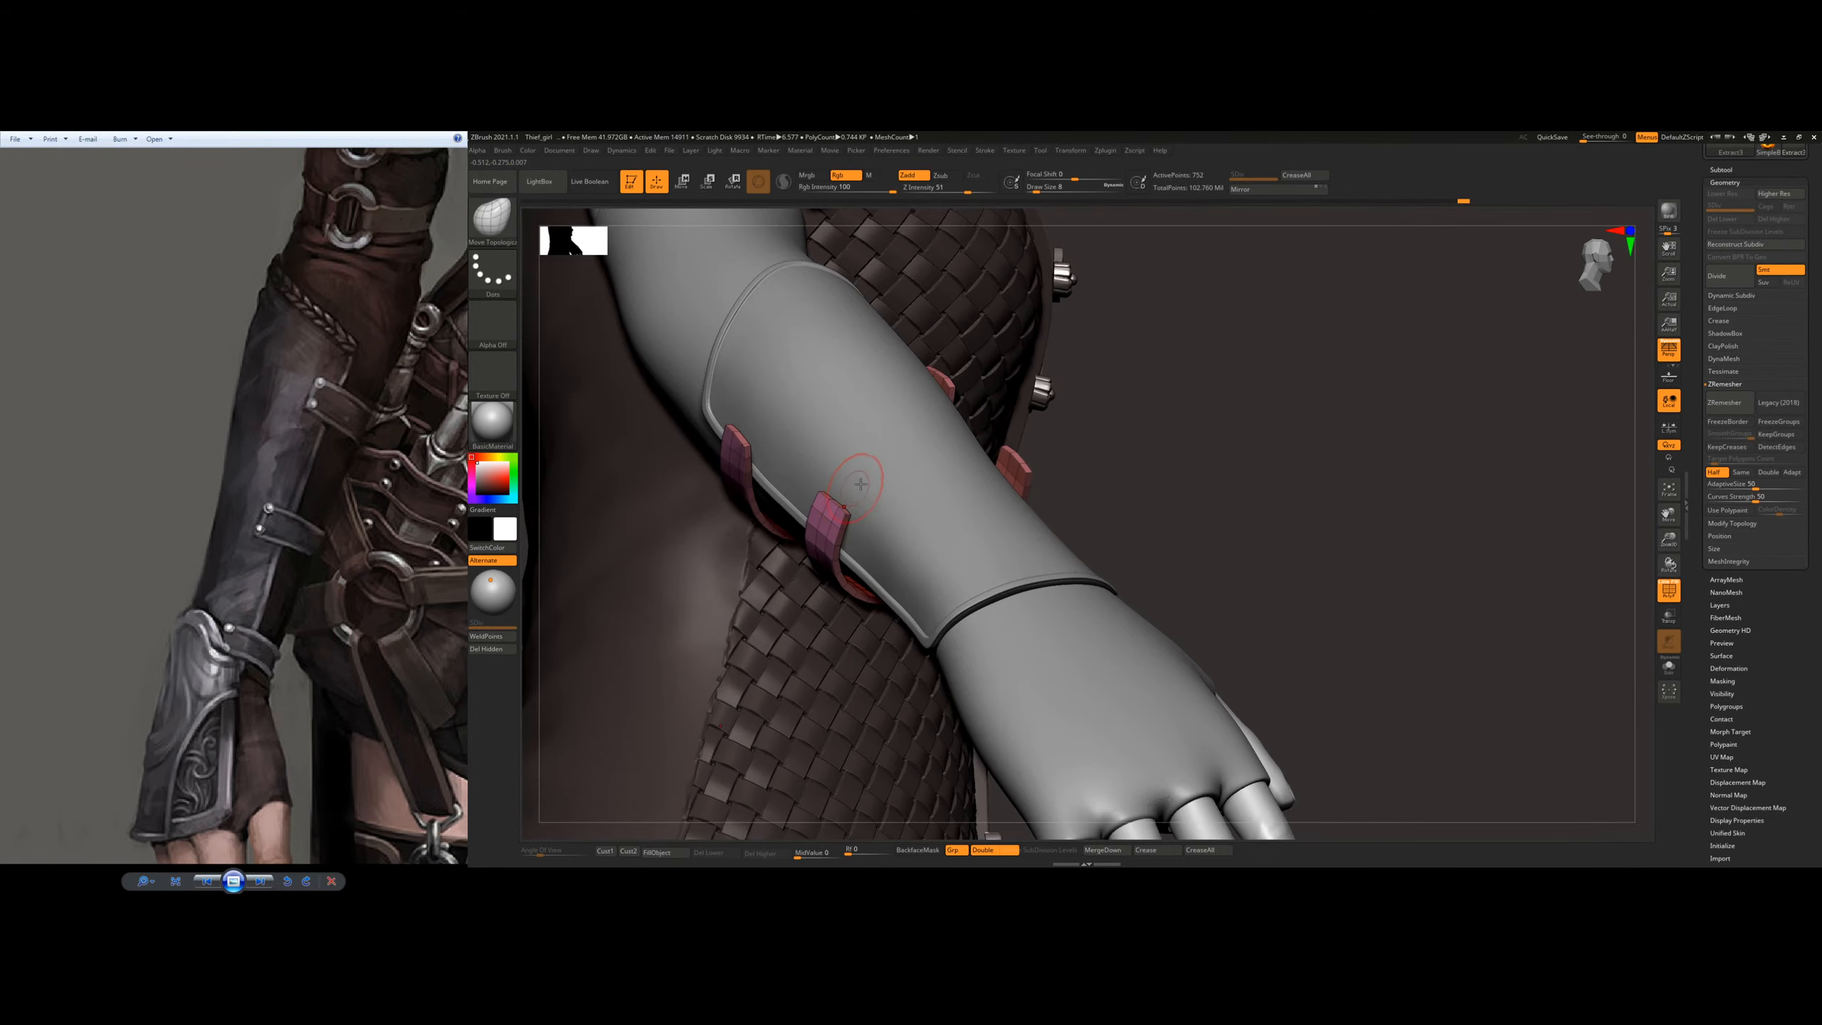
pyautogui.moveTo(860, 485); pyautogui.dragTo(1062, 575, button='right')
pyautogui.moveTo(741, 448); pyautogui.dragTo(797, 522, button='right')
pyautogui.press('s')
pyautogui.moveTo(798, 523); pyautogui.dragTo(792, 523)
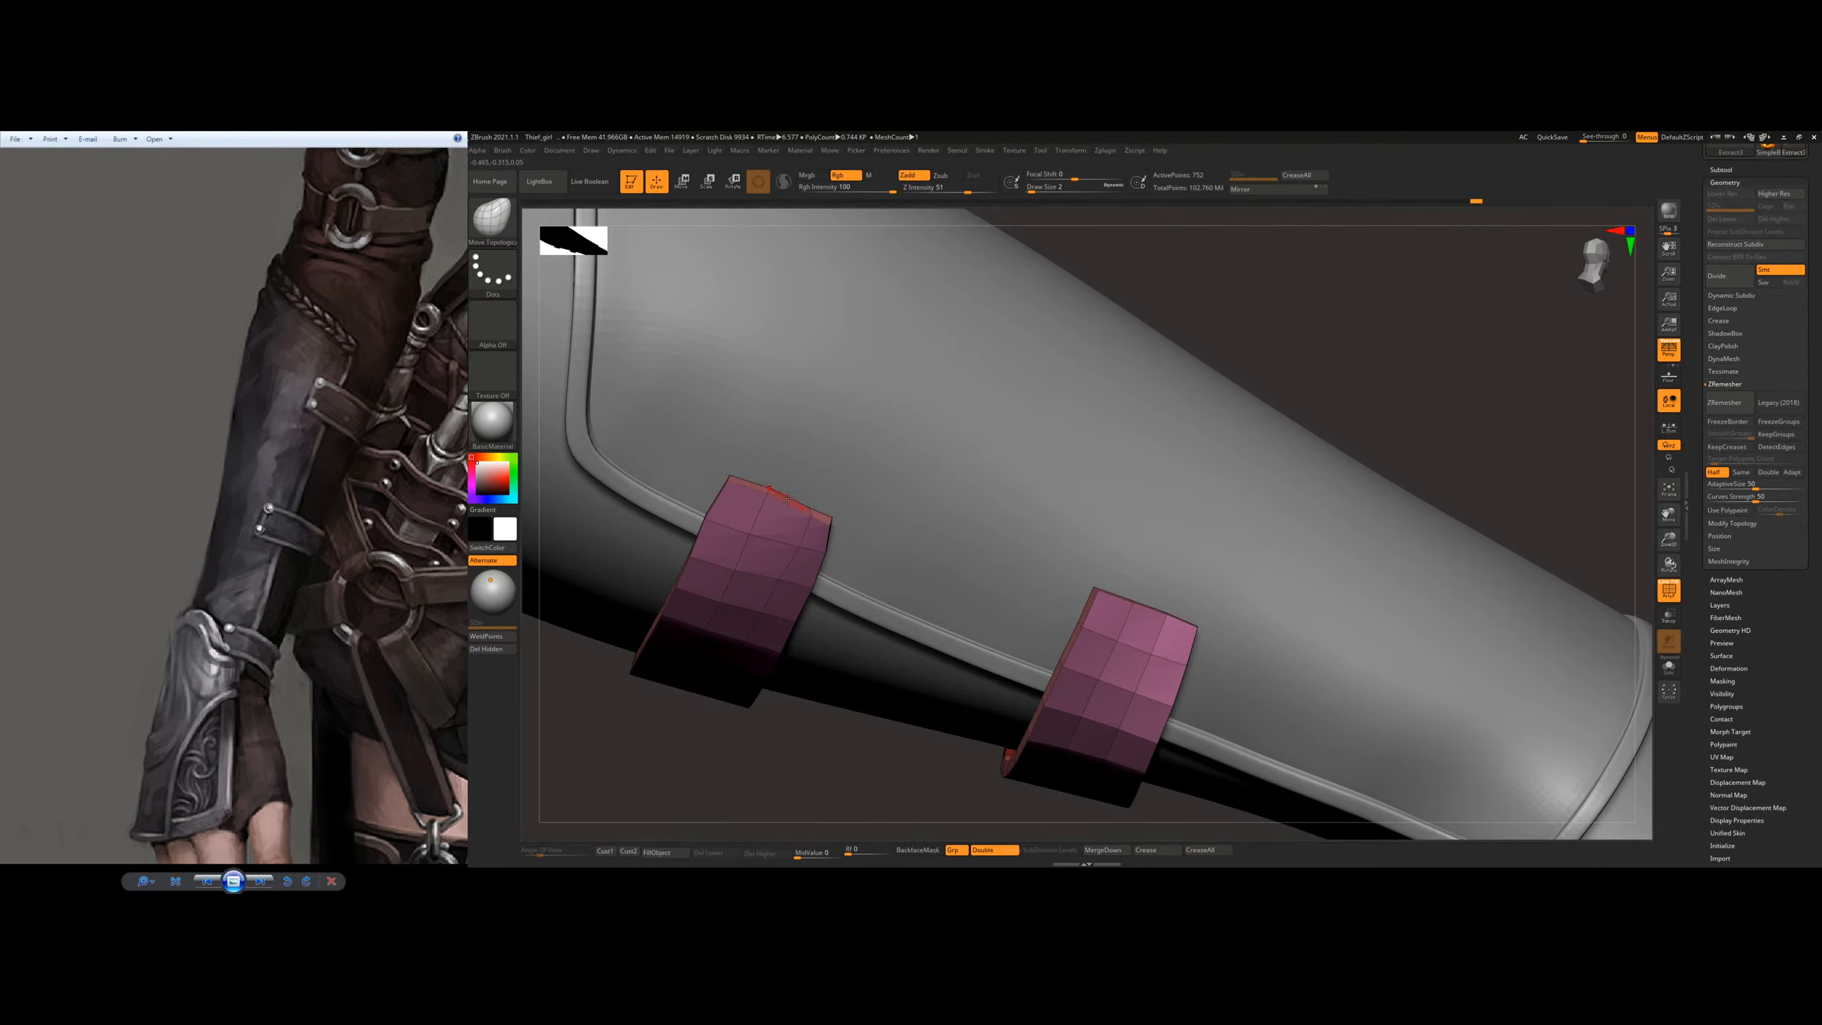
pyautogui.moveTo(808, 510); pyautogui.dragTo(791, 561, button='right')
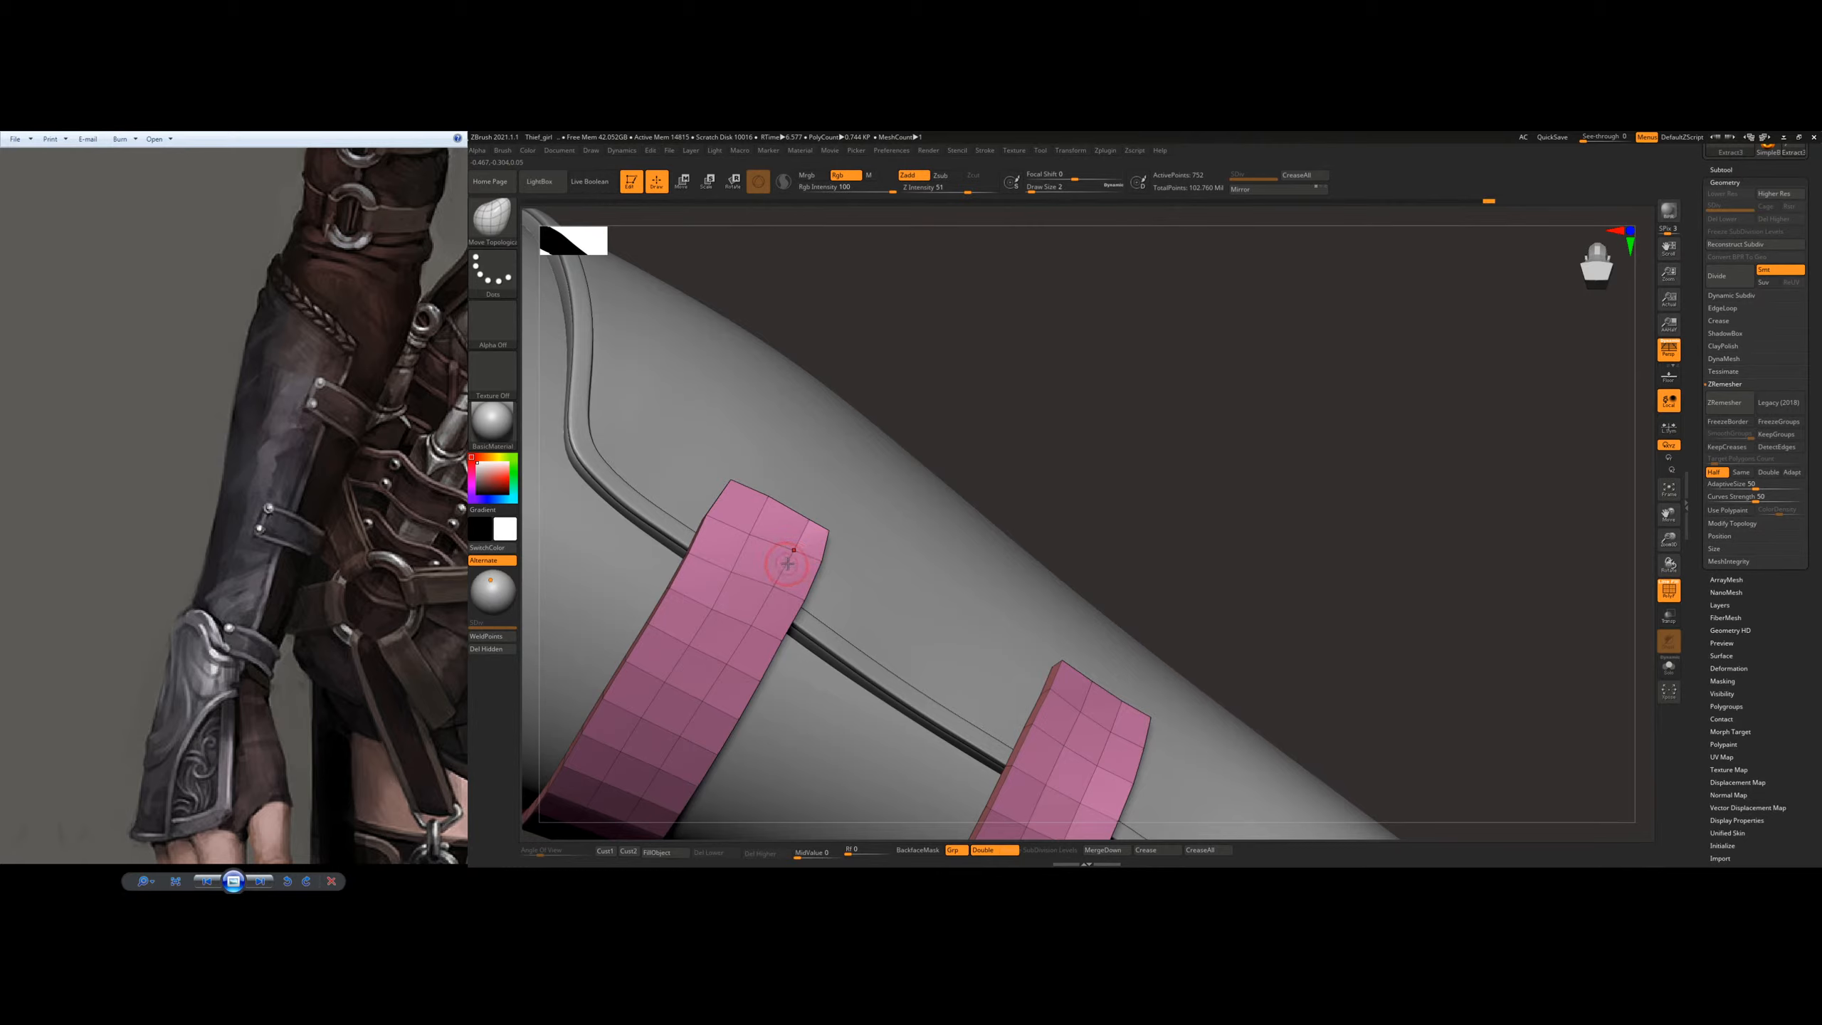
# Step: Refine the upper strap's end edge and outer corner with Move Topological at draw size 5
pyautogui.press('s')
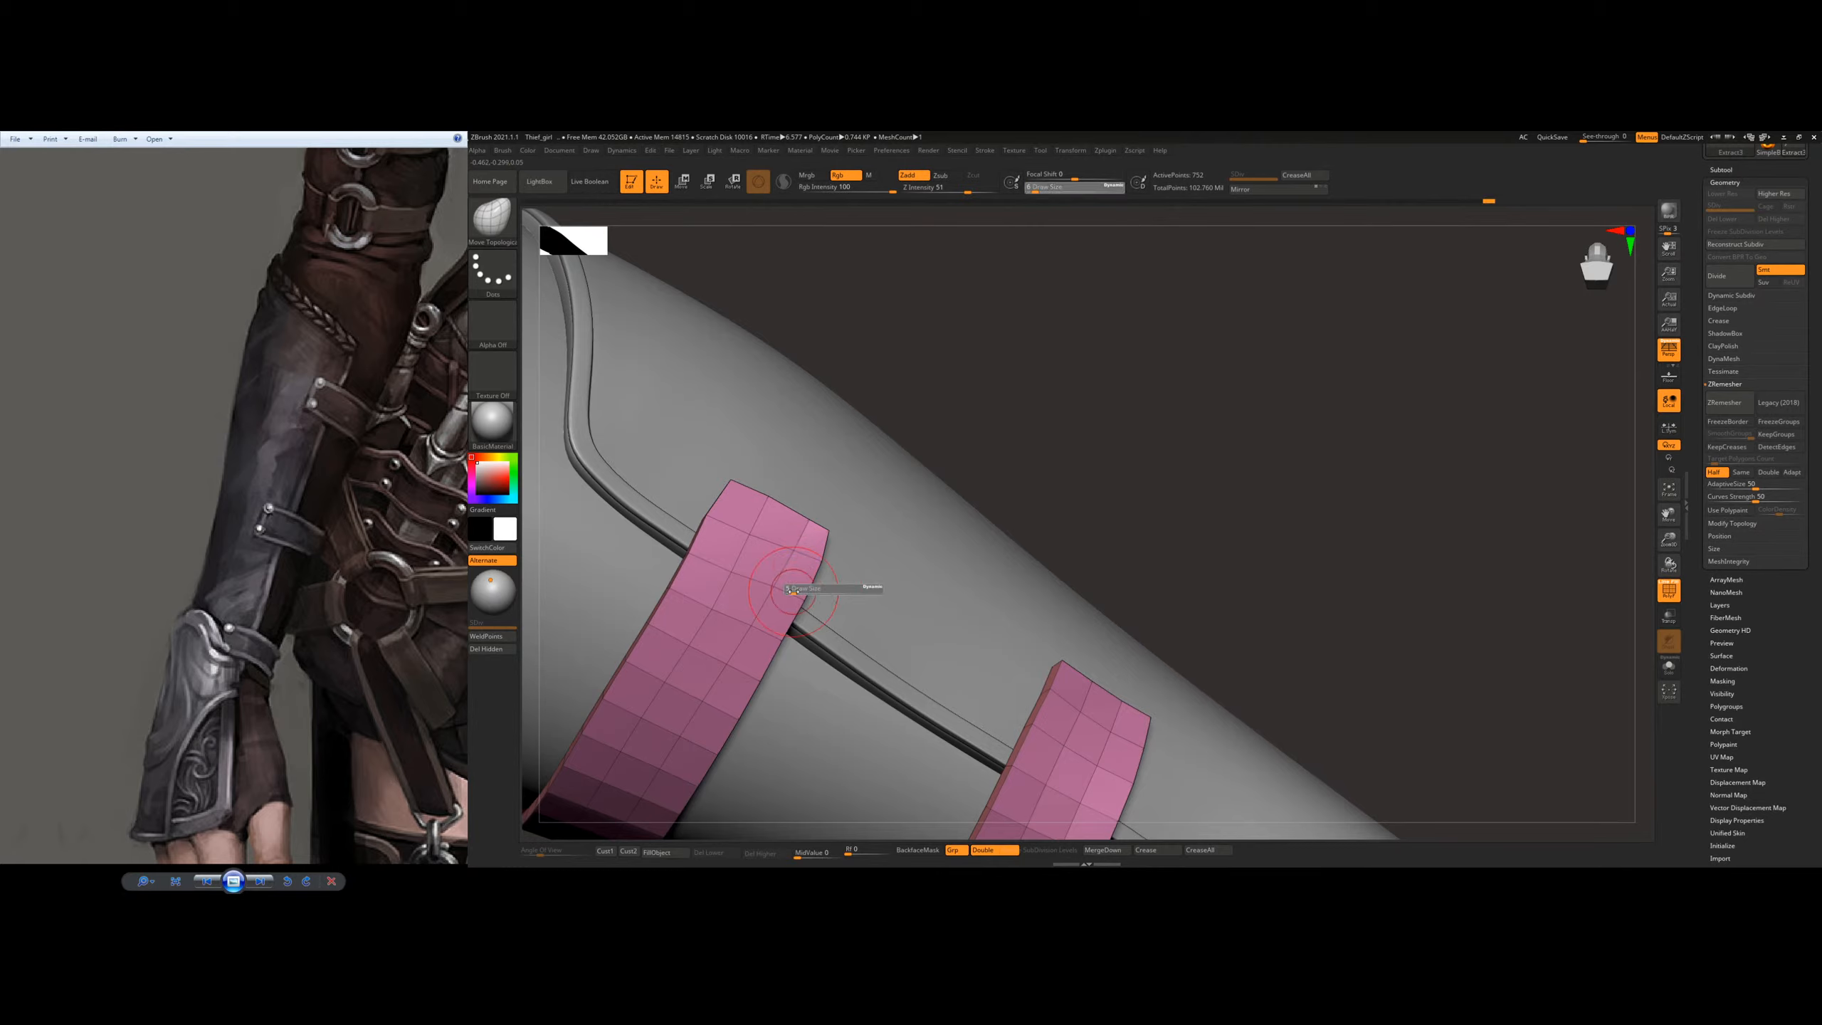
pyautogui.moveTo(794, 592); pyautogui.dragTo(793, 592)
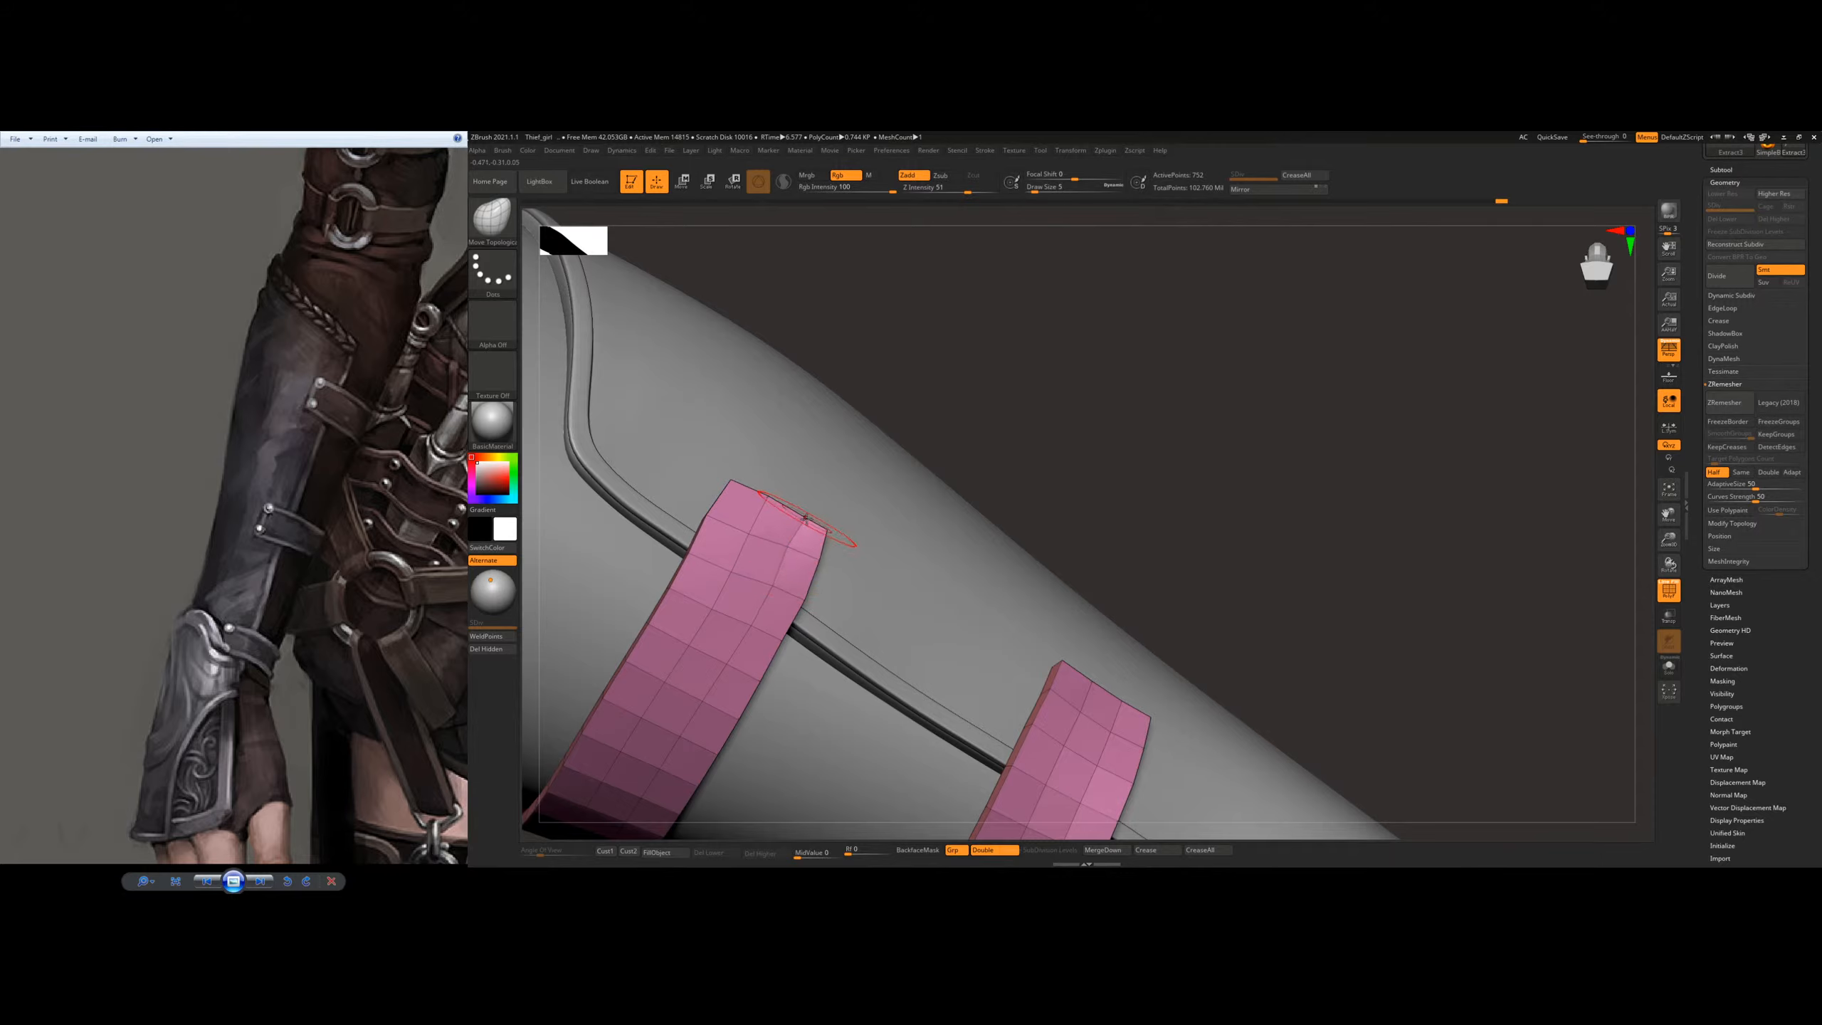
pyautogui.moveTo(865, 510); pyautogui.dragTo(823, 529, button='right')
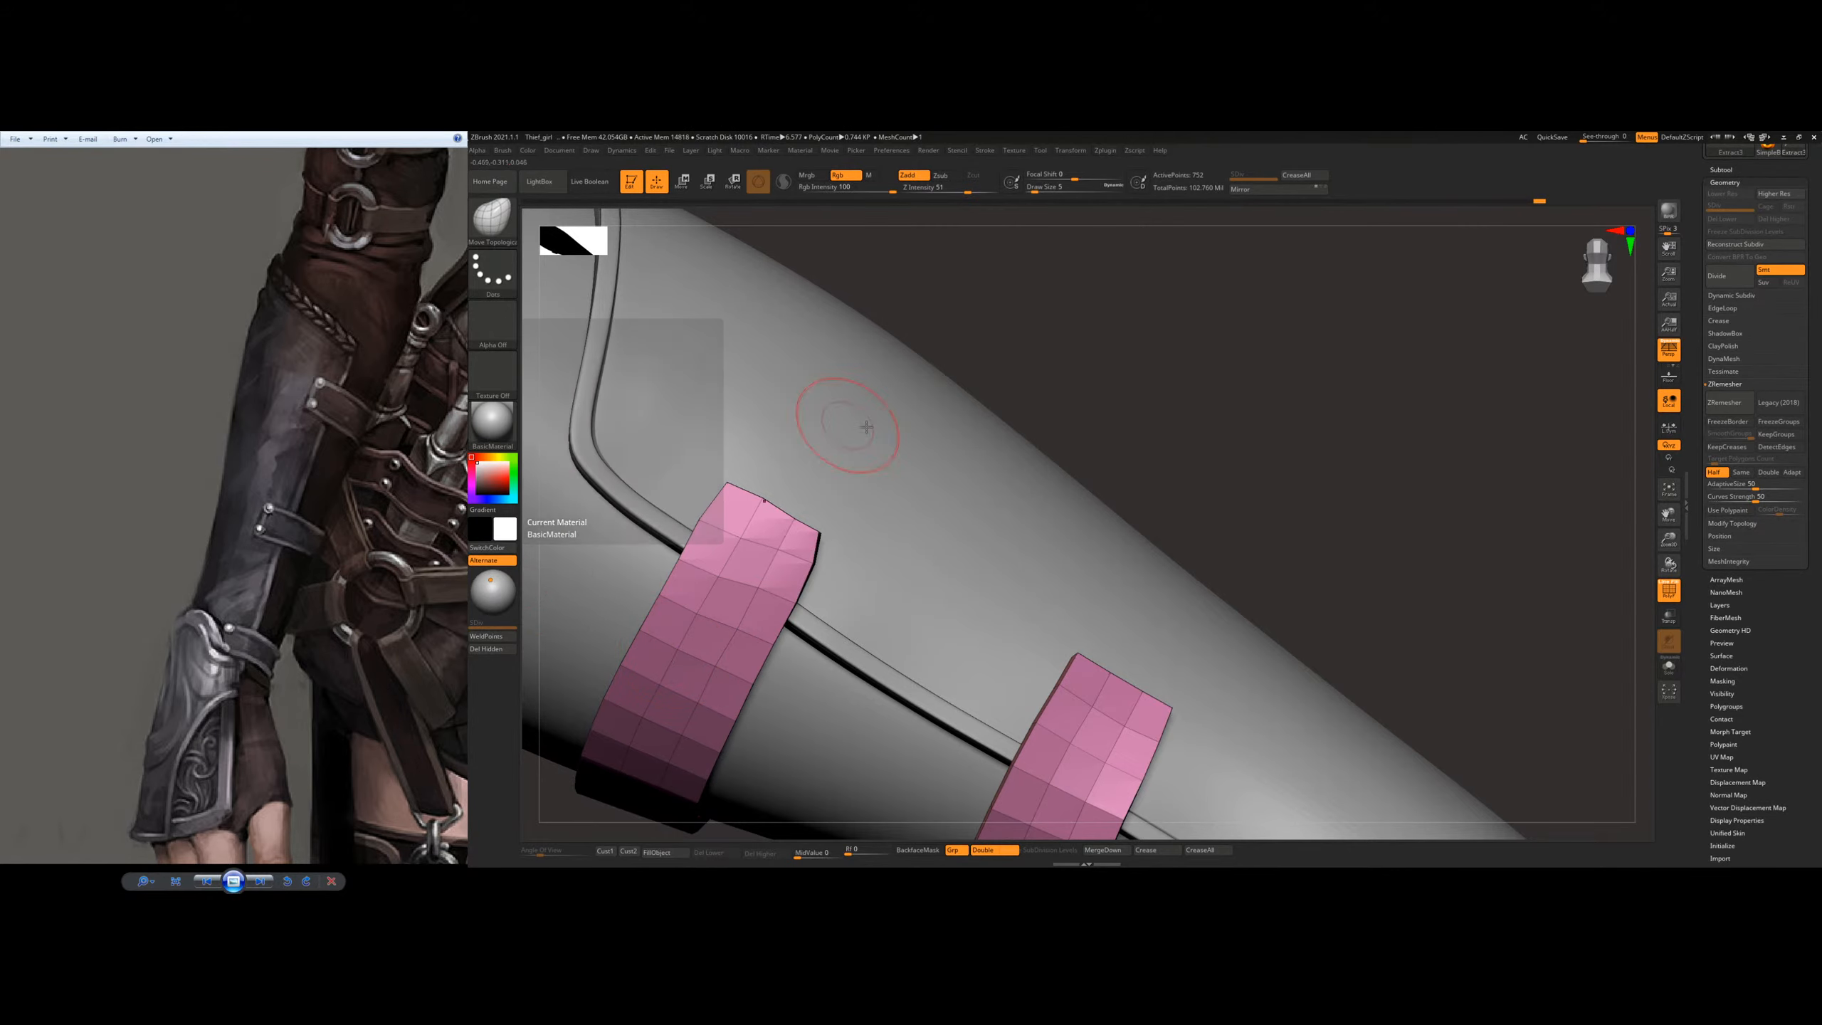
pyautogui.moveTo(918, 470)
pyautogui.mouseDown(button='right')
pyautogui.moveTo(952, 501)
pyautogui.moveTo(961, 481)
pyautogui.moveTo(941, 496)
pyautogui.mouseUp(button='right')
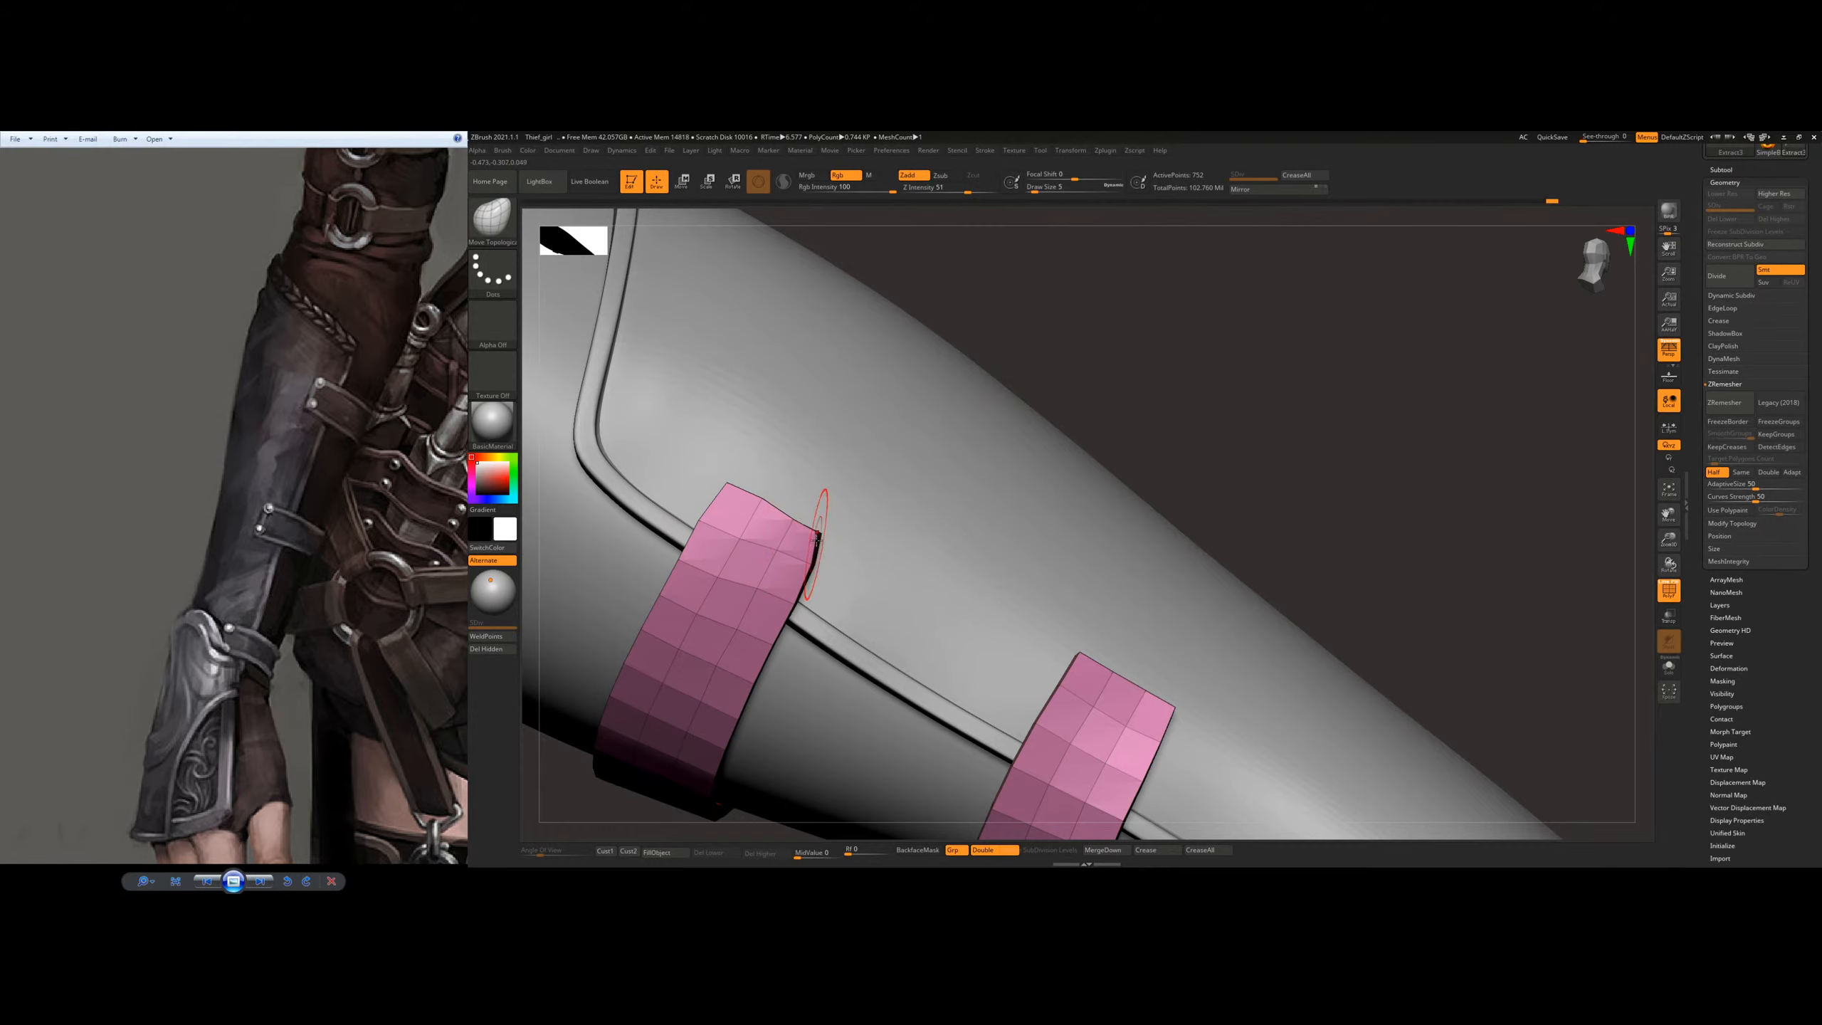
pyautogui.moveTo(821, 544)
pyautogui.mouseDown(button='right')
pyautogui.moveTo(820, 525)
pyautogui.moveTo(819, 541)
pyautogui.mouseUp(button='right')
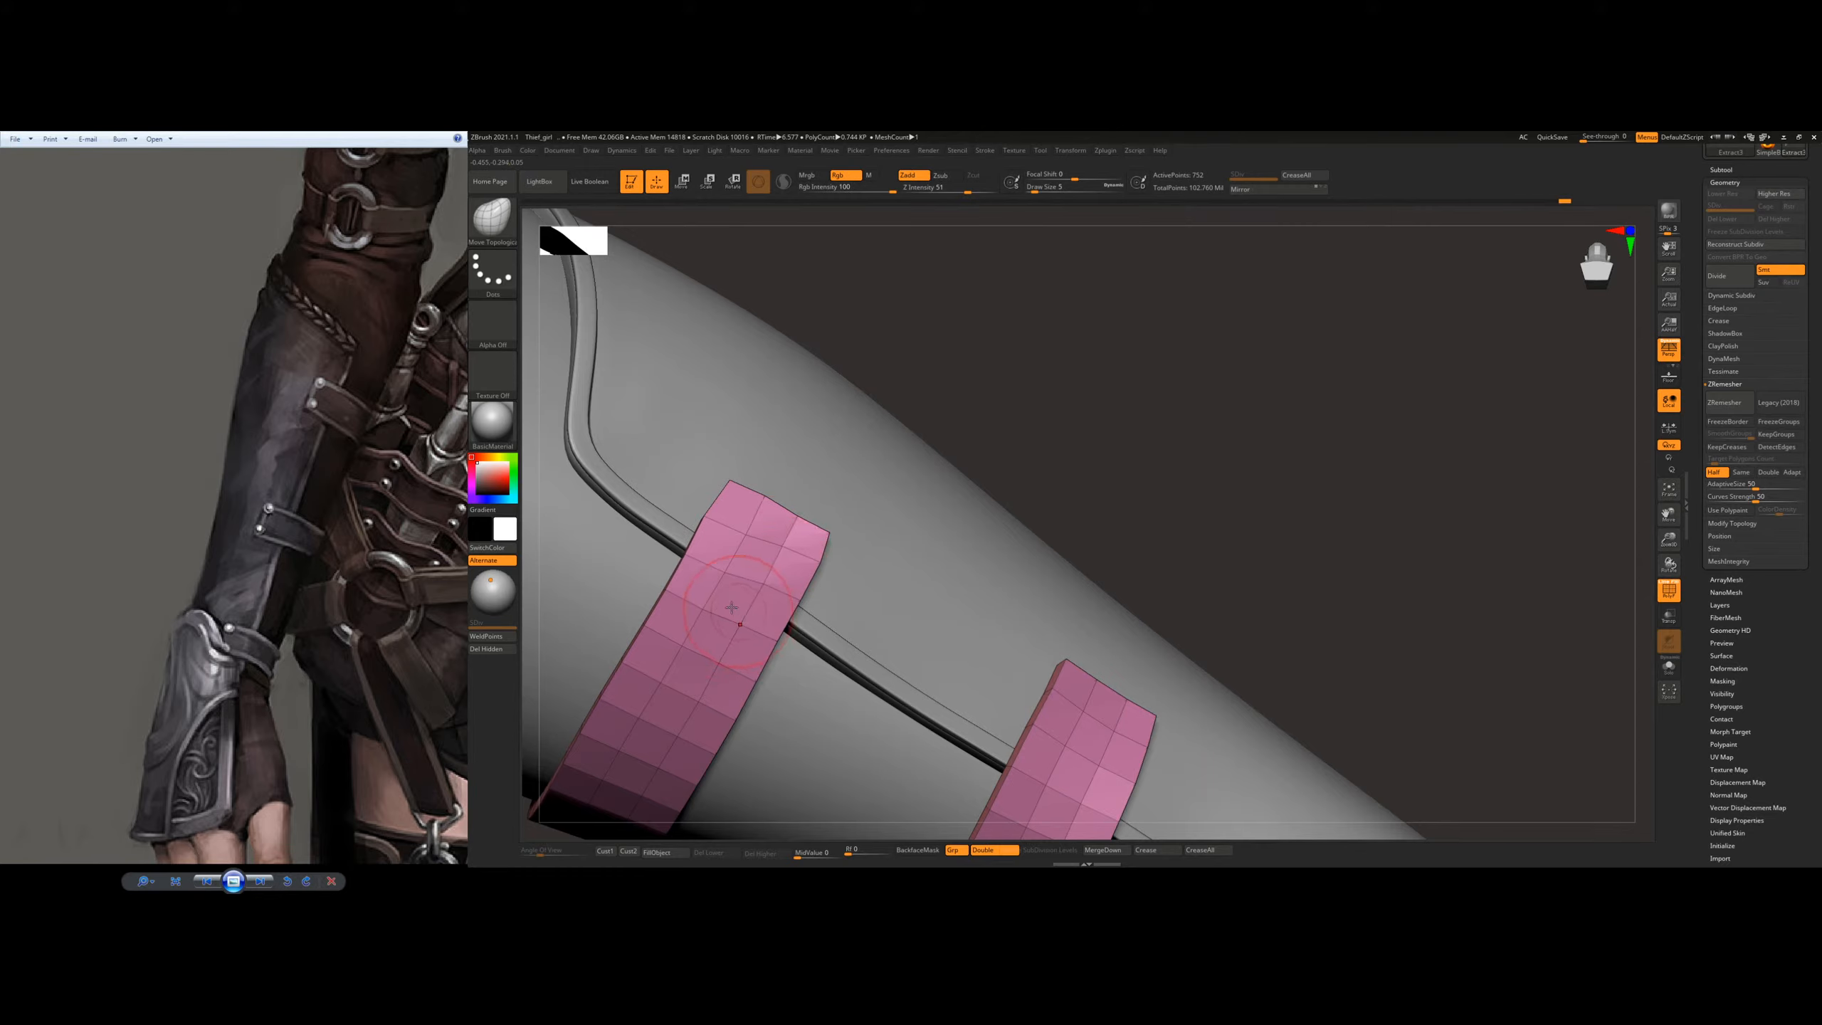
pyautogui.moveTo(726, 567); pyautogui.dragTo(704, 608)
pyautogui.moveTo(794, 565)
pyautogui.mouseDown(button='right')
pyautogui.moveTo(777, 568)
pyautogui.moveTo(800, 540)
pyautogui.mouseUp(button='right')
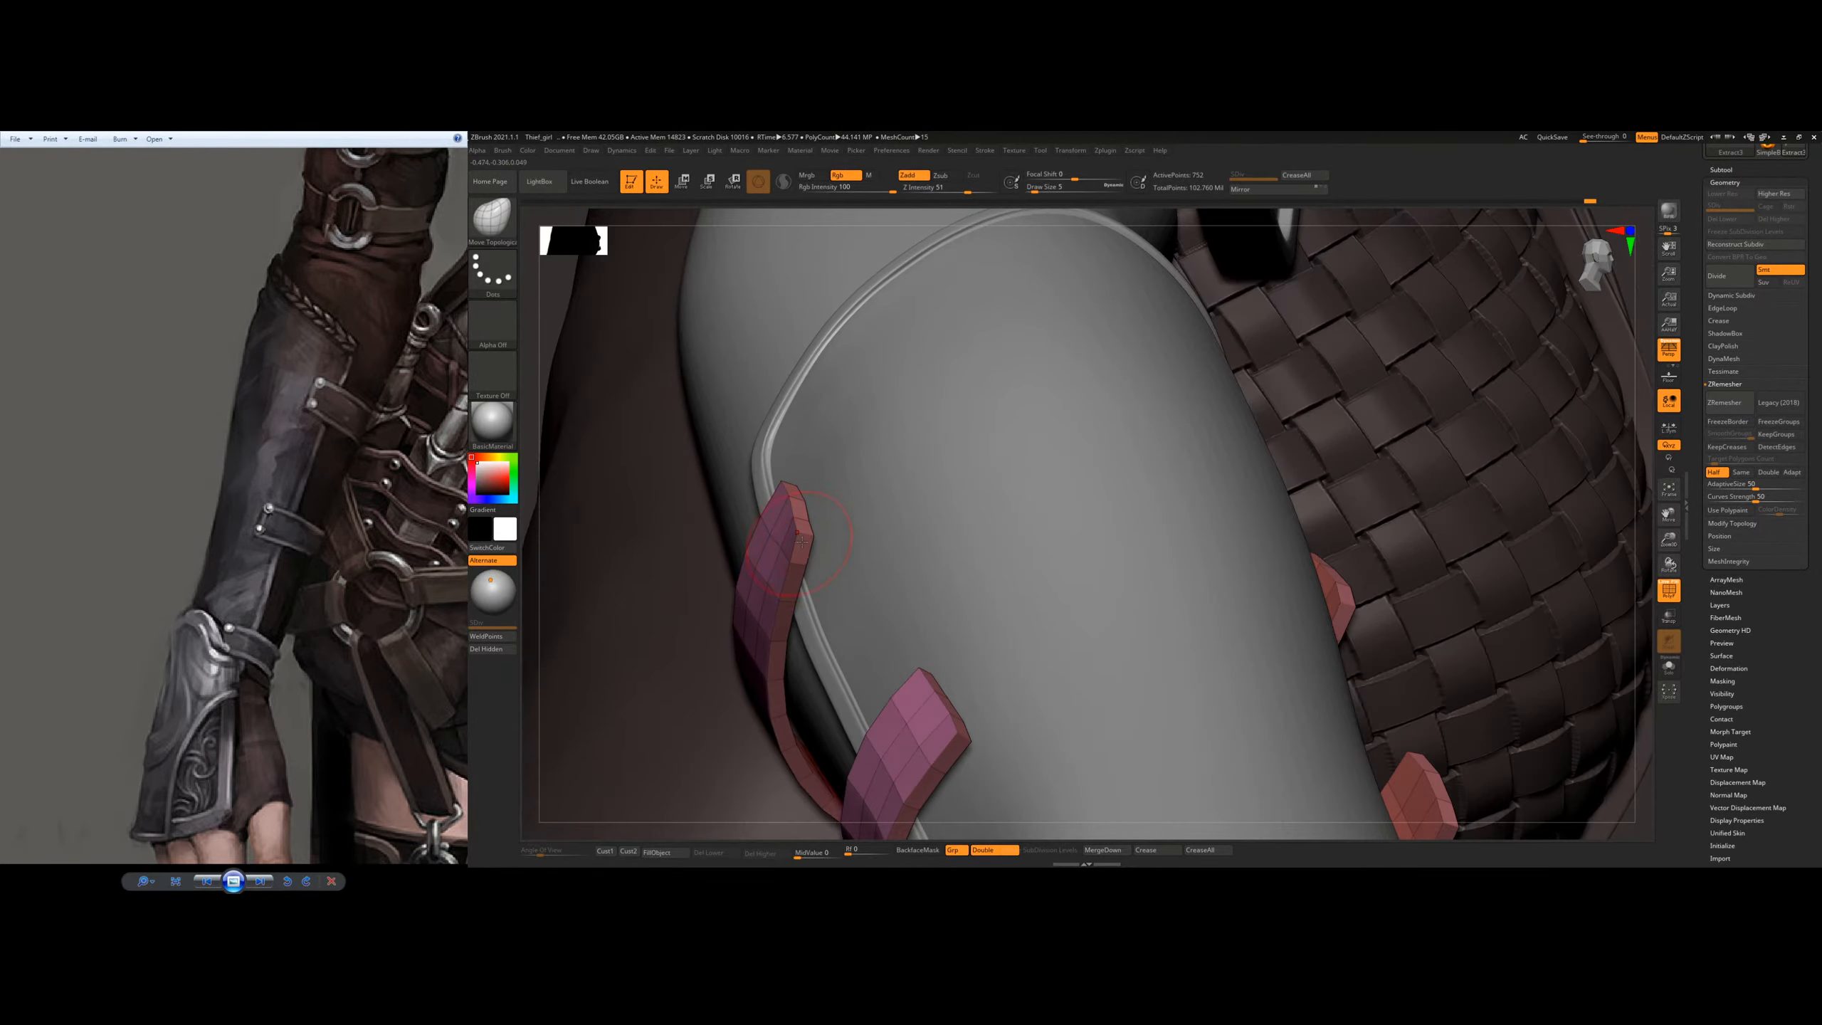
# Step: Push the upper strap's outer end closer to the bracer surface with a resized Move Topological brush
pyautogui.press('s')
pyautogui.moveTo(870, 596); pyautogui.dragTo(873, 596)
pyautogui.moveTo(813, 523); pyautogui.dragTo(793, 537, button='right')
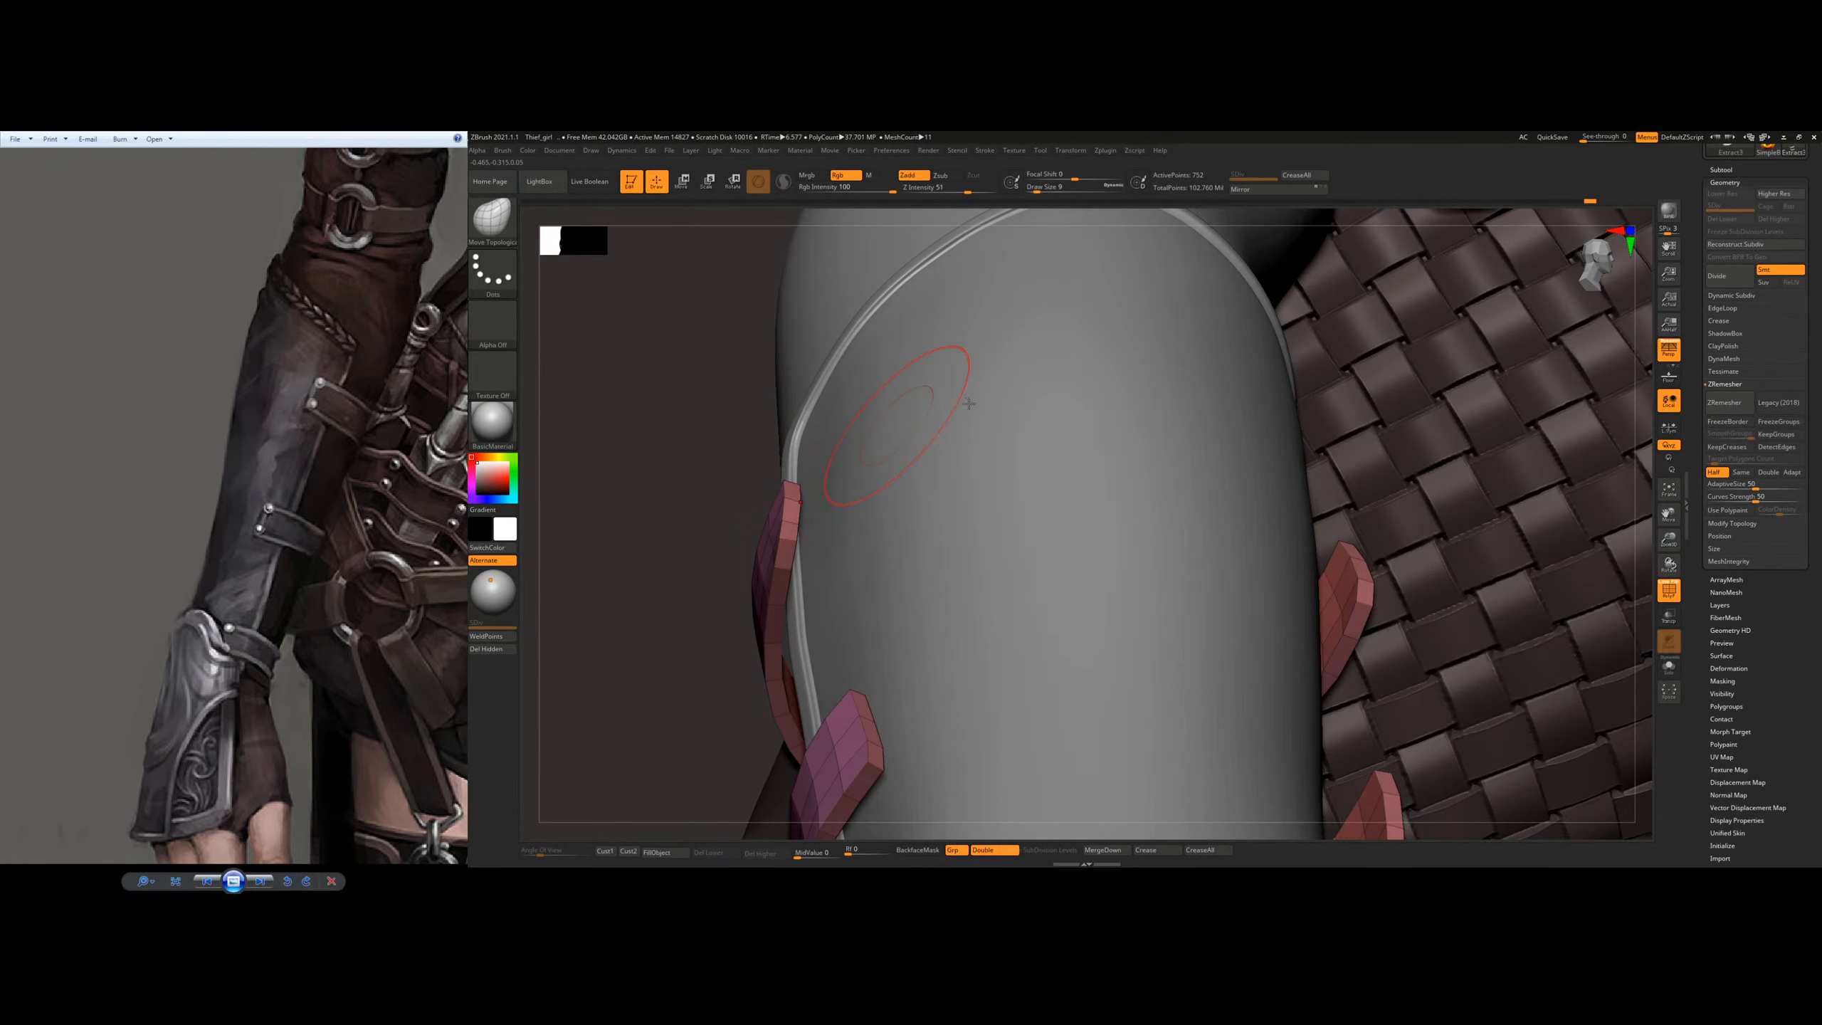
pyautogui.press('ctrl')
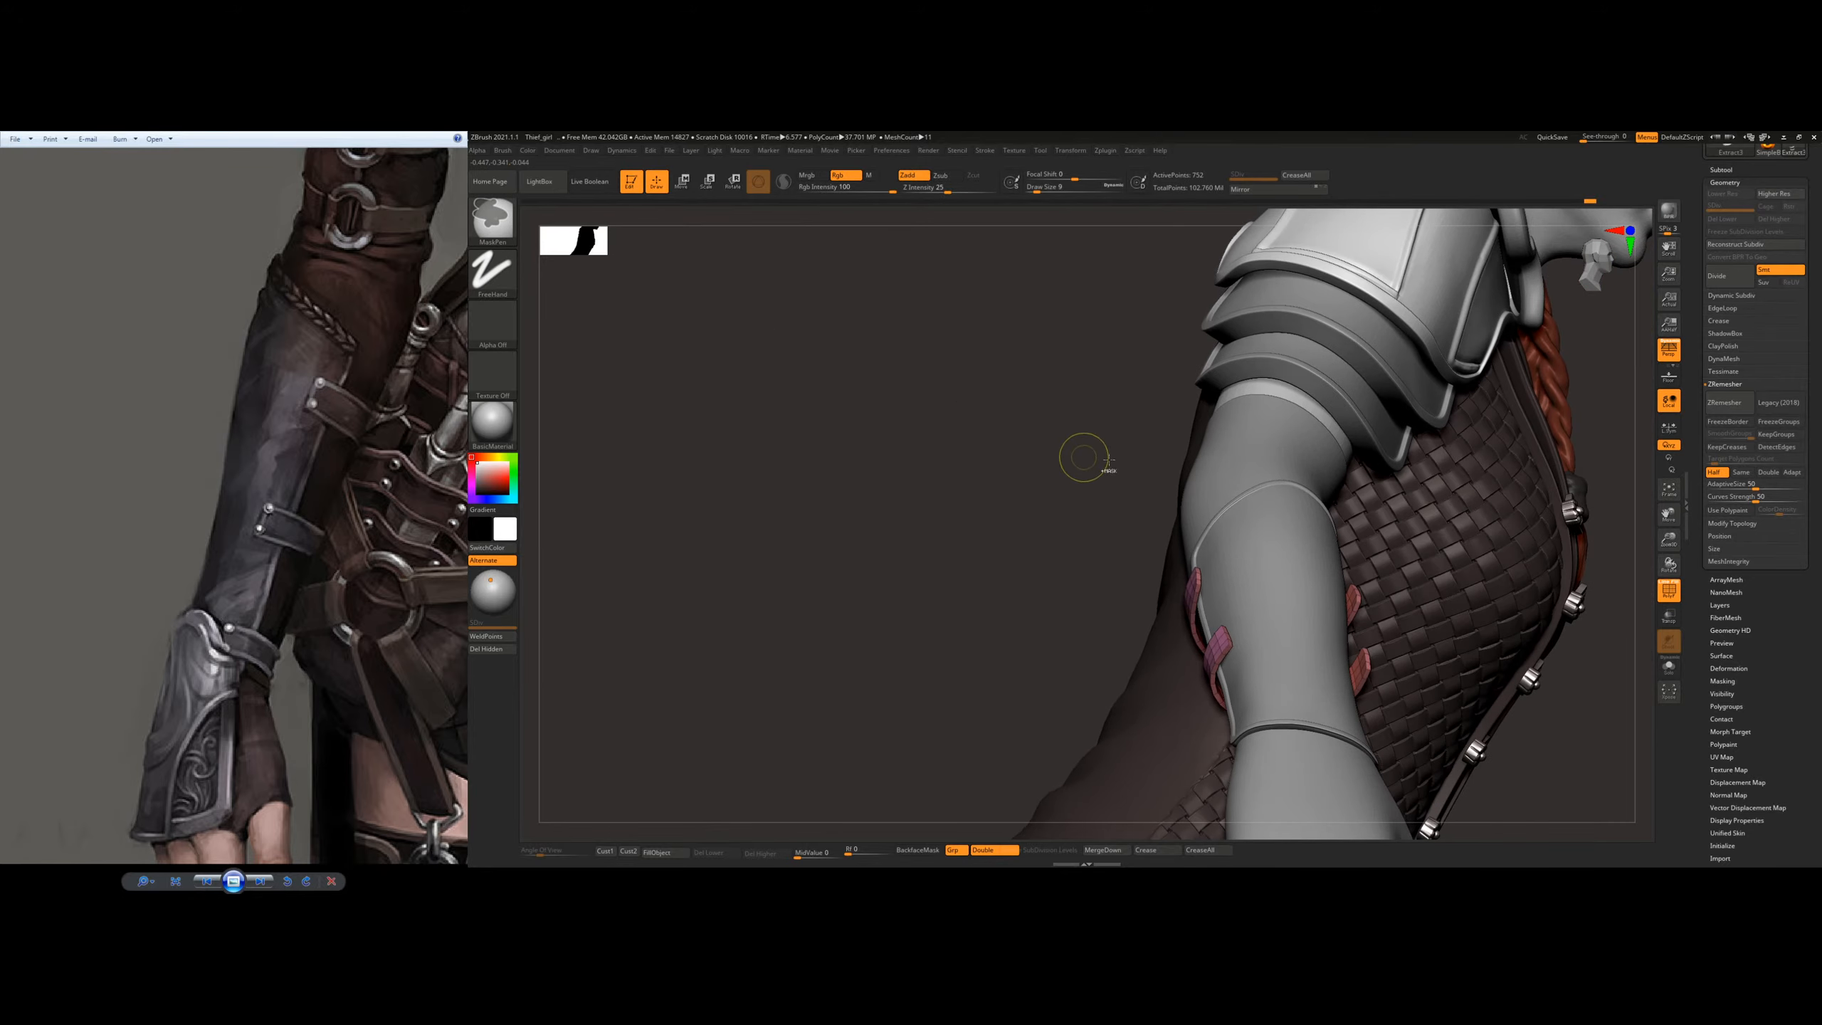
pyautogui.moveTo(1086, 456); pyautogui.dragTo(946, 516, button='right')
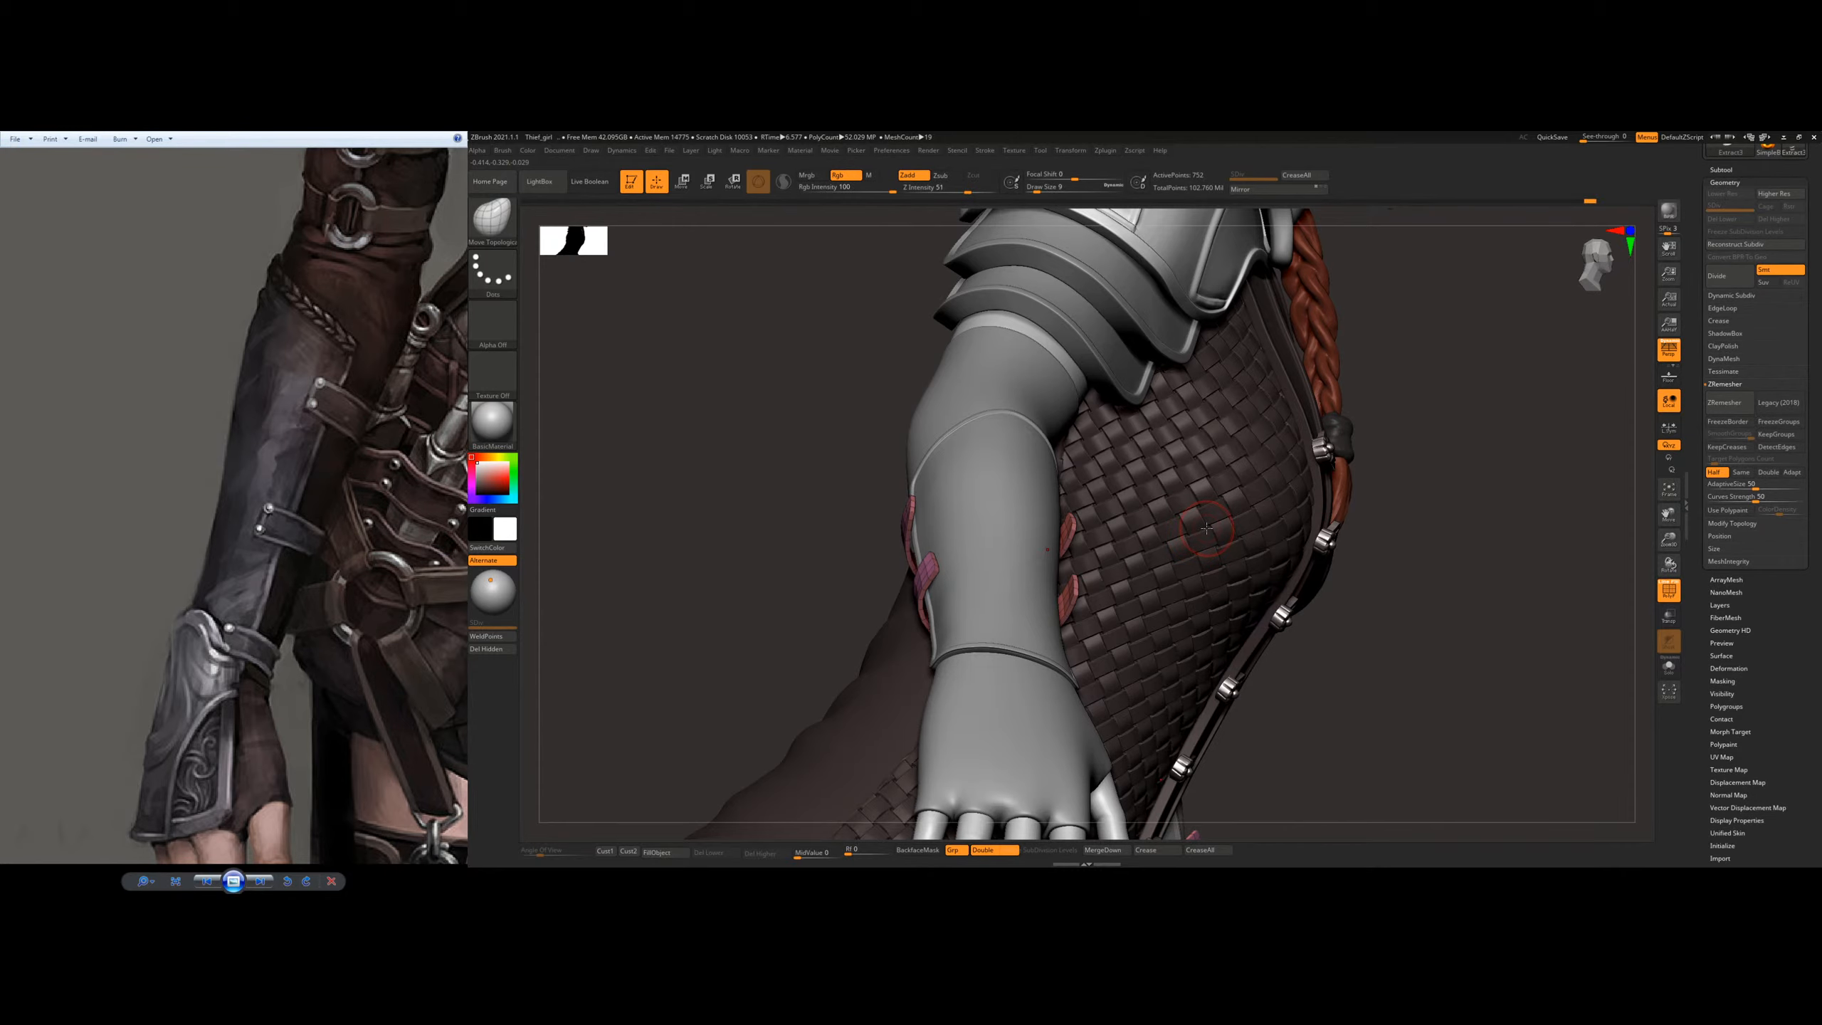
# Step: Adjust the upper strap's inner end against the bracer with Move Topological at draw size 20
pyautogui.moveTo(1210, 510); pyautogui.dragTo(1069, 509, button='right')
pyautogui.press('s')
pyautogui.click(1057, 535)
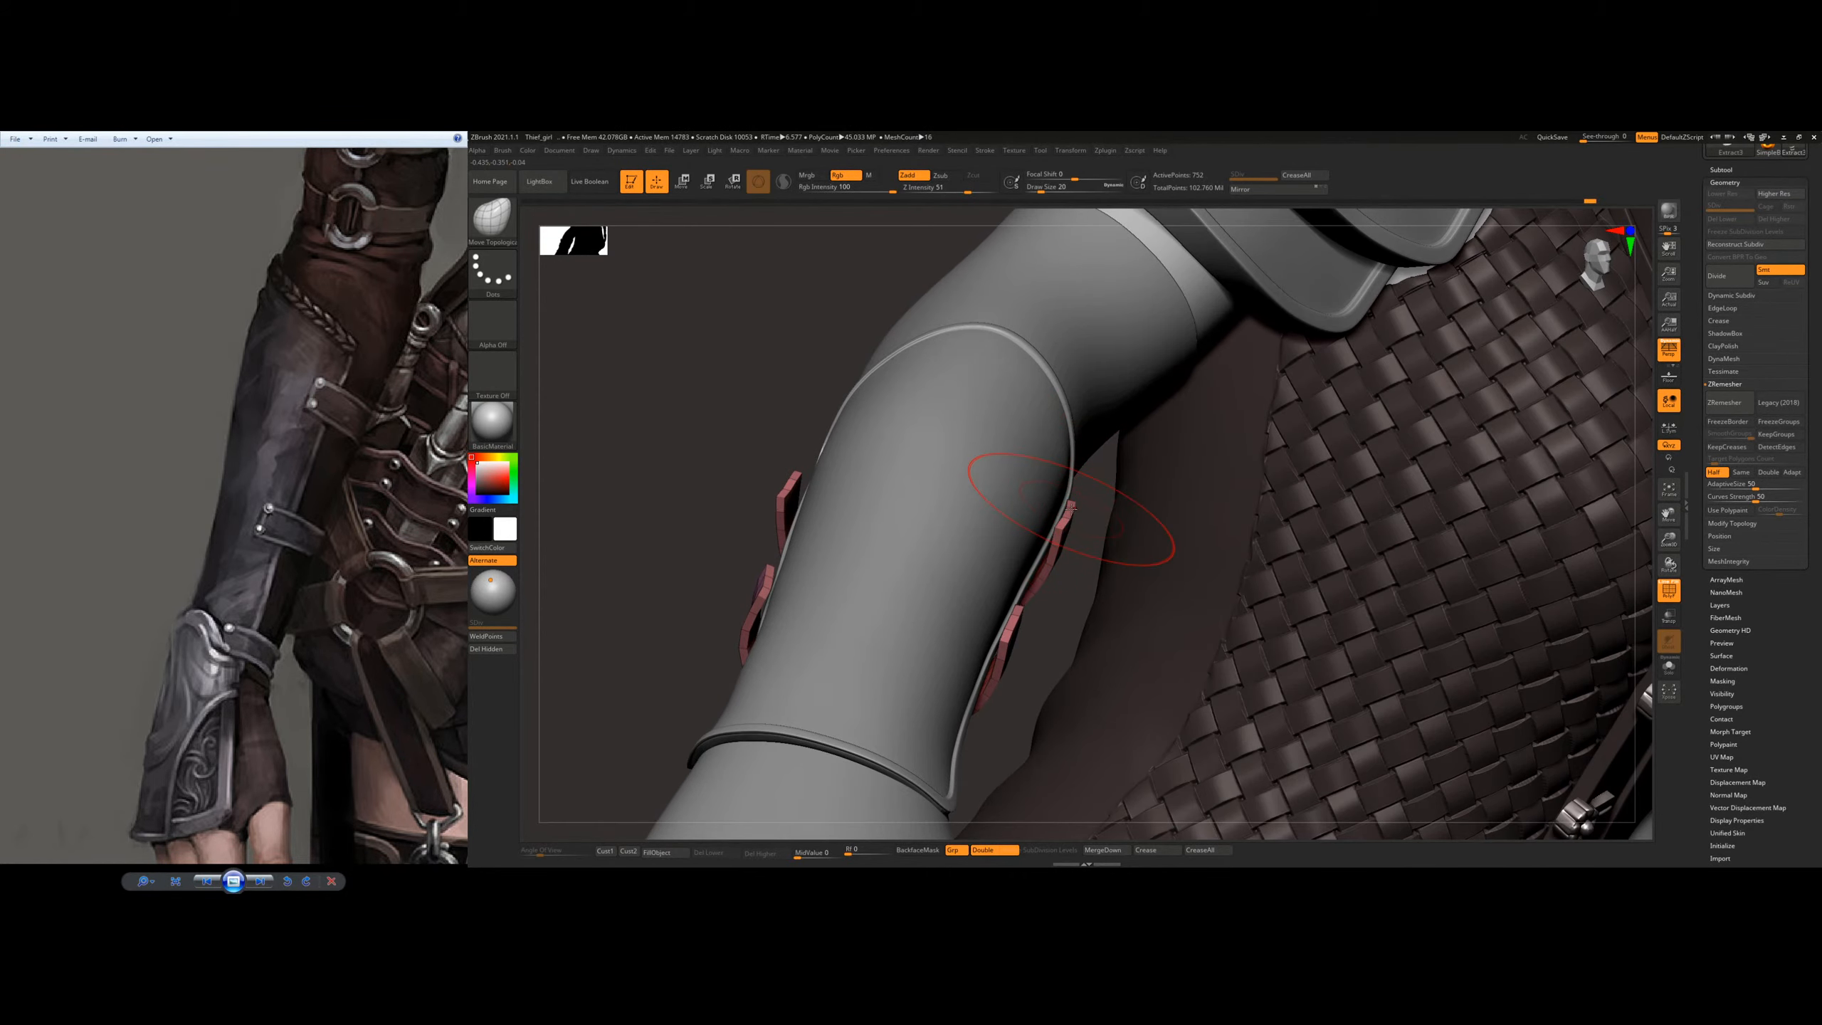
pyautogui.moveTo(1073, 509); pyautogui.dragTo(1063, 507)
pyautogui.moveTo(958, 462)
pyautogui.mouseDown(button='right')
pyautogui.moveTo(1062, 470)
pyautogui.moveTo(977, 483)
pyautogui.moveTo(998, 486)
pyautogui.mouseUp(button='right')
# Step: Switch to the Move brush and pull the upper strap's outer end in against the bracer
pyautogui.press('b')
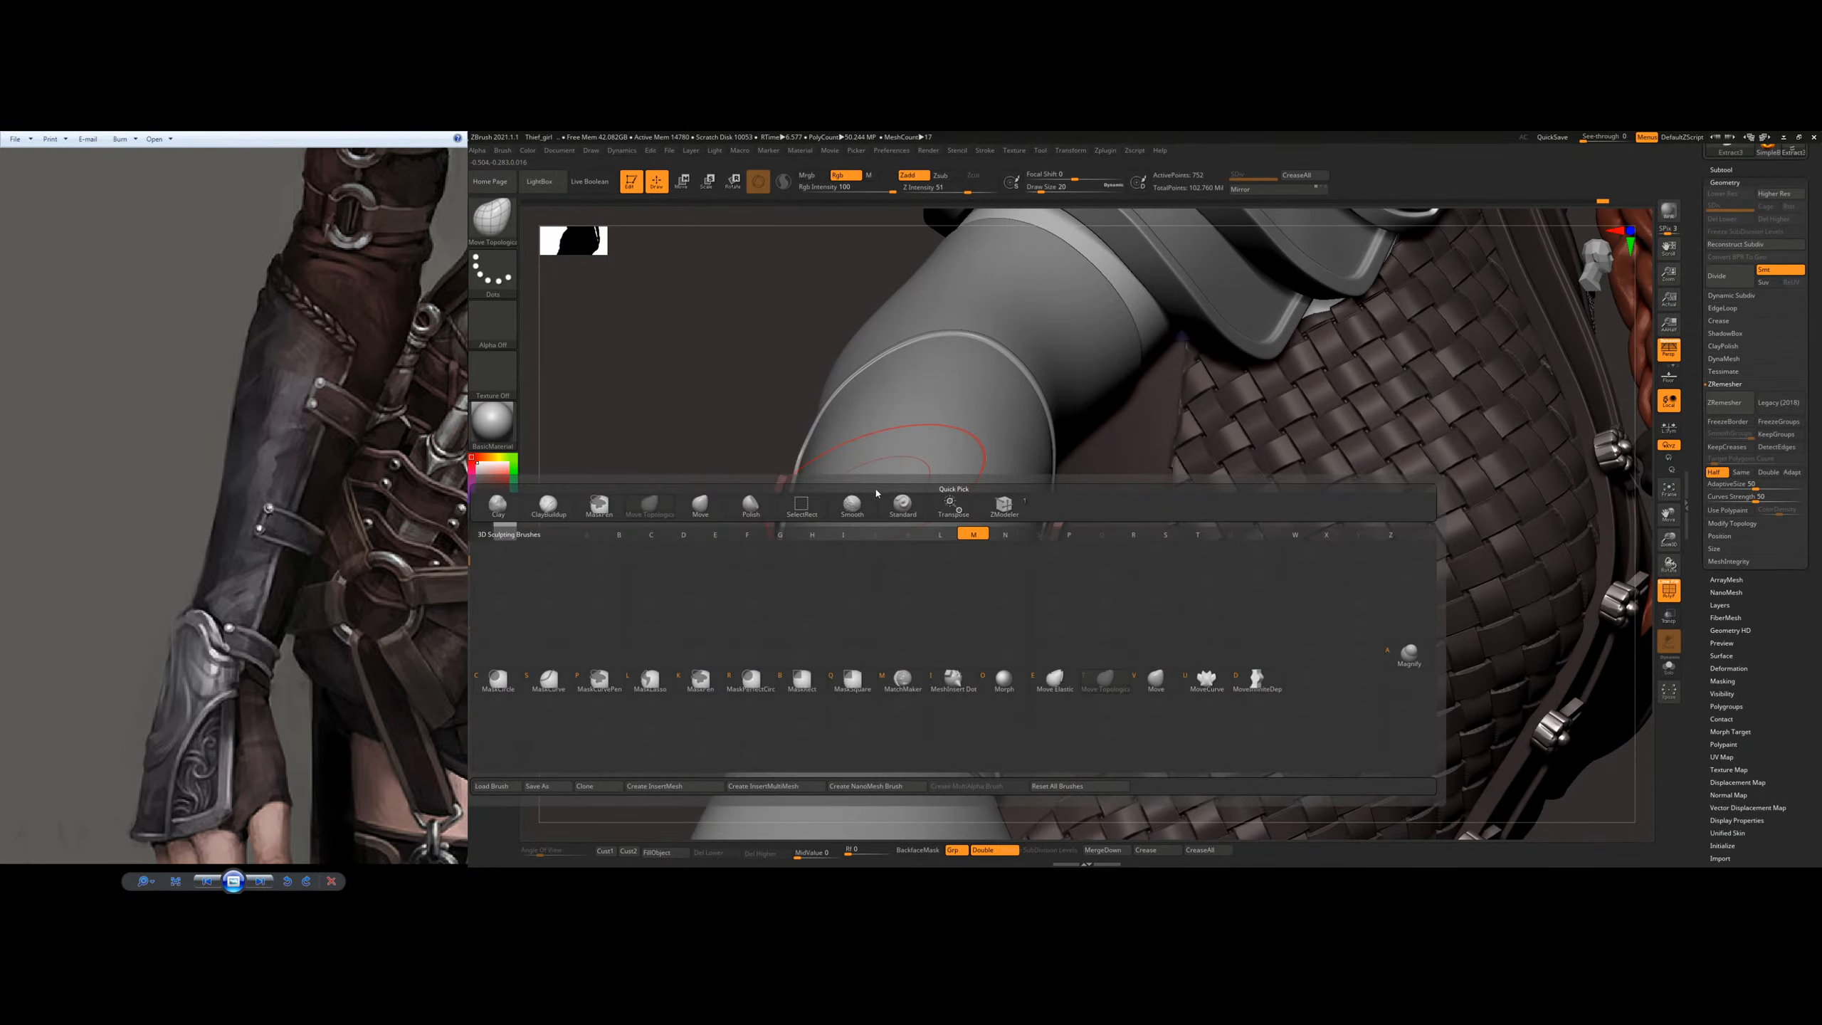
pyautogui.press('m')
pyautogui.press('v')
pyautogui.moveTo(820, 482); pyautogui.dragTo(852, 487, button='right')
pyautogui.rightClick(847, 490)
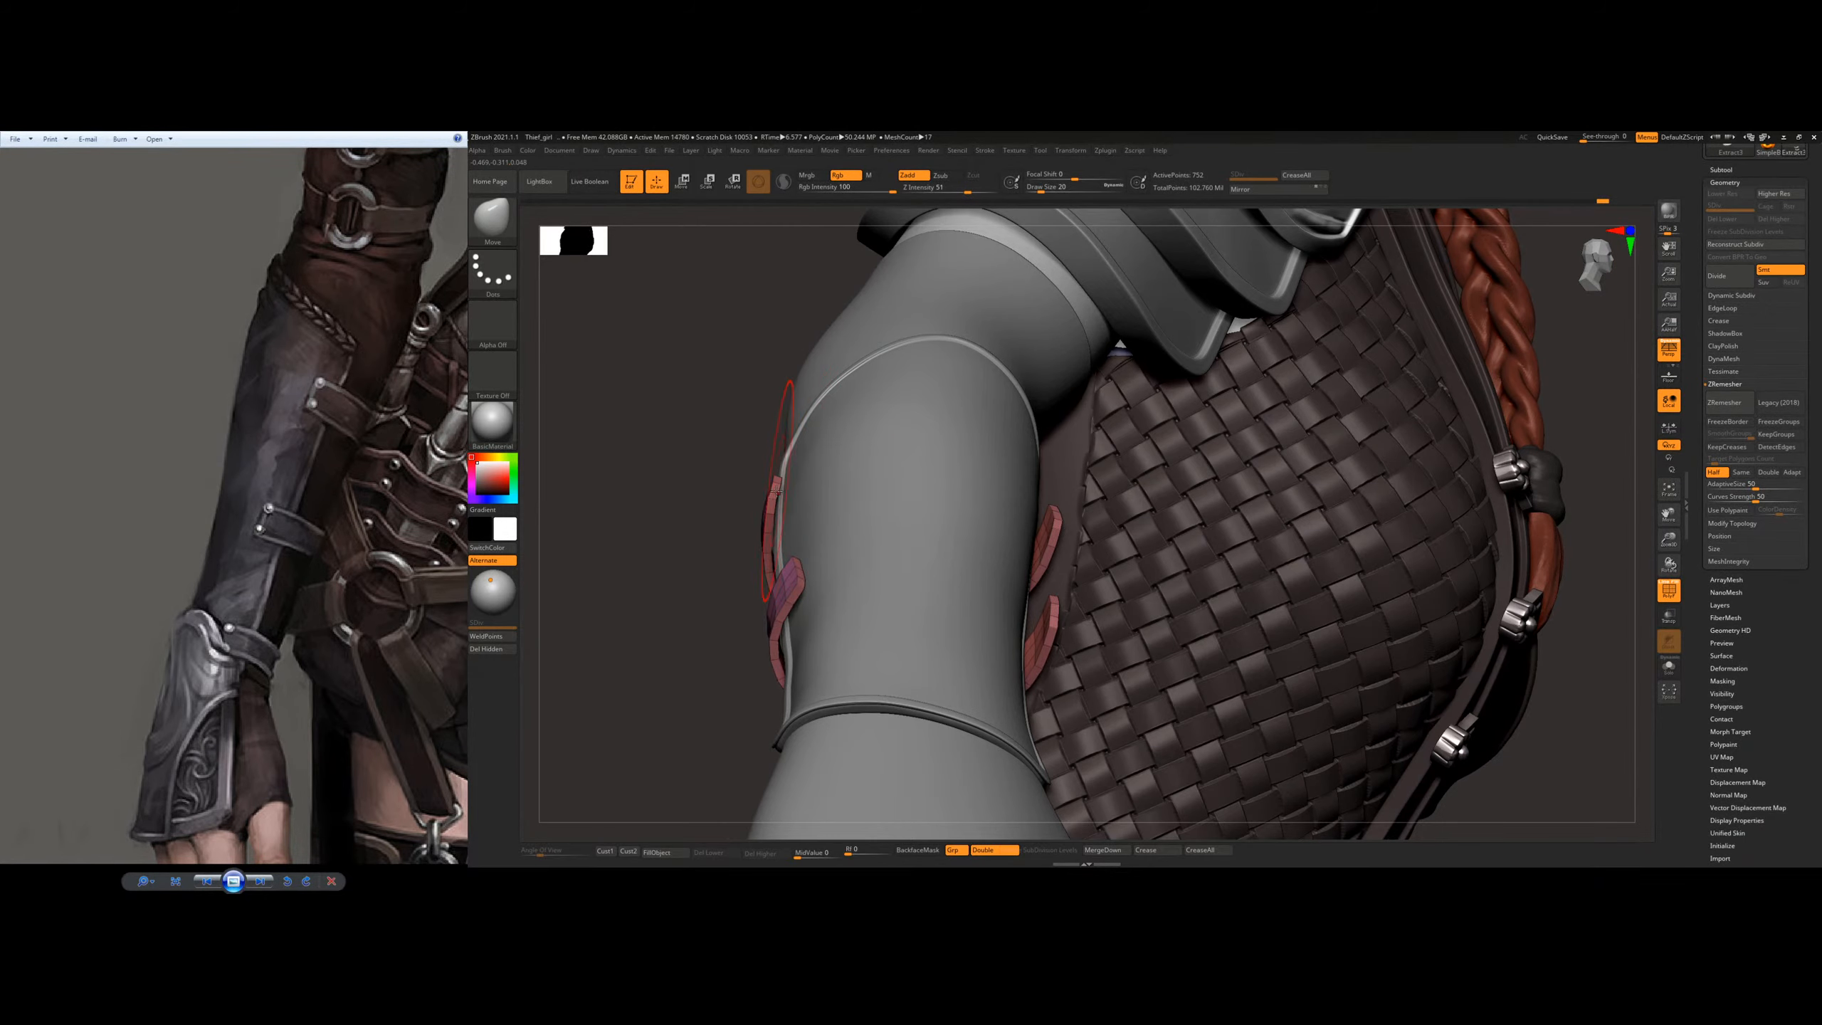
pyautogui.moveTo(772, 500); pyautogui.dragTo(793, 506)
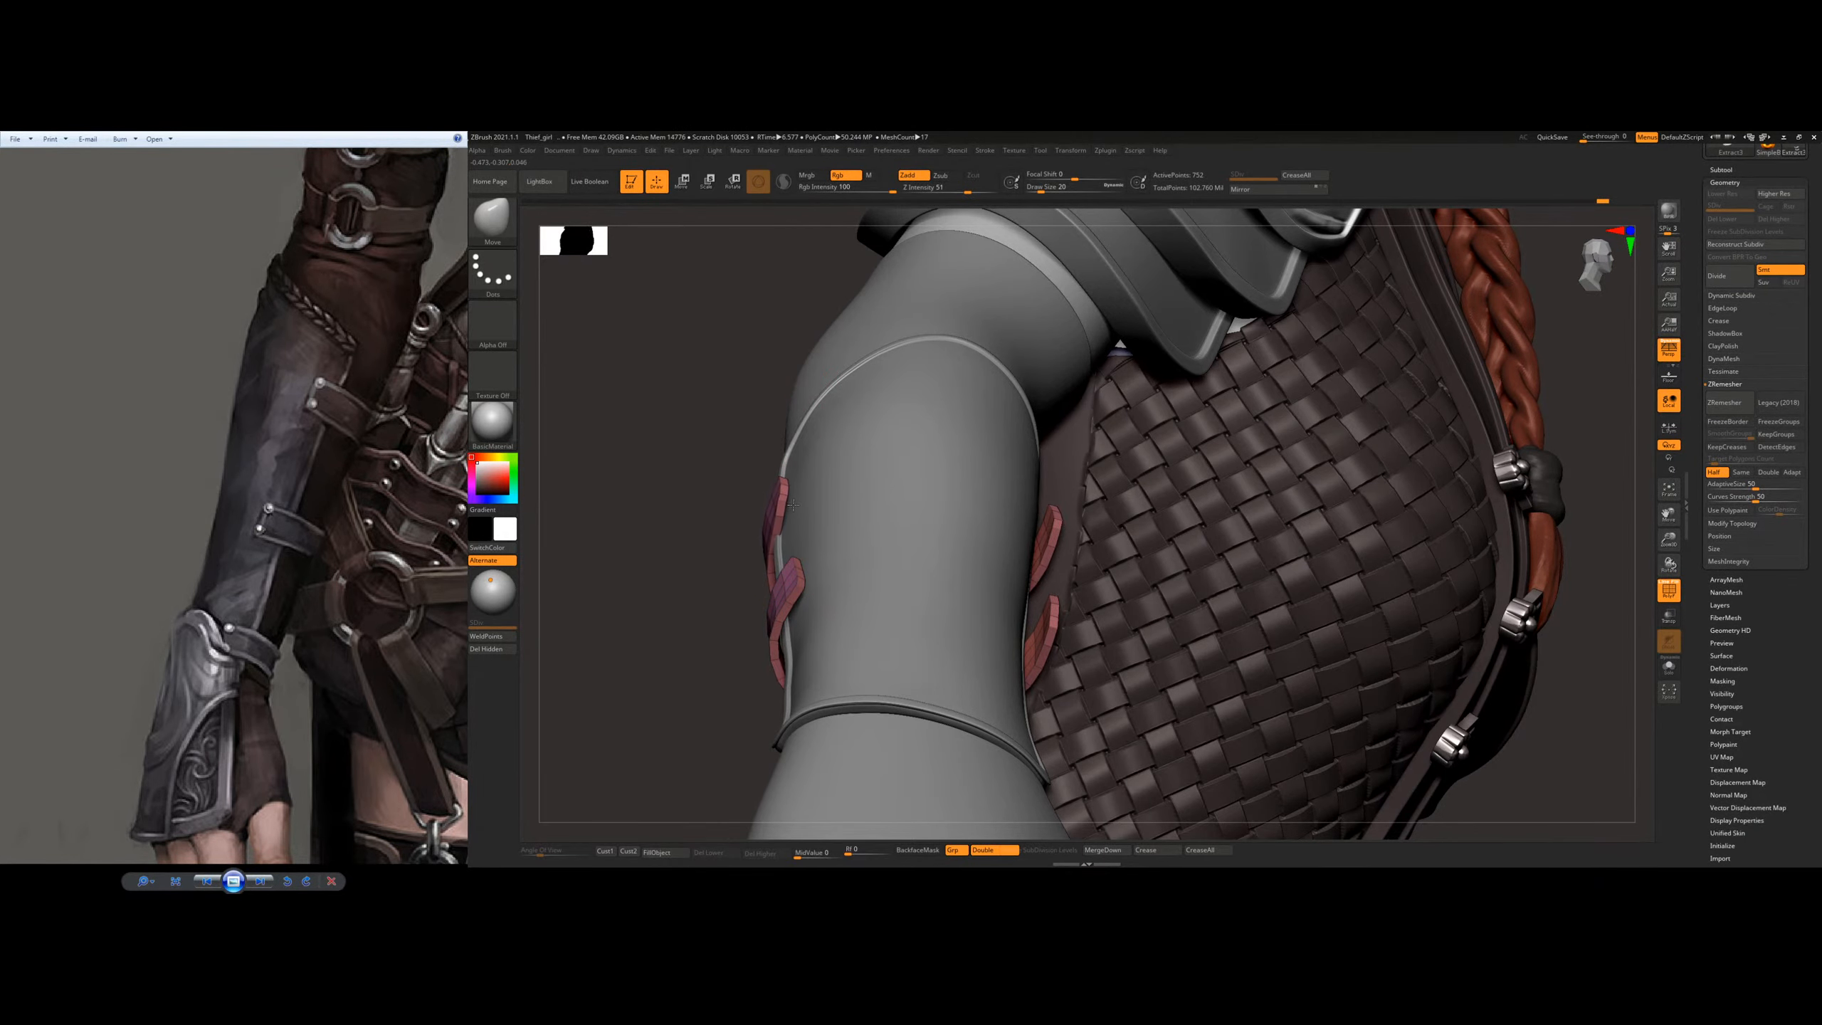
# Step: Fit both ends of the lower strap tightly to the sides of the bracer with the Move brush
pyautogui.moveTo(873, 413); pyautogui.dragTo(832, 383, button='right')
pyautogui.moveTo(789, 462); pyautogui.dragTo(792, 456)
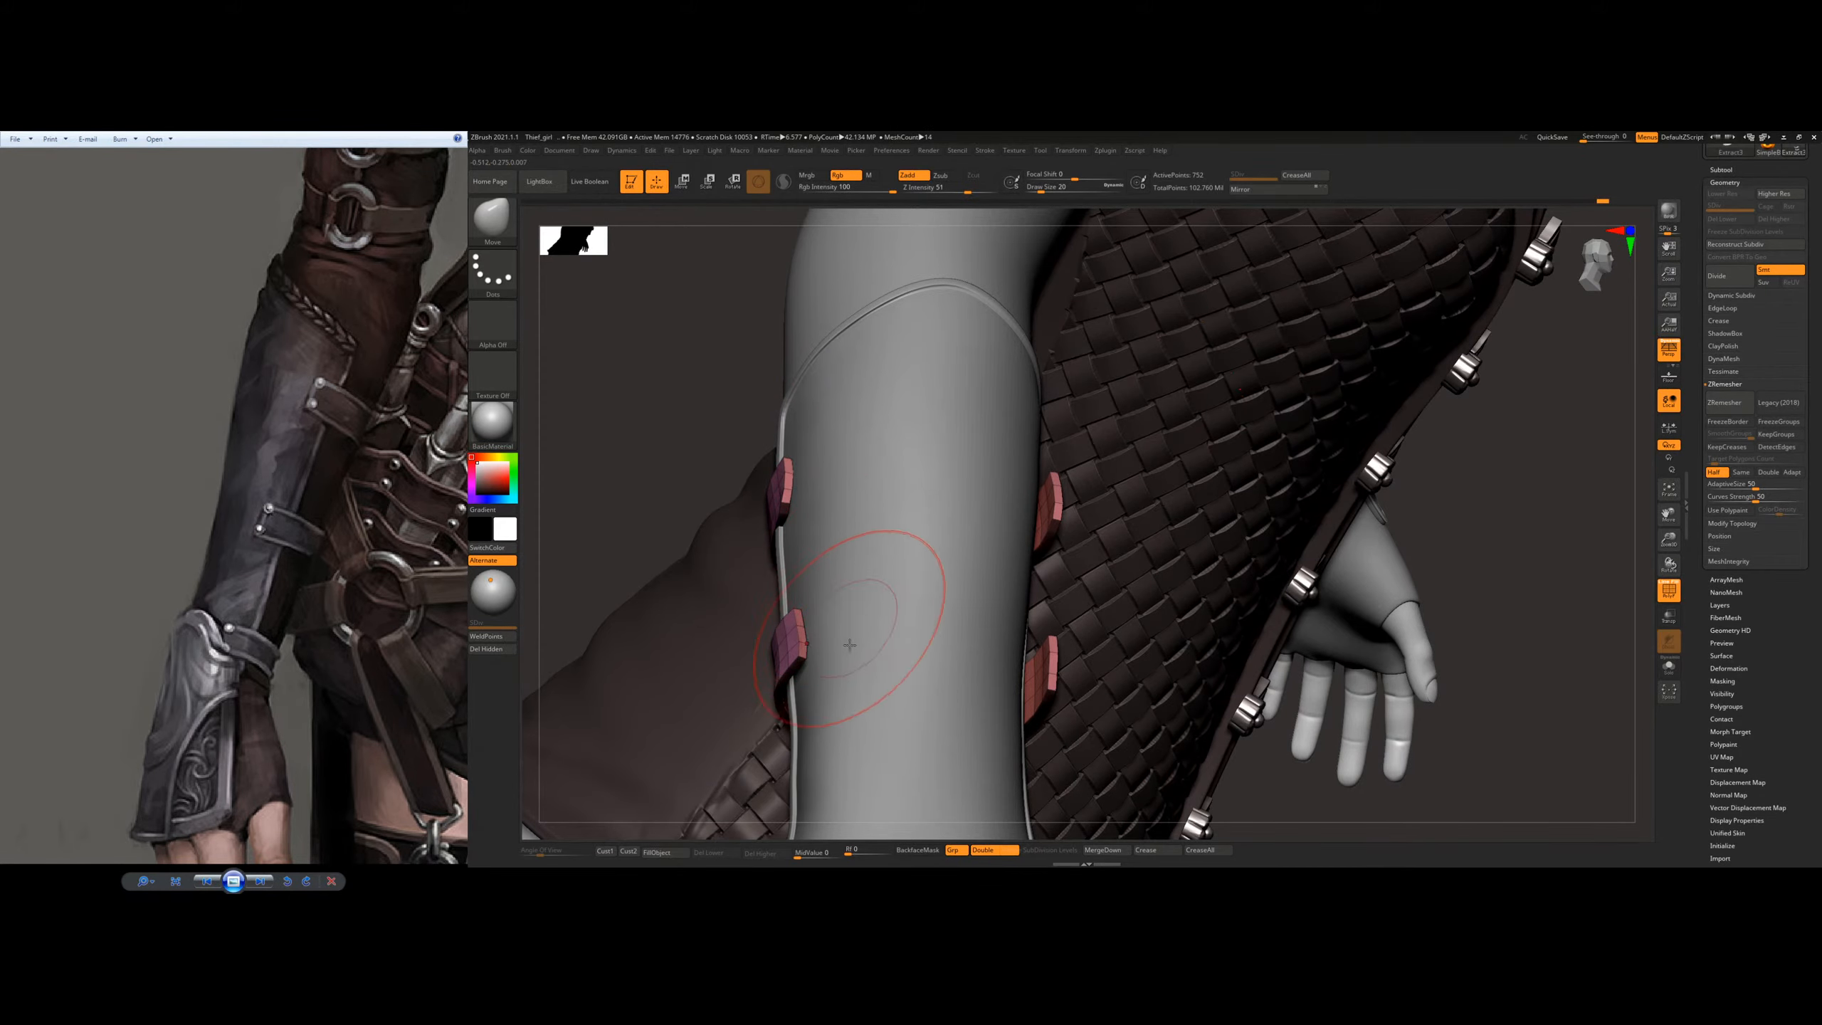
pyautogui.moveTo(827, 646); pyautogui.dragTo(784, 653, button='right')
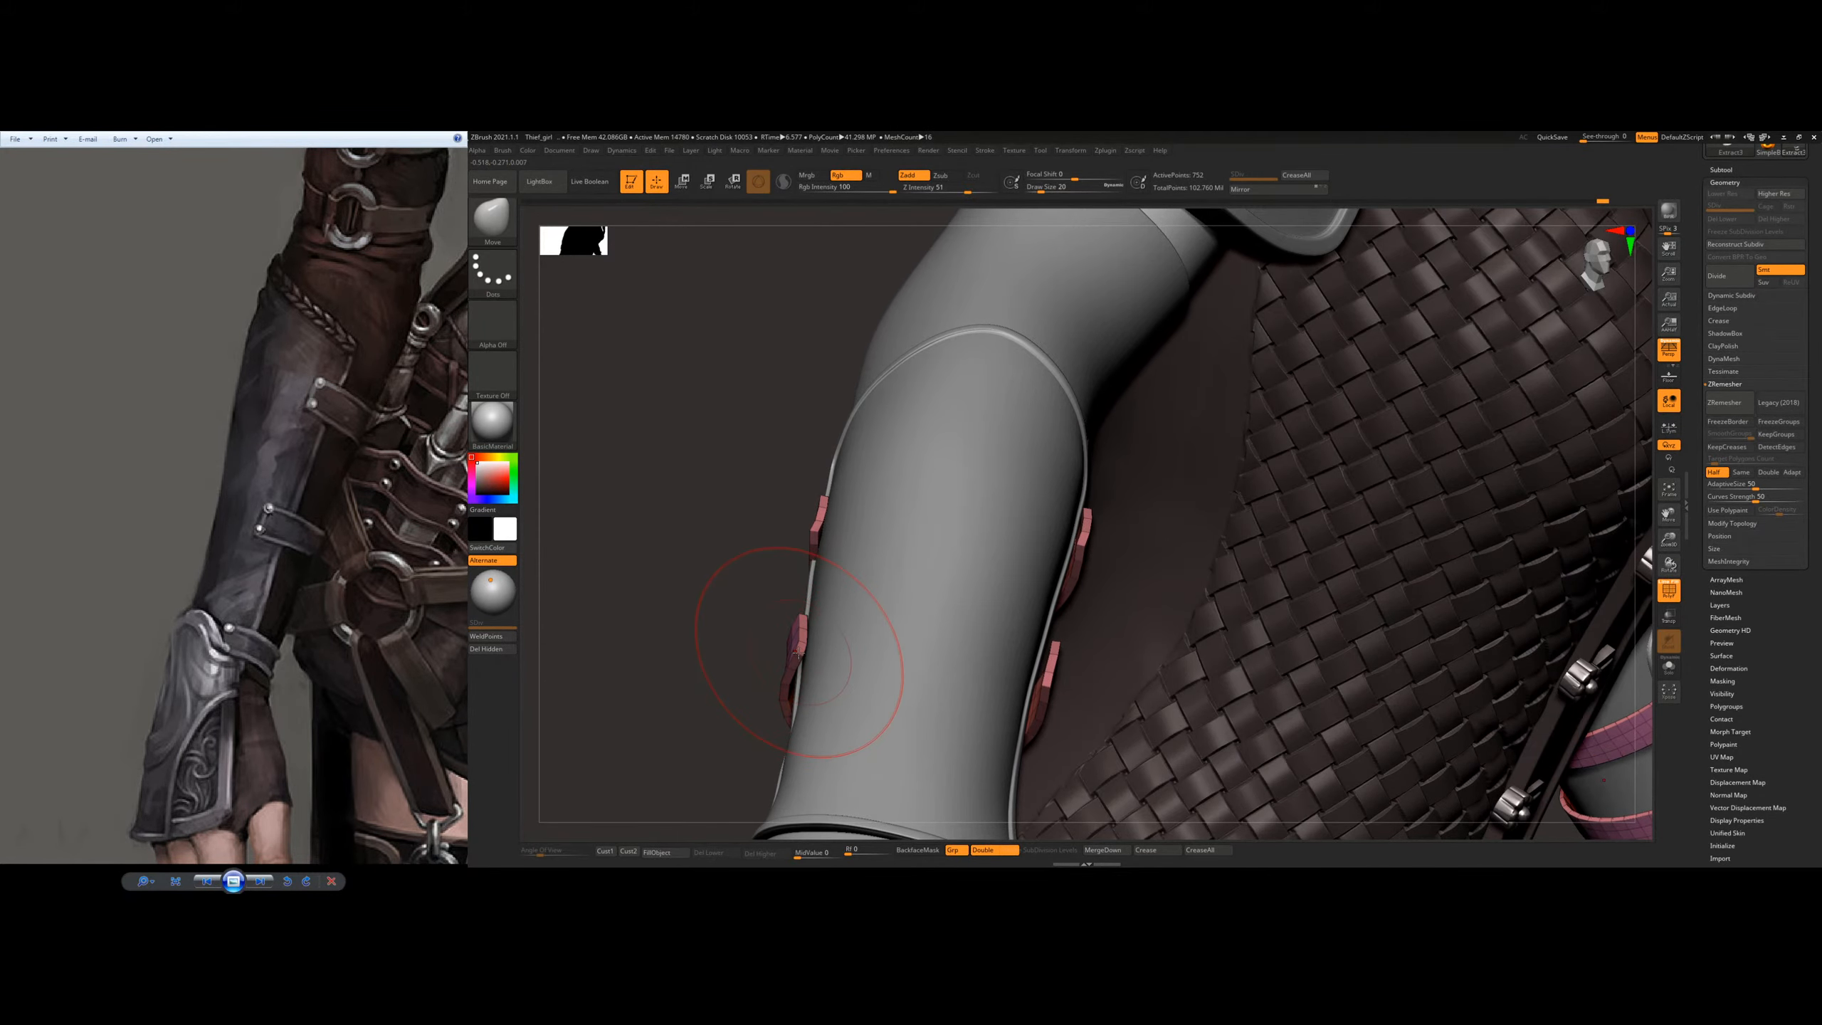
pyautogui.moveTo(798, 656); pyautogui.dragTo(811, 657)
pyautogui.moveTo(859, 565); pyautogui.dragTo(899, 610, button='right')
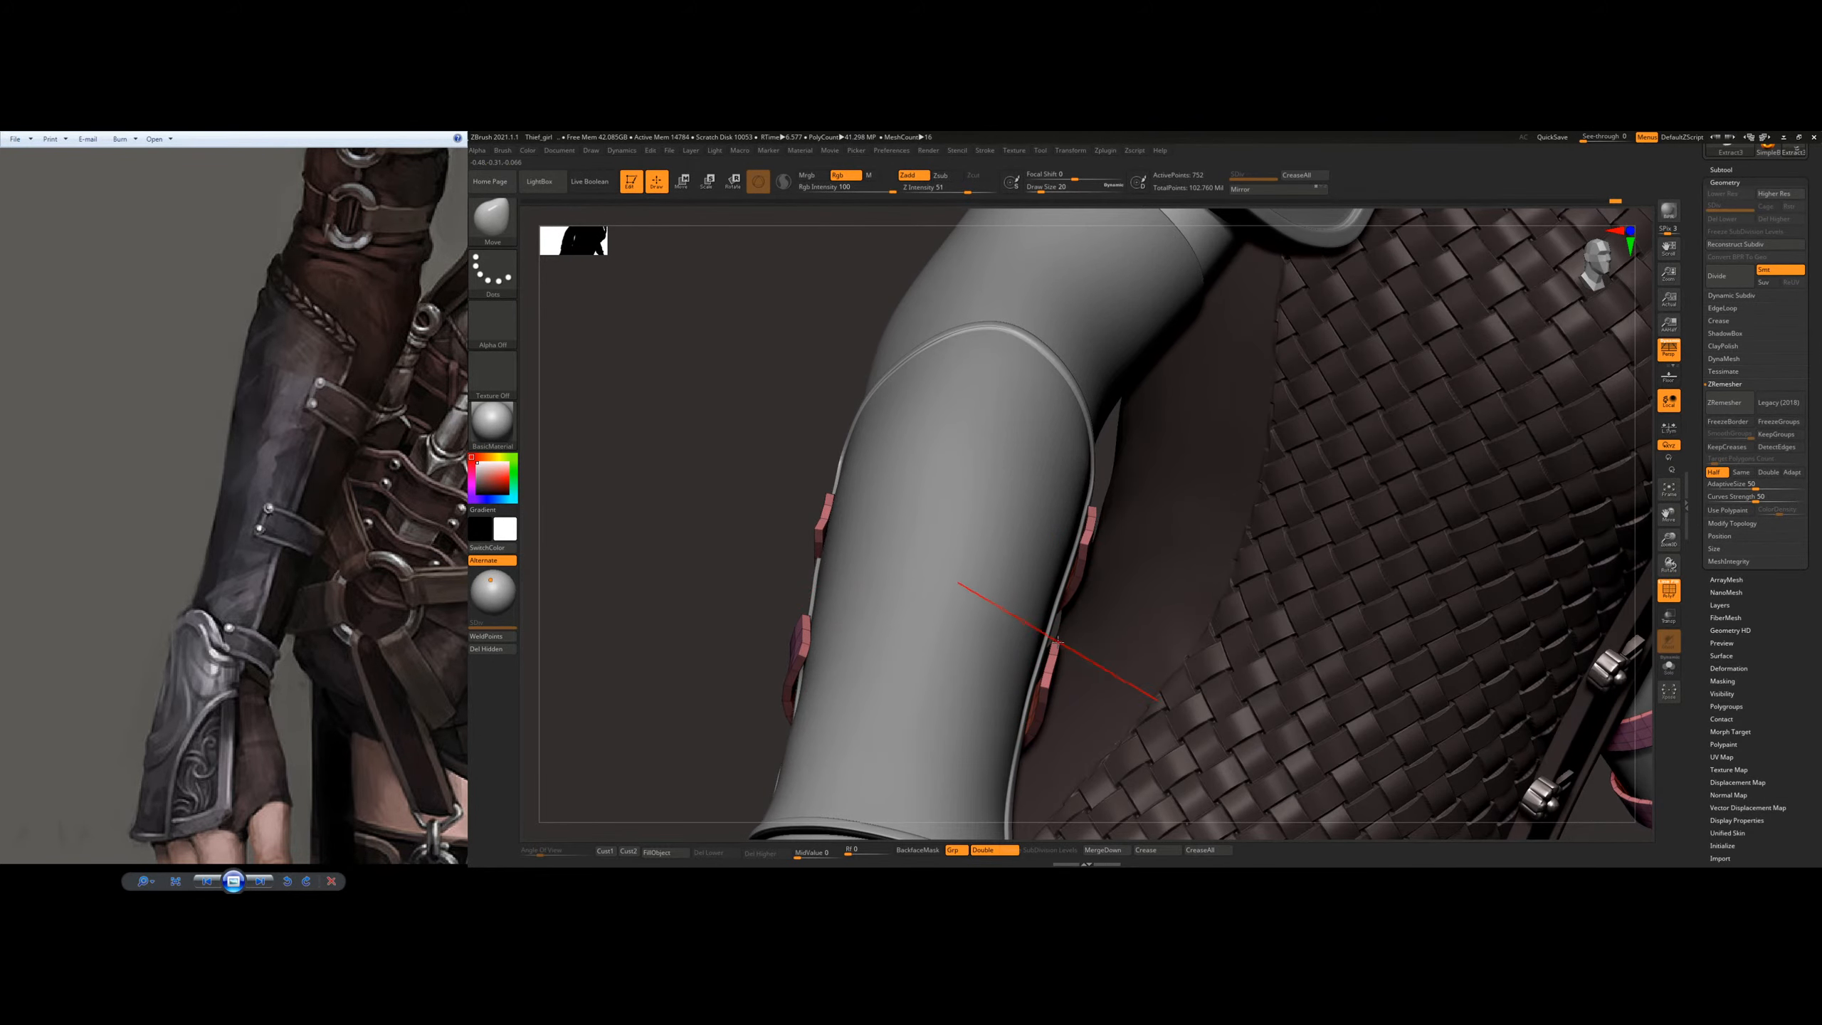
pyautogui.moveTo(1031, 644); pyautogui.dragTo(1004, 684)
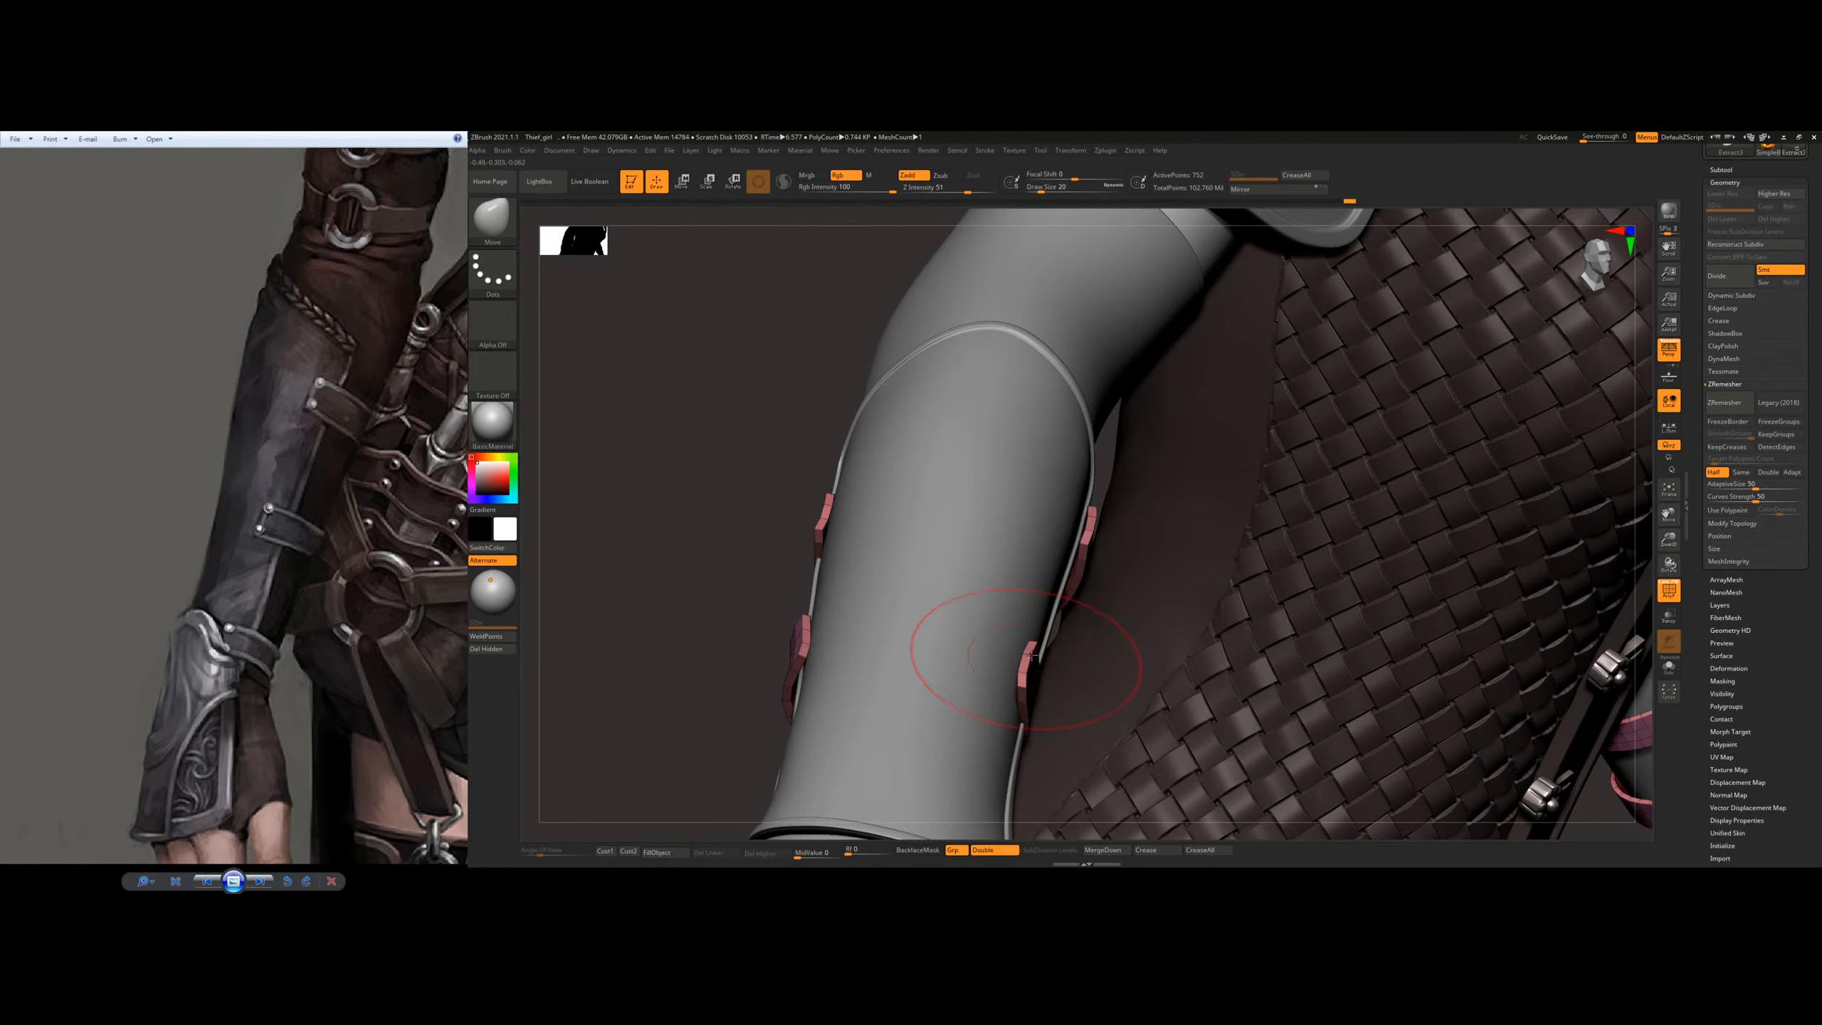
# Step: Move the upper strap's inner end in against the bracer's edge
pyautogui.moveTo(1103, 486); pyautogui.dragTo(1104, 515, button='right')
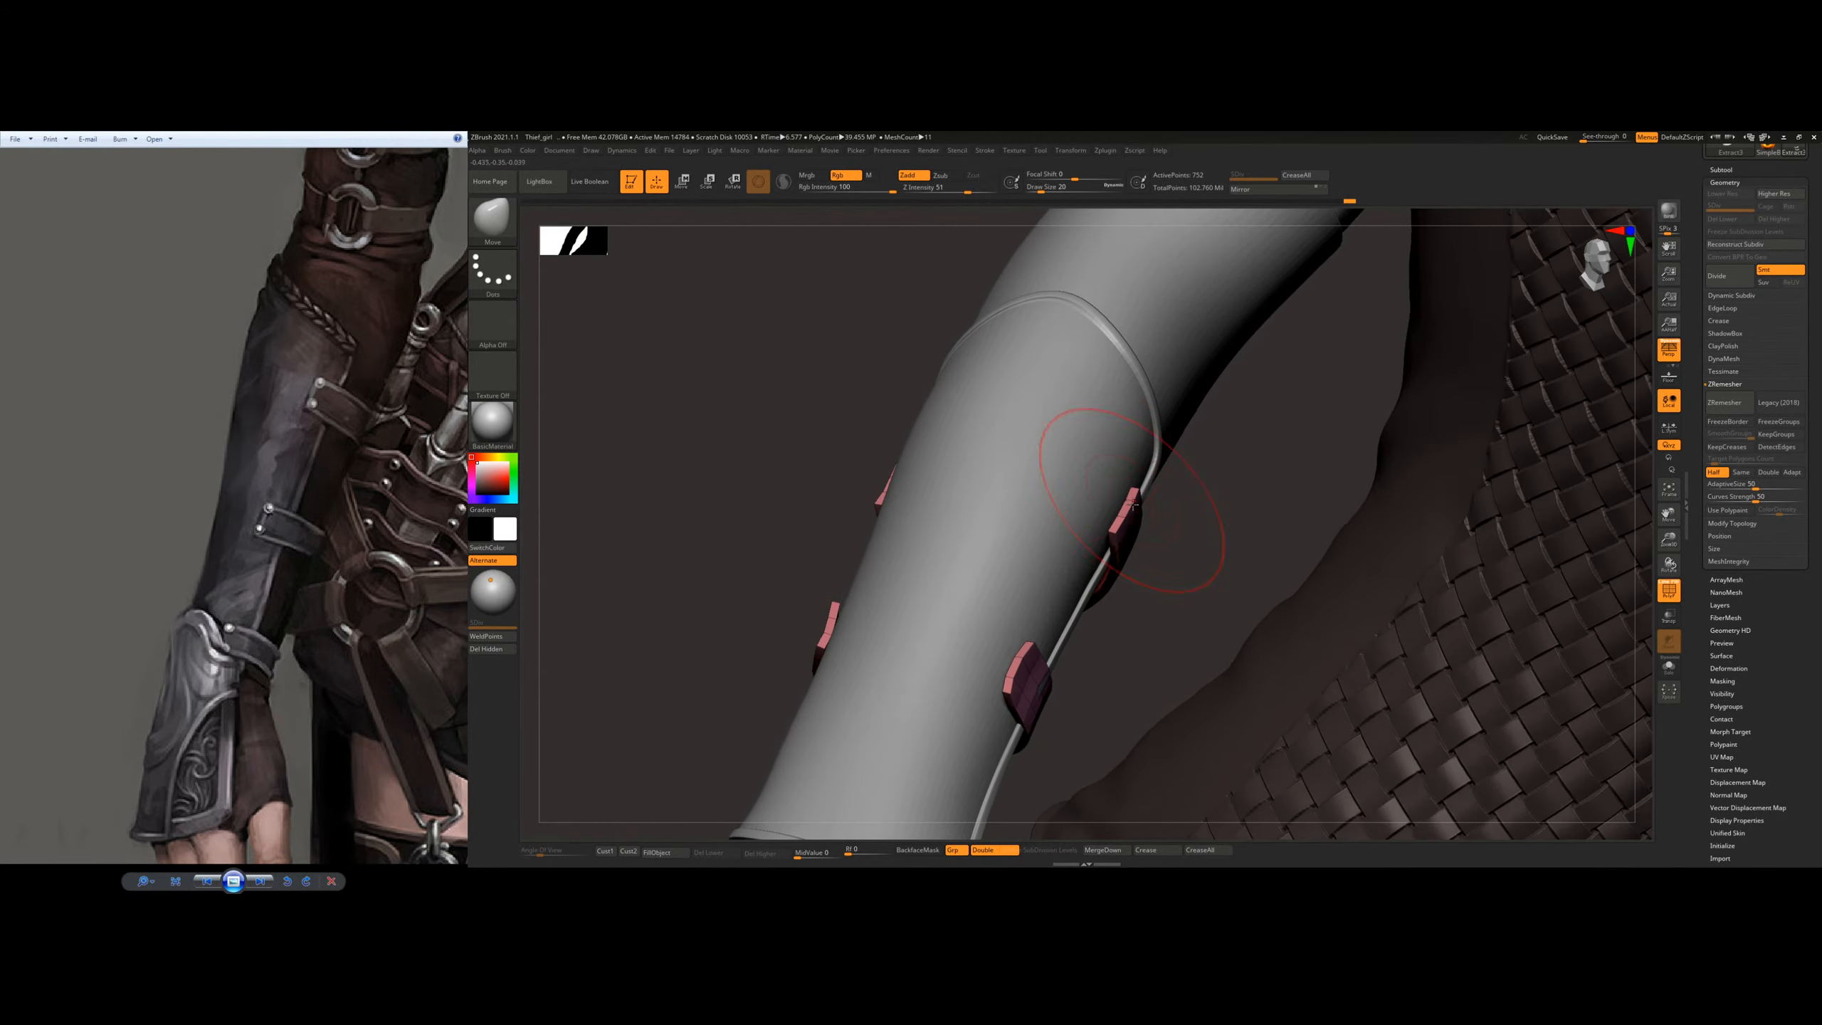
pyautogui.moveTo(1118, 525); pyautogui.dragTo(1112, 522)
pyautogui.moveTo(1117, 497); pyautogui.dragTo(1157, 567, button='right')
# Step: Even out the shape and placement of both straps along the forearm with the Move brush at draw sizes 12 and 16
pyautogui.press('s')
pyautogui.moveTo(1152, 565); pyautogui.dragTo(1150, 564)
pyautogui.press('s')
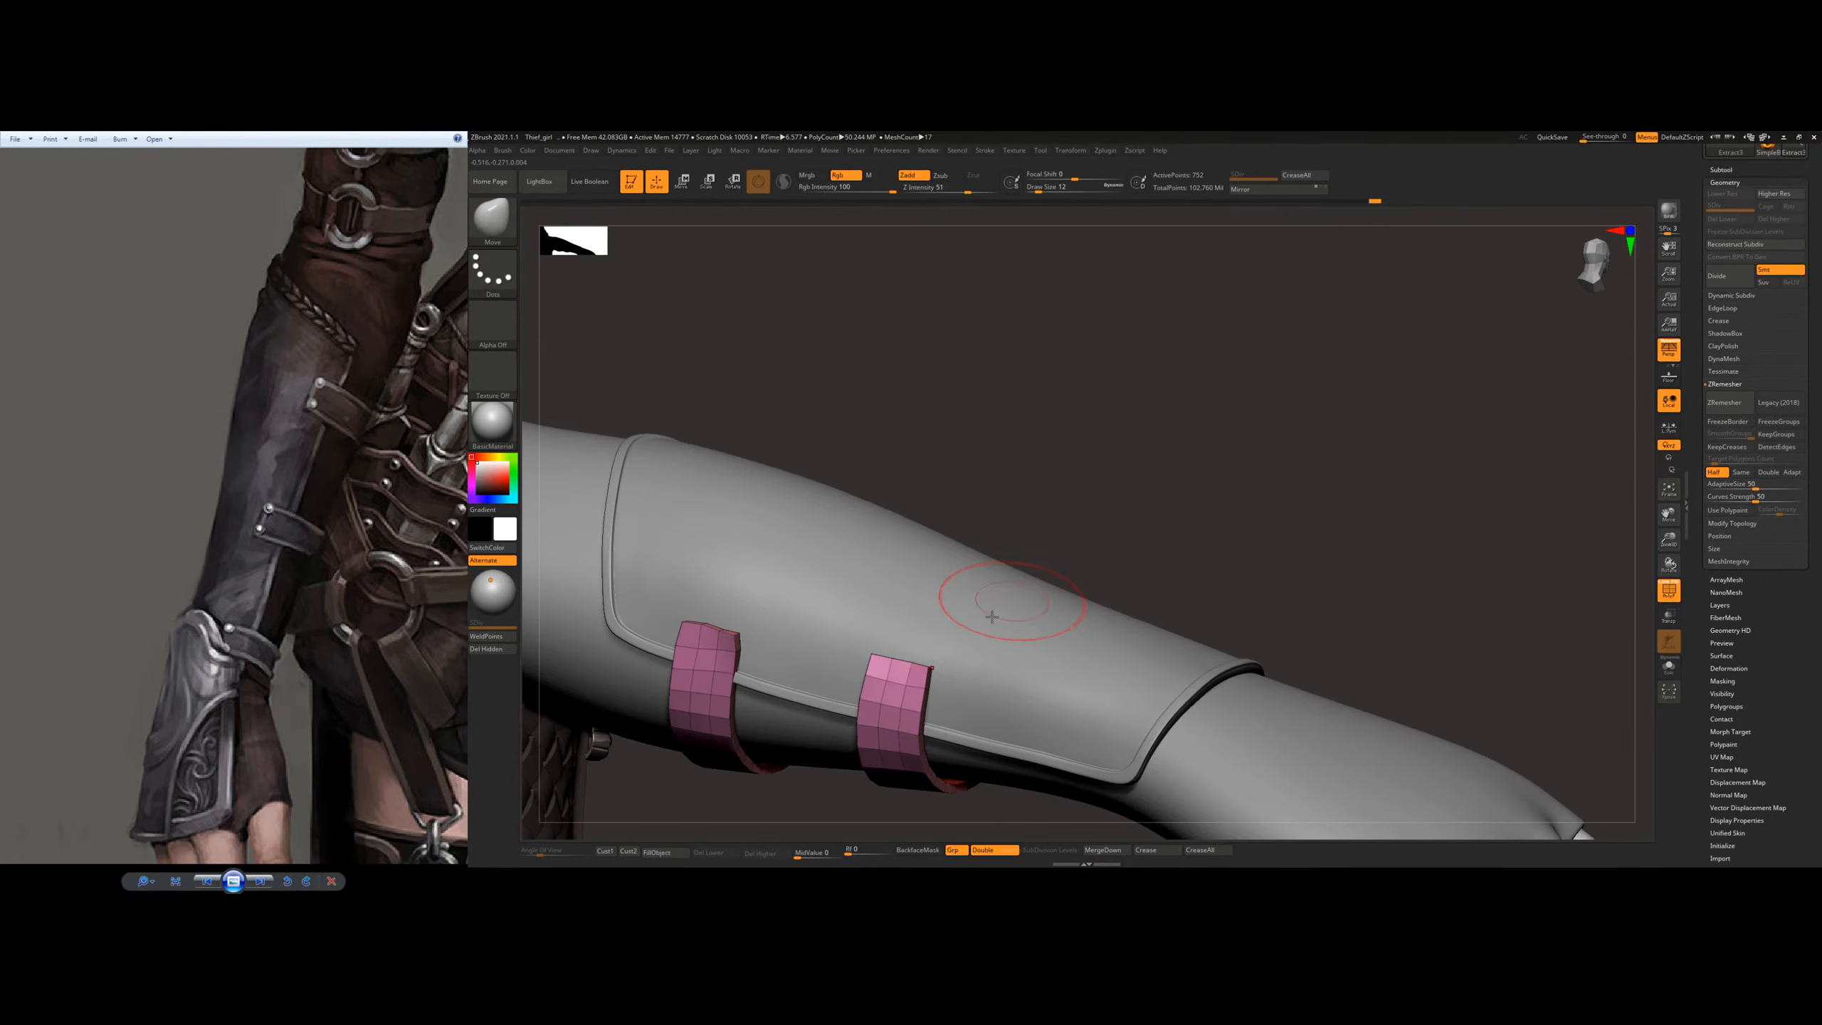
pyautogui.moveTo(997, 610); pyautogui.dragTo(853, 576, button='right')
pyautogui.moveTo(856, 573); pyautogui.dragTo(860, 573)
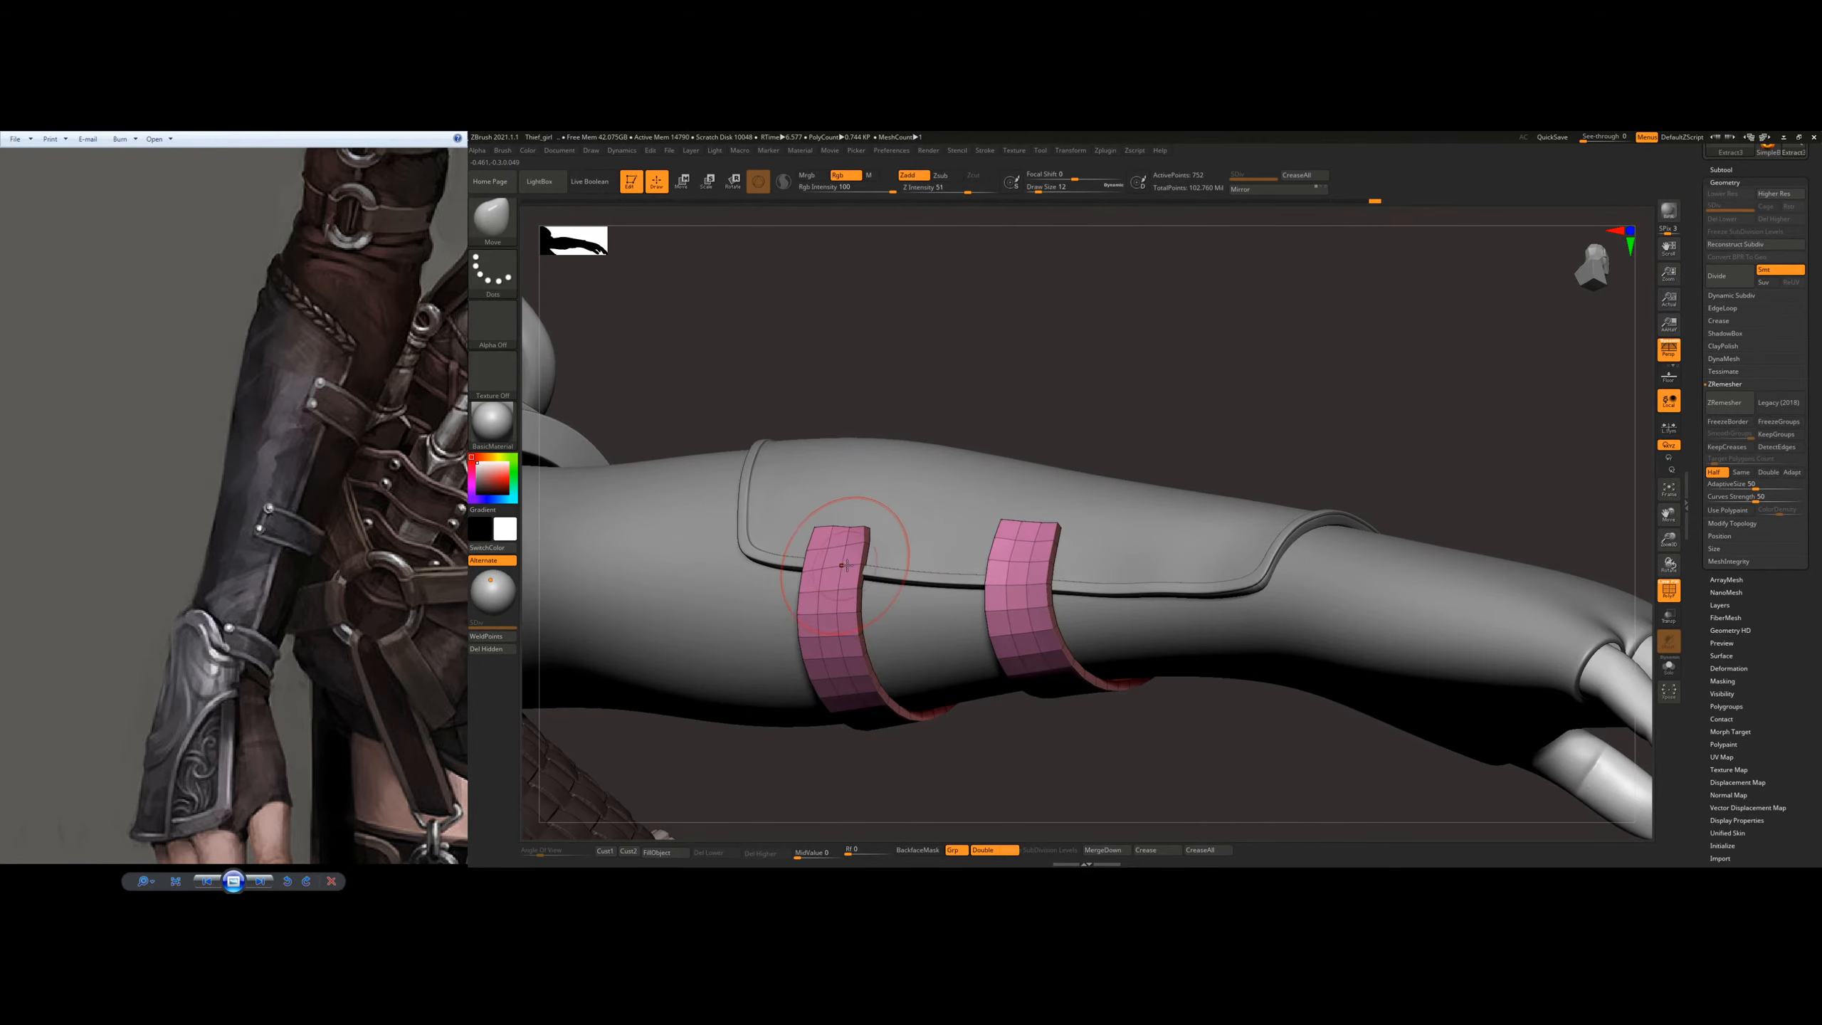
pyautogui.moveTo(841, 566); pyautogui.dragTo(897, 509, button='right')
pyautogui.press('s')
pyautogui.moveTo(811, 580); pyautogui.dragTo(811, 568)
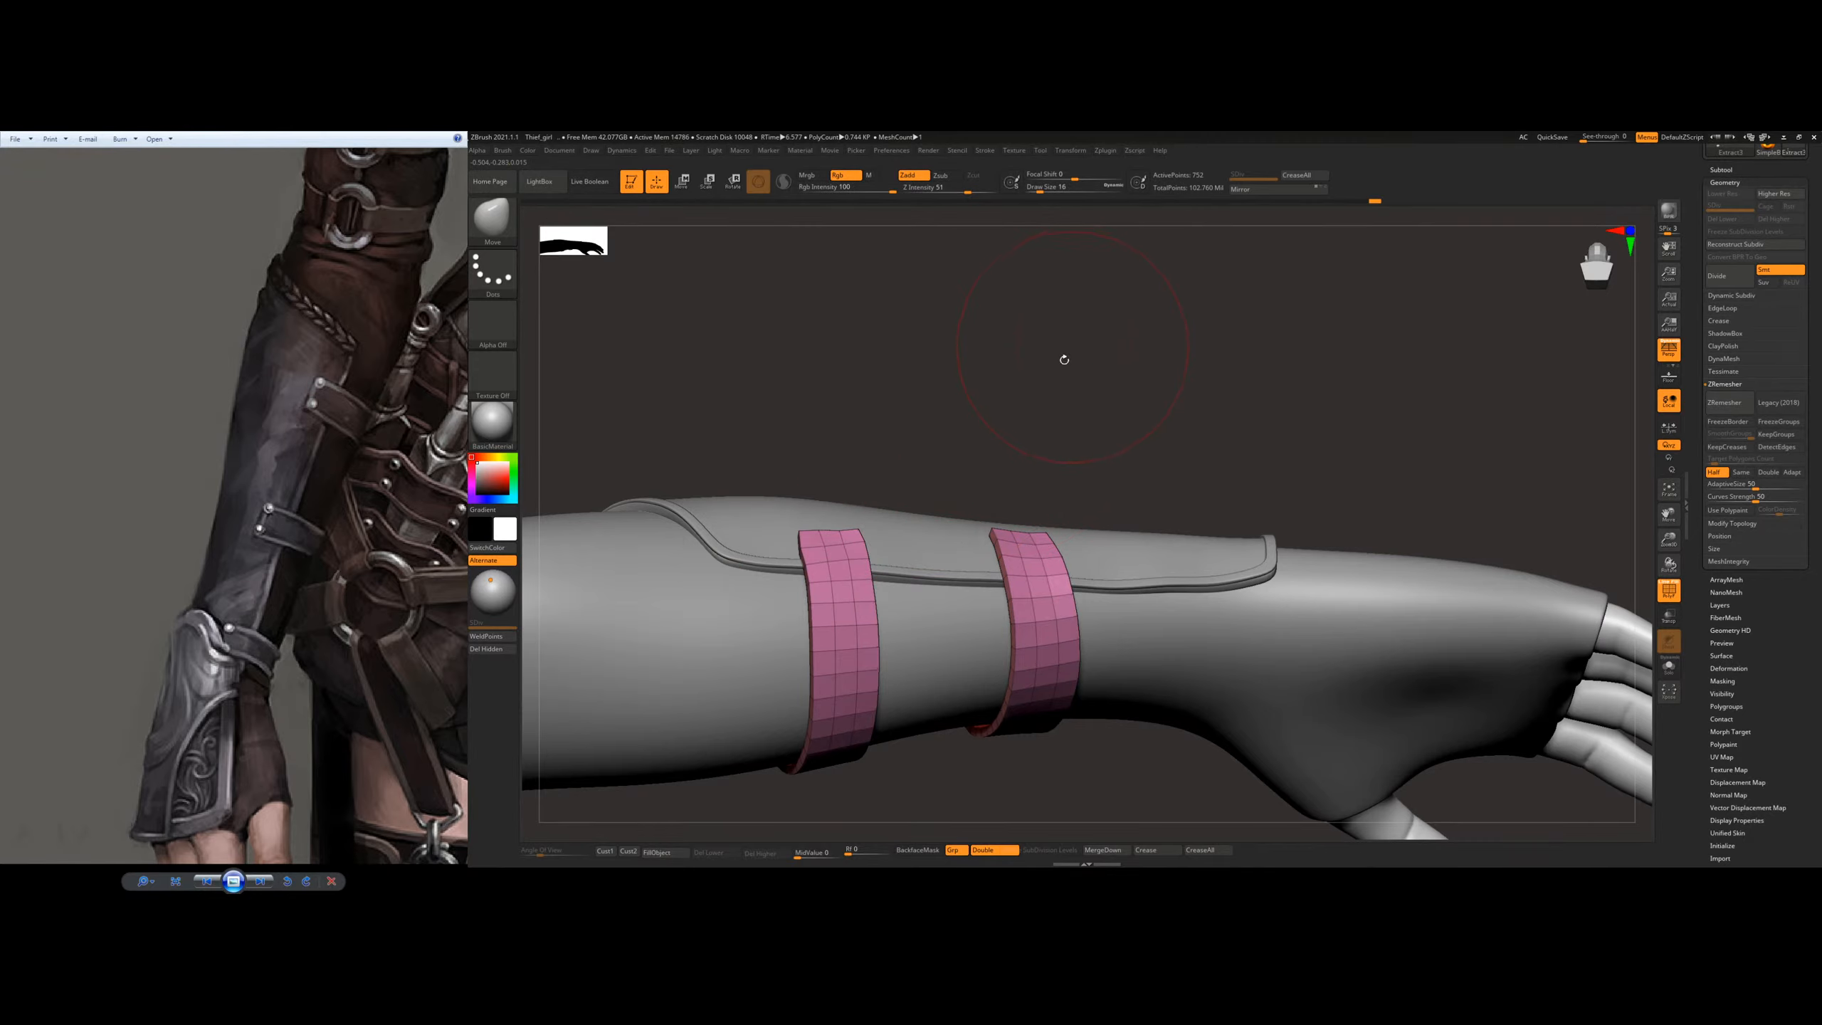
pyautogui.moveTo(941, 601)
pyautogui.mouseDown(button='right')
pyautogui.moveTo(967, 449)
pyautogui.moveTo(1165, 491)
pyautogui.moveTo(997, 491)
pyautogui.moveTo(1105, 520)
pyautogui.moveTo(1261, 489)
pyautogui.moveTo(1195, 450)
pyautogui.mouseUp(button='right')
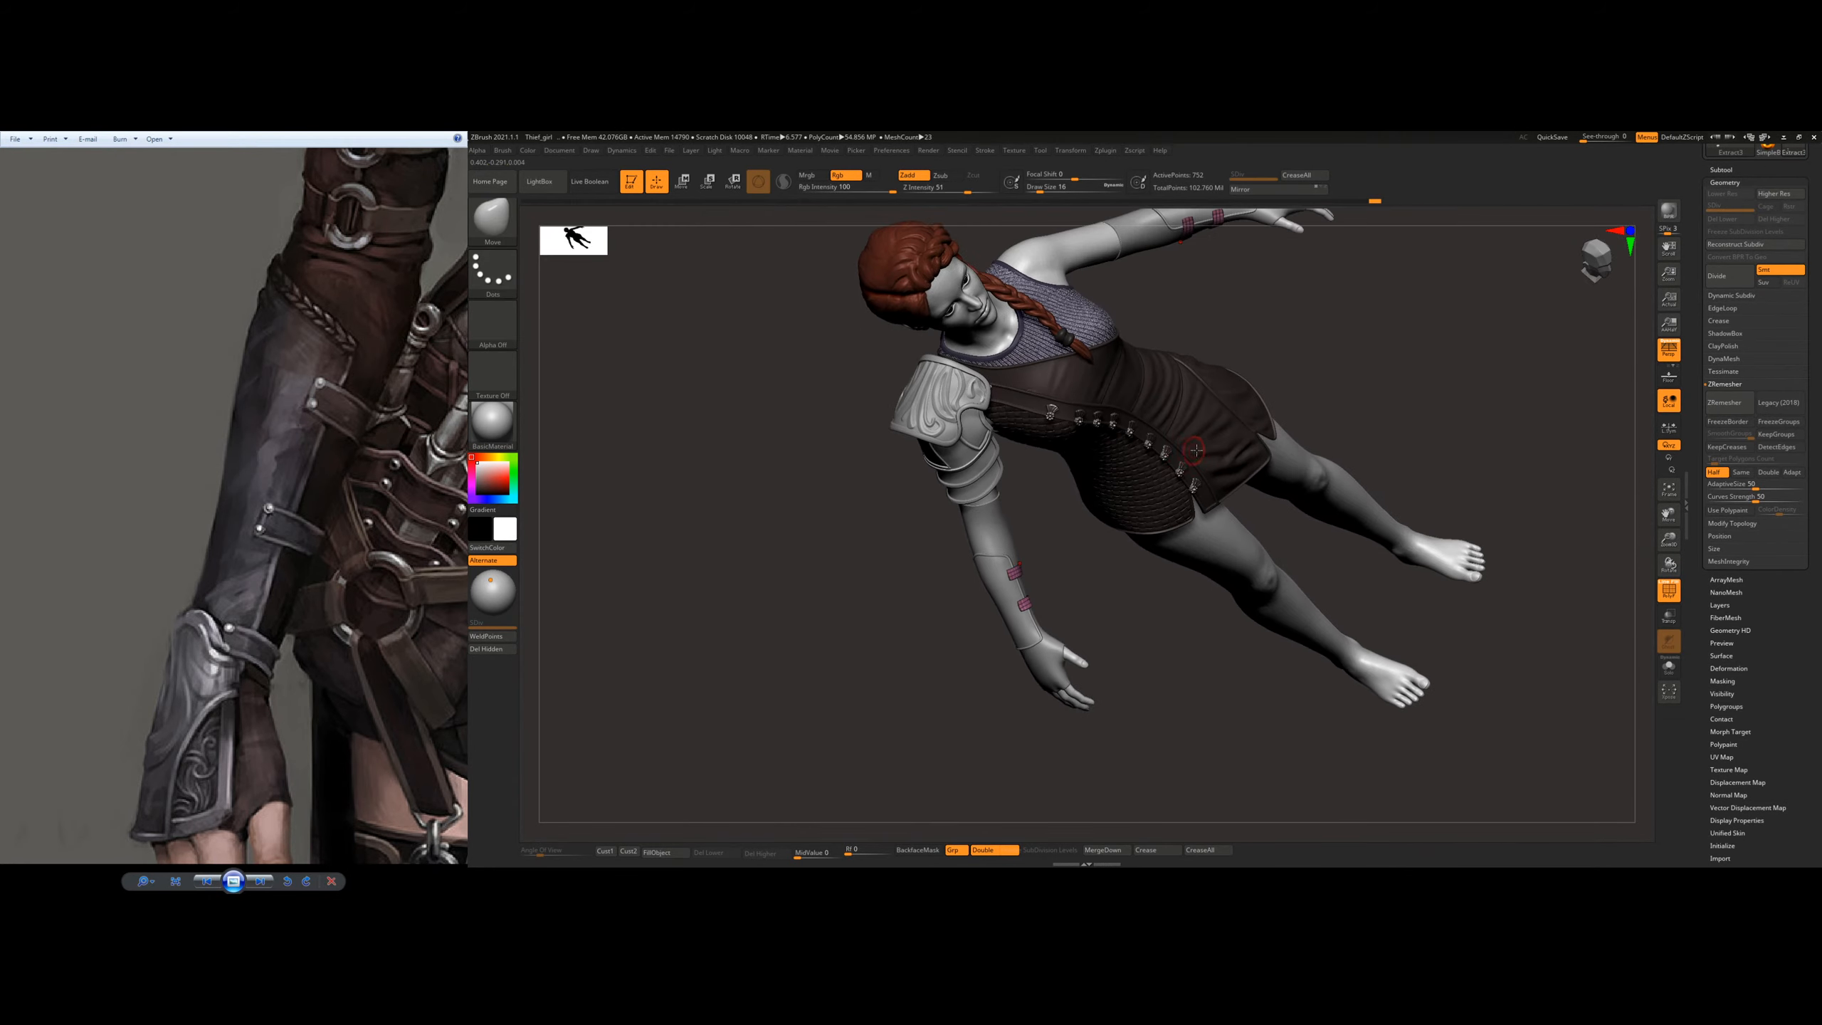
pyautogui.moveTo(1264, 400); pyautogui.dragTo(1320, 398, button='right')
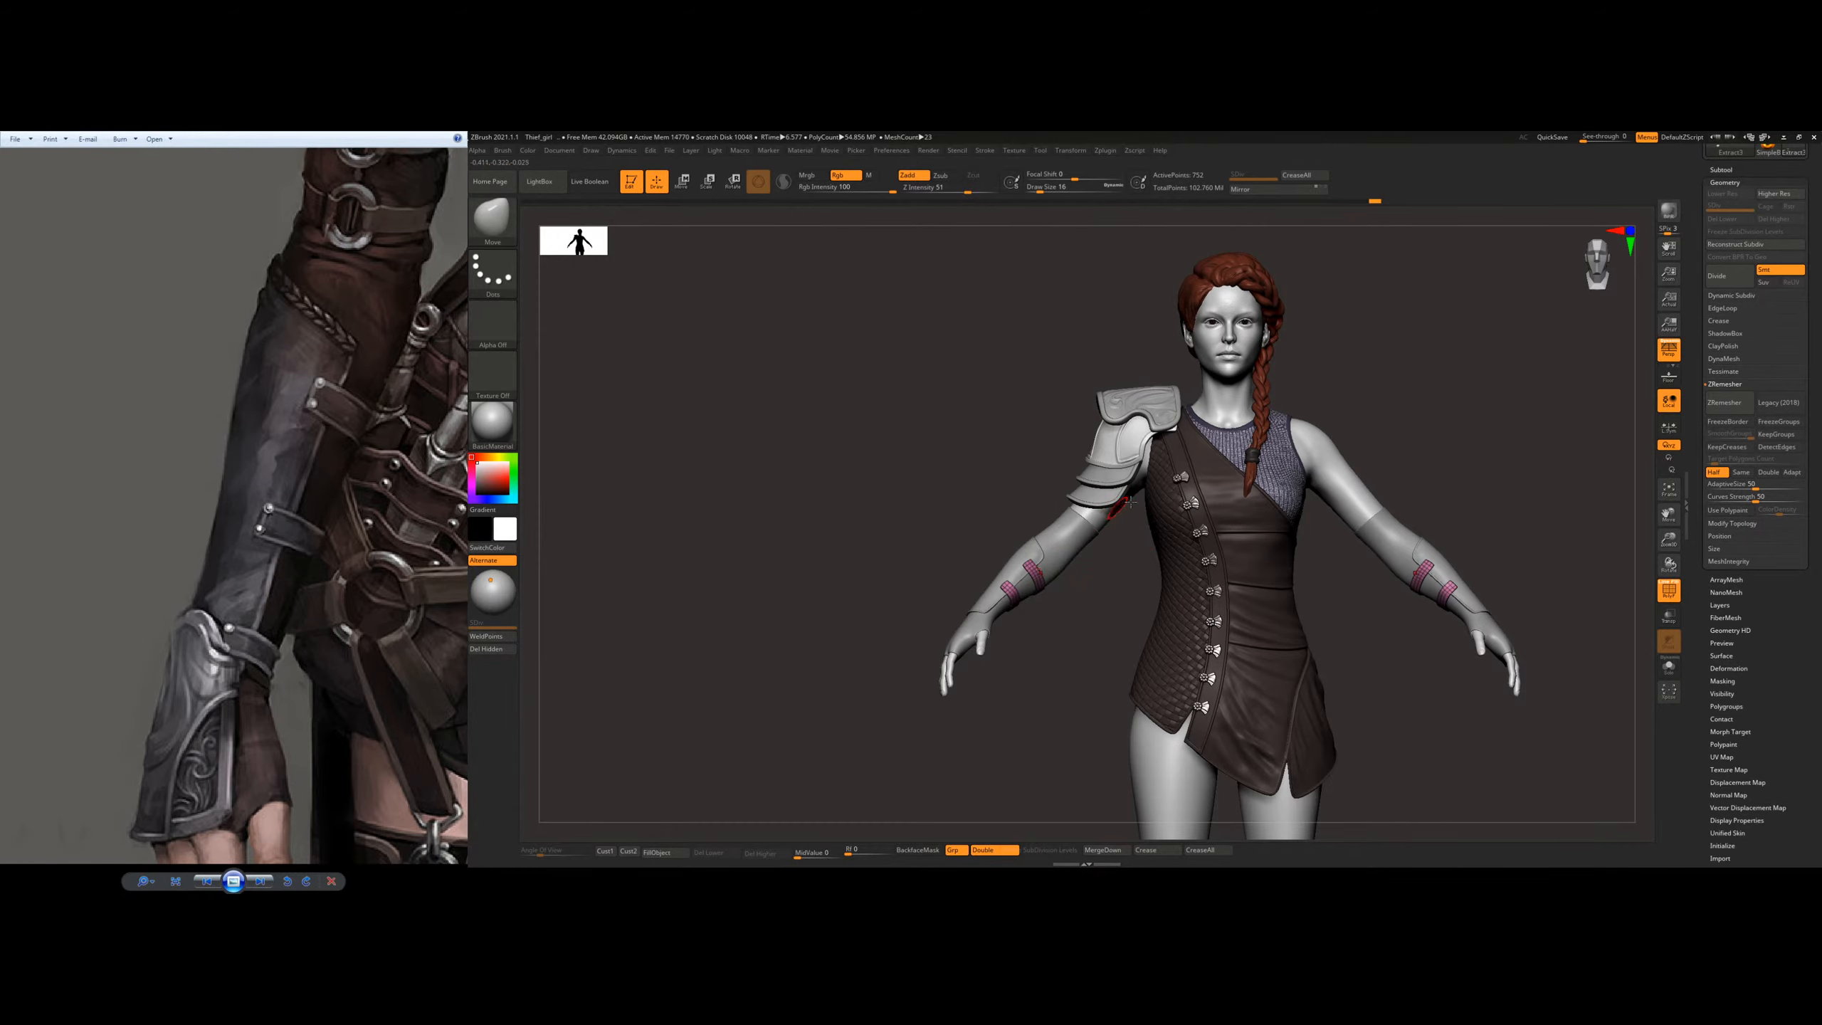
pyautogui.keyDown('alt'); pyautogui.moveTo(1130, 502); pyautogui.dragTo(930, 561, button='right'); pyautogui.keyUp('alt')
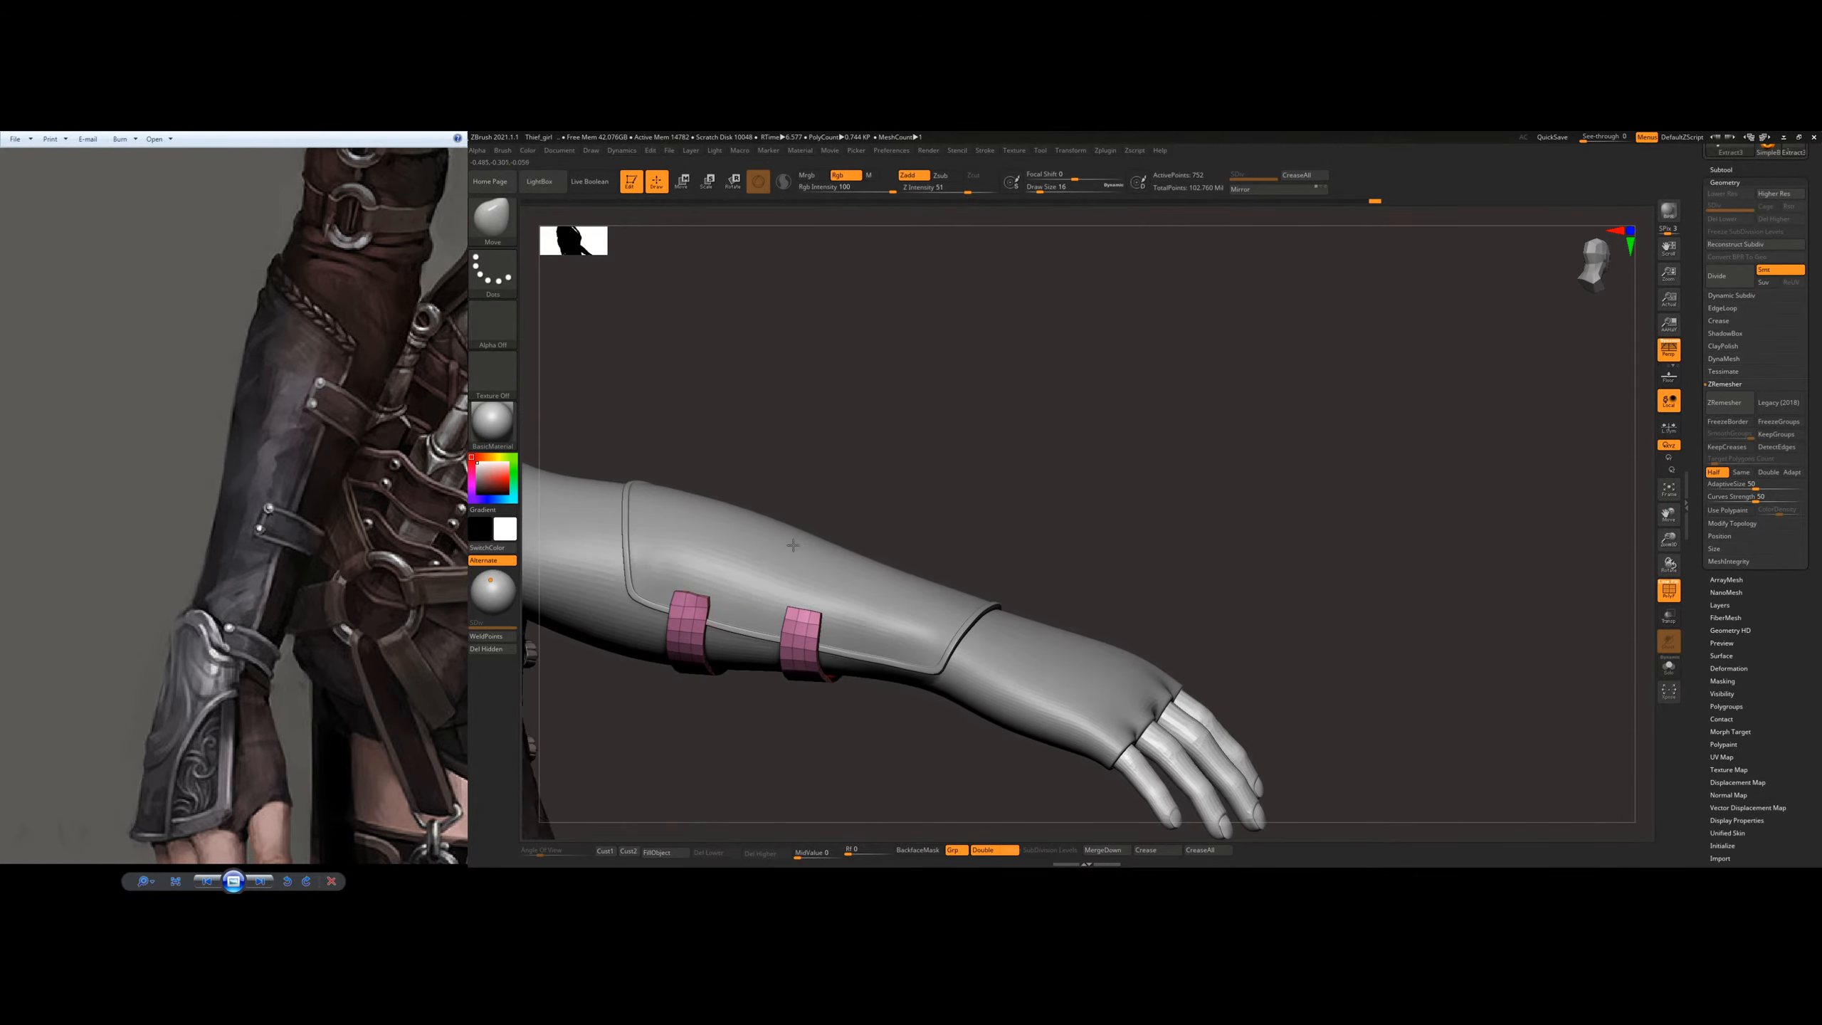
# Step: Adjust the outer end corners of both straps with the Move brush at draw size 7
pyautogui.keyDown('ctrl'); pyautogui.moveTo(734, 579); pyautogui.dragTo(783, 636, button='right'); pyautogui.keyUp('ctrl')
pyautogui.press('s')
pyautogui.moveTo(741, 610); pyautogui.dragTo(734, 610)
pyautogui.moveTo(737, 597); pyautogui.dragTo(700, 586, button='right')
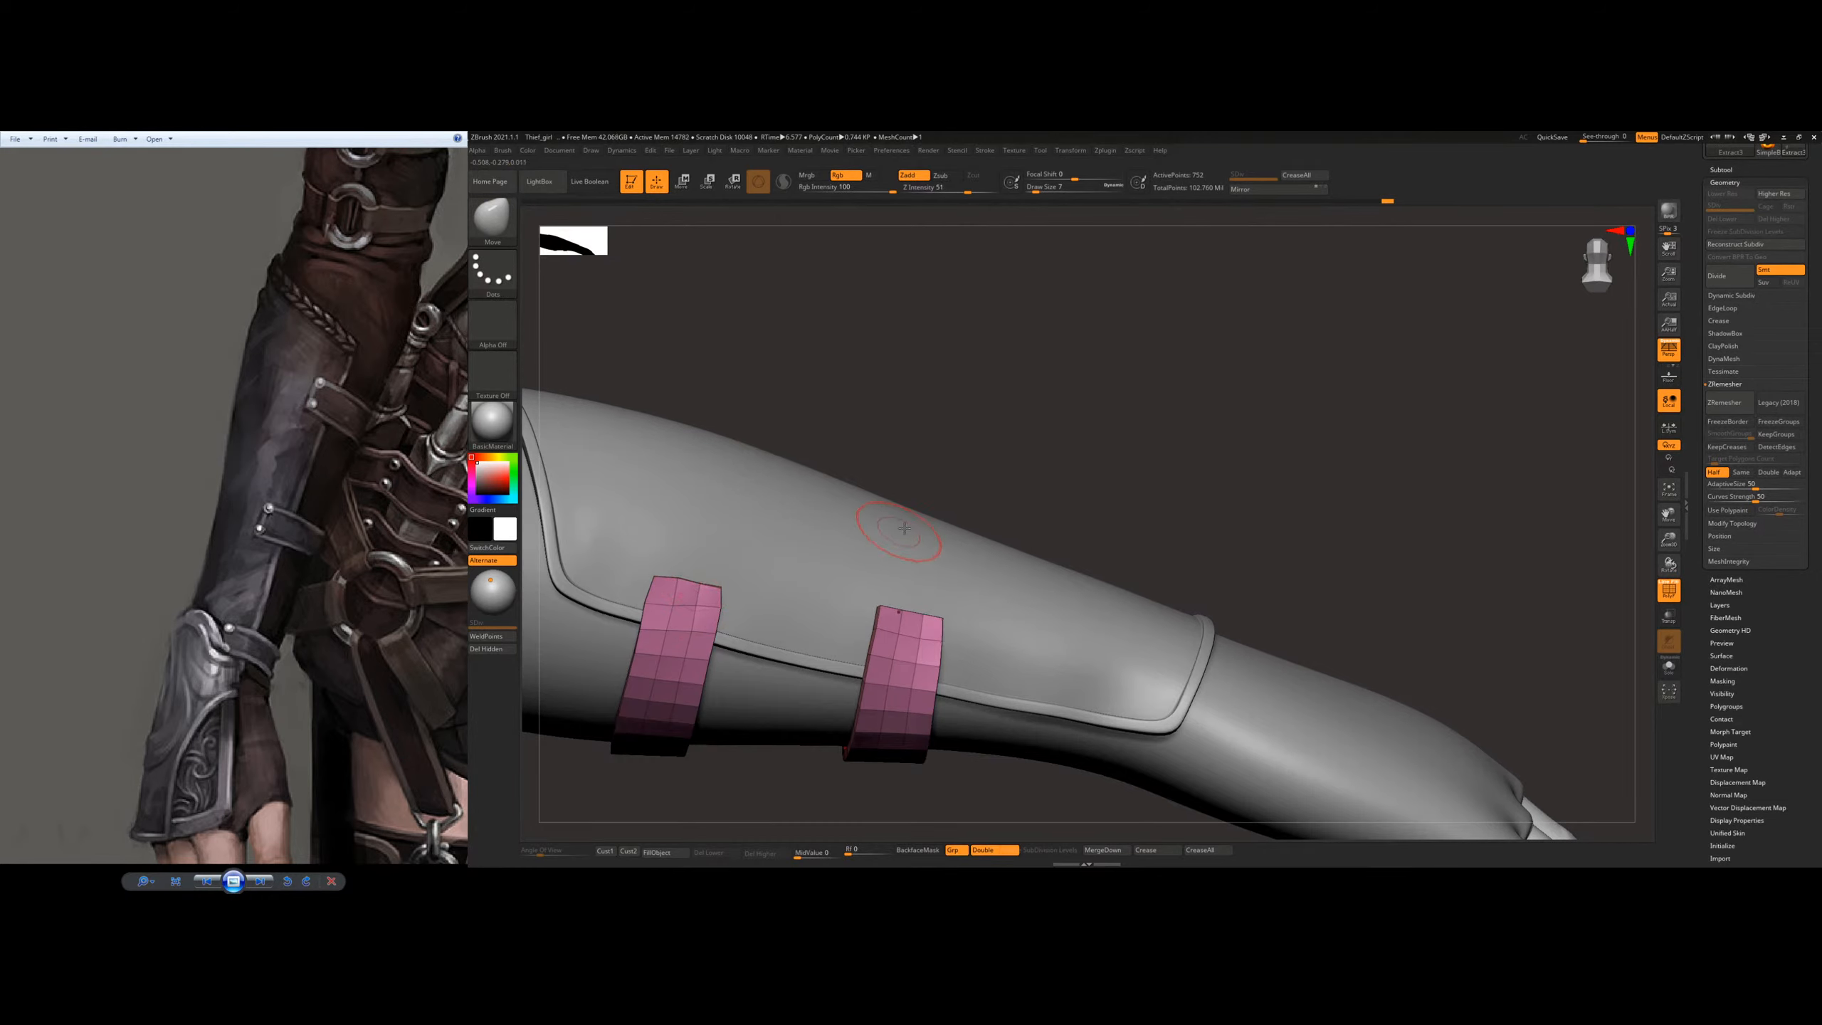
pyautogui.moveTo(889, 567); pyautogui.dragTo(875, 624, button='right')
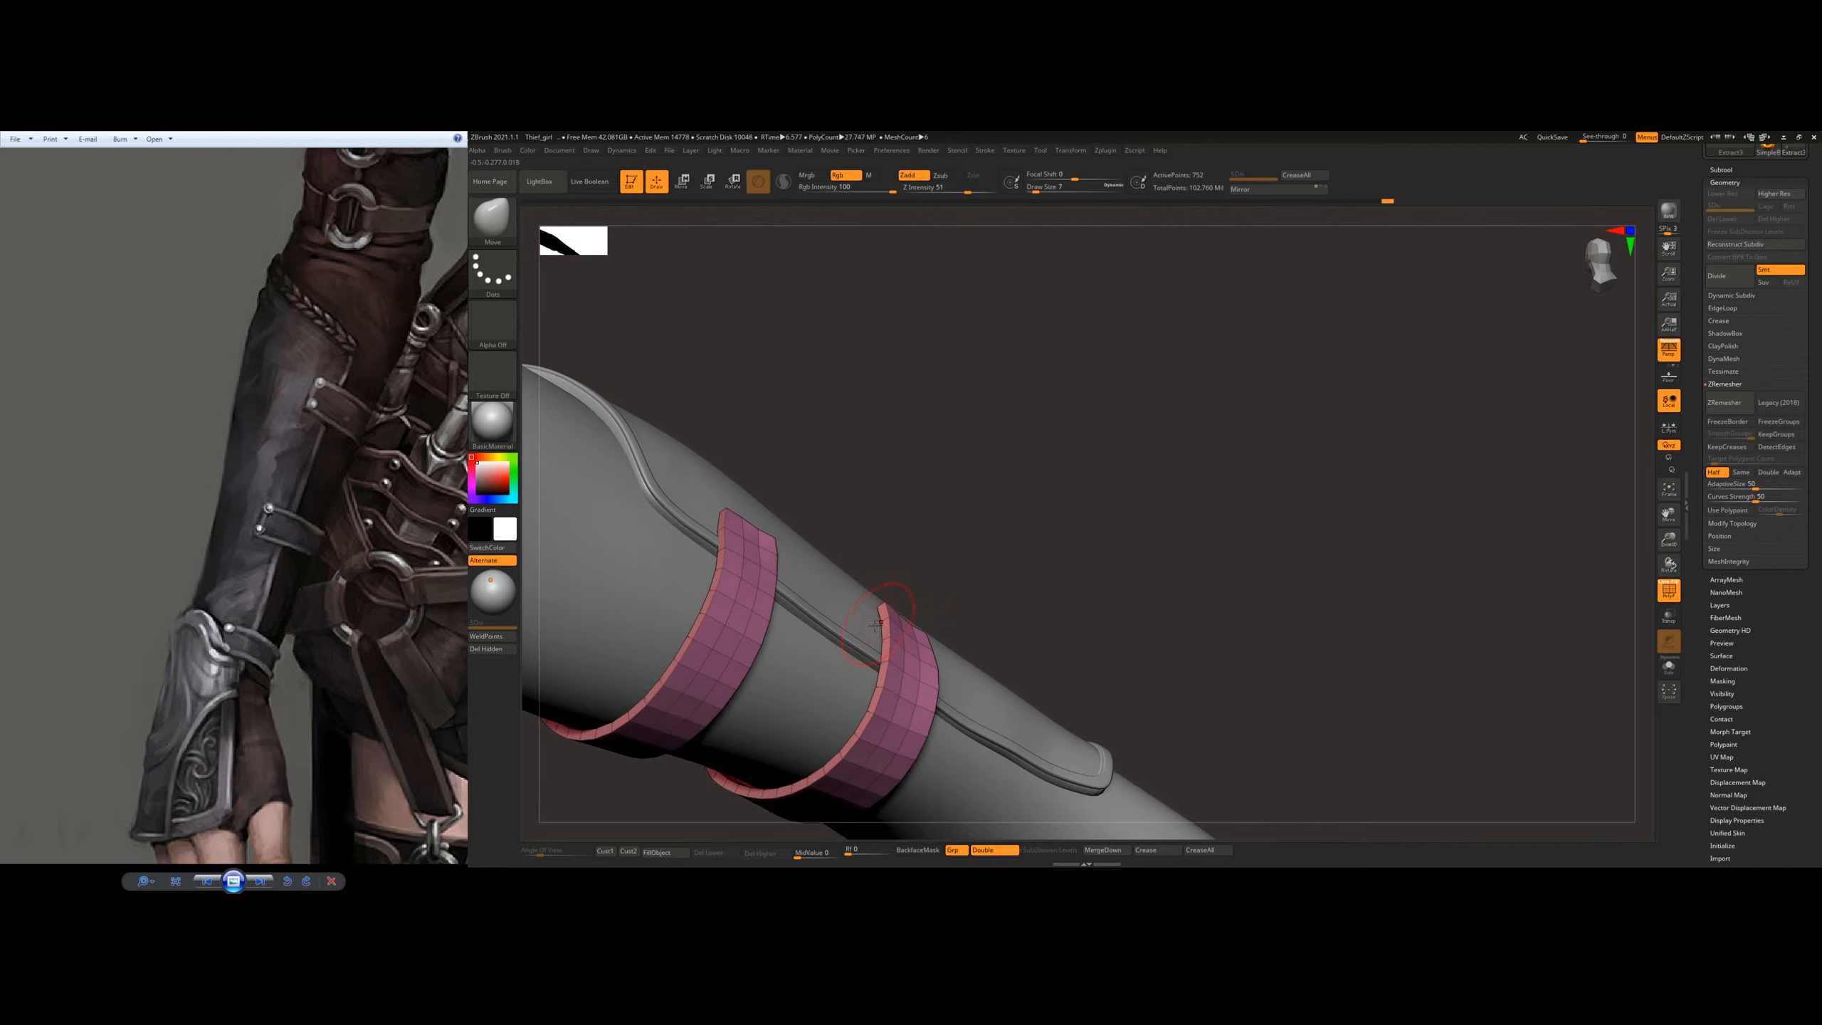
# Step: Tuck the end edges of both straps onto the bracer, starting with the Move brush at draw size 4
pyautogui.press('s')
pyautogui.moveTo(876, 626); pyautogui.dragTo(879, 626)
pyautogui.moveTo(876, 623)
pyautogui.mouseDown(button='right')
pyautogui.moveTo(887, 580)
pyautogui.moveTo(878, 607)
pyautogui.mouseUp(button='right')
pyautogui.press('s')
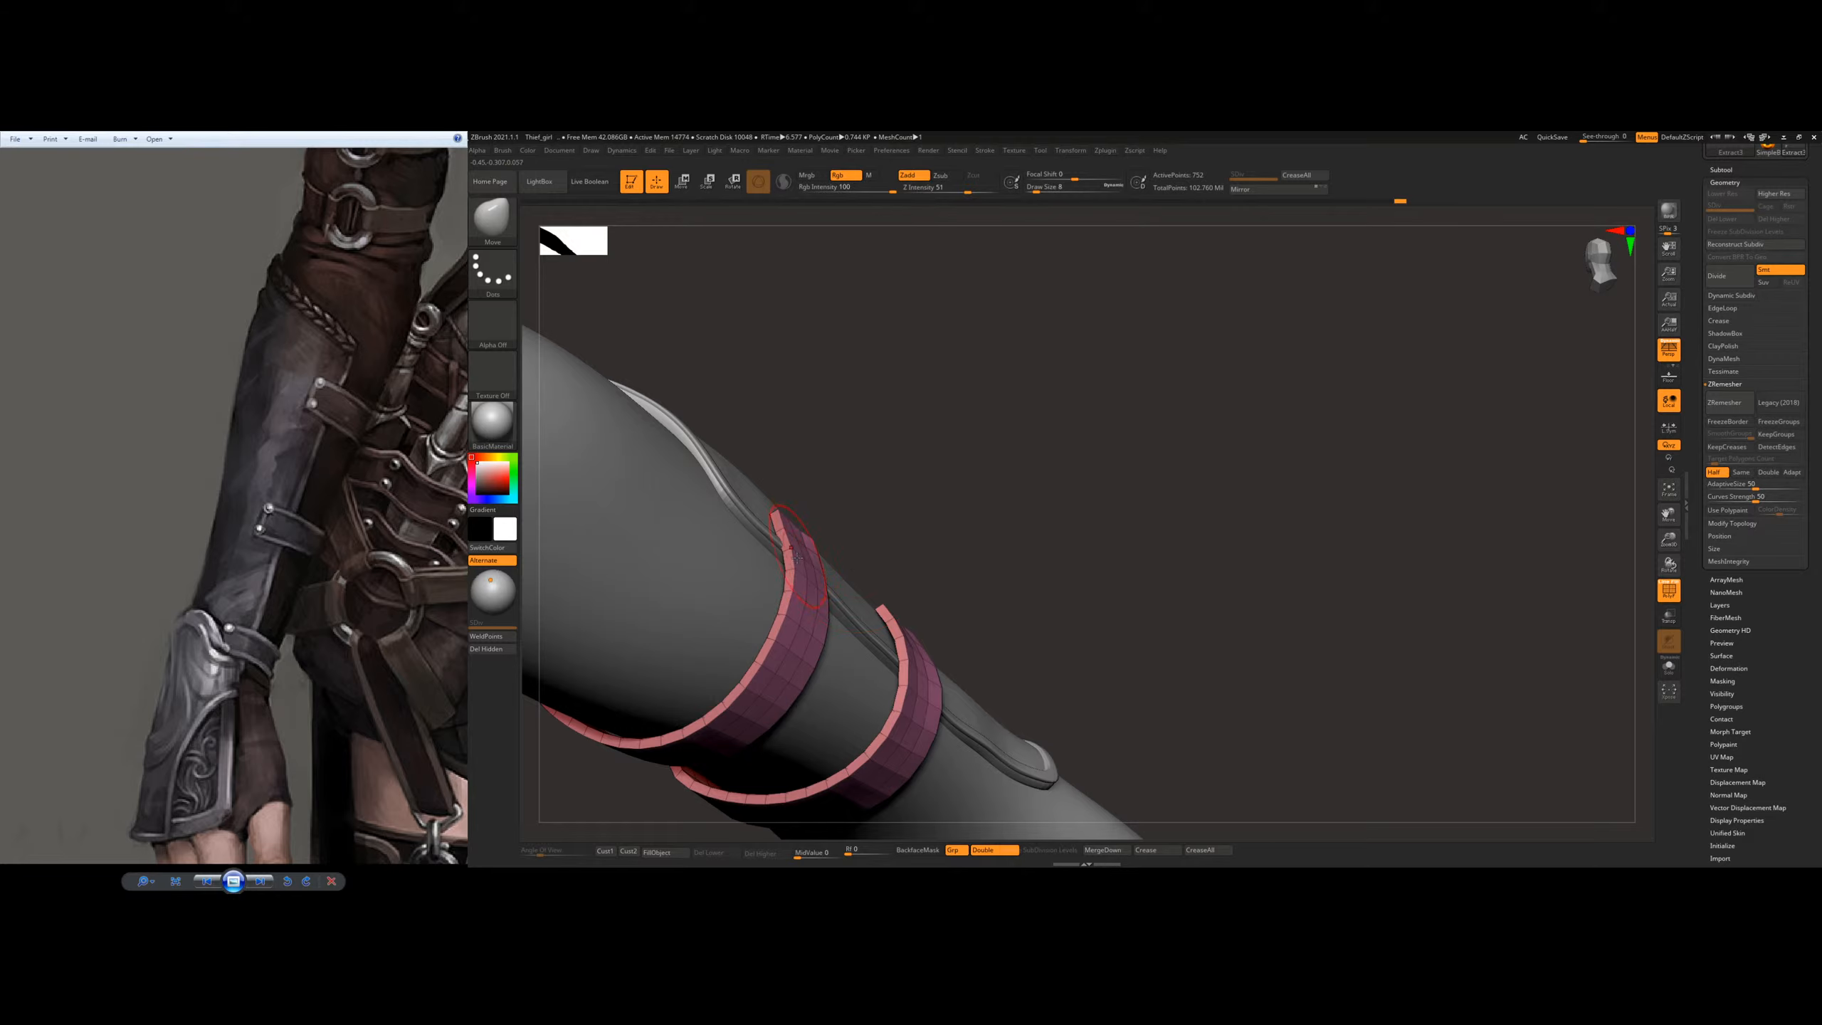
pyautogui.press('s')
pyautogui.moveTo(785, 566); pyautogui.dragTo(789, 564)
pyautogui.keyDown('ctrl'); pyautogui.moveTo(955, 575); pyautogui.dragTo(804, 552, button='right'); pyautogui.keyUp('ctrl')
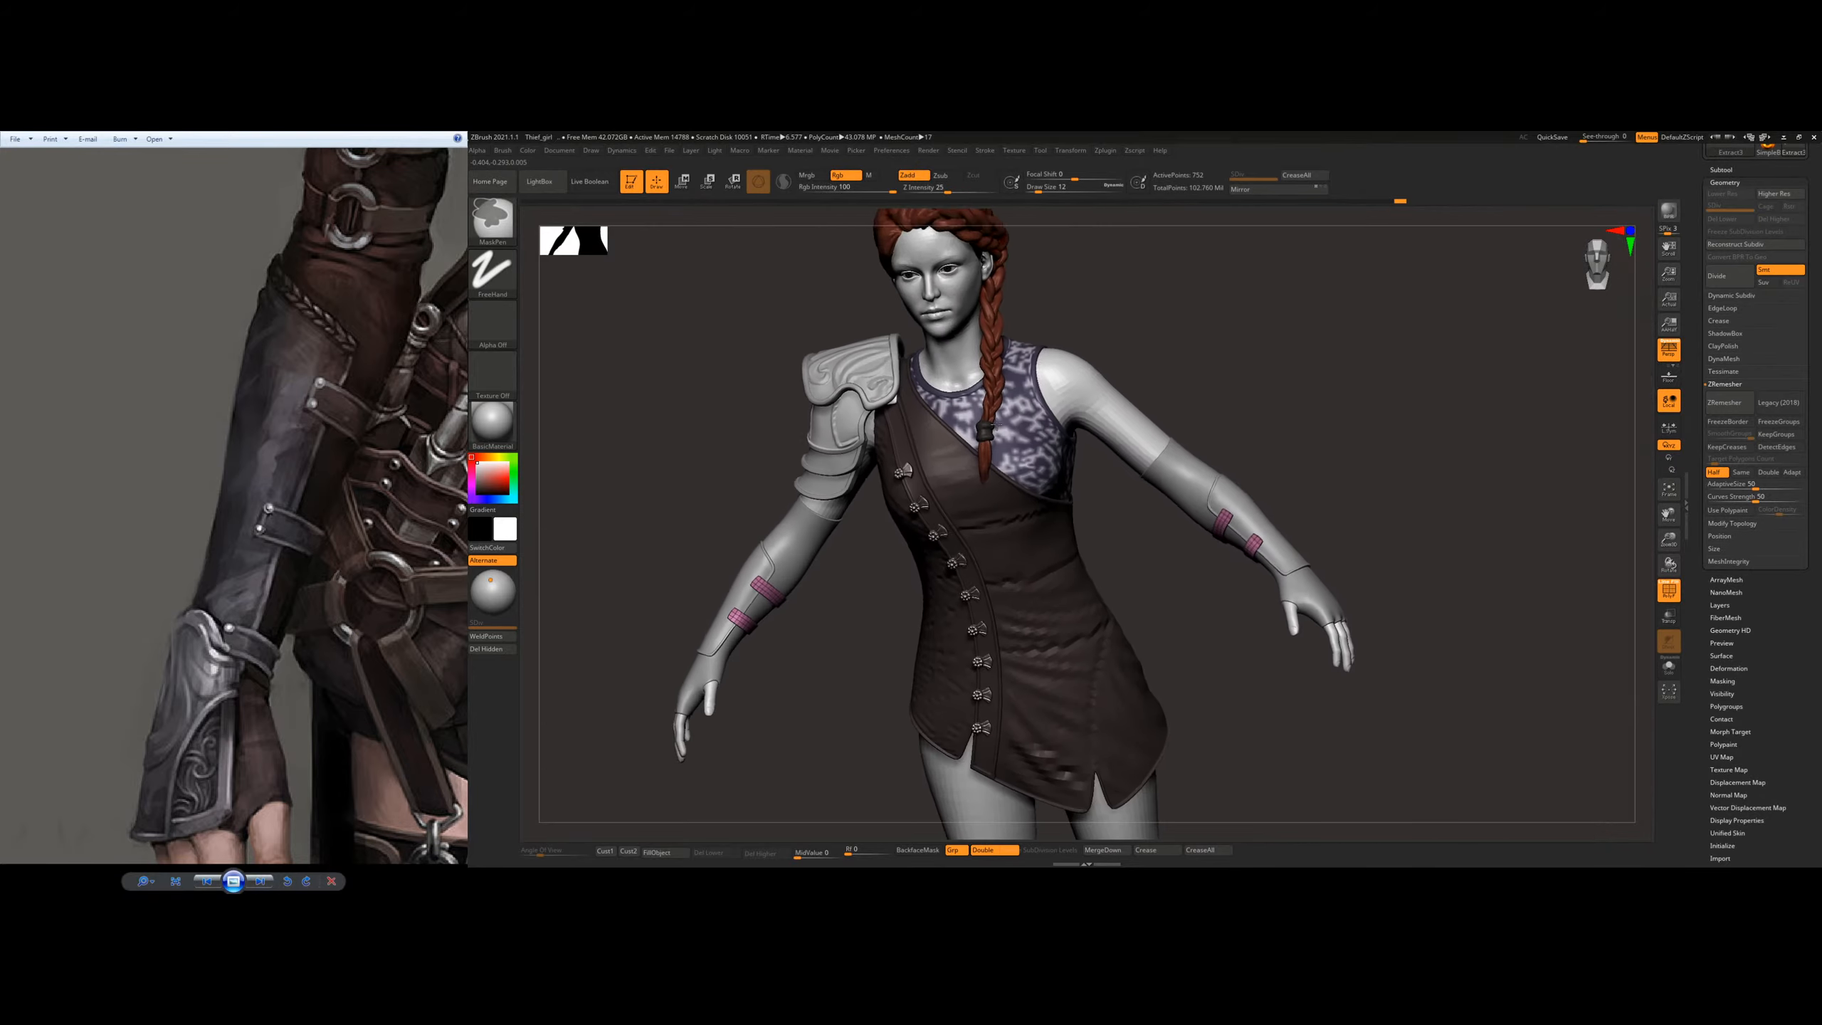
# Step: Touch up the upper strap's inner end with a smaller Move brush and check both straps on the whole arm
pyautogui.moveTo(1004, 503)
pyautogui.mouseDown()
pyautogui.moveTo(895, 558)
pyautogui.moveTo(946, 543)
pyautogui.mouseUp()
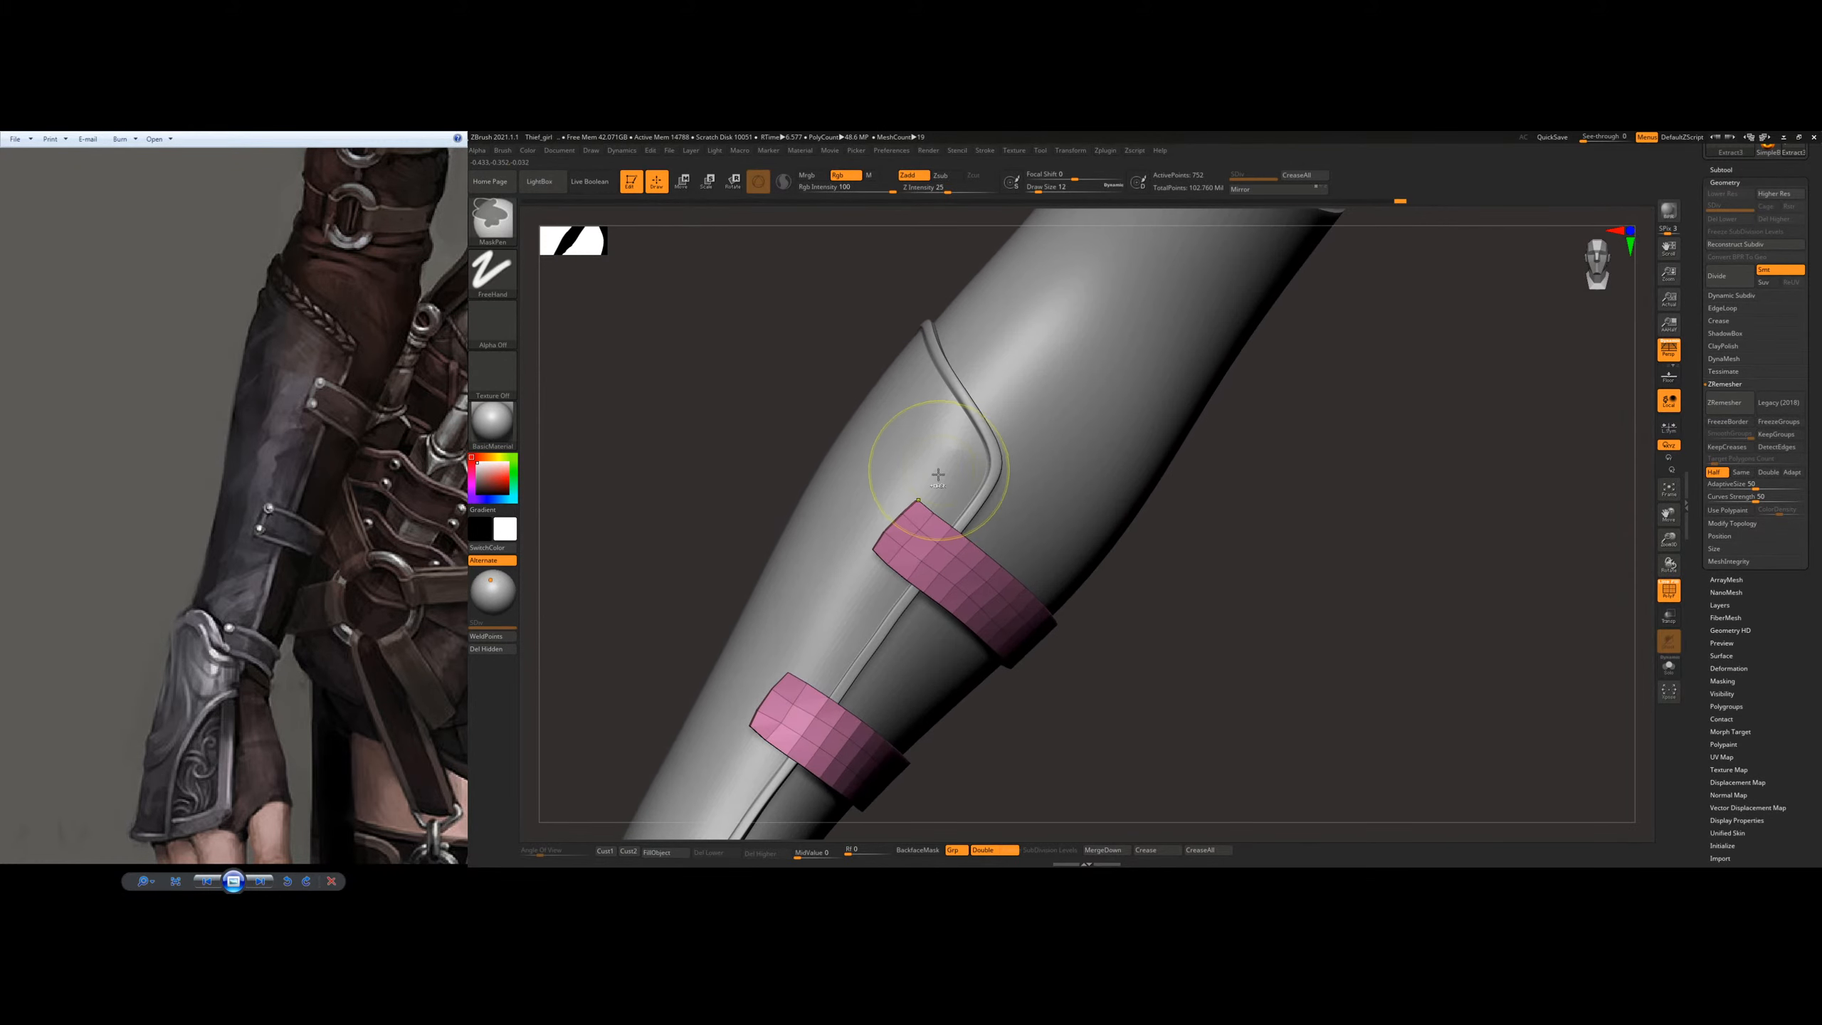
pyautogui.press('[')
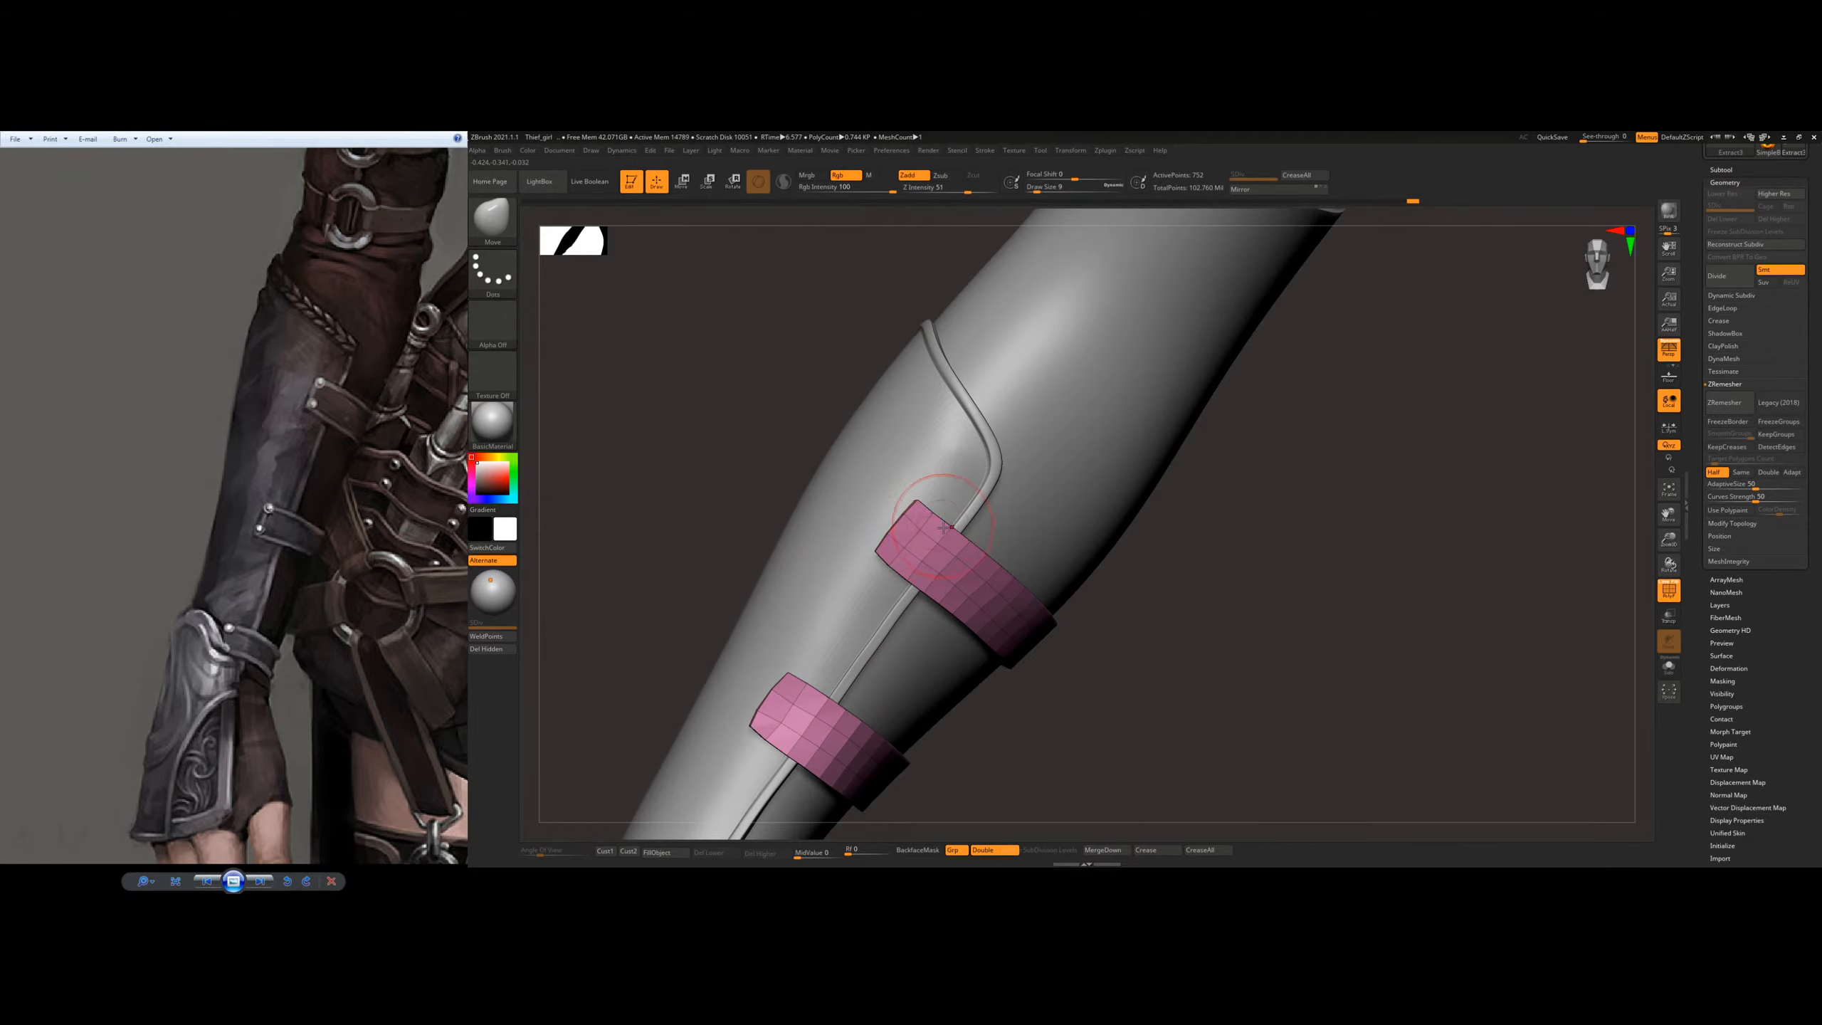
pyautogui.moveTo(1354, 574)
pyautogui.keyDown('ctrl'); pyautogui.mouseDown(button='right')
pyautogui.moveTo(1320, 438)
pyautogui.moveTo(1100, 523)
pyautogui.moveTo(1316, 556)
pyautogui.mouseUp(button='right'); pyautogui.keyUp('ctrl')
pyautogui.keyDown('ctrl'); pyautogui.moveTo(1316, 556); pyautogui.dragTo(1295, 639, button='right'); pyautogui.keyUp('ctrl')
pyautogui.keyDown('alt'); pyautogui.moveTo(920, 562); pyautogui.dragTo(1383, 603, button='right'); pyautogui.keyUp('alt')
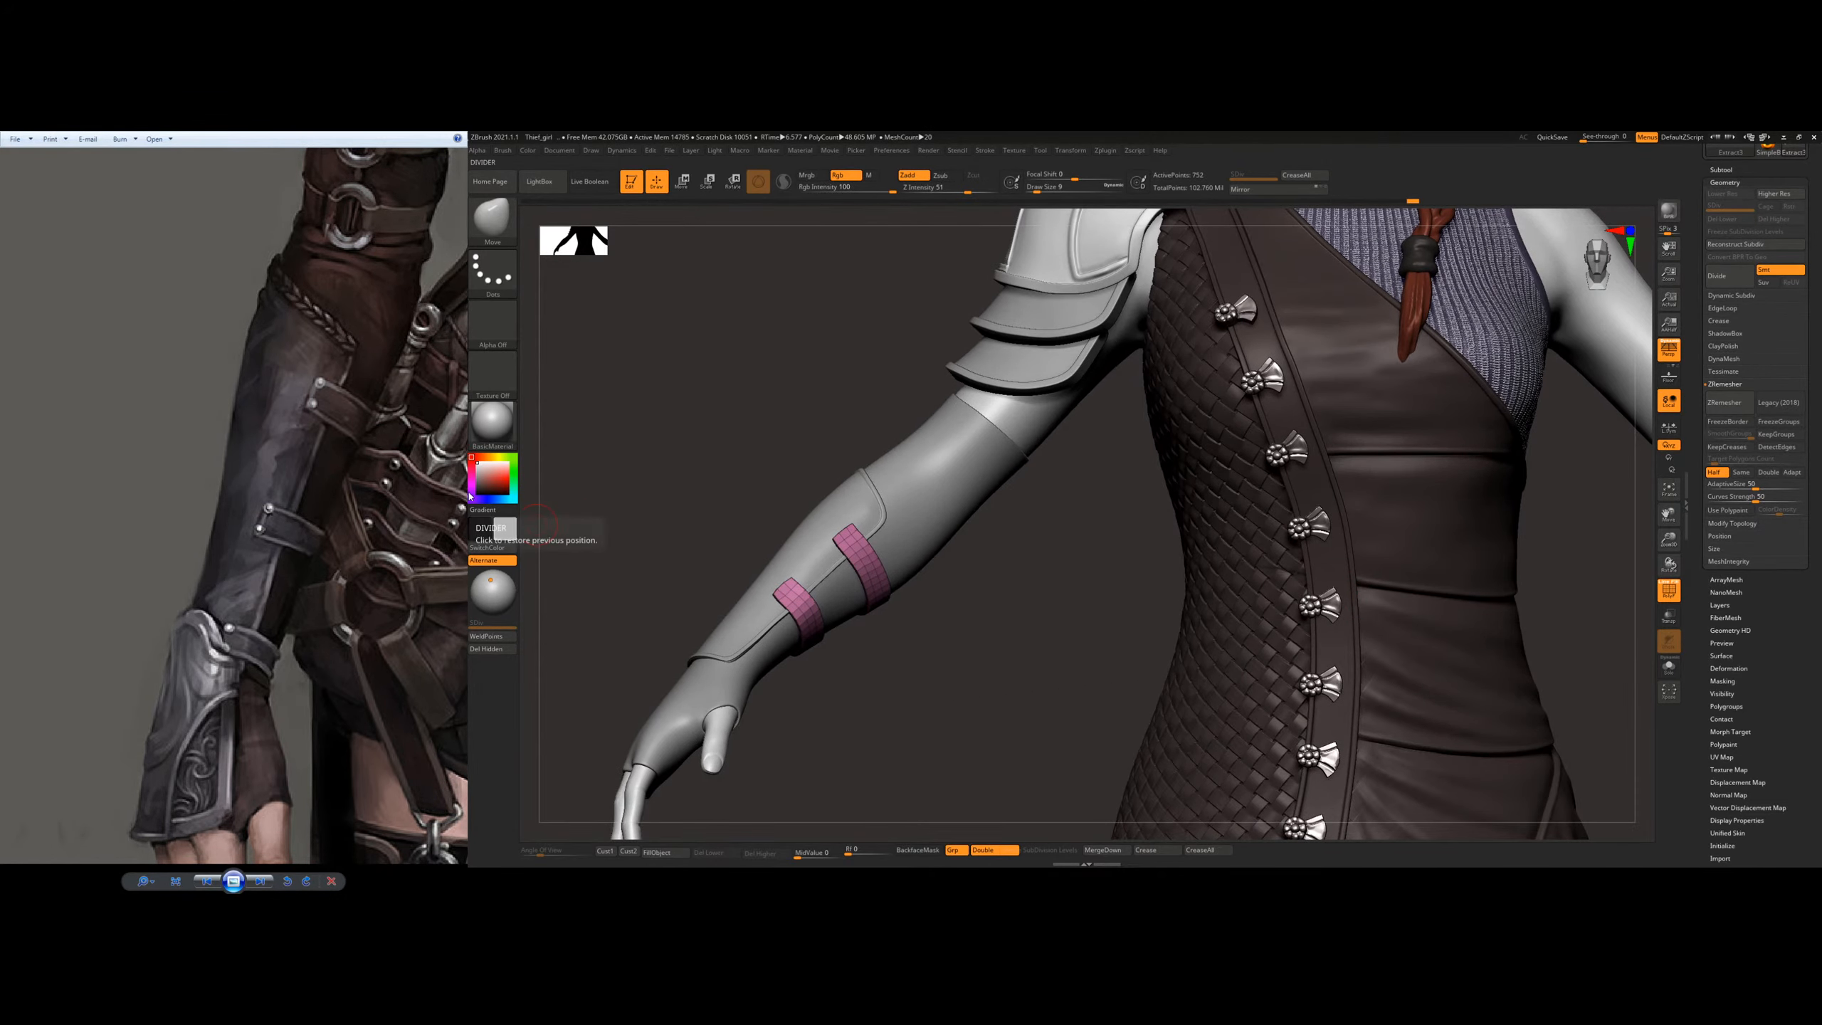
pyautogui.keyDown('ctrl'); pyautogui.moveTo(717, 445); pyautogui.dragTo(760, 561, button='right'); pyautogui.keyUp('ctrl')
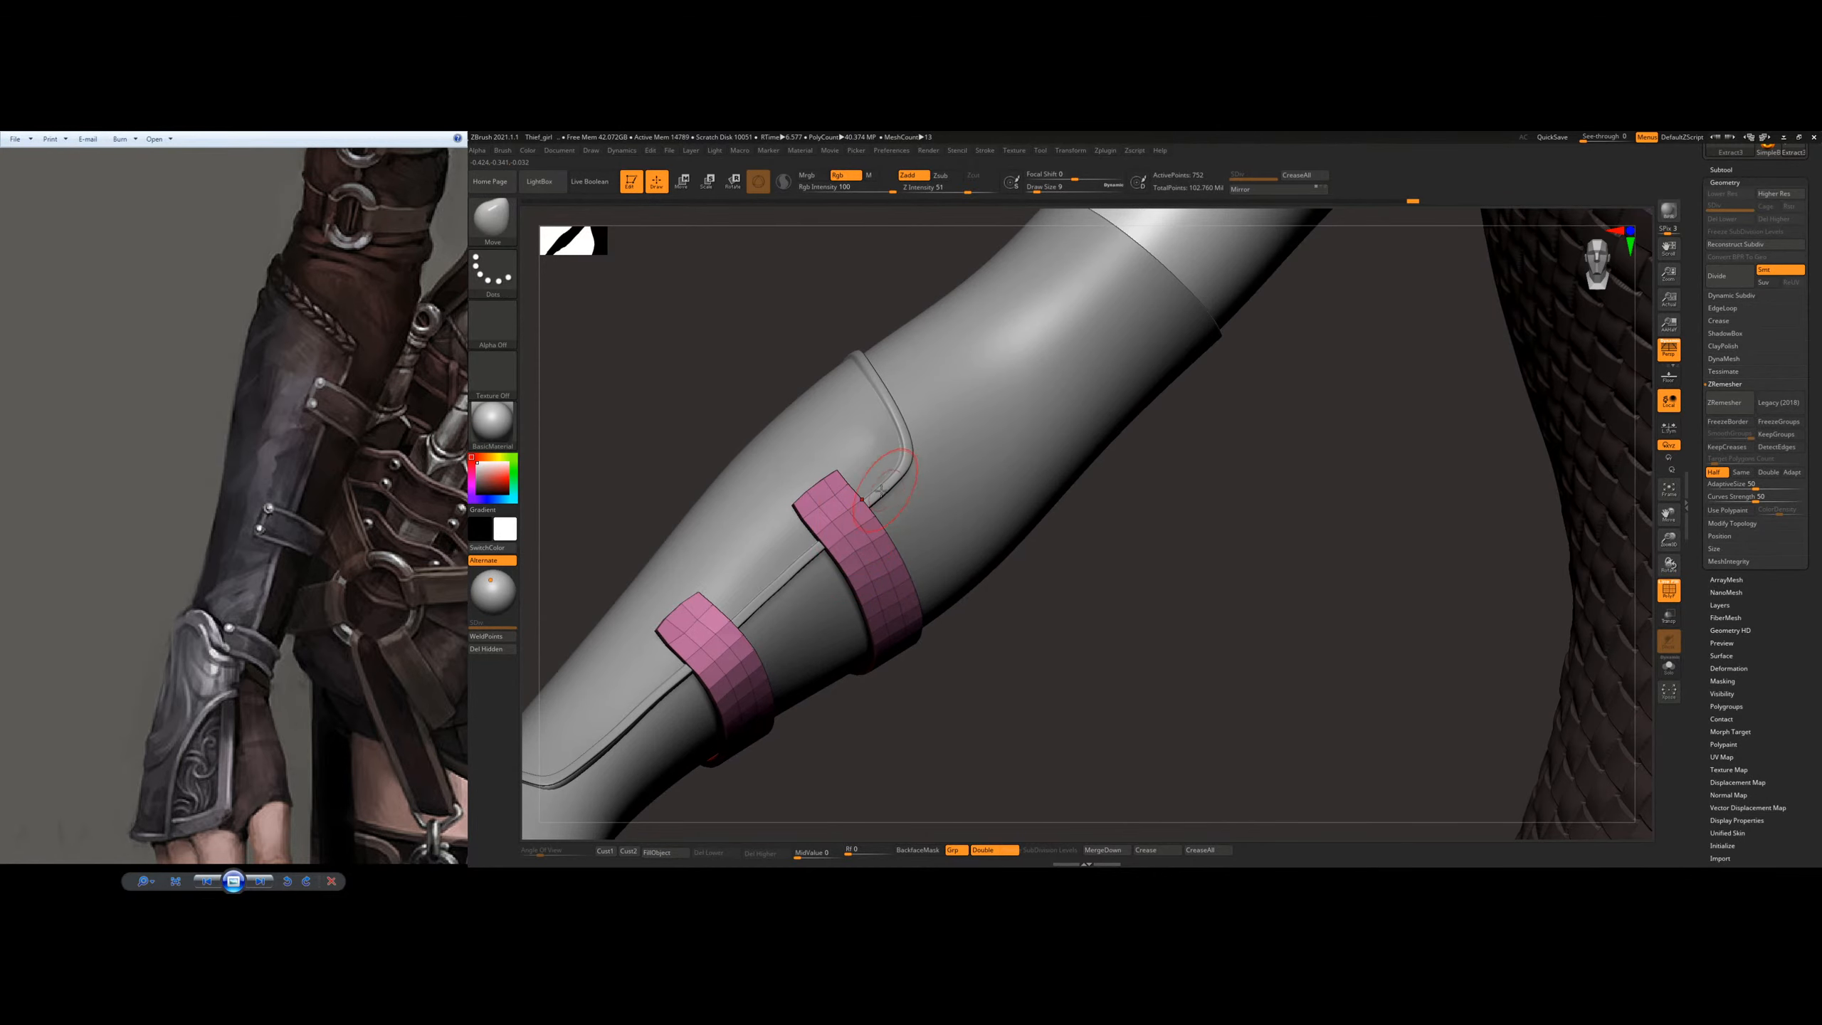
# Step: Set ZModeler's polygon action to Extrude with the Polygroup Border target and insert edge loops along the borders of both straps
pyautogui.press('b')
pyautogui.press('z')
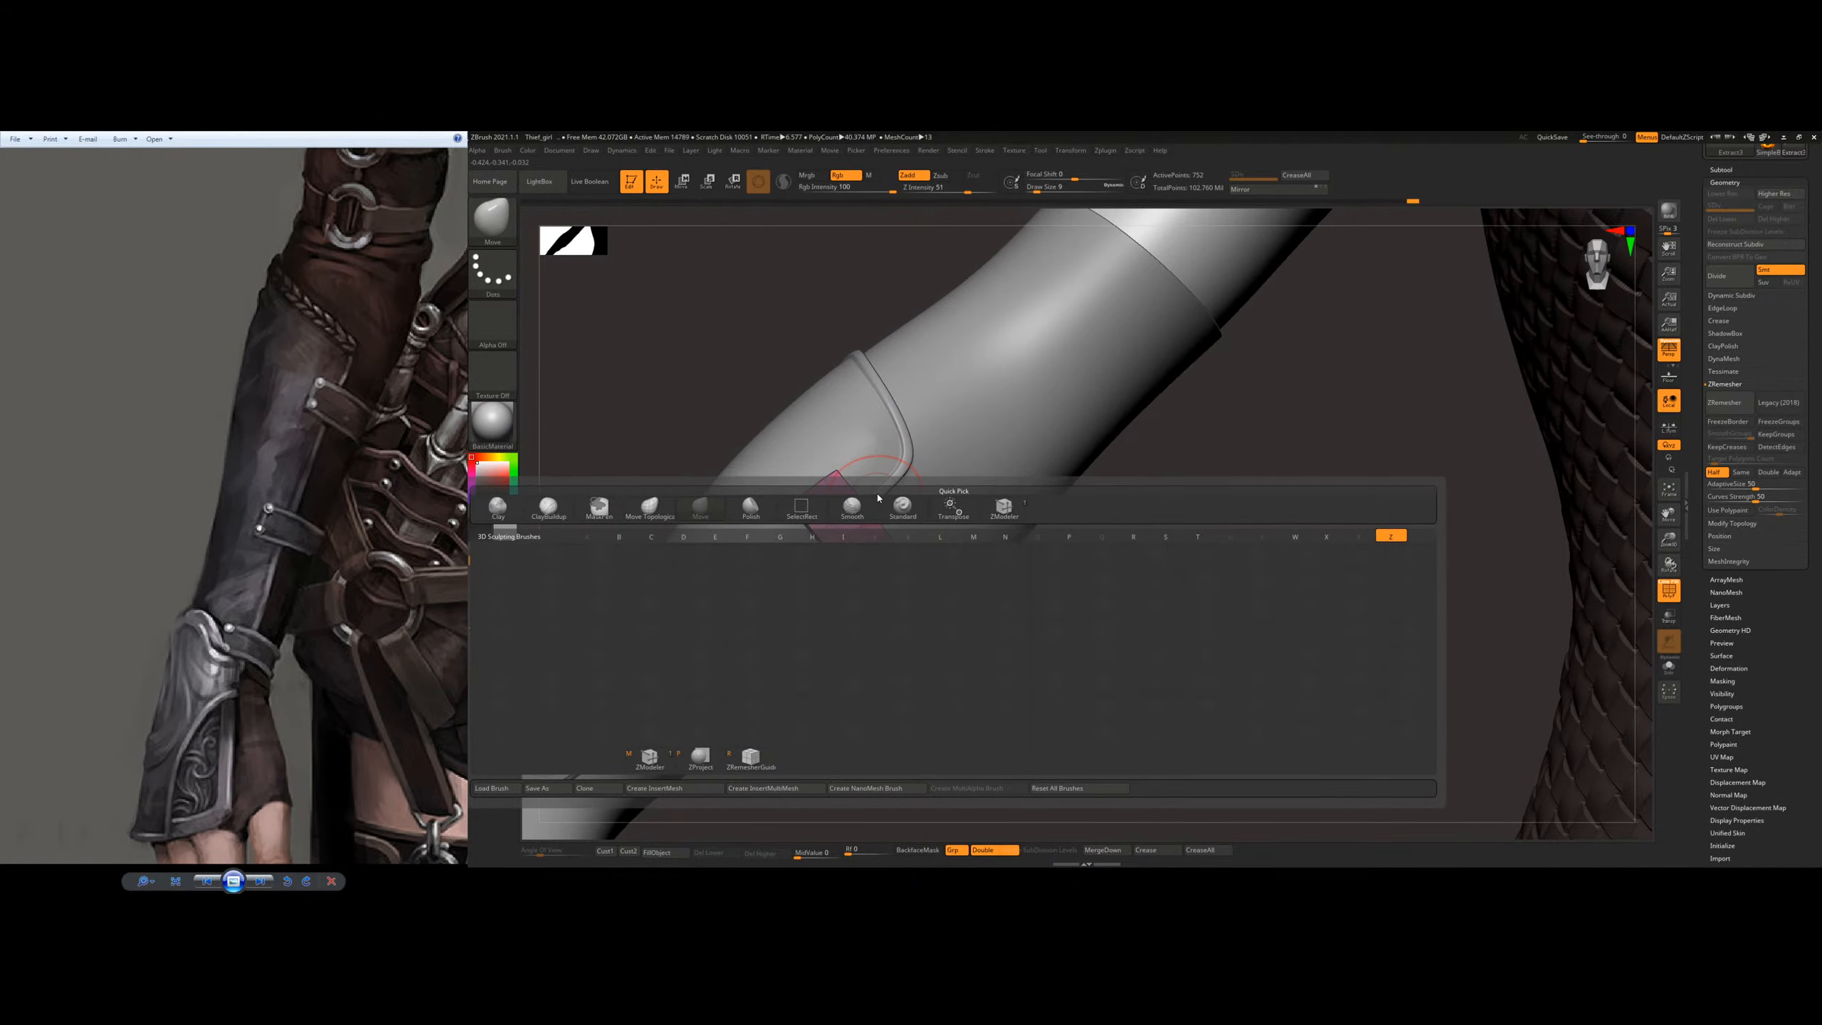
pyautogui.press('m')
pyautogui.keyDown('alt'); pyautogui.moveTo(878, 568); pyautogui.dragTo(1026, 528, button='right'); pyautogui.keyUp('alt')
pyautogui.press('space')
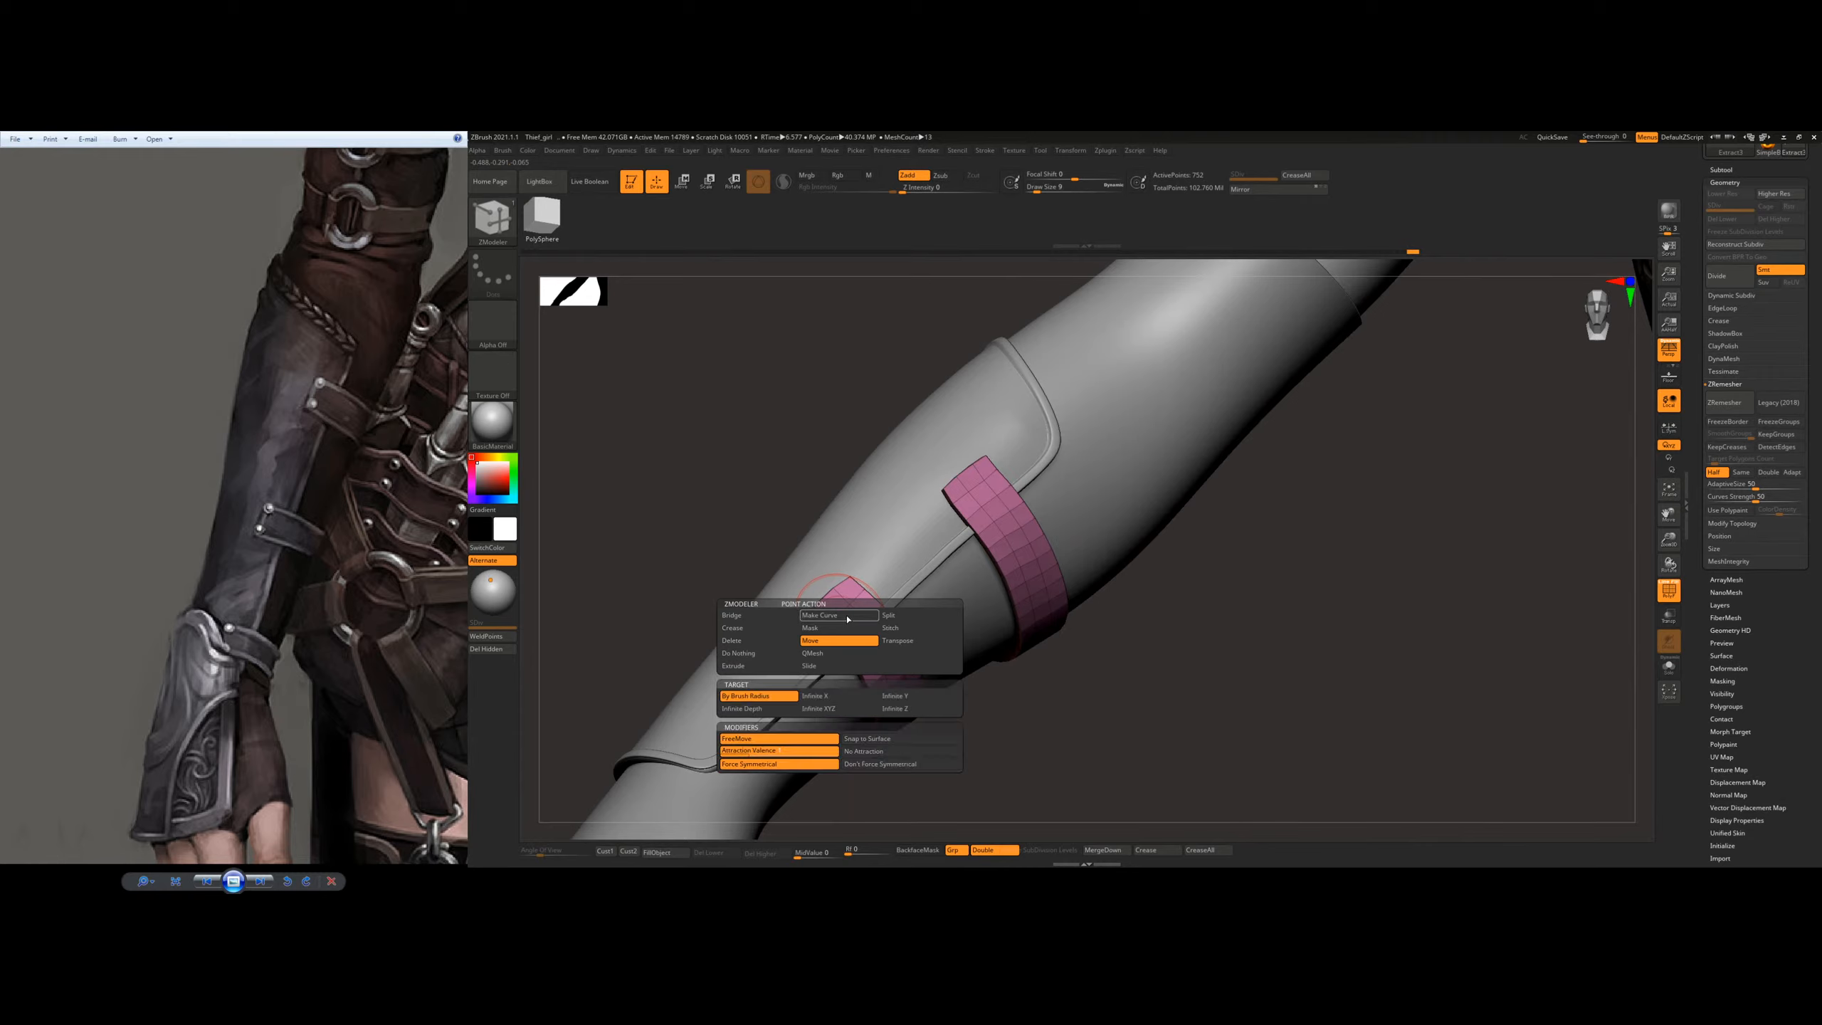
pyautogui.press('space')
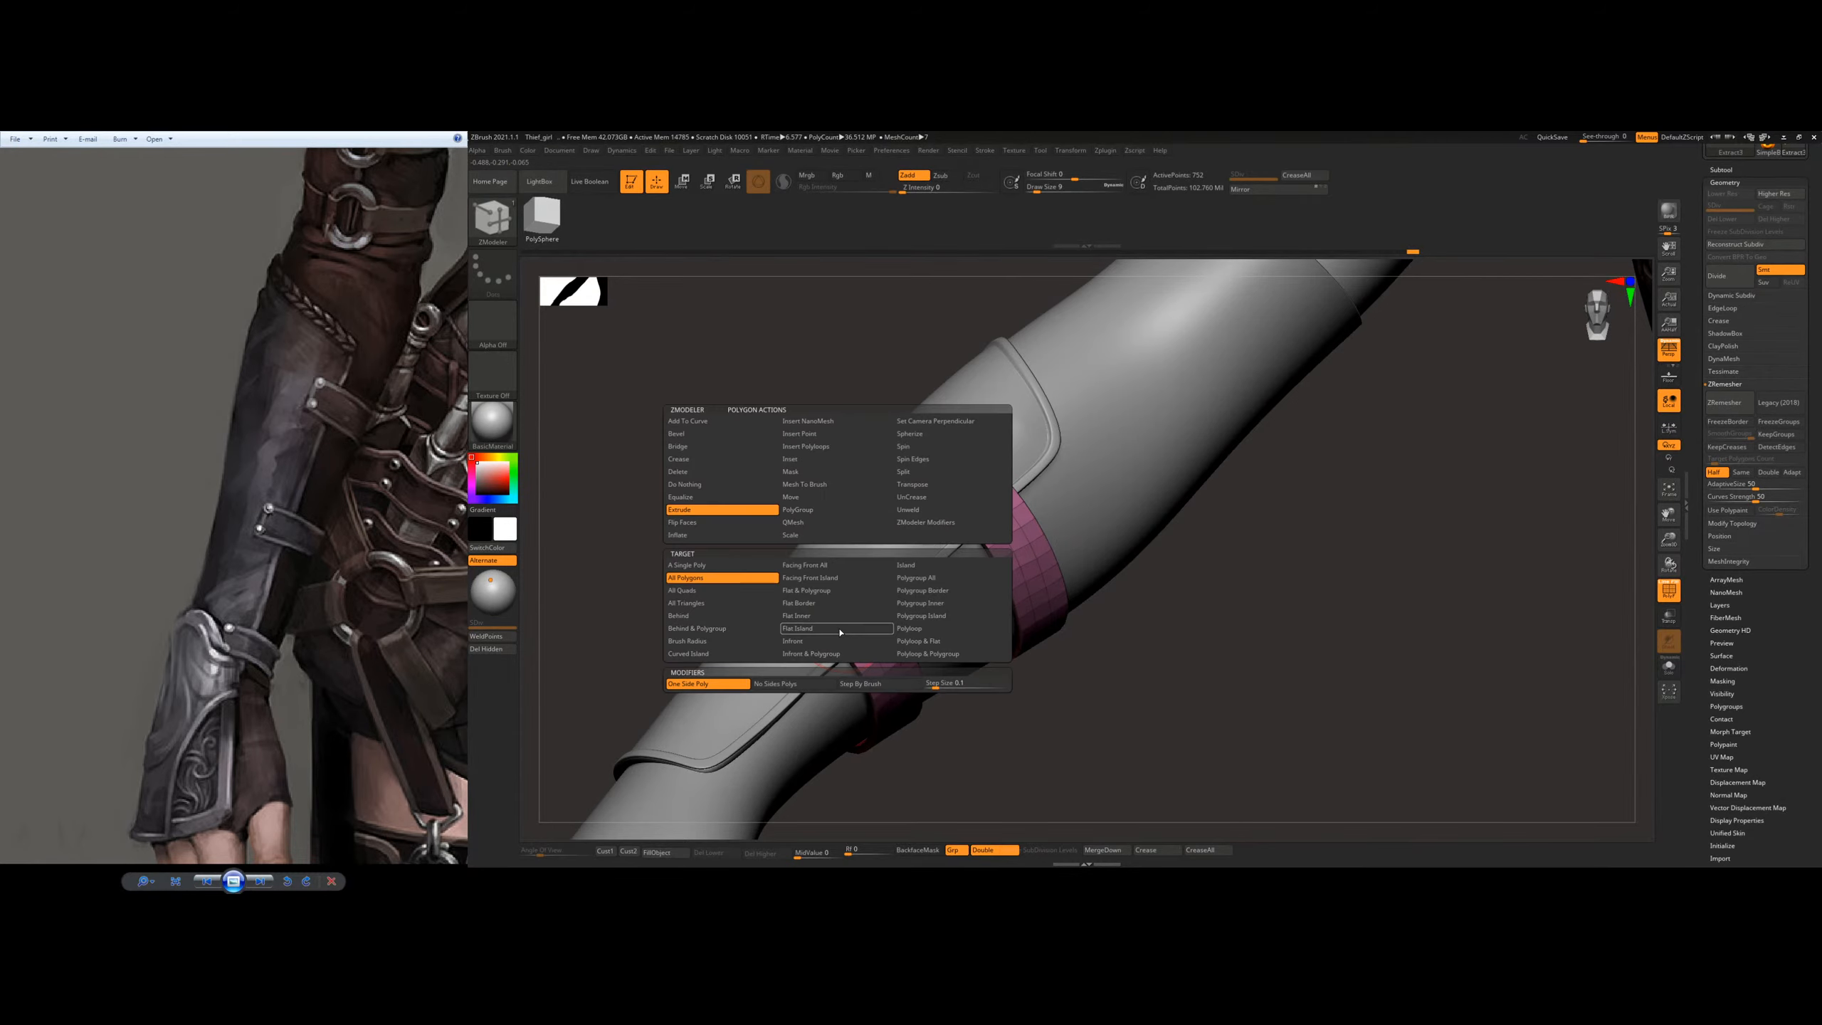
pyautogui.click(929, 591)
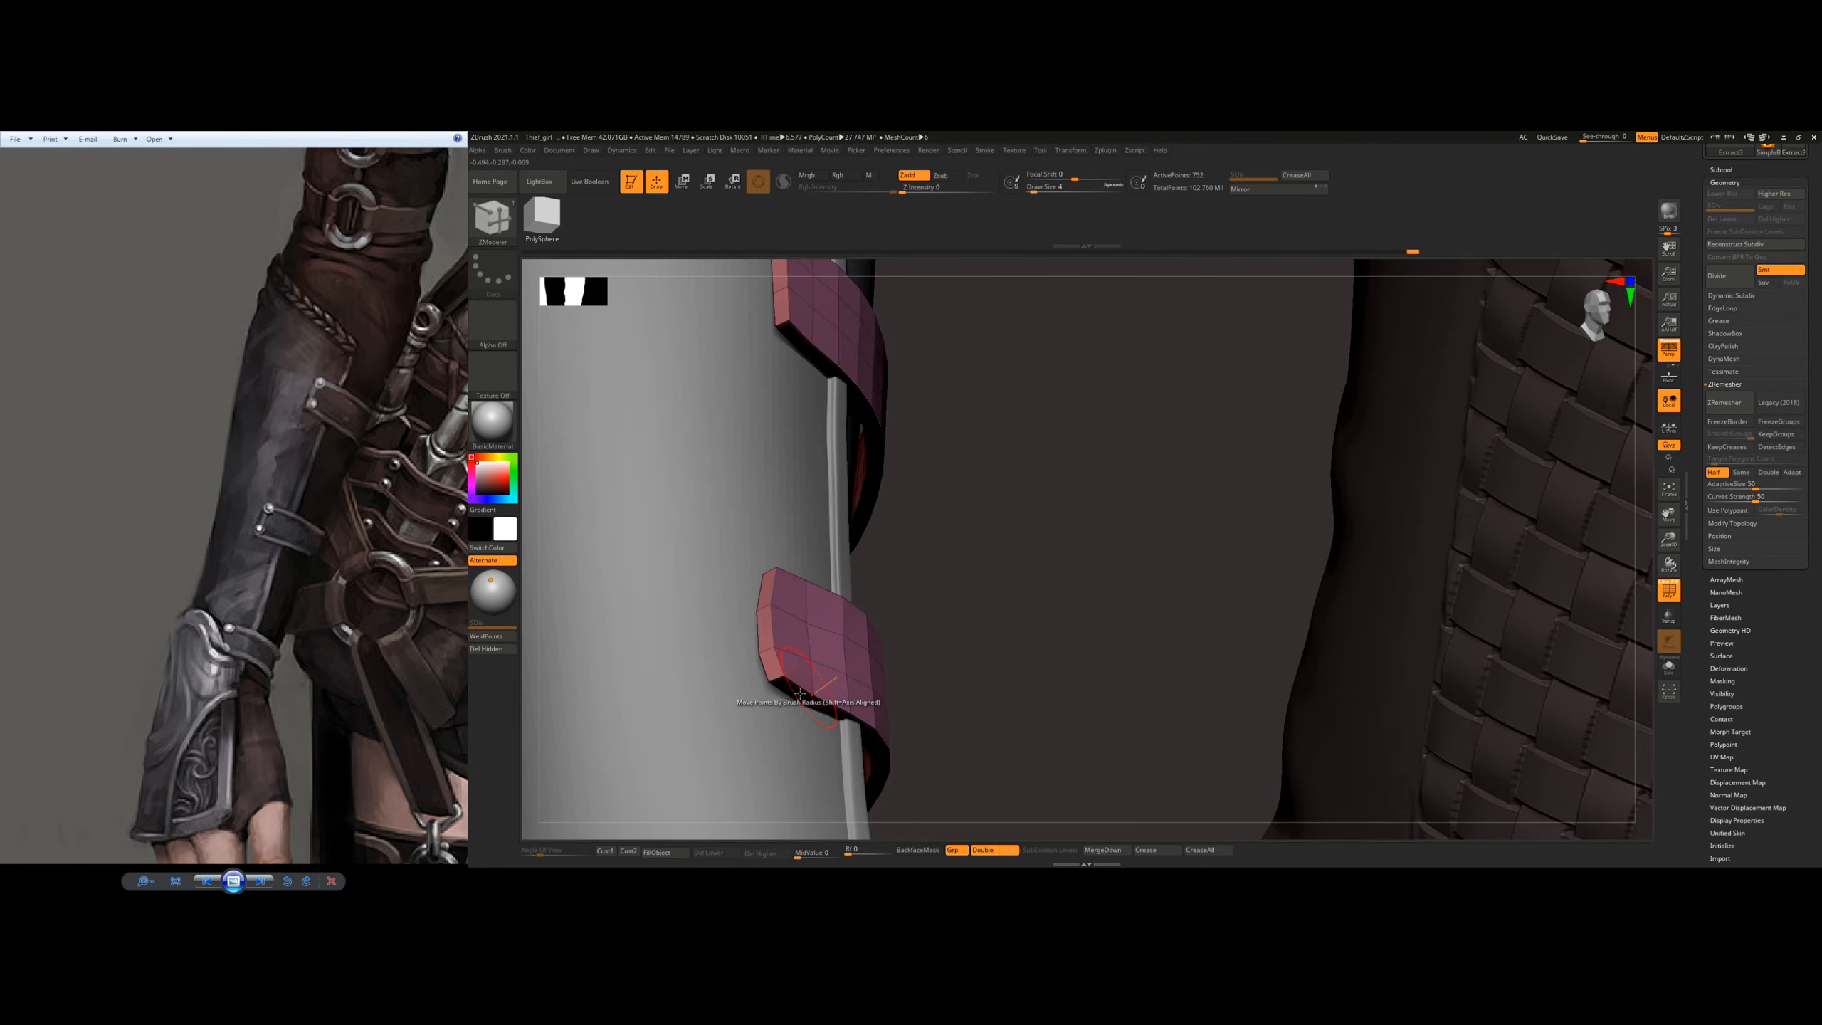
pyautogui.moveTo(787, 694); pyautogui.dragTo(795, 705)
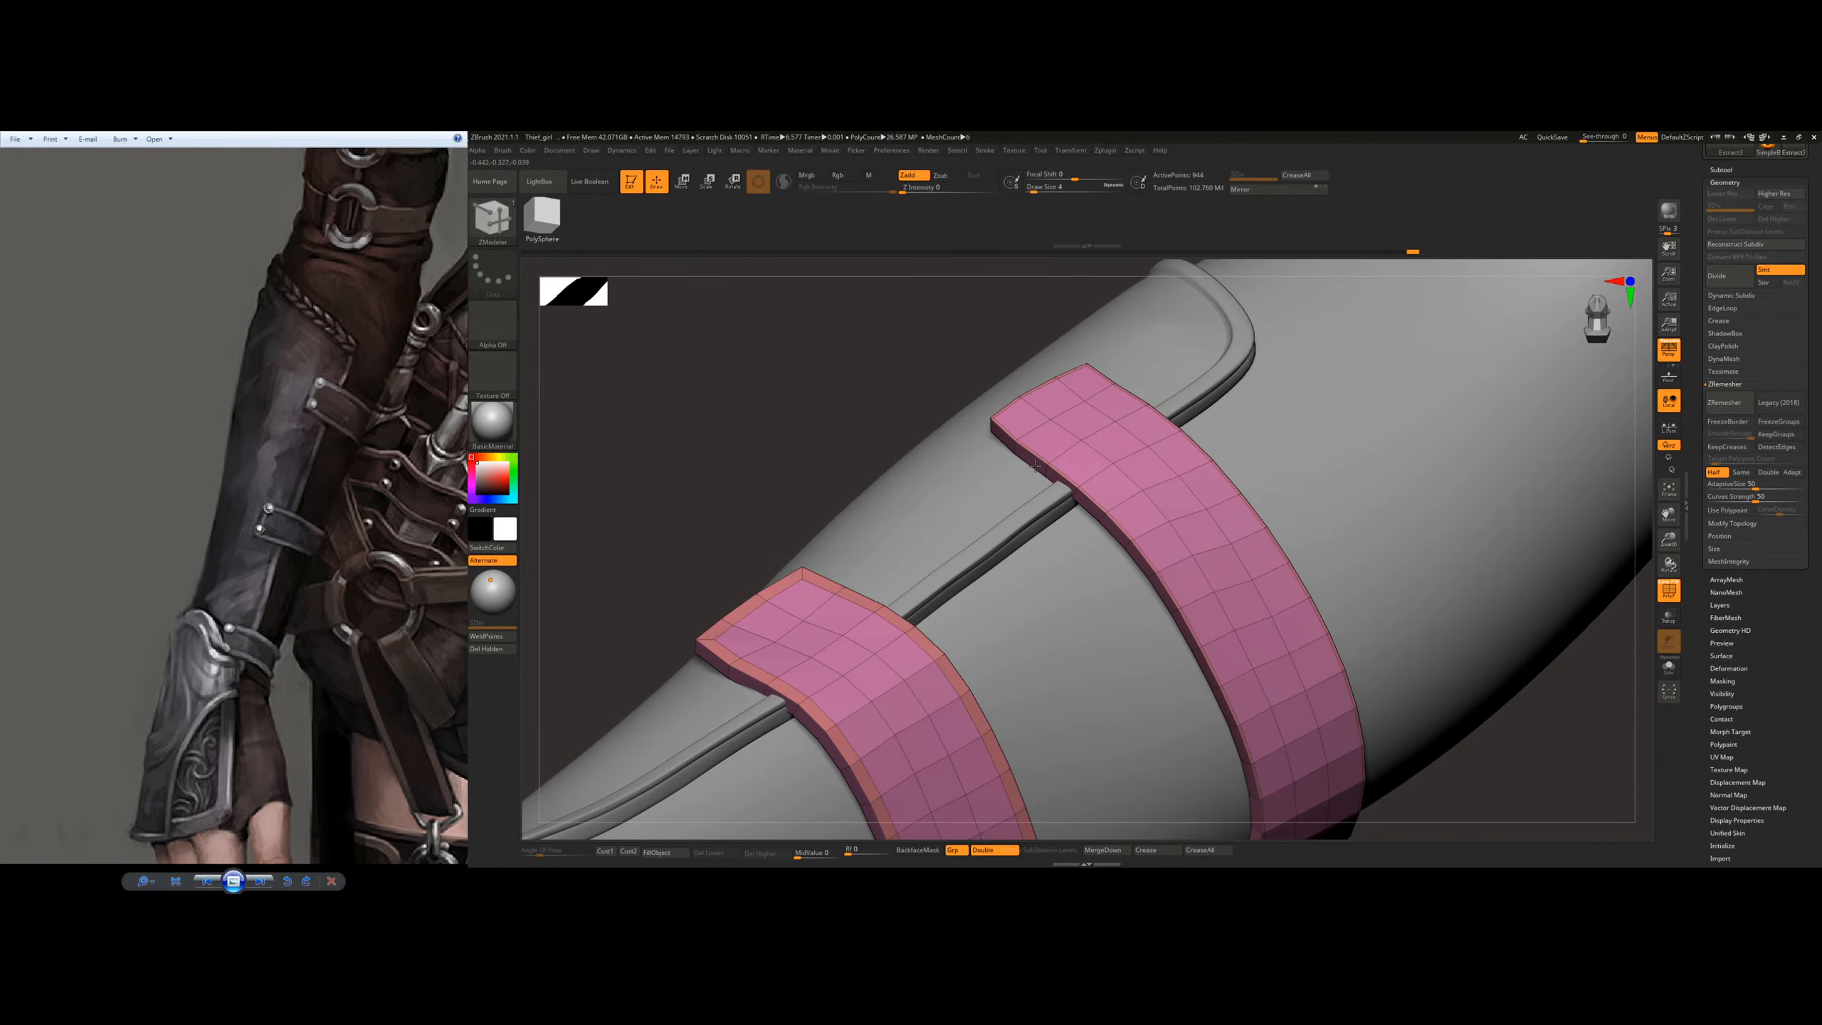
pyautogui.moveTo(1035, 465); pyautogui.dragTo(1025, 471)
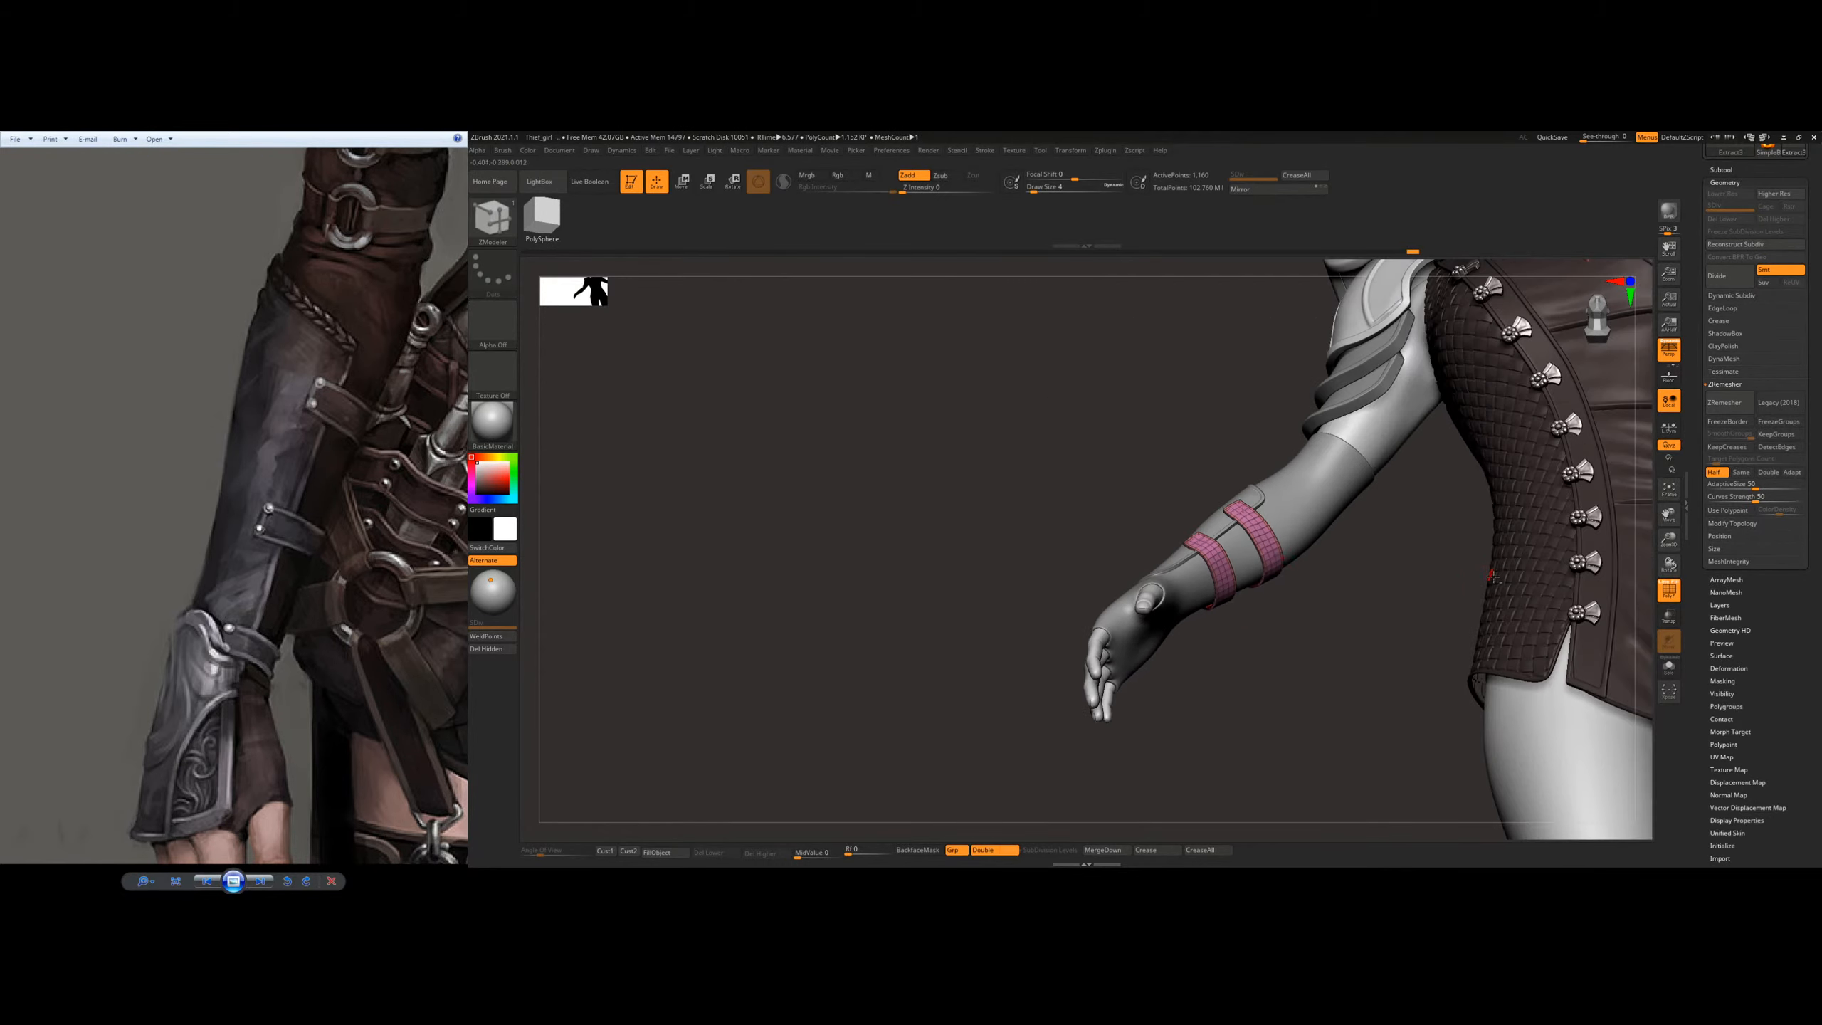
# Step: Extrude the border polygroup of both straps into a raised rim with ZModeler
pyautogui.moveTo(1310, 505)
pyautogui.mouseDown()
pyautogui.moveTo(1220, 508)
pyautogui.moveTo(773, 631)
pyautogui.mouseUp()
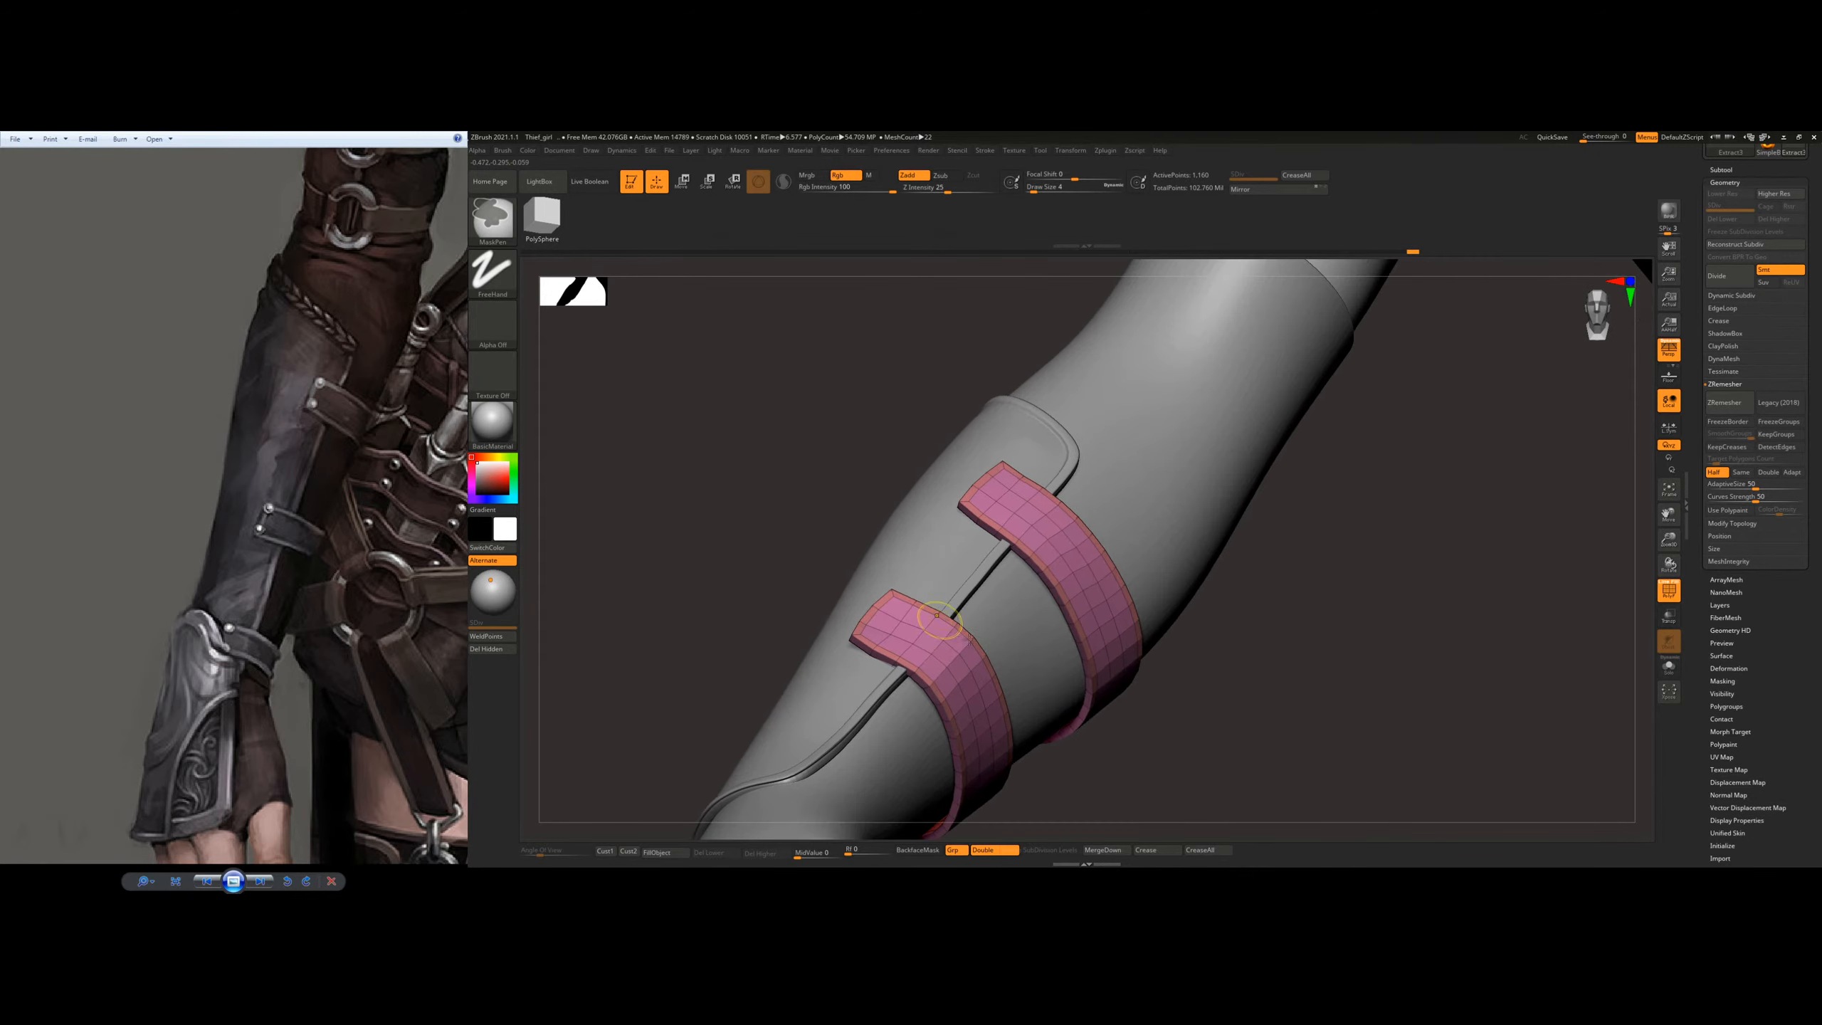
pyautogui.moveTo(901, 580); pyautogui.dragTo(902, 571)
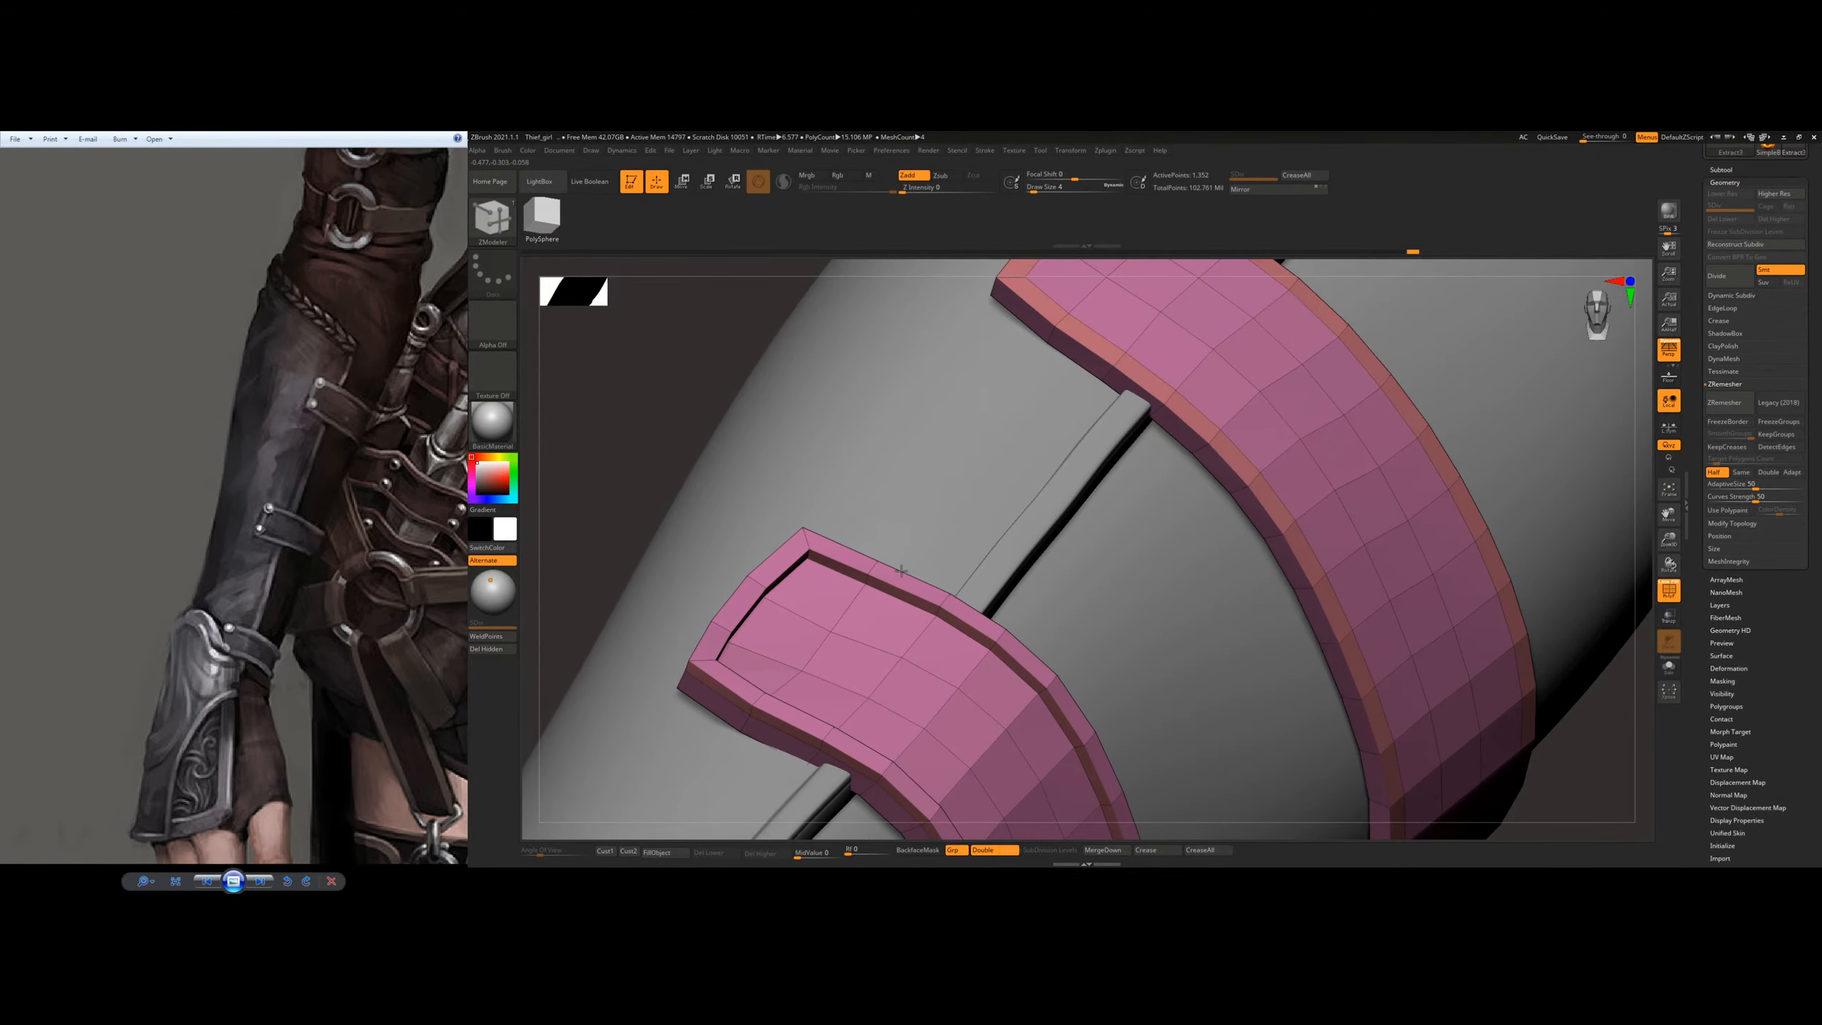
pyautogui.moveTo(1271, 431); pyautogui.dragTo(1361, 431, button='right')
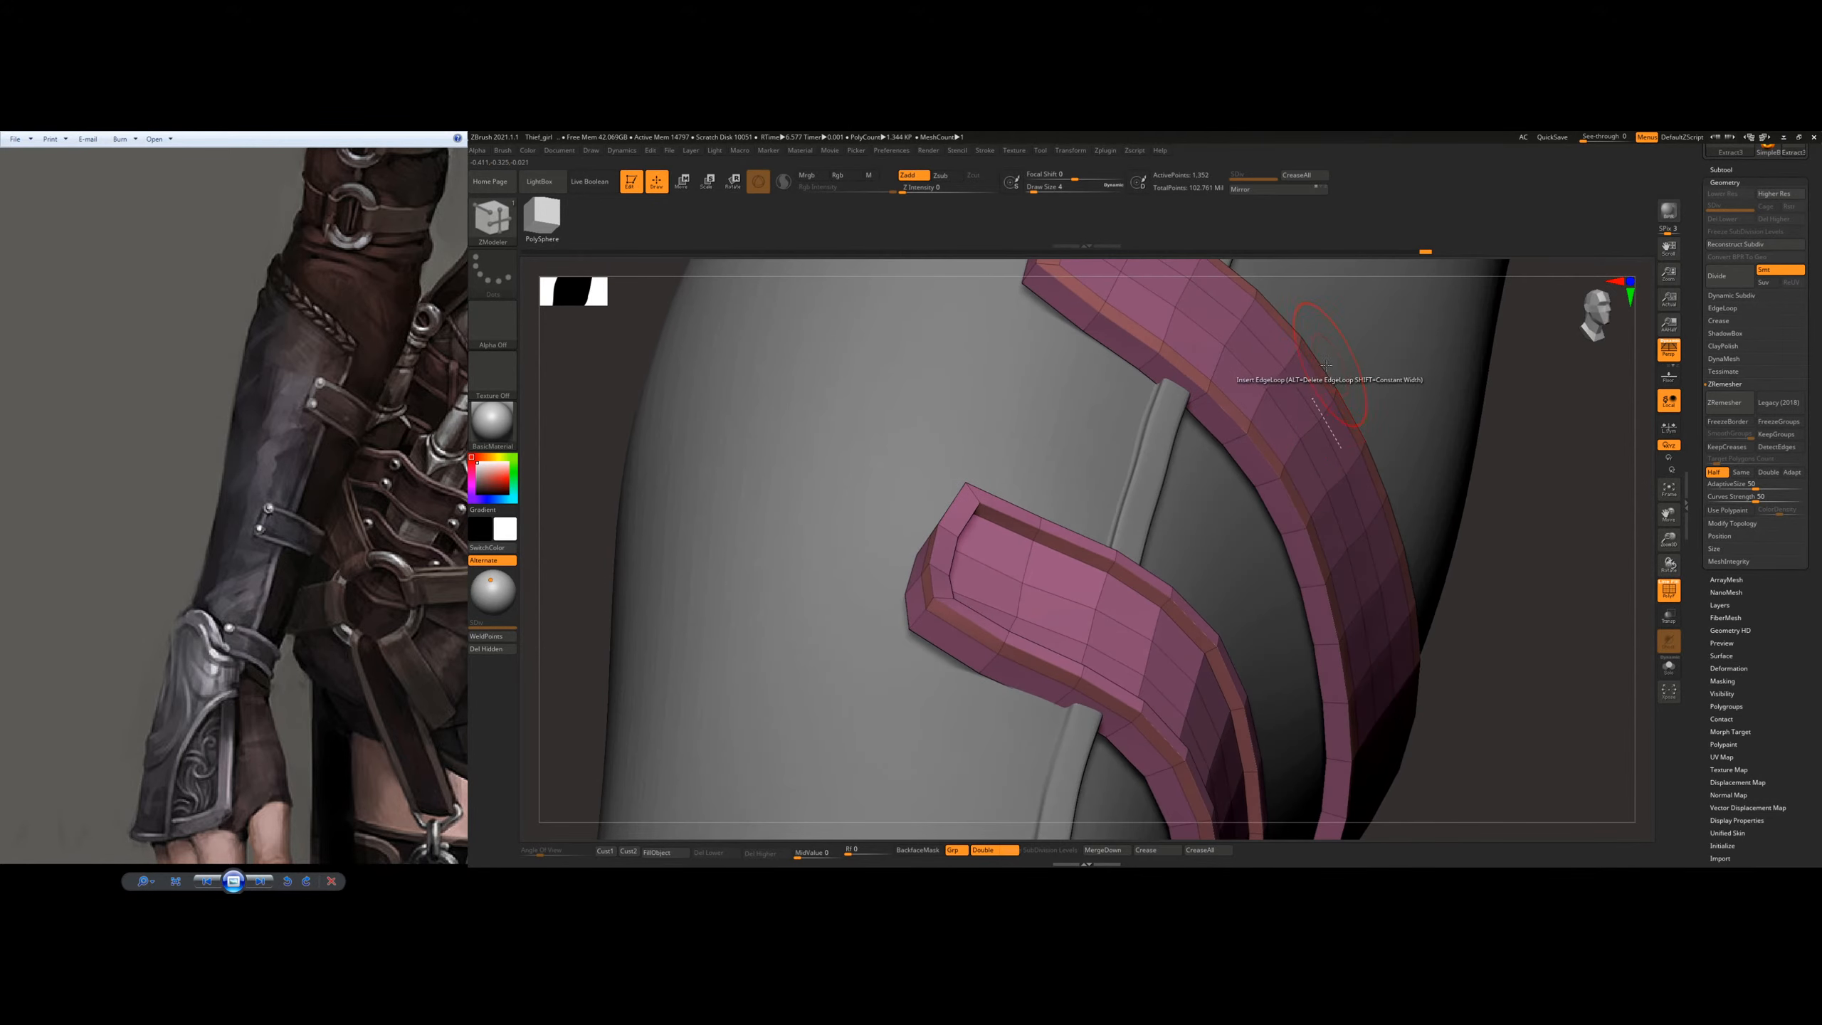
pyautogui.moveTo(1318, 369); pyautogui.dragTo(1330, 364)
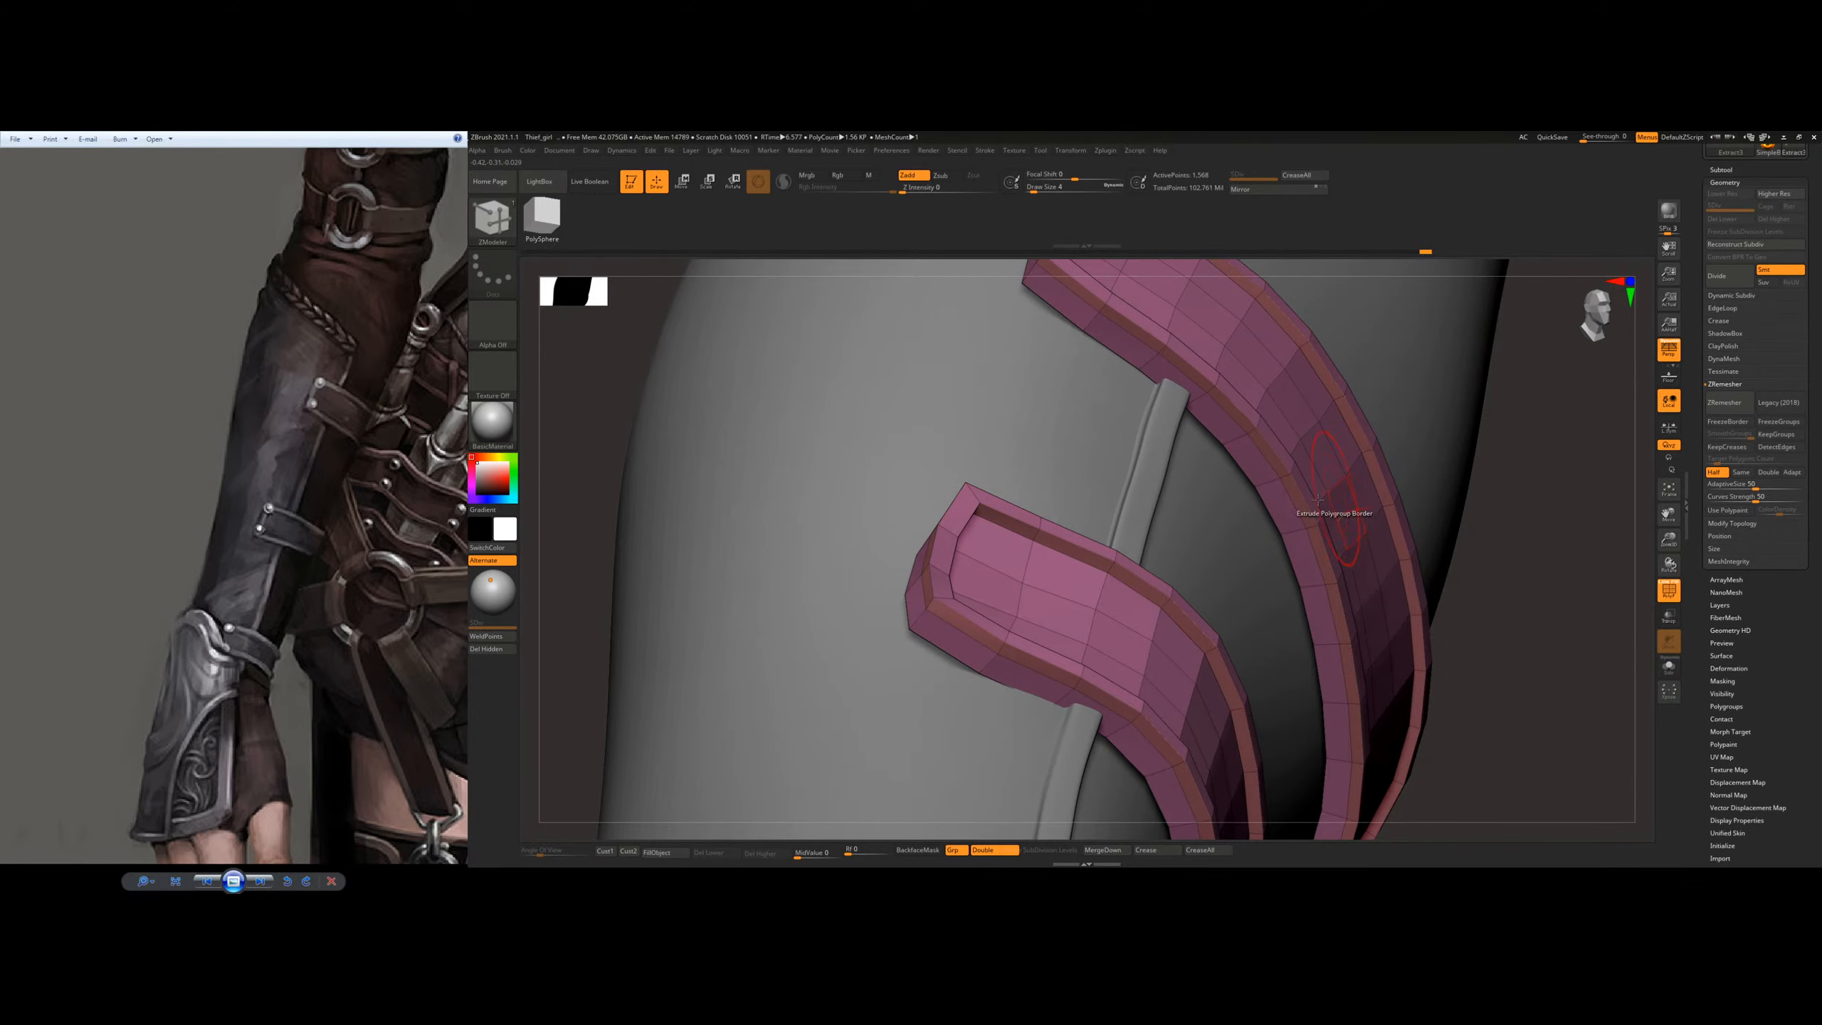
# Step: Pull the lower strap's end in against the bracer with the Move Topological brush
pyautogui.press('b')
pyautogui.press('m')
pyautogui.press('t')
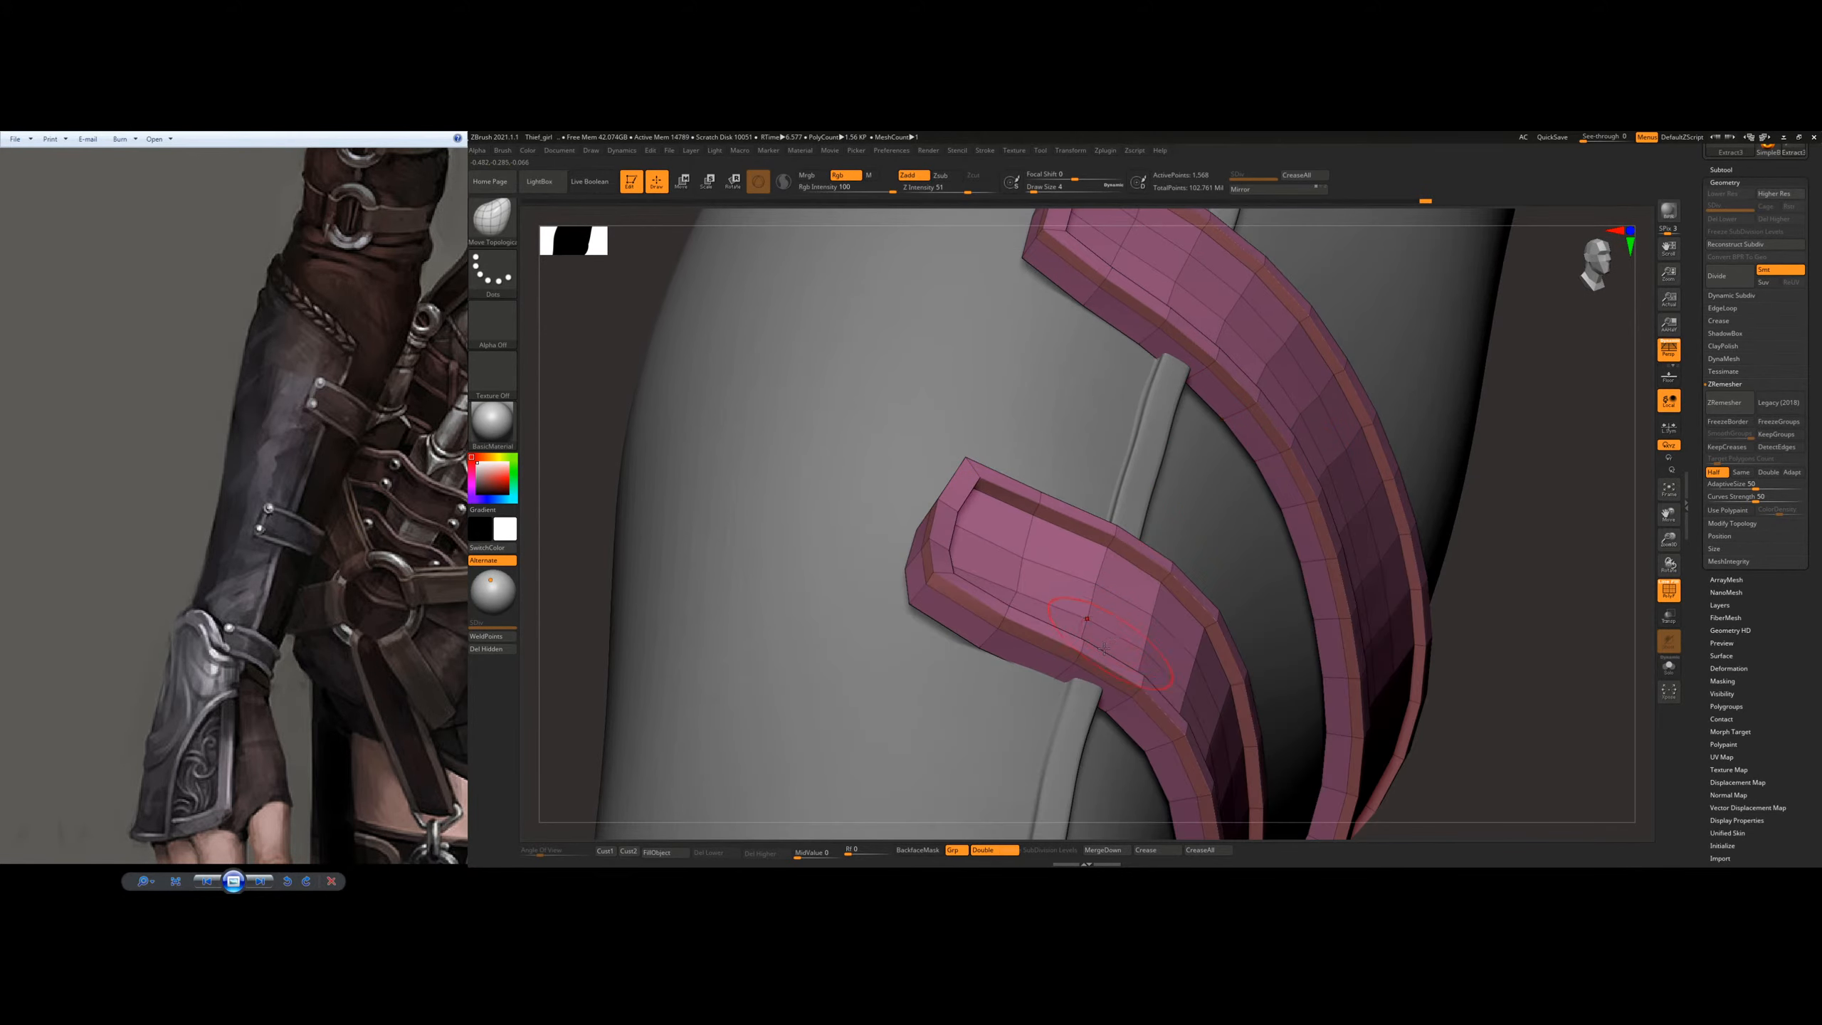
pyautogui.press('s')
pyautogui.click(1090, 664)
pyautogui.moveTo(1126, 646)
pyautogui.mouseDown(button='right')
pyautogui.moveTo(1069, 631)
pyautogui.moveTo(1055, 654)
pyautogui.moveTo(1094, 661)
pyautogui.mouseUp(button='right')
pyautogui.press('[')
pyautogui.press('[')
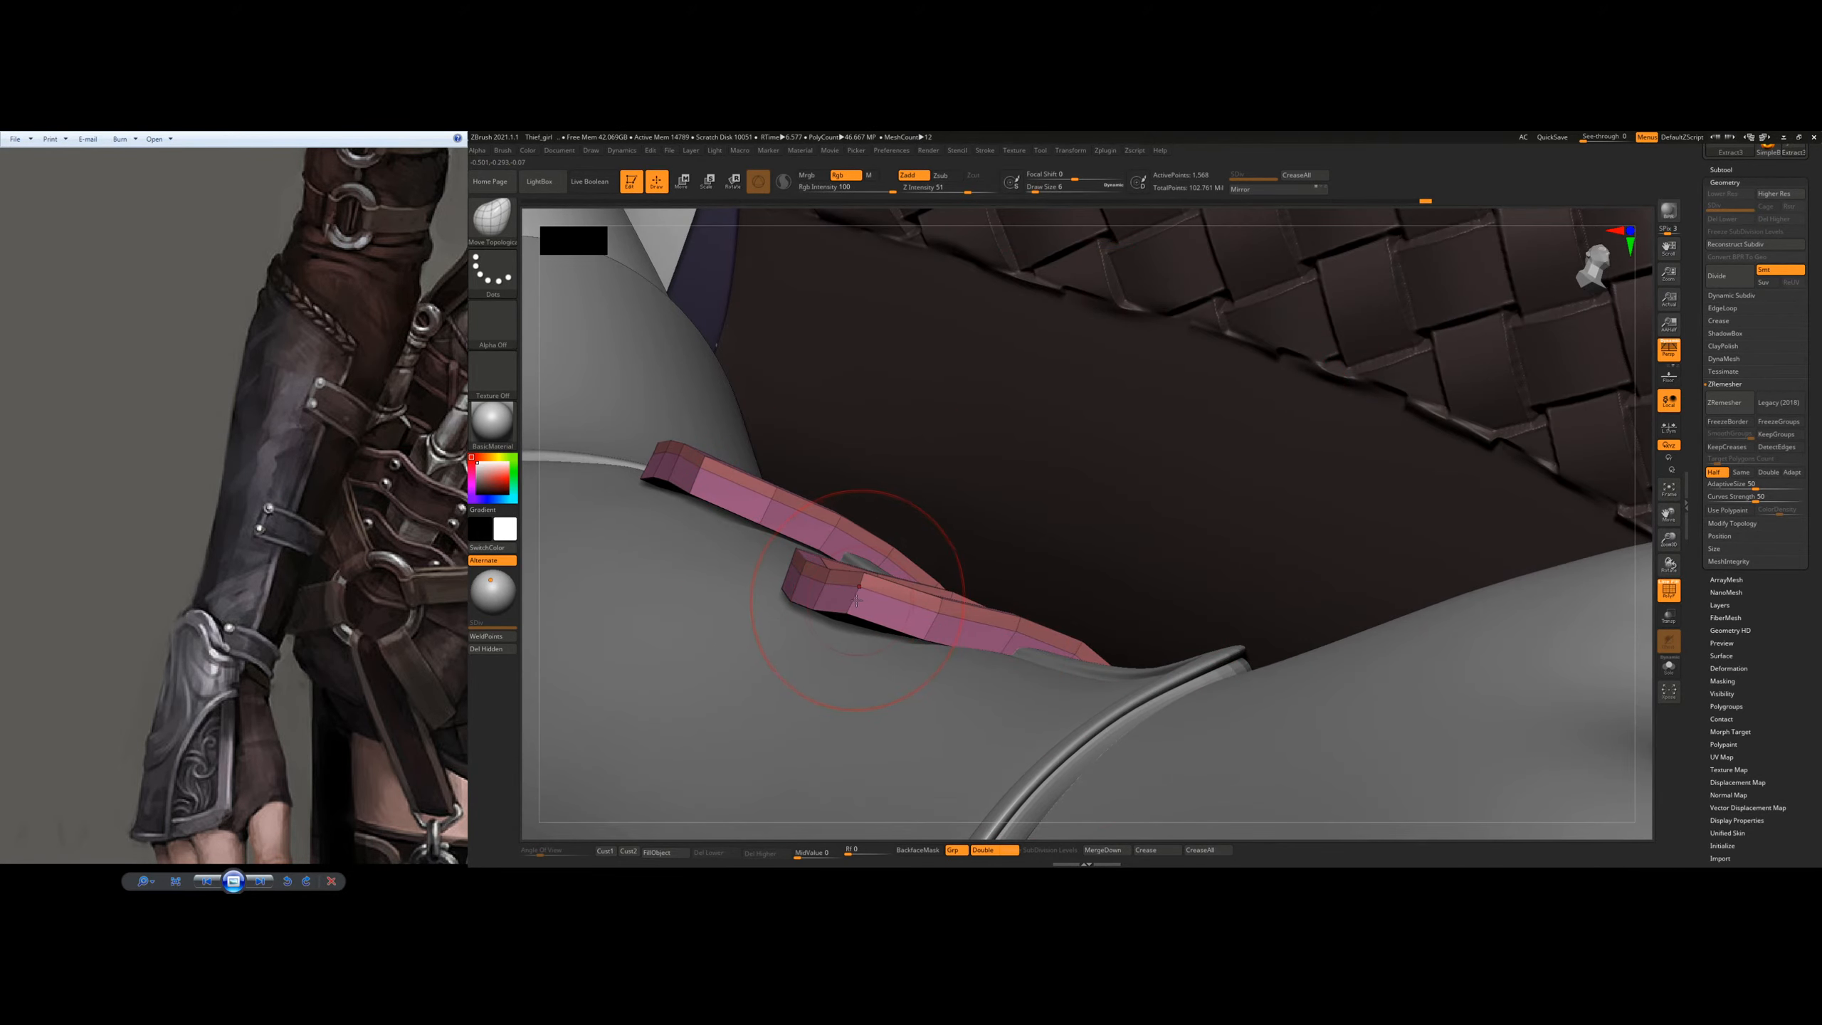
pyautogui.moveTo(857, 600); pyautogui.dragTo(846, 663)
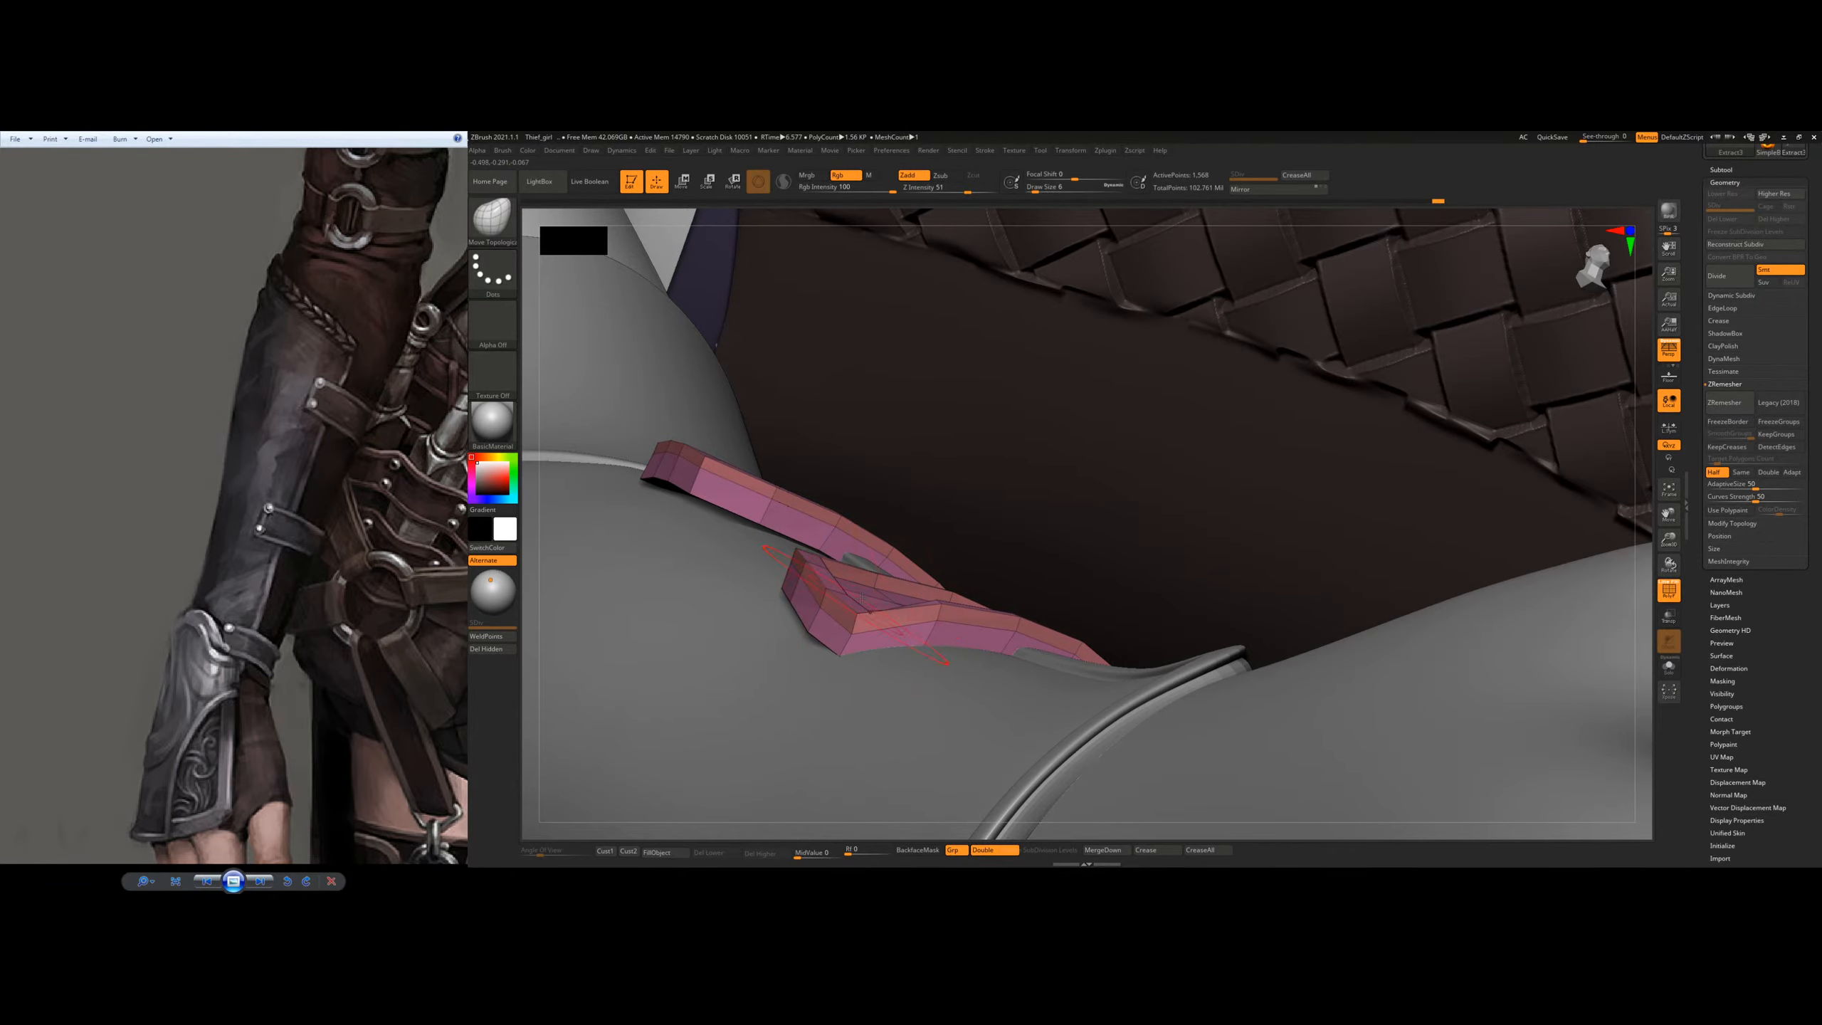
# Step: Adjust the side edges near the outer ends of both straps where they cross the bracer seam
pyautogui.moveTo(860, 598)
pyautogui.mouseDown(button='right')
pyautogui.moveTo(956, 590)
pyautogui.moveTo(928, 603)
pyautogui.moveTo(960, 576)
pyautogui.moveTo(1271, 575)
pyautogui.moveTo(1220, 657)
pyautogui.mouseUp(button='right')
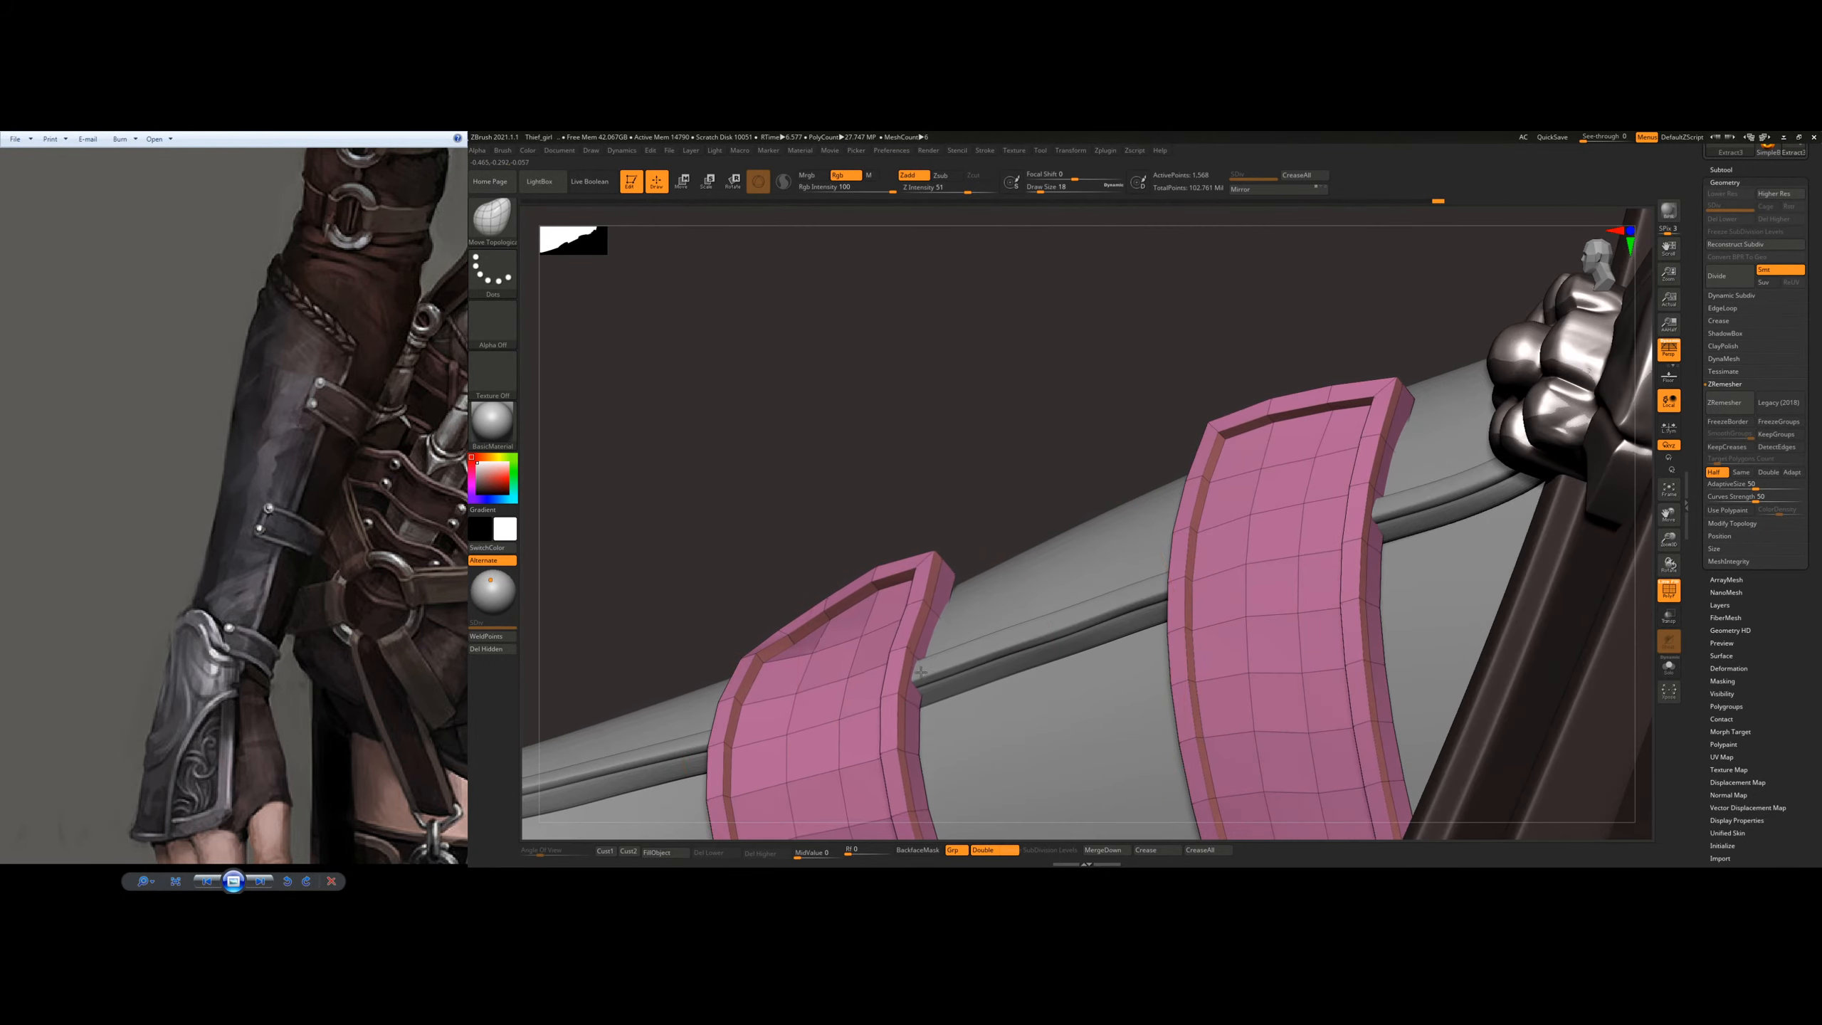
pyautogui.moveTo(921, 673); pyautogui.dragTo(909, 666)
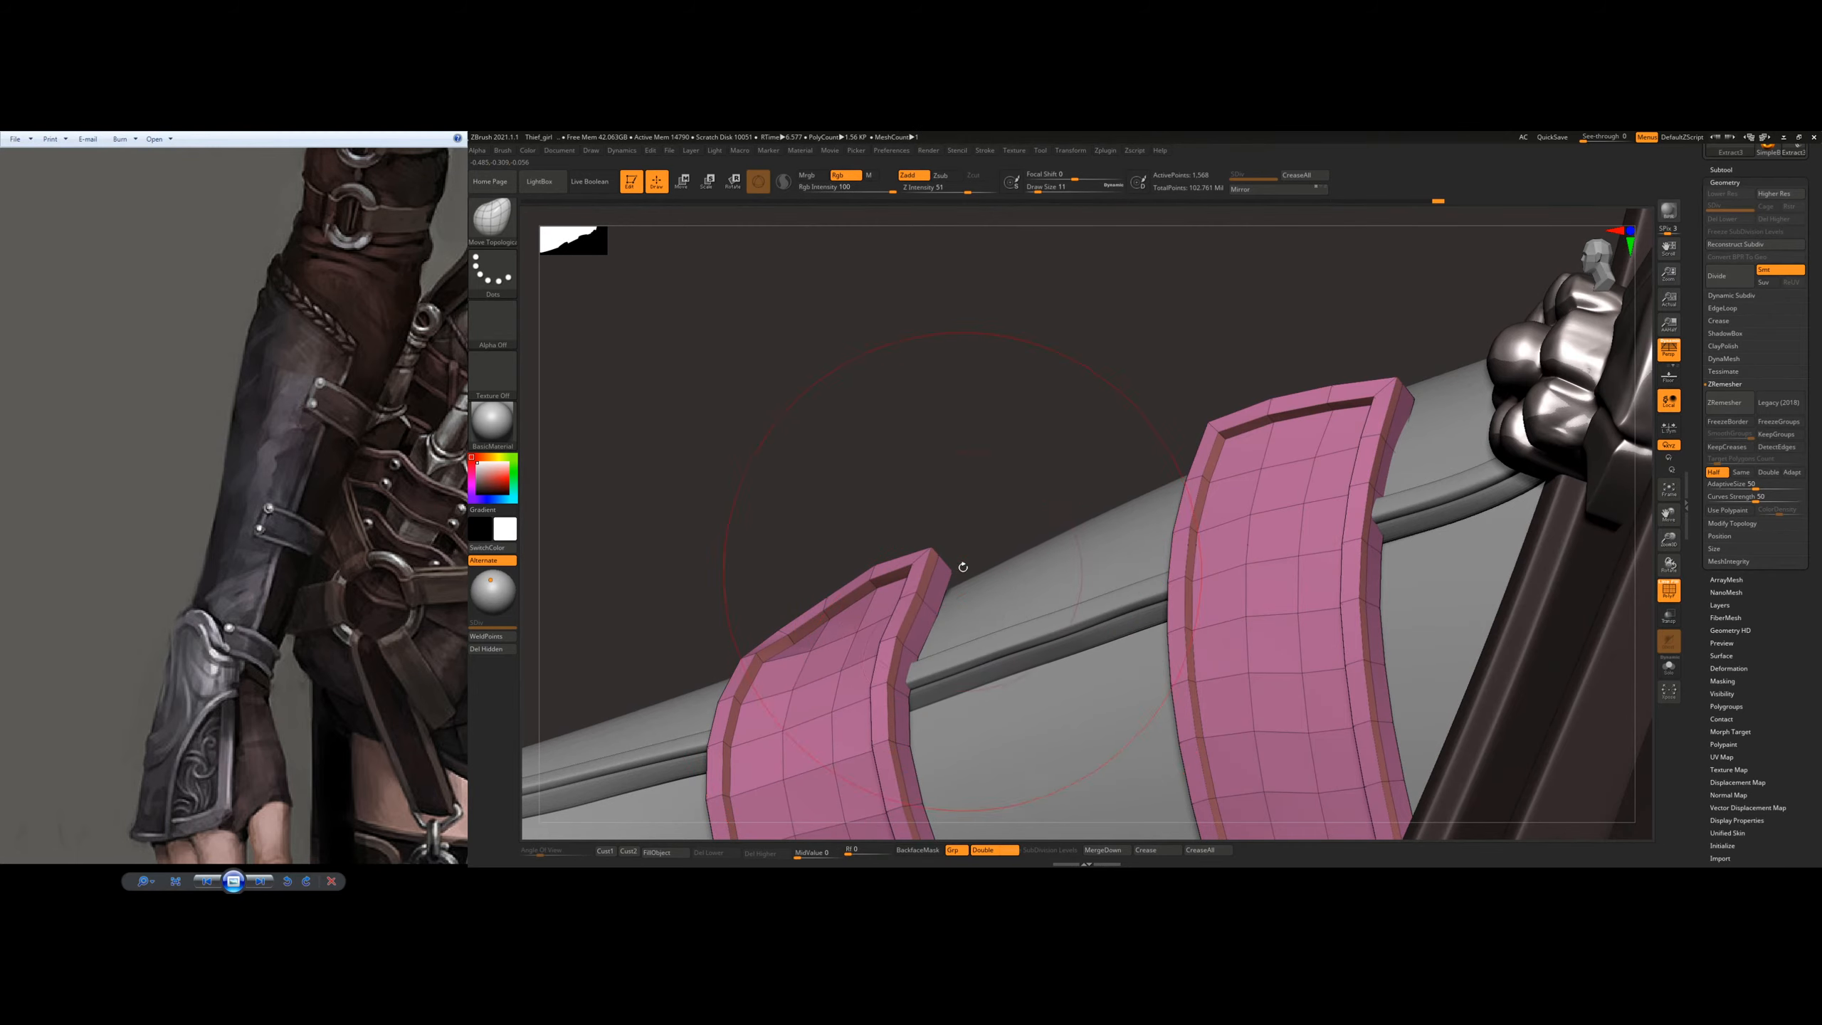
pyautogui.moveTo(951, 571); pyautogui.dragTo(975, 589)
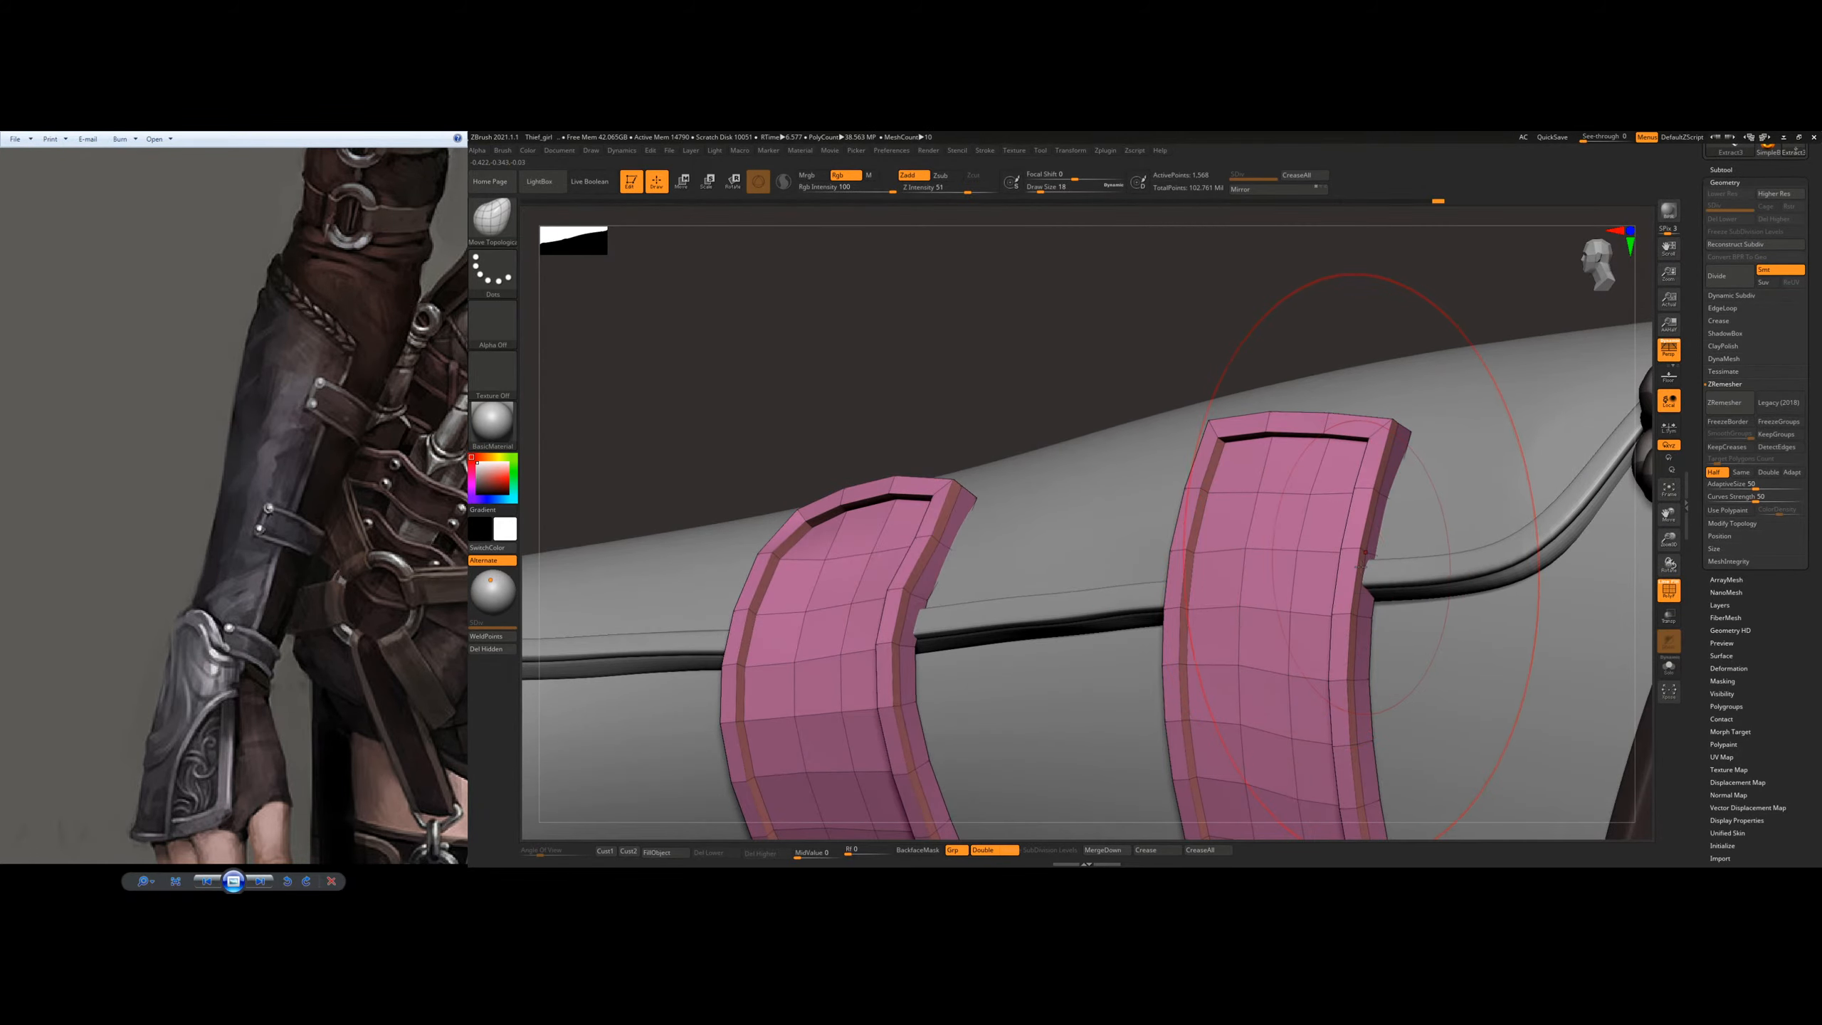
pyautogui.moveTo(1366, 564); pyautogui.dragTo(1341, 544)
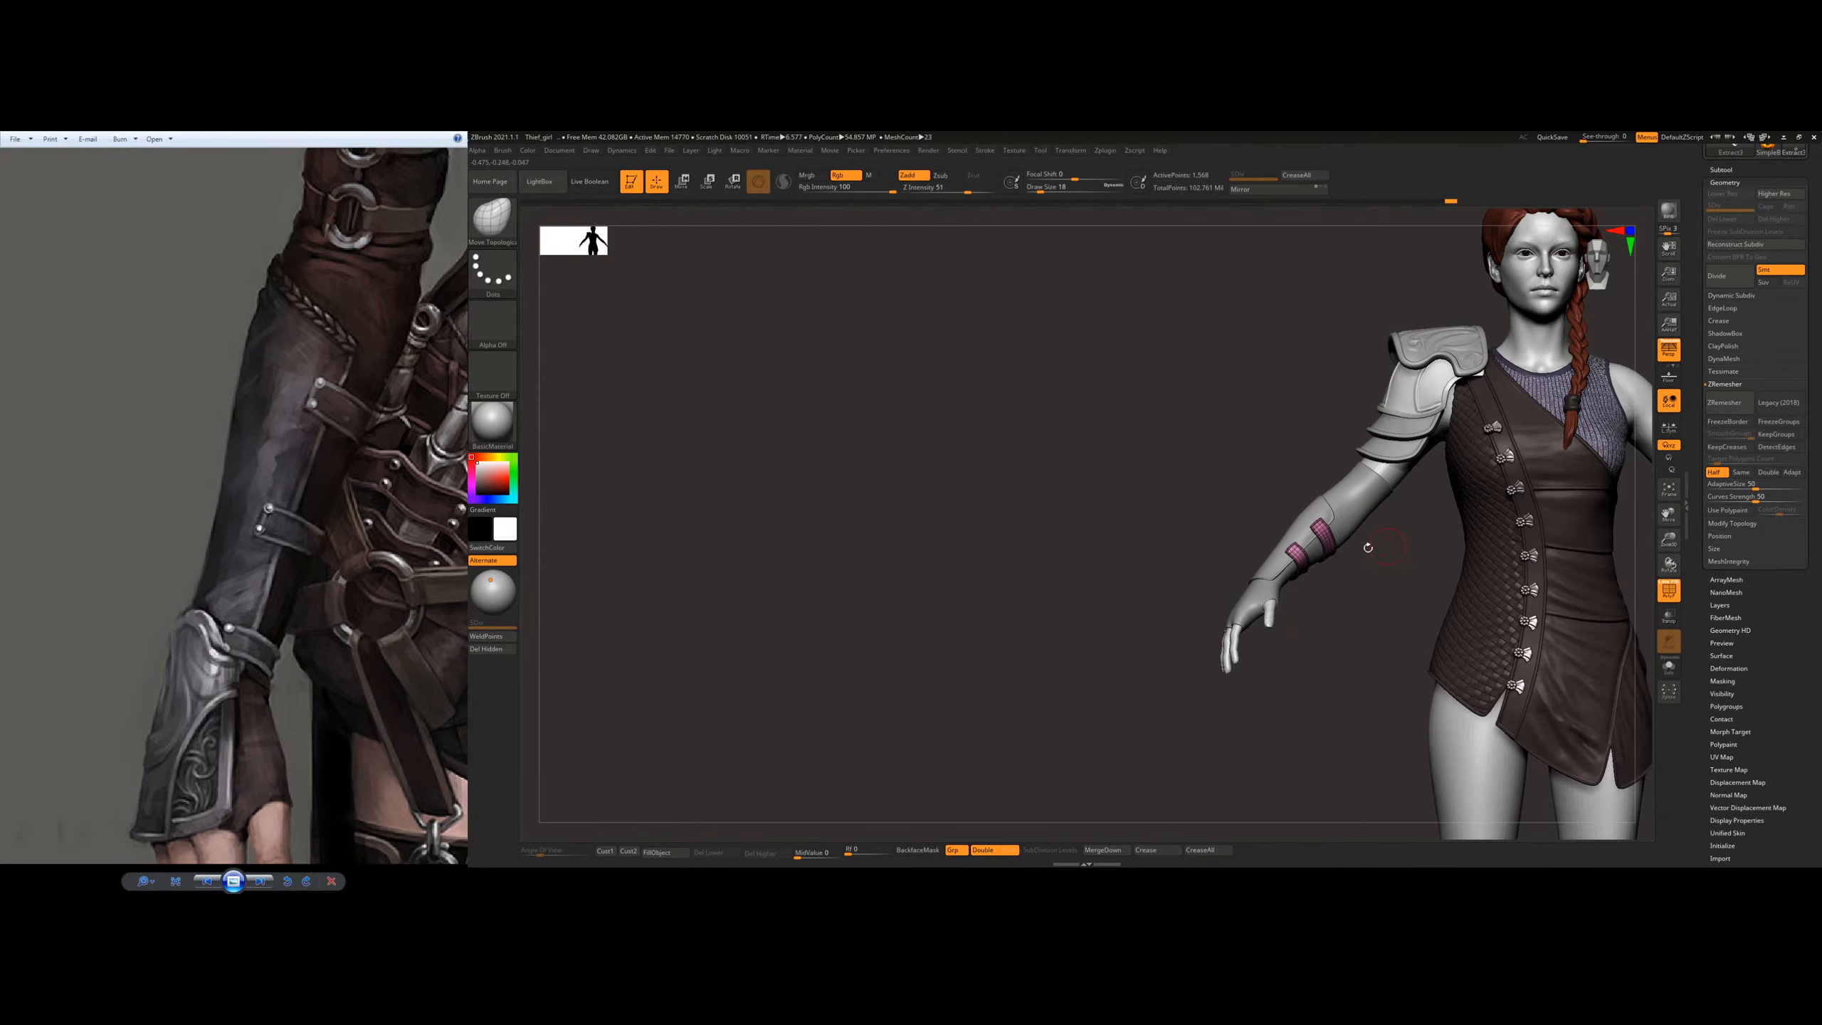
# Step: Fit both rimmed straps around the front and underside of the forearm with the Move Topological brush at draw size 23
pyautogui.moveTo(1368, 548)
pyautogui.keyDown('alt'); pyautogui.mouseDown(button='right')
pyautogui.moveTo(1110, 611)
pyautogui.moveTo(1104, 657)
pyautogui.mouseUp(button='right'); pyautogui.keyUp('alt')
pyautogui.keyDown('ctrl'); pyautogui.moveTo(1024, 578); pyautogui.dragTo(1022, 625, button='right'); pyautogui.keyUp('ctrl')
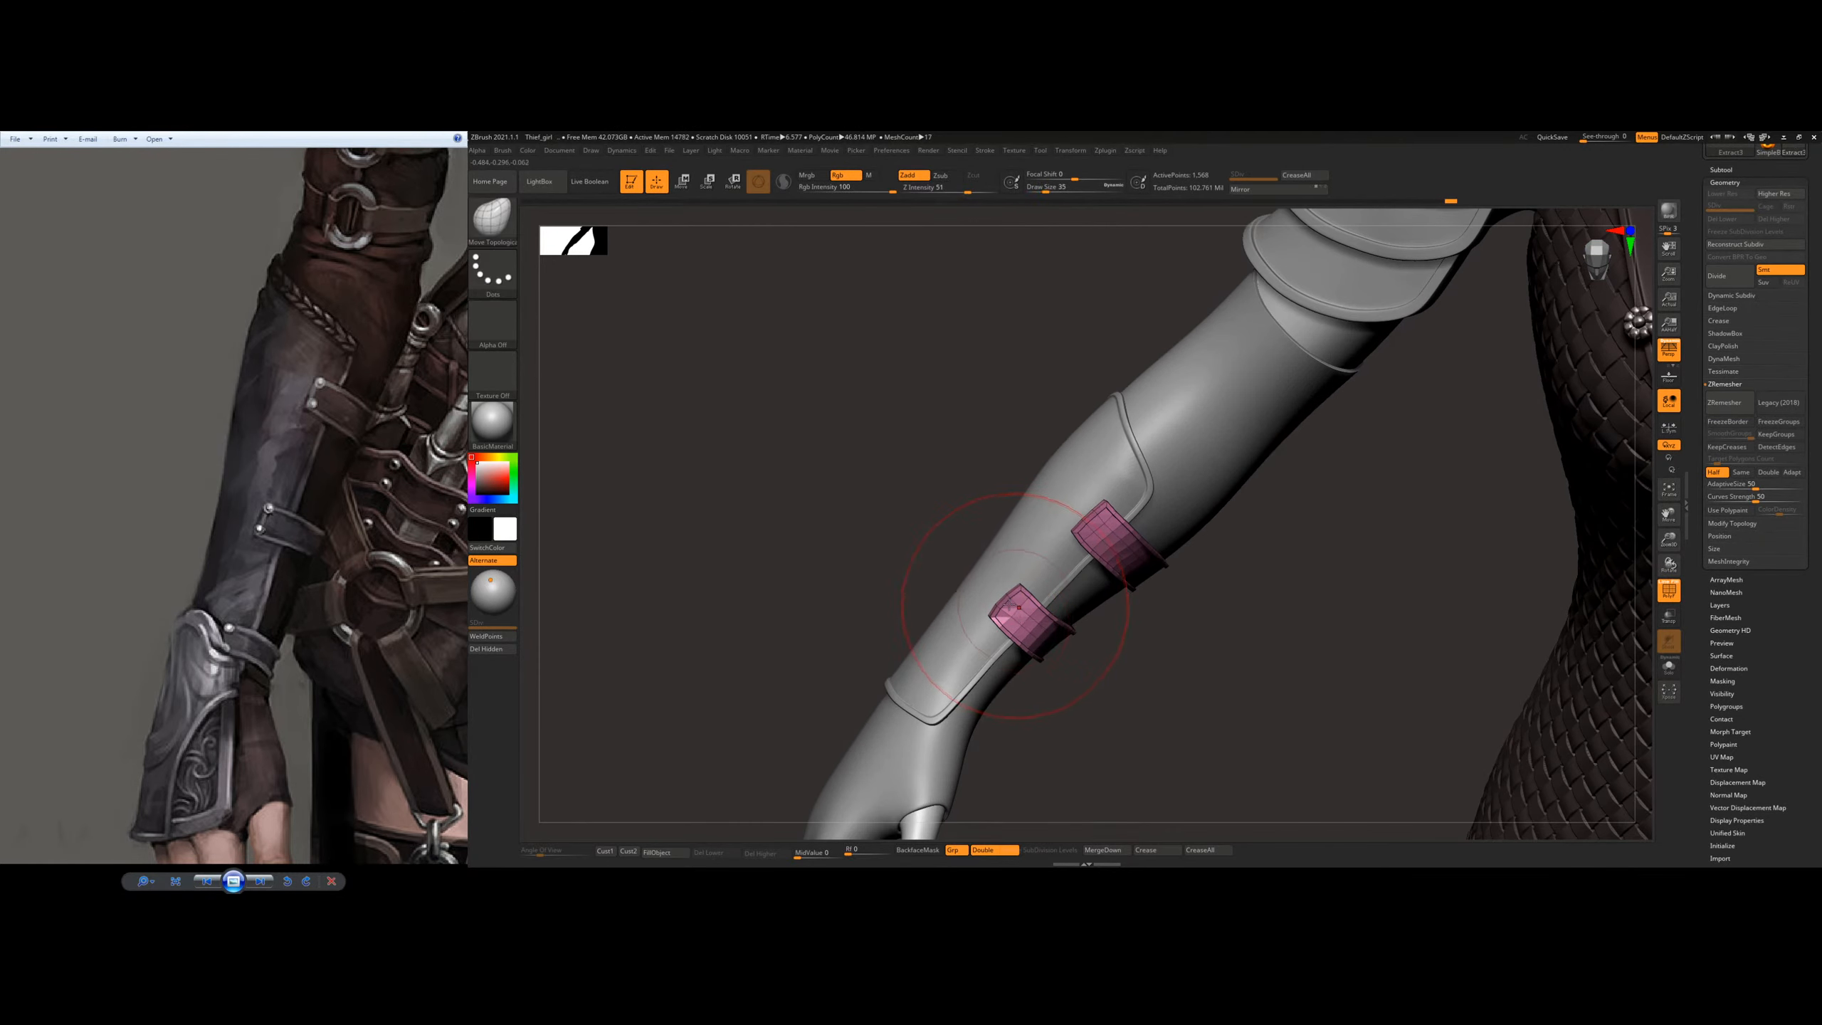
pyautogui.press('[')
pyautogui.moveTo(1141, 618); pyautogui.dragTo(1080, 611, button='right')
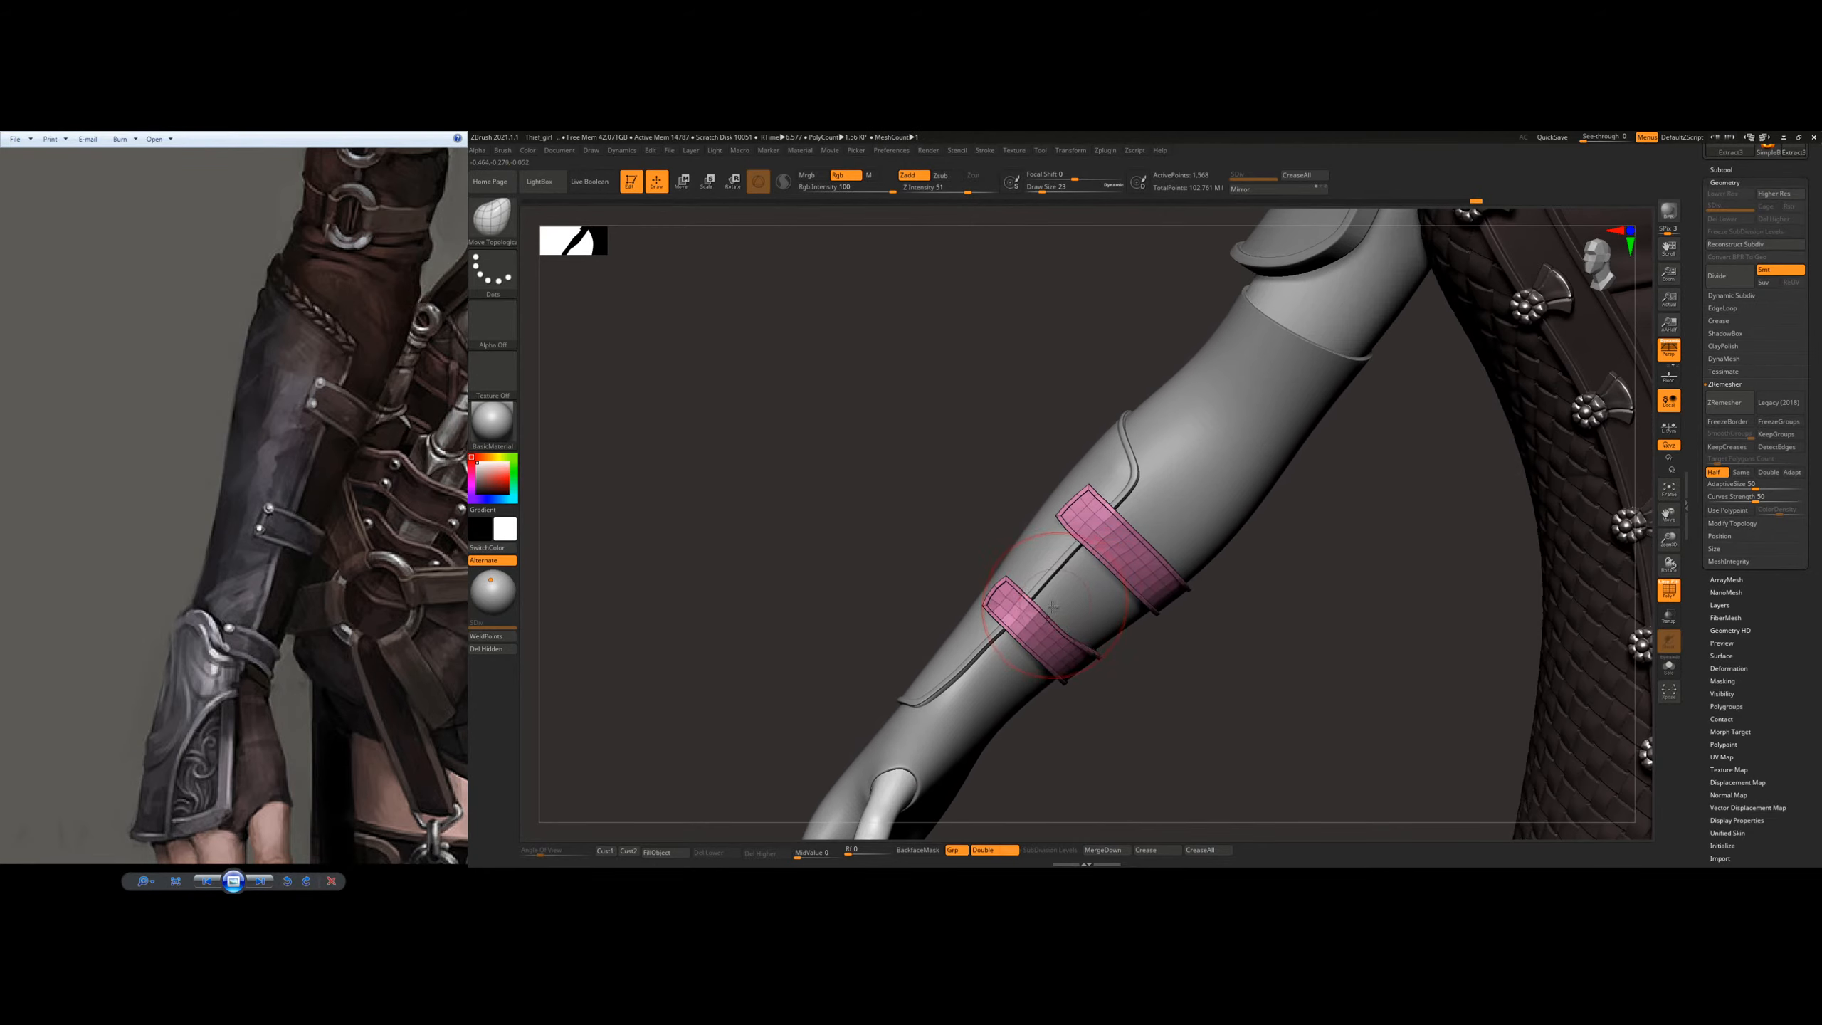
pyautogui.moveTo(1015, 672); pyautogui.dragTo(1097, 653, button='right')
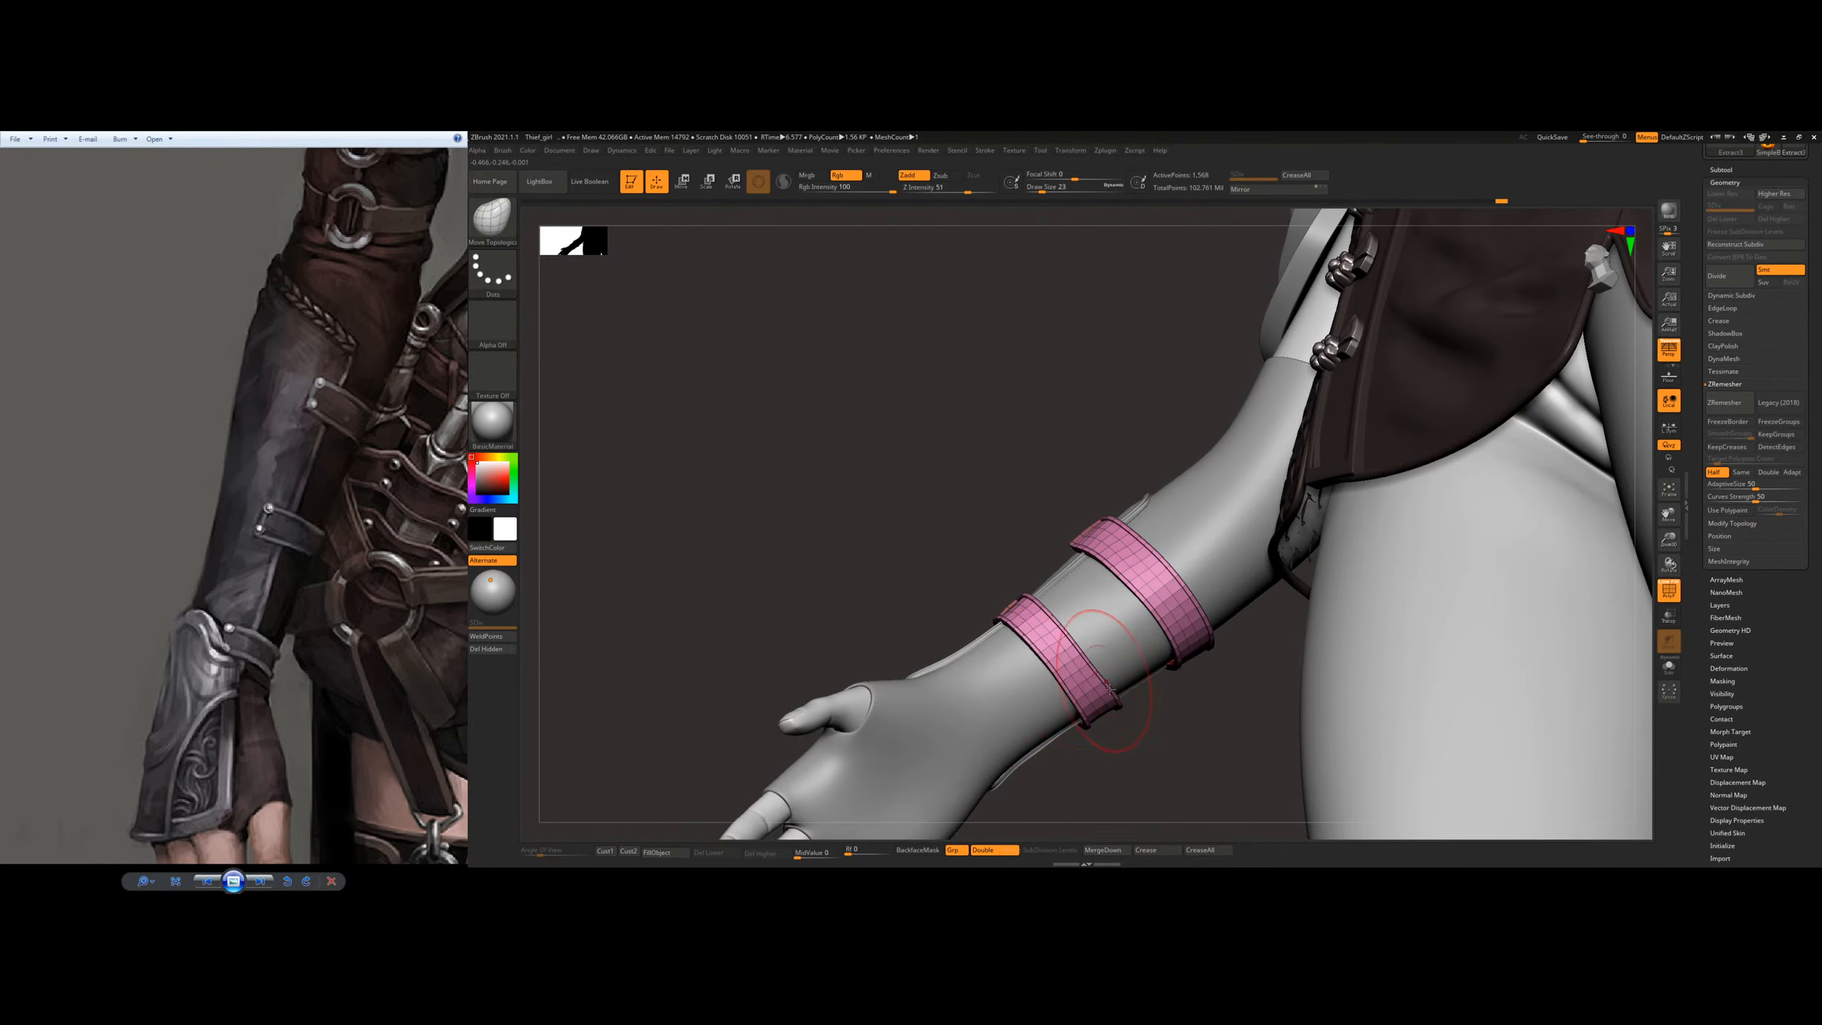
pyautogui.moveTo(1109, 689); pyautogui.dragTo(1188, 672, button='right')
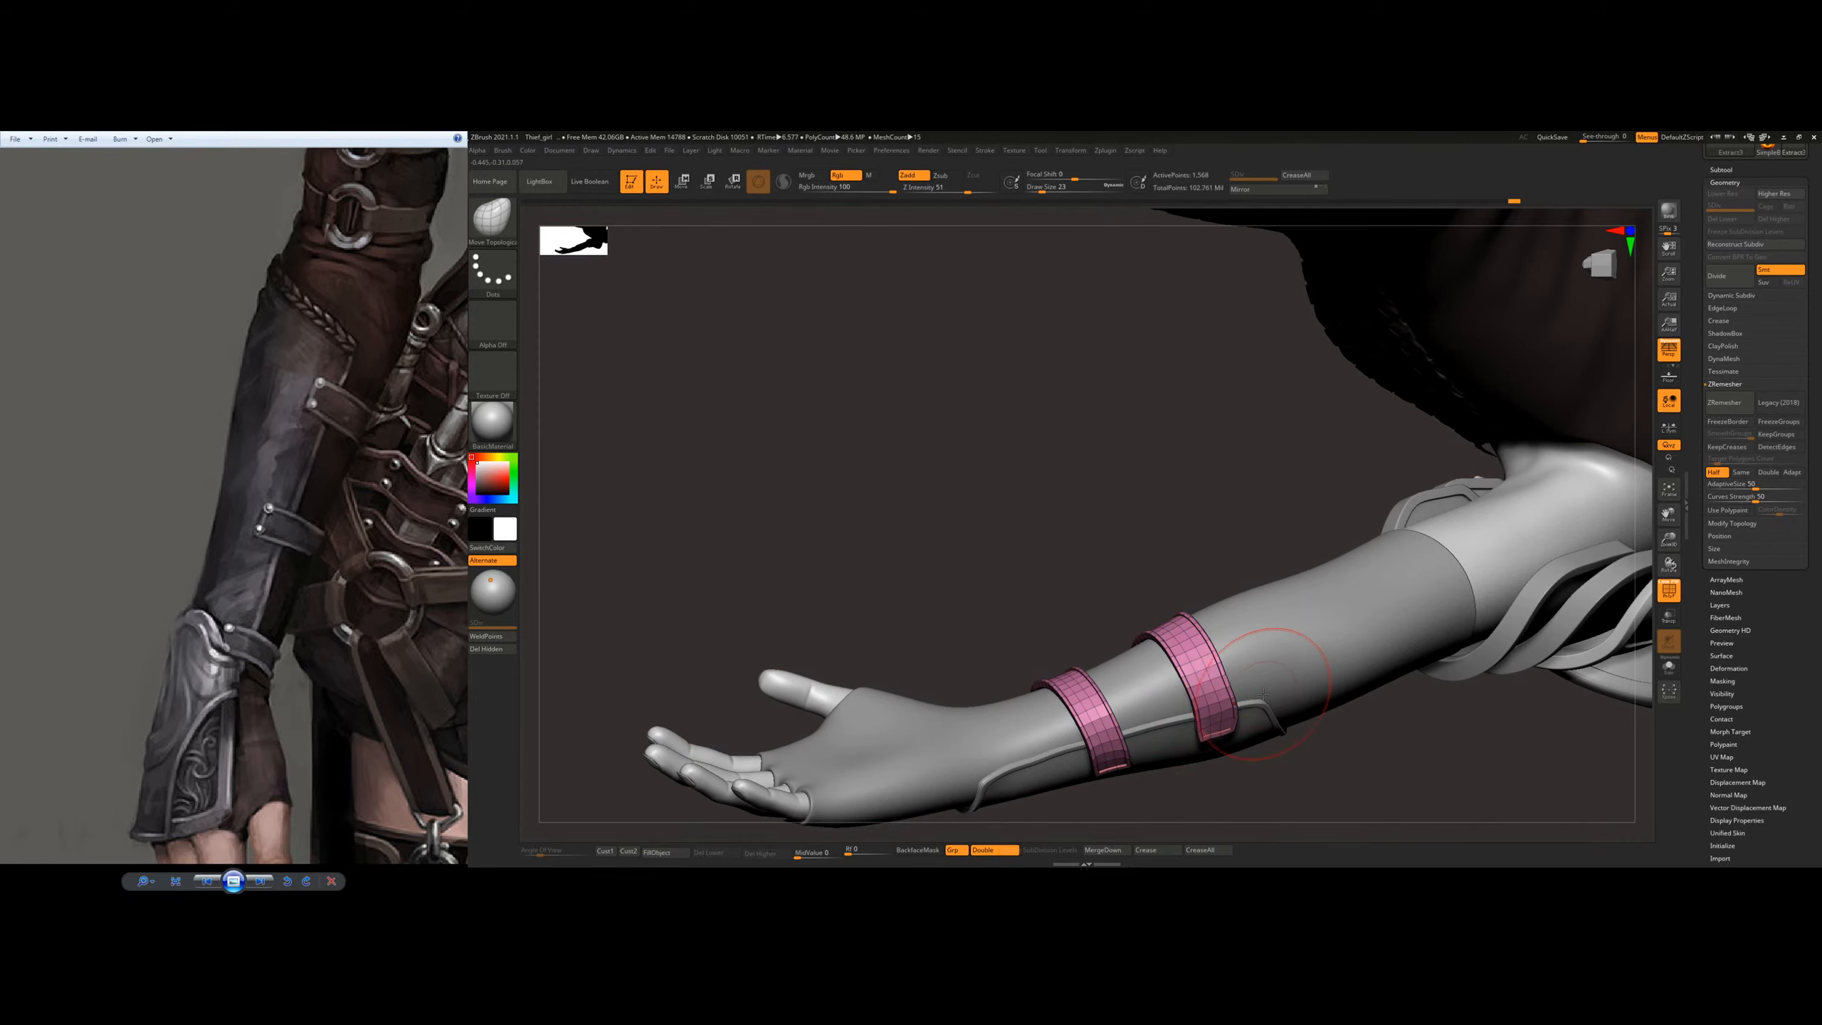
pyautogui.moveTo(1263, 694); pyautogui.dragTo(1250, 694)
pyautogui.moveTo(1234, 634); pyautogui.dragTo(1161, 532, button='right')
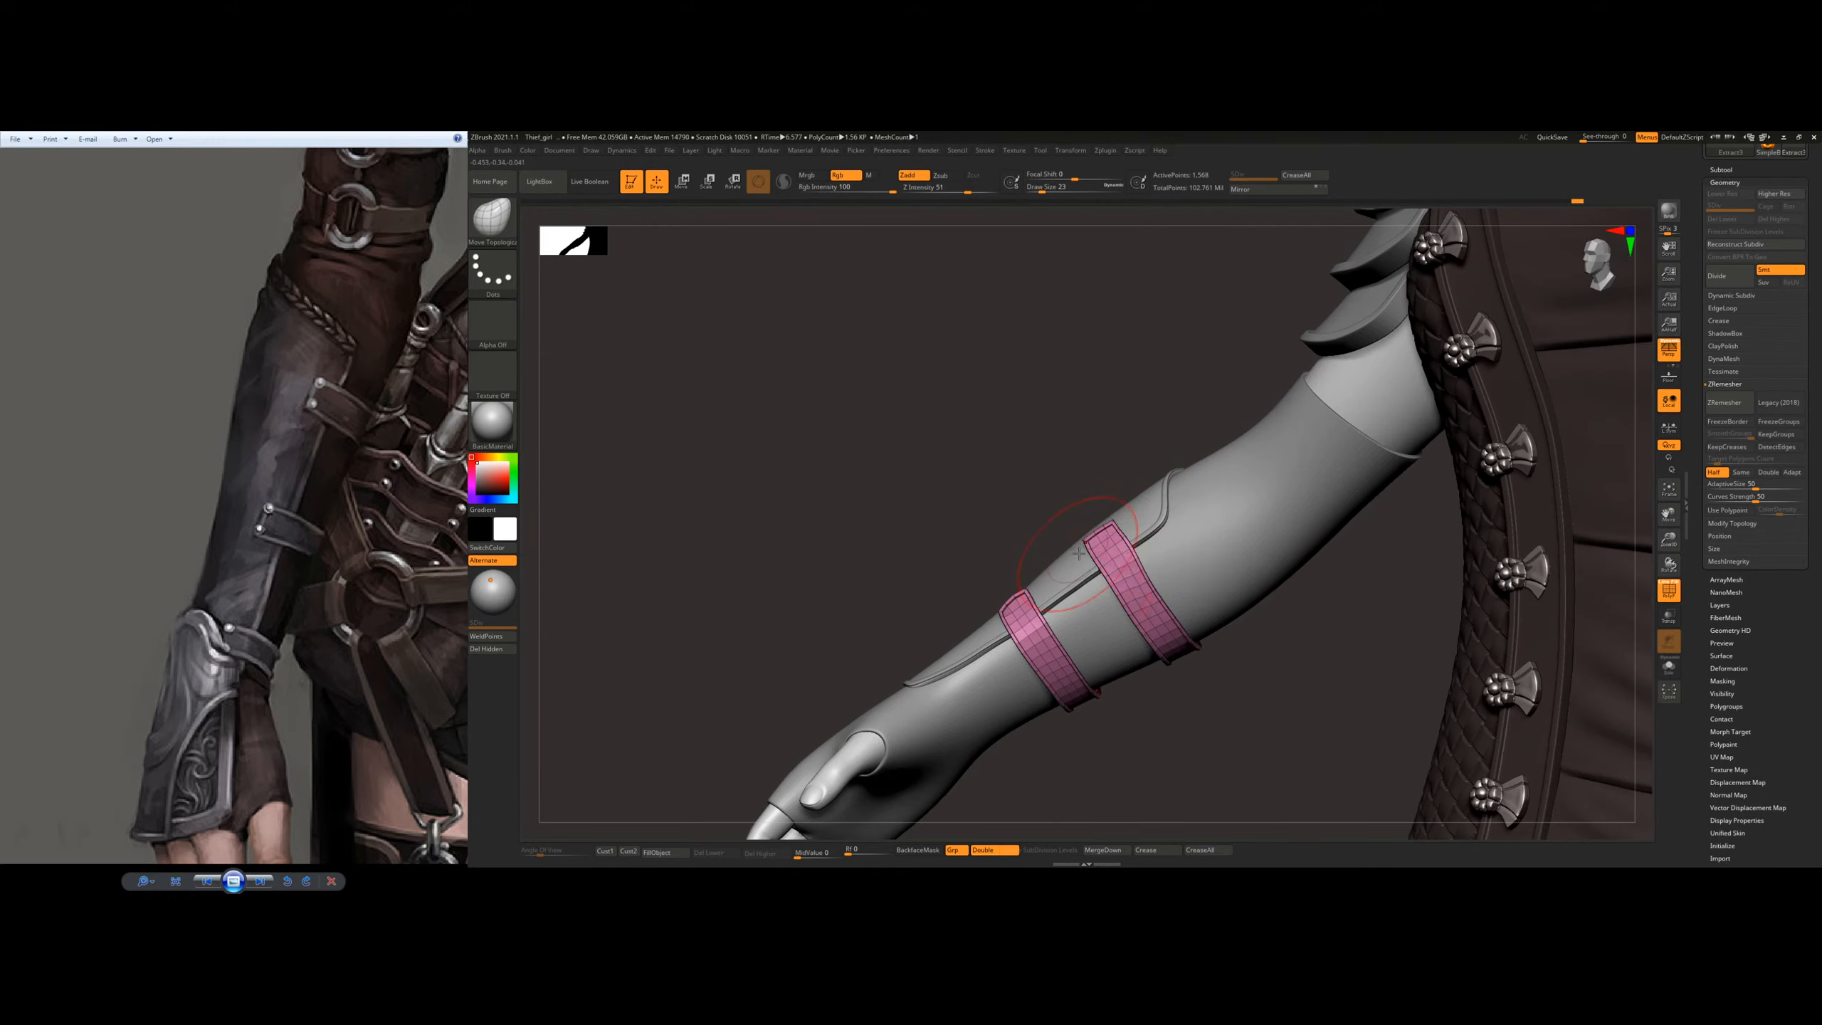
# Step: Refine the upper strap's placement and the straps' fit on the inner forearm with a smaller Move Topological brush
pyautogui.press('s')
pyautogui.click(1170, 545)
pyautogui.moveTo(1170, 547); pyautogui.dragTo(1141, 527, button='right')
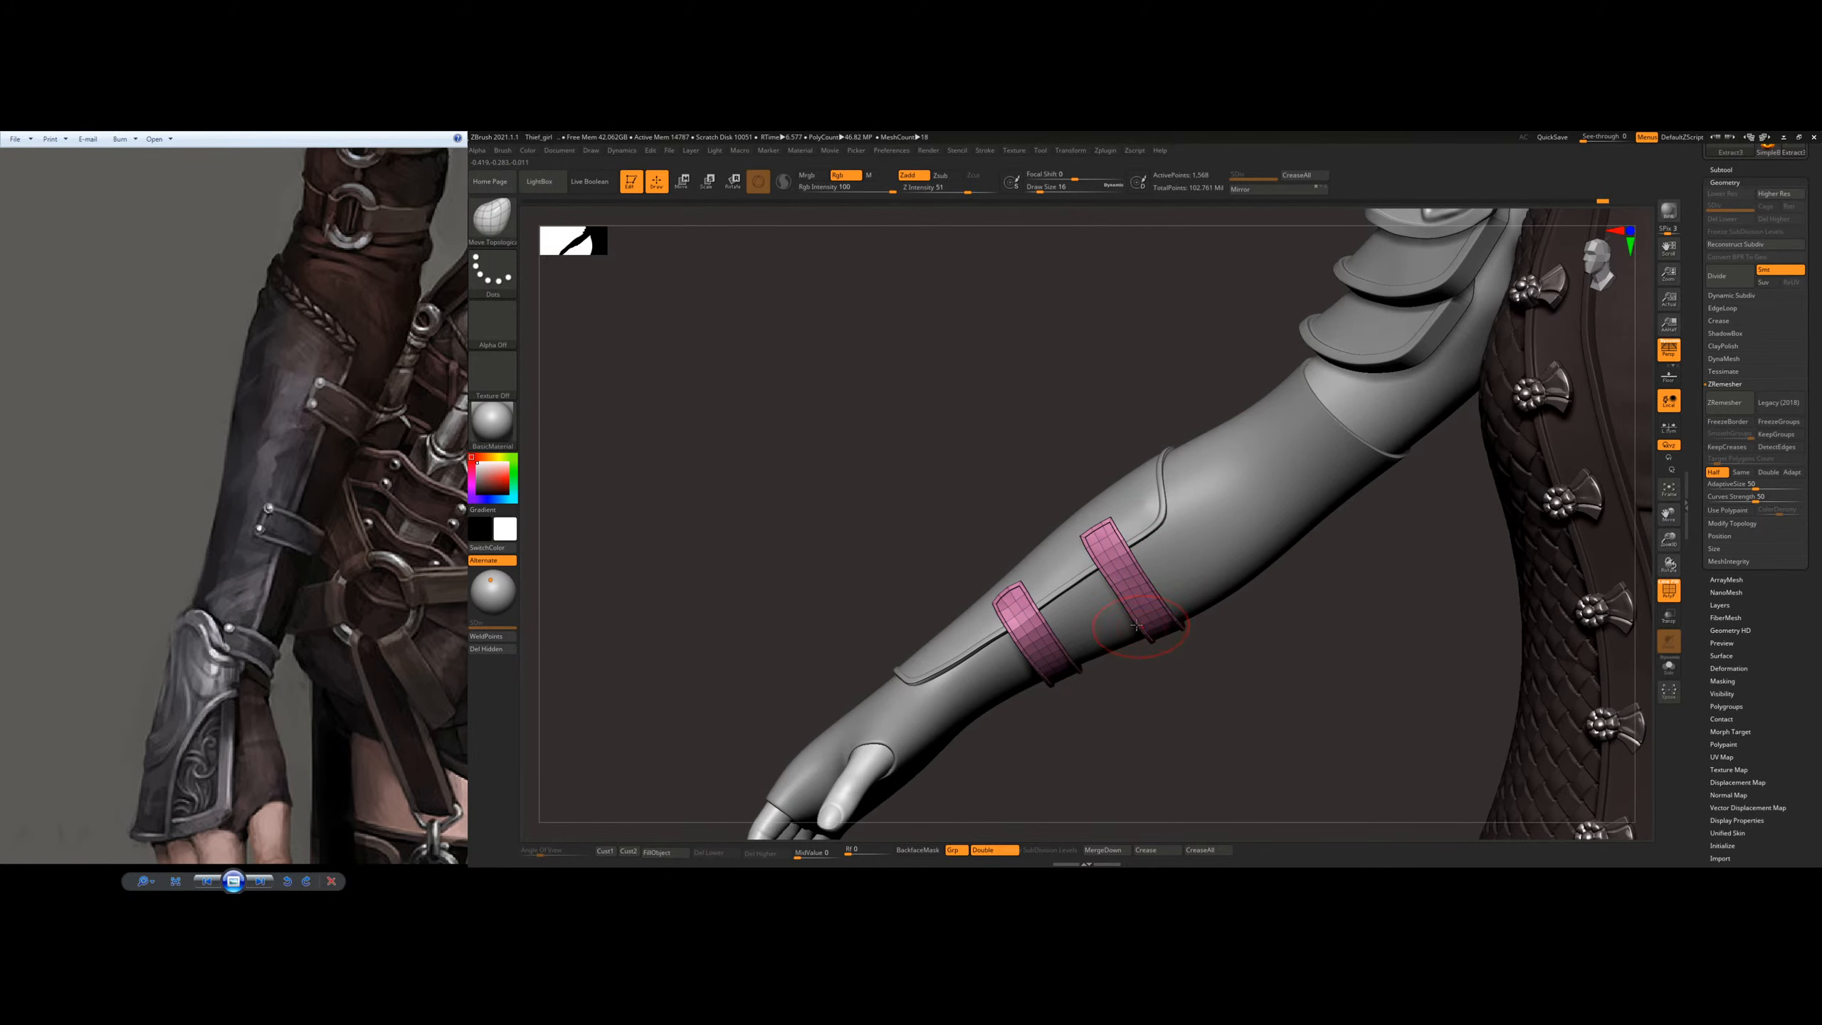
pyautogui.moveTo(1137, 624)
pyautogui.mouseDown(button='right')
pyautogui.moveTo(1138, 448)
pyautogui.moveTo(1128, 632)
pyautogui.moveTo(1175, 582)
pyautogui.moveTo(1173, 628)
pyautogui.moveTo(1094, 653)
pyautogui.mouseUp(button='right')
pyautogui.press('s')
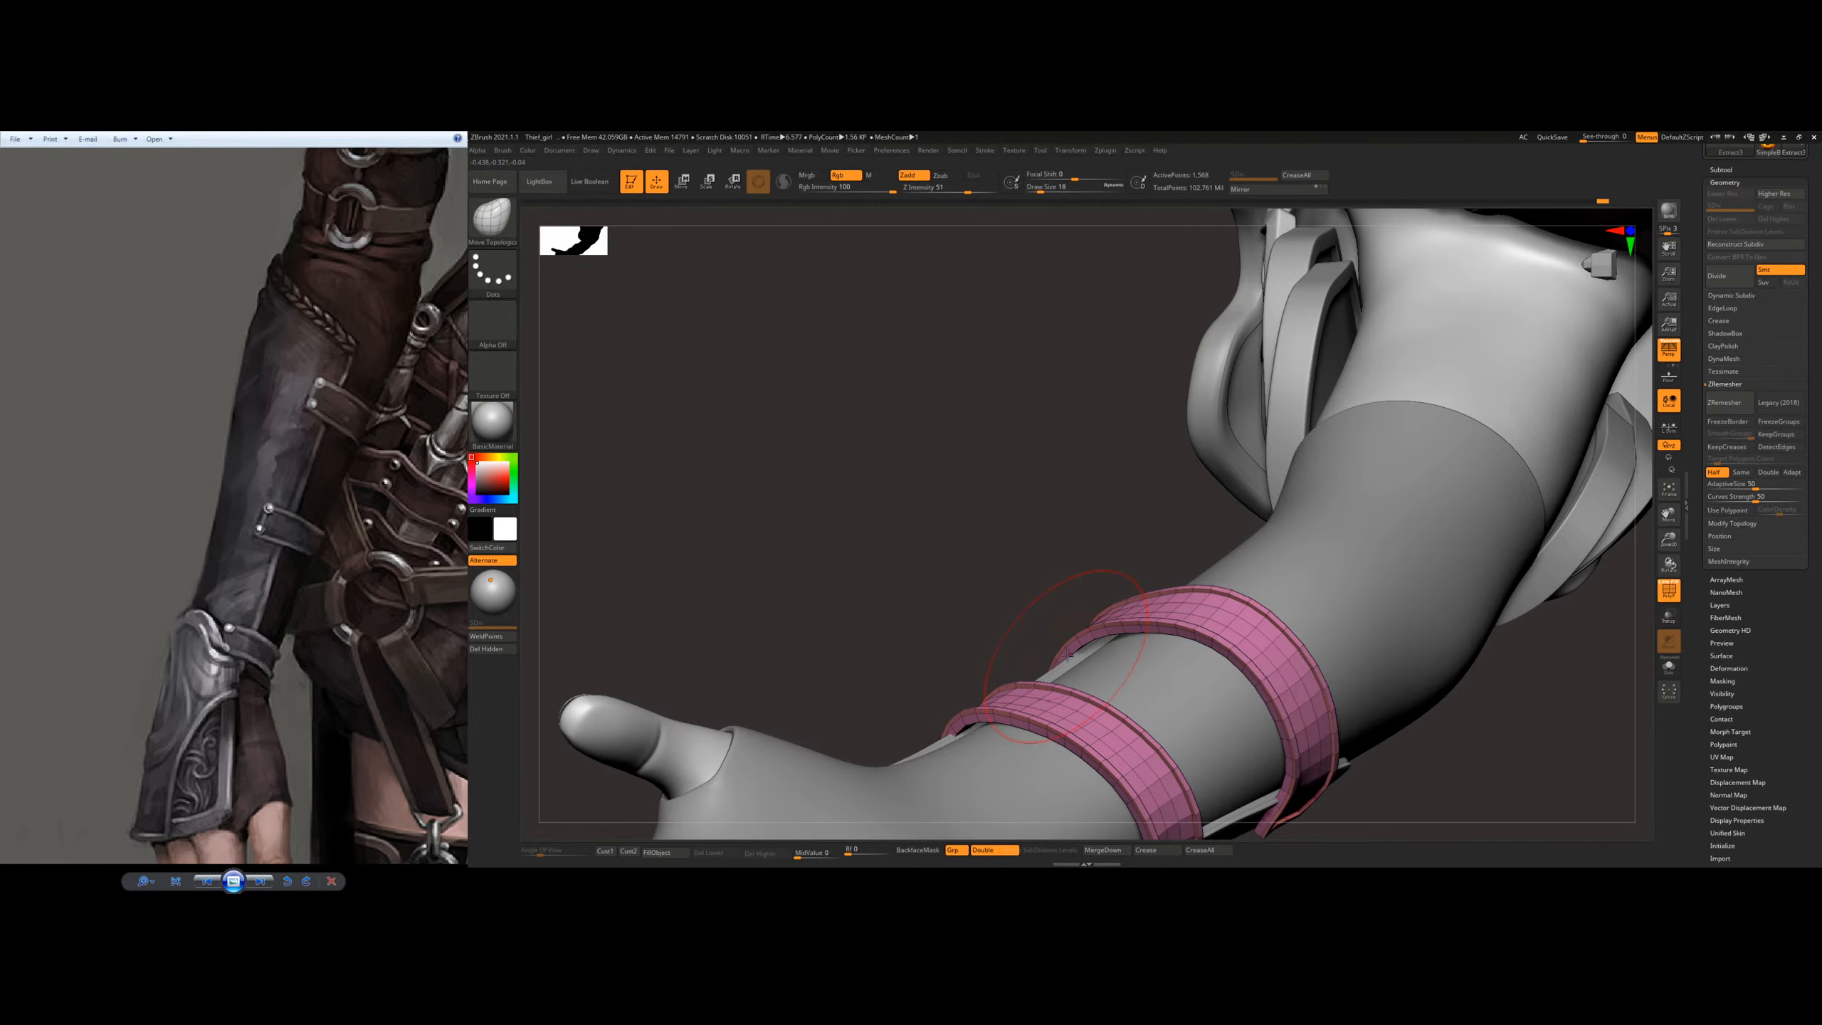
pyautogui.moveTo(1067, 655); pyautogui.dragTo(1233, 561, button='right')
pyautogui.keyDown('ctrl'); pyautogui.moveTo(1347, 533); pyautogui.dragTo(1177, 466, button='right'); pyautogui.keyUp('ctrl')
pyautogui.moveTo(1177, 466)
pyautogui.mouseDown(button='right')
pyautogui.moveTo(1110, 508)
pyautogui.moveTo(1149, 495)
pyautogui.moveTo(1177, 517)
pyautogui.moveTo(1156, 535)
pyautogui.moveTo(1212, 578)
pyautogui.moveTo(1062, 531)
pyautogui.moveTo(1103, 629)
pyautogui.moveTo(1077, 583)
pyautogui.mouseUp(button='right')
# Step: Turn off the PolyFrame display, save the project and frame the whole character
pyautogui.hotkey('shift', 'f')
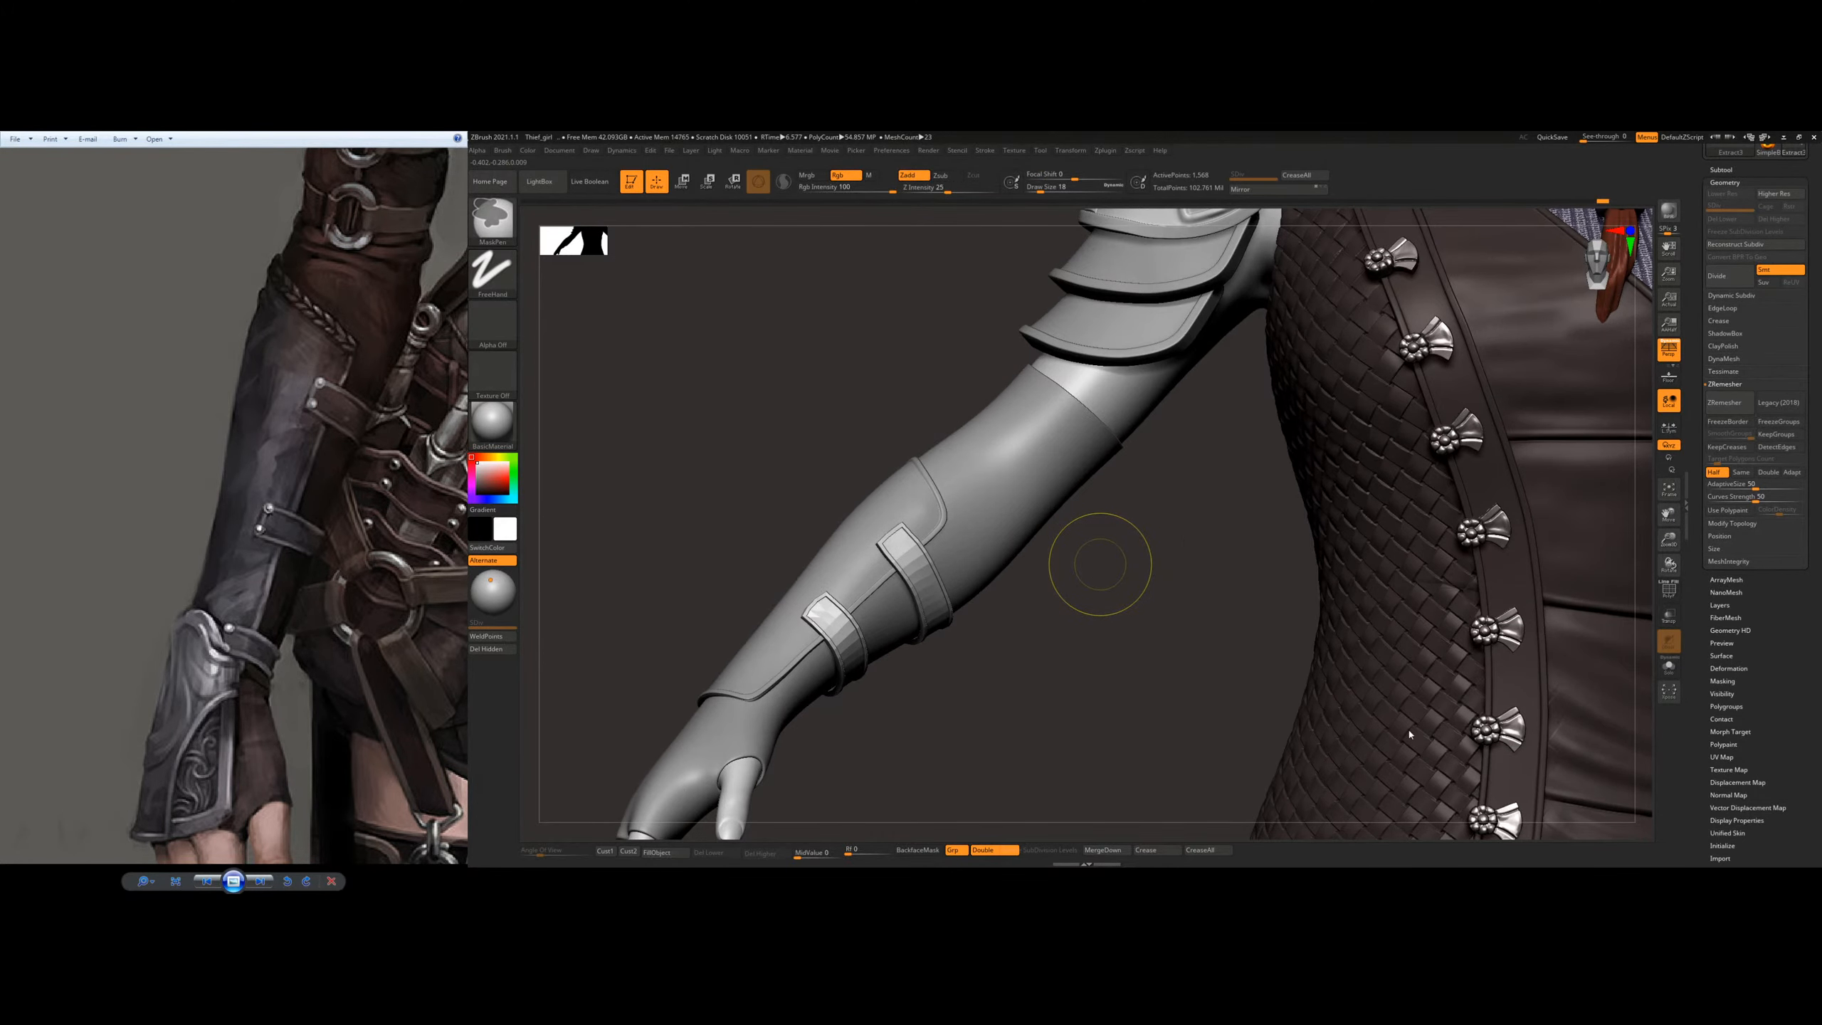
pyautogui.hotkey('ctrl', 's')
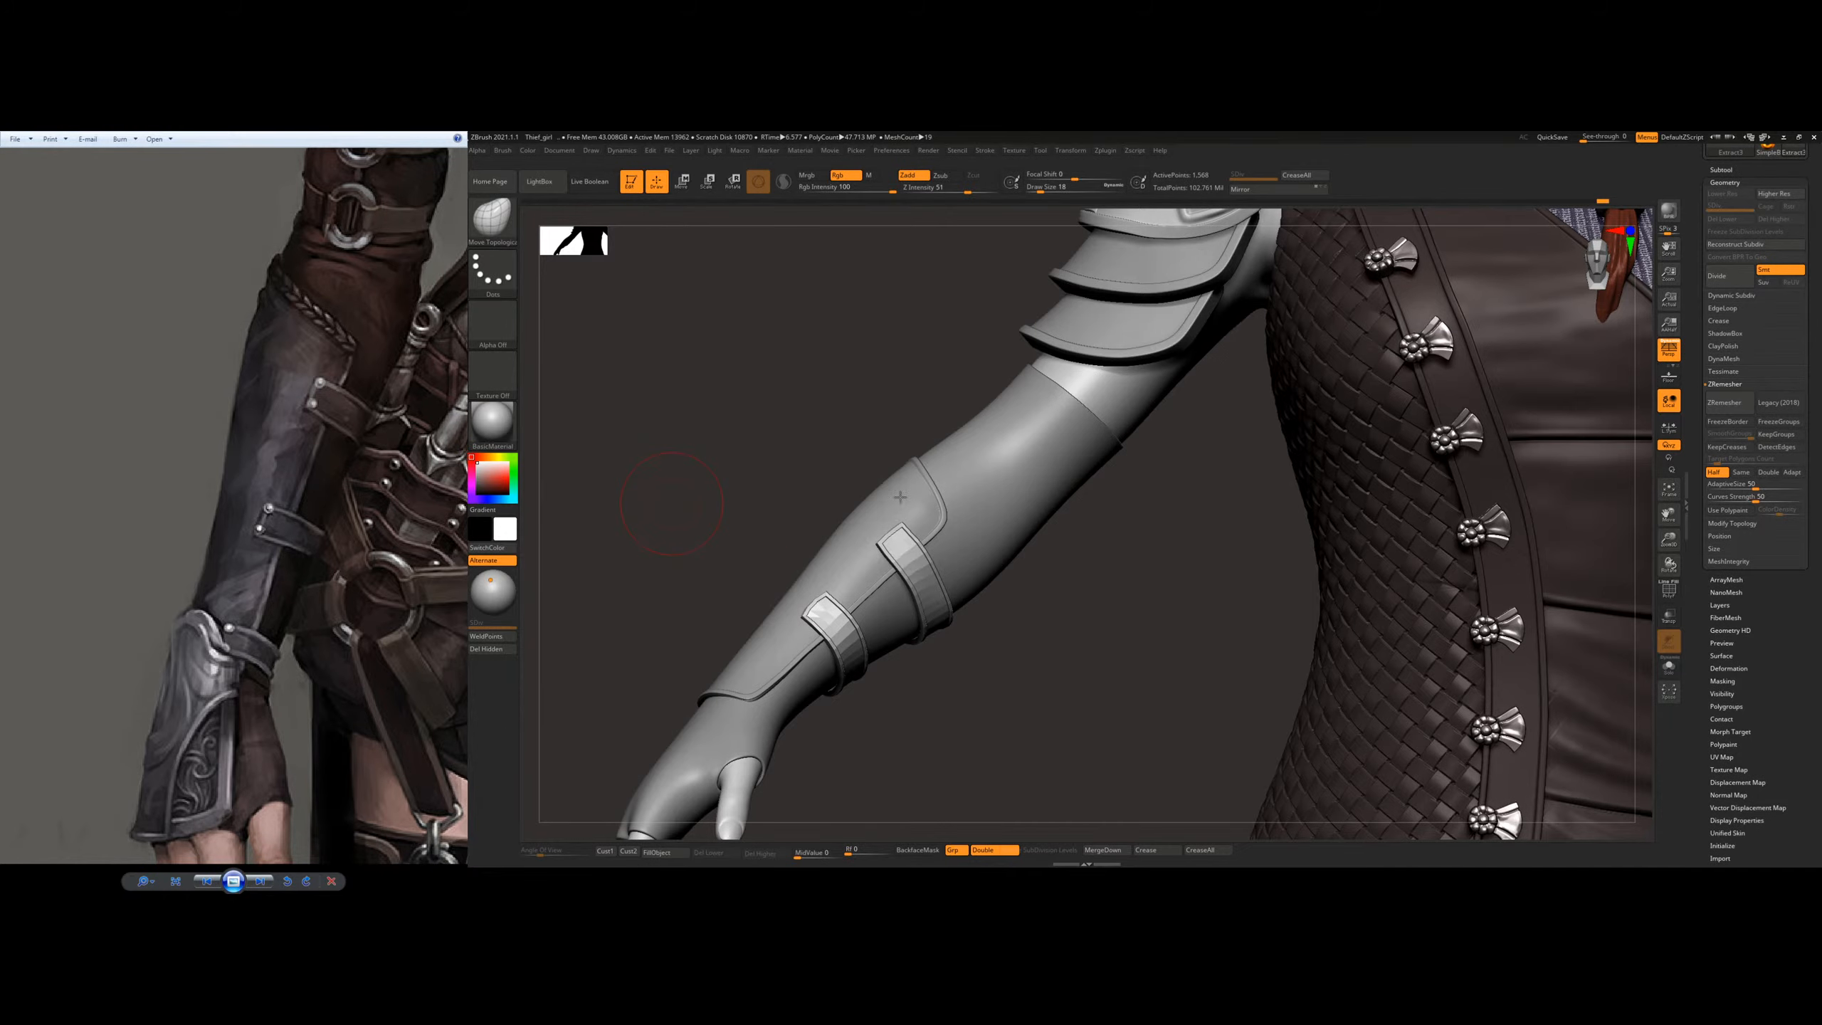
pyautogui.press('f')
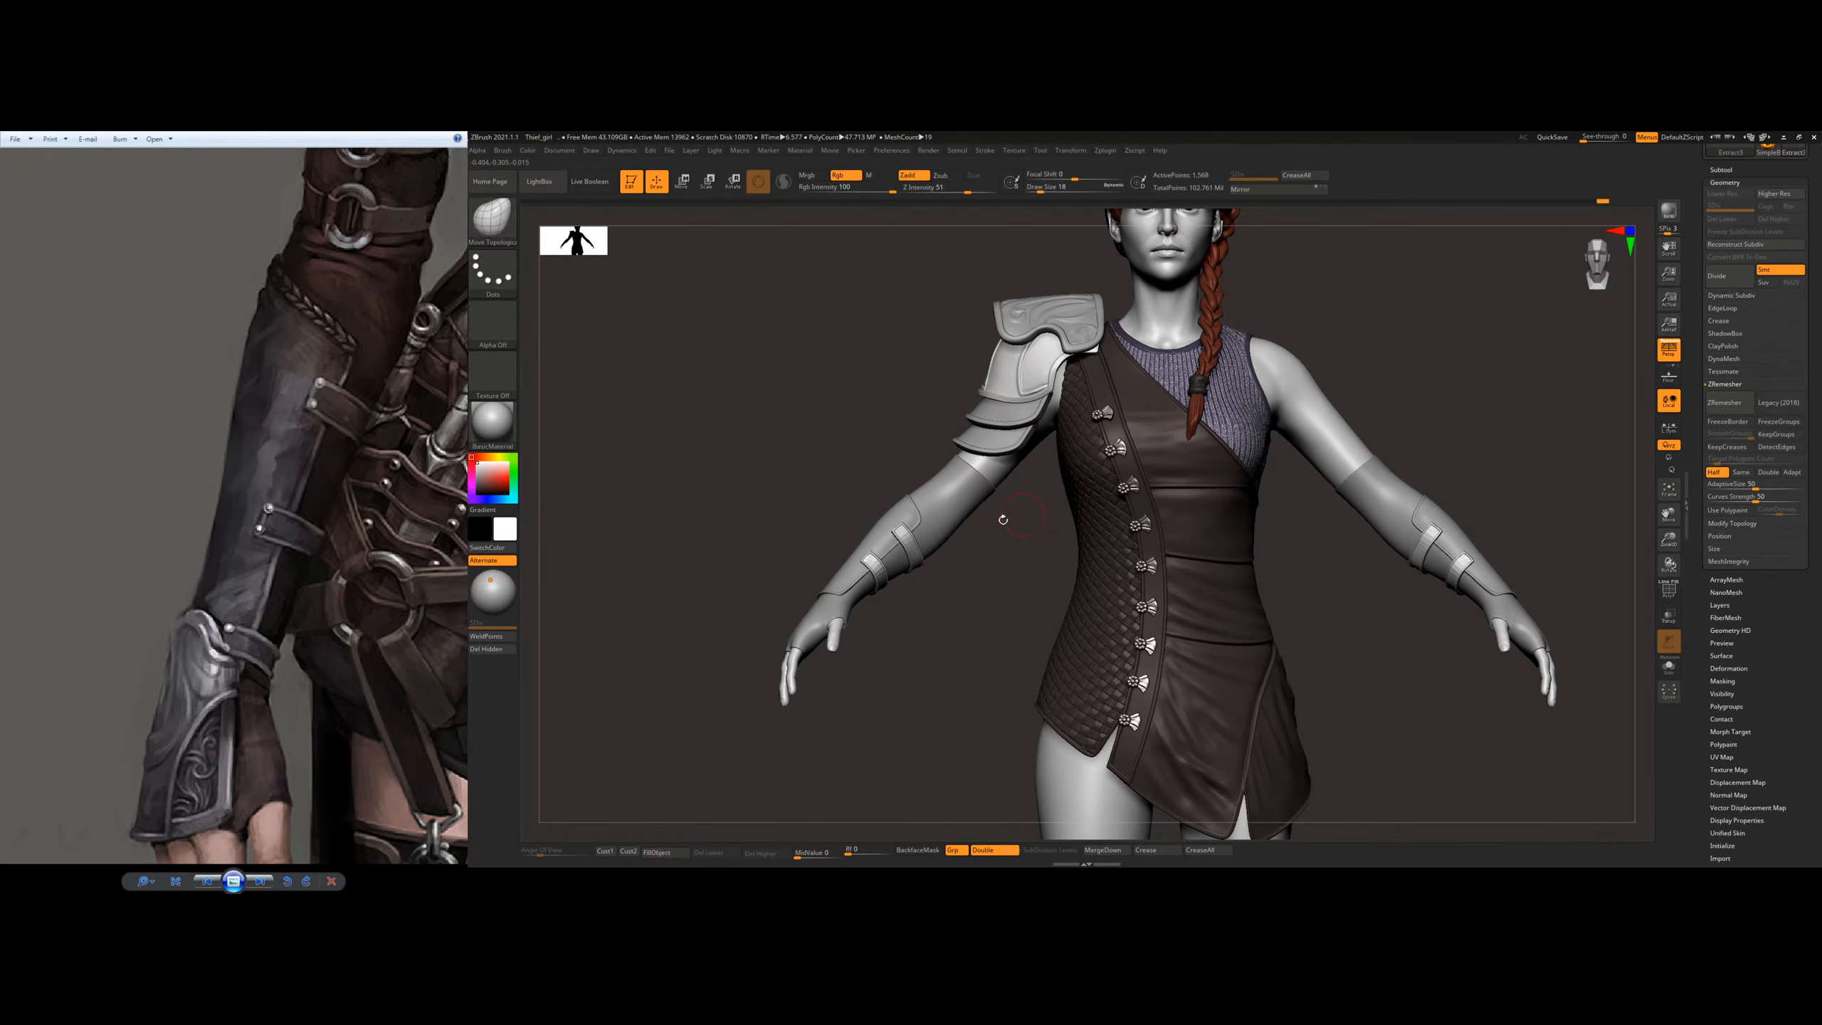
# Step: Nudge both straps into shape along the forearm from the front and underside with the Move Topological brush
pyautogui.keyDown('ctrl'); pyautogui.moveTo(920, 560); pyautogui.dragTo(890, 604, button='right'); pyautogui.keyUp('ctrl')
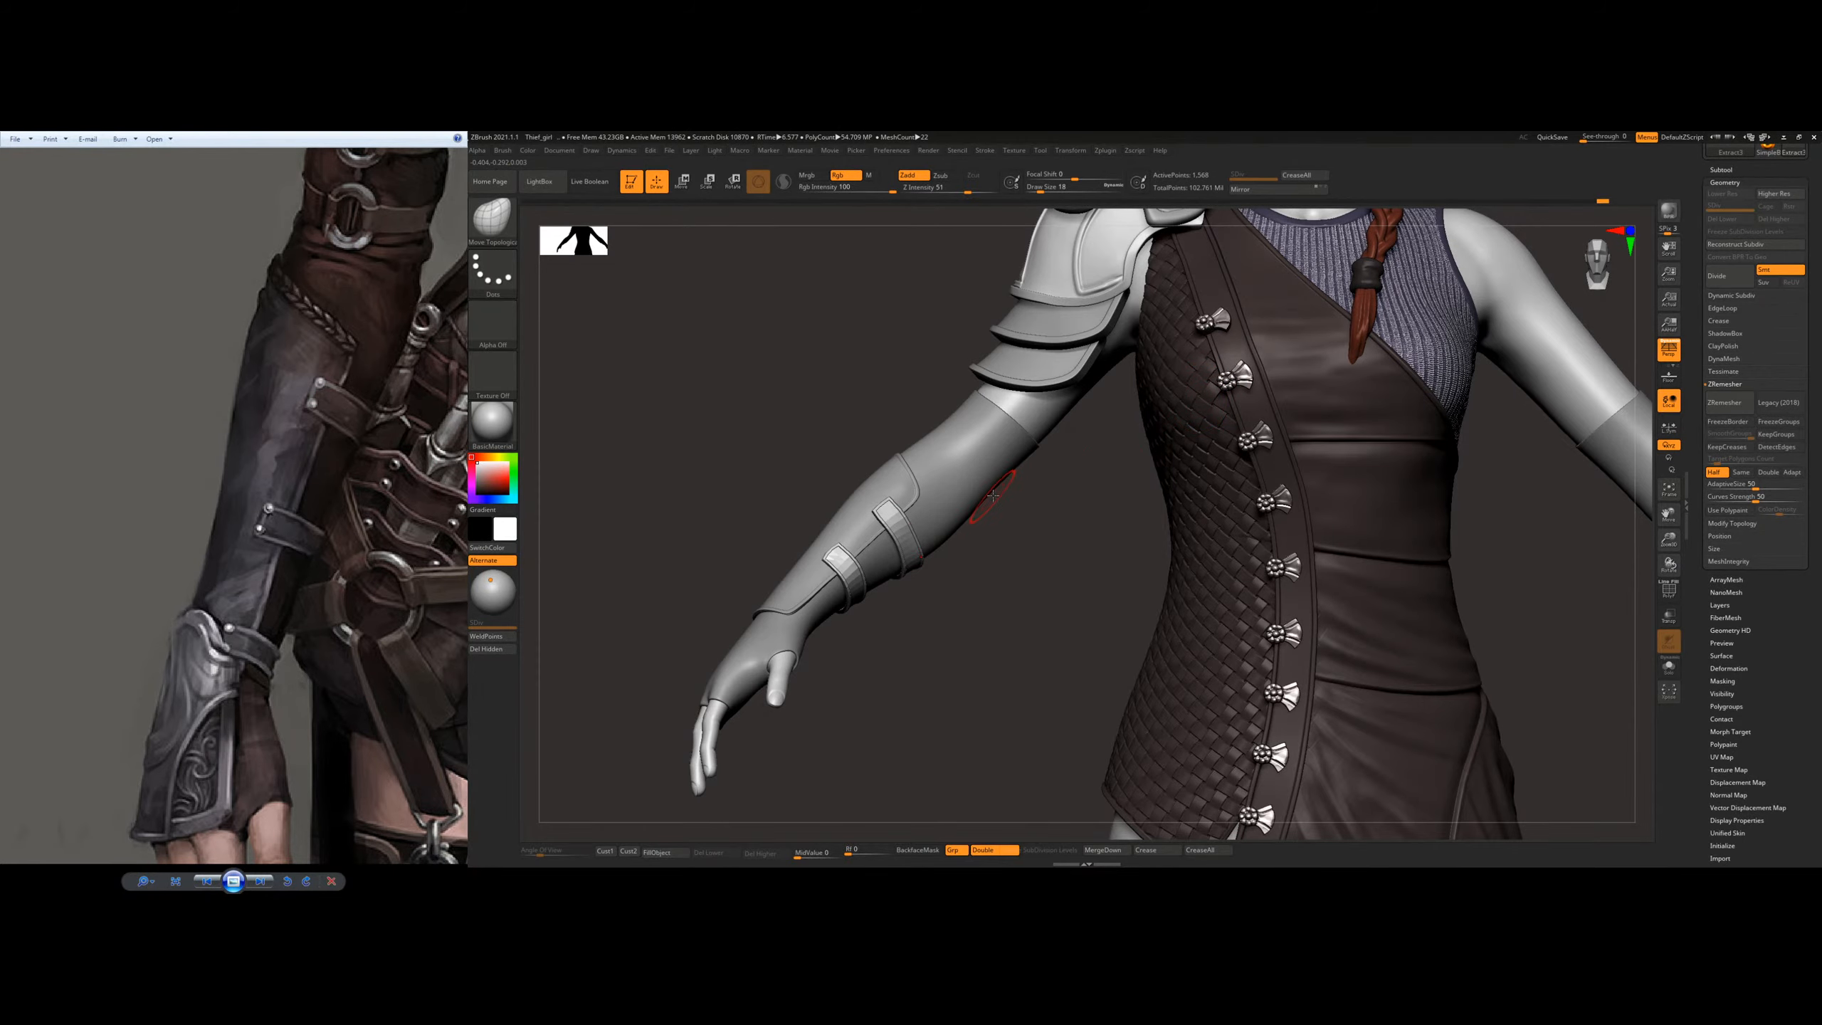
pyautogui.moveTo(905, 518)
pyautogui.mouseDown(button='right')
pyautogui.moveTo(896, 501)
pyautogui.moveTo(906, 561)
pyautogui.mouseUp(button='right')
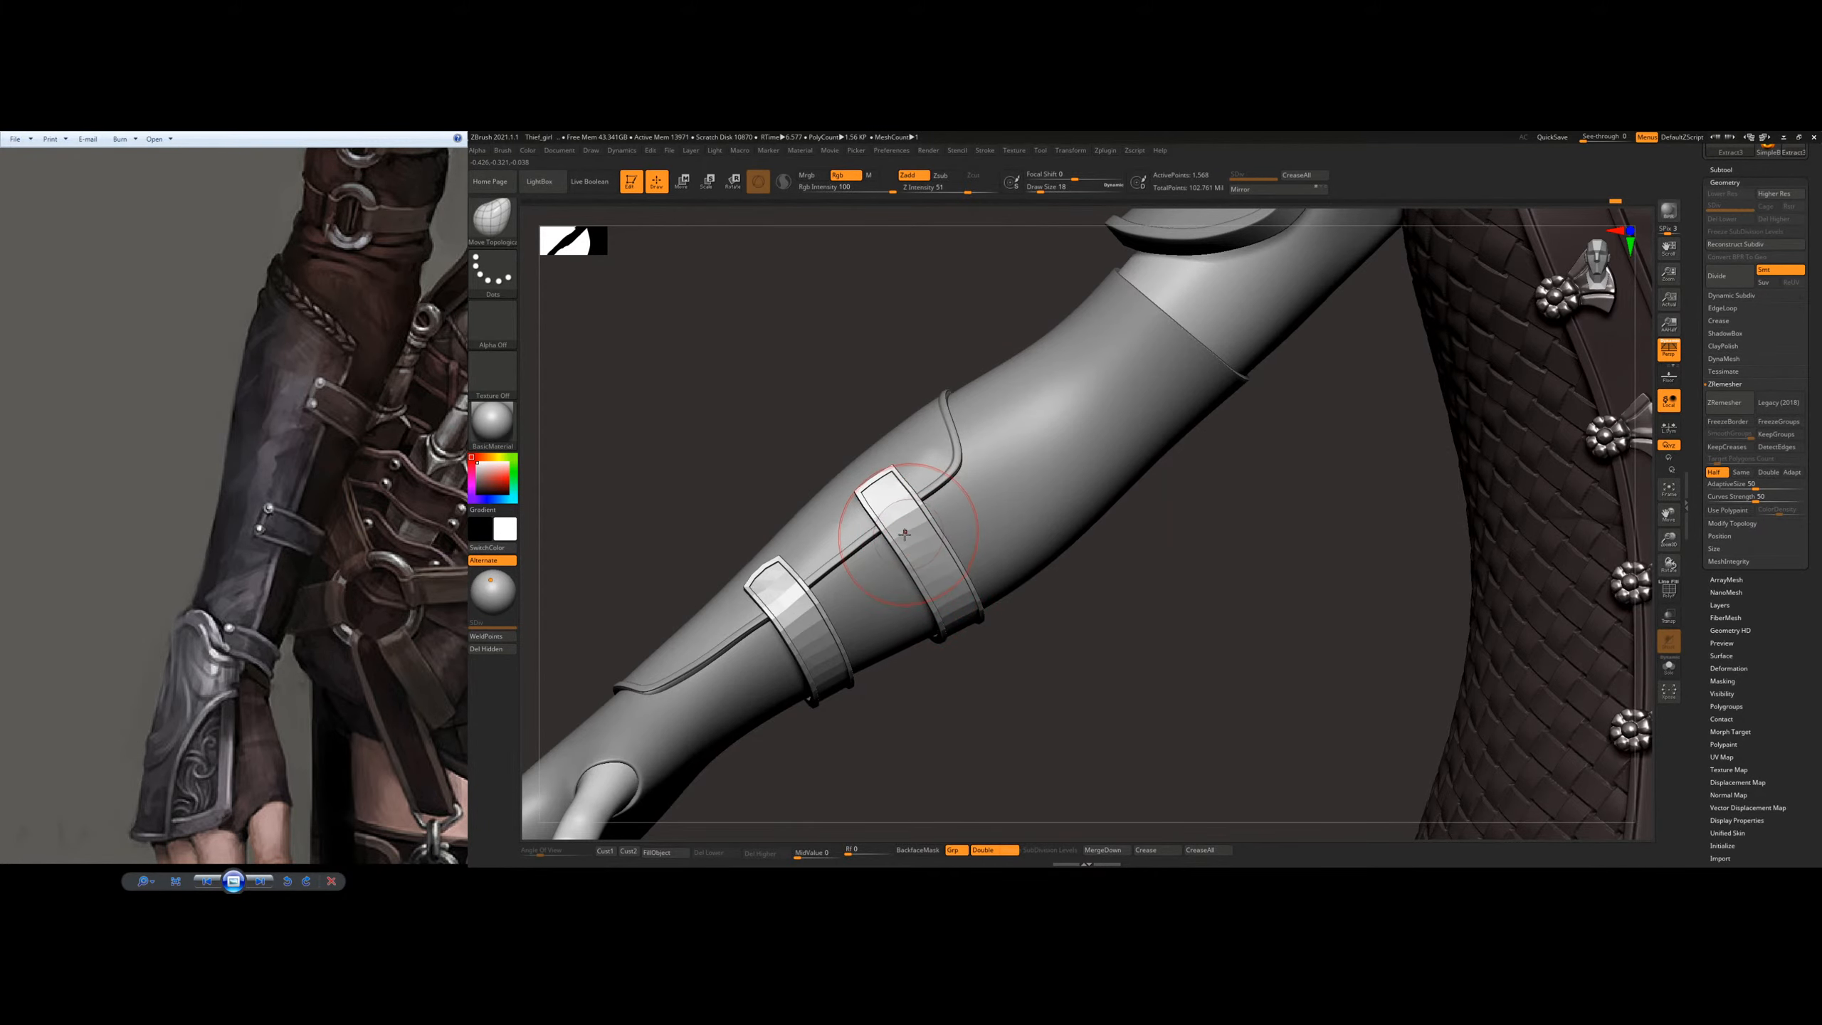
pyautogui.moveTo(923, 583)
pyautogui.mouseDown(button='right')
pyautogui.moveTo(892, 437)
pyautogui.moveTo(921, 618)
pyautogui.mouseUp(button='right')
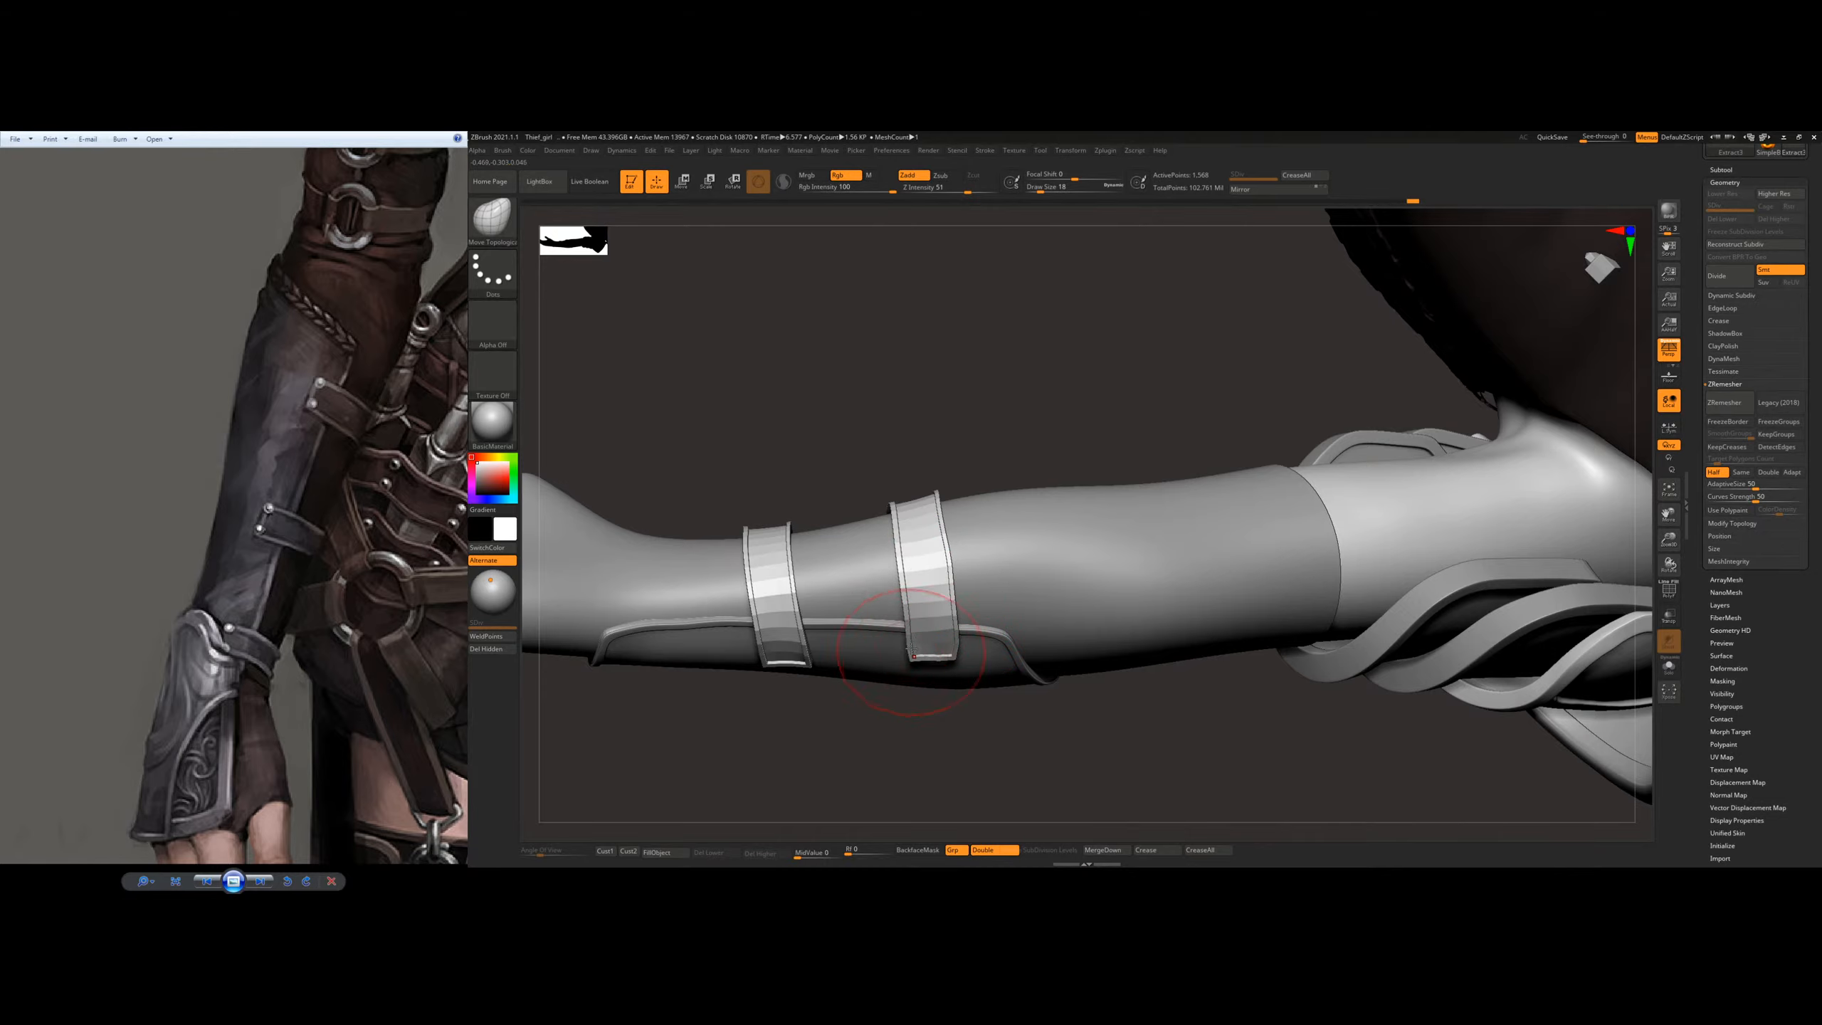
pyautogui.moveTo(913, 522); pyautogui.dragTo(901, 593, button='right')
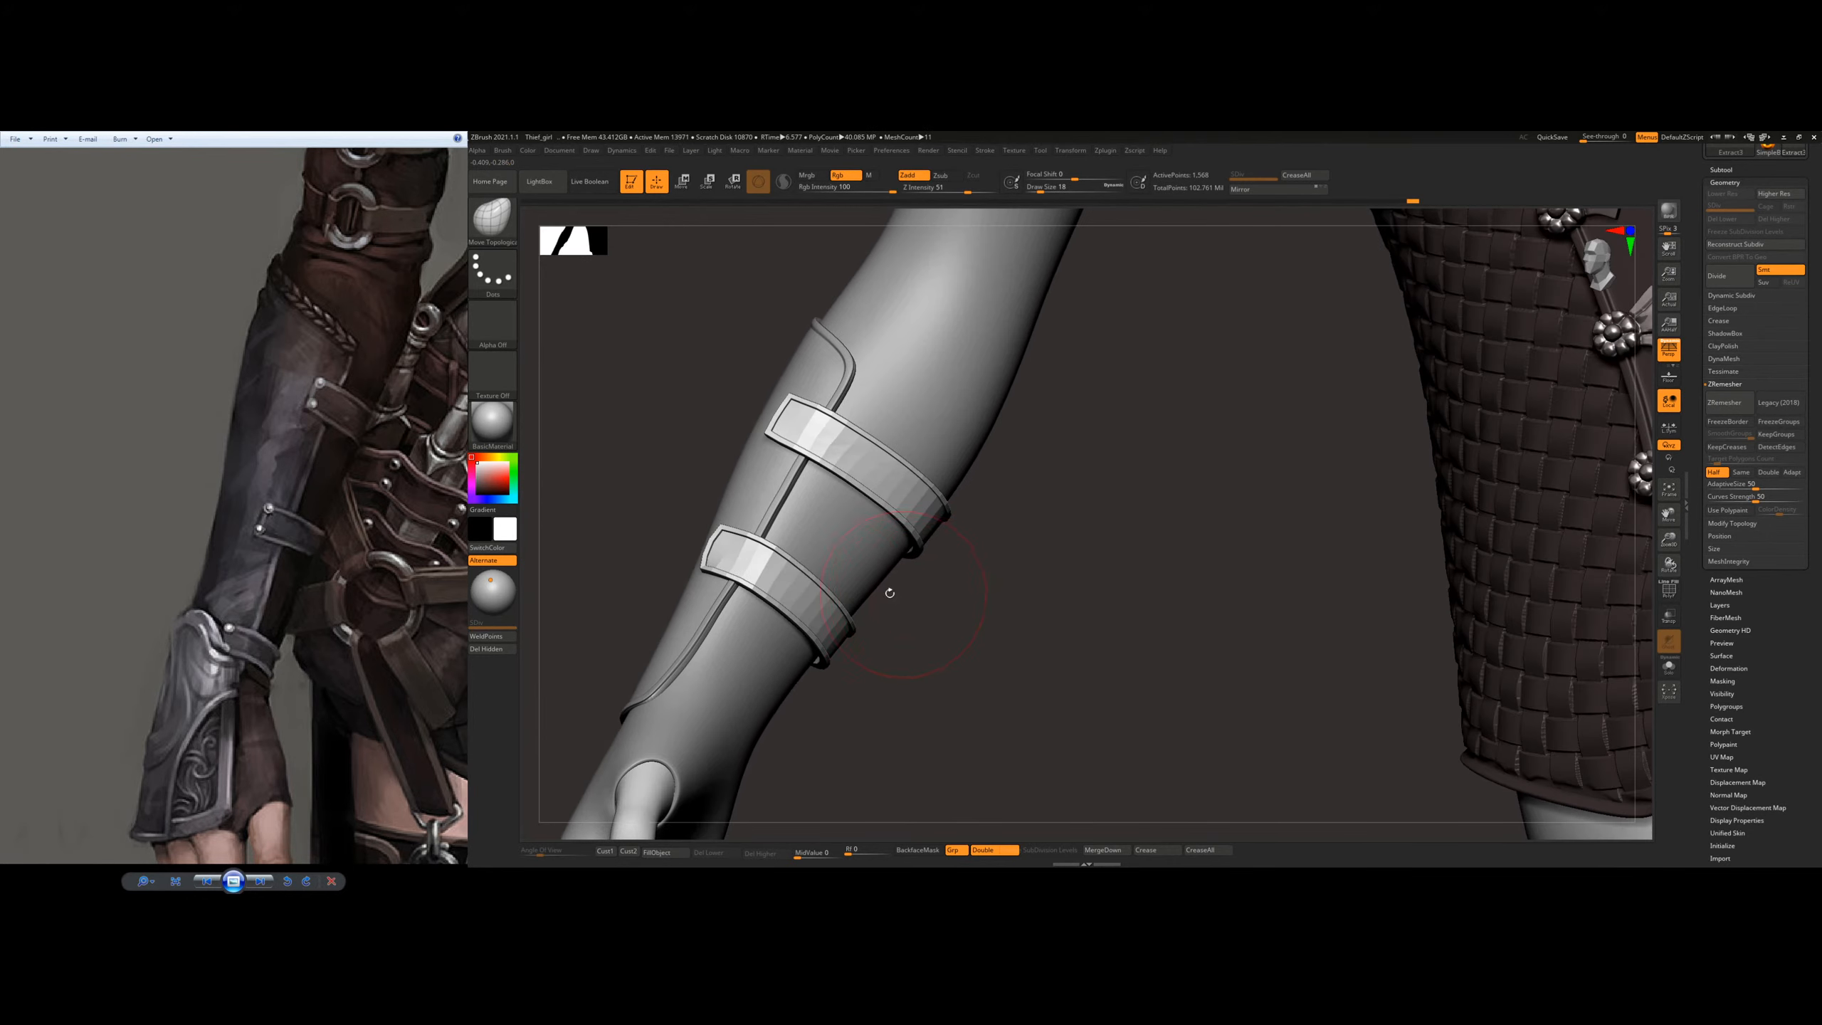
# Step: Fine-tune how both straps and their ends hug the bracer, working around the arm with the Move Topological brush
pyautogui.moveTo(931, 495)
pyautogui.mouseDown(button='right')
pyautogui.moveTo(972, 537)
pyautogui.moveTo(917, 528)
pyautogui.moveTo(1008, 506)
pyautogui.moveTo(1010, 435)
pyautogui.moveTo(867, 439)
pyautogui.moveTo(923, 414)
pyautogui.mouseUp(button='right')
pyautogui.moveTo(923, 415)
pyautogui.mouseDown()
pyautogui.moveTo(898, 425)
pyautogui.moveTo(931, 455)
pyautogui.mouseUp()
pyautogui.moveTo(975, 463); pyautogui.dragTo(960, 452, button='right')
pyautogui.moveTo(1055, 675)
pyautogui.keyDown('alt'); pyautogui.mouseDown(button='right')
pyautogui.moveTo(974, 466)
pyautogui.moveTo(911, 511)
pyautogui.moveTo(573, 631)
pyautogui.moveTo(793, 643)
pyautogui.moveTo(767, 652)
pyautogui.moveTo(799, 550)
pyautogui.moveTo(756, 590)
pyautogui.mouseUp(button='right'); pyautogui.keyUp('alt')
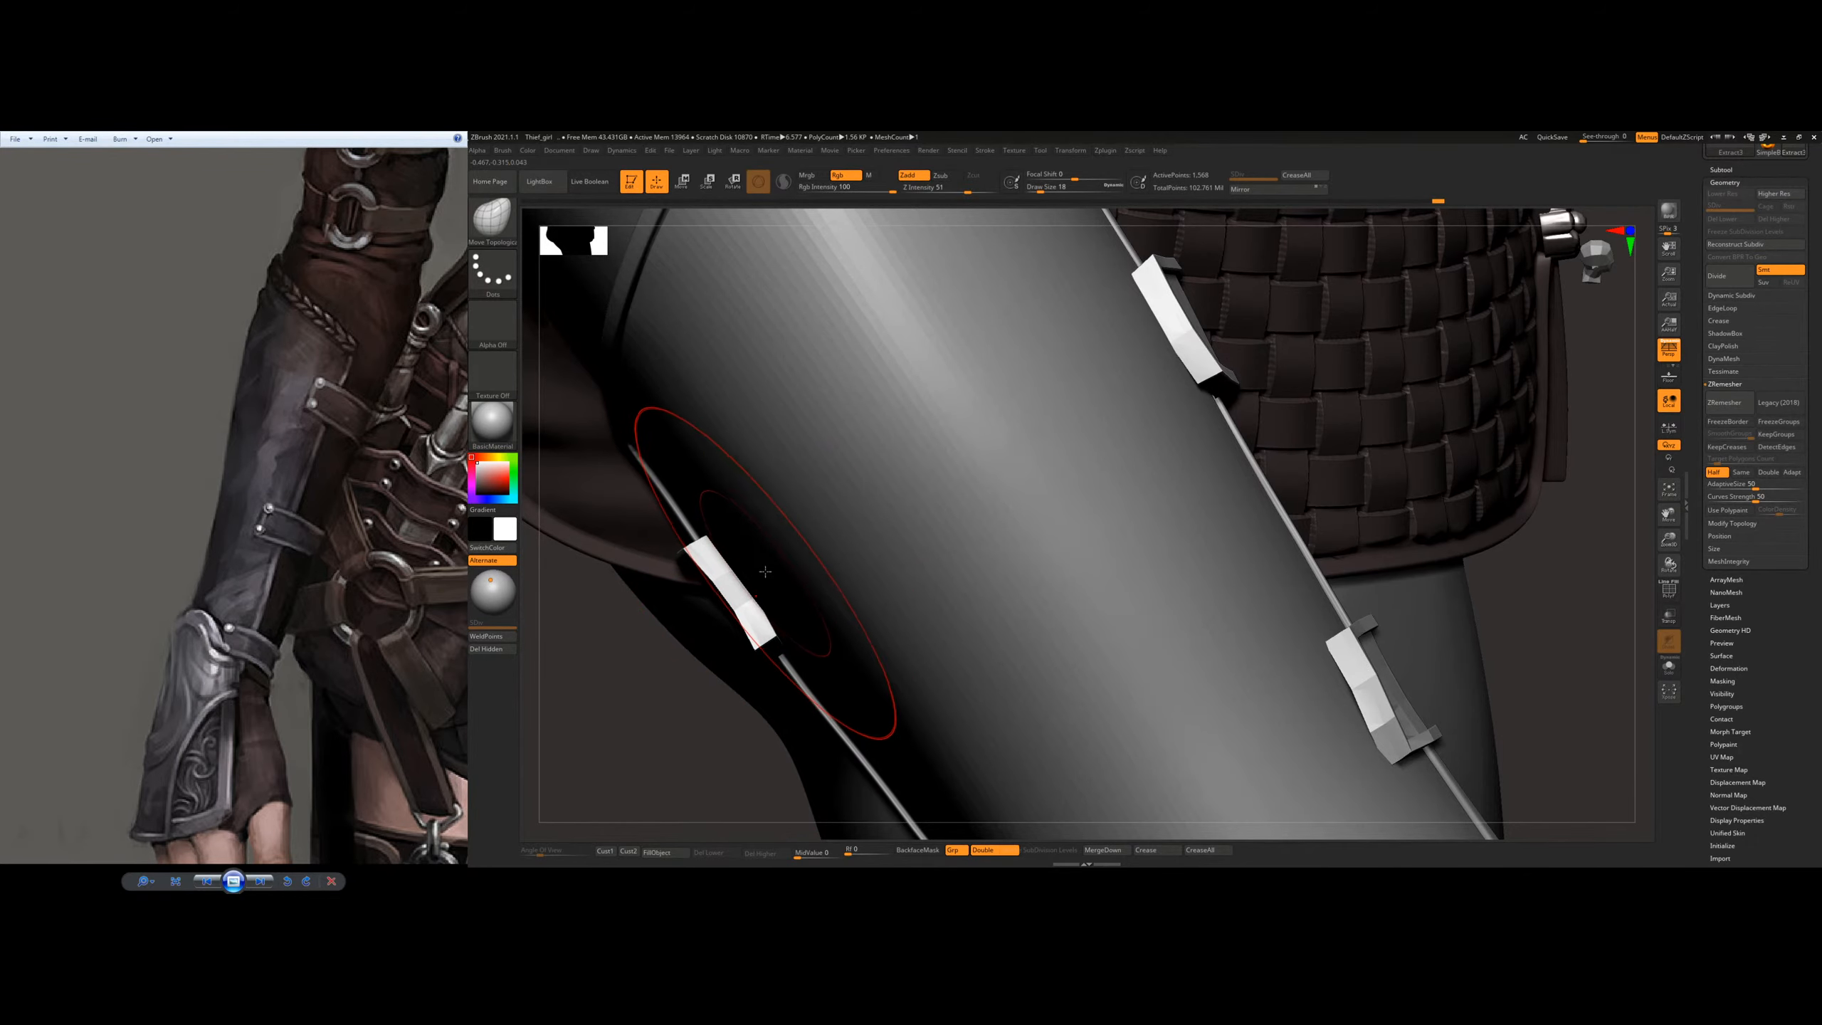
pyautogui.moveTo(1042, 504)
pyautogui.keyDown('ctrl'); pyautogui.mouseDown(button='right')
pyautogui.moveTo(1126, 425)
pyautogui.moveTo(980, 502)
pyautogui.moveTo(1052, 435)
pyautogui.moveTo(961, 459)
pyautogui.moveTo(1062, 477)
pyautogui.moveTo(932, 502)
pyautogui.moveTo(945, 582)
pyautogui.moveTo(1022, 484)
pyautogui.mouseUp(button='right'); pyautogui.keyUp('ctrl')
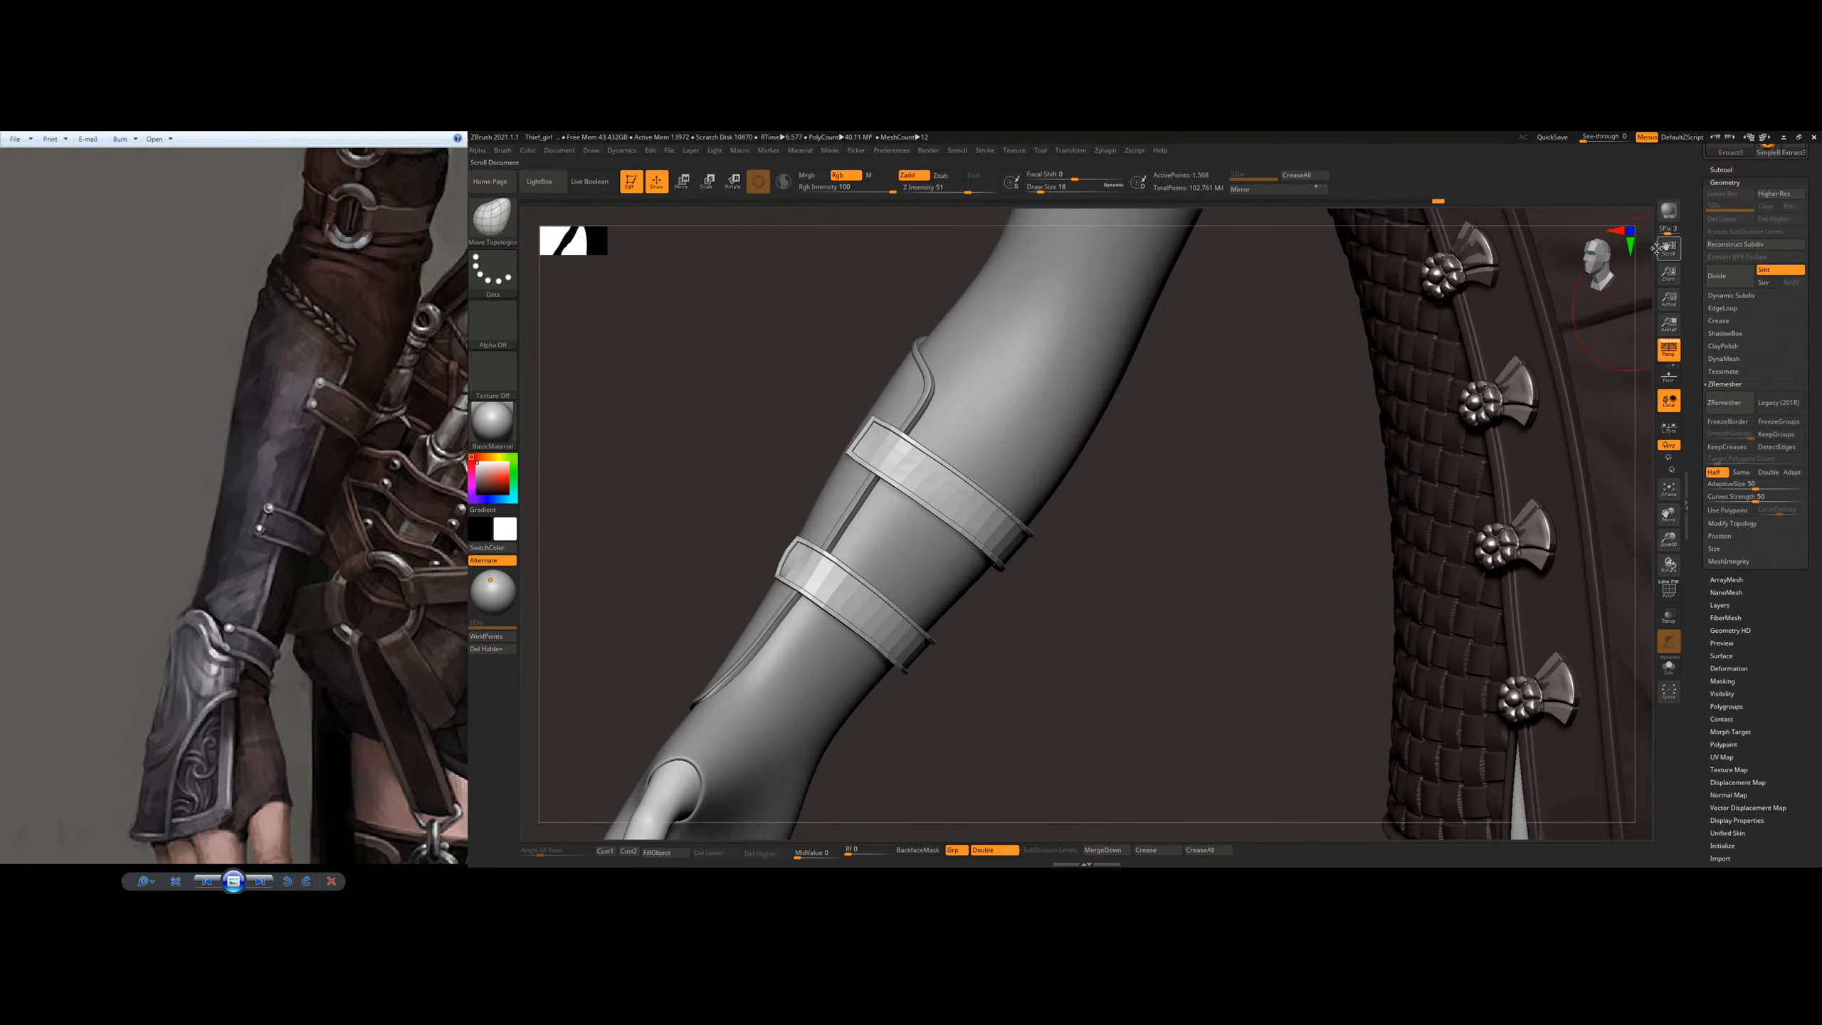
# Step: Collapse the Geometry settings and divide the straps once to subdivision level 2
pyautogui.click(1725, 182)
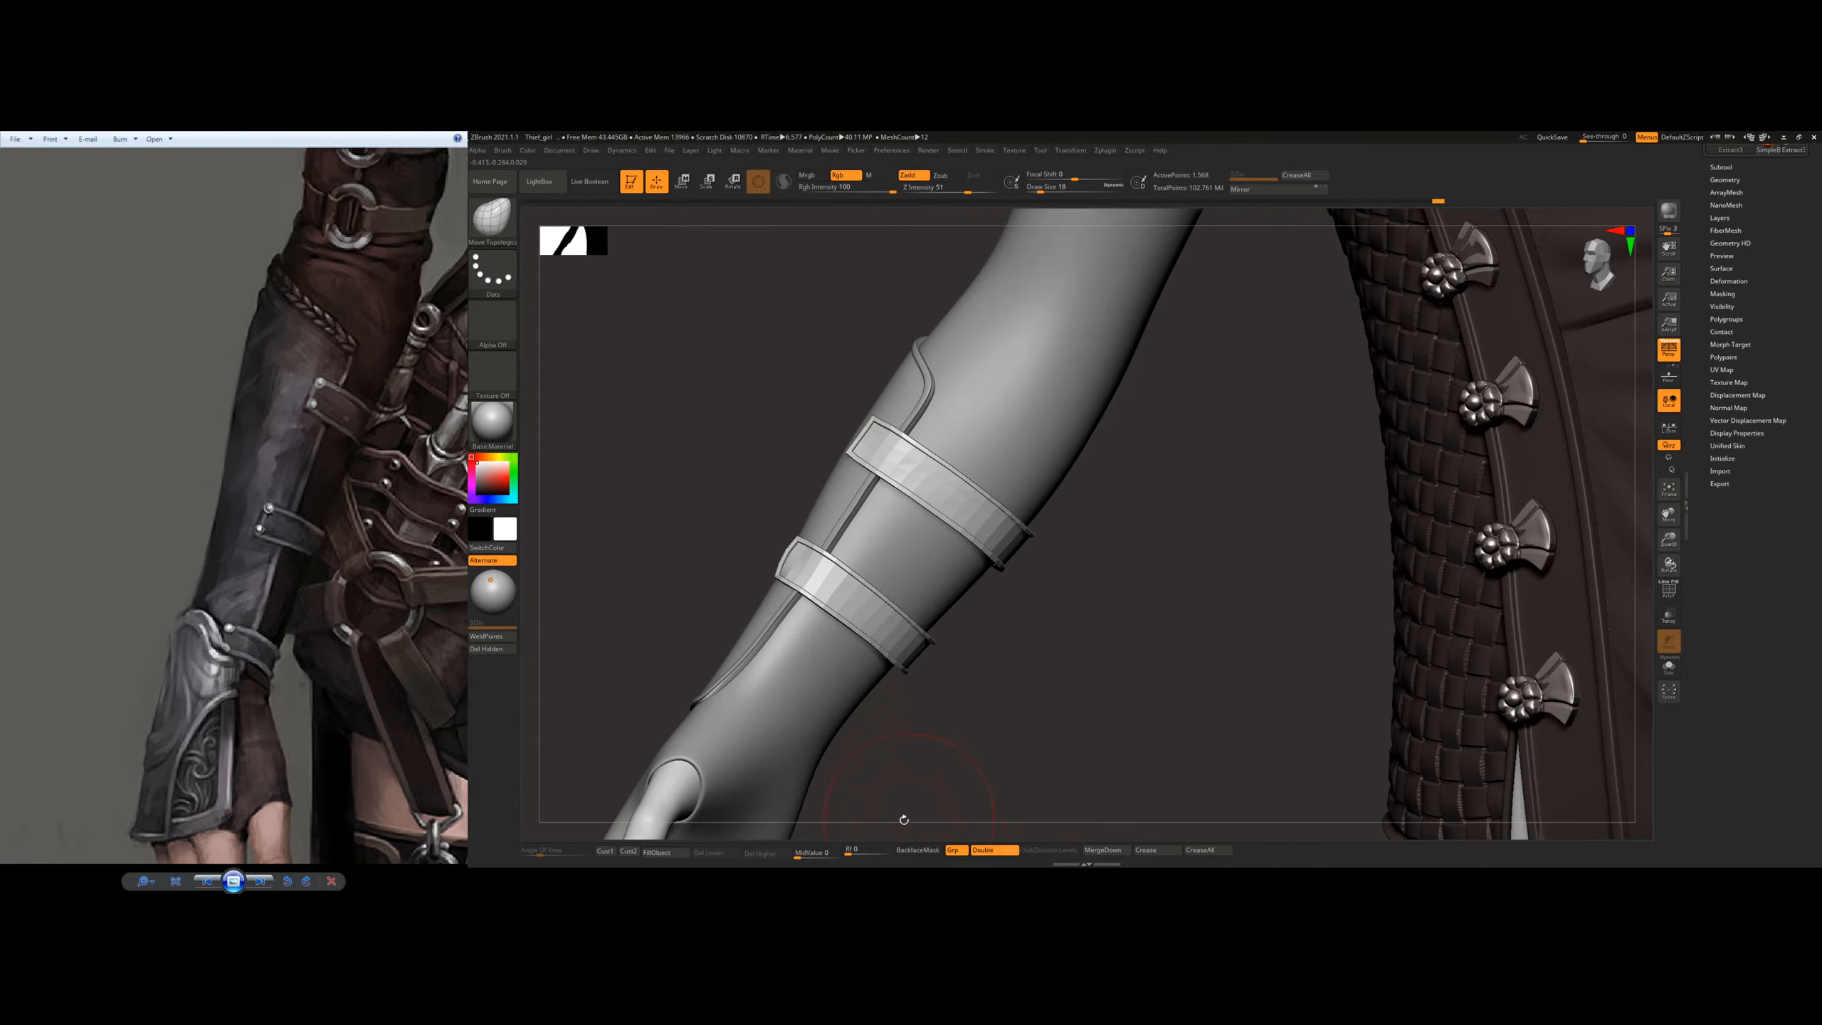
pyautogui.hotkey('ctrl', 'd')
pyautogui.moveTo(1042, 603); pyautogui.dragTo(1073, 622)
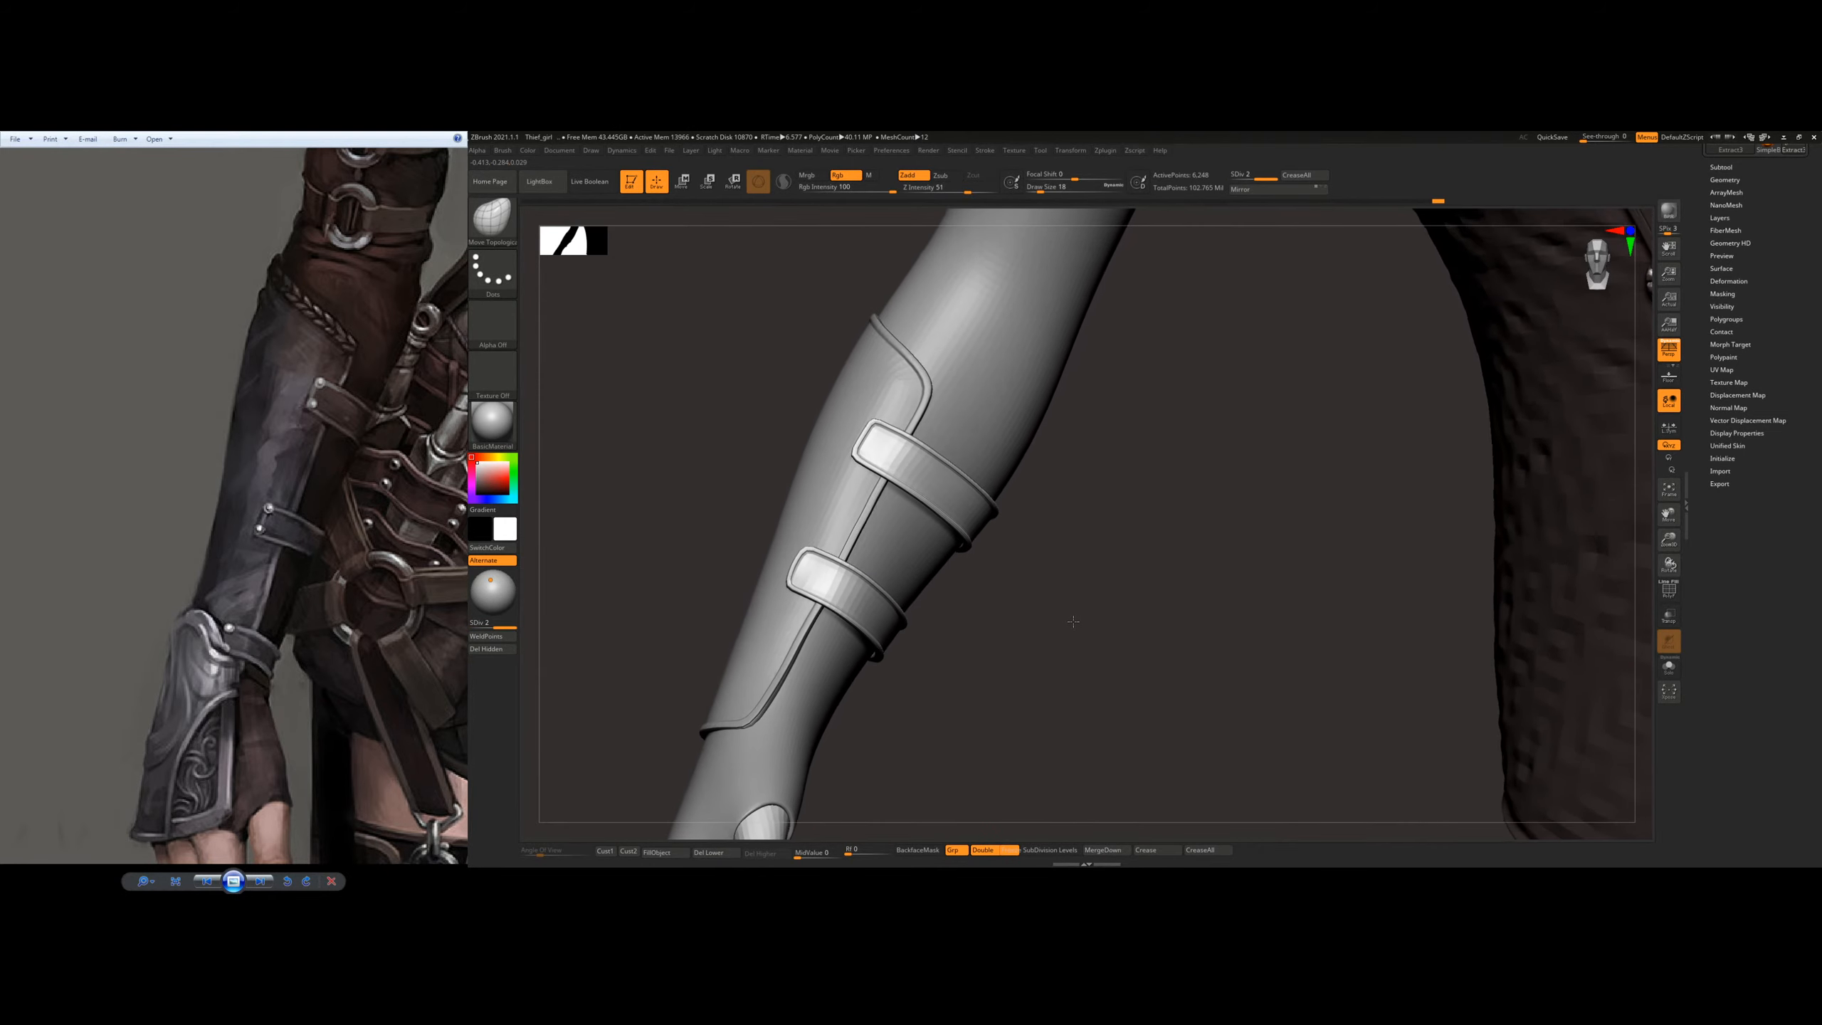
# Step: Divide the forearm straps two more times, up to subdivision level 4
pyautogui.hotkey('ctrl', 'd')
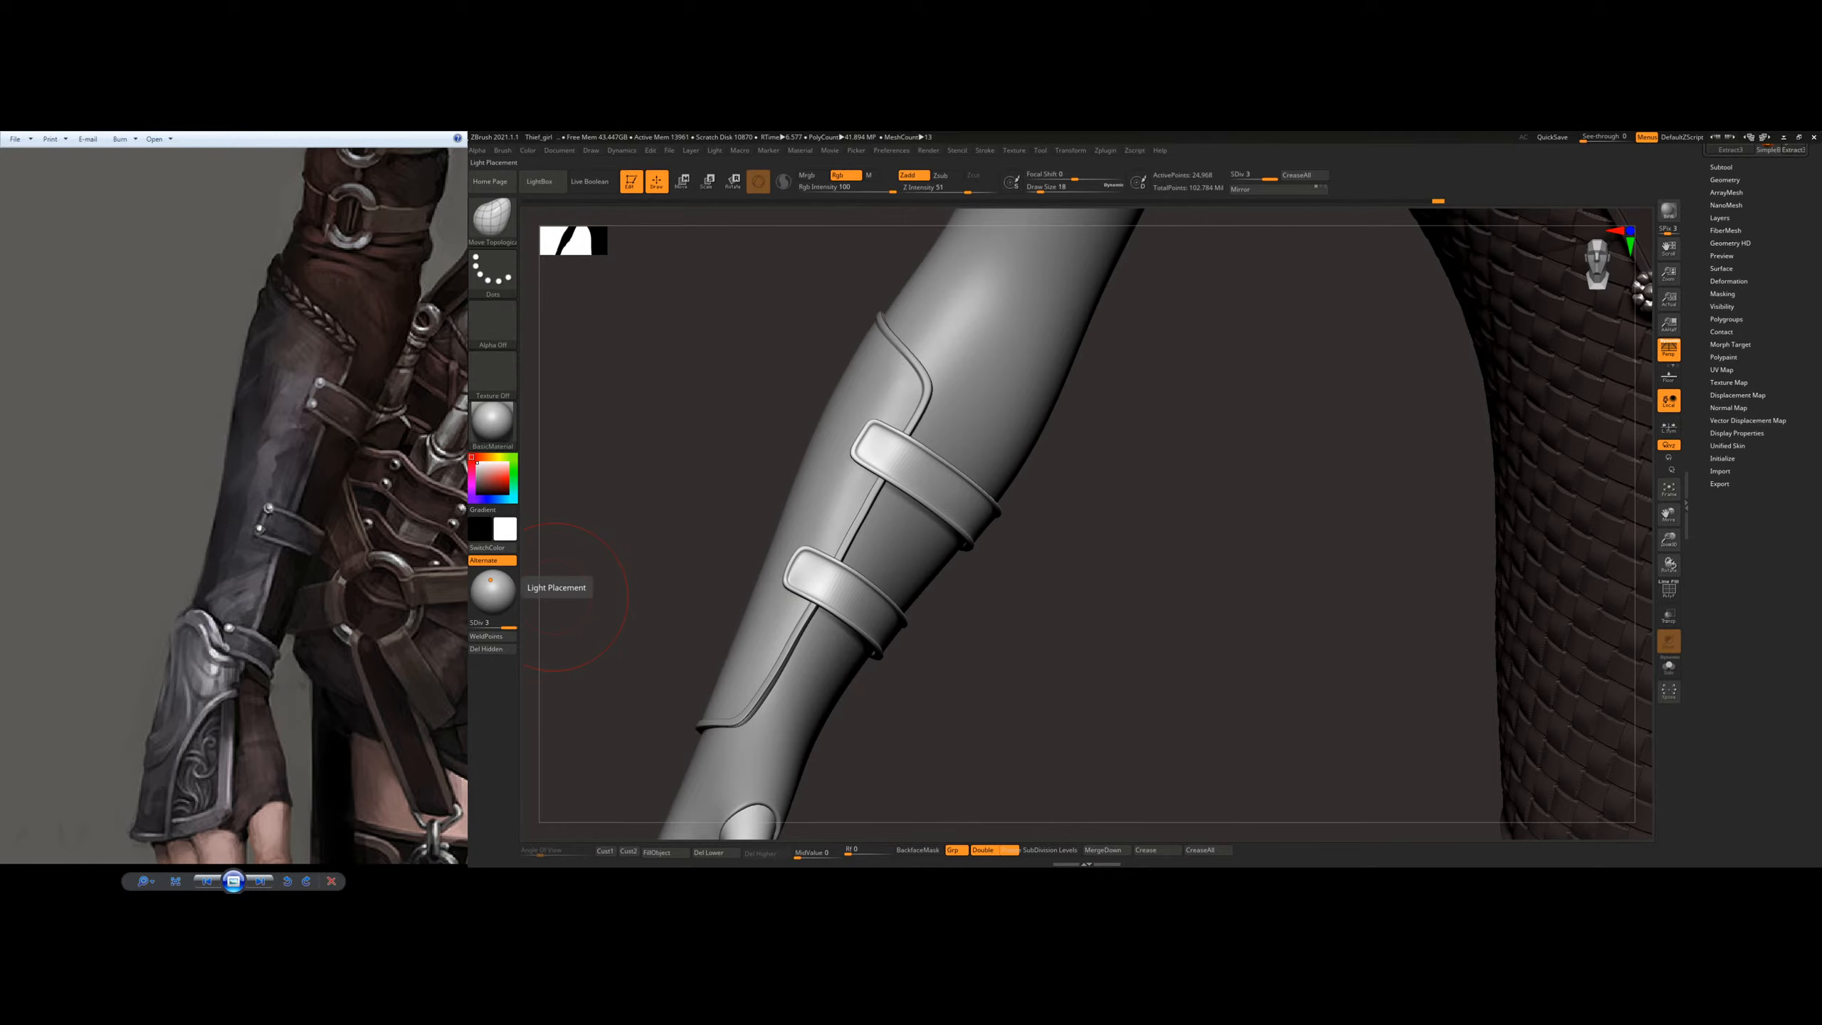
pyautogui.hotkey('ctrl', 'd')
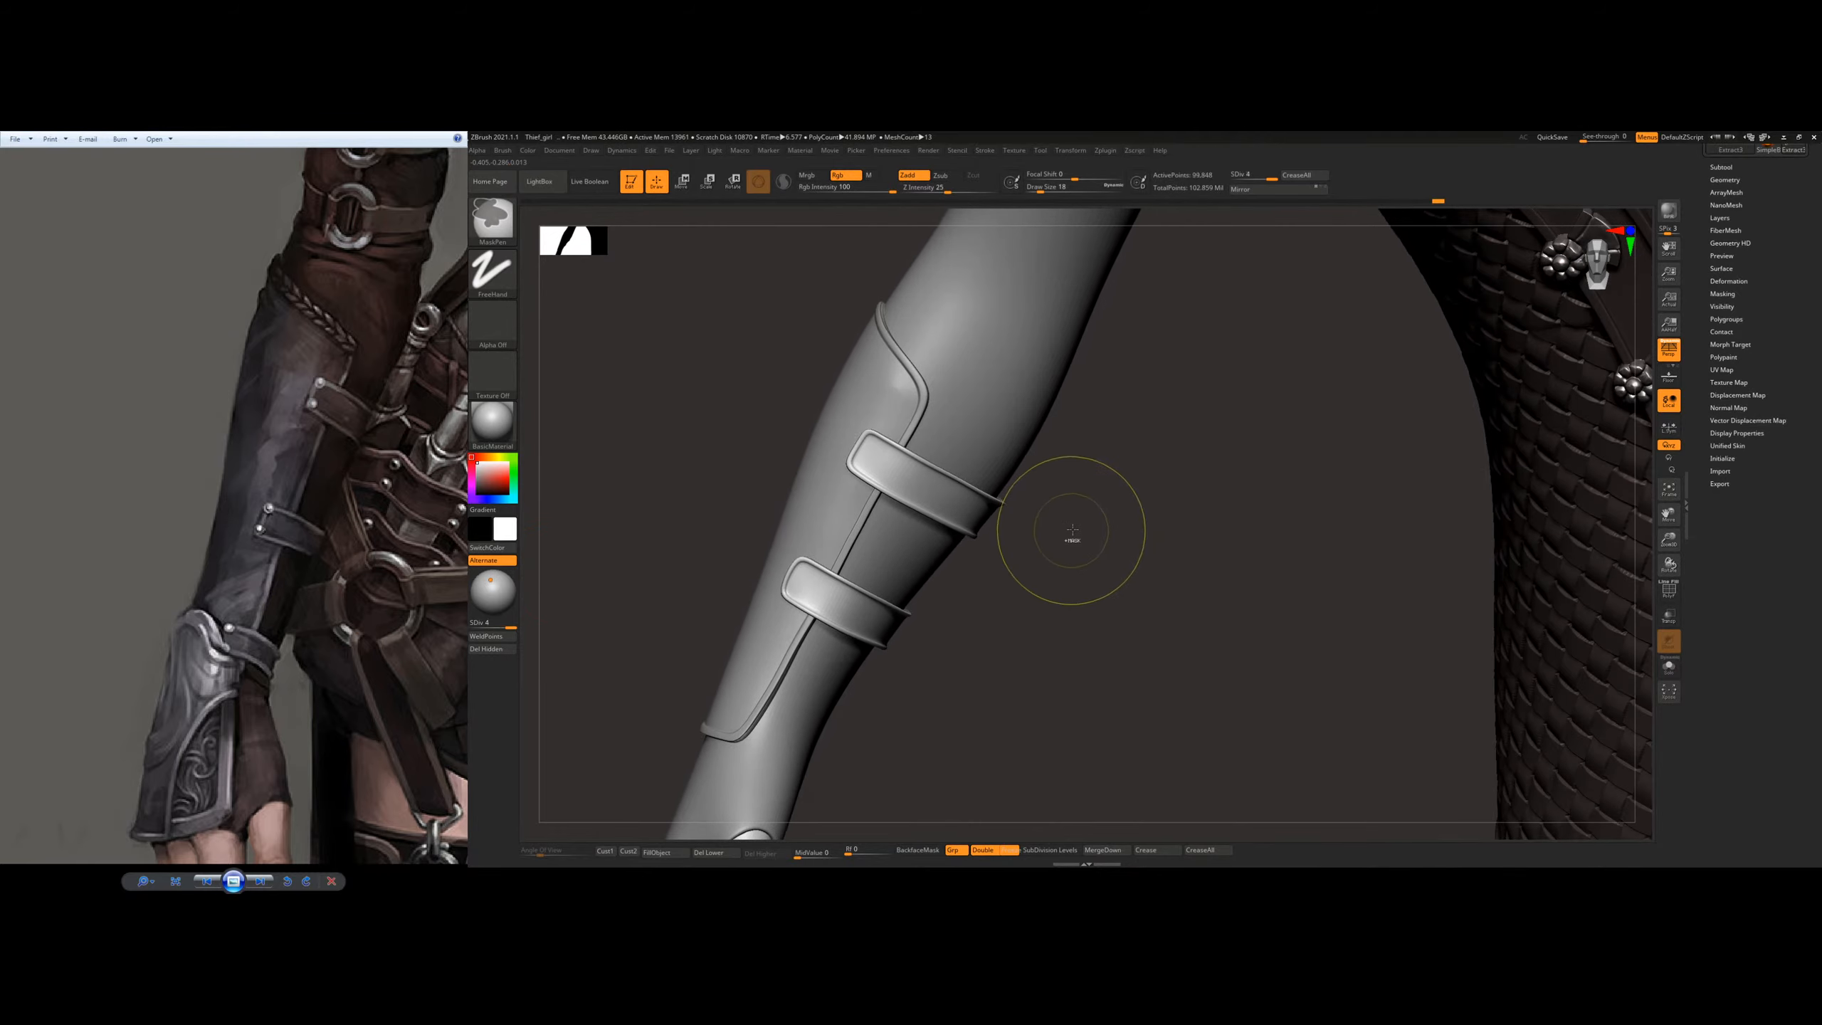
pyautogui.keyDown('ctrl'); pyautogui.moveTo(1015, 512); pyautogui.dragTo(1052, 526, button='right'); pyautogui.keyUp('ctrl')
pyautogui.press('s')
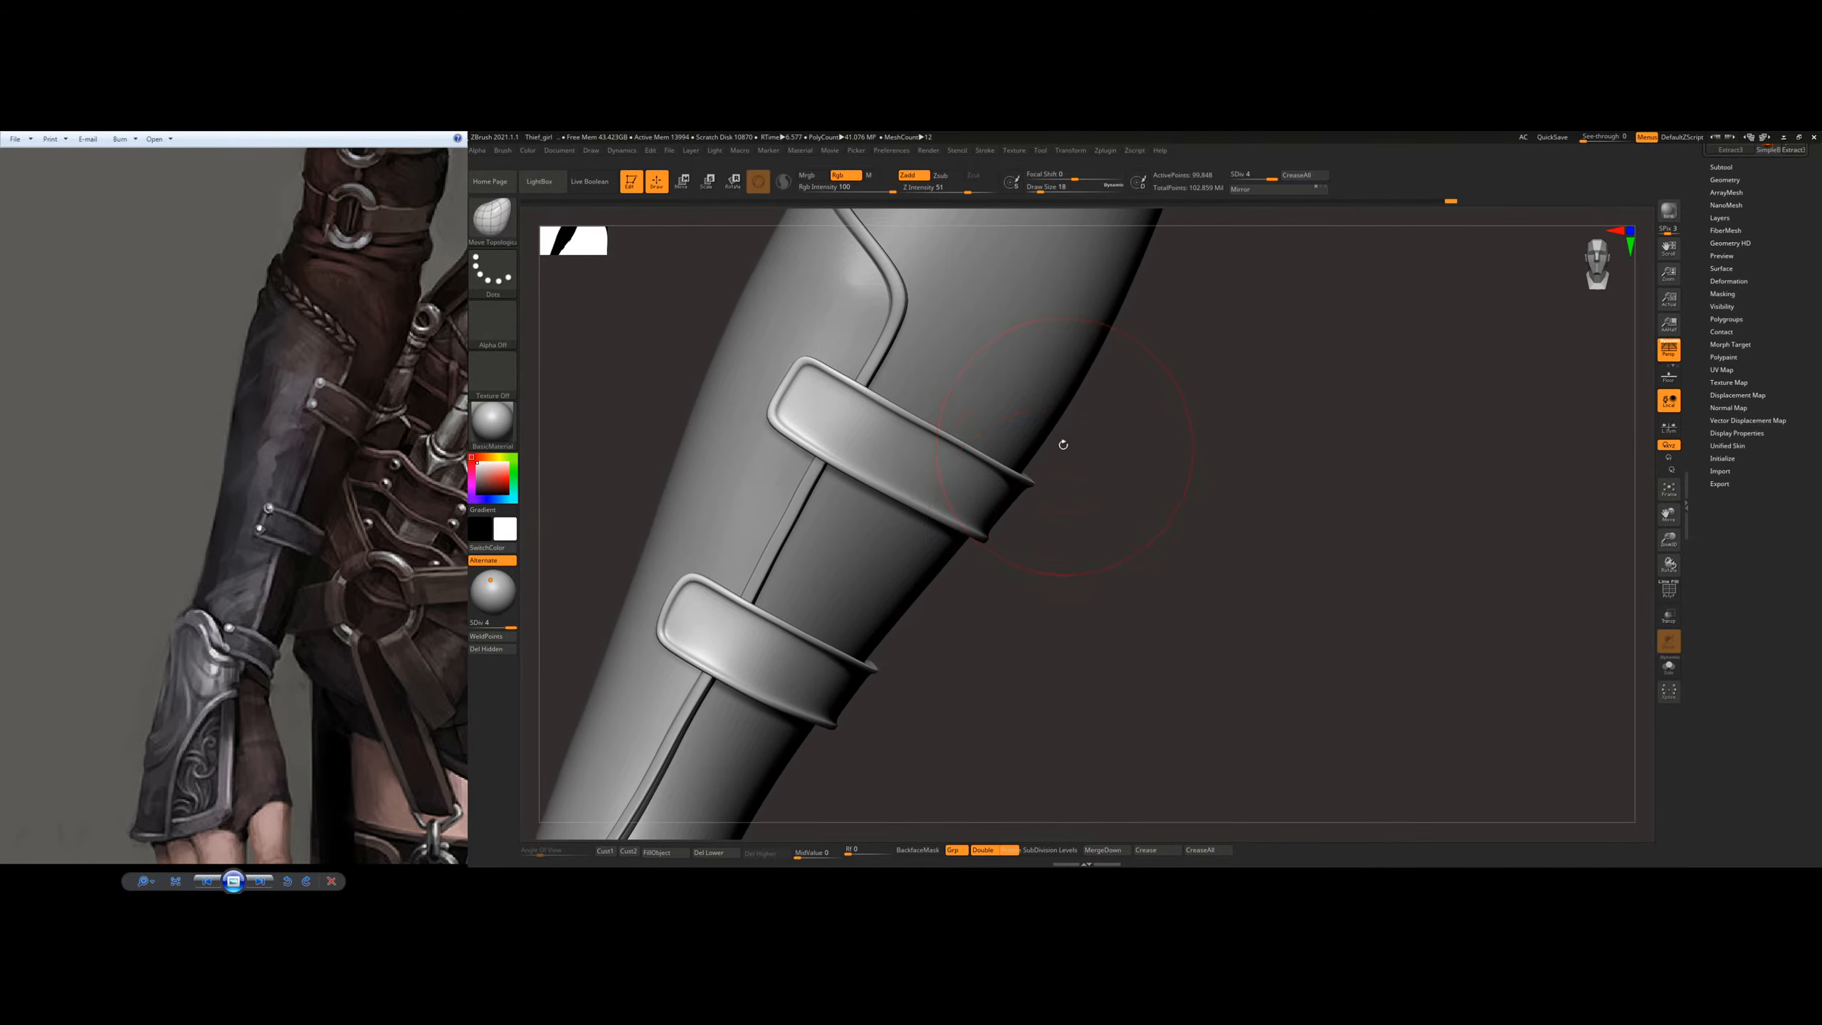
pyautogui.keyDown('alt'); pyautogui.moveTo(1063, 444); pyautogui.dragTo(1099, 565, button='right'); pyautogui.keyUp('alt')
# Step: Undo all the strap subdivisions back to the undivided base mesh
pyautogui.hotkey('ctrl', 'z')
pyautogui.hotkey('ctrl', 'z')
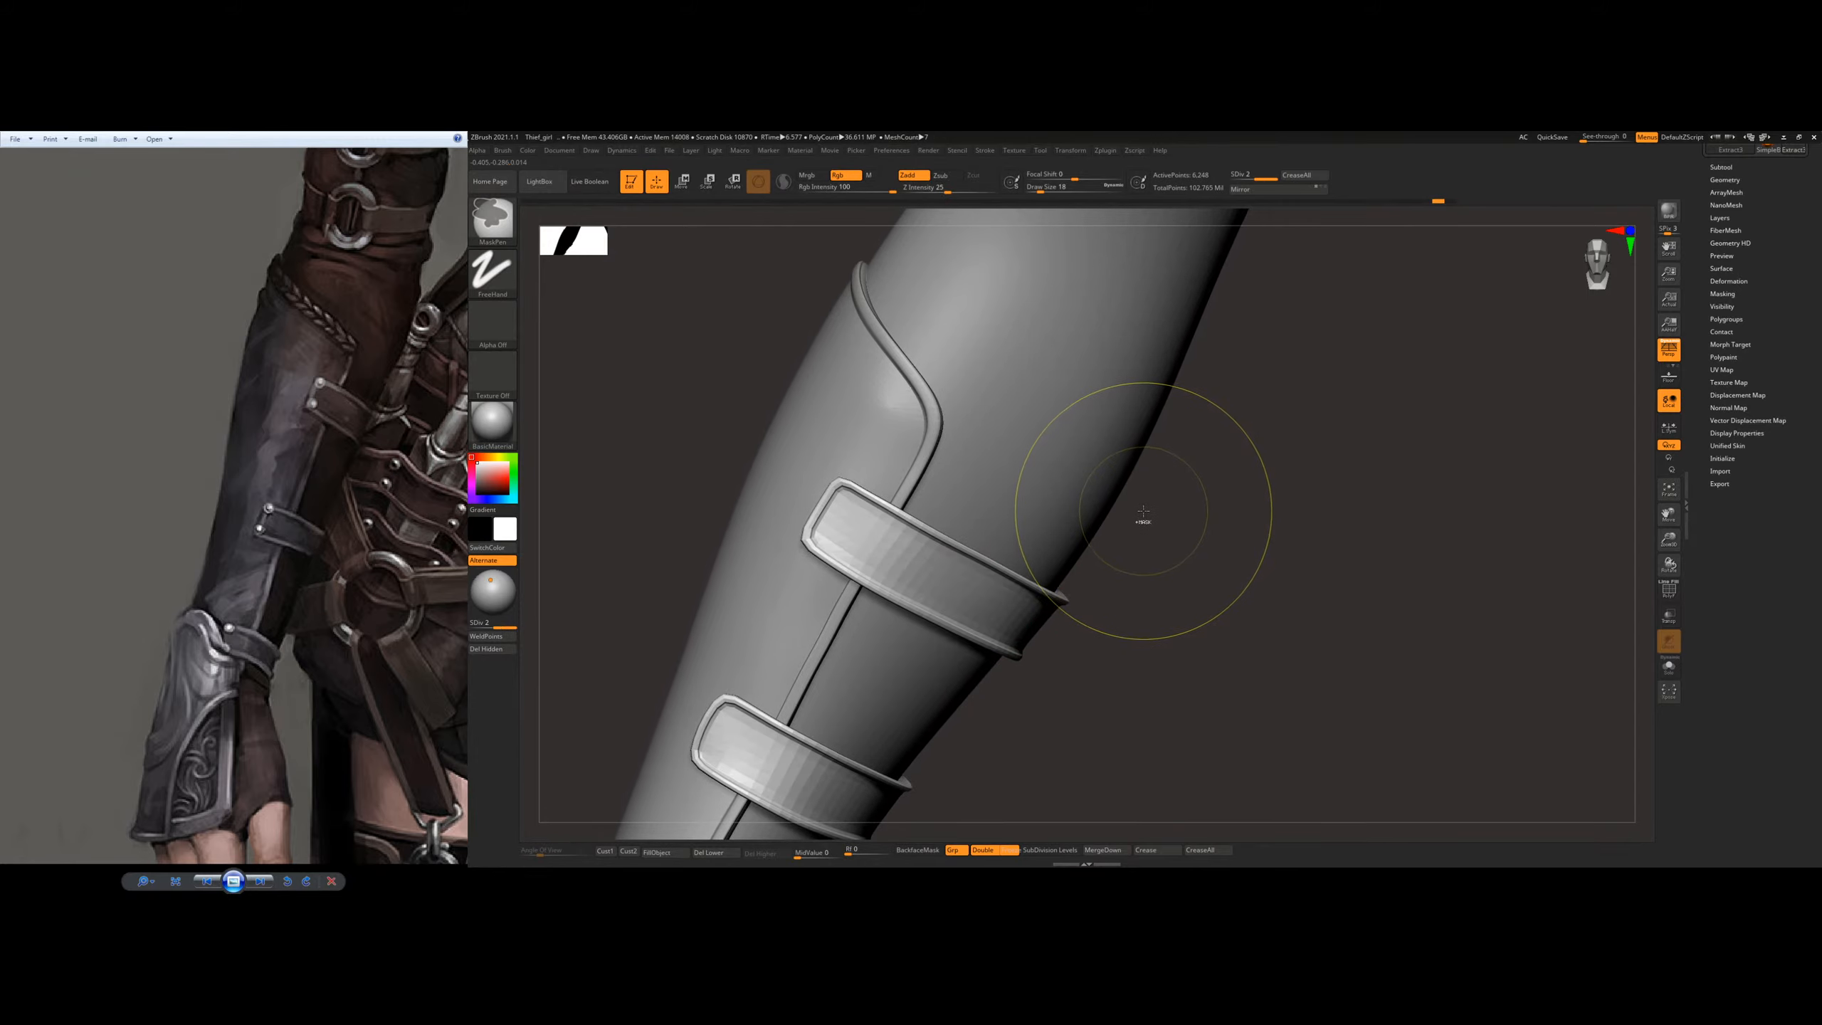
pyautogui.hotkey('ctrl', 'z')
# Step: Adjust the corners and edges of both straps' front ends on the undivided mesh, using a smaller Move Topological brush
pyautogui.keyDown('ctrl'); pyautogui.moveTo(886, 484); pyautogui.dragTo(875, 524, button='right'); pyautogui.keyUp('ctrl')
pyautogui.press('s')
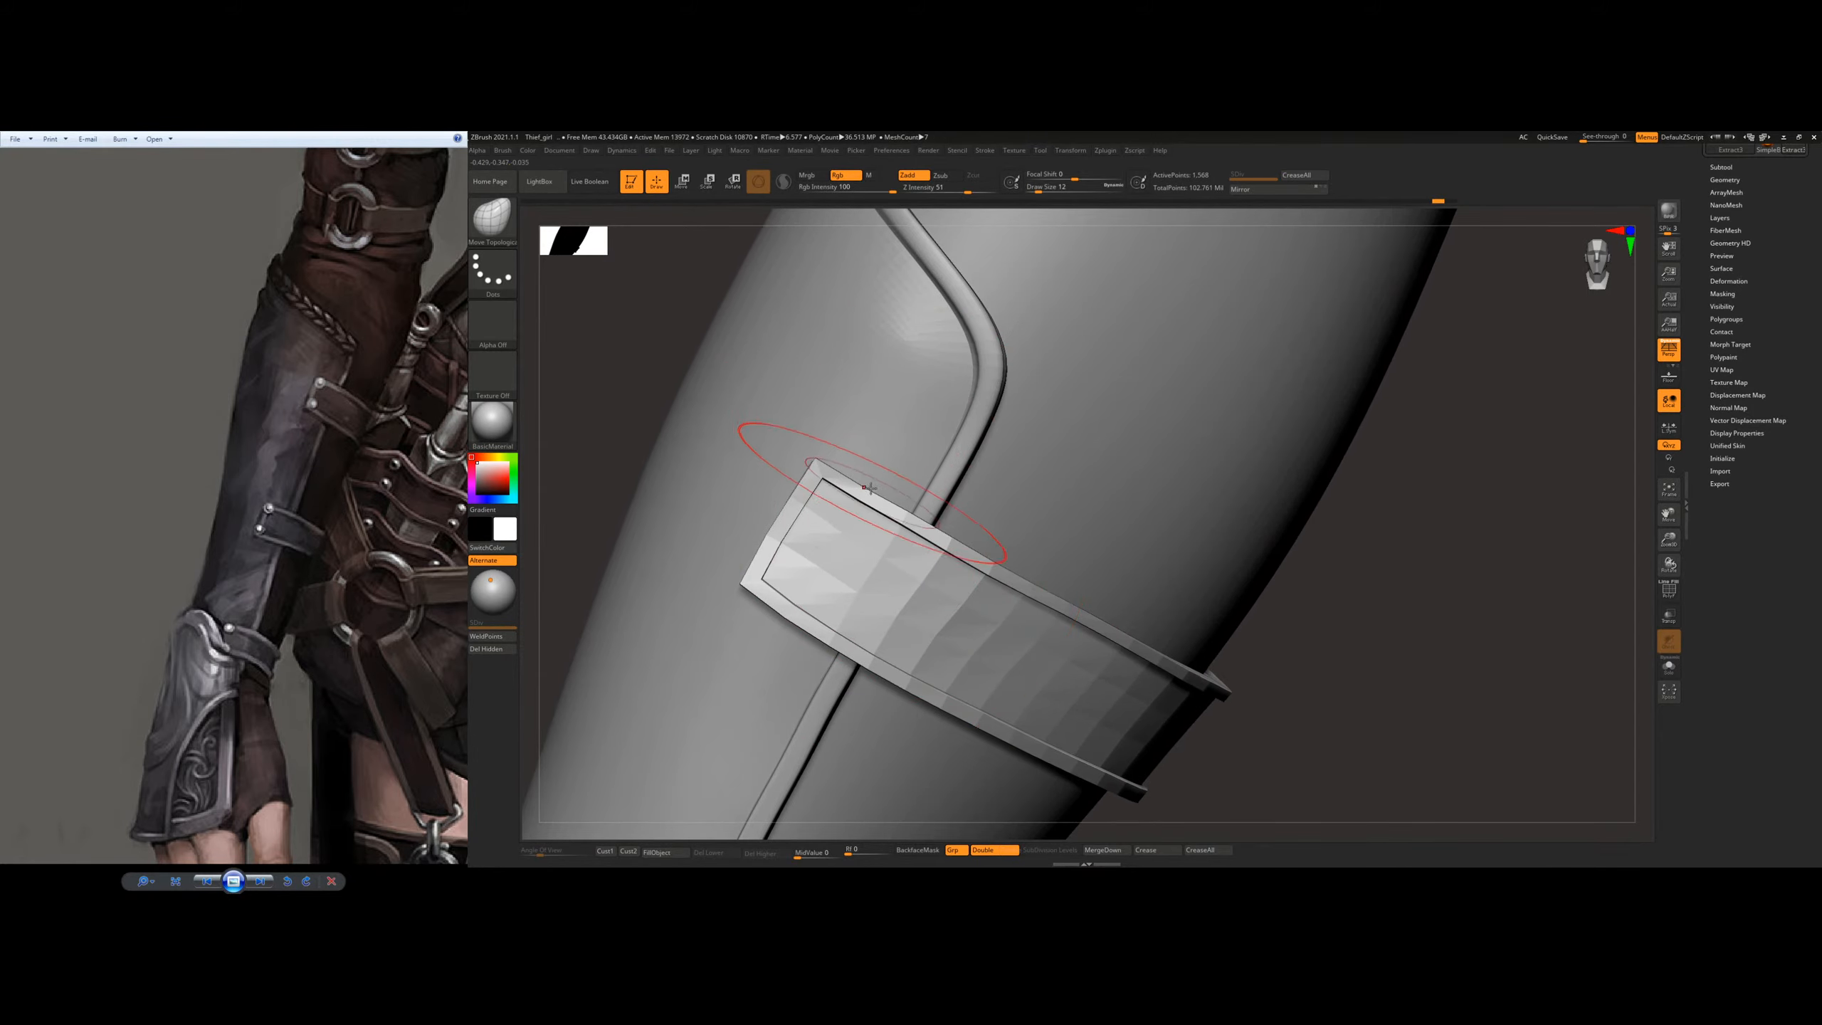
pyautogui.press('s')
pyautogui.moveTo(870, 488); pyautogui.dragTo(848, 472)
pyautogui.press('s')
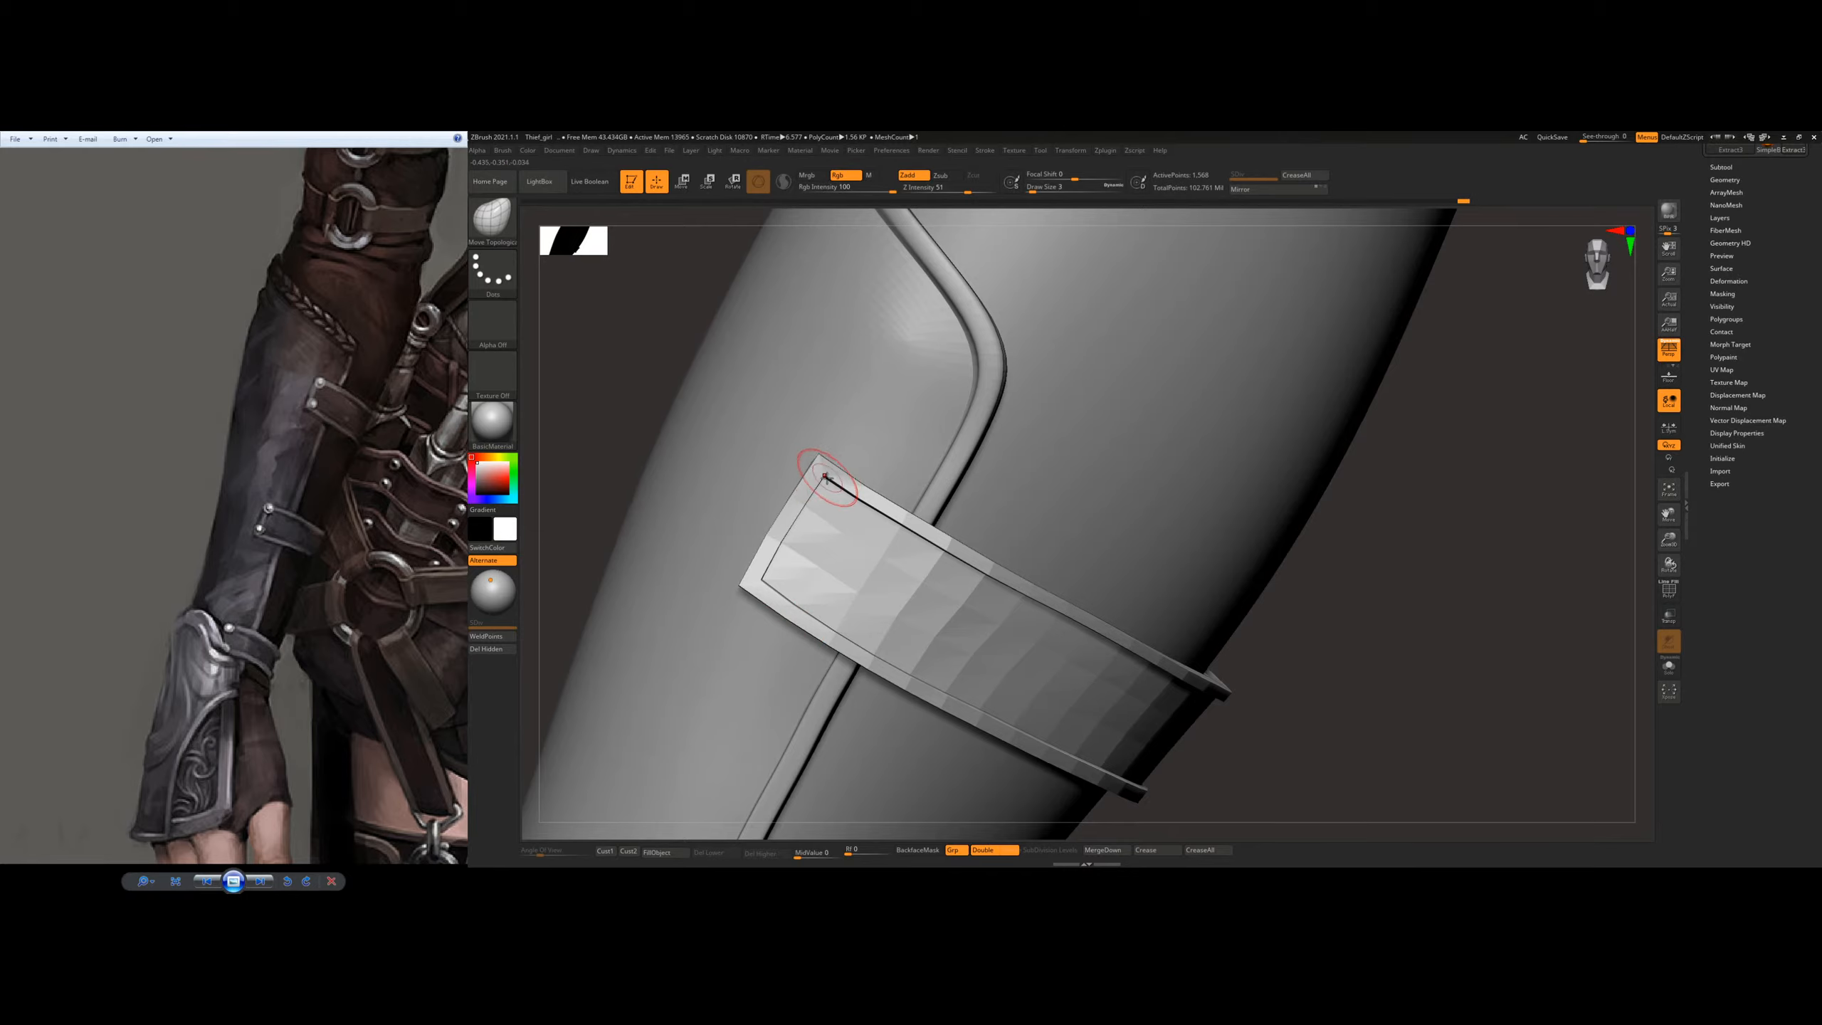
pyautogui.moveTo(876, 517); pyautogui.dragTo(866, 511)
pyautogui.moveTo(895, 527)
pyautogui.keyDown('ctrl'); pyautogui.mouseDown(button='right')
pyautogui.moveTo(999, 455)
pyautogui.moveTo(911, 337)
pyautogui.moveTo(987, 597)
pyautogui.moveTo(916, 572)
pyautogui.mouseUp(button='right'); pyautogui.keyUp('ctrl')
pyautogui.press('s')
pyautogui.moveTo(798, 636); pyautogui.dragTo(810, 589)
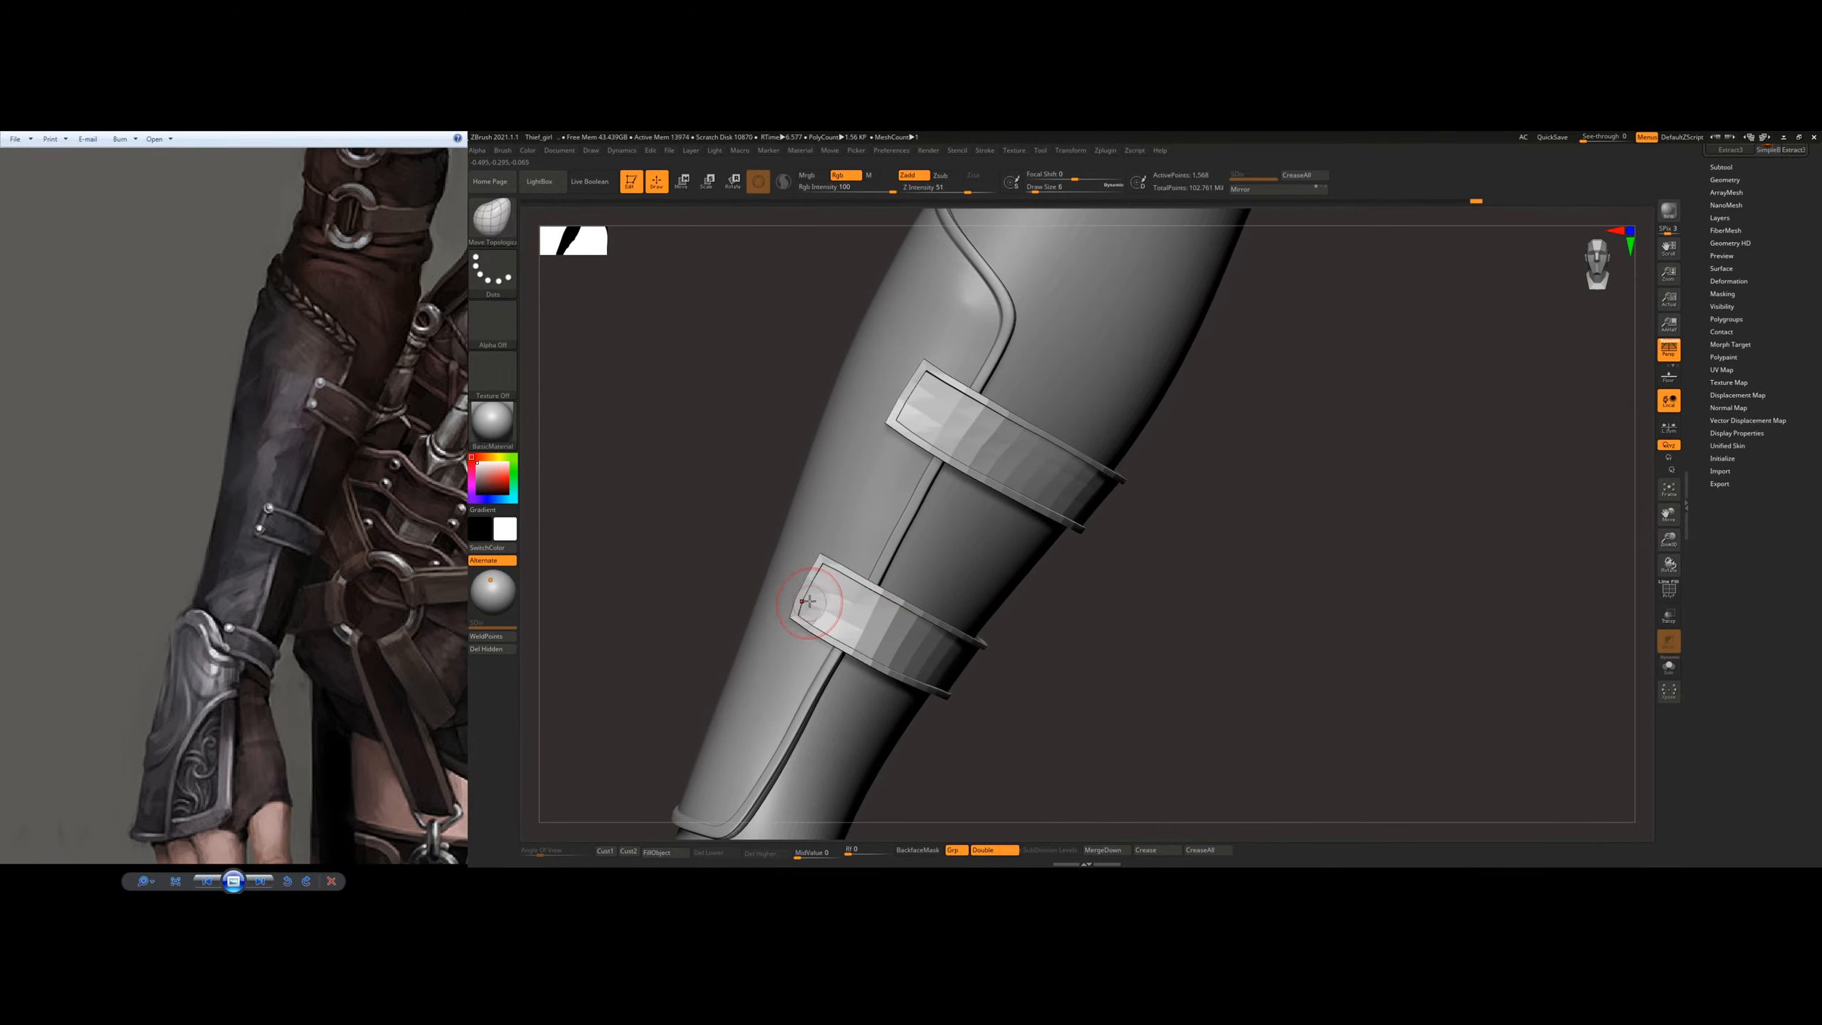
# Step: Divide the straps up to subdivision level 4 and check their smoothed shape around the forearm
pyautogui.press('ctrl')
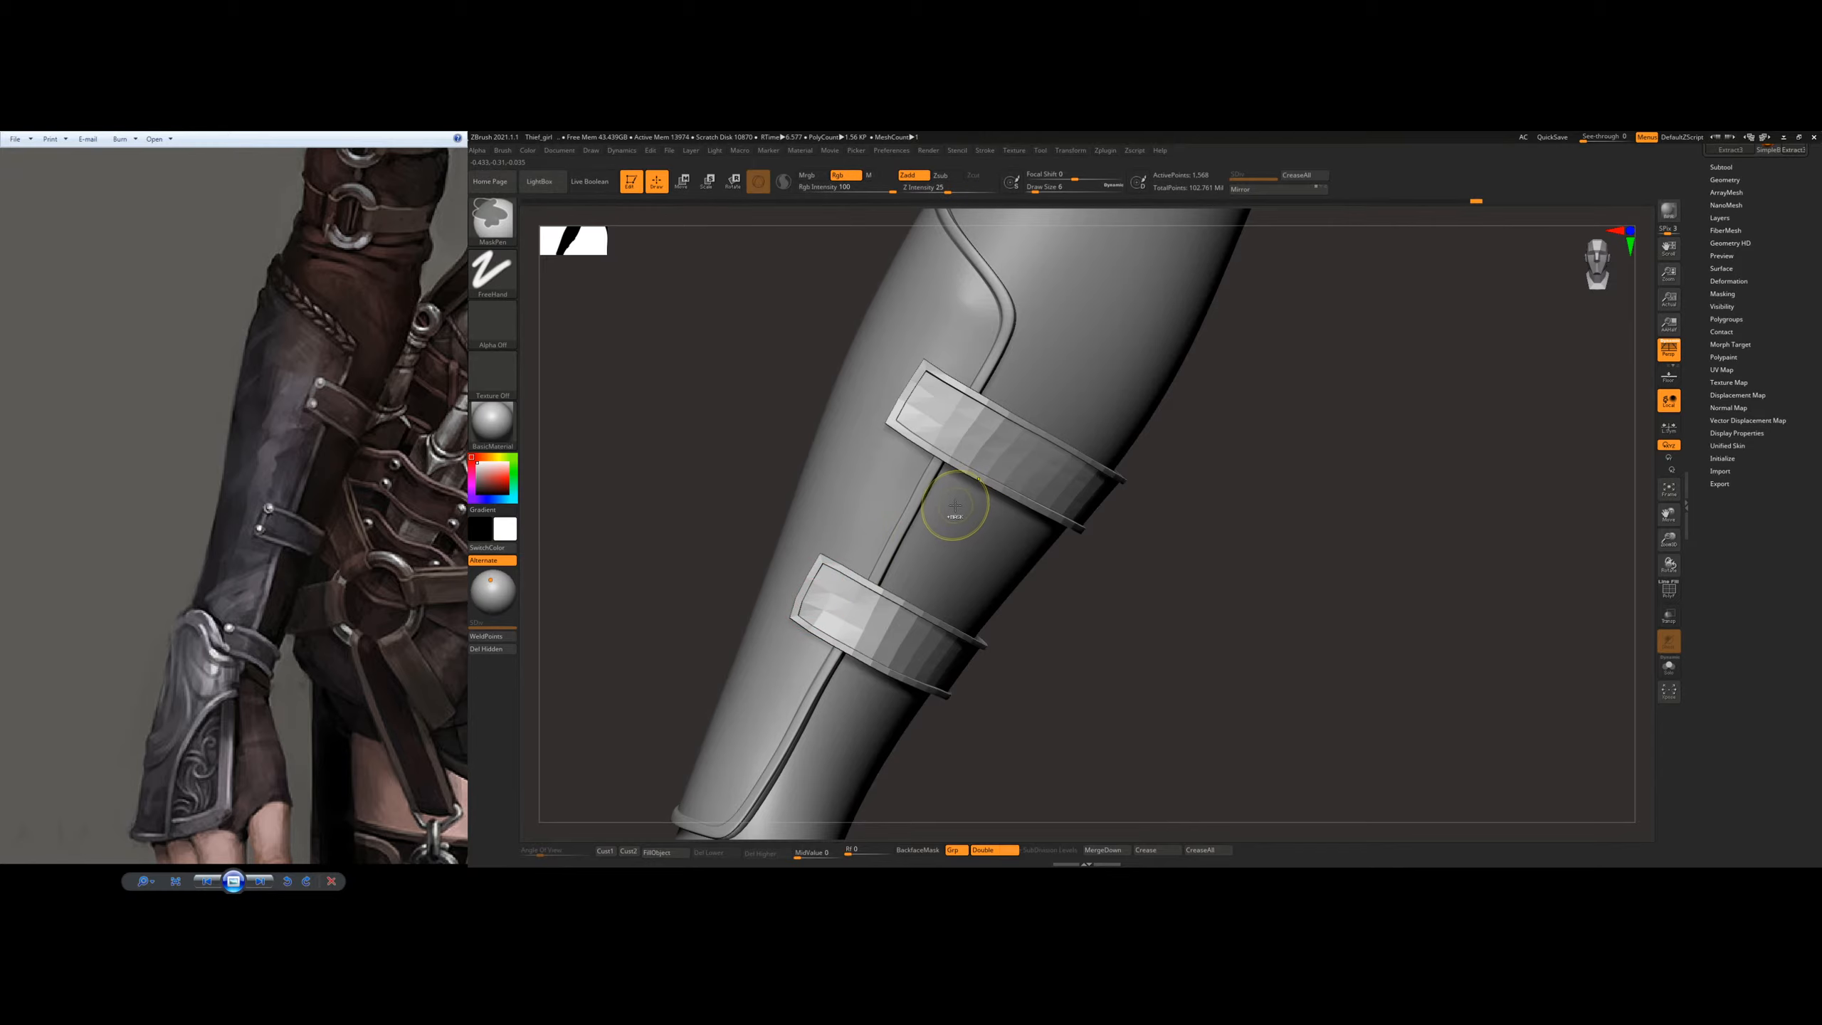
pyautogui.press('d')
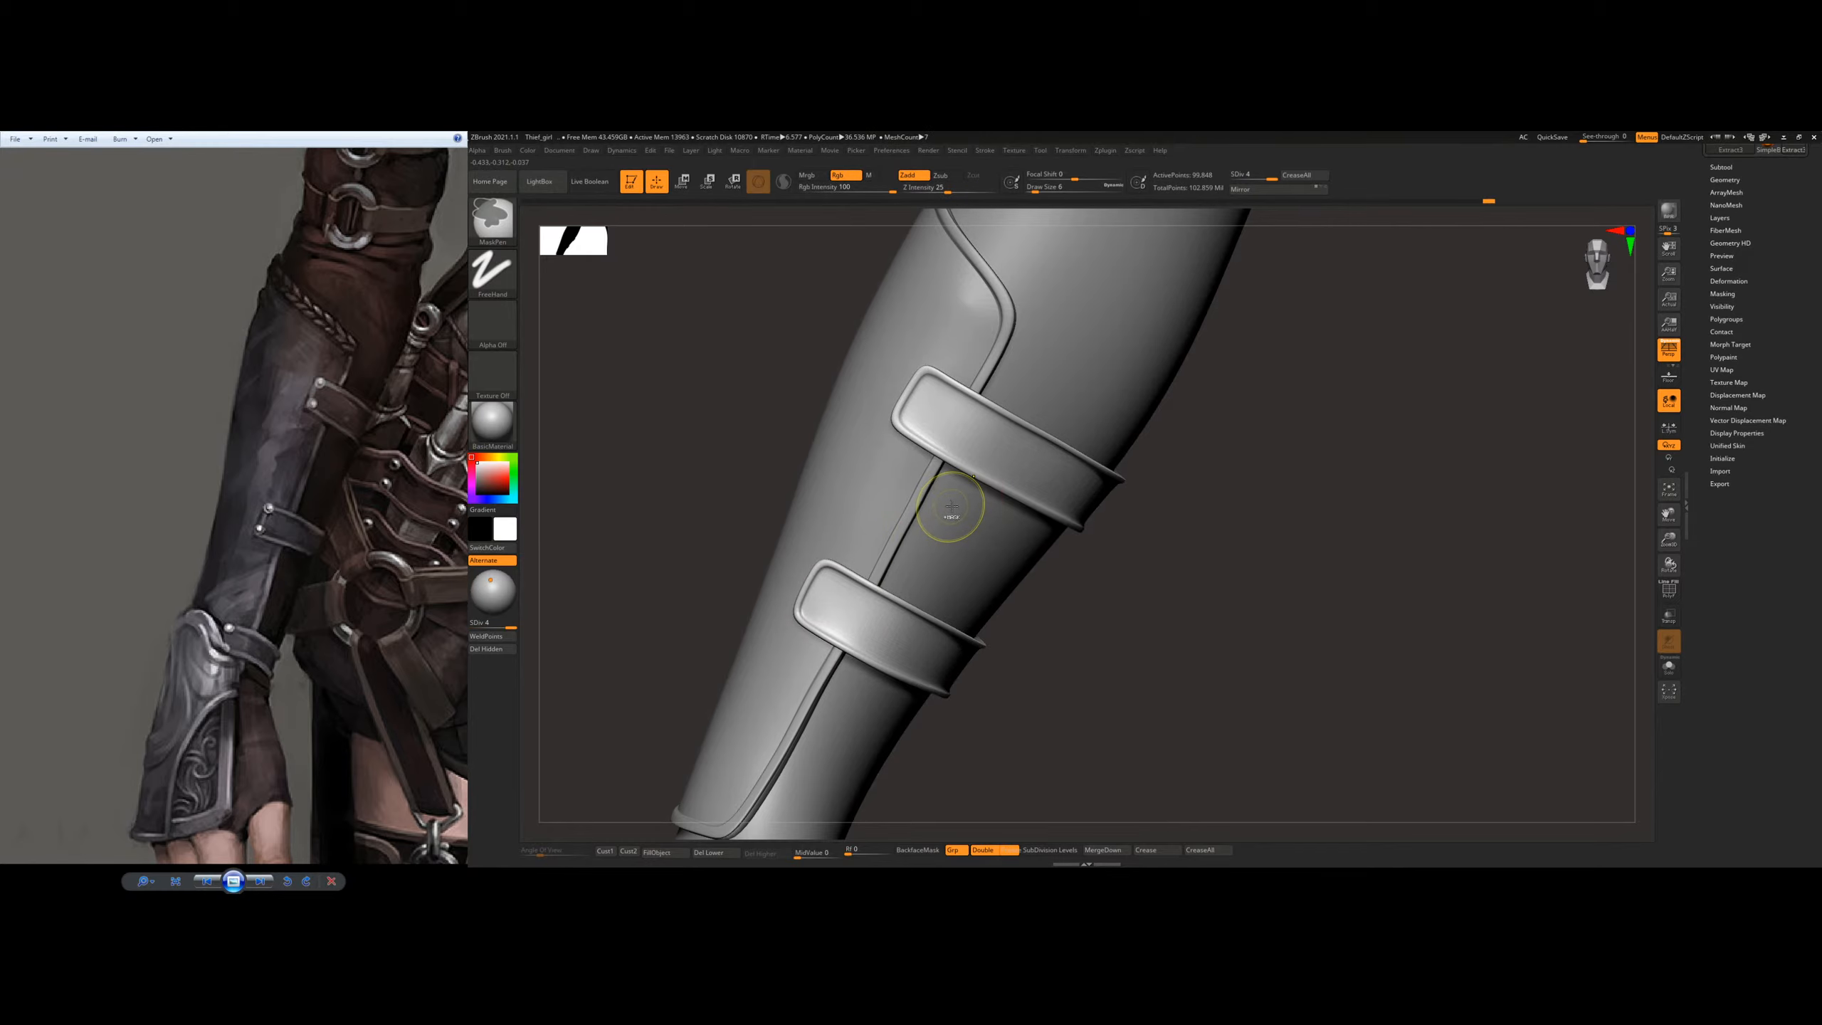
pyautogui.moveTo(1316, 493)
pyautogui.keyDown('ctrl'); pyautogui.mouseDown(button='right')
pyautogui.moveTo(1192, 436)
pyautogui.moveTo(1184, 402)
pyautogui.moveTo(1107, 497)
pyautogui.moveTo(1005, 505)
pyautogui.mouseUp(button='right'); pyautogui.keyUp('ctrl')
pyautogui.moveTo(827, 595)
pyautogui.keyDown('ctrl'); pyautogui.mouseDown(button='right')
pyautogui.moveTo(853, 605)
pyautogui.moveTo(927, 402)
pyautogui.moveTo(978, 410)
pyautogui.moveTo(1041, 372)
pyautogui.moveTo(1033, 466)
pyautogui.moveTo(954, 503)
pyautogui.moveTo(952, 522)
pyautogui.mouseUp(button='right'); pyautogui.keyUp('ctrl')
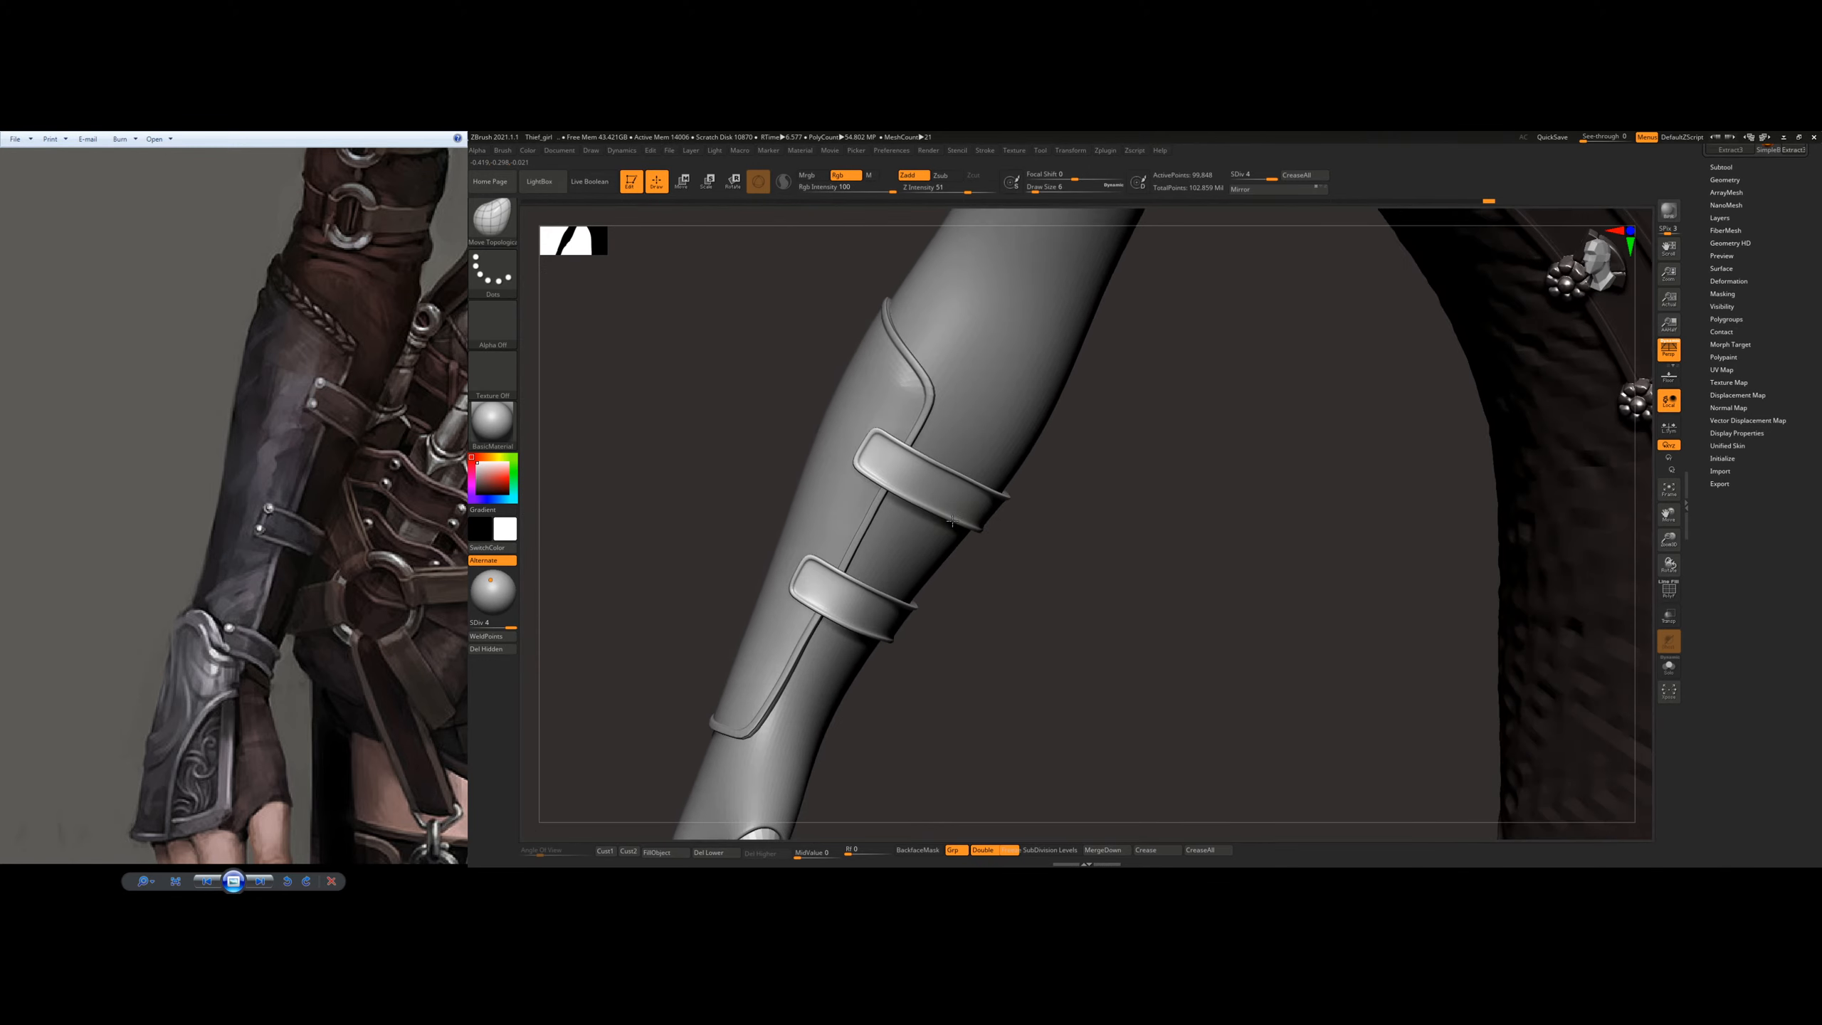
pyautogui.keyDown('ctrl'); pyautogui.moveTo(1055, 467); pyautogui.dragTo(901, 552, button='right'); pyautogui.keyUp('ctrl')
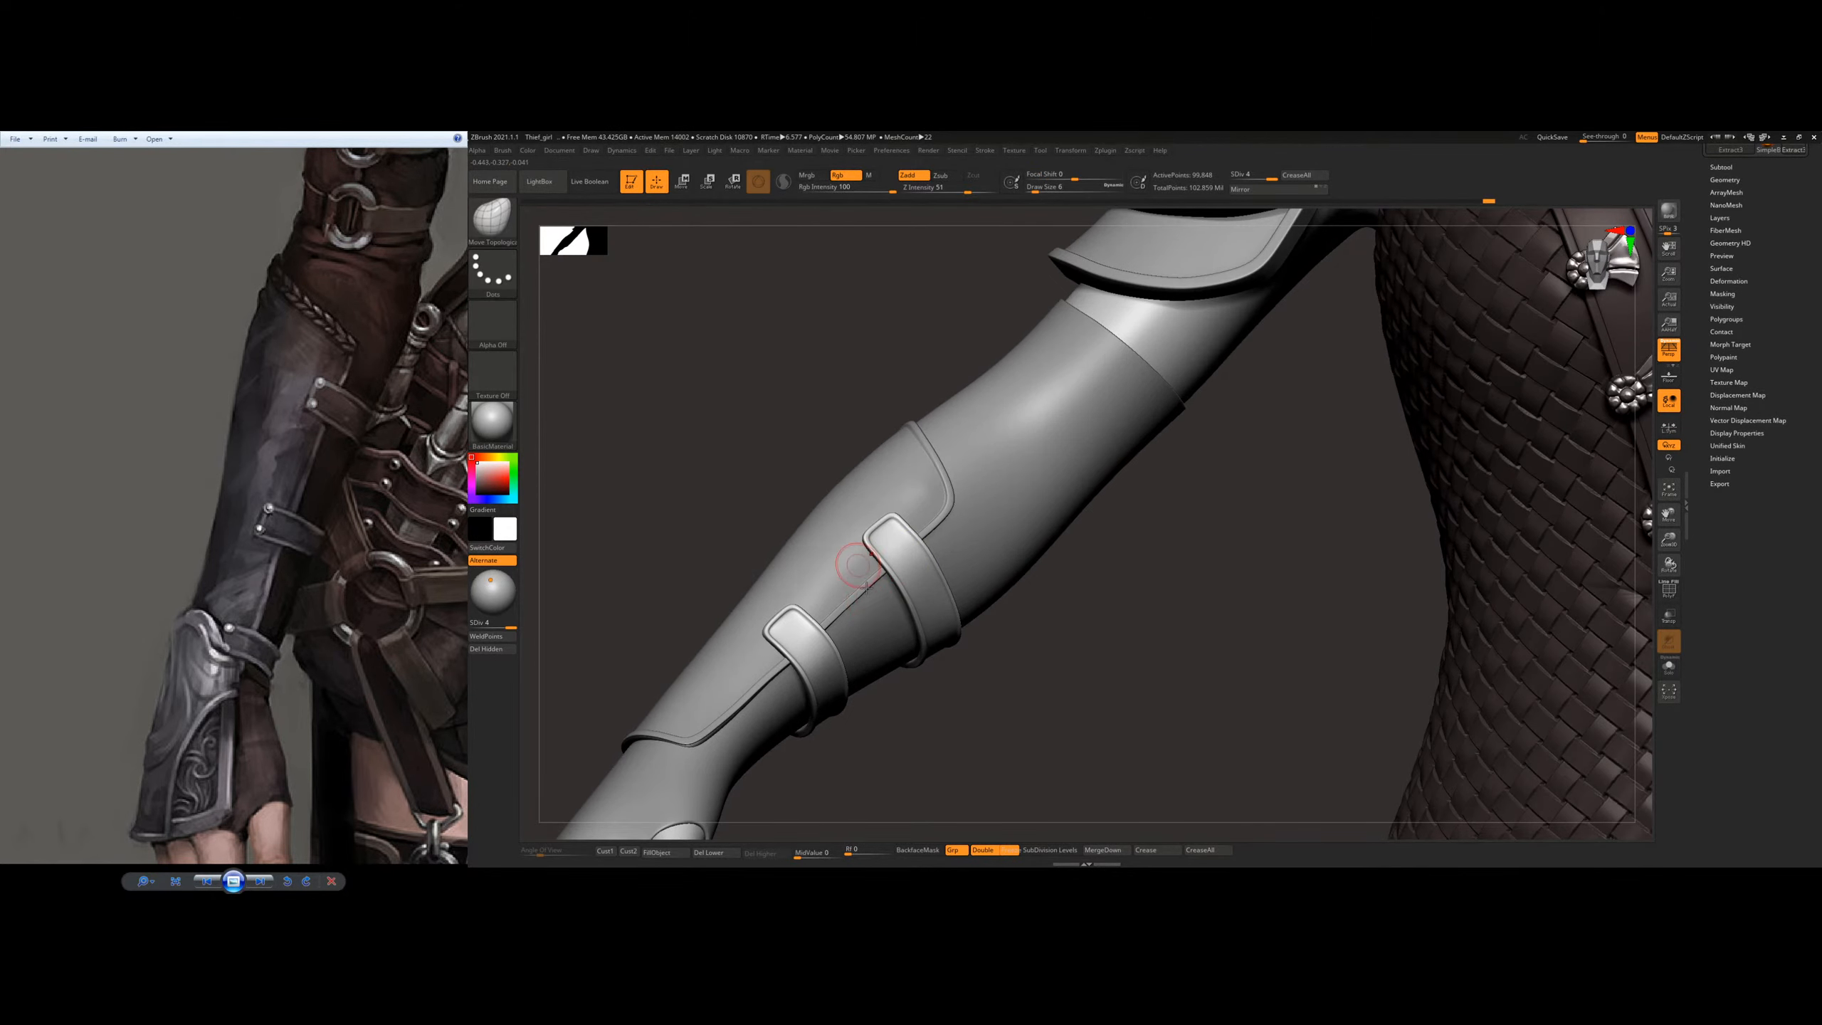
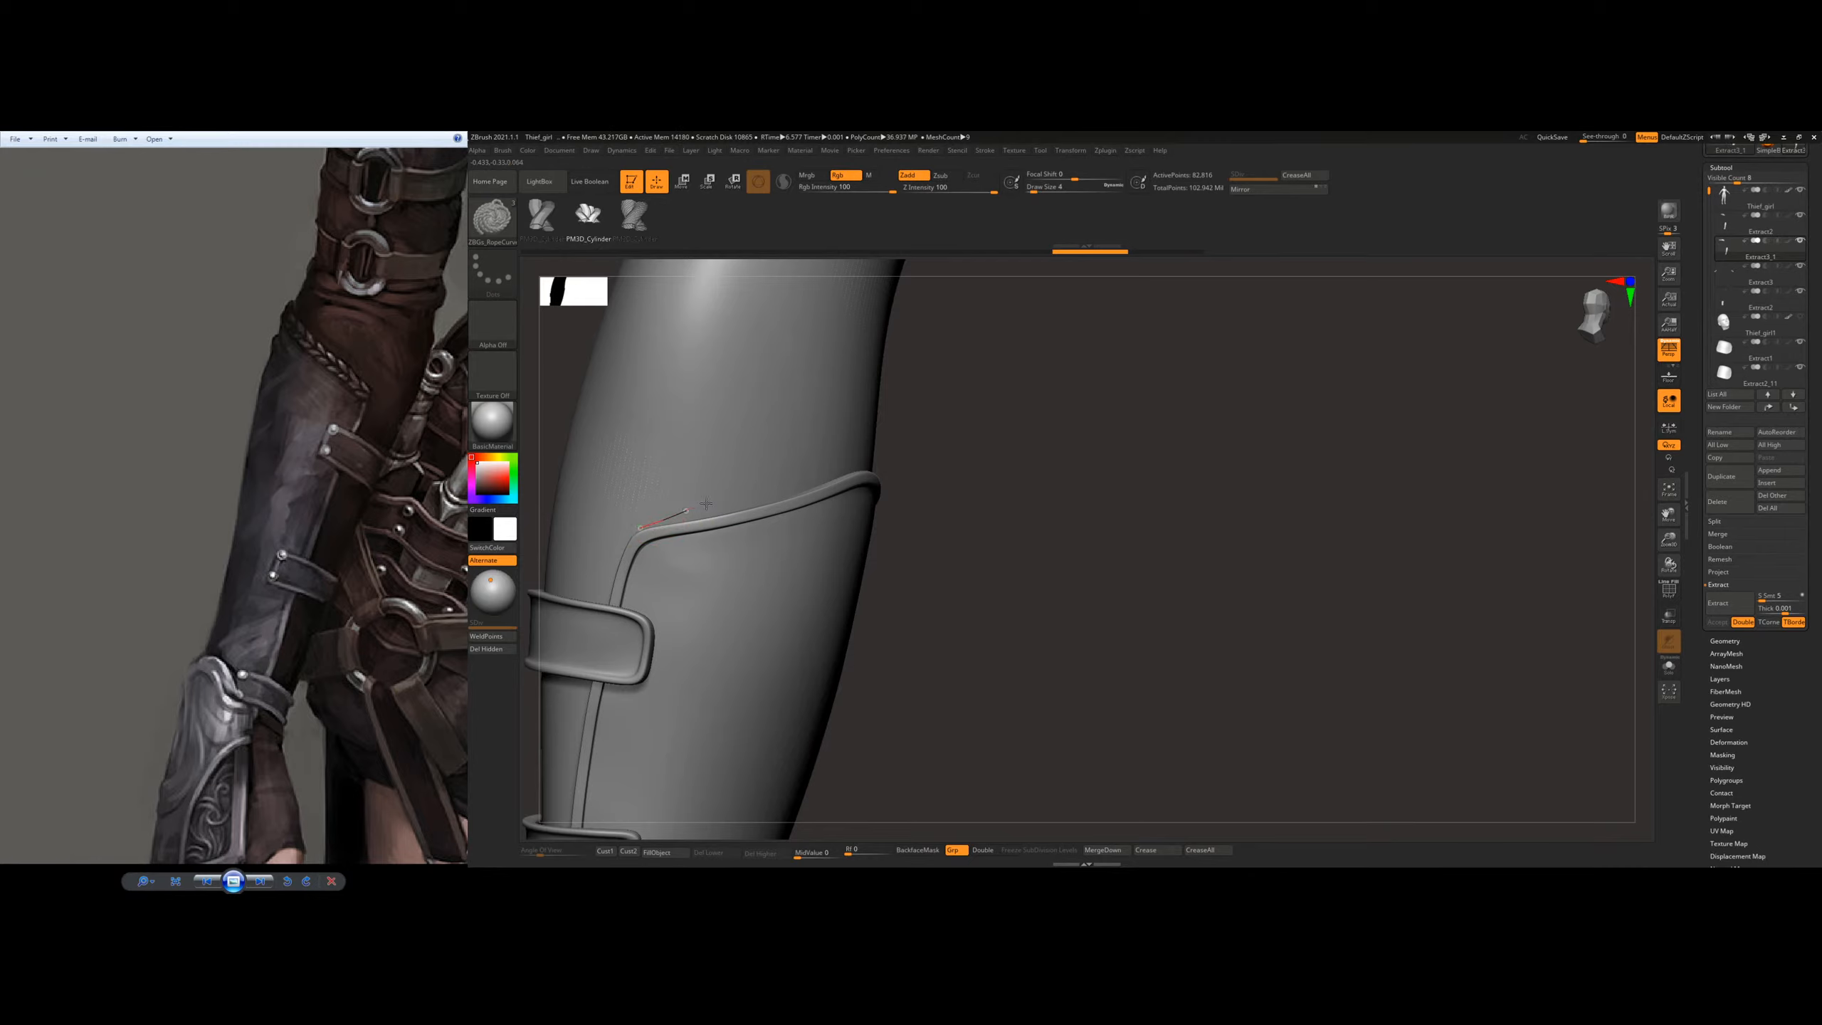
# Step: Draw a braid with the rope curve brush along the bracer's raised top edge, starting at the corner
pyautogui.hotkey('ctrl', 'z')
pyautogui.moveTo(716, 490); pyautogui.dragTo(698, 493, button='right')
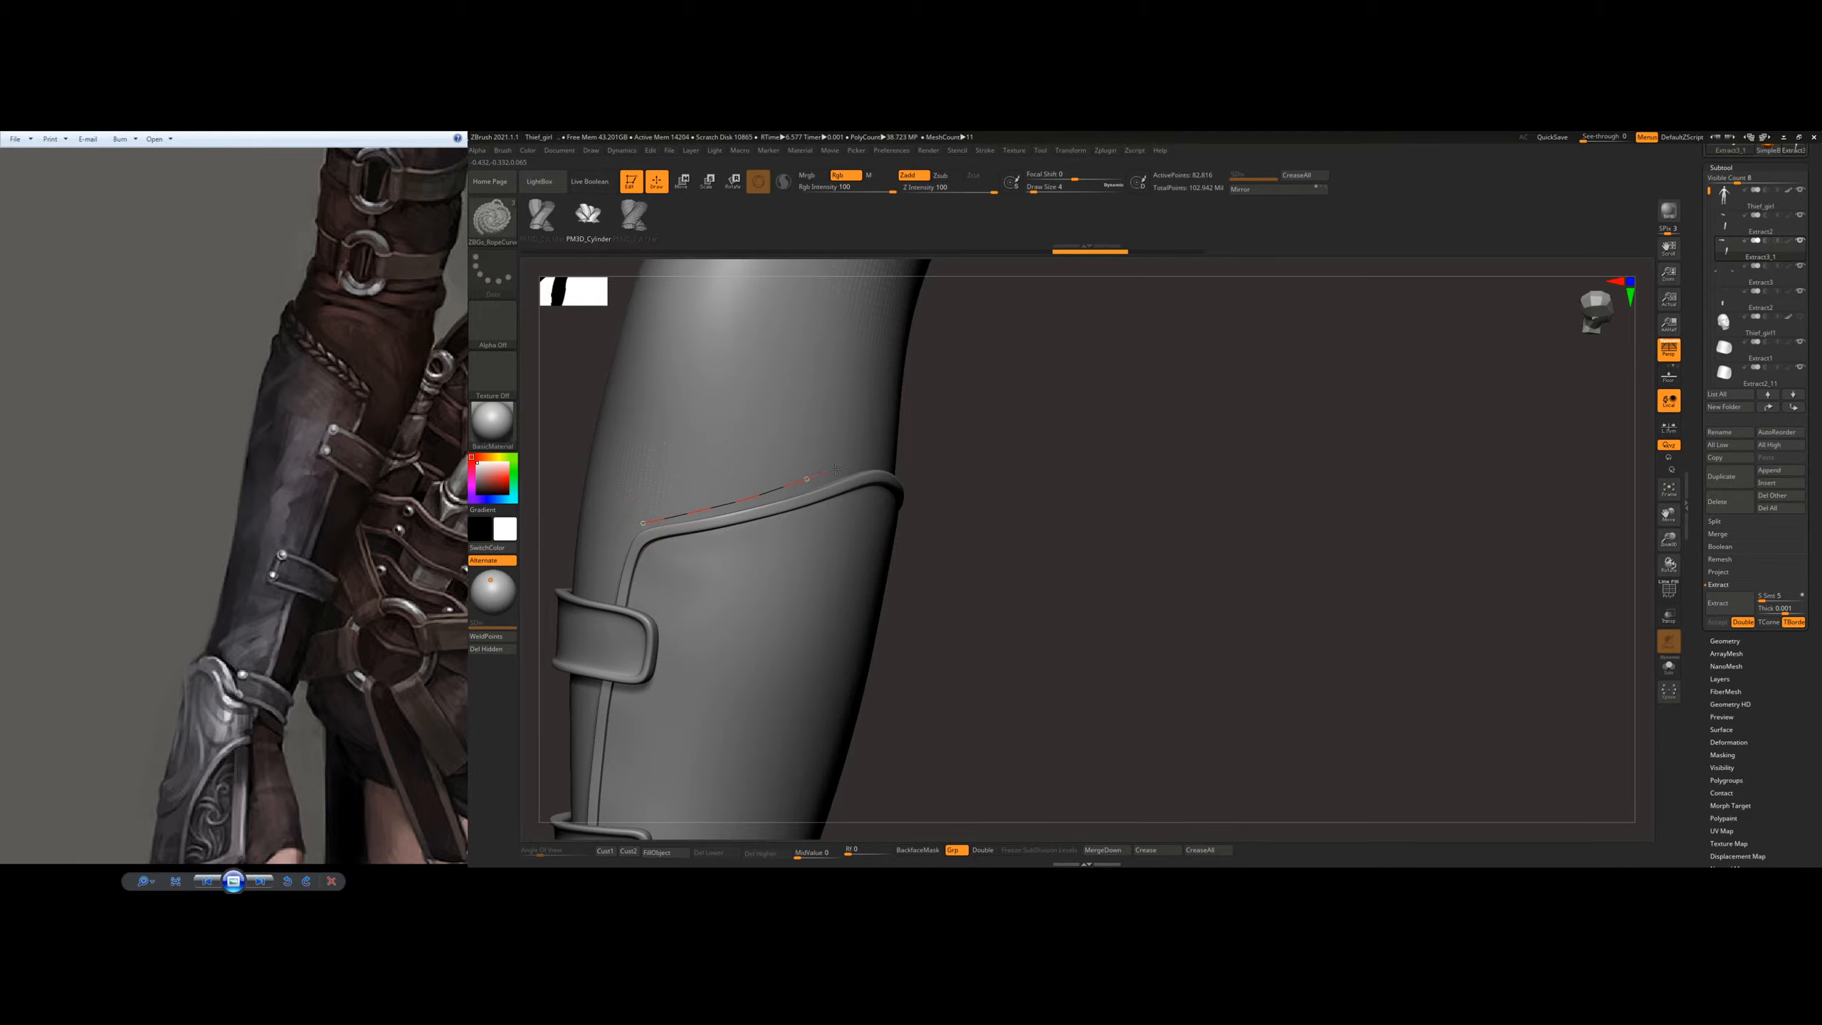
pyautogui.moveTo(864, 460); pyautogui.dragTo(865, 460)
pyautogui.moveTo(911, 438)
pyautogui.mouseDown(button='right')
pyautogui.moveTo(790, 452)
pyautogui.moveTo(656, 524)
pyautogui.mouseUp(button='right')
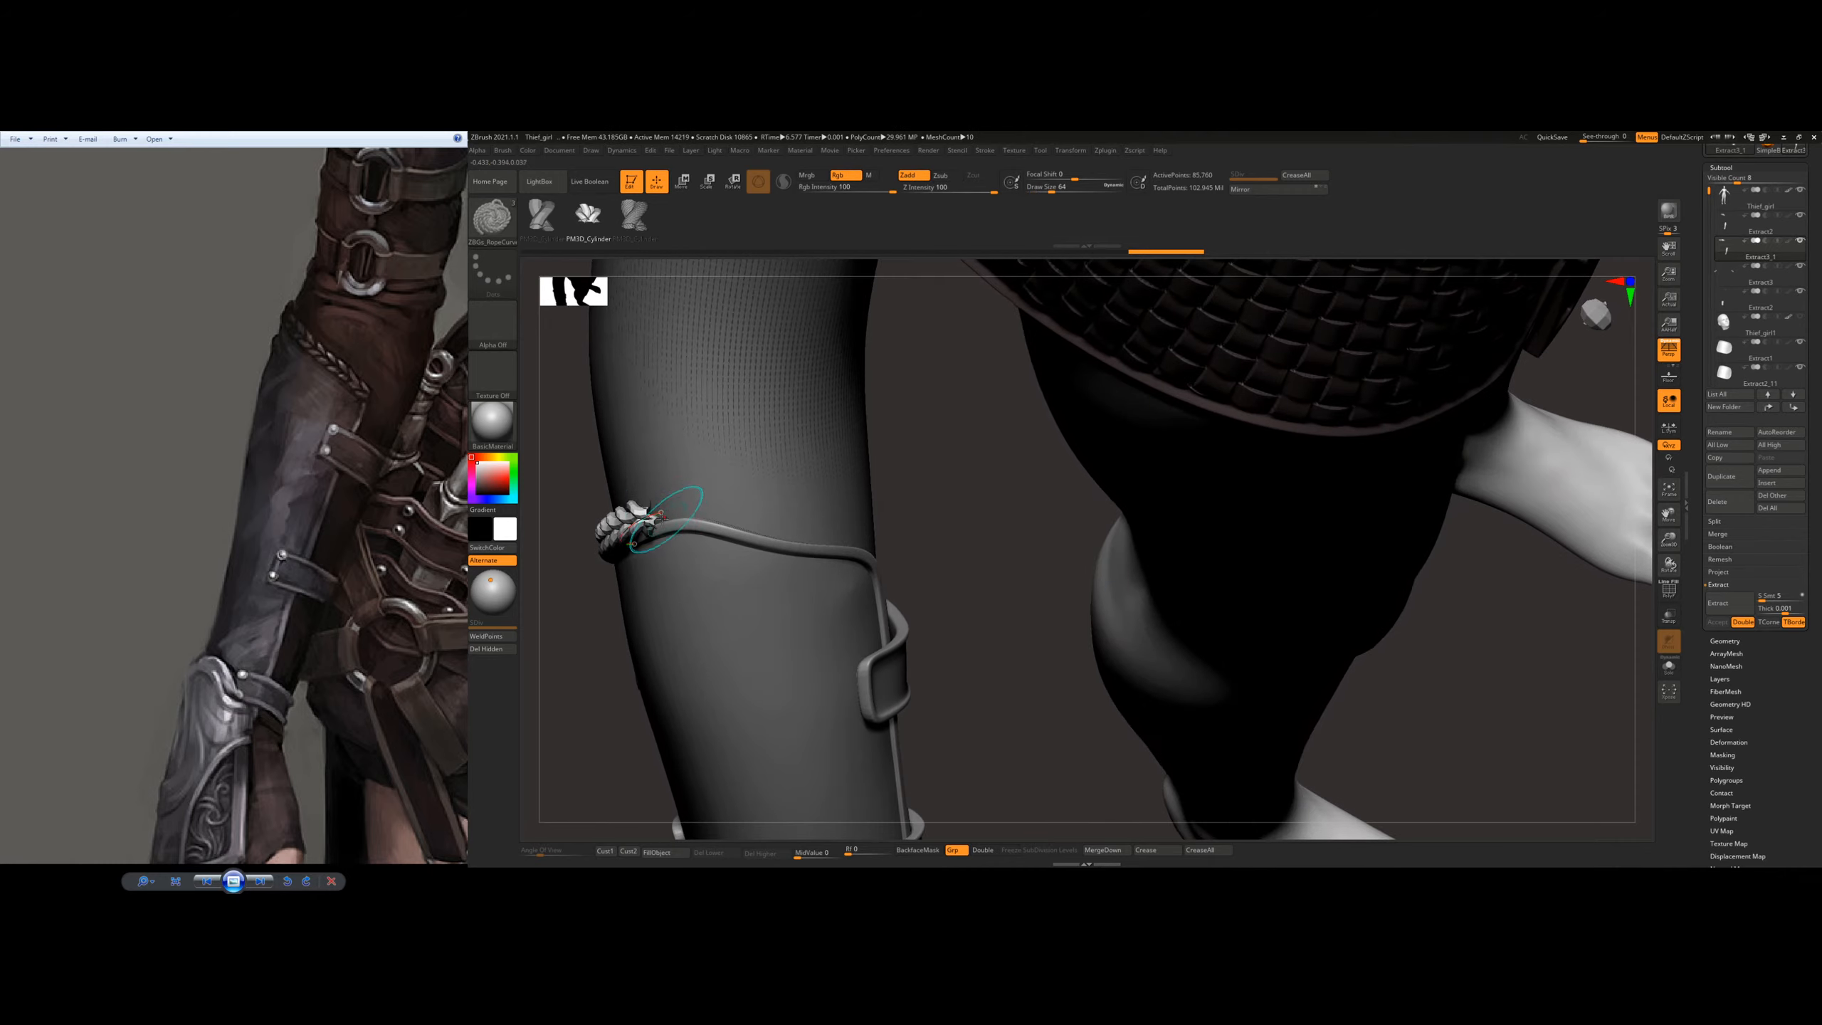
# Step: Try to extend the braid from its open end around the side of the forearm
pyautogui.moveTo(658, 513); pyautogui.dragTo(676, 523)
pyautogui.hotkey('ctrl', 'z')
pyautogui.moveTo(671, 518); pyautogui.dragTo(680, 528, button='right')
pyautogui.hotkey('ctrl', 'z')
pyautogui.moveTo(660, 511); pyautogui.dragTo(670, 511)
pyautogui.hotkey('ctrl', 'z')
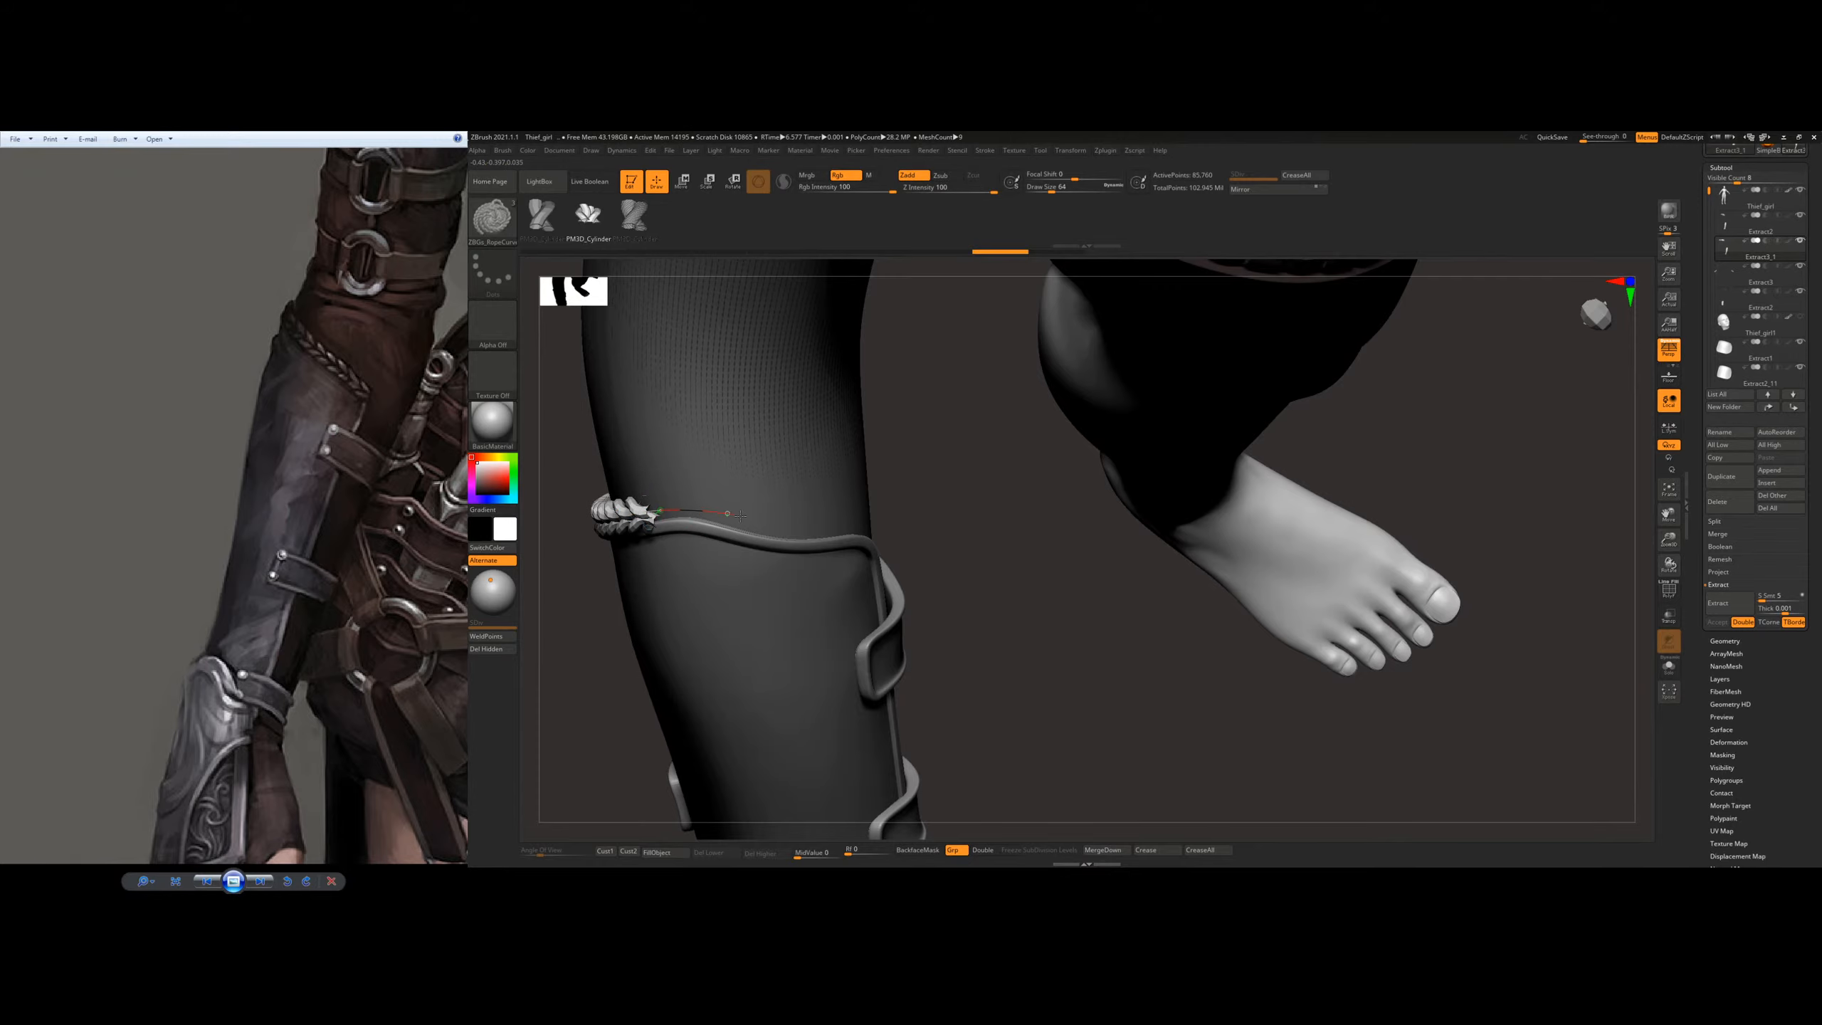
# Step: Continue the braid along the bracer's top rim toward the corner above the strap
pyautogui.moveTo(797, 532); pyautogui.dragTo(801, 532)
pyautogui.moveTo(801, 533); pyautogui.dragTo(693, 538, button='right')
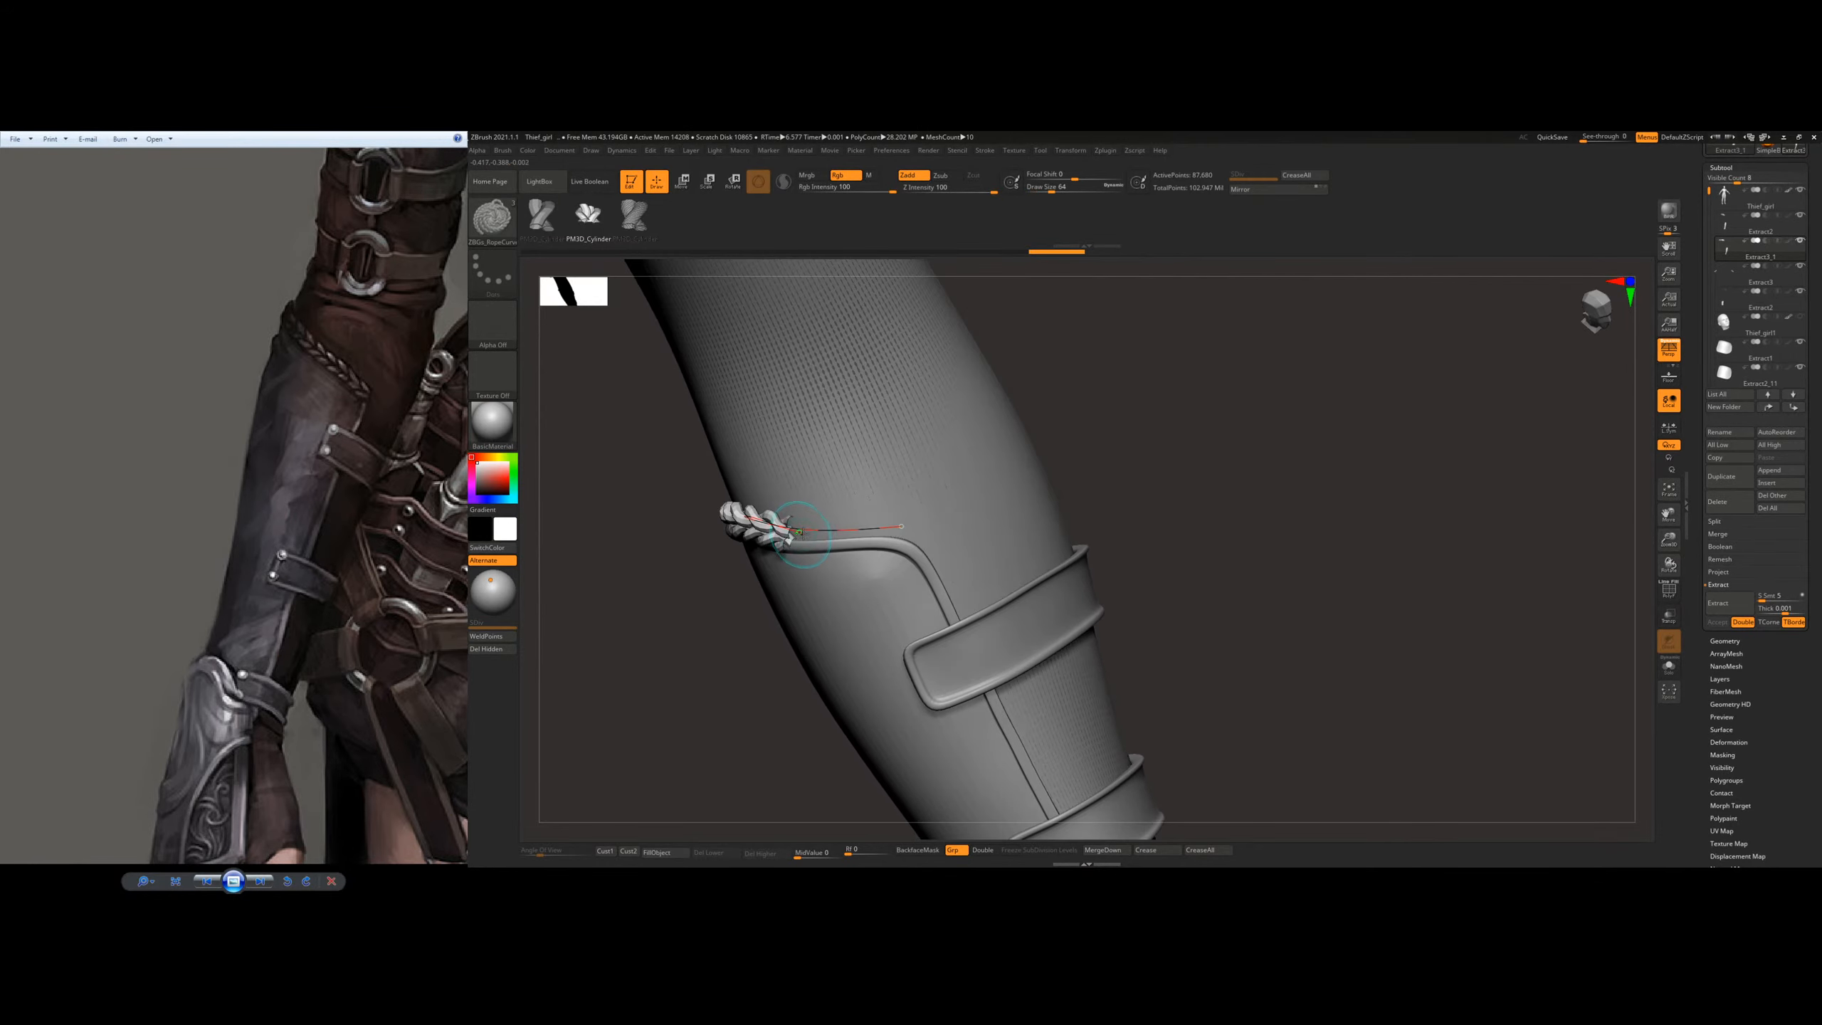
pyautogui.click(803, 531)
pyautogui.click(816, 533)
pyautogui.click(816, 531)
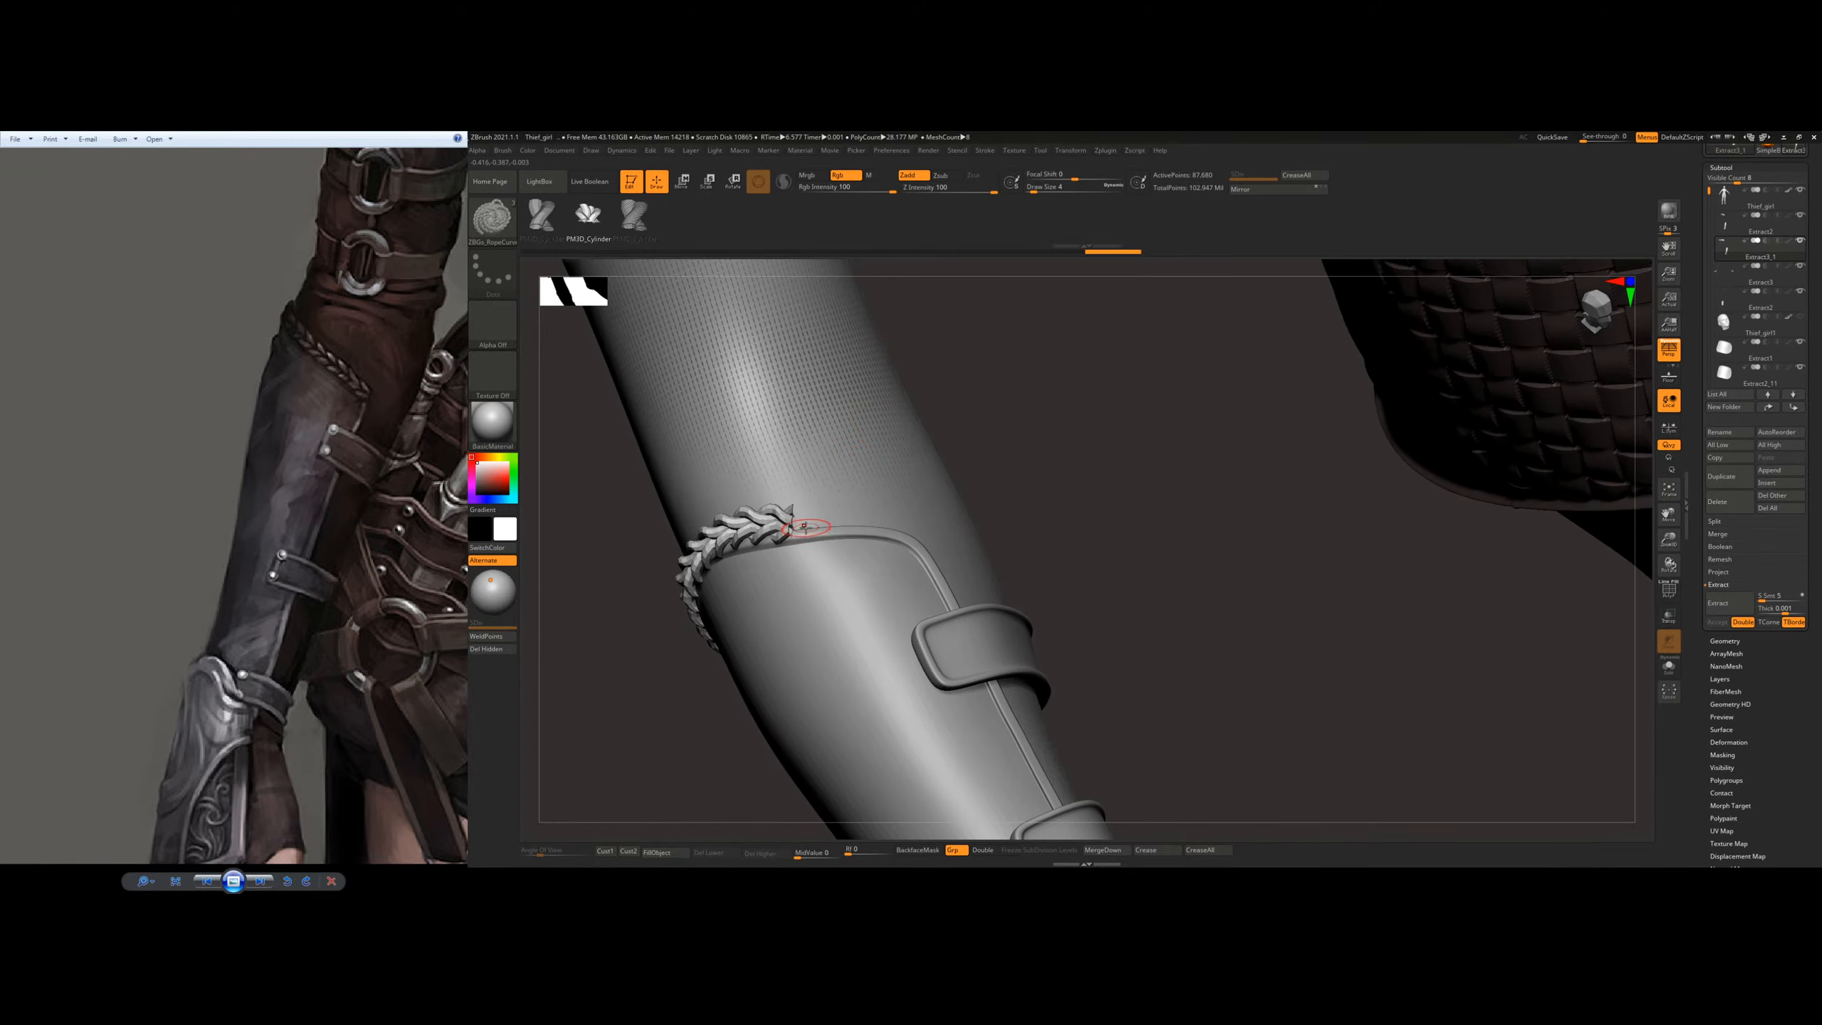
pyautogui.moveTo(800, 526); pyautogui.dragTo(812, 521, button='right')
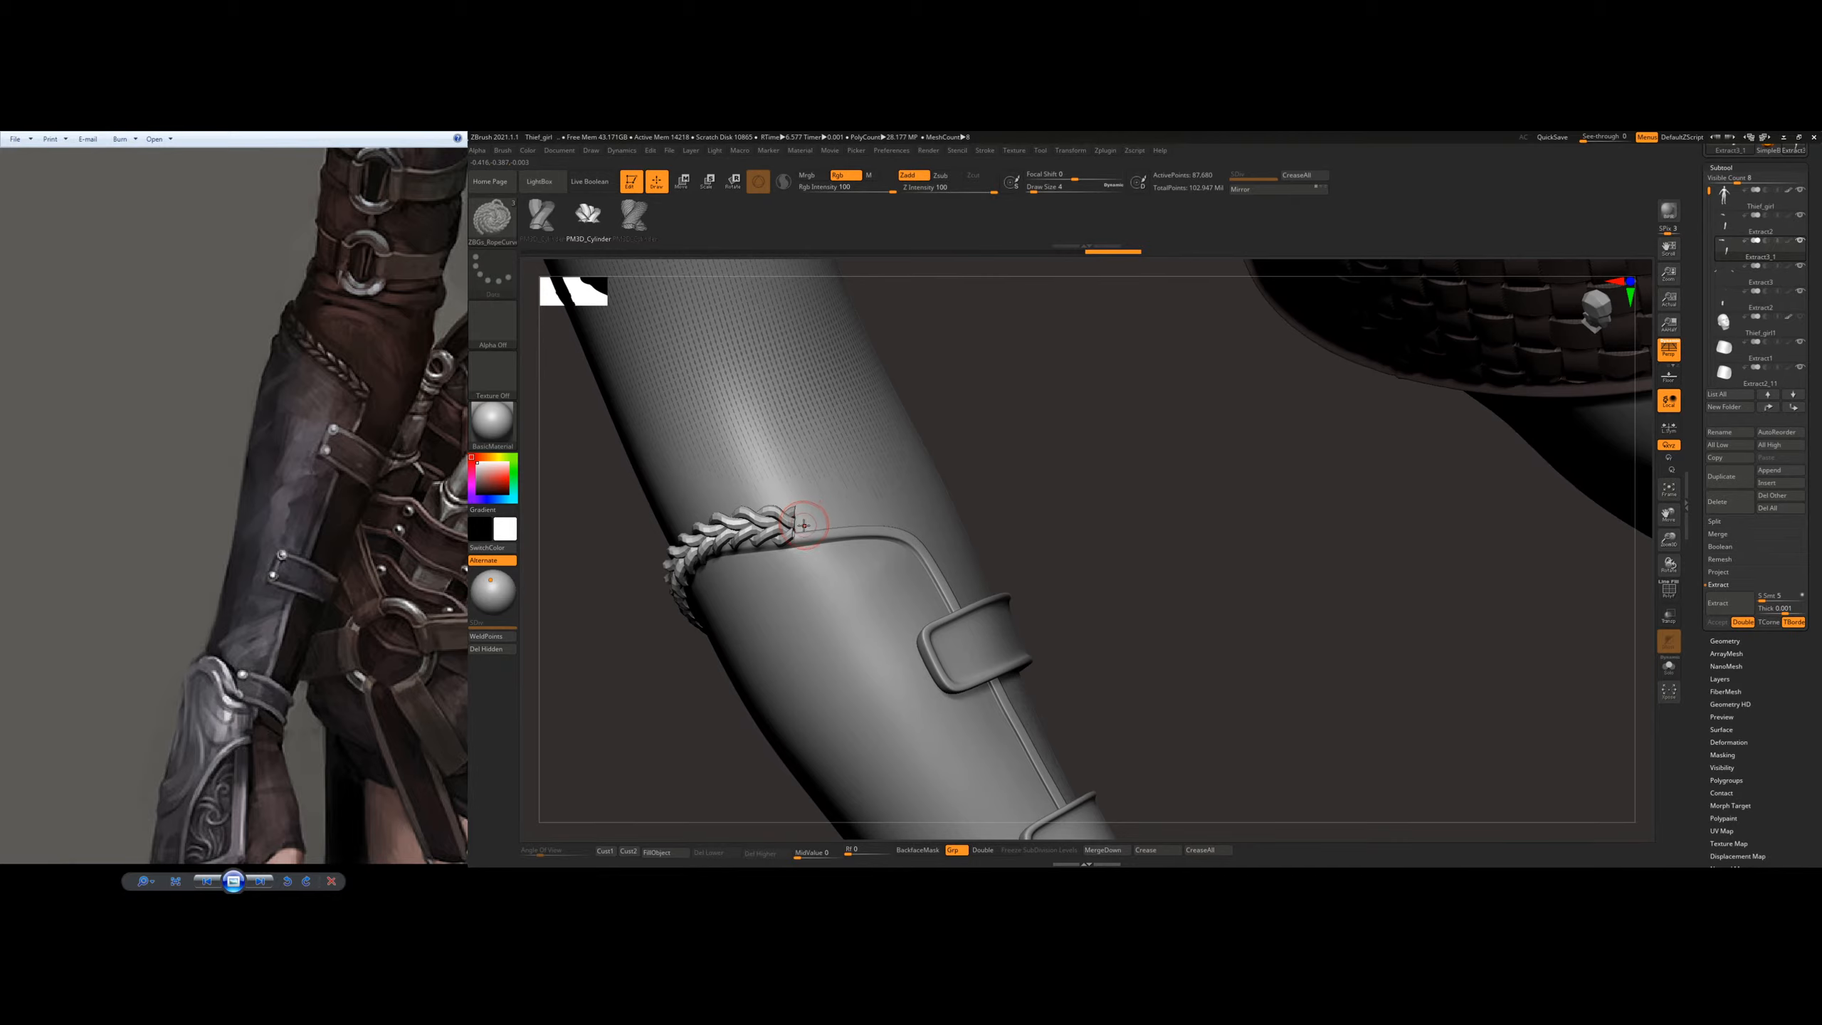
pyautogui.hotkey('ctrl', 'z')
pyautogui.moveTo(883, 517); pyautogui.dragTo(887, 515)
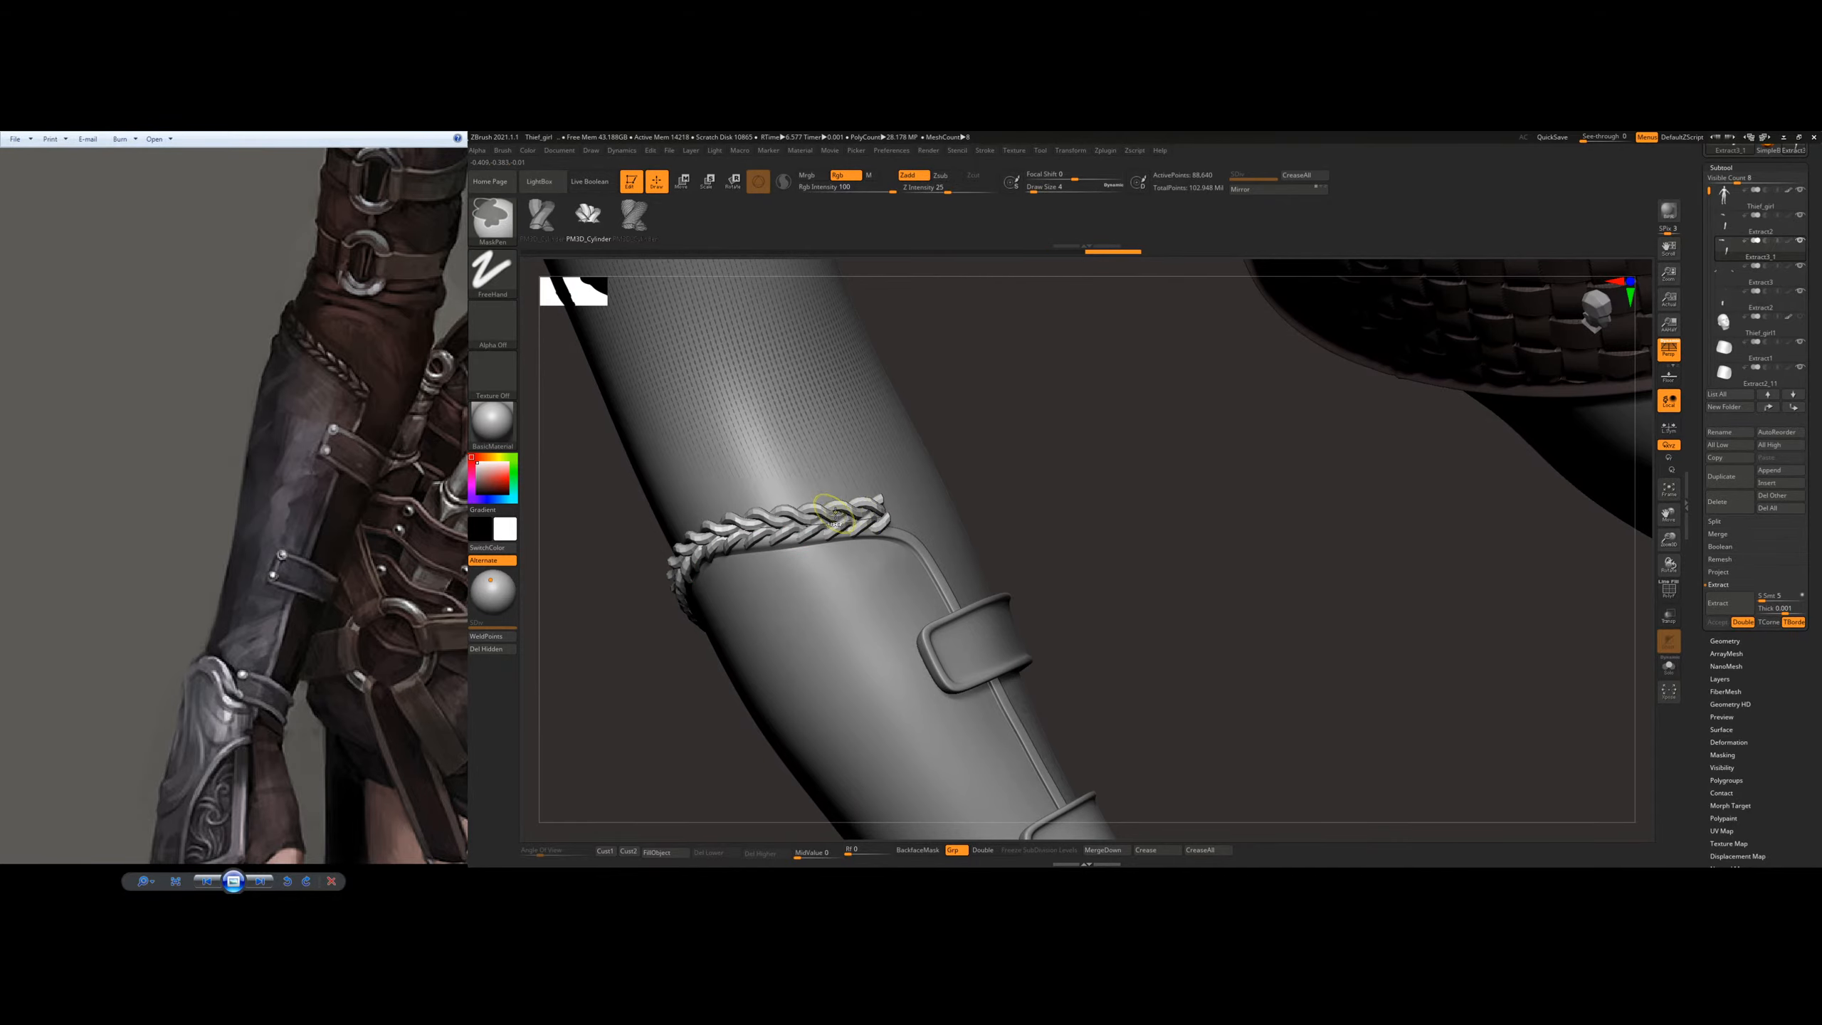
pyautogui.moveTo(839, 495)
pyautogui.mouseDown(button='right')
pyautogui.moveTo(732, 460)
pyautogui.moveTo(850, 417)
pyautogui.moveTo(855, 480)
pyautogui.mouseUp(button='right')
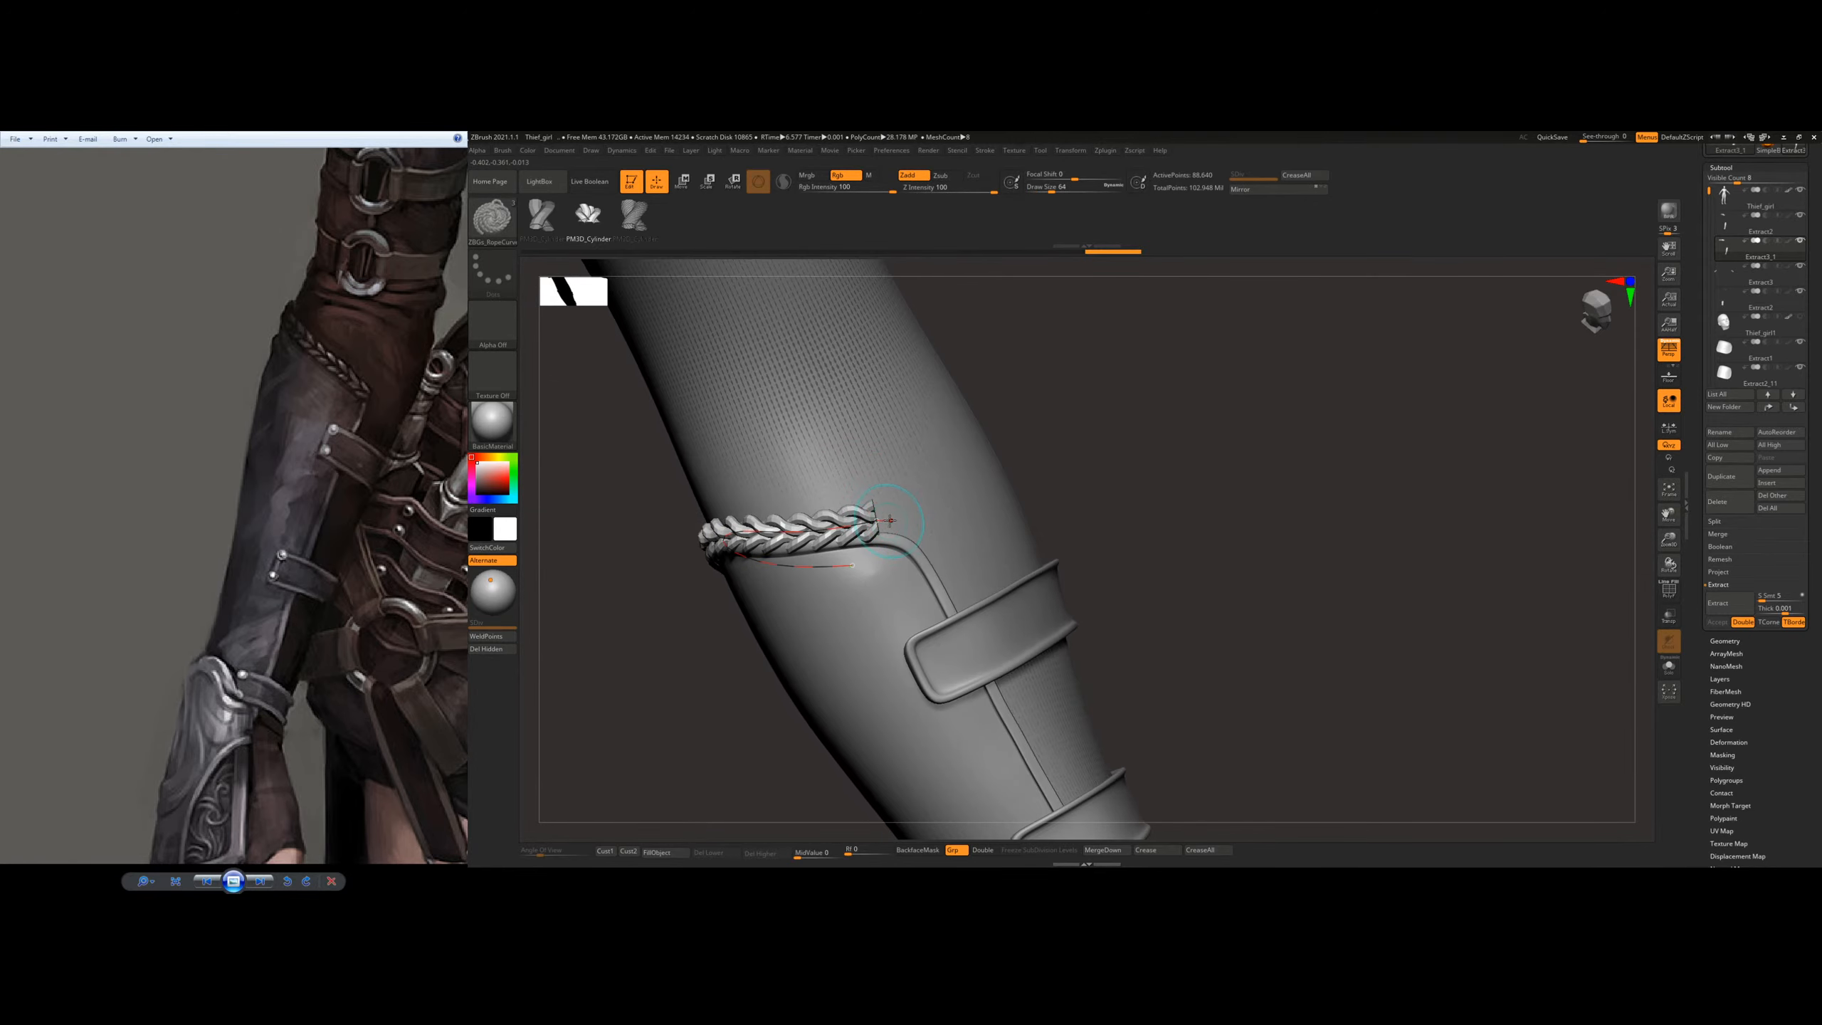
# Step: Try to lengthen the braid's end past the rim's corner
pyautogui.click(910, 520)
pyautogui.hotkey('ctrl', 'z')
pyautogui.keyDown('ctrl'); pyautogui.moveTo(886, 504); pyautogui.dragTo(890, 528, button='right'); pyautogui.keyUp('ctrl')
pyautogui.moveTo(925, 529)
pyautogui.mouseDown()
pyautogui.moveTo(909, 529)
pyautogui.moveTo(942, 525)
pyautogui.mouseUp()
pyautogui.hotkey('ctrl', 'z')
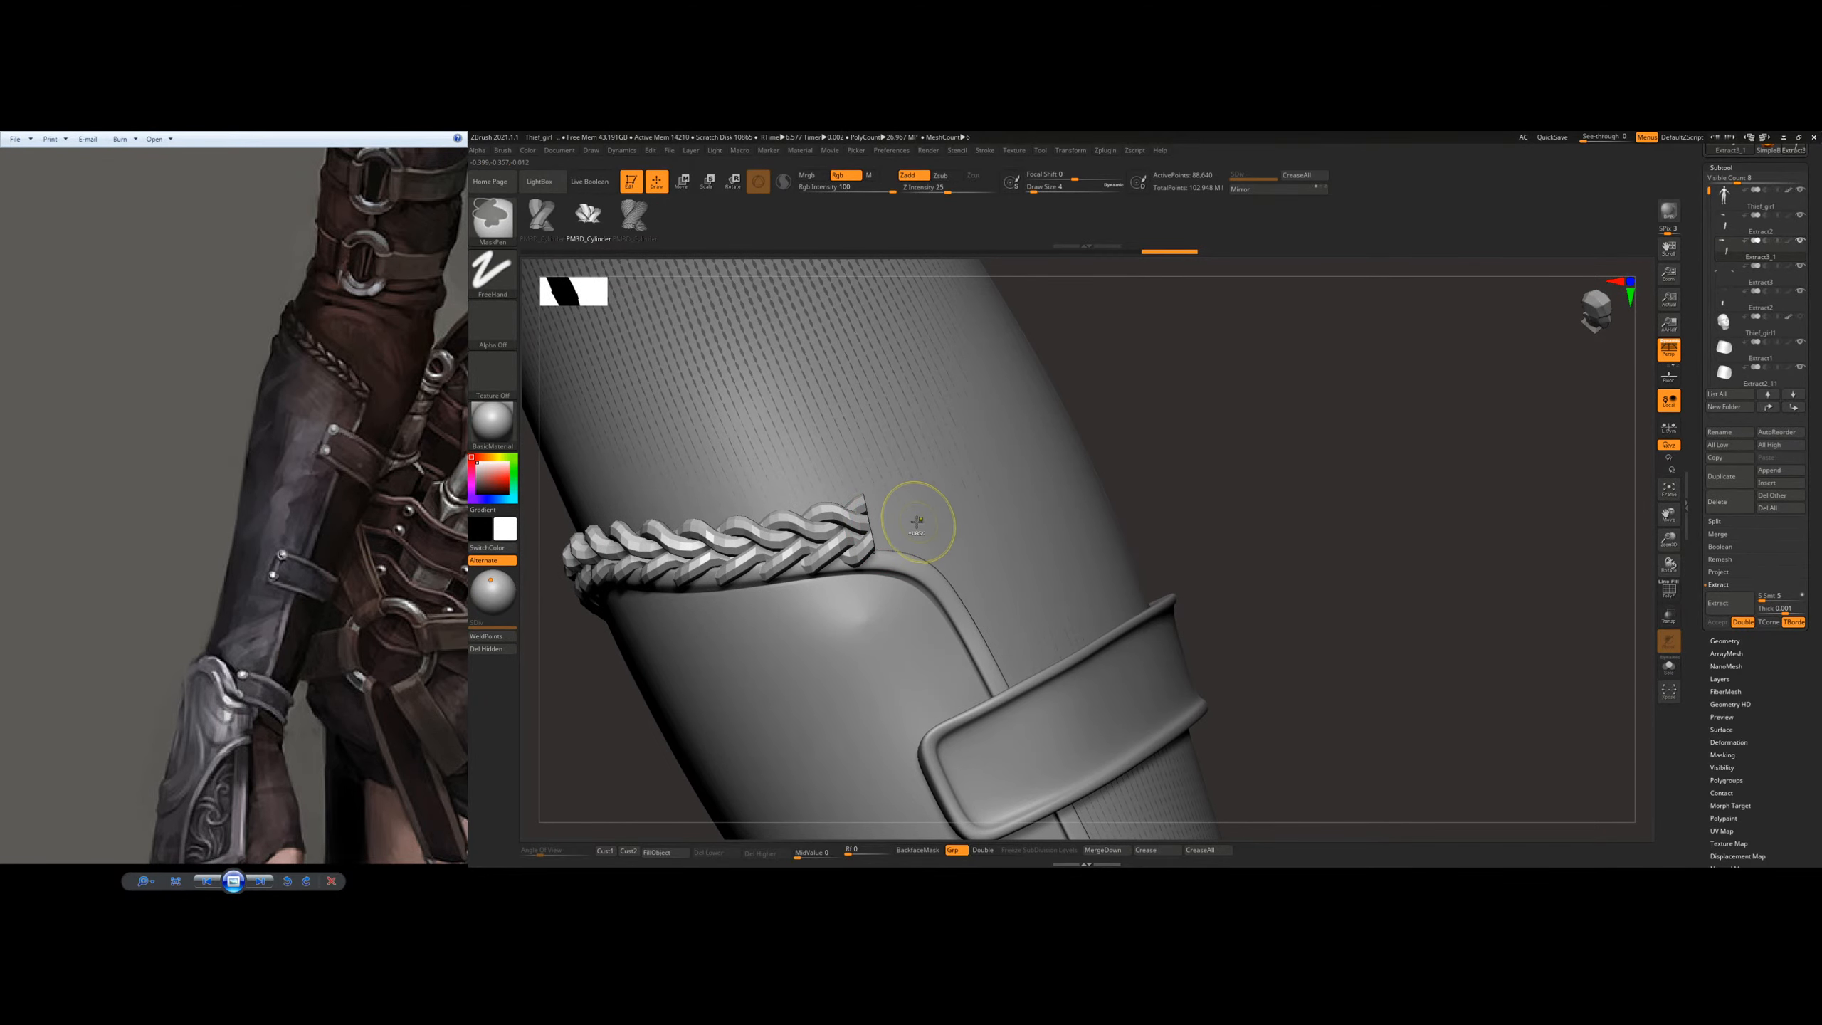
pyautogui.hotkey('ctrl', 'z')
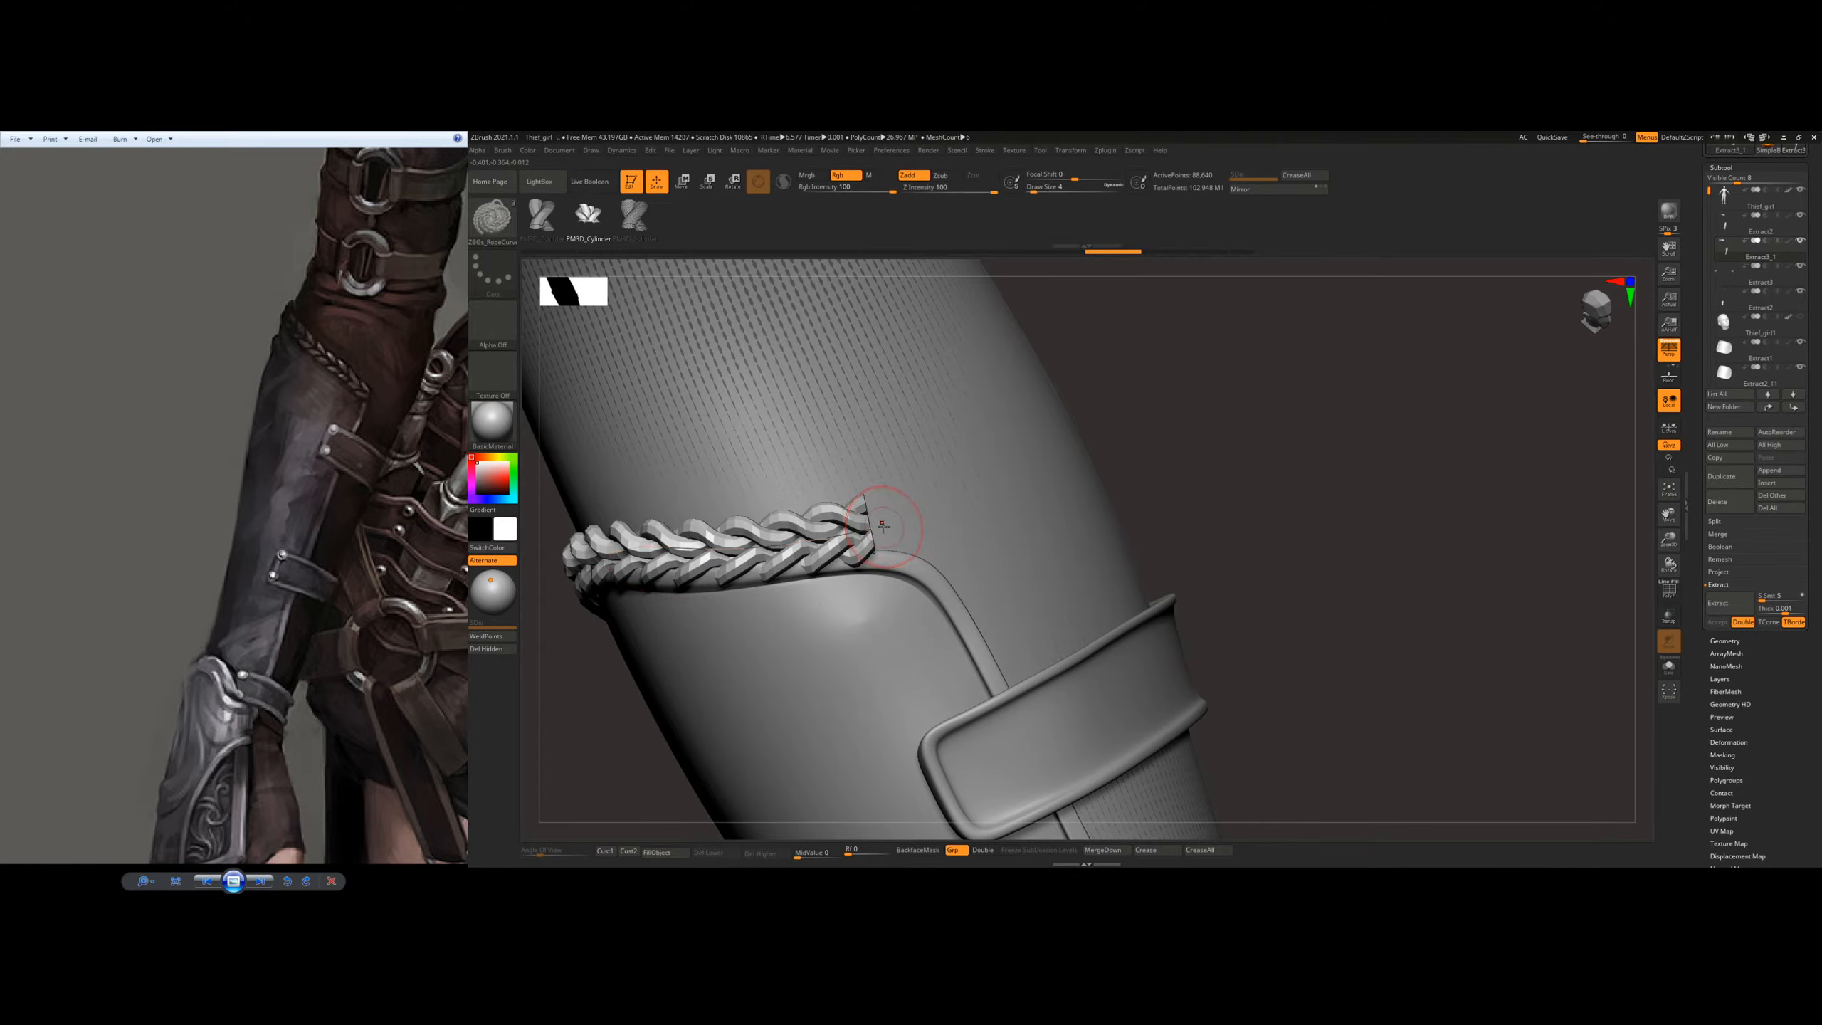
# Step: Rework the braid's end point so it stops close to the bracer rim's corner
pyautogui.moveTo(924, 526)
pyautogui.mouseDown()
pyautogui.moveTo(870, 516)
pyautogui.moveTo(887, 524)
pyautogui.mouseUp()
pyautogui.click(903, 518)
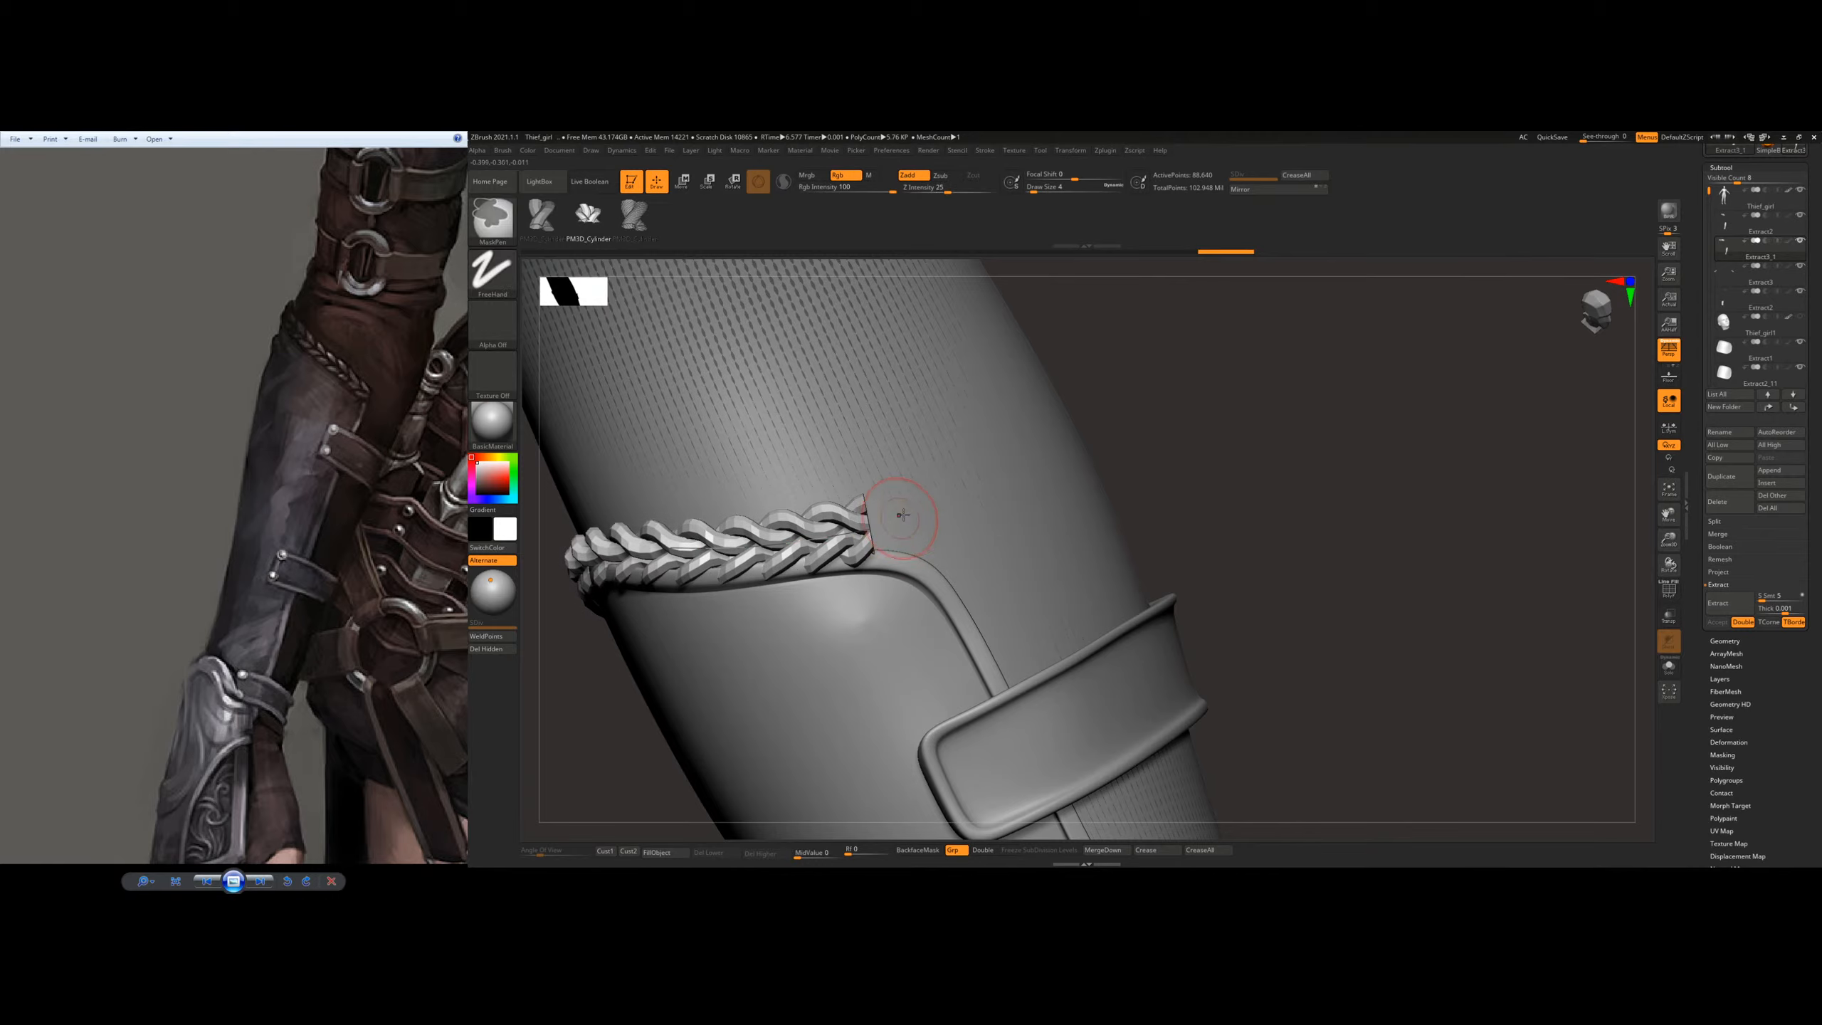
pyautogui.moveTo(902, 517)
pyautogui.mouseDown(button='right')
pyautogui.moveTo(924, 452)
pyautogui.moveTo(858, 500)
pyautogui.moveTo(897, 523)
pyautogui.mouseUp(button='right')
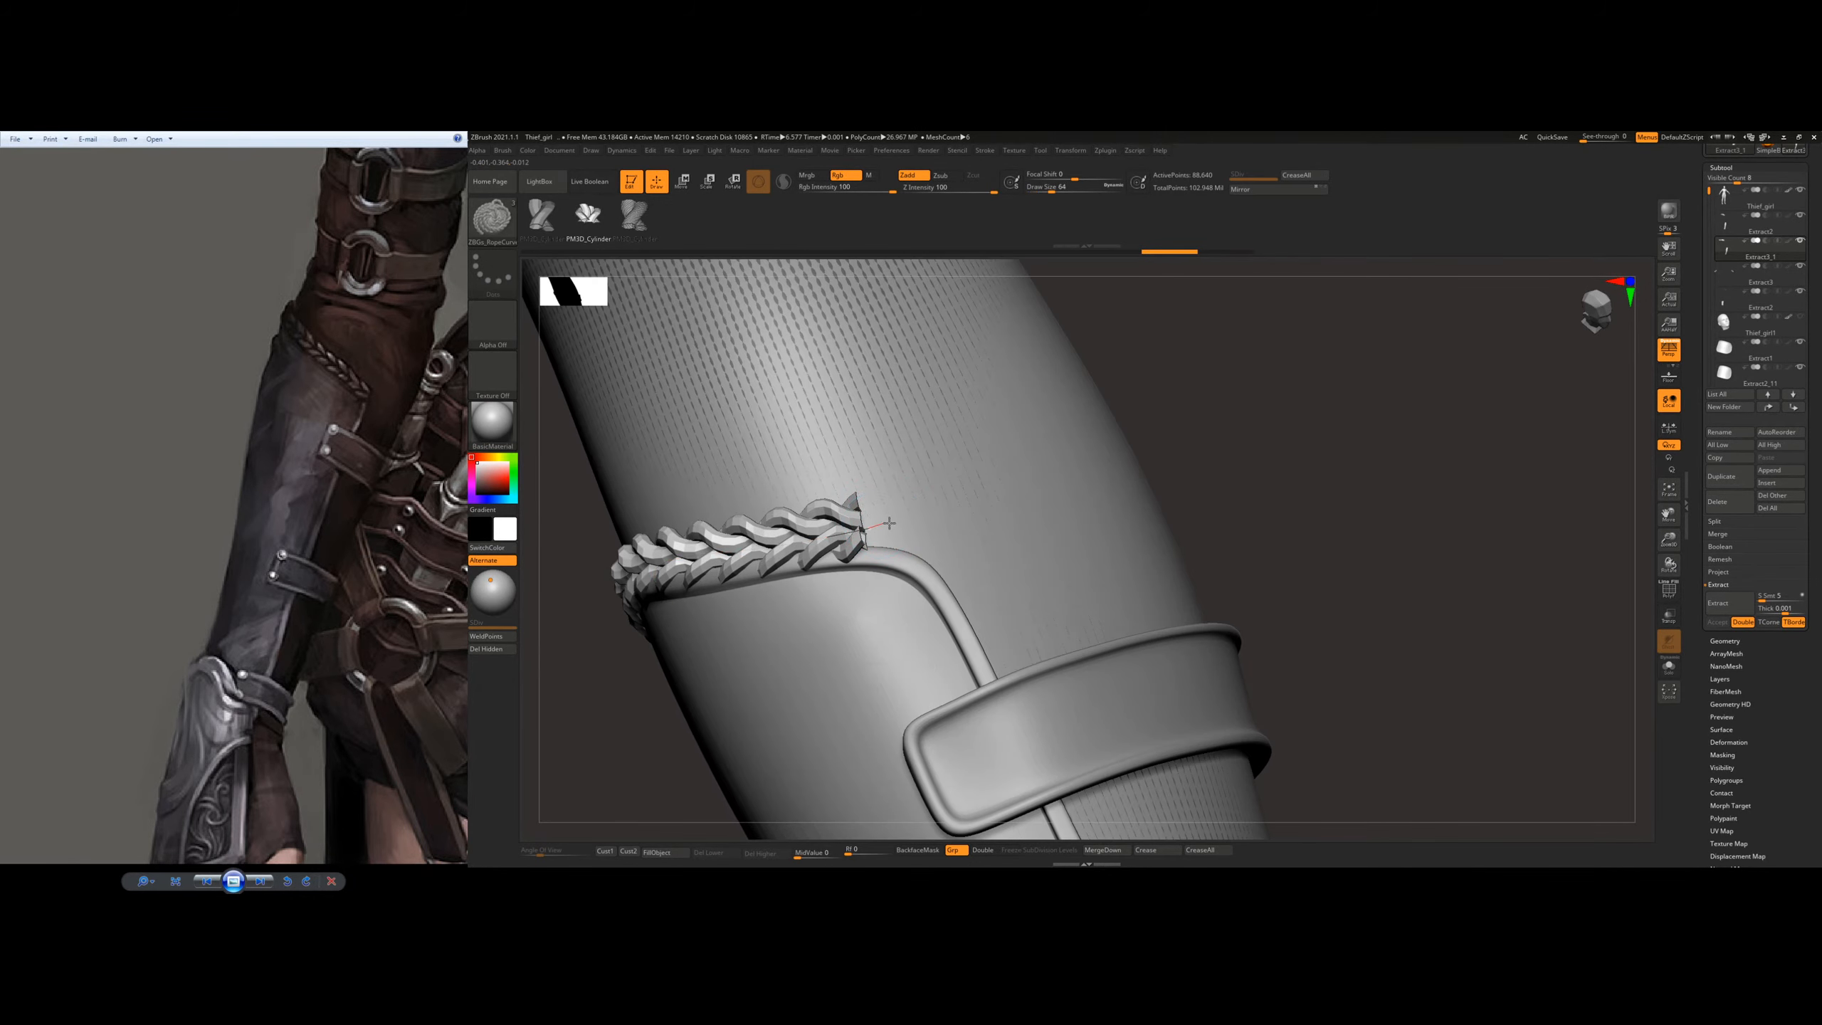
pyautogui.moveTo(929, 511); pyautogui.dragTo(928, 507)
pyautogui.hotkey('ctrl', 'z')
pyautogui.keyDown('ctrl'); pyautogui.moveTo(887, 526); pyautogui.dragTo(916, 509, button='right'); pyautogui.keyUp('ctrl')
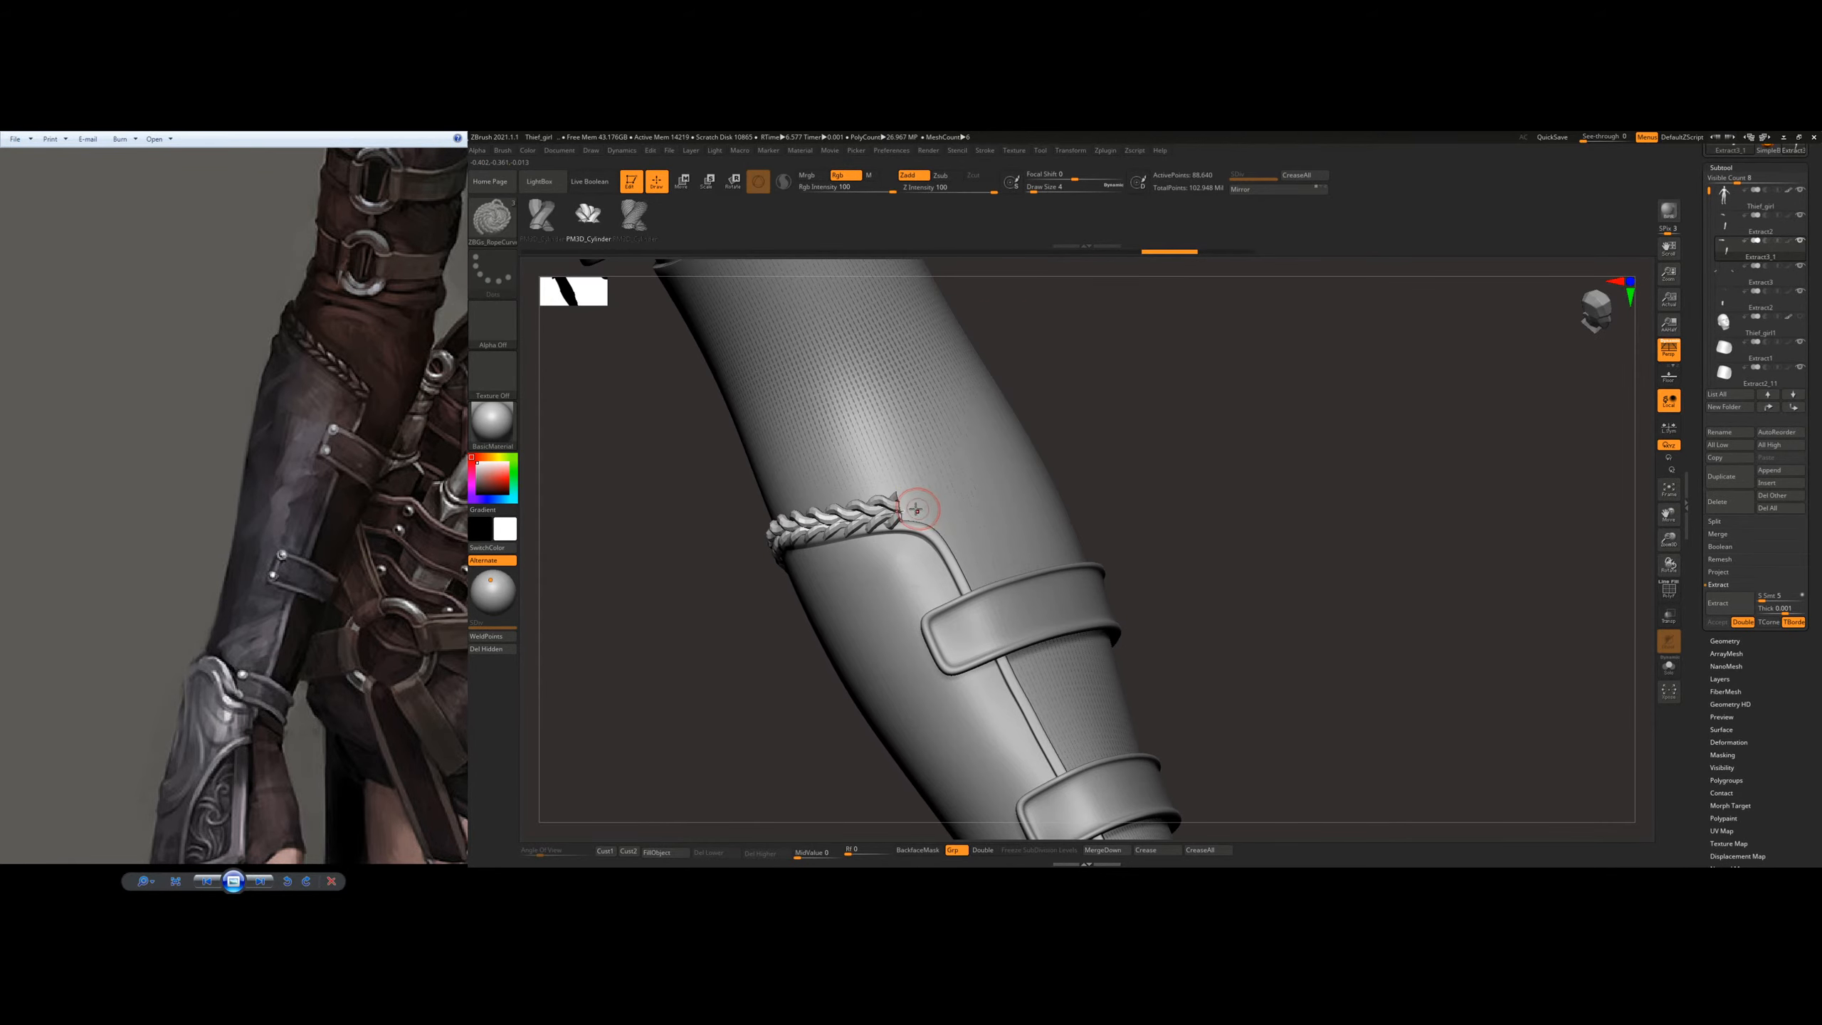
pyautogui.moveTo(936, 505); pyautogui.dragTo(938, 499)
pyautogui.press('ctrl')
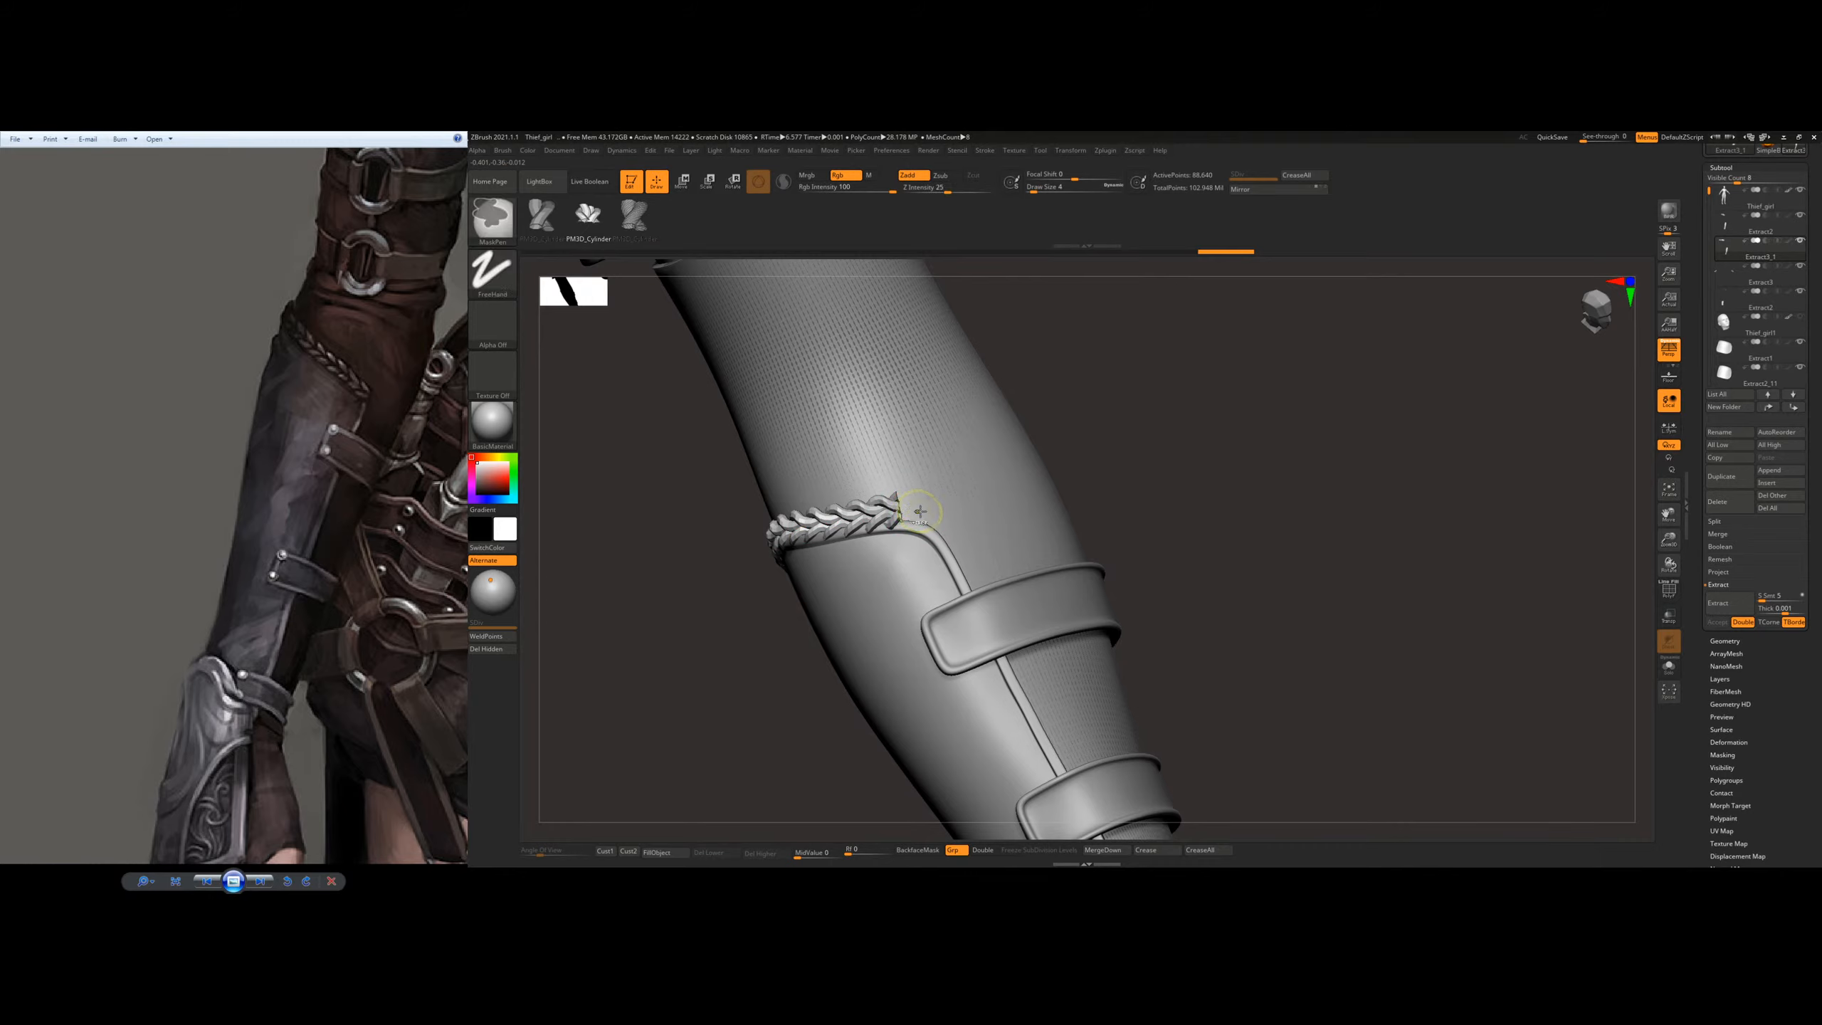
pyautogui.moveTo(904, 508)
pyautogui.mouseDown(button='right')
pyautogui.moveTo(943, 470)
pyautogui.moveTo(940, 488)
pyautogui.moveTo(830, 471)
pyautogui.mouseUp(button='right')
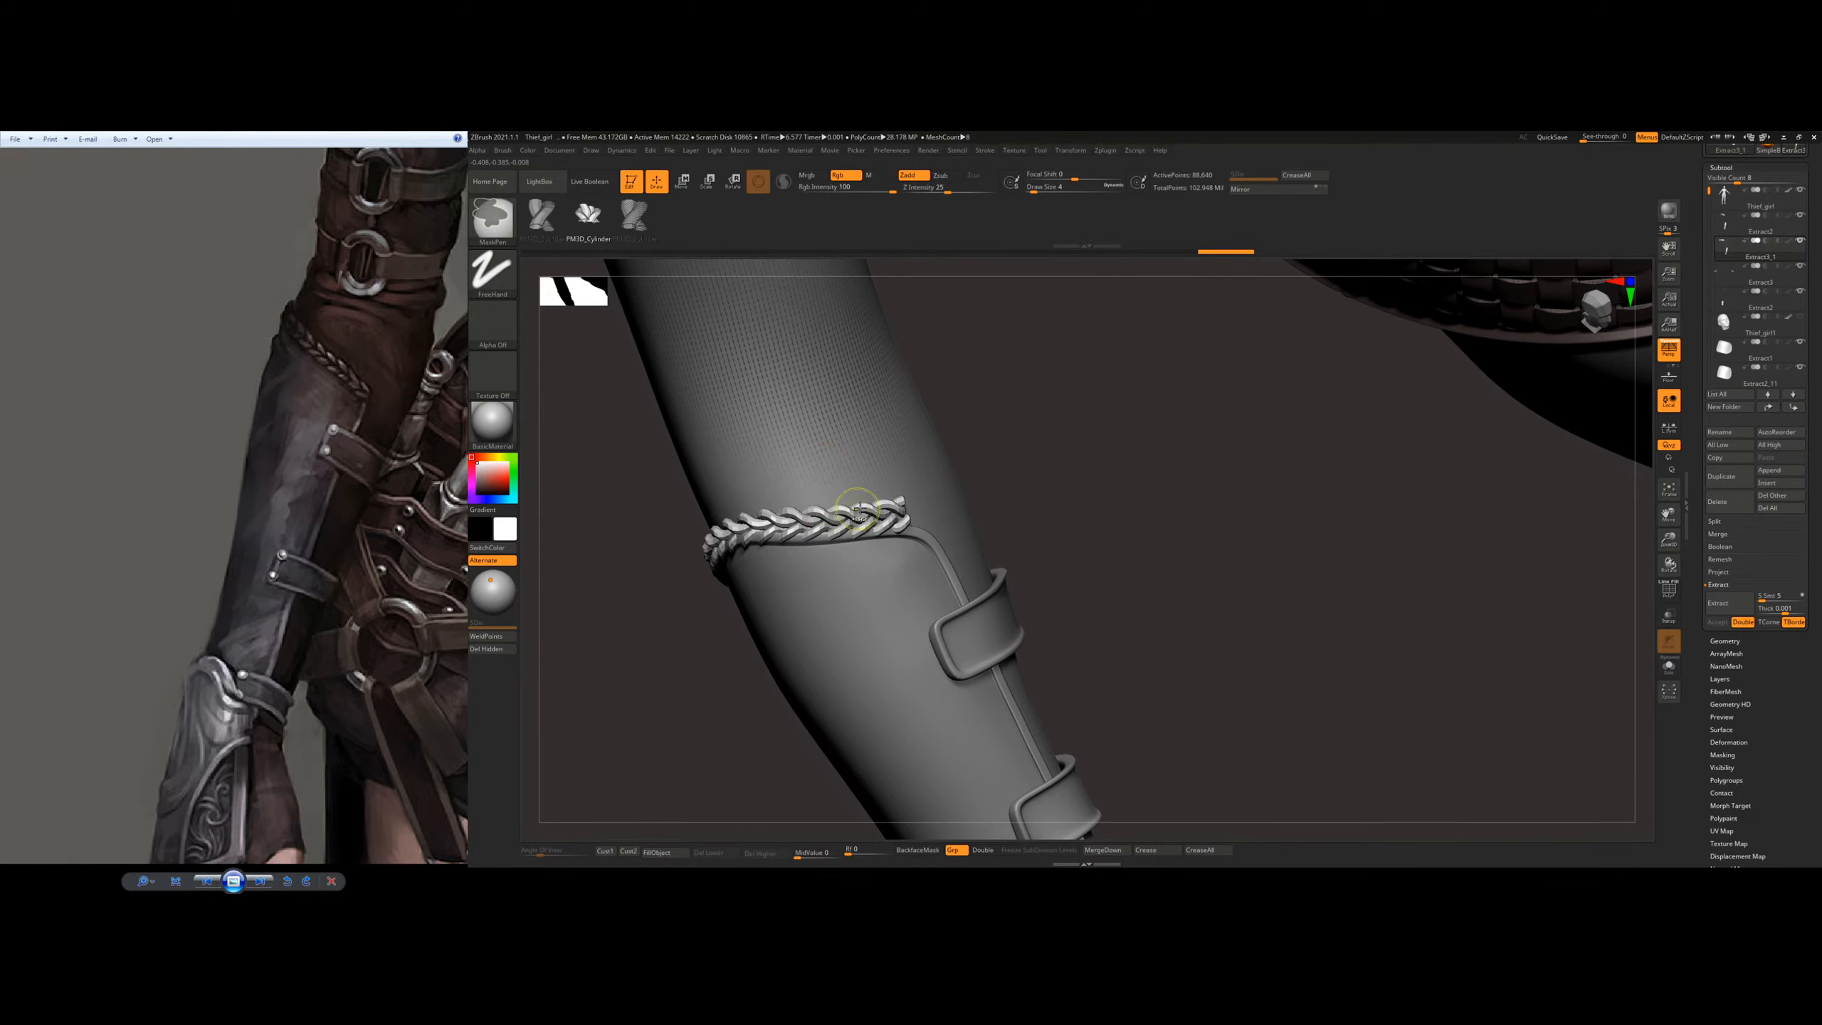
# Step: Undo the entire braid back to the bare bracer rim
pyautogui.moveTo(693, 319); pyautogui.dragTo(985, 403, button='right')
pyautogui.hotkey('ctrl', 'z')
pyautogui.hotkey('ctrl', 'z')
pyautogui.hotkey('ctrl', 'z')
pyautogui.hotkey('ctrl', 'z')
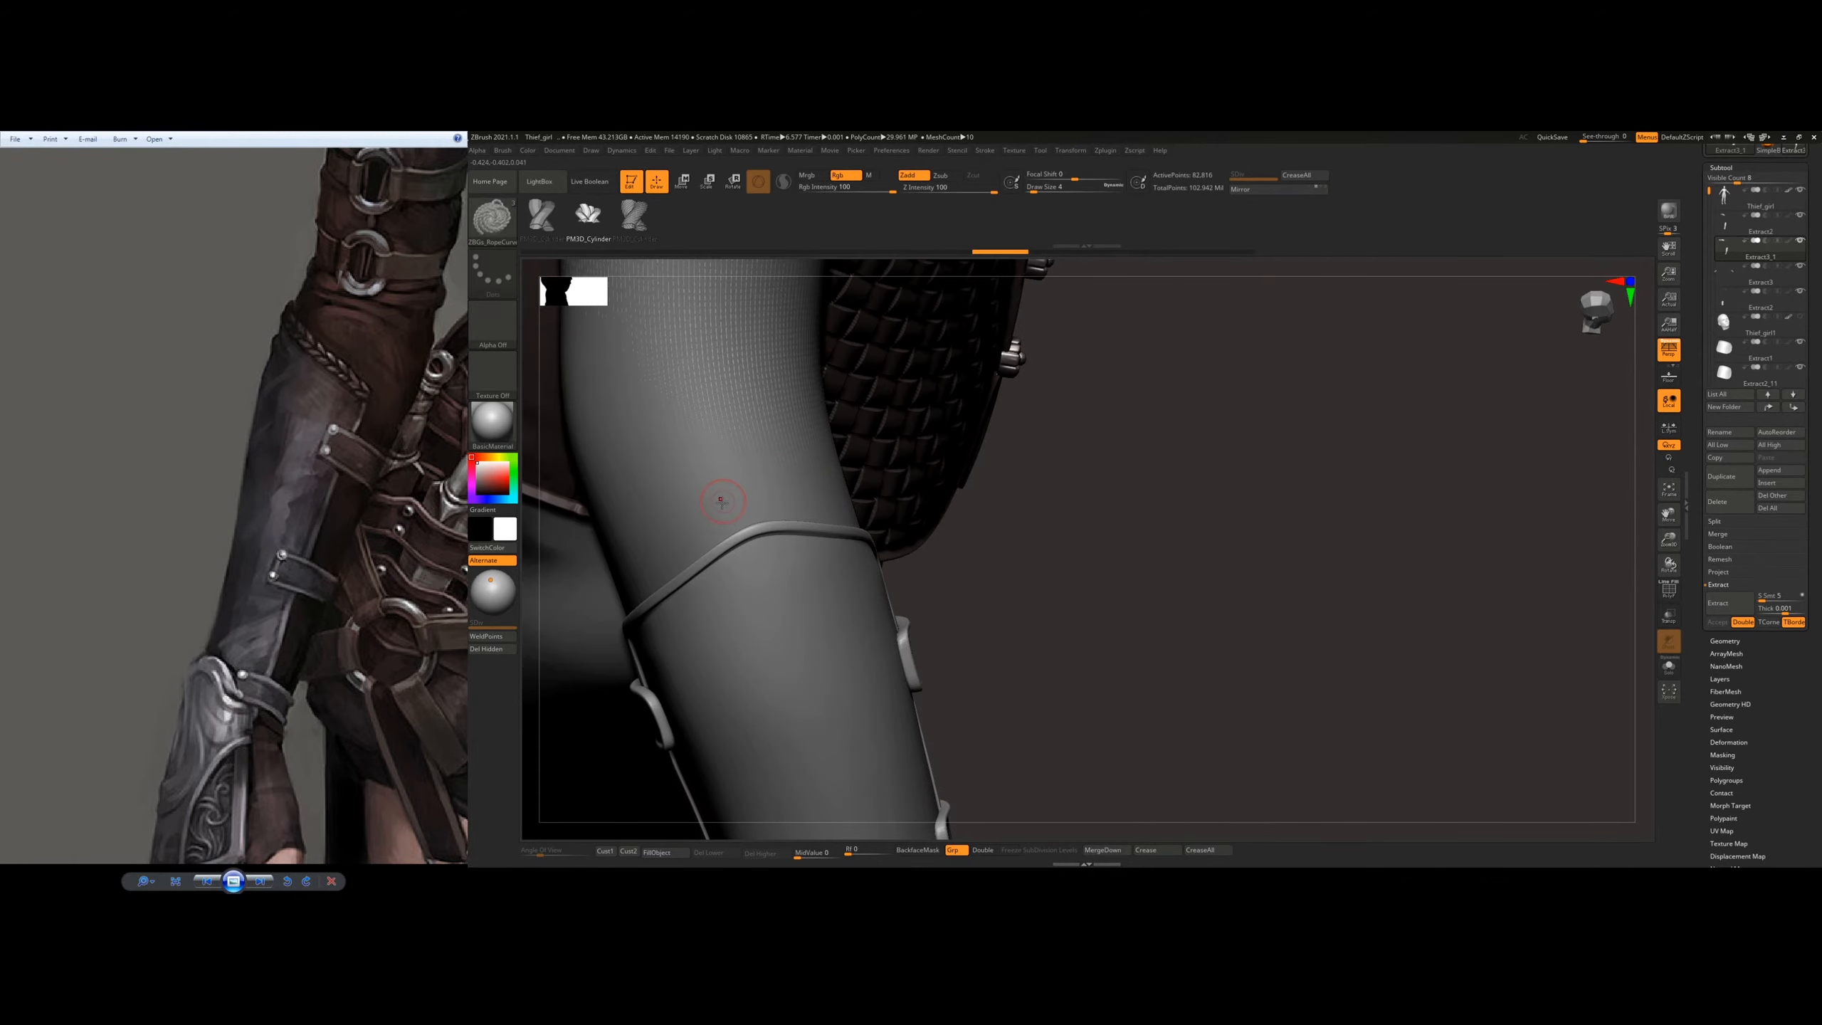
# Step: Try the rope curve brush's other insert meshes along the bracer's top edge
pyautogui.moveTo(724, 500); pyautogui.dragTo(654, 444, button='right')
pyautogui.click(539, 204)
pyautogui.moveTo(574, 527)
pyautogui.keyDown('alt'); pyautogui.mouseDown(button='right')
pyautogui.moveTo(834, 490)
pyautogui.moveTo(922, 518)
pyautogui.mouseUp(button='right'); pyautogui.keyUp('alt')
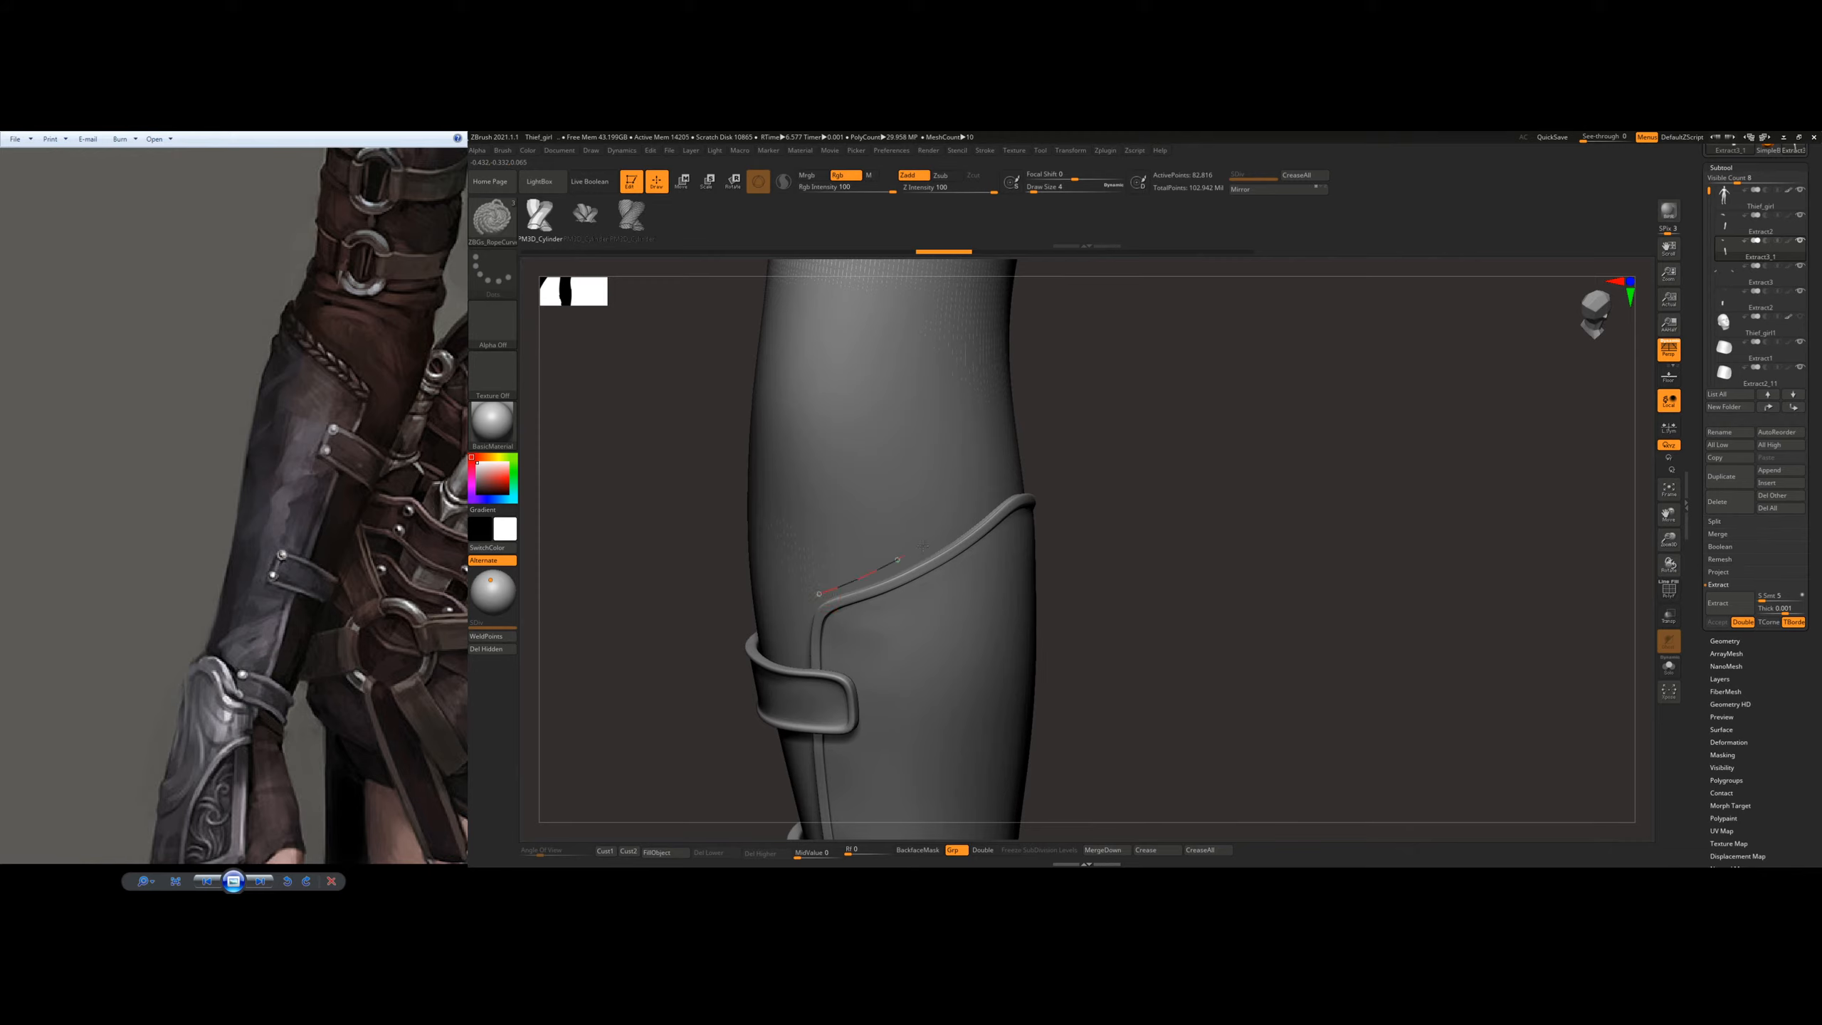
pyautogui.moveTo(1001, 495); pyautogui.dragTo(1024, 489)
pyautogui.moveTo(1037, 466); pyautogui.dragTo(1013, 455, button='right')
pyautogui.hotkey('ctrl', 'z')
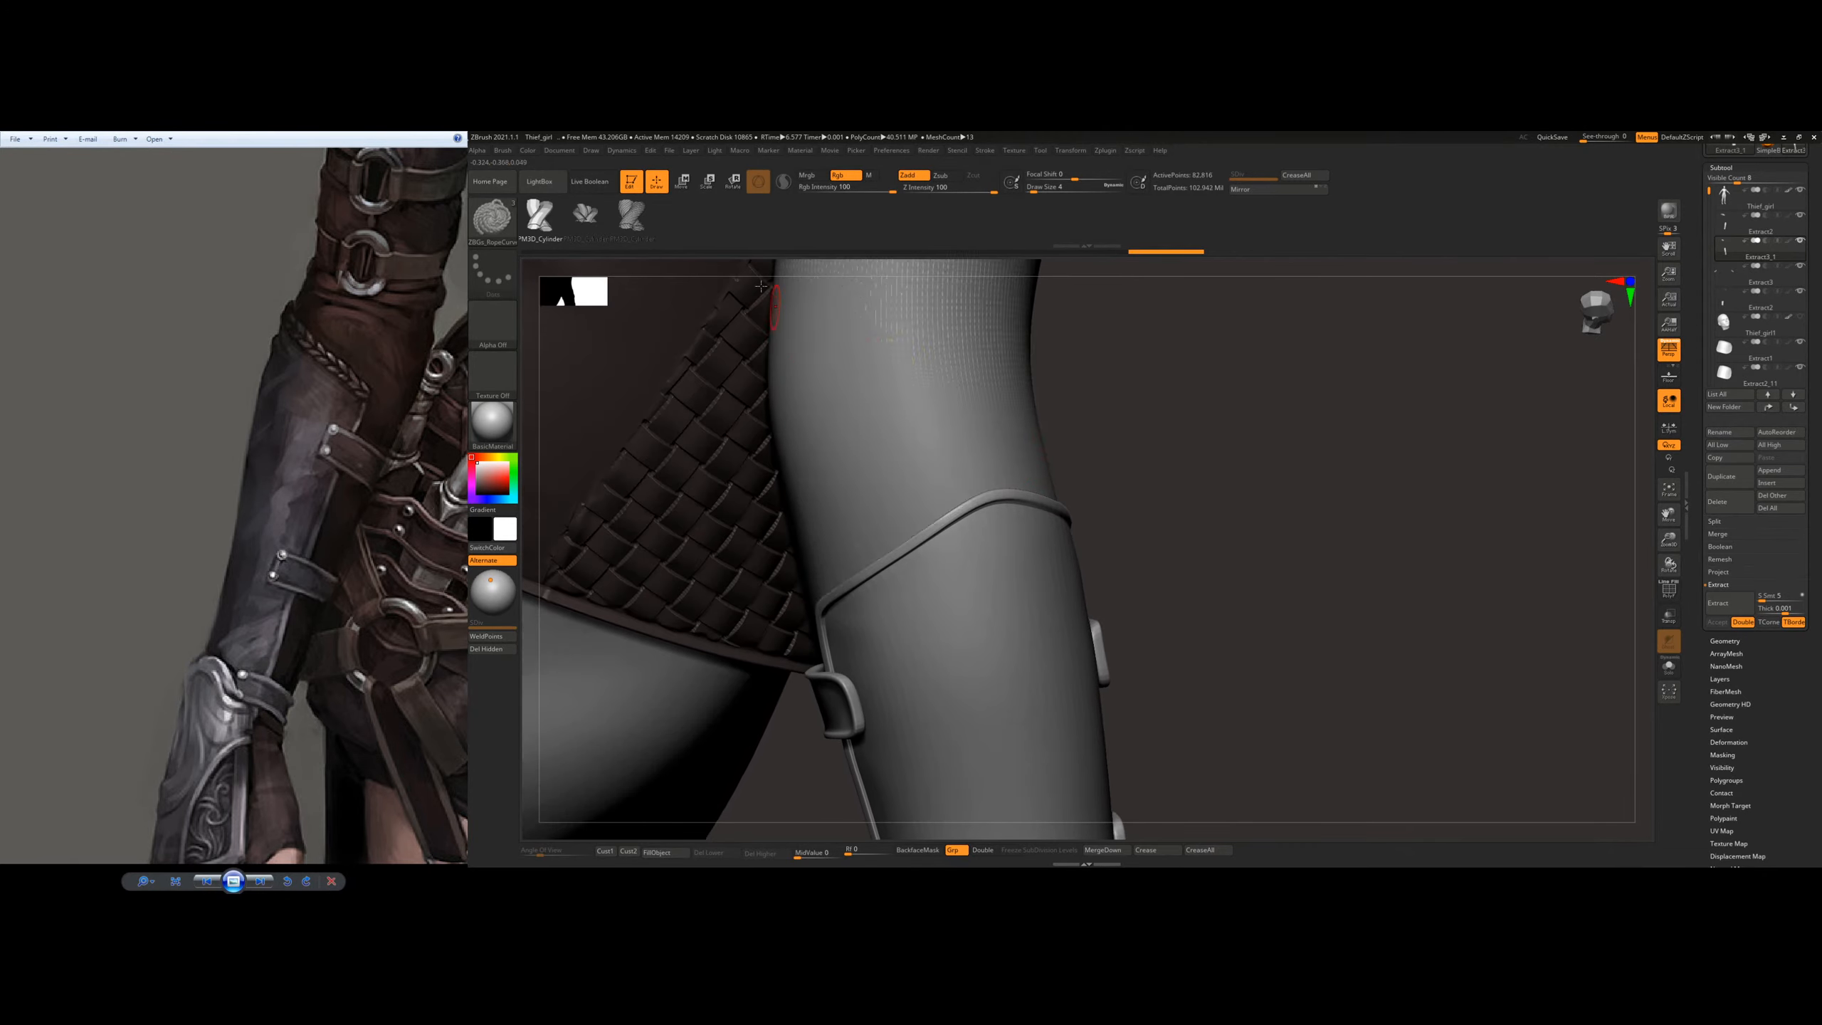
# Step: Return the rope curve brush to its braid mesh and start a new braid along the bracer's top rim
pyautogui.click(492, 219)
pyautogui.click(542, 182)
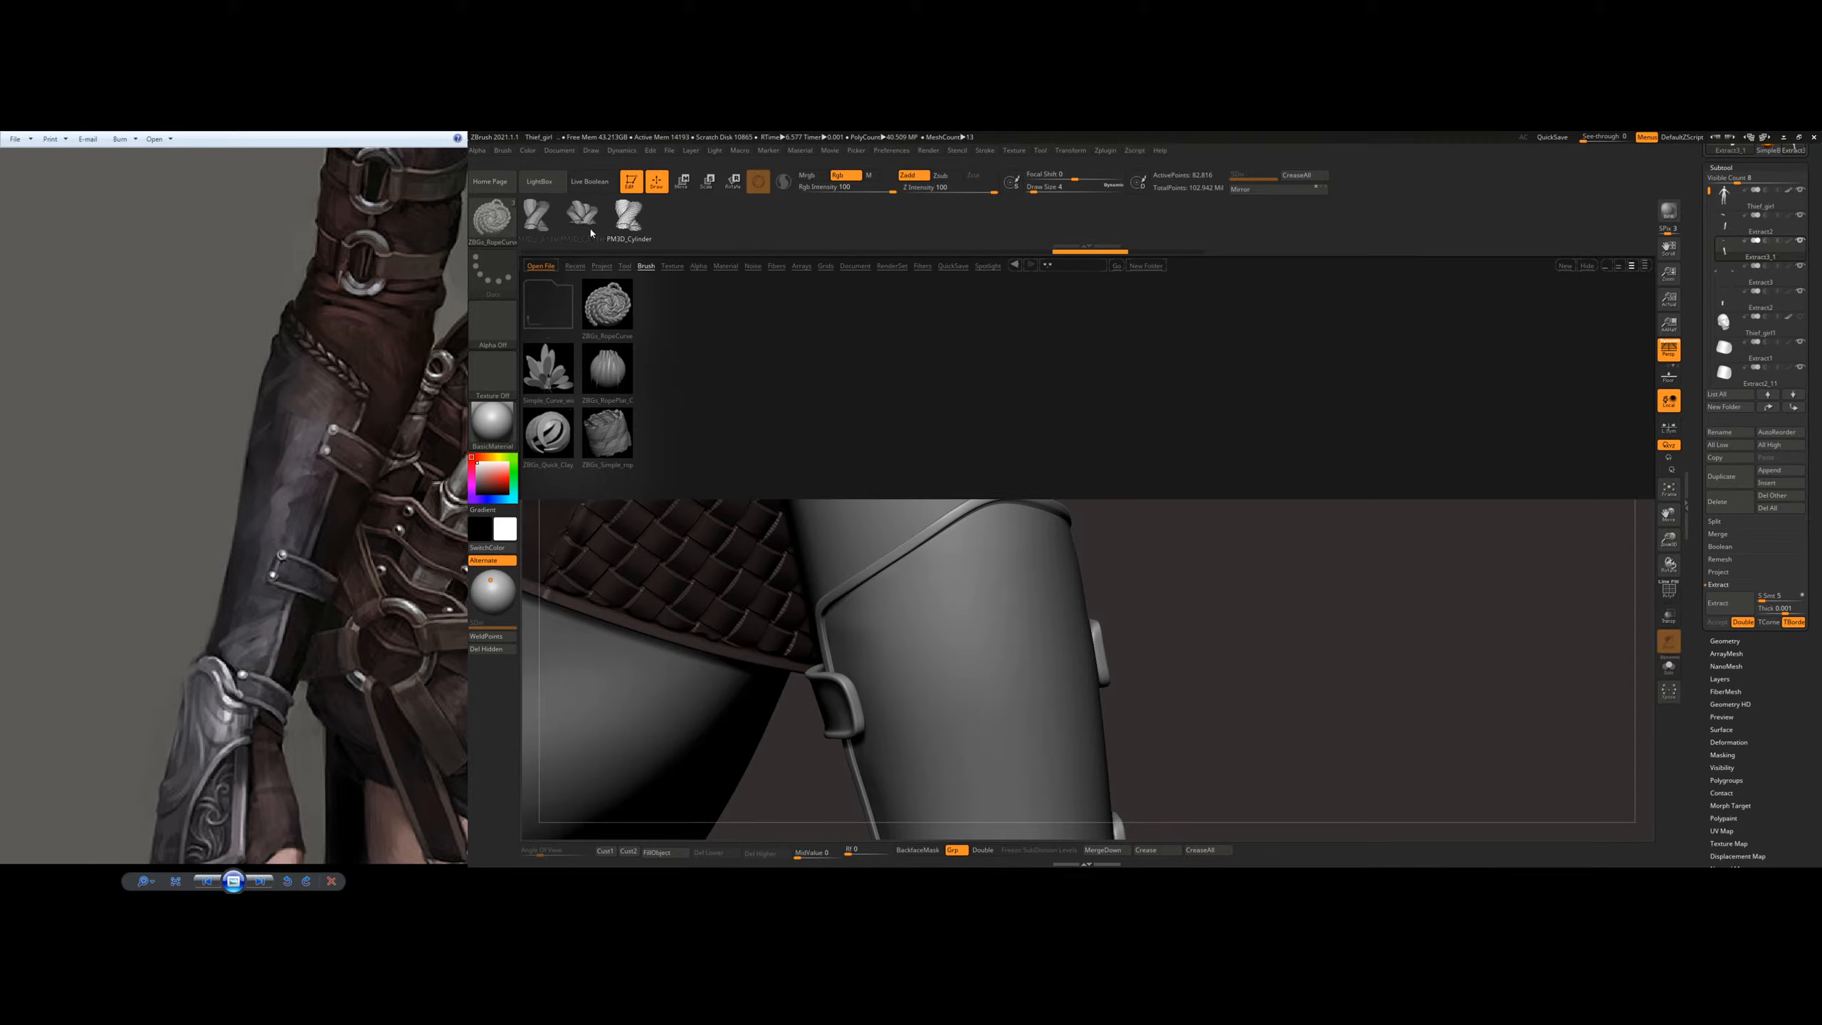
pyautogui.click(543, 190)
pyautogui.moveTo(924, 516)
pyautogui.mouseDown(button='right')
pyautogui.moveTo(862, 522)
pyautogui.moveTo(814, 573)
pyautogui.moveTo(830, 526)
pyautogui.moveTo(803, 568)
pyautogui.mouseUp(button='right')
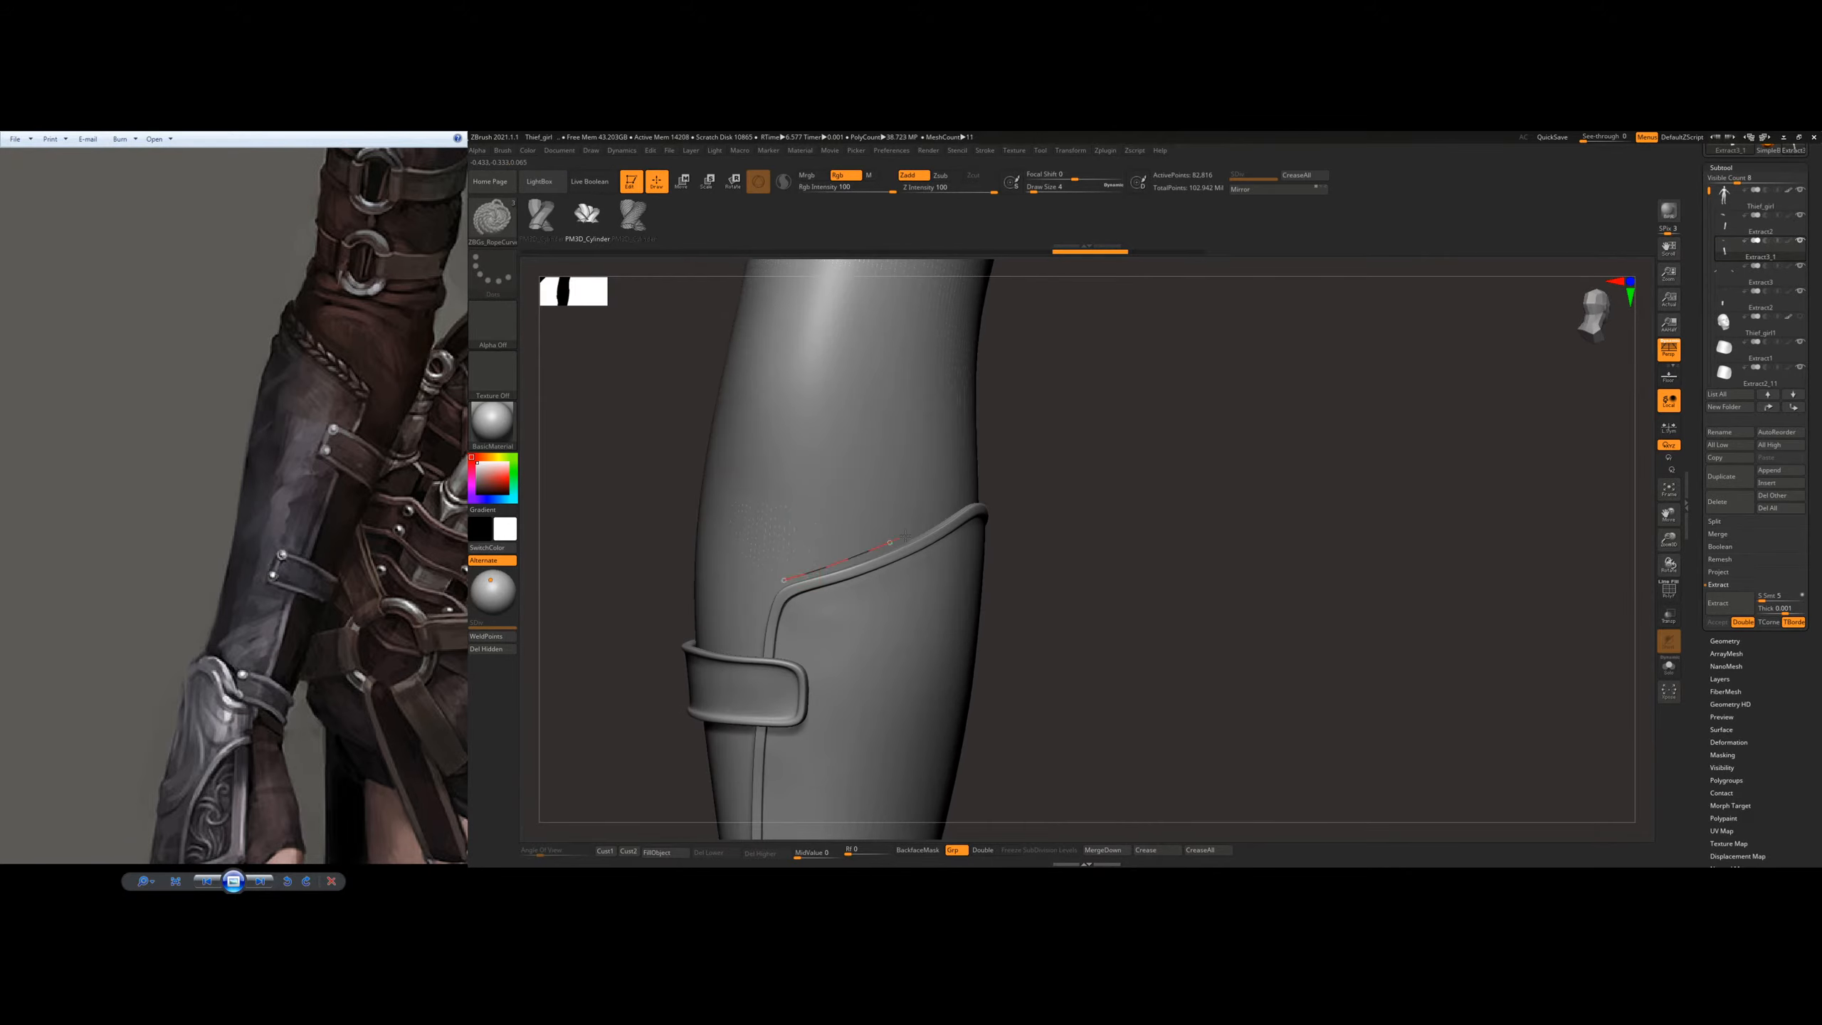
pyautogui.moveTo(960, 496); pyautogui.dragTo(961, 495)
pyautogui.moveTo(998, 468)
pyautogui.mouseDown(button='right')
pyautogui.moveTo(963, 463)
pyautogui.moveTo(992, 460)
pyautogui.mouseUp(button='right')
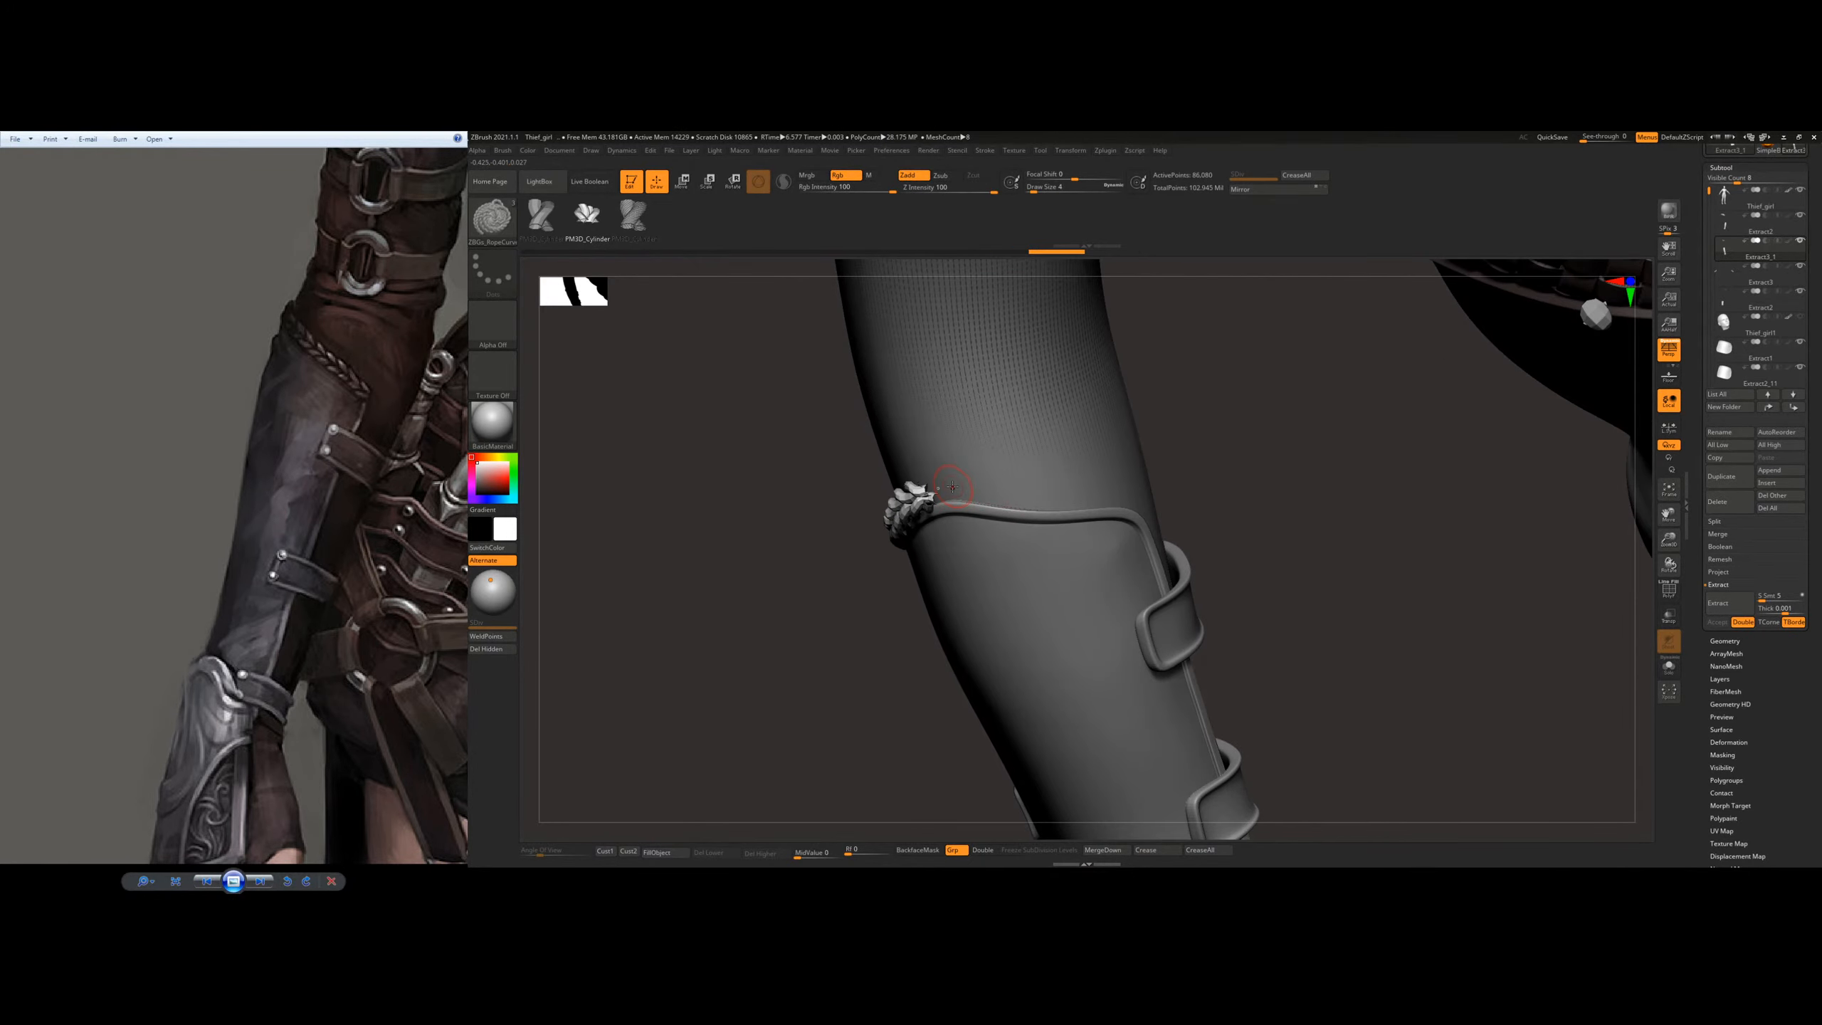
# Step: Extend the braid around the forearm along the rest of the bracer's top edge to the opposite corner
pyautogui.hotkey('ctrl', 'z')
pyautogui.moveTo(1137, 497); pyautogui.dragTo(1142, 498)
pyautogui.moveTo(1066, 427)
pyautogui.mouseDown(button='right')
pyautogui.moveTo(961, 431)
pyautogui.moveTo(1084, 423)
pyautogui.moveTo(1065, 412)
pyautogui.mouseUp(button='right')
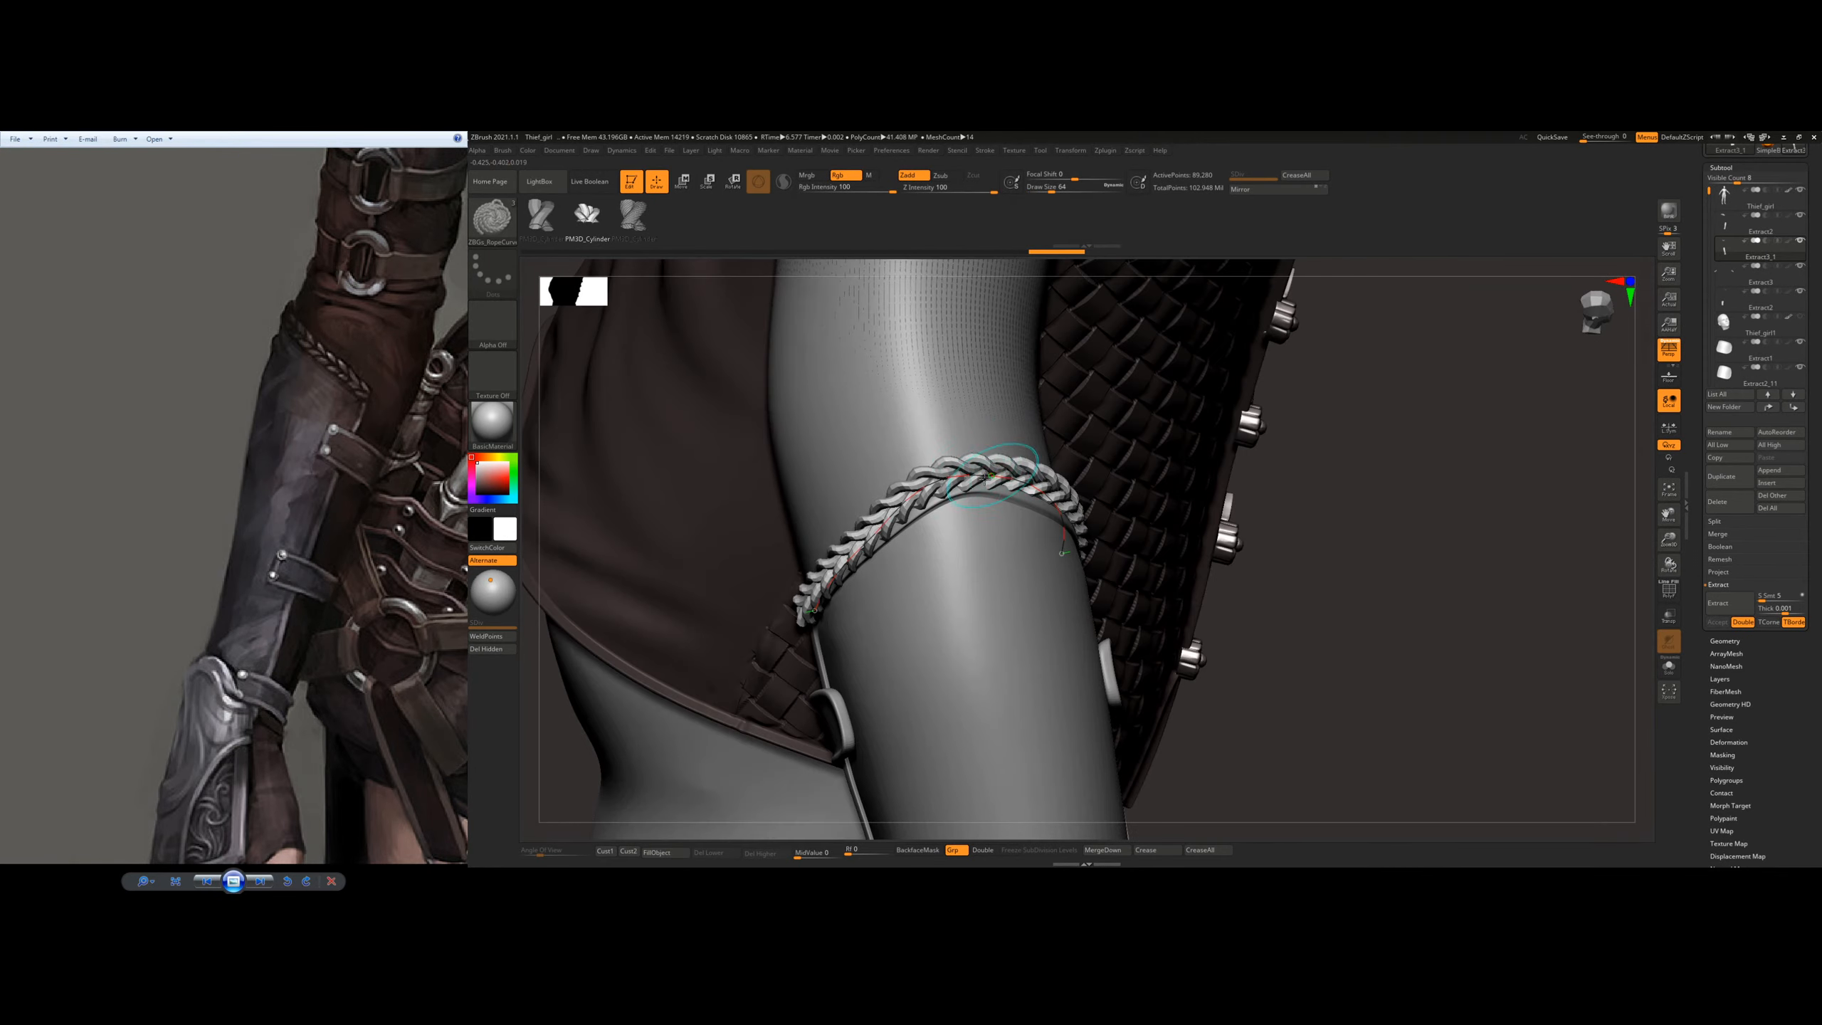
pyautogui.moveTo(932, 474); pyautogui.dragTo(965, 463, button='right')
# Step: Switch to the Move Topological brush and delete the braid's guide curve with the curve functions
pyautogui.press('b')
pyautogui.press('m')
pyautogui.press('t')
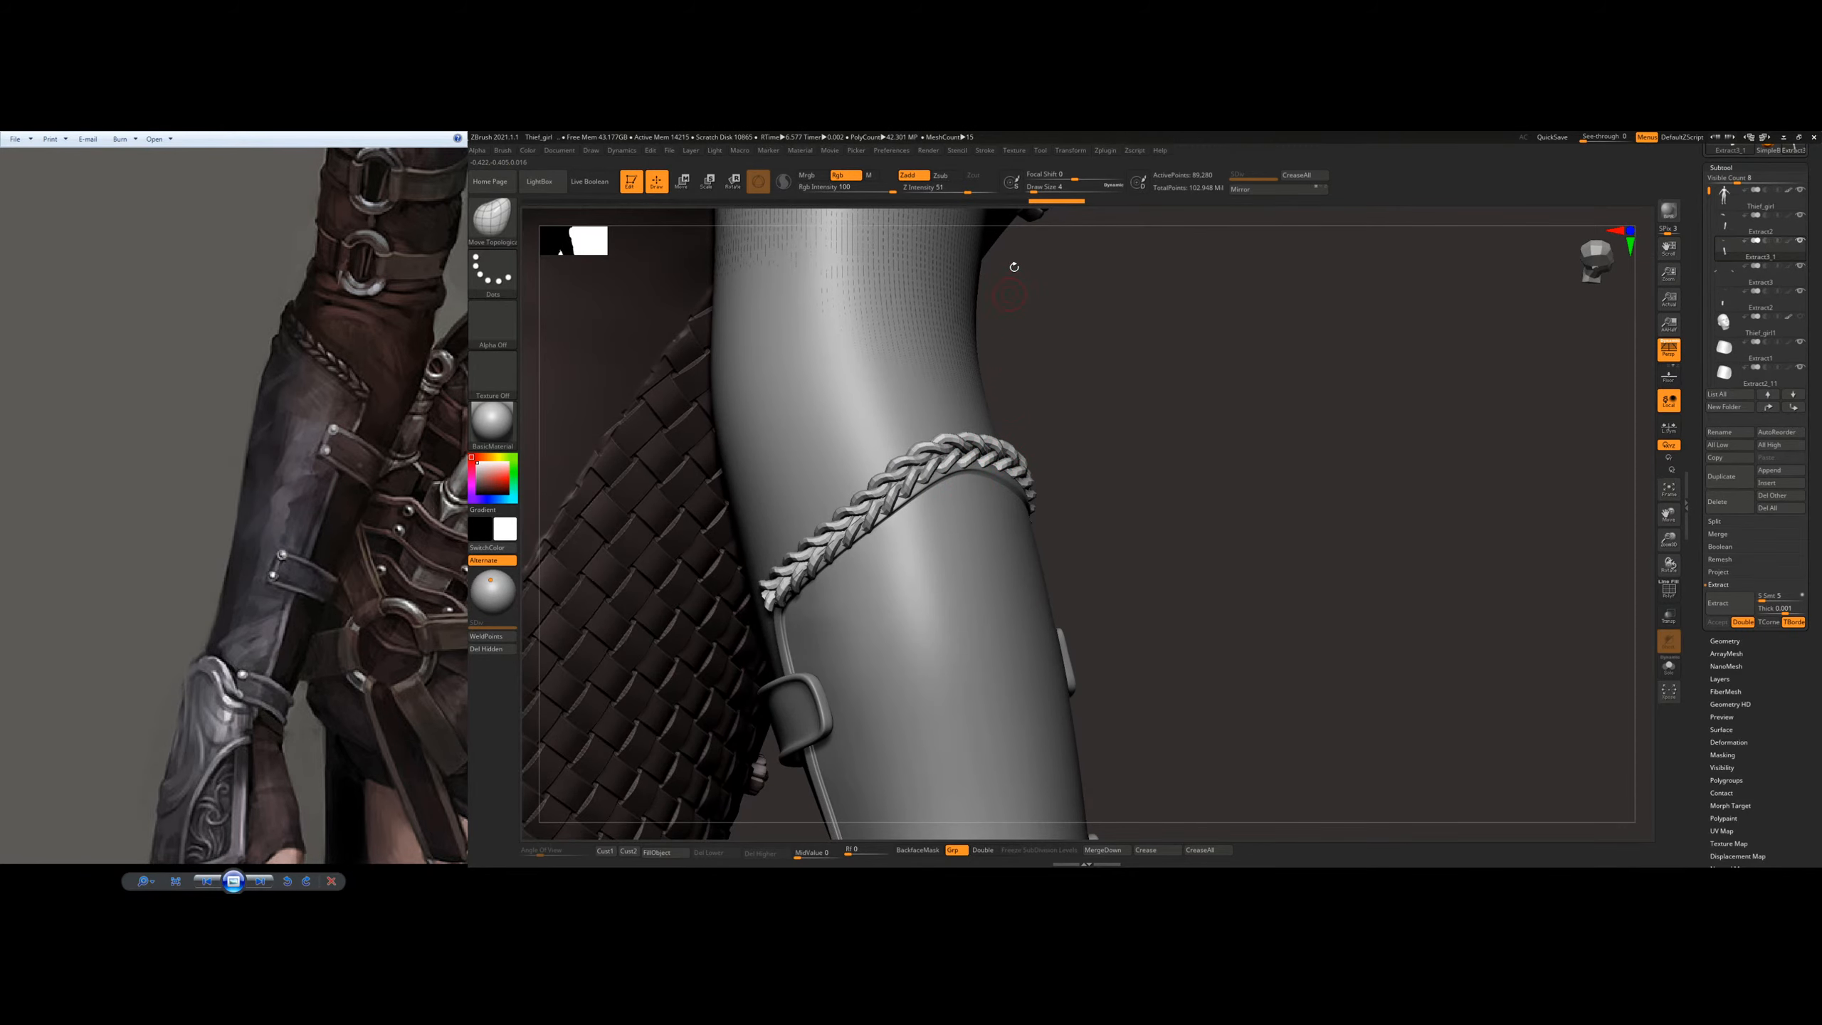
pyautogui.click(1004, 151)
pyautogui.click(985, 153)
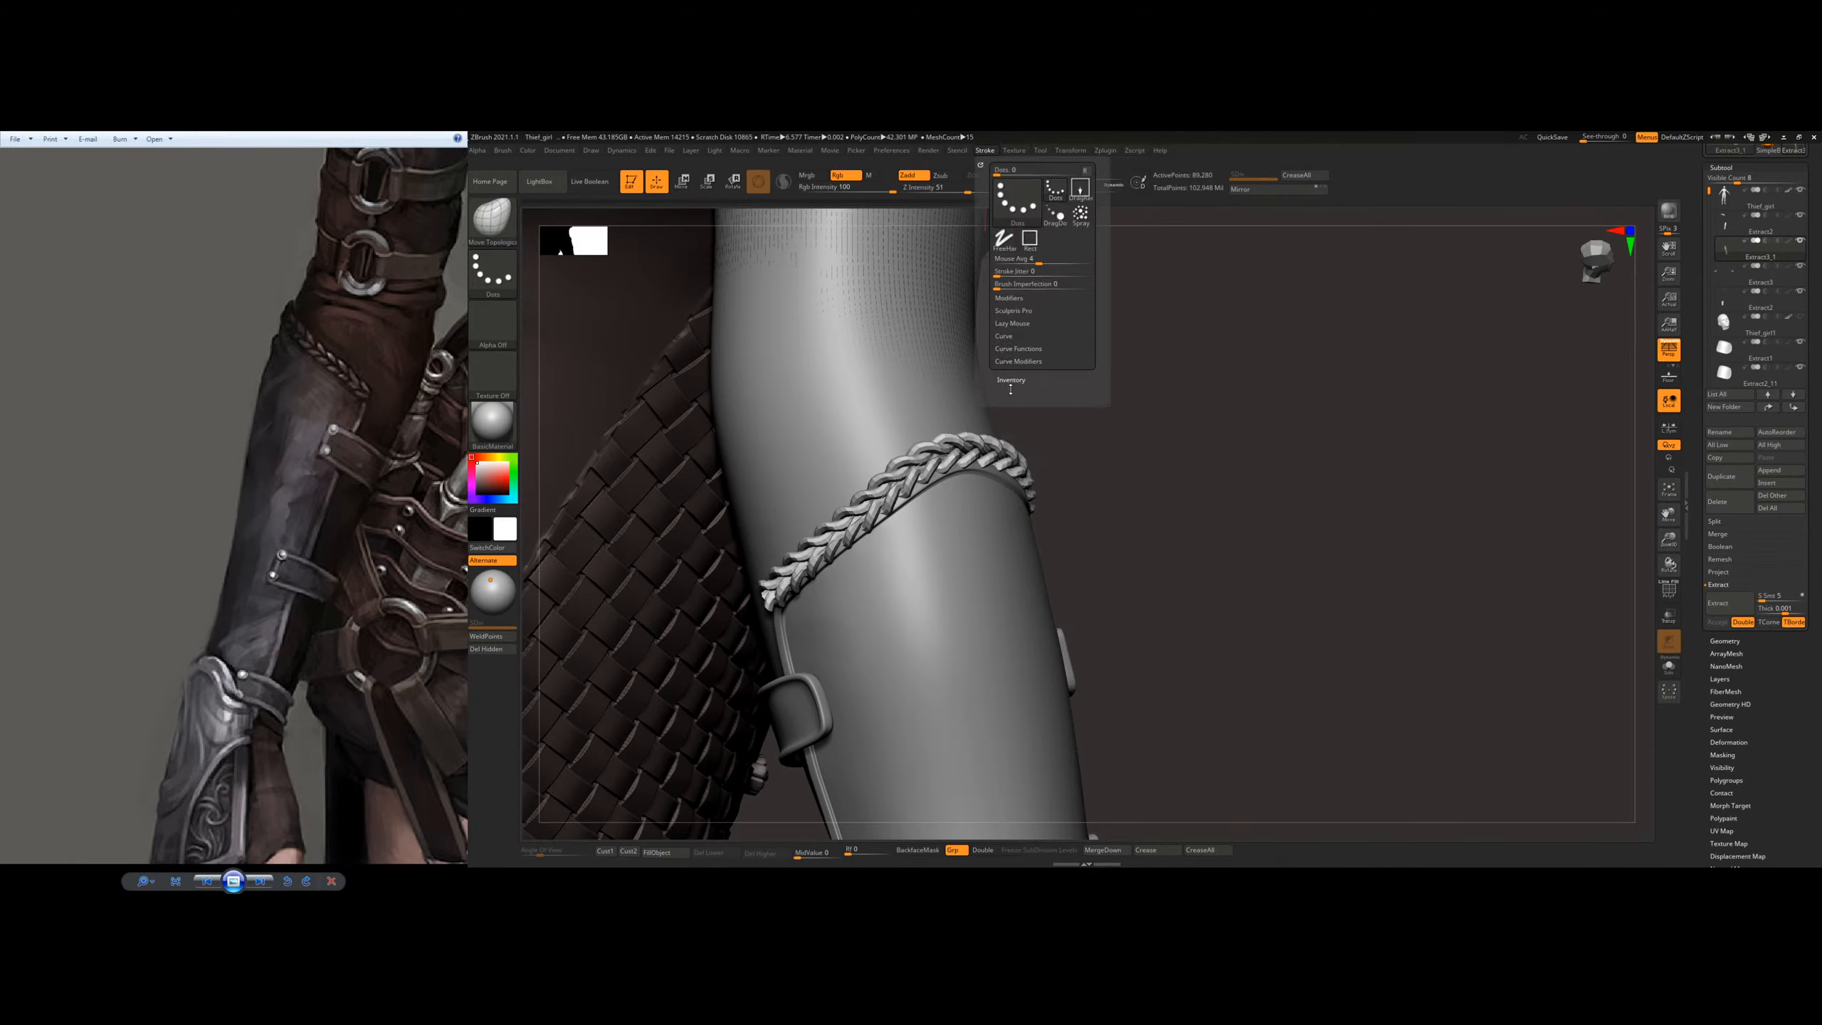
pyautogui.click(1020, 349)
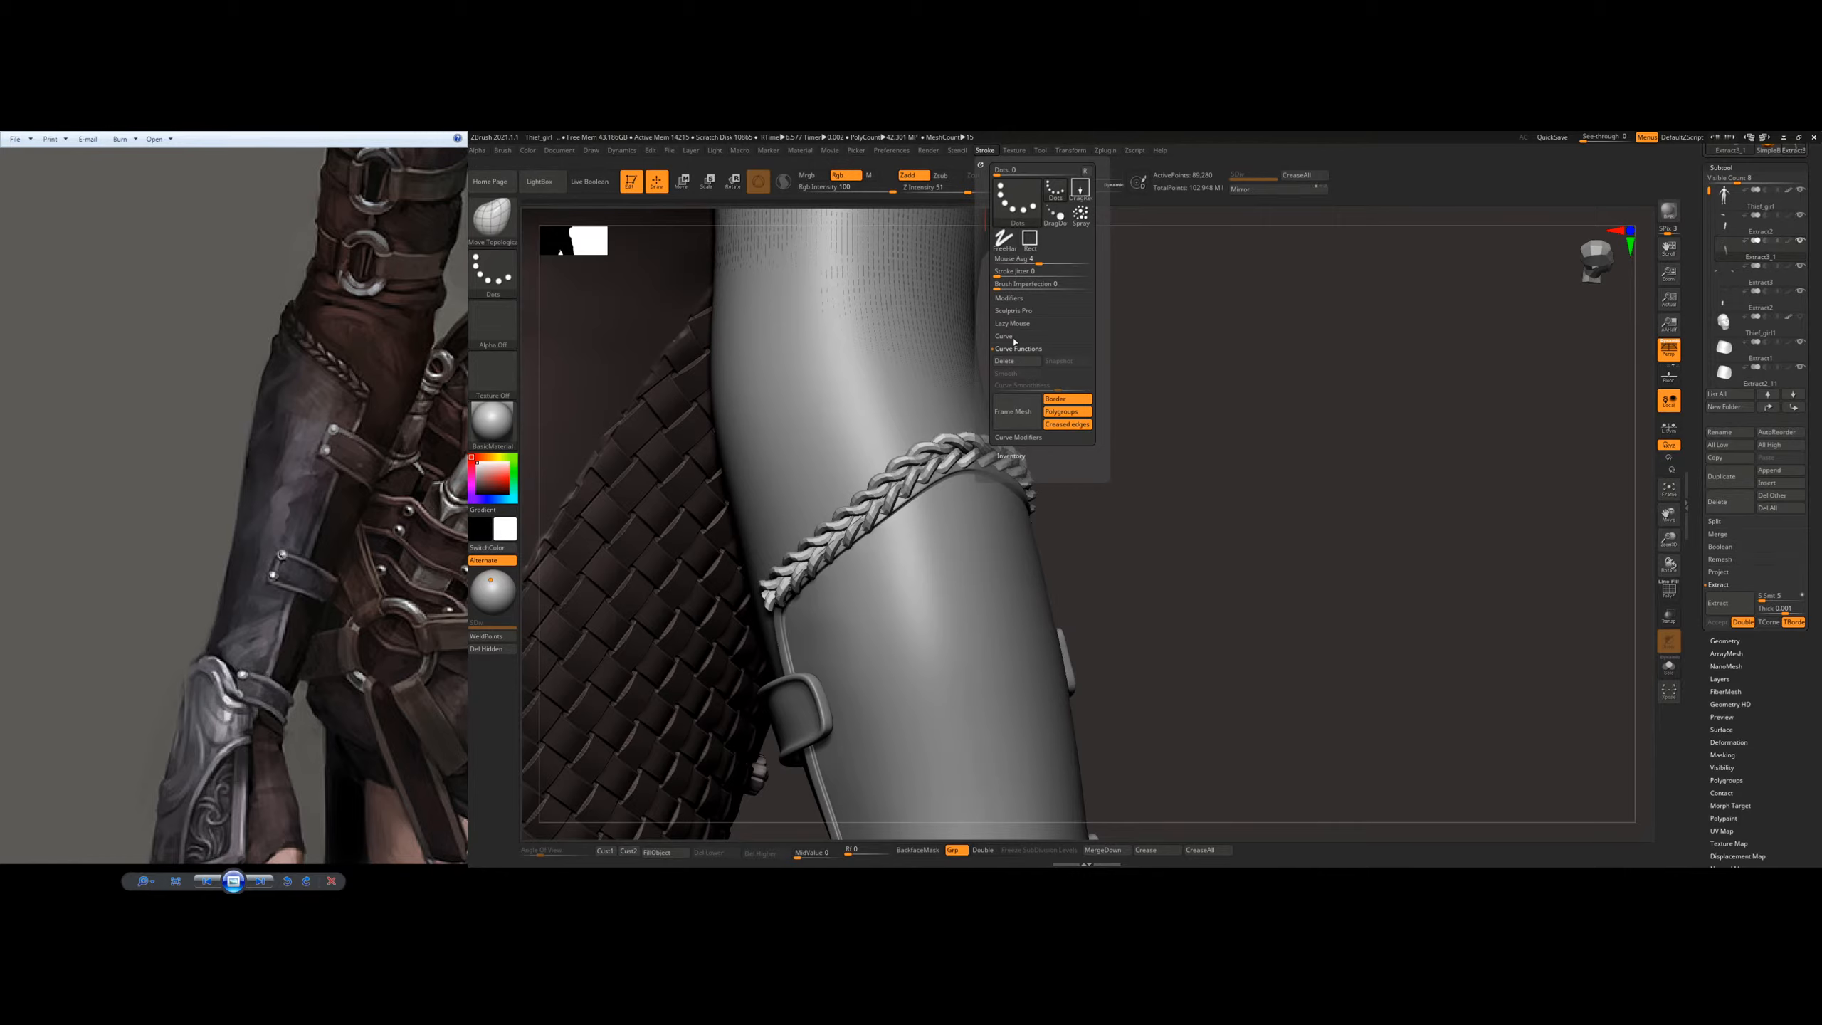
pyautogui.click(1013, 361)
# Step: Fit the braid's end and middle to the bracer's top rim with the Move brush at a suitable size
pyautogui.moveTo(1201, 377); pyautogui.dragTo(1092, 448)
pyautogui.press('b')
pyautogui.press('Escape')
pyautogui.press('b')
pyautogui.press('m')
pyautogui.press('v')
pyautogui.press('s')
pyautogui.moveTo(1014, 549); pyautogui.dragTo(1021, 549)
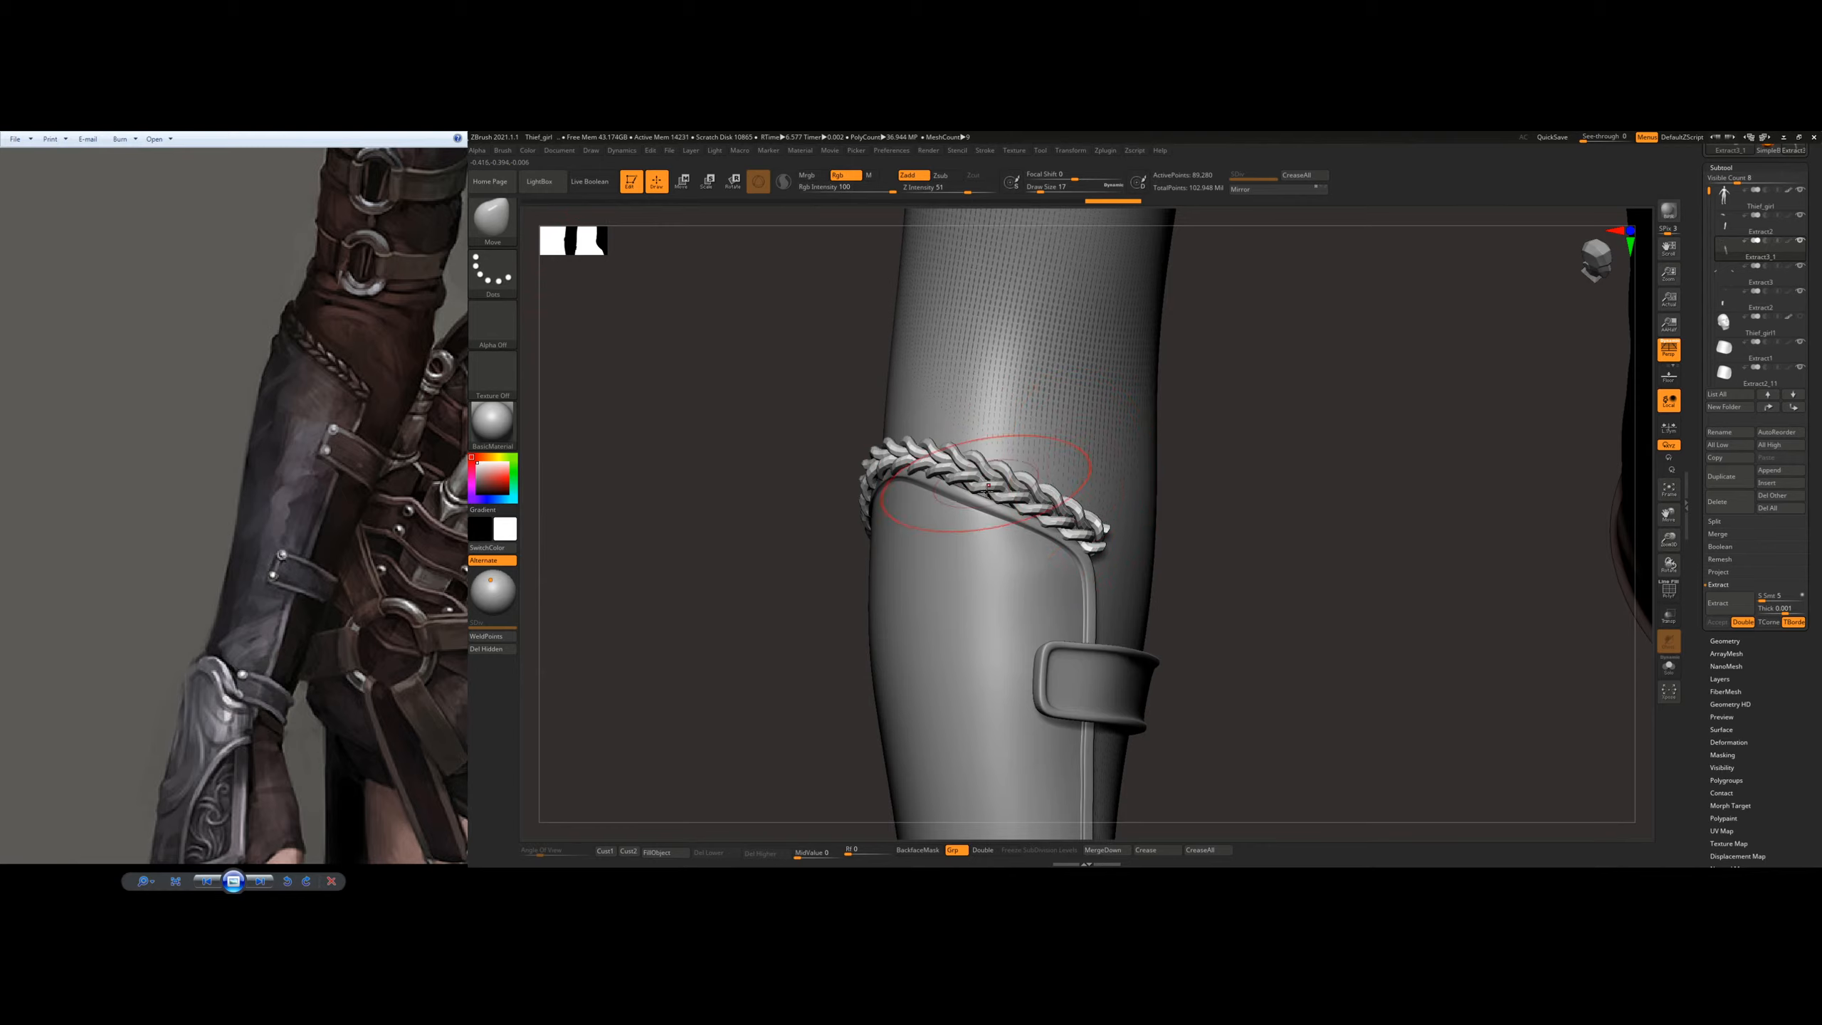
pyautogui.press('shift')
pyautogui.moveTo(1090, 531); pyautogui.dragTo(1091, 537)
pyautogui.moveTo(994, 459); pyautogui.dragTo(993, 465)
# Step: Resize the Move brush and pull the braid into line with the rim around the other side of the forearm
pyautogui.moveTo(997, 474); pyautogui.dragTo(879, 501, button='right')
pyautogui.press('s')
pyautogui.moveTo(880, 513); pyautogui.dragTo(884, 513)
pyautogui.moveTo(881, 508); pyautogui.dragTo(915, 524, button='right')
pyautogui.moveTo(821, 515); pyautogui.dragTo(747, 578)
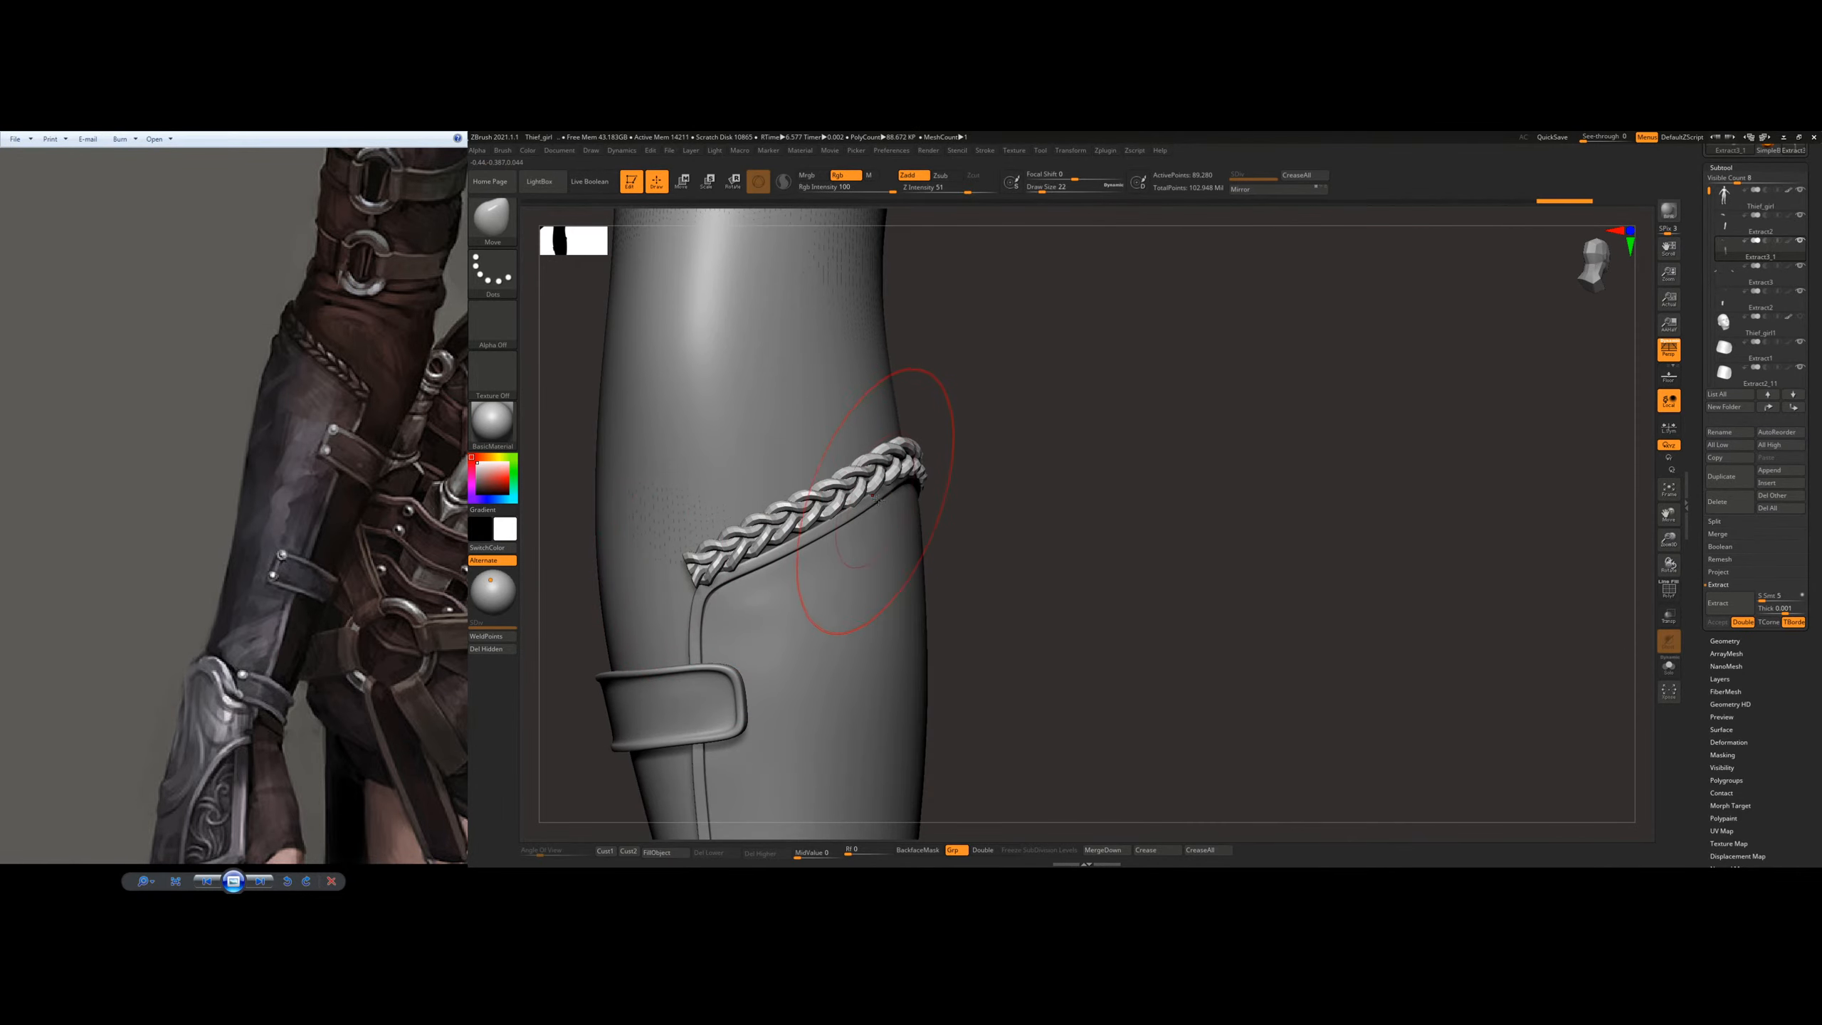
# Step: Try reshaping the braid with the Move Topological brush, going back to the Move brush
pyautogui.press('b')
pyautogui.press('m')
pyautogui.press('t')
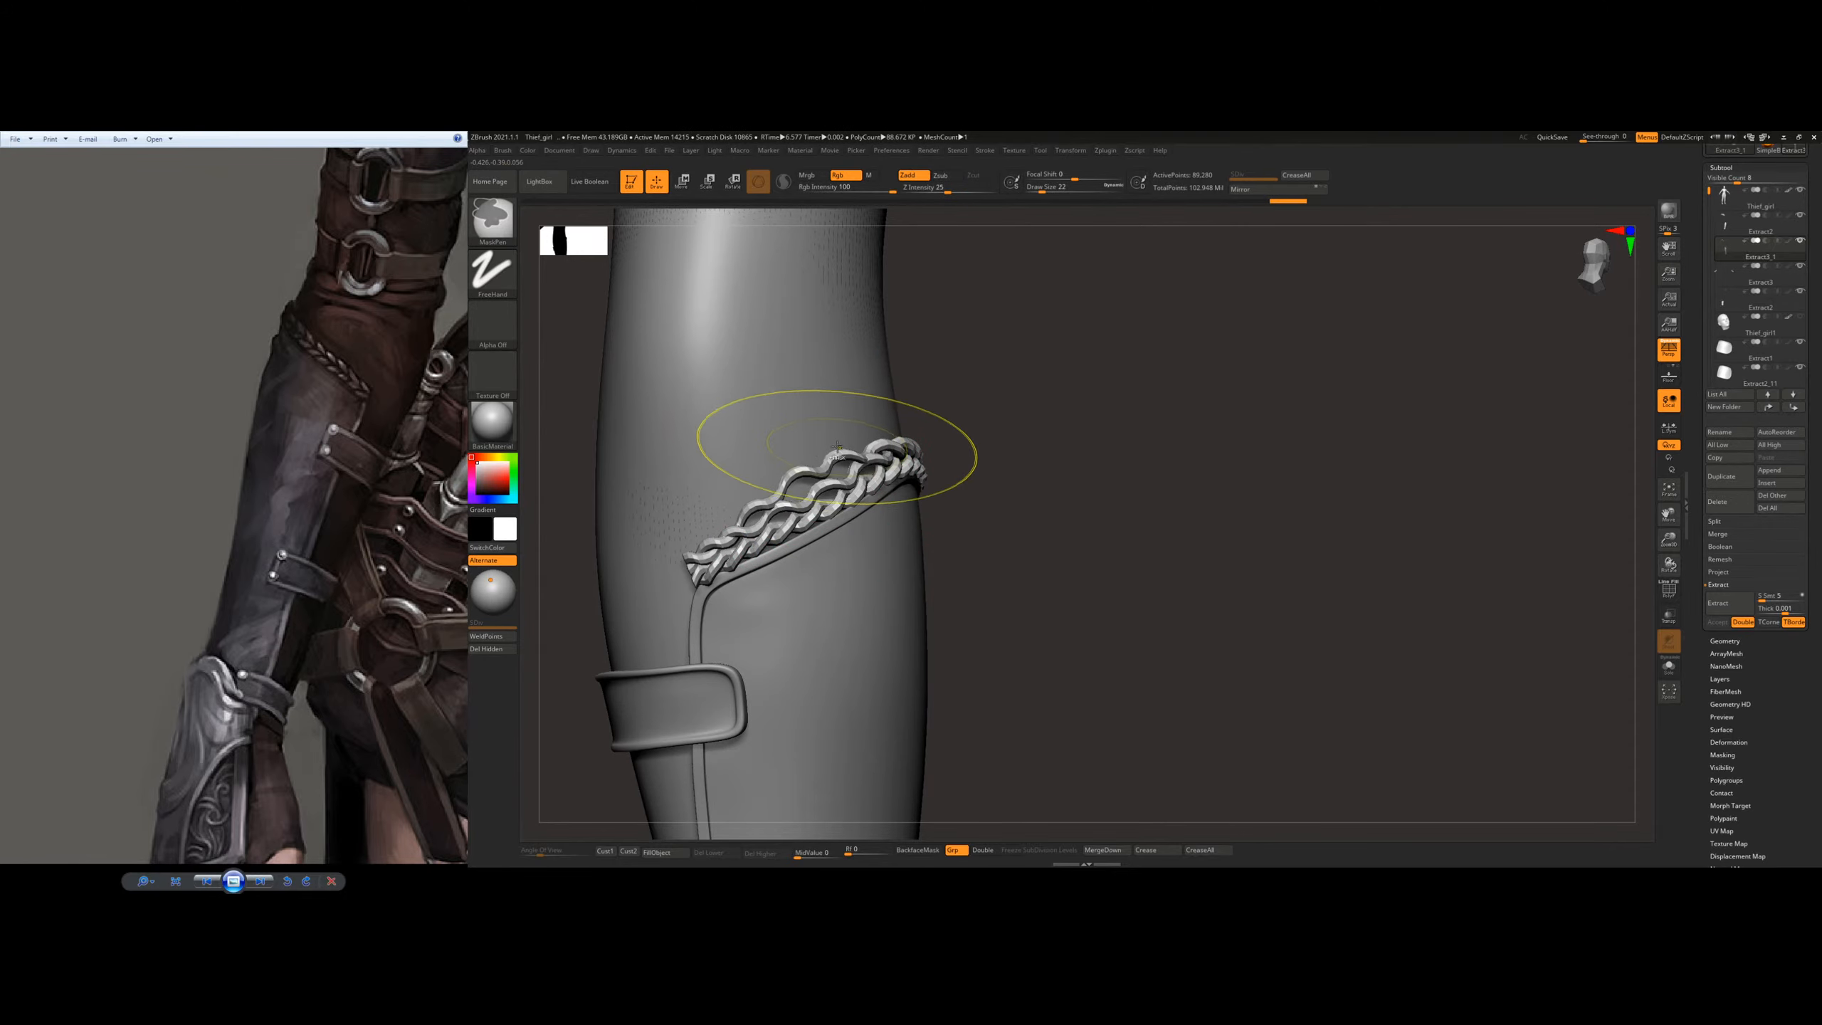
pyautogui.press('b')
pyautogui.press('v')
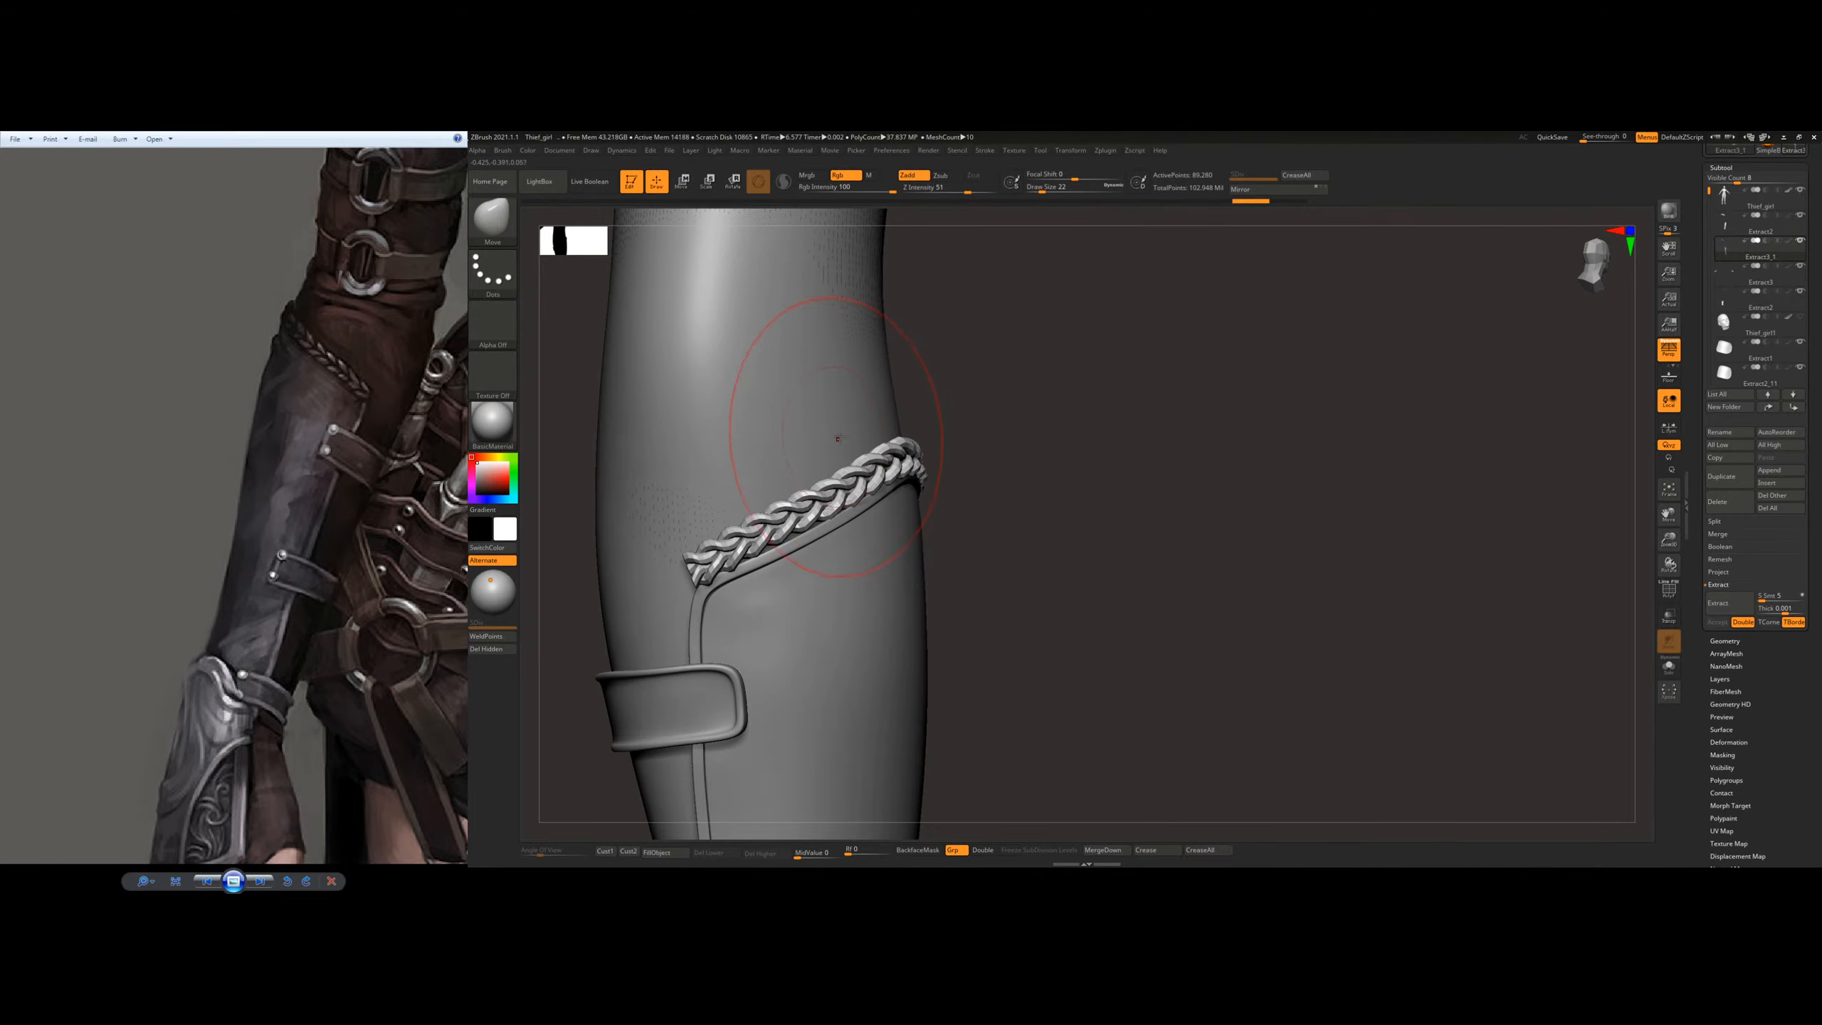
# Step: Refine the braid's fit along the sloping rim and at its ends with the Move brush, adjusting the brush size
pyautogui.moveTo(755, 558)
pyautogui.mouseDown(button='right')
pyautogui.moveTo(968, 497)
pyautogui.moveTo(879, 488)
pyautogui.moveTo(836, 511)
pyautogui.moveTo(886, 592)
pyautogui.mouseUp(button='right')
pyautogui.press('s')
pyautogui.moveTo(884, 591); pyautogui.dragTo(879, 592)
pyautogui.moveTo(899, 544); pyautogui.dragTo(783, 528, button='right')
pyautogui.press('s')
pyautogui.moveTo(784, 527); pyautogui.dragTo(787, 528)
pyautogui.moveTo(836, 453)
pyautogui.keyDown('ctrl'); pyautogui.mouseDown(button='right')
pyautogui.moveTo(866, 458)
pyautogui.moveTo(857, 430)
pyautogui.mouseUp(button='right'); pyautogui.keyUp('ctrl')
pyautogui.moveTo(857, 431)
pyautogui.mouseDown(button='right')
pyautogui.moveTo(921, 459)
pyautogui.moveTo(968, 527)
pyautogui.mouseUp(button='right')
pyautogui.moveTo(1076, 577); pyautogui.dragTo(941, 554, button='right')
# Step: Close the holes at the braid's open ends and nudge the braid's end against the rim's corner
pyautogui.click(1722, 638)
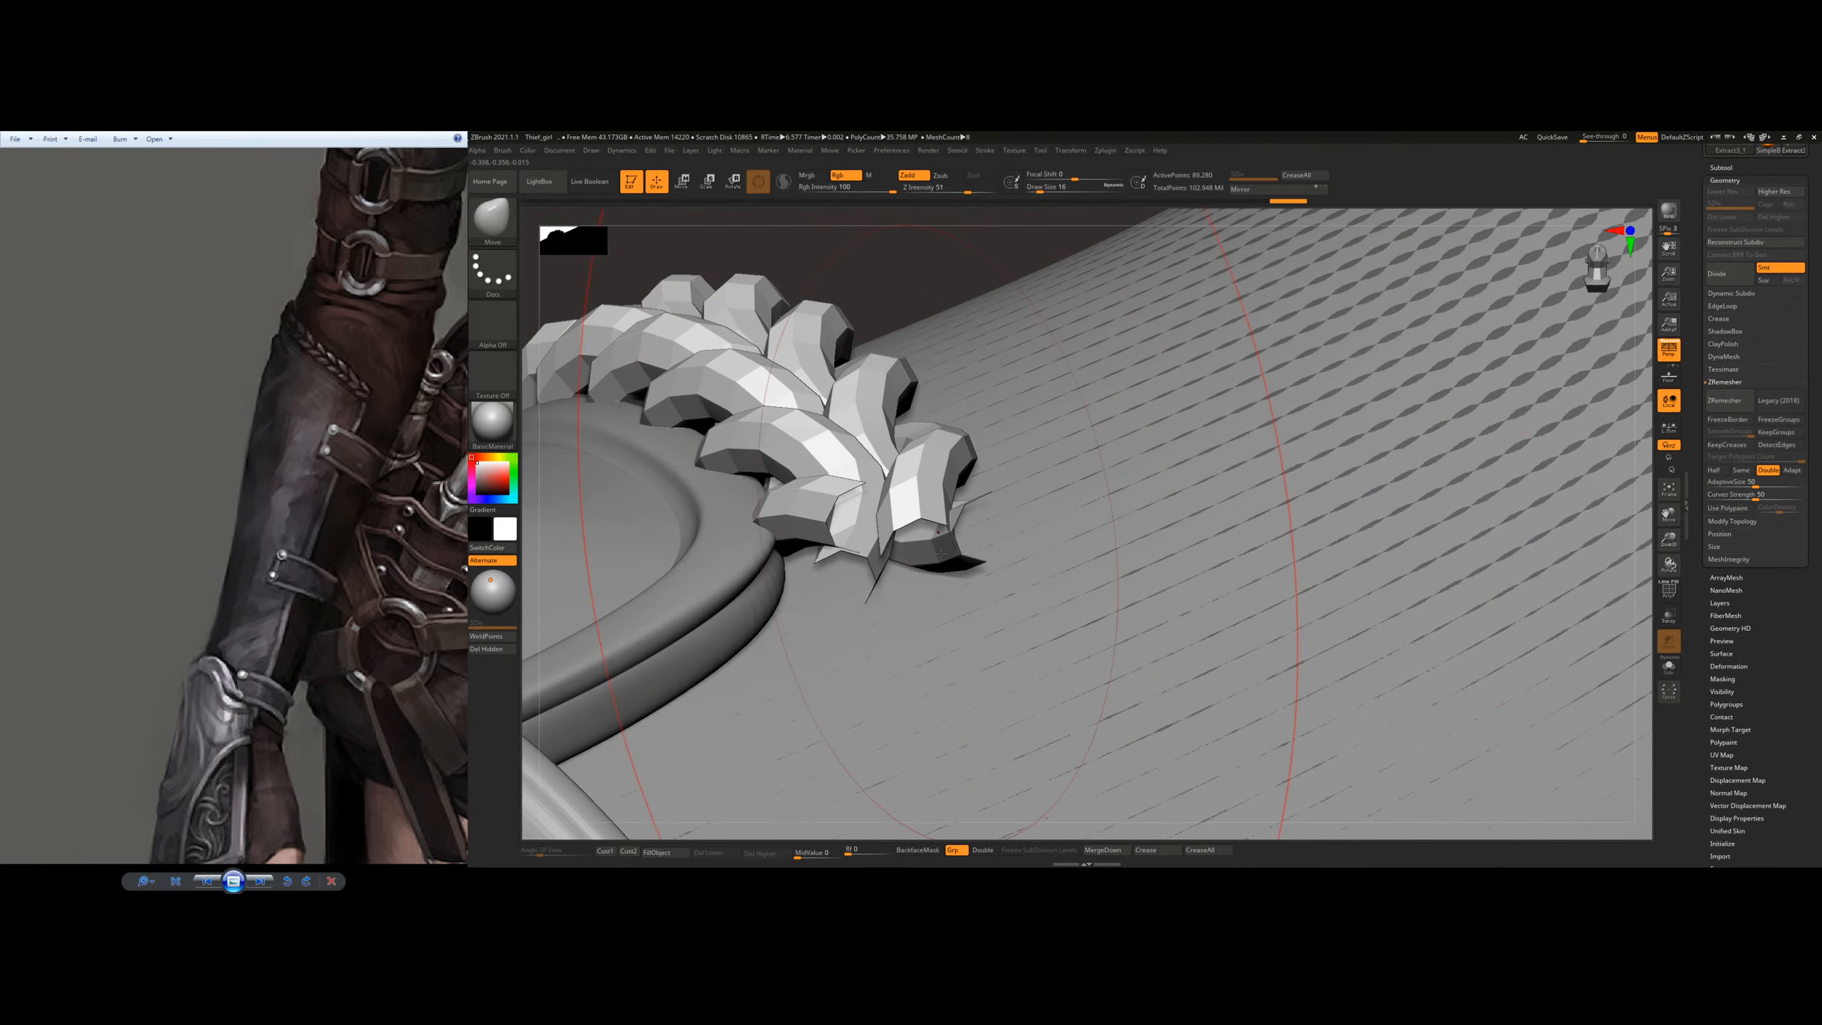
pyautogui.click(1733, 523)
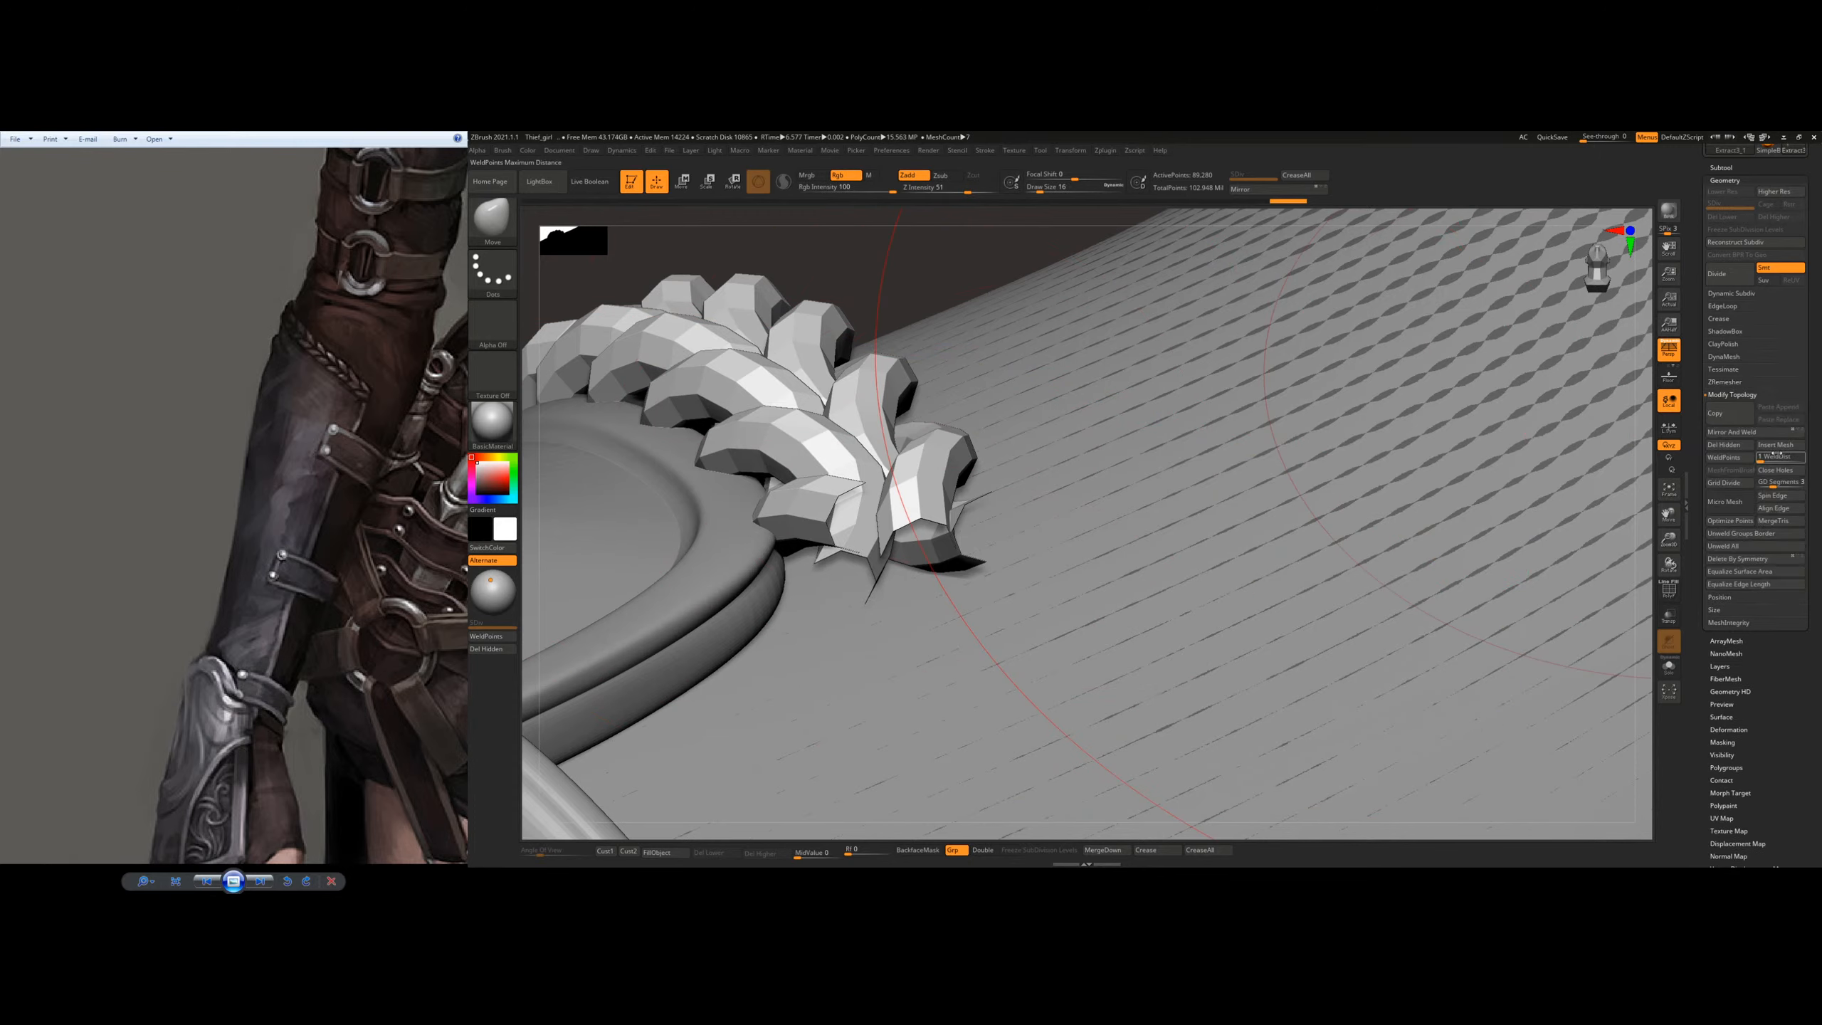
pyautogui.click(1778, 476)
pyautogui.moveTo(894, 506)
pyautogui.mouseDown(button='right')
pyautogui.moveTo(952, 562)
pyautogui.moveTo(905, 527)
pyautogui.moveTo(864, 551)
pyautogui.moveTo(825, 495)
pyautogui.moveTo(850, 535)
pyautogui.moveTo(781, 532)
pyautogui.moveTo(788, 612)
pyautogui.mouseUp(button='right')
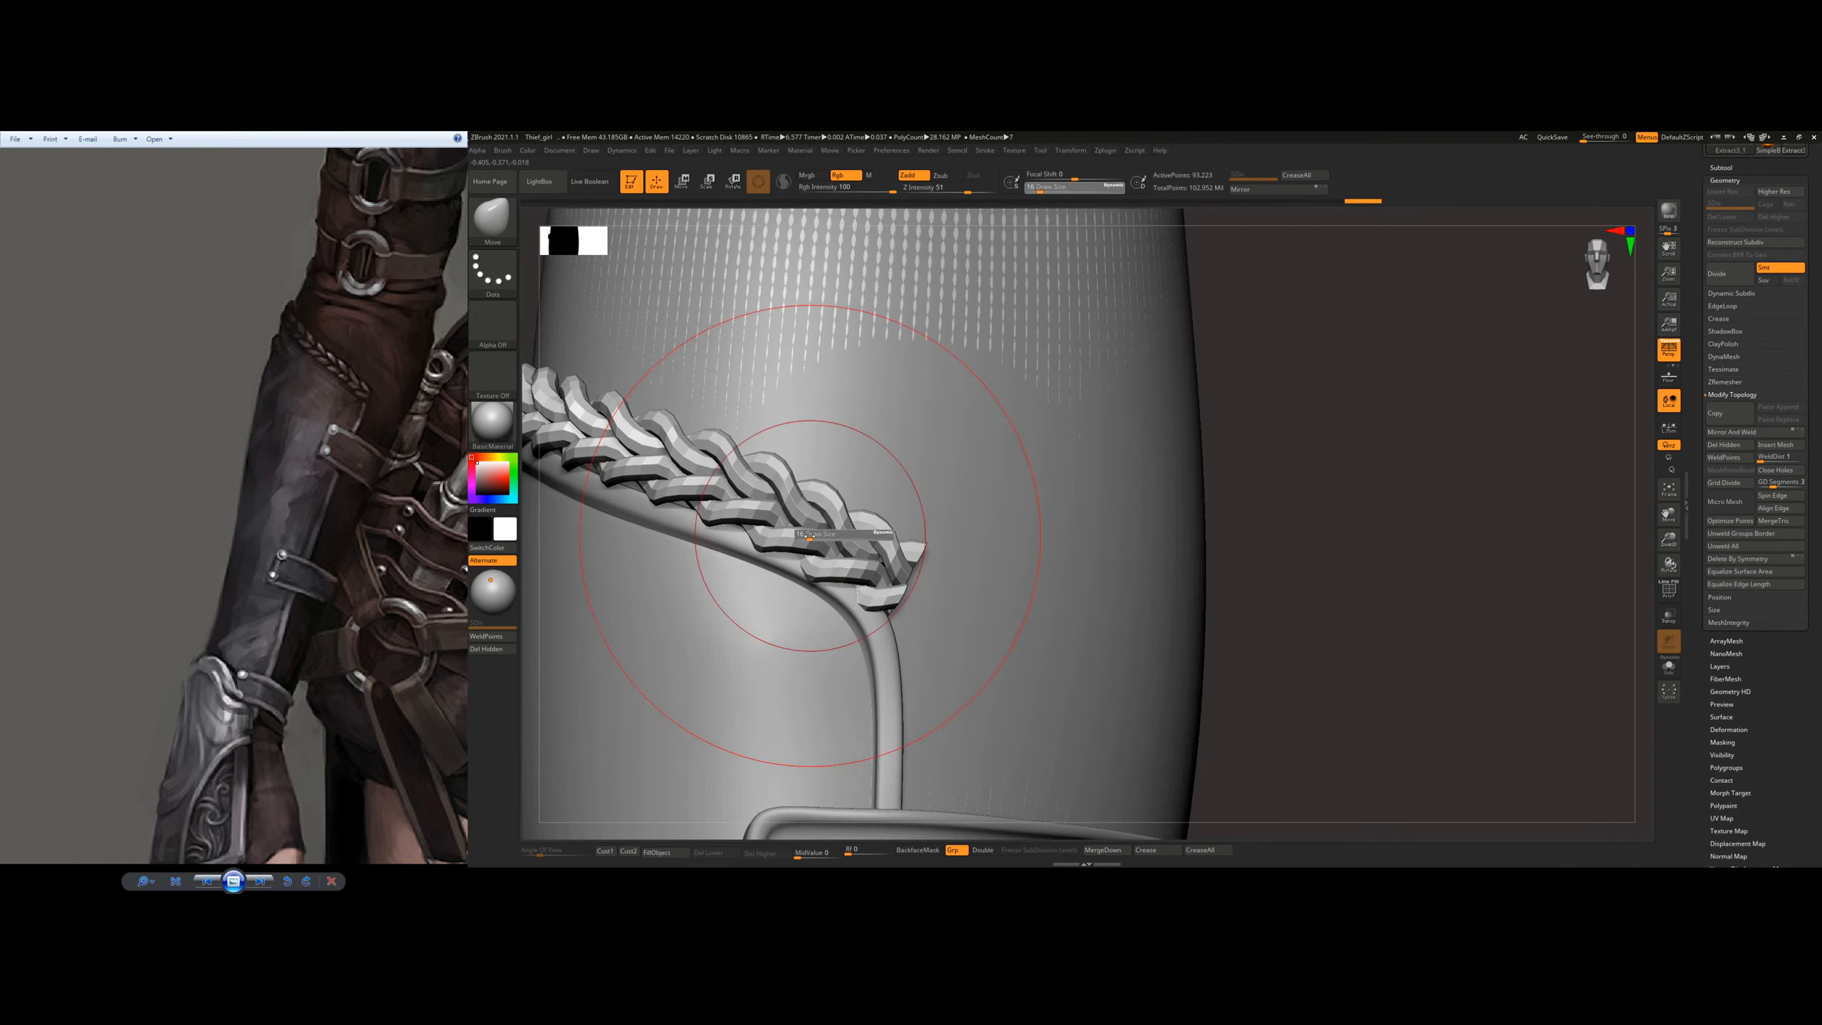
pyautogui.moveTo(762, 536); pyautogui.dragTo(776, 513)
pyautogui.keyDown('ctrl'); pyautogui.moveTo(917, 480); pyautogui.dragTo(860, 460, button='right'); pyautogui.keyUp('ctrl')
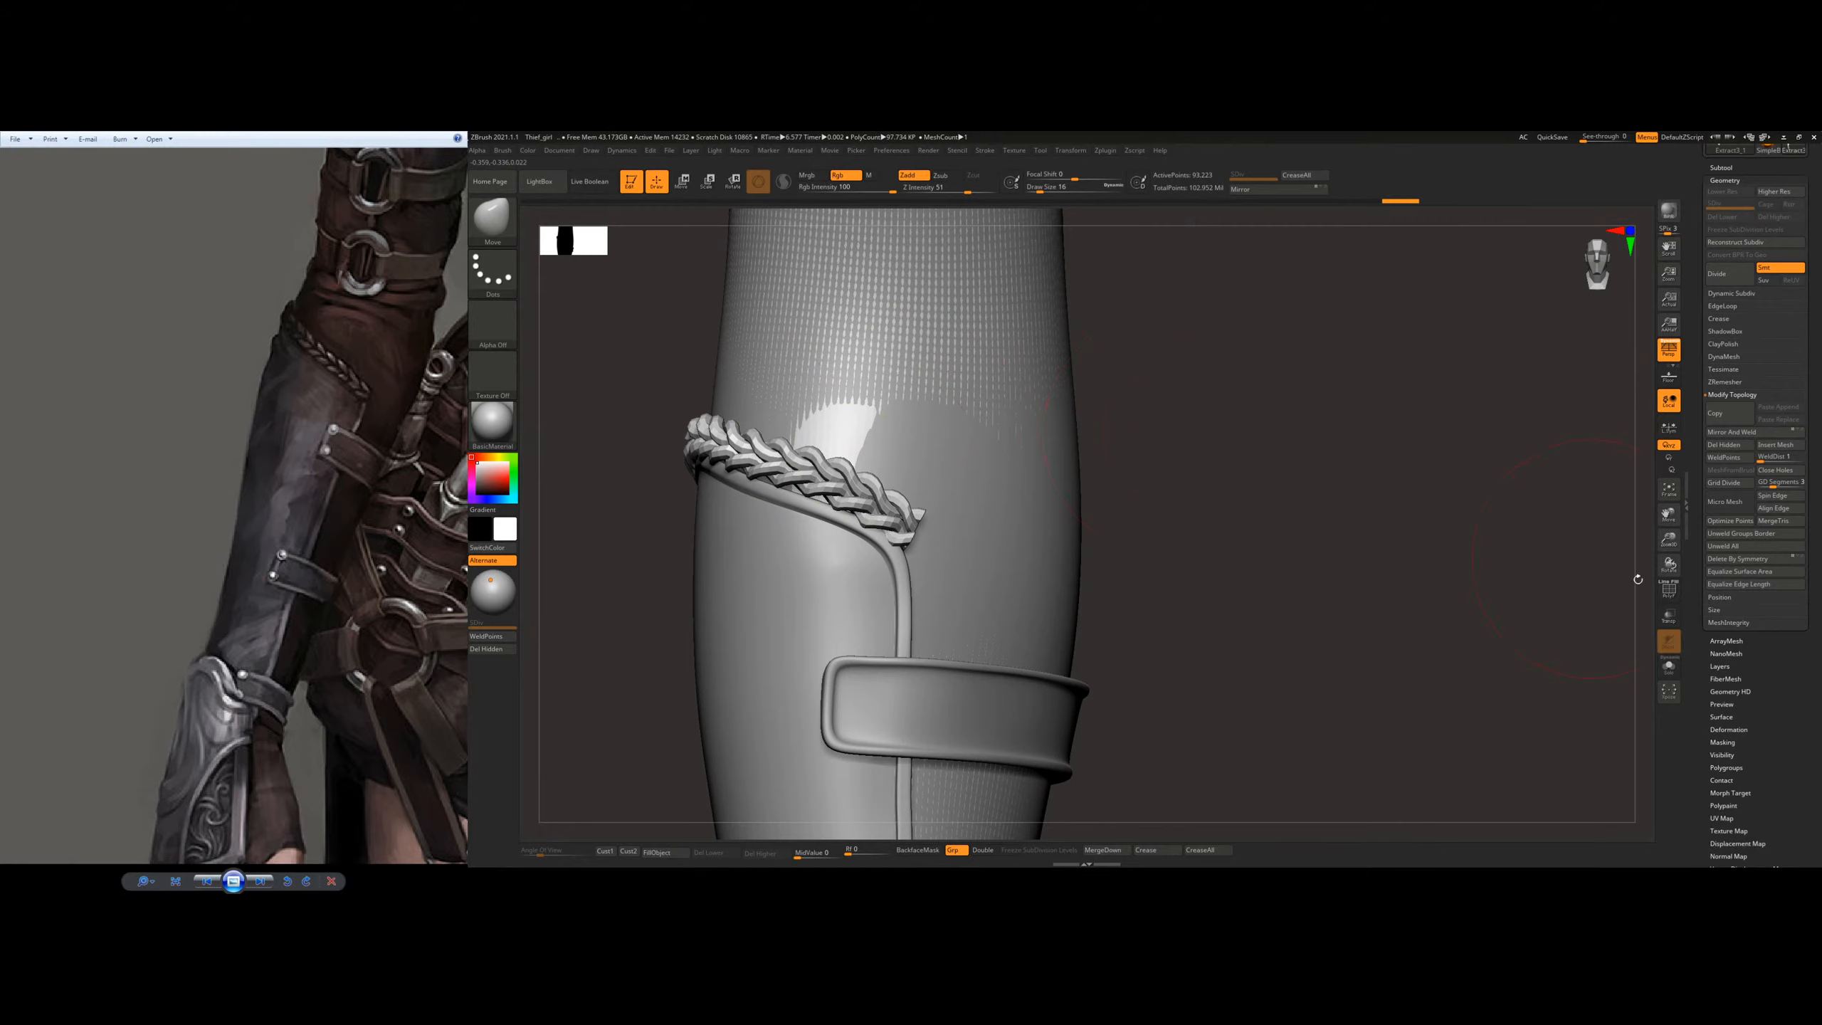
# Step: Show the sleeve subtool in solo mode and isolate the braid mesh
pyautogui.click(1670, 668)
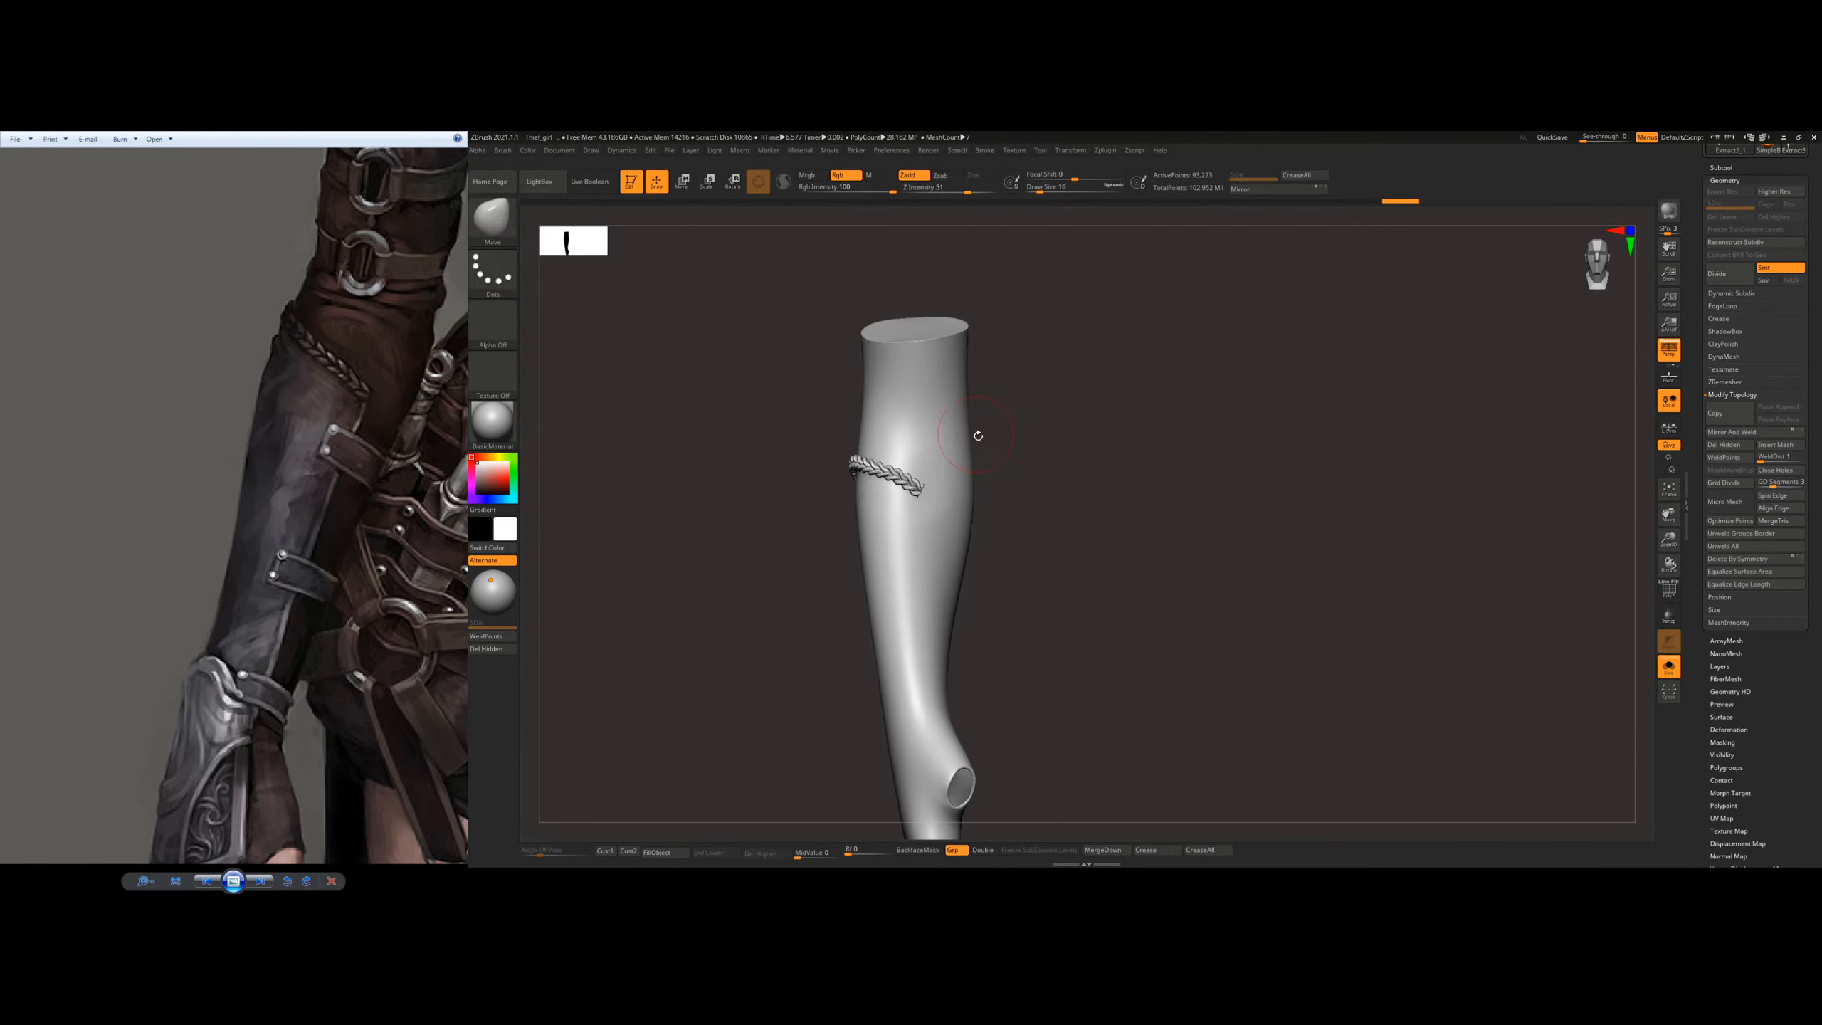
pyautogui.keyDown('ctrl'); pyautogui.keyDown('shift'); pyautogui.click(969, 446); pyautogui.keyUp('shift'); pyautogui.keyUp('ctrl')
pyautogui.moveTo(1142, 448)
pyautogui.keyDown('ctrl'); pyautogui.mouseDown(button='right')
pyautogui.moveTo(1177, 404)
pyautogui.moveTo(1091, 435)
pyautogui.mouseUp(button='right'); pyautogui.keyUp('ctrl')
pyautogui.keyDown('ctrl'); pyautogui.keyDown('shift'); pyautogui.click(1091, 435); pyautogui.keyUp('shift'); pyautogui.keyUp('ctrl')
pyautogui.moveTo(1151, 373)
pyautogui.keyDown('alt'); pyautogui.mouseDown(button='right')
pyautogui.moveTo(993, 521)
pyautogui.moveTo(1079, 688)
pyautogui.moveTo(989, 683)
pyautogui.mouseUp(button='right'); pyautogui.keyUp('alt')
pyautogui.keyDown('ctrl'); pyautogui.keyDown('shift'); pyautogui.click(927, 681); pyautogui.keyUp('shift'); pyautogui.keyUp('ctrl')
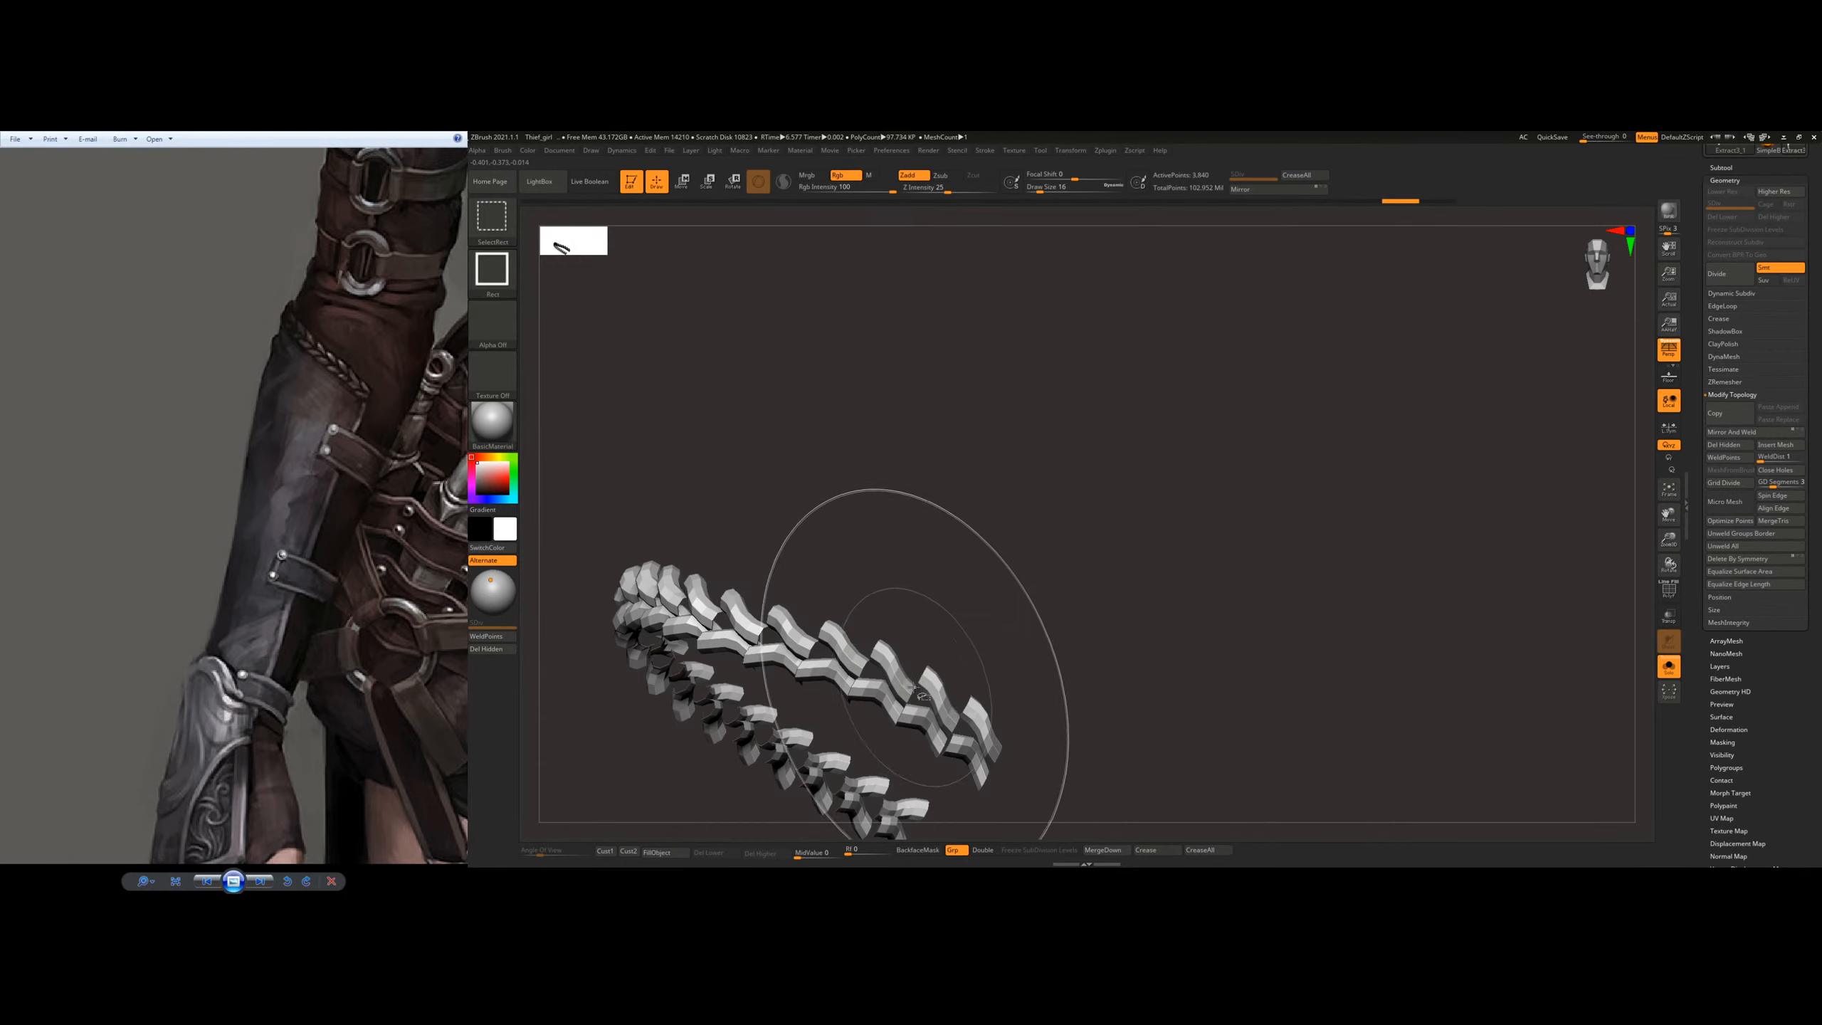
# Step: Delete the stray cap pieces around the braid by hiding them and removing hidden geometry, and leave solo mode
pyautogui.keyDown('ctrl'); pyautogui.keyDown('shift'); pyautogui.click(1016, 598); pyautogui.keyUp('shift'); pyautogui.keyUp('ctrl')
pyautogui.keyDown('ctrl'); pyautogui.moveTo(1133, 580); pyautogui.dragTo(940, 483, button='right'); pyautogui.keyUp('ctrl')
pyautogui.moveTo(1200, 552); pyautogui.dragTo(1130, 574, button='right')
pyautogui.keyDown('ctrl'); pyautogui.keyDown('shift'); pyautogui.click(1038, 562); pyautogui.keyUp('shift'); pyautogui.keyUp('ctrl')
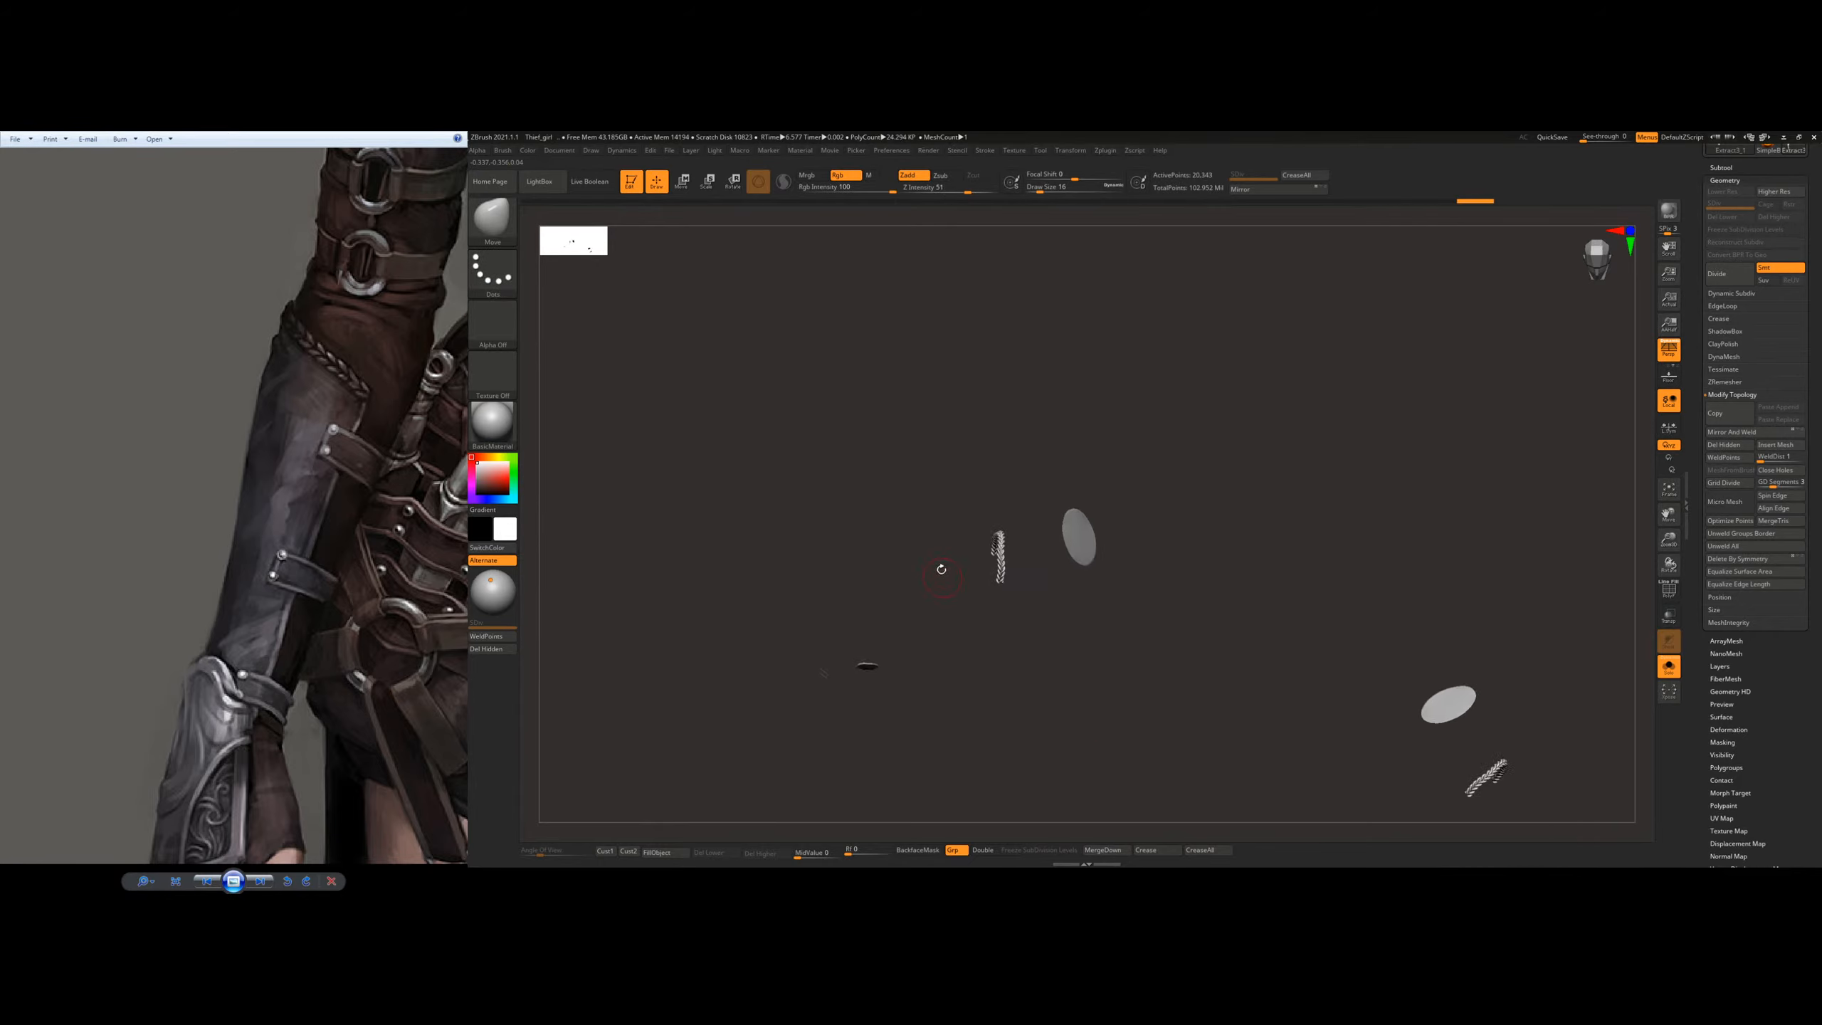
pyautogui.keyDown('ctrl'); pyautogui.keyDown('shift'); pyautogui.moveTo(954, 484); pyautogui.dragTo(1025, 638); pyautogui.keyUp('shift'); pyautogui.keyUp('ctrl')
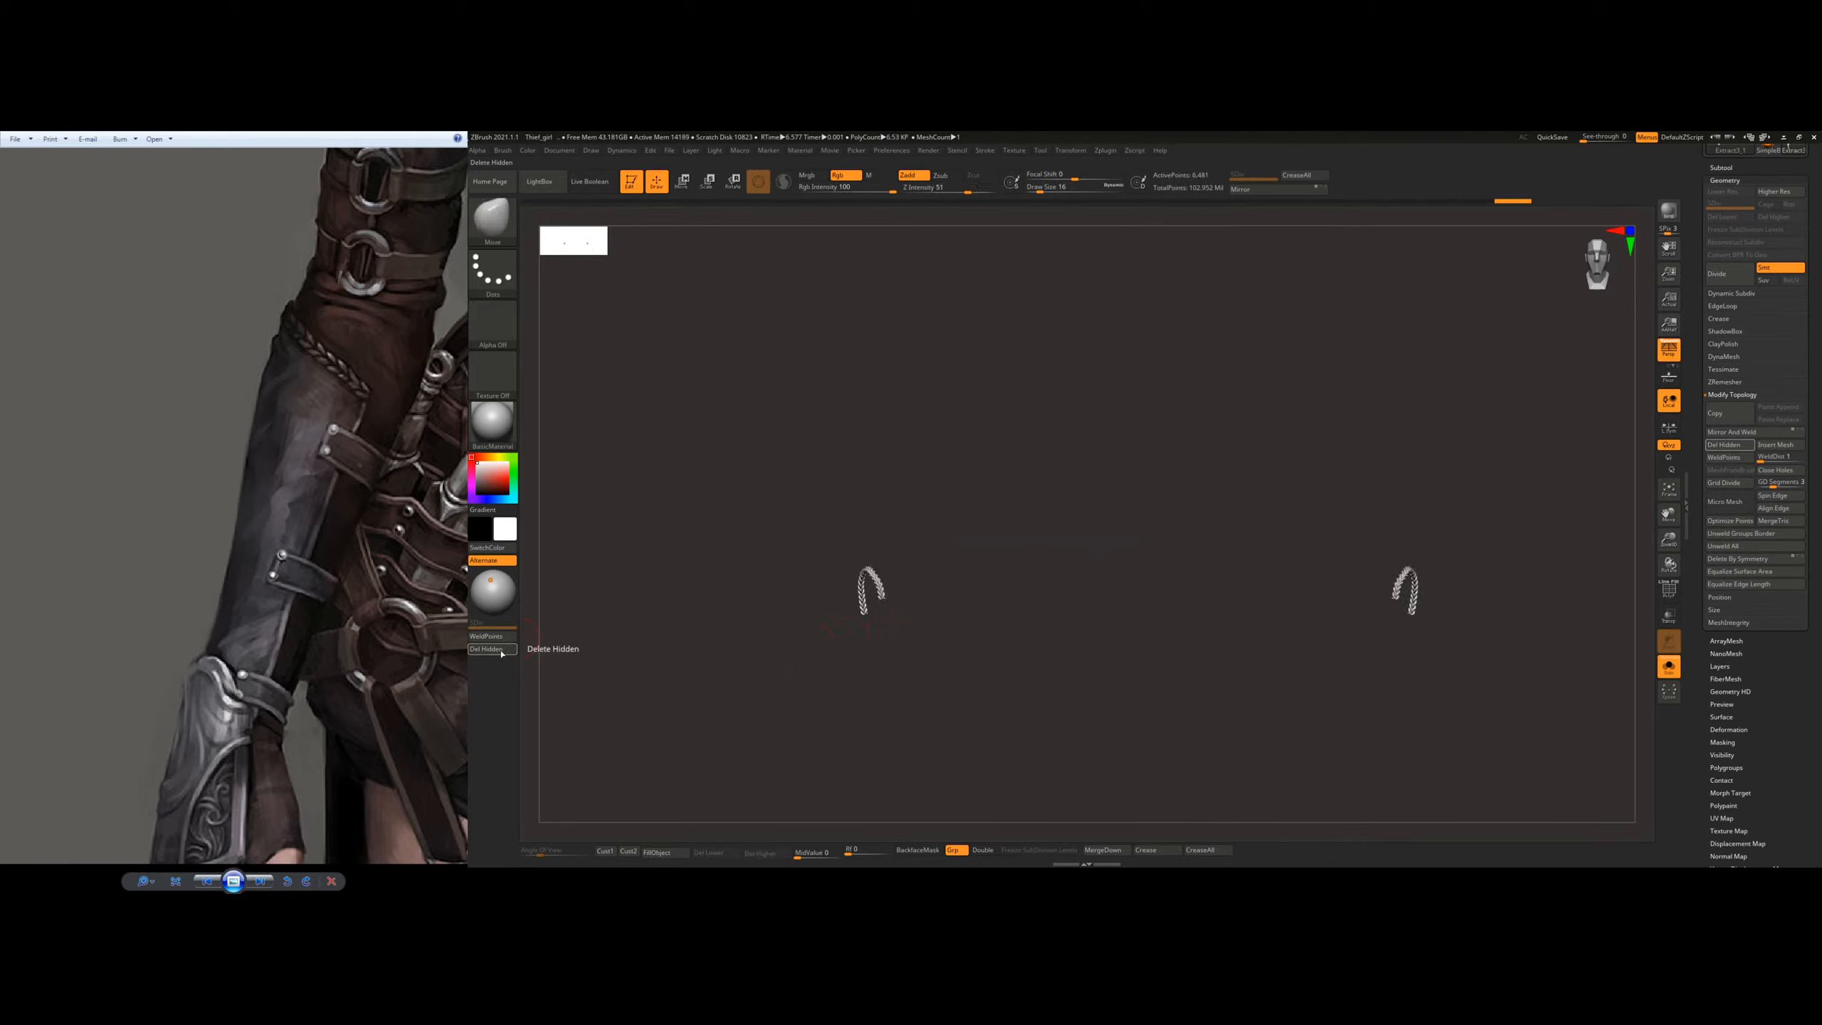
pyautogui.click(492, 650)
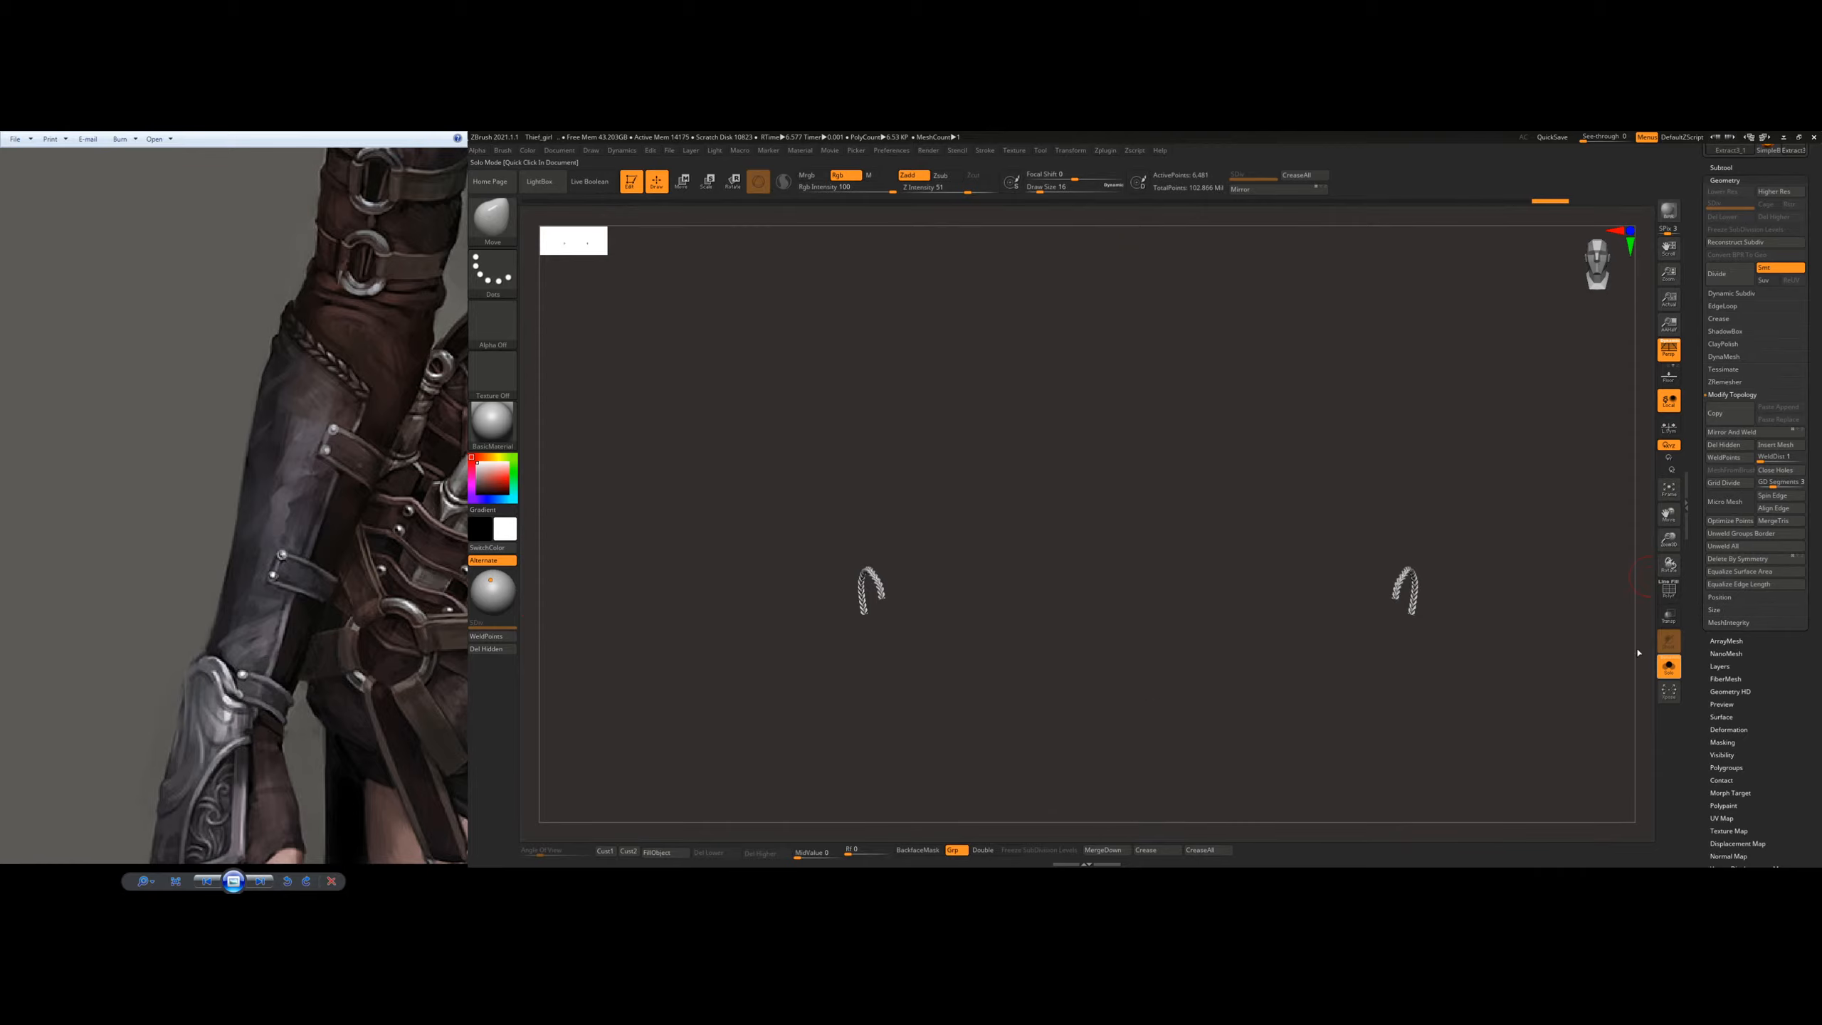
pyautogui.click(1667, 666)
# Step: Try smoothing the braid by subdividing it, going back to the unsubdivided mesh
pyautogui.keyDown('shift'); pyautogui.moveTo(1047, 631); pyautogui.dragTo(867, 570, button='right'); pyautogui.keyUp('shift')
pyautogui.moveTo(890, 631)
pyautogui.keyDown('alt'); pyautogui.mouseDown(button='right')
pyautogui.moveTo(861, 568)
pyautogui.moveTo(882, 552)
pyautogui.moveTo(971, 605)
pyautogui.moveTo(925, 630)
pyautogui.mouseUp(button='right'); pyautogui.keyUp('alt')
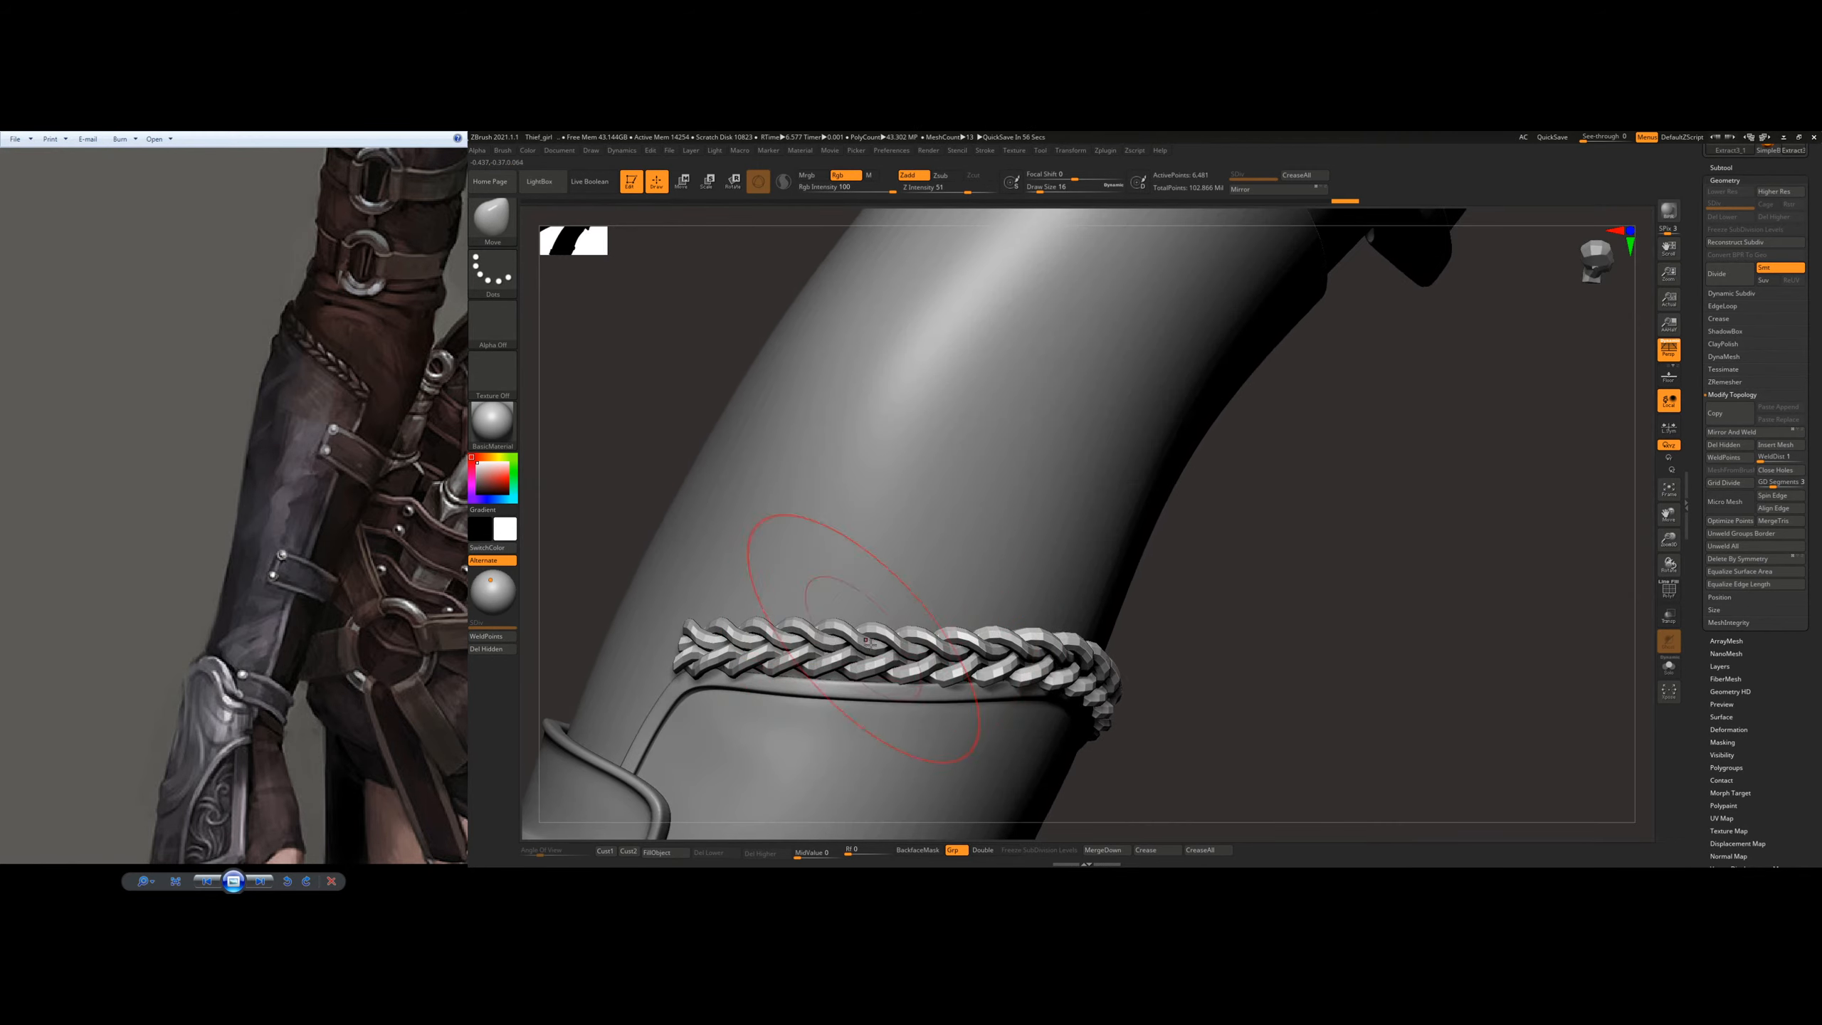
pyautogui.moveTo(741, 641)
pyautogui.mouseDown(button='right')
pyautogui.moveTo(1037, 534)
pyautogui.moveTo(926, 539)
pyautogui.moveTo(889, 561)
pyautogui.moveTo(895, 599)
pyautogui.mouseUp(button='right')
pyautogui.keyDown('ctrl'); pyautogui.moveTo(1009, 477); pyautogui.dragTo(977, 518, button='right'); pyautogui.keyUp('ctrl')
pyautogui.hotkey('ctrl', 'd')
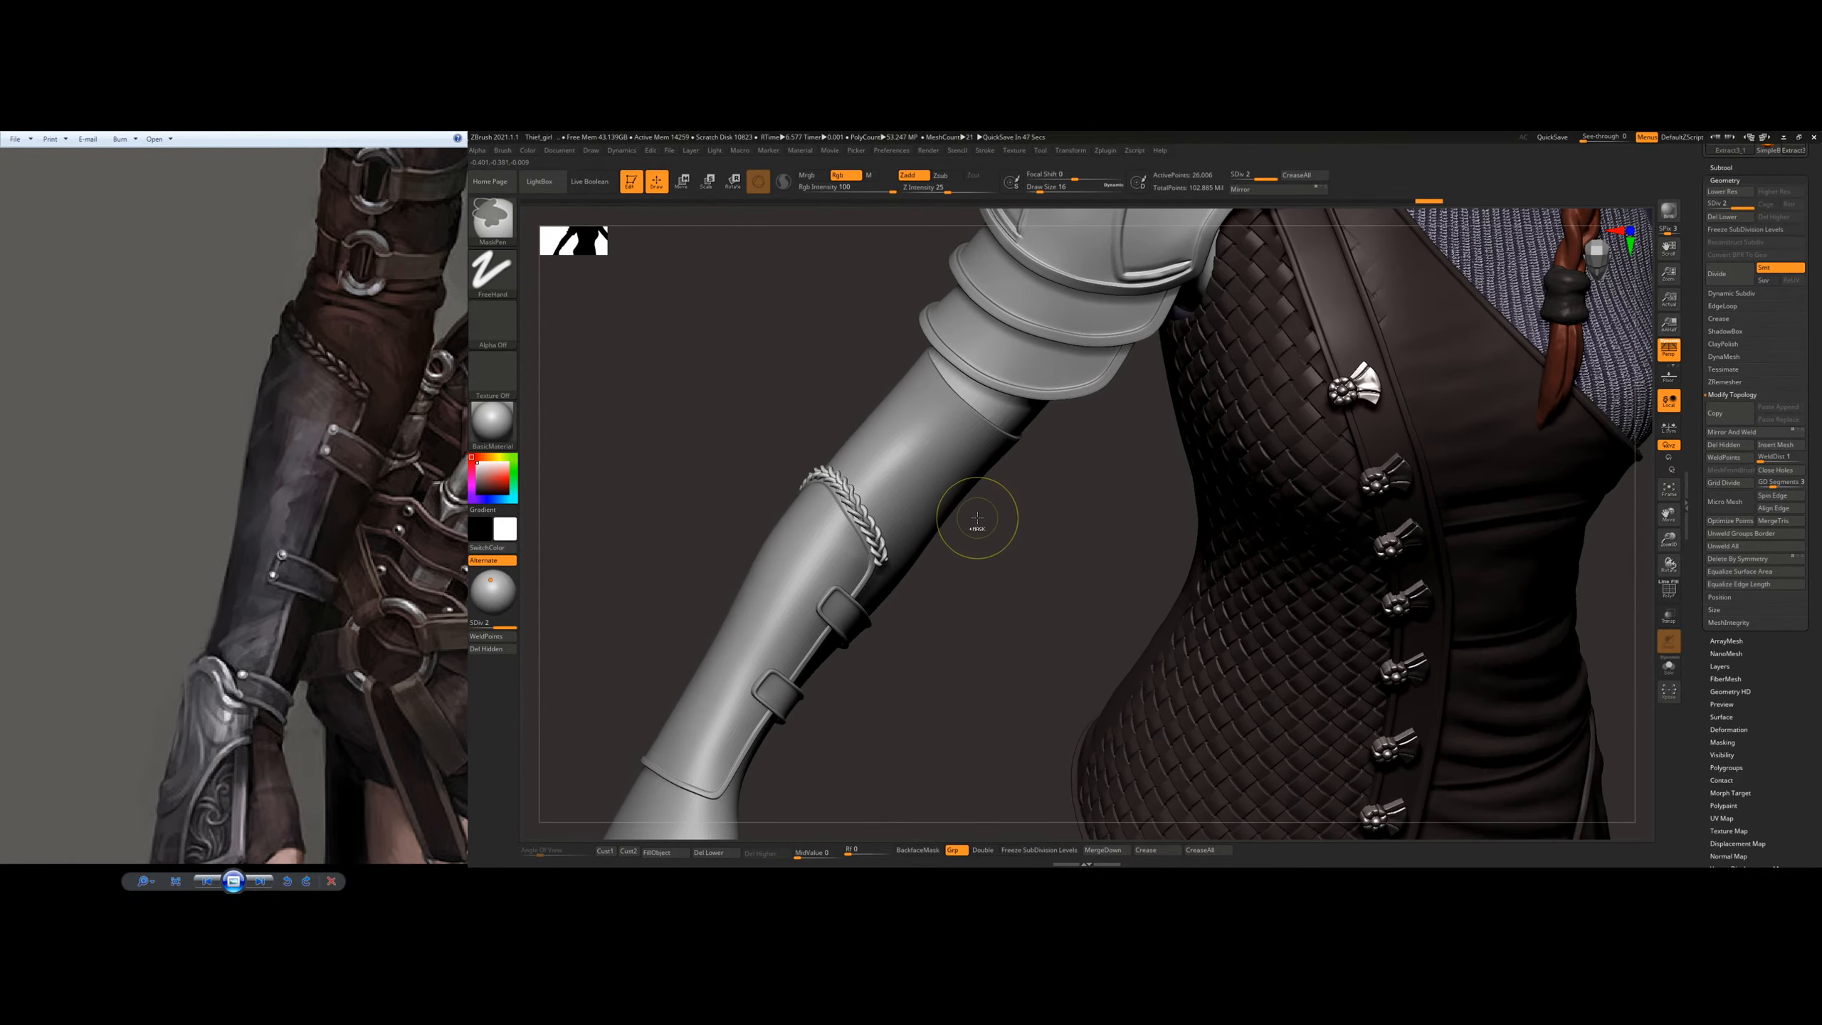
pyautogui.moveTo(1085, 543)
pyautogui.keyDown('ctrl'); pyautogui.mouseDown(button='right')
pyautogui.moveTo(1013, 529)
pyautogui.moveTo(1049, 536)
pyautogui.moveTo(1050, 562)
pyautogui.moveTo(1014, 572)
pyautogui.moveTo(881, 534)
pyautogui.moveTo(915, 561)
pyautogui.moveTo(928, 537)
pyautogui.moveTo(969, 668)
pyautogui.moveTo(909, 509)
pyautogui.mouseUp(button='right'); pyautogui.keyUp('ctrl')
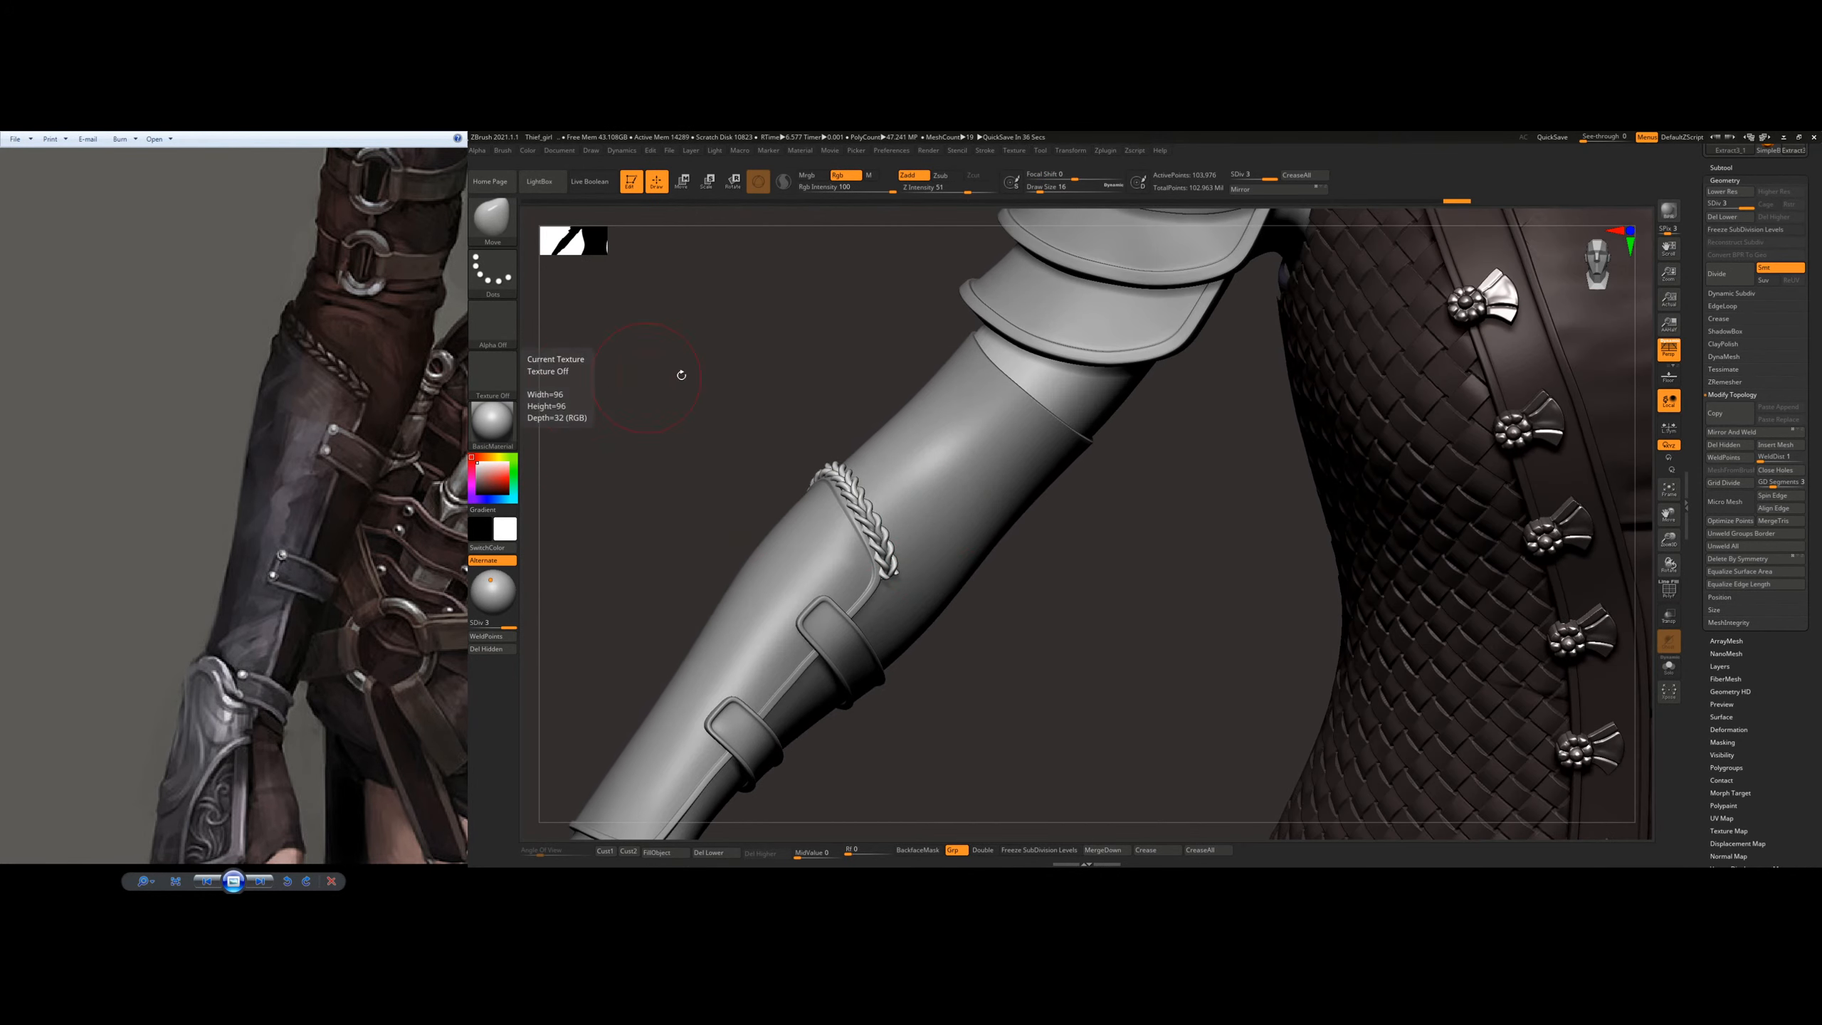
pyautogui.press('ctrl')
pyautogui.hotkey('shift', 'd')
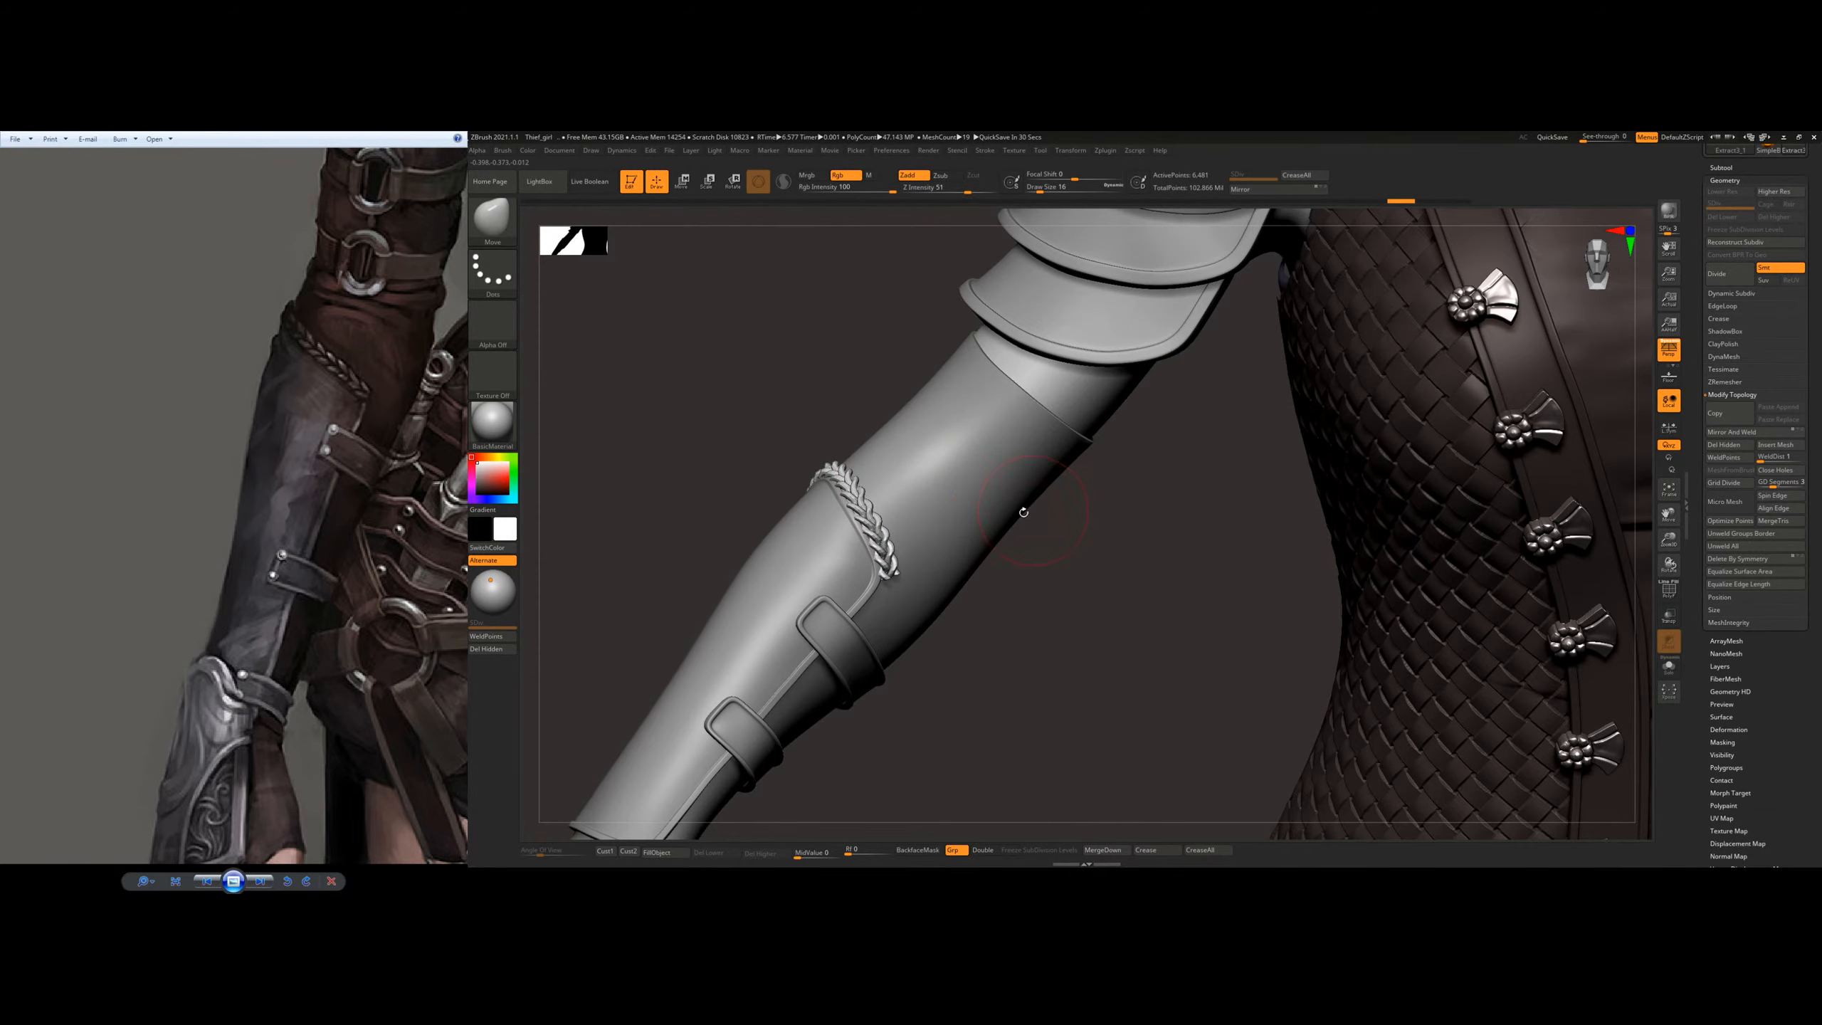
# Step: Subdivide the braid mesh up to level 3
pyautogui.moveTo(859, 511); pyautogui.dragTo(980, 516, button='right')
pyautogui.hotkey('ctrl', 'd')
pyautogui.hotkey('ctrl', 'd')
# Step: Fit the smoothed braid around the forearm along the bracer's top edge with the Move brush at Draw Size 46
pyautogui.keyDown('ctrl'); pyautogui.moveTo(892, 557); pyautogui.dragTo(1059, 639, button='right'); pyautogui.keyUp('ctrl')
pyautogui.moveTo(936, 564); pyautogui.dragTo(921, 556)
pyautogui.moveTo(965, 556); pyautogui.dragTo(990, 615, button='right')
pyautogui.moveTo(919, 434)
pyautogui.keyDown('ctrl'); pyautogui.mouseDown(button='right')
pyautogui.moveTo(834, 419)
pyautogui.moveTo(786, 488)
pyautogui.moveTo(825, 414)
pyautogui.moveTo(755, 418)
pyautogui.moveTo(710, 428)
pyautogui.moveTo(764, 488)
pyautogui.moveTo(631, 477)
pyautogui.mouseUp(button='right'); pyautogui.keyUp('ctrl')
pyautogui.press('s')
pyautogui.moveTo(657, 466); pyautogui.dragTo(661, 480)
pyautogui.moveTo(664, 480); pyautogui.dragTo(752, 425, button='right')
pyautogui.moveTo(749, 424); pyautogui.dragTo(743, 412)
pyautogui.moveTo(853, 359); pyautogui.dragTo(801, 388, button='right')
pyautogui.moveTo(801, 389); pyautogui.dragTo(804, 382)
pyautogui.moveTo(904, 403); pyautogui.dragTo(811, 417, button='right')
pyautogui.moveTo(940, 444); pyautogui.dragTo(918, 430, button='right')
pyautogui.moveTo(884, 400); pyautogui.dragTo(966, 410)
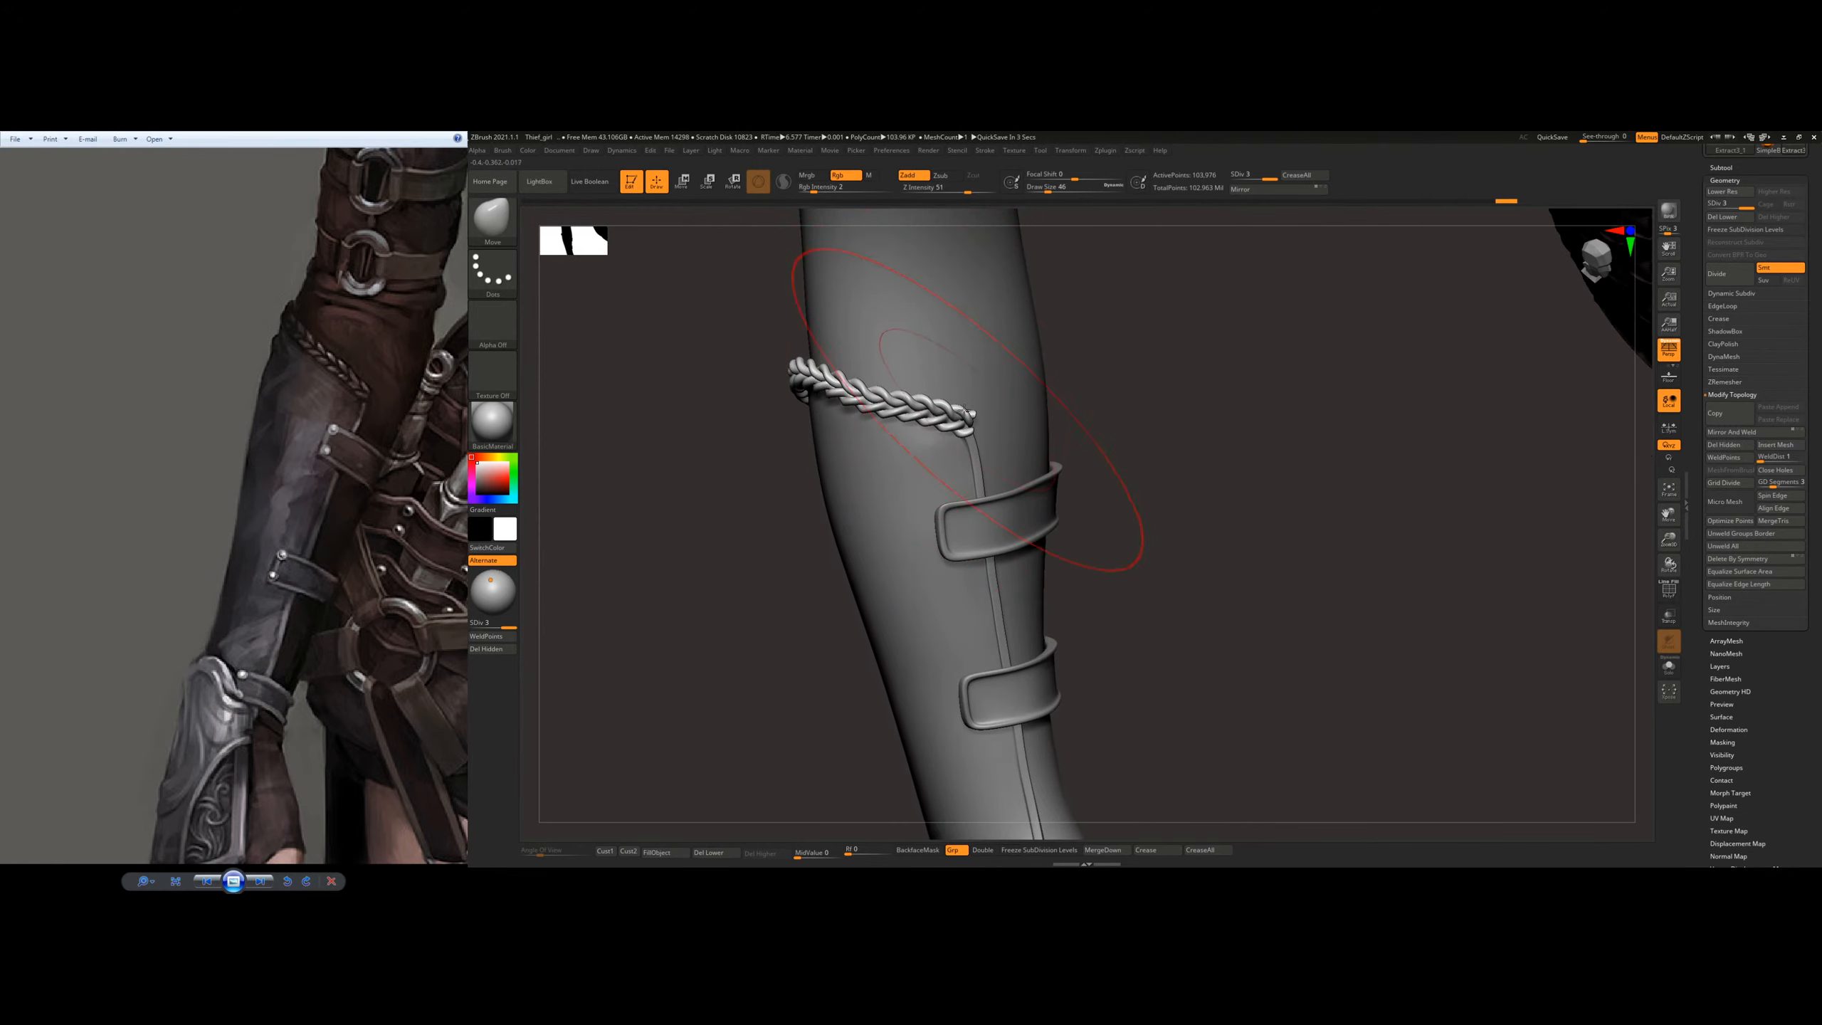
# Step: Adjust the braid's end at the bracer's seam corner with the Move brush, varying the brush size
pyautogui.moveTo(956, 426); pyautogui.dragTo(962, 462, button='right')
pyautogui.press('s')
pyautogui.moveTo(995, 433); pyautogui.dragTo(989, 433)
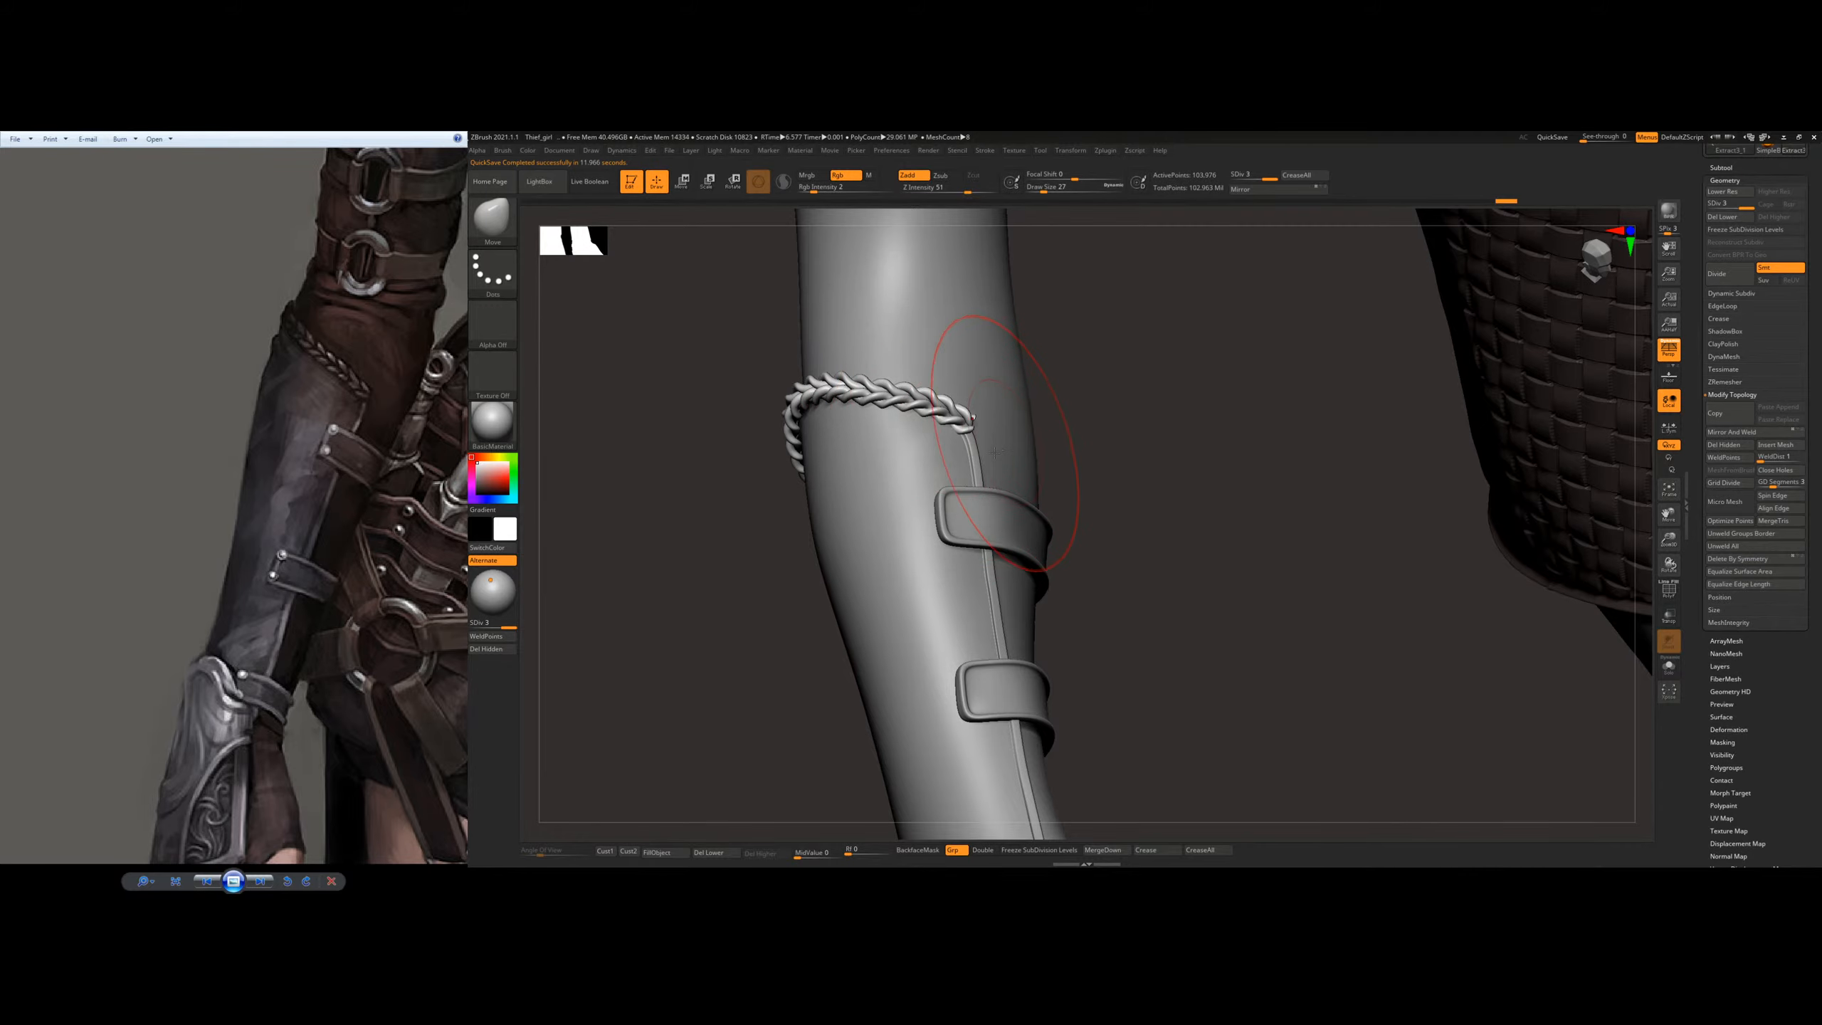
pyautogui.keyDown('ctrl'); pyautogui.moveTo(968, 435); pyautogui.dragTo(954, 502, button='right'); pyautogui.keyUp('ctrl')
pyautogui.moveTo(954, 503); pyautogui.dragTo(892, 431, button='right')
pyautogui.press('s')
pyautogui.moveTo(892, 430); pyautogui.dragTo(926, 395)
pyautogui.moveTo(925, 430)
pyautogui.mouseDown(button='right')
pyautogui.moveTo(1004, 445)
pyautogui.moveTo(875, 438)
pyautogui.mouseUp(button='right')
pyautogui.press('s')
pyautogui.moveTo(875, 437); pyautogui.dragTo(889, 437)
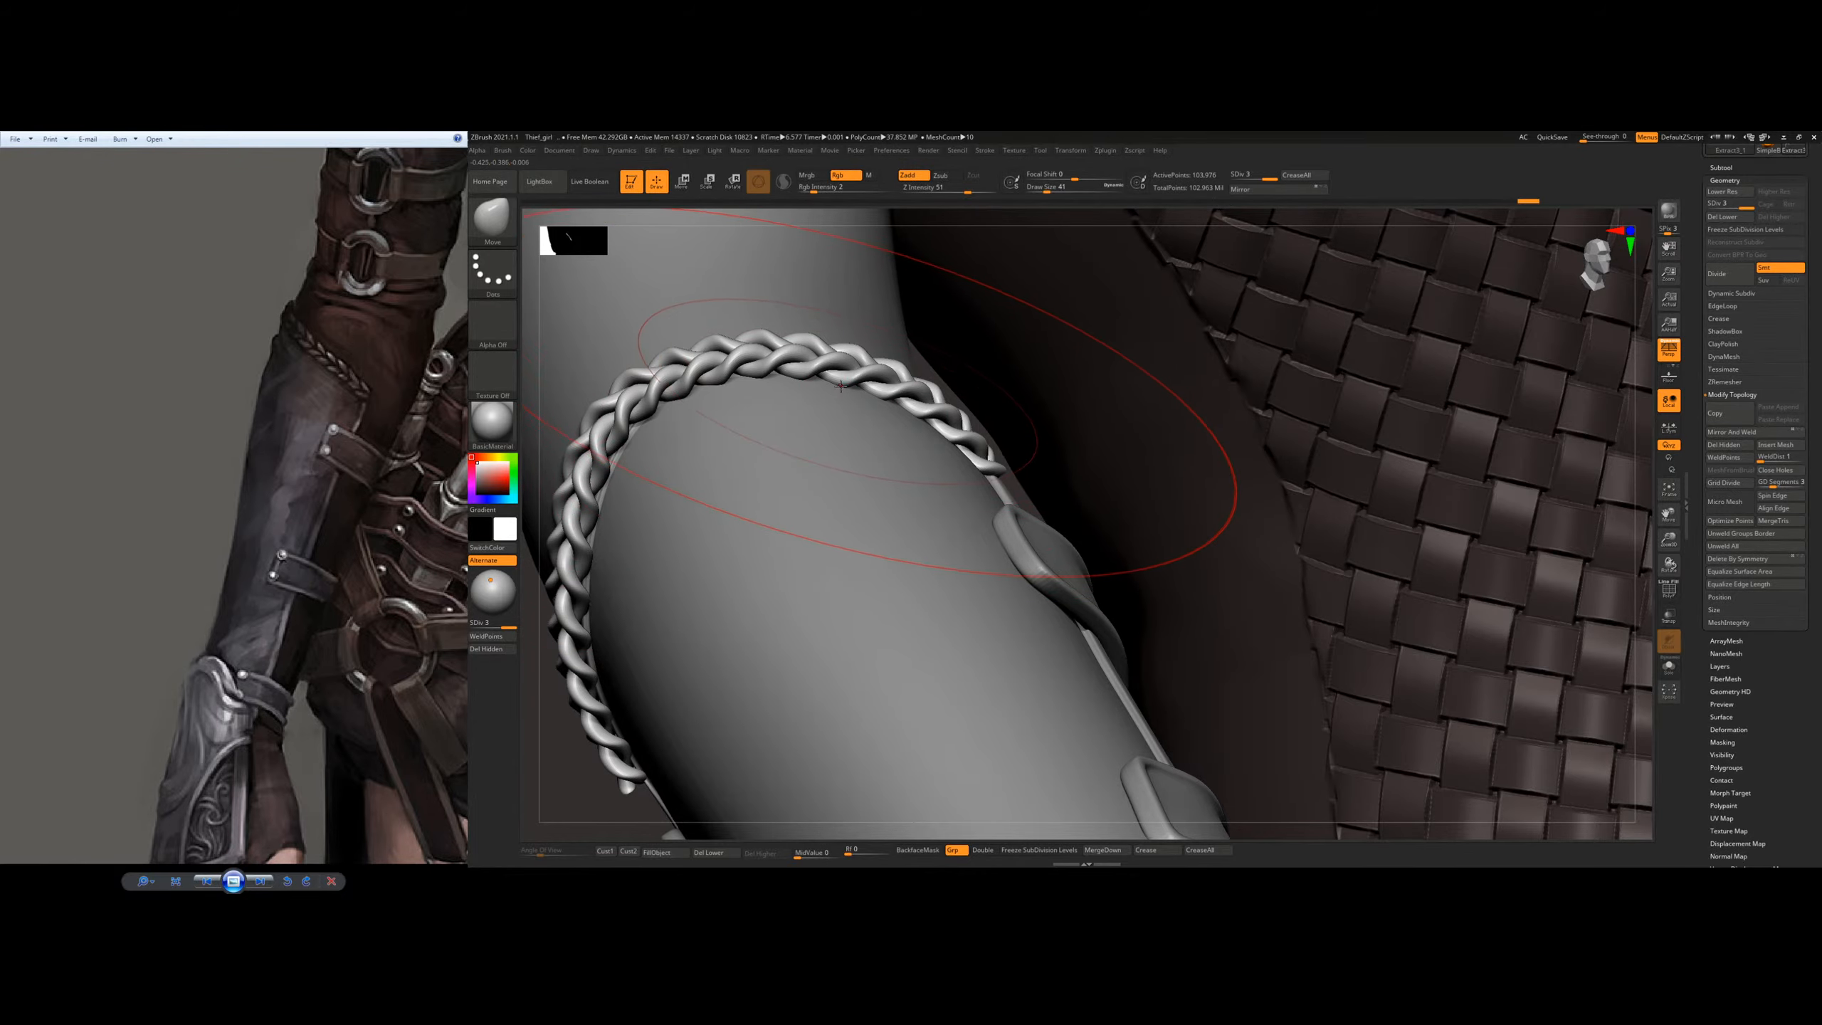
# Step: Even out the braid's curve over the outer side of the forearm with the Move brush
pyautogui.moveTo(982, 433)
pyautogui.mouseDown(button='right')
pyautogui.moveTo(824, 392)
pyautogui.moveTo(842, 373)
pyautogui.moveTo(767, 370)
pyautogui.mouseUp(button='right')
pyautogui.moveTo(956, 404); pyautogui.dragTo(897, 529, button='right')
pyautogui.moveTo(1119, 528)
pyautogui.mouseDown(button='right')
pyautogui.moveTo(965, 496)
pyautogui.moveTo(911, 535)
pyautogui.moveTo(1026, 546)
pyautogui.moveTo(1023, 420)
pyautogui.moveTo(1122, 535)
pyautogui.mouseUp(button='right')
pyautogui.keyDown('ctrl'); pyautogui.moveTo(700, 526); pyautogui.dragTo(610, 448, button='right'); pyautogui.keyUp('ctrl')
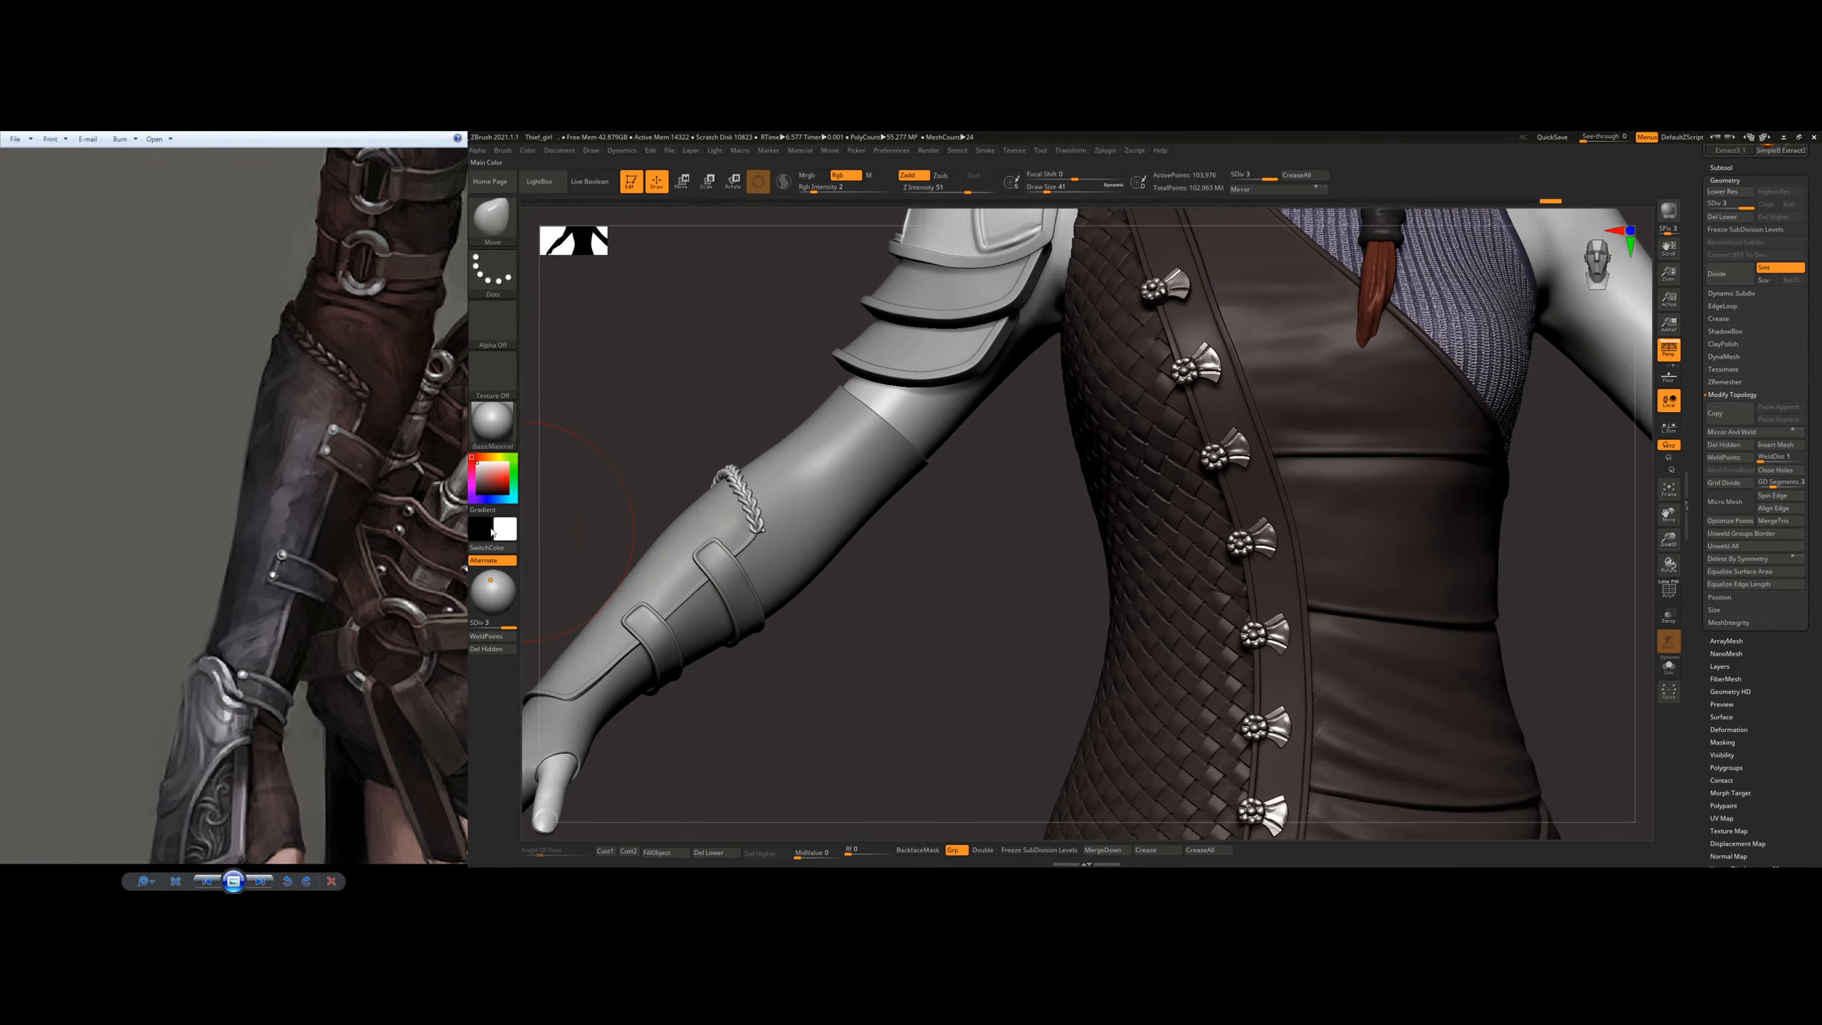
pyautogui.moveTo(918, 553)
pyautogui.mouseDown(button='right')
pyautogui.moveTo(997, 535)
pyautogui.moveTo(945, 499)
pyautogui.moveTo(969, 465)
pyautogui.moveTo(1051, 613)
pyautogui.moveTo(985, 630)
pyautogui.moveTo(898, 561)
pyautogui.moveTo(897, 467)
pyautogui.moveTo(824, 479)
pyautogui.moveTo(882, 447)
pyautogui.moveTo(887, 501)
pyautogui.moveTo(853, 488)
pyautogui.moveTo(871, 448)
pyautogui.moveTo(858, 495)
pyautogui.moveTo(928, 490)
pyautogui.mouseUp(button='right')
pyautogui.keyDown('alt'); pyautogui.moveTo(1282, 432); pyautogui.dragTo(1116, 711, button='right'); pyautogui.keyUp('alt')
pyautogui.moveTo(1156, 269)
pyautogui.keyDown('alt'); pyautogui.mouseDown(button='right')
pyautogui.moveTo(1102, 428)
pyautogui.moveTo(1277, 223)
pyautogui.mouseUp(button='right'); pyautogui.keyUp('alt')
pyautogui.moveTo(922, 549); pyautogui.dragTo(1174, 417, button='right')
# Step: Reduce the Move brush's draw size and save the project
pyautogui.moveTo(930, 547)
pyautogui.mouseDown(button='right')
pyautogui.moveTo(879, 552)
pyautogui.moveTo(901, 623)
pyautogui.mouseUp(button='right')
pyautogui.press('s')
pyautogui.moveTo(900, 628); pyautogui.dragTo(894, 628)
pyautogui.press('ctrl')
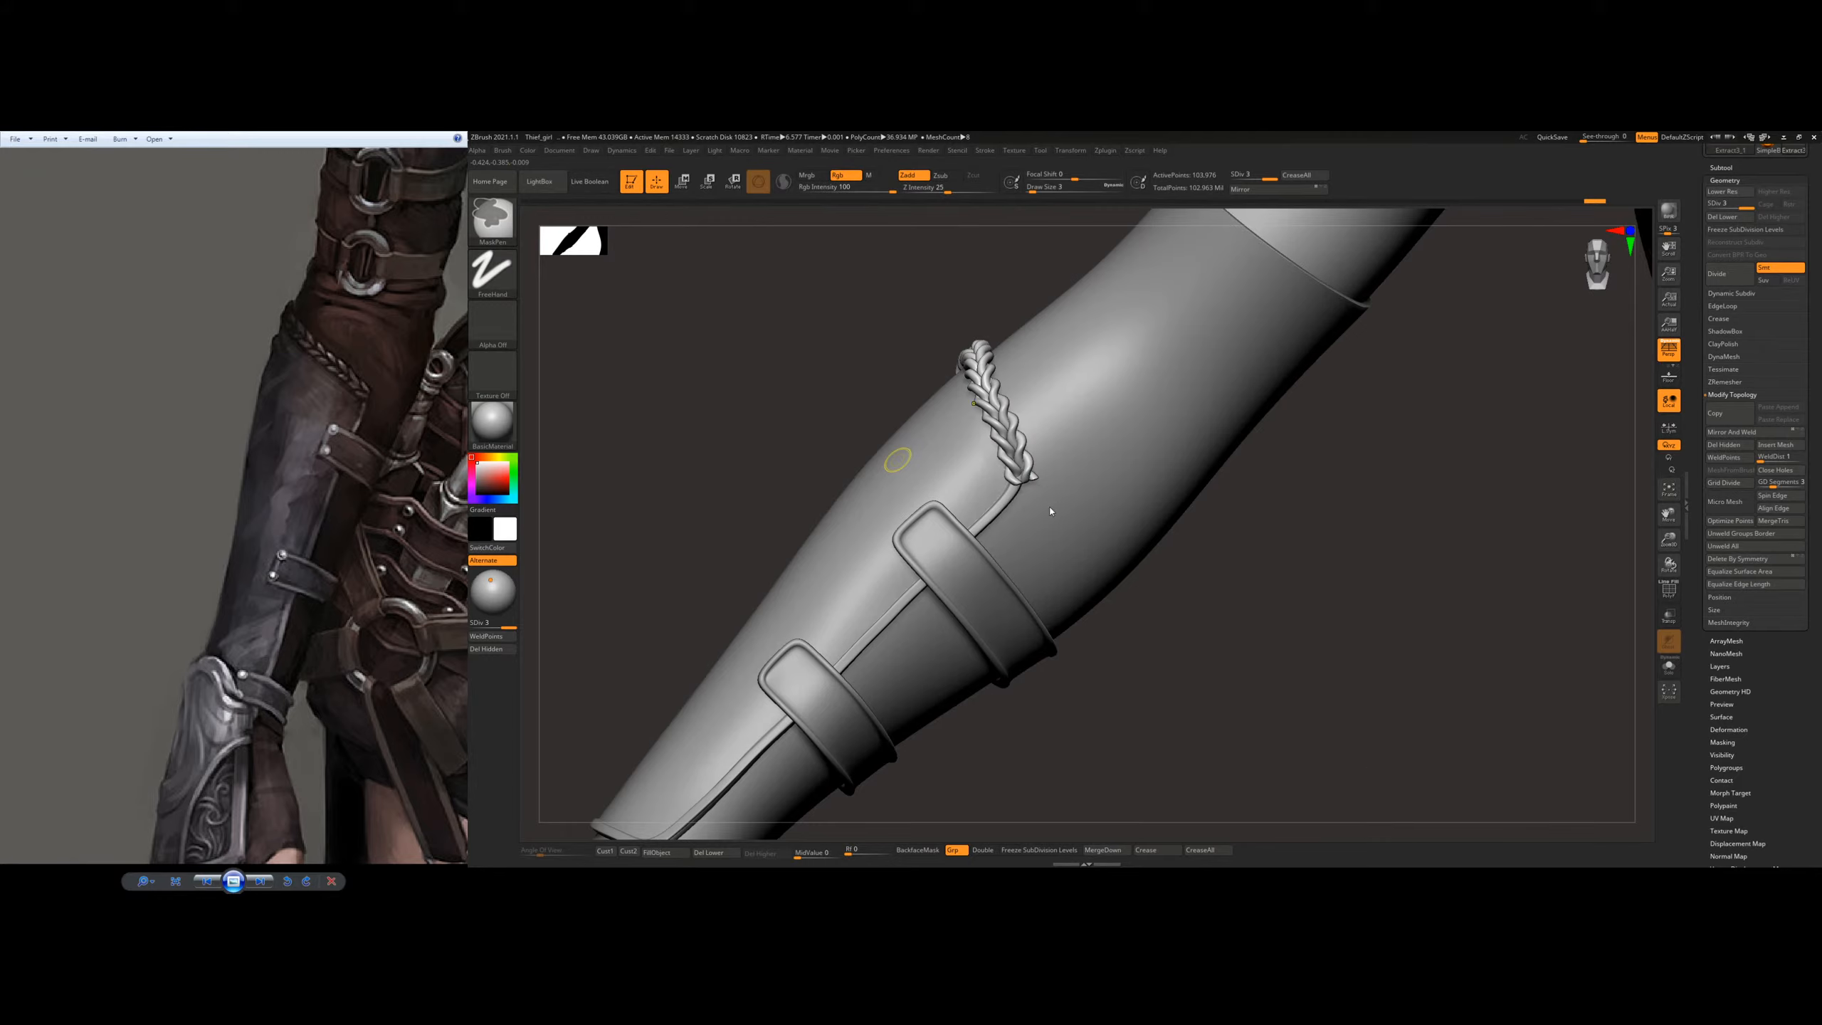
pyautogui.hotkey('ctrl', 's')
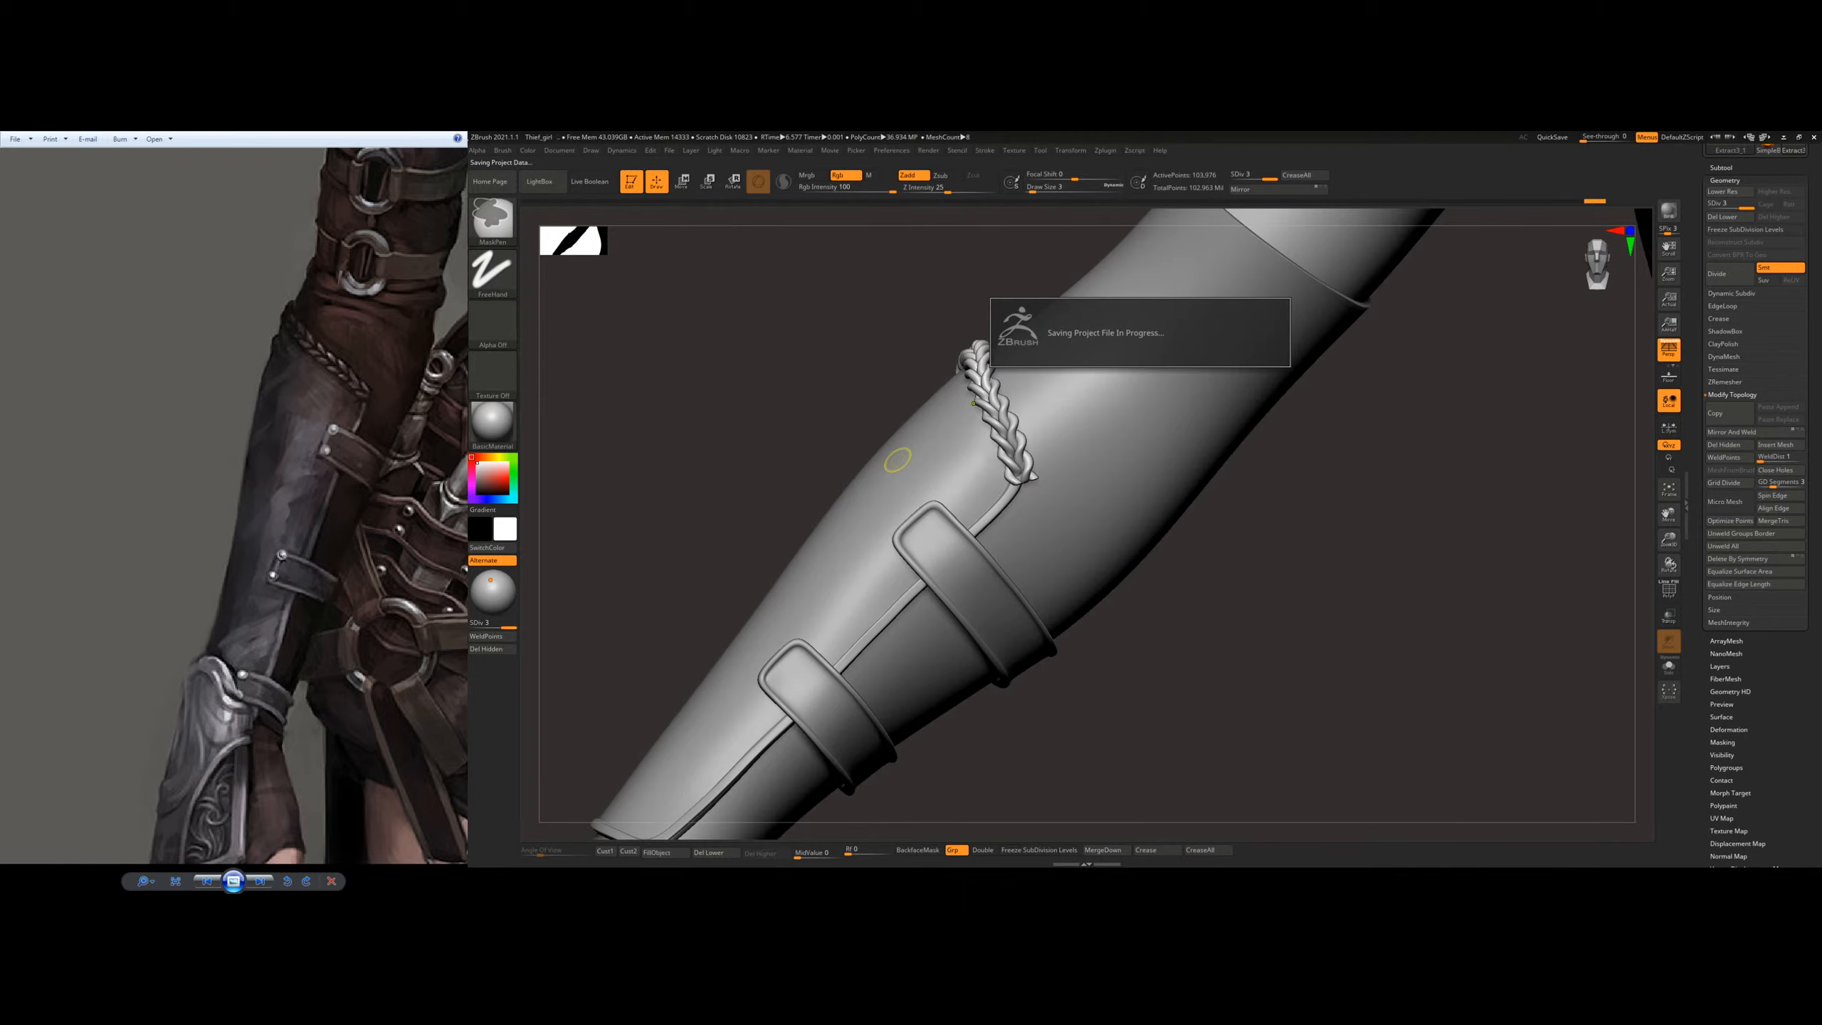
# Step: Show the hand area in the reference image and choose the Standard brush for the forearm
pyautogui.moveTo(284, 772); pyautogui.dragTo(274, 607)
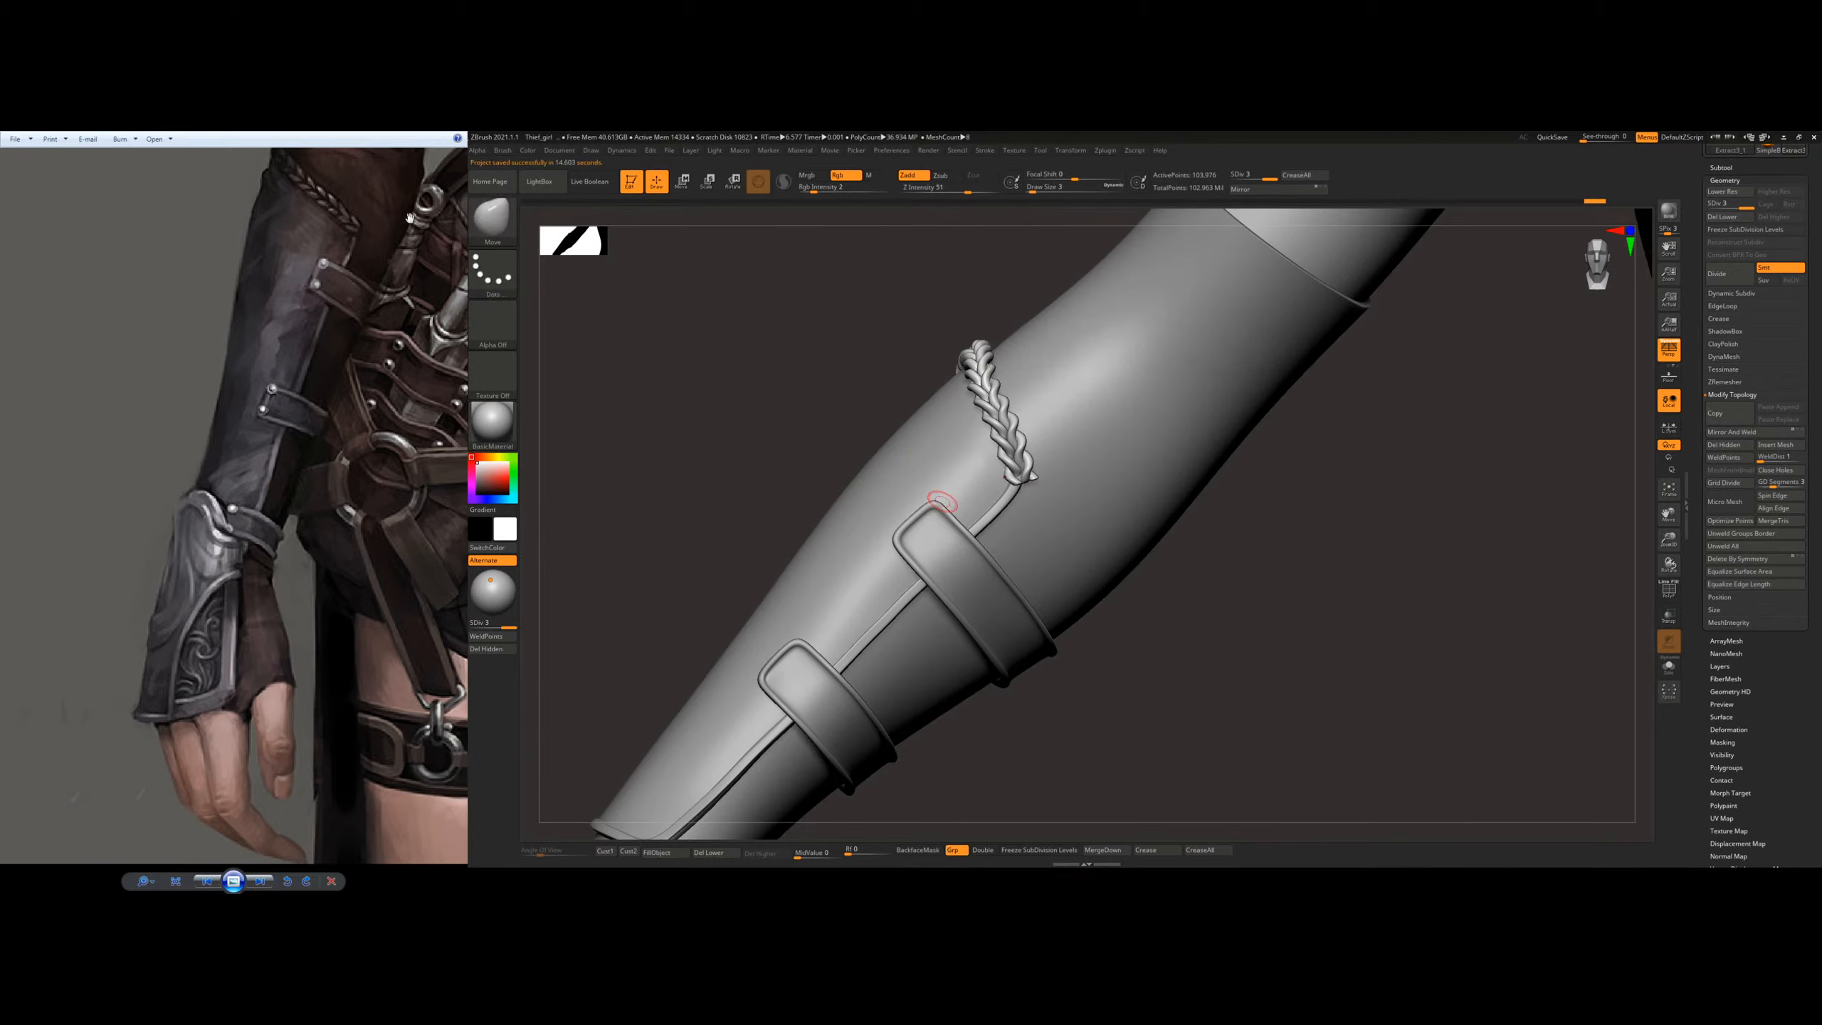
pyautogui.moveTo(1366, 410)
pyautogui.mouseDown(button='right')
pyautogui.moveTo(1383, 407)
pyautogui.moveTo(1058, 413)
pyautogui.moveTo(968, 485)
pyautogui.mouseUp(button='right')
pyautogui.press('b')
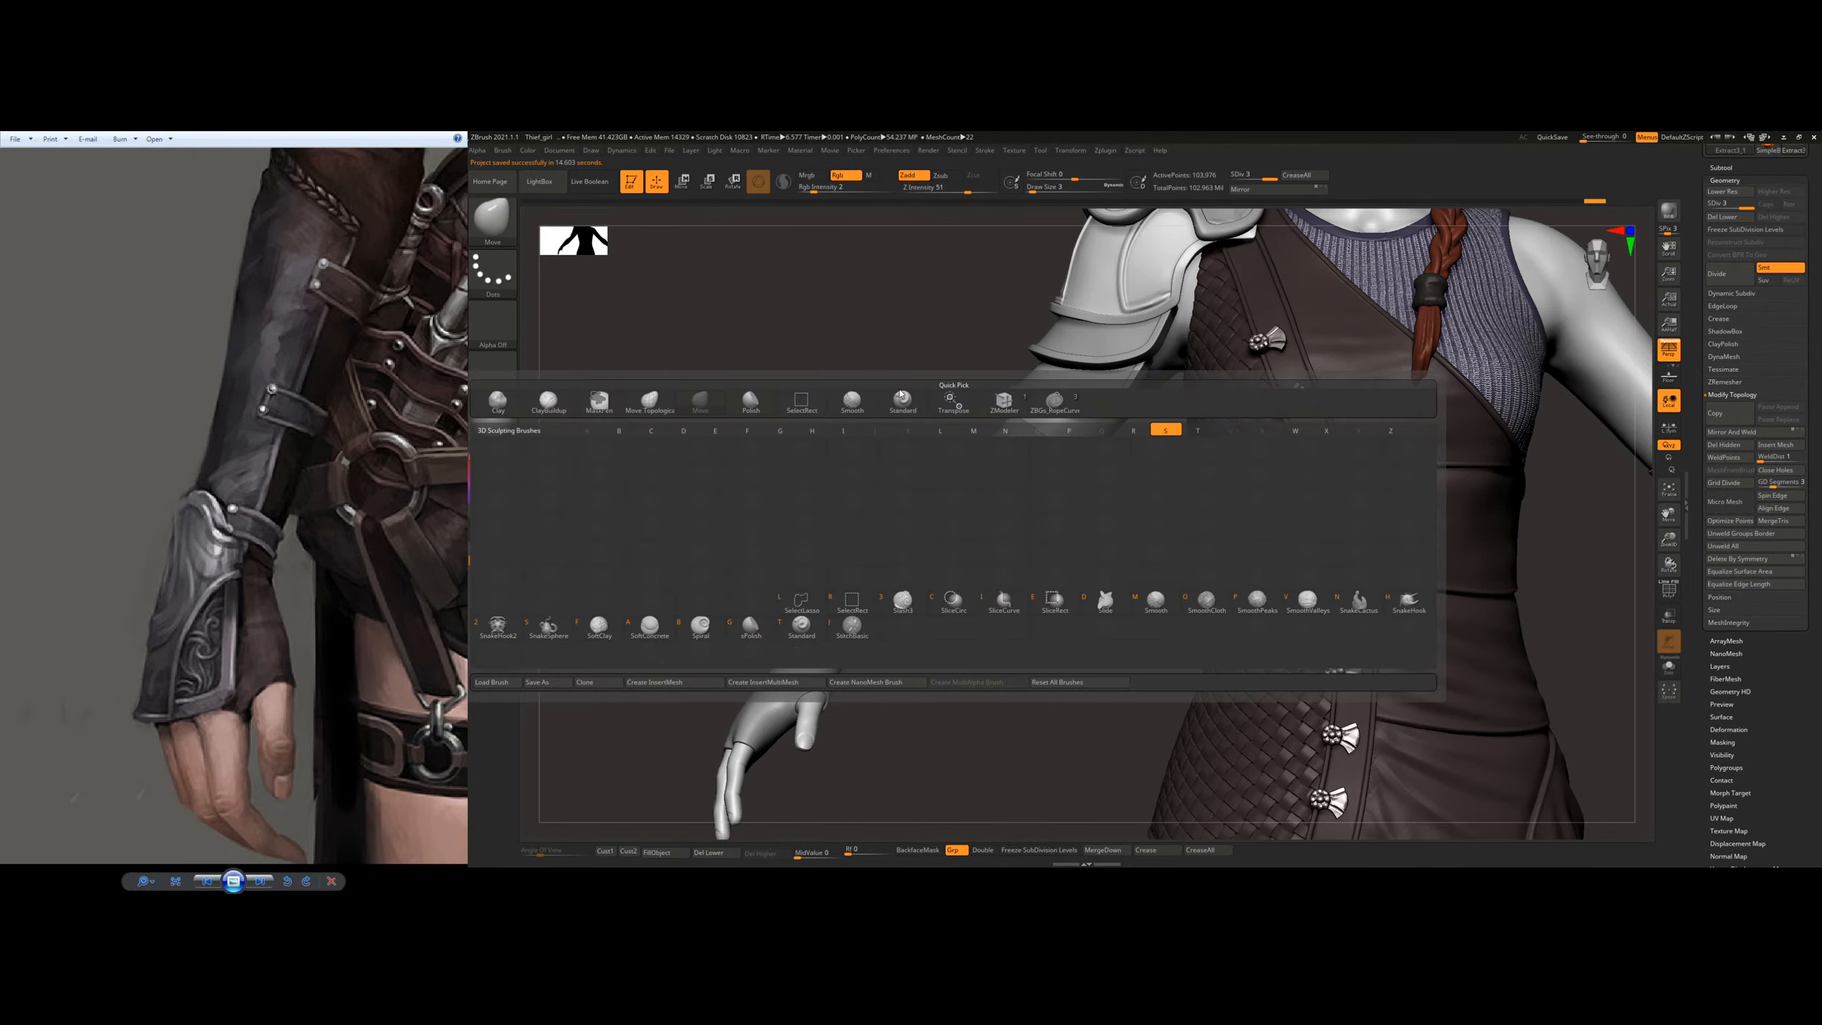
pyautogui.press('s')
pyautogui.press('t')
pyautogui.keyDown('ctrl'); pyautogui.moveTo(973, 400); pyautogui.dragTo(926, 388, button='right'); pyautogui.keyUp('ctrl')
# Step: Select the arm sleeve subtool and duplicate it
pyautogui.keyDown('alt'); pyautogui.click(1076, 334); pyautogui.keyUp('alt')
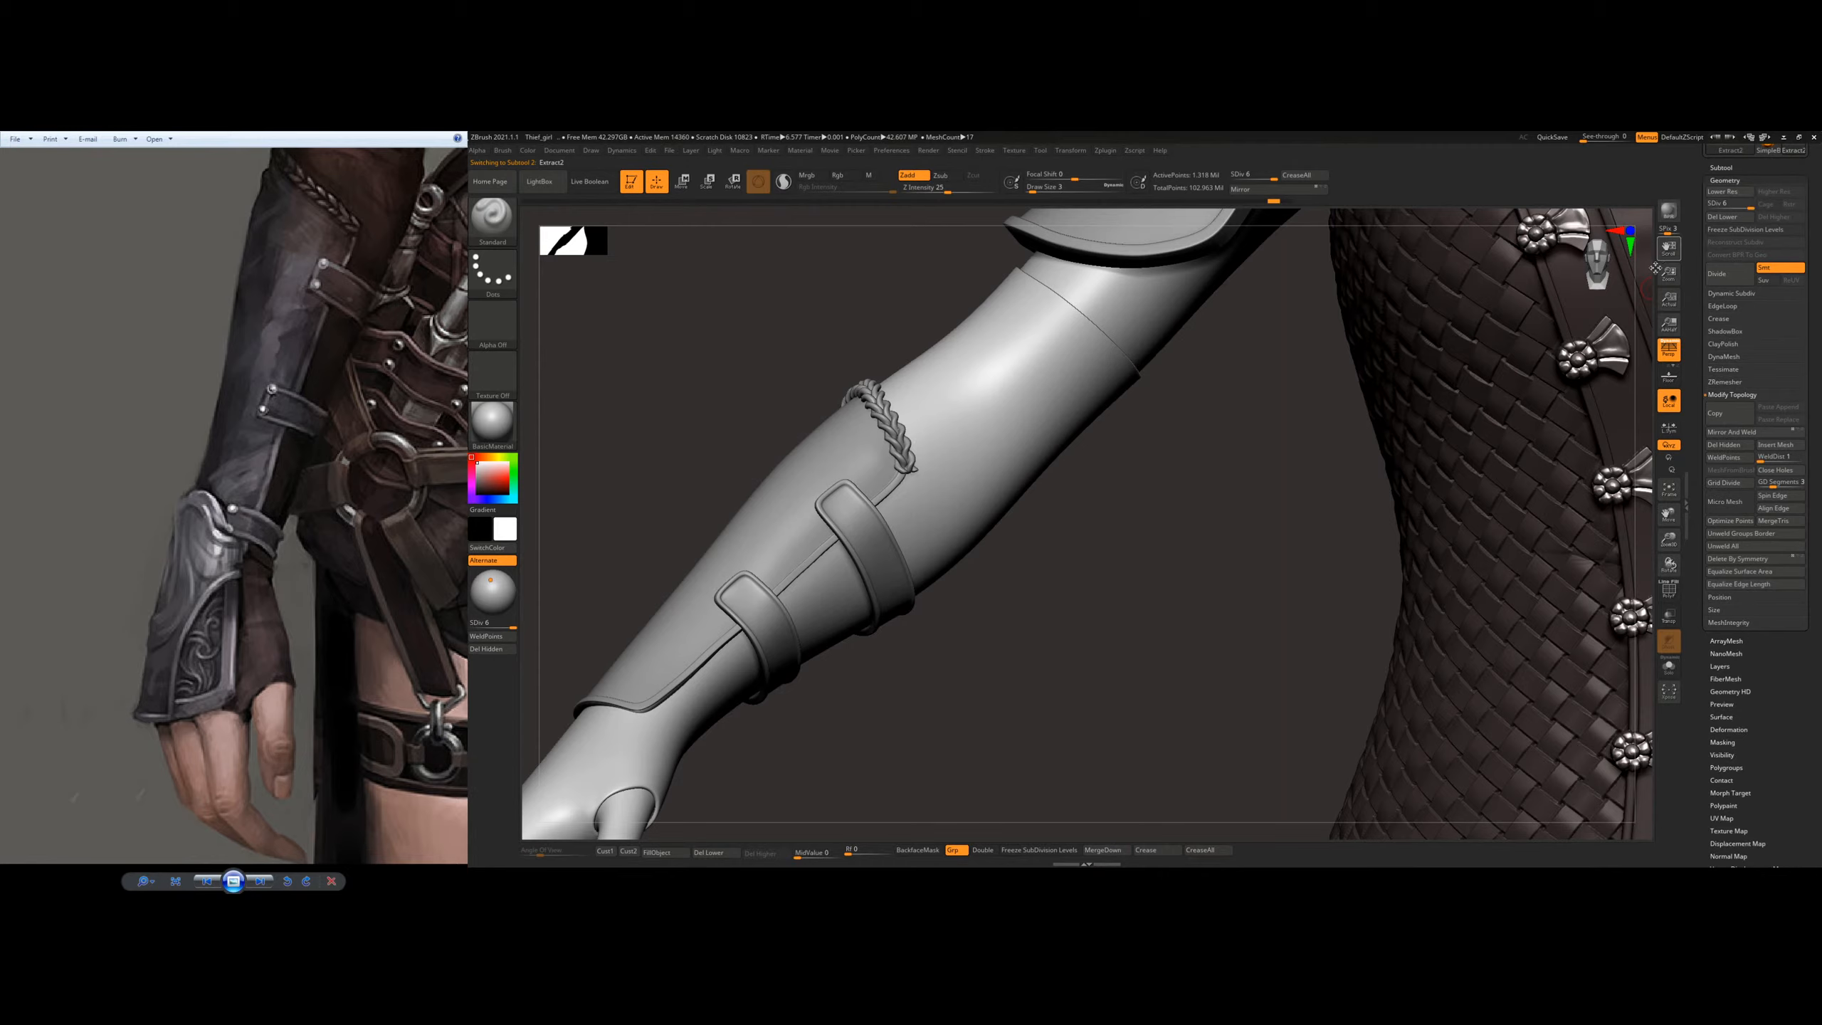
pyautogui.click(1723, 168)
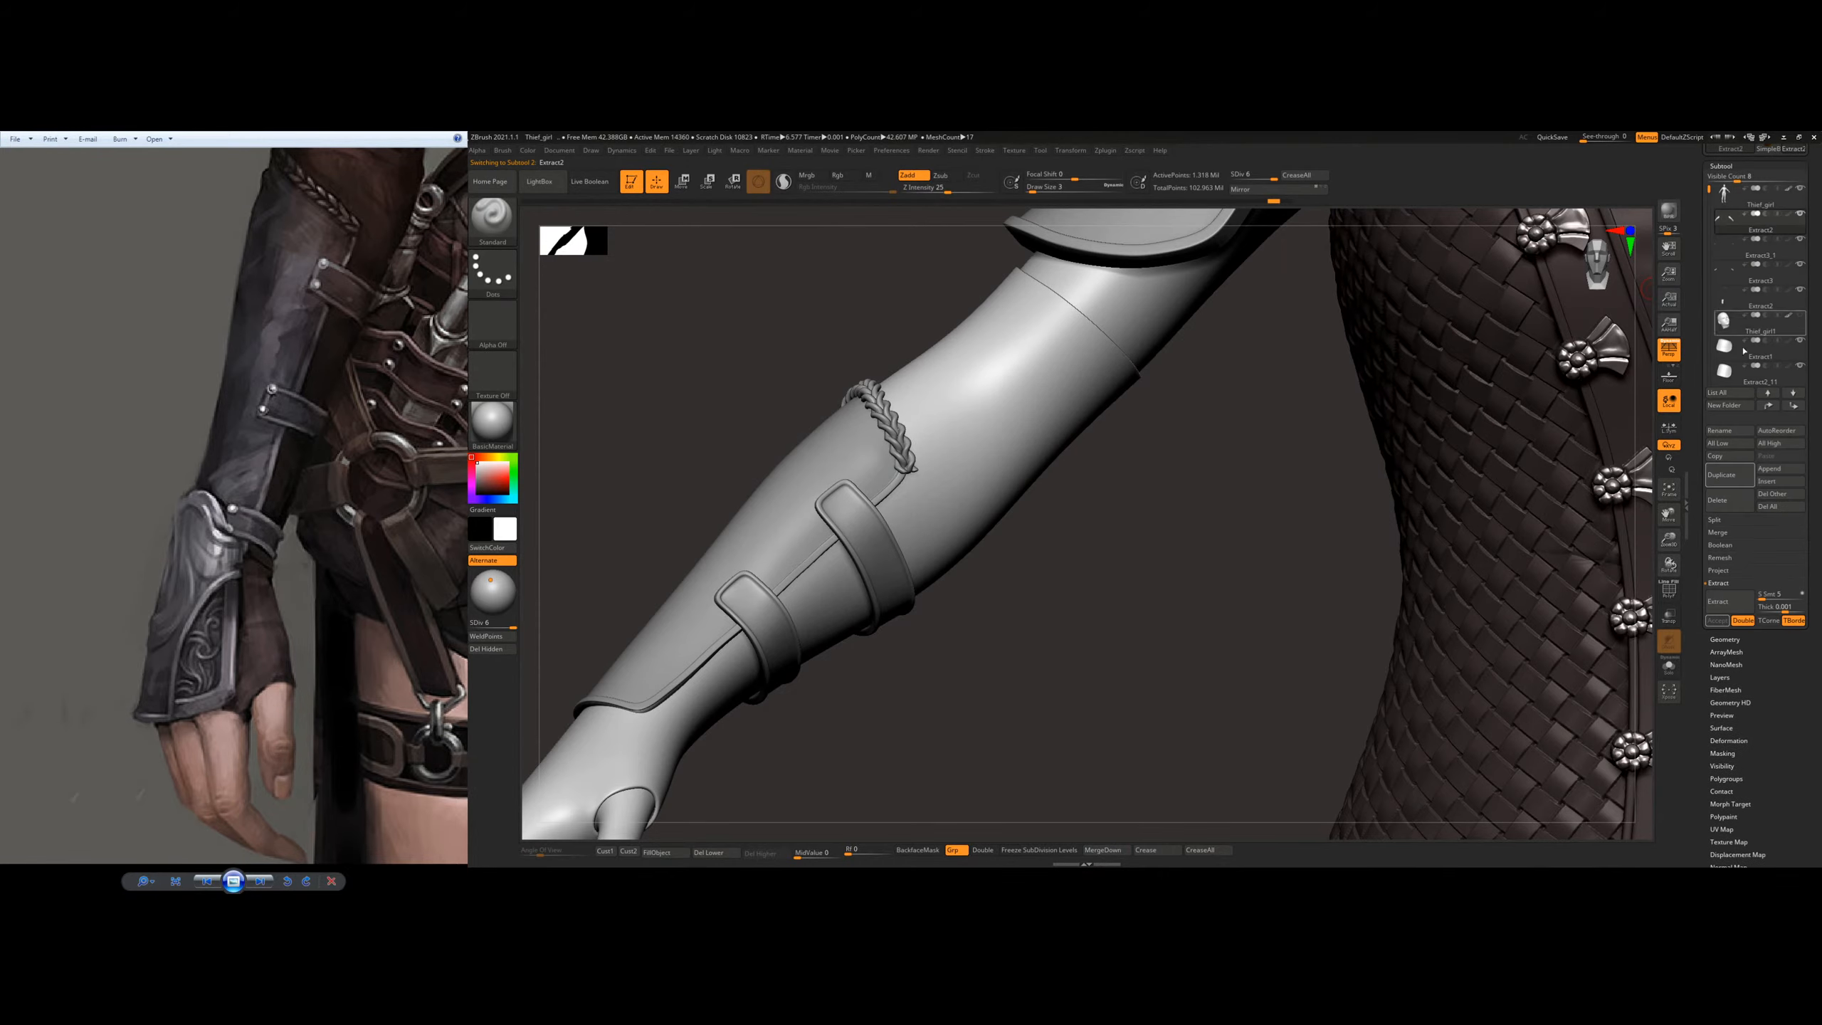
pyautogui.click(1727, 477)
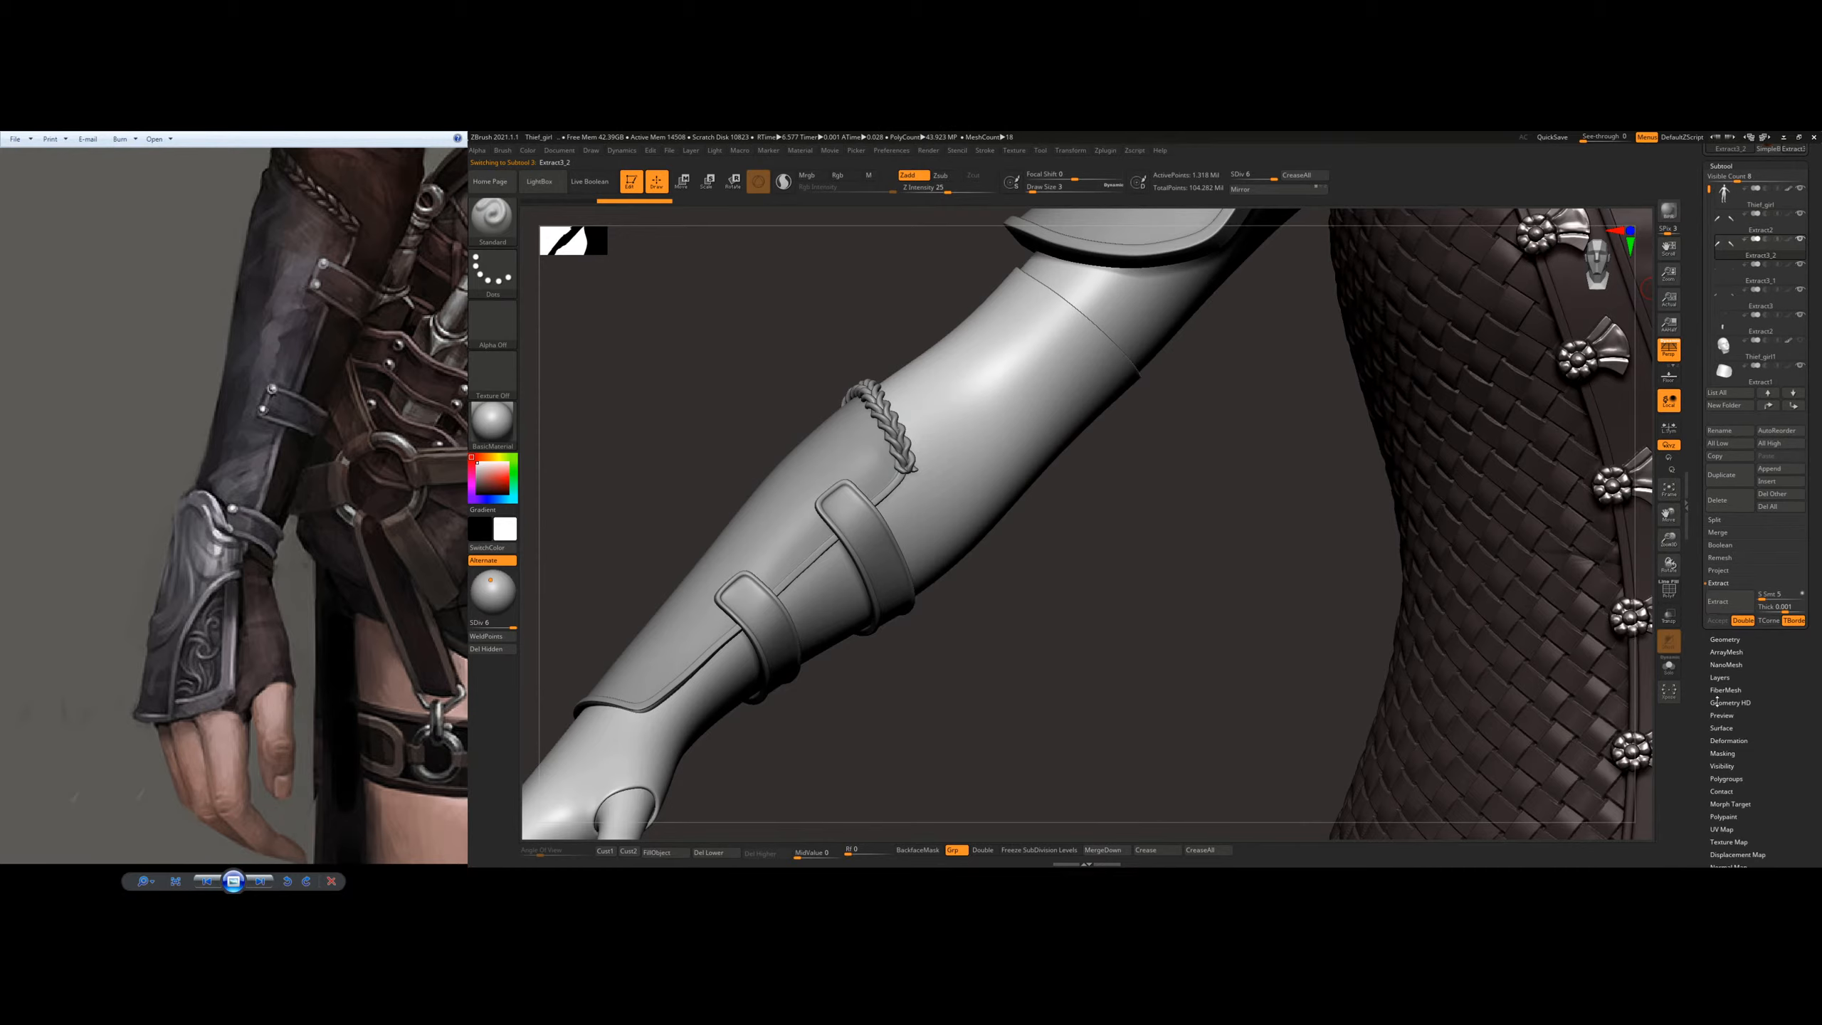
# Step: Try deleting the lower subdivision levels of the duplicated sleeve, and undo the deletion
pyautogui.click(1728, 677)
pyautogui.click(1726, 387)
pyautogui.click(1722, 168)
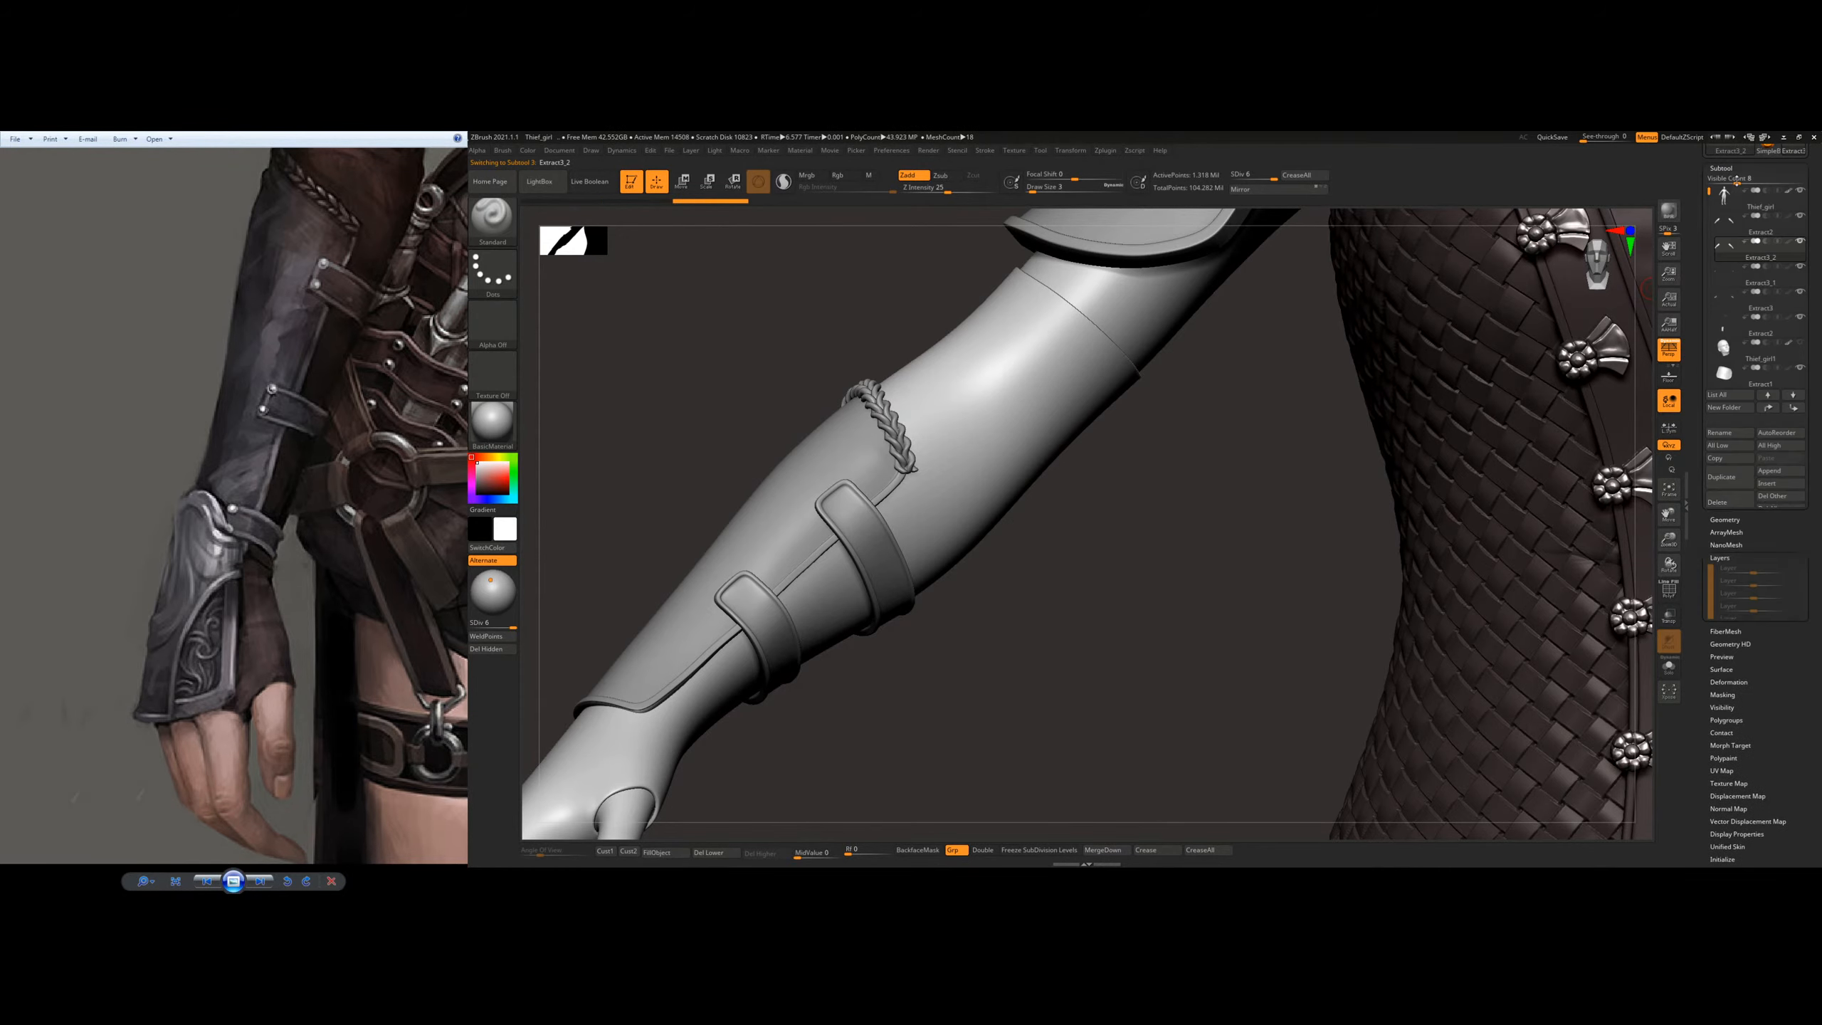
pyautogui.click(1723, 642)
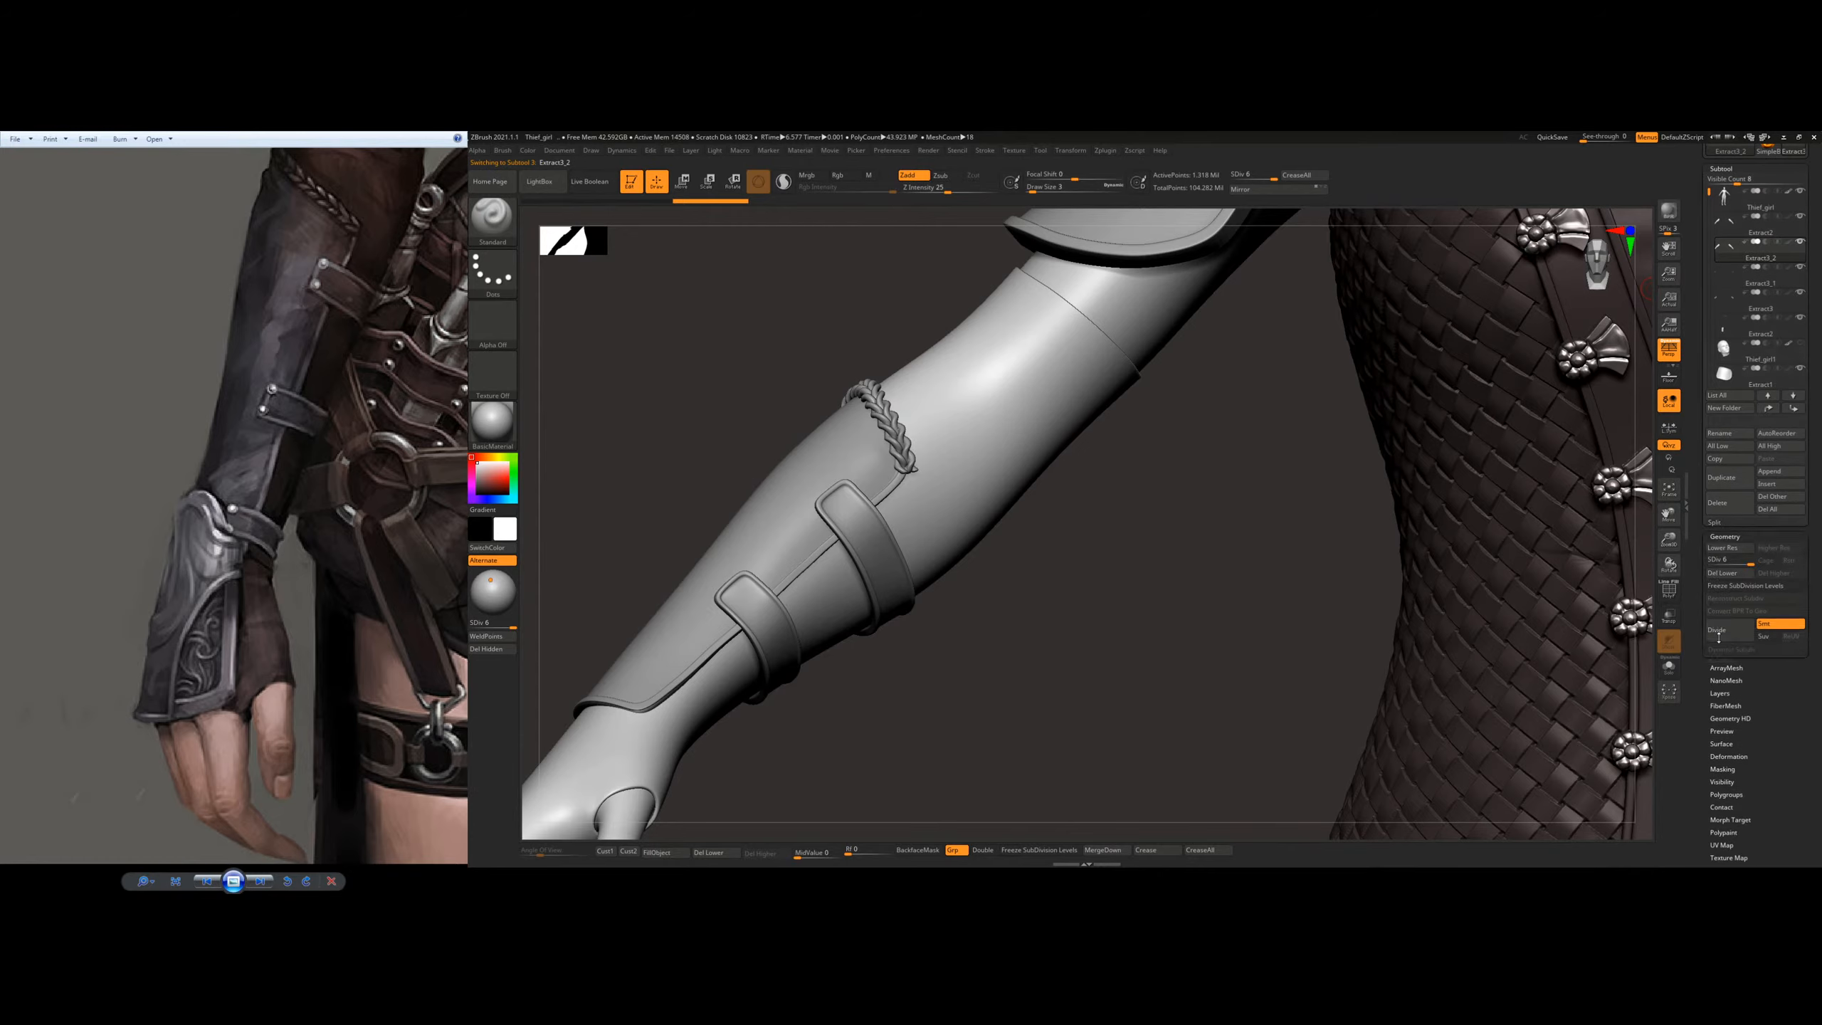
pyautogui.click(1723, 221)
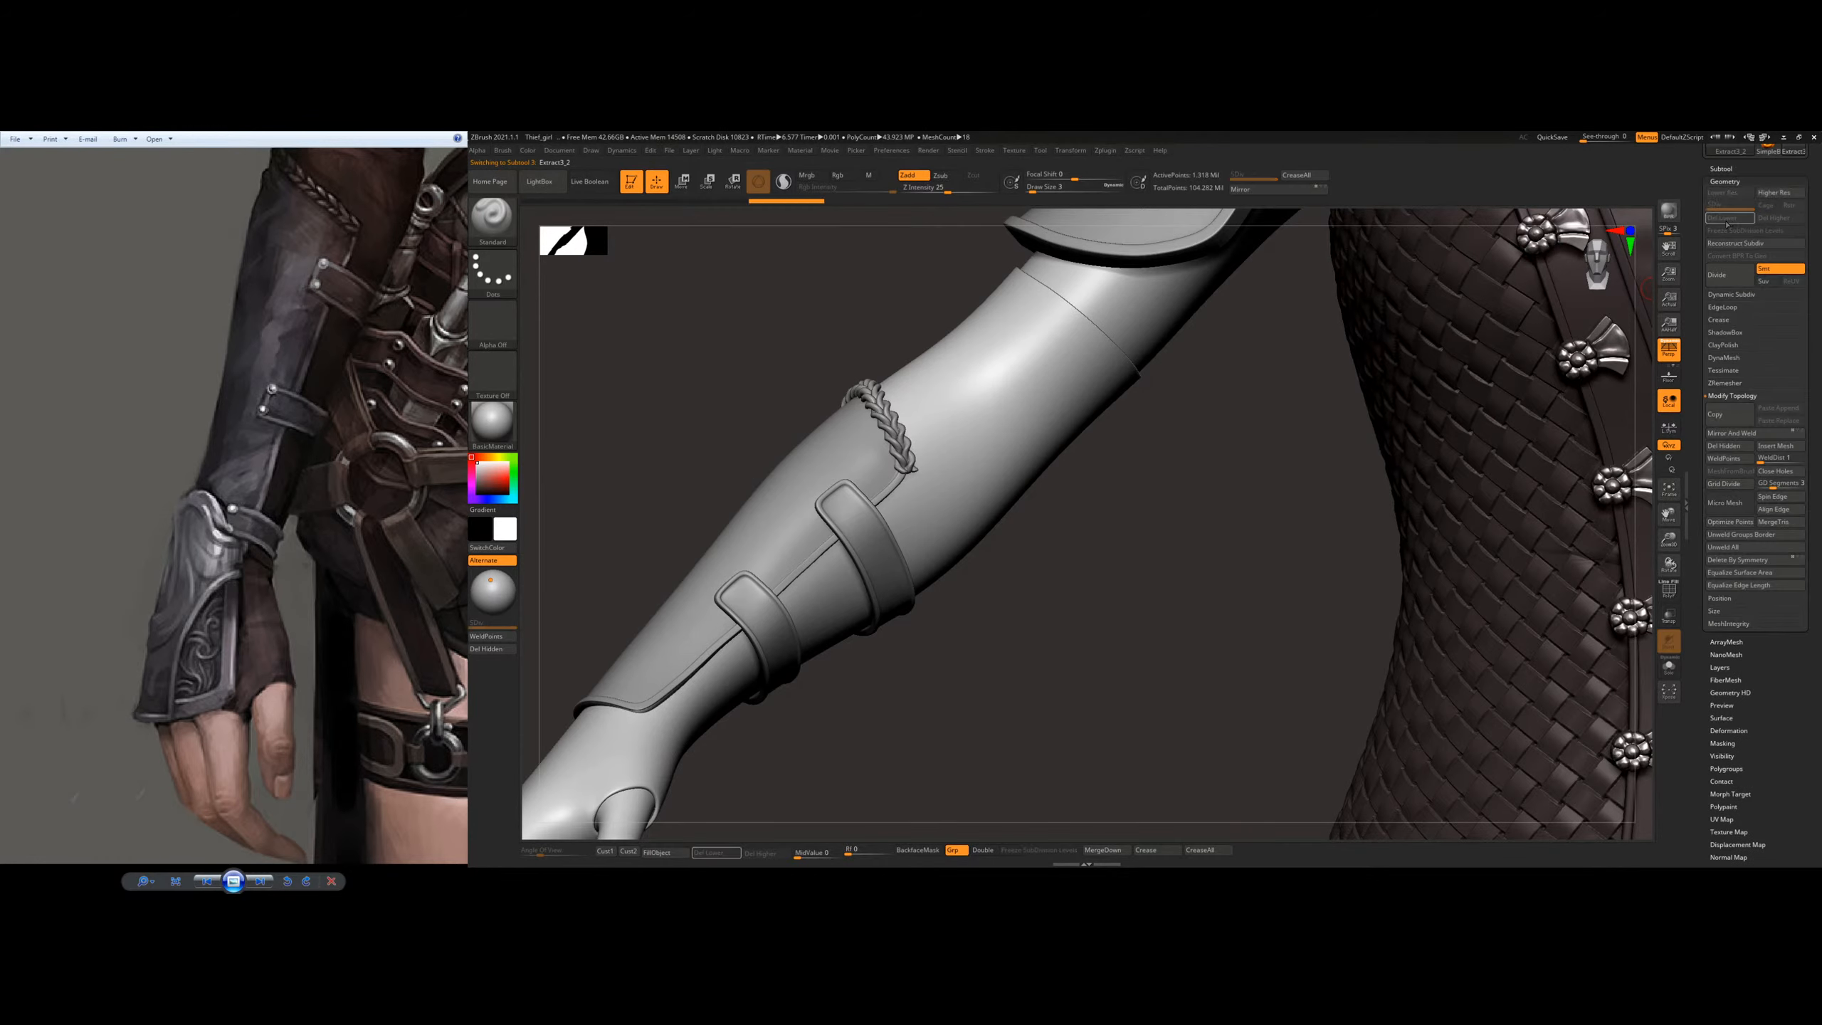
pyautogui.hotkey('ctrl', 'z')
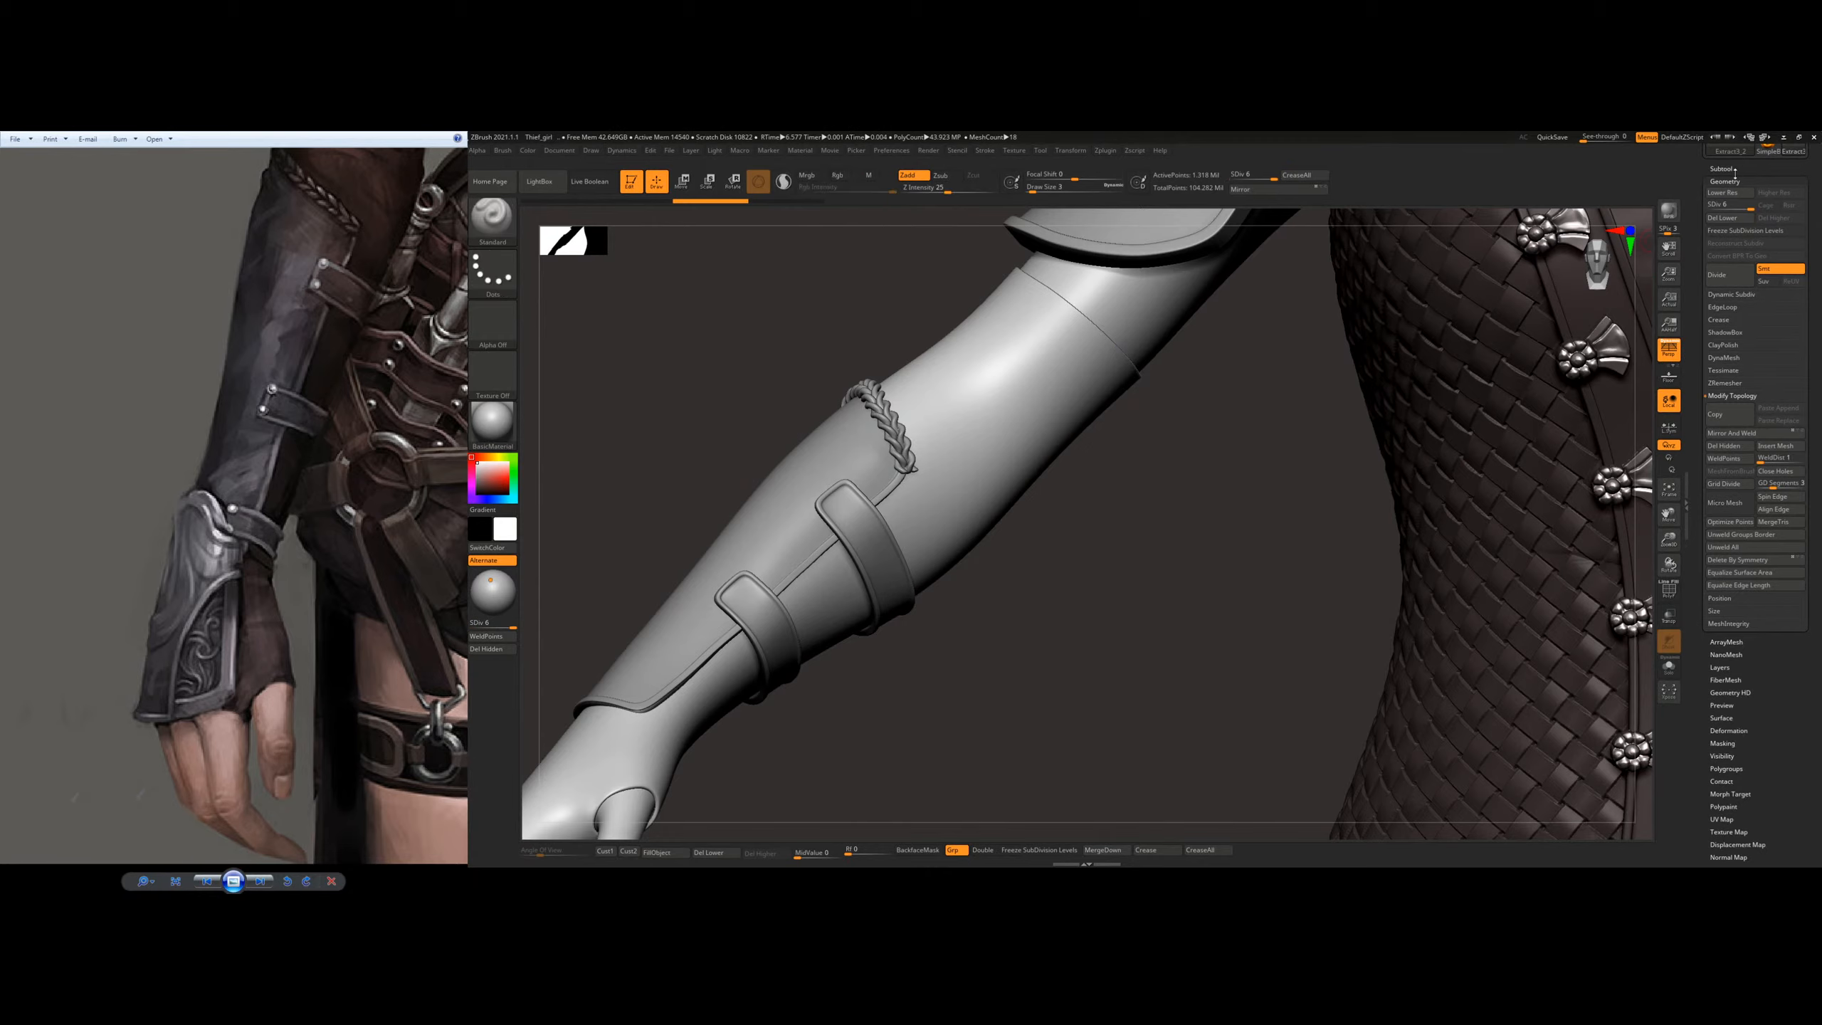
# Step: Hide the original sleeve subtool and strip the duplicate's subdivision levels, keeping only its low-resolution mesh
pyautogui.click(1722, 168)
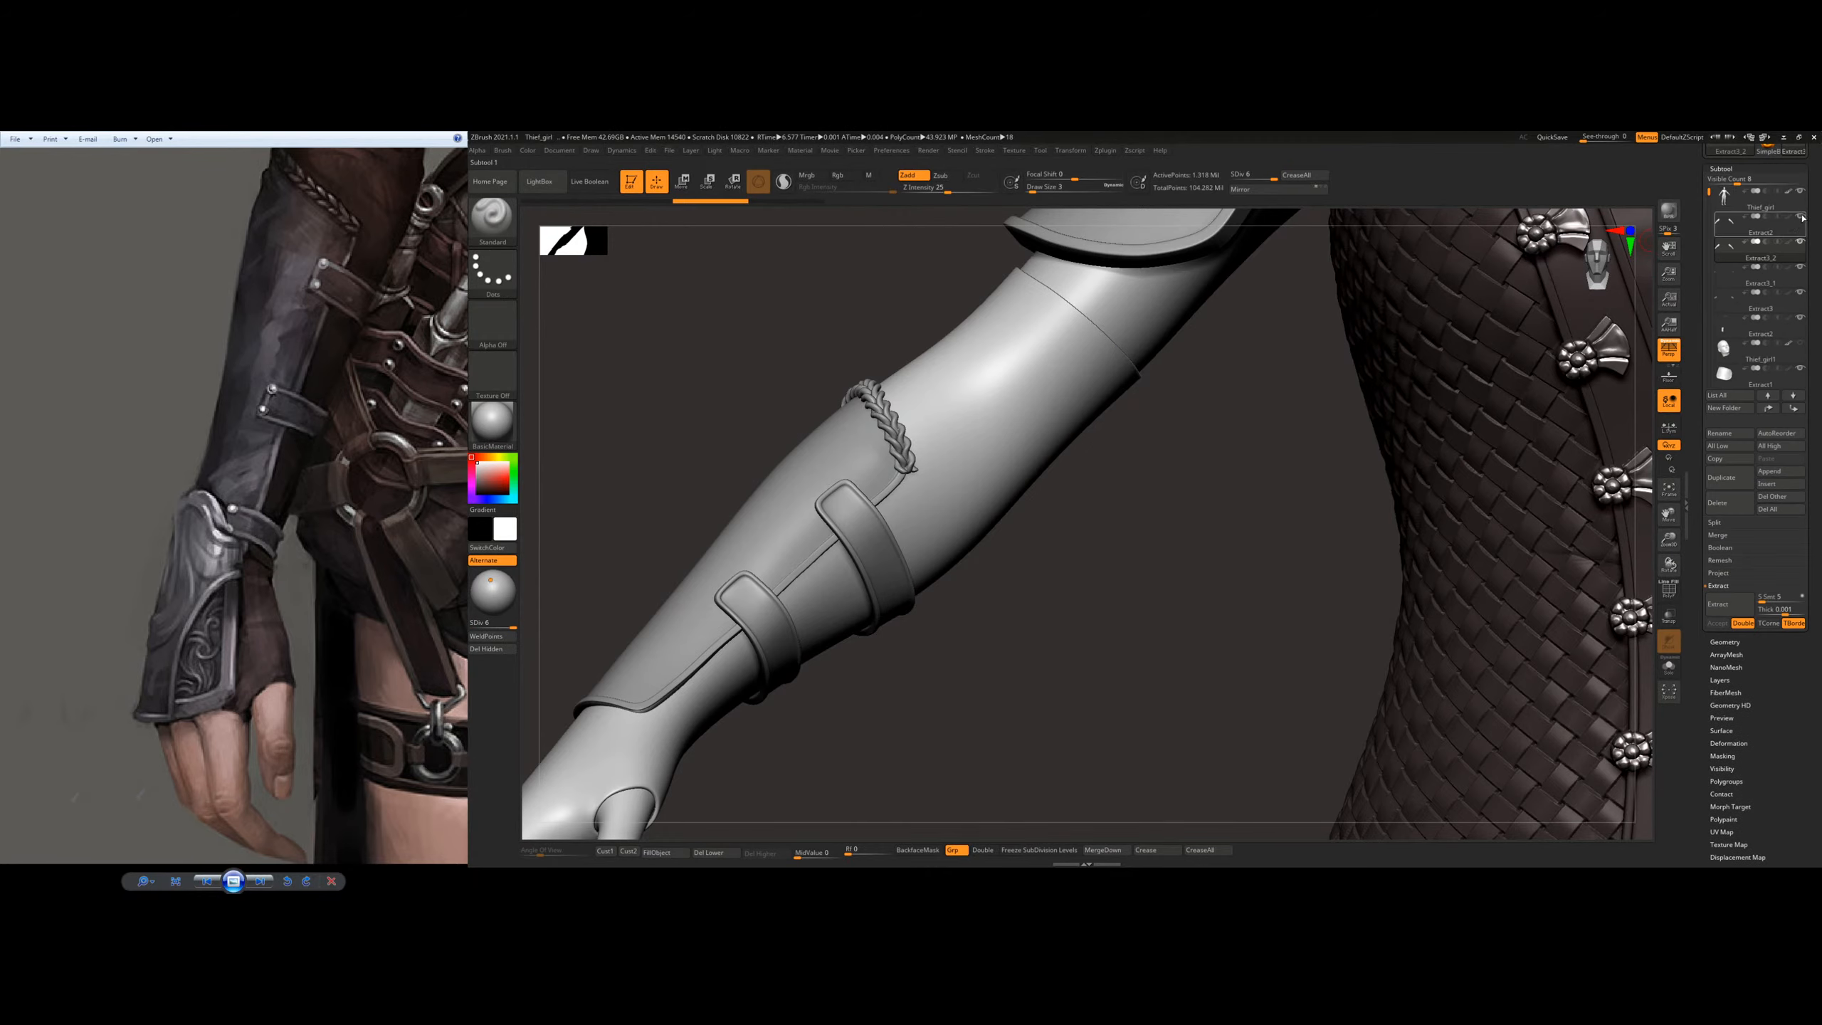
pyautogui.scroll(-3, 1717, 506)
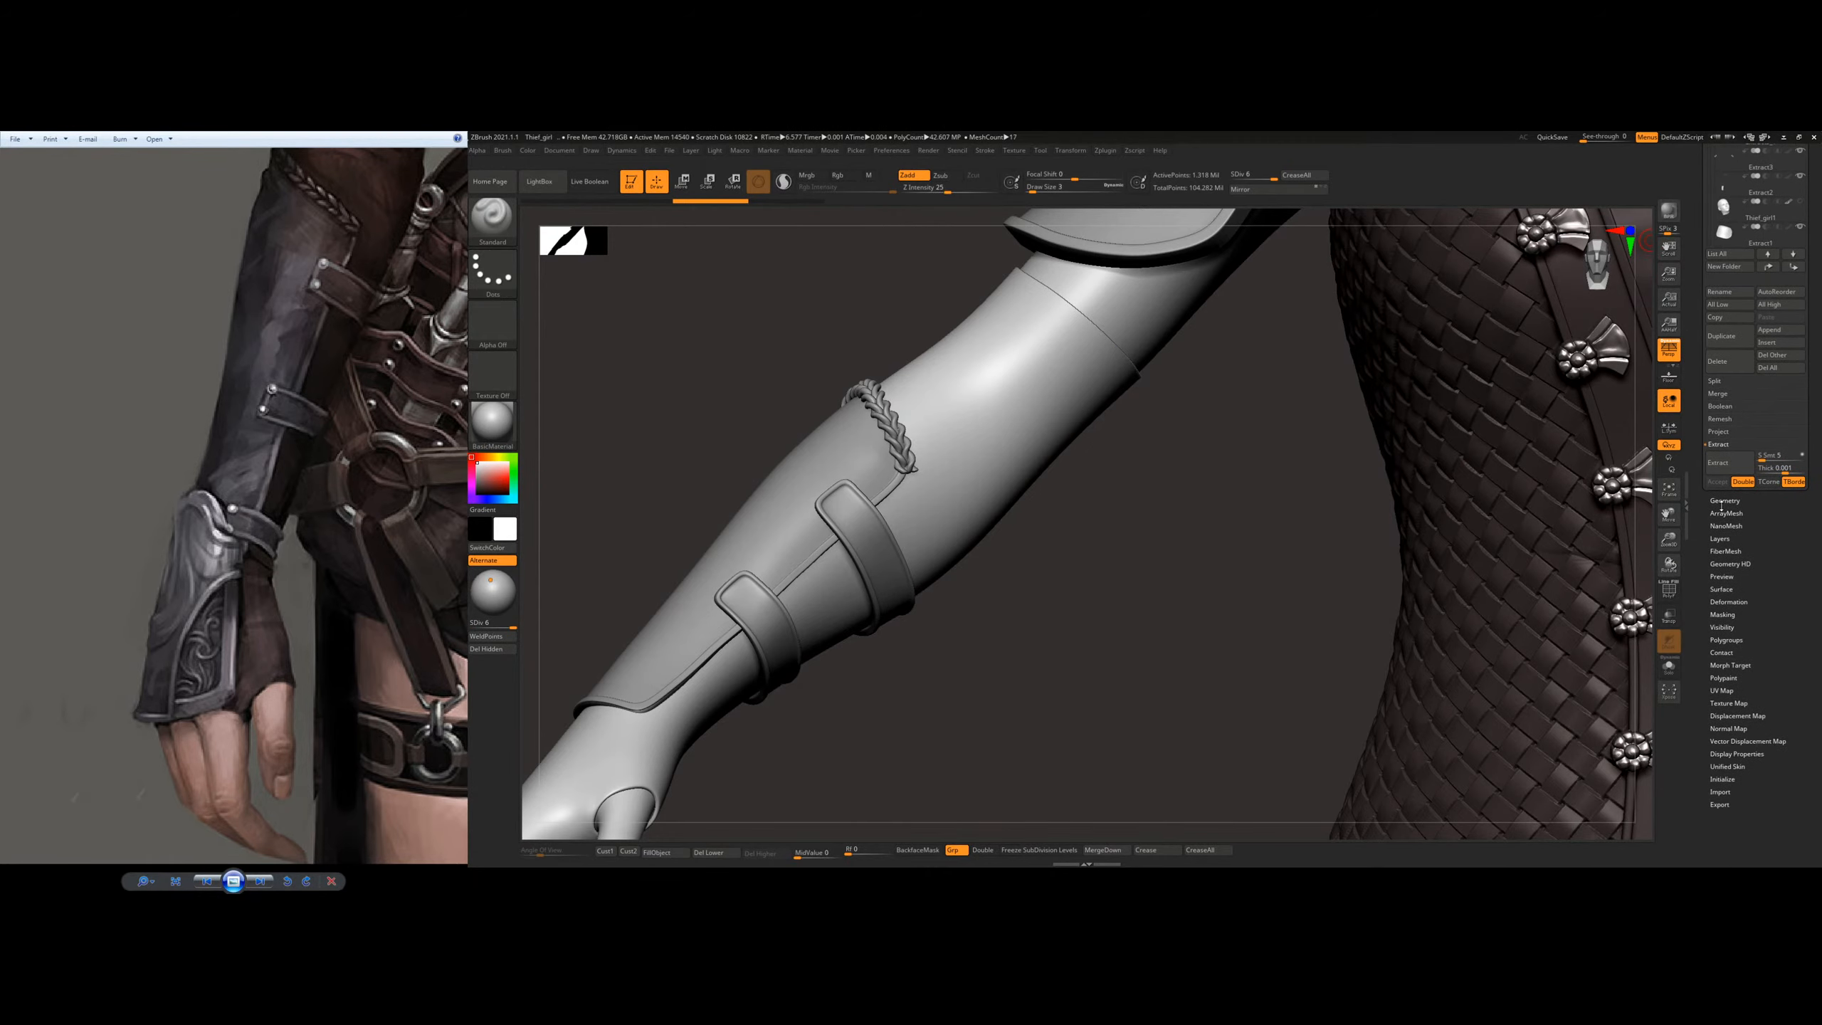
pyautogui.click(1724, 501)
pyautogui.scroll(4, 1738, 298)
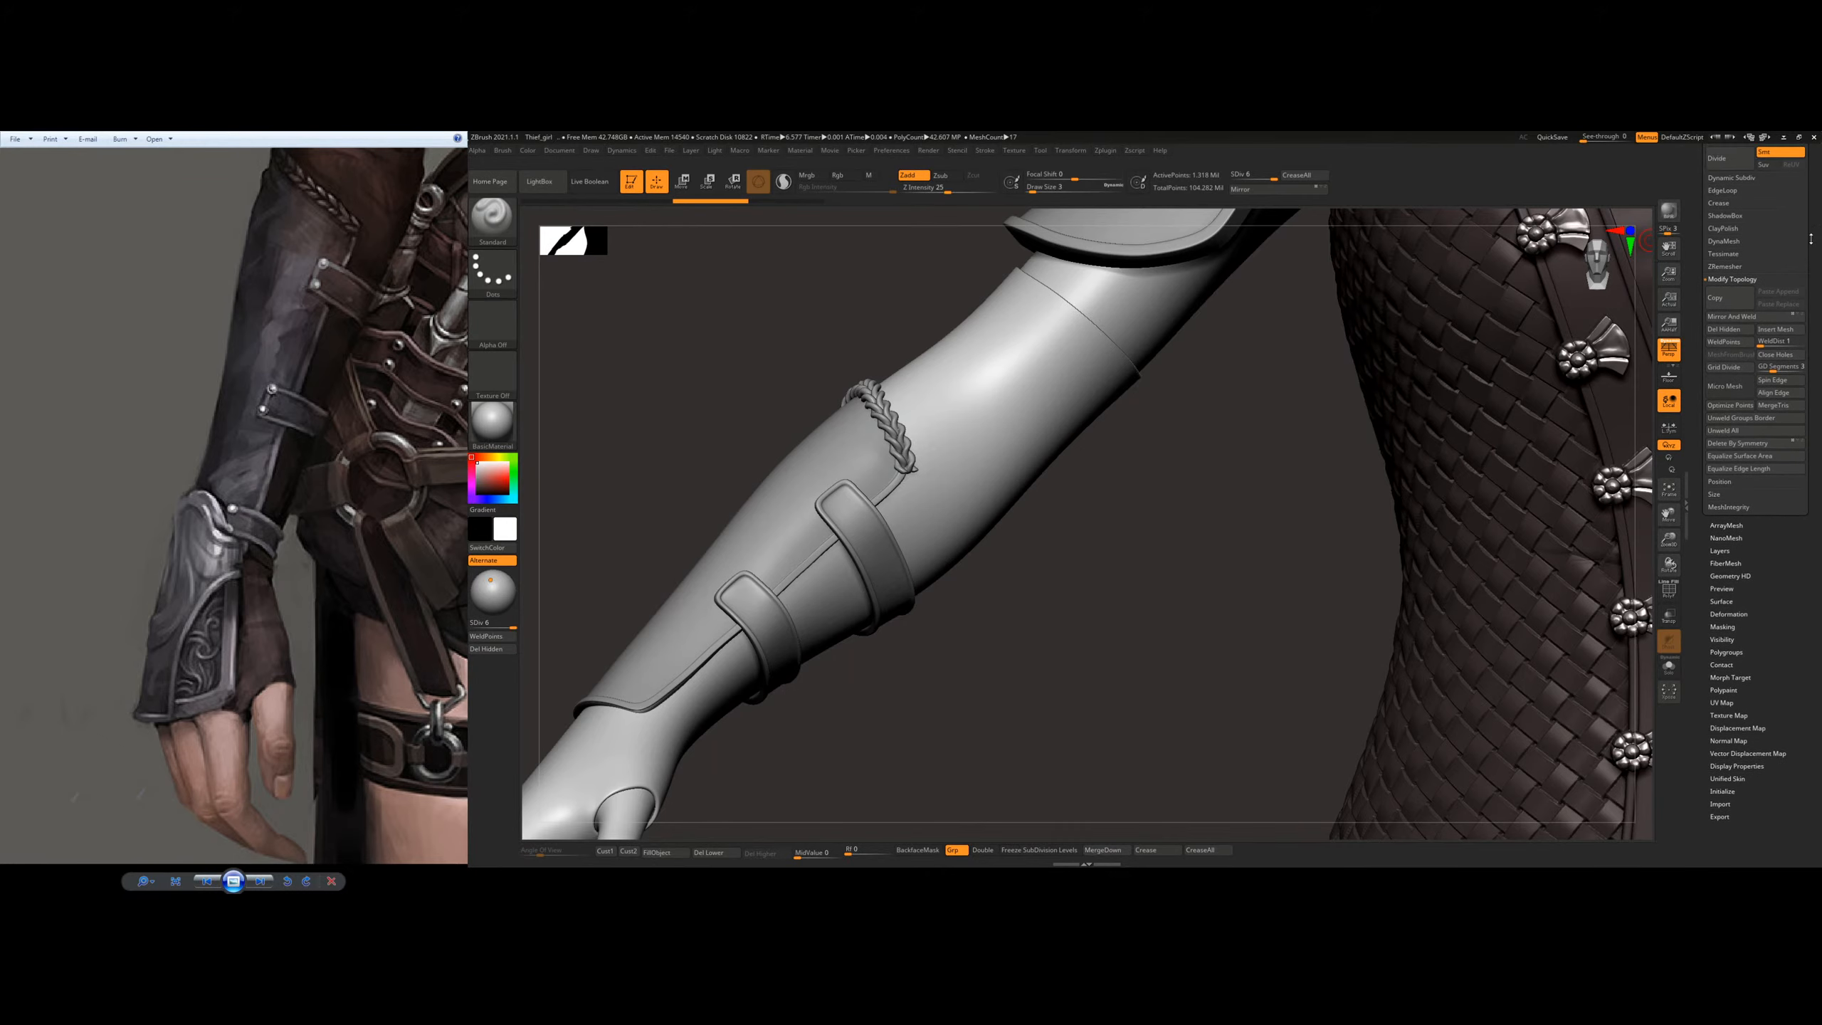
pyautogui.click(1725, 290)
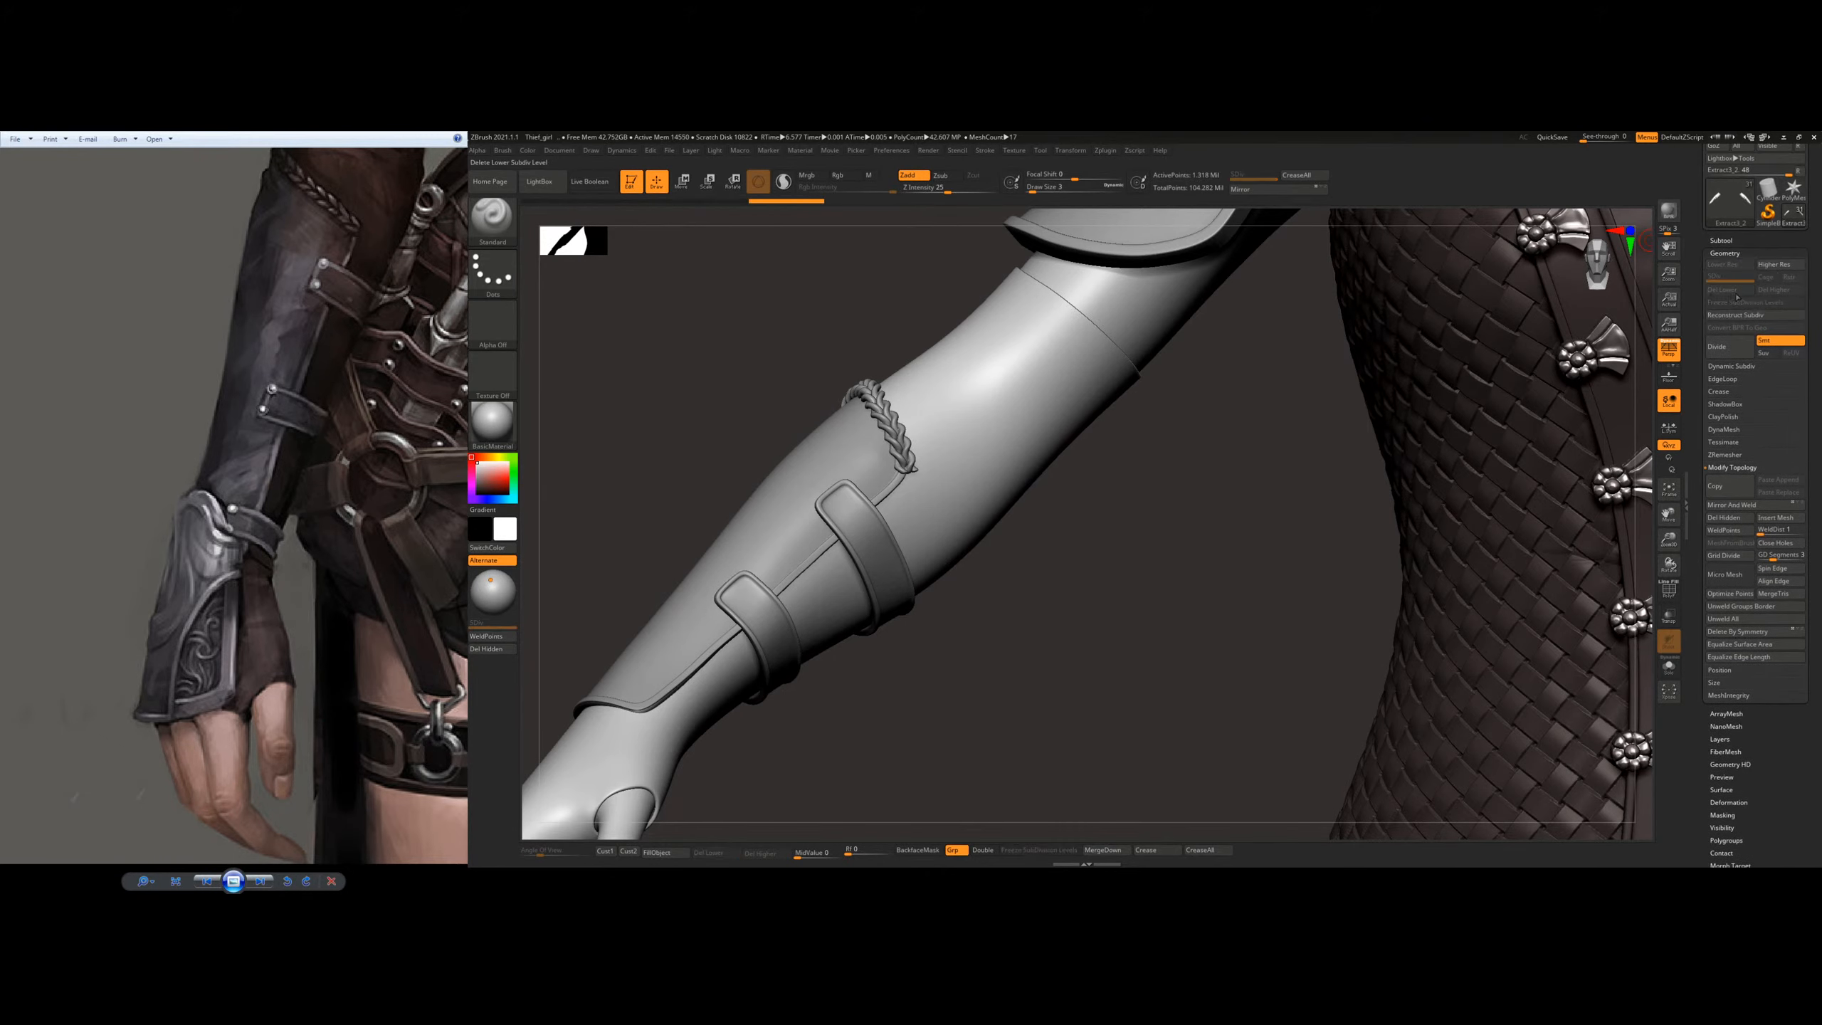
pyautogui.click(1783, 289)
pyautogui.click(1787, 290)
# Step: Load the rope plait brush from LightBox, try a second braid across the forearm below the first, and undo it
pyautogui.moveTo(958, 390)
pyautogui.mouseDown(button='right')
pyautogui.moveTo(952, 370)
pyautogui.moveTo(950, 419)
pyautogui.mouseUp(button='right')
pyautogui.keyDown('alt'); pyautogui.moveTo(950, 420); pyautogui.dragTo(1082, 443, button='right'); pyautogui.keyUp('alt')
pyautogui.moveTo(1010, 389); pyautogui.dragTo(1065, 351, button='right')
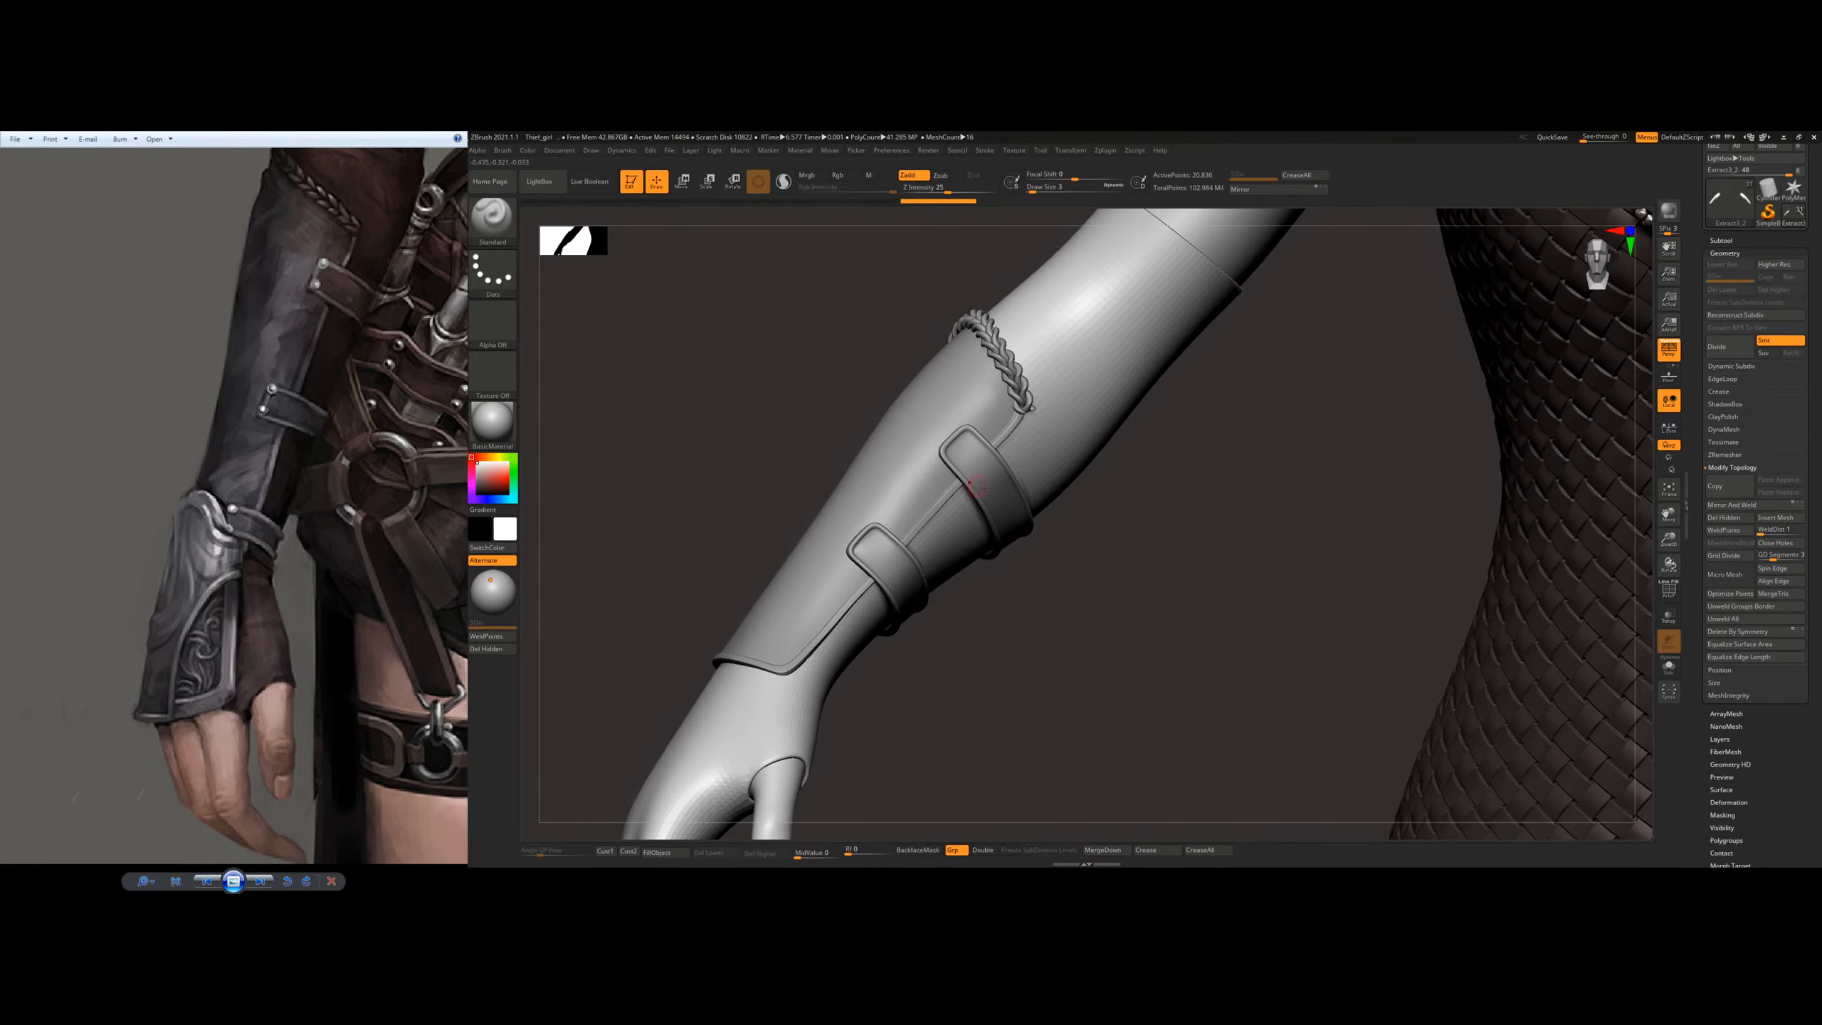
pyautogui.moveTo(940, 483); pyautogui.dragTo(777, 378, button='right')
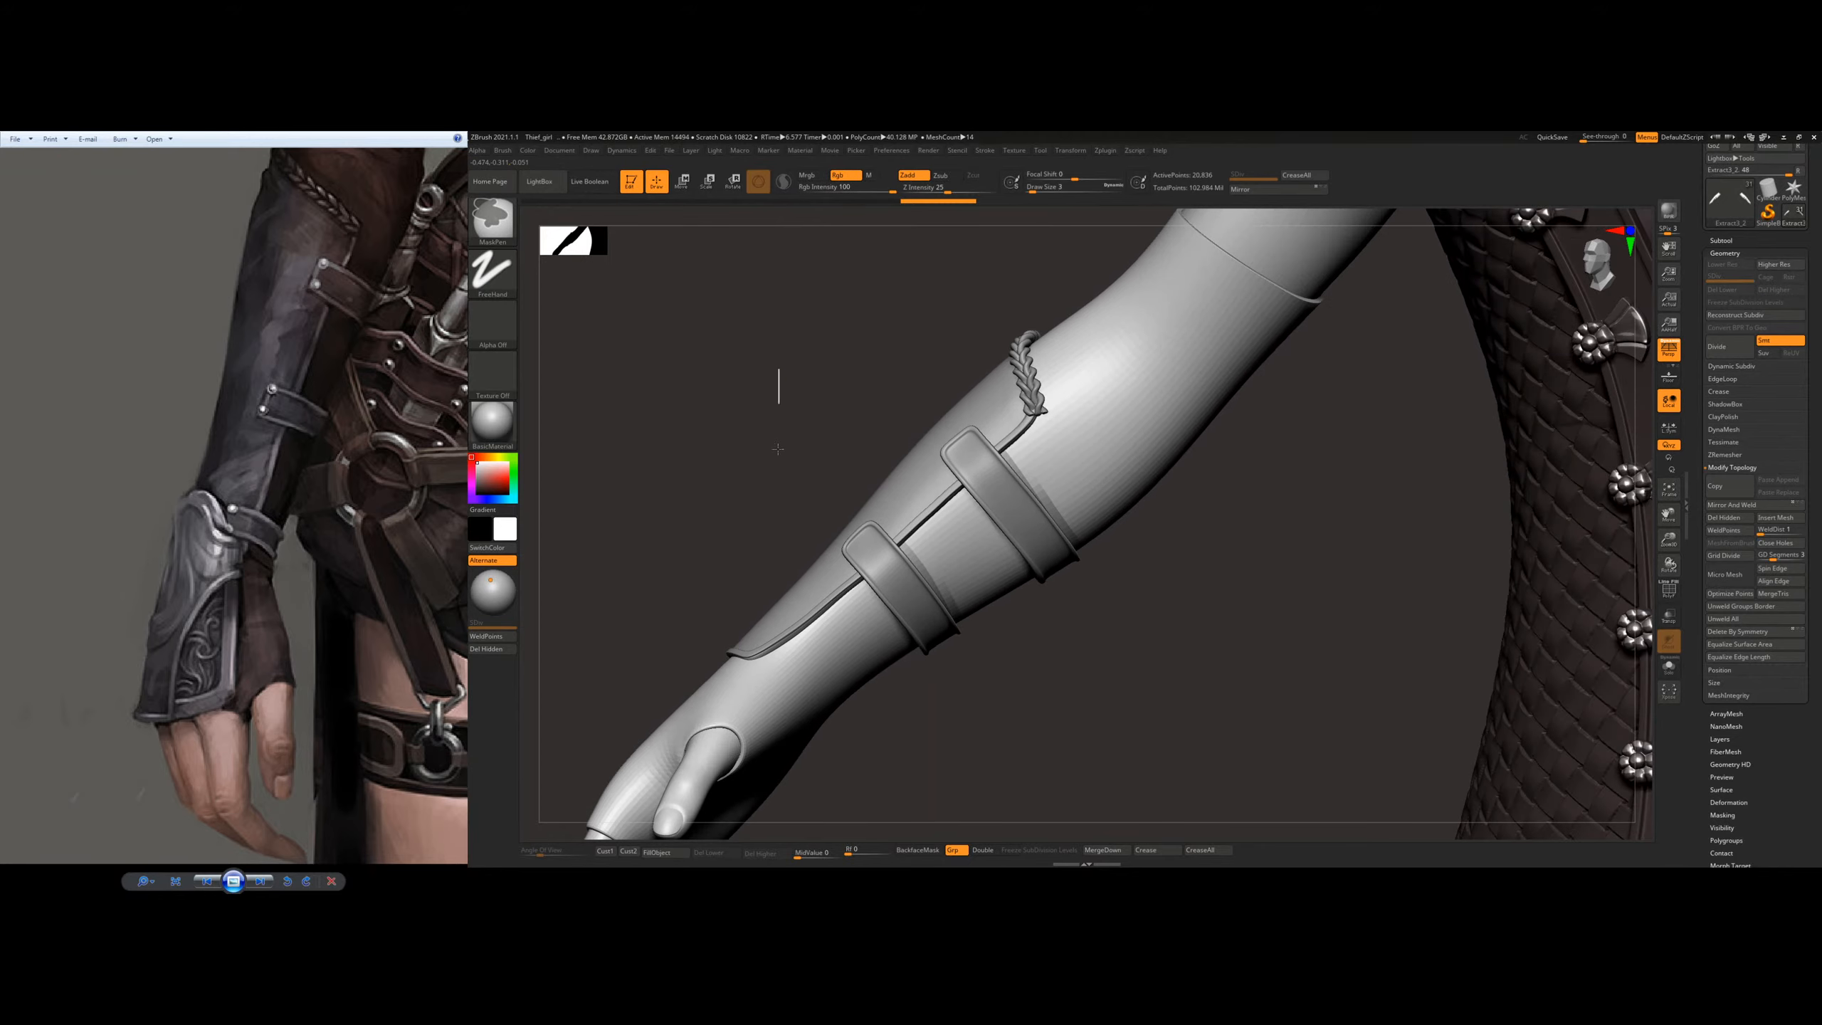
pyautogui.moveTo(864, 428); pyautogui.dragTo(746, 432, button='right')
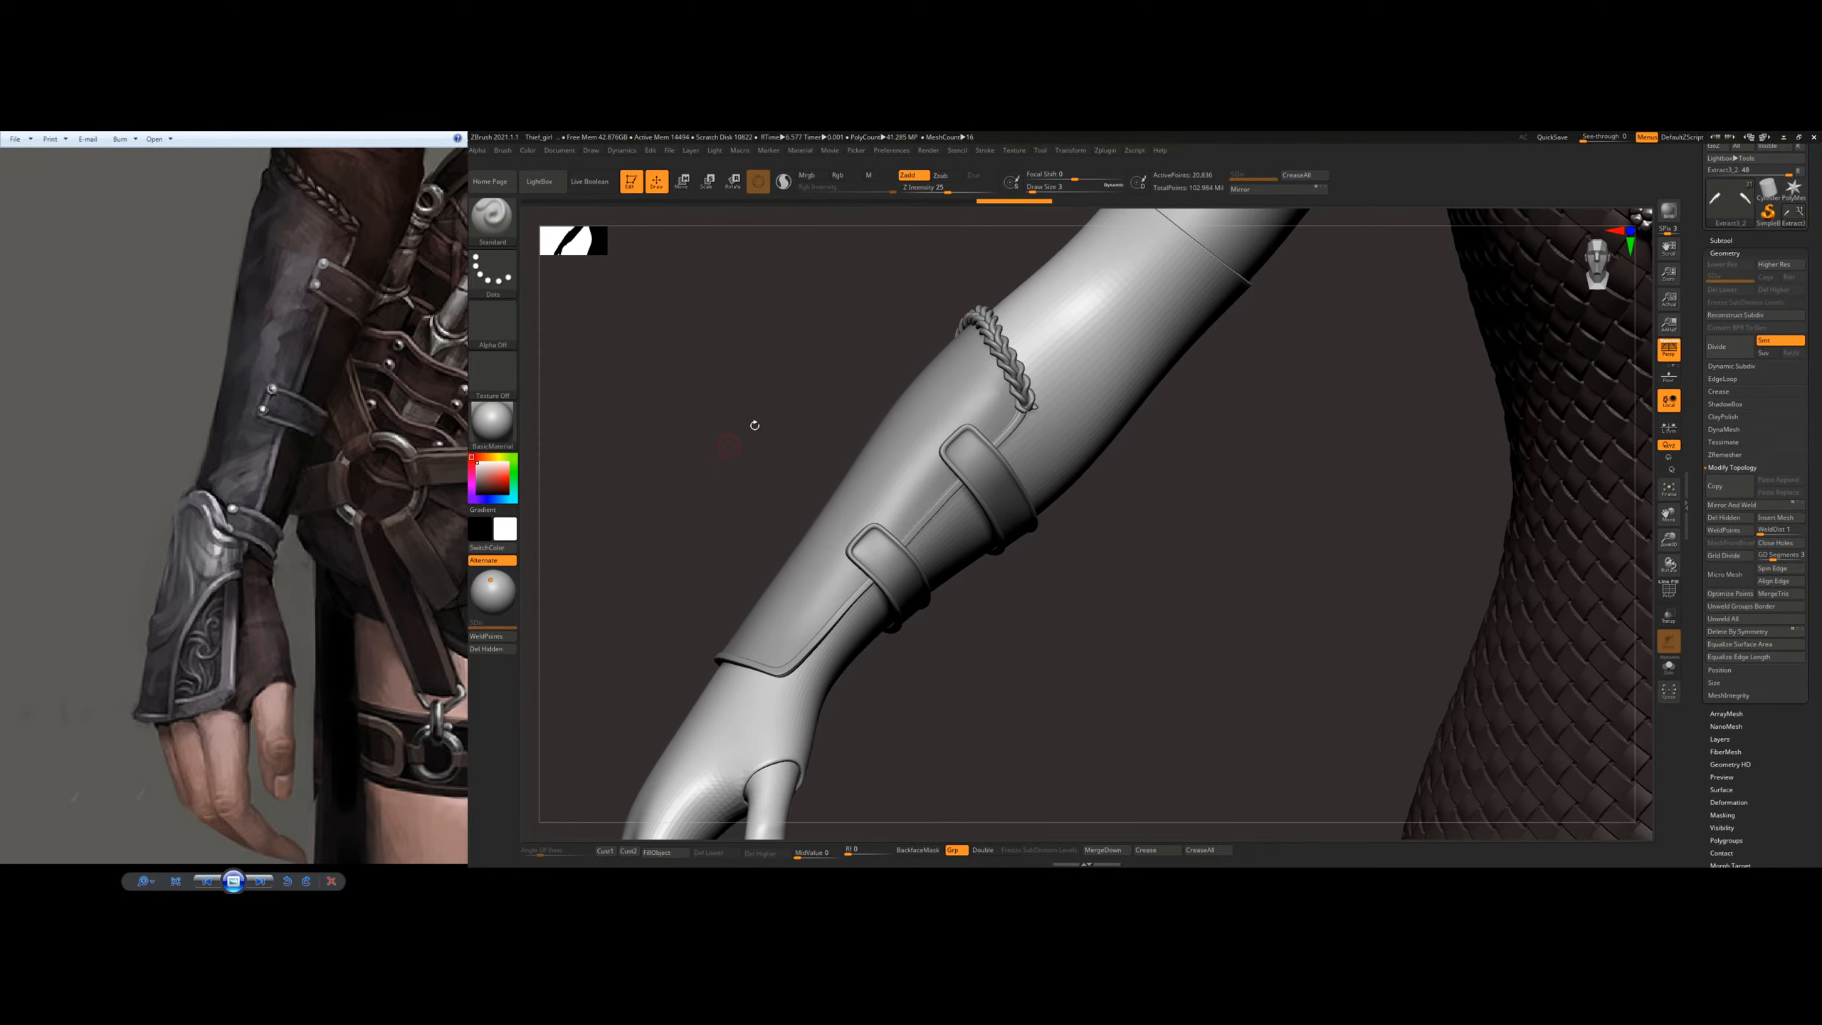
pyautogui.click(540, 181)
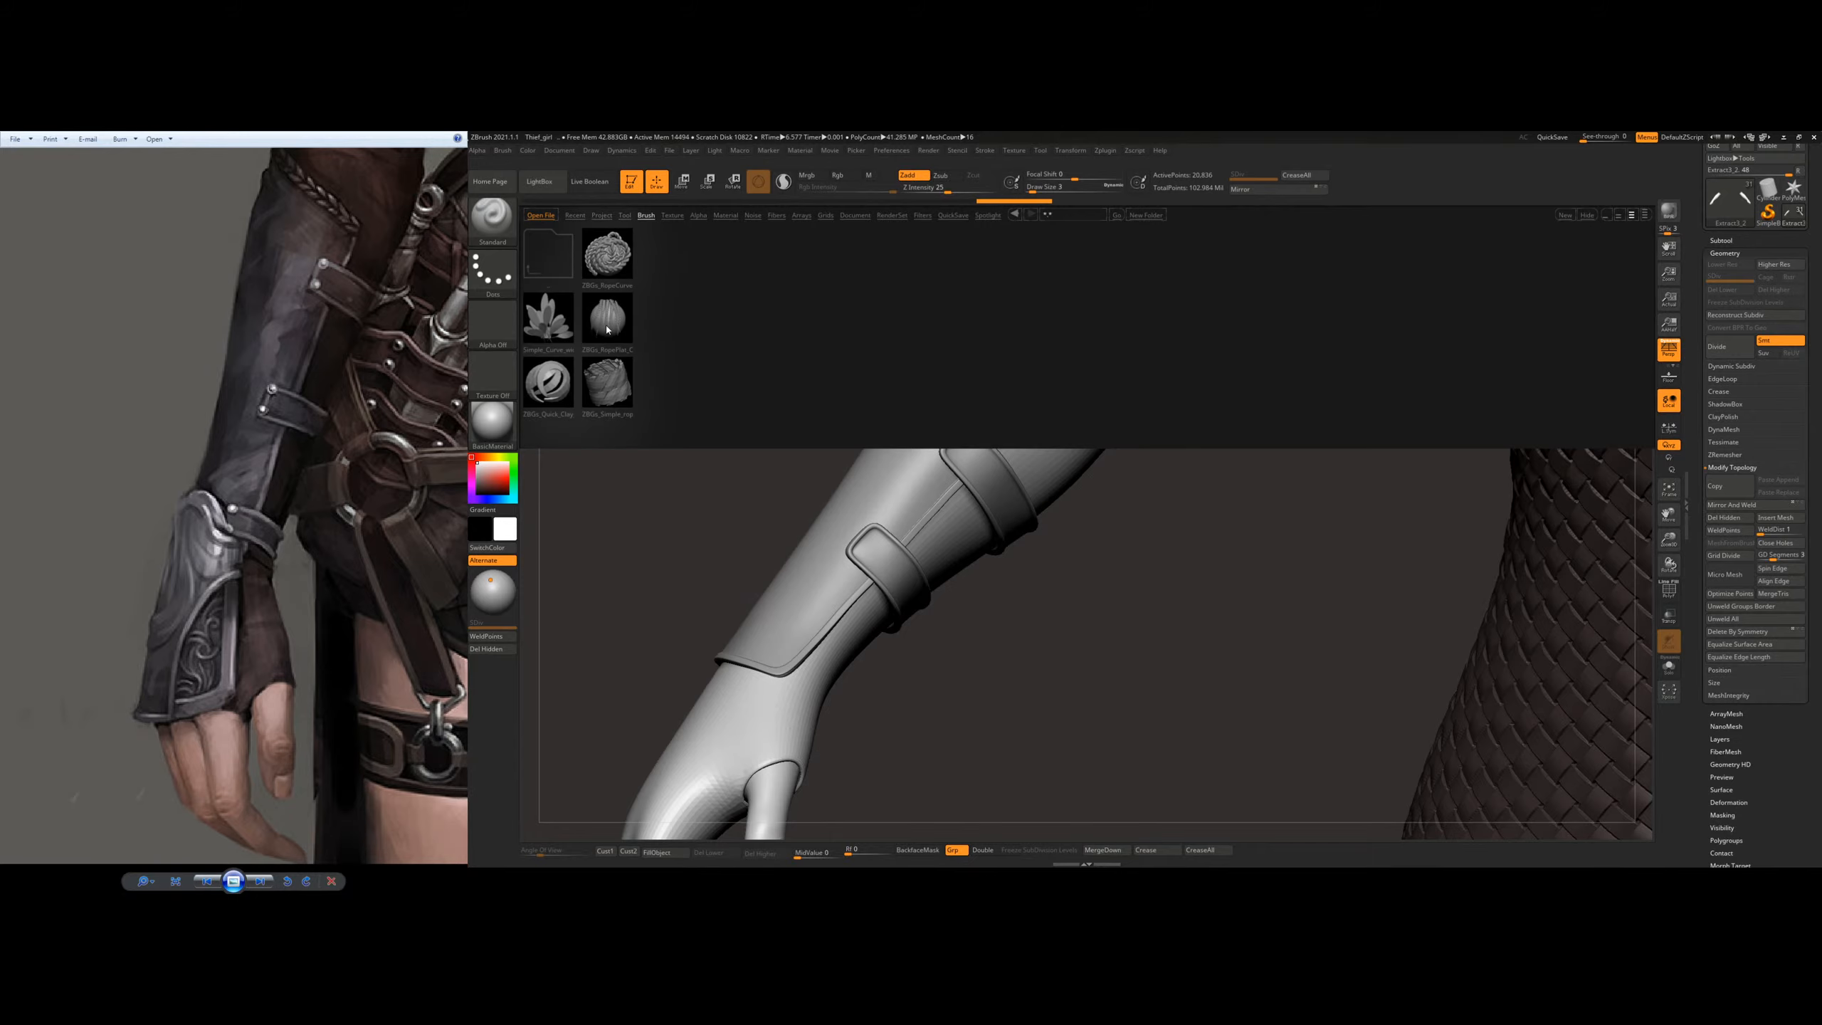
pyautogui.doubleClick(606, 324)
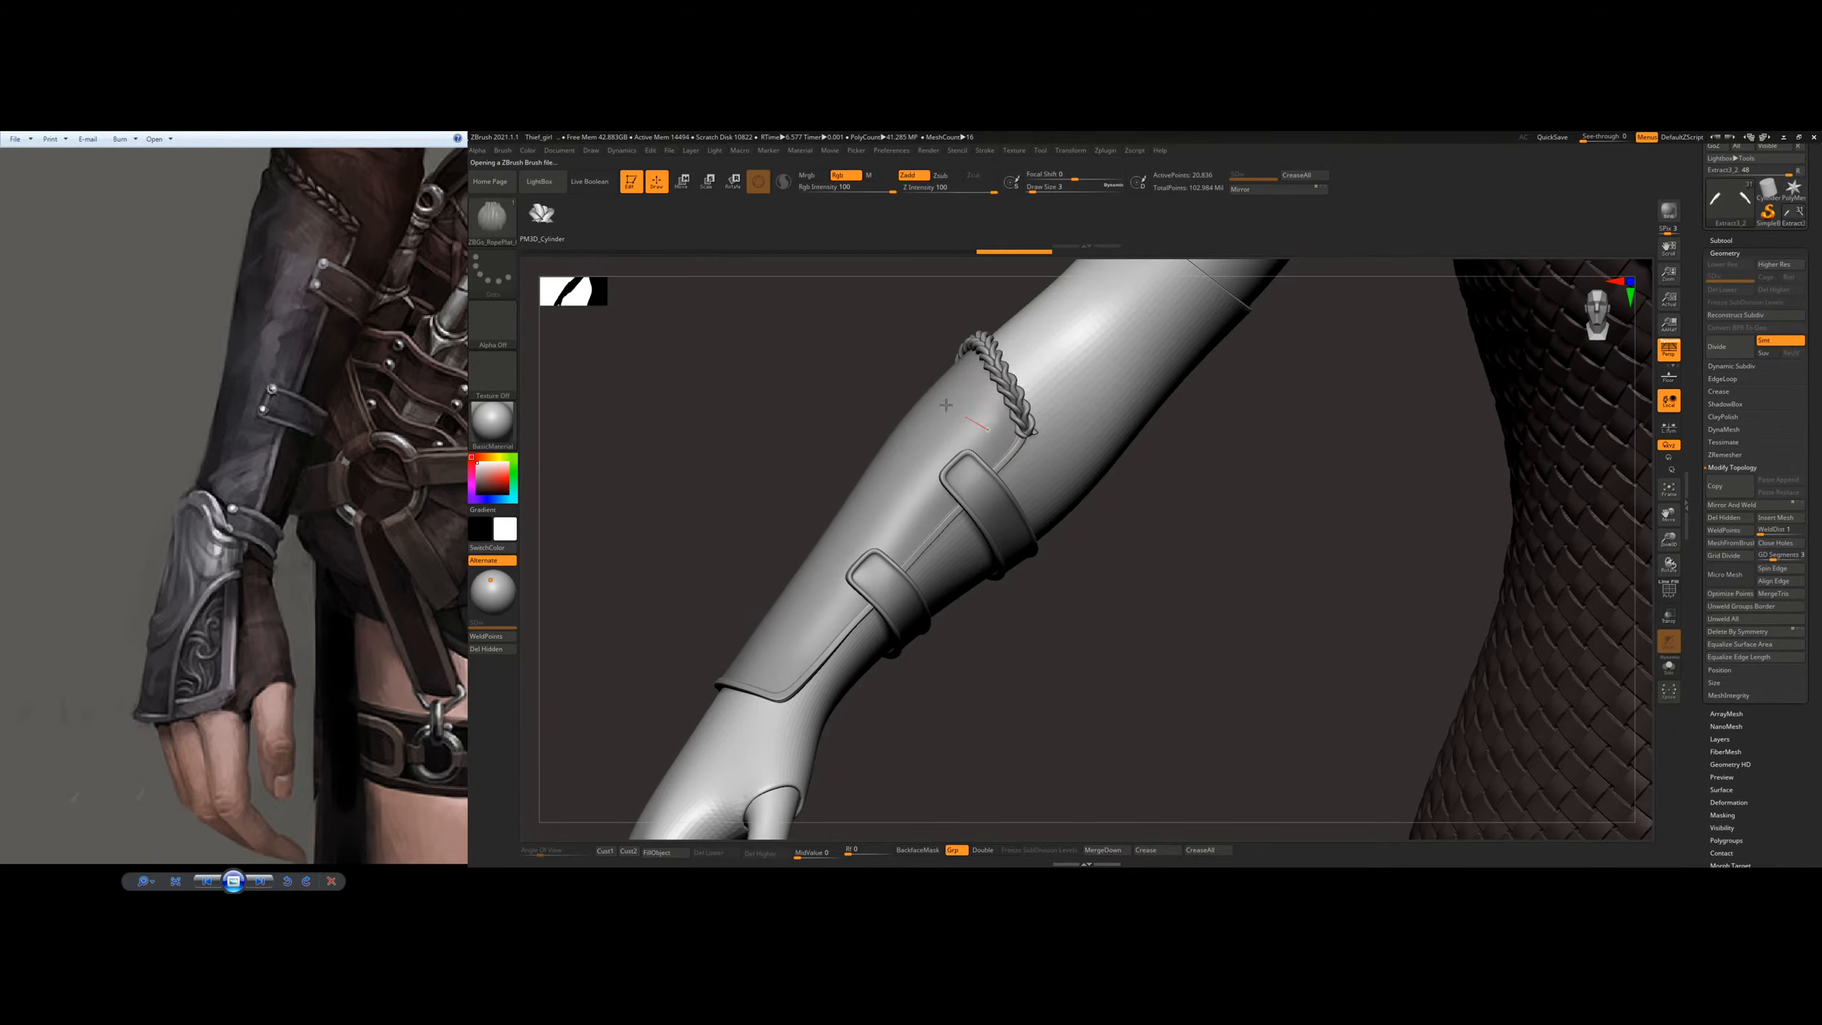
pyautogui.moveTo(950, 408); pyautogui.dragTo(883, 380)
pyautogui.moveTo(1026, 345)
pyautogui.mouseDown(button='right')
pyautogui.moveTo(1191, 388)
pyautogui.moveTo(1038, 403)
pyautogui.moveTo(1037, 333)
pyautogui.moveTo(1004, 471)
pyautogui.mouseUp(button='right')
pyautogui.moveTo(375, 403); pyautogui.dragTo(359, 521)
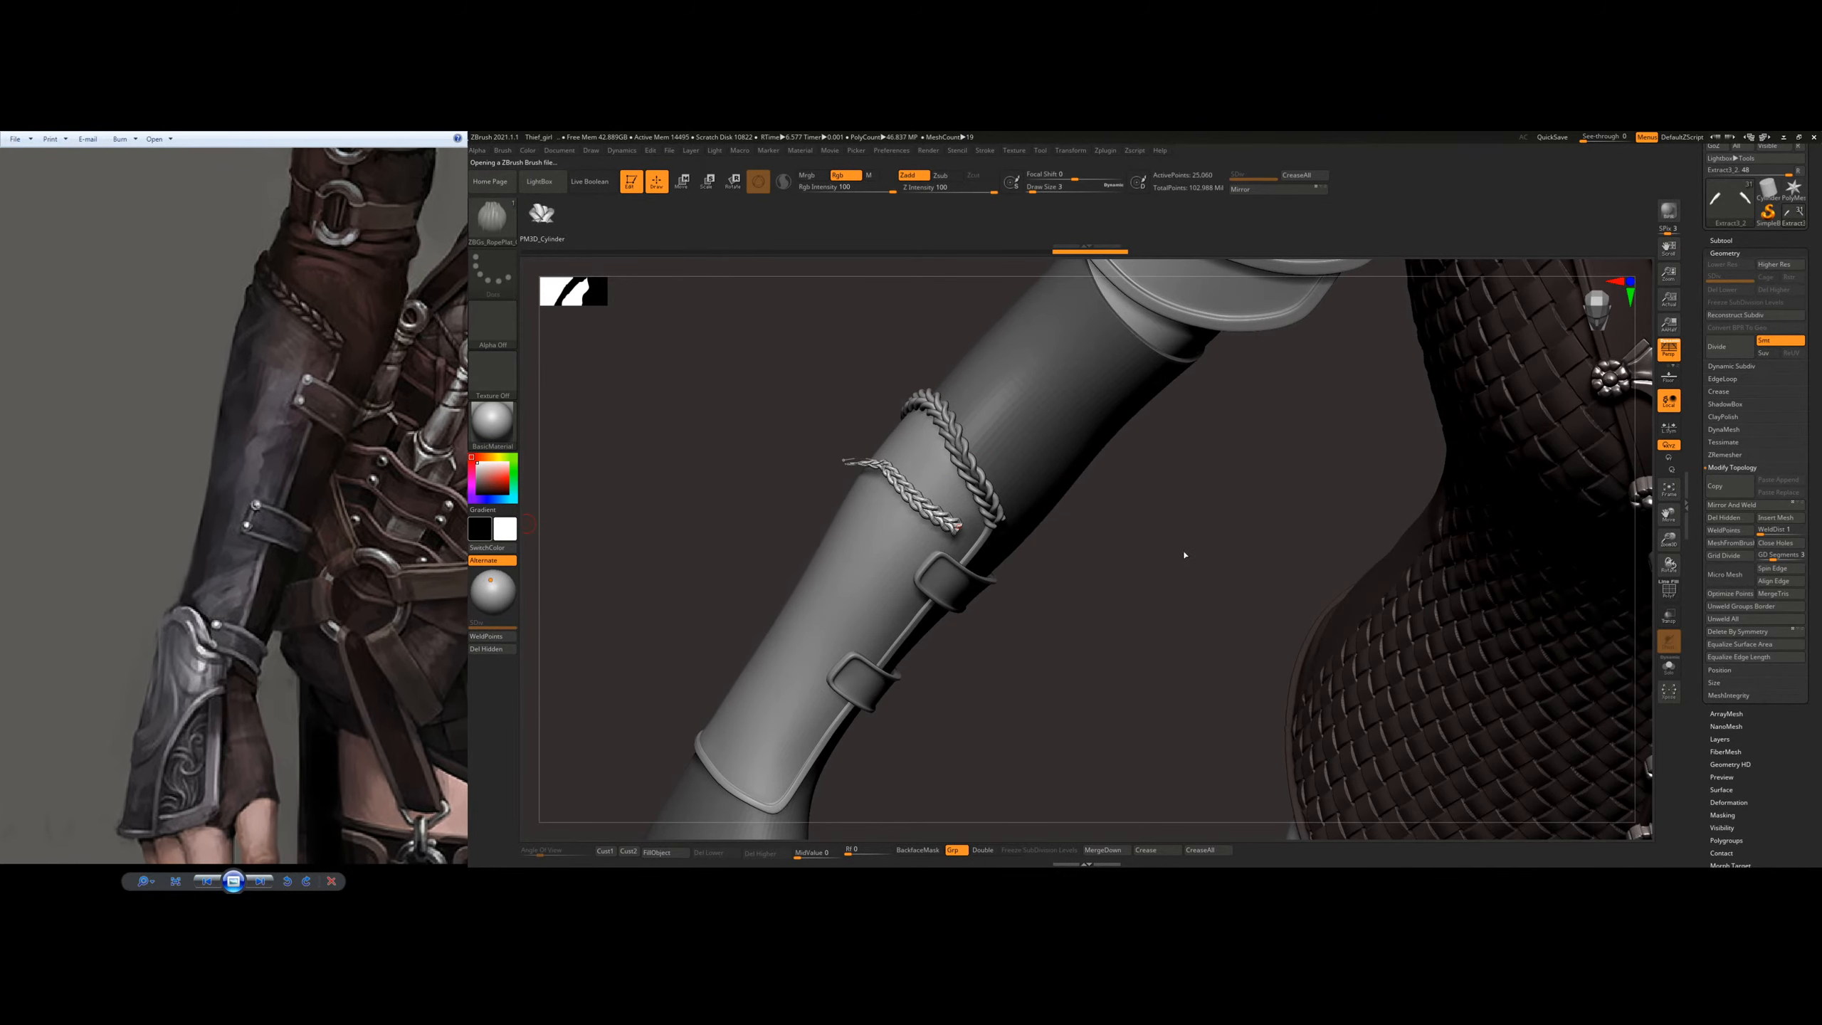
pyautogui.hotkey('ctrl', 'z')
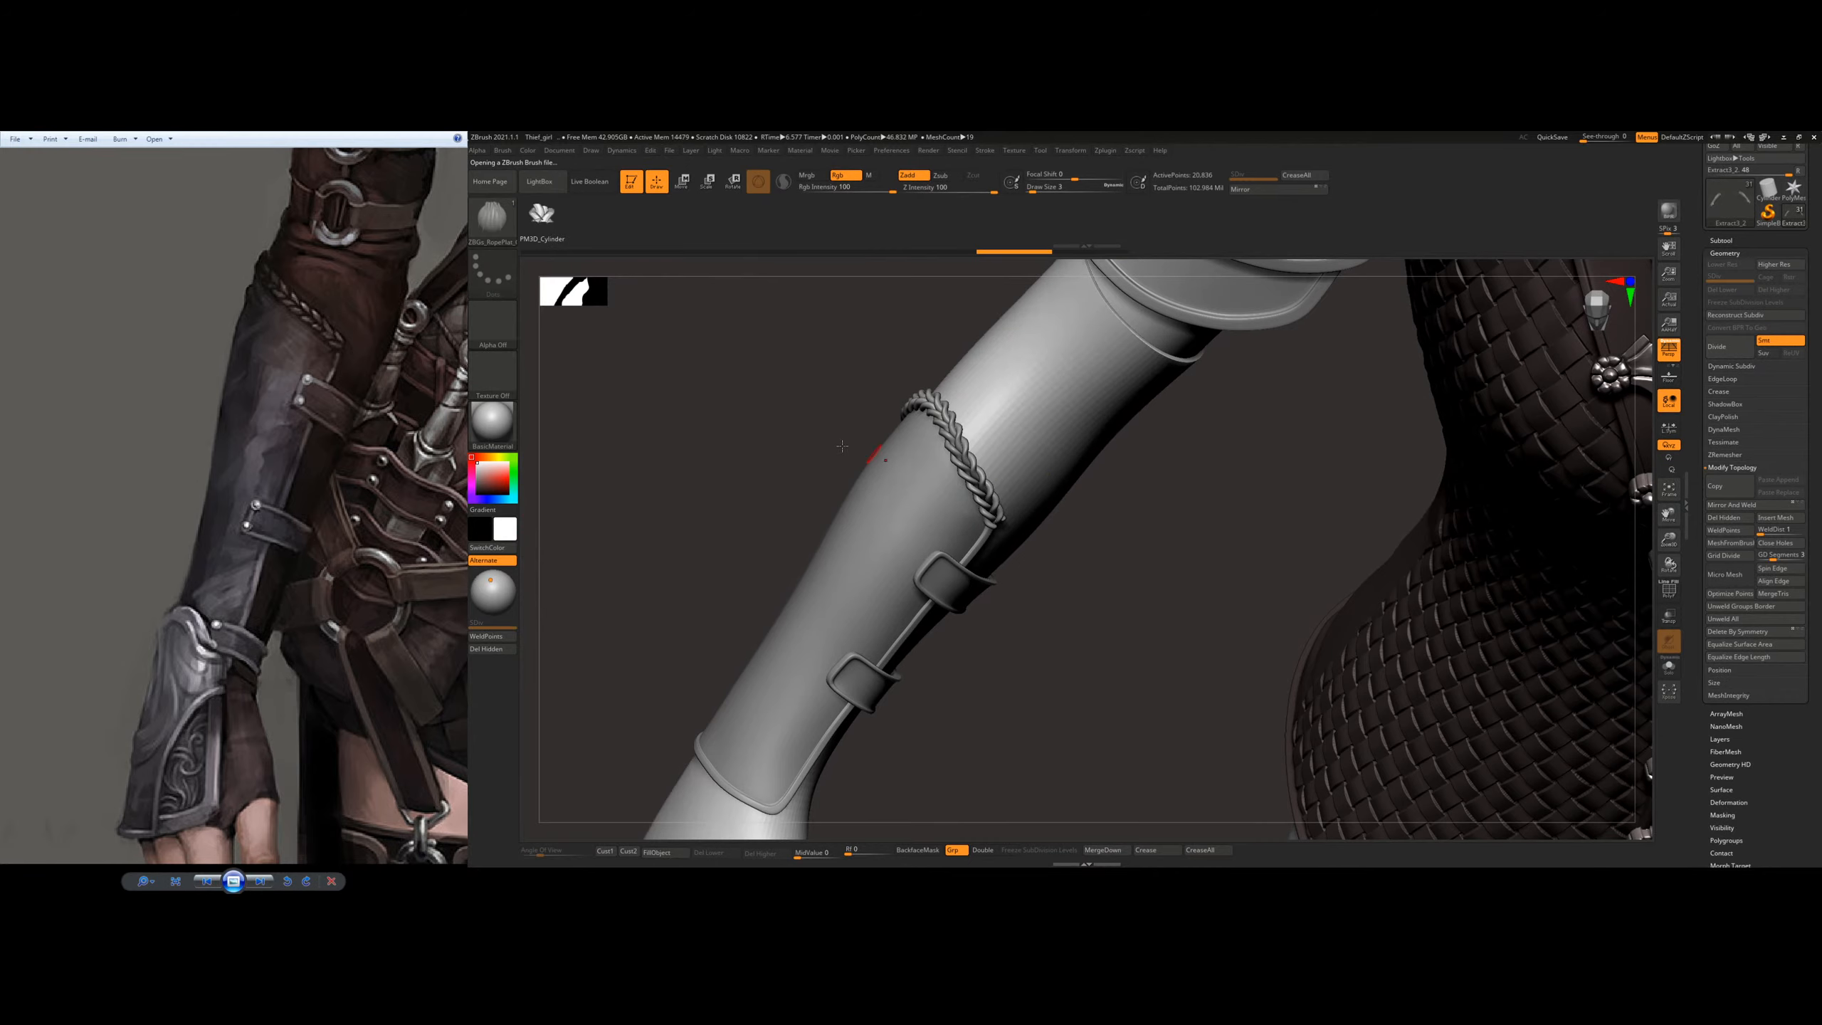
# Step: Load the simple rope brush from LightBox
pyautogui.click(492, 217)
pyautogui.click(541, 182)
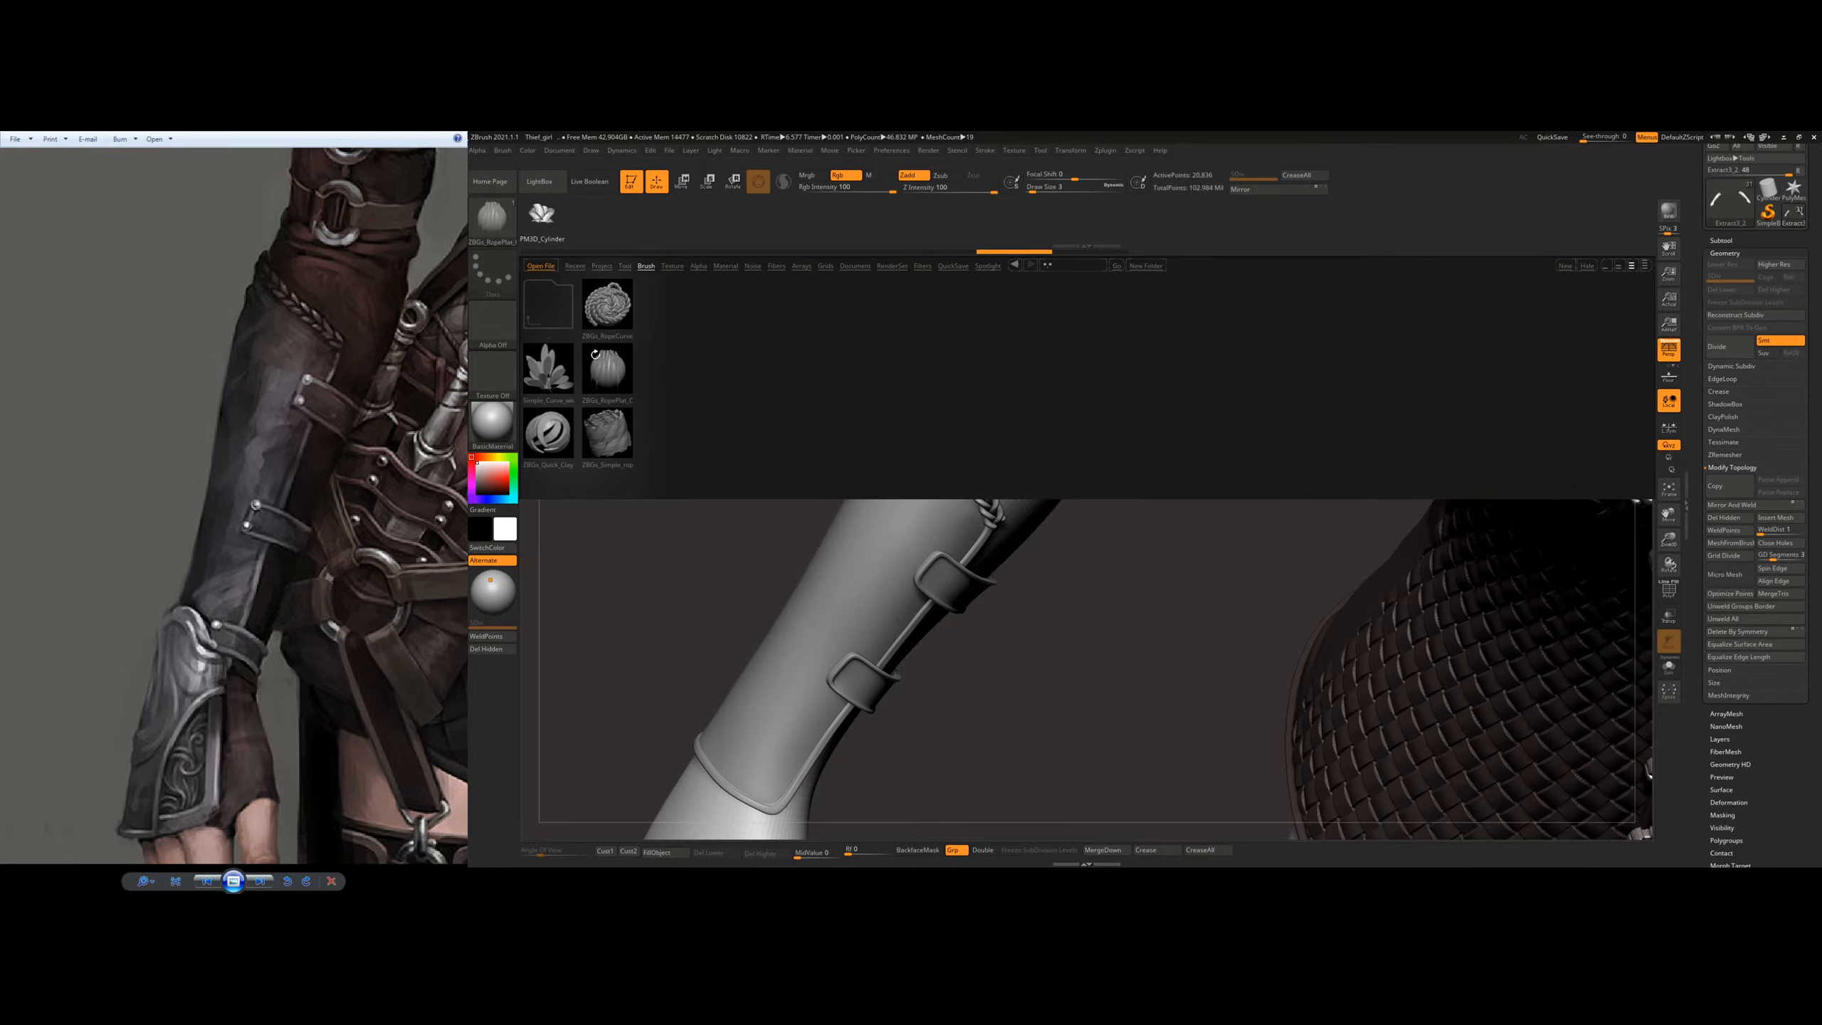
pyautogui.doubleClick(601, 435)
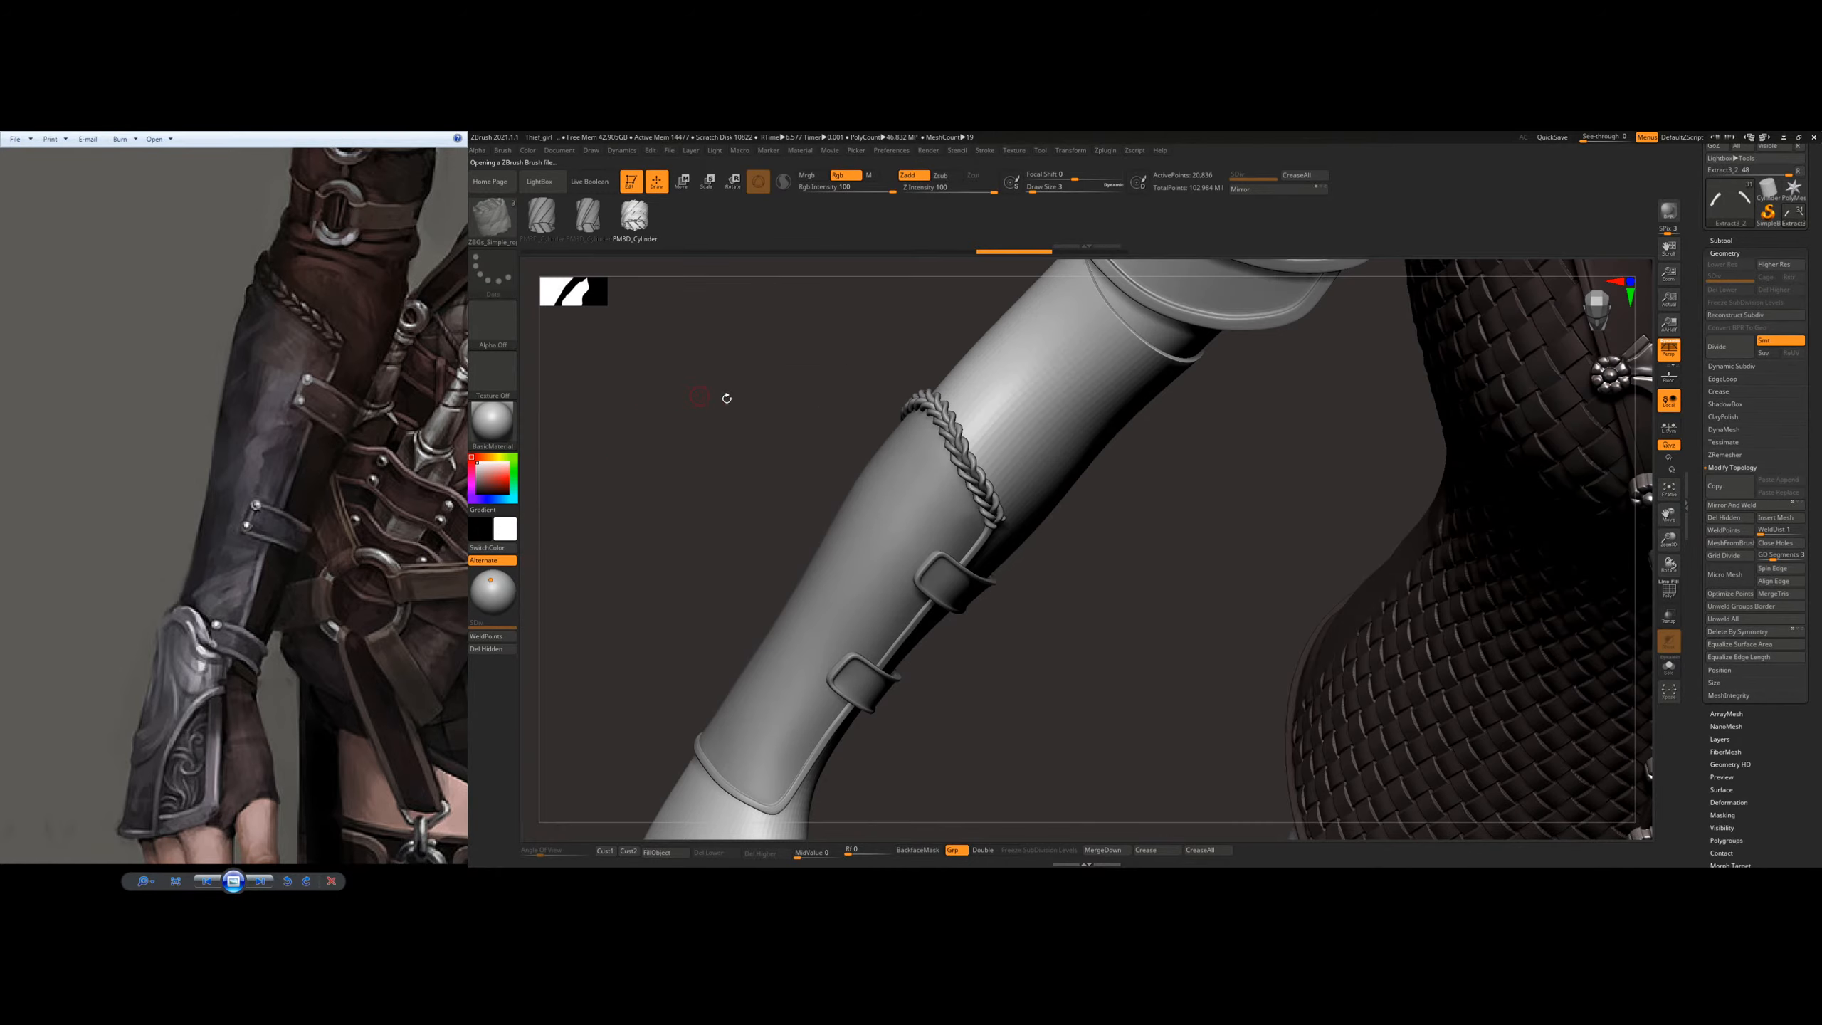
# Step: Try the simple rope brush's different rope variants as freehand curves across the sleeve, undoing each stroke
pyautogui.moveTo(810, 649); pyautogui.dragTo(741, 667)
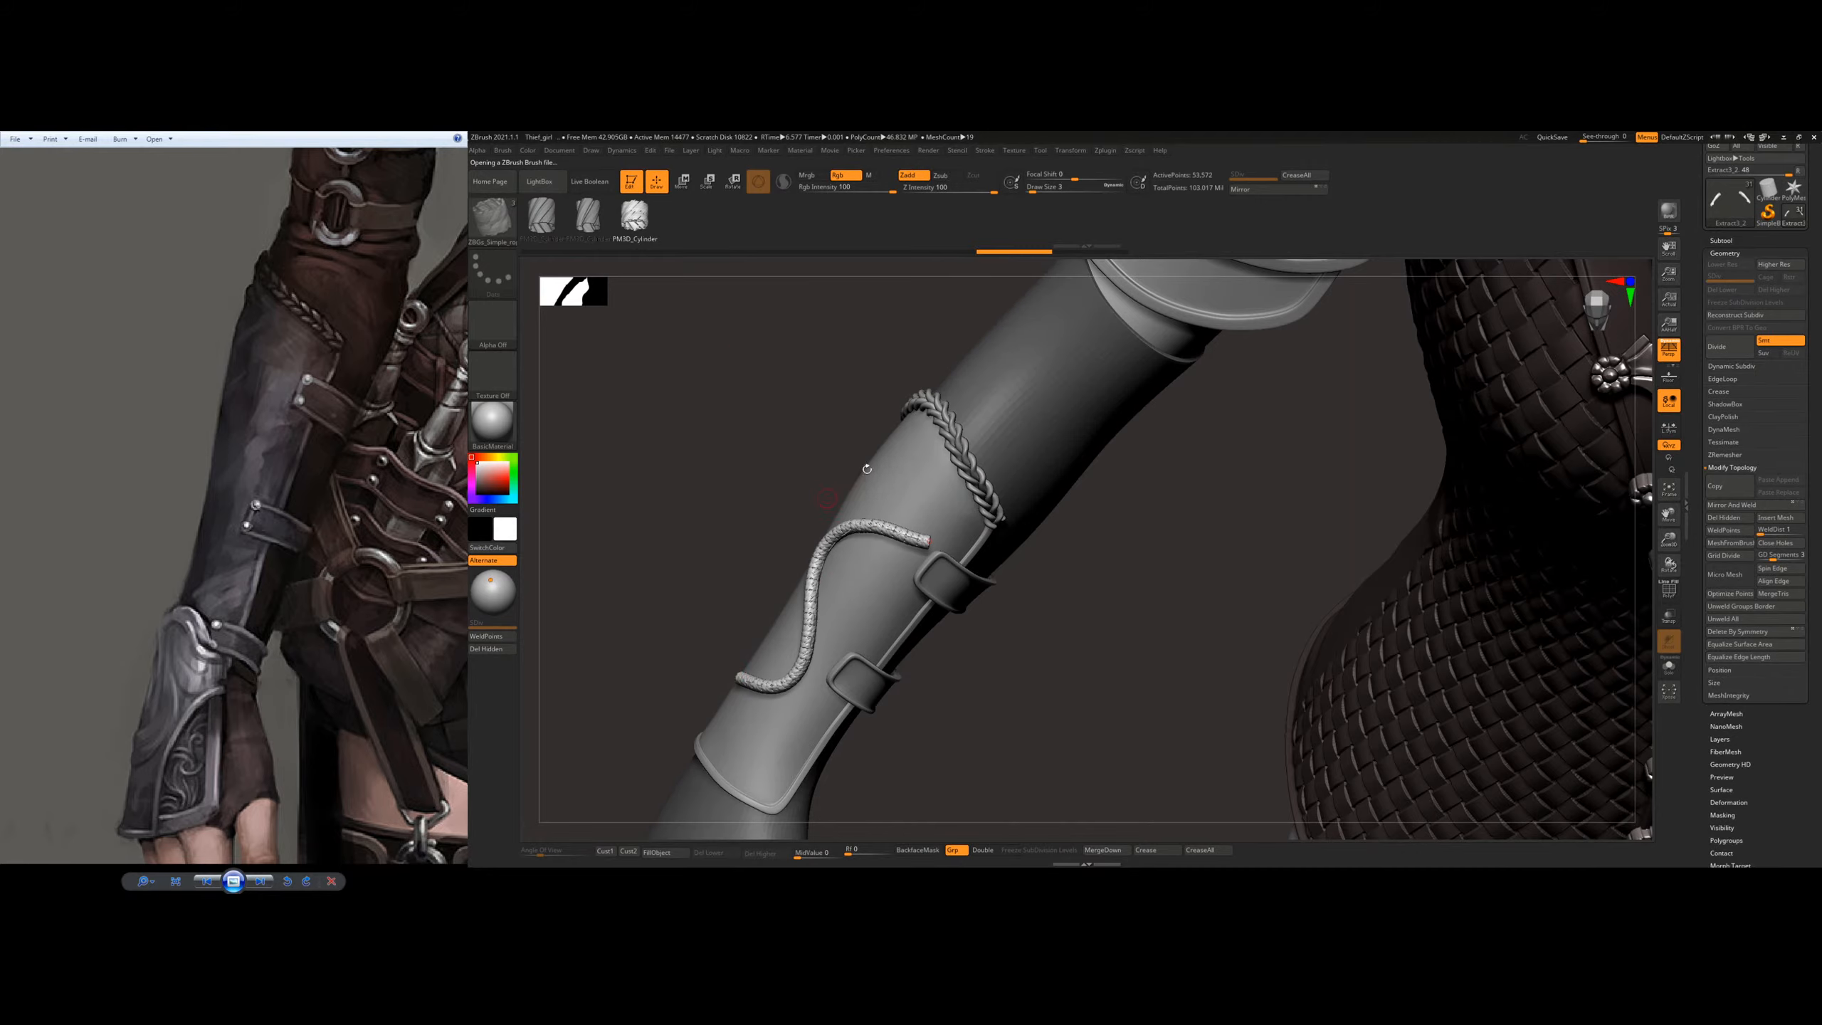
pyautogui.keyDown('ctrl'); pyautogui.moveTo(911, 494); pyautogui.dragTo(912, 568, button='right'); pyautogui.keyUp('ctrl')
pyautogui.hotkey('ctrl', 'z')
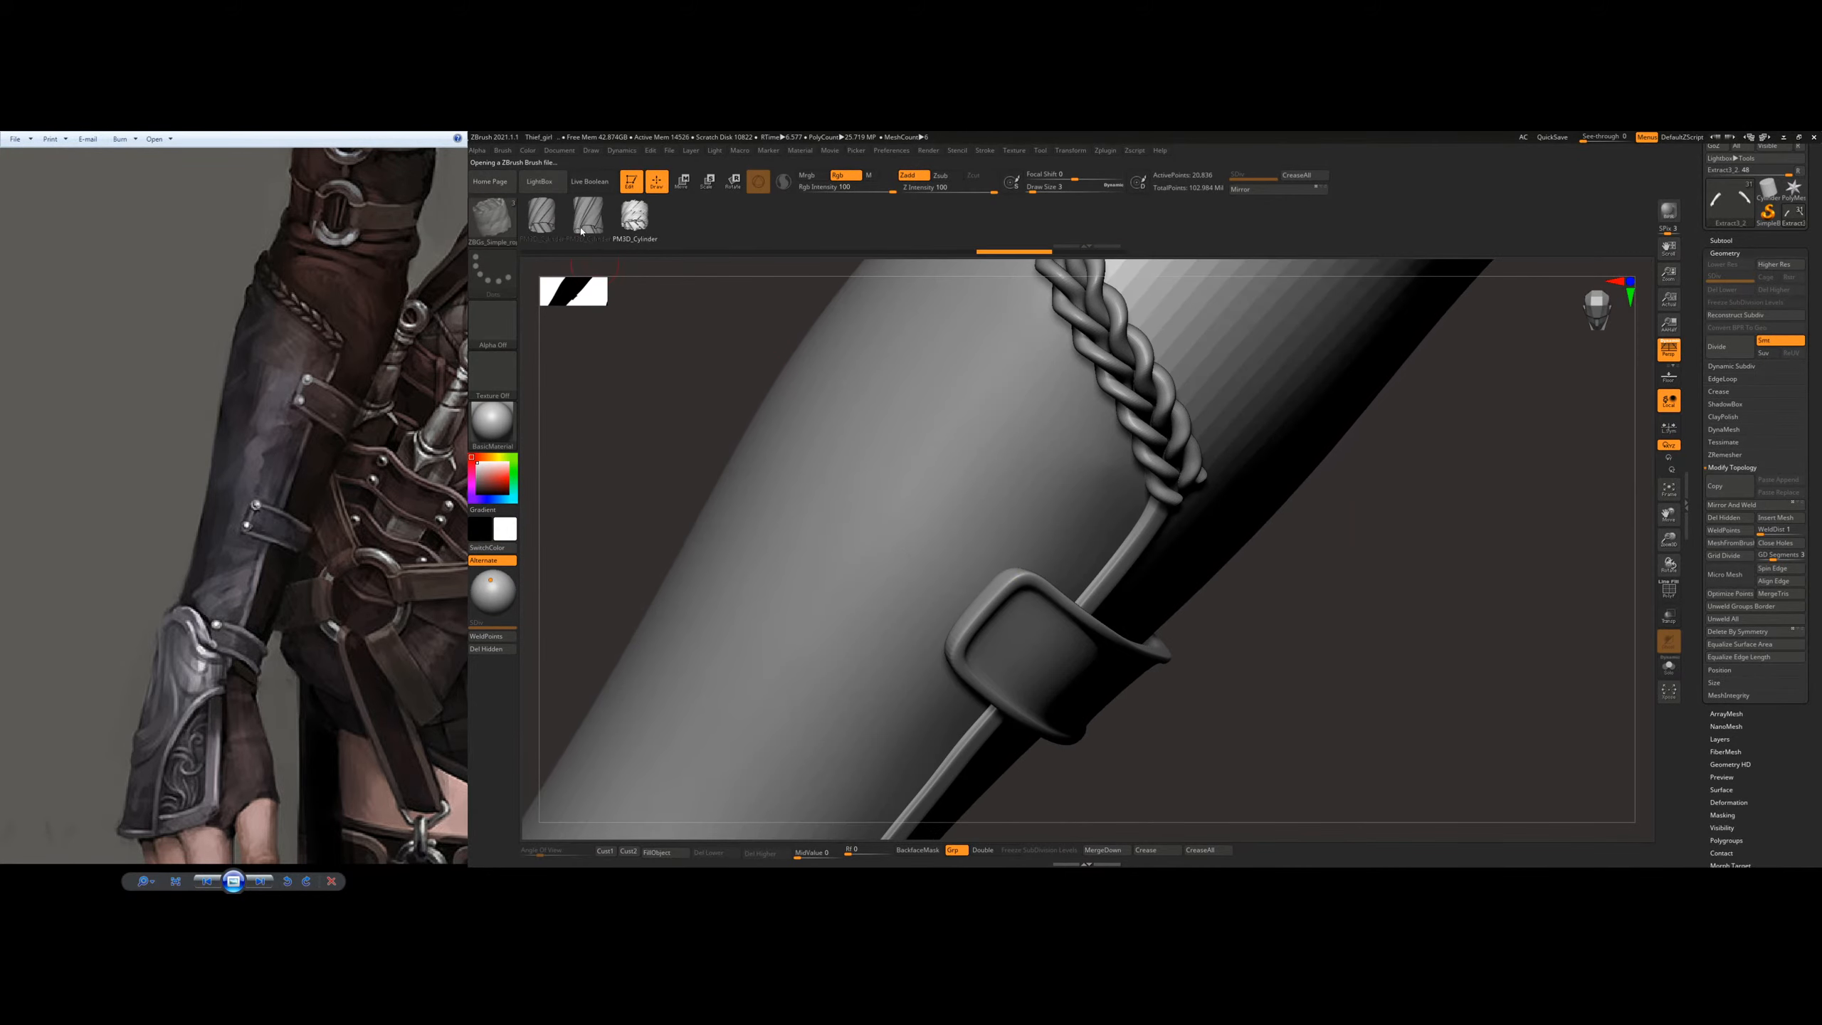
pyautogui.moveTo(847, 647); pyautogui.dragTo(631, 530)
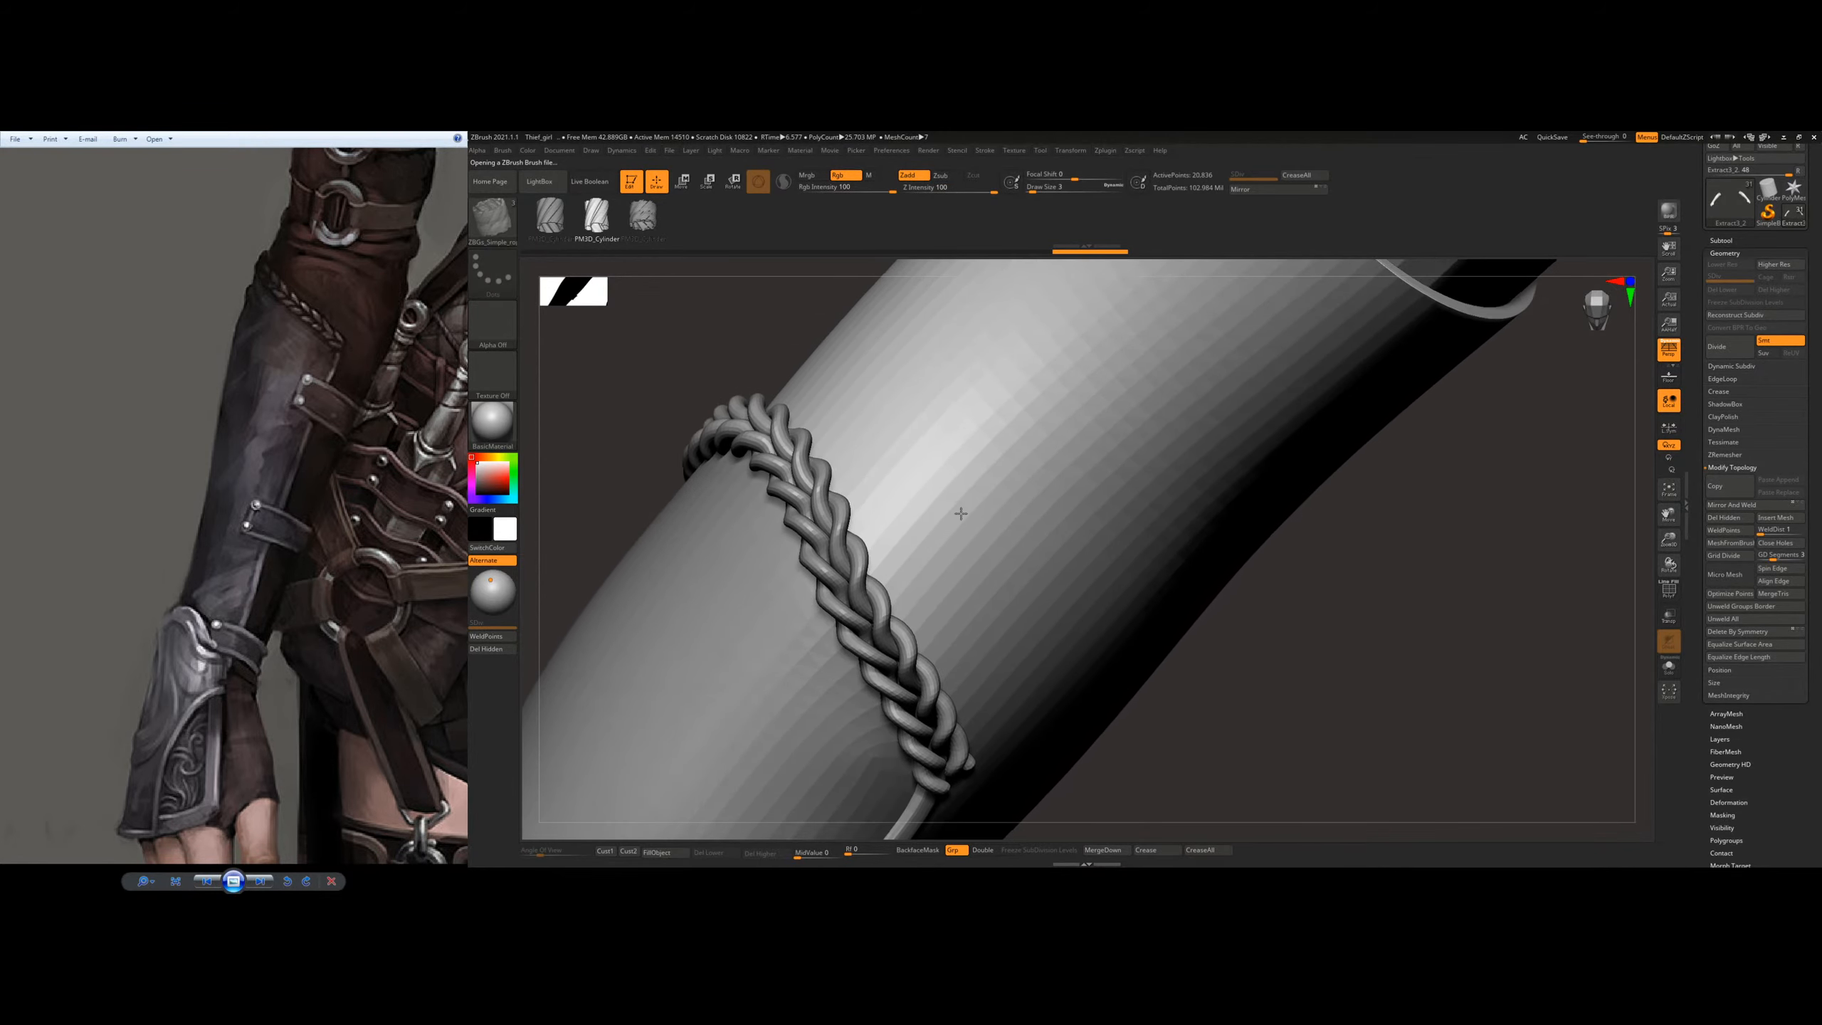
pyautogui.moveTo(1171, 477)
pyautogui.mouseDown()
pyautogui.moveTo(1033, 377)
pyautogui.moveTo(1177, 402)
pyautogui.moveTo(1040, 592)
pyautogui.mouseUp()
pyautogui.hotkey('ctrl', 'z')
pyautogui.click(551, 217)
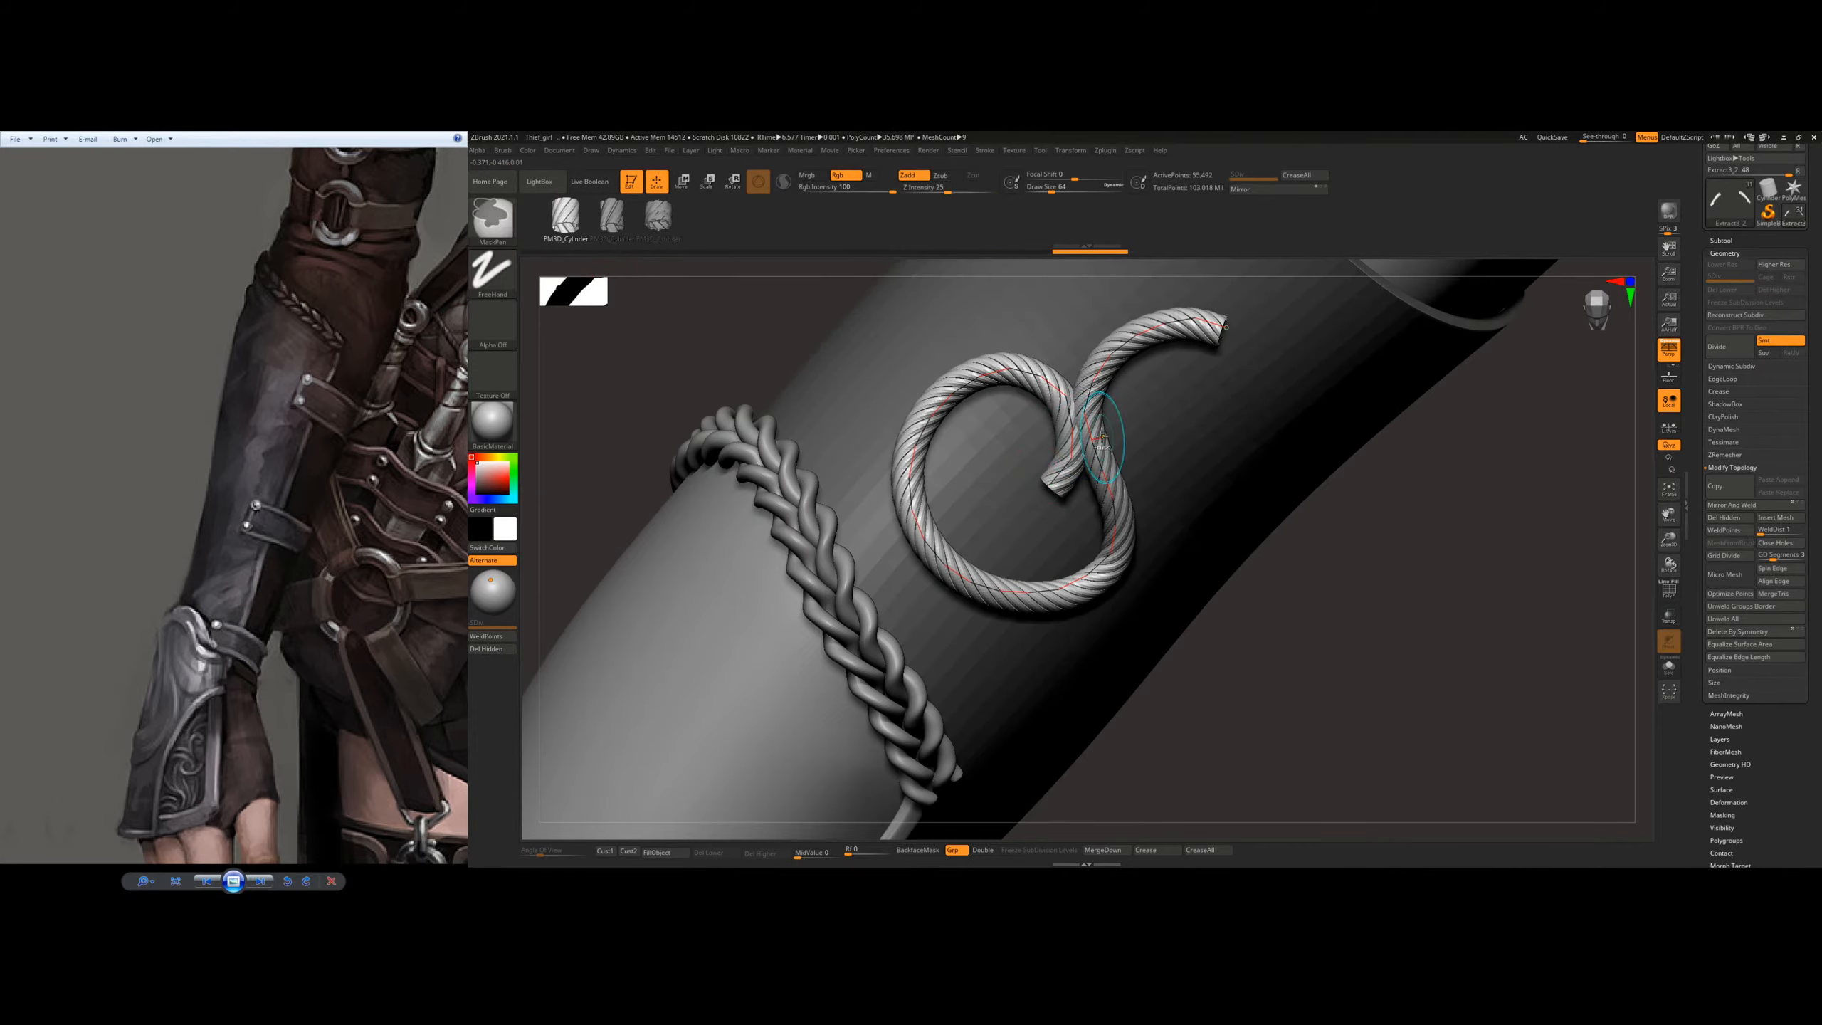
pyautogui.hotkey('ctrl', 'z')
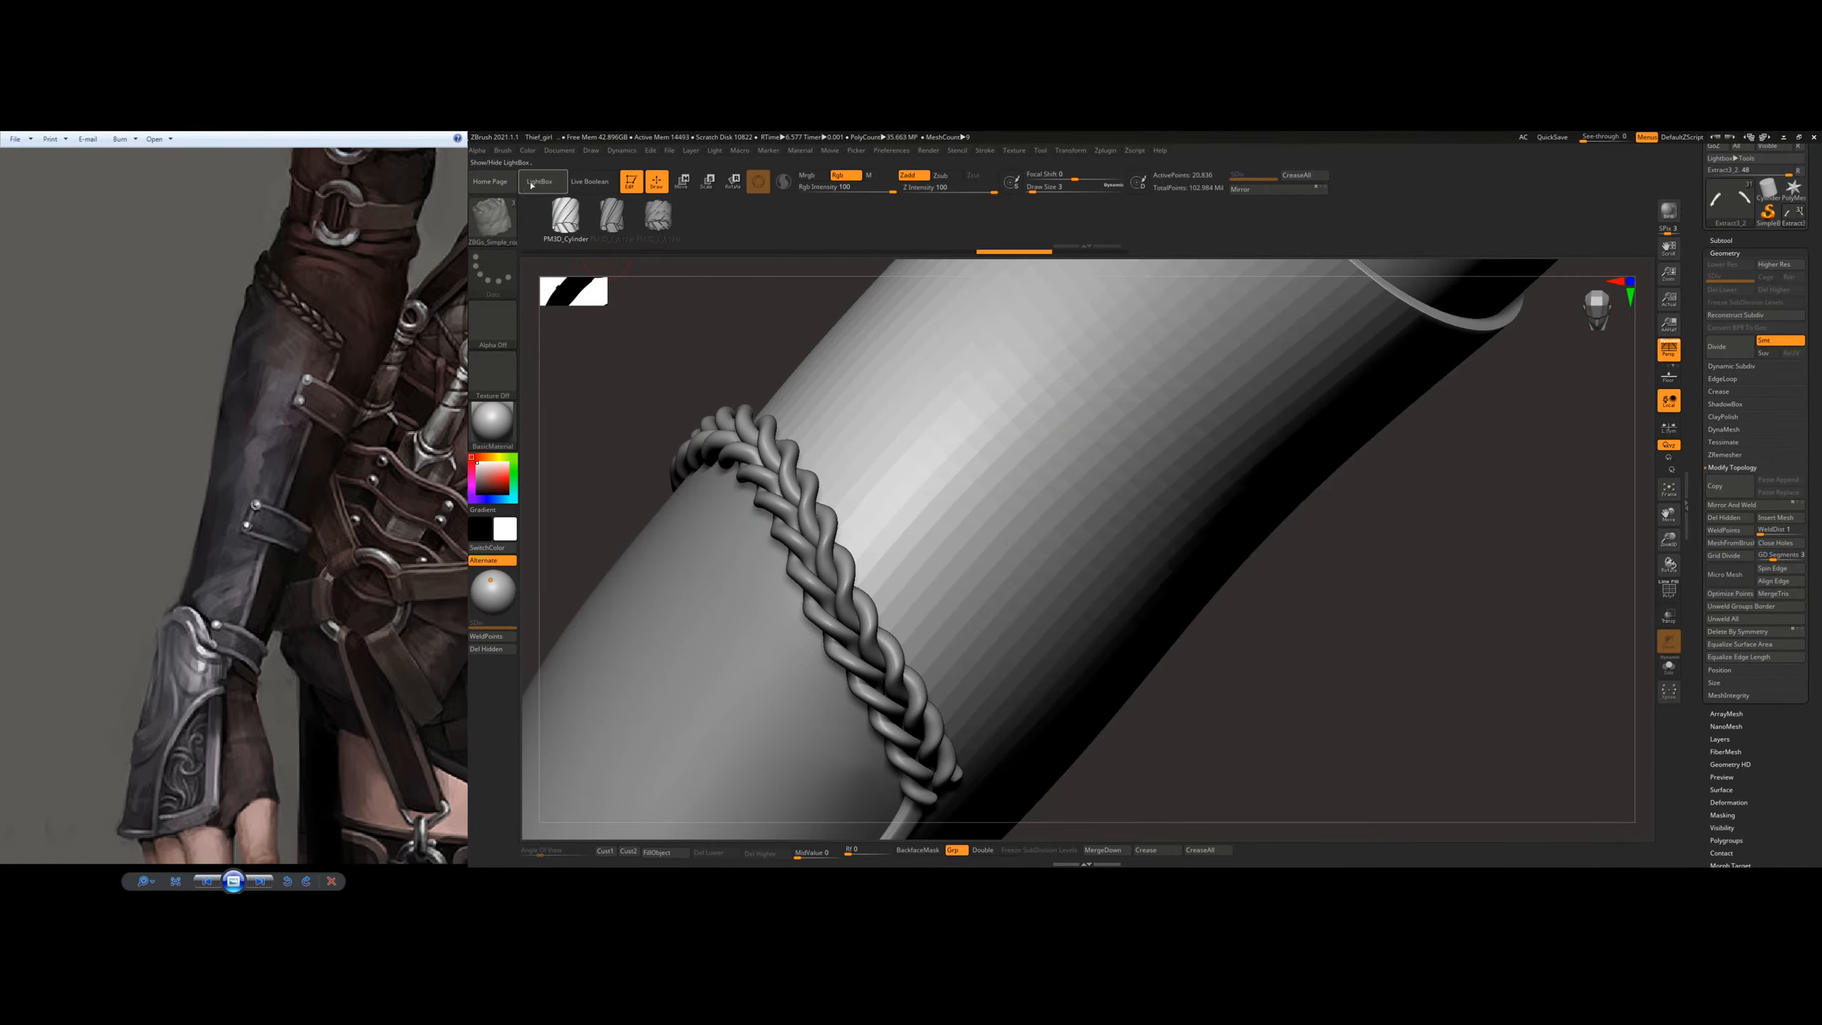
# Step: Browse the LightBox brush folders, including the curve-based brushes, and the tool library for other rope brushes
pyautogui.click(538, 182)
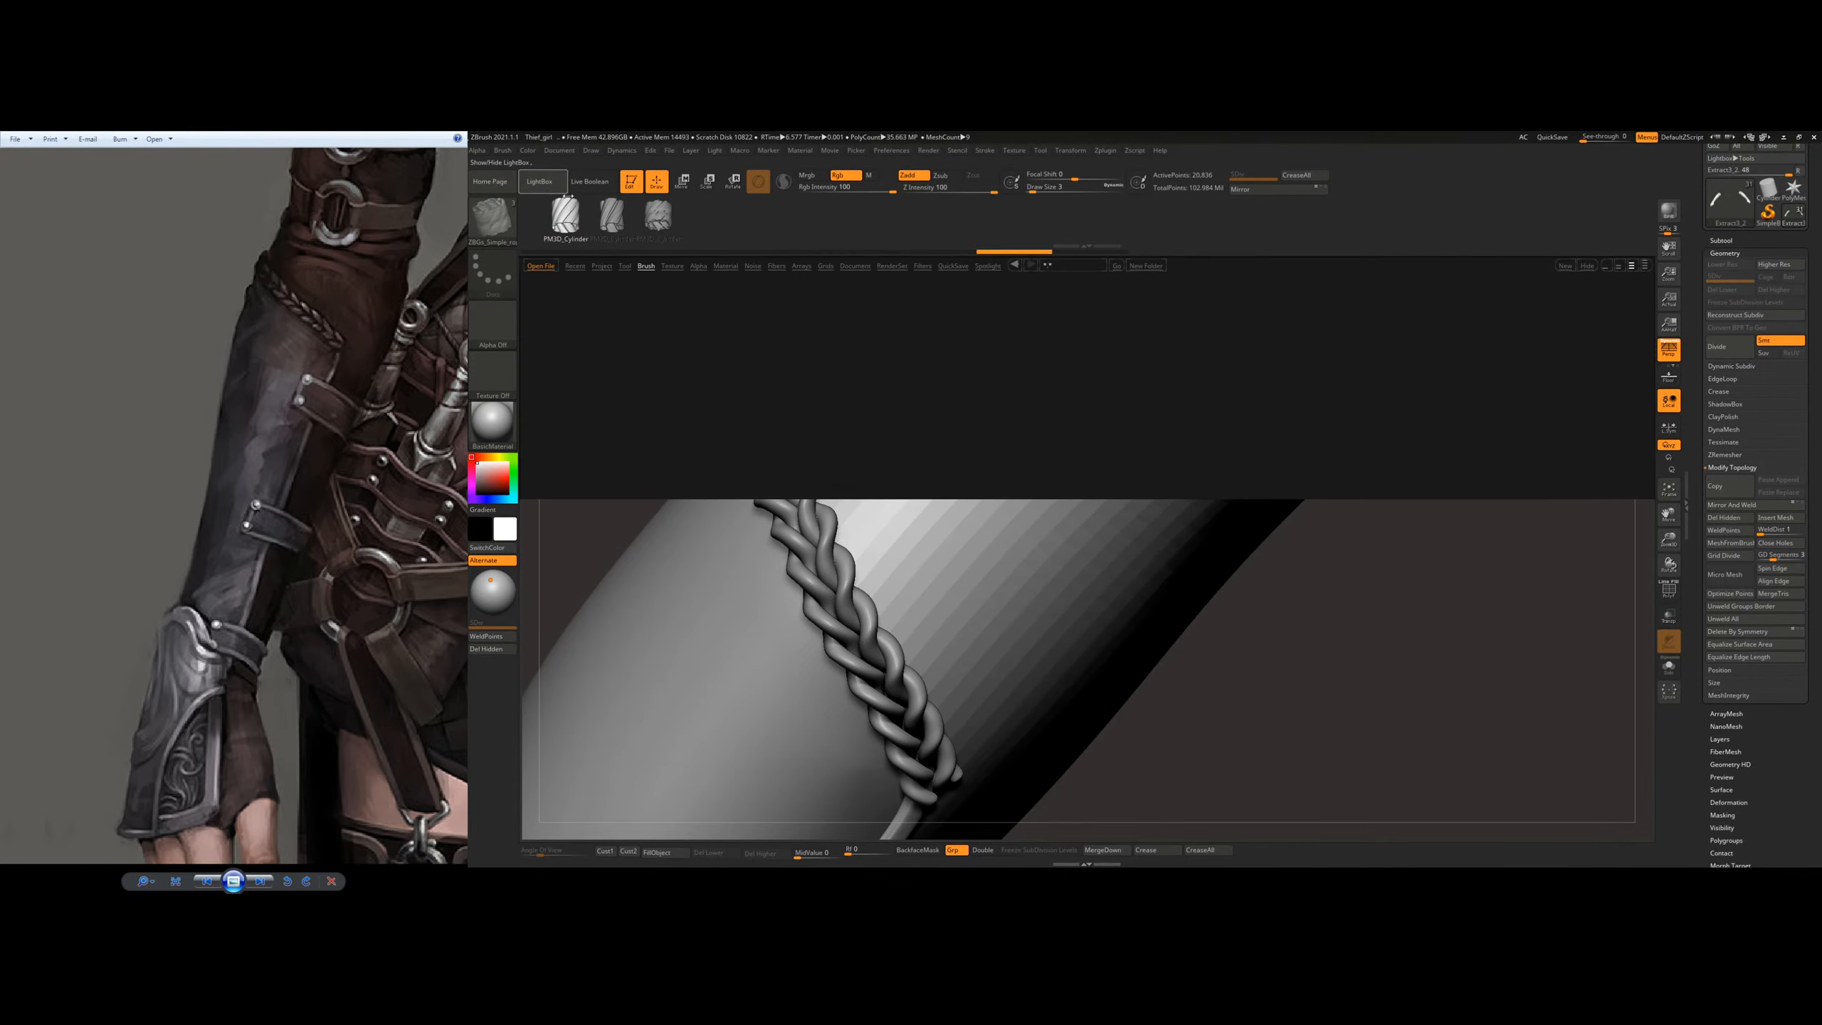
pyautogui.click(645, 266)
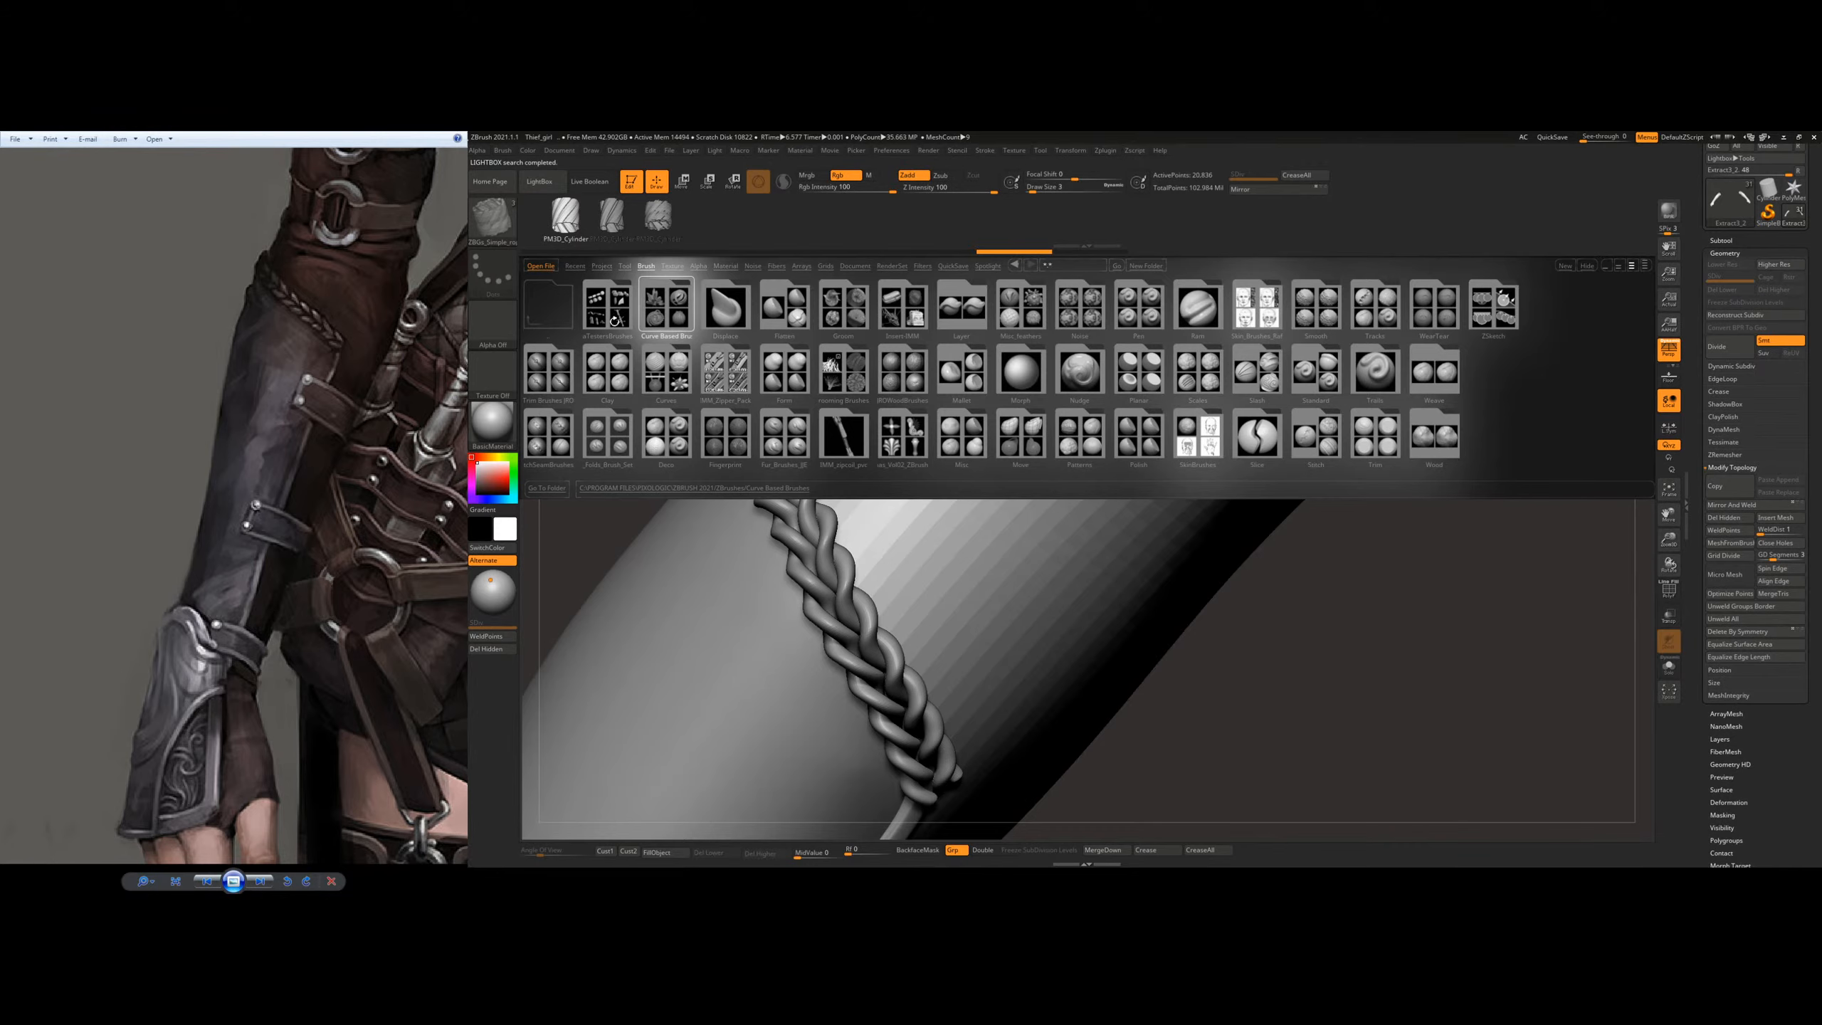
pyautogui.doubleClick(666, 306)
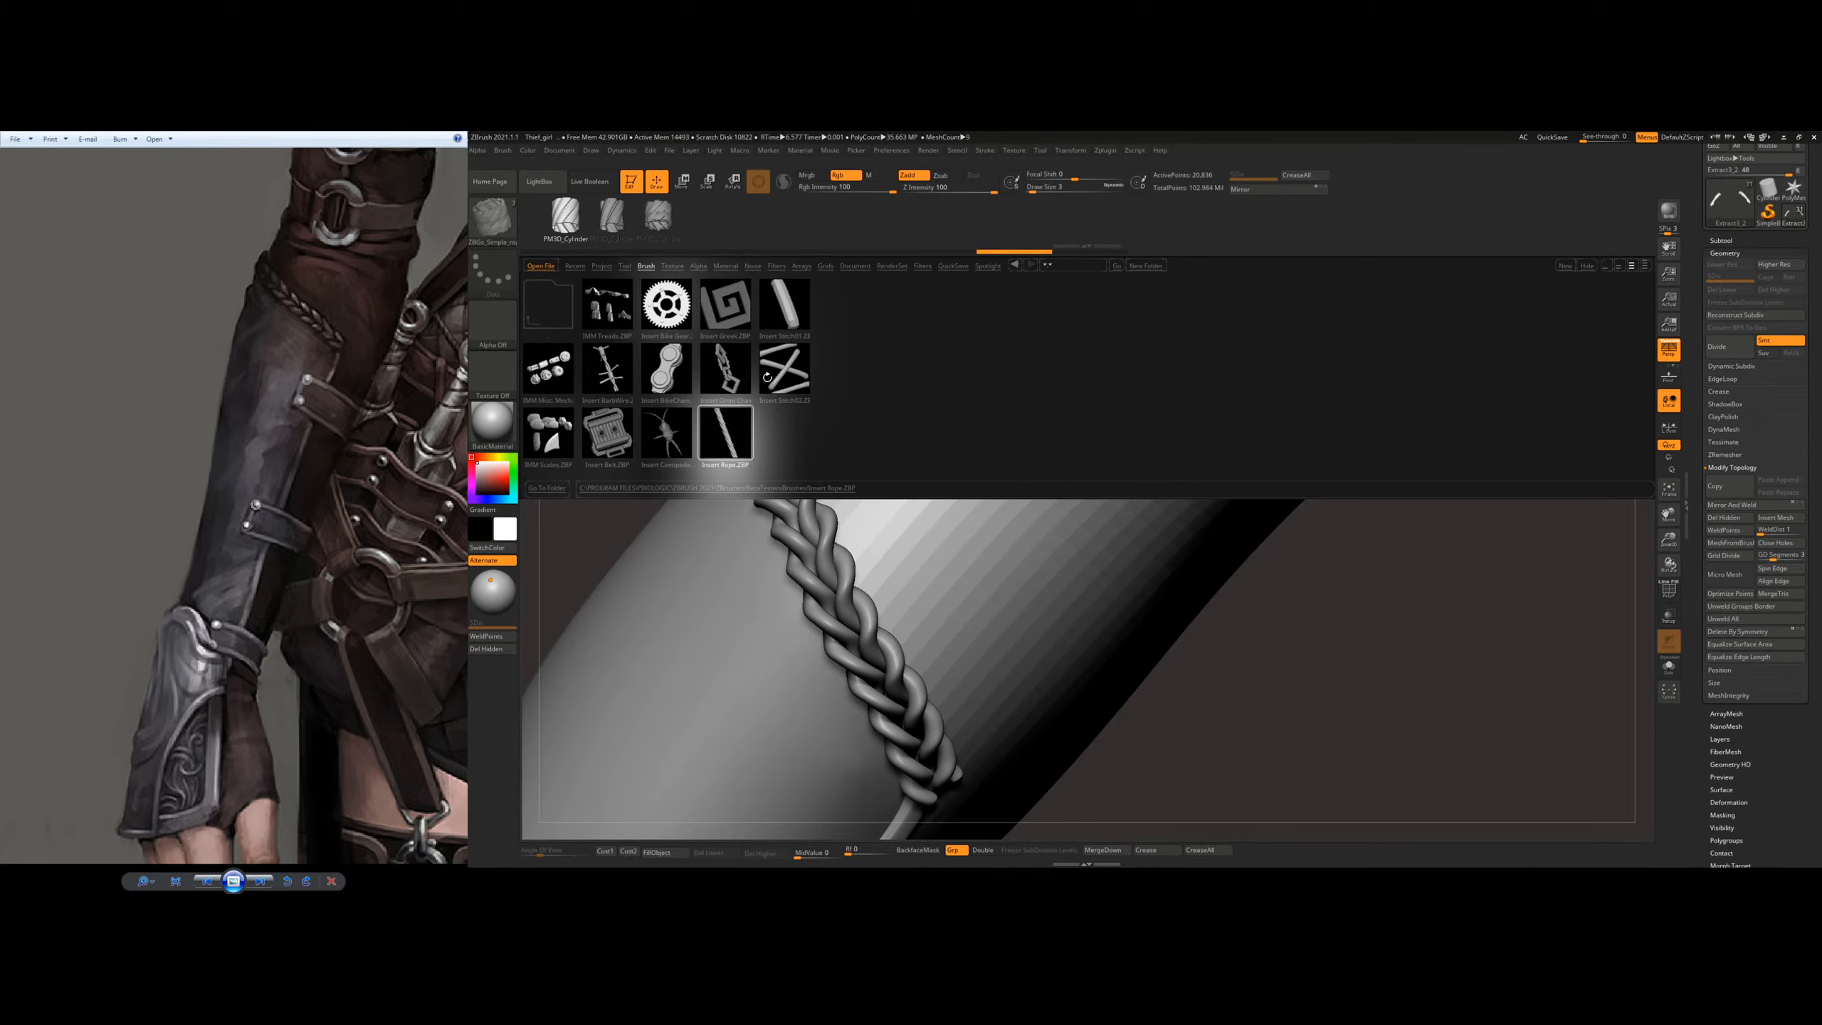
pyautogui.click(647, 266)
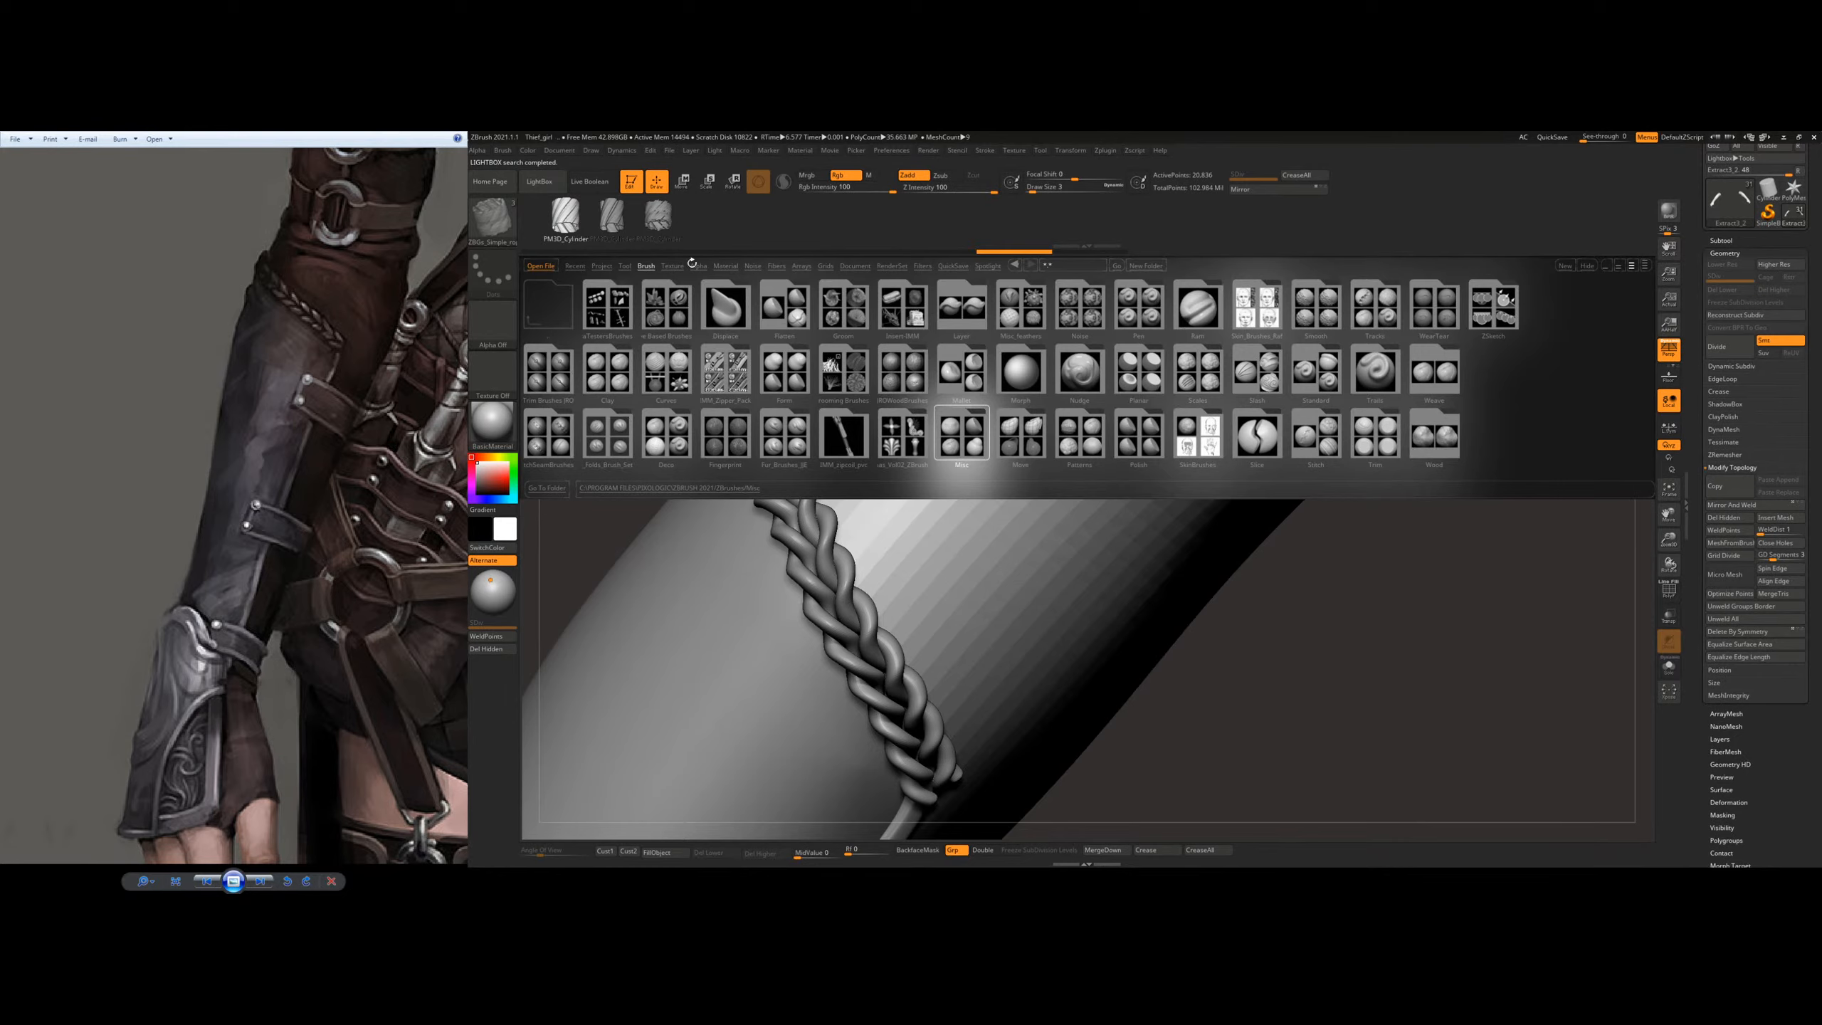
pyautogui.click(698, 267)
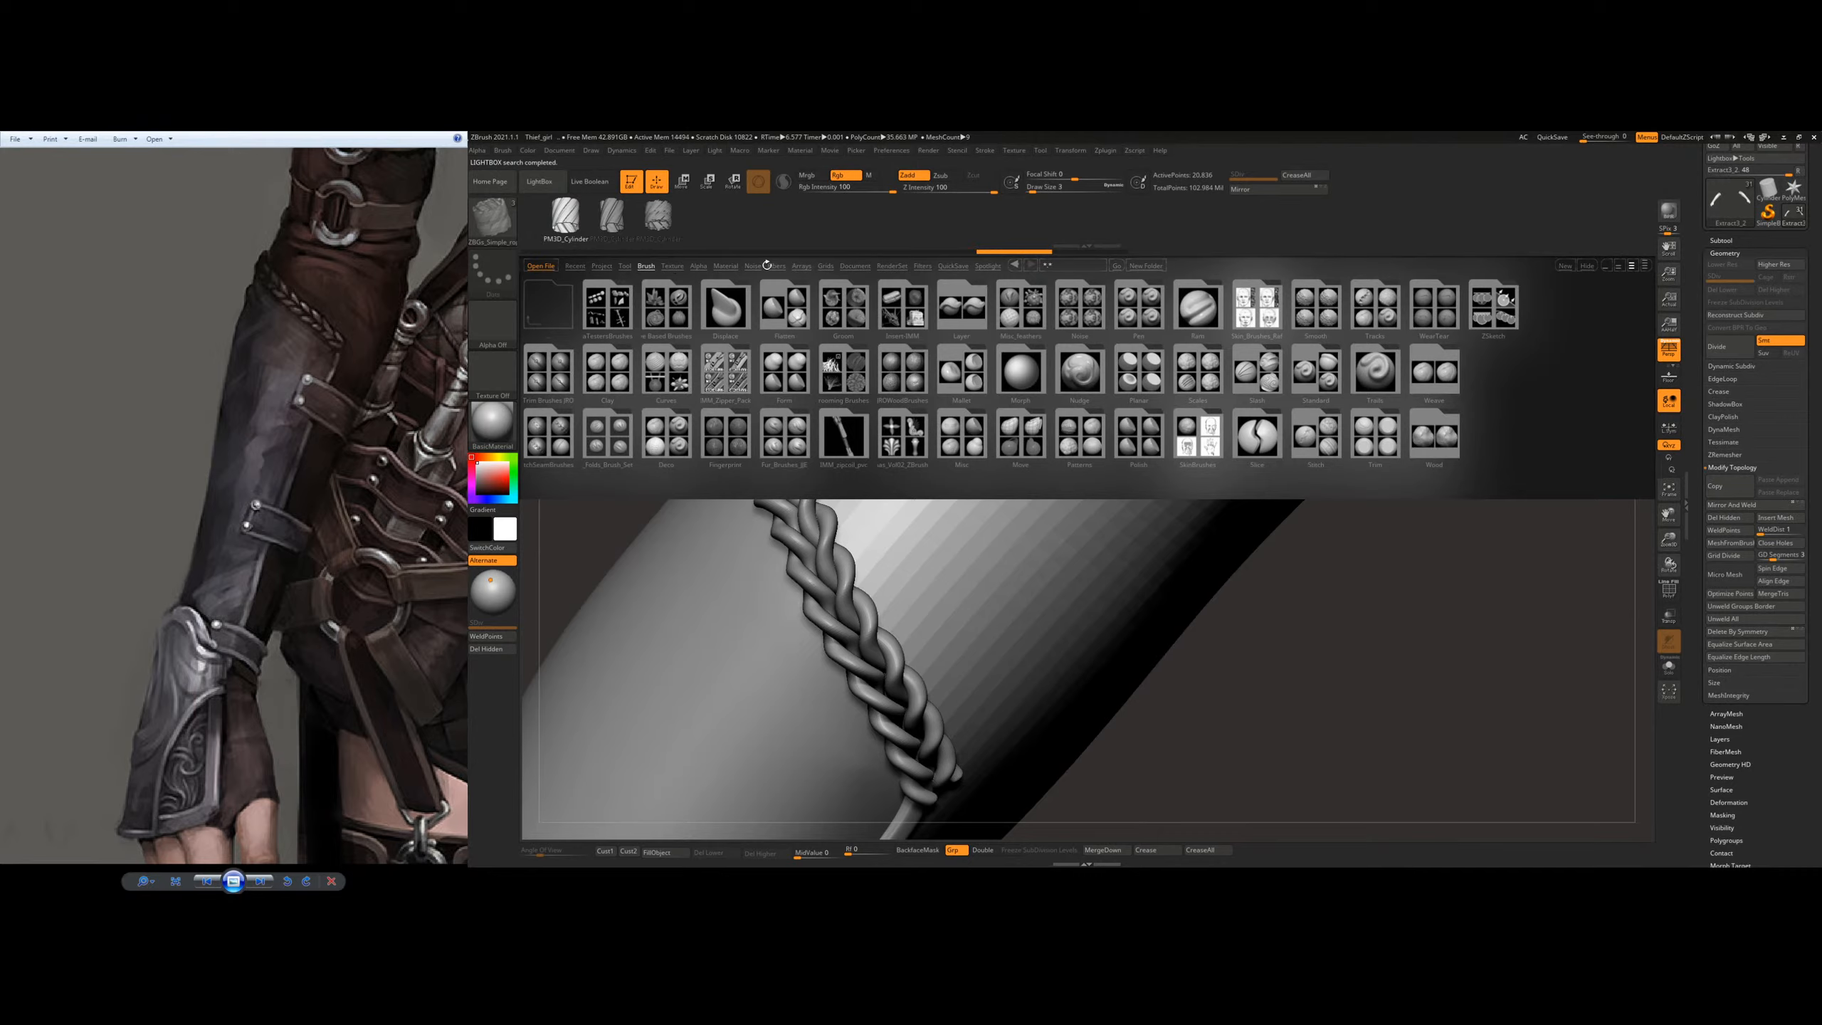
pyautogui.click(801, 266)
pyautogui.click(631, 267)
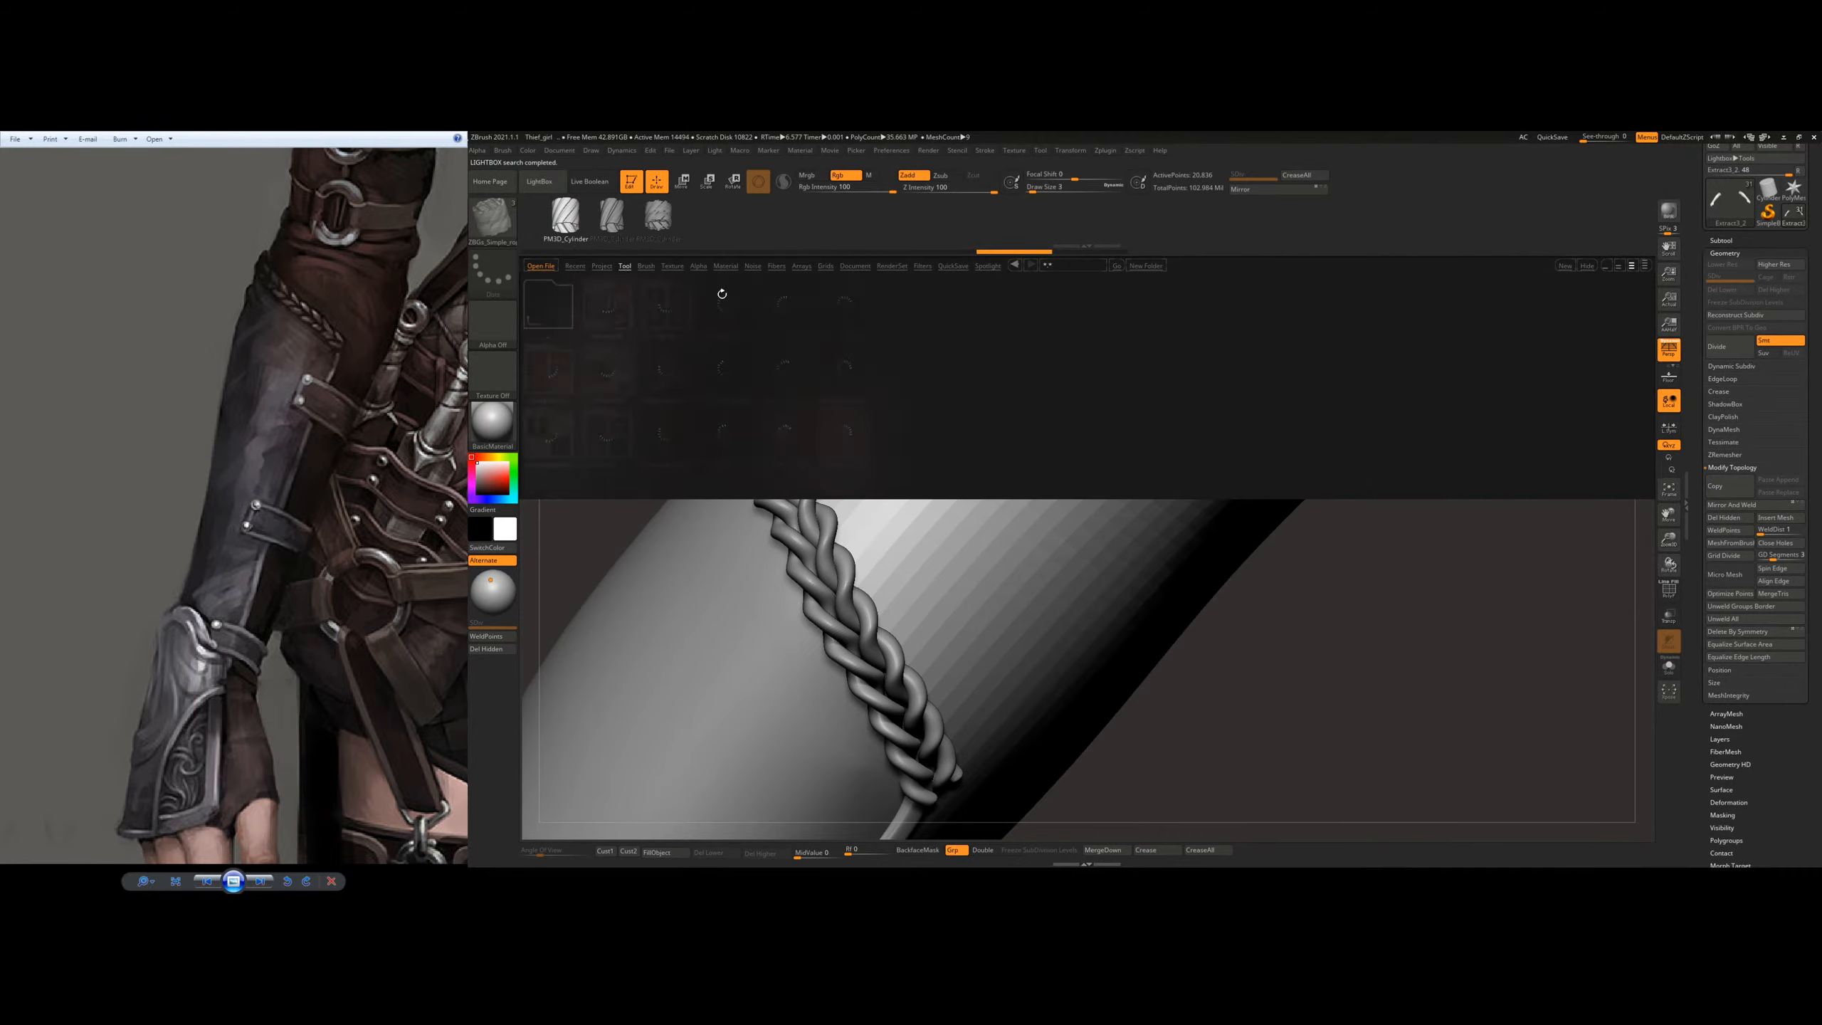
pyautogui.click(654, 266)
# Step: Examine the bracer's straps and braid on the arm from several angles and distances
pyautogui.keyDown('ctrl'); pyautogui.moveTo(861, 409); pyautogui.dragTo(793, 330, button='right'); pyautogui.keyUp('ctrl')
pyautogui.keyDown('alt'); pyautogui.moveTo(775, 455); pyautogui.dragTo(874, 472, button='right'); pyautogui.keyUp('alt')
pyautogui.moveTo(874, 471); pyautogui.dragTo(786, 445, button='right')
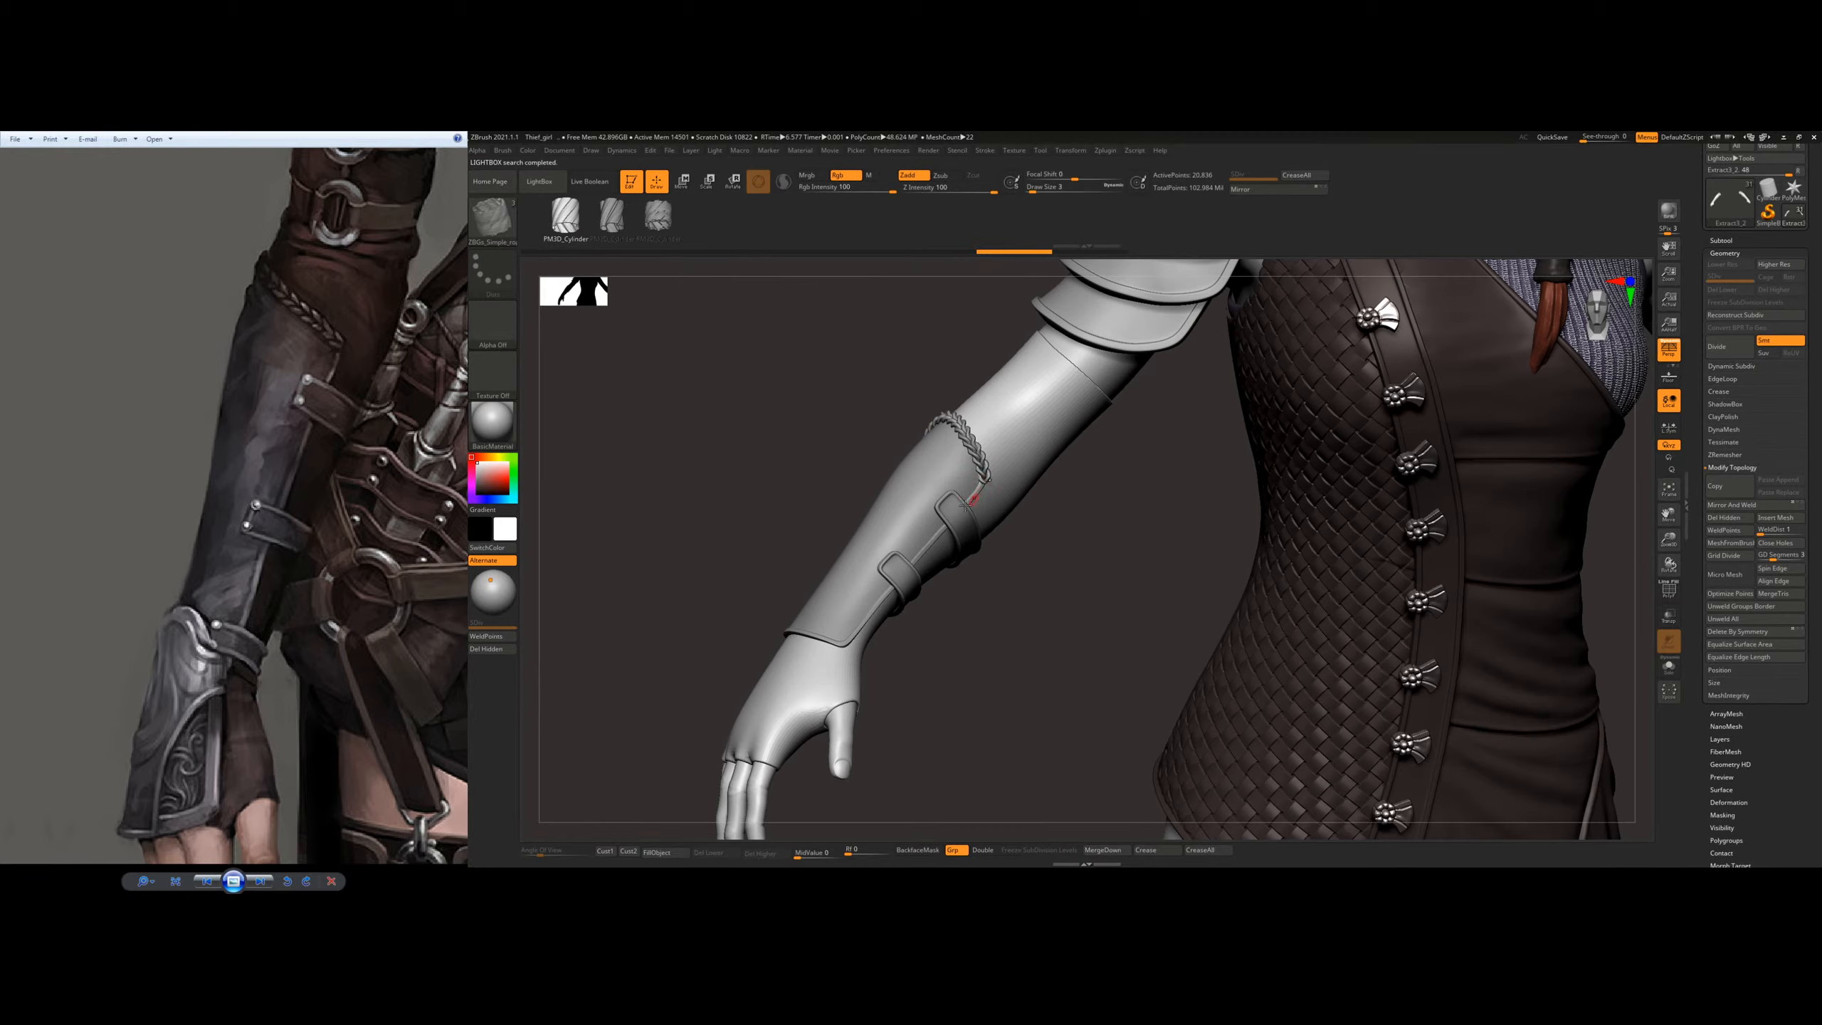
pyautogui.keyDown('ctrl'); pyautogui.moveTo(956, 482); pyautogui.dragTo(914, 529, button='right'); pyautogui.keyUp('ctrl')
pyautogui.keyDown('ctrl'); pyautogui.moveTo(1025, 471); pyautogui.dragTo(1036, 359, button='right'); pyautogui.keyUp('ctrl')
pyautogui.keyDown('alt'); pyautogui.moveTo(1099, 505); pyautogui.dragTo(1063, 664, button='right'); pyautogui.keyUp('alt')
pyautogui.keyDown('alt'); pyautogui.moveTo(1212, 538); pyautogui.dragTo(839, 657, button='right'); pyautogui.keyUp('alt')
pyautogui.keyDown('ctrl'); pyautogui.moveTo(1323, 590); pyautogui.dragTo(1219, 471, button='right'); pyautogui.keyUp('ctrl')
pyautogui.keyDown('alt'); pyautogui.moveTo(1011, 678); pyautogui.dragTo(1210, 487, button='right'); pyautogui.keyUp('alt')
pyautogui.moveTo(1040, 502)
pyautogui.mouseDown(button='right')
pyautogui.moveTo(994, 495)
pyautogui.moveTo(982, 543)
pyautogui.mouseUp(button='right')
# Step: Select the upper strap's subtool, hide the low-resolution sleeve duplicate and show the original sleeve again
pyautogui.click(1722, 240)
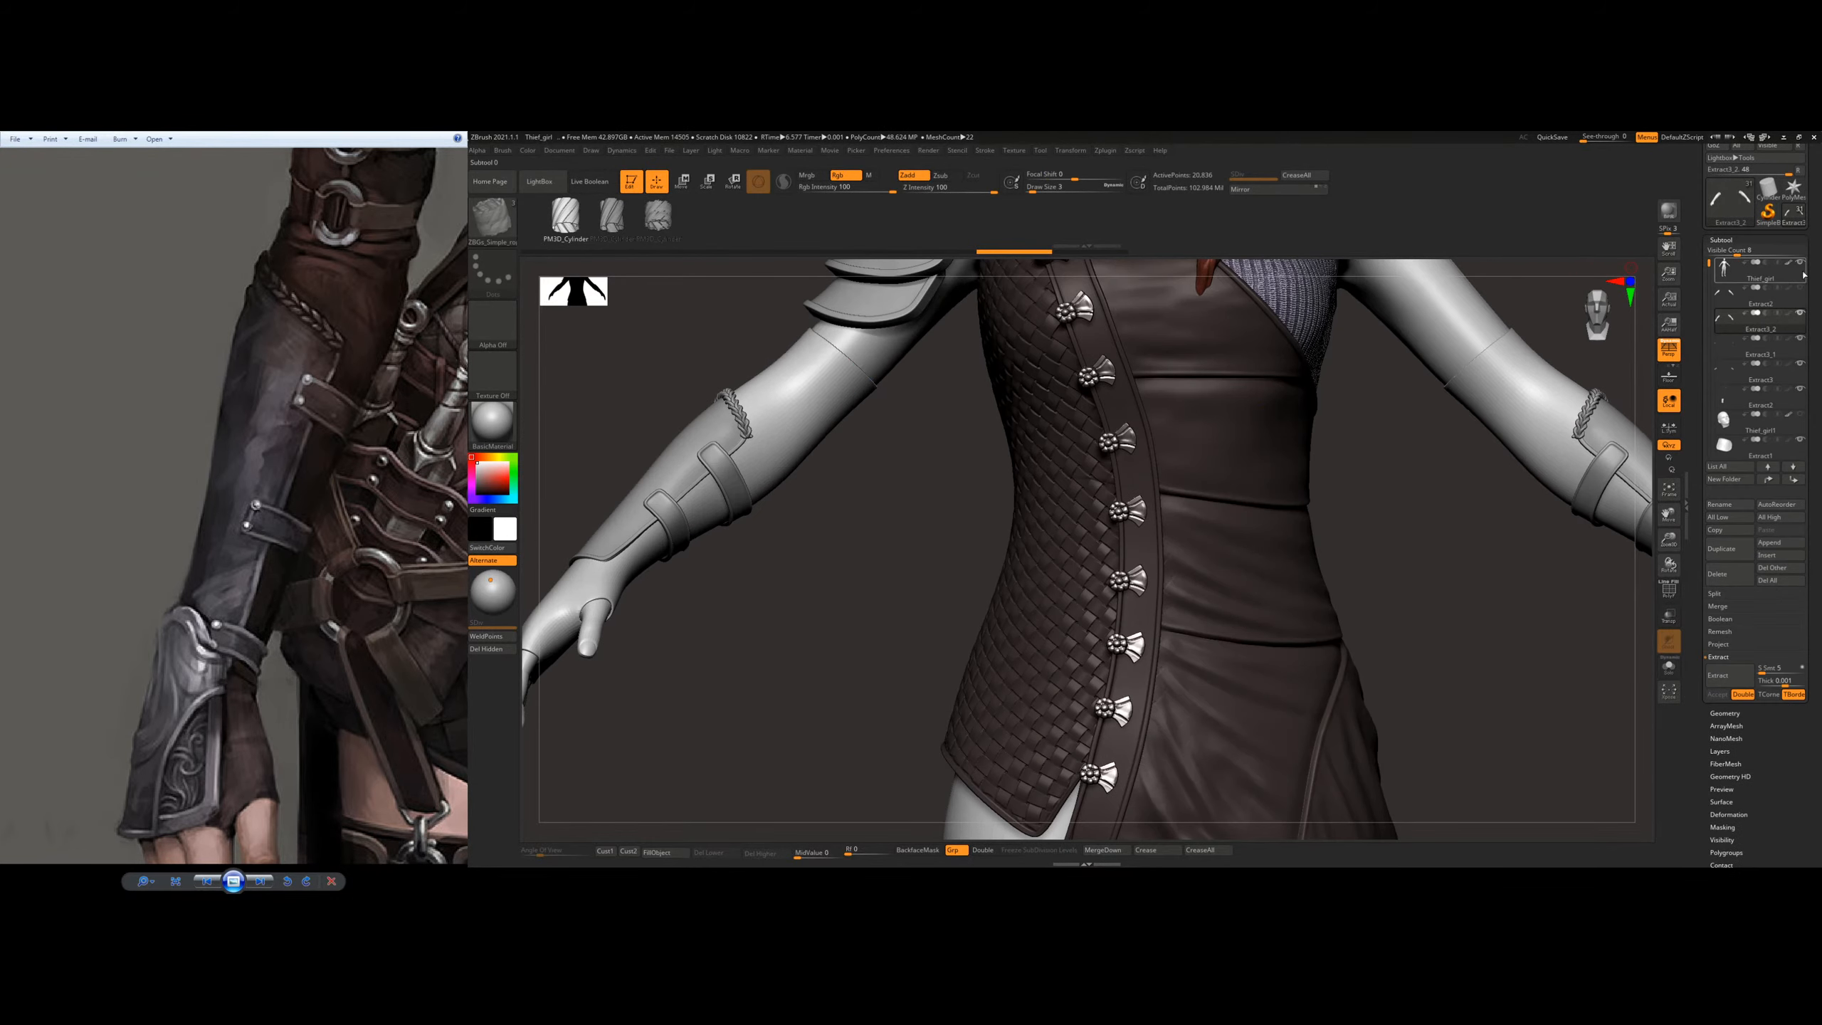
pyautogui.moveTo(892, 476); pyautogui.dragTo(787, 591)
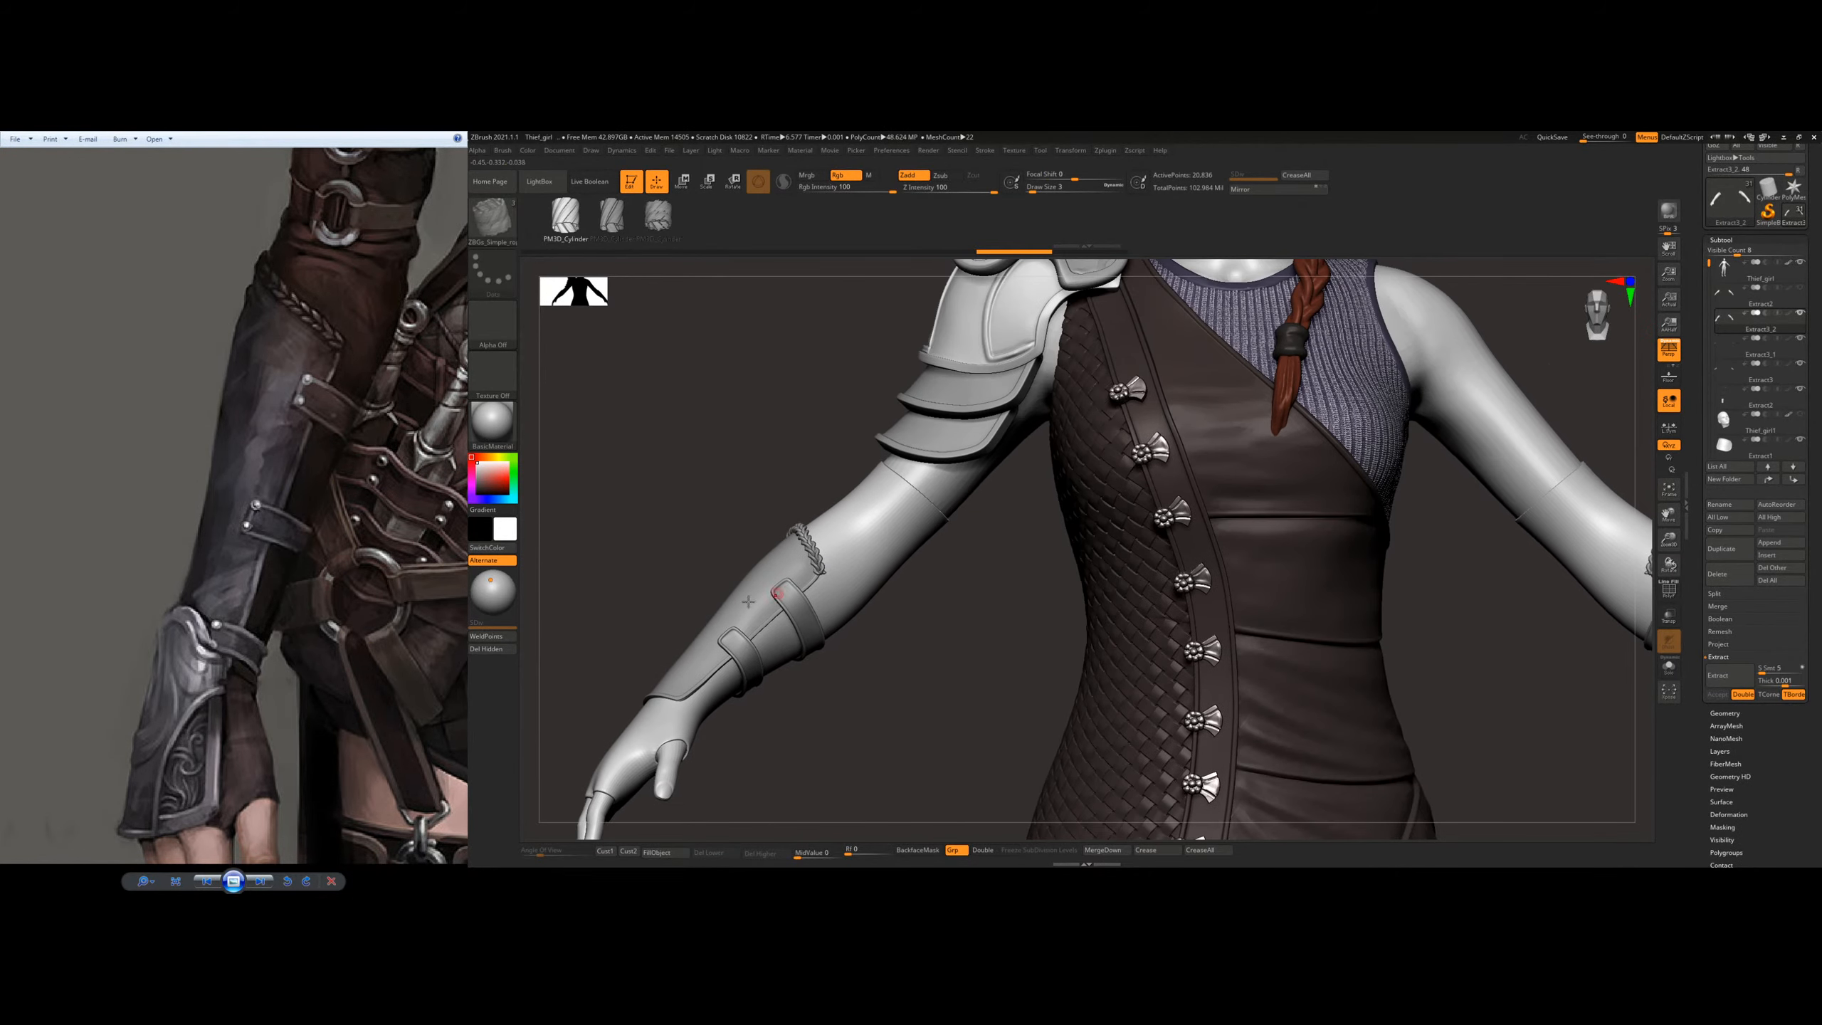
pyautogui.moveTo(790, 561); pyautogui.dragTo(1077, 553, button='right')
pyautogui.keyDown('alt'); pyautogui.click(1069, 506); pyautogui.keyUp('alt')
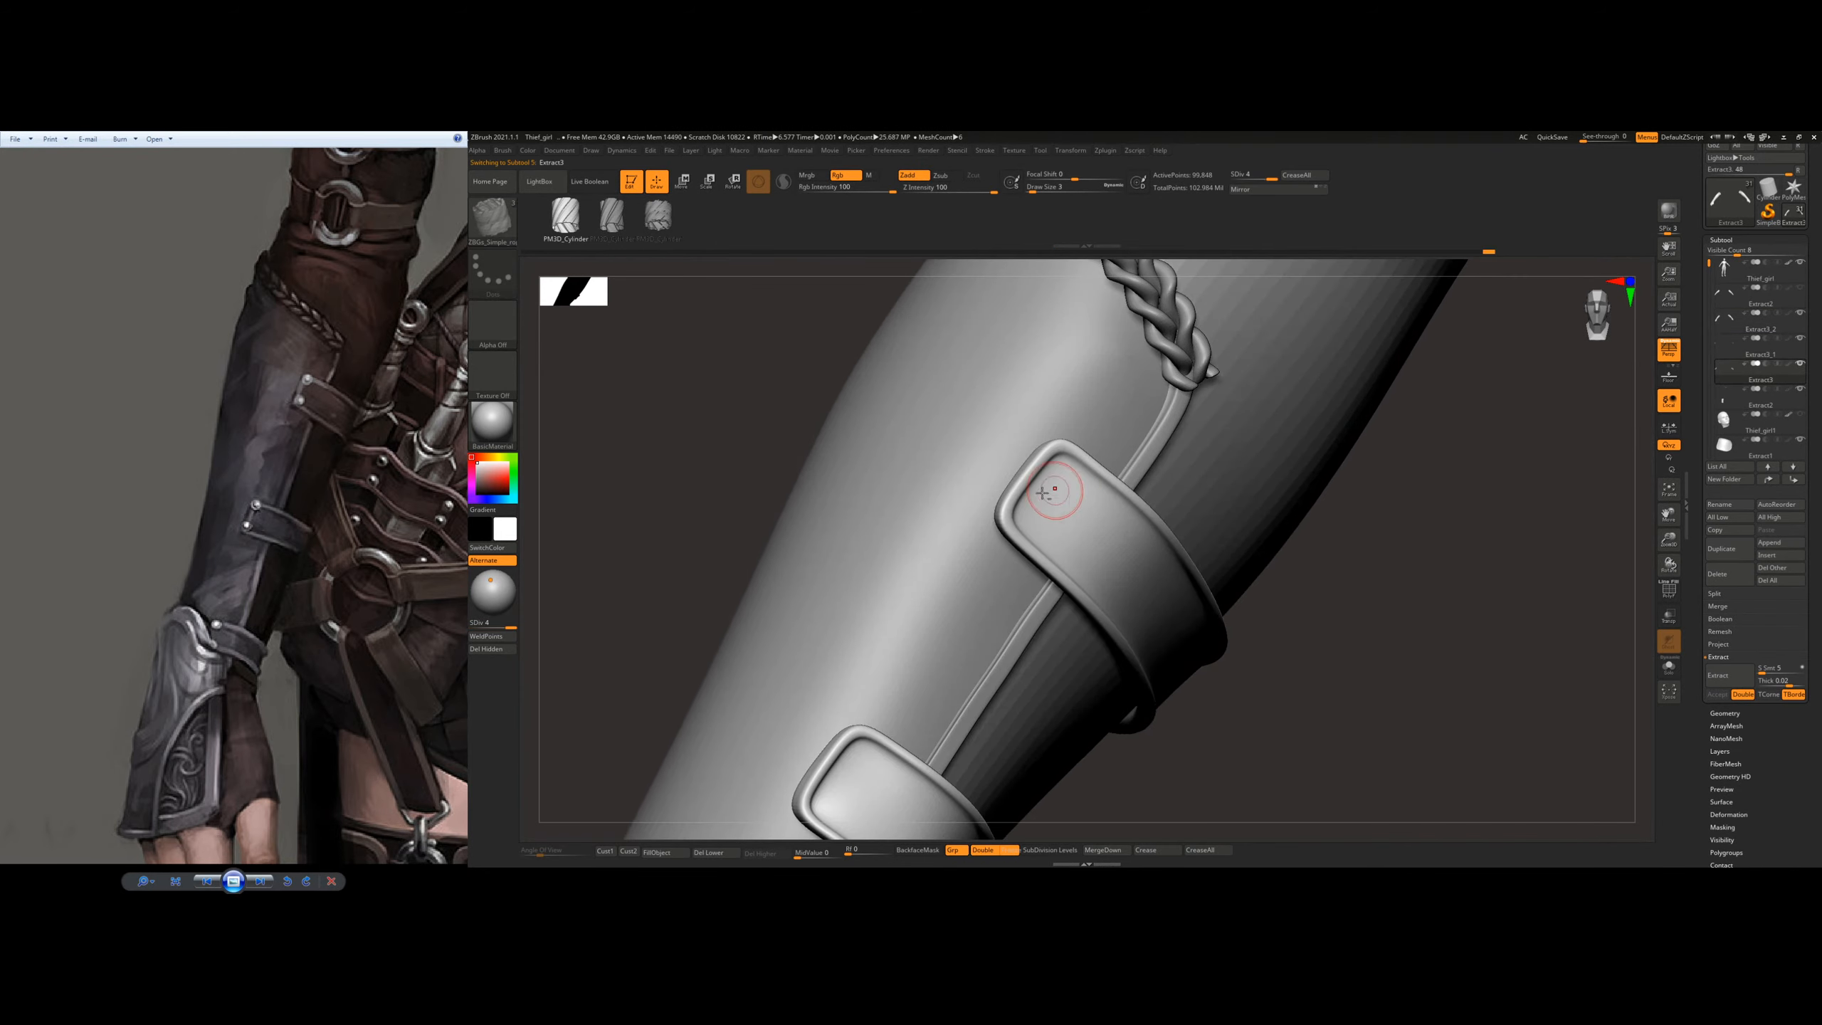
pyautogui.keyDown('alt'); pyautogui.moveTo(1065, 488); pyautogui.dragTo(987, 486, button='right'); pyautogui.keyUp('alt')
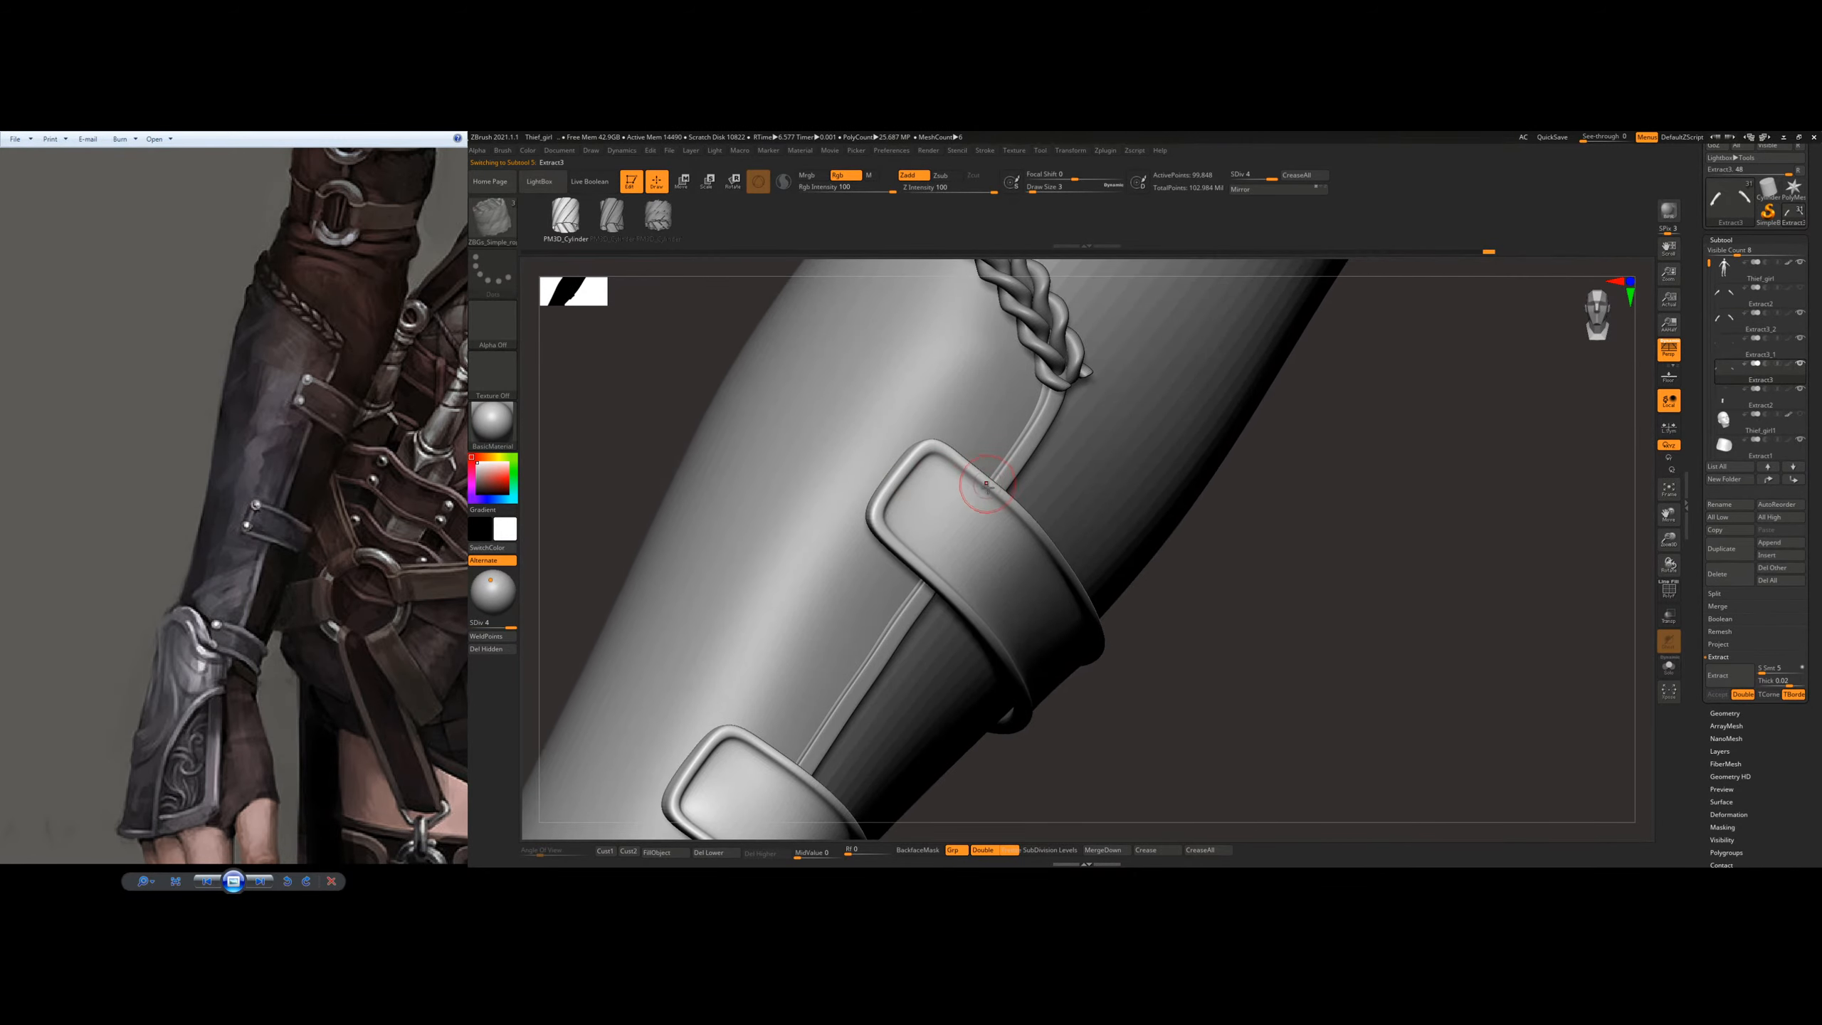
pyautogui.click(1800, 313)
pyautogui.click(1800, 288)
# Step: Shrink the brush to rivet size and subdivide the upper strap to level 6 for finer masking
pyautogui.keyDown('ctrl'); pyautogui.moveTo(897, 468); pyautogui.dragTo(981, 492, button='right'); pyautogui.keyUp('ctrl')
pyautogui.press('s')
pyautogui.moveTo(982, 494); pyautogui.dragTo(973, 494)
pyautogui.moveTo(984, 472); pyautogui.dragTo(969, 470, button='right')
pyautogui.press('ctrl')
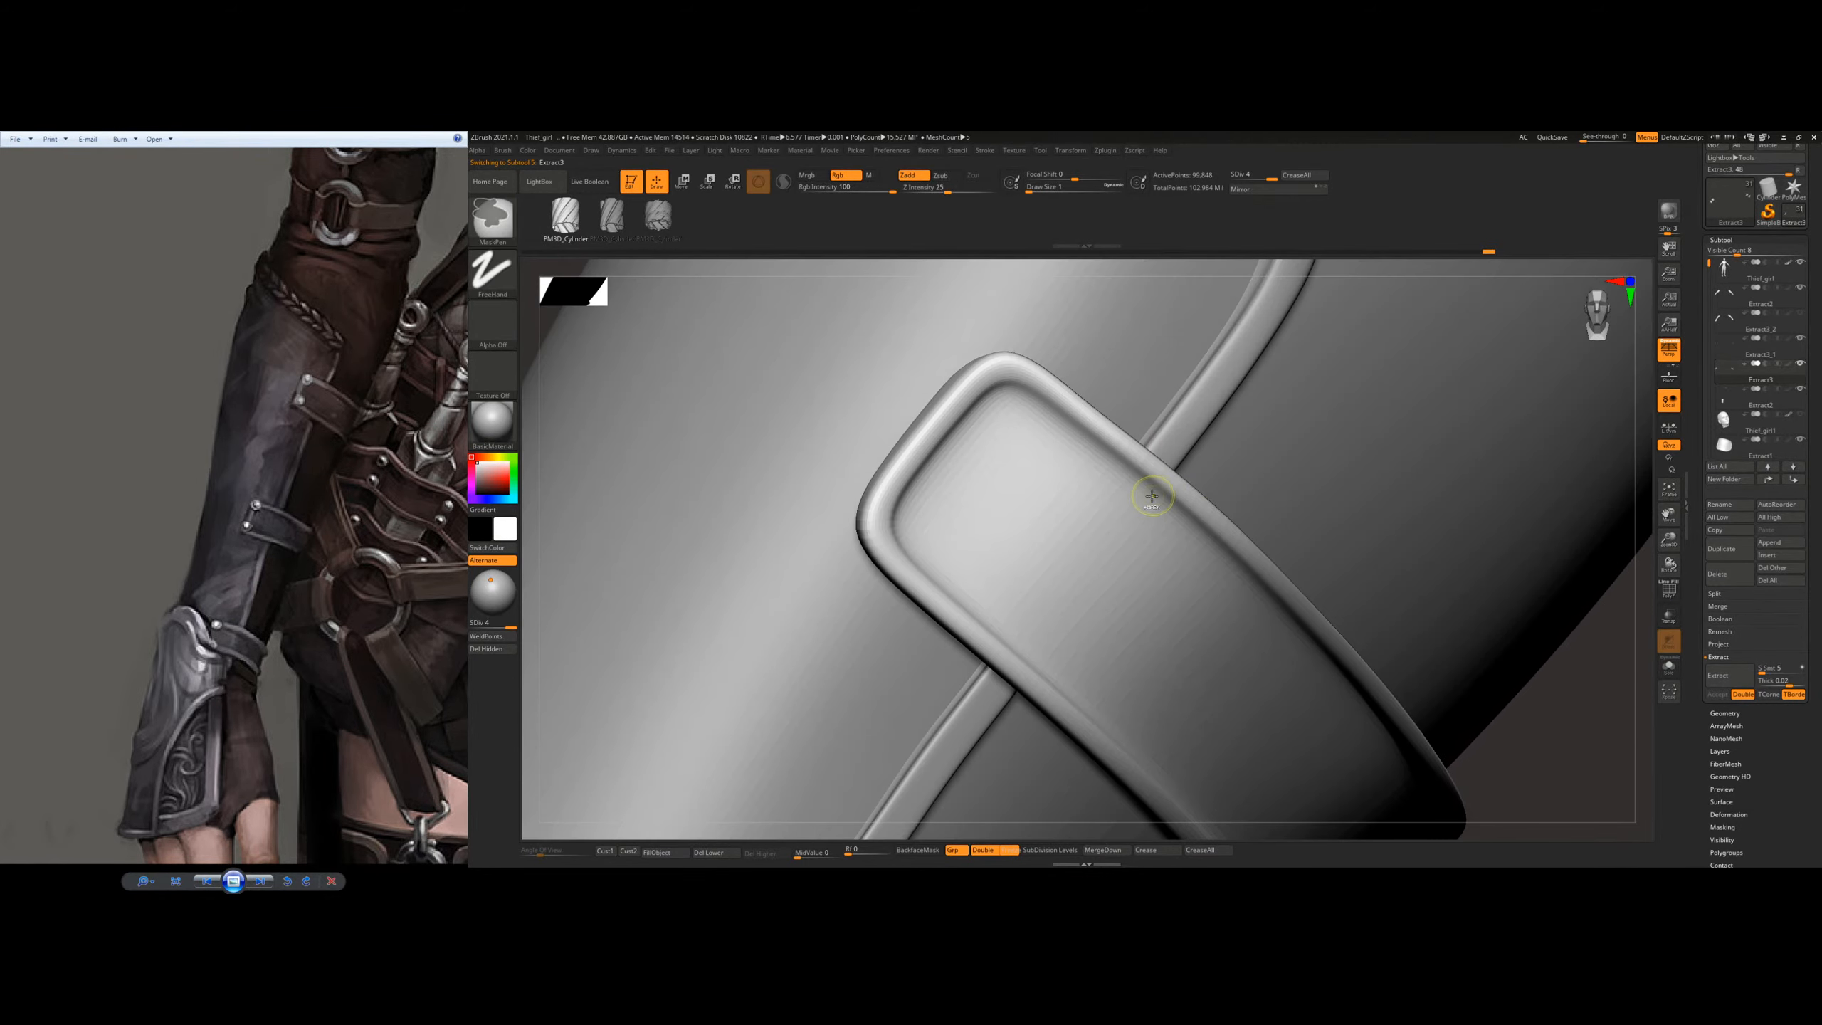
pyautogui.hotkey('ctrl', 'd')
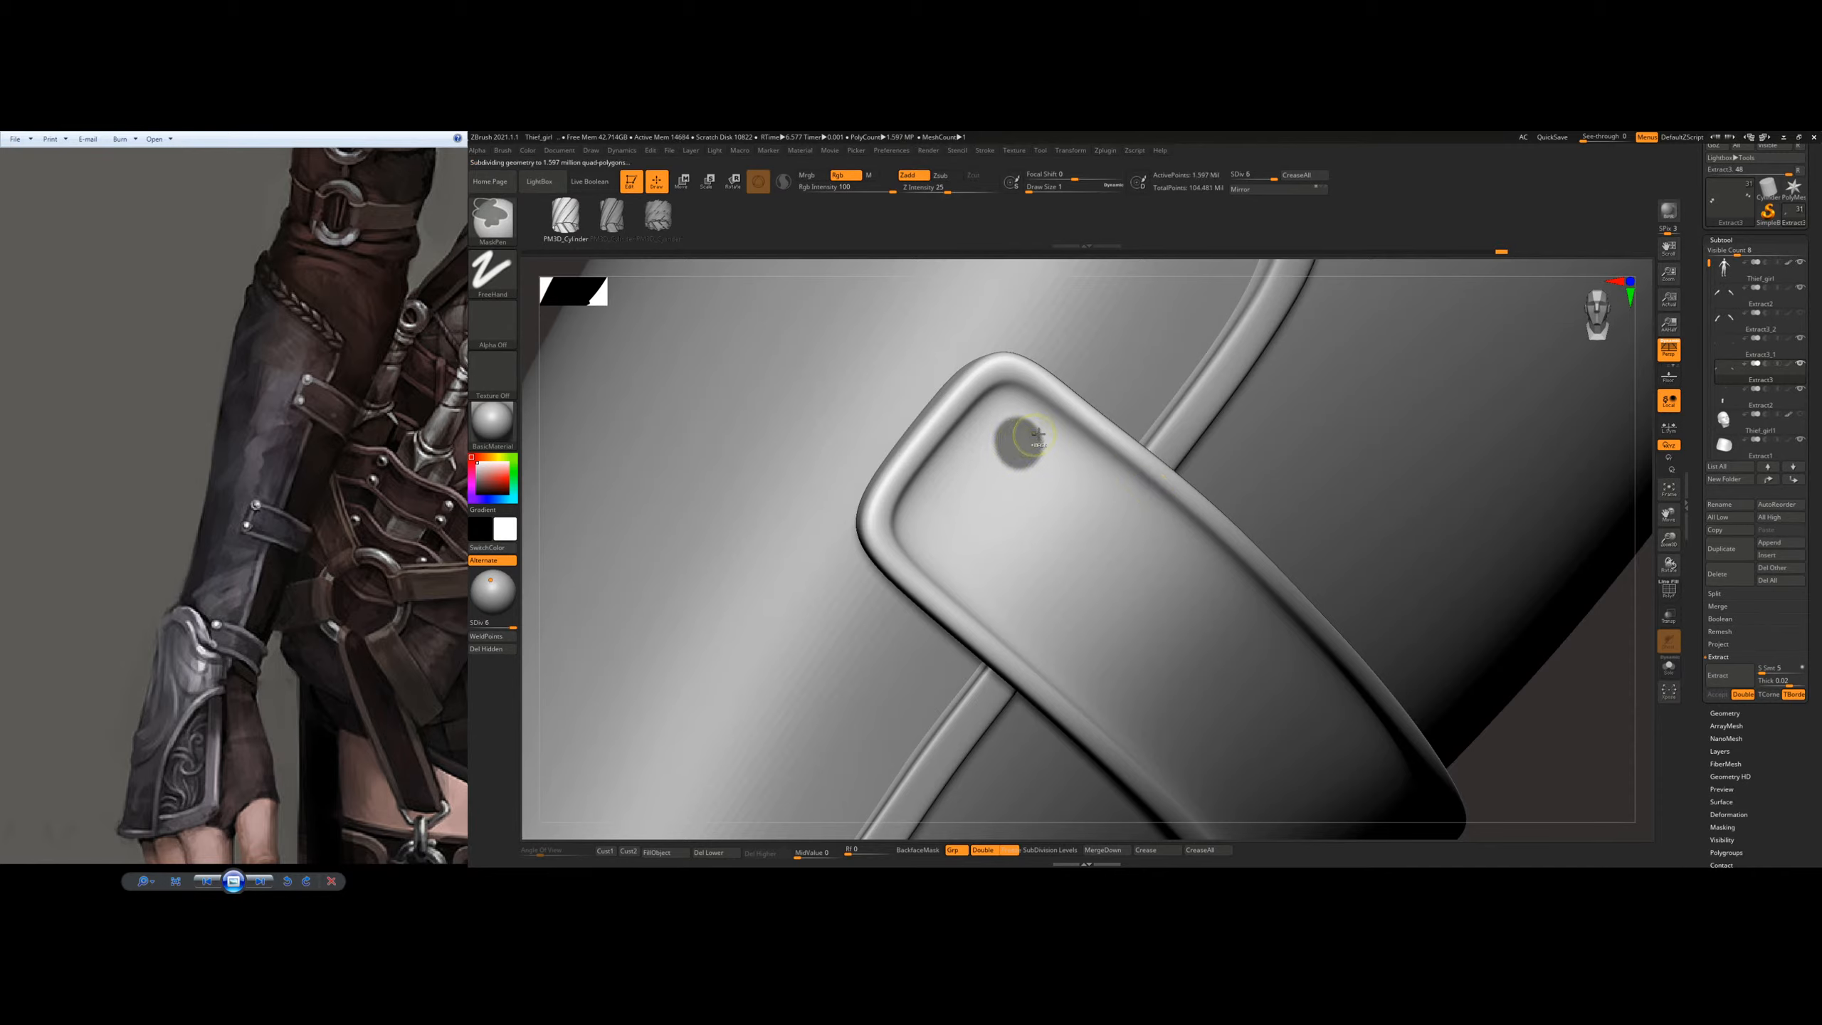
# Step: Mask a small round rivet spot inside the rimmed corner at the upper strap's end, redoing uneven attempts
pyautogui.hotkey('ctrl', 'z')
pyautogui.keyDown('ctrl'); pyautogui.moveTo(1008, 431); pyautogui.dragTo(1022, 430); pyautogui.keyUp('ctrl')
pyautogui.hotkey('ctrl', 'z')
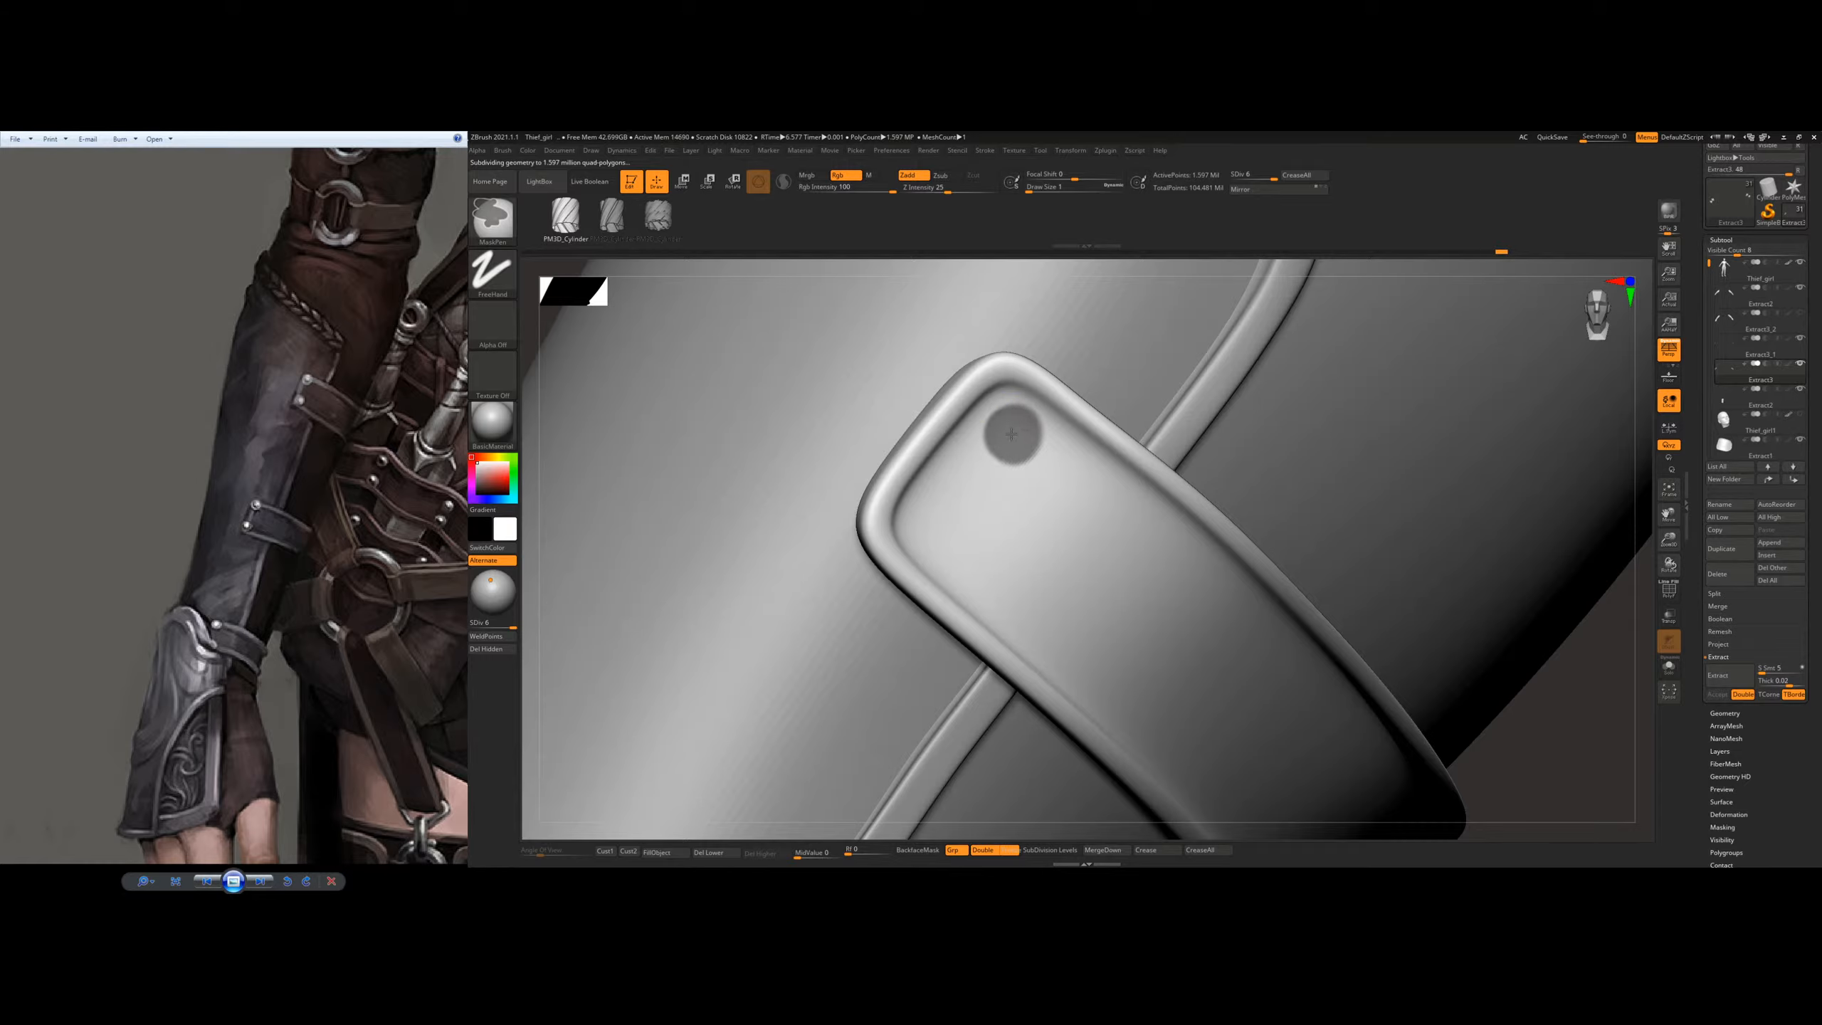
pyautogui.keyDown('ctrl'); pyautogui.moveTo(1013, 497); pyautogui.dragTo(1055, 587, button='right'); pyautogui.keyUp('ctrl')
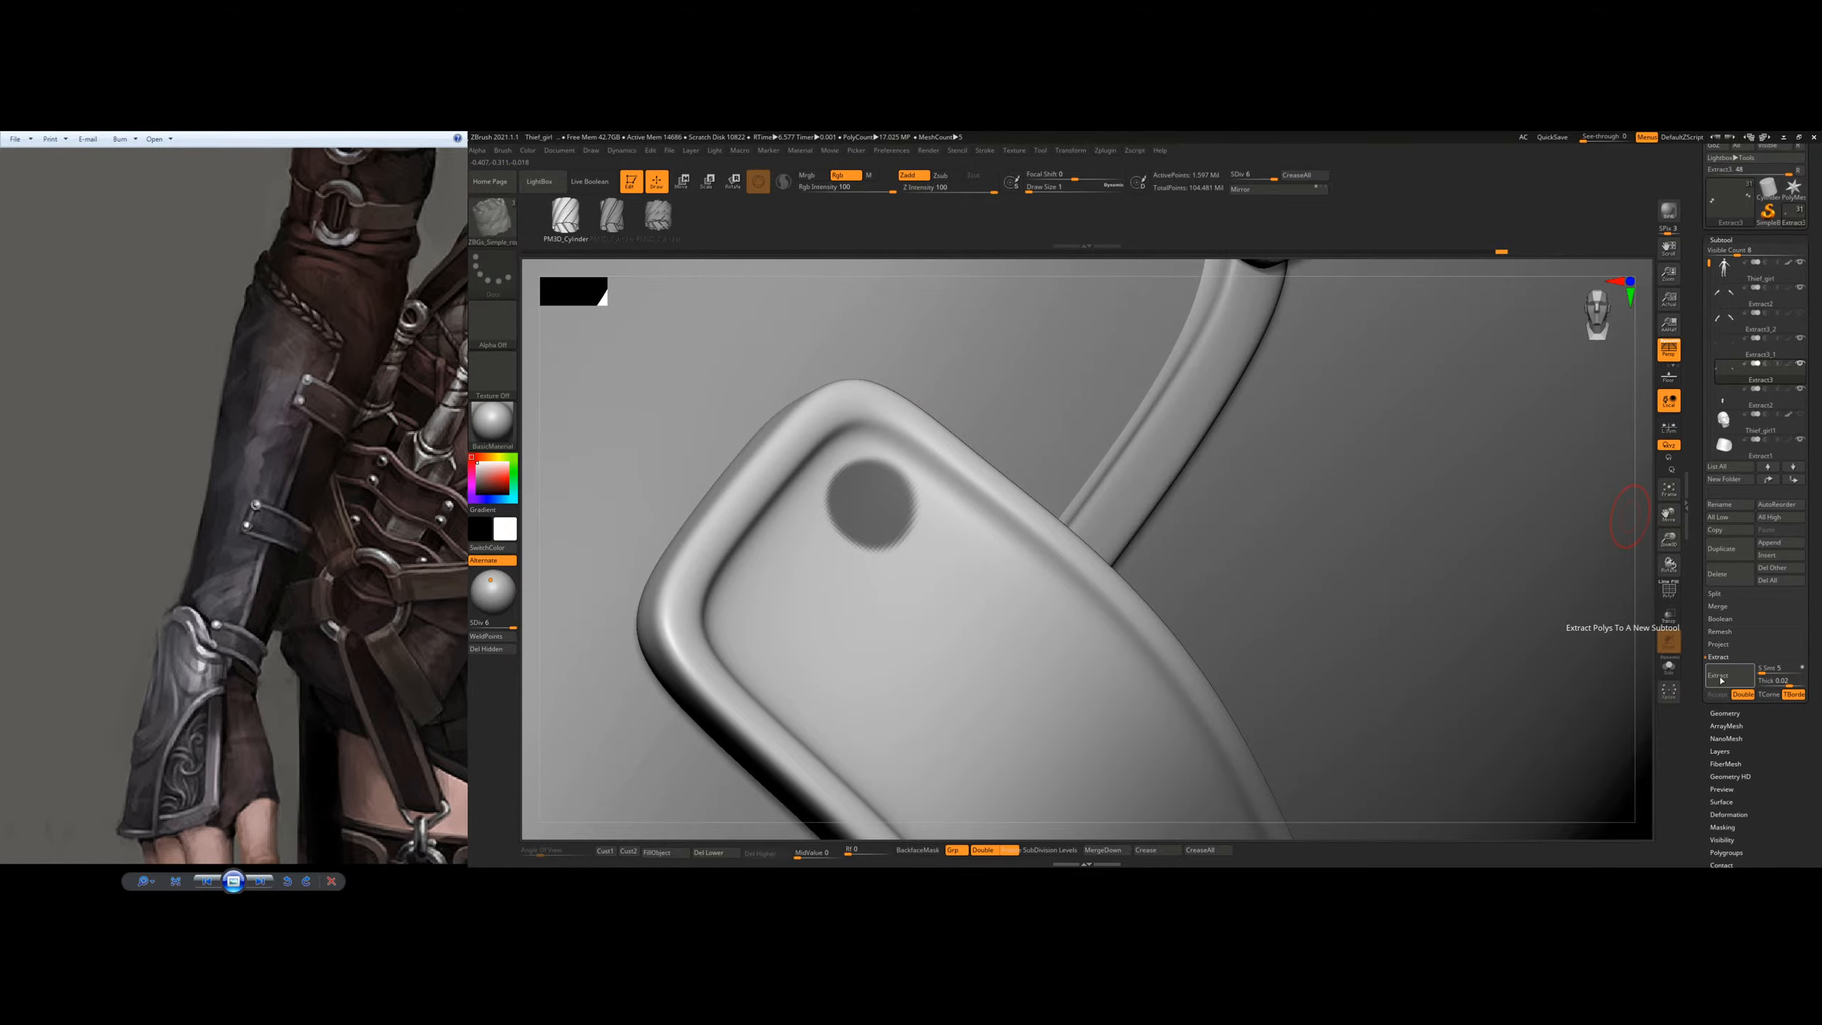
# Step: Try extracting the masked rivet spot with the current extraction thickness
pyautogui.click(1725, 677)
pyautogui.moveTo(1368, 509); pyautogui.dragTo(1324, 577, button='right')
pyautogui.moveTo(1184, 601); pyautogui.dragTo(1247, 571, button='right')
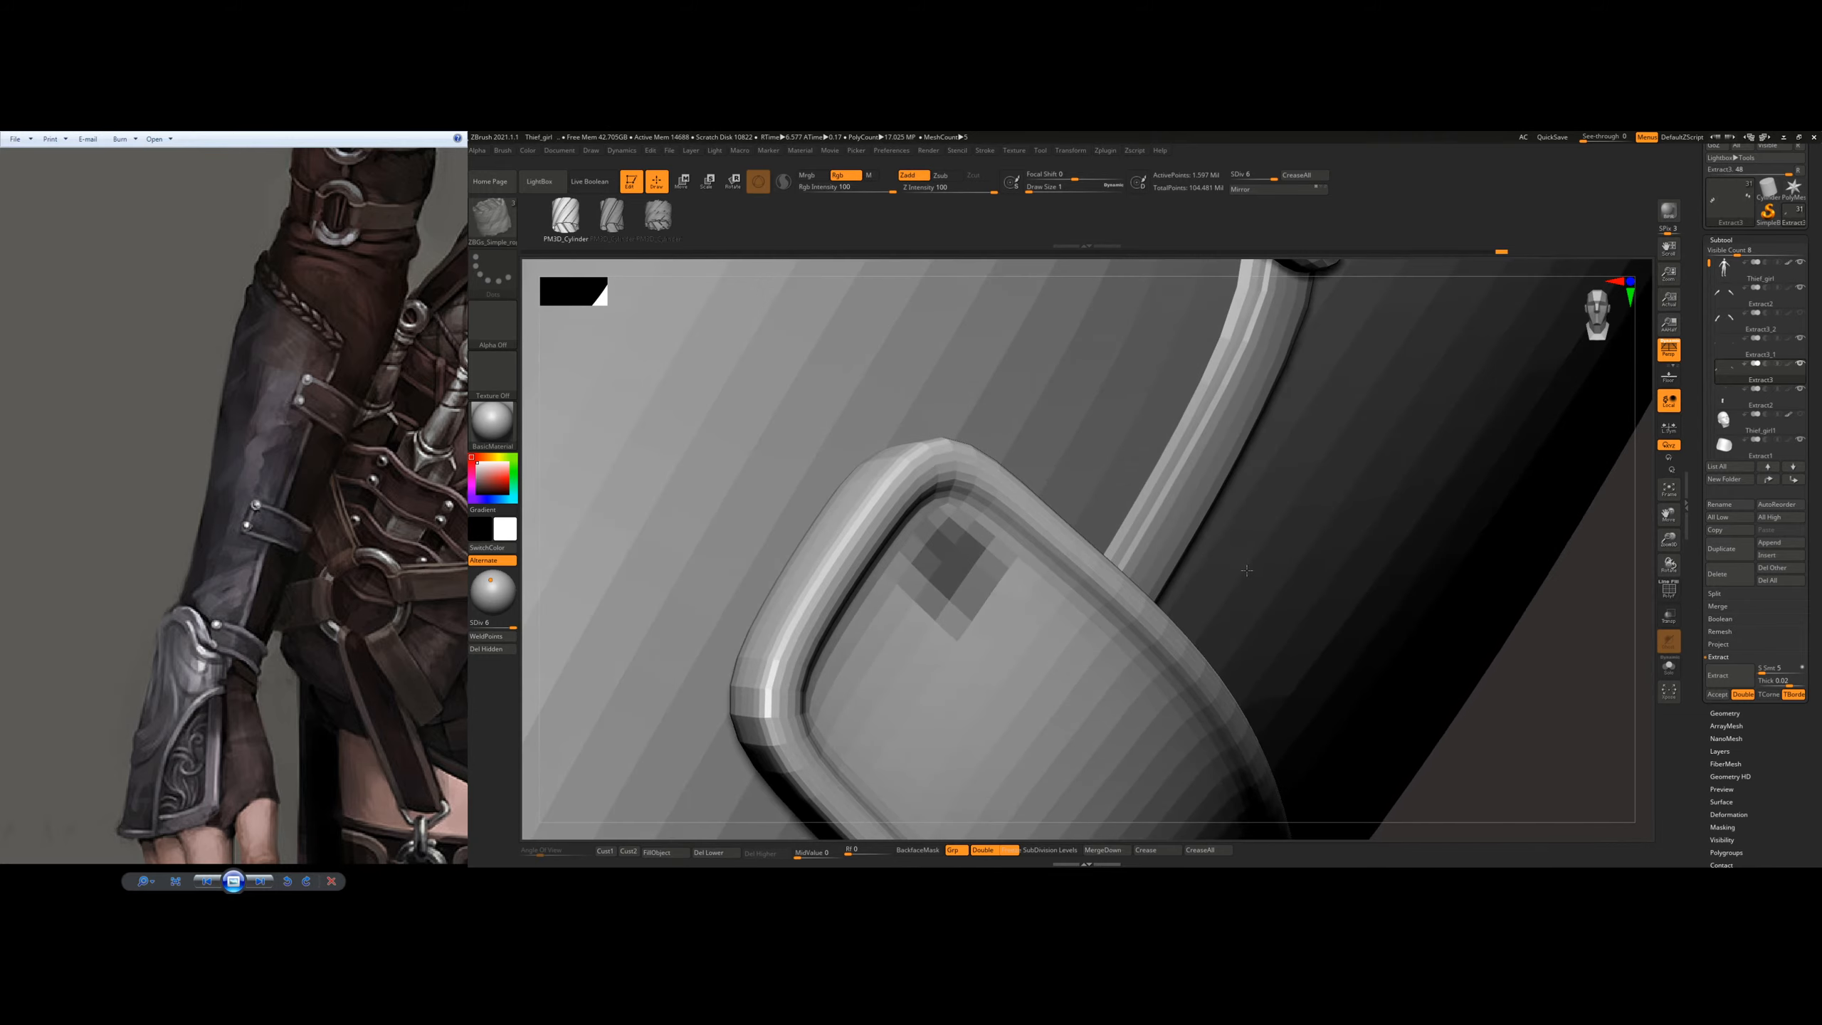
# Step: Set the extraction thickness to 0.001, extract the masked rivet spot and accept it as a new subtool
pyautogui.click(1783, 681)
pyautogui.write('0.001')
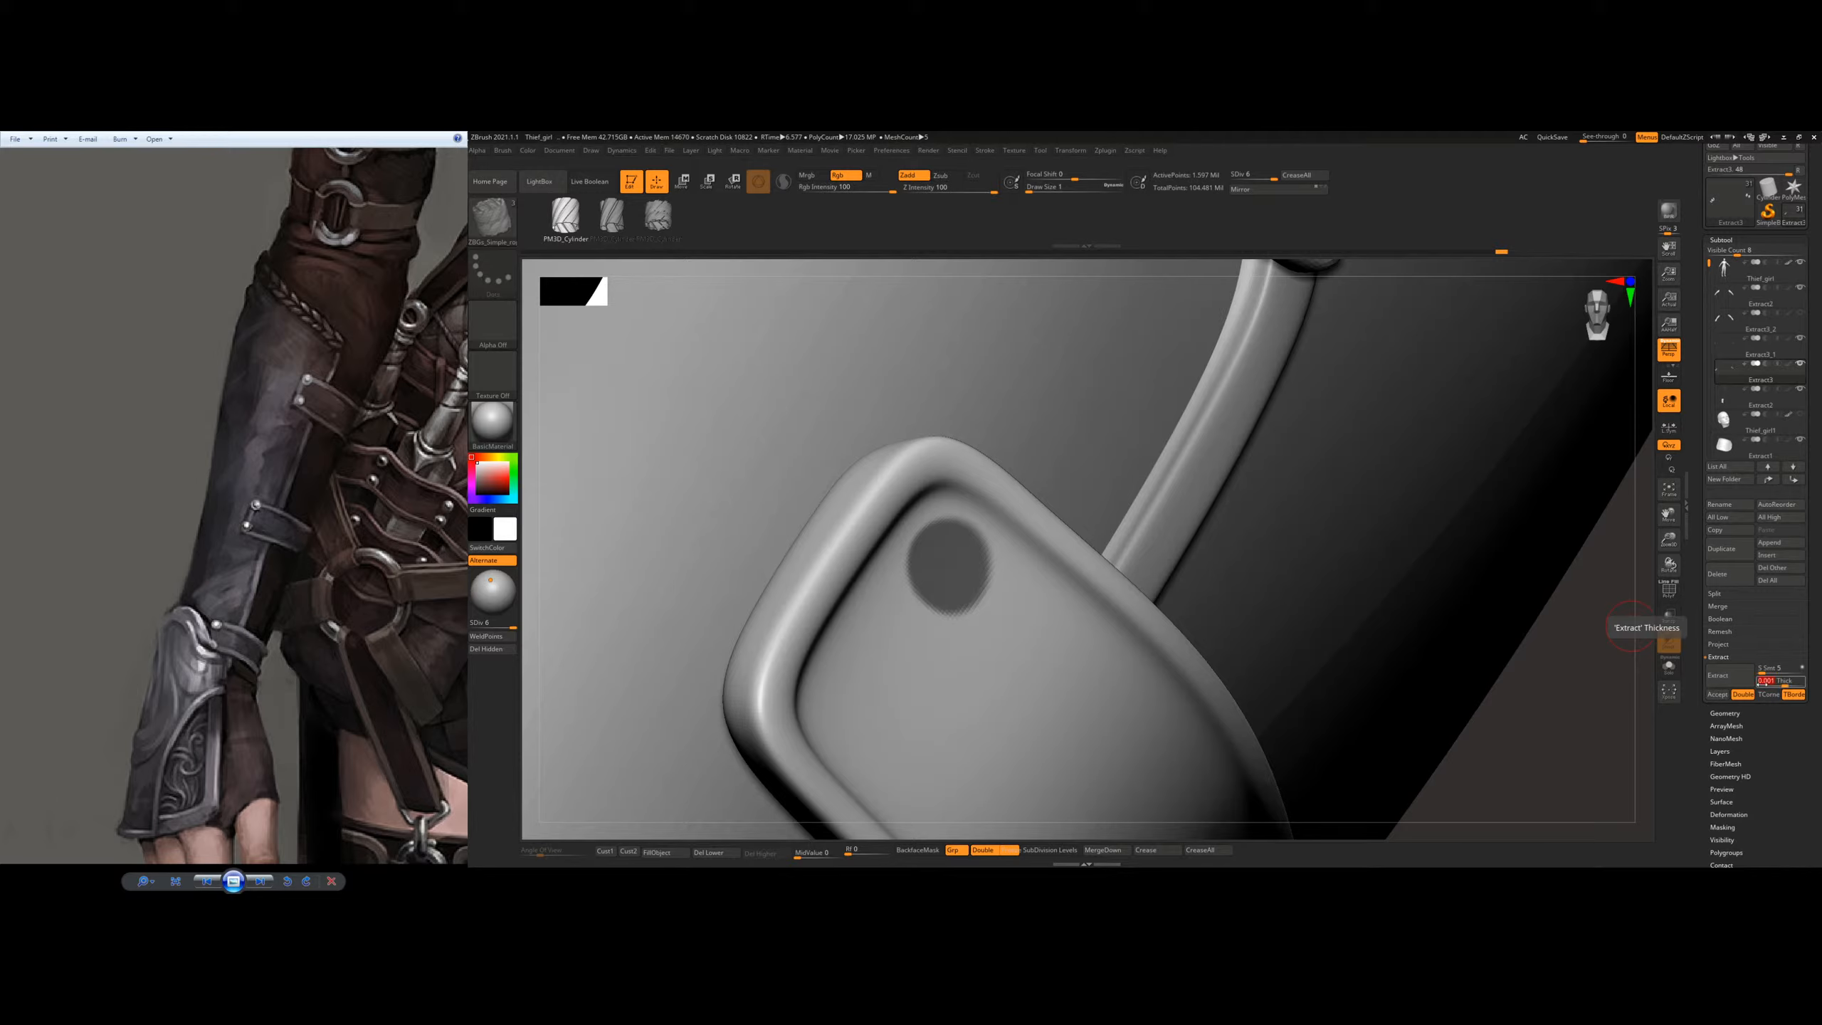
pyautogui.press('Return')
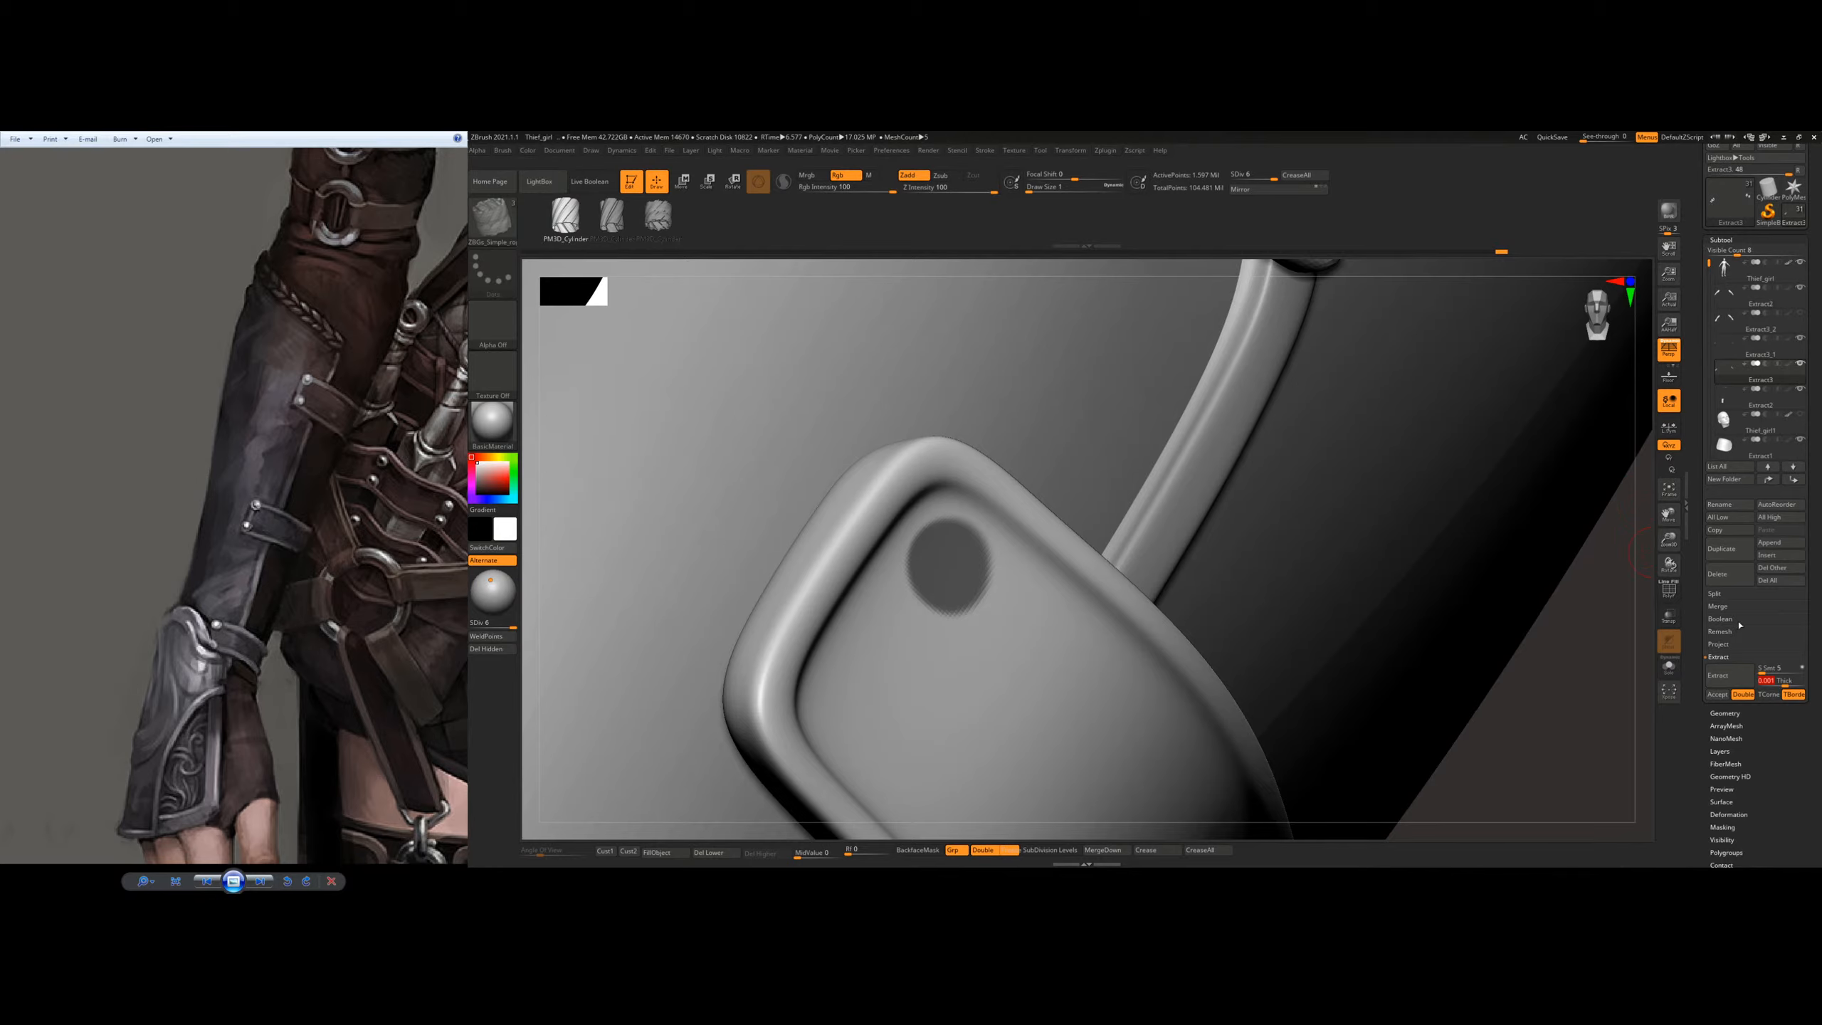
pyautogui.click(1719, 677)
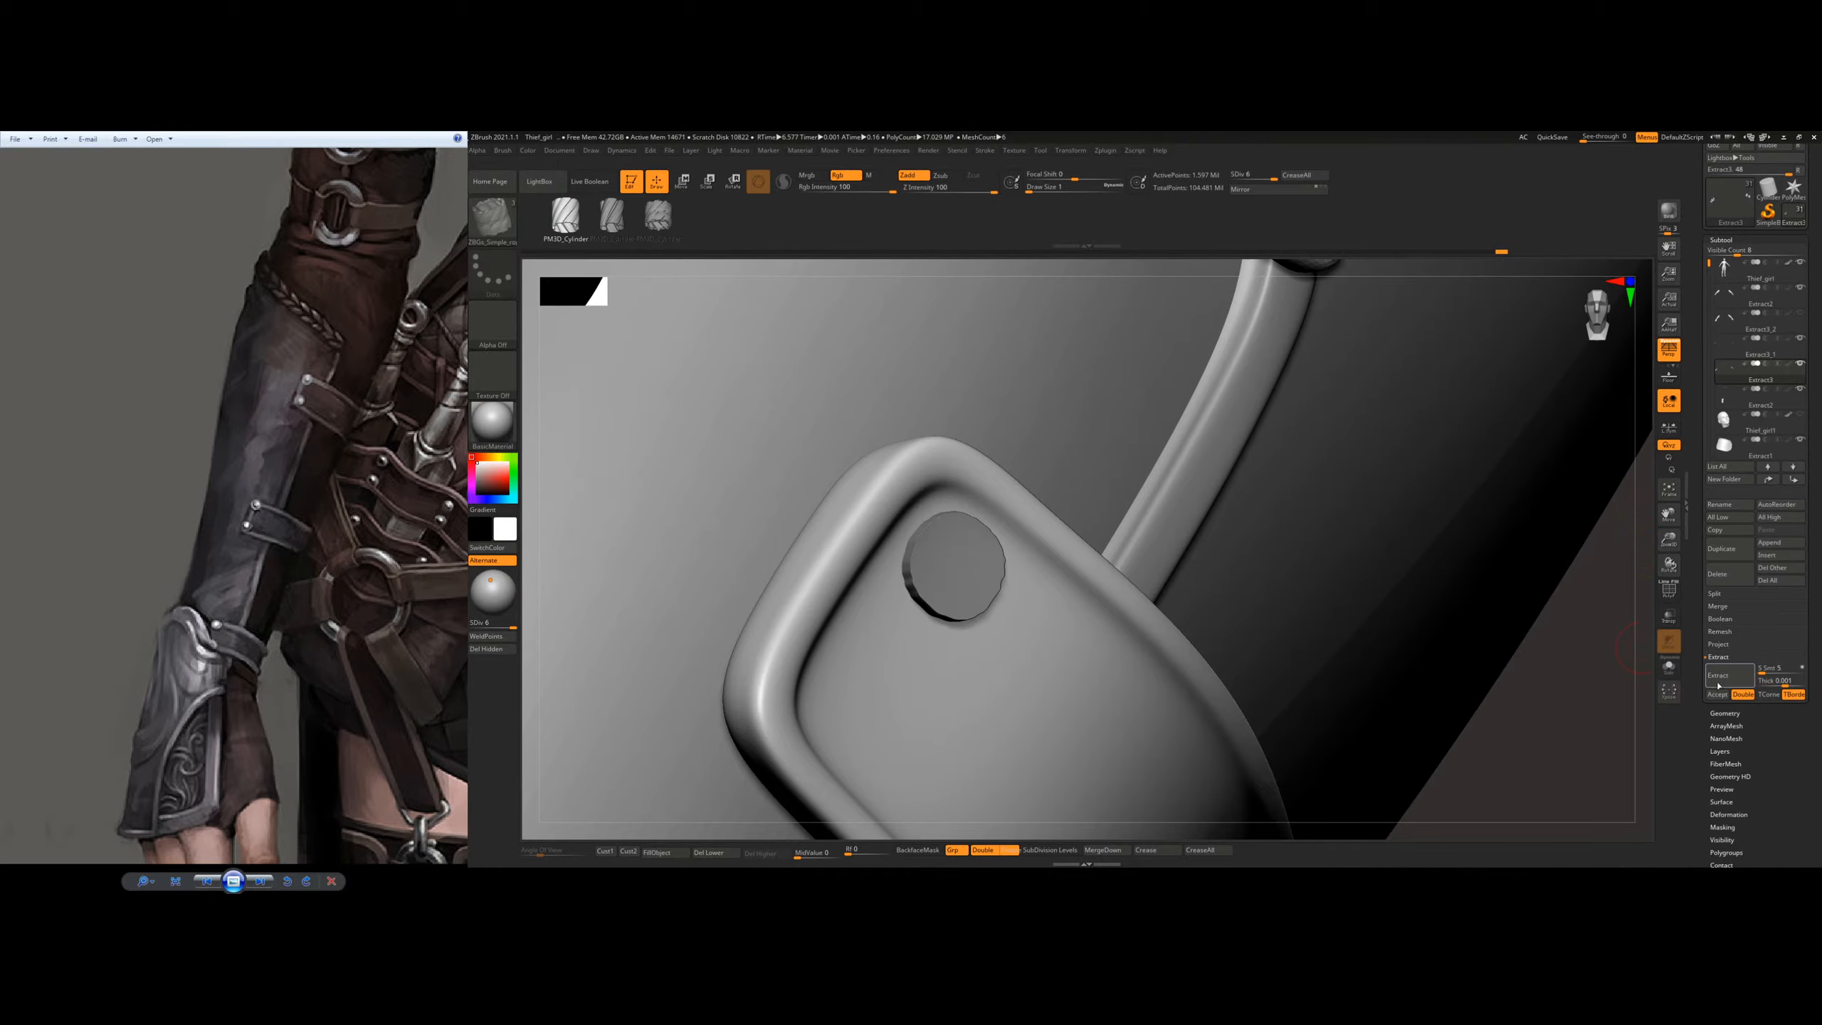
pyautogui.click(1719, 696)
# Step: Select the extracted rivet disc and switch to the Standard brush
pyautogui.keyDown('alt'); pyautogui.click(958, 567); pyautogui.keyUp('alt')
pyautogui.moveTo(1066, 548); pyautogui.dragTo(1129, 564, button='right')
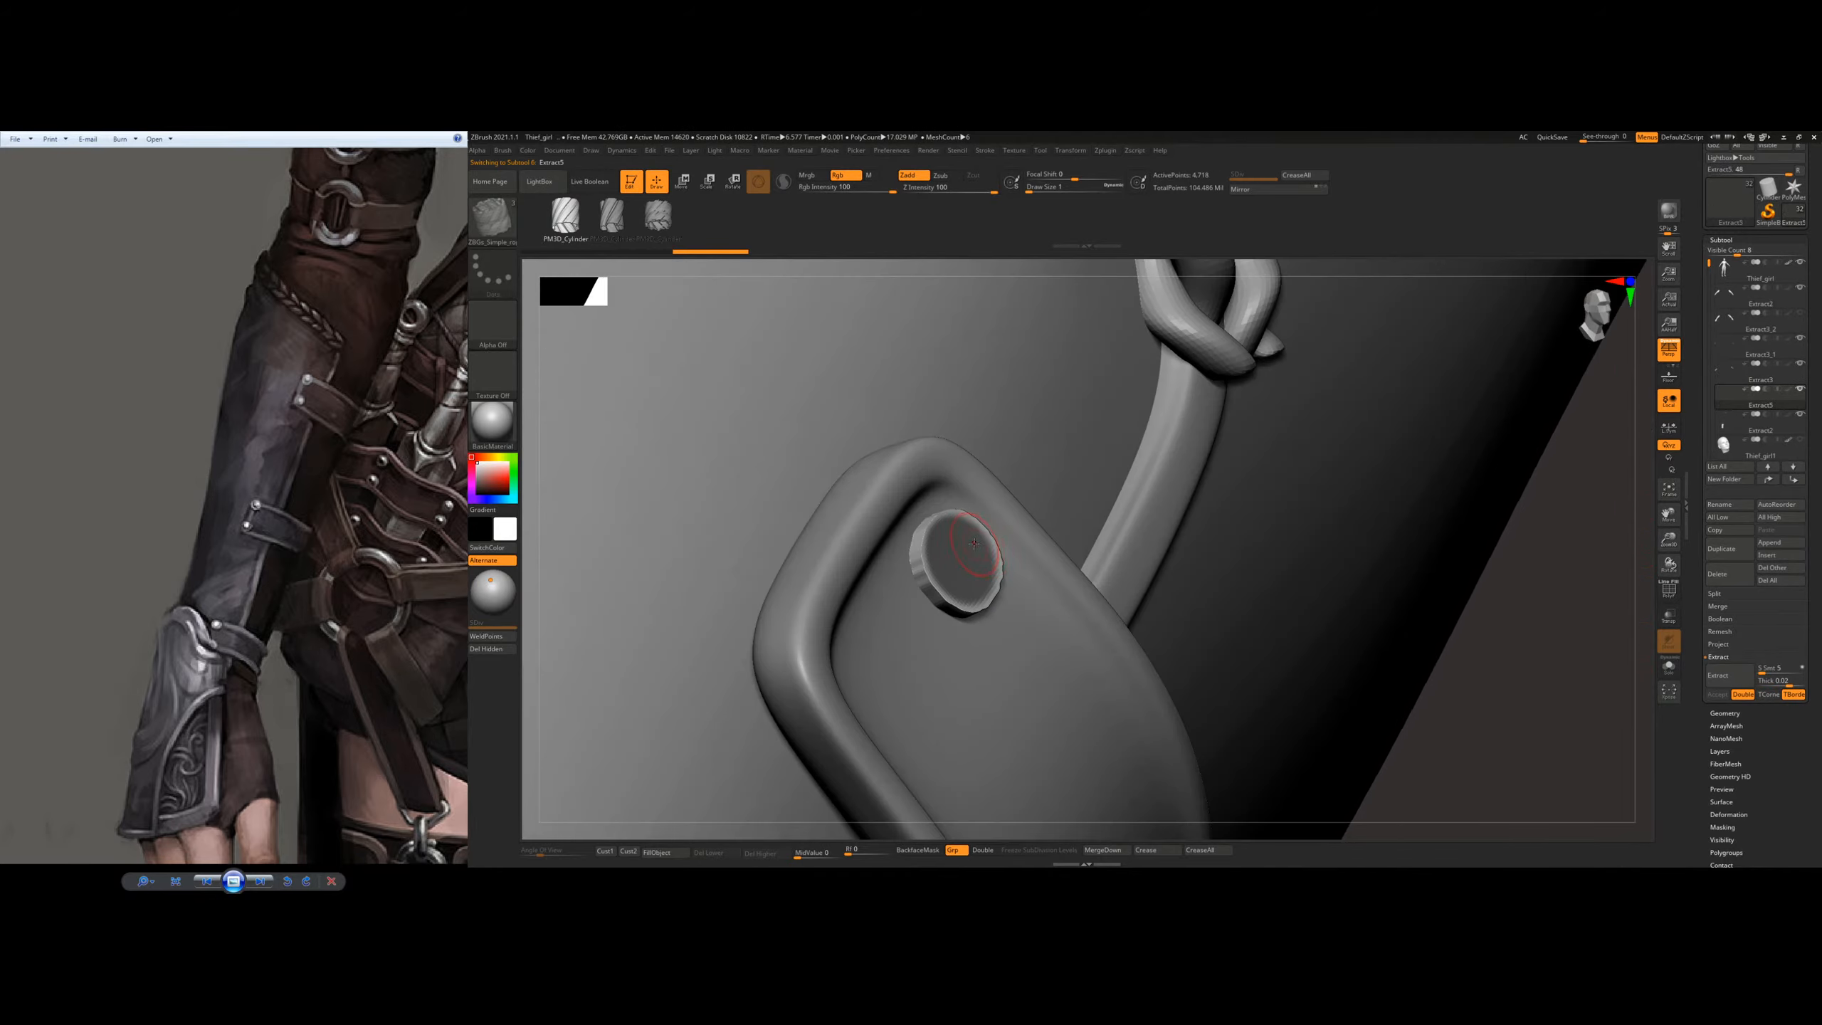
pyautogui.press('b')
pyautogui.press('s')
pyautogui.press('t')
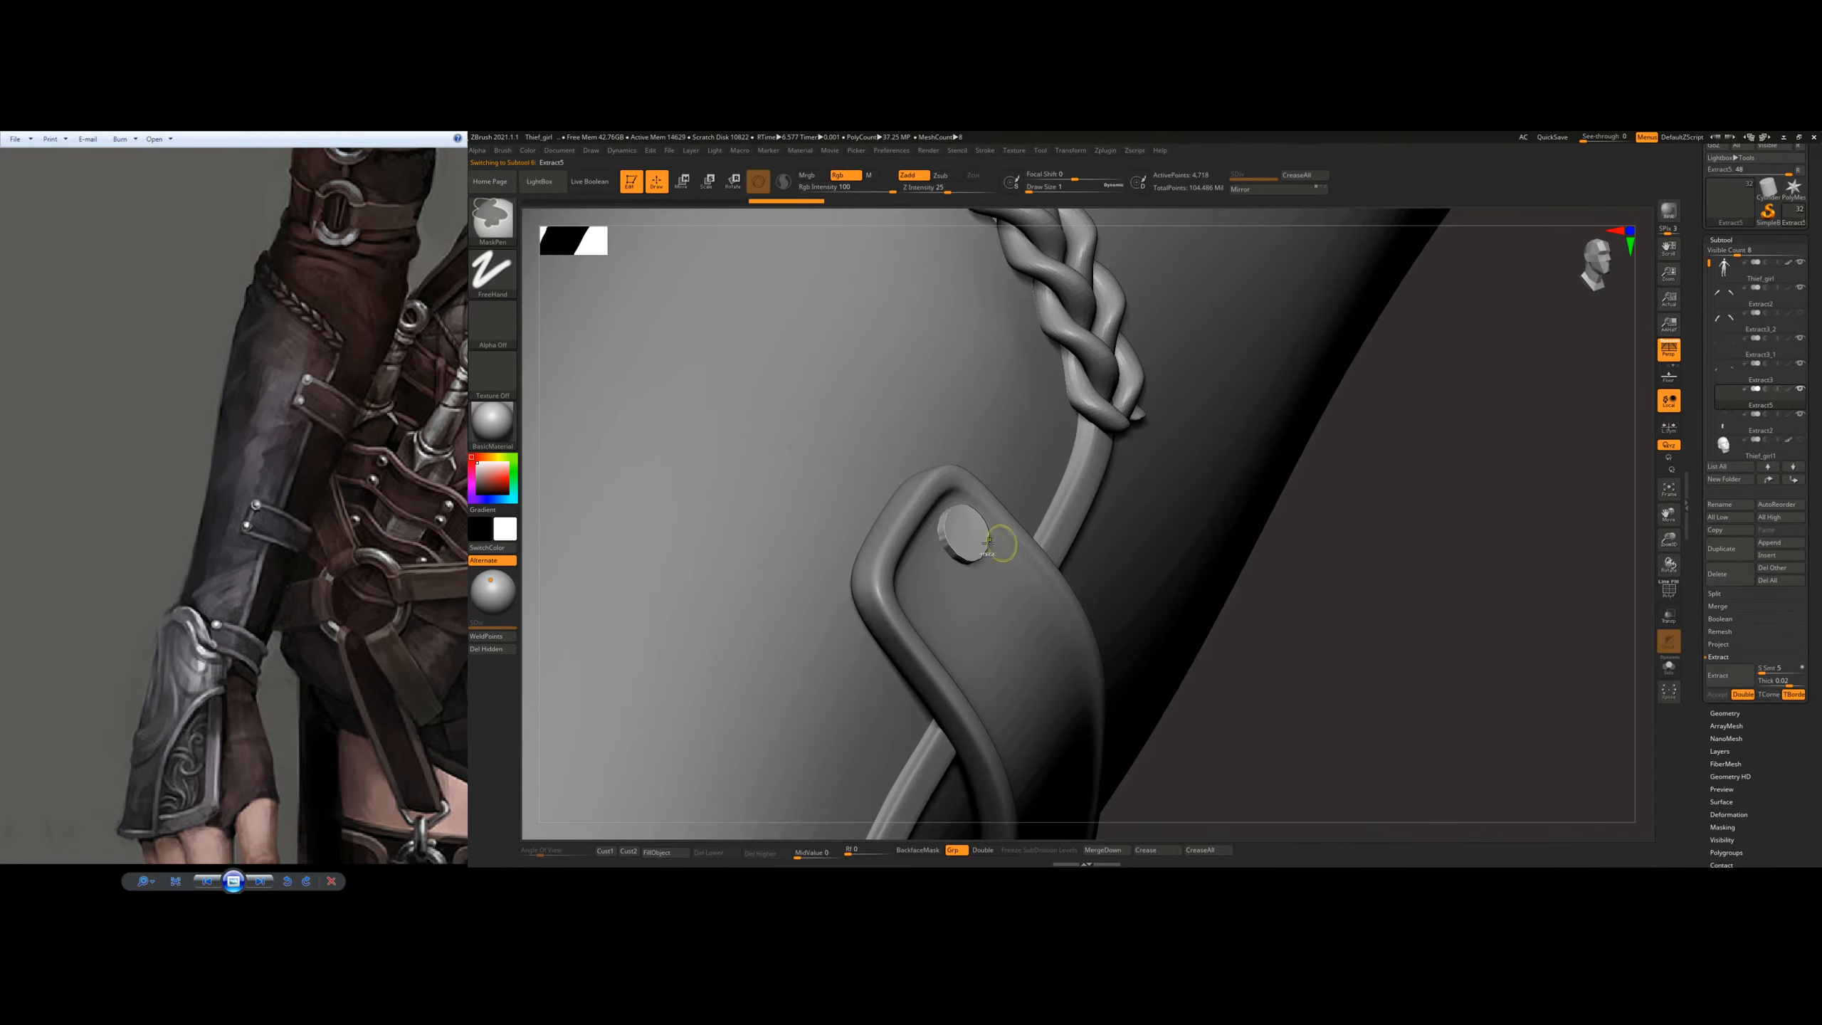
pyautogui.press('b')
pyautogui.press('s')
pyautogui.press('t')
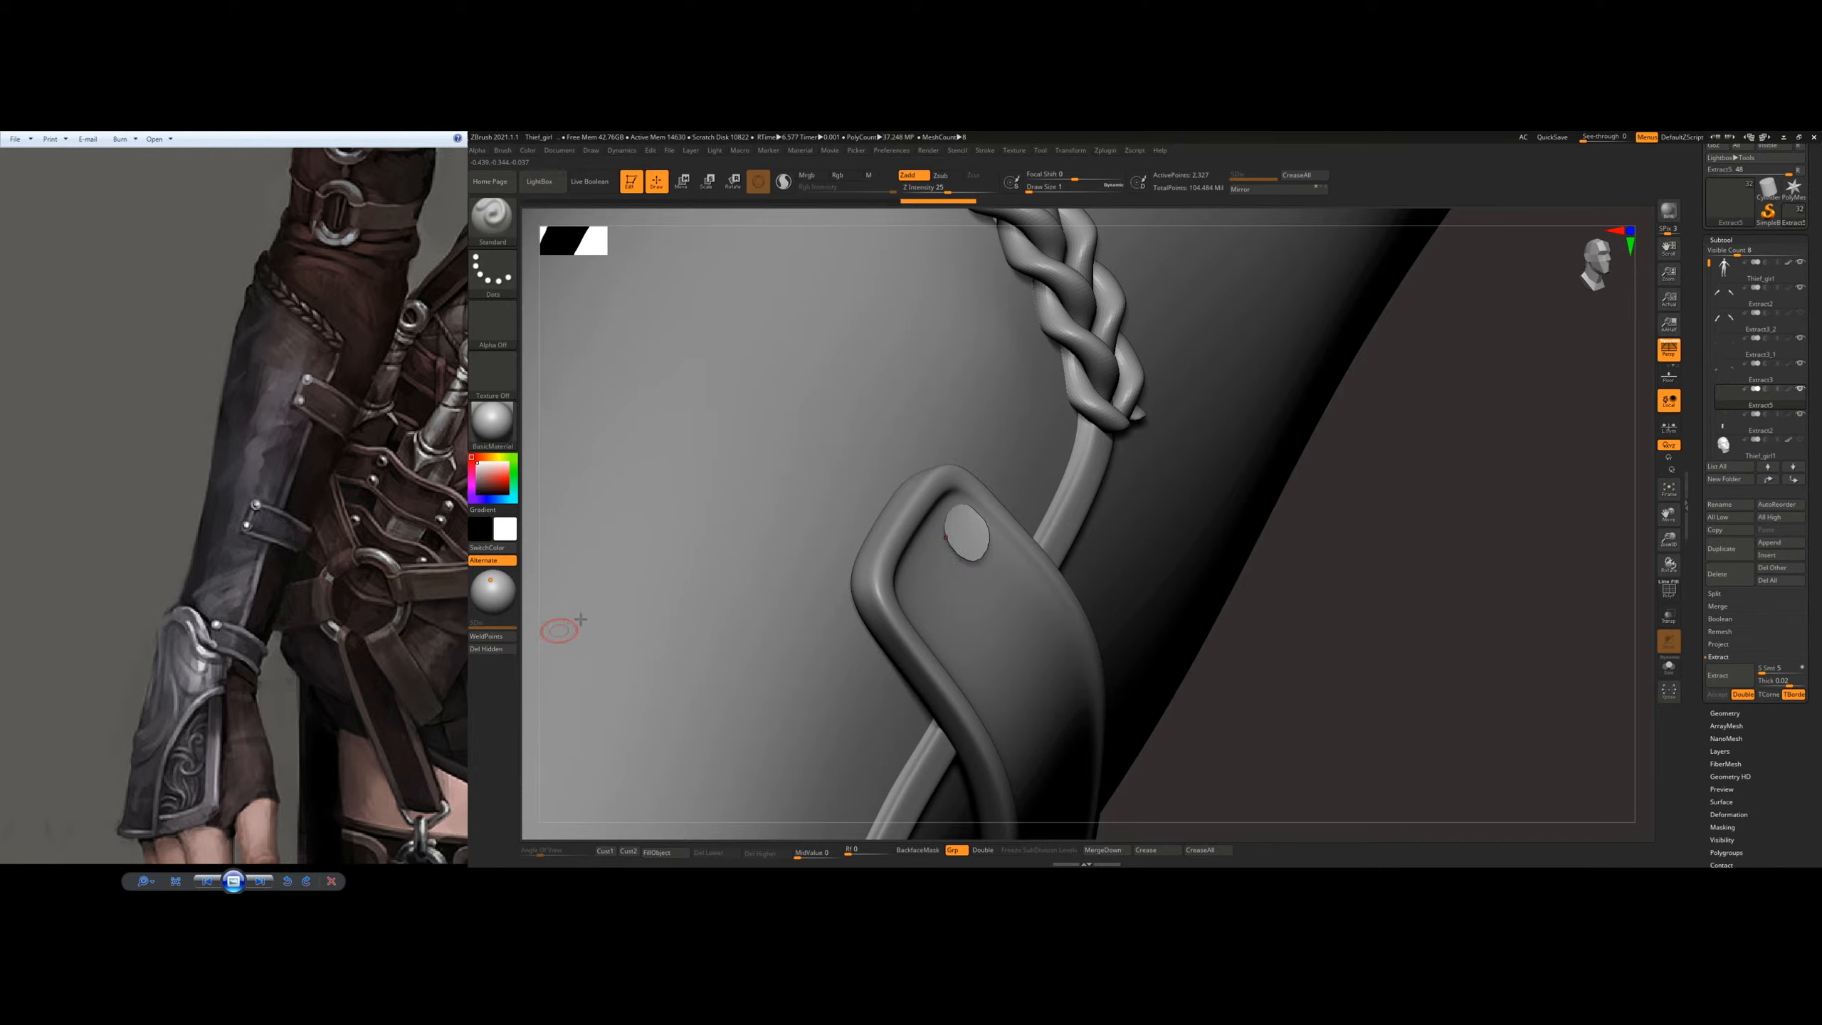
# Step: Display the rivet disc's wireframe, remesh it with ZRemesher set to Half, and smooth its outline with Polish By Features
pyautogui.moveTo(964, 542)
pyautogui.mouseDown(button='right')
pyautogui.moveTo(943, 496)
pyautogui.moveTo(961, 553)
pyautogui.moveTo(977, 546)
pyautogui.moveTo(920, 539)
pyautogui.mouseUp(button='right')
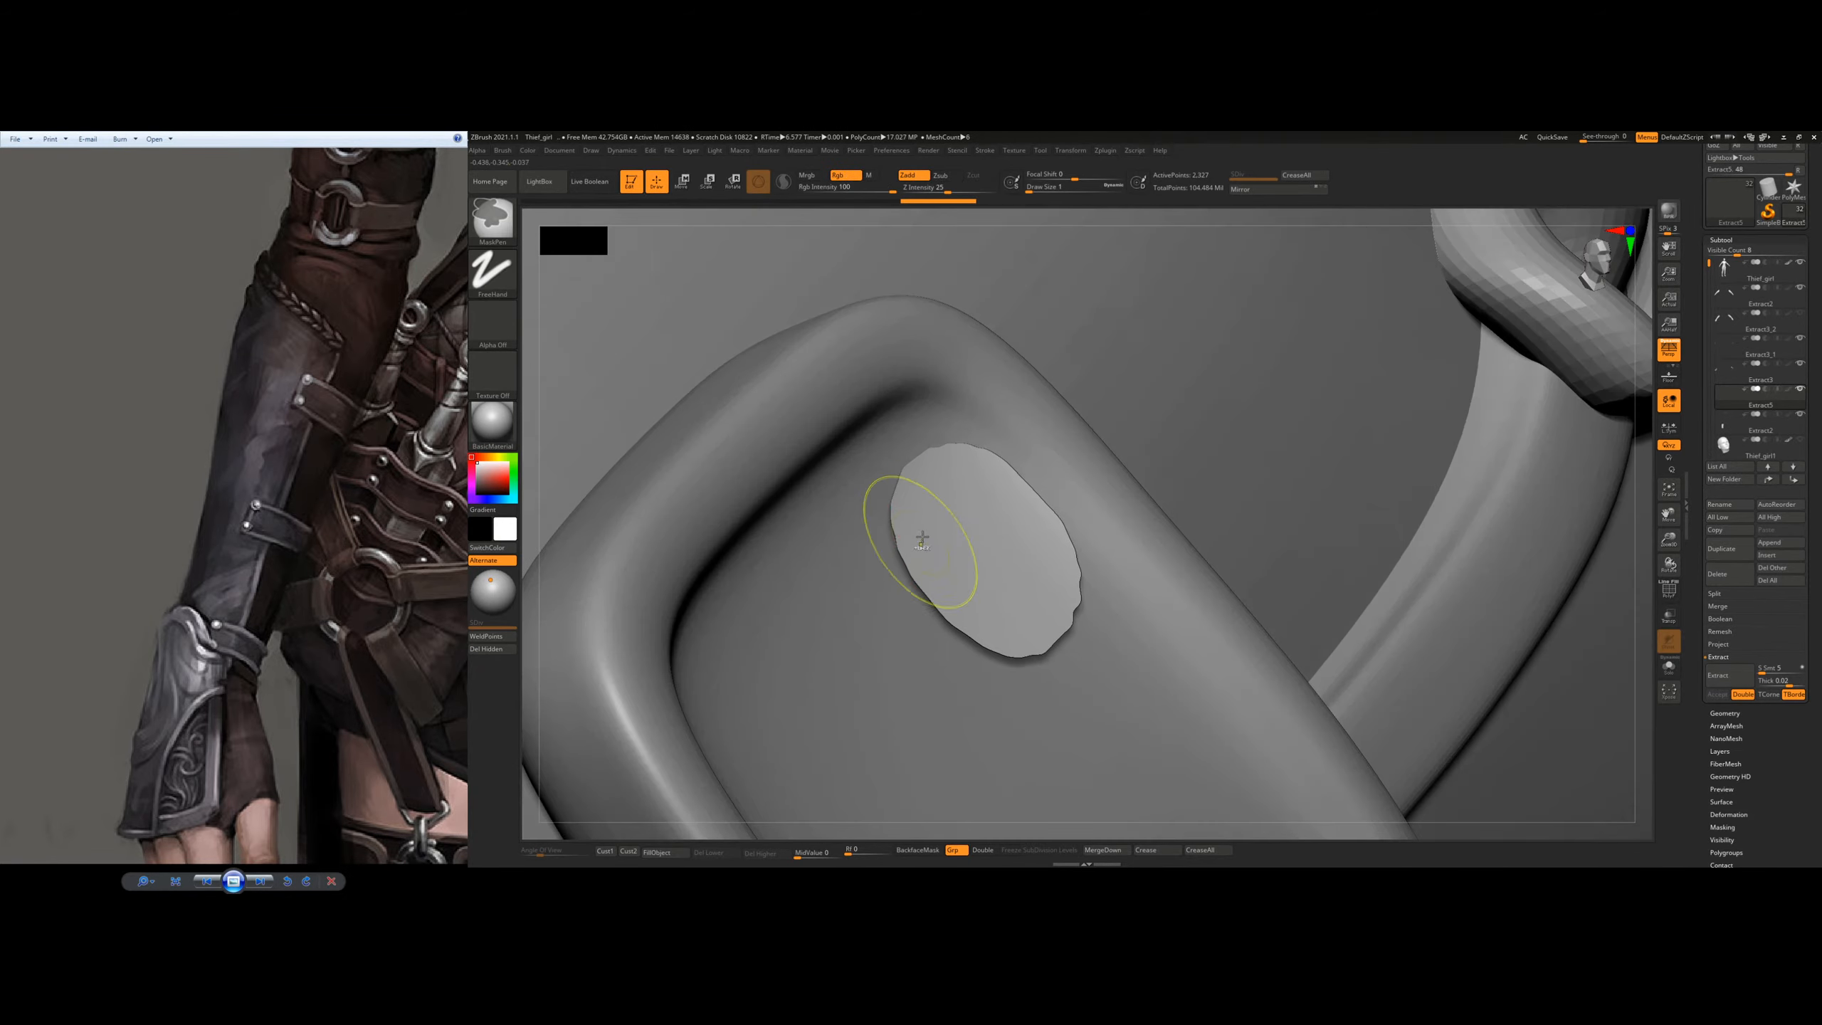
pyautogui.hotkey('shift', 'f')
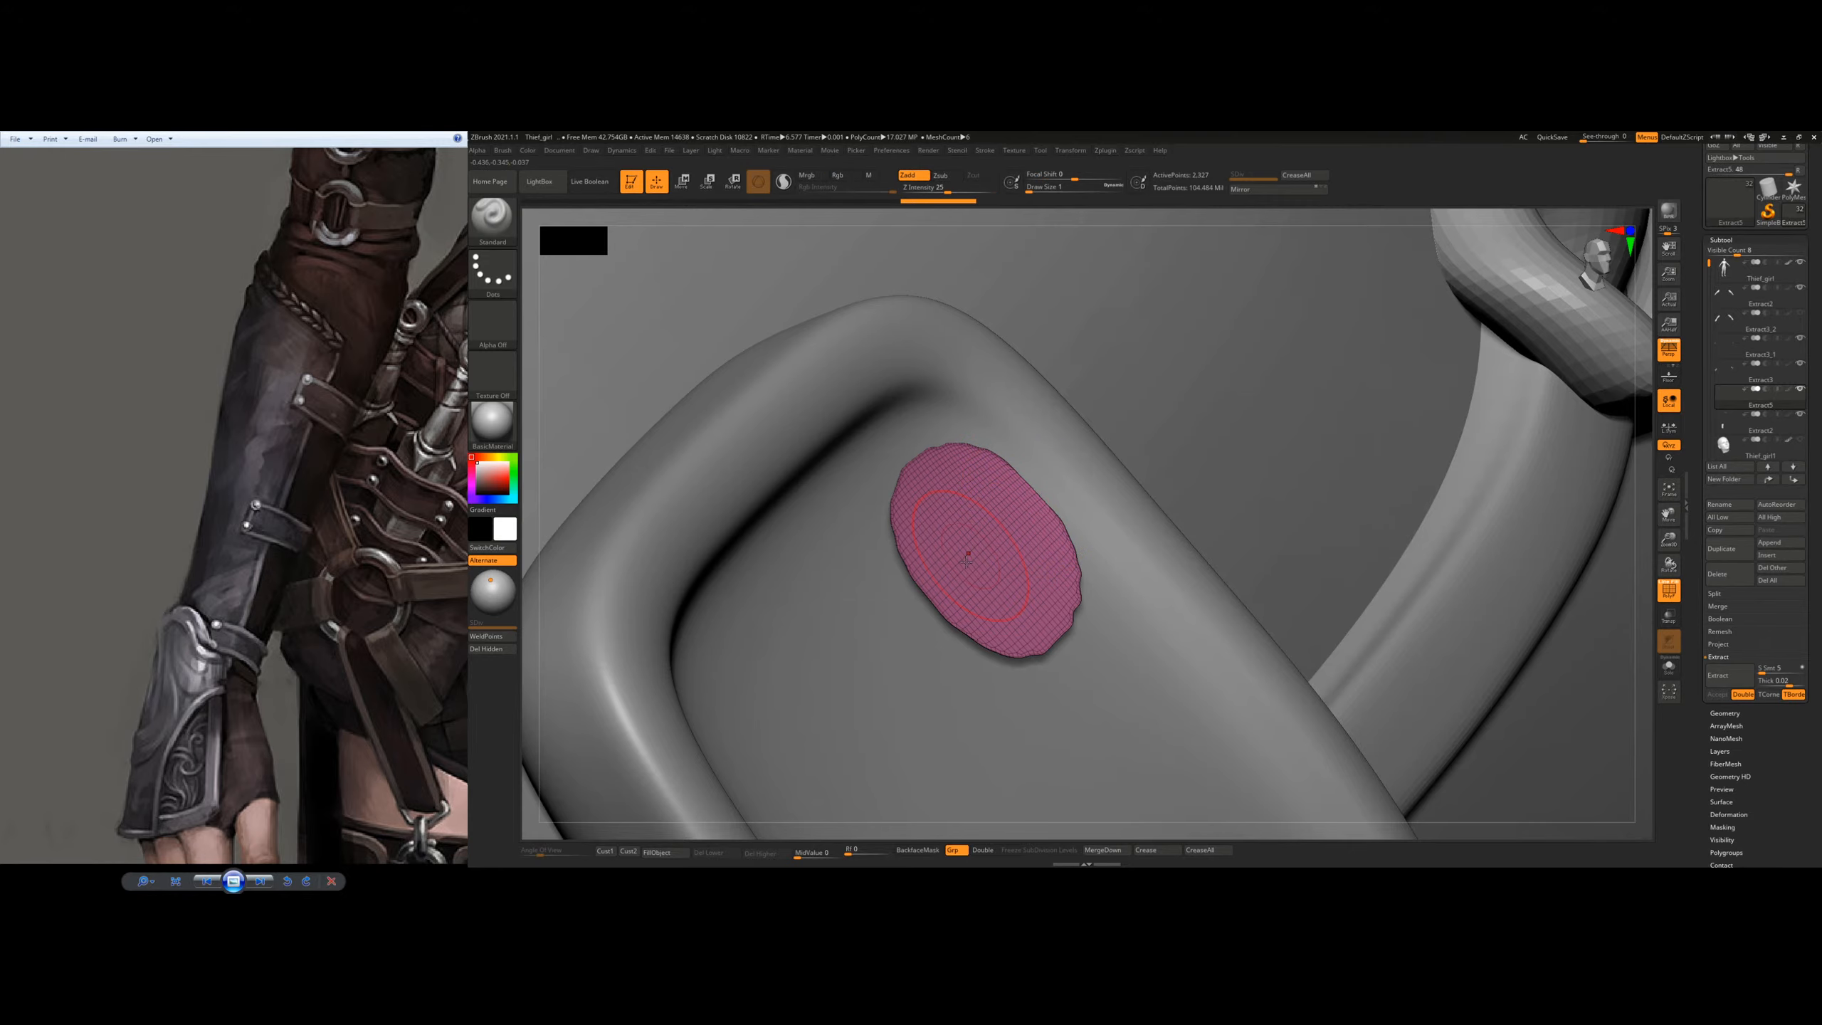
pyautogui.press('space')
pyautogui.keyDown('shift'); pyautogui.moveTo(986, 539); pyautogui.dragTo(1074, 524, button='right'); pyautogui.keyUp('shift')
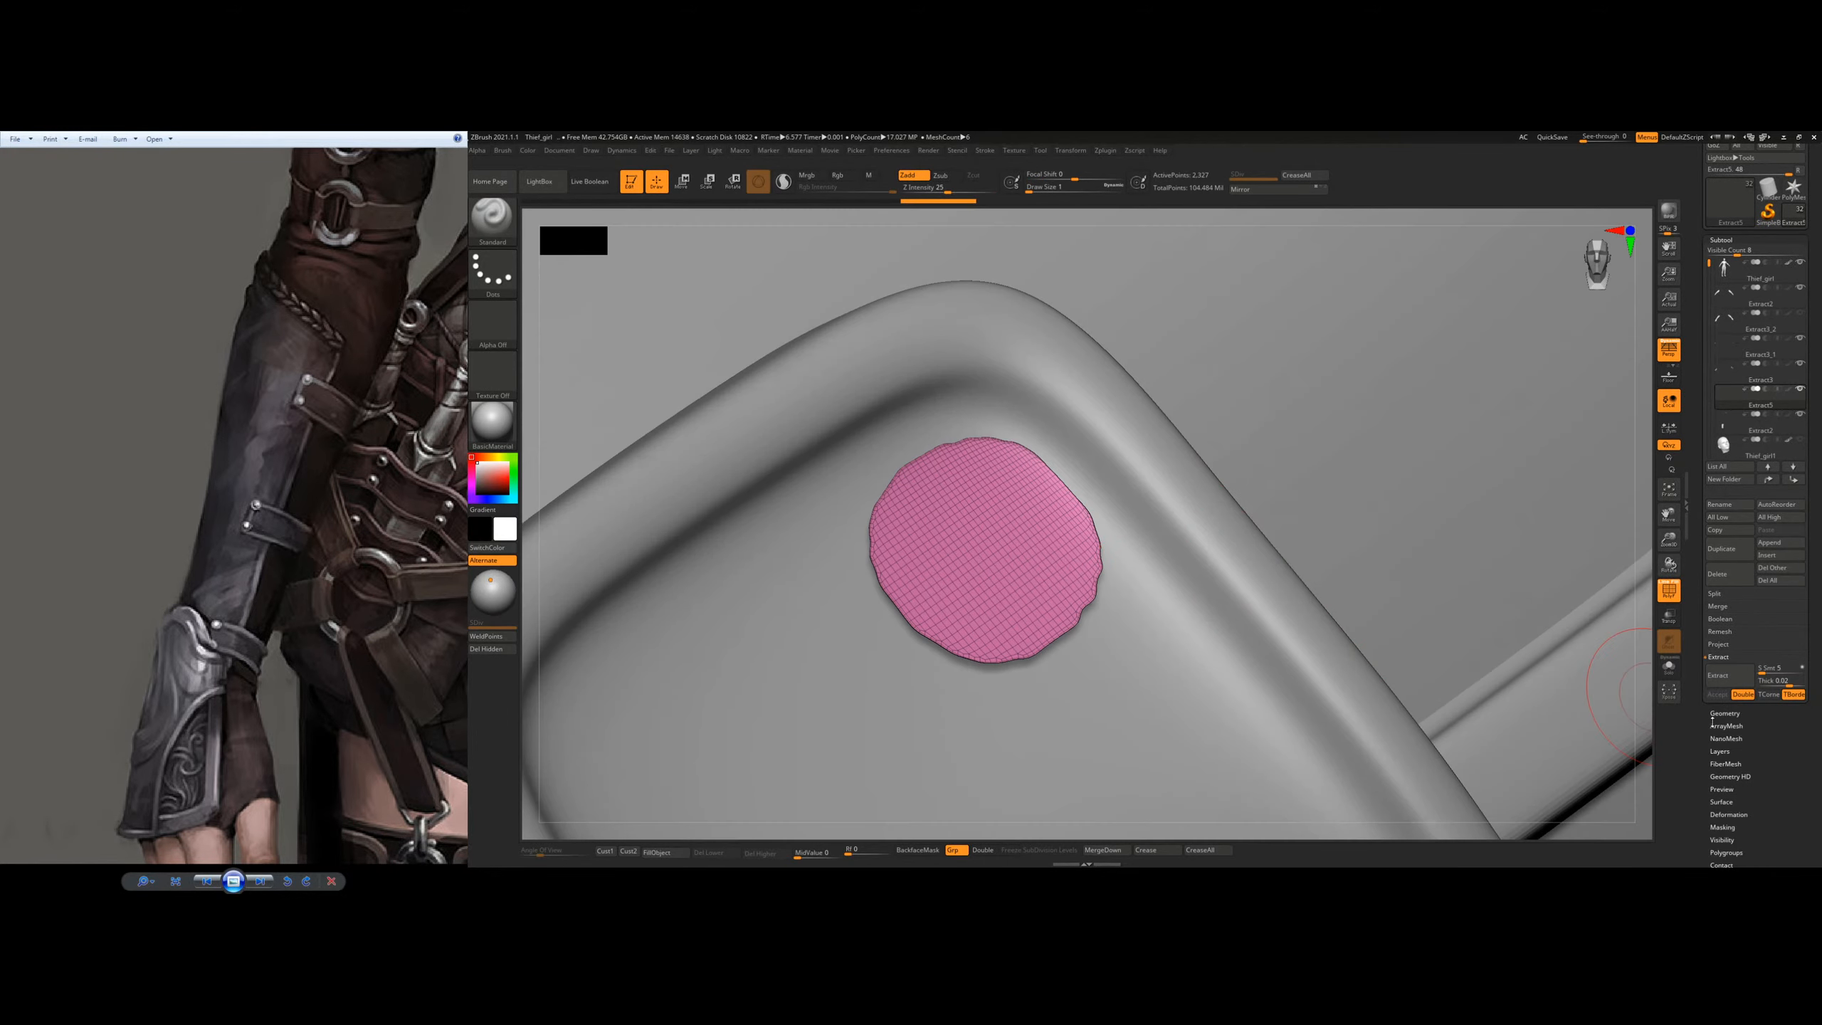
pyautogui.click(1725, 713)
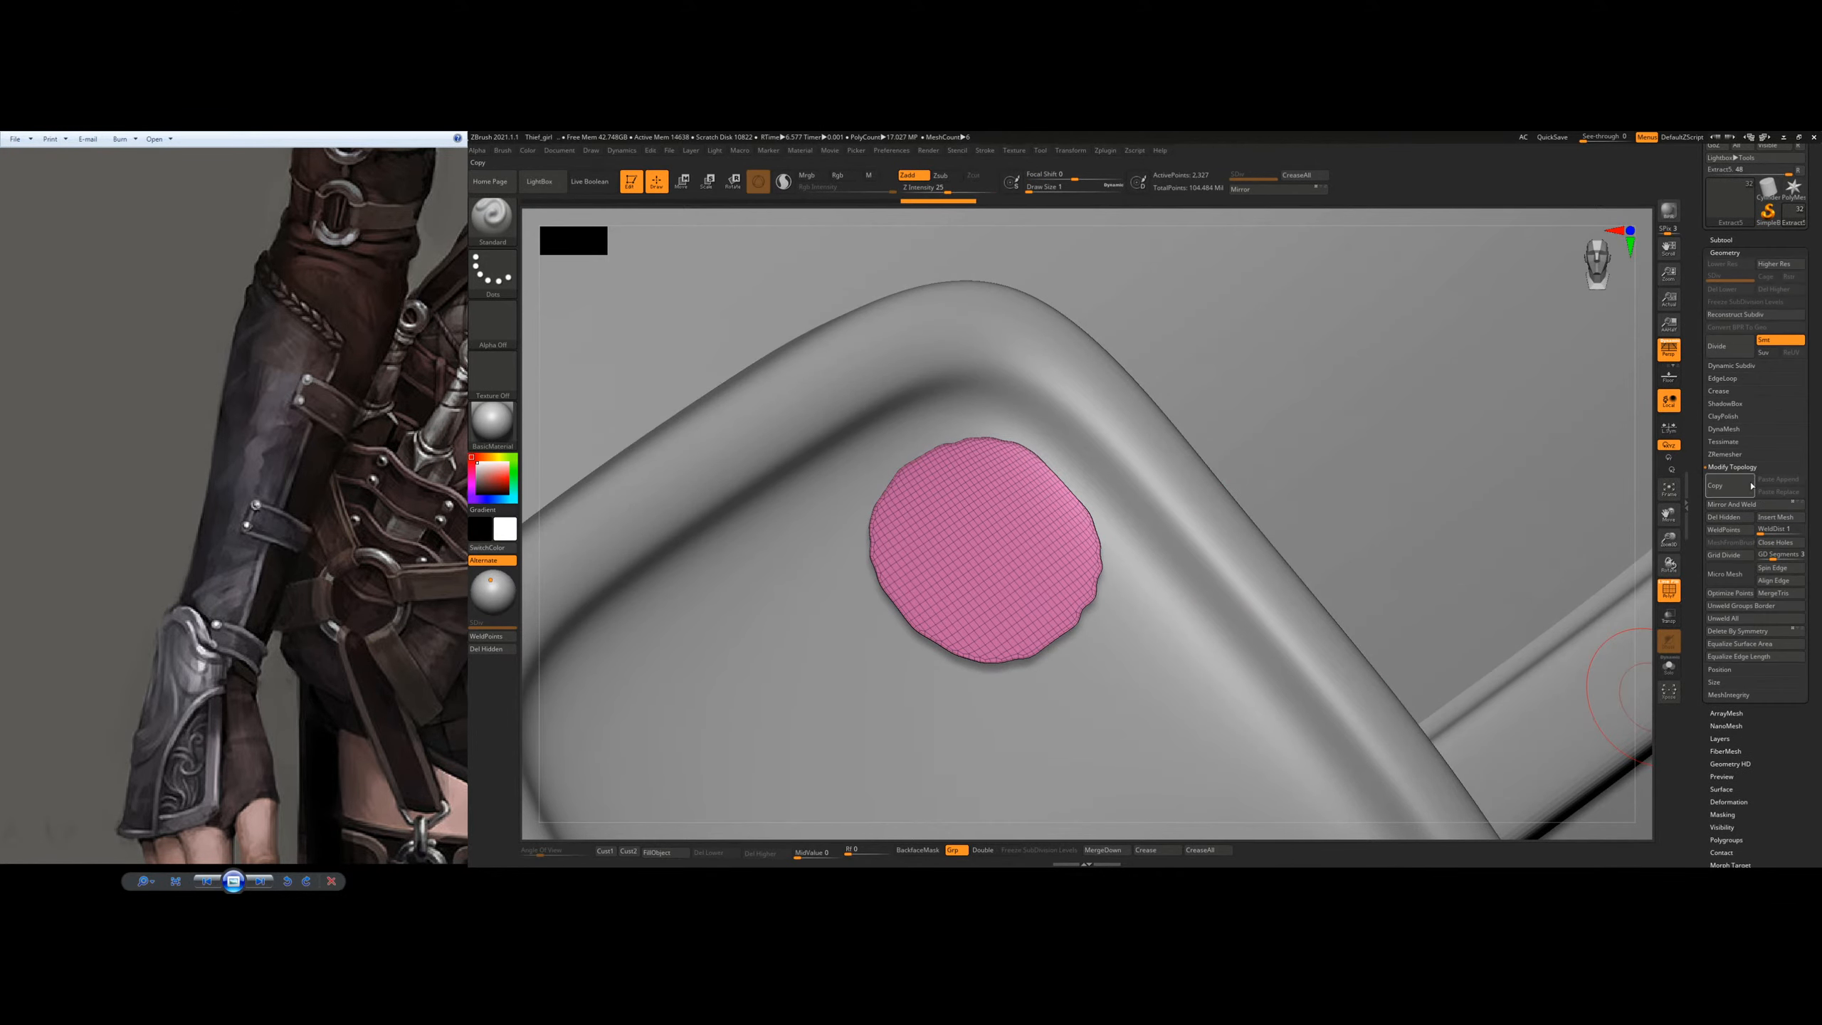
pyautogui.click(1726, 454)
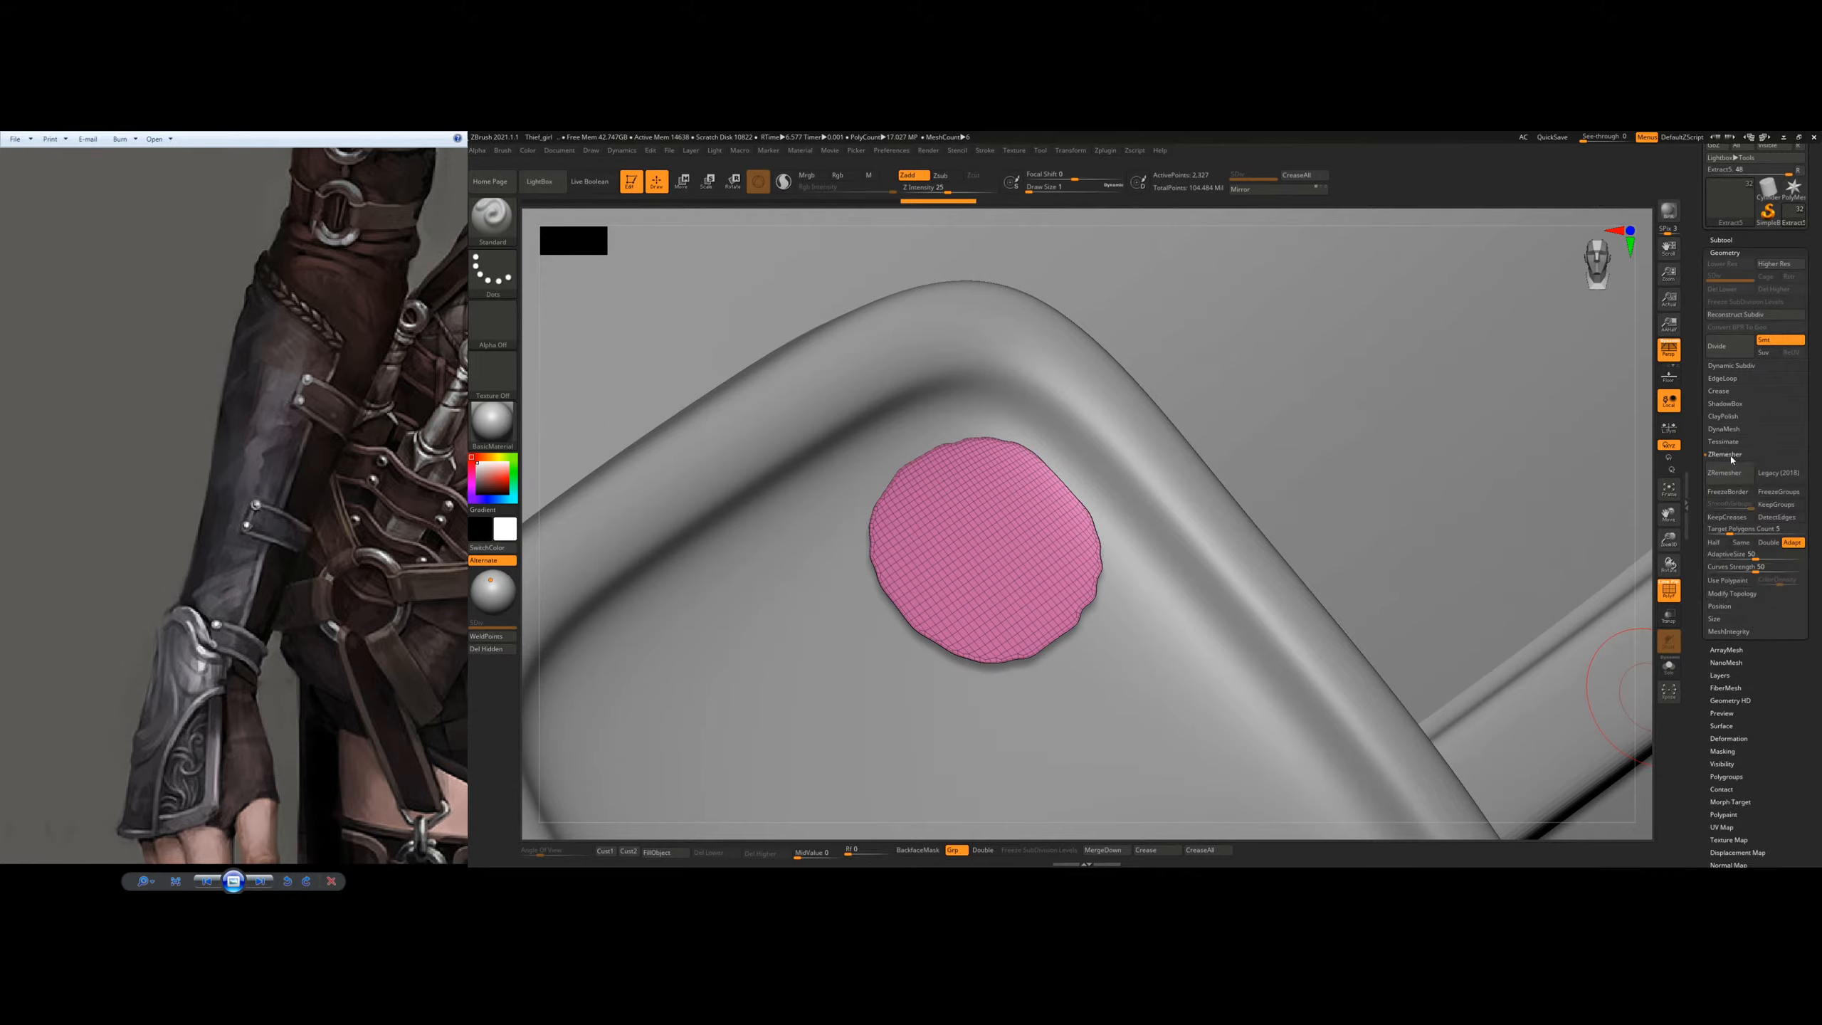
pyautogui.click(1731, 542)
pyautogui.click(1722, 474)
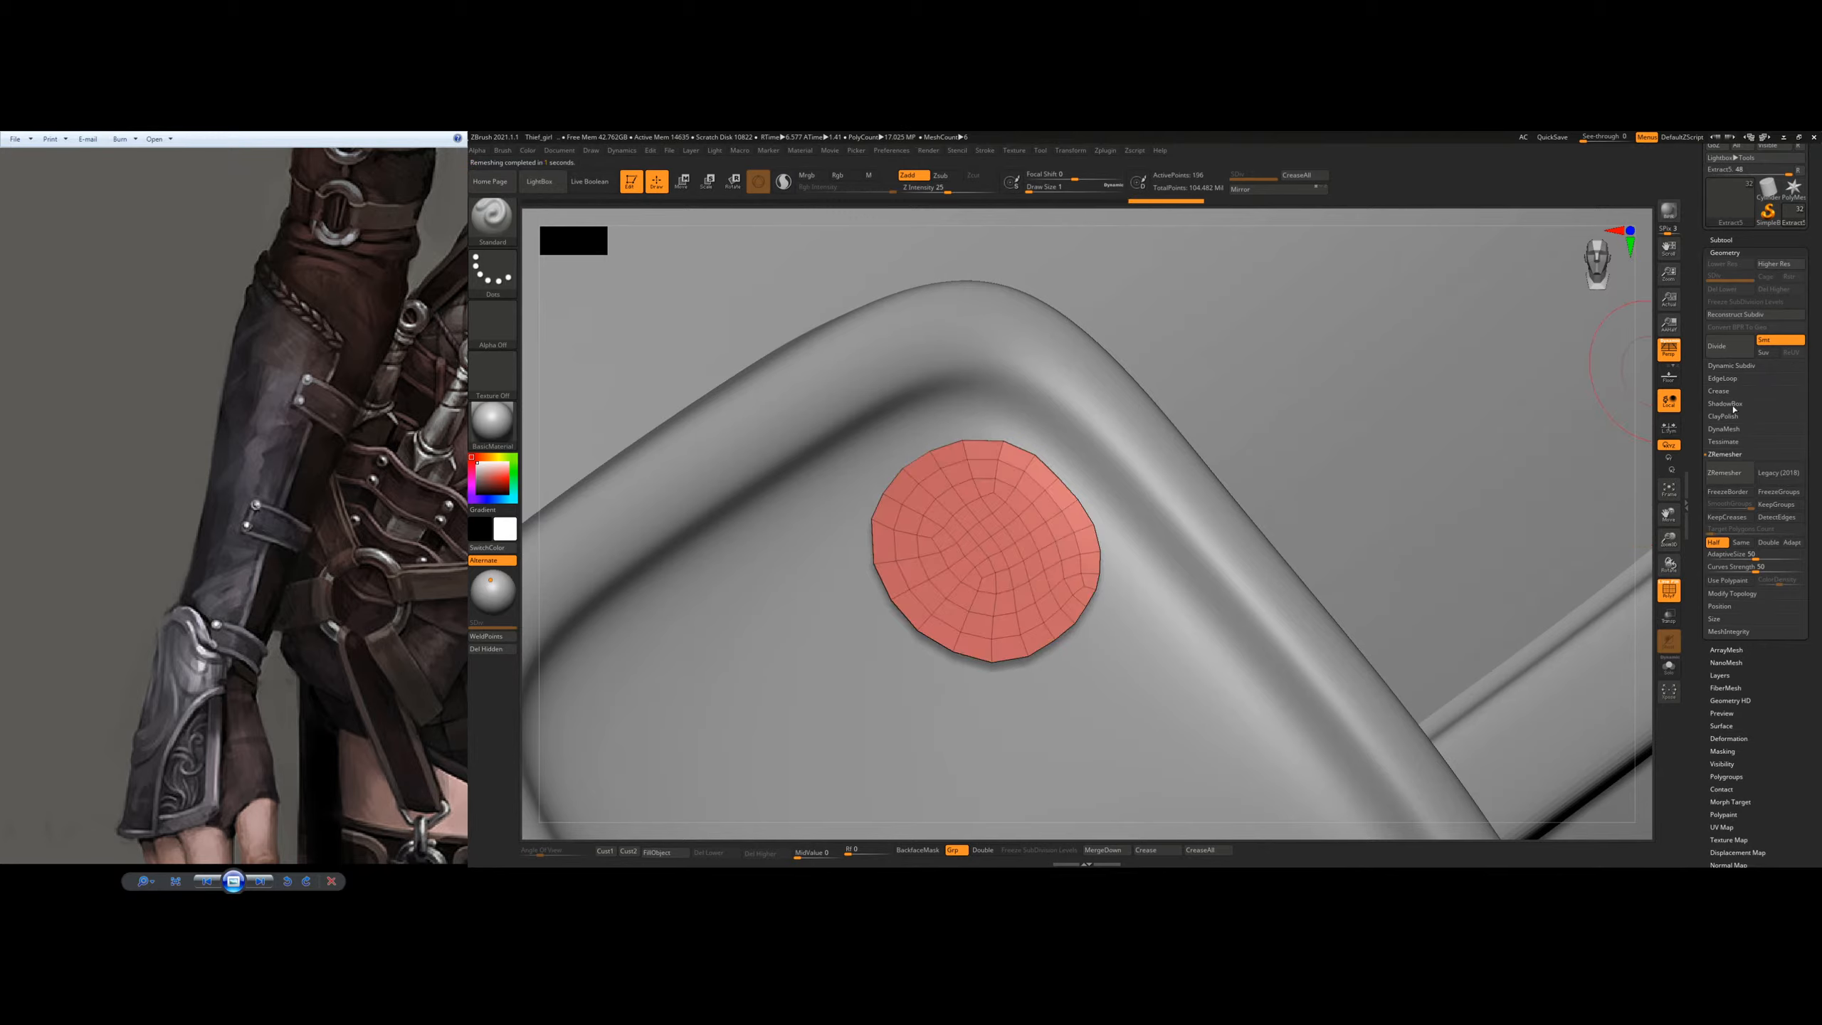
pyautogui.click(1734, 738)
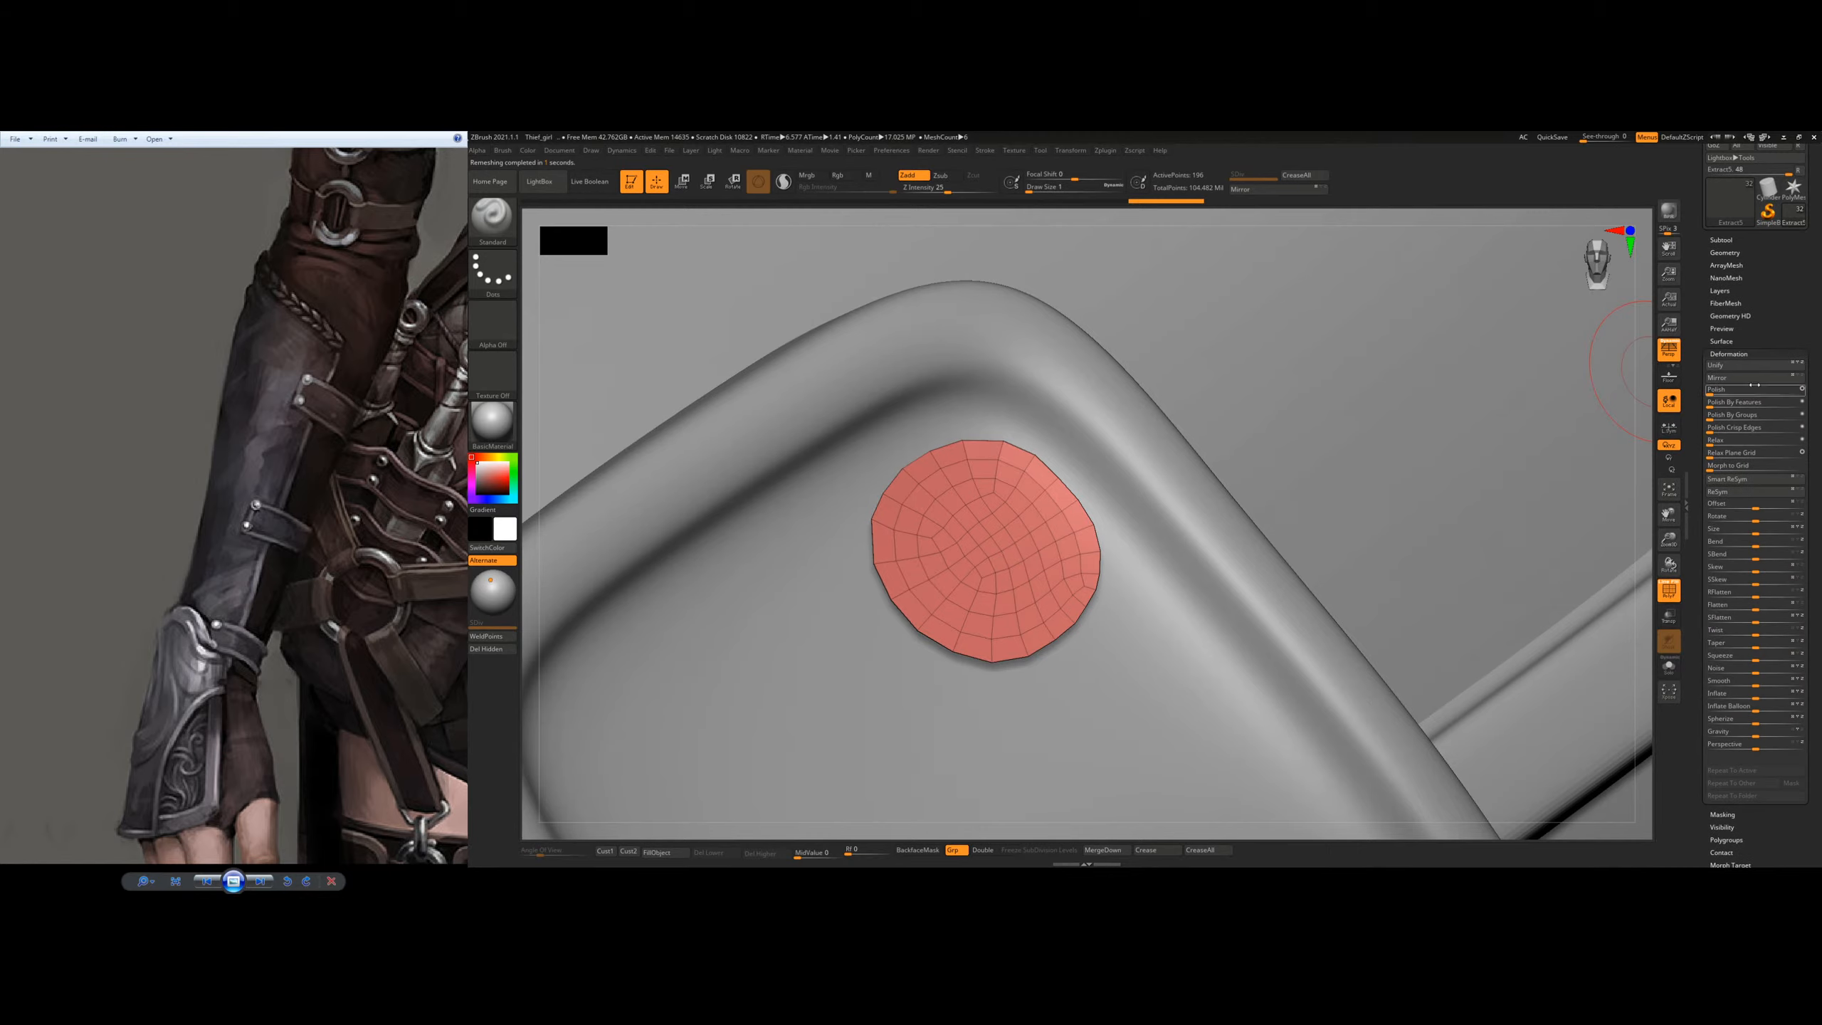
pyautogui.click(1719, 403)
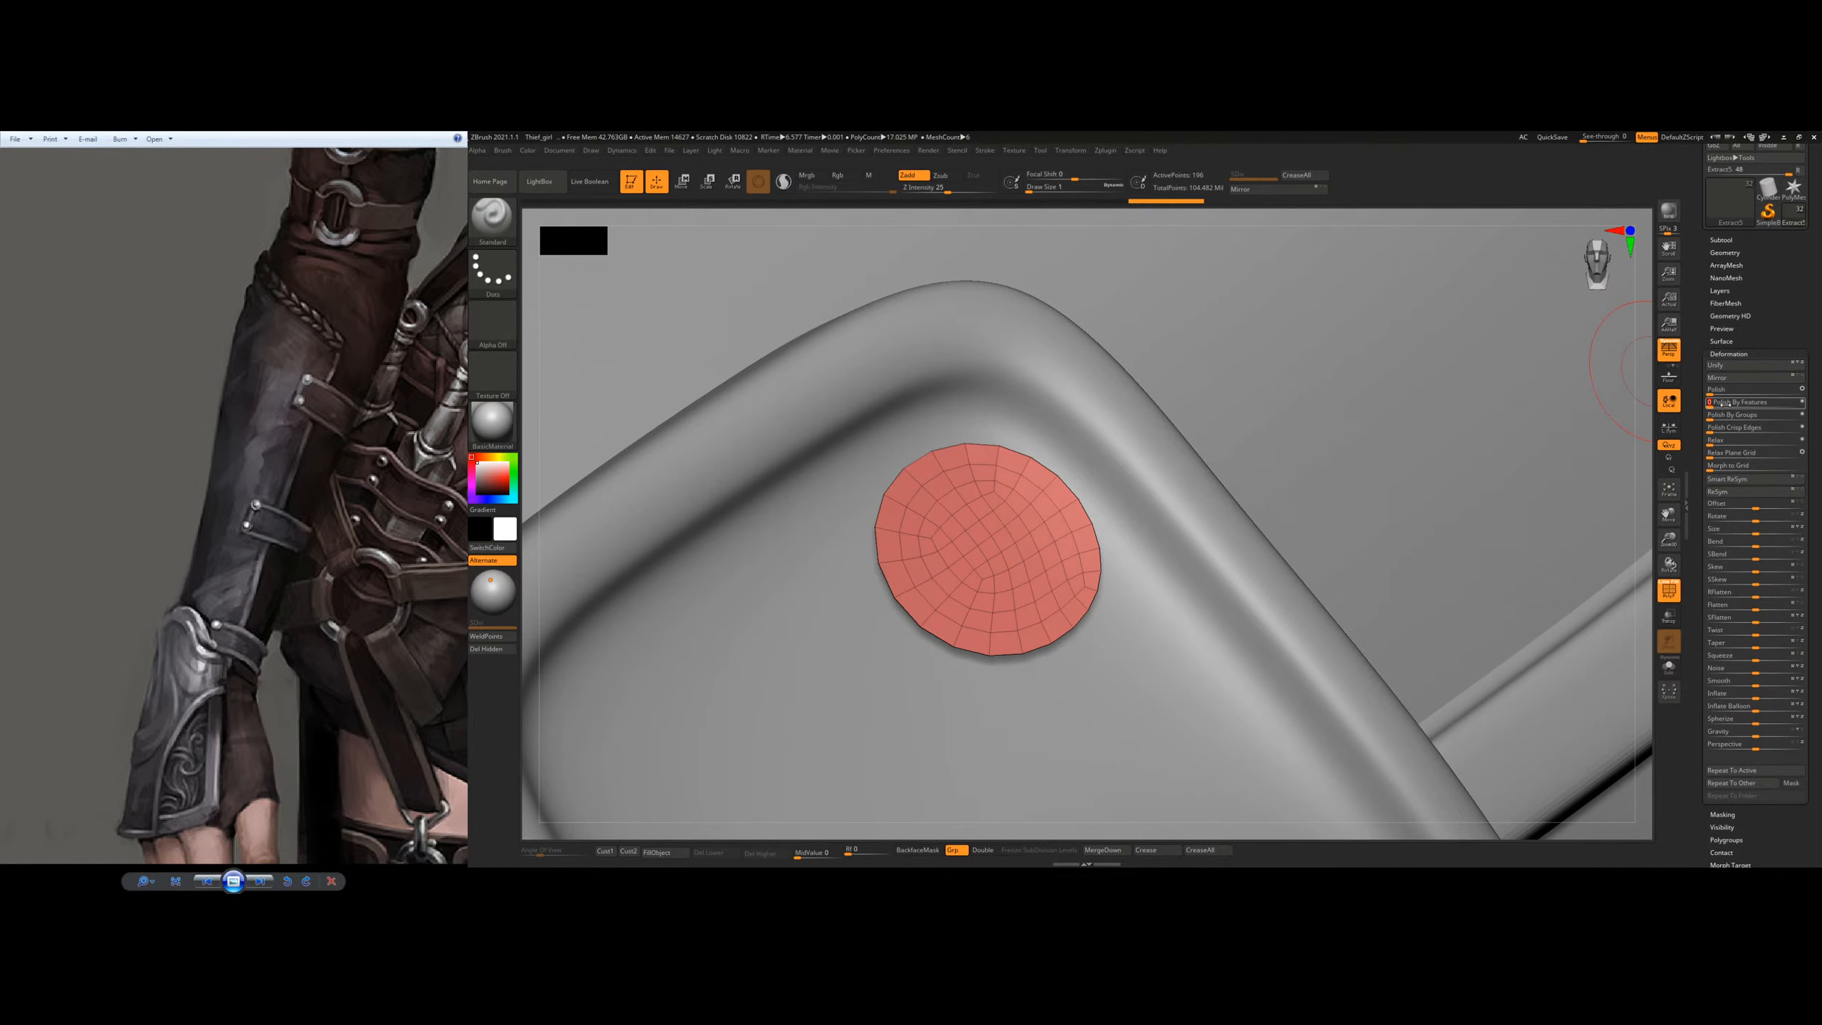
# Step: Try reshaping the rivet disc's outline with the Move Topological brush, toggling the dynamic subdivision preview and adjusting the brush size
pyautogui.moveTo(1101, 549)
pyautogui.mouseDown(button='right')
pyautogui.moveTo(1141, 567)
pyautogui.moveTo(1095, 580)
pyautogui.mouseUp(button='right')
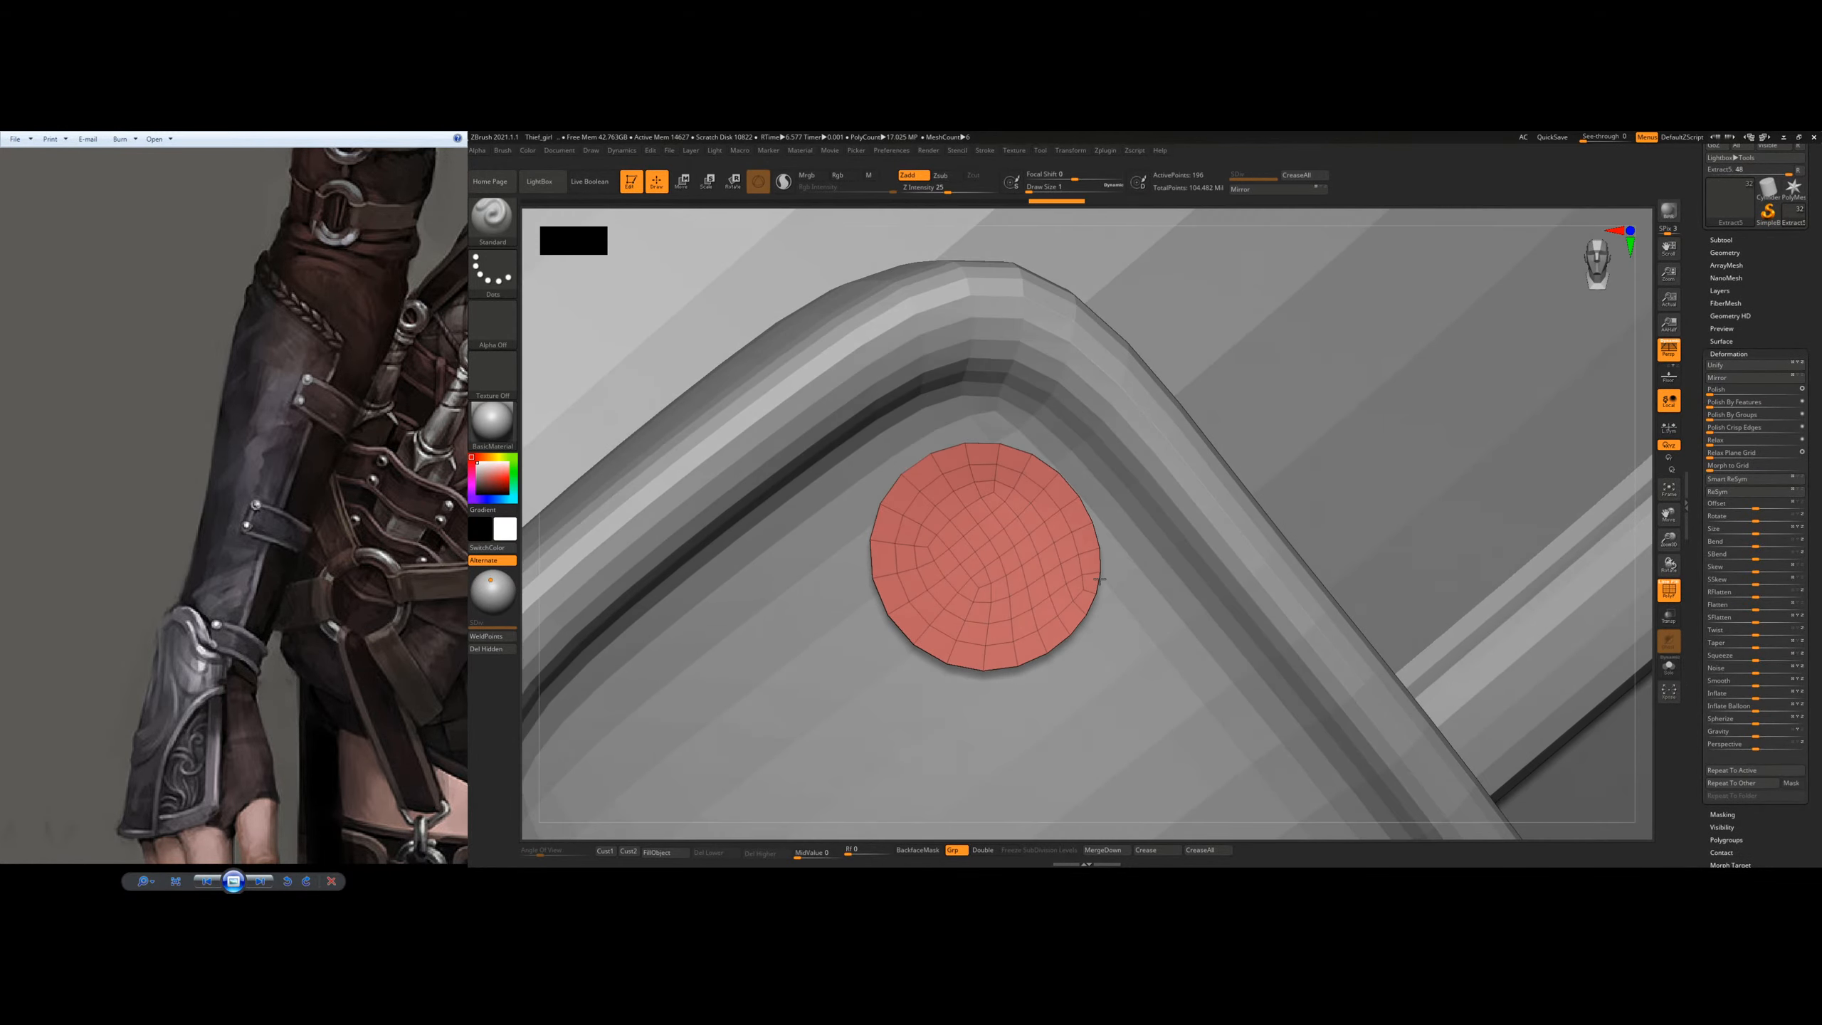
pyautogui.press('b')
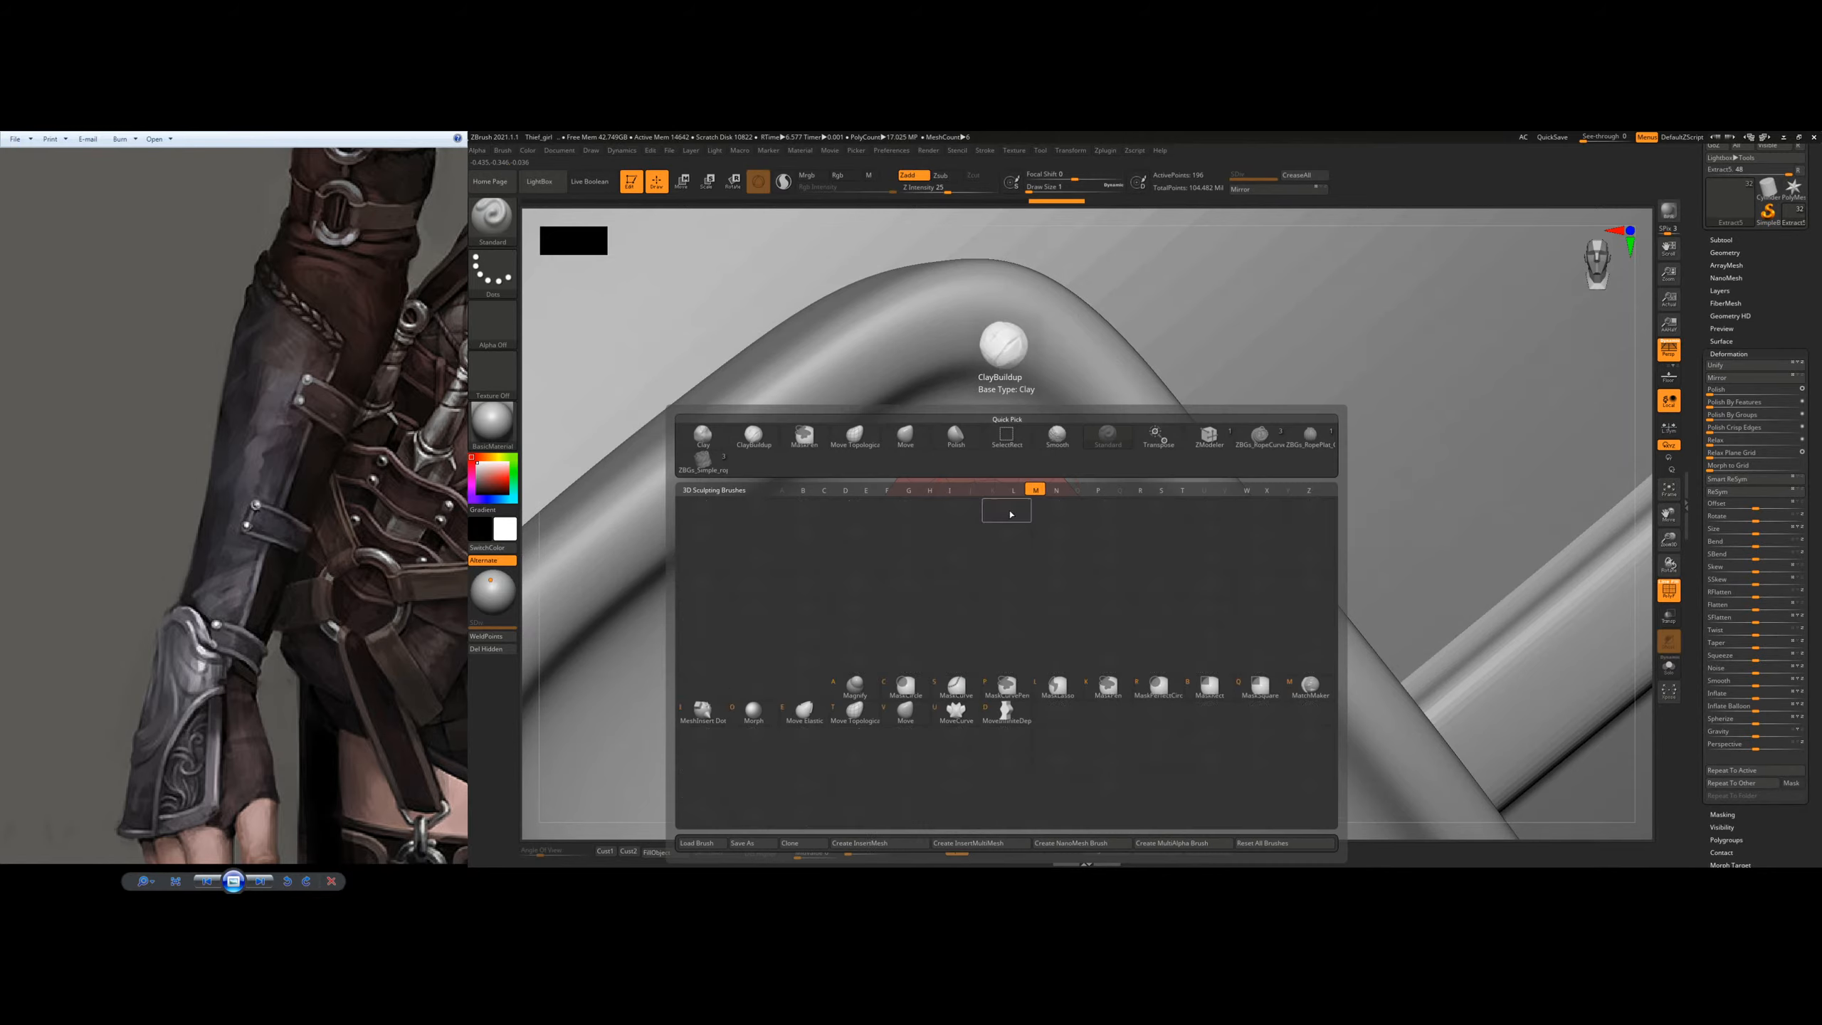
pyautogui.press('m')
pyautogui.press('t')
pyautogui.press('d')
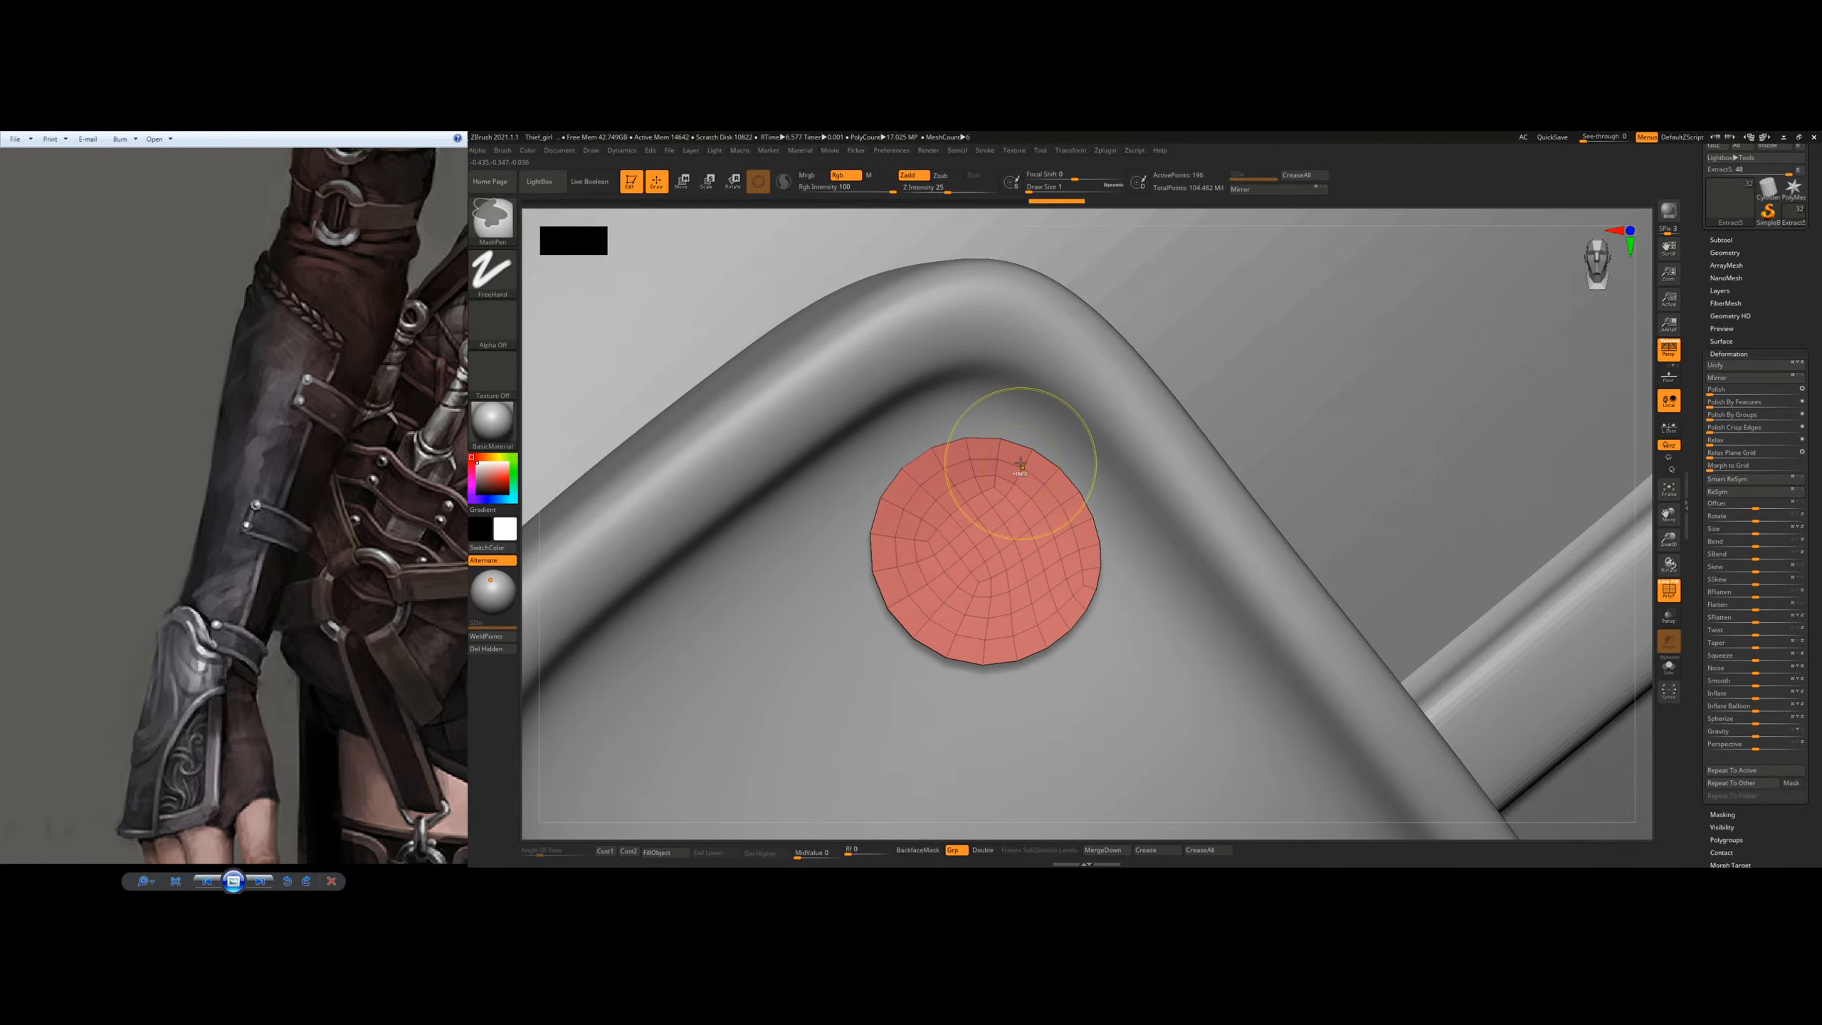
pyautogui.hotkey('shift', 'd')
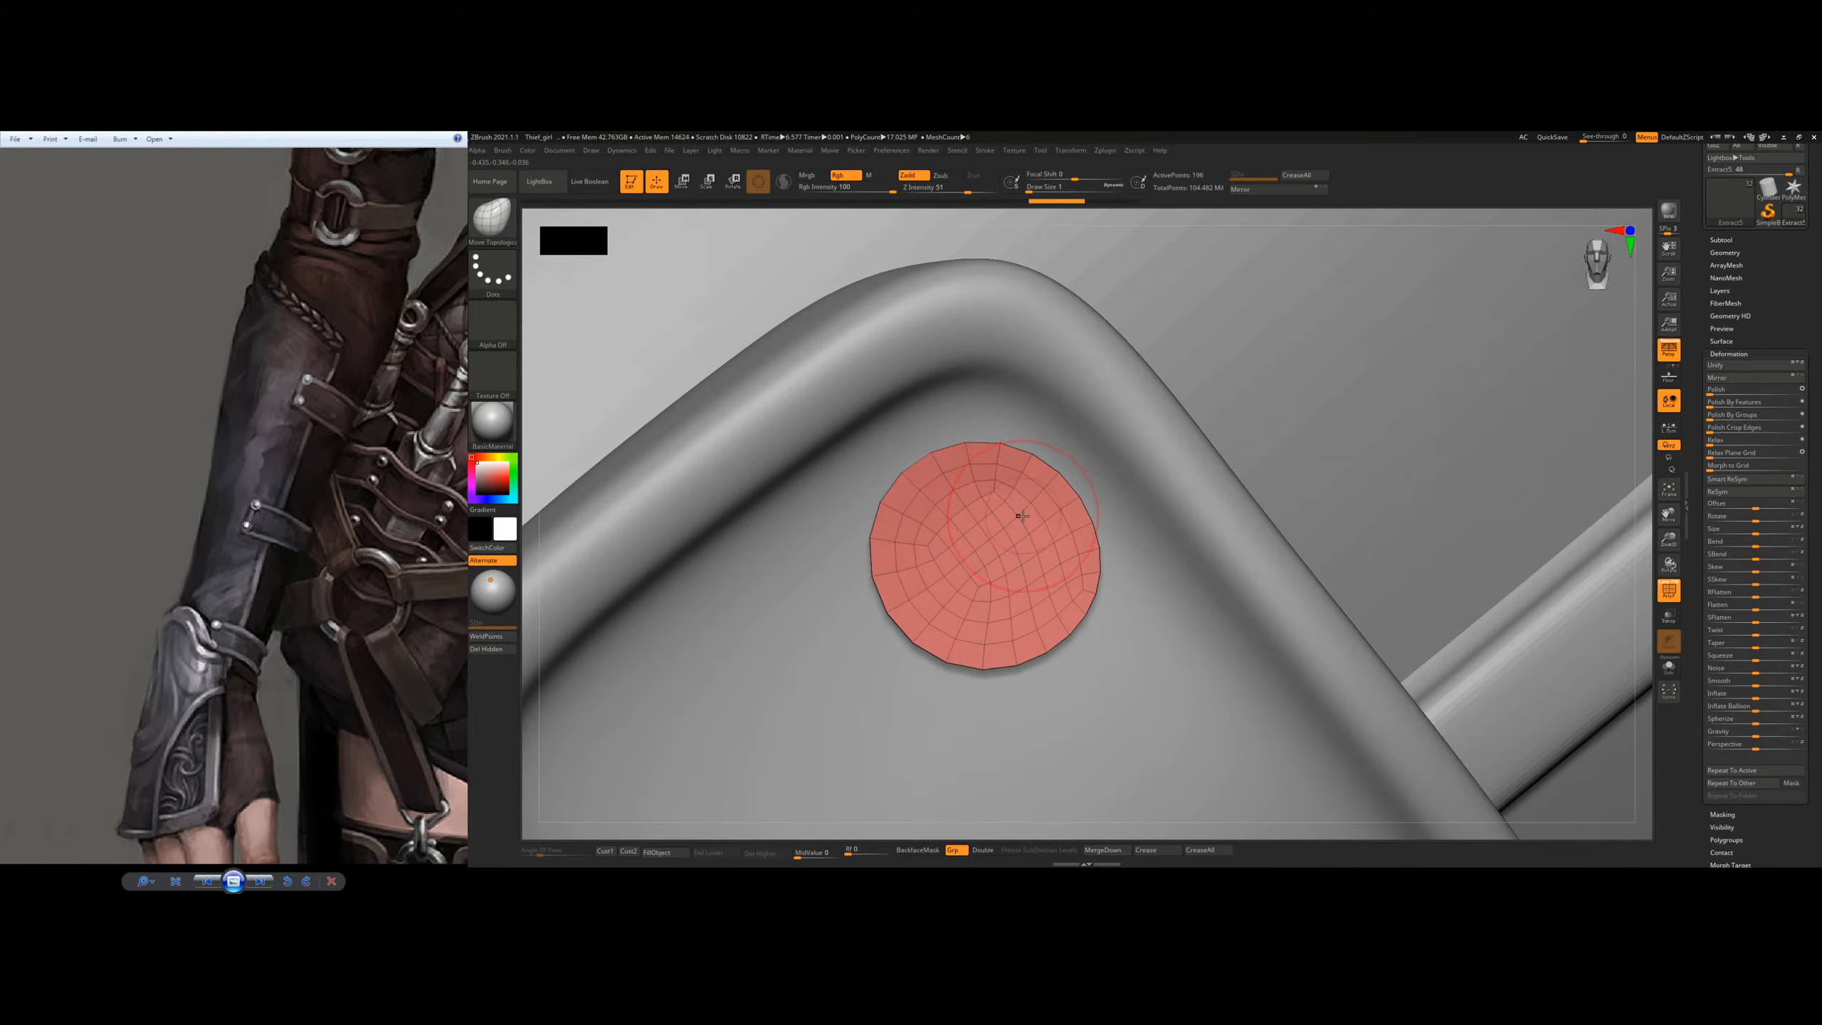
pyautogui.press('d')
pyautogui.hotkey('shift', 'd')
pyautogui.press('s')
pyautogui.moveTo(1010, 515); pyautogui.dragTo(1008, 463)
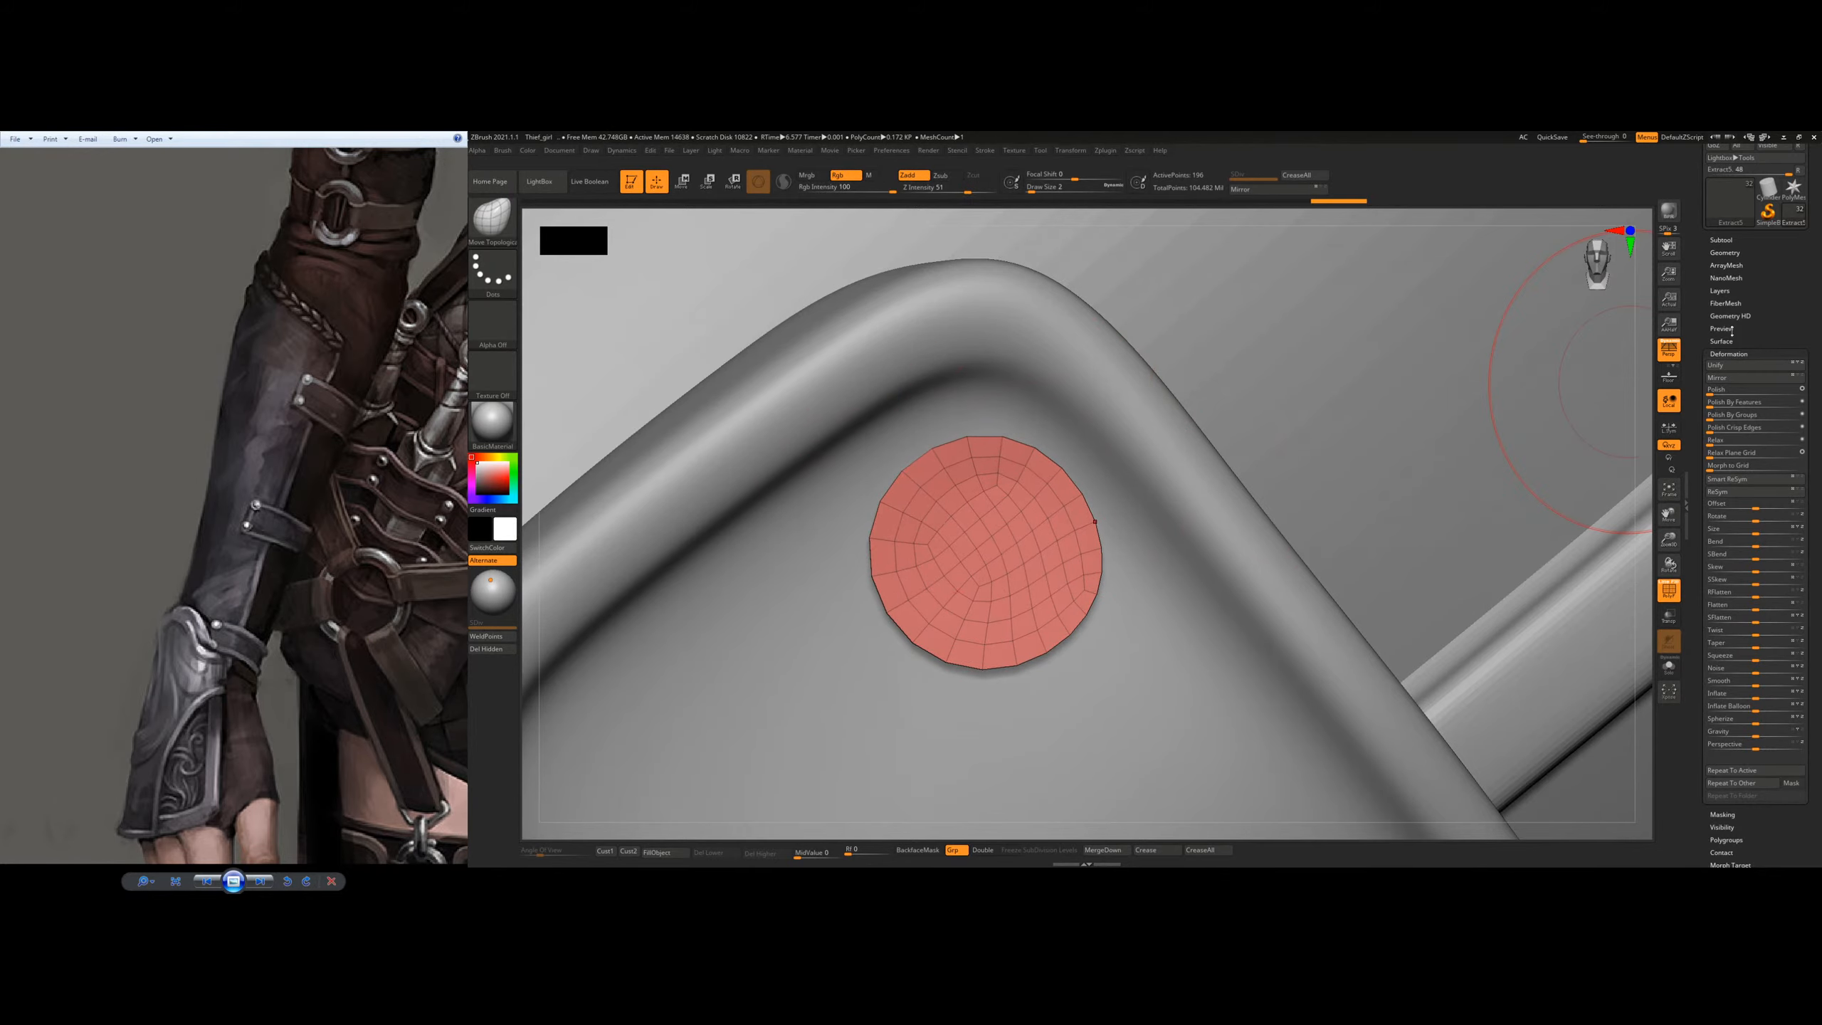
pyautogui.moveTo(1080, 575)
pyautogui.mouseDown(button='right')
pyautogui.moveTo(1109, 571)
pyautogui.moveTo(1065, 566)
pyautogui.mouseUp(button='right')
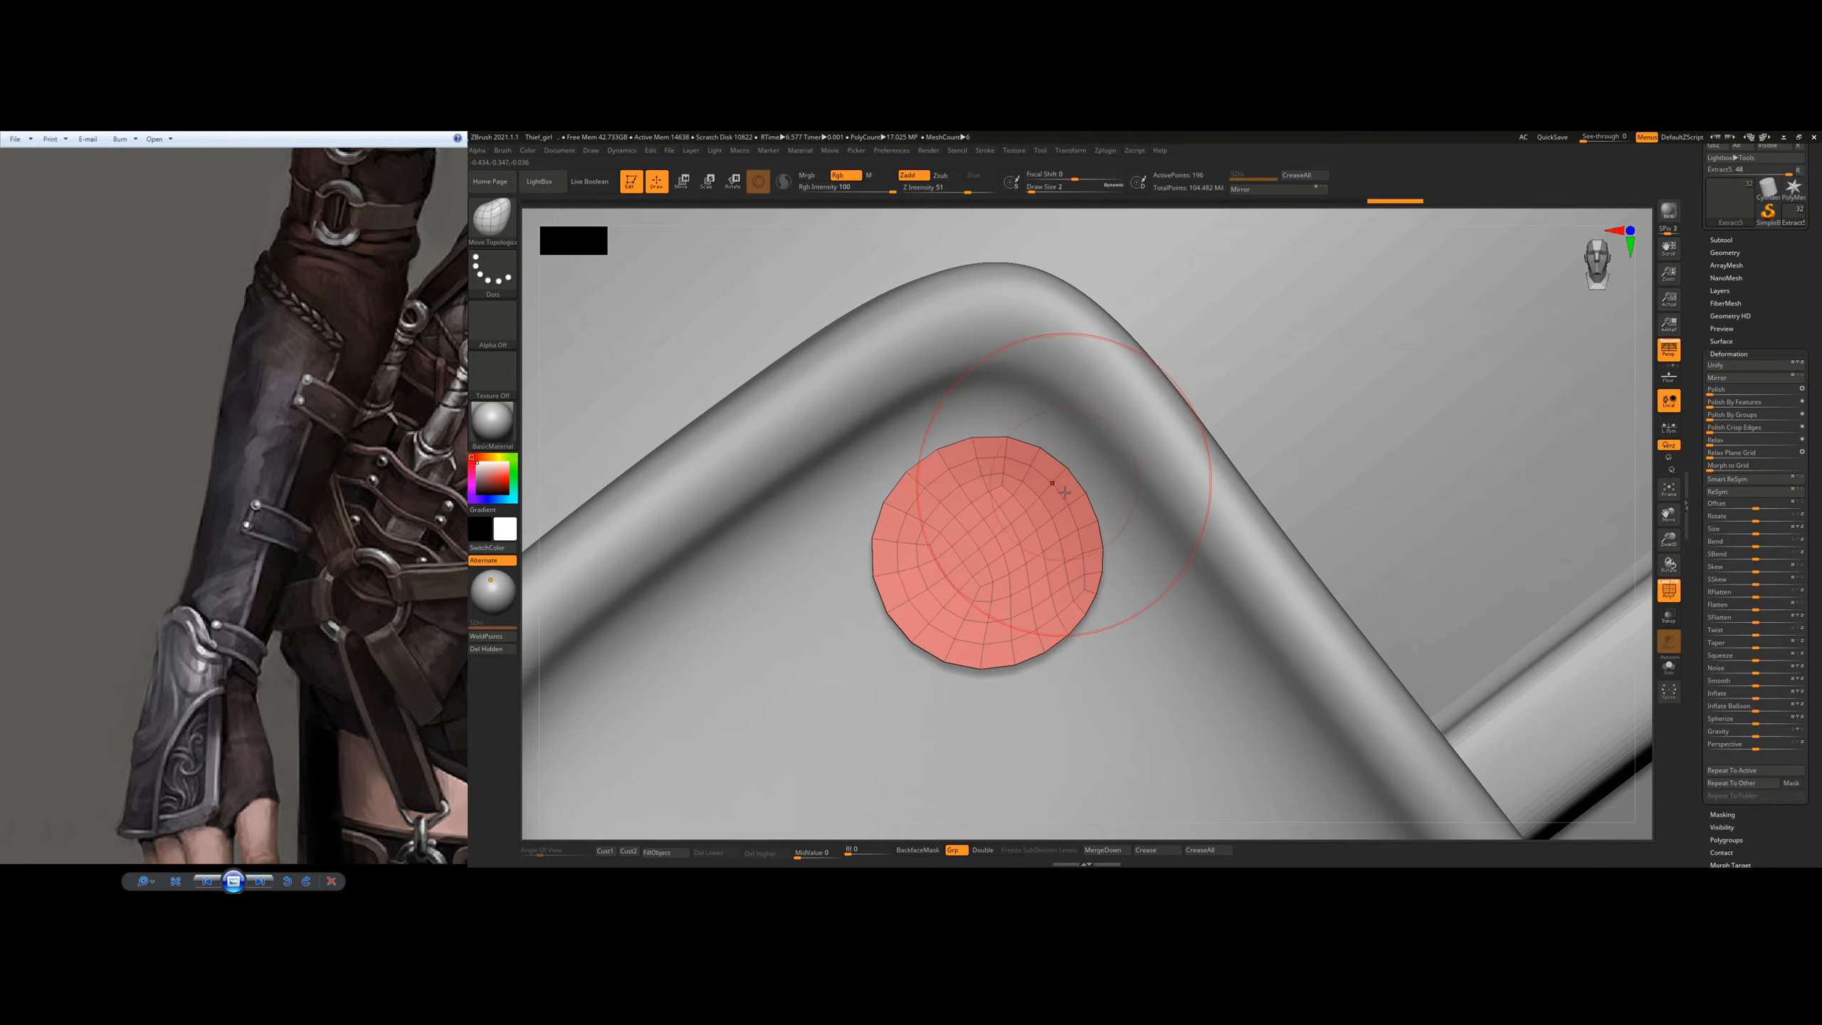
# Step: Remesh the rivet disc with ZRemesher at Half, and again with the Double option
pyautogui.click(1729, 253)
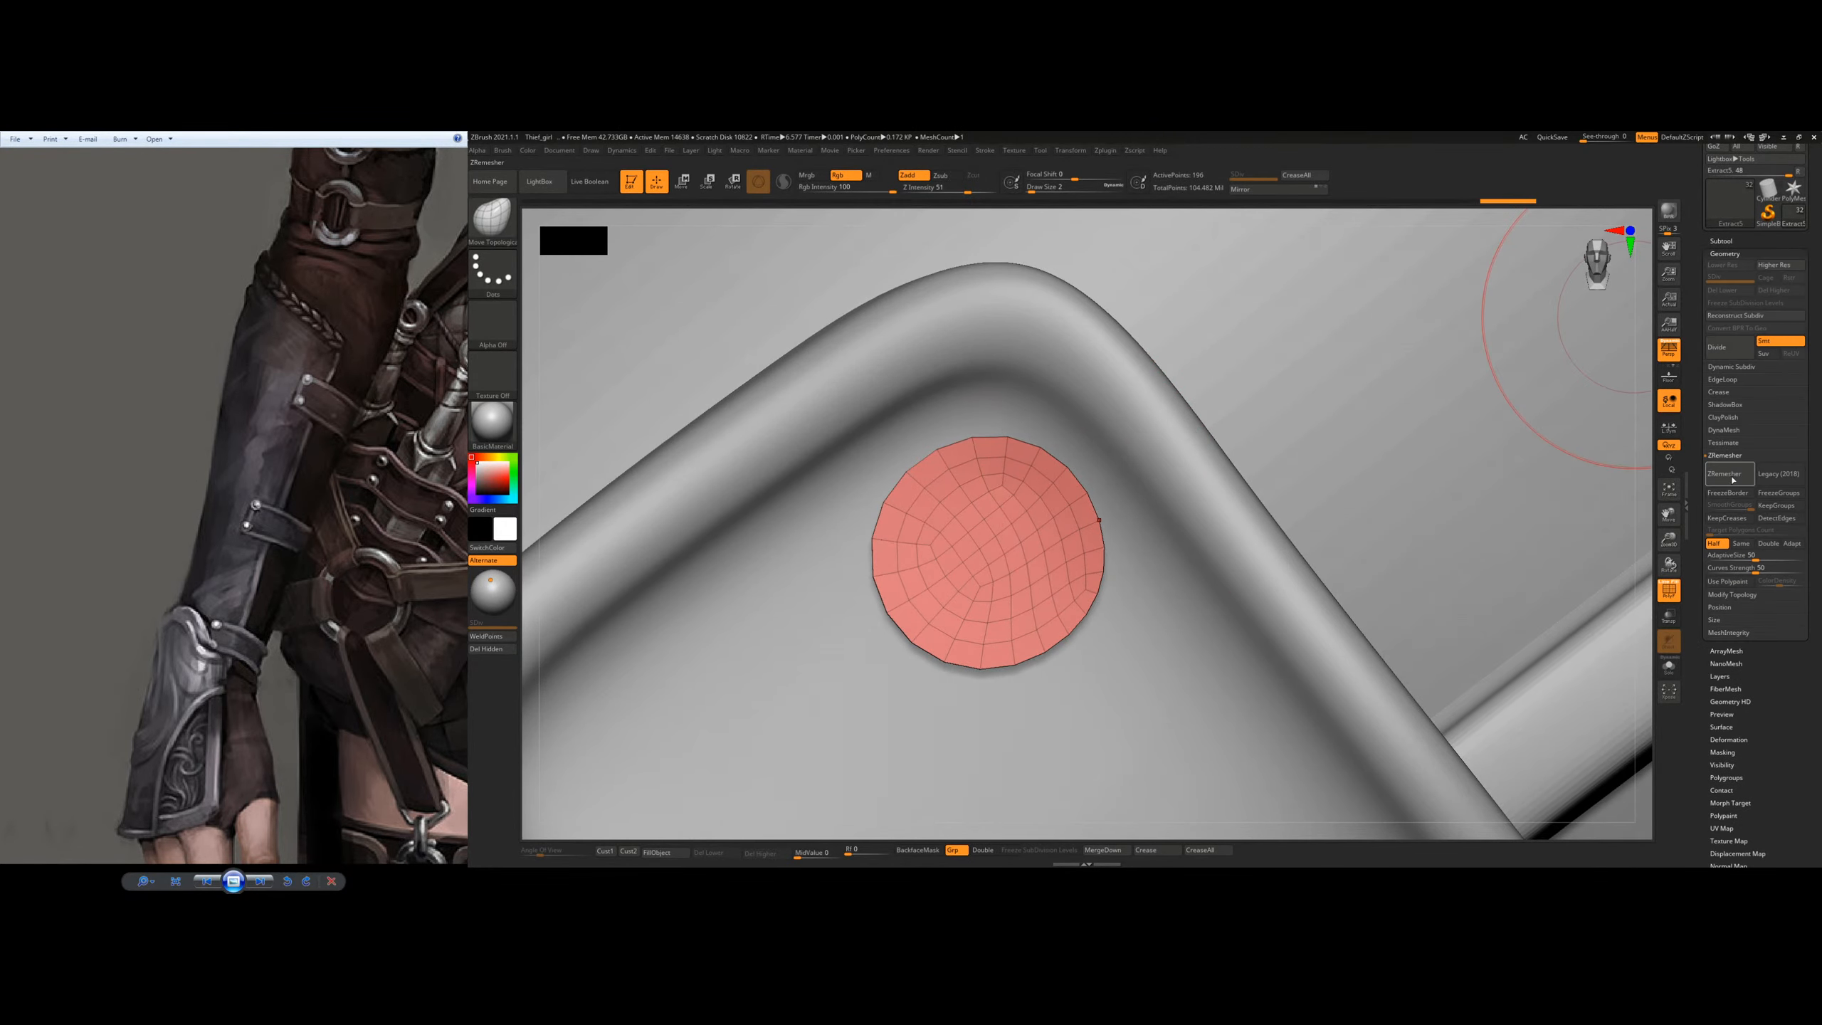
pyautogui.click(1729, 475)
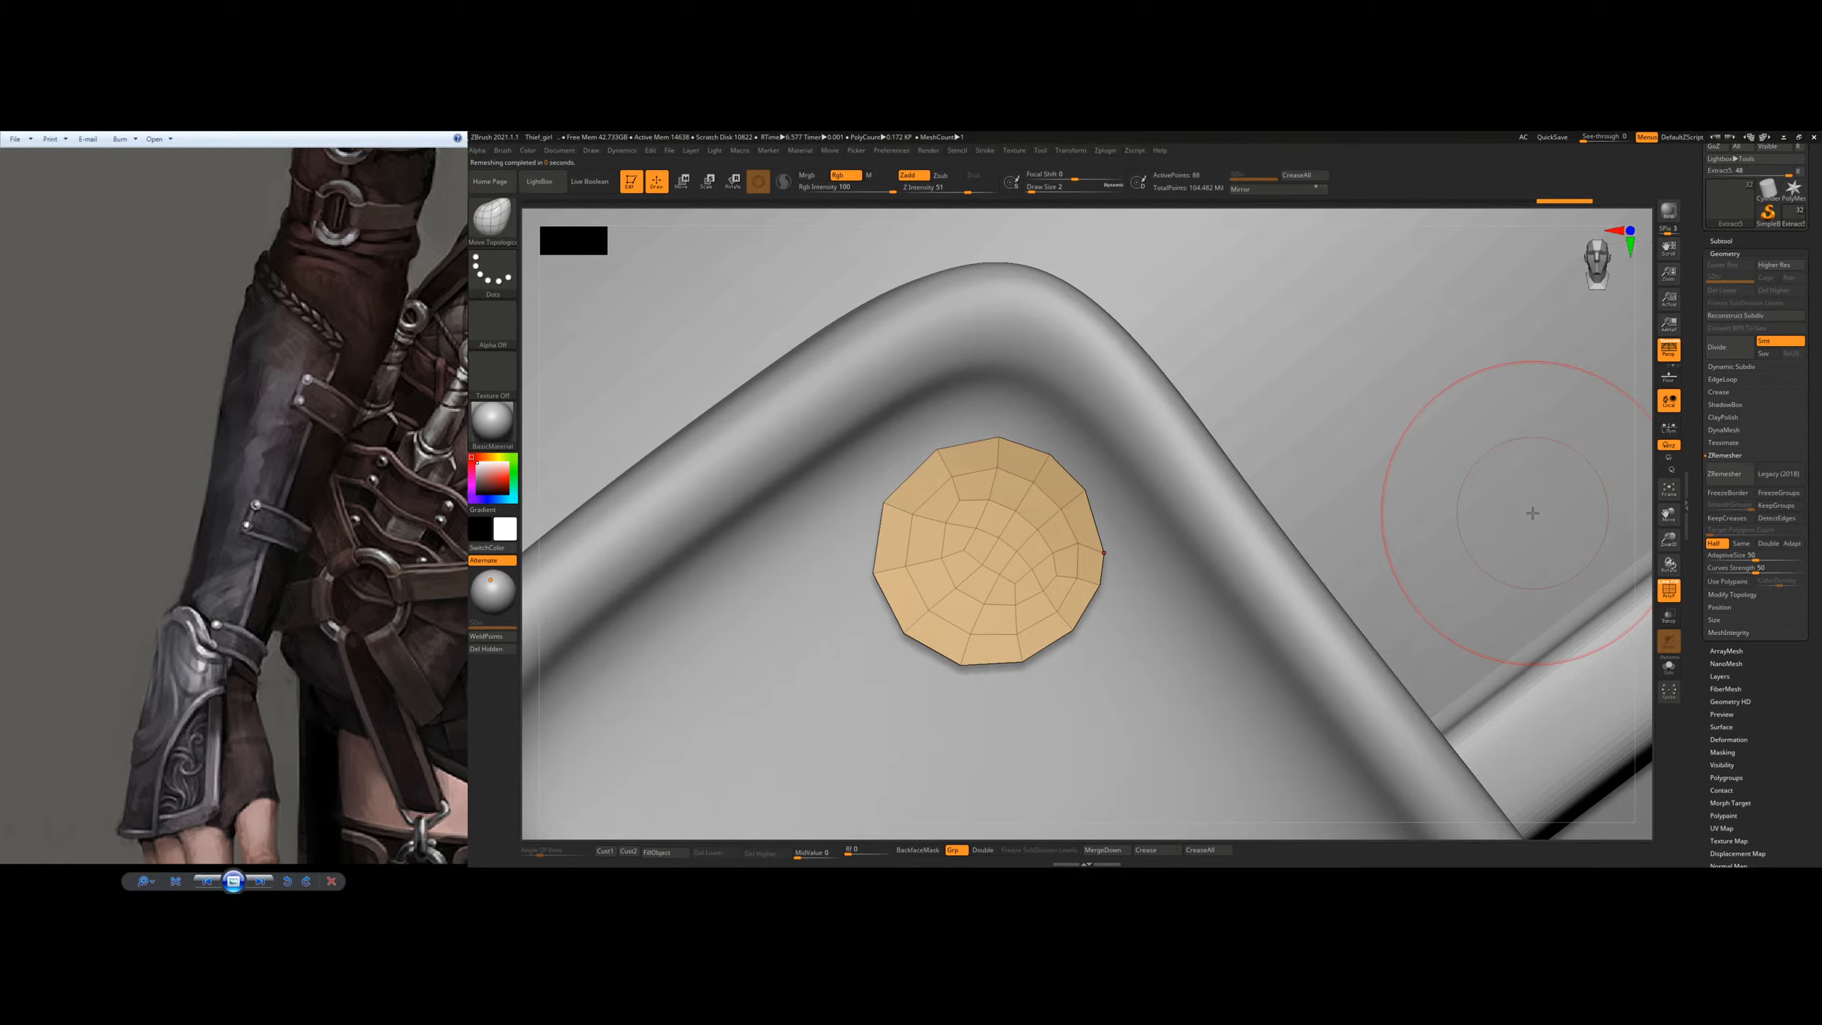
pyautogui.moveTo(1192, 560)
pyautogui.mouseDown()
pyautogui.moveTo(1165, 484)
pyautogui.moveTo(1148, 499)
pyautogui.mouseUp()
pyautogui.keyDown('ctrl'); pyautogui.moveTo(984, 518); pyautogui.dragTo(1007, 512, button='right'); pyautogui.keyUp('ctrl')
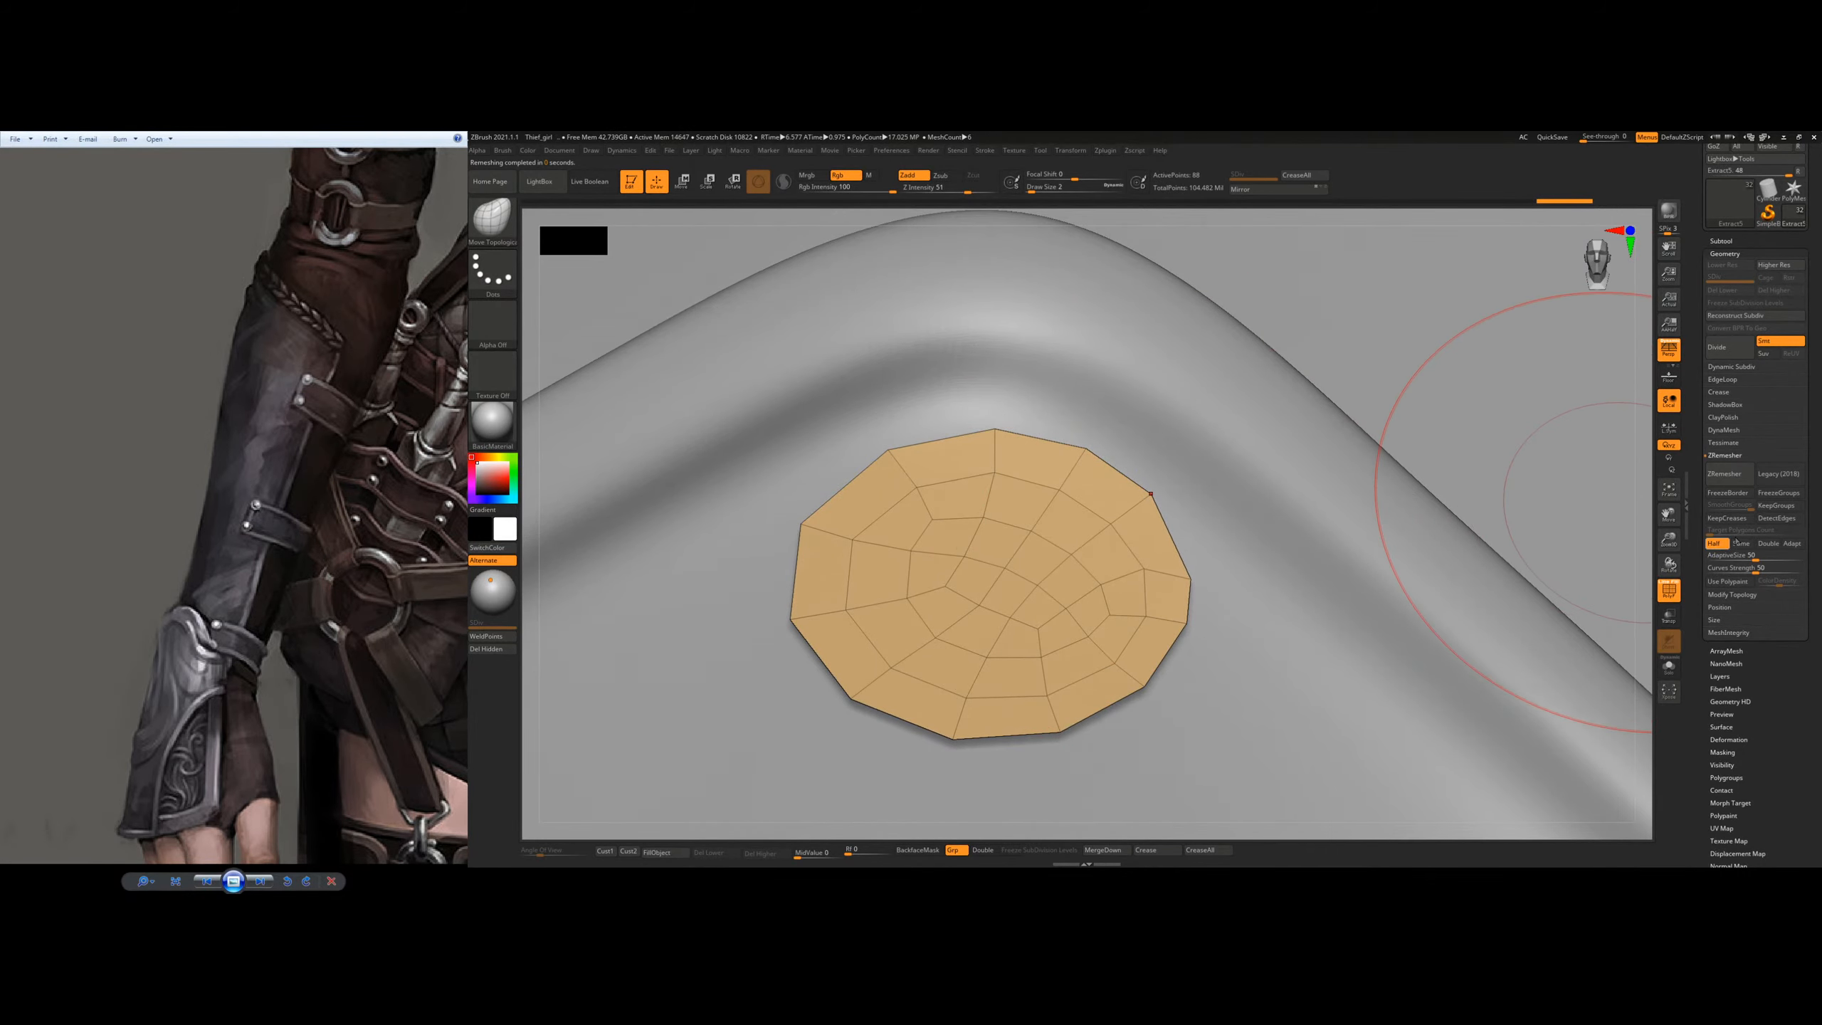
pyautogui.click(1766, 544)
pyautogui.click(1724, 475)
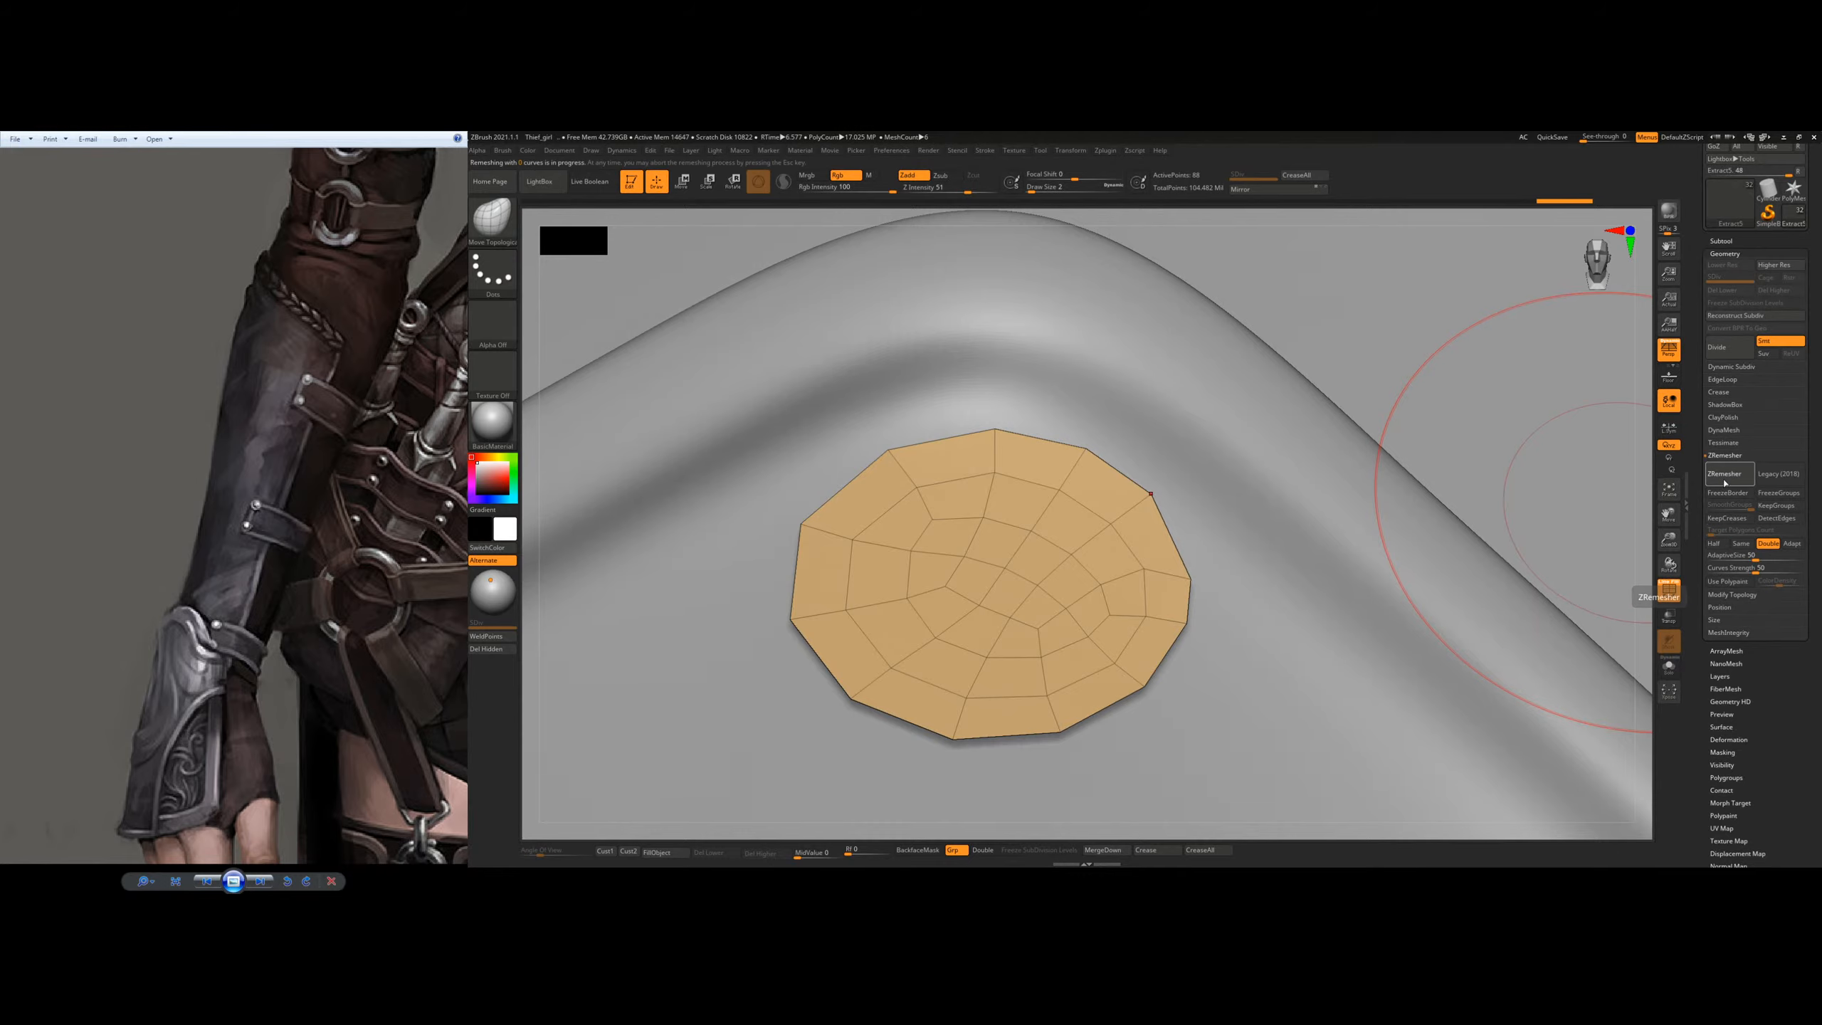
pyautogui.moveTo(1080, 592); pyautogui.dragTo(996, 597, button='right')
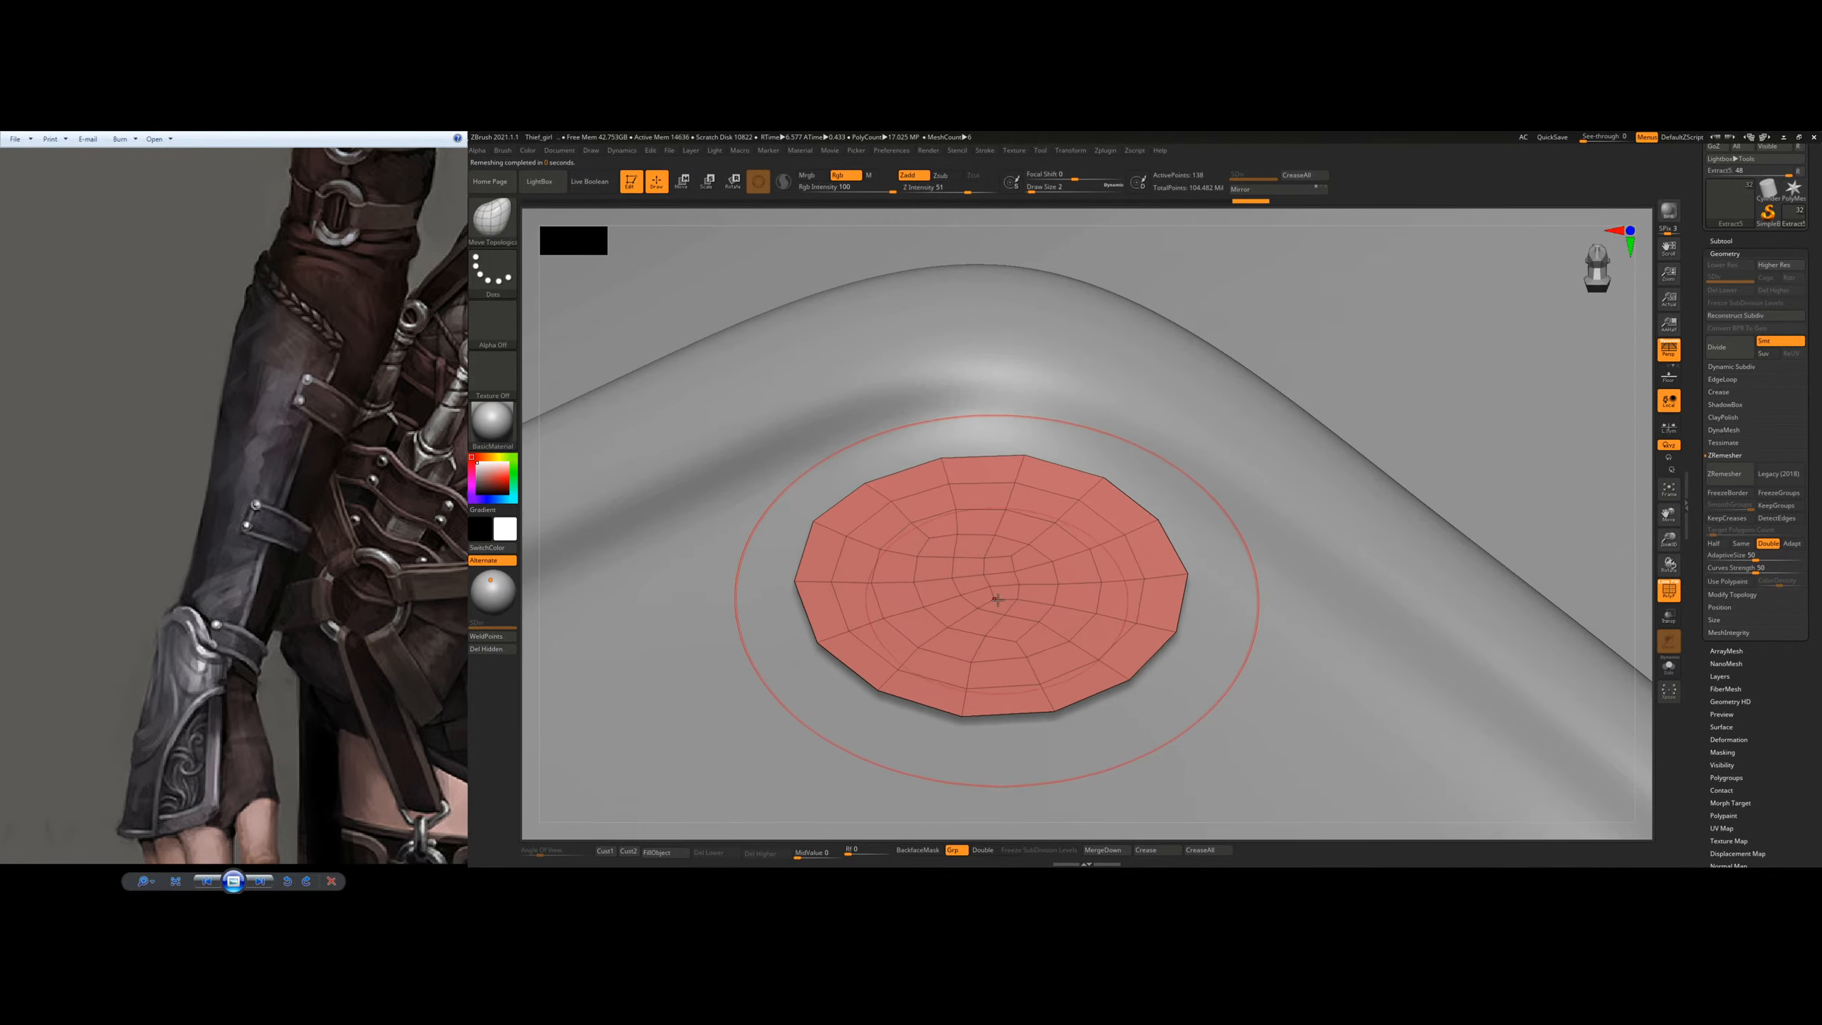
# Step: Try extruding the rivet disc with ZModeler's Extrude polygon action targeting All Polygons, and undo the extrusion
pyautogui.press('b')
pyautogui.press('z')
pyautogui.press('m')
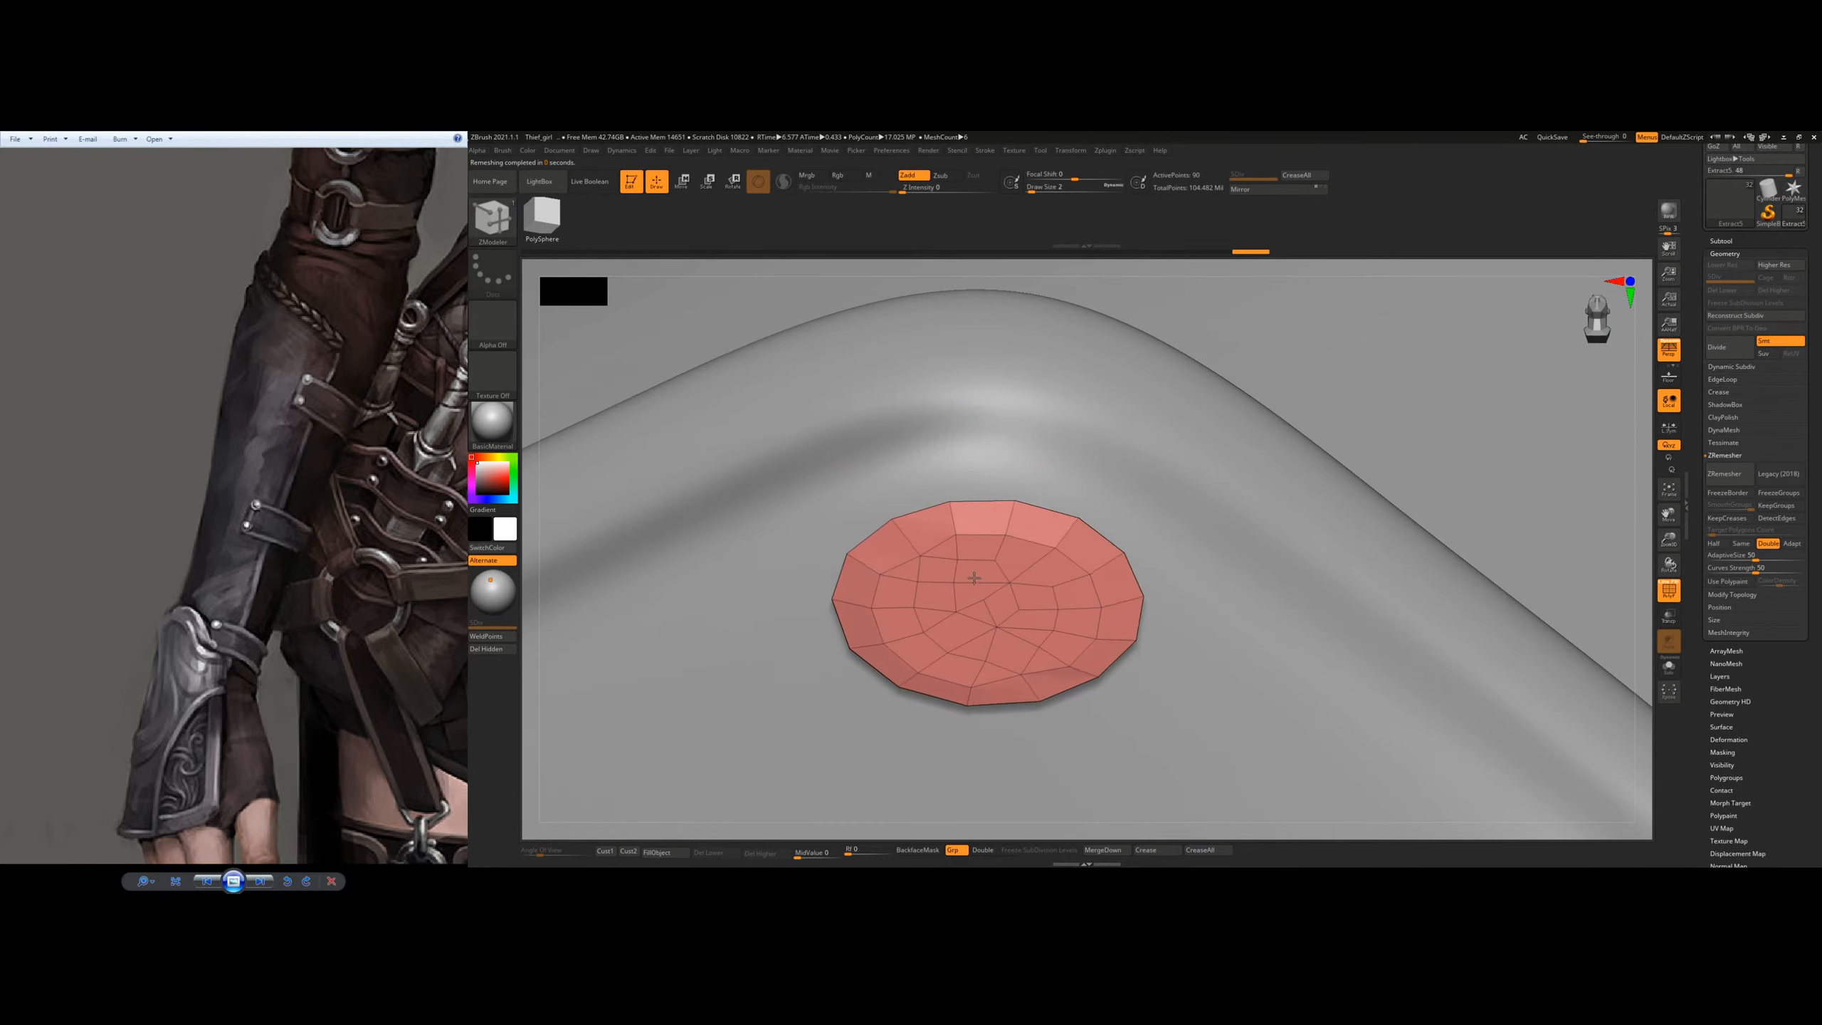
pyautogui.press('space')
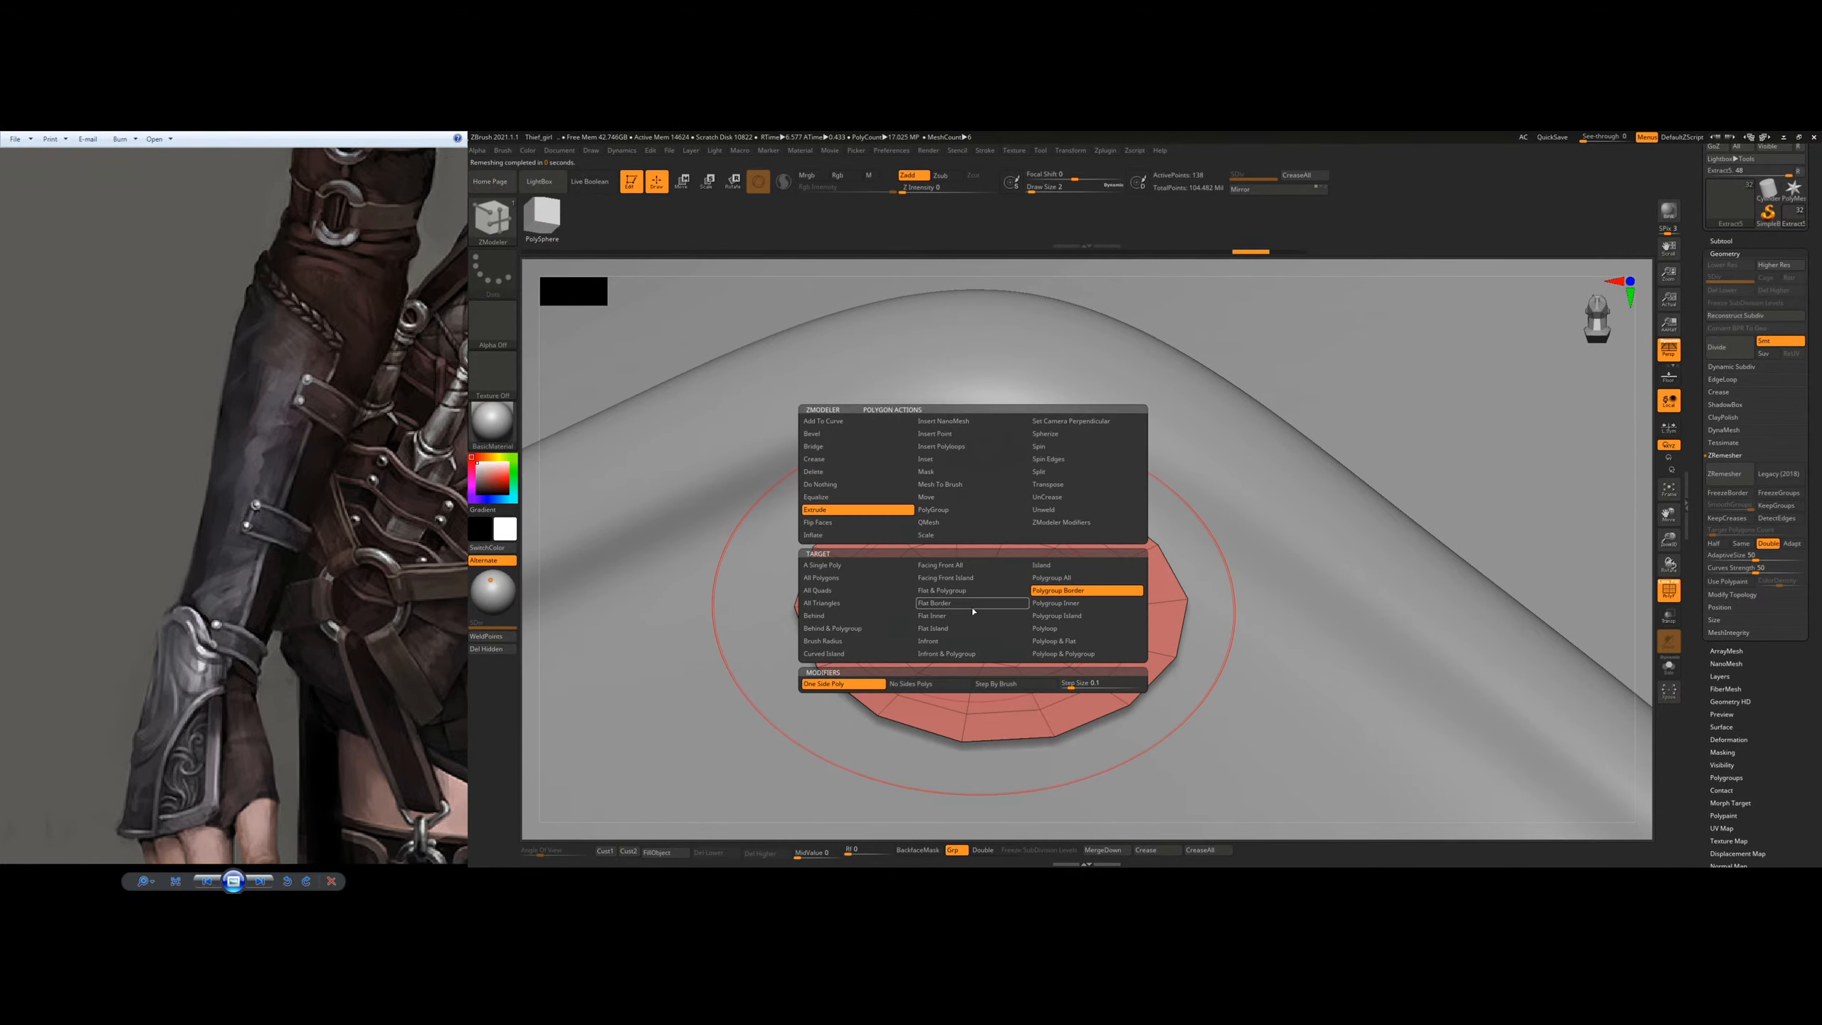
pyautogui.click(830, 582)
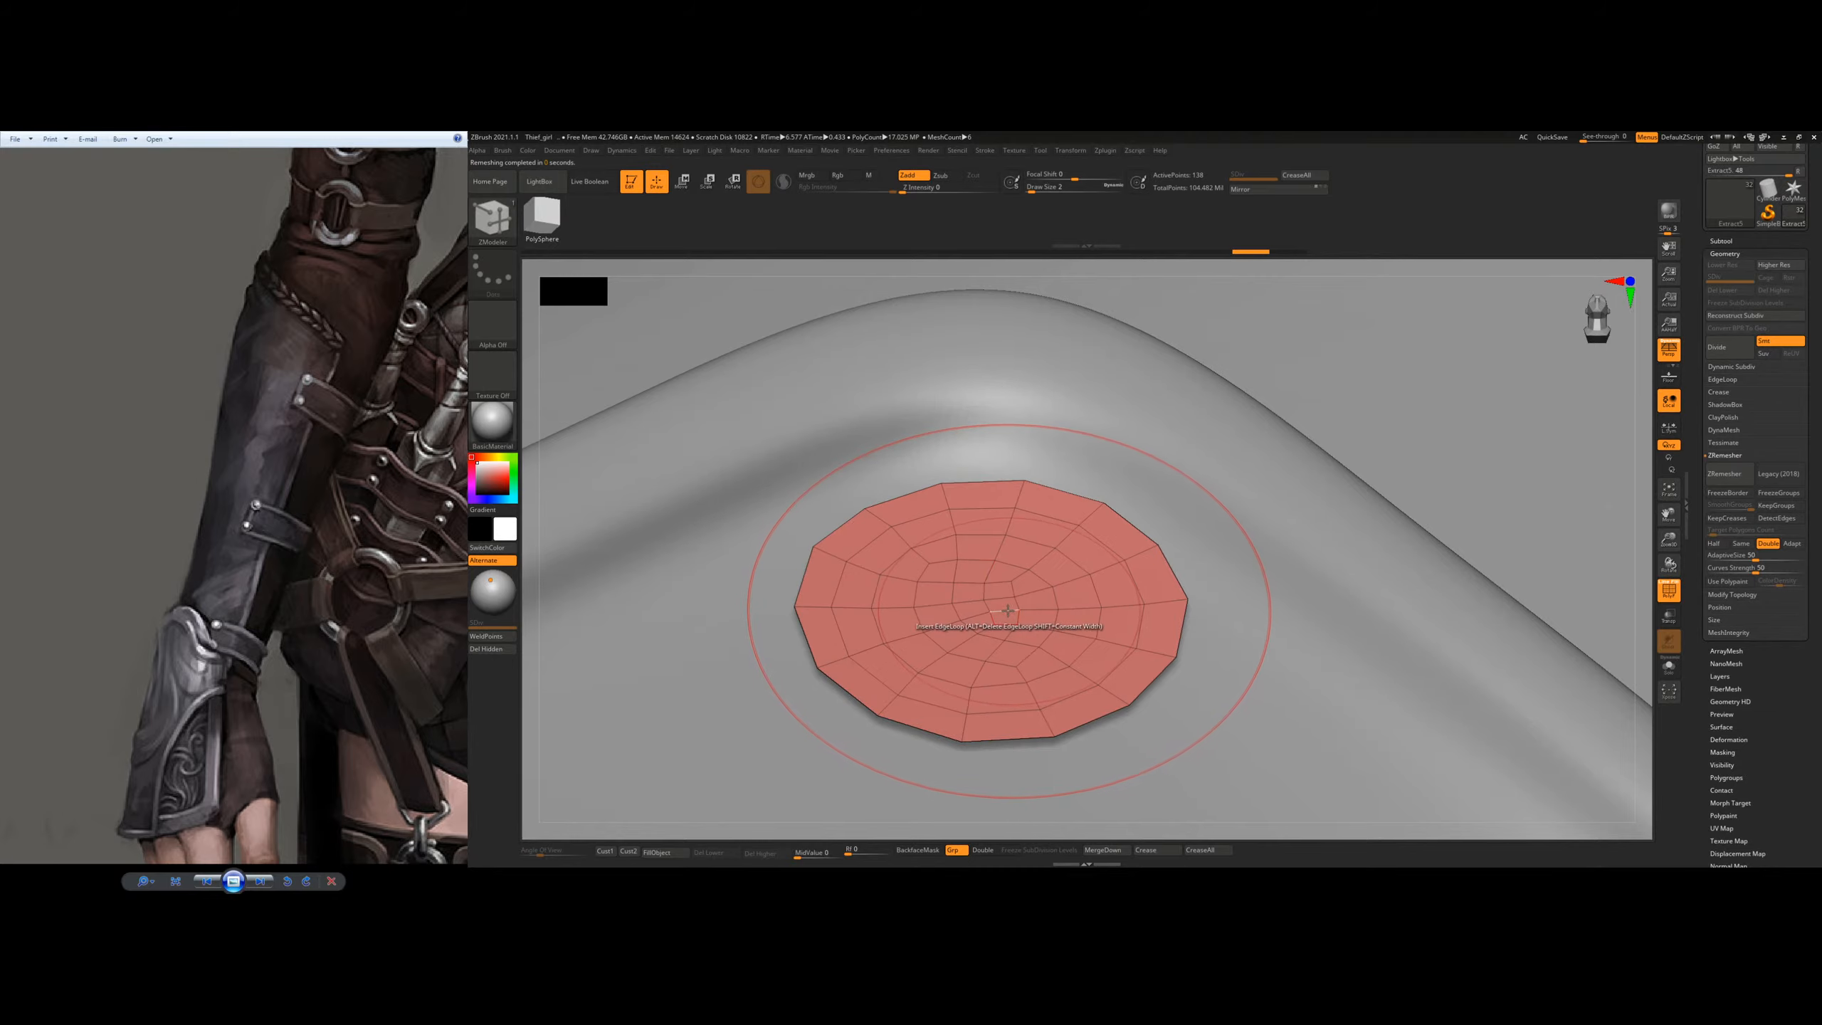
pyautogui.moveTo(1001, 603); pyautogui.dragTo(1002, 565)
pyautogui.hotkey('ctrl', 'z')
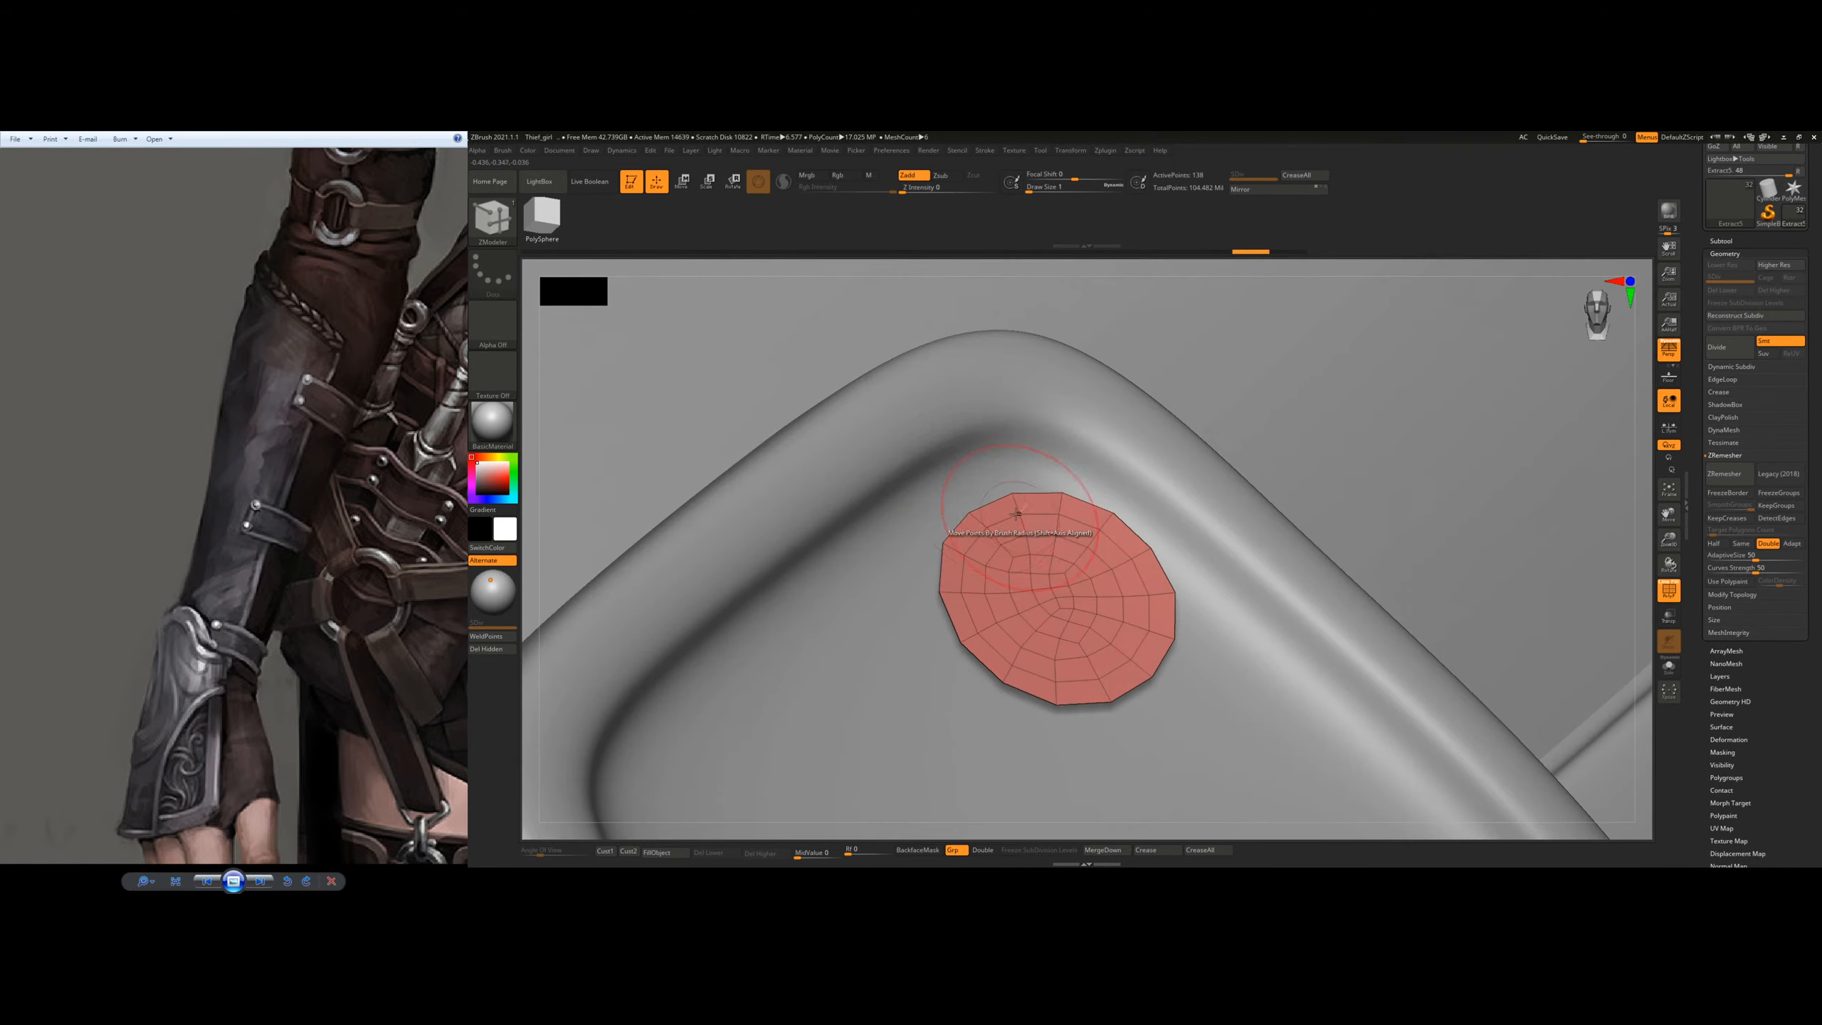
# Step: Delete the rivet disc's undo history, and retry the remesh and All Polygons extrusion
pyautogui.click(651, 152)
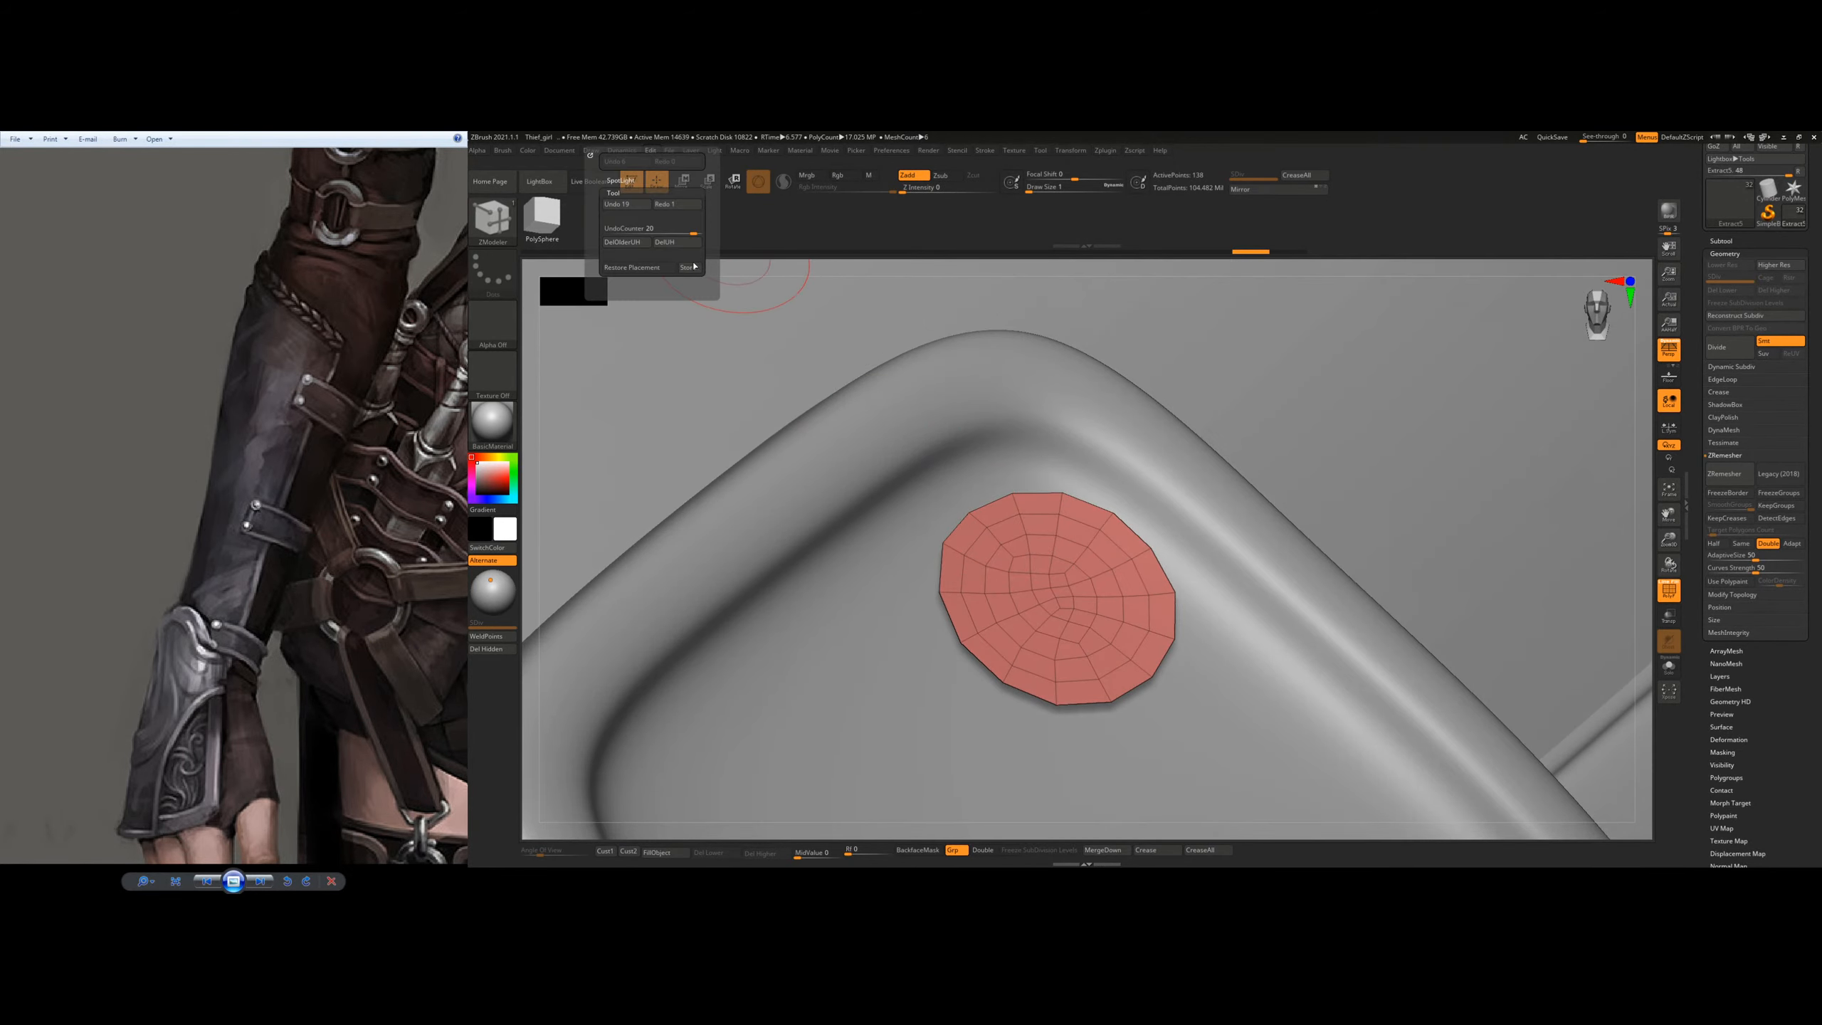
pyautogui.click(666, 243)
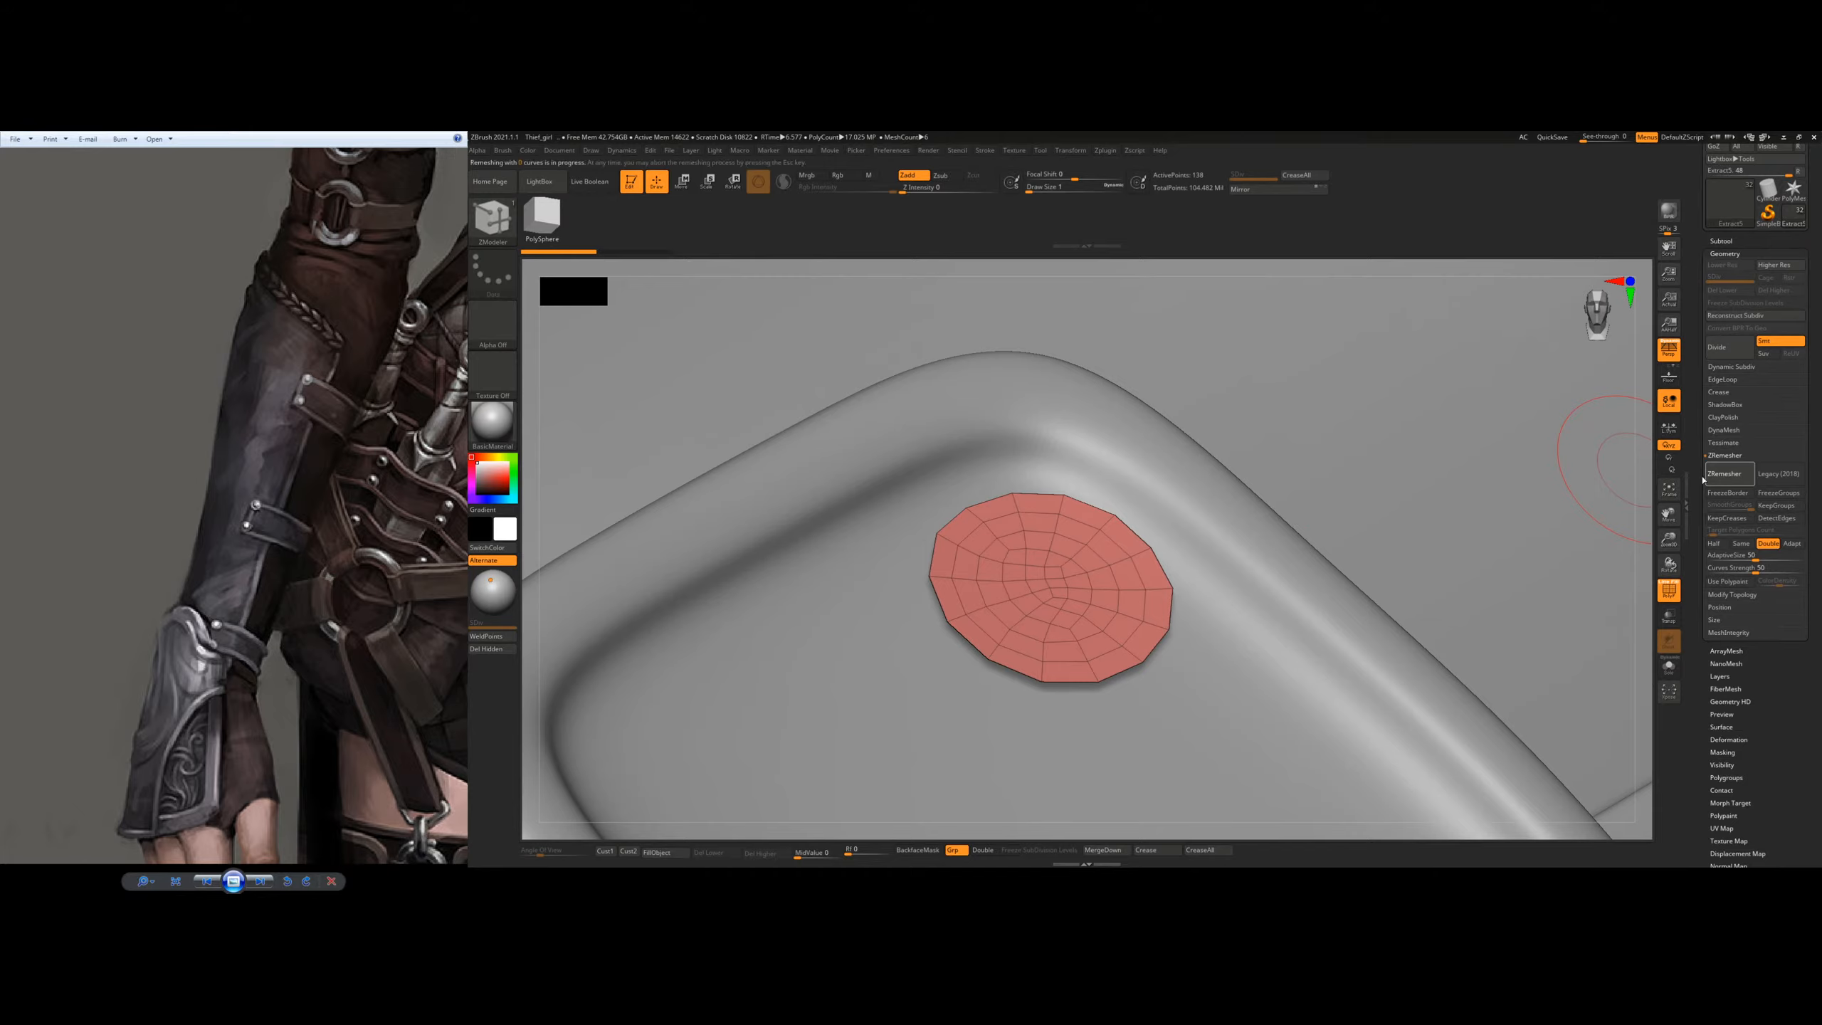
pyautogui.hotkey('ctrl', 'shift', 'z')
pyautogui.moveTo(1049, 594)
pyautogui.mouseDown(button='right')
pyautogui.moveTo(1058, 497)
pyautogui.moveTo(1045, 553)
pyautogui.moveTo(1151, 618)
pyautogui.moveTo(1091, 558)
pyautogui.moveTo(1110, 550)
pyautogui.moveTo(1119, 487)
pyautogui.moveTo(1135, 566)
pyautogui.moveTo(1185, 500)
pyautogui.moveTo(1098, 572)
pyautogui.mouseUp(button='right')
pyautogui.hotkey('ctrl', 'z')
pyautogui.hotkey('ctrl', 'shift', 'z')
pyautogui.hotkey('ctrl', 'z')
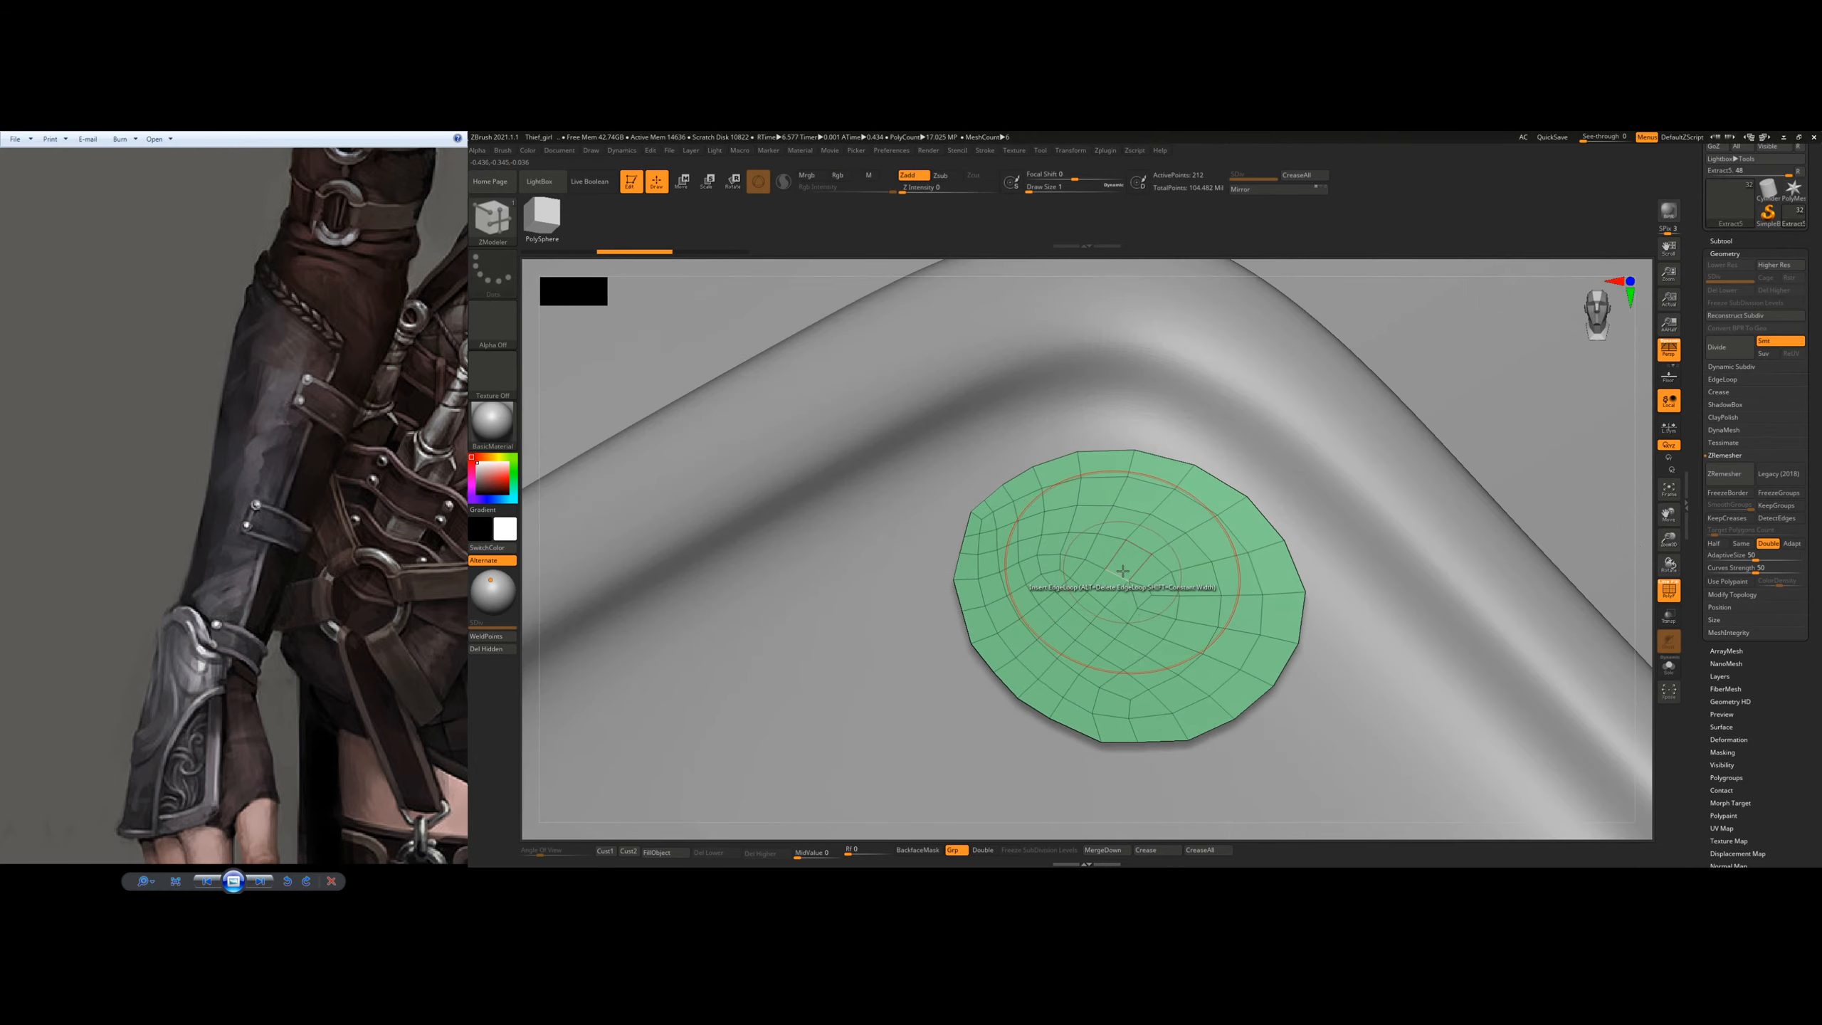
# Step: Remesh the rivet disc with ZRemesher at Half and try another ZModeler extrusion on it
pyautogui.press('space')
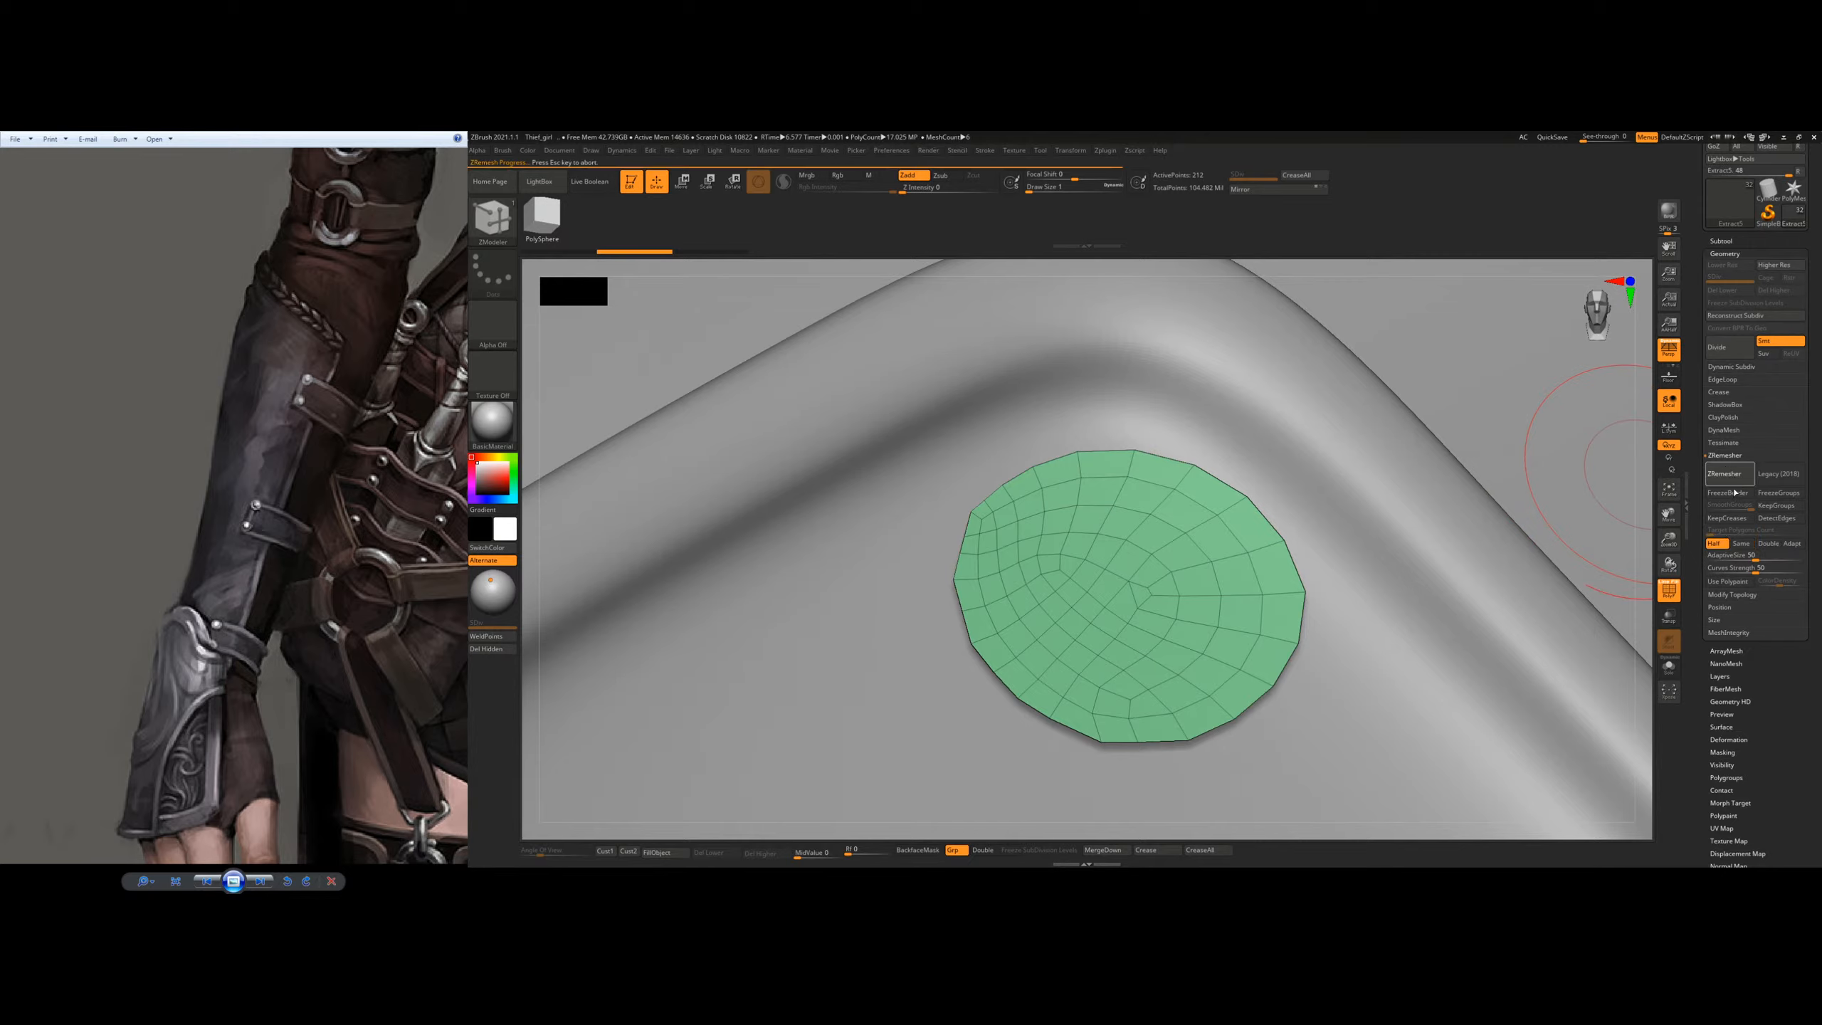
pyautogui.click(649, 151)
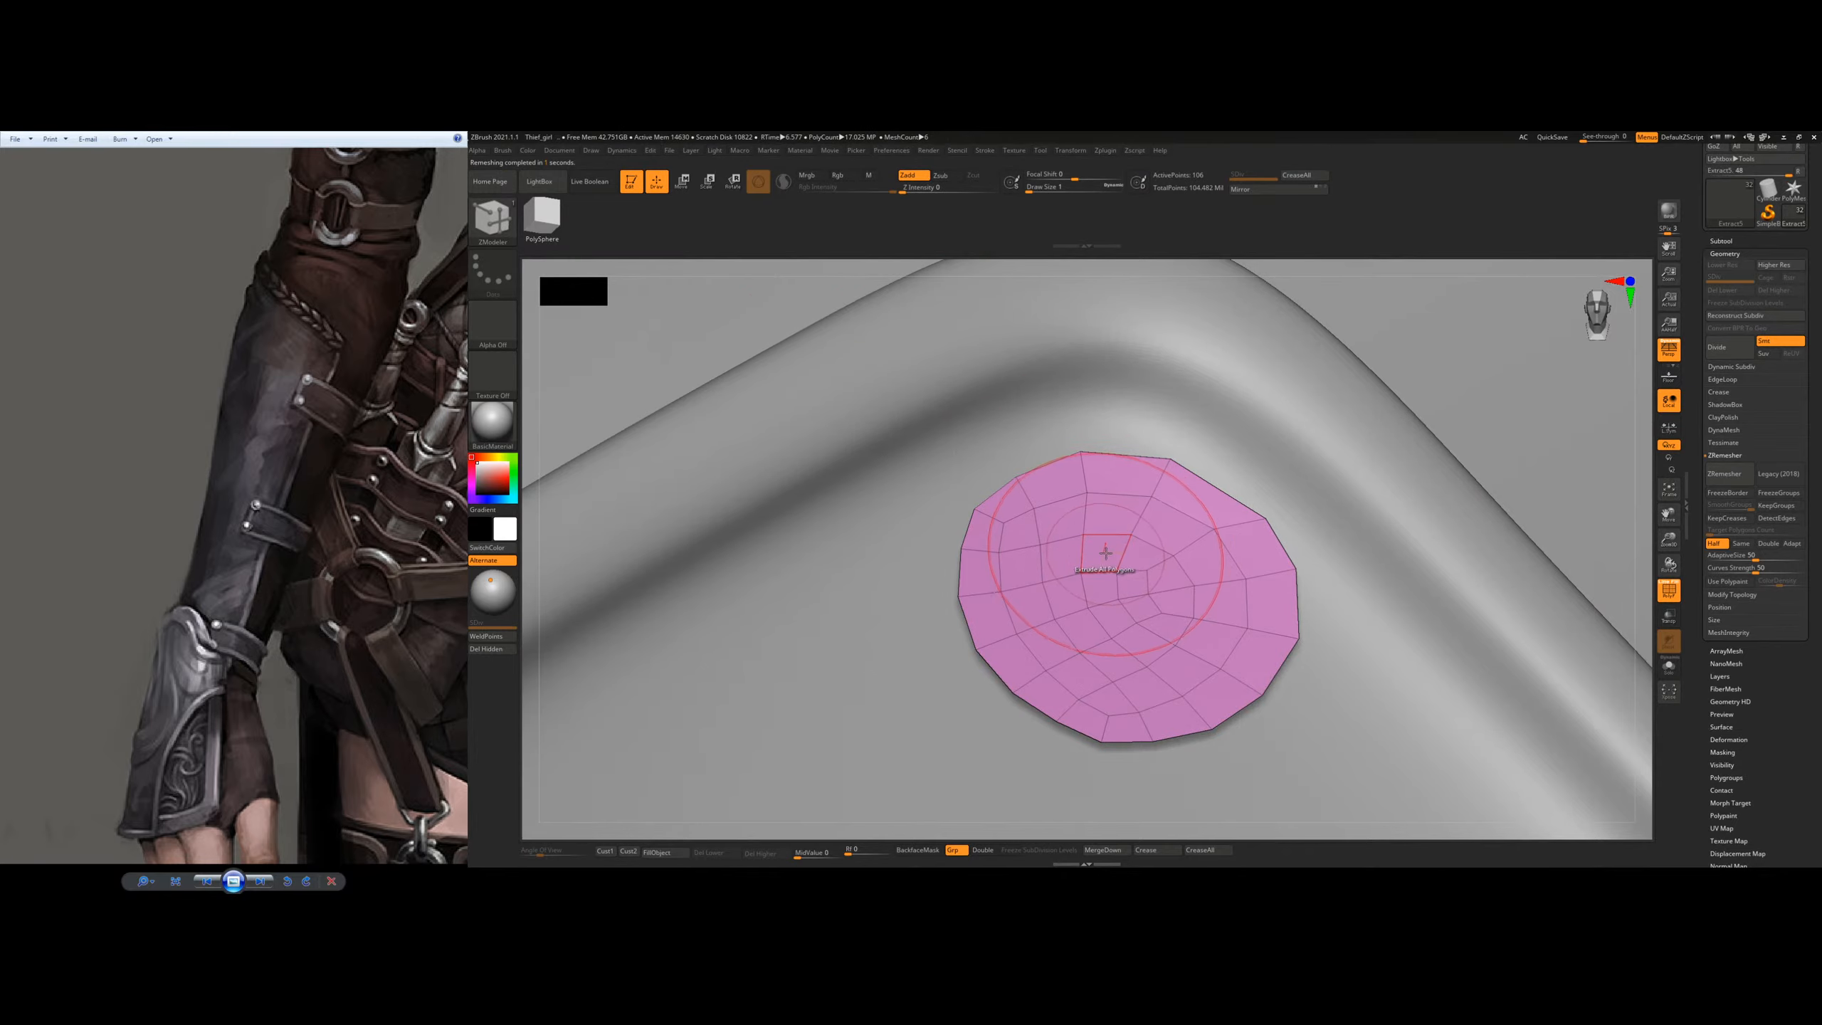
pyautogui.moveTo(1148, 553); pyautogui.dragTo(1161, 538, button='right')
pyautogui.moveTo(1114, 553); pyautogui.dragTo(1112, 543)
pyautogui.hotkey('ctrl', 'z')
pyautogui.keyDown('ctrl'); pyautogui.moveTo(1272, 529); pyautogui.dragTo(1235, 445, button='right'); pyautogui.keyUp('ctrl')
pyautogui.moveTo(1177, 531)
pyautogui.mouseDown(button='right')
pyautogui.moveTo(1098, 574)
pyautogui.moveTo(1150, 531)
pyautogui.mouseUp(button='right')
pyautogui.keyDown('ctrl'); pyautogui.moveTo(1272, 471); pyautogui.dragTo(1265, 402, button='right'); pyautogui.keyUp('ctrl')
pyautogui.keyDown('alt'); pyautogui.moveTo(1415, 451); pyautogui.dragTo(1257, 451, button='right'); pyautogui.keyUp('alt')
# Step: Hide the wireframe, return to the Standard brush, and delete the rivet disc subtool
pyautogui.keyDown('alt'); pyautogui.click(1177, 603); pyautogui.keyUp('alt')
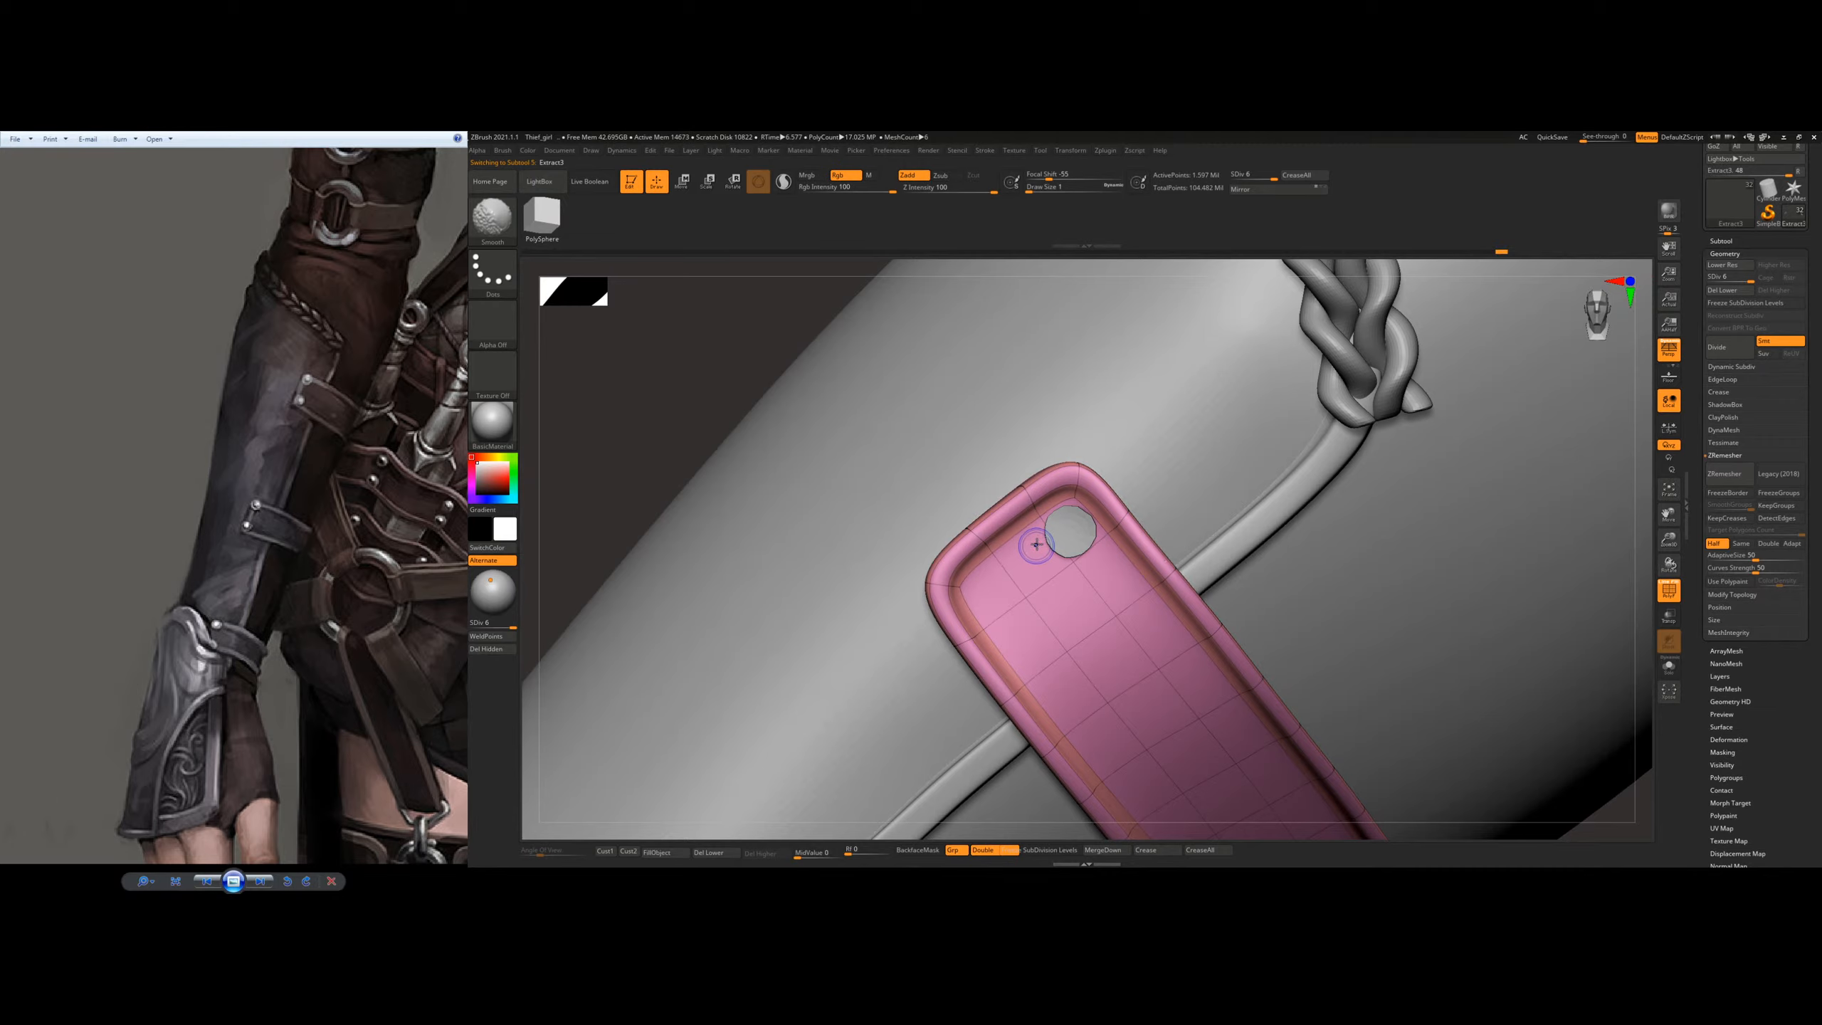
pyautogui.hotkey('shift', 'f')
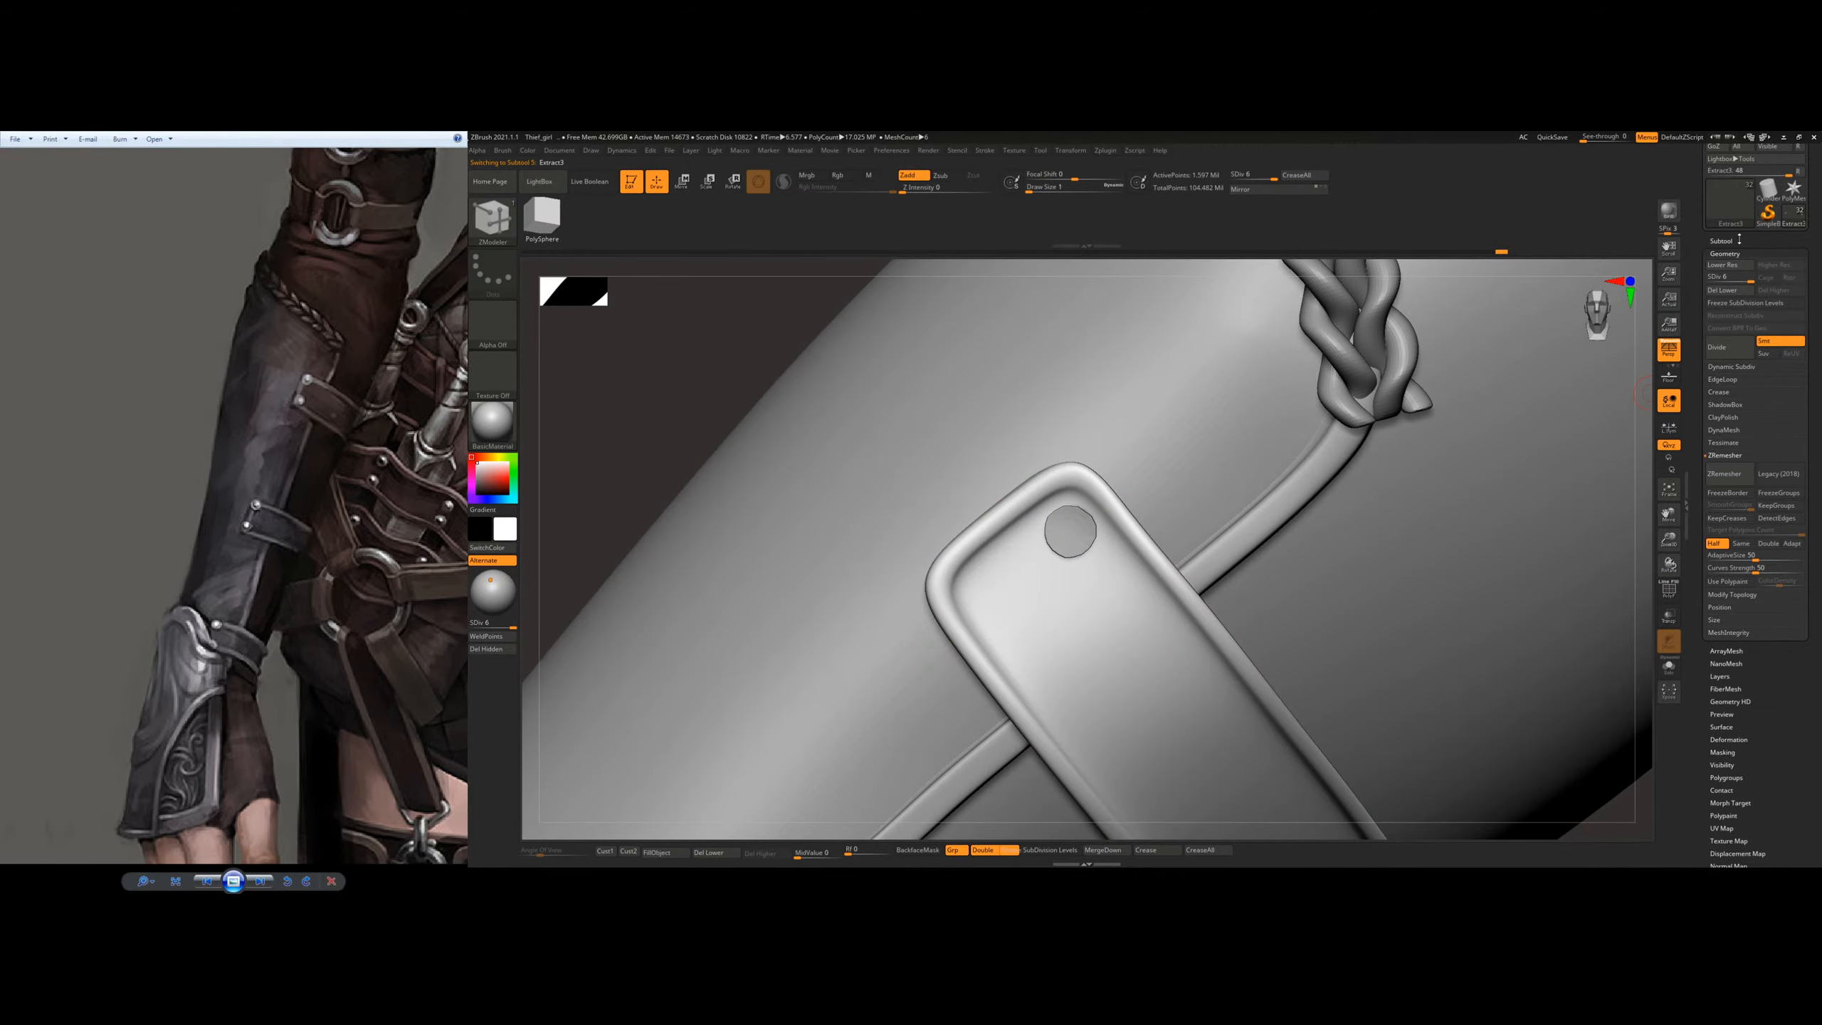
pyautogui.click(1737, 240)
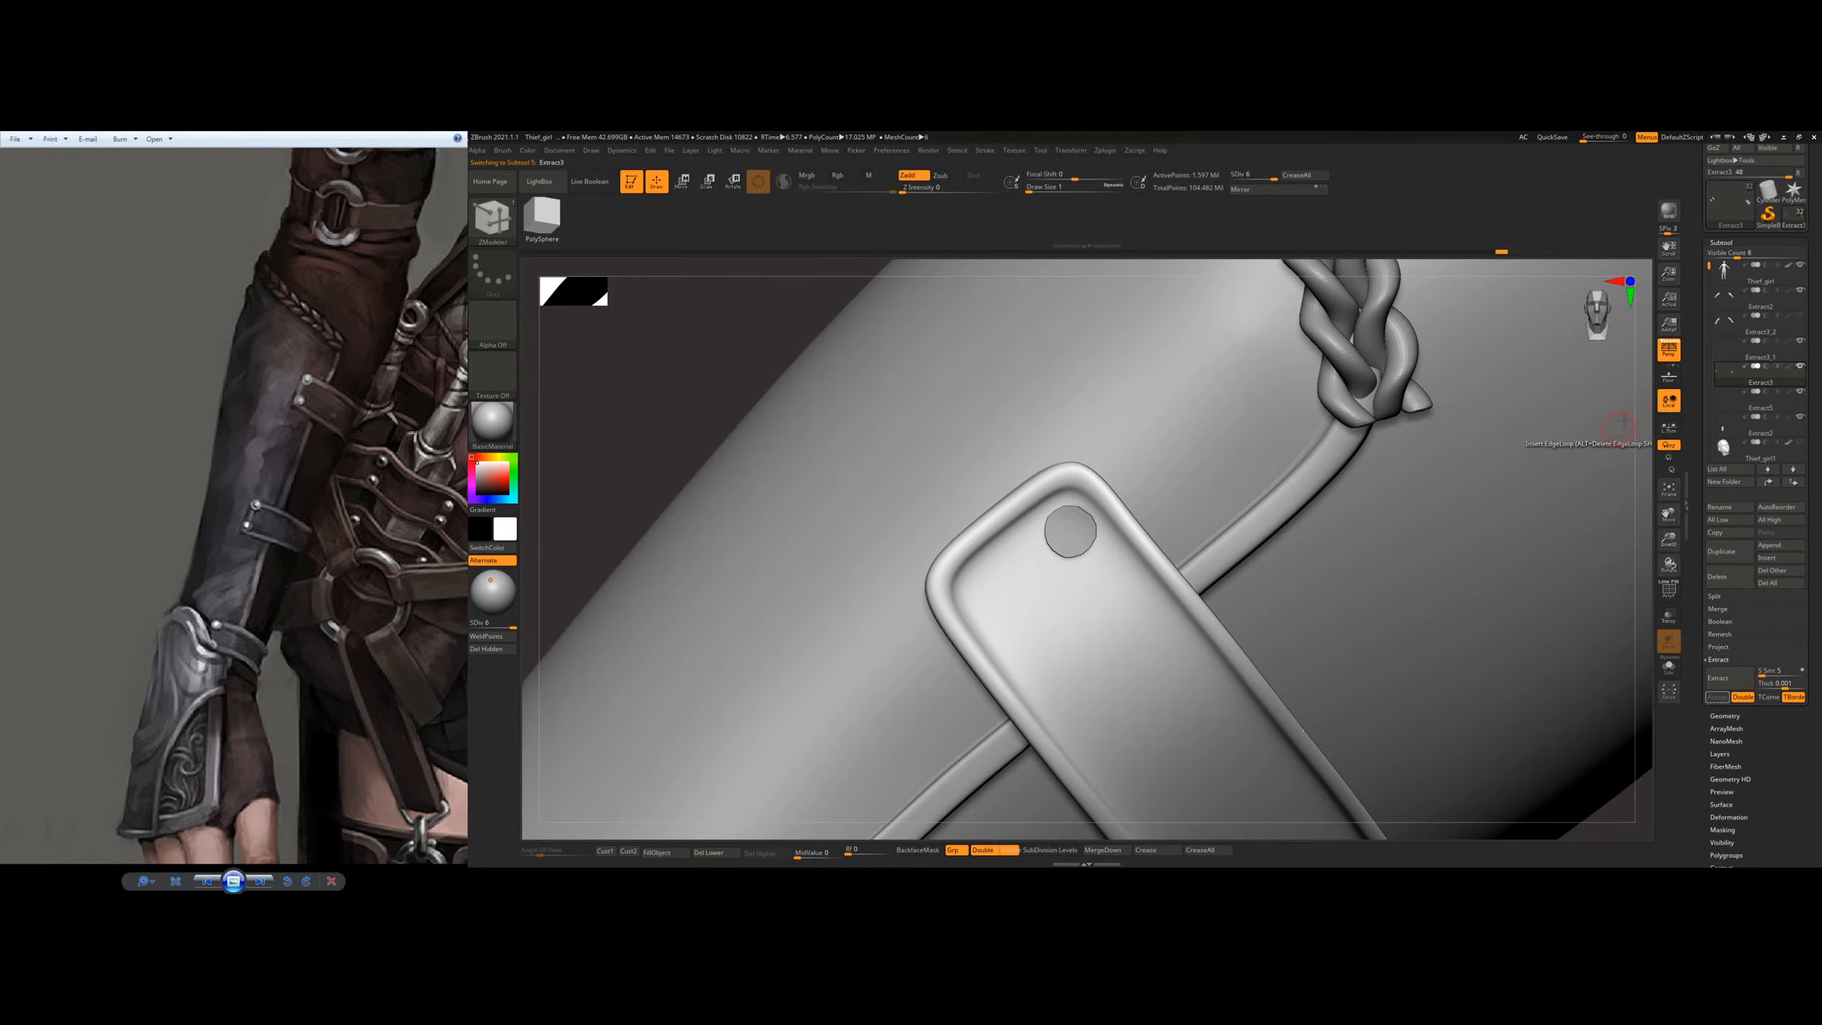
pyautogui.press('b')
pyautogui.press('s')
pyautogui.press('t')
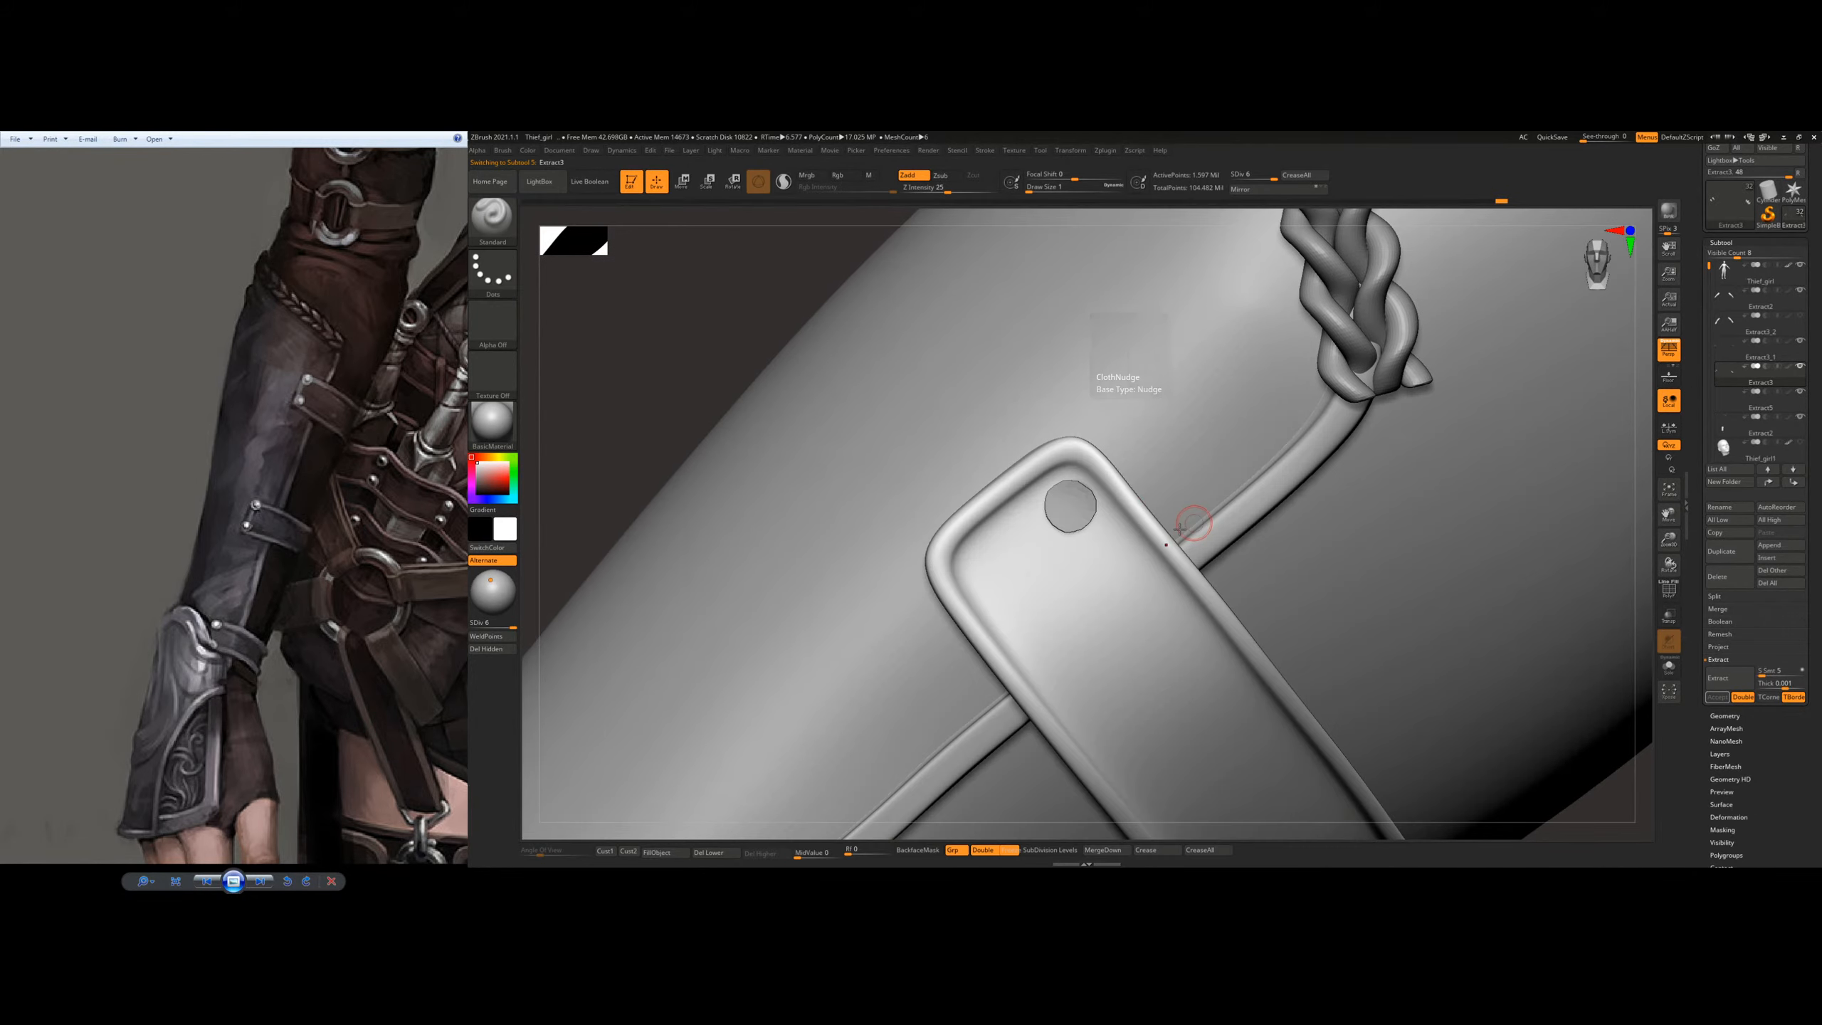
pyautogui.keyDown('alt'); pyautogui.click(1083, 510); pyautogui.keyUp('alt')
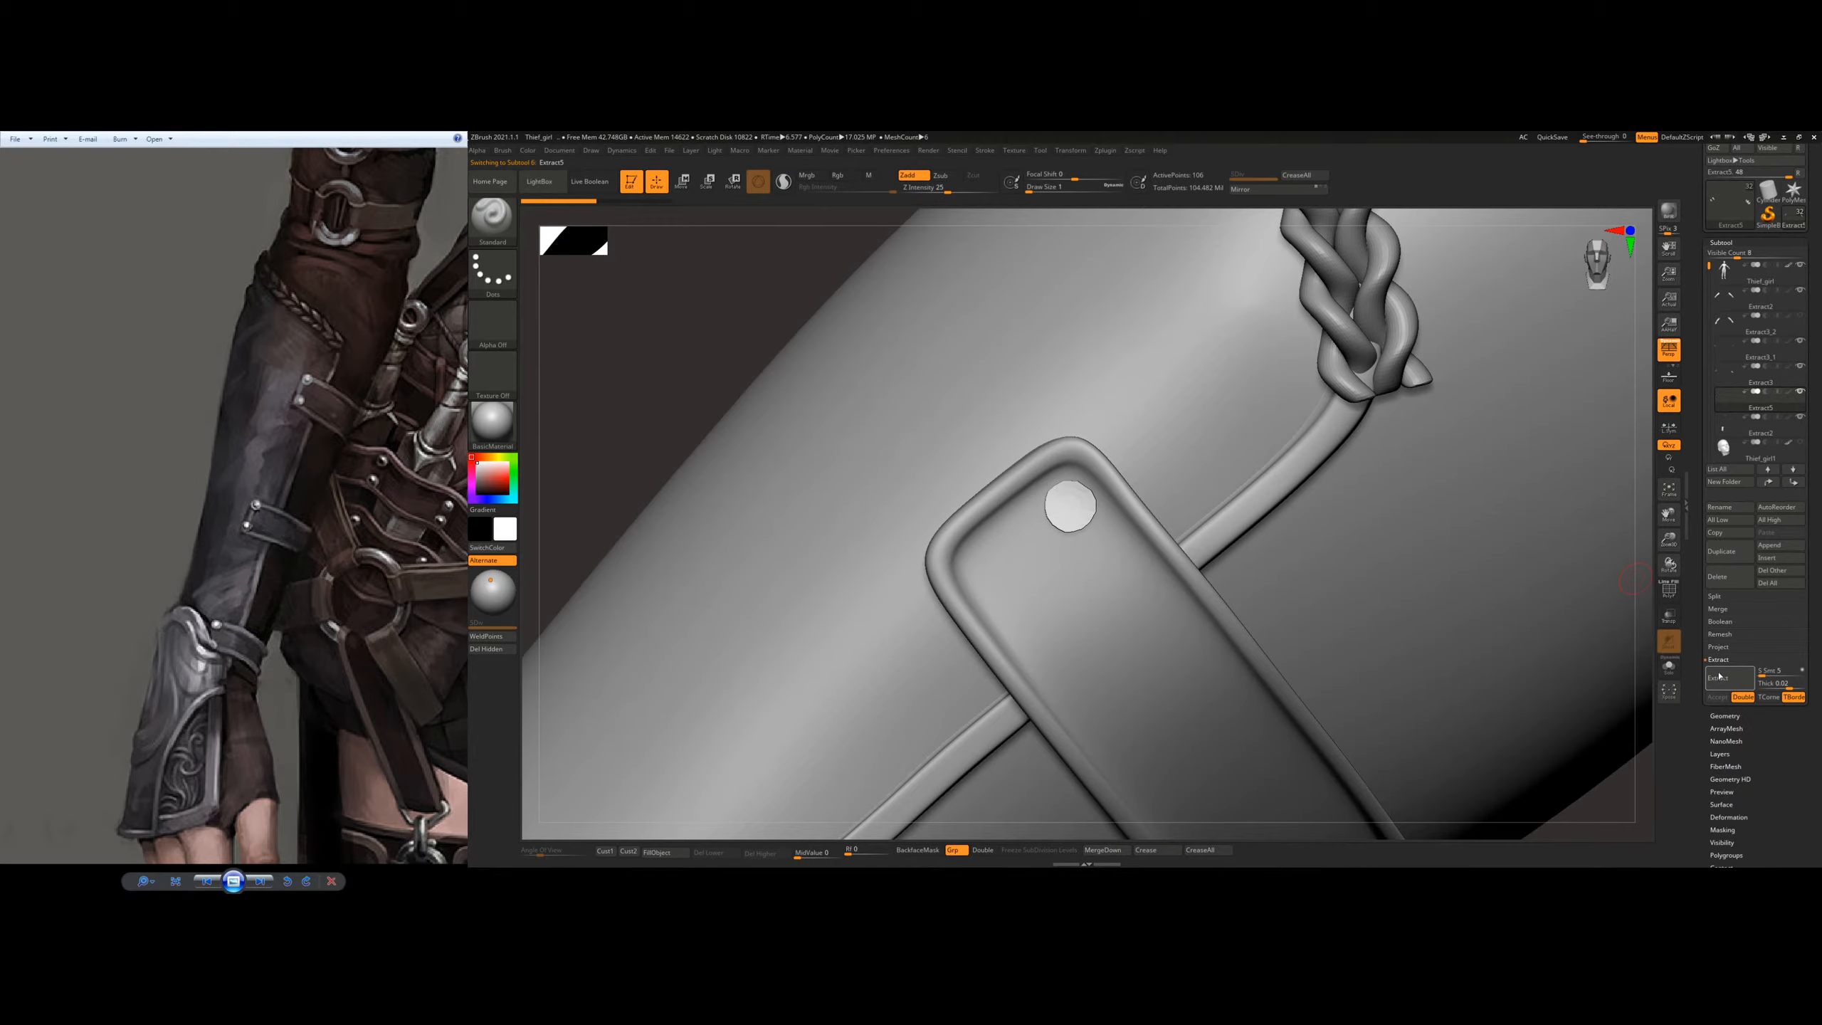
pyautogui.click(1727, 578)
pyautogui.click(1632, 601)
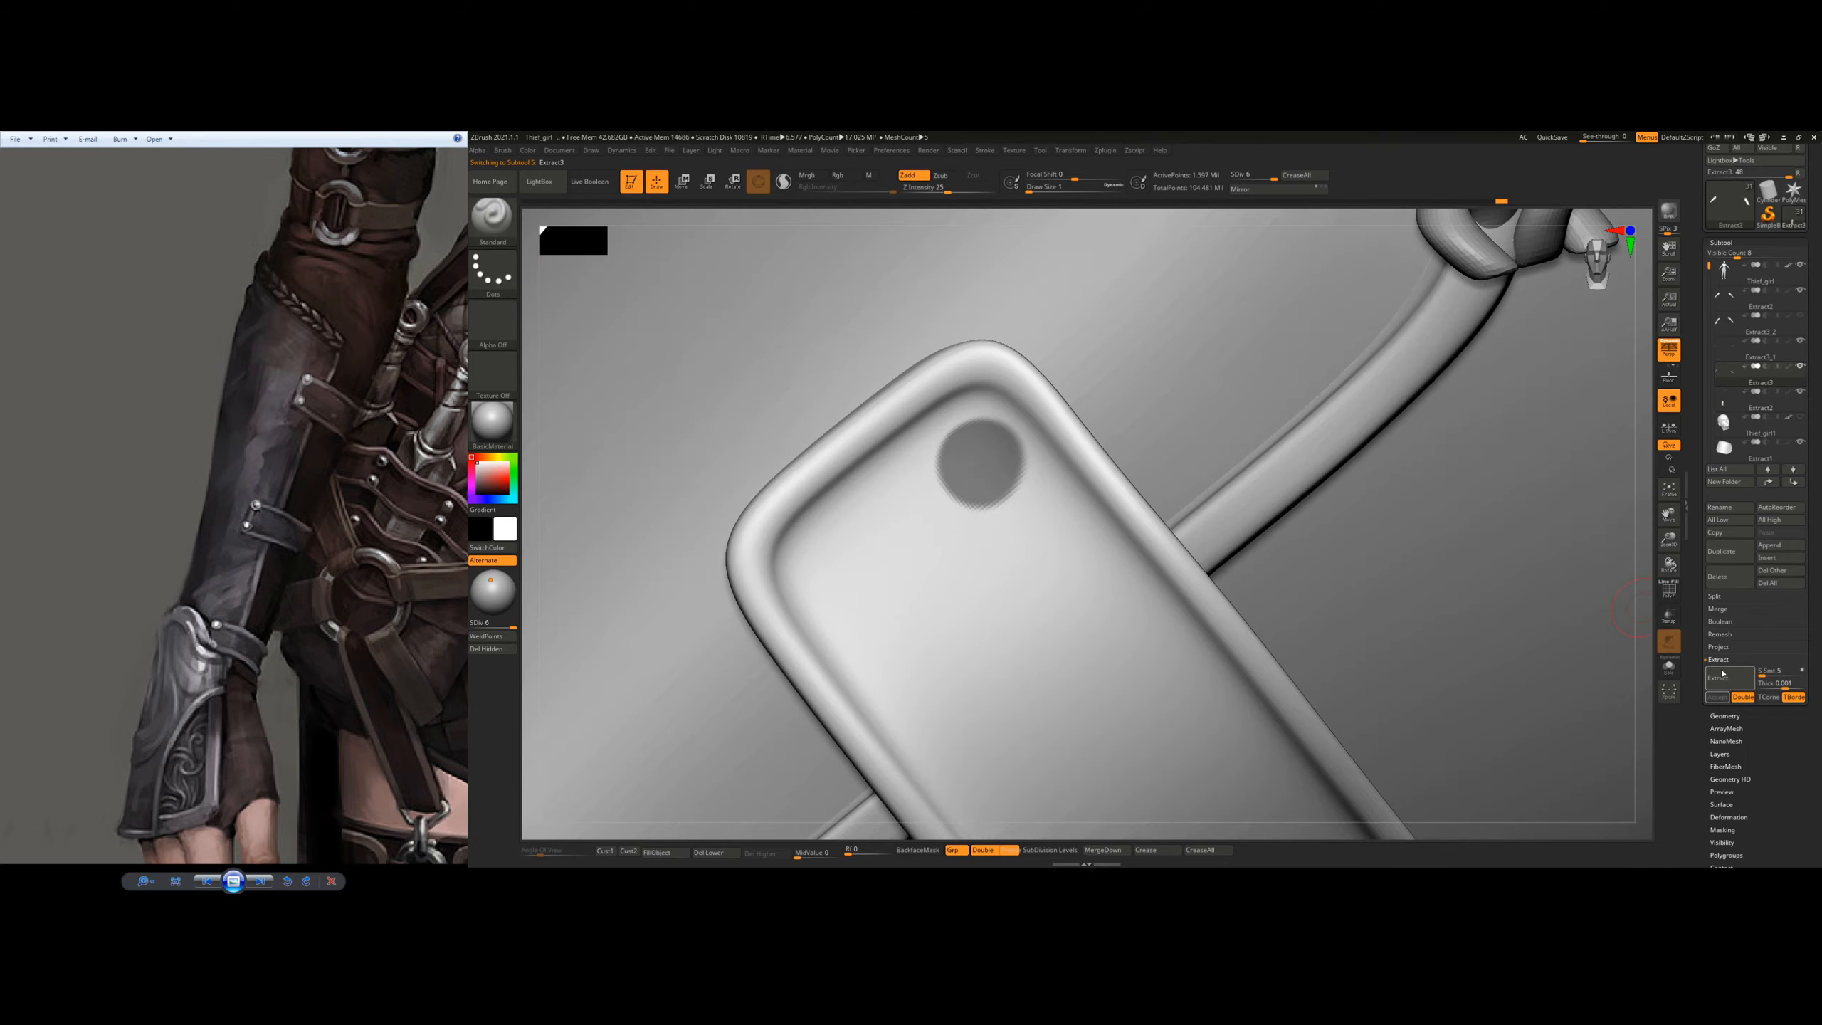
# Step: Extract the masked rivet spot on the strap at 0.001 thickness as a new subtool and select it
pyautogui.click(1715, 680)
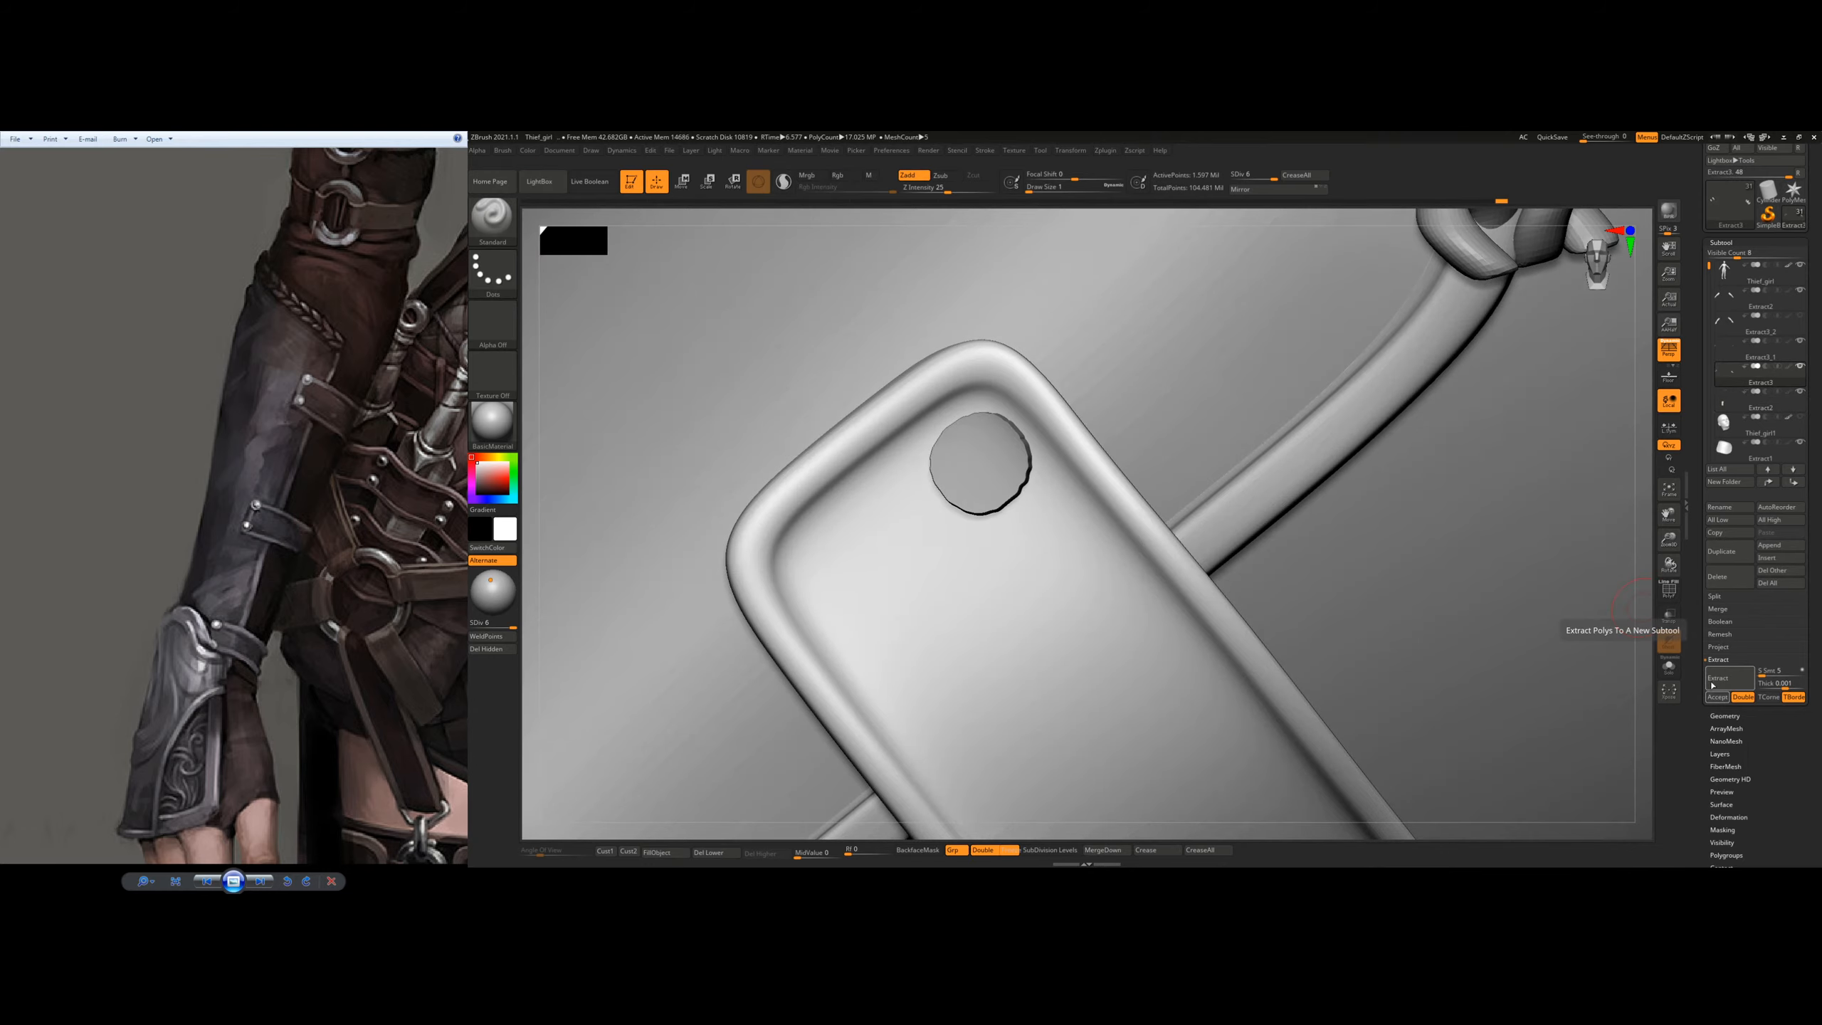
pyautogui.moveTo(1115, 558); pyautogui.dragTo(761, 416, button='right')
pyautogui.keyDown('ctrl'); pyautogui.moveTo(1055, 438); pyautogui.dragTo(1053, 483, button='right'); pyautogui.keyUp('ctrl')
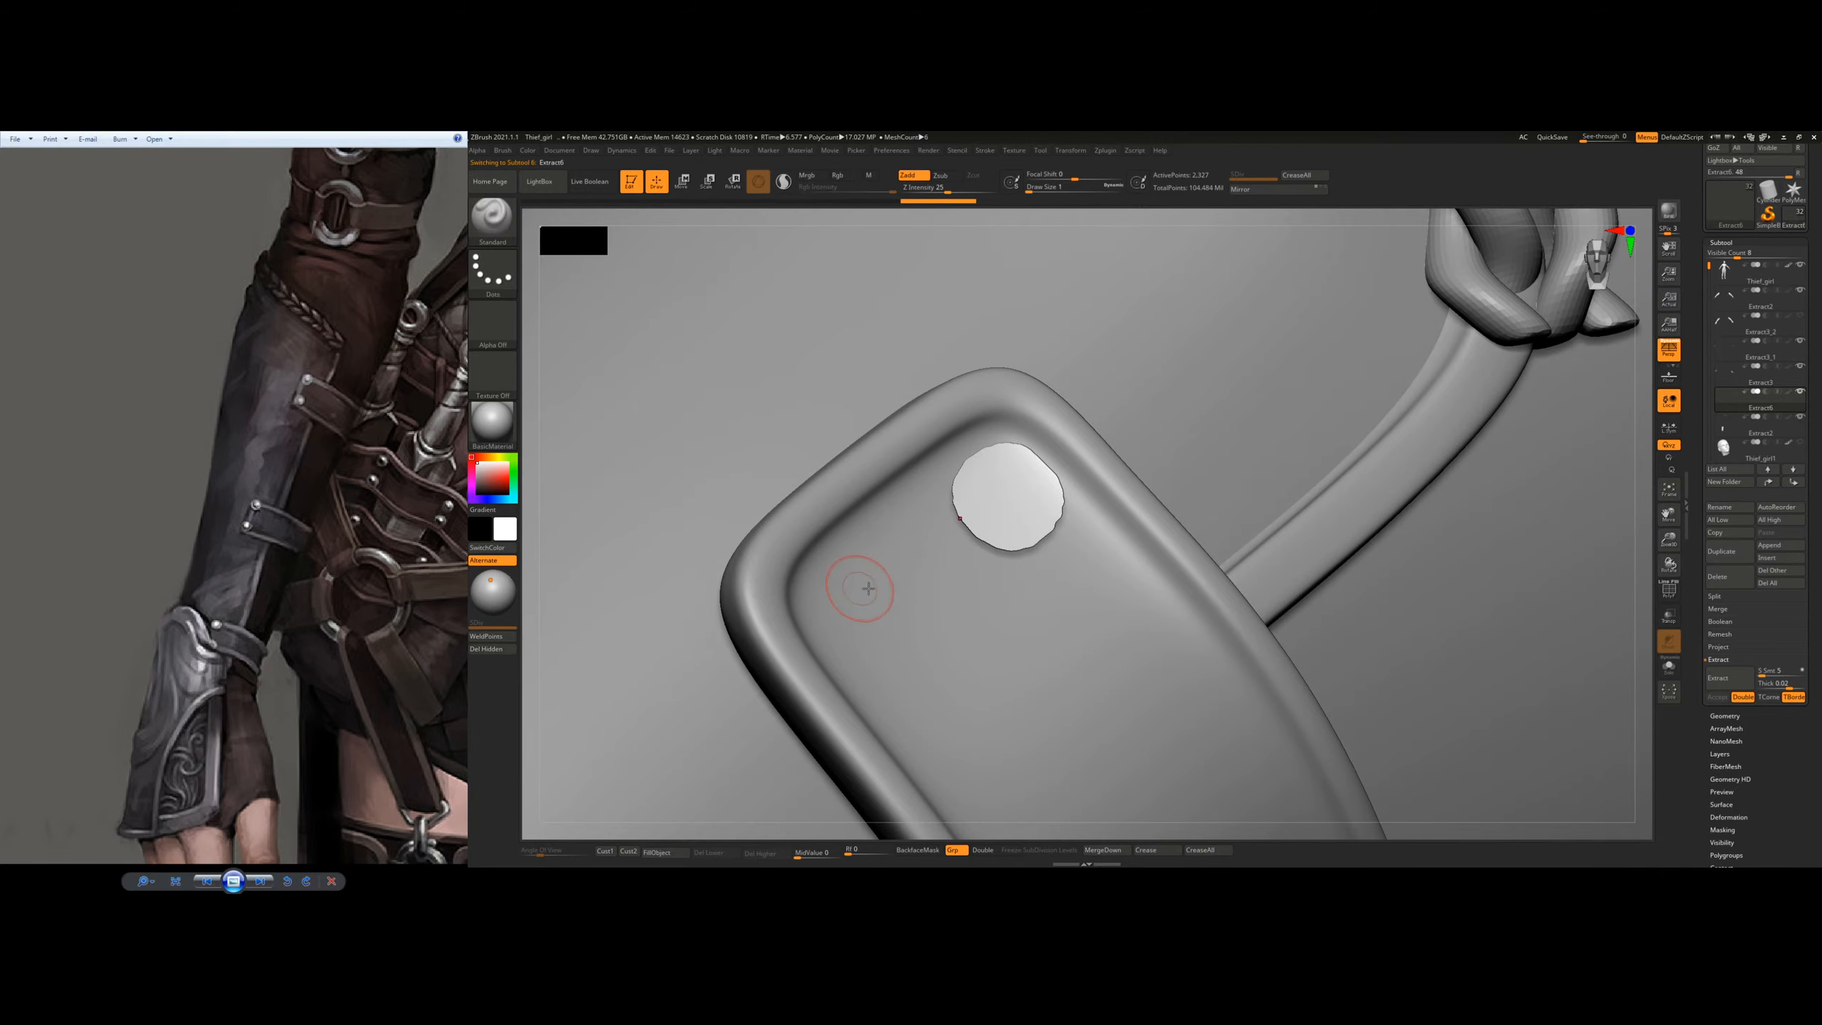
# Step: Display the new rivet disc's wireframe and remesh it with ZRemesher set to Half
pyautogui.hotkey('shift', 'f')
pyautogui.keyDown('ctrl'); pyautogui.moveTo(932, 552); pyautogui.dragTo(1104, 533, button='right'); pyautogui.keyUp('ctrl')
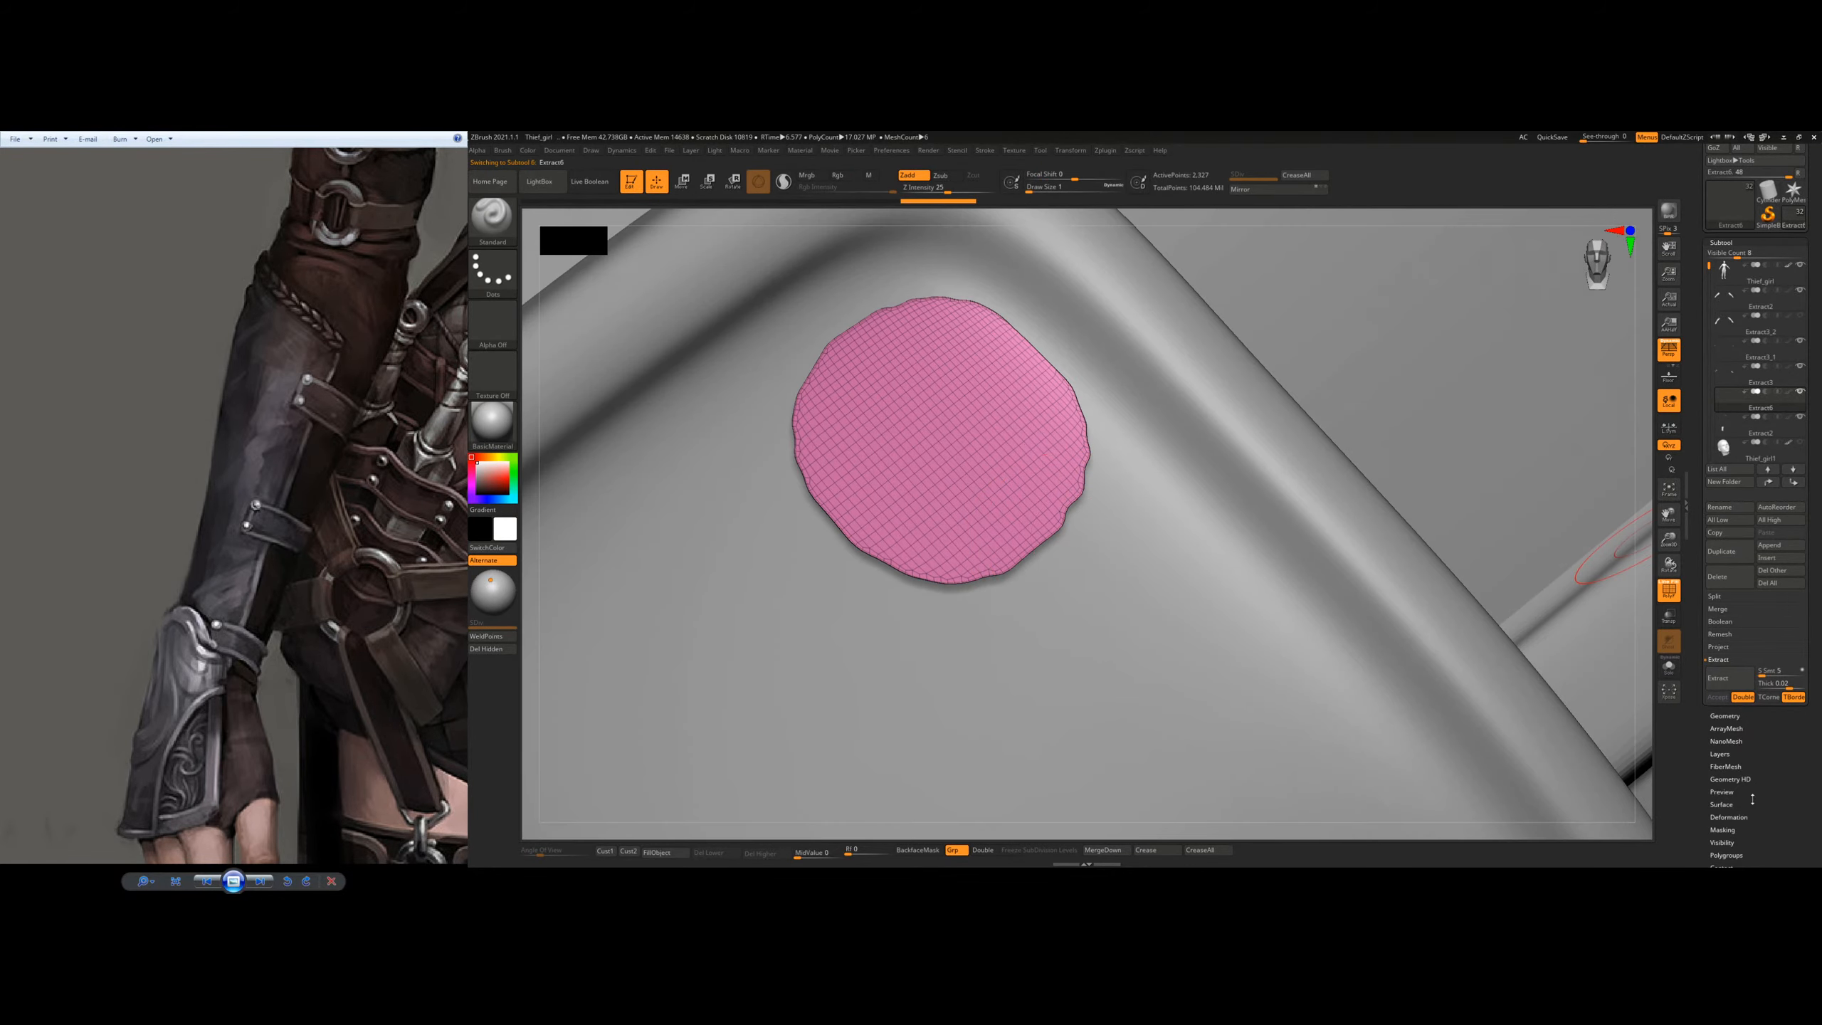
pyautogui.click(1734, 714)
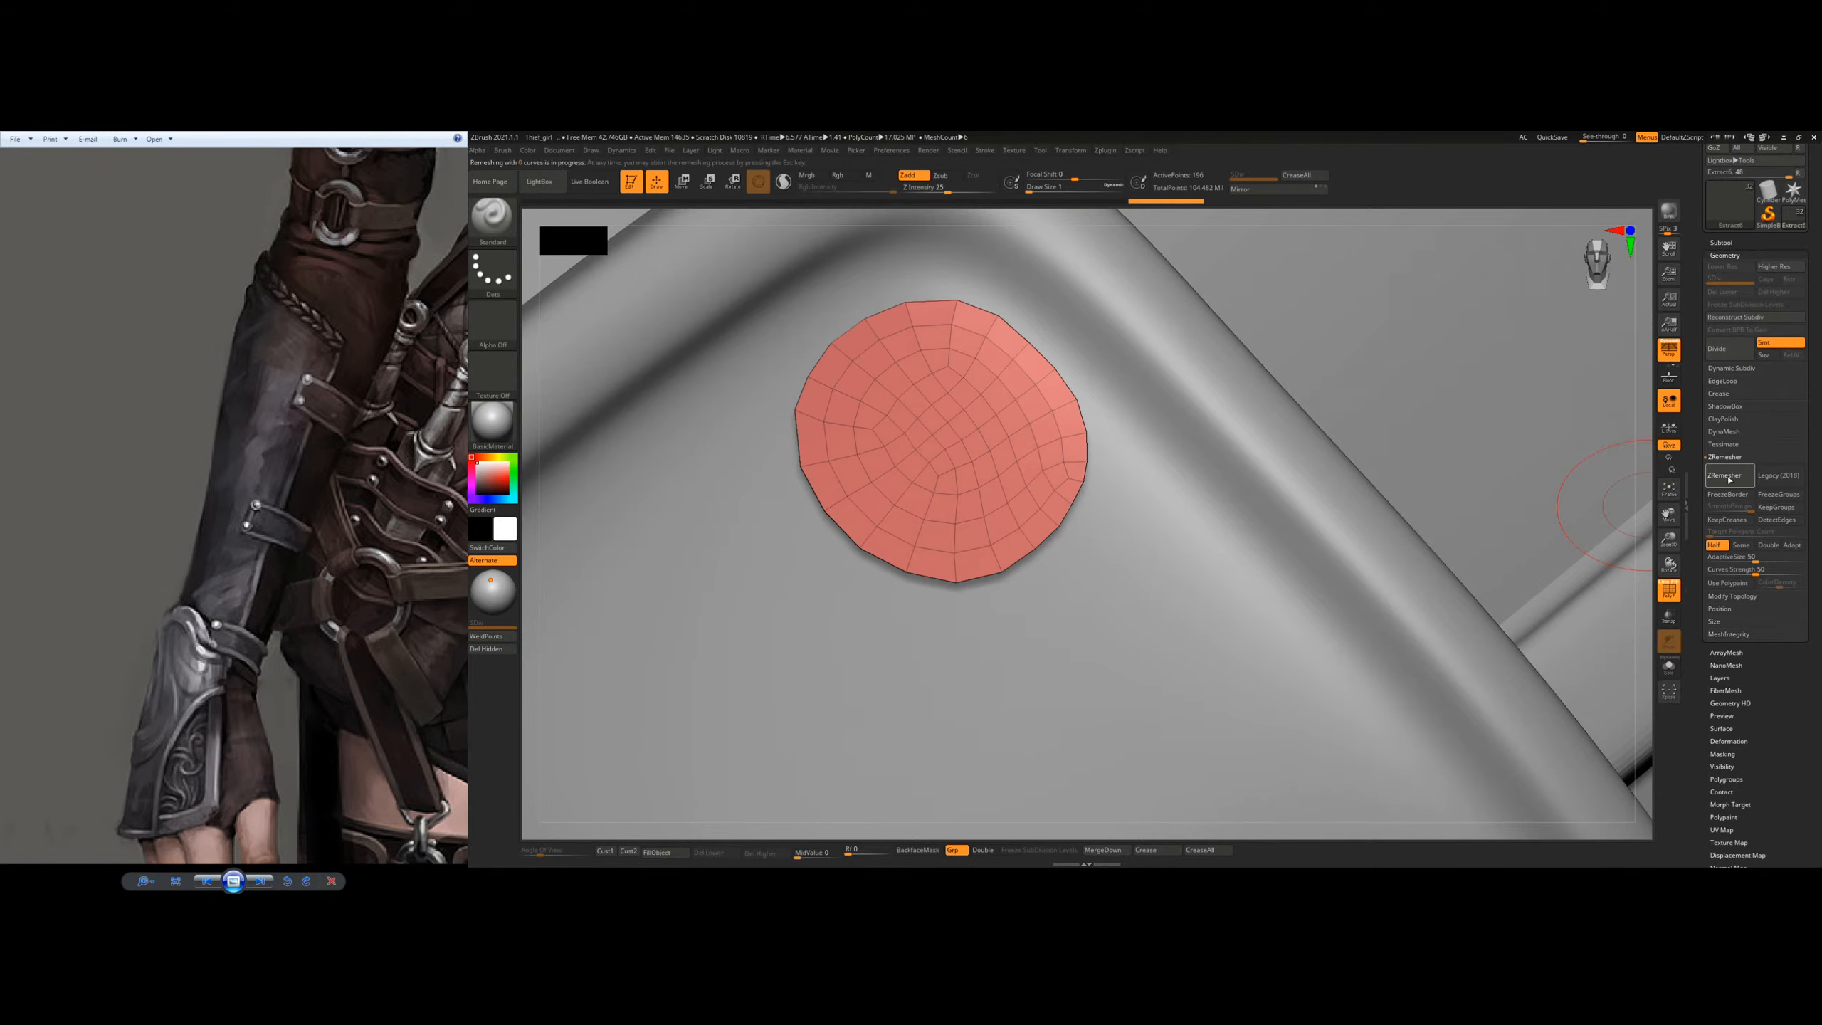
pyautogui.click(1726, 479)
pyautogui.moveTo(1112, 494); pyautogui.dragTo(1205, 481)
# Step: Extrude the rivet disc's polygons outward with the ZModeler brush into a thick disc with side walls
pyautogui.press('space')
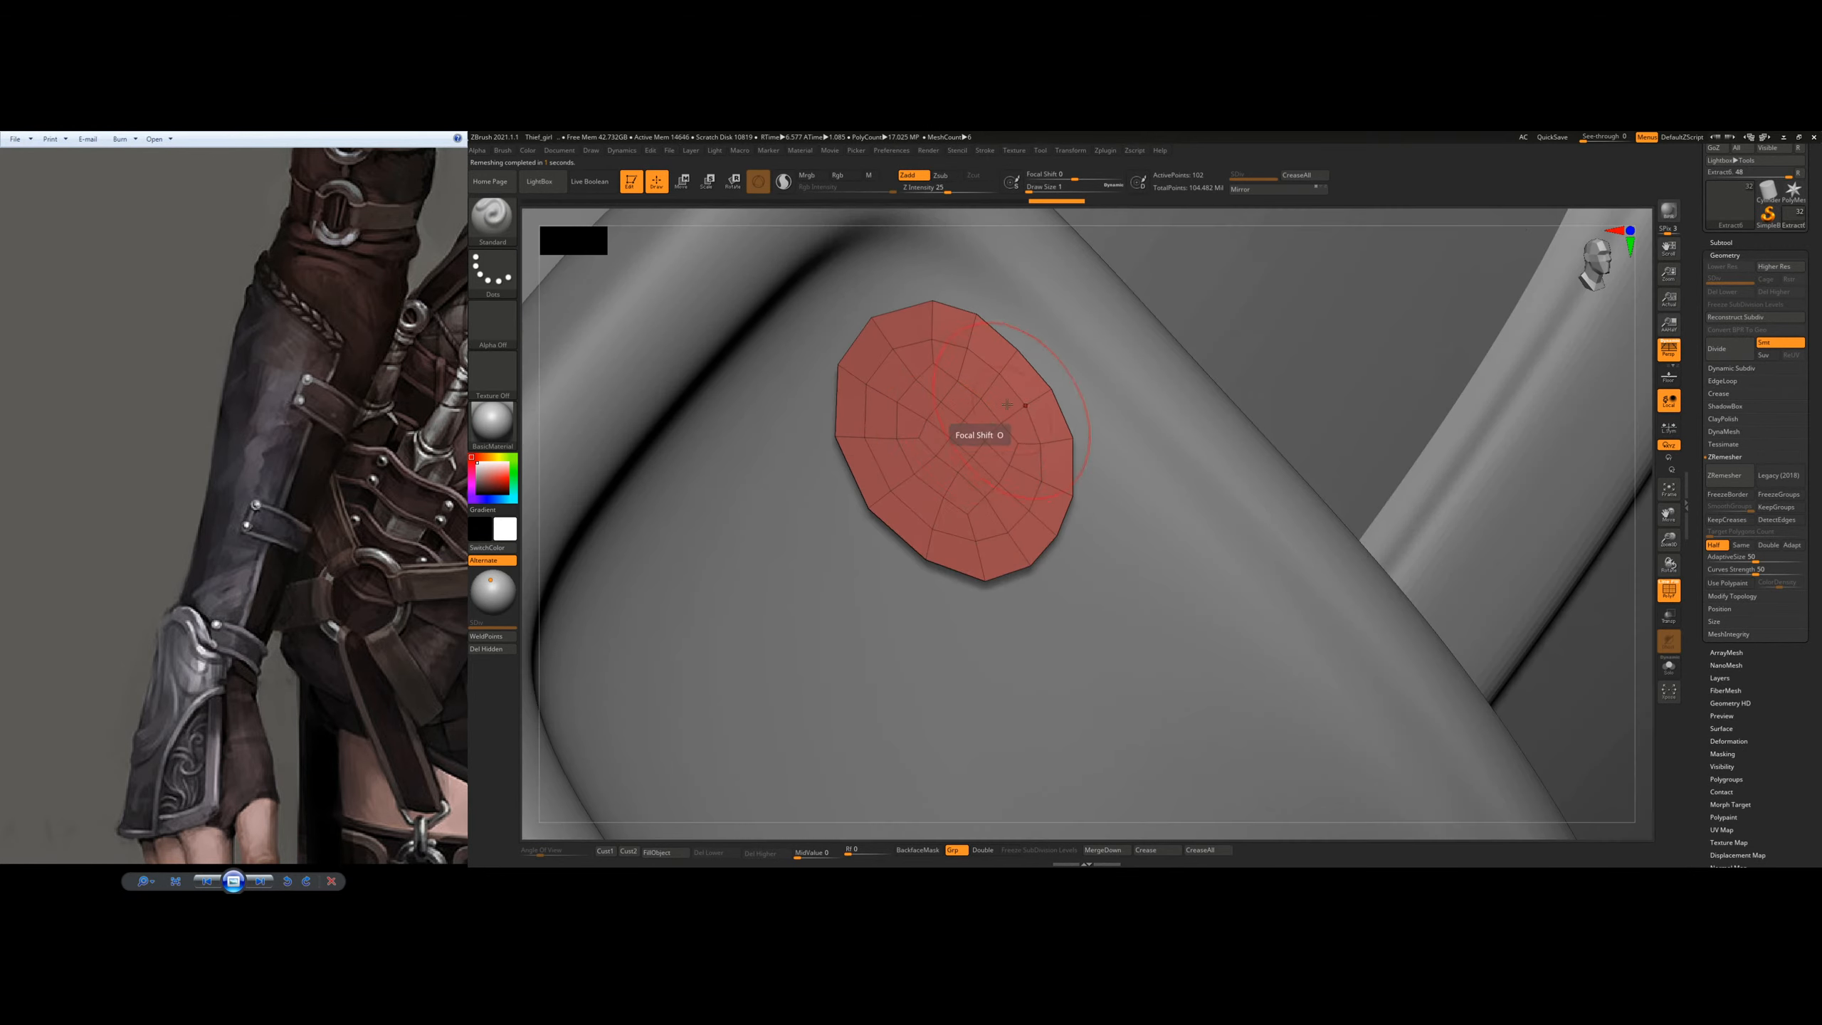
pyautogui.press('b')
pyautogui.press('z')
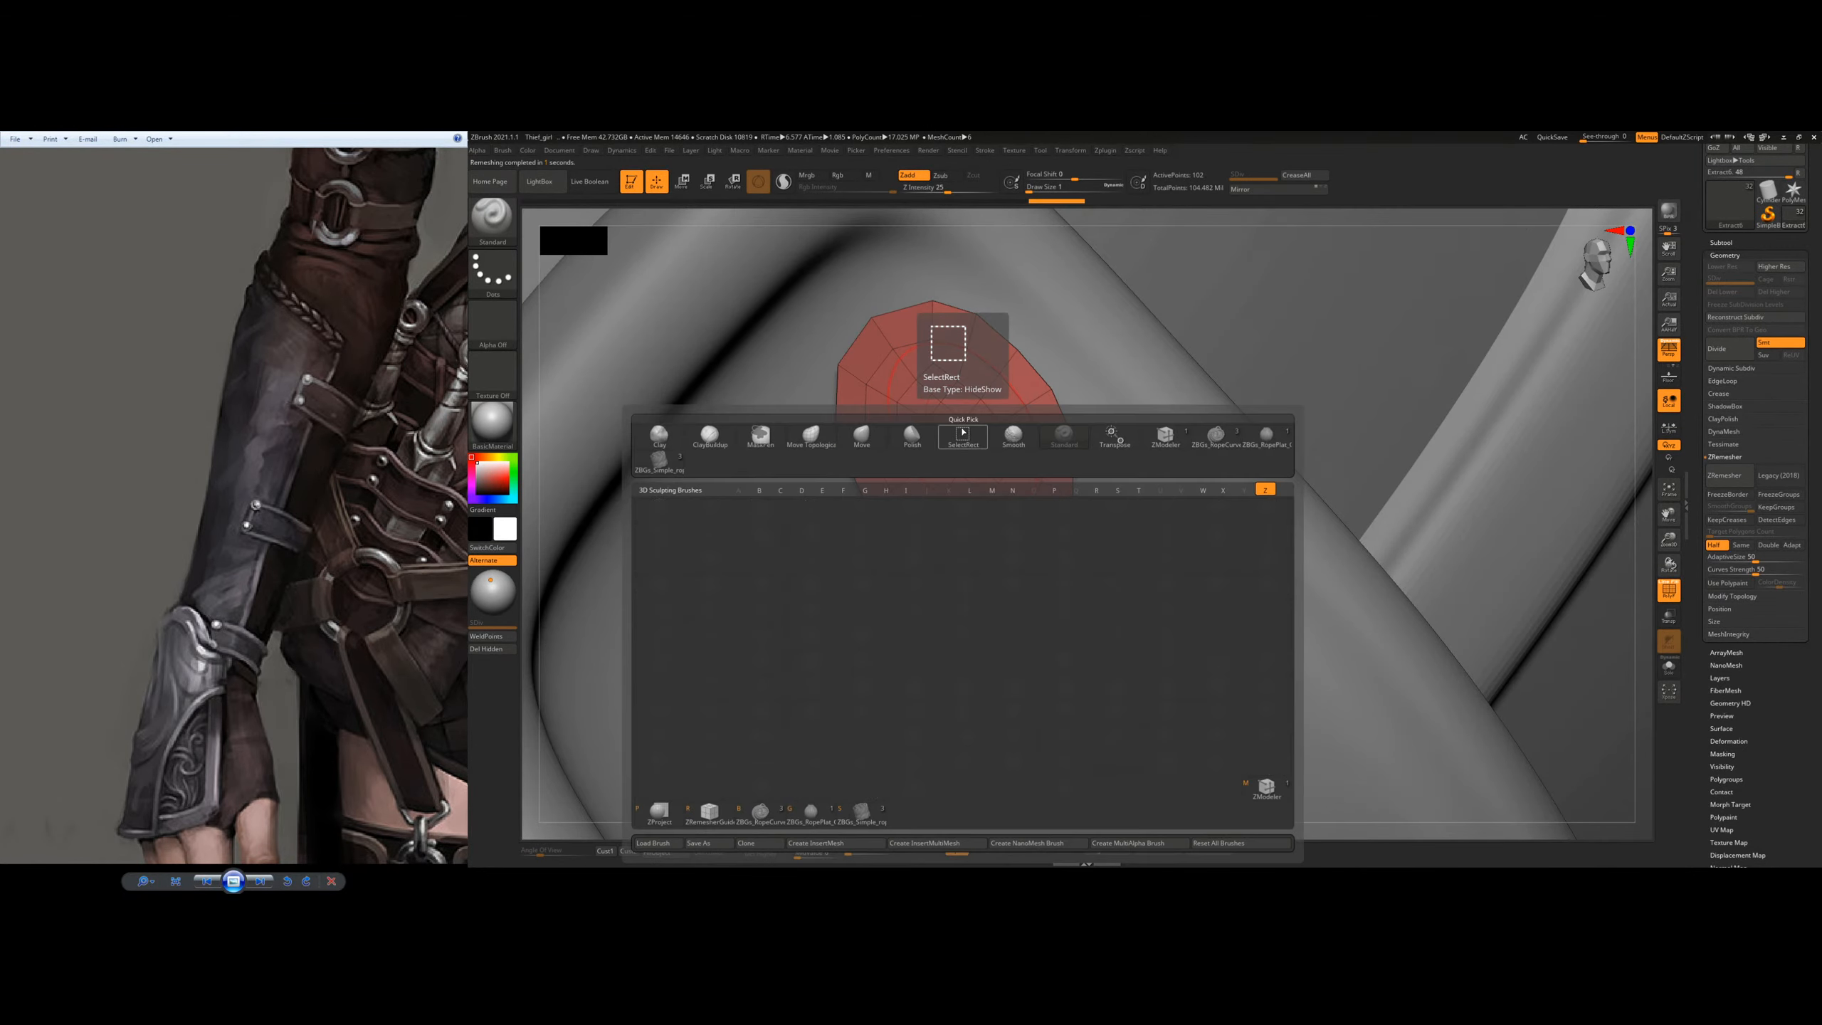
pyautogui.press('m')
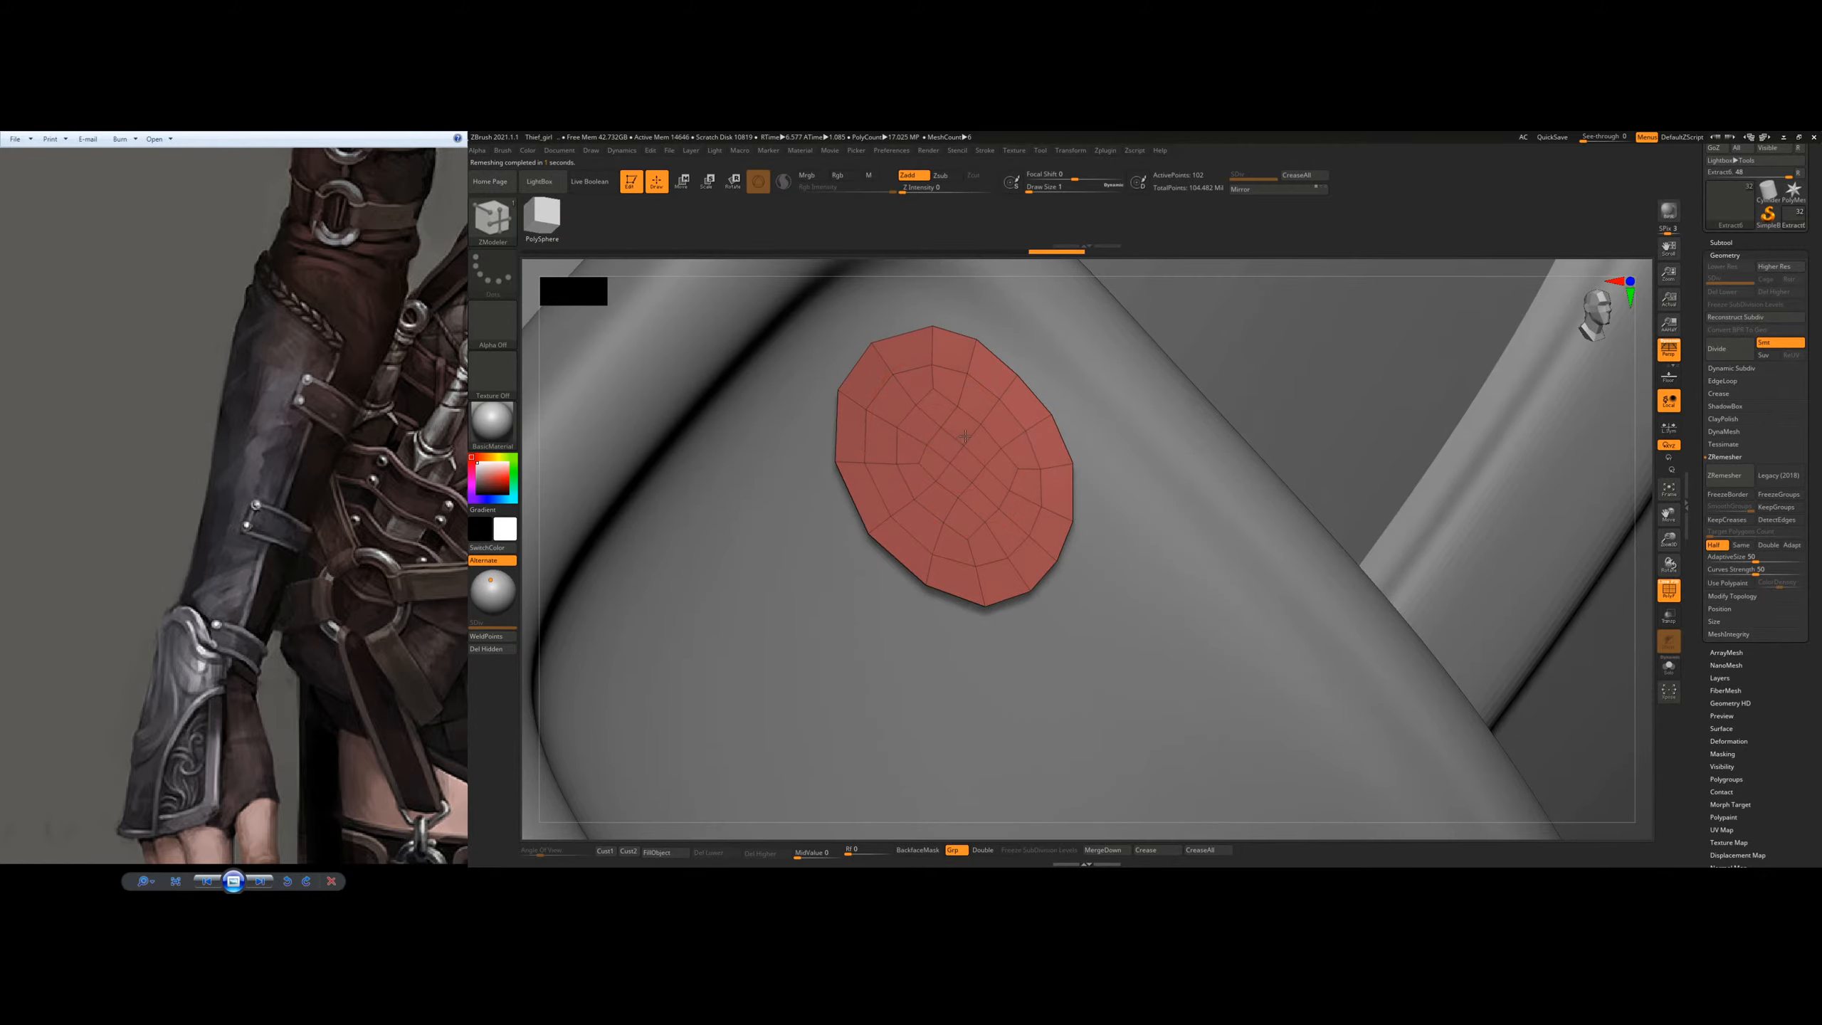
pyautogui.moveTo(966, 437); pyautogui.dragTo(1012, 424)
pyautogui.moveTo(1069, 470); pyautogui.dragTo(704, 379, button='right')
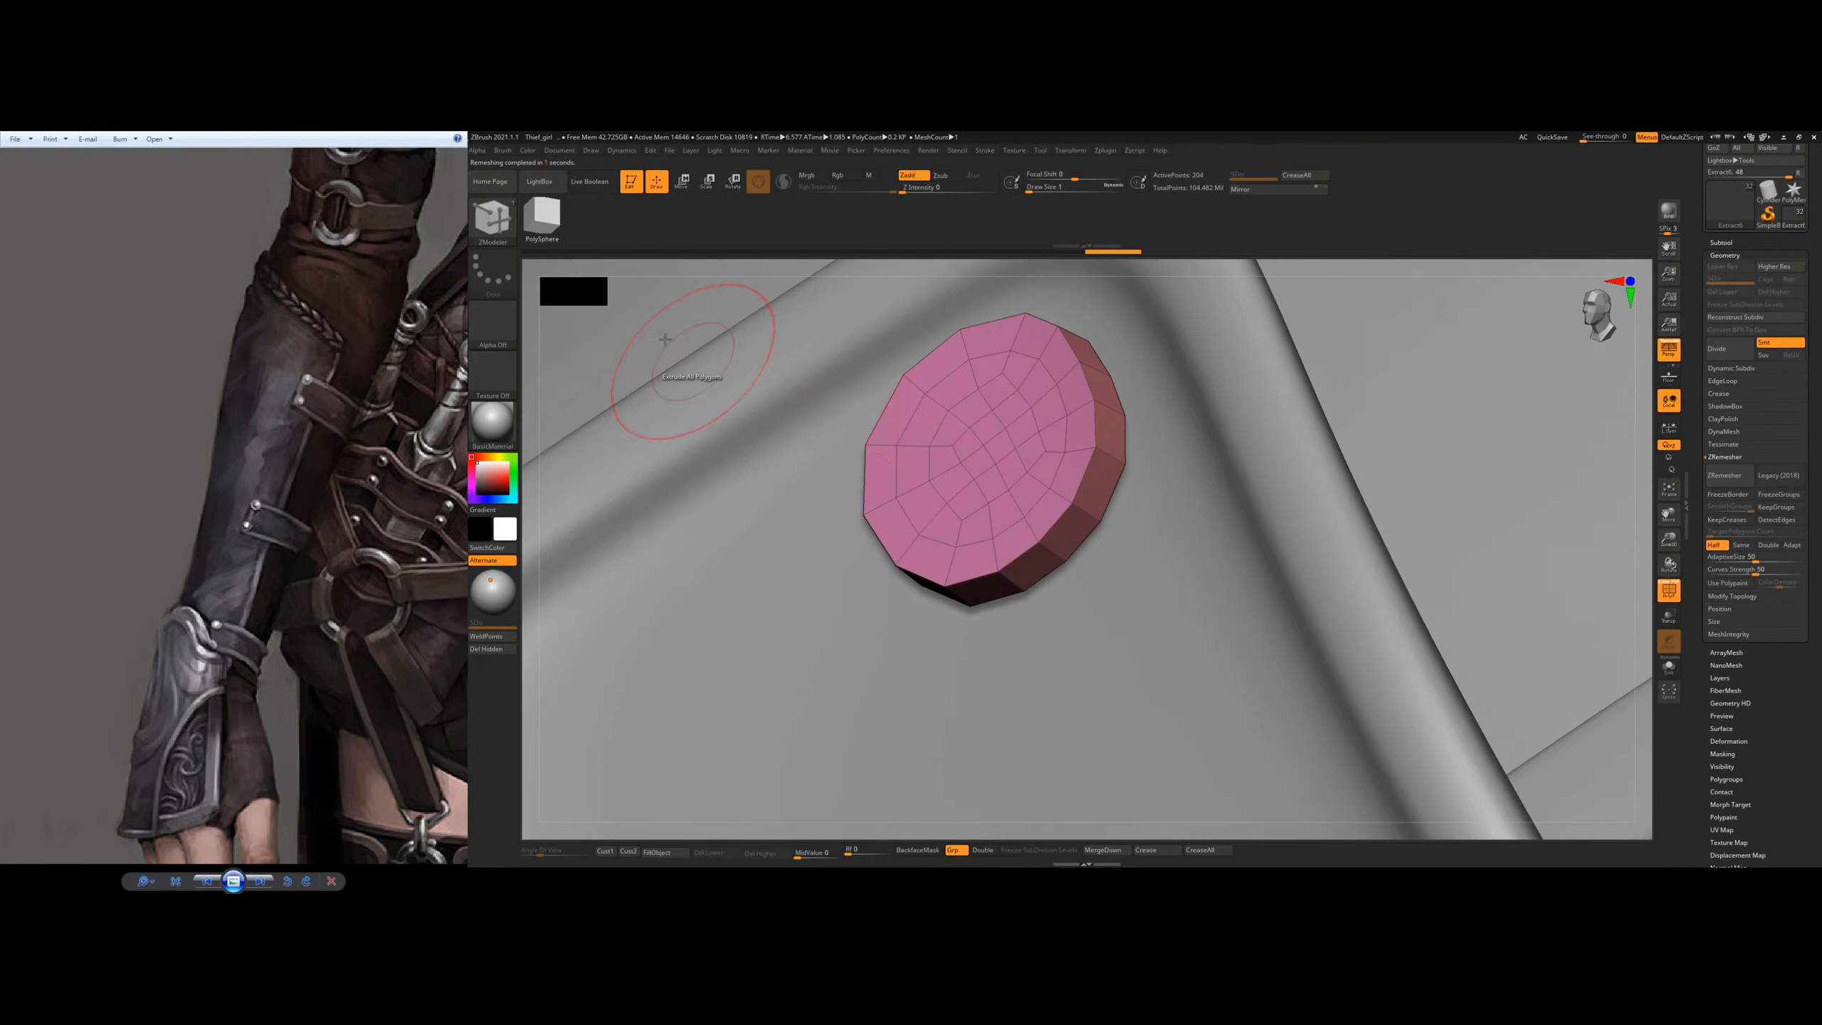
# Step: Set the ZModeler polygon target to Polygroup Border and add an inset ring around the rivet disc's top face
pyautogui.click(541, 179)
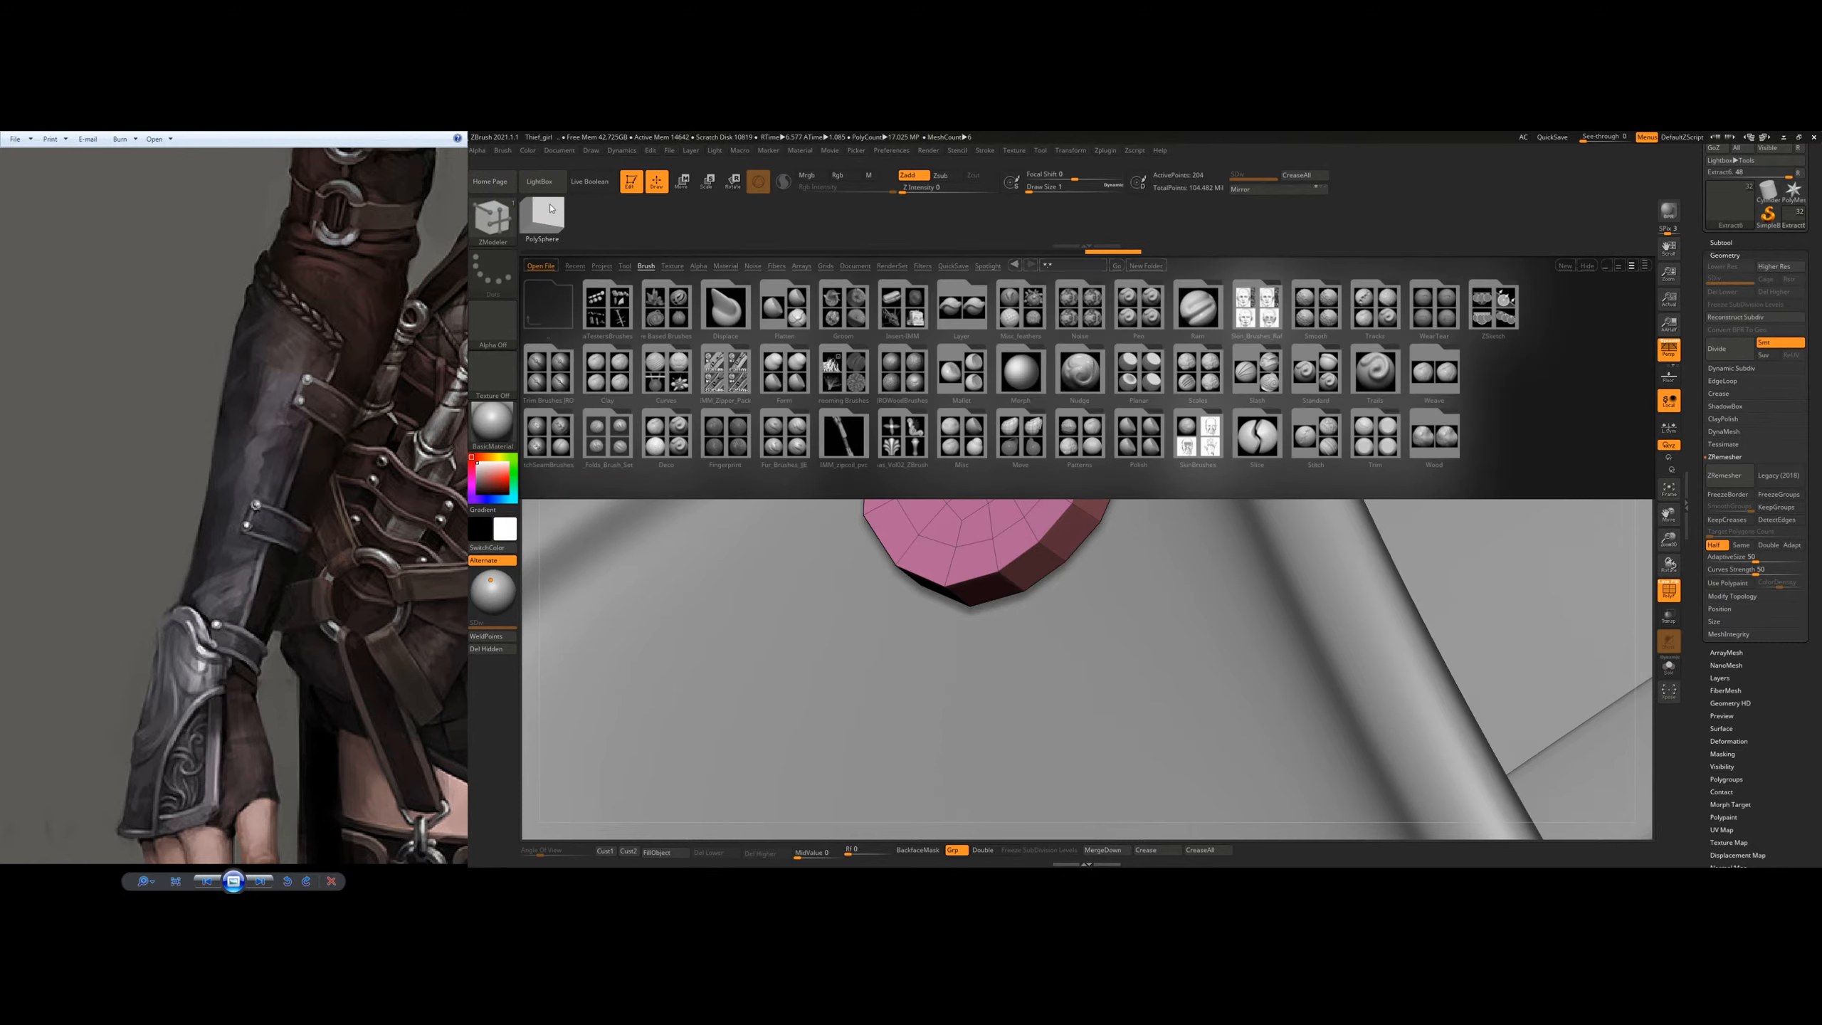
pyautogui.press(',')
pyautogui.moveTo(643, 311); pyautogui.dragTo(993, 585, button='right')
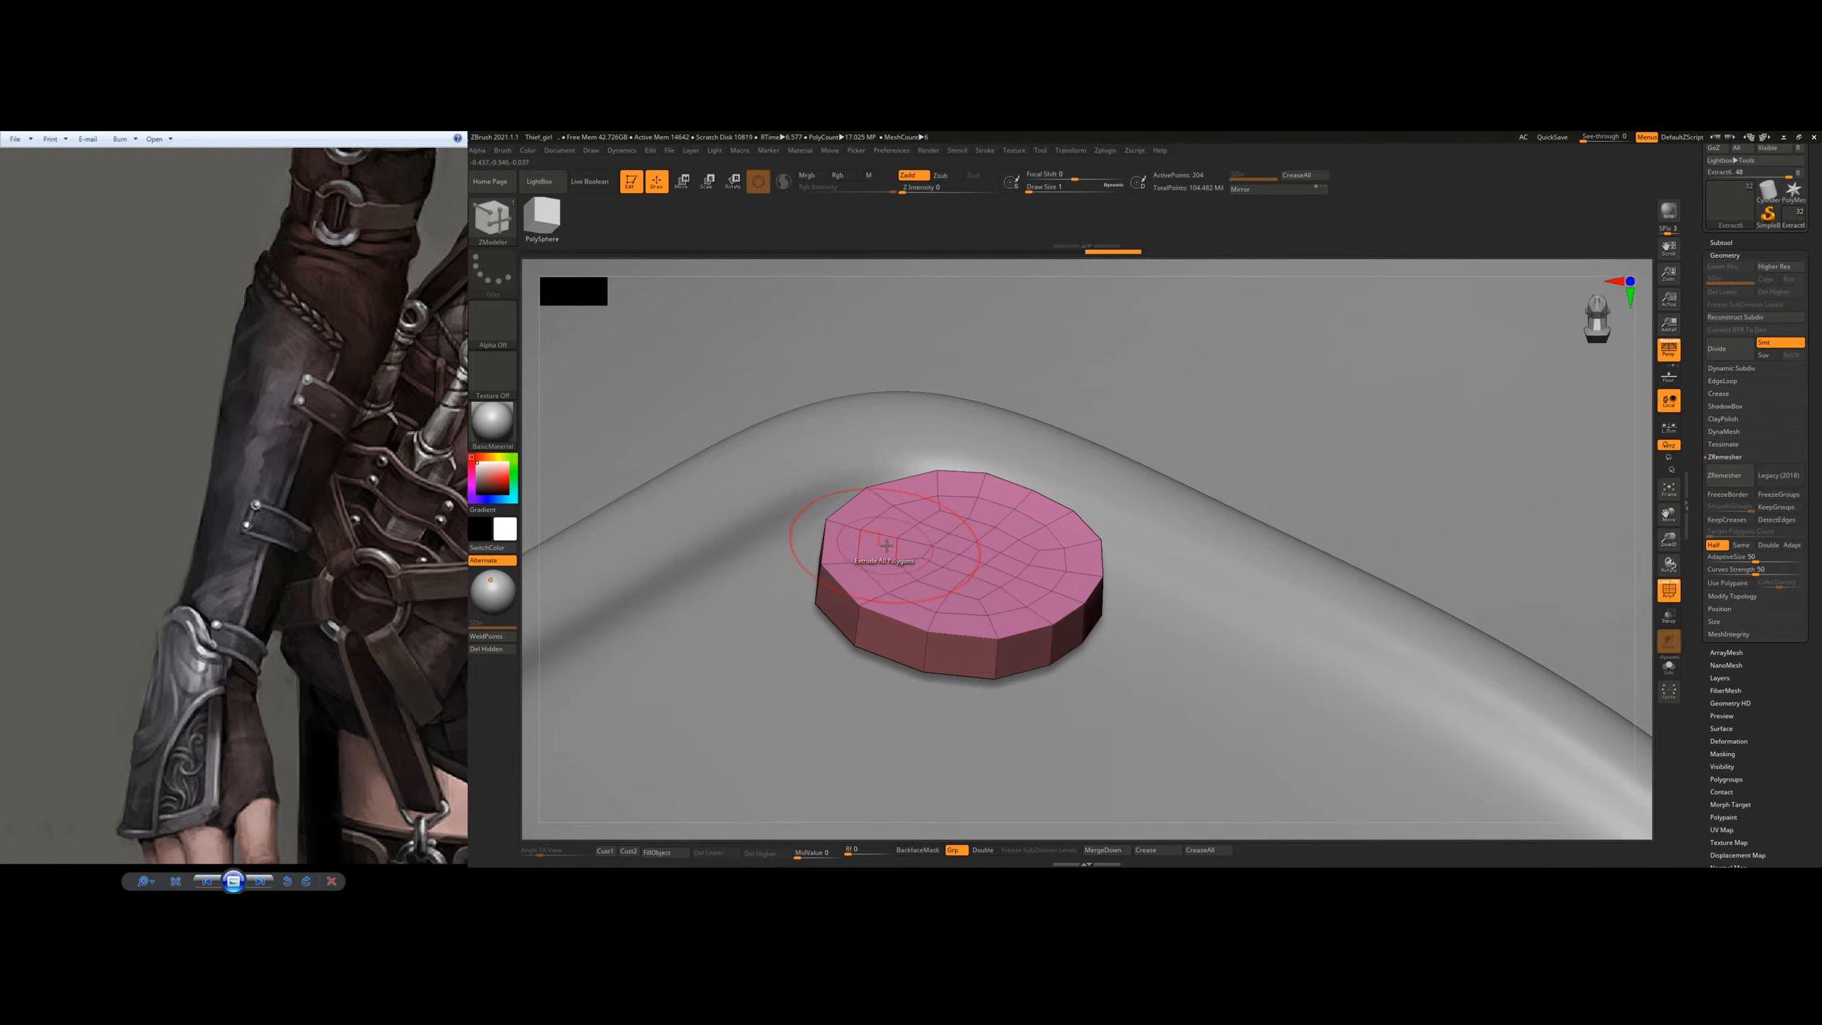
pyautogui.moveTo(1037, 549); pyautogui.dragTo(1062, 644, button='right')
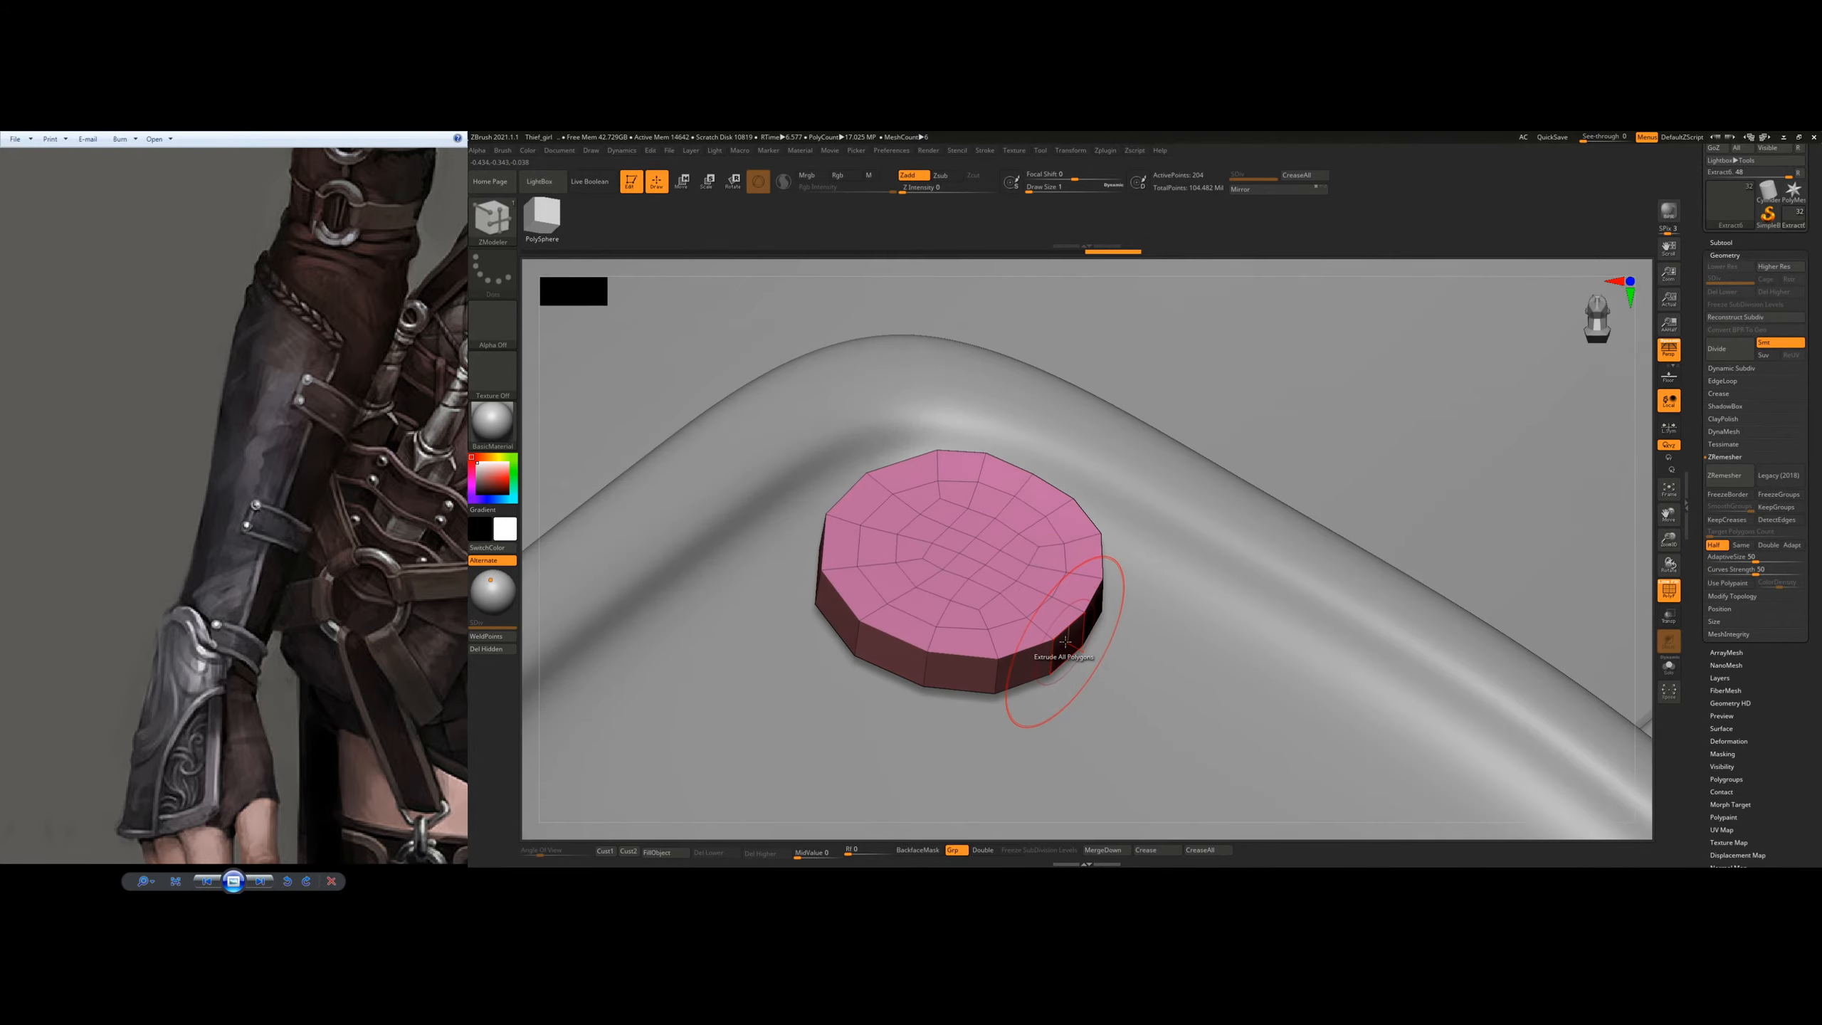
pyautogui.moveTo(1066, 642)
pyautogui.mouseDown()
pyautogui.moveTo(1082, 656)
pyautogui.moveTo(1068, 643)
pyautogui.mouseUp()
pyautogui.press('space')
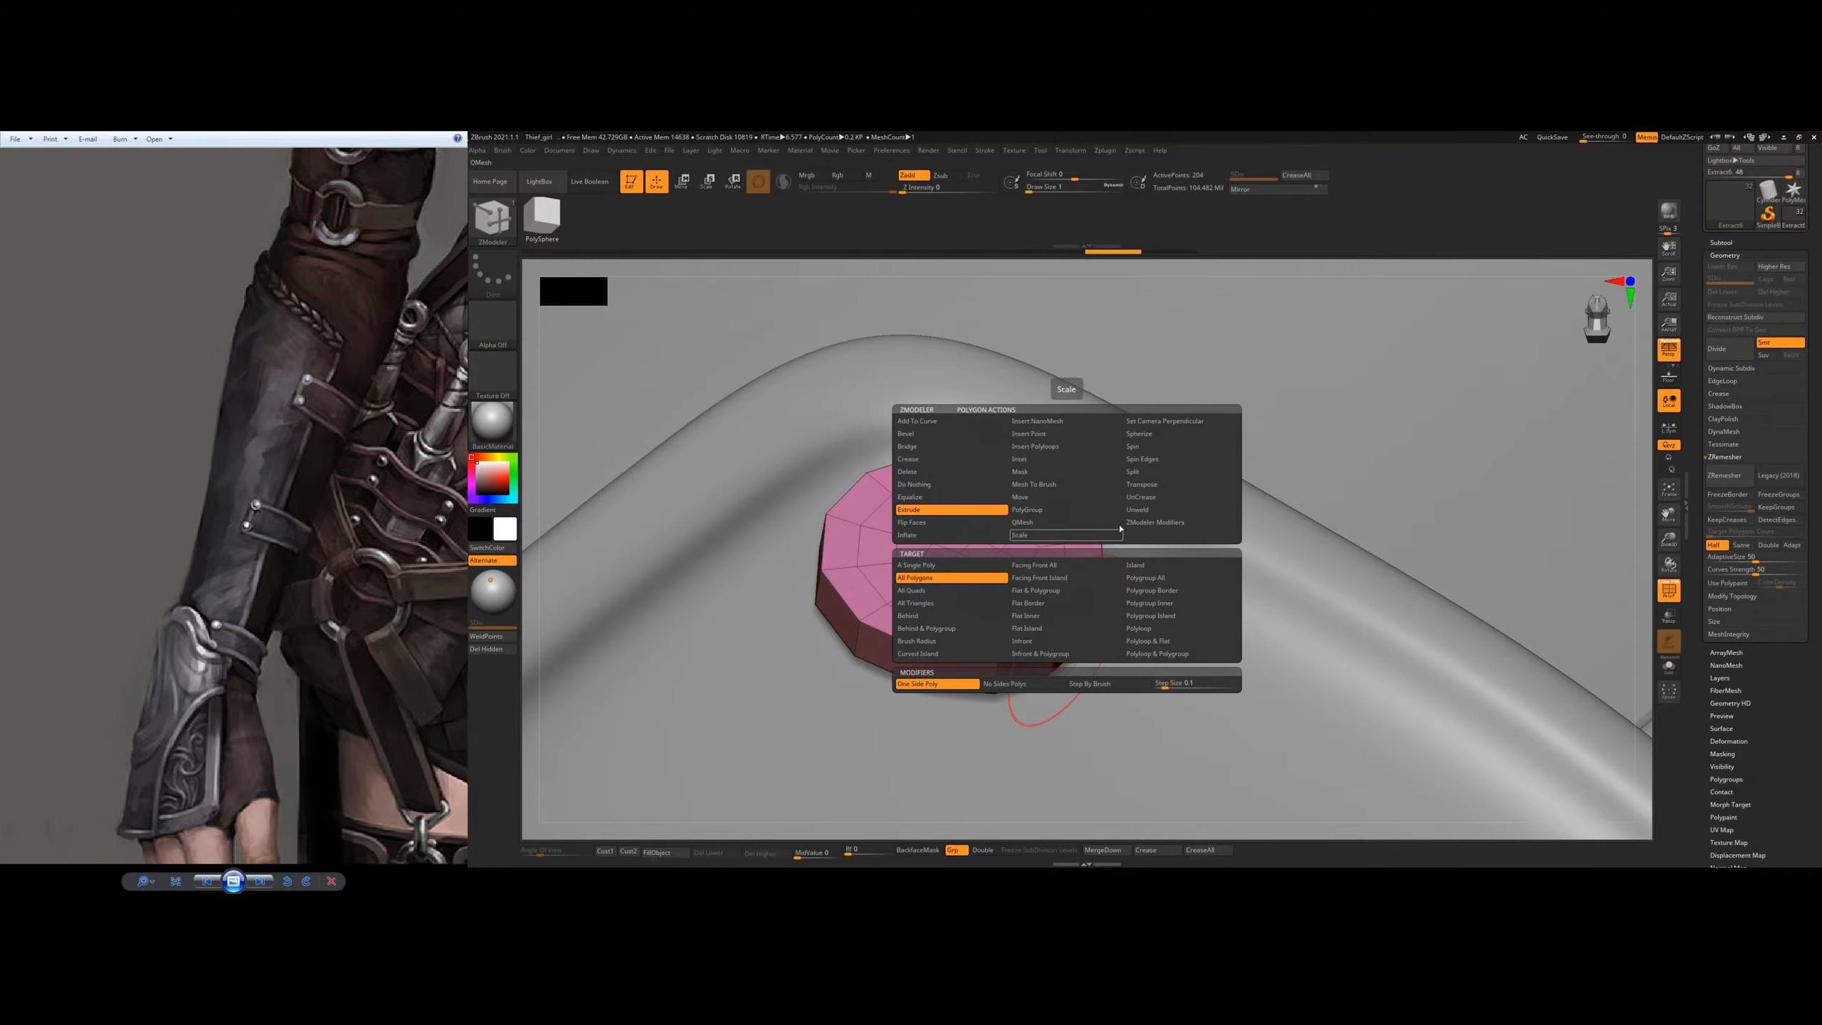
pyautogui.click(1160, 592)
pyautogui.moveTo(1068, 649); pyautogui.dragTo(1143, 702)
pyautogui.moveTo(1151, 672)
pyautogui.keyDown('ctrl'); pyautogui.mouseDown(button='right')
pyautogui.moveTo(1078, 491)
pyautogui.moveTo(1223, 647)
pyautogui.moveTo(1240, 706)
pyautogui.moveTo(1177, 571)
pyautogui.mouseUp(button='right'); pyautogui.keyUp('ctrl')
# Step: Try to extrude the inner circle of the rivet's top with the ZModeler target set to Polygroup All
pyautogui.press('space')
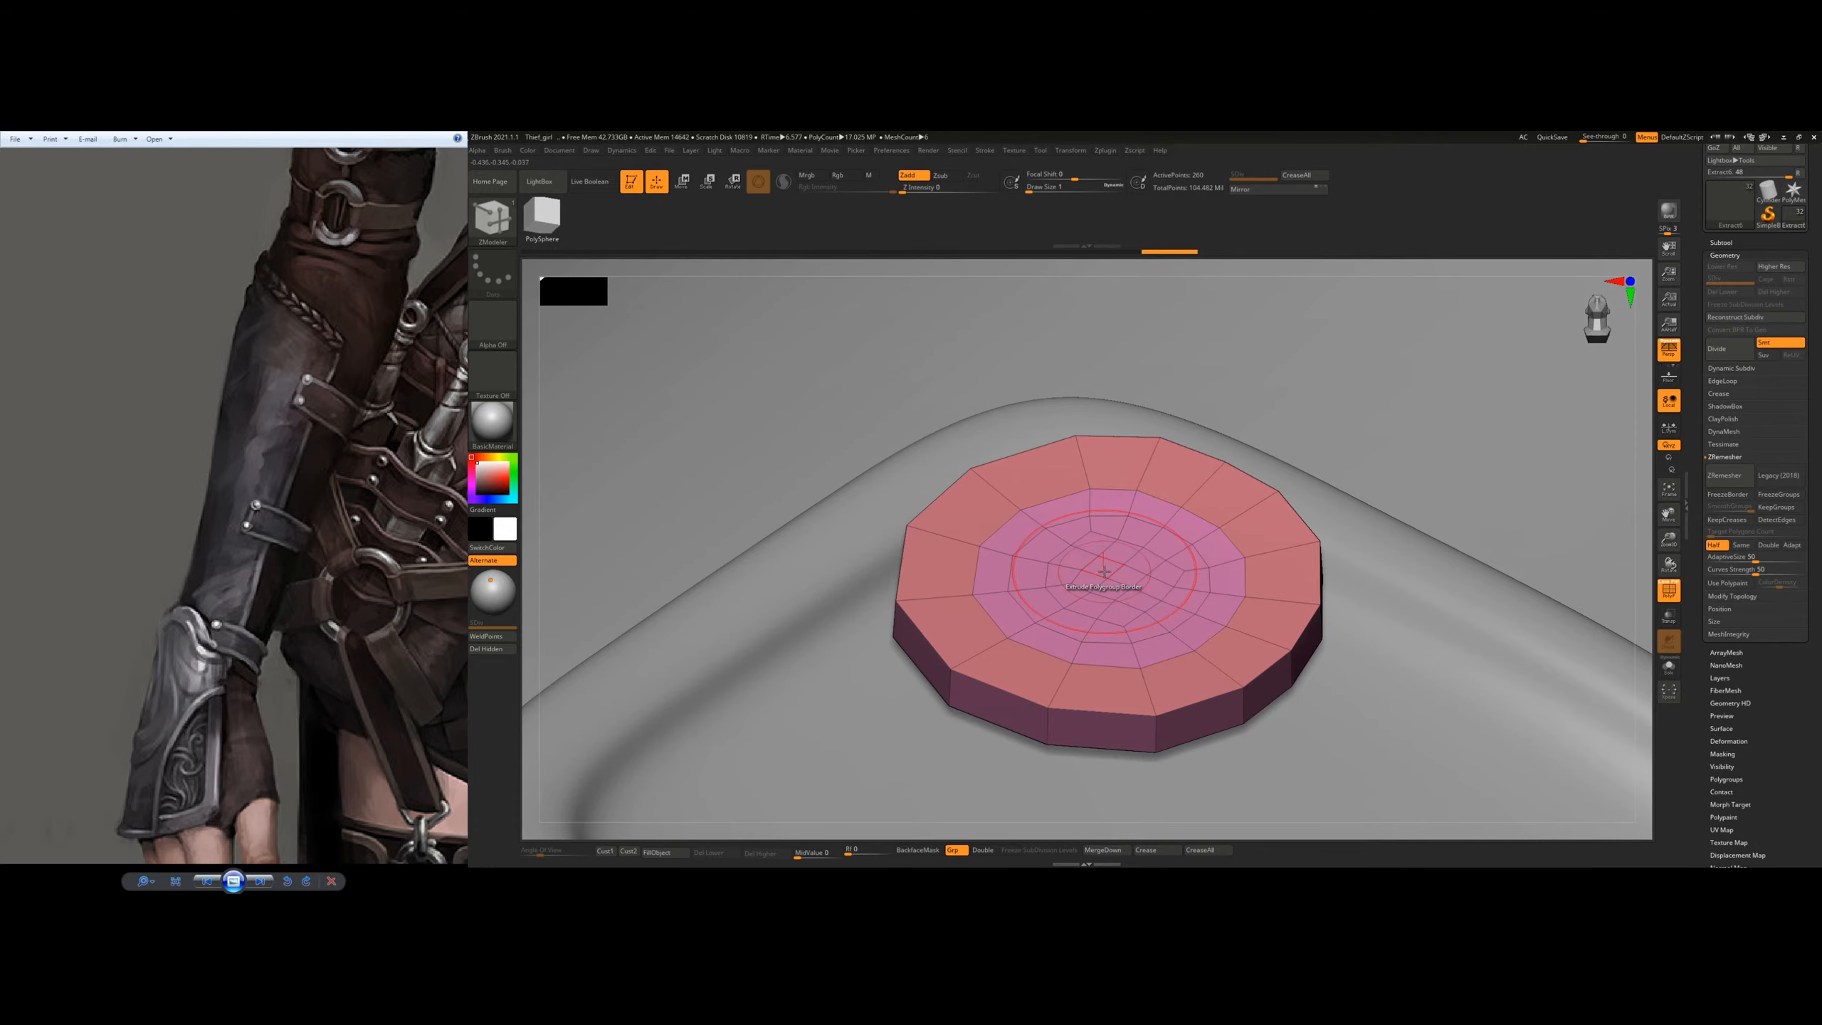
pyautogui.press('space')
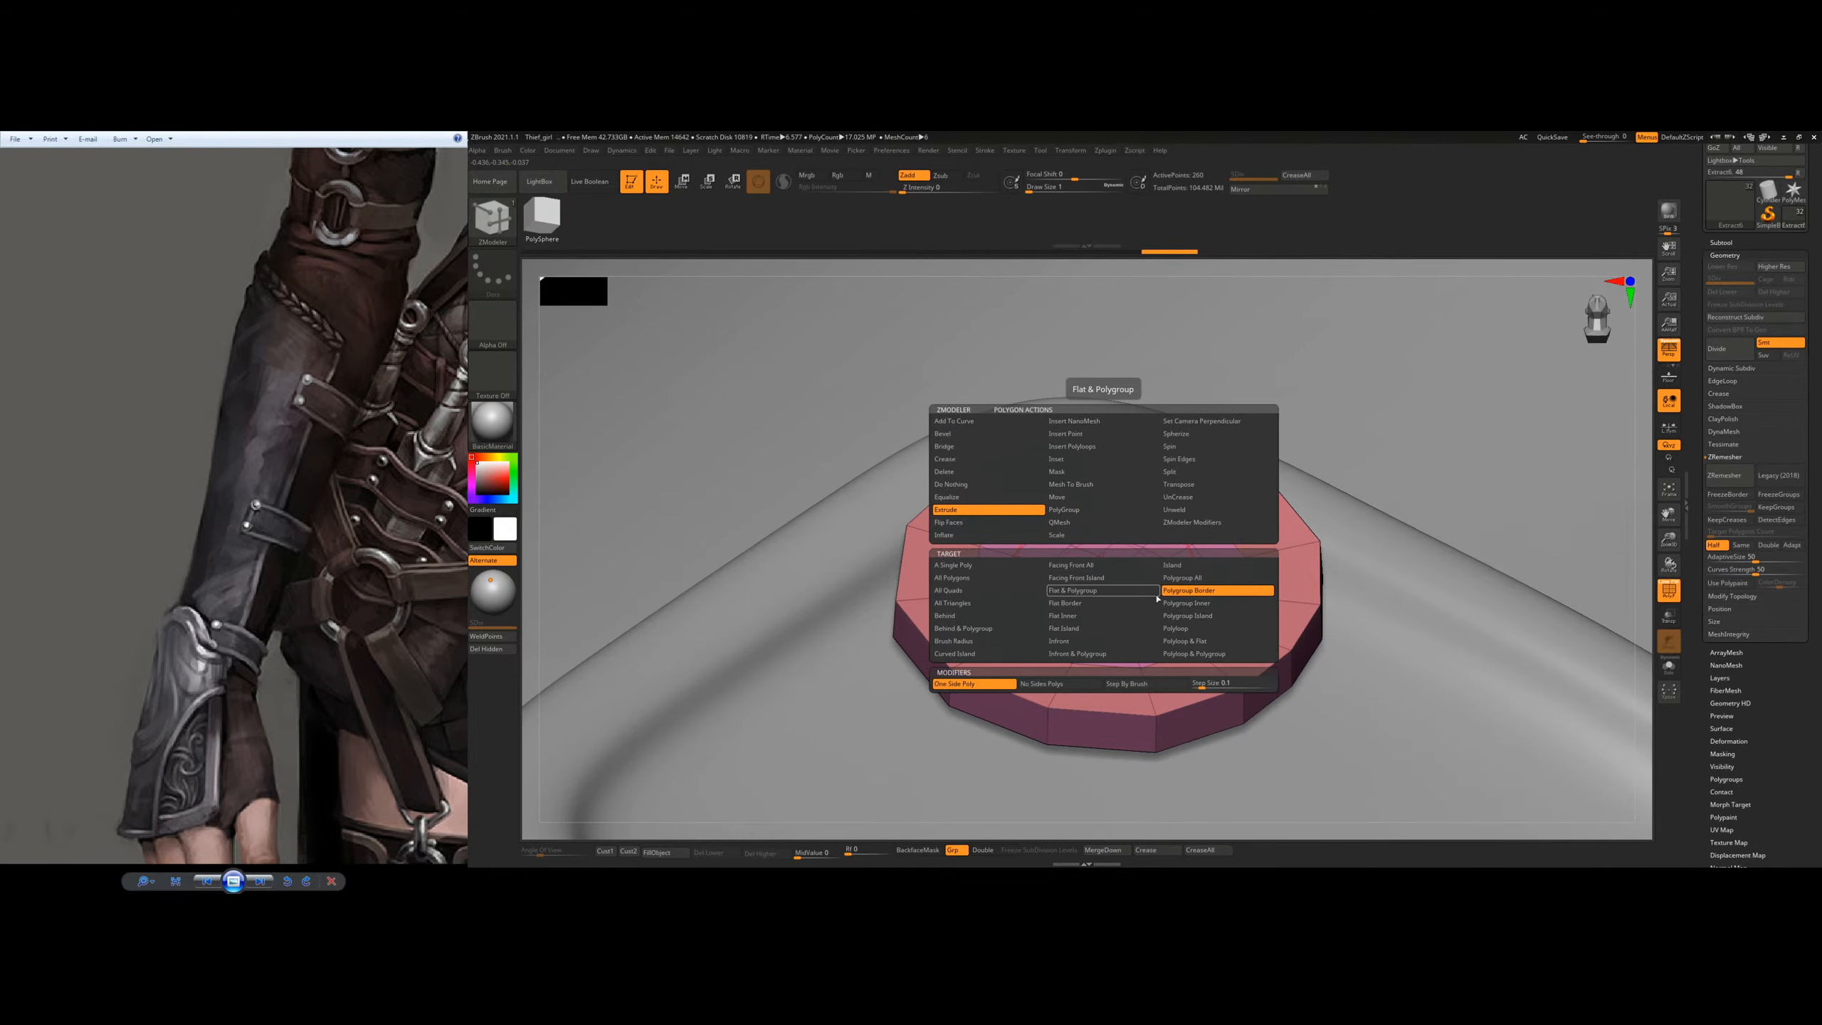
pyautogui.click(1182, 580)
pyautogui.moveTo(1176, 573); pyautogui.dragTo(1101, 557, button='right')
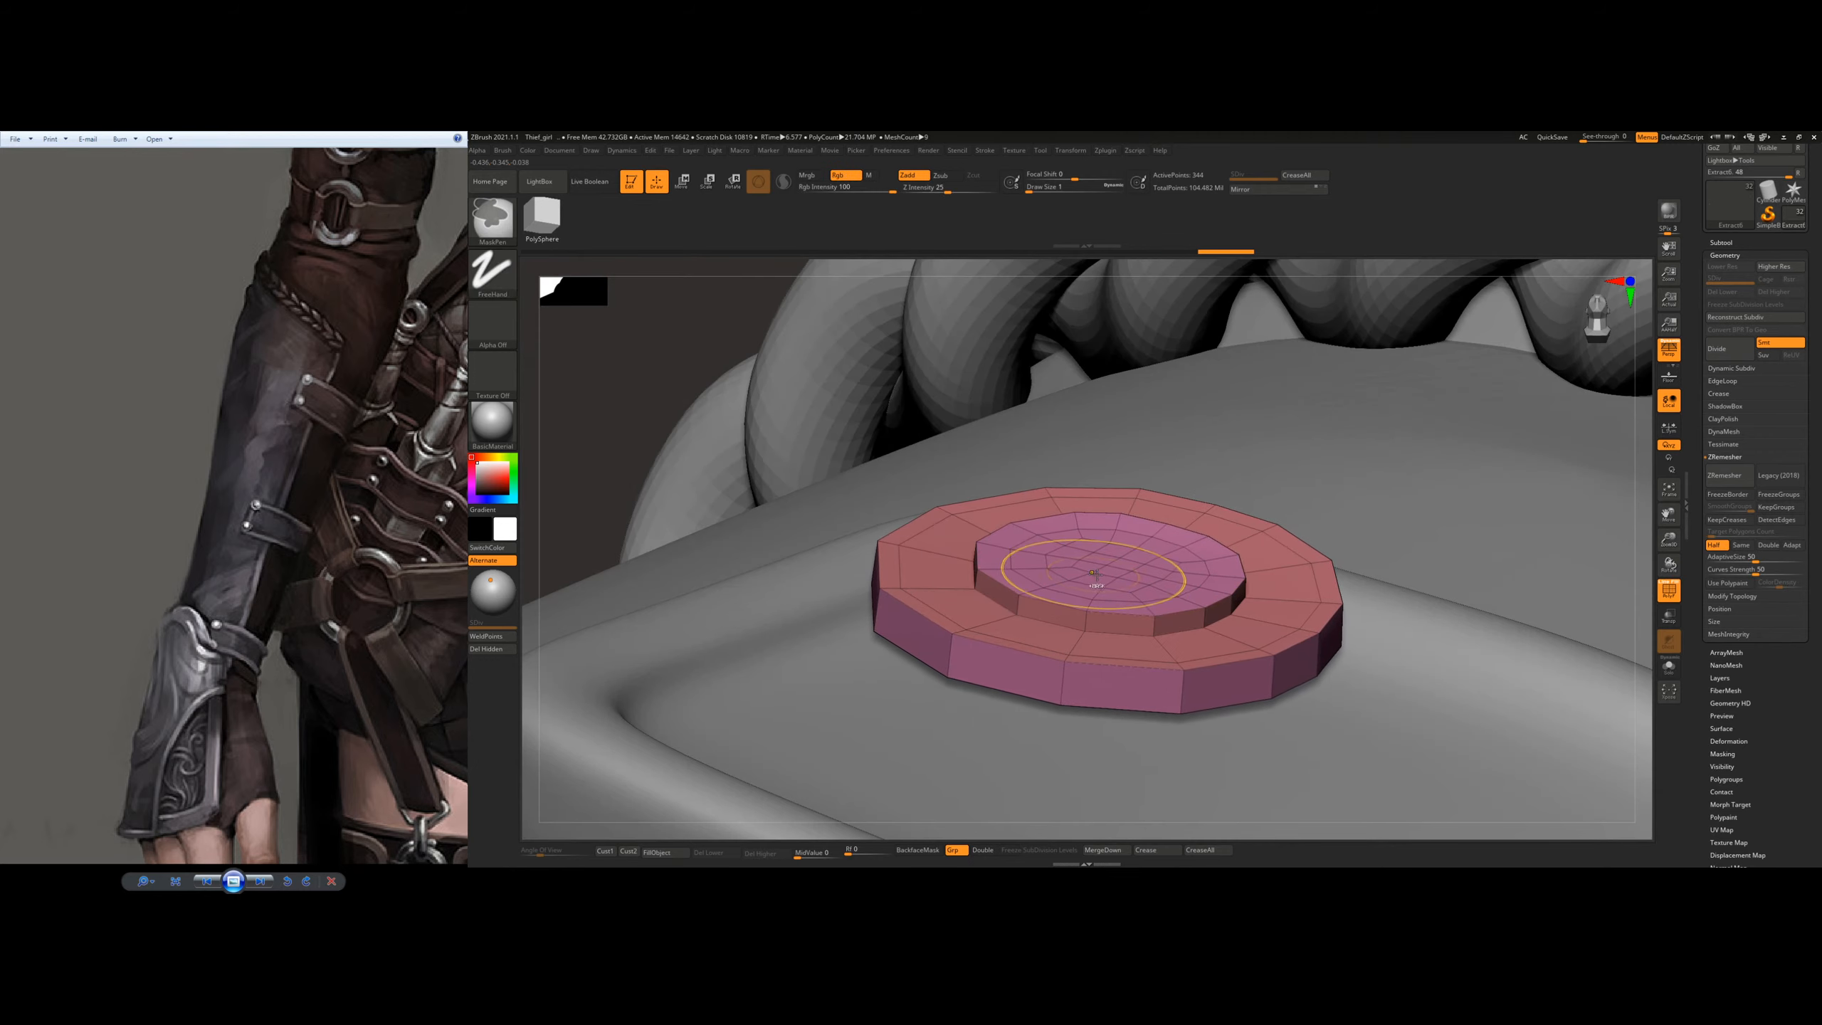
pyautogui.press('space')
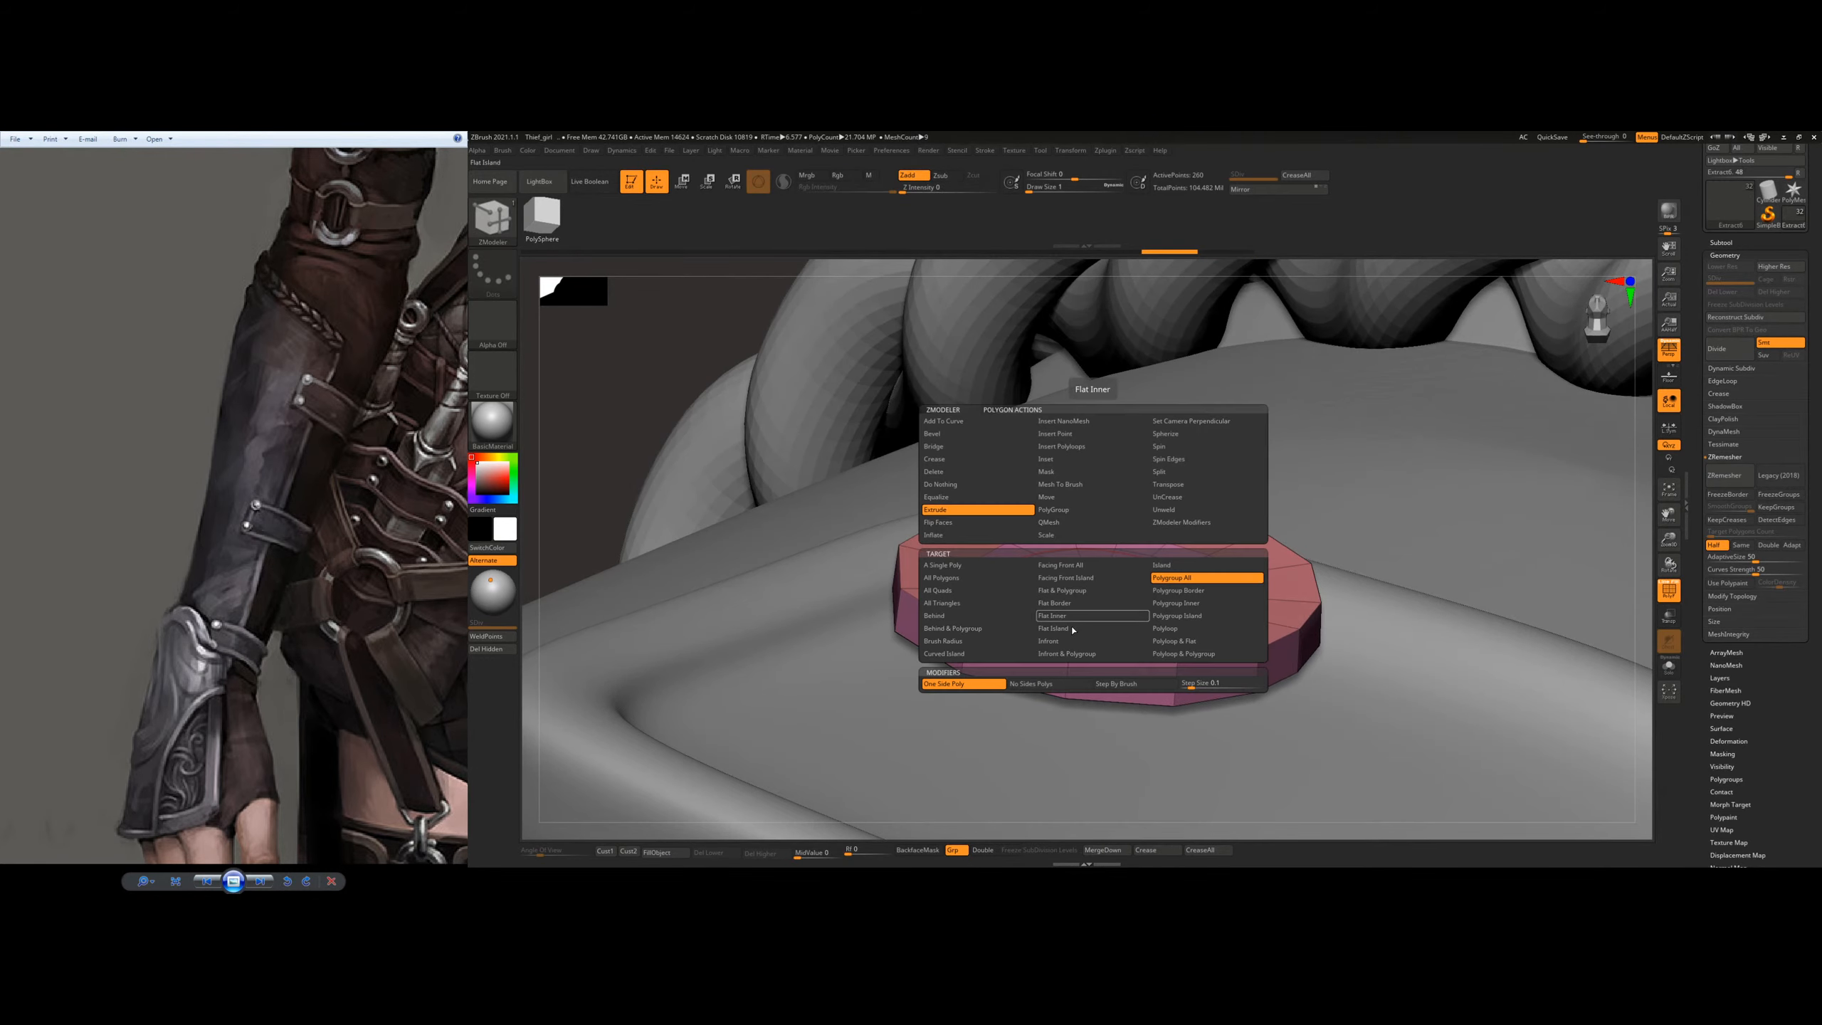
pyautogui.moveTo(1097, 575); pyautogui.dragTo(1100, 610, button='right')
pyautogui.moveTo(1090, 600); pyautogui.dragTo(1090, 576)
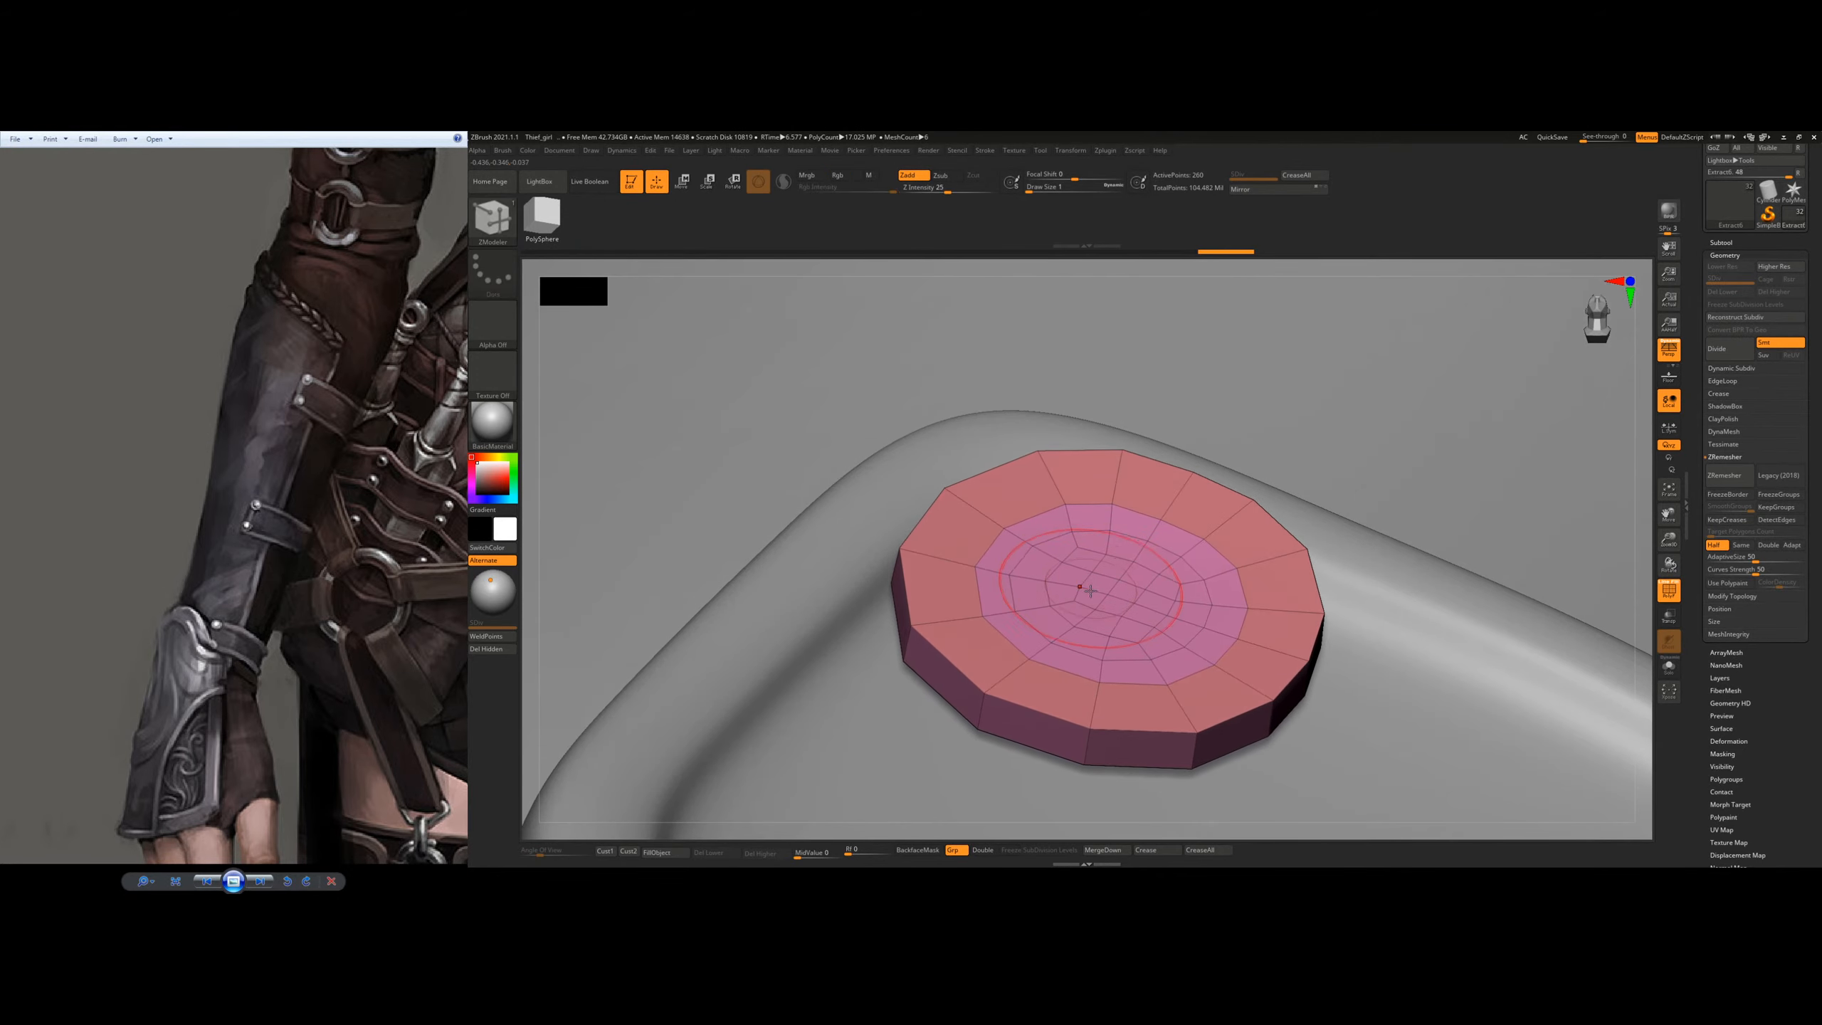
# Step: Extrude the rivet's inner circle upward into a tall cylindrical head and check the shape in Solo mode
pyautogui.press('space')
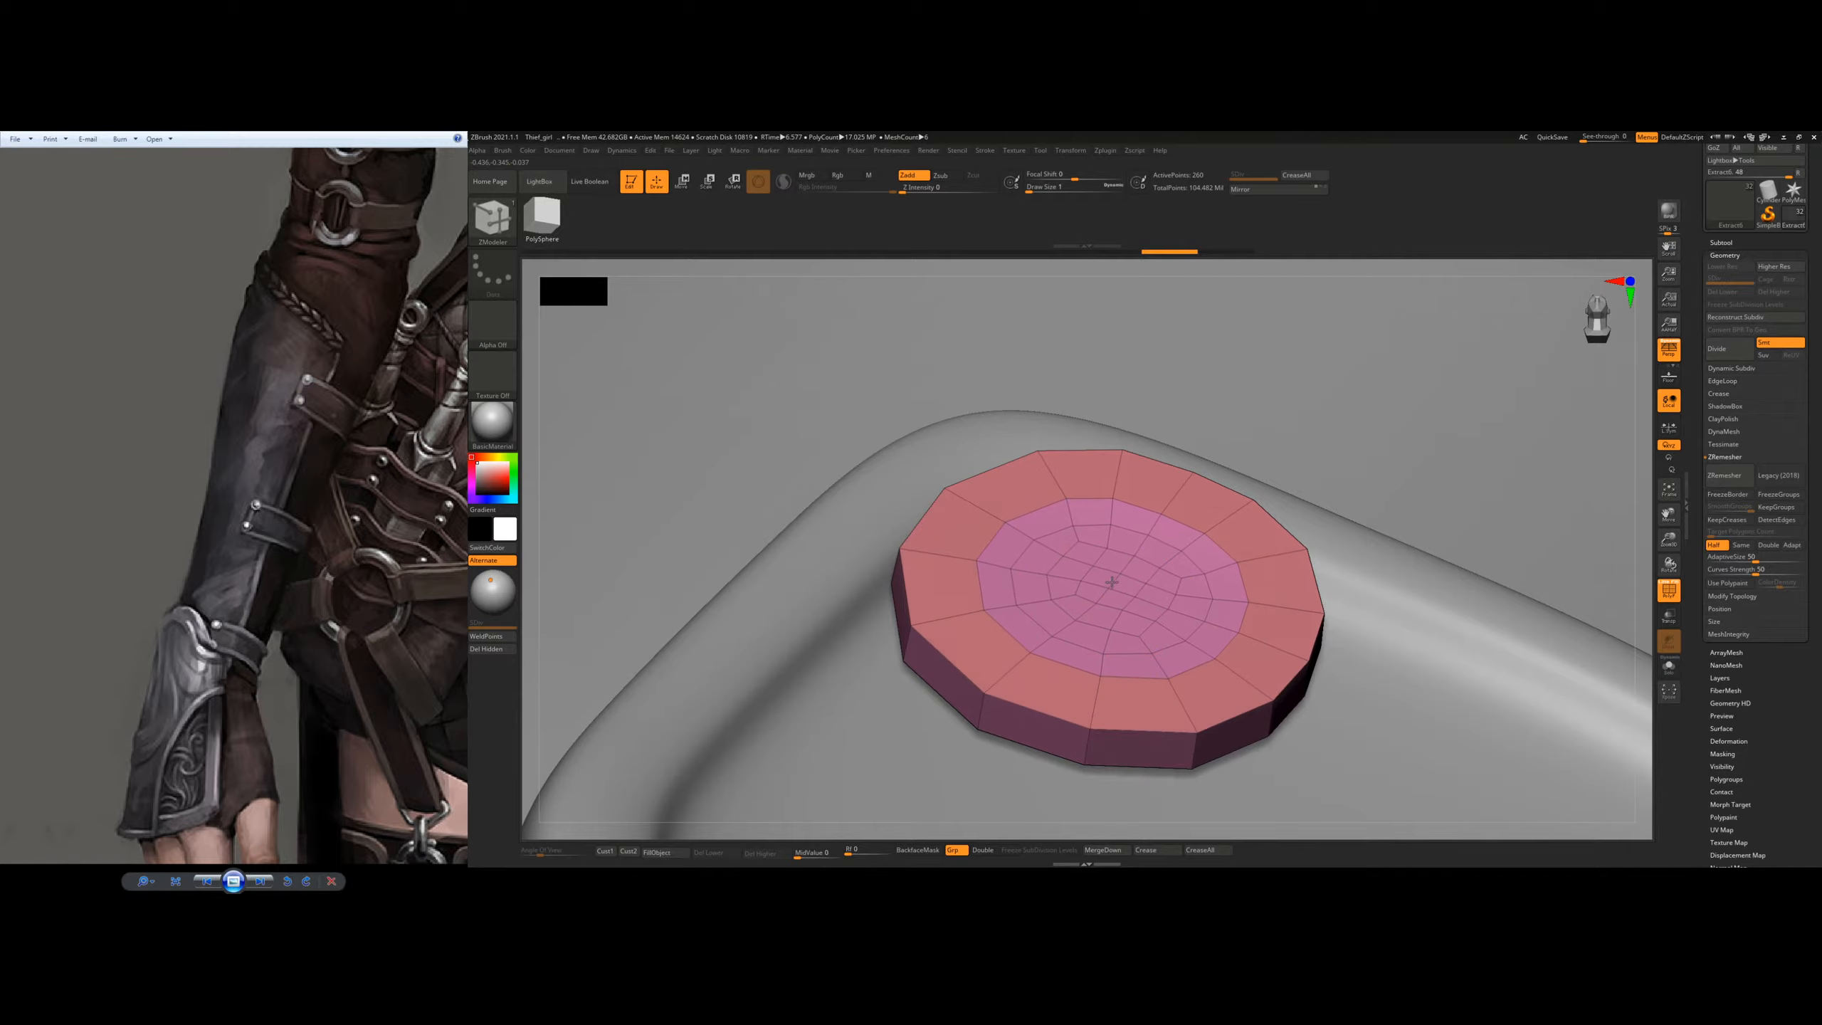
pyautogui.moveTo(1131, 507); pyautogui.dragTo(1622, 586, button='right')
pyautogui.click(1670, 674)
pyautogui.moveTo(1399, 634); pyautogui.dragTo(1174, 679, button='right')
pyautogui.moveTo(1236, 575); pyautogui.dragTo(1298, 589, button='right')
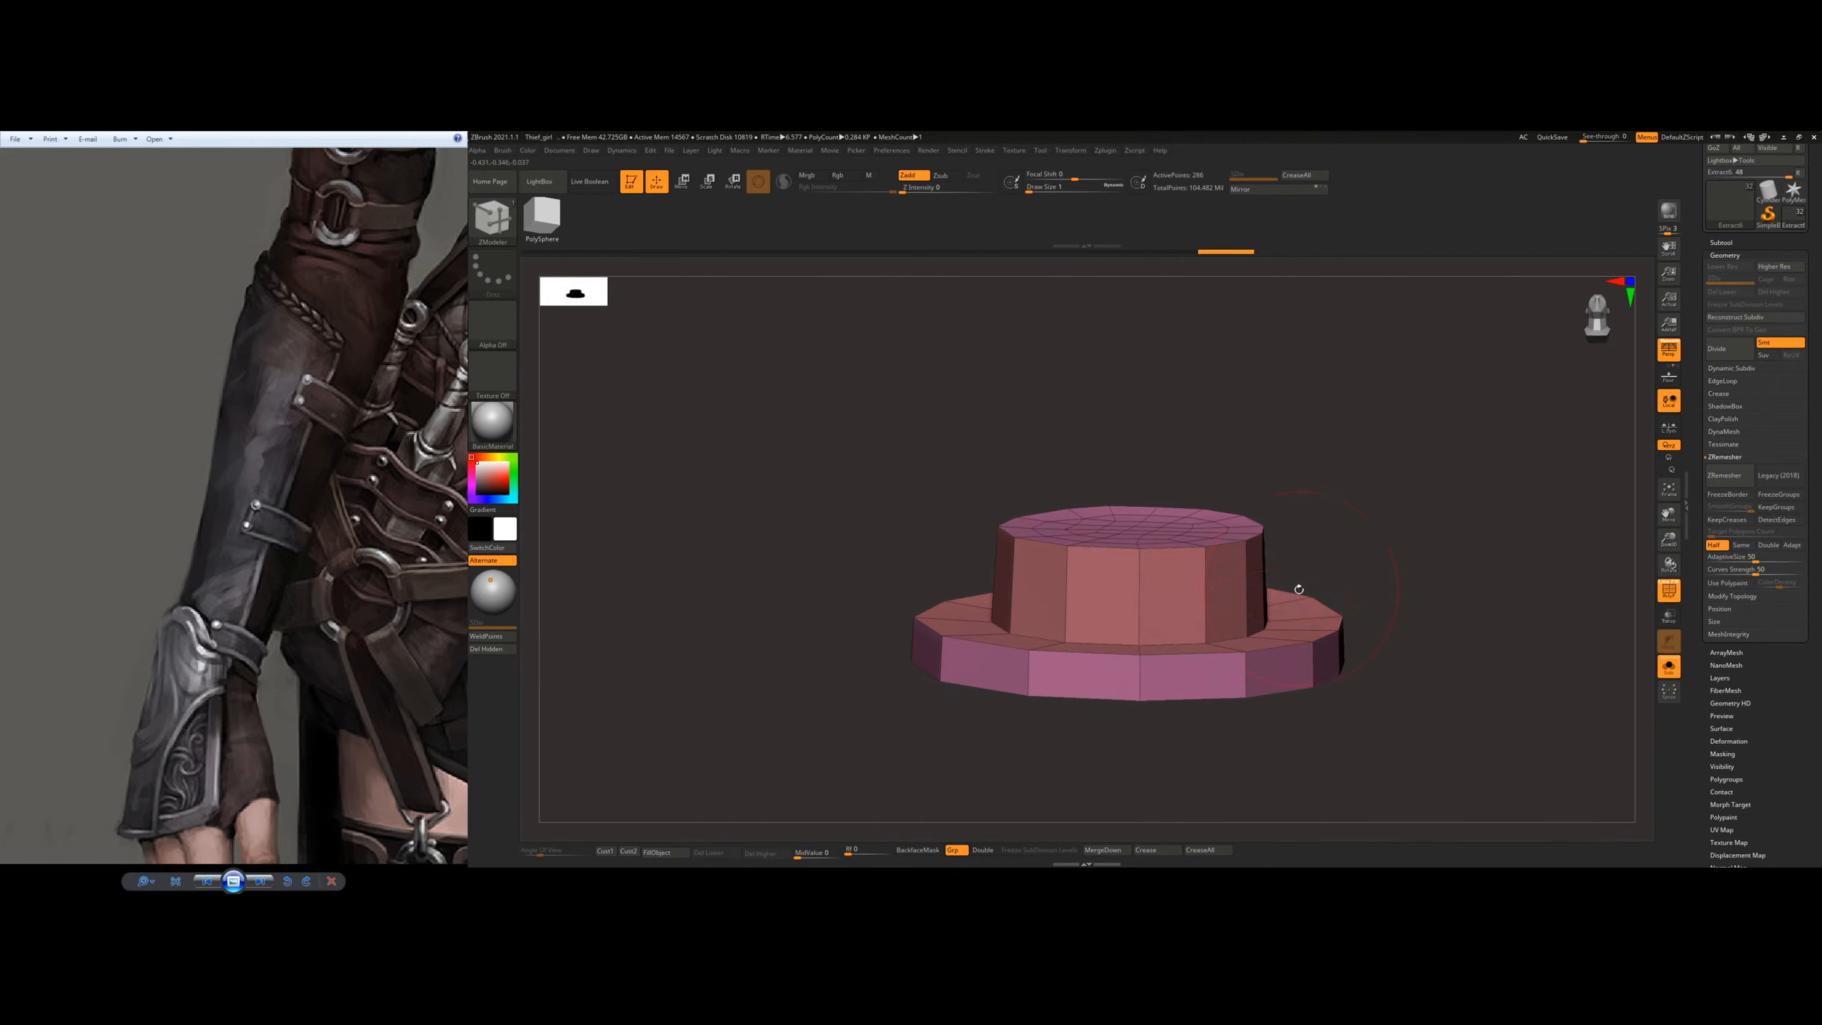
pyautogui.click(1670, 672)
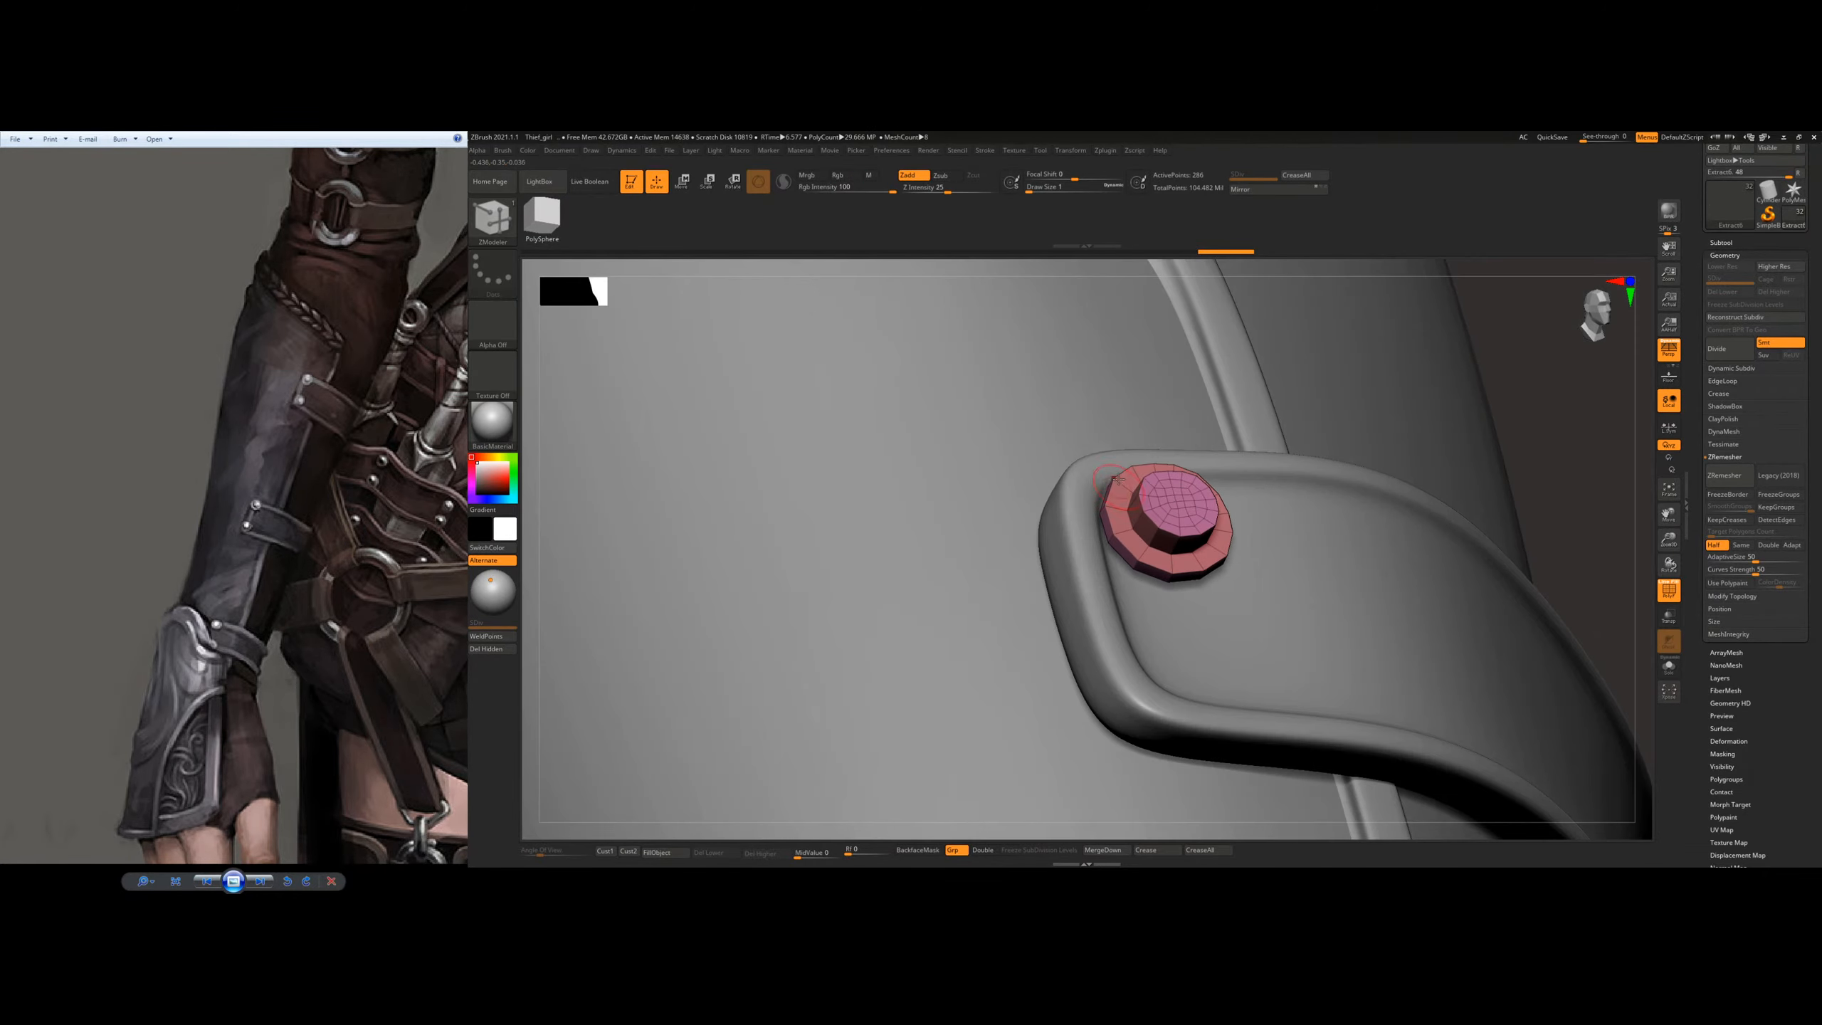
# Step: Switch to the Move gizmo and fit the rivet into the upper corner of the strap's end
pyautogui.click(683, 182)
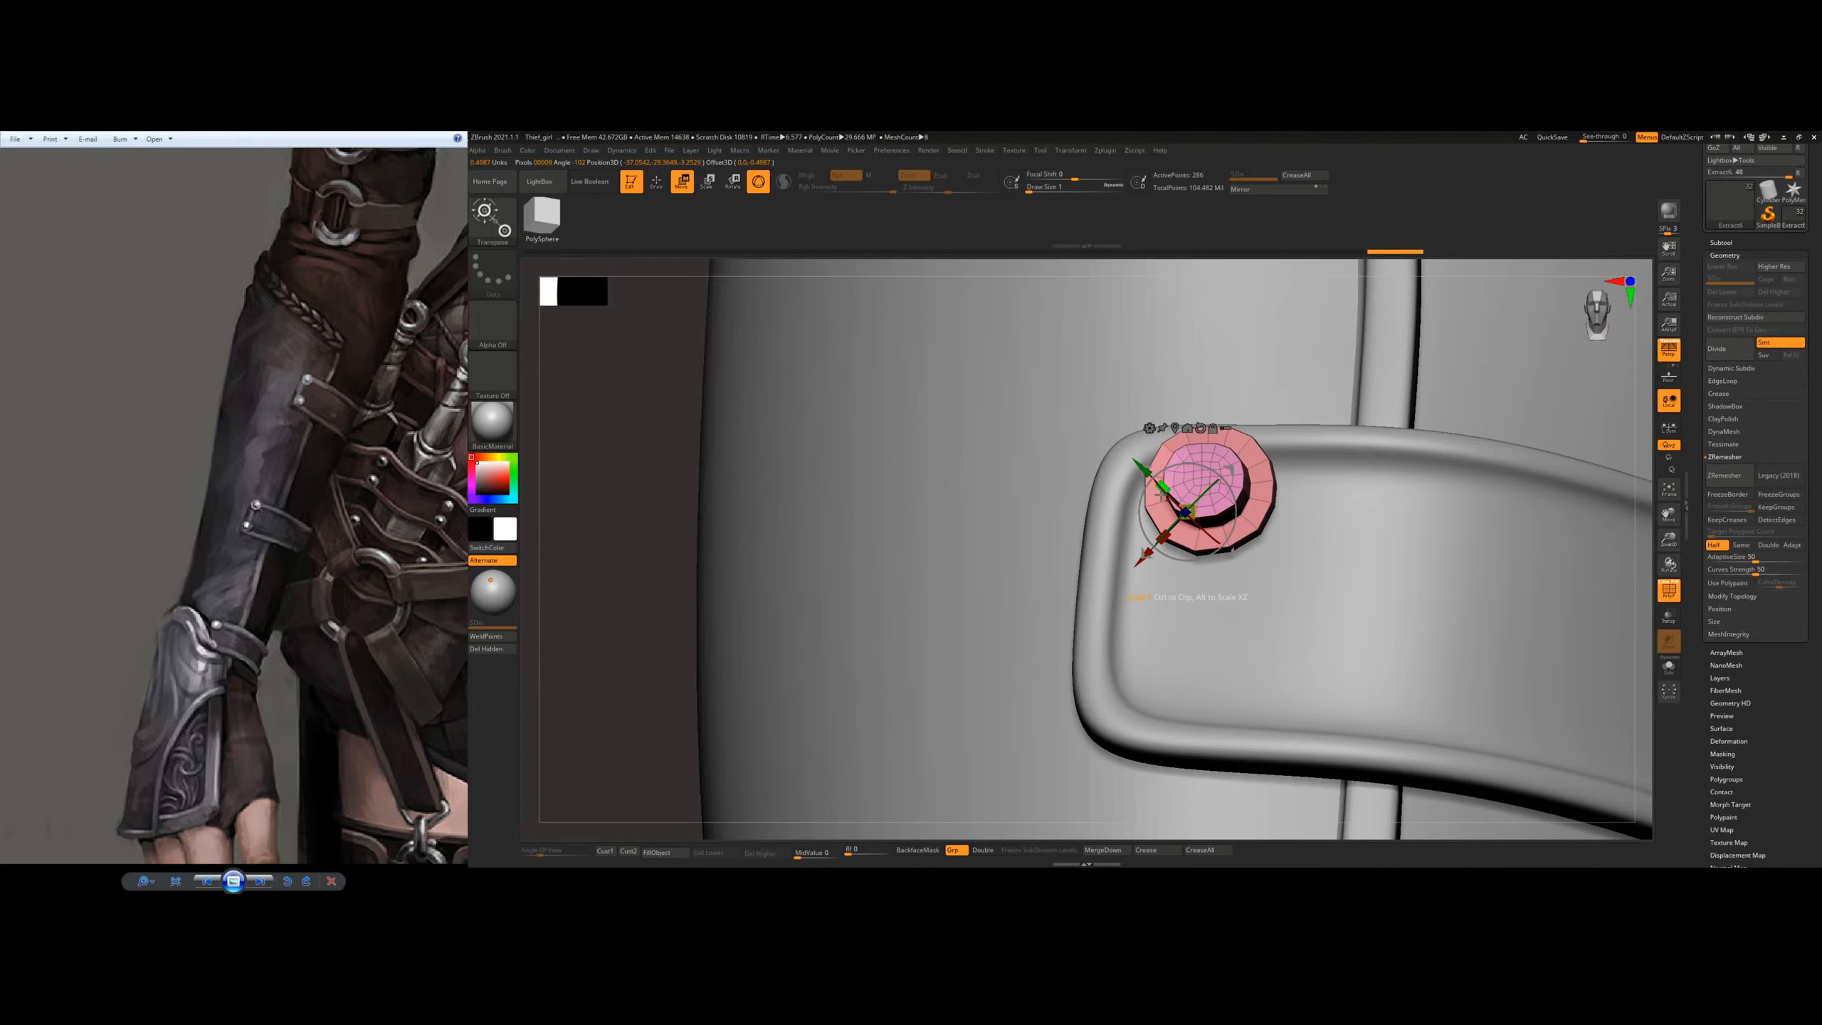
pyautogui.moveTo(1161, 496); pyautogui.dragTo(1244, 530, button='right')
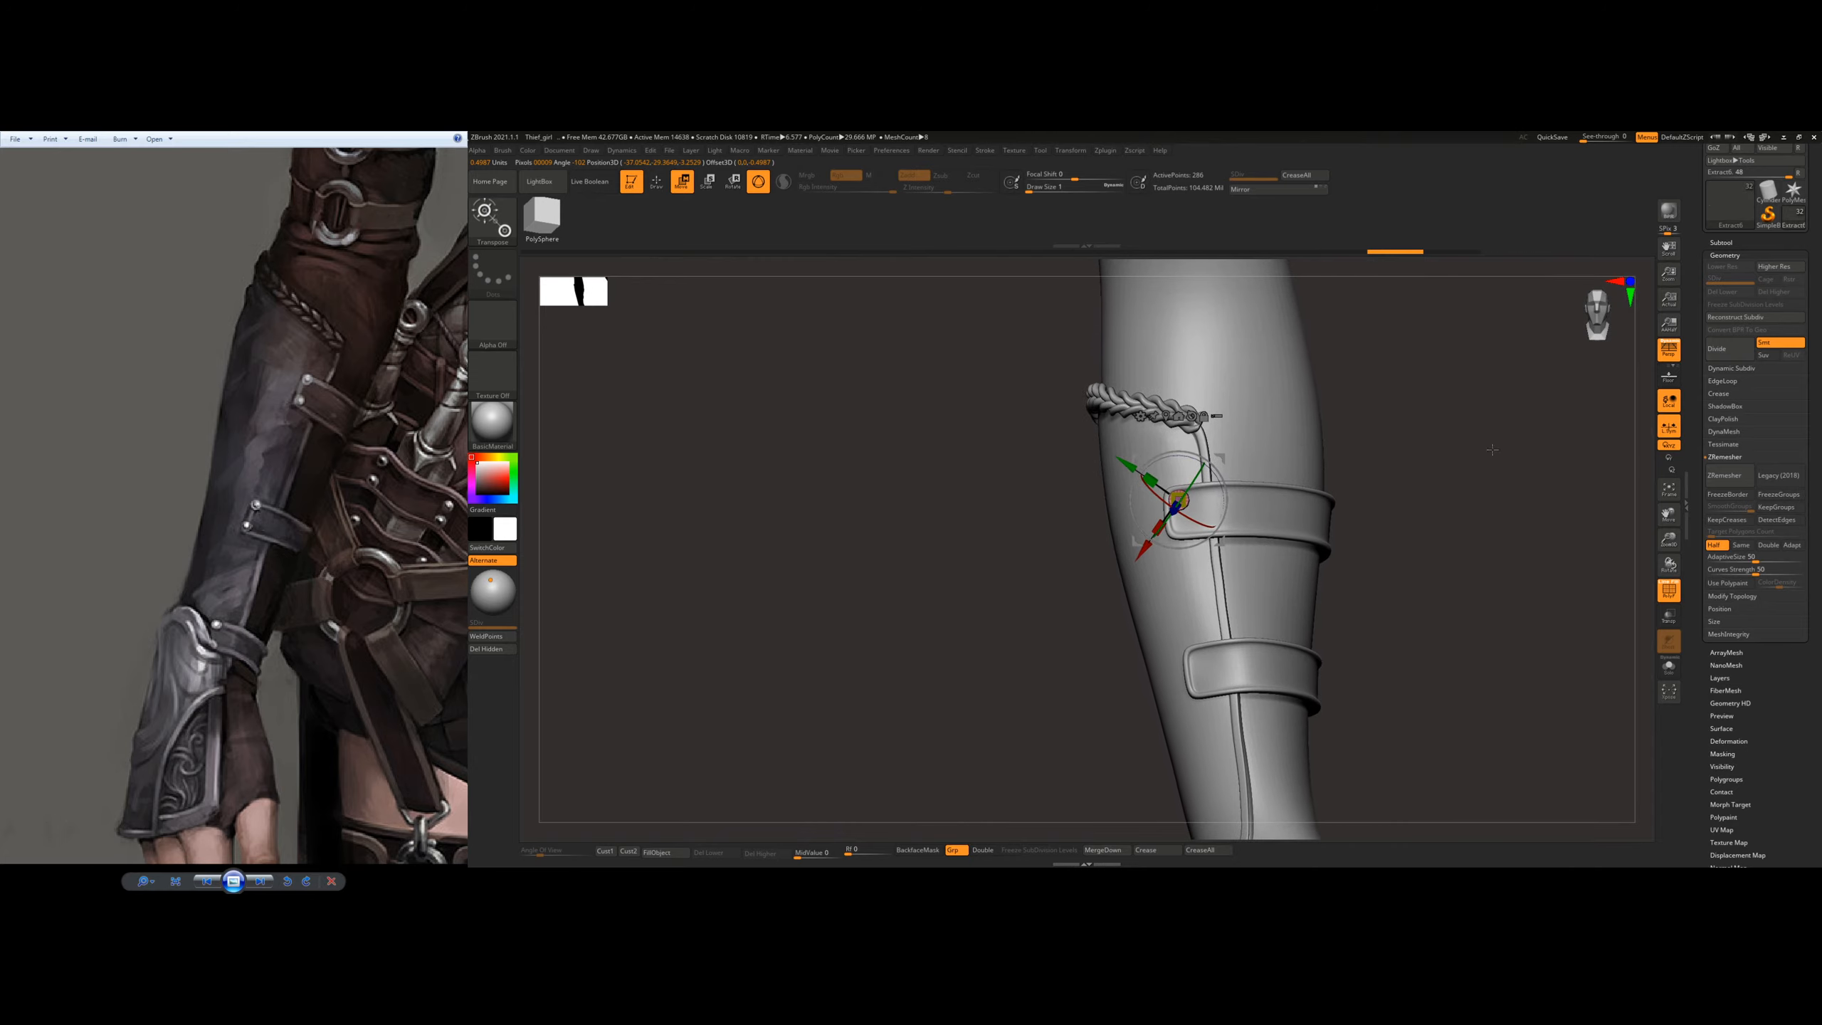
pyautogui.keyDown('ctrl'); pyautogui.moveTo(1492, 449); pyautogui.dragTo(1476, 617, button='right'); pyautogui.keyUp('ctrl')
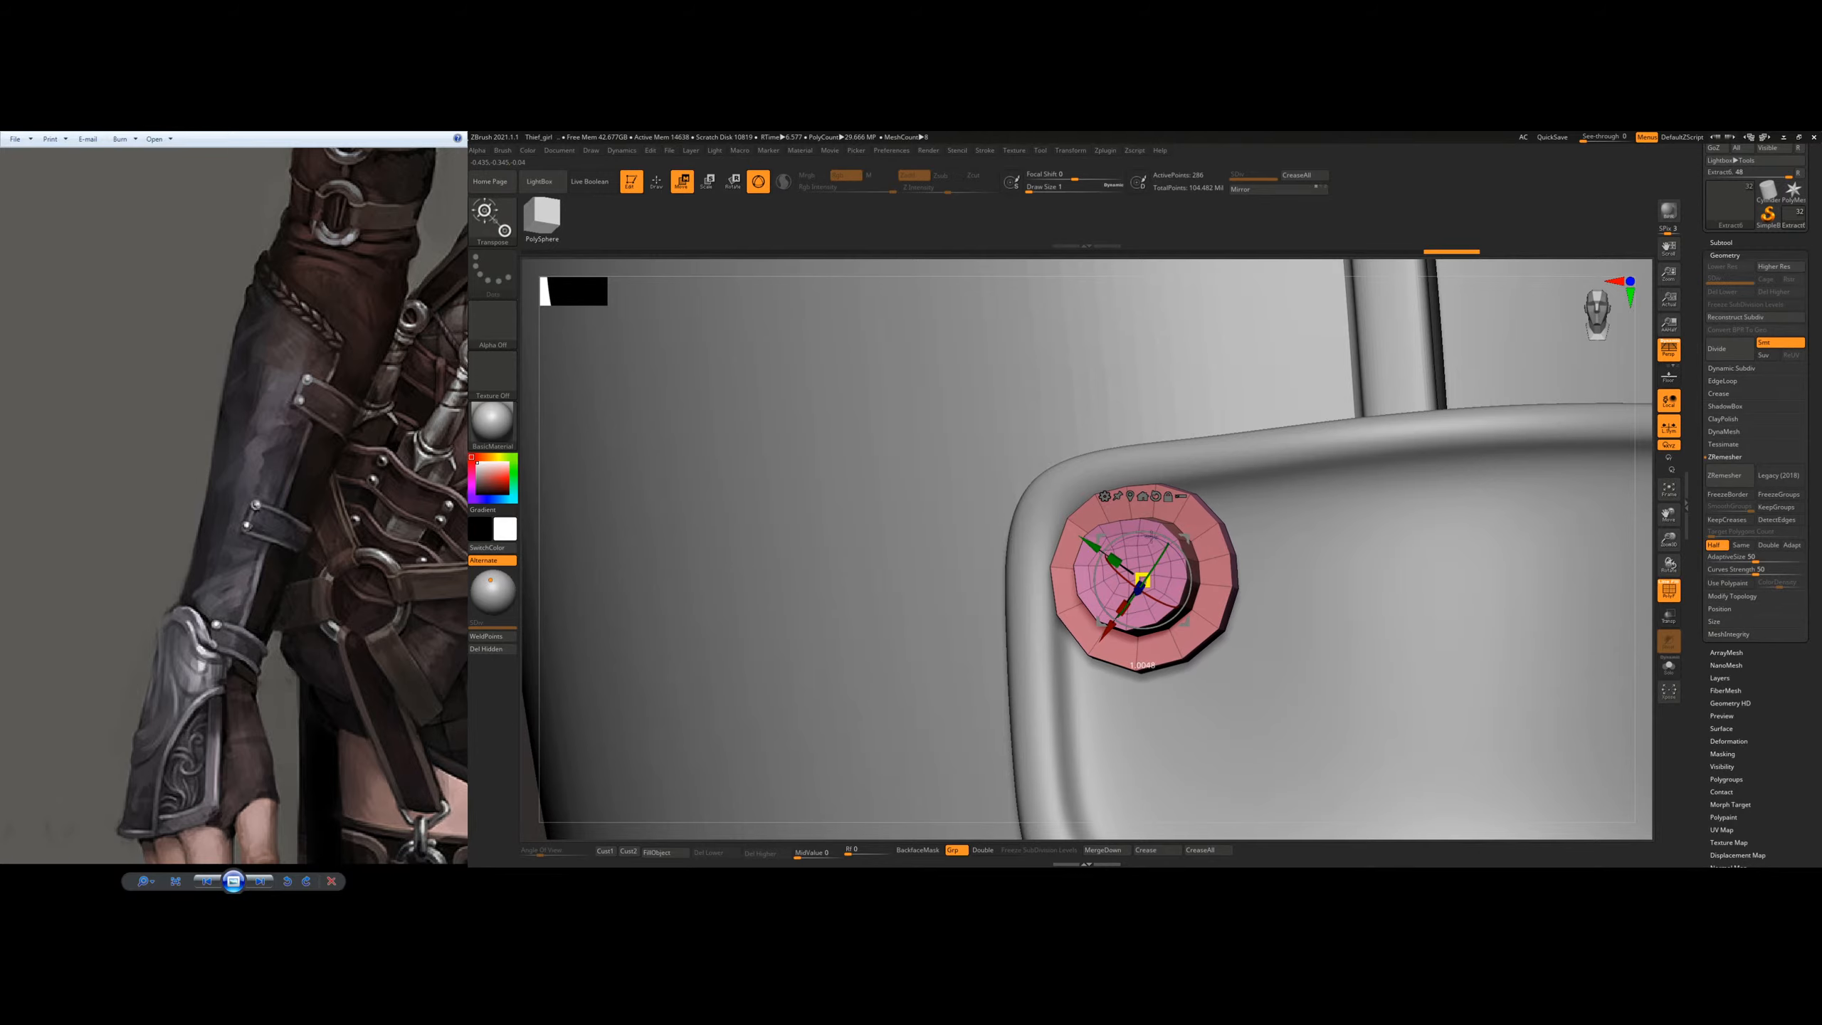
pyautogui.keyDown('ctrl'); pyautogui.moveTo(1261, 686); pyautogui.dragTo(1374, 617, button='right'); pyautogui.keyUp('ctrl')
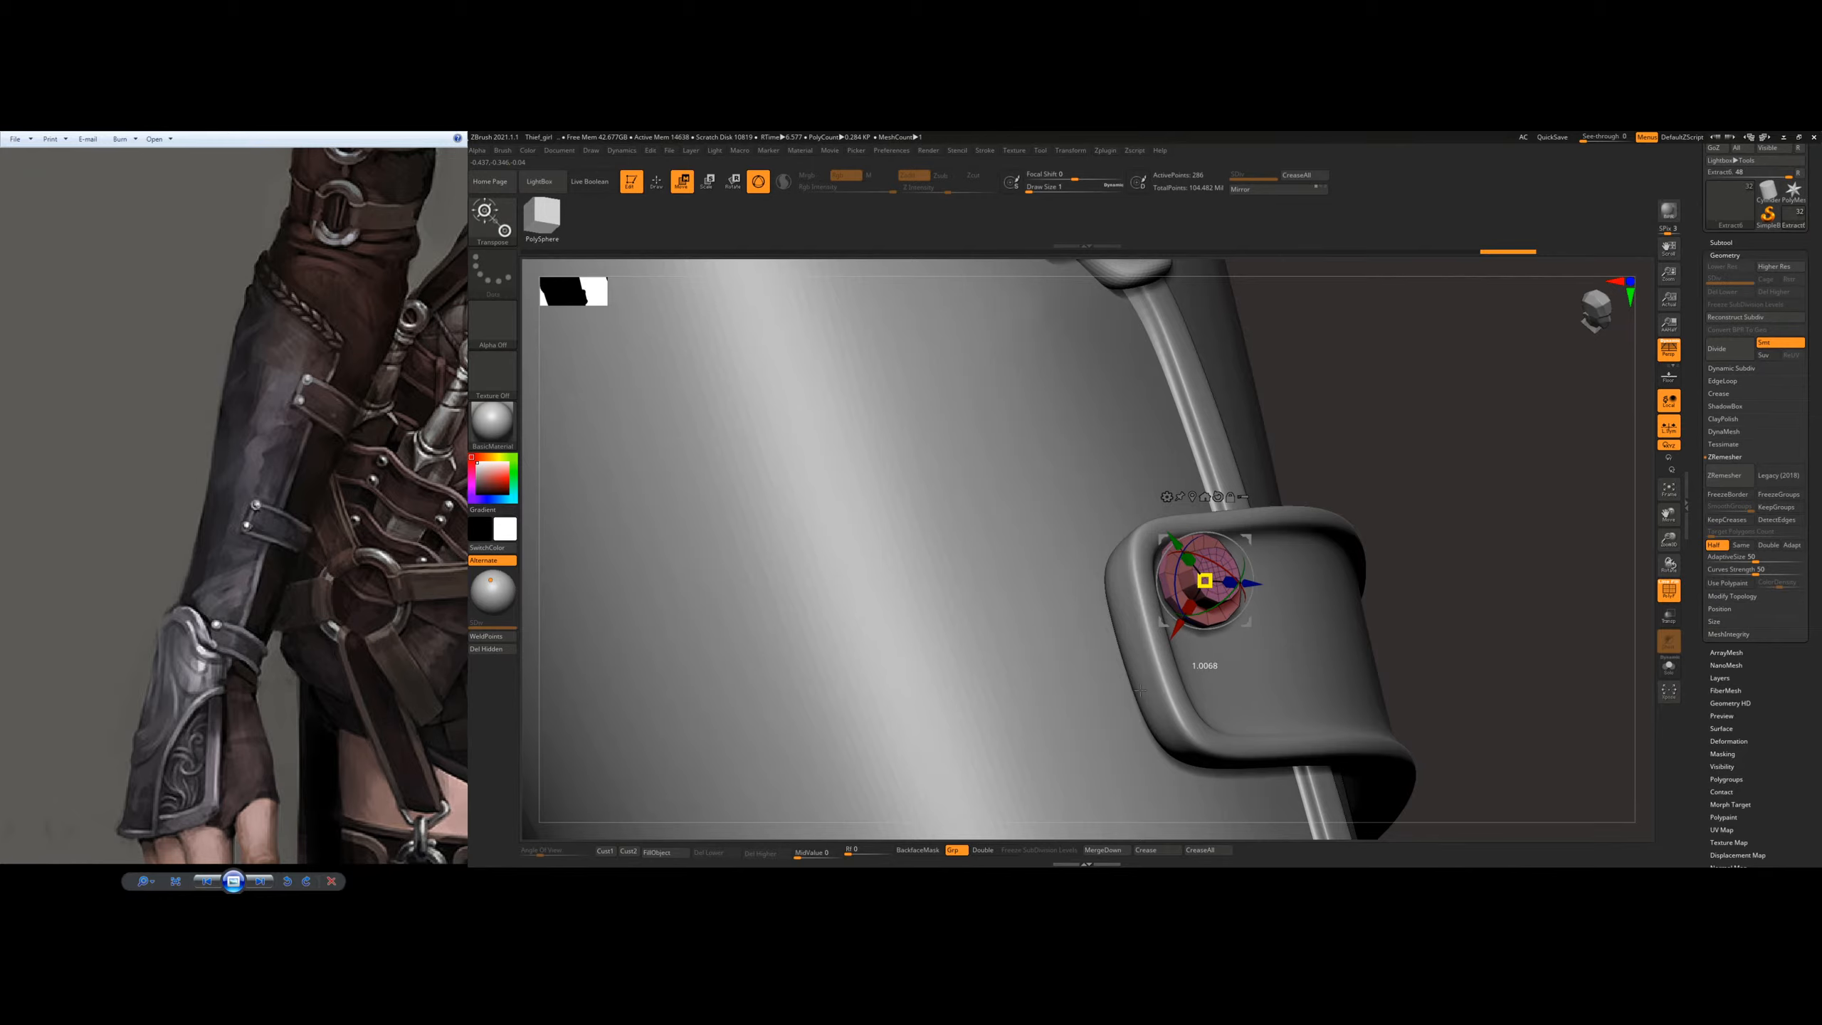
pyautogui.moveTo(1266, 516); pyautogui.dragTo(1189, 546, button='right')
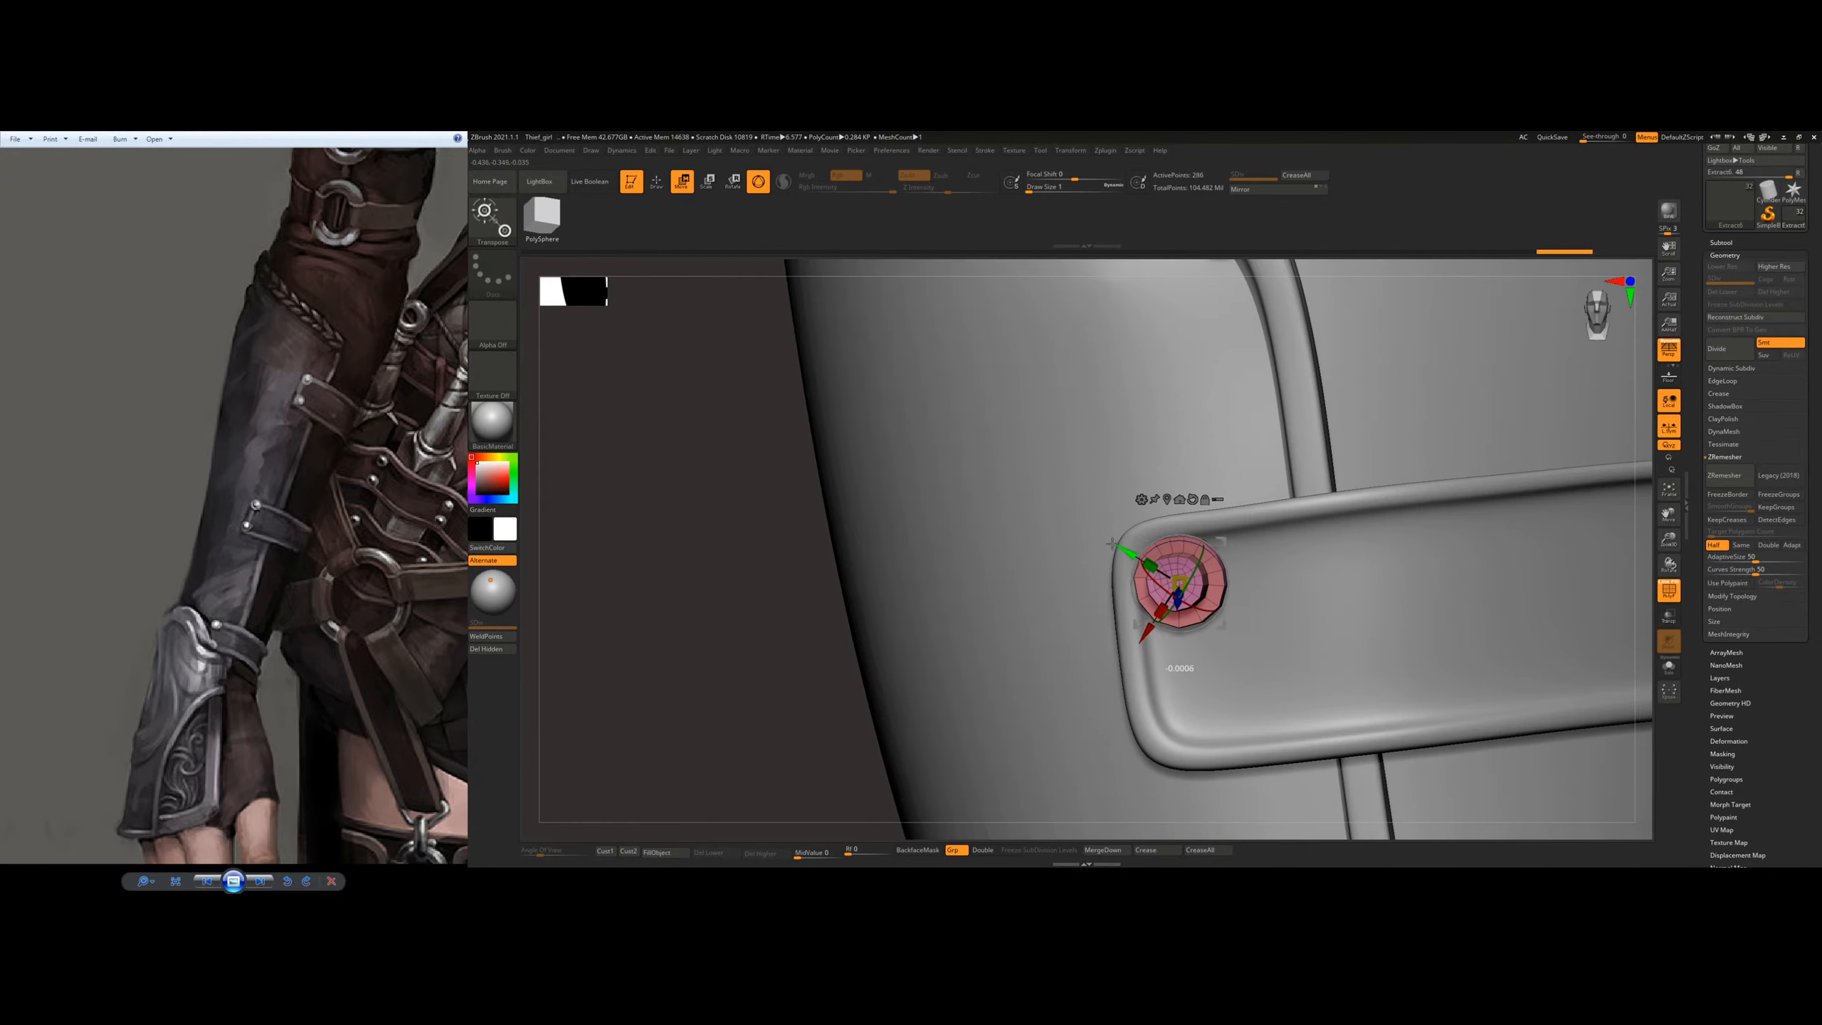
pyautogui.moveTo(1182, 520)
pyautogui.mouseDown(button='right')
pyautogui.moveTo(1231, 467)
pyautogui.moveTo(1172, 508)
pyautogui.mouseUp(button='right')
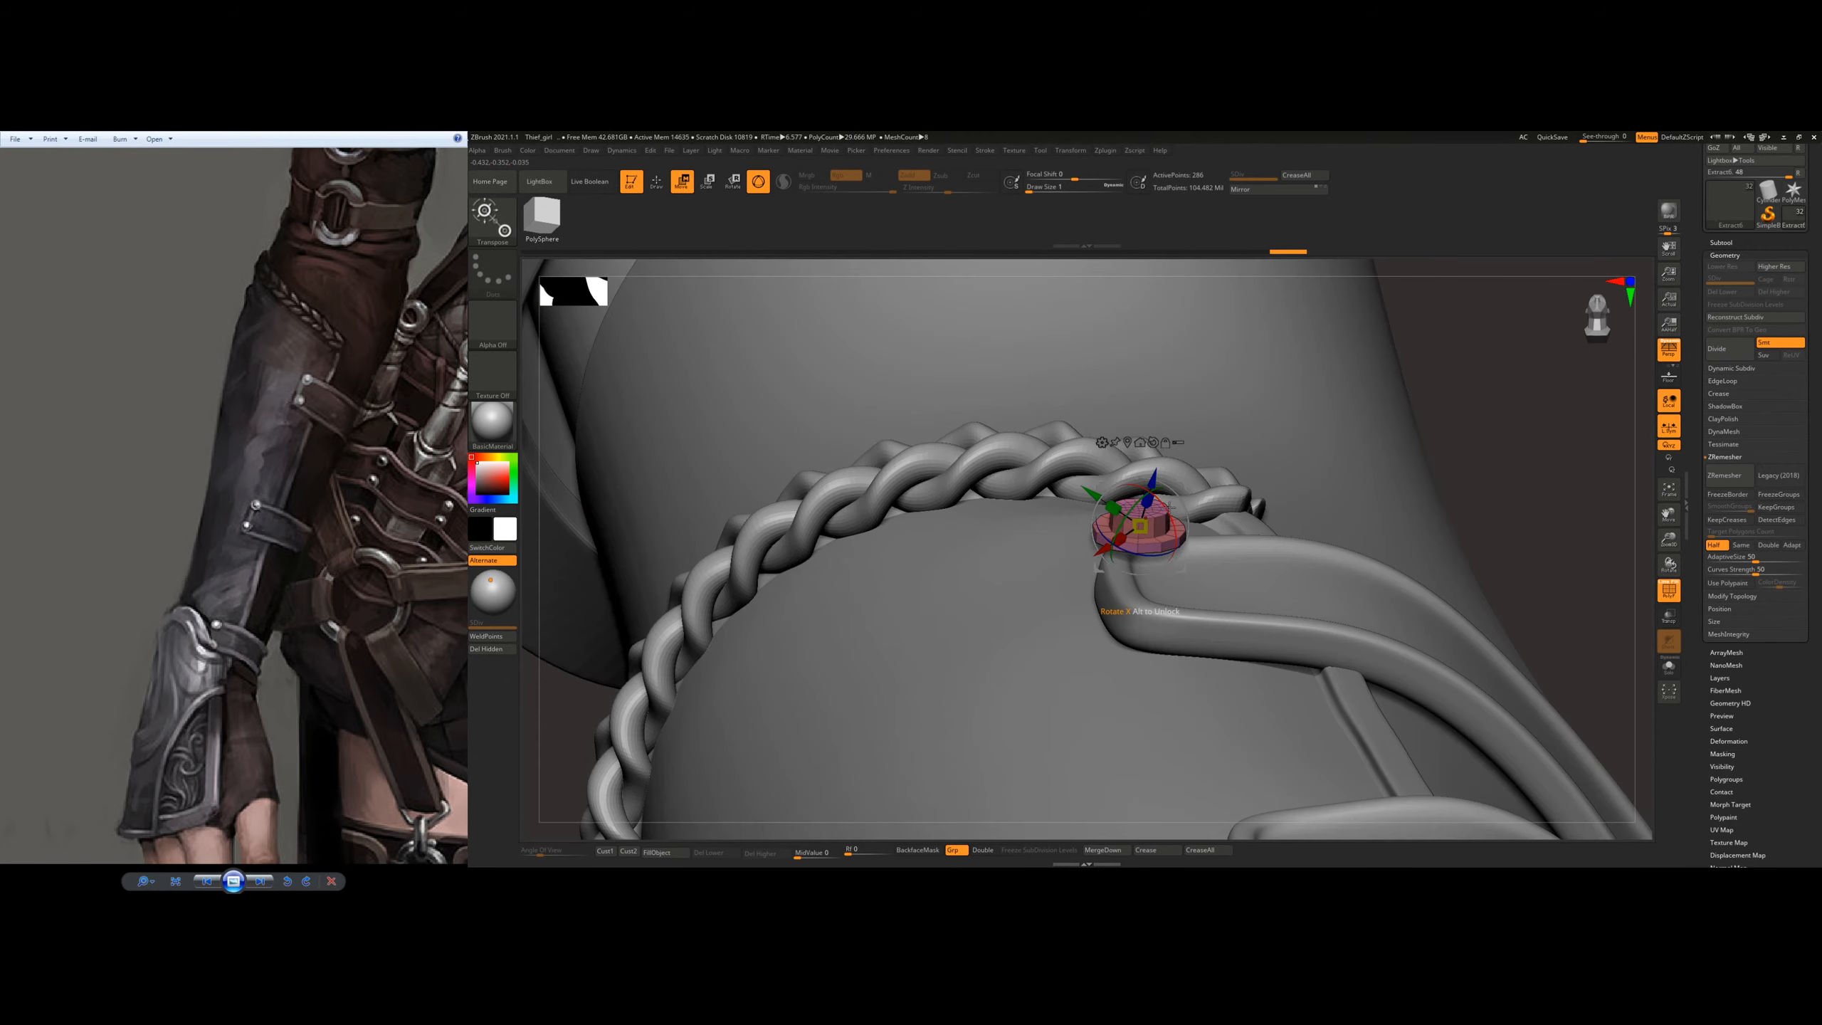
# Step: Refine the rivet's position and tilt so its base follows the curved strap surface
pyautogui.moveTo(1164, 508); pyautogui.dragTo(1157, 490)
pyautogui.moveTo(1191, 495); pyautogui.dragTo(1218, 618, button='right')
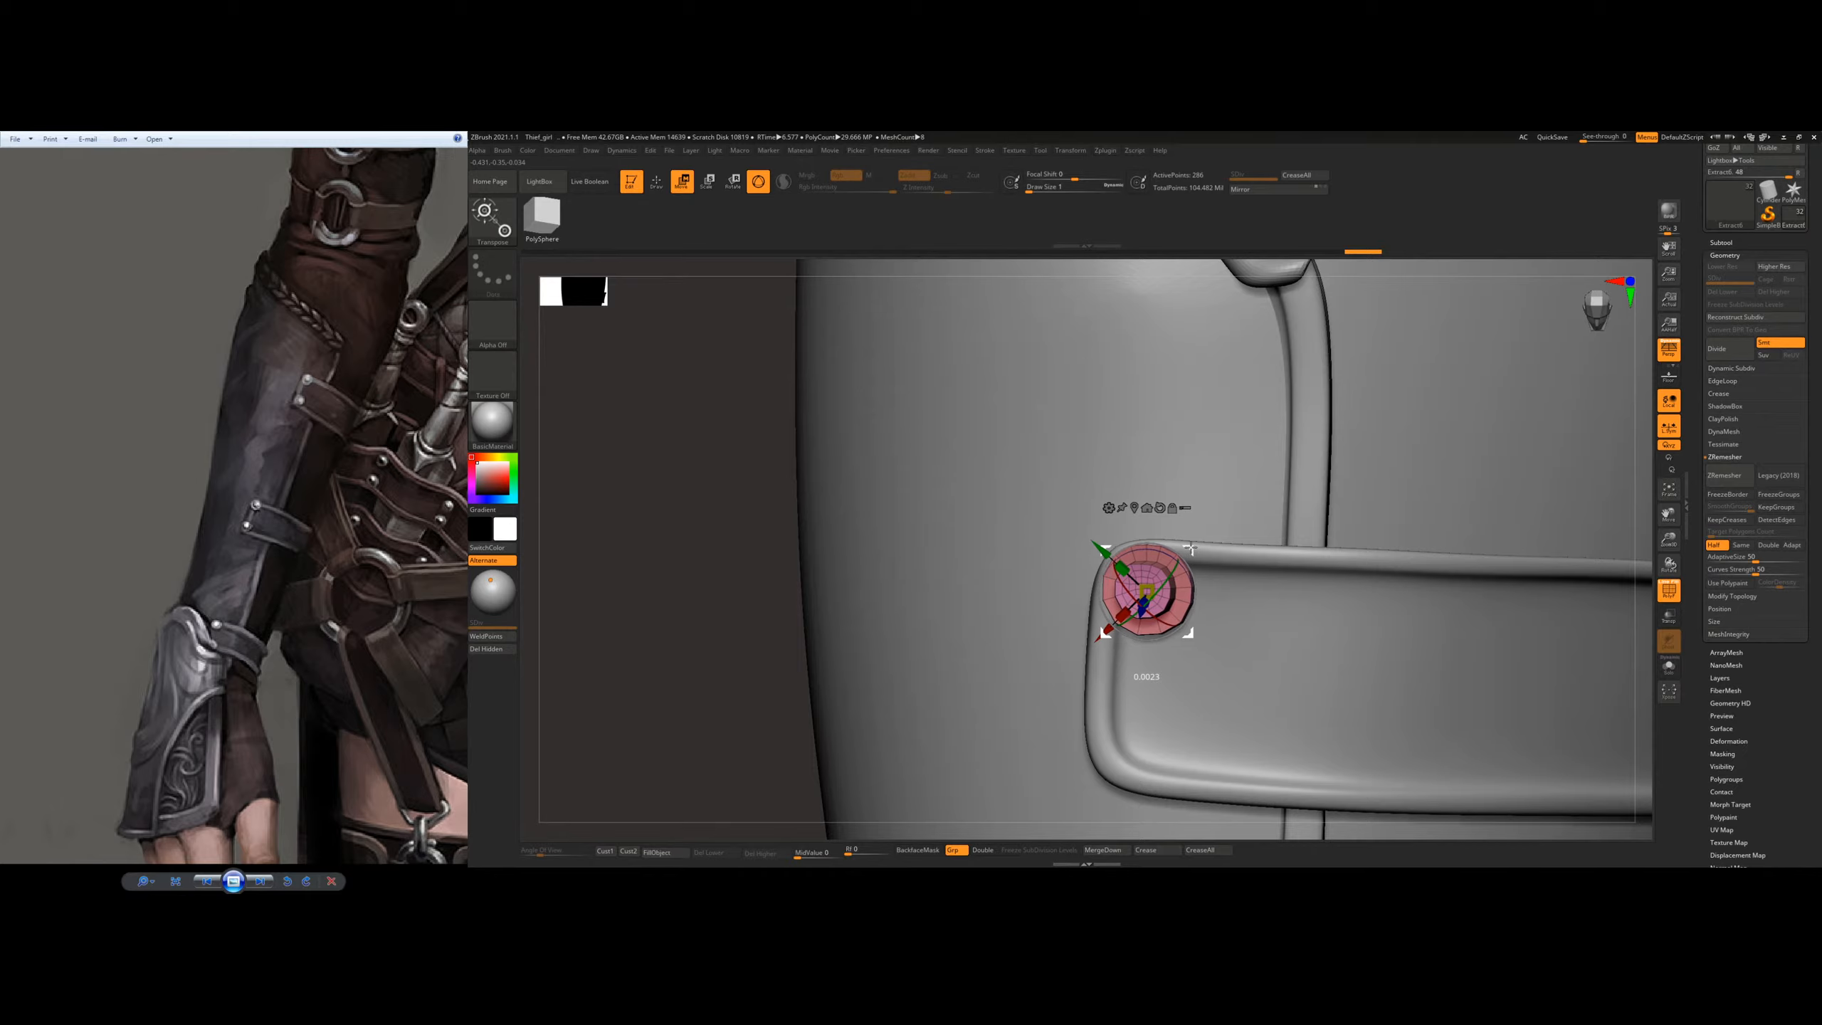
pyautogui.moveTo(1185, 547); pyautogui.dragTo(1203, 524)
pyautogui.moveTo(1291, 539); pyautogui.dragTo(1213, 524, button='right')
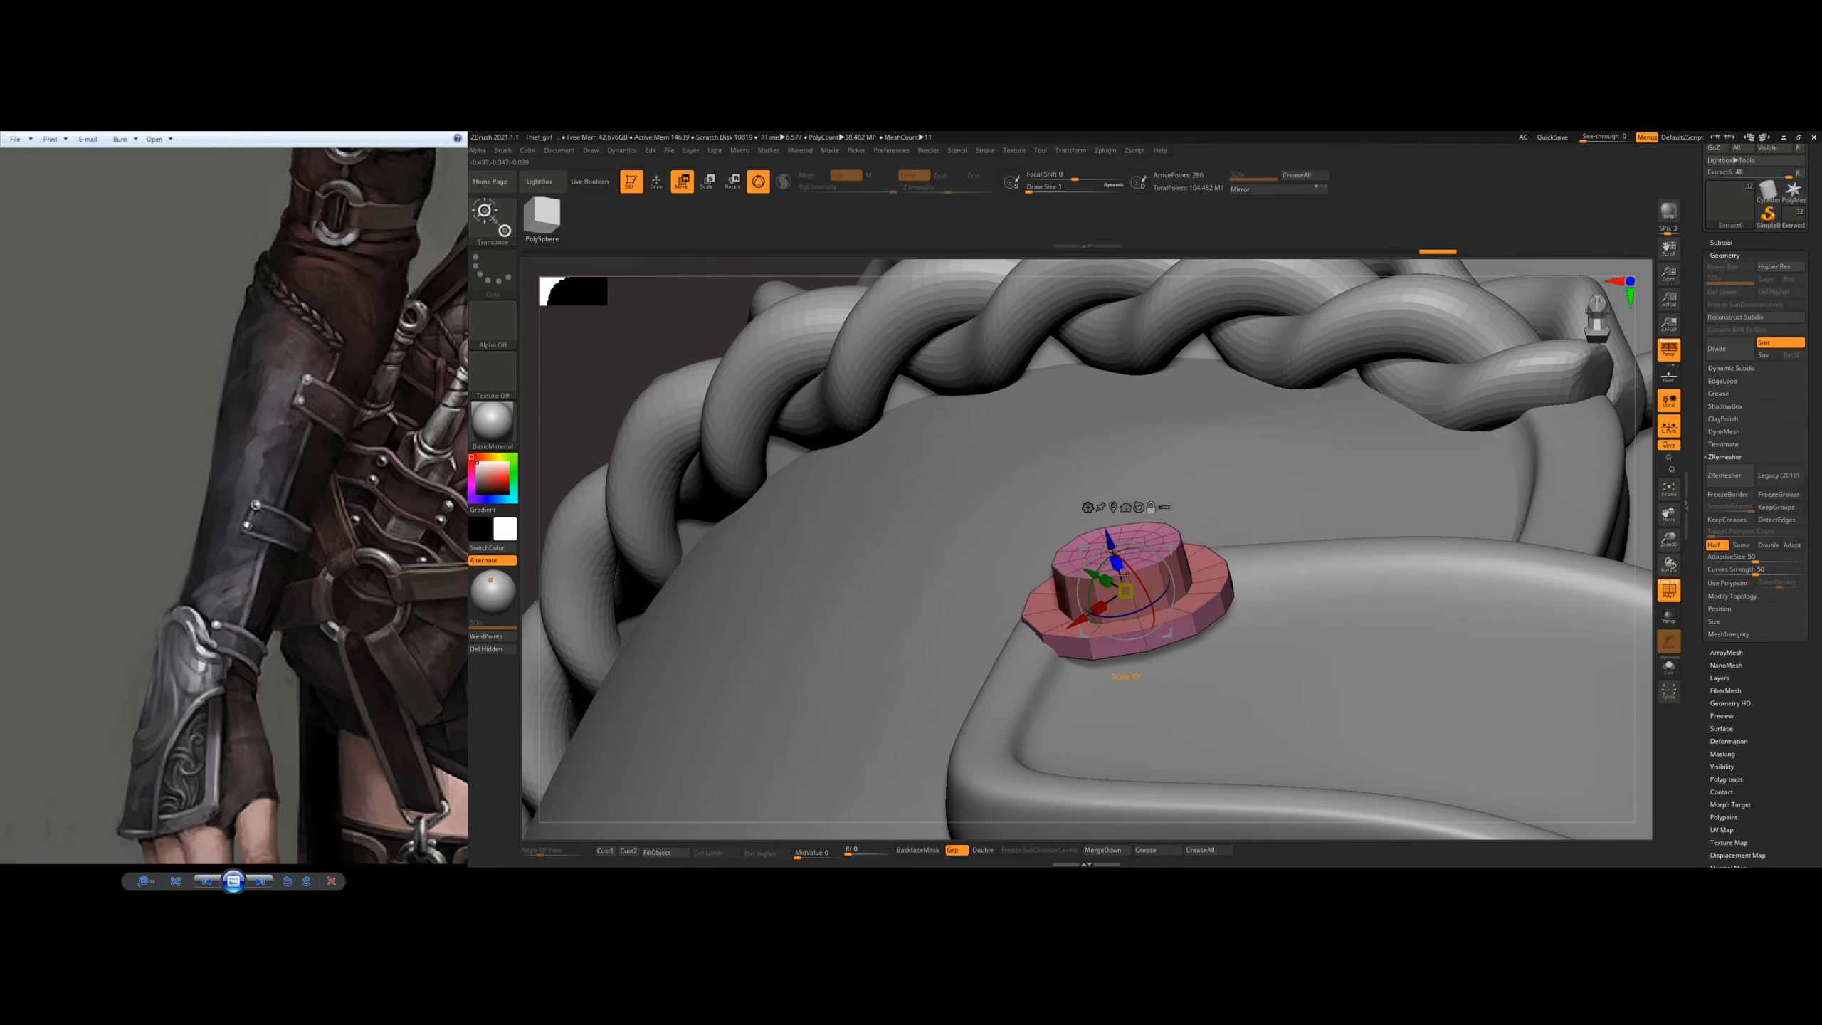
# Step: Adjust the rivet's height along its own axis and fine-tune its seating on the strap's rim
pyautogui.moveTo(1123, 575); pyautogui.dragTo(1221, 491, button='right')
pyautogui.moveTo(1179, 540); pyautogui.dragTo(1178, 541)
pyautogui.moveTo(1194, 140); pyautogui.dragTo(1194, 141)
pyautogui.moveTo(1178, 540); pyautogui.dragTo(1177, 528)
pyautogui.moveTo(1246, 173); pyautogui.dragTo(1246, 171)
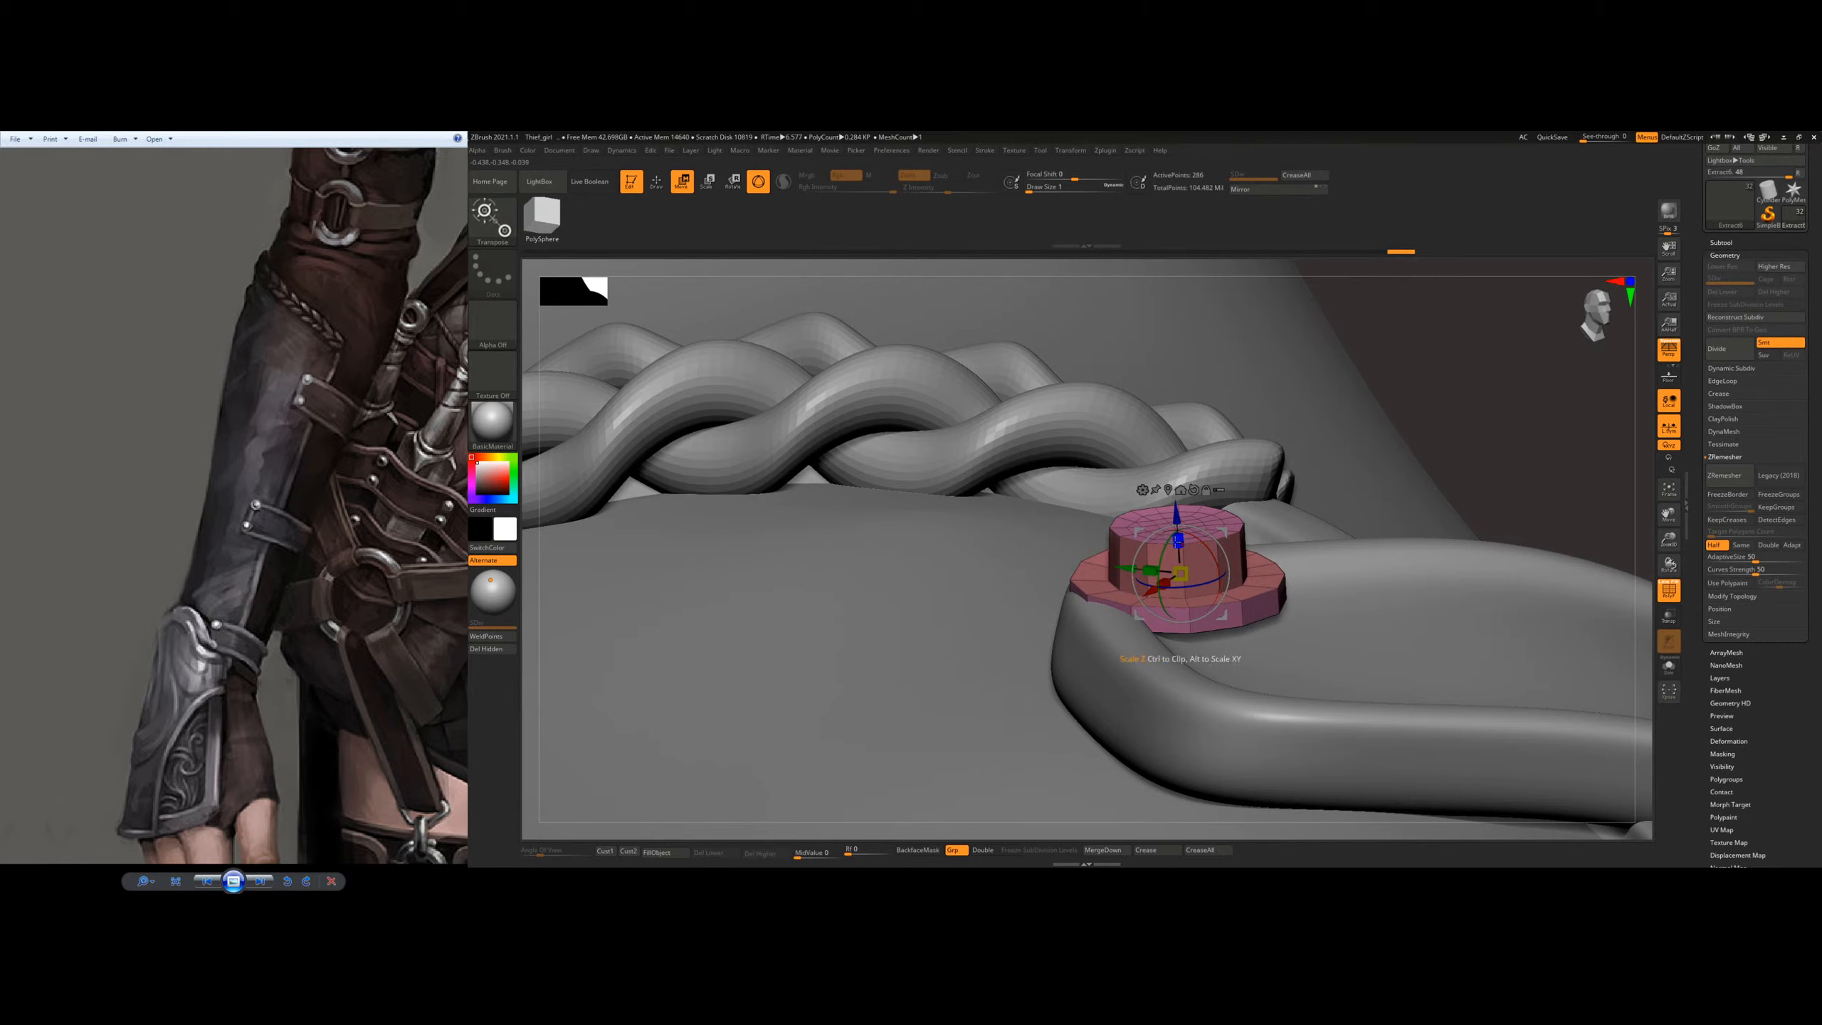
pyautogui.moveTo(1217, 234); pyautogui.dragTo(1217, 235)
pyautogui.moveTo(1178, 509); pyautogui.dragTo(1181, 505)
pyautogui.moveTo(1335, 517); pyautogui.dragTo(1273, 503)
pyautogui.moveTo(1167, 564); pyautogui.dragTo(1145, 532)
pyautogui.moveTo(1250, 471); pyautogui.dragTo(1182, 564)
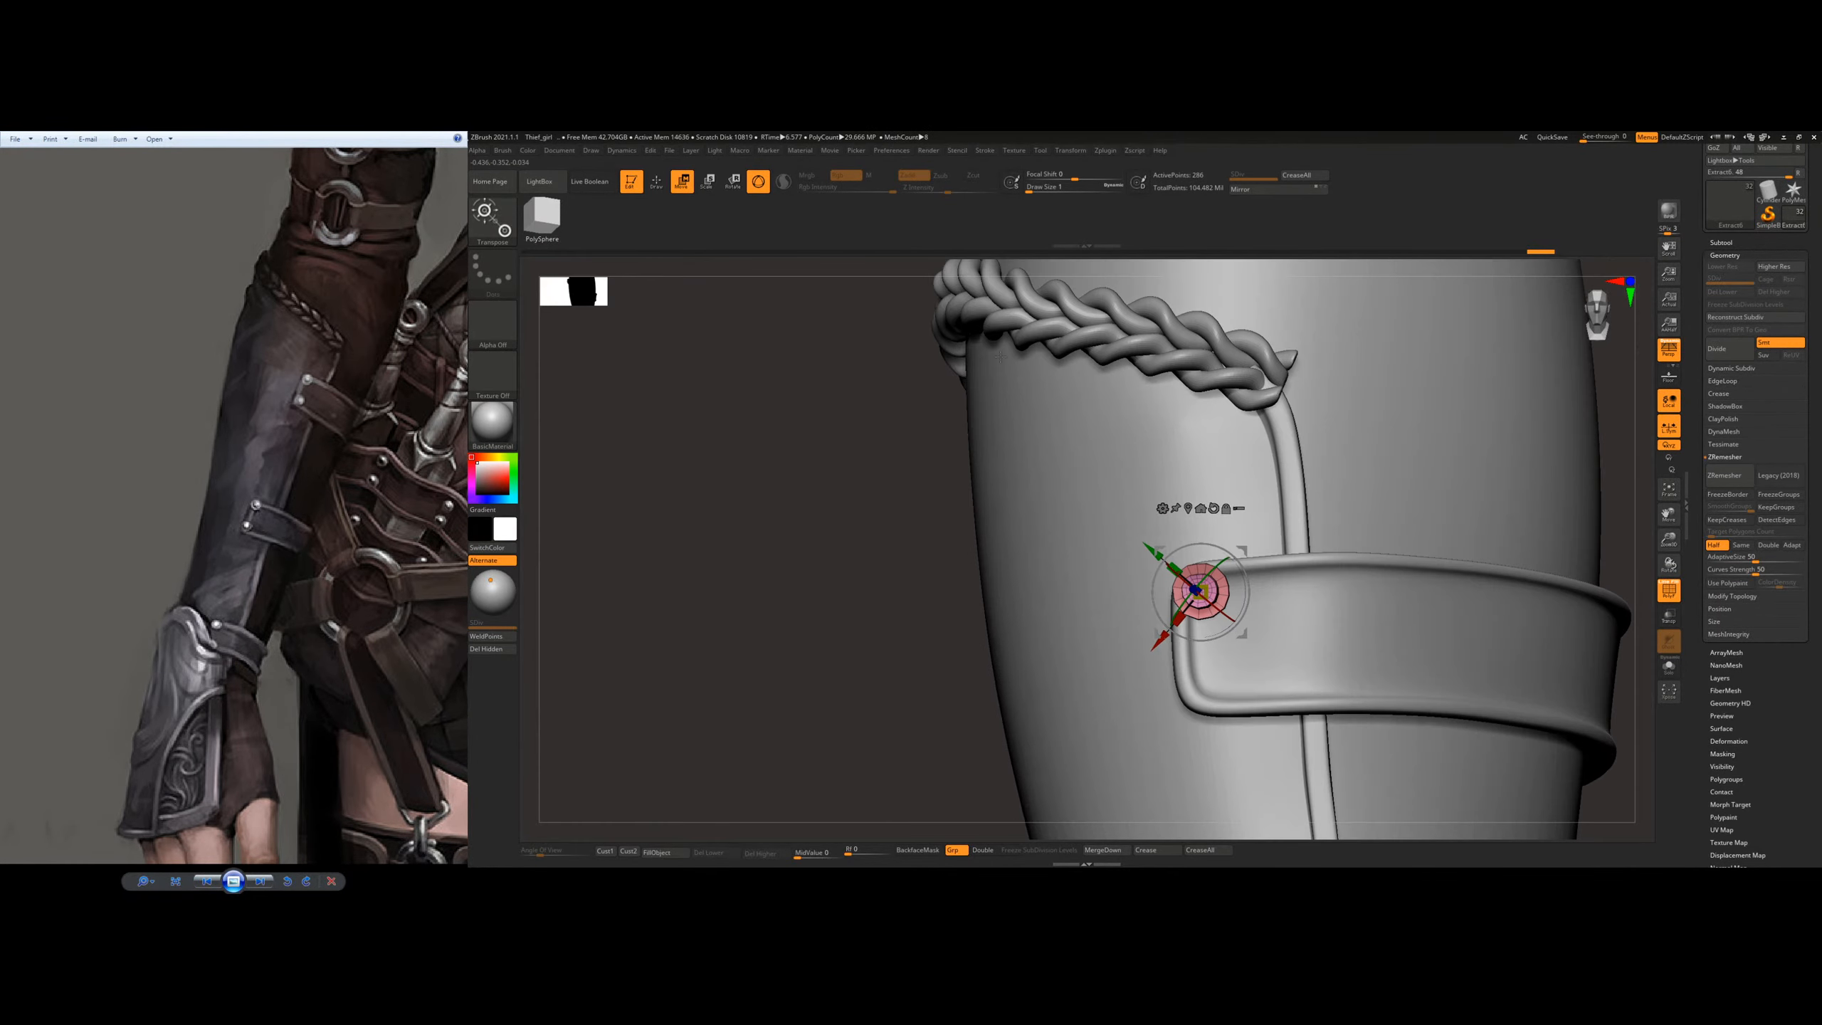
# Step: Align the gizmo with the strap's end edge and duplicate the rivet down to the strap's lower corner
pyautogui.click(655, 184)
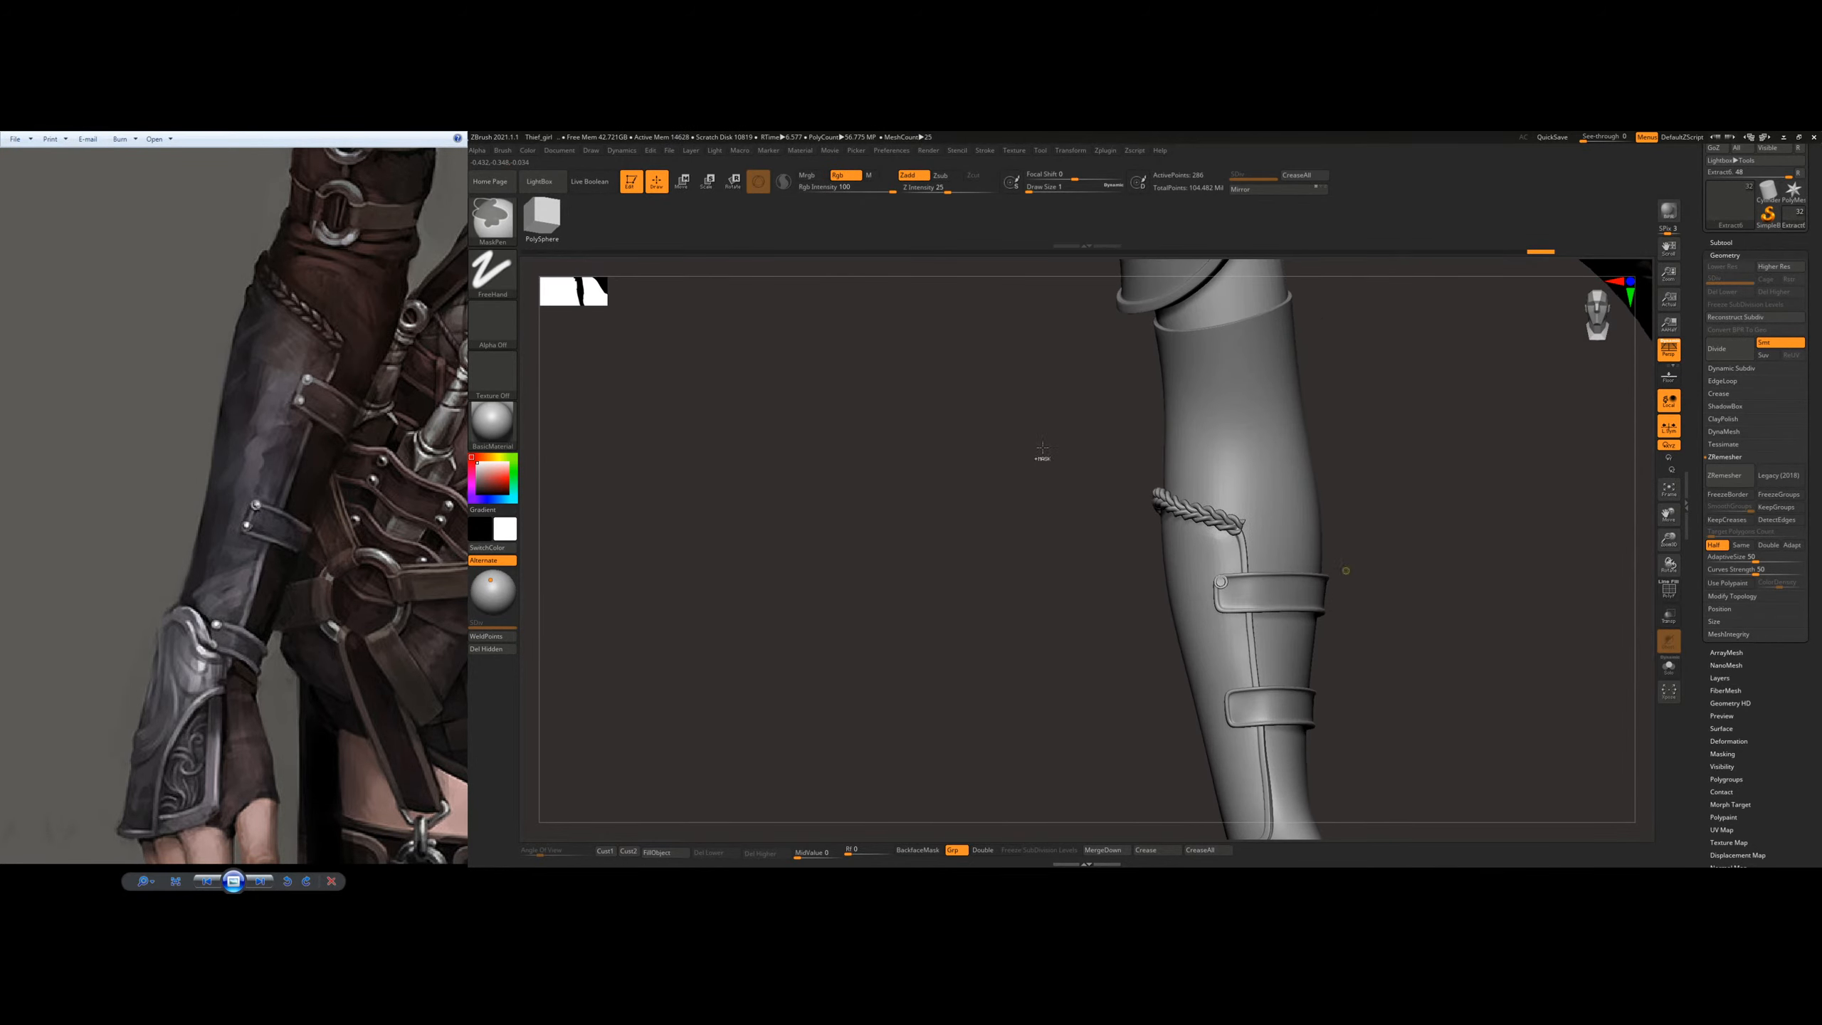
pyautogui.press('w')
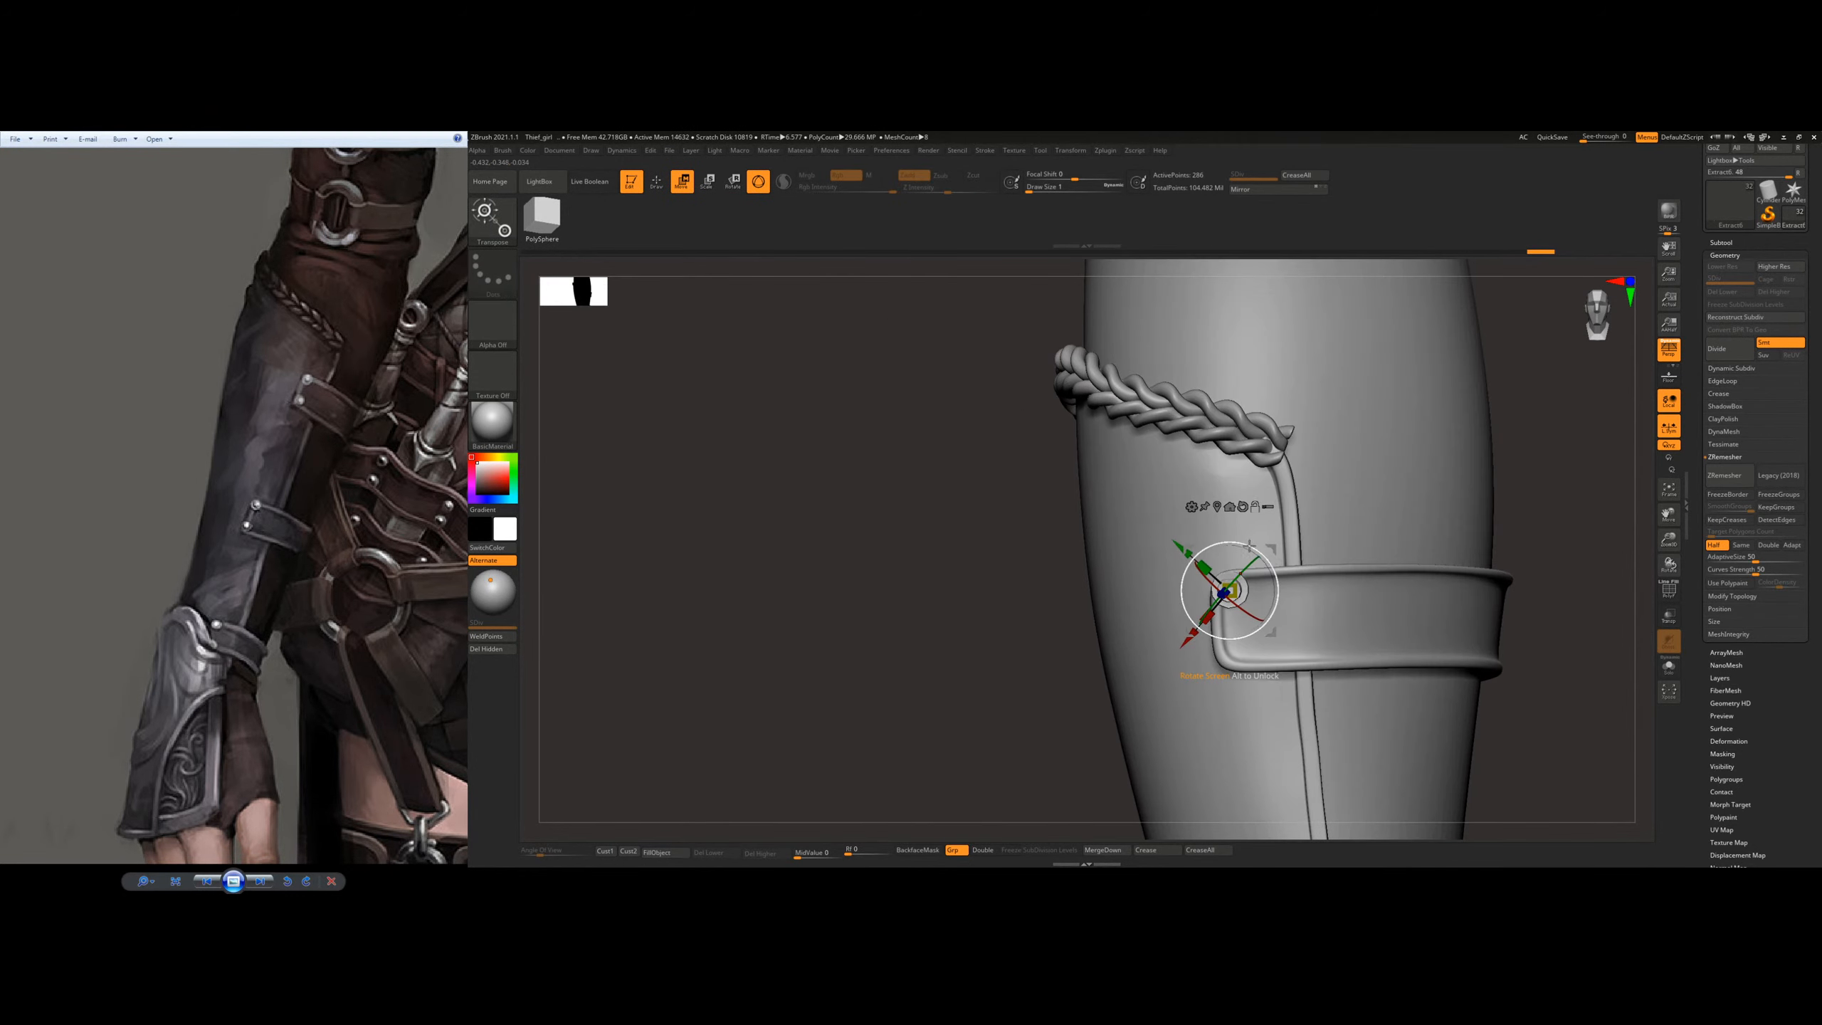
pyautogui.keyDown('alt'); pyautogui.moveTo(1249, 546); pyautogui.dragTo(1213, 541); pyautogui.keyUp('alt')
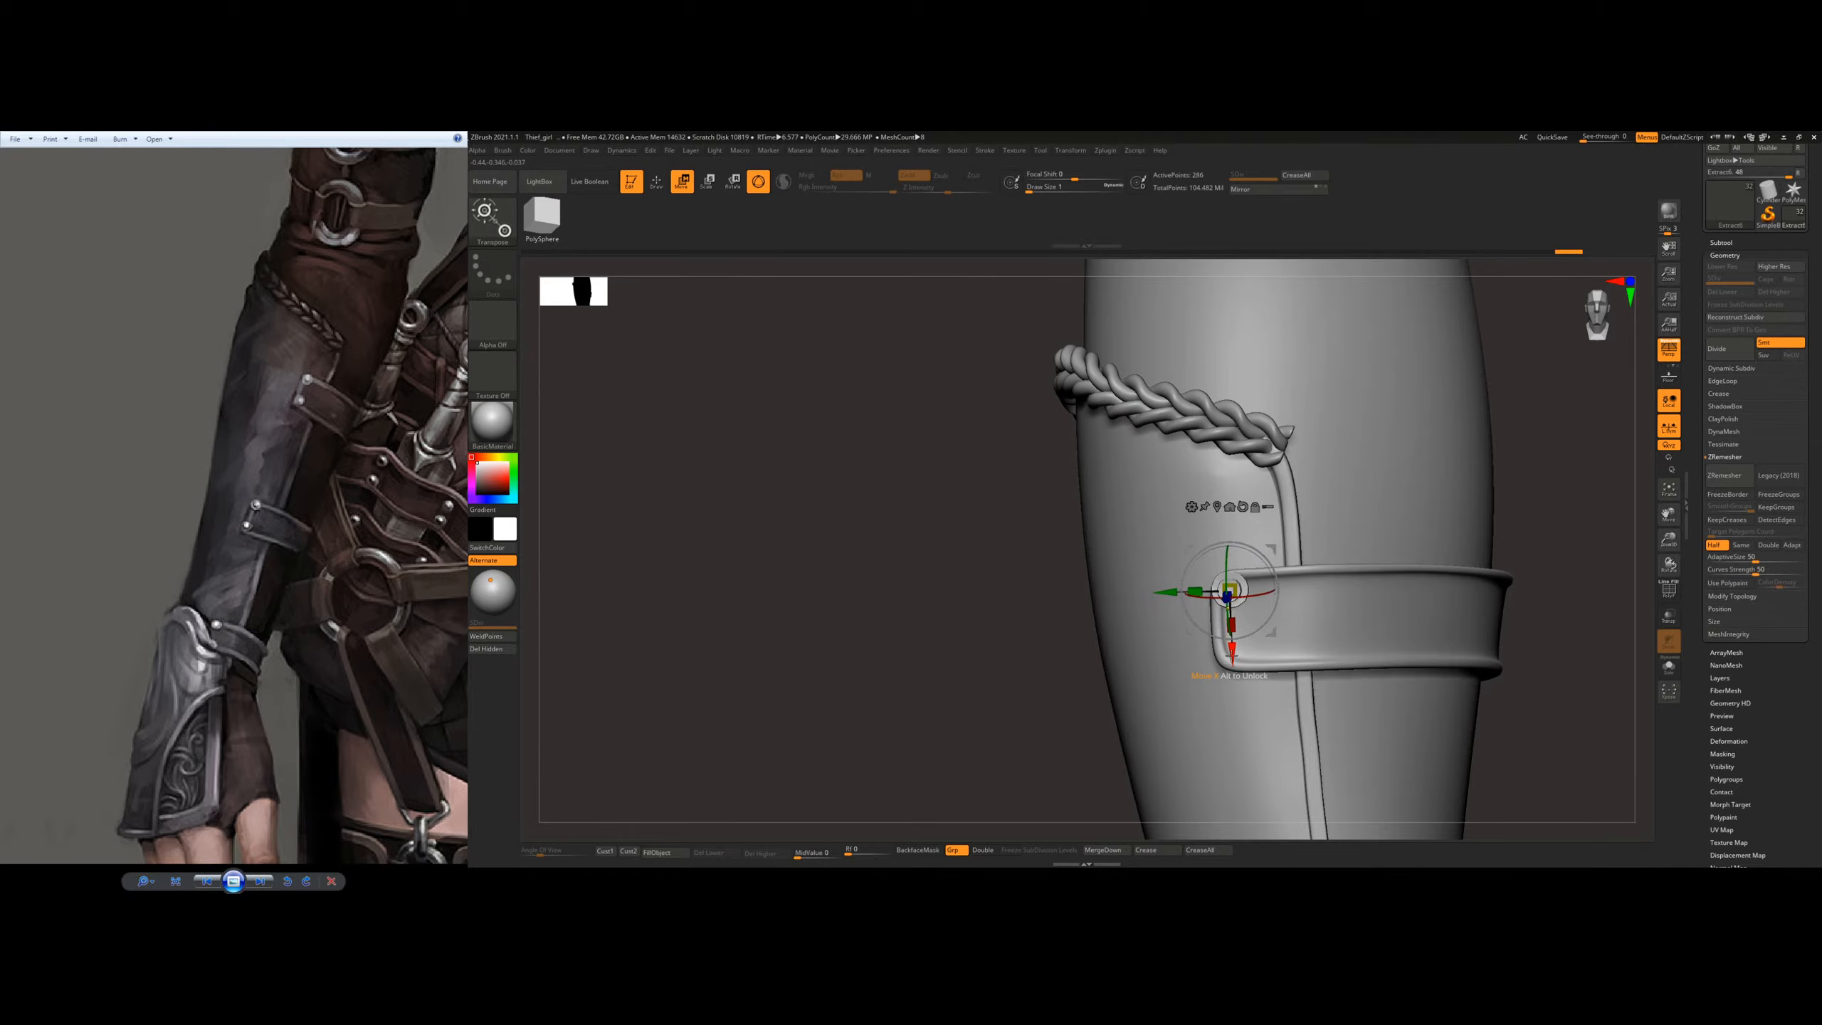
pyautogui.keyDown('ctrl'); pyautogui.moveTo(1232, 662); pyautogui.dragTo(1234, 727); pyautogui.keyUp('ctrl')
pyautogui.moveTo(1254, 682); pyautogui.dragTo(1269, 628, button='right')
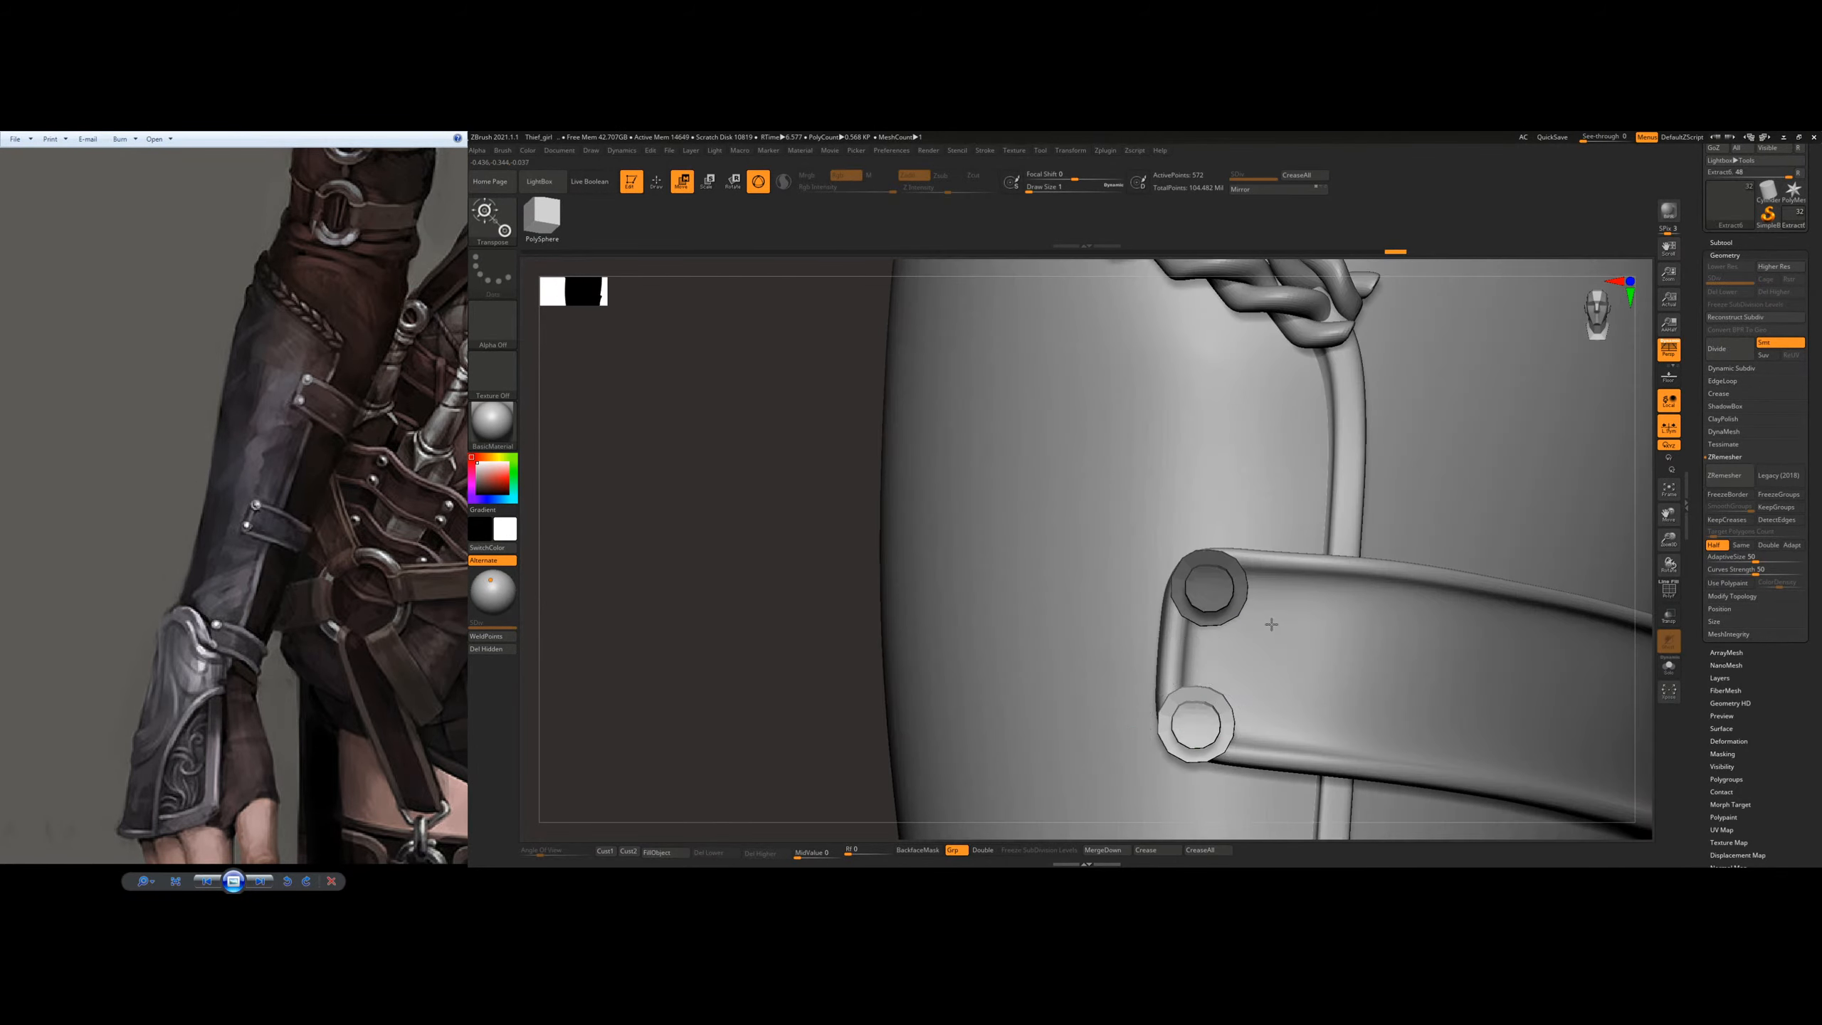
# Step: Center the gizmo on the duplicated lower rivet and fit it to the strap's lower corner
pyautogui.keyDown('alt'); pyautogui.click(1216, 670); pyautogui.keyUp('alt')
pyautogui.keyDown('alt'); pyautogui.click(1185, 723); pyautogui.keyUp('alt')
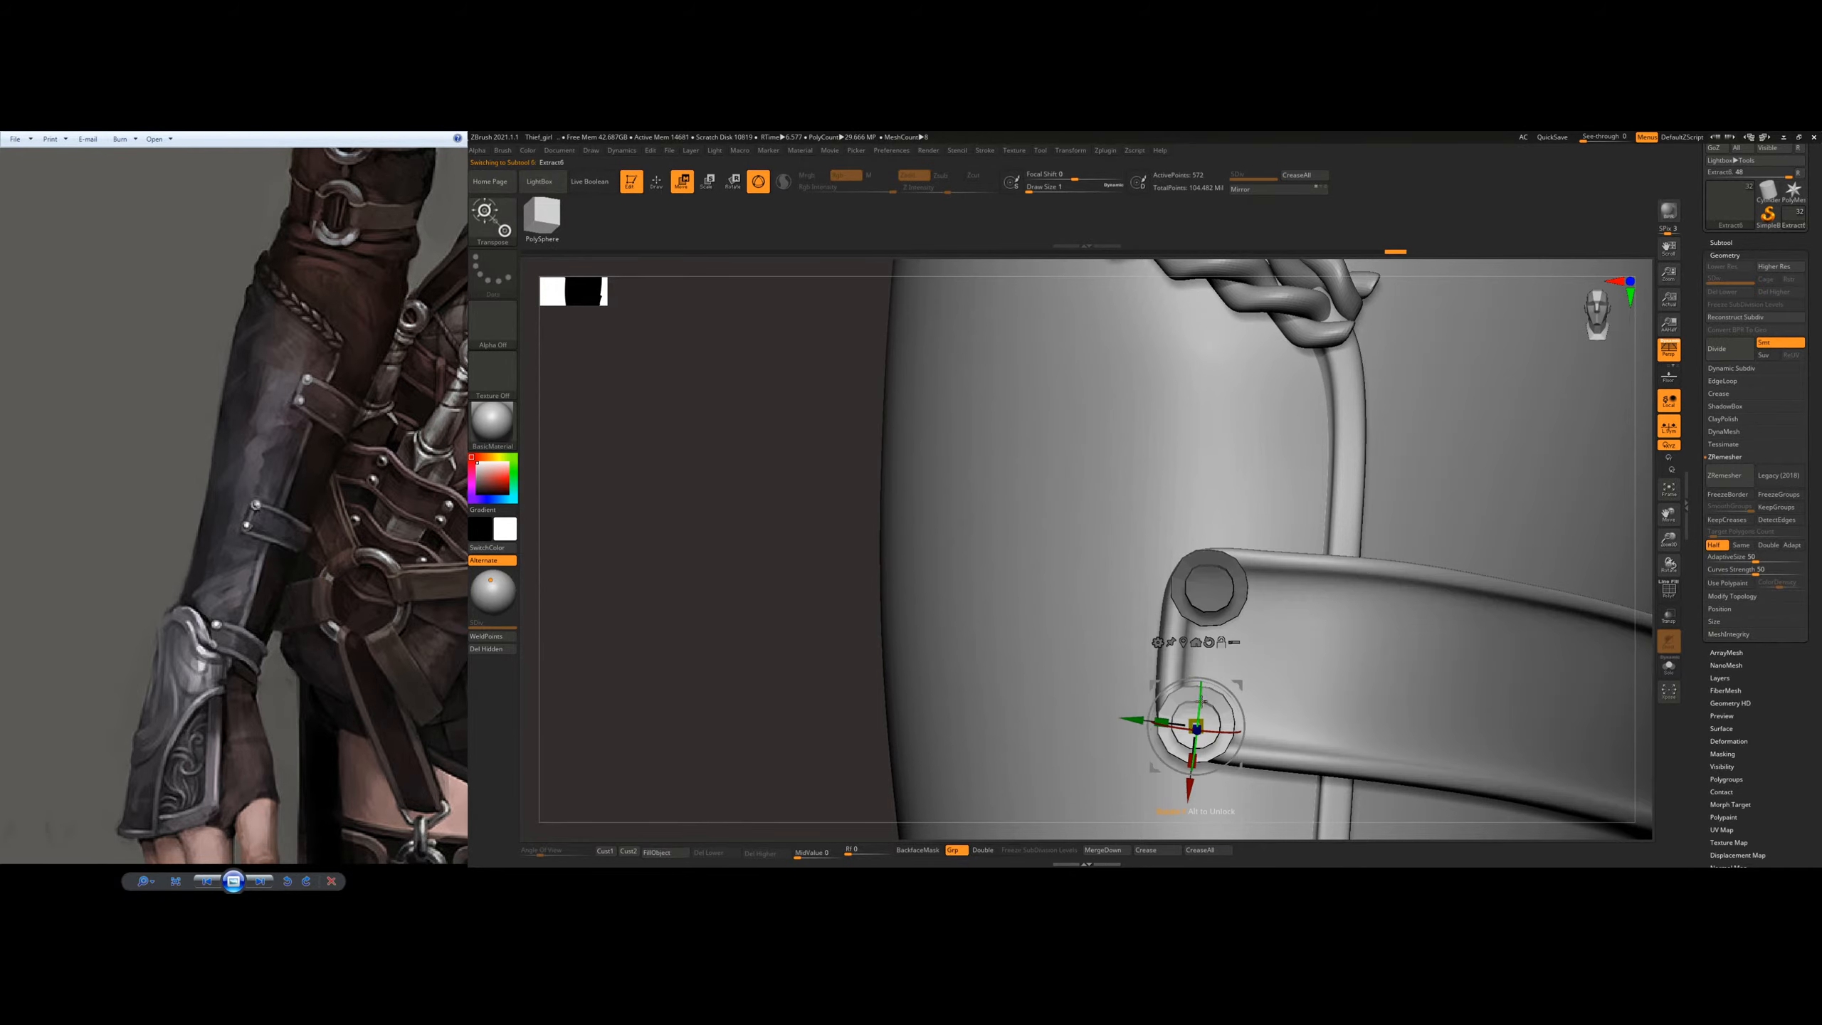
pyautogui.keyDown('alt'); pyautogui.moveTo(1268, 662); pyautogui.dragTo(1242, 590, button='right'); pyautogui.keyUp('alt')
pyautogui.moveTo(1163, 709); pyautogui.dragTo(1167, 683)
pyautogui.moveTo(1101, 633); pyautogui.dragTo(1107, 635)
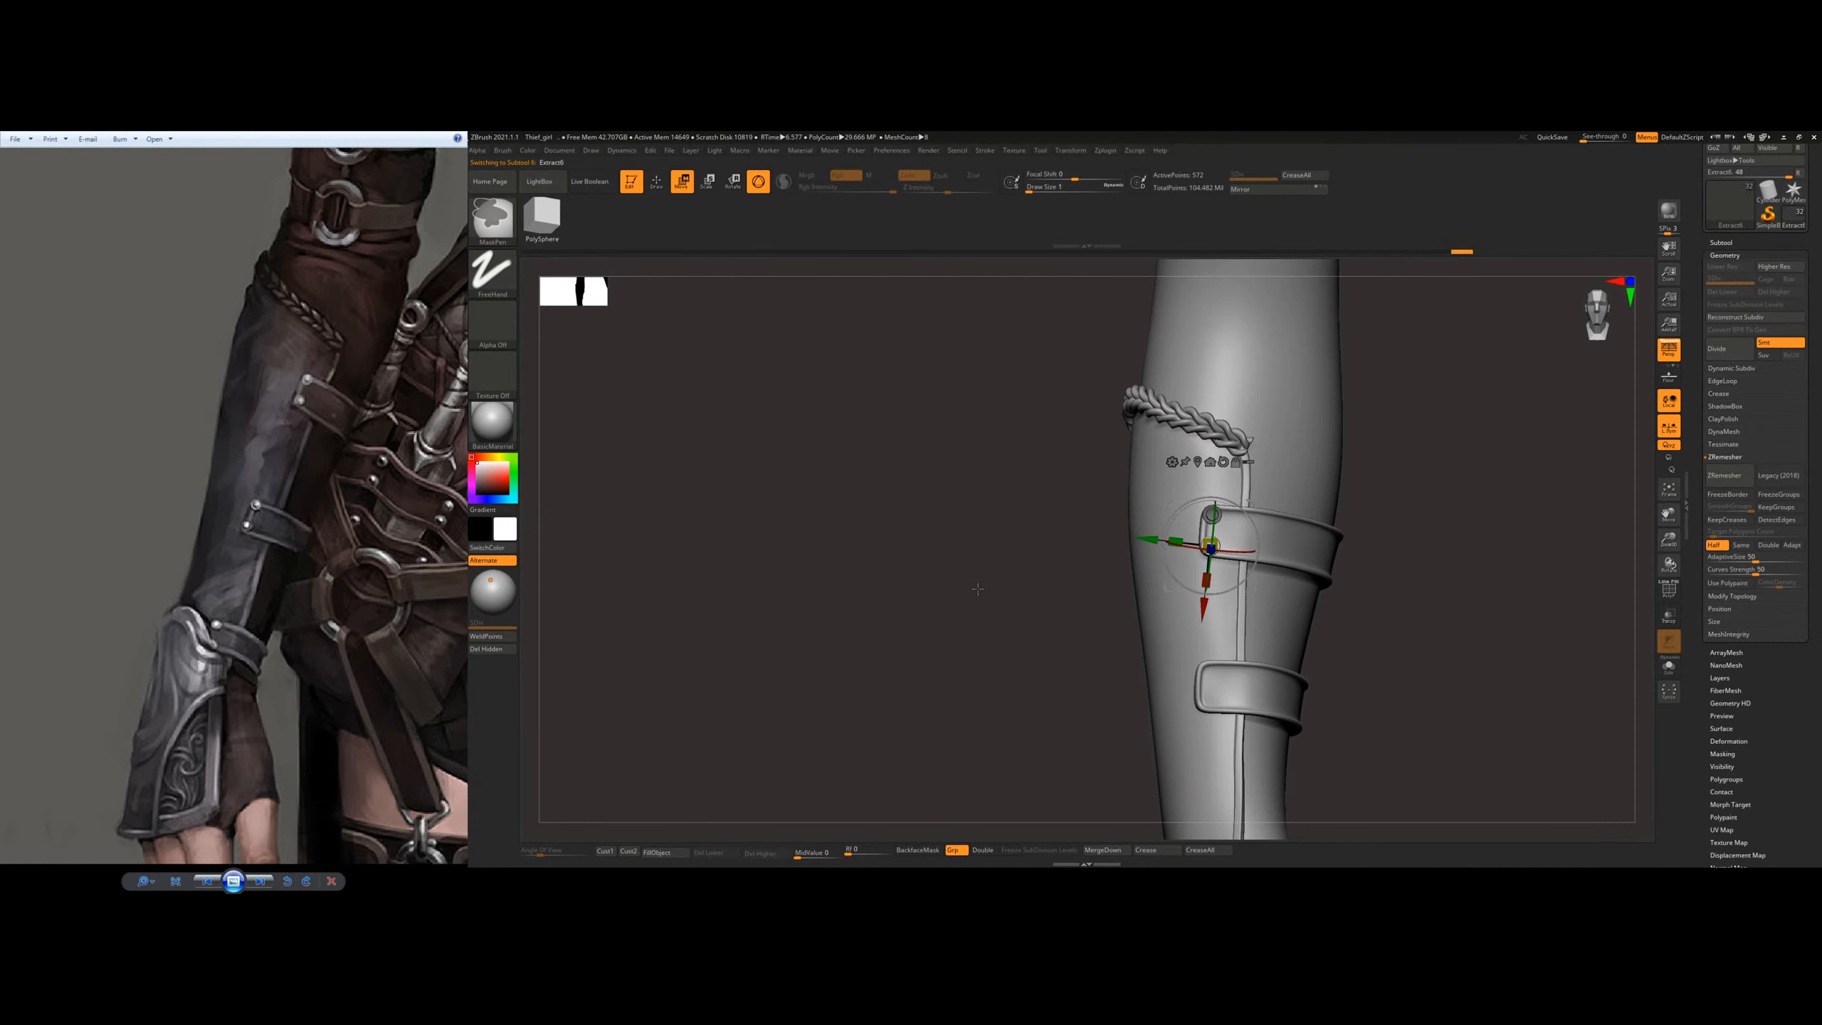
pyautogui.keyDown('ctrl'); pyautogui.moveTo(1015, 530); pyautogui.dragTo(1184, 682, button='right'); pyautogui.keyUp('ctrl')
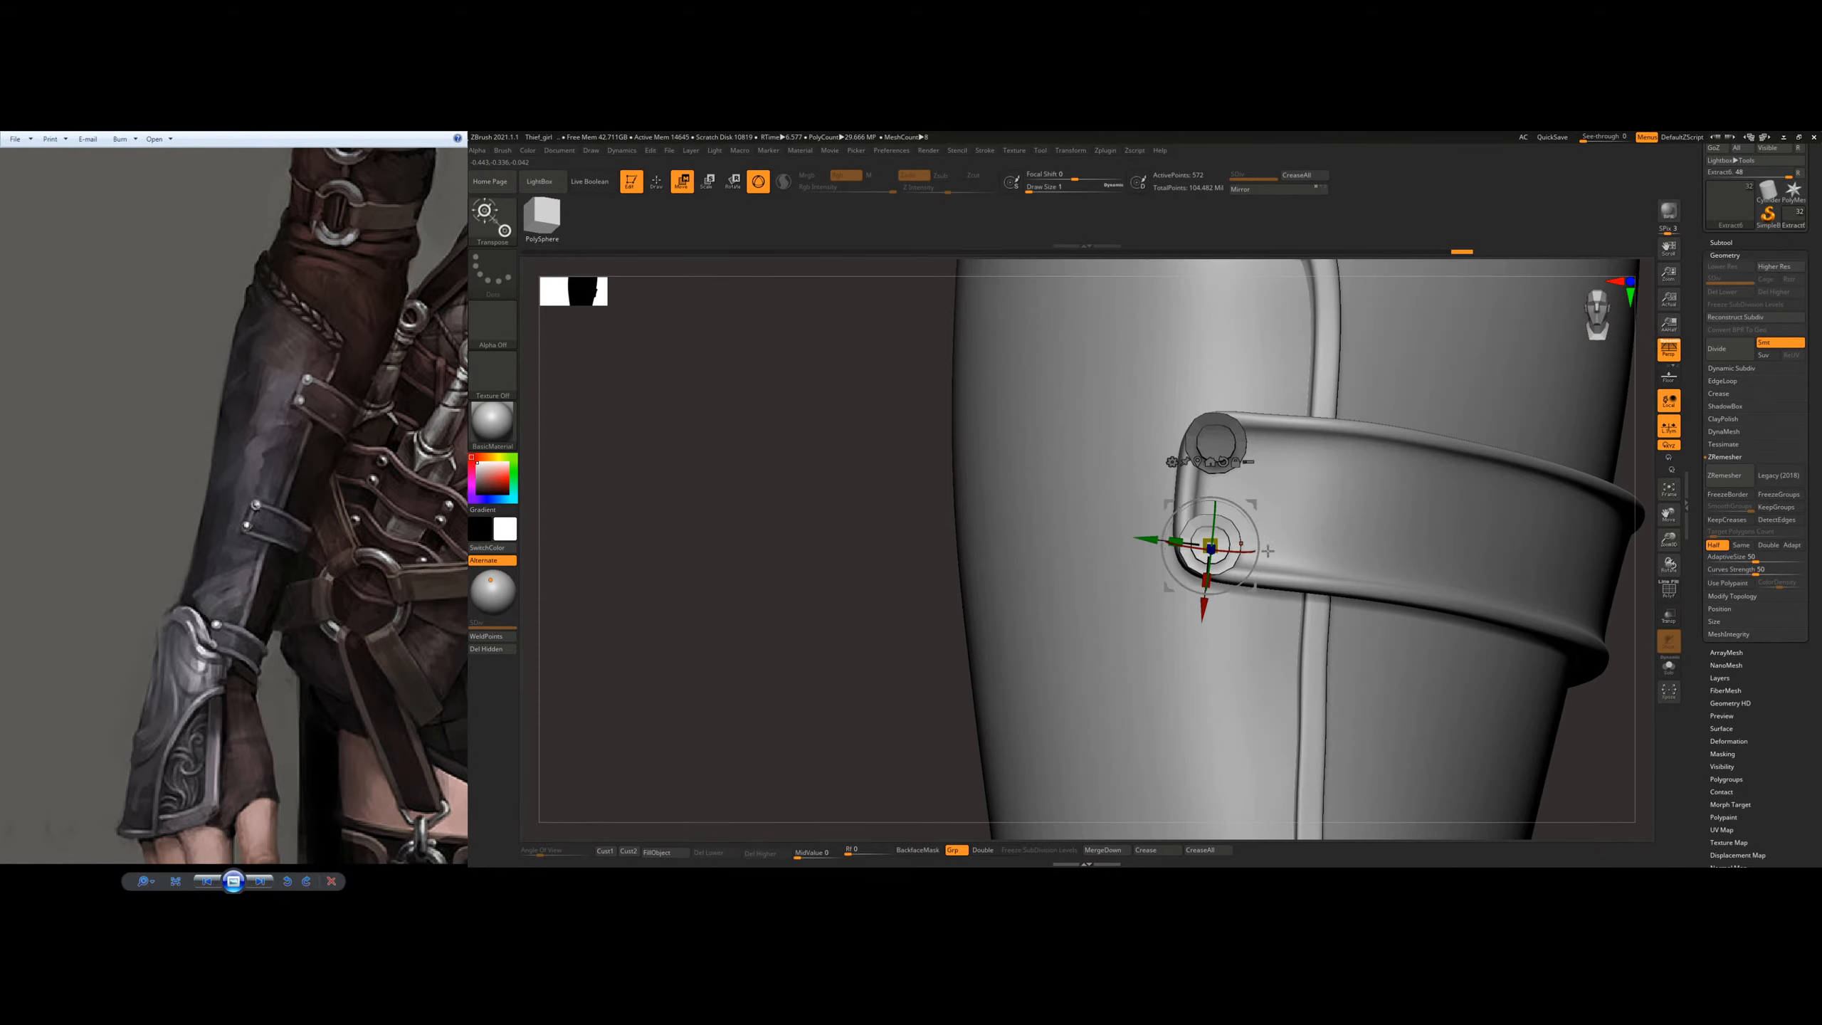
pyautogui.moveTo(1211, 549); pyautogui.dragTo(1204, 557)
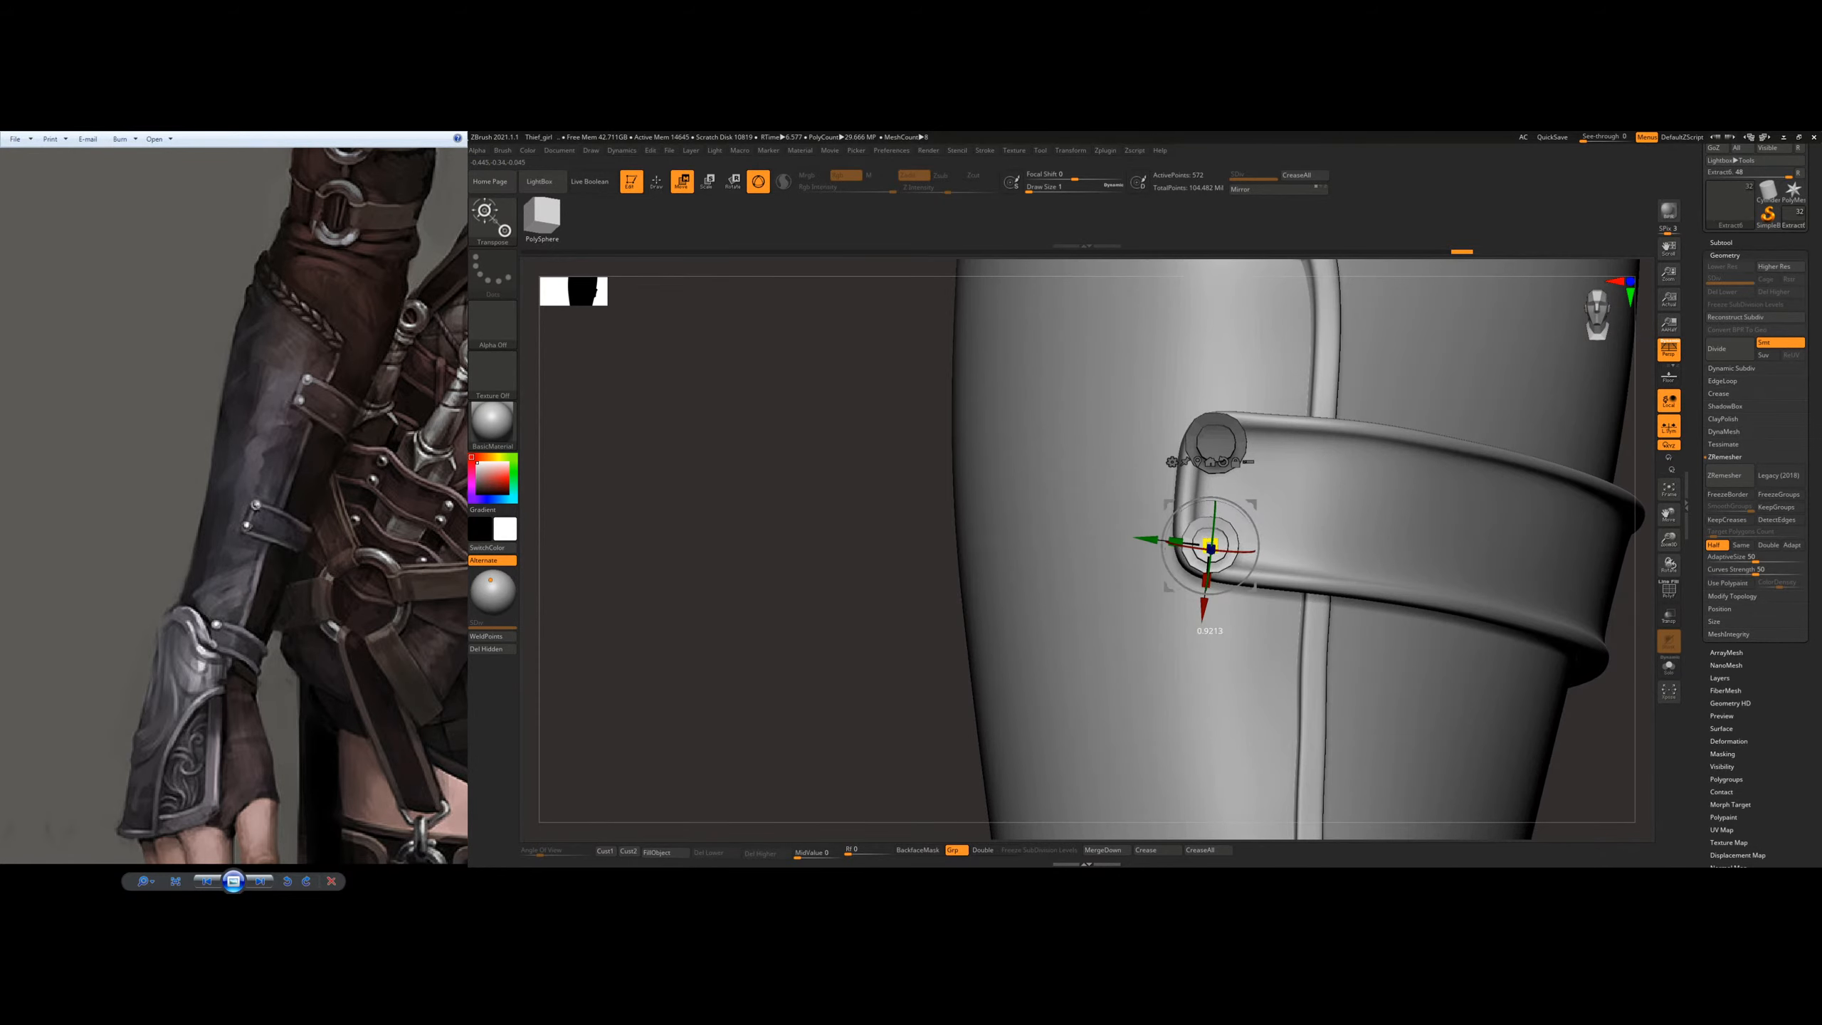
# Step: Invert the mask to free the upper rivet, center the gizmo on it and scale it
pyautogui.keyDown('ctrl'); pyautogui.click(802, 504); pyautogui.keyUp('ctrl')
pyautogui.click(1200, 461)
pyautogui.moveTo(1216, 444); pyautogui.dragTo(1195, 442)
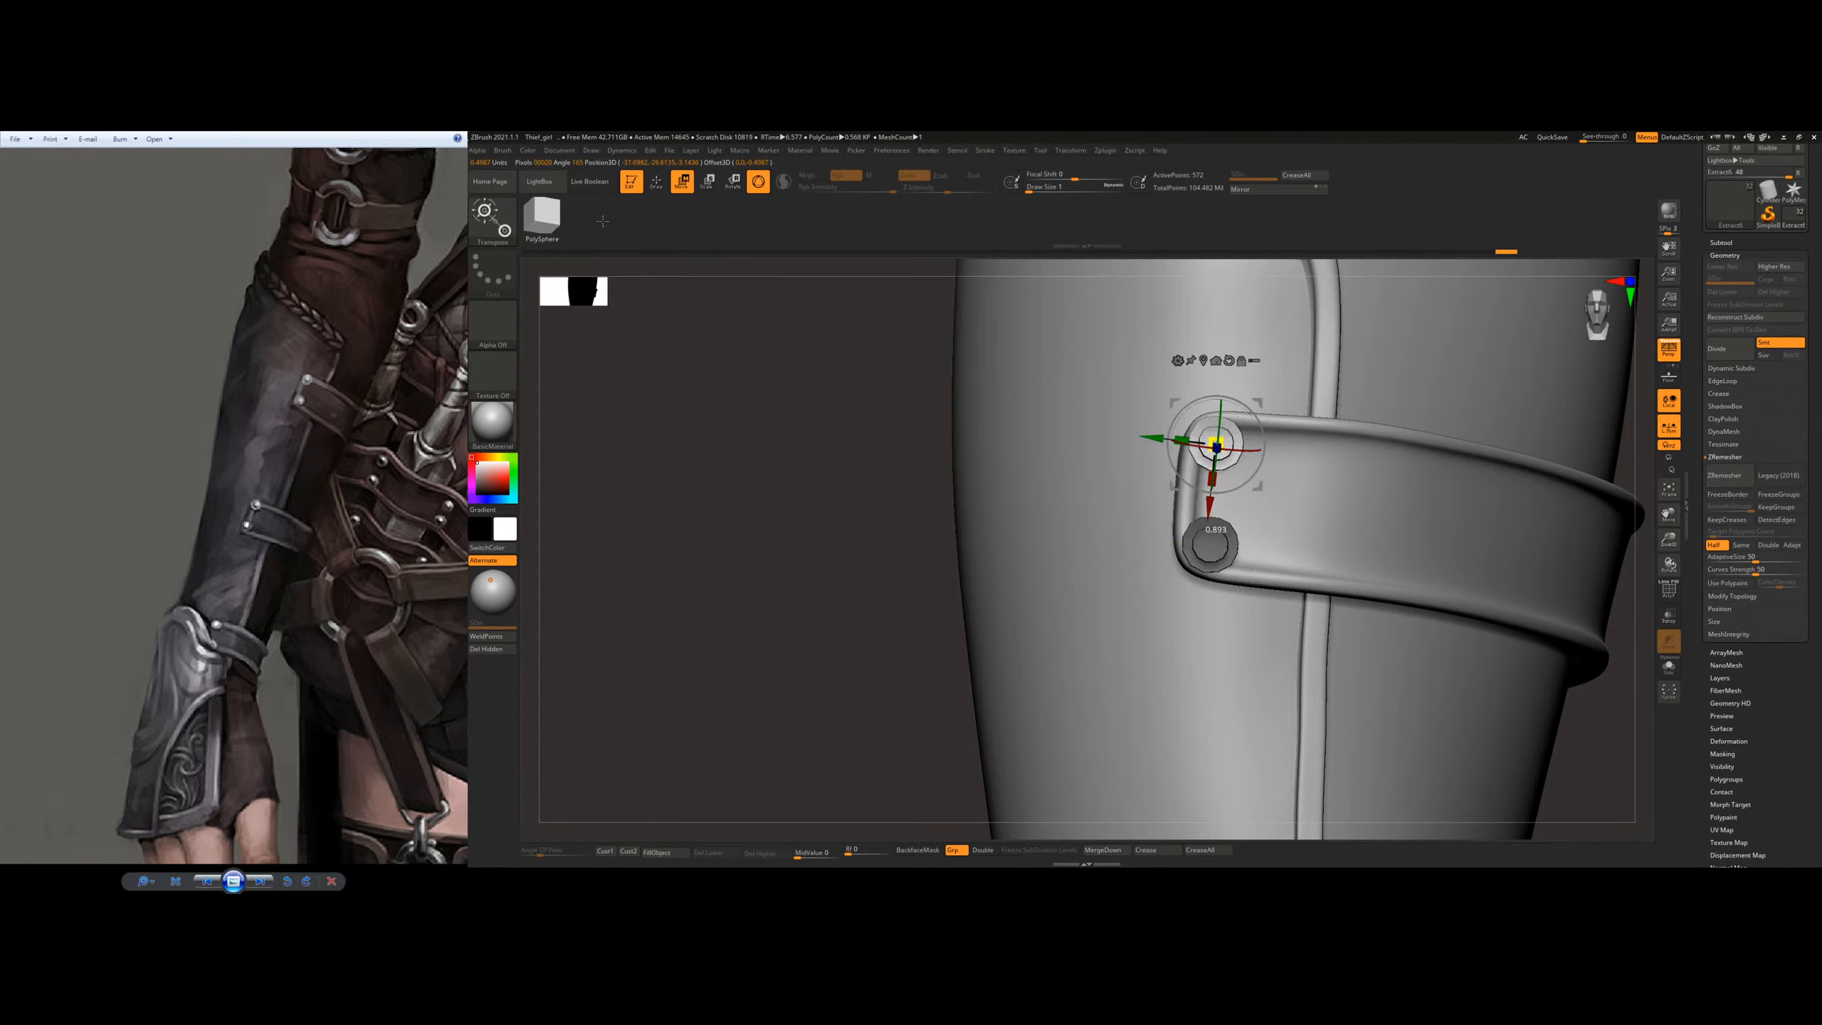
pyautogui.moveTo(642, 239); pyautogui.dragTo(670, 232)
# Step: Try to duplicate a rivet down onto the upper corner of the lower strap
pyautogui.keyDown('ctrl'); pyautogui.moveTo(1449, 500); pyautogui.dragTo(1182, 463, button='right'); pyautogui.keyUp('ctrl')
pyautogui.keyDown('ctrl'); pyautogui.moveTo(1105, 439); pyautogui.dragTo(1077, 686); pyautogui.keyUp('ctrl')
pyautogui.moveTo(1148, 567); pyautogui.dragTo(1319, 576, button='right')
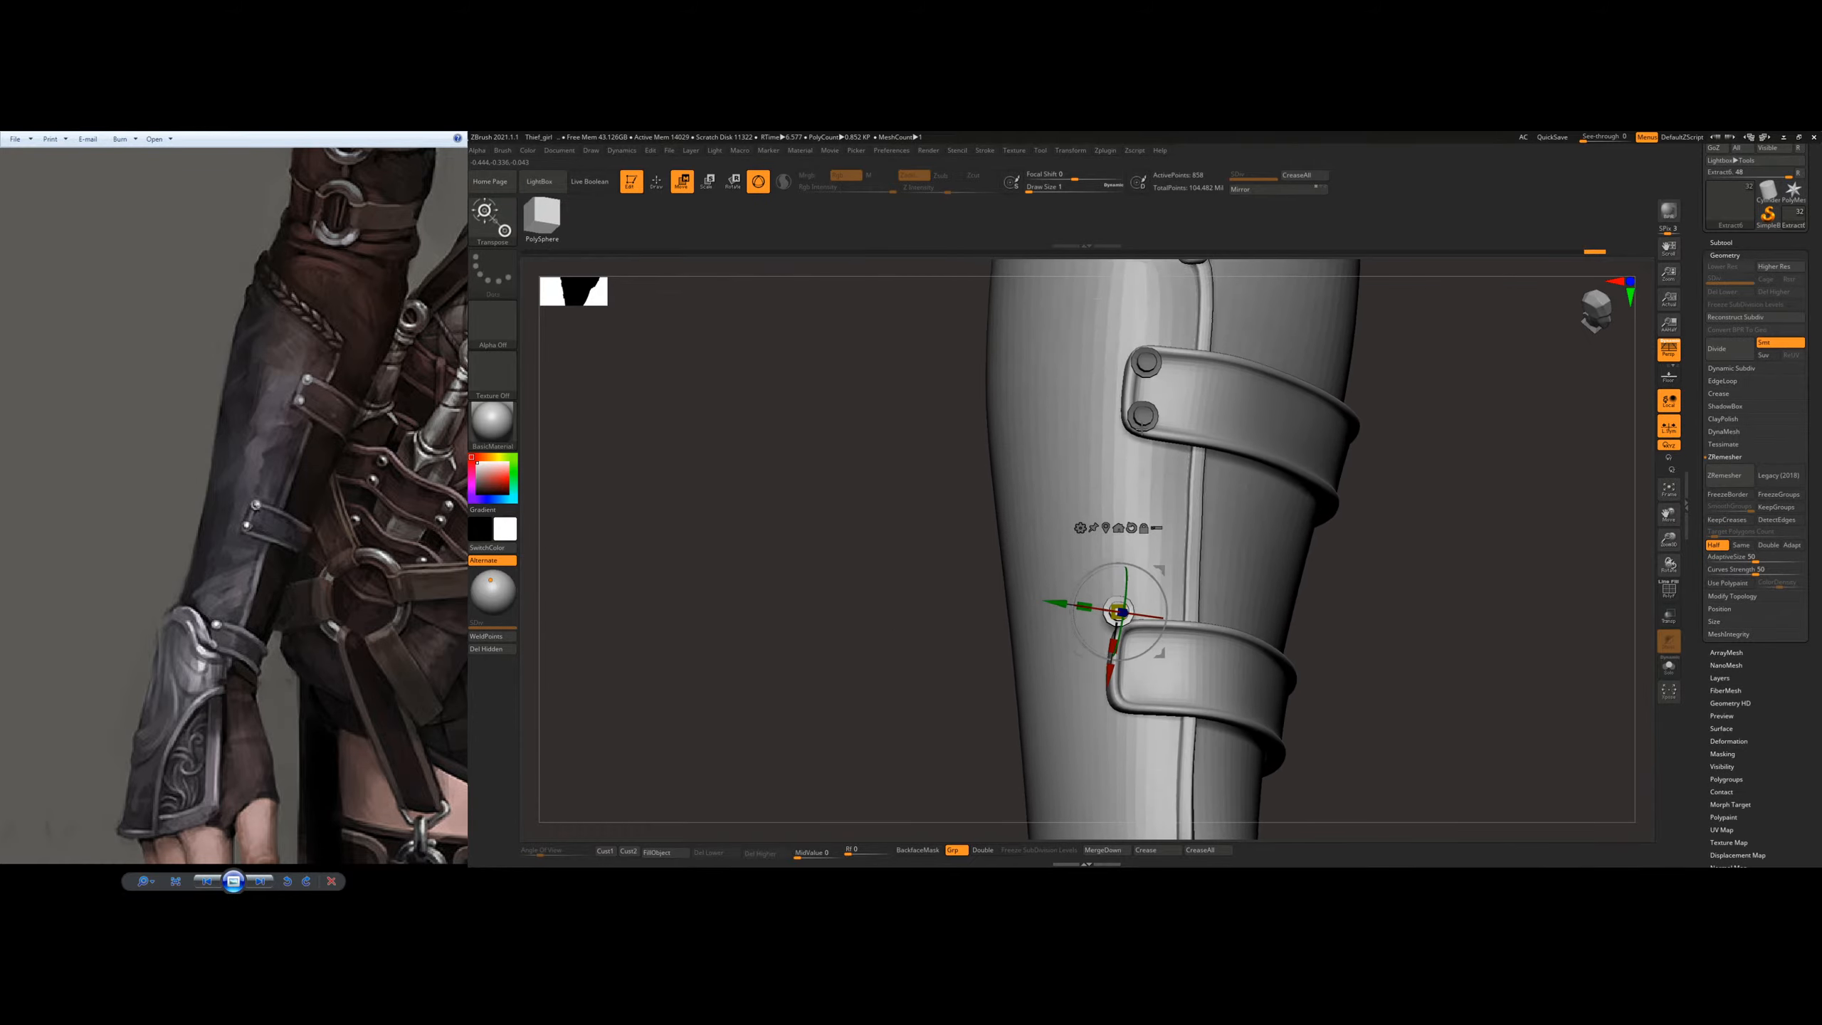
pyautogui.keyDown('alt'); pyautogui.moveTo(1182, 445); pyautogui.dragTo(1257, 438, button='right'); pyautogui.keyUp('alt')
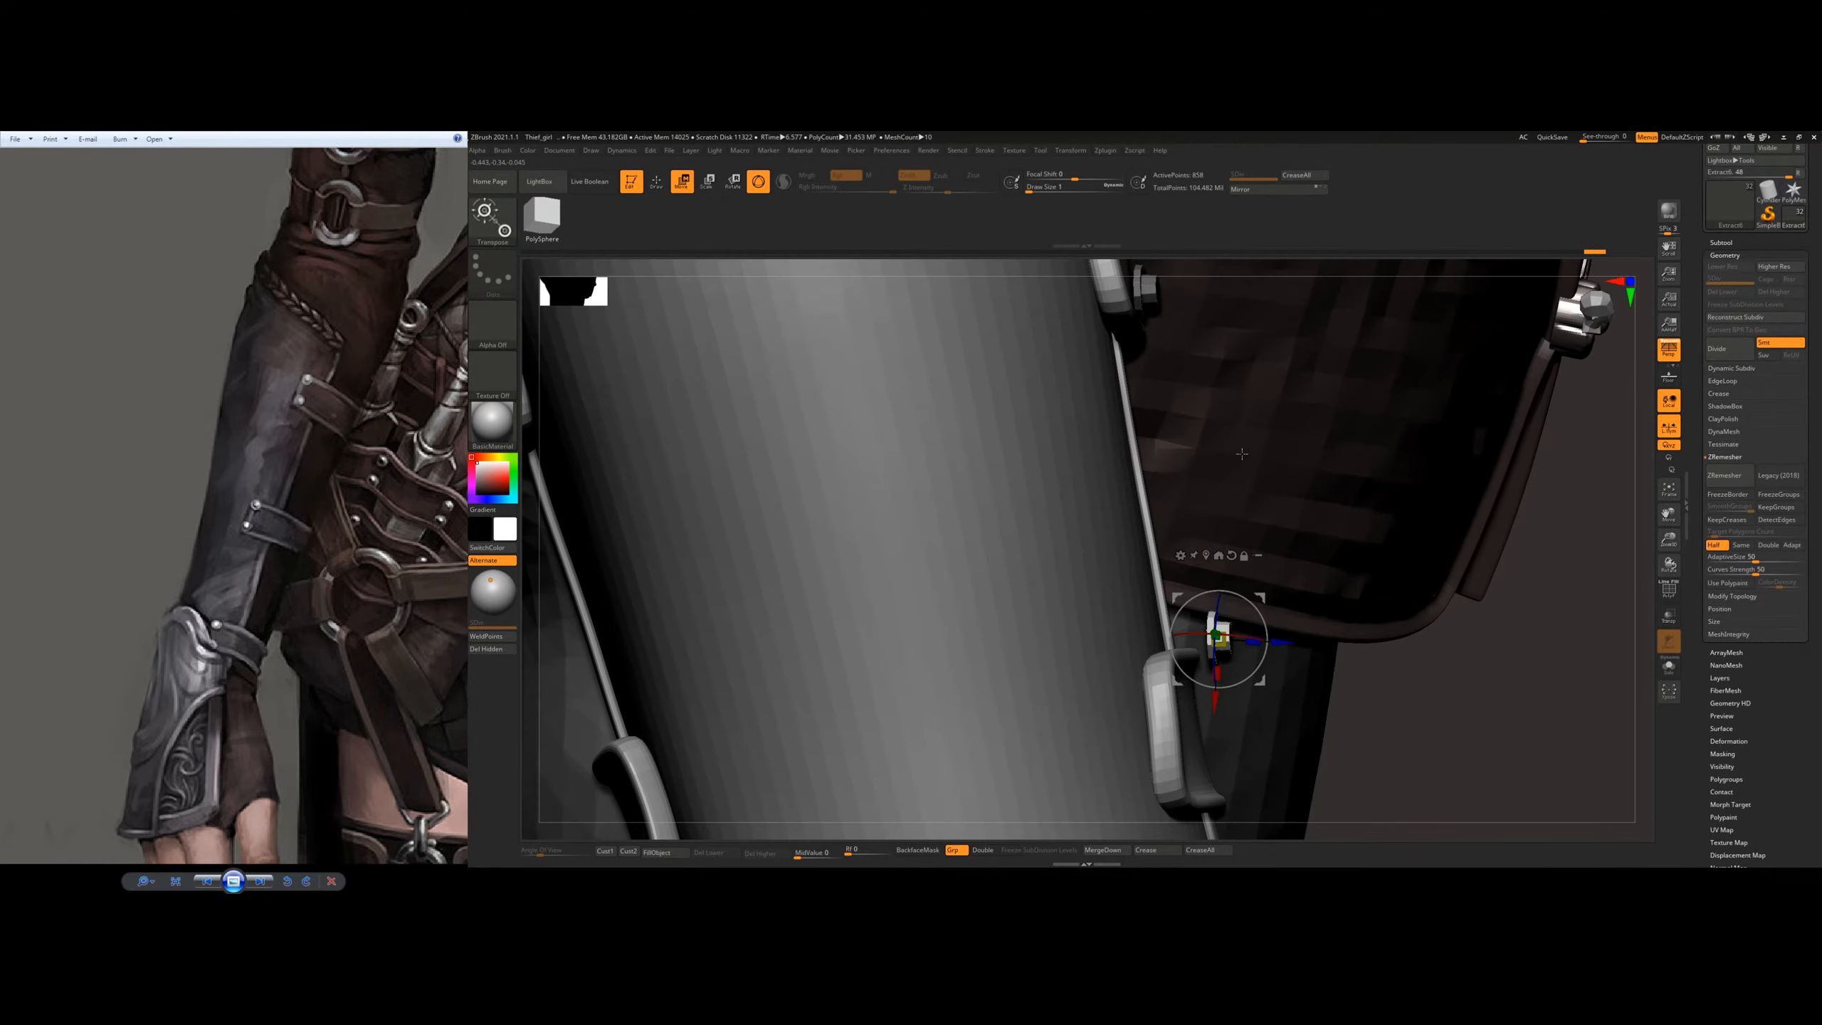
pyautogui.moveTo(1263, 460)
pyautogui.mouseDown(button='right')
pyautogui.moveTo(1272, 559)
pyautogui.moveTo(1213, 507)
pyautogui.moveTo(1192, 531)
pyautogui.moveTo(1177, 761)
pyautogui.moveTo(1286, 452)
pyautogui.mouseUp(button='right')
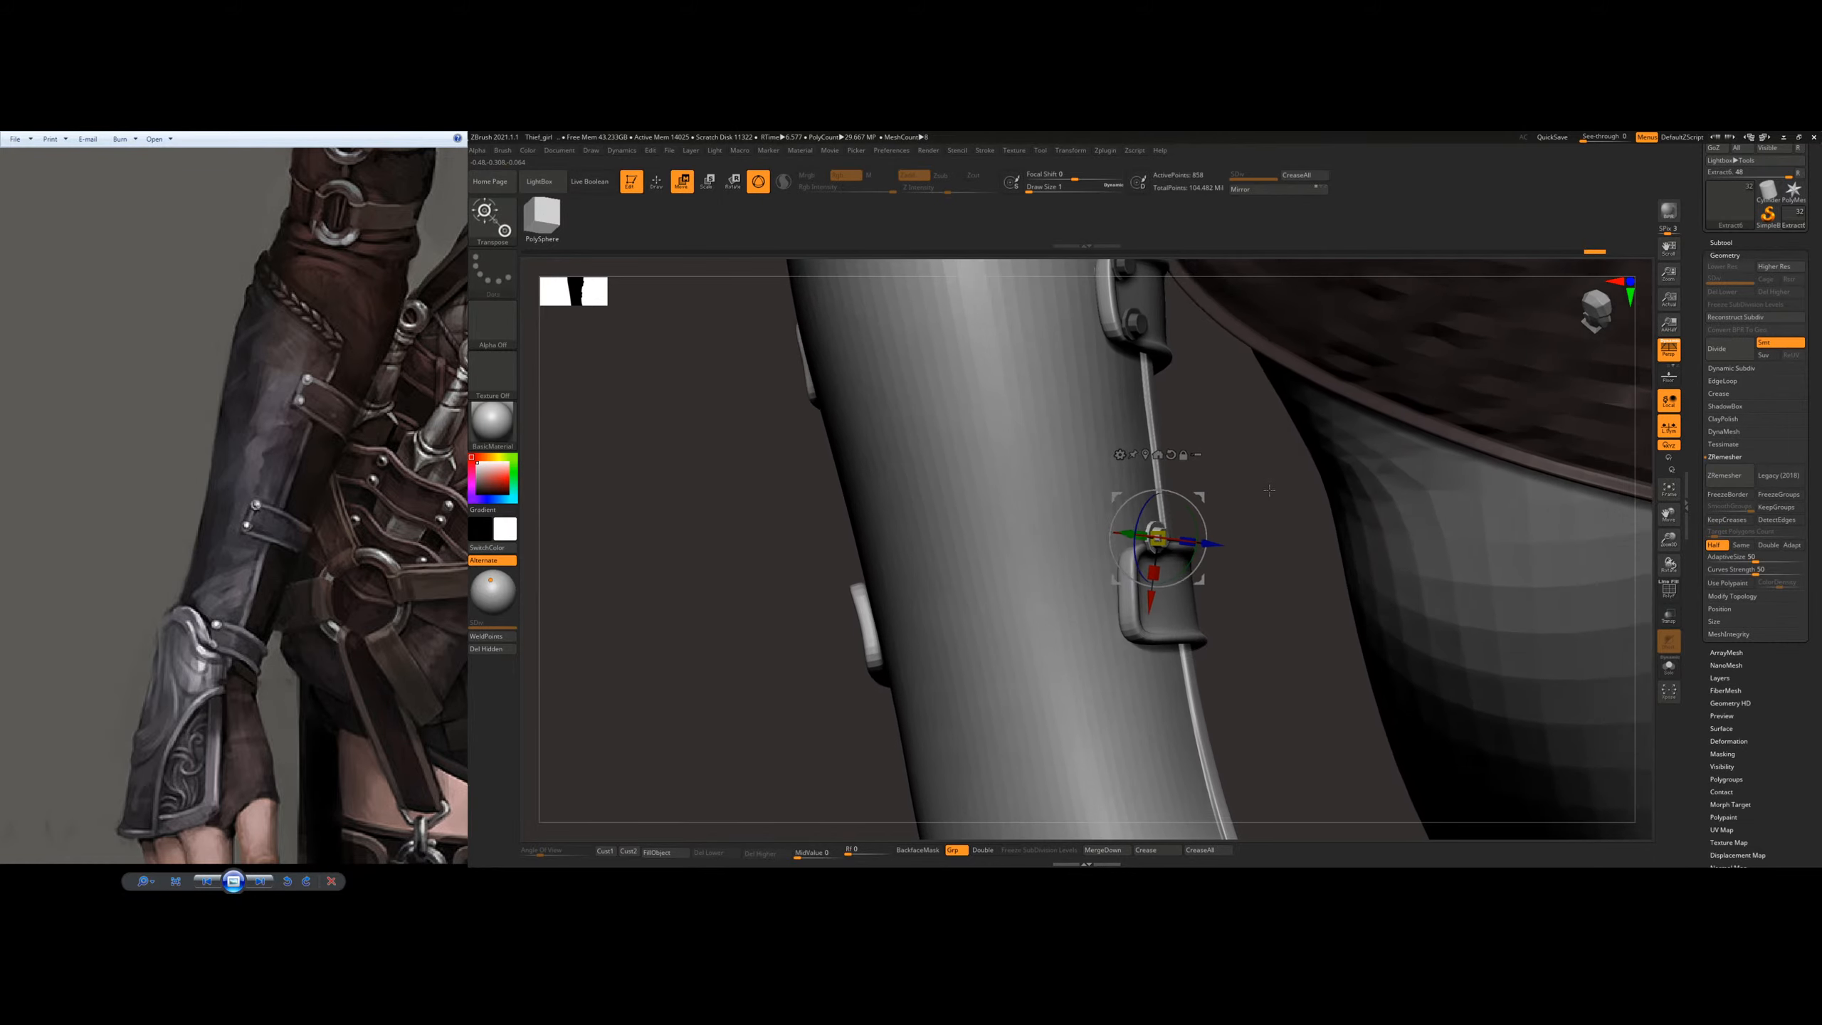
pyautogui.moveTo(1277, 459); pyautogui.dragTo(1195, 772, button='right')
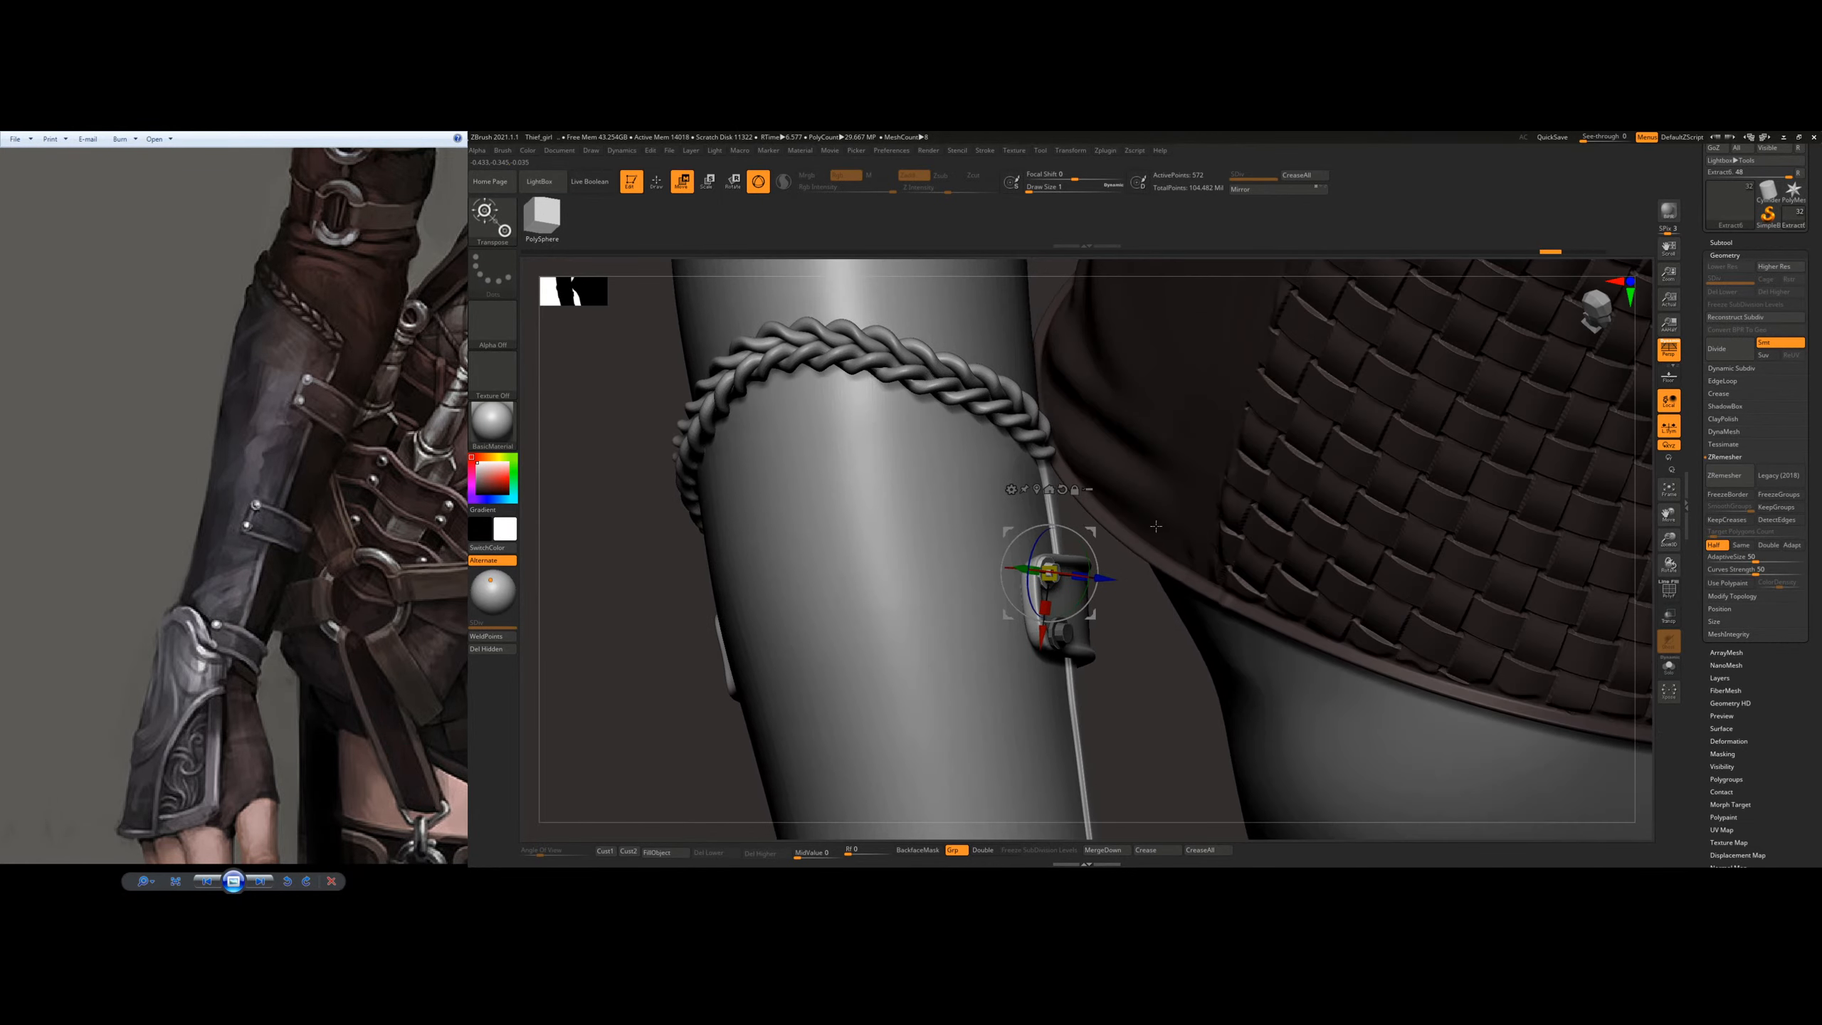
# Step: Duplicate a rivet from the upper strap down to the upper corner of the lower strap
pyautogui.keyDown('alt'); pyautogui.moveTo(1088, 588); pyautogui.dragTo(1186, 626, button='right'); pyautogui.keyUp('alt')
pyautogui.click(1102, 420)
pyautogui.moveTo(1208, 643); pyautogui.dragTo(1195, 644)
pyautogui.moveTo(1291, 624); pyautogui.dragTo(1166, 627, button='right')
pyautogui.moveTo(1238, 550); pyautogui.dragTo(1177, 560, button='right')
pyautogui.keyDown('ctrl'); pyautogui.moveTo(1177, 560); pyautogui.dragTo(1100, 632, button='right'); pyautogui.keyUp('ctrl')
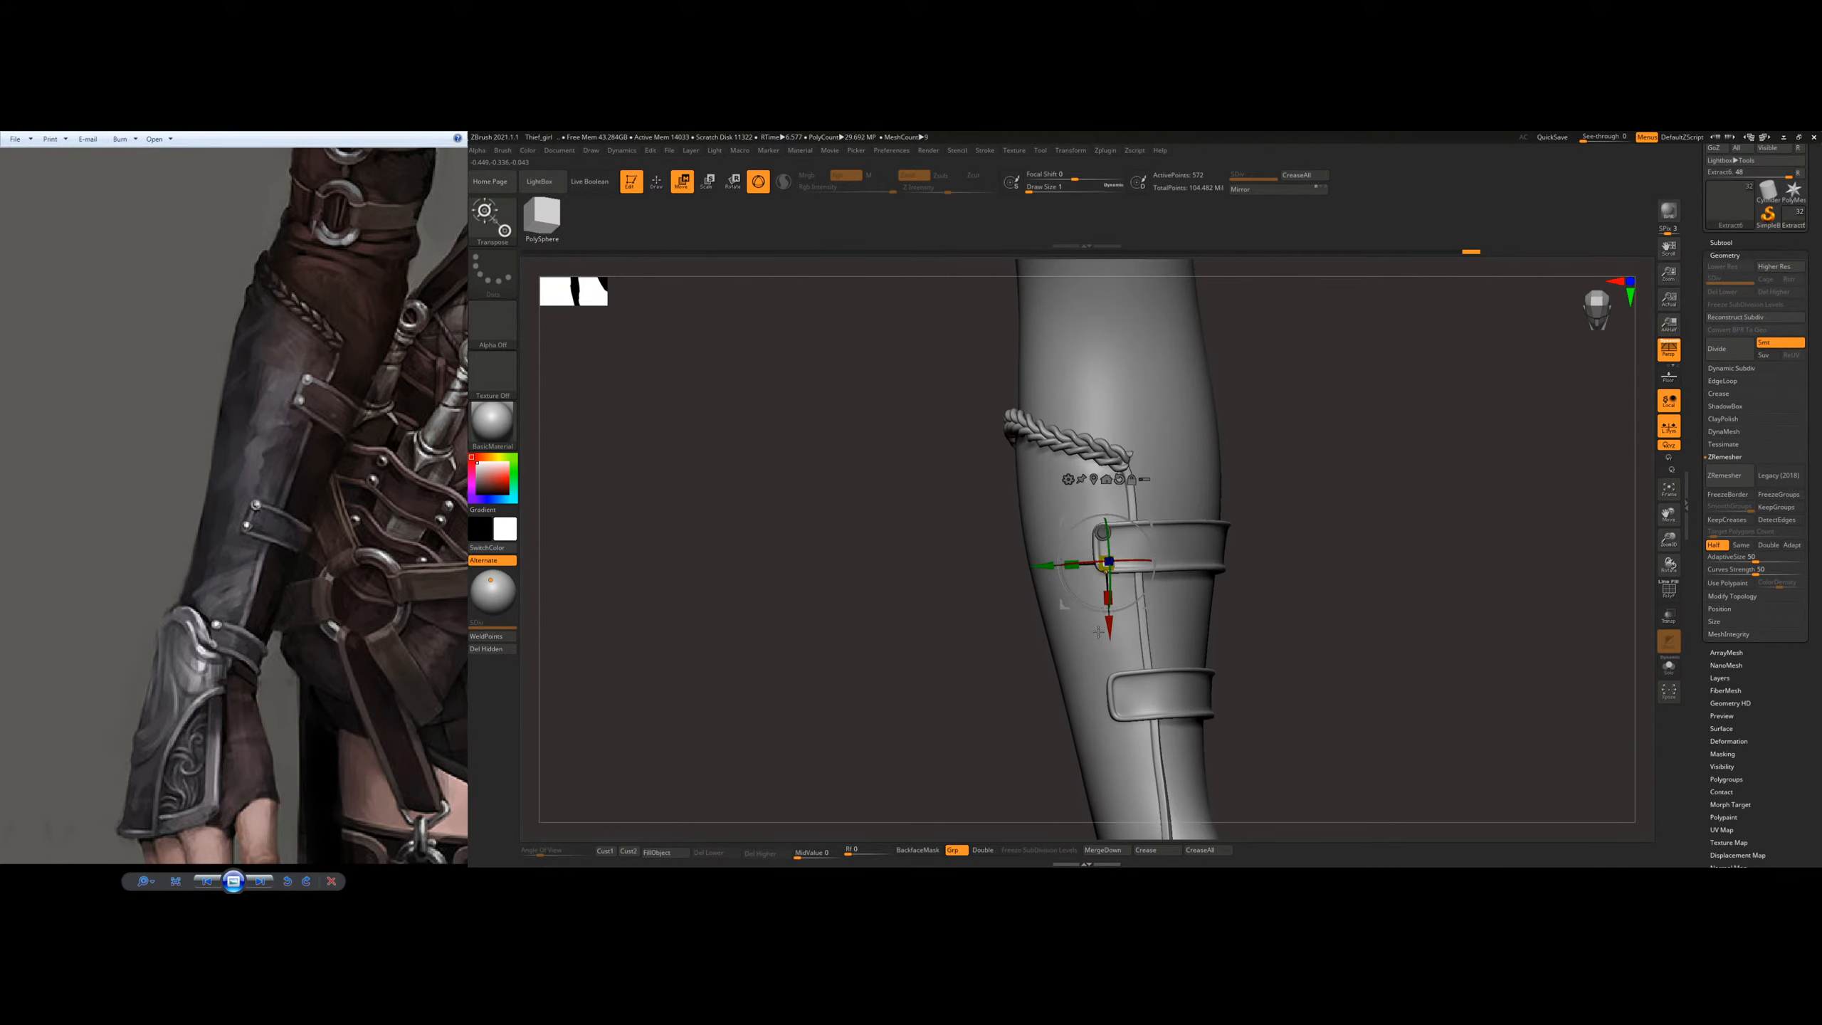
pyautogui.keyDown('ctrl'); pyautogui.moveTo(1205, 592); pyautogui.dragTo(1214, 646, button='right'); pyautogui.keyUp('ctrl')
pyautogui.moveTo(1183, 640); pyautogui.dragTo(1255, 634, button='right')
pyautogui.moveTo(1212, 693); pyautogui.dragTo(1208, 694)
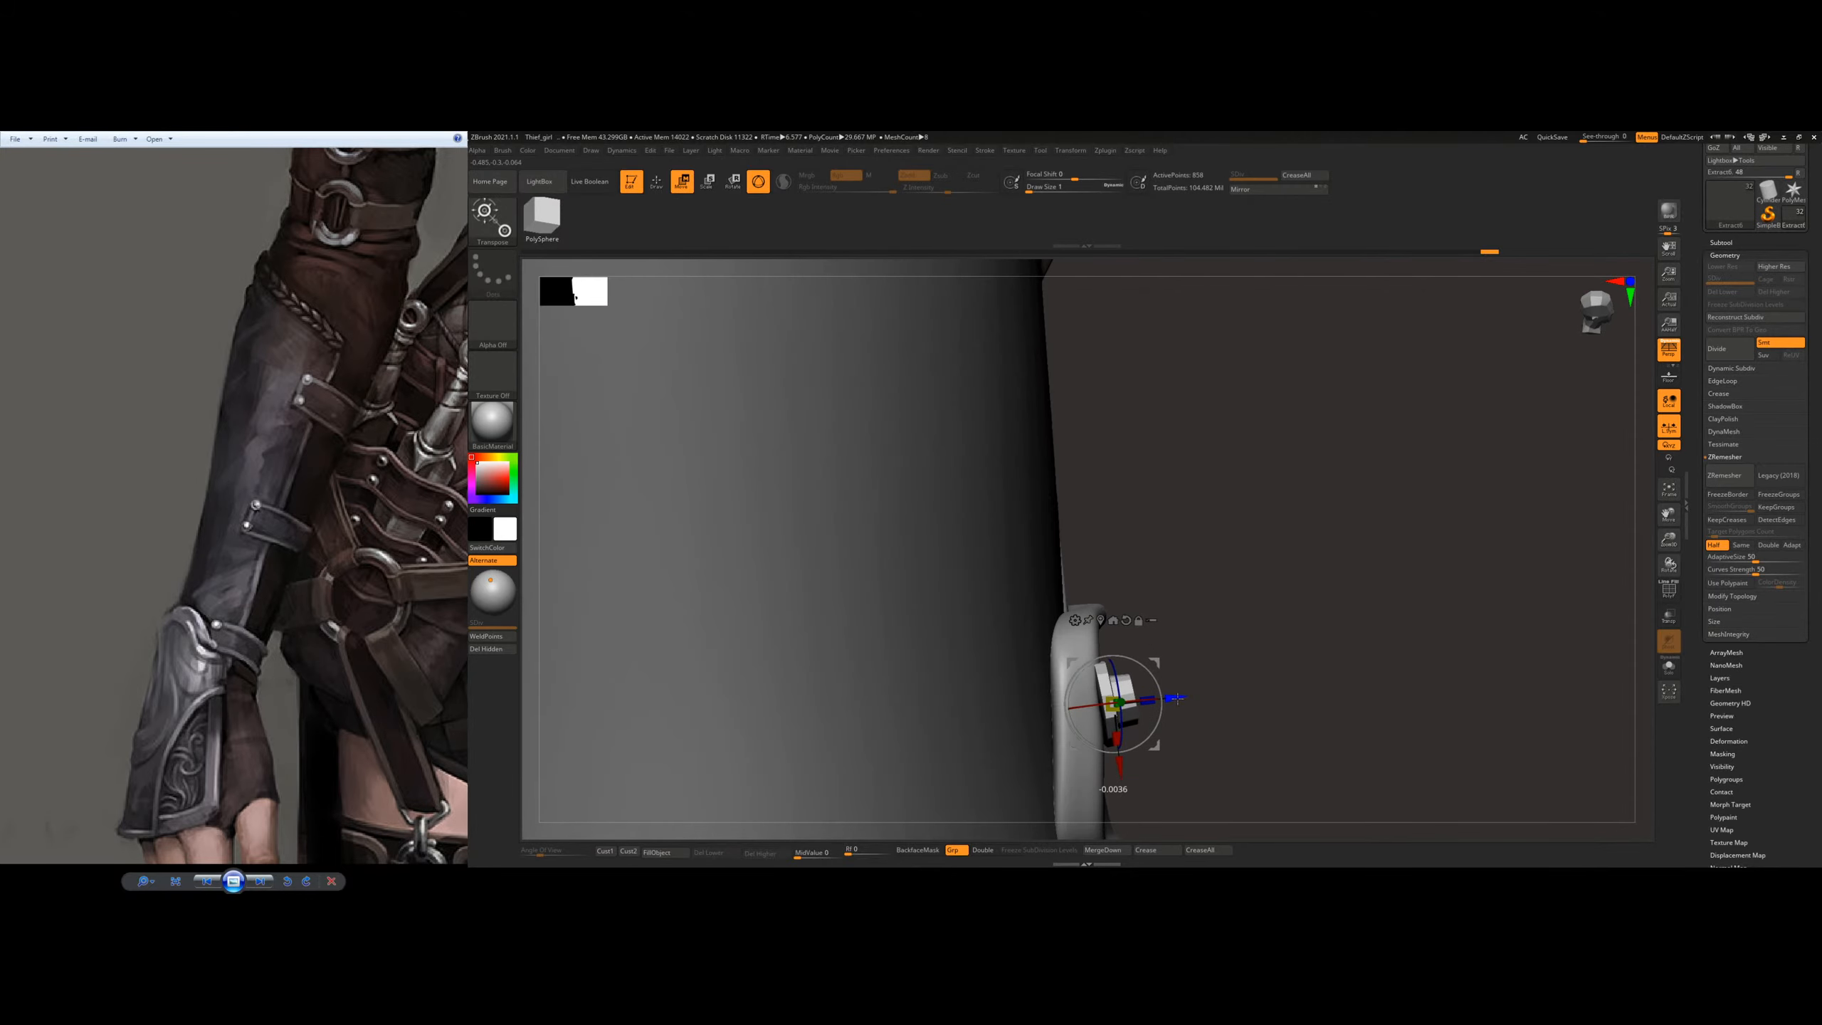
# Step: Turn the duplicated rivet to face outward and fit it onto the lower strap's upper corner
pyautogui.moveTo(1187, 671); pyautogui.dragTo(1082, 667, button='right')
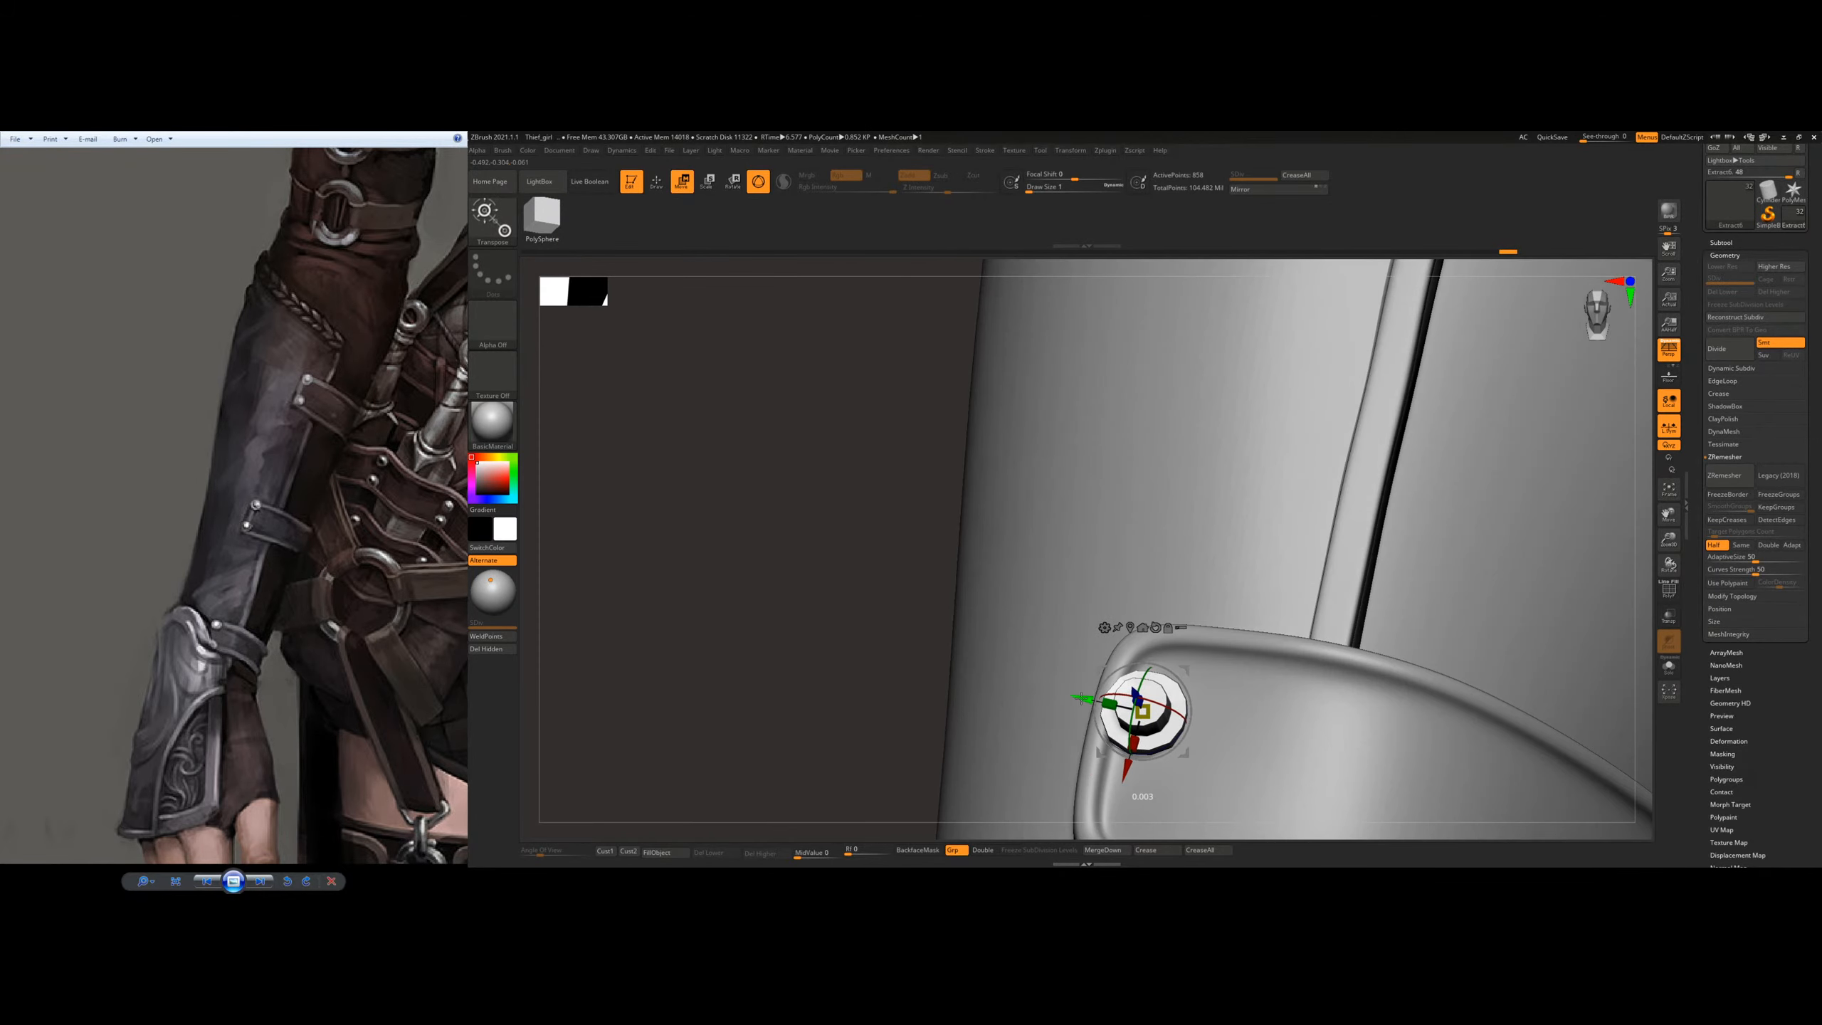
pyautogui.moveTo(1258, 621); pyautogui.dragTo(1105, 503, button='right')
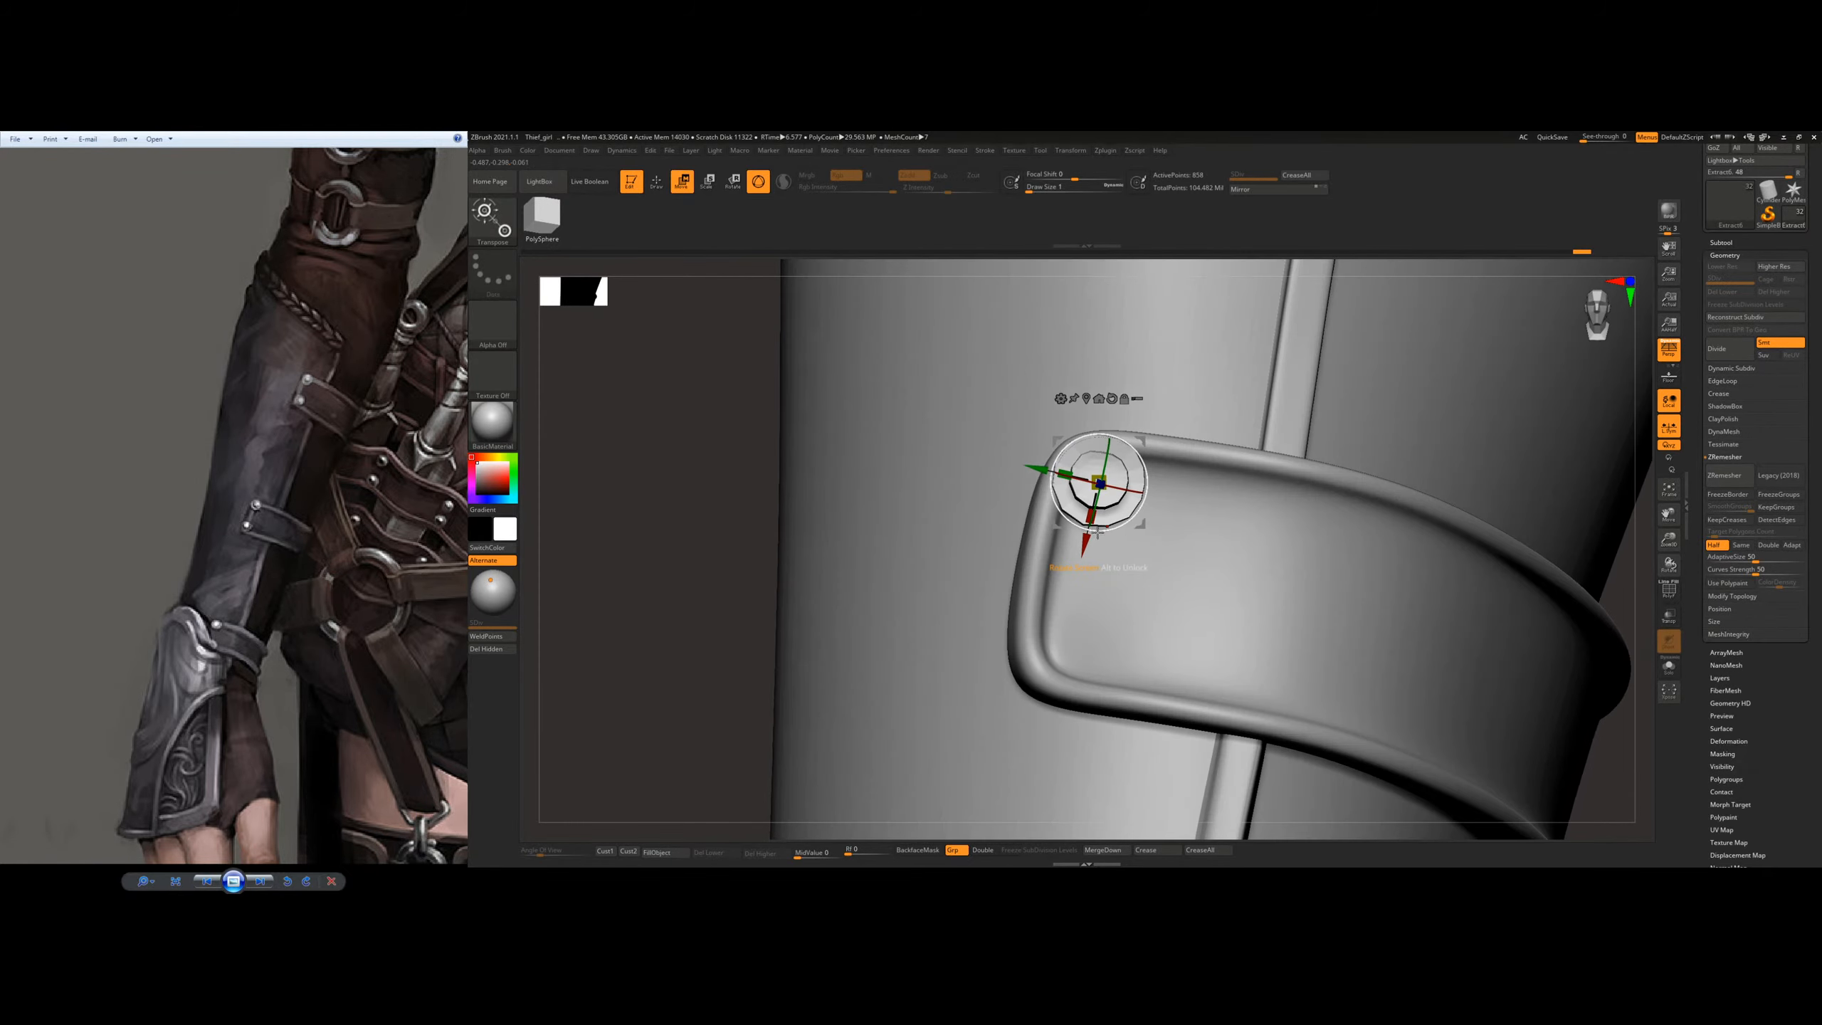
pyautogui.moveTo(1085, 544); pyautogui.dragTo(1087, 536)
pyautogui.moveTo(1043, 461); pyautogui.dragTo(1037, 460)
# Step: Duplicate the rivet down to the lower strap's lower corner and align it with the strap surface
pyautogui.keyDown('ctrl'); pyautogui.moveTo(1081, 538); pyautogui.dragTo(1036, 715); pyautogui.keyUp('ctrl')
pyautogui.moveTo(1077, 545); pyautogui.dragTo(1219, 518, button='right')
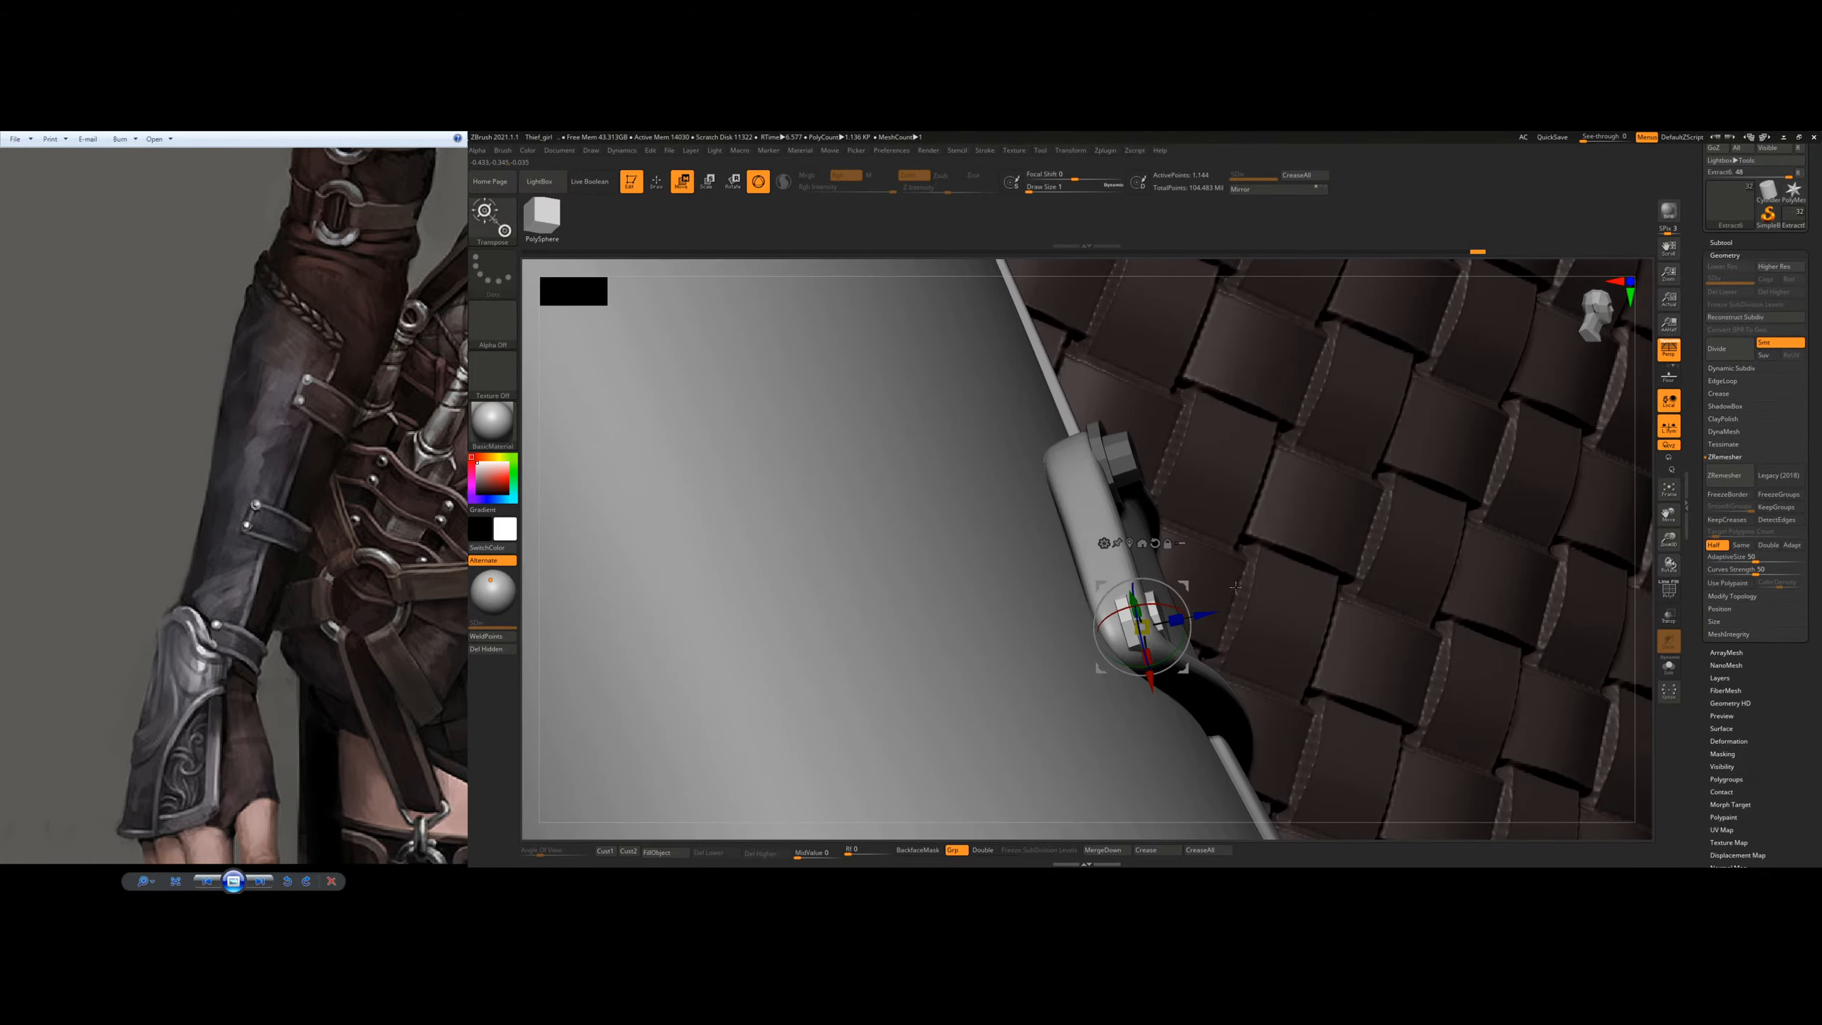
pyautogui.moveTo(1206, 610)
pyautogui.mouseDown()
pyautogui.moveTo(1233, 606)
pyautogui.moveTo(1201, 638)
pyautogui.moveTo(1235, 604)
pyautogui.mouseUp()
pyautogui.moveTo(1277, 566); pyautogui.dragTo(1174, 580, button='right')
pyautogui.keyDown('ctrl'); pyautogui.moveTo(983, 463); pyautogui.dragTo(904, 594, button='right'); pyautogui.keyUp('ctrl')
pyautogui.keyDown('alt'); pyautogui.moveTo(782, 667); pyautogui.dragTo(1141, 508, button='right'); pyautogui.keyUp('alt')
pyautogui.keyDown('ctrl'); pyautogui.moveTo(994, 585); pyautogui.dragTo(1036, 658, button='right'); pyautogui.keyUp('ctrl')
# Step: Fine-tune the lower corner rivet's position and depth so it sits against the lower strap's rim
pyautogui.moveTo(887, 683)
pyautogui.mouseDown()
pyautogui.moveTo(853, 677)
pyautogui.moveTo(881, 650)
pyautogui.mouseUp()
pyautogui.moveTo(964, 630); pyautogui.dragTo(952, 659, button='right')
pyautogui.moveTo(809, 747); pyautogui.dragTo(812, 744)
pyautogui.moveTo(826, 724); pyautogui.dragTo(1005, 700, button='right')
pyautogui.moveTo(983, 693)
pyautogui.mouseDown()
pyautogui.moveTo(969, 722)
pyautogui.moveTo(990, 686)
pyautogui.moveTo(1001, 696)
pyautogui.mouseUp()
pyautogui.moveTo(1001, 698); pyautogui.dragTo(905, 726, button='right')
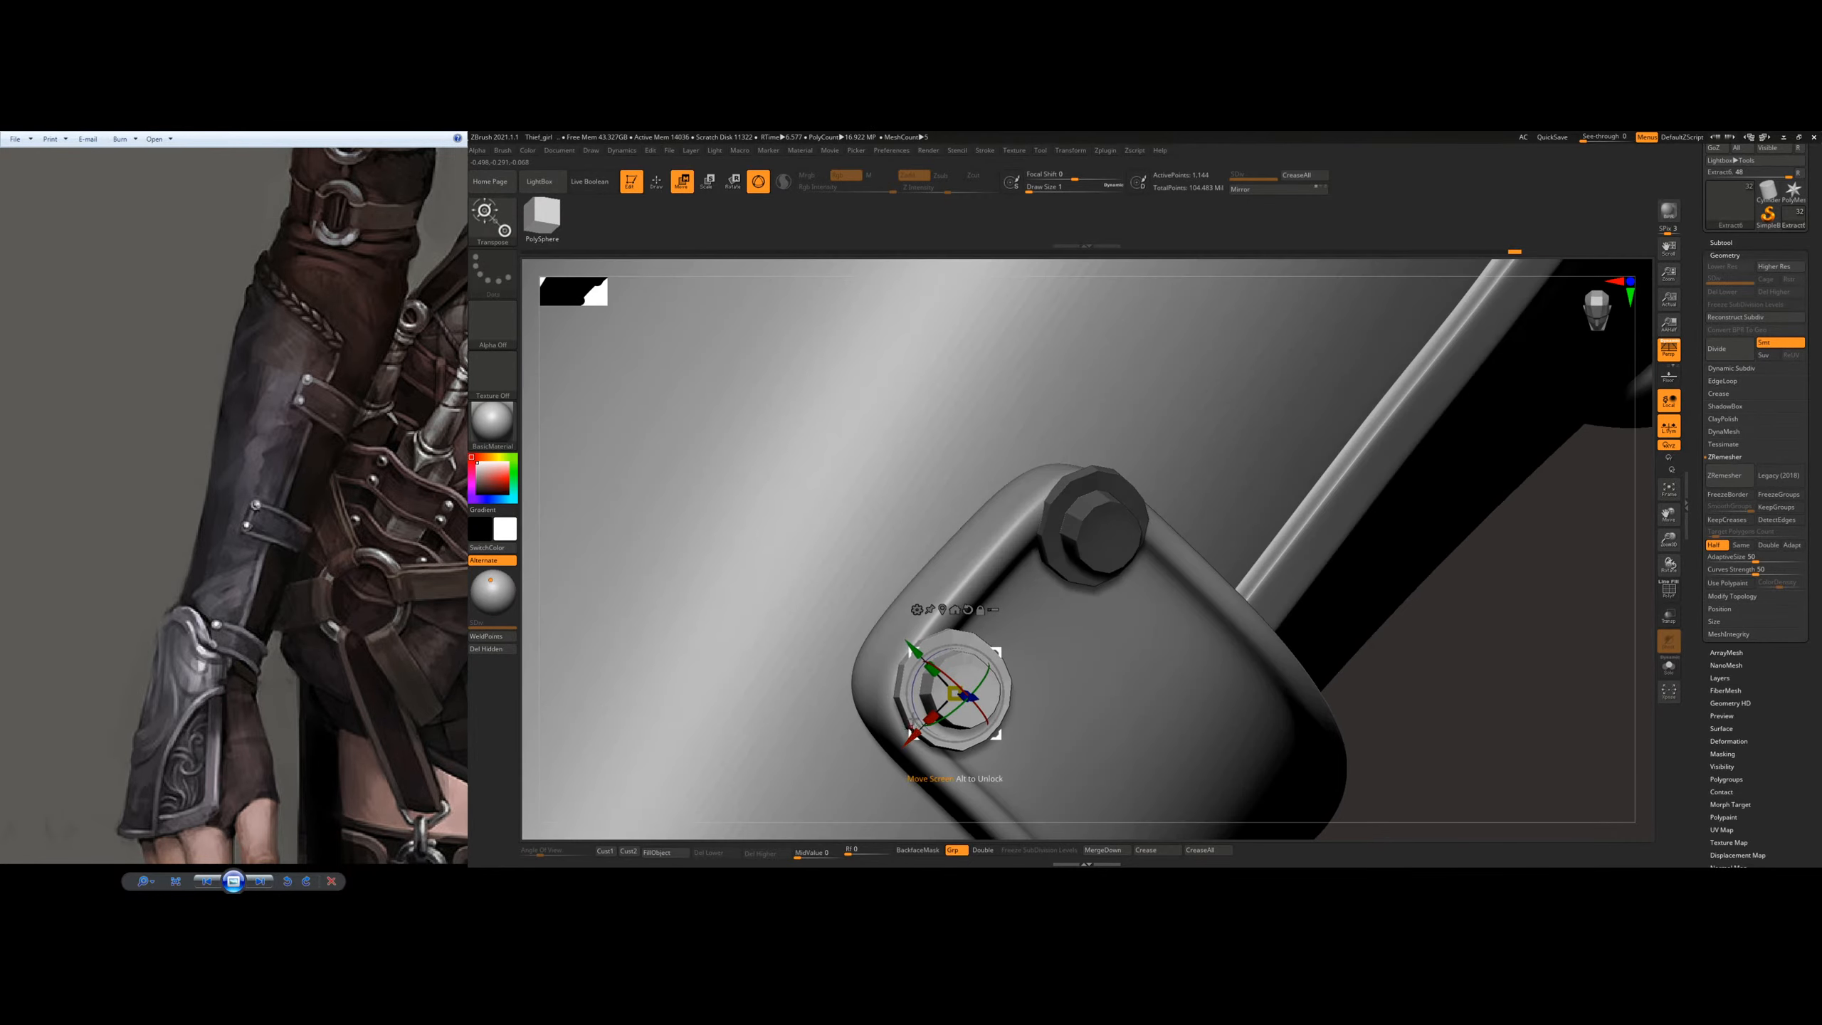
pyautogui.moveTo(924, 648); pyautogui.dragTo(925, 651)
pyautogui.moveTo(925, 652); pyautogui.dragTo(1029, 672, button='right')
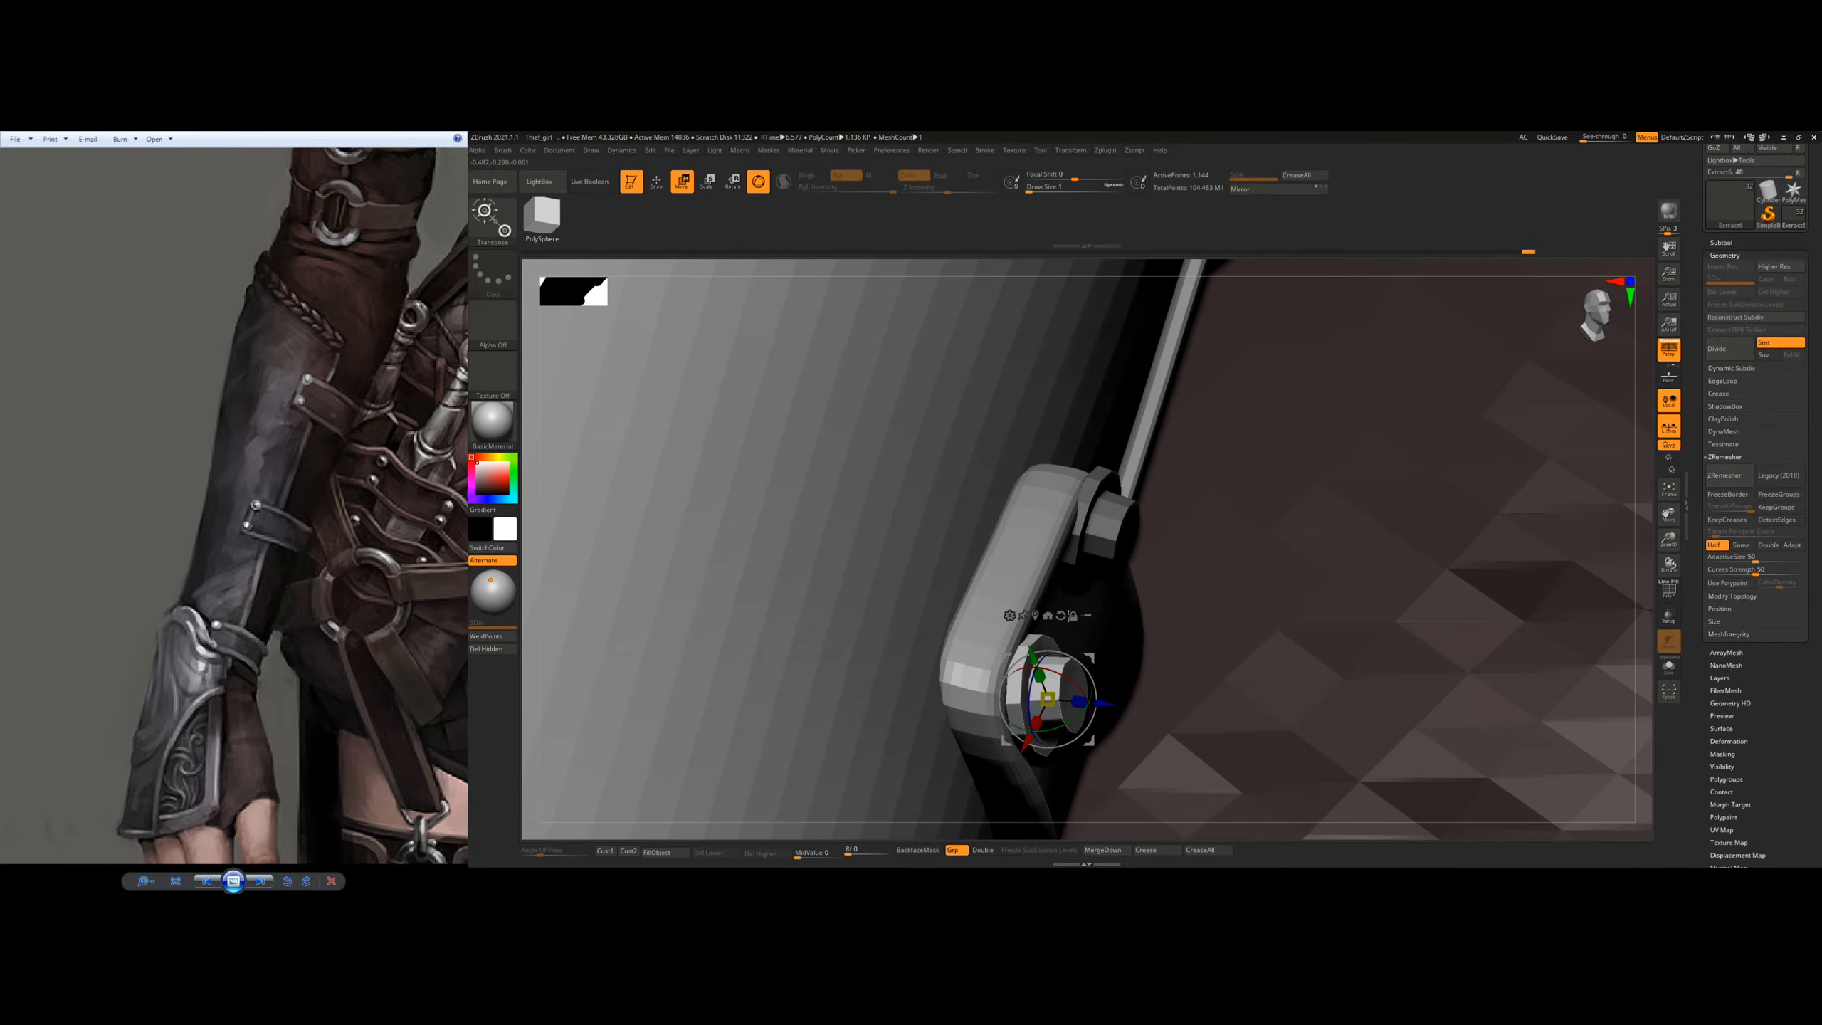
pyautogui.moveTo(1112, 705); pyautogui.dragTo(1107, 705)
# Step: Duplicate the rivet across the arm to the opposite end of the lower strap
pyautogui.keyDown('ctrl'); pyautogui.moveTo(1119, 689); pyautogui.dragTo(1076, 527, button='right'); pyautogui.keyUp('ctrl')
pyautogui.keyDown('alt'); pyautogui.moveTo(1141, 430); pyautogui.dragTo(1165, 657, button='right'); pyautogui.keyUp('alt')
pyautogui.keyDown('alt'); pyautogui.moveTo(1230, 574); pyautogui.dragTo(769, 547); pyautogui.keyUp('alt')
pyautogui.moveTo(850, 448); pyautogui.dragTo(1291, 635, button='right')
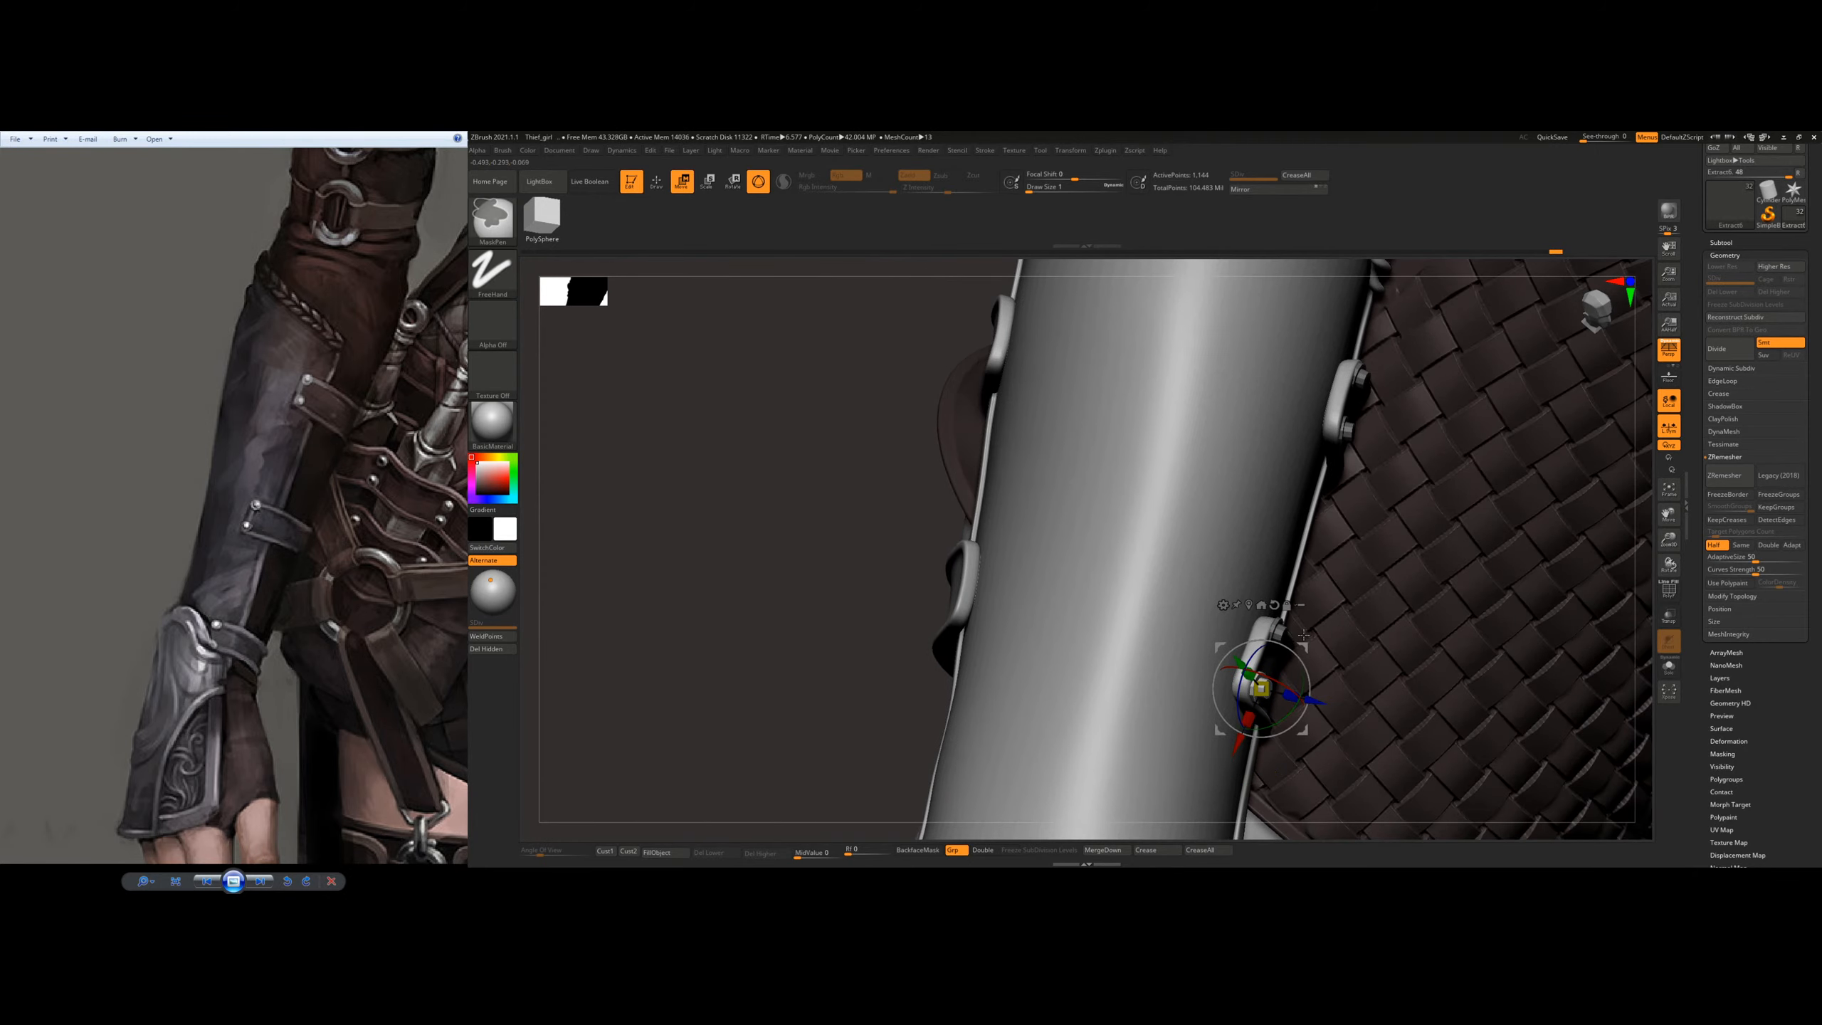
pyautogui.keyDown('ctrl'); pyautogui.moveTo(1305, 646); pyautogui.dragTo(938, 541); pyautogui.keyUp('ctrl')
pyautogui.moveTo(980, 522); pyautogui.dragTo(1081, 614, button='right')
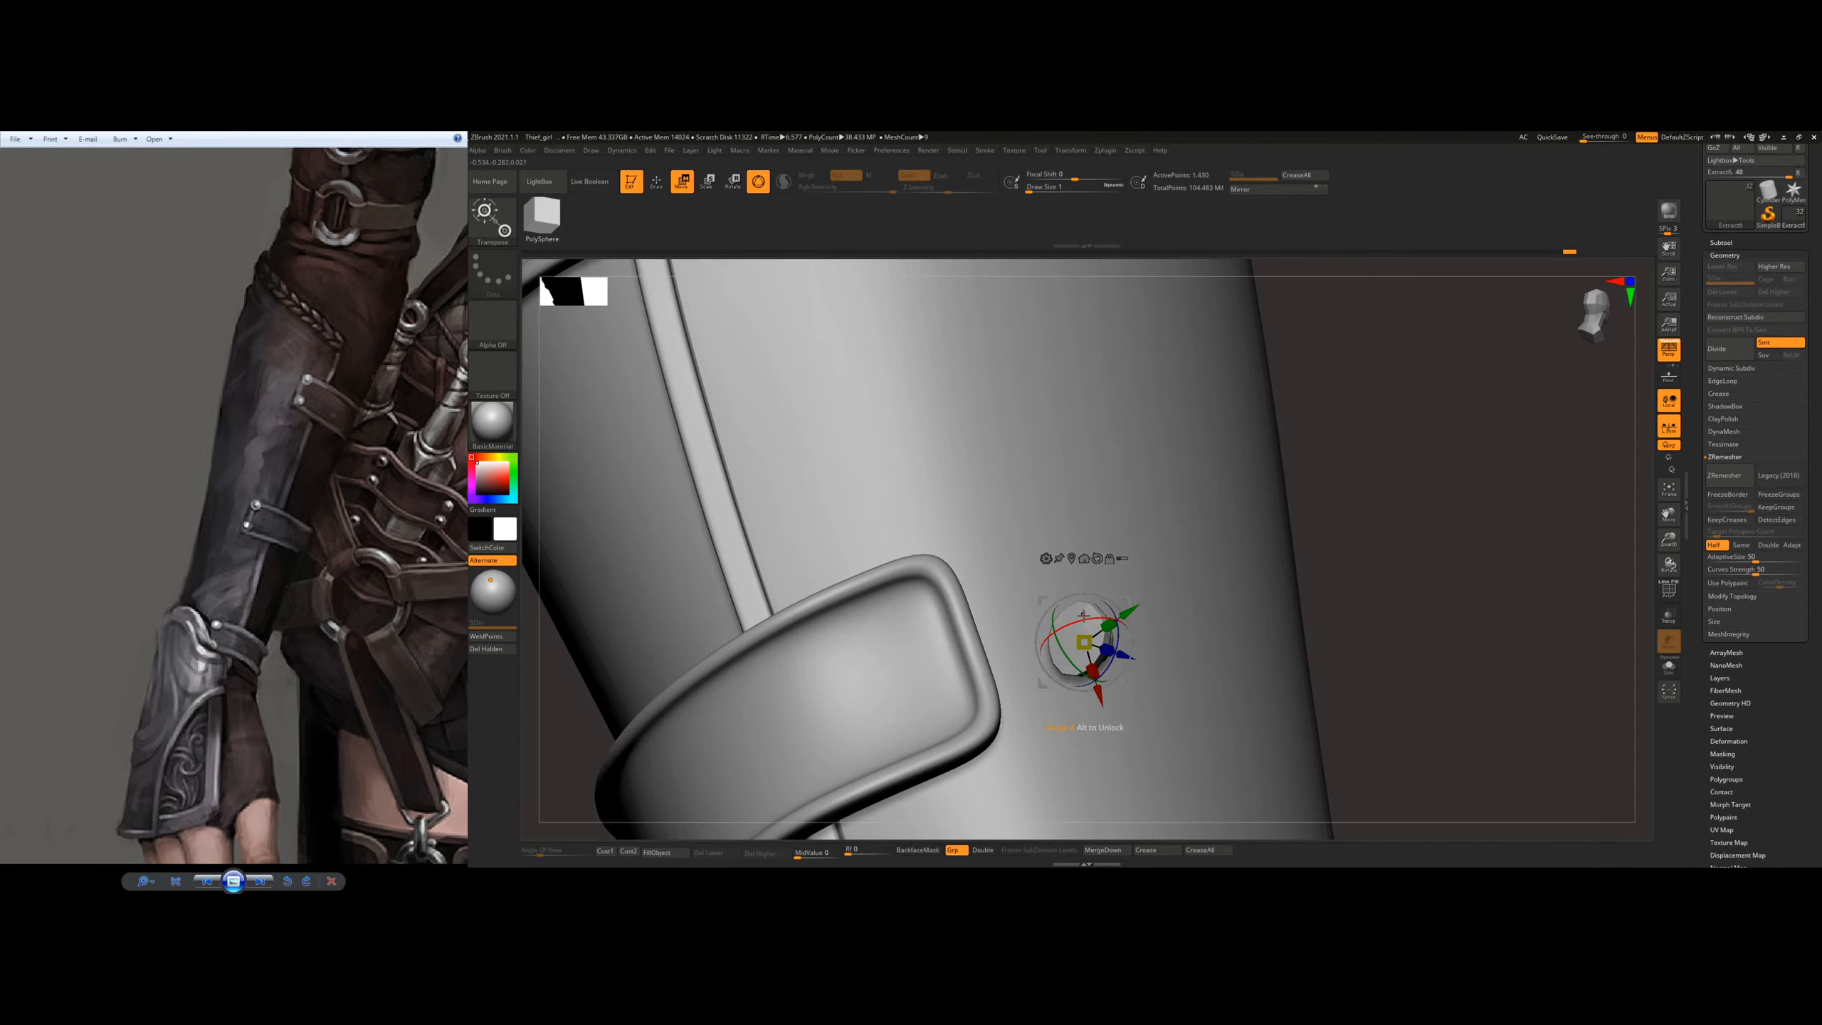
# Step: Reorient the gizmo and rotate the duplicated rivet to face outward over the lower strap's opposite end
pyautogui.moveTo(993, 680); pyautogui.dragTo(983, 689)
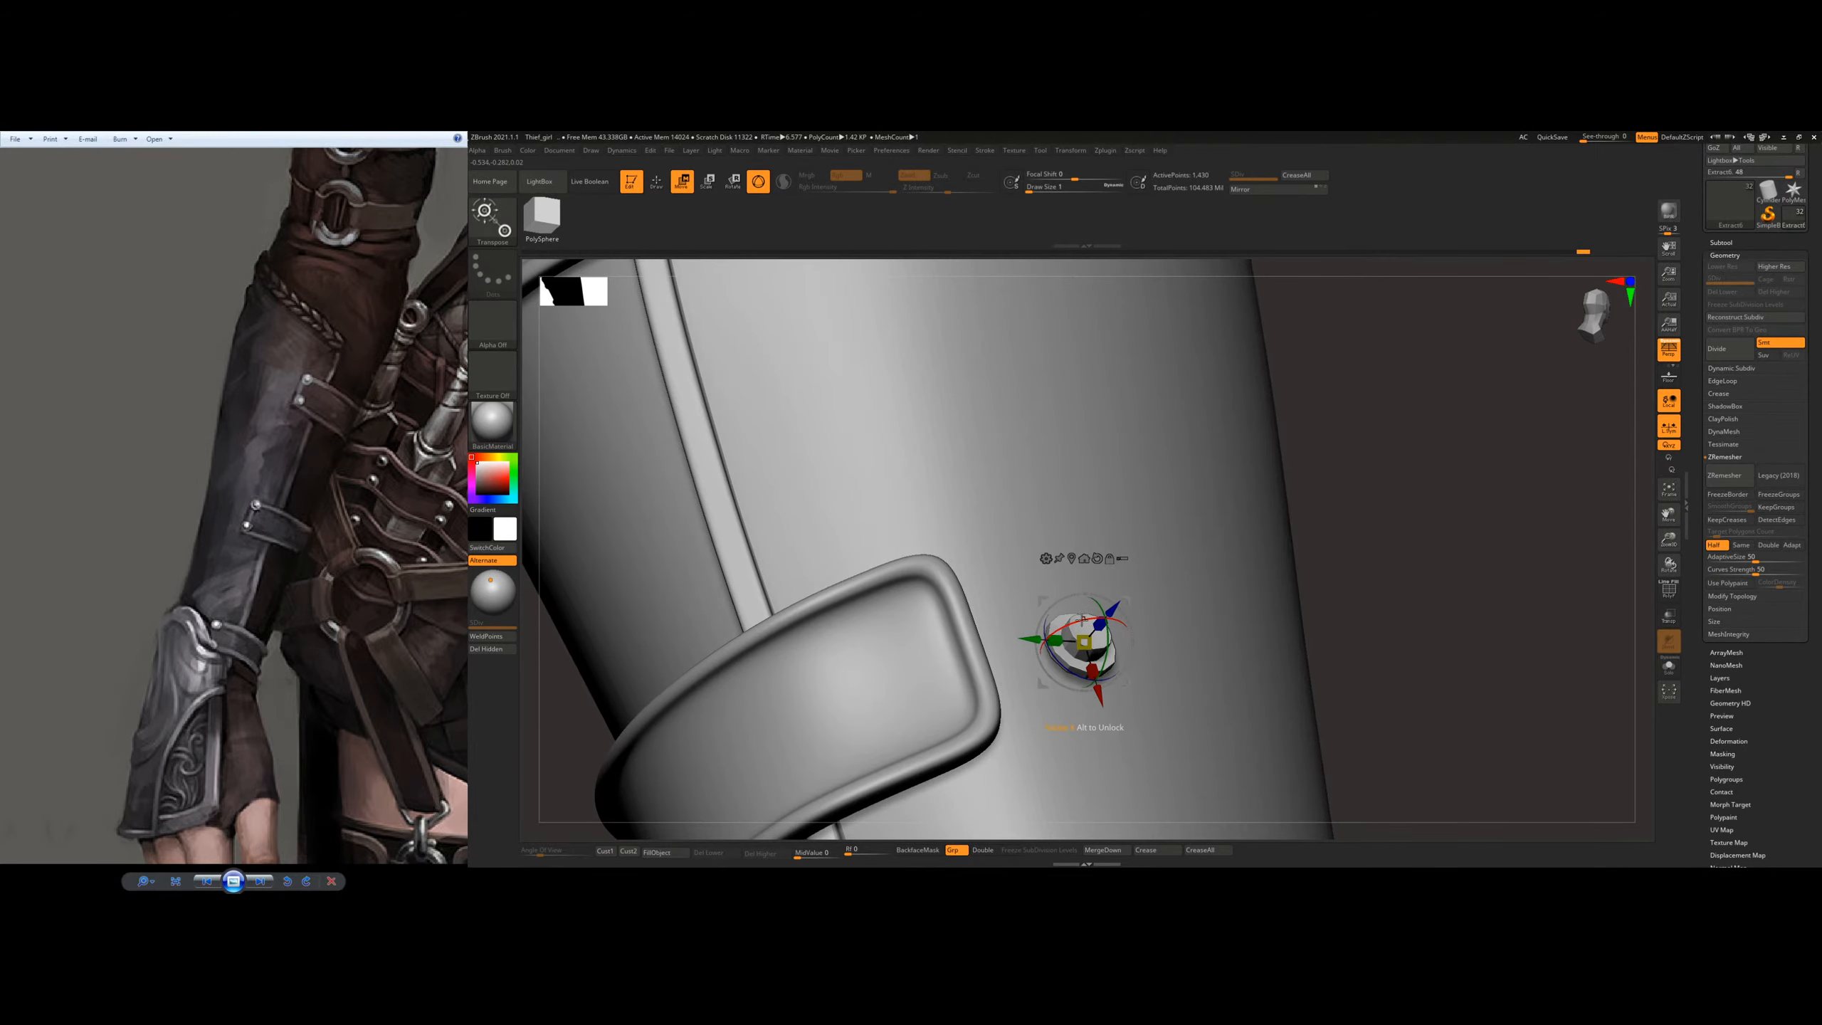
pyautogui.moveTo(1078, 602); pyautogui.dragTo(1084, 619)
pyautogui.moveTo(1087, 610); pyautogui.dragTo(1161, 613, button='right')
pyautogui.moveTo(1038, 660); pyautogui.dragTo(869, 712)
pyautogui.moveTo(1119, 668); pyautogui.dragTo(911, 663, button='right')
pyautogui.moveTo(860, 697); pyautogui.dragTo(1035, 706)
pyautogui.moveTo(1005, 617); pyautogui.dragTo(1090, 583, button='right')
pyautogui.press('d')
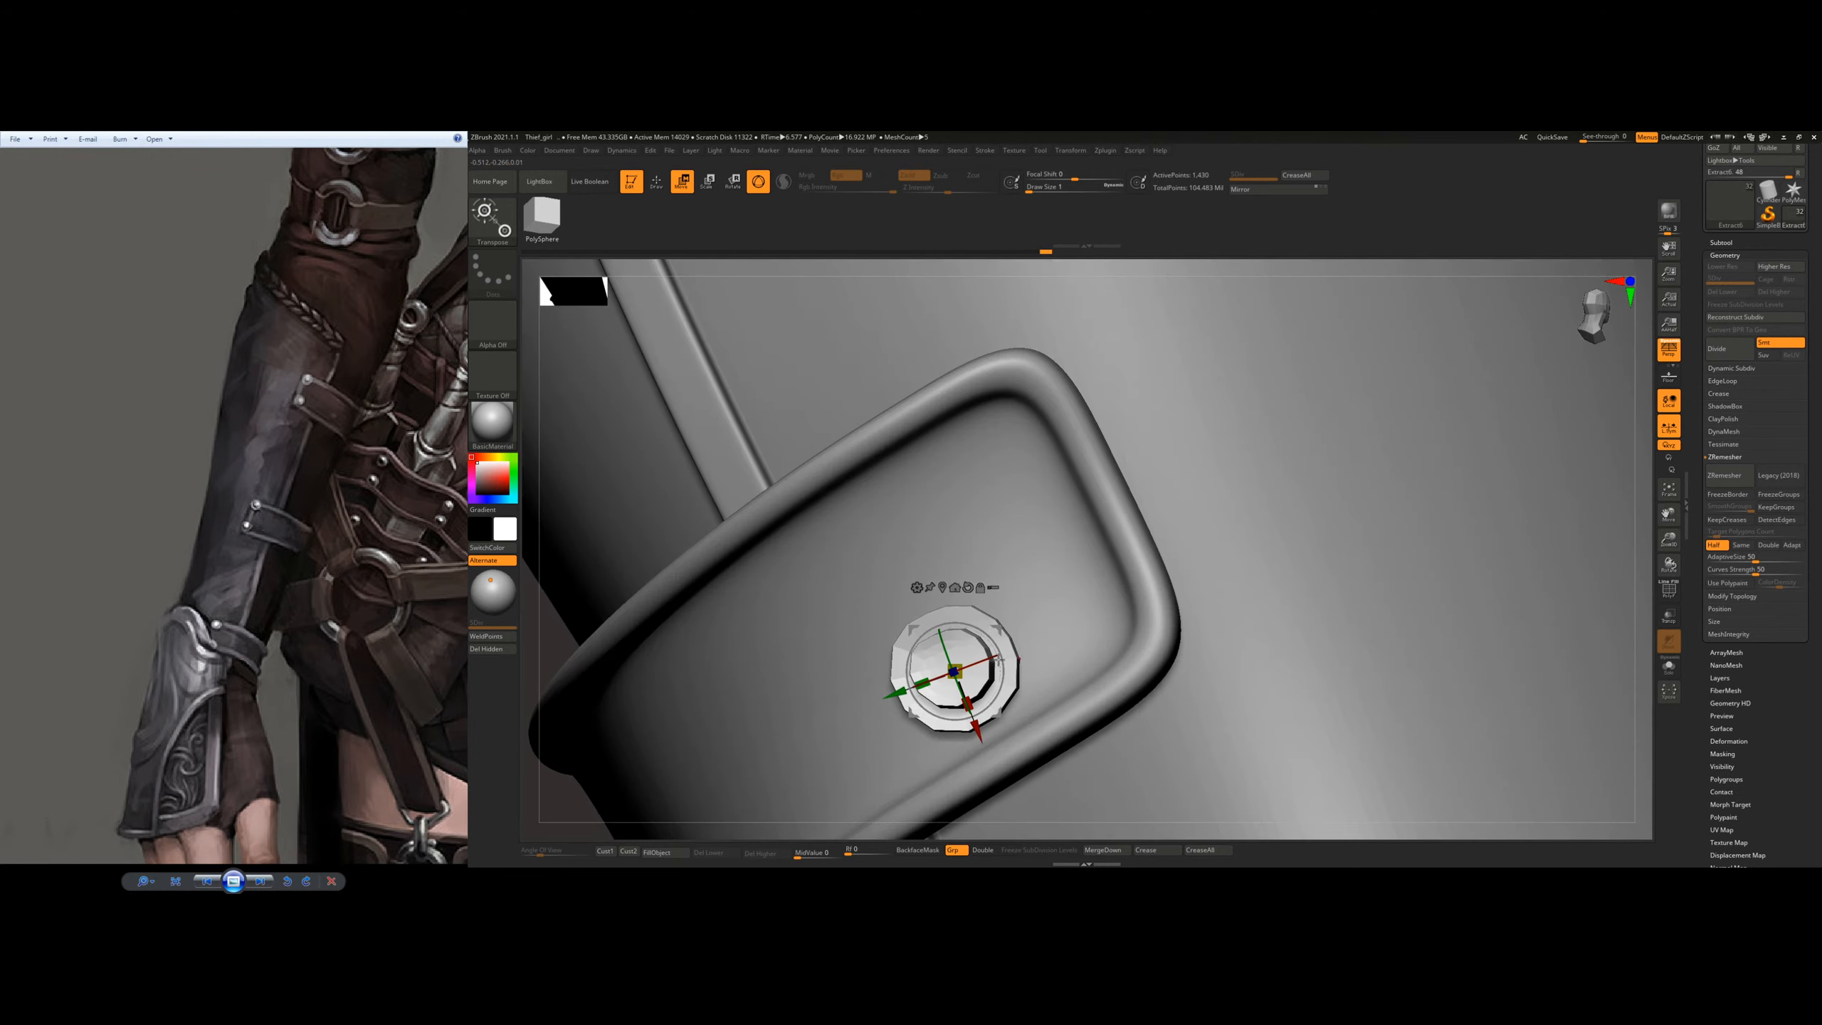
# Step: Move the rivet to the lower corner of the lower strap's opposite end and tilt it onto the surface
pyautogui.moveTo(896, 693); pyautogui.dragTo(1050, 638)
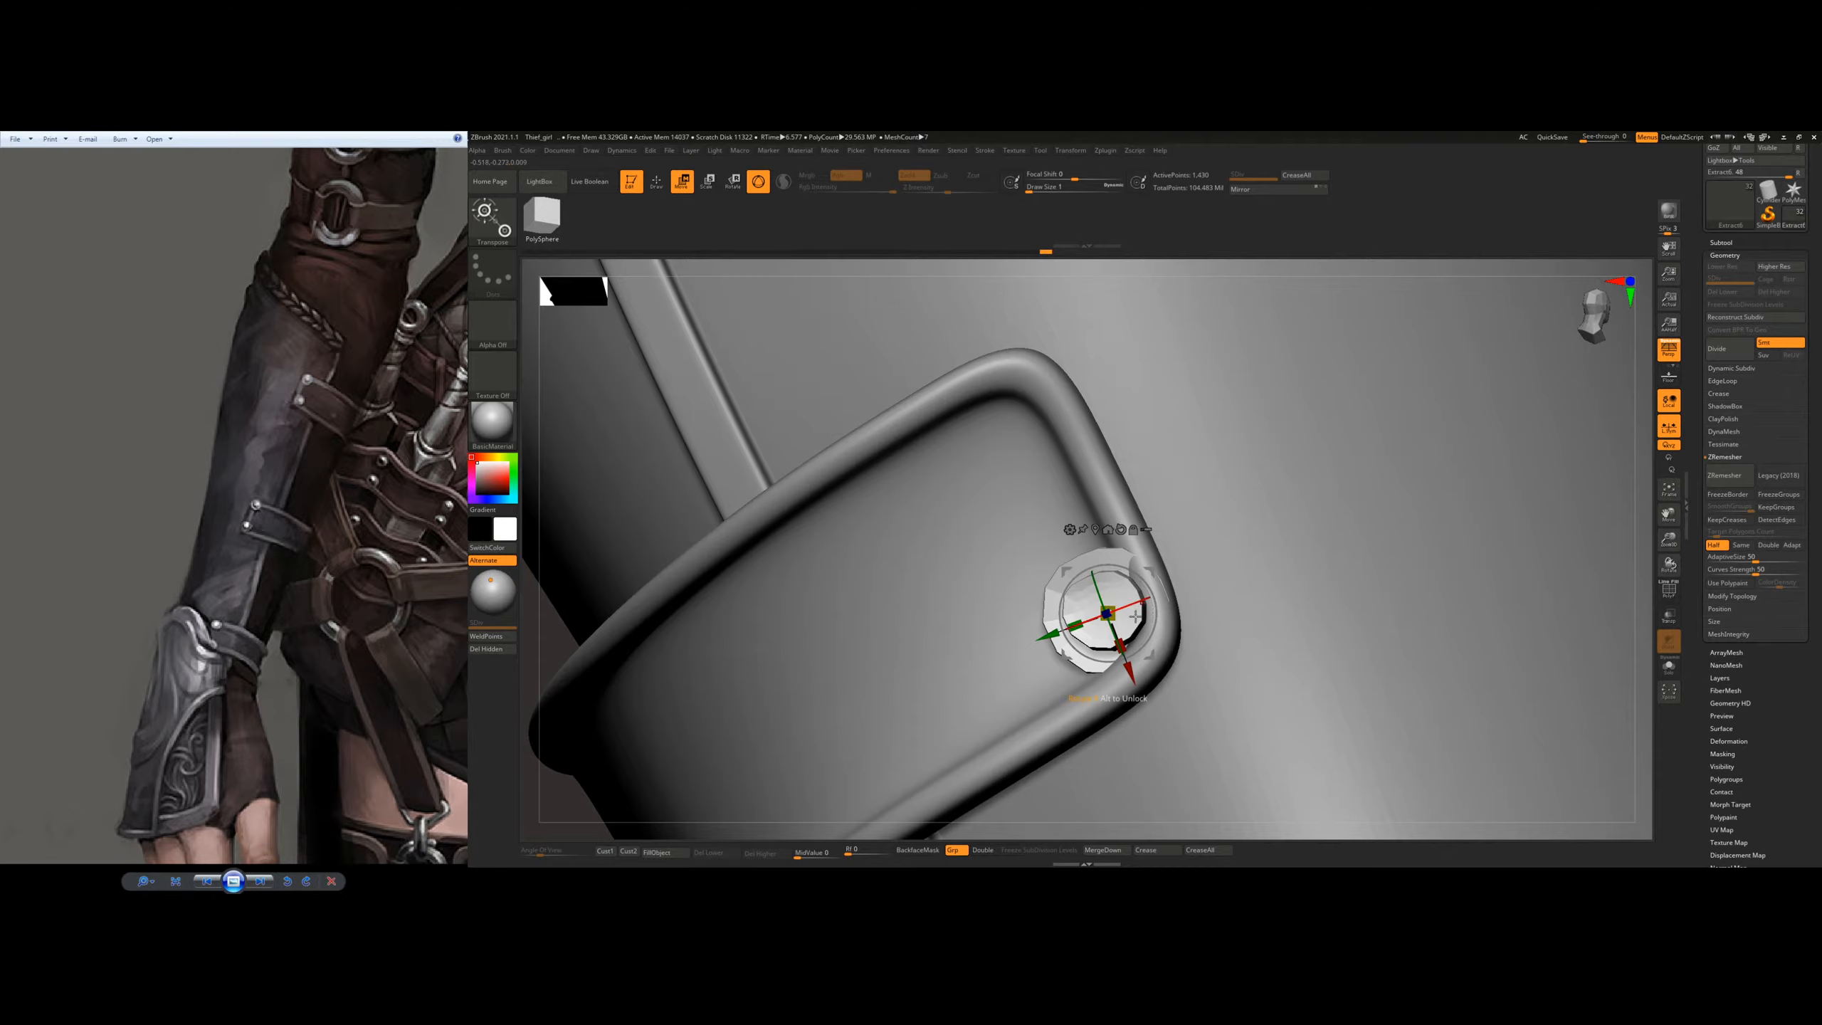
pyautogui.moveTo(1163, 637); pyautogui.dragTo(1168, 585, button='right')
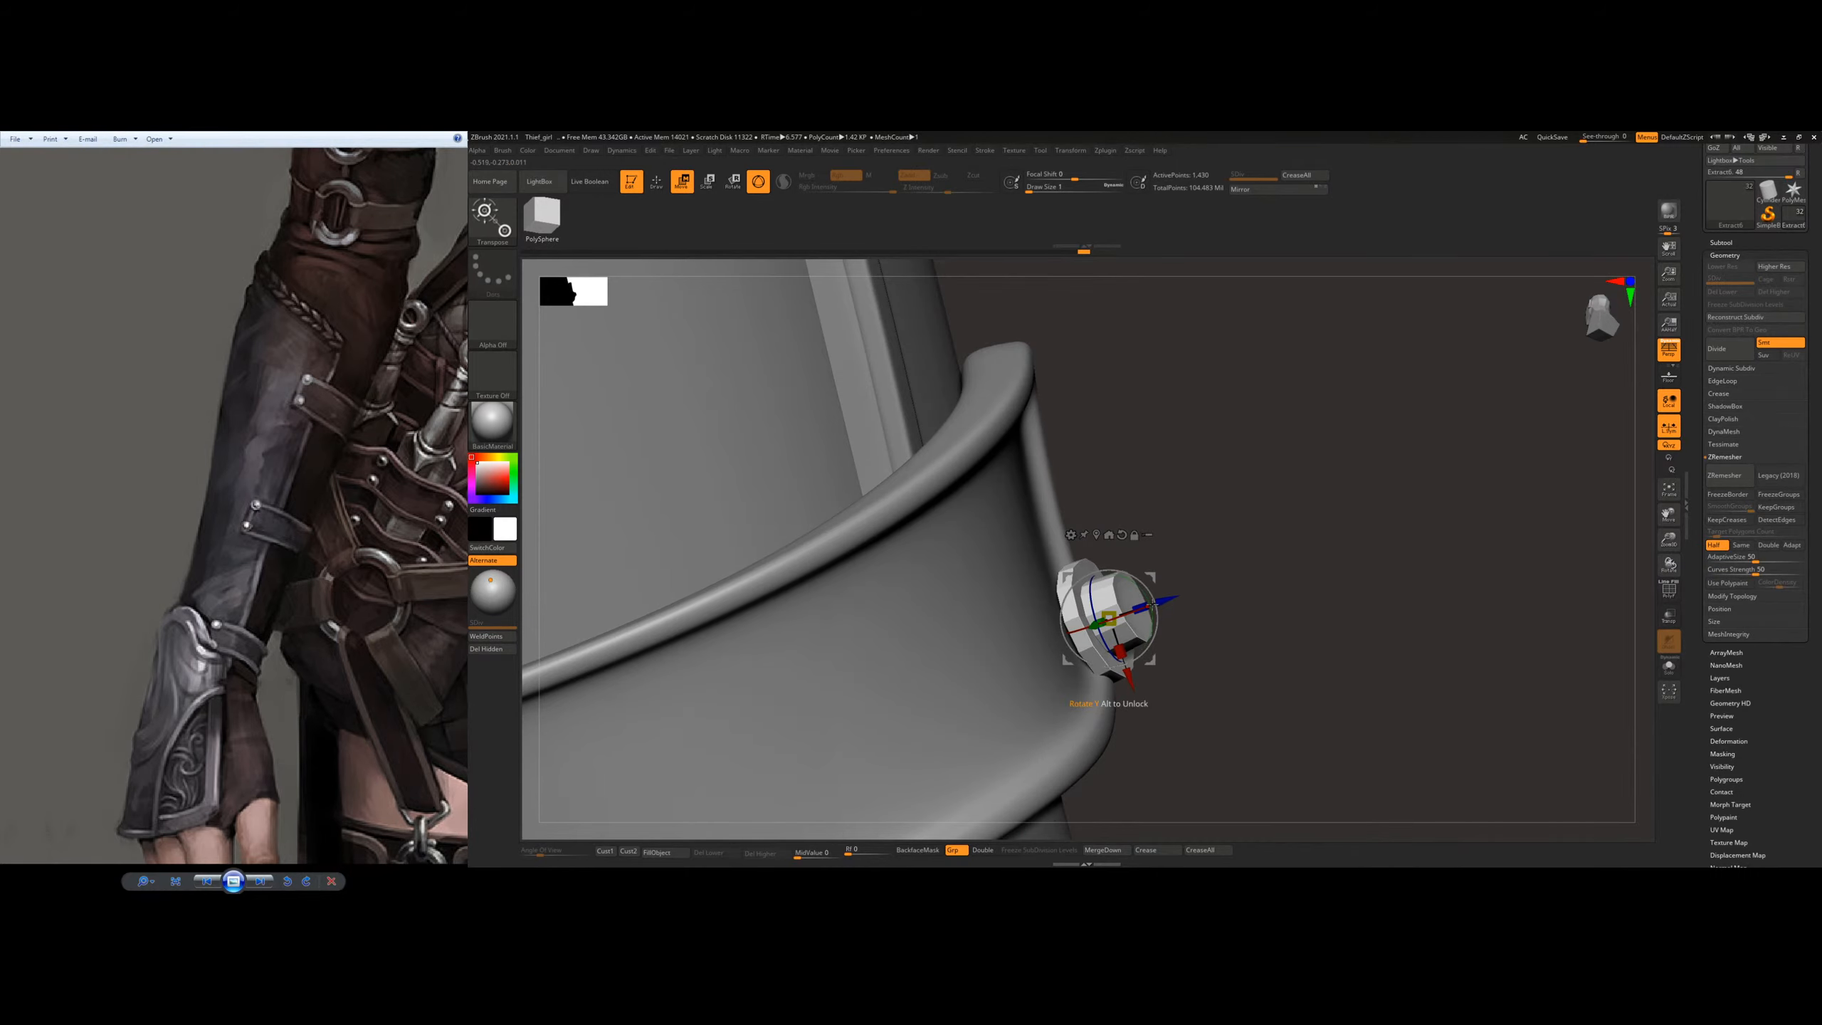
pyautogui.moveTo(1164, 551)
pyautogui.mouseDown(button='right')
pyautogui.moveTo(1091, 552)
pyautogui.moveTo(1127, 545)
pyautogui.moveTo(1105, 629)
pyautogui.moveTo(1222, 506)
pyautogui.moveTo(1183, 582)
pyautogui.moveTo(1181, 534)
pyautogui.moveTo(1211, 541)
pyautogui.moveTo(1199, 448)
pyautogui.moveTo(1188, 503)
pyautogui.mouseUp(button='right')
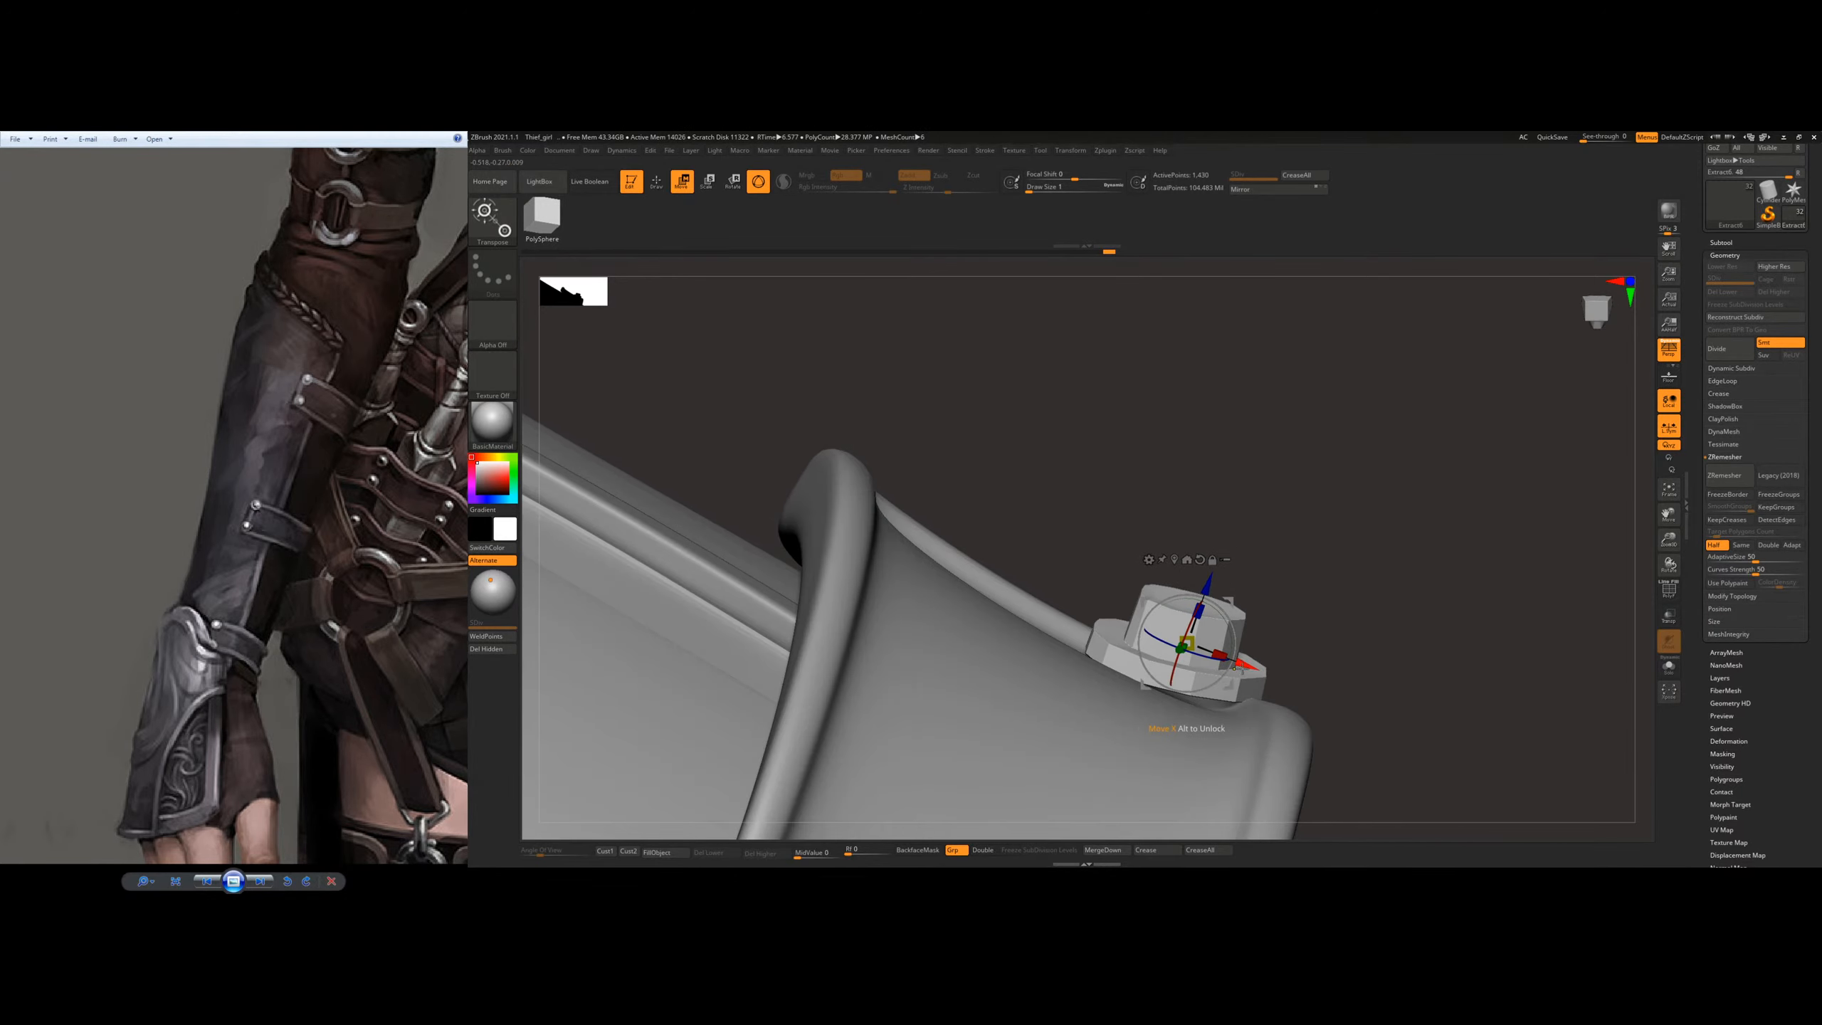
# Step: Duplicate the rivet to the upper corner of the same strap end and rotate it to follow the surface
pyautogui.keyDown('ctrl'); pyautogui.moveTo(1247, 667); pyautogui.dragTo(937, 550); pyautogui.keyUp('ctrl')
pyautogui.moveTo(1033, 466); pyautogui.dragTo(989, 566, button='right')
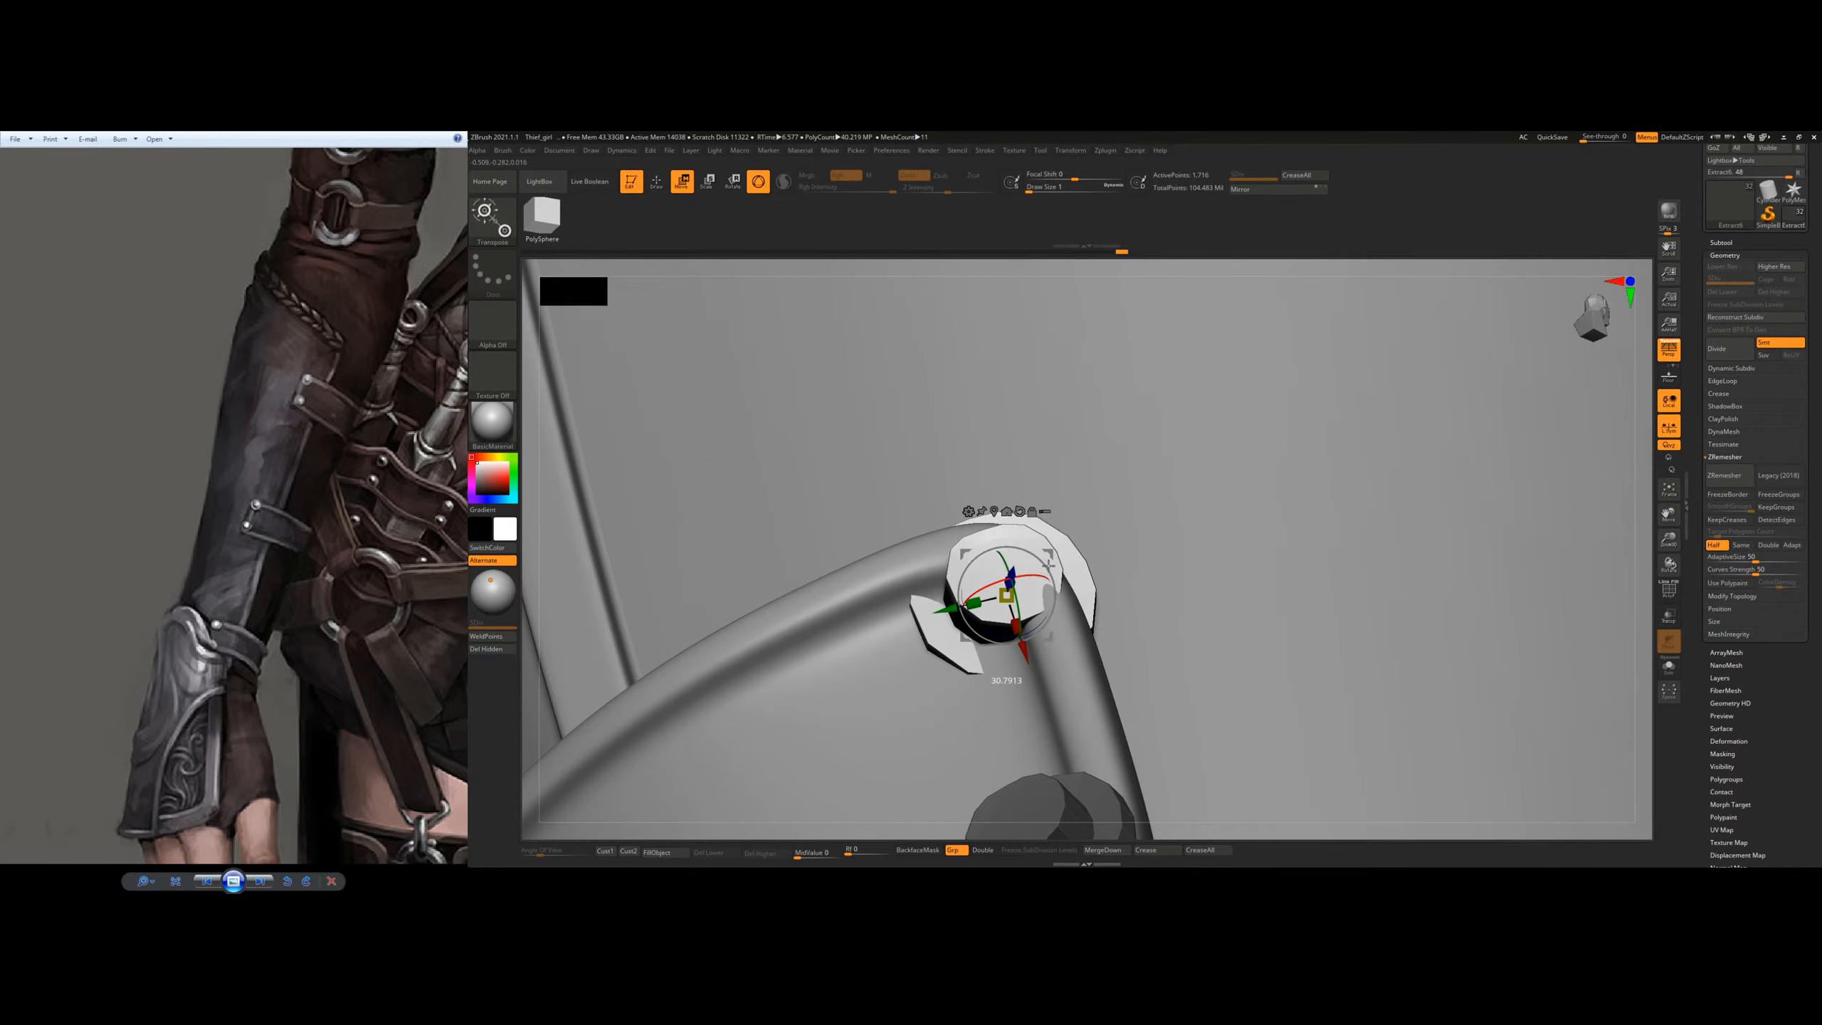
pyautogui.moveTo(953, 608); pyautogui.dragTo(909, 618)
pyautogui.moveTo(1007, 535); pyautogui.dragTo(1042, 595, button='right')
pyautogui.moveTo(971, 649); pyautogui.dragTo(981, 682)
pyautogui.keyDown('ctrl'); pyautogui.moveTo(999, 664); pyautogui.dragTo(1085, 611, button='right'); pyautogui.keyUp('ctrl')
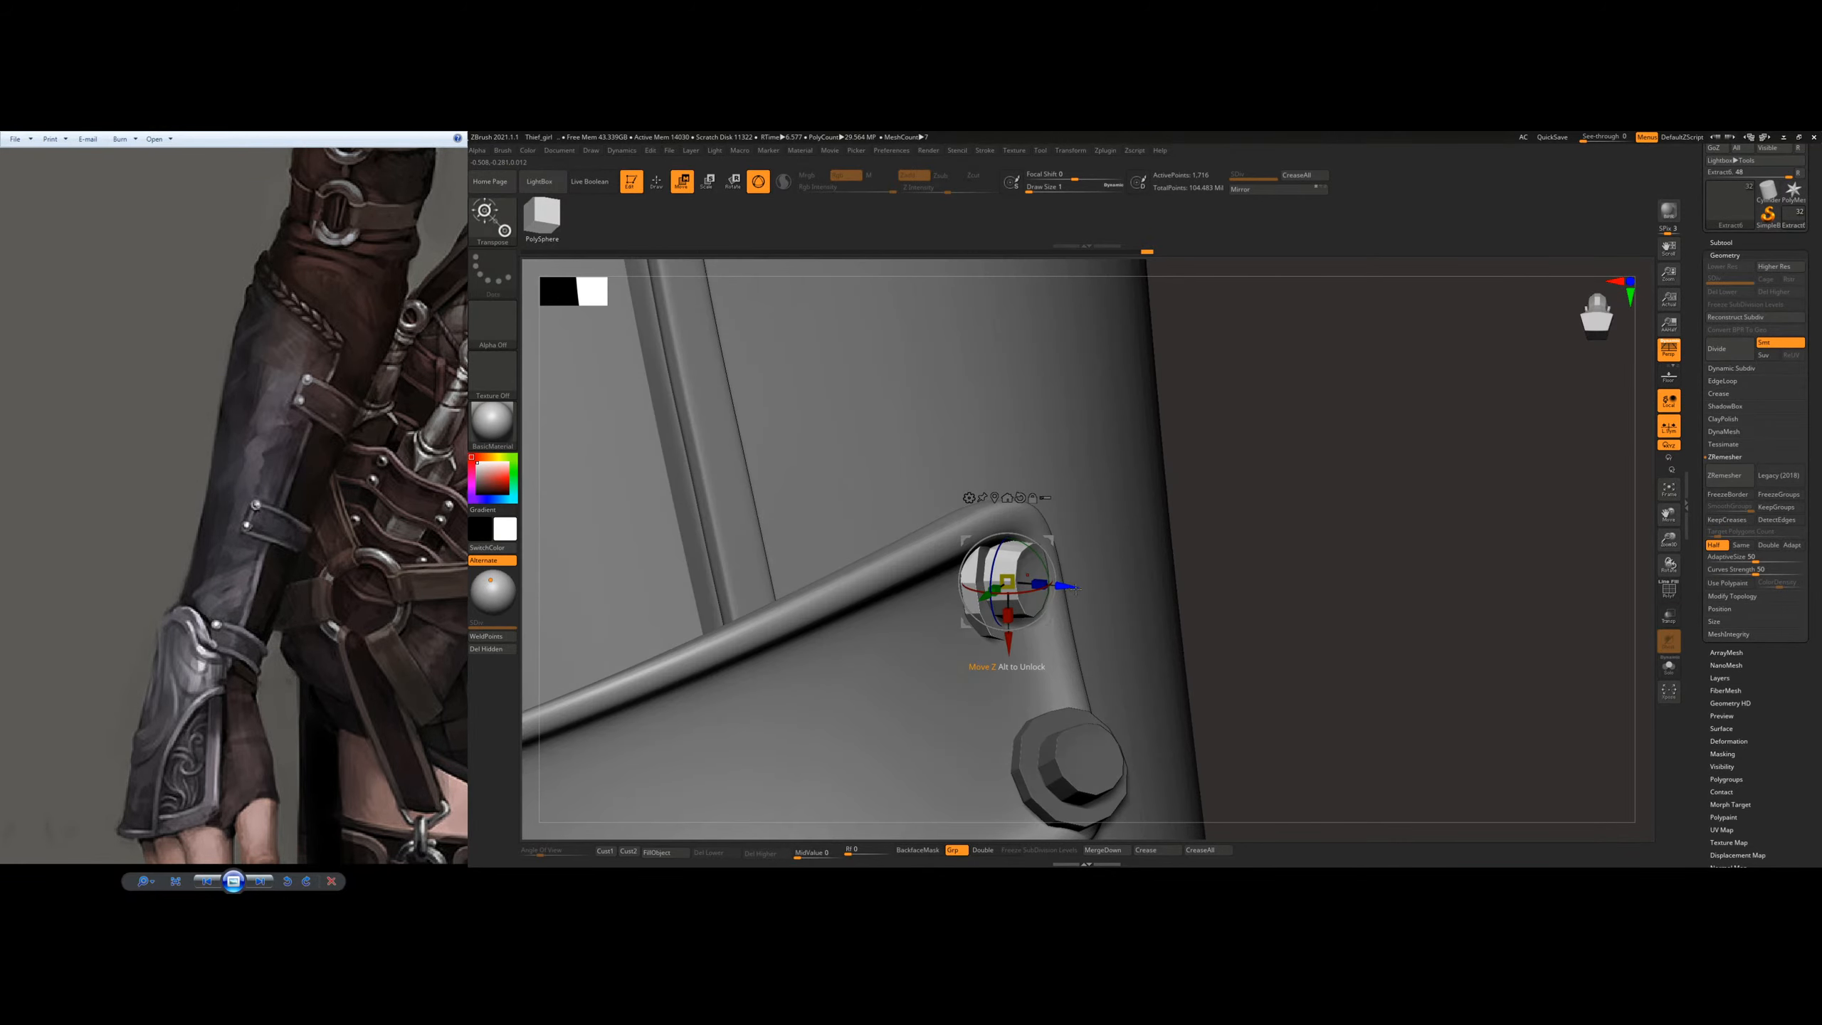
# Step: Adjust the upper corner rivet's depth and position so it sits in line with the rivet below it
pyautogui.moveTo(1021, 603); pyautogui.dragTo(1021, 604)
pyautogui.moveTo(1170, 545); pyautogui.dragTo(958, 527, button='right')
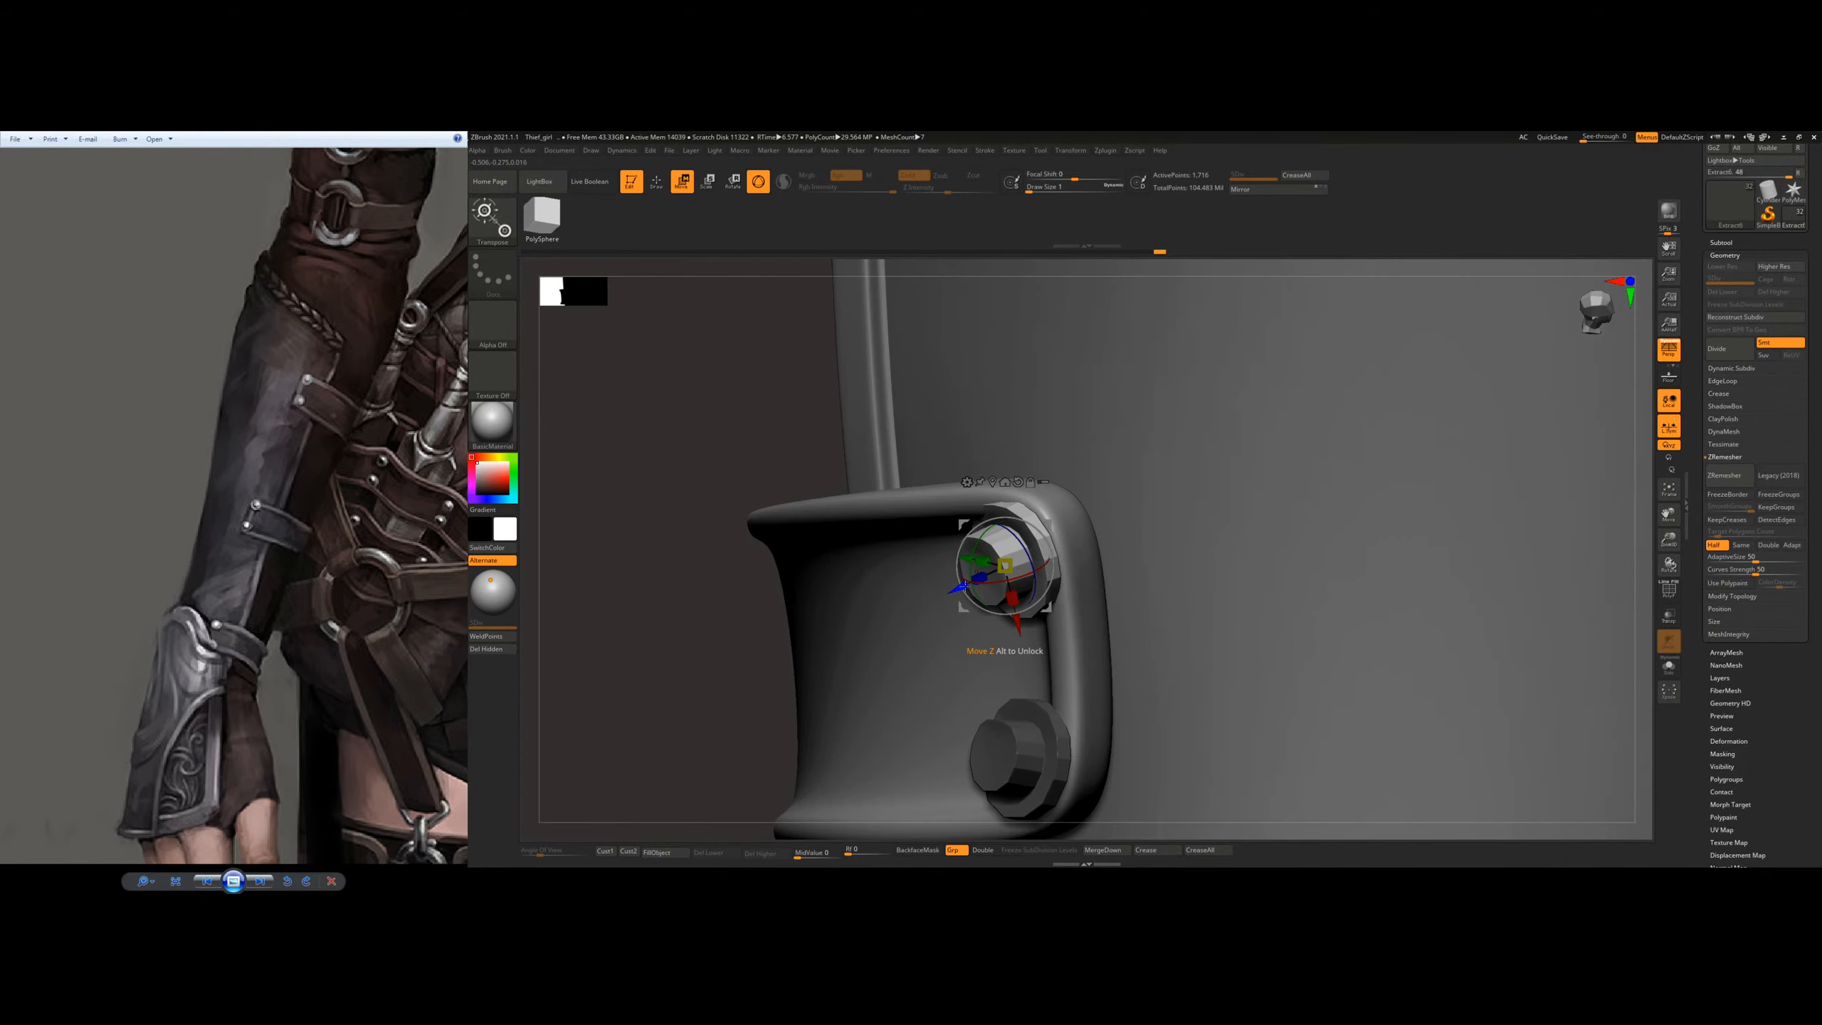
pyautogui.moveTo(954, 590); pyautogui.dragTo(955, 590)
pyautogui.moveTo(947, 597); pyautogui.dragTo(989, 612, button='right')
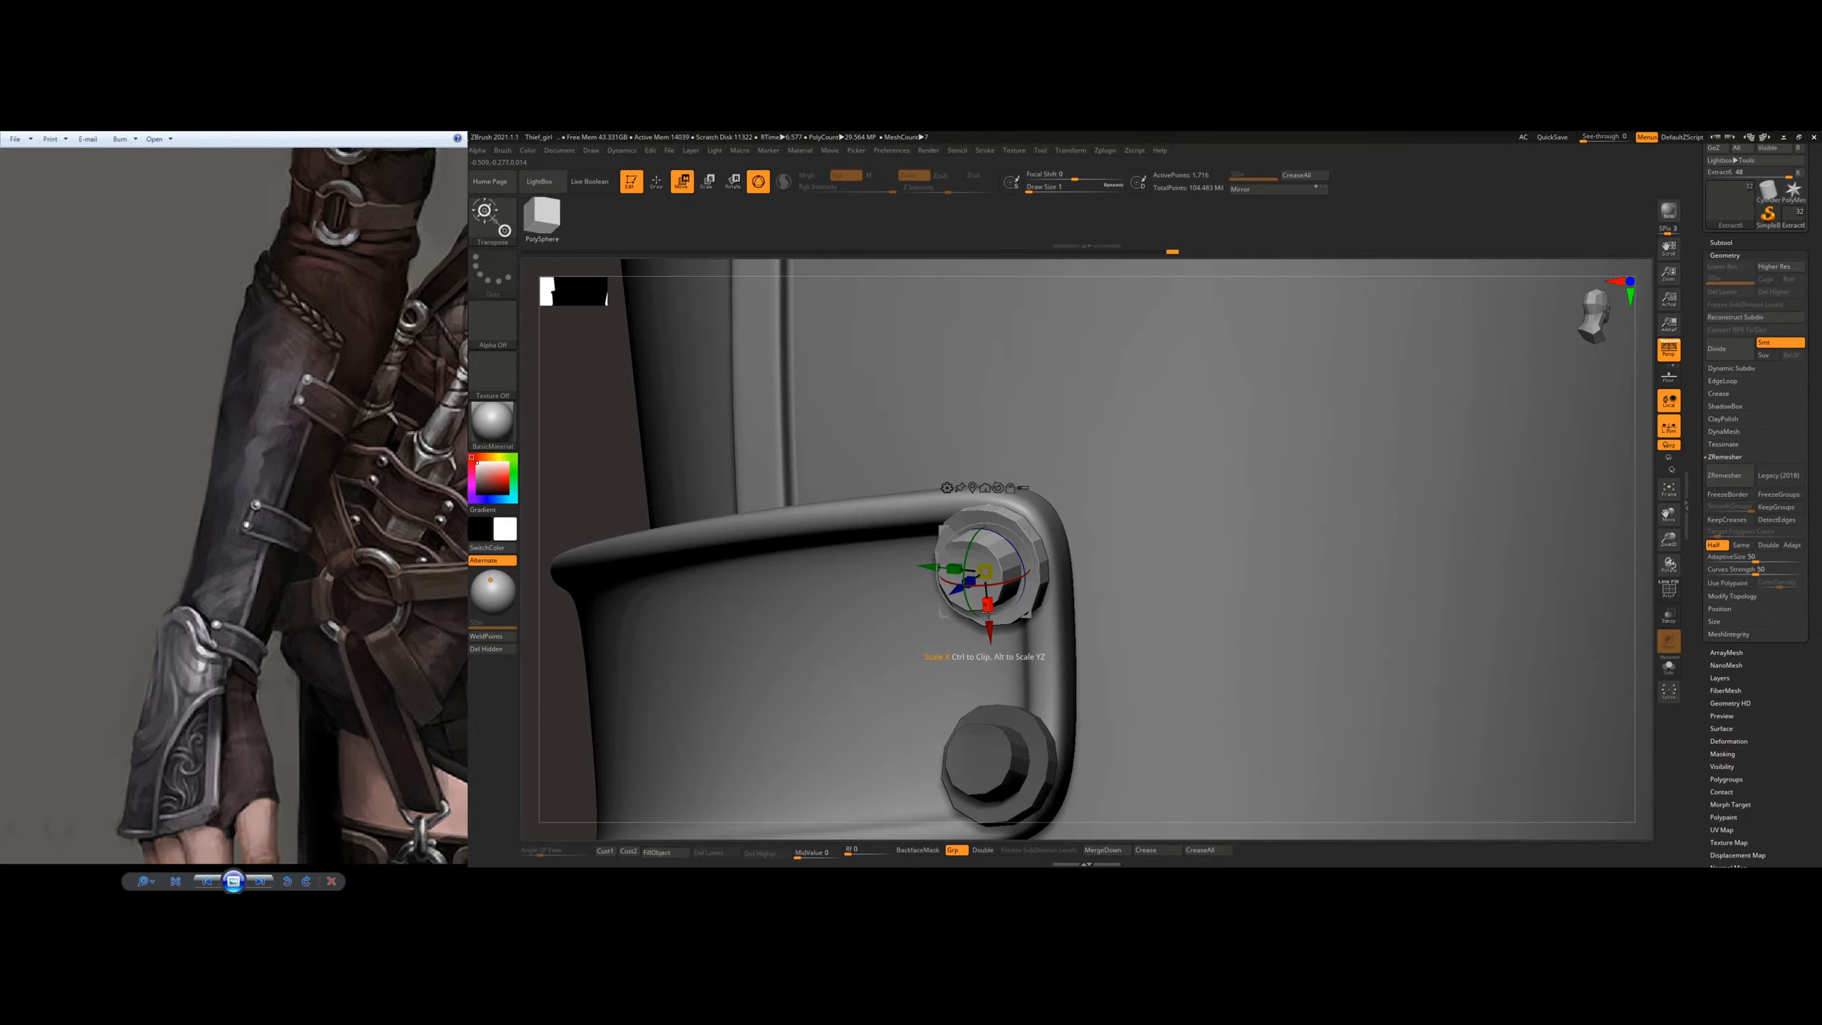
pyautogui.moveTo(1067, 557); pyautogui.dragTo(939, 561, button='right')
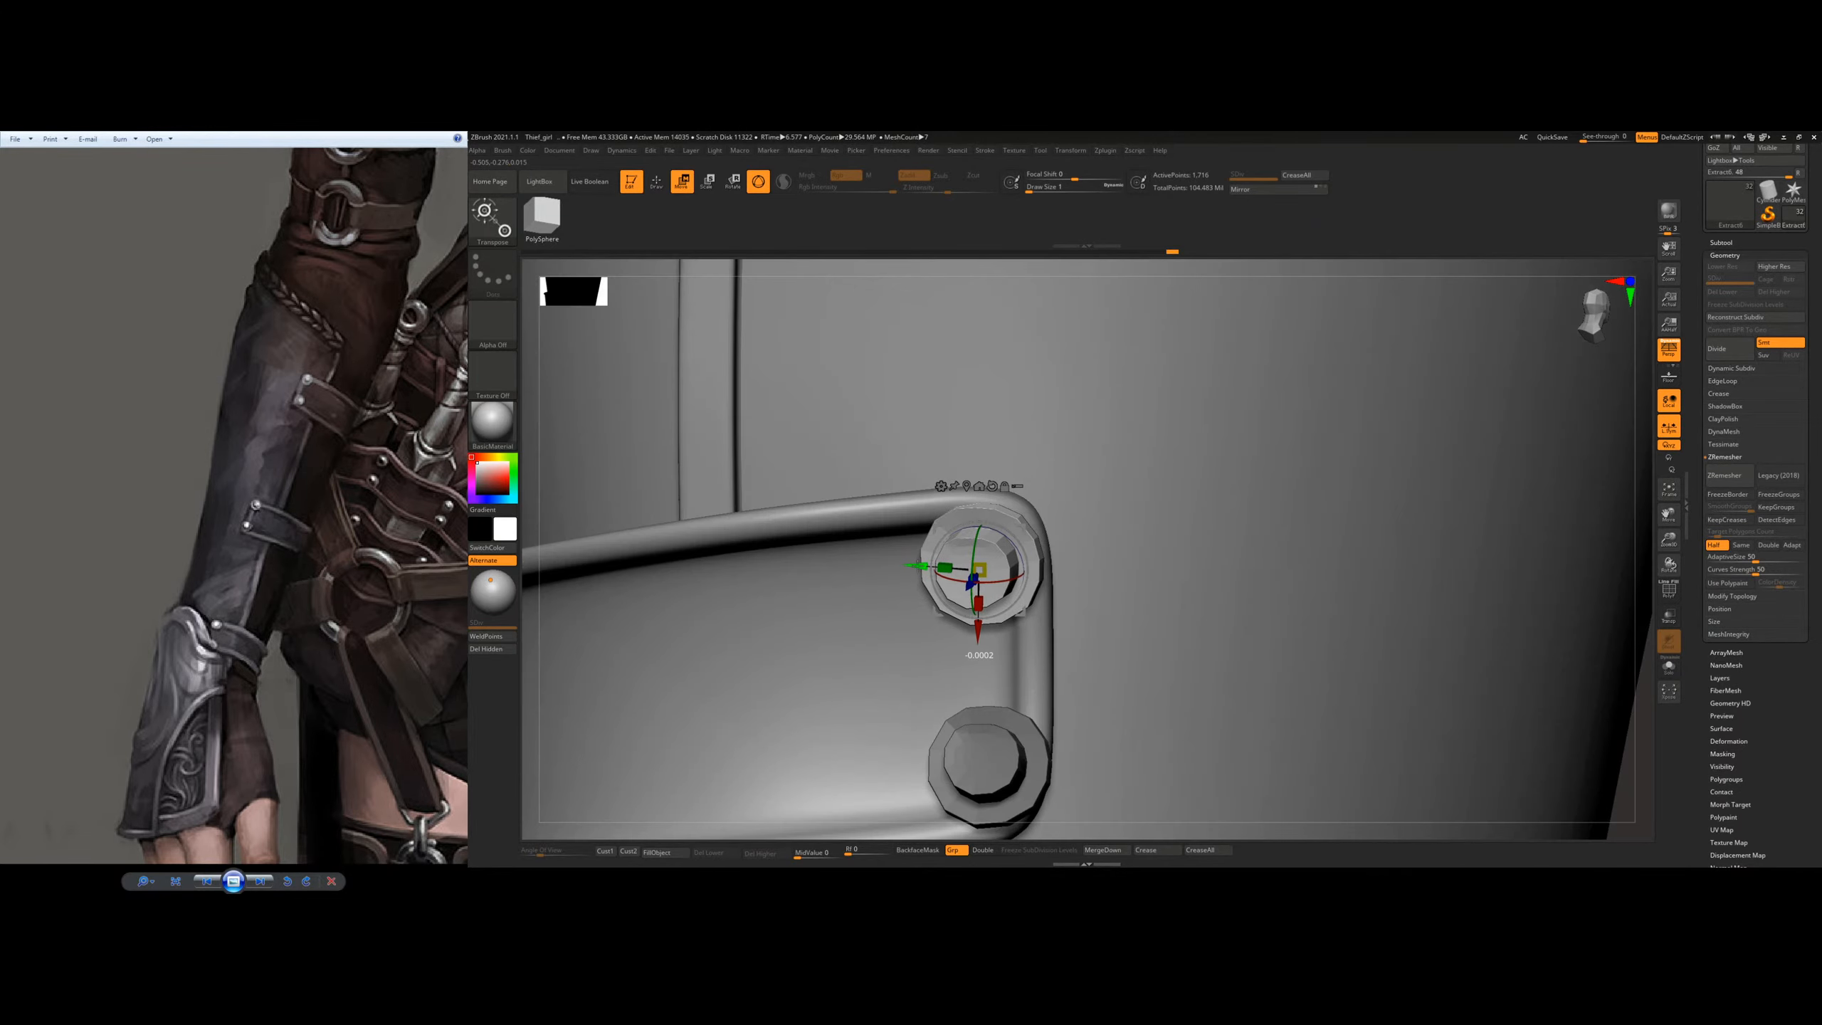
# Step: Duplicate the rivet up beside the upper strap's opposite end and rotate it to face the strap
pyautogui.keyDown('ctrl'); pyautogui.moveTo(1191, 518); pyautogui.dragTo(1141, 413, button='right'); pyautogui.keyUp('ctrl')
pyautogui.keyDown('ctrl'); pyautogui.moveTo(1091, 495); pyautogui.dragTo(1122, 659, button='right'); pyautogui.keyUp('ctrl')
pyautogui.keyDown('ctrl'); pyautogui.moveTo(1136, 770); pyautogui.dragTo(900, 534); pyautogui.keyUp('ctrl')
pyautogui.keyDown('ctrl'); pyautogui.moveTo(1054, 488); pyautogui.dragTo(1110, 564, button='right'); pyautogui.keyUp('ctrl')
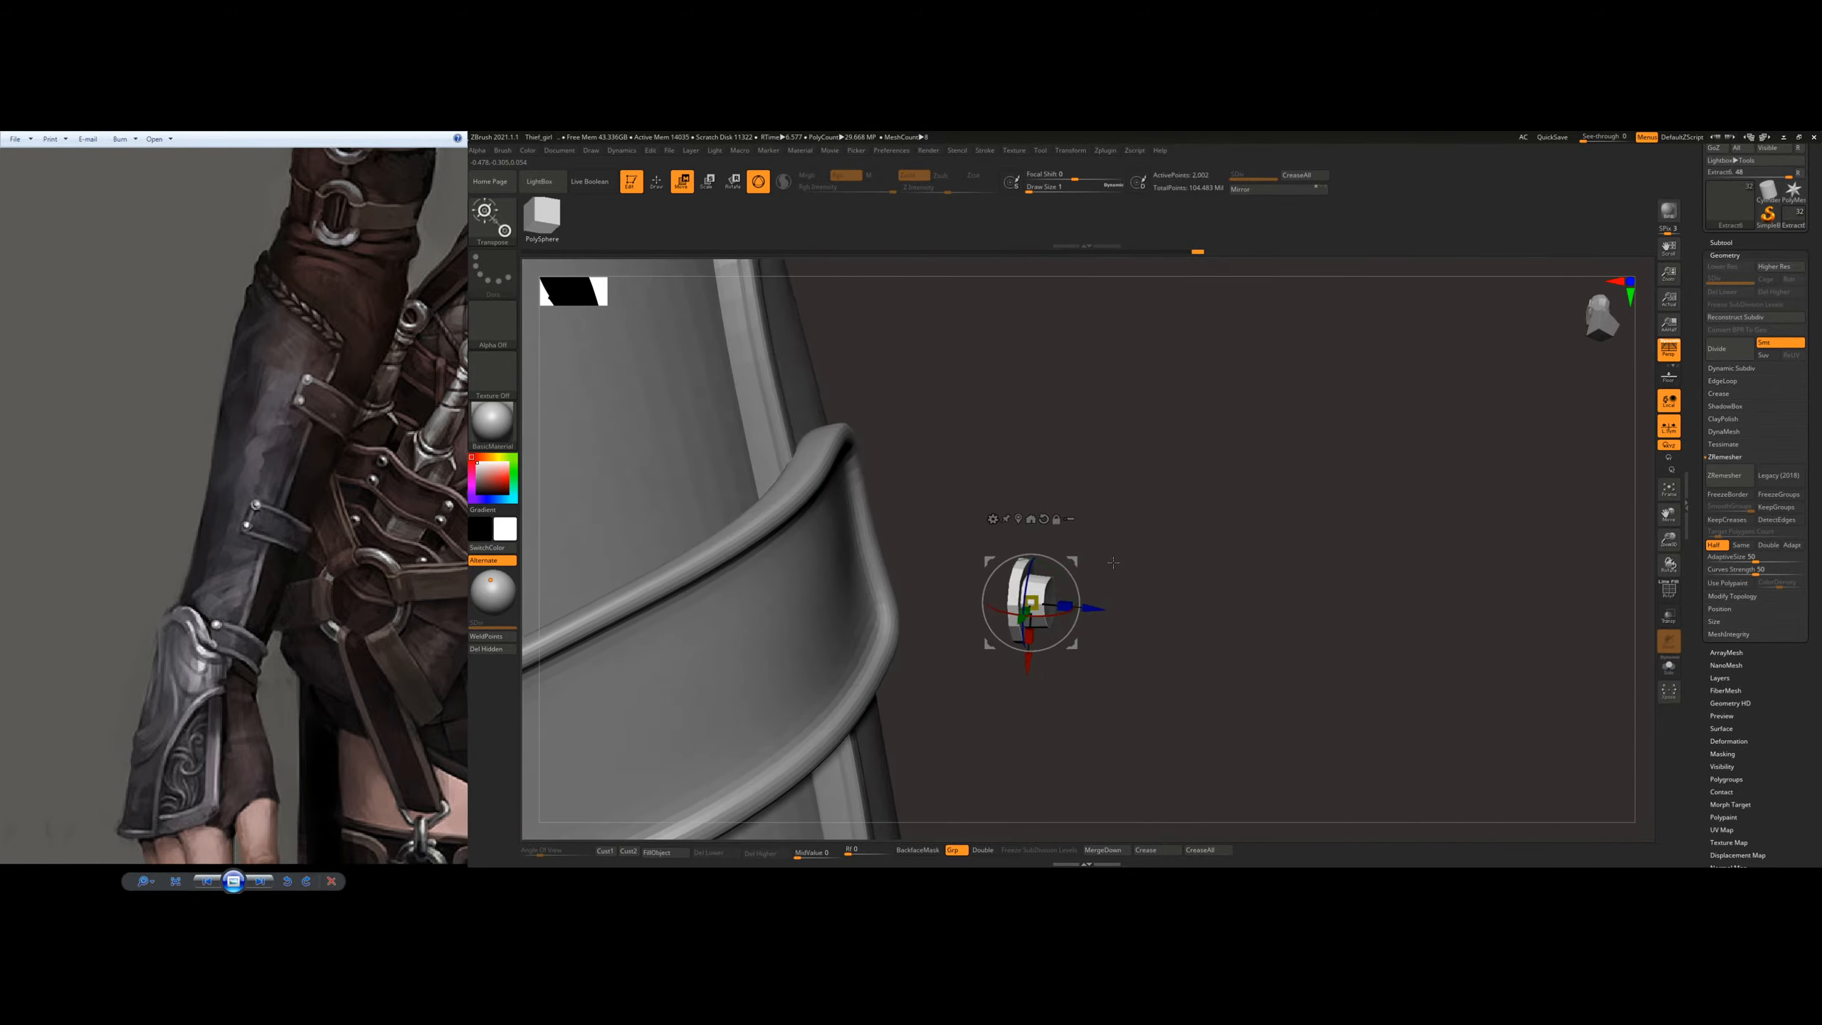
pyautogui.moveTo(1075, 596); pyautogui.dragTo(1063, 572)
pyautogui.moveTo(1129, 568); pyautogui.dragTo(1110, 575, button='right')
# Step: Move the new rivet onto the lower corner of the upper strap's end
pyautogui.moveTo(1077, 587); pyautogui.dragTo(912, 637)
pyautogui.moveTo(1076, 599); pyautogui.dragTo(905, 615, button='right')
pyautogui.moveTo(837, 611); pyautogui.dragTo(820, 579)
pyautogui.moveTo(888, 631); pyautogui.dragTo(904, 669, button='right')
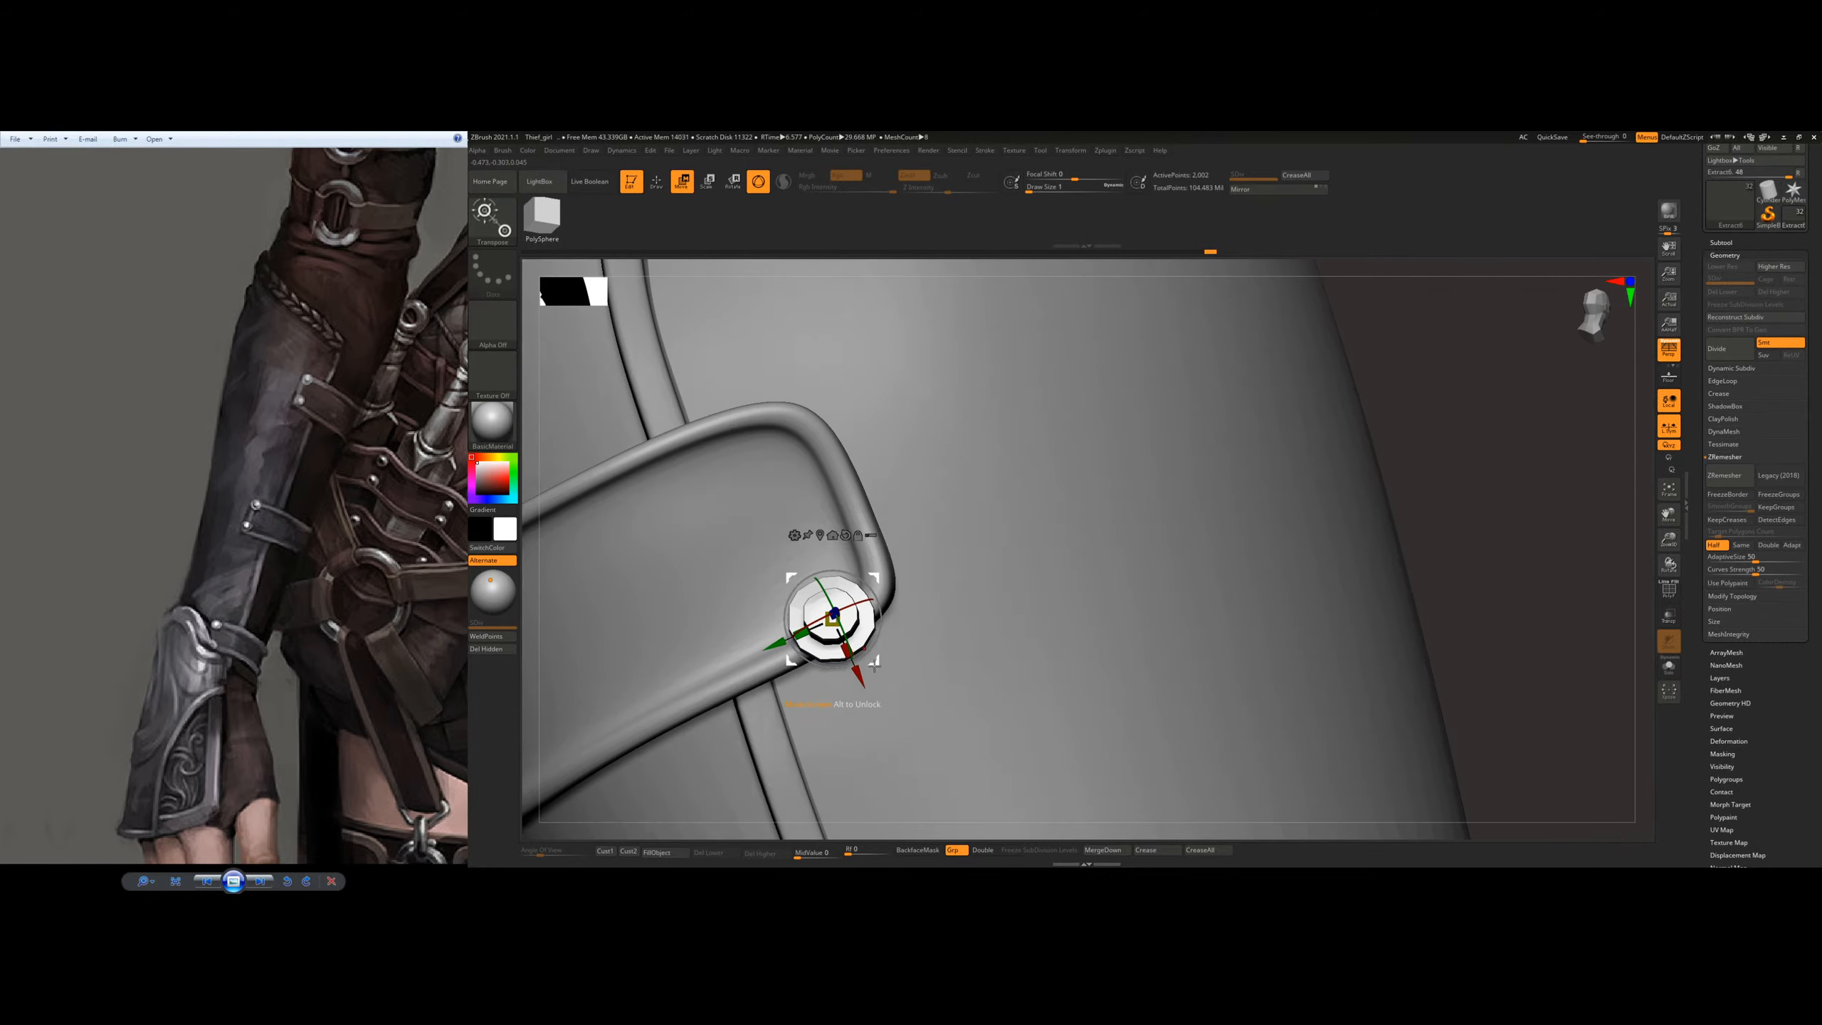
pyautogui.moveTo(857, 669); pyautogui.dragTo(785, 611)
pyautogui.moveTo(915, 601); pyautogui.dragTo(924, 615, button='right')
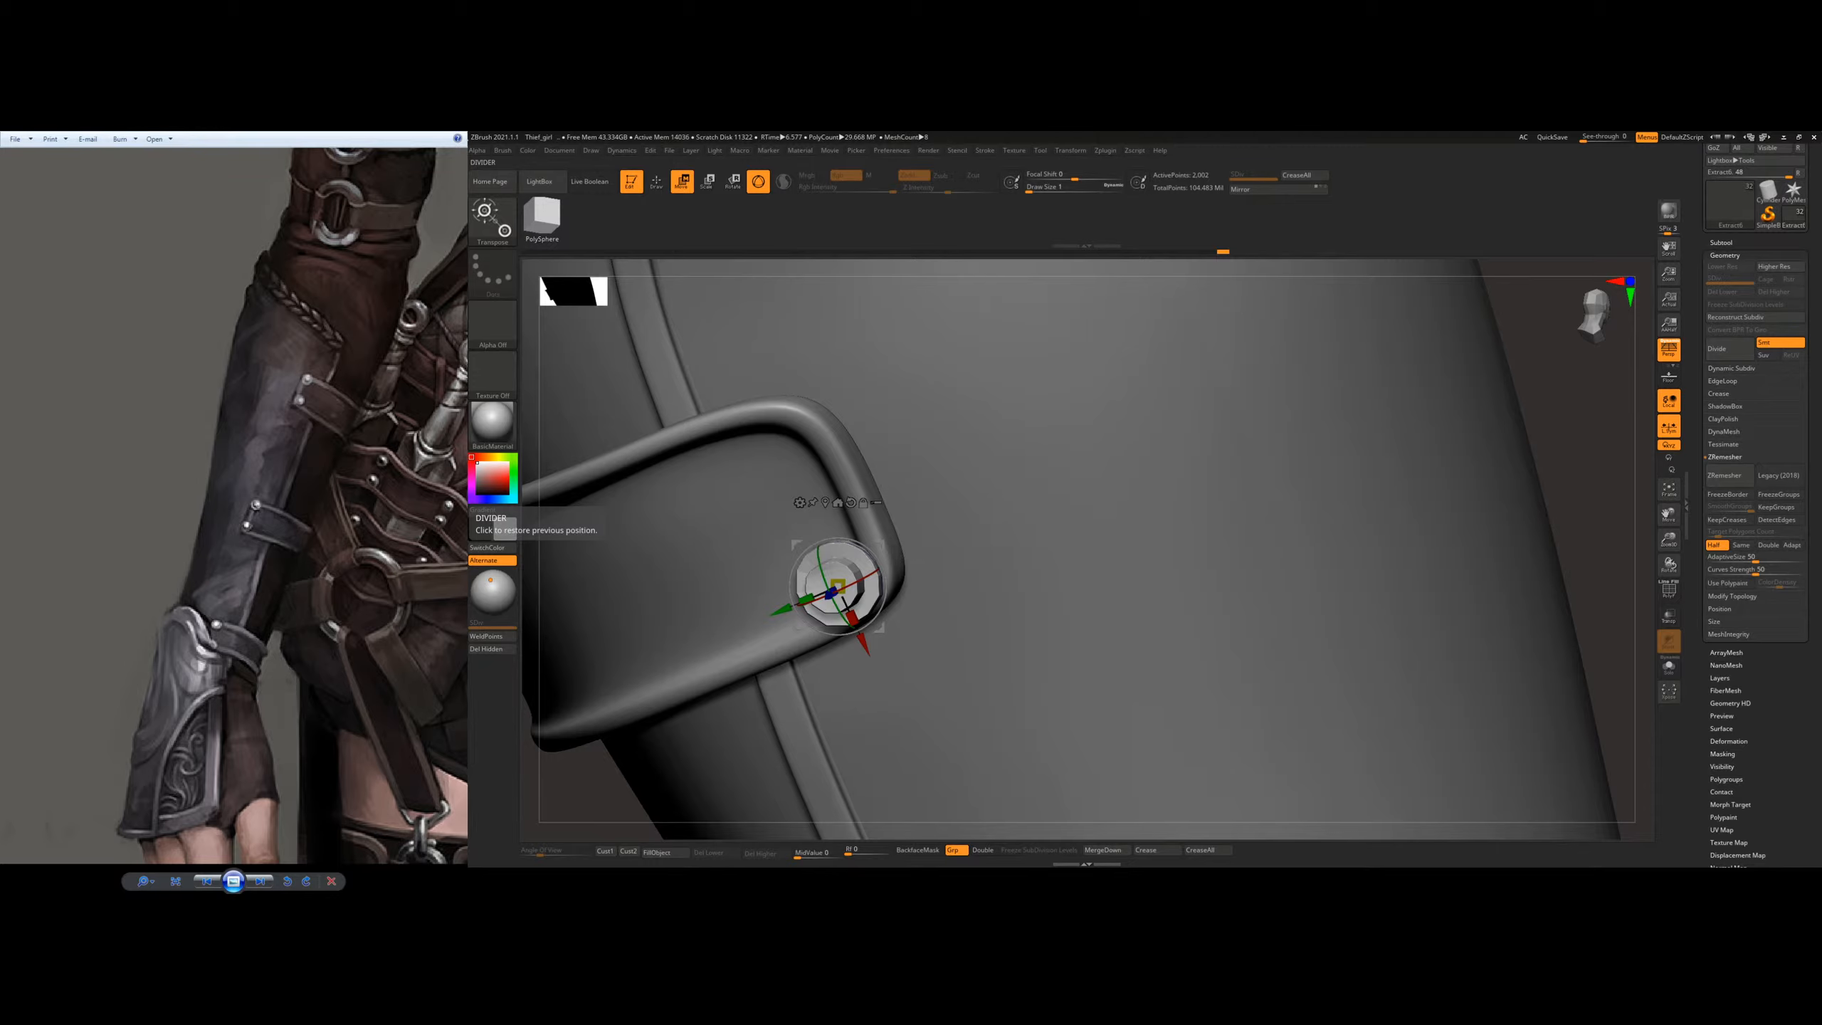
# Step: Fine-tune the rotation and depth of the upper strap's lower corner rivet so it sits on the rim
pyautogui.moveTo(533, 583); pyautogui.dragTo(504, 588)
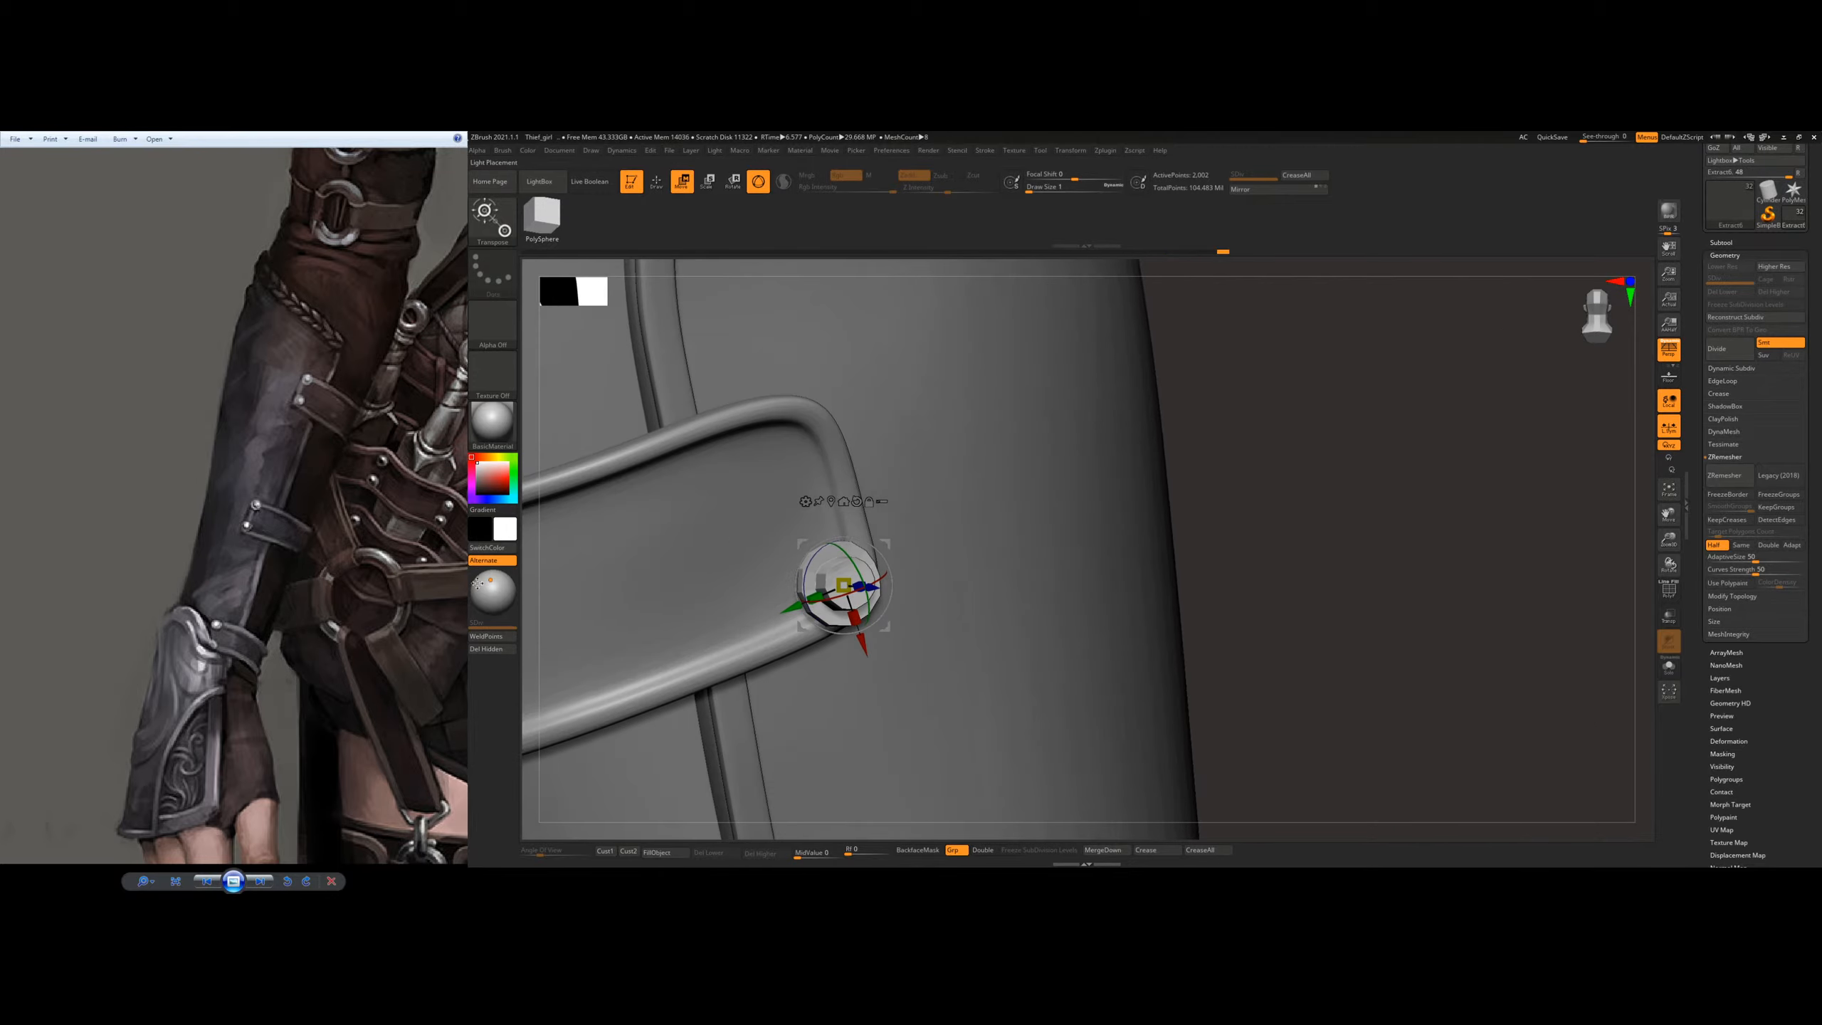
pyautogui.moveTo(873, 487); pyautogui.dragTo(901, 490, button='right')
pyautogui.moveTo(863, 656); pyautogui.dragTo(859, 648)
pyautogui.moveTo(810, 531); pyautogui.dragTo(835, 579, button='right')
pyautogui.moveTo(770, 595); pyautogui.dragTo(776, 594)
pyautogui.moveTo(861, 574); pyautogui.dragTo(677, 571, button='right')
pyautogui.moveTo(800, 571); pyautogui.dragTo(809, 570)
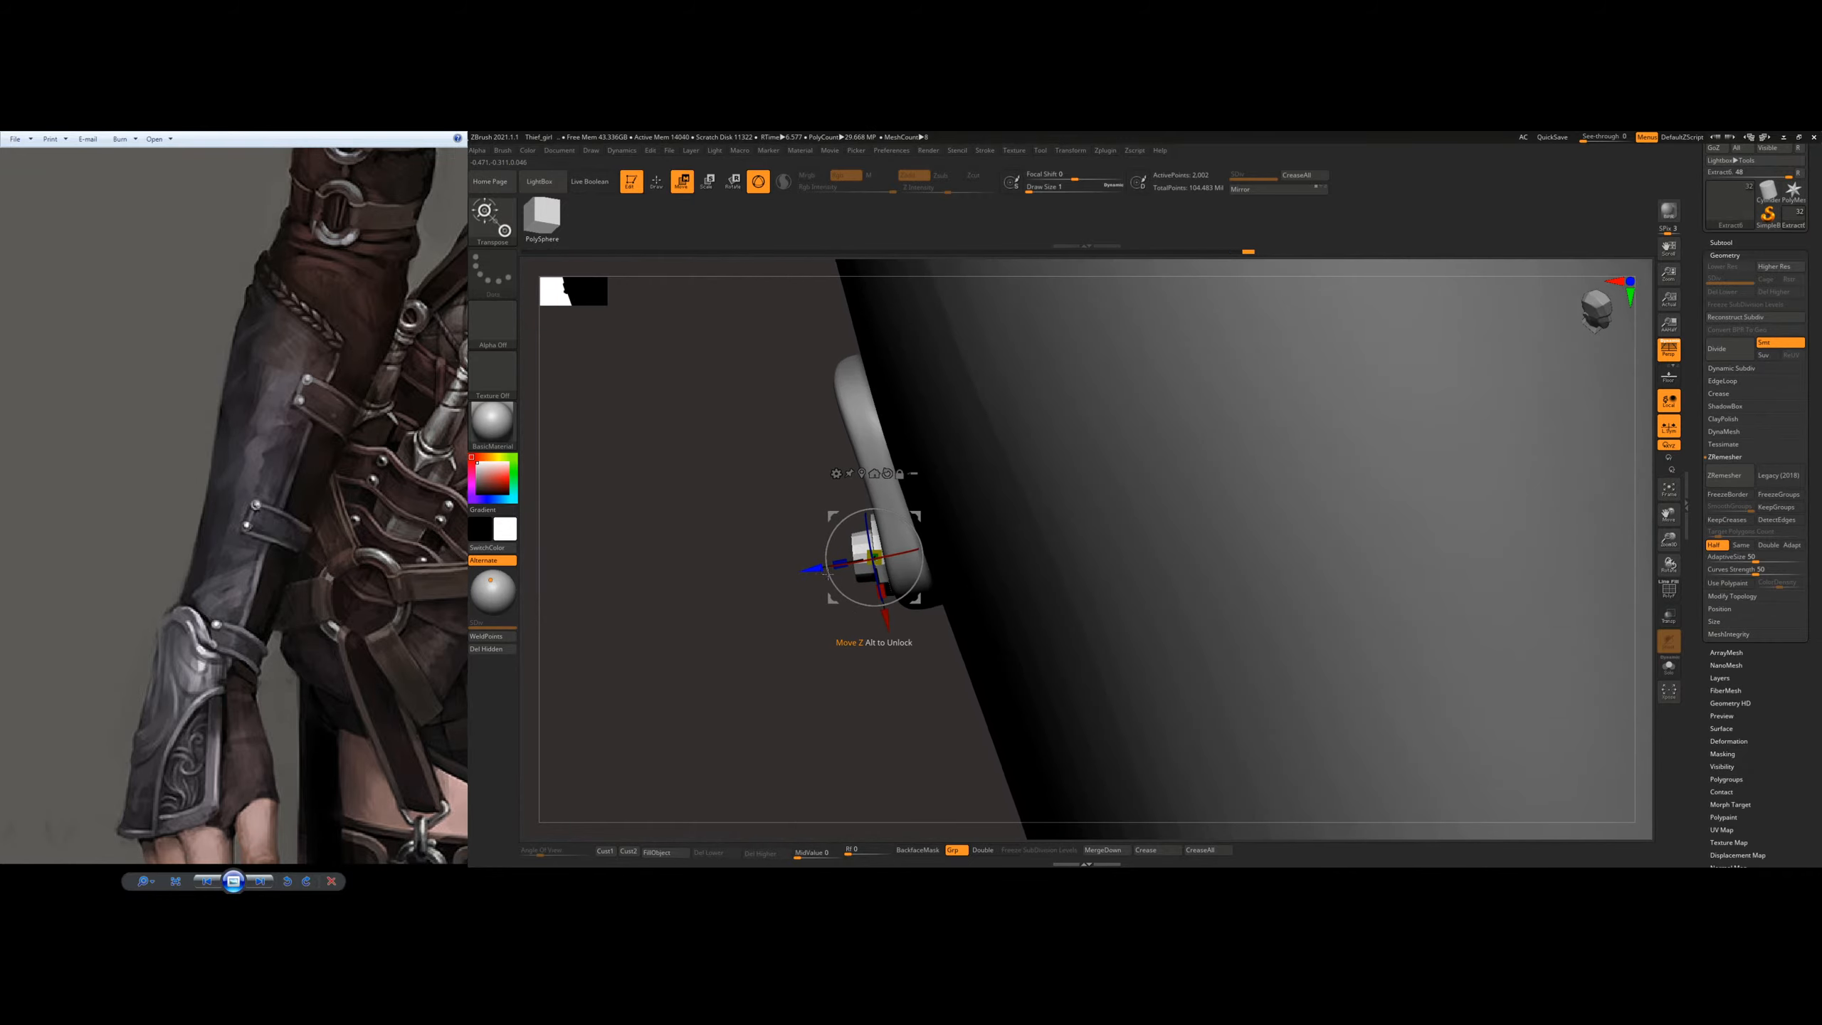
# Step: Duplicate the rivet to the upper corner of the upper strap's end and tilt it flush with the surface
pyautogui.moveTo(907, 522); pyautogui.dragTo(901, 516)
pyautogui.moveTo(944, 527); pyautogui.dragTo(892, 631, button='right')
pyautogui.keyDown('ctrl'); pyautogui.moveTo(892, 617); pyautogui.dragTo(892, 505); pyautogui.keyUp('ctrl')
pyautogui.moveTo(890, 503); pyautogui.dragTo(1040, 553, button='right')
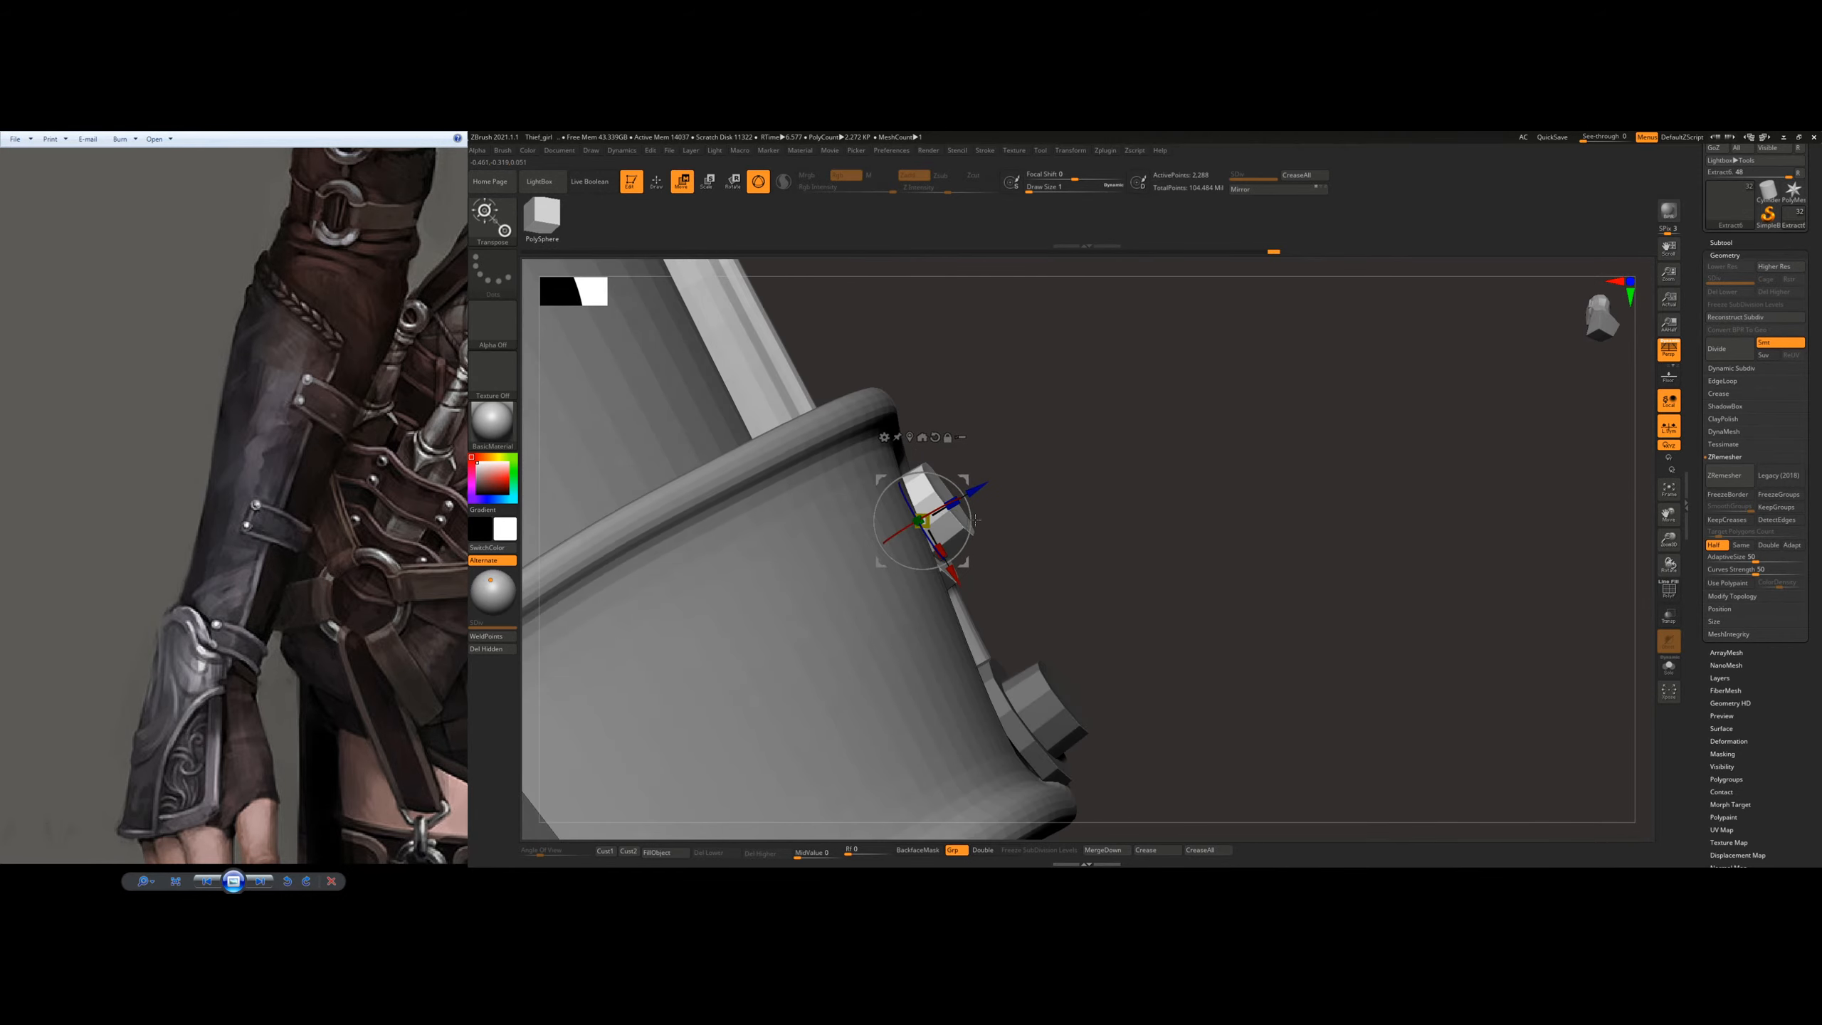
pyautogui.moveTo(968, 494); pyautogui.dragTo(980, 488)
pyautogui.moveTo(1025, 495); pyautogui.dragTo(940, 516, button='right')
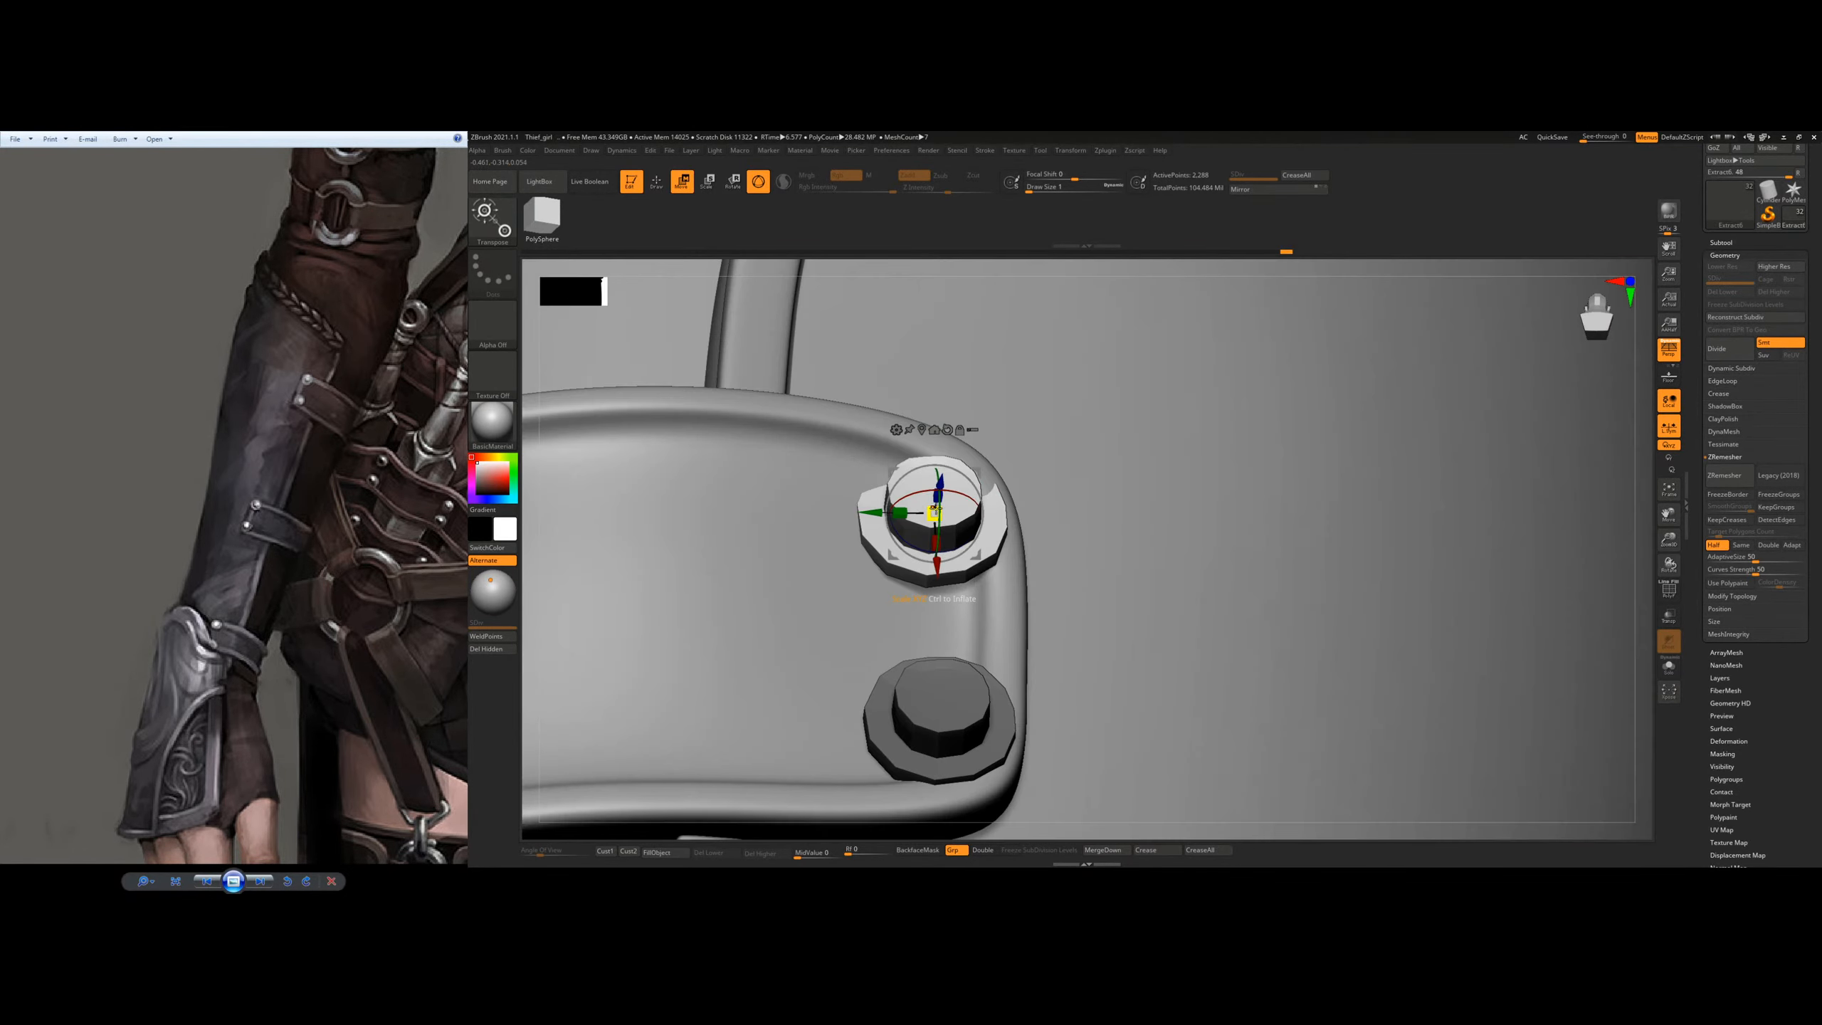
pyautogui.moveTo(1033, 521)
pyautogui.mouseDown(button='right')
pyautogui.moveTo(986, 477)
pyautogui.moveTo(1111, 493)
pyautogui.moveTo(1023, 485)
pyautogui.moveTo(1174, 471)
pyautogui.moveTo(1094, 410)
pyautogui.mouseUp(button='right')
pyautogui.moveTo(1239, 466)
pyautogui.mouseDown(button='right')
pyautogui.moveTo(1184, 459)
pyautogui.moveTo(1119, 496)
pyautogui.moveTo(1148, 499)
pyautogui.mouseUp(button='right')
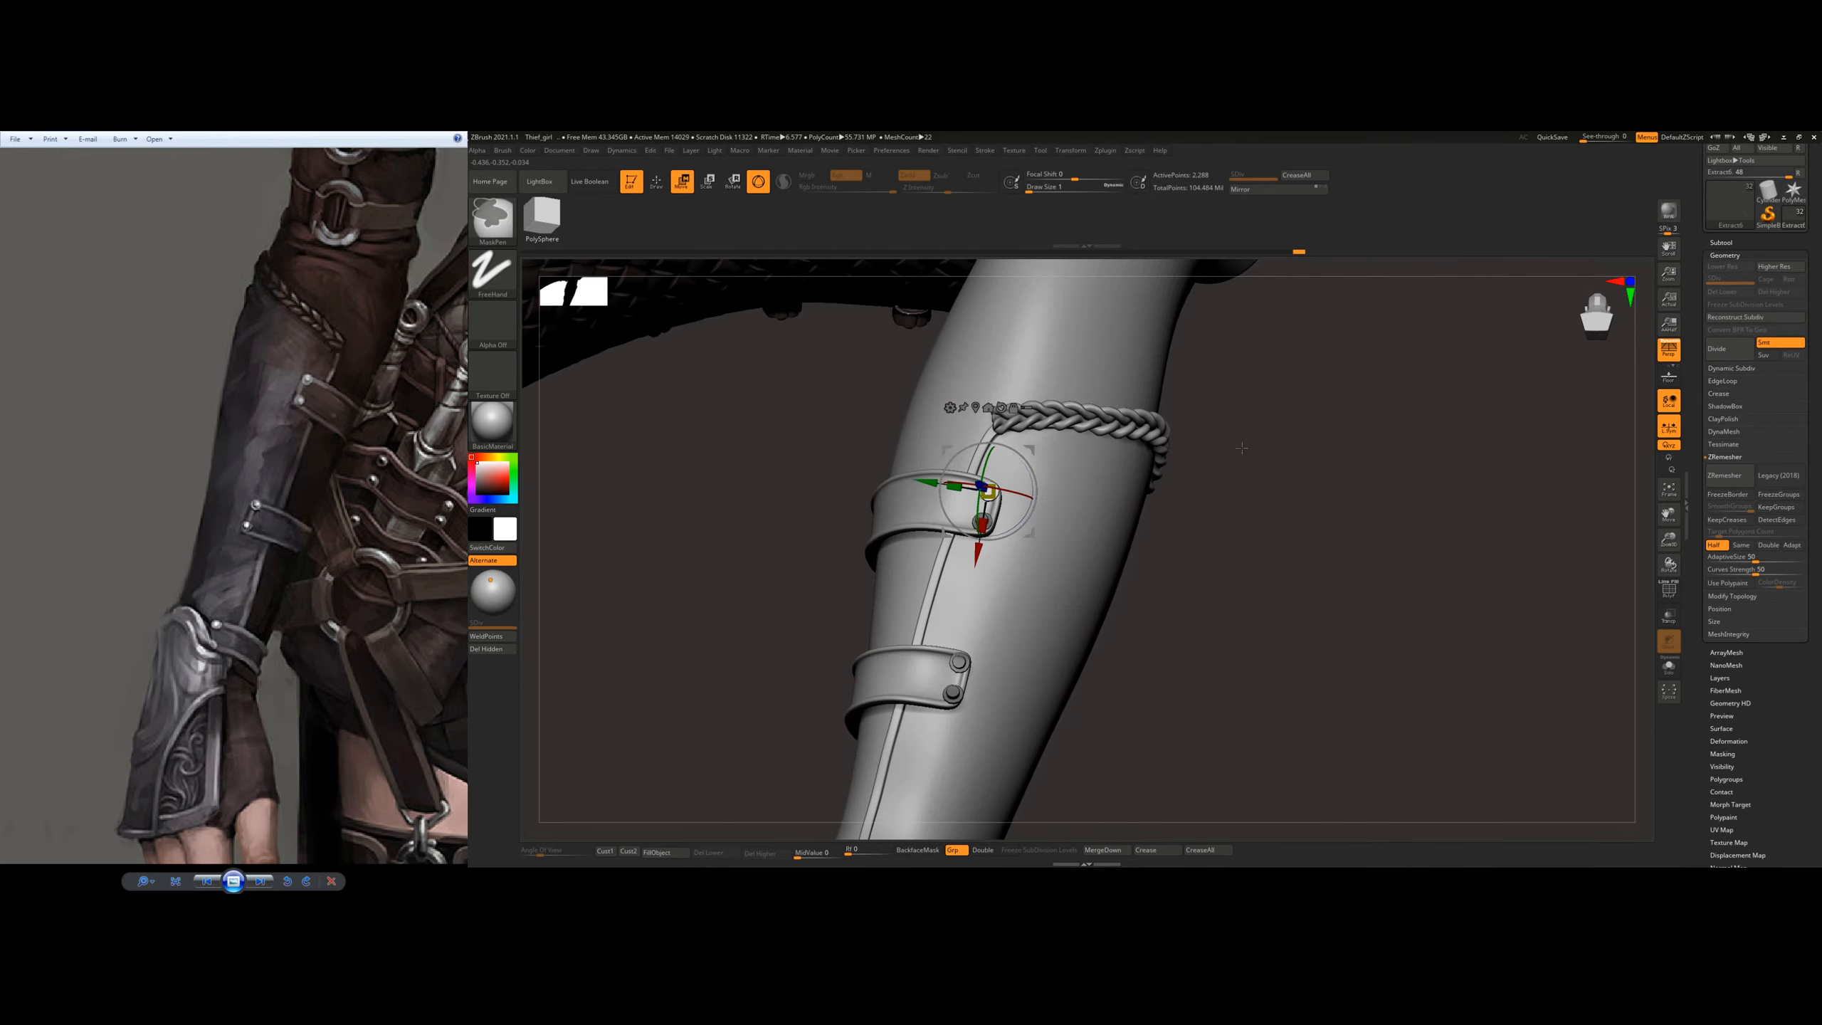
# Step: Return to Draw mode and save the project
pyautogui.press('q')
pyautogui.keyDown('ctrl'); pyautogui.moveTo(1311, 594); pyautogui.dragTo(1100, 532, button='right'); pyautogui.keyUp('ctrl')
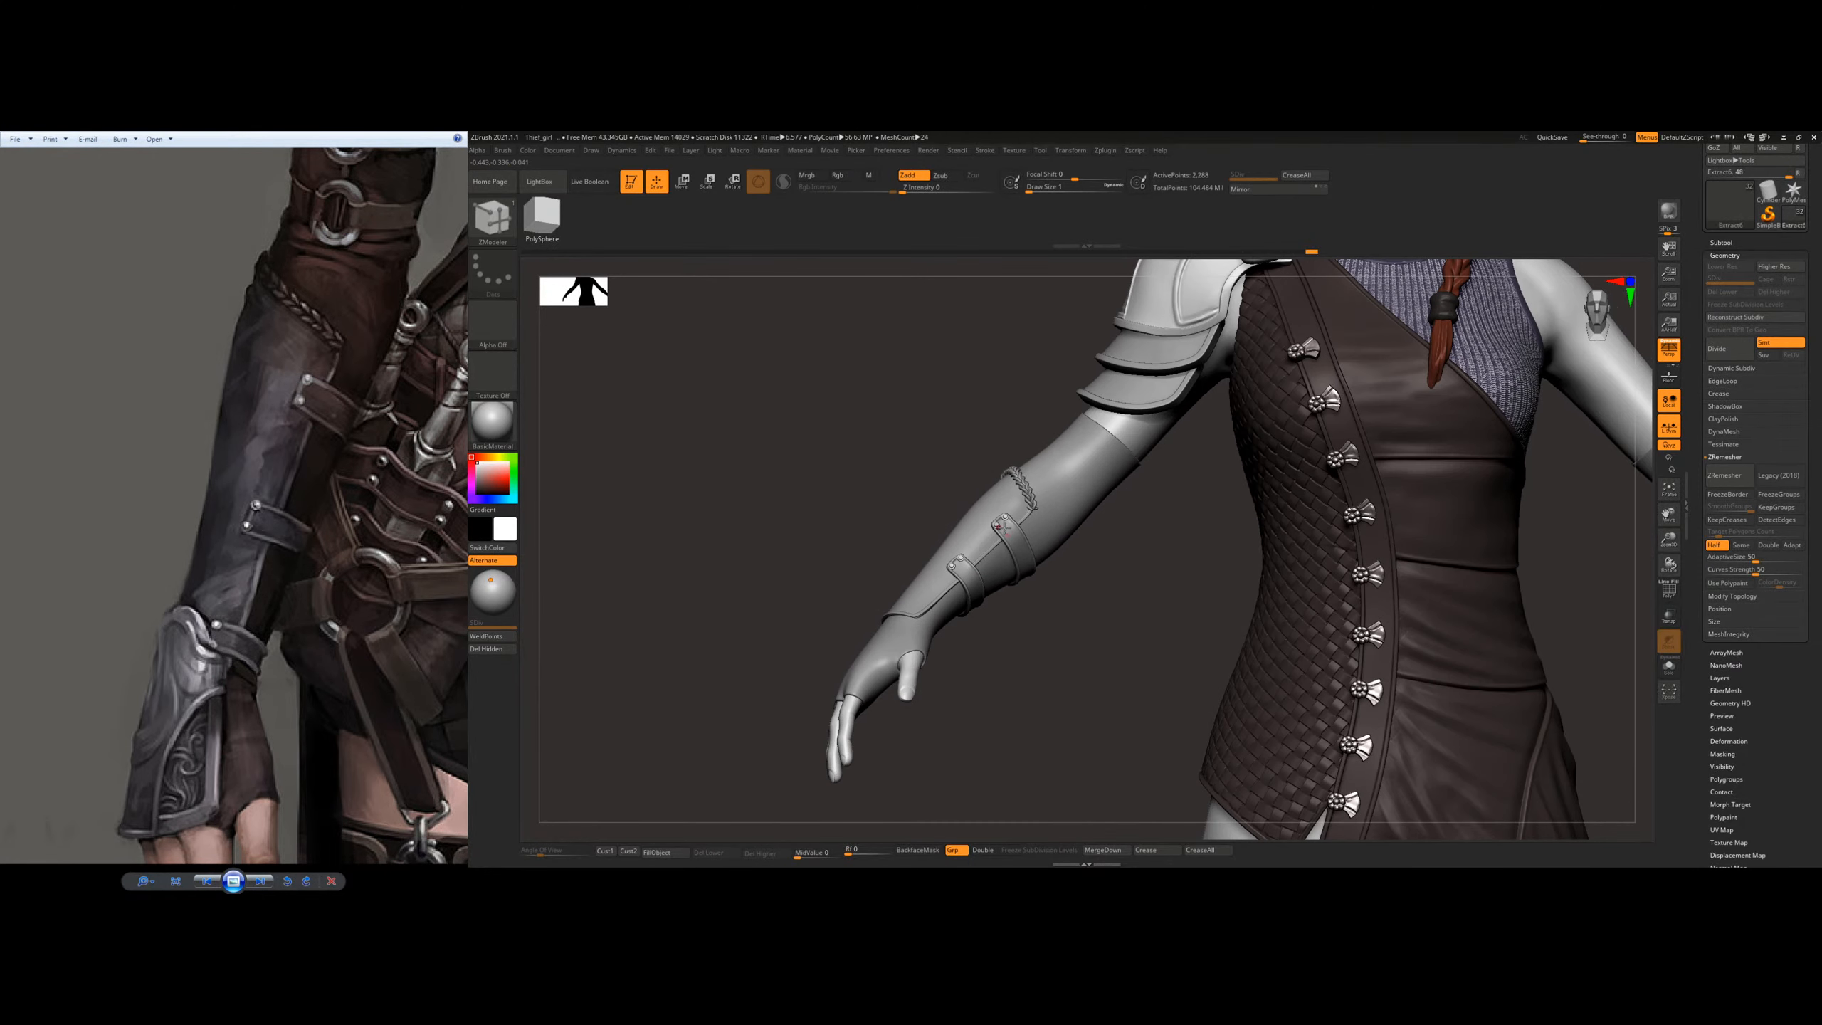
pyautogui.press('ctrl')
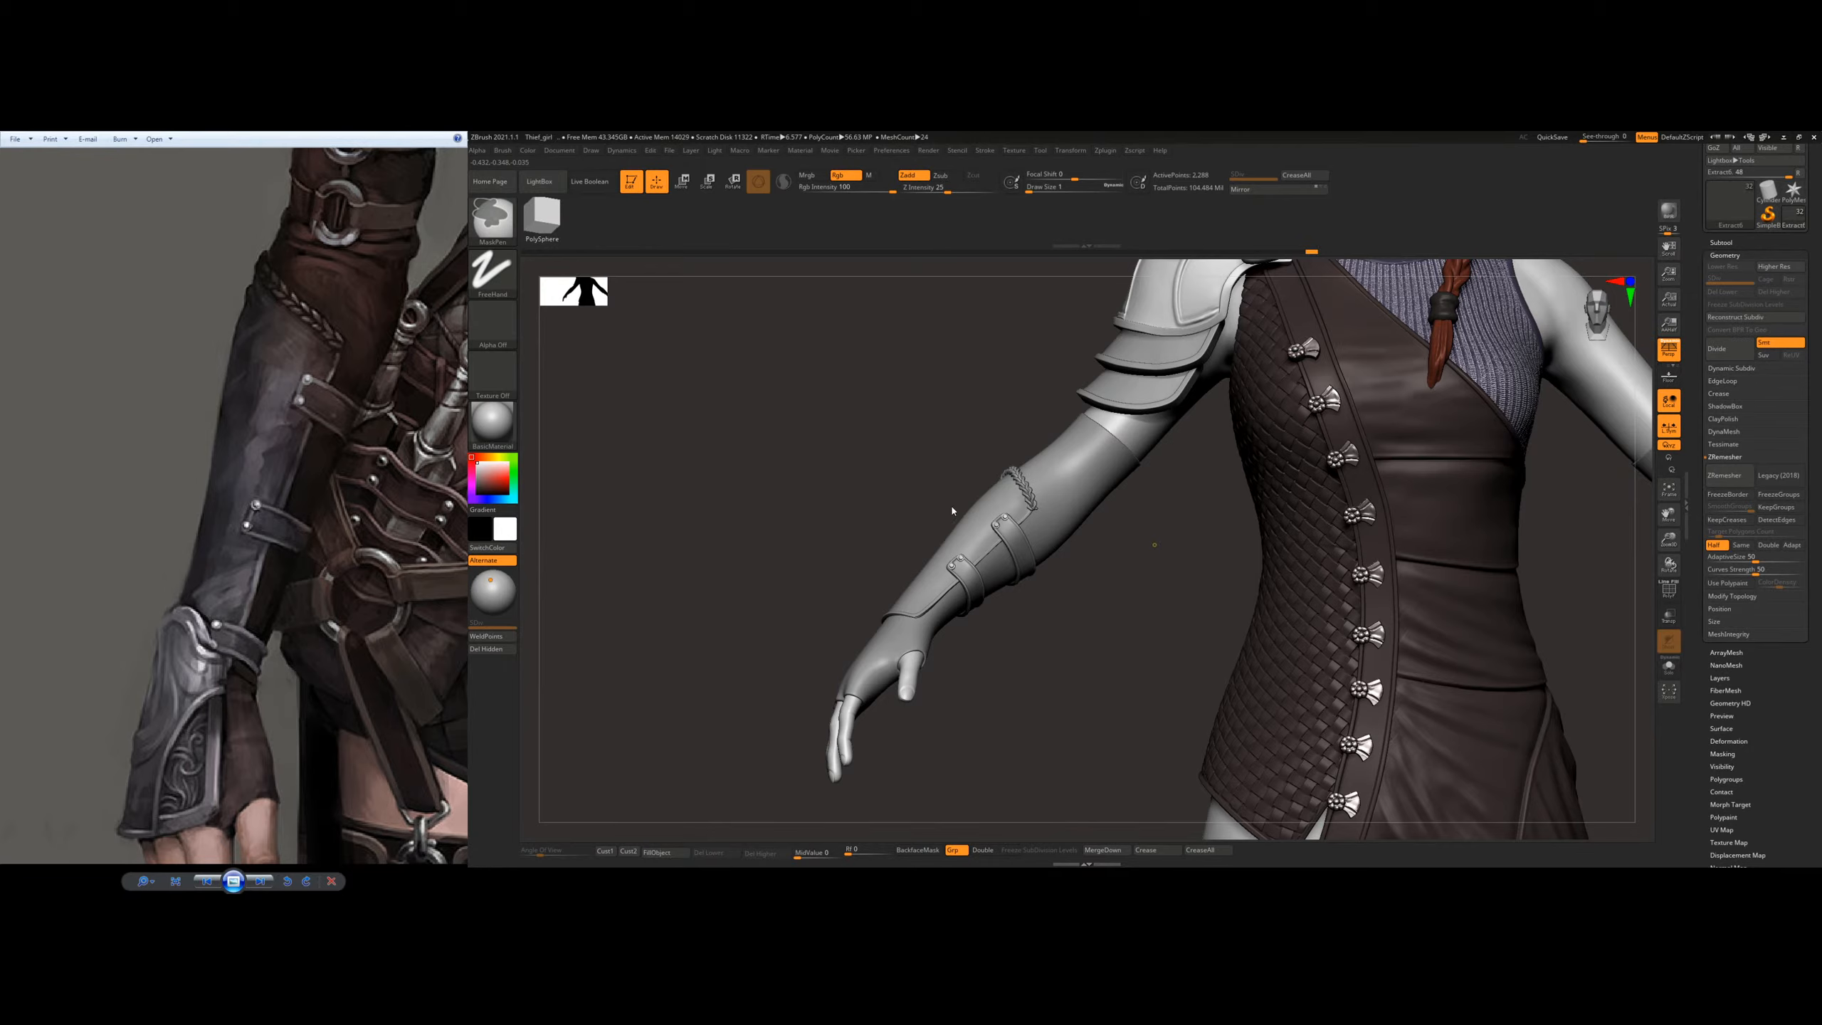
pyautogui.hotkey('ctrl', 's')
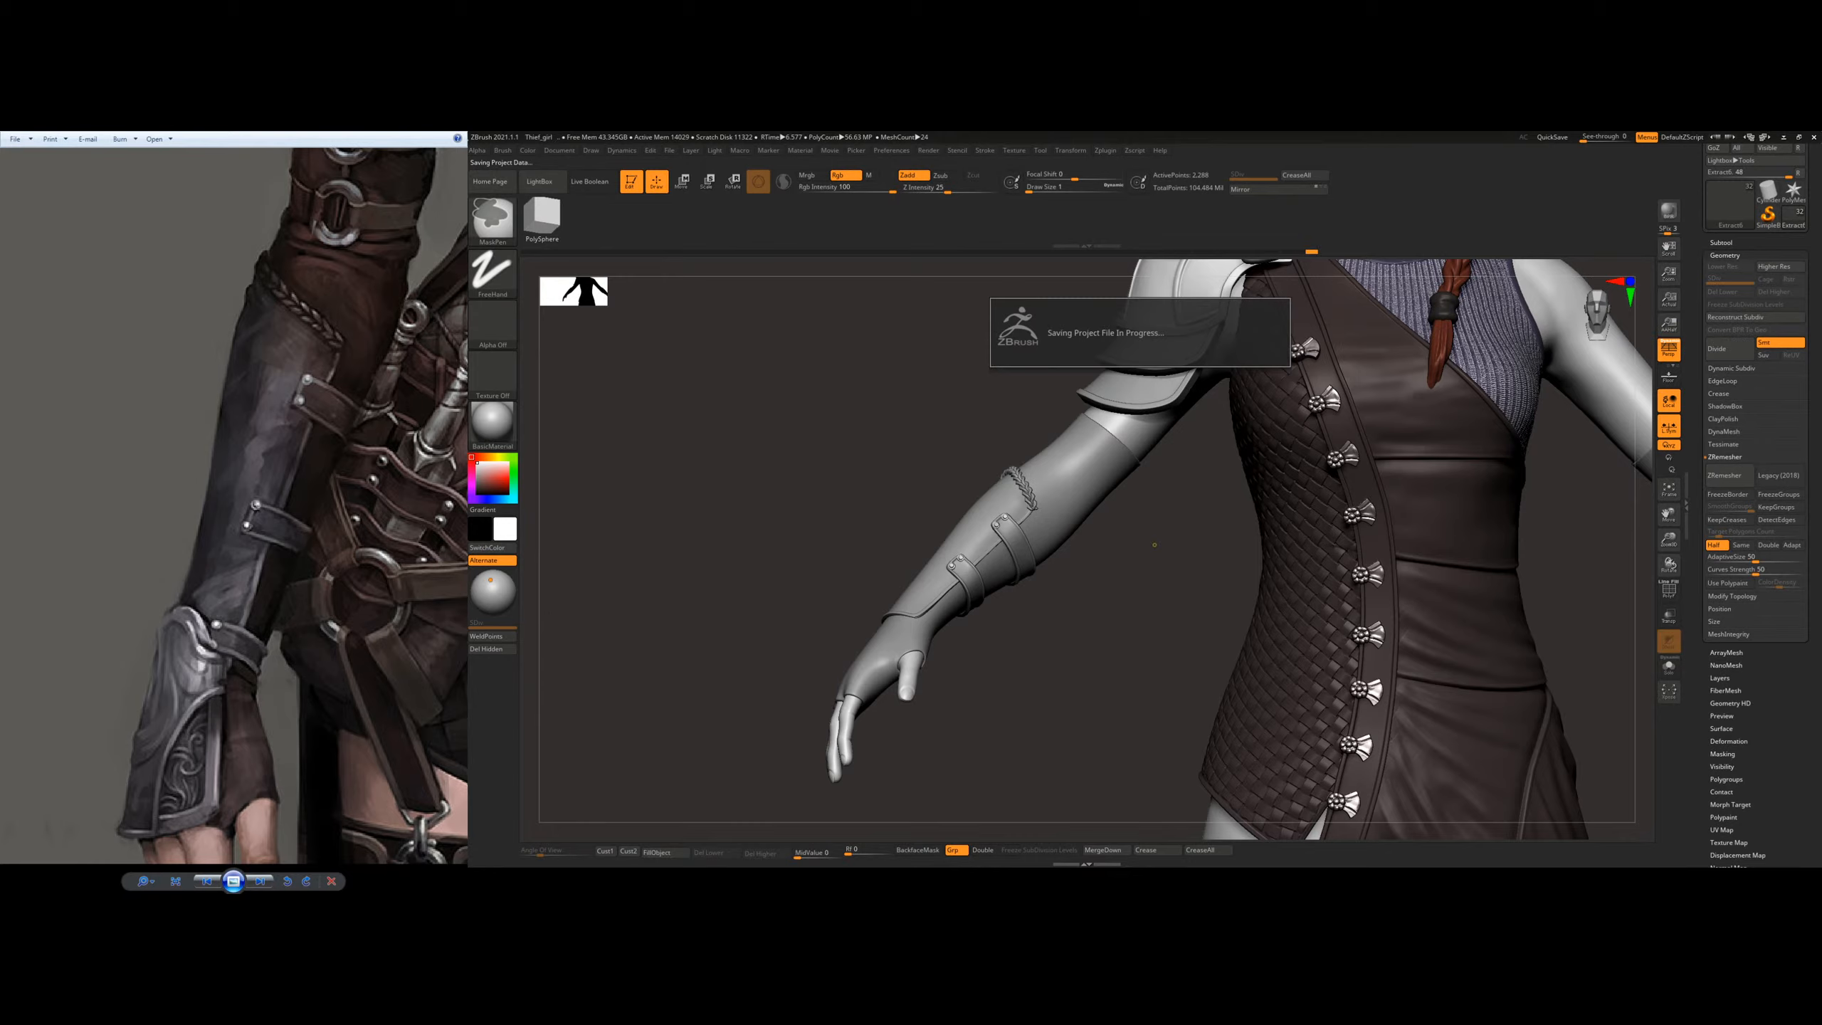
# Step: Examine the reference image's gauntlet and hand alongside the model's forearm and the back of its glove
pyautogui.moveTo(1061, 559); pyautogui.dragTo(1081, 504)
pyautogui.moveTo(1088, 590); pyautogui.dragTo(1084, 549)
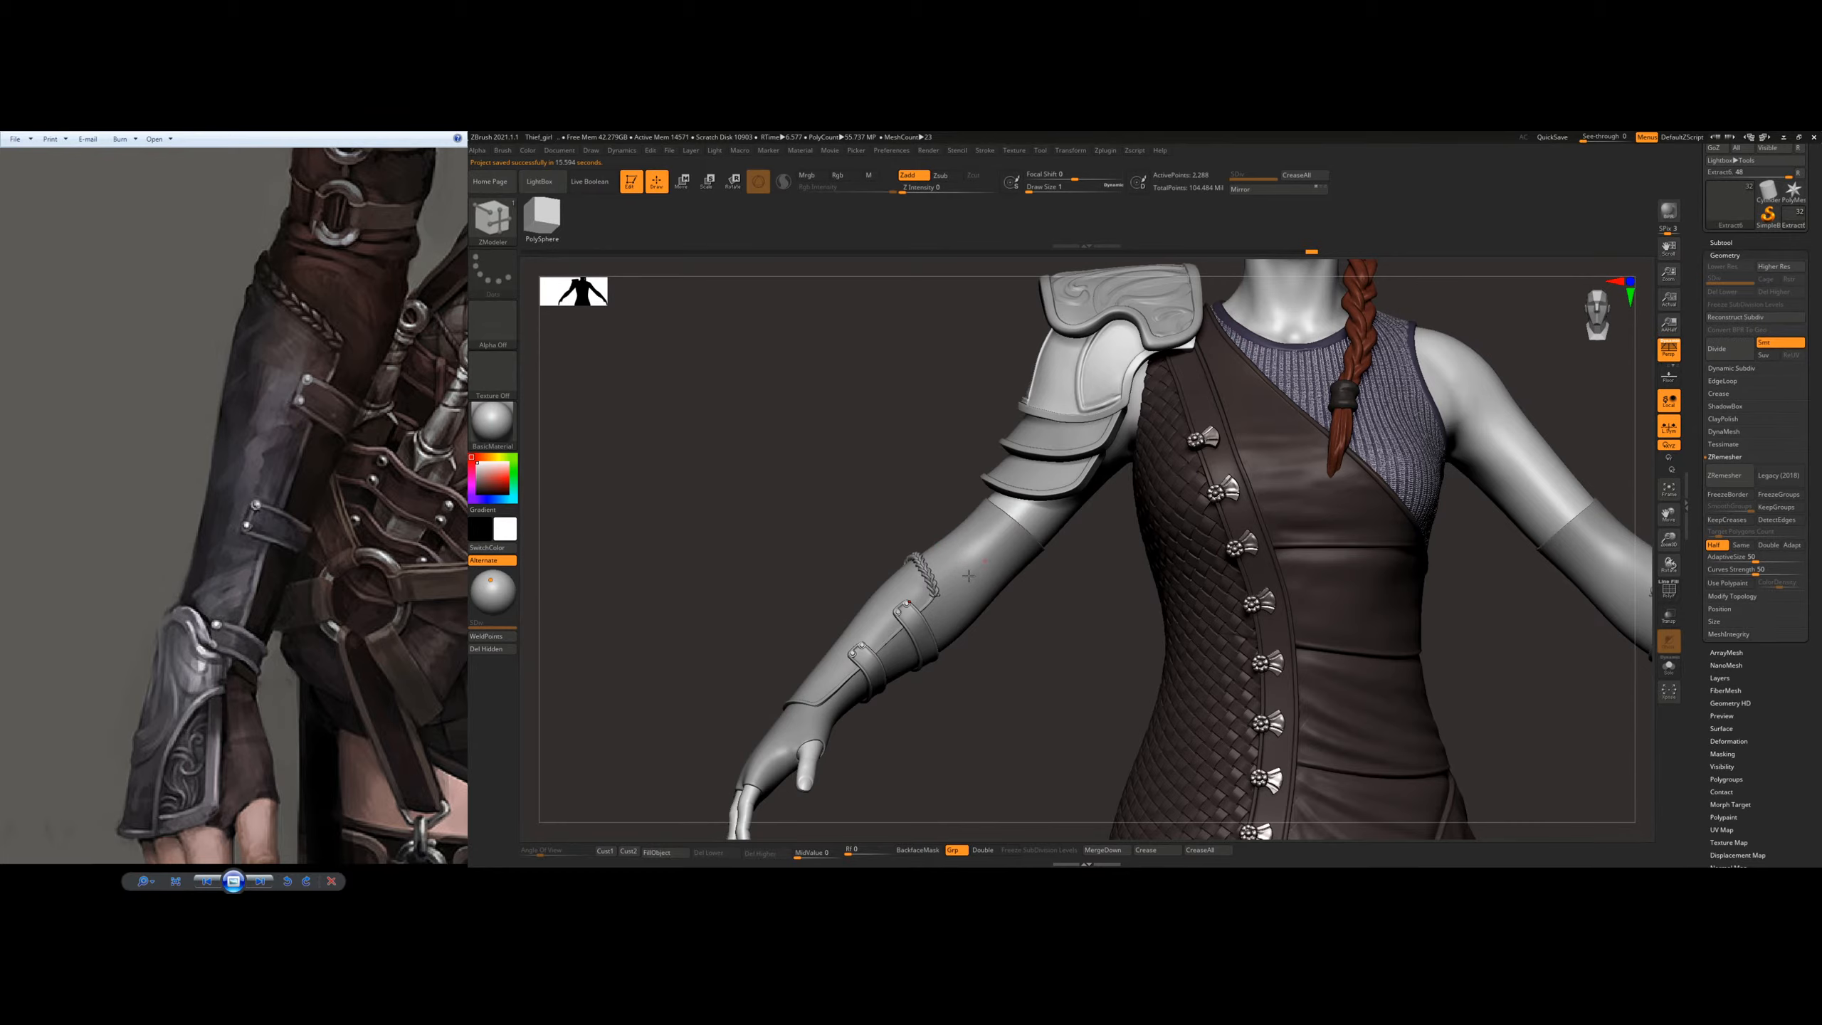
pyautogui.moveTo(403, 417); pyautogui.dragTo(368, 531)
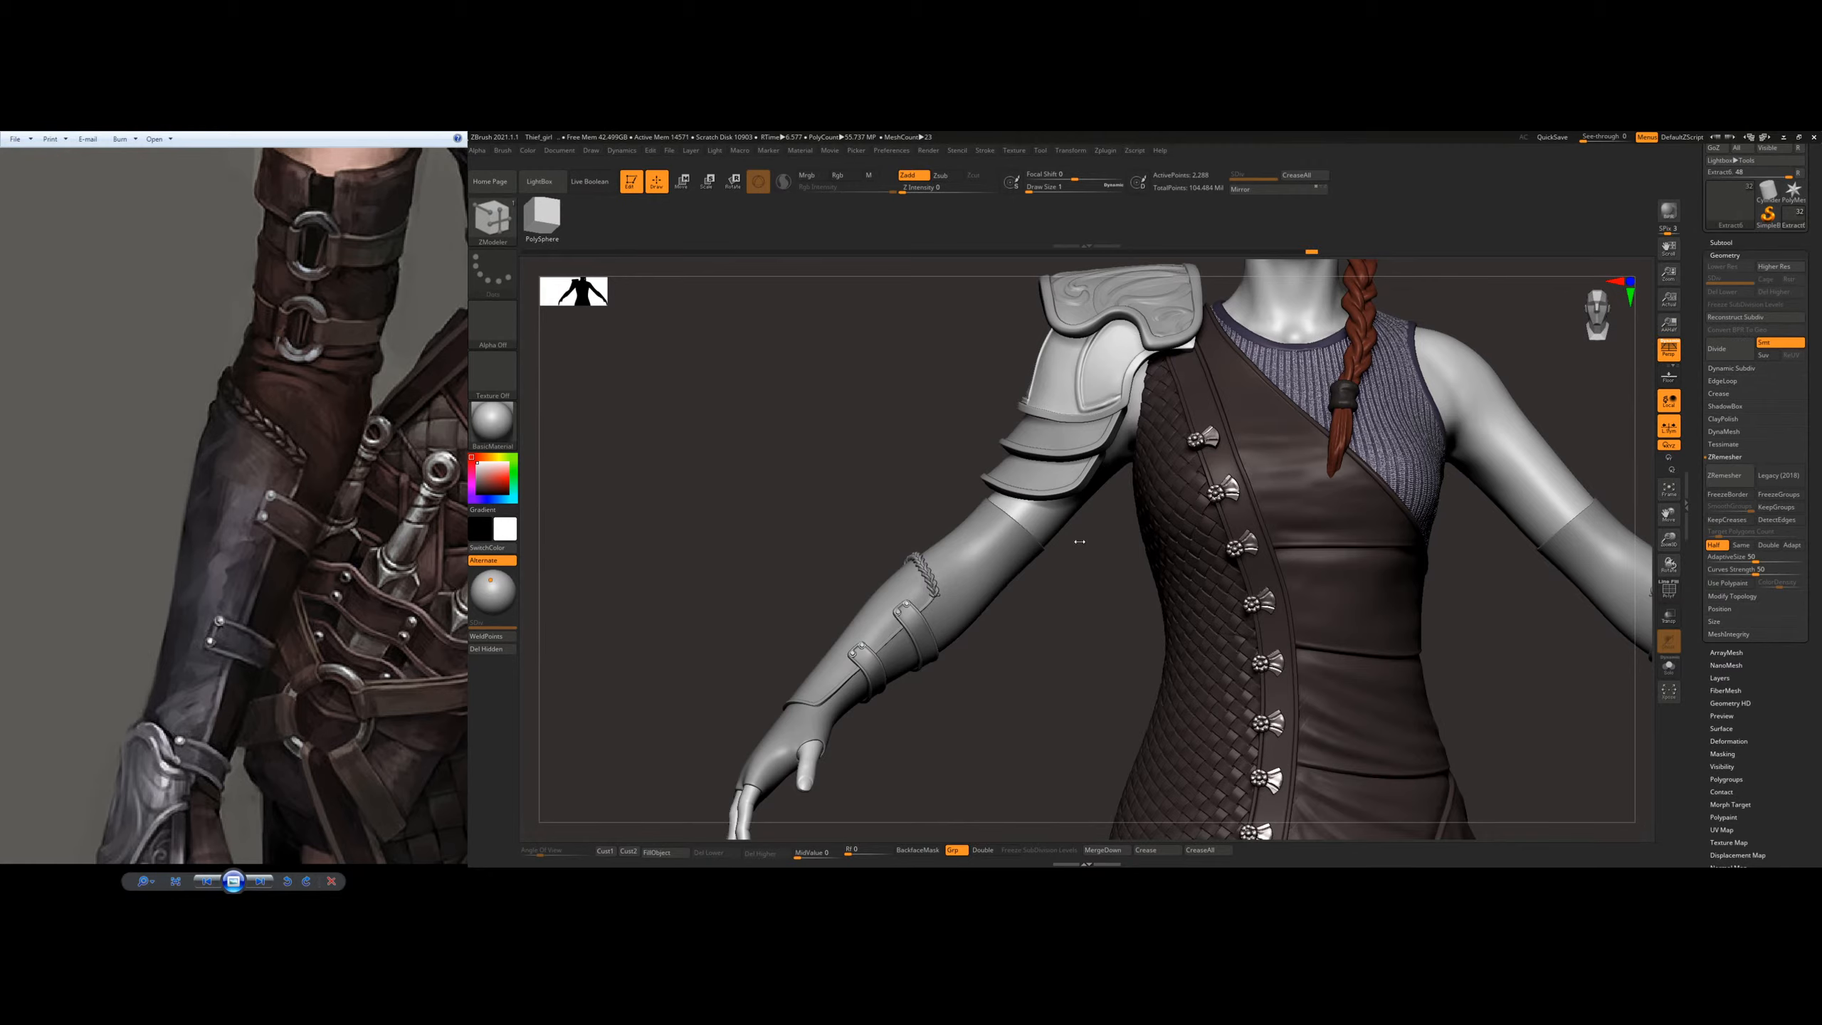
pyautogui.moveTo(1005, 536); pyautogui.dragTo(930, 615)
pyautogui.keyDown('alt'); pyautogui.moveTo(802, 743); pyautogui.dragTo(953, 600); pyautogui.keyUp('alt')
pyautogui.moveTo(250, 701); pyautogui.dragTo(292, 436)
pyautogui.moveTo(795, 595); pyautogui.dragTo(861, 624, button='right')
pyautogui.keyDown('alt'); pyautogui.moveTo(861, 624); pyautogui.dragTo(854, 486, button='right'); pyautogui.keyUp('alt')
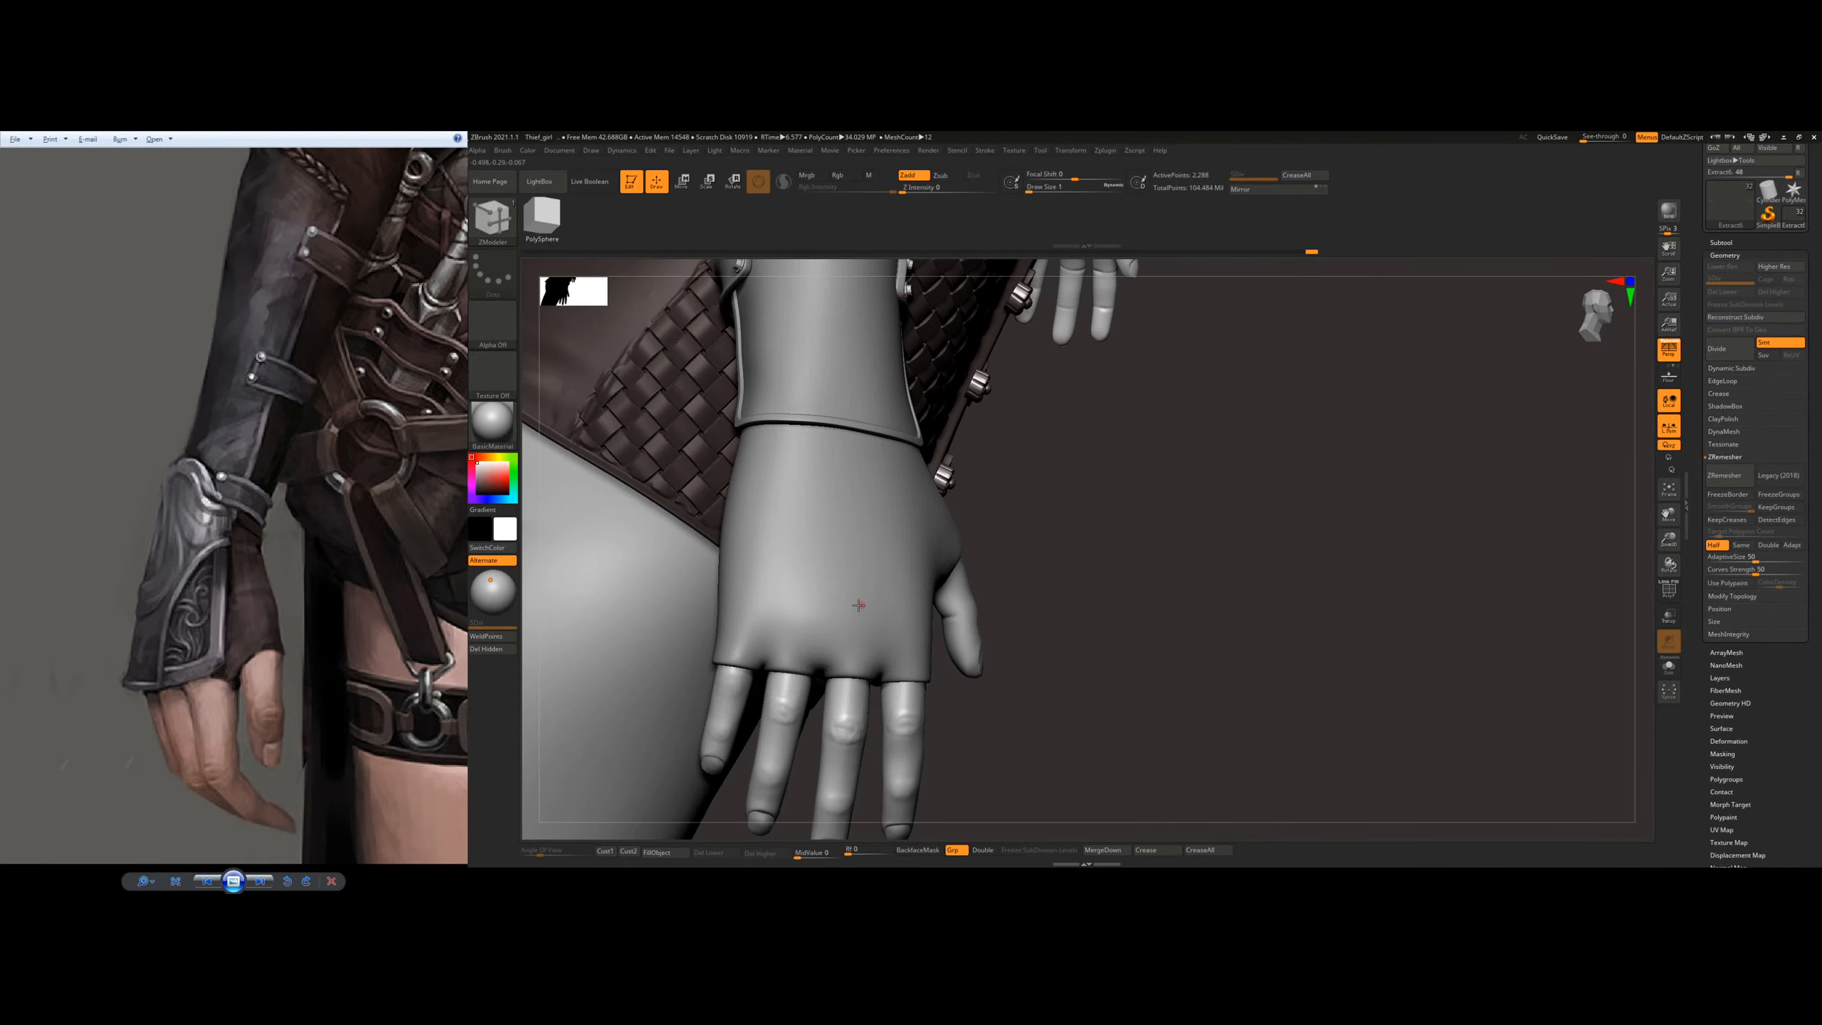
# Step: Switch to the Standard brush and make the glove the active subtool for masking
pyautogui.press('b')
pyautogui.click(999, 482)
pyautogui.press('b')
pyautogui.press('s')
pyautogui.press('t')
pyautogui.keyDown('ctrl'); pyautogui.moveTo(798, 574); pyautogui.dragTo(828, 654, button='right'); pyautogui.keyUp('ctrl')
pyautogui.keyDown('alt'); pyautogui.moveTo(848, 737); pyautogui.dragTo(831, 595, button='right'); pyautogui.keyUp('alt')
pyautogui.press('s')
pyautogui.moveTo(814, 623); pyautogui.dragTo(820, 622)
pyautogui.moveTo(861, 545); pyautogui.dragTo(832, 599, button='right')
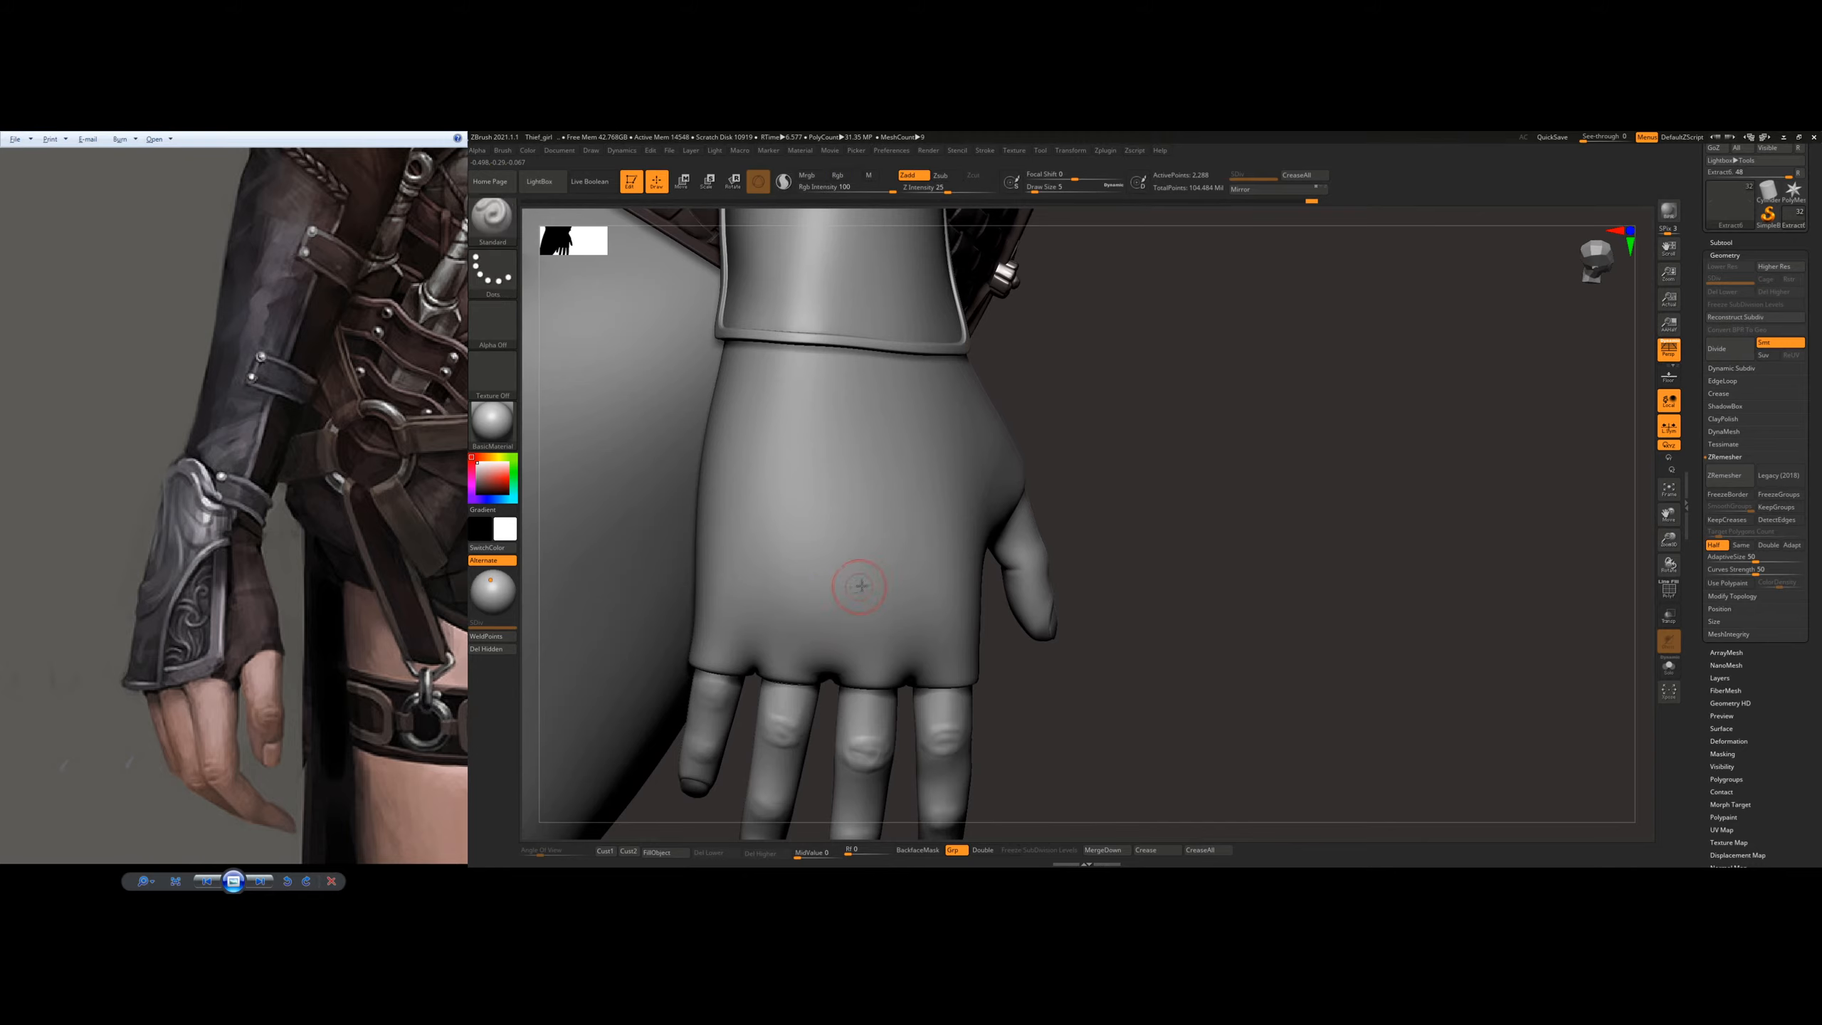
pyautogui.keyDown('alt'); pyautogui.click(846, 580); pyautogui.keyUp('alt')
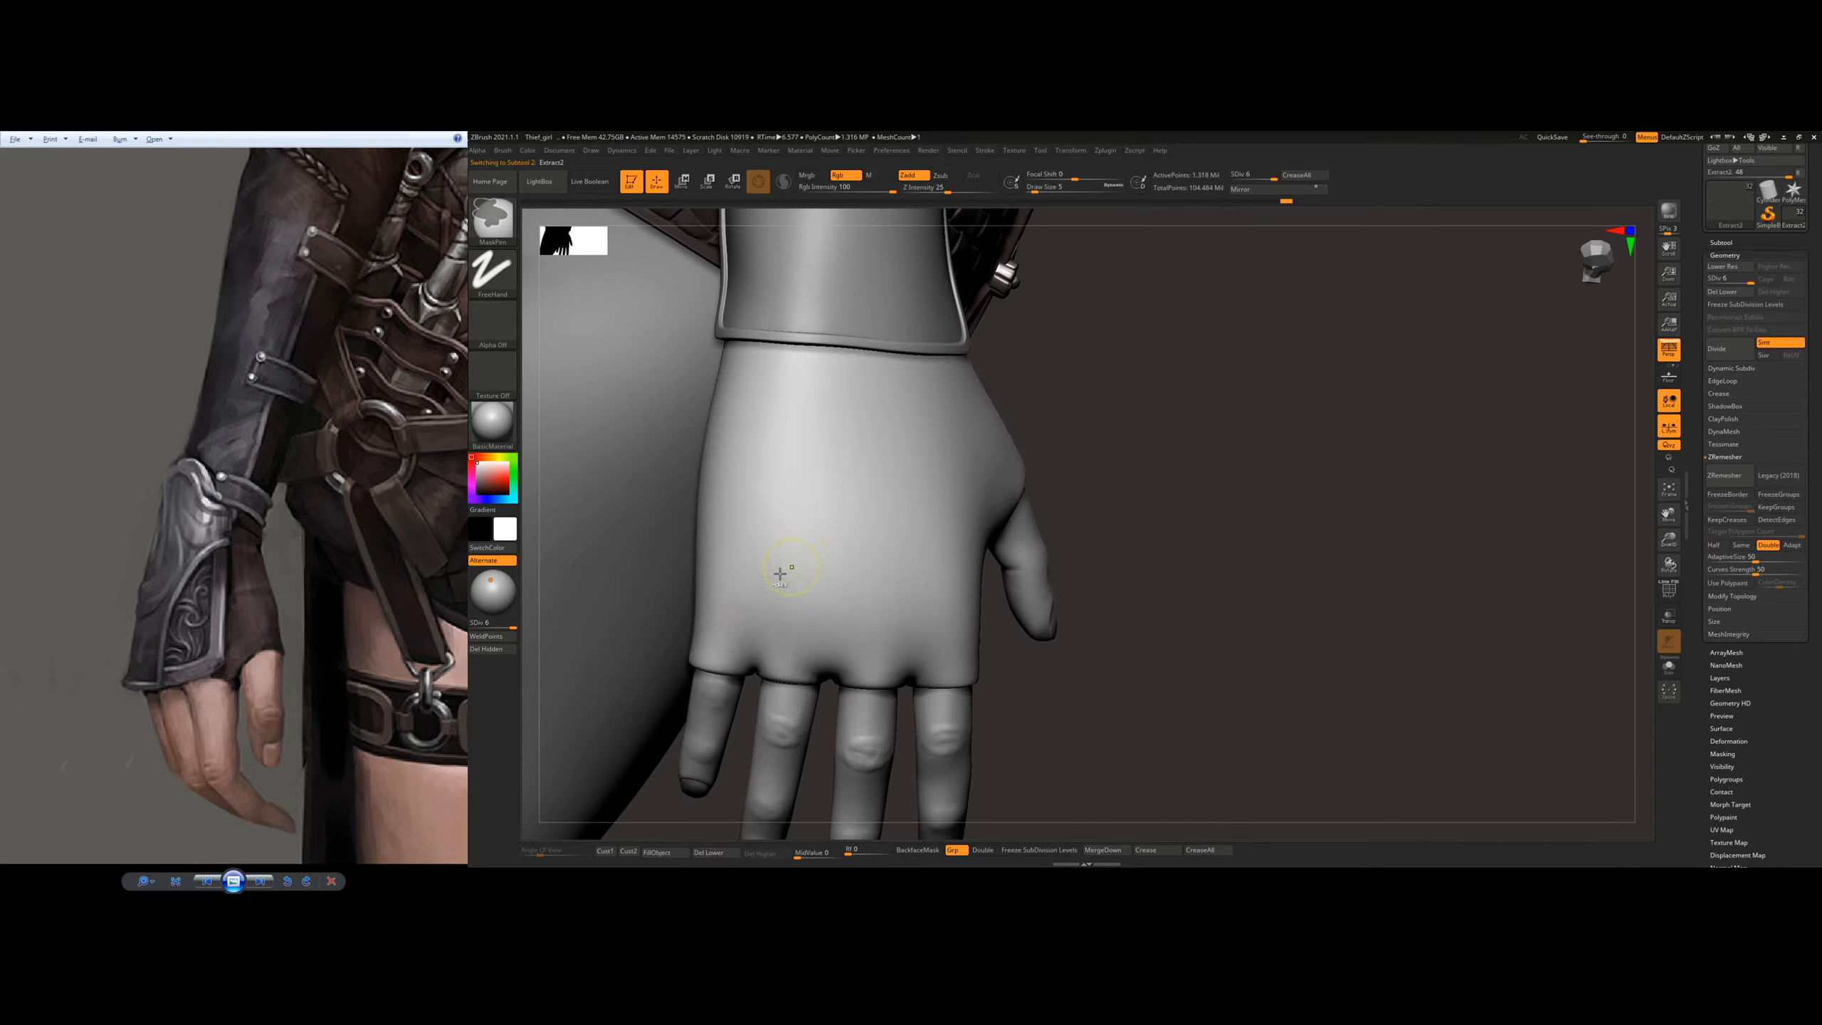
# Step: Paint a mask around the back of the glove as a rectangular plate outline
pyautogui.moveTo(728, 609)
pyautogui.keyDown('ctrl'); pyautogui.mouseDown()
pyautogui.moveTo(901, 624)
pyautogui.moveTo(950, 614)
pyautogui.moveTo(939, 579)
pyautogui.mouseUp(); pyautogui.keyUp('ctrl')
pyautogui.moveTo(940, 578); pyautogui.dragTo(895, 574, button='right')
pyautogui.moveTo(934, 594)
pyautogui.keyDown('ctrl'); pyautogui.mouseDown()
pyautogui.moveTo(947, 466)
pyautogui.moveTo(942, 574)
pyautogui.moveTo(971, 484)
pyautogui.moveTo(950, 428)
pyautogui.moveTo(972, 496)
pyautogui.moveTo(962, 388)
pyautogui.mouseUp(); pyautogui.keyUp('ctrl')
pyautogui.moveTo(743, 466); pyautogui.dragTo(964, 445)
pyautogui.keyDown('ctrl'); pyautogui.moveTo(795, 512); pyautogui.dragTo(789, 391); pyautogui.keyUp('ctrl')
pyautogui.moveTo(887, 416)
pyautogui.mouseDown(button='right')
pyautogui.moveTo(838, 452)
pyautogui.moveTo(833, 436)
pyautogui.mouseUp(button='right')
pyautogui.keyDown('ctrl'); pyautogui.moveTo(783, 372); pyautogui.dragTo(930, 365); pyautogui.keyUp('ctrl')
pyautogui.keyDown('alt'); pyautogui.moveTo(1497, 433); pyautogui.dragTo(1527, 583); pyautogui.keyUp('alt')
# Step: Isolate the glove with Solo mode and extend the plate mask to a tapered peak over the wrist
pyautogui.click(1668, 667)
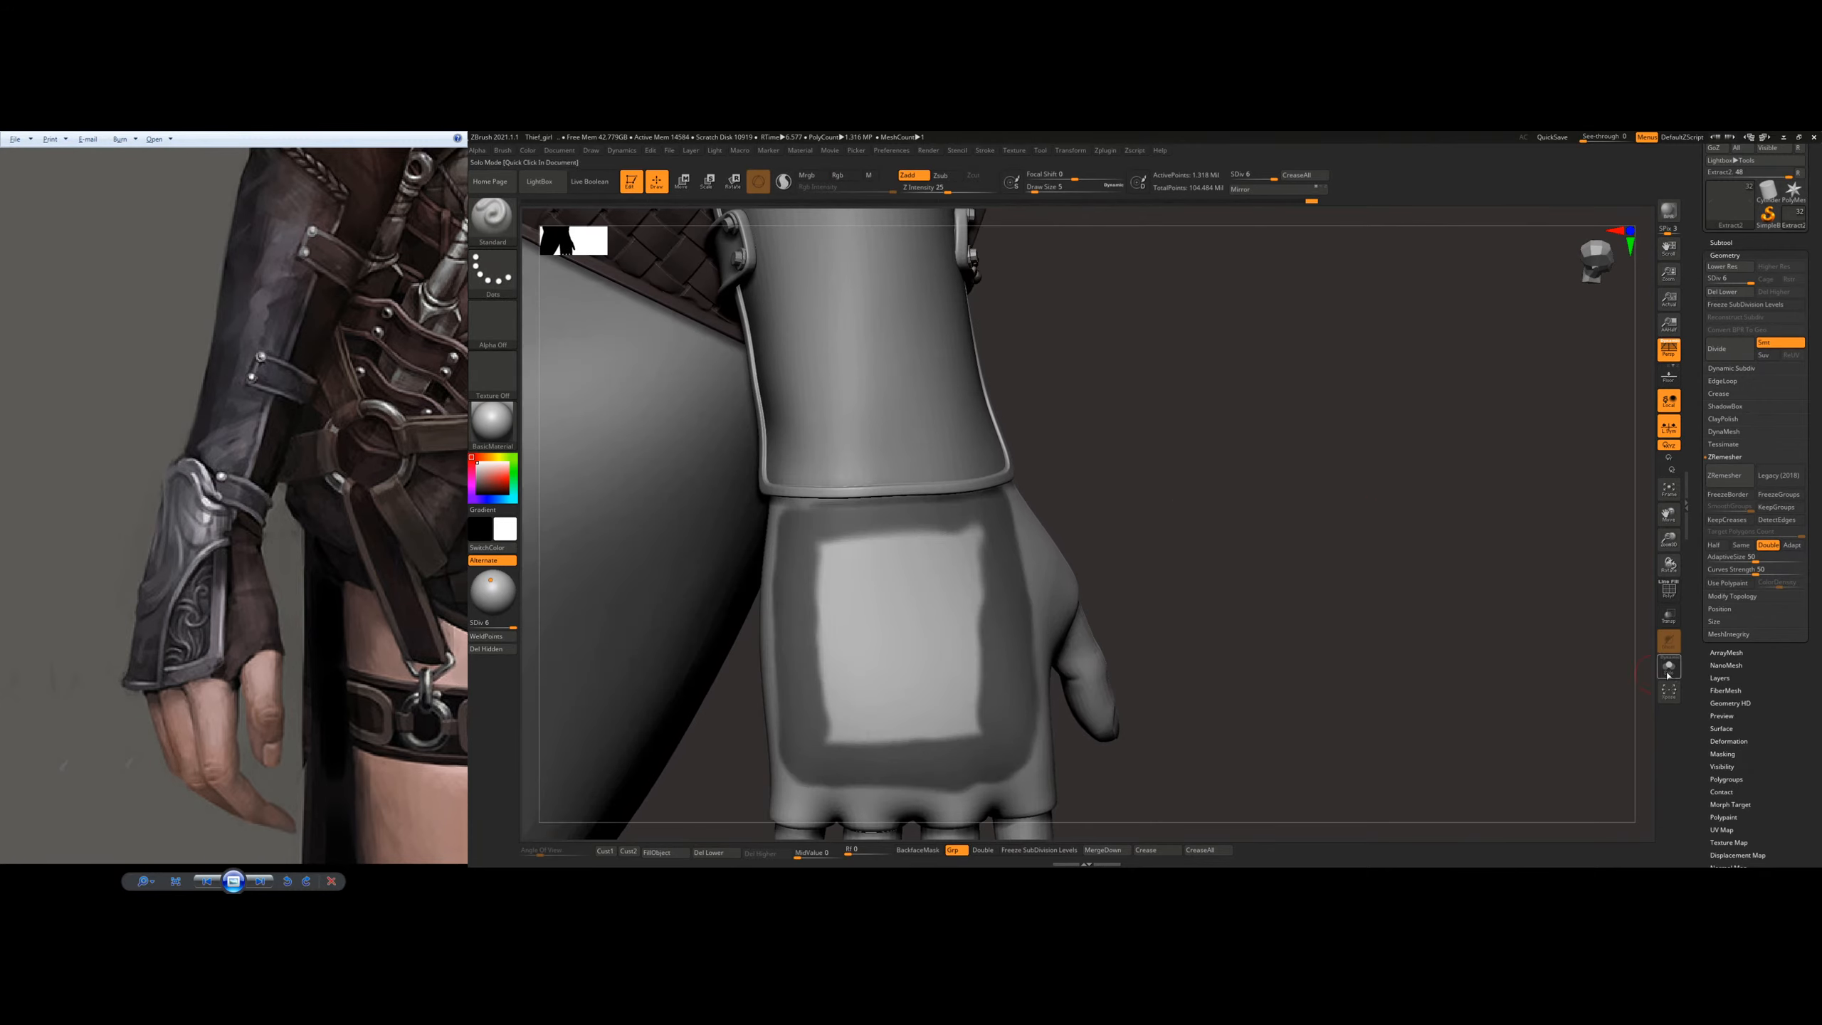
pyautogui.keyDown('alt'); pyautogui.moveTo(1420, 610); pyautogui.dragTo(1475, 673); pyautogui.keyUp('alt')
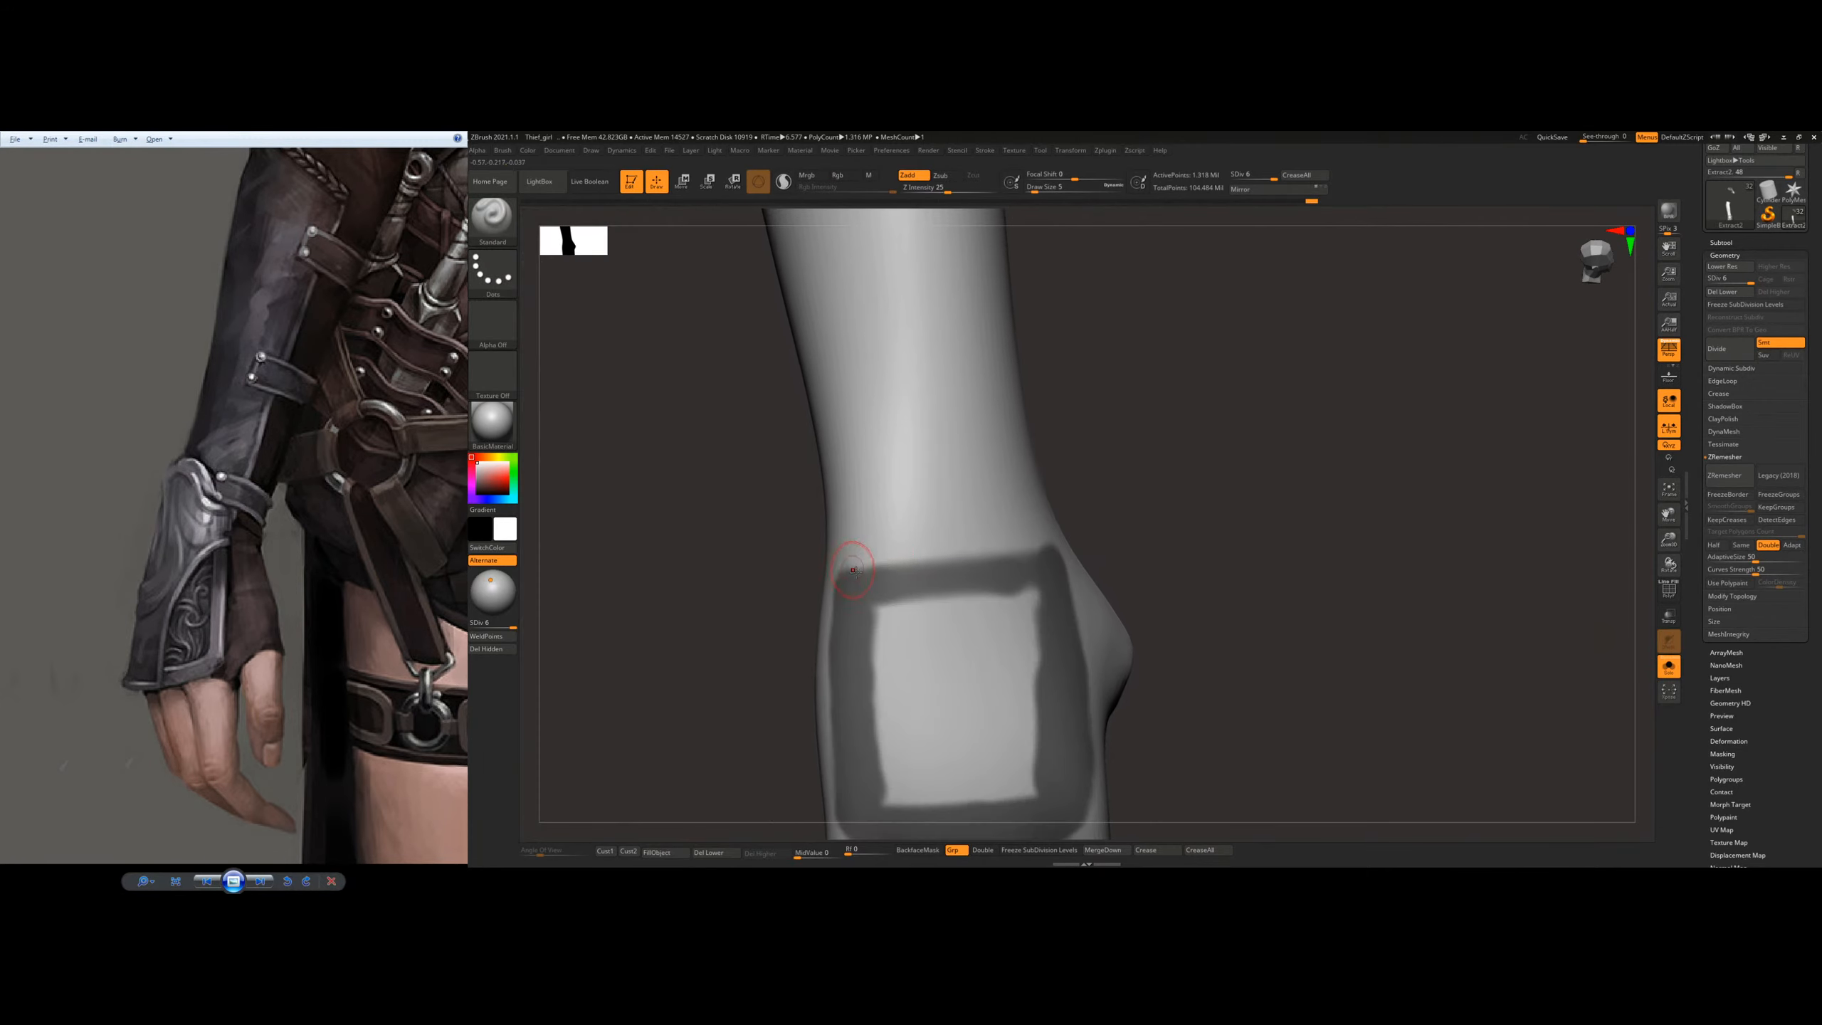
pyautogui.moveTo(853, 570)
pyautogui.keyDown('ctrl'); pyautogui.mouseDown()
pyautogui.moveTo(993, 508)
pyautogui.moveTo(1006, 545)
pyautogui.moveTo(932, 461)
pyautogui.moveTo(929, 534)
pyautogui.moveTo(947, 556)
pyautogui.mouseUp(); pyautogui.keyUp('ctrl')
pyautogui.moveTo(911, 513); pyautogui.dragTo(981, 497, button='right')
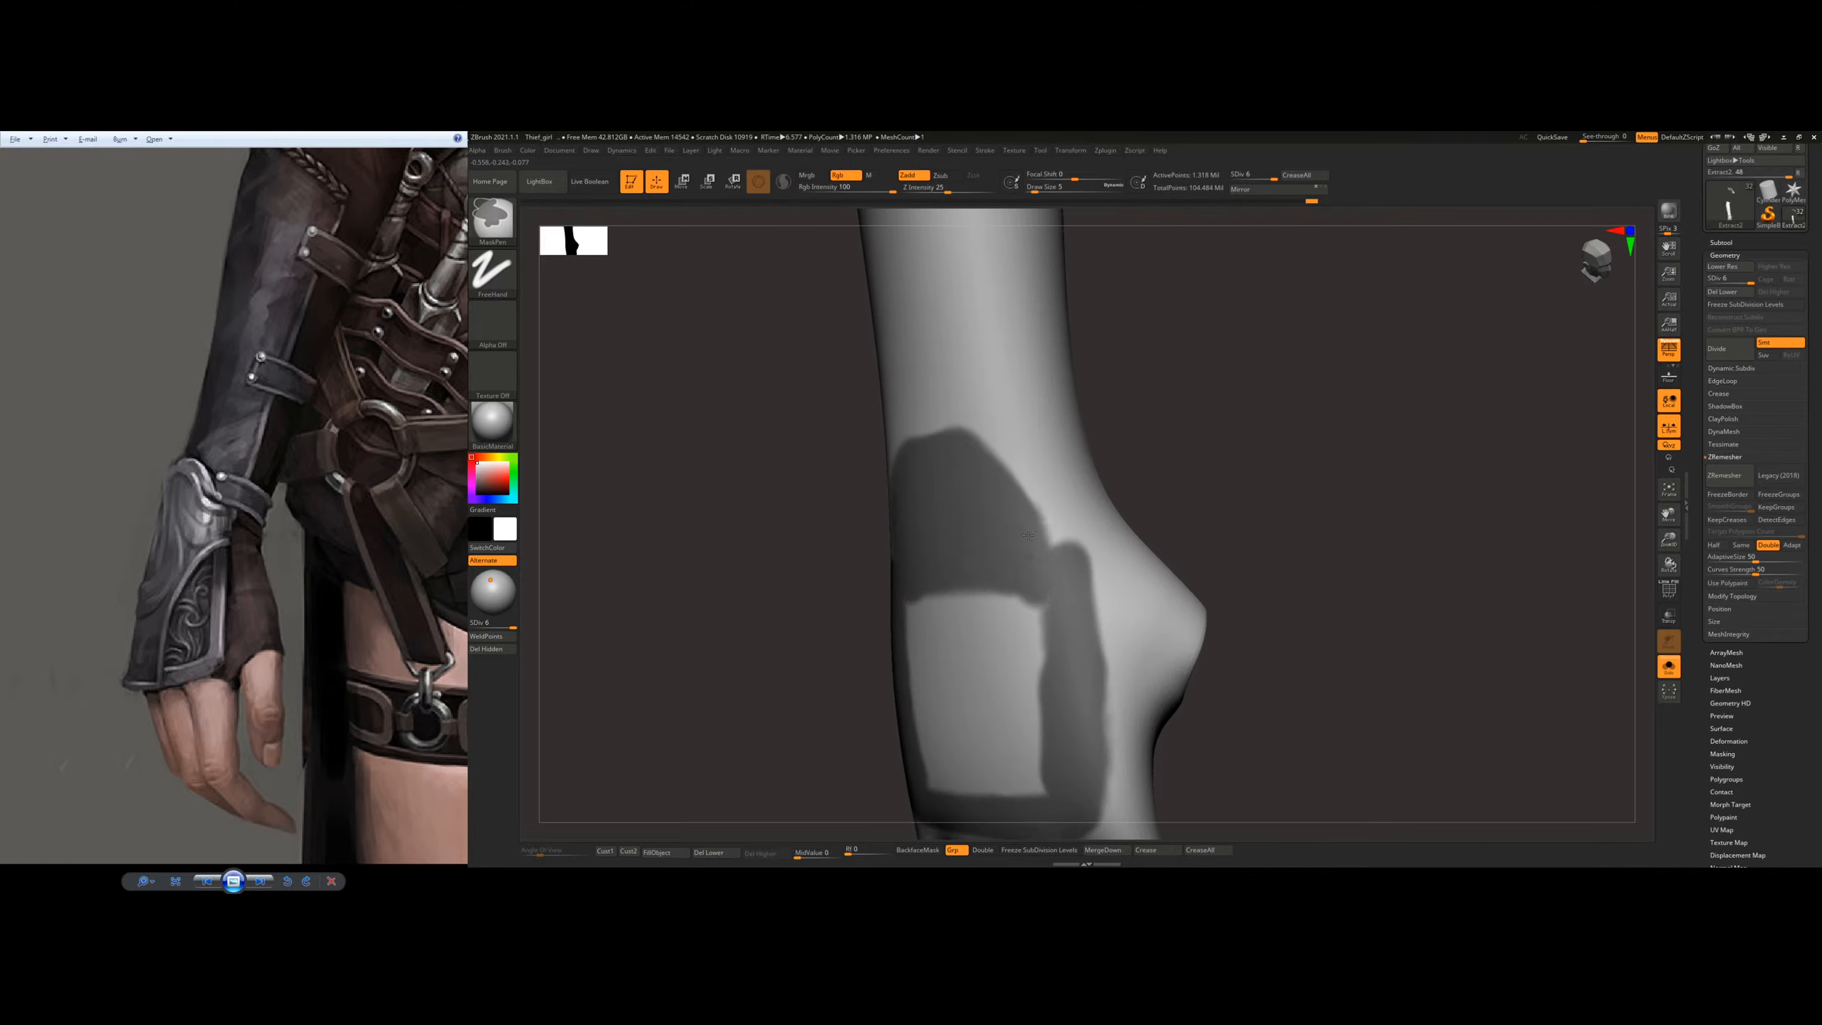
pyautogui.moveTo(1046, 563); pyautogui.dragTo(970, 508, button='right')
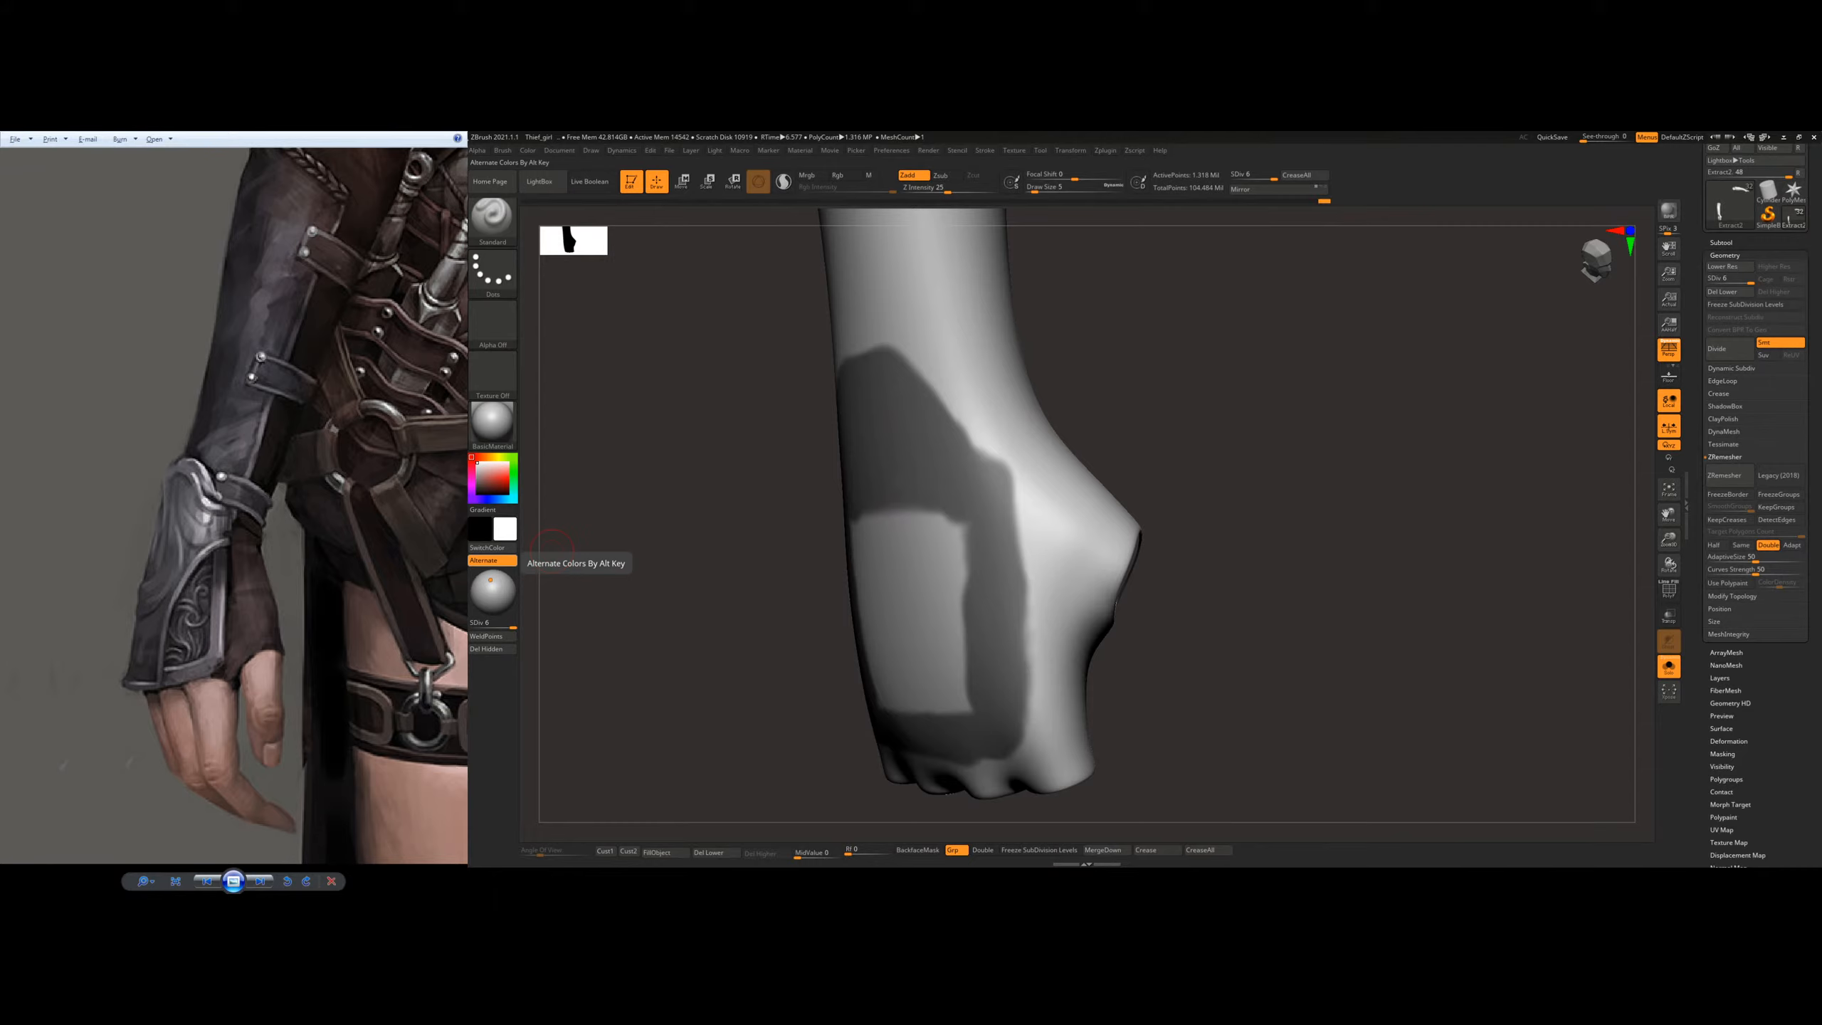
pyautogui.press('ctrl')
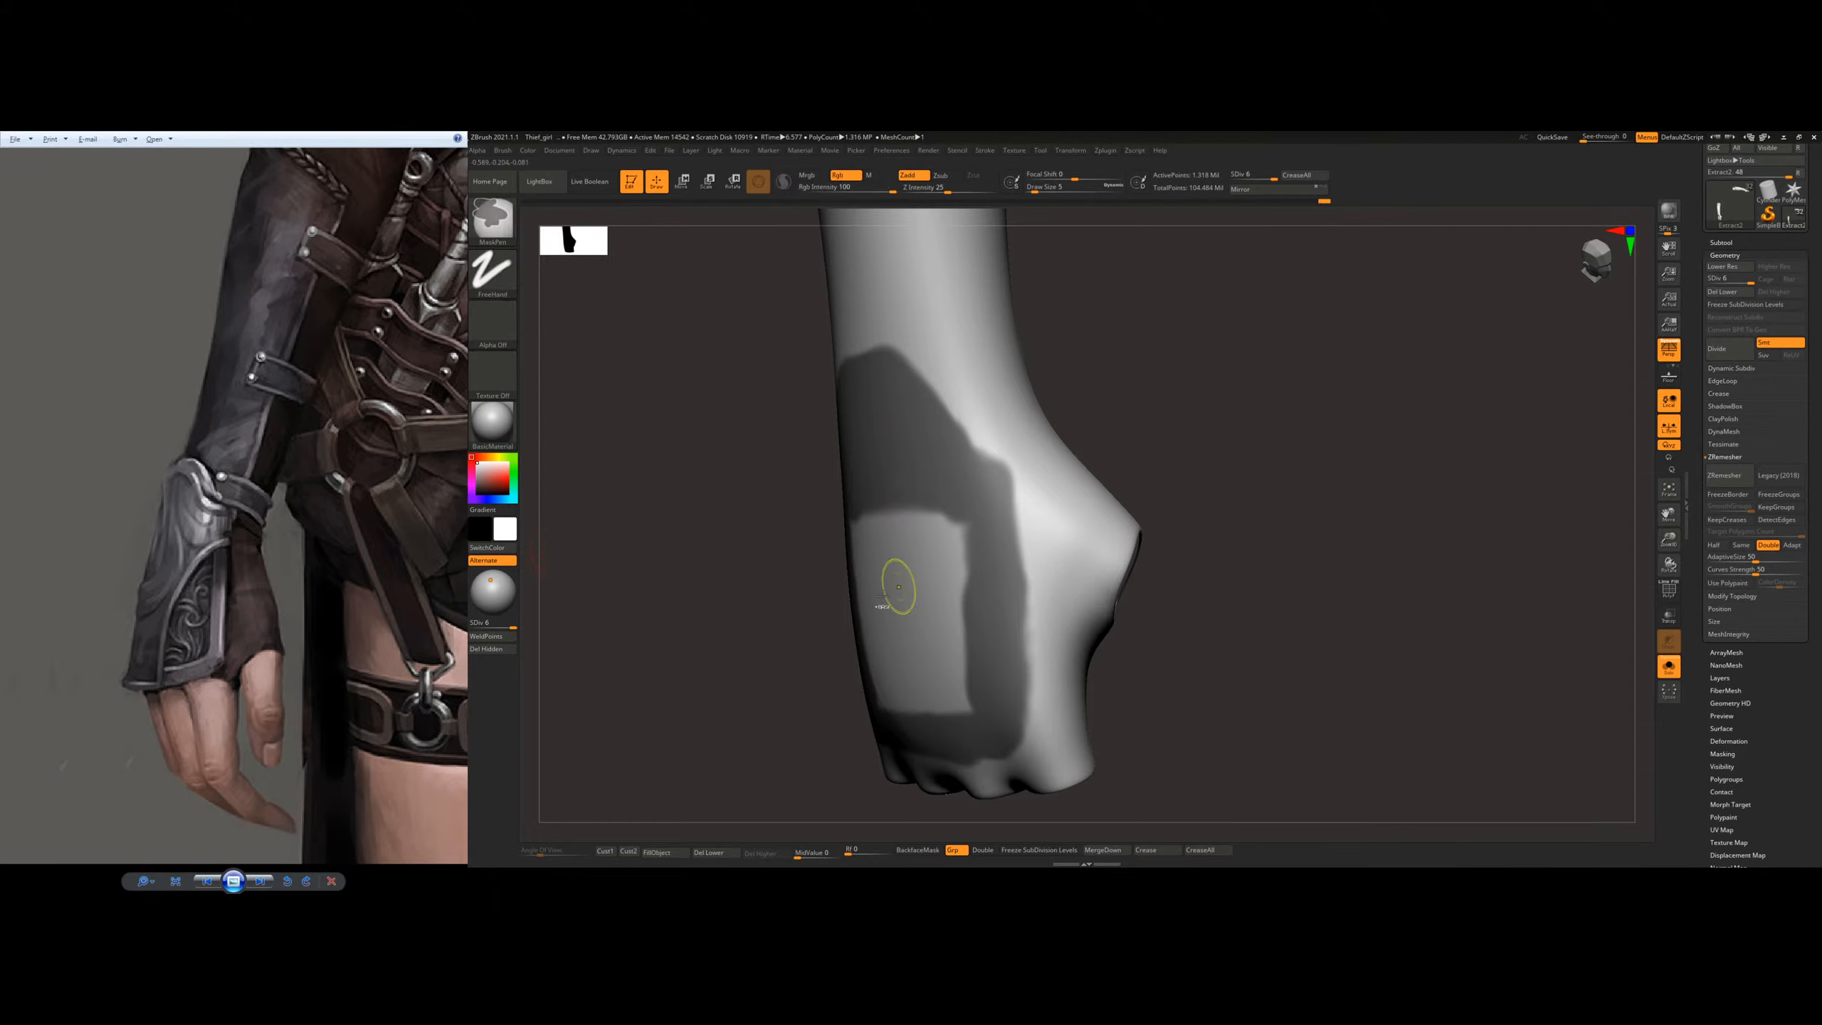
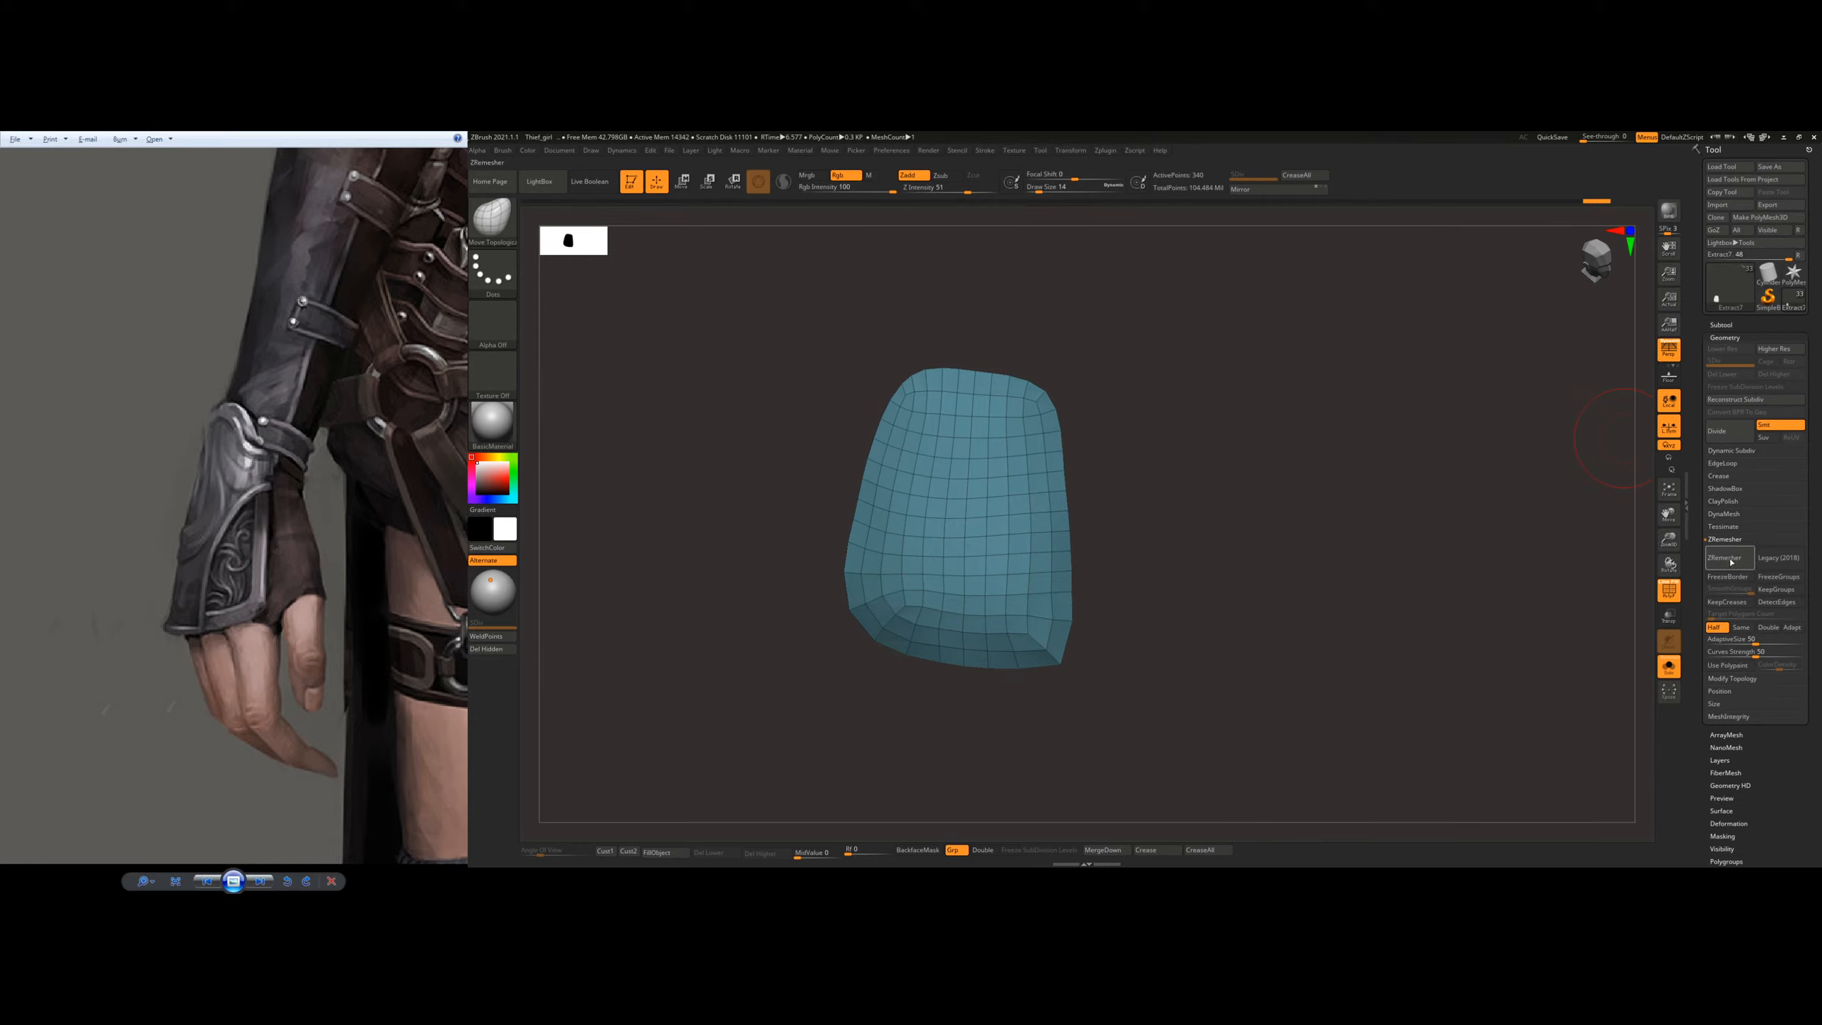
# Step: Remesh the extracted plate with ZRemesher set to Half and leave Solo mode so the full arm is shown
pyautogui.click(1730, 558)
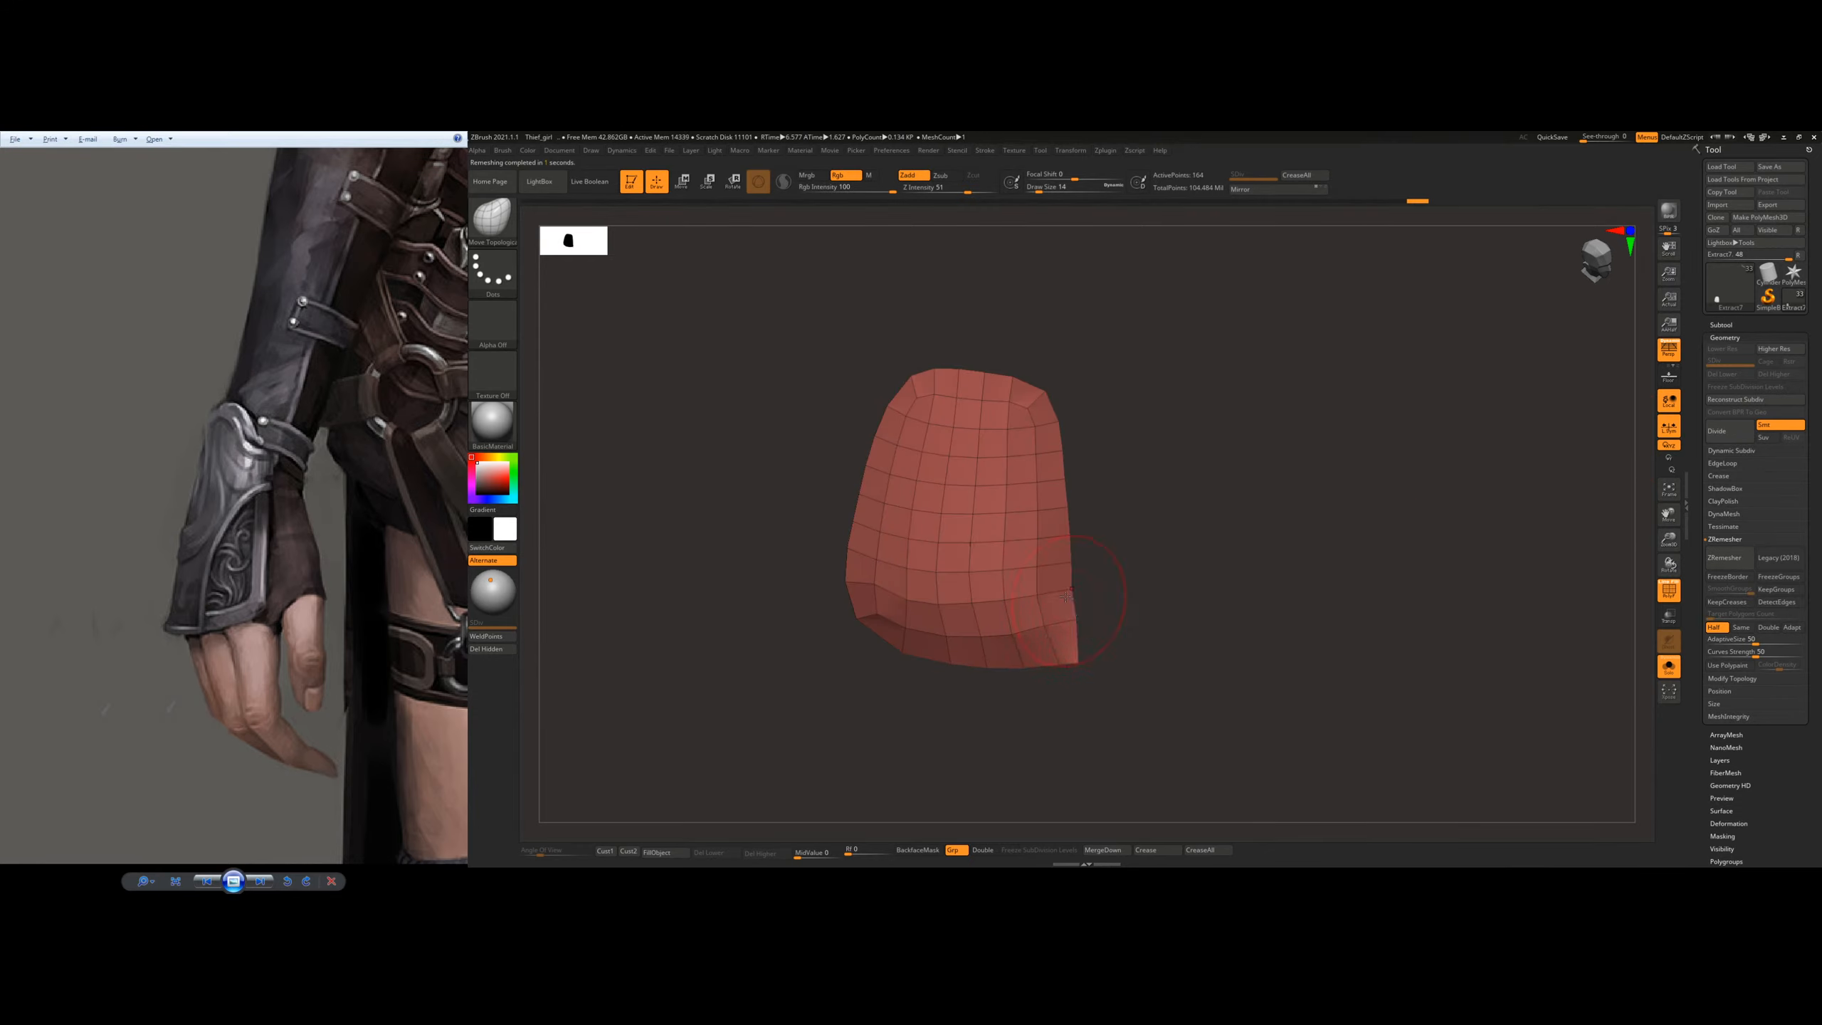
pyautogui.moveTo(1108, 607)
pyautogui.mouseDown()
pyautogui.moveTo(1097, 548)
pyautogui.moveTo(1025, 645)
pyautogui.moveTo(884, 616)
pyautogui.moveTo(880, 589)
pyautogui.mouseUp()
pyautogui.moveTo(832, 466); pyautogui.dragTo(958, 502)
pyautogui.rightClick(1116, 519)
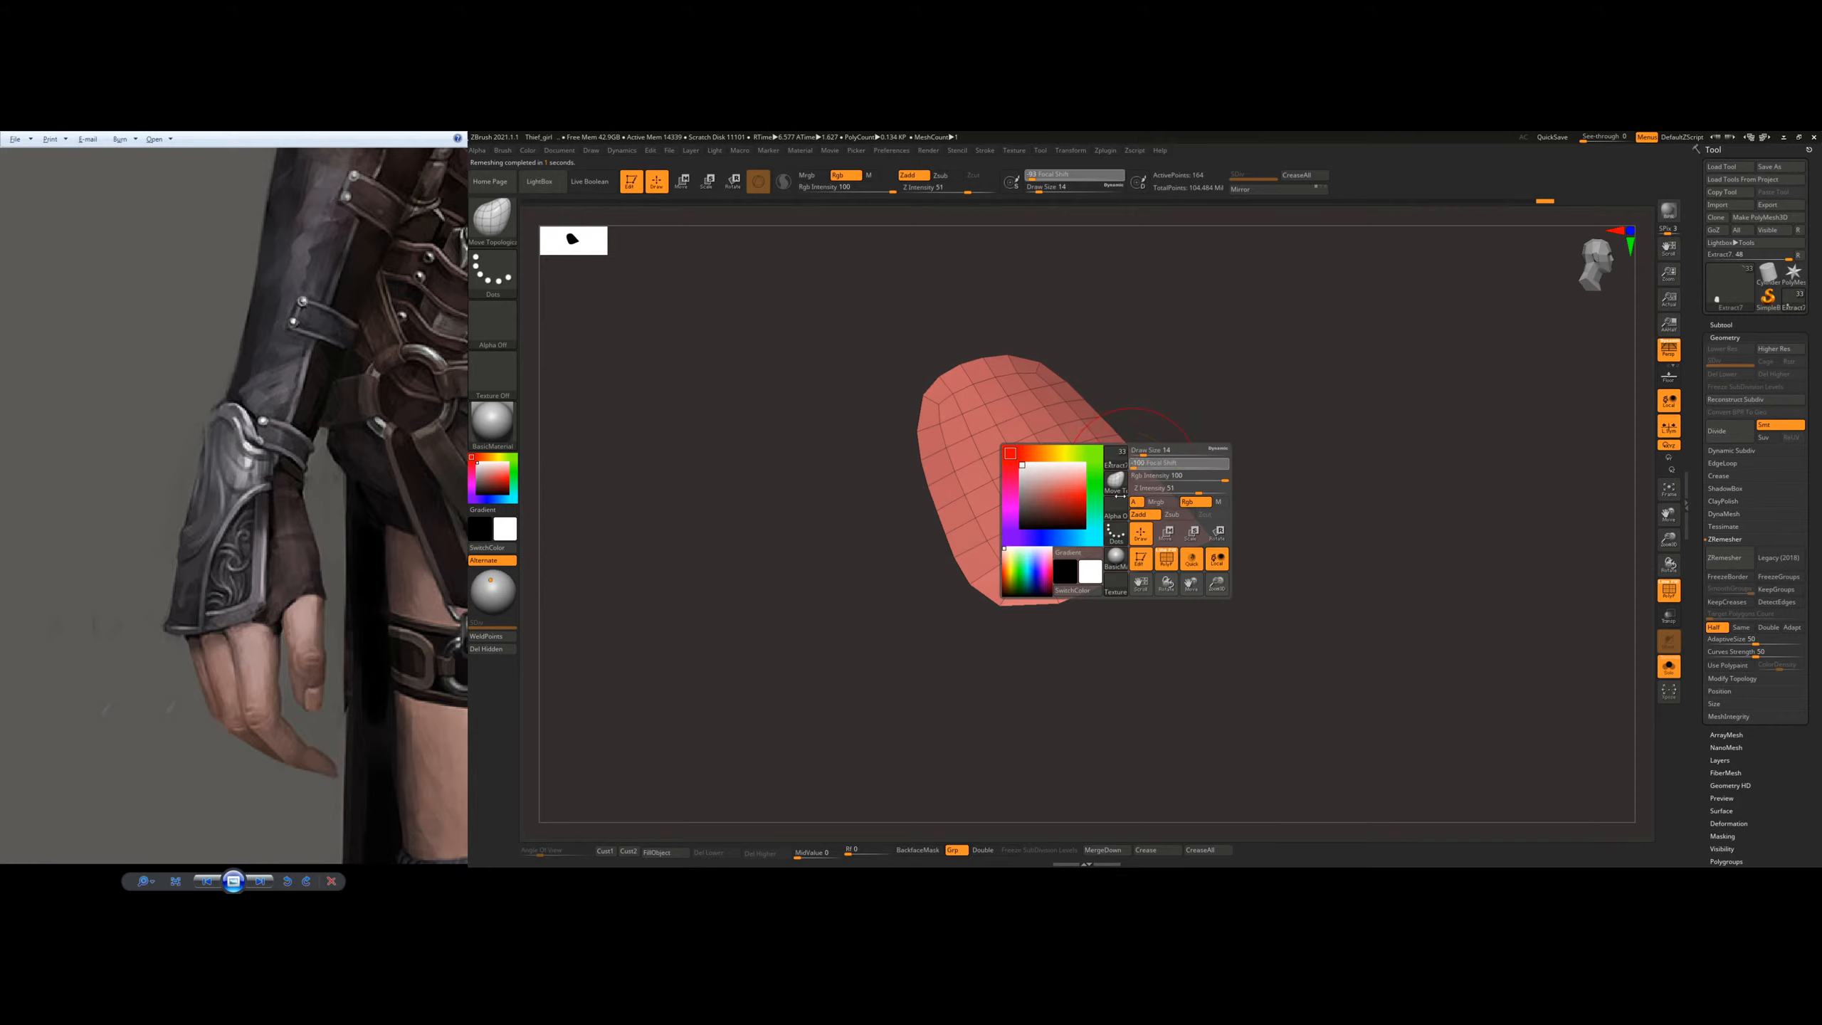
pyautogui.moveTo(1192, 409)
pyautogui.mouseDown()
pyautogui.moveTo(1154, 463)
pyautogui.moveTo(1158, 519)
pyautogui.moveTo(1334, 574)
pyautogui.mouseUp()
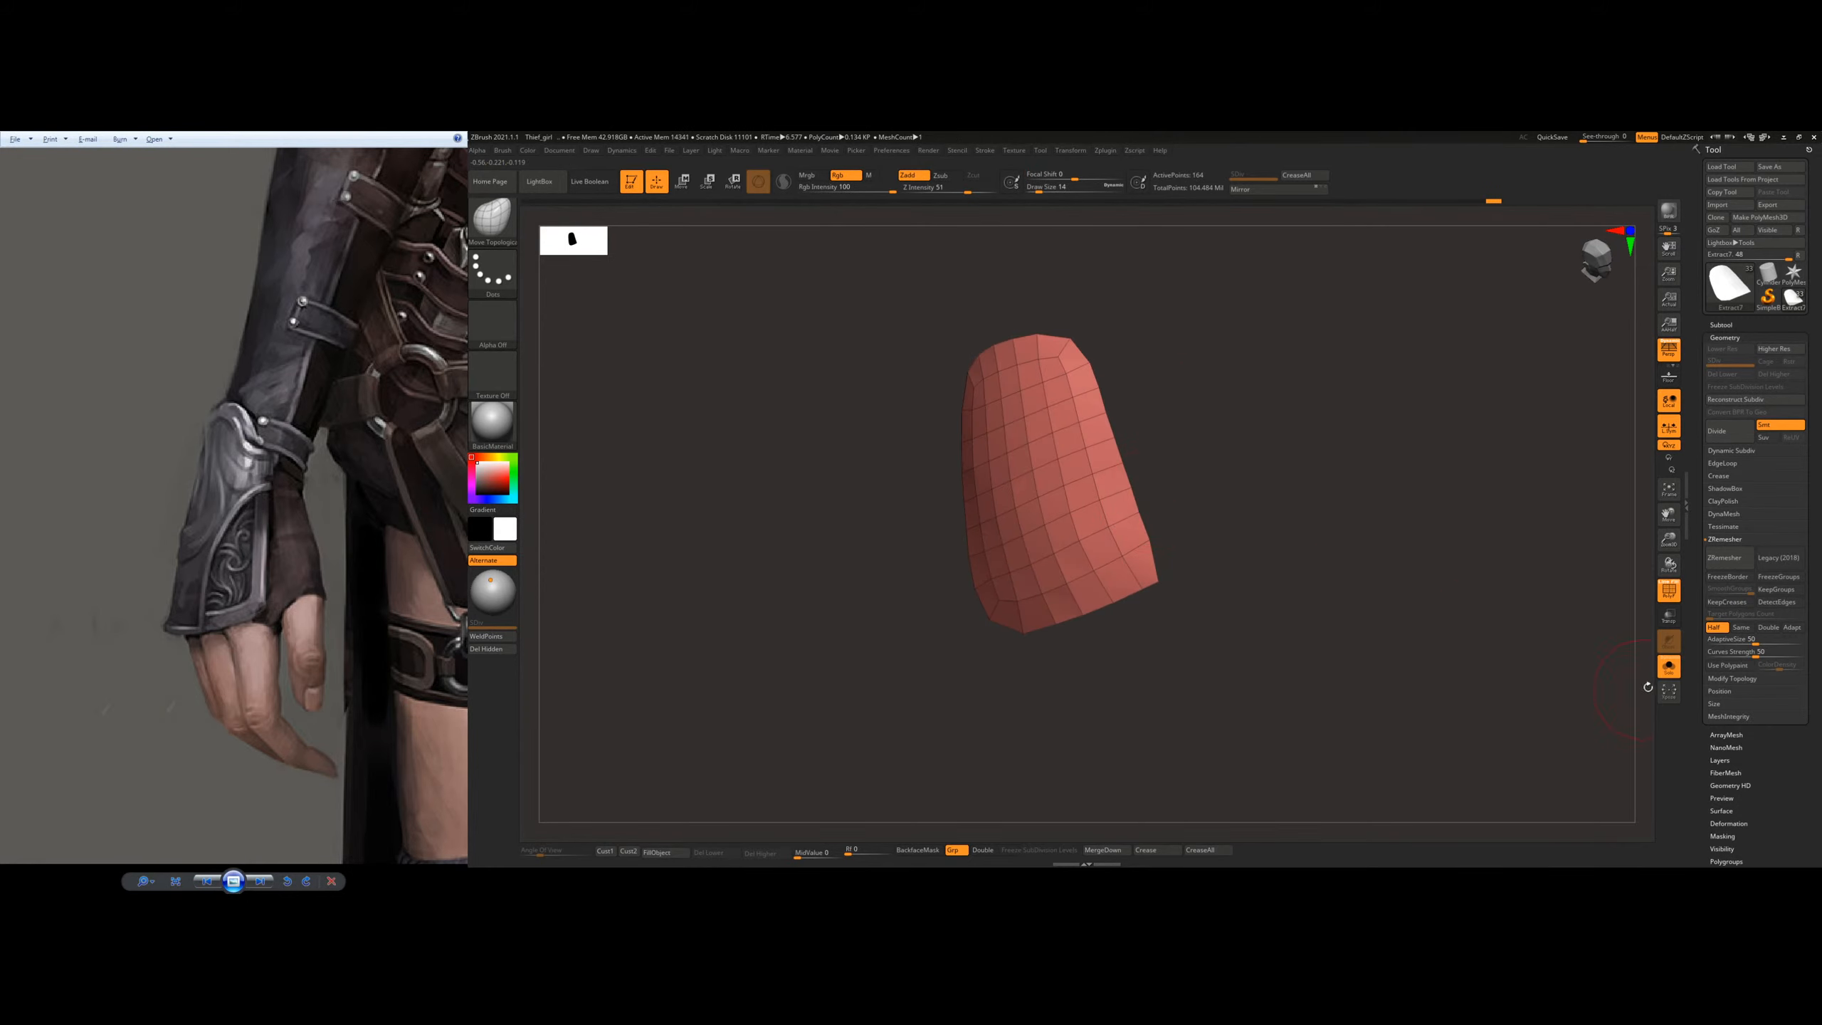
pyautogui.click(1671, 670)
pyautogui.rightClick(1119, 467)
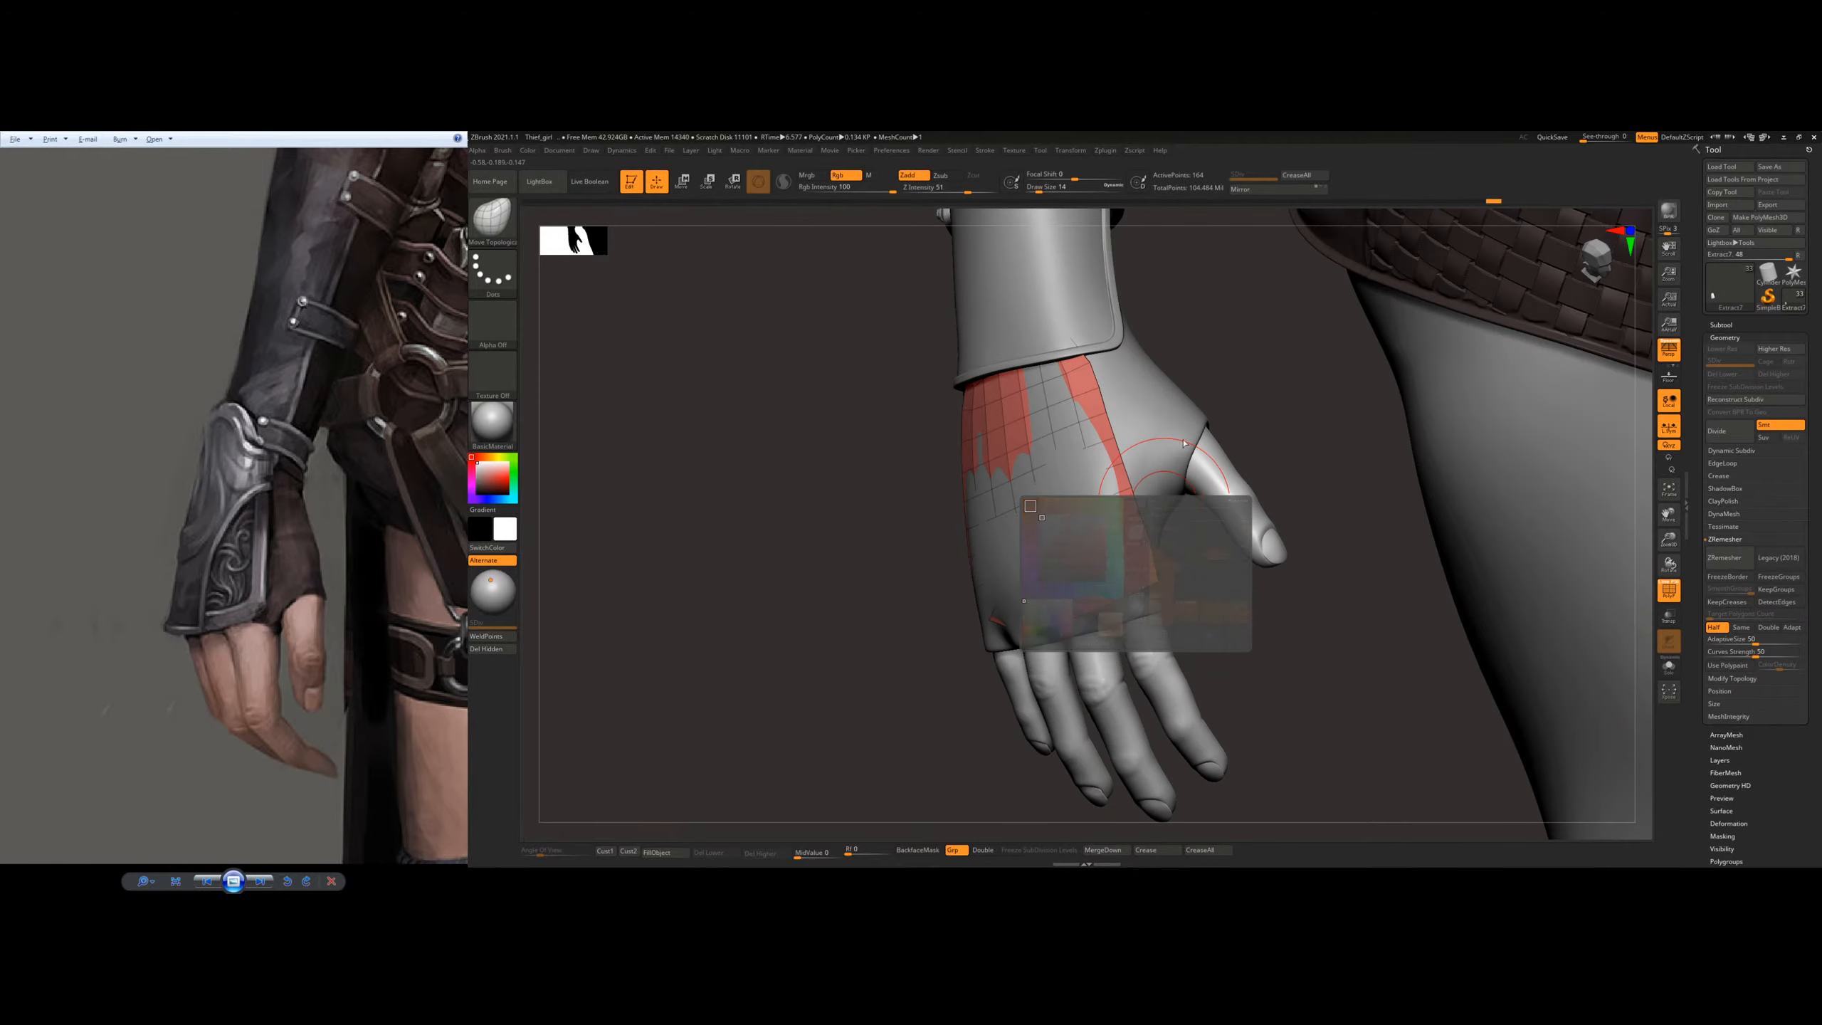
# Step: Pull the plate's thumb side and knuckle edge out of the glove surface with the Move Topological brush
pyautogui.moveTo(1112, 476); pyautogui.dragTo(1033, 575, button='right')
pyautogui.press('s')
pyautogui.moveTo(998, 603); pyautogui.dragTo(1006, 603)
pyautogui.moveTo(1019, 632)
pyautogui.mouseDown(button='right')
pyautogui.moveTo(1054, 600)
pyautogui.moveTo(1029, 581)
pyautogui.moveTo(1097, 513)
pyautogui.moveTo(1092, 569)
pyautogui.moveTo(1105, 478)
pyautogui.mouseUp(button='right')
pyautogui.moveTo(1067, 523)
pyautogui.keyDown('alt'); pyautogui.mouseDown()
pyautogui.moveTo(1060, 501)
pyautogui.moveTo(1114, 453)
pyautogui.mouseUp(); pyautogui.keyUp('alt')
pyautogui.keyDown('alt'); pyautogui.moveTo(1116, 553); pyautogui.dragTo(1112, 544); pyautogui.keyUp('alt')
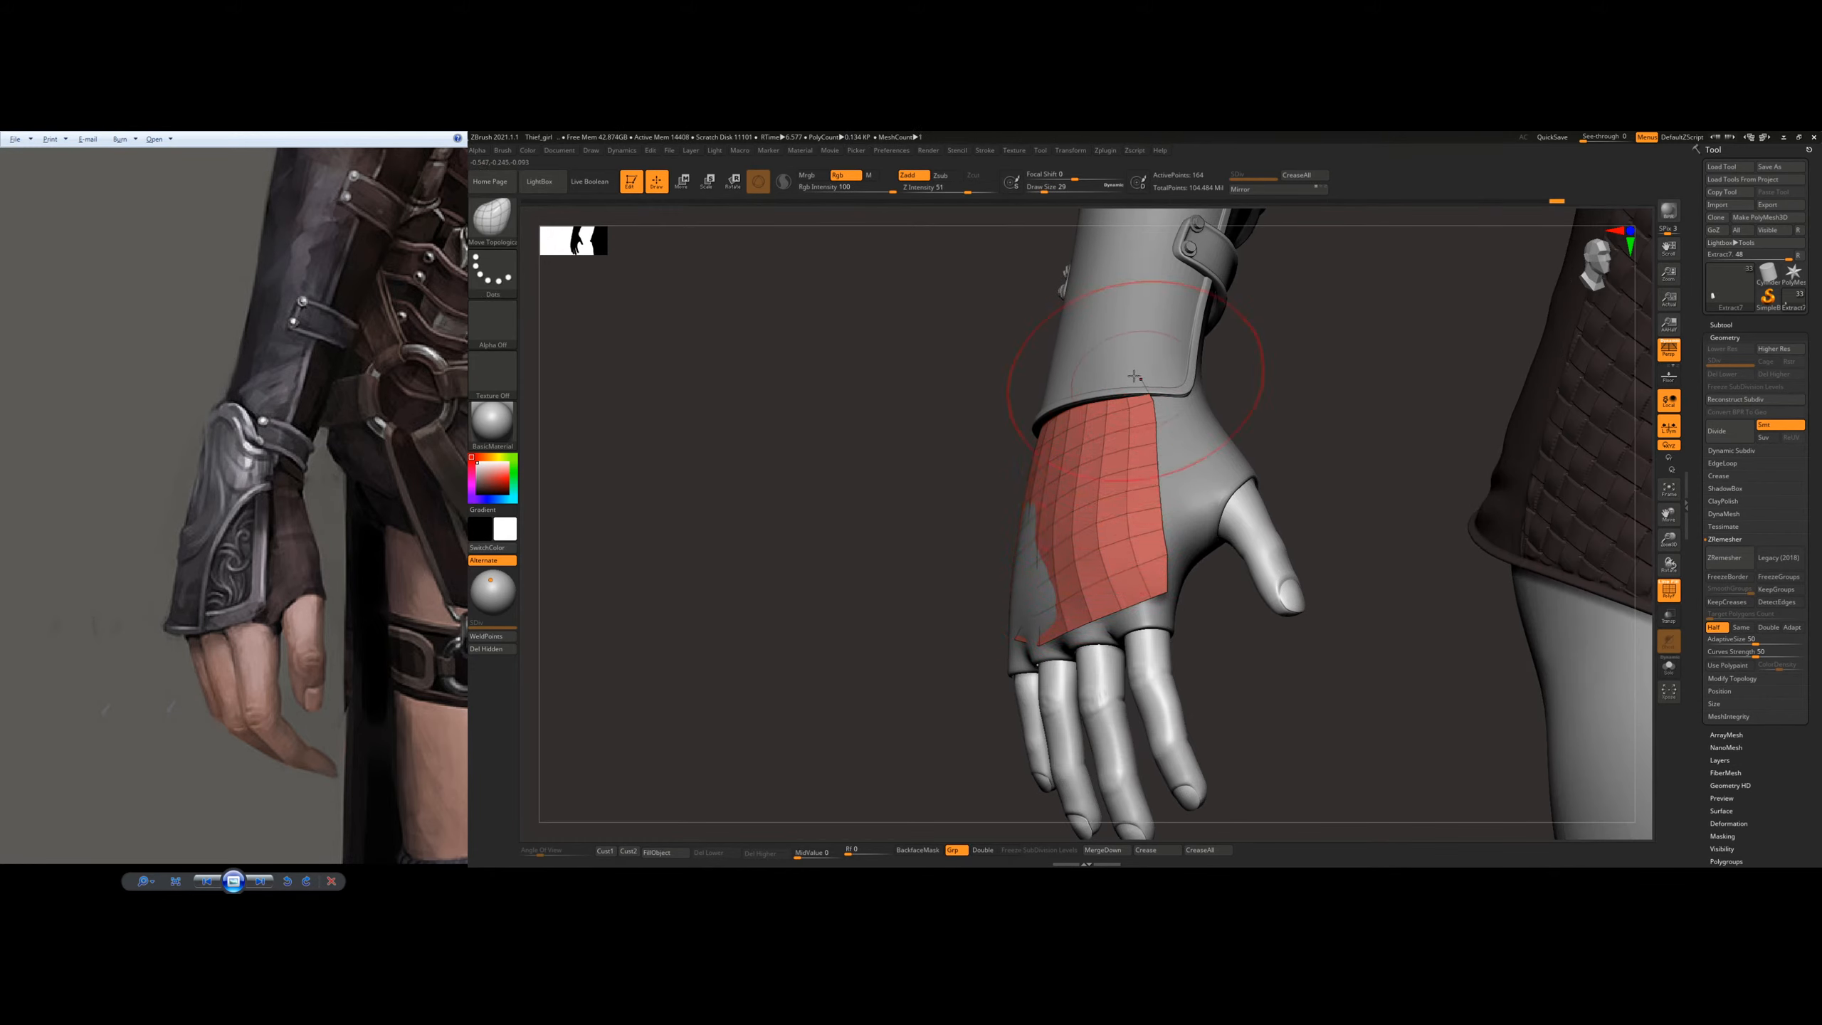
# Step: Shape the plate's wrist edge below the bracer and pull its little-finger side out above the glove using a larger brush
pyautogui.moveTo(1145, 393)
pyautogui.mouseDown(button='right')
pyautogui.moveTo(1223, 405)
pyautogui.moveTo(1162, 399)
pyautogui.moveTo(1203, 445)
pyautogui.moveTo(1105, 431)
pyautogui.mouseUp(button='right')
pyautogui.press('s')
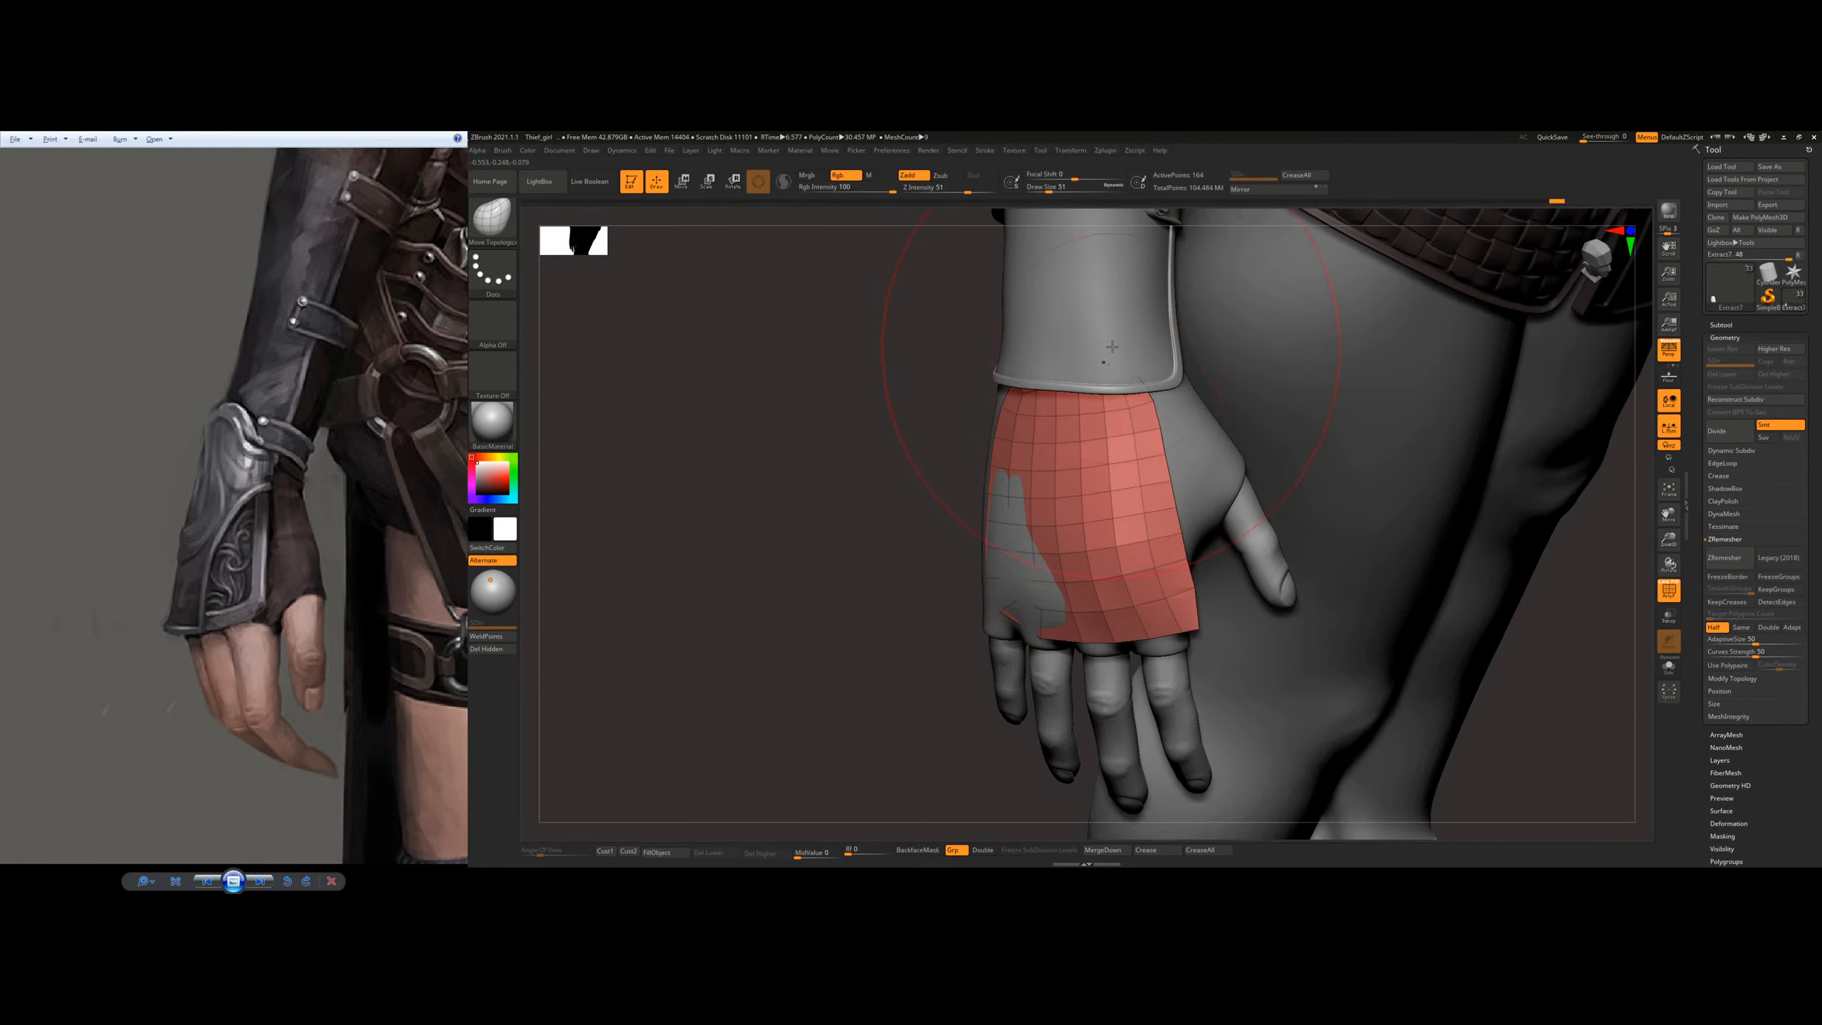
pyautogui.moveTo(1112, 346)
pyautogui.mouseDown()
pyautogui.moveTo(1124, 403)
pyautogui.moveTo(1025, 375)
pyautogui.mouseUp()
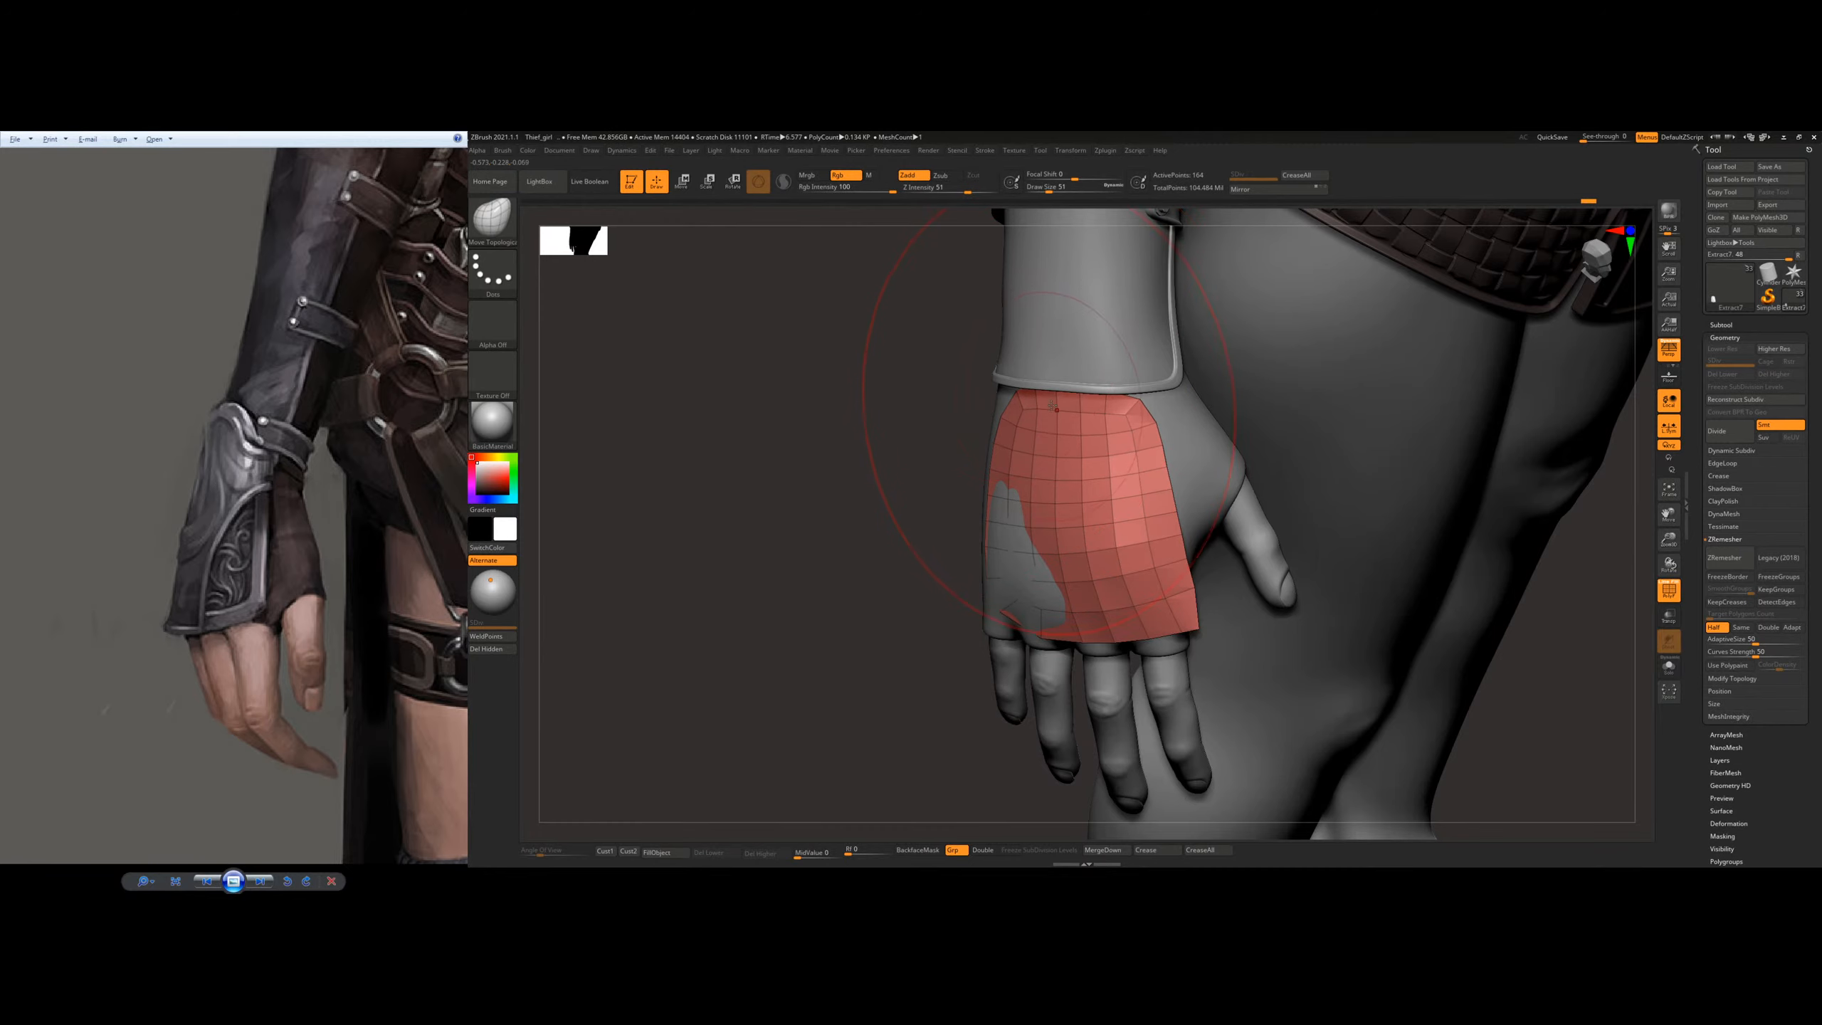
pyautogui.moveTo(1055, 409); pyautogui.dragTo(1024, 494, button='right')
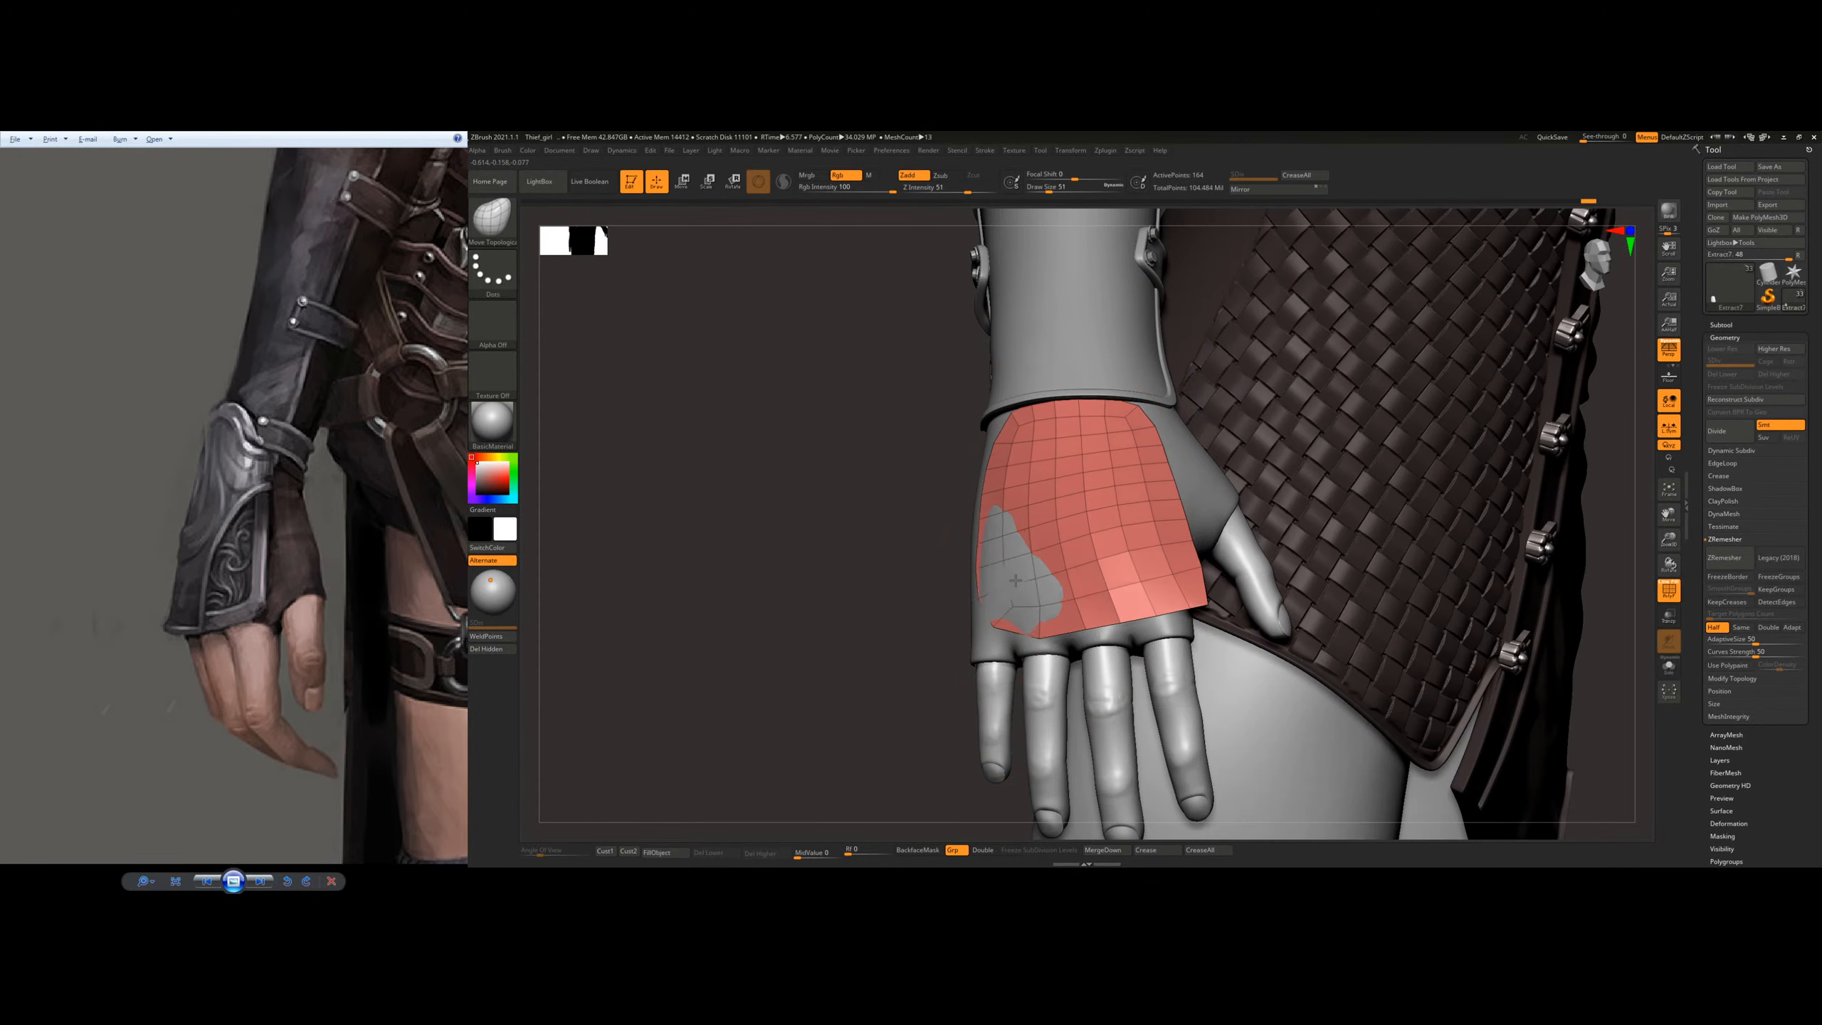
pyautogui.moveTo(1016, 580); pyautogui.dragTo(1021, 583)
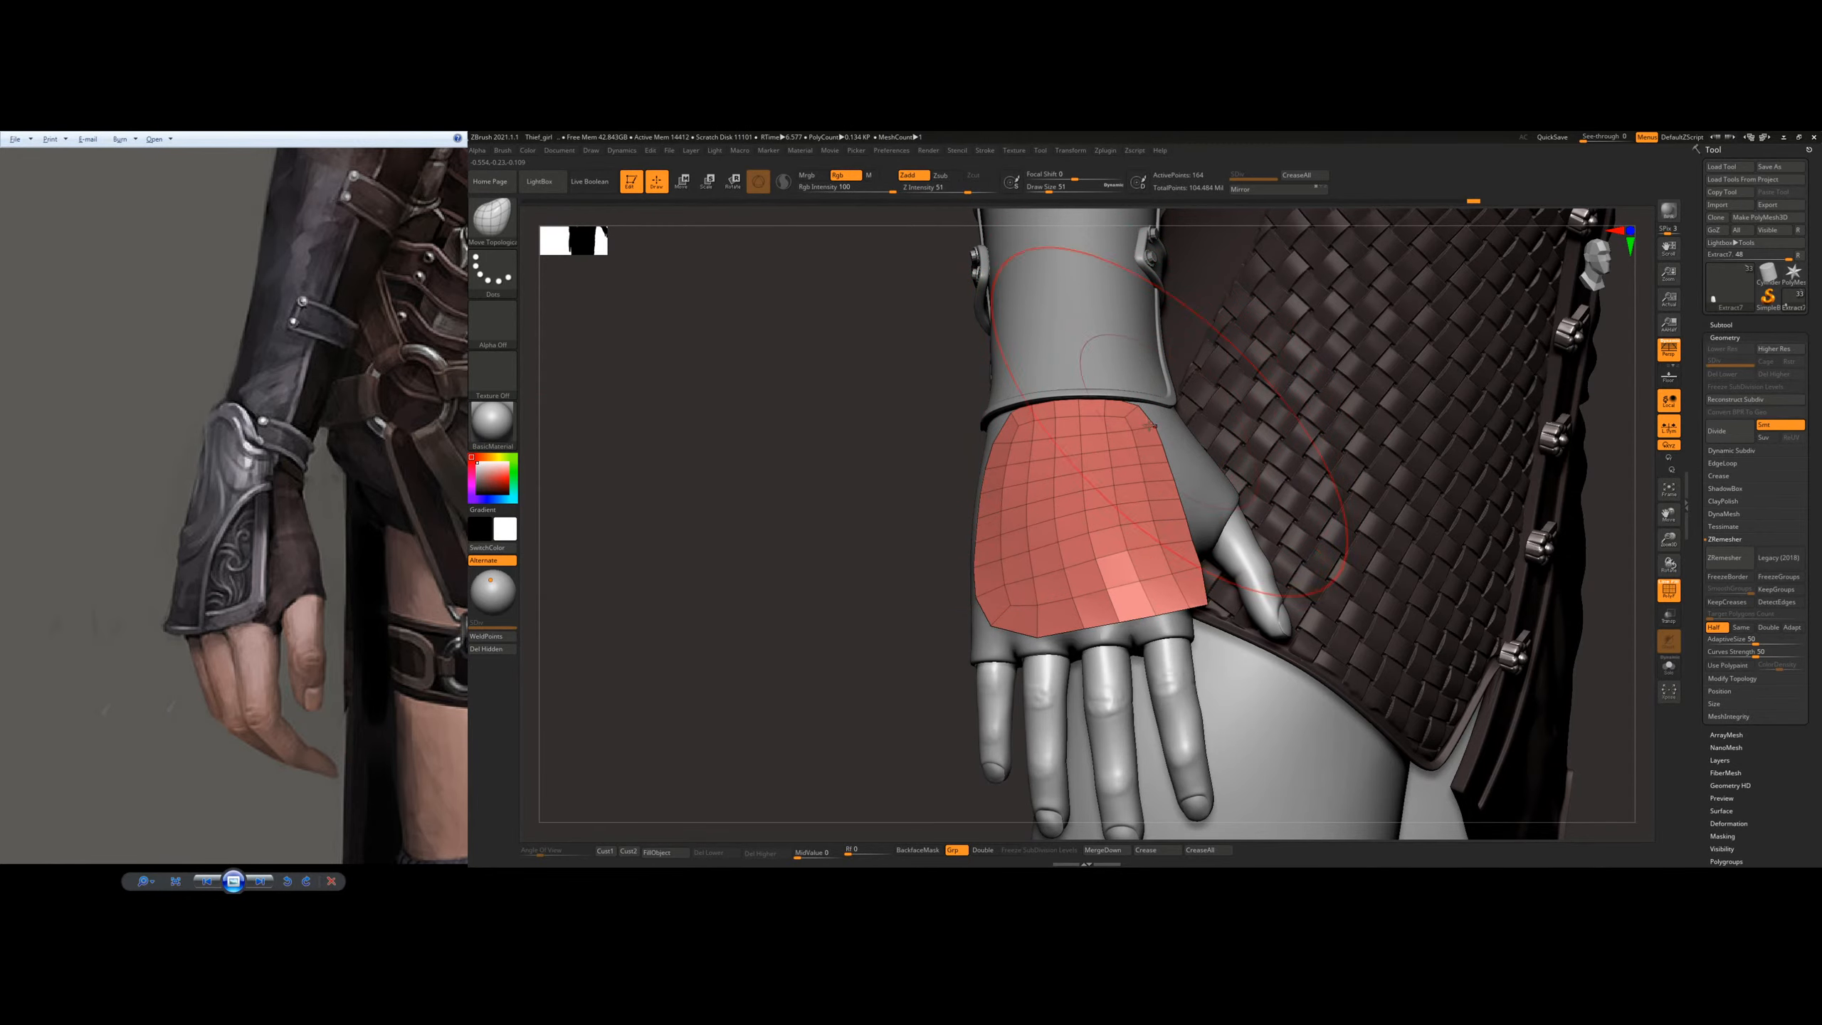
pyautogui.moveTo(1128, 439); pyautogui.dragTo(847, 334, button='right')
# Step: Fit the plate evenly around the curve of the back of the hand, from the wrist edge to the knuckles
pyautogui.press('s')
pyautogui.moveTo(1093, 485); pyautogui.dragTo(1096, 486)
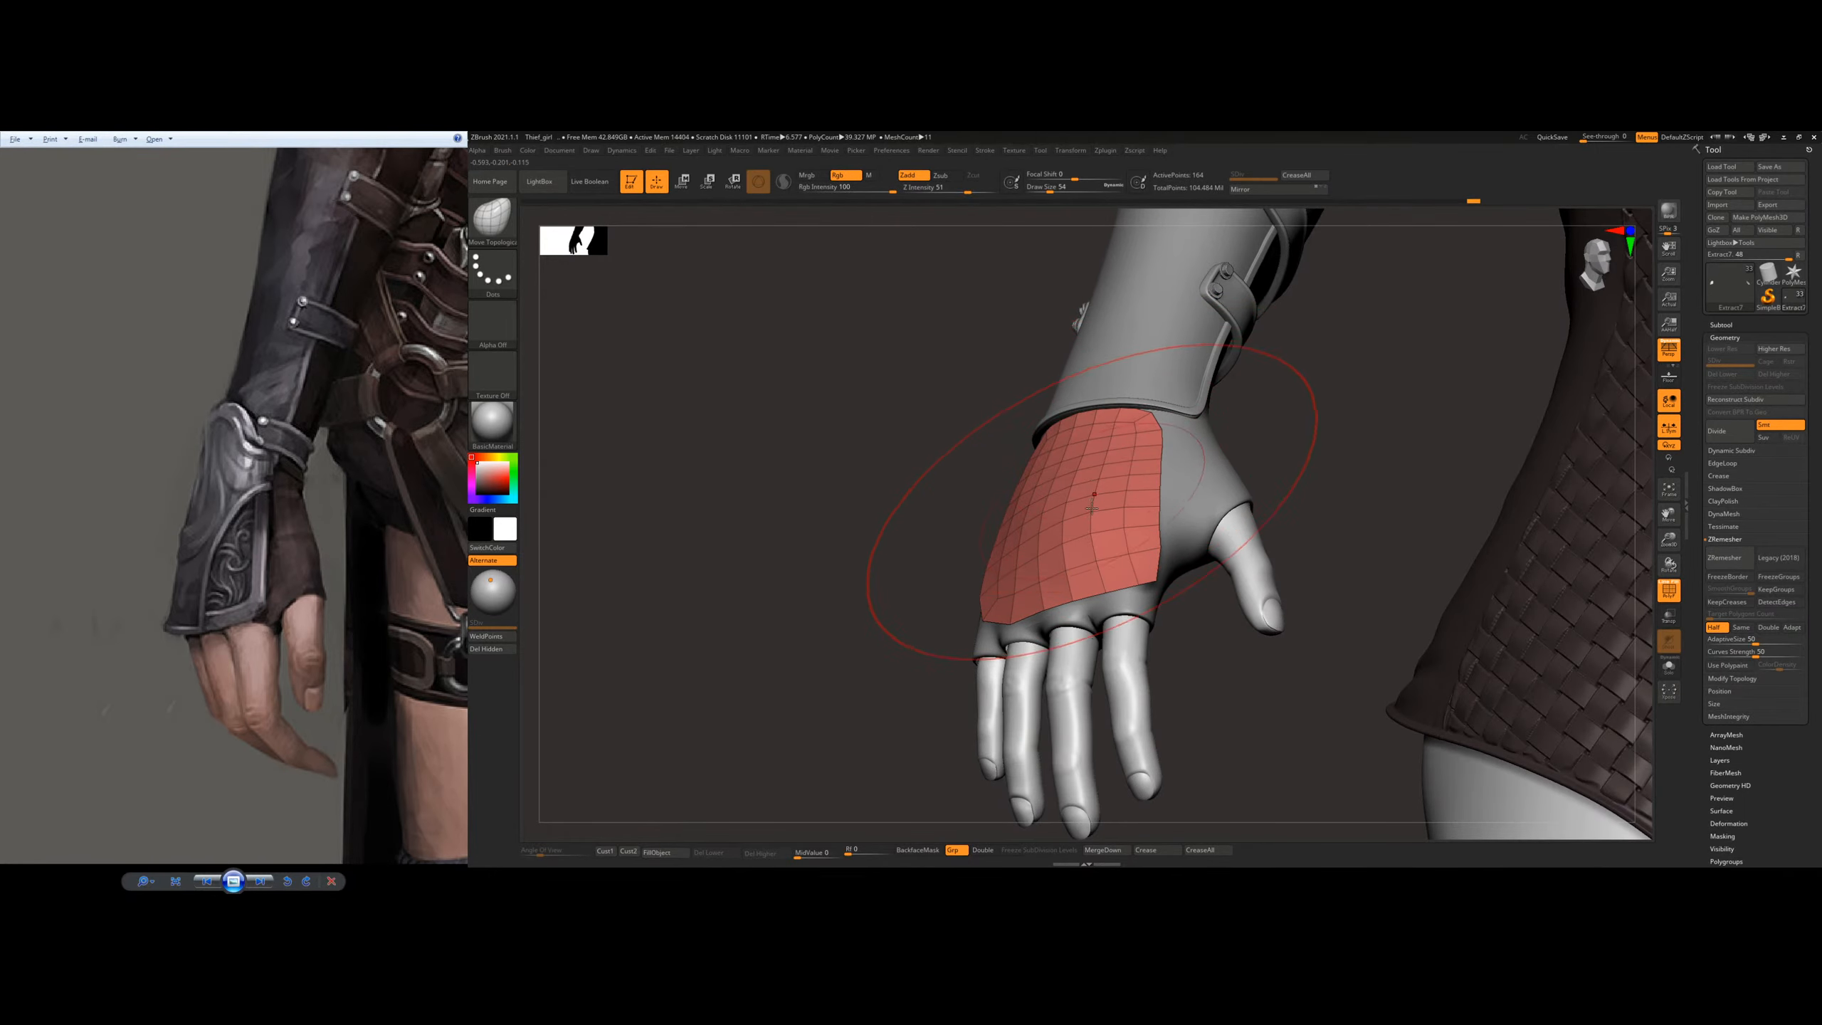
pyautogui.moveTo(1091, 495); pyautogui.dragTo(1156, 534, button='right')
pyautogui.press('s')
pyautogui.moveTo(1117, 500); pyautogui.dragTo(1112, 500)
pyautogui.moveTo(1112, 500); pyautogui.dragTo(1141, 606, button='right')
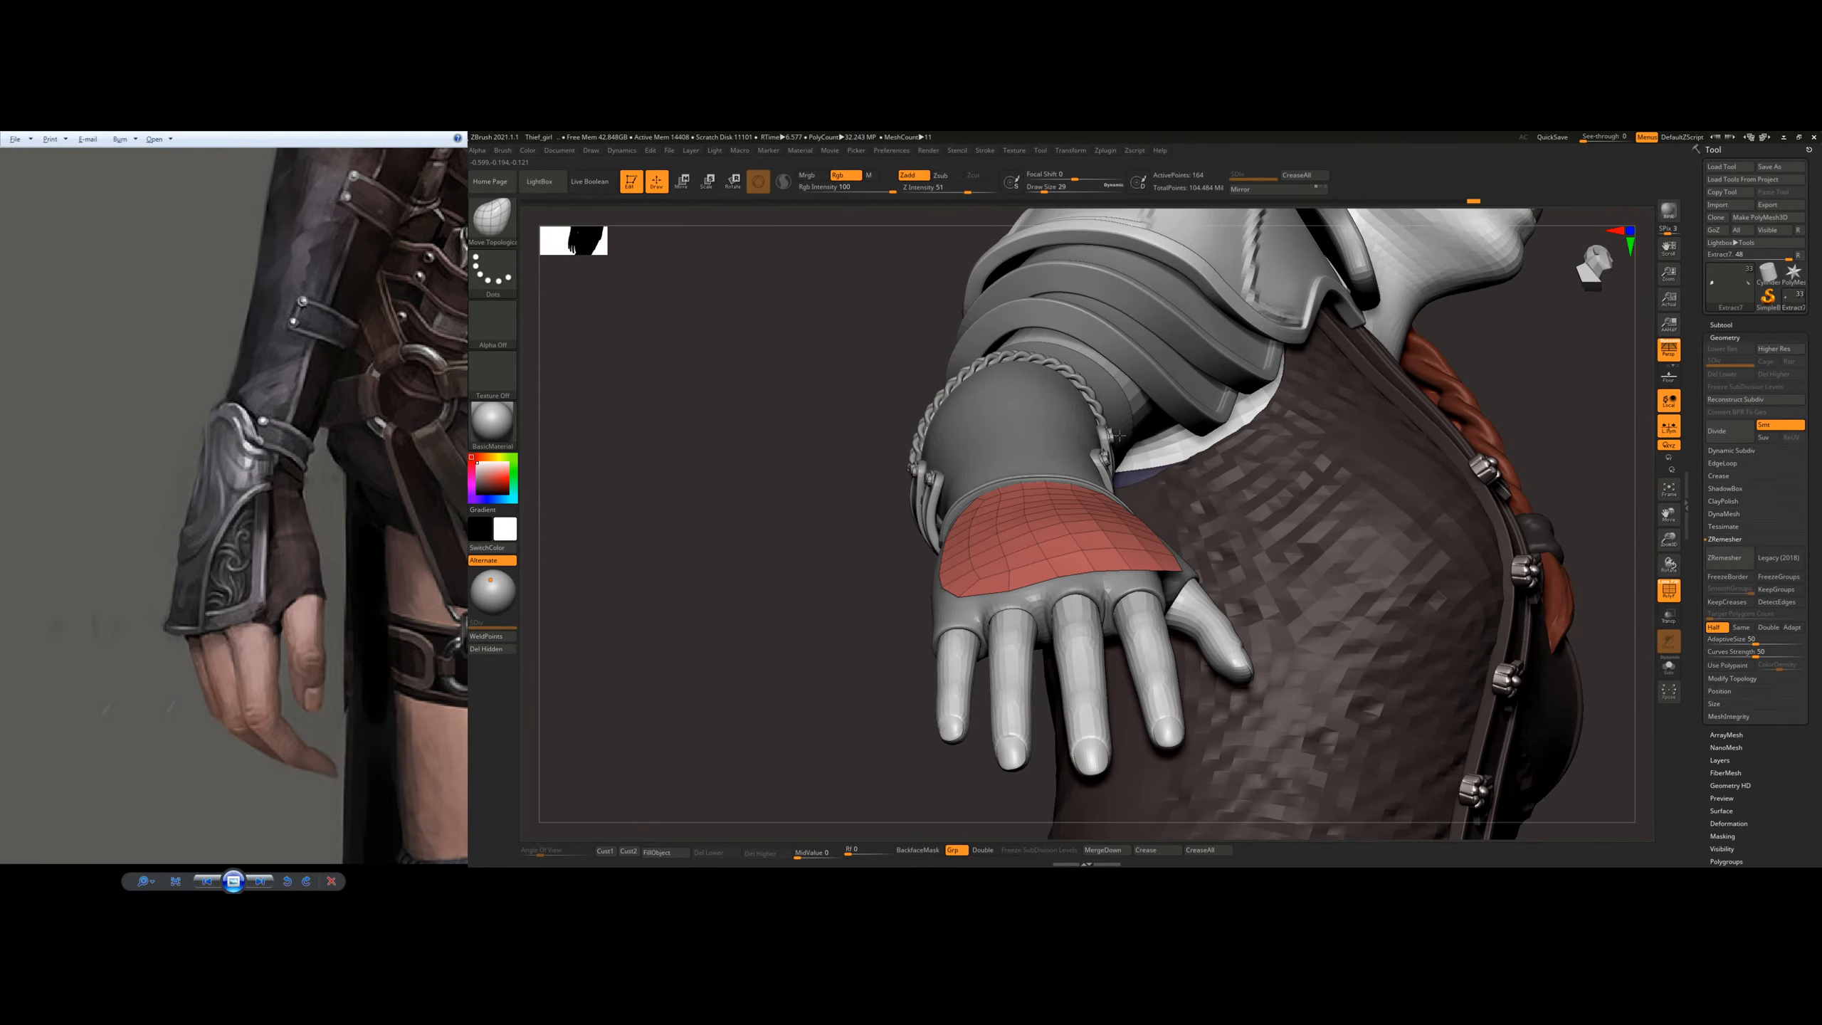
pyautogui.moveTo(1248, 581); pyautogui.dragTo(1019, 676, button='right')
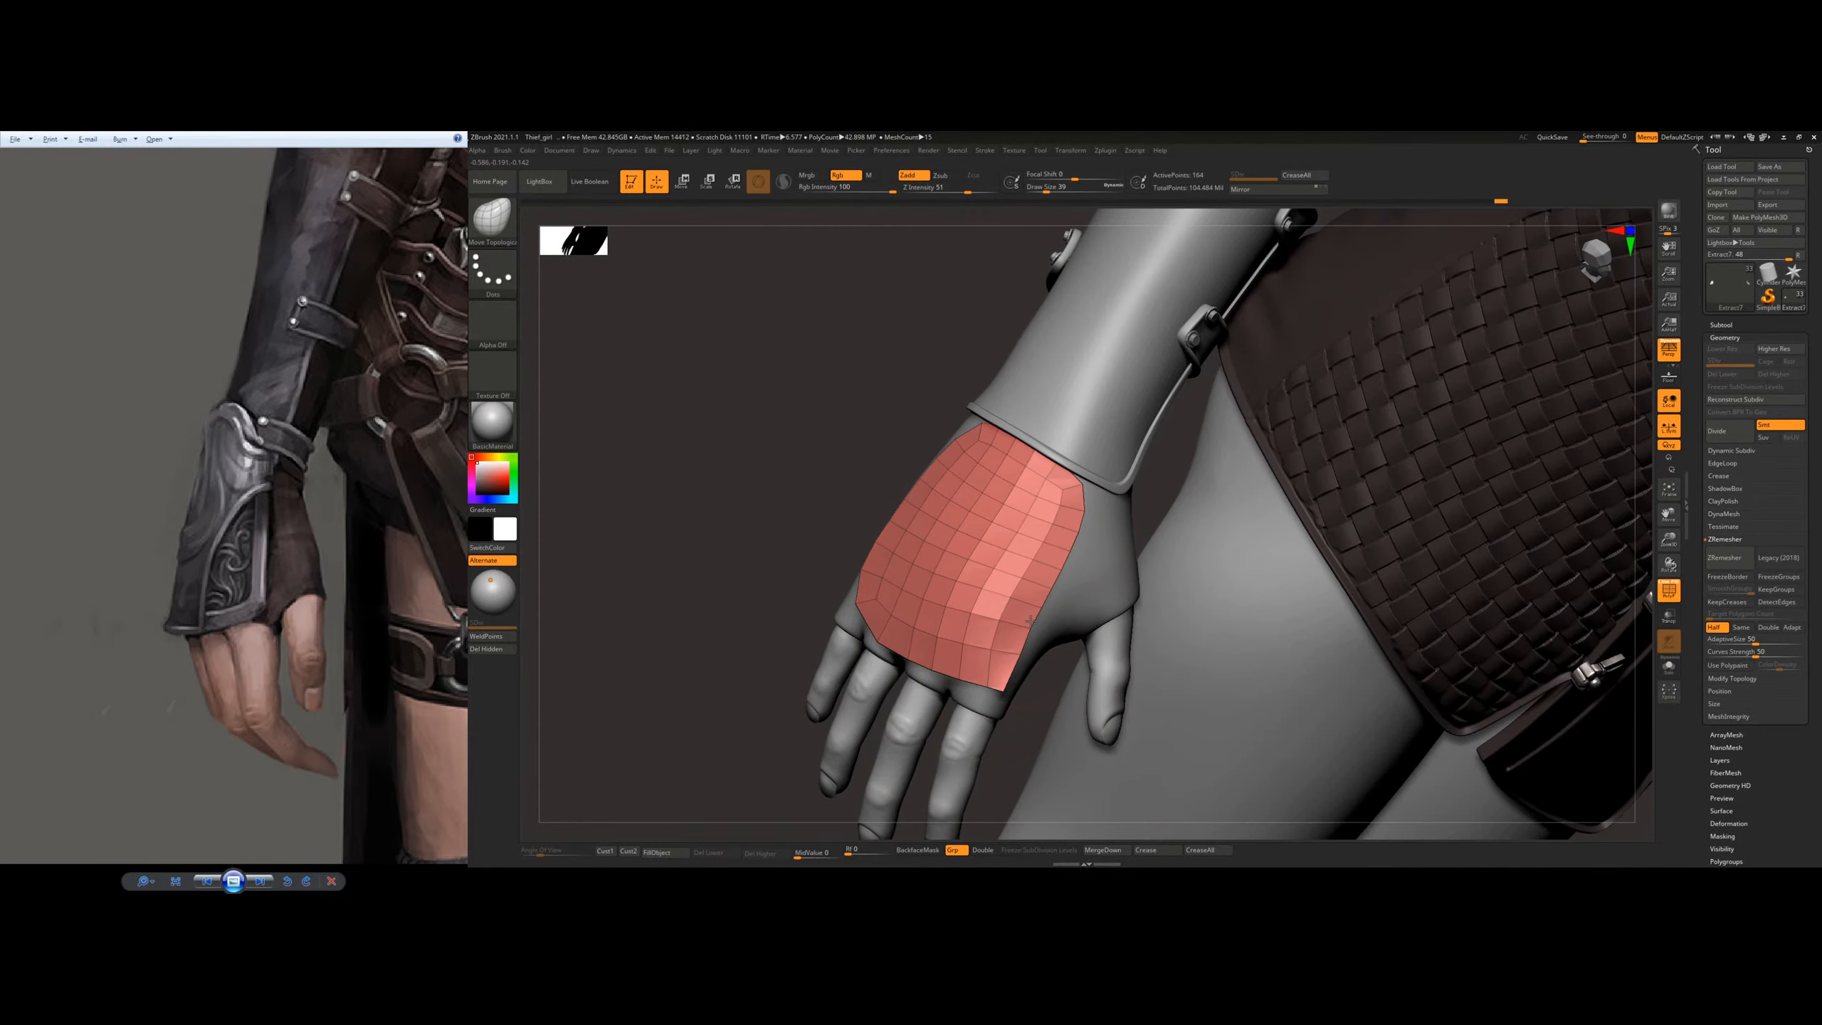
# Step: Enlarge the Move Topological brush and smooth out the plate's thumb-side edge and central surface
pyautogui.moveTo(1058, 558); pyautogui.dragTo(1053, 559)
pyautogui.press(']')
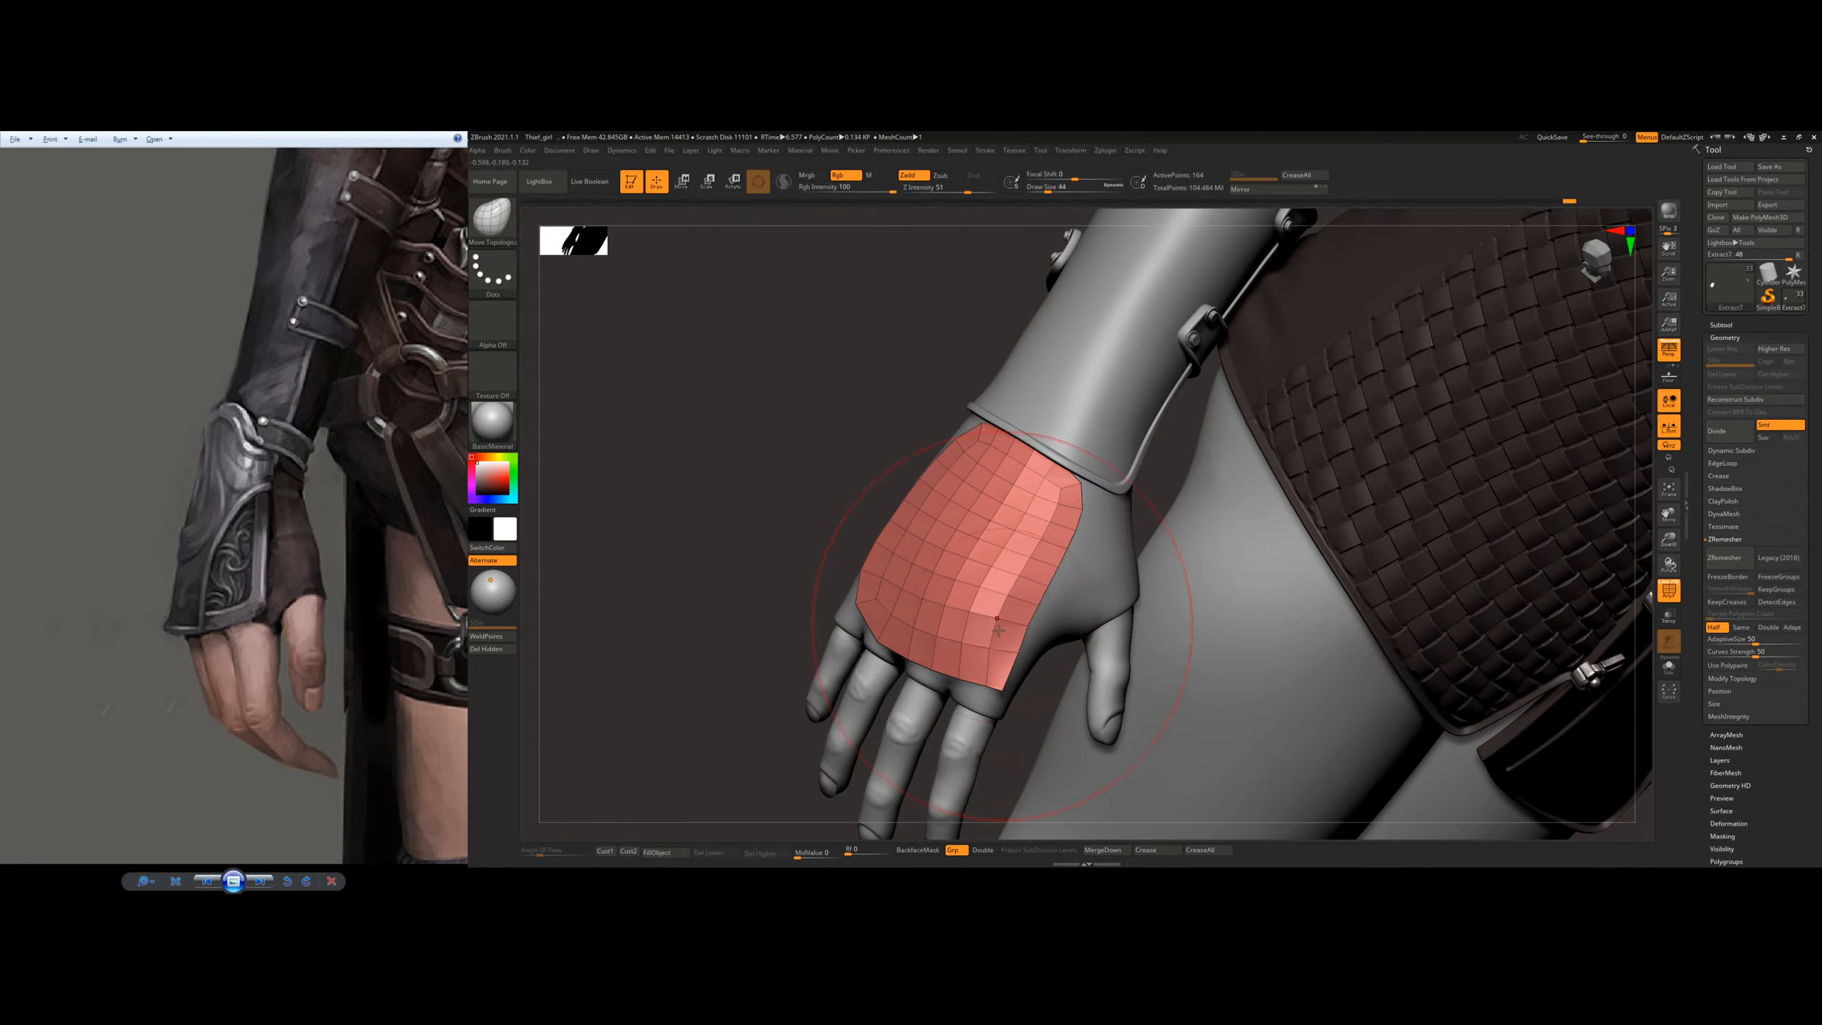
pyautogui.keyDown('ctrl'); pyautogui.moveTo(1049, 494); pyautogui.dragTo(1008, 624); pyautogui.keyUp('ctrl')
pyautogui.moveTo(1019, 567); pyautogui.dragTo(958, 560, button='right')
pyautogui.moveTo(952, 562)
pyautogui.keyDown('alt'); pyautogui.mouseDown()
pyautogui.moveTo(933, 571)
pyautogui.moveTo(988, 559)
pyautogui.mouseUp(); pyautogui.keyUp('alt')
pyautogui.moveTo(1021, 571); pyautogui.dragTo(864, 598, button='right')
# Step: Refine the plate's knuckle edge and corners with a smaller brush and remesh the plate with ZRemesher
pyautogui.press('s')
pyautogui.moveTo(862, 602); pyautogui.dragTo(849, 595)
pyautogui.moveTo(932, 573); pyautogui.dragTo(934, 587, button='right')
pyautogui.press('s')
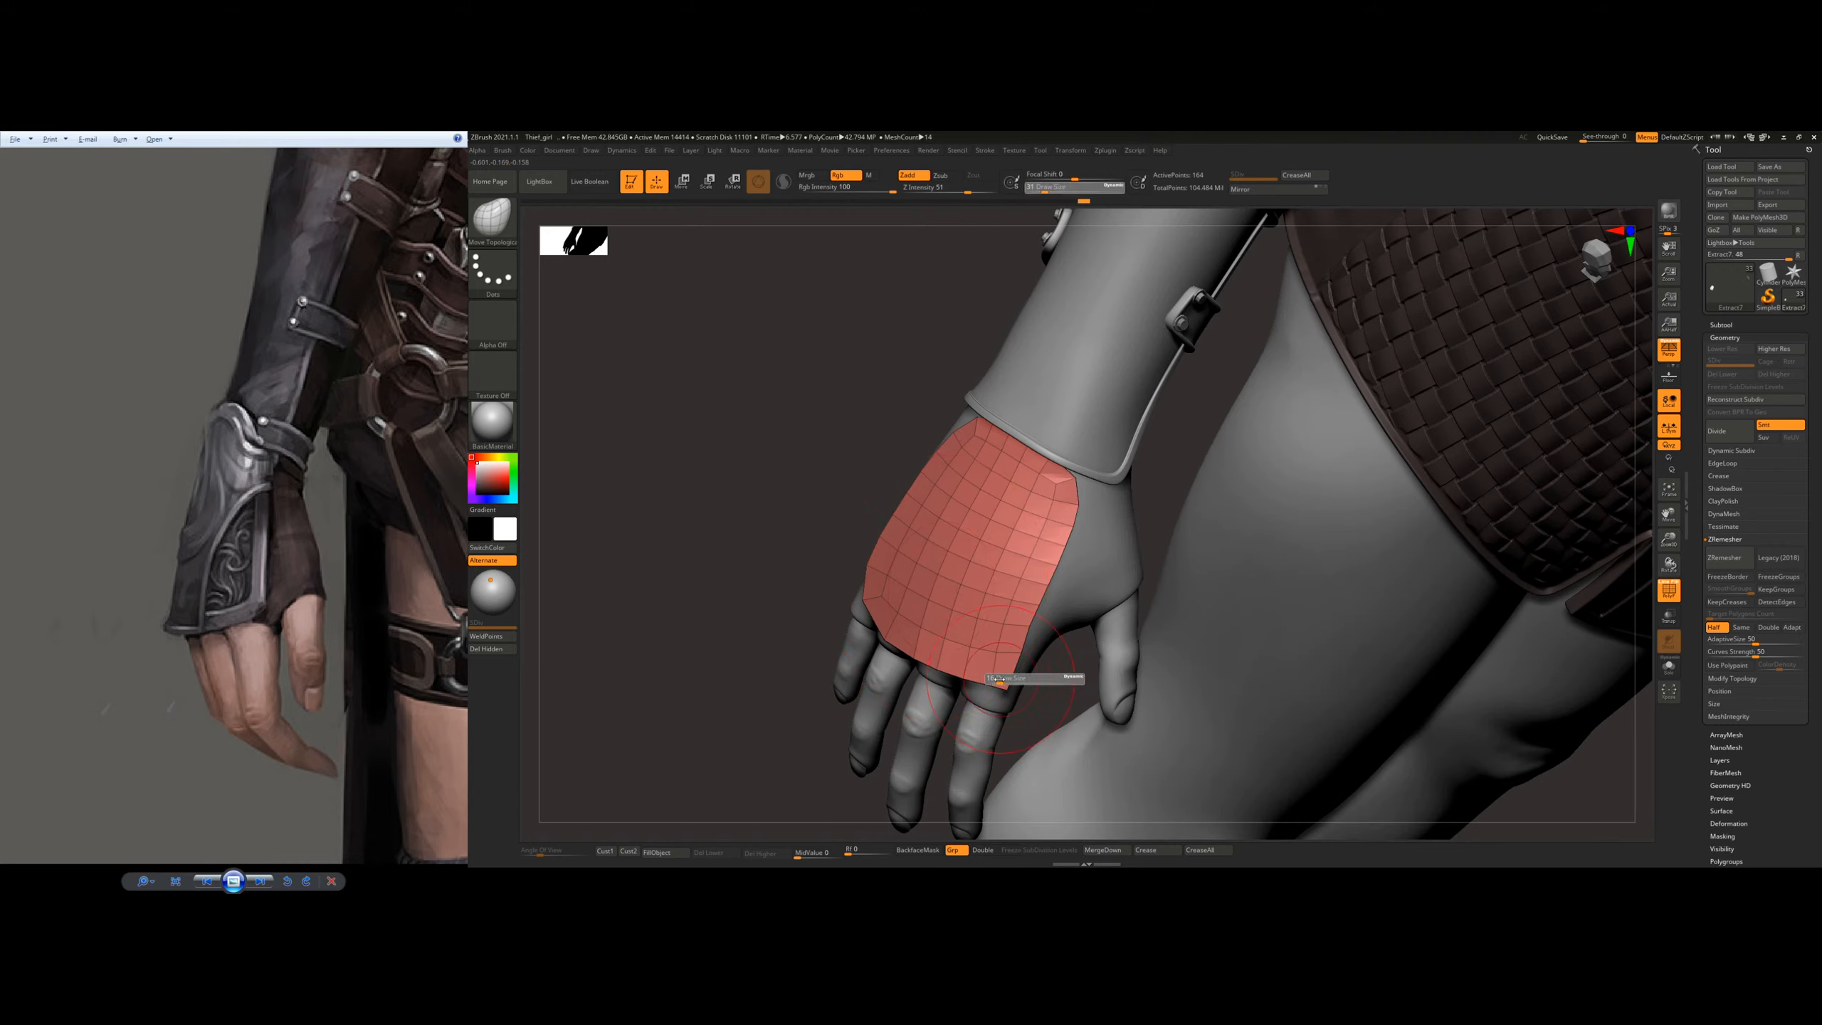
pyautogui.moveTo(1013, 688); pyautogui.dragTo(1005, 689)
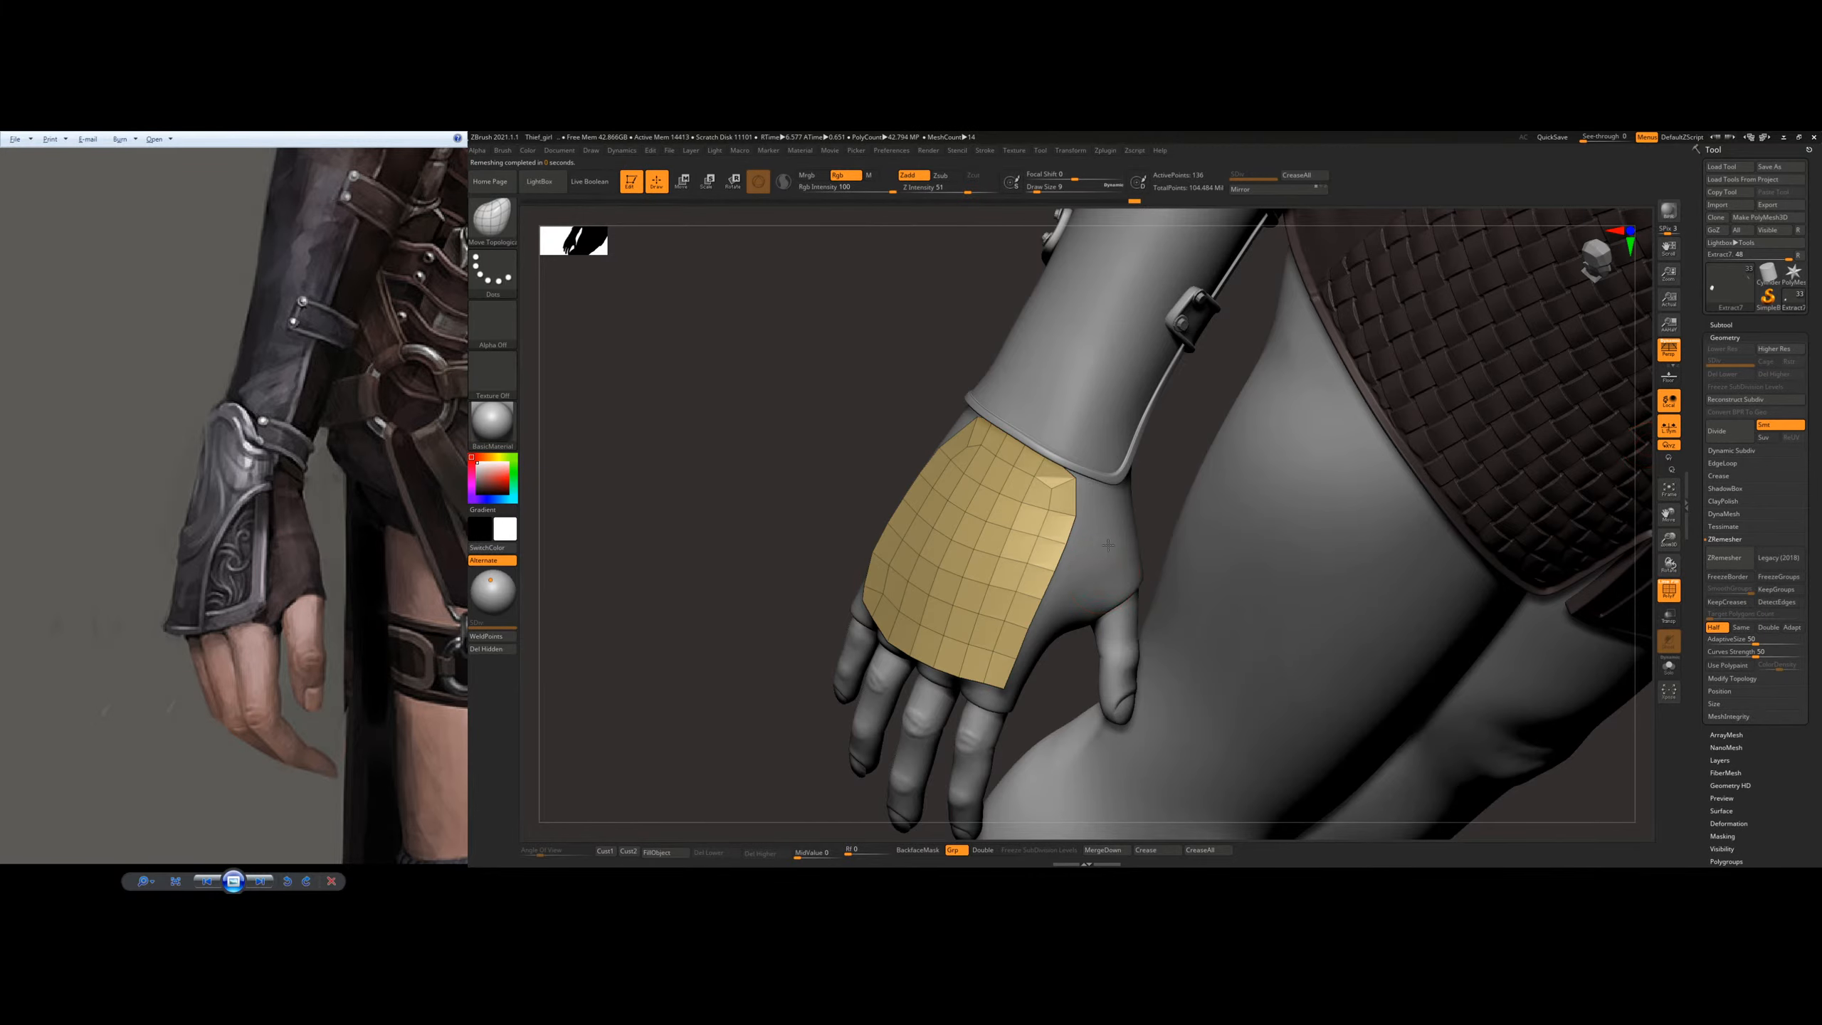
# Step: Switch to the ZModeler brush and set its polygon action to Extrude with All Polygons as the target
pyautogui.moveTo(1121, 585)
pyautogui.mouseDown(button='right')
pyautogui.moveTo(1114, 504)
pyautogui.moveTo(1008, 606)
pyautogui.moveTo(1057, 574)
pyautogui.mouseUp(button='right')
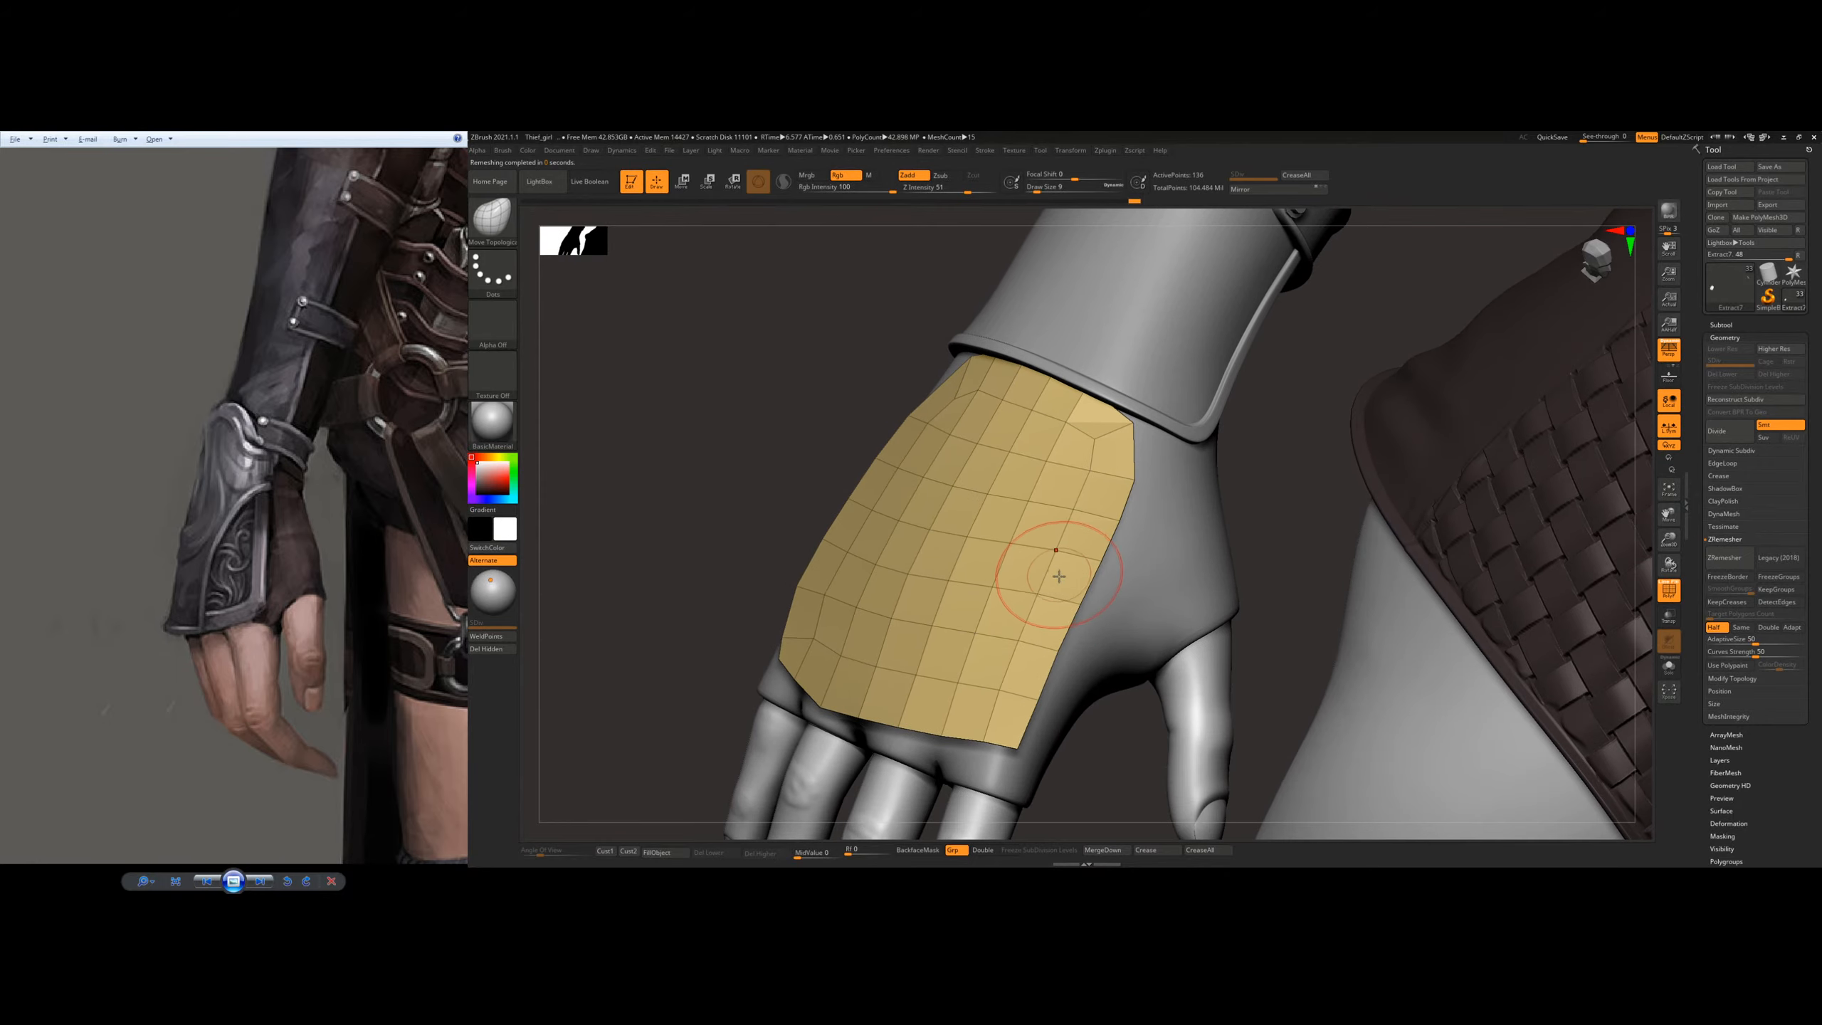
pyautogui.press('s')
pyautogui.moveTo(1058, 578); pyautogui.dragTo(1065, 581)
pyautogui.press('b')
pyautogui.press('z')
pyautogui.press('m')
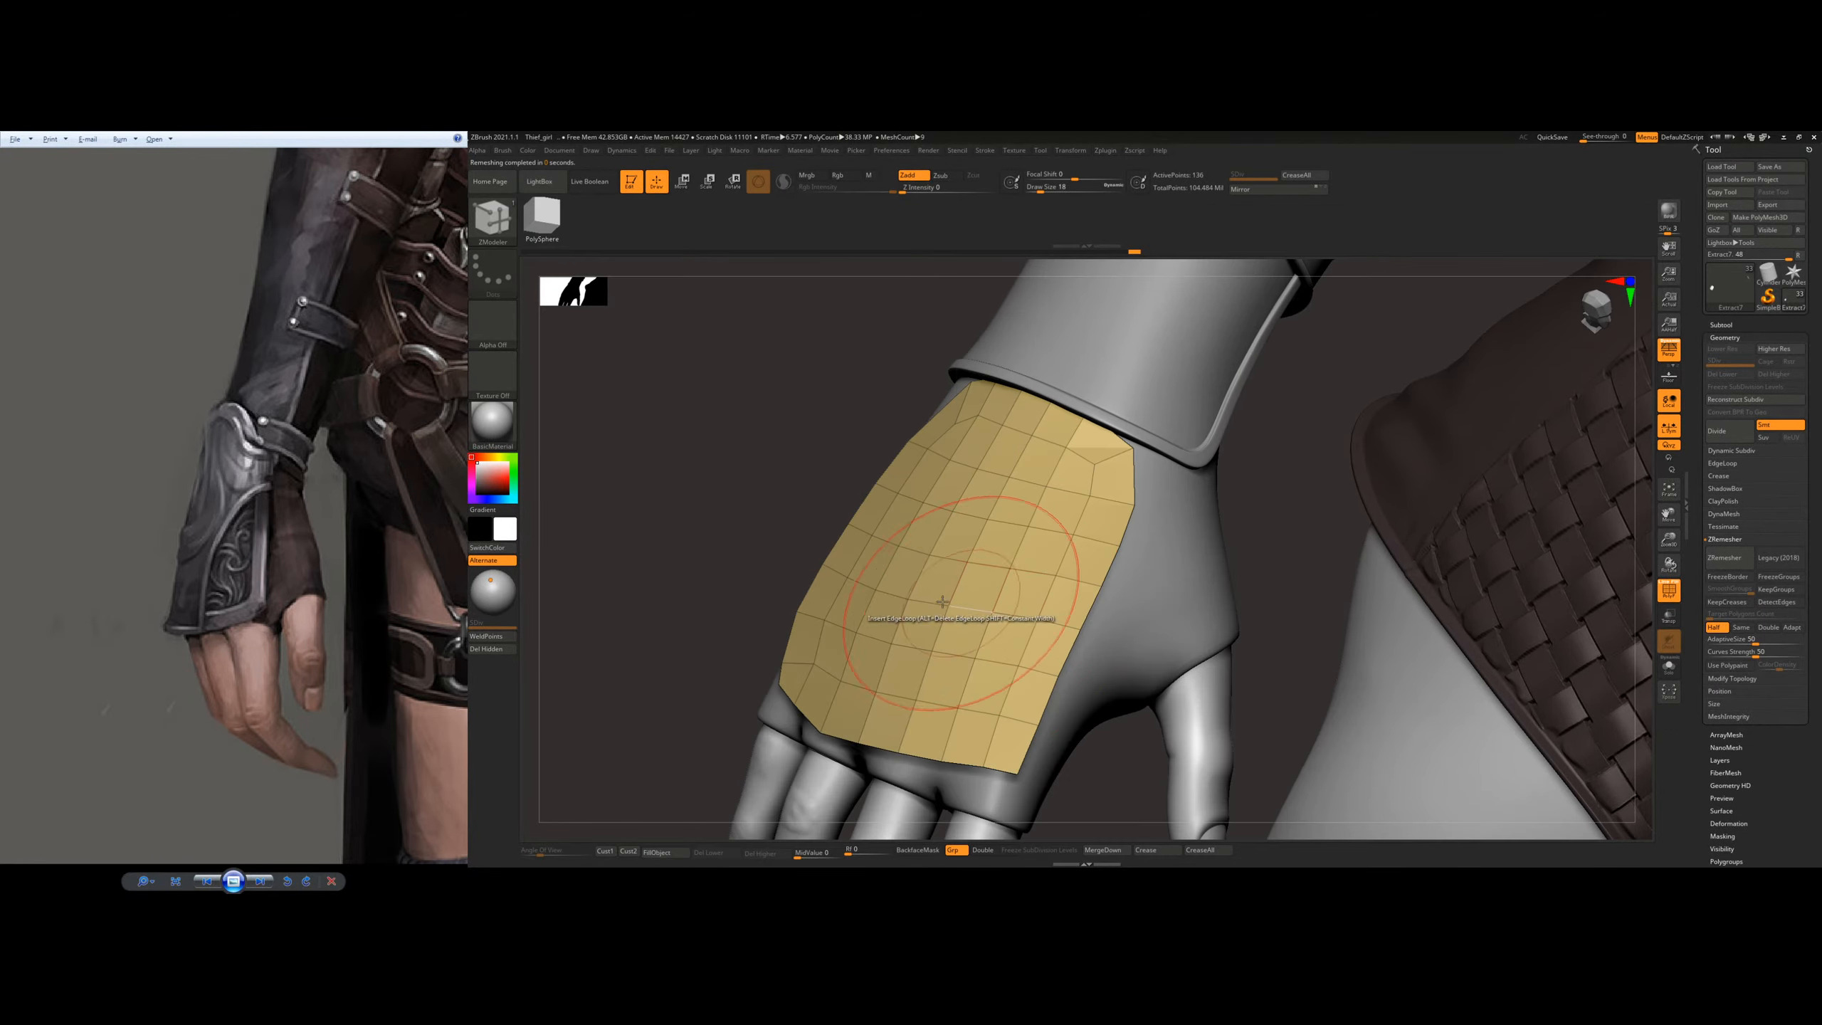
pyautogui.moveTo(997, 616); pyautogui.dragTo(913, 530, button='right')
pyautogui.moveTo(1006, 598); pyautogui.dragTo(986, 574)
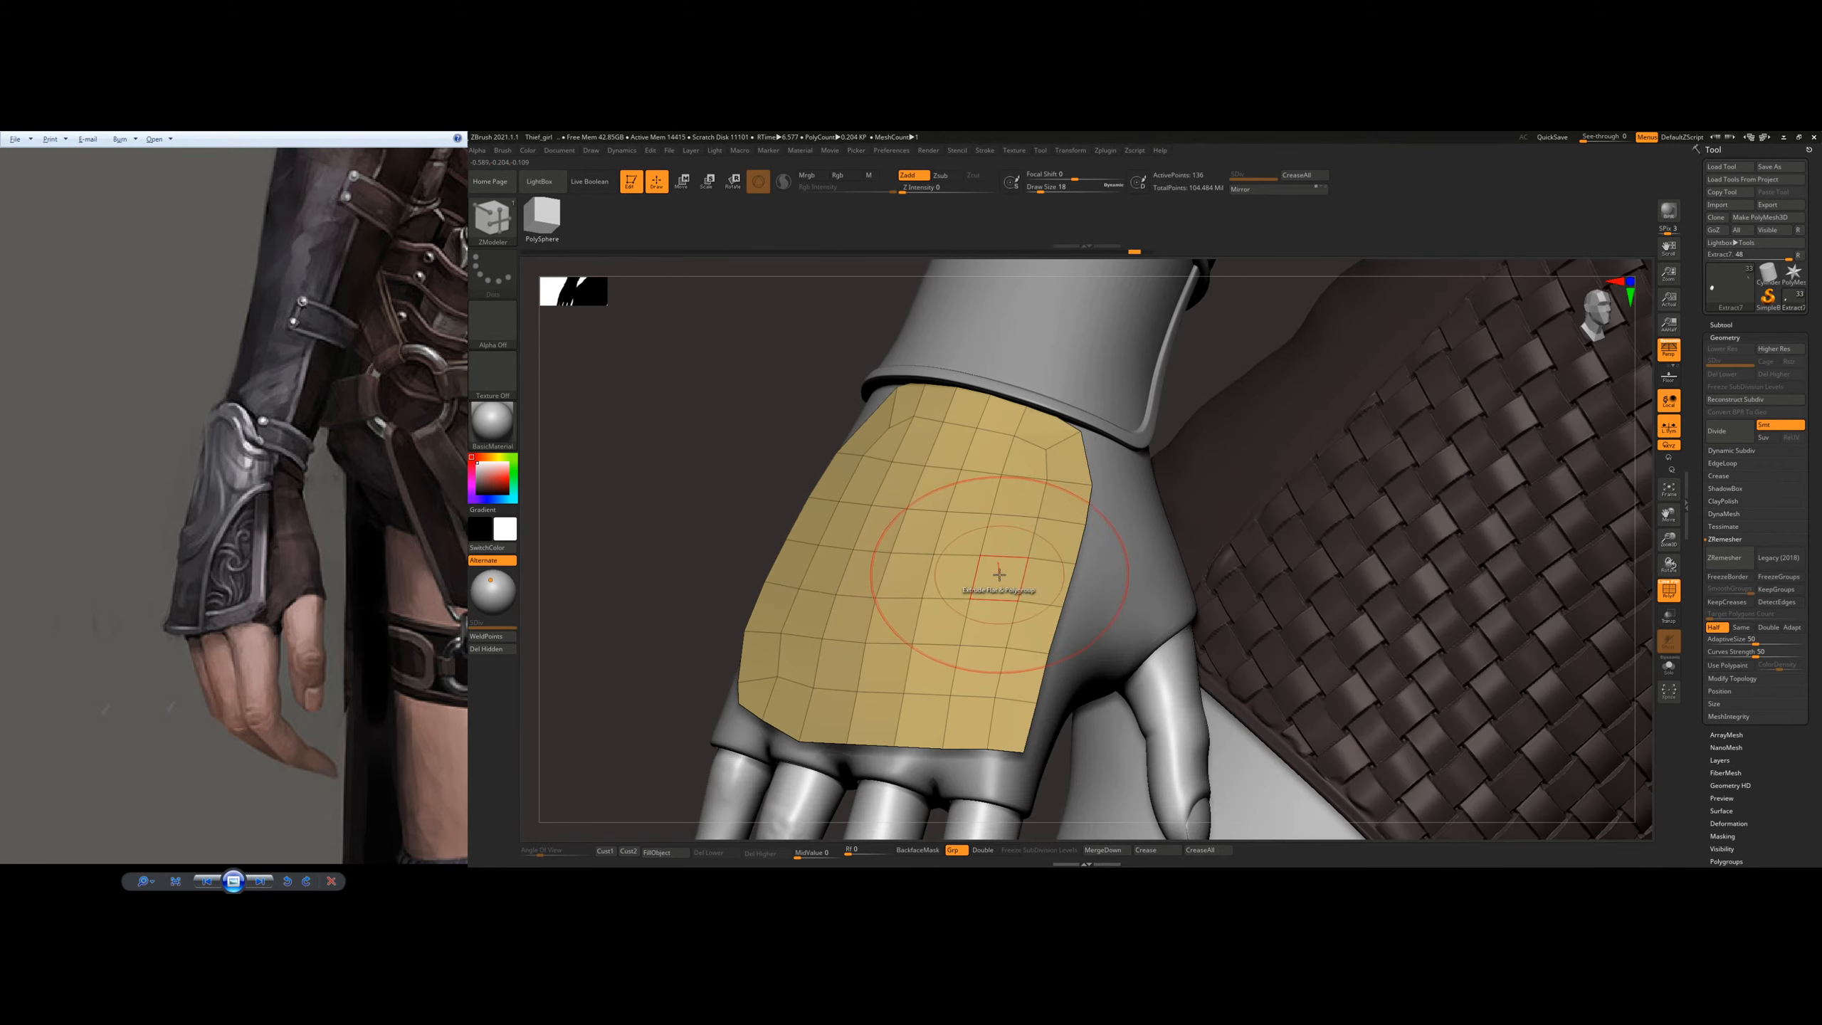
pyautogui.moveTo(1000, 575); pyautogui.dragTo(958, 561, button='right')
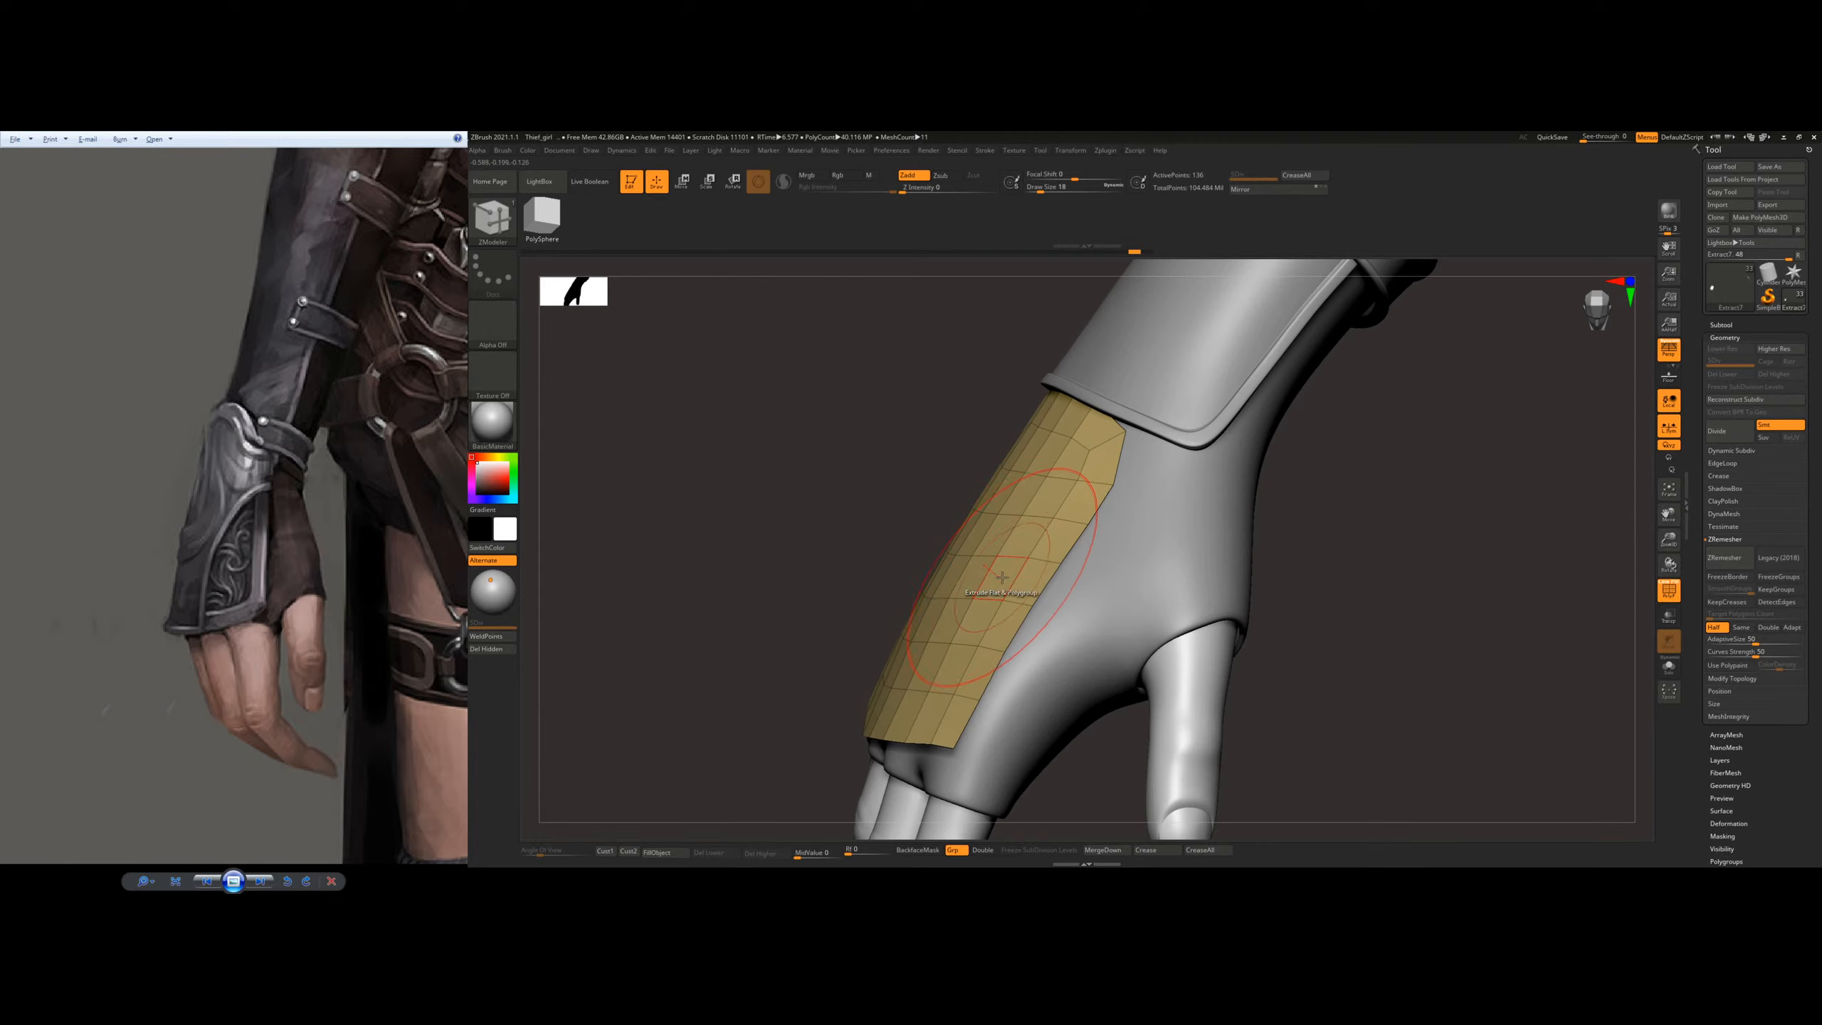
pyautogui.press('space')
pyautogui.click(879, 580)
# Step: Extrude all of the plate's polygons into a thin shell, undoing the thicker extrusion
pyautogui.moveTo(1014, 607); pyautogui.dragTo(1009, 574)
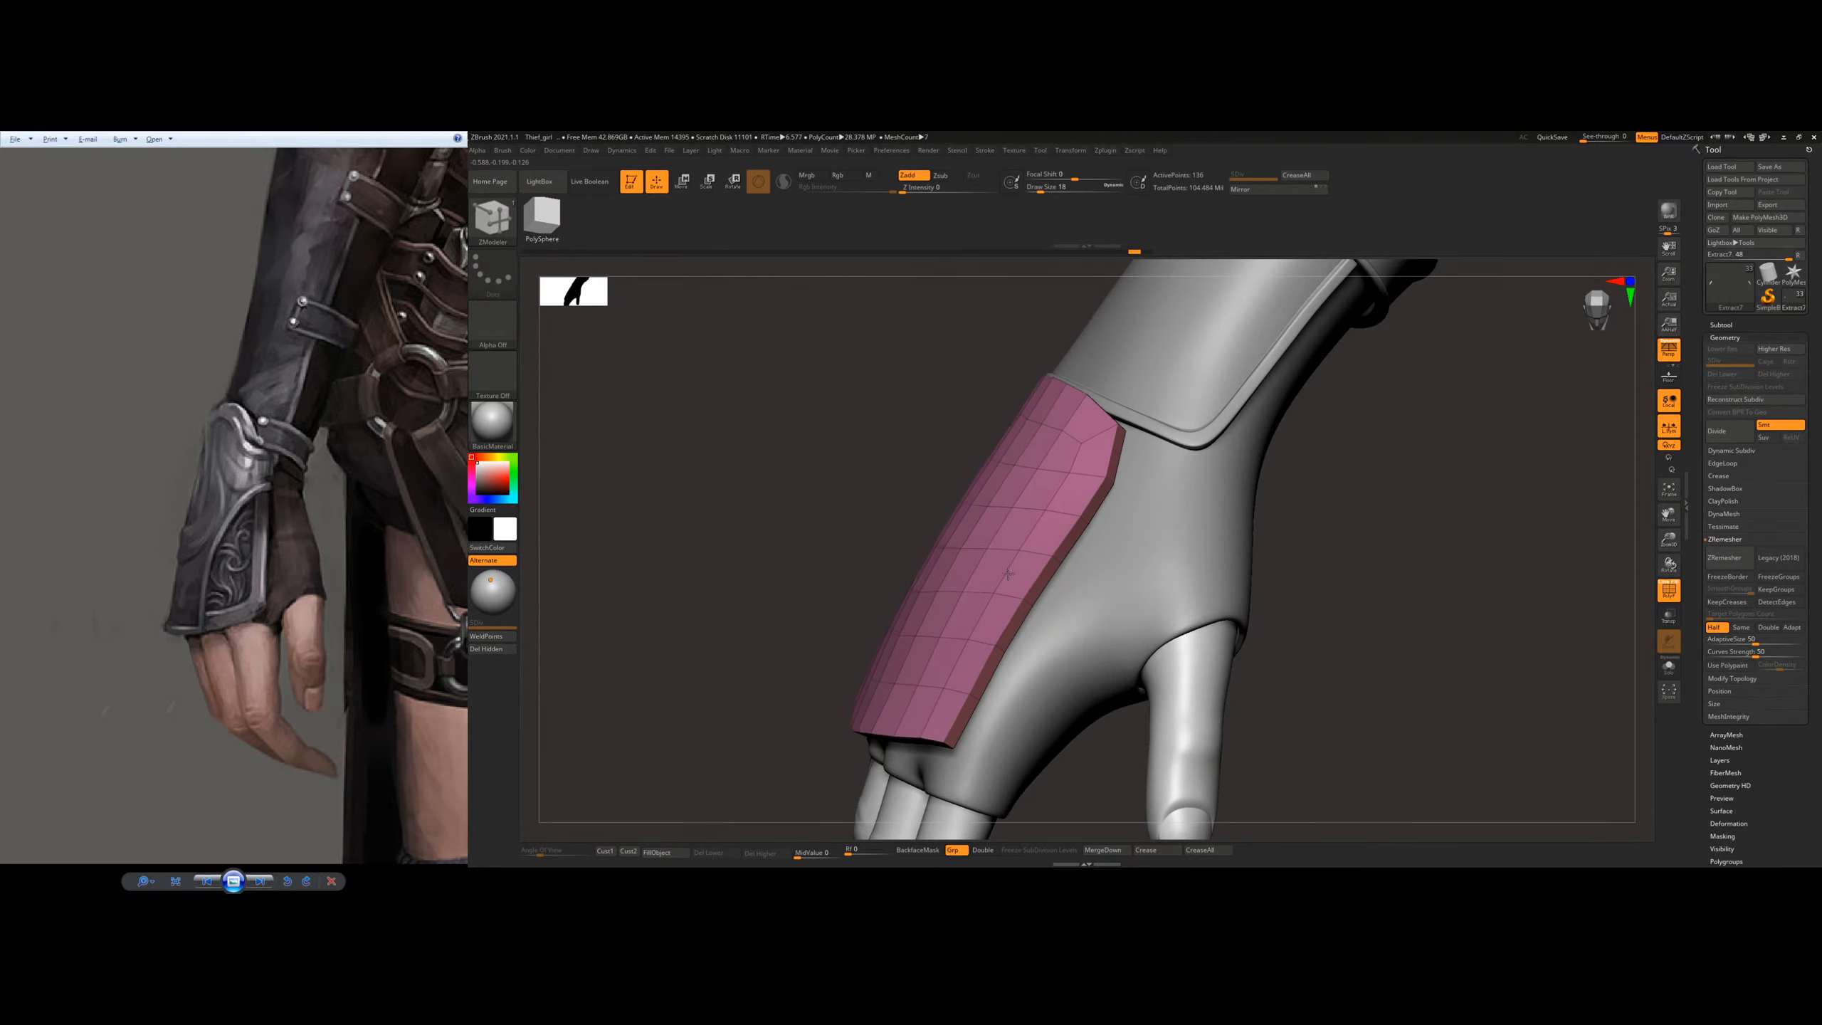
pyautogui.moveTo(1009, 573); pyautogui.dragTo(1062, 551, button='right')
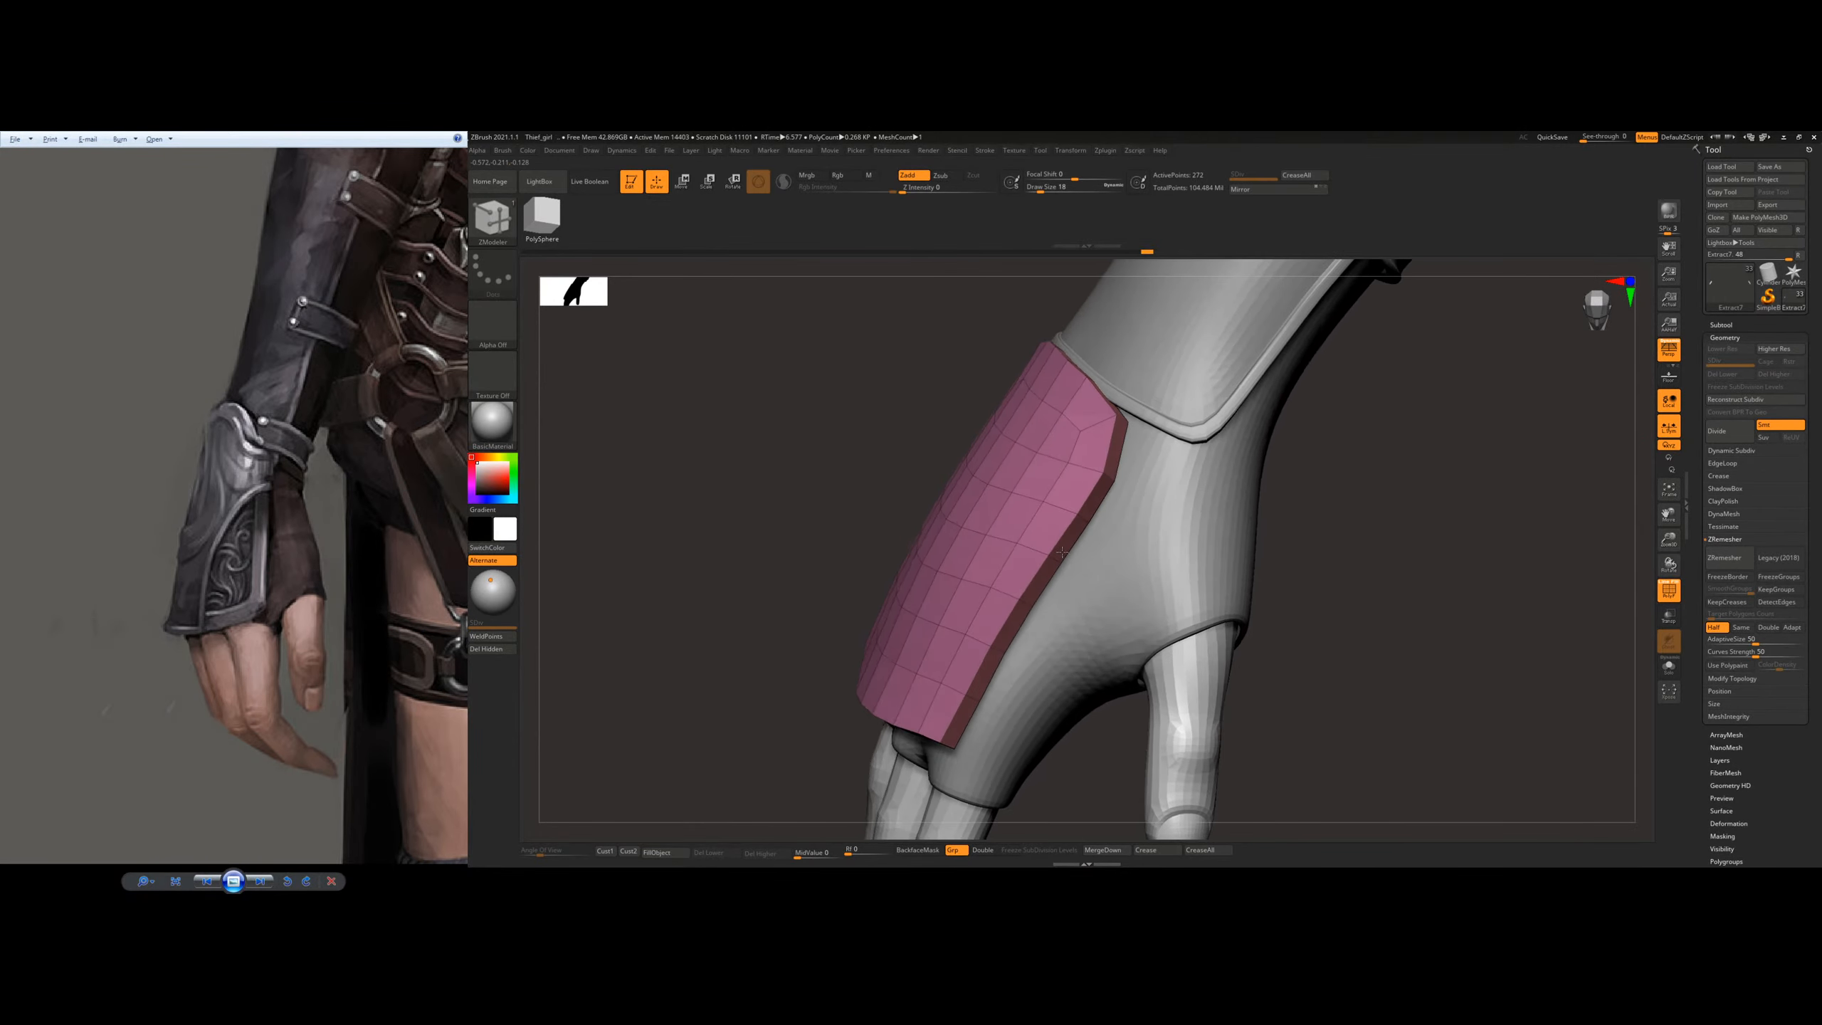
pyautogui.hotkey('ctrl', 'z')
pyautogui.moveTo(1052, 545); pyautogui.dragTo(1046, 542)
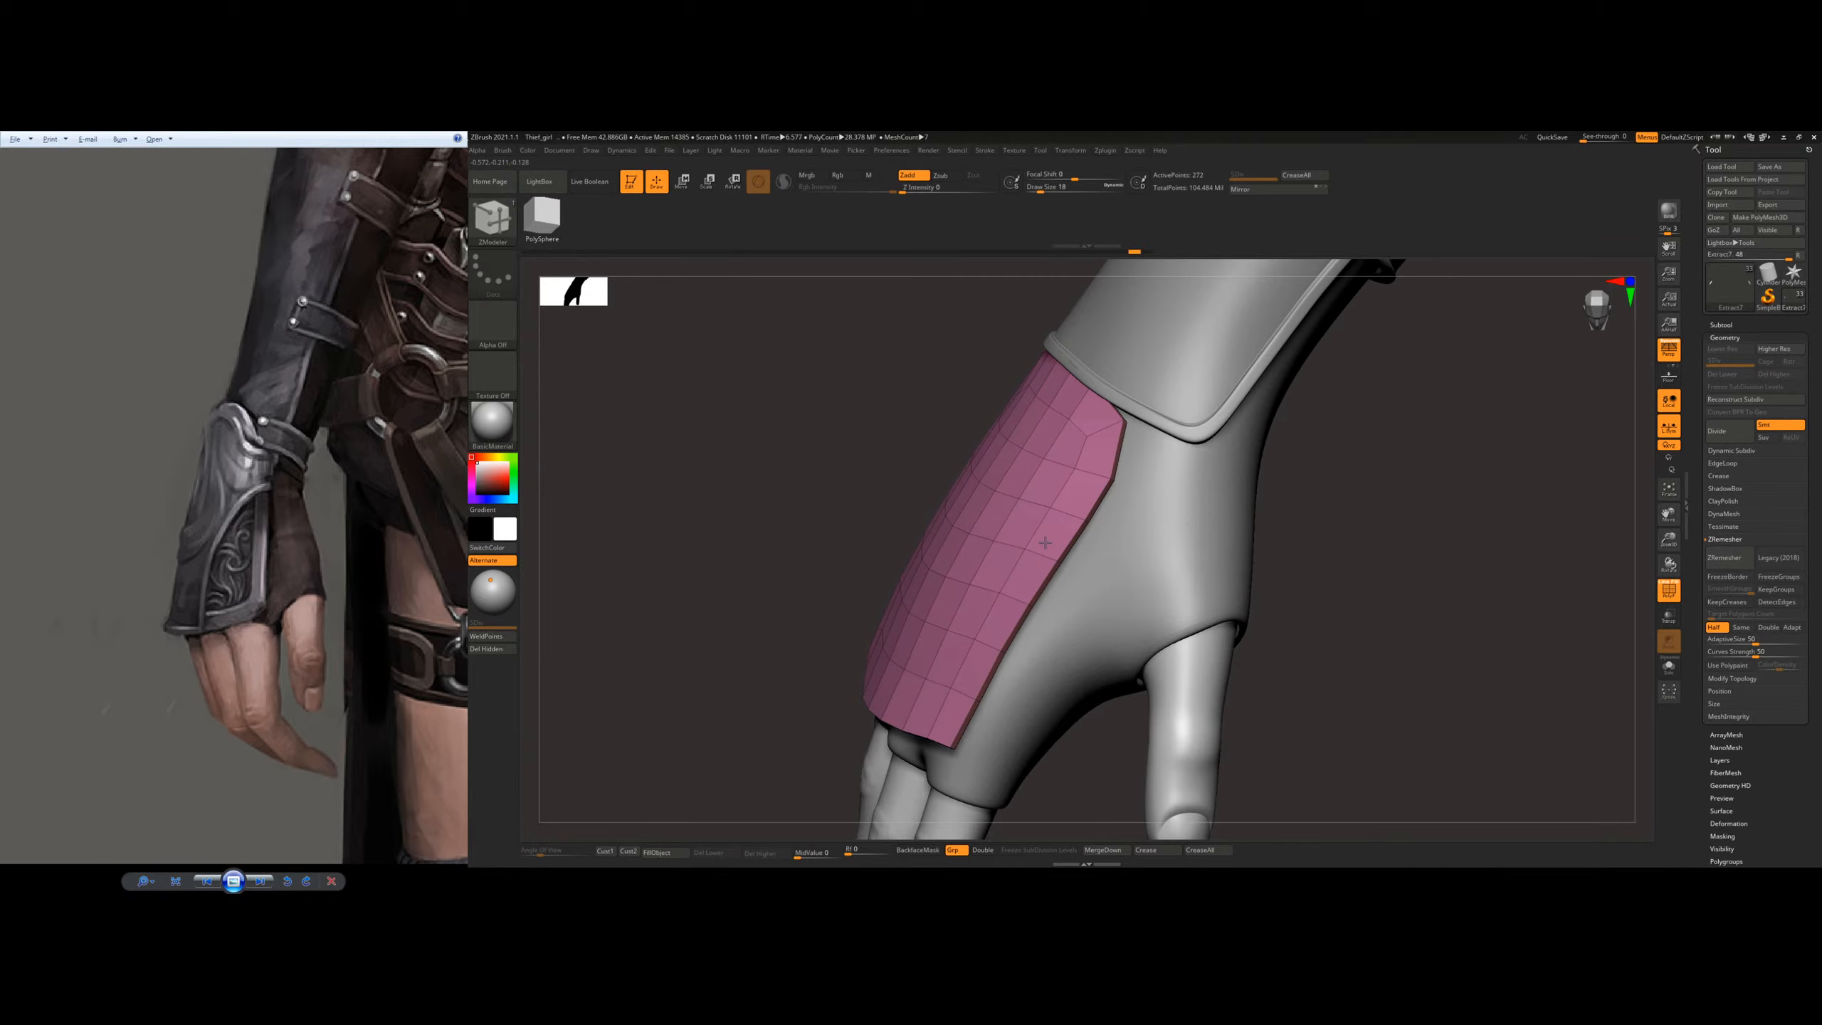
pyautogui.moveTo(1067, 590); pyautogui.dragTo(1057, 546, button='right')
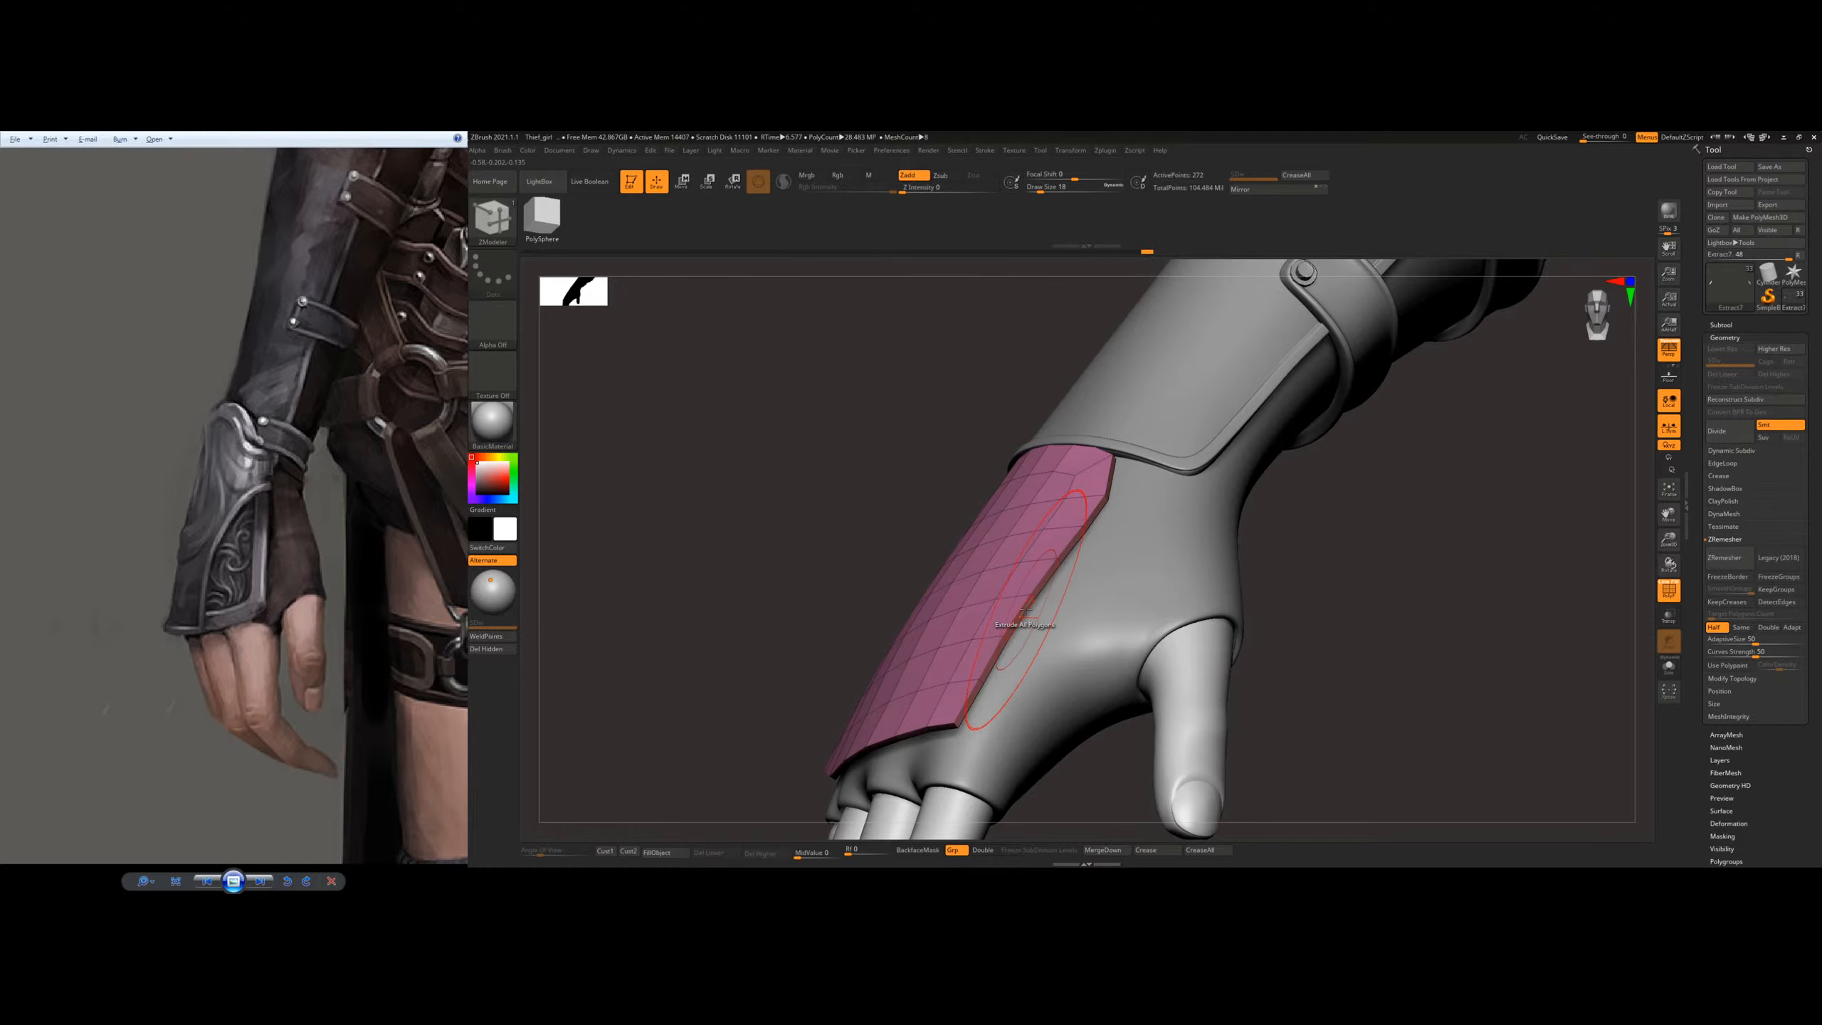
# Step: Set the ZModeler Extrude target to Polygroup Border and extrude a rim around the plate, undoing and repeating the first extrusion
pyautogui.press('space')
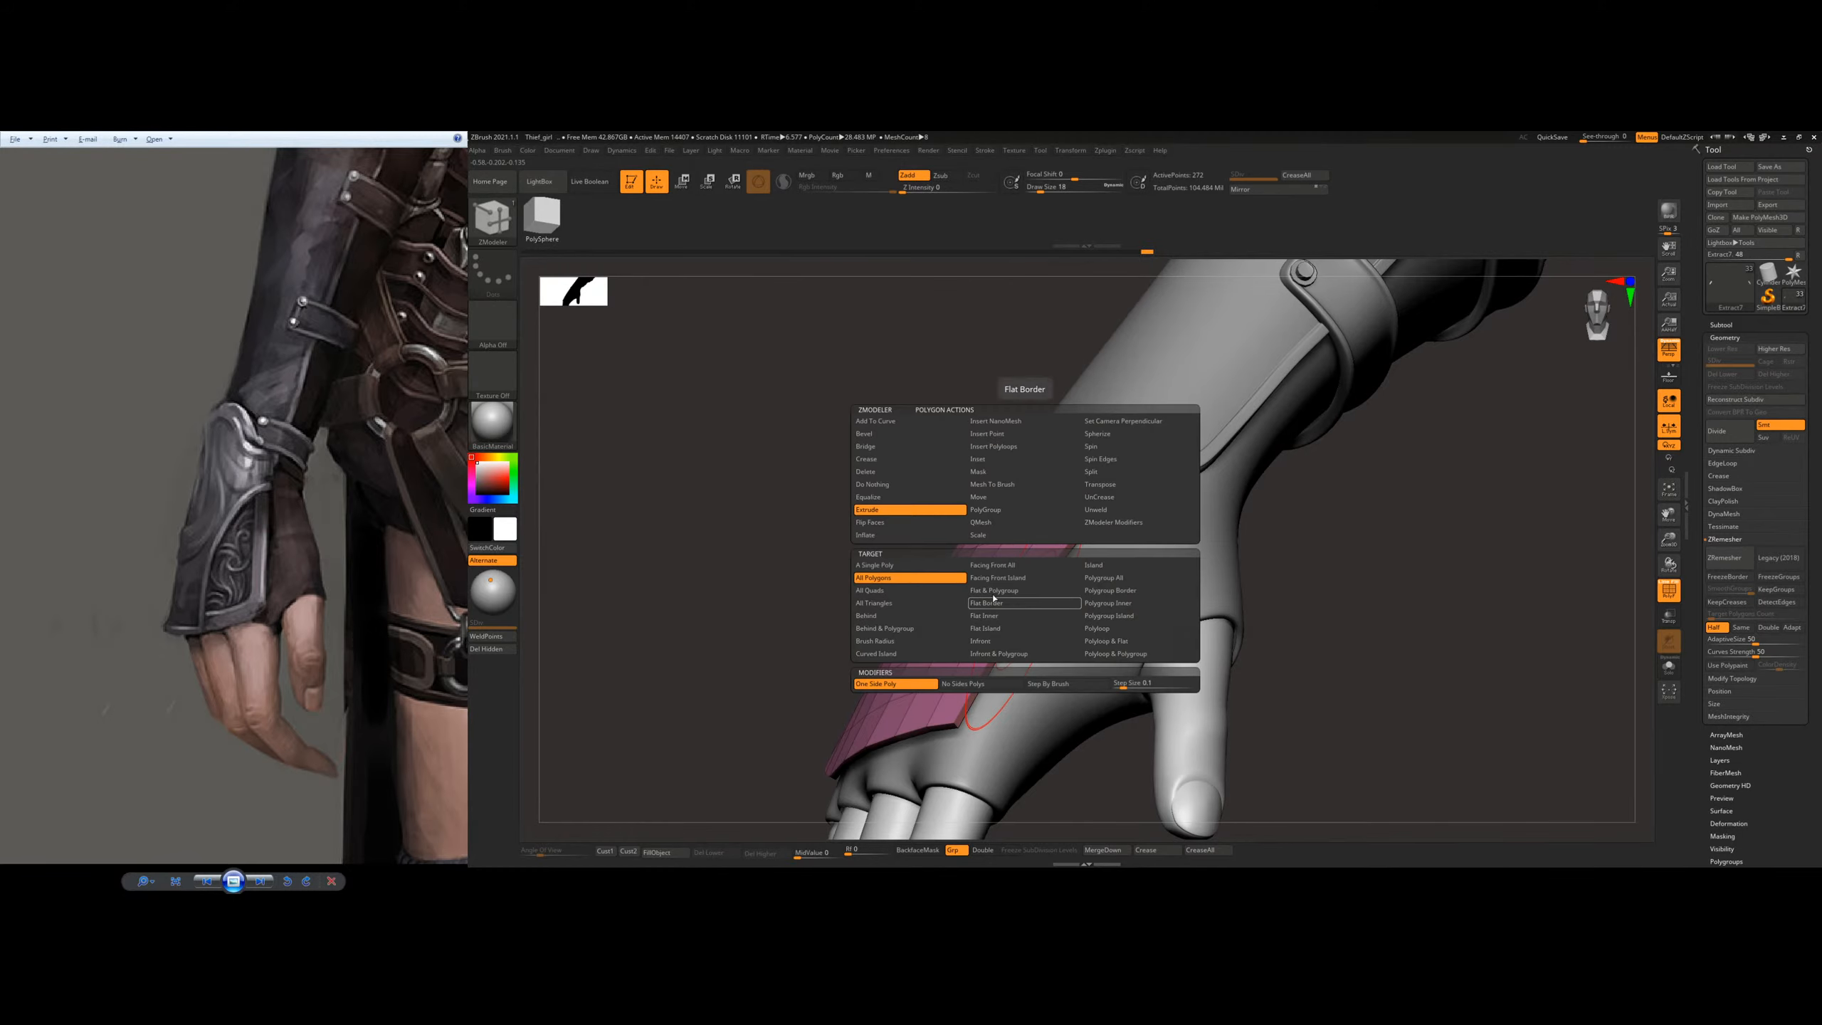
pyautogui.click(1111, 590)
pyautogui.moveTo(1111, 591); pyautogui.dragTo(1057, 591, button='right')
pyautogui.moveTo(1041, 598); pyautogui.dragTo(1060, 595)
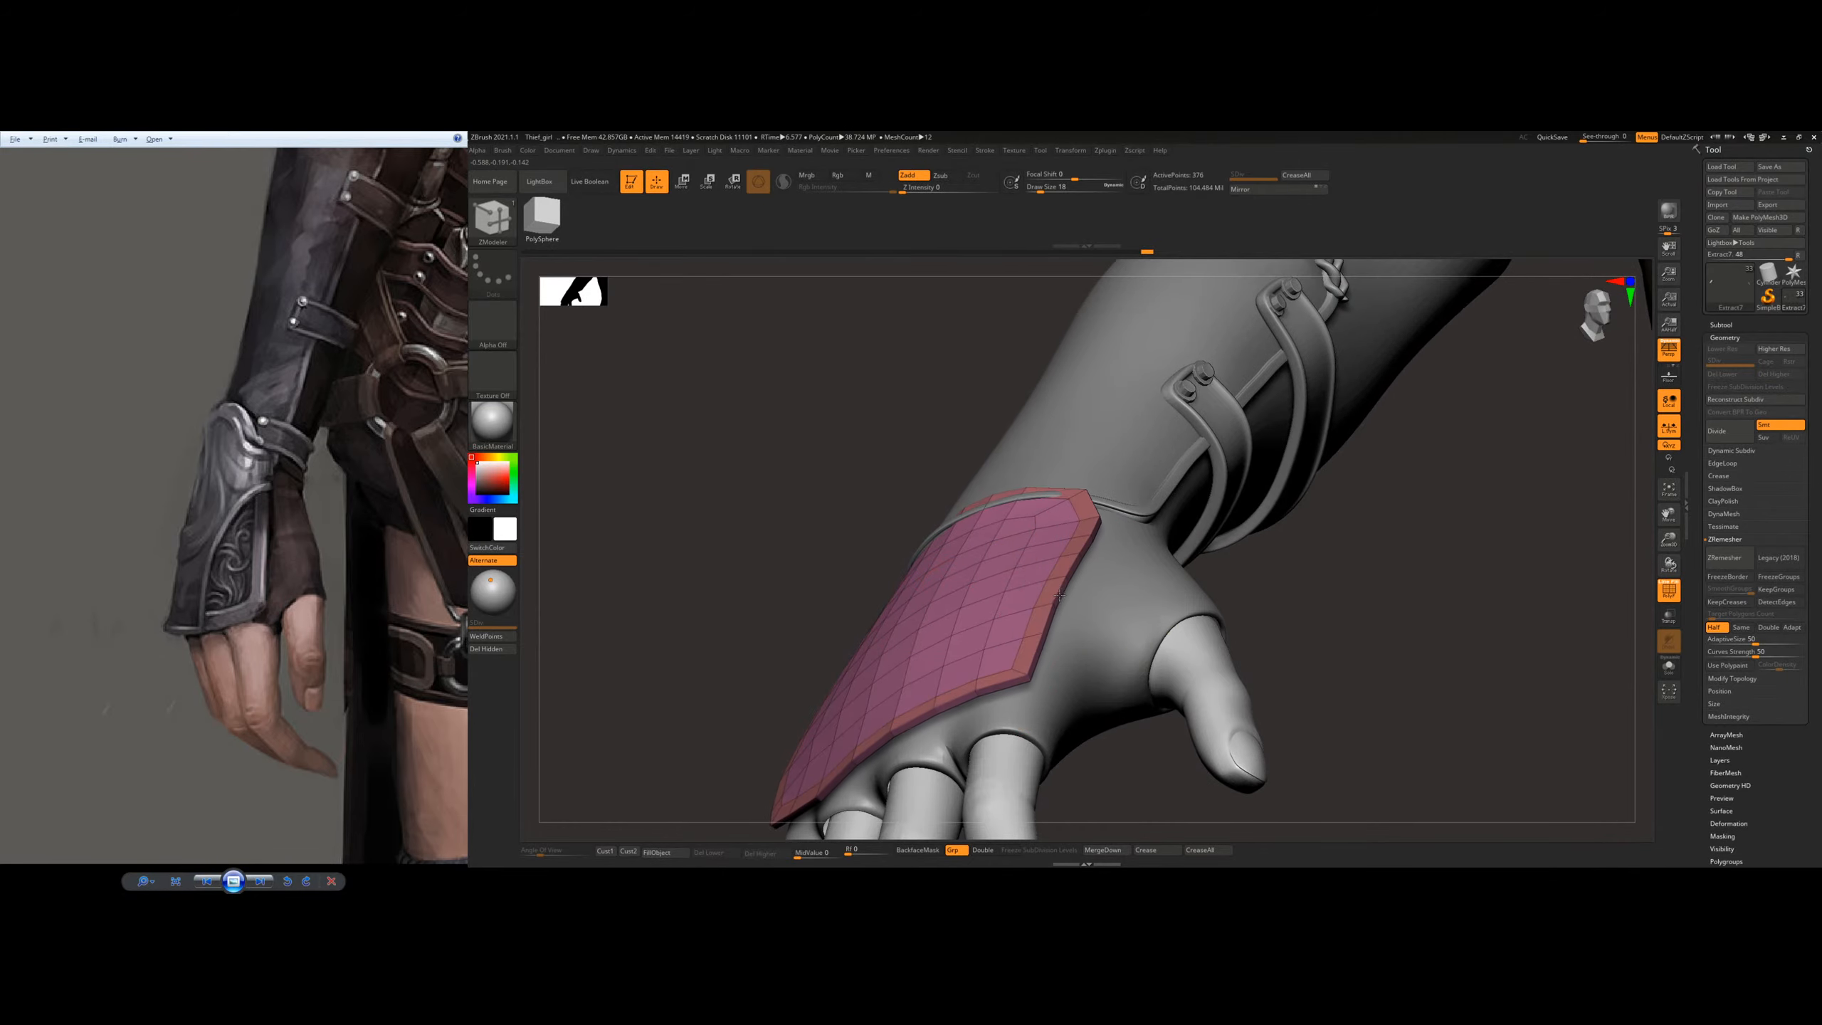
pyautogui.moveTo(1084, 580)
pyautogui.mouseDown(button='right')
pyautogui.moveTo(1156, 599)
pyautogui.moveTo(1061, 604)
pyautogui.mouseUp(button='right')
pyautogui.hotkey('ctrl', 'z')
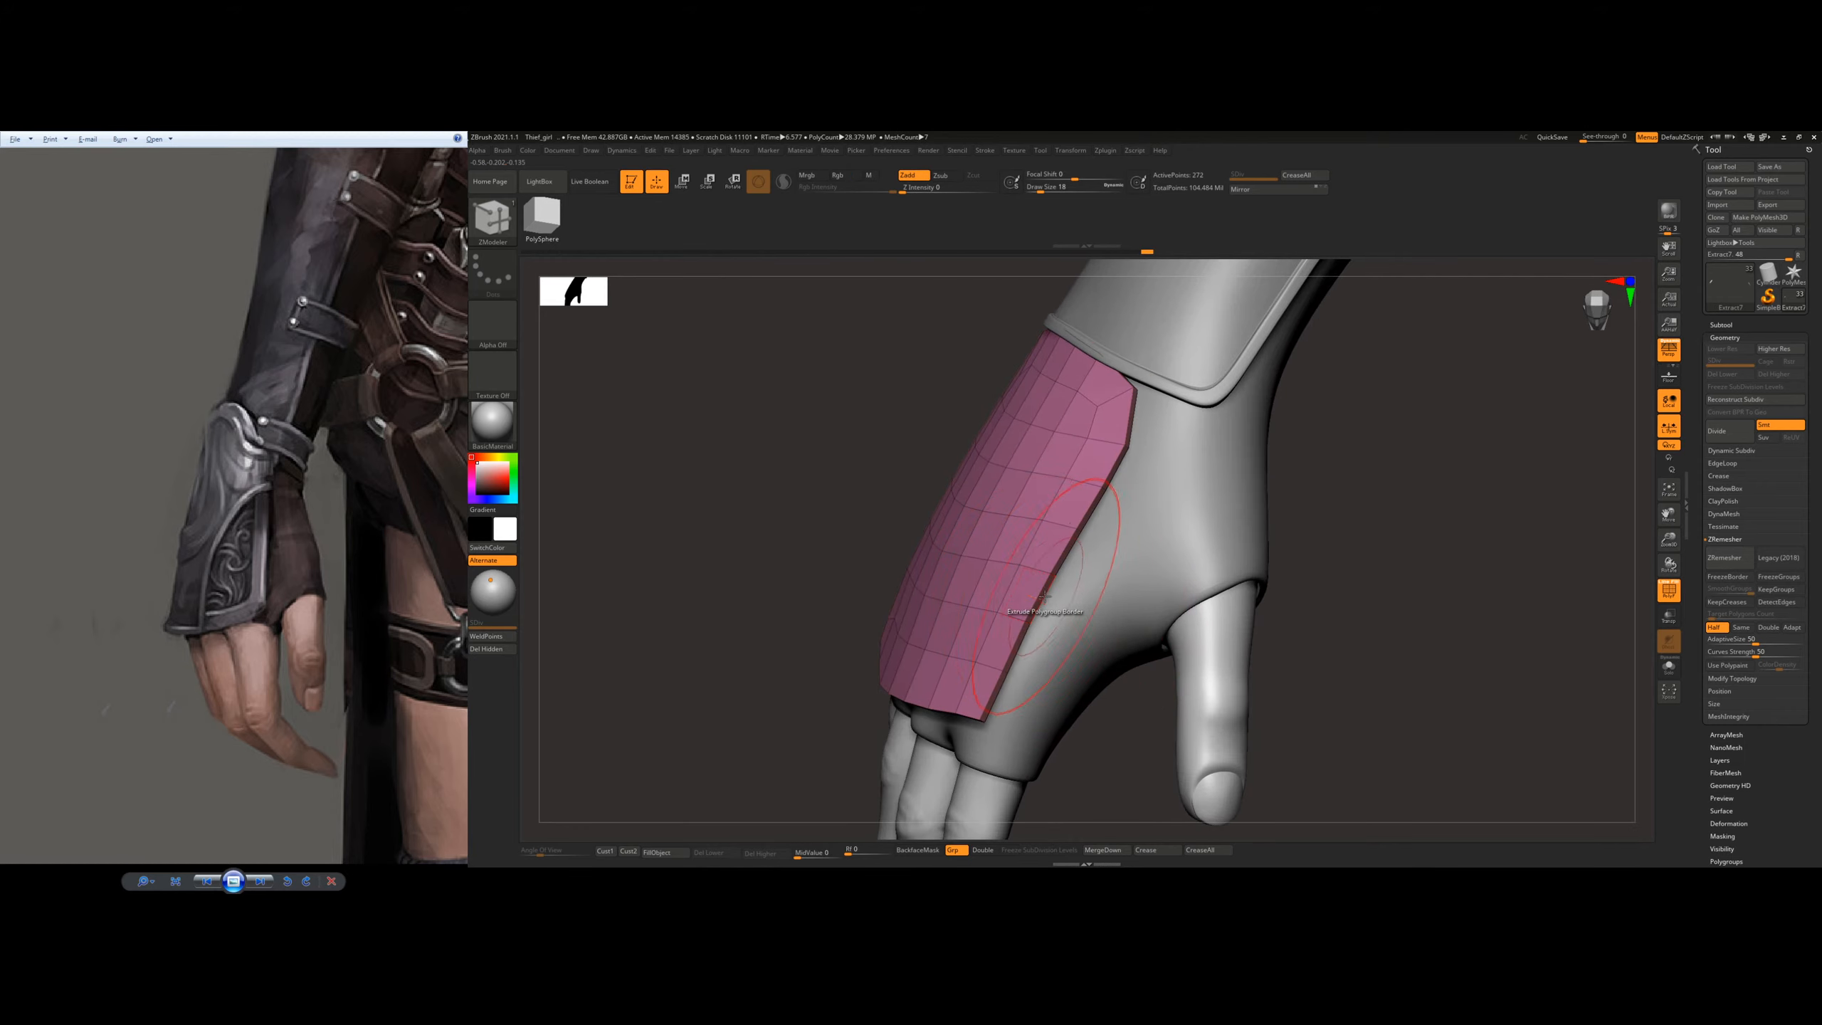
pyautogui.moveTo(1042, 594); pyautogui.dragTo(1080, 618)
# Step: Switch to the Move Topological brush and adjust the plate's index-finger corner, undoing the first stroke
pyautogui.press('b')
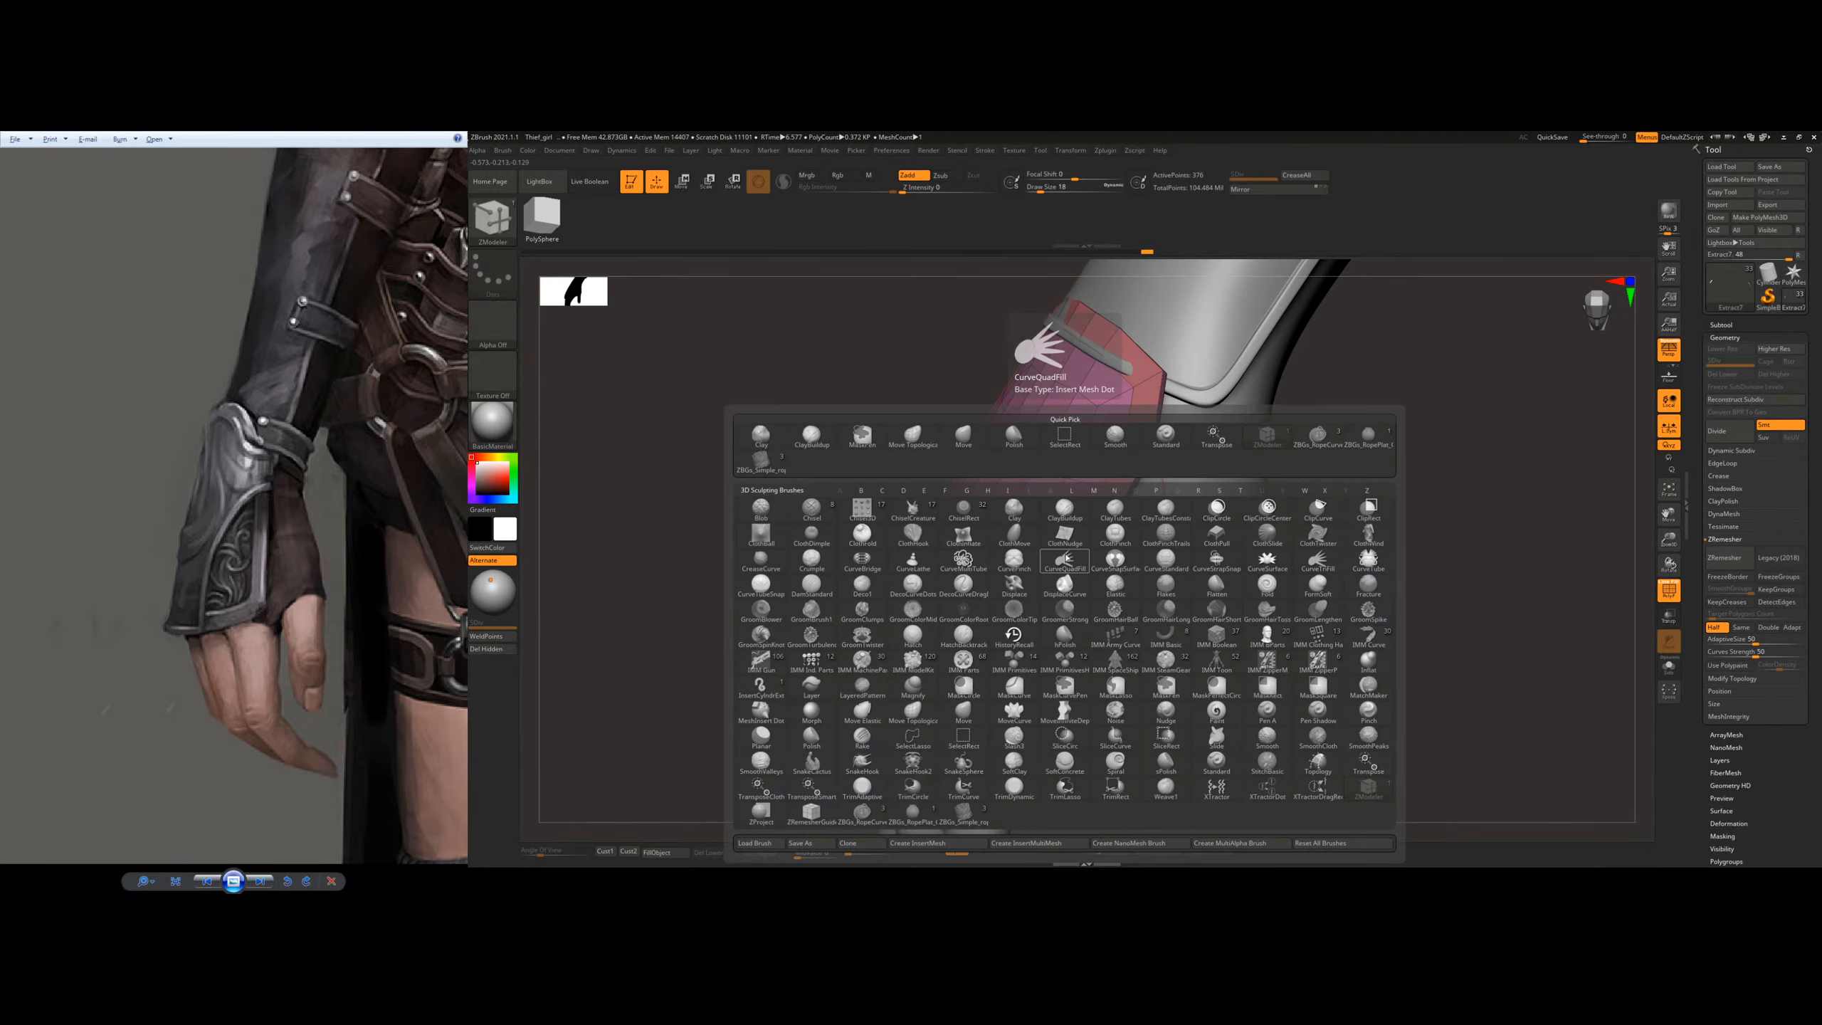
pyautogui.press('m')
pyautogui.press('t')
pyautogui.moveTo(989, 730); pyautogui.dragTo(999, 726)
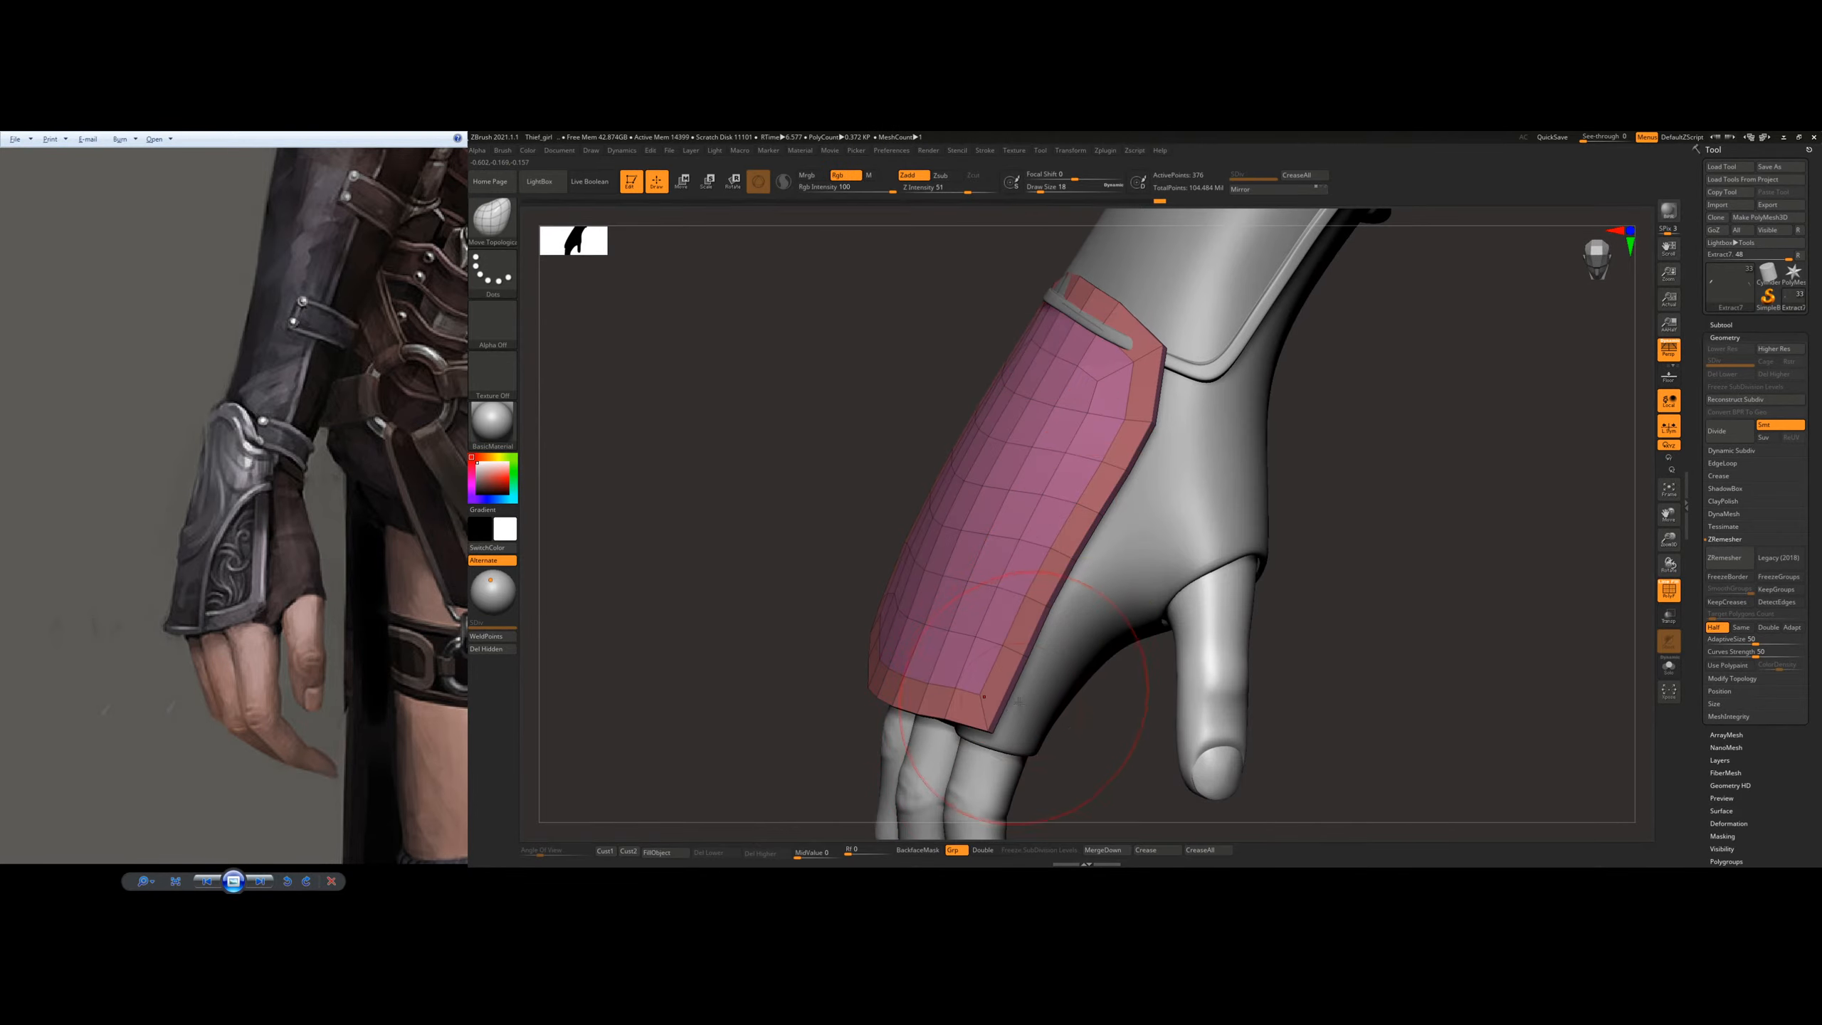
pyautogui.hotkey('ctrl', 'z')
pyautogui.moveTo(932, 721)
pyautogui.mouseDown(button='right')
pyautogui.moveTo(997, 716)
pyautogui.moveTo(977, 682)
pyautogui.mouseUp(button='right')
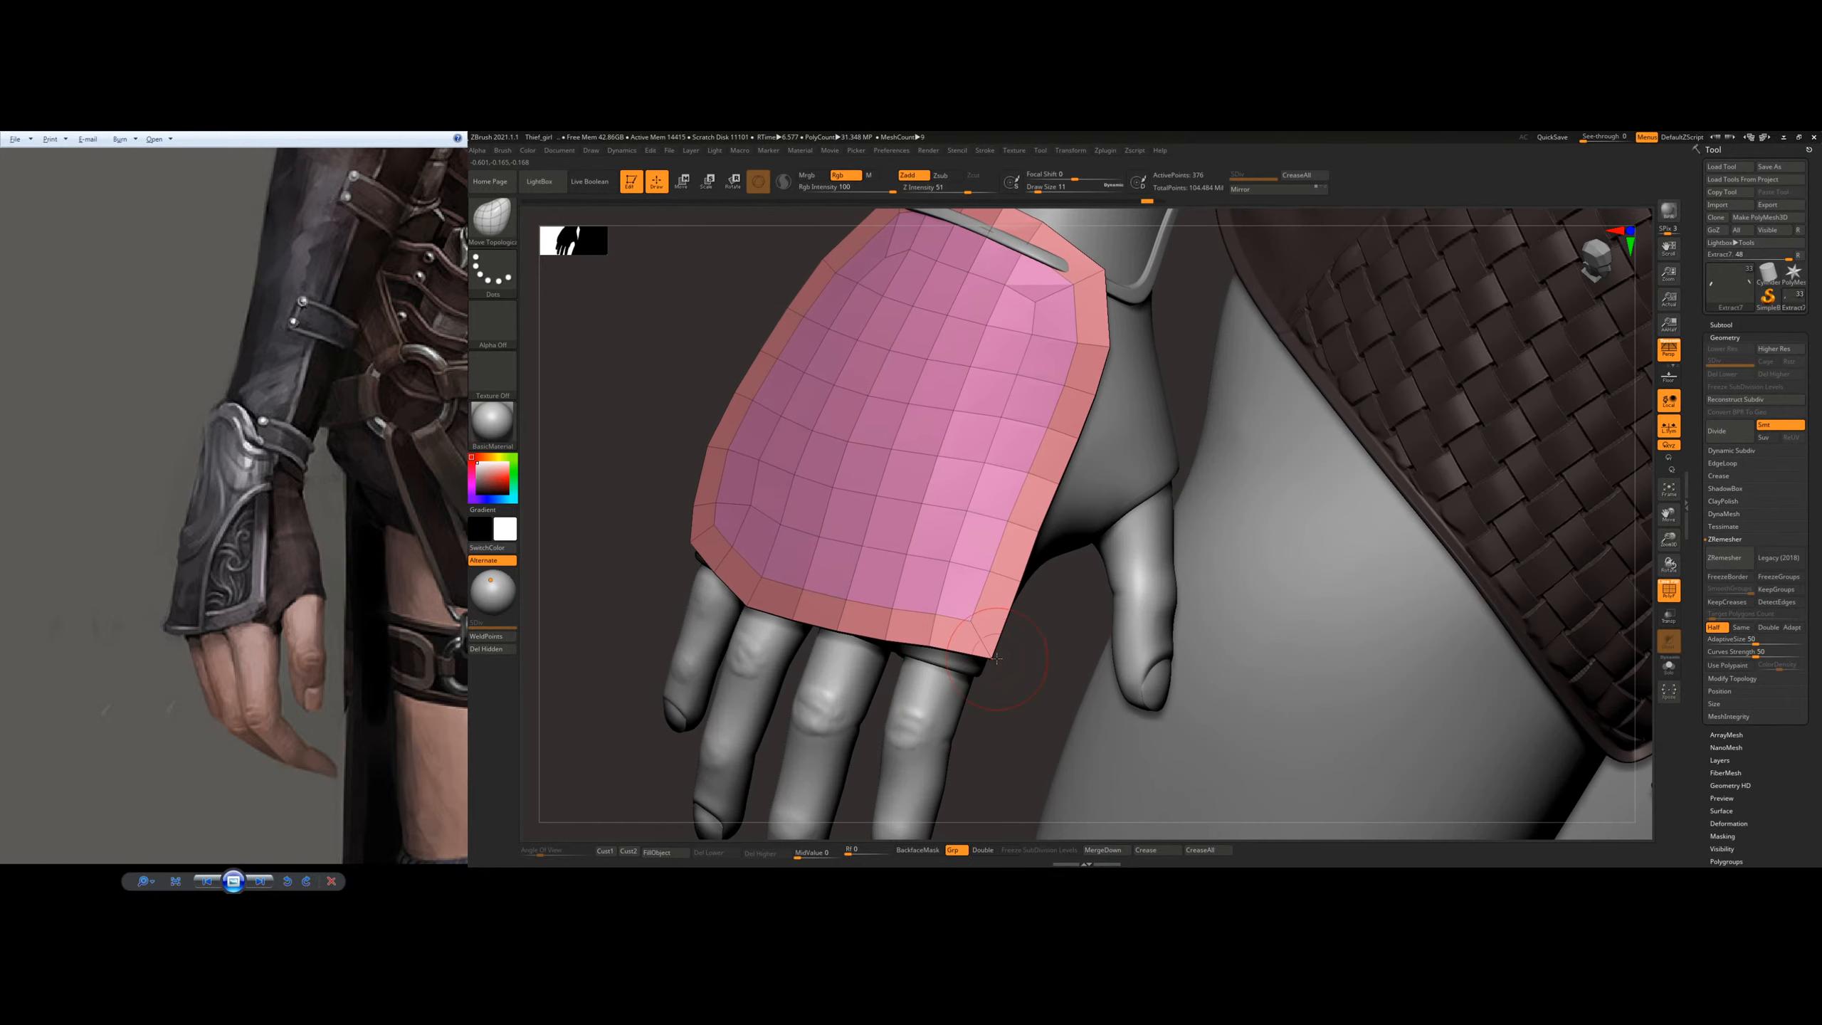
pyautogui.moveTo(992, 660); pyautogui.dragTo(996, 650)
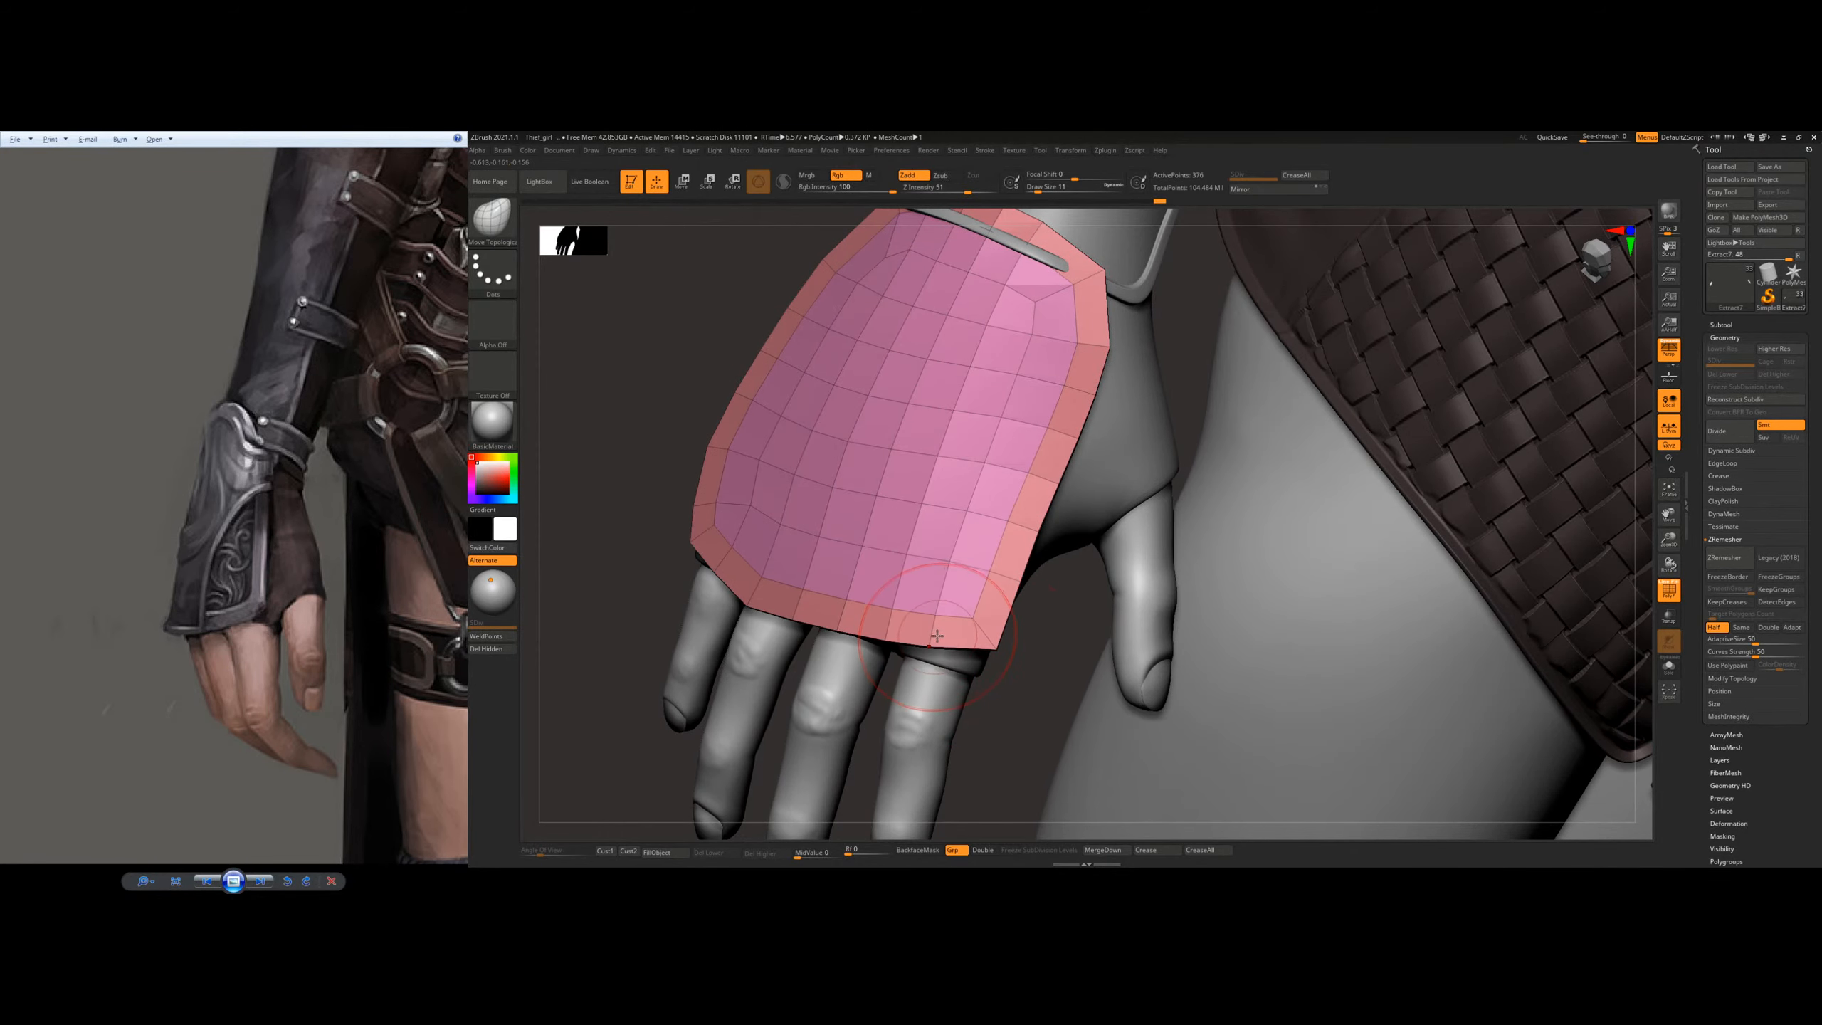
pyautogui.keyDown('alt'); pyautogui.moveTo(1124, 542); pyautogui.dragTo(1149, 632, button='right'); pyautogui.keyUp('alt')
# Step: Move the whole plate with the gizmo so its wrist edge tucks below the bracer's rim
pyautogui.click(691, 181)
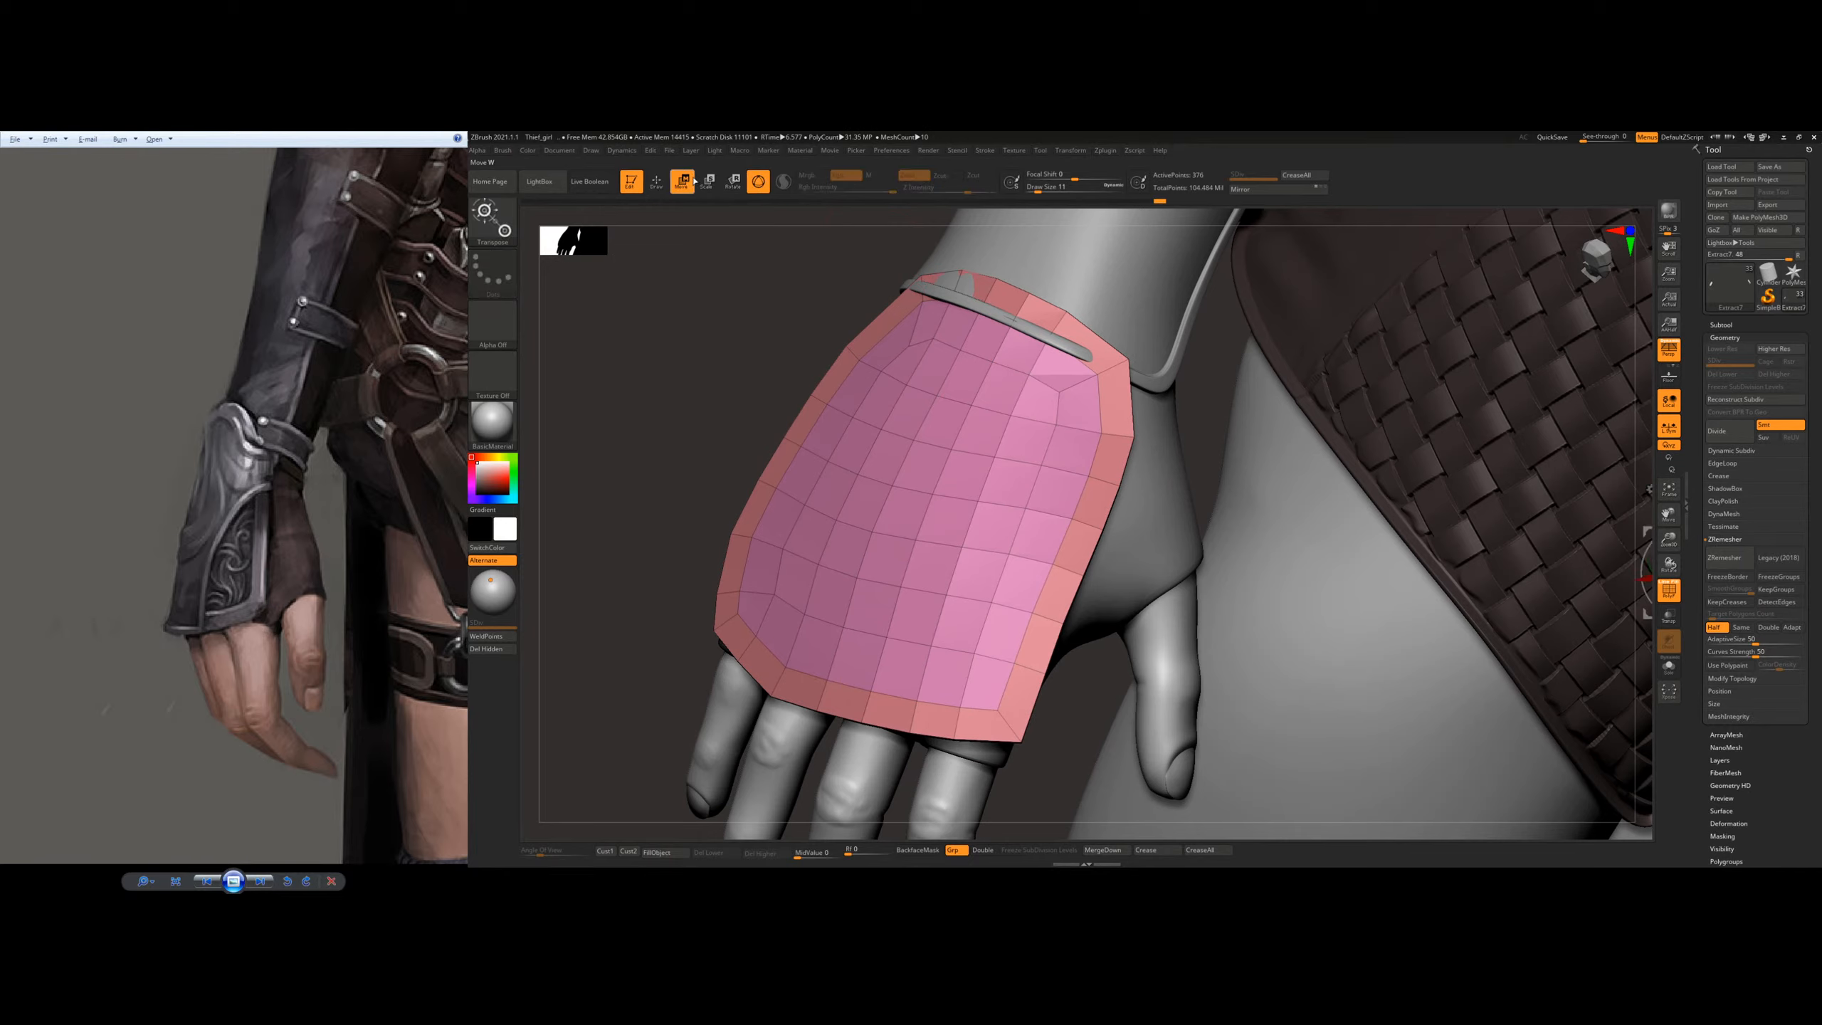
pyautogui.click(929, 494)
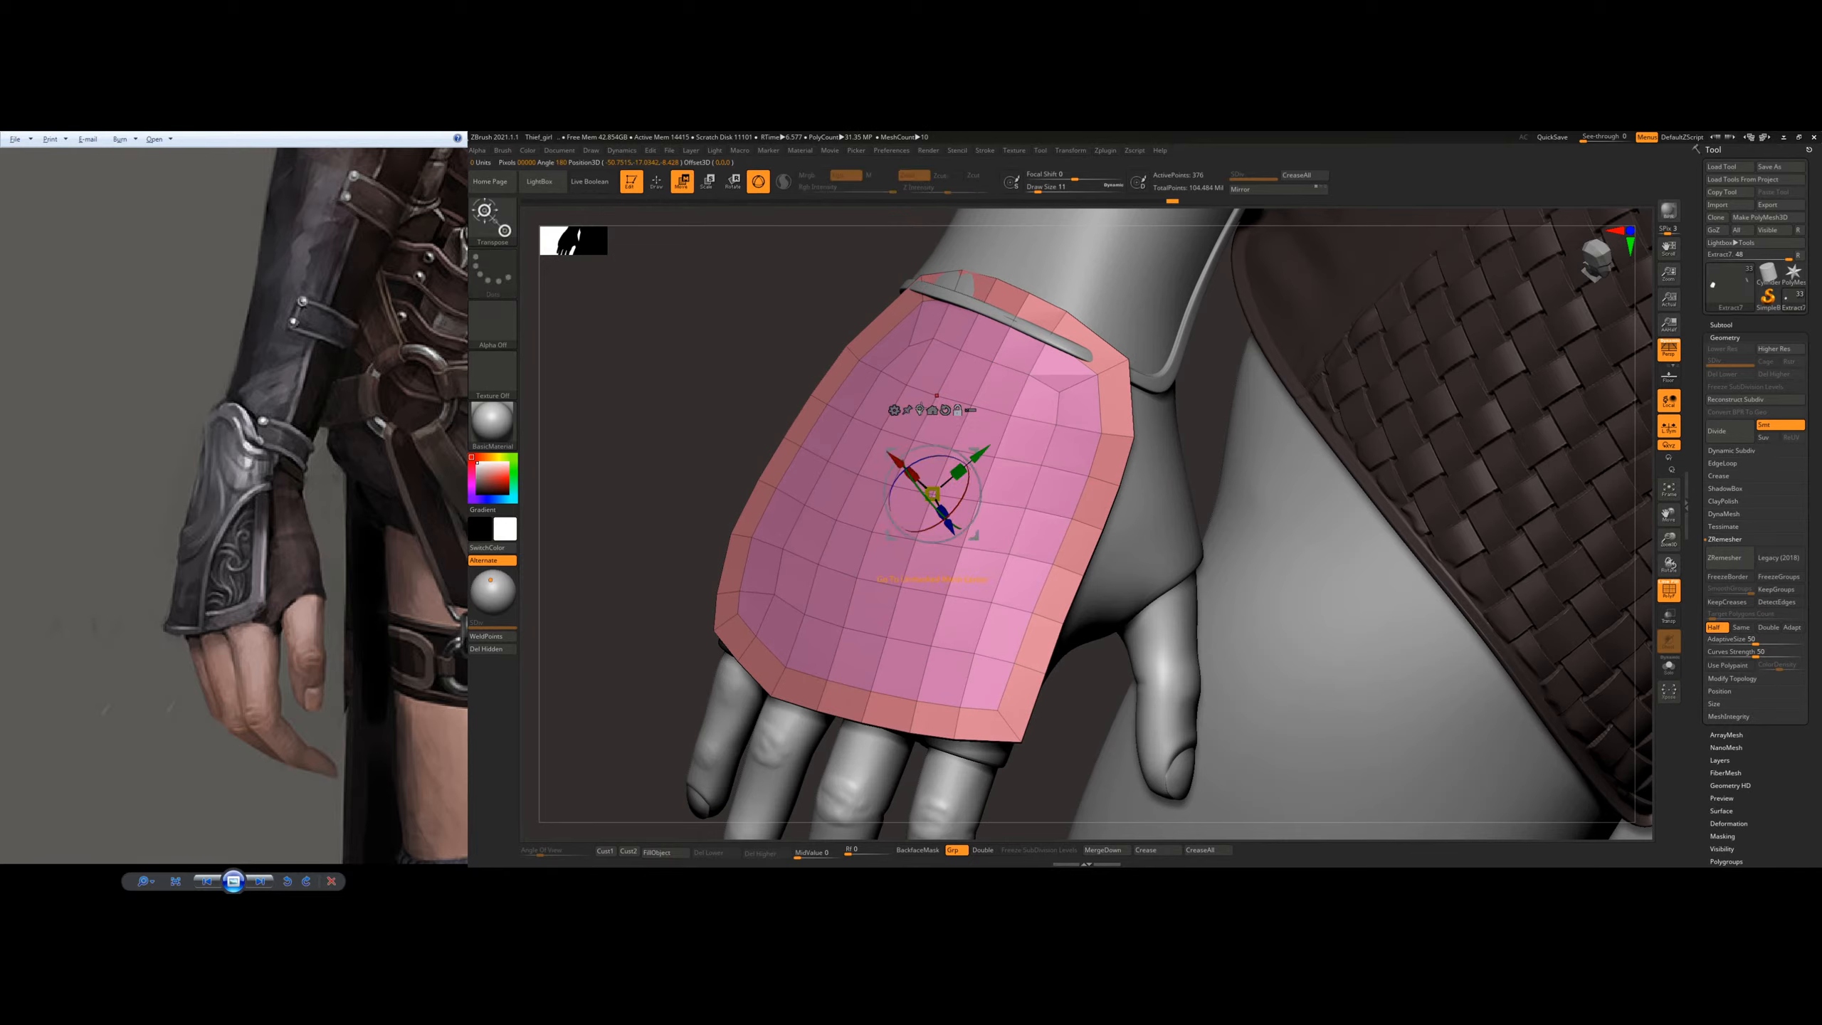
pyautogui.keyDown('alt'); pyautogui.click(920, 409); pyautogui.keyUp('alt')
pyautogui.keyDown('alt'); pyautogui.click(959, 440); pyautogui.keyUp('alt')
pyautogui.moveTo(946, 526)
pyautogui.mouseDown()
pyautogui.moveTo(691, 424)
pyautogui.moveTo(573, 424)
pyautogui.moveTo(674, 422)
pyautogui.mouseUp()
# Step: Reshape the plate's thumb-side rim and upper wrist corner on the glove with the Move Topological brush
pyautogui.press('b')
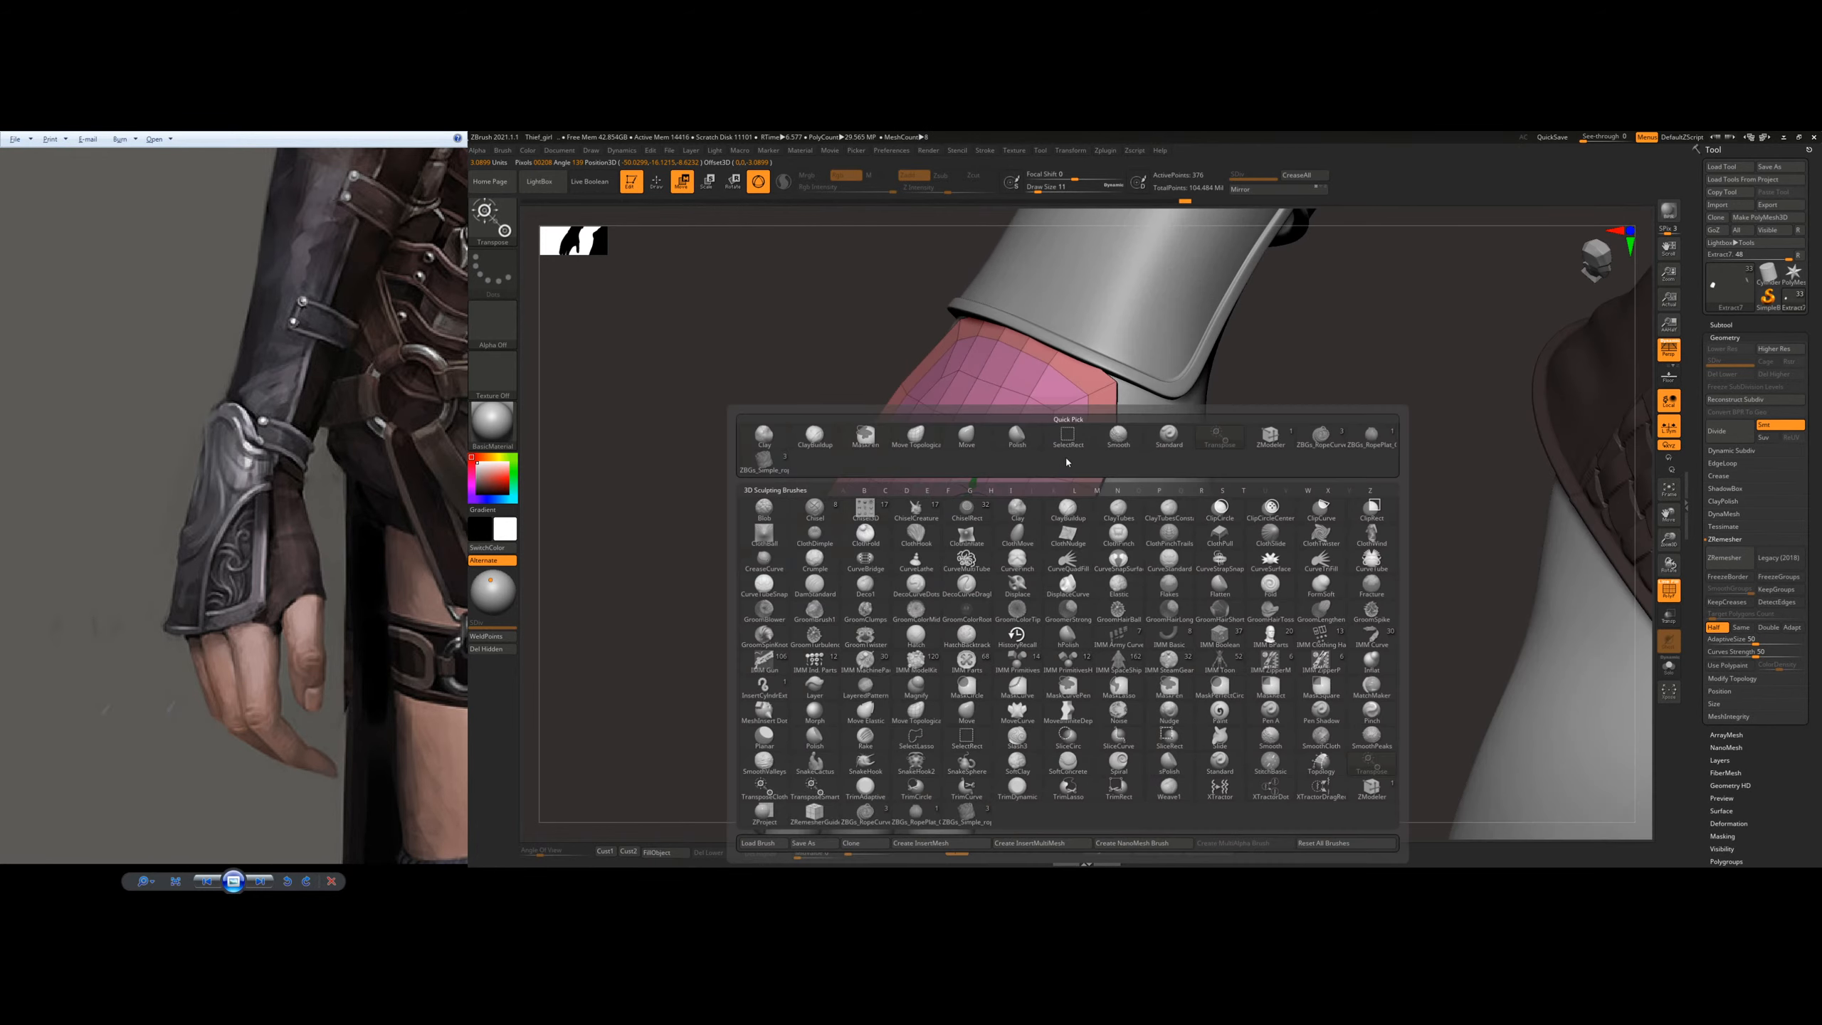
pyautogui.press('m')
pyautogui.press('t')
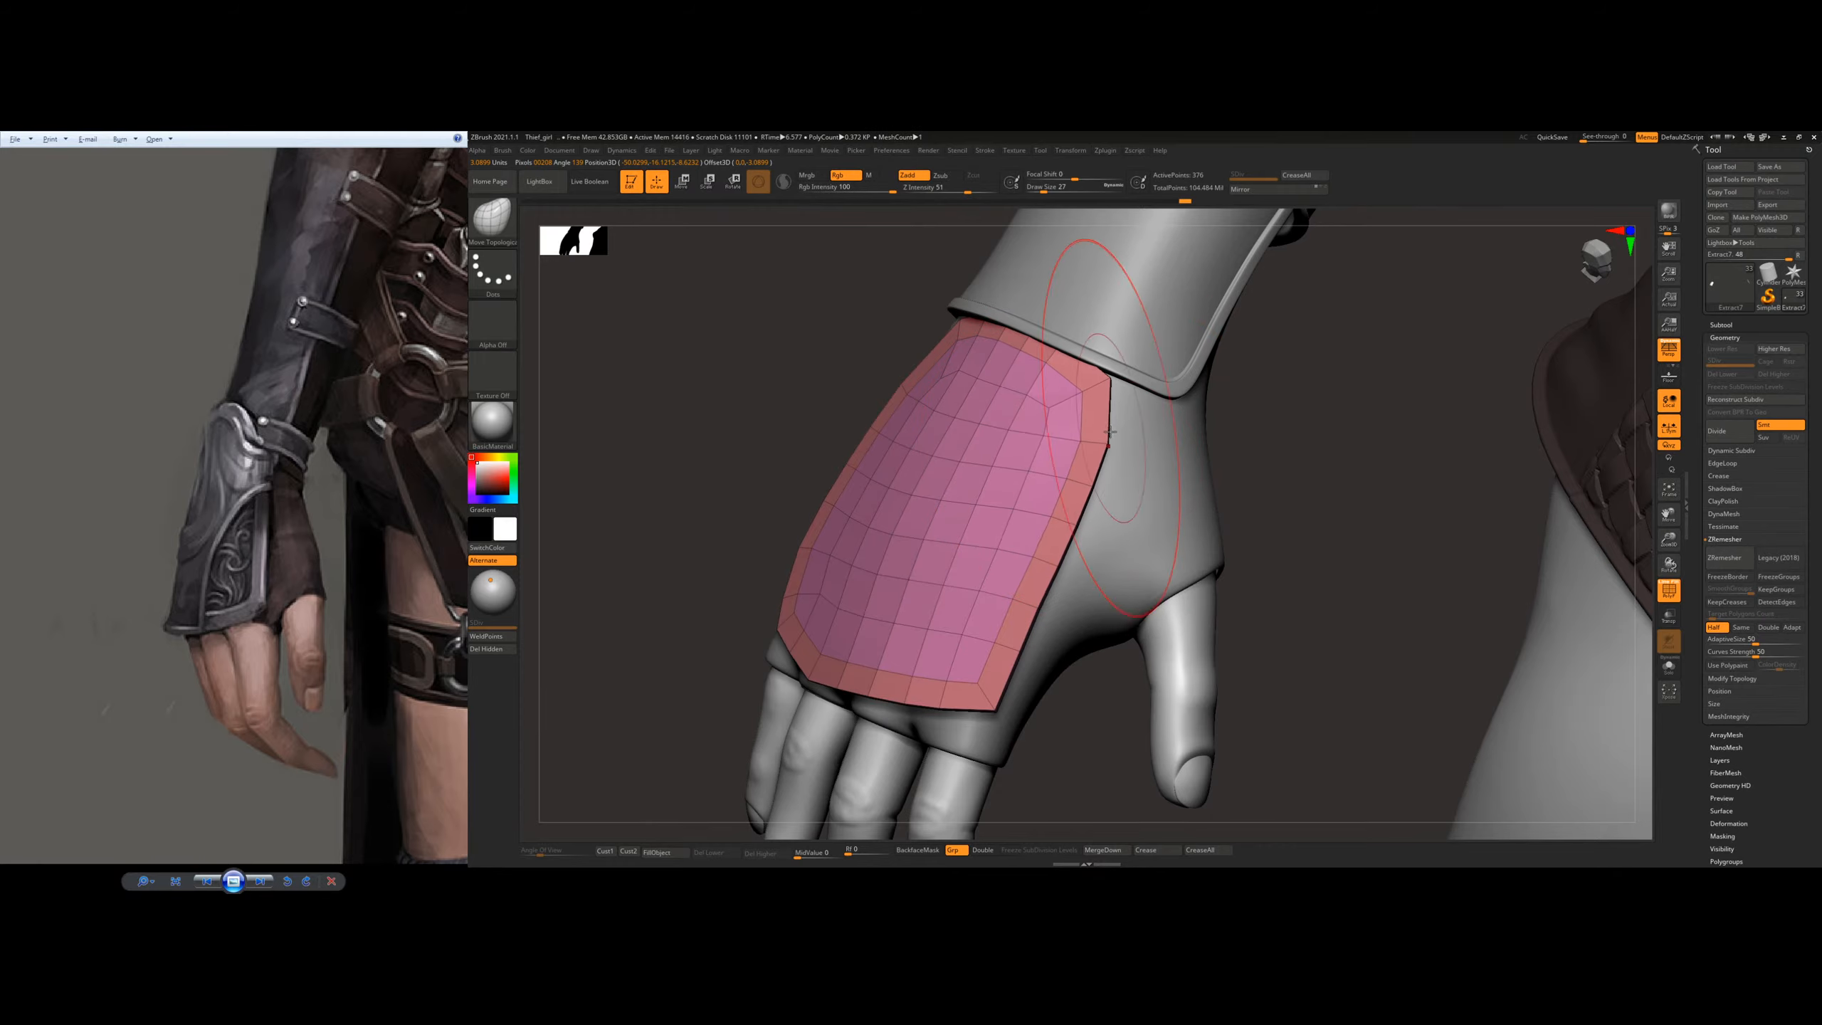
pyautogui.moveTo(1109, 433); pyautogui.dragTo(1087, 456)
pyautogui.moveTo(1109, 383); pyautogui.dragTo(1099, 376)
pyautogui.moveTo(1083, 481); pyautogui.dragTo(1072, 474)
pyautogui.moveTo(1033, 434)
pyautogui.mouseDown(button='right')
pyautogui.moveTo(1112, 430)
pyautogui.moveTo(1067, 402)
pyautogui.mouseUp(button='right')
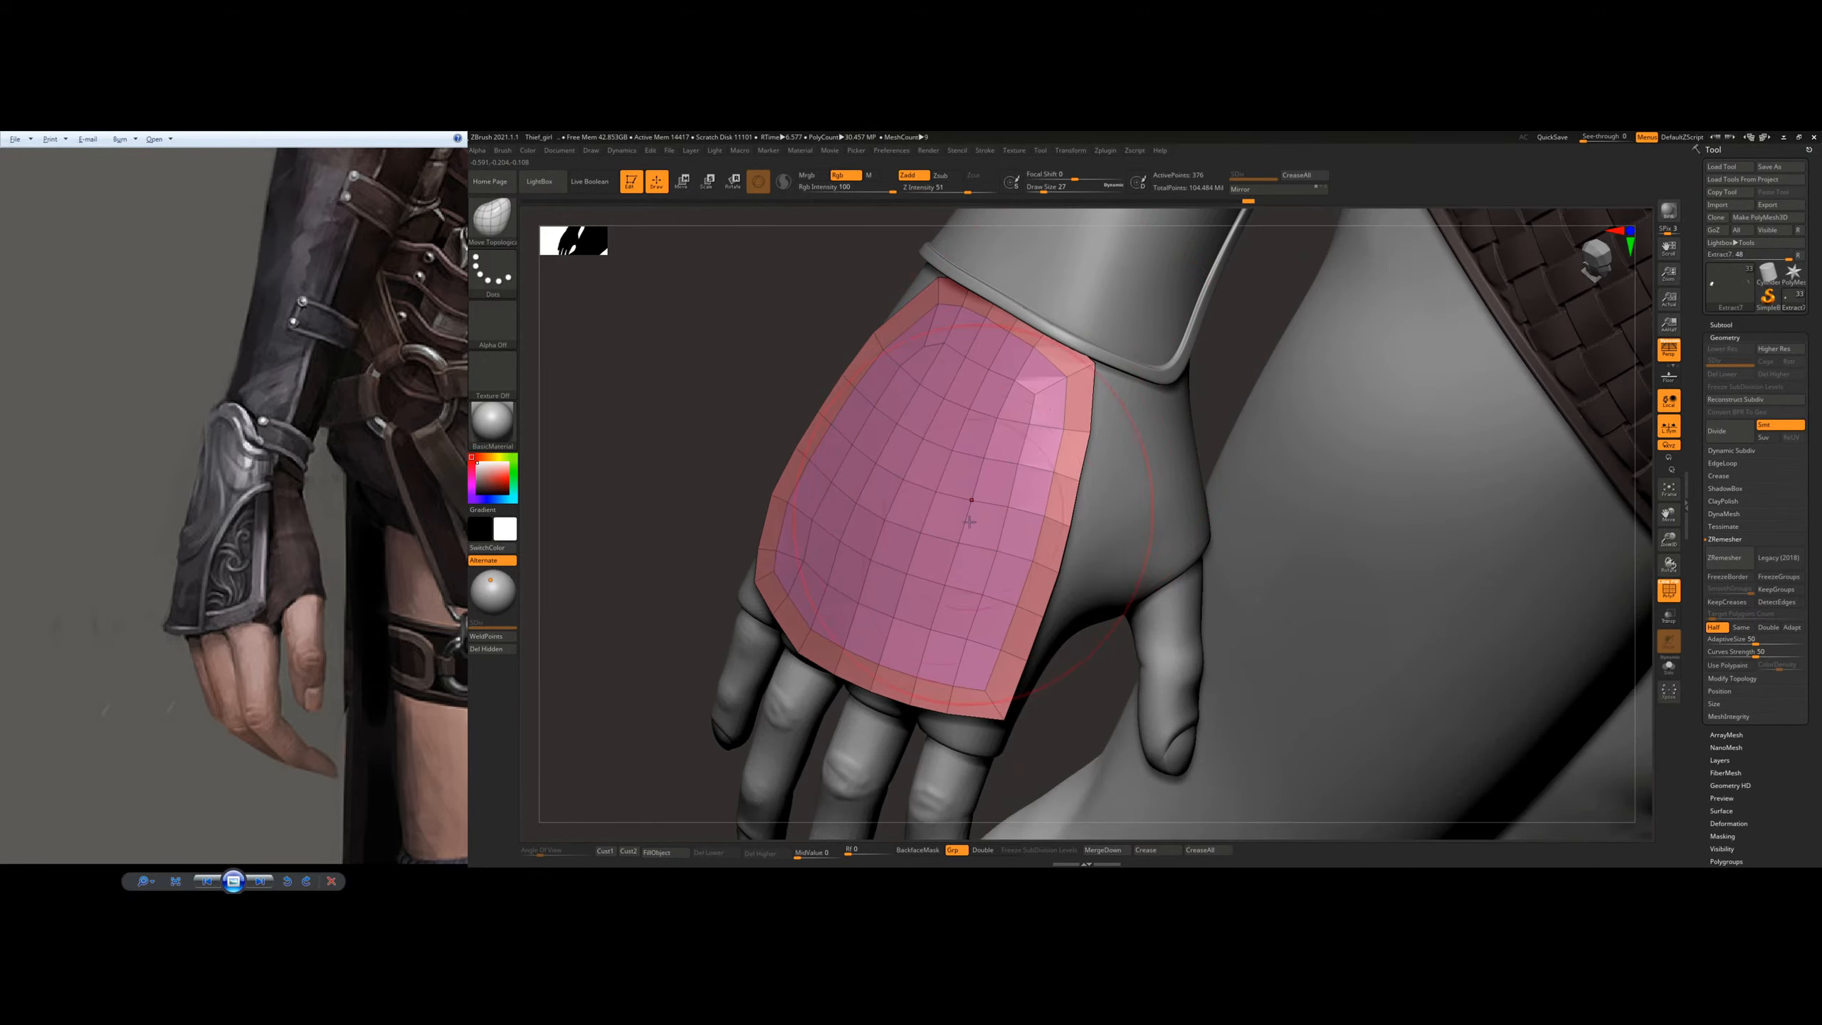
# Step: Extrude the plate's border polygroup with ZModeler so a raised rim runs around the plate
pyautogui.moveTo(969, 521); pyautogui.dragTo(1039, 571, button='right')
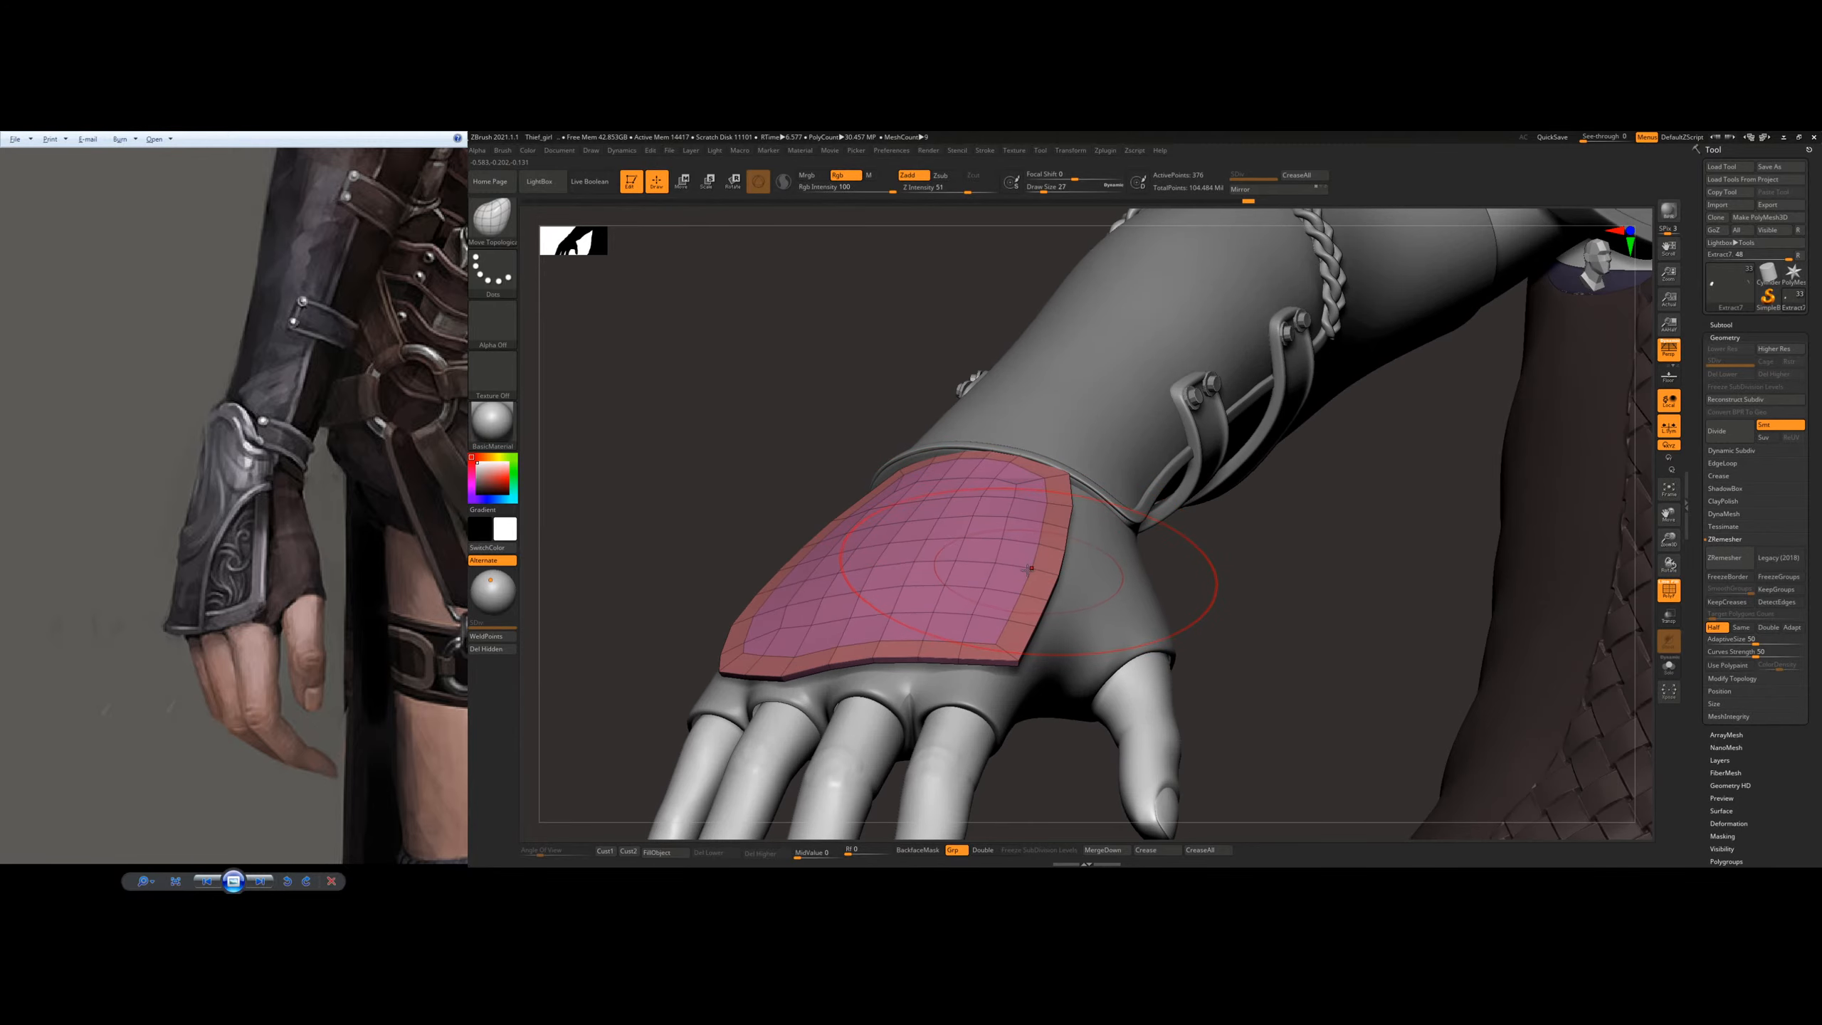
pyautogui.press('b')
pyautogui.press('z')
pyautogui.press('m')
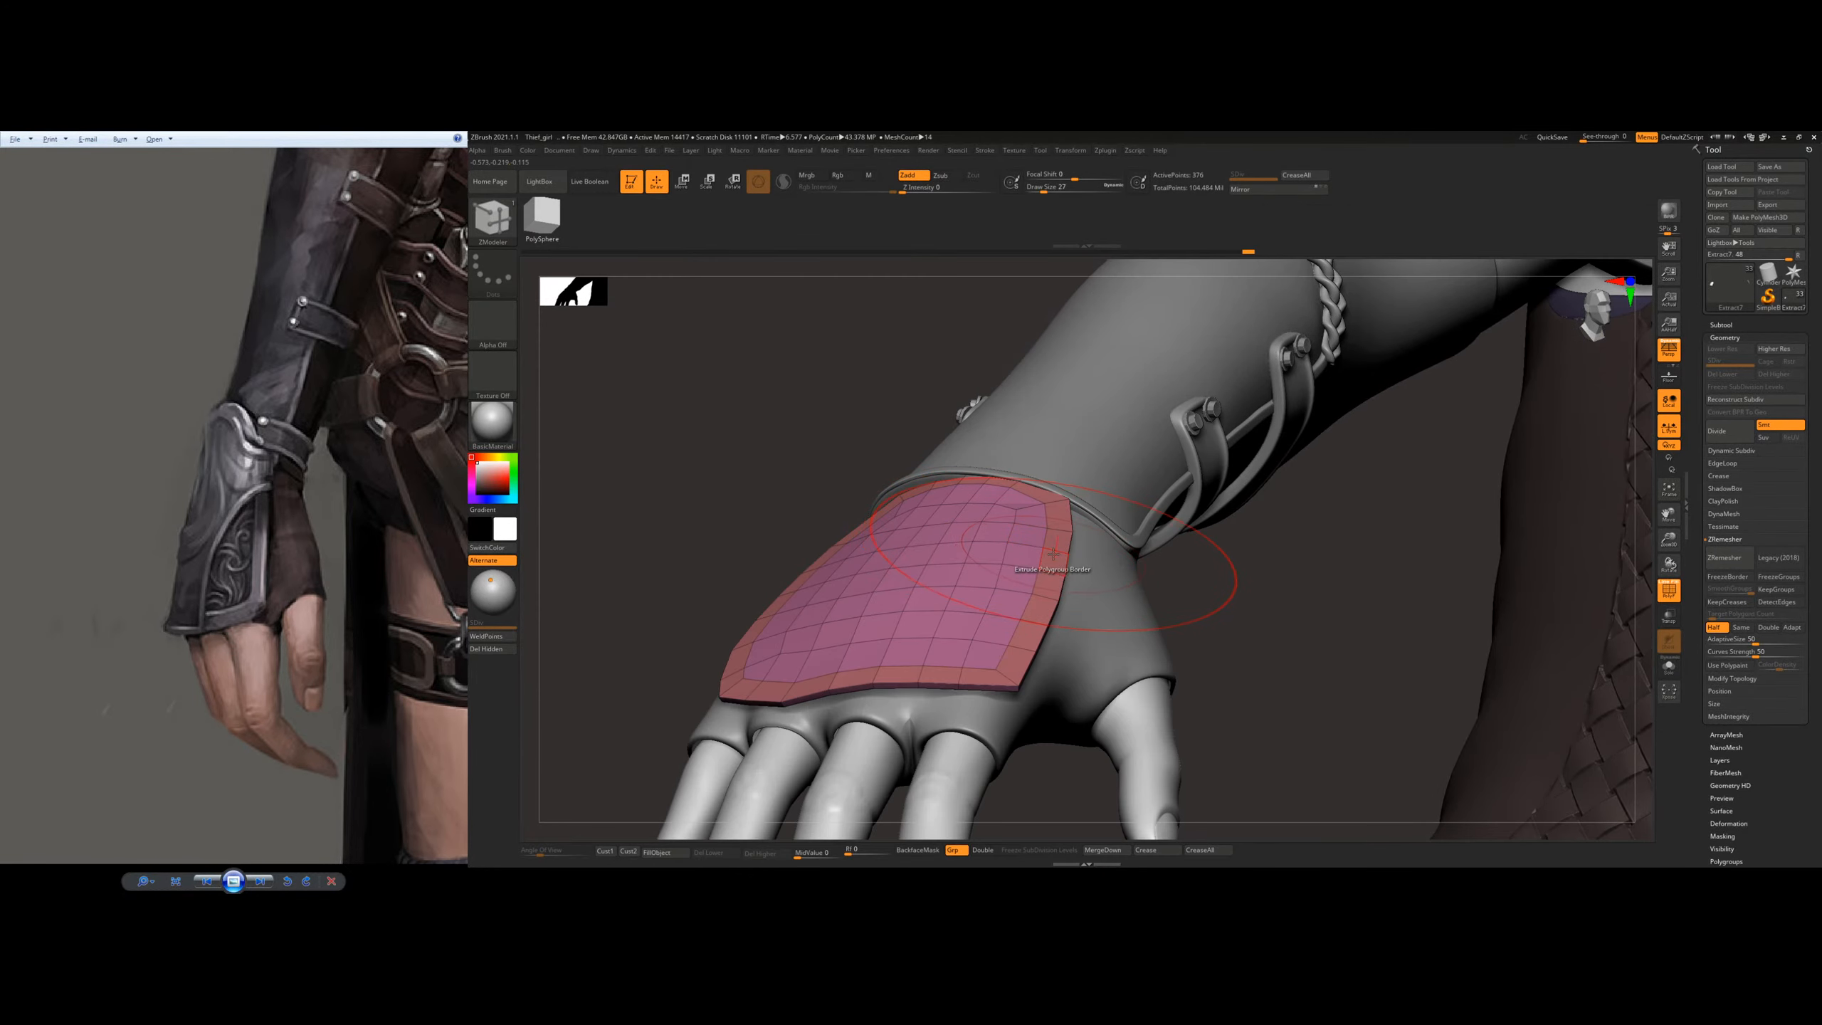
pyautogui.moveTo(1053, 553); pyautogui.dragTo(1054, 549)
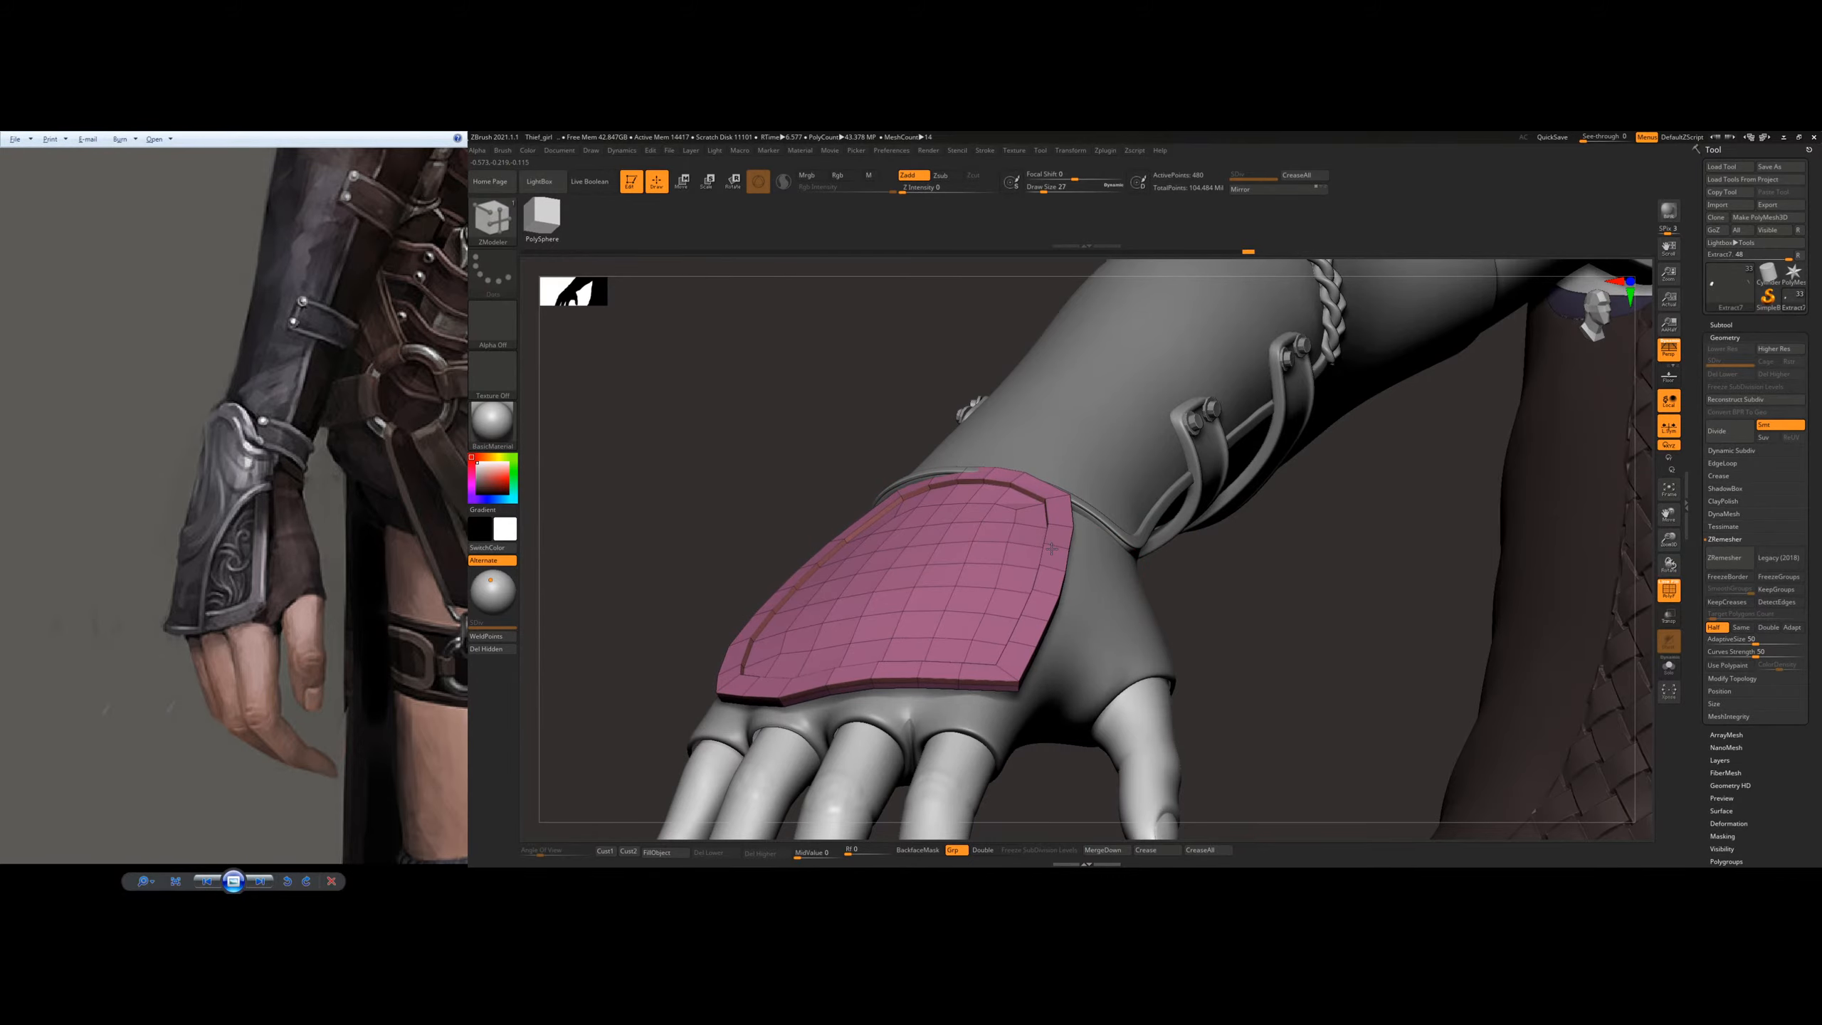
pyautogui.moveTo(1056, 551)
pyautogui.mouseDown(button='right')
pyautogui.moveTo(990, 517)
pyautogui.moveTo(915, 520)
pyautogui.mouseUp(button='right')
# Step: Switch to the Move Topological brush, set the draw size to 23 and adjust the plate's side profile along the back of the hand
pyautogui.press('b')
pyautogui.press('m')
pyautogui.press('t')
pyautogui.moveTo(904, 536); pyautogui.dragTo(899, 556)
pyautogui.moveTo(1059, 540); pyautogui.dragTo(1020, 547, button='right')
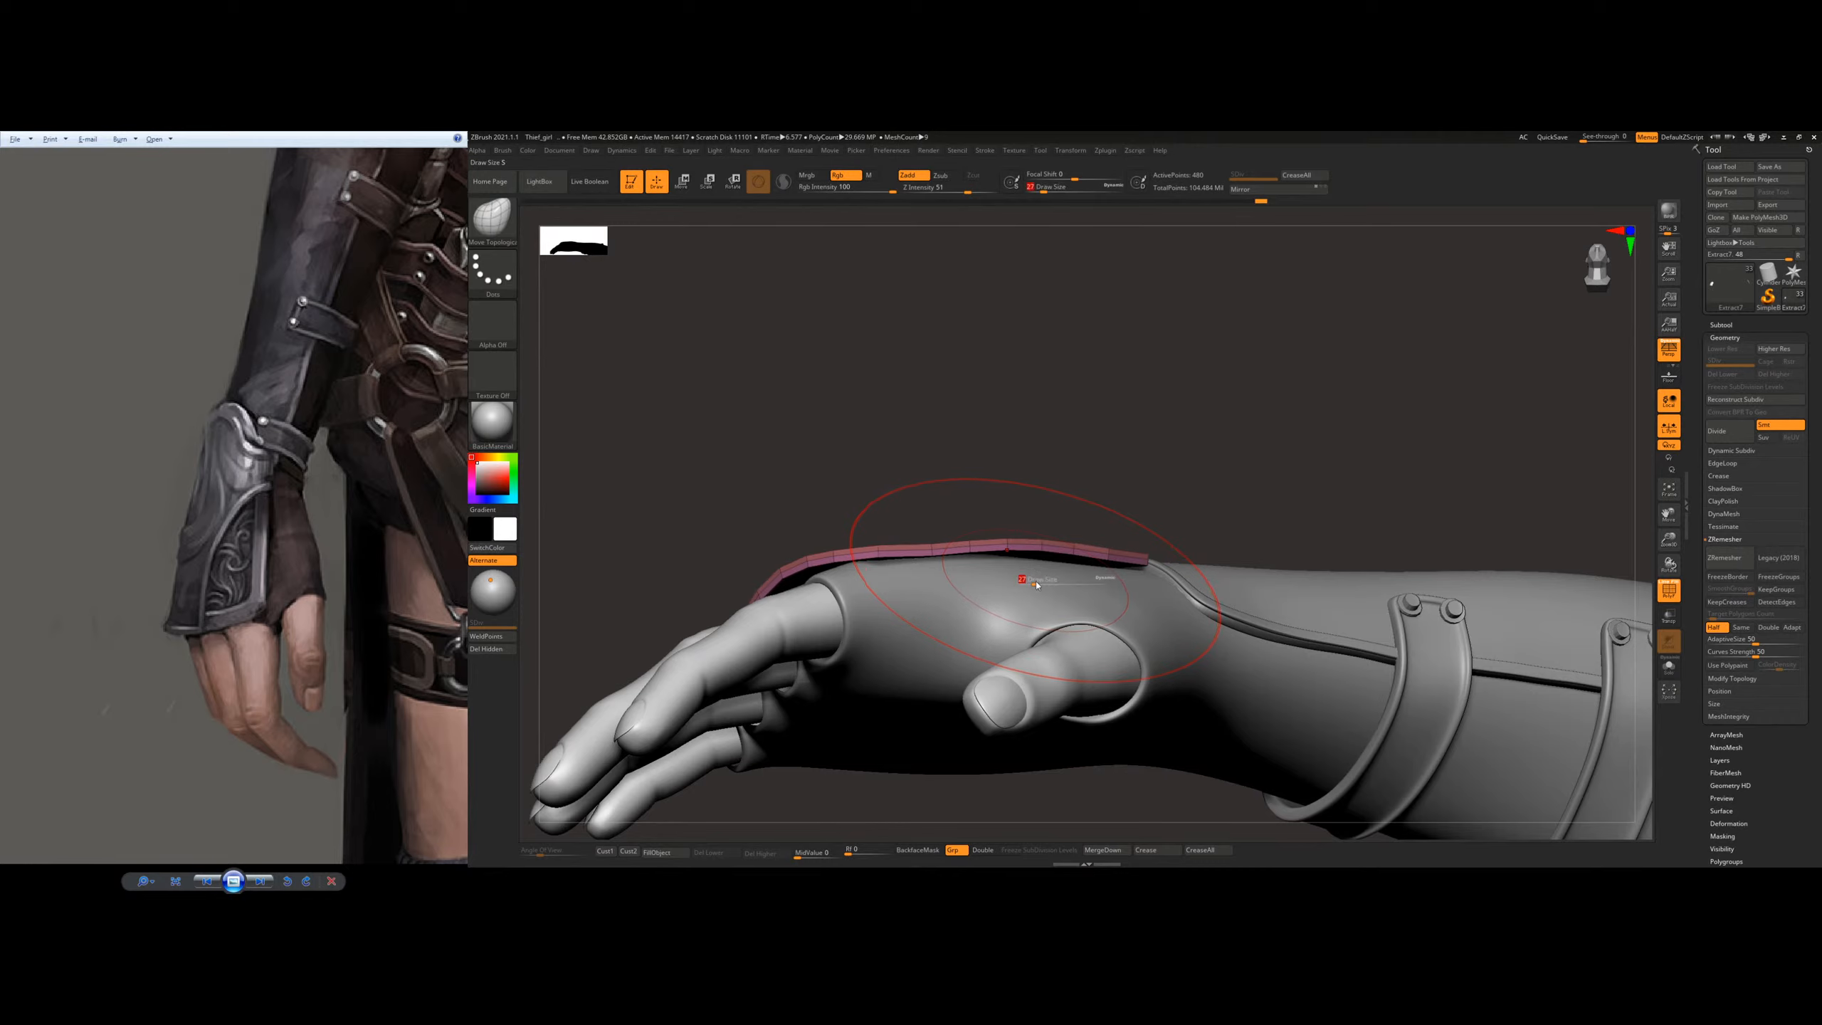
pyautogui.moveTo(1036, 585); pyautogui.dragTo(1034, 585)
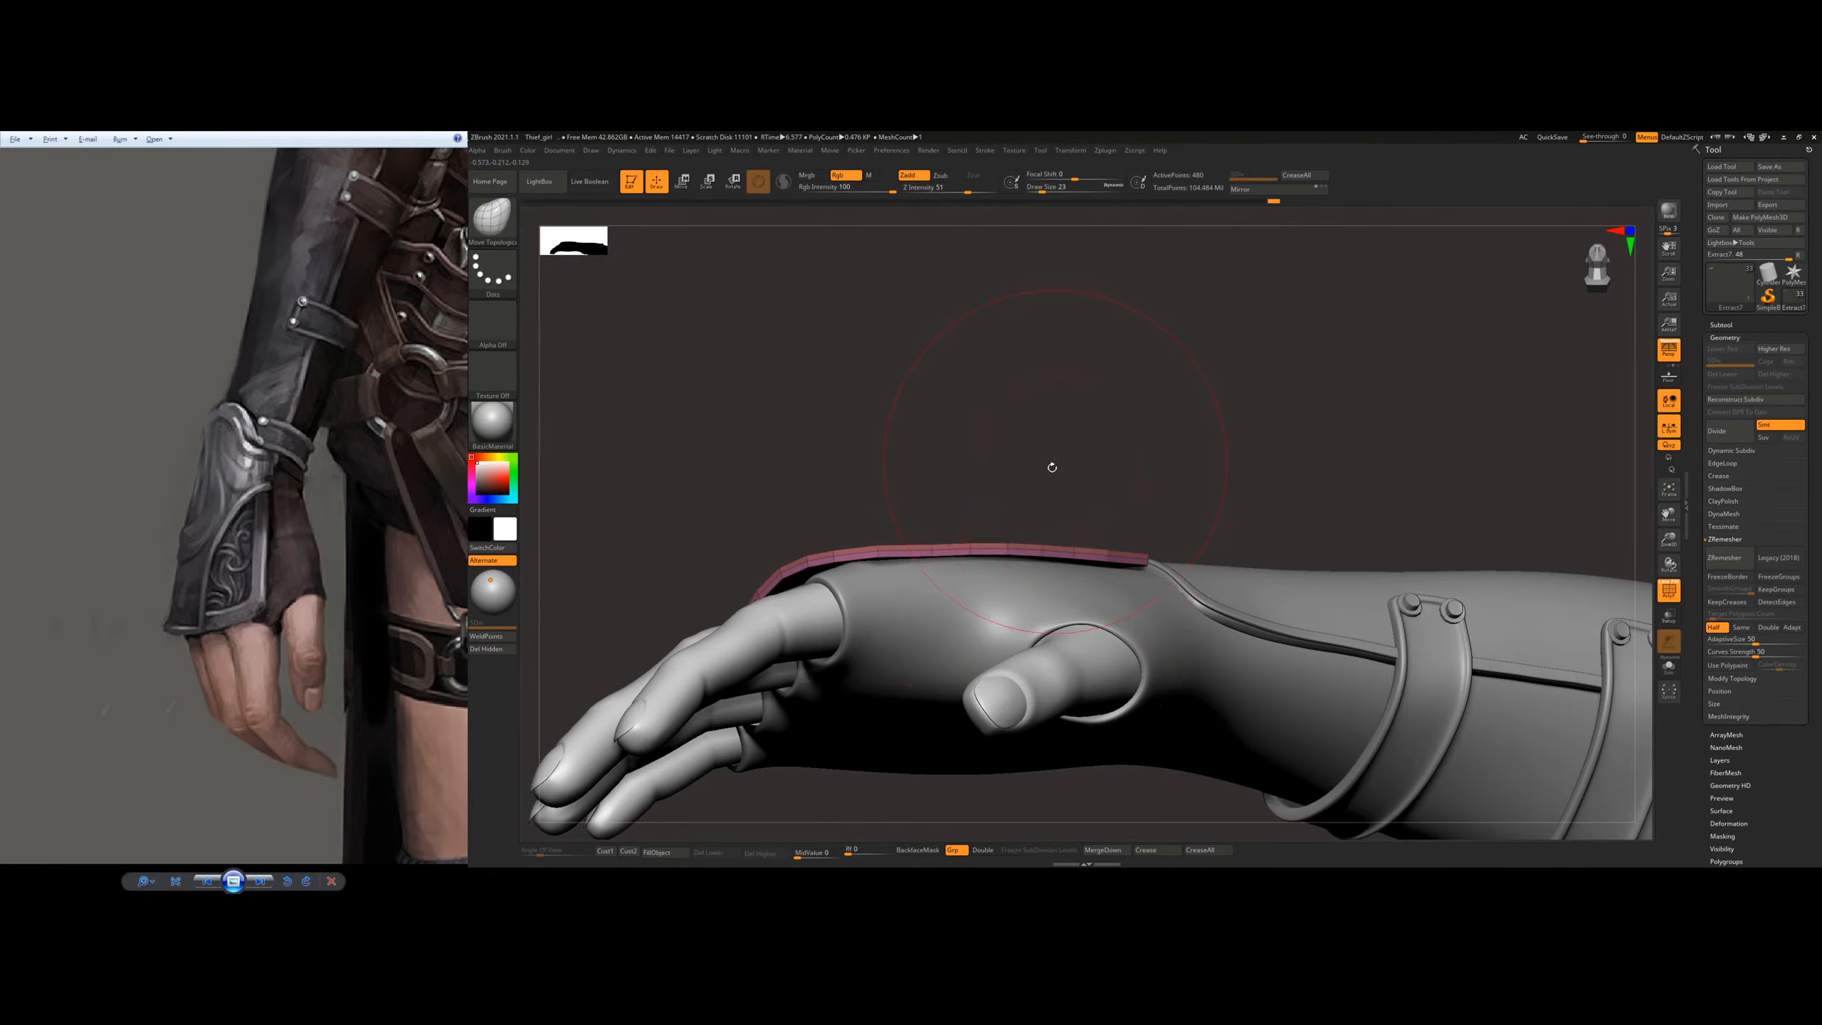
pyautogui.moveTo(1052, 467); pyautogui.dragTo(1011, 511, button='right')
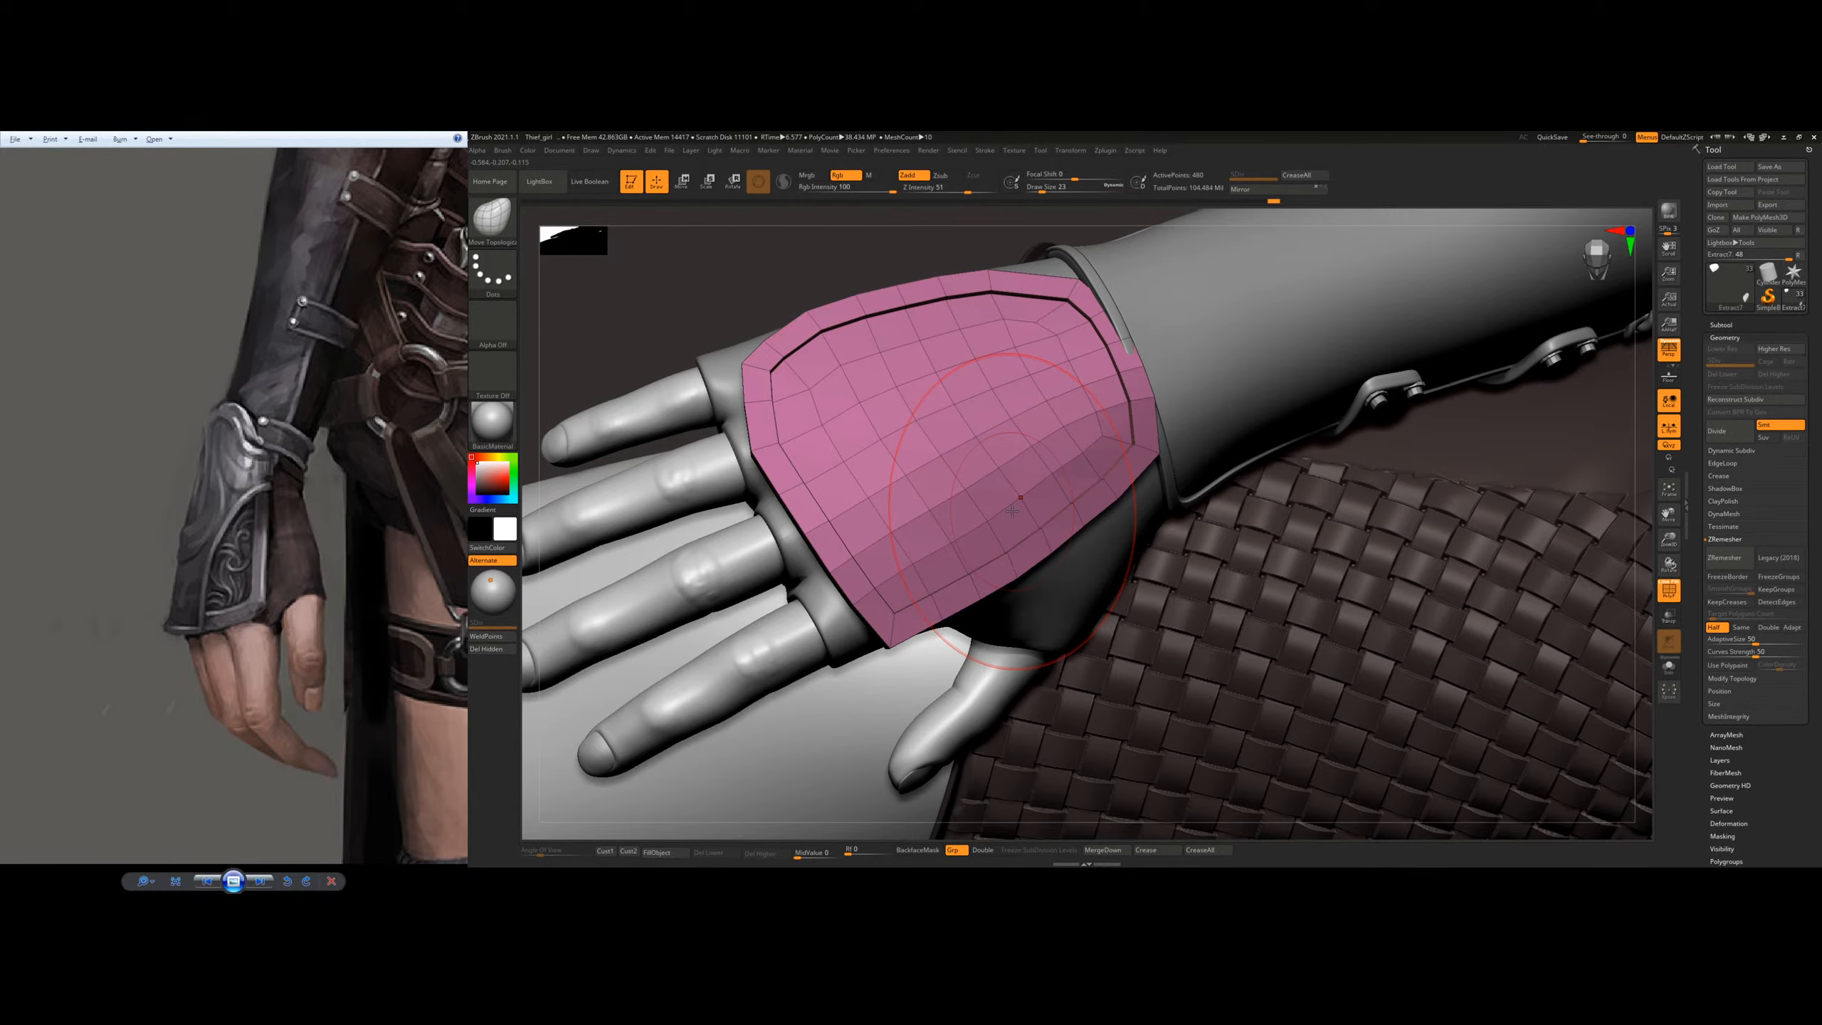
pyautogui.moveTo(1012, 512); pyautogui.dragTo(1104, 510, button='right')
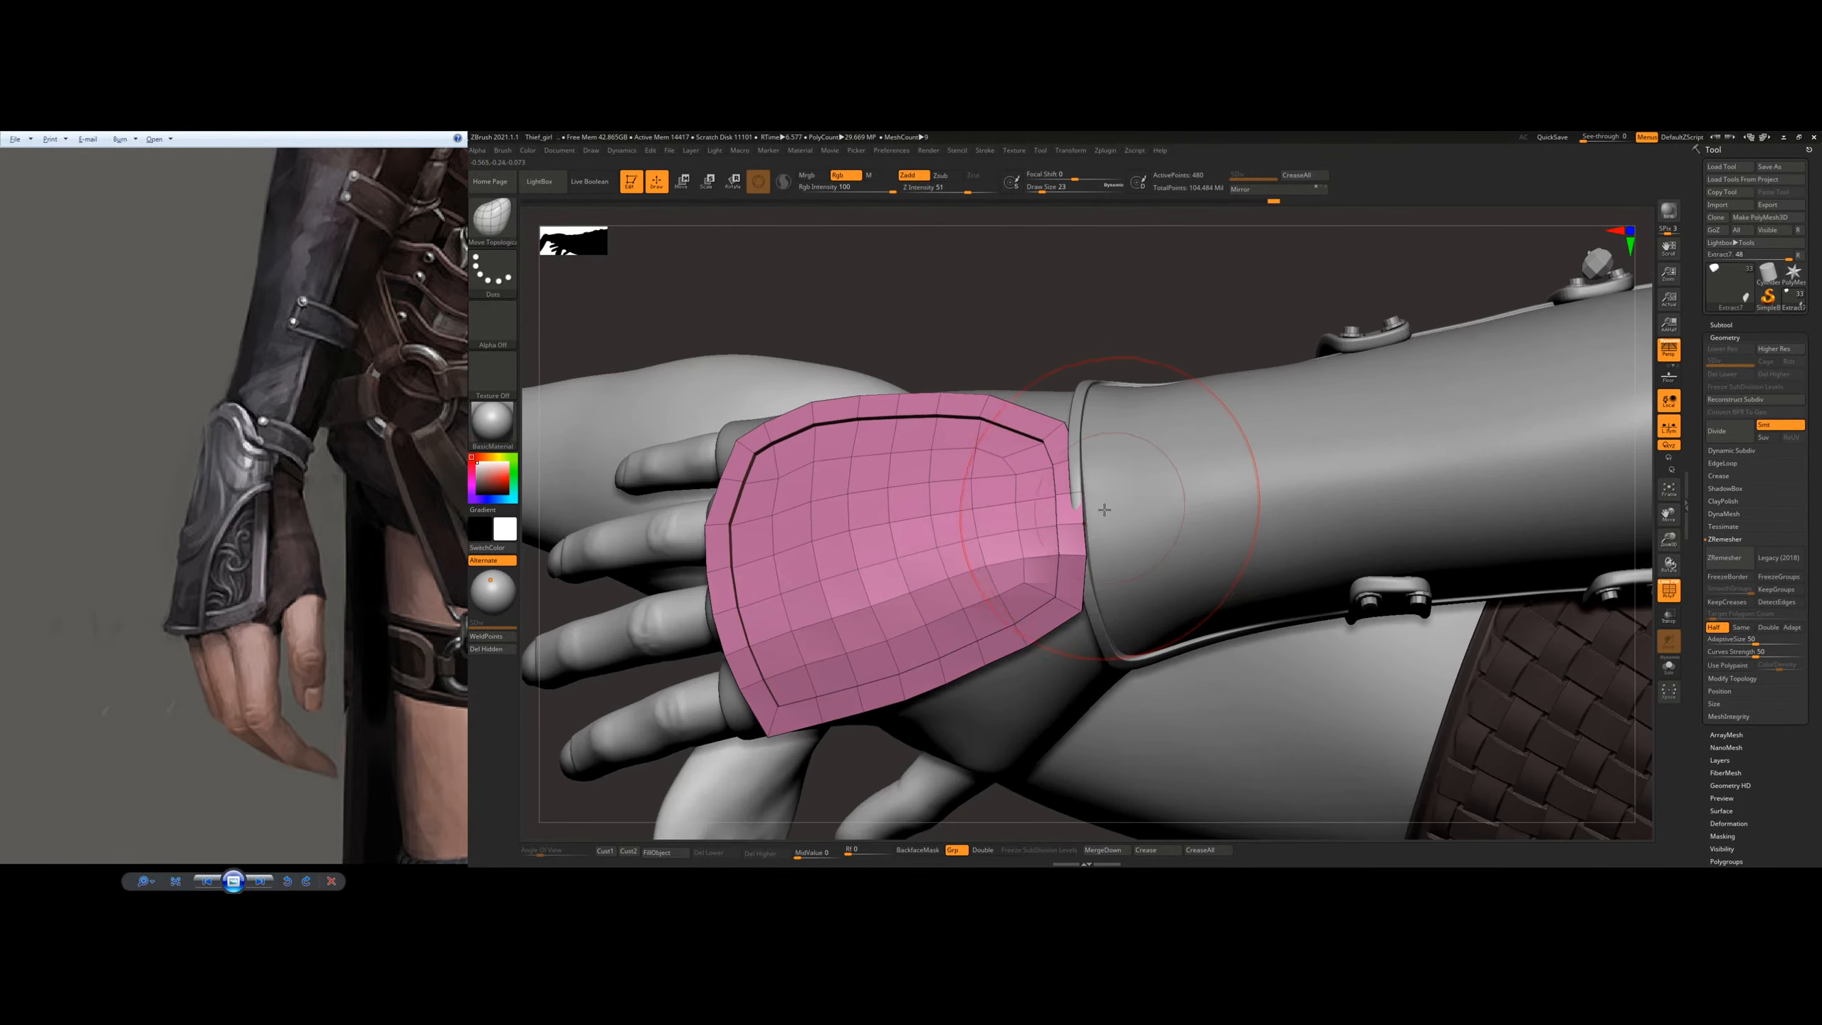
# Step: Even out the plate's wrist edge along the bracer's rim, reducing the brush's draw size to 14
pyautogui.moveTo(1117, 497); pyautogui.dragTo(1096, 480)
pyautogui.press('s')
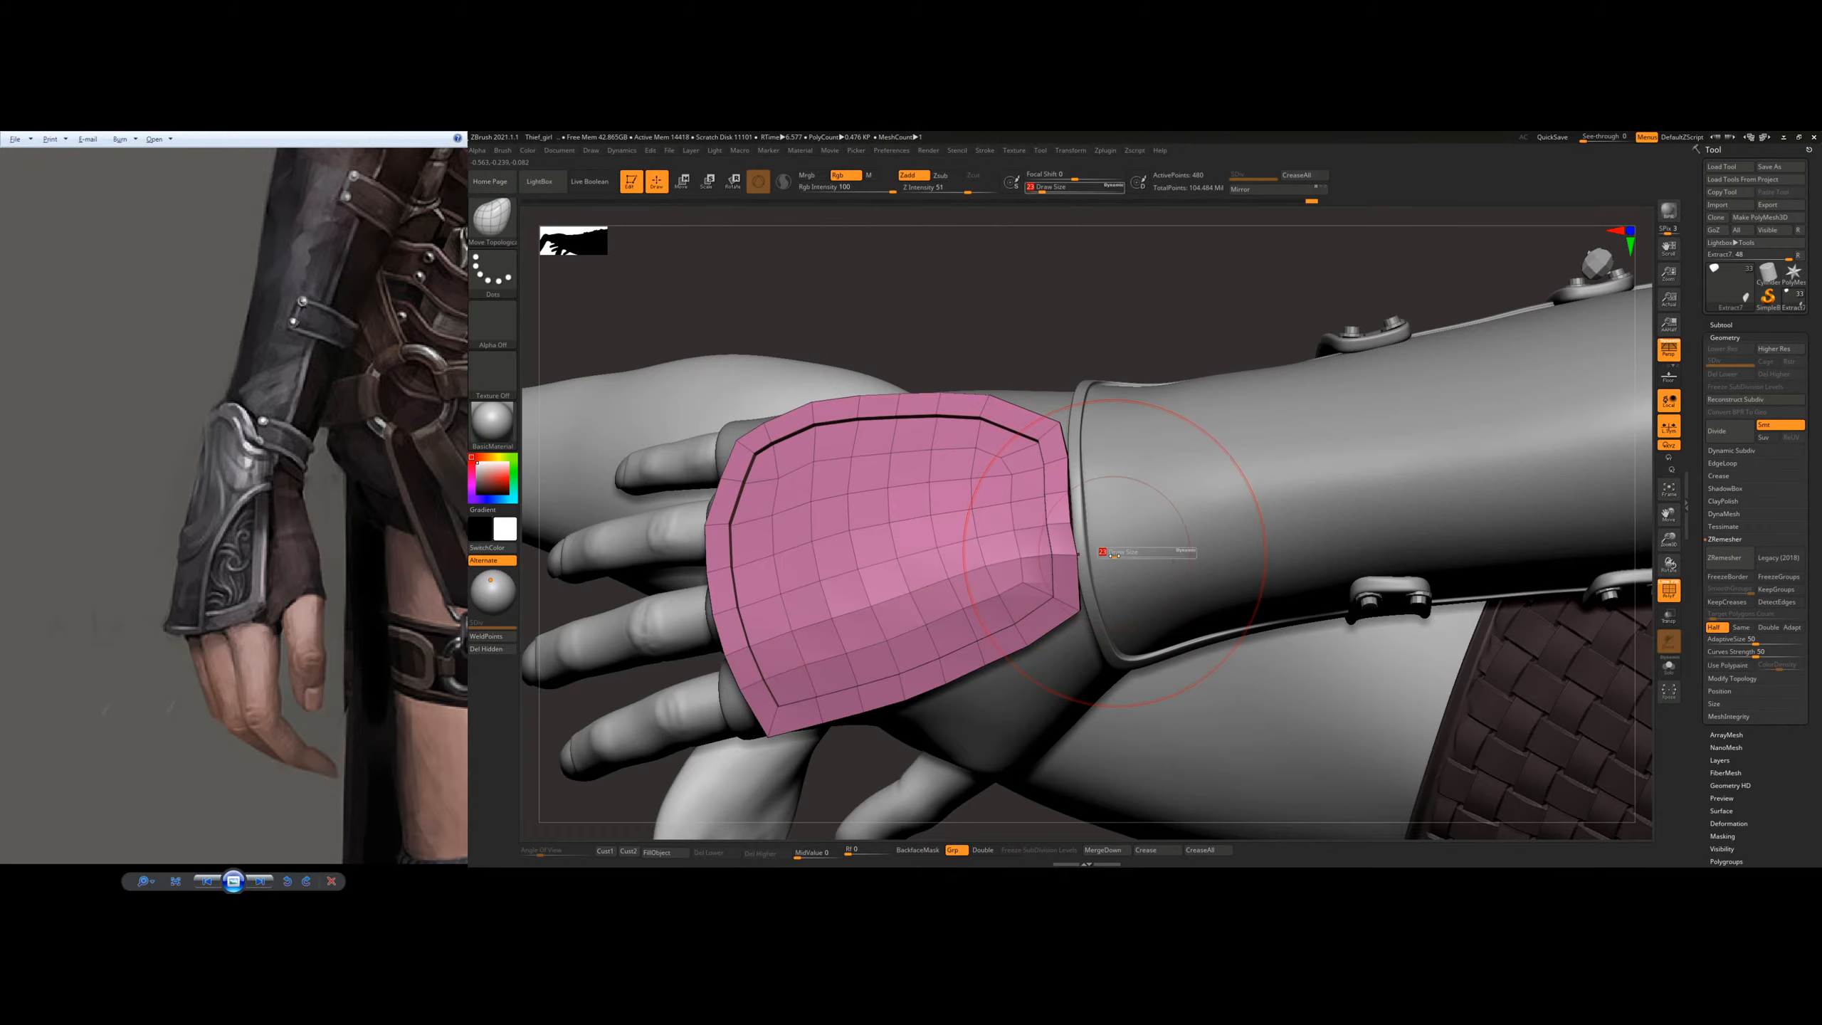
pyautogui.moveTo(1103, 549); pyautogui.dragTo(1095, 548)
pyautogui.press('s')
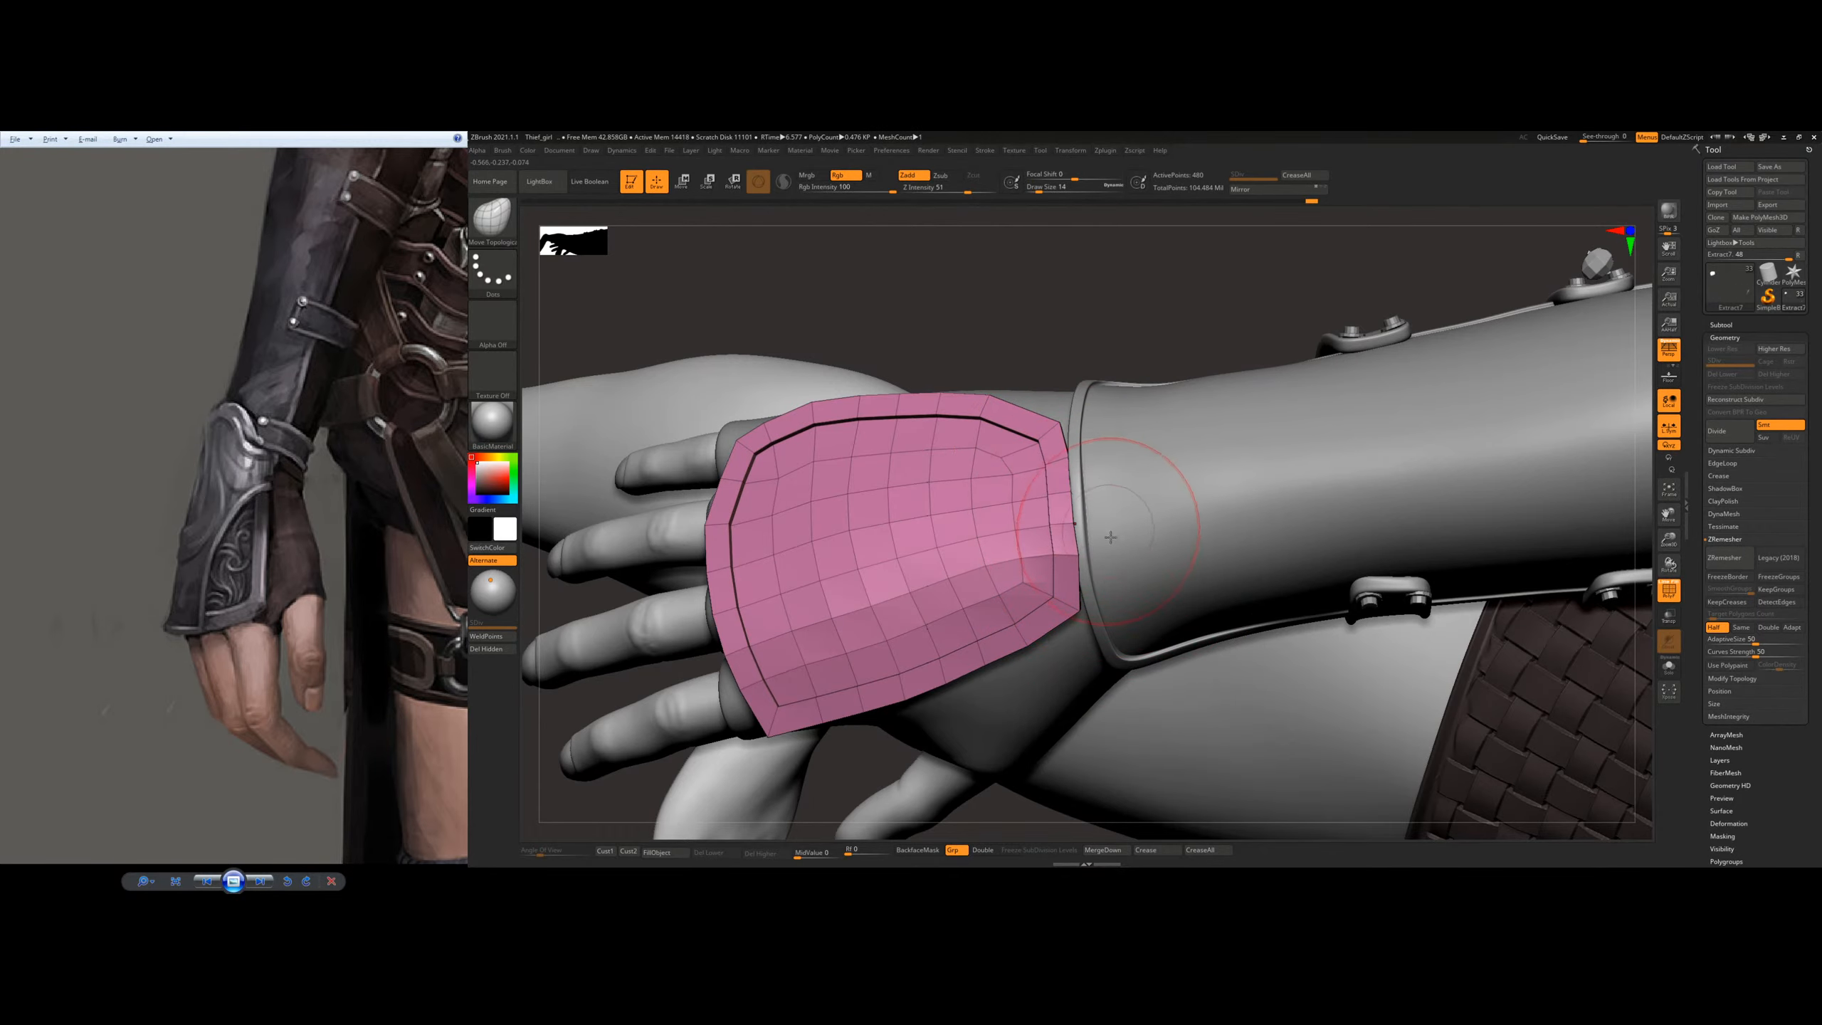
pyautogui.moveTo(1170, 457); pyautogui.dragTo(1059, 685, button='right')
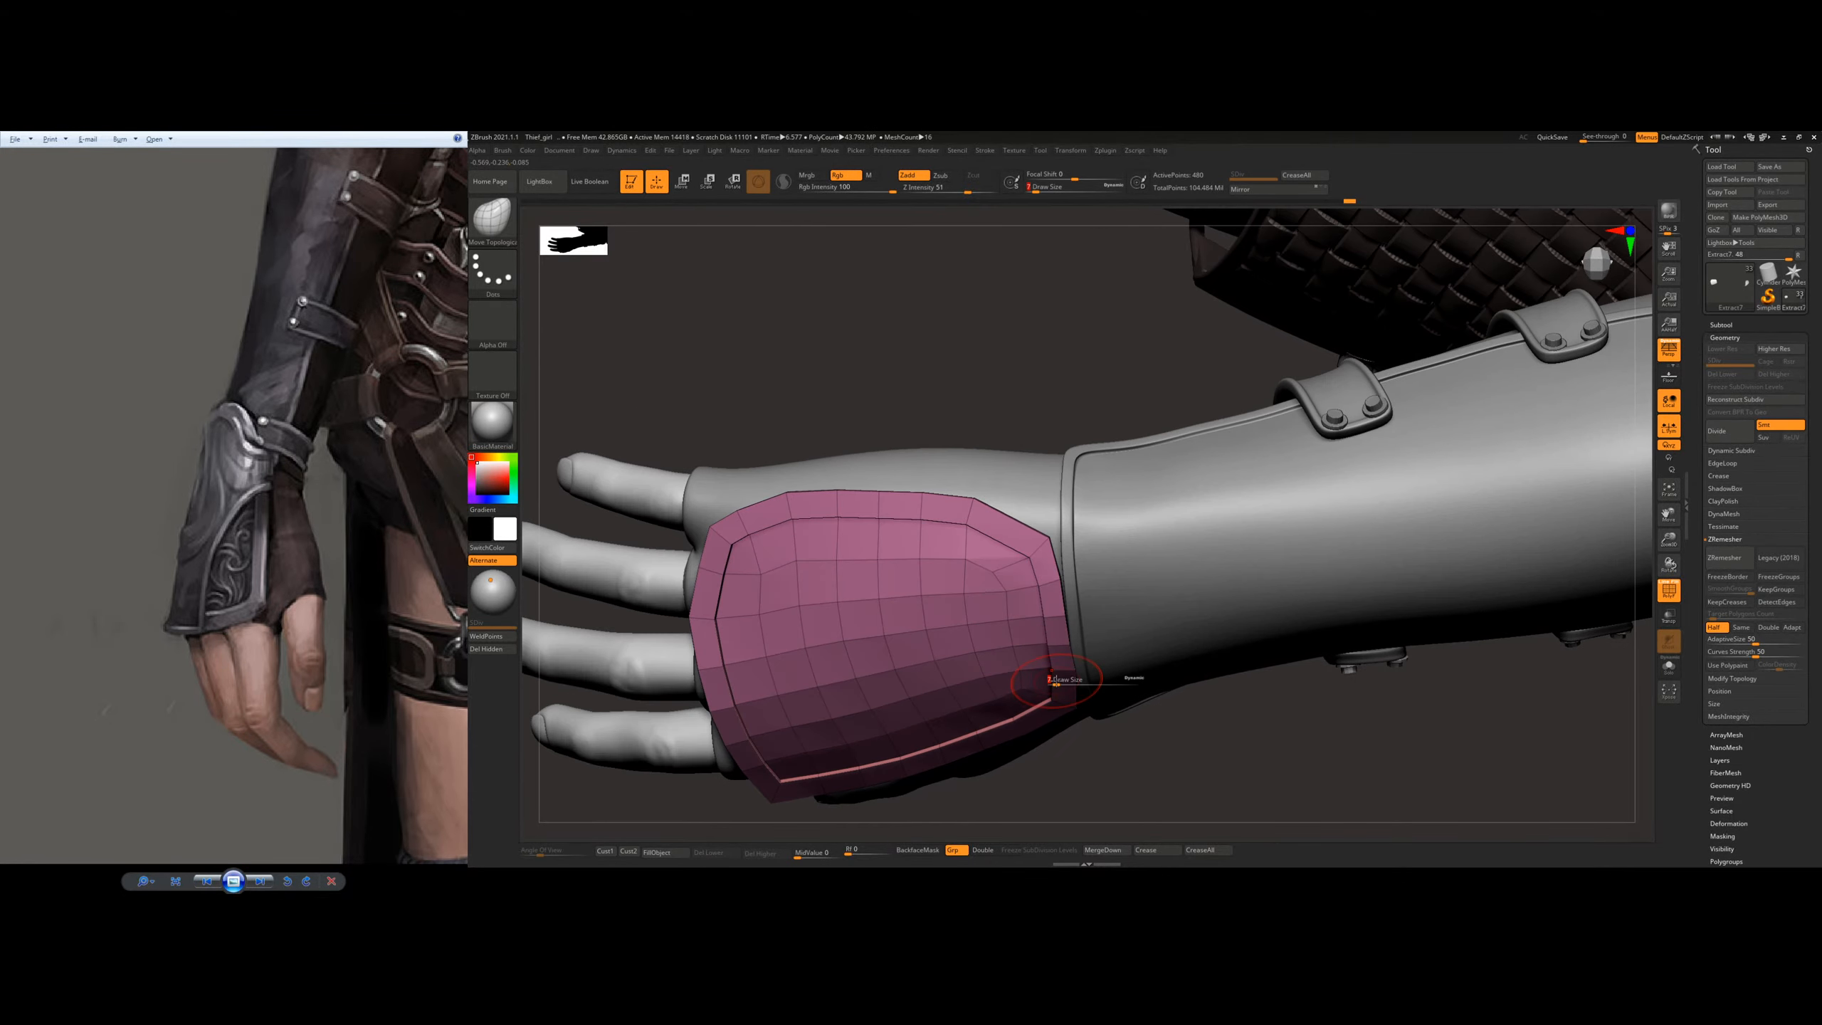
# Step: Square off the plate's little-finger-side wrist corner with draw size 18, adjust that side's edge and hide the polyframe
pyautogui.moveTo(1056, 680); pyautogui.dragTo(1062, 681)
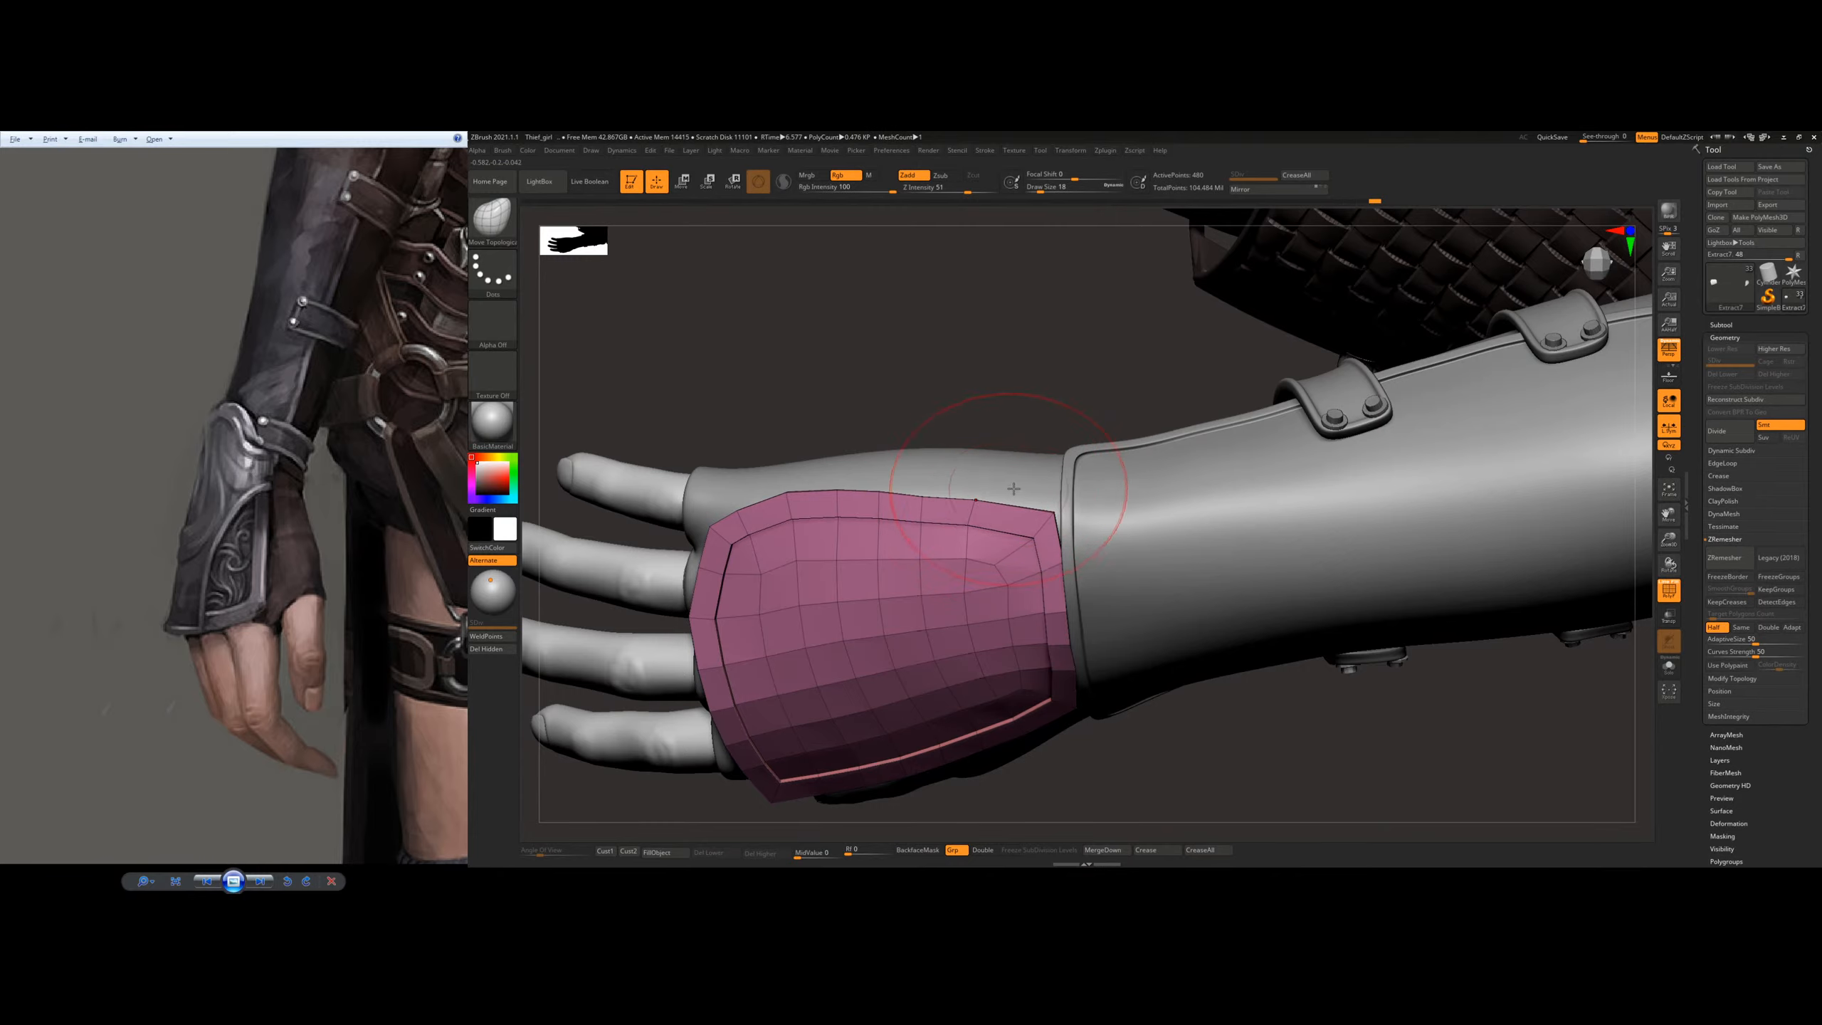
pyautogui.moveTo(789, 486); pyautogui.dragTo(790, 498)
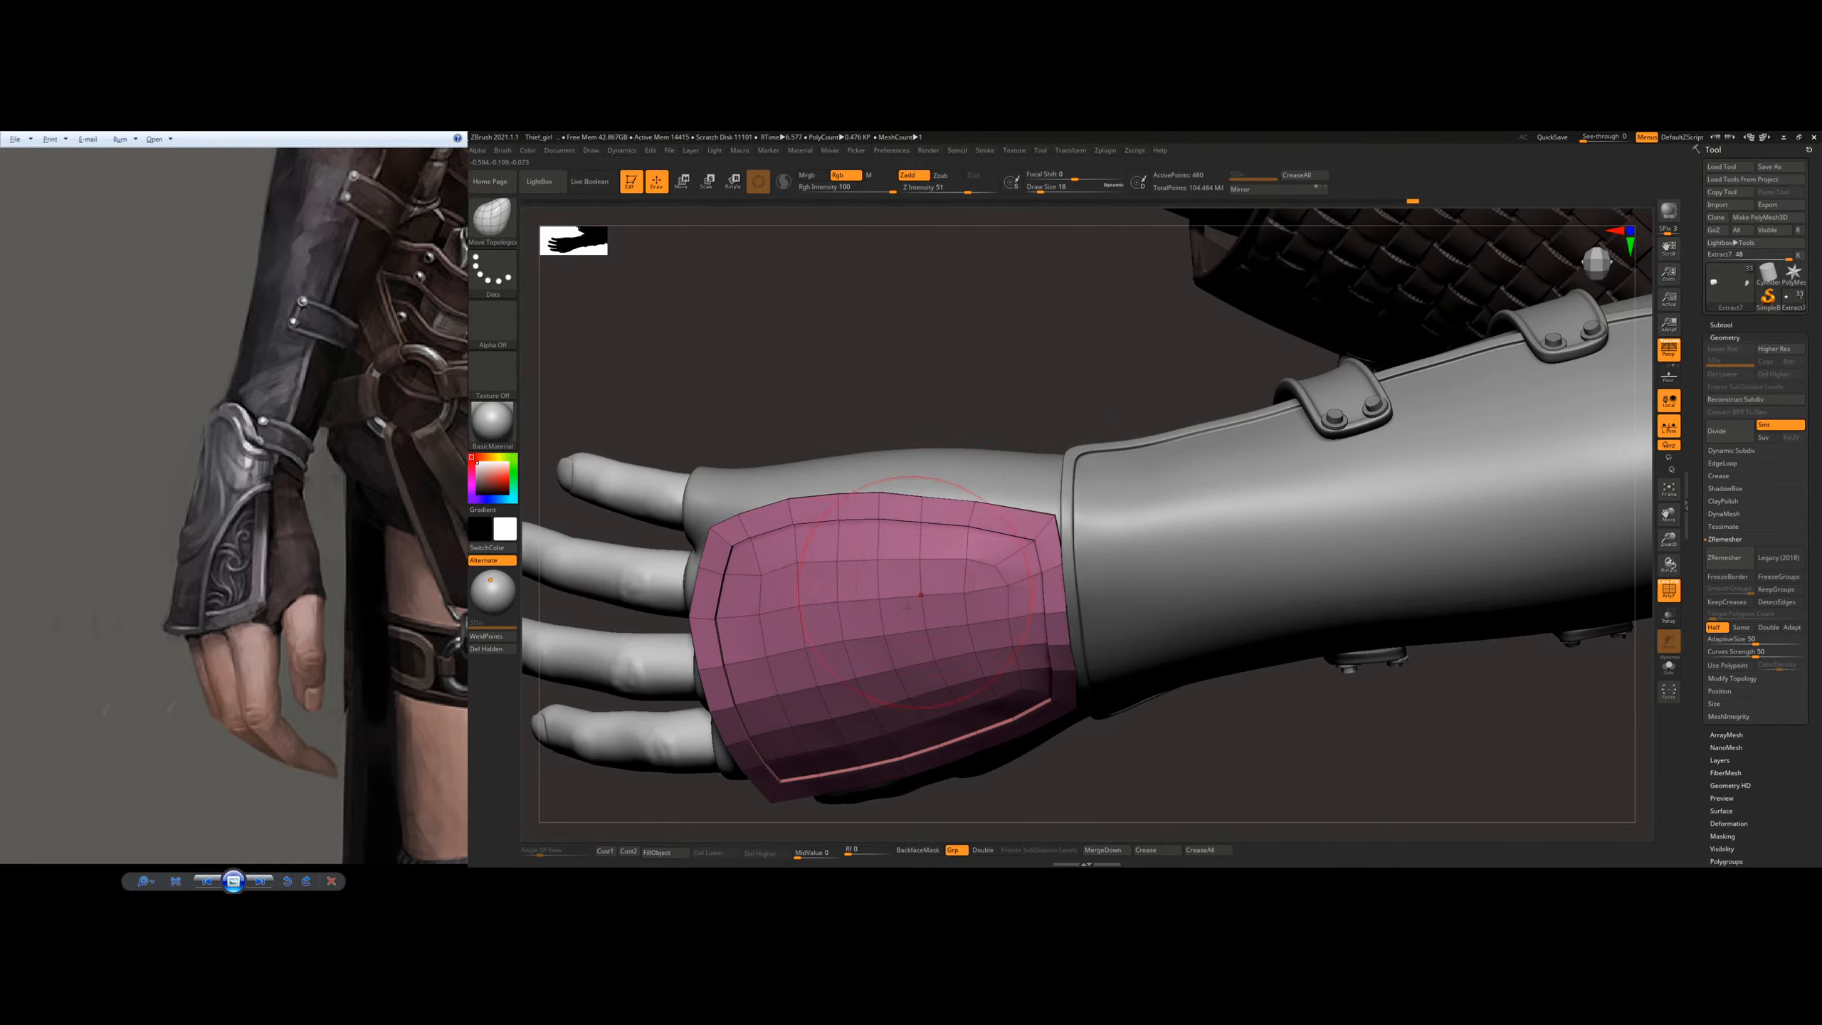
pyautogui.moveTo(906, 671); pyautogui.dragTo(1049, 594, button='right')
pyautogui.hotkey('shift', 'f')
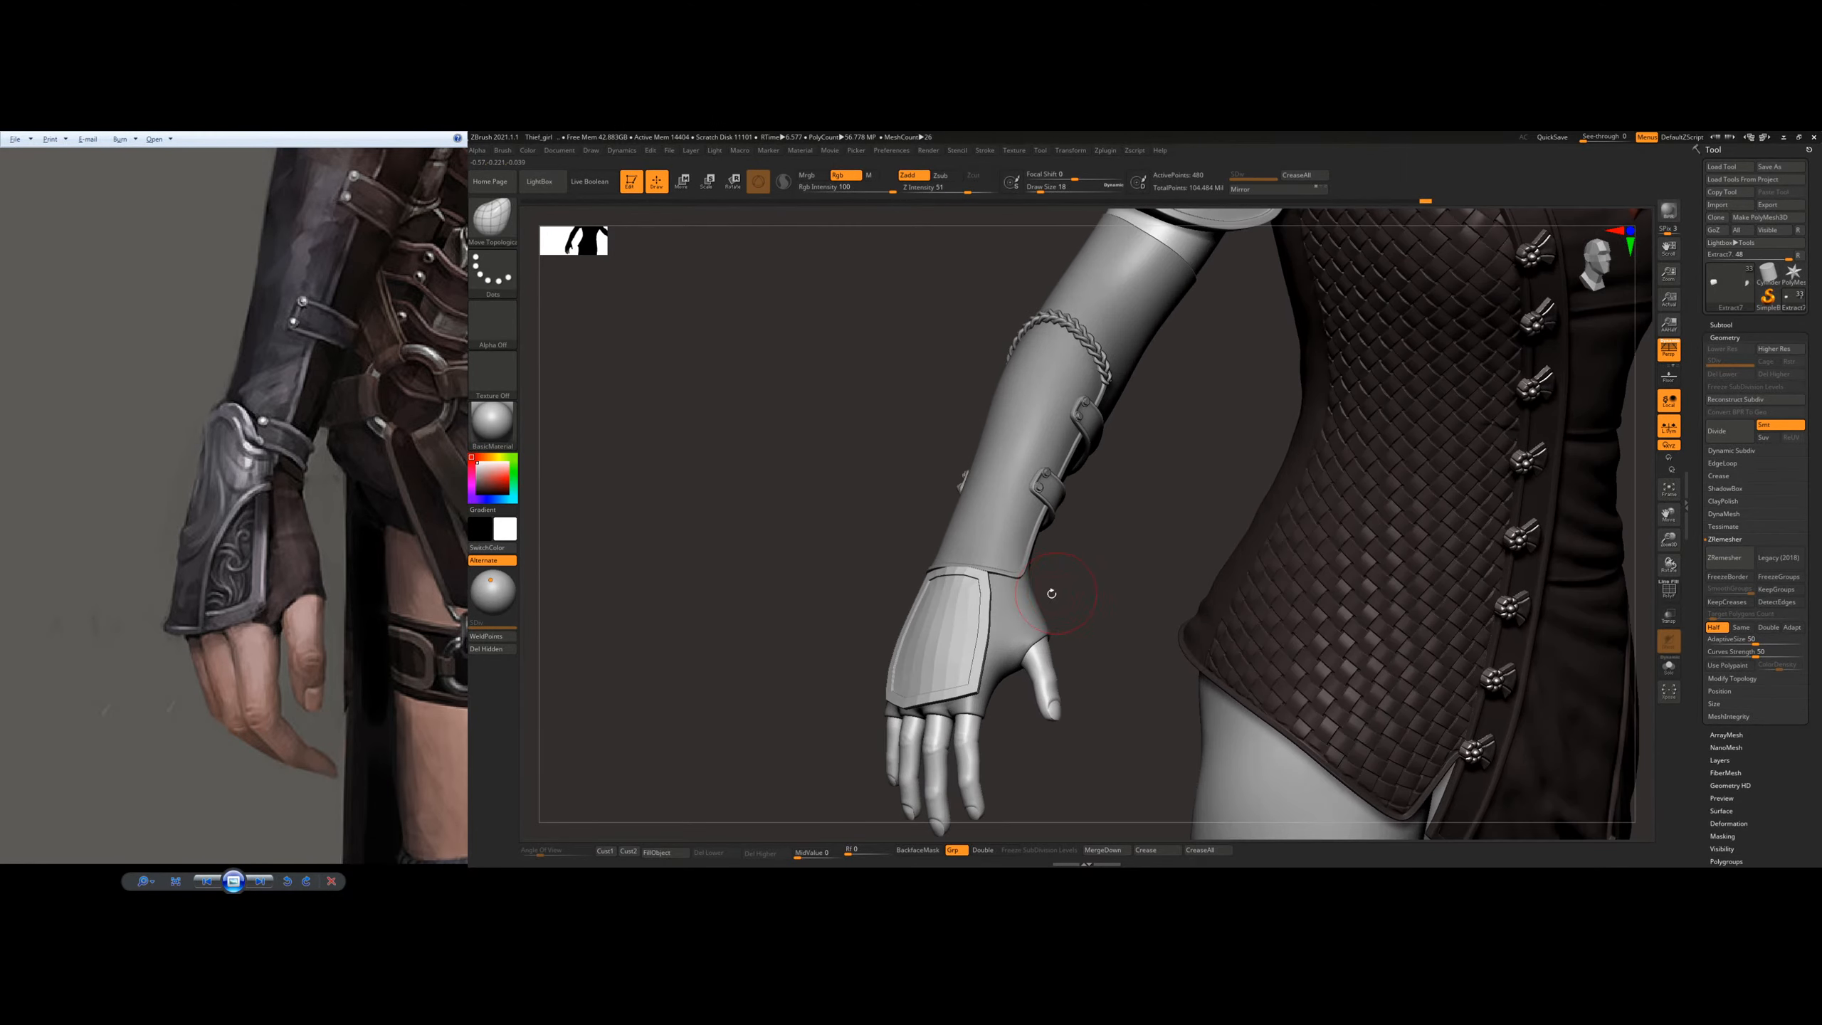
# Step: Reshape the plate's knuckle edge at the index-finger corner with the Move Topological brush, using a smaller draw size
pyautogui.moveTo(1099, 640); pyautogui.dragTo(1112, 718)
pyautogui.moveTo(948, 672)
pyautogui.mouseDown(button='right')
pyautogui.moveTo(948, 652)
pyautogui.moveTo(923, 659)
pyautogui.mouseUp(button='right')
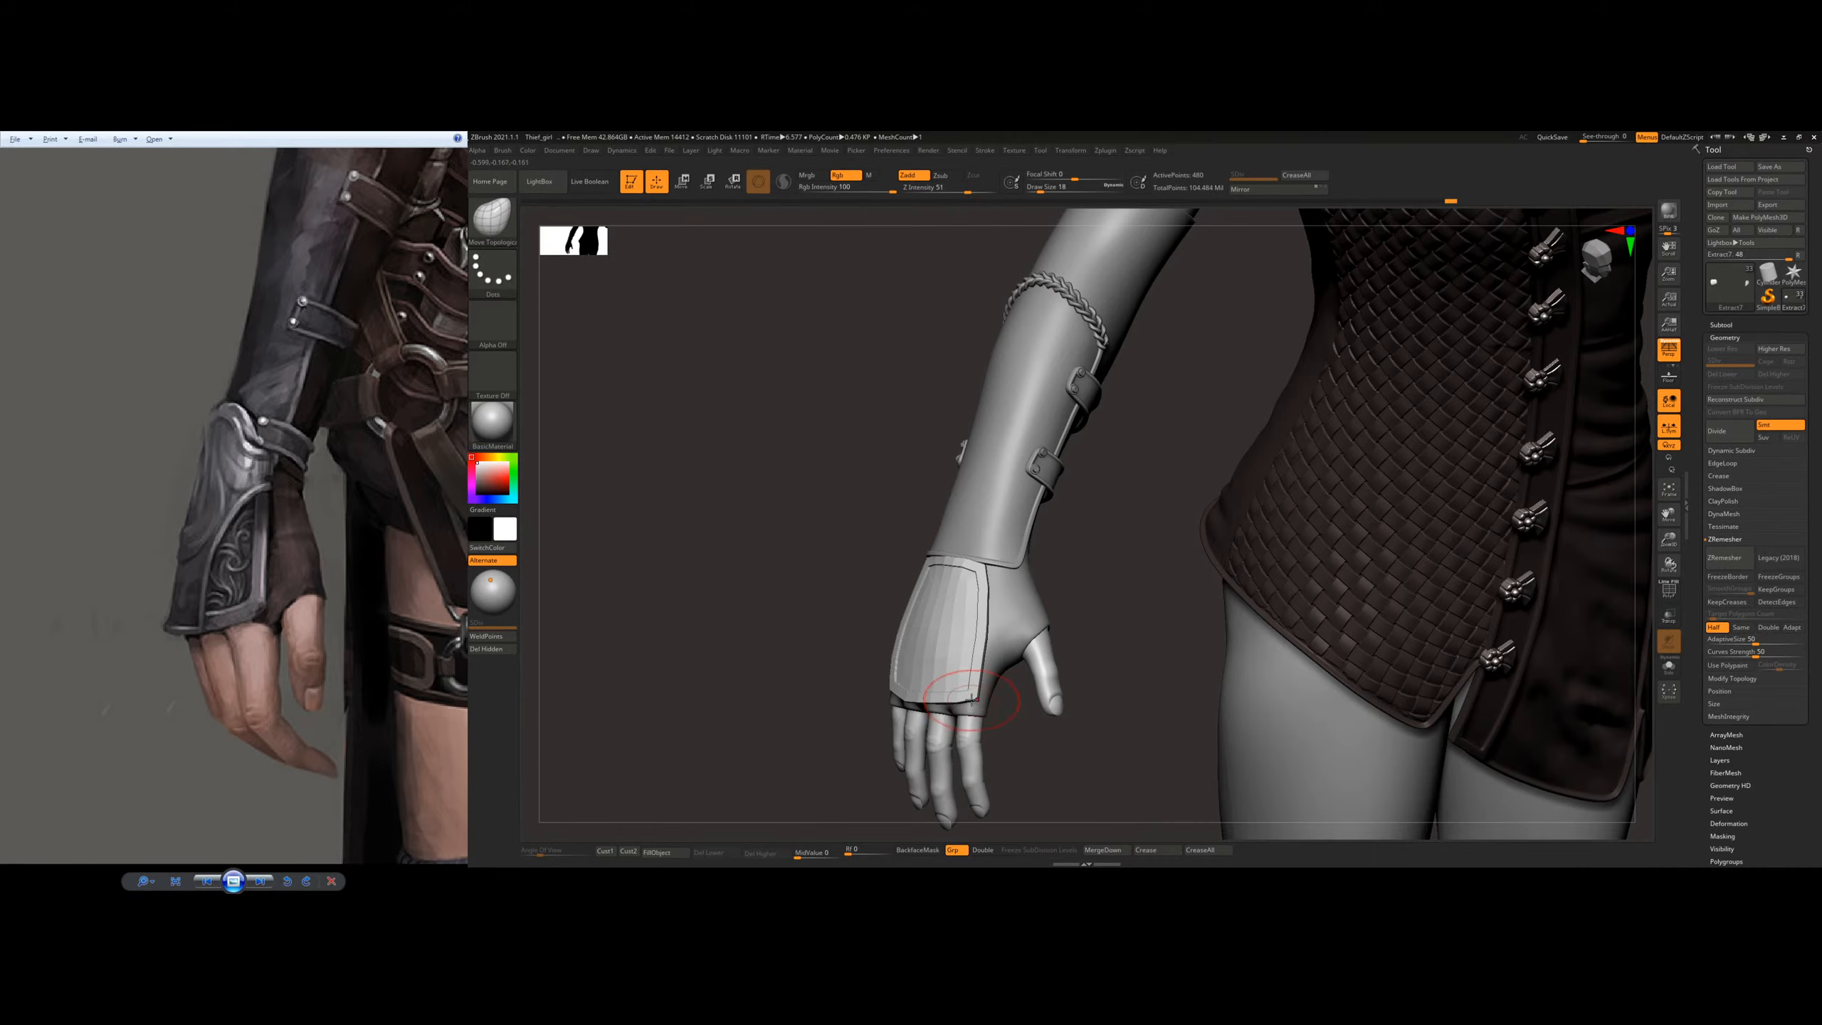
pyautogui.moveTo(984, 676)
pyautogui.keyDown('ctrl'); pyautogui.mouseDown(button='right')
pyautogui.moveTo(1014, 716)
pyautogui.moveTo(979, 715)
pyautogui.mouseUp(button='right'); pyautogui.keyUp('ctrl')
pyautogui.press('s')
pyautogui.click(982, 732)
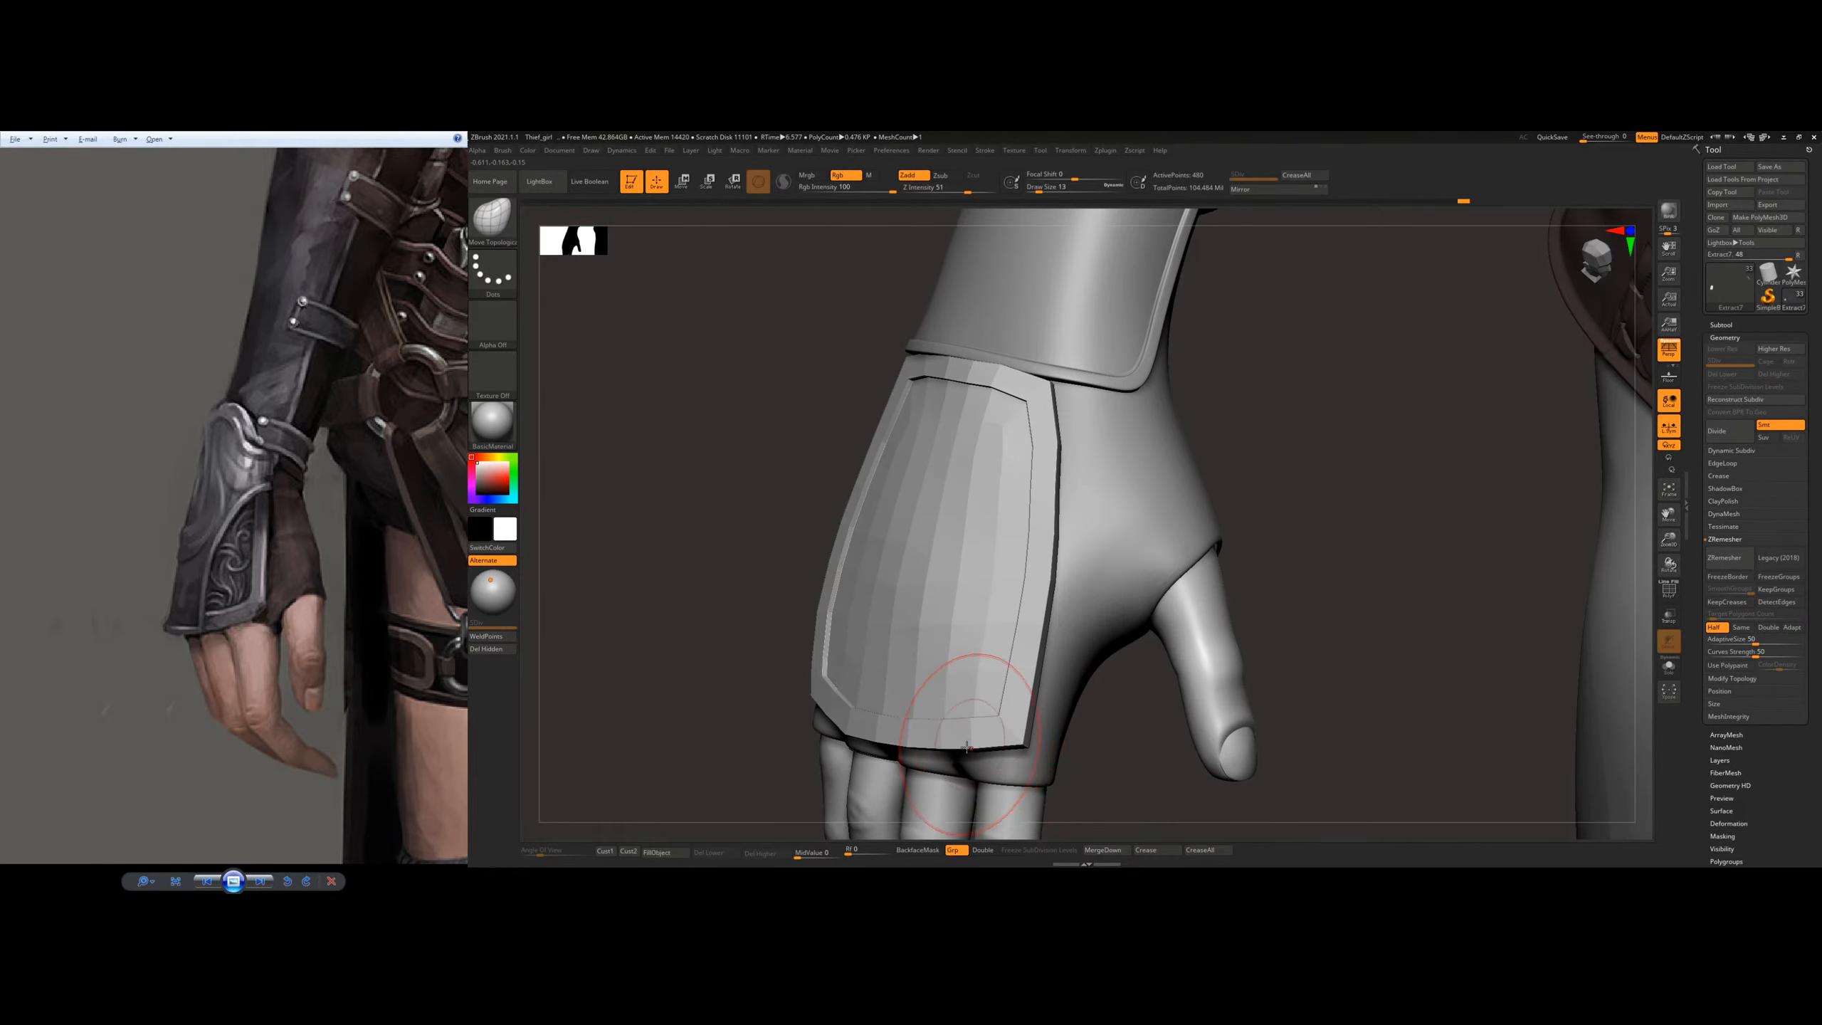
# Step: Enlarge the Move Topological brush and fit the plate's wrist end more closely to the bracer and the back of the hand
pyautogui.moveTo(1032, 403); pyautogui.dragTo(984, 416, button='right')
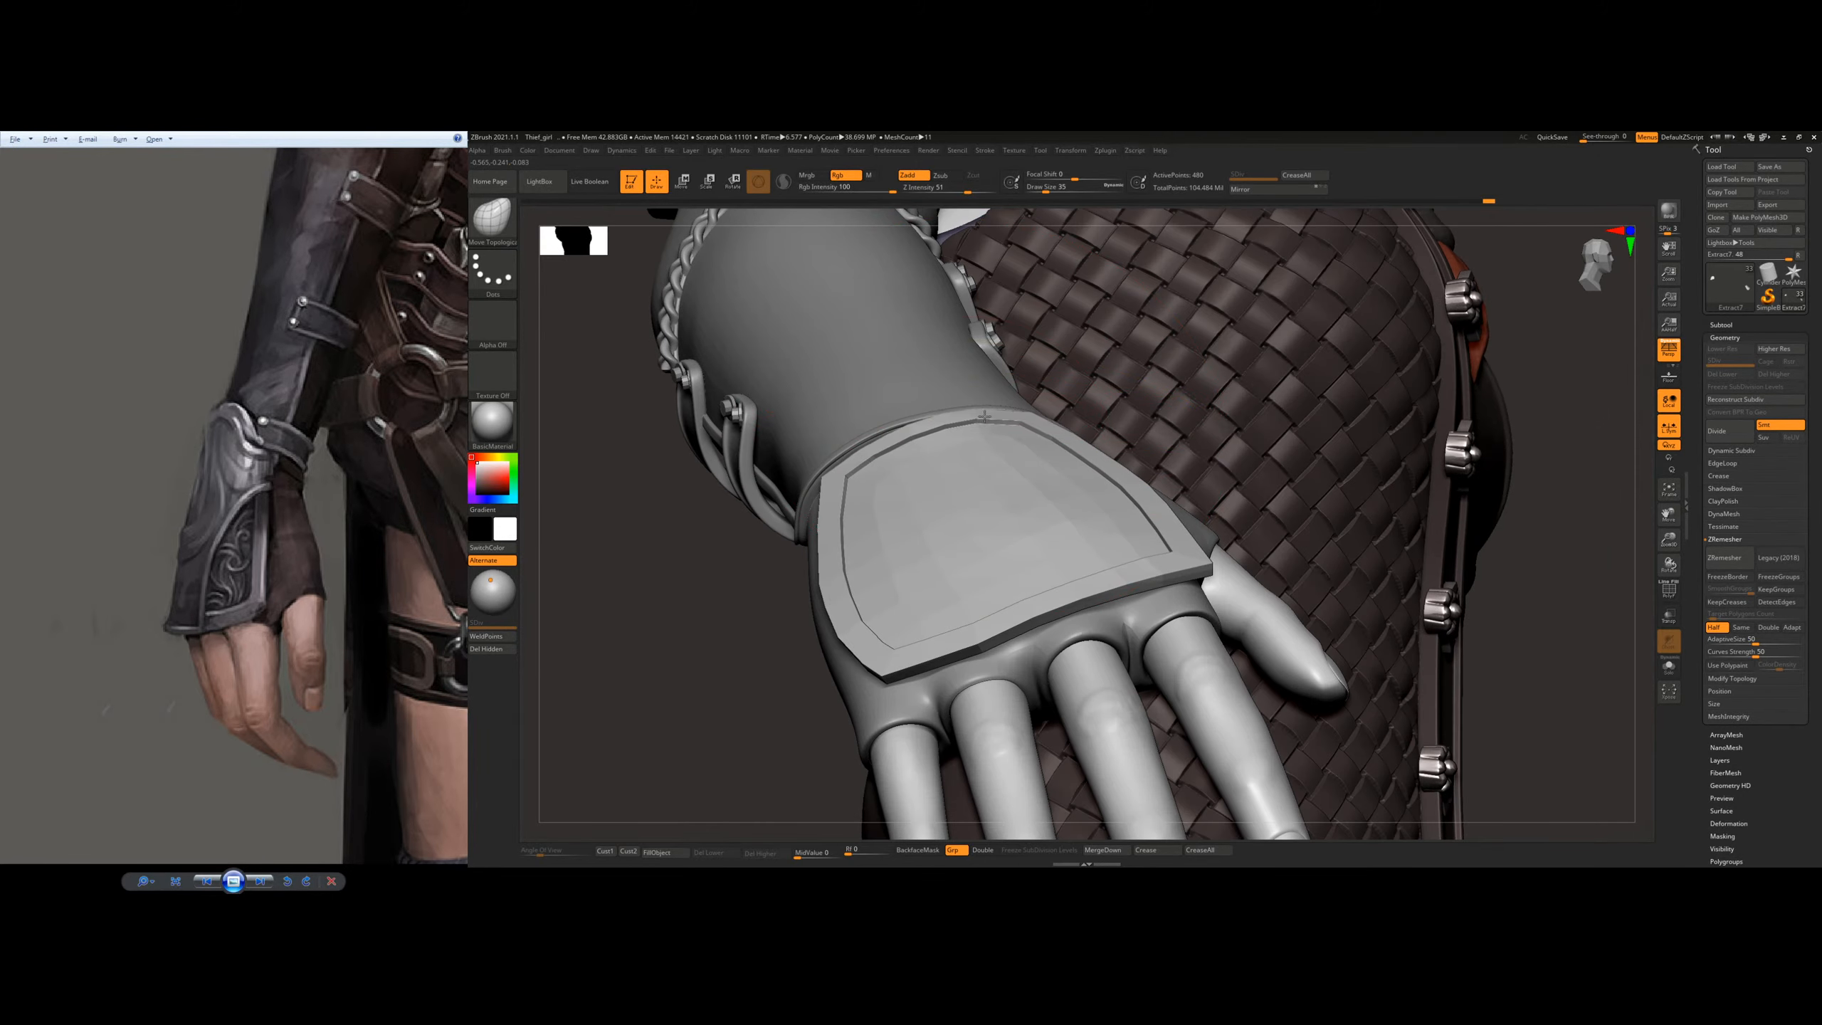
pyautogui.moveTo(993, 416); pyautogui.dragTo(995, 408)
pyautogui.moveTo(1040, 428); pyautogui.dragTo(1004, 467, button='right')
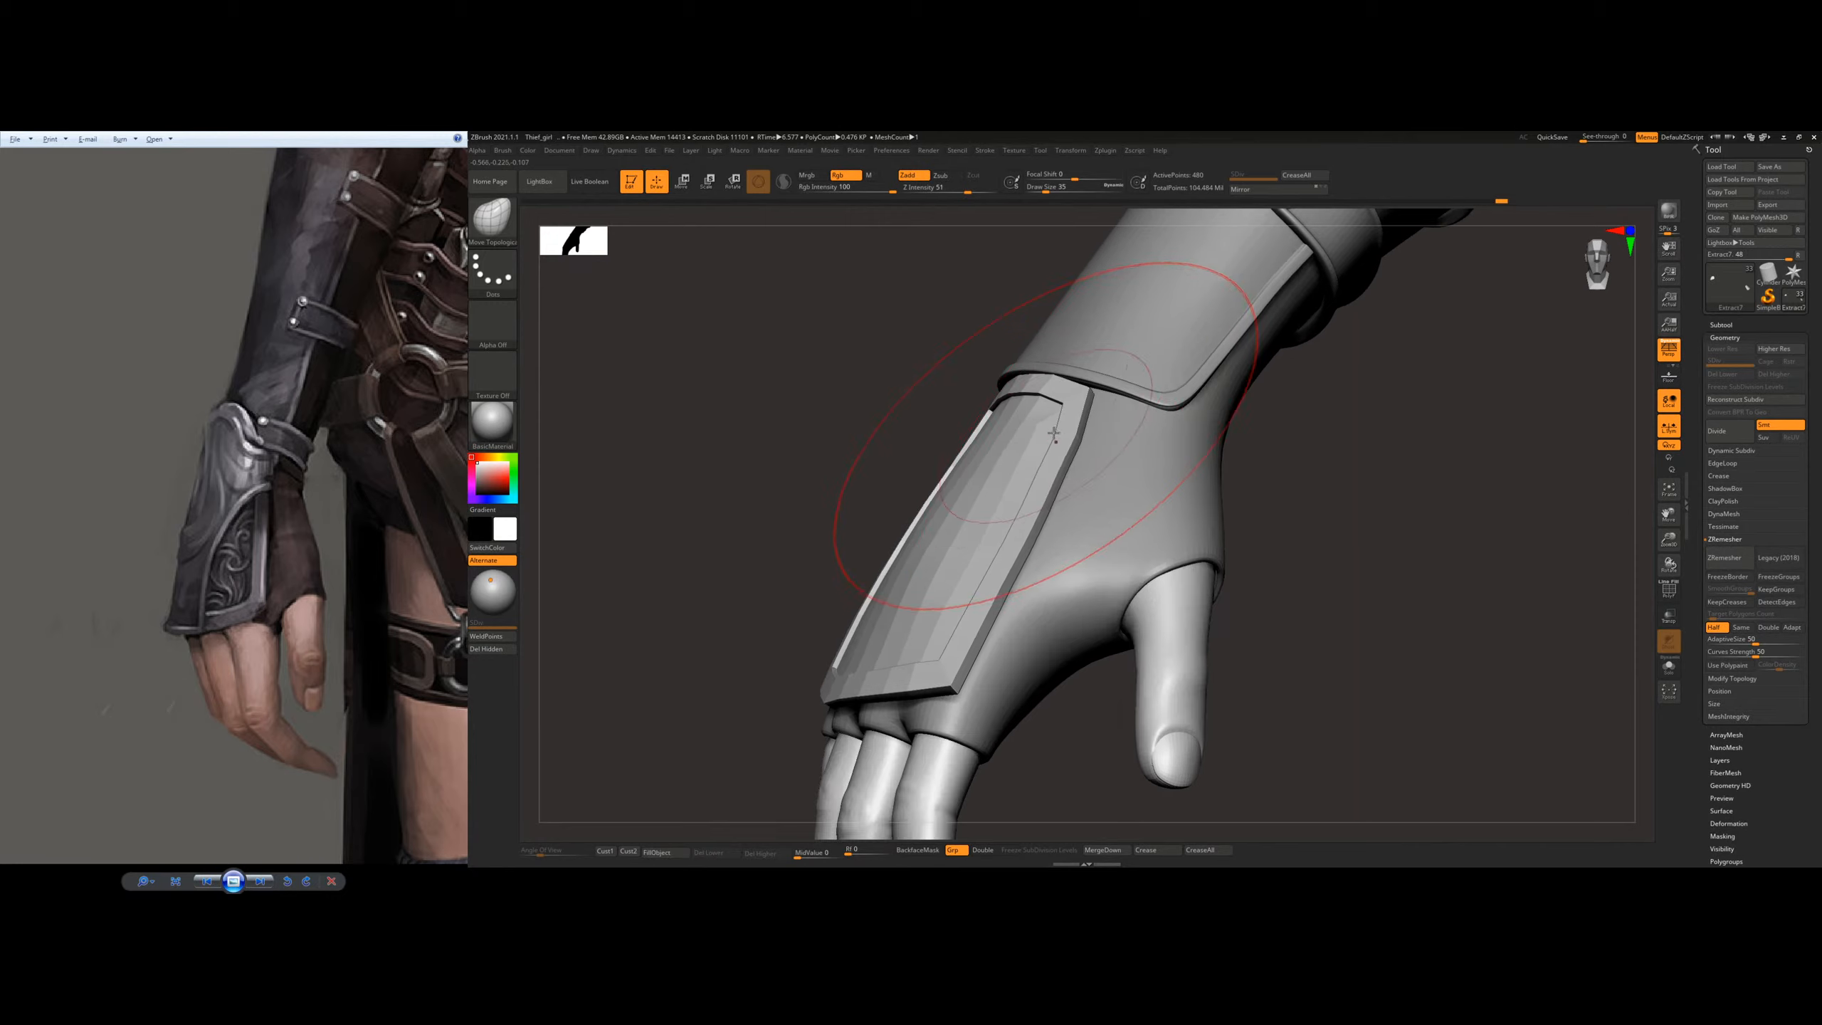
pyautogui.press('s')
pyautogui.click(1076, 417)
pyautogui.moveTo(1082, 420)
pyautogui.mouseDown(button='right')
pyautogui.moveTo(1097, 477)
pyautogui.moveTo(1078, 436)
pyautogui.moveTo(1108, 428)
pyautogui.mouseUp(button='right')
pyautogui.press('s')
pyautogui.click(1071, 457)
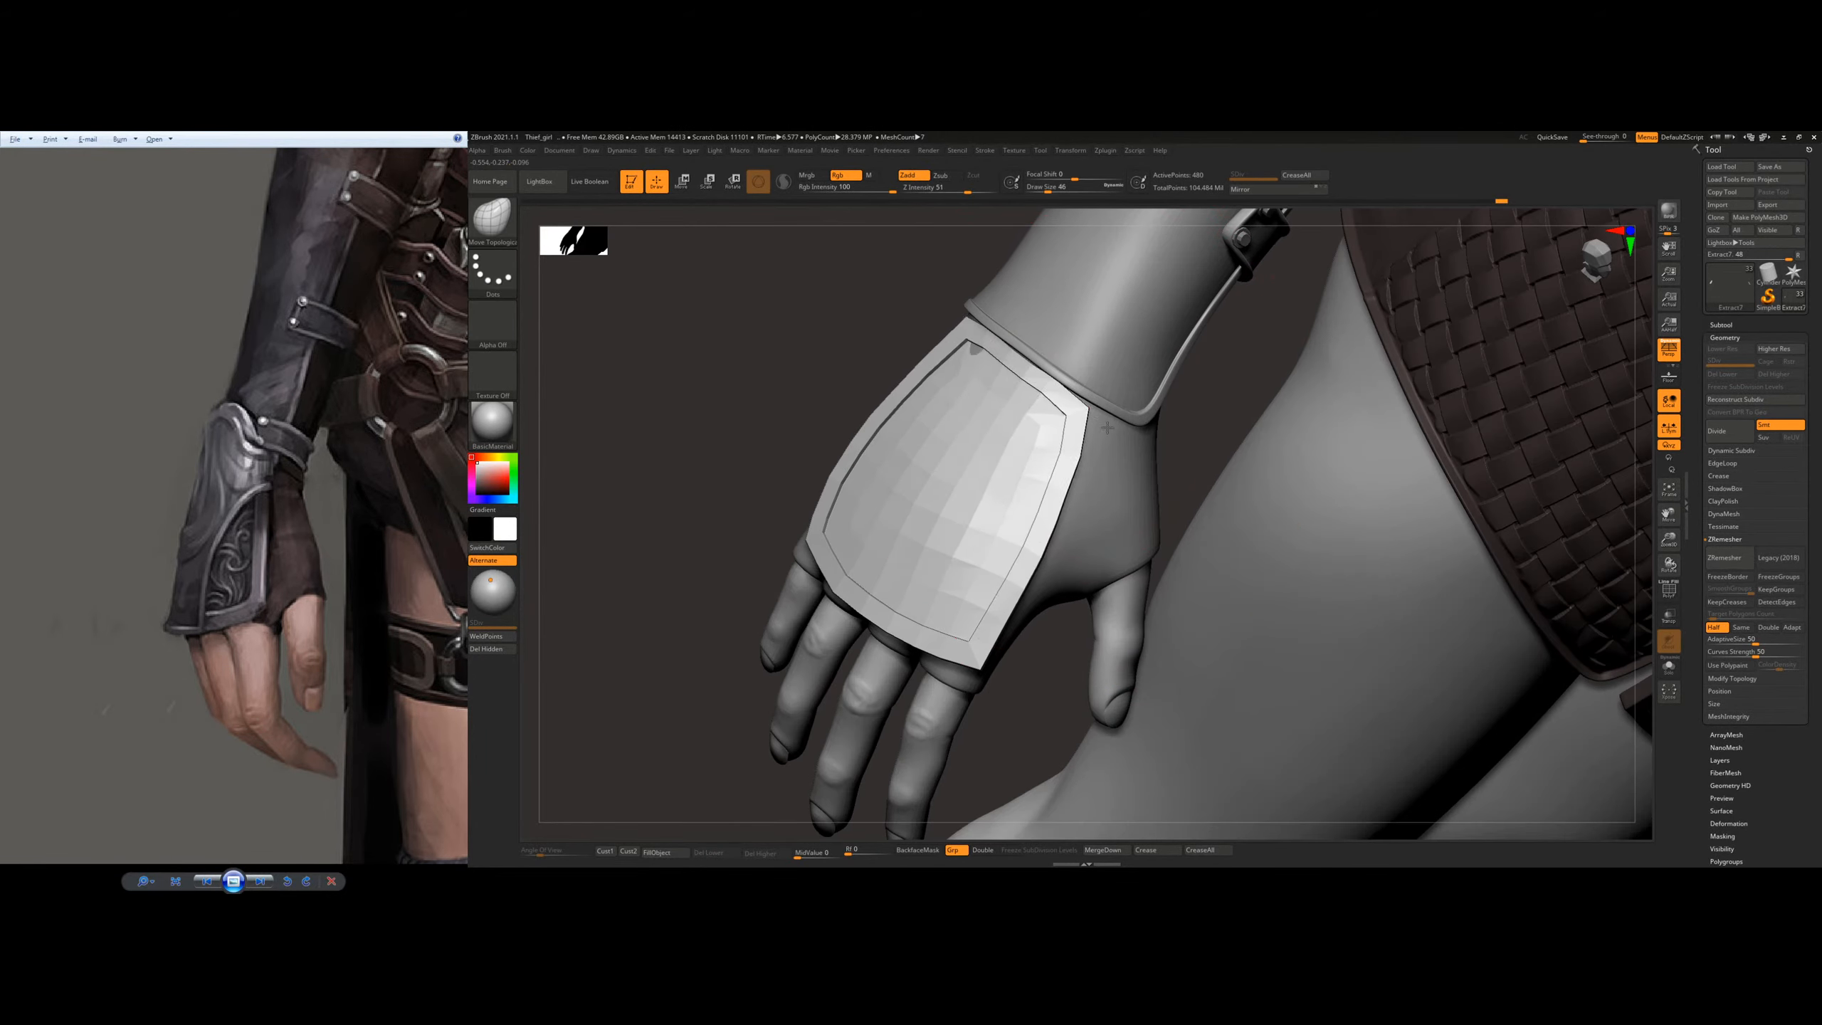
pyautogui.moveTo(1124, 439); pyautogui.dragTo(1094, 453)
pyautogui.moveTo(1094, 449)
pyautogui.mouseDown(button='right')
pyautogui.moveTo(1070, 431)
pyautogui.moveTo(1087, 452)
pyautogui.moveTo(1076, 425)
pyautogui.moveTo(1132, 413)
pyautogui.moveTo(1096, 413)
pyautogui.moveTo(1050, 518)
pyautogui.moveTo(1054, 462)
pyautogui.mouseUp(button='right')
# Step: Reduce the brush size and pull the plate's thumb-side wrist corner outward beneath the bracer's rim
pyautogui.press('s')
pyautogui.click(1090, 429)
pyautogui.press('[')
pyautogui.press('[')
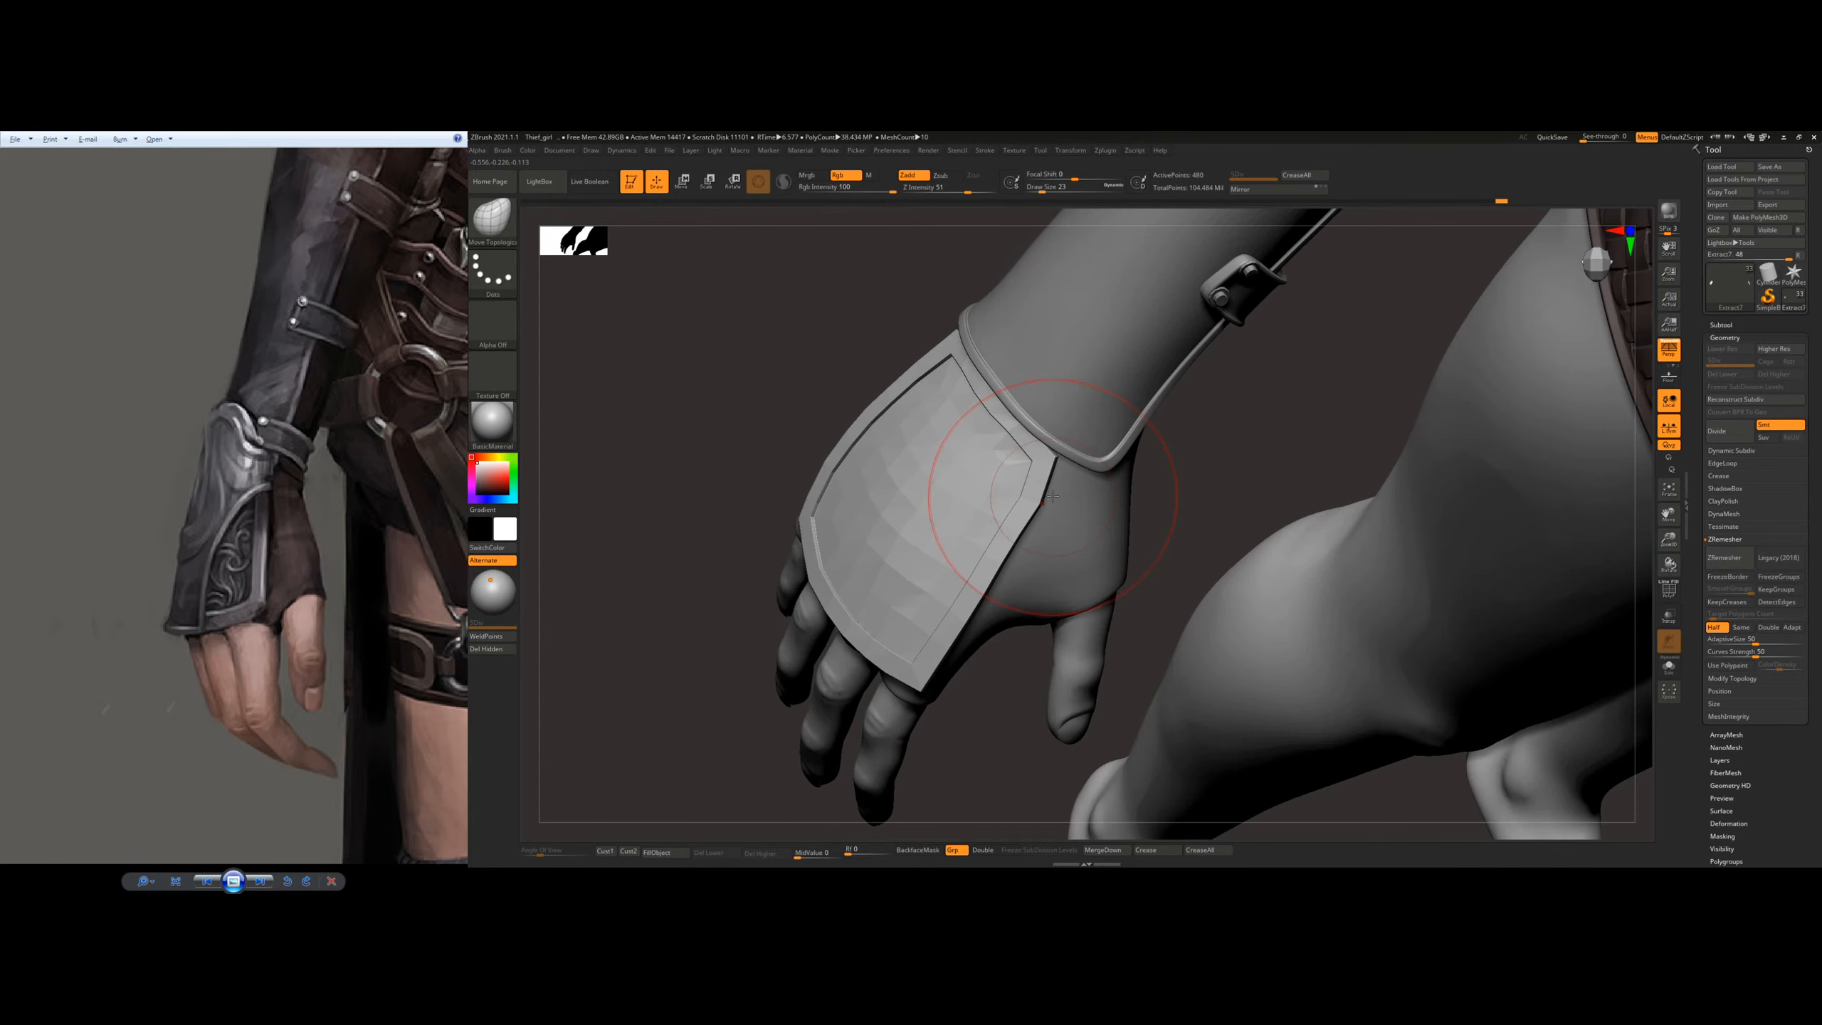
pyautogui.press('[')
pyautogui.press('[')
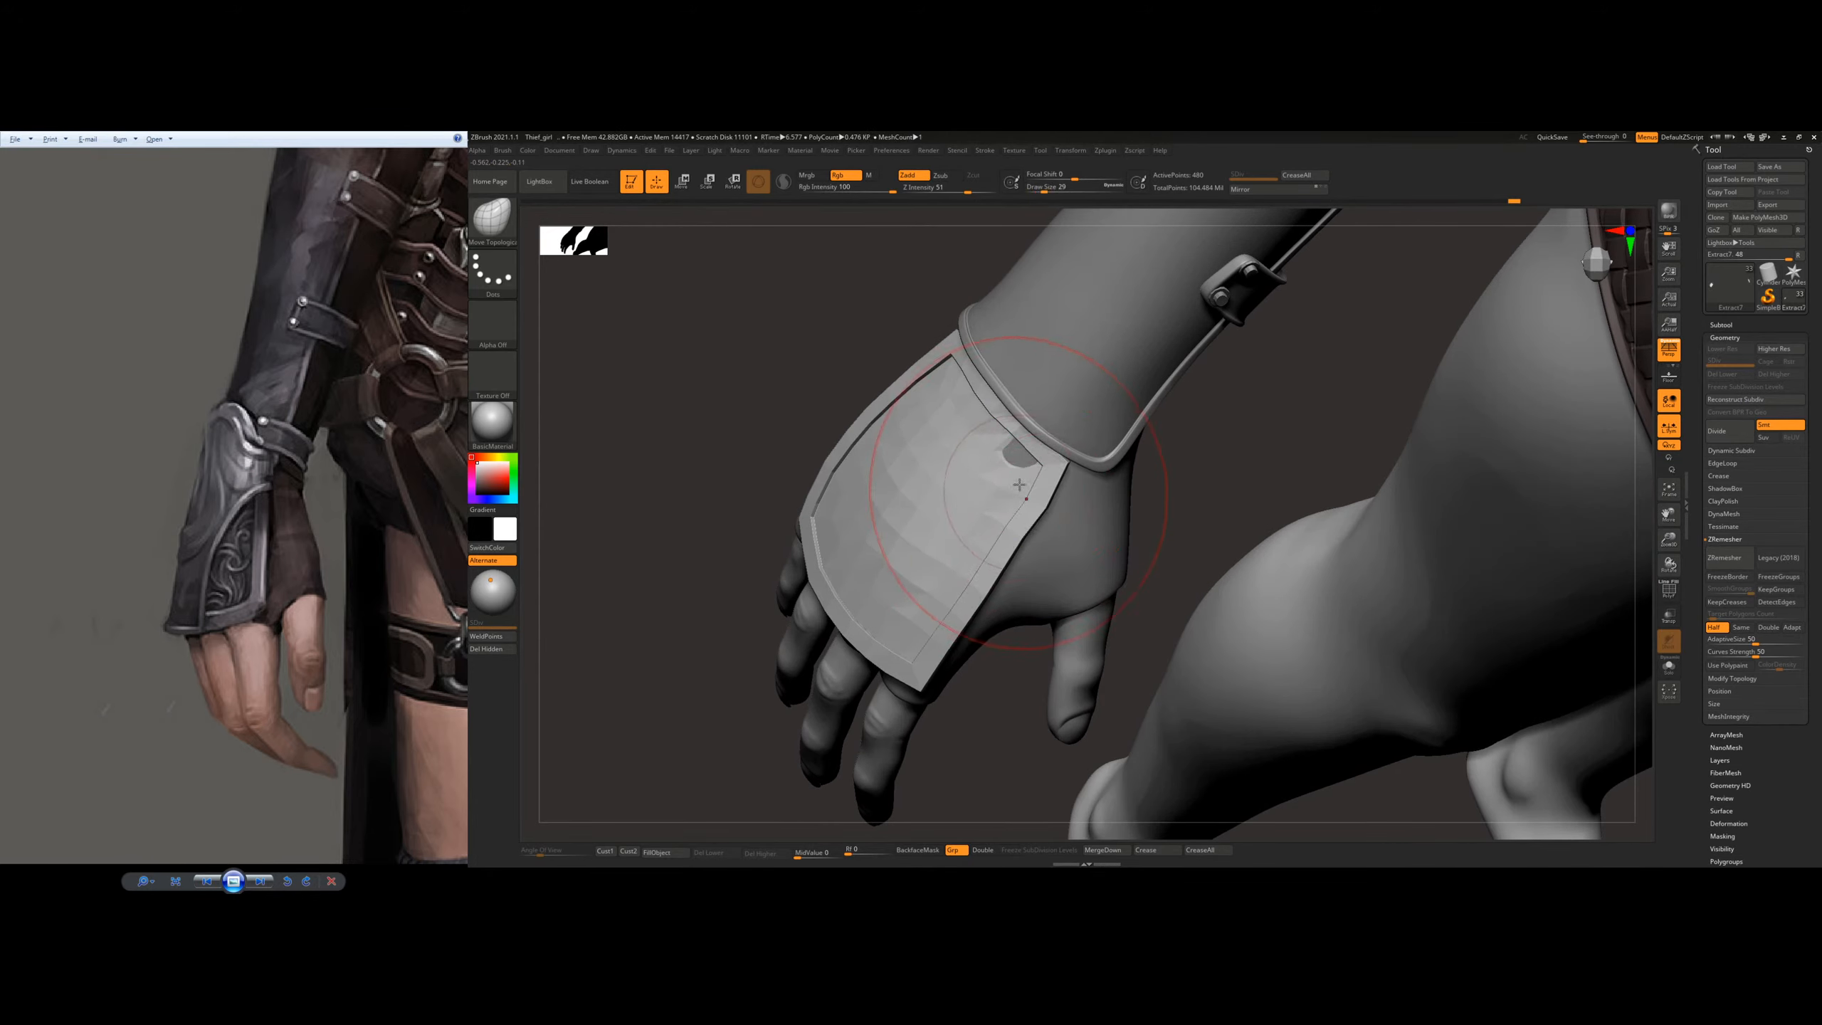
# Step: Reshape the plate's thumb-side rim just below the wrist corner with draw size 12
pyautogui.moveTo(1041, 562); pyautogui.dragTo(1087, 516, button='right')
pyautogui.press('s')
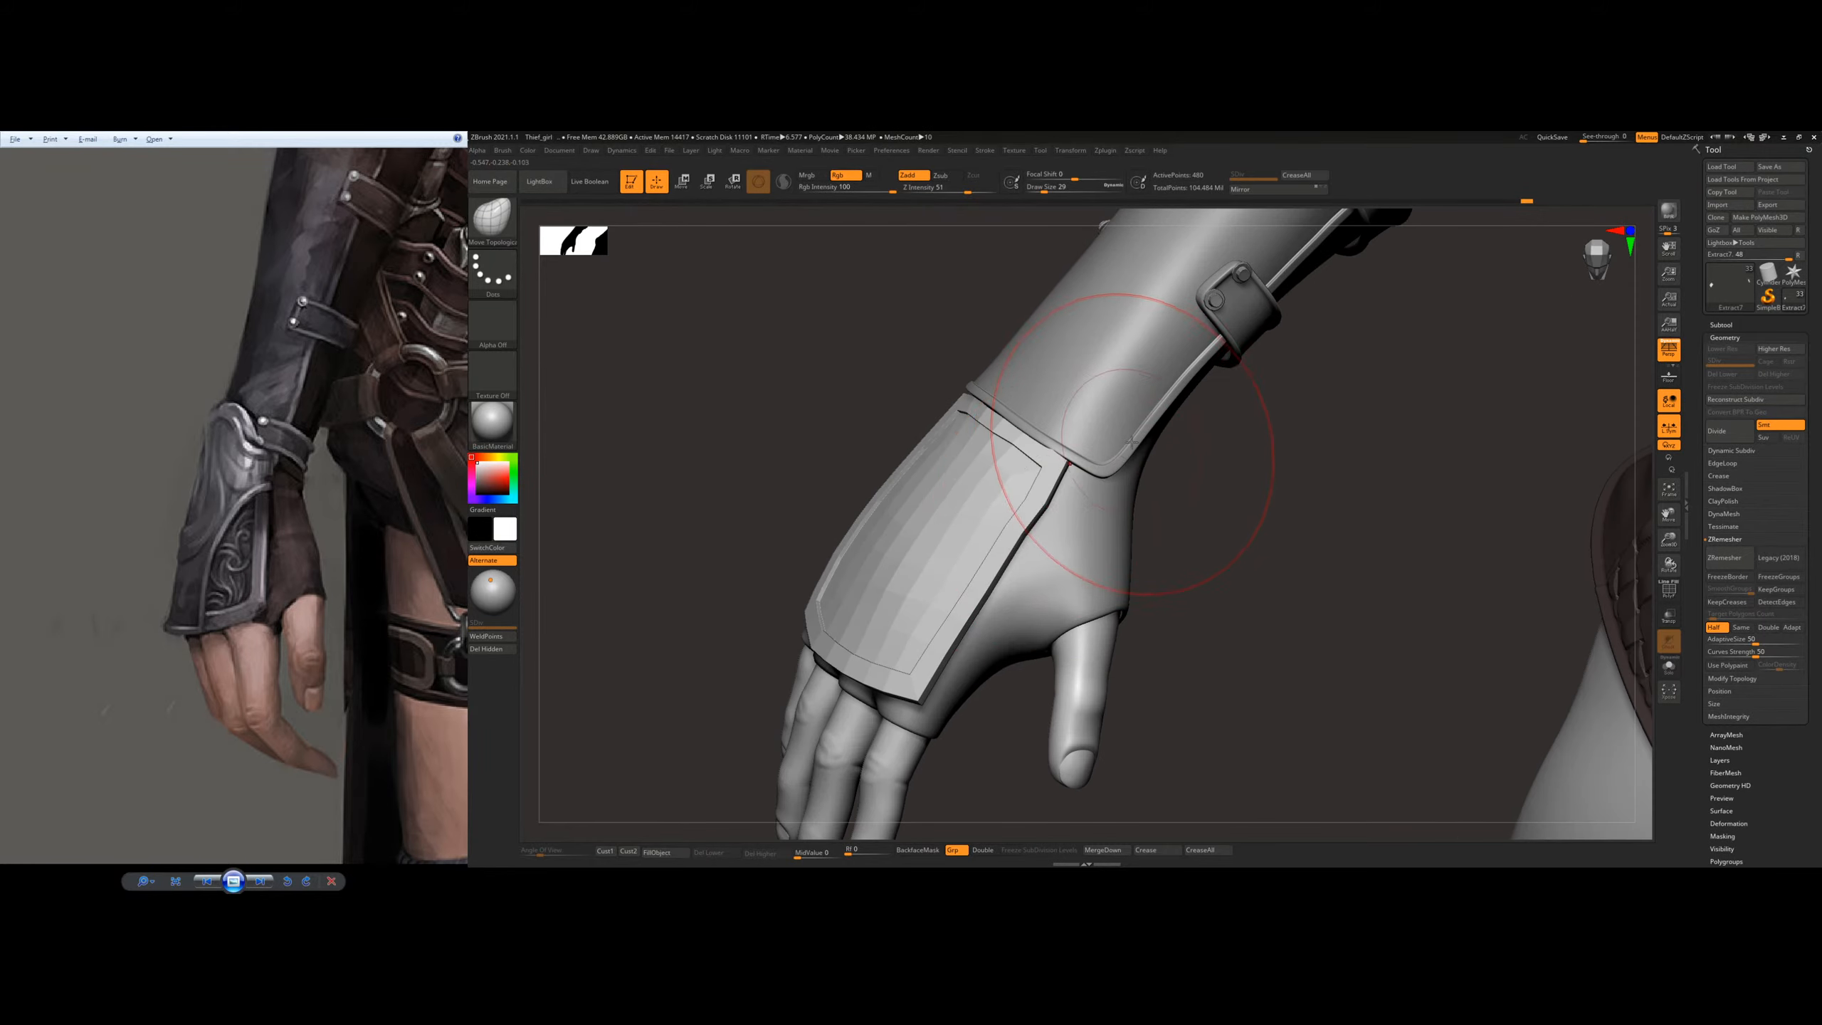
pyautogui.keyDown('alt'); pyautogui.moveTo(1141, 298); pyautogui.dragTo(1072, 456, button='right'); pyautogui.keyUp('alt')
pyautogui.press('s')
pyautogui.moveTo(1044, 480); pyautogui.dragTo(1036, 480)
pyautogui.keyDown('ctrl'); pyautogui.moveTo(1066, 500); pyautogui.dragTo(987, 634, button='right'); pyautogui.keyUp('ctrl')
pyautogui.moveTo(986, 634)
pyautogui.keyDown('alt'); pyautogui.mouseDown(button='right')
pyautogui.moveTo(994, 554)
pyautogui.moveTo(978, 592)
pyautogui.mouseUp(button='right'); pyautogui.keyUp('alt')
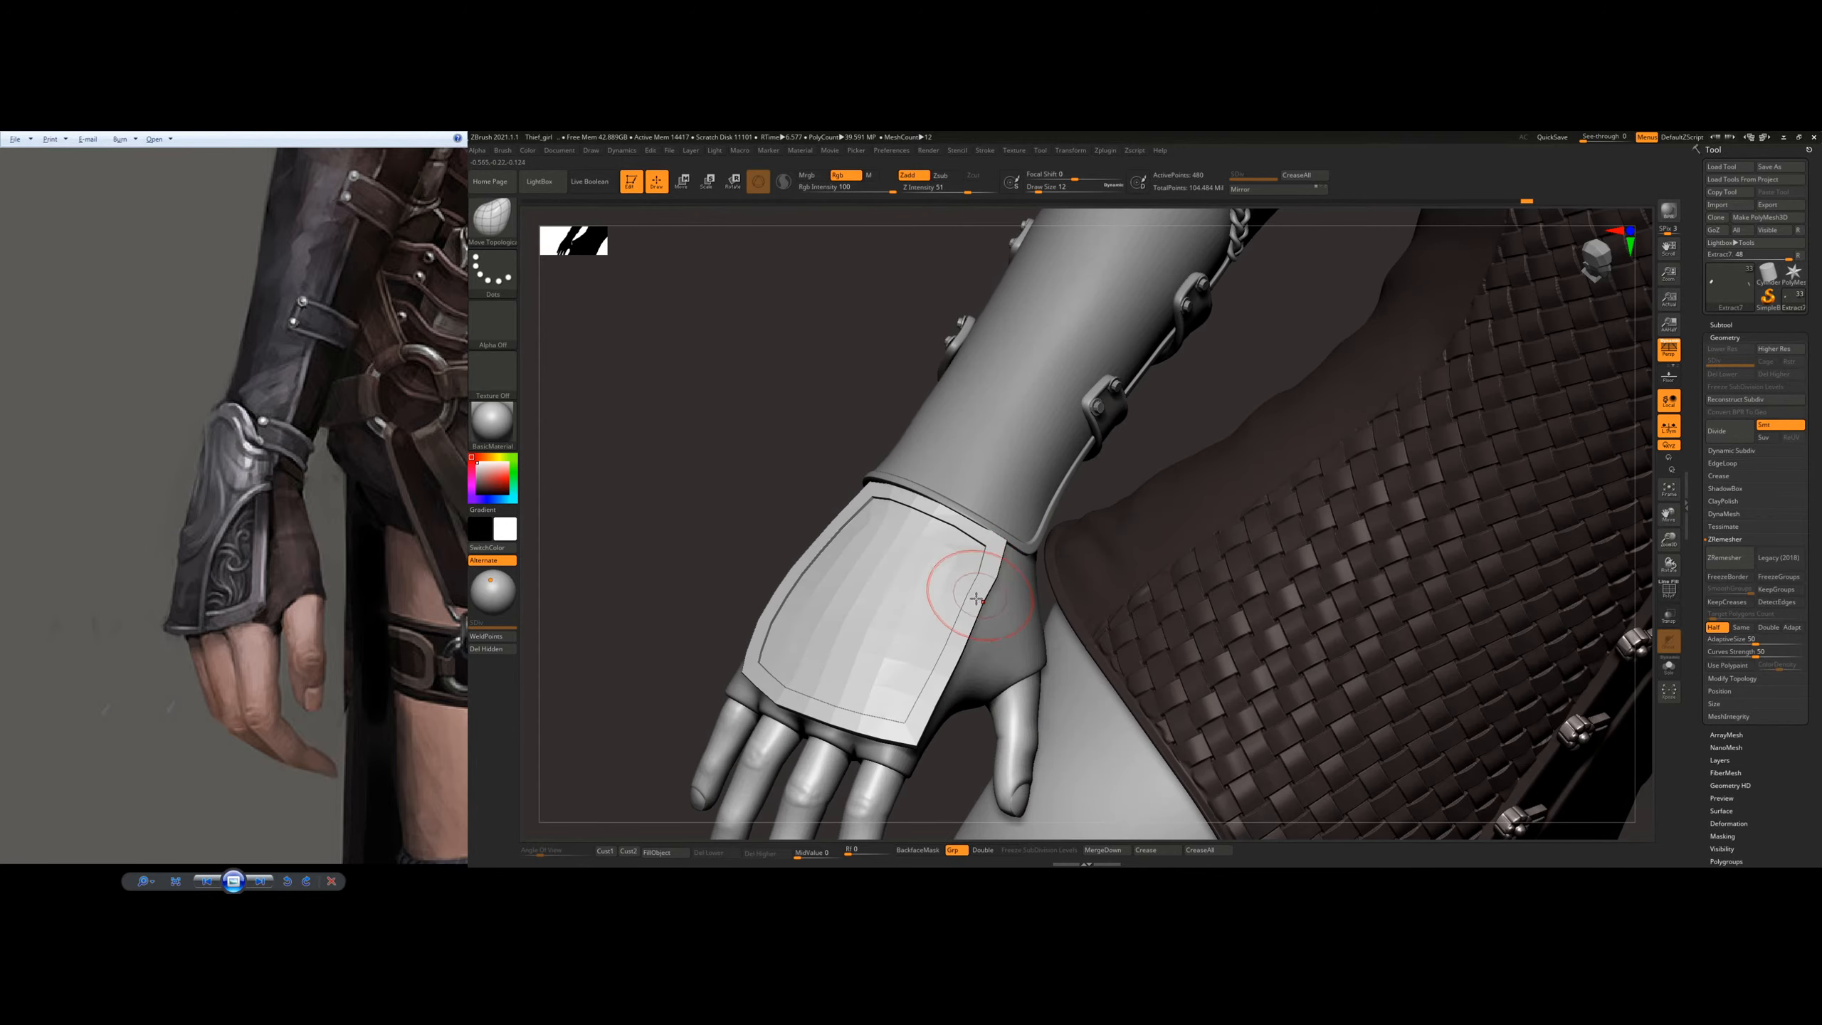
# Step: Enlarge the brush and stretch the plate's thumb-side wrist corner toward the lower corner of the bracer's rim
pyautogui.press('s')
pyautogui.moveTo(978, 606); pyautogui.dragTo(984, 606)
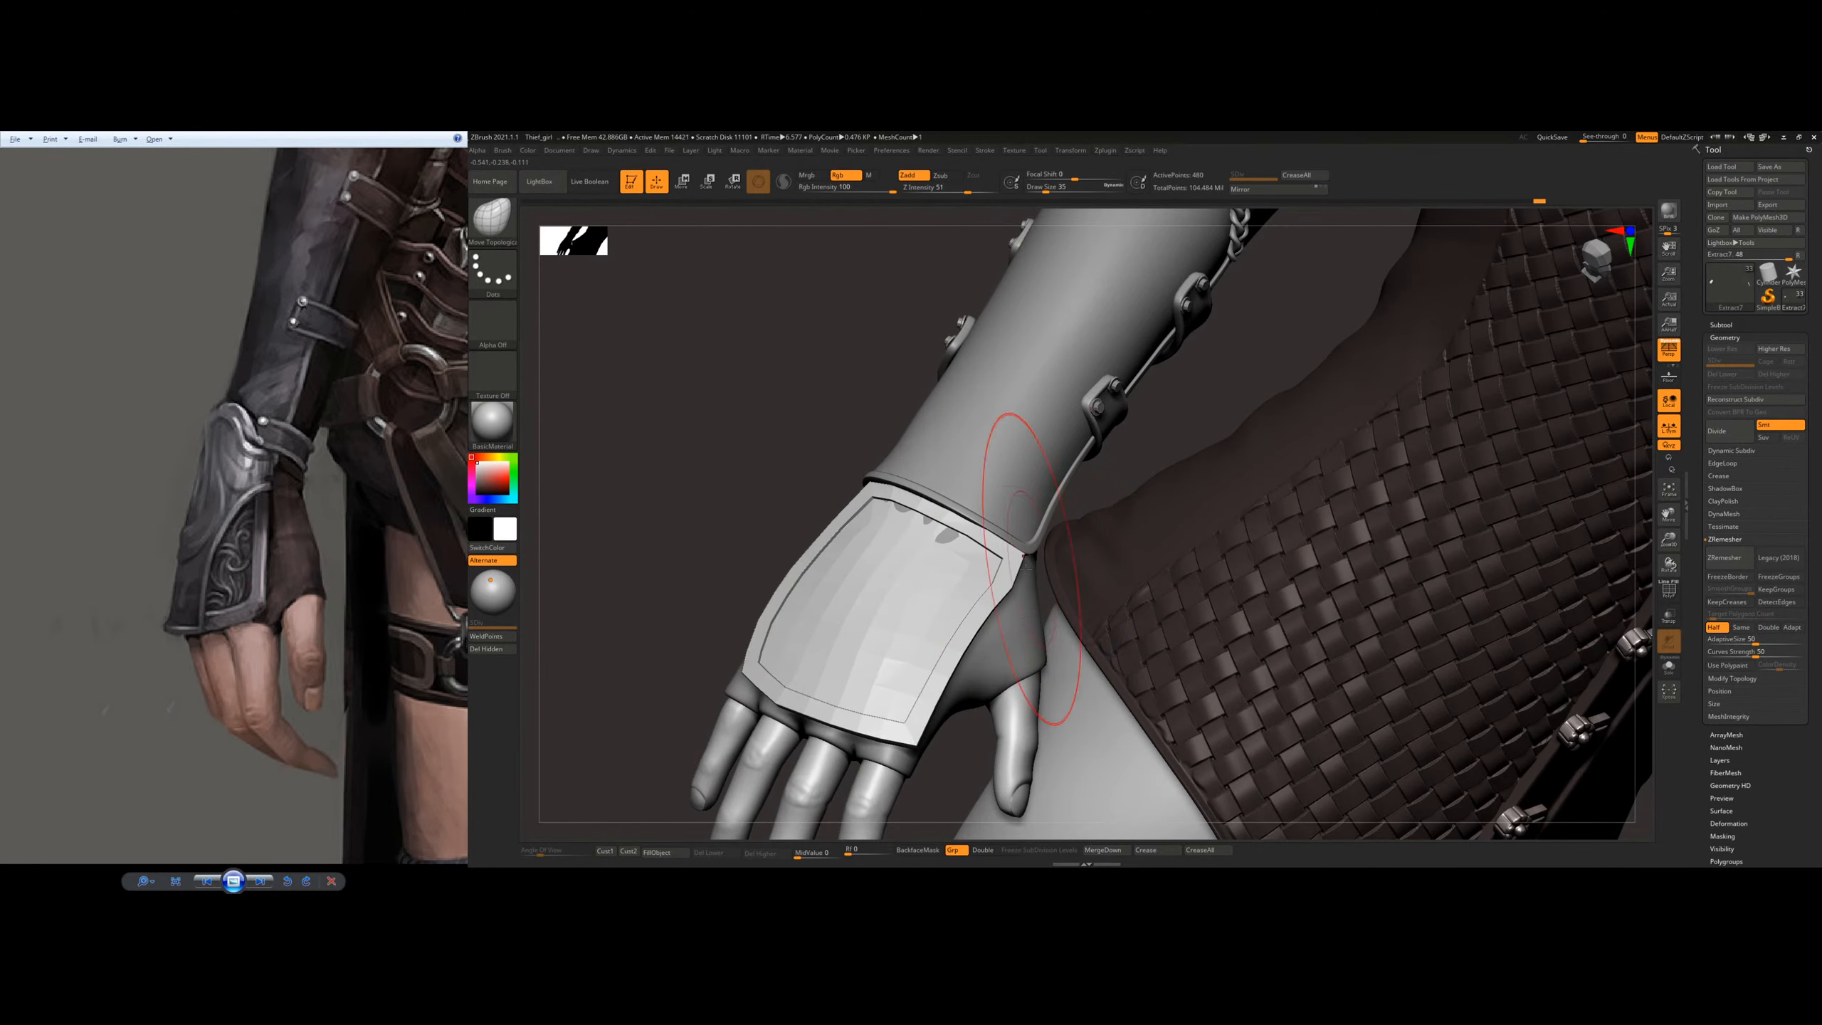
pyautogui.moveTo(1025, 569)
pyautogui.mouseDown(button='right')
pyautogui.moveTo(965, 562)
pyautogui.moveTo(1065, 601)
pyautogui.mouseUp(button='right')
pyautogui.press('s')
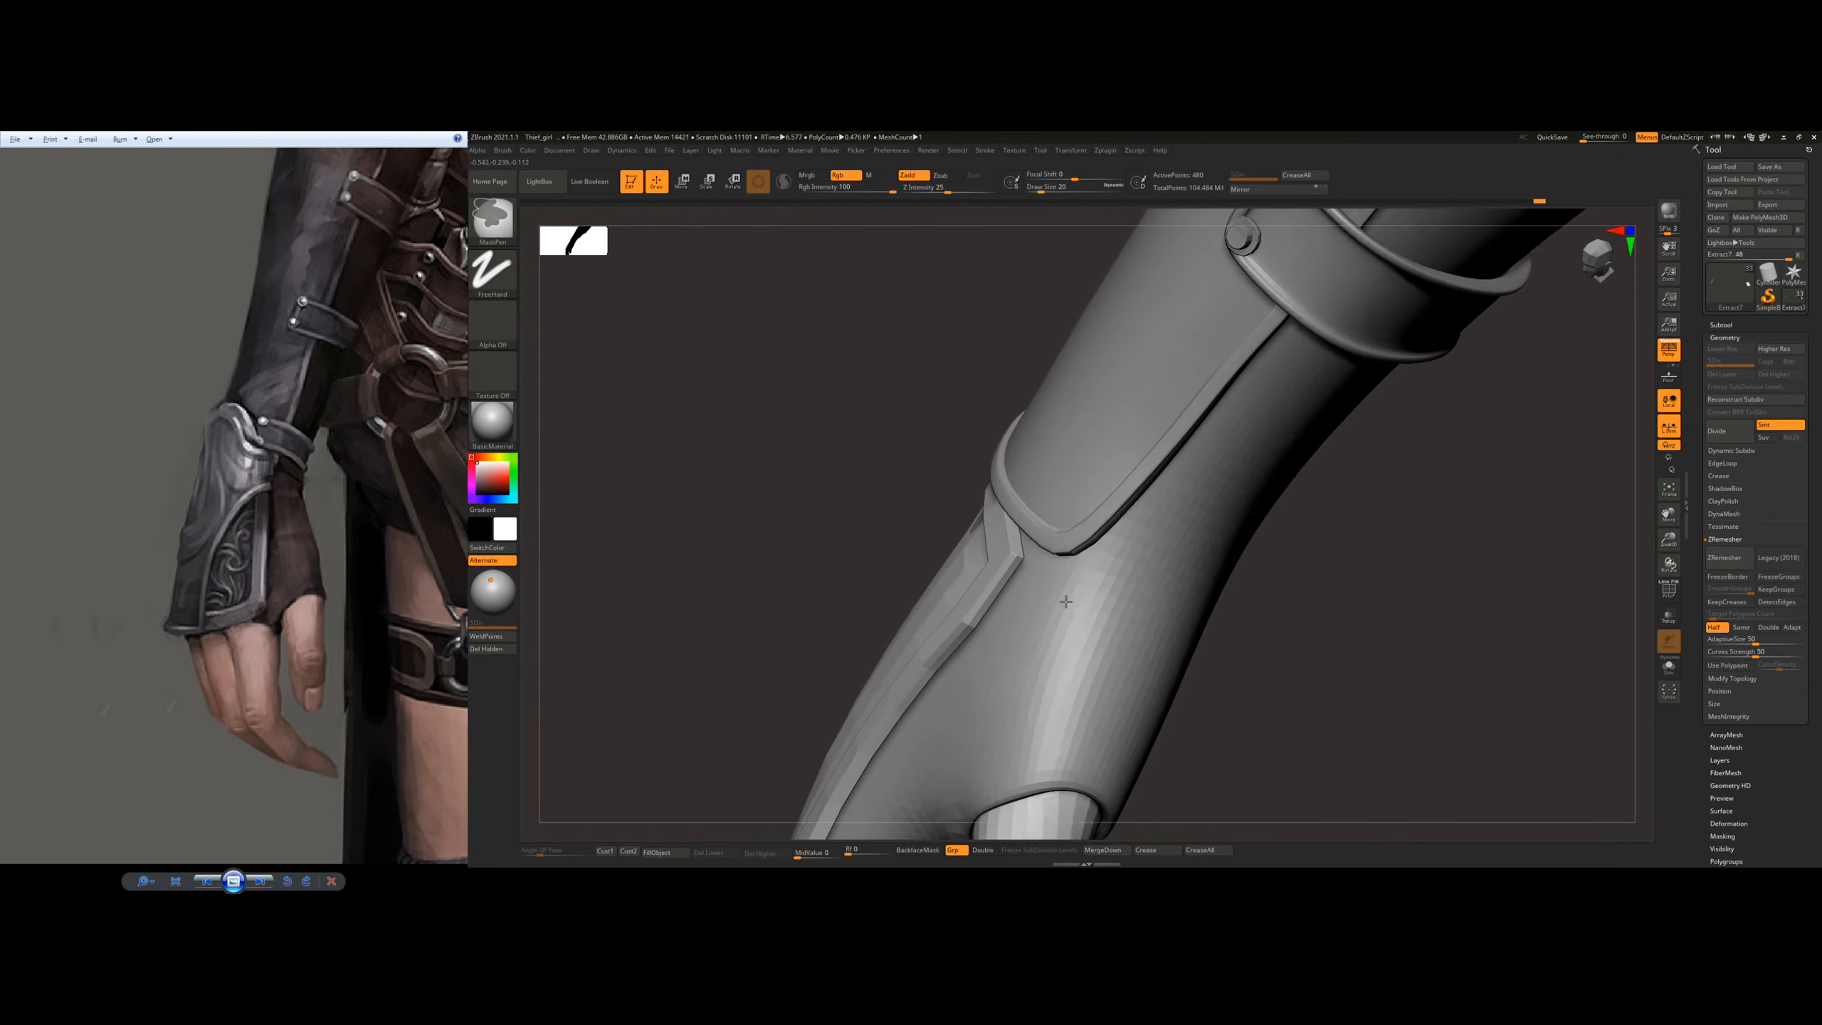
# Step: Compare the gauntlet with the reference image and fit the plate's pointed thumb-side wrist corner against the bracer with a small brush
pyautogui.moveTo(978, 474); pyautogui.dragTo(981, 548, button='right')
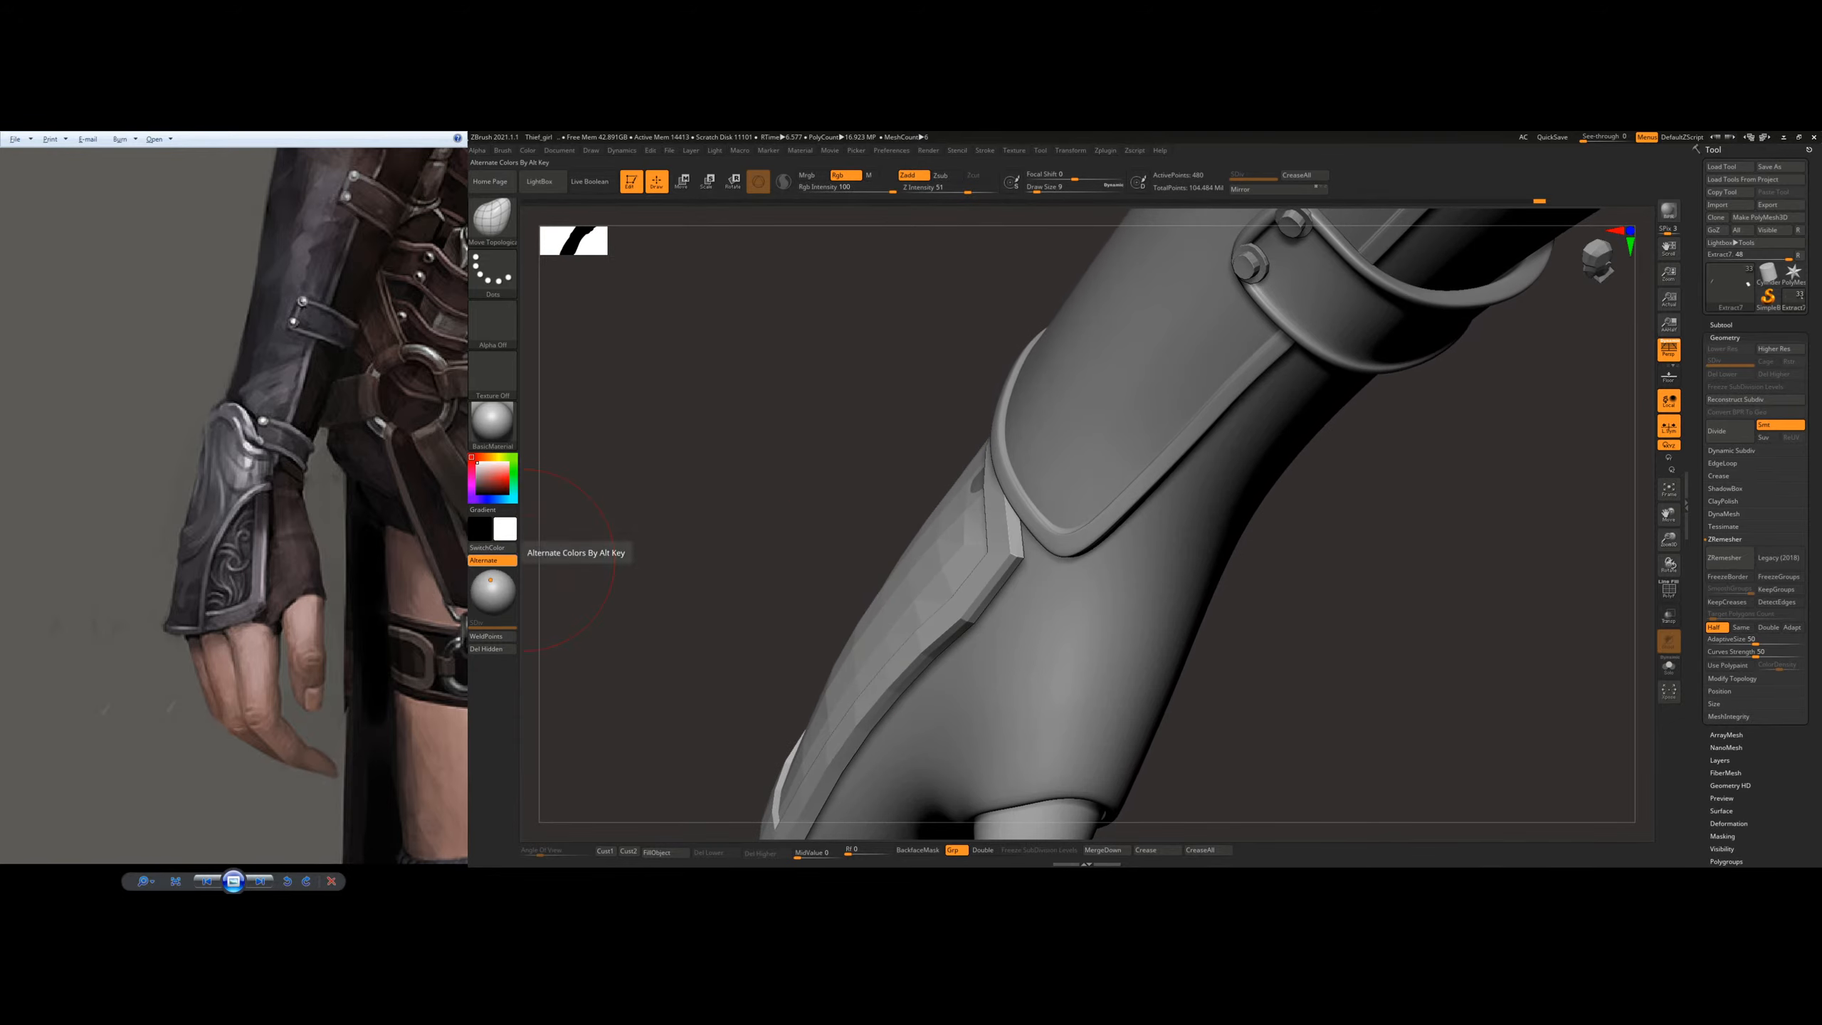
pyautogui.moveTo(278, 471); pyautogui.dragTo(272, 494)
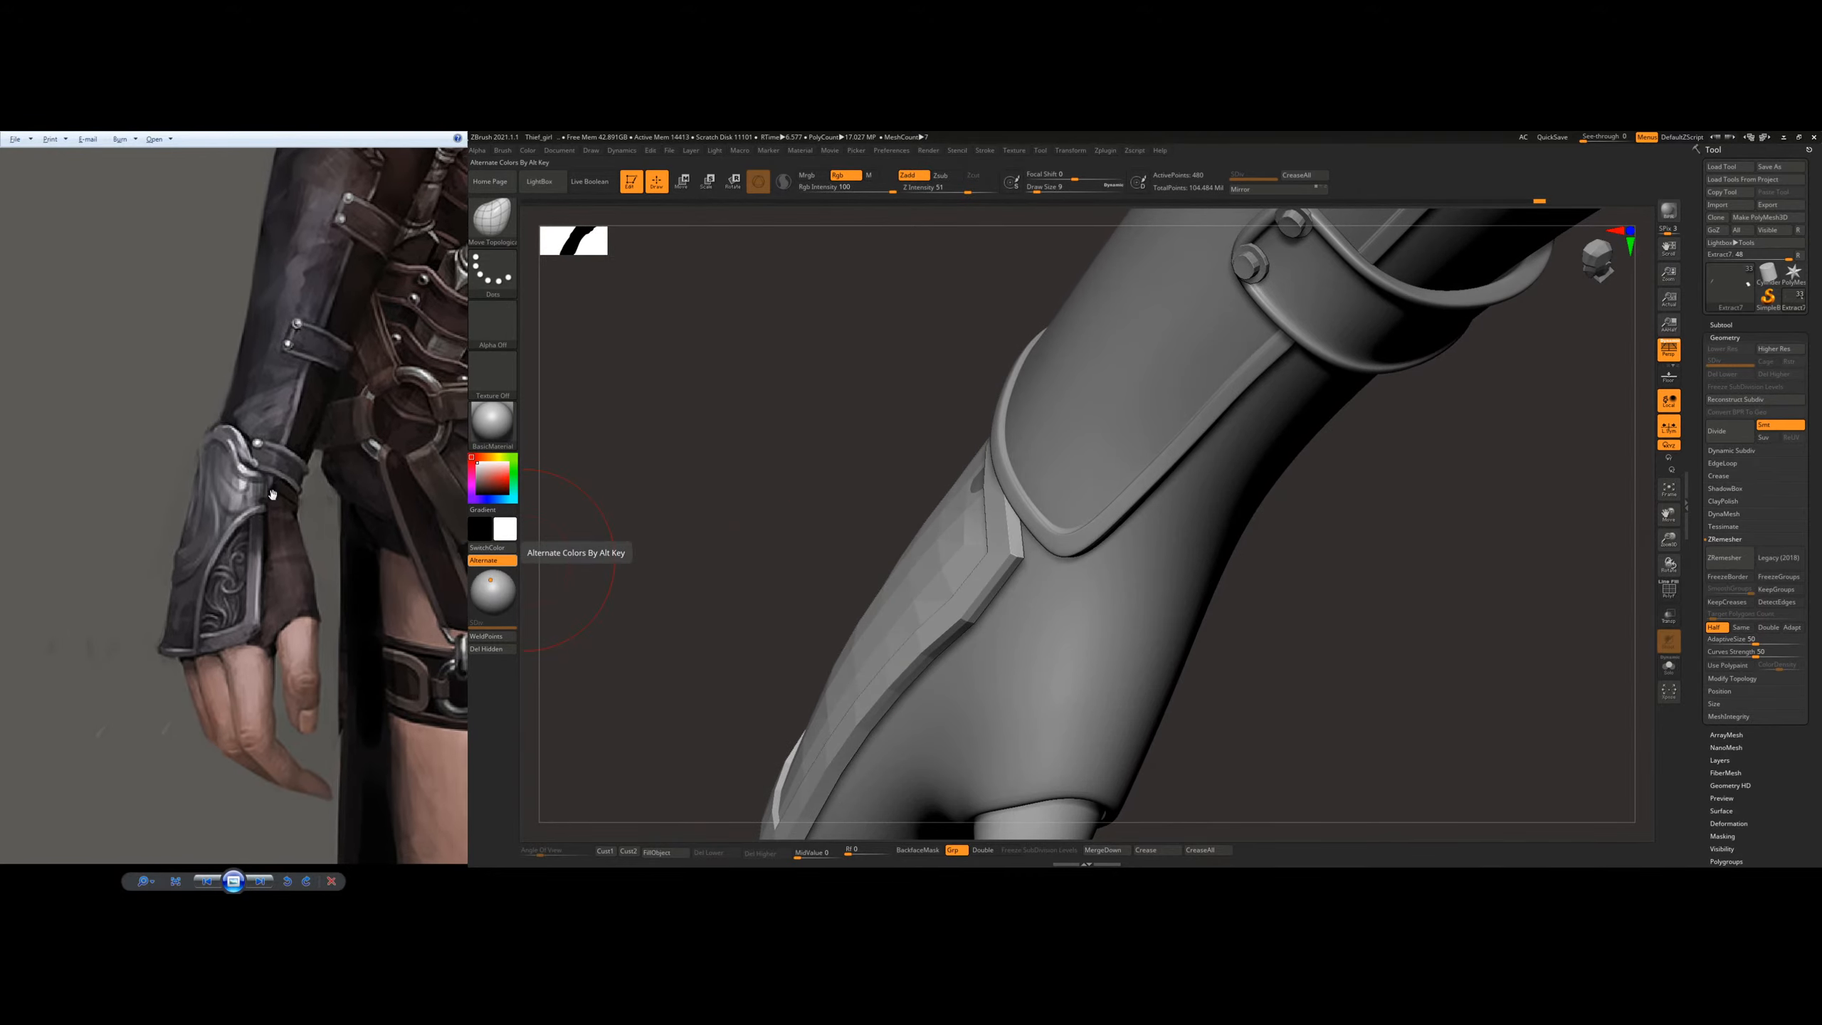
pyautogui.moveTo(898, 504)
pyautogui.mouseDown(button='right')
pyautogui.moveTo(1014, 546)
pyautogui.moveTo(865, 438)
pyautogui.mouseUp(button='right')
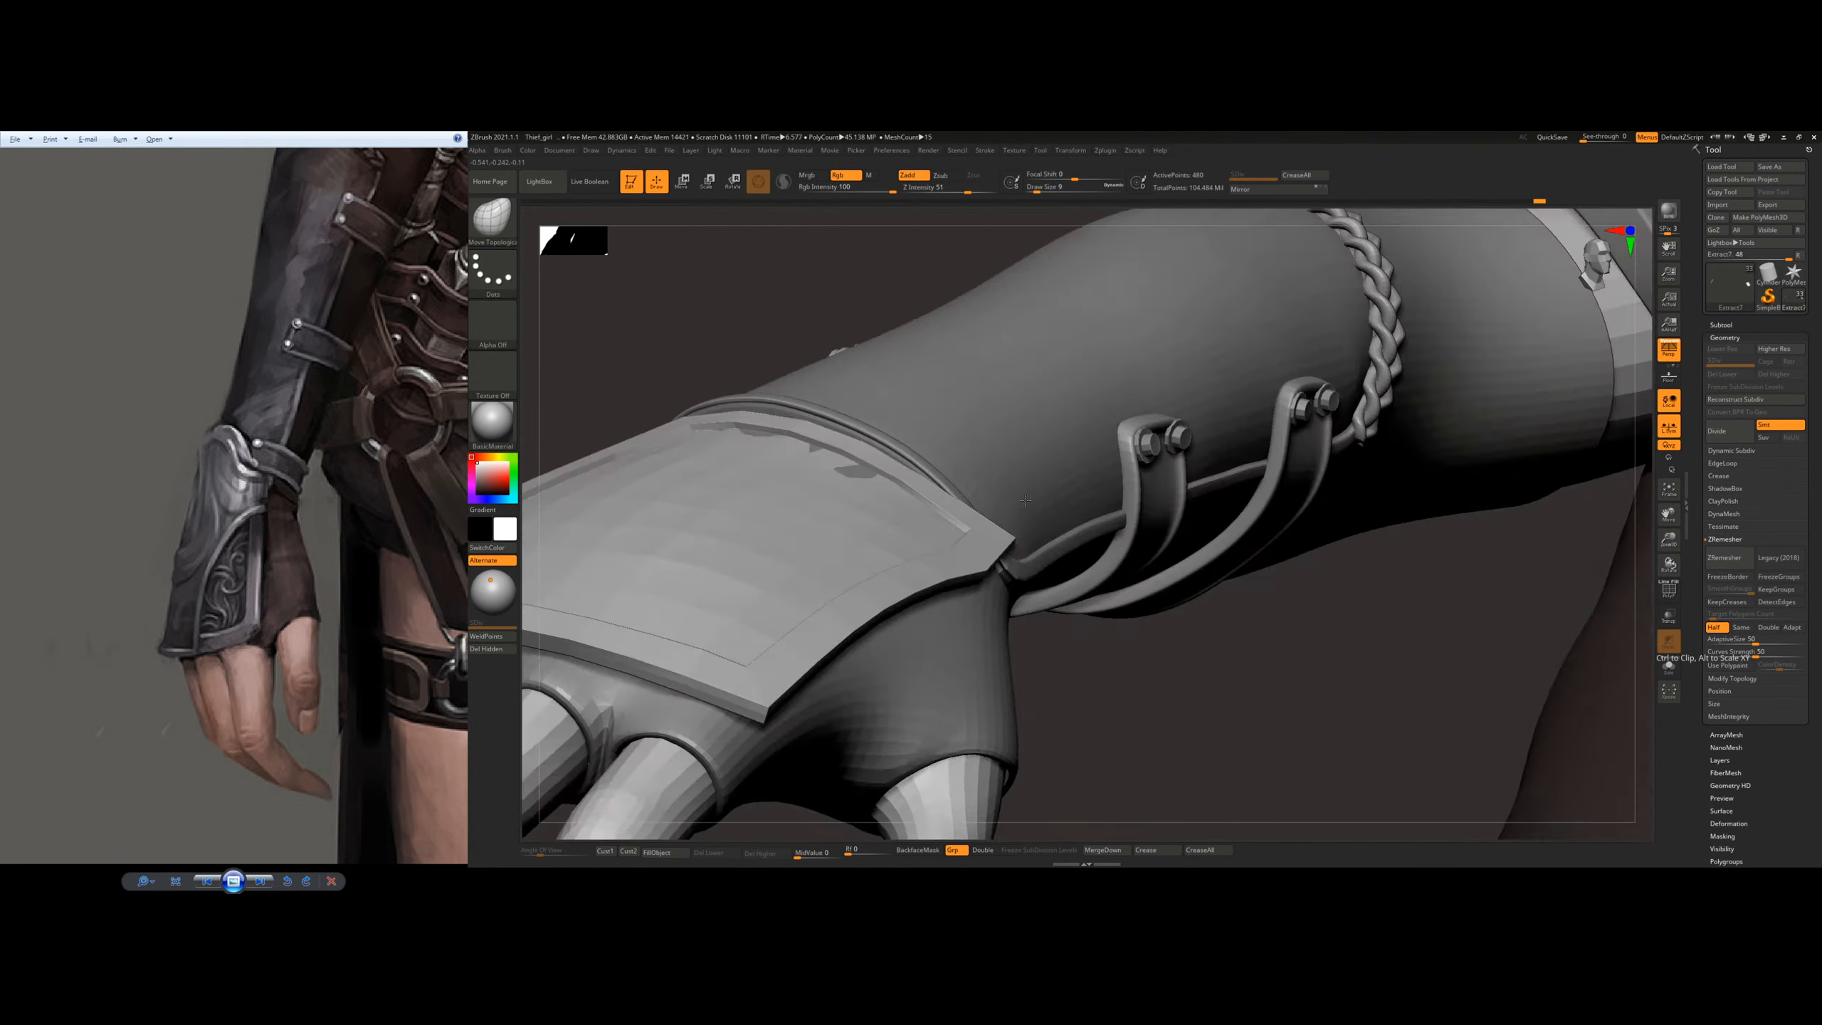
pyautogui.moveTo(1025, 501); pyautogui.dragTo(1010, 417, button='right')
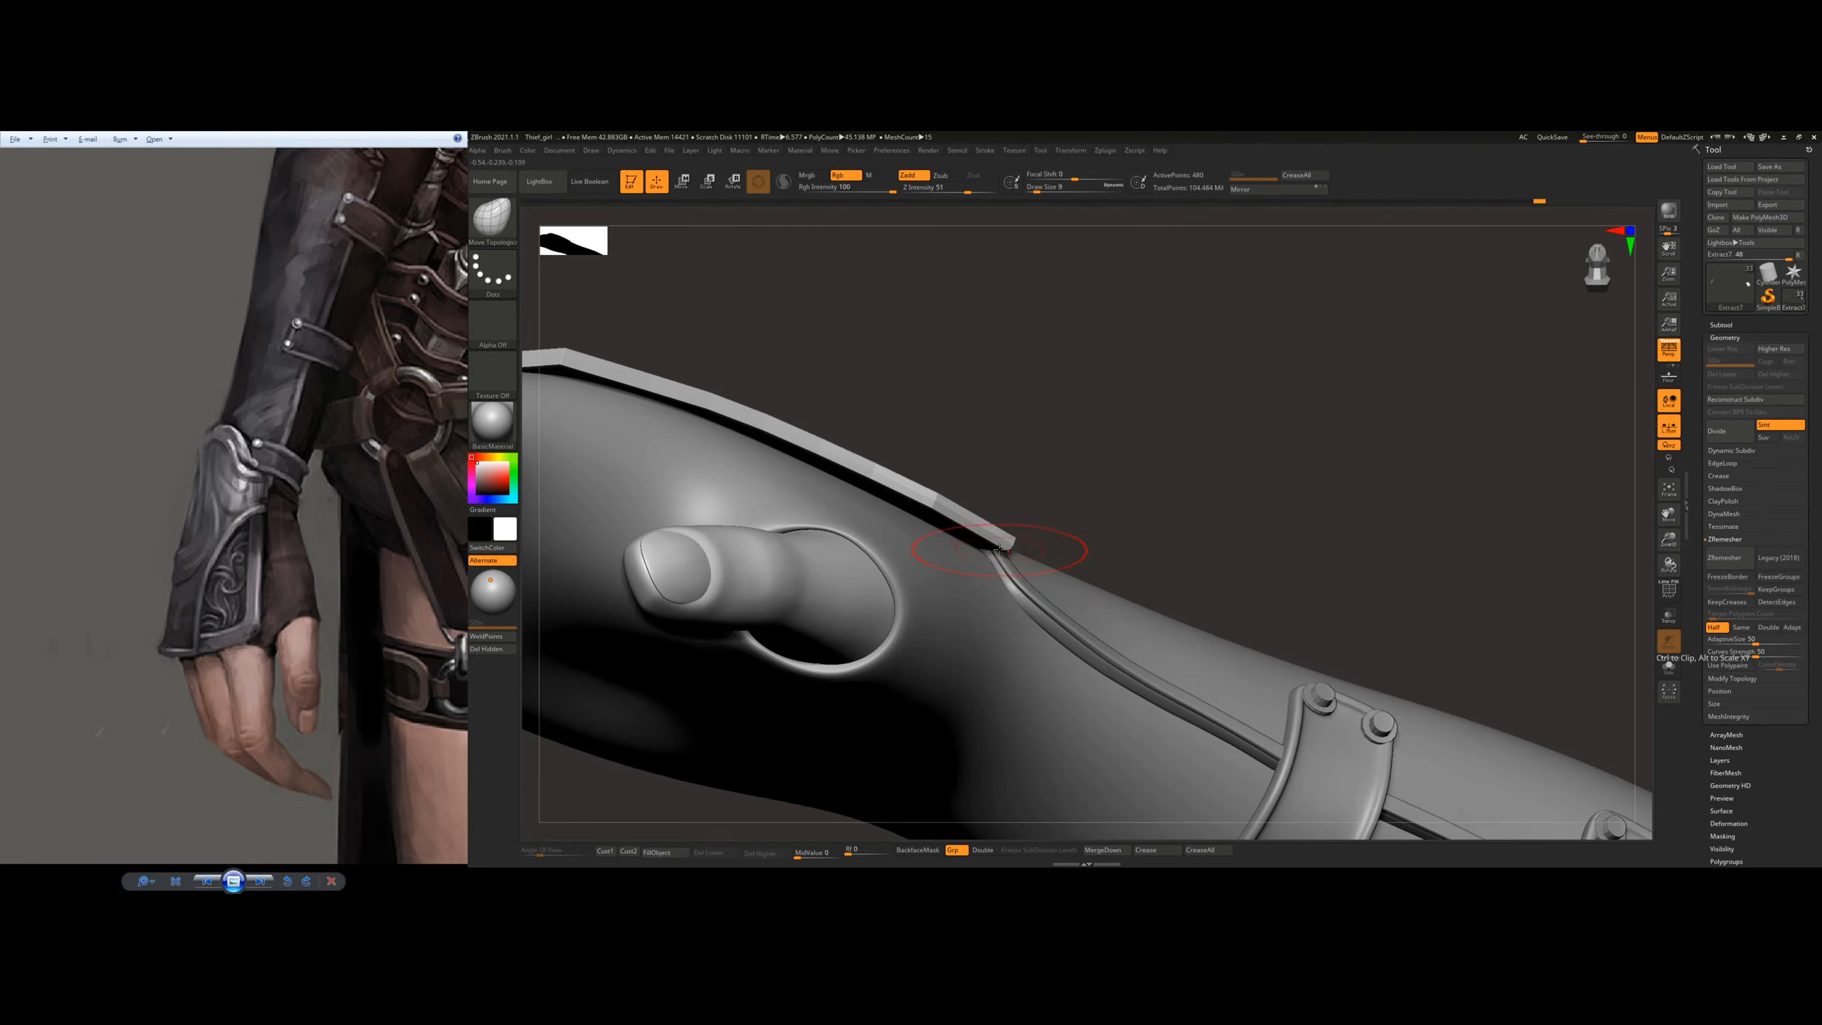
pyautogui.moveTo(979, 567); pyautogui.dragTo(925, 657, button='right')
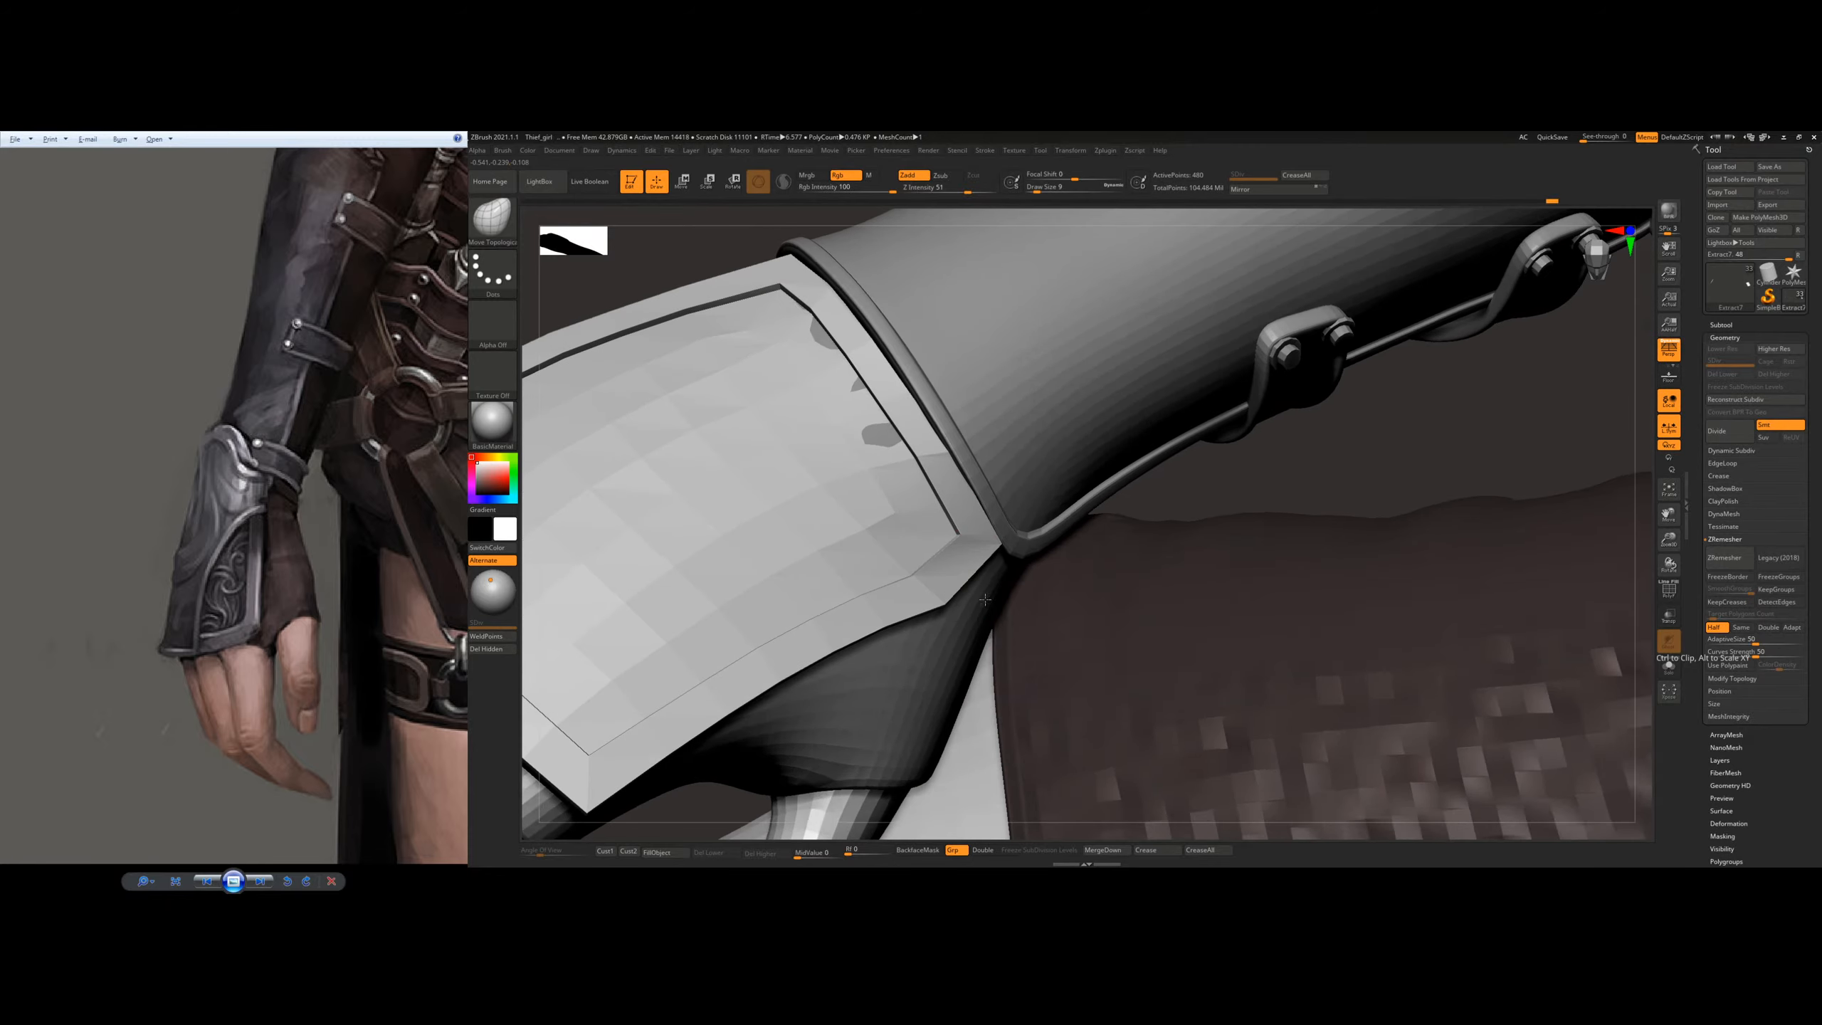
pyautogui.moveTo(921, 559); pyautogui.dragTo(911, 619, button='right')
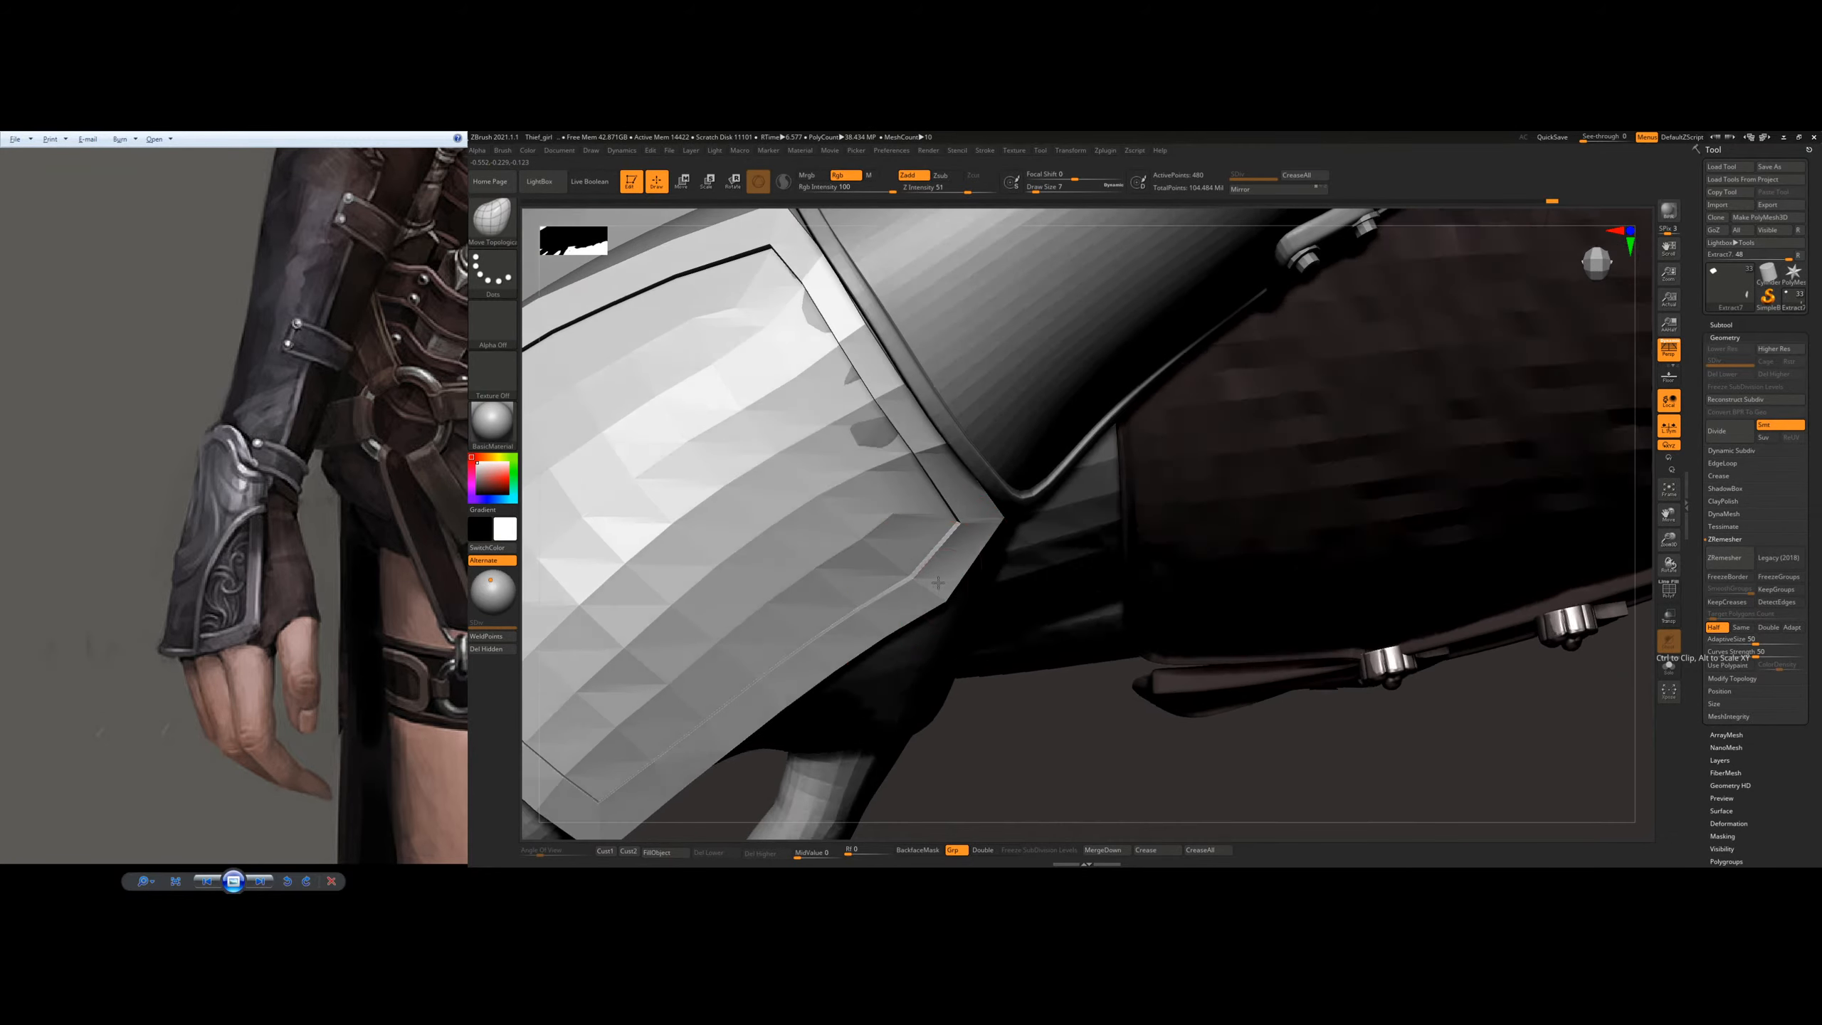
pyautogui.moveTo(933, 552)
pyautogui.mouseDown(button='right')
pyautogui.moveTo(928, 590)
pyautogui.moveTo(925, 494)
pyautogui.moveTo(827, 602)
pyautogui.moveTo(849, 516)
pyautogui.mouseUp(button='right')
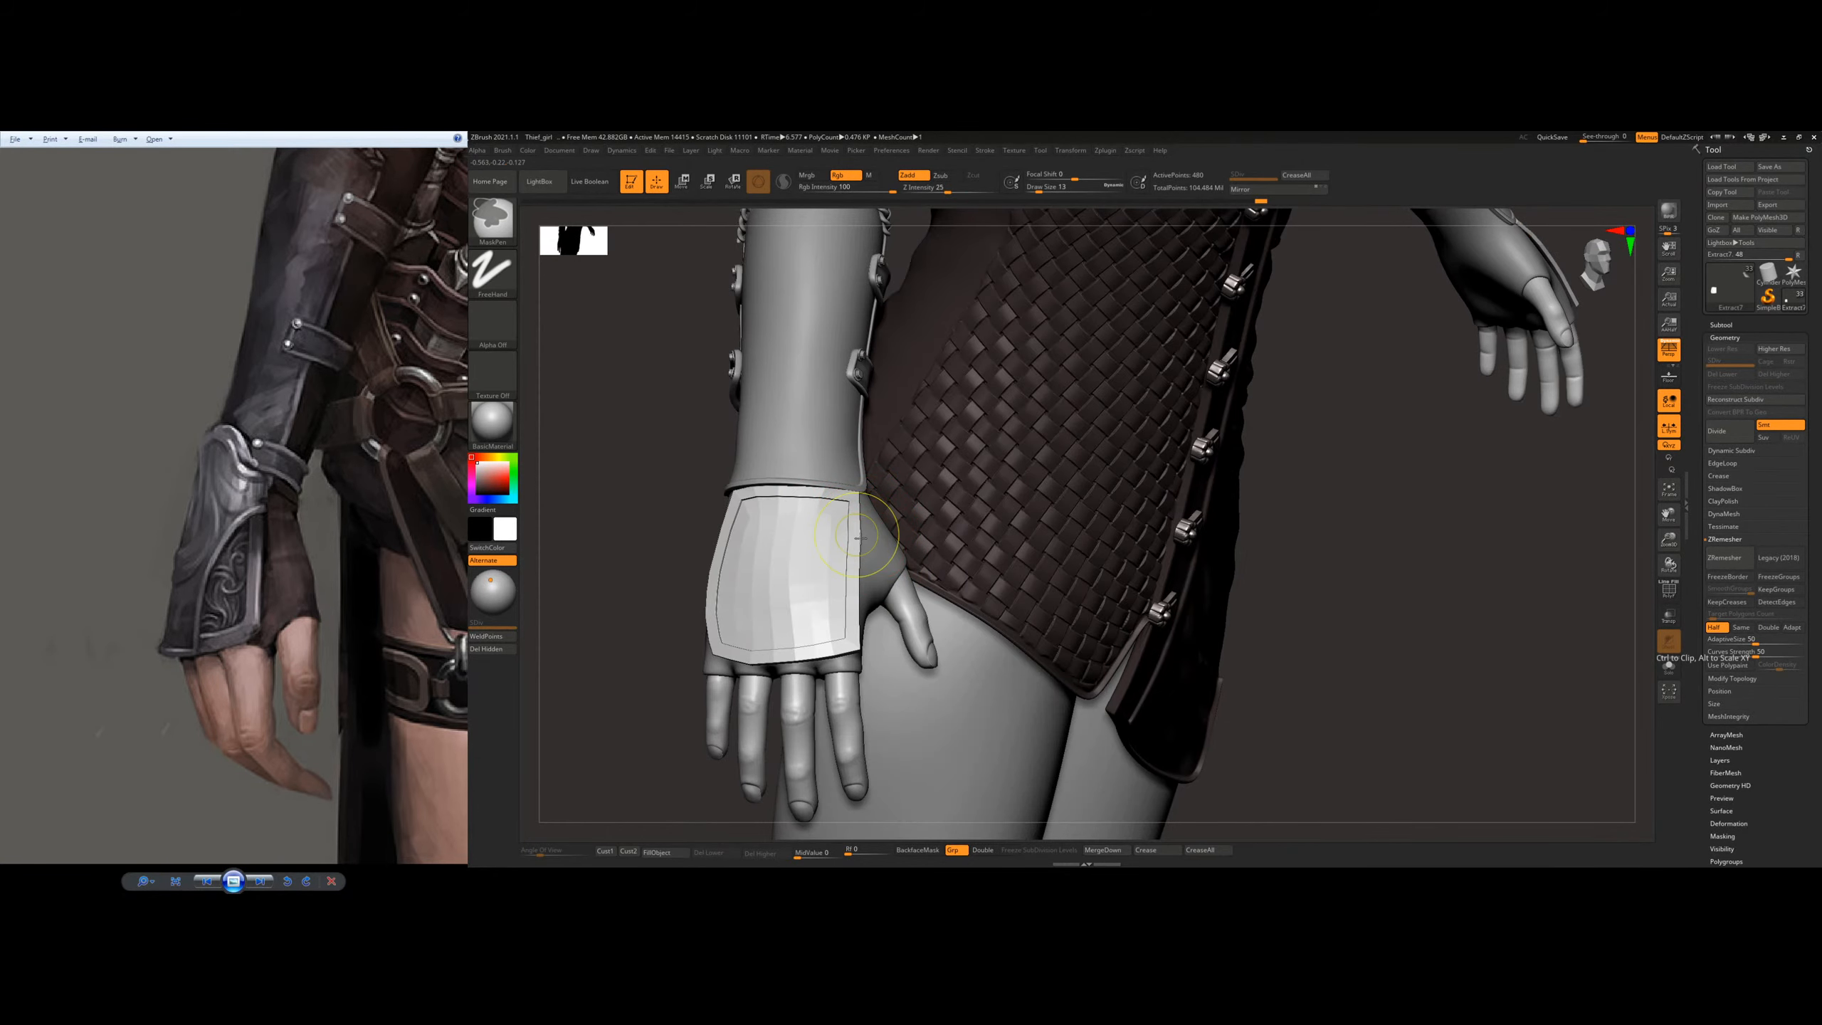
# Step: Straighten the plate's thumb-side edge from the wrist to the index-finger corner with the Move Topological brush
pyautogui.scroll(4, 869, 540)
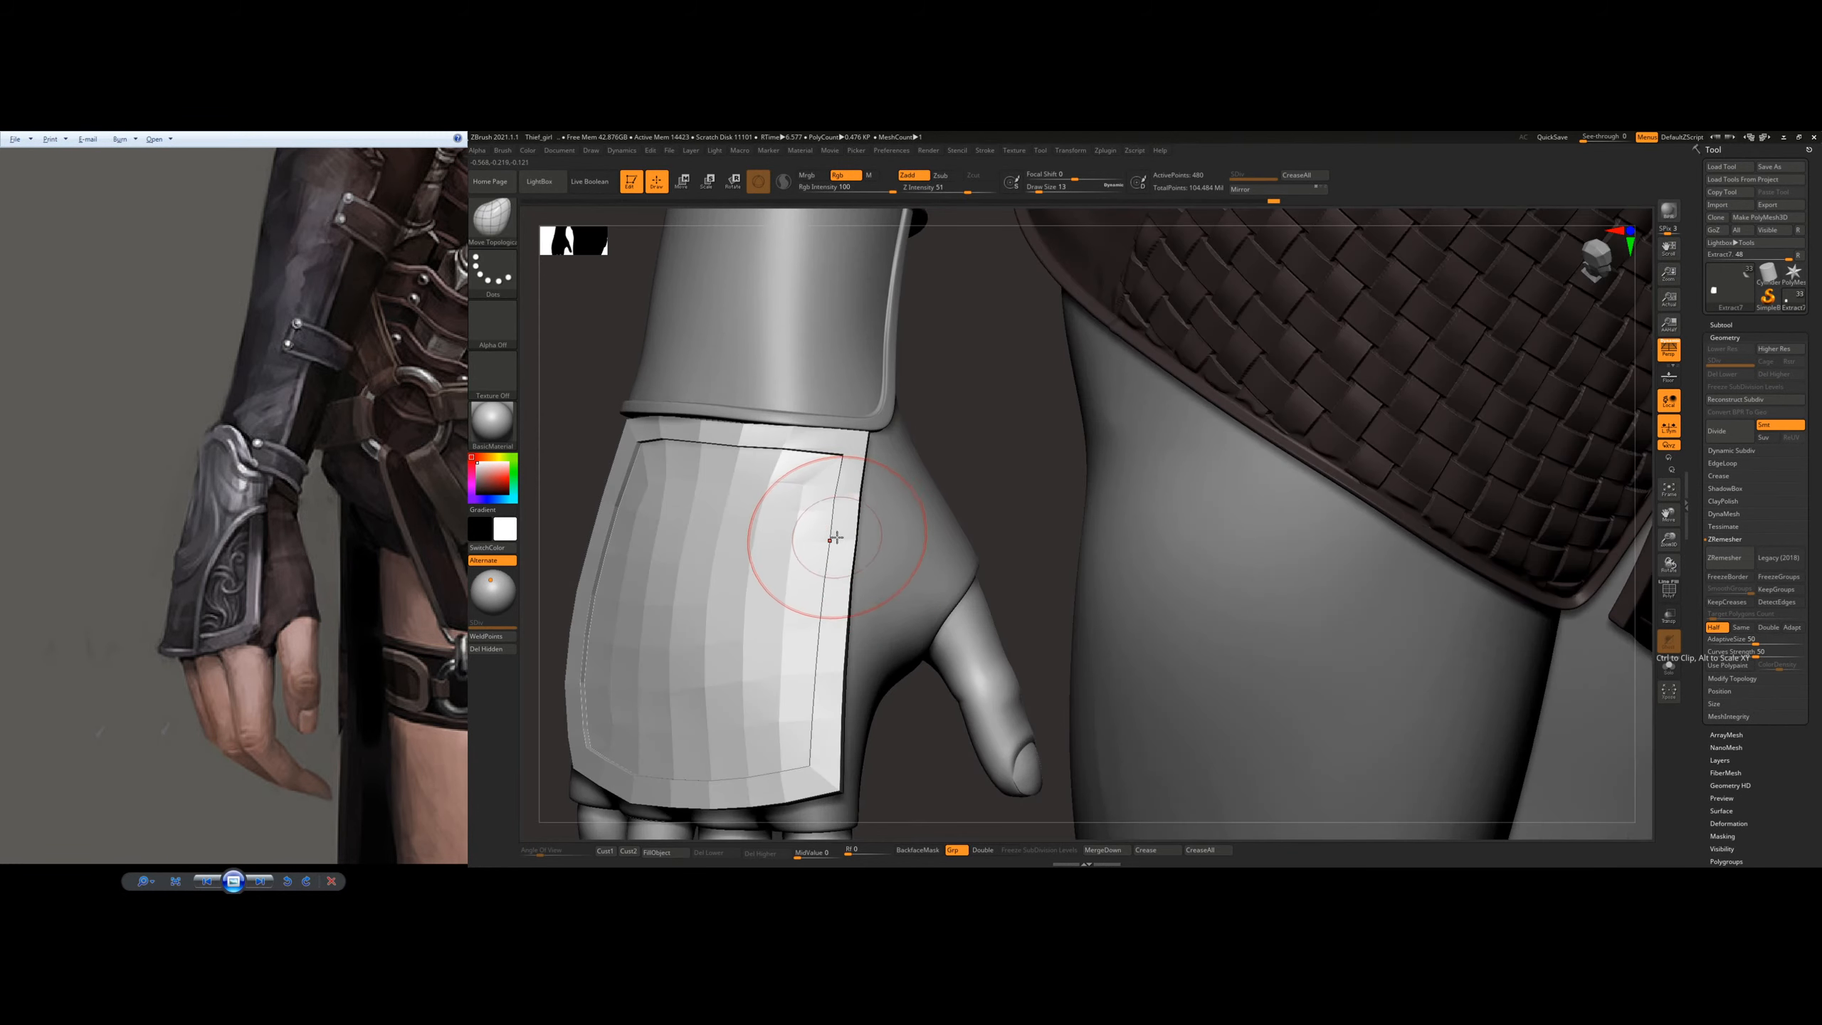
pyautogui.moveTo(855, 469); pyautogui.dragTo(886, 609, button='right')
pyautogui.moveTo(882, 627); pyautogui.dragTo(888, 629)
pyautogui.moveTo(887, 630); pyautogui.dragTo(883, 682, button='right')
pyautogui.moveTo(877, 609); pyautogui.dragTo(860, 607)
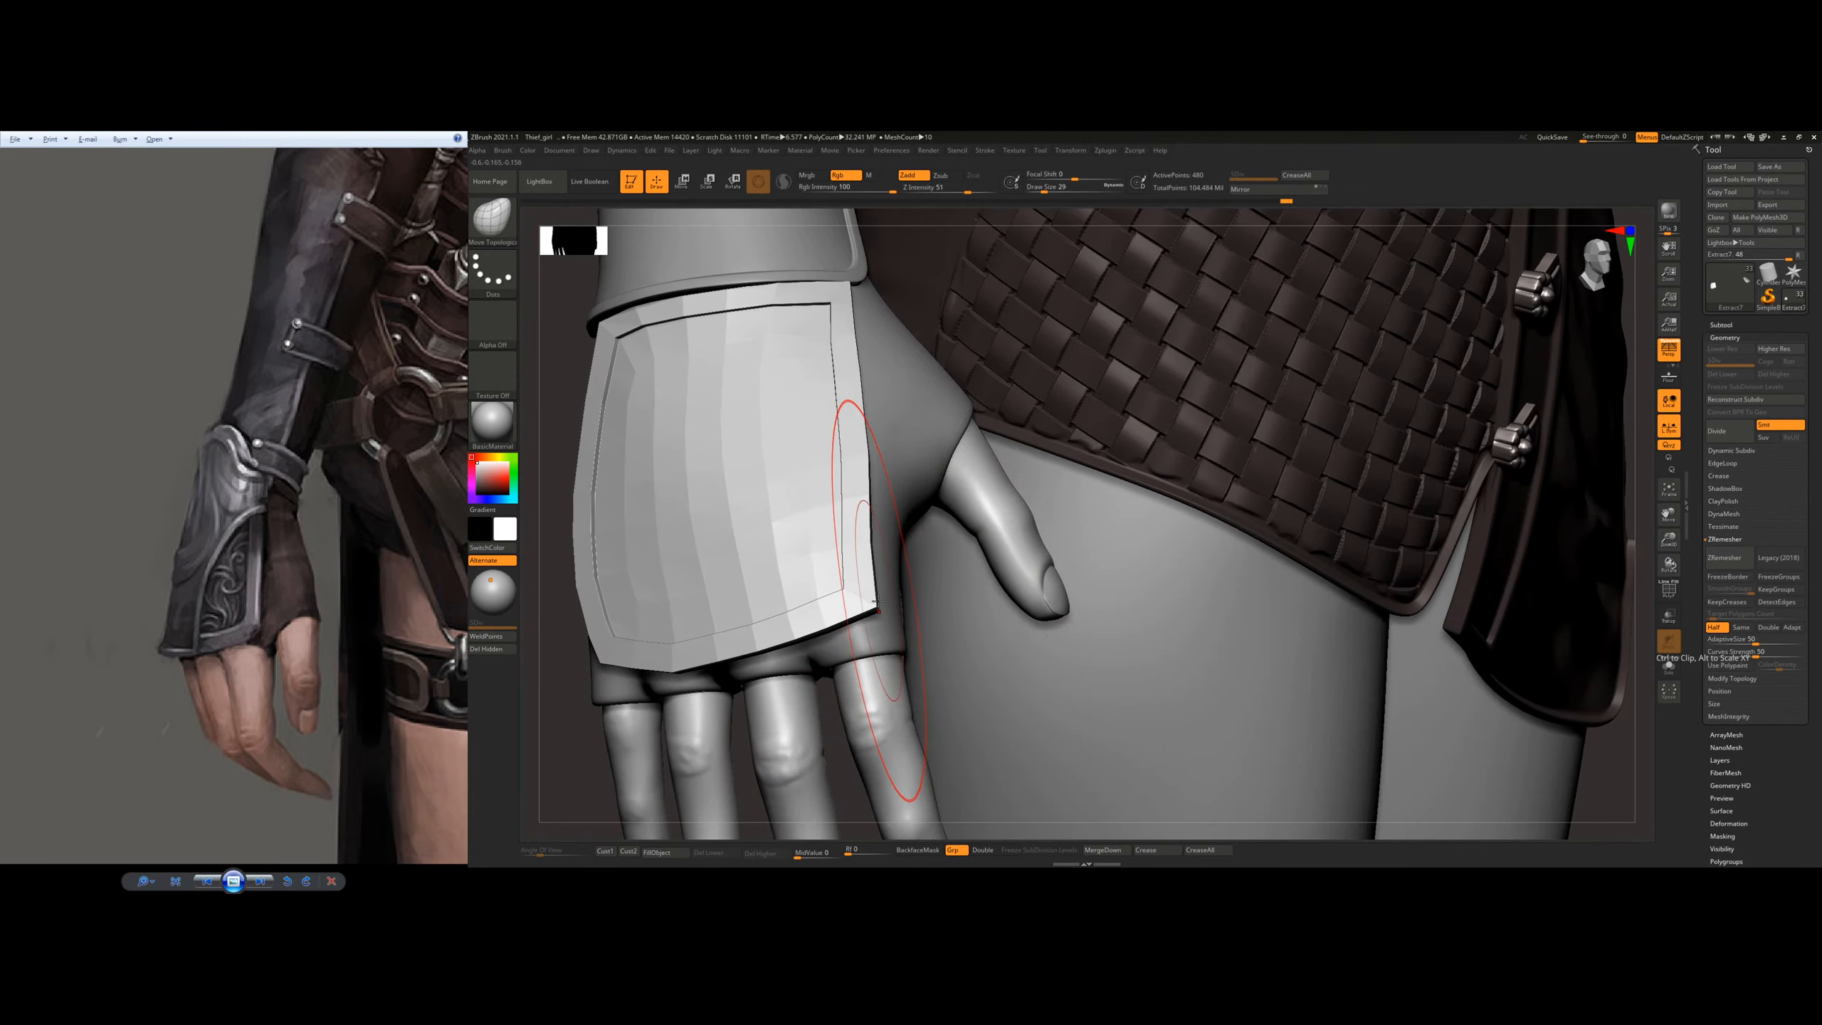
pyautogui.moveTo(868, 492); pyautogui.dragTo(847, 485)
# Step: Check the plate's shape on the whole figure and refine its thumb-side wrist corner with draw size 14
pyautogui.moveTo(911, 542)
pyautogui.mouseDown(button='right')
pyautogui.moveTo(906, 559)
pyautogui.moveTo(818, 527)
pyautogui.moveTo(1045, 505)
pyautogui.moveTo(804, 481)
pyautogui.mouseUp(button='right')
pyautogui.moveTo(804, 481)
pyautogui.keyDown('ctrl'); pyautogui.mouseDown(button='right')
pyautogui.moveTo(782, 375)
pyautogui.moveTo(1005, 596)
pyautogui.moveTo(983, 618)
pyautogui.moveTo(1013, 567)
pyautogui.mouseUp(button='right'); pyautogui.keyUp('ctrl')
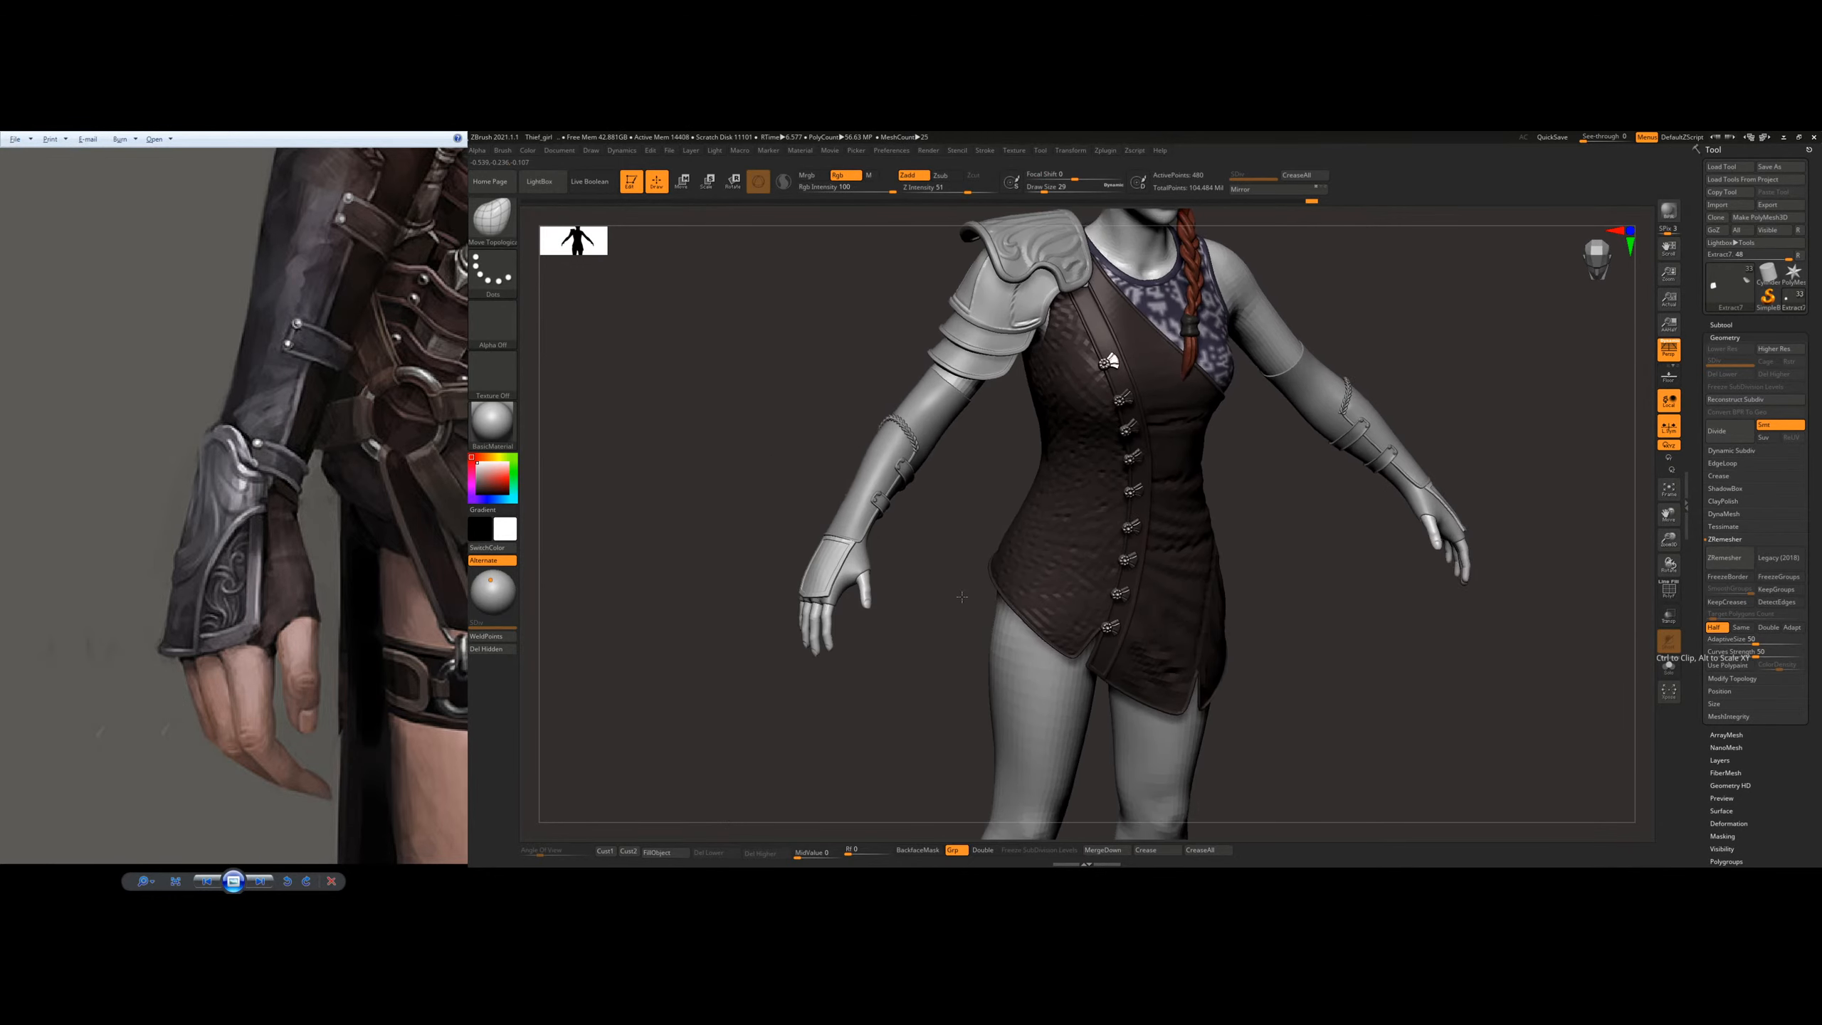
pyautogui.keyDown('ctrl'); pyautogui.moveTo(932, 488); pyautogui.dragTo(1004, 573, button='right'); pyautogui.keyUp('ctrl')
pyautogui.keyDown('ctrl'); pyautogui.moveTo(902, 543); pyautogui.dragTo(893, 581, button='right'); pyautogui.keyUp('ctrl')
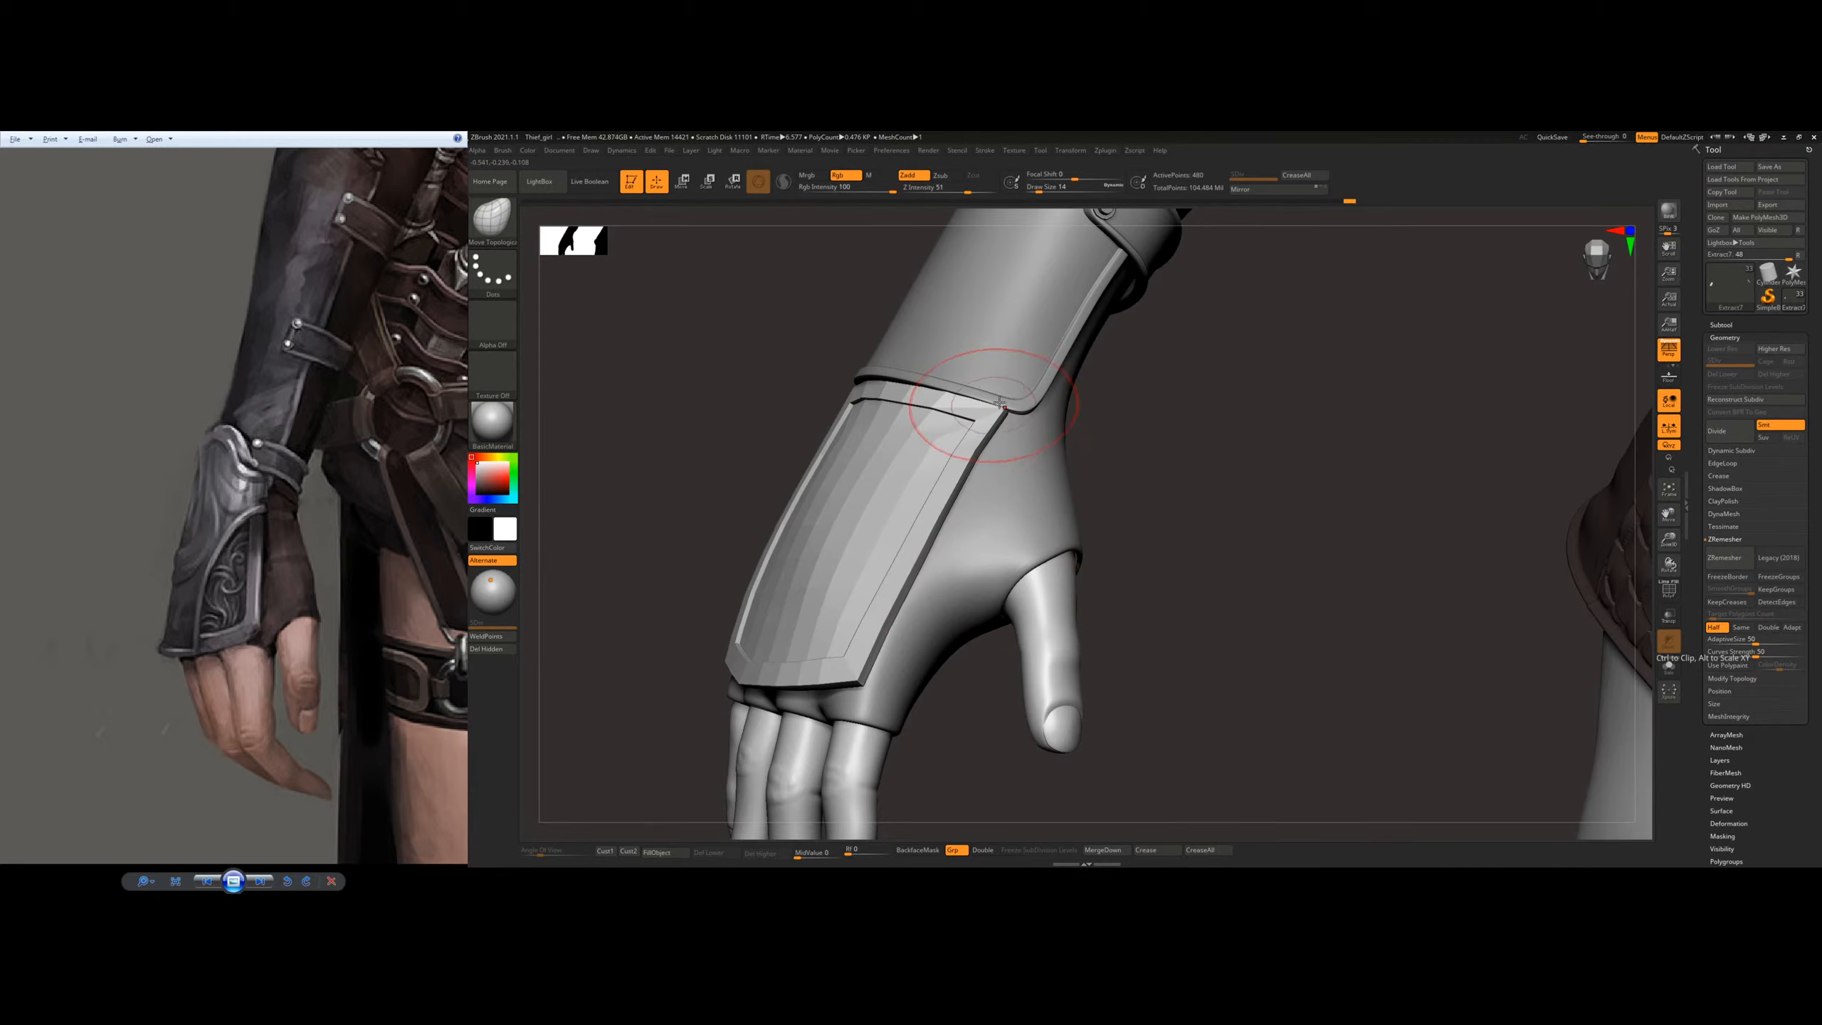
# Step: Subdivide the gauntlet plate up to subdivision level 4
pyautogui.hotkey('ctrl', 'd')
pyautogui.hotkey('ctrl', 'z')
pyautogui.hotkey('ctrl', 'd')
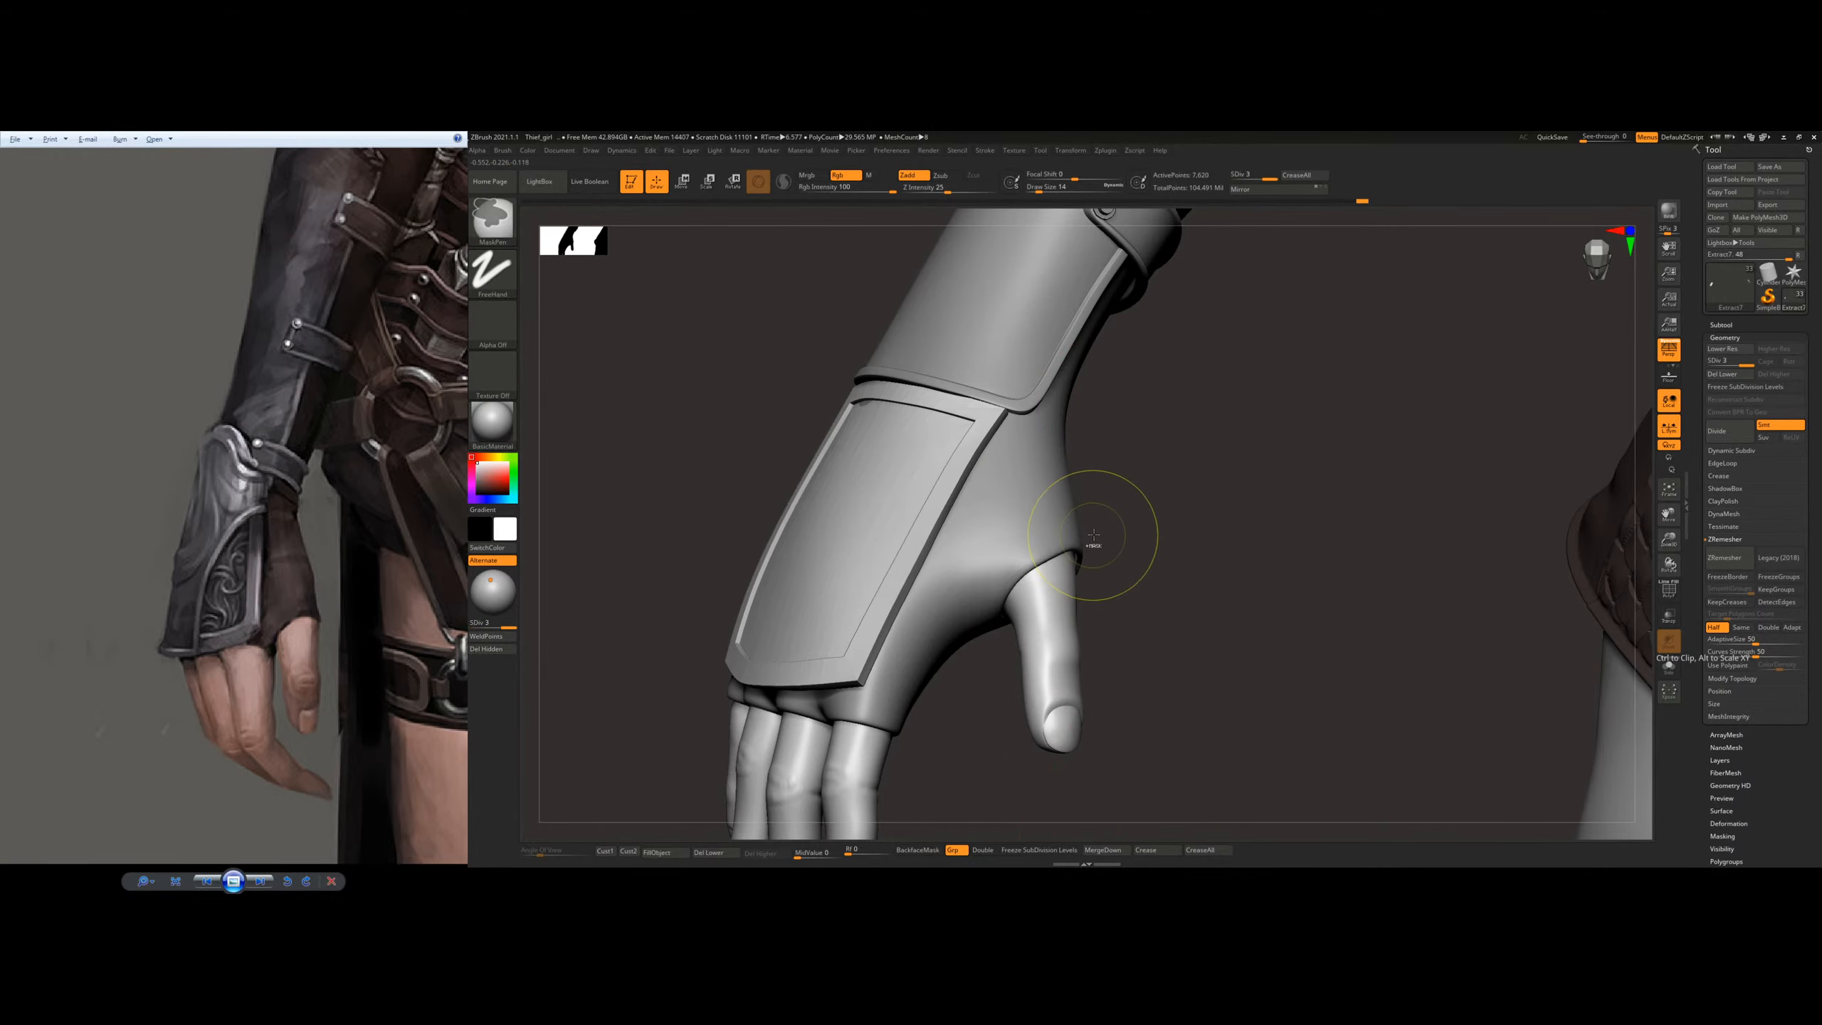
pyautogui.hotkey('ctrl', 'd')
pyautogui.moveTo(1093, 534); pyautogui.dragTo(1213, 546)
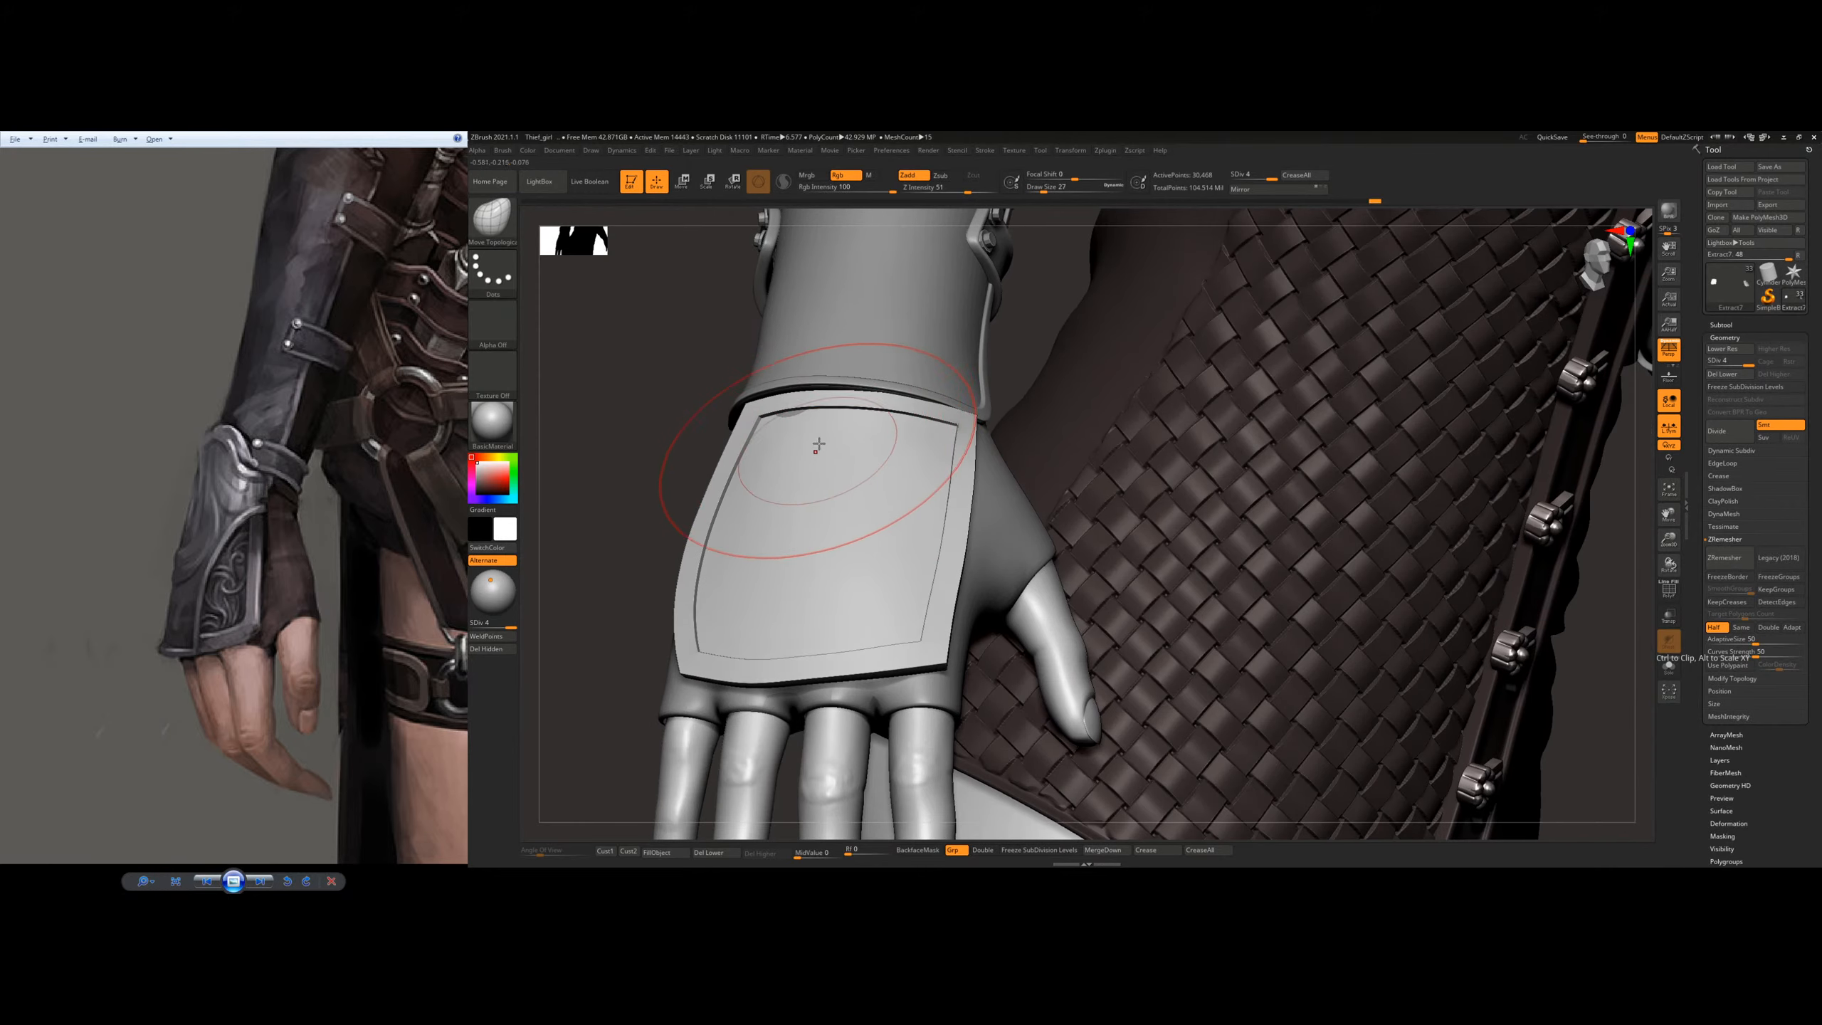
# Step: Reshape the plate's surface and thumb-side edge to follow the hand, using the Move Topological brush at draw sizes 22 to 31
pyautogui.moveTo(886, 506)
pyautogui.mouseDown(button='right')
pyautogui.moveTo(830, 526)
pyautogui.moveTo(900, 538)
pyautogui.mouseUp(button='right')
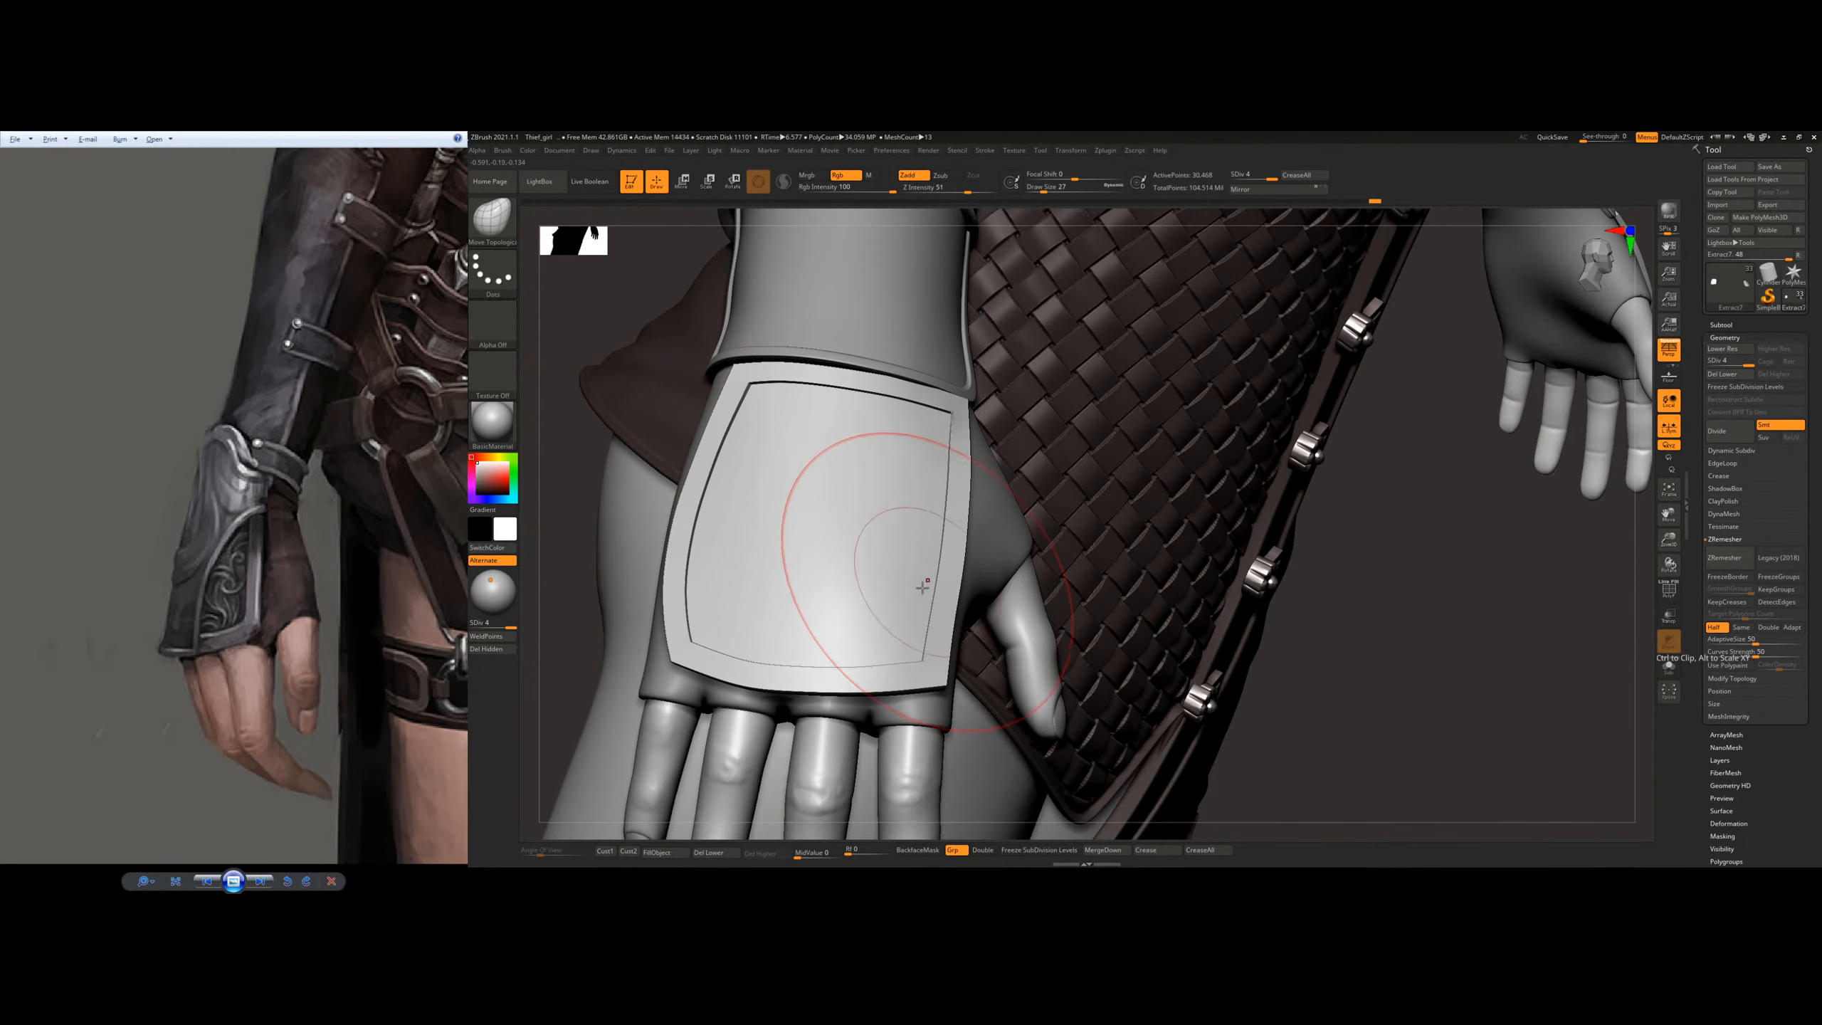
pyautogui.moveTo(922, 588)
pyautogui.mouseDown(button='right')
pyautogui.moveTo(864, 661)
pyautogui.moveTo(897, 689)
pyautogui.moveTo(918, 631)
pyautogui.mouseUp(button='right')
pyautogui.press(']')
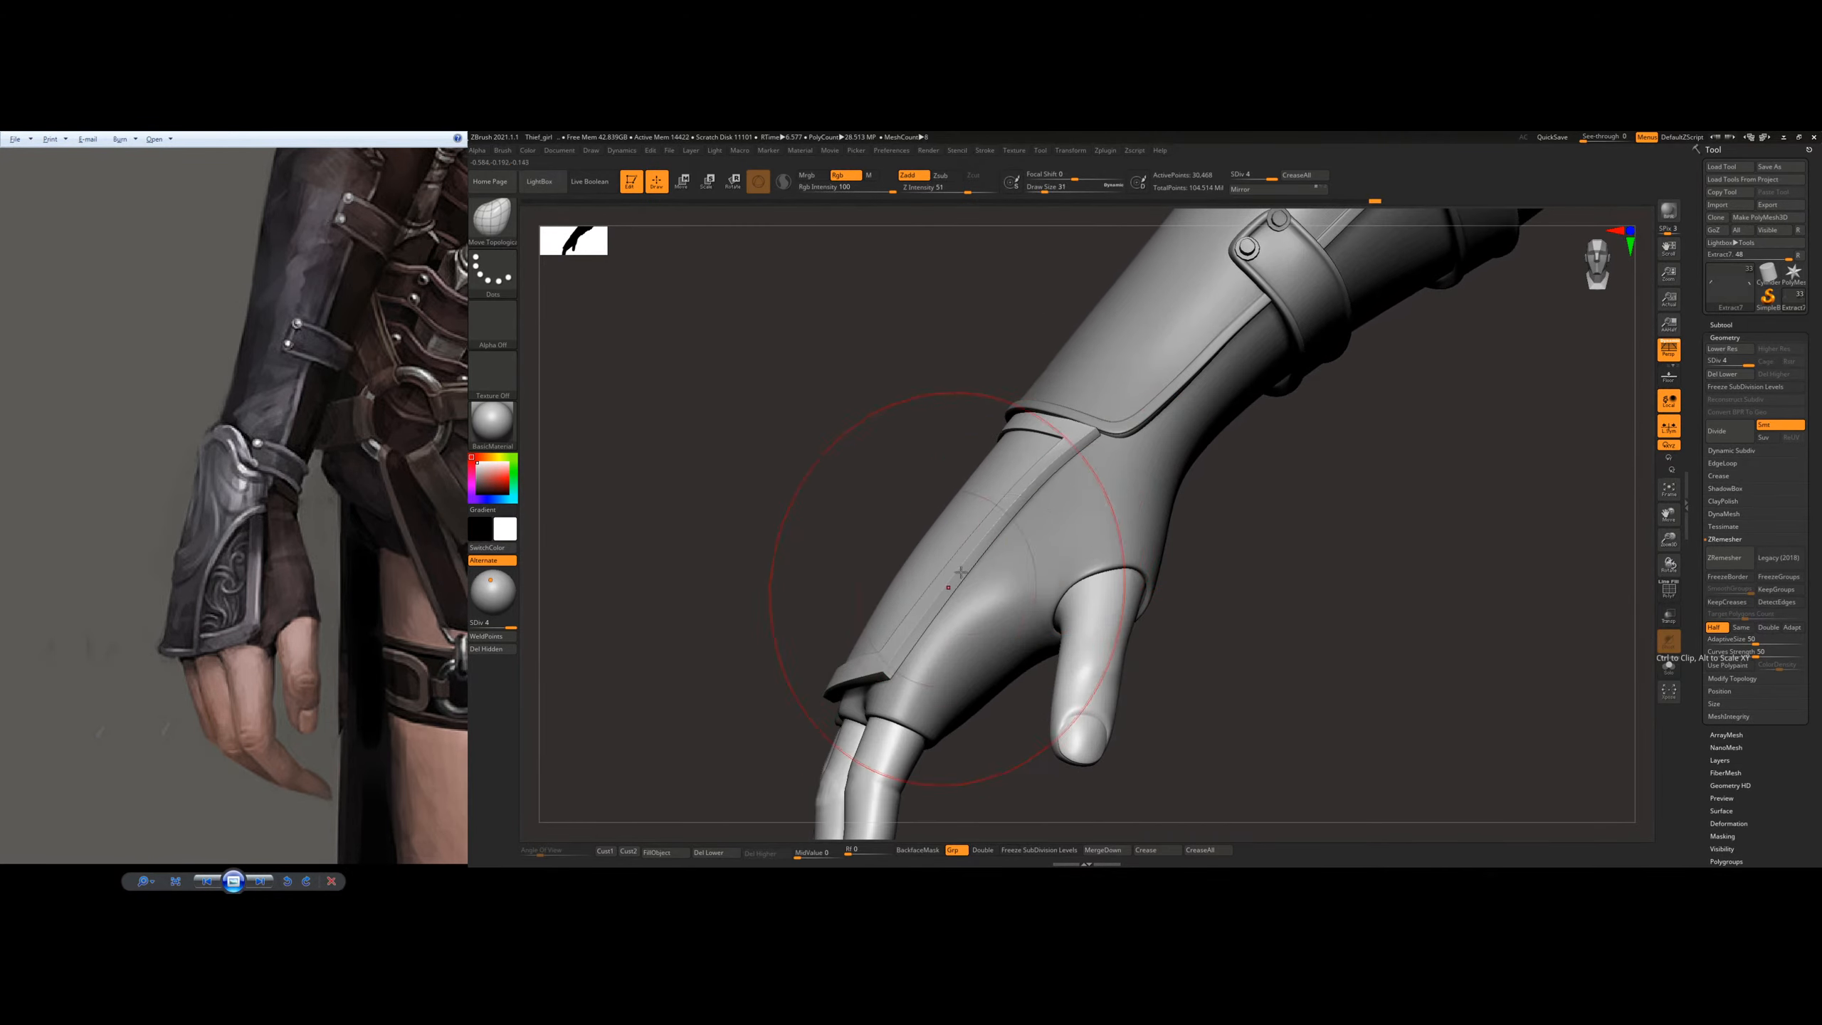
pyautogui.press('[')
pyautogui.press('[')
pyautogui.moveTo(1026, 511); pyautogui.dragTo(996, 571, button='right')
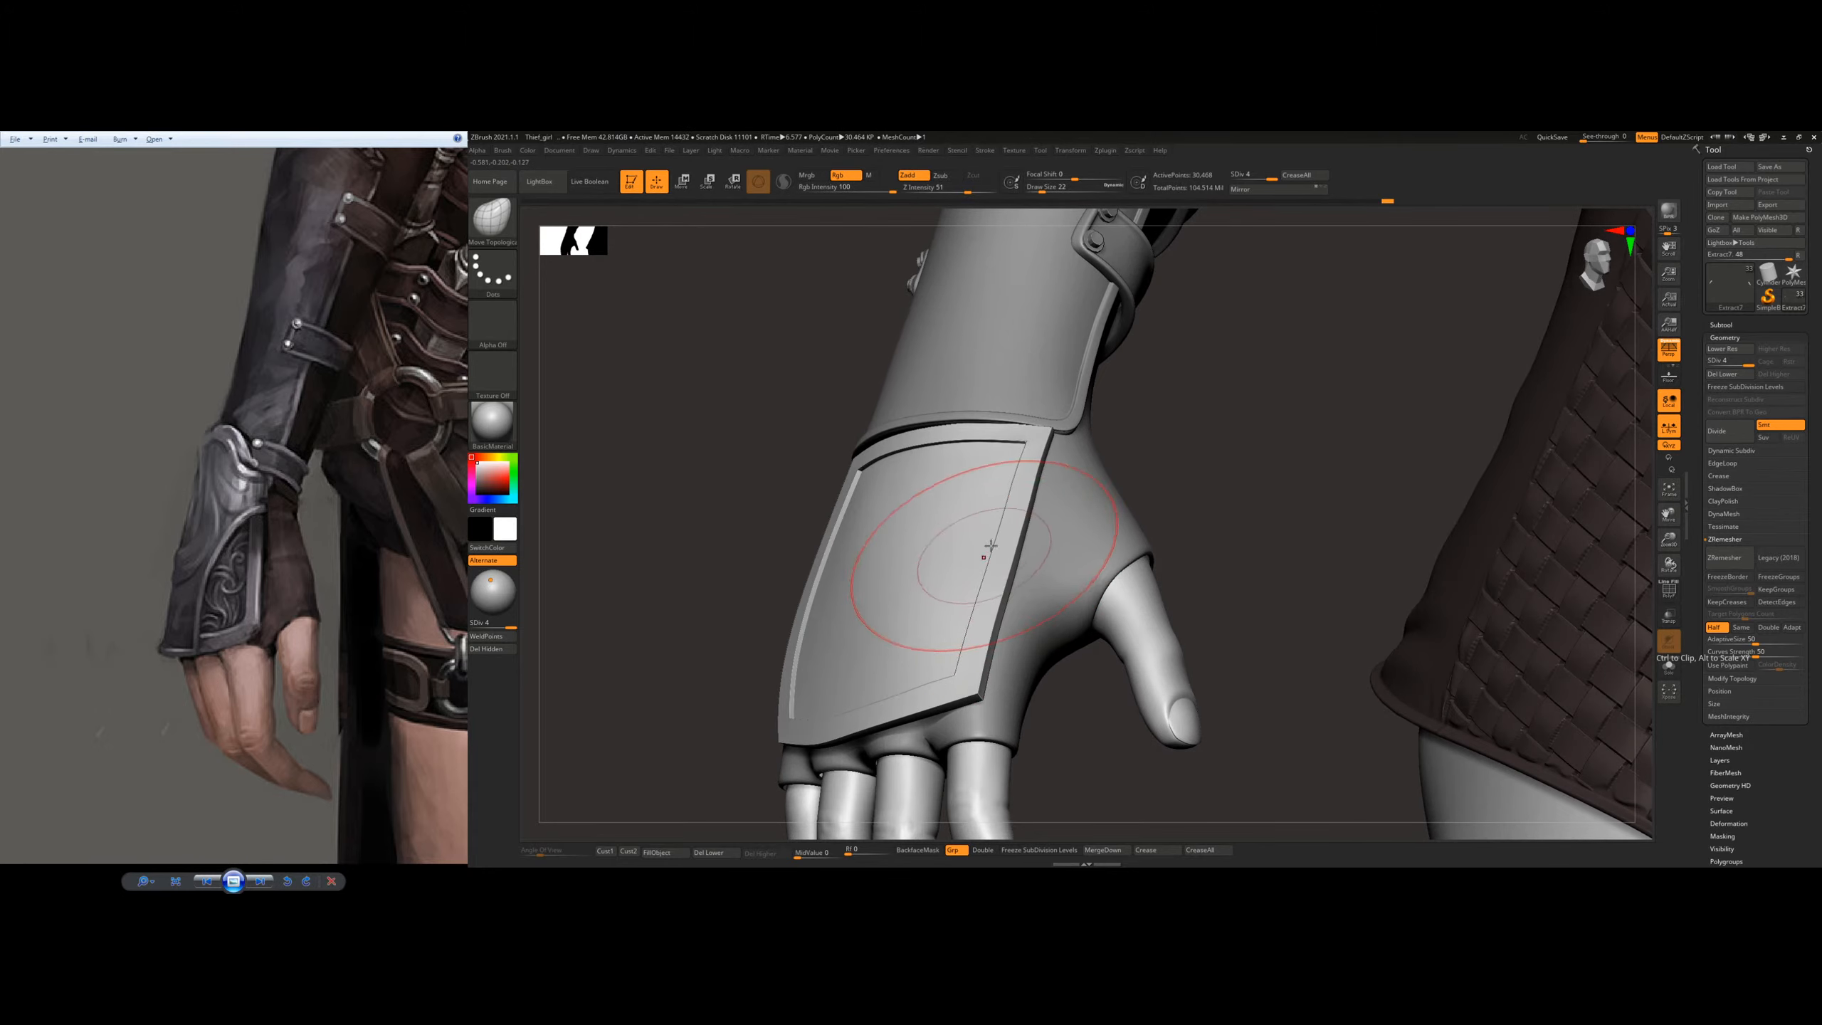
pyautogui.moveTo(1040, 547); pyautogui.dragTo(1012, 549, button='right')
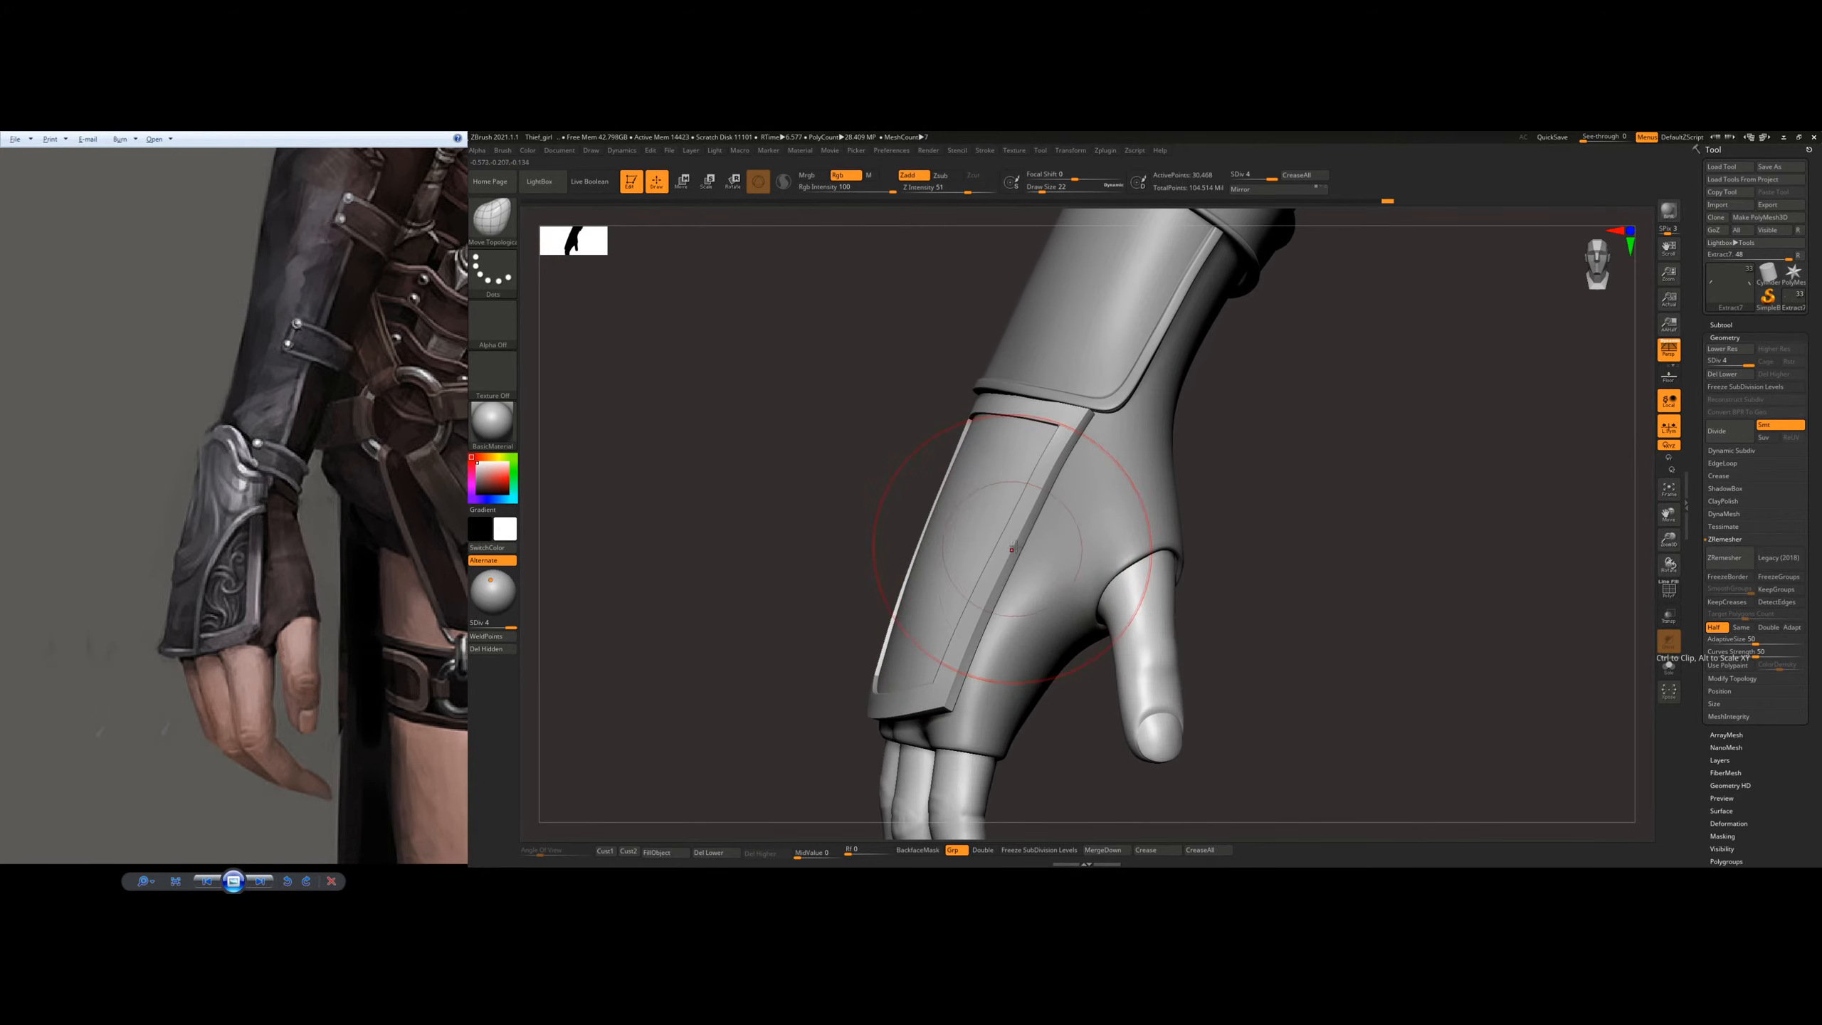
pyautogui.moveTo(923, 629); pyautogui.dragTo(977, 529, button='right')
# Step: Subdivide the plate to level 5 and add a sculpting layer to it
pyautogui.press('d')
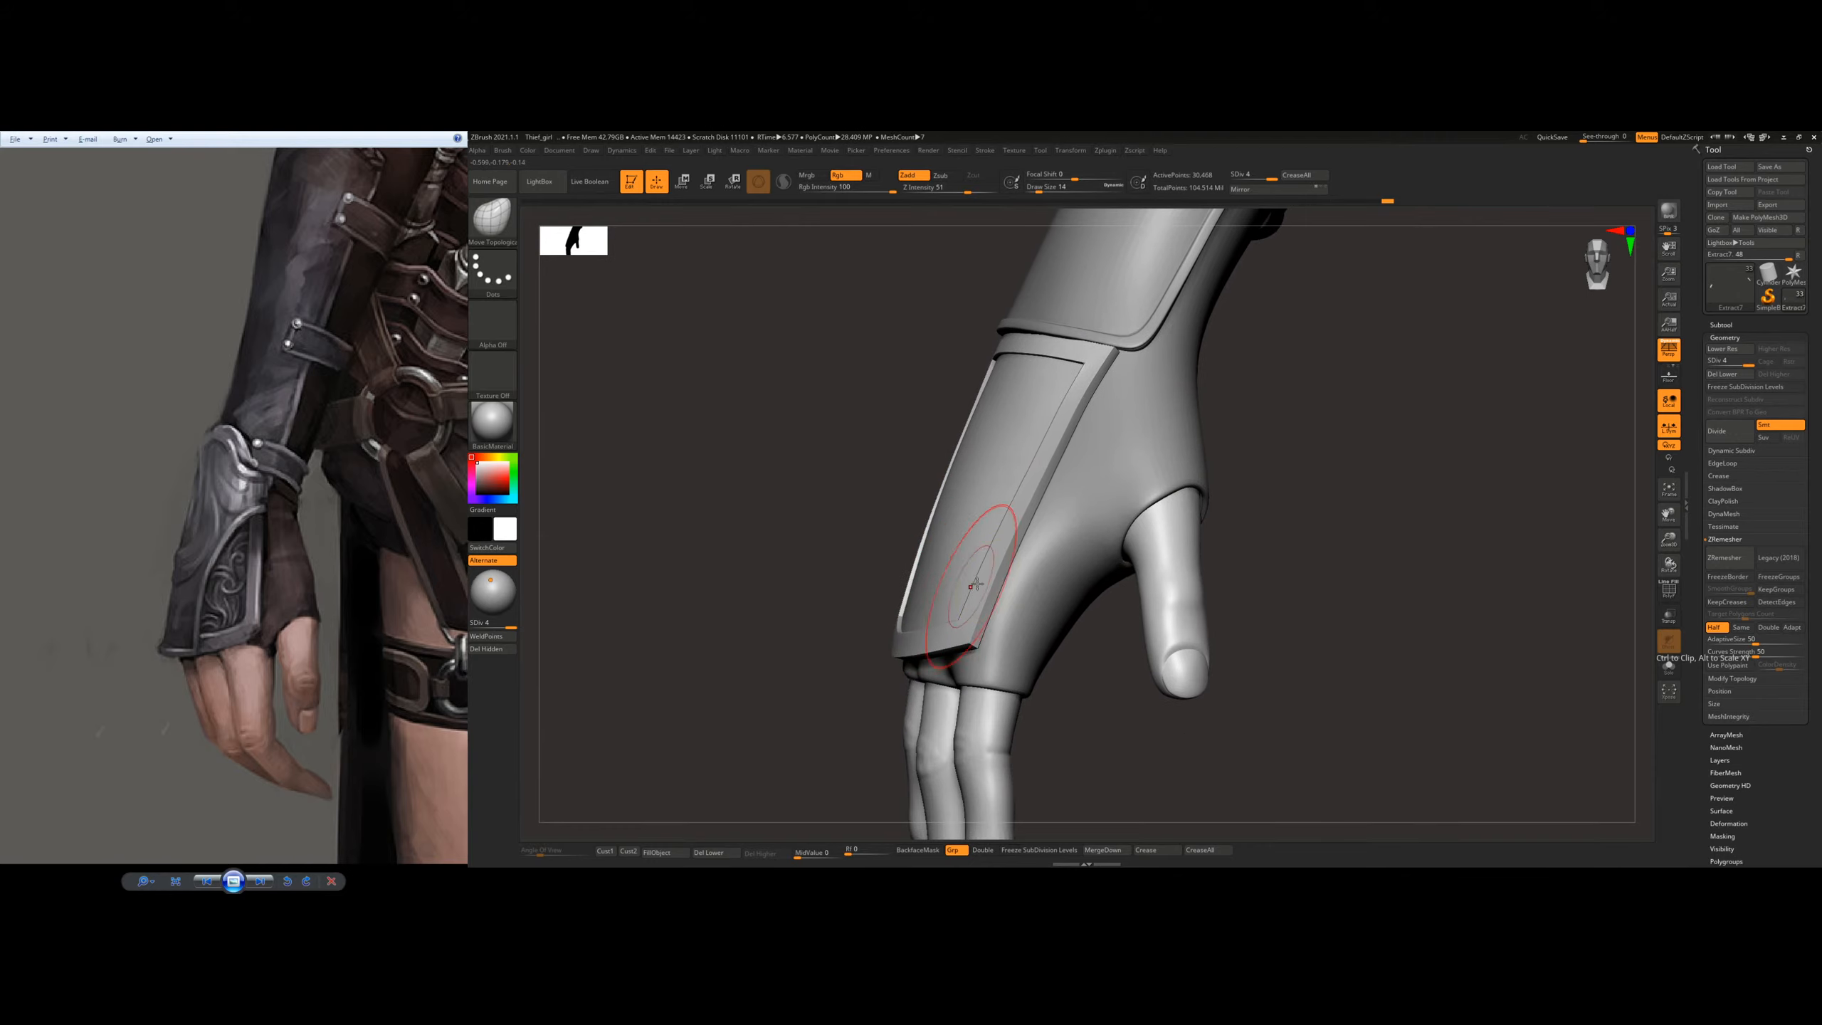
pyautogui.click(1720, 760)
pyautogui.click(1717, 528)
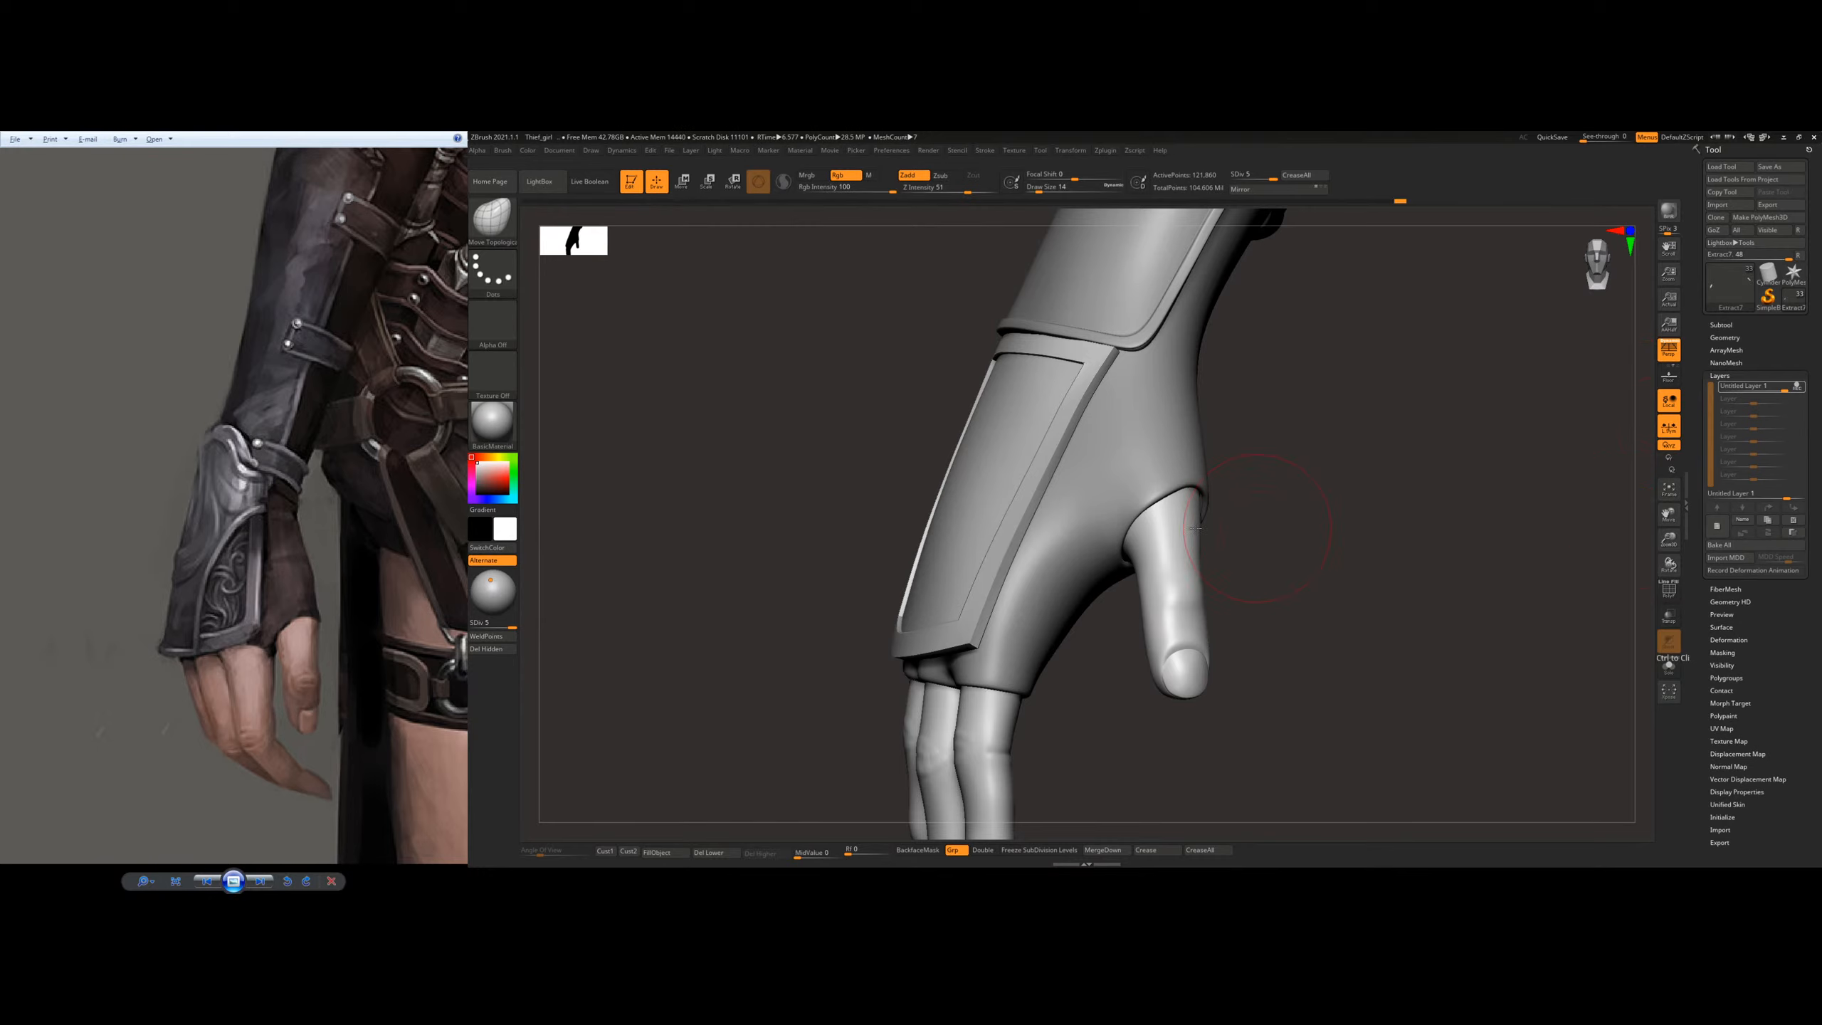
# Step: Smooth the raised rim and its inner border around the plate
pyautogui.press('shift')
pyautogui.moveTo(935, 641); pyautogui.dragTo(904, 621, button='right')
pyautogui.moveTo(730, 639); pyautogui.dragTo(724, 549, button='right')
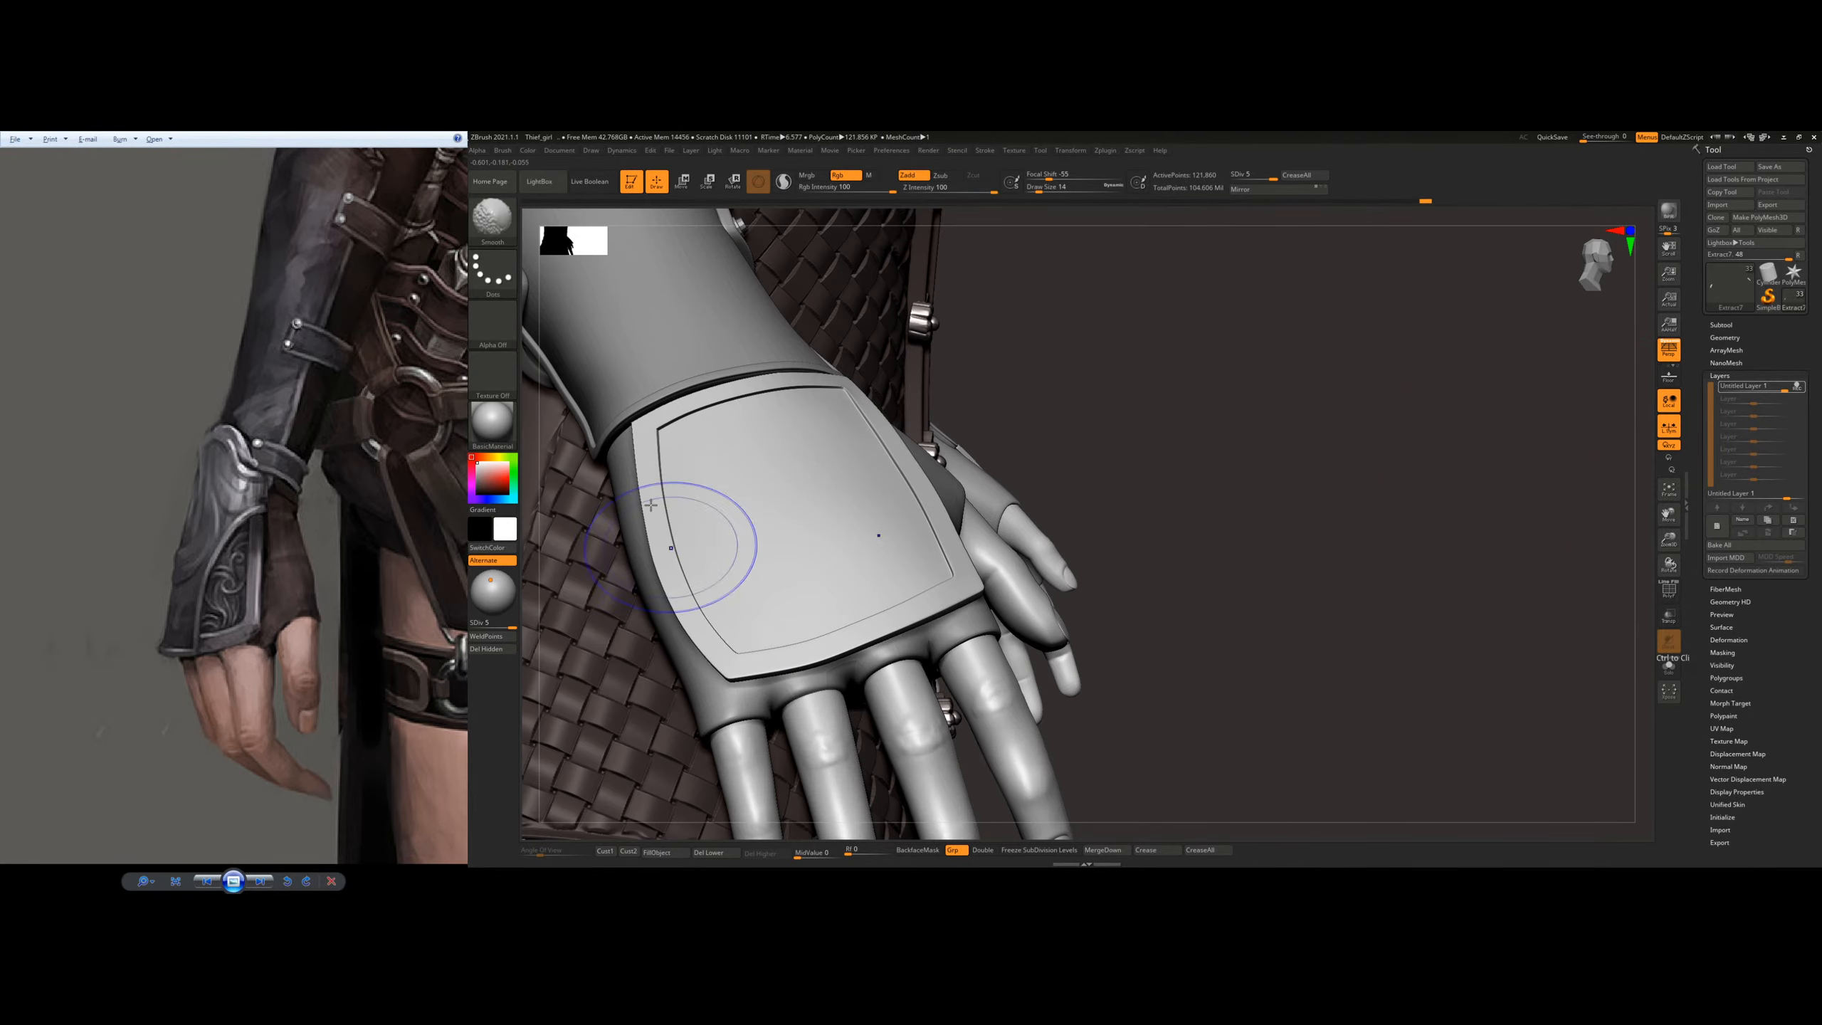
pyautogui.keyDown('shift'); pyautogui.moveTo(852, 429); pyautogui.dragTo(719, 403, button='right'); pyautogui.keyUp('shift')
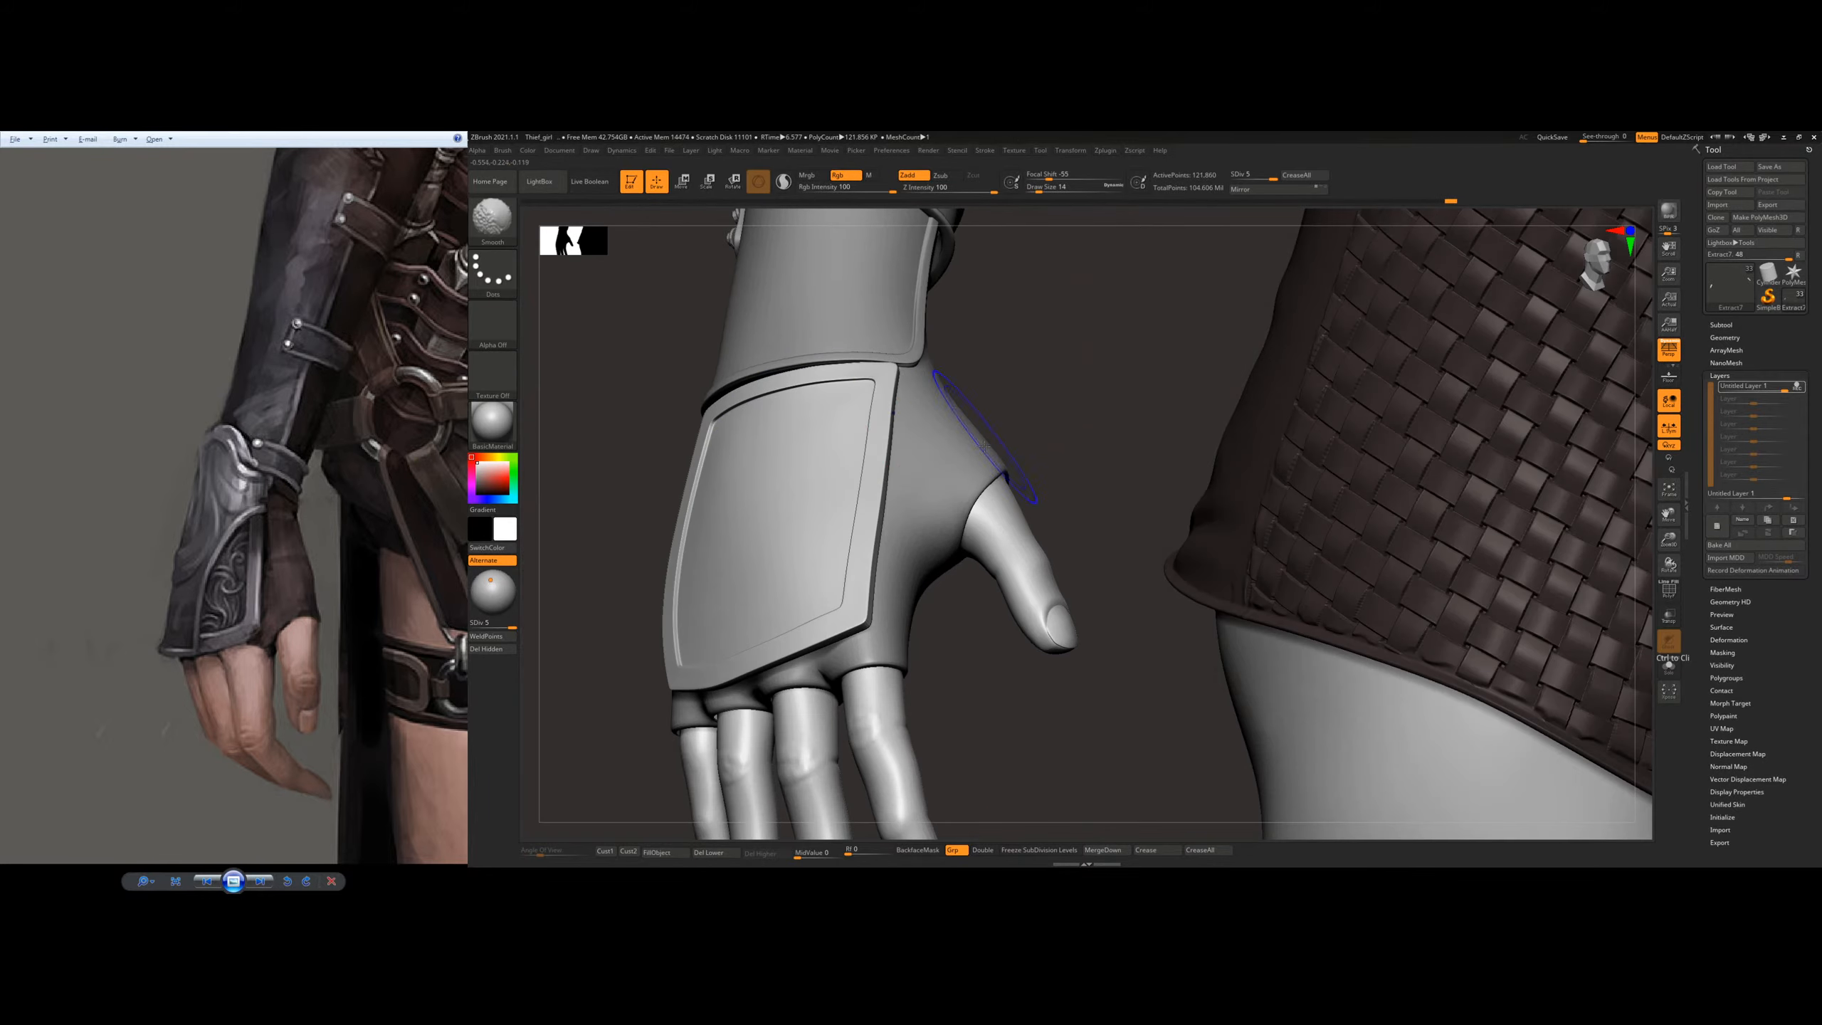
pyautogui.moveTo(985, 446); pyautogui.dragTo(879, 478, button='right')
# Step: Adjust the plate's thumb-side edge and wrist corner from the side with the Move Topological brush at draw size 23
pyautogui.moveTo(933, 571)
pyautogui.mouseDown(button='right')
pyautogui.moveTo(916, 491)
pyautogui.moveTo(934, 491)
pyautogui.mouseUp(button='right')
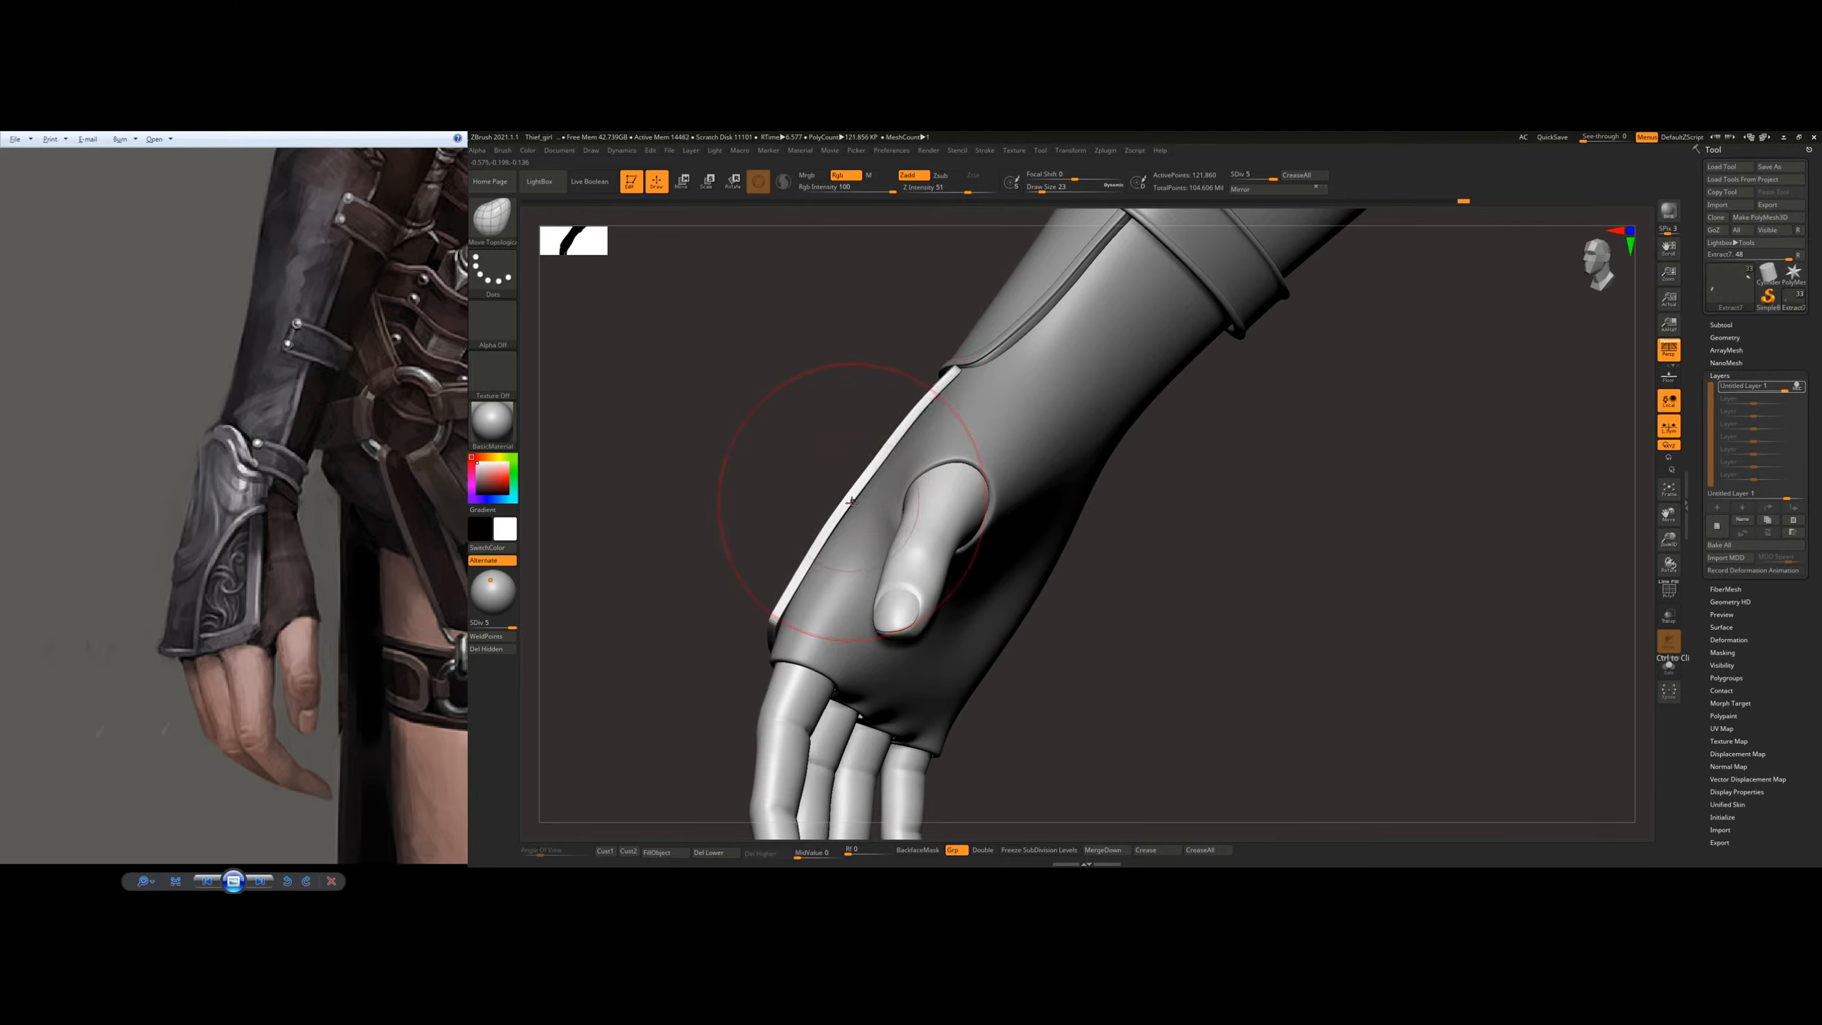
pyautogui.moveTo(872, 516); pyautogui.dragTo(918, 402, button='right')
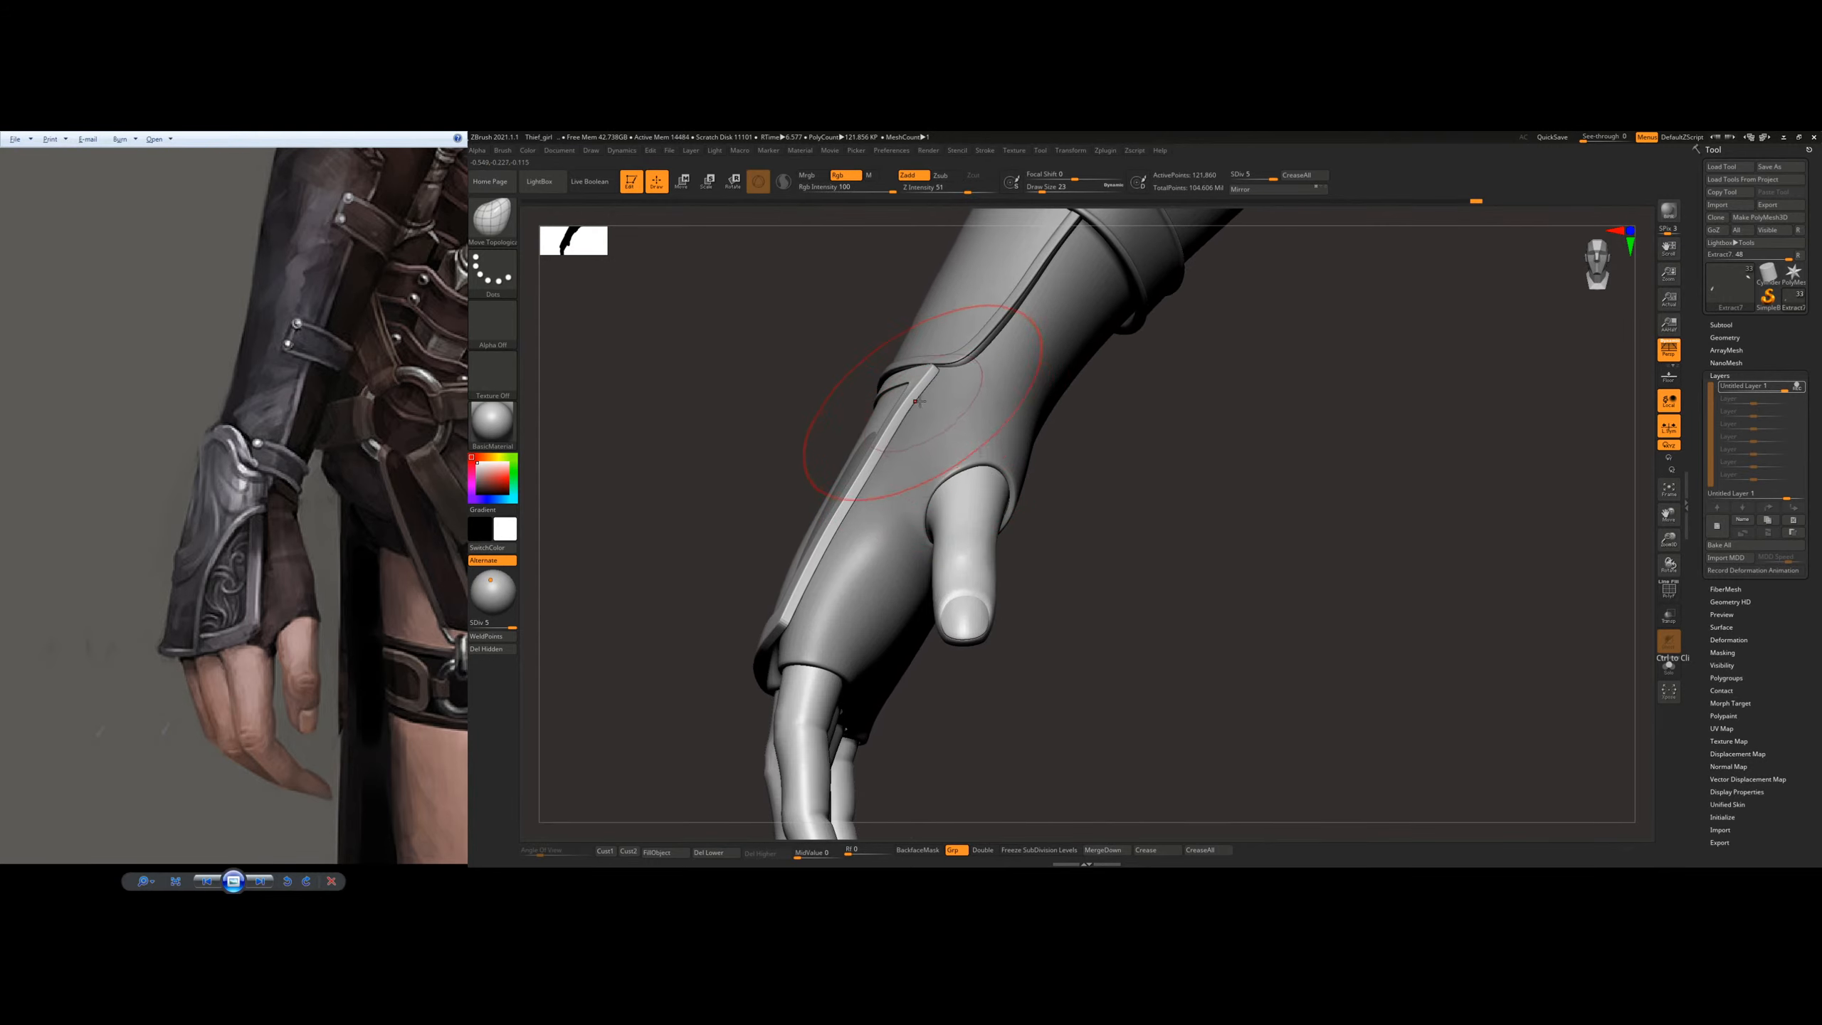
pyautogui.moveTo(919, 406); pyautogui.dragTo(948, 427)
pyautogui.moveTo(948, 427); pyautogui.dragTo(955, 466, button='right')
# Step: Set the draw size to 22 and lift the plate where the glove pokes through its surface
pyautogui.press('s')
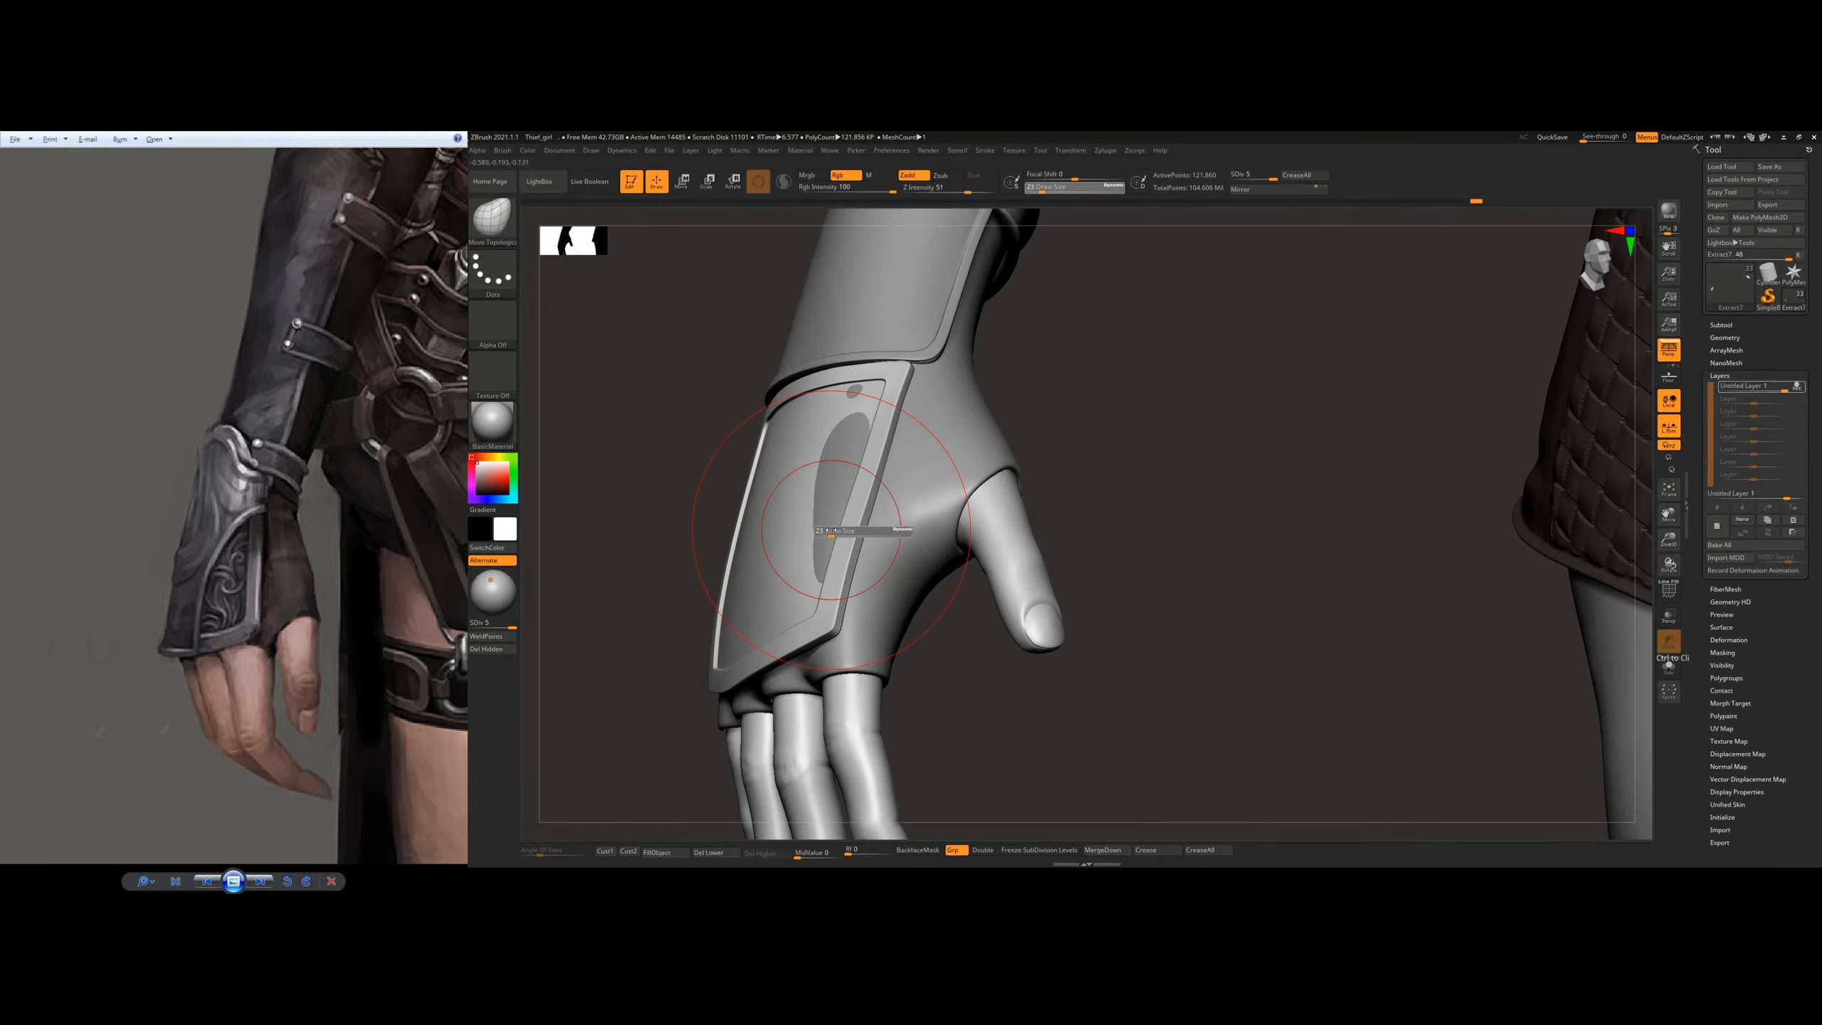
pyautogui.click(880, 532)
pyautogui.moveTo(850, 529)
pyautogui.mouseDown(button='right')
pyautogui.moveTo(870, 525)
pyautogui.moveTo(775, 481)
pyautogui.mouseUp(button='right')
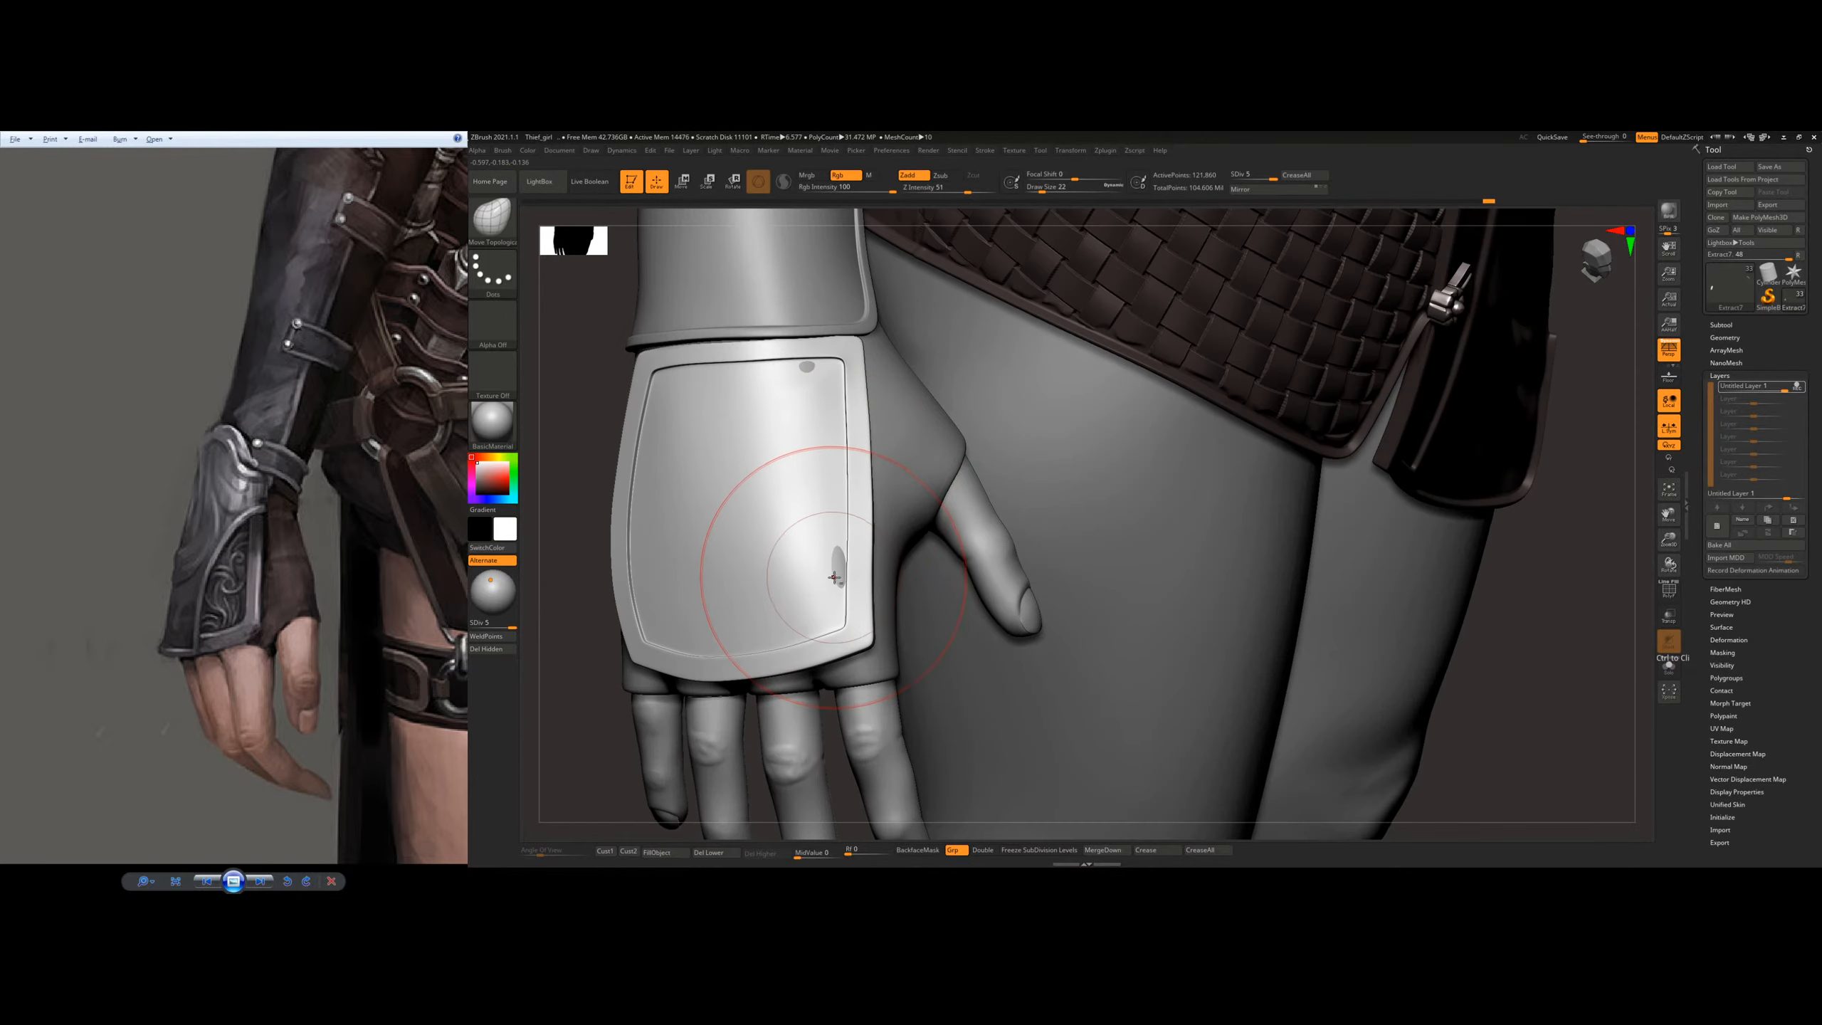
pyautogui.keyDown('alt'); pyautogui.moveTo(812, 376); pyautogui.dragTo(809, 368); pyautogui.keyUp('alt')
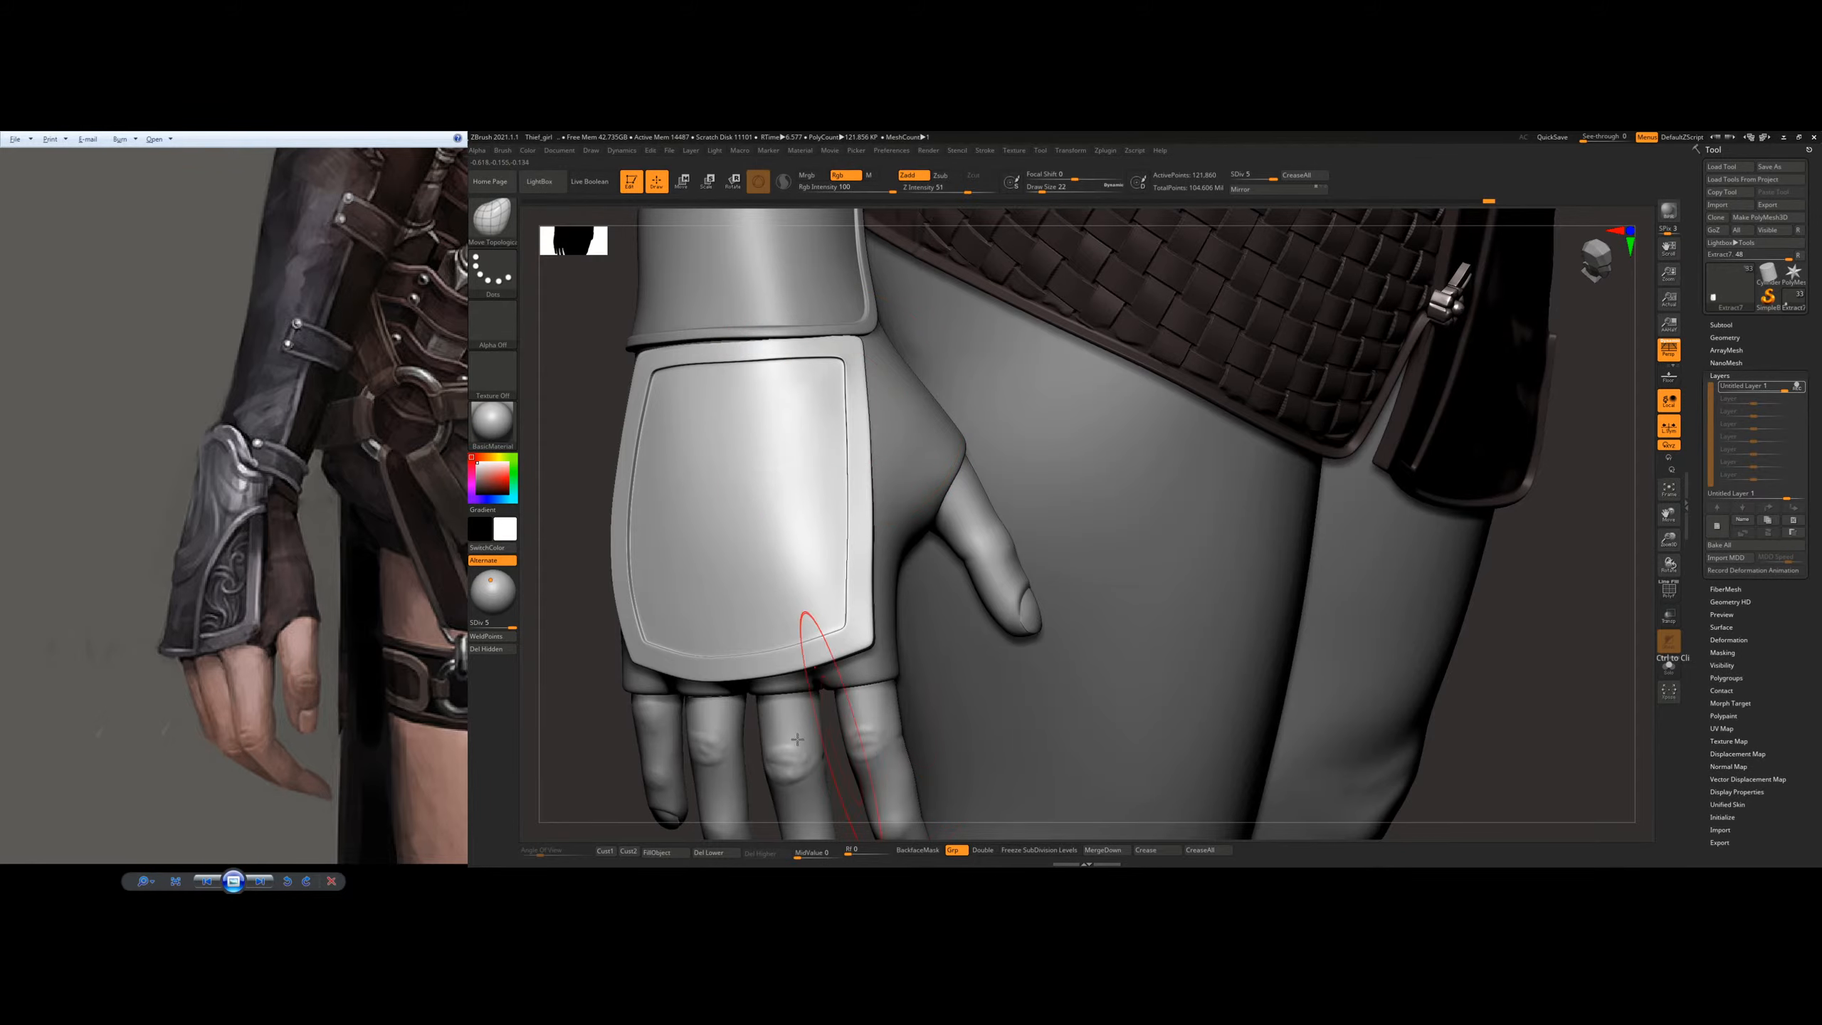
pyautogui.moveTo(744, 641)
pyautogui.mouseDown(button='right')
pyautogui.moveTo(566, 620)
pyautogui.moveTo(712, 608)
pyautogui.moveTo(768, 506)
pyautogui.mouseUp(button='right')
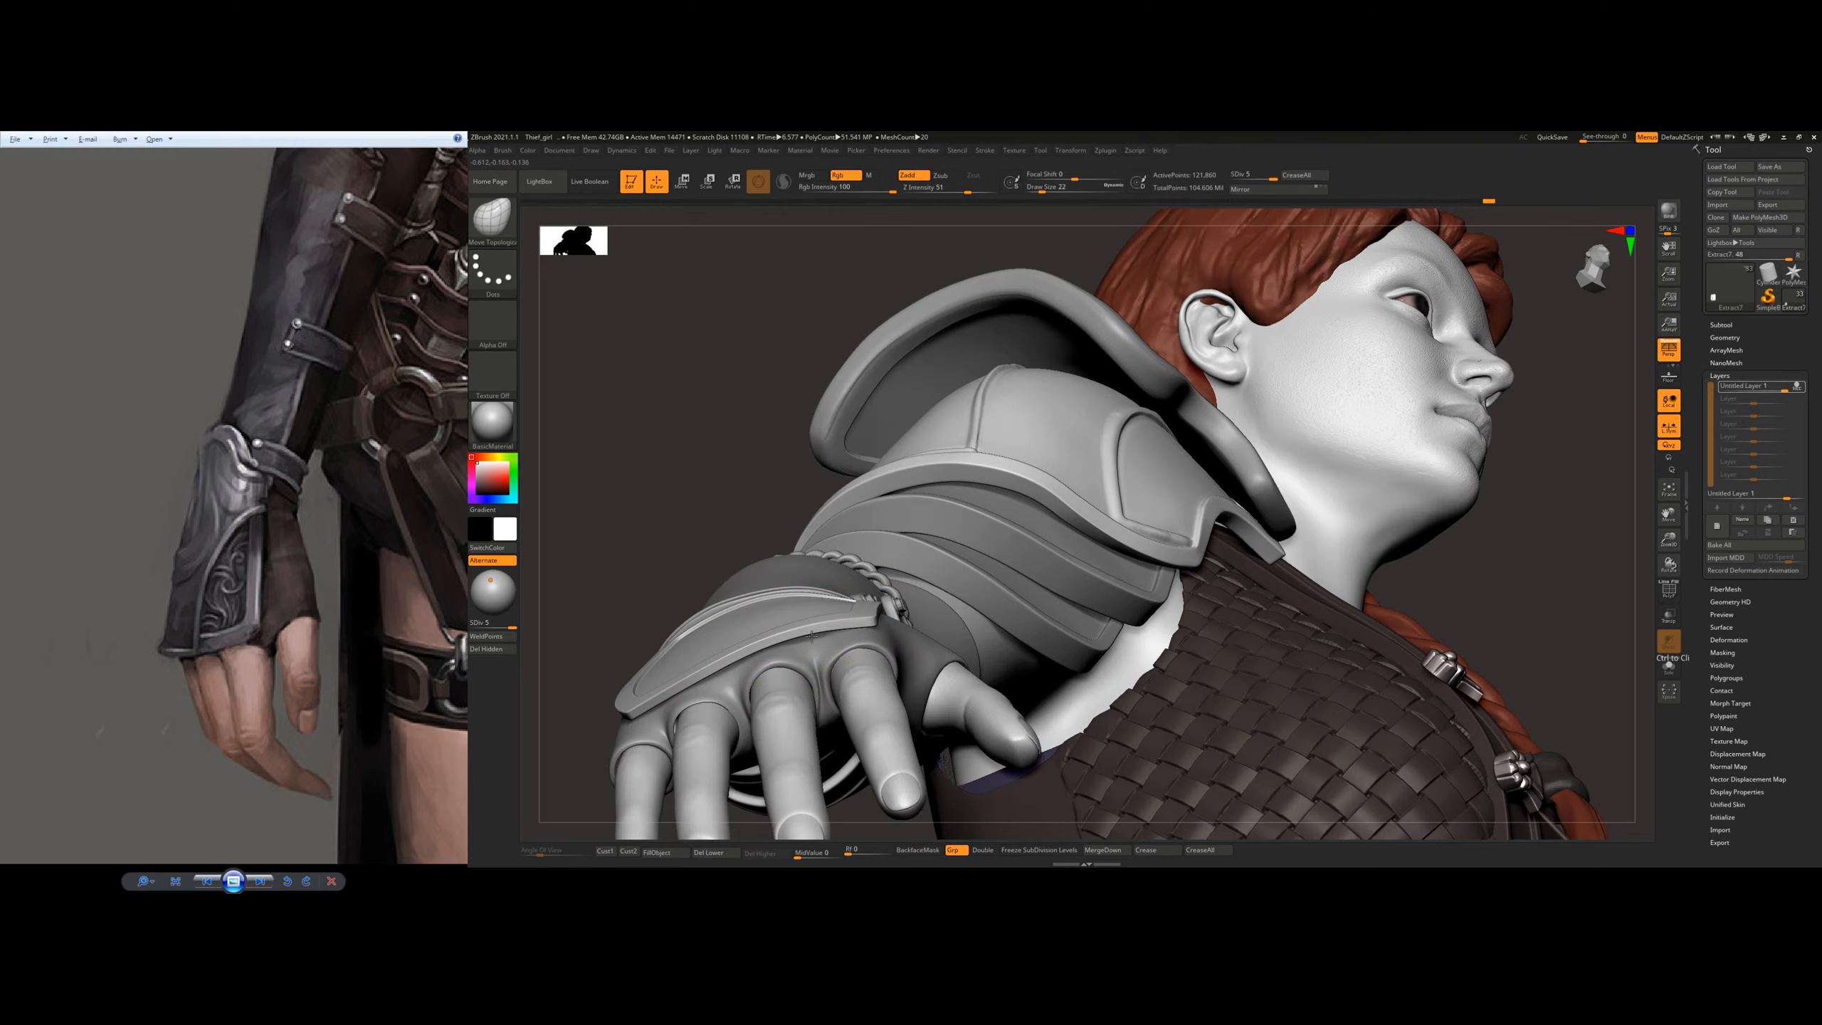
# Step: Clear the glove from the plate near the index knuckle and refit the thumb-side wrist corner against the bracer
pyautogui.moveTo(814, 643); pyautogui.dragTo(825, 723, button='right')
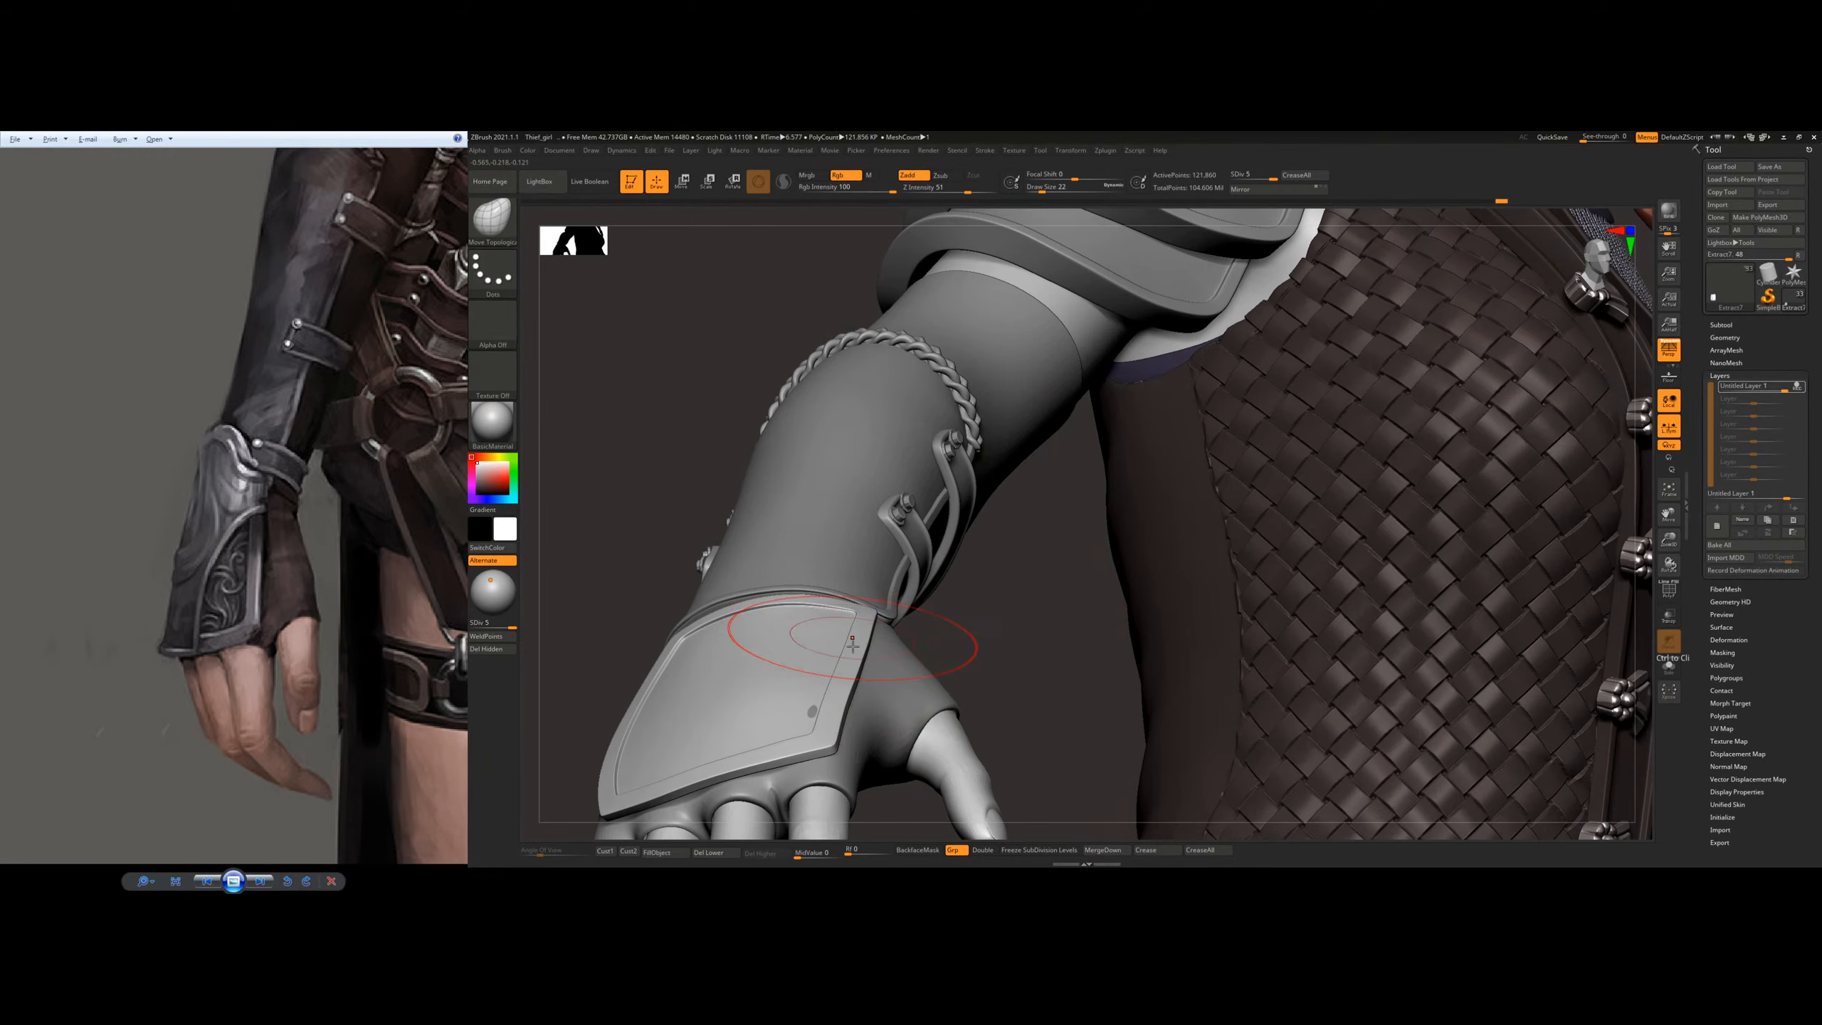
pyautogui.moveTo(860, 655); pyautogui.dragTo(825, 699, button='right')
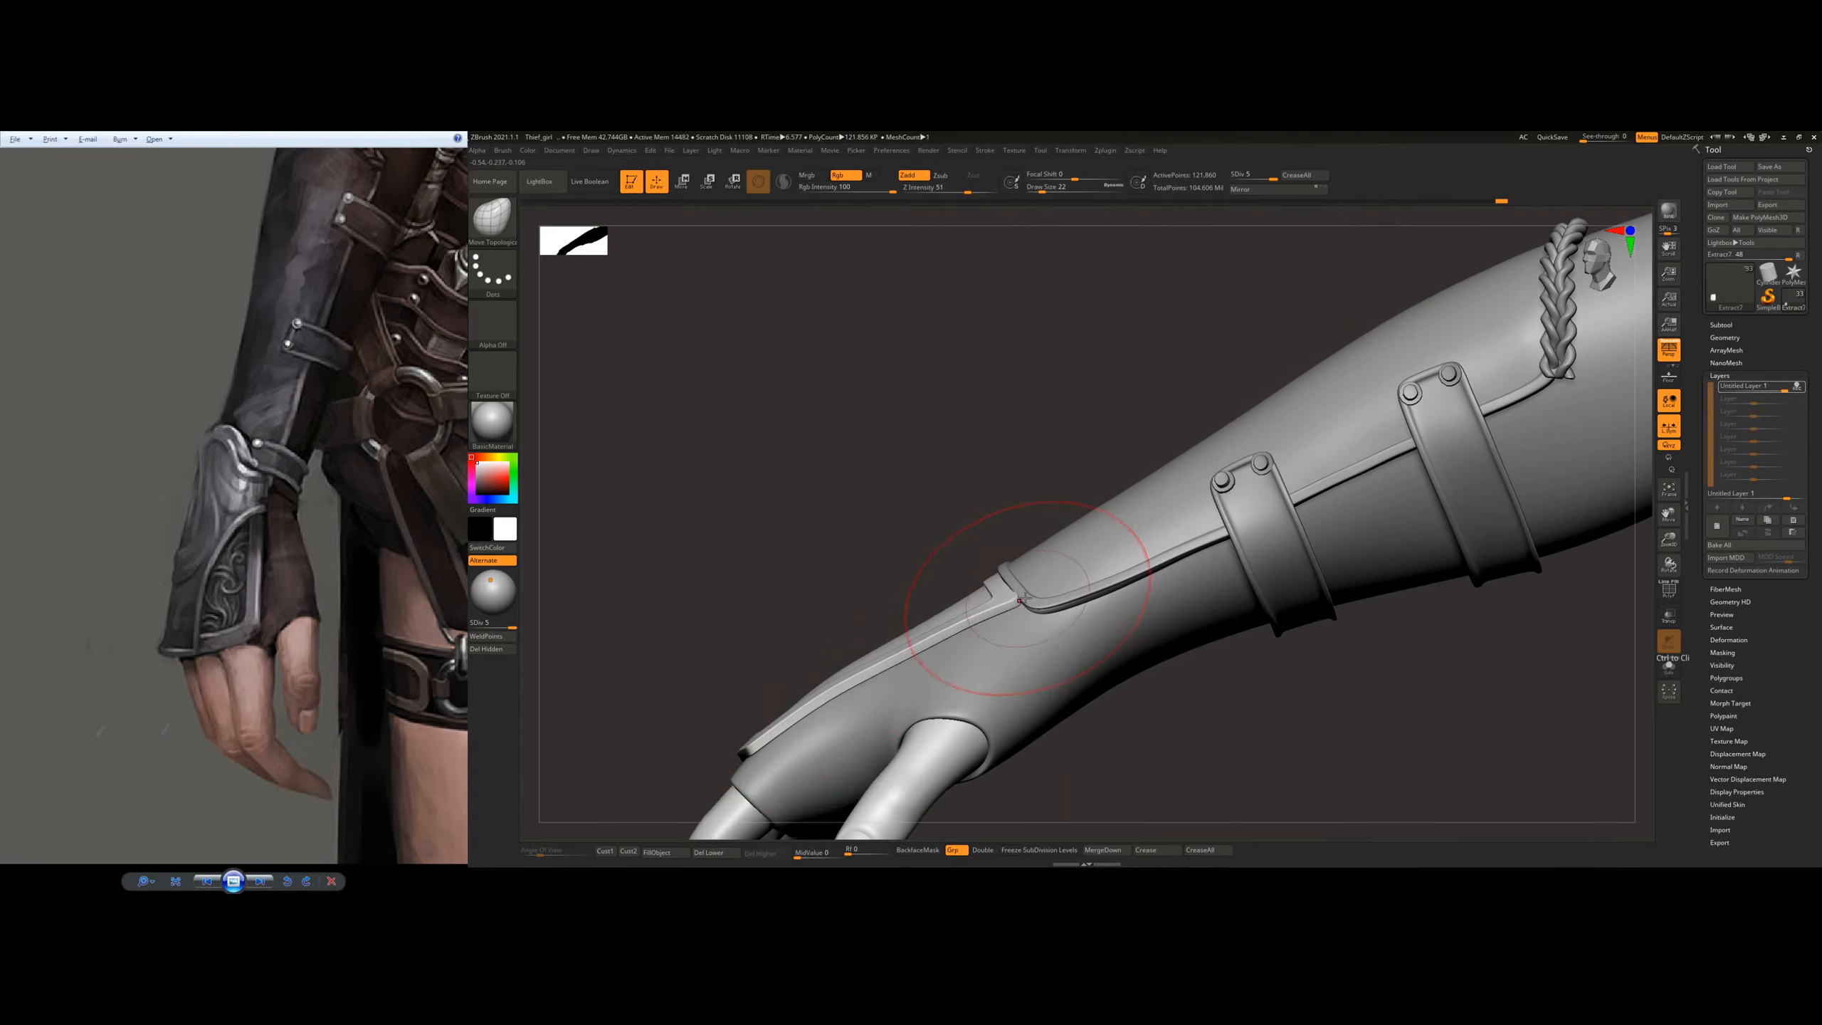
pyautogui.hotkey('ctrl', 'z')
pyautogui.moveTo(1026, 580); pyautogui.dragTo(1025, 598, button='right')
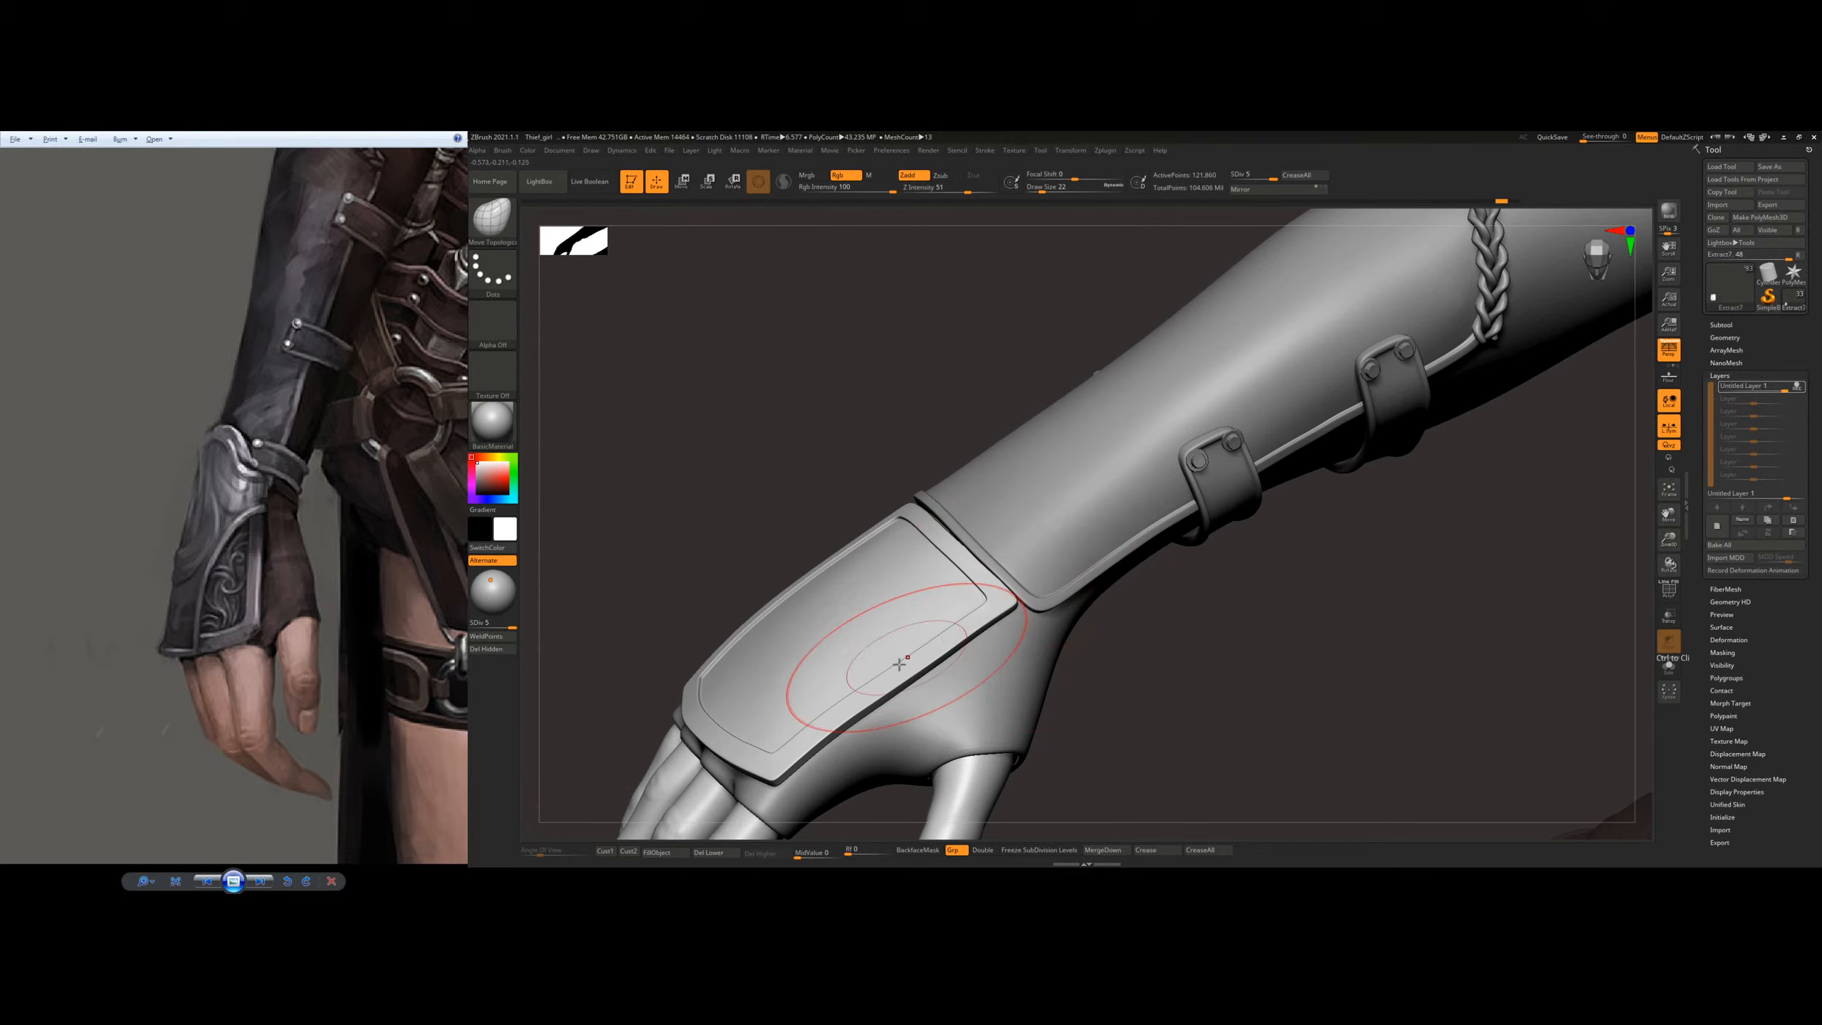
pyautogui.moveTo(900, 664); pyautogui.dragTo(947, 624, button='right')
pyautogui.keyDown('ctrl'); pyautogui.moveTo(965, 557); pyautogui.dragTo(818, 409, button='right'); pyautogui.keyUp('ctrl')
pyautogui.keyDown('ctrl'); pyautogui.moveTo(932, 445); pyautogui.dragTo(930, 564, button='right'); pyautogui.keyUp('ctrl')
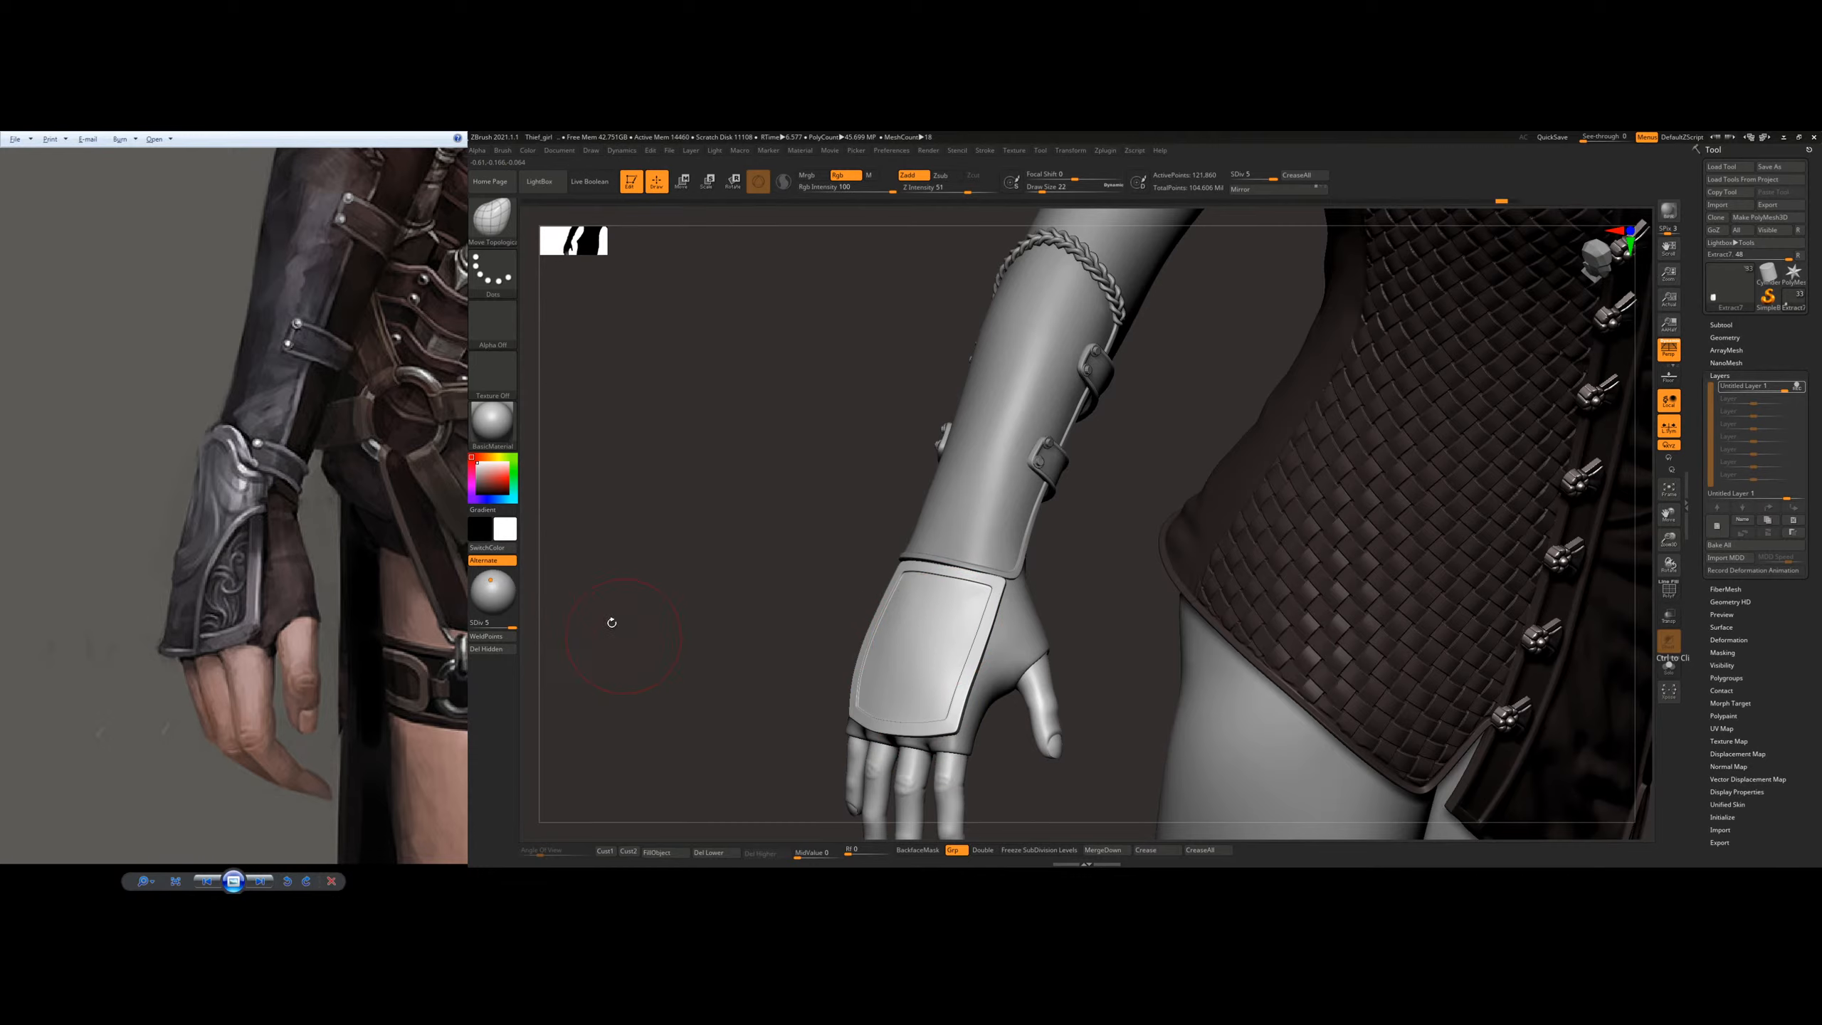
# Step: Check the plate's proportions on the whole figure and save the project
pyautogui.moveTo(1060, 637)
pyautogui.mouseDown(button='right')
pyautogui.moveTo(1031, 592)
pyautogui.moveTo(952, 561)
pyautogui.moveTo(974, 597)
pyautogui.moveTo(960, 519)
pyautogui.moveTo(1028, 546)
pyautogui.moveTo(972, 594)
pyautogui.moveTo(980, 700)
pyautogui.moveTo(1006, 632)
pyautogui.moveTo(974, 567)
pyautogui.mouseUp(button='right')
pyautogui.moveTo(1263, 549); pyautogui.dragTo(1124, 502)
pyautogui.keyDown('ctrl'); pyautogui.moveTo(1269, 458); pyautogui.dragTo(1636, 474, button='right'); pyautogui.keyUp('ctrl')
pyautogui.keyDown('ctrl'); pyautogui.moveTo(1080, 547); pyautogui.dragTo(1160, 529, button='right'); pyautogui.keyUp('ctrl')
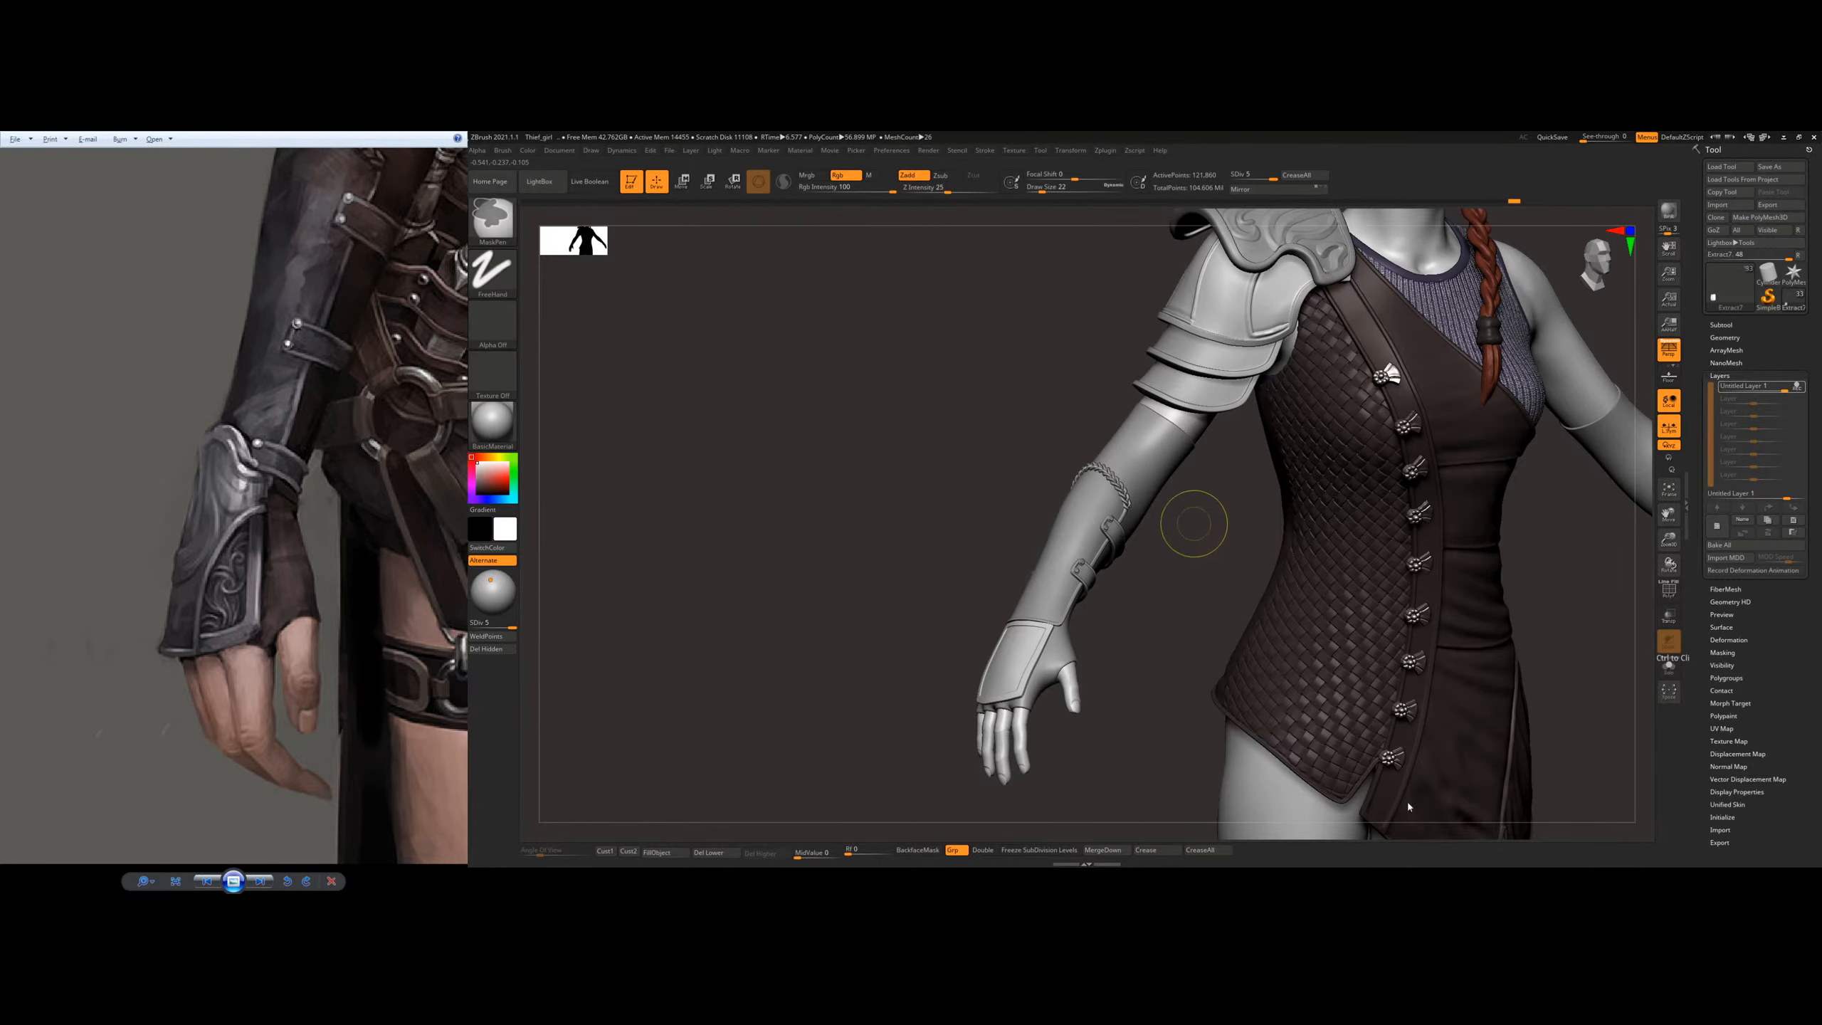
pyautogui.hotkey('ctrl', 's')
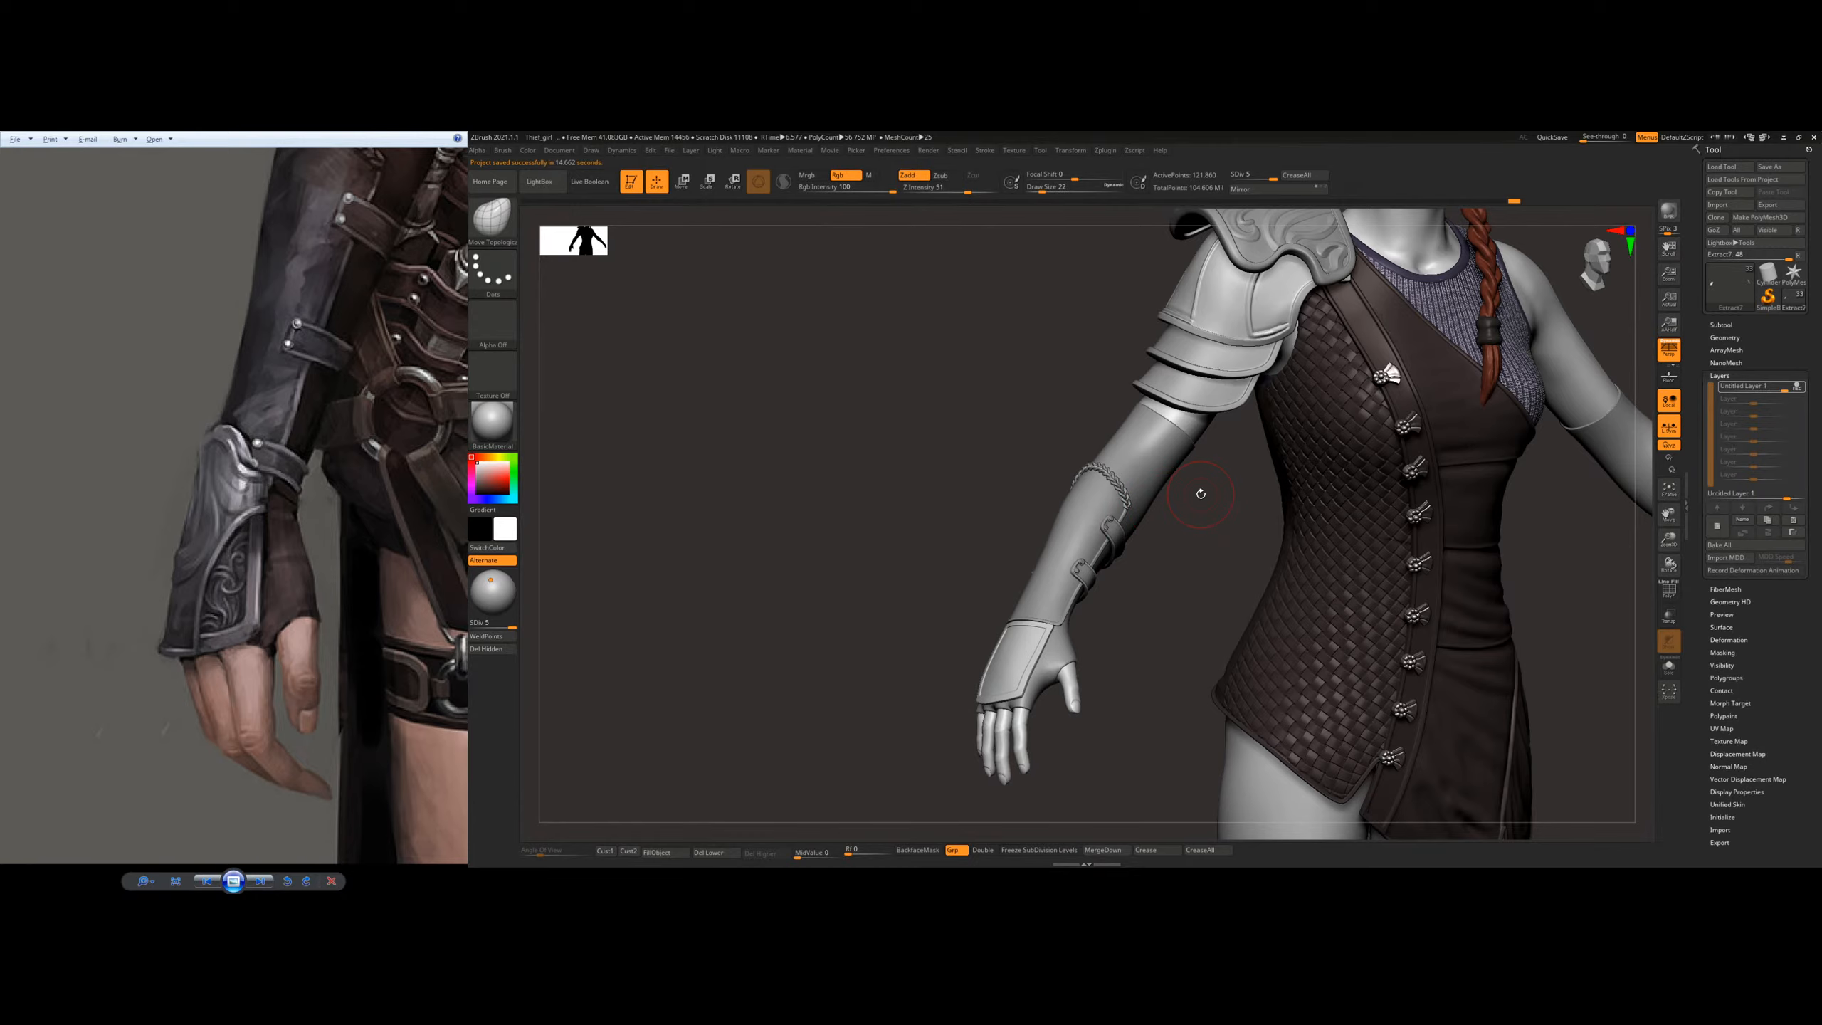
# Step: Select the glove, reduce the draw size to 4 and isolate the glove from the other parts
pyautogui.keyDown('alt'); pyautogui.moveTo(1102, 645); pyautogui.dragTo(1037, 545, button='right'); pyautogui.keyUp('alt')
pyautogui.keyDown('ctrl'); pyautogui.moveTo(935, 602); pyautogui.dragTo(962, 682, button='right'); pyautogui.keyUp('ctrl')
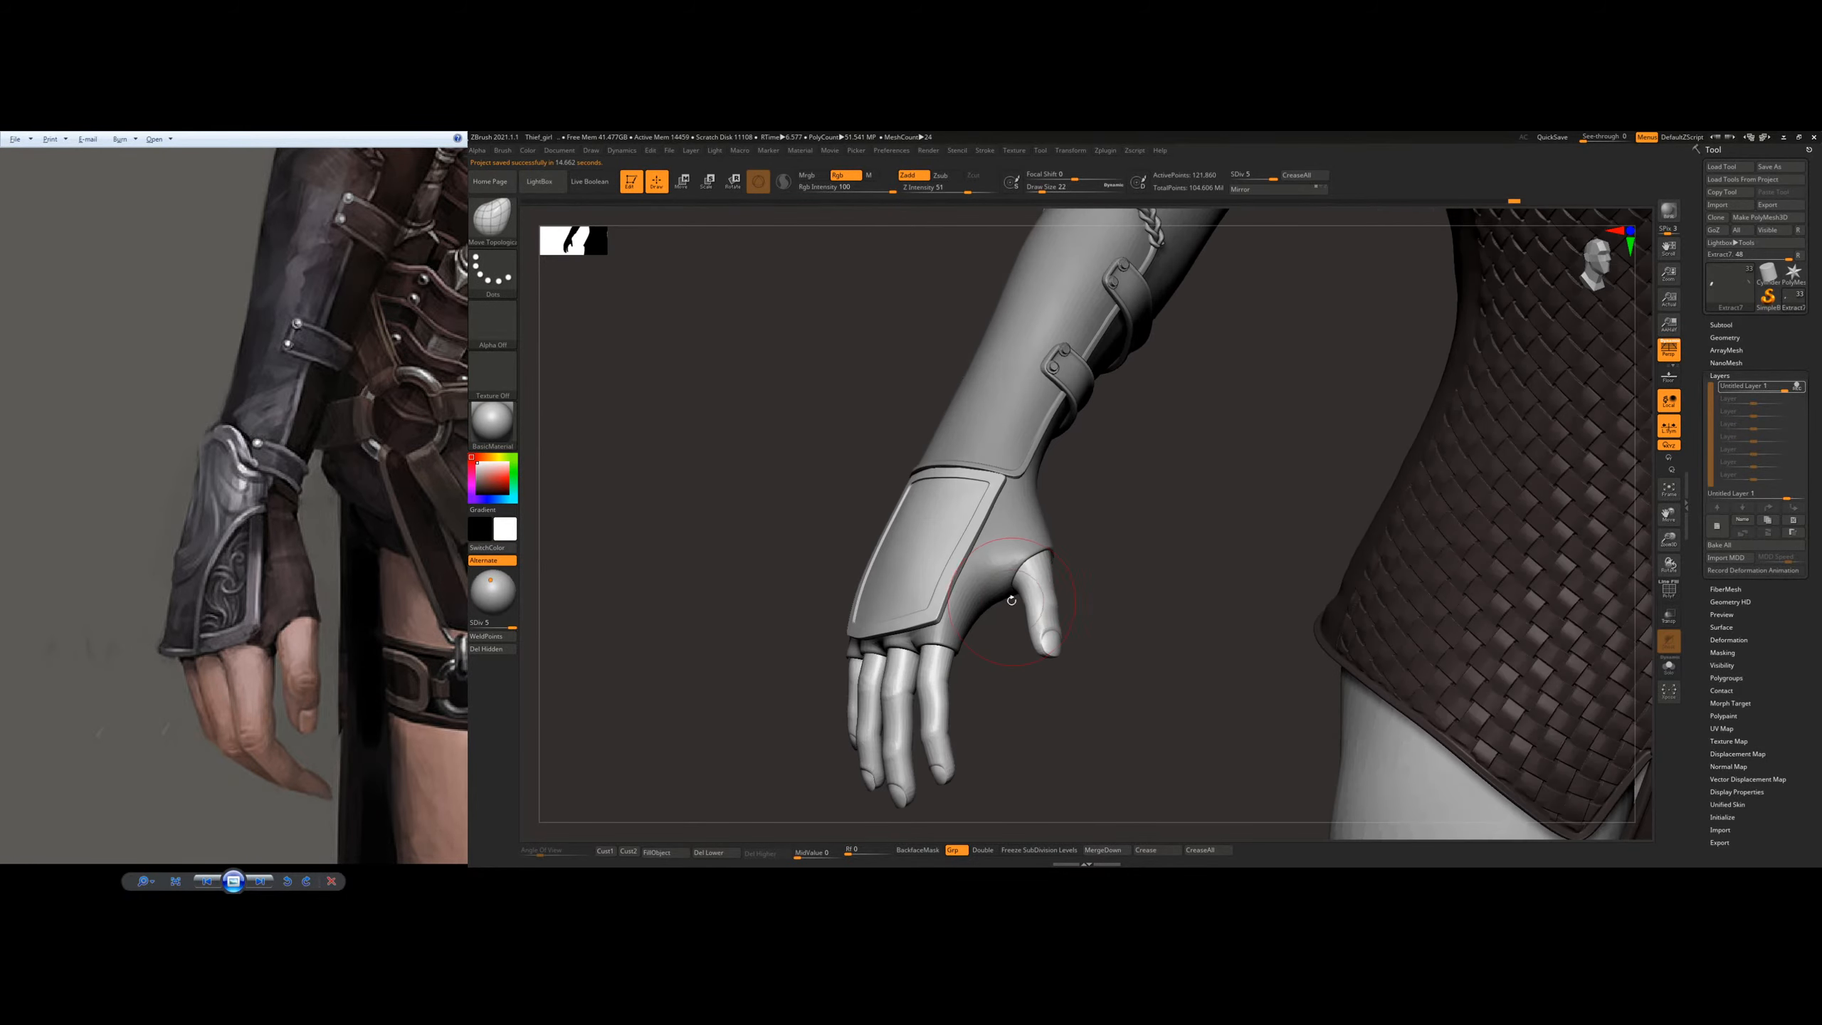
pyautogui.moveTo(1098, 574)
pyautogui.mouseDown(button='right')
pyautogui.moveTo(1022, 560)
pyautogui.moveTo(1009, 603)
pyautogui.mouseUp(button='right')
pyautogui.press('[')
pyautogui.press('[')
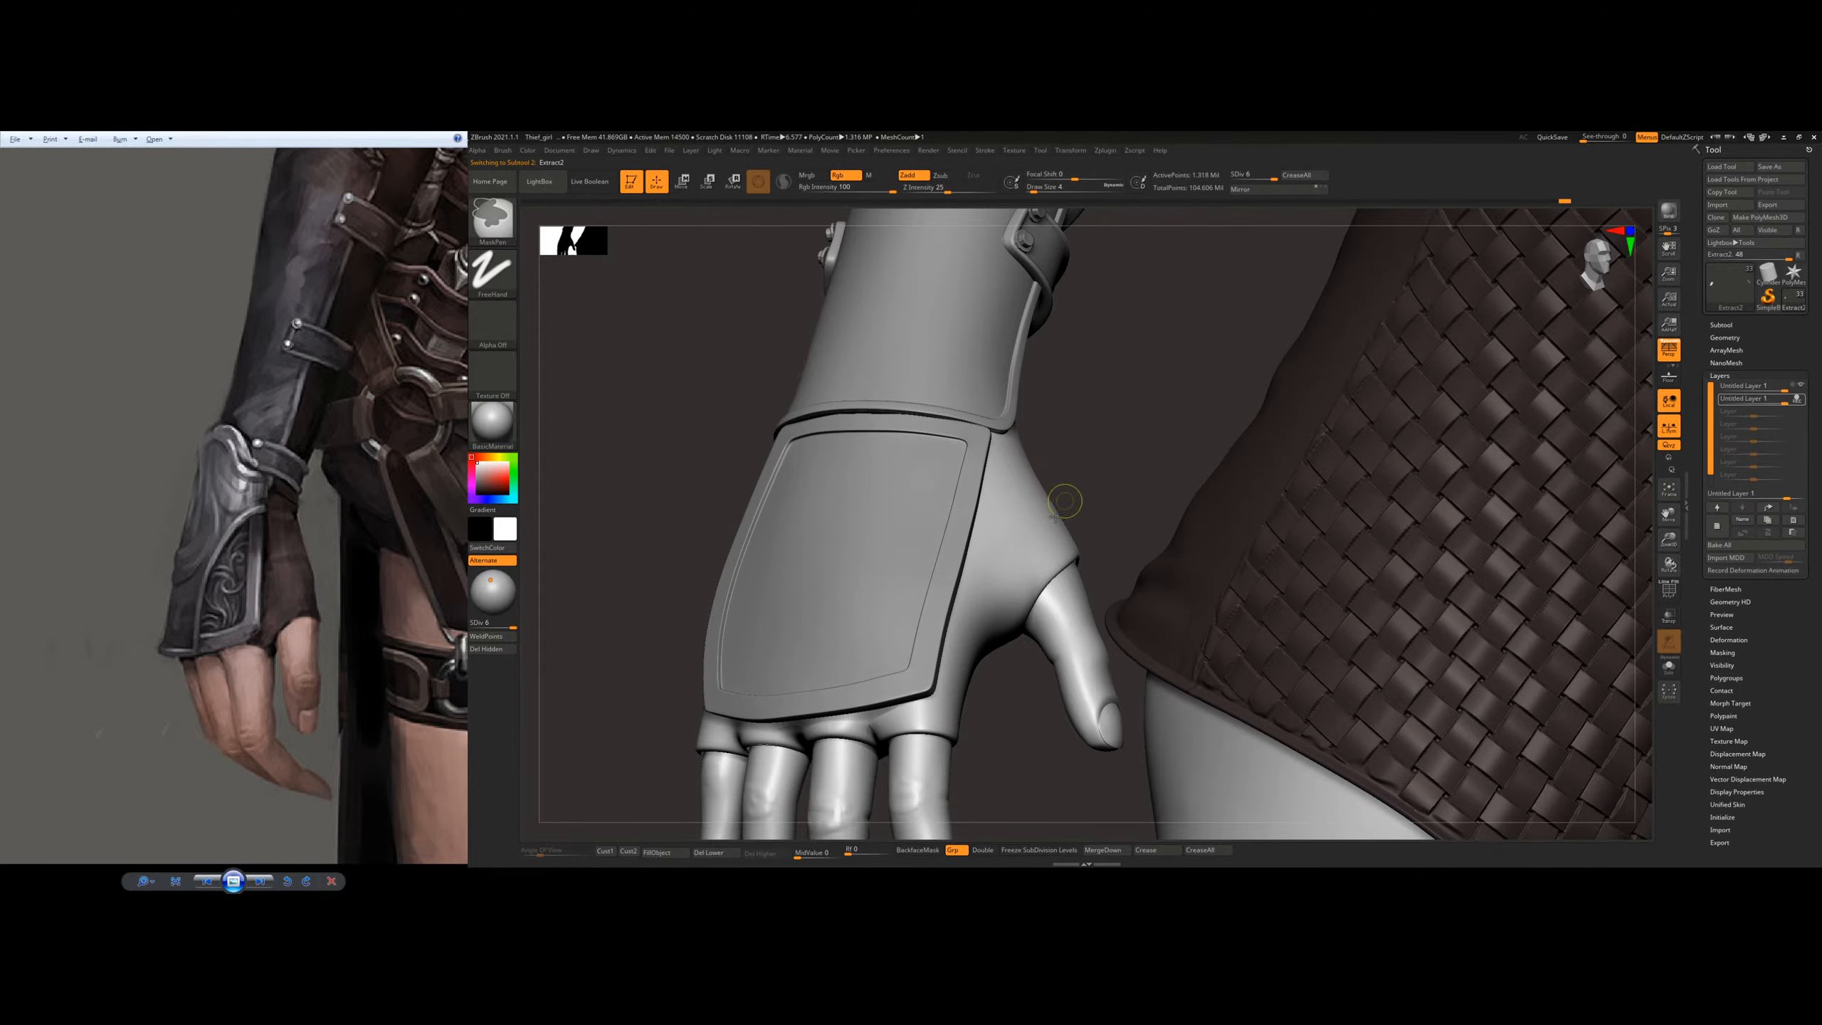
pyautogui.click(1675, 674)
# Step: Mask a band above the glove's knuckles and continue the outline up the thumb side to the wrist
pyautogui.moveTo(919, 630)
pyautogui.mouseDown(button='right')
pyautogui.moveTo(850, 628)
pyautogui.moveTo(802, 663)
pyautogui.moveTo(781, 643)
pyautogui.moveTo(753, 684)
pyautogui.mouseUp(button='right')
pyautogui.keyDown('ctrl'); pyautogui.moveTo(746, 685); pyautogui.dragTo(854, 668); pyautogui.keyUp('ctrl')
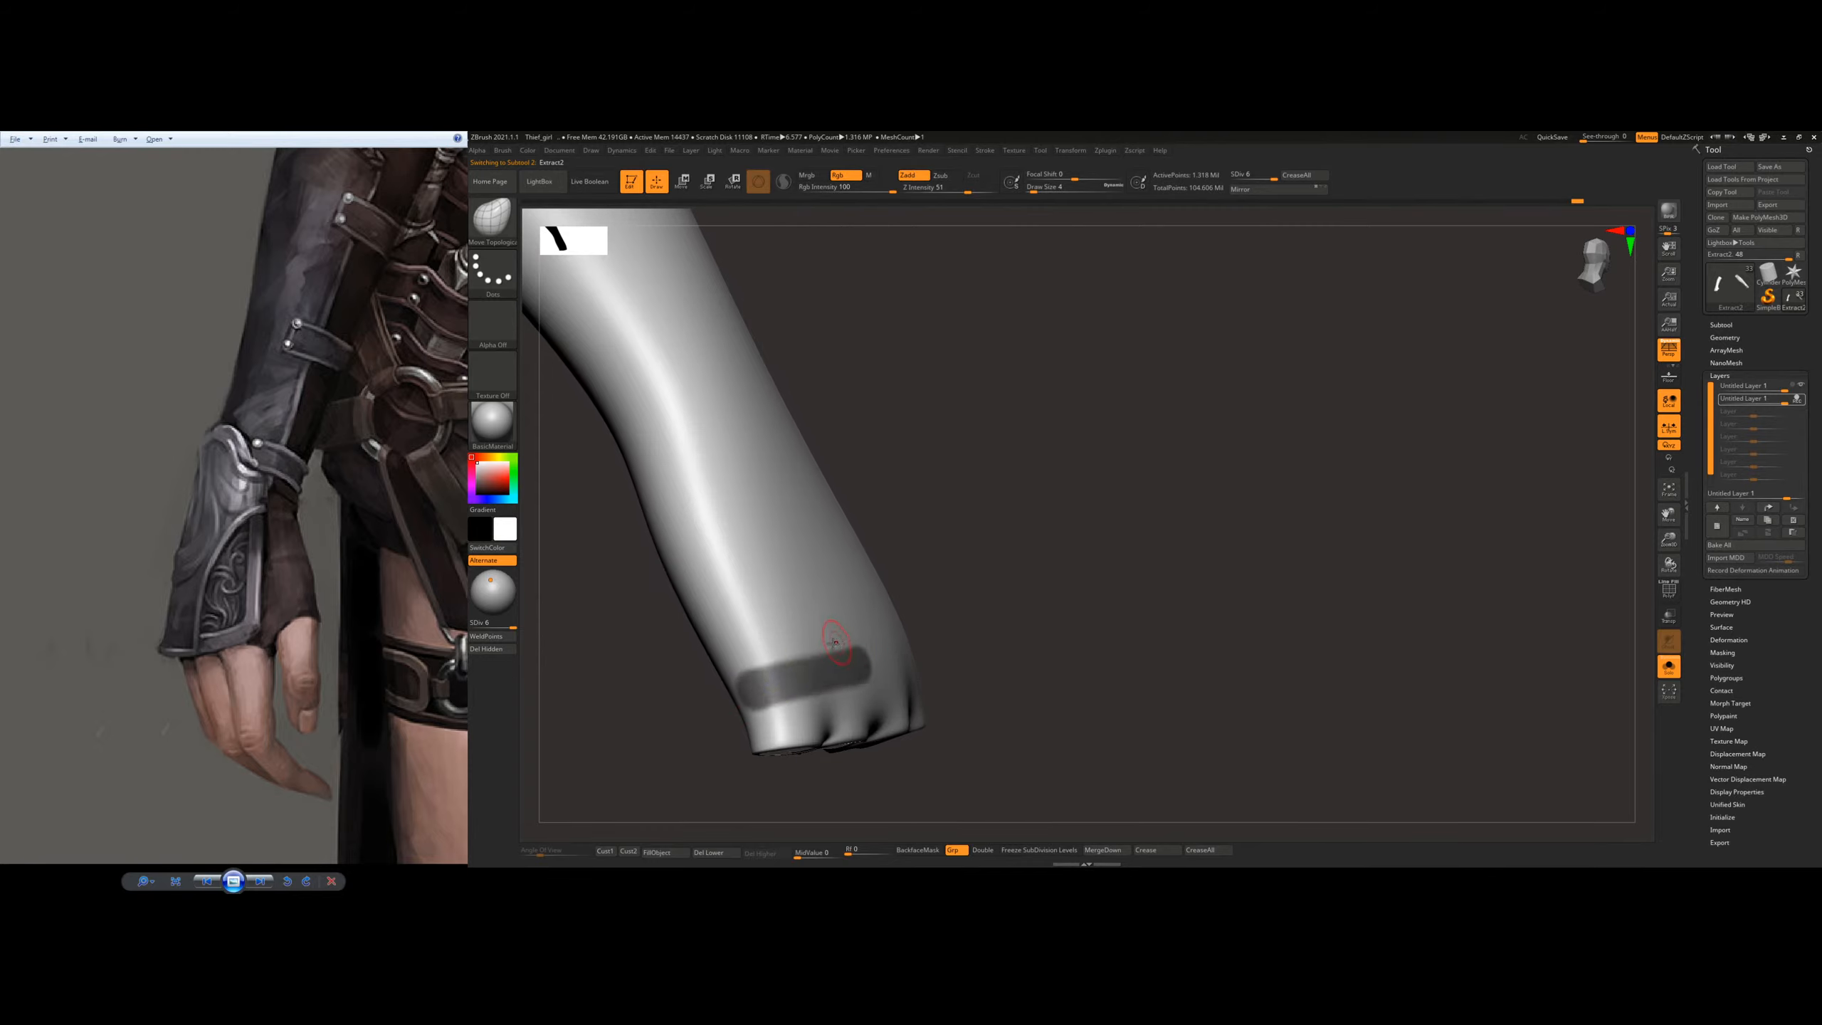
pyautogui.moveTo(826, 654); pyautogui.dragTo(869, 639, button='right')
pyautogui.moveTo(886, 645)
pyautogui.keyDown('ctrl'); pyautogui.mouseDown()
pyautogui.moveTo(926, 479)
pyautogui.moveTo(884, 631)
pyautogui.moveTo(936, 461)
pyautogui.moveTo(981, 420)
pyautogui.moveTo(857, 388)
pyautogui.moveTo(825, 413)
pyautogui.moveTo(918, 403)
pyautogui.moveTo(843, 327)
pyautogui.moveTo(766, 380)
pyautogui.mouseUp(); pyautogui.keyUp('ctrl')
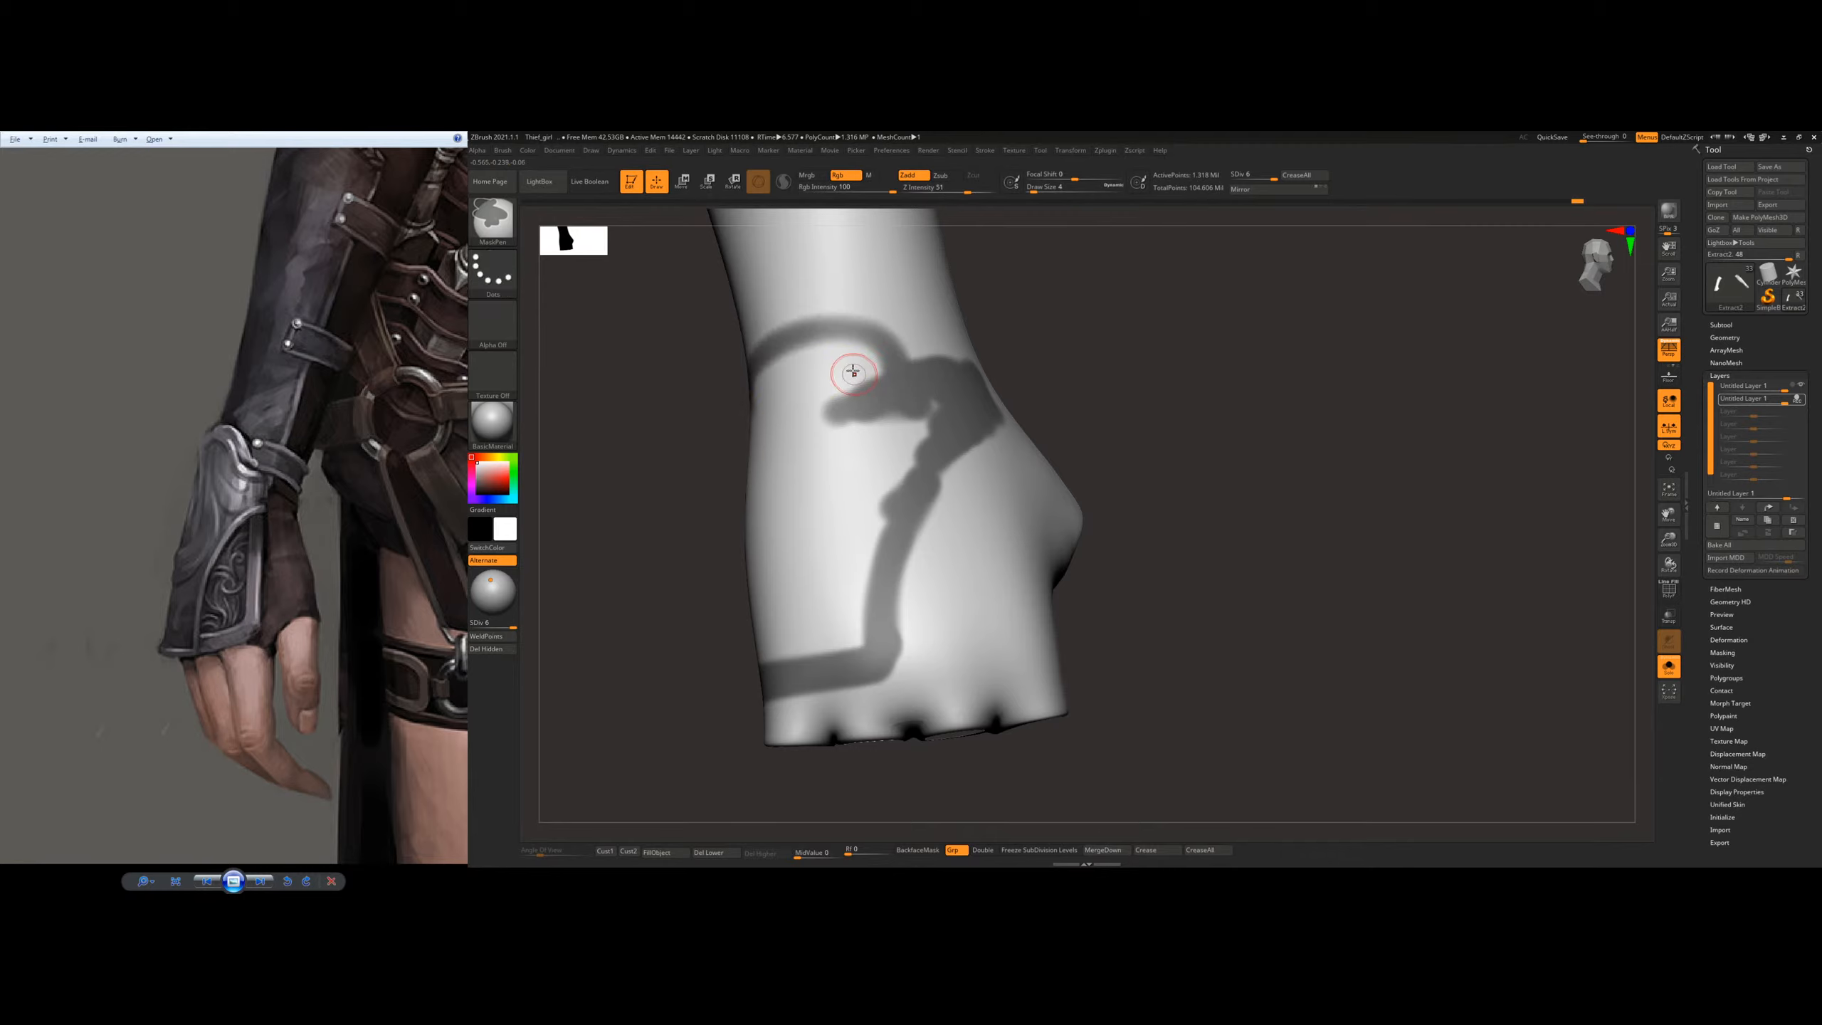
# Step: Mask an arch over the back of the wrist and close the outline down the little-finger side of the glove
pyautogui.moveTo(849, 371); pyautogui.dragTo(870, 395, button='right')
pyautogui.hotkey('ctrl', 'z')
pyautogui.keyDown('ctrl'); pyautogui.moveTo(877, 369); pyautogui.dragTo(777, 363); pyautogui.keyUp('ctrl')
pyautogui.moveTo(825, 361); pyautogui.dragTo(772, 346, button='right')
pyautogui.moveTo(791, 429)
pyautogui.keyDown('ctrl'); pyautogui.mouseDown()
pyautogui.moveTo(729, 445)
pyautogui.moveTo(818, 617)
pyautogui.moveTo(794, 637)
pyautogui.moveTo(728, 517)
pyautogui.moveTo(766, 600)
pyautogui.moveTo(819, 642)
pyautogui.mouseUp(); pyautogui.keyUp('ctrl')
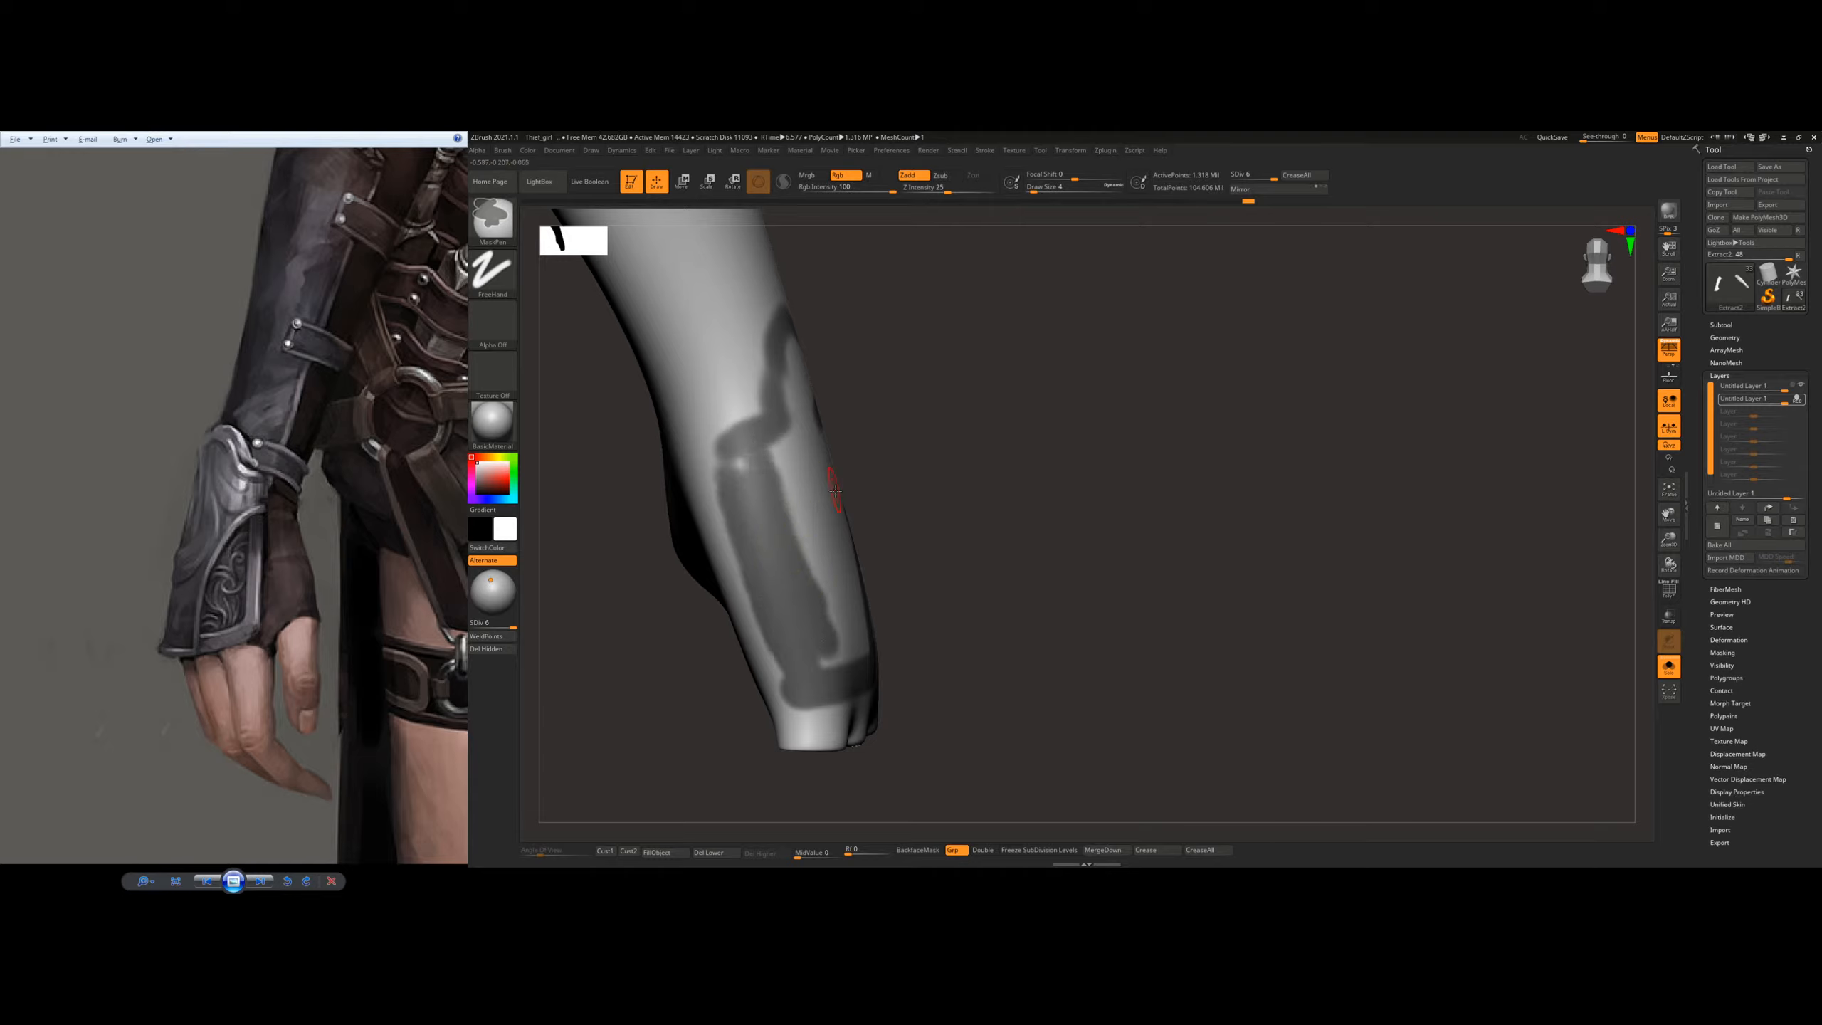
pyautogui.moveTo(835, 492)
pyautogui.mouseDown(button='right')
pyautogui.moveTo(785, 495)
pyautogui.moveTo(833, 489)
pyautogui.moveTo(790, 480)
pyautogui.mouseUp(button='right')
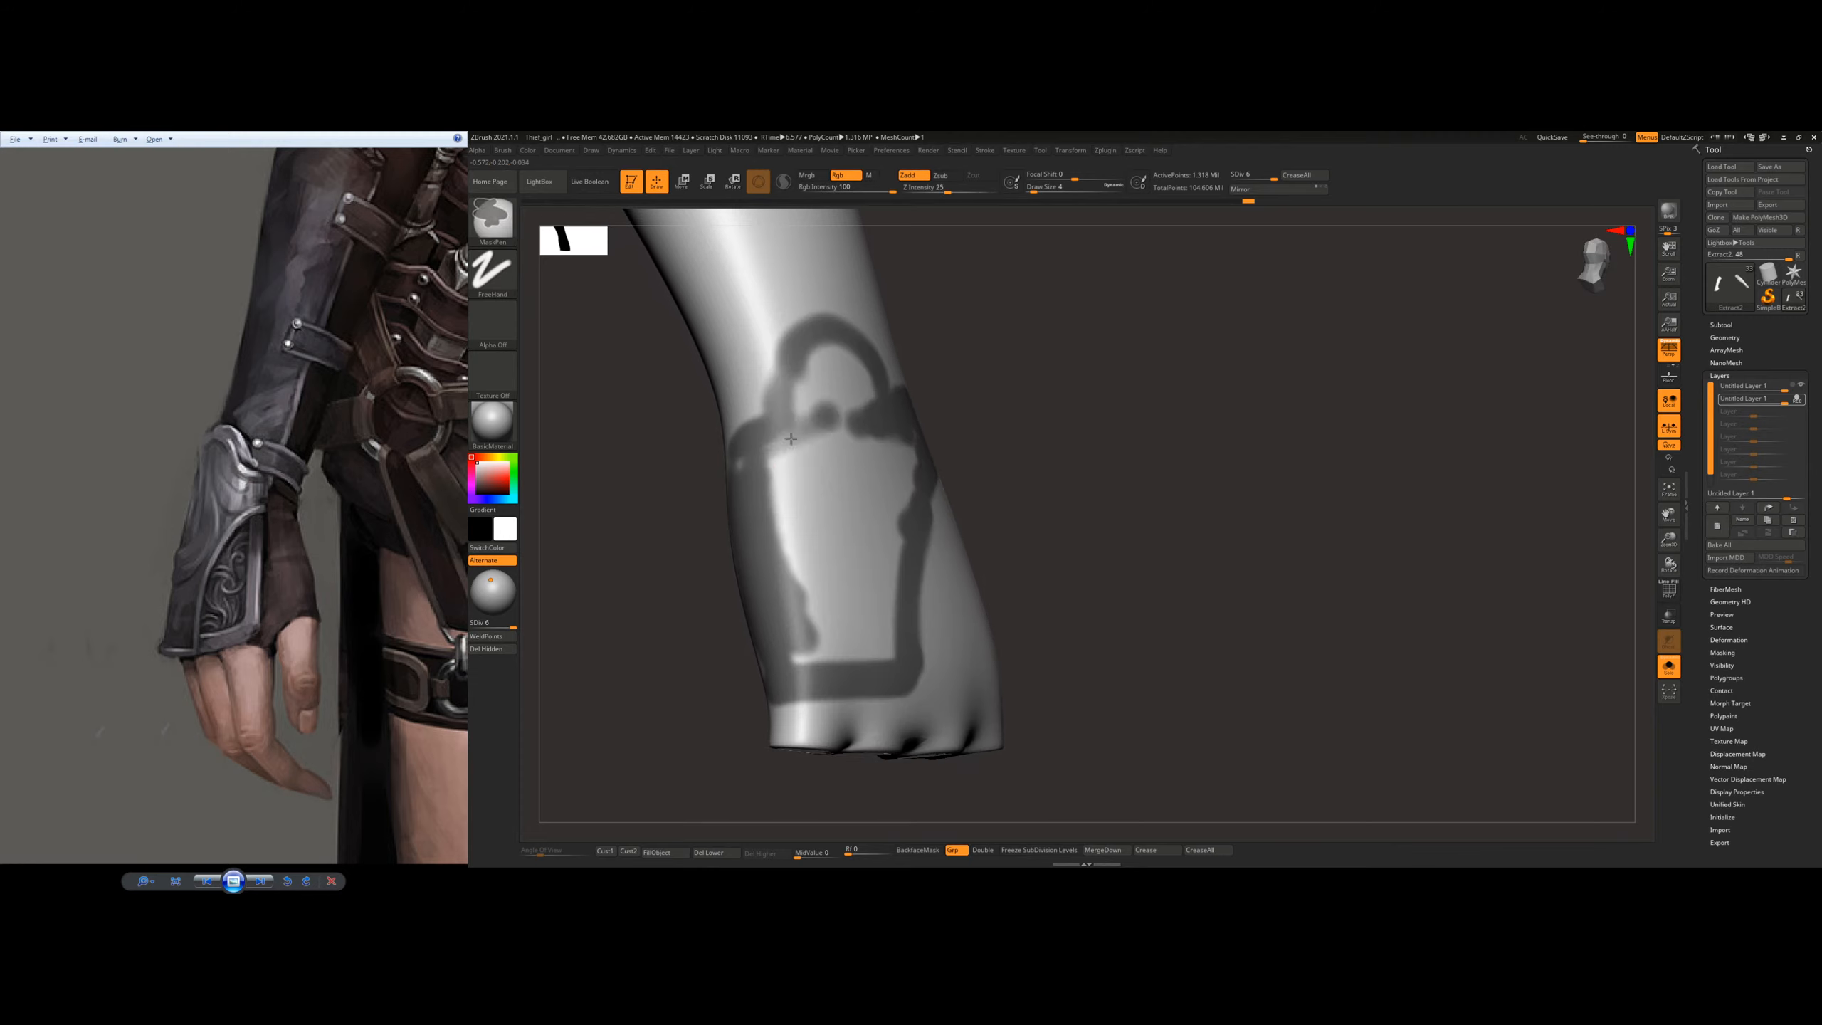
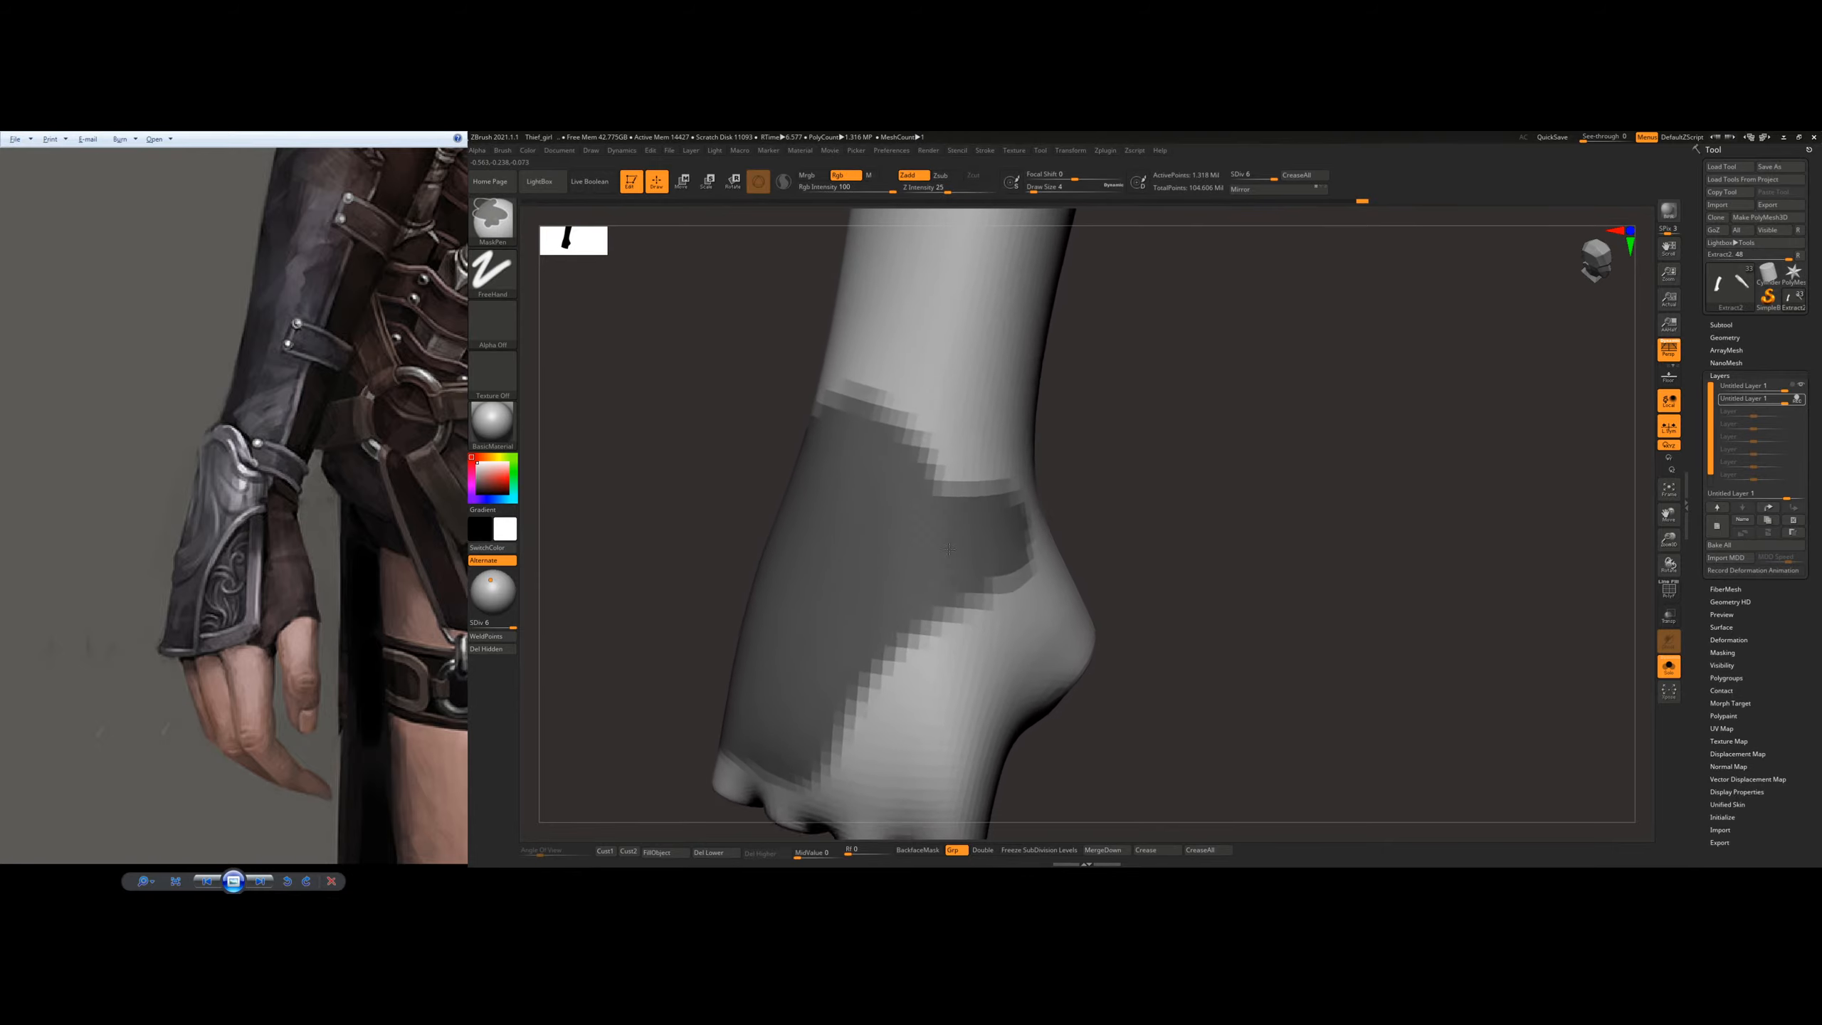
# Step: Refine the masked plate outline over the wrist arch and around the thumb-side tab of the glove
pyautogui.keyDown('alt'); pyautogui.moveTo(942, 482); pyautogui.dragTo(870, 582, button='right'); pyautogui.keyUp('alt')
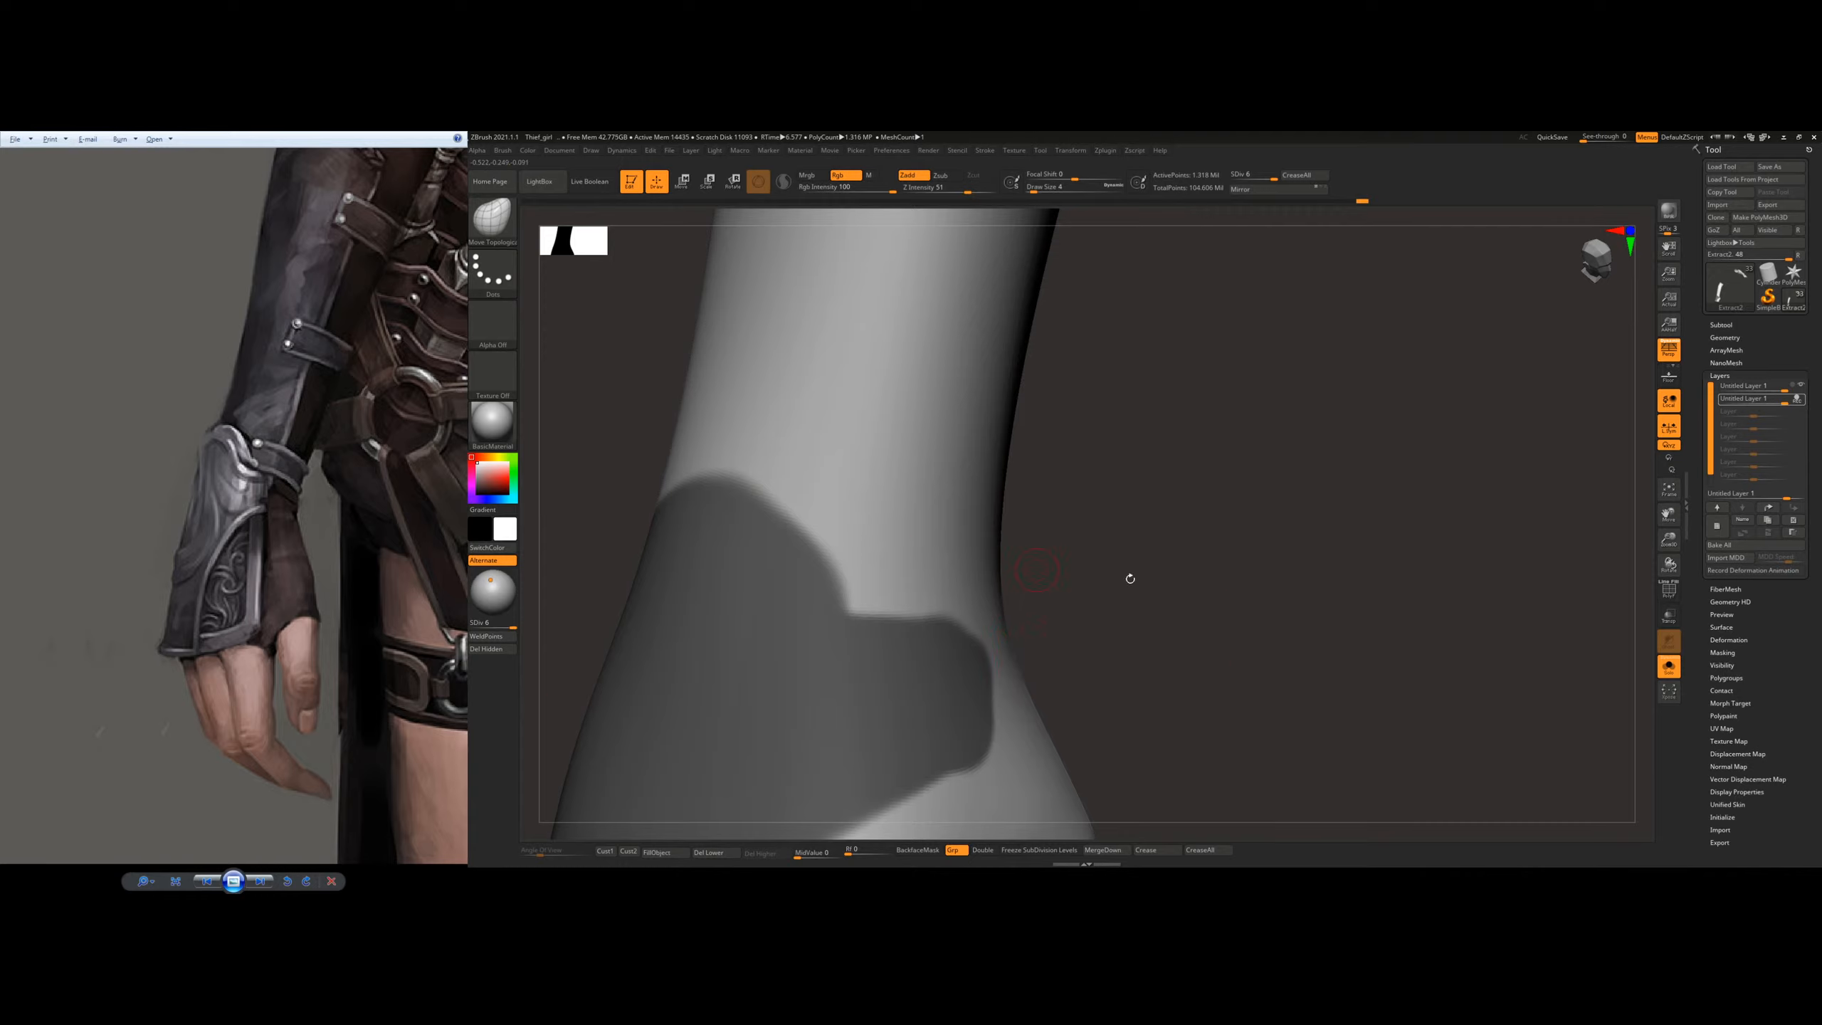
pyautogui.keyDown('ctrl'); pyautogui.moveTo(1130, 578); pyautogui.dragTo(1112, 431, button='right'); pyautogui.keyUp('ctrl')
pyautogui.moveTo(1112, 459); pyautogui.dragTo(1076, 445)
pyautogui.keyDown('ctrl'); pyautogui.moveTo(1076, 445); pyautogui.dragTo(1083, 568, button='right'); pyautogui.keyUp('ctrl')
pyautogui.keyDown('ctrl'); pyautogui.moveTo(771, 509); pyautogui.dragTo(867, 545); pyautogui.keyUp('ctrl')
pyautogui.moveTo(1076, 610); pyautogui.dragTo(988, 664)
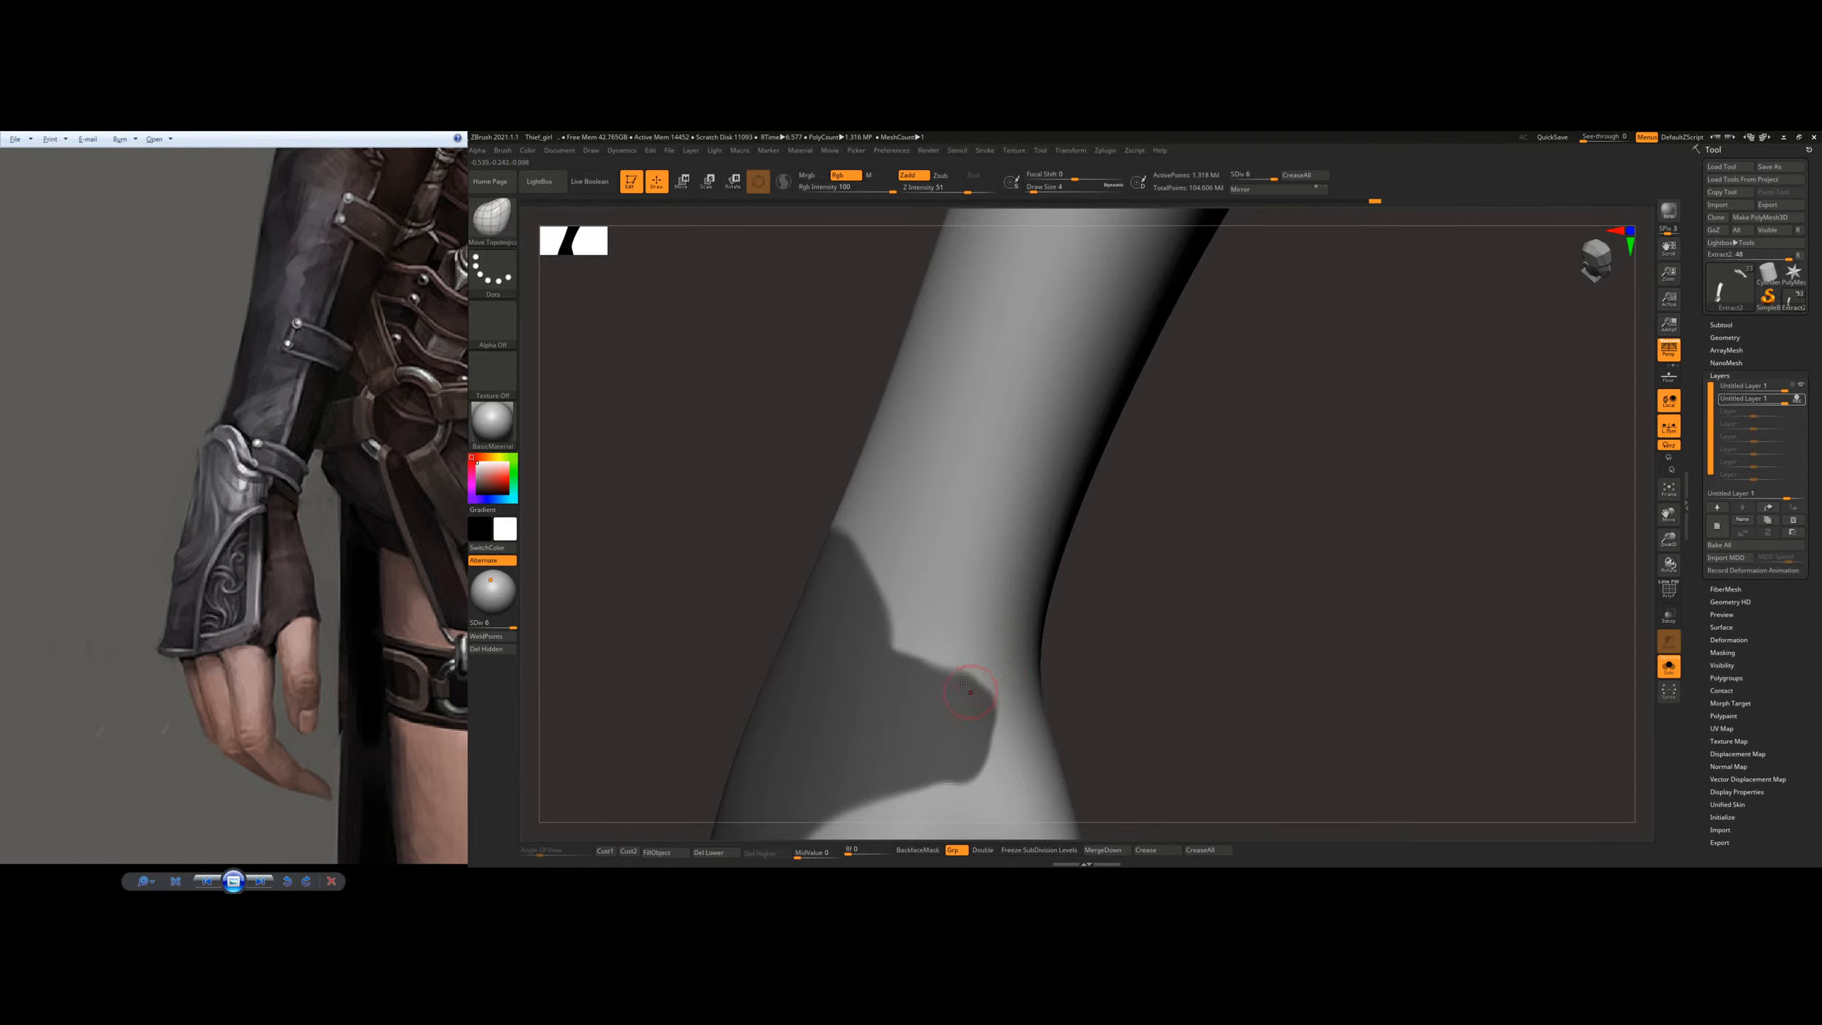
pyautogui.moveTo(959, 632); pyautogui.dragTo(948, 541, button='right')
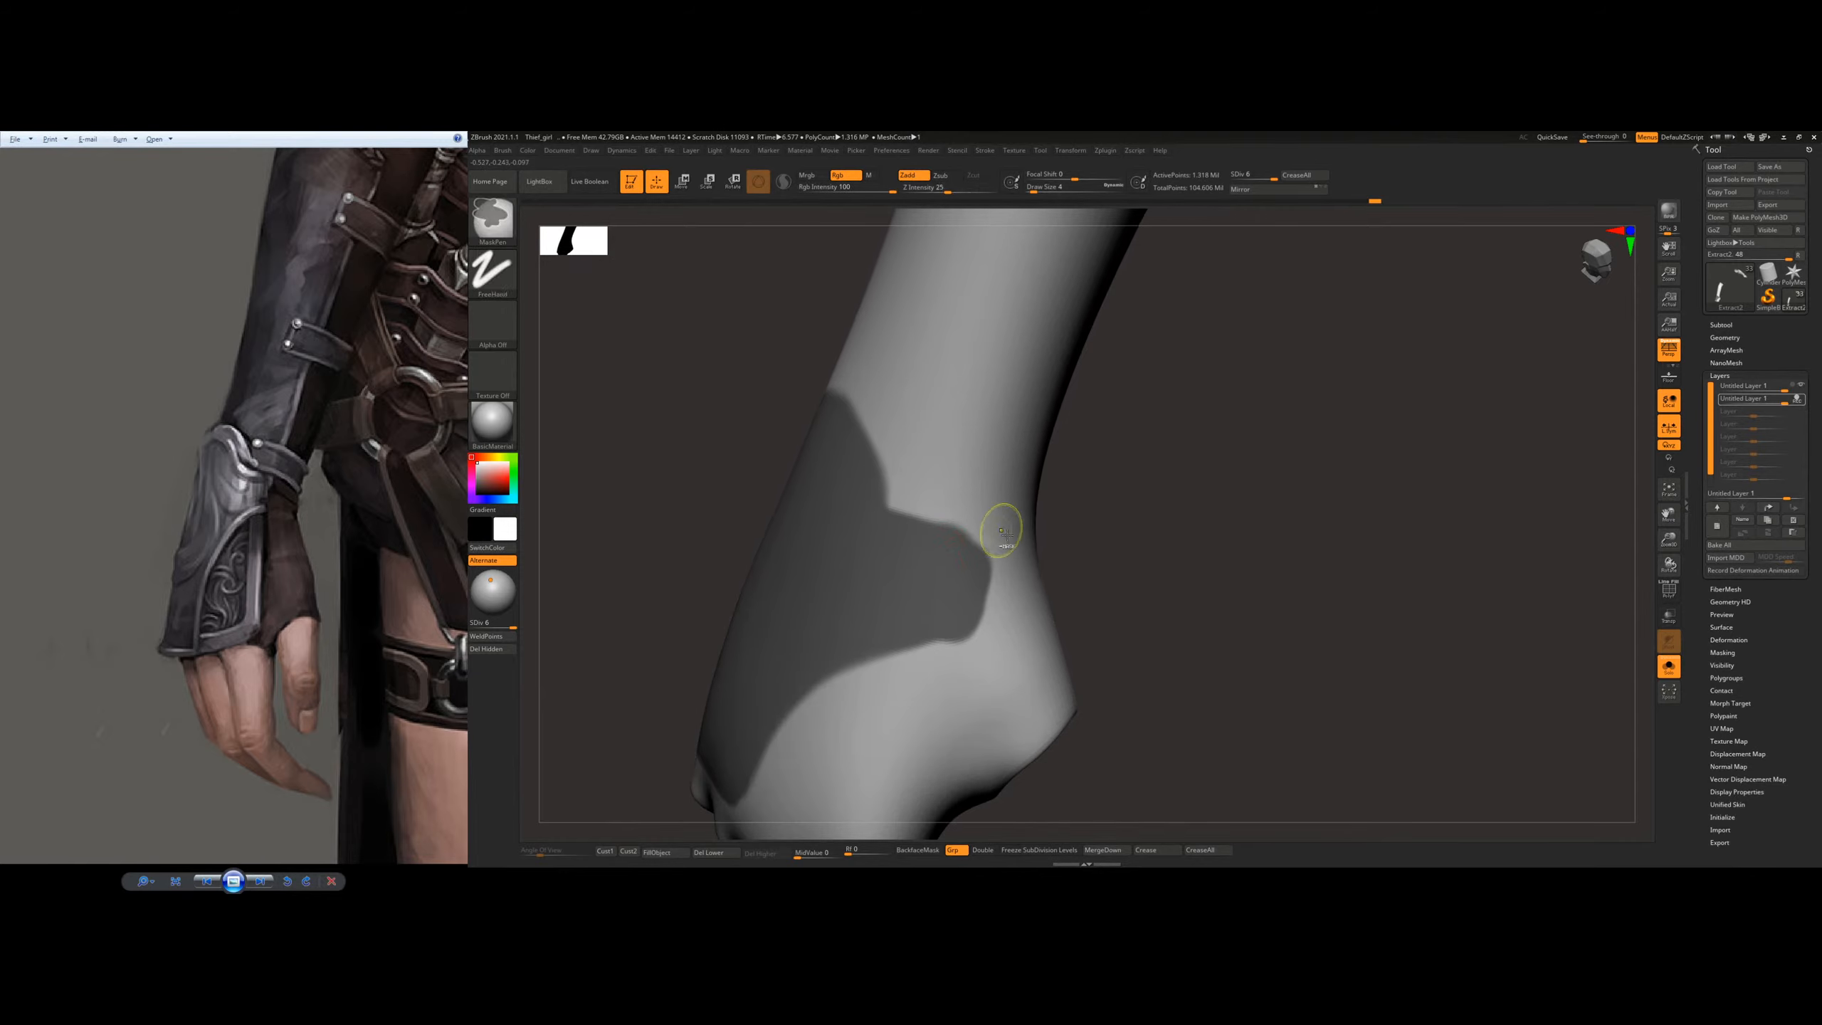
# Step: Trim the mask's thumb-side tab to a straight end and smooth the curve joining it to the wrist arch
pyautogui.moveTo(994, 548)
pyautogui.keyDown('ctrl'); pyautogui.keyDown('alt'); pyautogui.mouseDown()
pyautogui.moveTo(975, 640)
pyautogui.moveTo(927, 511)
pyautogui.mouseUp(); pyautogui.keyUp('alt'); pyautogui.keyUp('ctrl')
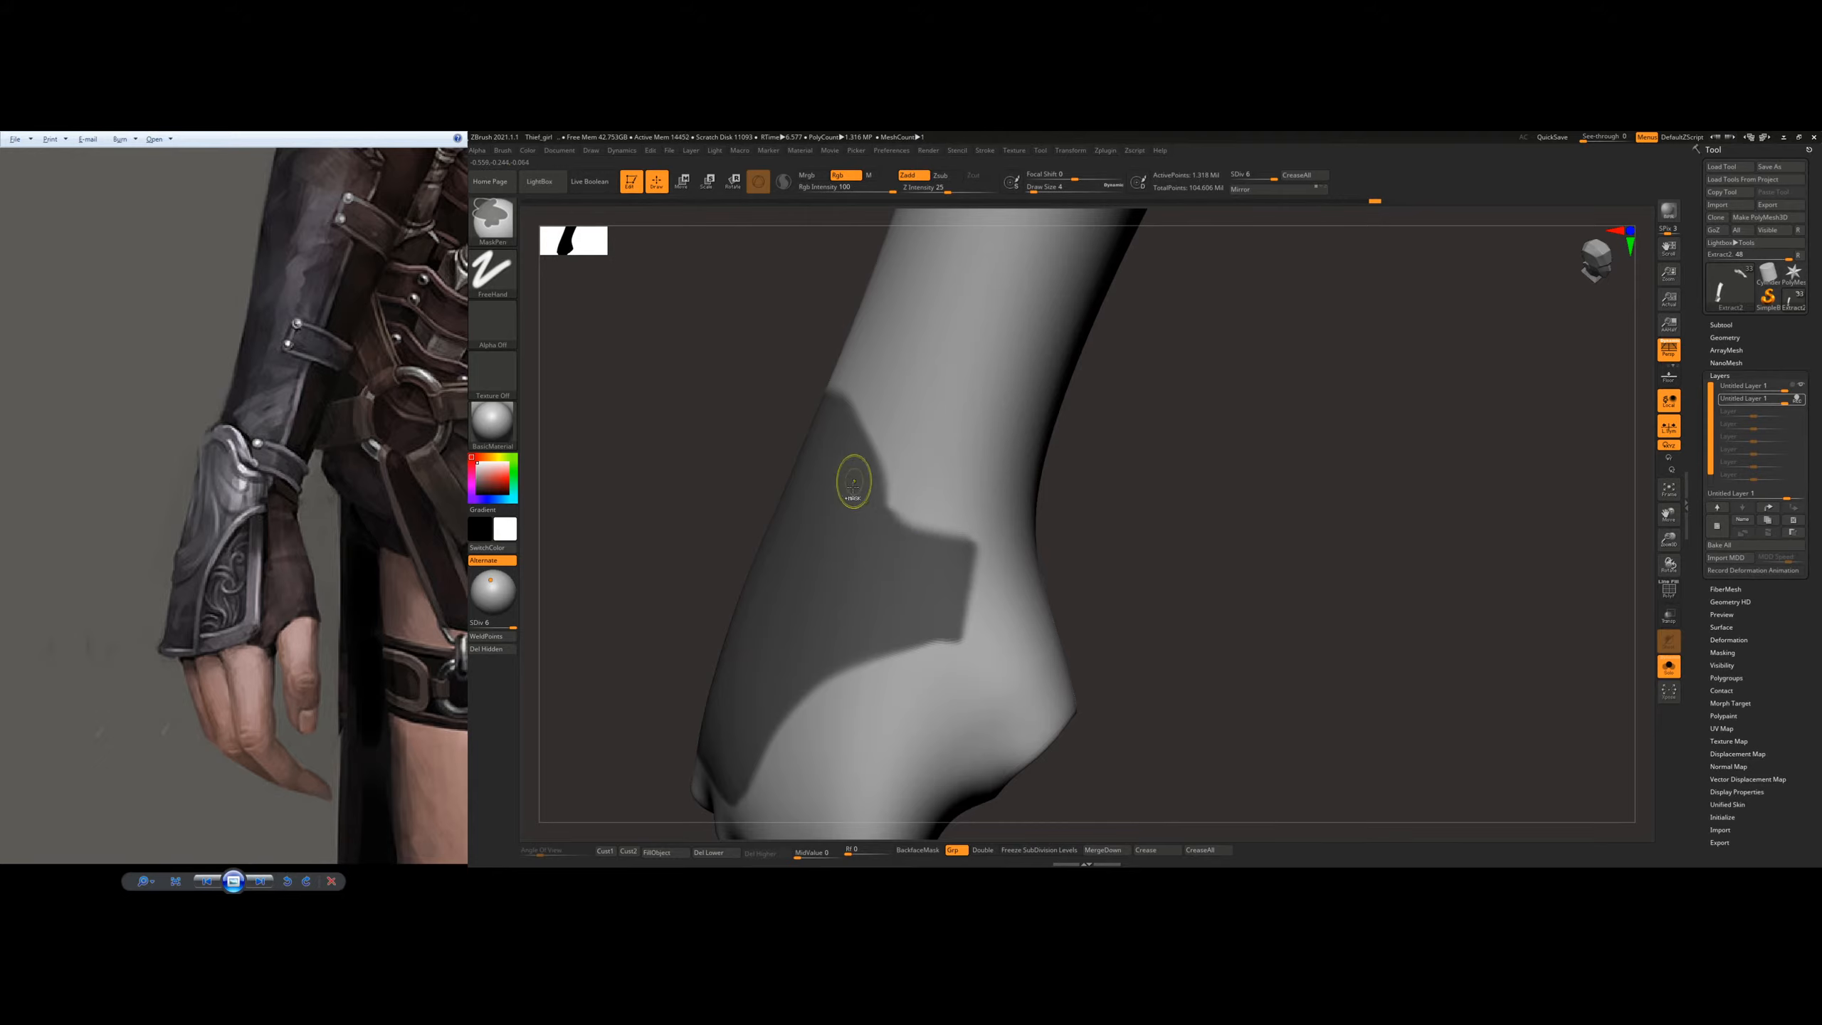
pyautogui.keyDown('ctrl'); pyautogui.moveTo(865, 472); pyautogui.dragTo(875, 504); pyautogui.keyUp('ctrl')
pyautogui.moveTo(981, 506); pyautogui.dragTo(1039, 511, button='right')
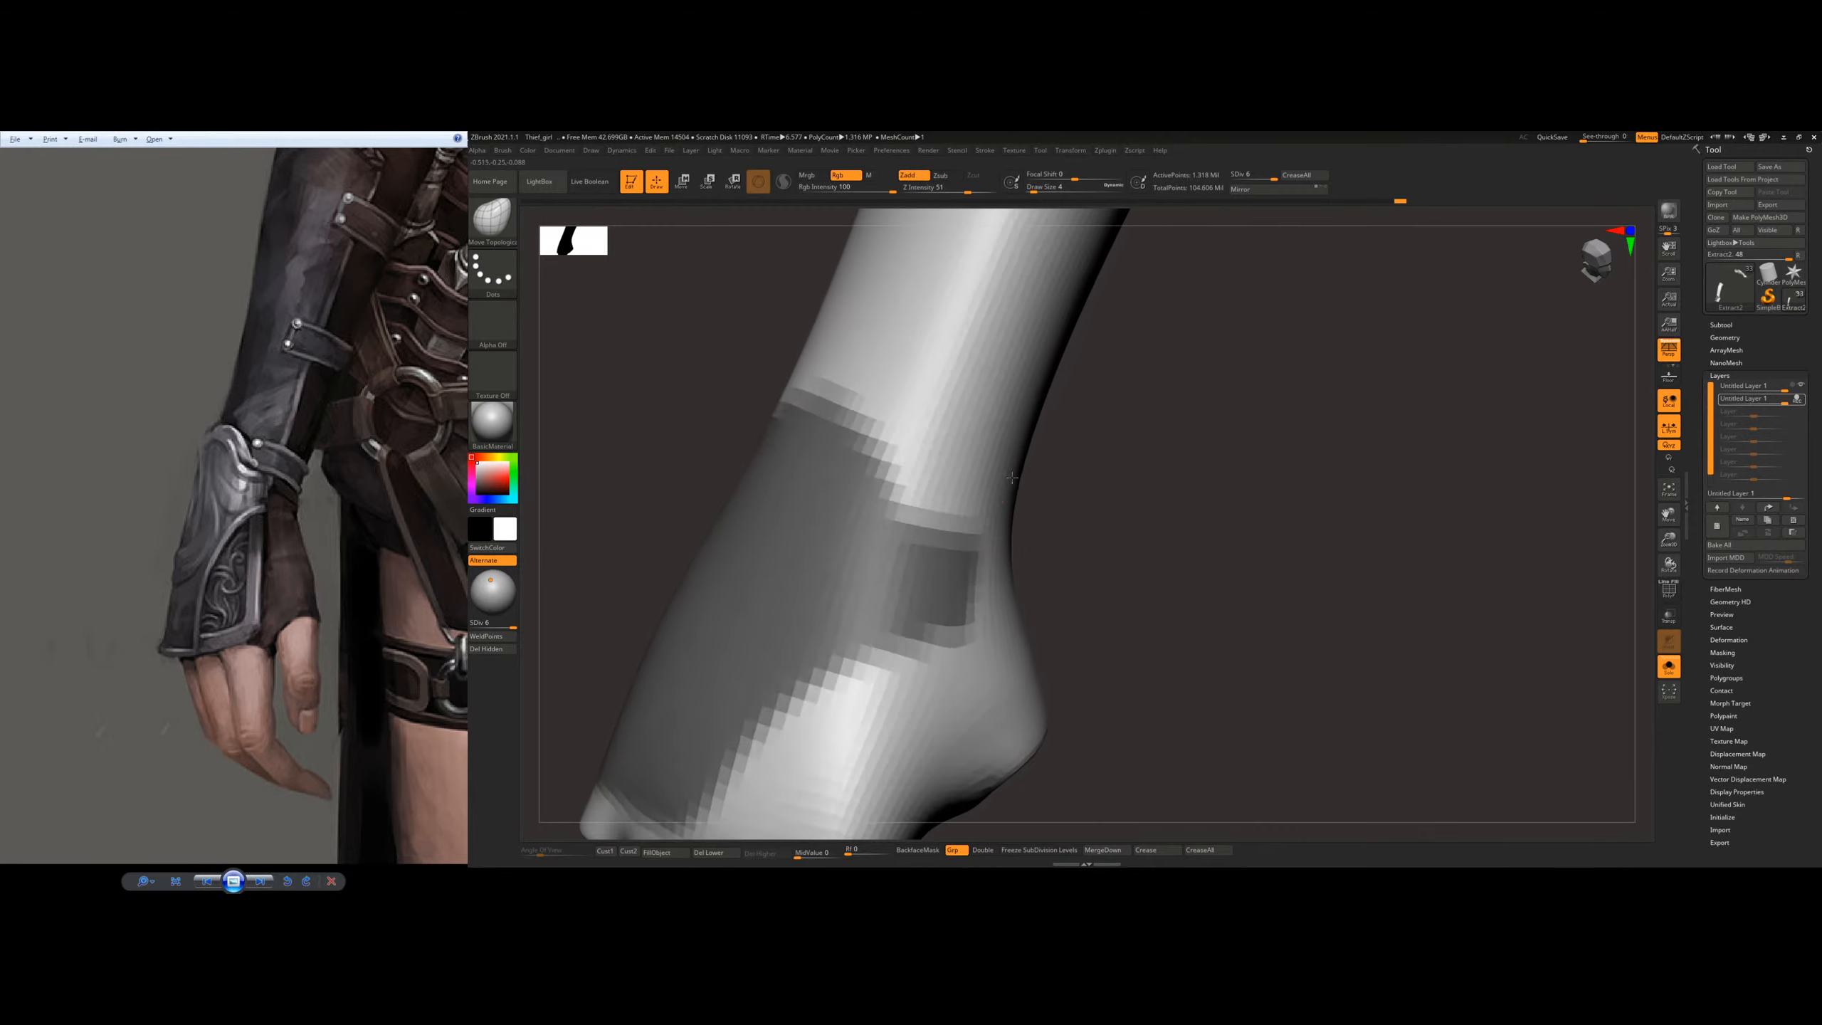
pyautogui.keyDown('ctrl'); pyautogui.moveTo(882, 493); pyautogui.dragTo(925, 526); pyautogui.keyUp('ctrl')
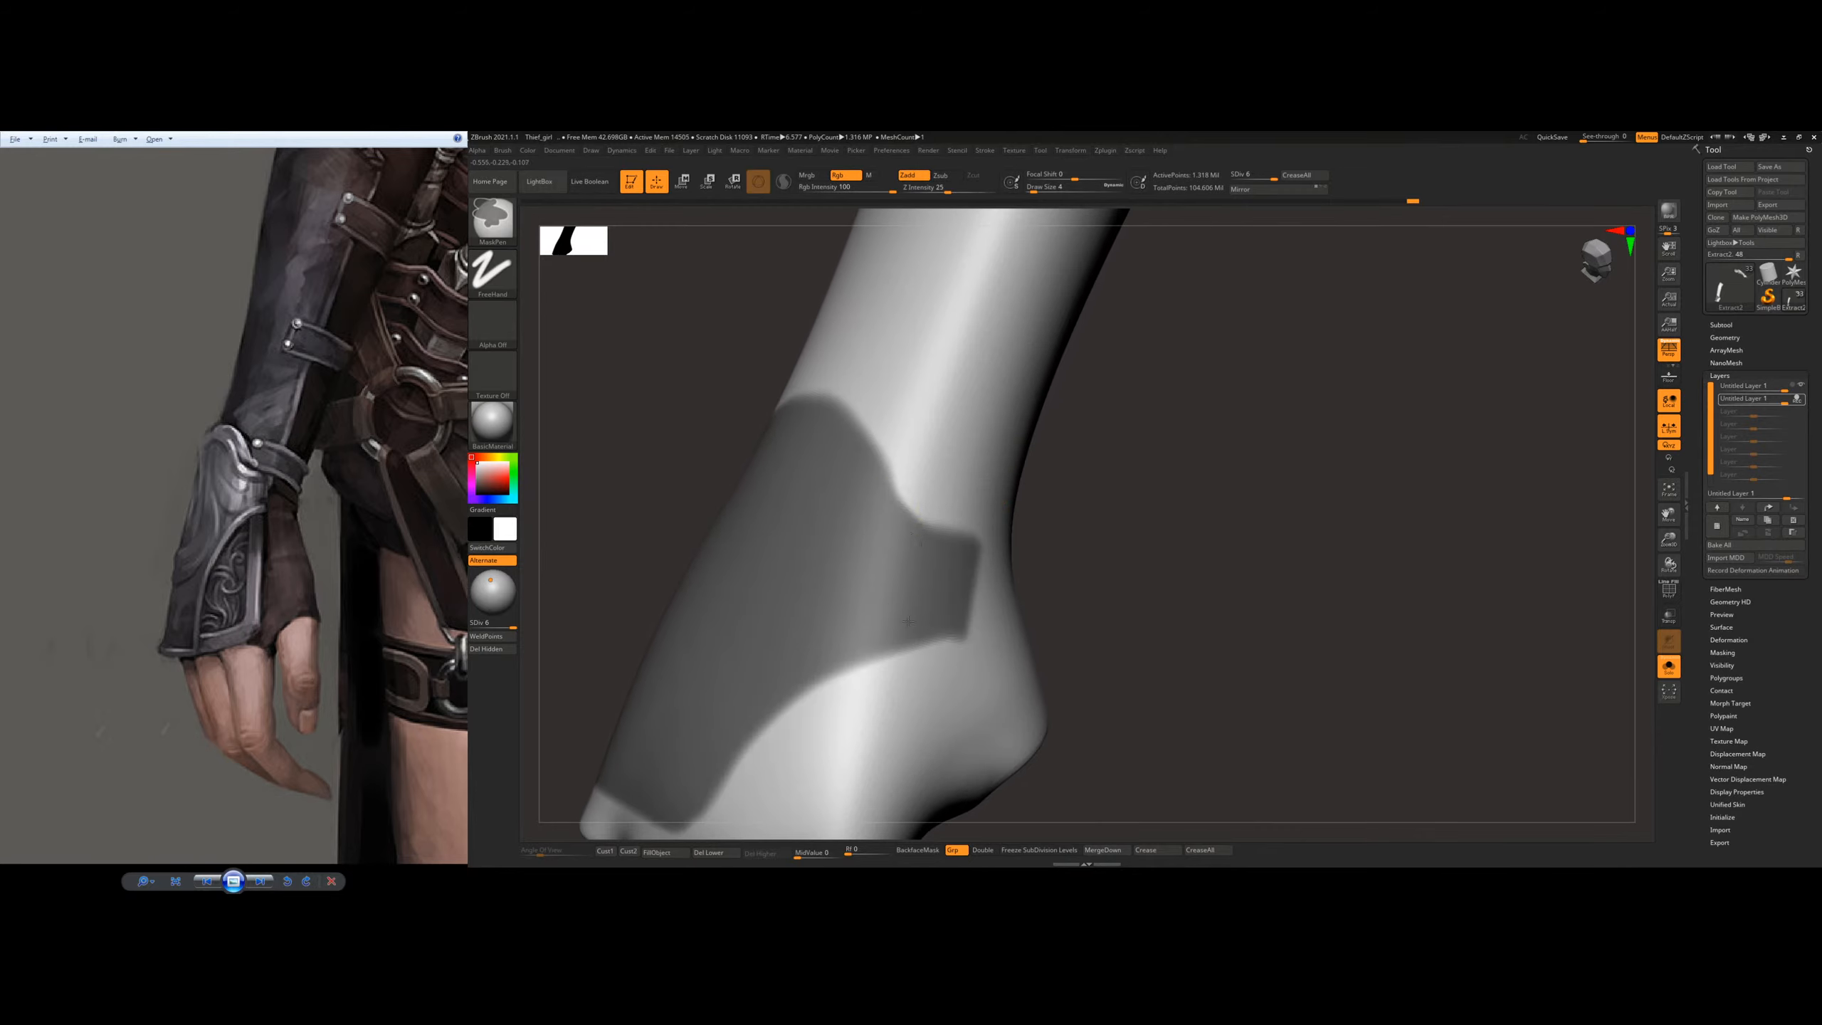
pyautogui.moveTo(945, 619)
pyautogui.keyDown('ctrl'); pyautogui.mouseDown()
pyautogui.moveTo(877, 622)
pyautogui.moveTo(907, 605)
pyautogui.mouseUp(); pyautogui.keyUp('ctrl')
pyautogui.moveTo(990, 593)
pyautogui.keyDown('alt'); pyautogui.mouseDown(button='right')
pyautogui.moveTo(1013, 520)
pyautogui.moveTo(1093, 536)
pyautogui.moveTo(1153, 482)
pyautogui.mouseUp(button='right'); pyautogui.keyUp('alt')
# Step: Extract the masked area of the glove as a new plate subtool
pyautogui.click(1722, 324)
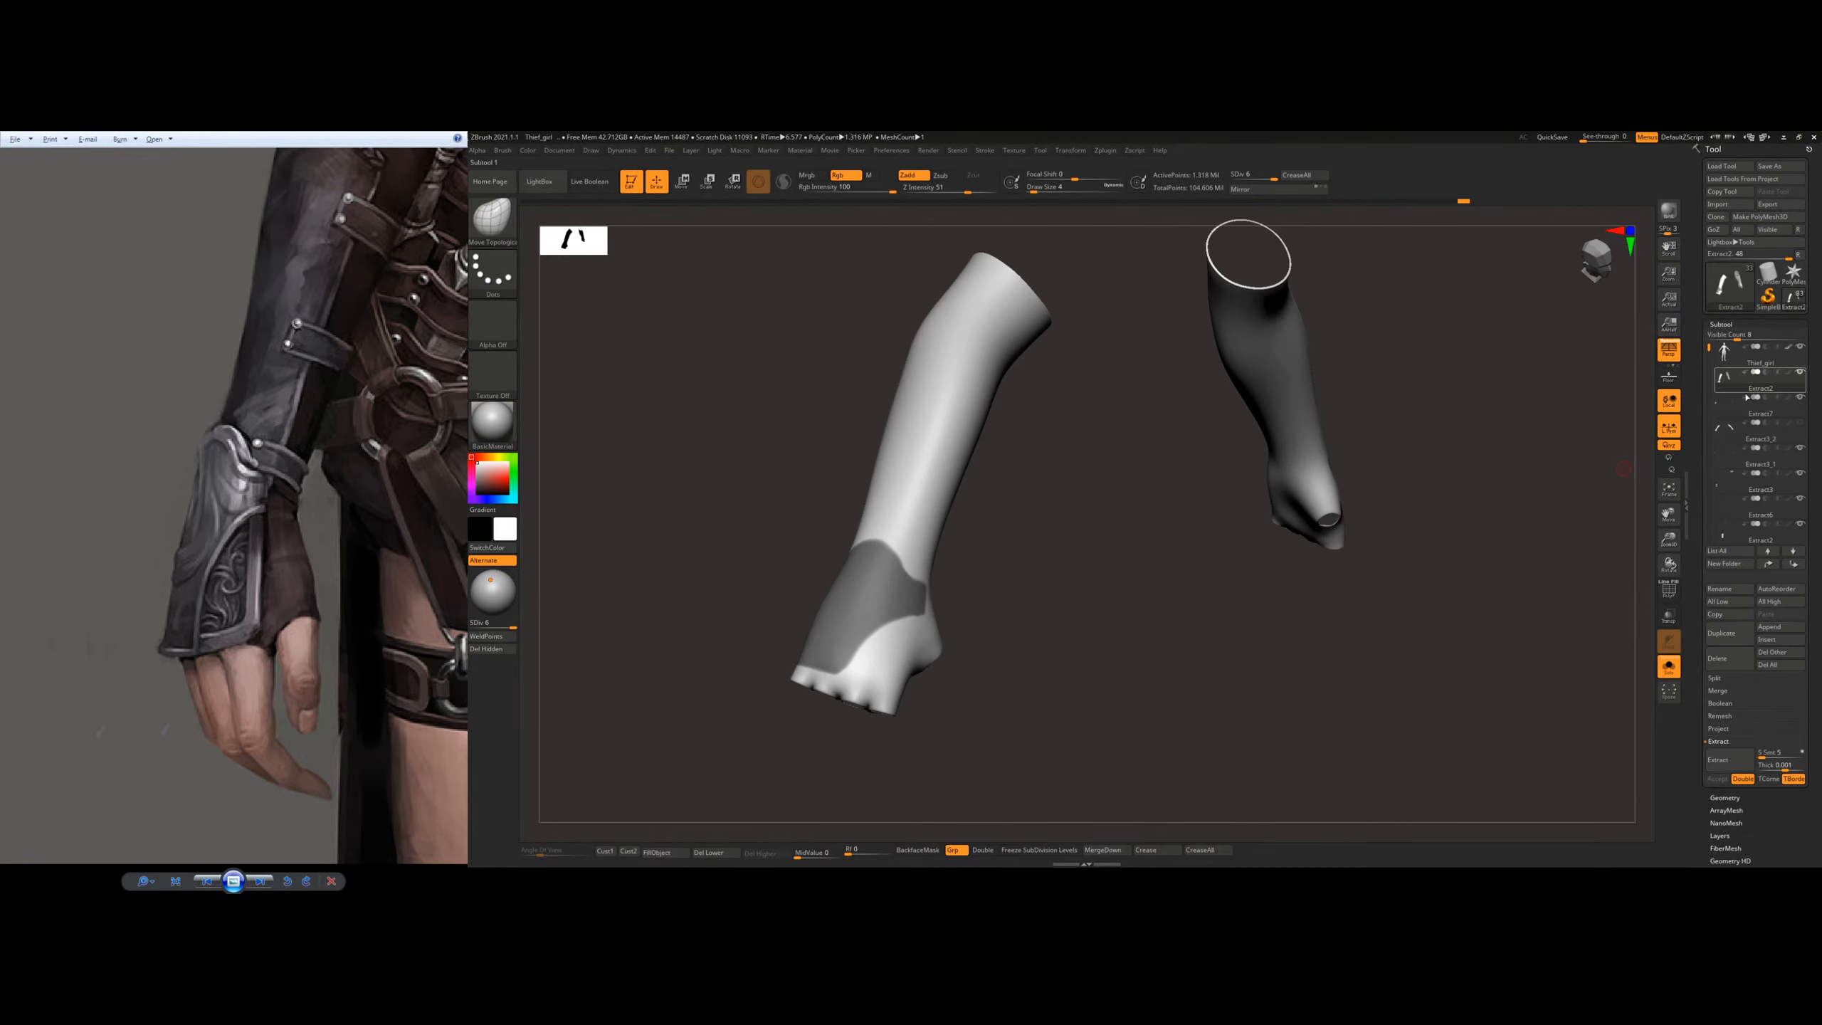
pyautogui.scroll(-2, 1766, 532)
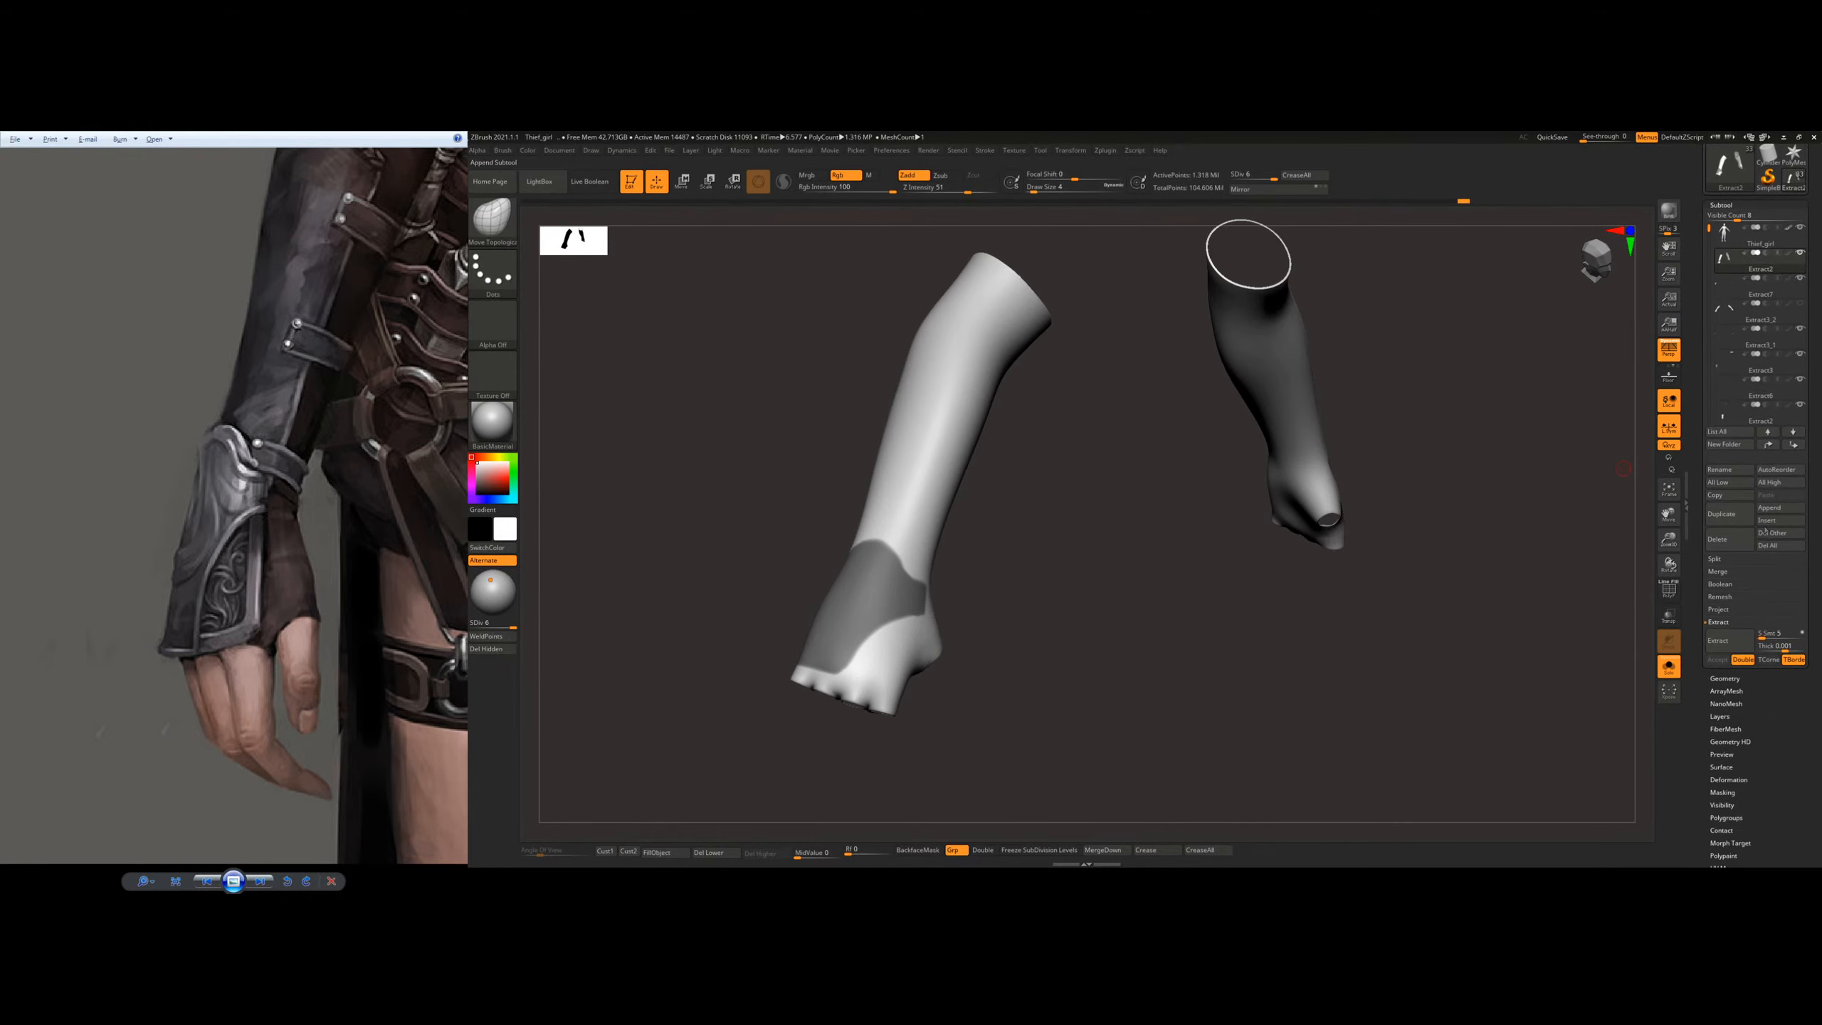
pyautogui.click(1729, 639)
pyautogui.click(1718, 659)
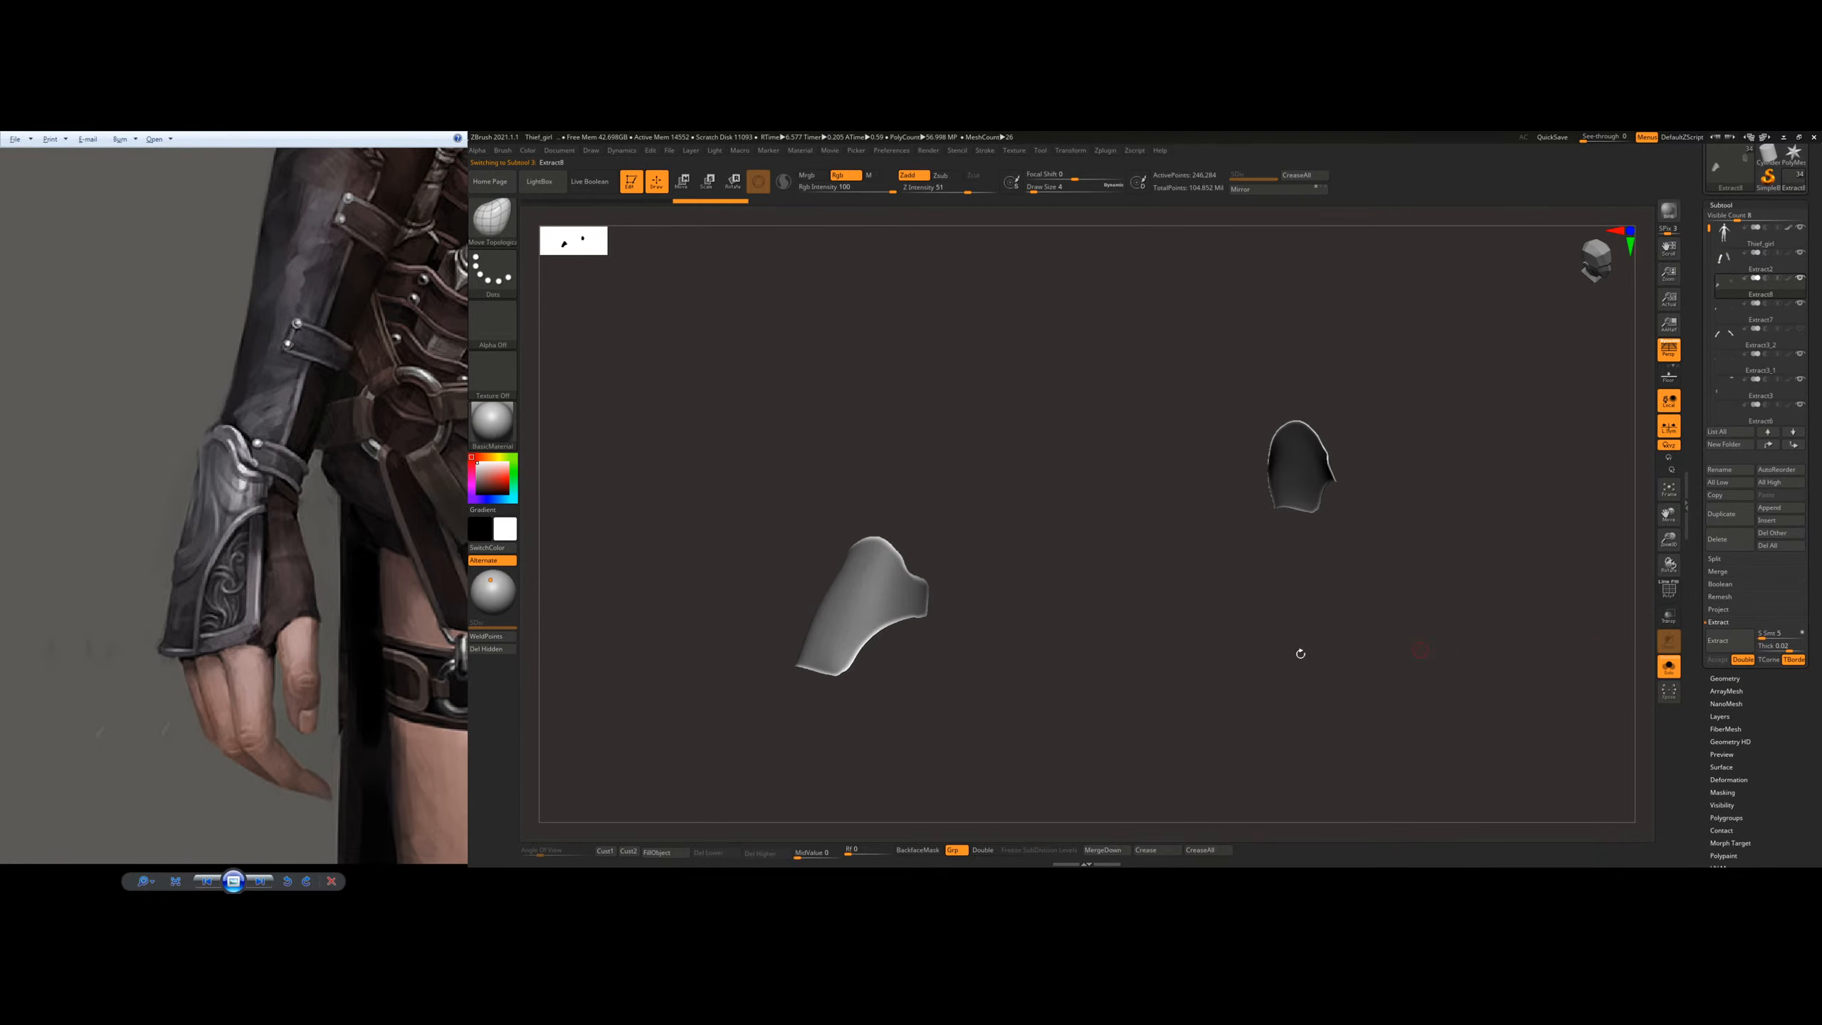
# Step: Delete the opposite hand's copy of the extracted plate and show the other parts again
pyautogui.keyDown('ctrl'); pyautogui.moveTo(1003, 664); pyautogui.dragTo(870, 617, button='right'); pyautogui.keyUp('ctrl')
pyautogui.keyDown('ctrl'); pyautogui.keyDown('shift'); pyautogui.click(858, 606); pyautogui.keyUp('shift'); pyautogui.keyUp('ctrl')
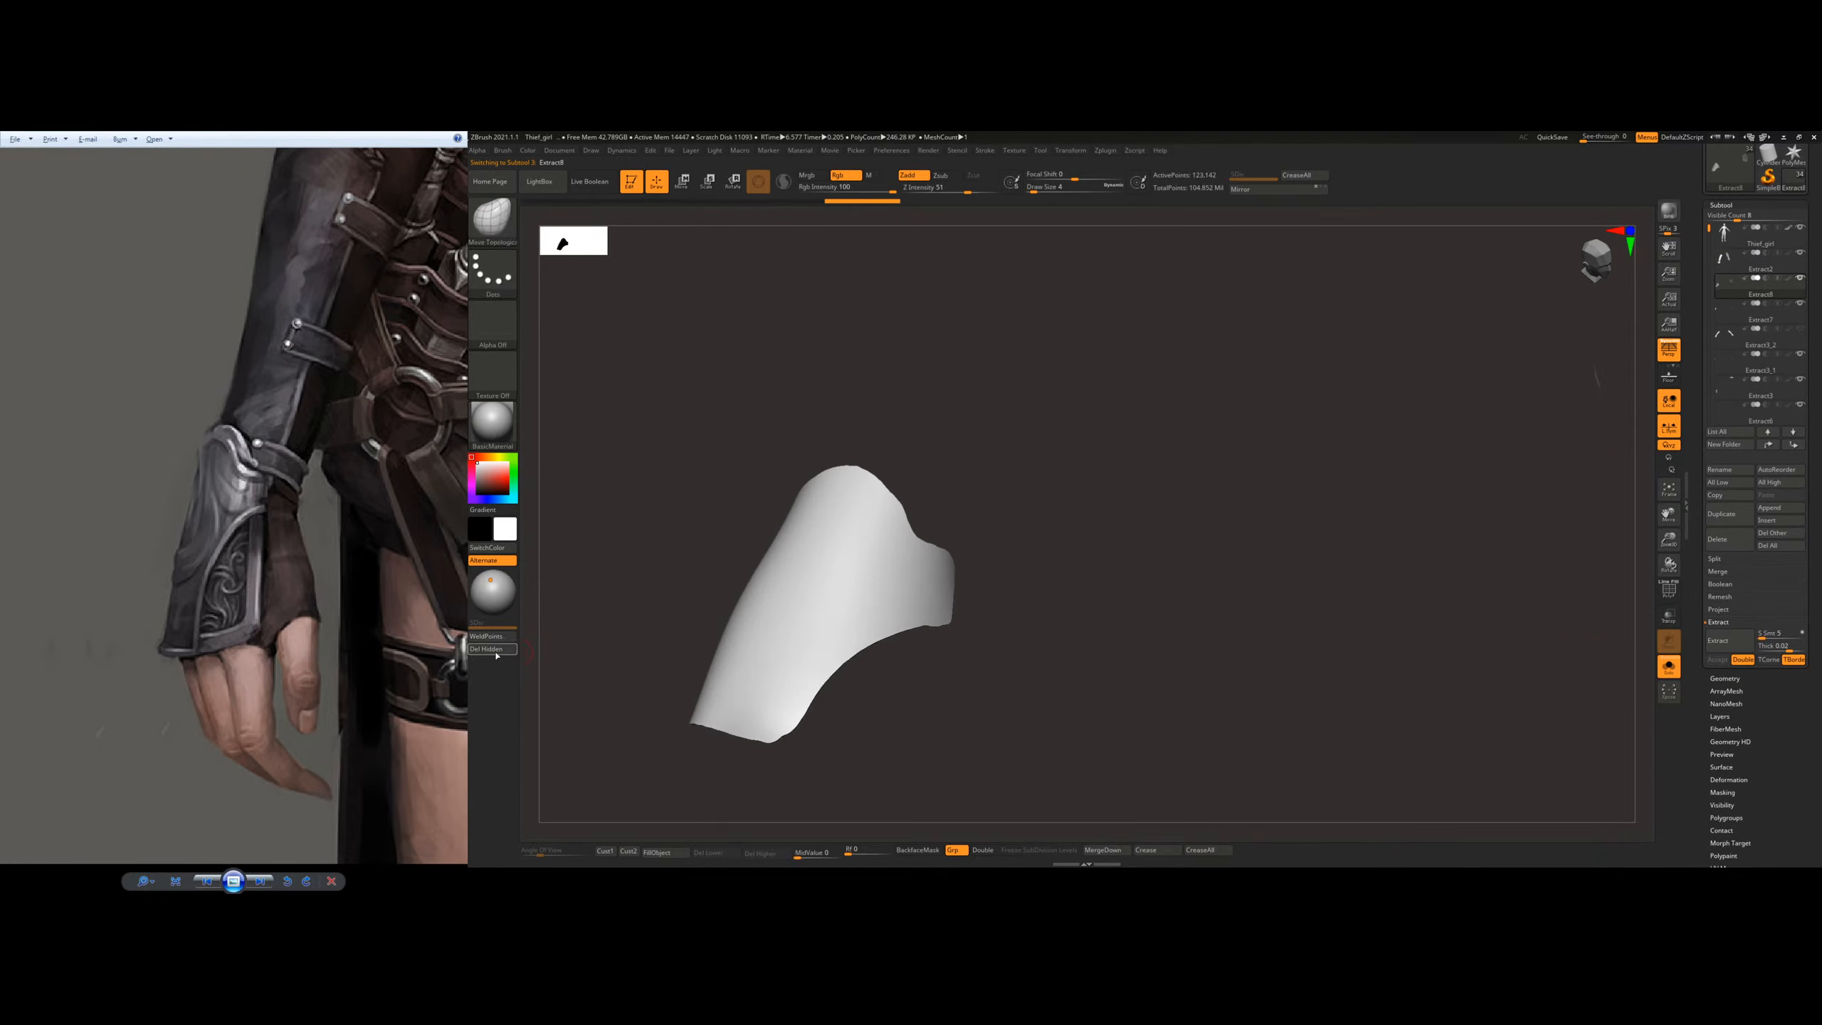
pyautogui.click(1668, 669)
# Step: With the Move Topological brush at draw size 58, fit the new plate over the back of the hand and wrist
pyautogui.moveTo(1415, 631); pyautogui.dragTo(1155, 617, button='right')
pyautogui.press('v')
pyautogui.press('b')
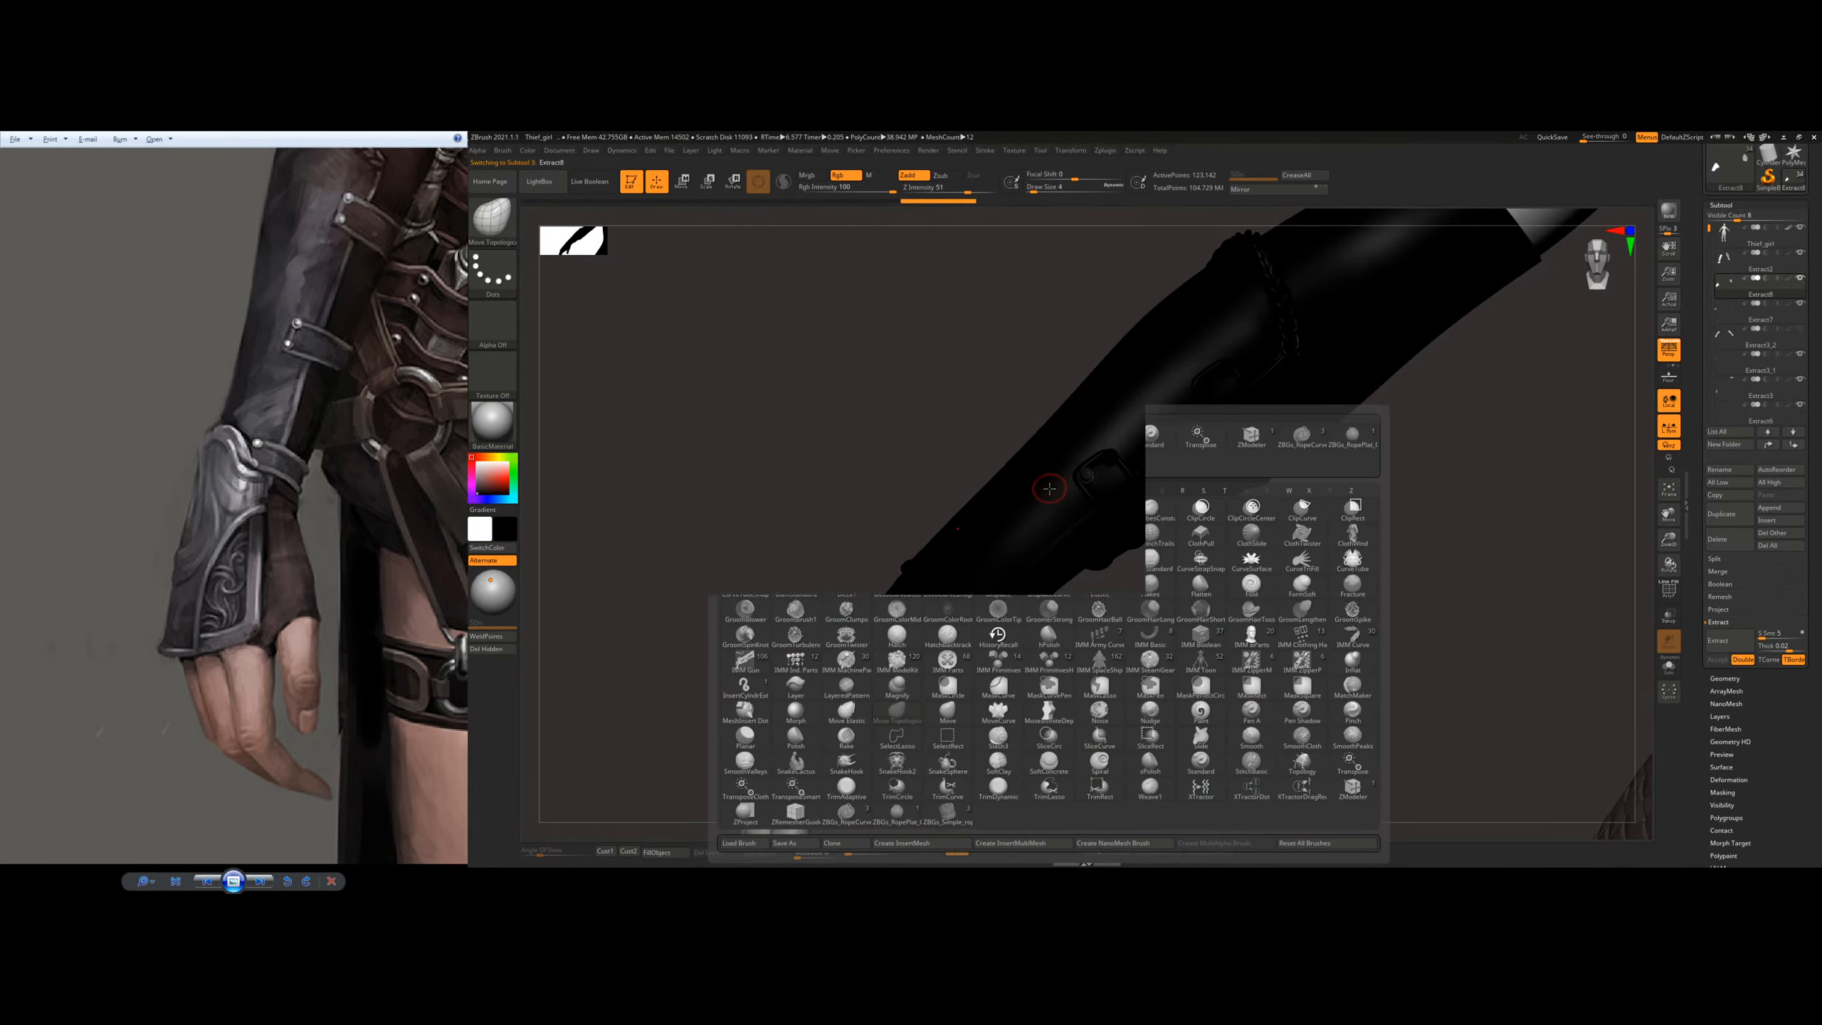
pyautogui.press('v')
pyautogui.press('b')
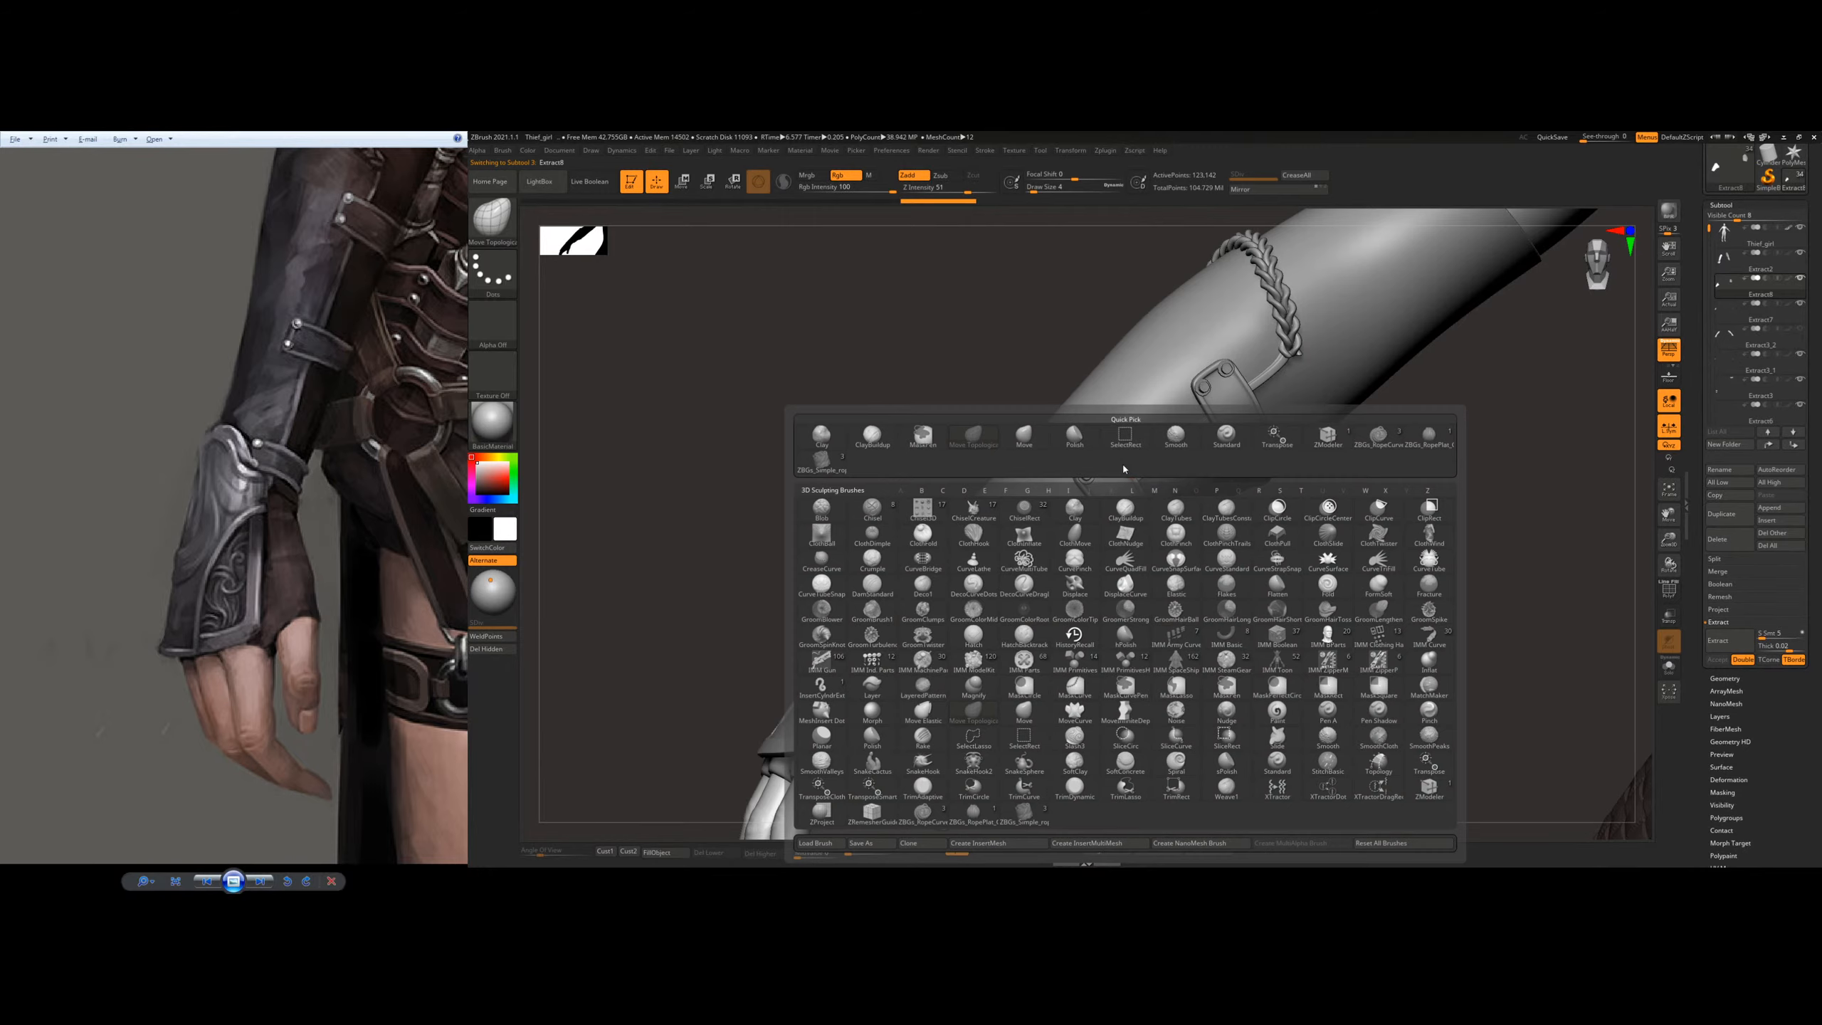
pyautogui.press('m')
pyautogui.press('t')
pyautogui.press('s')
pyautogui.moveTo(919, 656)
pyautogui.mouseDown()
pyautogui.moveTo(937, 656)
pyautogui.moveTo(890, 603)
pyautogui.mouseUp()
pyautogui.moveTo(890, 603); pyautogui.dragTo(935, 600, button='right')
pyautogui.moveTo(892, 570); pyautogui.dragTo(925, 559)
pyautogui.moveTo(927, 558); pyautogui.dragTo(903, 588, button='right')
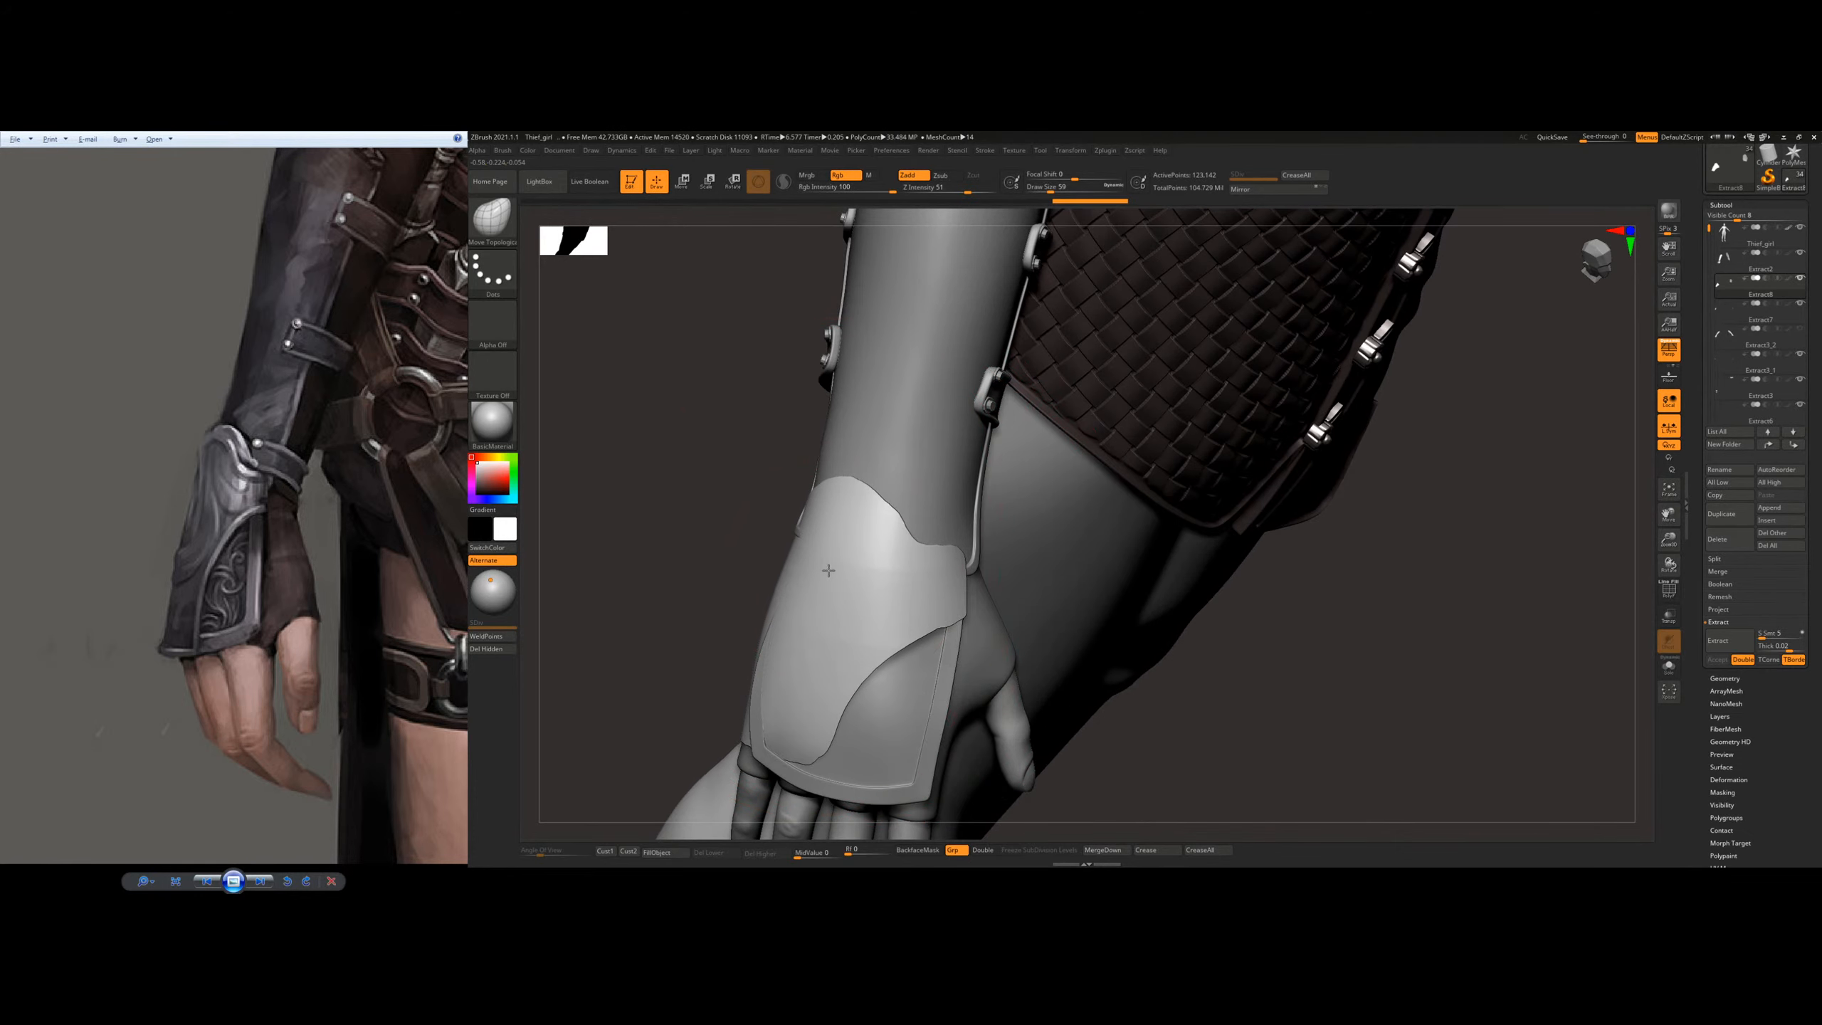
pyautogui.moveTo(833, 573); pyautogui.dragTo(840, 569)
pyautogui.moveTo(849, 566); pyautogui.dragTo(925, 542, button='right')
pyautogui.moveTo(802, 578); pyautogui.dragTo(787, 587)
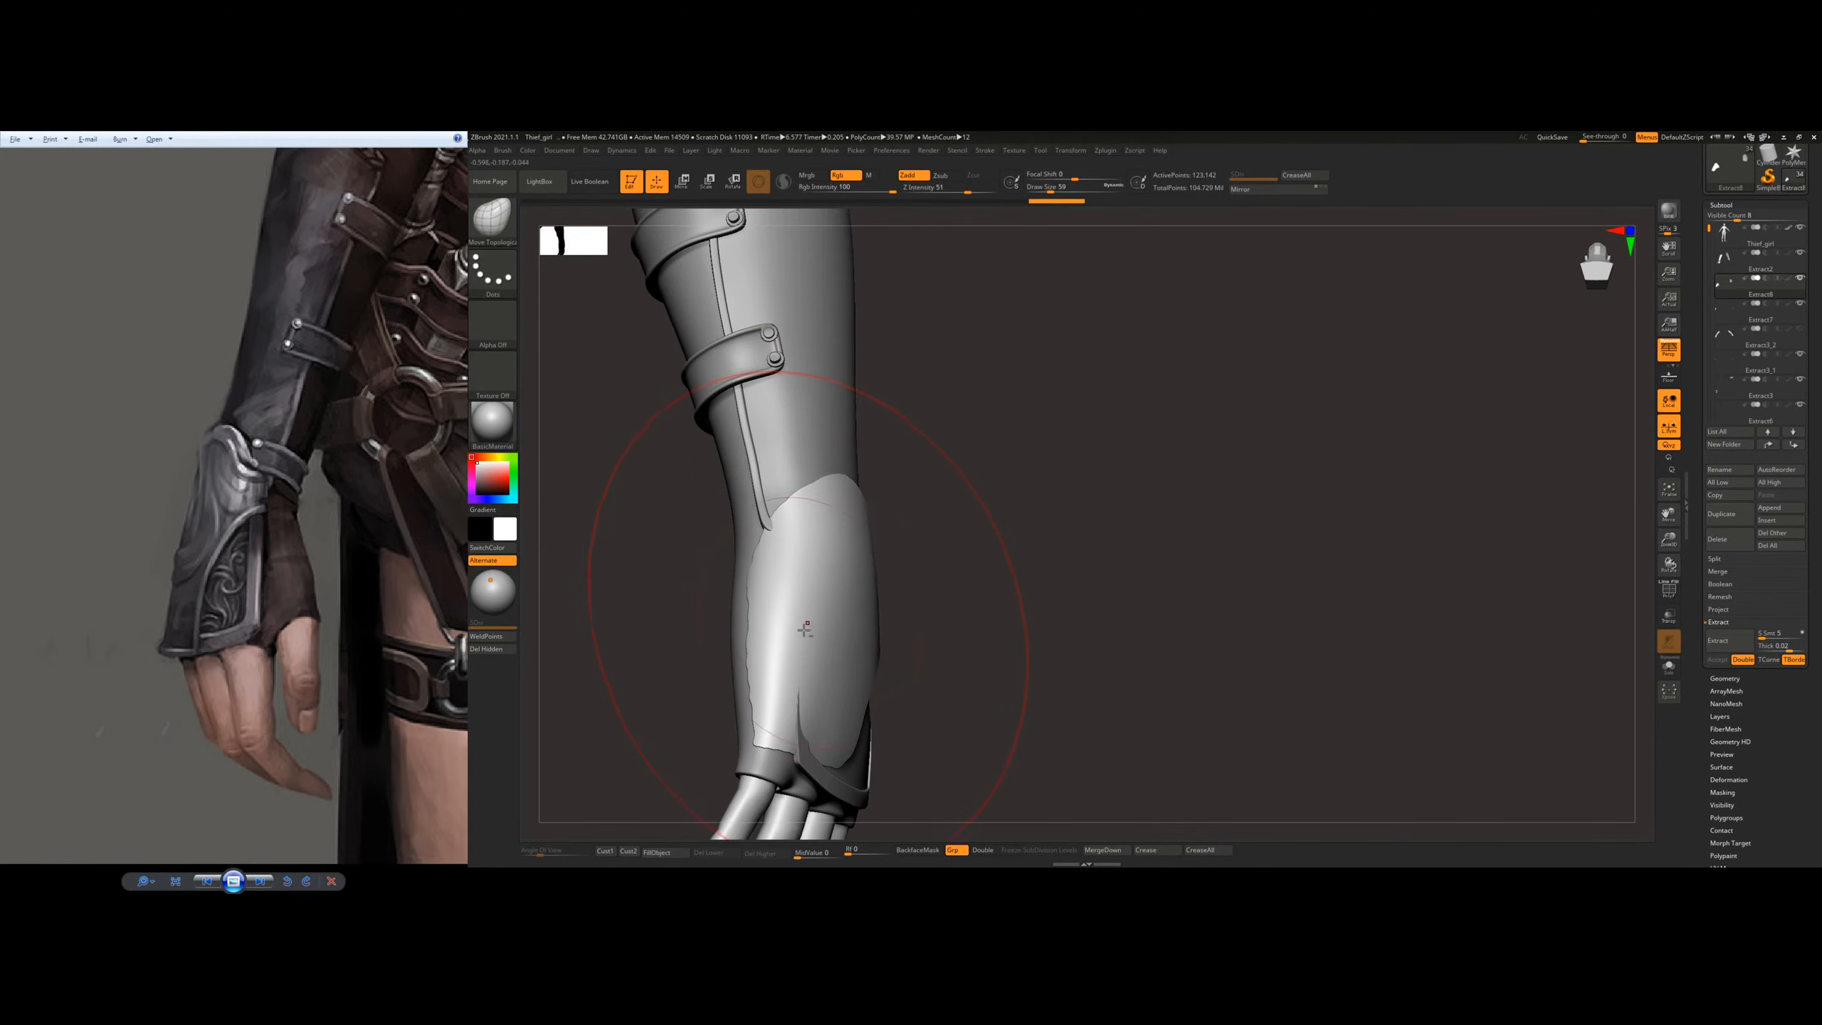
# Step: Reshape the plate's little-finger side and knuckle edge so it wraps over the hand and the plate beneath
pyautogui.moveTo(825, 693); pyautogui.dragTo(817, 710)
pyautogui.moveTo(787, 538); pyautogui.dragTo(793, 543)
pyautogui.moveTo(796, 547)
pyautogui.mouseDown(button='right')
pyautogui.moveTo(836, 574)
pyautogui.moveTo(907, 563)
pyautogui.moveTo(931, 606)
pyautogui.moveTo(891, 606)
pyautogui.mouseUp(button='right')
pyautogui.moveTo(814, 655)
pyautogui.mouseDown(button='right')
pyautogui.moveTo(836, 688)
pyautogui.moveTo(777, 691)
pyautogui.mouseUp(button='right')
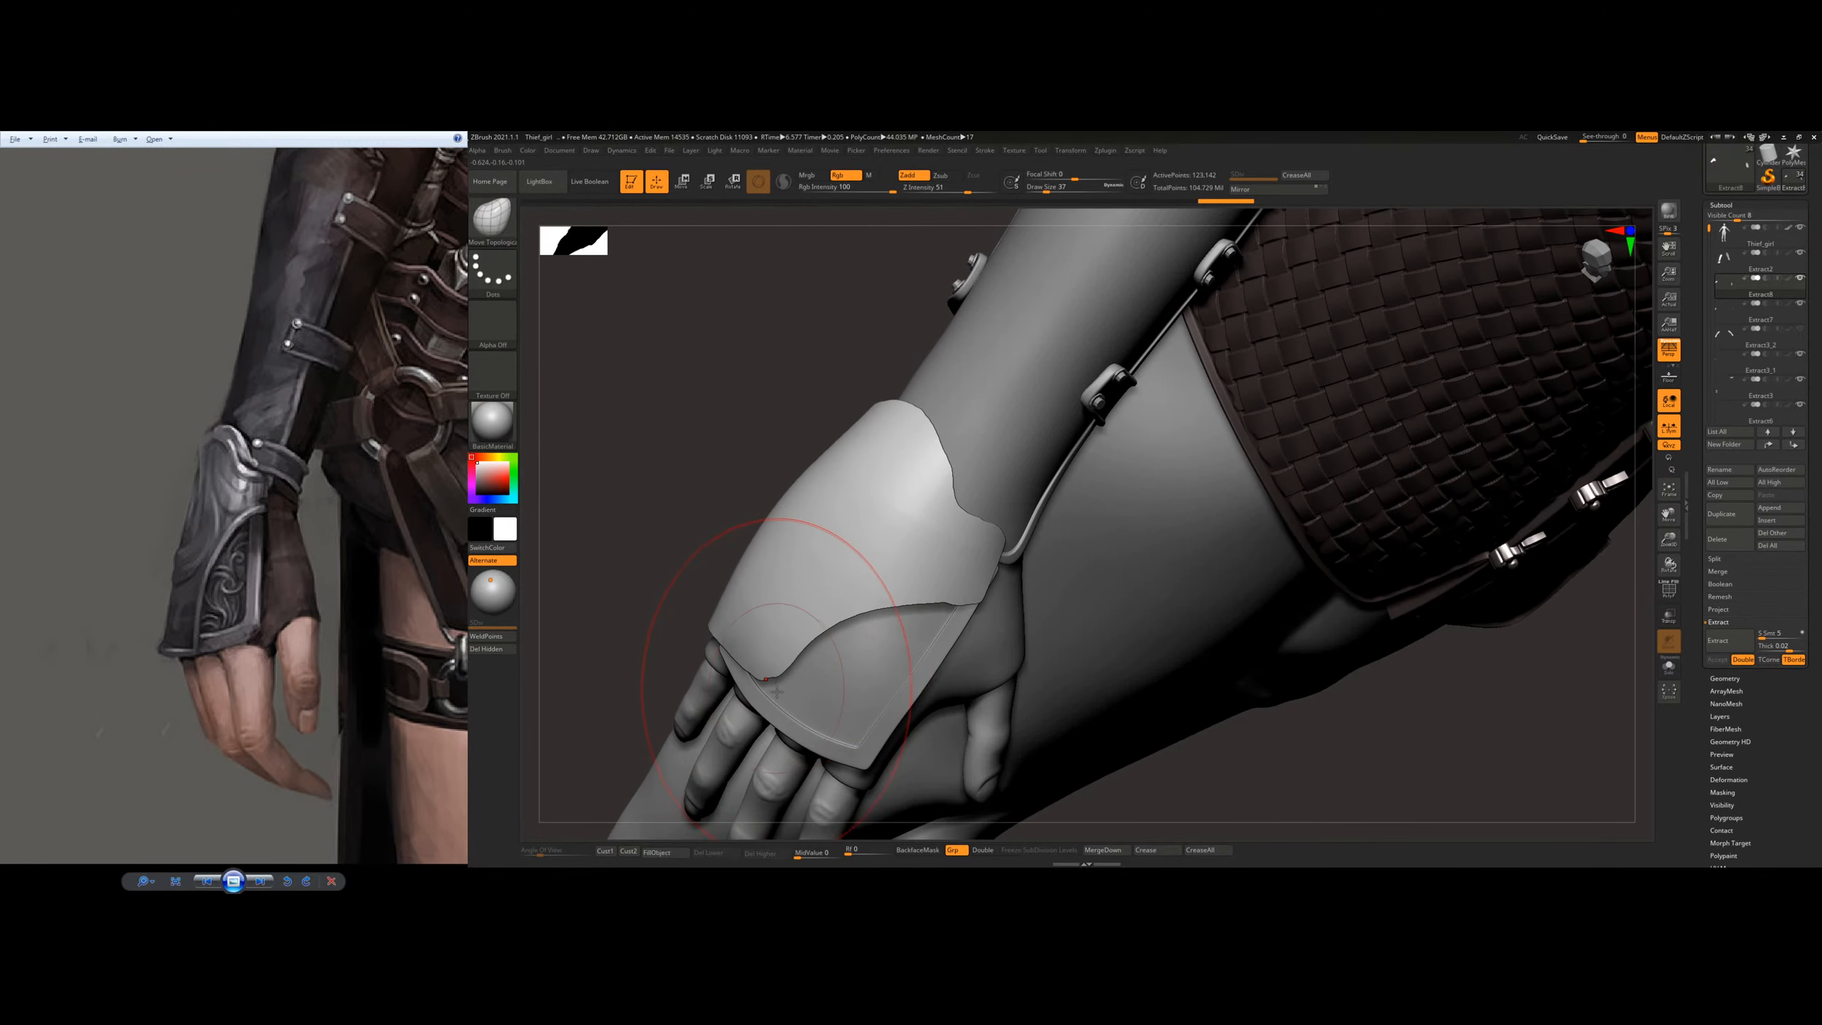
pyautogui.moveTo(785, 769)
pyautogui.mouseDown()
pyautogui.moveTo(820, 654)
pyautogui.moveTo(879, 610)
pyautogui.mouseUp()
pyautogui.moveTo(951, 582); pyautogui.dragTo(1000, 548, button='right')
pyautogui.moveTo(1001, 548); pyautogui.dragTo(1024, 557)
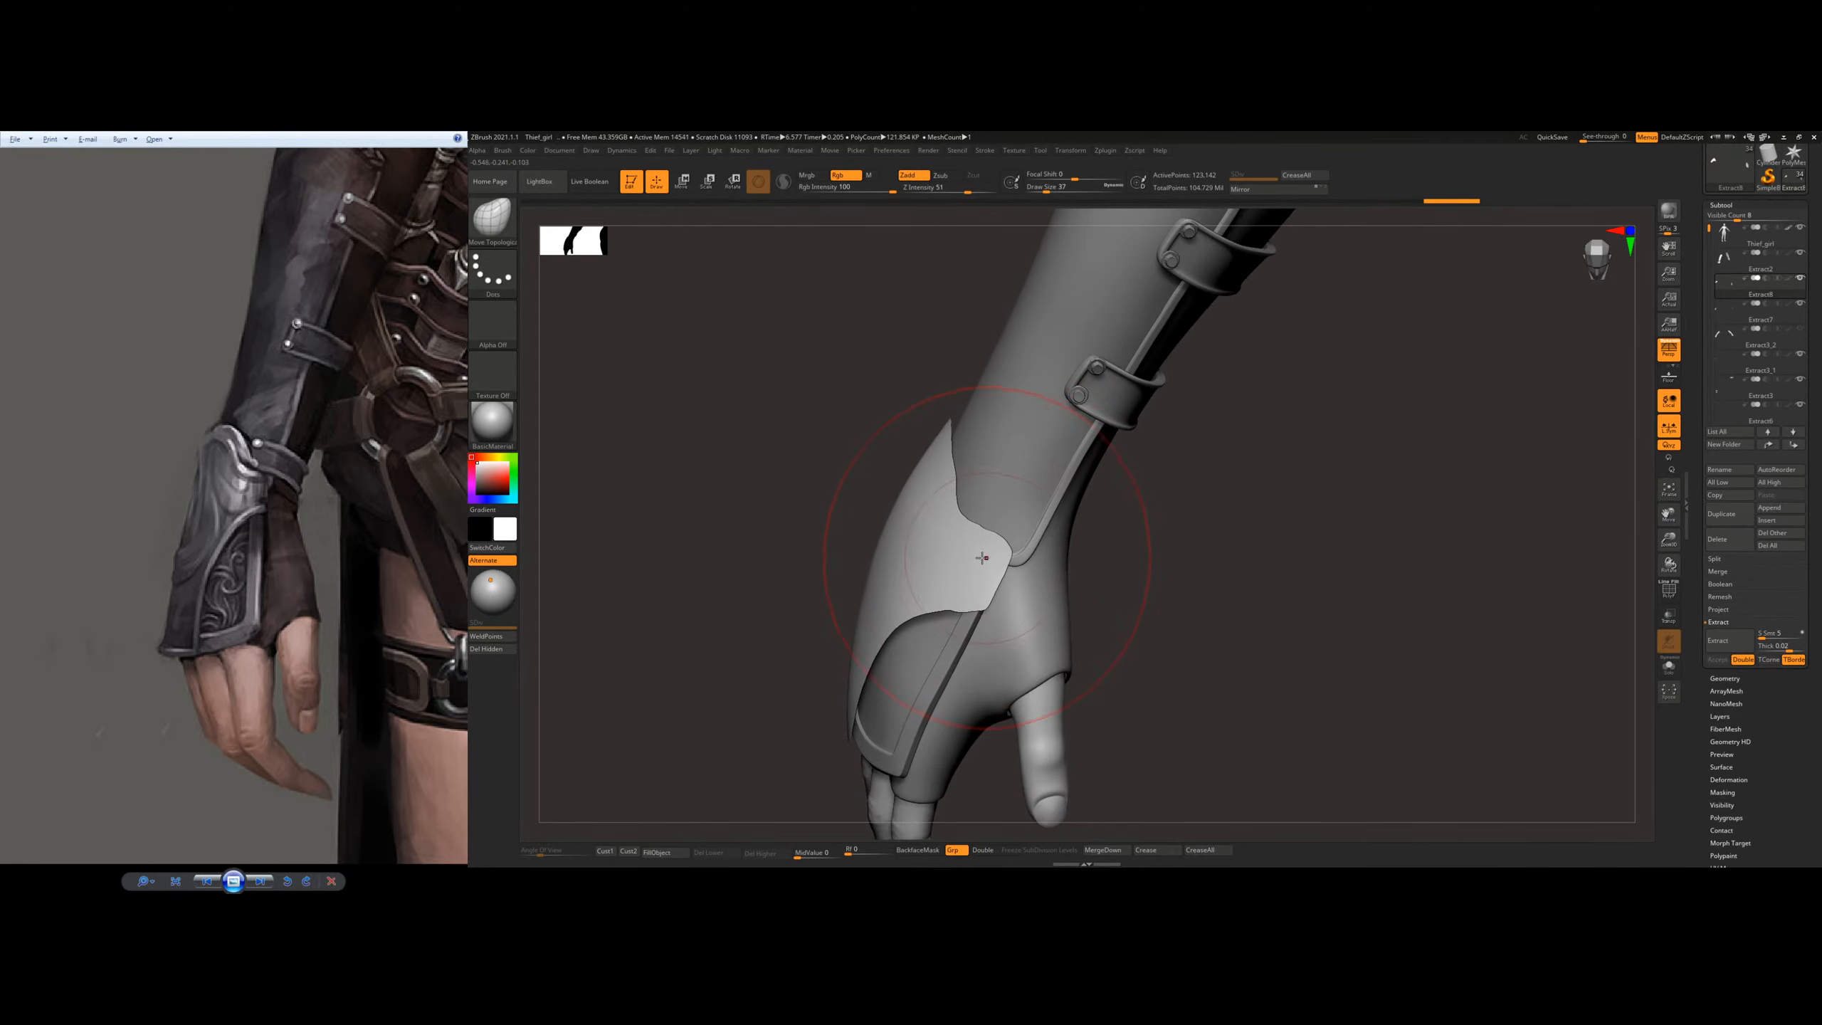
# Step: Adjust the plate's thumb-side tab and wrist curve to meet the lower edge of the bracer
pyautogui.moveTo(983, 558)
pyautogui.mouseDown(button='right')
pyautogui.moveTo(1033, 554)
pyautogui.moveTo(983, 582)
pyautogui.moveTo(954, 538)
pyautogui.moveTo(966, 570)
pyautogui.moveTo(941, 567)
pyautogui.mouseUp(button='right')
pyautogui.moveTo(947, 535); pyautogui.dragTo(958, 527)
pyautogui.moveTo(995, 525); pyautogui.dragTo(1007, 512)
pyautogui.moveTo(962, 527); pyautogui.dragTo(990, 551, button='right')
pyautogui.press('s')
pyautogui.moveTo(990, 559); pyautogui.dragTo(1004, 554)
pyautogui.moveTo(1002, 564); pyautogui.dragTo(1030, 536, button='right')
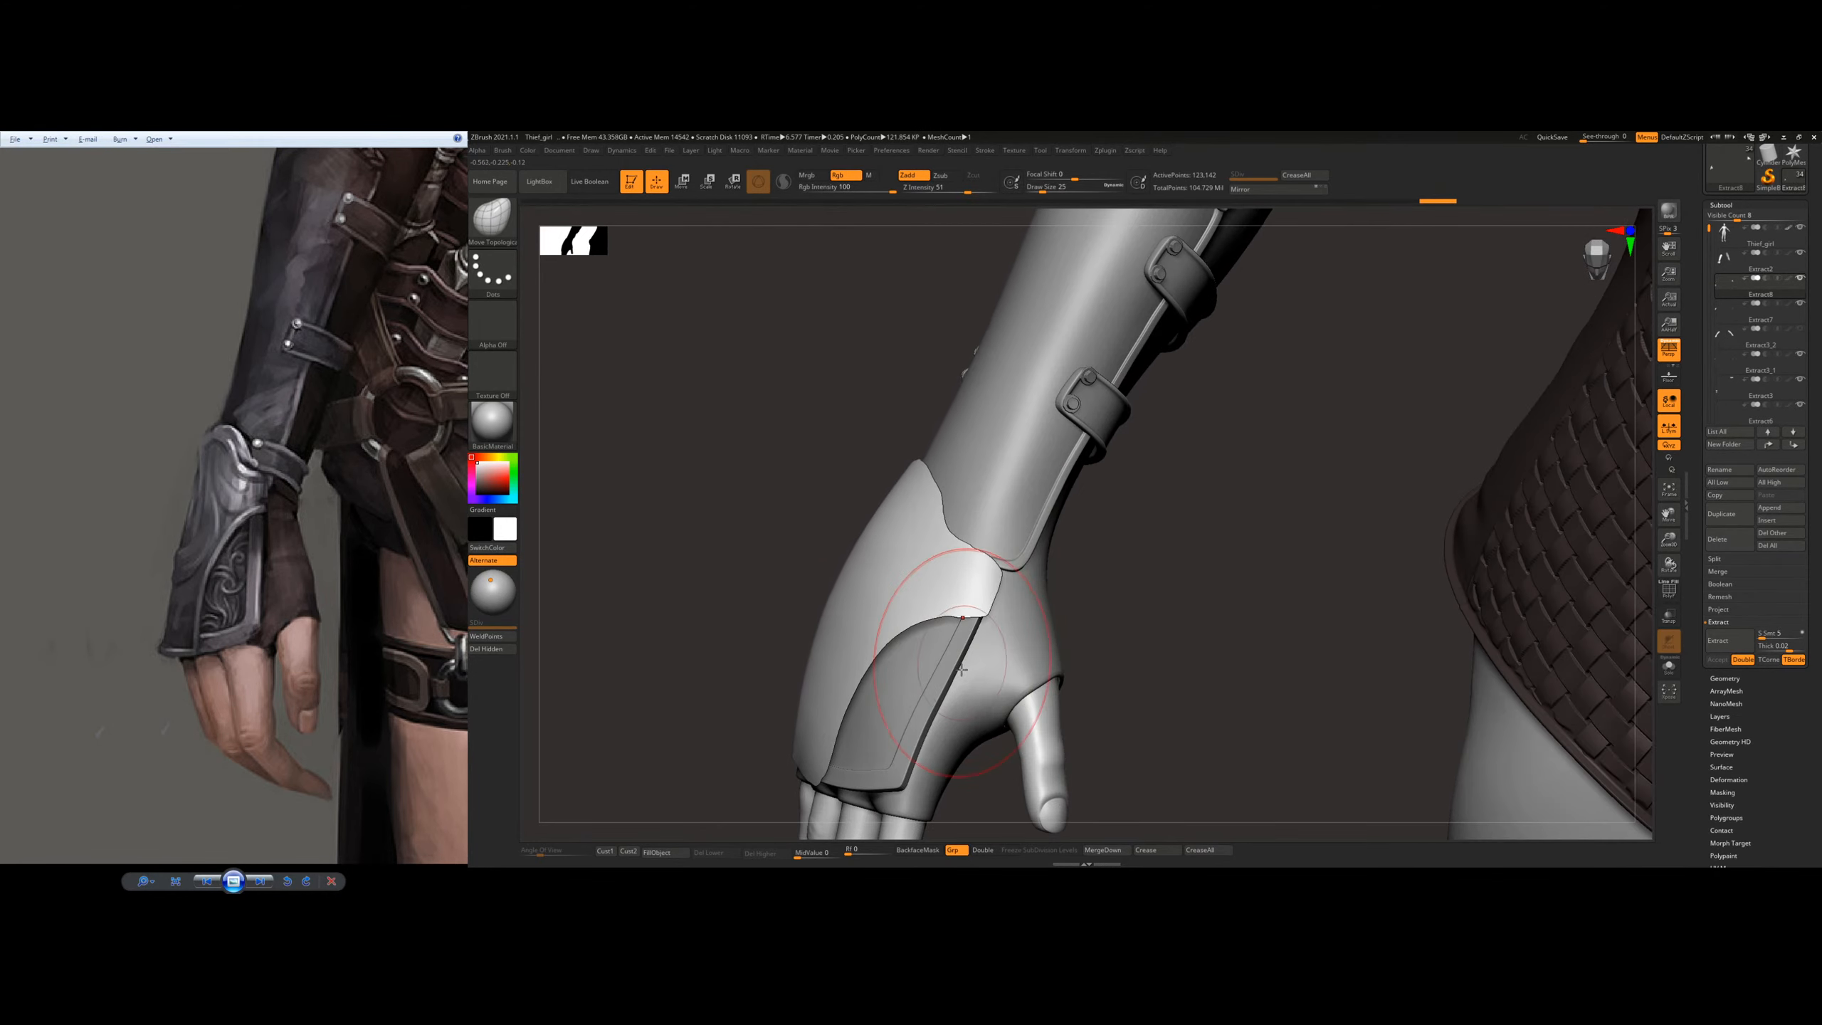
# Step: Select the underlying rimmed hand plate, isolate it and lower it to subdivision level 1
pyautogui.press('s')
pyautogui.moveTo(936, 690); pyautogui.dragTo(927, 689)
pyautogui.keyDown('alt'); pyautogui.click(927, 688); pyautogui.keyUp('alt')
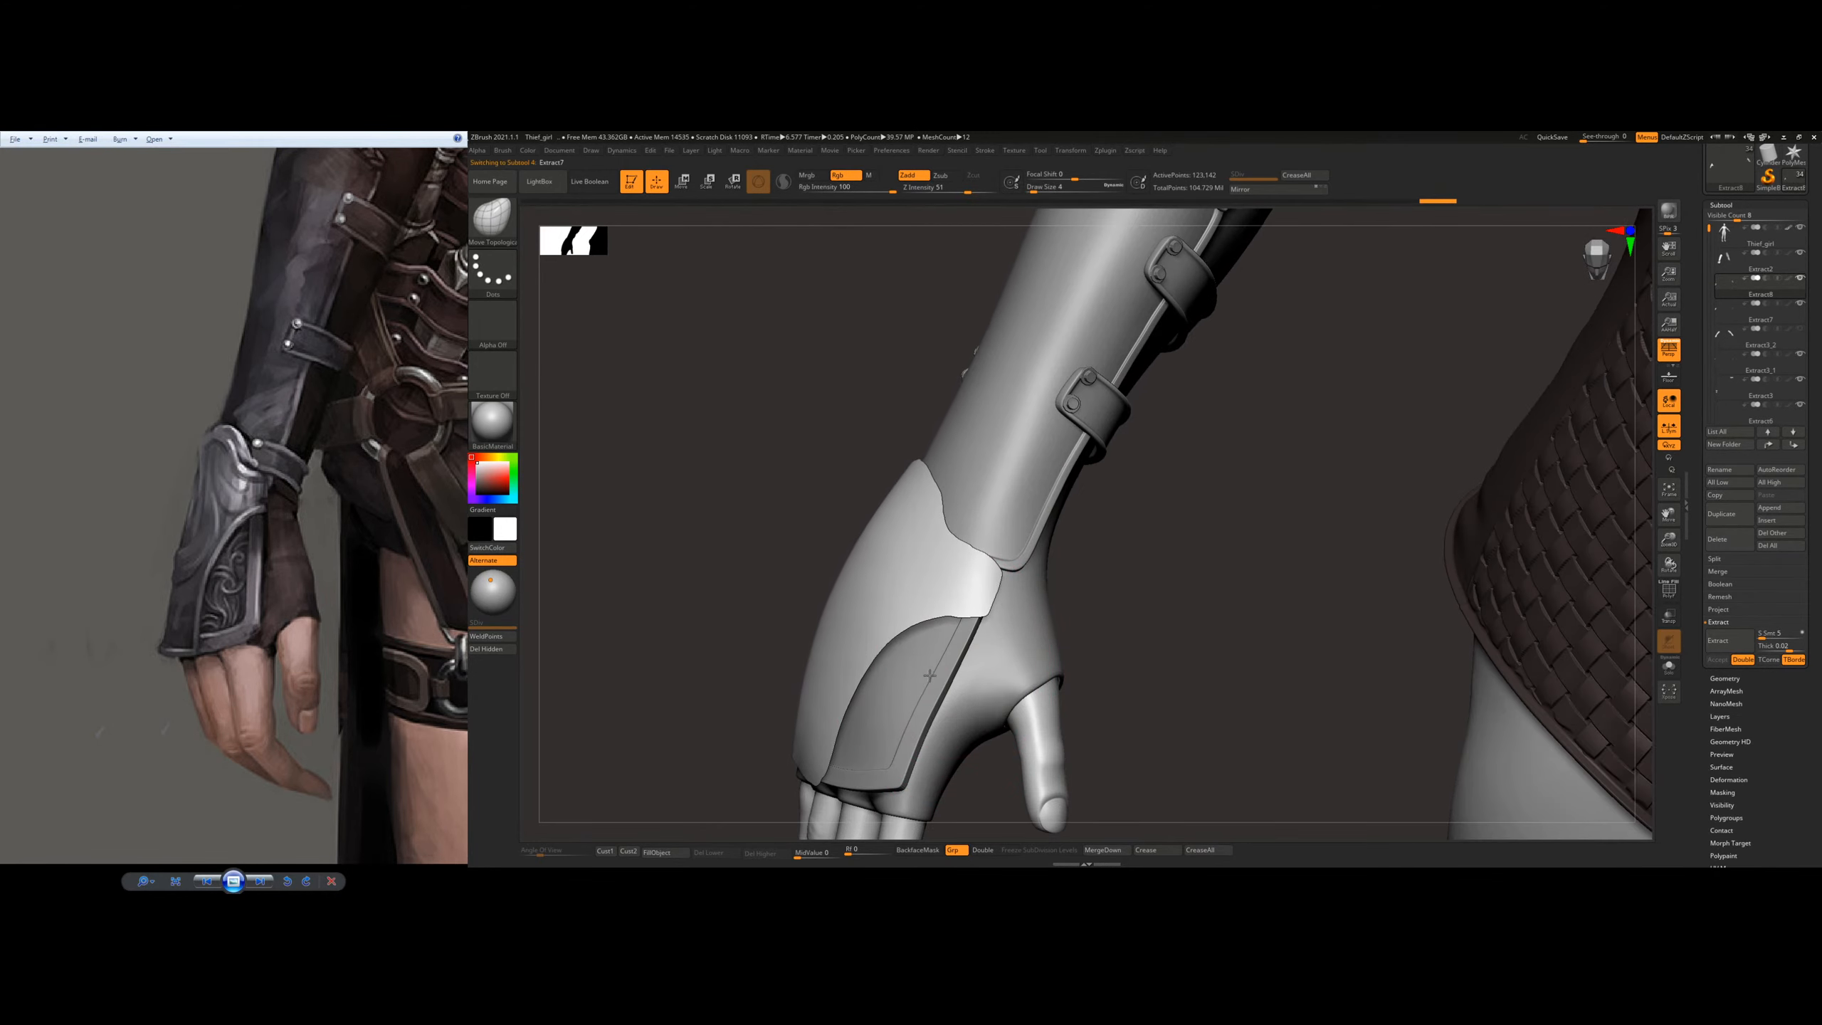
pyautogui.click(1668, 668)
pyautogui.moveTo(1301, 651); pyautogui.dragTo(718, 621, button='right')
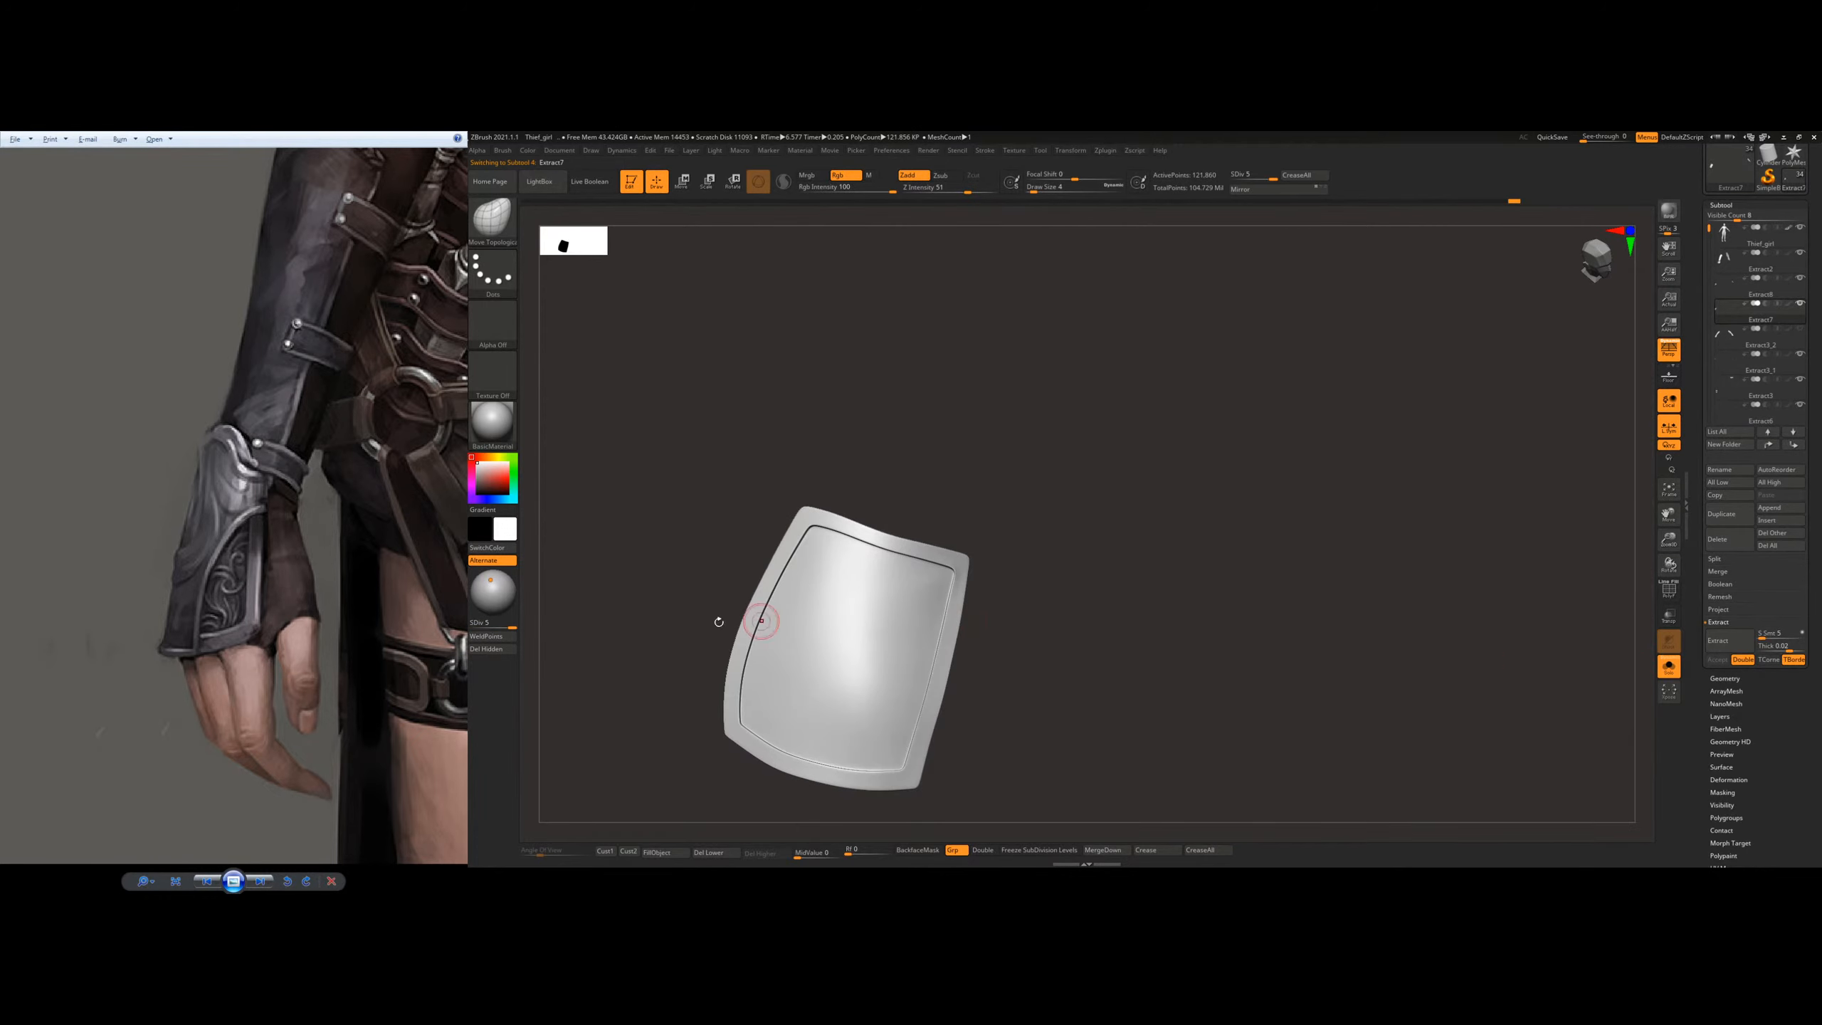
pyautogui.click(475, 622)
pyautogui.moveTo(770, 541); pyautogui.dragTo(965, 596, button='right')
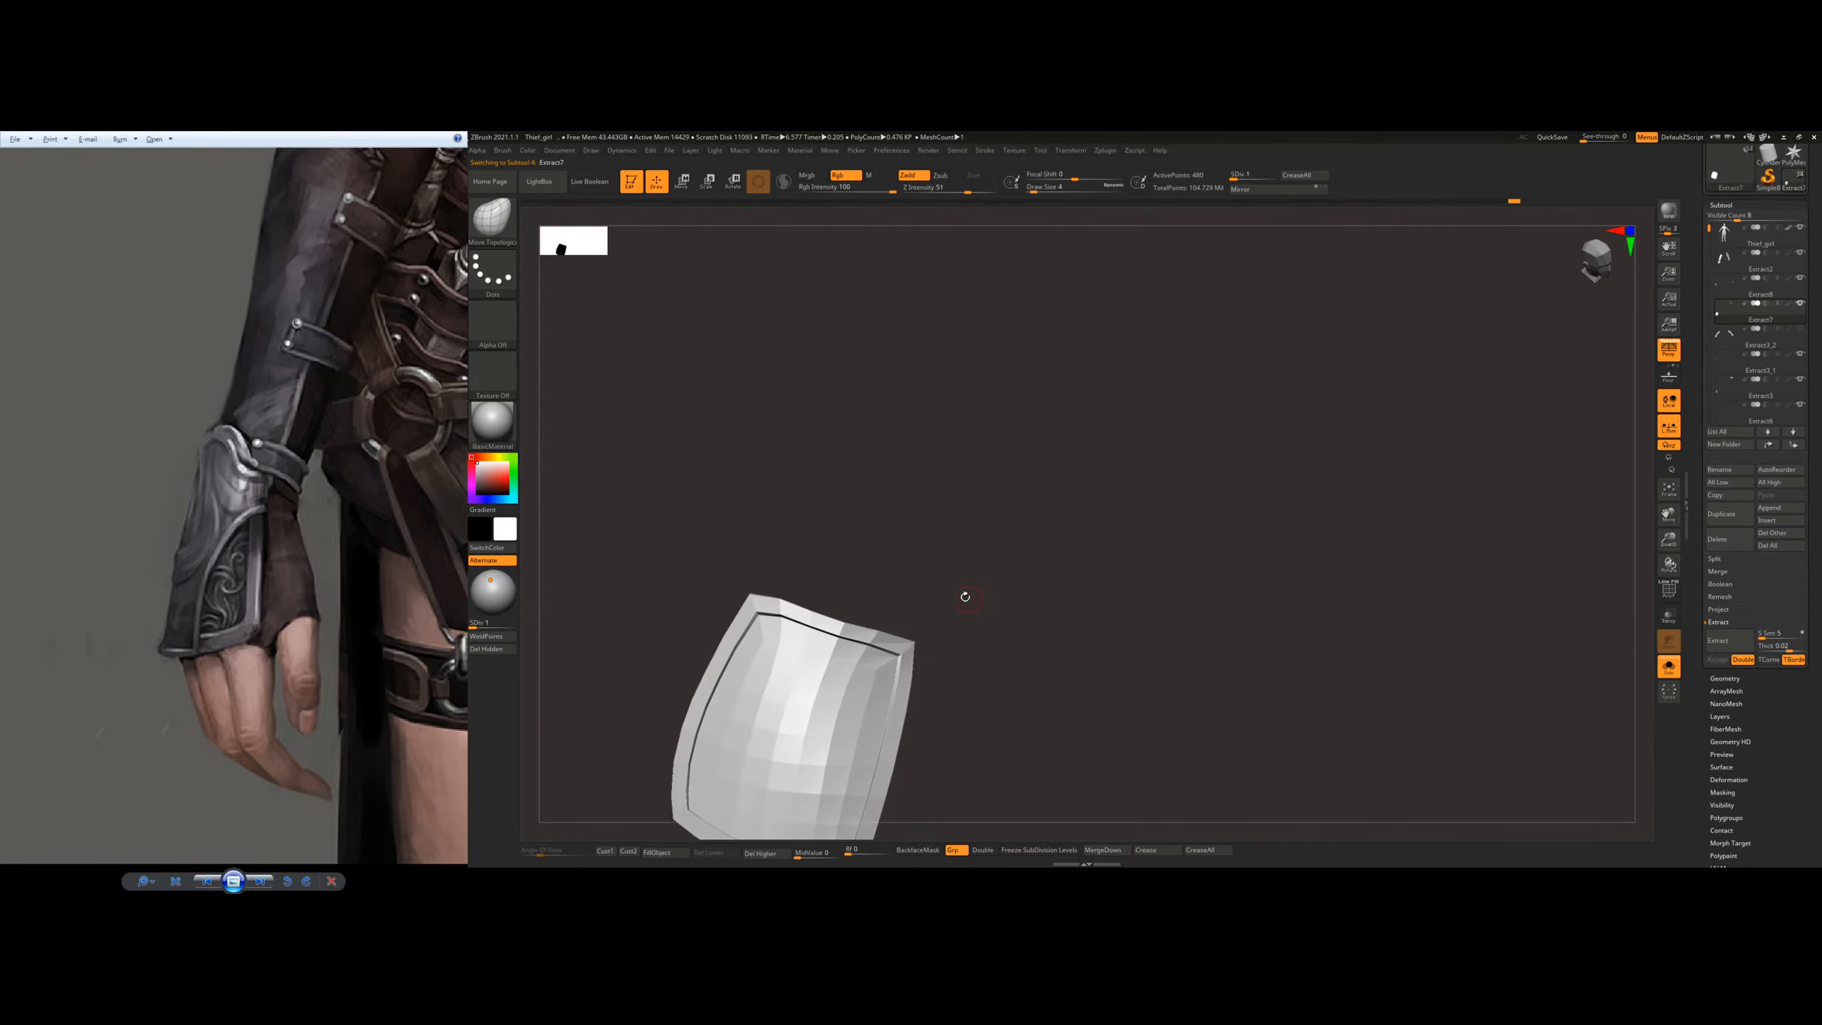
# Step: Pull the rimmed plate's wrist-side edge up into an arch using draw size 20
pyautogui.press('s')
pyautogui.moveTo(824, 683); pyautogui.dragTo(831, 683)
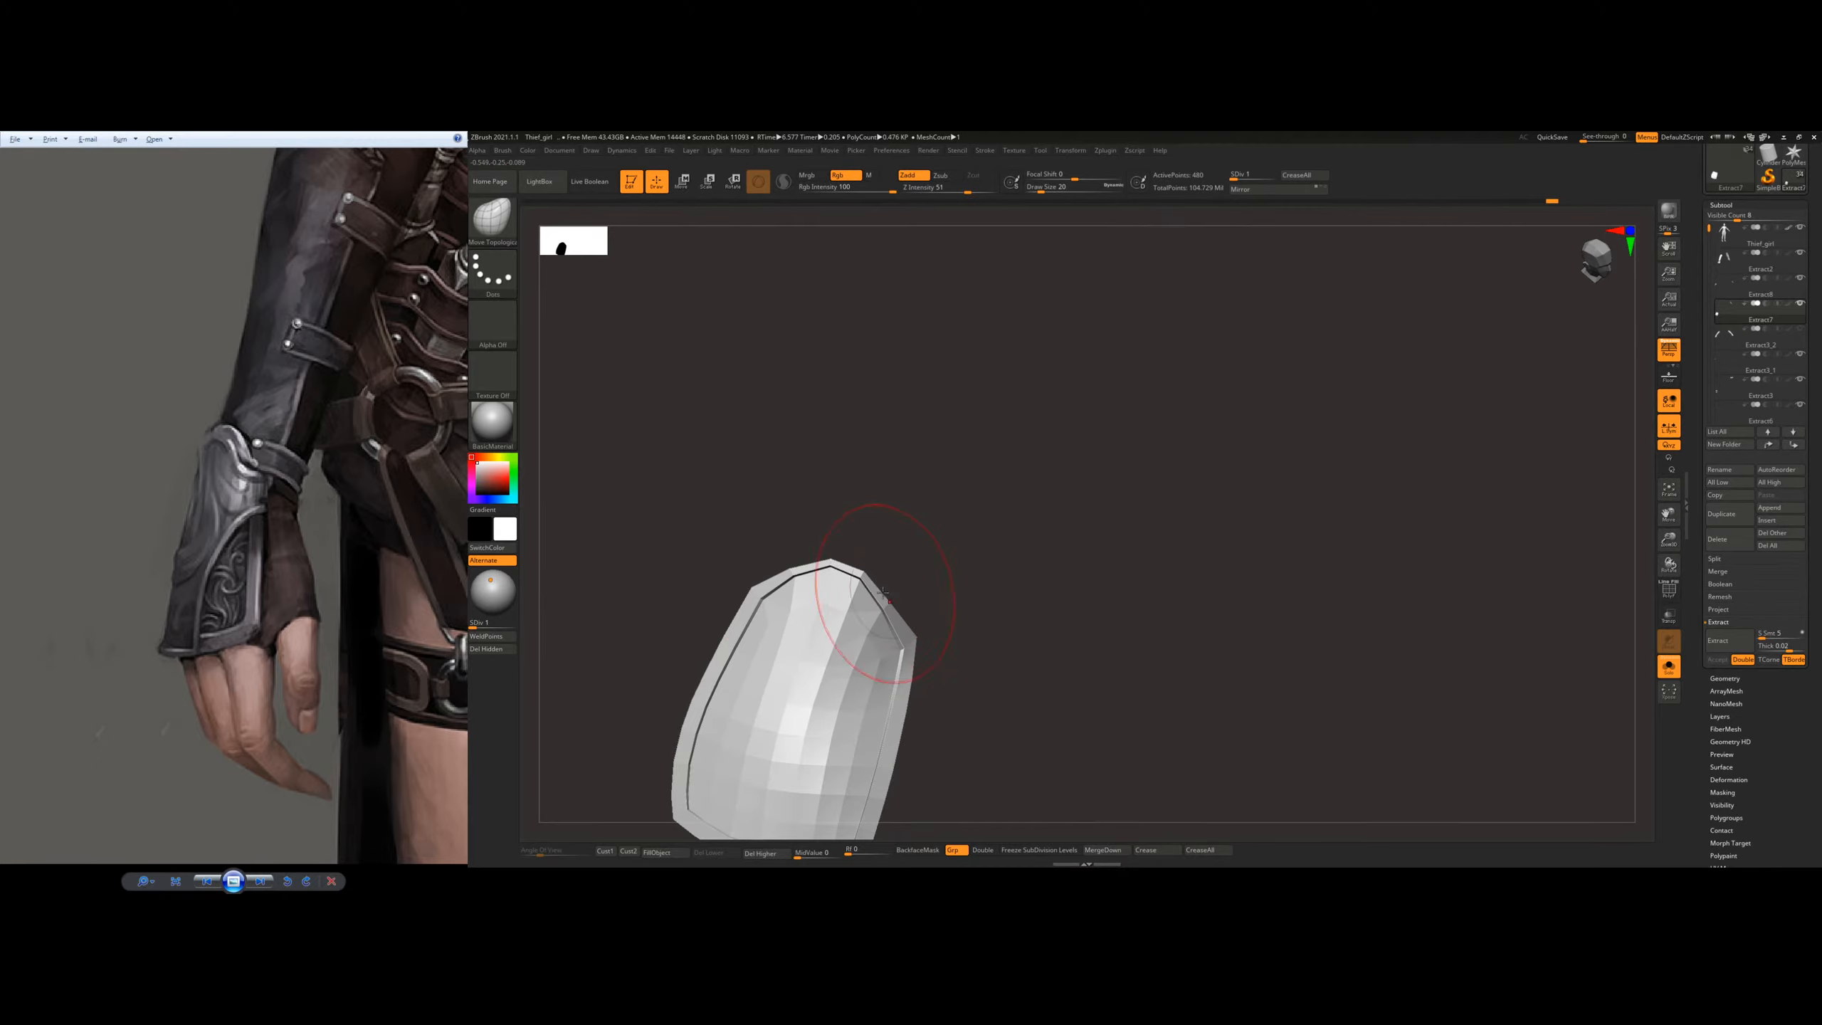
pyautogui.moveTo(871, 581)
pyautogui.mouseDown(button='right')
pyautogui.moveTo(830, 550)
pyautogui.moveTo(879, 565)
pyautogui.mouseUp(button='right')
# Step: Show all the parts and adjust the rimmed plate's arched tip against the forearm and the overlying plate
pyautogui.click(1678, 668)
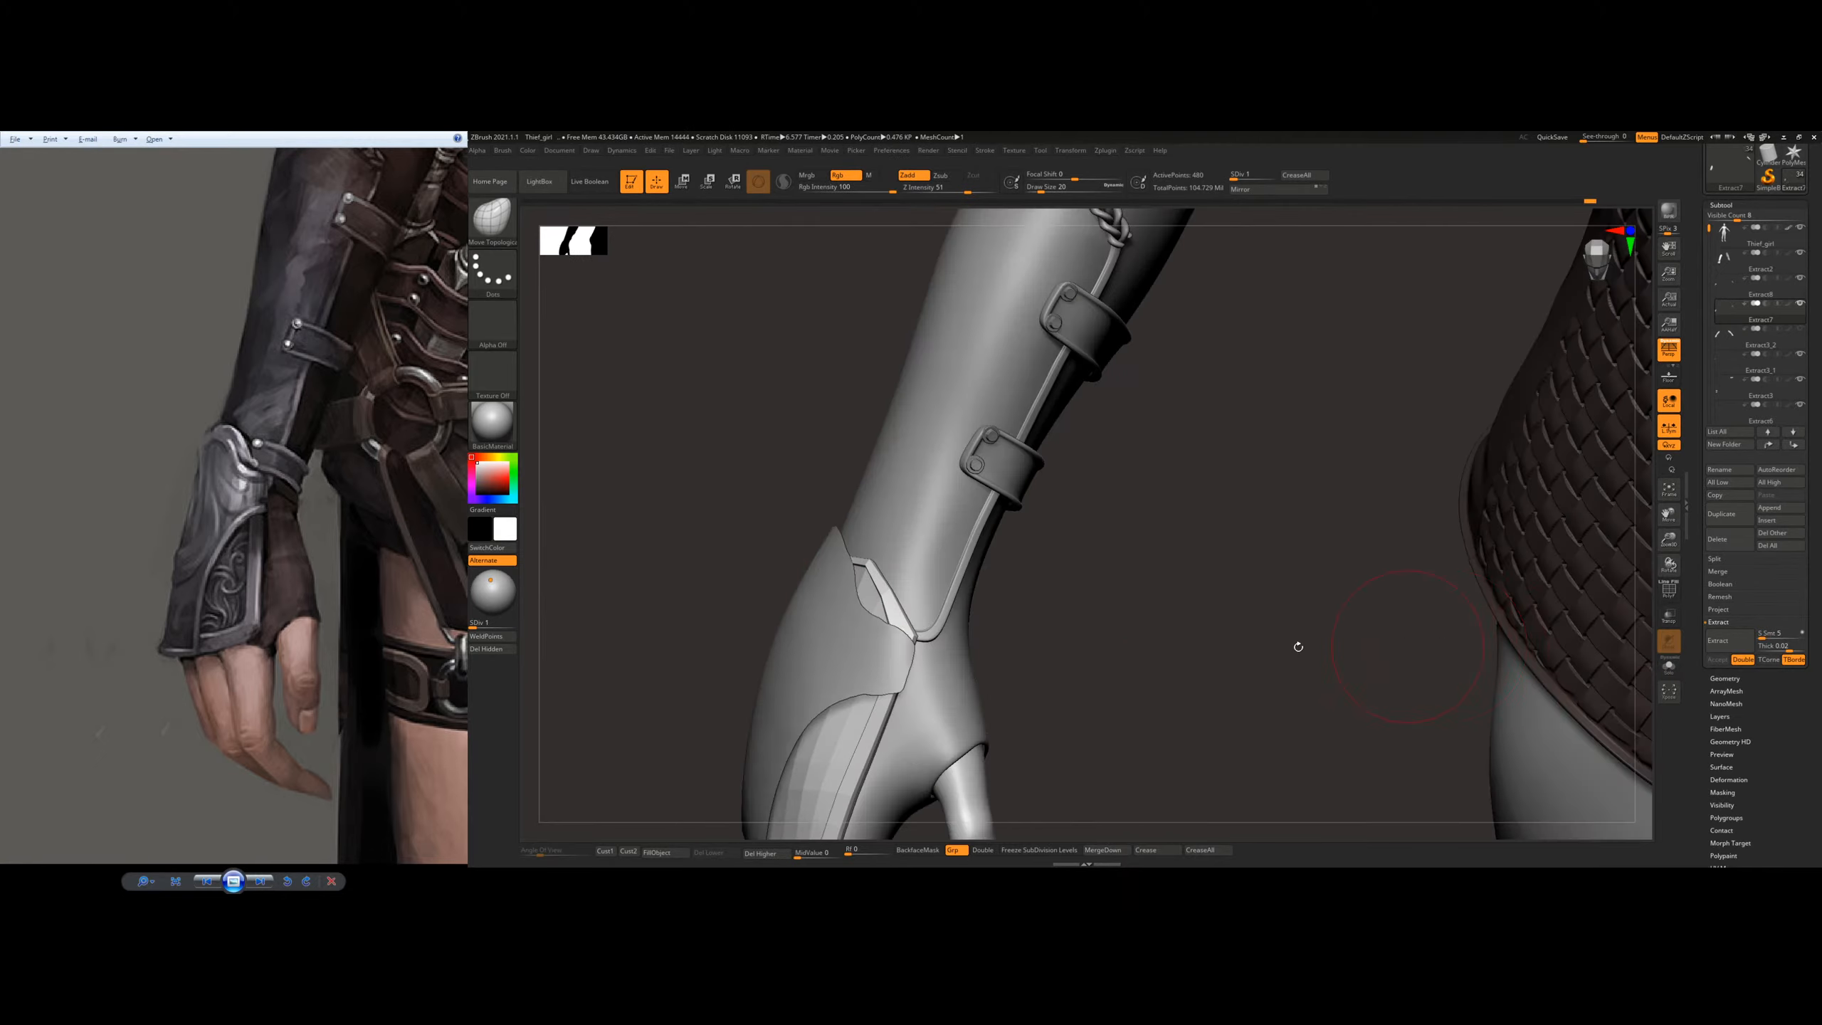
pyautogui.moveTo(1076, 623); pyautogui.dragTo(1033, 575, button='right')
pyautogui.keyDown('ctrl'); pyautogui.moveTo(871, 410); pyautogui.dragTo(922, 585, button='right'); pyautogui.keyUp('ctrl')
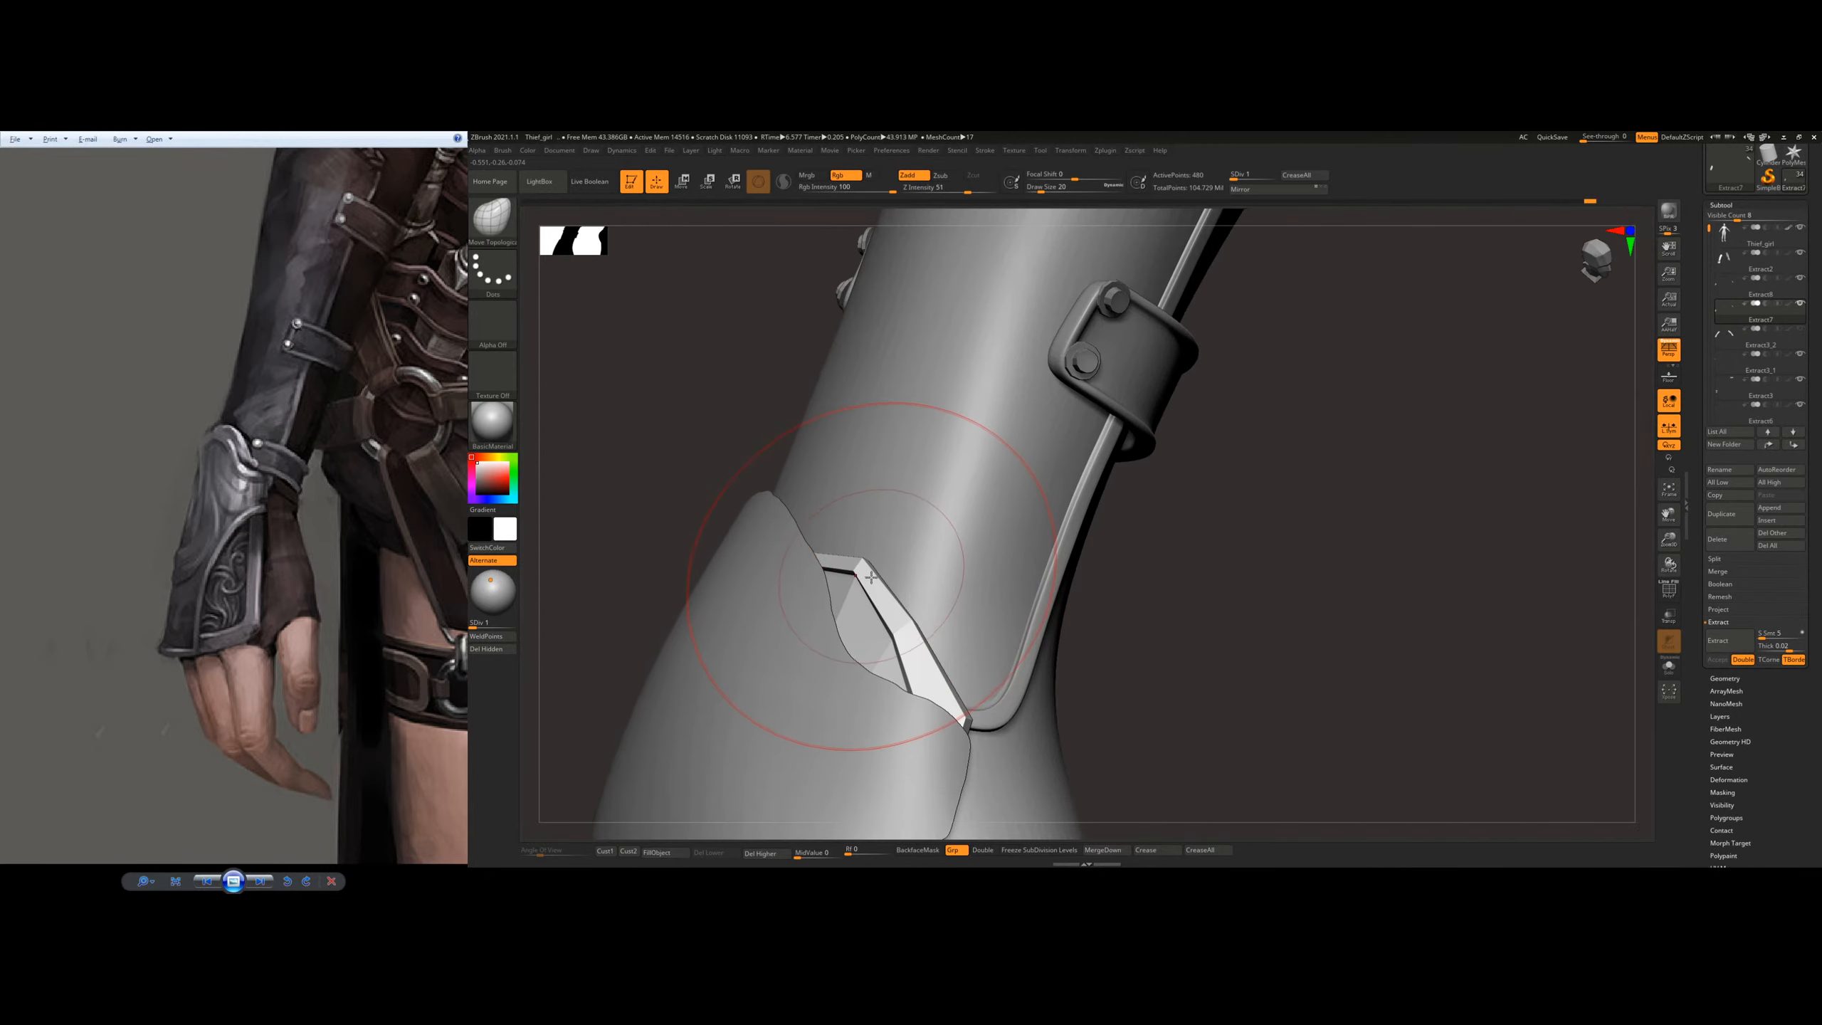
pyautogui.moveTo(915, 549); pyautogui.dragTo(851, 591, button='right')
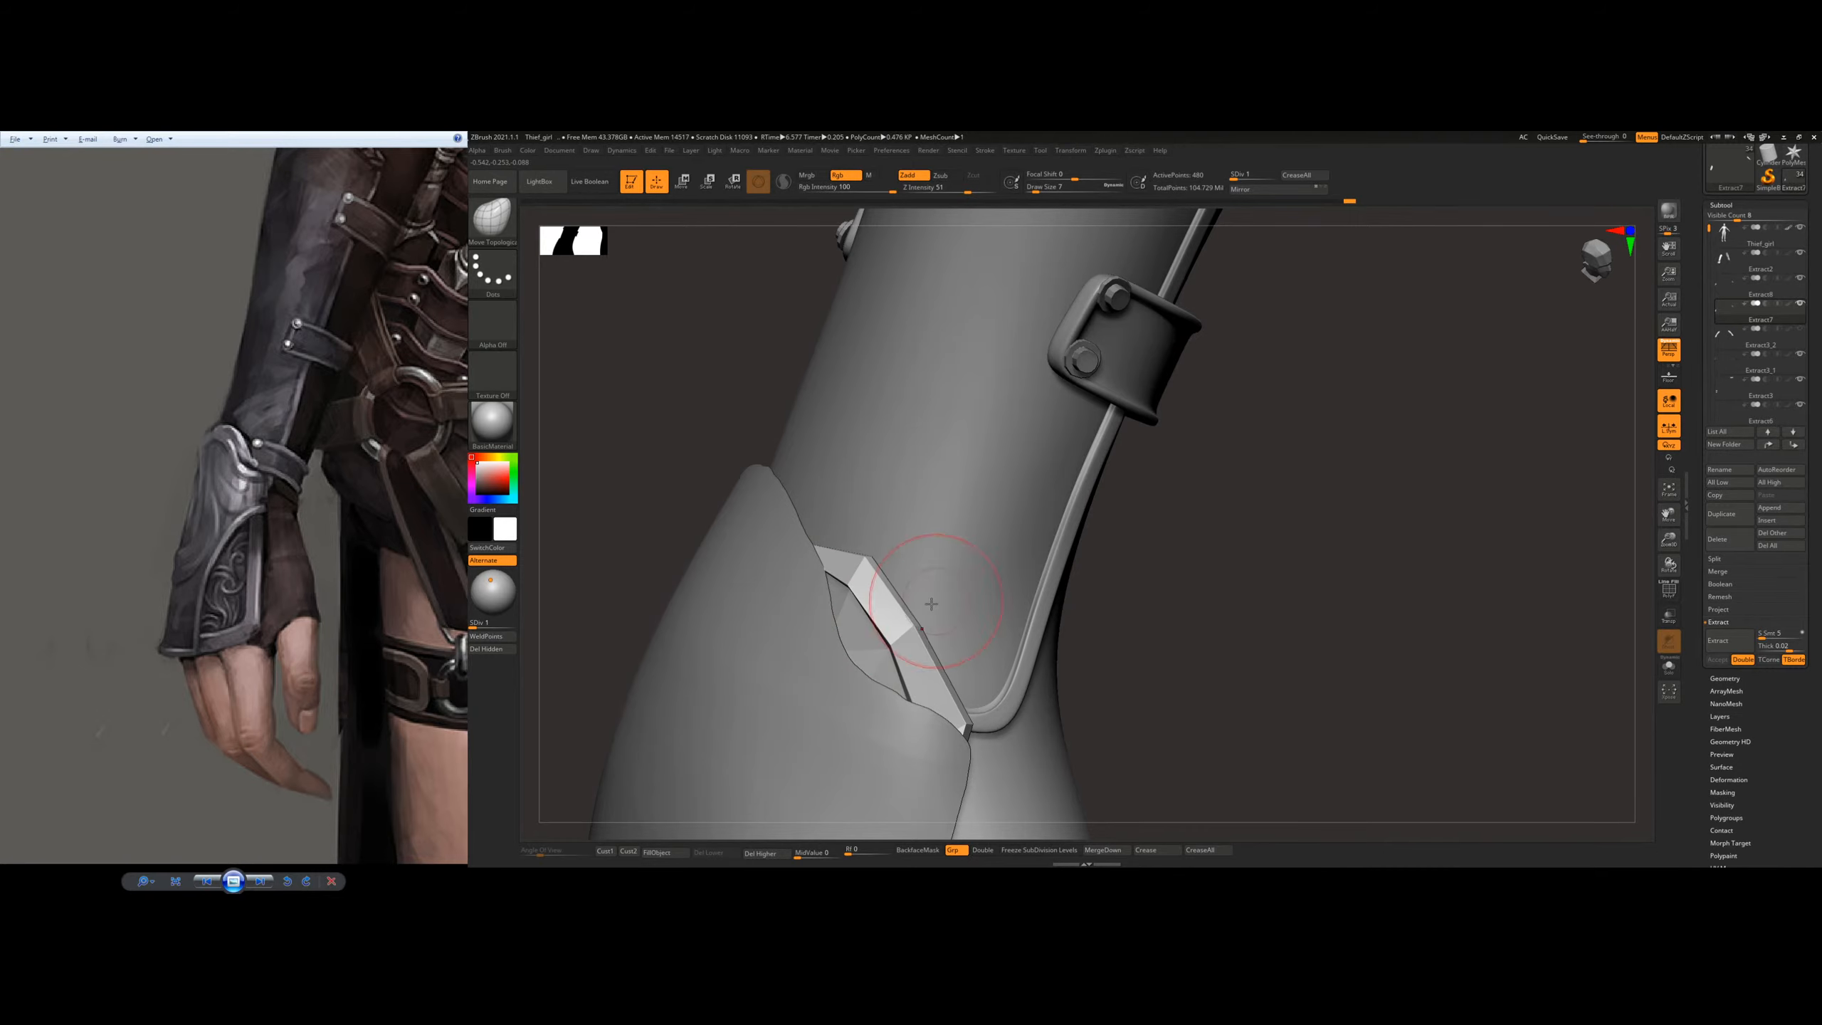
pyautogui.moveTo(888, 641)
pyautogui.mouseDown(button='right')
pyautogui.moveTo(925, 625)
pyautogui.moveTo(875, 562)
pyautogui.mouseUp(button='right')
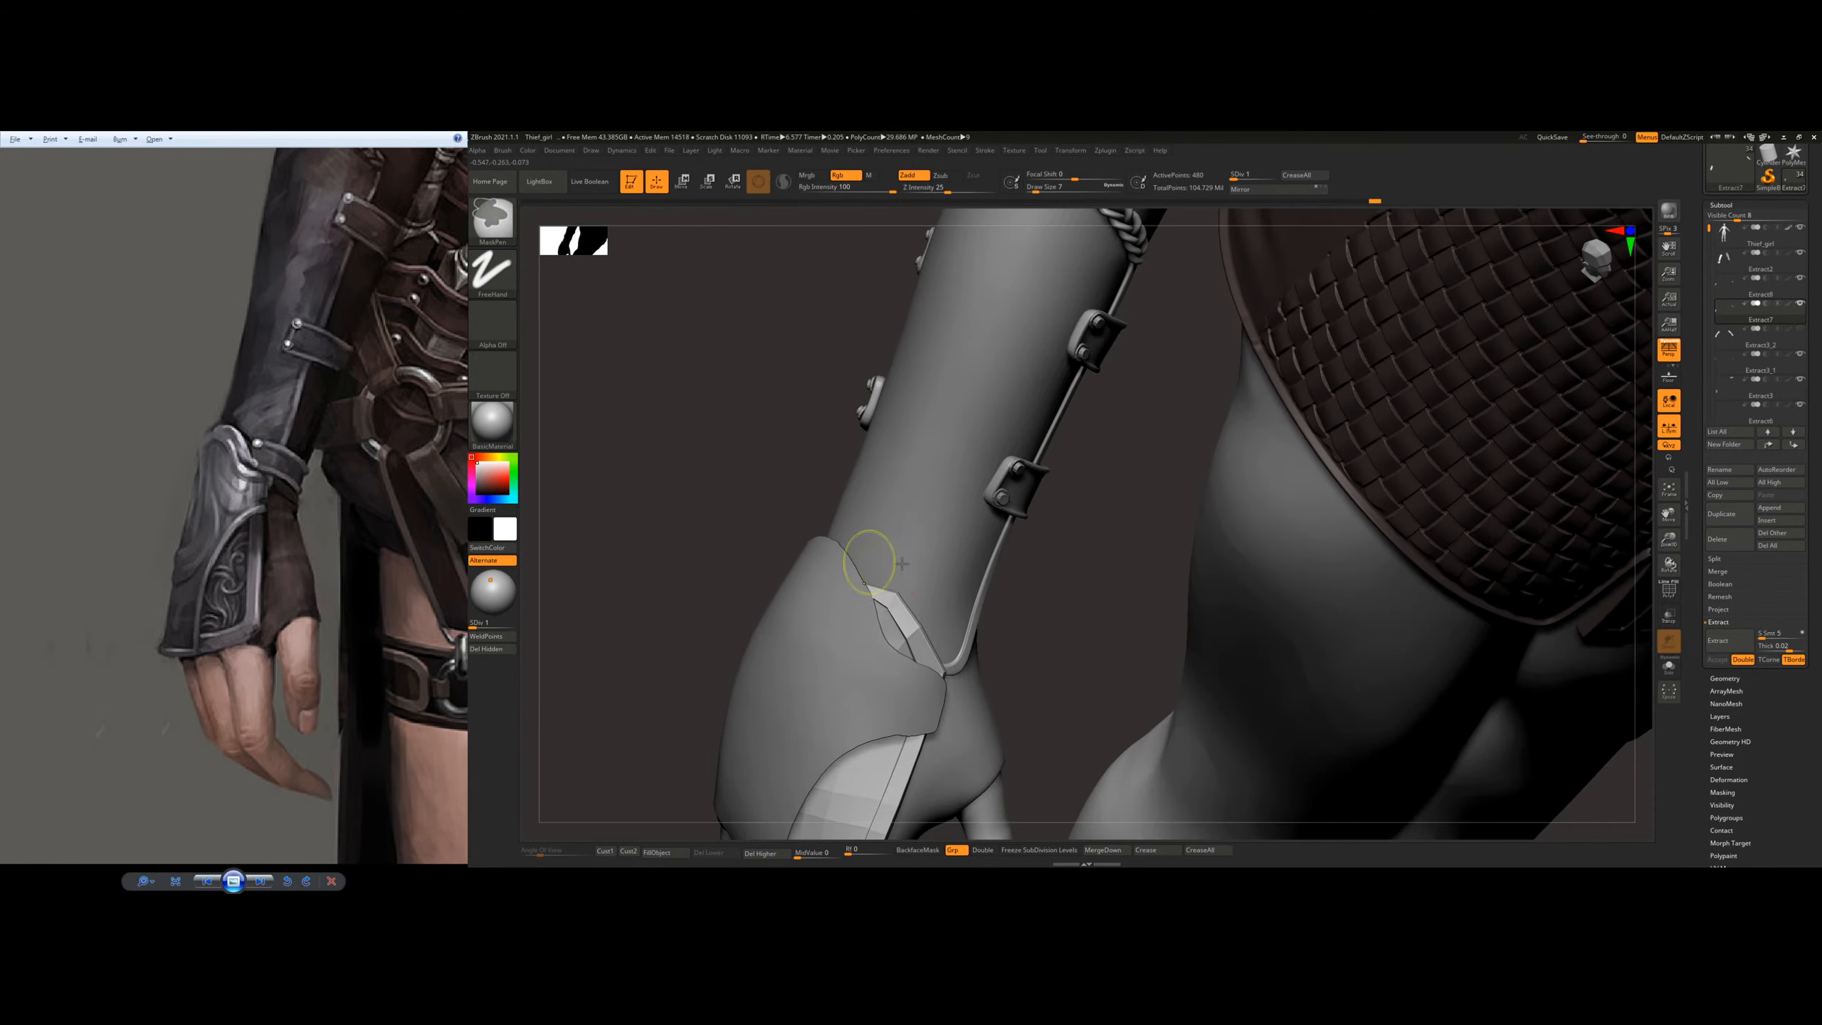
pyautogui.press('s')
pyautogui.moveTo(883, 623); pyautogui.dragTo(889, 622)
pyautogui.moveTo(889, 623)
pyautogui.mouseDown(button='right')
pyautogui.moveTo(926, 610)
pyautogui.moveTo(839, 618)
pyautogui.moveTo(900, 623)
pyautogui.mouseUp(button='right')
# Step: Isolate the rimmed plate and, at draw size 8, move its upper rim points to round the arch
pyautogui.click(1672, 666)
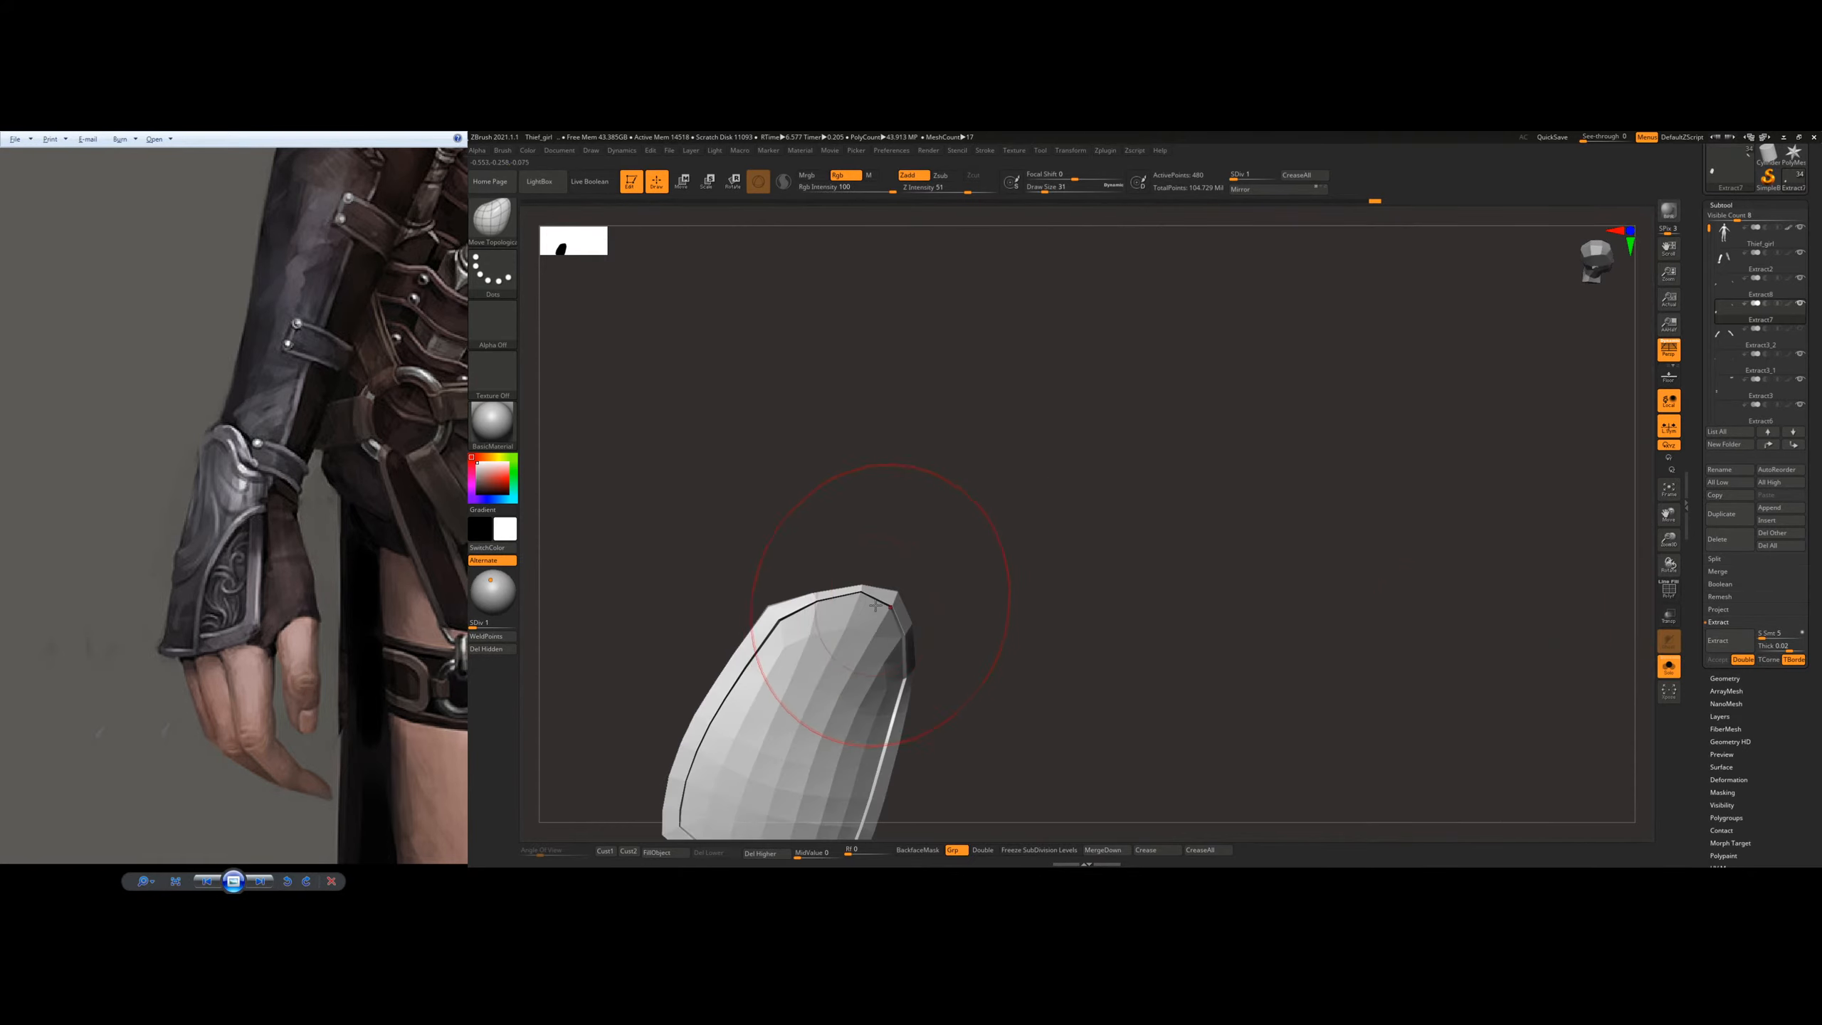
pyautogui.press('s')
pyautogui.moveTo(840, 640); pyautogui.dragTo(832, 638)
pyautogui.moveTo(838, 626)
pyautogui.mouseDown(button='right')
pyautogui.moveTo(825, 611)
pyautogui.moveTo(850, 639)
pyautogui.moveTo(885, 595)
pyautogui.moveTo(879, 567)
pyautogui.moveTo(873, 627)
pyautogui.moveTo(867, 529)
pyautogui.moveTo(878, 579)
pyautogui.mouseUp(button='right')
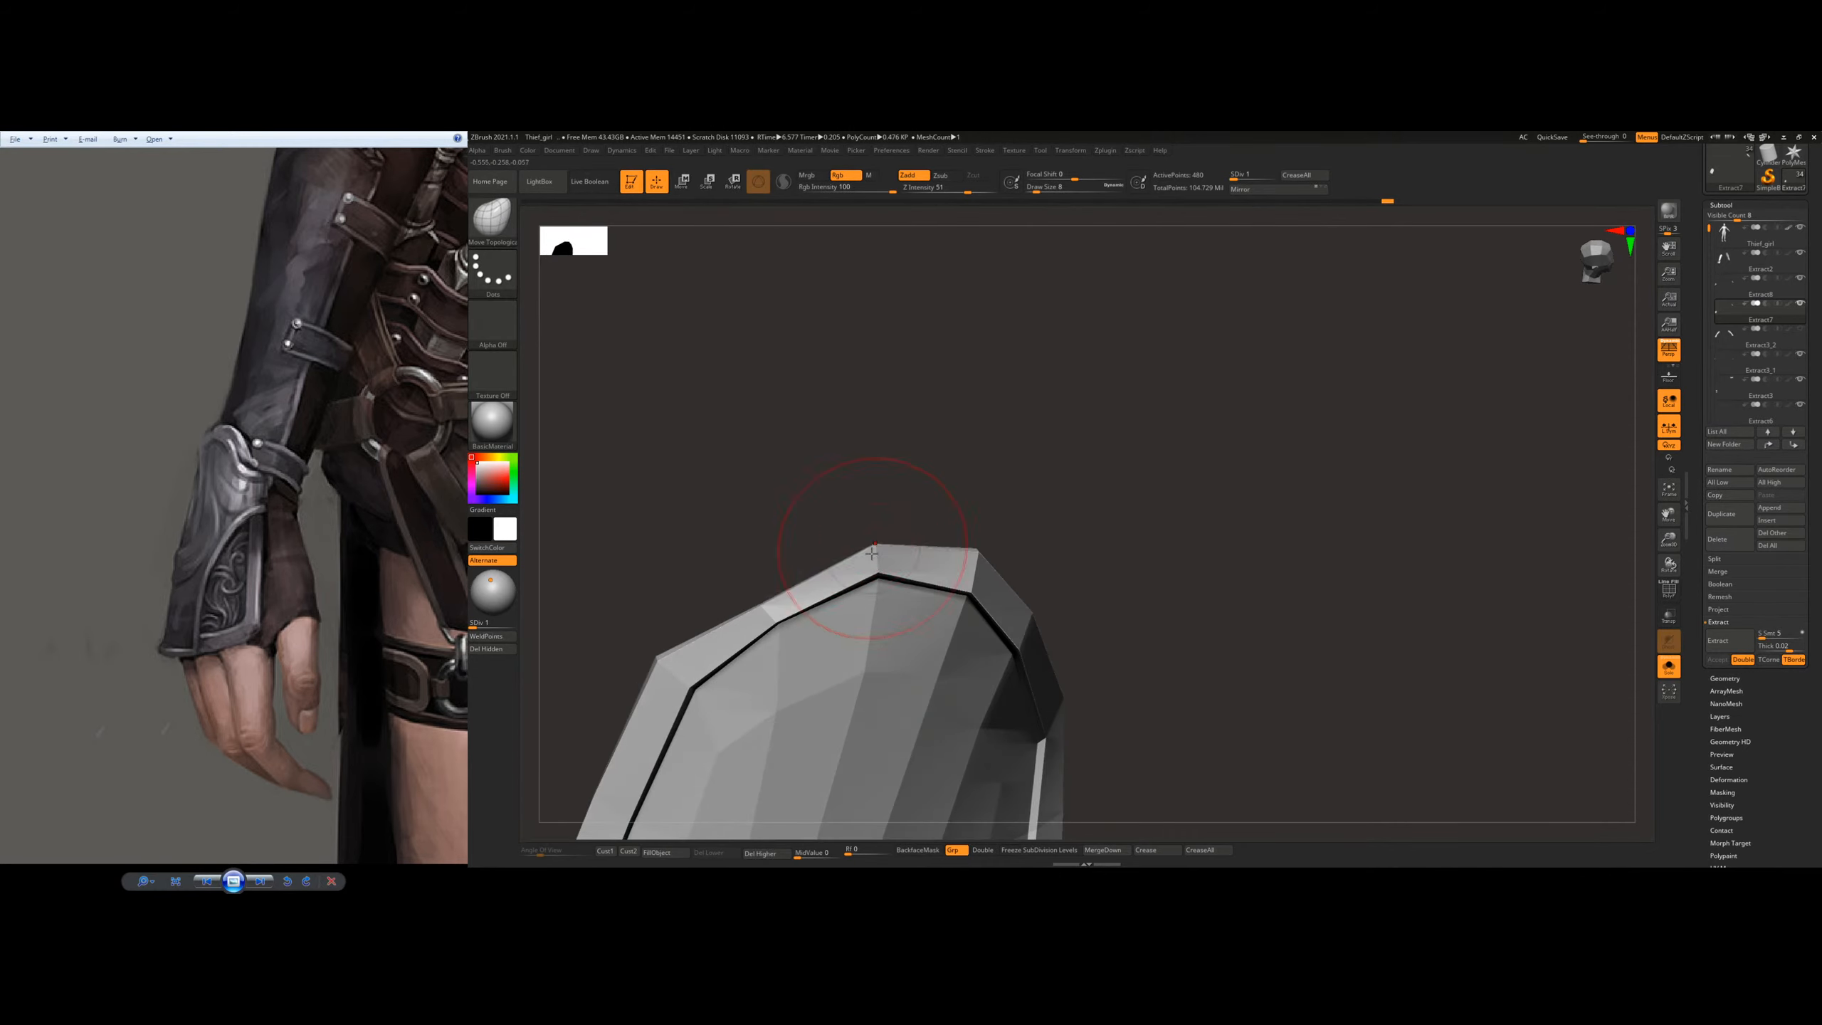
pyautogui.moveTo(872, 553); pyautogui.dragTo(872, 548)
pyautogui.moveTo(846, 574)
pyautogui.mouseDown(button='right')
pyautogui.moveTo(772, 623)
pyautogui.moveTo(762, 583)
pyautogui.mouseUp(button='right')
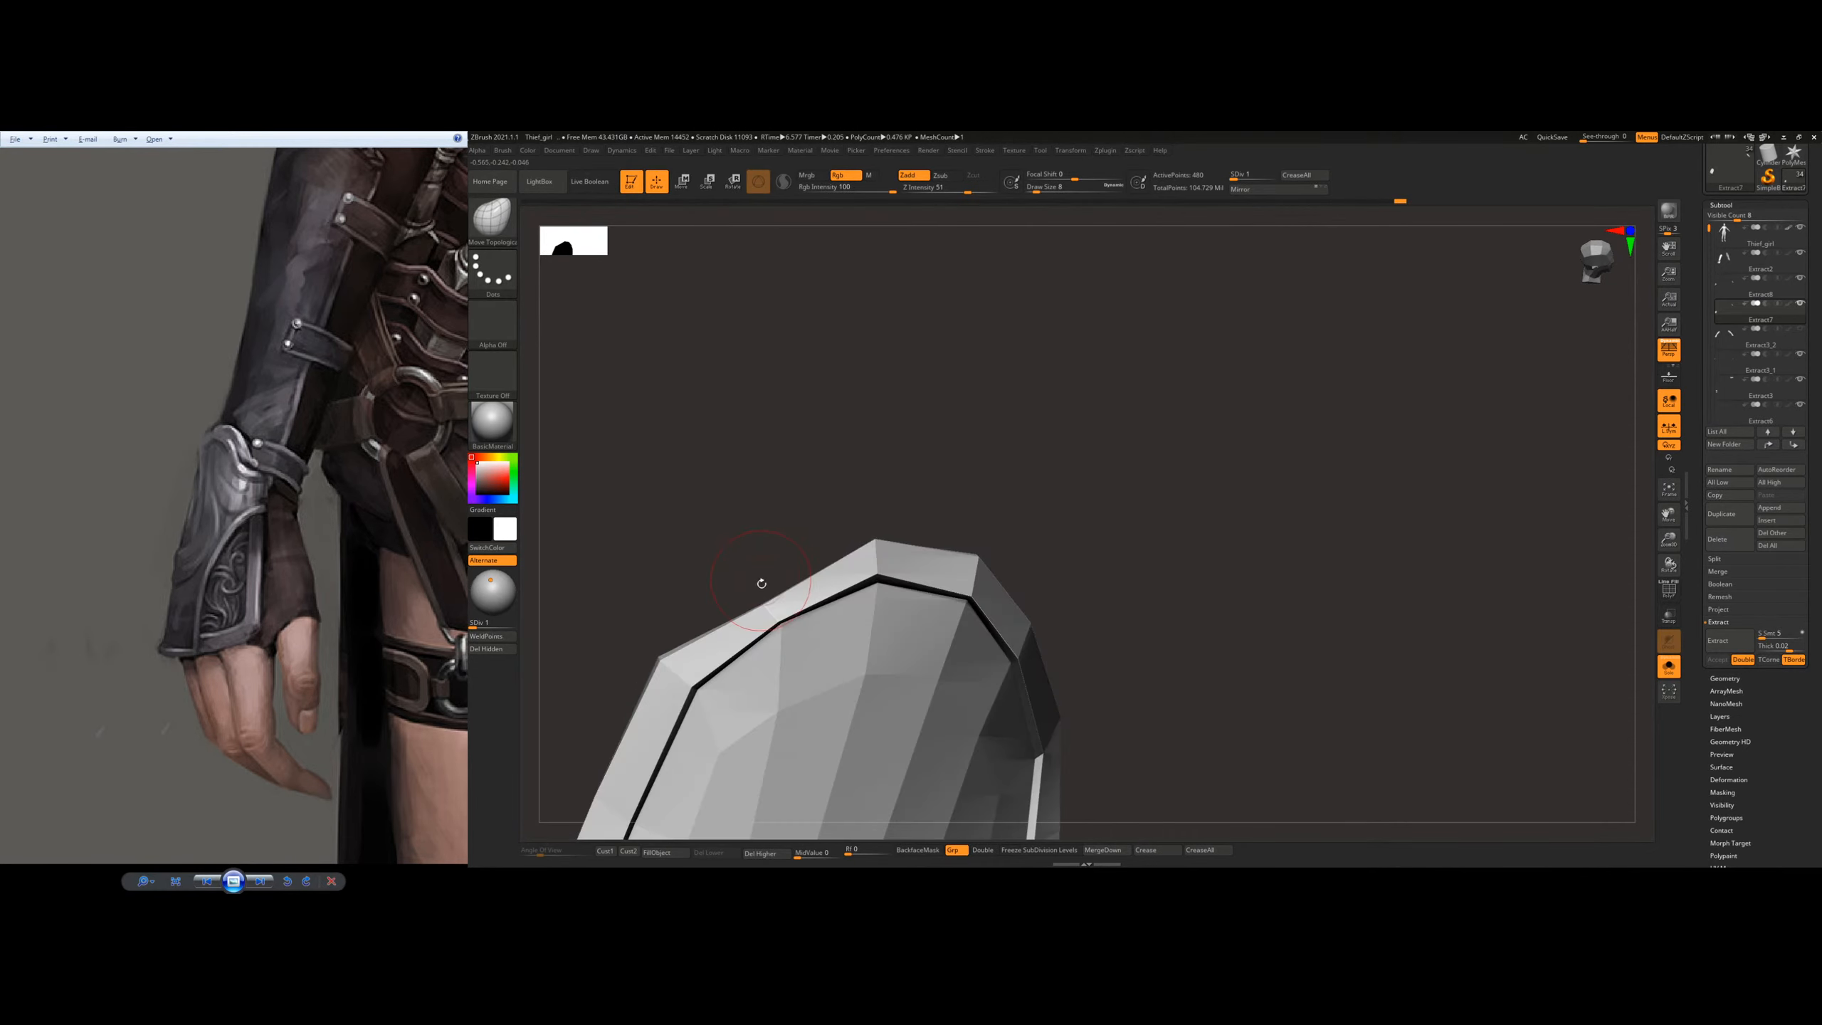
pyautogui.moveTo(766, 610)
pyautogui.mouseDown()
pyautogui.moveTo(745, 584)
pyautogui.moveTo(765, 613)
pyautogui.mouseUp()
pyautogui.moveTo(853, 574); pyautogui.dragTo(925, 535, button='right')
pyautogui.moveTo(926, 535)
pyautogui.keyDown('ctrl'); pyautogui.mouseDown(button='right')
pyautogui.moveTo(935, 513)
pyautogui.moveTo(940, 569)
pyautogui.moveTo(887, 520)
pyautogui.moveTo(882, 542)
pyautogui.mouseUp(button='right'); pyautogui.keyUp('ctrl')
pyautogui.moveTo(884, 543); pyautogui.dragTo(882, 528)
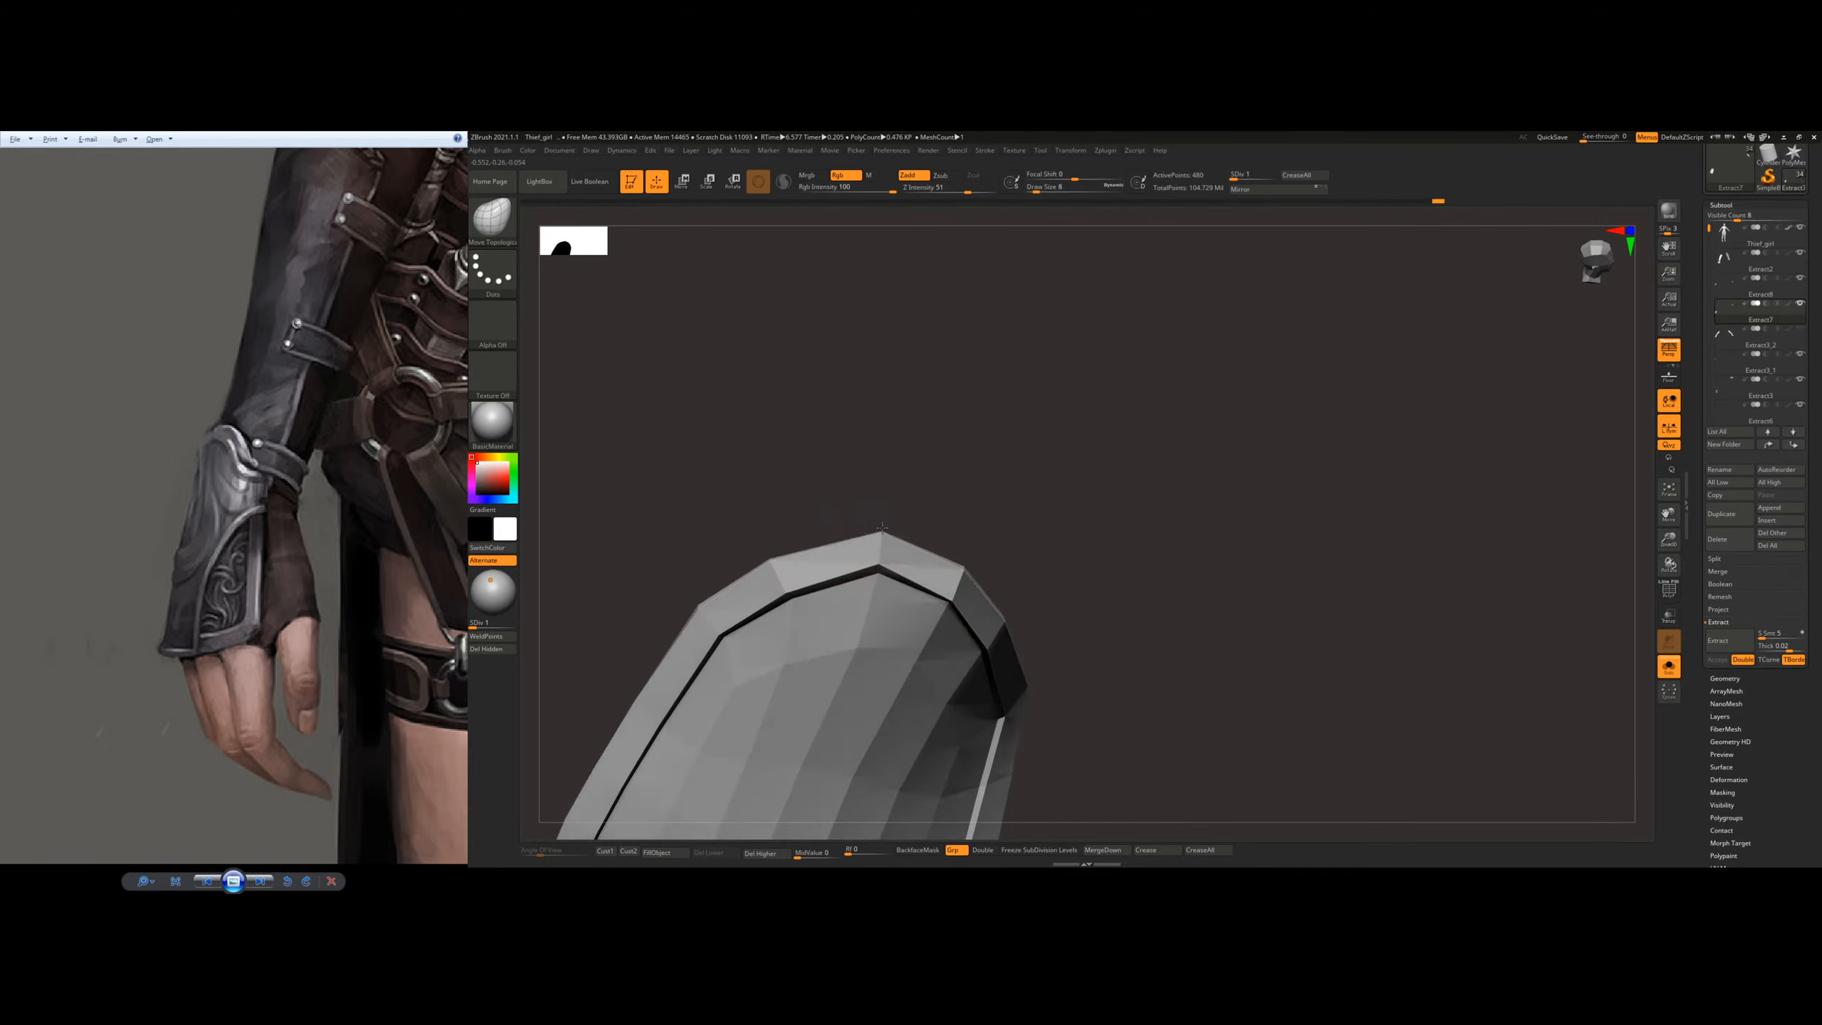
# Step: Even out the peak and thumb-side corner of the rimmed plate's arch
pyautogui.moveTo(883, 528); pyautogui.dragTo(867, 537, button='right')
pyautogui.moveTo(876, 534); pyautogui.dragTo(884, 543)
pyautogui.moveTo(883, 554); pyautogui.dragTo(944, 570, button='right')
pyautogui.moveTo(967, 573); pyautogui.dragTo(967, 574)
pyautogui.moveTo(1130, 521)
pyautogui.keyDown('ctrl'); pyautogui.mouseDown(button='right')
pyautogui.moveTo(992, 570)
pyautogui.moveTo(986, 501)
pyautogui.moveTo(1005, 497)
pyautogui.moveTo(968, 476)
pyautogui.moveTo(980, 505)
pyautogui.moveTo(1181, 569)
pyautogui.mouseUp(button='right'); pyautogui.keyUp('ctrl')
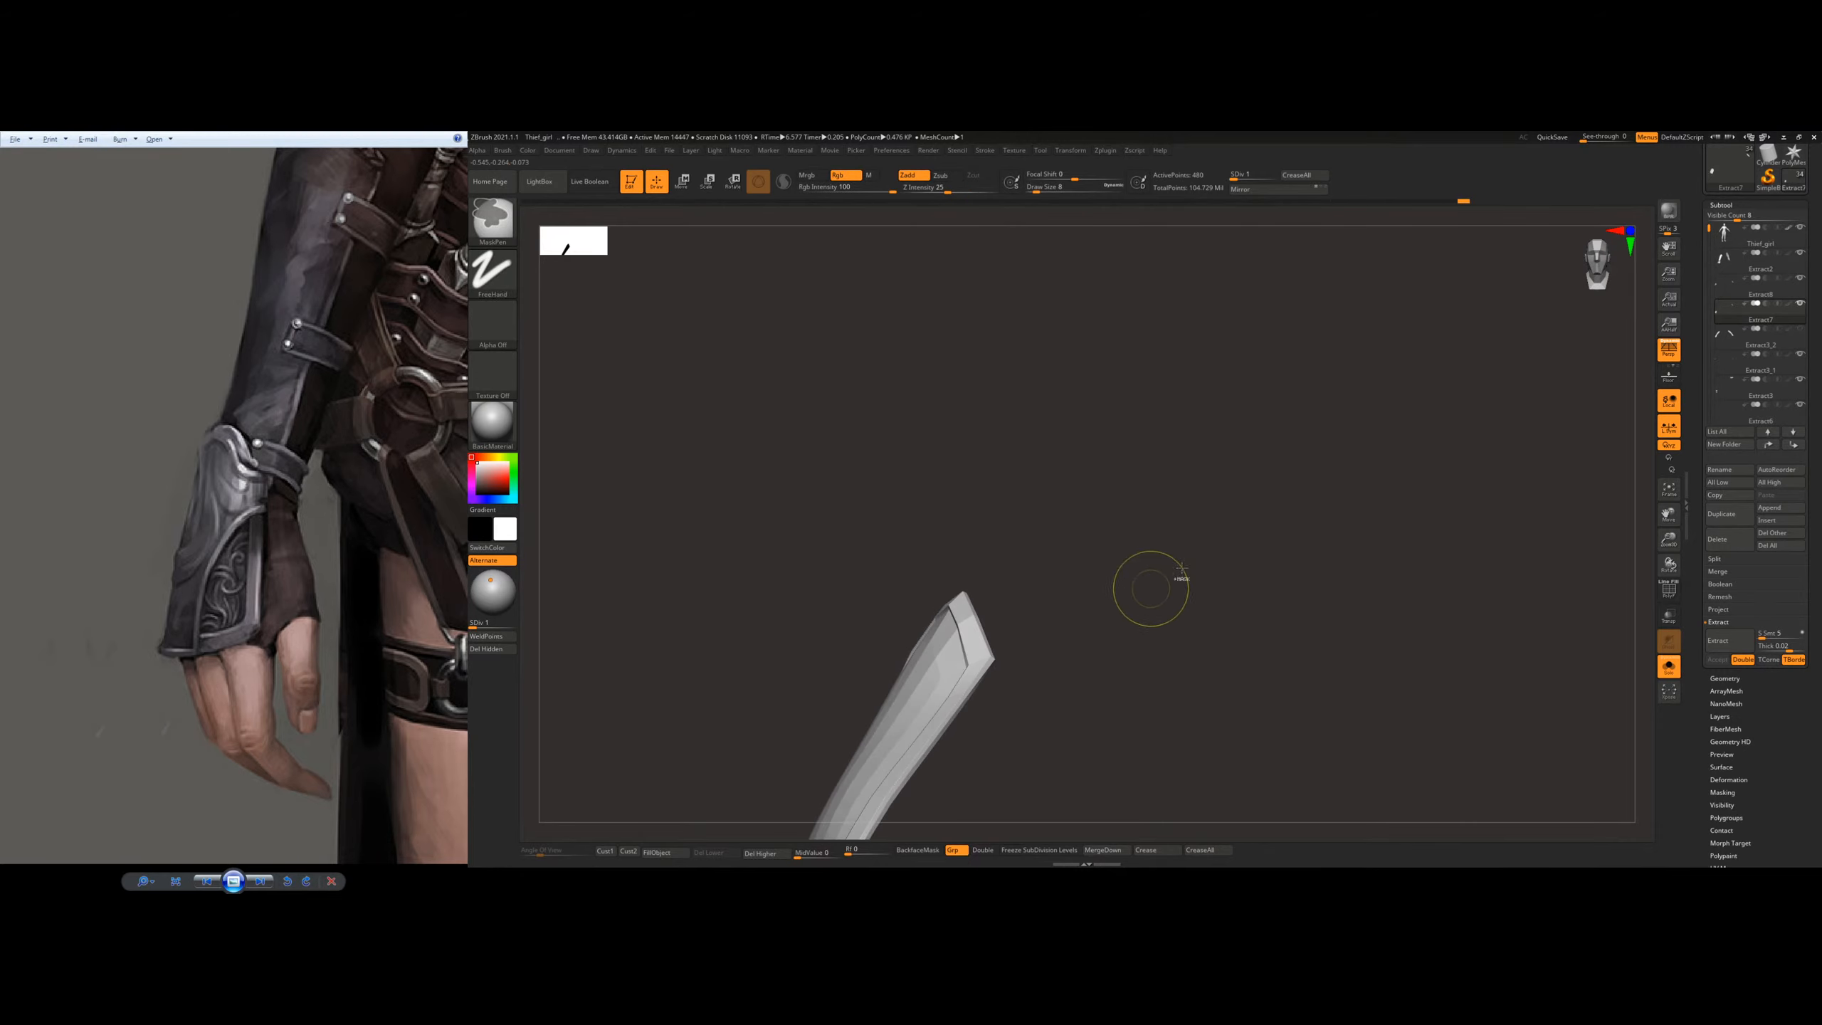
# Step: Show all the parts, inspect the arch around the wrist and select the outer plate on the hand
pyautogui.click(1669, 666)
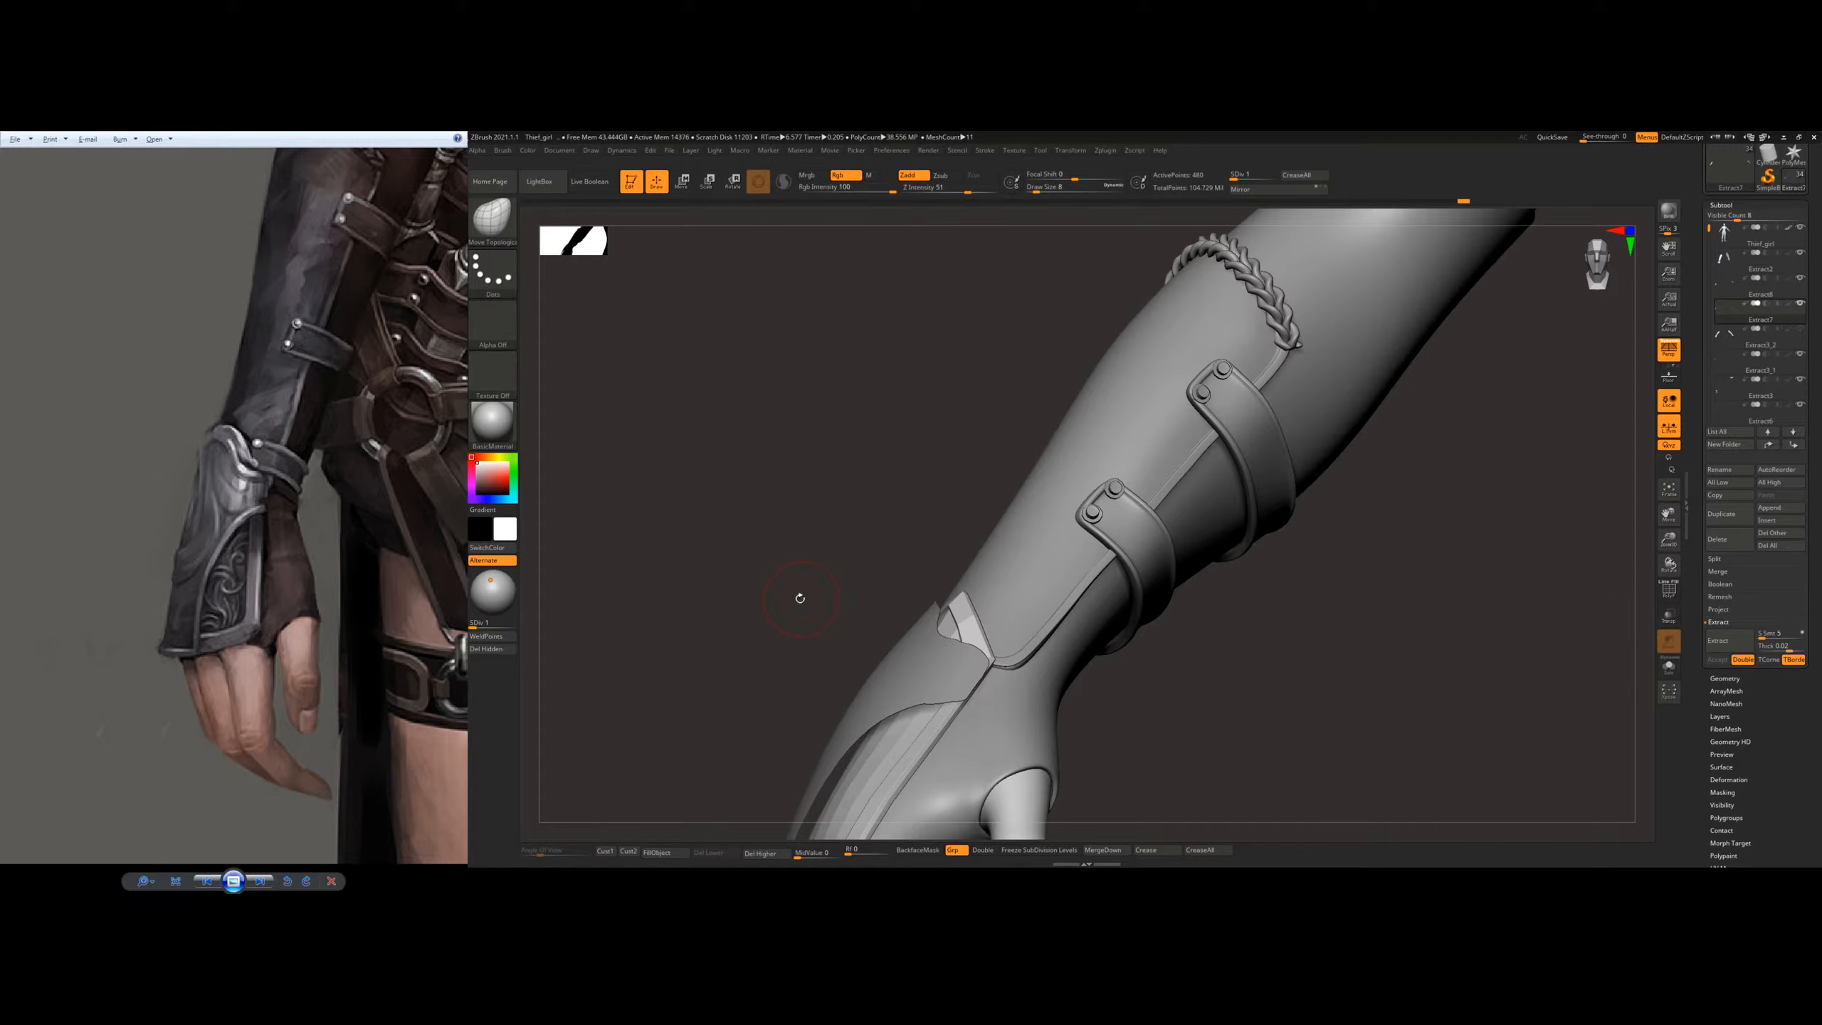
pyautogui.keyDown('alt'); pyautogui.moveTo(1267, 629); pyautogui.dragTo(1284, 496); pyautogui.keyUp('alt')
pyautogui.moveTo(1514, 553); pyautogui.dragTo(1068, 562)
pyautogui.moveTo(1069, 562)
pyautogui.mouseDown(button='right')
pyautogui.moveTo(1076, 545)
pyautogui.moveTo(1026, 631)
pyautogui.moveTo(979, 629)
pyautogui.moveTo(964, 590)
pyautogui.mouseUp(button='right')
pyautogui.press('b')
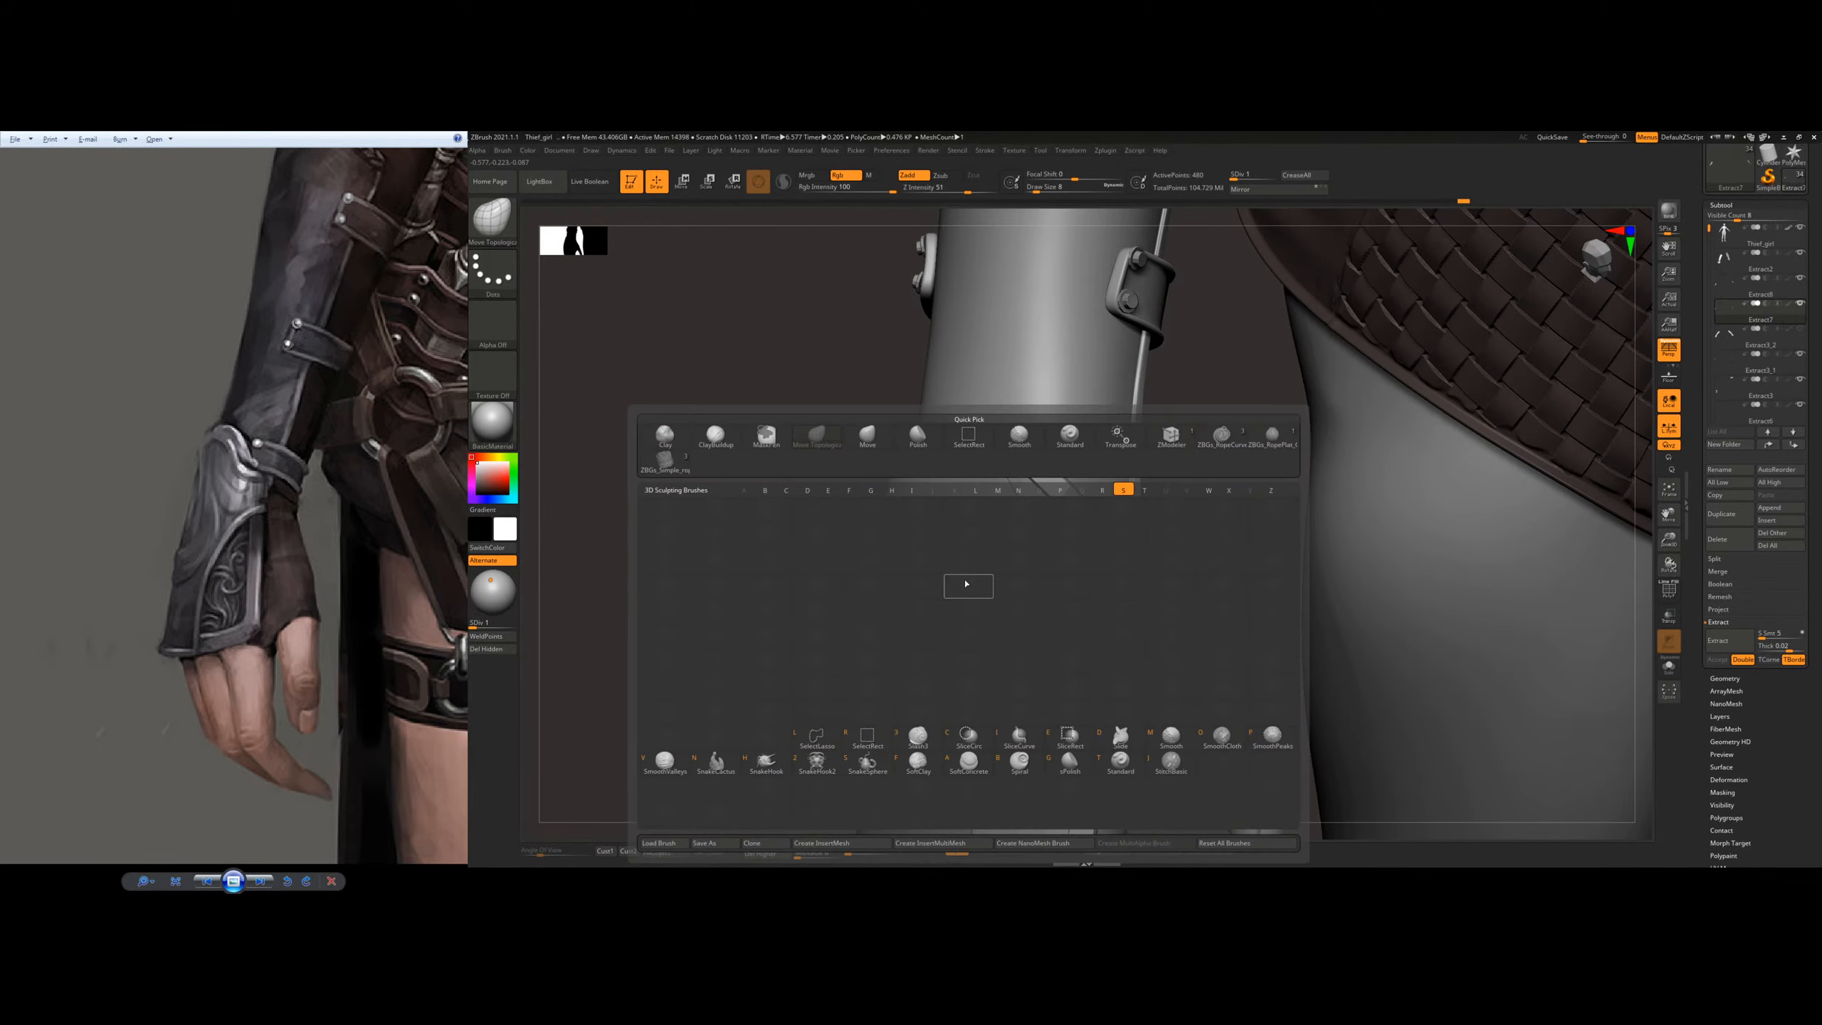
pyautogui.press('s')
pyautogui.press('t')
pyautogui.keyDown('alt'); pyautogui.click(974, 599); pyautogui.keyUp('alt')
pyautogui.moveTo(1104, 568); pyautogui.dragTo(1006, 559, button='right')
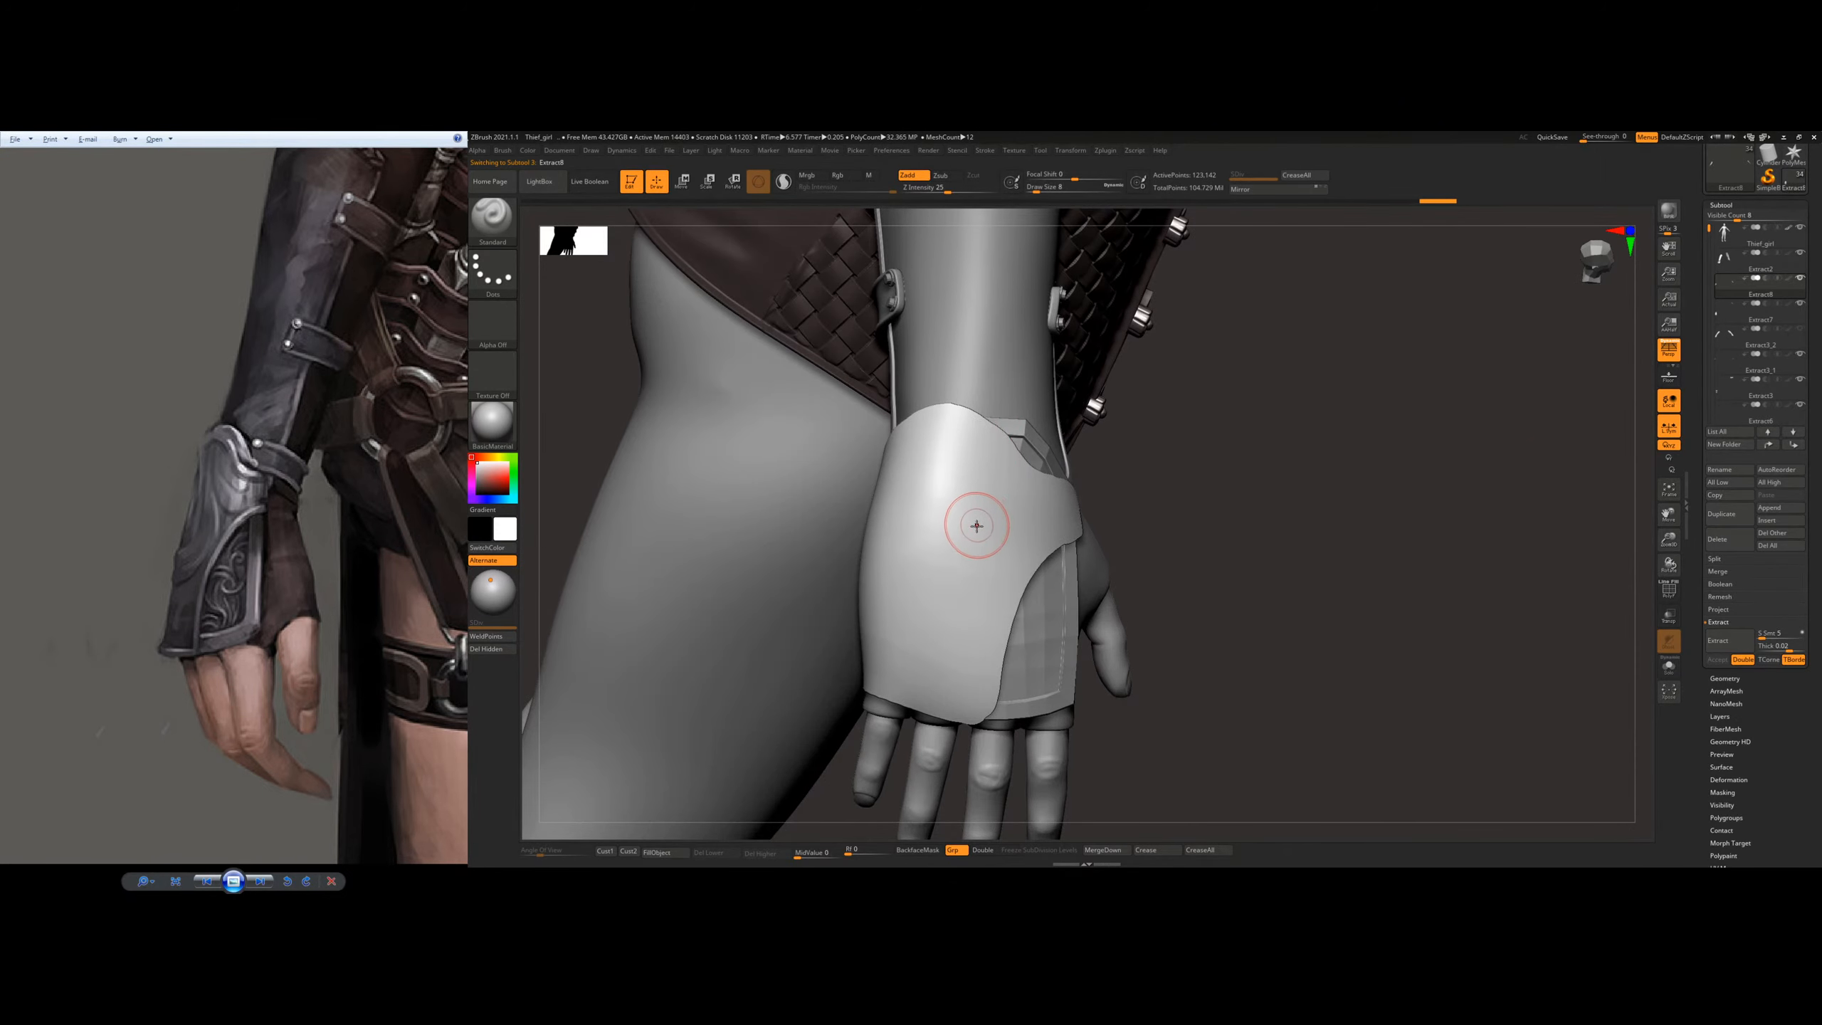
# Step: With the Move Topological brush at draw size 17, reshape the outer plate's upper edge over the wrist
pyautogui.press('b')
pyautogui.press('m')
pyautogui.press('t')
pyautogui.moveTo(977, 522); pyautogui.dragTo(952, 524, button='right')
pyautogui.press('s')
pyautogui.moveTo(945, 524); pyautogui.dragTo(935, 528)
pyautogui.moveTo(932, 527); pyautogui.dragTo(911, 495, button='right')
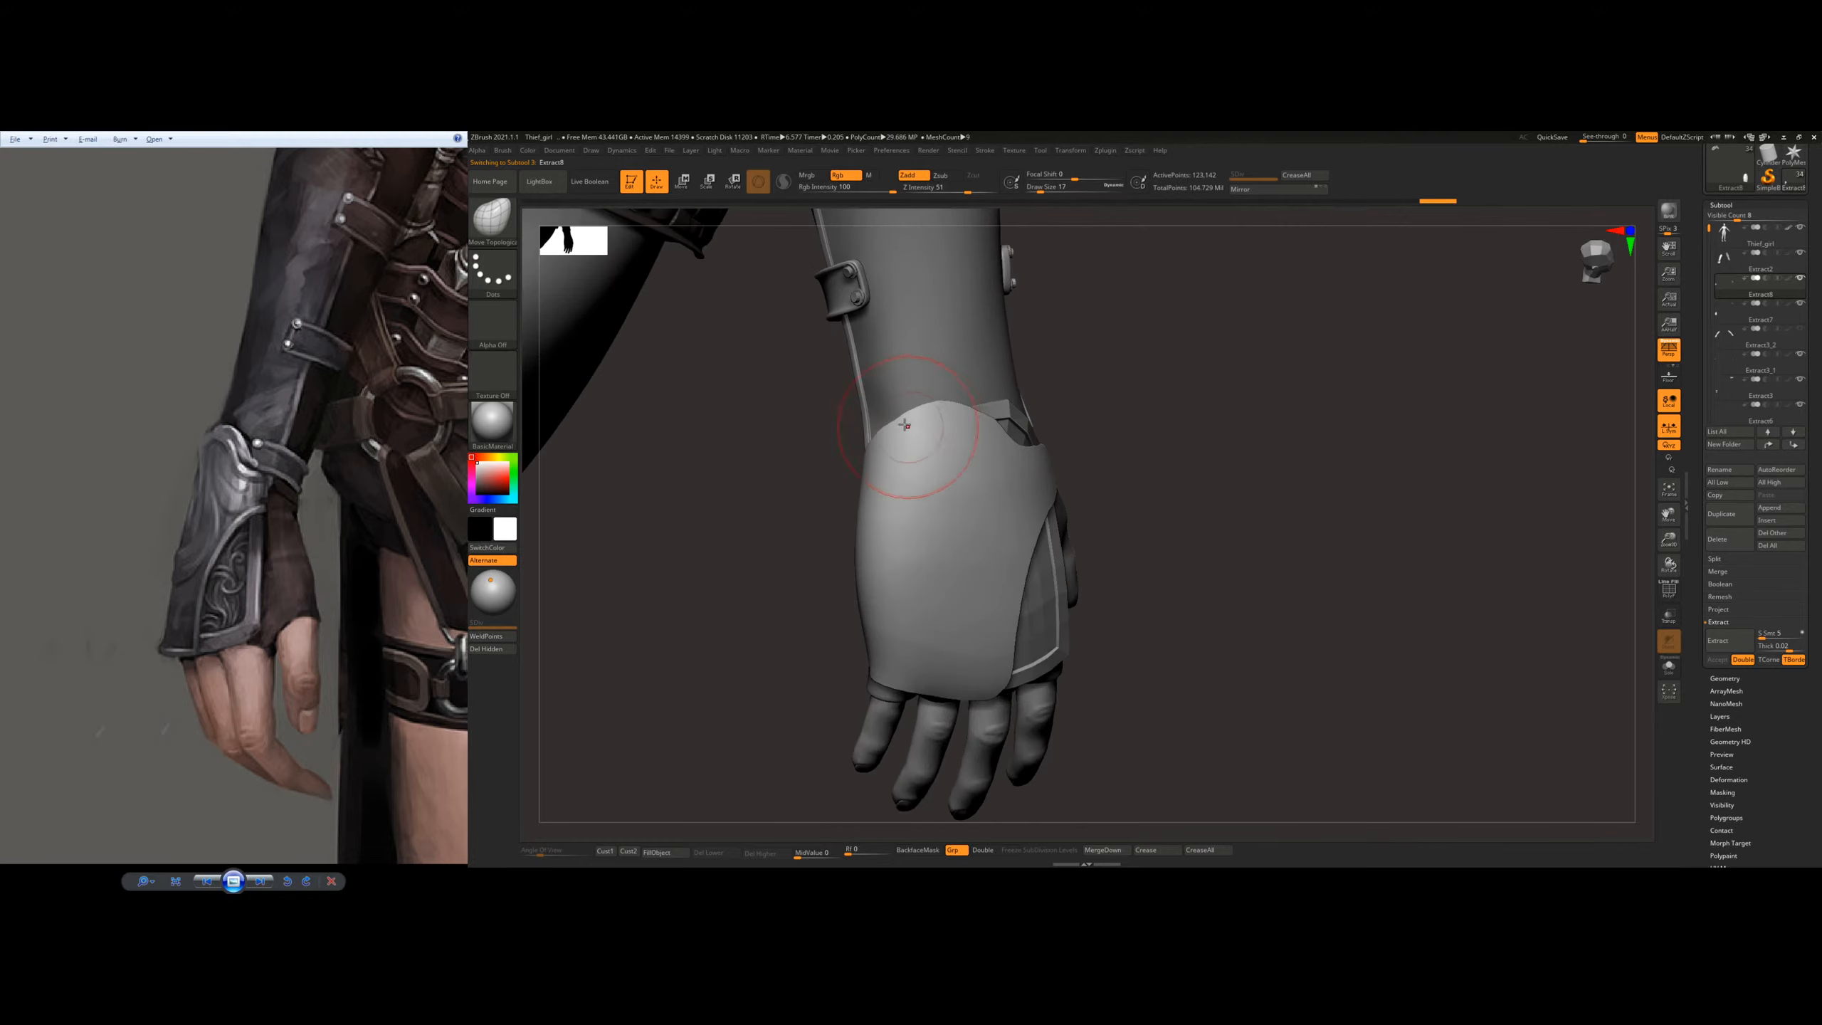
pyautogui.moveTo(891, 435); pyautogui.dragTo(901, 452)
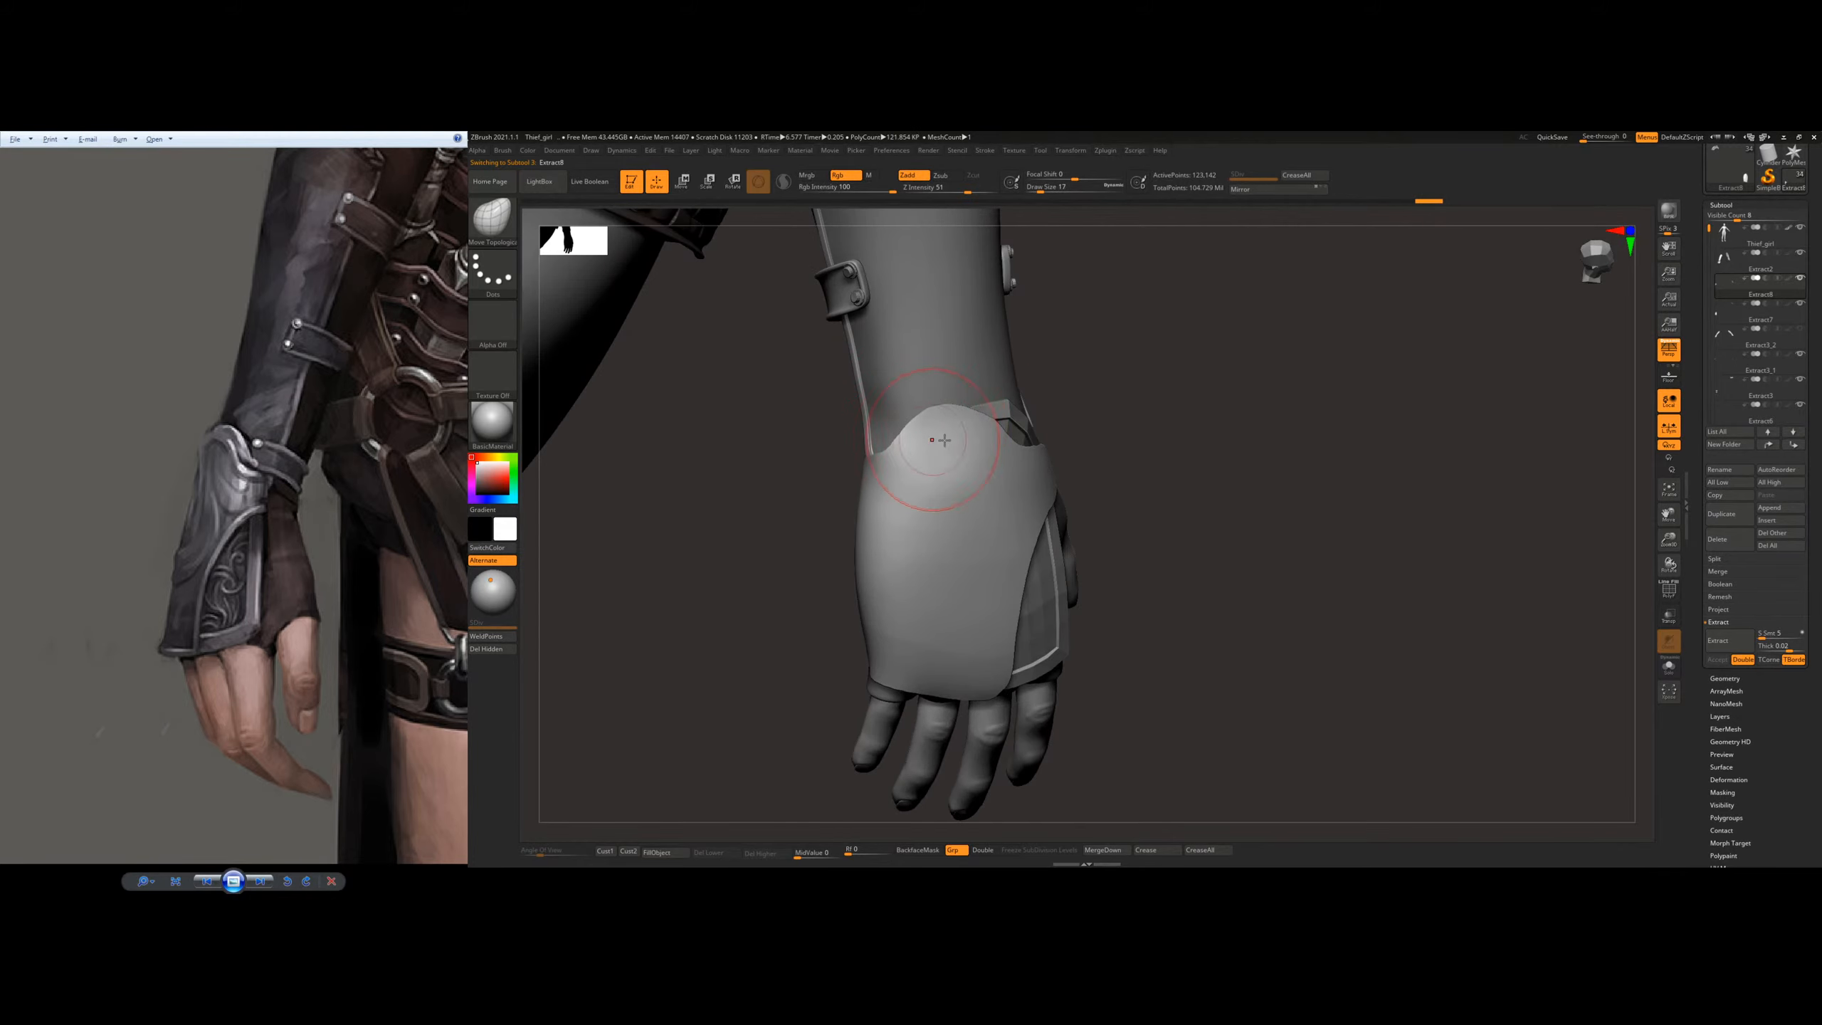
# Step: Move the outer plate's little-finger-side and thumb-side edges so they follow the hand and the plate beneath
pyautogui.moveTo(1040, 445)
pyautogui.mouseDown(button='right')
pyautogui.moveTo(925, 441)
pyautogui.moveTo(852, 466)
pyautogui.mouseUp(button='right')
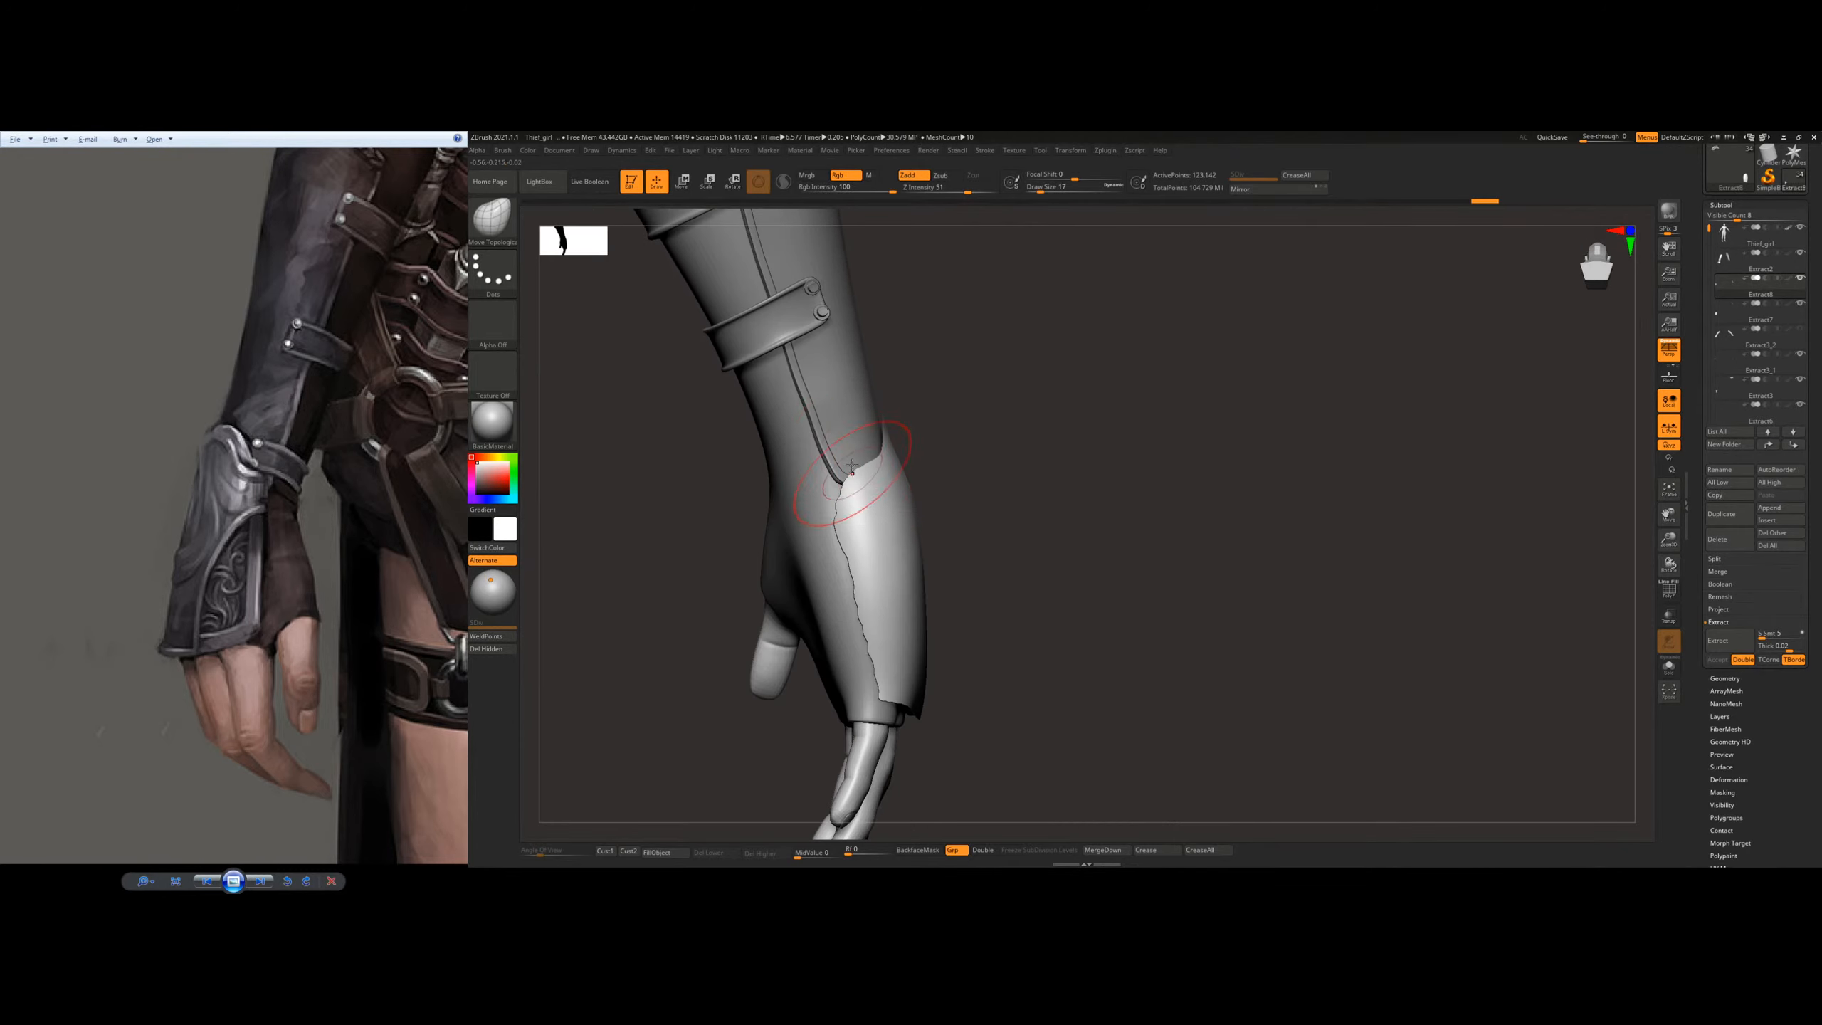
pyautogui.moveTo(1009, 488)
pyautogui.mouseDown(button='right')
pyautogui.moveTo(782, 563)
pyautogui.moveTo(787, 530)
pyautogui.moveTo(830, 529)
pyautogui.moveTo(779, 556)
pyautogui.mouseUp(button='right')
pyautogui.moveTo(779, 556); pyautogui.dragTo(775, 567)
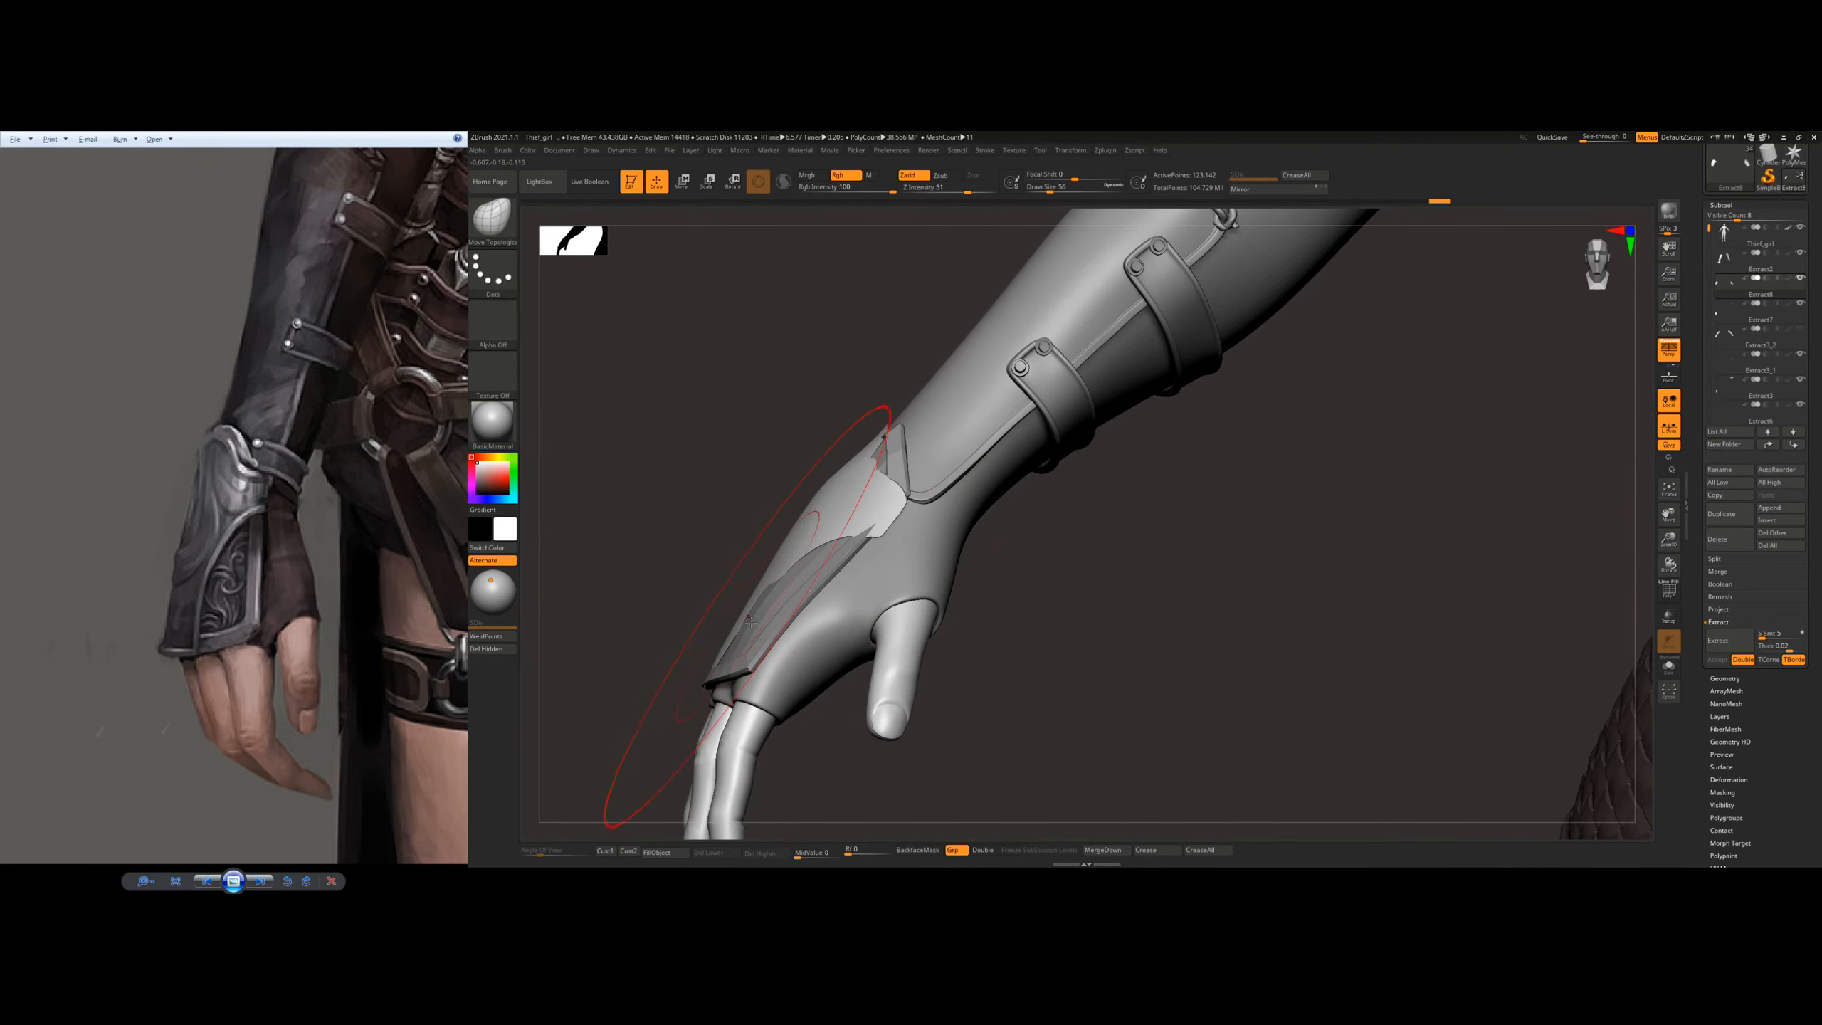
pyautogui.moveTo(750, 603); pyautogui.dragTo(846, 571, button='right')
pyautogui.moveTo(816, 556); pyautogui.dragTo(841, 560)
pyautogui.moveTo(841, 561); pyautogui.dragTo(904, 585, button='right')
pyautogui.moveTo(796, 635)
pyautogui.mouseDown()
pyautogui.moveTo(814, 657)
pyautogui.moveTo(827, 618)
pyautogui.mouseUp()
pyautogui.moveTo(827, 619); pyautogui.dragTo(821, 635, button='right')
# Step: Reduce the draw size to 7 and adjust the outer plate's corner at the knuckles
pyautogui.press('[')
pyautogui.press('[')
pyautogui.press('[')
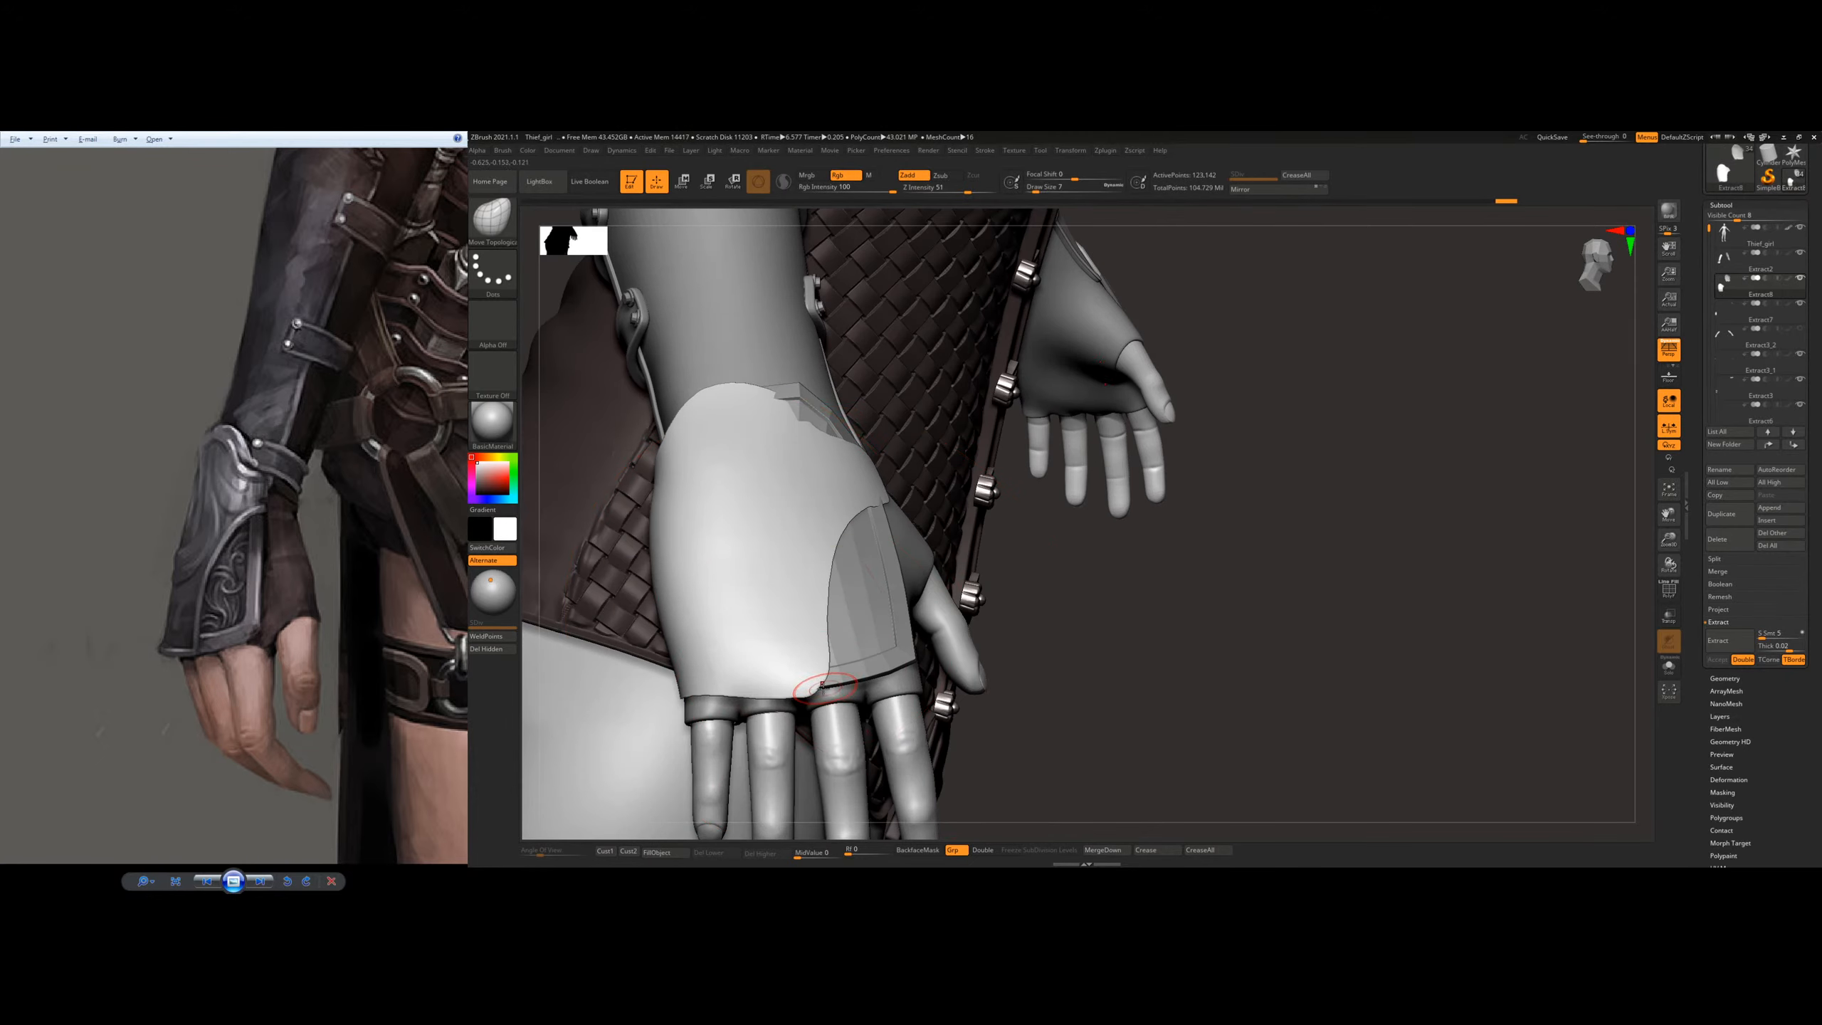
pyautogui.moveTo(827, 691); pyautogui.dragTo(832, 687)
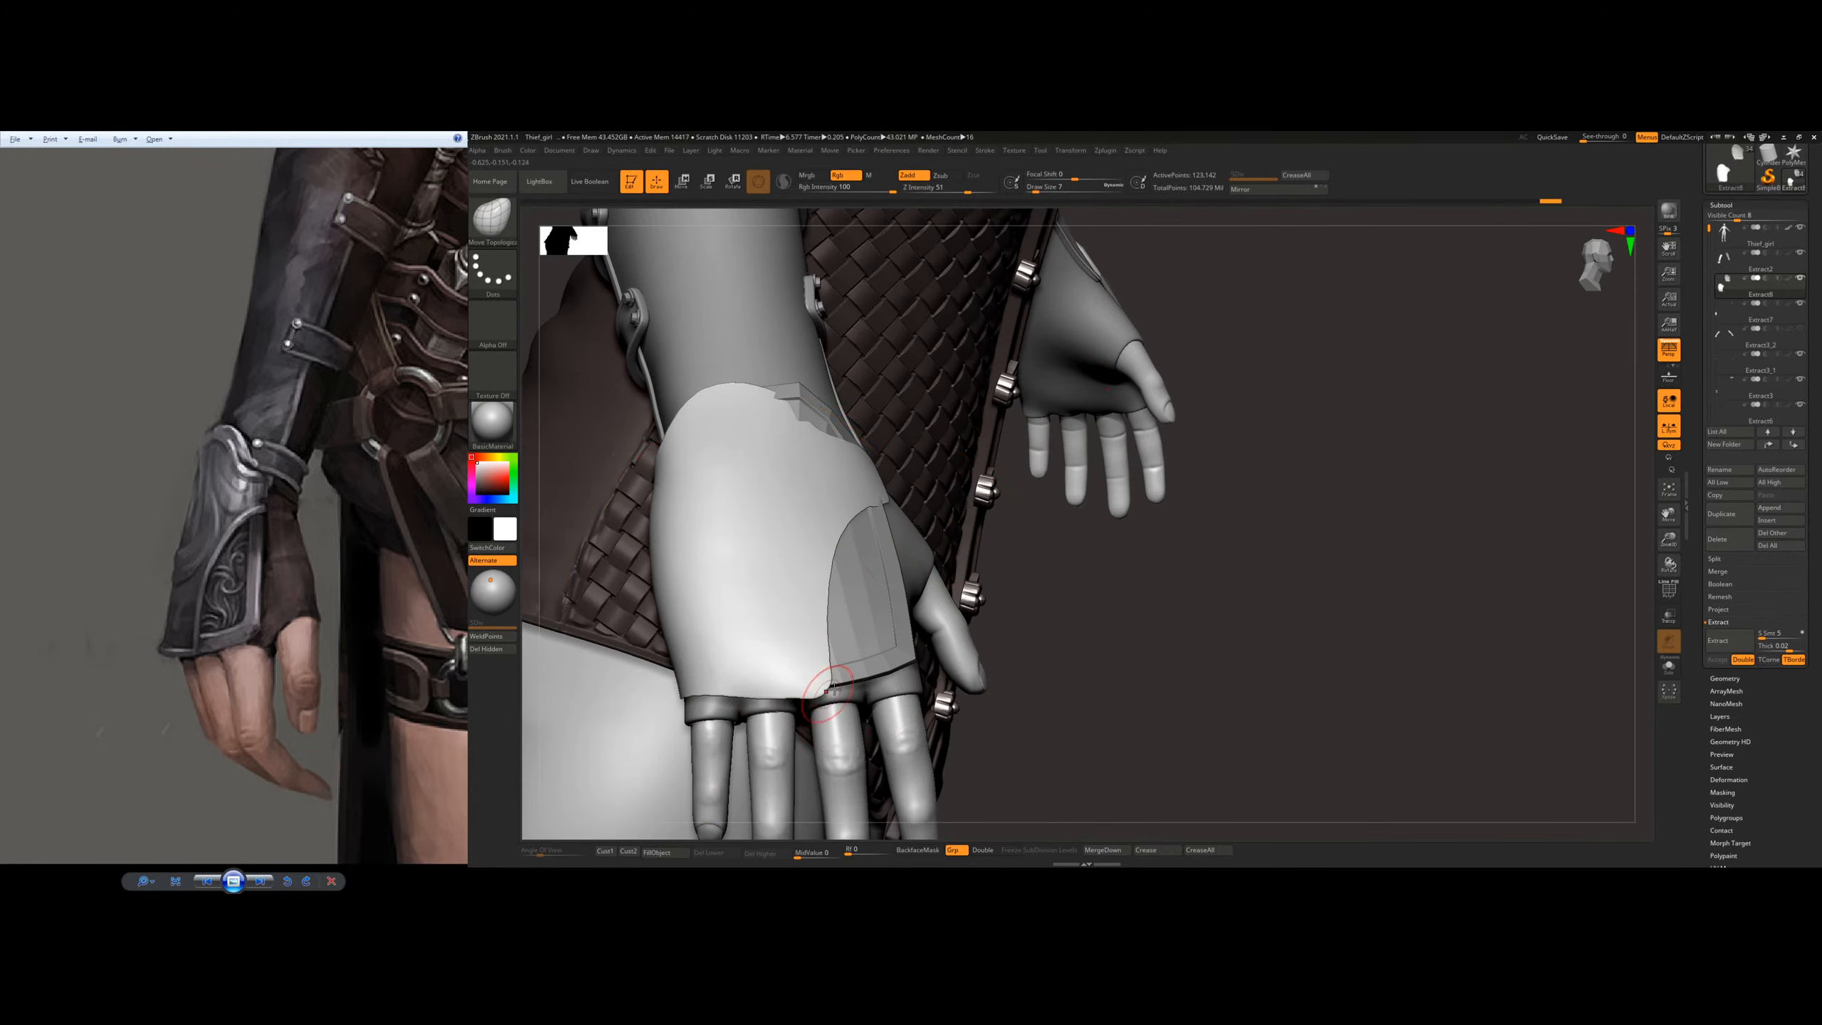
# Step: Show the polyframe, undo the first ZRemesh pass and ZRemesh the outer plate repeatedly with Half down to a coarse mesh
pyautogui.click(1725, 679)
pyautogui.hotkey('shift', 'f')
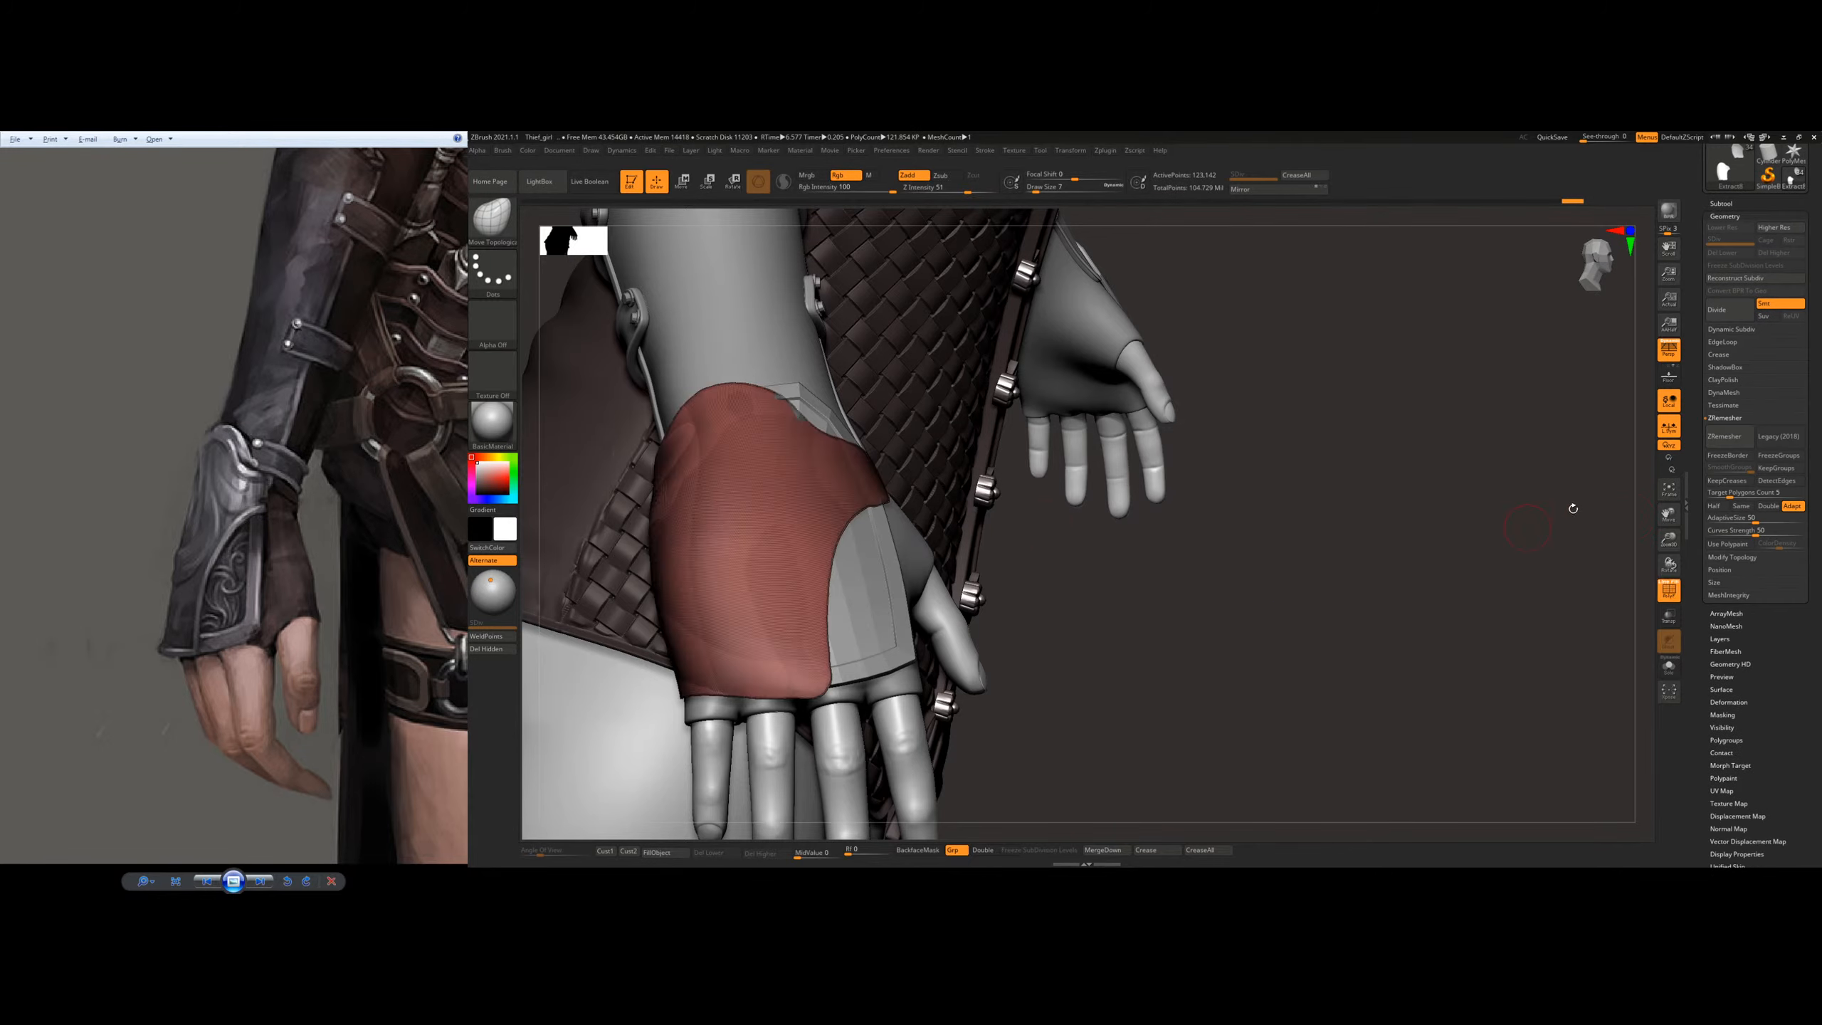
pyautogui.click(1726, 435)
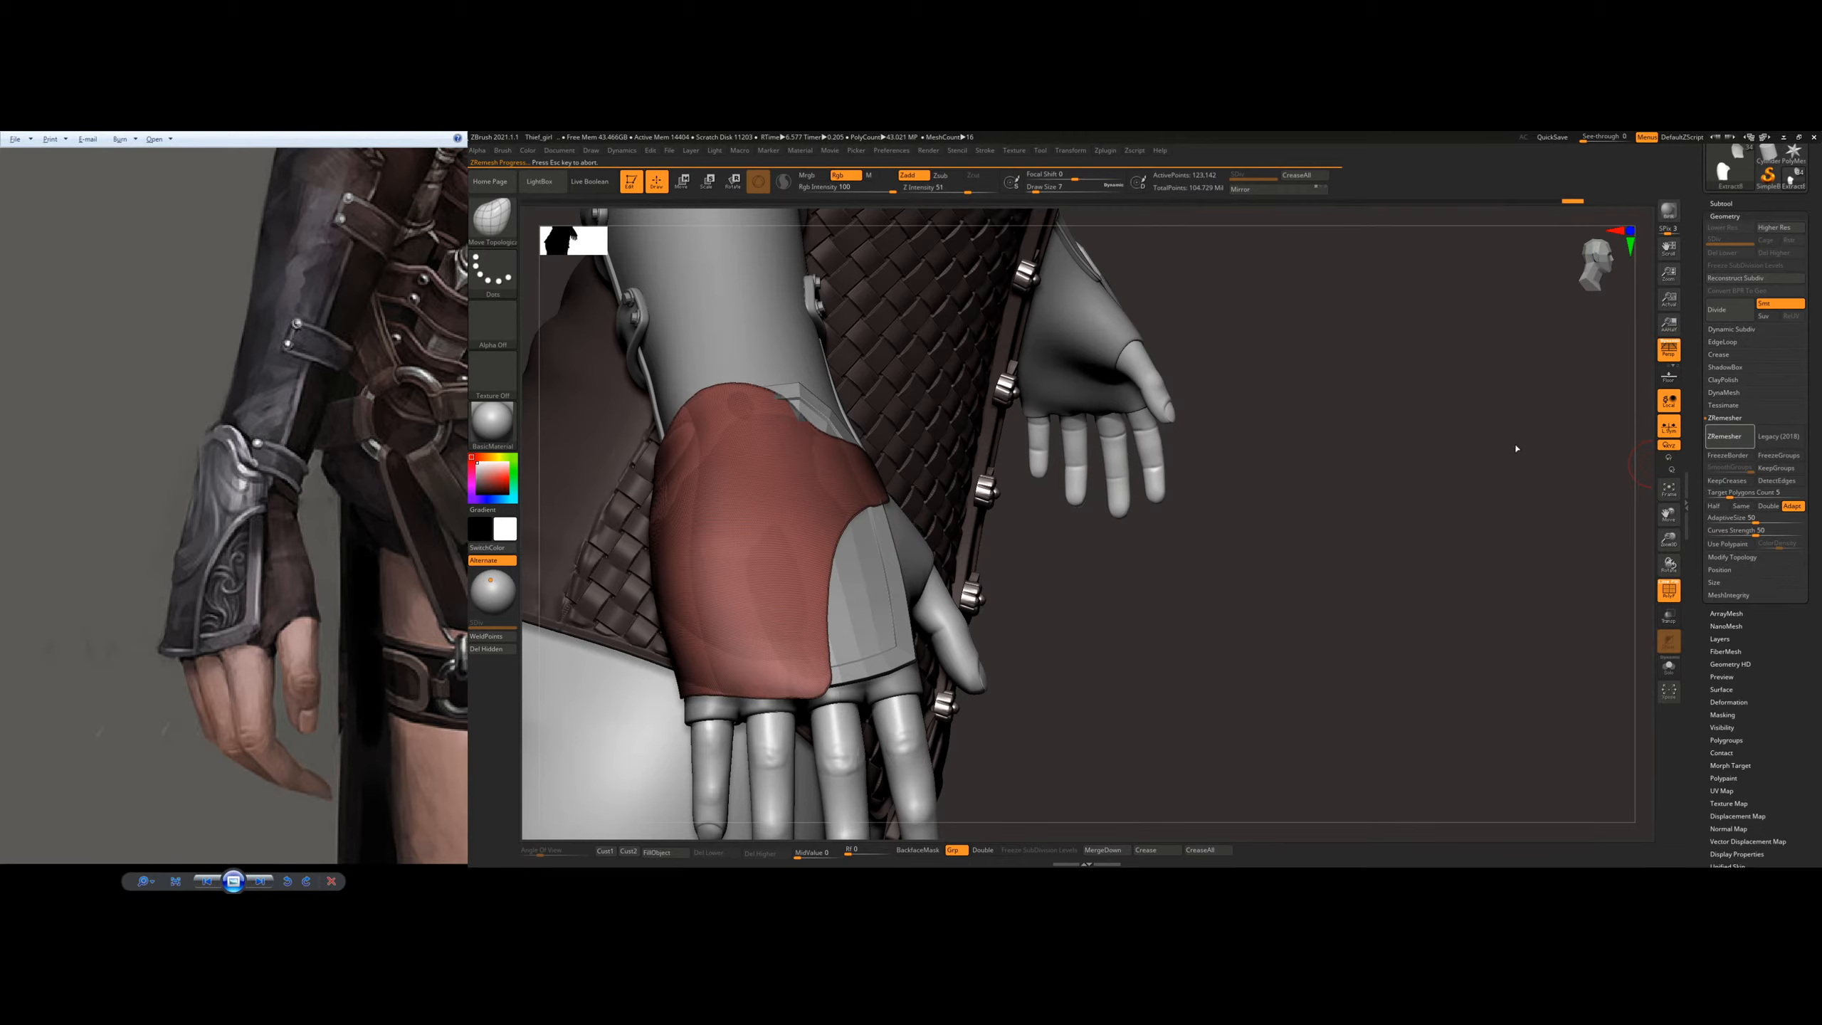
pyautogui.hotkey('ctrl', 'z')
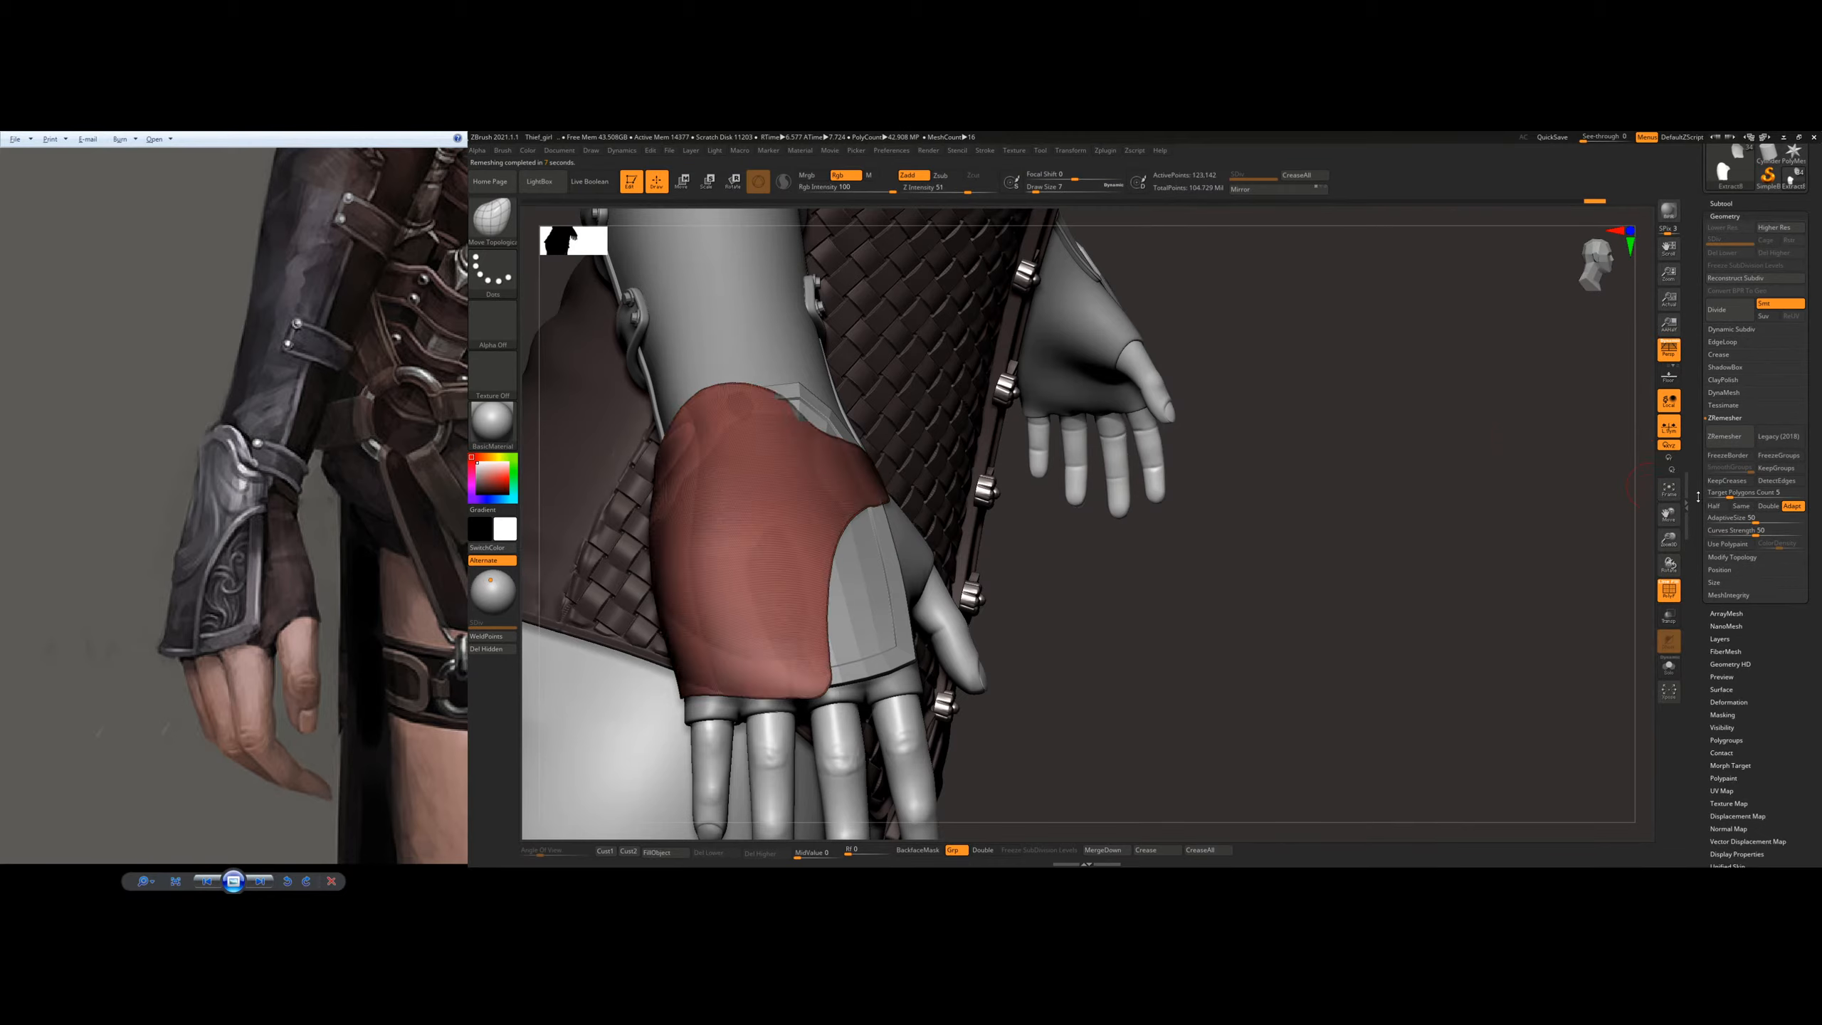
pyautogui.click(1714, 508)
pyautogui.click(1729, 436)
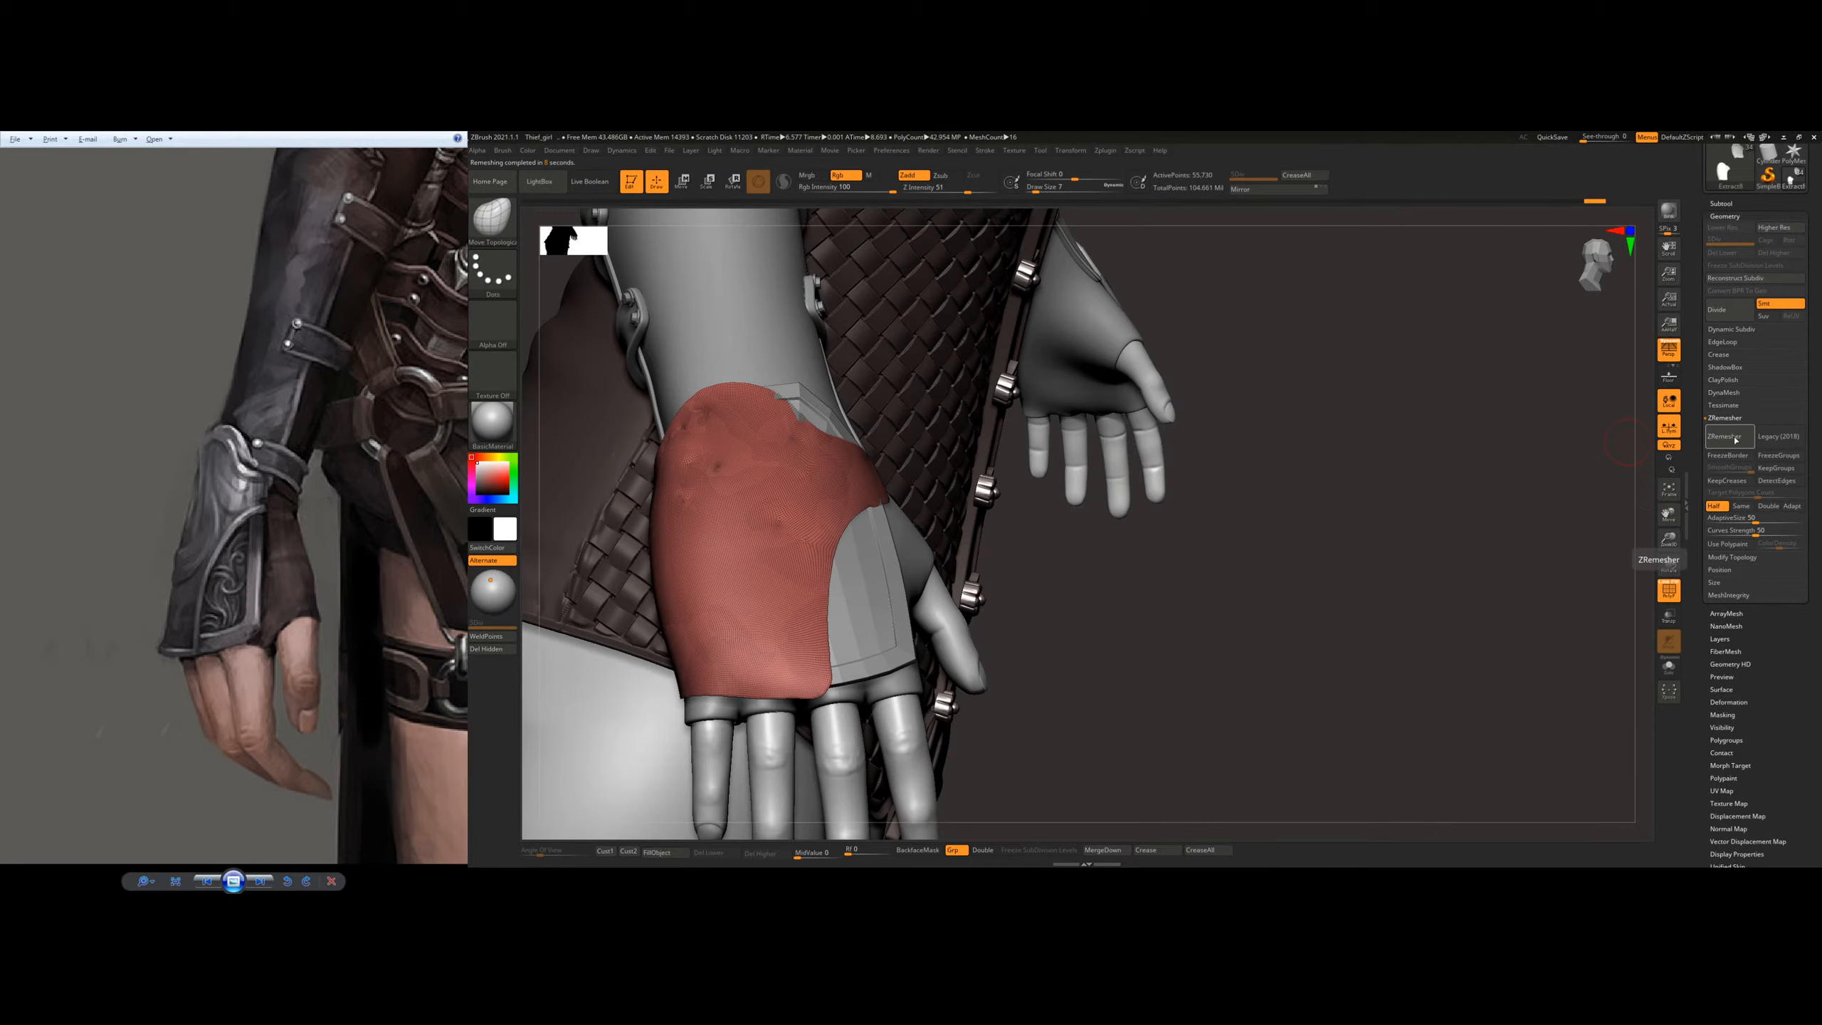
pyautogui.click(1733, 439)
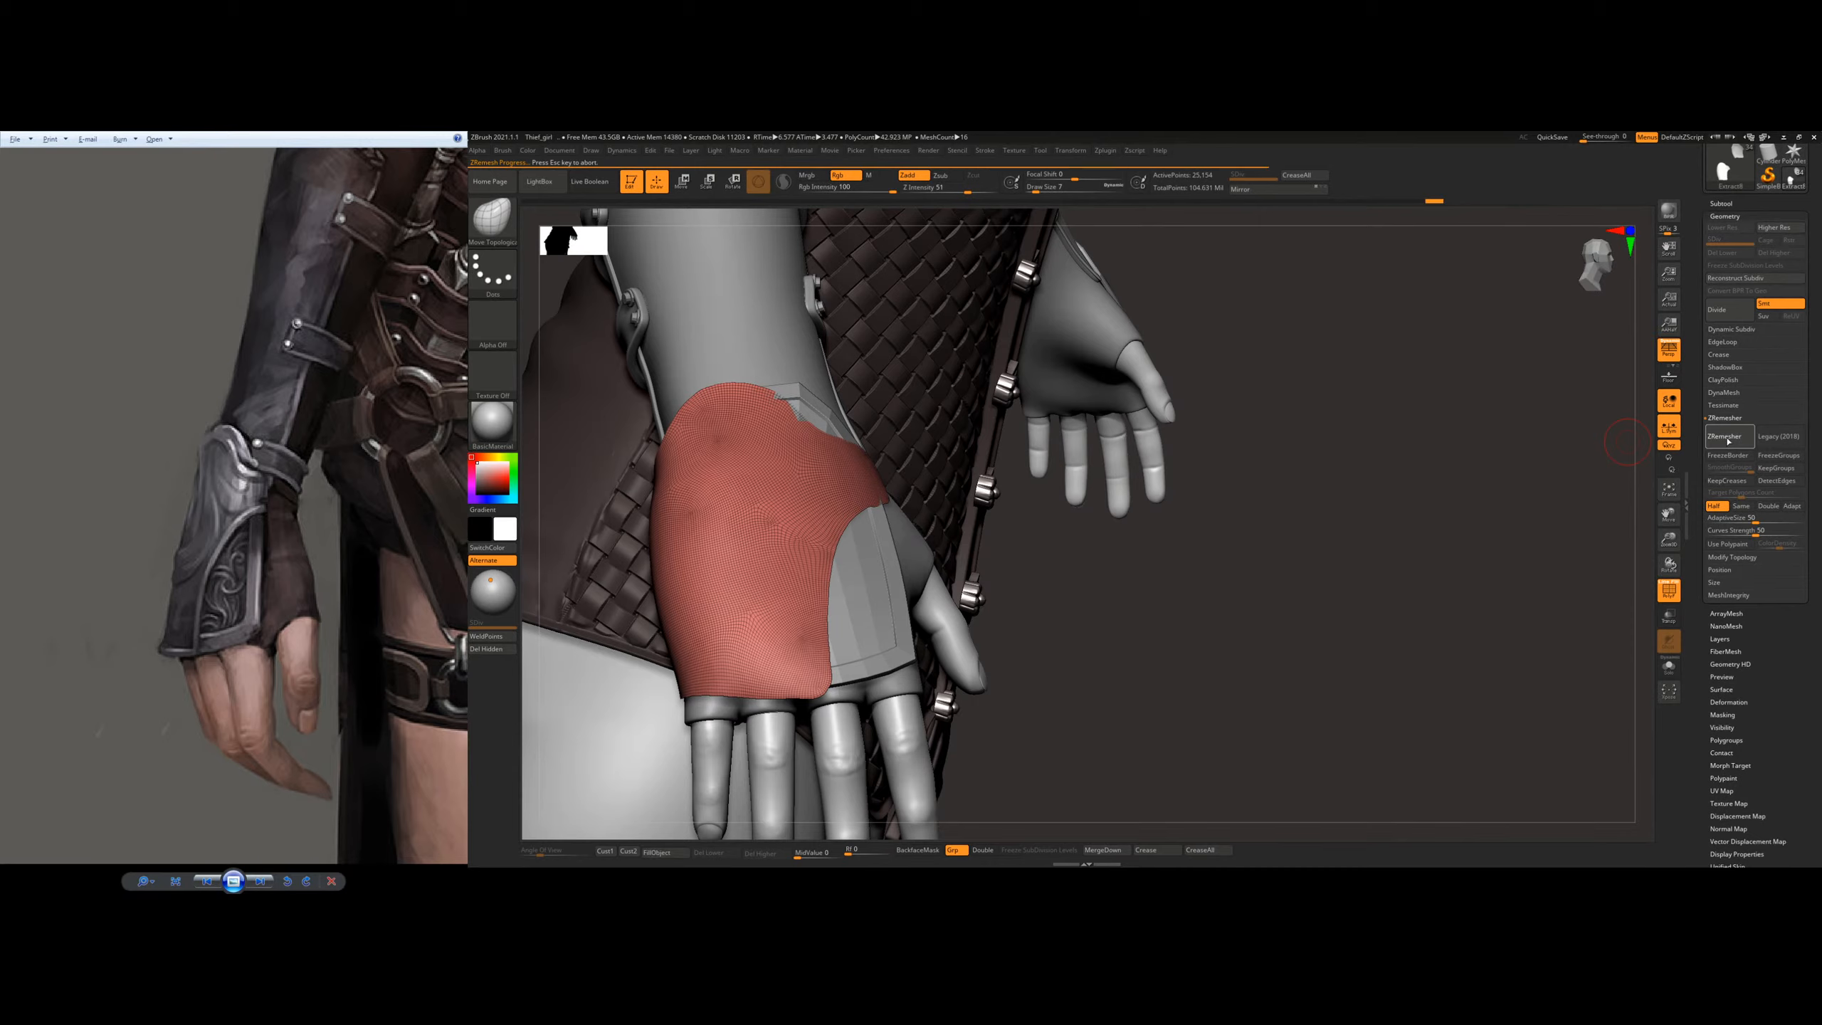
pyautogui.click(1727, 443)
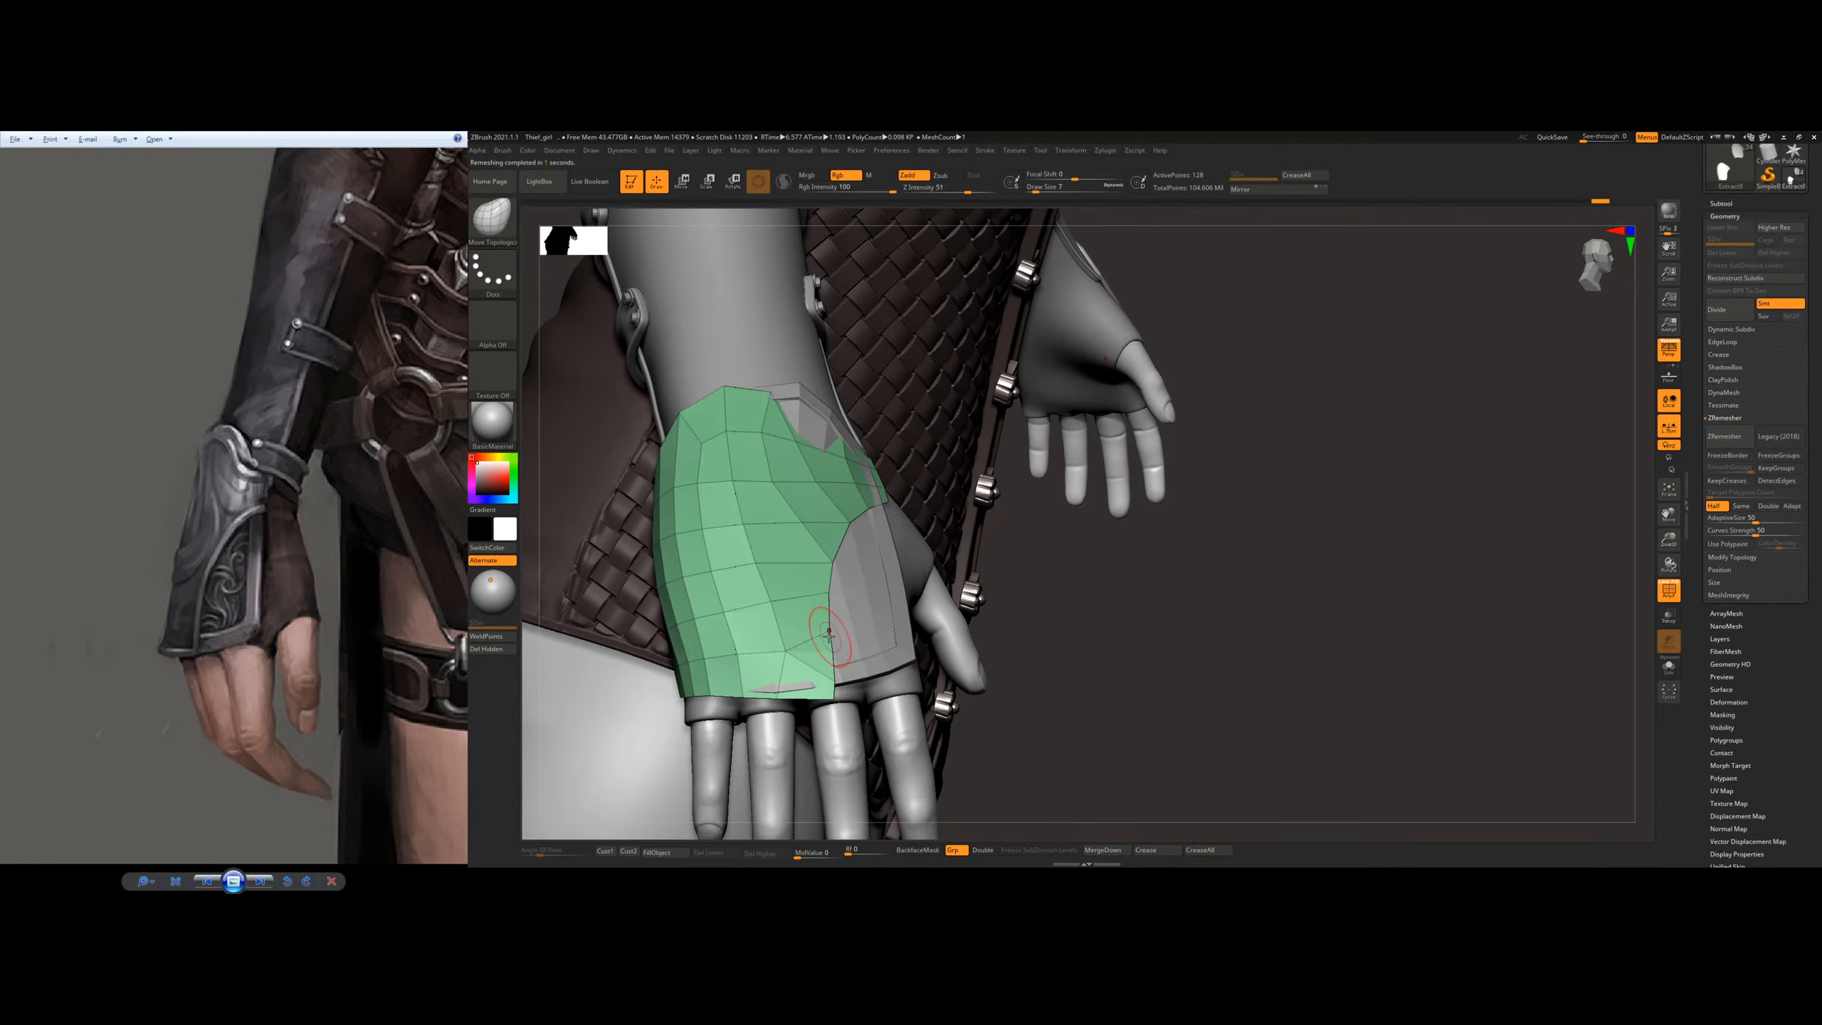
# Step: Move the coarse plate's knuckle edge and, at draw size 16, its thumb-side tab clear of the surfaces beneath
pyautogui.moveTo(774, 675); pyautogui.dragTo(788, 684)
pyautogui.moveTo(1104, 668); pyautogui.dragTo(890, 670)
pyautogui.press(']')
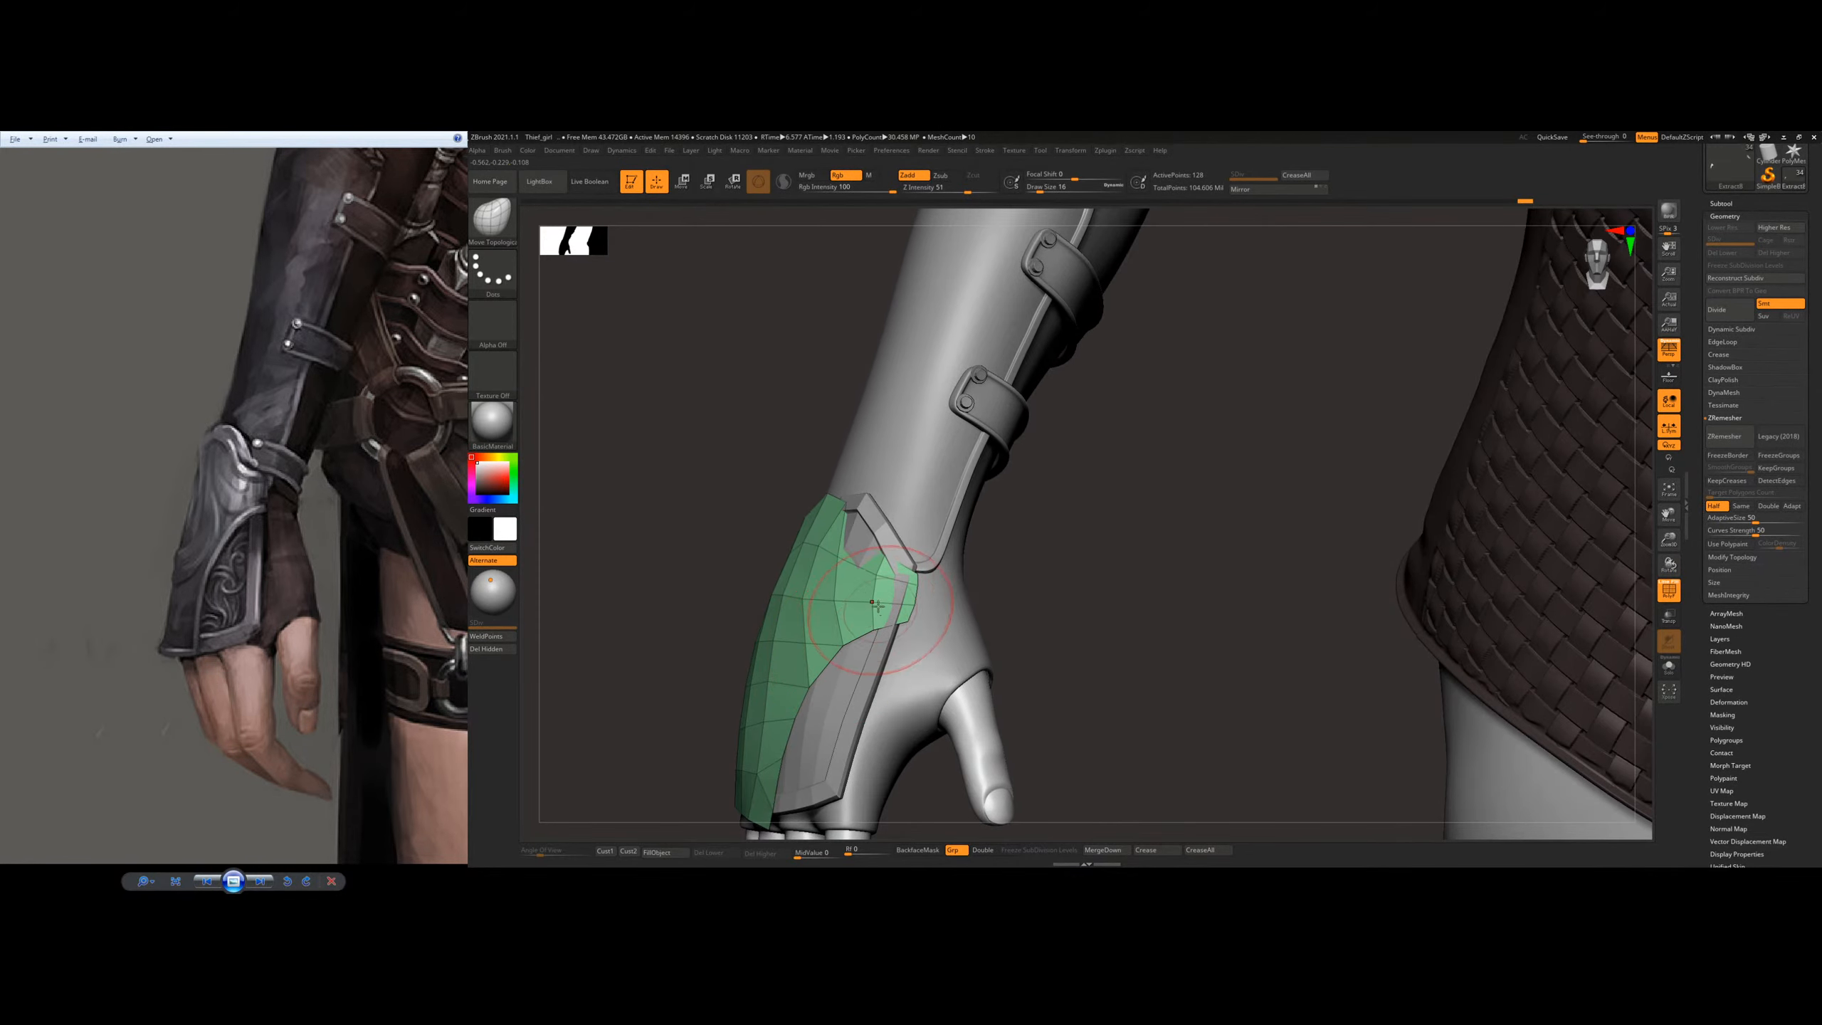
pyautogui.moveTo(867, 570)
pyautogui.mouseDown()
pyautogui.moveTo(872, 538)
pyautogui.moveTo(865, 590)
pyautogui.mouseUp()
pyautogui.moveTo(886, 594); pyautogui.dragTo(883, 591)
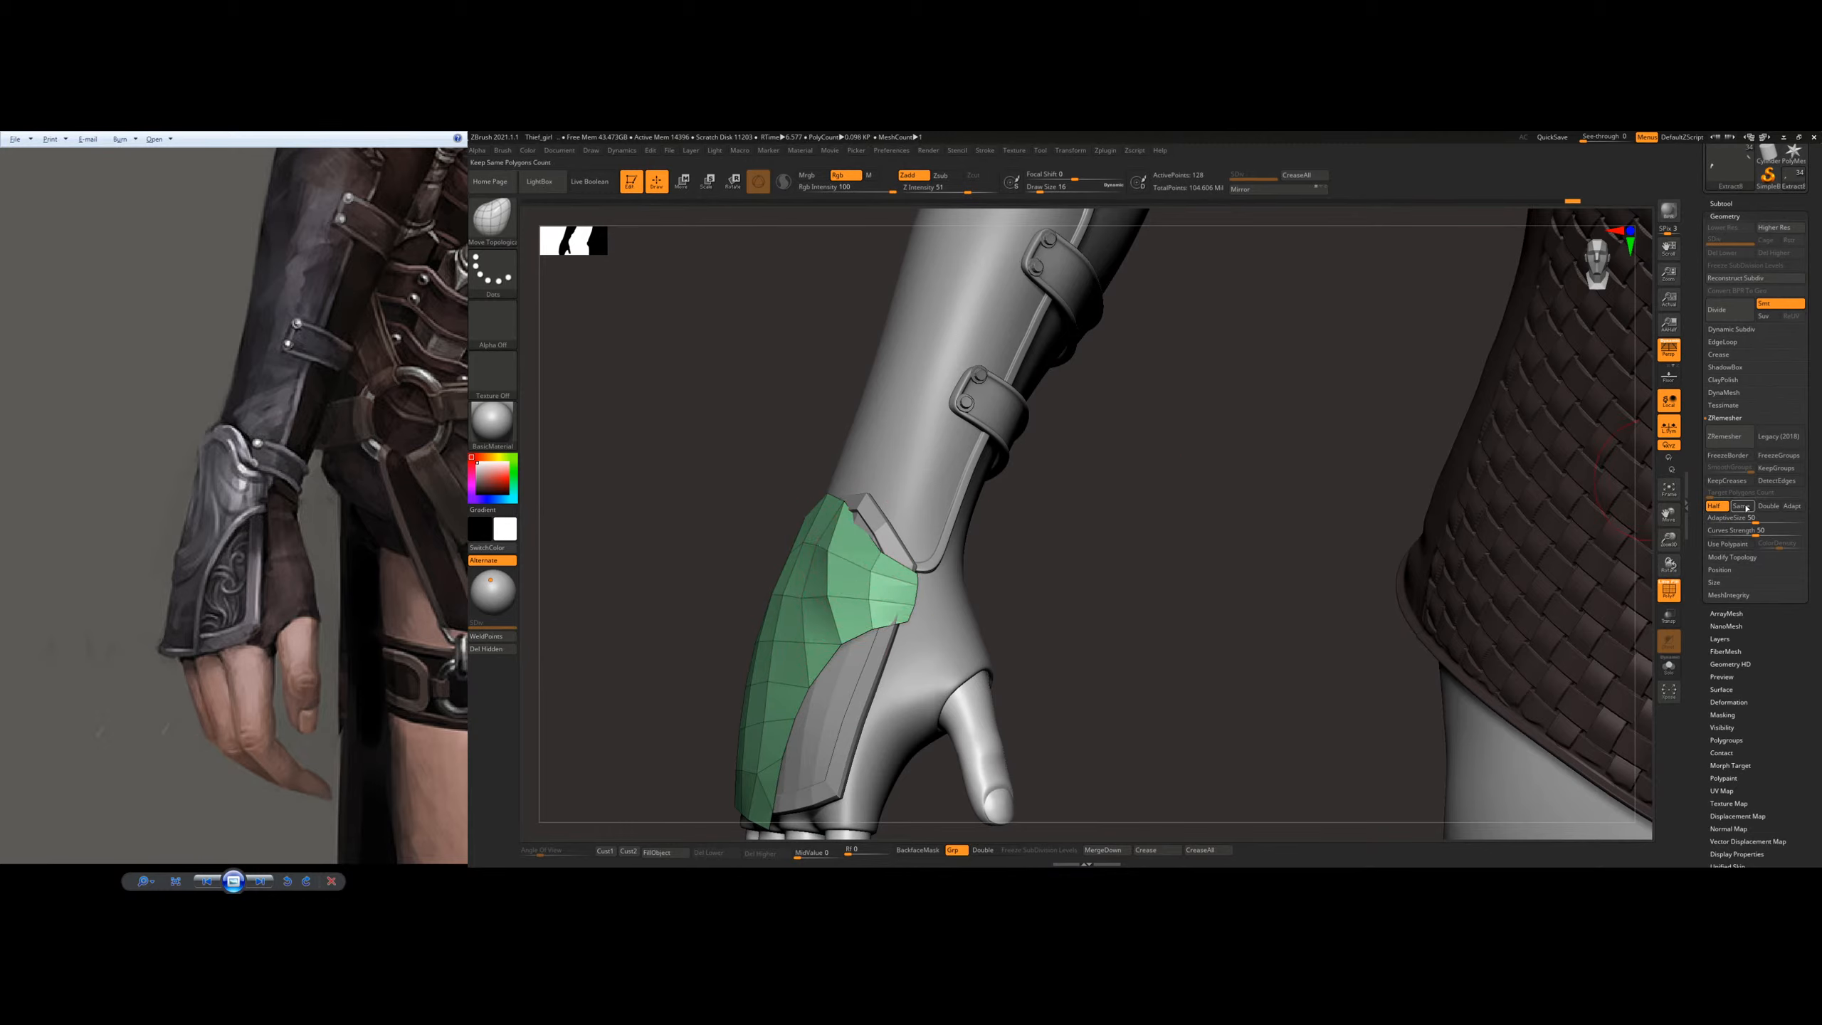
# Step: ZRemesh the outer plate twice with Double, adjusting its upper wrist edge between the passes
pyautogui.click(1736, 445)
pyautogui.moveTo(1097, 576); pyautogui.dragTo(1291, 576)
pyautogui.keyDown('shift'); pyautogui.moveTo(833, 528); pyautogui.dragTo(822, 514); pyautogui.keyUp('shift')
pyautogui.moveTo(825, 514); pyautogui.dragTo(1047, 574, button='right')
pyautogui.rightClick(876, 586)
pyautogui.click(851, 586)
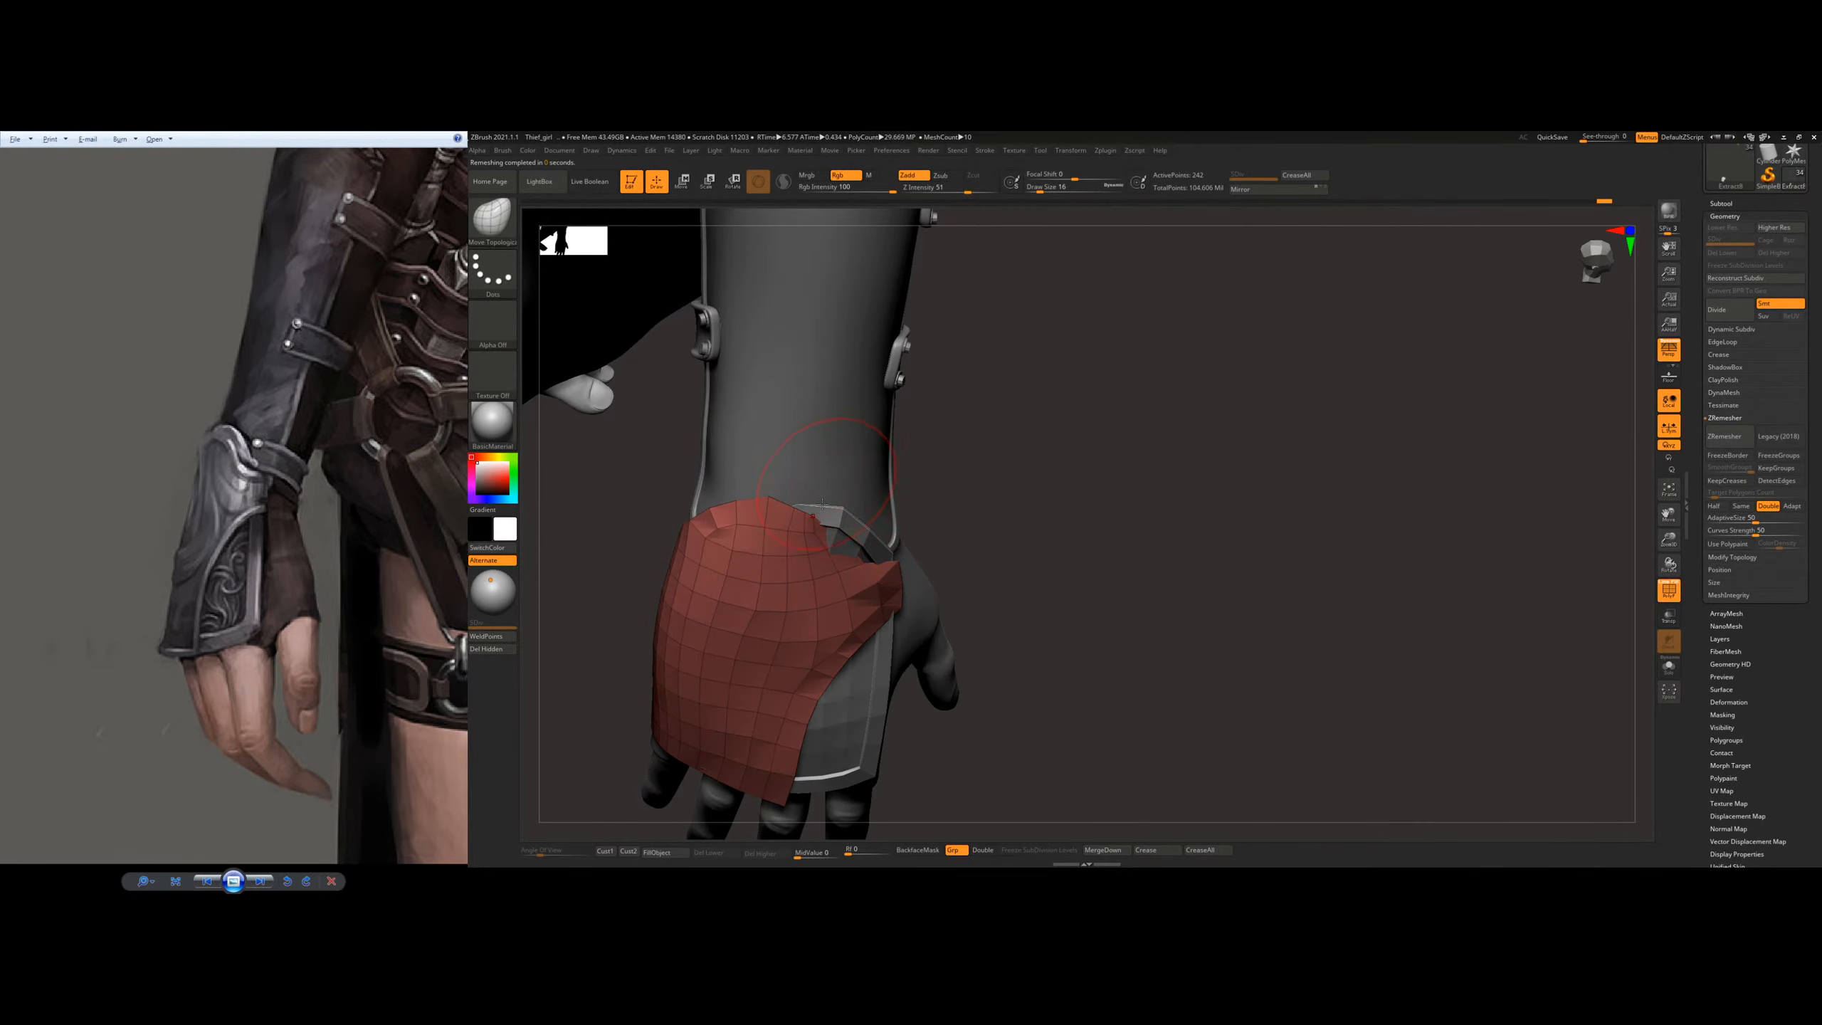
pyautogui.moveTo(962, 535); pyautogui.dragTo(905, 515, button='right')
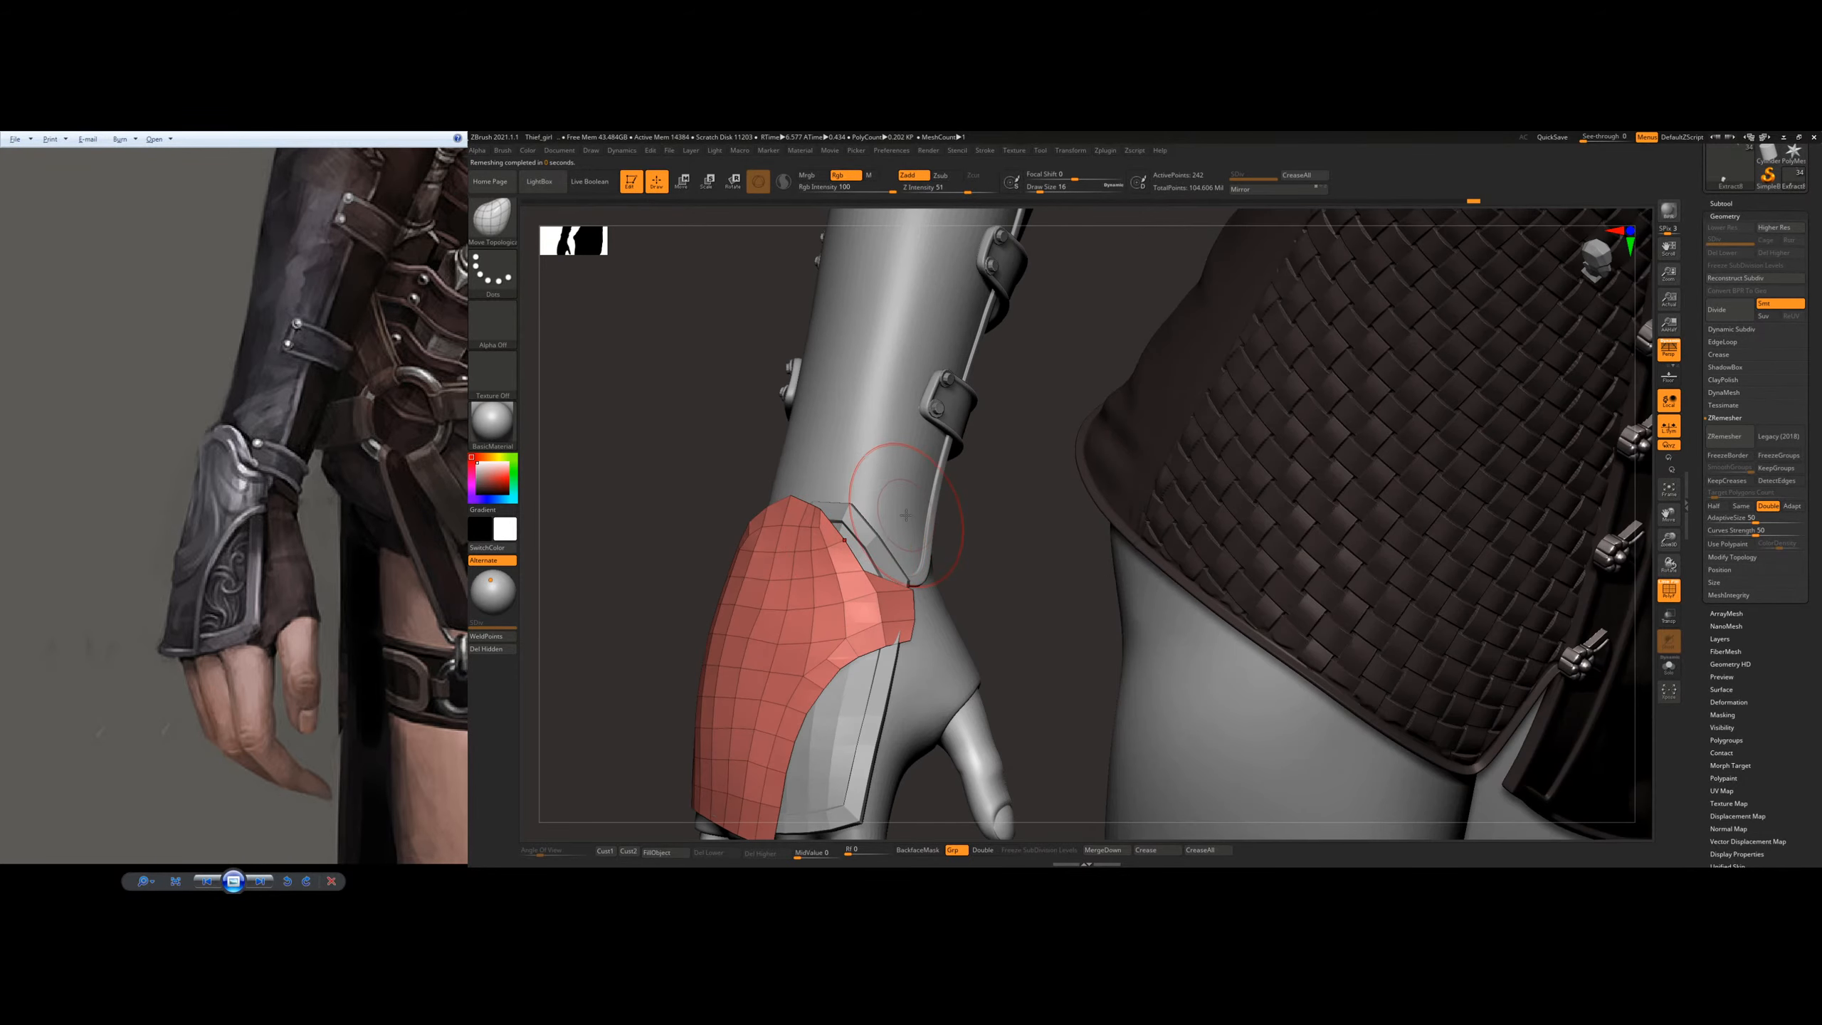
pyautogui.click(1731, 436)
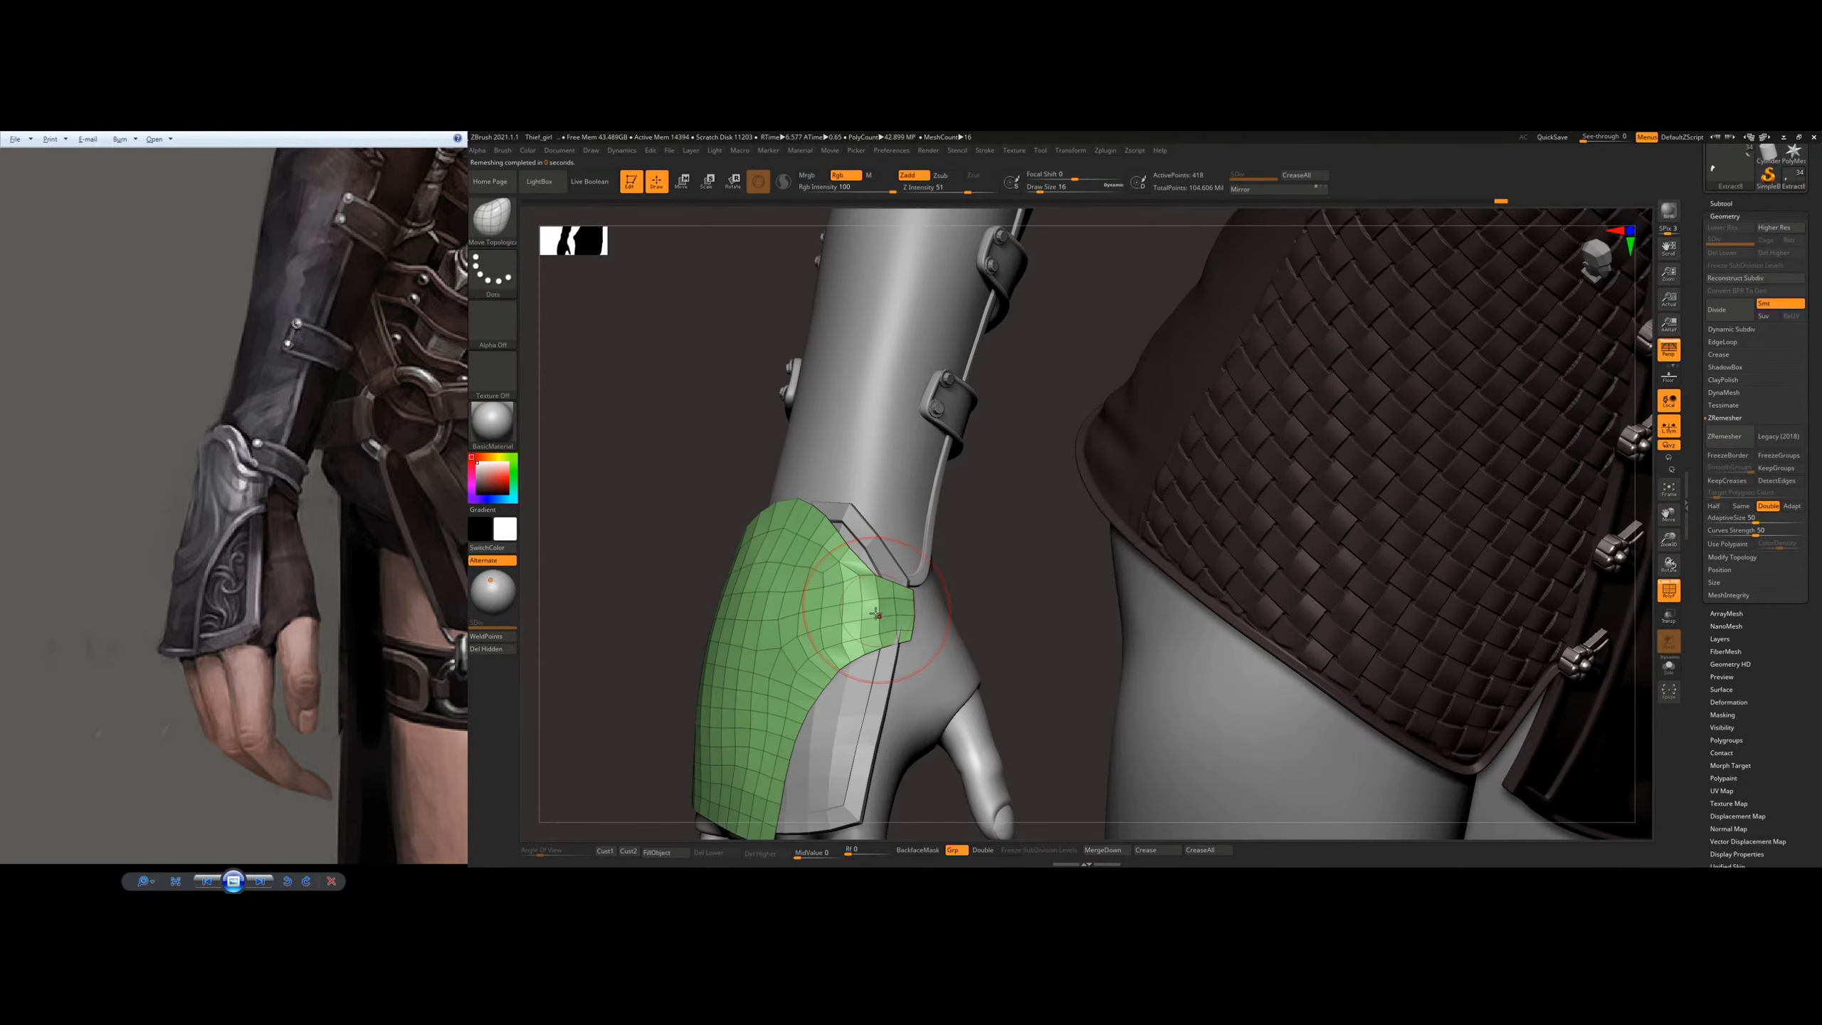
# Step: At draw size 22, fit the outer plate's thumb-side tab and little-finger side around the wrist
pyautogui.moveTo(894, 625); pyautogui.dragTo(935, 623, button='right')
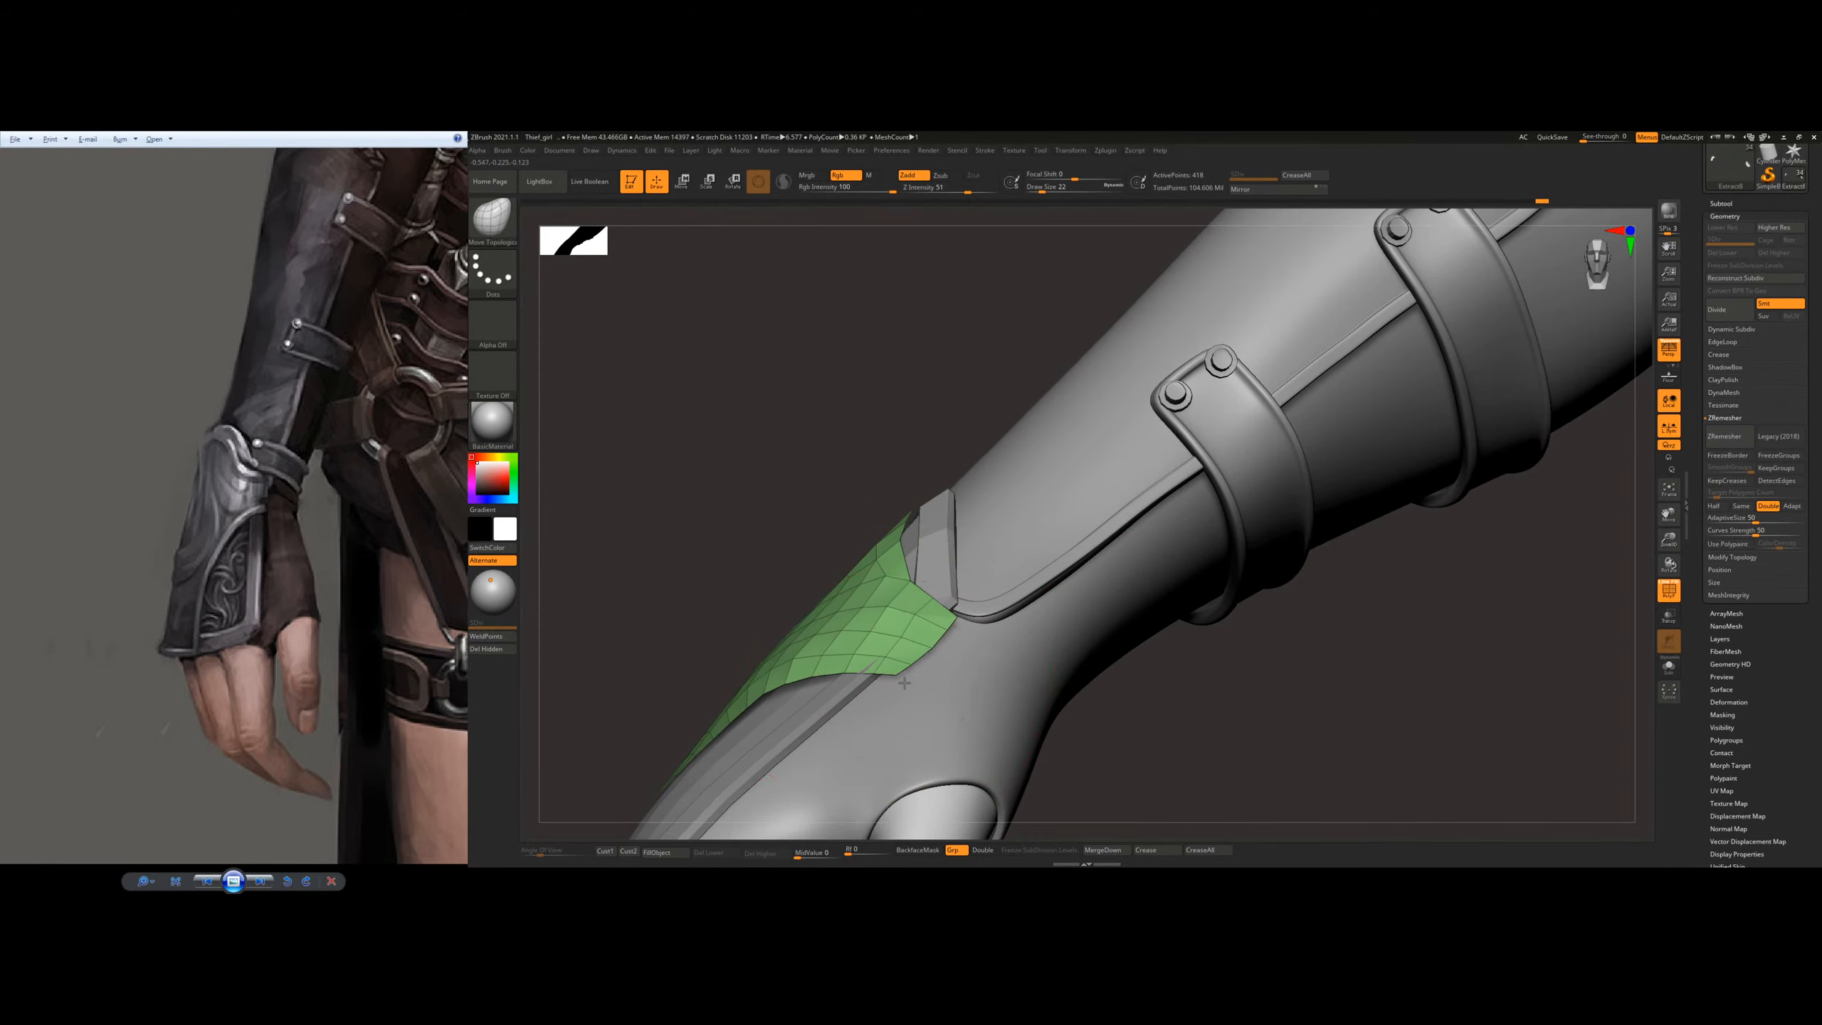
pyautogui.moveTo(939, 581)
pyautogui.mouseDown(button='right')
pyautogui.moveTo(936, 658)
pyautogui.moveTo(797, 610)
pyautogui.moveTo(957, 595)
pyautogui.mouseUp(button='right')
pyautogui.moveTo(960, 483); pyautogui.dragTo(966, 450)
pyautogui.moveTo(760, 503); pyautogui.dragTo(892, 524, button='right')
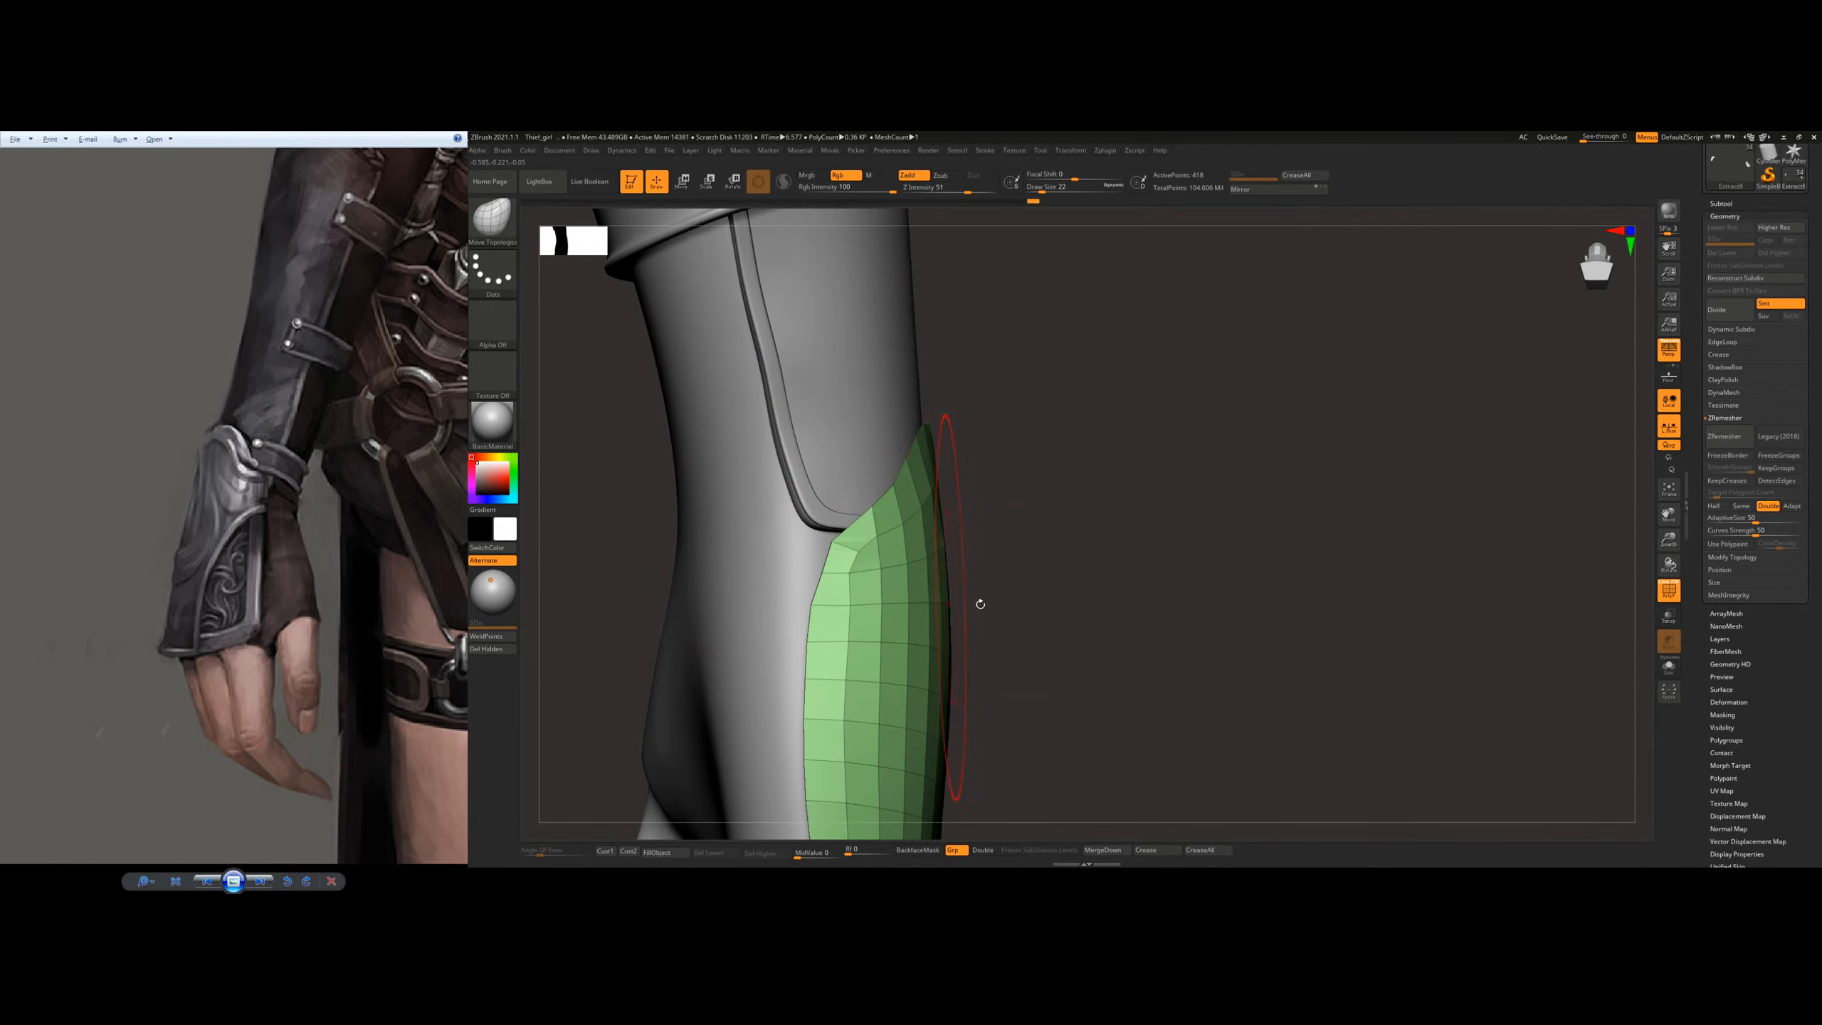
pyautogui.moveTo(976, 602); pyautogui.dragTo(870, 614, button='right')
pyautogui.moveTo(874, 614); pyautogui.dragTo(865, 617)
pyautogui.moveTo(1145, 643); pyautogui.dragTo(1072, 636)
pyautogui.moveTo(1150, 610)
pyautogui.keyDown('ctrl'); pyautogui.mouseDown(button='right')
pyautogui.moveTo(1051, 714)
pyautogui.moveTo(1031, 656)
pyautogui.mouseUp(button='right'); pyautogui.keyUp('ctrl')
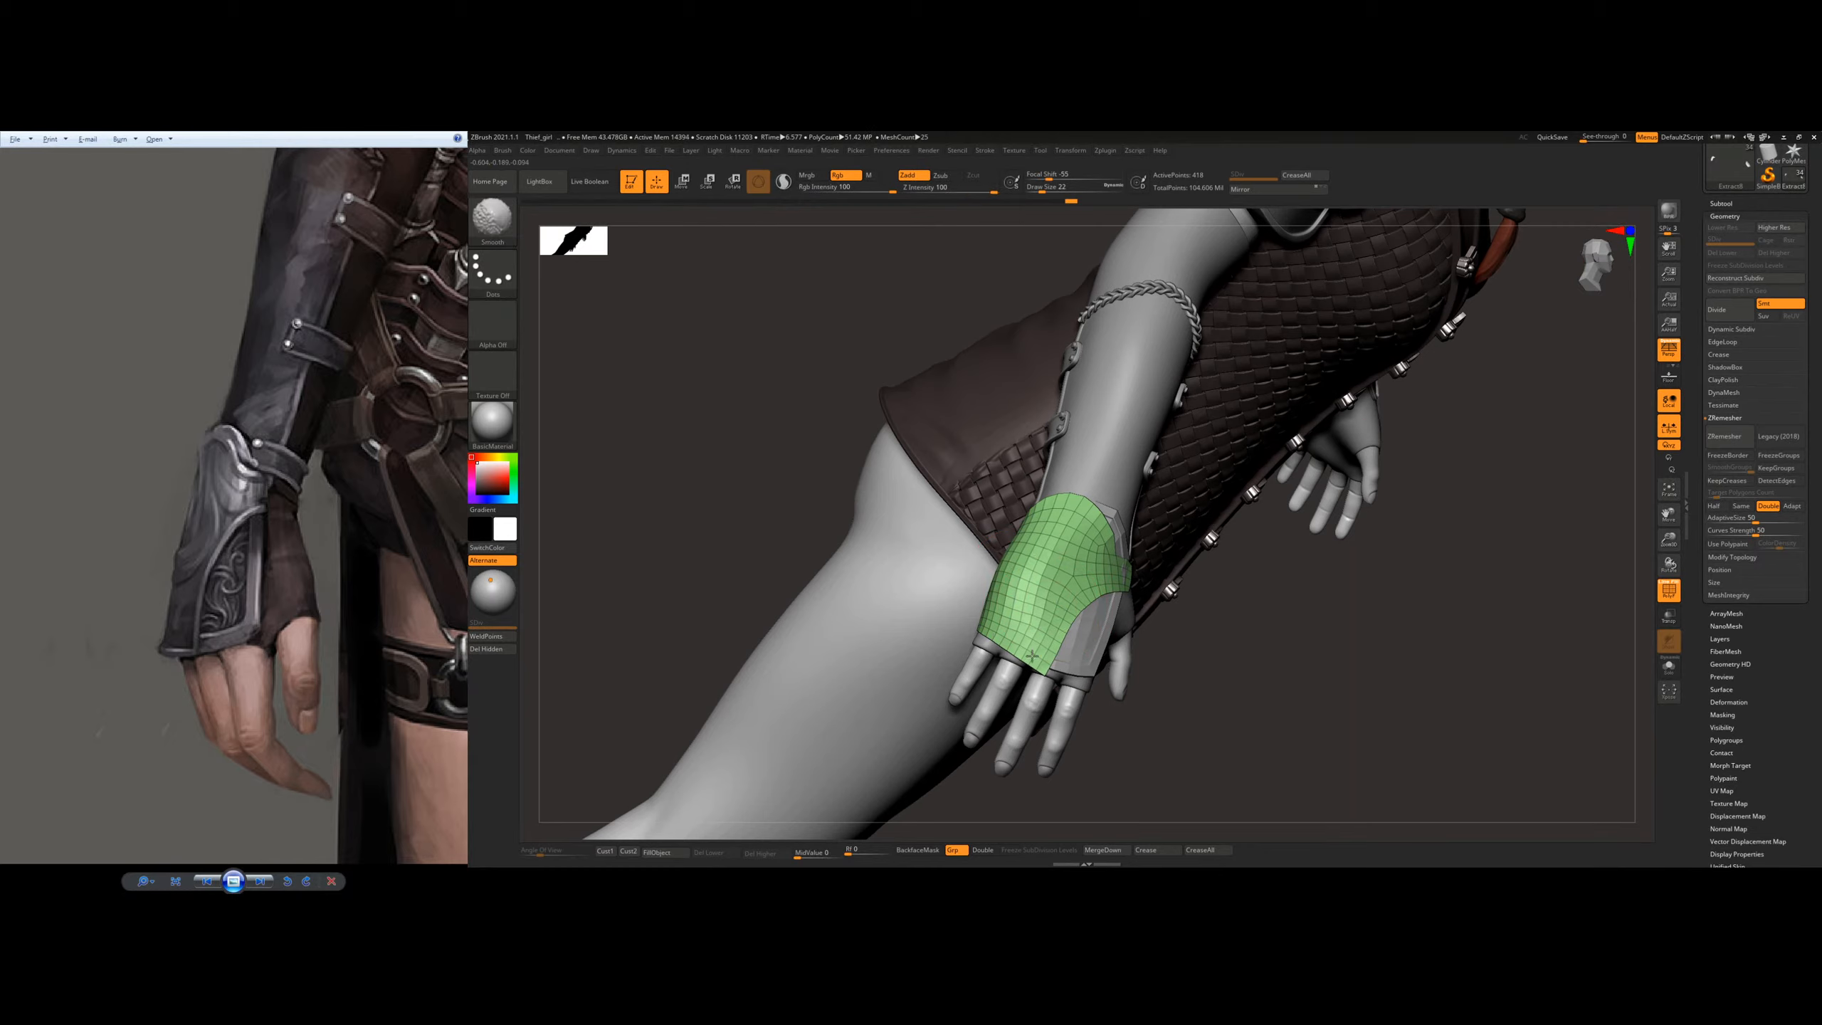
# Step: Reduce the draw size to 7 at the thumb-side notch and ZRemesh the outer plate again with Double
pyautogui.moveTo(1112, 586)
pyautogui.mouseDown(button='right')
pyautogui.moveTo(1104, 602)
pyautogui.moveTo(1060, 568)
pyautogui.moveTo(1154, 571)
pyautogui.mouseUp(button='right')
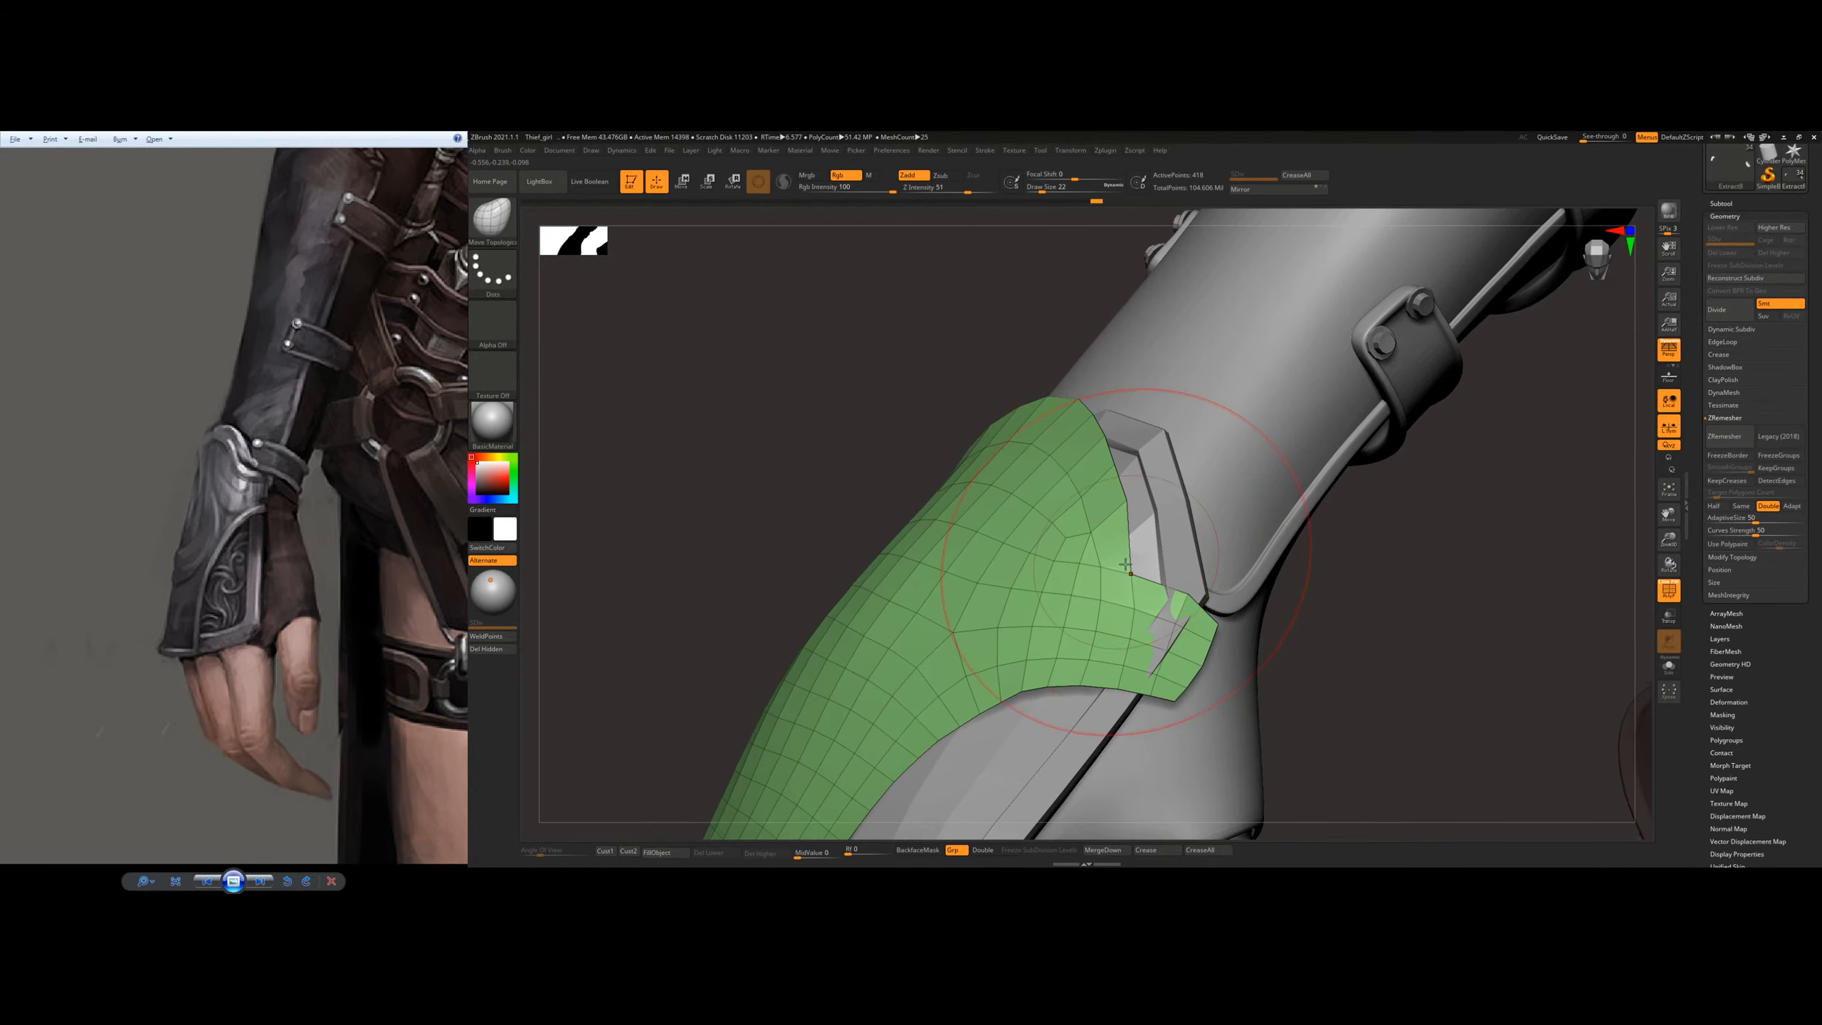
pyautogui.press('s')
pyautogui.moveTo(1125, 588); pyautogui.dragTo(1119, 588)
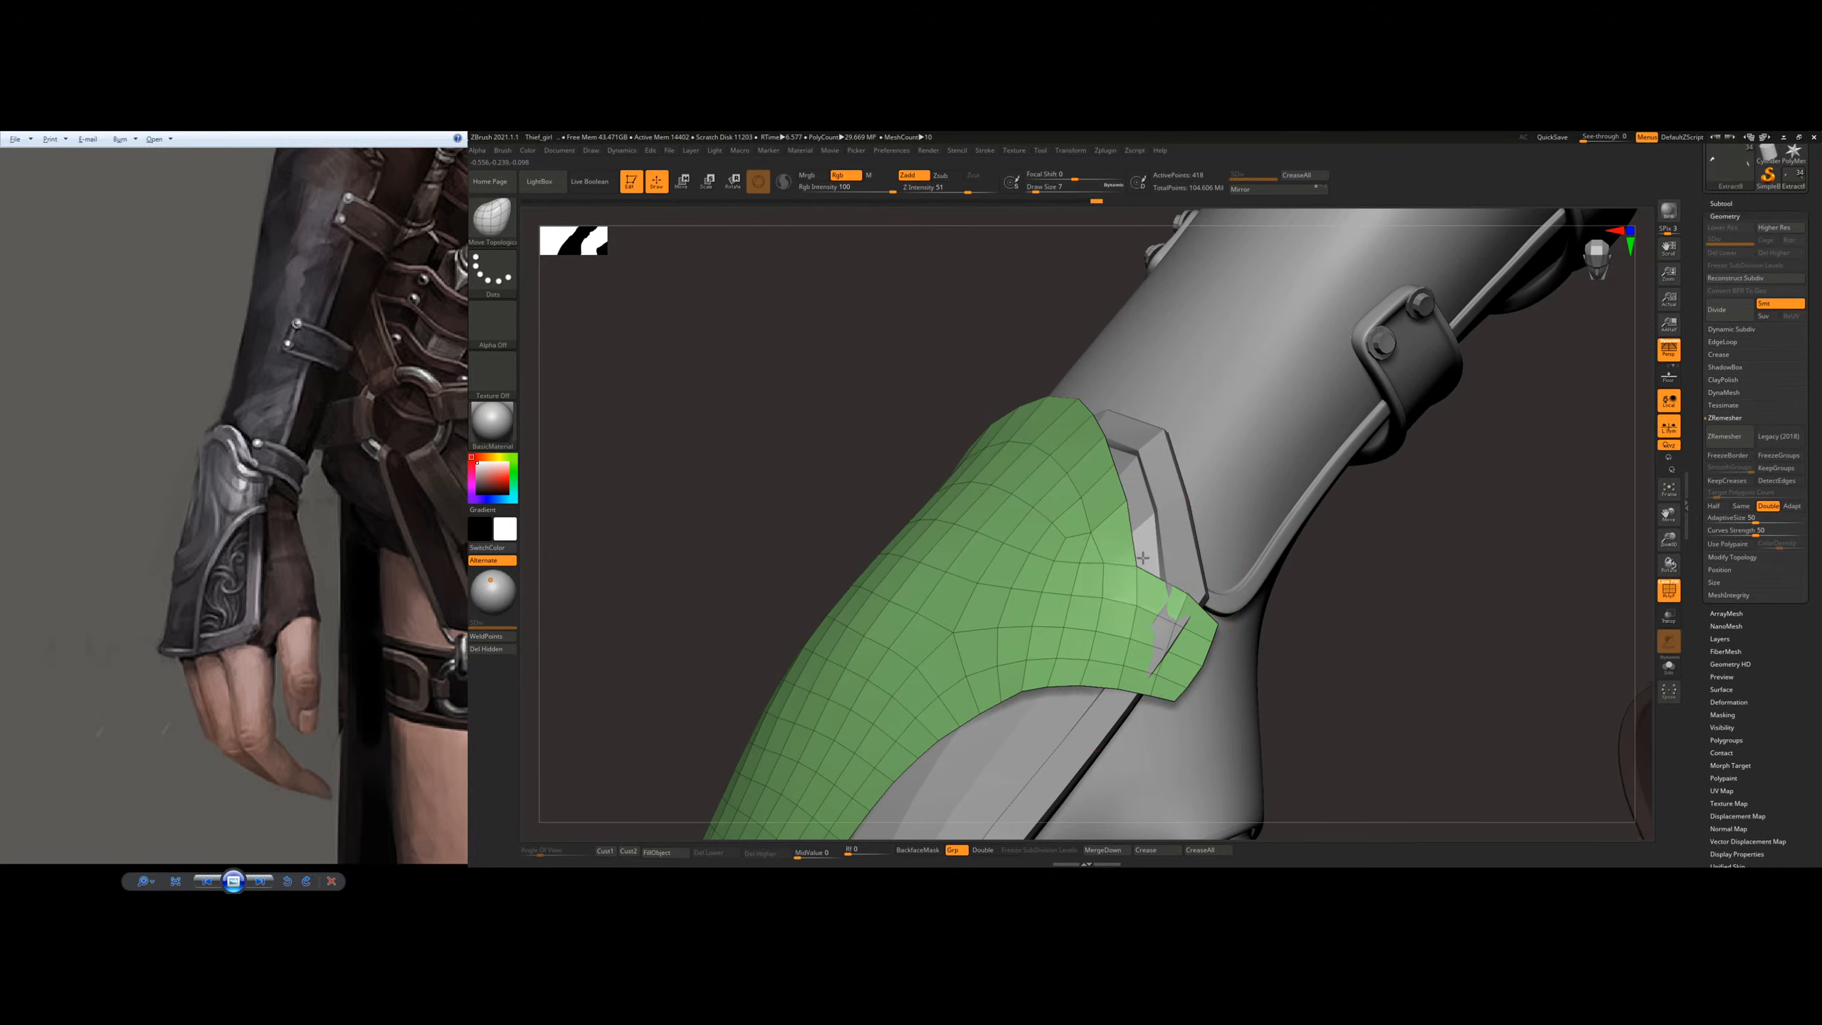
pyautogui.click(1725, 437)
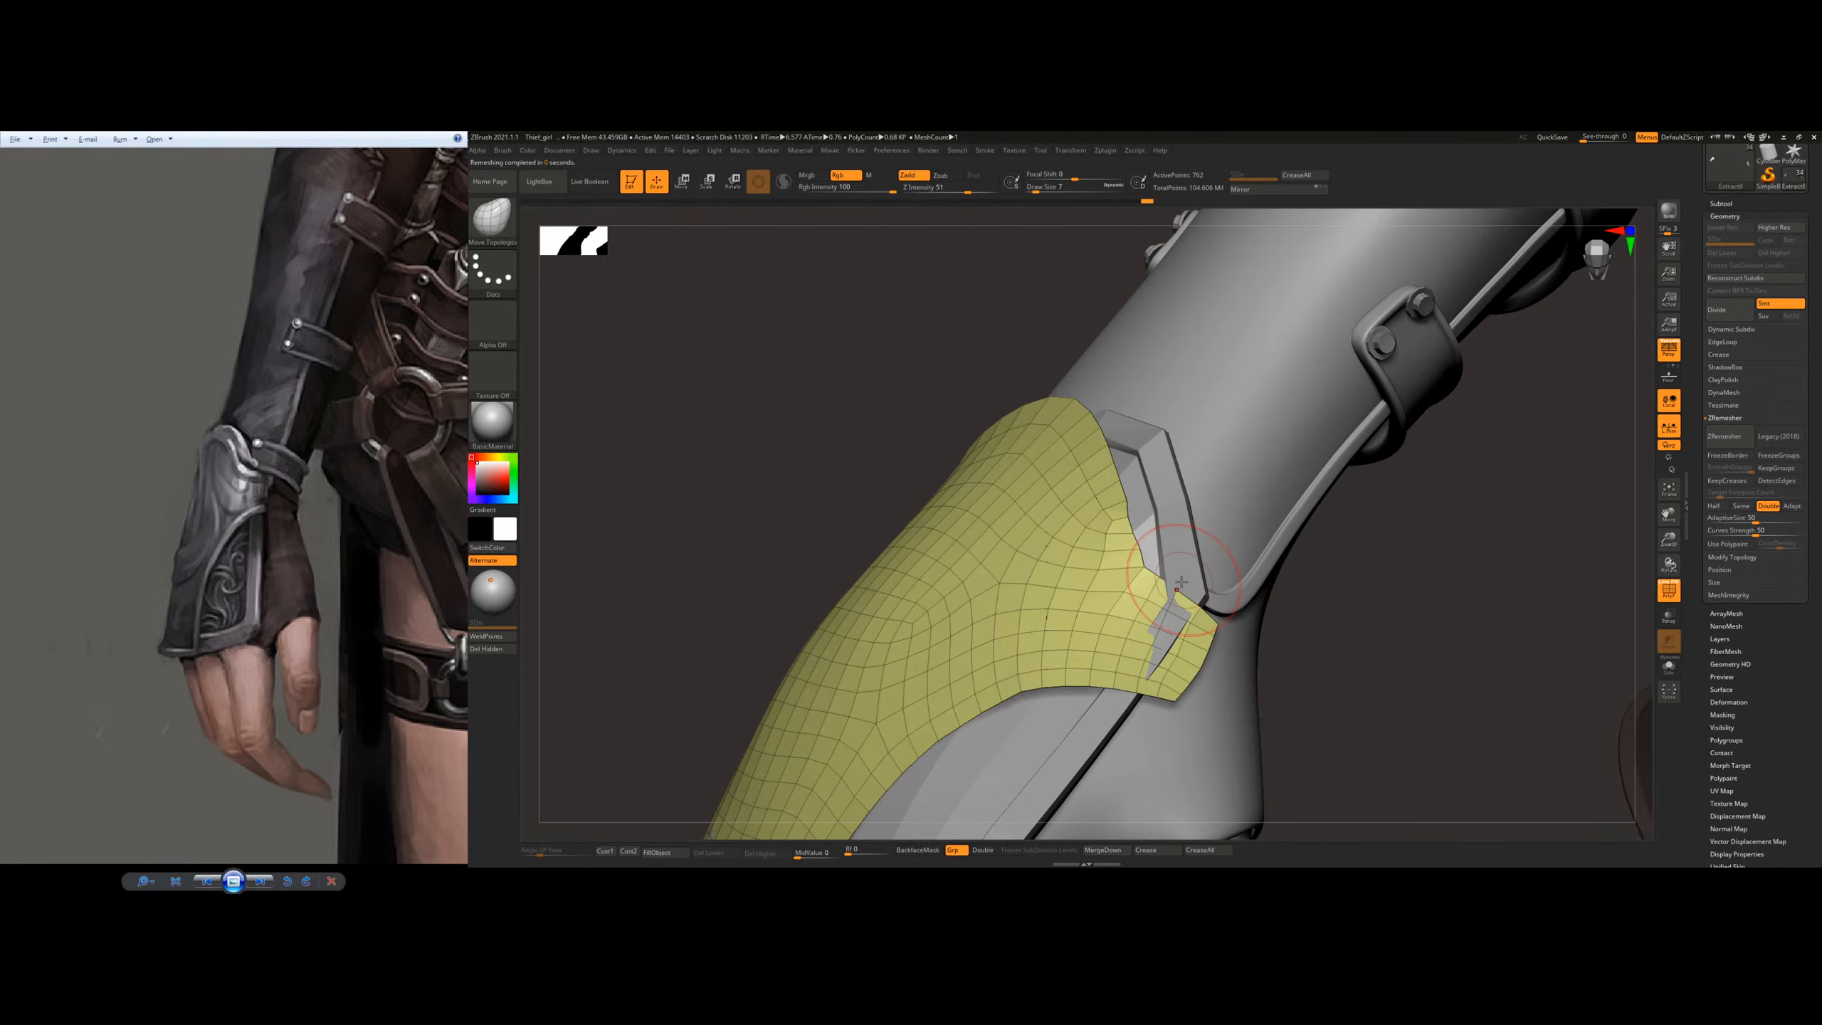
# Step: Lift the thumb-side tab over the underlying plate and smooth the notch beside it, ending at draw size 11
pyautogui.moveTo(1183, 588)
pyautogui.mouseDown(button='right')
pyautogui.moveTo(1130, 574)
pyautogui.moveTo(1147, 647)
pyautogui.mouseUp(button='right')
pyautogui.moveTo(1154, 574); pyautogui.dragTo(1146, 529)
pyautogui.moveTo(1173, 596); pyautogui.dragTo(1124, 589, button='right')
pyautogui.press('s')
pyautogui.moveTo(1123, 589); pyautogui.dragTo(1120, 585)
pyautogui.press('s')
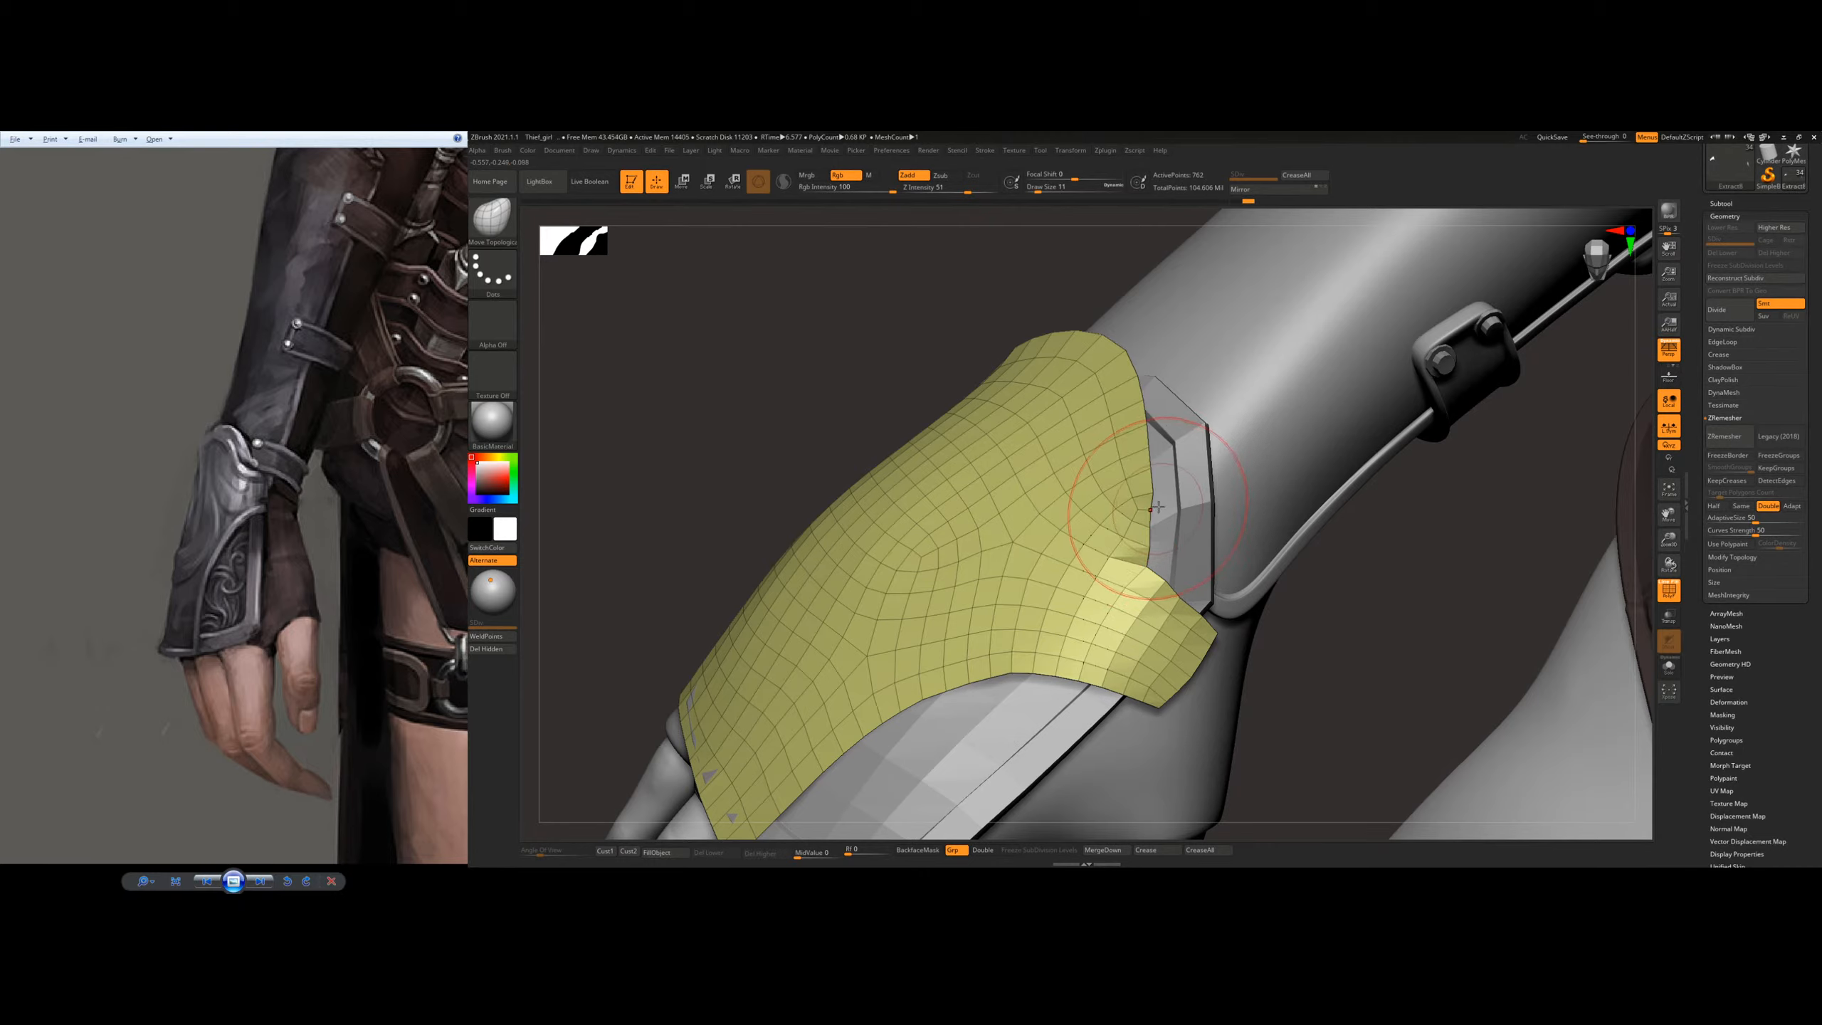
pyautogui.moveTo(1154, 510); pyautogui.dragTo(1156, 511)
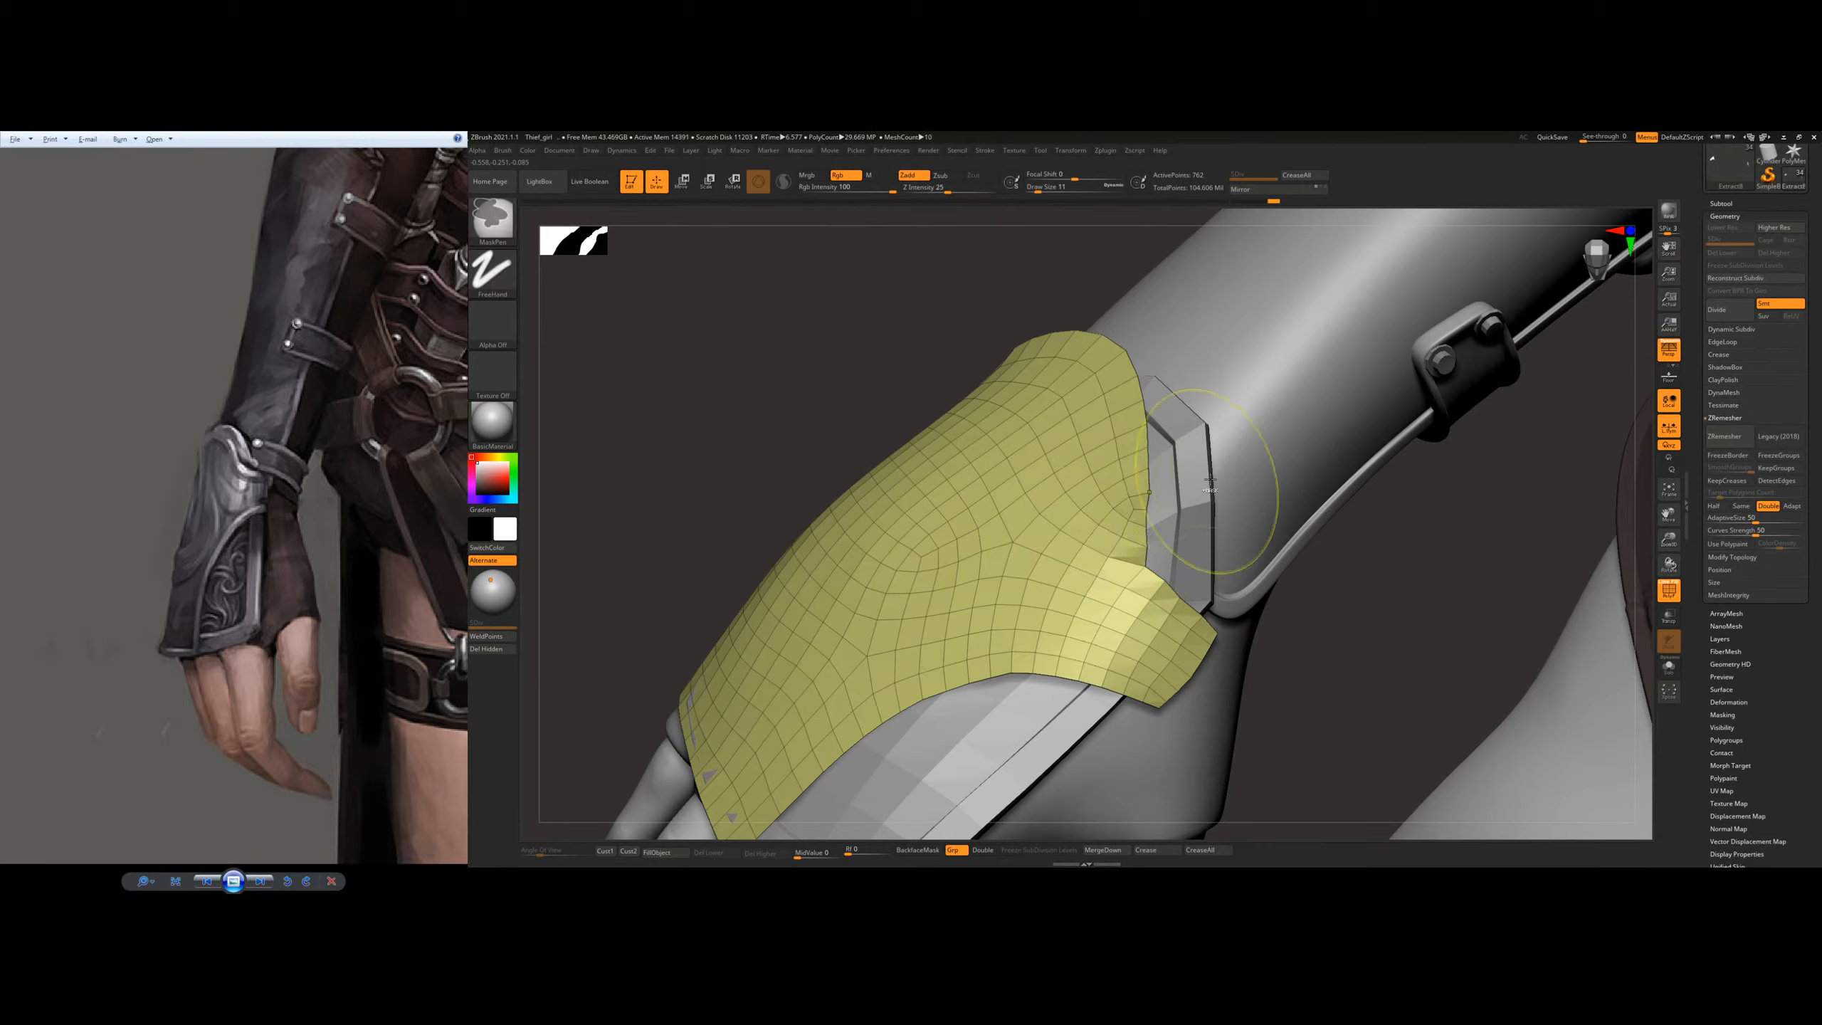
# Step: ZRemesh the outer plate with Same and pull its concave wrist edge outward at draw size 14
pyautogui.click(1741, 506)
pyautogui.click(1723, 437)
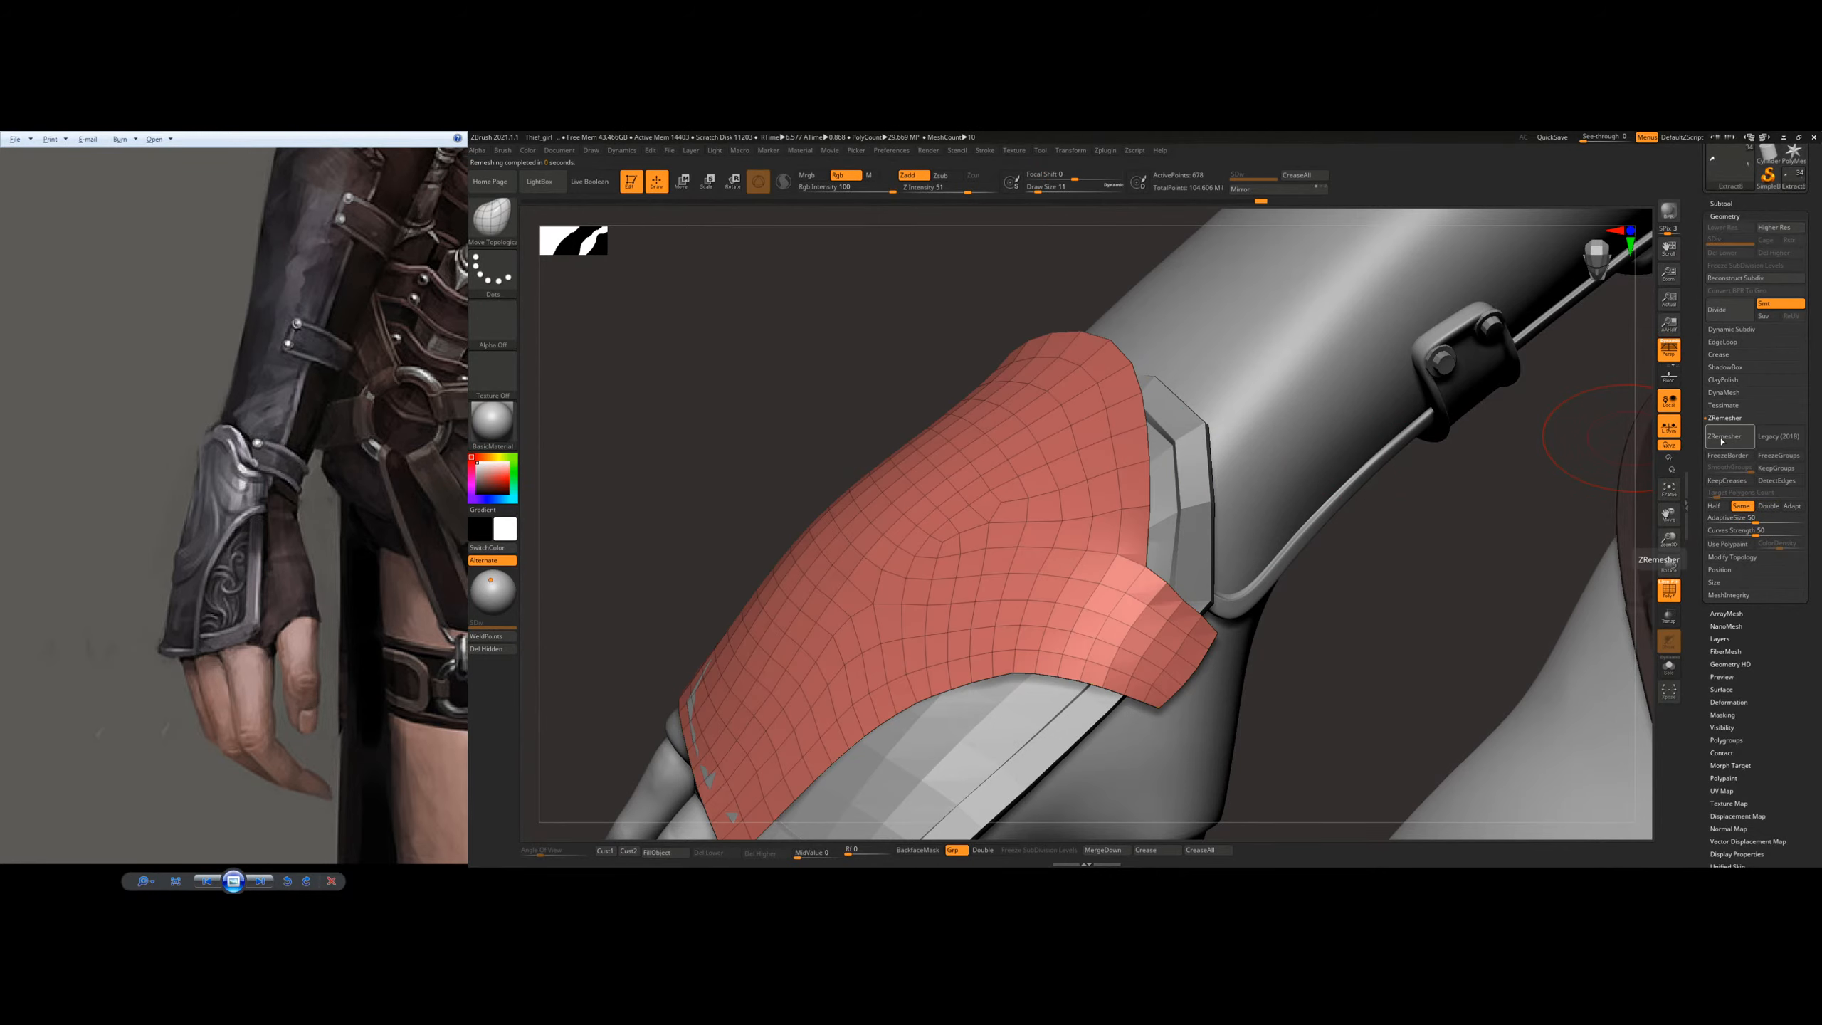
pyautogui.keyDown('shift'); pyautogui.moveTo(1127, 579); pyautogui.dragTo(1139, 568); pyautogui.keyUp('shift')
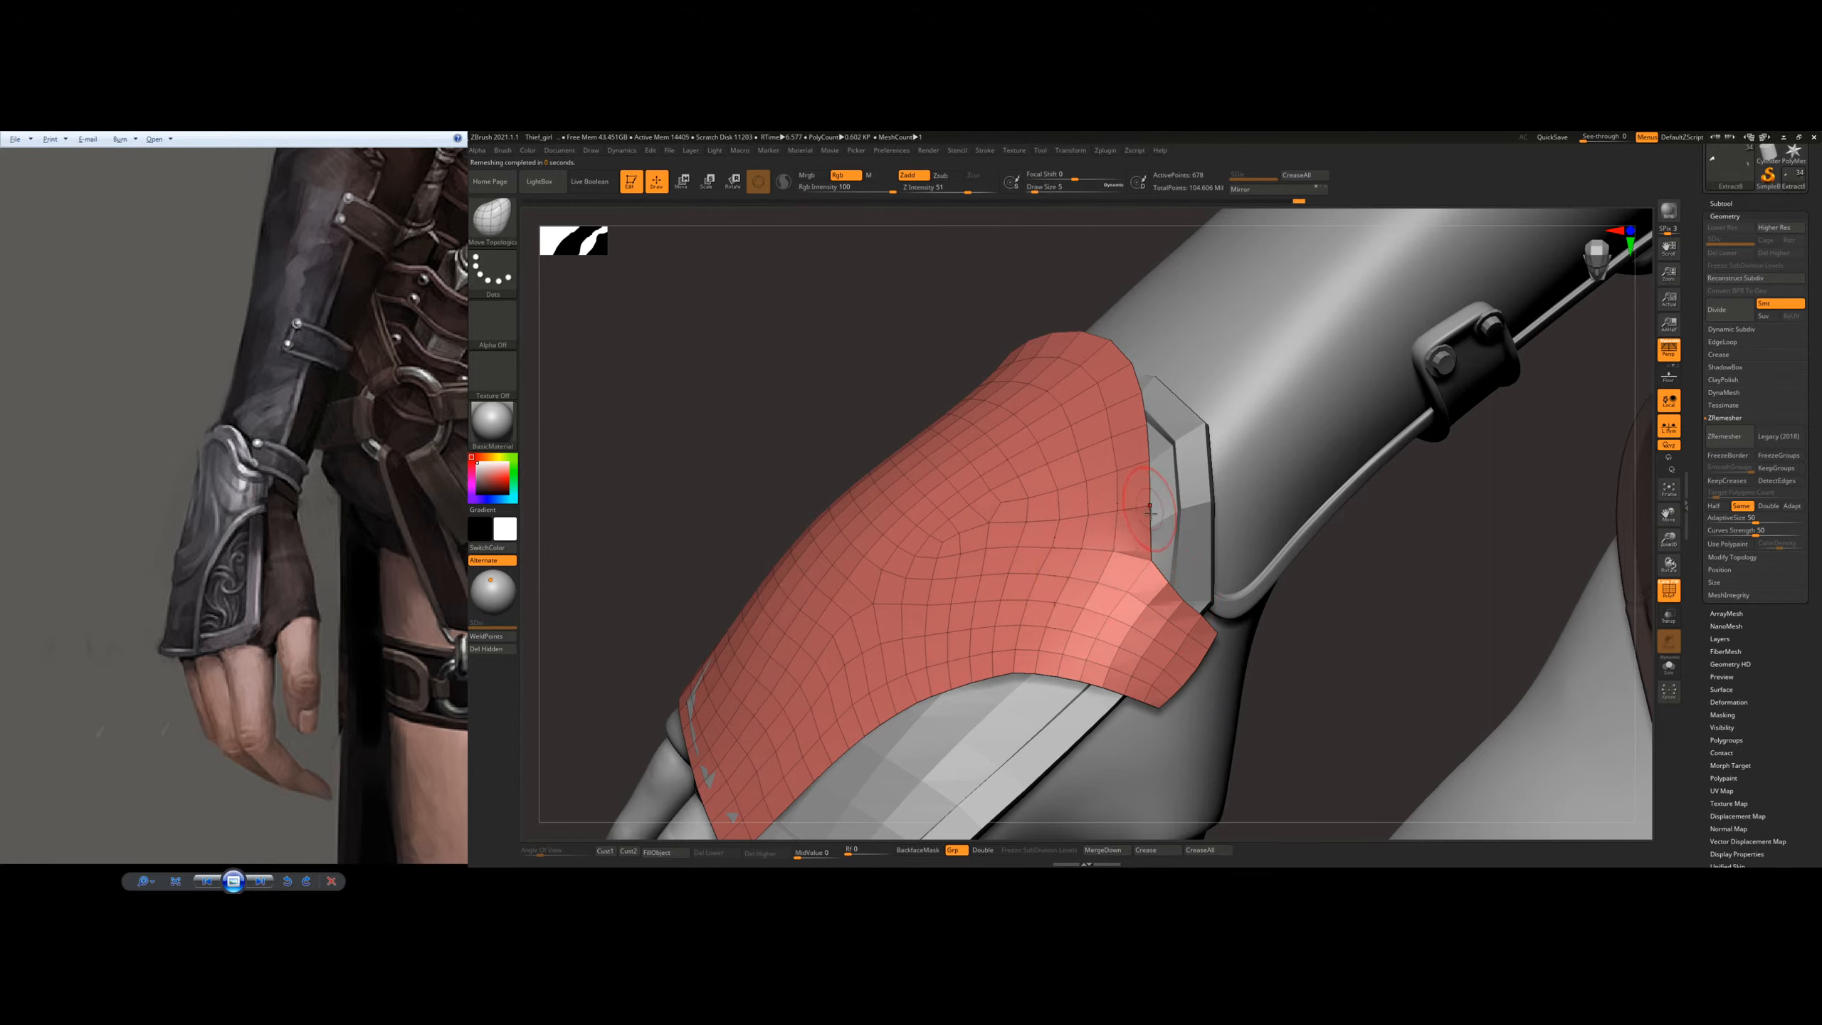
pyautogui.press('s')
pyautogui.moveTo(1151, 513); pyautogui.dragTo(1156, 513)
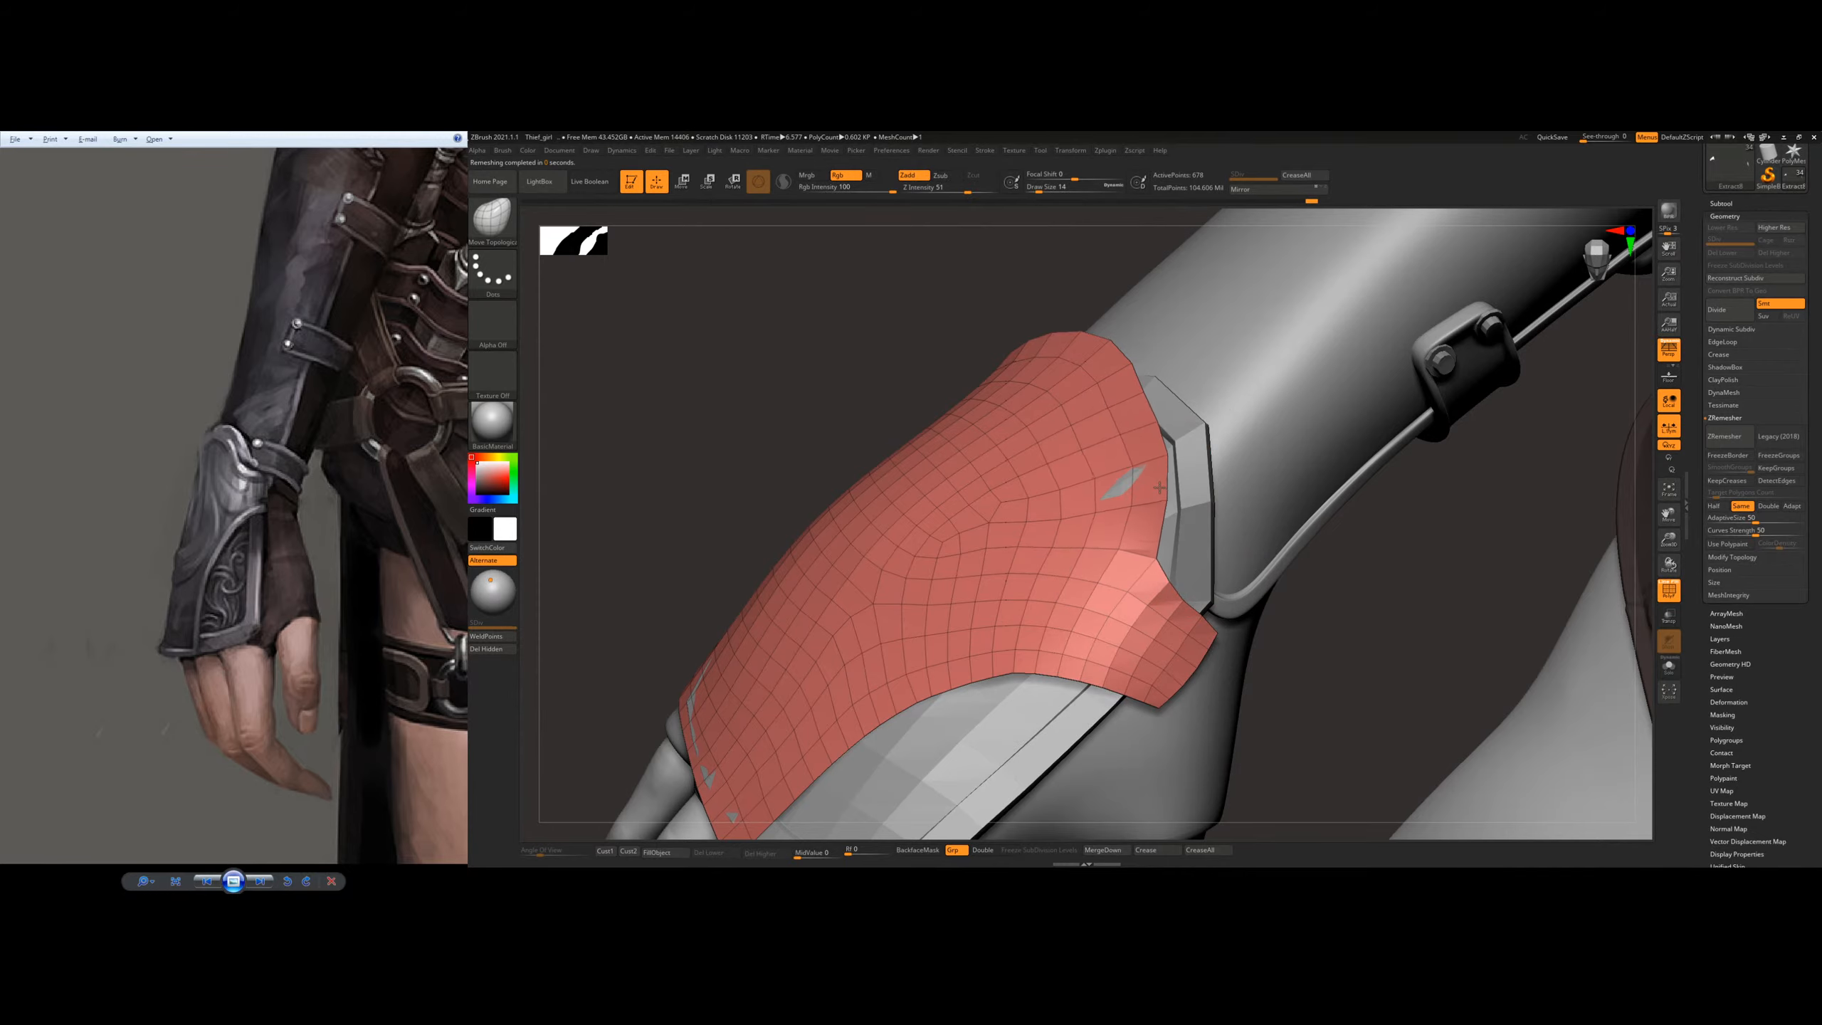
pyautogui.moveTo(1106, 499); pyautogui.dragTo(1118, 495)
# Step: Inspect the outer plate around the wrist and adjust its knuckle edge at draw size 20
pyautogui.moveTo(1289, 507)
pyautogui.keyDown('ctrl'); pyautogui.mouseDown(button='right')
pyautogui.moveTo(1205, 511)
pyautogui.moveTo(1141, 578)
pyautogui.moveTo(1164, 574)
pyautogui.moveTo(1165, 533)
pyautogui.moveTo(1159, 564)
pyautogui.moveTo(1181, 564)
pyautogui.moveTo(1170, 474)
pyautogui.mouseUp(button='right'); pyautogui.keyUp('ctrl')
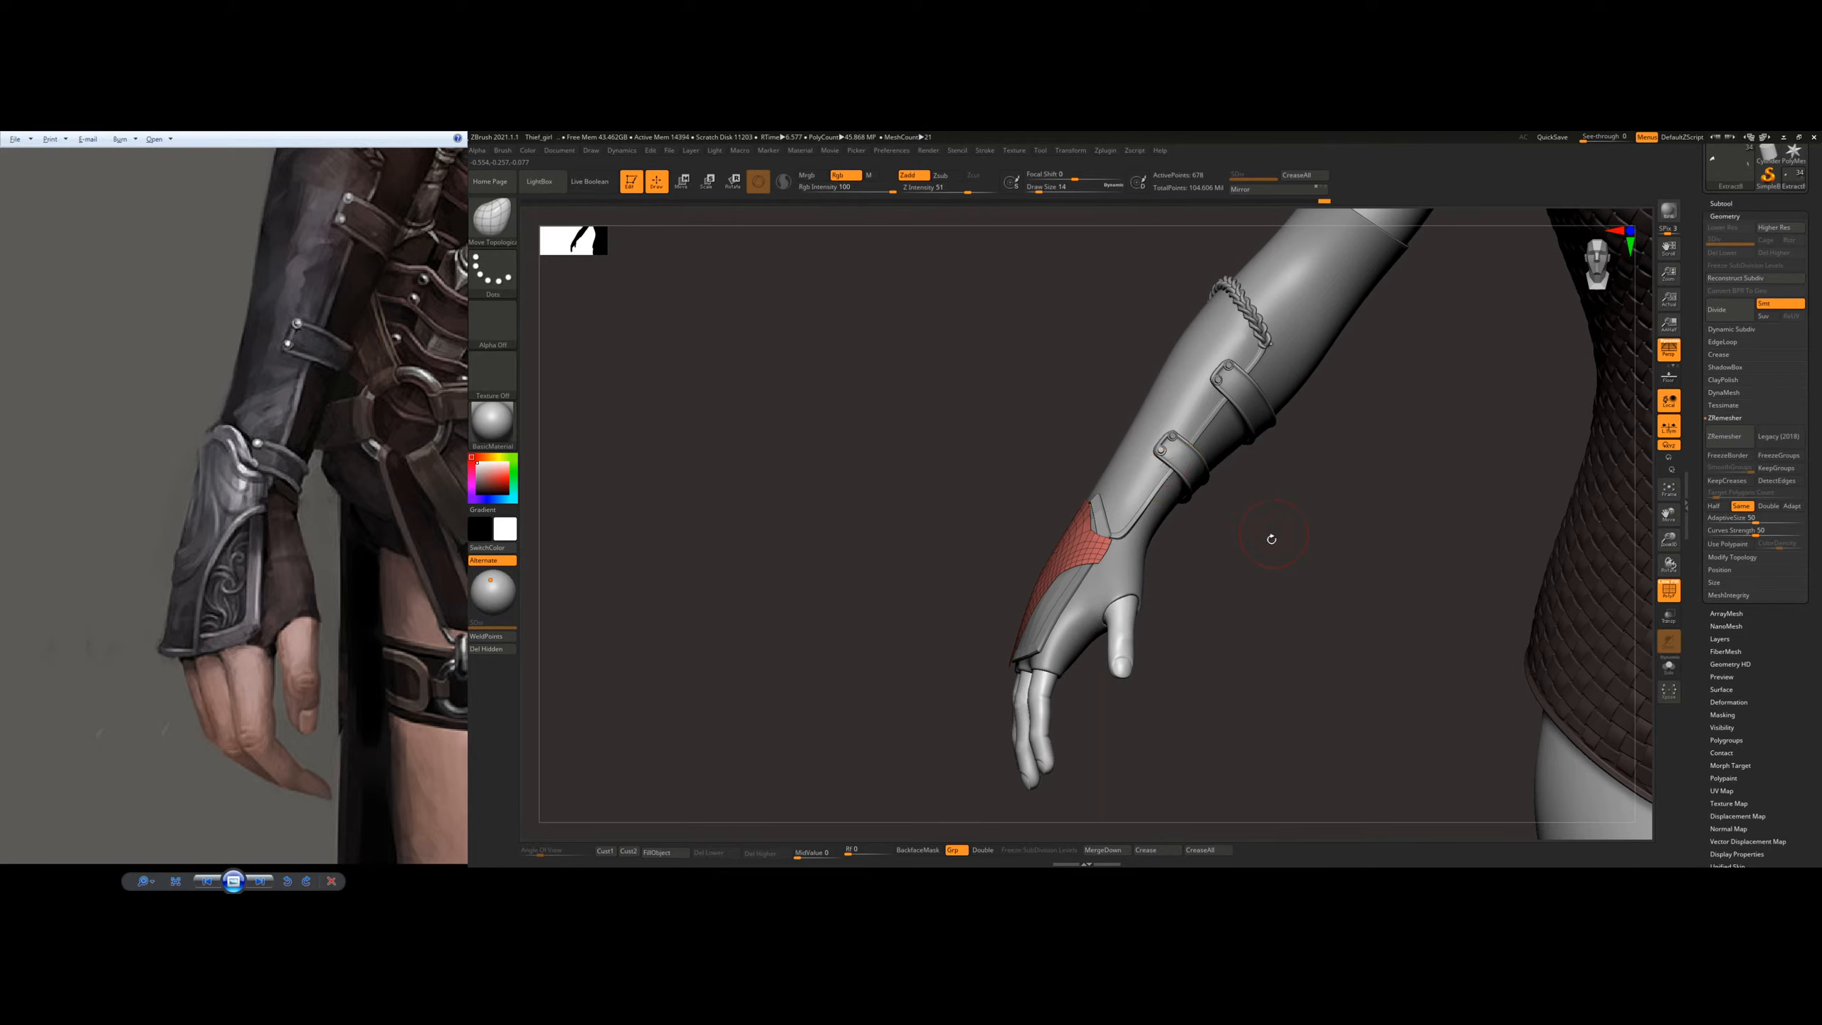
pyautogui.moveTo(1271, 538); pyautogui.dragTo(1244, 575, button='right')
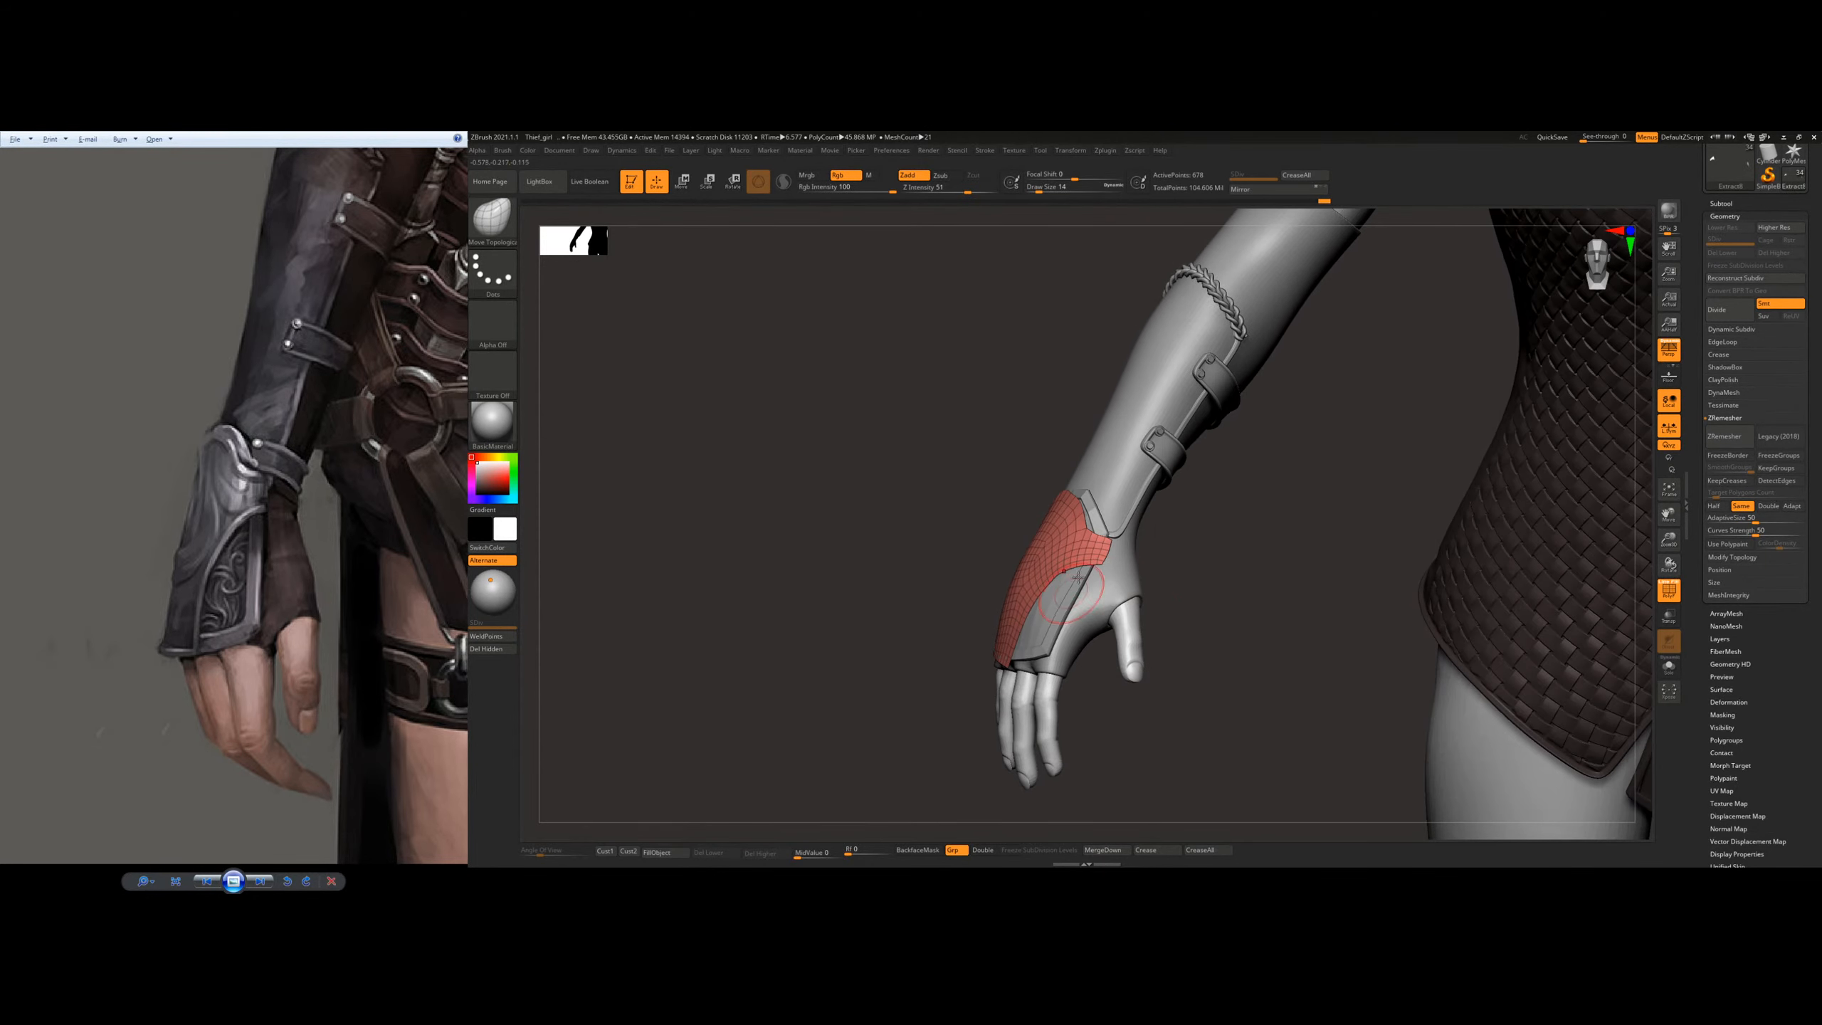
pyautogui.keyDown('ctrl'); pyautogui.moveTo(1128, 511); pyautogui.dragTo(1119, 553, button='right'); pyautogui.keyUp('ctrl')
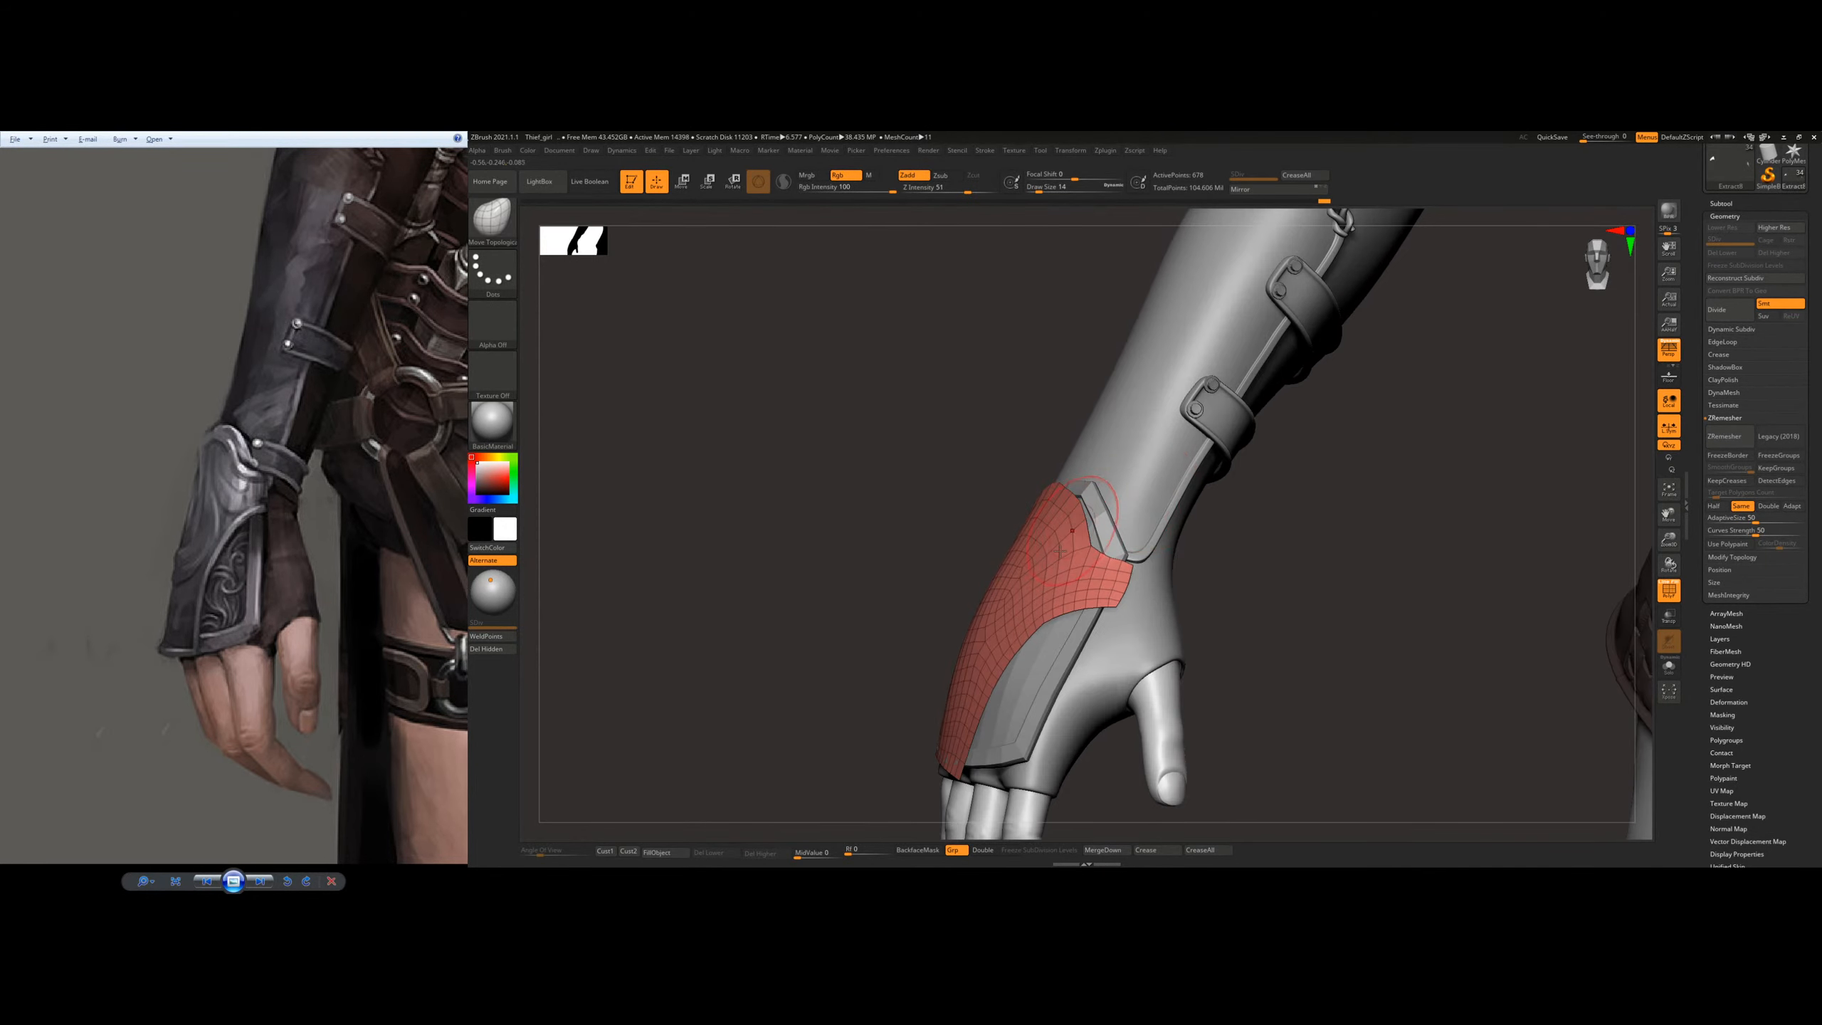
pyautogui.moveTo(1003, 629)
pyautogui.mouseDown(button='right')
pyautogui.moveTo(1030, 636)
pyautogui.moveTo(985, 681)
pyautogui.mouseUp(button='right')
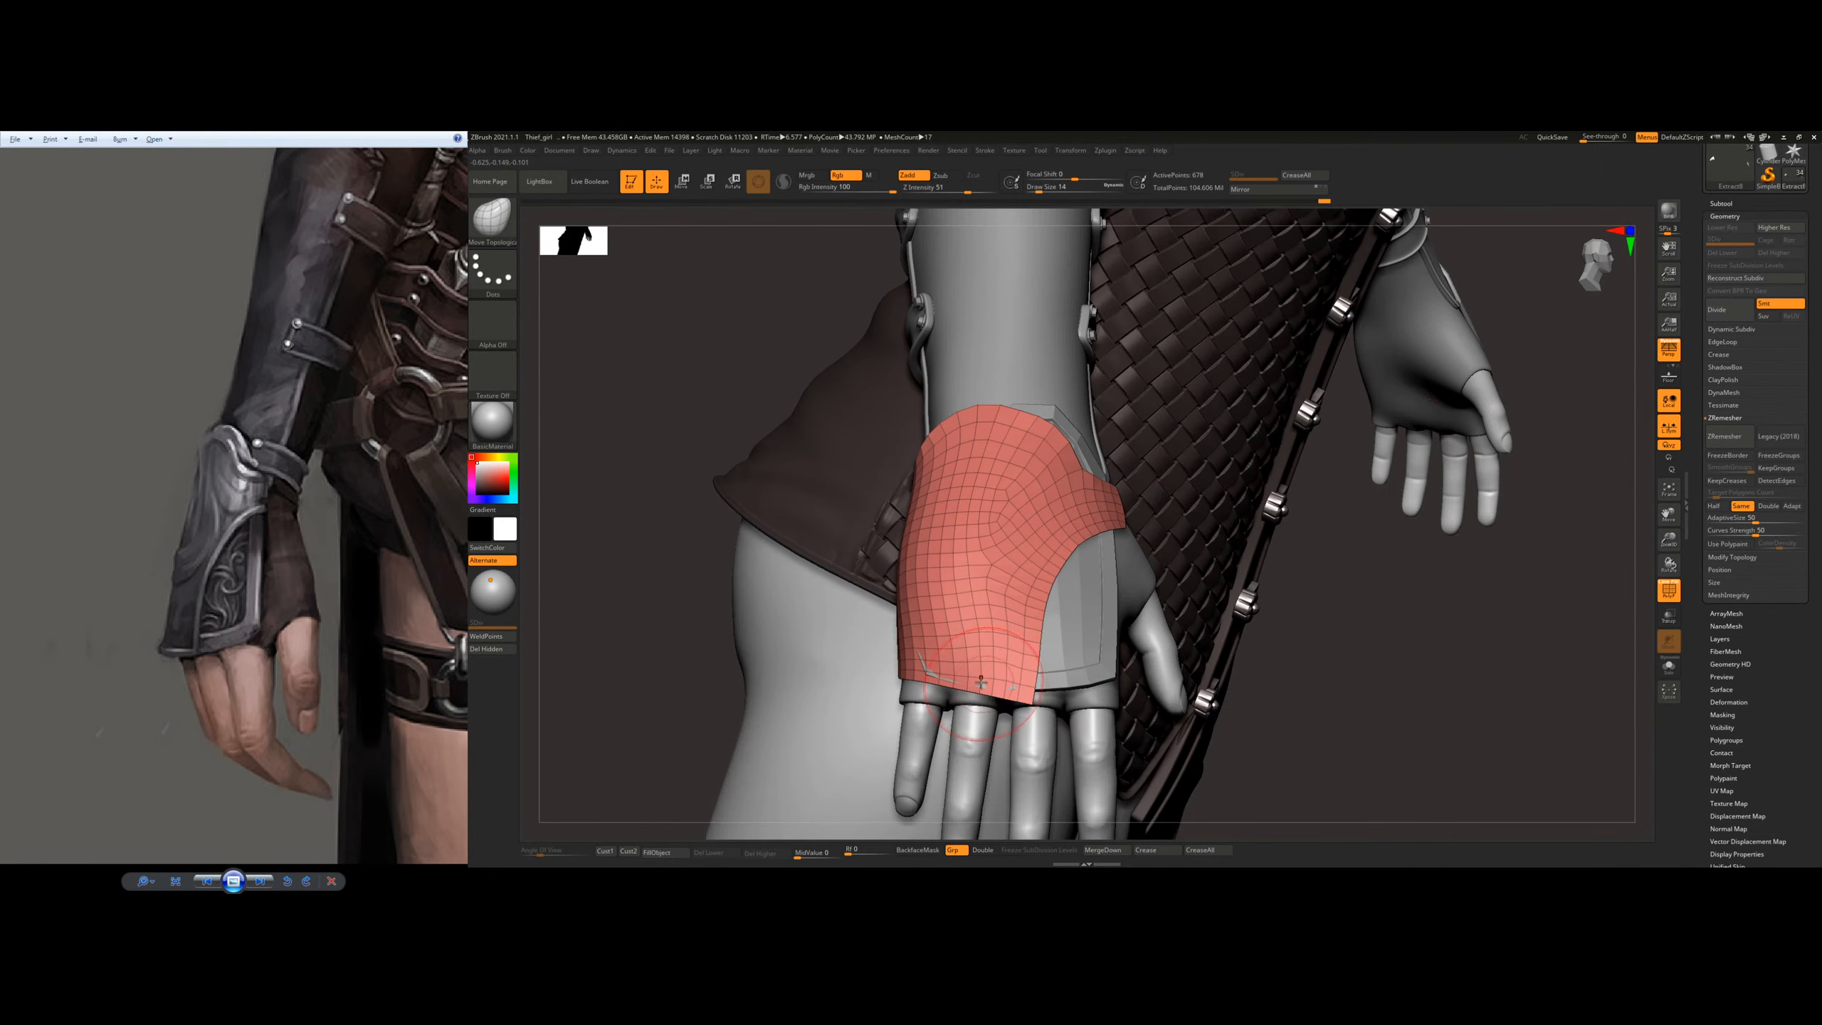
pyautogui.press('s')
pyautogui.moveTo(936, 687); pyautogui.dragTo(932, 693)
pyautogui.moveTo(872, 638); pyautogui.dragTo(915, 517, button='right')
pyautogui.moveTo(965, 701); pyautogui.dragTo(1004, 511, button='right')
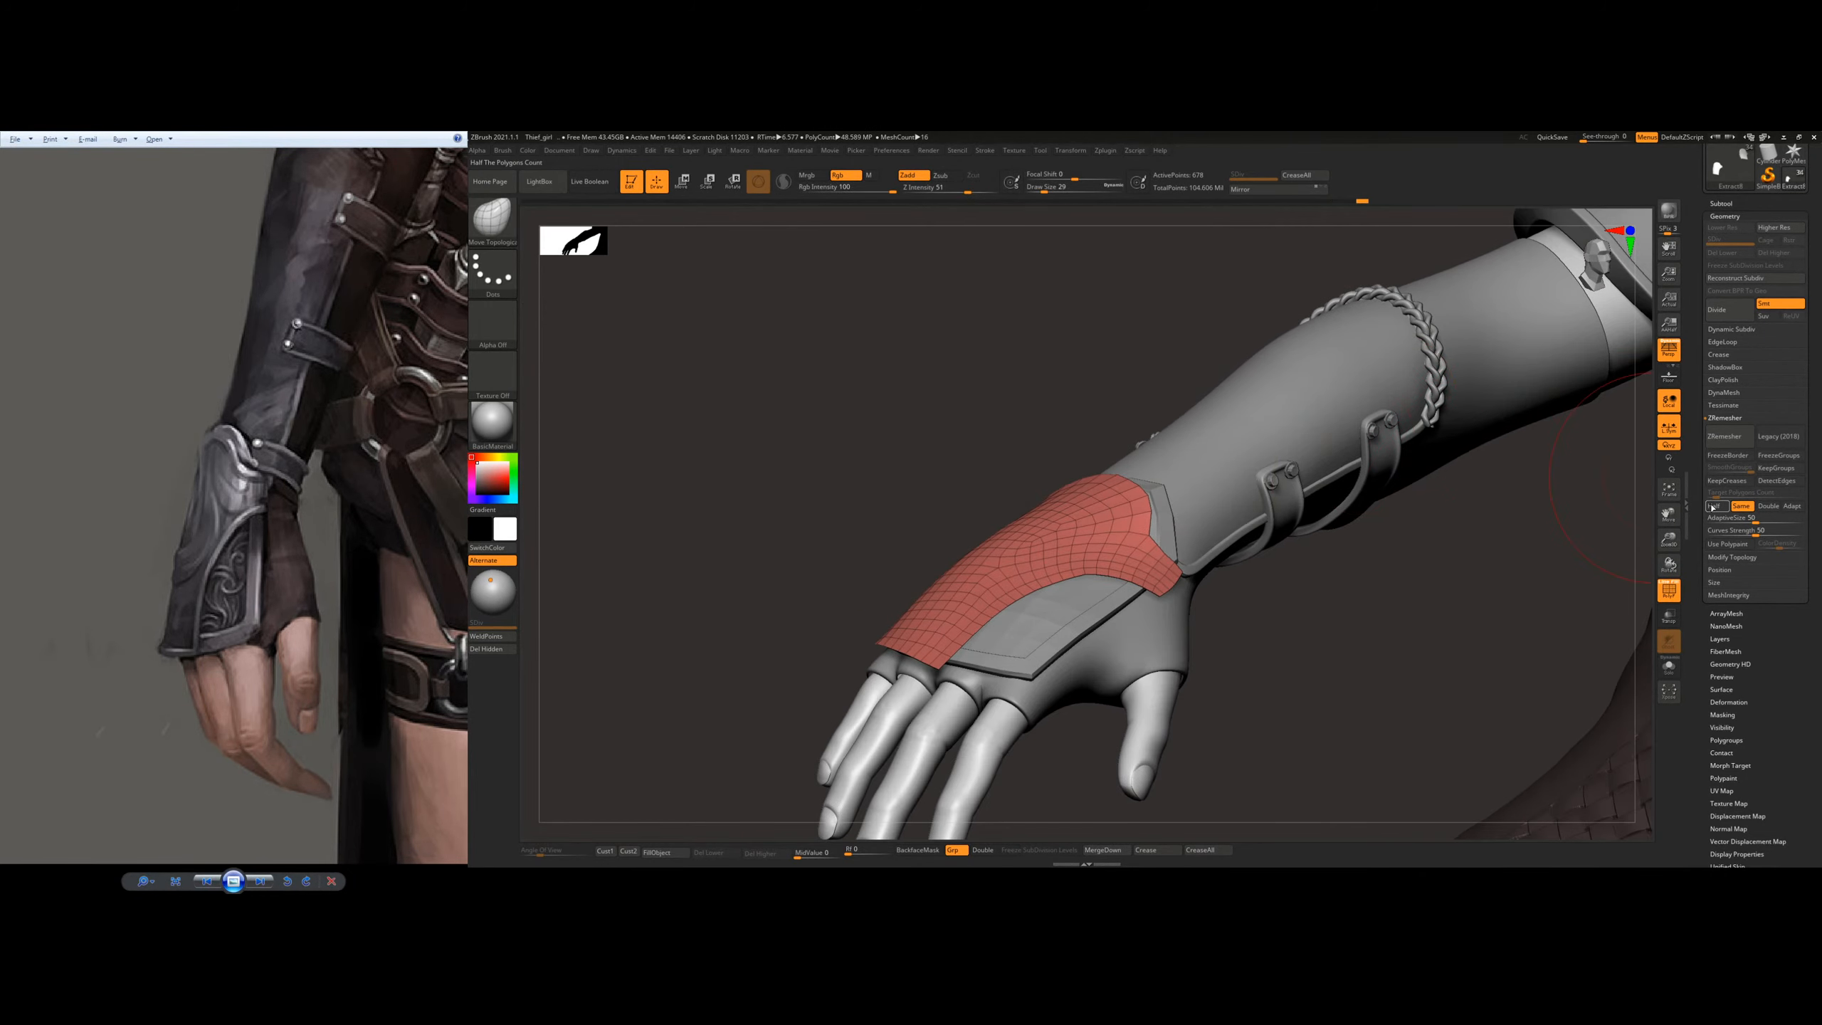
# Step: ZRemesh the outer plate with Half to reduce its polygon count
pyautogui.click(1714, 506)
pyautogui.click(1725, 435)
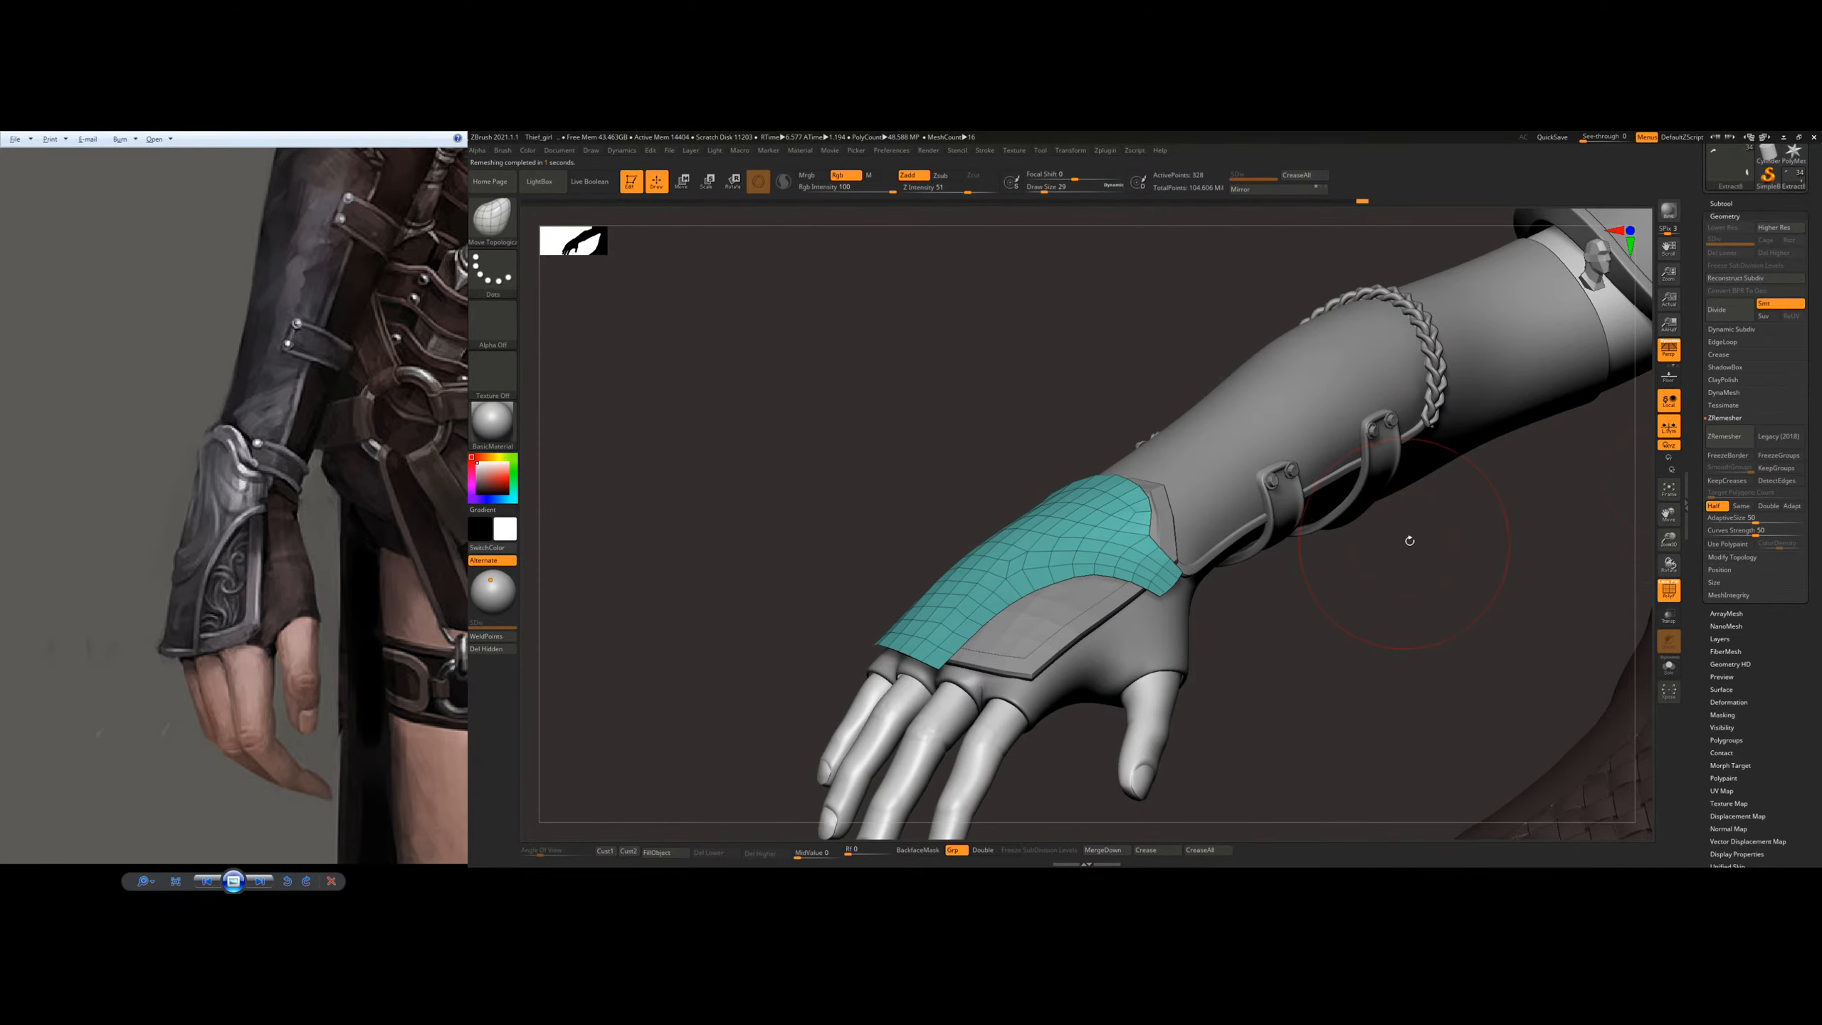
pyautogui.moveTo(1410, 540); pyautogui.dragTo(1367, 610, button='right')
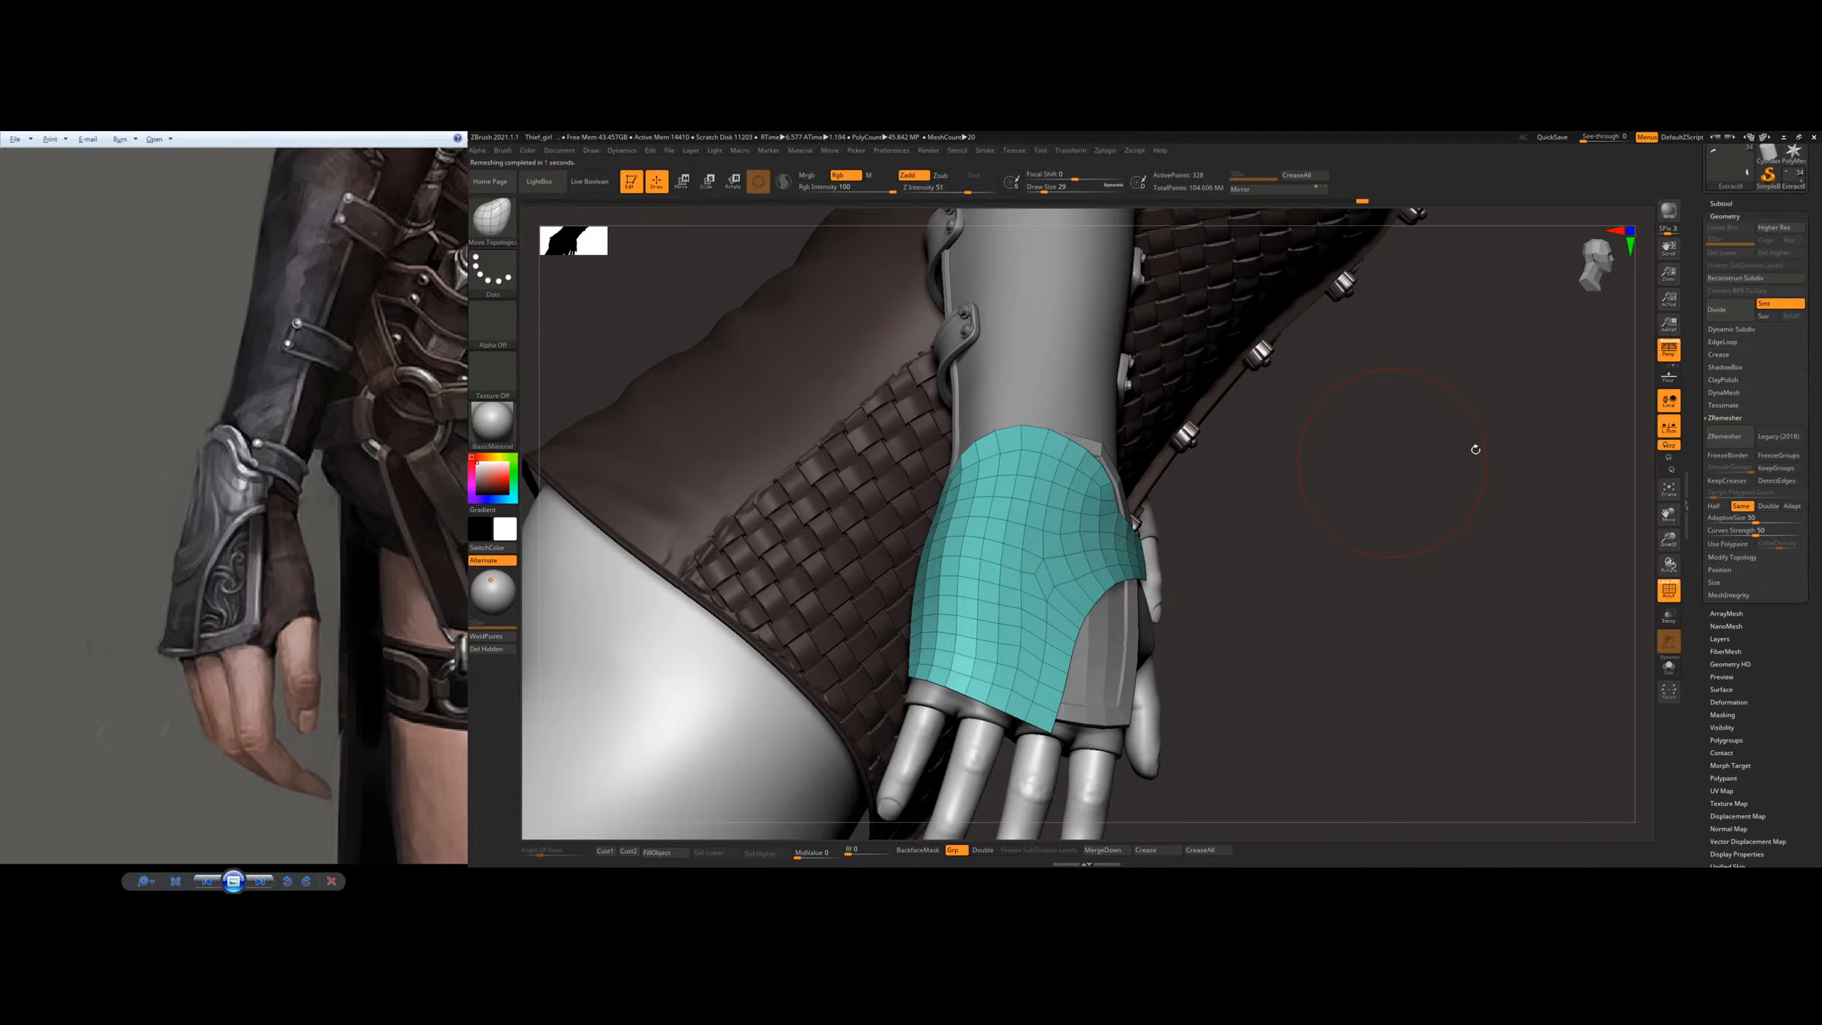
# Step: Try another ZRemesh pass on the outer plate with Same and undo it
pyautogui.click(1714, 442)
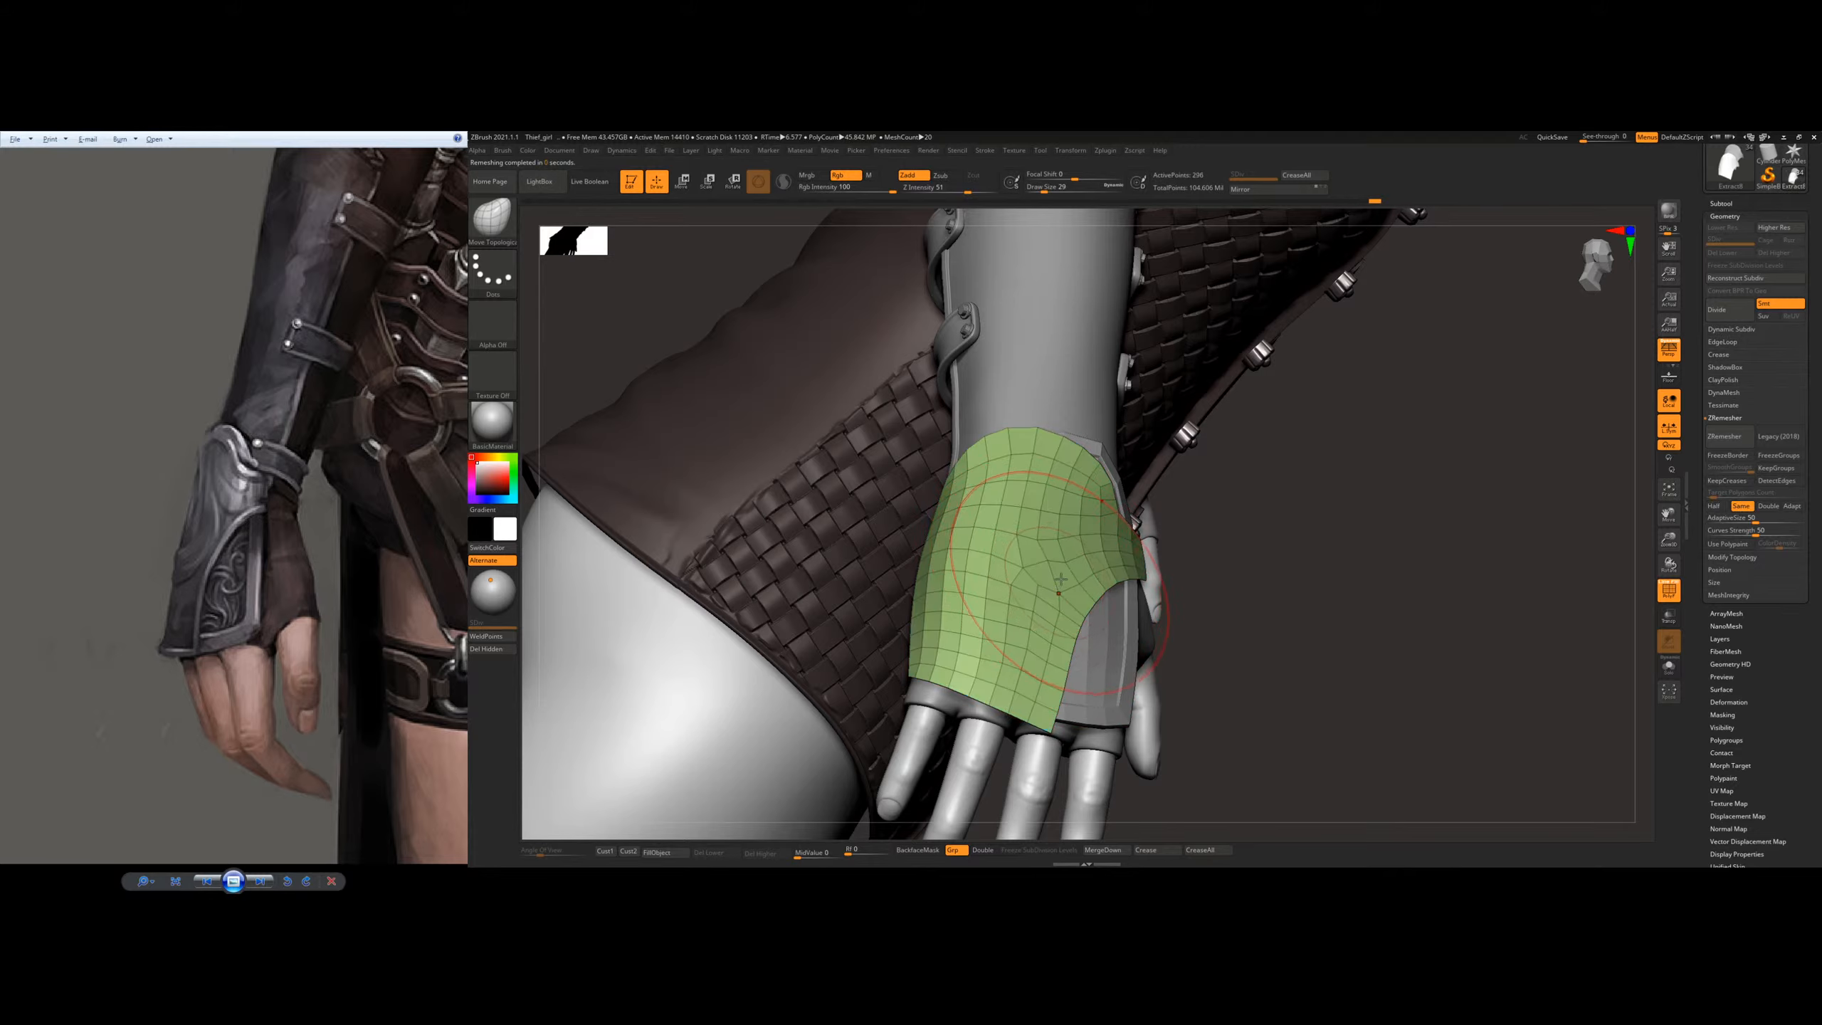
pyautogui.moveTo(1065, 562); pyautogui.dragTo(1257, 513, button='right')
pyautogui.hotkey('ctrl', 'z')
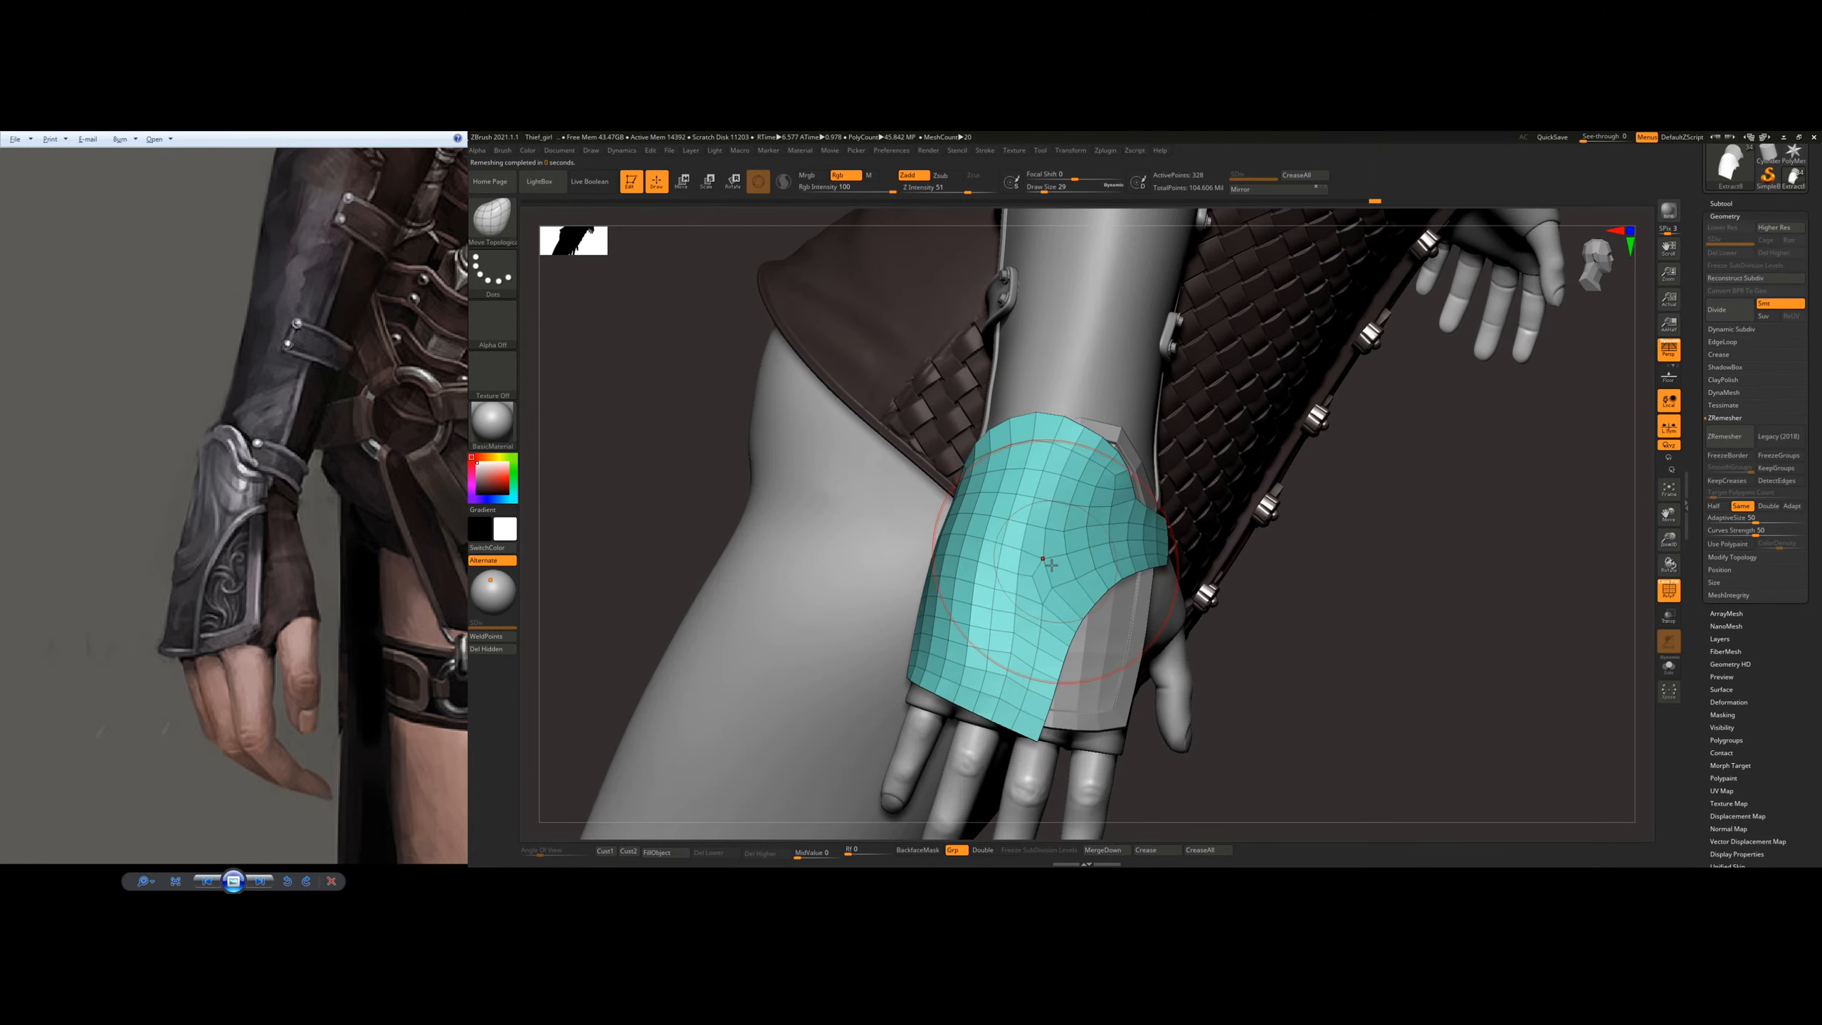
pyautogui.click(1709, 442)
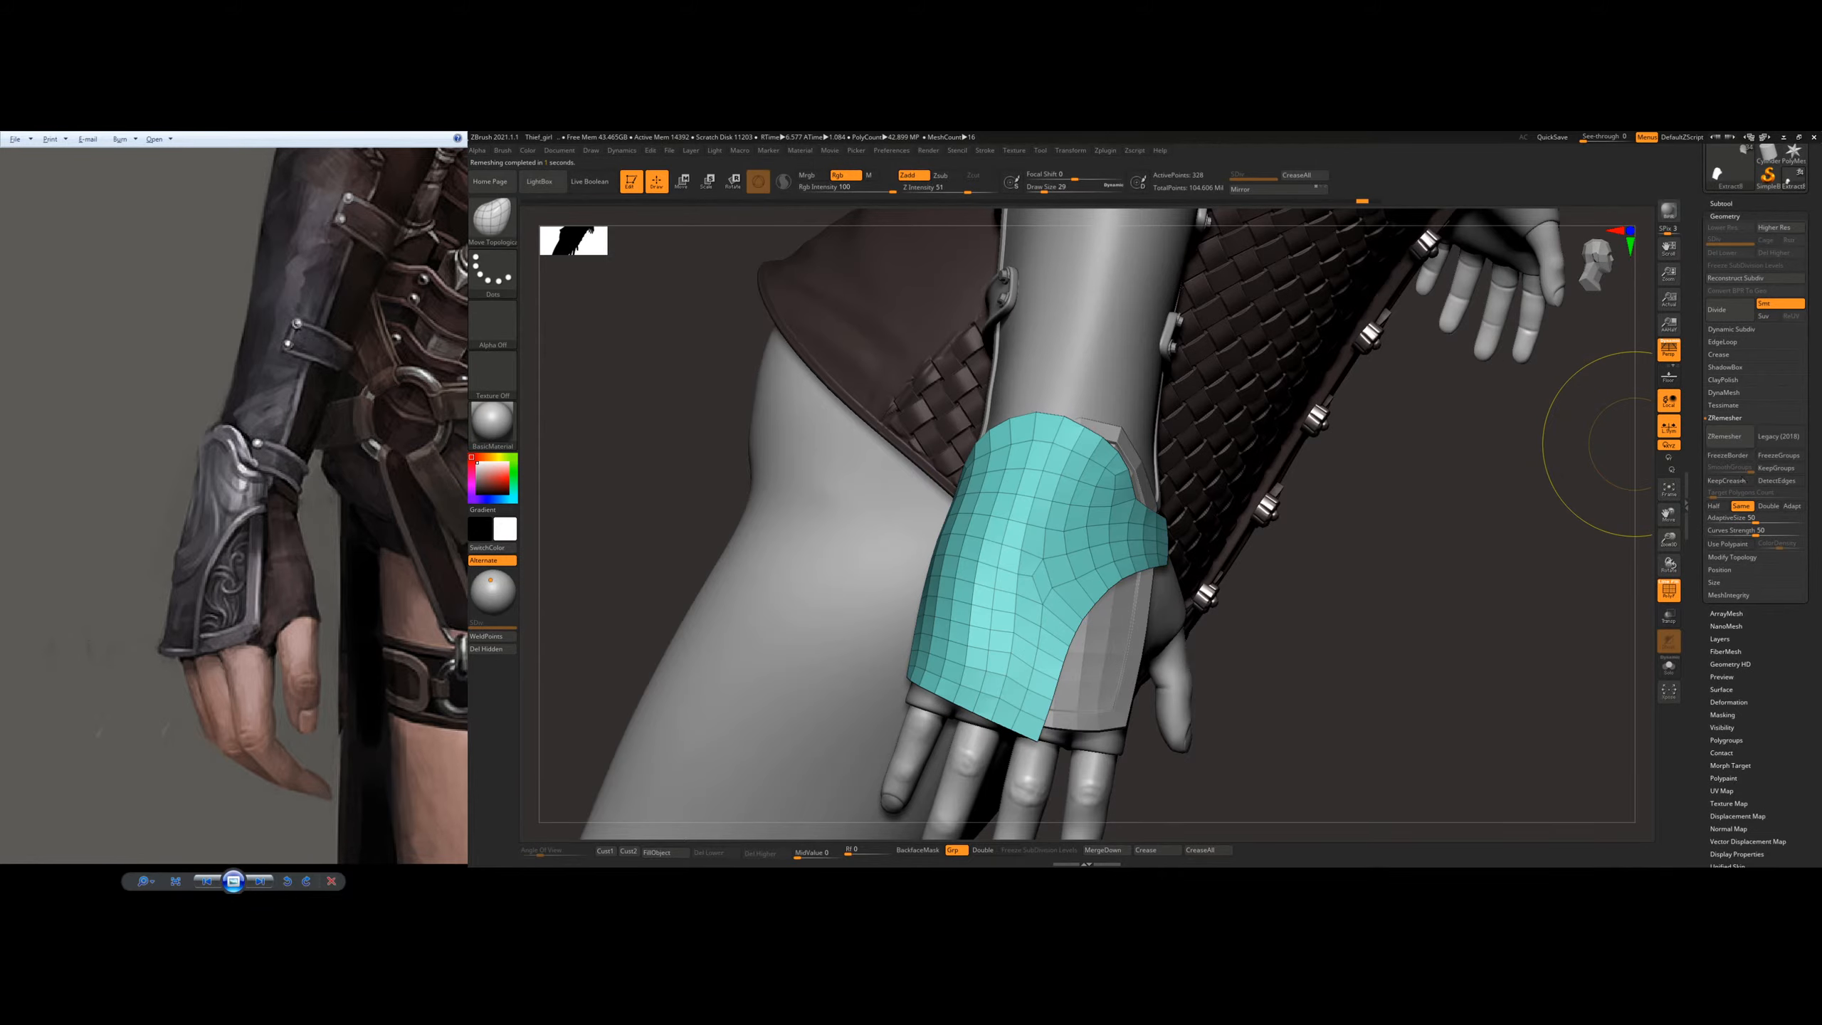
# Step: ZRemesh the outer plate with Same and adjust its thumb-side tab with the Move Topological brush
pyautogui.click(1721, 446)
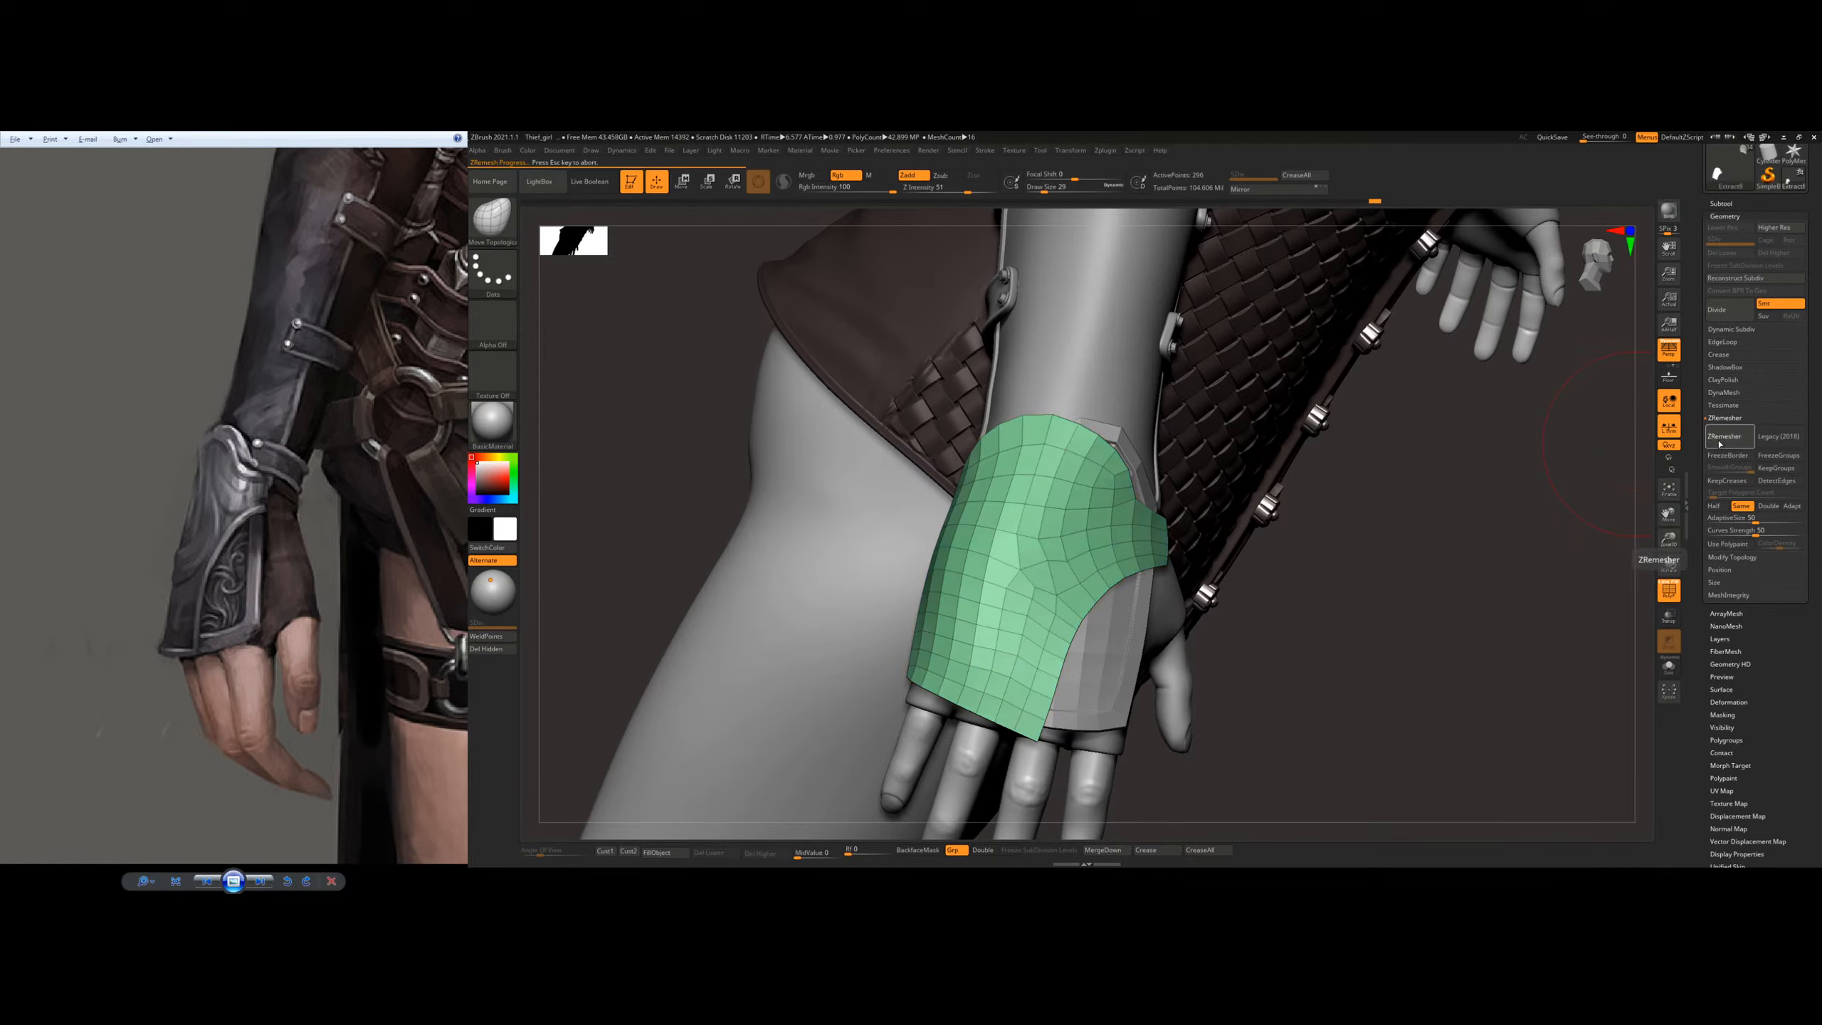
pyautogui.moveTo(1193, 592)
pyautogui.mouseDown(button='right')
pyautogui.moveTo(1327, 580)
pyautogui.moveTo(1089, 565)
pyautogui.moveTo(1148, 410)
pyautogui.moveTo(1135, 459)
pyautogui.moveTo(1148, 445)
pyautogui.moveTo(1127, 430)
pyautogui.moveTo(1083, 438)
pyautogui.moveTo(1139, 388)
pyautogui.moveTo(1141, 349)
pyautogui.moveTo(1075, 467)
pyautogui.moveTo(1119, 445)
pyautogui.moveTo(1106, 497)
pyautogui.moveTo(1142, 575)
pyautogui.mouseUp(button='right')
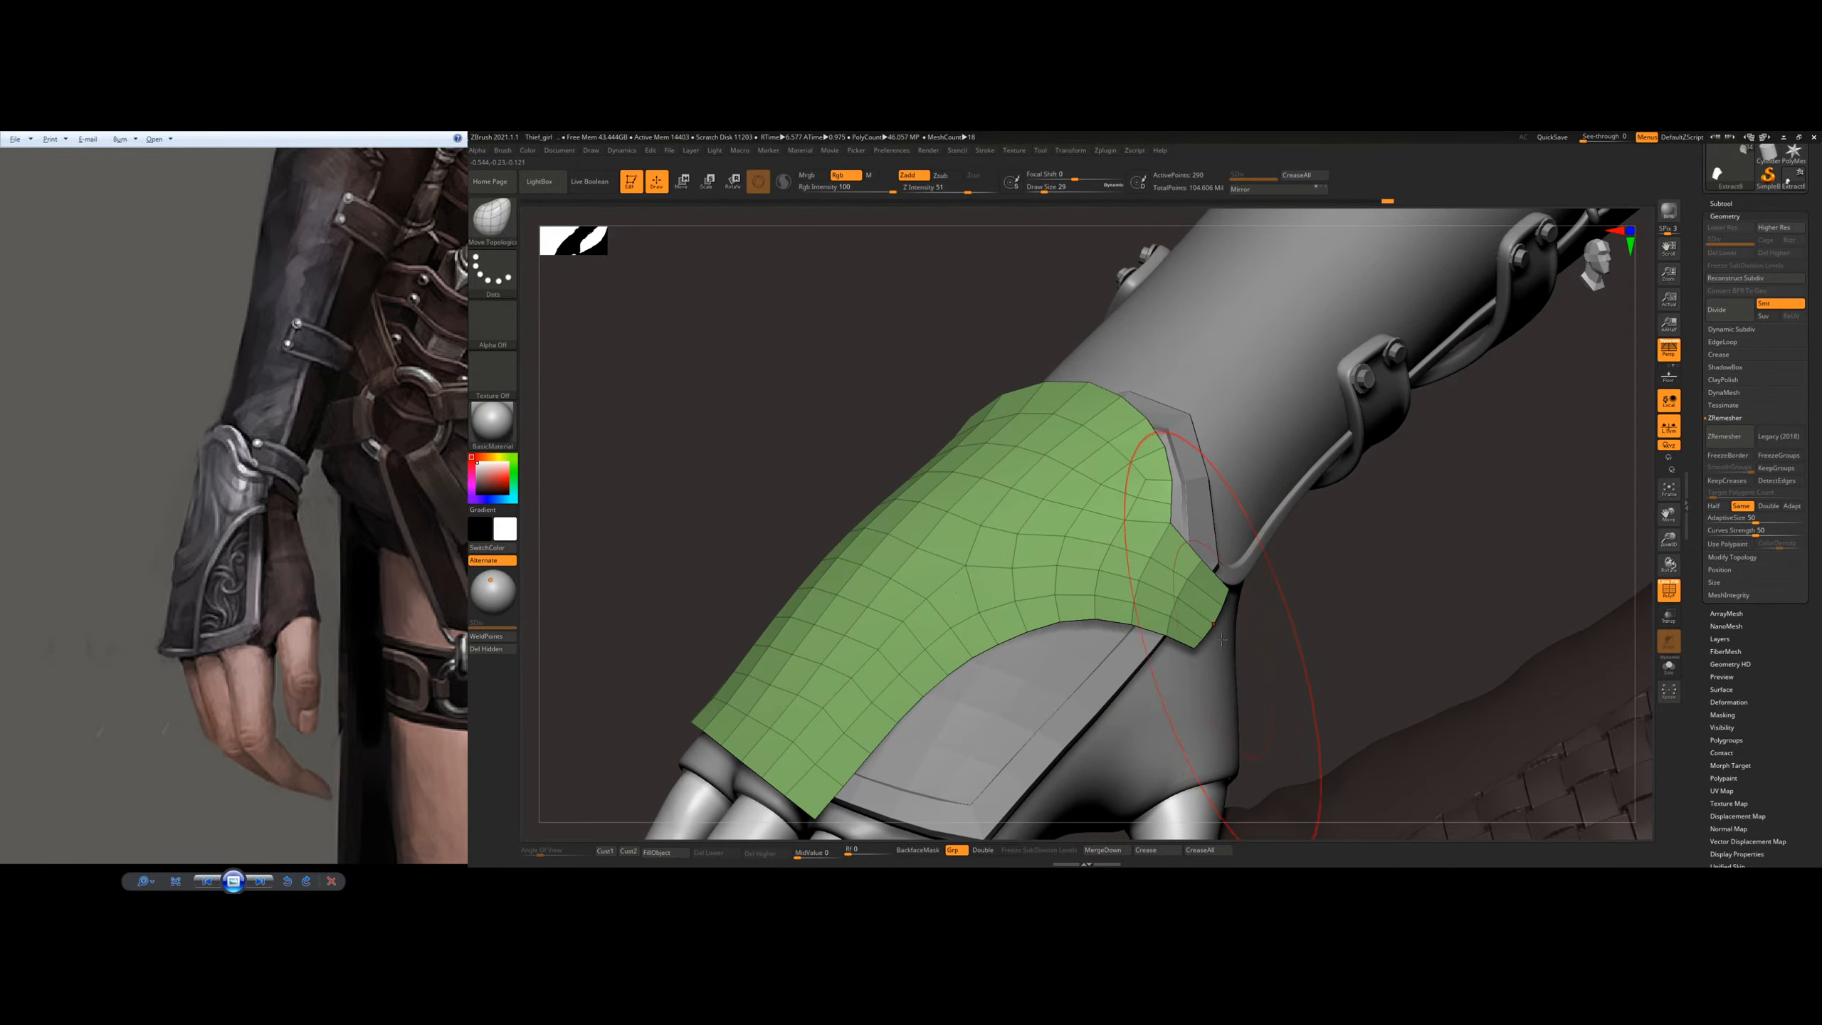
pyautogui.moveTo(1222, 638); pyautogui.dragTo(1150, 650, button='right')
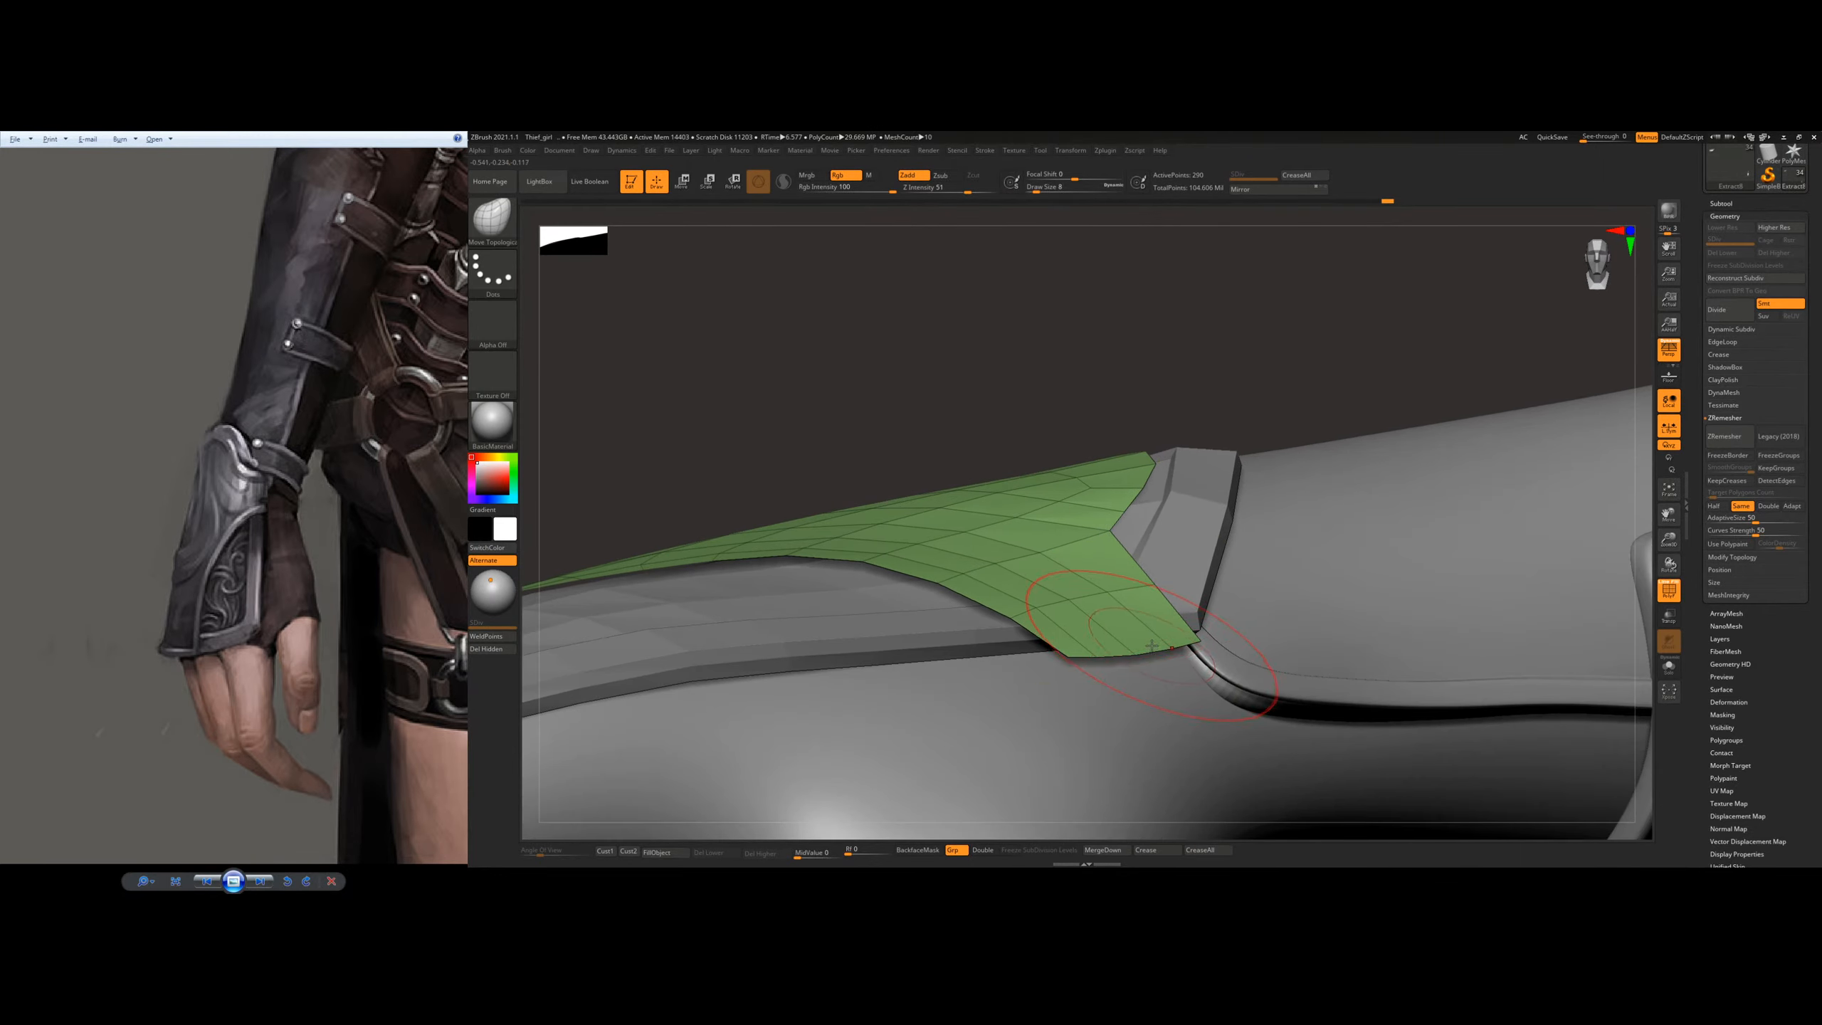
# Step: Extrude the end edges of the outer plate's thumb-side tab downward with ZModeler, using the Edge/PolyLoop target
pyautogui.press('b')
pyautogui.press('z')
pyautogui.press('m')
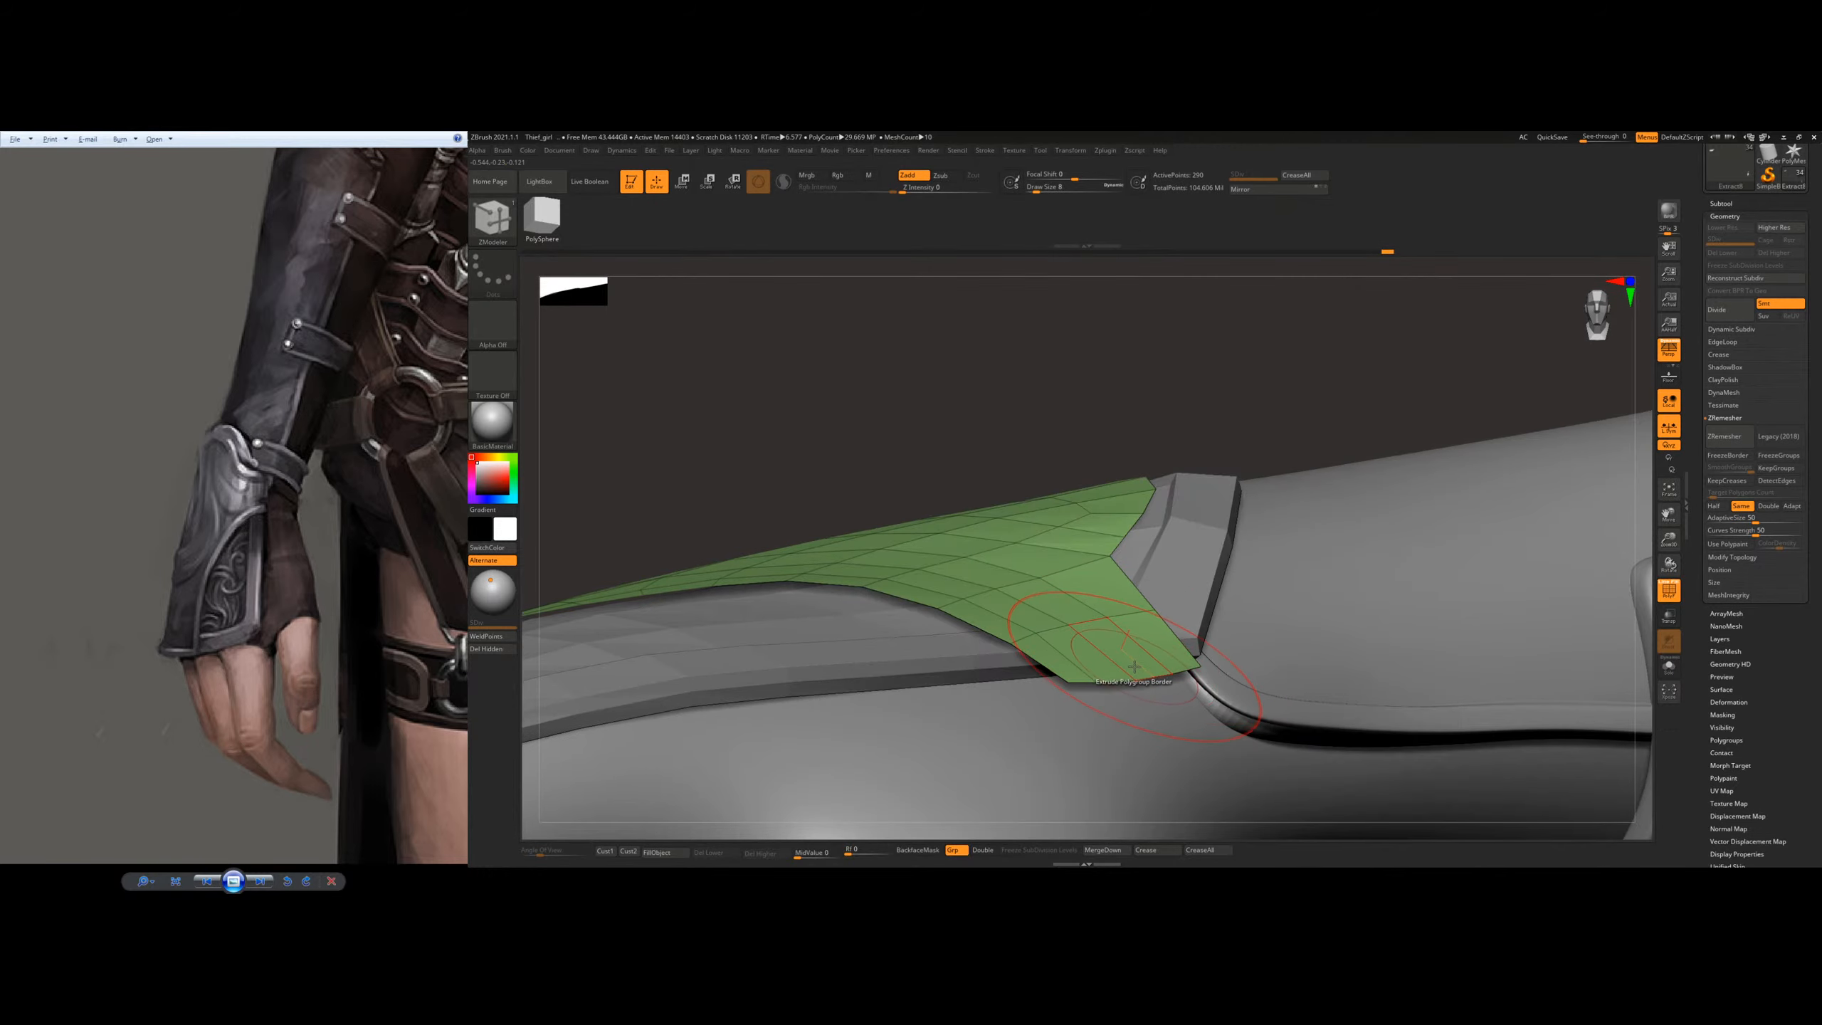
pyautogui.press('s')
pyautogui.press('space')
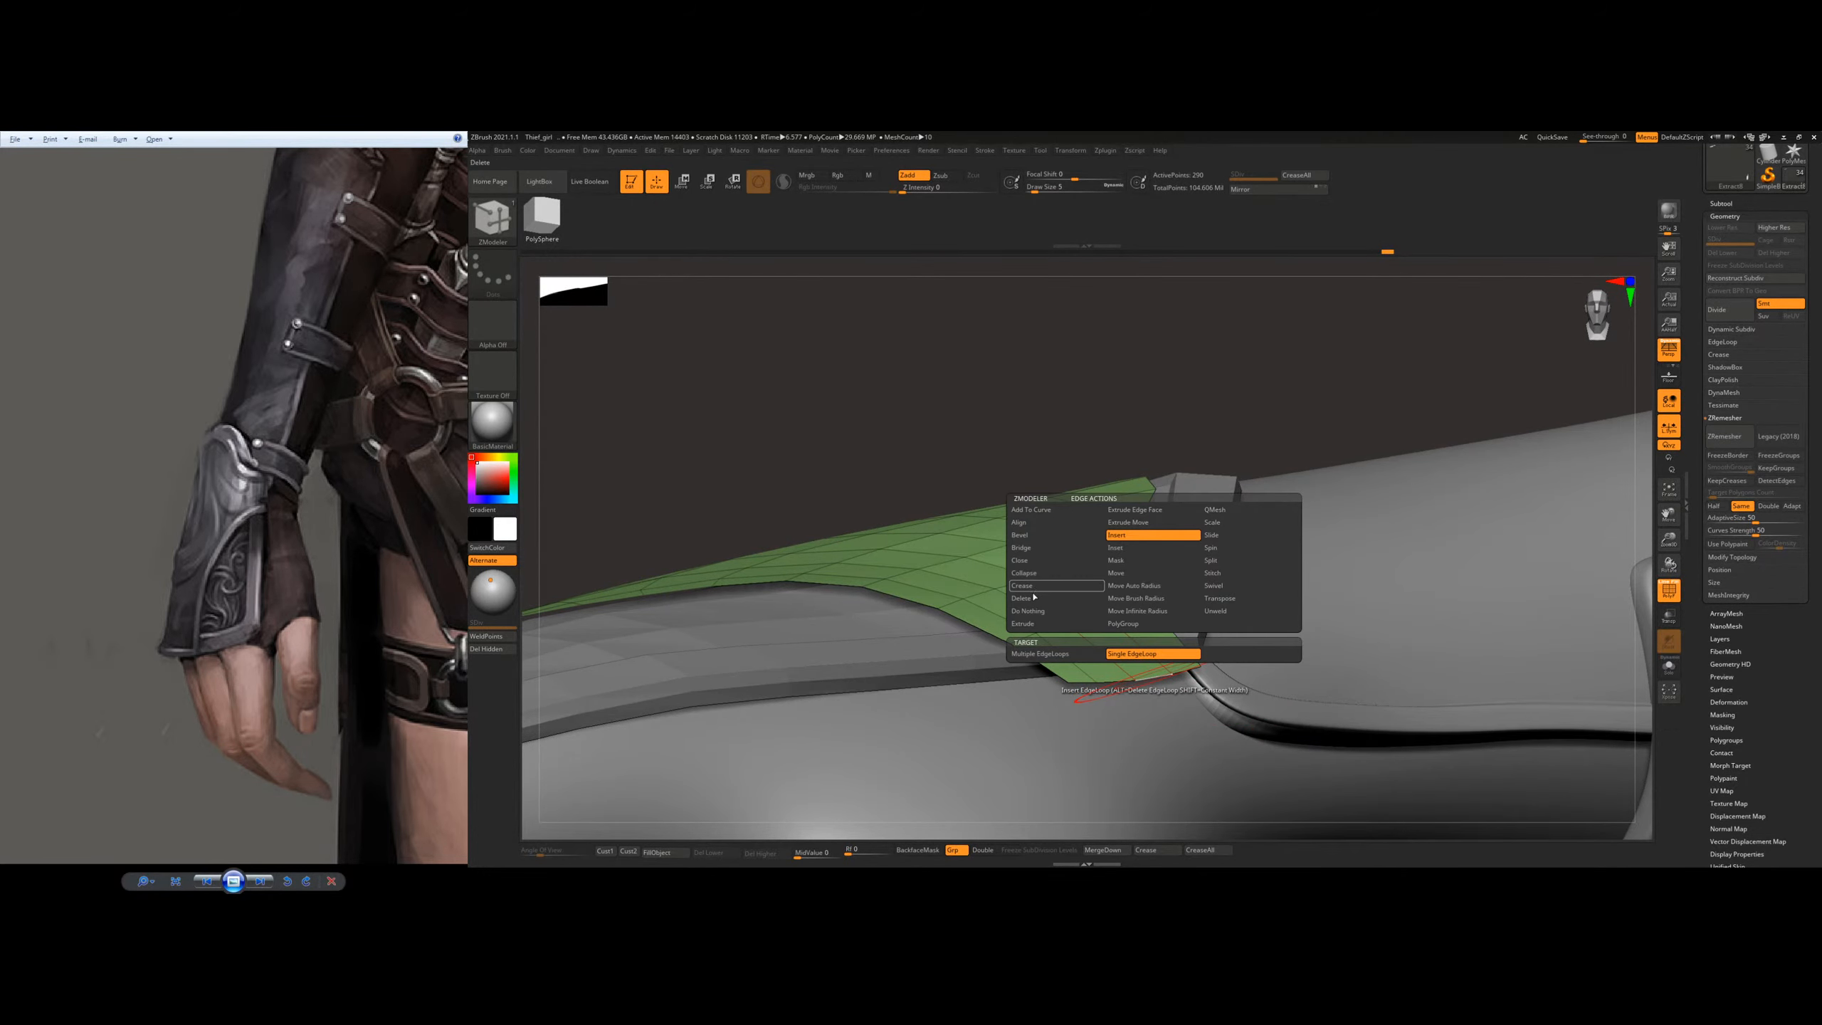
pyautogui.click(1026, 623)
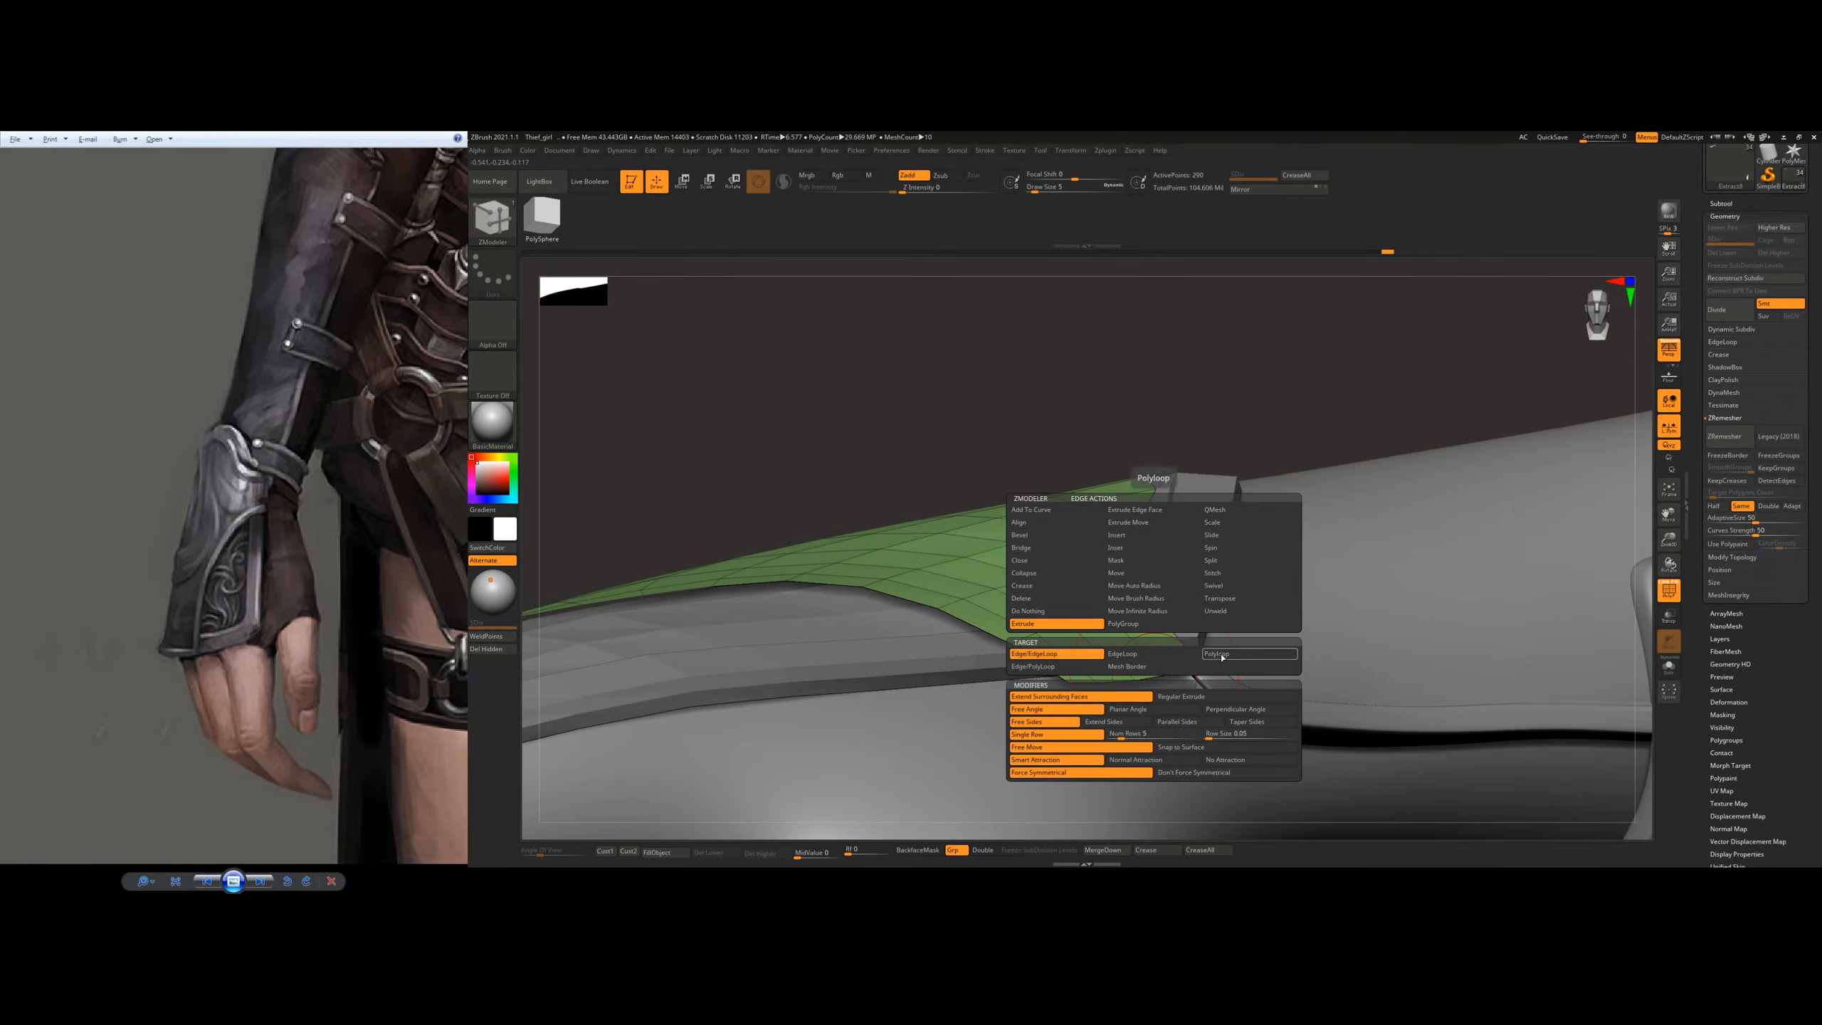
pyautogui.click(1047, 666)
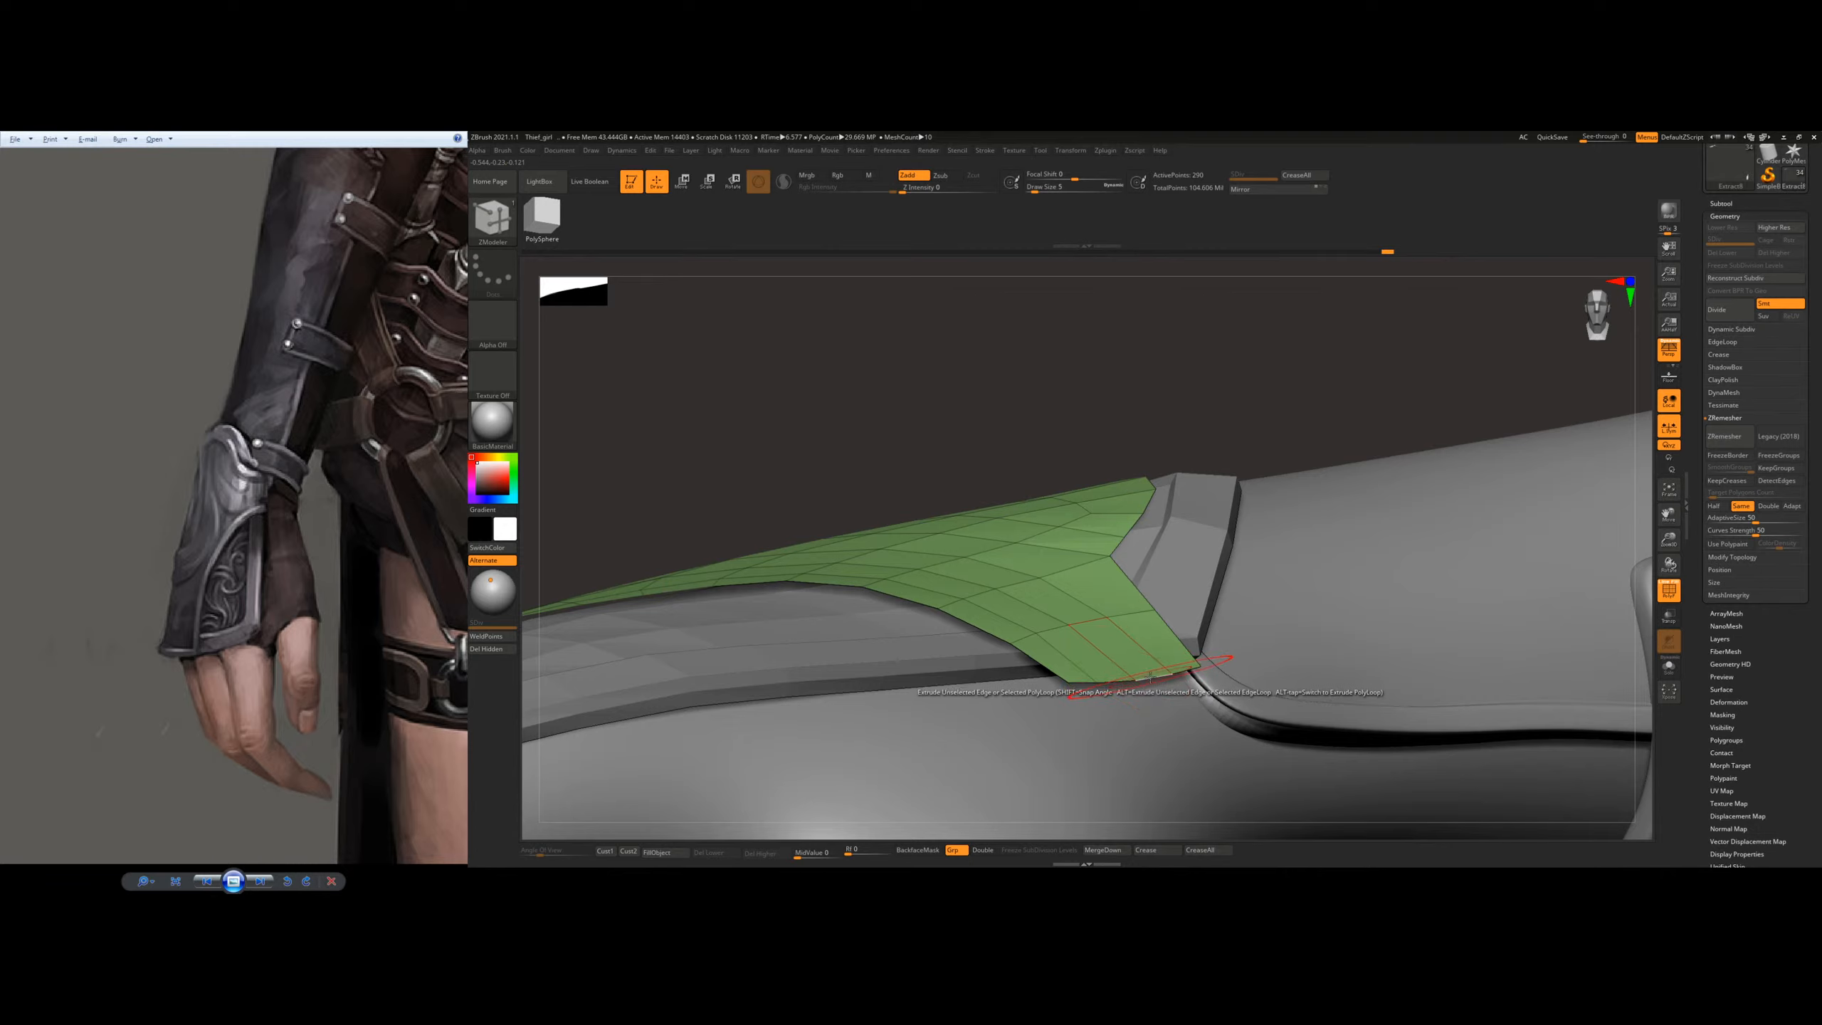
pyautogui.moveTo(1154, 679); pyautogui.dragTo(1085, 717)
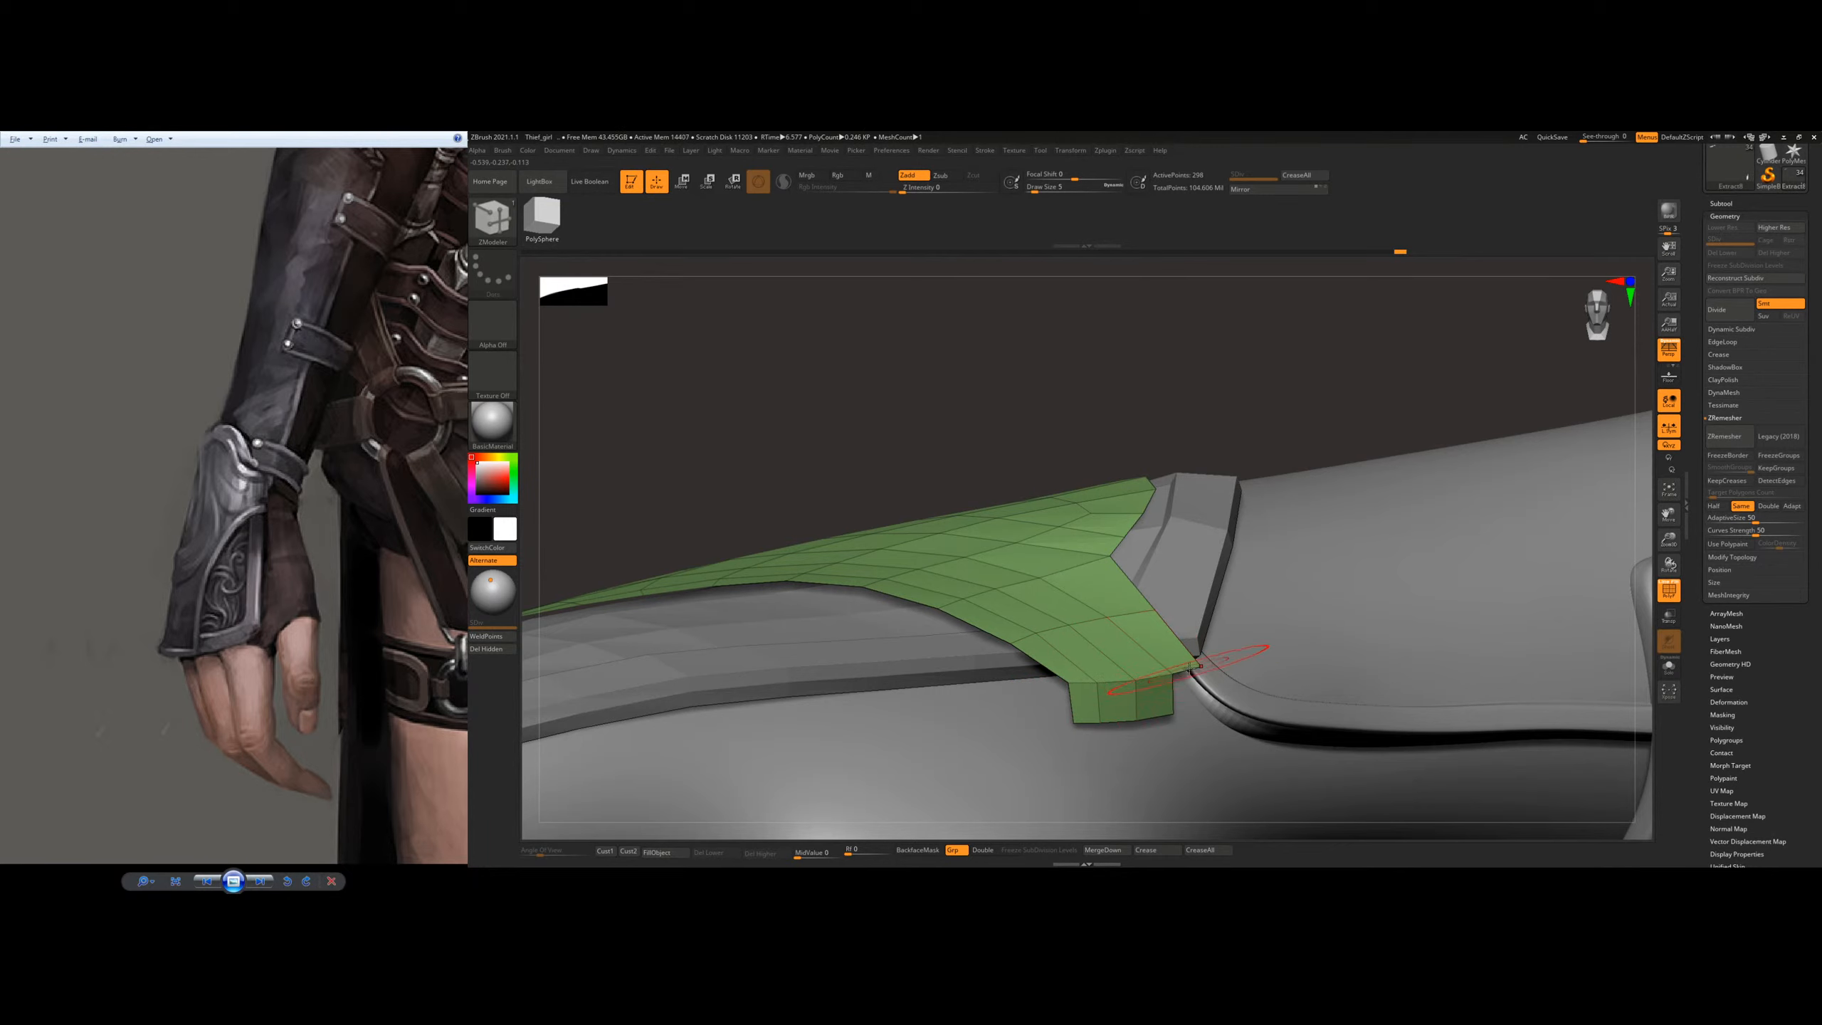
pyautogui.moveTo(1190, 669)
pyautogui.mouseDown(button='right')
pyautogui.moveTo(1113, 667)
pyautogui.moveTo(1291, 565)
pyautogui.moveTo(1256, 503)
pyautogui.moveTo(1188, 621)
pyautogui.moveTo(1166, 599)
pyautogui.moveTo(1223, 678)
pyautogui.mouseUp(button='right')
# Step: Shape the extruded thumb-side tab of the outer plate with the Move brush and reduce the draw size to 12
pyautogui.moveTo(1245, 570); pyautogui.dragTo(1243, 594, button='right')
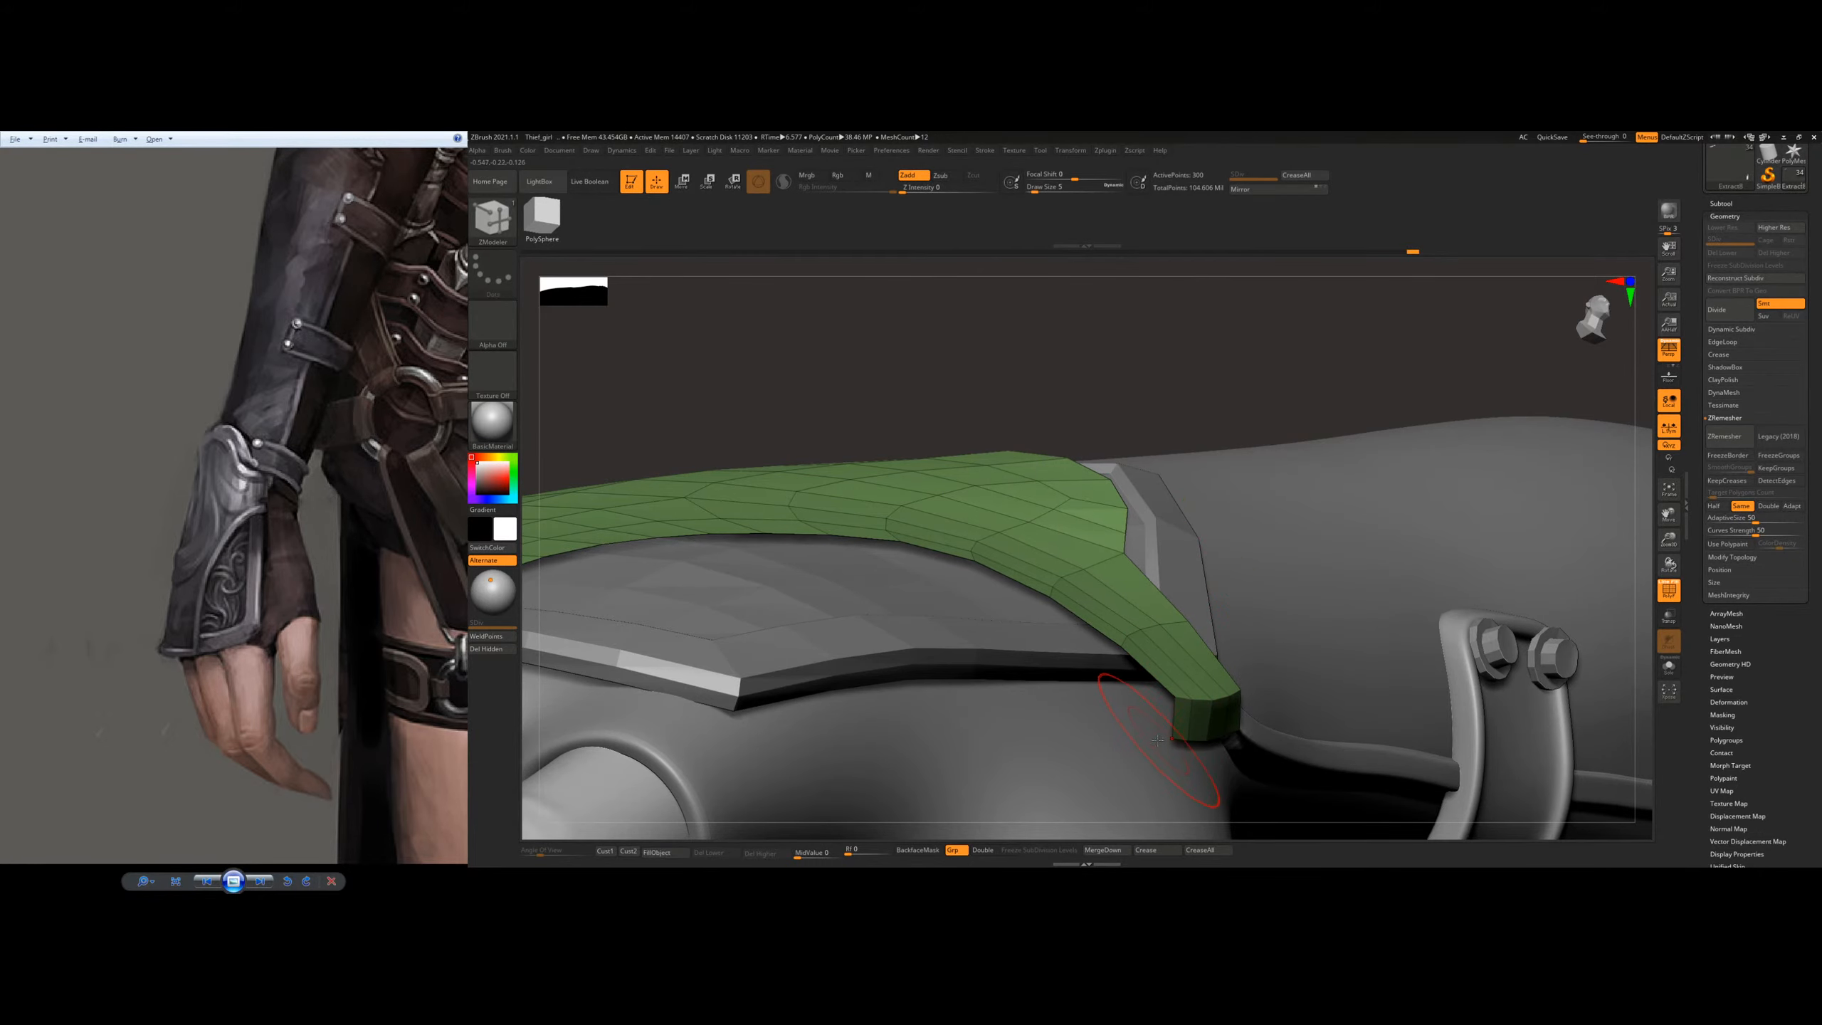
pyautogui.press('b')
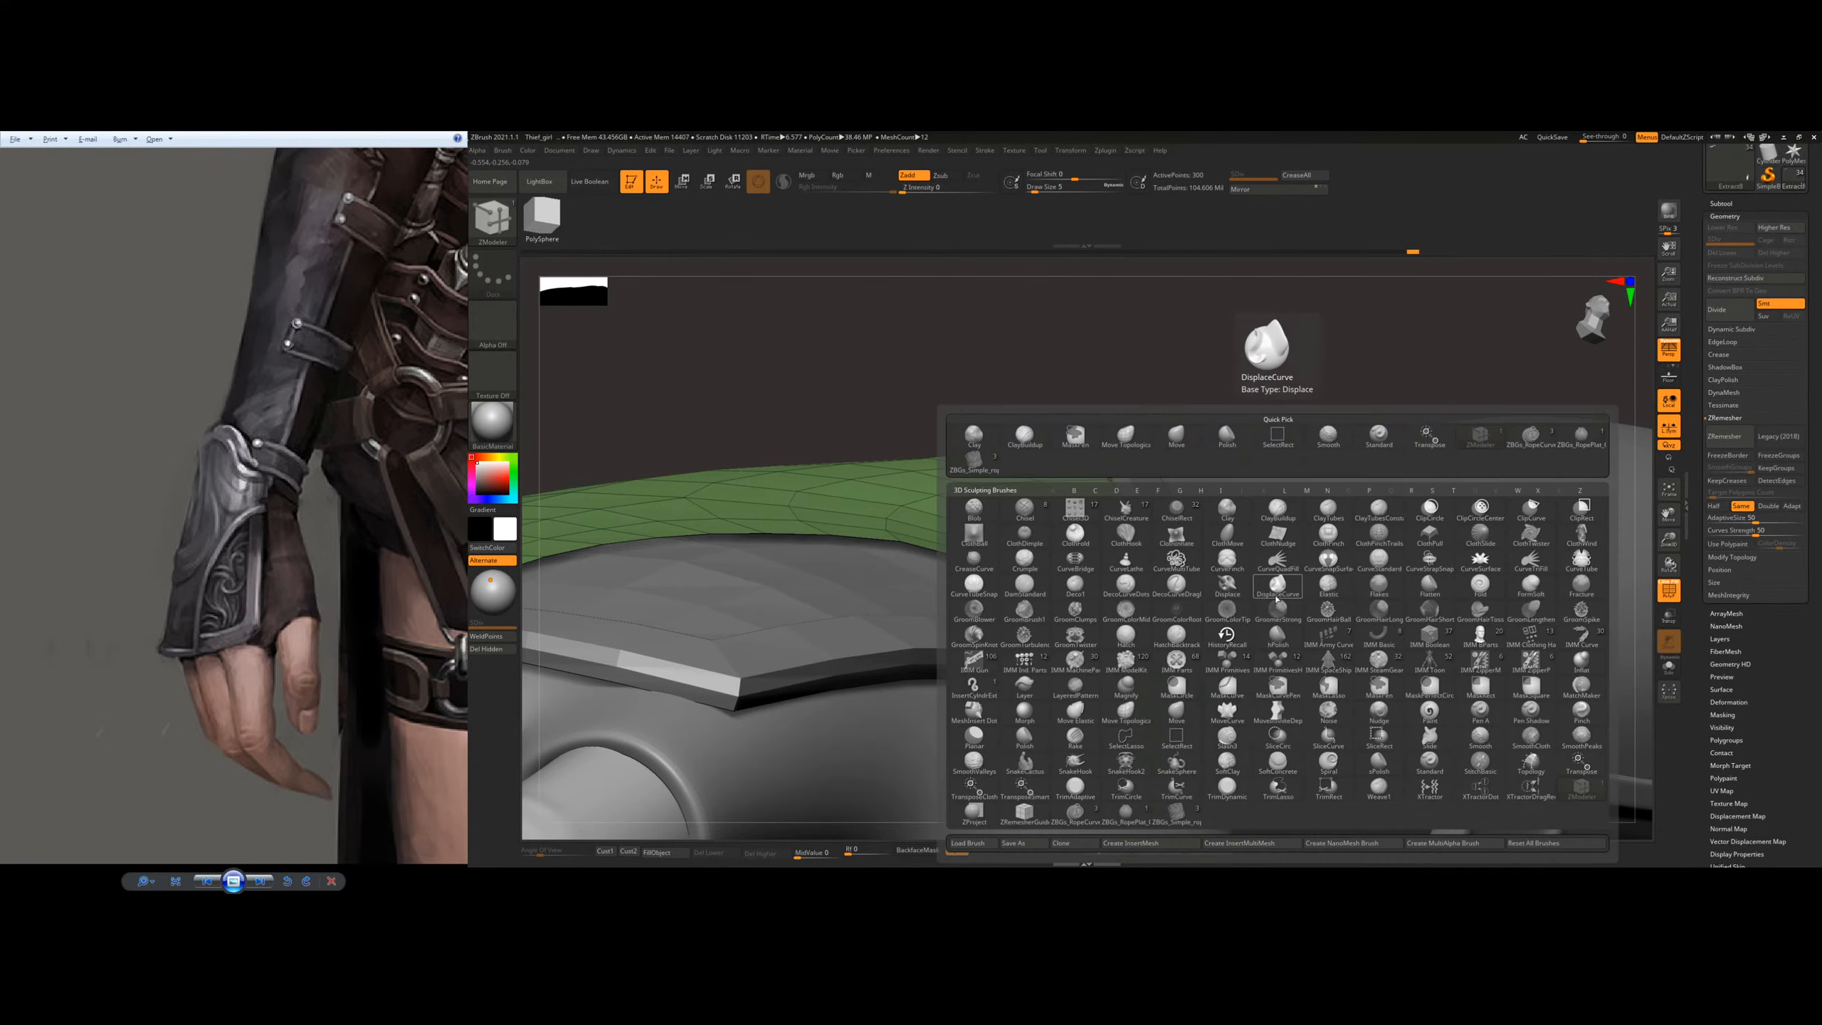
pyautogui.press('m')
pyautogui.press('v')
pyautogui.moveTo(1199, 677)
pyautogui.mouseDown(button='right')
pyautogui.moveTo(1214, 696)
pyautogui.moveTo(1197, 667)
pyautogui.moveTo(1231, 578)
pyautogui.moveTo(1241, 608)
pyautogui.mouseUp(button='right')
pyautogui.press('[')
pyautogui.press('[')
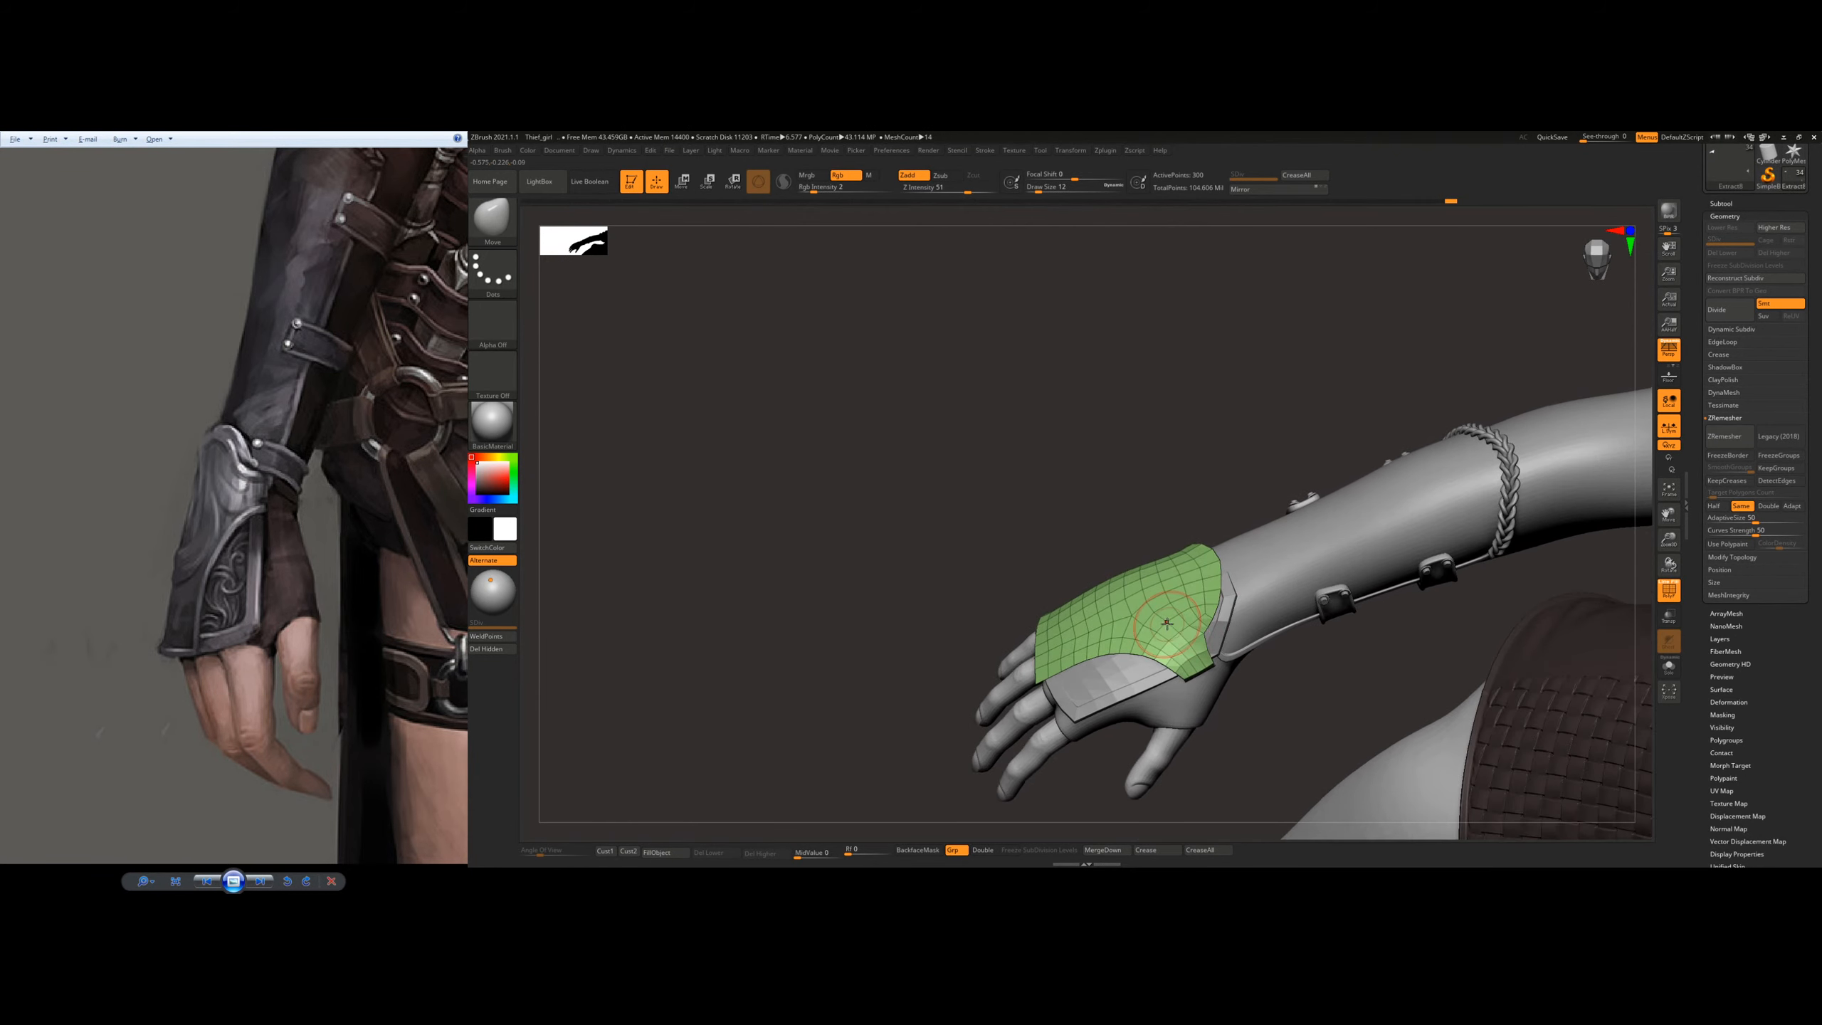
# Step: Extrude all polygons of the outer plate with ZModeler to give it thickness
pyautogui.press('b')
pyautogui.press('z')
pyautogui.press('m')
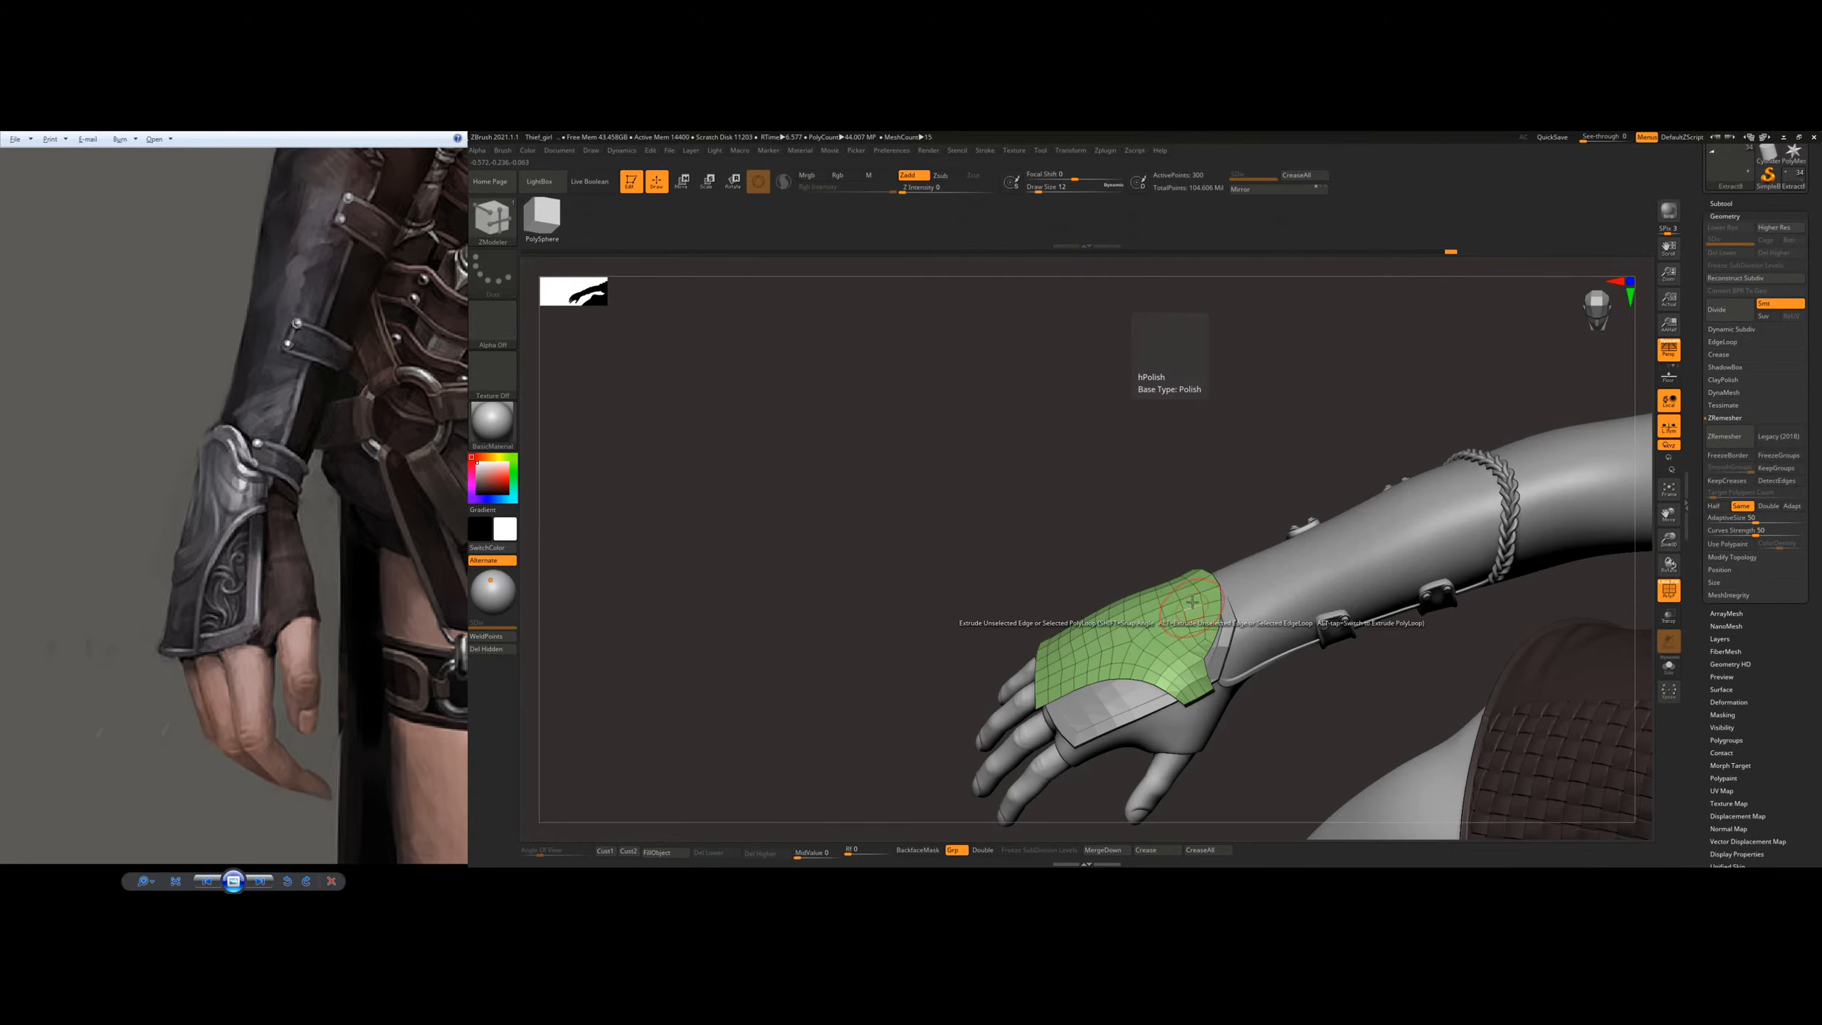
pyautogui.keyDown('ctrl'); pyautogui.moveTo(1088, 629); pyautogui.dragTo(1123, 612, button='right'); pyautogui.keyUp('ctrl')
pyautogui.press('space')
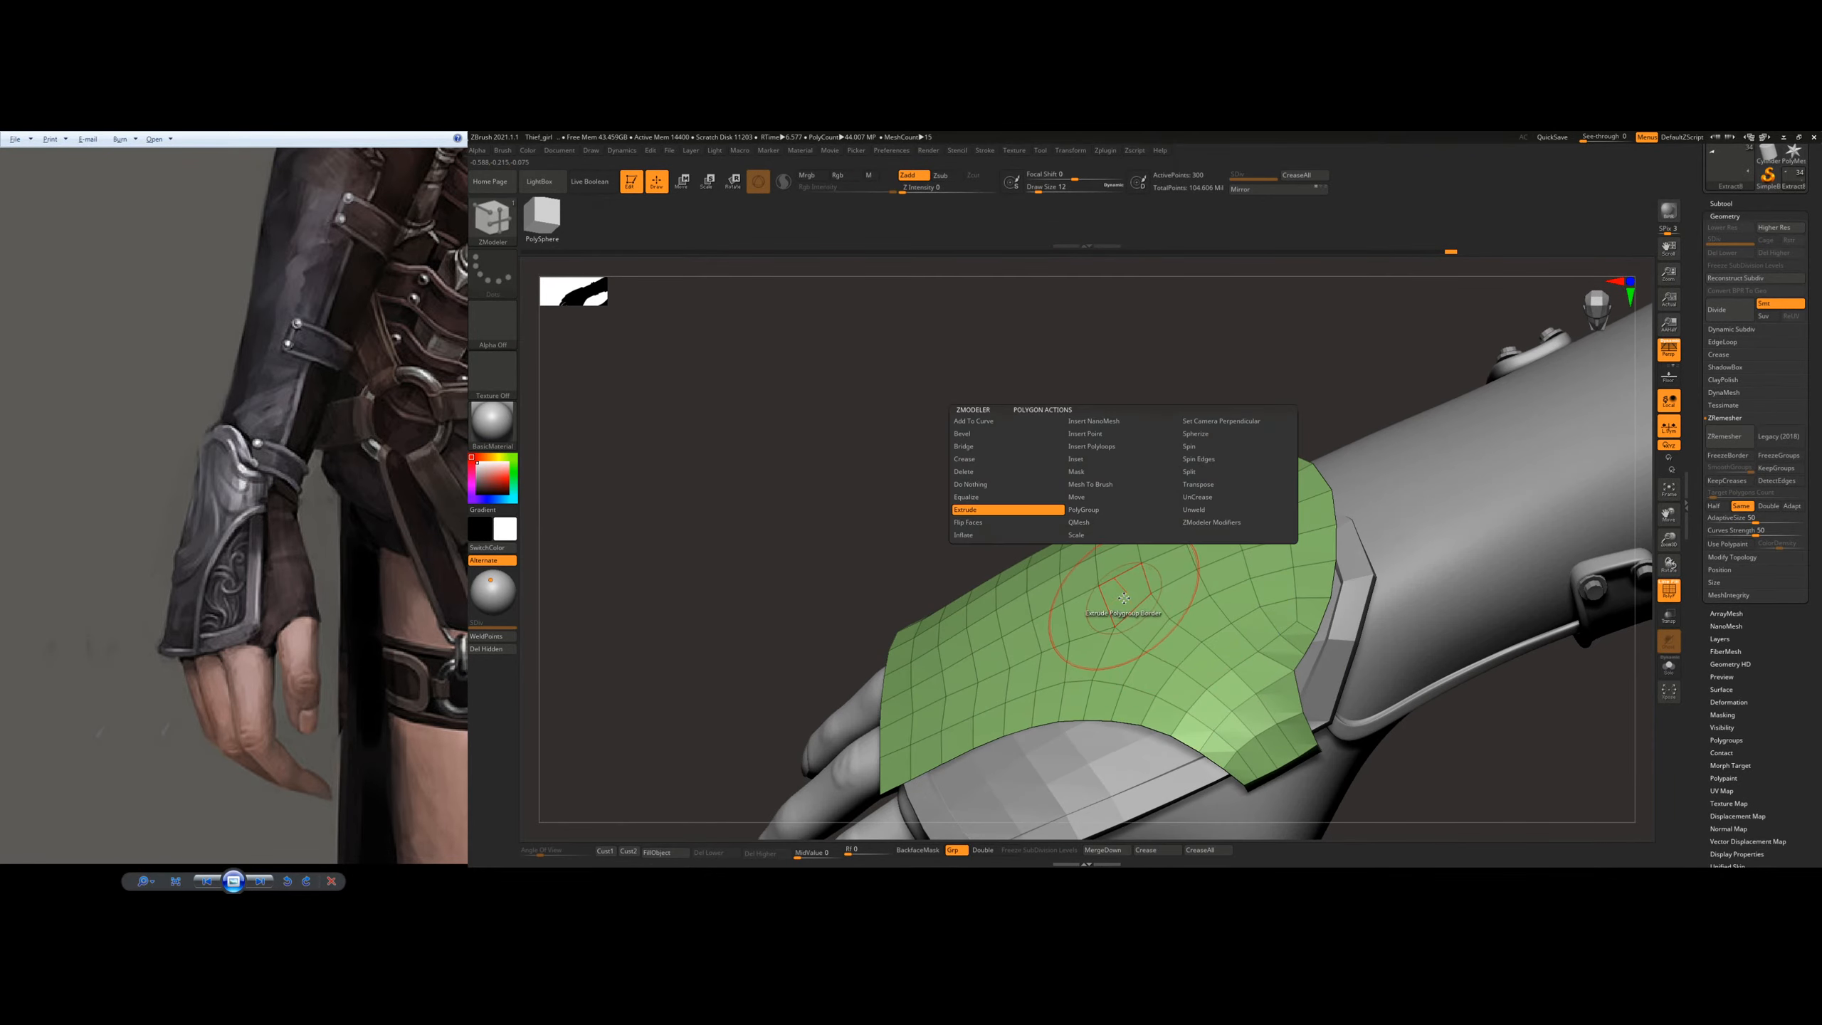
pyautogui.moveTo(1122, 630); pyautogui.dragTo(1125, 609)
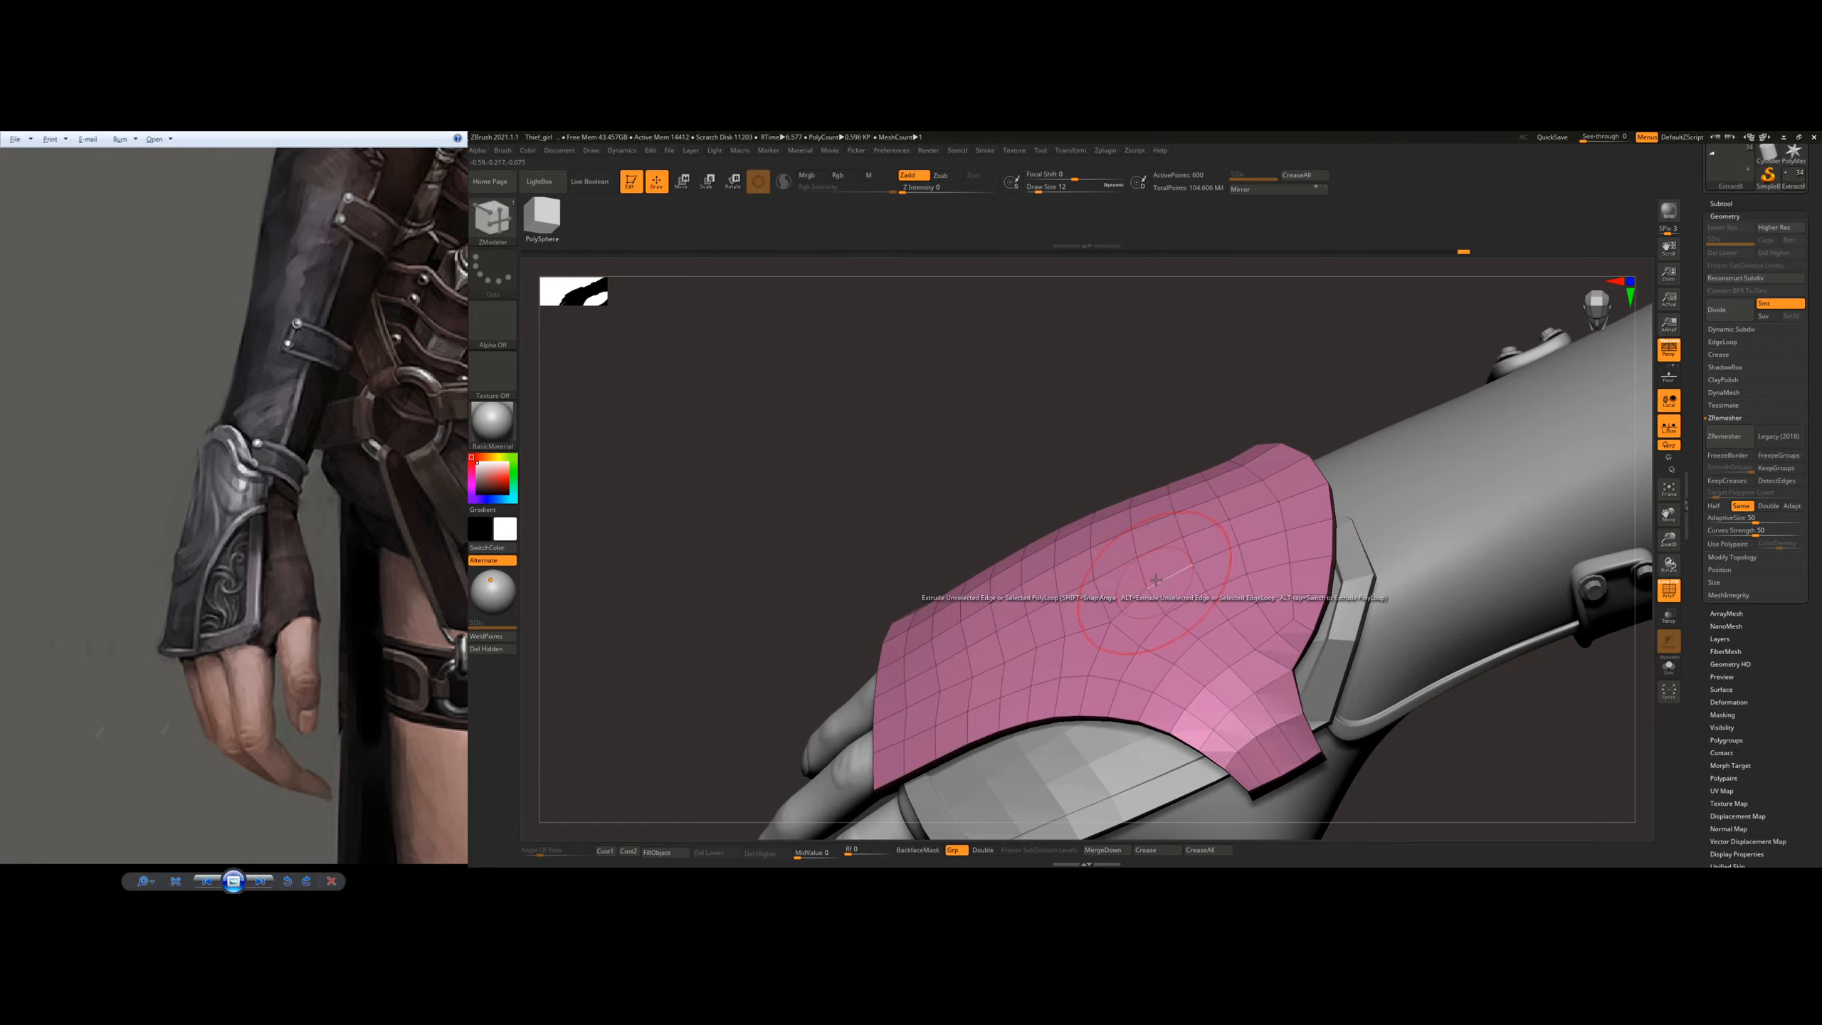
pyautogui.moveTo(1122, 608)
pyautogui.mouseDown(button='right')
pyautogui.moveTo(1176, 515)
pyautogui.moveTo(1181, 561)
pyautogui.moveTo(1119, 599)
pyautogui.mouseUp(button='right')
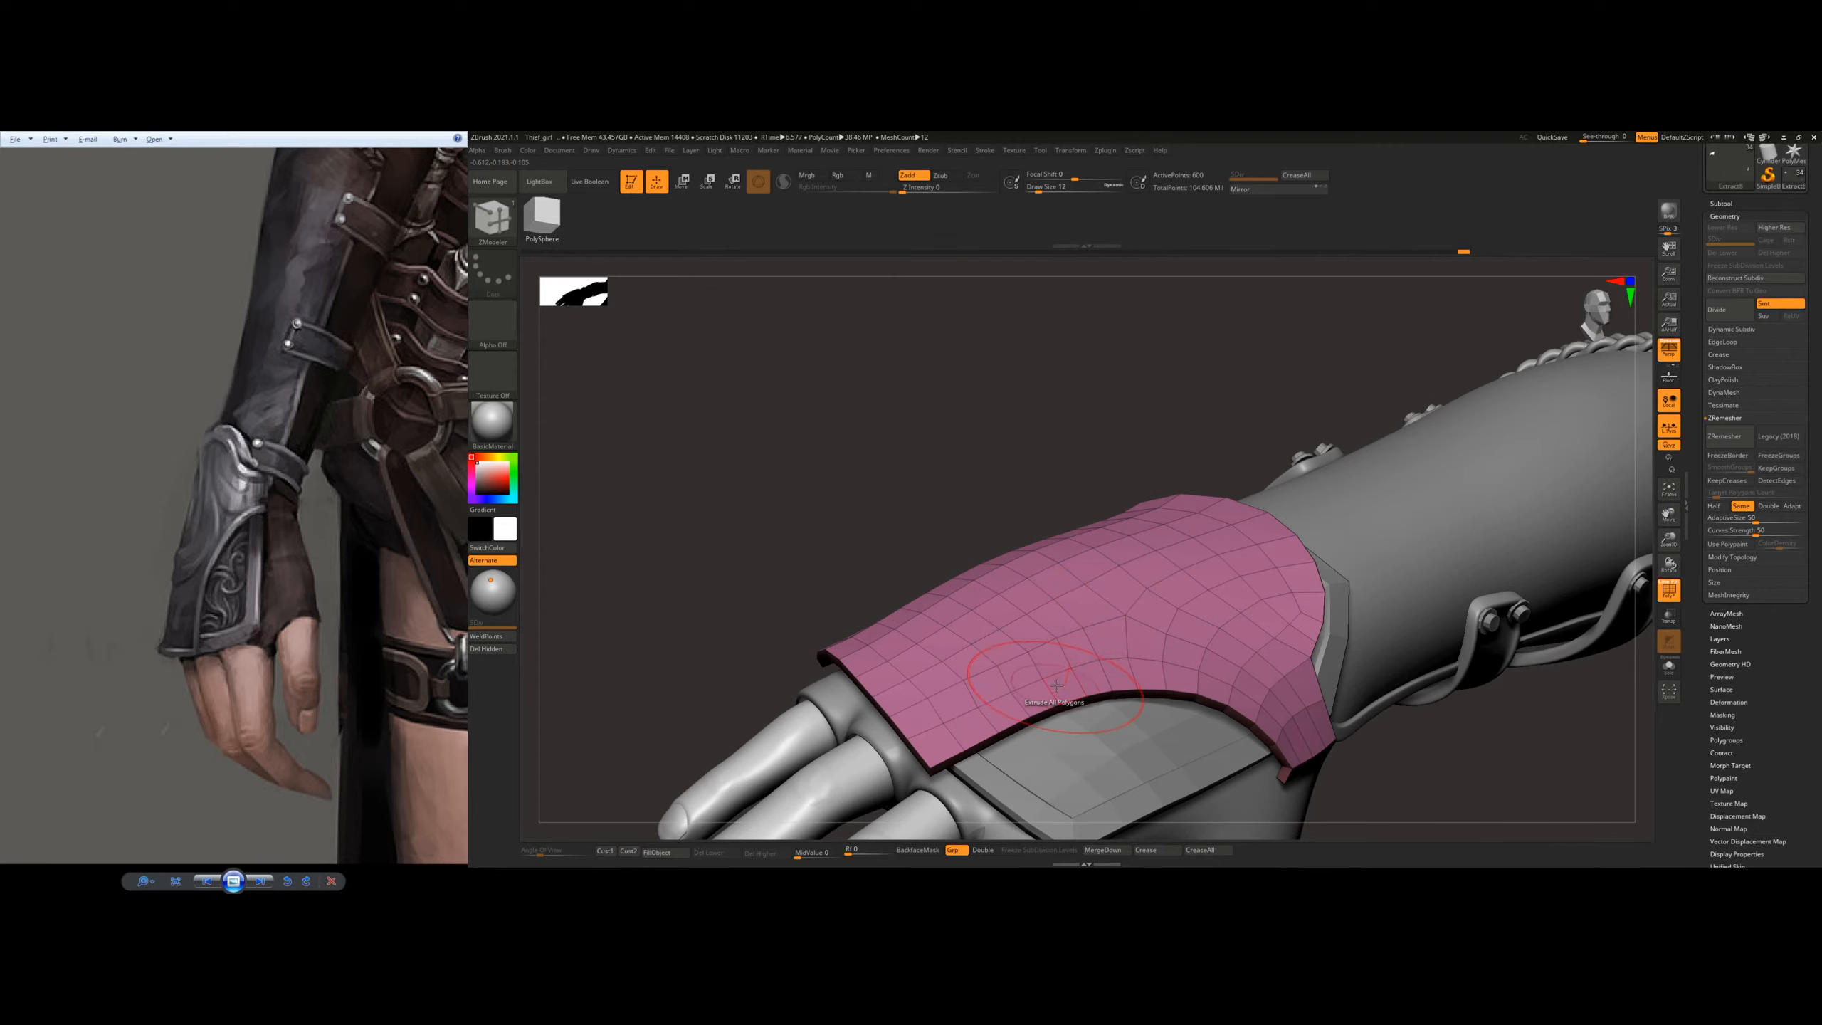
# Step: Extrude the outer plate's border faces with ZModeler's Polygroup Border target to form a raised rim
pyautogui.press('space')
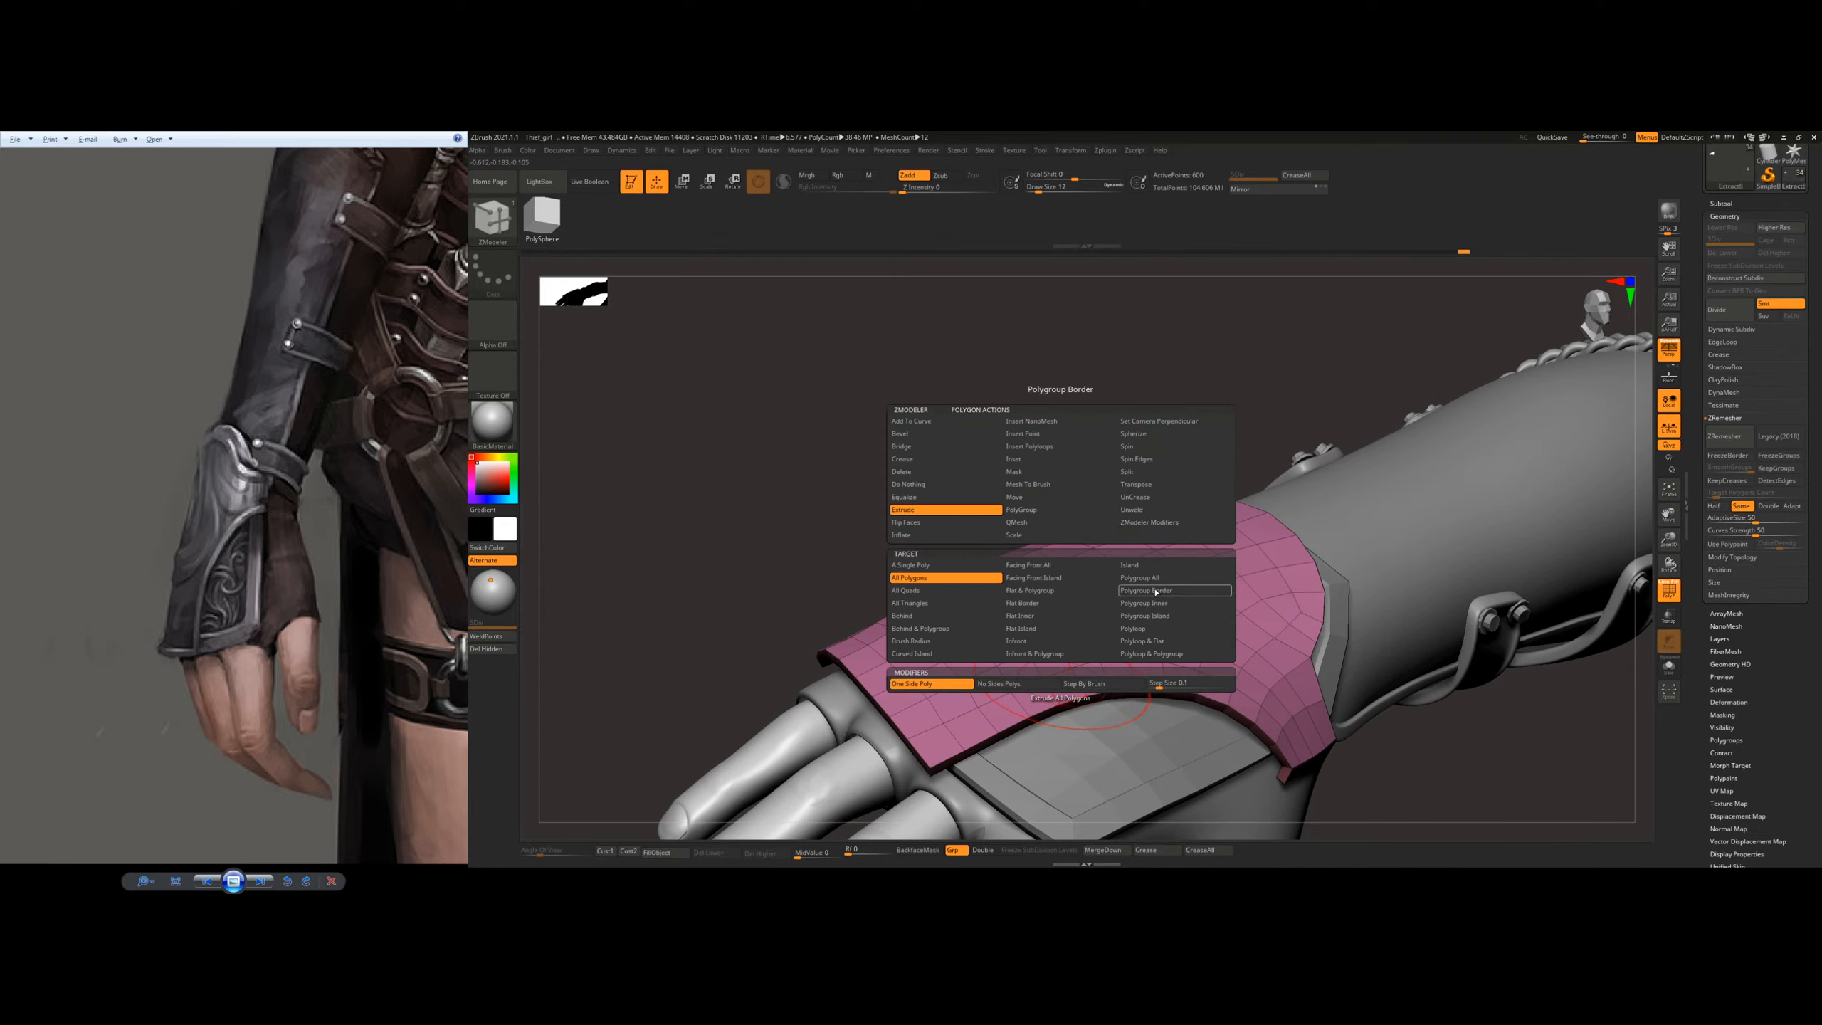
pyautogui.click(1156, 592)
pyautogui.moveTo(1067, 705); pyautogui.dragTo(1074, 716)
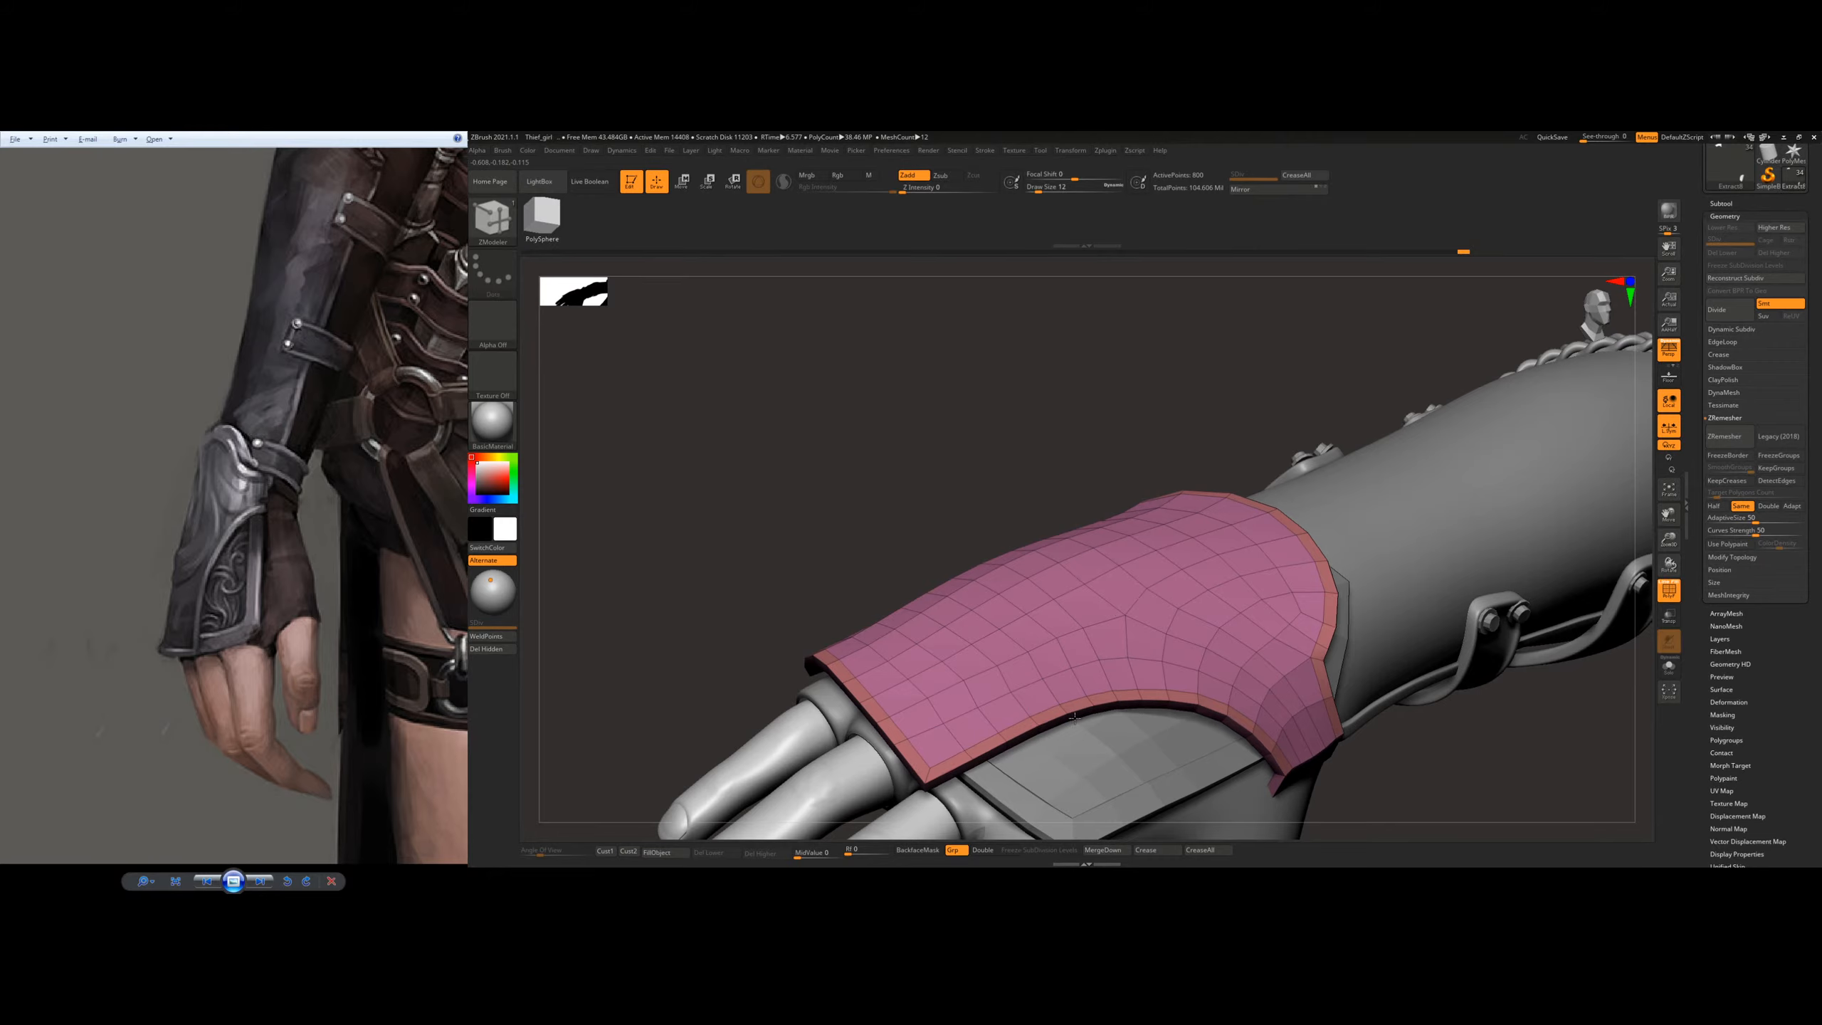
pyautogui.moveTo(1100, 675); pyautogui.dragTo(1034, 705, button='right')
pyautogui.moveTo(1034, 705); pyautogui.dragTo(1028, 696)
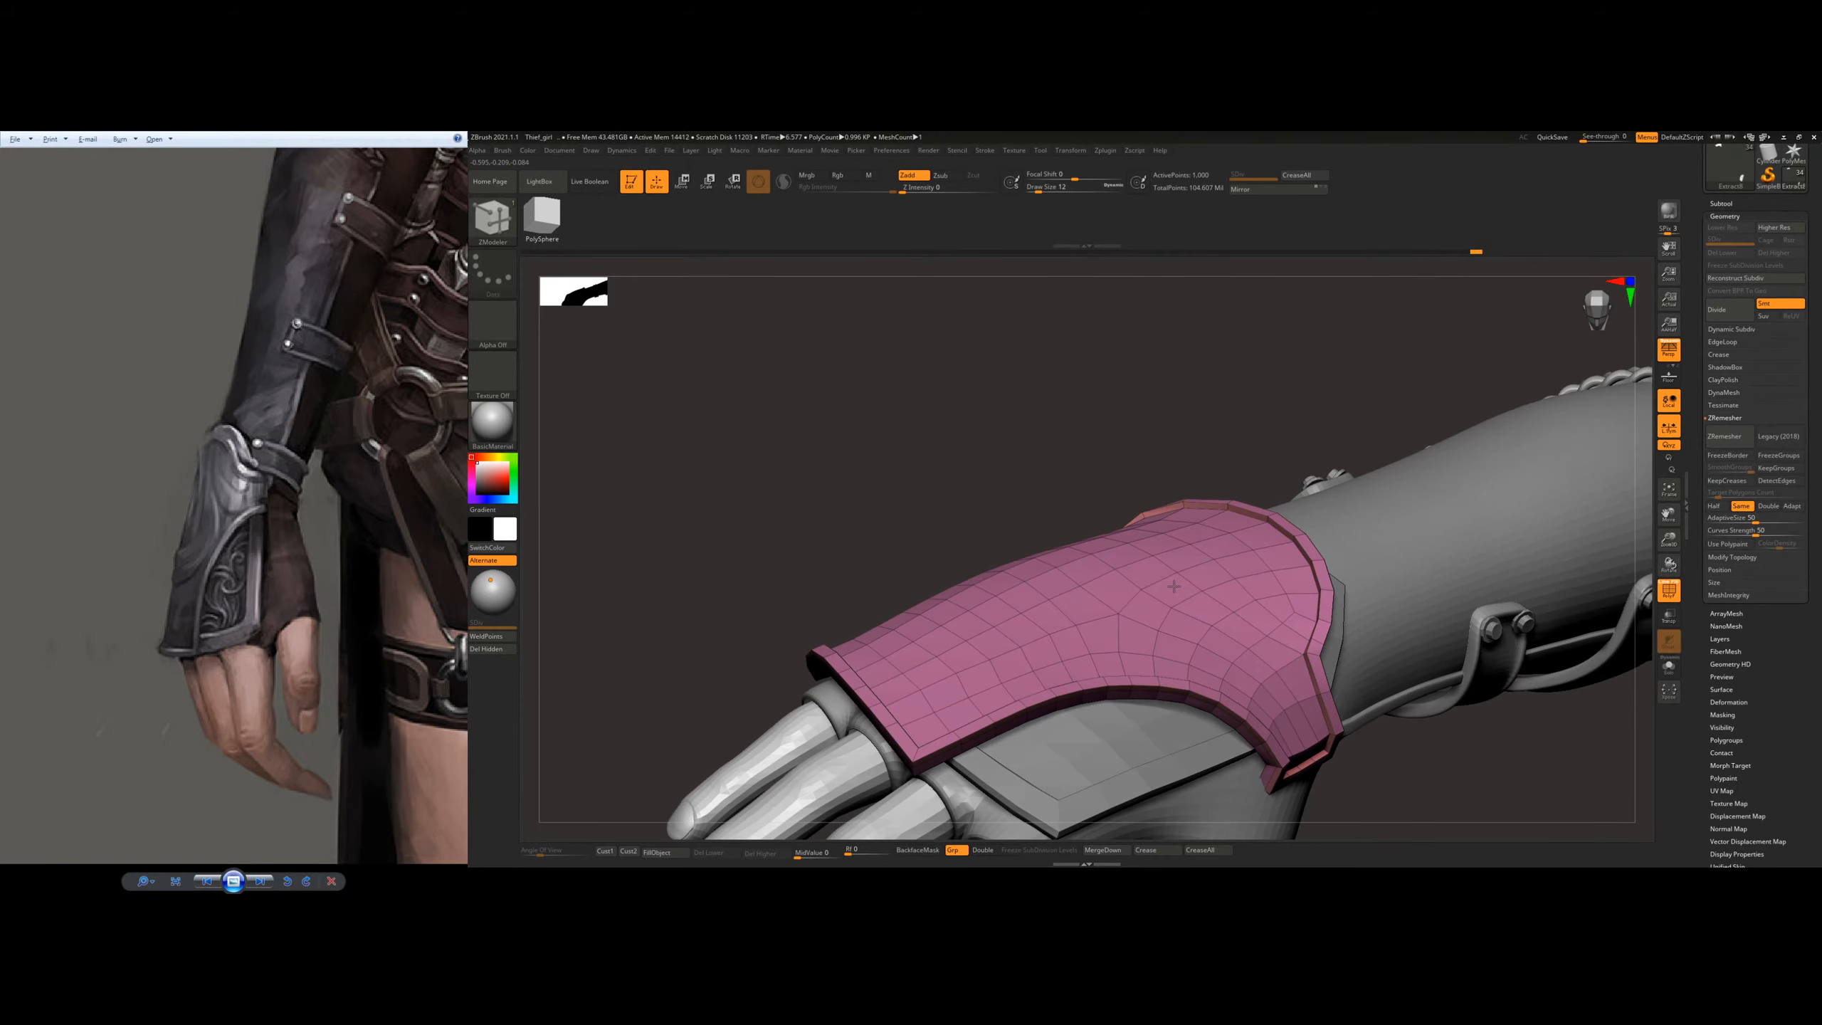
# Step: Smooth out the rim's curve along the outer plate's wrist edge with small Move Topological strokes
pyautogui.moveTo(1205, 552)
pyautogui.mouseDown(button='right')
pyautogui.moveTo(1238, 536)
pyautogui.moveTo(1215, 594)
pyautogui.mouseUp(button='right')
pyautogui.press('b')
pyautogui.press('z')
pyautogui.press('m')
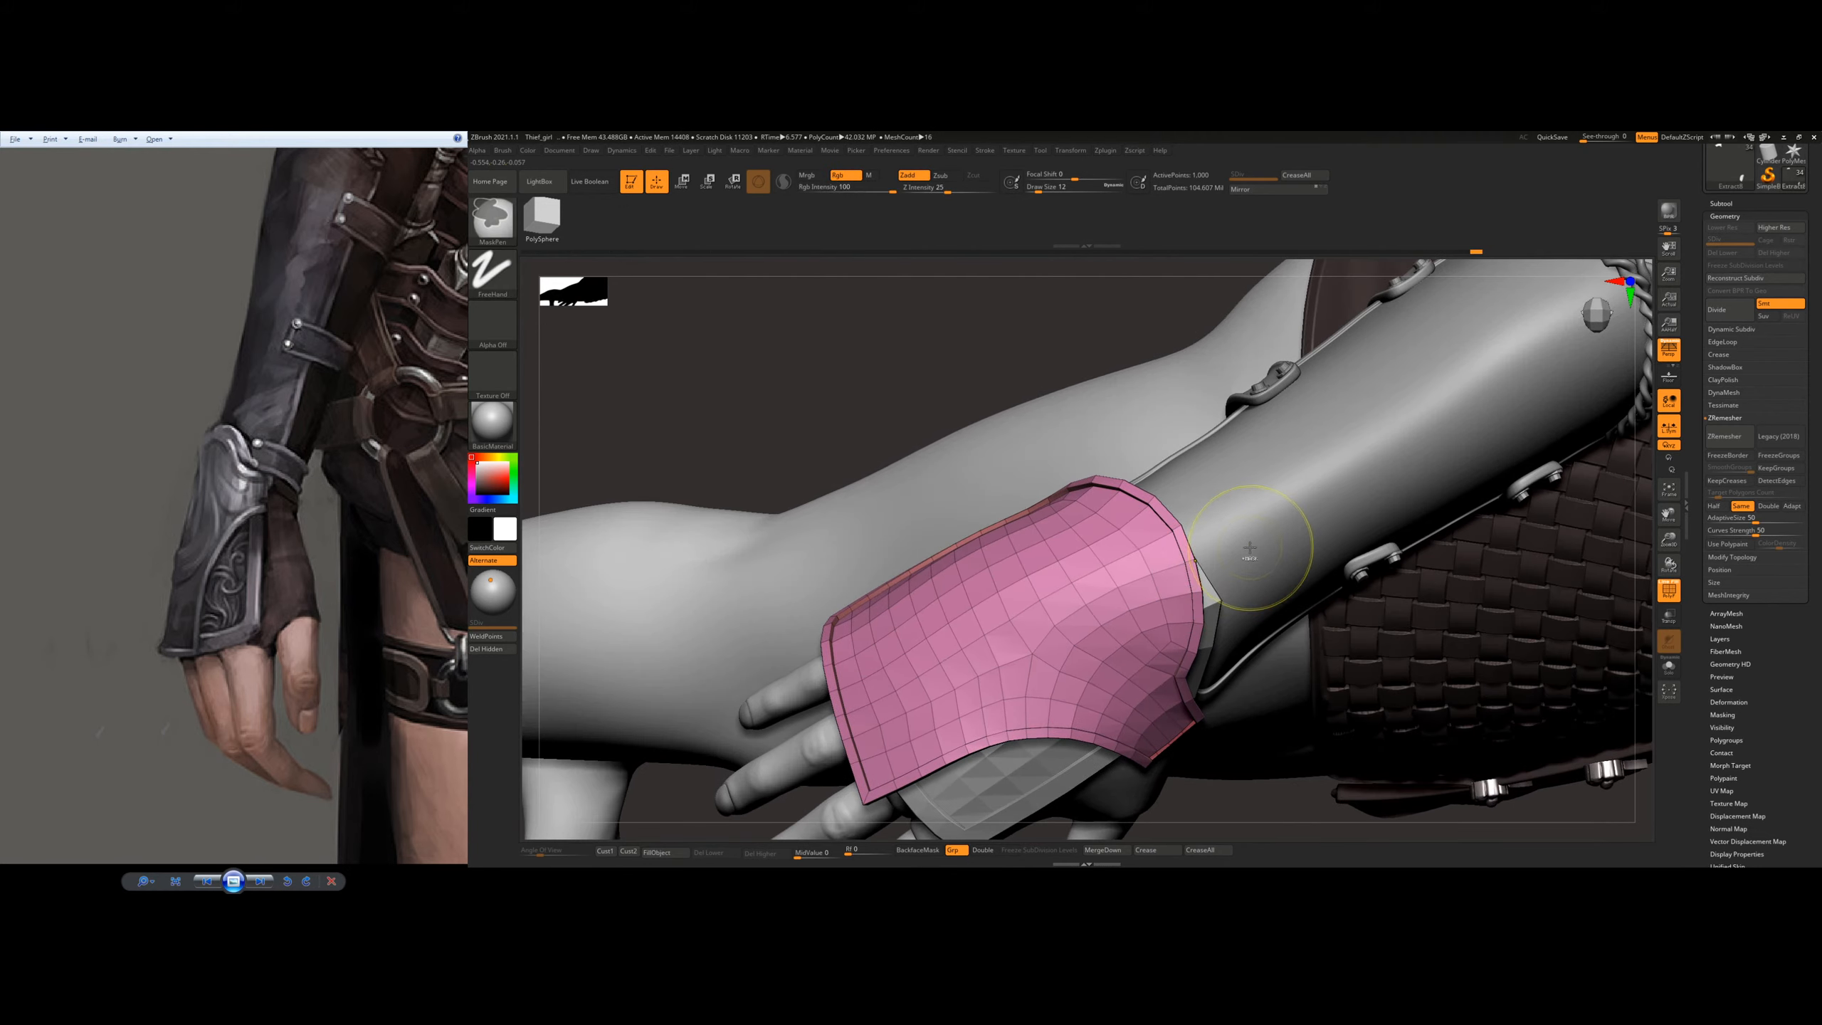
pyautogui.press('b')
pyautogui.press('m')
pyautogui.press('t')
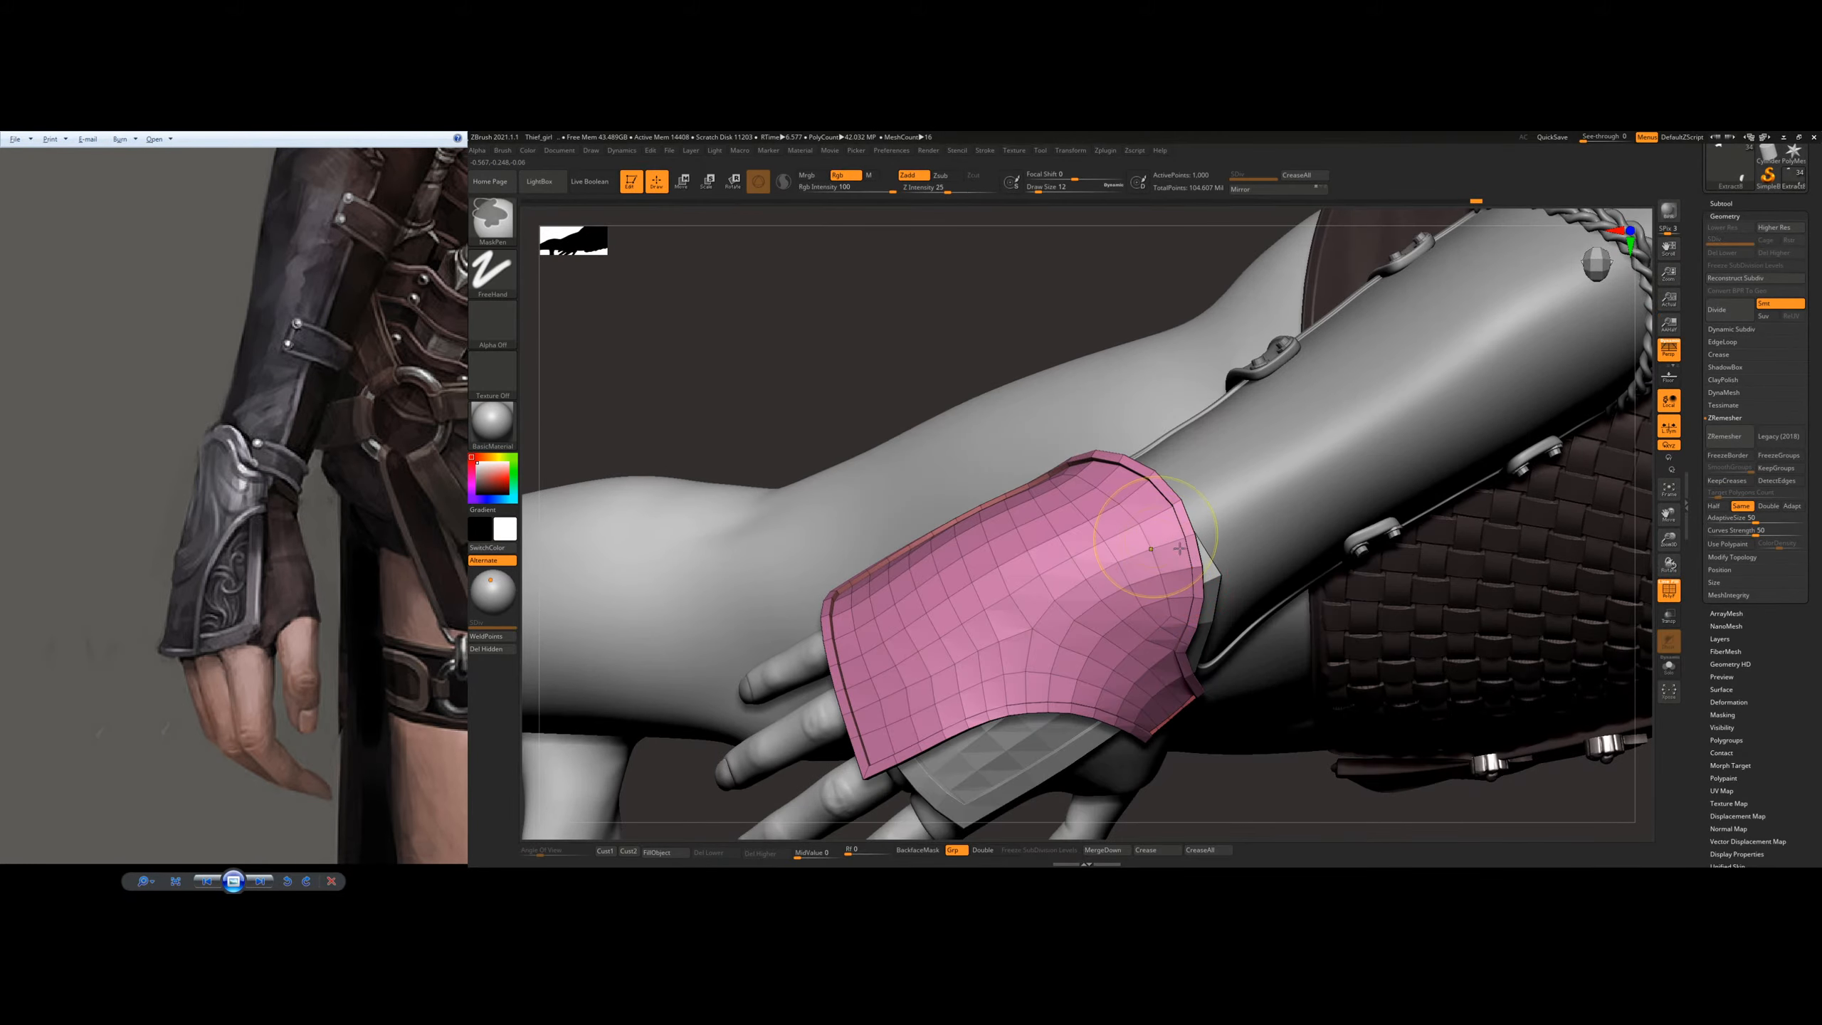
pyautogui.keyDown('ctrl'); pyautogui.moveTo(1185, 556); pyautogui.dragTo(1194, 467, button='right'); pyautogui.keyUp('ctrl')
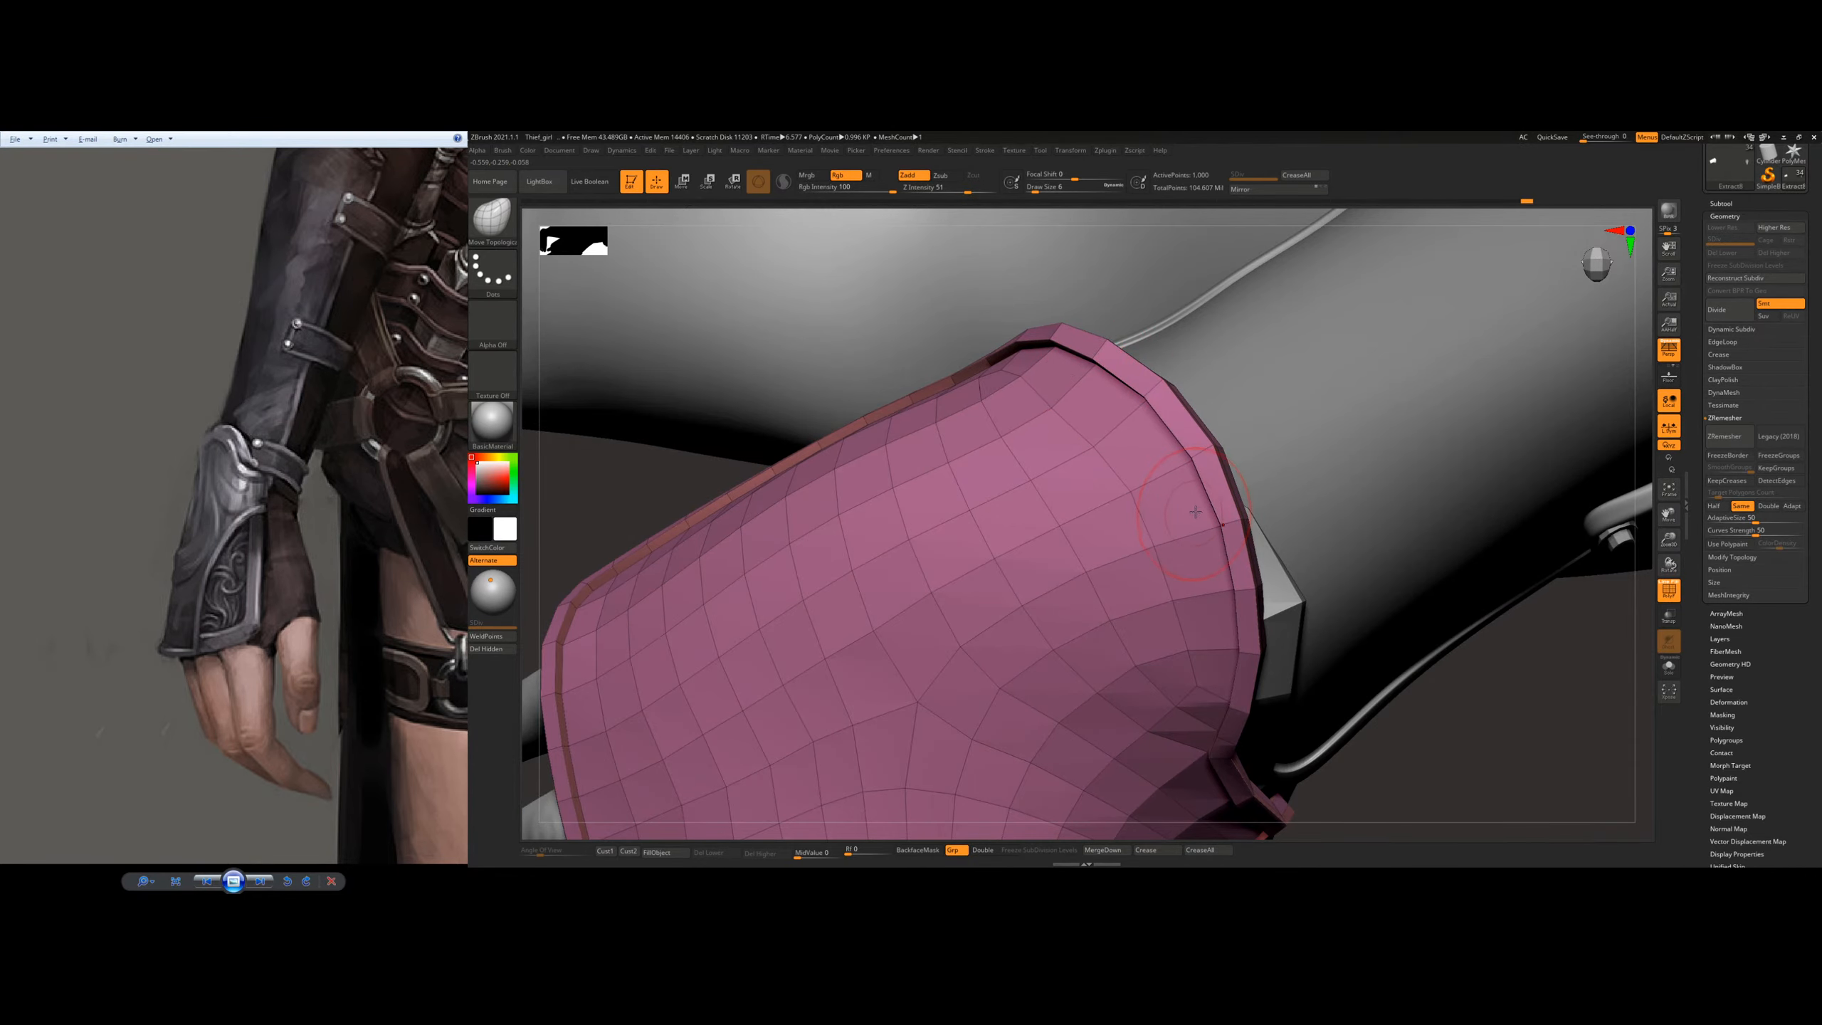
pyautogui.moveTo(1195, 512); pyautogui.dragTo(1218, 531, button='right')
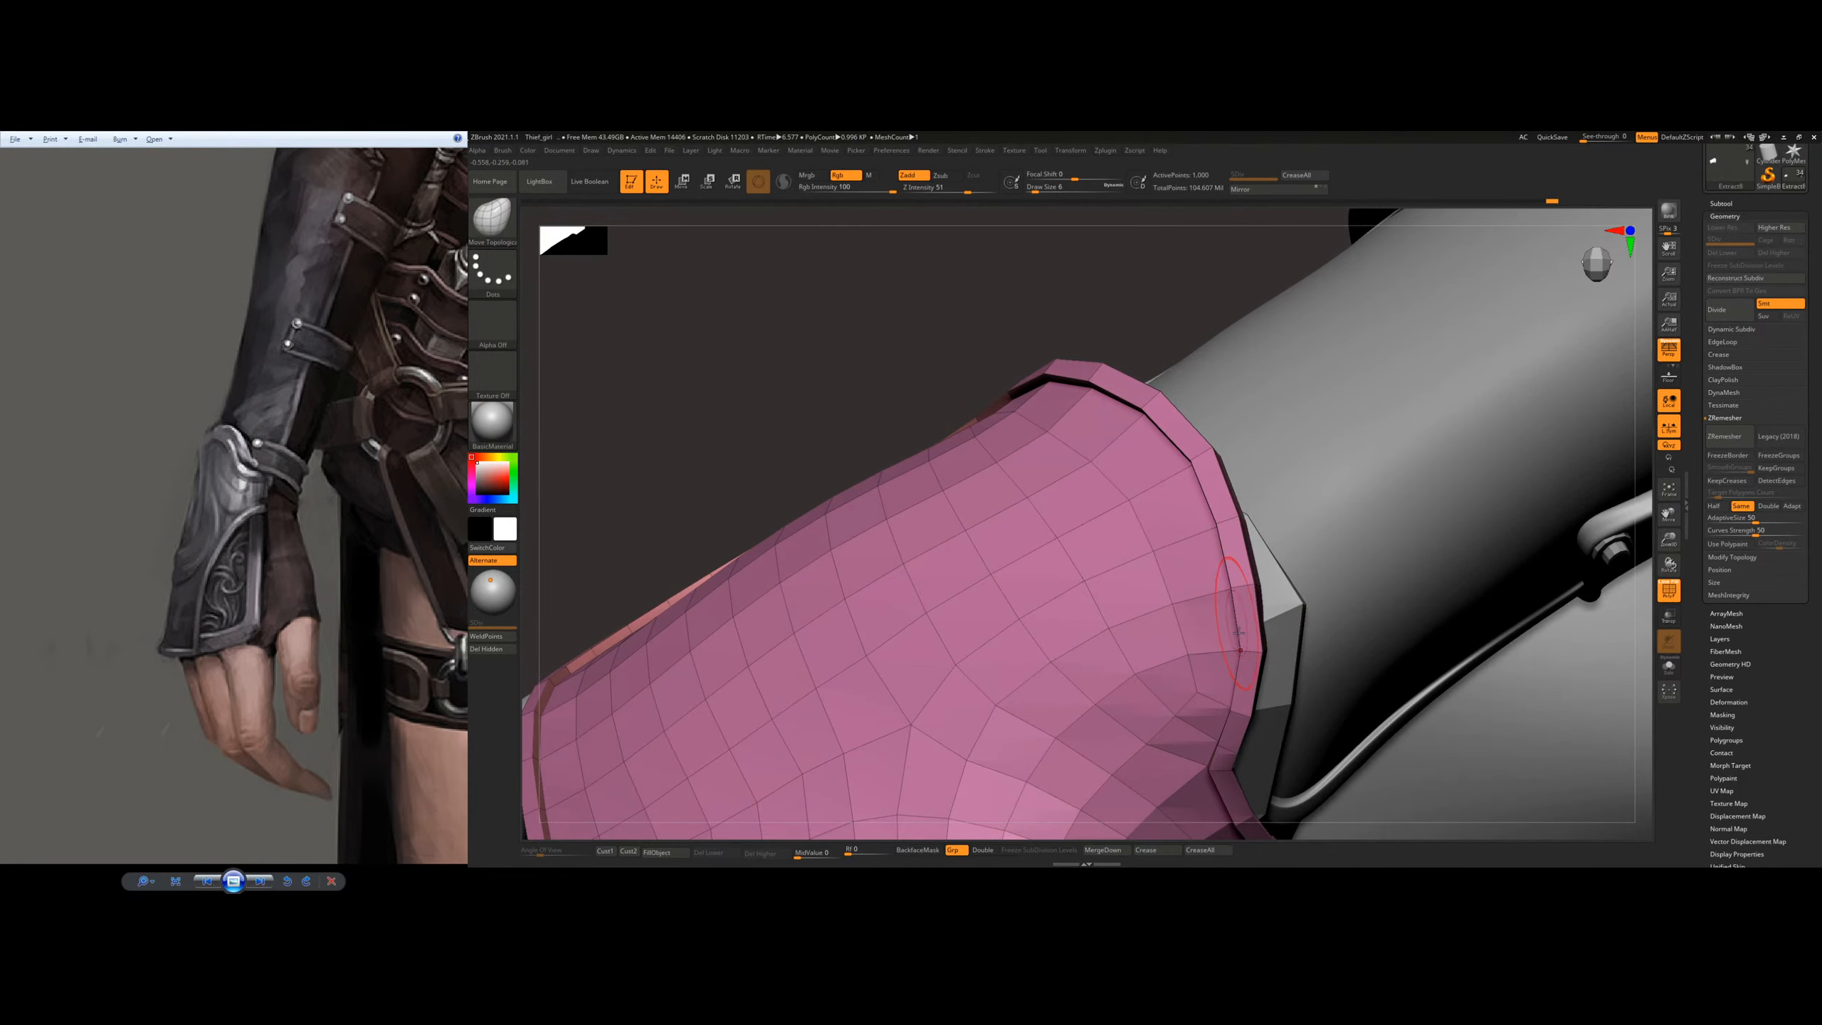
pyautogui.moveTo(1226, 629); pyautogui.dragTo(1254, 514, button='right')
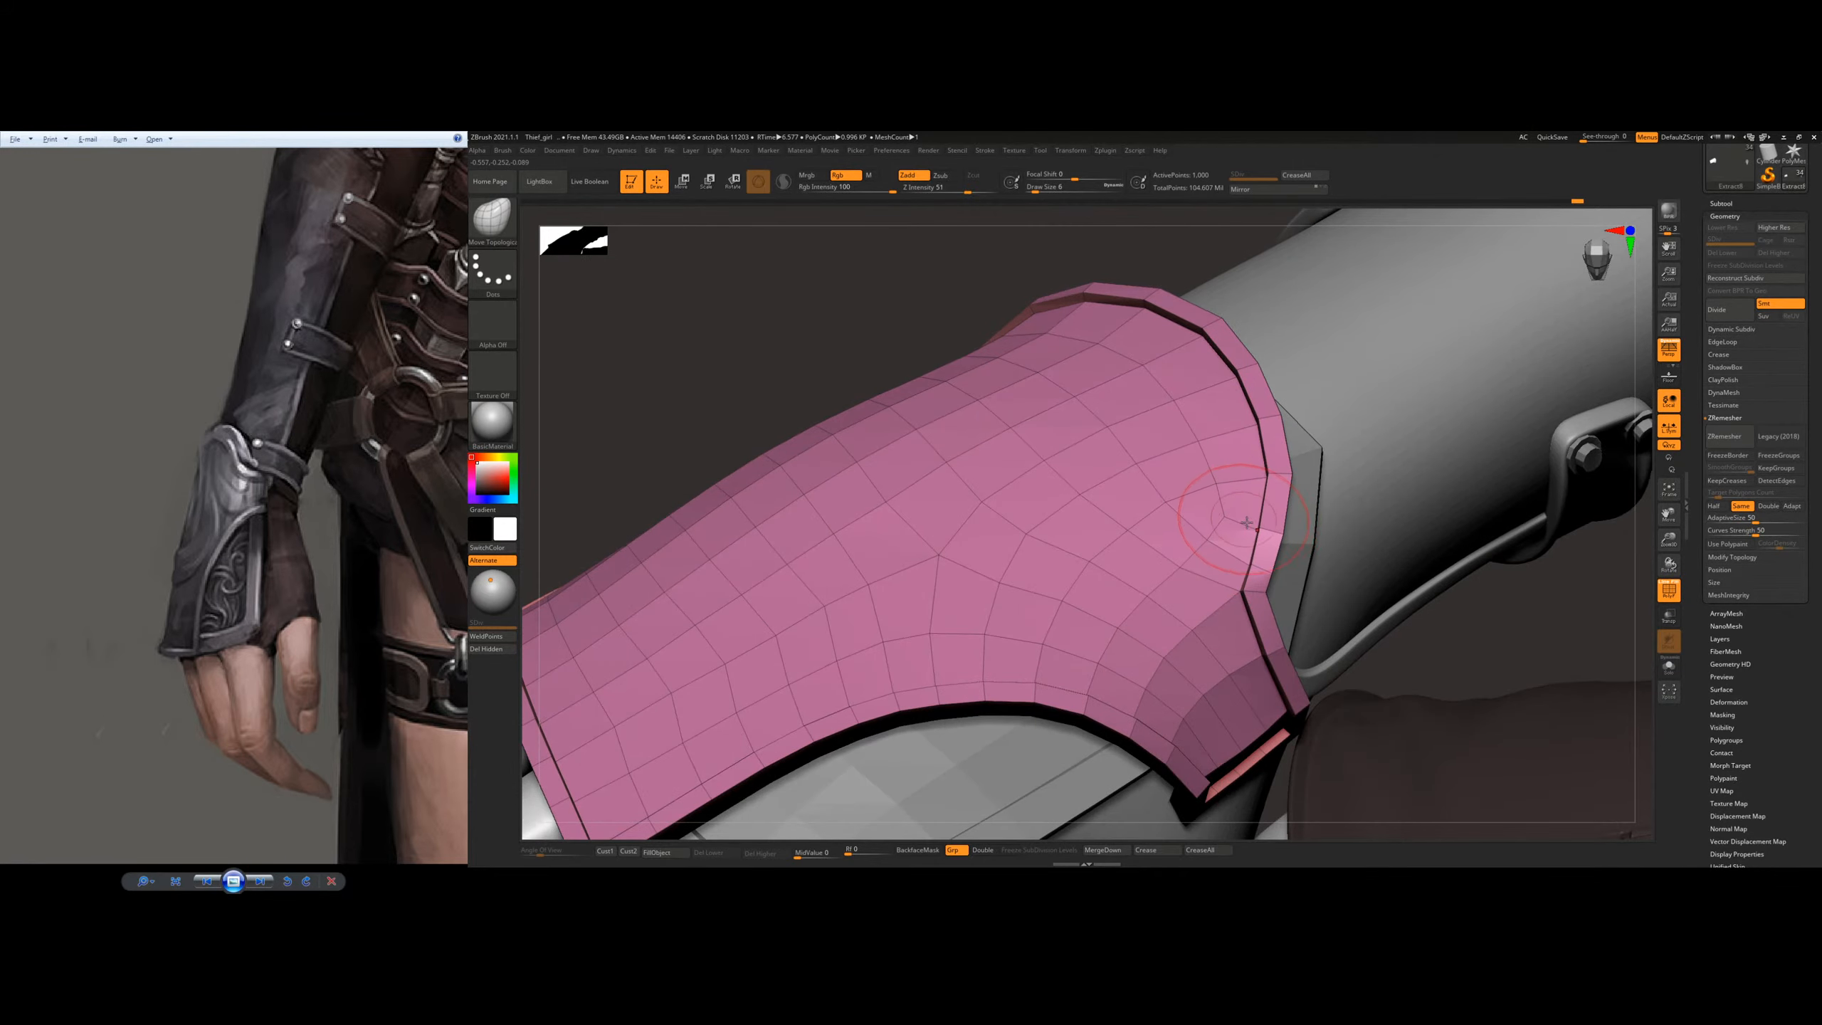
pyautogui.moveTo(1244, 594)
pyautogui.mouseDown(button='right')
pyautogui.moveTo(1134, 676)
pyautogui.moveTo(1160, 672)
pyautogui.moveTo(1156, 633)
pyautogui.moveTo(1108, 648)
pyautogui.moveTo(1072, 615)
pyautogui.mouseUp(button='right')
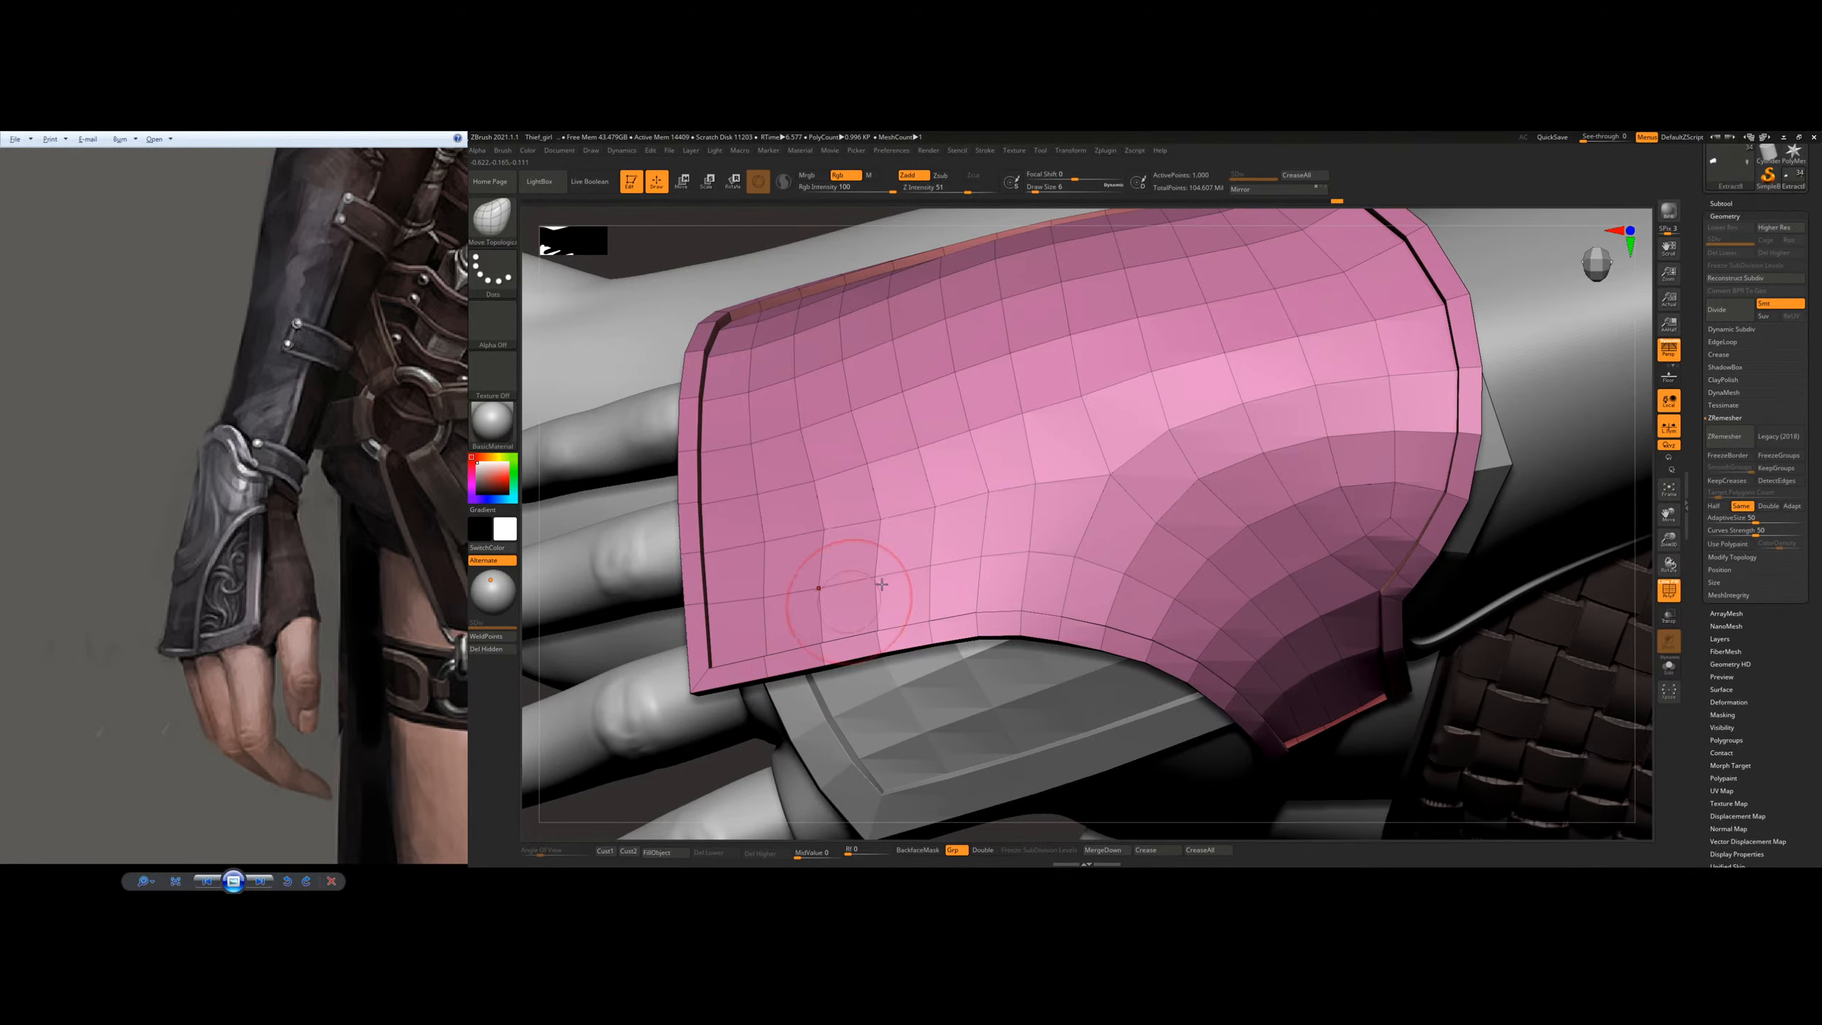
# Step: Refine the outer plate's rim along the little-finger side of the hand with Move Topological
pyautogui.moveTo(1141, 513); pyautogui.dragTo(1076, 689, button='right')
pyautogui.moveTo(1062, 545); pyautogui.dragTo(1204, 539, button='right')
pyautogui.moveTo(1220, 521); pyautogui.dragTo(1218, 528)
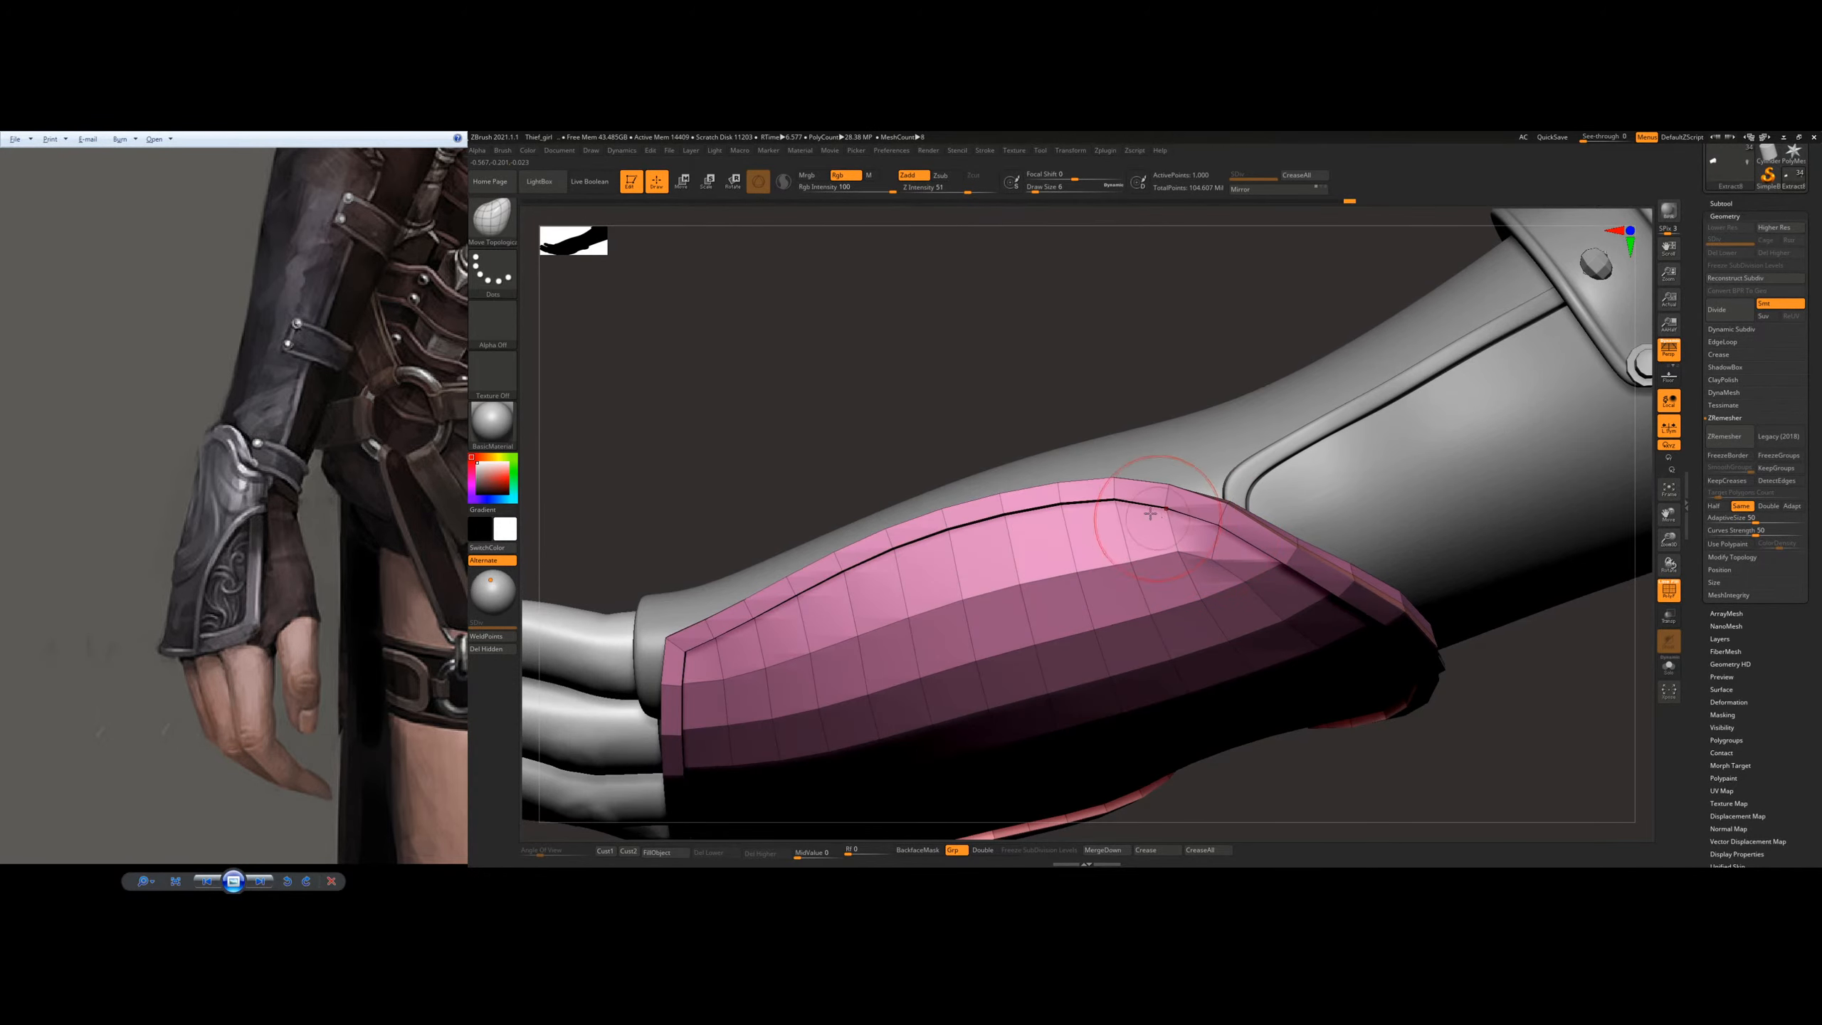
pyautogui.moveTo(1114, 501)
pyautogui.mouseDown()
pyautogui.moveTo(948, 539)
pyautogui.moveTo(836, 598)
pyautogui.mouseUp()
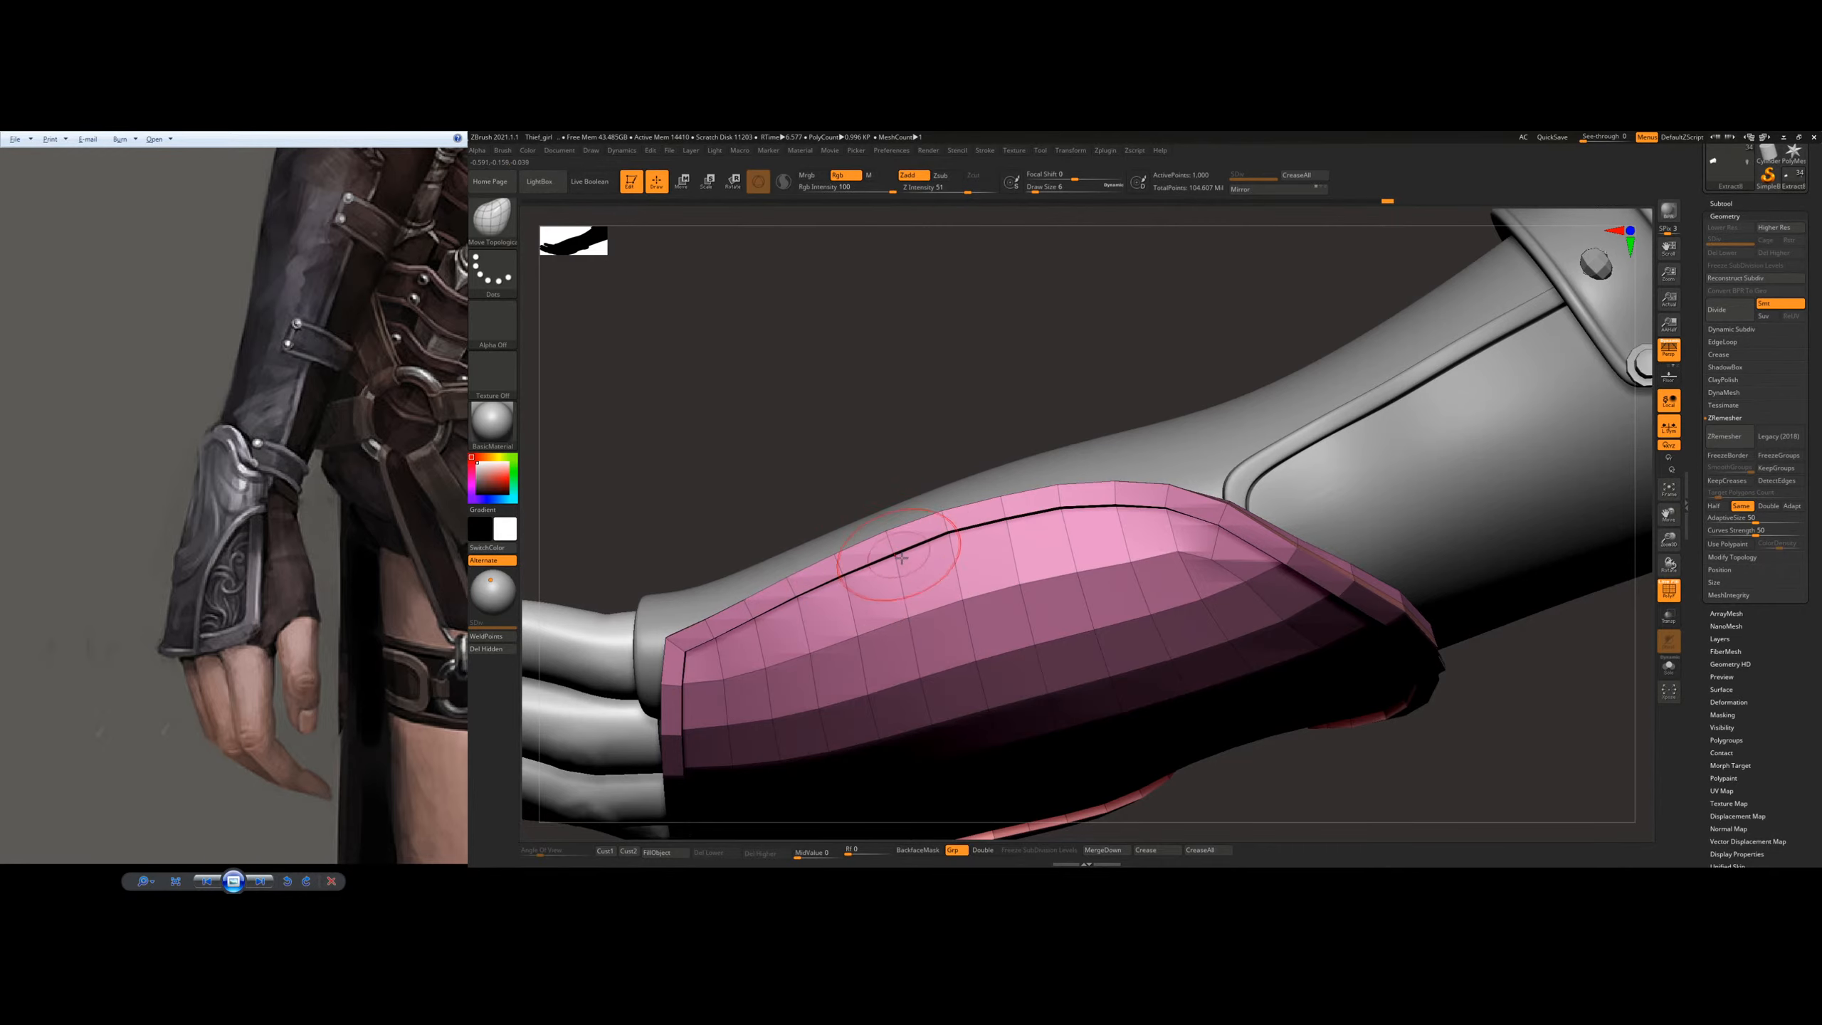
# Step: Adjust the outer plate's wrist end and overall curve with Move Topological, enlarging and reducing the draw size as needed
pyautogui.moveTo(1177, 587)
pyautogui.keyDown('ctrl'); pyautogui.mouseDown(button='right')
pyautogui.moveTo(1058, 535)
pyautogui.moveTo(1248, 536)
pyautogui.moveTo(1210, 590)
pyautogui.mouseUp(button='right'); pyautogui.keyUp('ctrl')
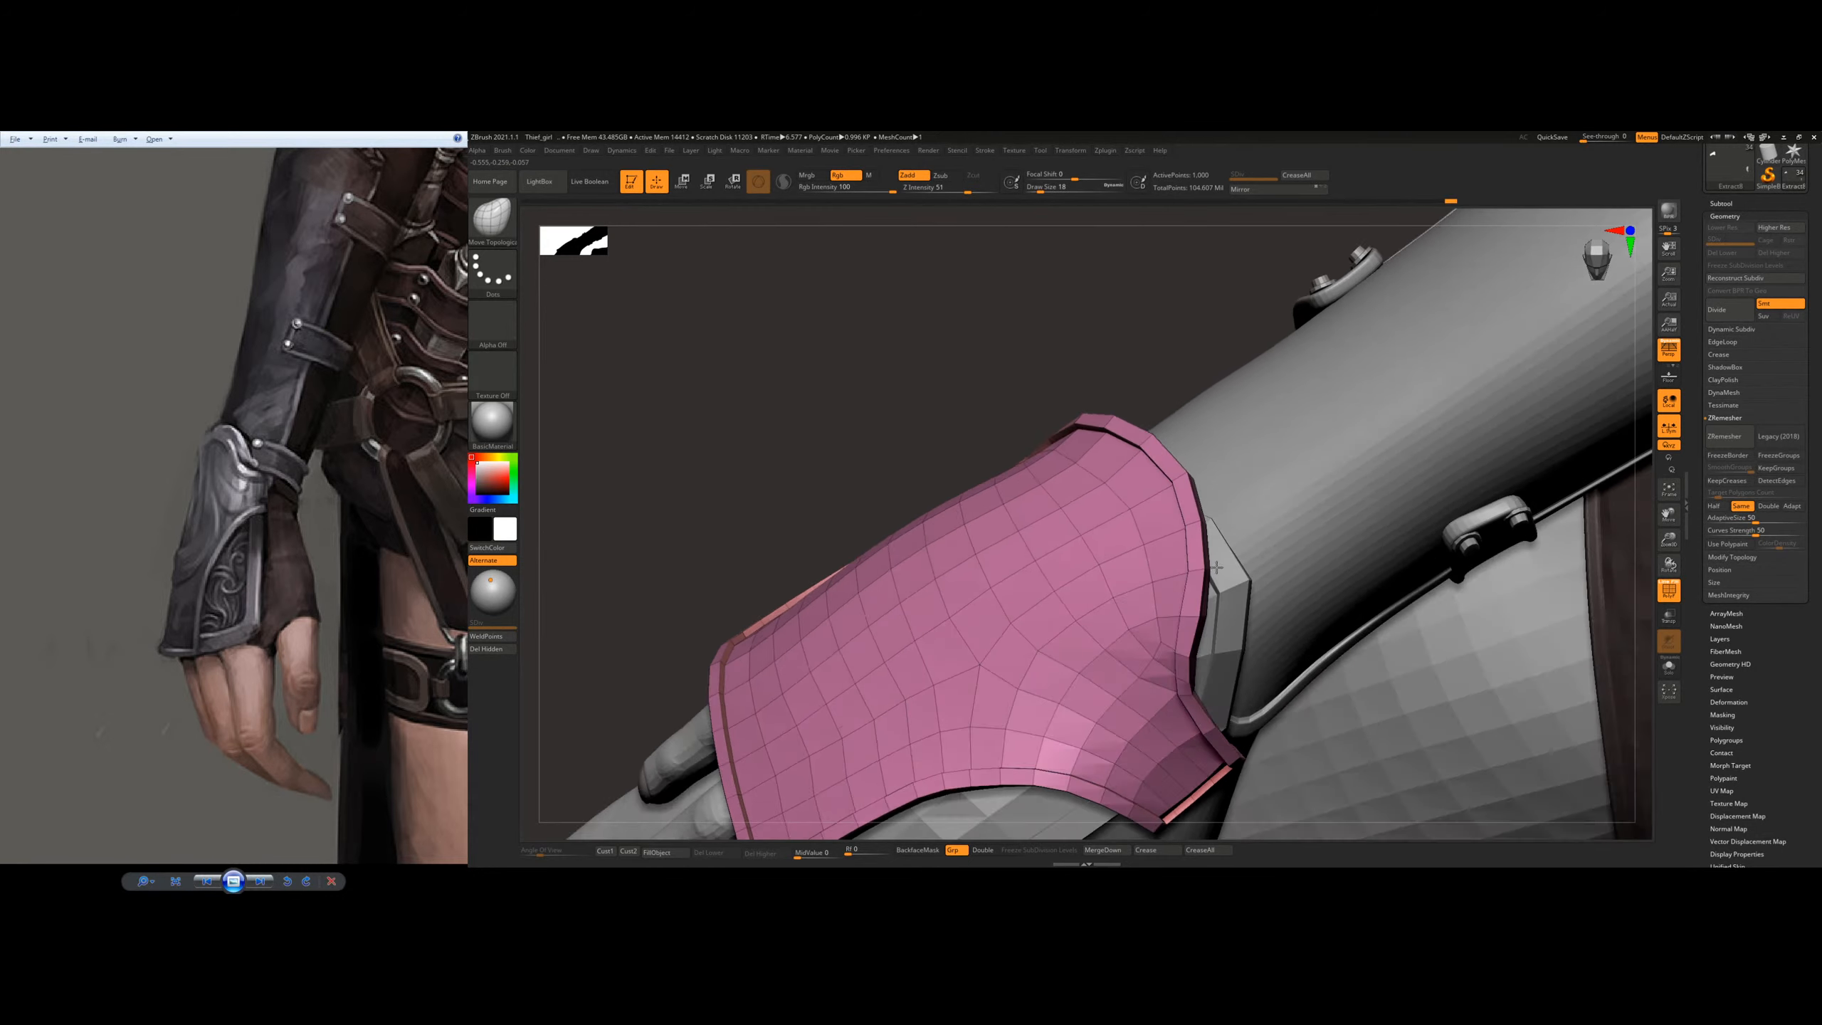
pyautogui.press('s')
pyautogui.moveTo(1219, 573); pyautogui.dragTo(1234, 572)
pyautogui.moveTo(1160, 460); pyautogui.dragTo(1082, 514)
pyautogui.moveTo(1190, 542)
pyautogui.keyDown('ctrl'); pyautogui.mouseDown(button='right')
pyautogui.moveTo(1177, 466)
pyautogui.moveTo(1212, 606)
pyautogui.mouseUp(button='right'); pyautogui.keyUp('ctrl')
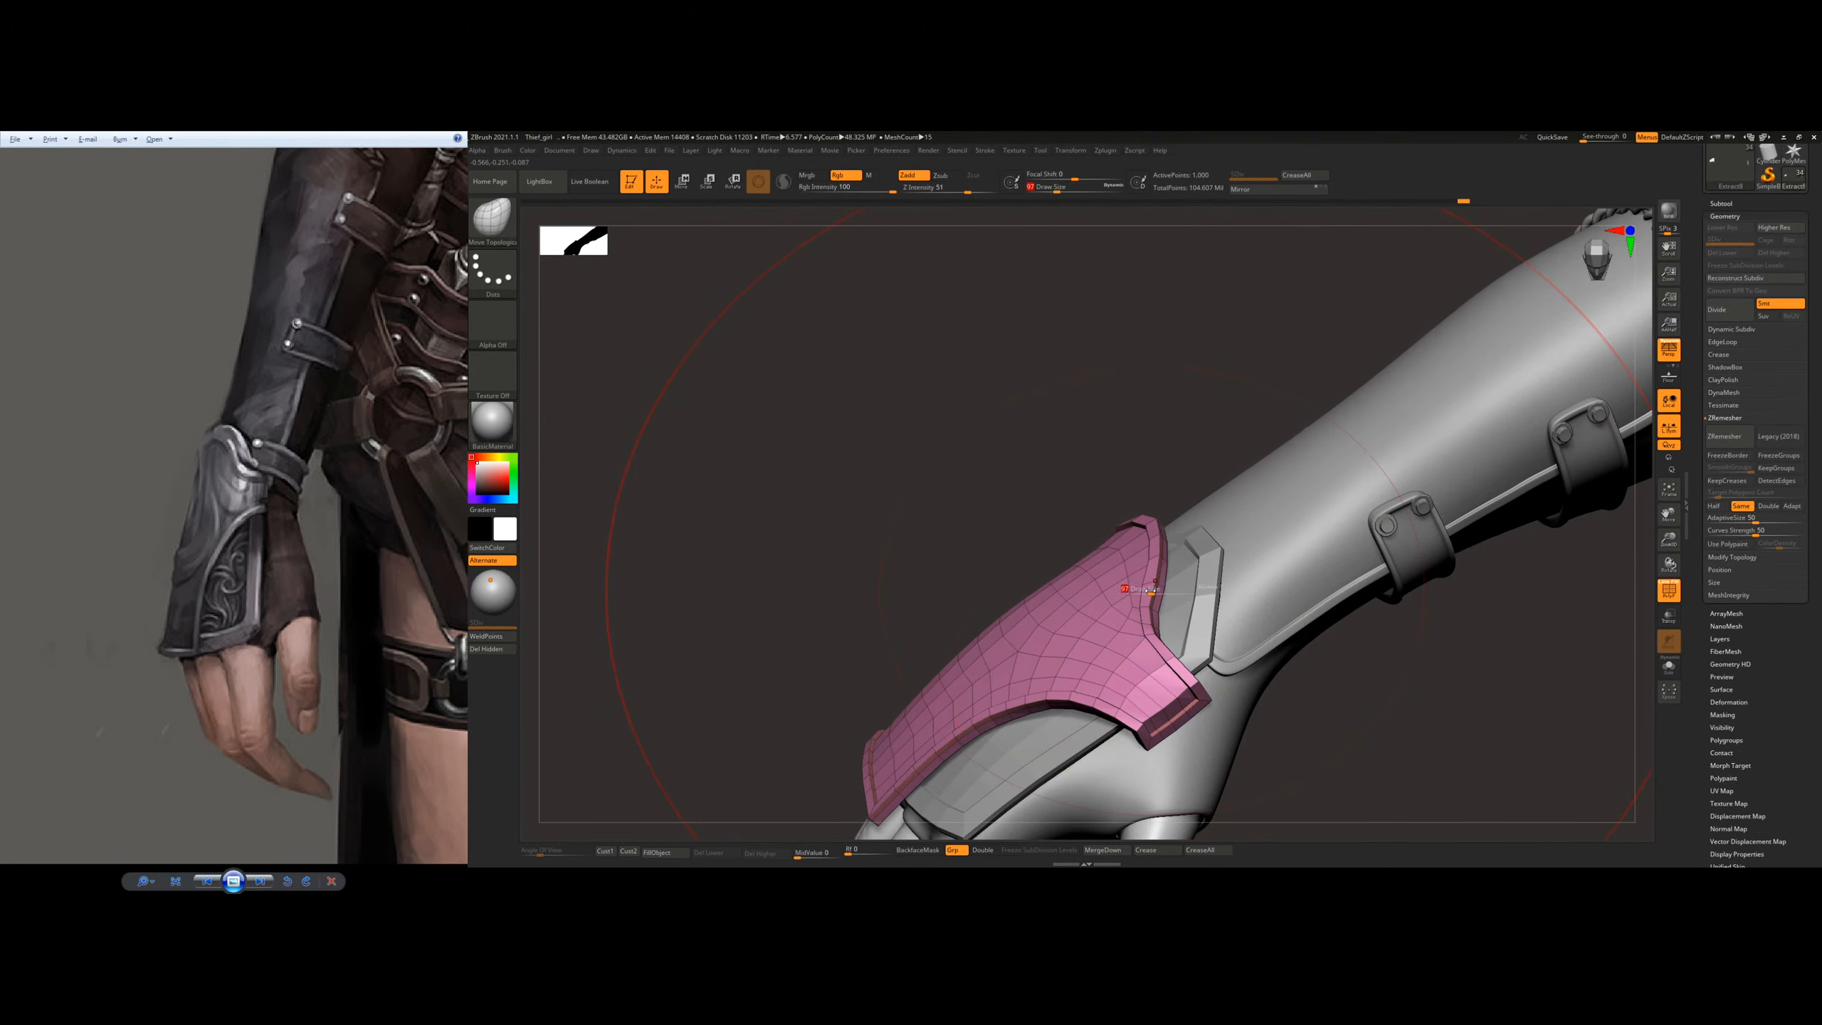
pyautogui.press('s')
pyautogui.moveTo(1202, 575); pyautogui.dragTo(1161, 574)
pyautogui.moveTo(1141, 552); pyautogui.dragTo(1187, 578, button='right')
pyautogui.moveTo(1119, 542); pyautogui.dragTo(1111, 549)
pyautogui.moveTo(1228, 583); pyautogui.dragTo(1194, 570, button='right')
pyautogui.press('s')
pyautogui.moveTo(1206, 572); pyautogui.dragTo(1182, 573)
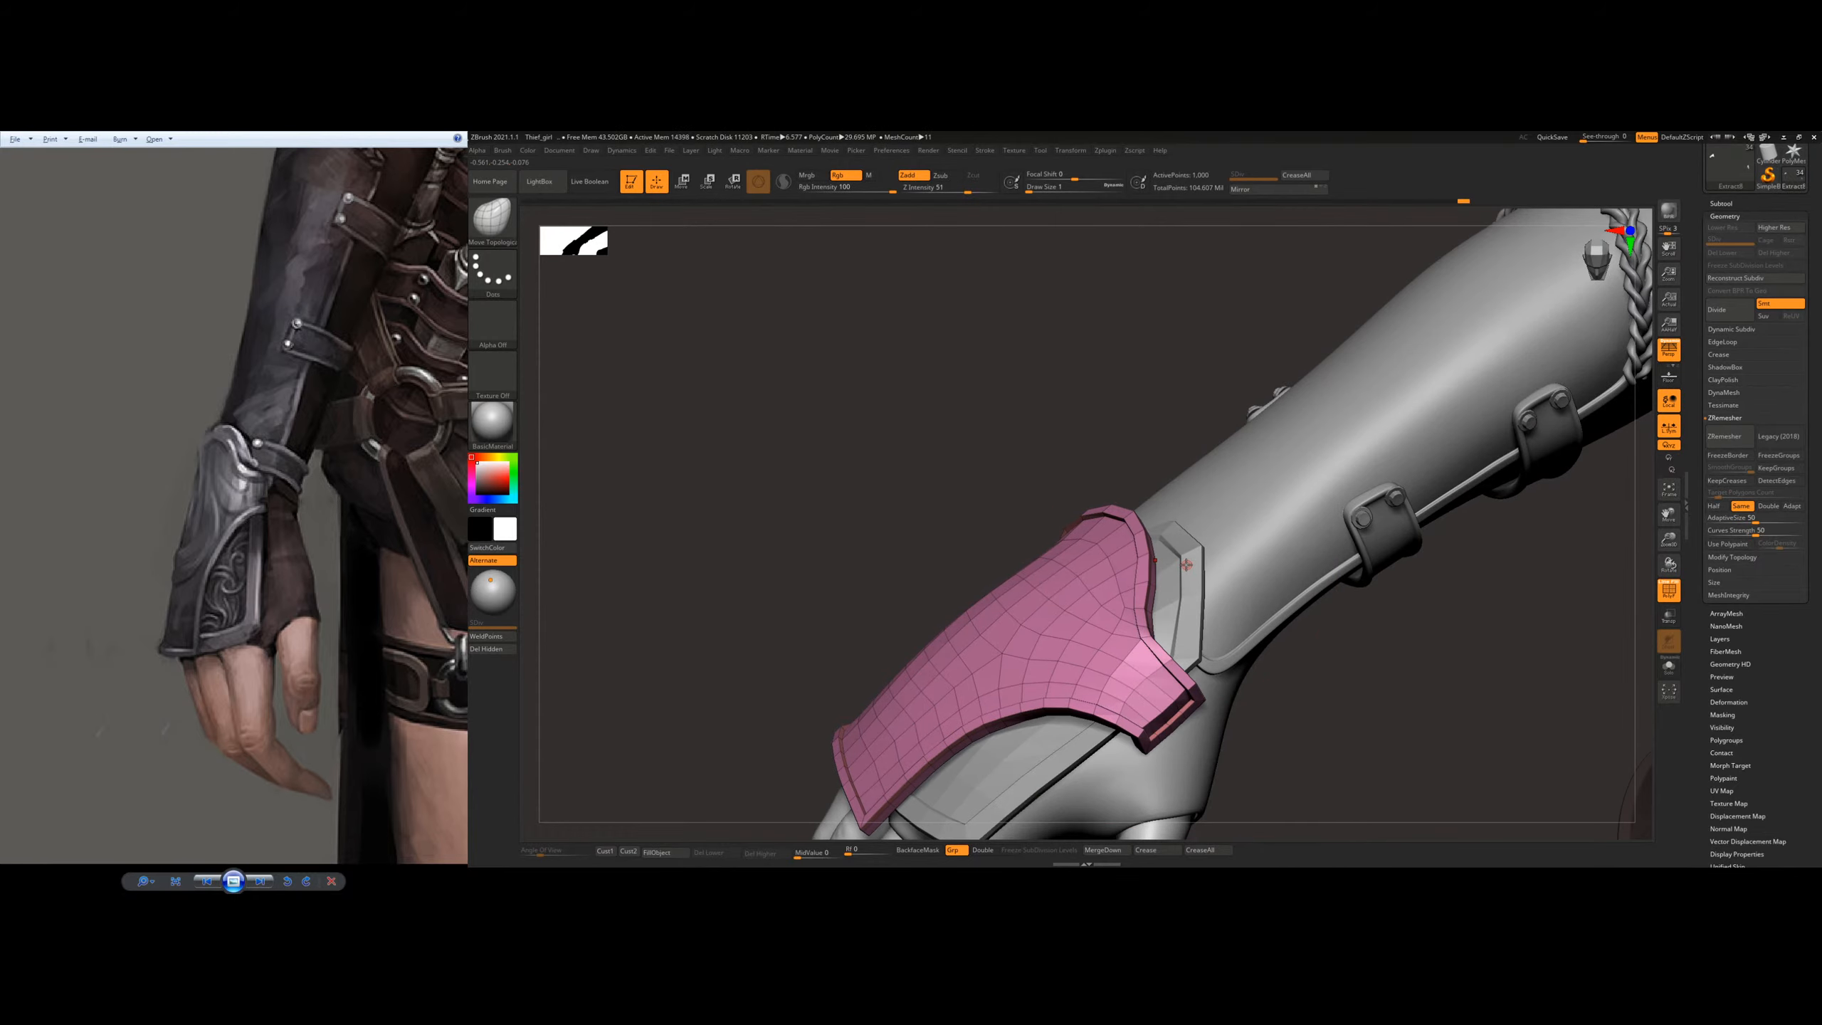
# Step: Select the inner glove plate and adjust its wrist edge beneath the outer plate
pyautogui.keyDown('alt'); pyautogui.click(1189, 580); pyautogui.keyUp('alt')
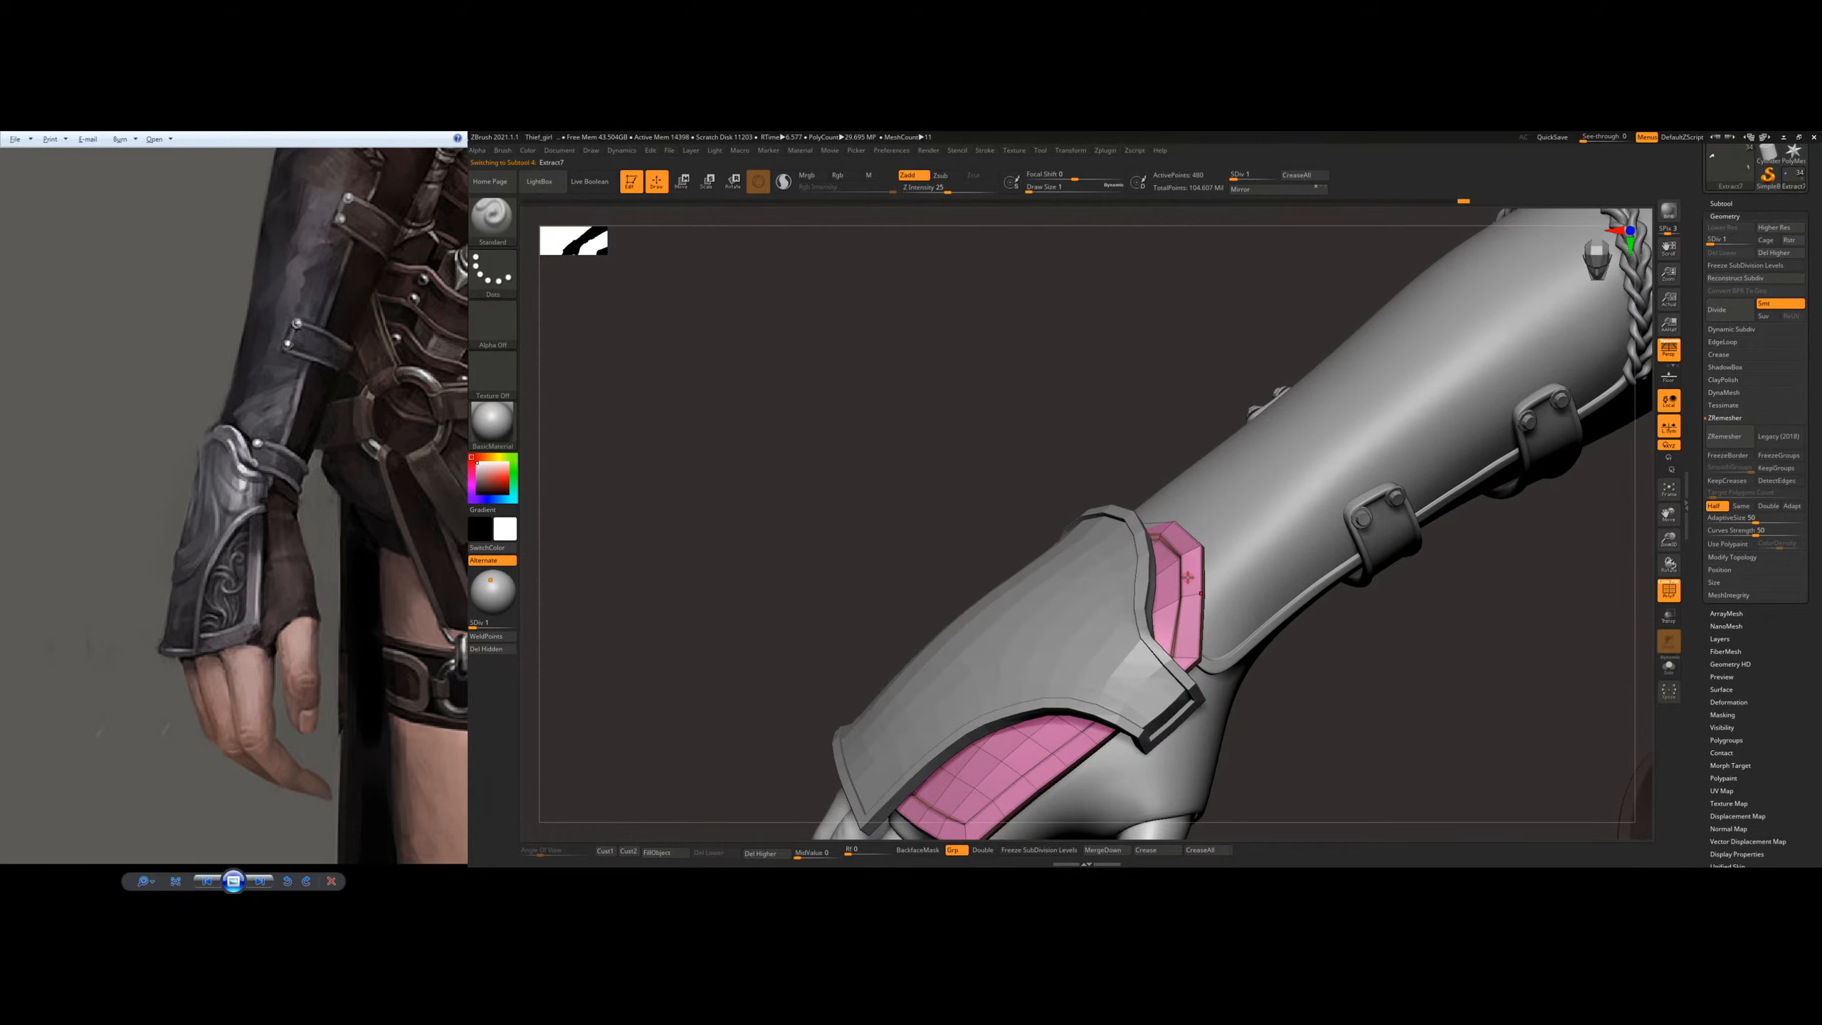
pyautogui.press('b')
pyautogui.press('m')
pyautogui.press('t')
pyautogui.moveTo(1195, 591)
pyautogui.mouseDown(button='right')
pyautogui.moveTo(1191, 508)
pyautogui.moveTo(1245, 524)
pyautogui.mouseUp(button='right')
pyautogui.moveTo(1077, 528)
pyautogui.mouseDown(button='right')
pyautogui.moveTo(1158, 518)
pyautogui.moveTo(1120, 456)
pyautogui.moveTo(1216, 514)
pyautogui.moveTo(1238, 503)
pyautogui.moveTo(1245, 594)
pyautogui.mouseUp(button='right')
pyautogui.press('b')
pyautogui.press('s')
pyautogui.press('t')
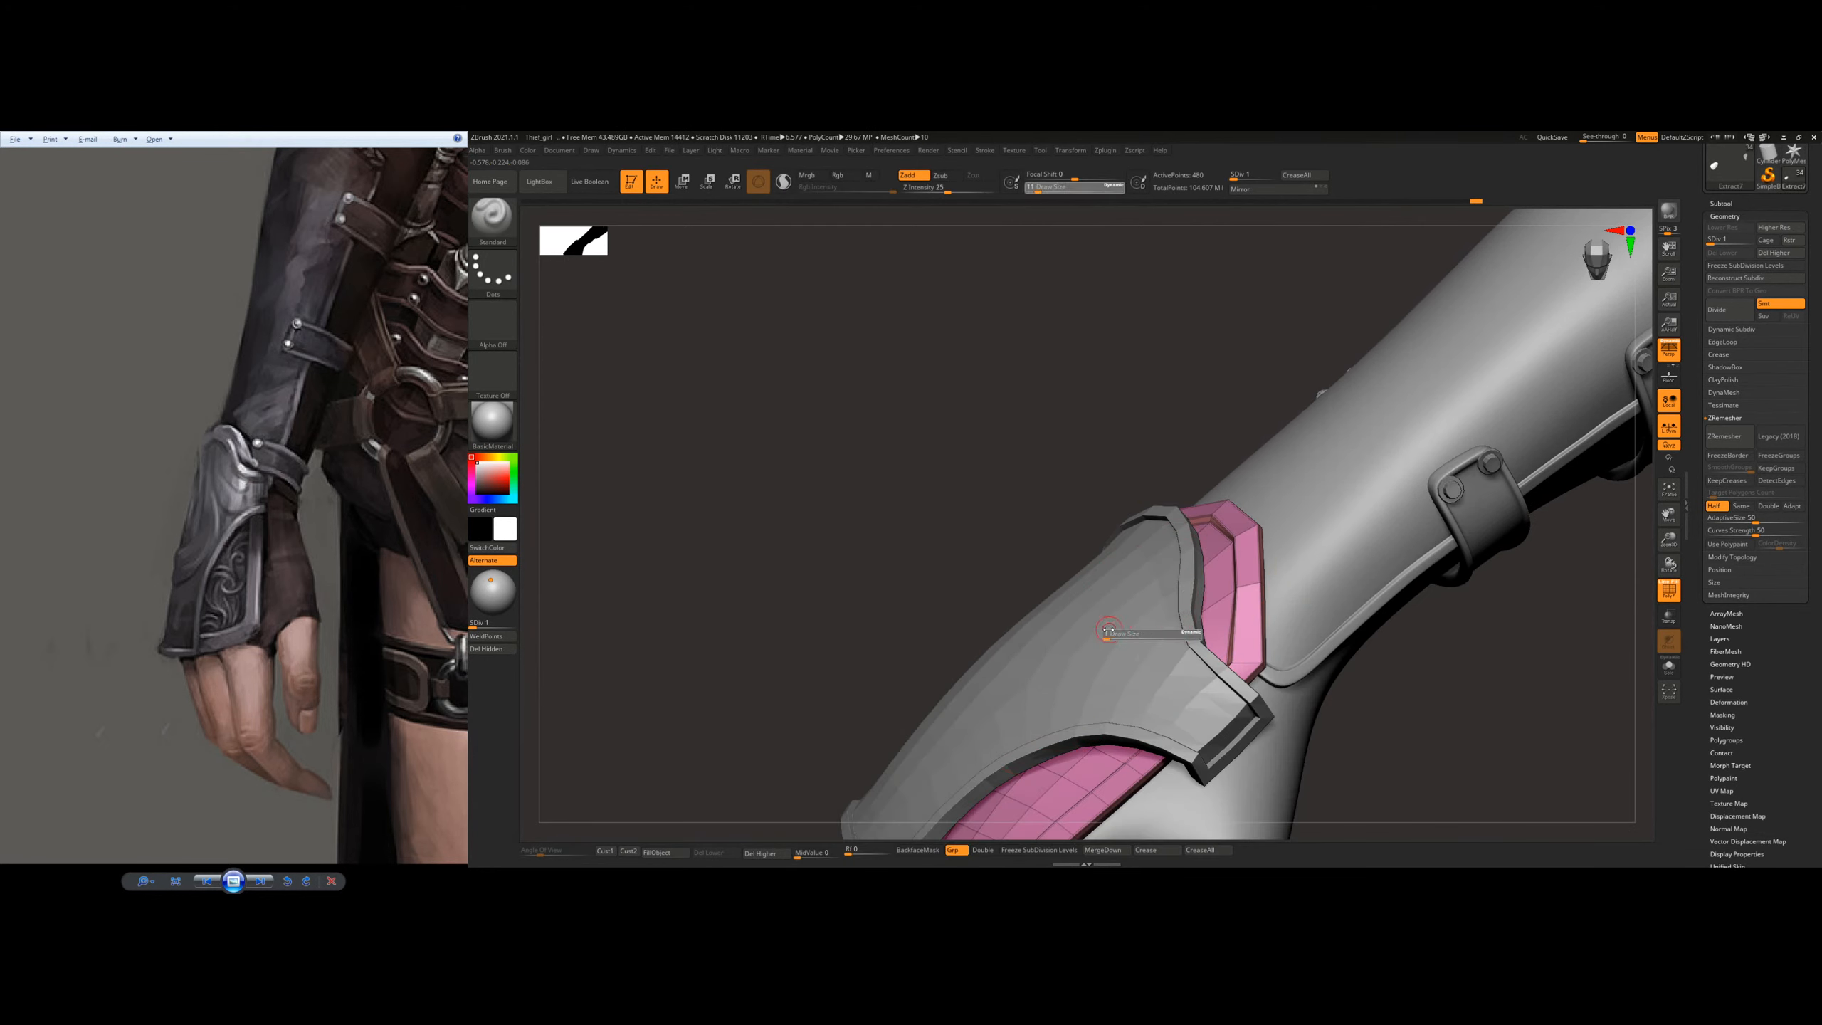
# Step: Reselect the outer plate and fit its thumb-side tab to the hand with Move Topological at draw size 22
pyautogui.keyDown('alt'); pyautogui.click(1107, 625); pyautogui.keyUp('alt')
pyautogui.press('b')
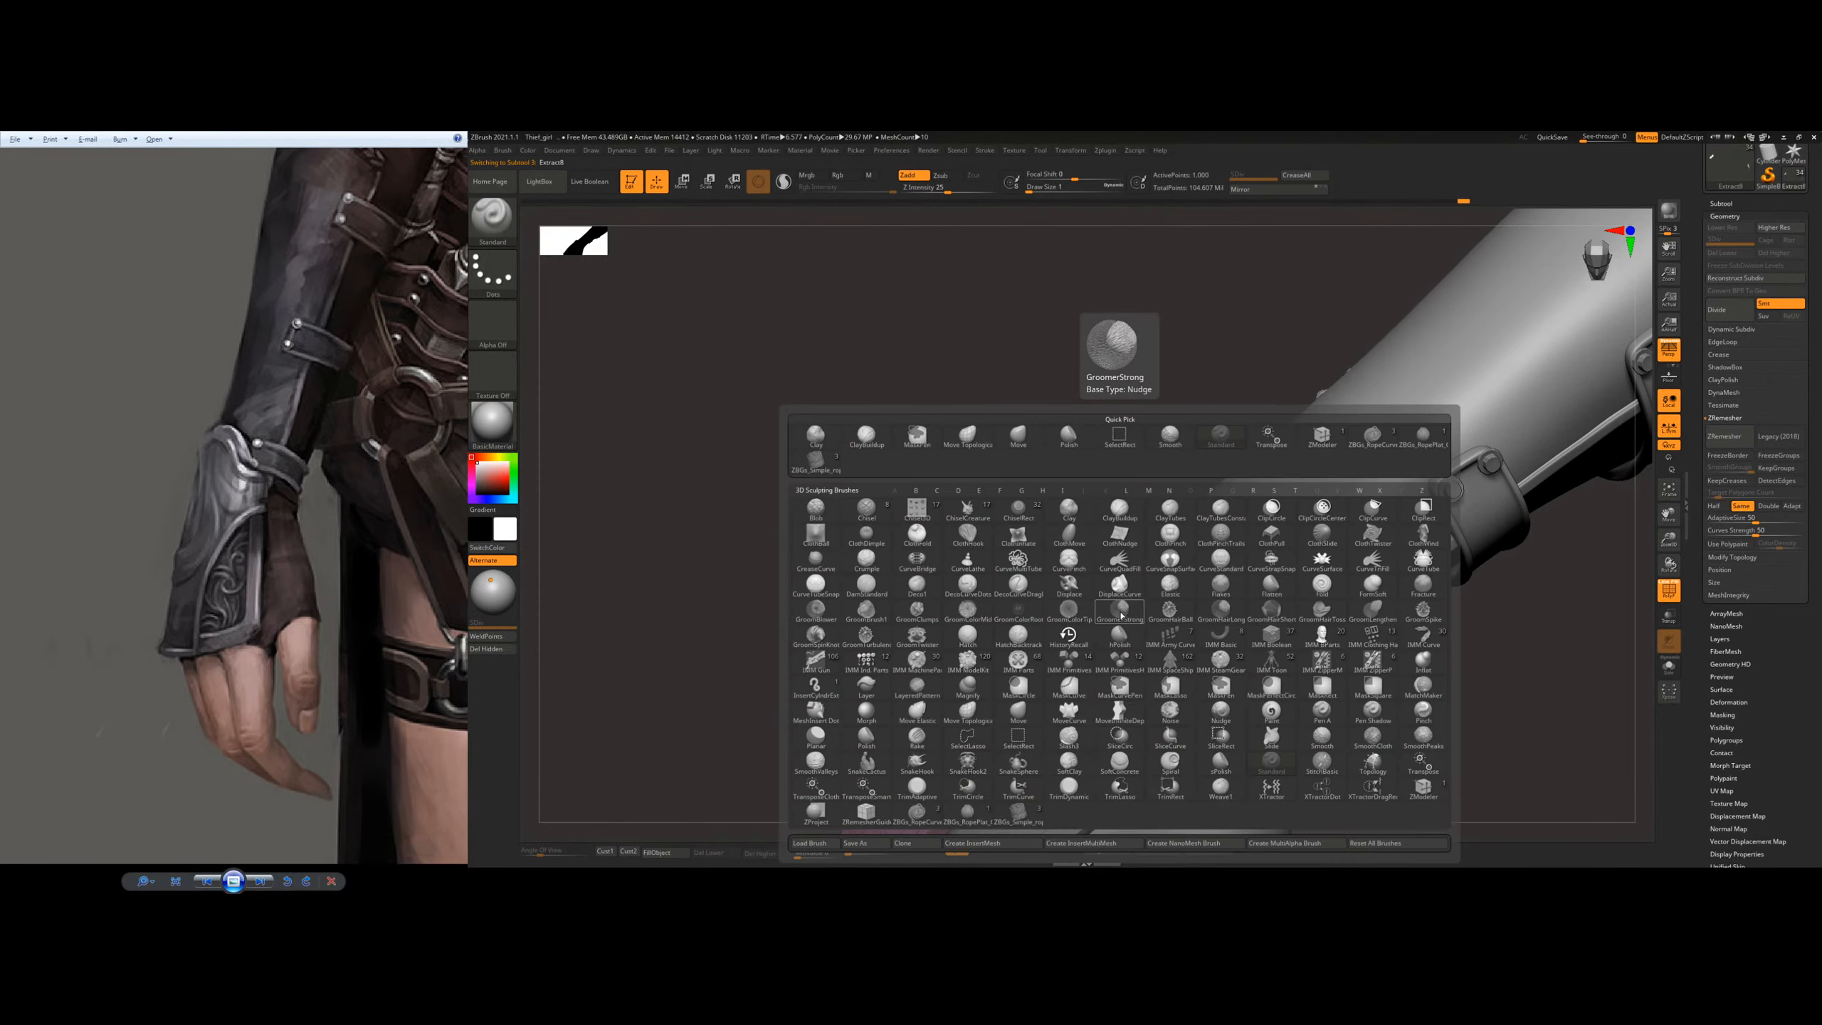
pyautogui.press('m')
pyautogui.press('t')
pyautogui.moveTo(1120, 612); pyautogui.dragTo(1136, 633, button='right')
pyautogui.moveTo(1178, 574)
pyautogui.mouseDown(button='right')
pyautogui.moveTo(1235, 558)
pyautogui.moveTo(1191, 559)
pyautogui.moveTo(1201, 575)
pyautogui.mouseUp(button='right')
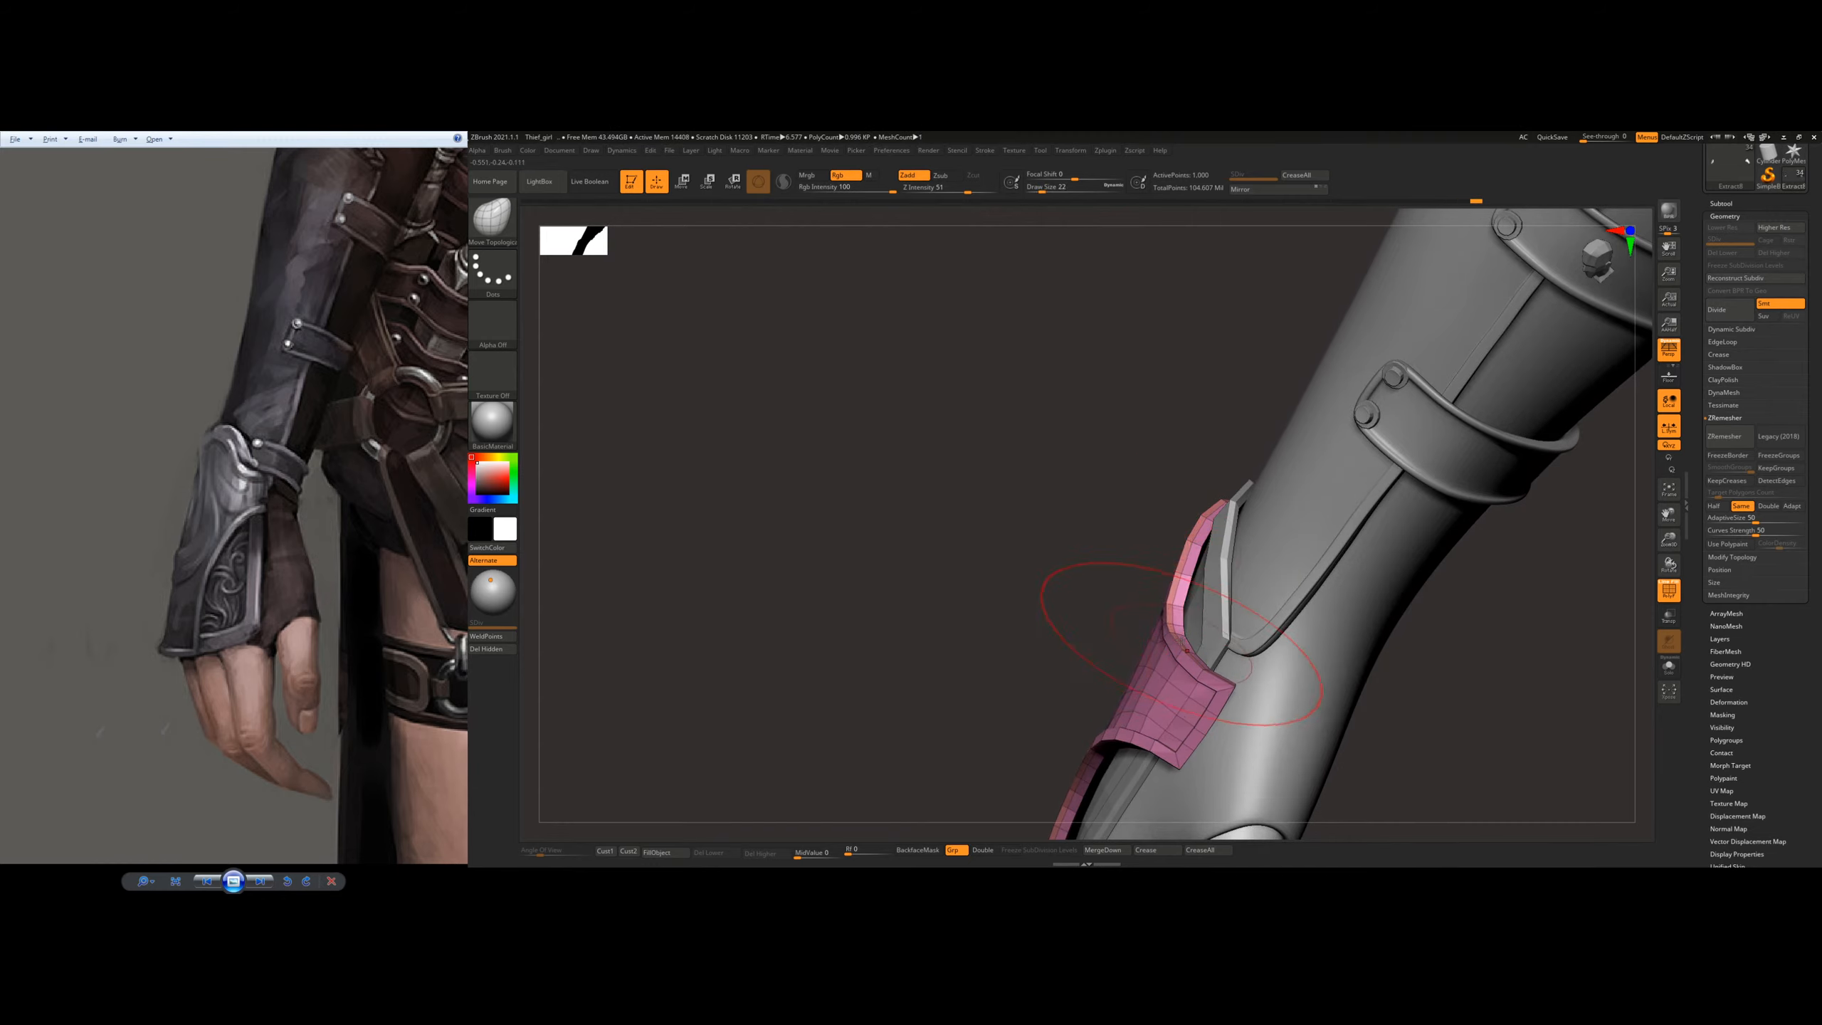
# Step: Adjust the outer plate's fit across the knuckles and raise the plate to subdivision level 2
pyautogui.moveTo(1173, 634)
pyautogui.mouseDown(button='right')
pyautogui.moveTo(1140, 630)
pyautogui.moveTo(1179, 627)
pyautogui.moveTo(1104, 518)
pyautogui.moveTo(1175, 524)
pyautogui.moveTo(1153, 549)
pyautogui.moveTo(1122, 527)
pyautogui.moveTo(1015, 550)
pyautogui.mouseUp(button='right')
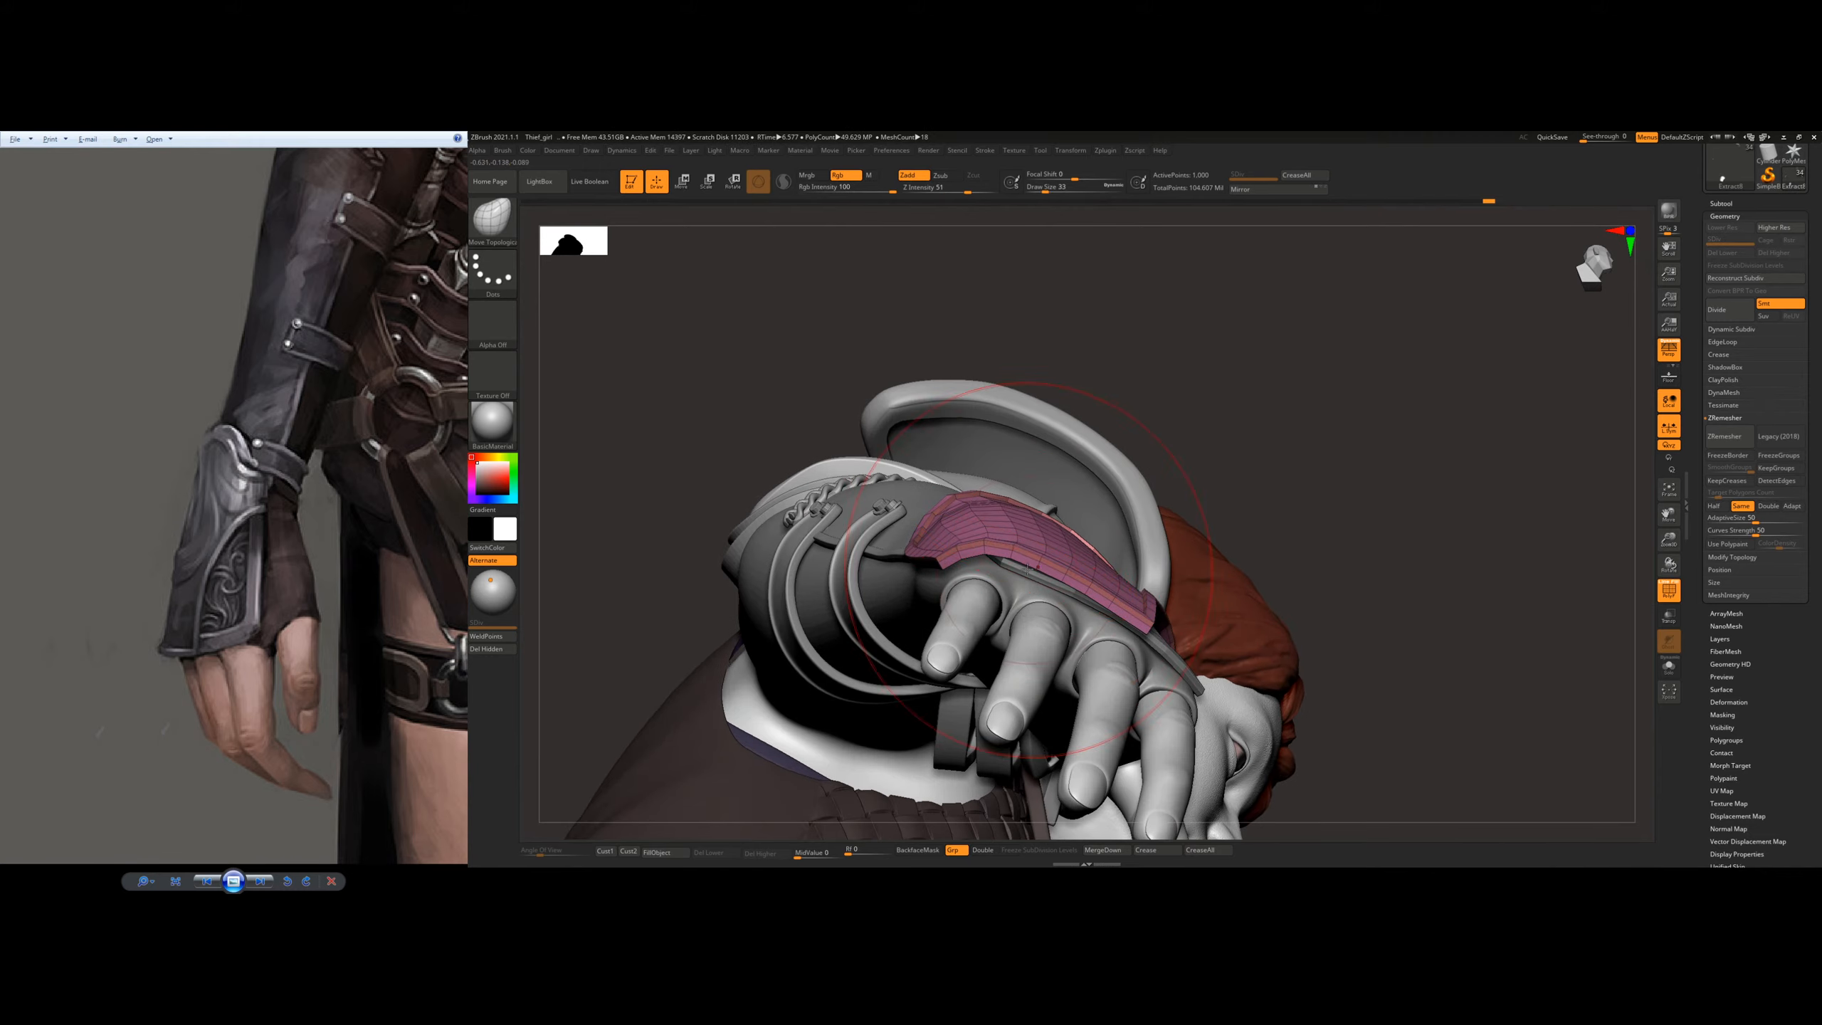
pyautogui.moveTo(1124, 557); pyautogui.dragTo(1173, 565, button='right')
pyautogui.press('d')
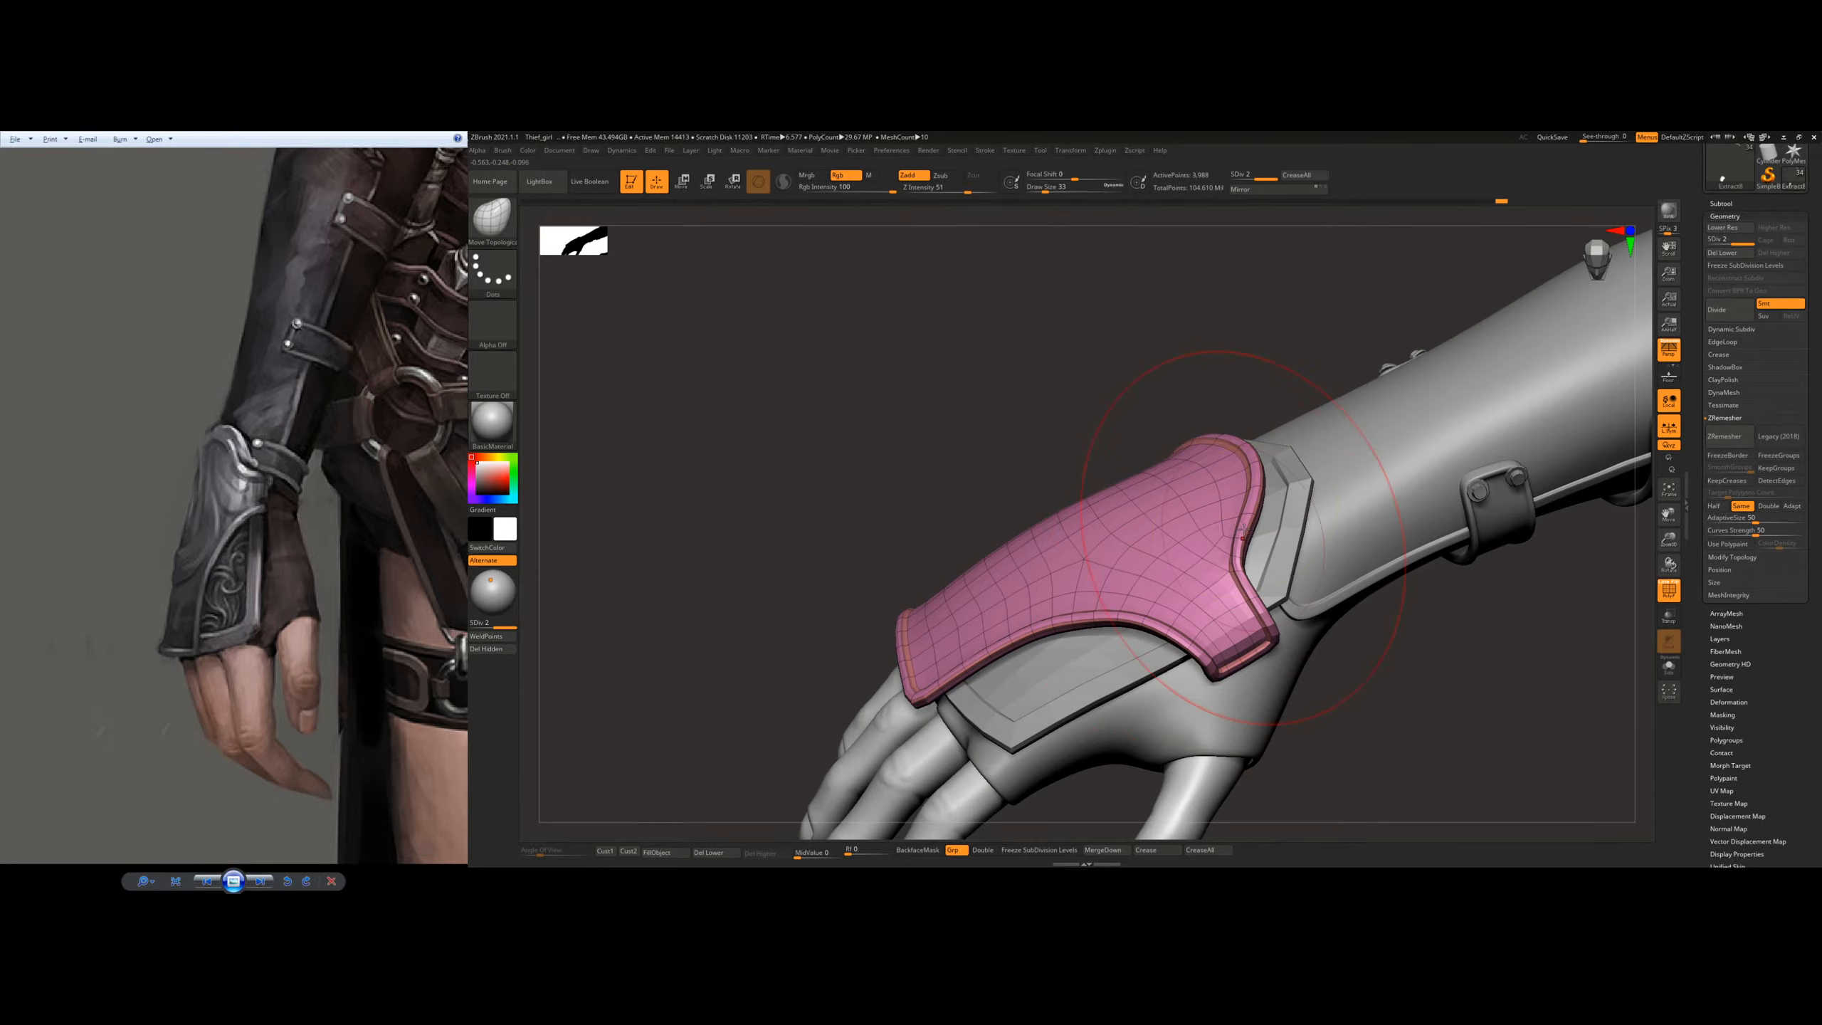
# Step: Divide the outer glove plate to subdivision level 3 and turn off its wireframe display
pyautogui.hotkey('ctrl', 'd')
pyautogui.hotkey('shift', 'f')
pyautogui.keyDown('ctrl'); pyautogui.moveTo(1326, 509); pyautogui.dragTo(1164, 536, button='right'); pyautogui.keyUp('ctrl')
pyautogui.keyDown('ctrl'); pyautogui.moveTo(1151, 610); pyautogui.dragTo(1180, 566, button='right'); pyautogui.keyUp('ctrl')
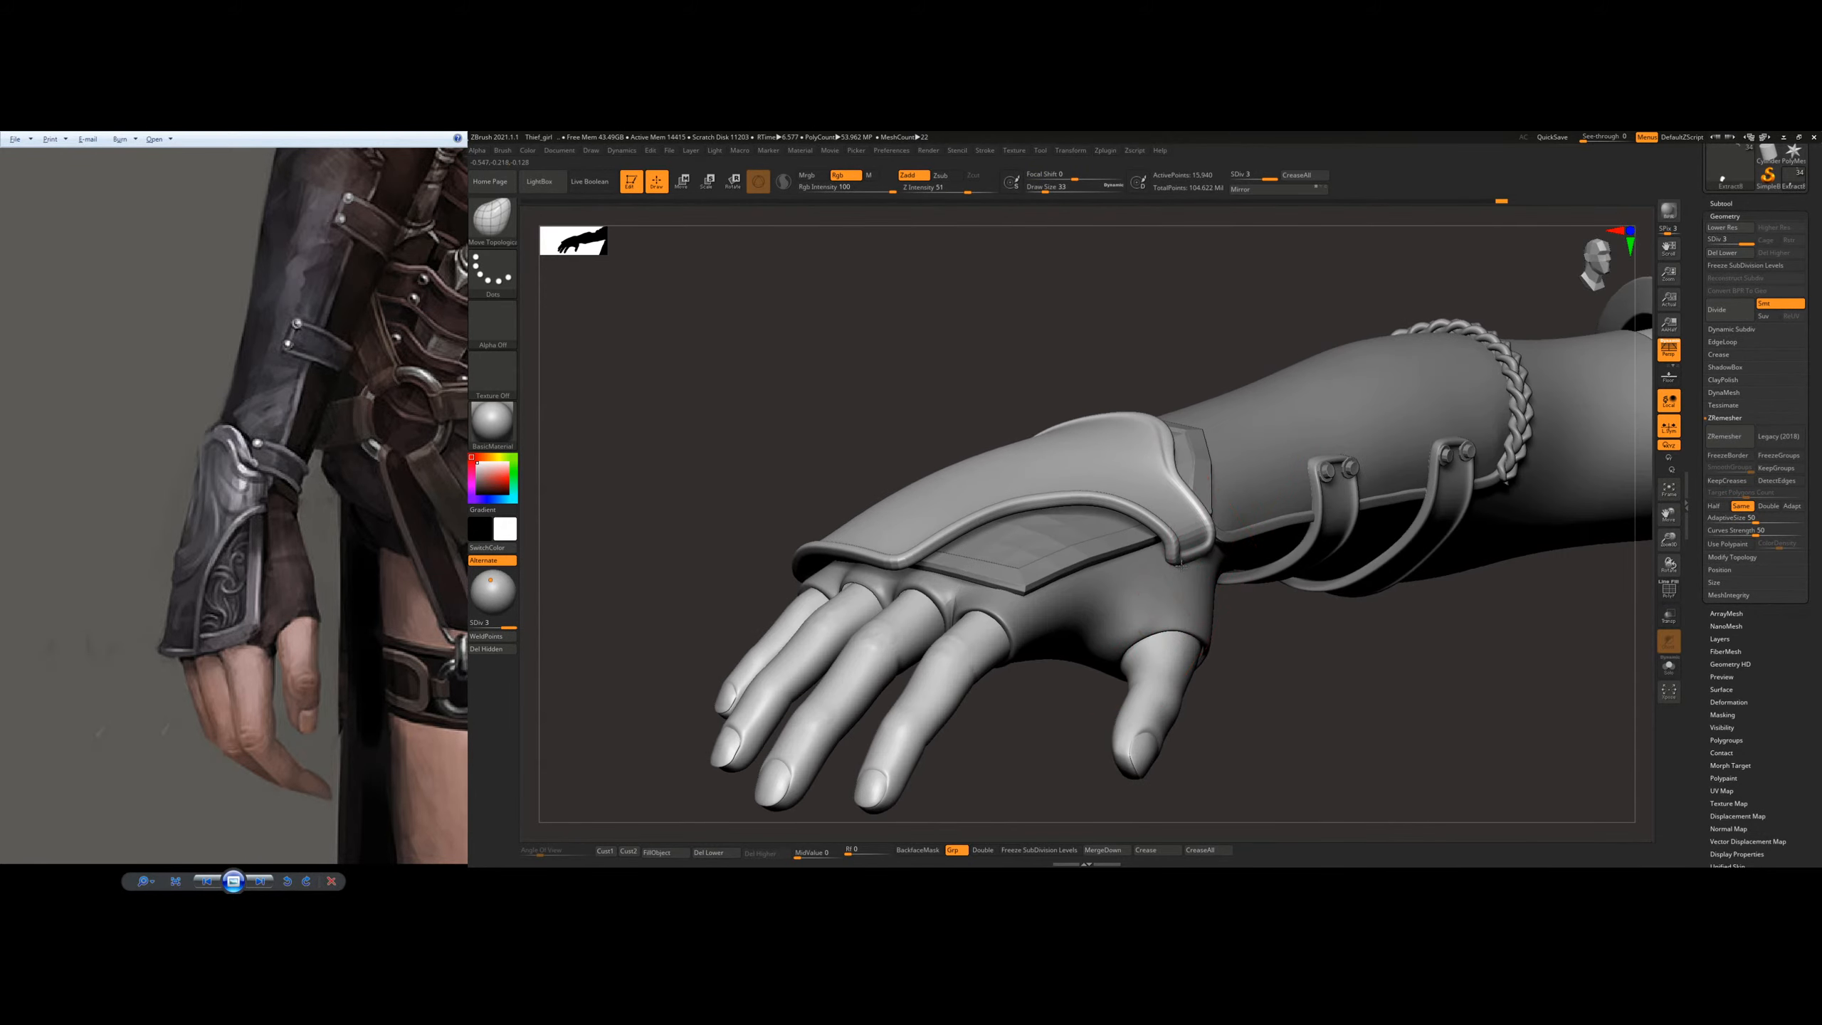
pyautogui.moveTo(1194, 559); pyautogui.dragTo(1197, 557)
pyautogui.moveTo(1197, 557); pyautogui.dragTo(1123, 552, button='right')
pyautogui.moveTo(1044, 489)
pyautogui.mouseDown(button='right')
pyautogui.moveTo(1093, 544)
pyautogui.moveTo(1035, 509)
pyautogui.mouseUp(button='right')
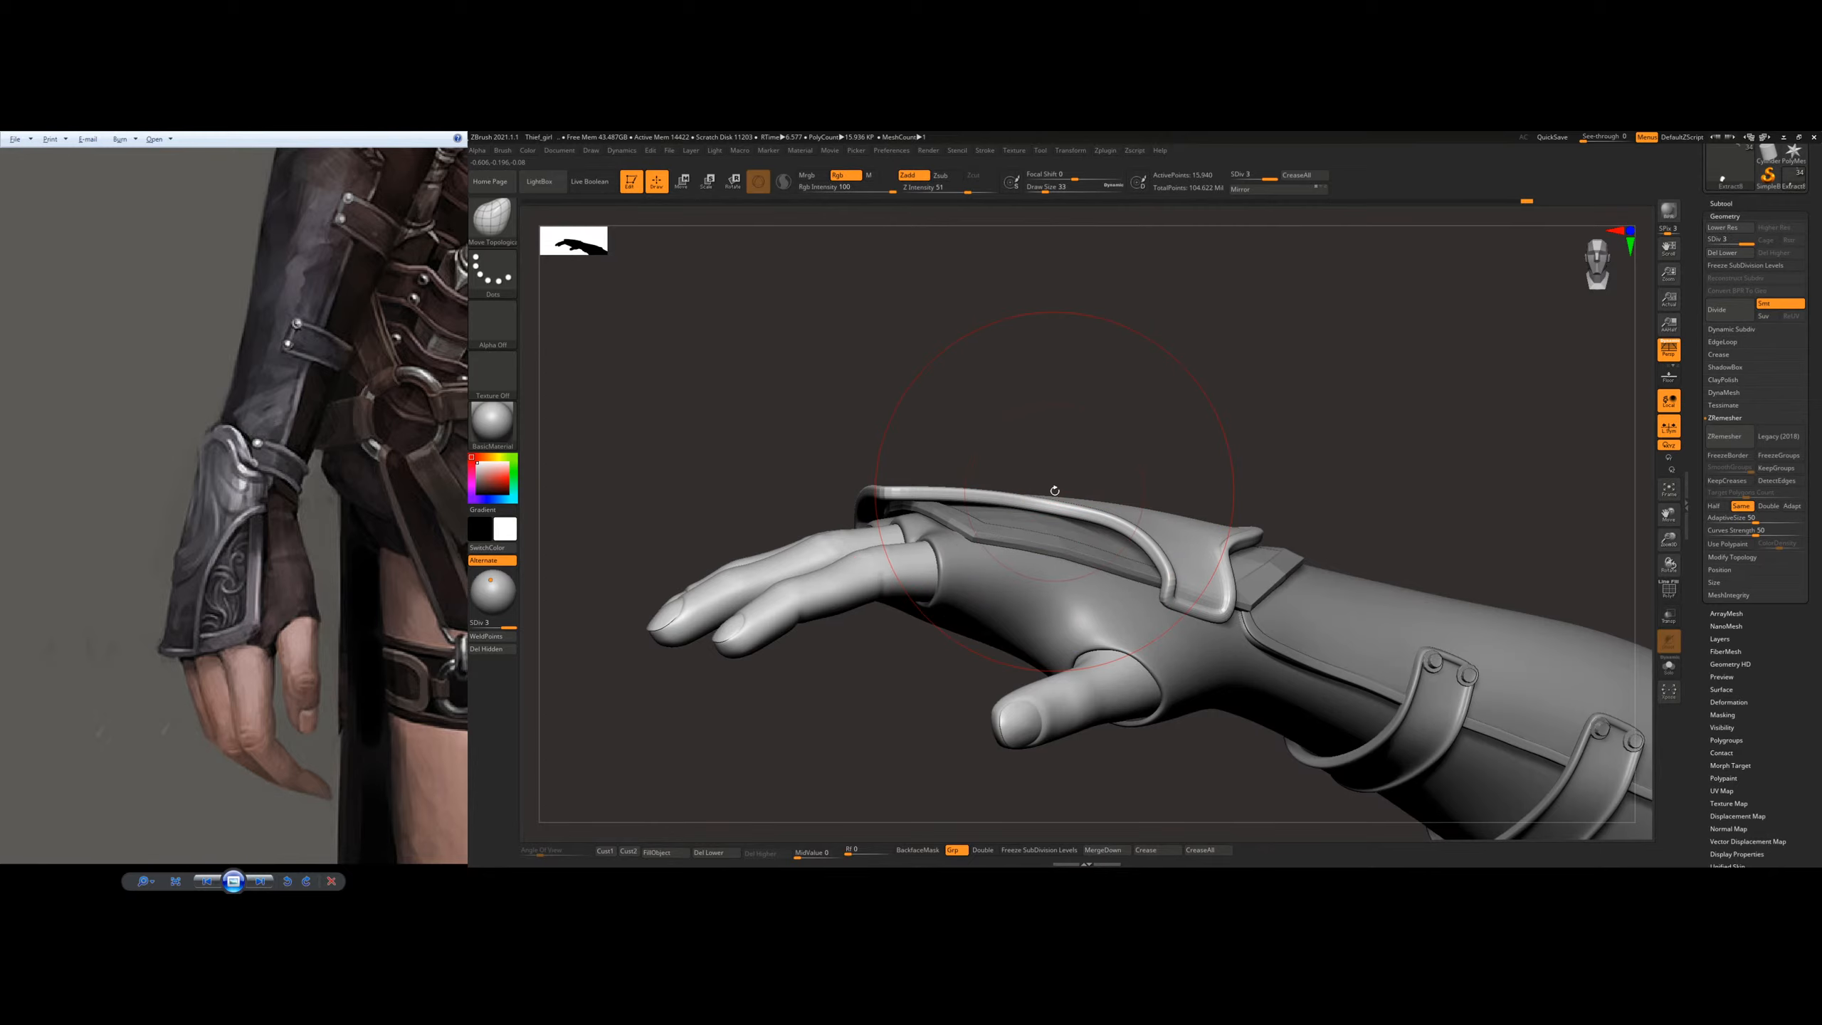
# Step: Adjust the outer plate's fit over the back of the hand and knuckles with the Move brush
pyautogui.press('b')
pyautogui.press('m')
pyautogui.press('v')
pyautogui.press('space')
pyautogui.moveTo(1095, 529); pyautogui.dragTo(1168, 569, button='right')
pyautogui.rightClick(1142, 530)
pyautogui.moveTo(1180, 491)
pyautogui.mouseDown(button='right')
pyautogui.moveTo(1199, 592)
pyautogui.moveTo(1258, 585)
pyautogui.moveTo(1212, 520)
pyautogui.mouseUp(button='right')
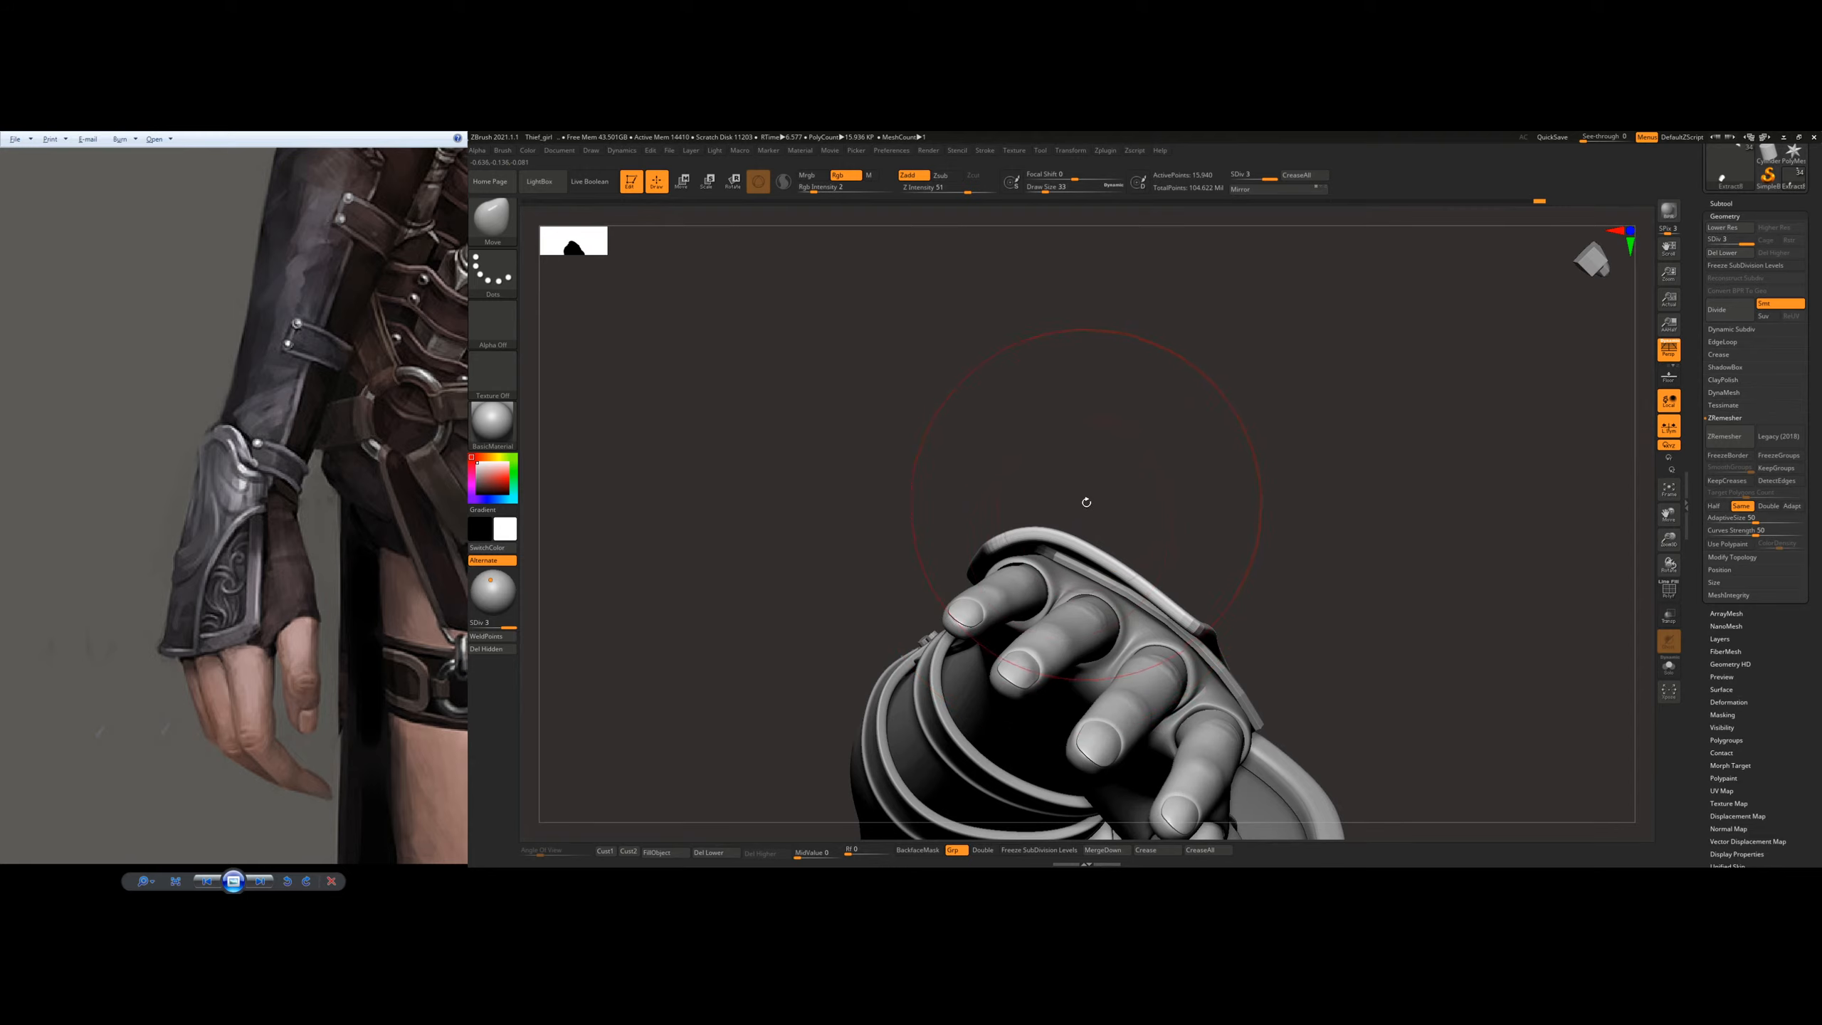
pyautogui.moveTo(1062, 521)
pyautogui.mouseDown(button='right')
pyautogui.moveTo(1339, 487)
pyautogui.moveTo(1180, 497)
pyautogui.moveTo(1151, 541)
pyautogui.moveTo(1109, 549)
pyautogui.mouseUp(button='right')
pyautogui.moveTo(1106, 539); pyautogui.dragTo(1113, 530)
# Step: Save the project
pyautogui.moveTo(1236, 532)
pyautogui.keyDown('ctrl'); pyautogui.mouseDown(button='right')
pyautogui.moveTo(1236, 488)
pyautogui.moveTo(1285, 500)
pyautogui.moveTo(1234, 434)
pyautogui.moveTo(1062, 459)
pyautogui.mouseUp(button='right'); pyautogui.keyUp('ctrl')
pyautogui.moveTo(1062, 460)
pyautogui.keyDown('ctrl'); pyautogui.mouseDown(button='right')
pyautogui.moveTo(1040, 492)
pyautogui.moveTo(1086, 497)
pyautogui.moveTo(1121, 567)
pyautogui.moveTo(1110, 521)
pyautogui.mouseUp(button='right'); pyautogui.keyUp('ctrl')
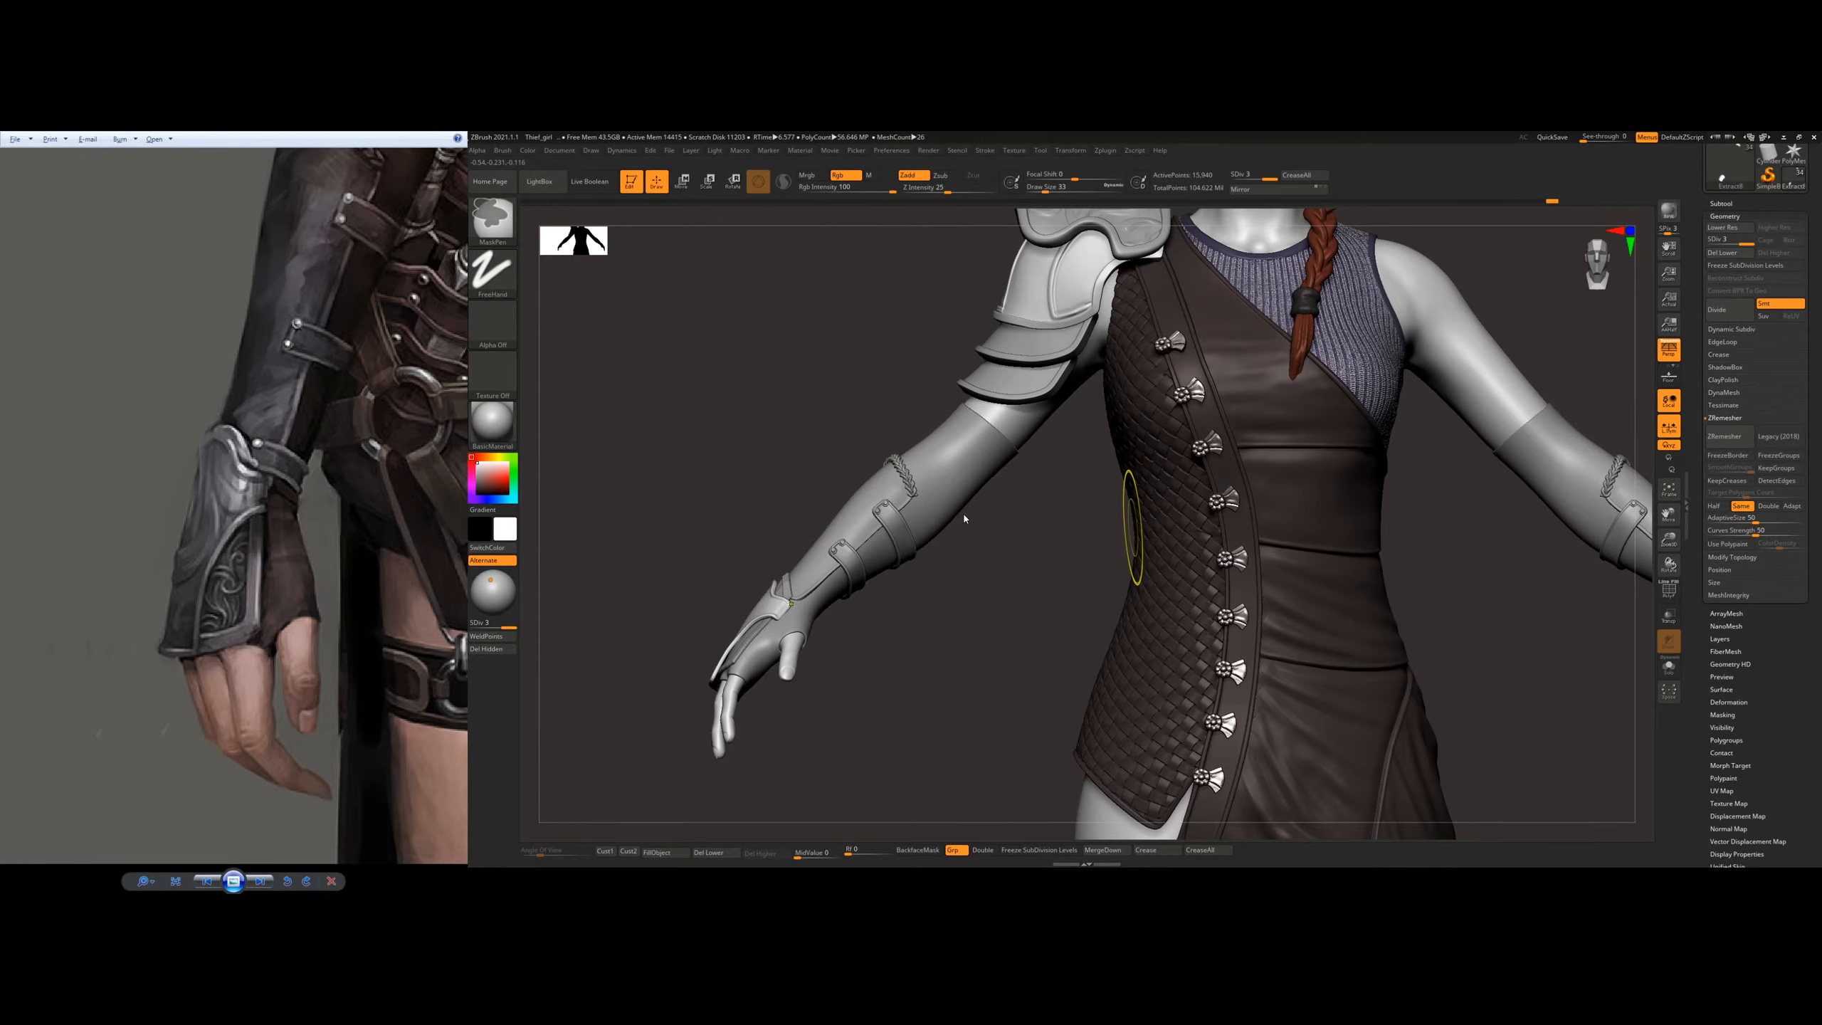
pyautogui.hotkey('ctrl', 's')
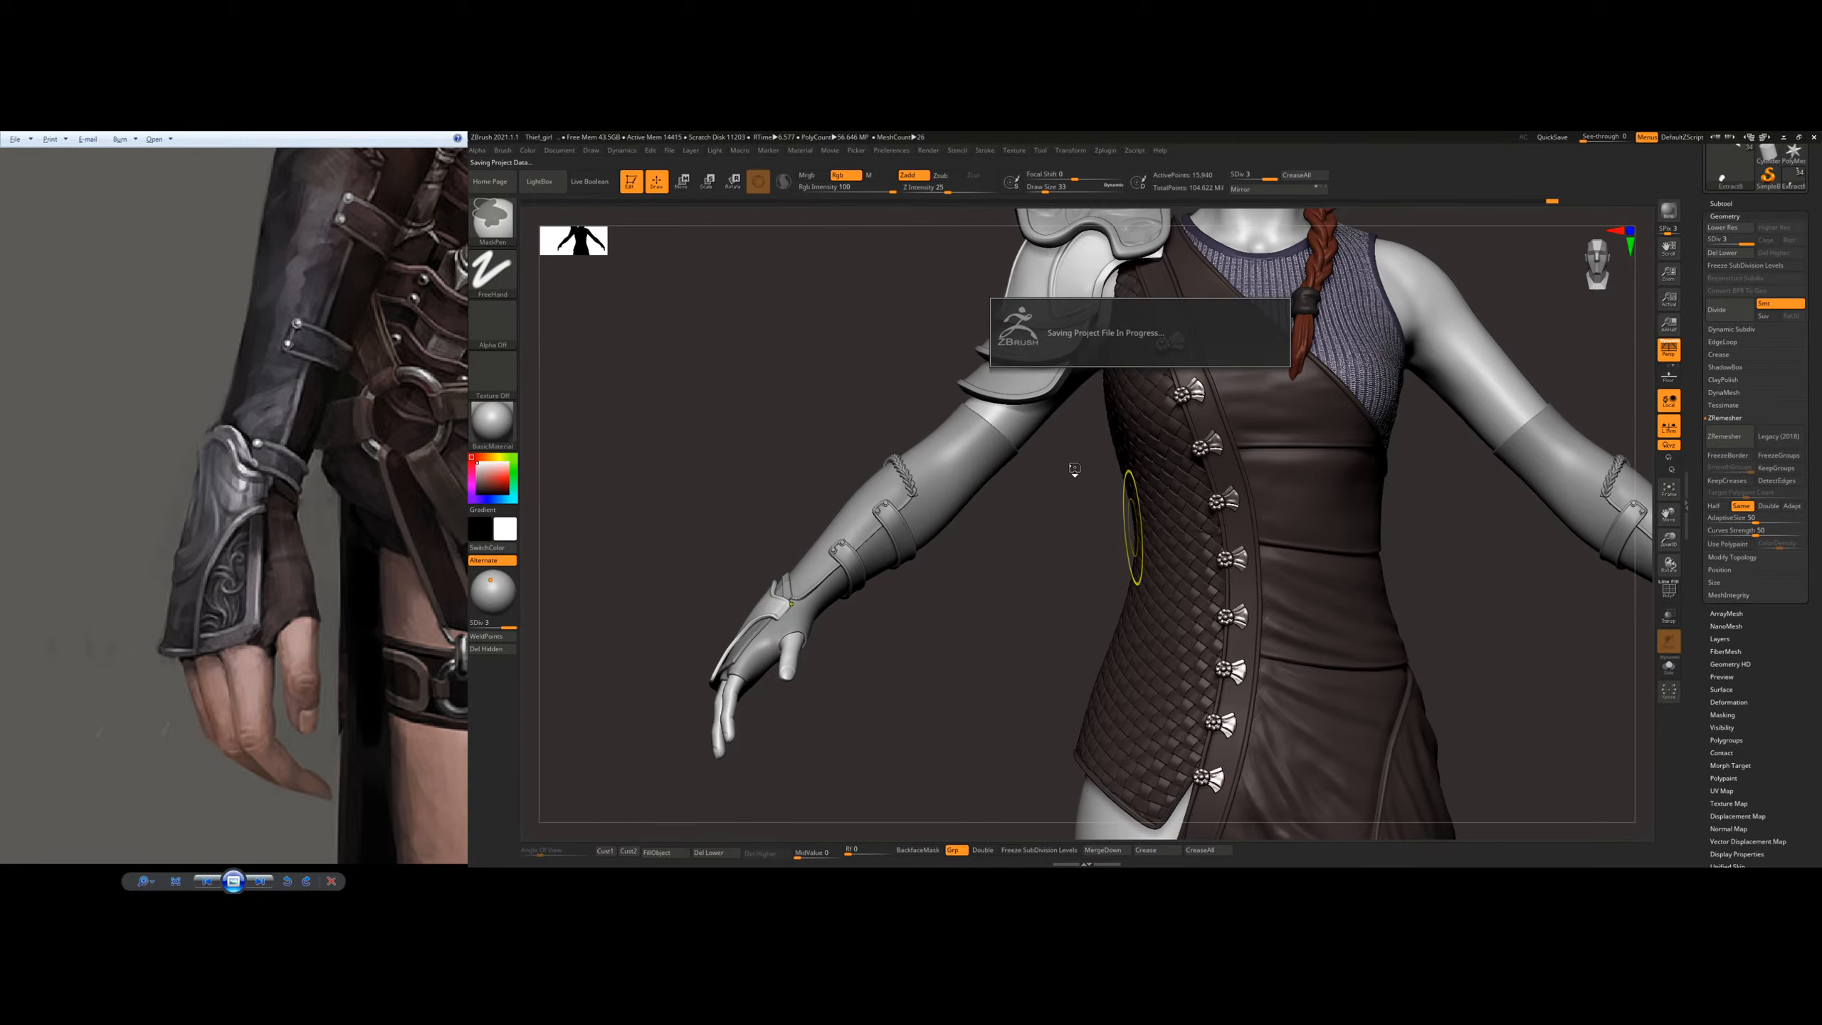
# Step: Compare the sculpted arms, shoulder armour and upper body with the full-figure reference
pyautogui.moveTo(338, 302); pyautogui.dragTo(162, 603)
pyautogui.moveTo(429, 197); pyautogui.dragTo(257, 636)
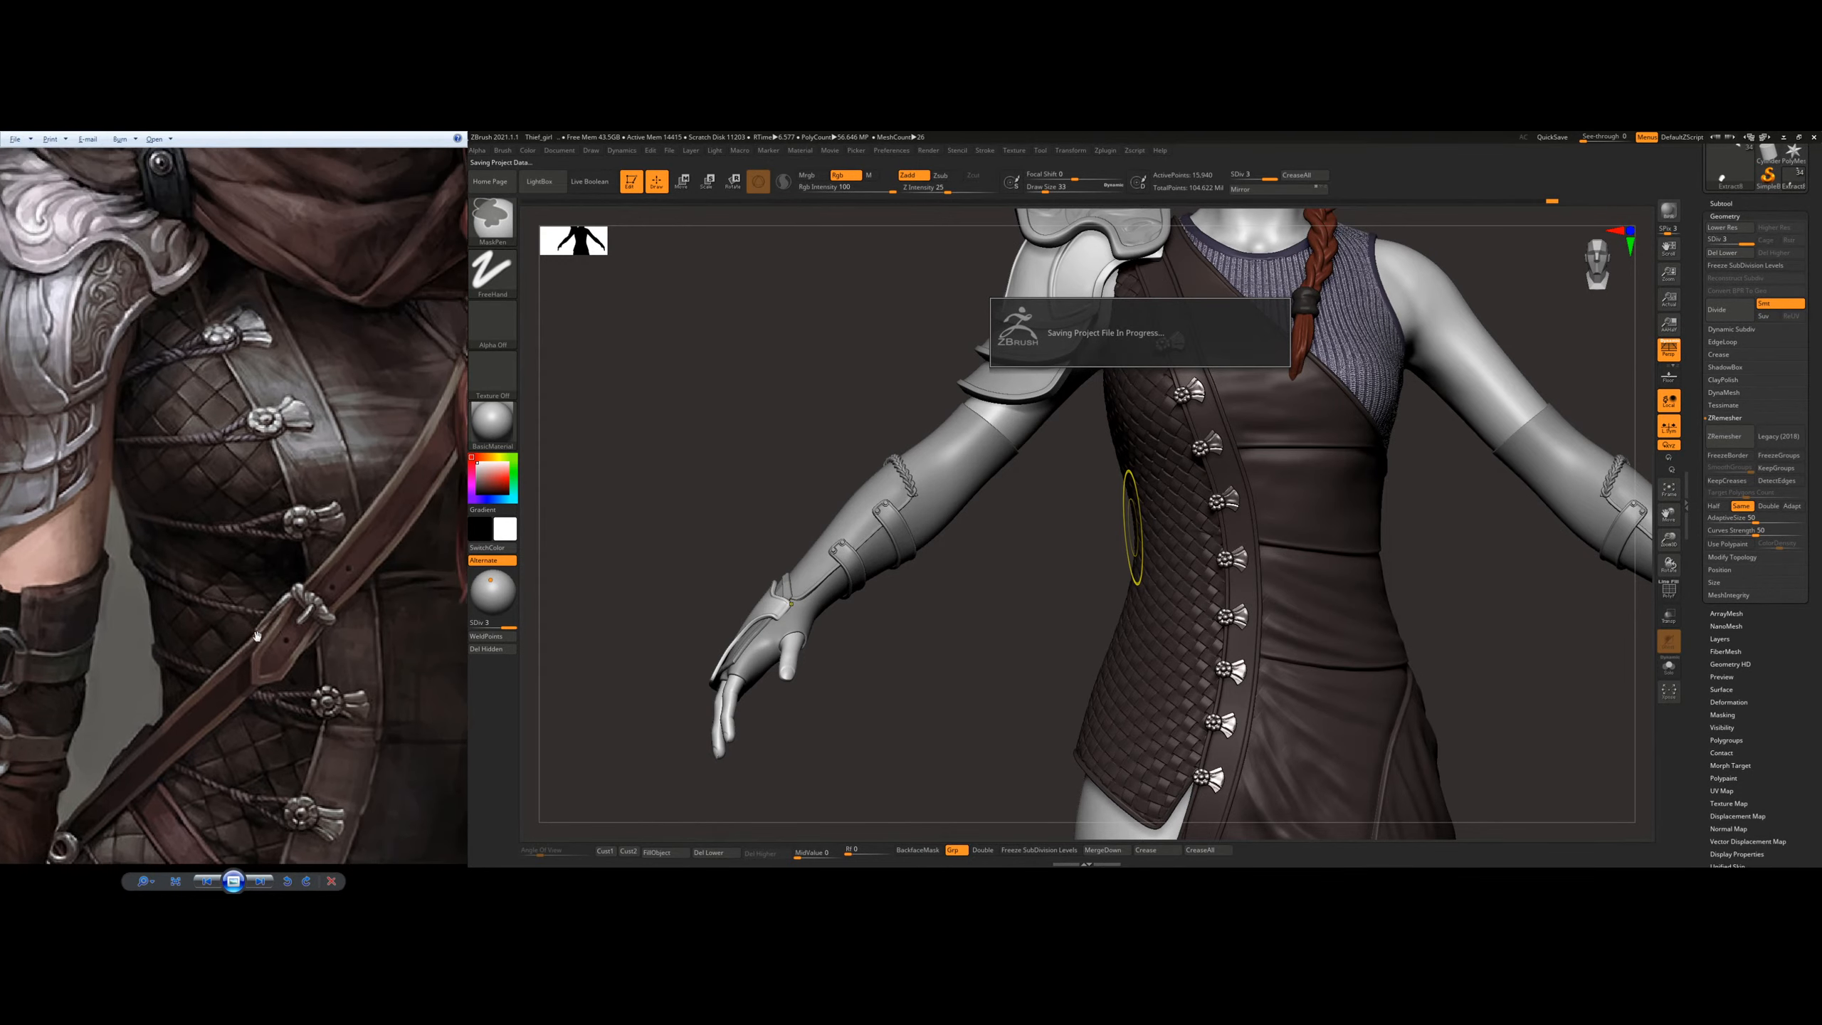
pyautogui.scroll(-5, 281, 531)
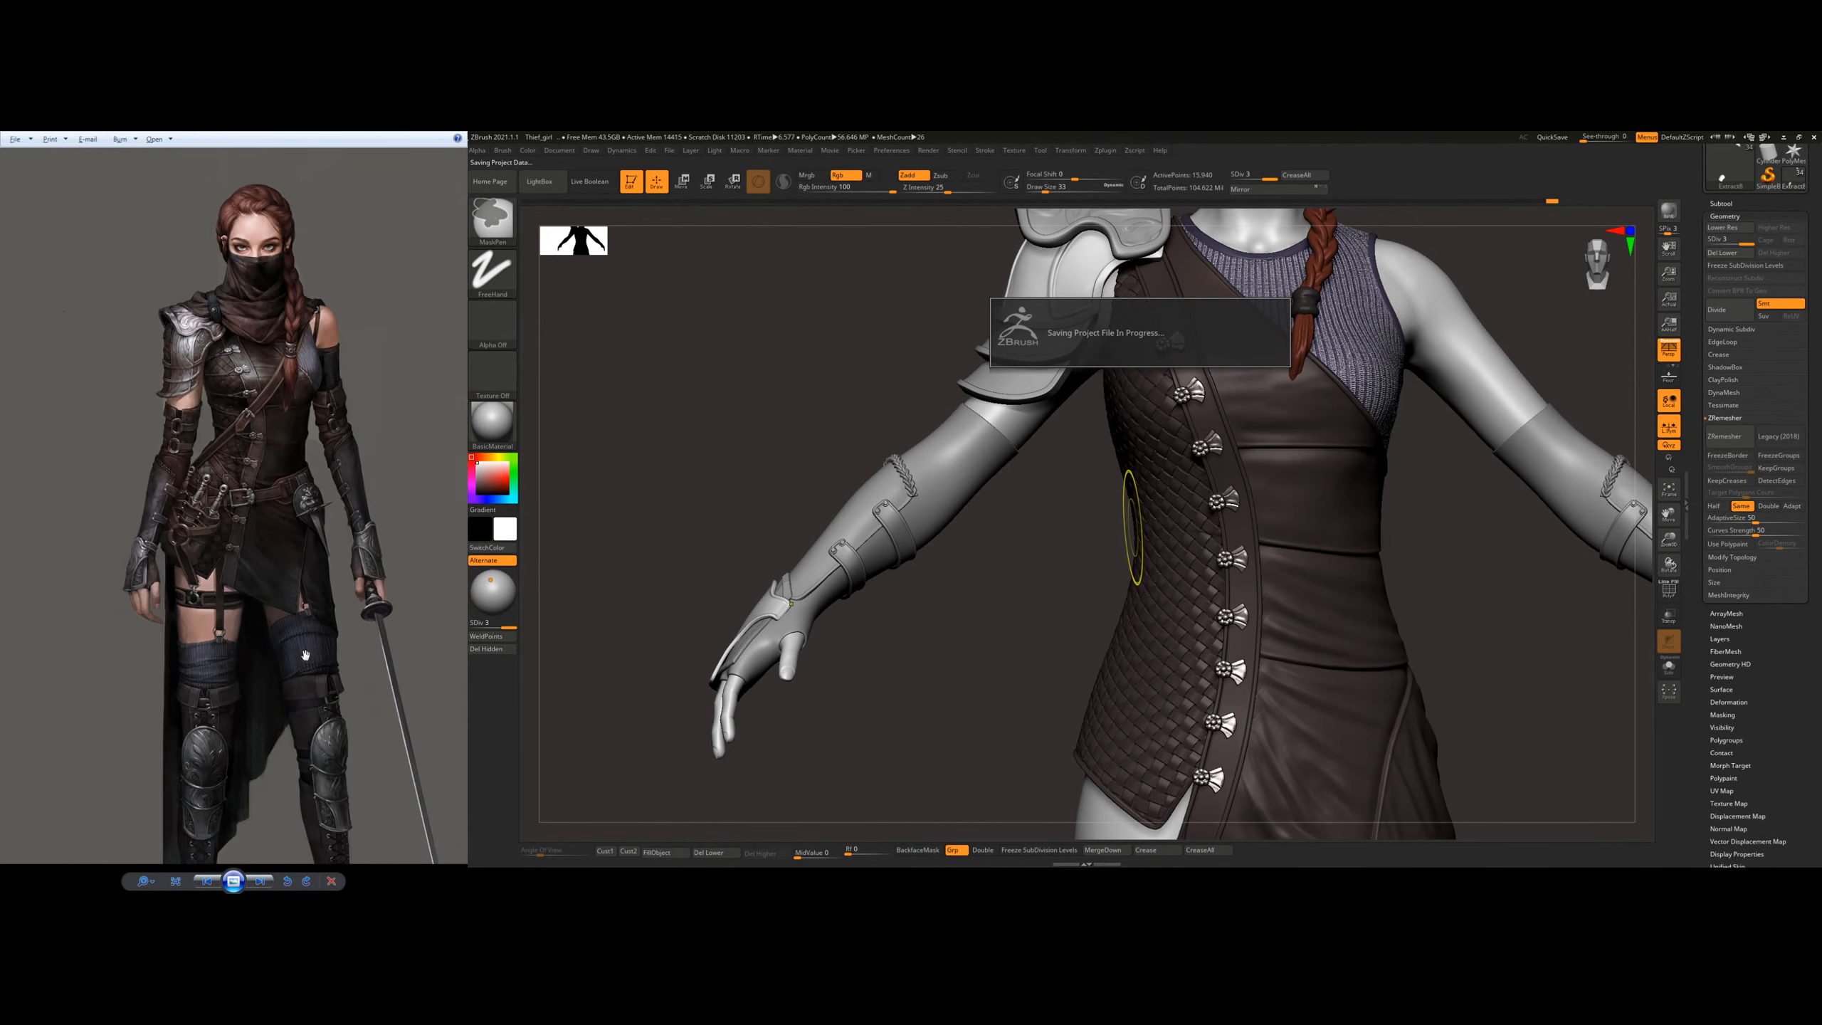
pyautogui.scroll(-2, 239, 655)
pyautogui.scroll(4, 217, 652)
pyautogui.scroll(-5, 299, 718)
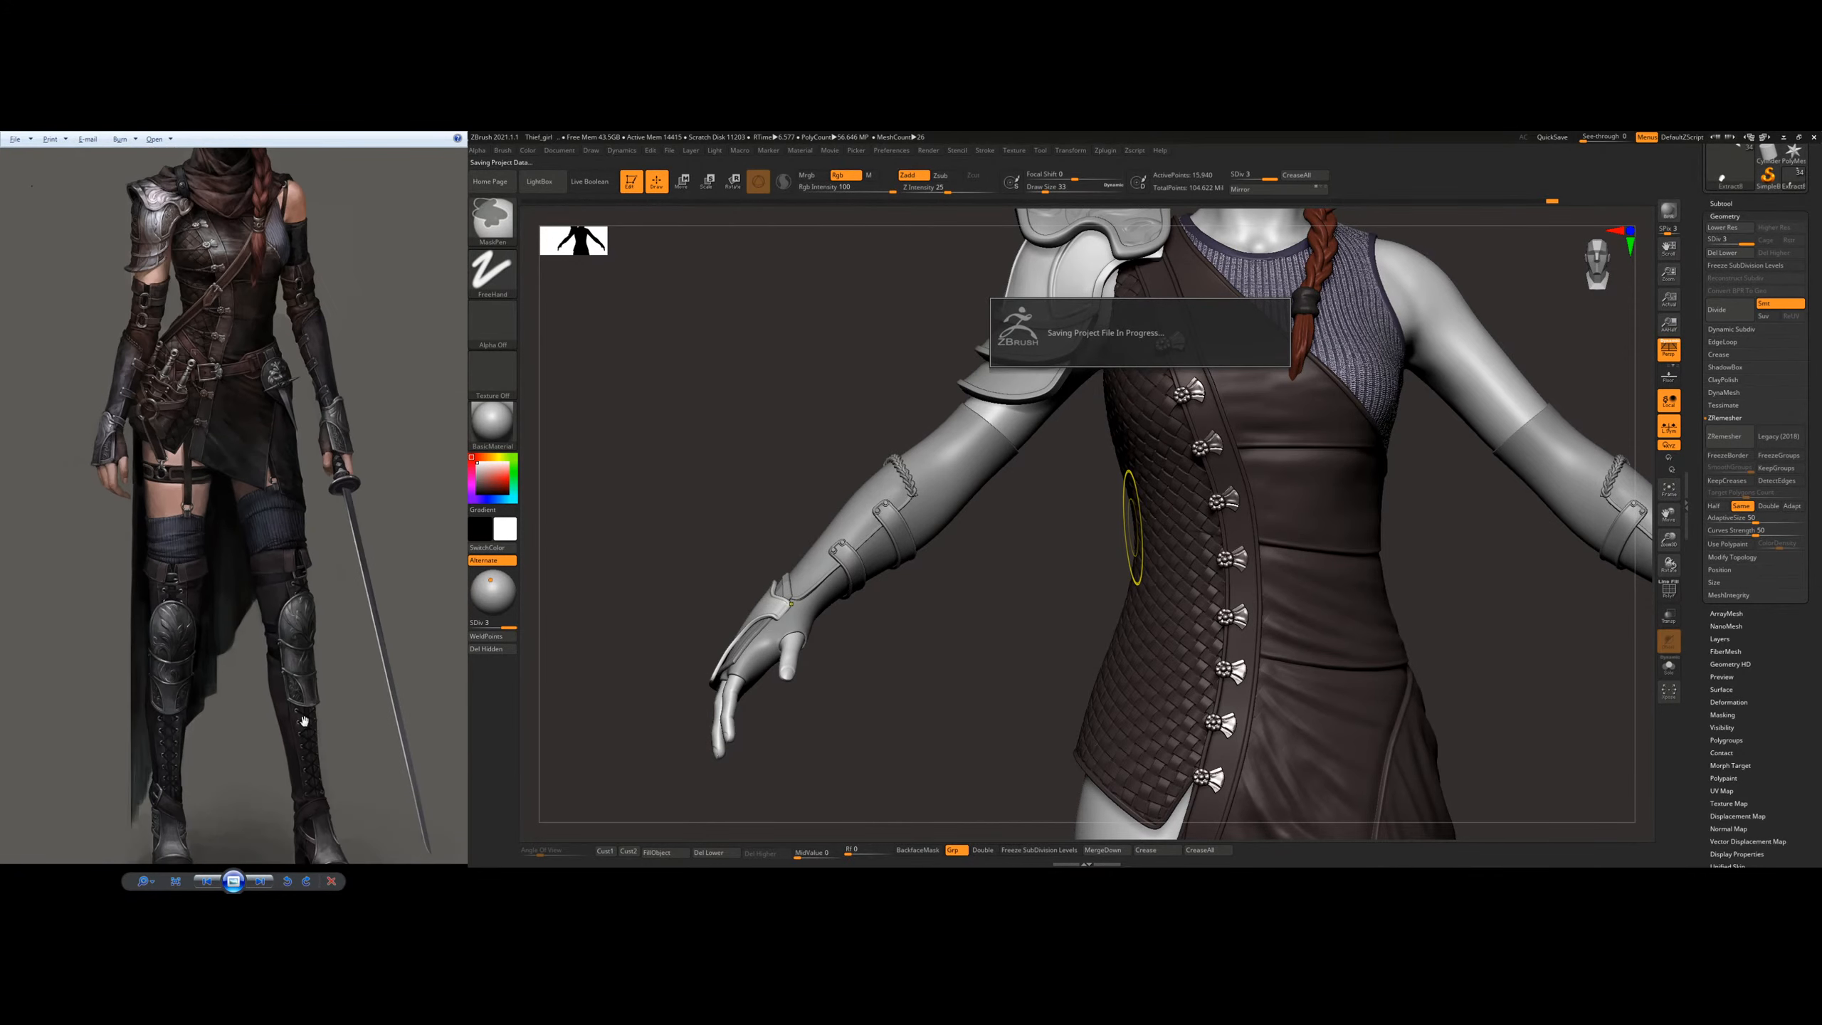
pyautogui.scroll(2, 268, 661)
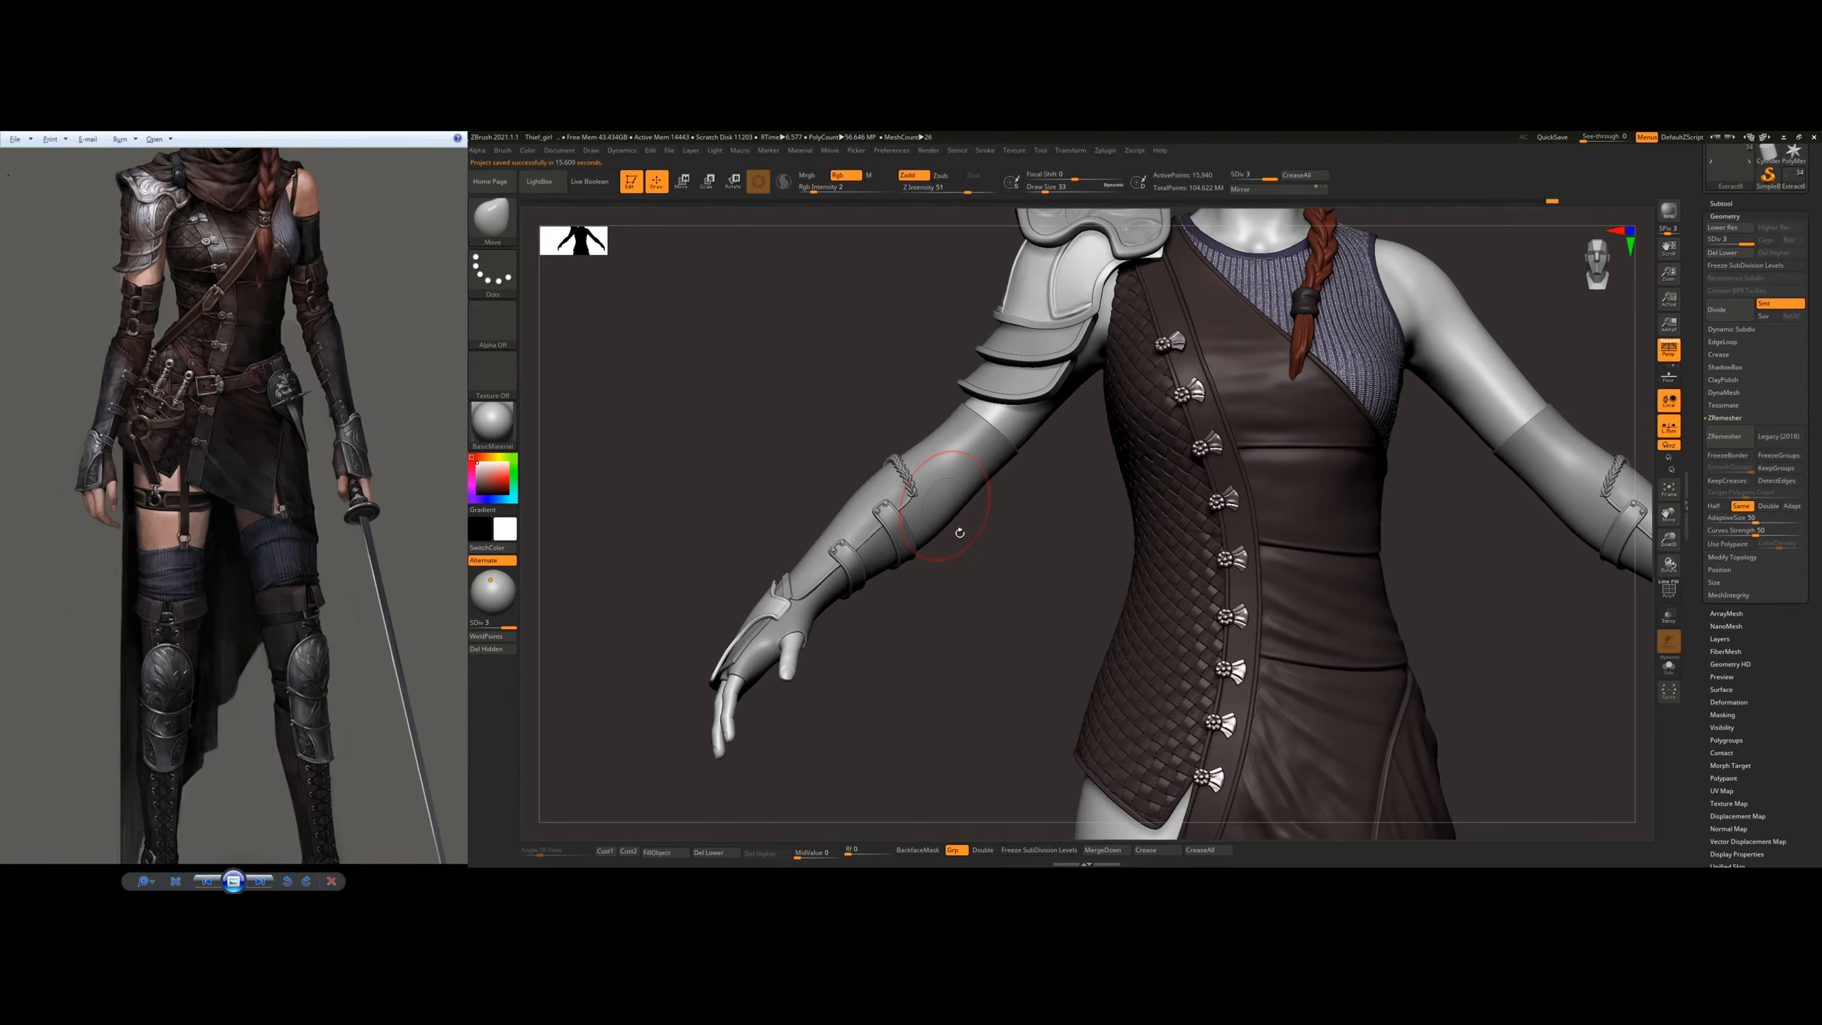
pyautogui.moveTo(979, 528); pyautogui.dragTo(957, 534)
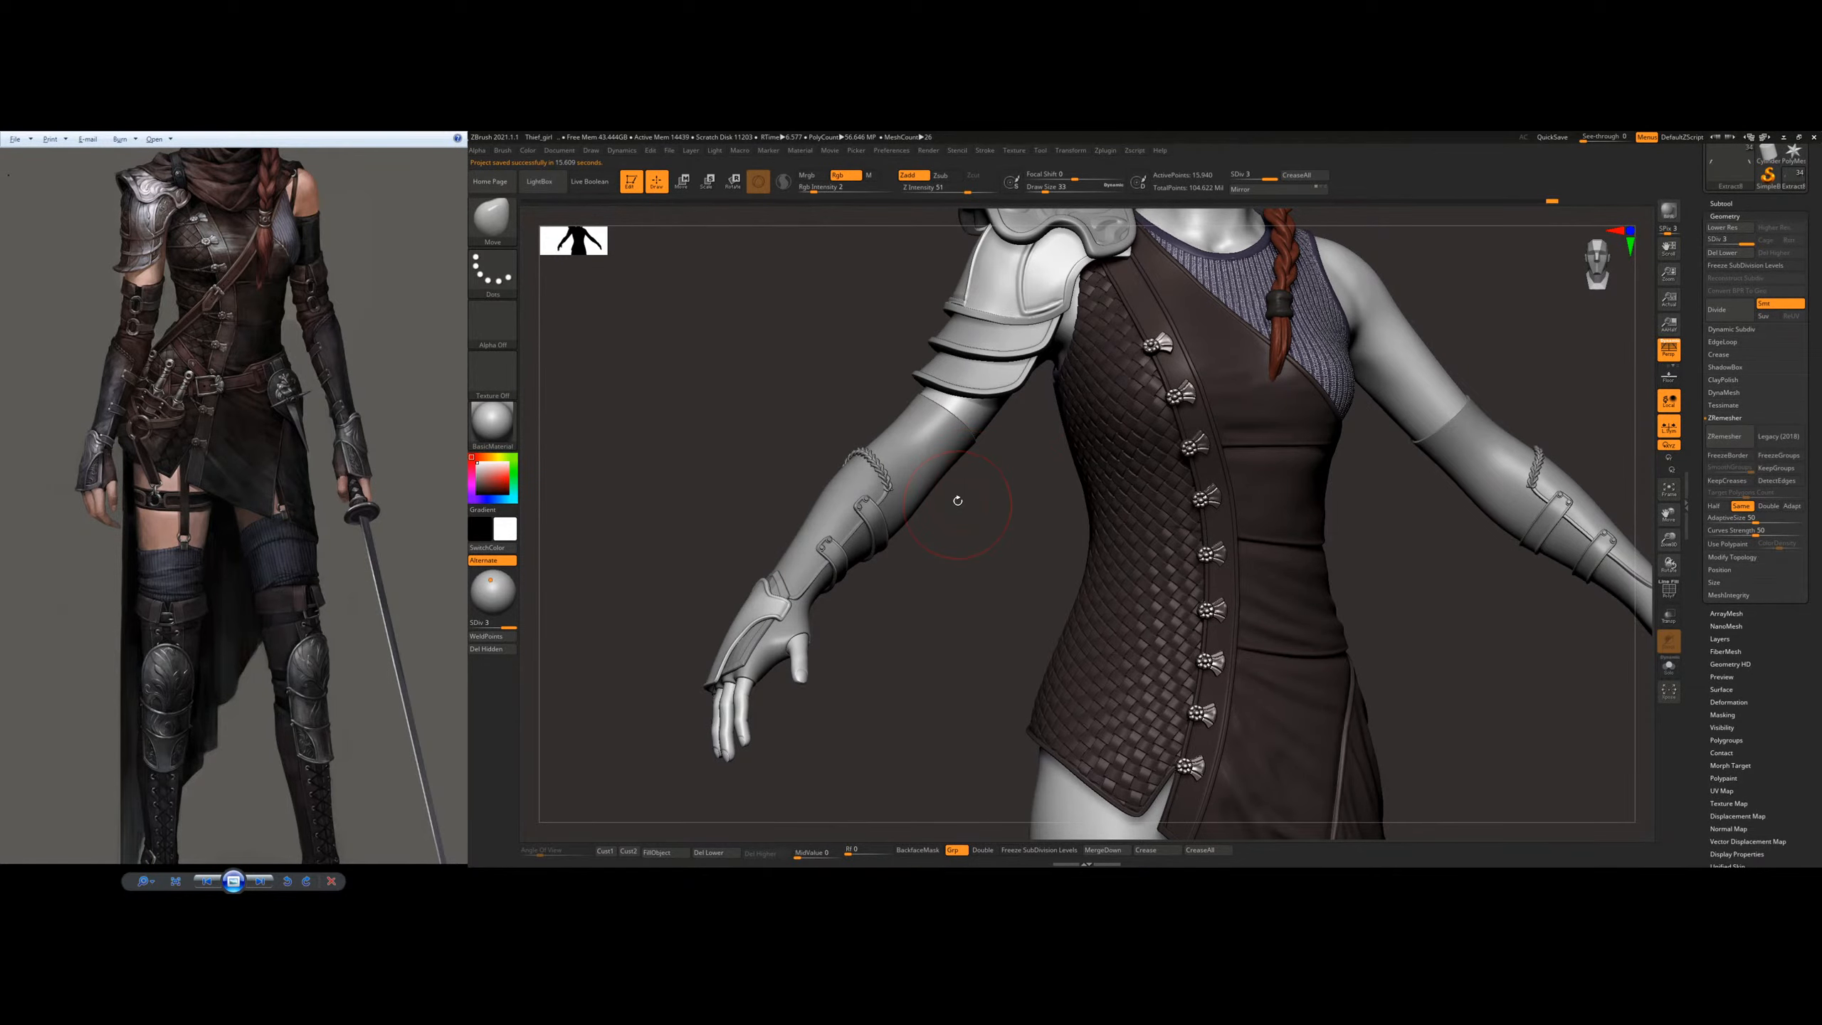
pyautogui.moveTo(1016, 505); pyautogui.dragTo(959, 563)
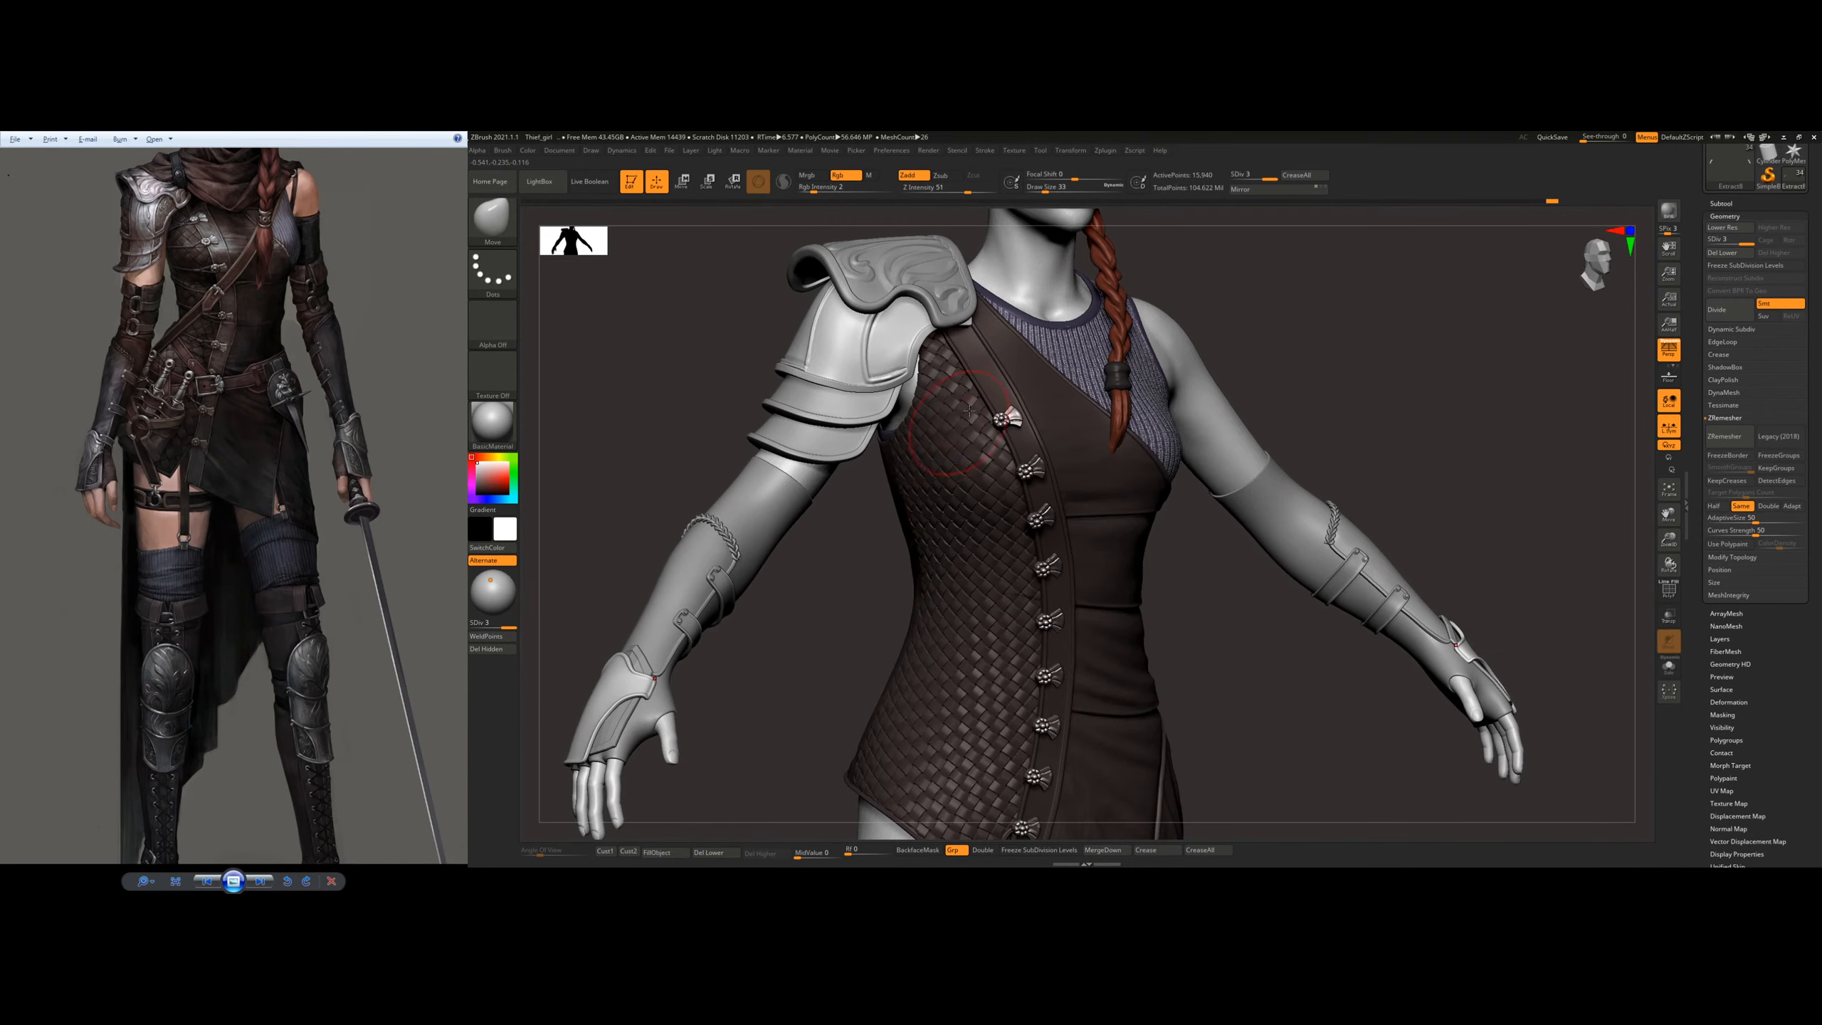
pyautogui.keyDown('alt'); pyautogui.moveTo(973, 305); pyautogui.dragTo(922, 504); pyautogui.keyUp('alt')
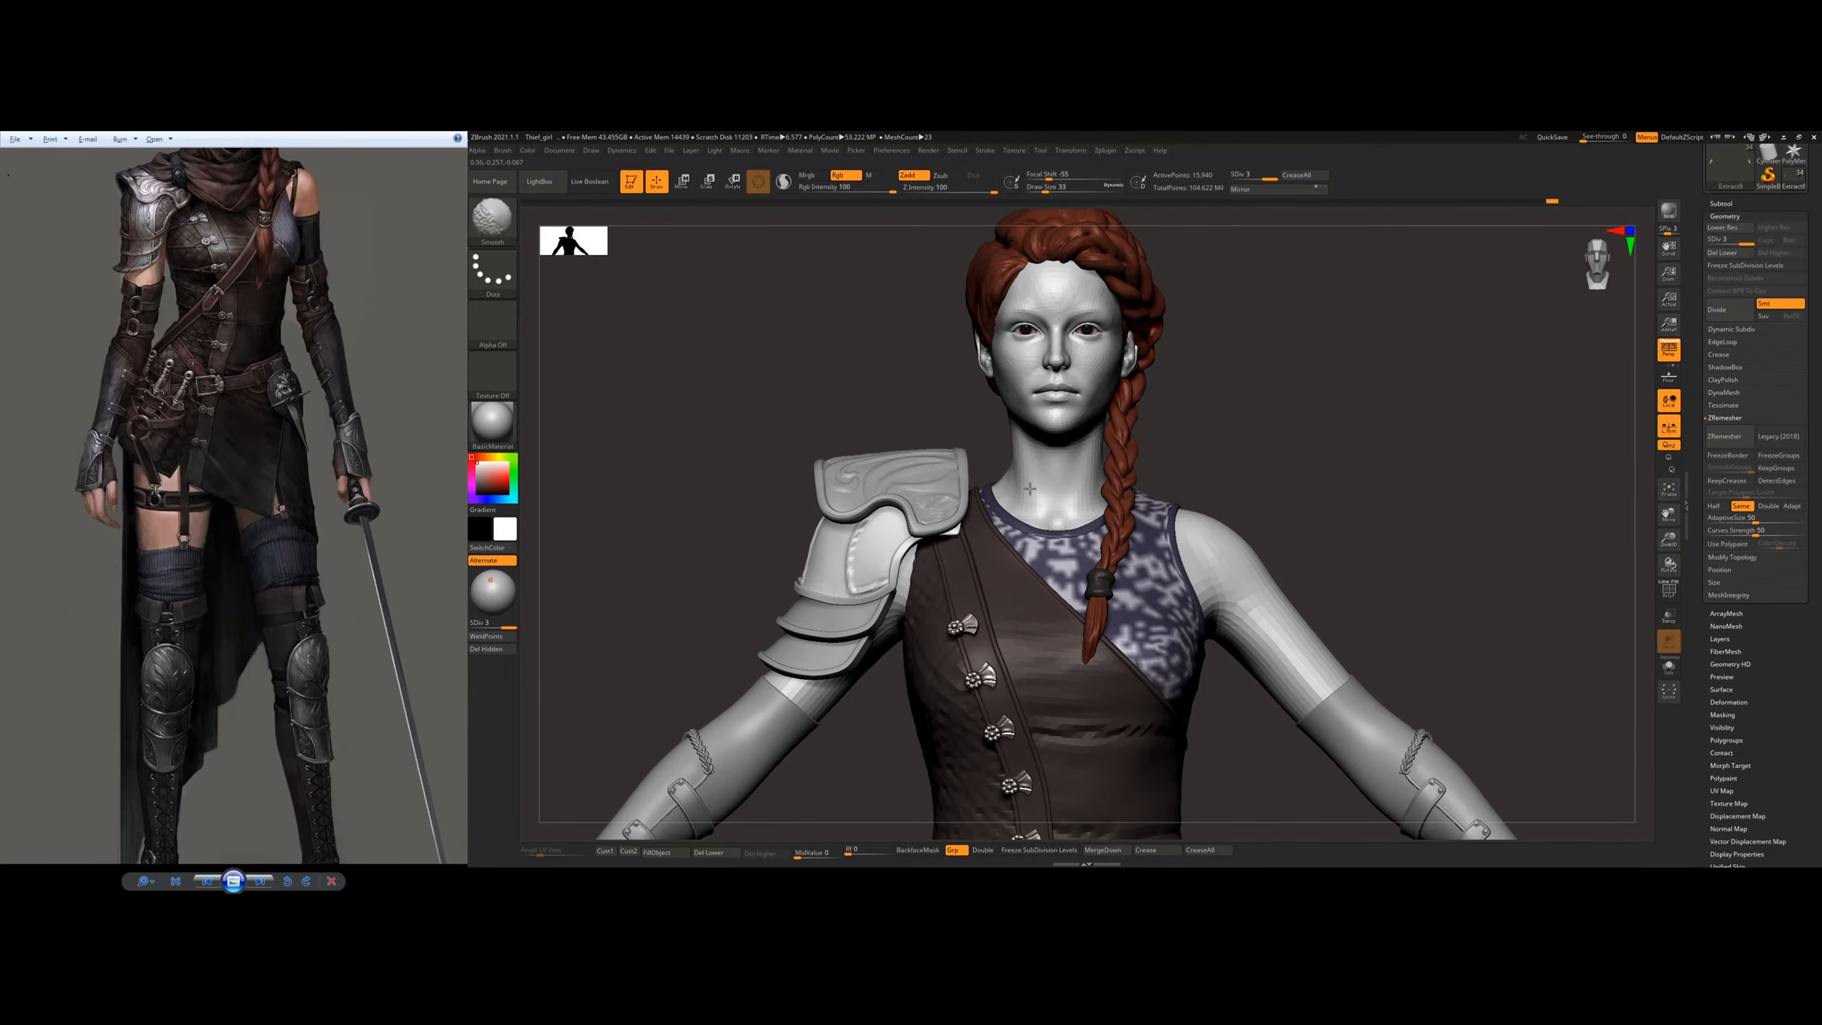
pyautogui.keyDown('alt'); pyautogui.moveTo(1139, 430); pyautogui.dragTo(994, 290); pyautogui.keyUp('alt')
pyautogui.moveTo(1105, 575); pyautogui.dragTo(1210, 472)
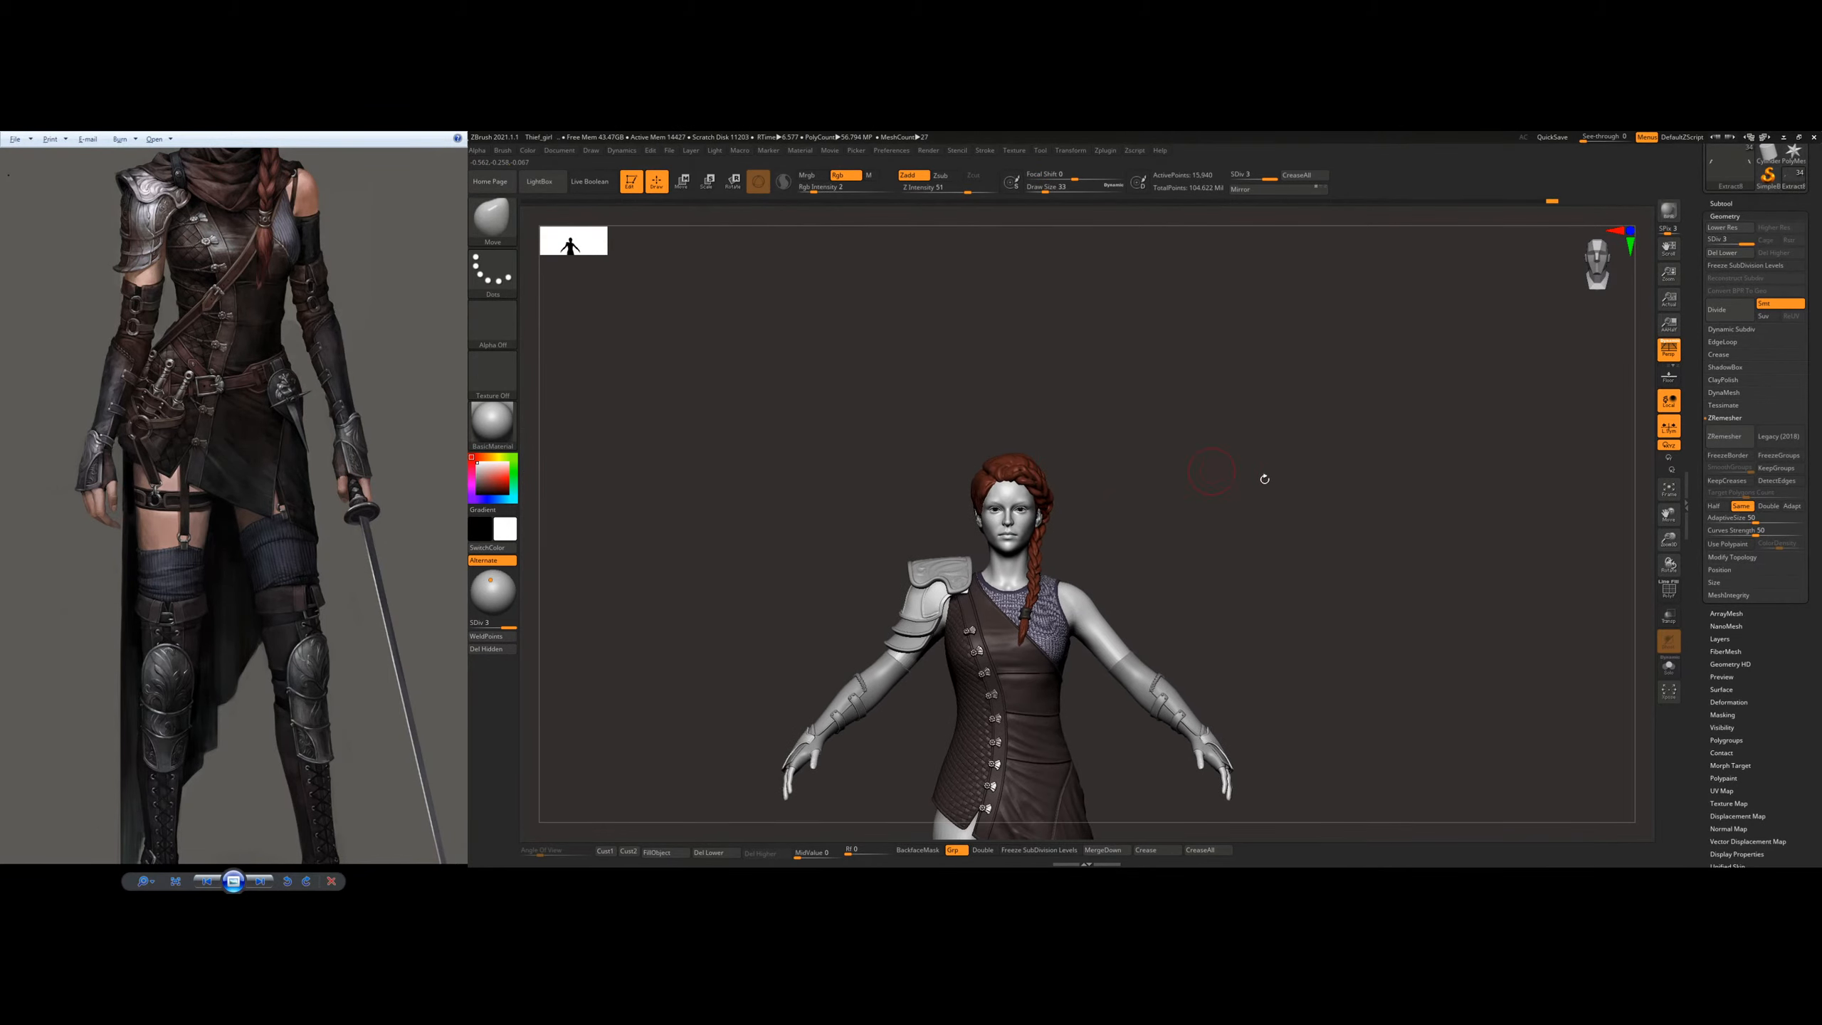
# Step: Switch the display material to SkinShade4
pyautogui.click(491, 424)
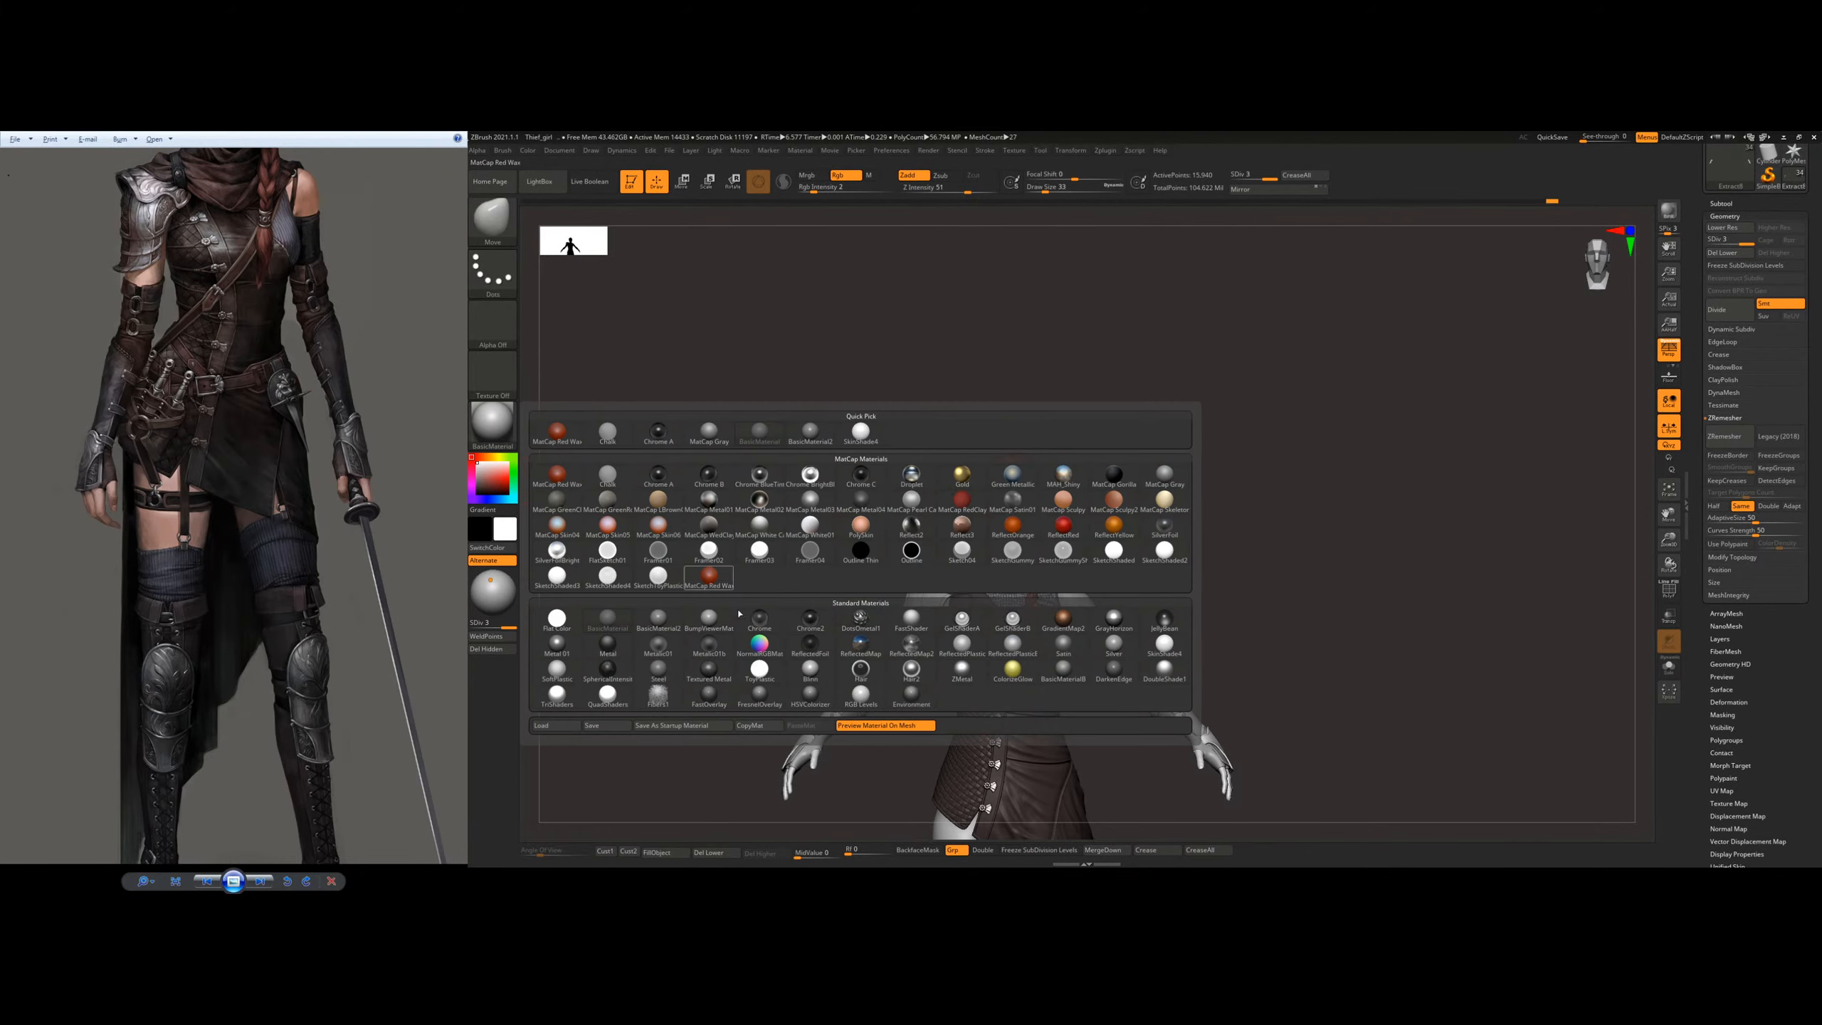
pyautogui.click(1164, 644)
pyautogui.moveTo(1234, 575); pyautogui.dragTo(1024, 566)
pyautogui.scroll(-5, 1730, 695)
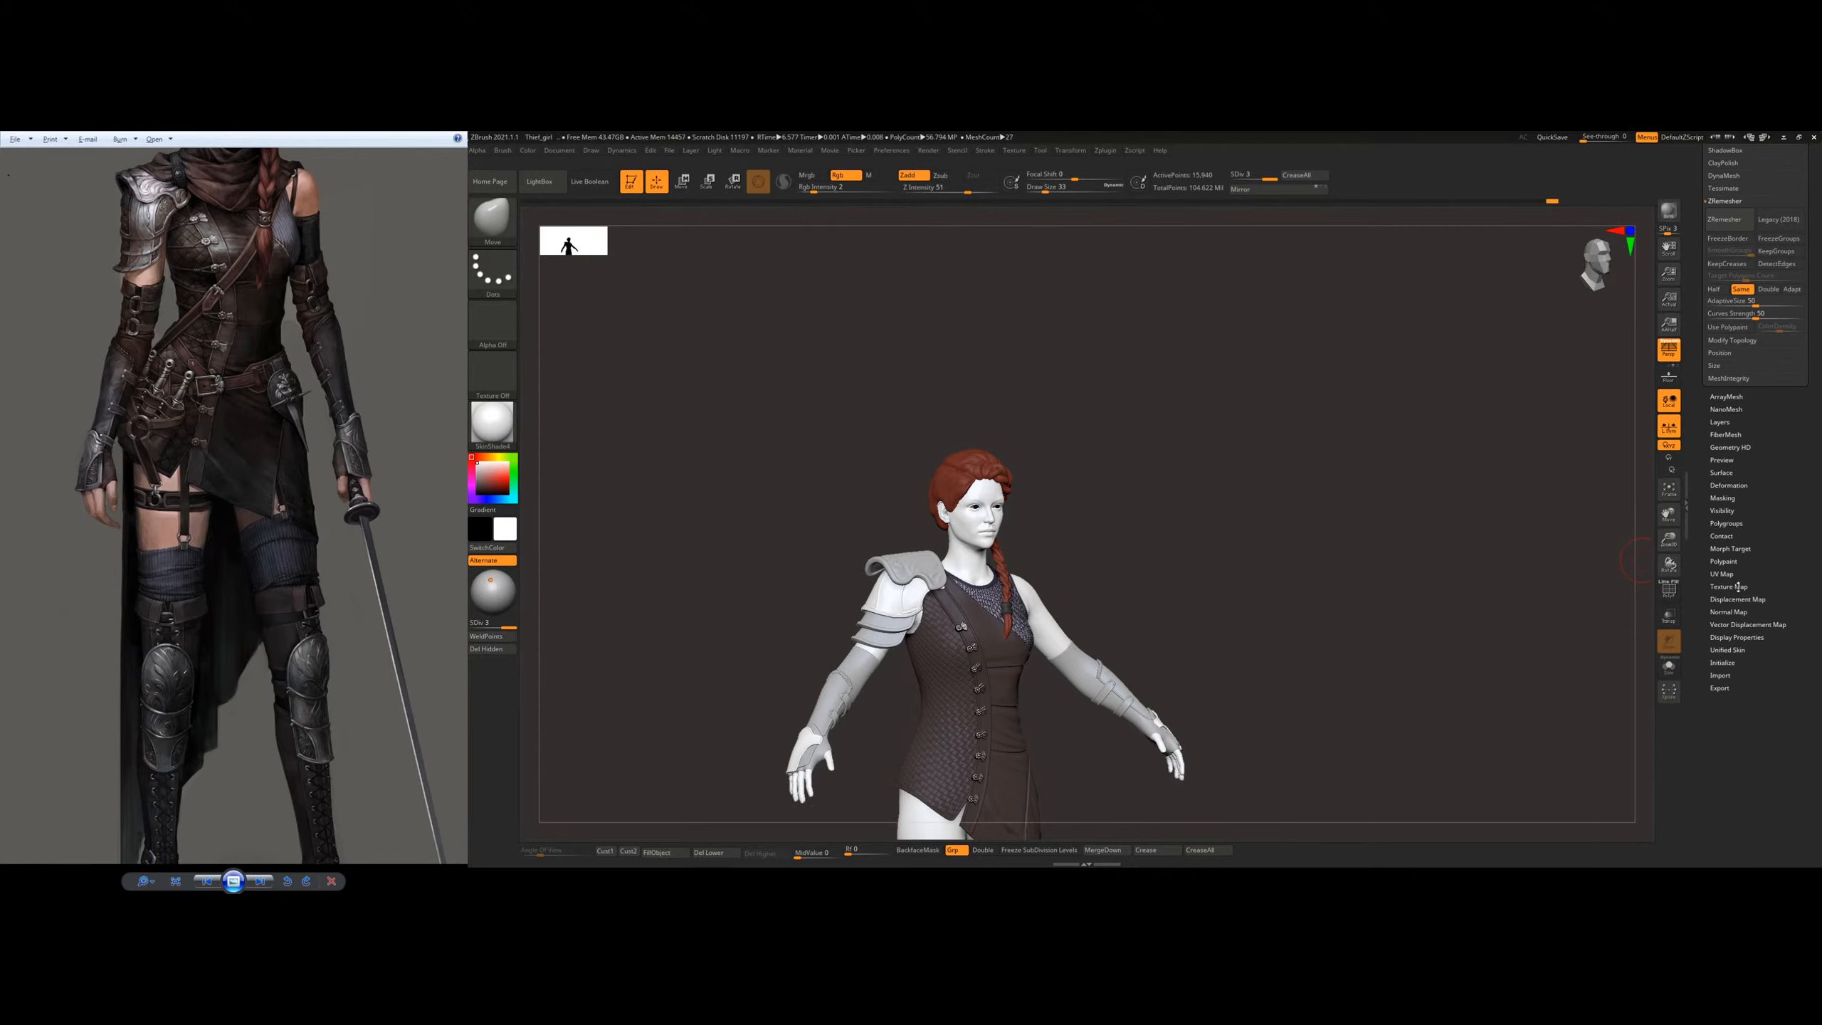
# Step: Choose the Standard brush, select the body mesh and display its texture map
pyautogui.click(1738, 587)
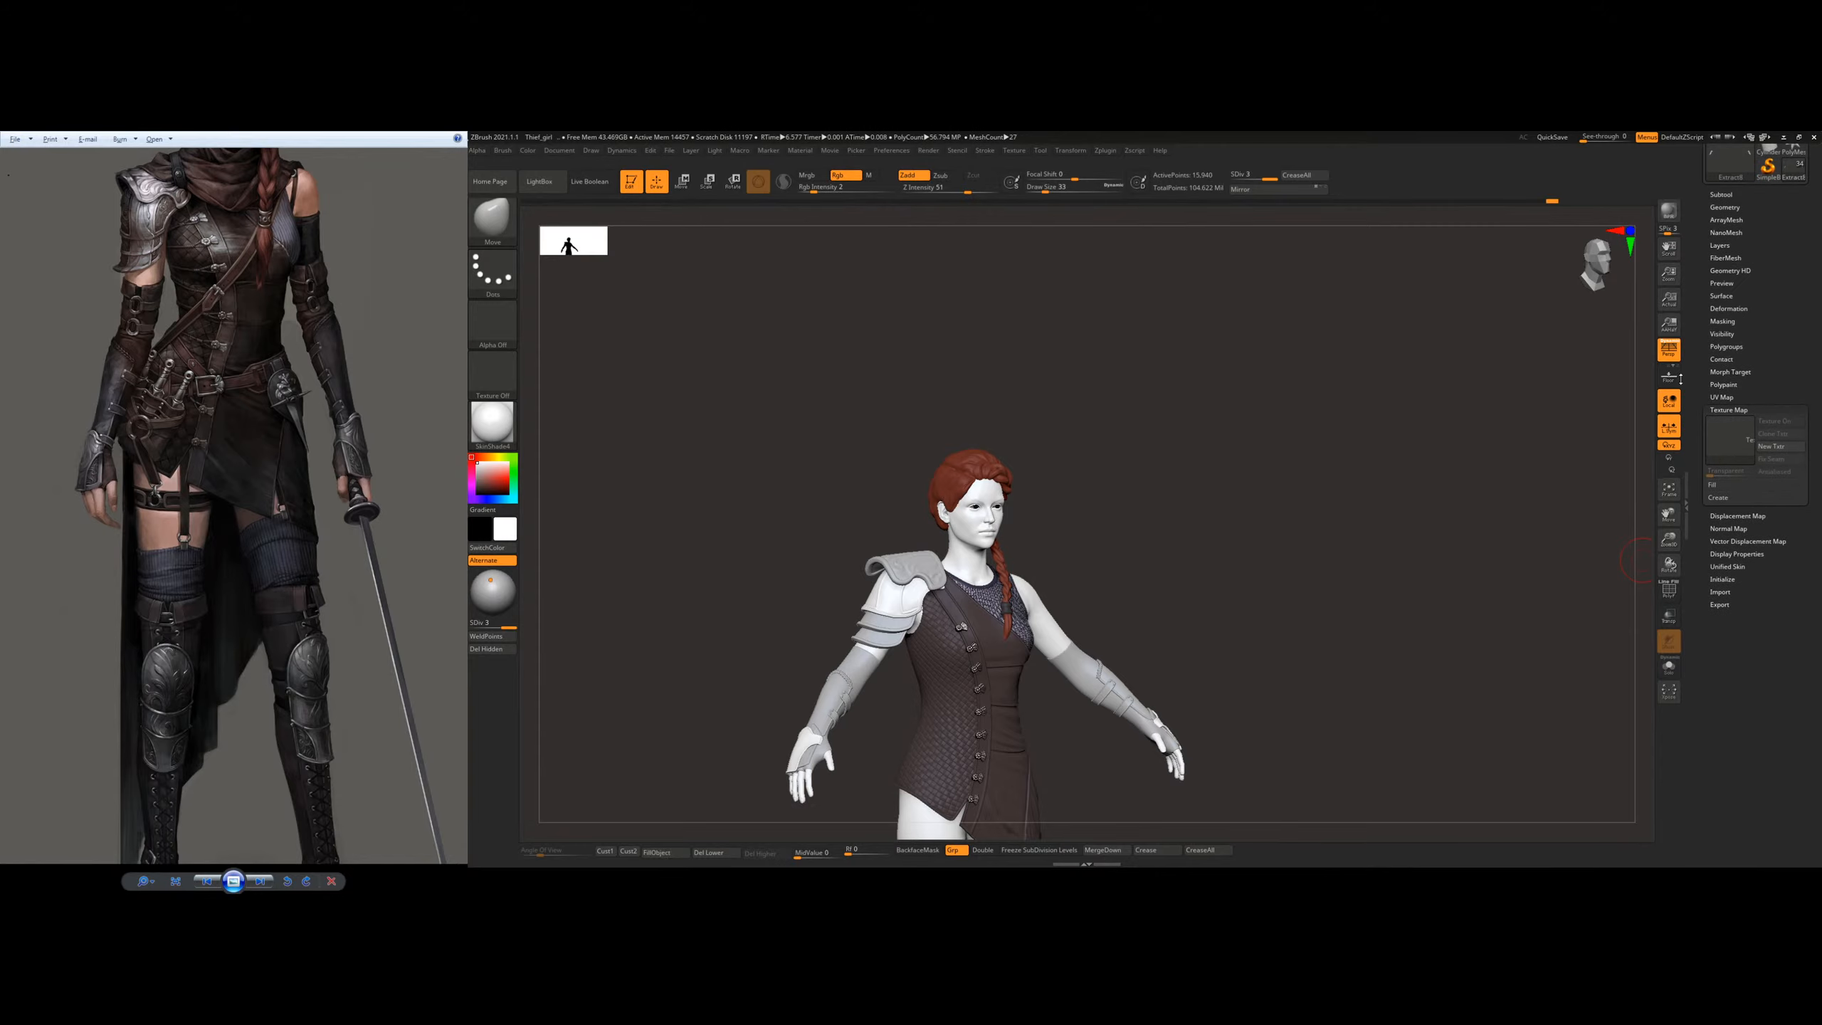
pyautogui.press('b')
pyautogui.press('s')
pyautogui.press('t')
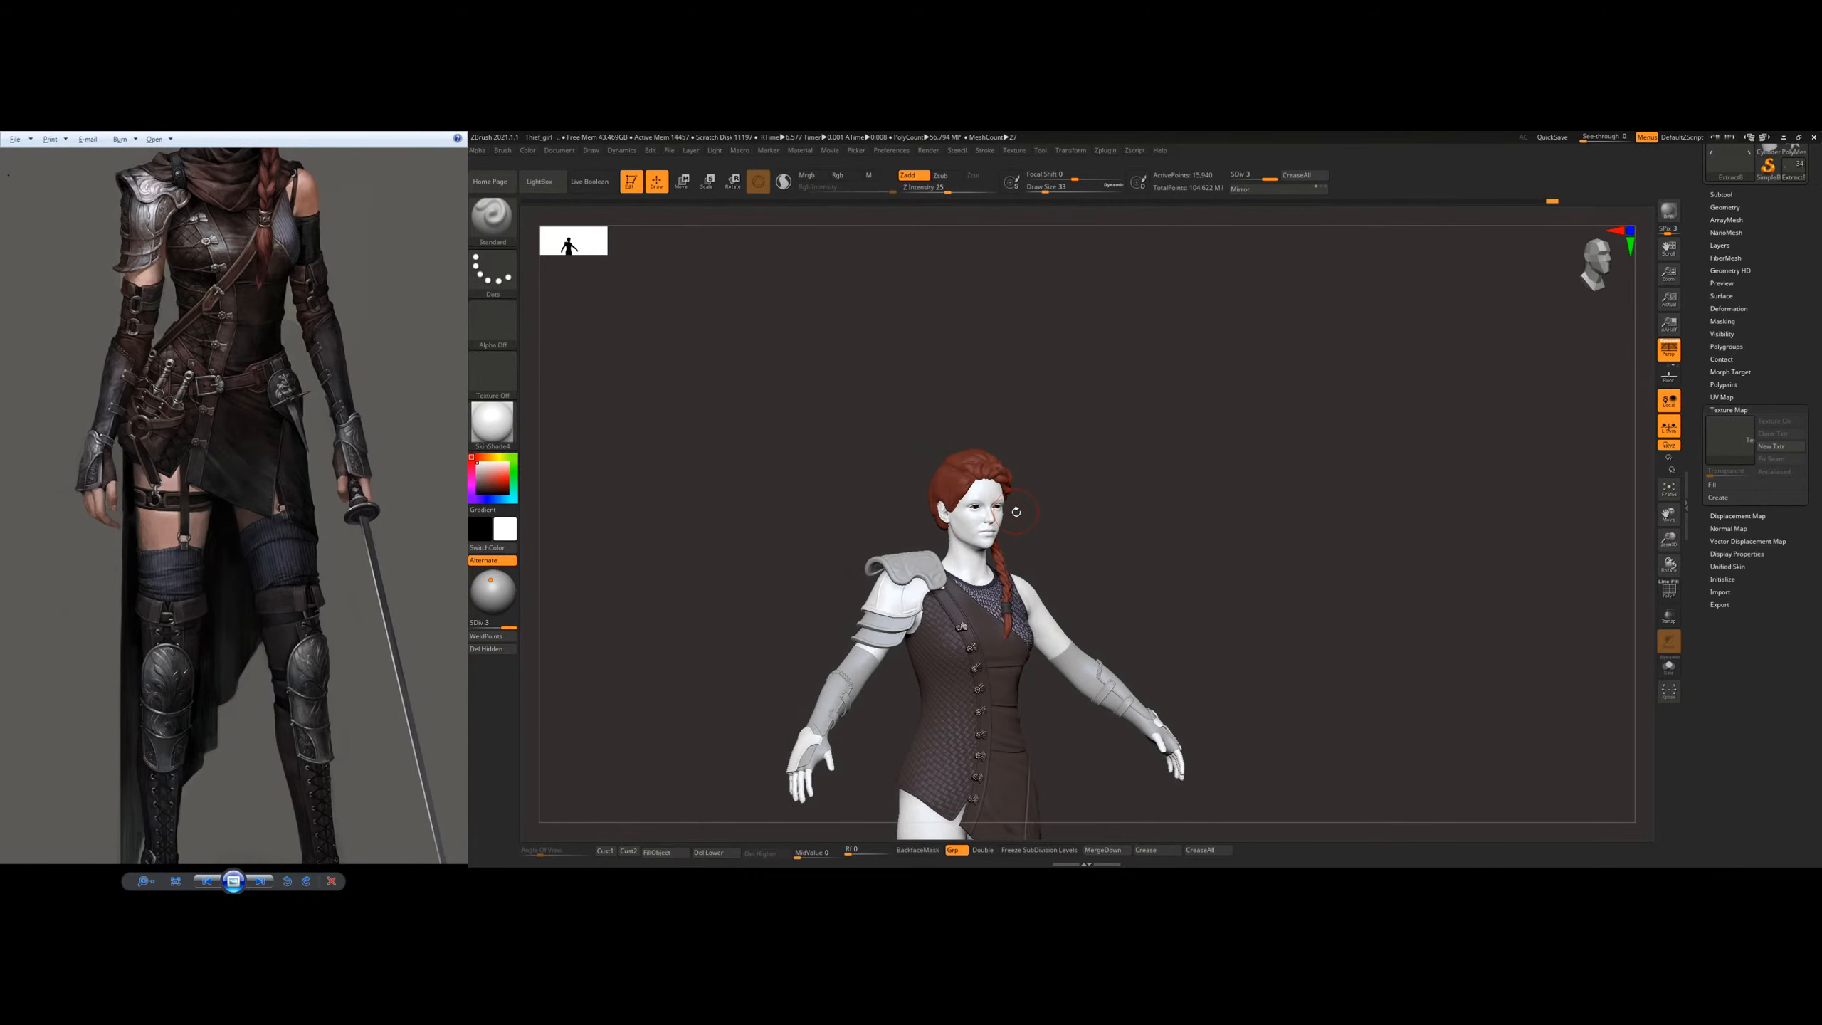
pyautogui.keyDown('alt'); pyautogui.click(970, 531); pyautogui.keyUp('alt')
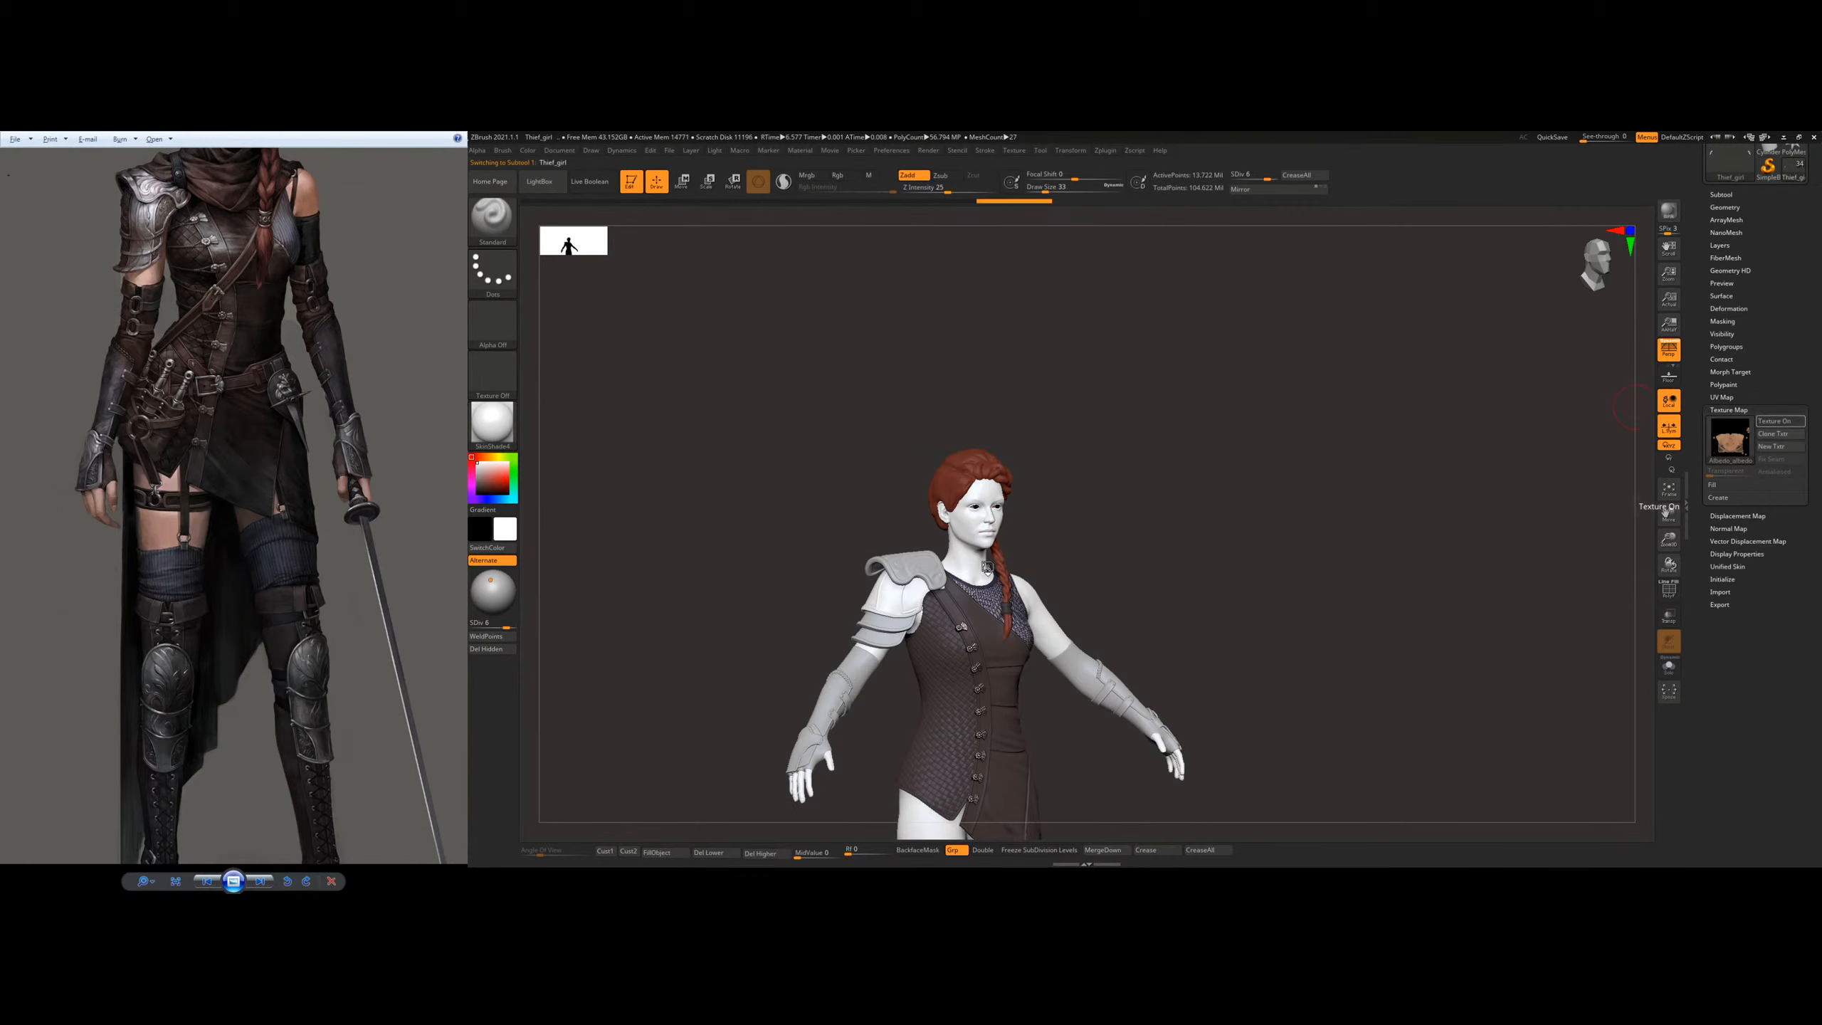
pyautogui.moveTo(1033, 546)
pyautogui.keyDown('ctrl'); pyautogui.mouseDown(button='right')
pyautogui.moveTo(1030, 514)
pyautogui.moveTo(1173, 761)
pyautogui.mouseUp(button='right'); pyautogui.keyUp('ctrl')
pyautogui.keyDown('alt'); pyautogui.moveTo(997, 366); pyautogui.dragTo(1043, 583, button='right'); pyautogui.keyUp('alt')
pyautogui.moveTo(925, 575)
pyautogui.mouseDown(button='right')
pyautogui.moveTo(1209, 532)
pyautogui.moveTo(1180, 460)
pyautogui.moveTo(1188, 402)
pyautogui.mouseUp(button='right')
pyautogui.moveTo(1196, 533)
pyautogui.keyDown('ctrl'); pyautogui.mouseDown(button='right')
pyautogui.moveTo(1193, 467)
pyautogui.moveTo(1148, 469)
pyautogui.moveTo(1170, 431)
pyautogui.moveTo(1134, 417)
pyautogui.mouseUp(button='right'); pyautogui.keyUp('ctrl')
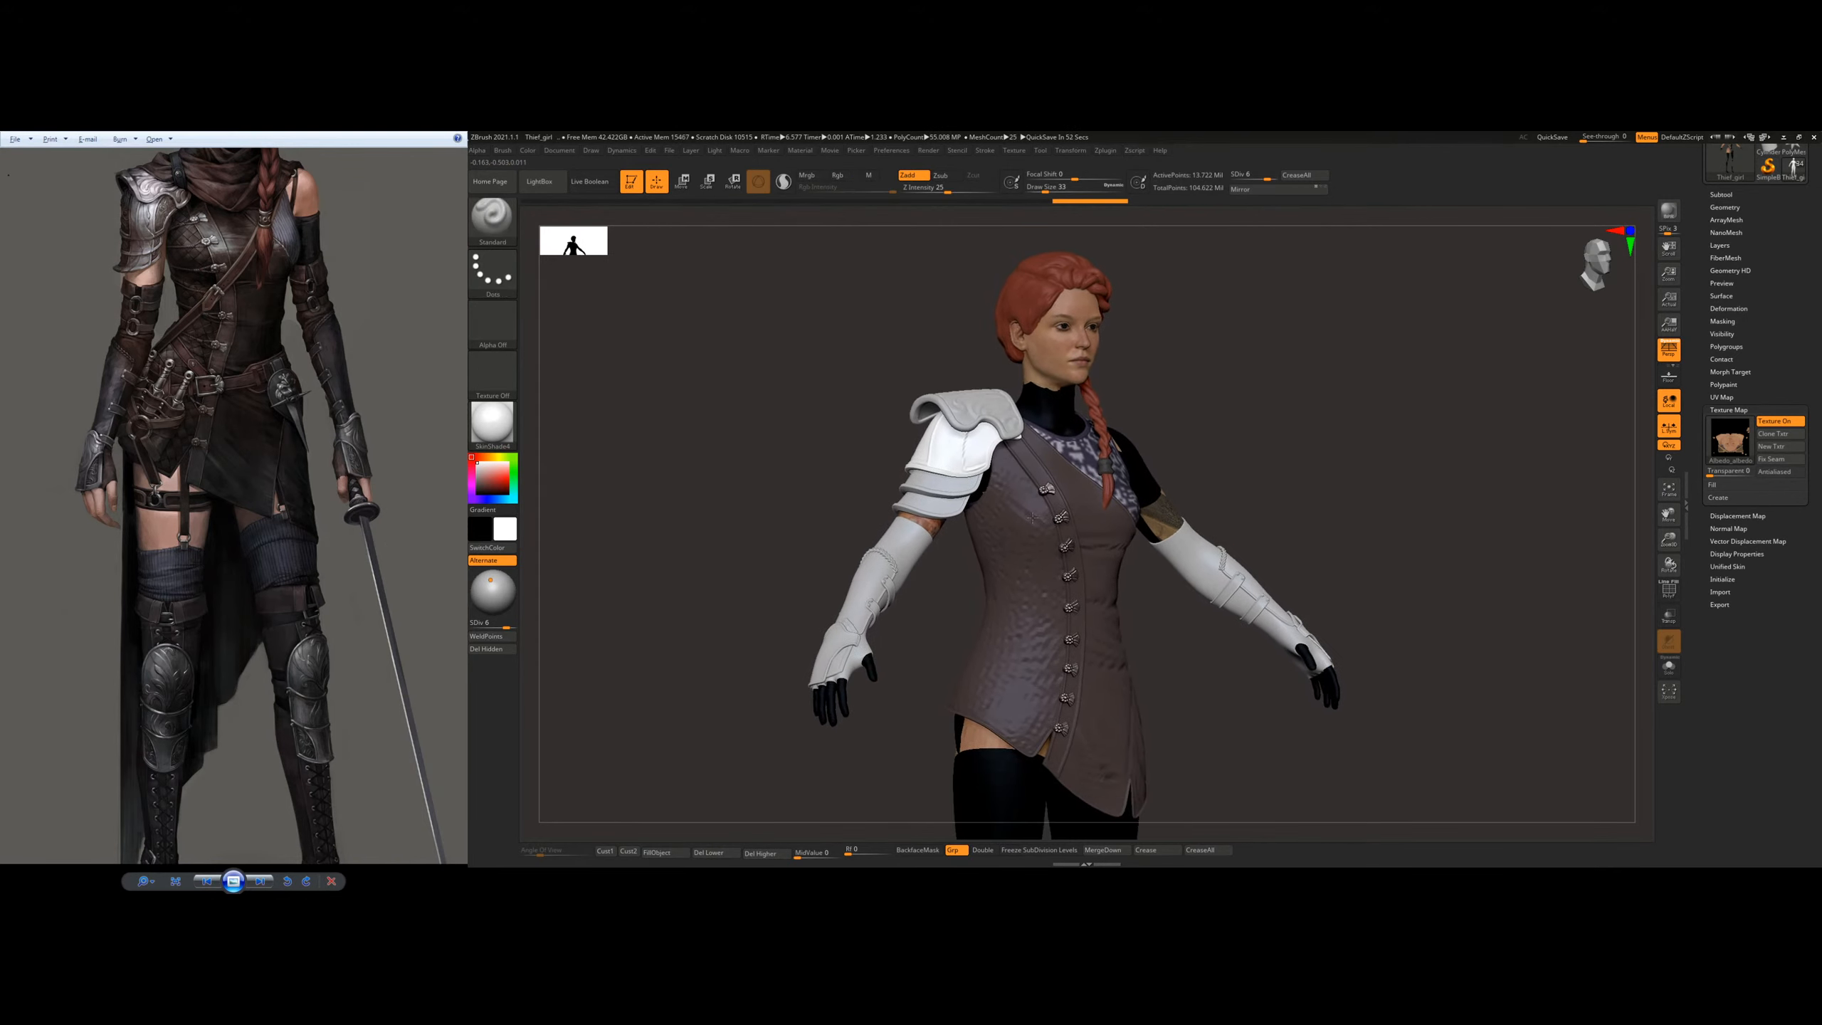
# Step: Turn off the body's texture map and set the material to BasicMaterial
pyautogui.click(1780, 421)
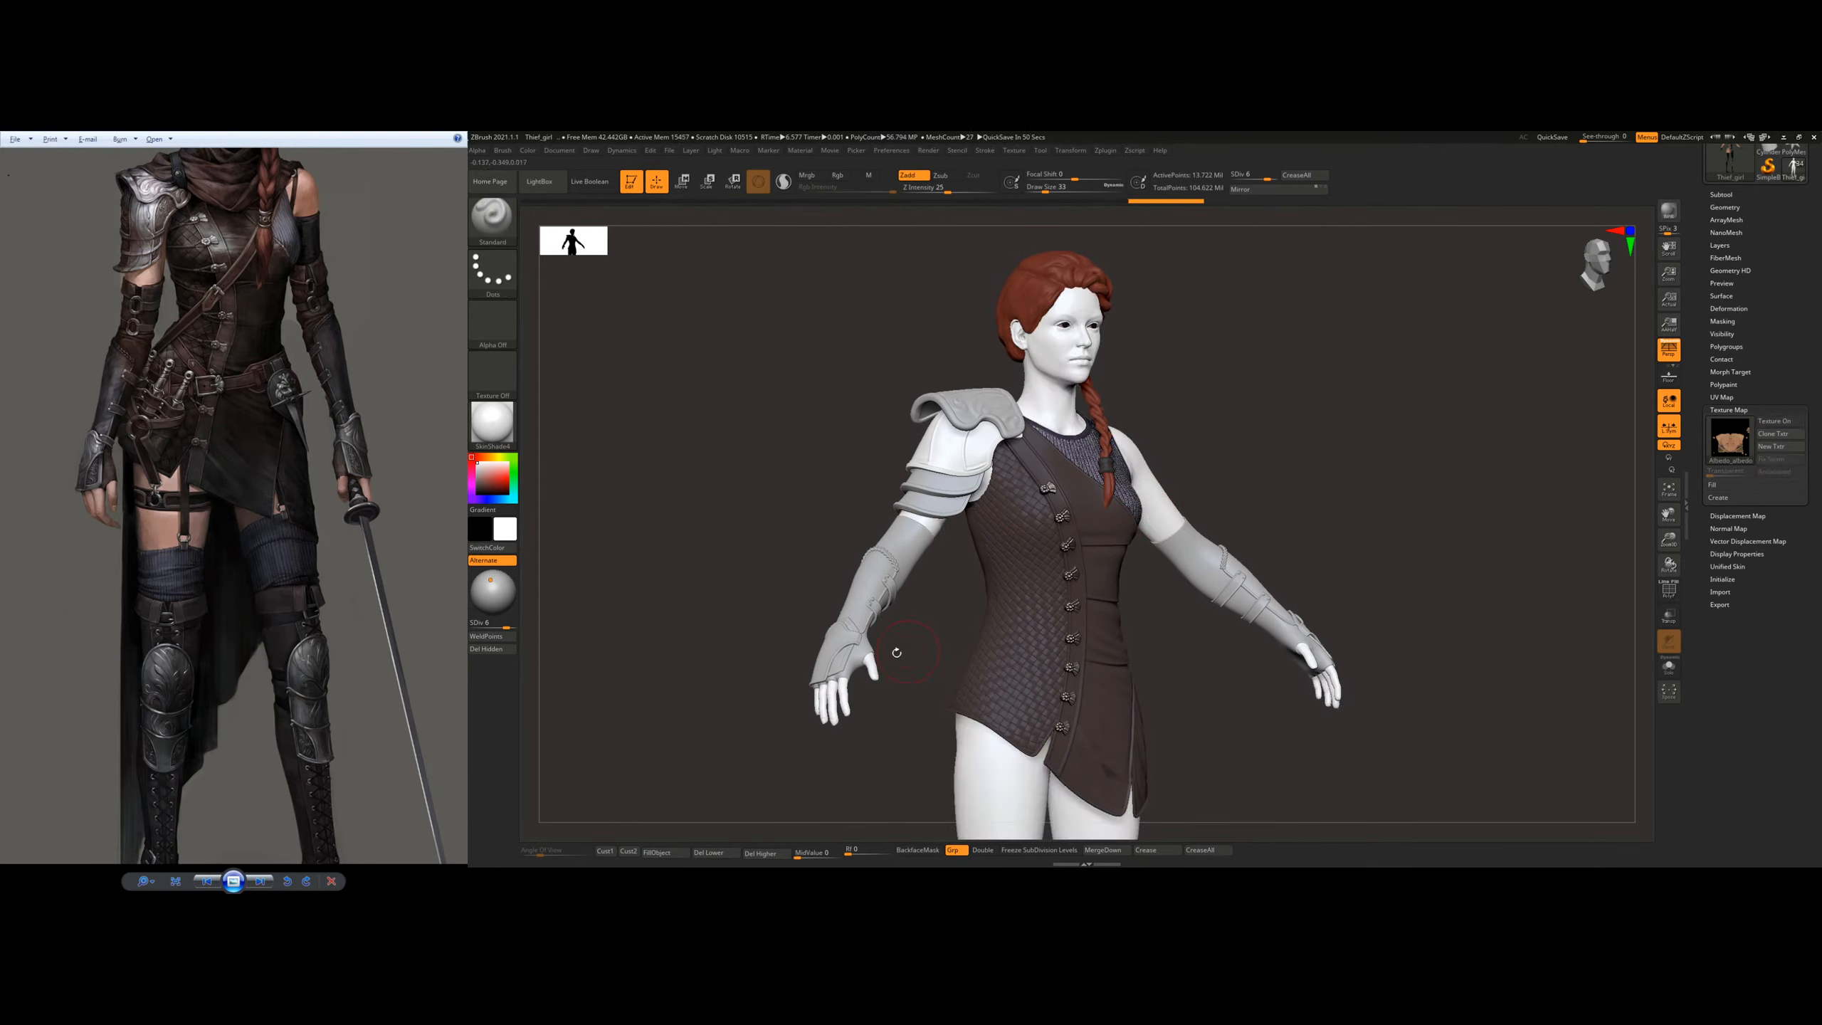
pyautogui.click(491, 424)
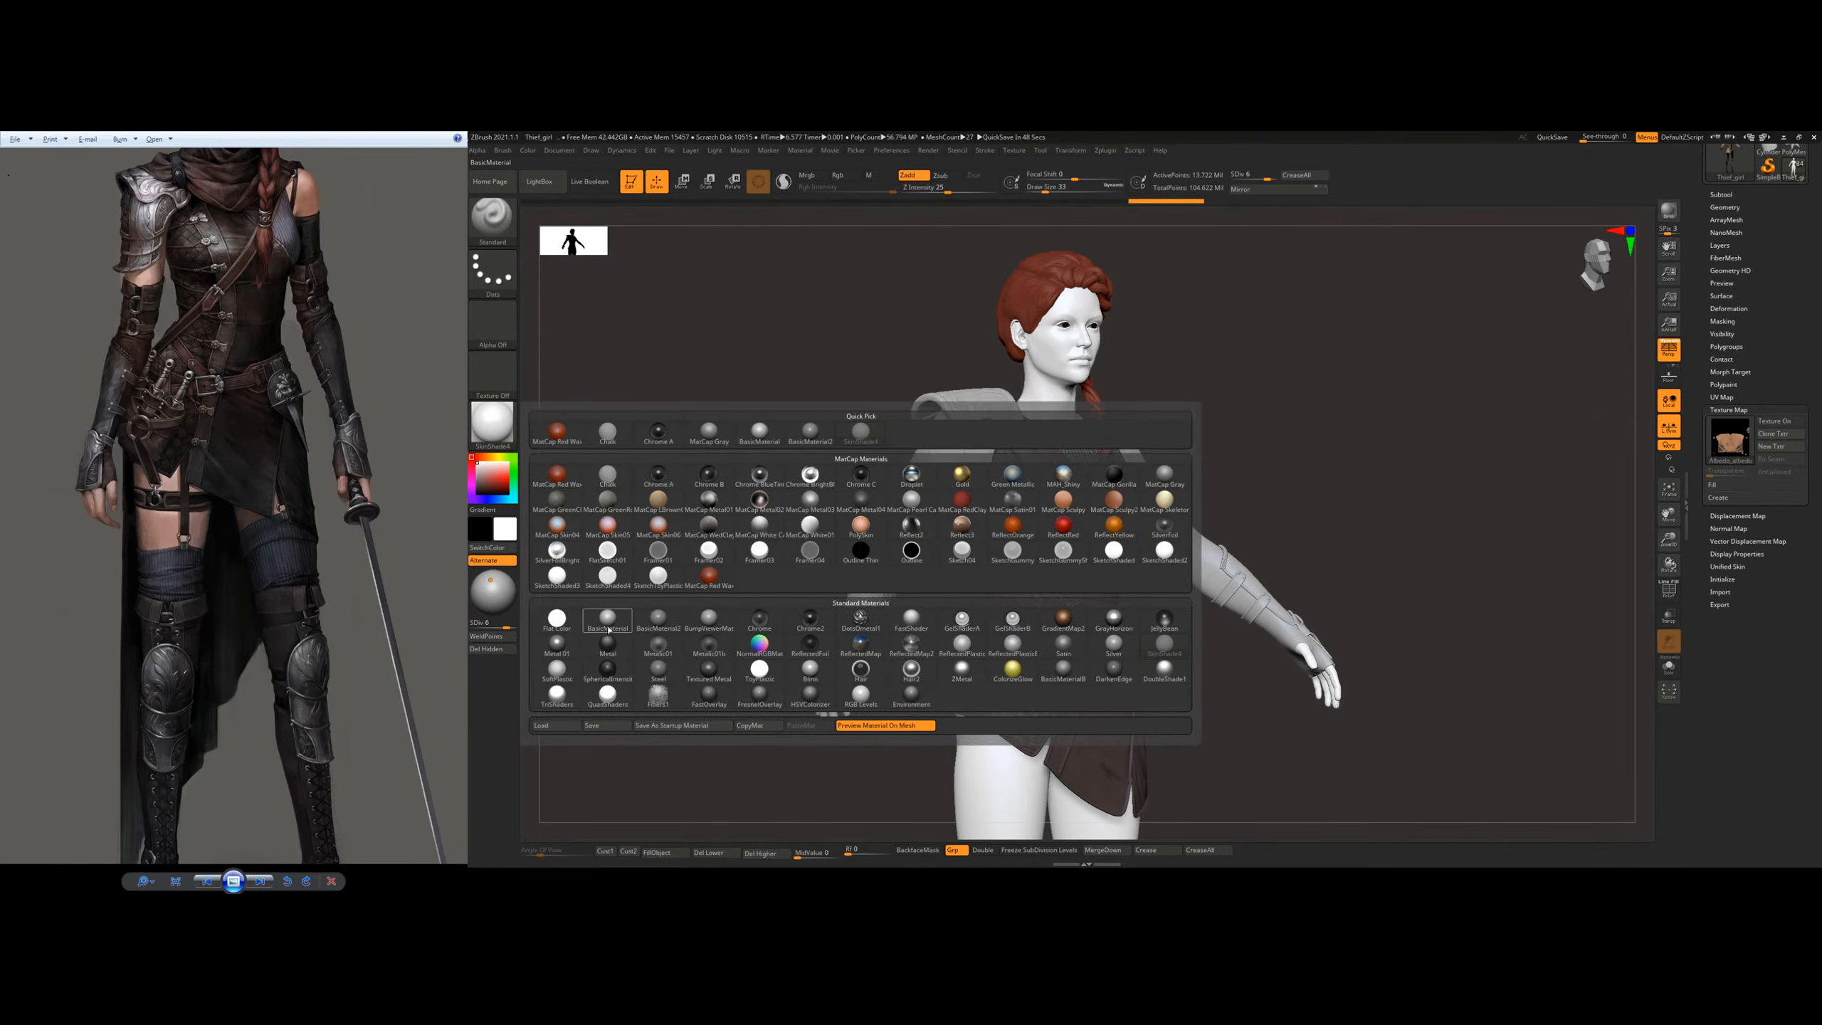
pyautogui.click(608, 619)
# Step: Toggle the body's texture map on and off to compare the character under BasicMaterial, leaving it off
pyautogui.click(1776, 423)
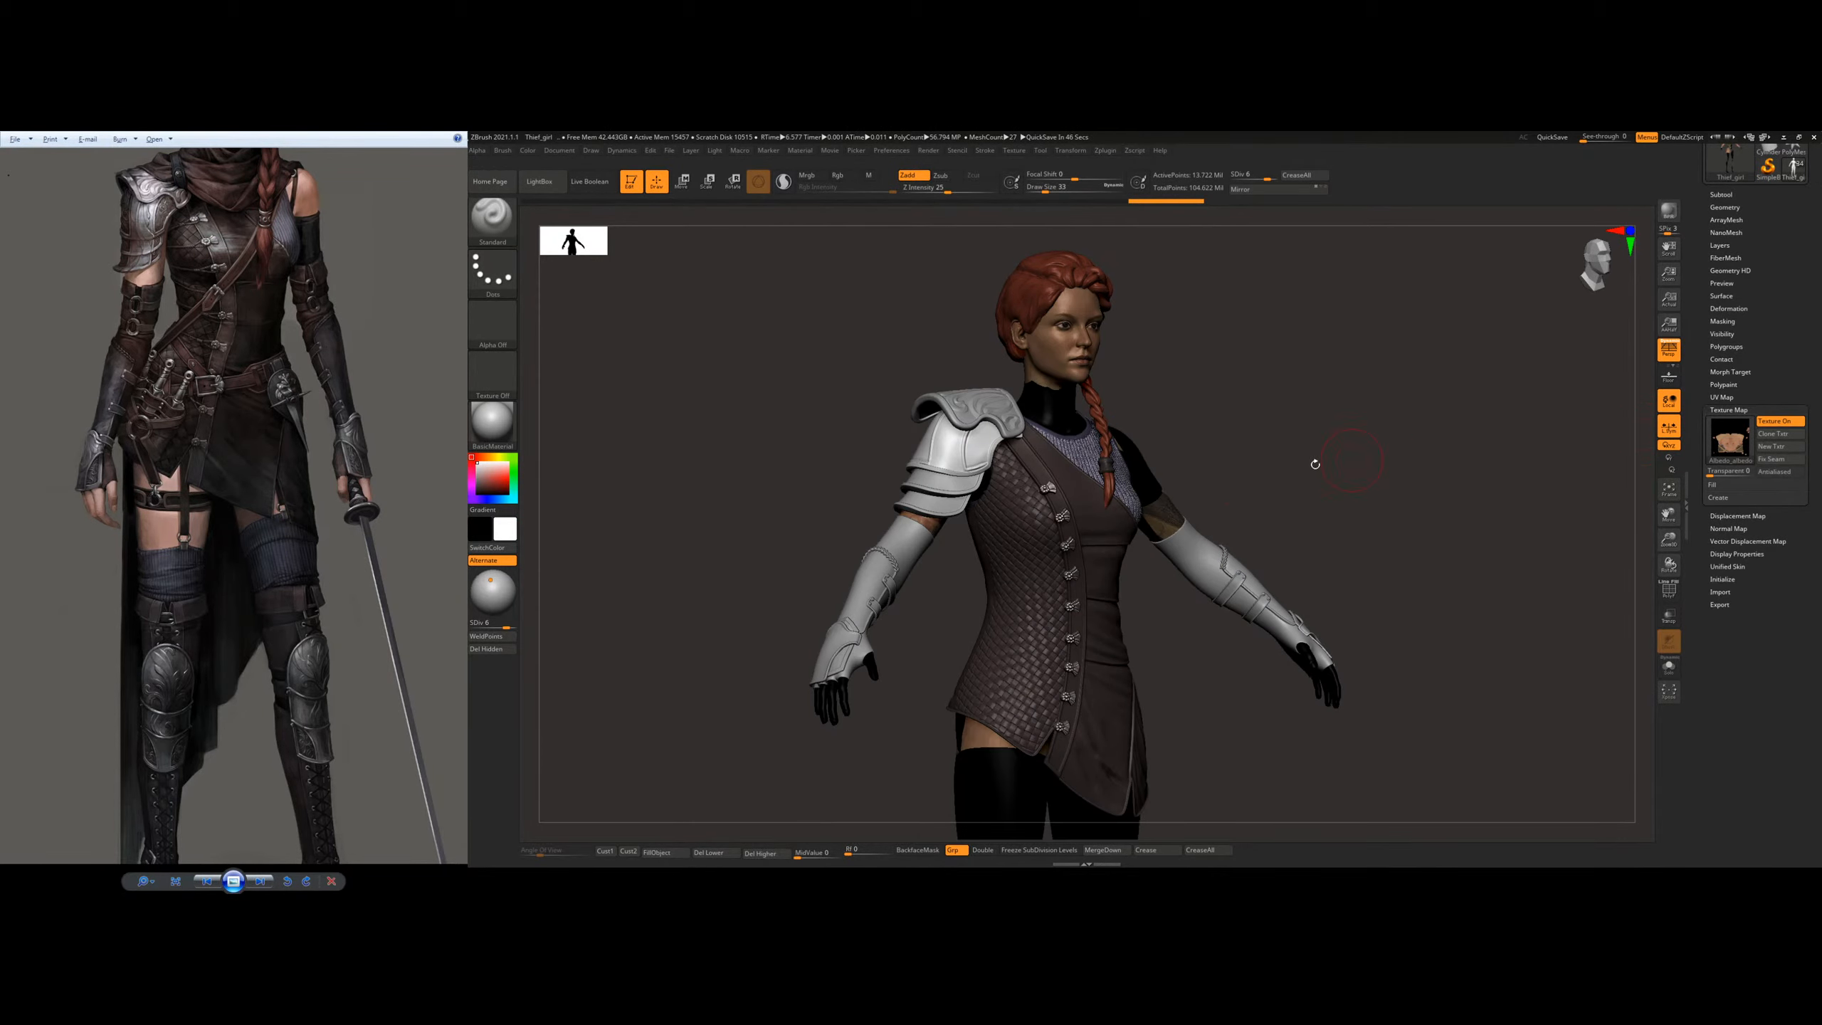
pyautogui.moveTo(1313, 463); pyautogui.dragTo(1146, 553, button='right')
pyautogui.moveTo(1148, 472); pyautogui.dragTo(1495, 439, button='right')
pyautogui.click(1769, 422)
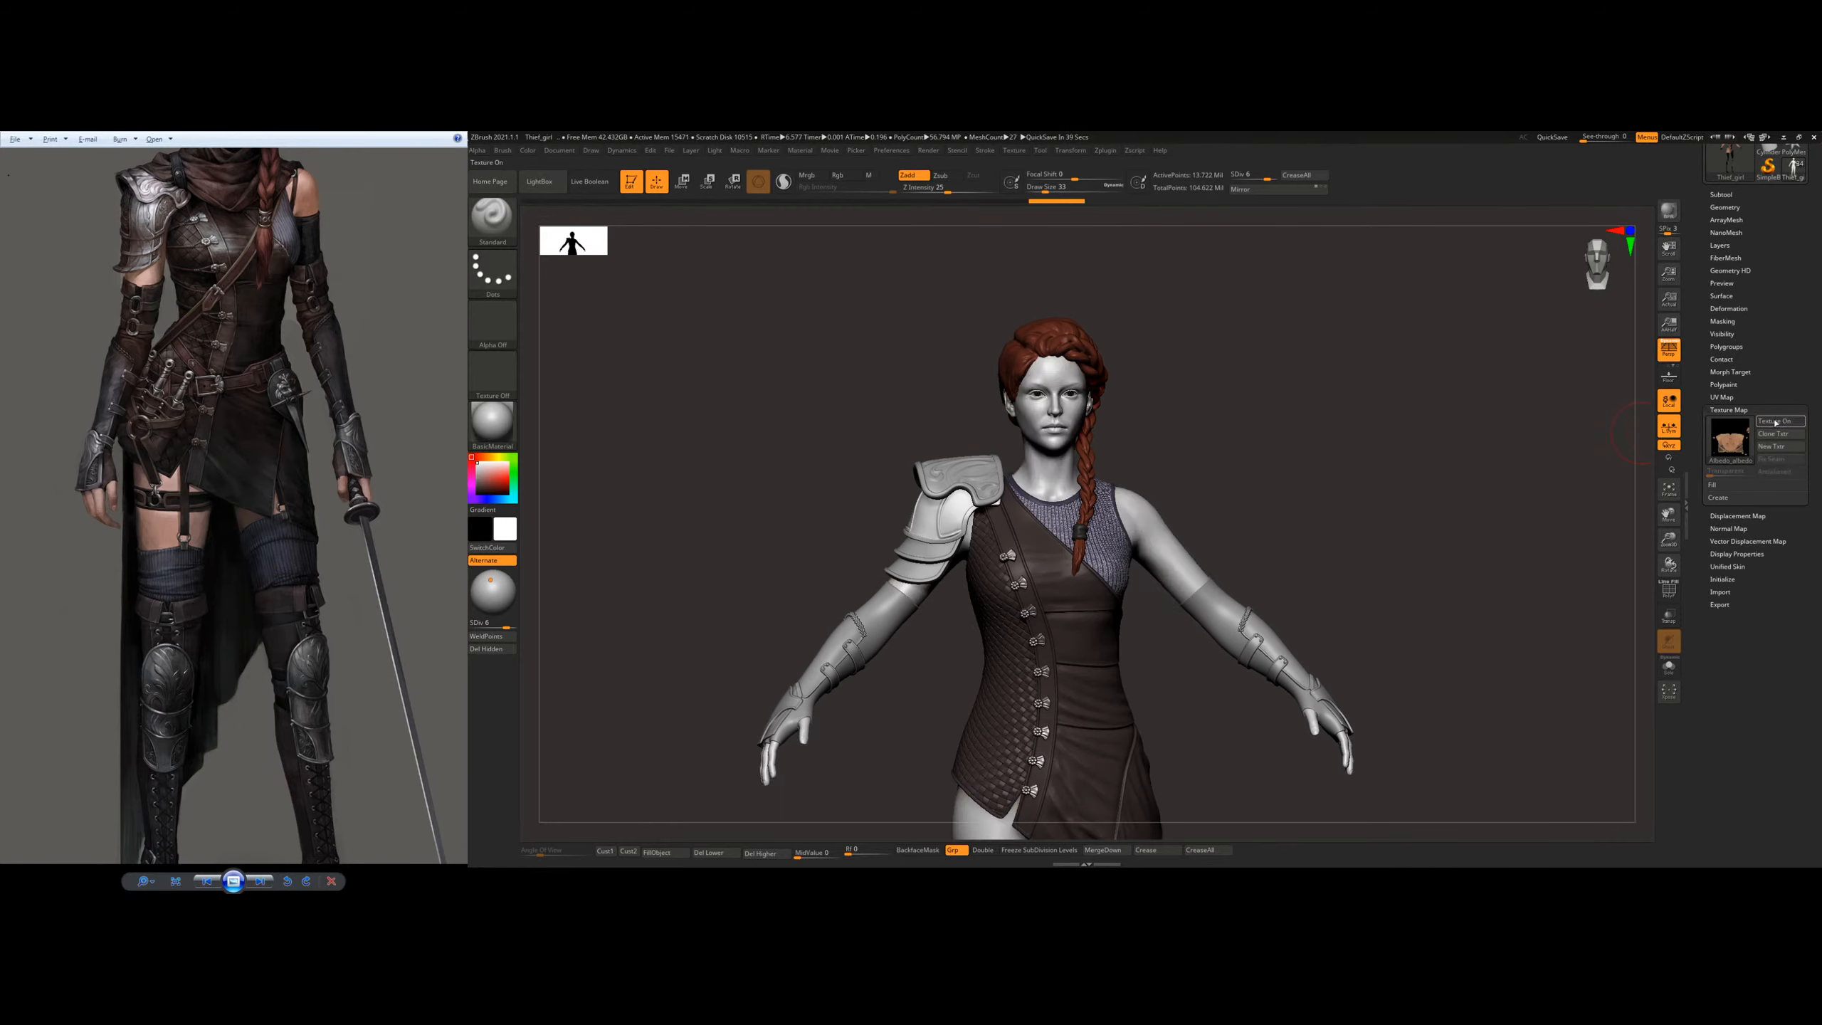
pyautogui.click(1769, 422)
pyautogui.click(1769, 422)
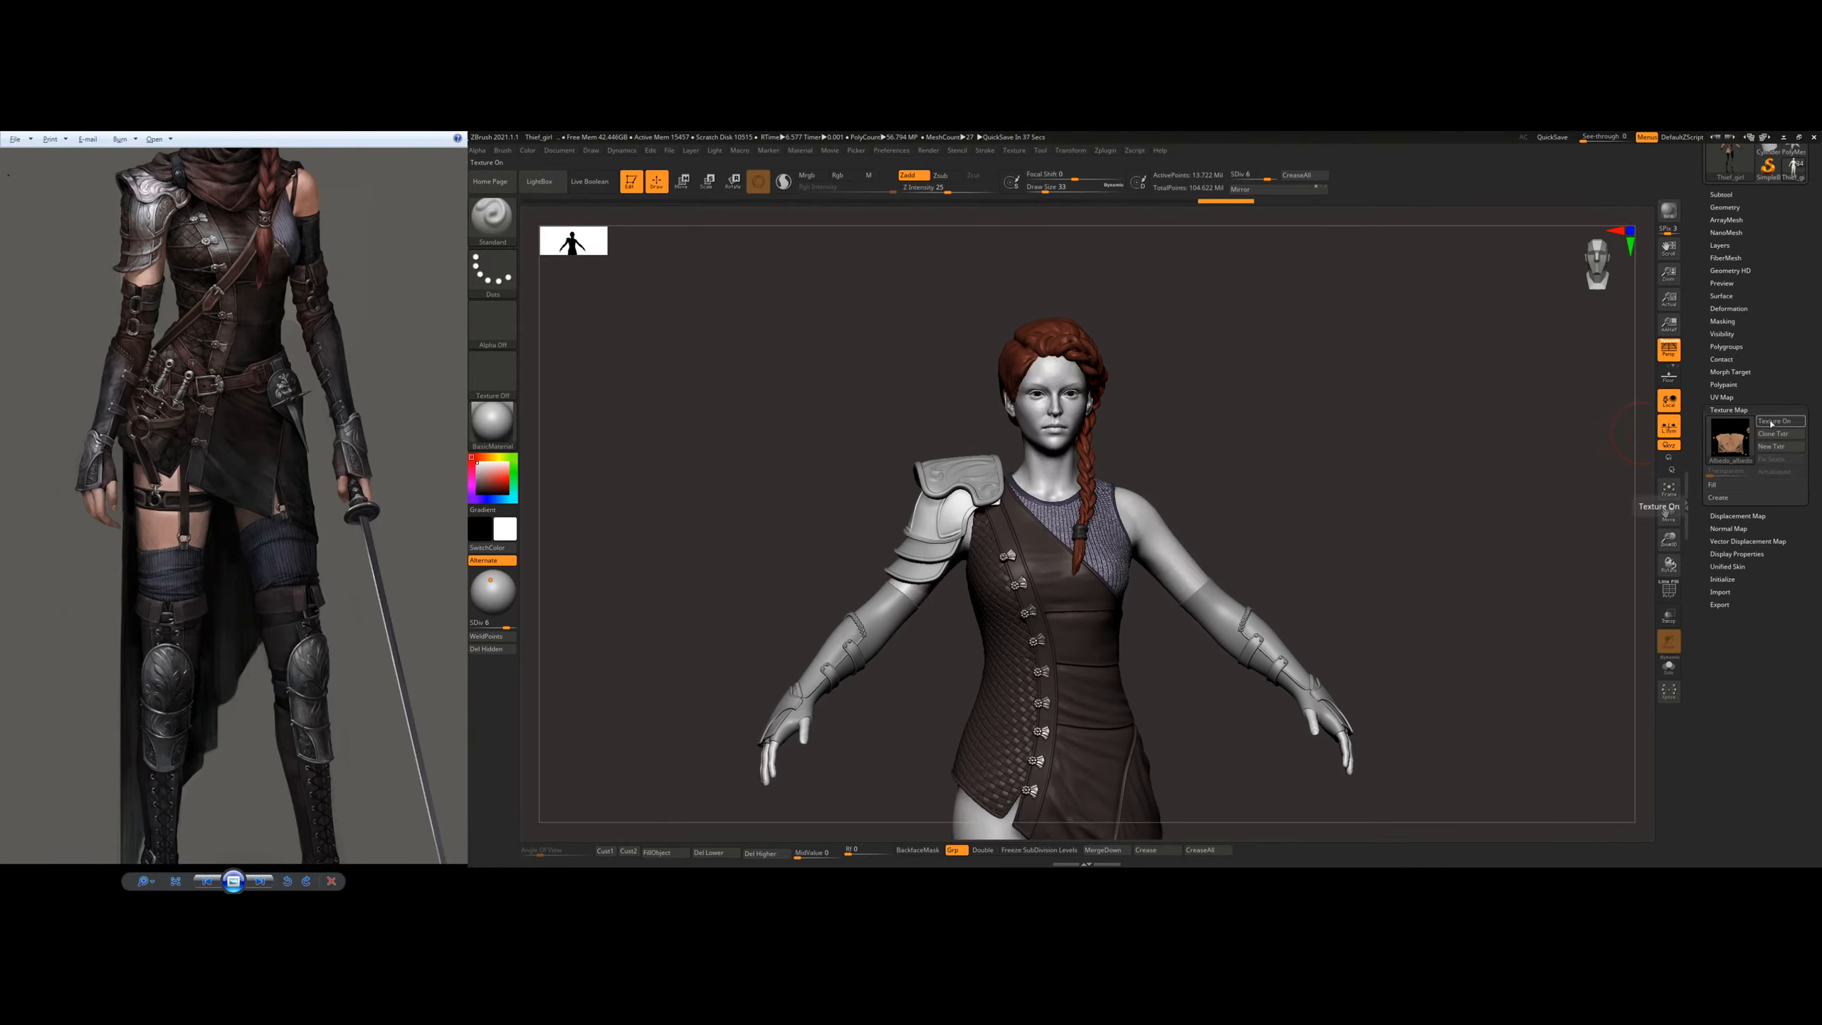
# Step: Close the texture map settings and examine the bracers, glove plates and torso from several angles
pyautogui.keyDown('alt'); pyautogui.moveTo(846, 560); pyautogui.dragTo(975, 523, button='right'); pyautogui.keyUp('alt')
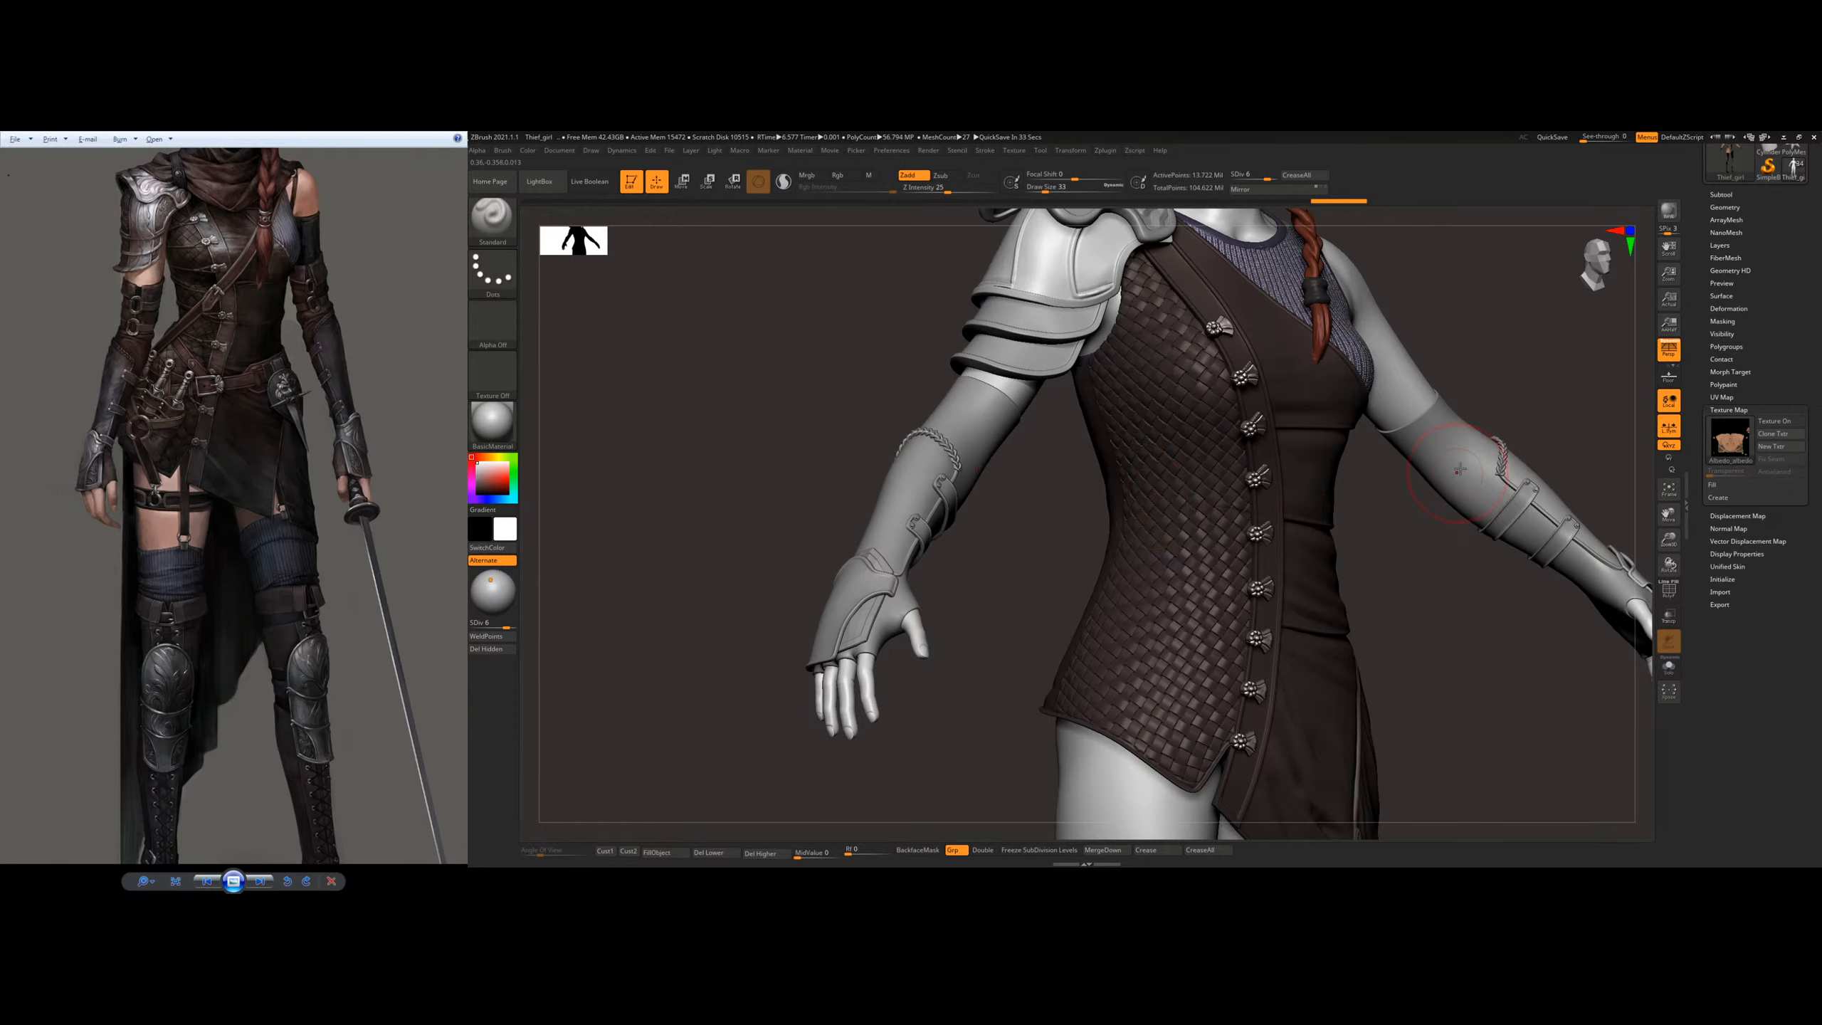
pyautogui.scroll(3, 1733, 273)
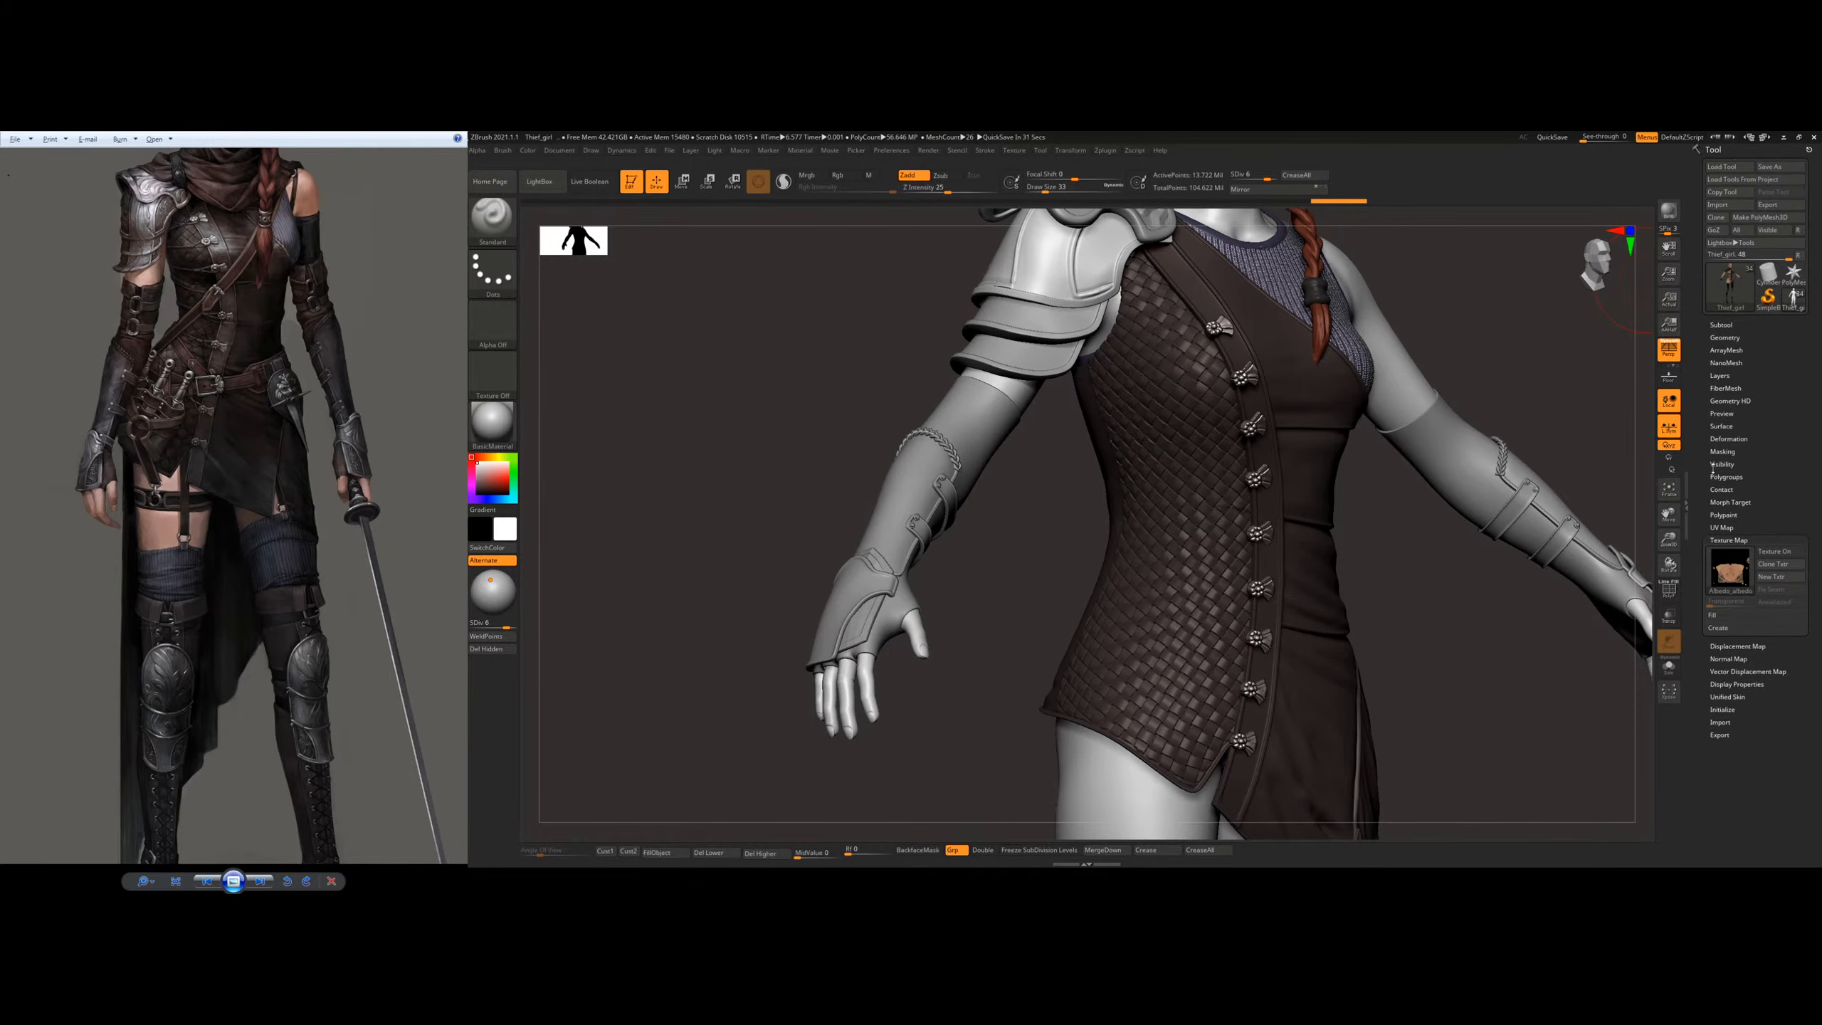
pyautogui.click(1725, 539)
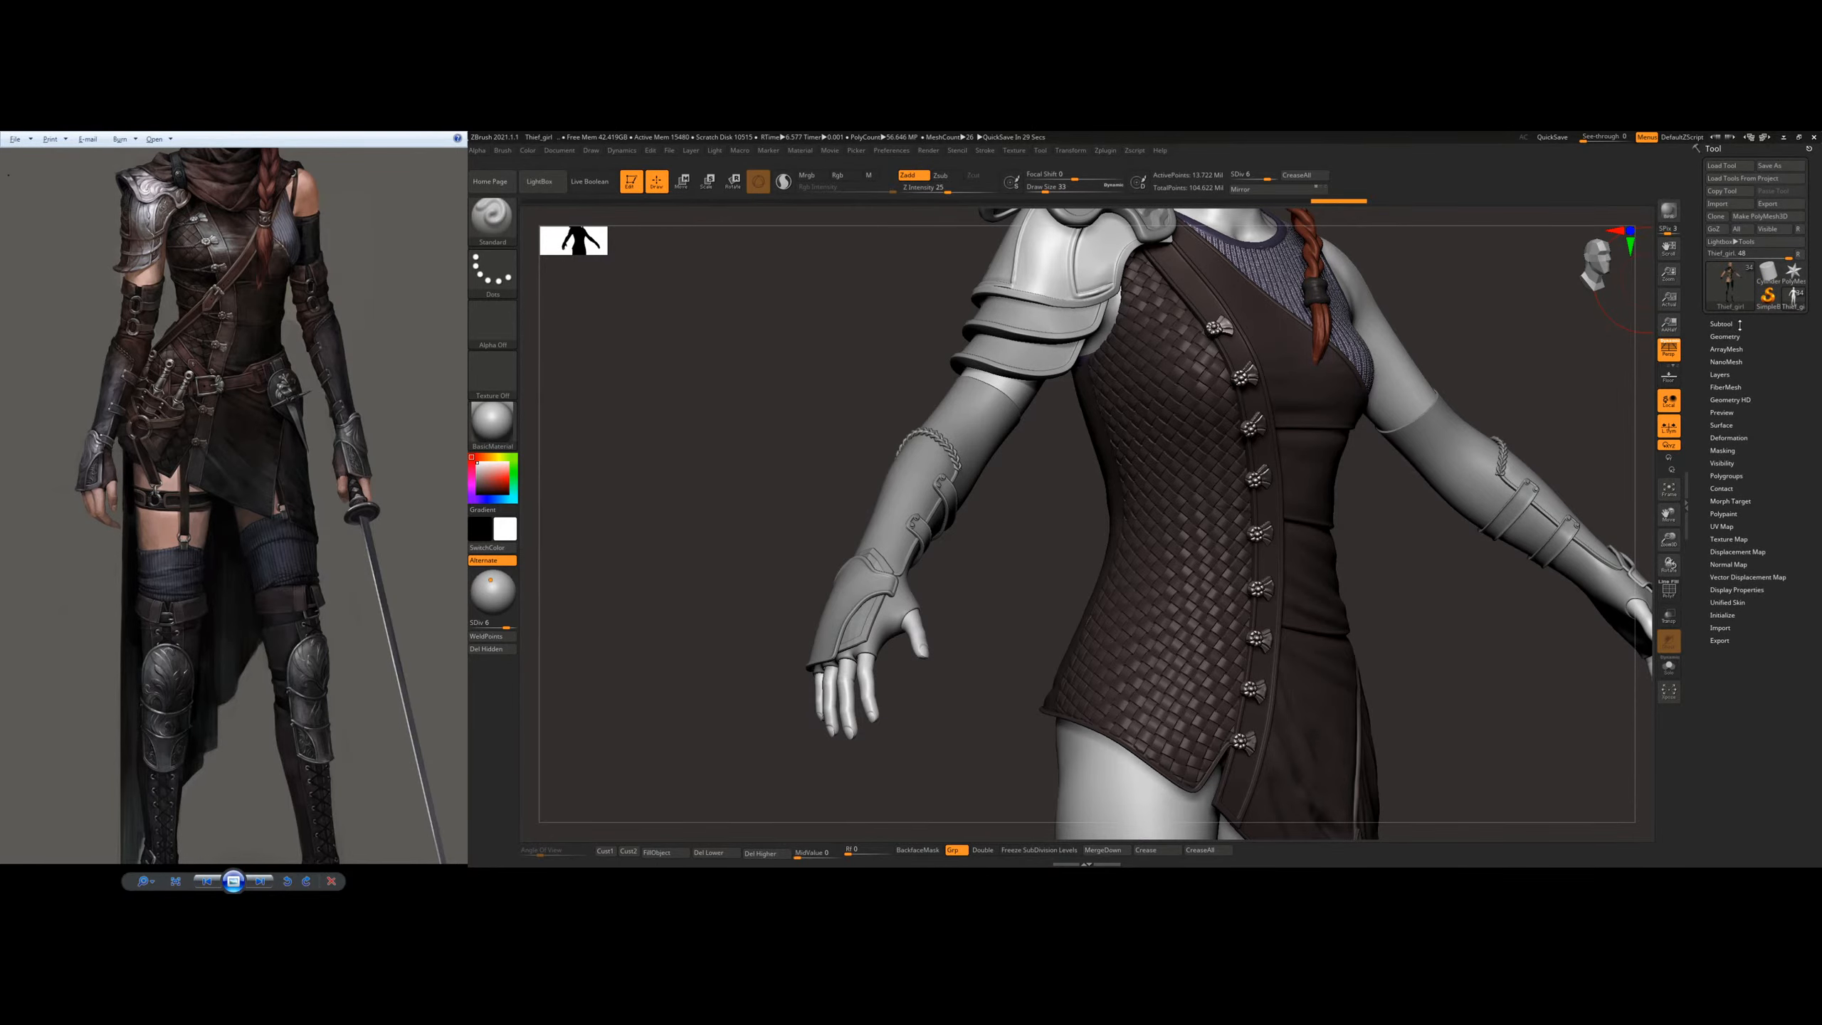
pyautogui.keyDown('ctrl'); pyautogui.moveTo(881, 575); pyautogui.dragTo(933, 678, button='right'); pyautogui.keyUp('ctrl')
pyautogui.keyDown('alt'); pyautogui.moveTo(932, 678); pyautogui.dragTo(983, 474, button='right'); pyautogui.keyUp('alt')
pyautogui.keyDown('alt'); pyautogui.moveTo(983, 474); pyautogui.dragTo(902, 572, button='right'); pyautogui.keyUp('alt')
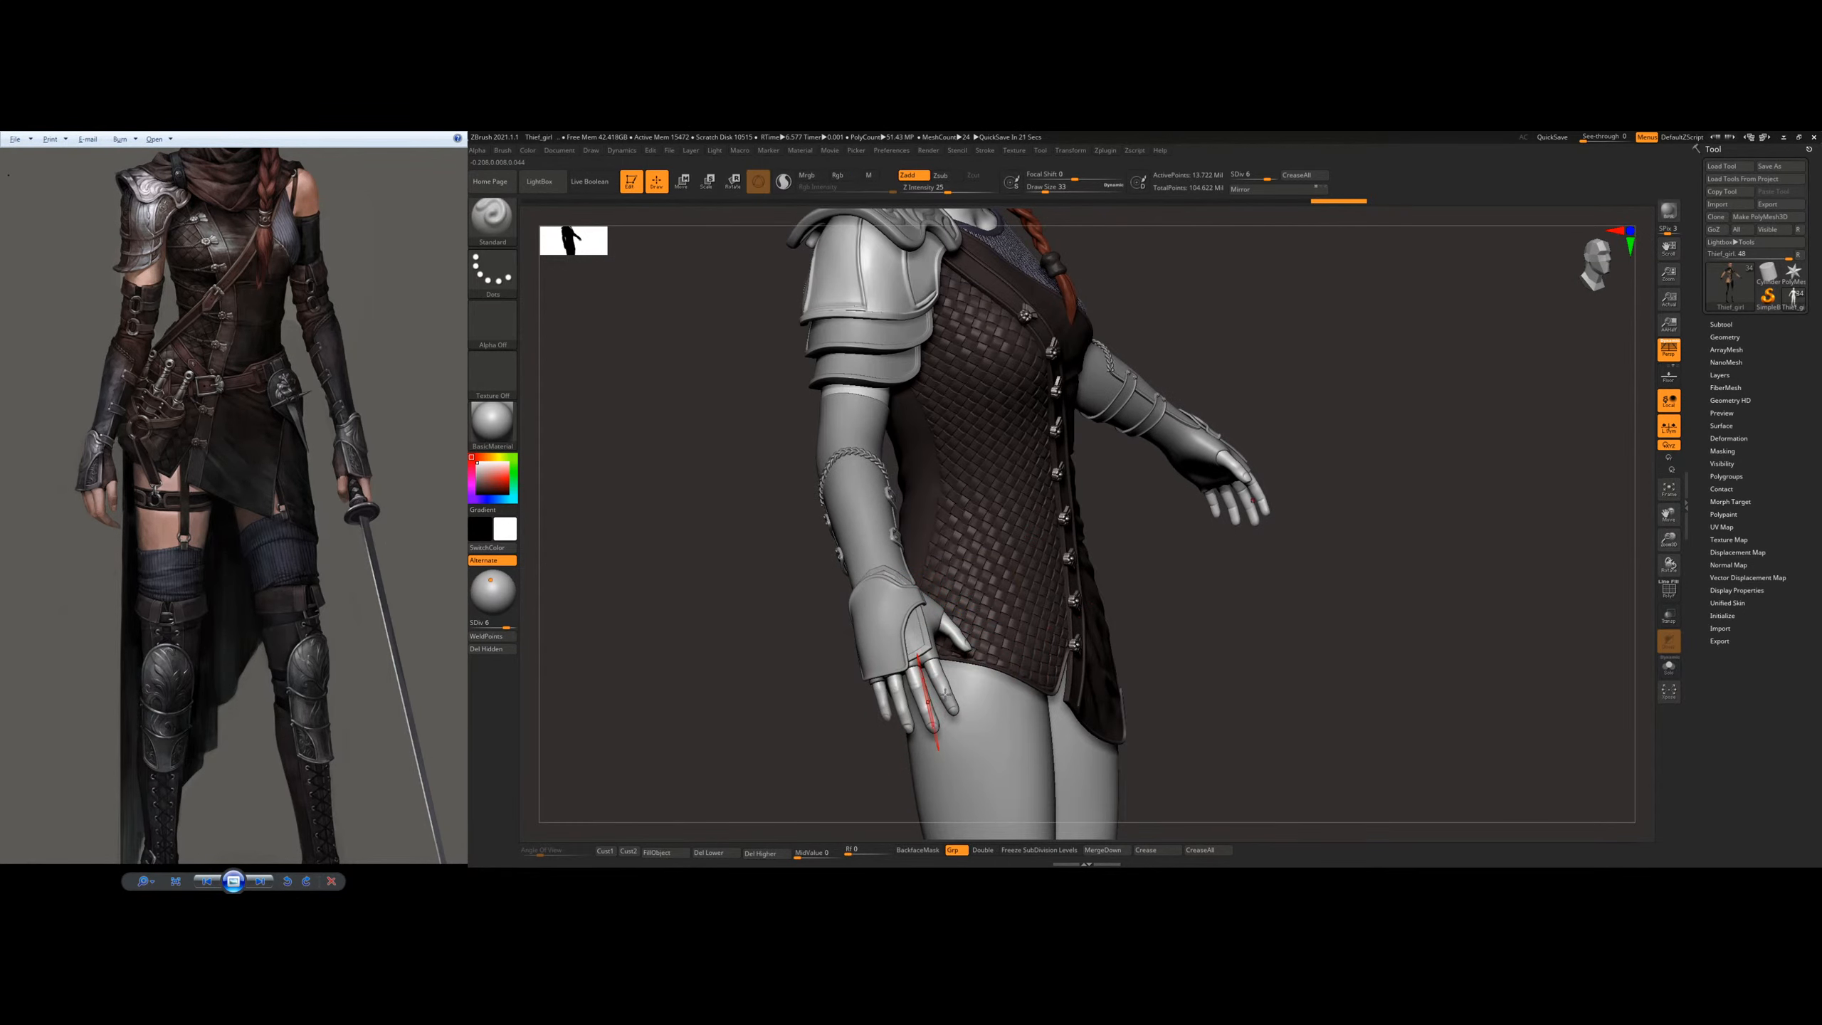
pyautogui.moveTo(1022, 575); pyautogui.dragTo(968, 565, button='right')
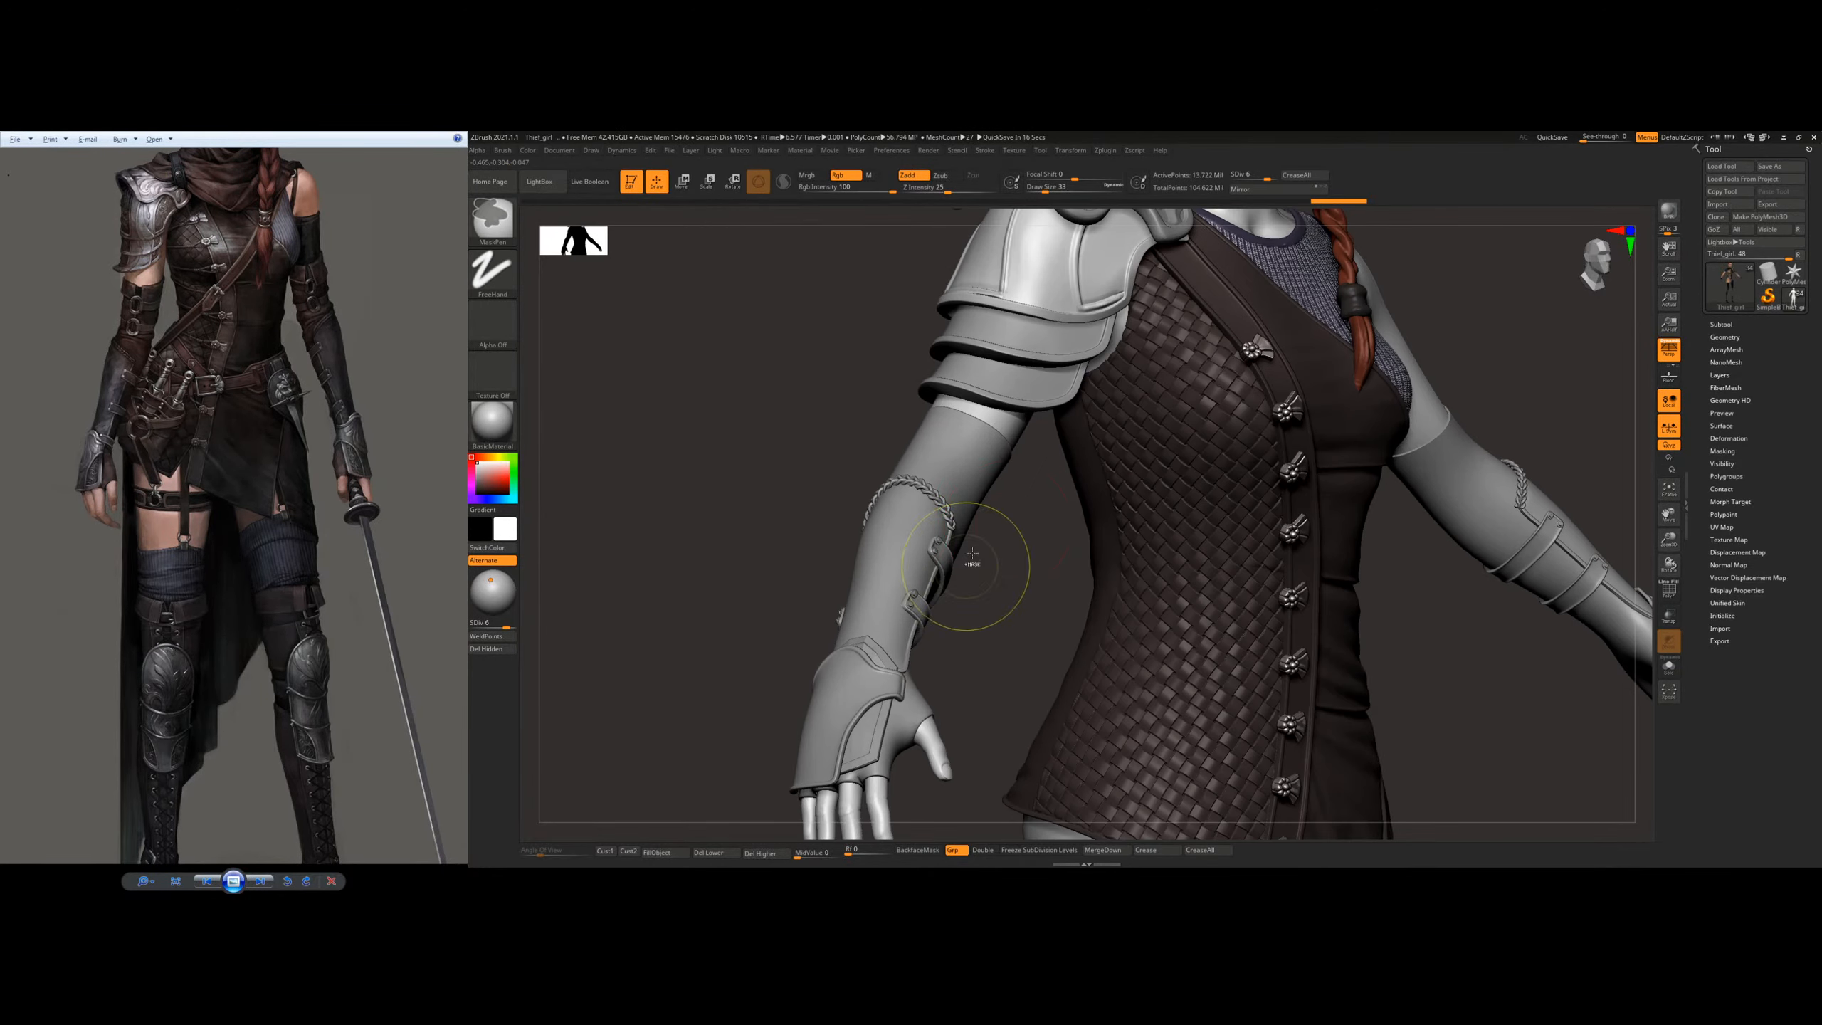
pyautogui.keyDown('alt'); pyautogui.moveTo(1112, 424); pyautogui.dragTo(1032, 574, button='right'); pyautogui.keyUp('alt')
pyautogui.keyDown('ctrl'); pyautogui.moveTo(1033, 575); pyautogui.dragTo(1031, 513, button='right'); pyautogui.keyUp('ctrl')
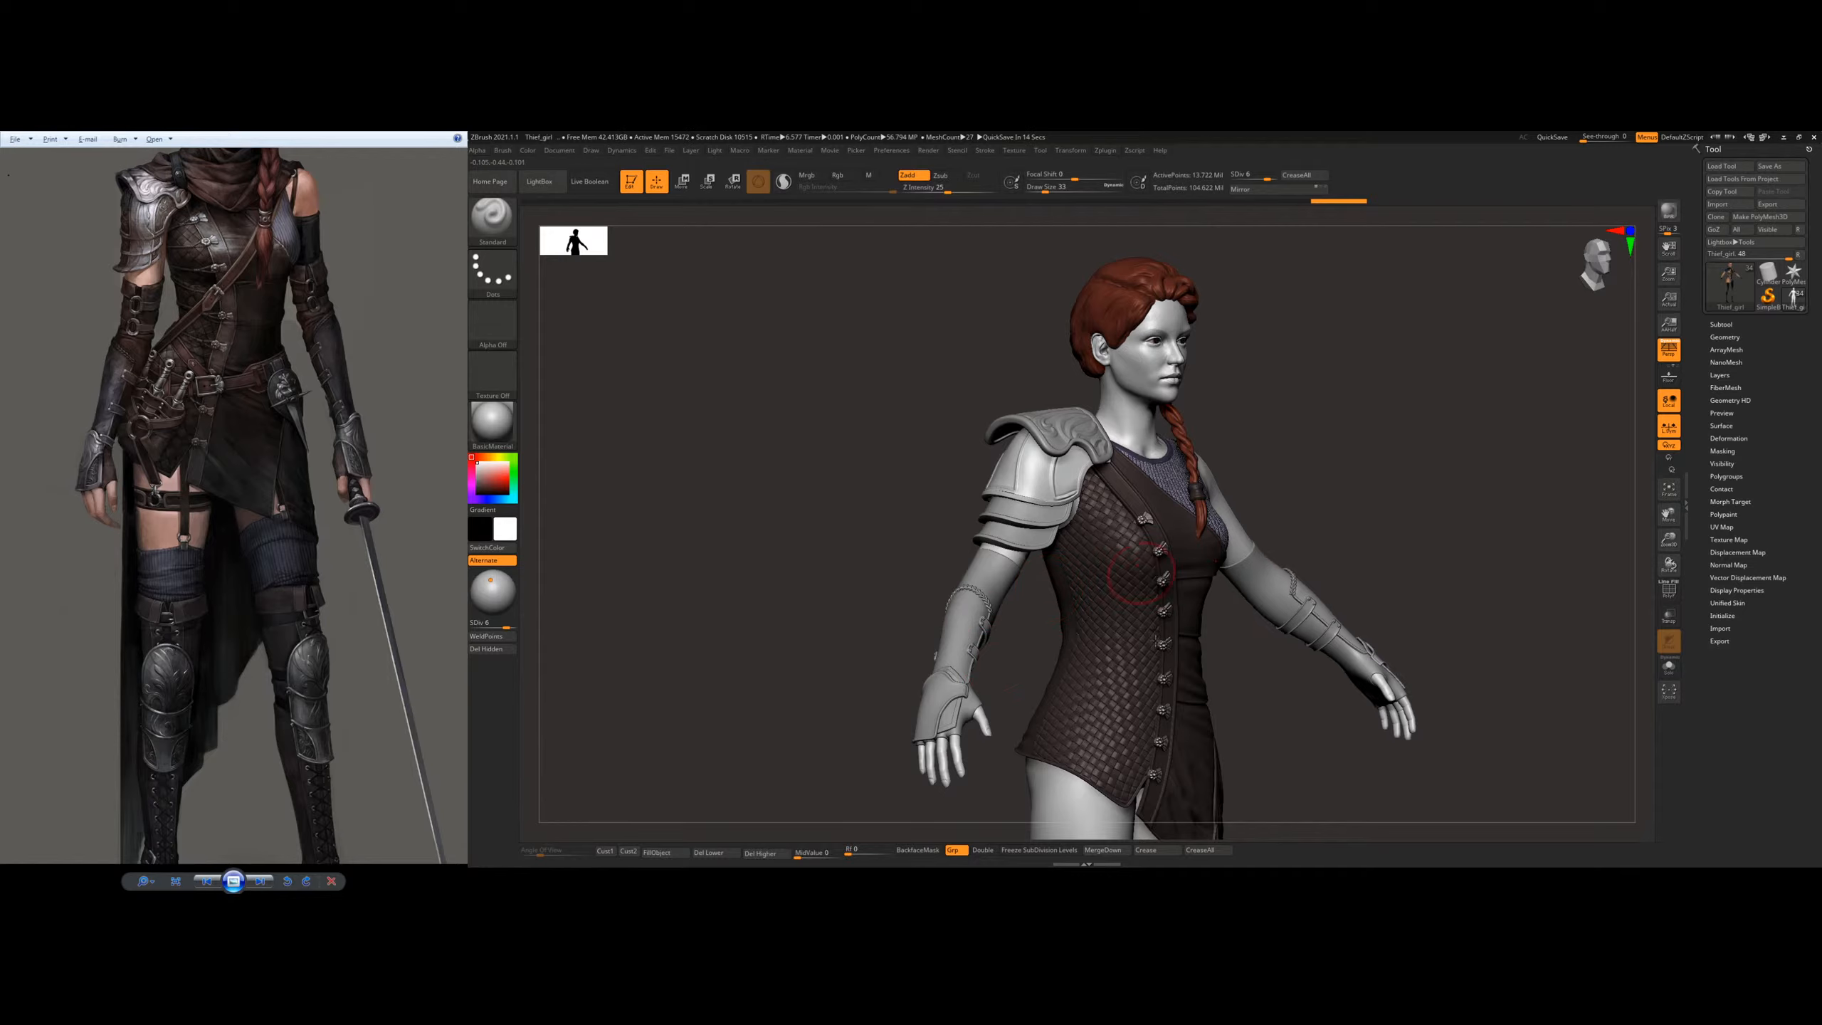
pyautogui.keyDown('alt'); pyautogui.moveTo(1055, 491); pyautogui.dragTo(1000, 549, button='right'); pyautogui.keyUp('alt')
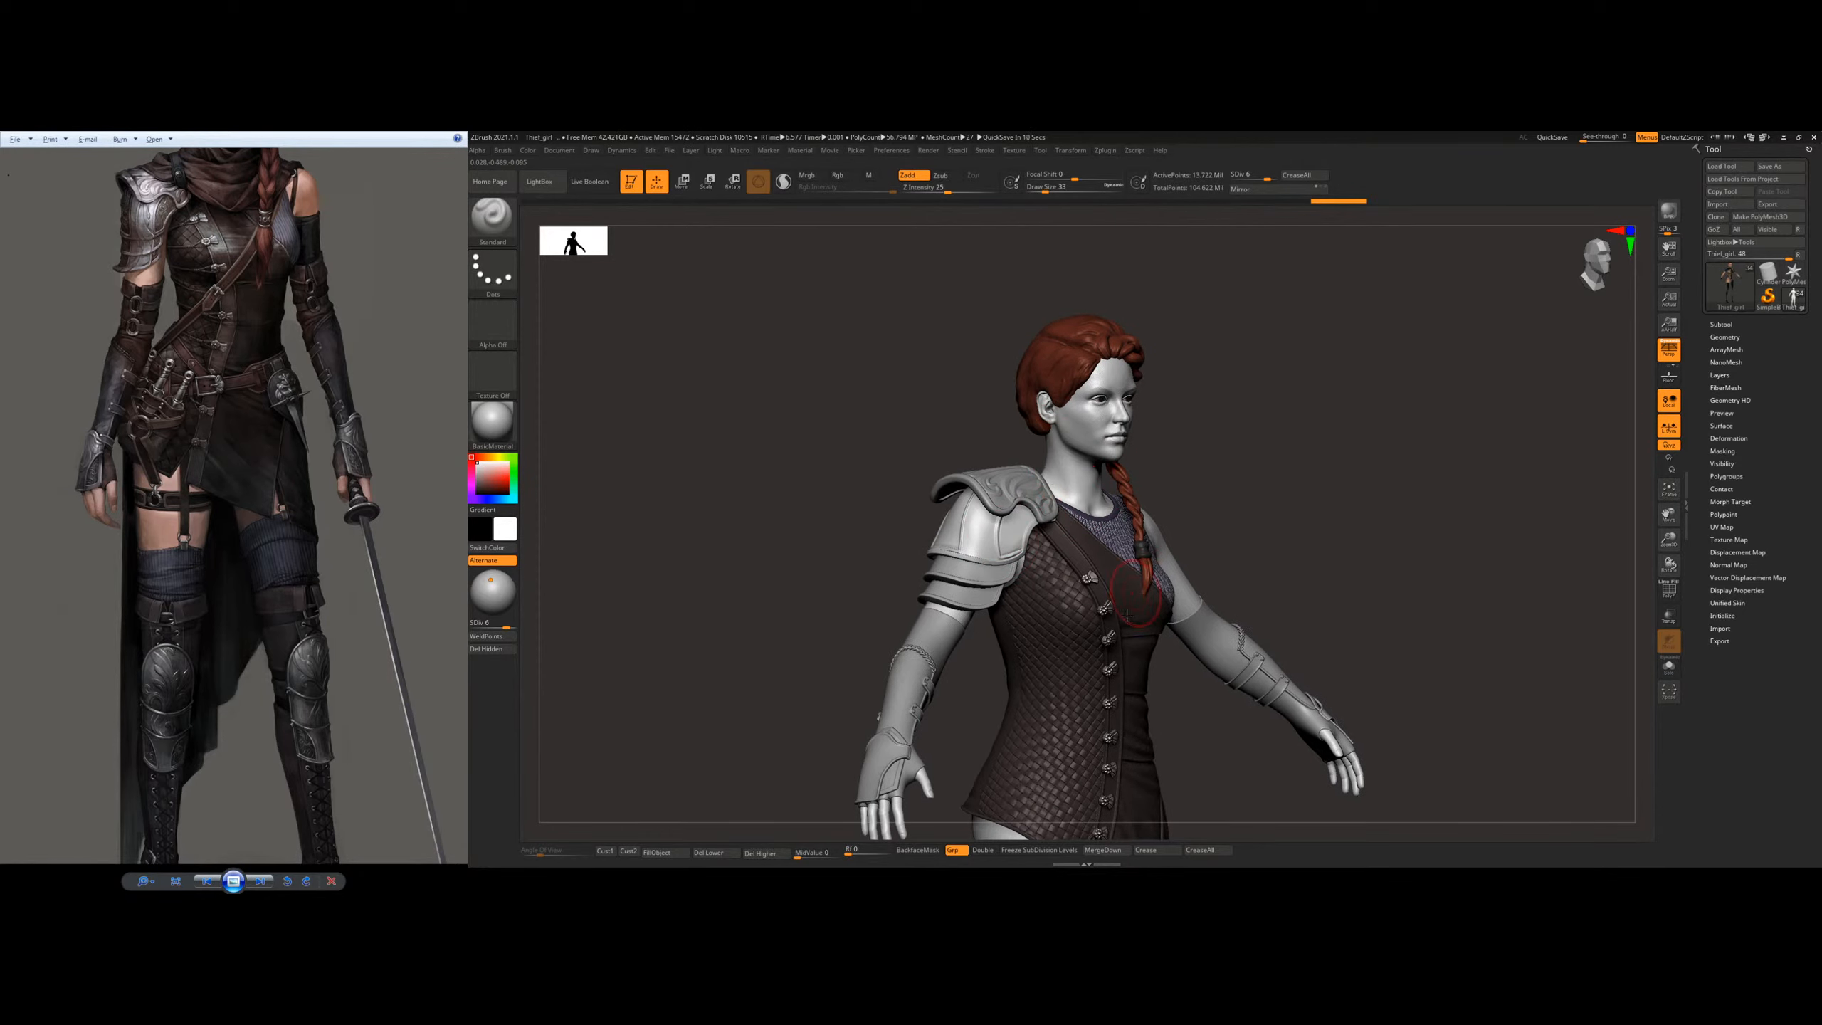
pyautogui.moveTo(1171, 459)
pyautogui.mouseDown(button='right')
pyautogui.moveTo(1110, 423)
pyautogui.moveTo(1183, 476)
pyautogui.mouseUp(button='right')
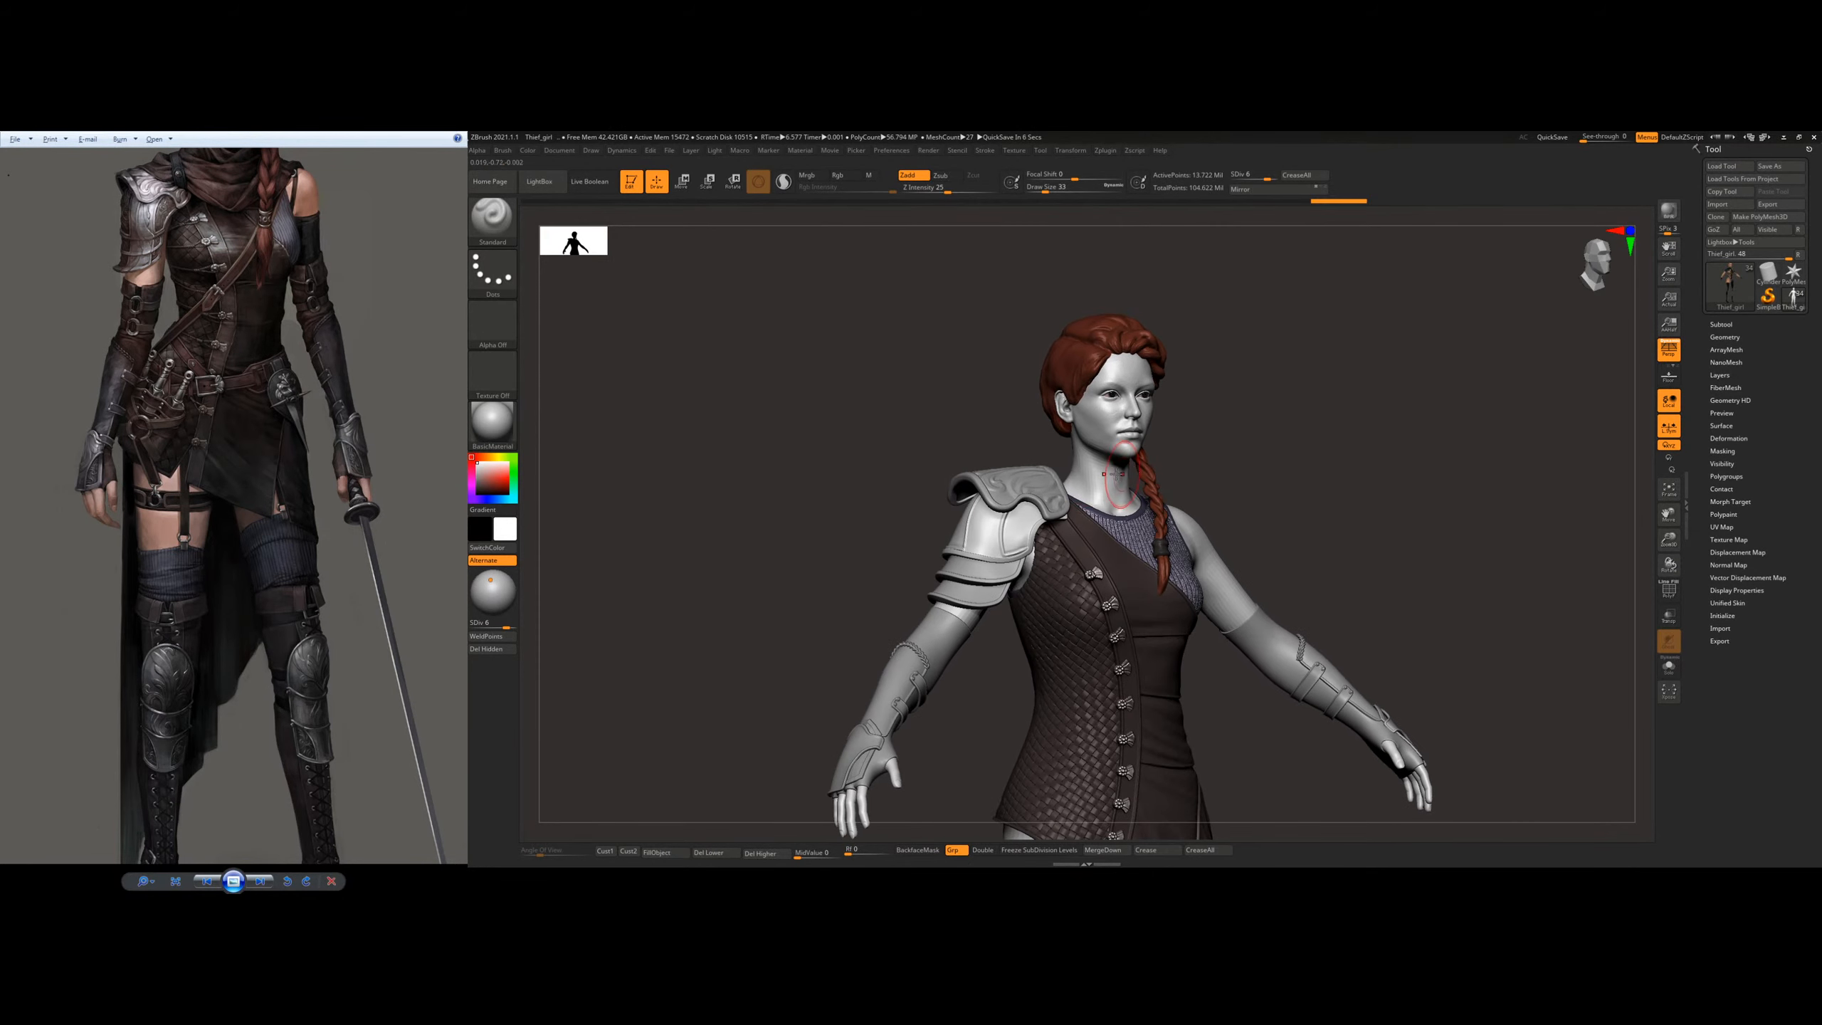
pyautogui.keyDown('alt'); pyautogui.moveTo(1008, 560); pyautogui.dragTo(1062, 449, button='right'); pyautogui.keyUp('alt')
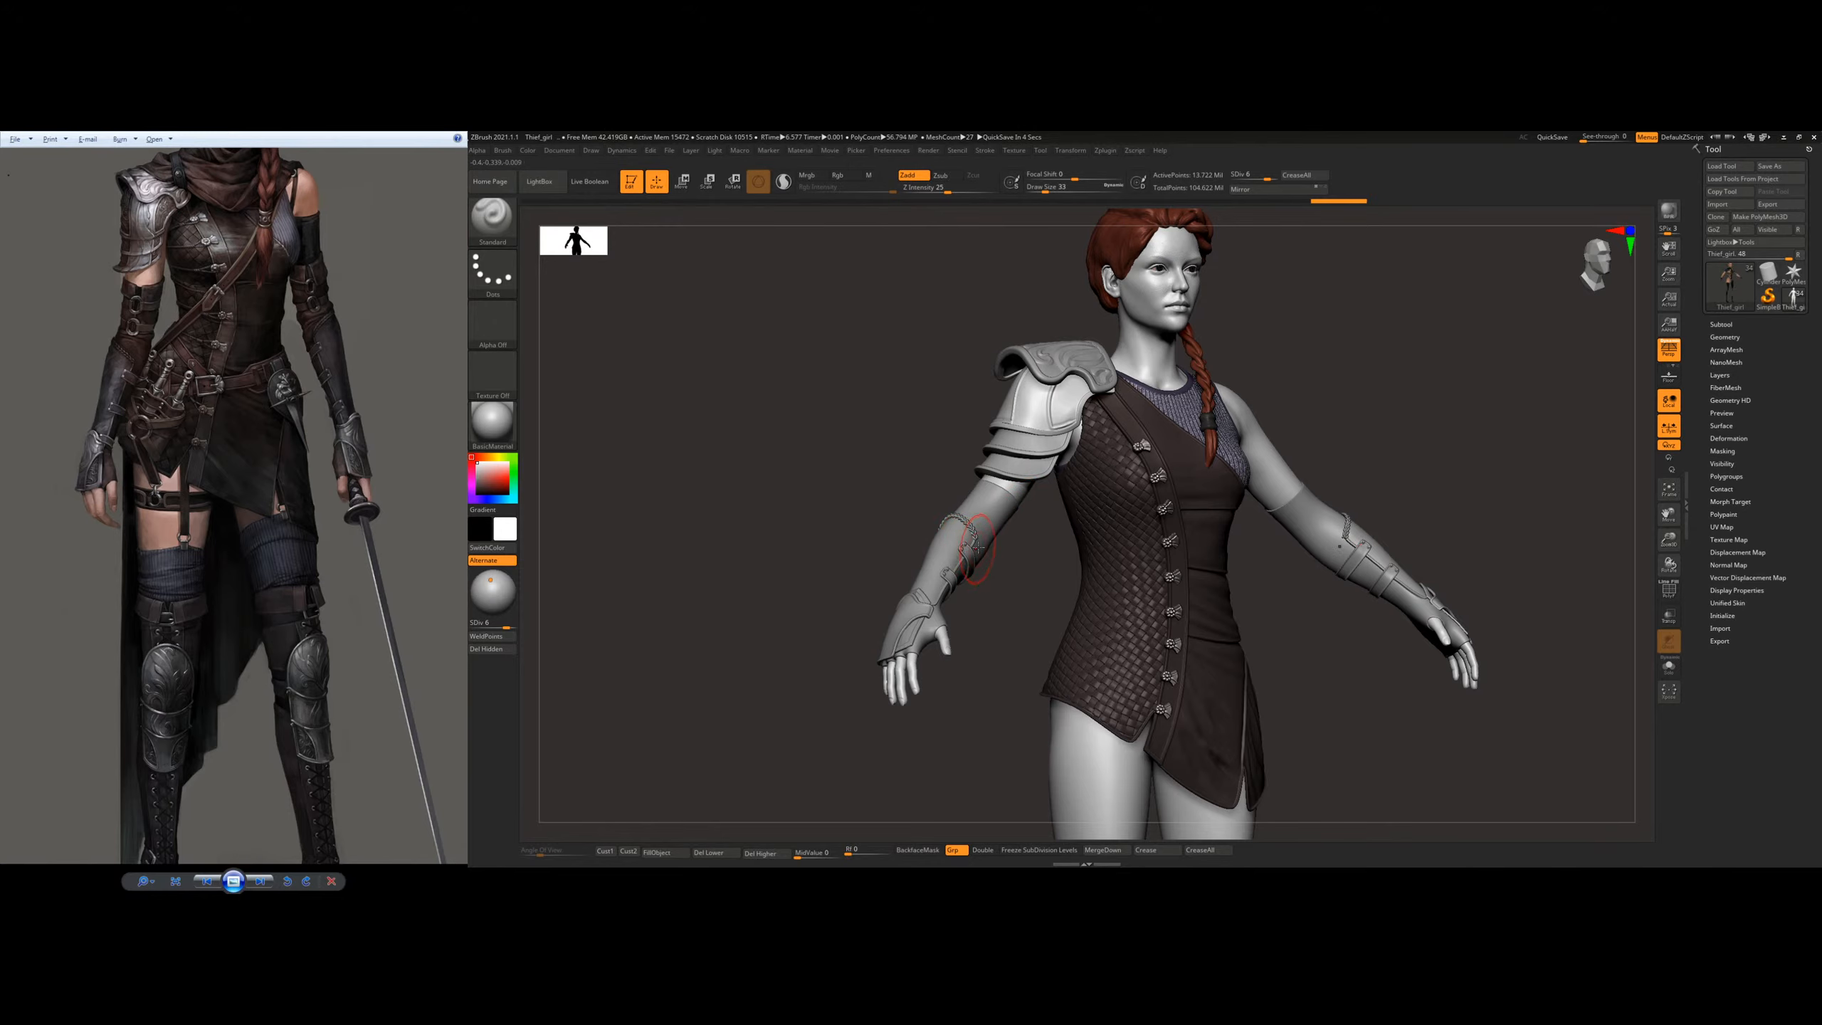
pyautogui.keyDown('alt'); pyautogui.moveTo(1001, 574); pyautogui.dragTo(1005, 511, button='right'); pyautogui.keyUp('alt')
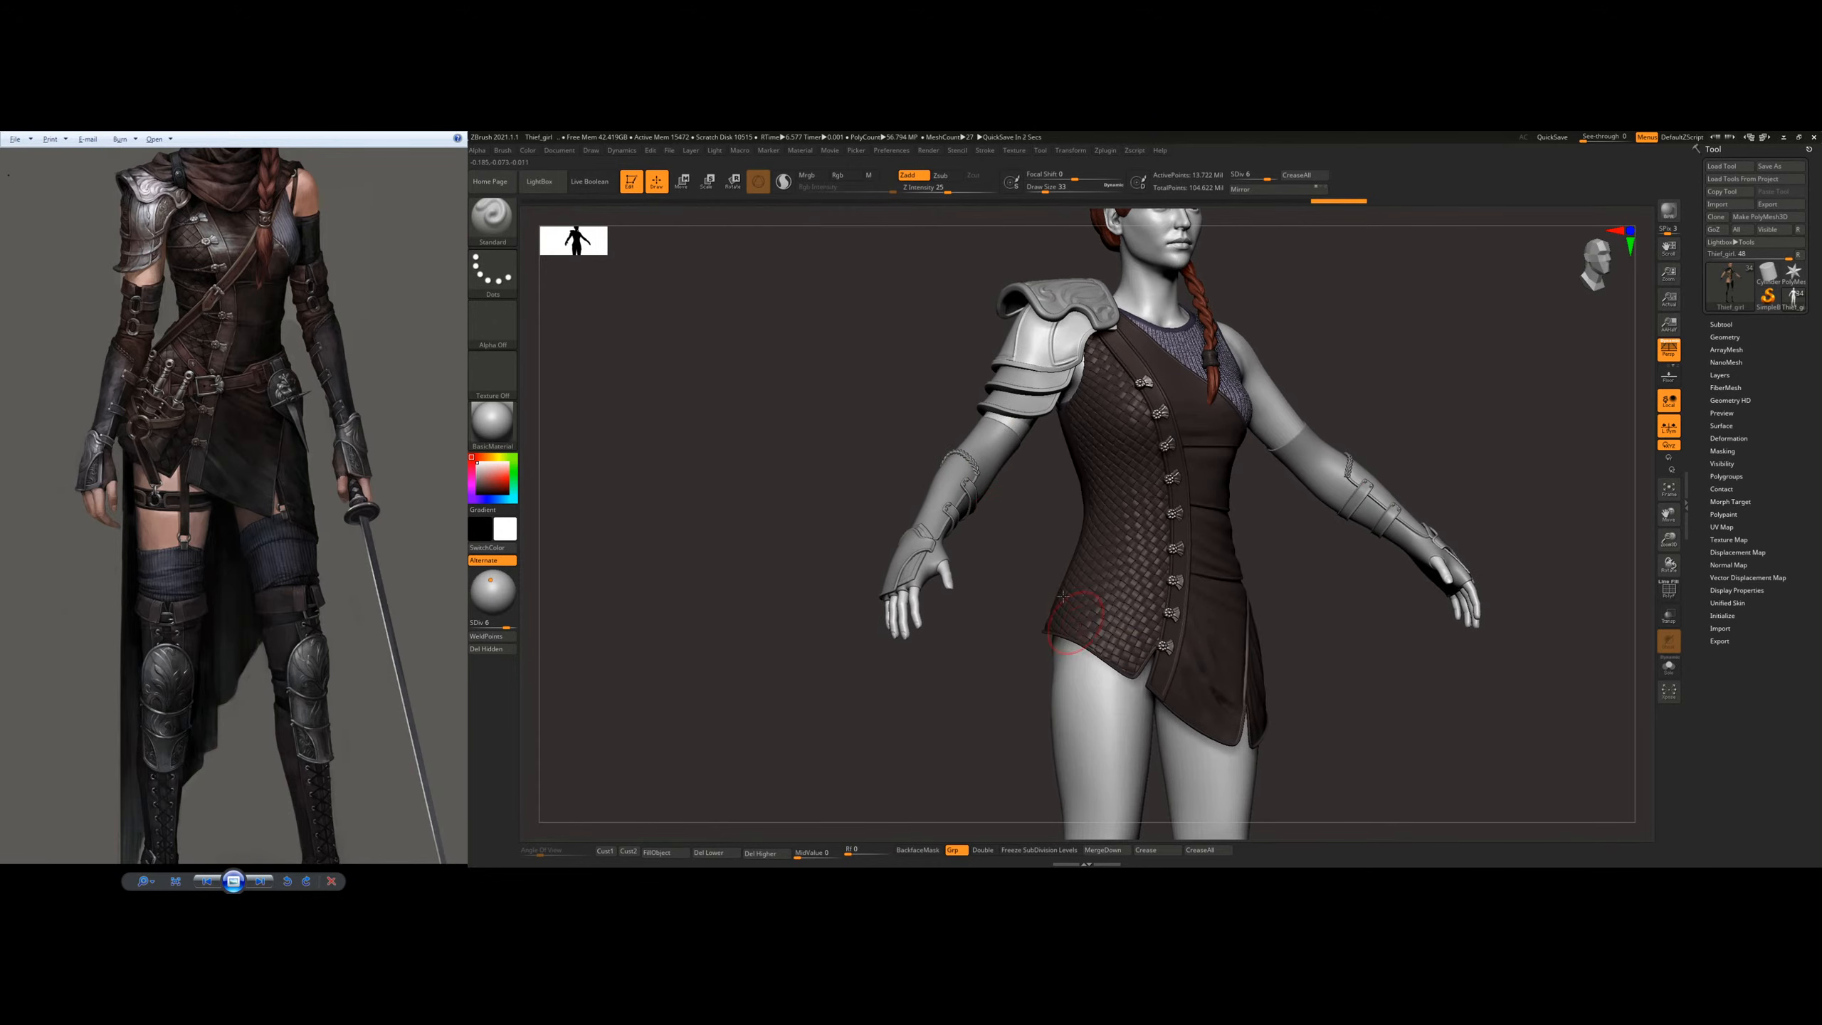